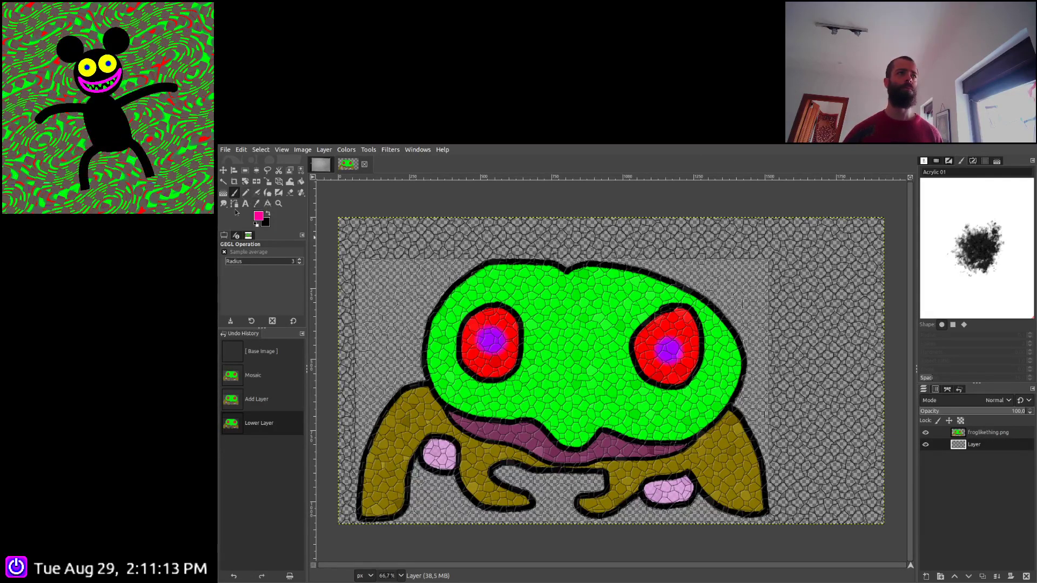
Set the Paintbrush size to 249 and paint the background's left edge pink on the layer beneath the frog
key("p")
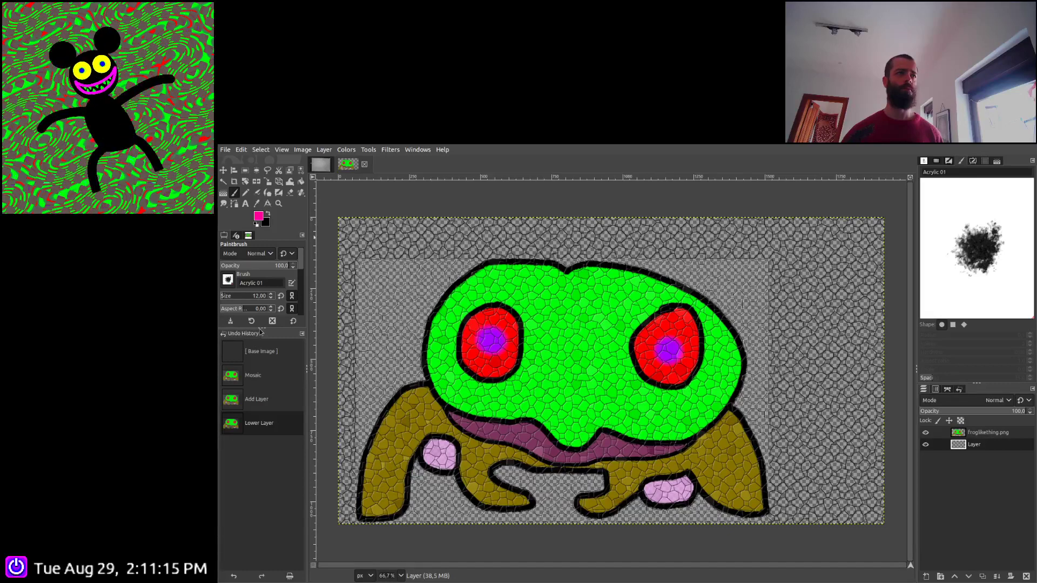
left_click_drag(261, 328, 266, 440)
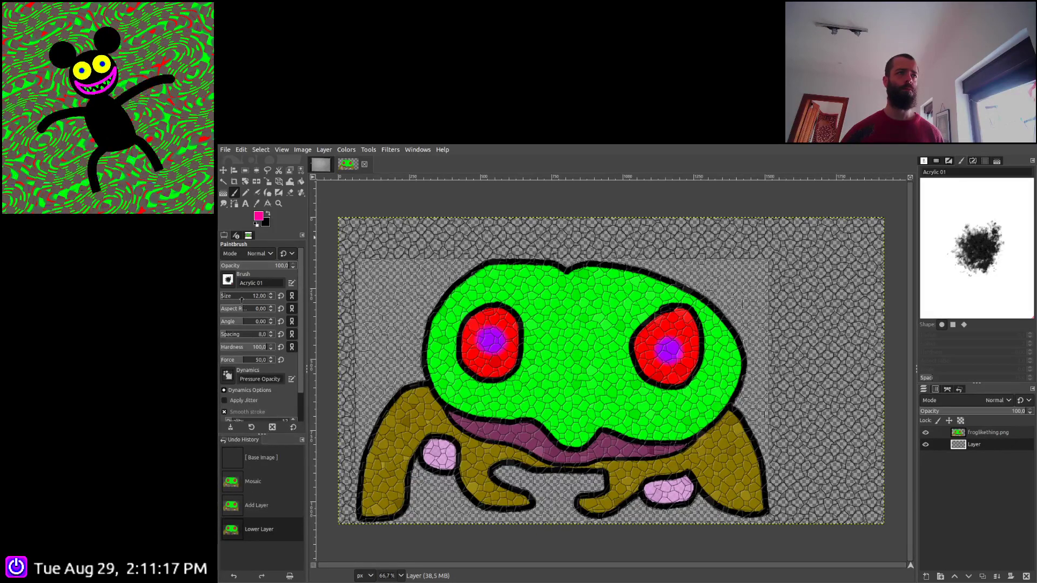
left_click(244, 297)
mouse_move(428, 249)
left_mouse_down()
mouse_move(375, 347)
mouse_move(403, 253)
mouse_move(376, 311)
mouse_move(385, 214)
mouse_move(335, 233)
mouse_move(325, 392)
mouse_move(363, 306)
mouse_move(333, 410)
mouse_move(330, 384)
left_mouse_up()
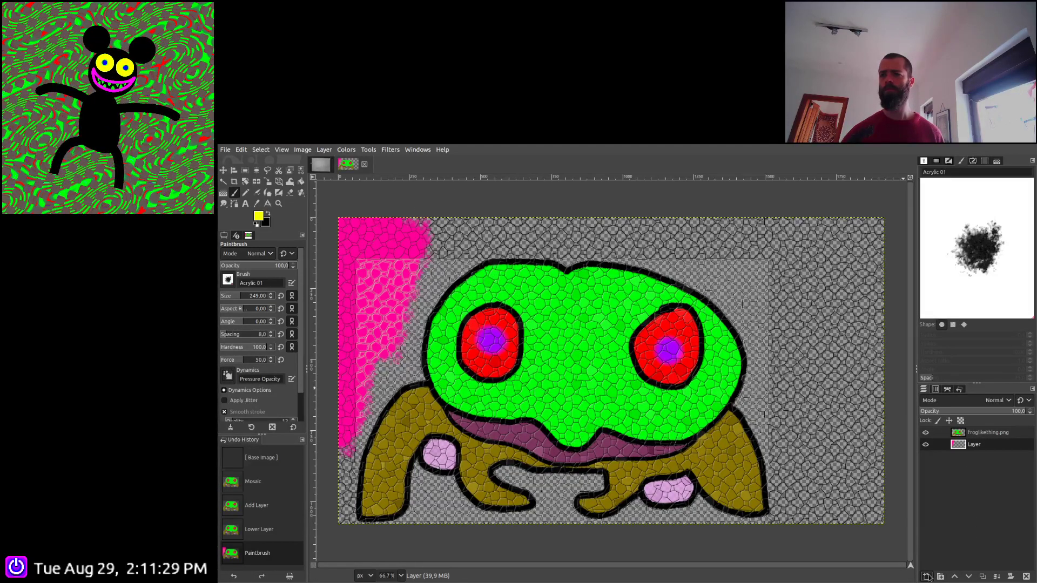
Add a layer below the pink one and paint a yellow diagonal band beside the pink area
left_click(1011, 576)
left_click(968, 577)
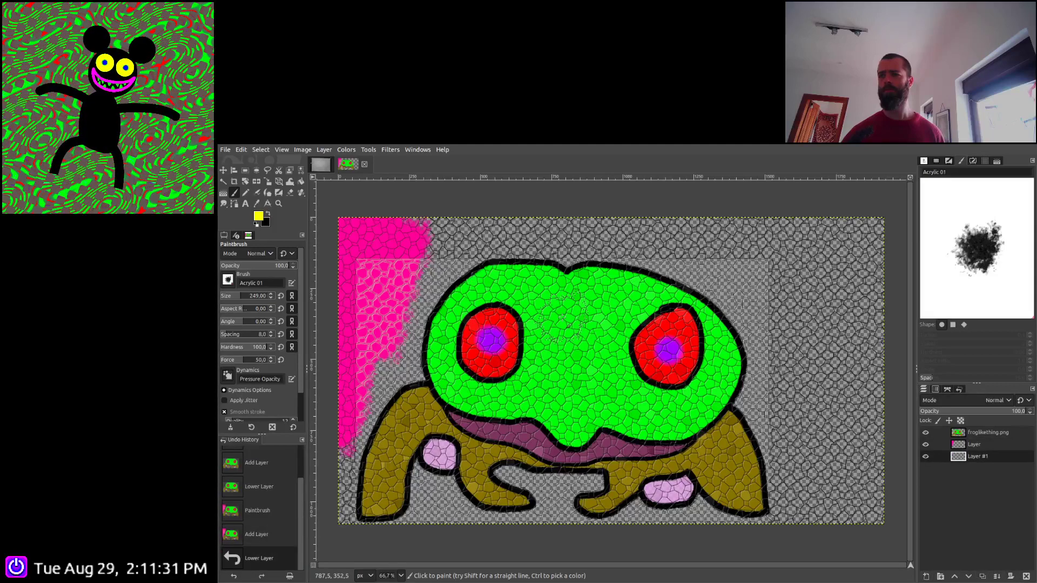
mouse_move(470, 227)
left_mouse_down()
mouse_move(413, 241)
mouse_move(432, 302)
mouse_move(402, 356)
mouse_move(453, 270)
mouse_move(359, 427)
mouse_move(348, 502)
mouse_move(368, 523)
mouse_move(415, 500)
mouse_move(410, 367)
mouse_move(508, 243)
mouse_move(549, 243)
mouse_move(459, 222)
left_mouse_up()
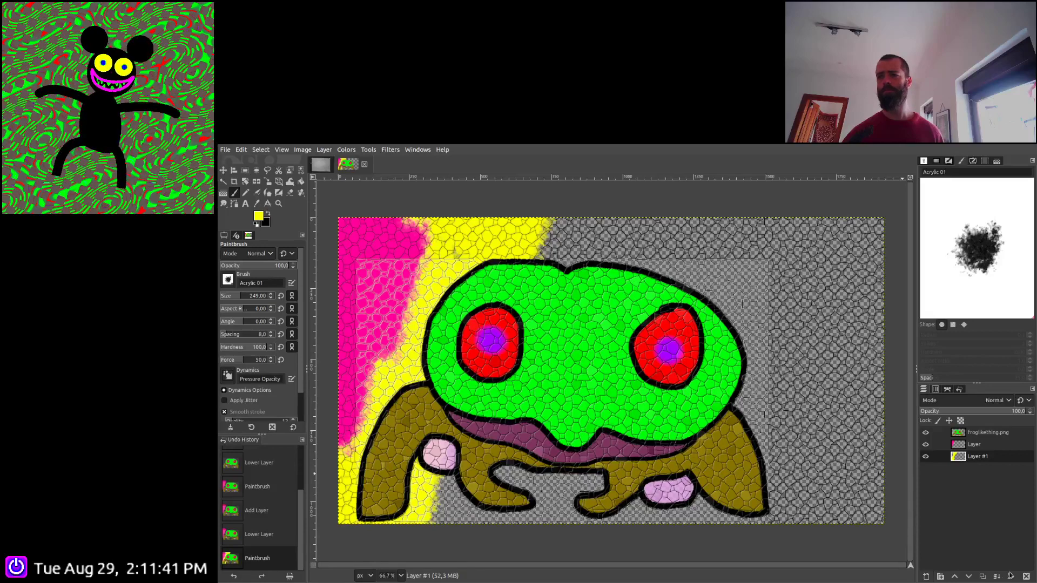
Add a layer below the yellow one and paint a violet band beside the yellow, above and beneath the frog
key("shift+ctrl+n")
left_click(969, 576)
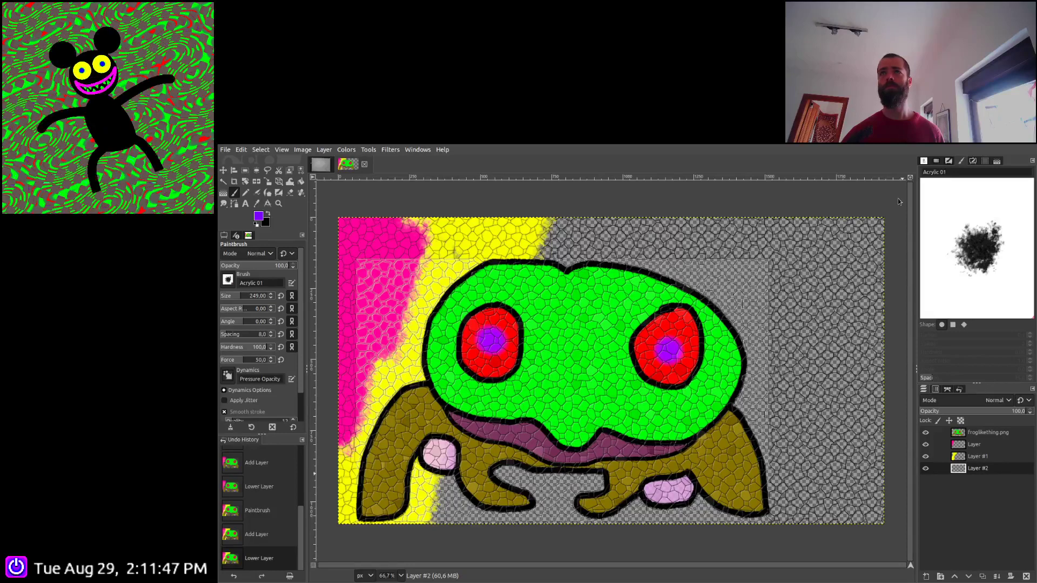
left_click_drag(599, 221, 557, 248)
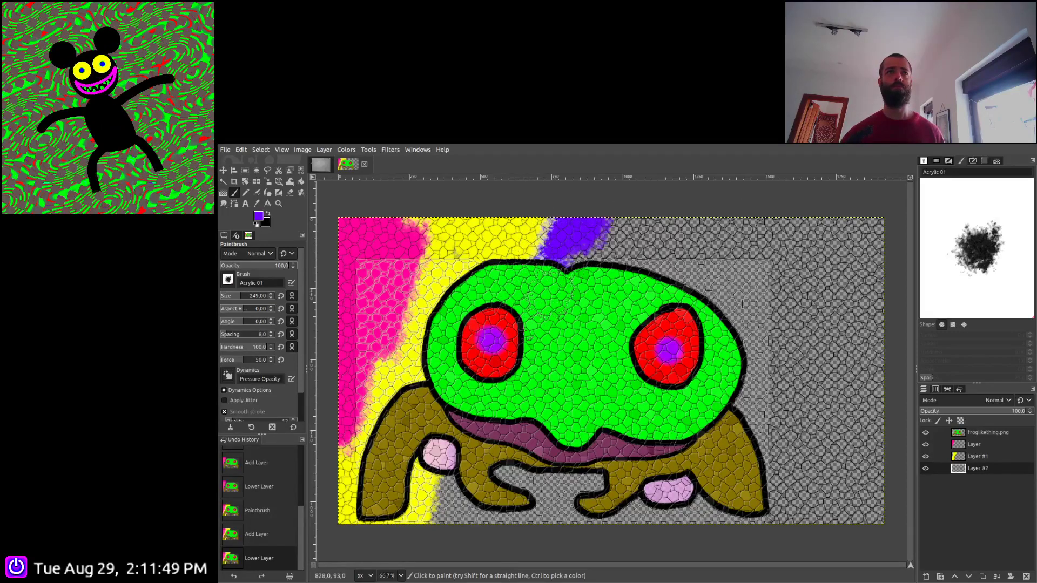
mouse_move(426, 489)
left_mouse_down()
mouse_move(470, 513)
mouse_move(502, 513)
mouse_move(550, 427)
left_mouse_up()
mouse_move(592, 216)
left_mouse_down()
mouse_move(626, 210)
mouse_move(648, 259)
mouse_move(714, 210)
mouse_move(665, 238)
left_mouse_up()
left_click_drag(535, 500, 556, 534)
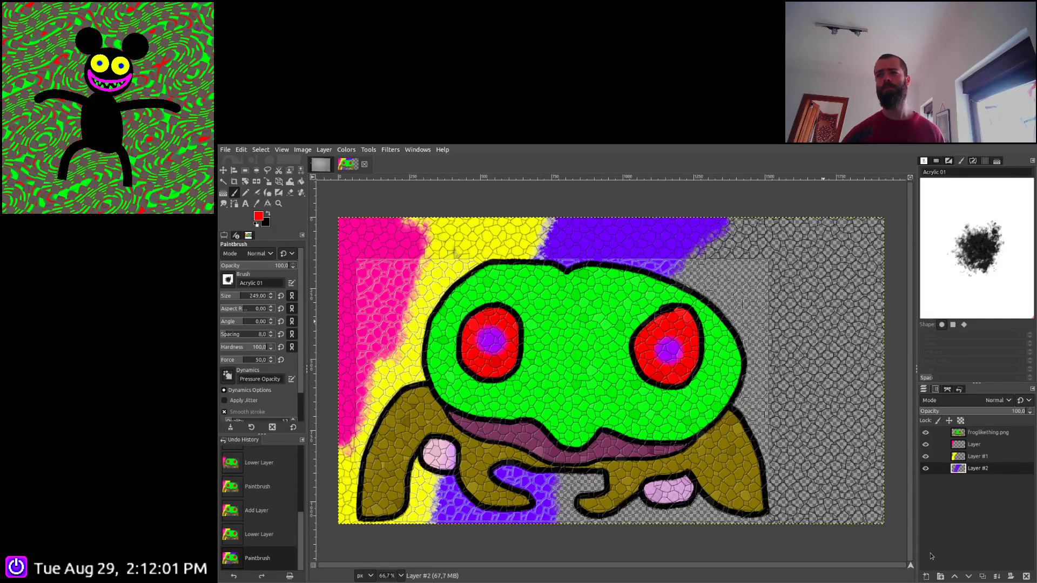
Add a layer below the violet one and paint a red diagonal band beside the violet
left_click(926, 577, "shift")
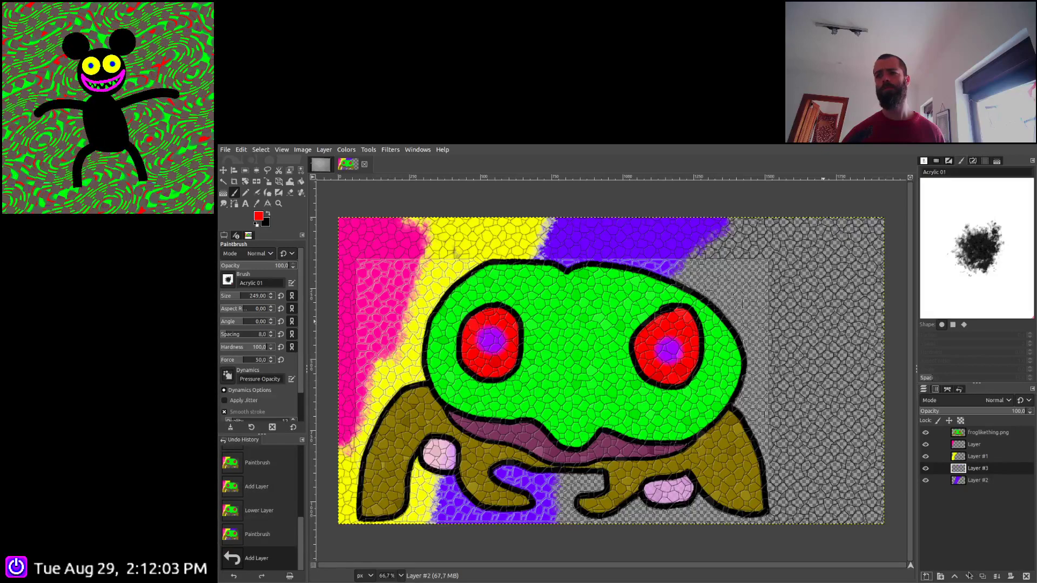
left_click(969, 577)
mouse_move(764, 230)
left_mouse_down()
mouse_move(749, 247)
mouse_move(739, 228)
mouse_move(702, 257)
left_mouse_up()
mouse_move(600, 476)
left_mouse_down()
mouse_move(577, 519)
mouse_move(610, 497)
mouse_move(622, 461)
left_mouse_up()
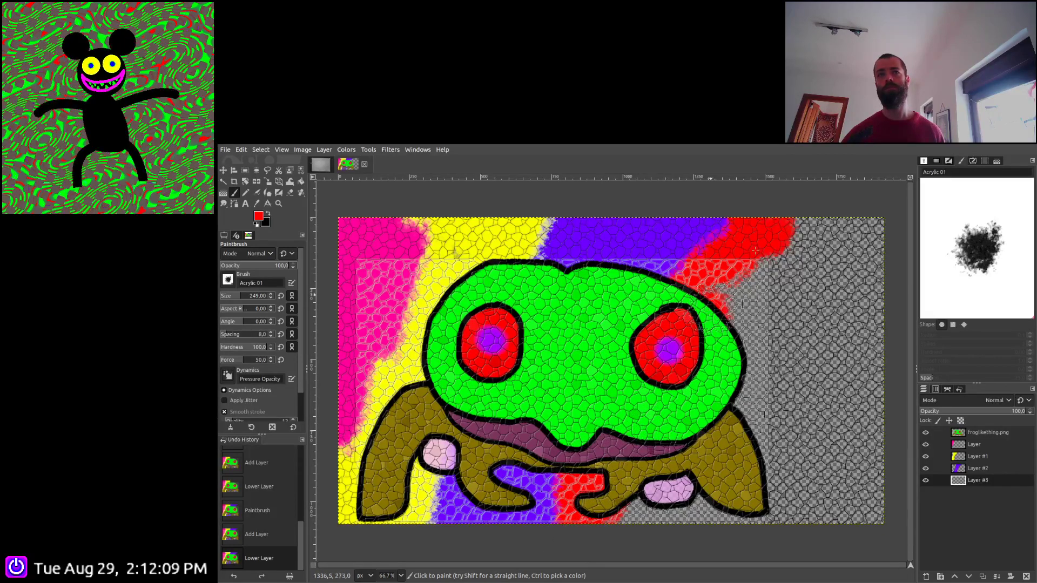
left_click_drag(715, 319, 805, 219)
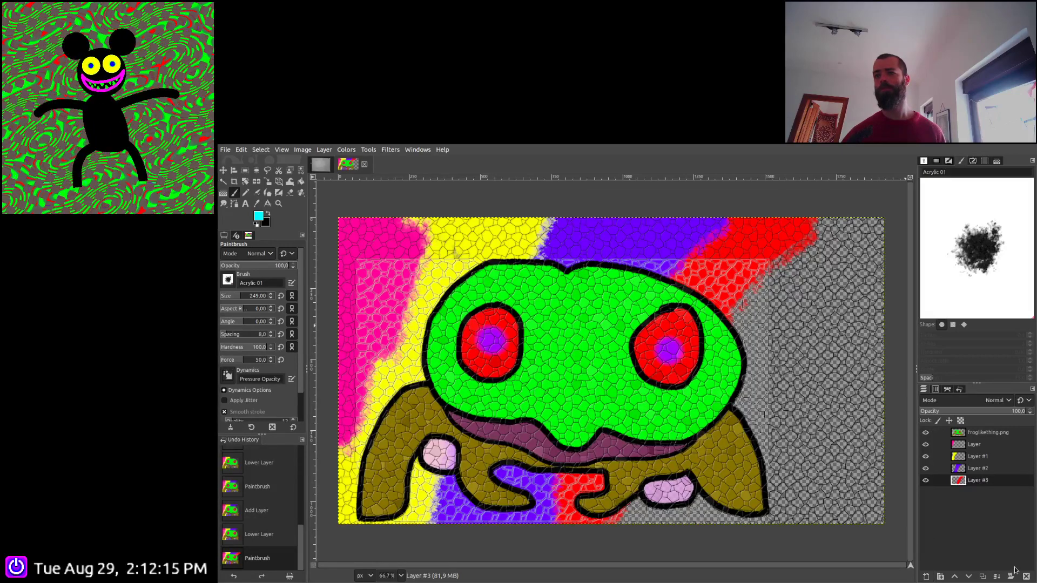
Add a layer below the red one and paint a cyan diagonal band beside the red
left_click(927, 576, "shift")
left_click(969, 577)
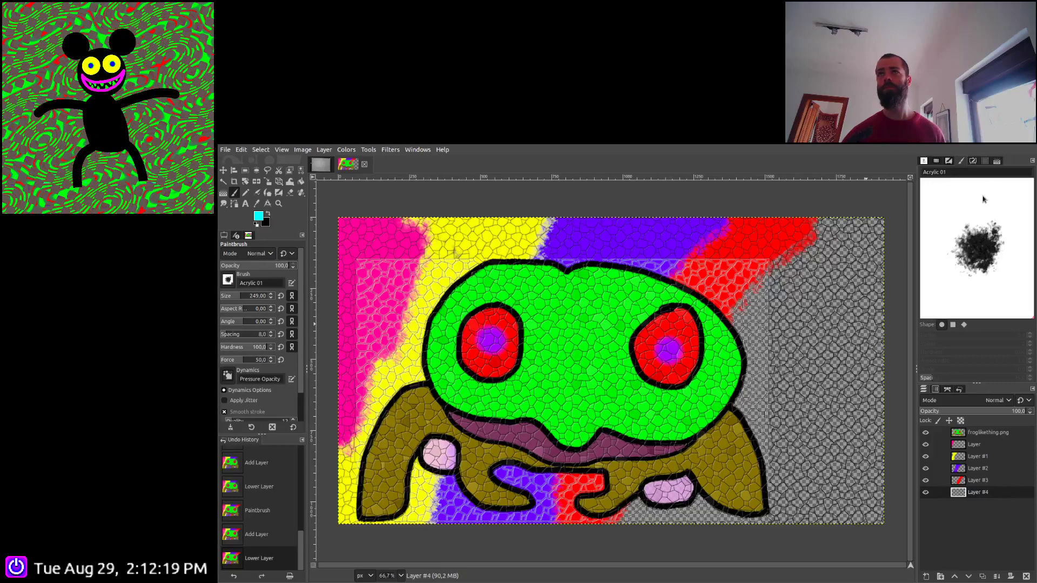
mouse_move(842, 253)
left_mouse_down()
mouse_move(794, 285)
mouse_move(817, 275)
mouse_move(752, 312)
mouse_move(753, 320)
mouse_move(790, 289)
mouse_move(742, 321)
left_mouse_up()
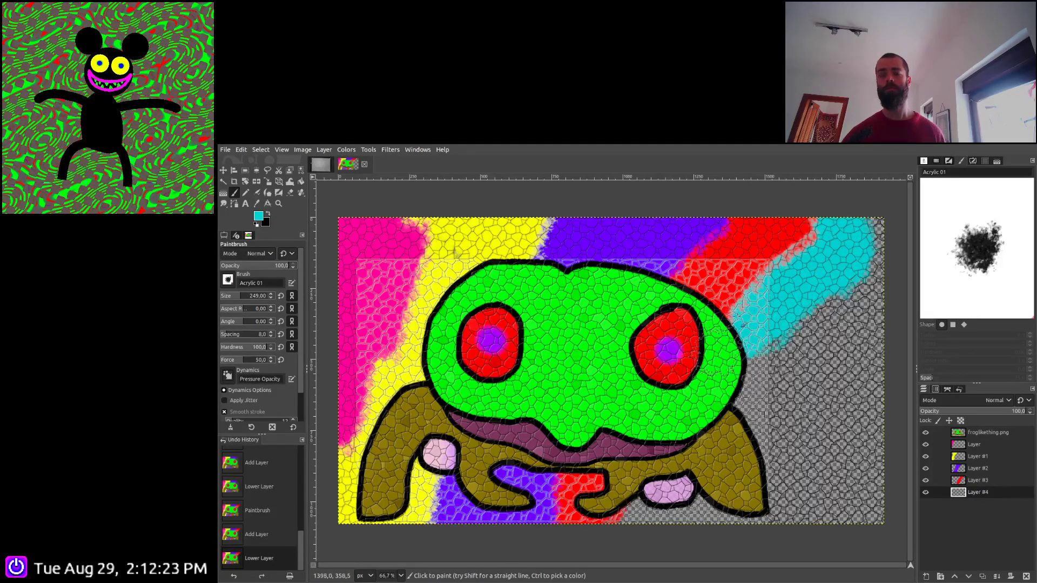
mouse_move(632, 535)
left_mouse_down()
mouse_move(669, 510)
mouse_move(757, 361)
mouse_move(791, 338)
mouse_move(894, 215)
left_mouse_up()
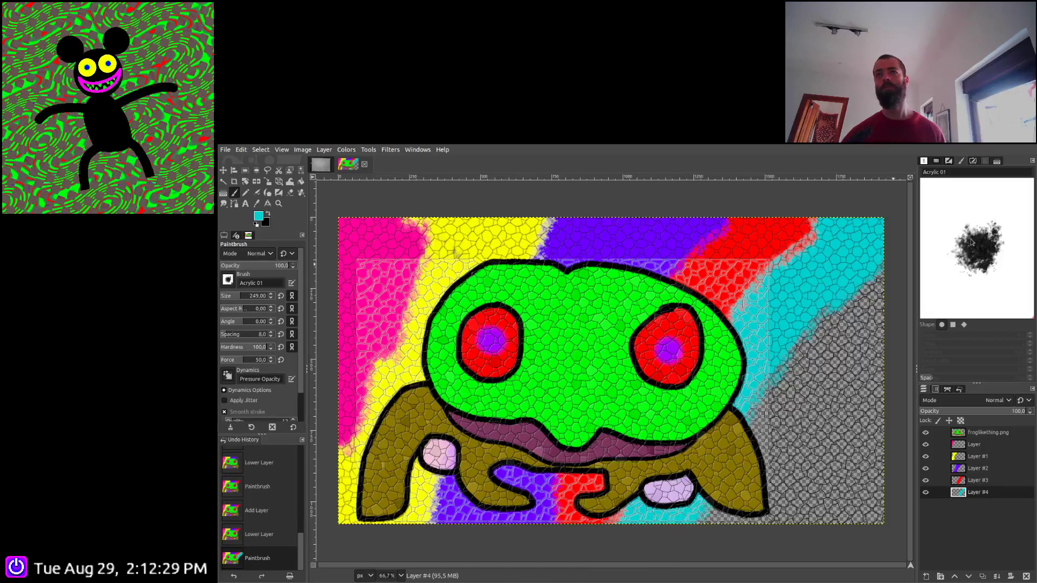
Merge the pink, yellow, violet, red and cyan layers down into one background layer
left_click(973, 446)
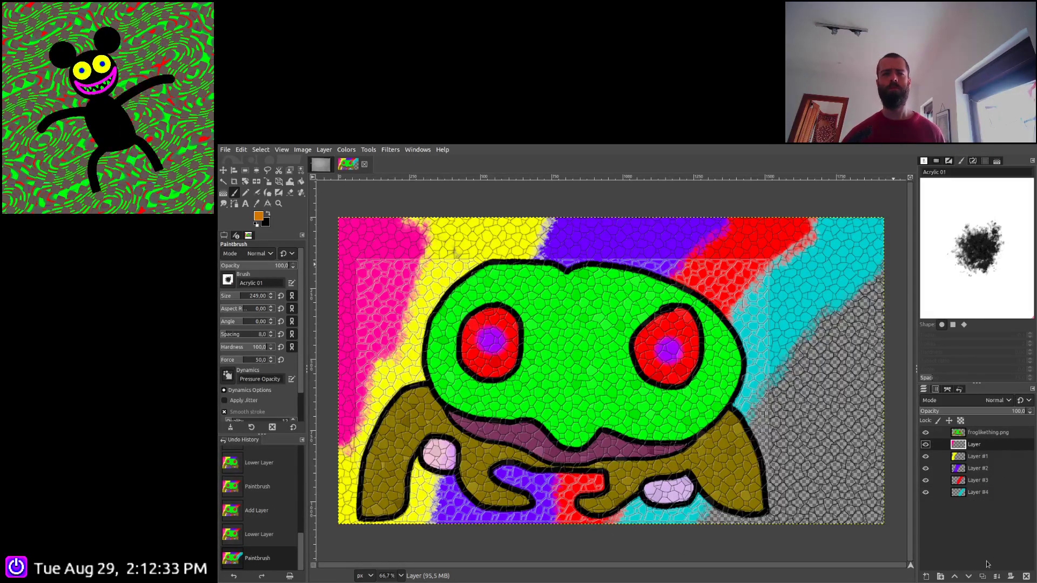
left_click(997, 577)
left_click(996, 577)
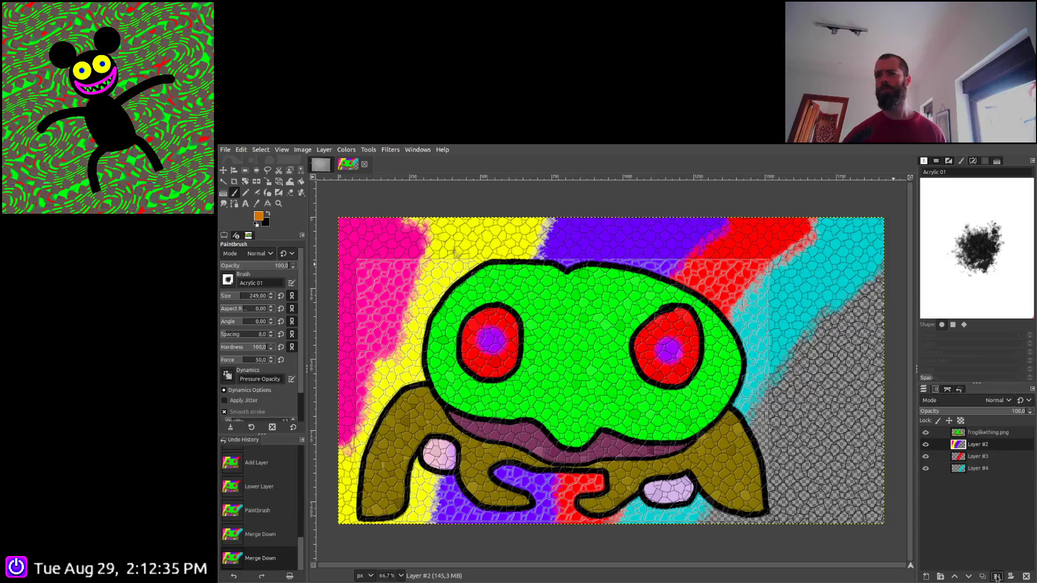
left_click(996, 577)
left_click(997, 577)
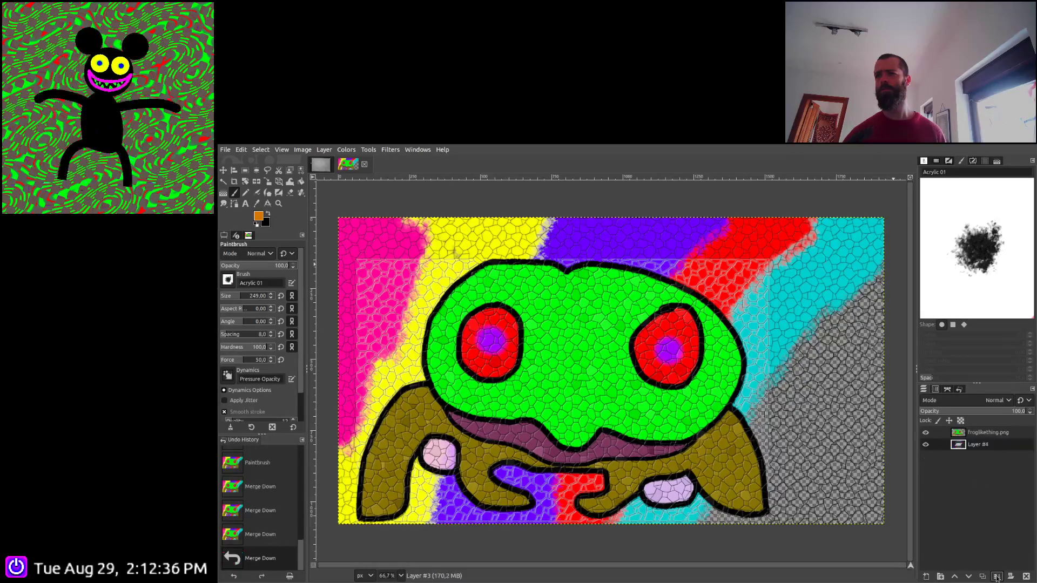
Paint an orange diagonal band on a new layer below the merged stripes, and merge the stripes down into it
left_click(925, 577, "shift")
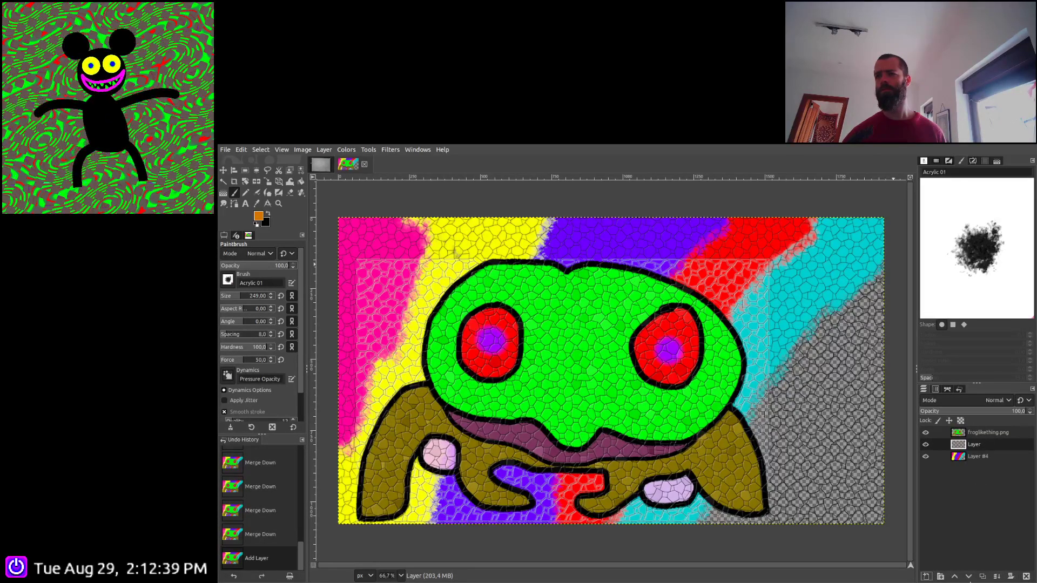
left_click(968, 577)
mouse_move(878, 283)
left_mouse_down()
mouse_move(839, 330)
mouse_move(799, 367)
left_mouse_up()
mouse_move(743, 420)
left_mouse_down()
mouse_move(758, 433)
mouse_move(713, 522)
mouse_move(786, 459)
mouse_move(776, 467)
mouse_move(886, 345)
mouse_move(796, 401)
mouse_move(781, 399)
left_mouse_up()
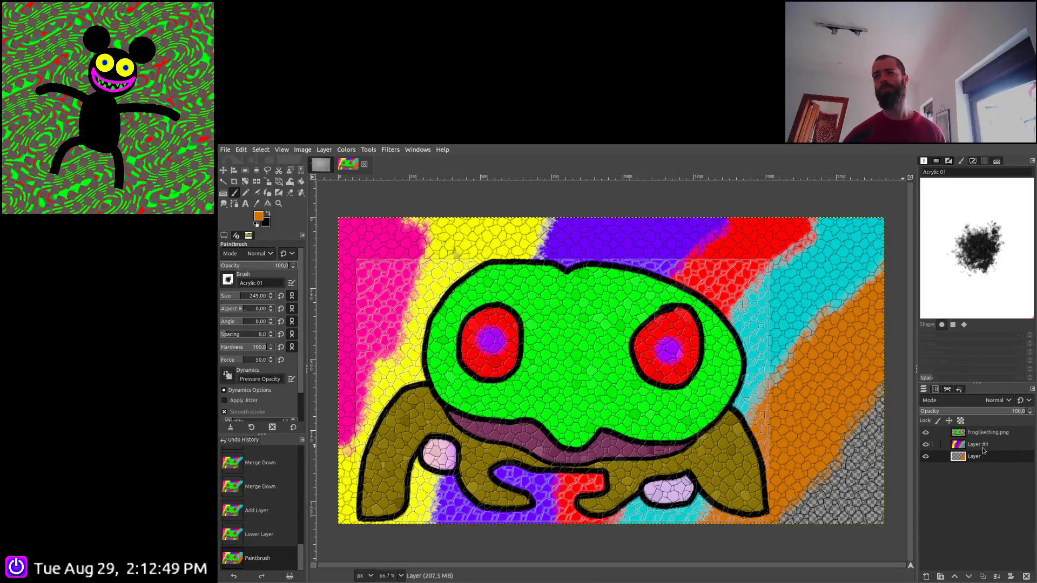
left_click(980, 445)
left_click(996, 576)
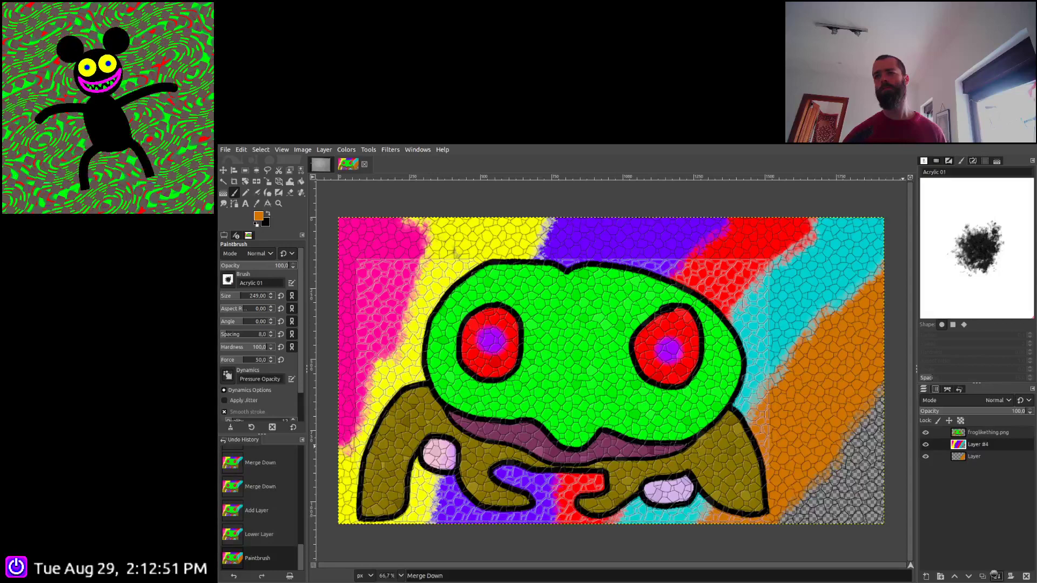
Paint the remaining lower-right corner dark green on a new bottom layer, and merge the stripes down into it
left_click(926, 575, "shift")
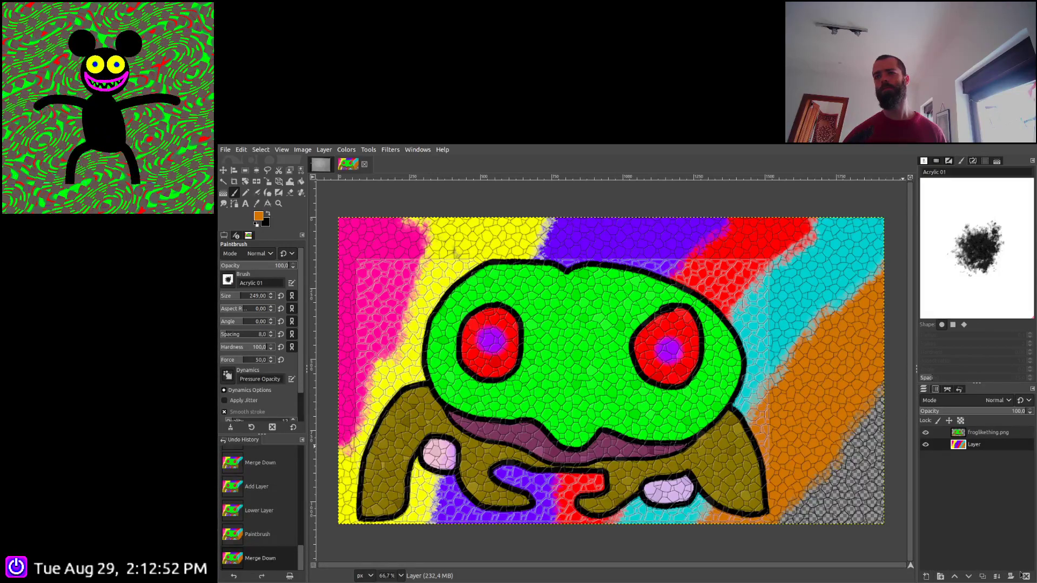
left_click(968, 576)
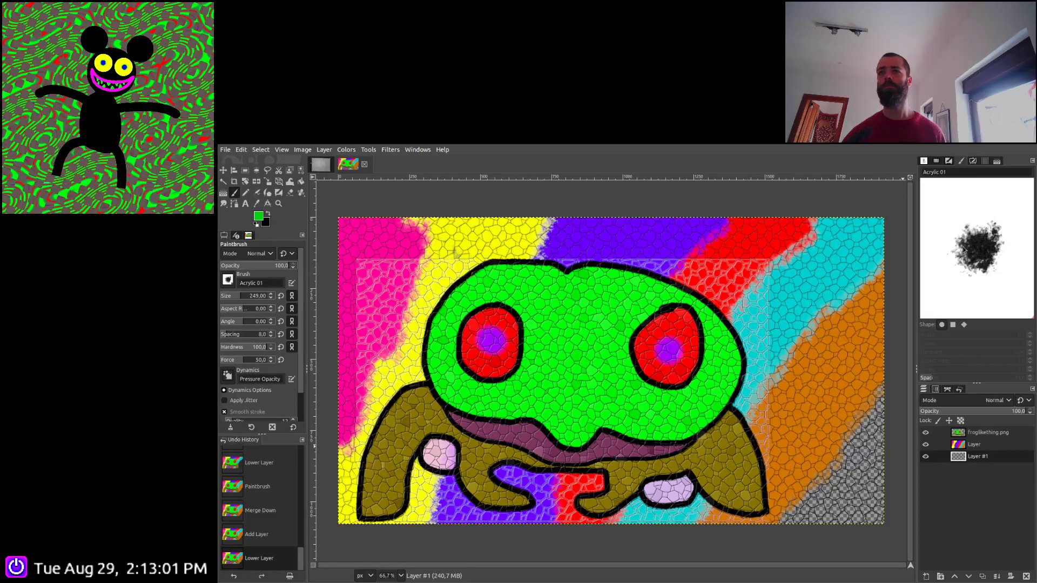
mouse_move(894, 516)
left_mouse_down()
mouse_move(875, 538)
mouse_move(810, 562)
mouse_move(875, 416)
mouse_move(887, 416)
left_mouse_up()
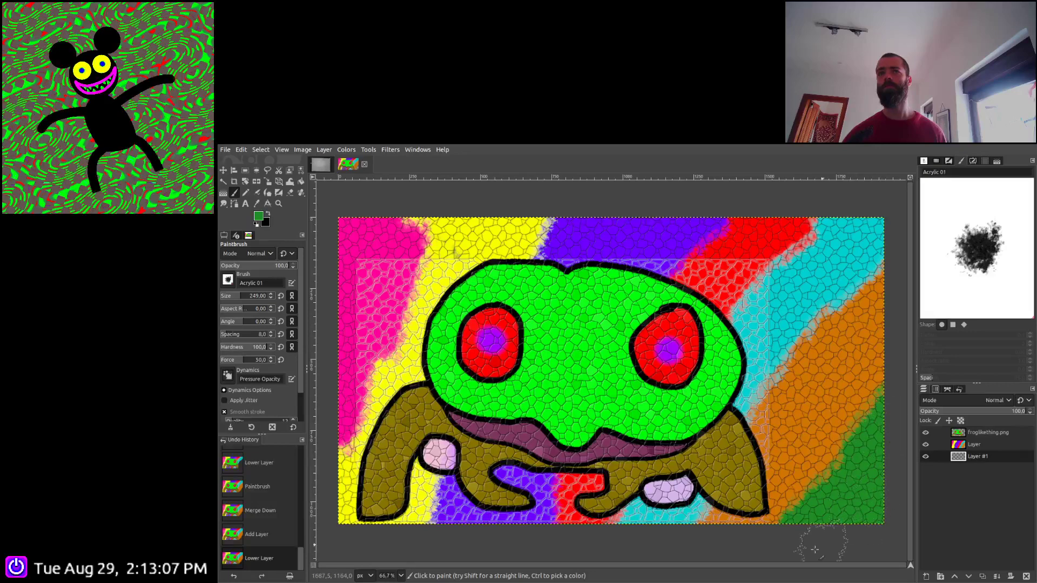
left_click(975, 445)
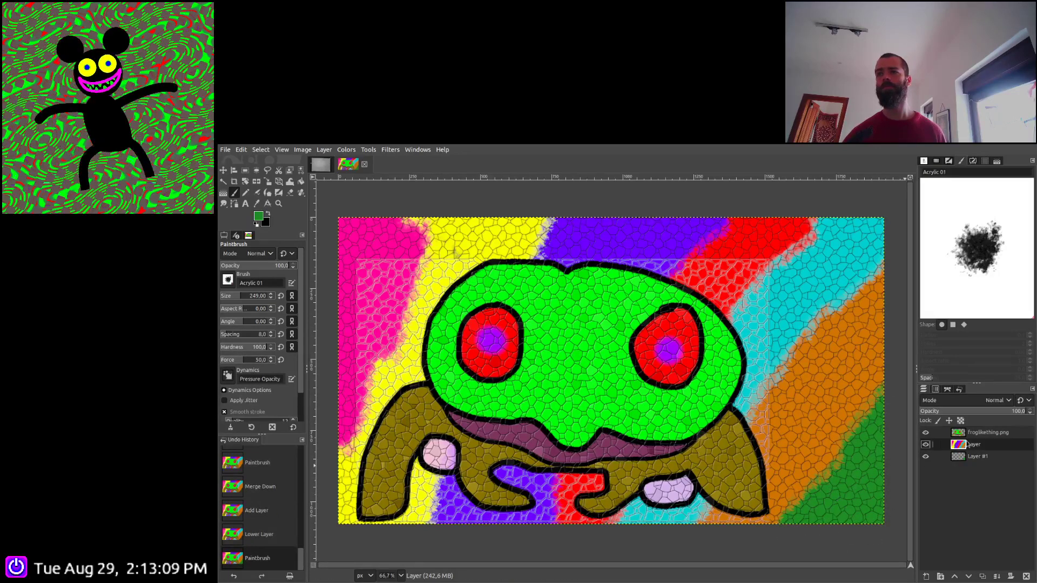
left_click(996, 576)
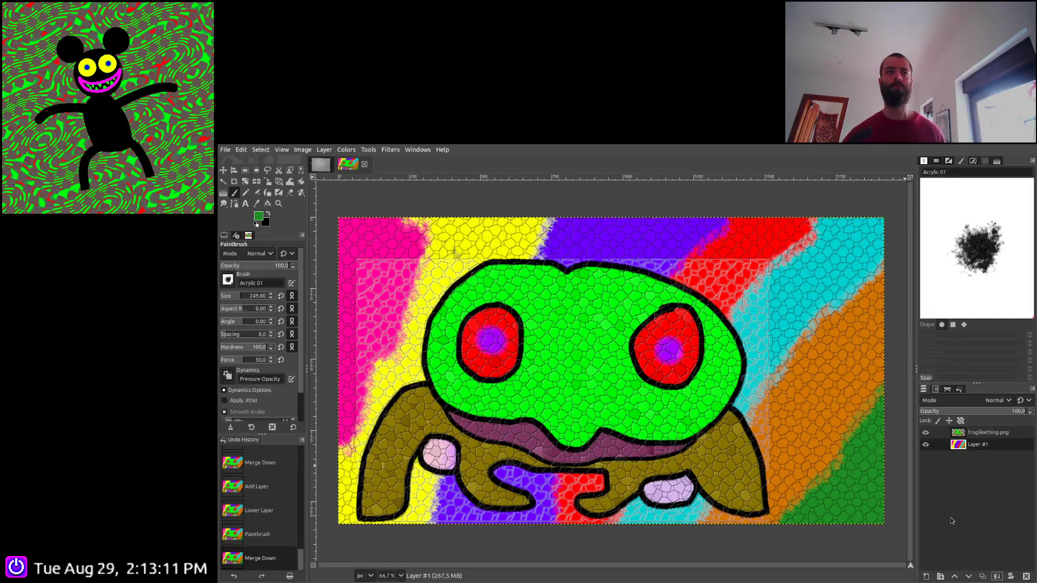
Duplicate the froglikething.png layer and cycle the copy's blend mode to Hard light
left_click(973, 431)
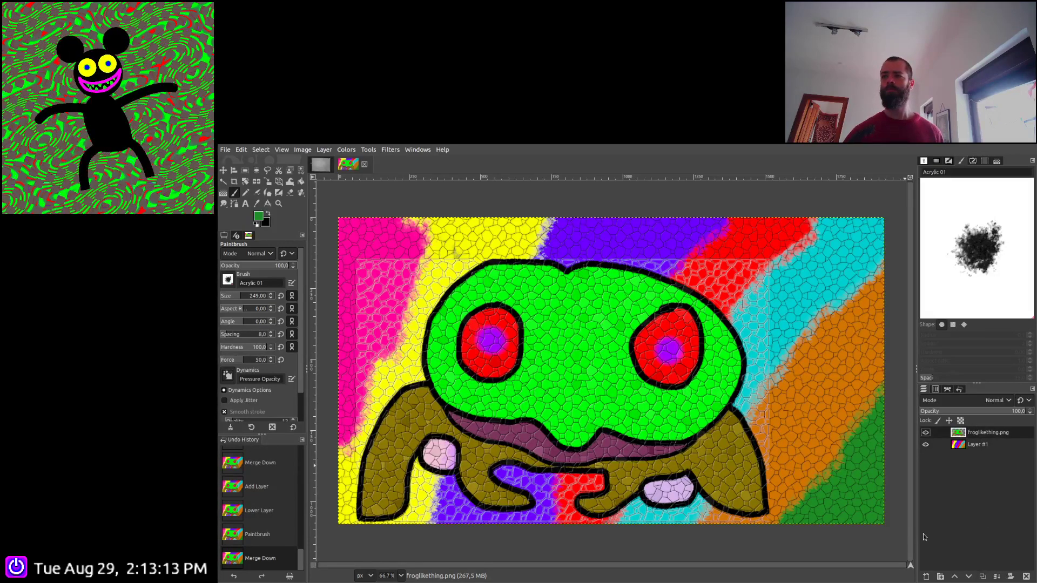
left_click(982, 577)
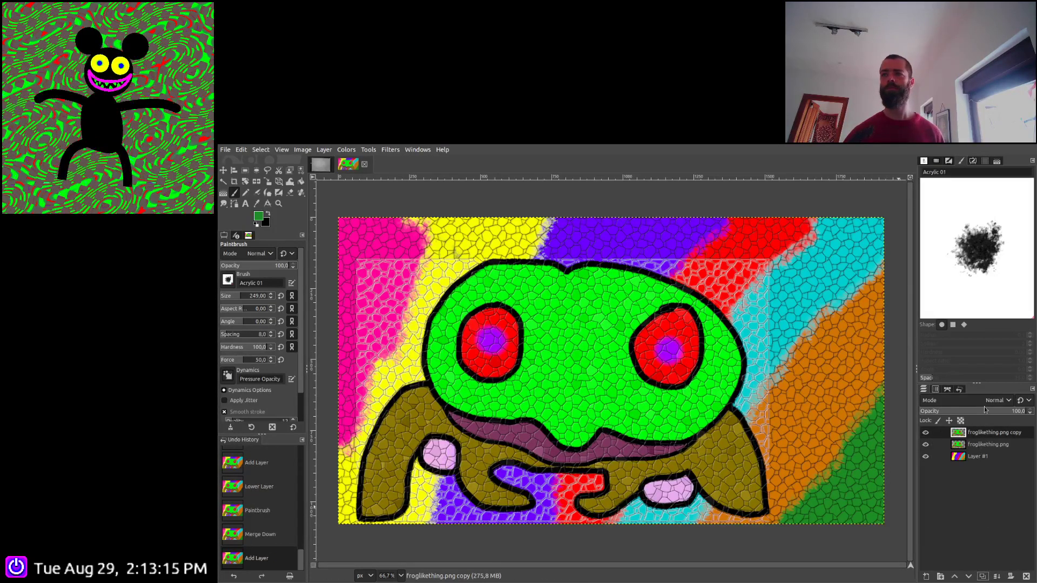
key("shift+plus")
key("shift+plus")
key("shift+plus")
key("shift+plus")
key("shift+plus")
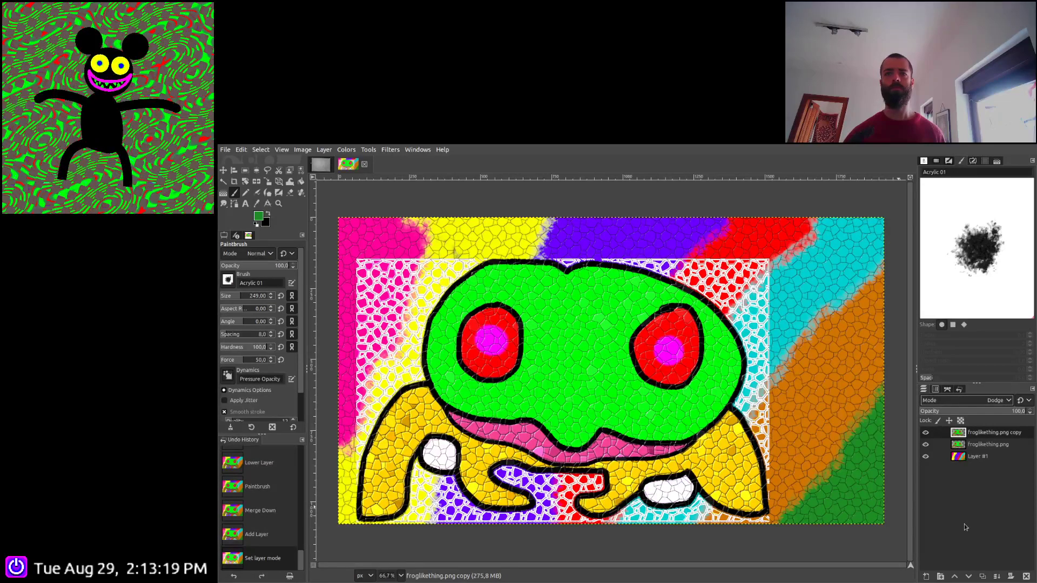
key("shift+plus")
key("shift+plus")
key("shift+plus")
key("shift+plus")
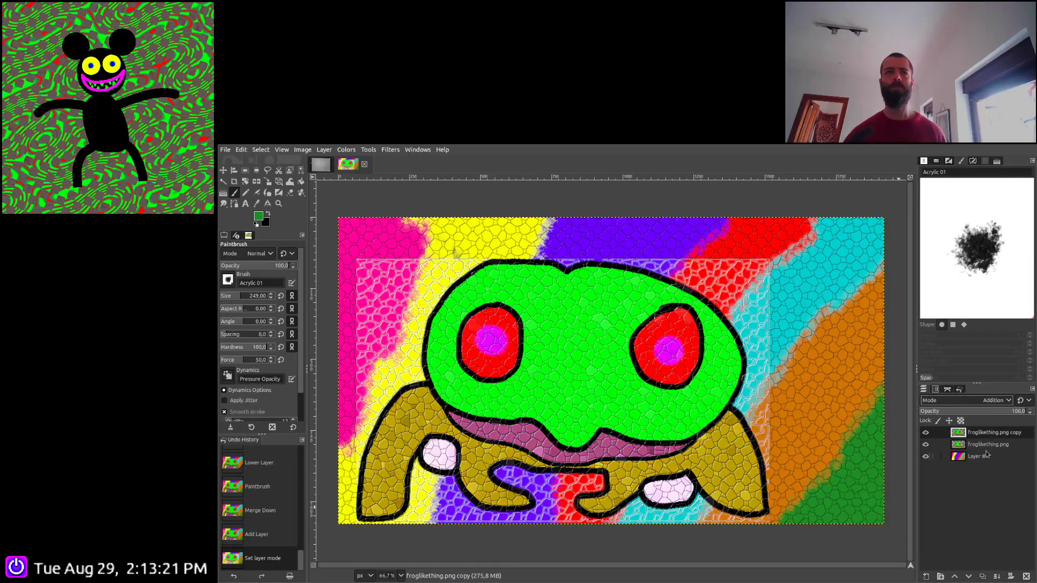
key("shift+plus")
key("shift+plus")
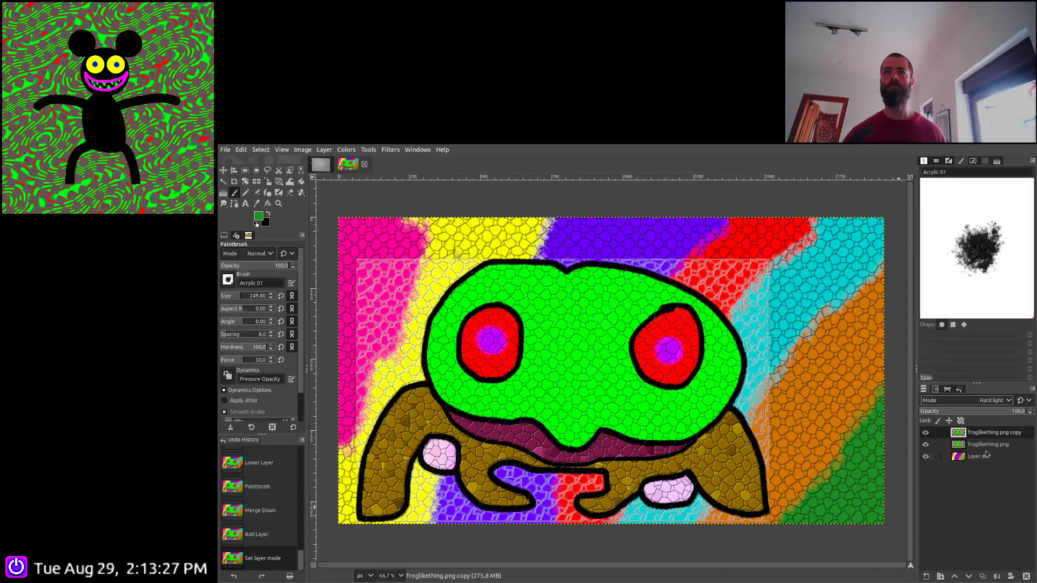
Compare the image with and without the duplicated frog layer by toggling its visibility
left_click(925, 434)
left_click(926, 434)
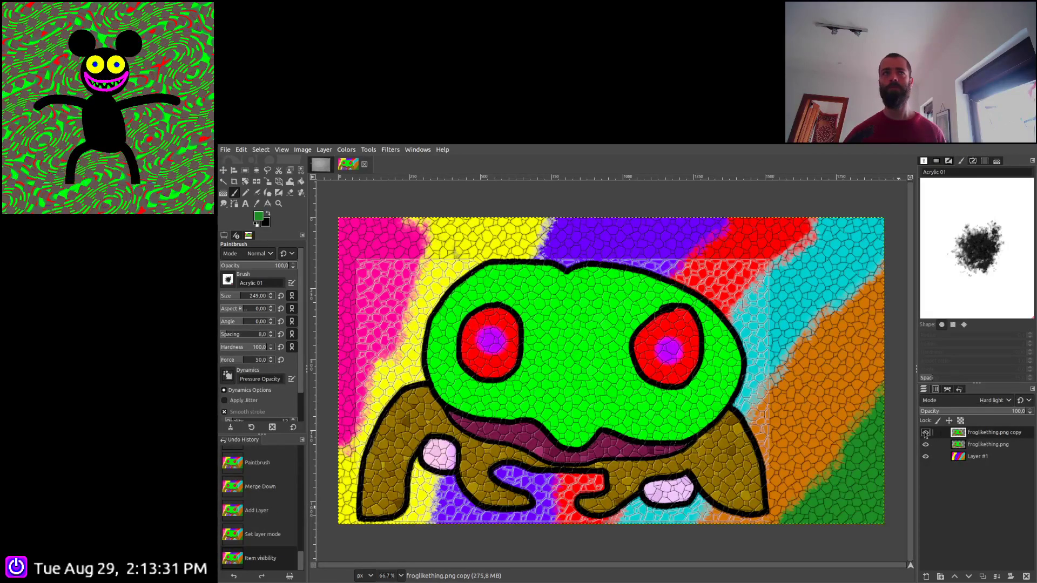
left_click(925, 434)
left_click(925, 434)
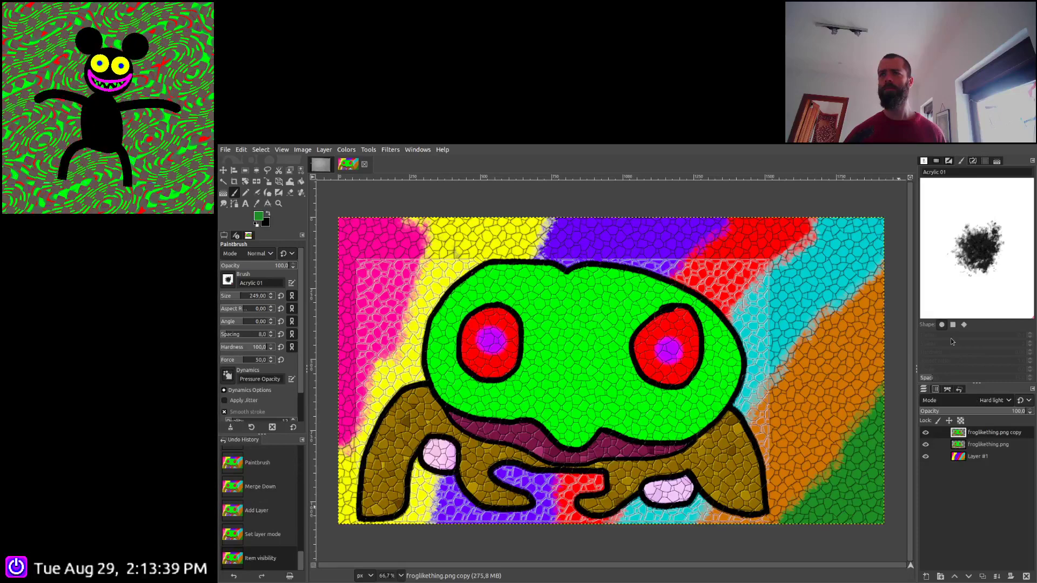
Change the blend mode of the duplicated frog layer to Multiply
left_click(960, 357)
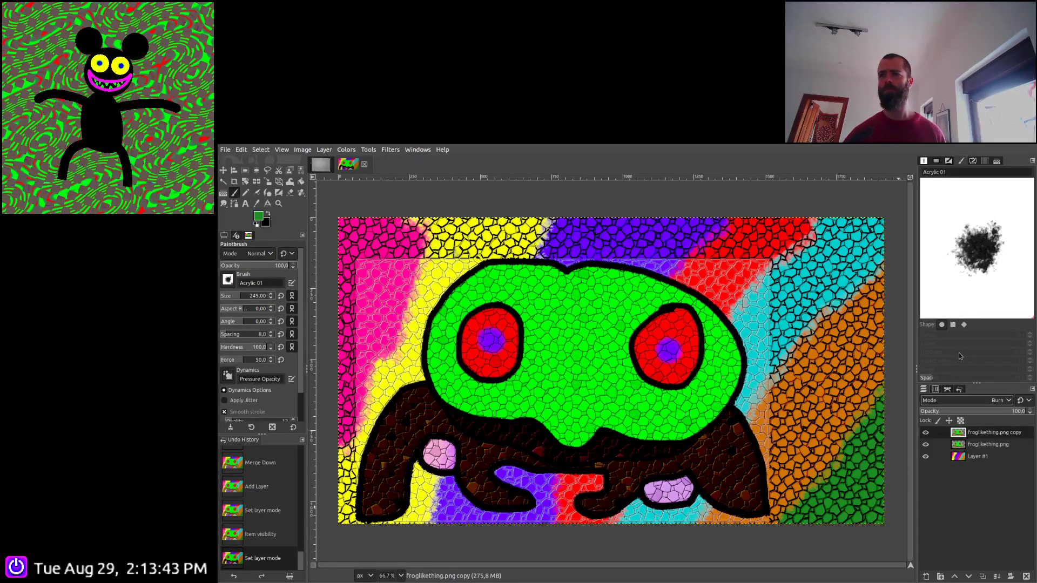
key("Up")
key("Up")
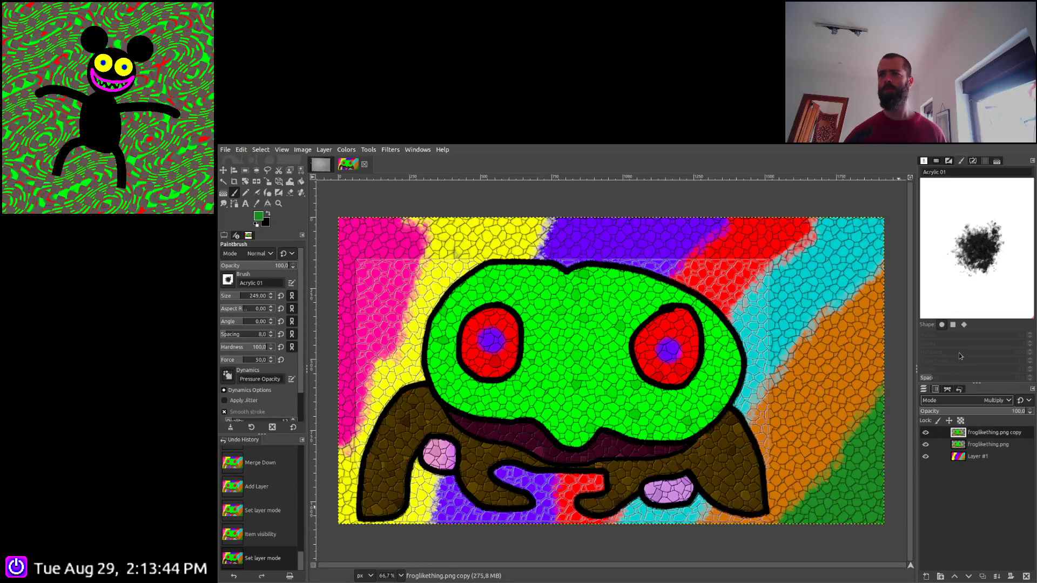
Duplicate the Multiply frog layer again and cycle the new copy's blend mode until it is set to Hard light
left_click(982, 576)
scroll(995, 405, "up", 1)
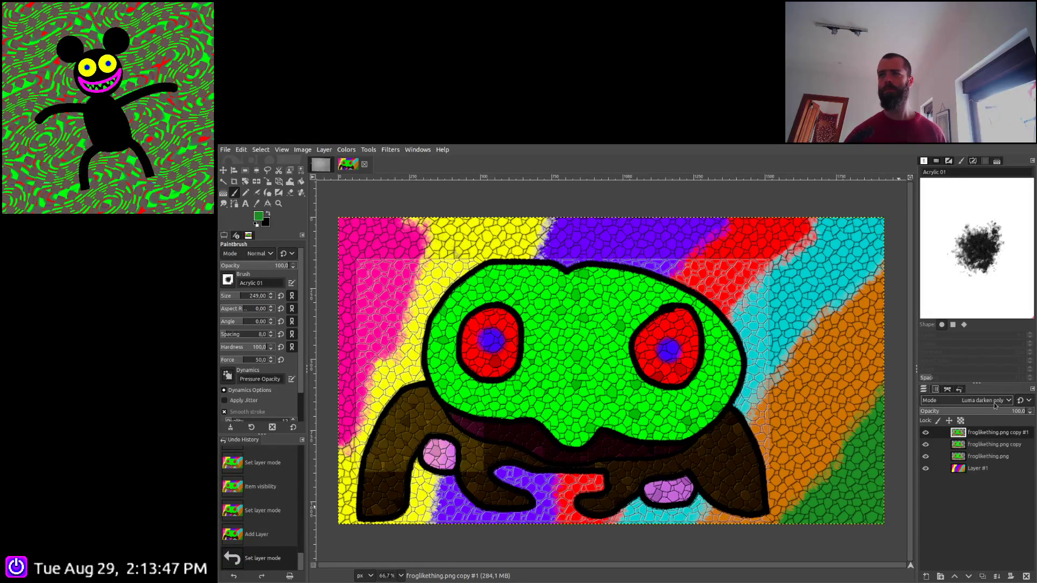
scroll(995, 405, "up", 3)
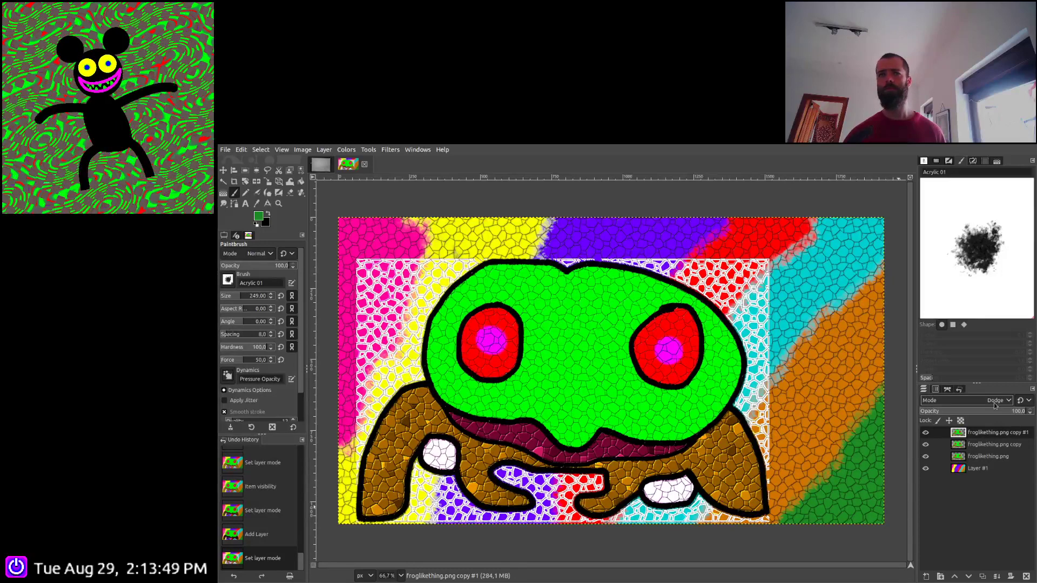
scroll(995, 405, "down", 6)
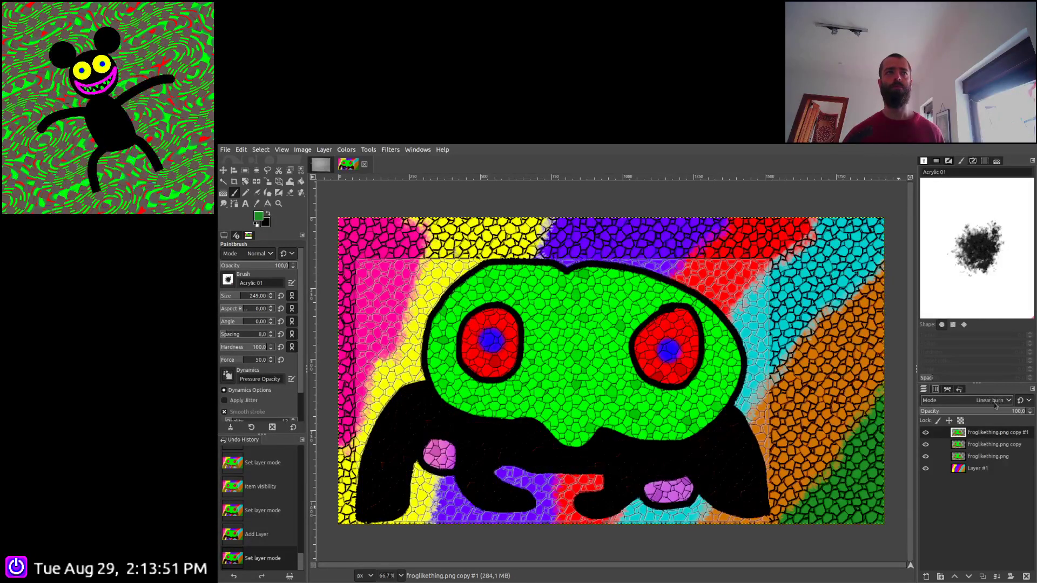
scroll(995, 405, "down", 4)
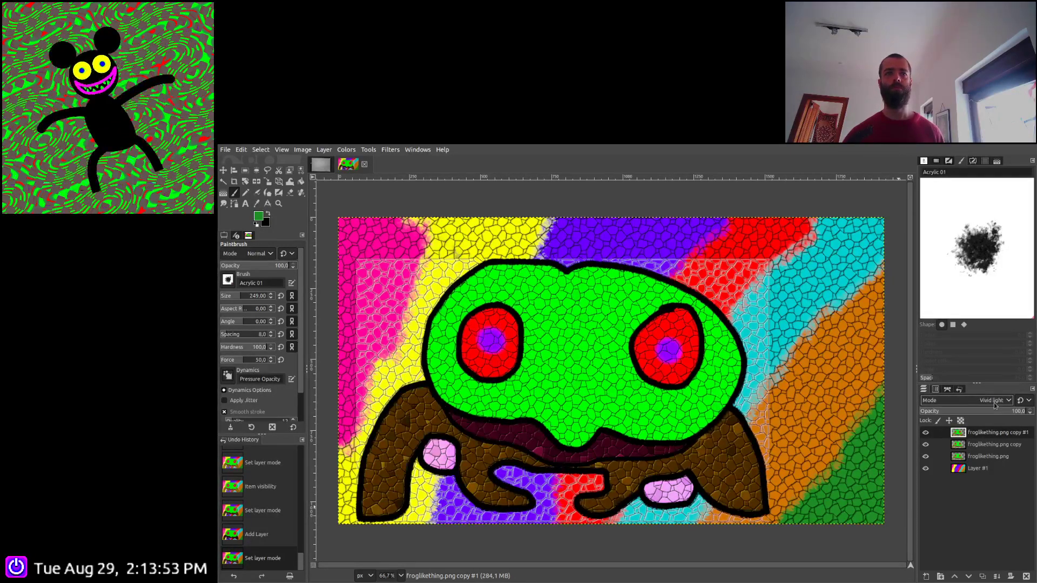
scroll(995, 405, "up", 1)
scroll(995, 405, "down", 1)
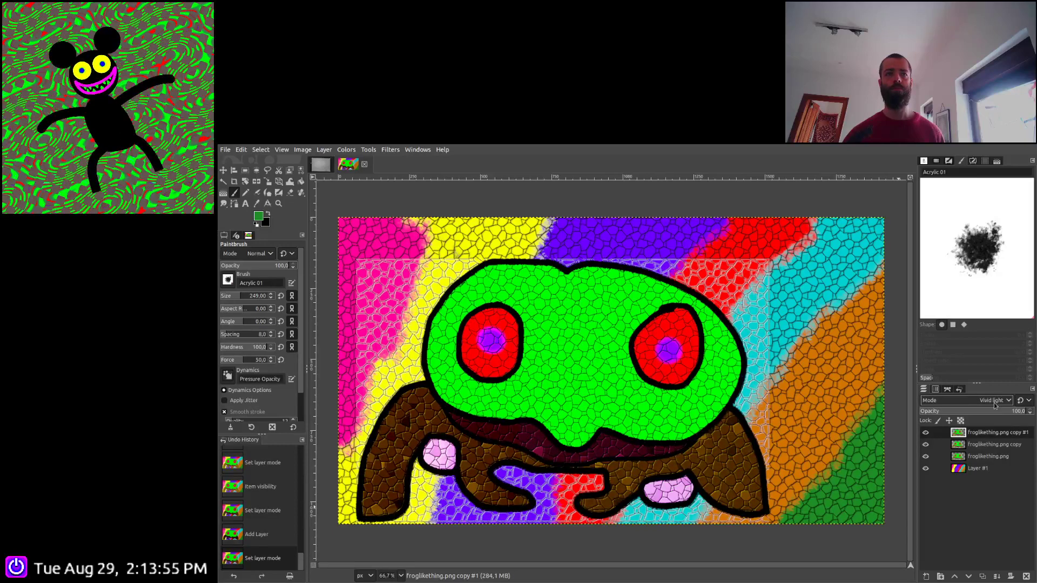
scroll(996, 405, "up", 1)
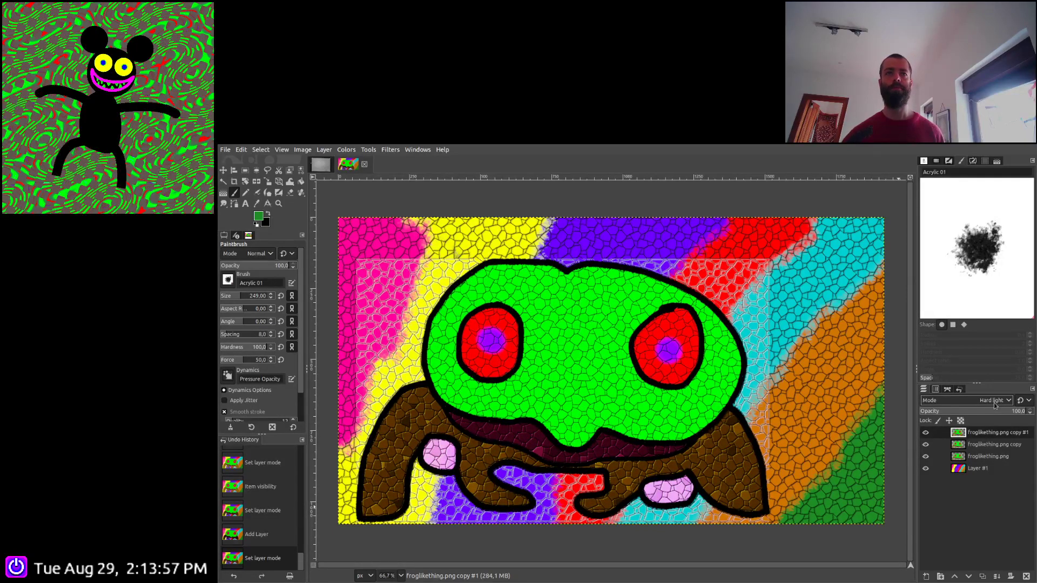
Undo a merge of the visible layers and compare the image with and without the two duplicated frog layers by toggling their visibility
left_click(997, 577, "ctrl")
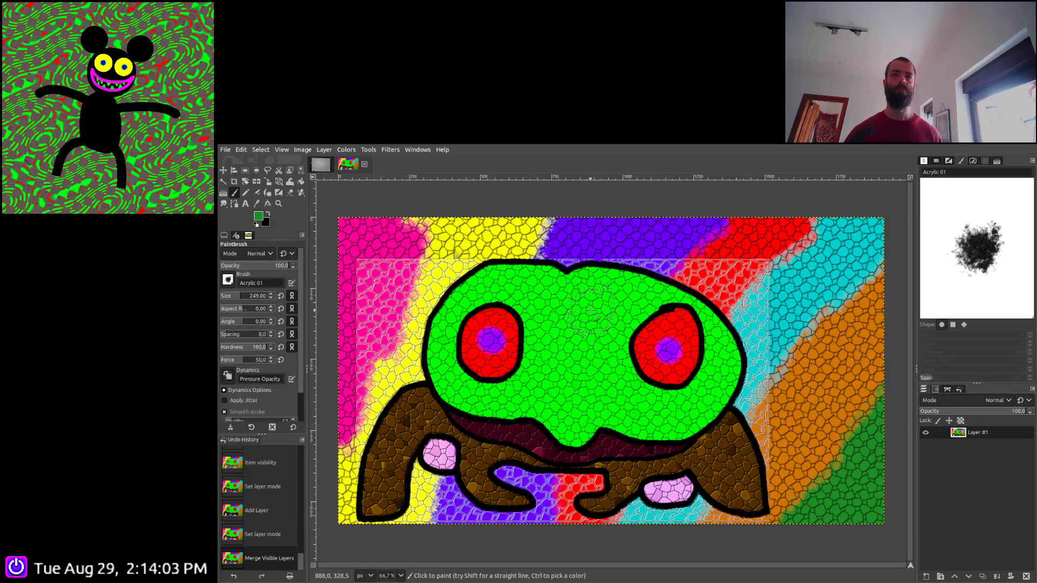
key("ctrl+z")
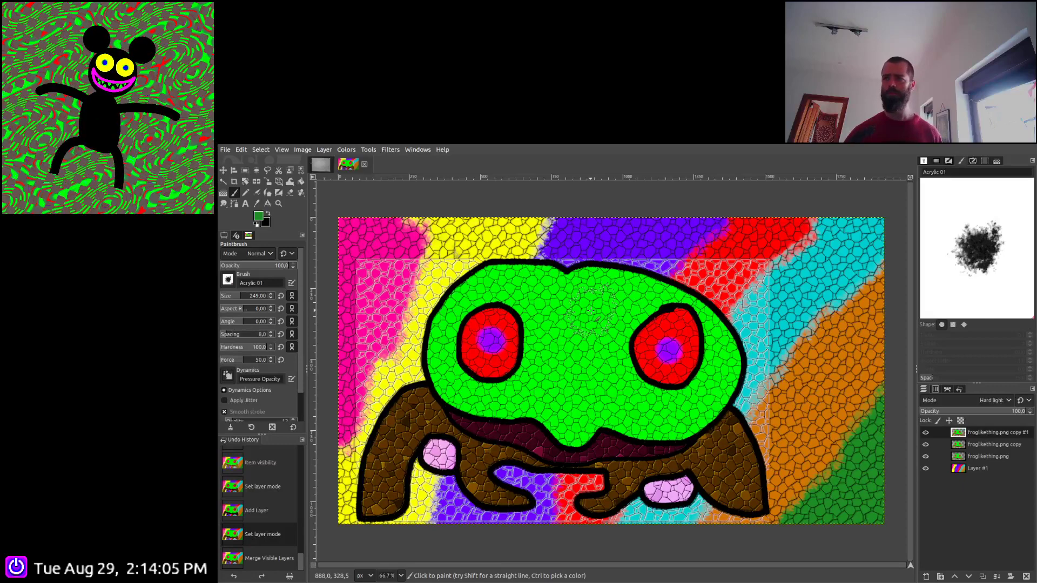
left_click(925, 432)
left_click(925, 444)
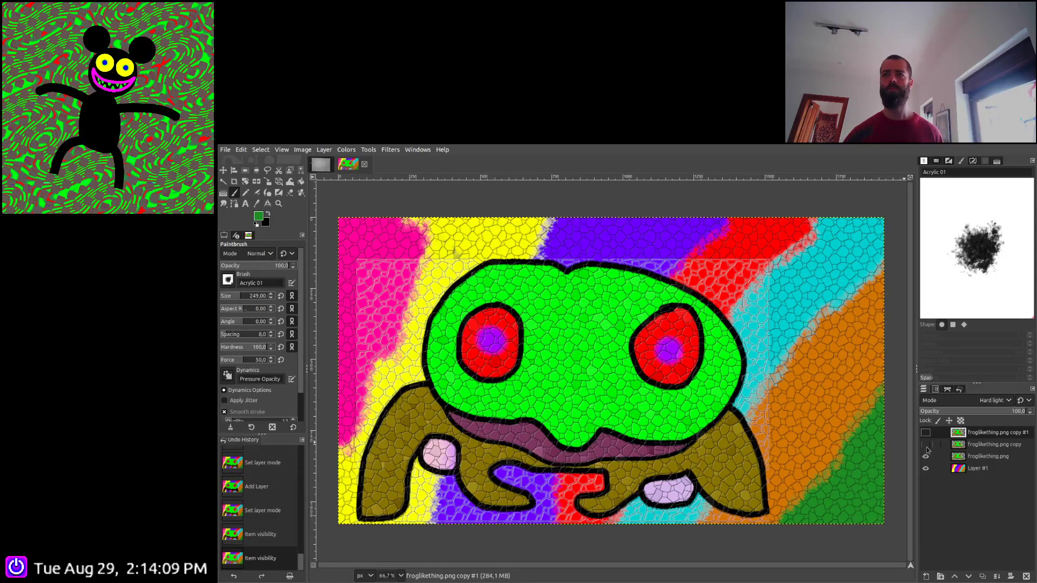
left_click(925, 444)
left_click(925, 432)
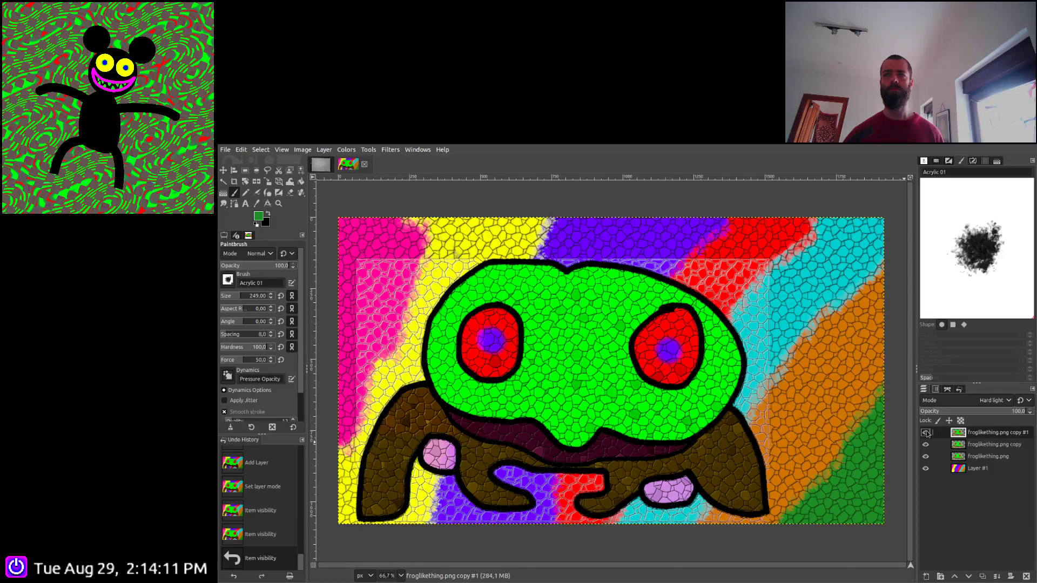
Merge all visible layers into a single layer and undo the stray dark green paint dab beside the frog's head
left_click(1010, 575, "shift")
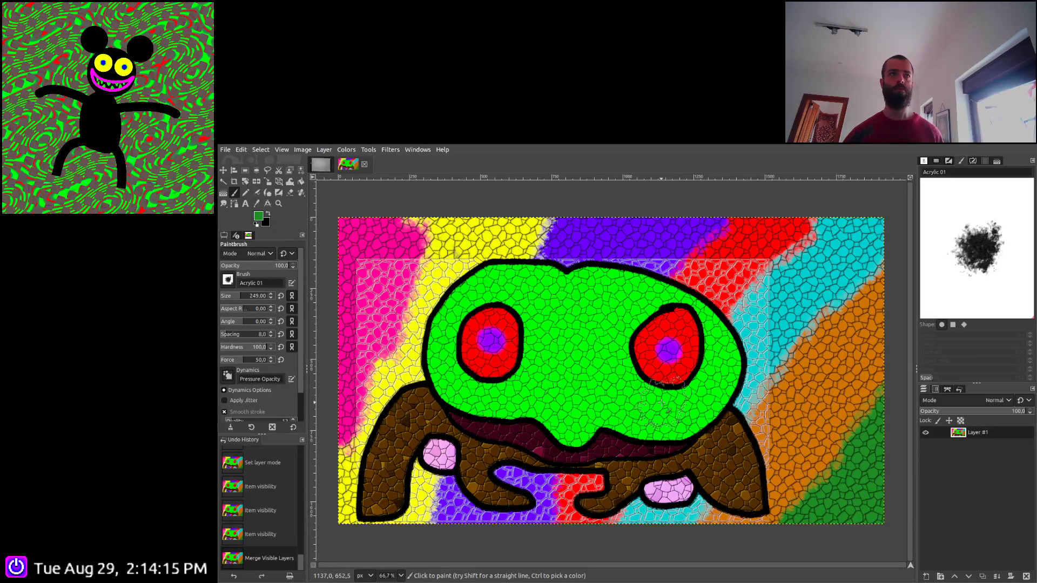
left_click(748, 372)
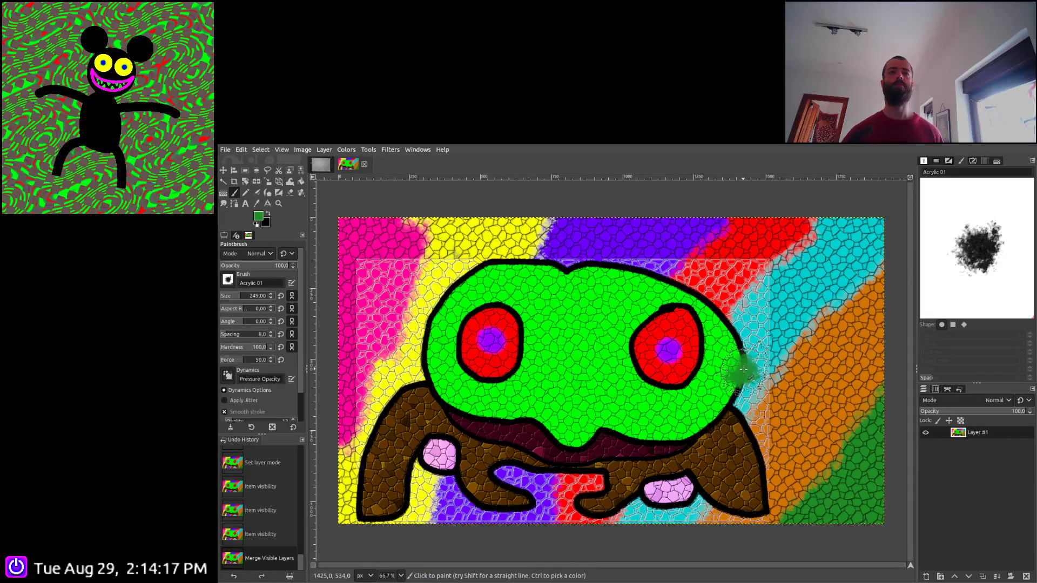
key("ctrl+z")
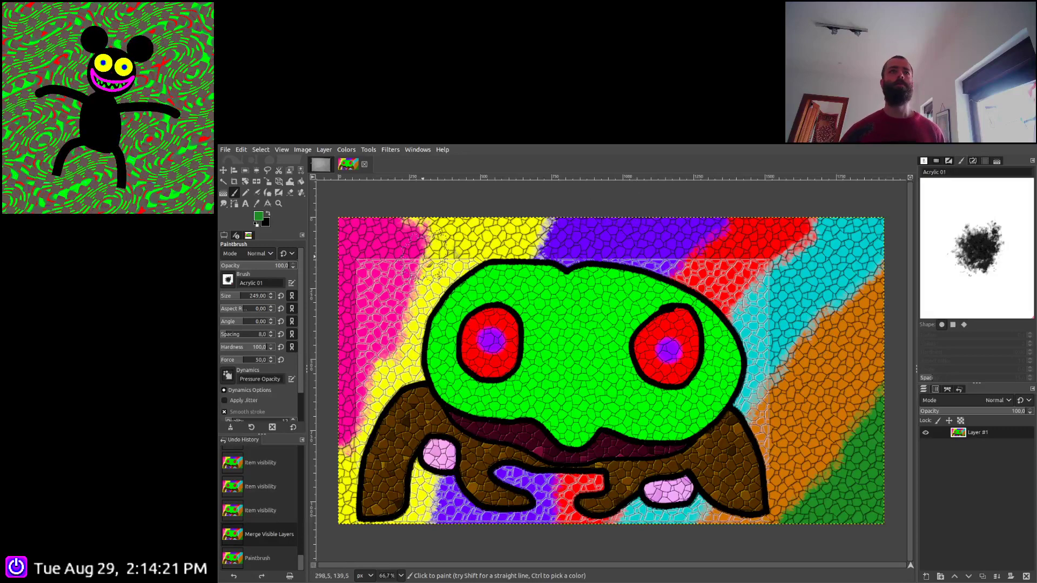
left_click(927, 577, "shift")
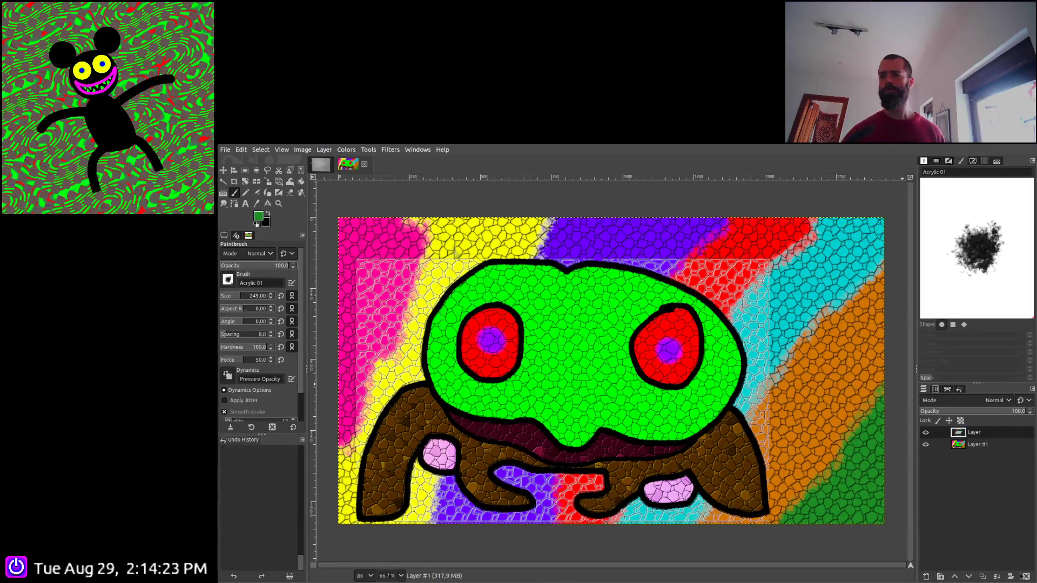
mouse_move(451, 237)
left_mouse_down()
mouse_move(420, 270)
mouse_move(380, 336)
mouse_move(345, 456)
mouse_move(381, 221)
left_mouse_up()
key("ctrl+z")
key("ctrl+z")
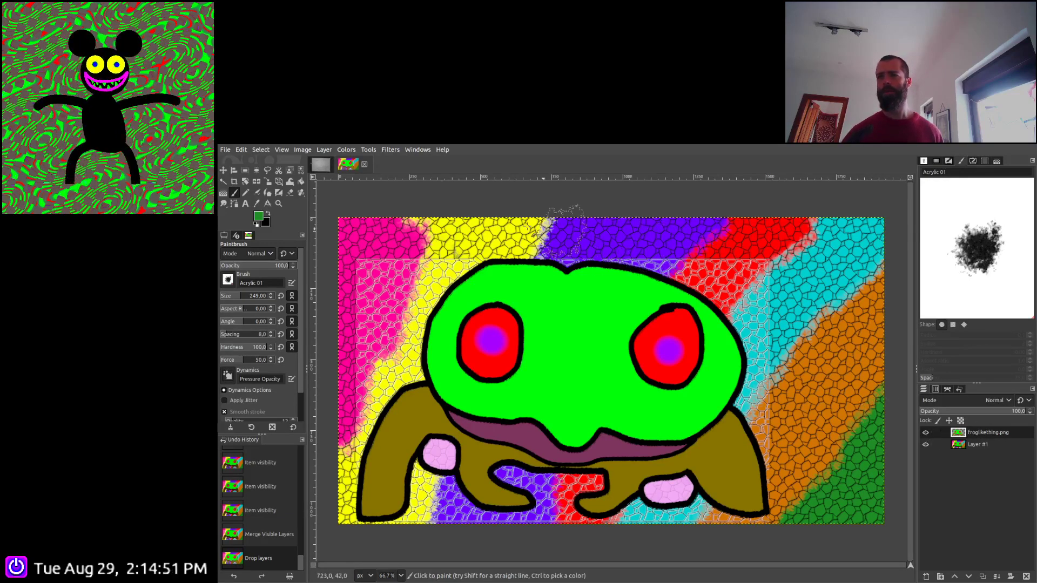
Select the area around the frog on the froglikething.png layer by colour and cover the whole selection with dark green using Paintbrush and Bucket Fill
left_click(290, 170)
left_click(399, 236)
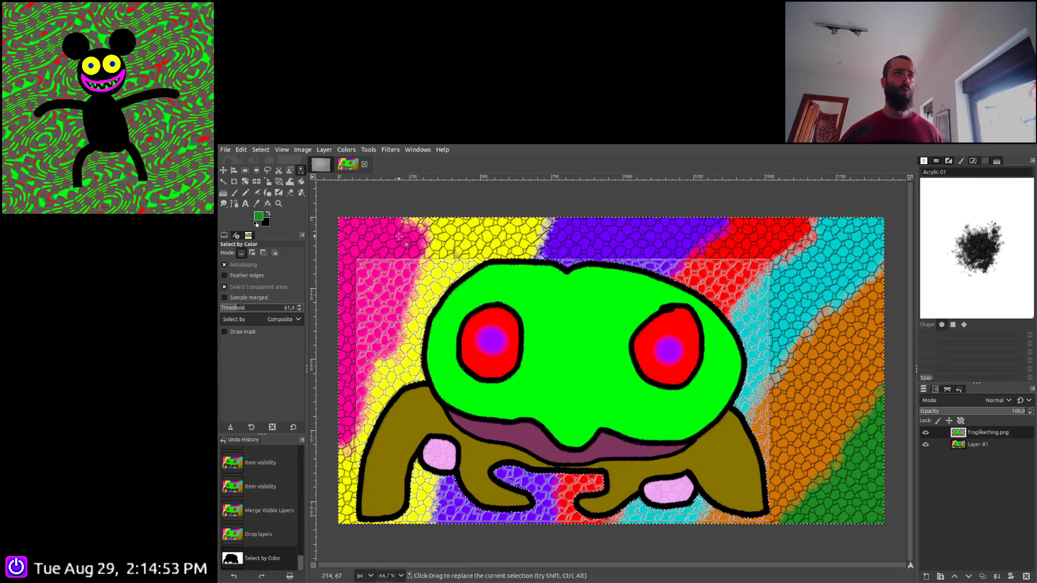
key("p")
mouse_move(406, 265)
left_mouse_down()
mouse_move(518, 238)
mouse_move(409, 345)
mouse_move(380, 411)
mouse_move(405, 389)
mouse_move(359, 470)
mouse_move(373, 397)
mouse_move(357, 237)
mouse_move(400, 254)
mouse_move(436, 300)
mouse_move(402, 503)
mouse_move(519, 478)
left_mouse_up()
left_click_drag(593, 481, 594, 483)
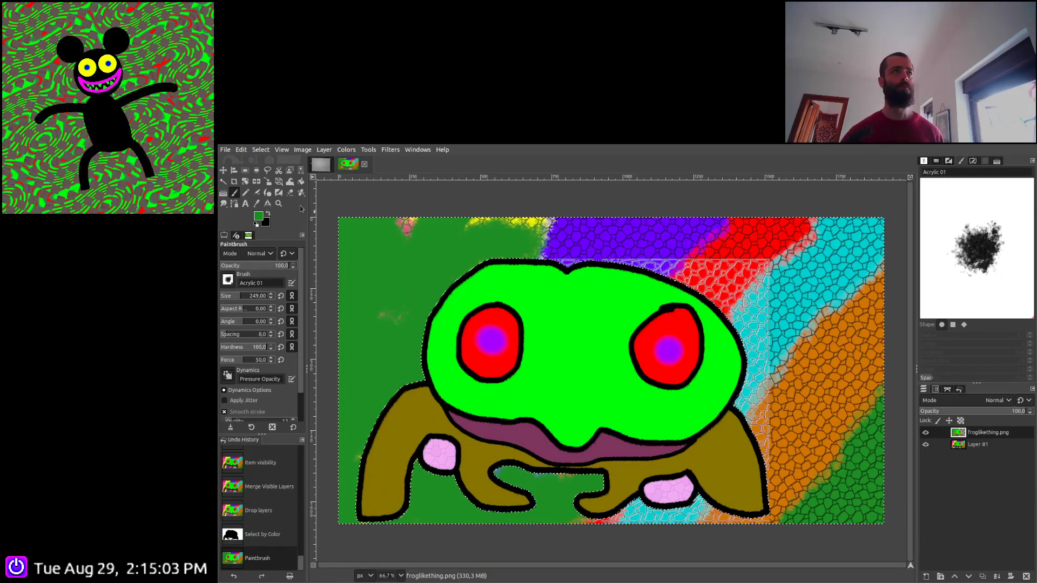
key("shift+b")
left_click(604, 244)
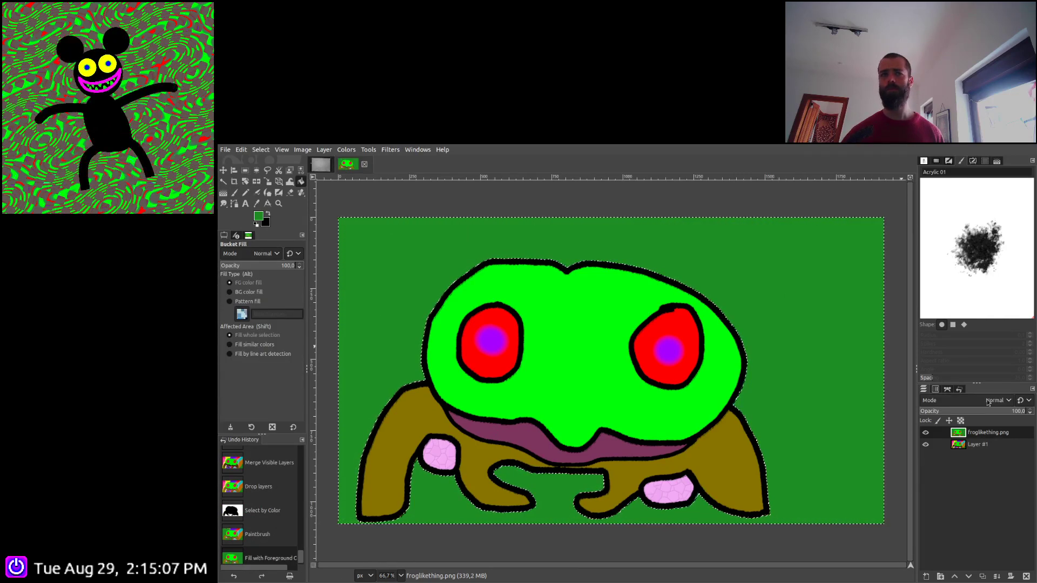
Cycle the froglikething.png layer through blend modes such as Addition, Multiply, Linear burn and Overlay, and settle on Luma darken only
scroll(987, 403, "down", 4)
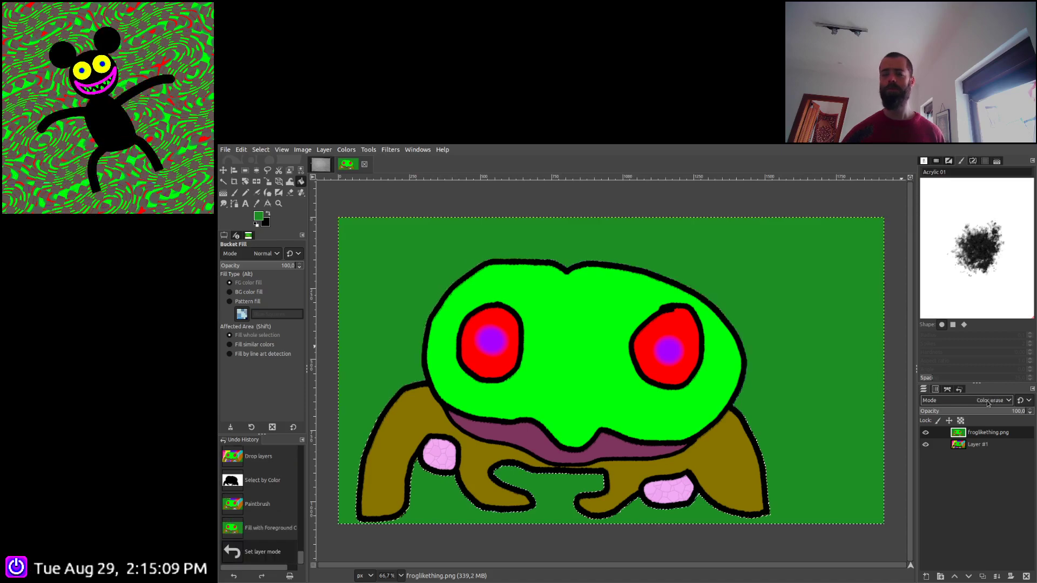
scroll(988, 402, "down", 6)
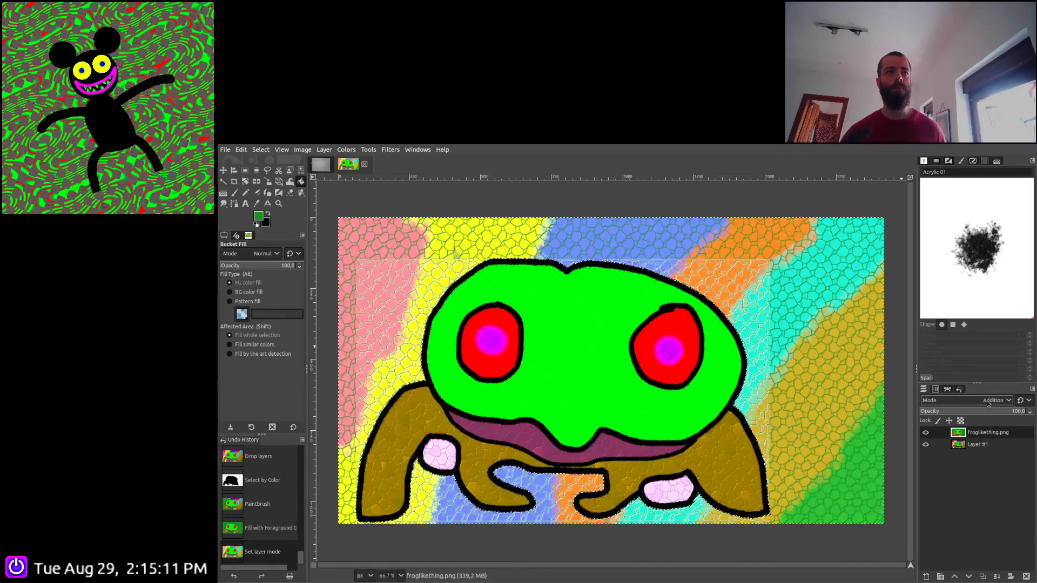
scroll(987, 402, "down", 2)
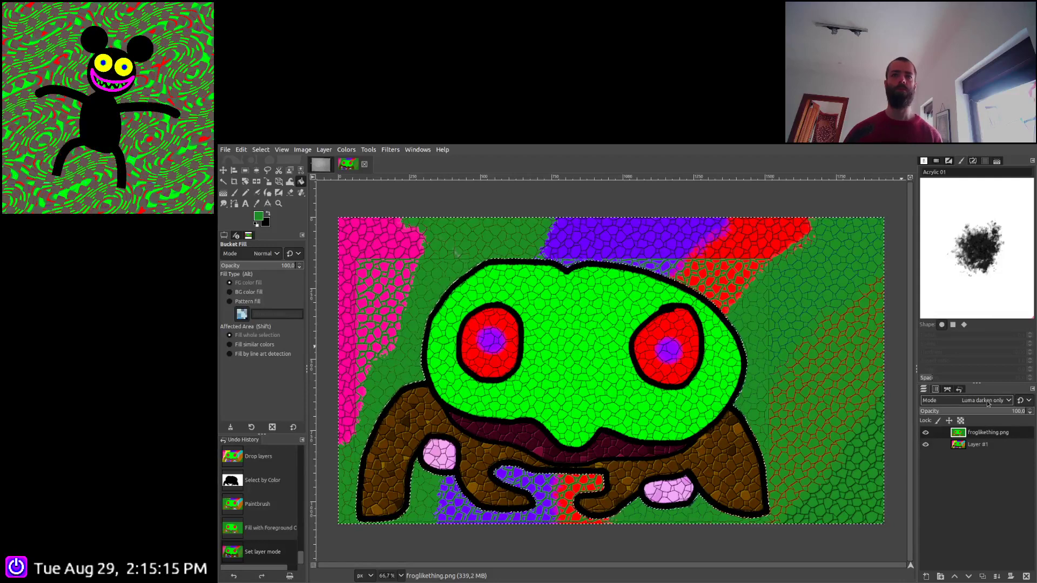
scroll(987, 403, "down", 1)
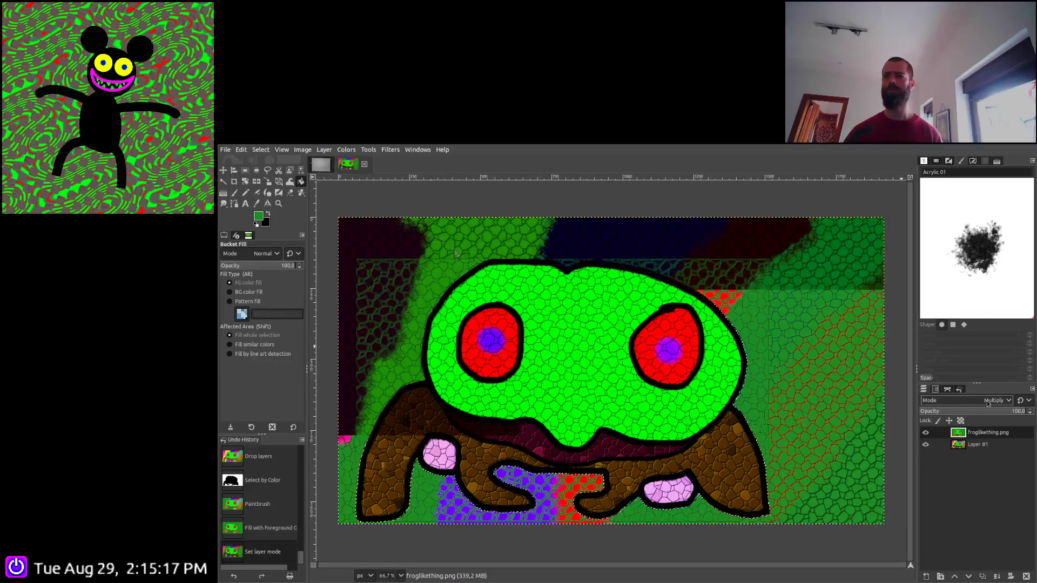
scroll(987, 402, "down", 1)
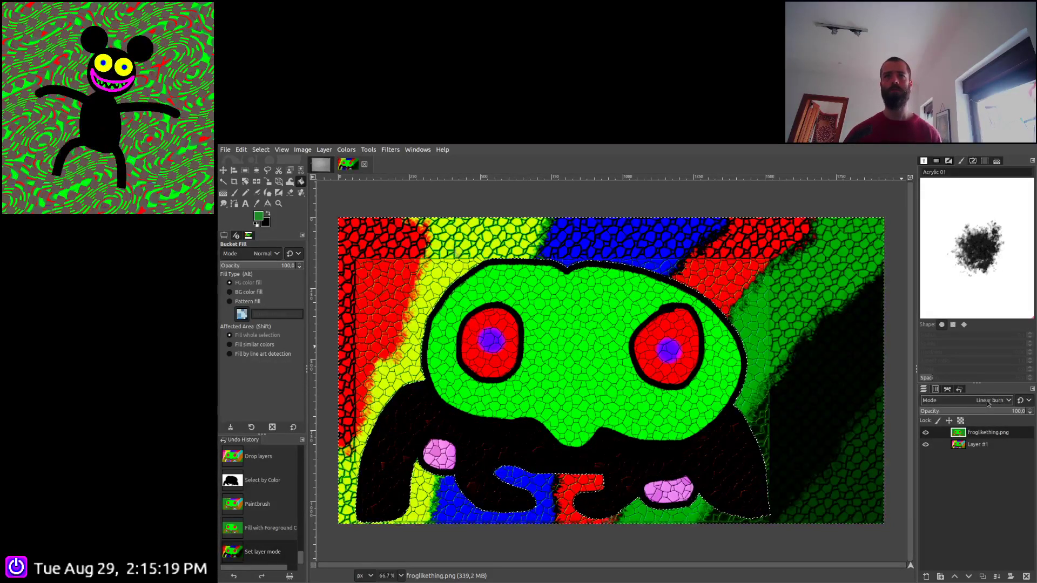
scroll(988, 402, "down", 1)
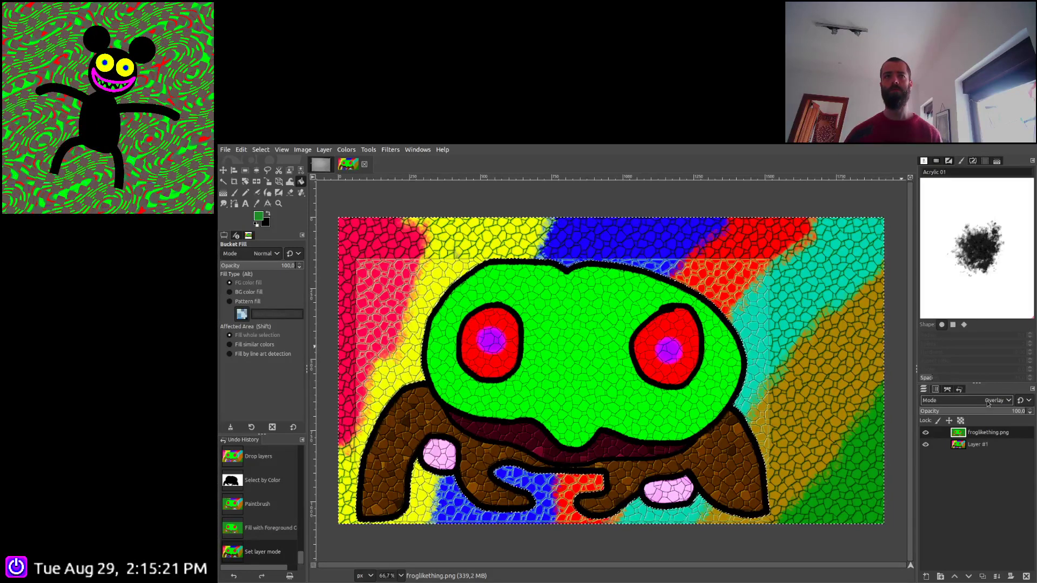
scroll(987, 403, "up", 4)
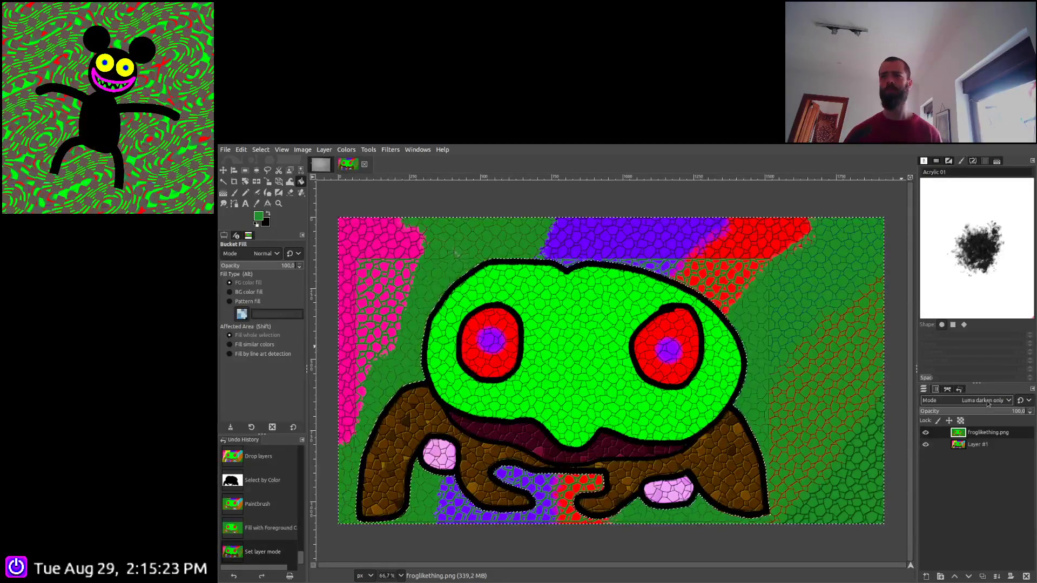
scroll(988, 402, "down", 1)
scroll(987, 403, "up", 1)
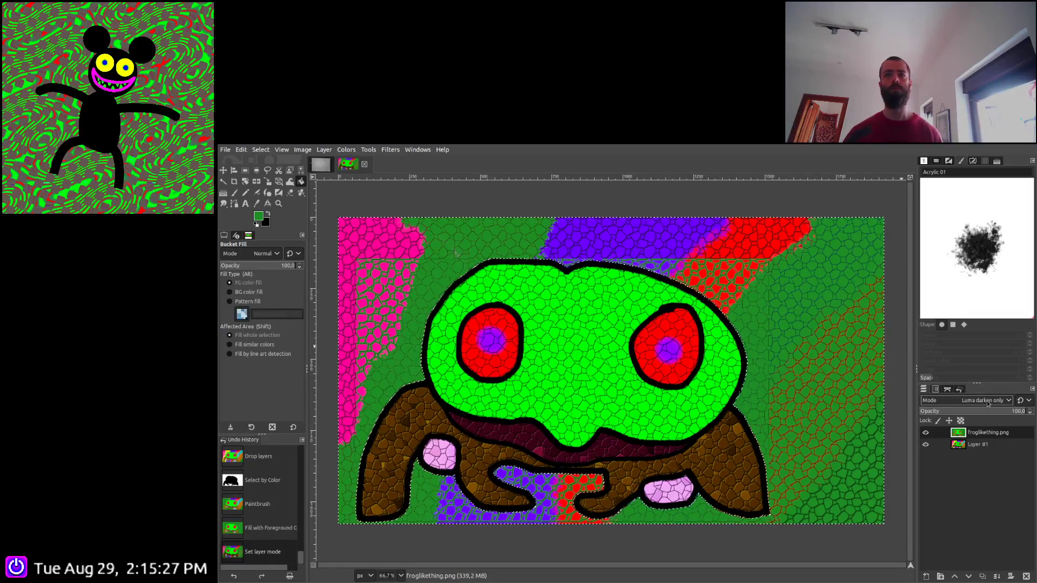
Duplicate the froglikething.png layer and cycle the copy's blend mode to Difference
left_click(982, 576)
scroll(987, 402, "up", 3)
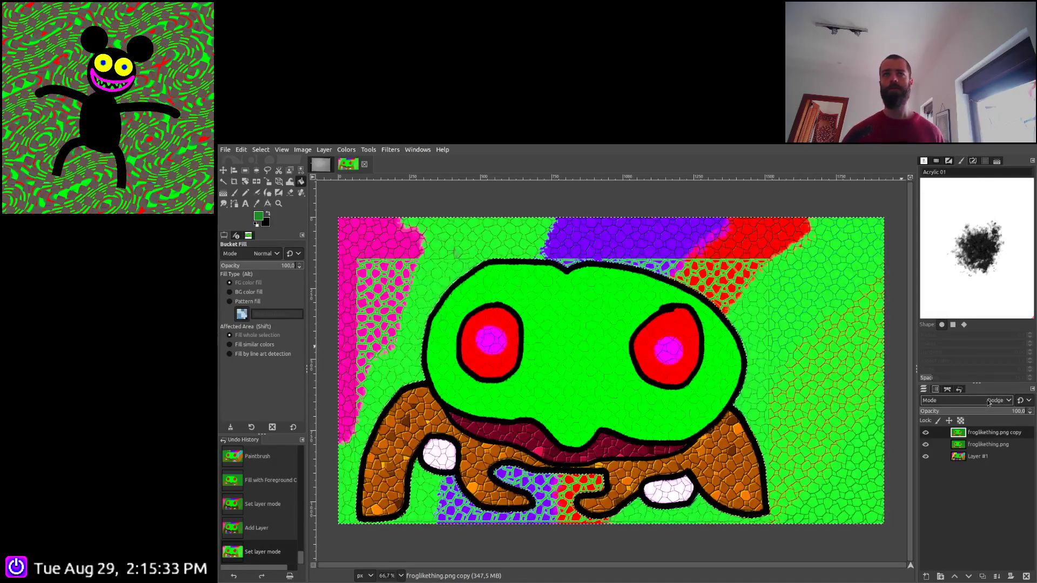
scroll(989, 403, "up", 2)
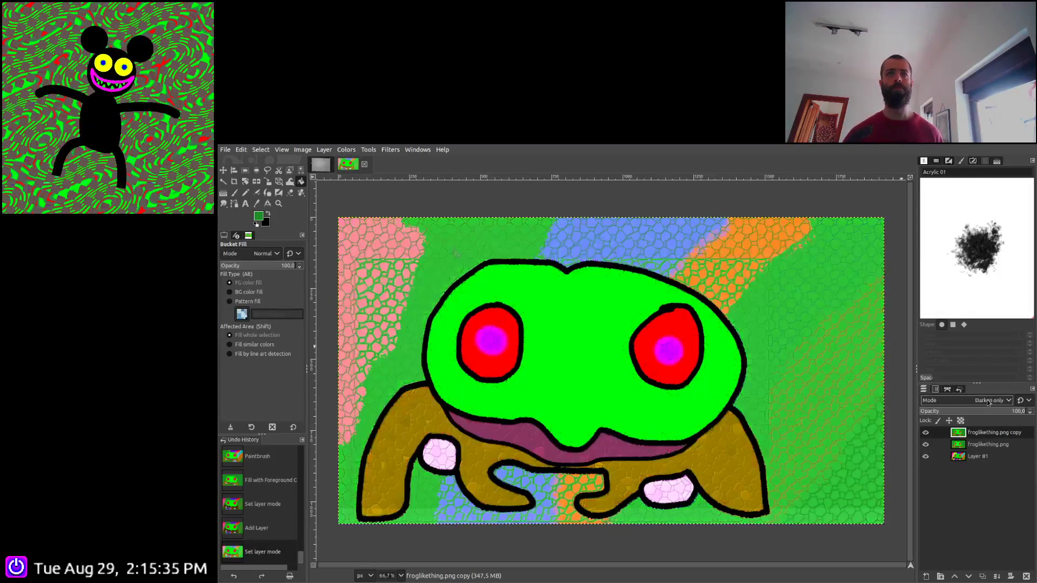
scroll(988, 403, "down", 3)
scroll(989, 403, "down", 2)
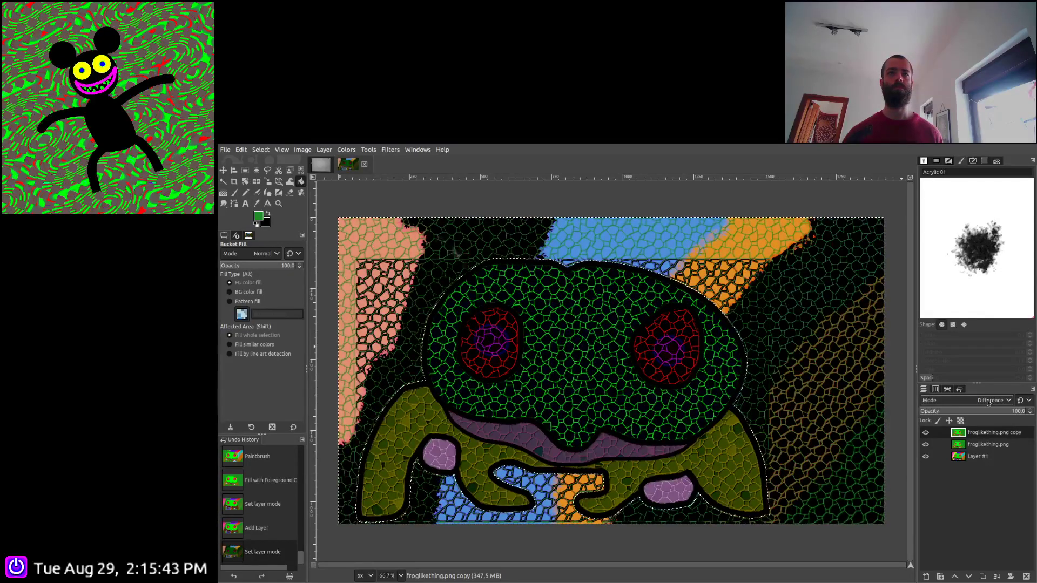
Try the Addition blend mode on the froglikething.png layer beneath the copy, and return it to Luma darken only
left_click(984, 447)
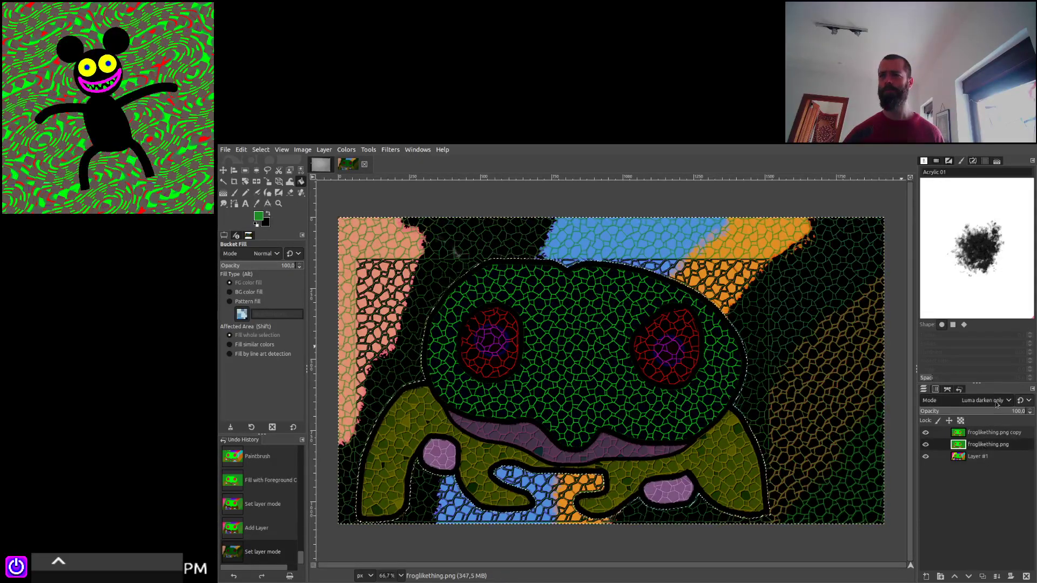
scroll(997, 405, "up", 2)
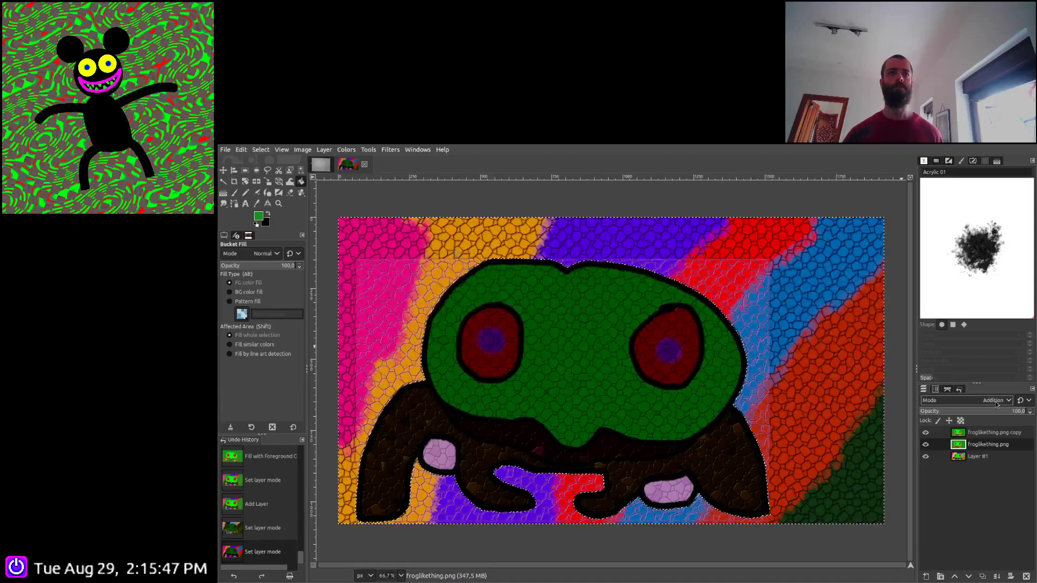
scroll(997, 406, "down", 1)
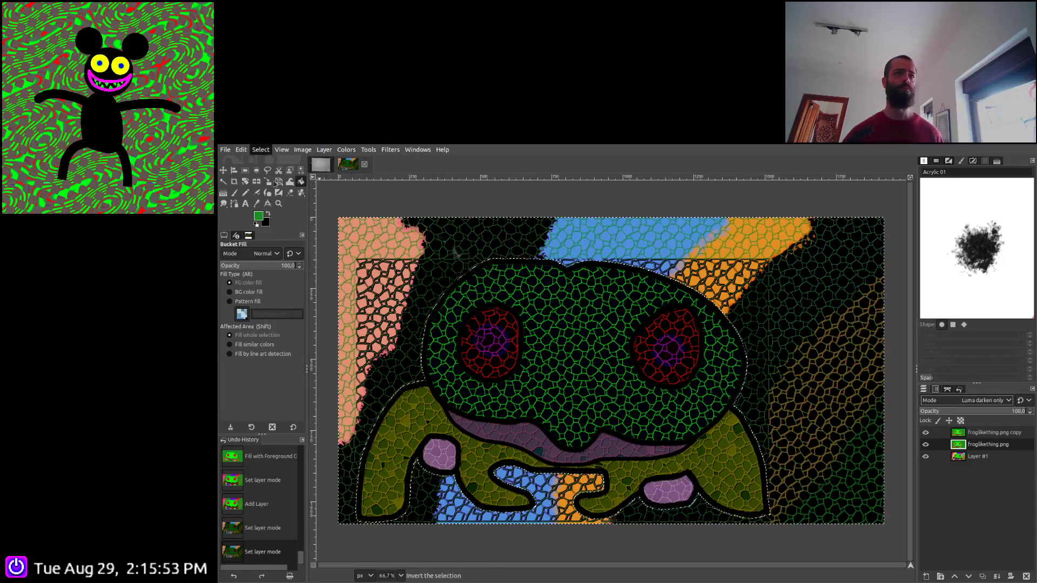
Invert the selection, copy the frog from the froglikething.png layer, paste it as a new layer and raise it to the top
key("ctrl+i")
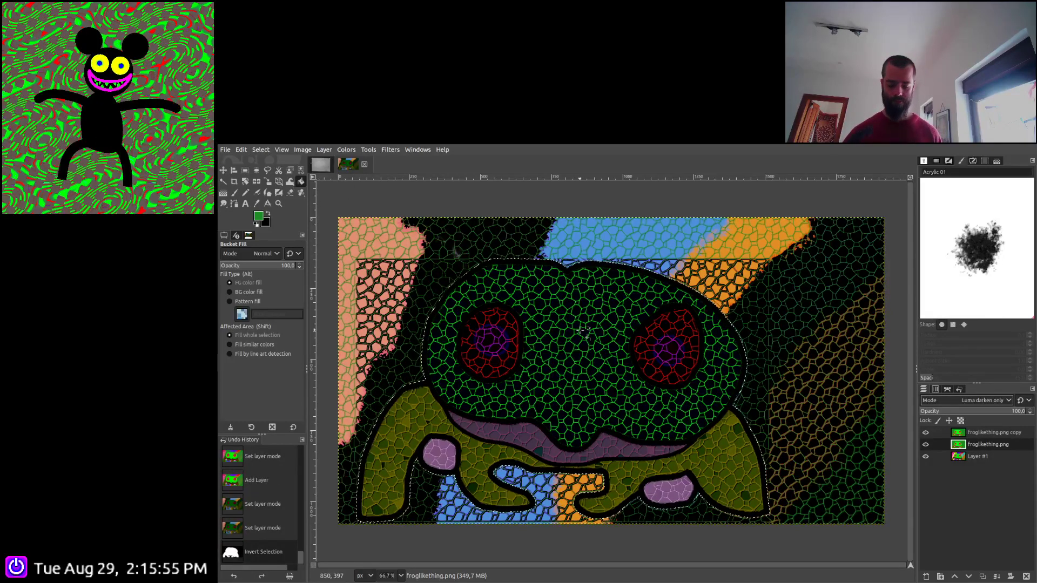
key("ctrl+c")
key("ctrl+v")
left_click(926, 575)
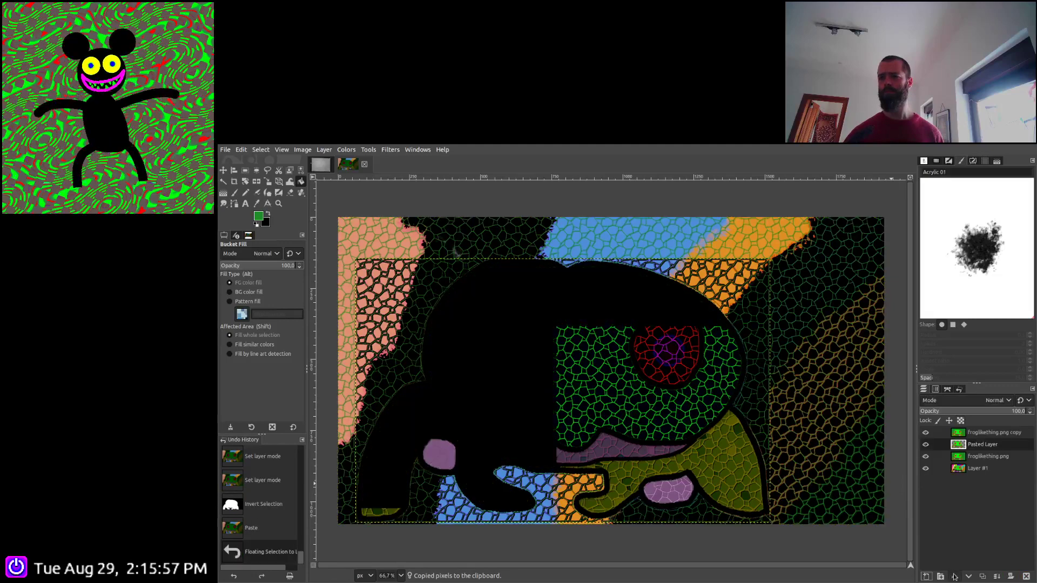
left_click(955, 576)
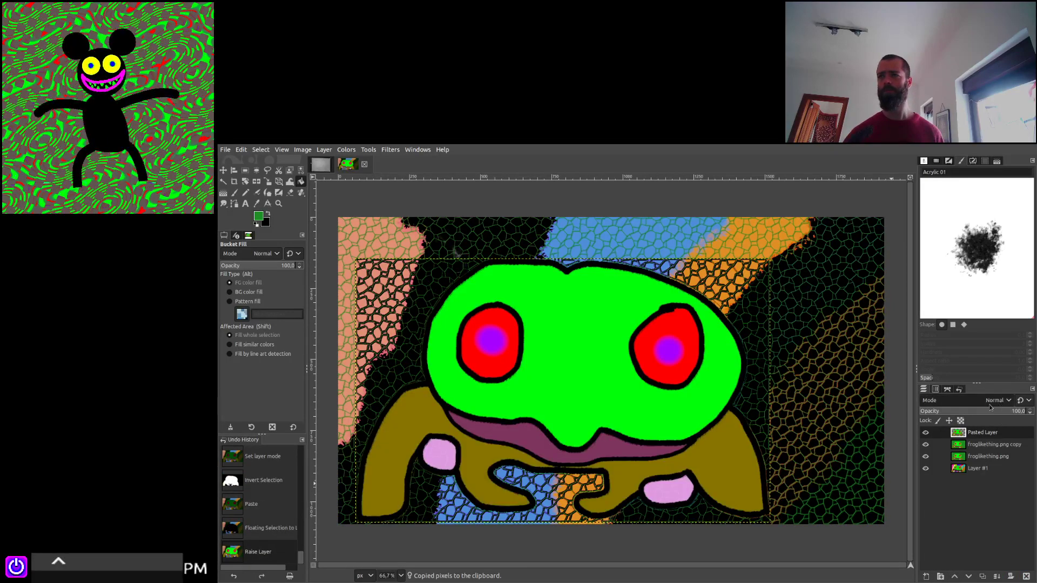
Cycle the Pasted Layer through blend modes such as Linear burn, Vivid light, Grain merge, HSV Value and Luminance, and settle on Dodge
scroll(1001, 402, "down", 3)
scroll(991, 407, "down", 4)
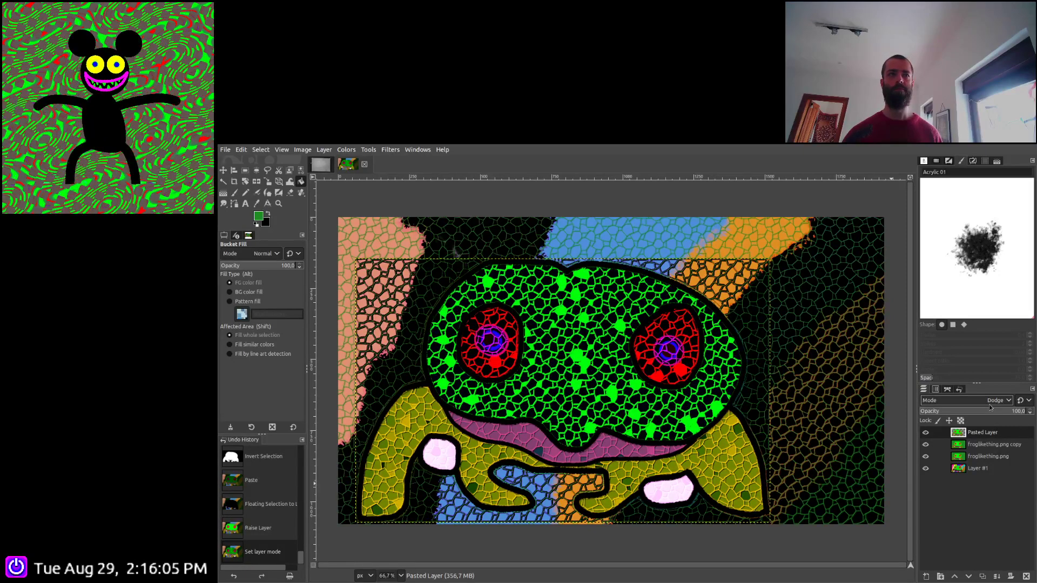
scroll(991, 408, "down", 7)
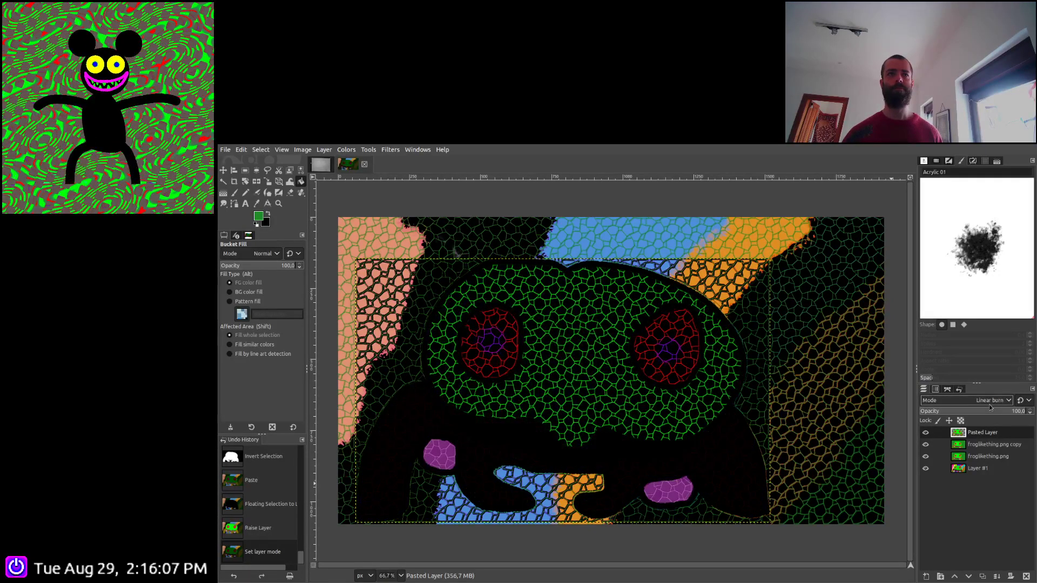
scroll(991, 408, "down", 3)
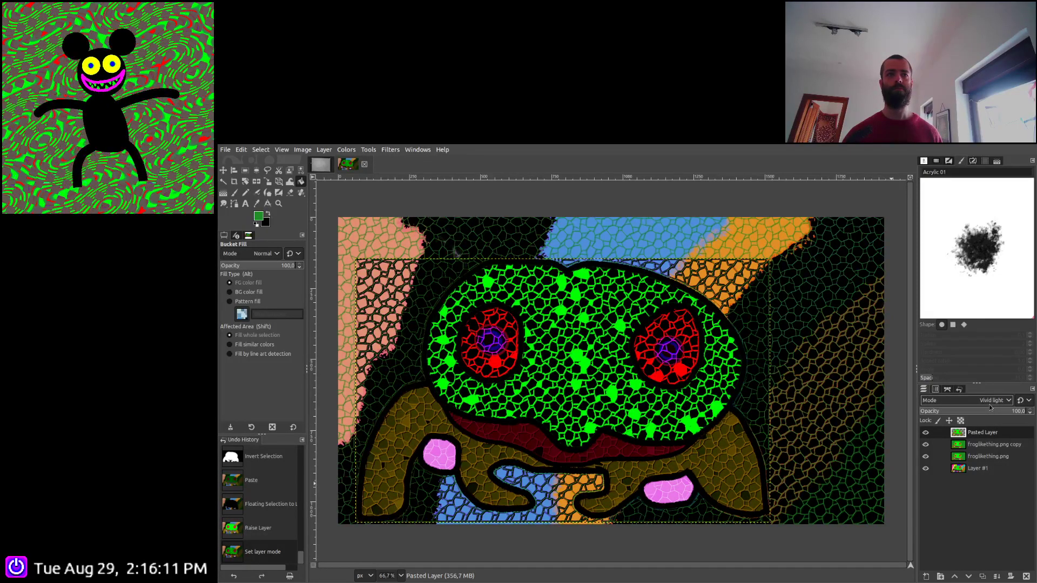
scroll(991, 407, "down", 2)
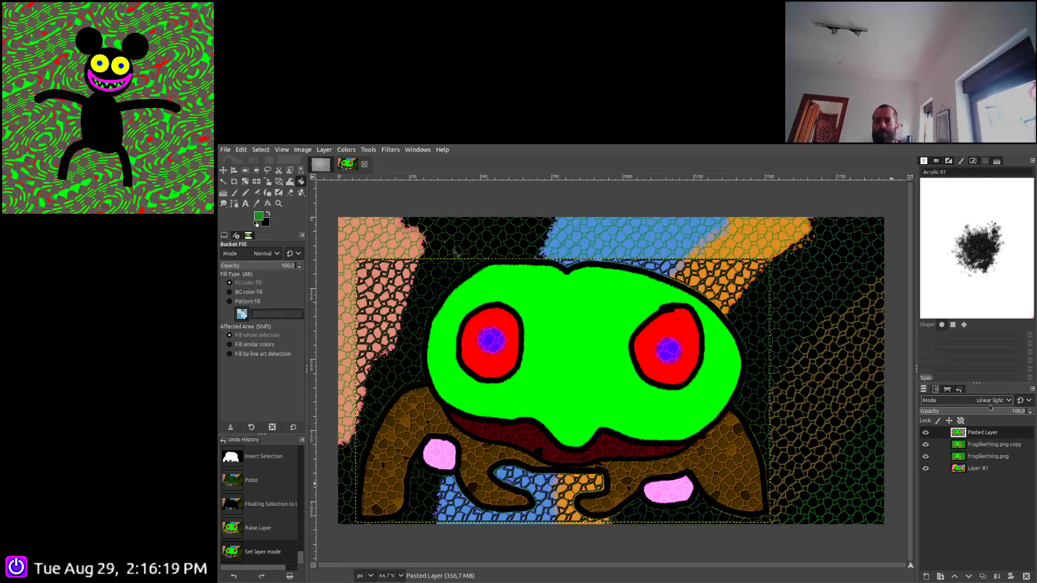
scroll(991, 407, "down", 2)
scroll(992, 407, "down", 3)
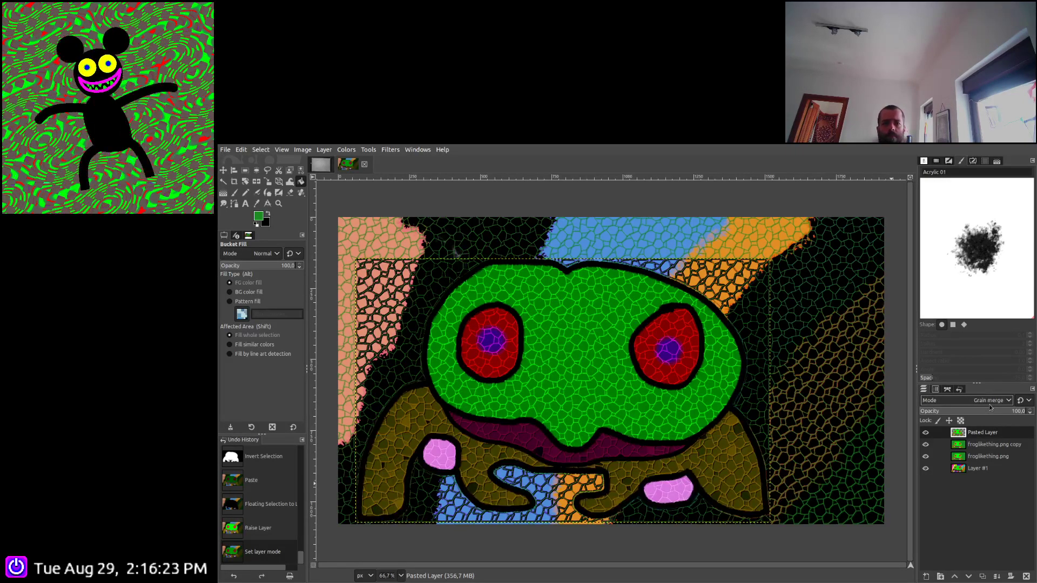
scroll(991, 408, "down", 3)
scroll(991, 407, "down", 2)
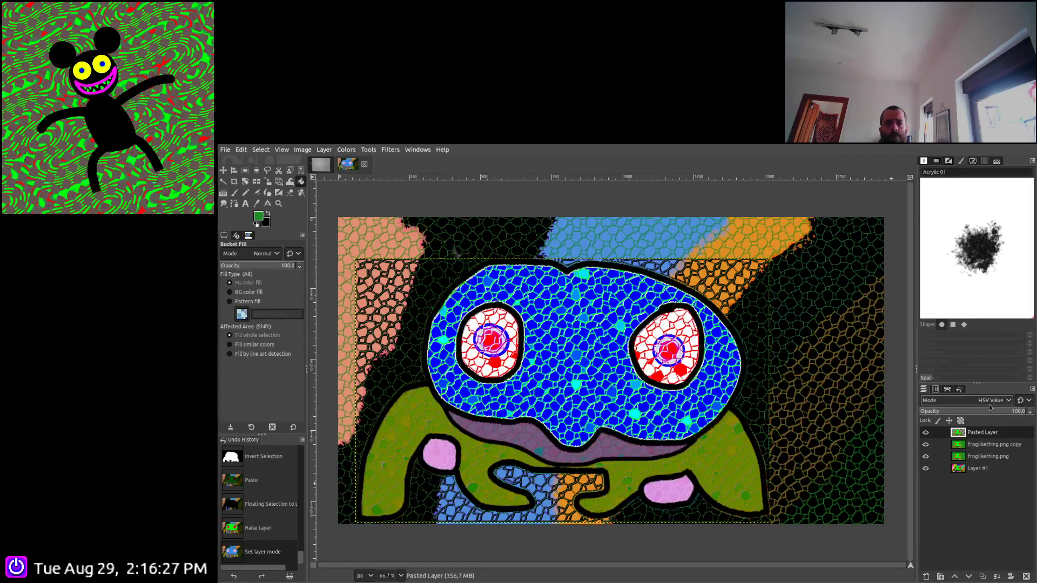
scroll(991, 407, "down", 4)
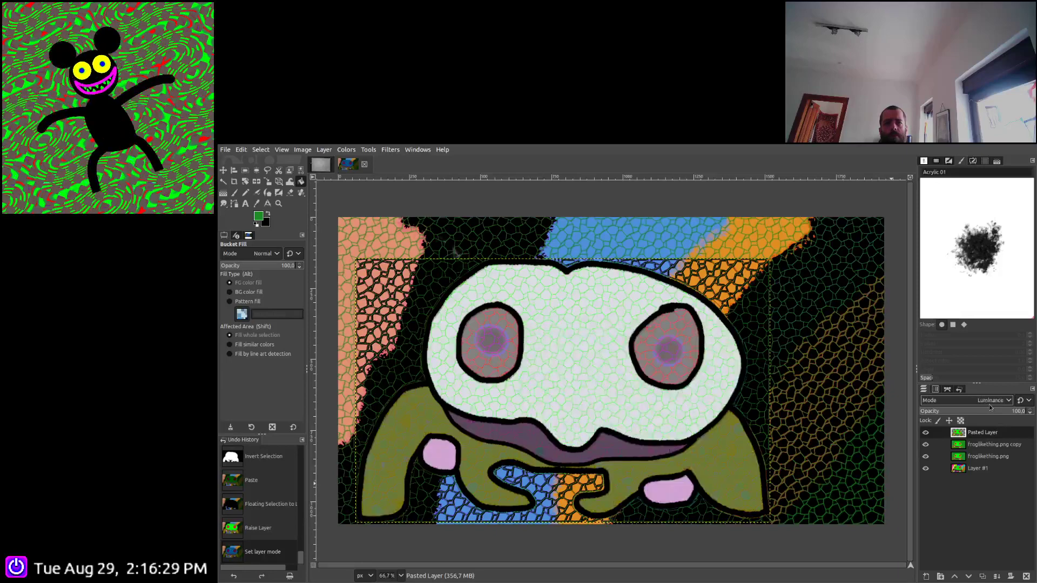
scroll(991, 407, "up", 20)
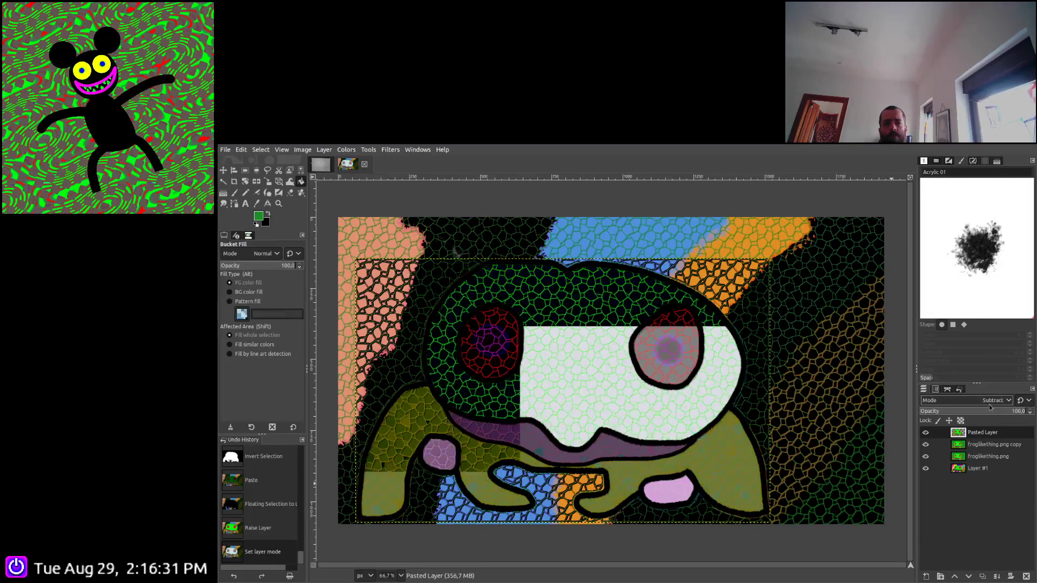
scroll(991, 407, "up", 4)
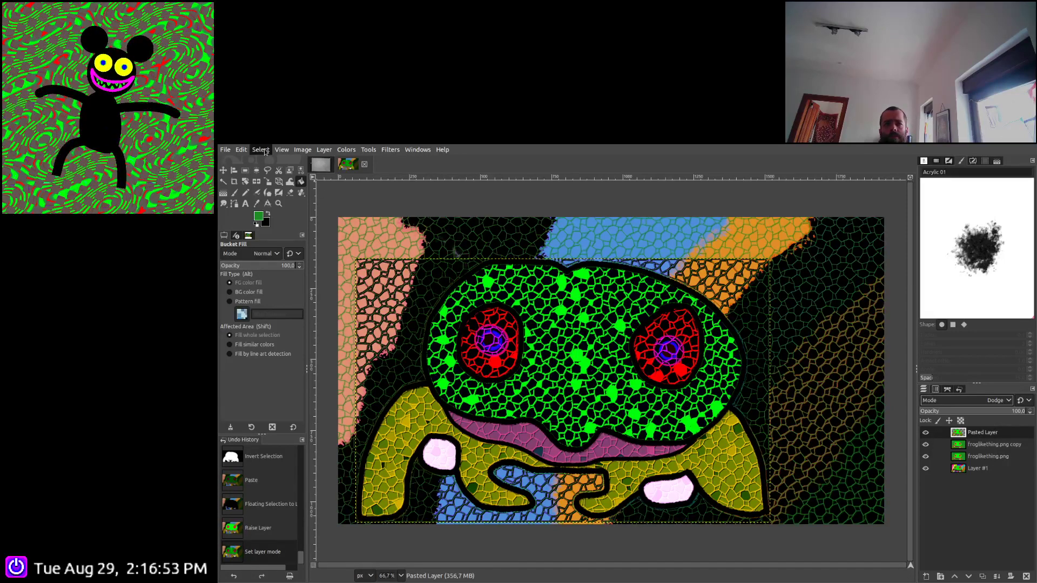
Select the entire canvas, merge all visible layers into one layer and export the frog picture
key("ctrl+i")
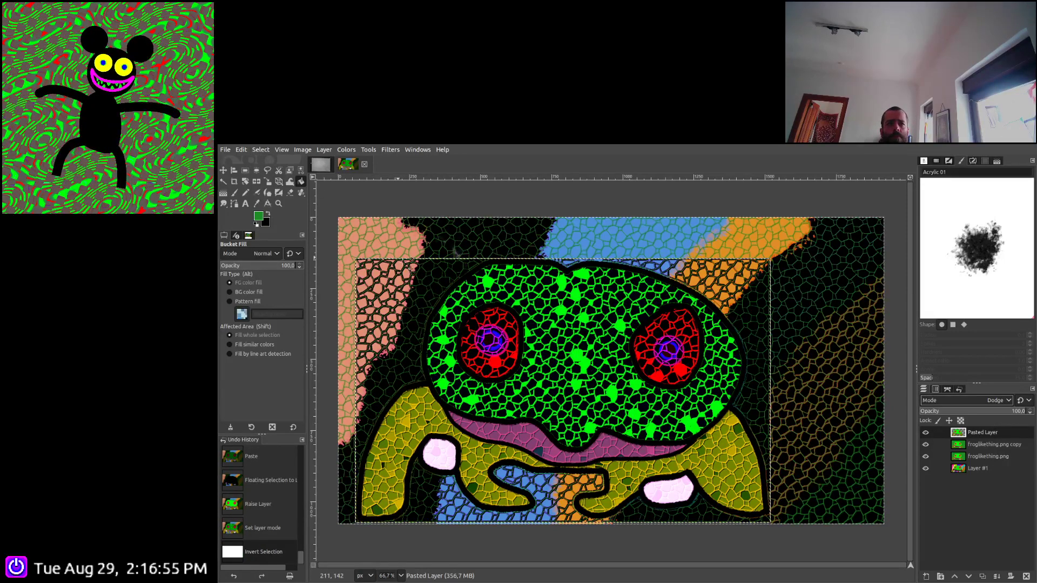
key("ctrl+a")
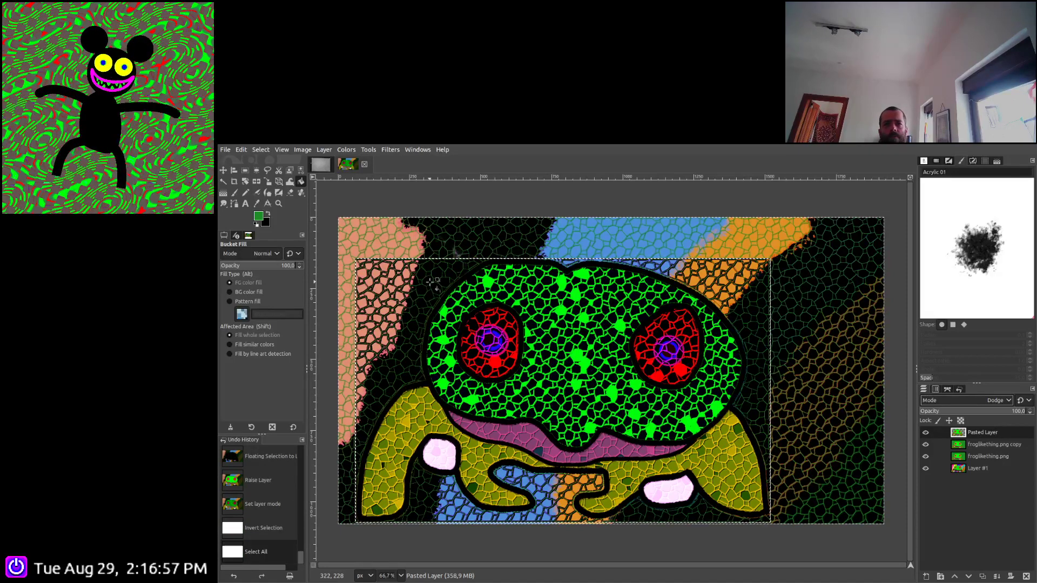
left_click(958, 470)
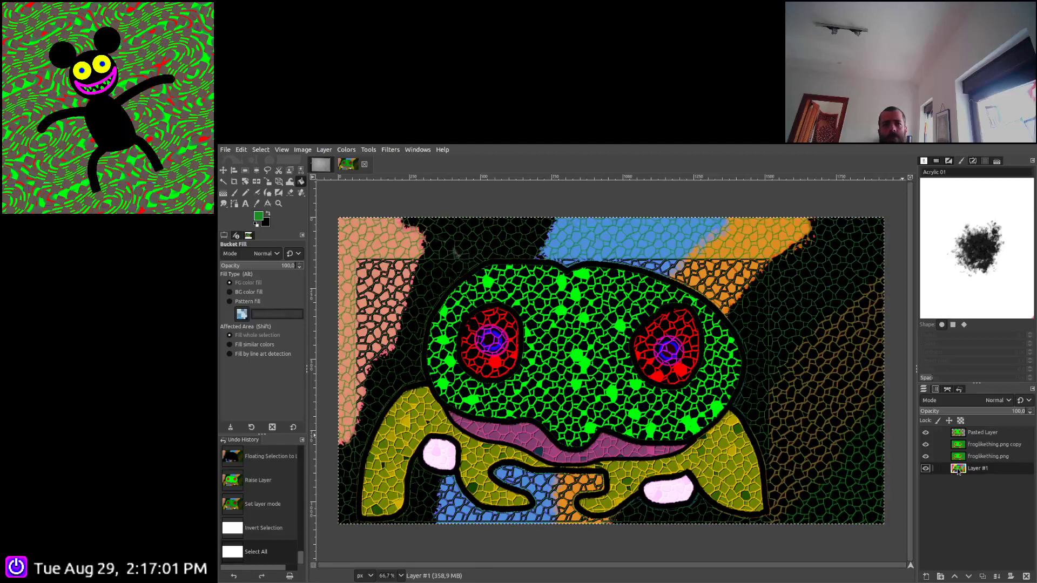
left_click(1011, 576, "ctrl")
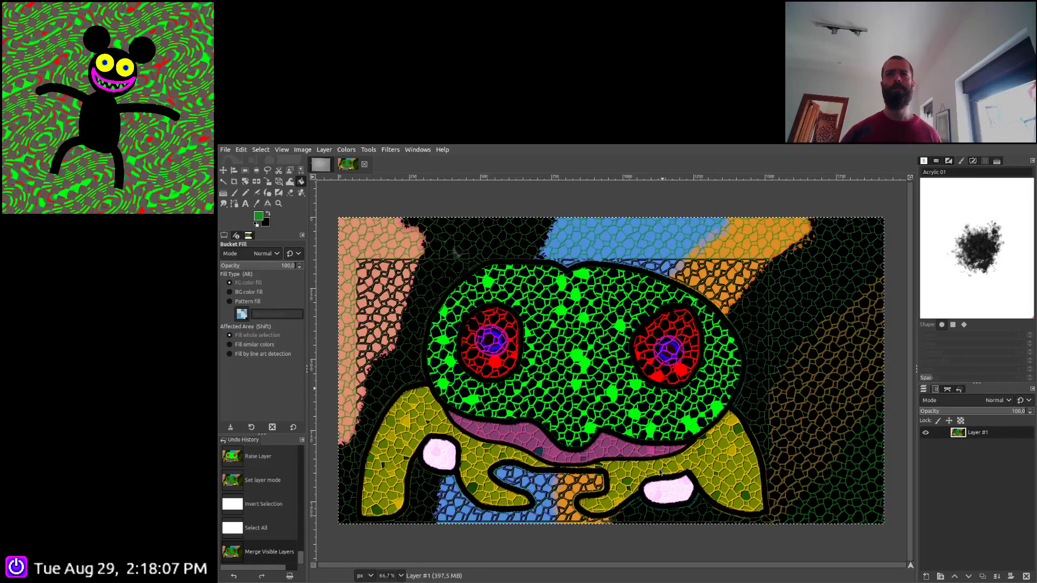
key("ctrl+e")
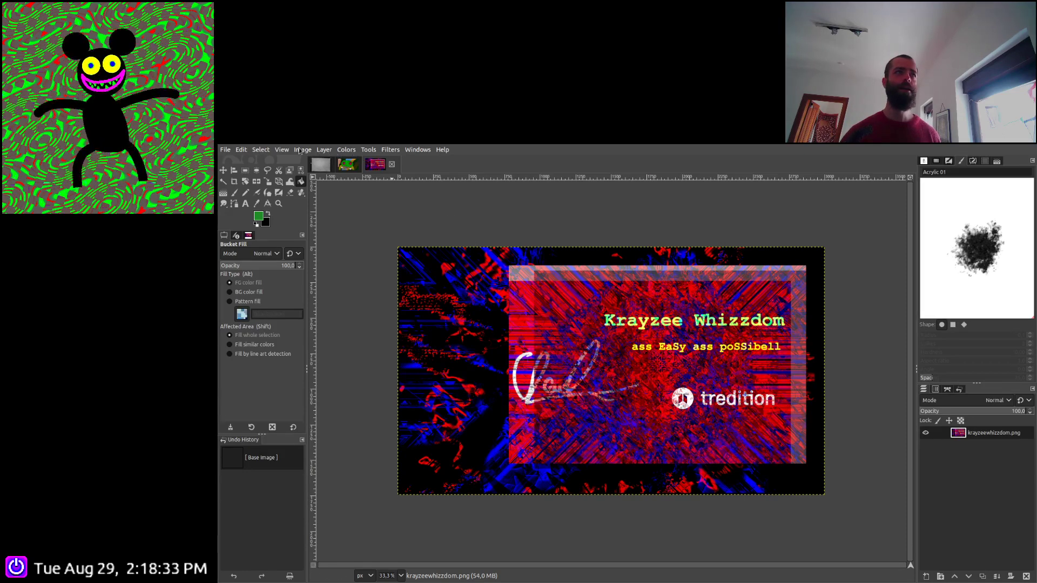
Crop krayzeewhizzdom.png at a fixed 16:9 aspect ratio to 3000 × 1688 px, starting at position 0, 8
left_click(301, 150)
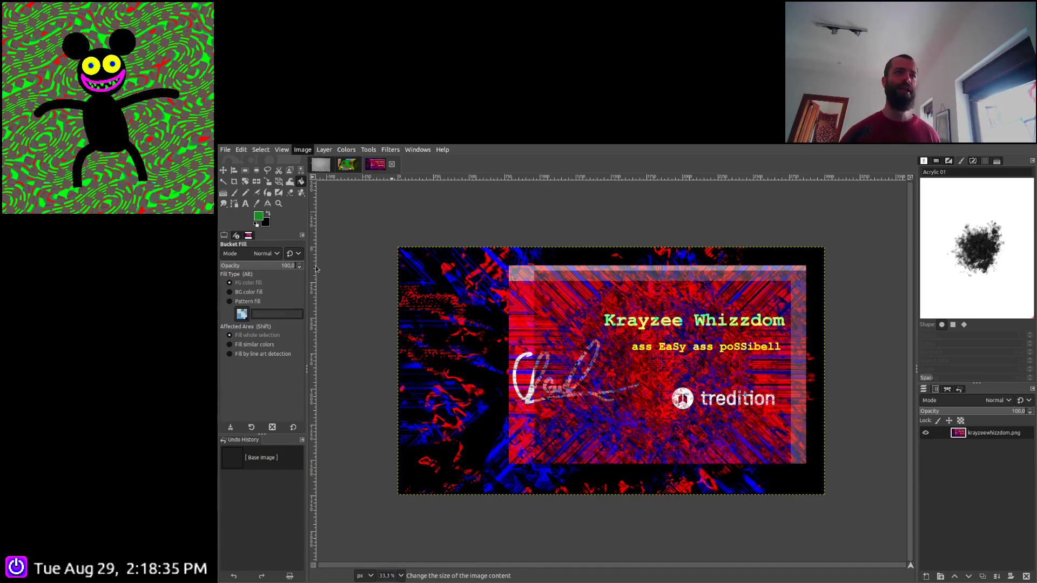
left_click(234, 182)
triple_click(243, 301)
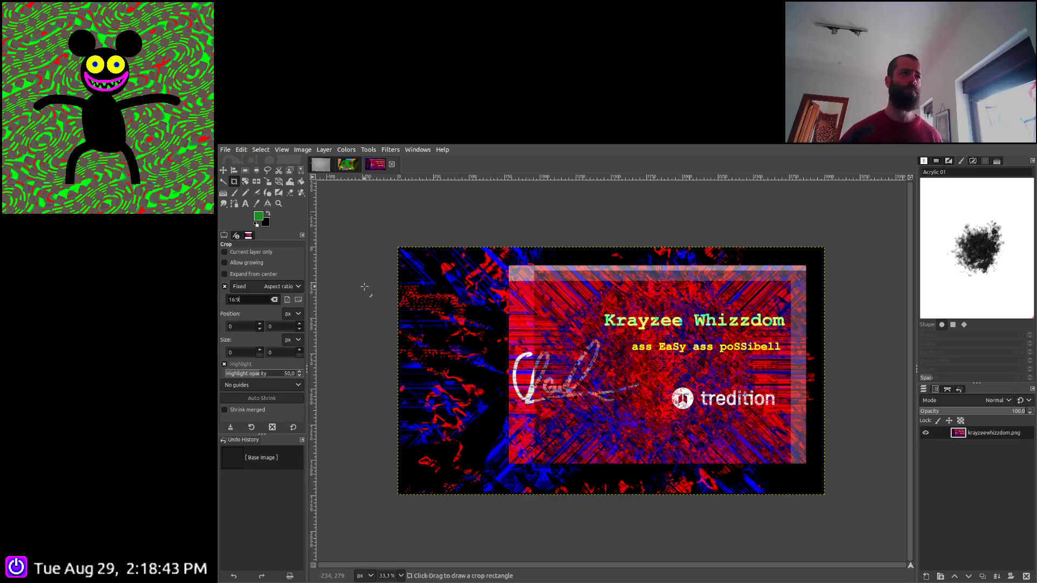
left_click_drag(437, 278, 746, 449)
left_click_drag(602, 465, 639, 519)
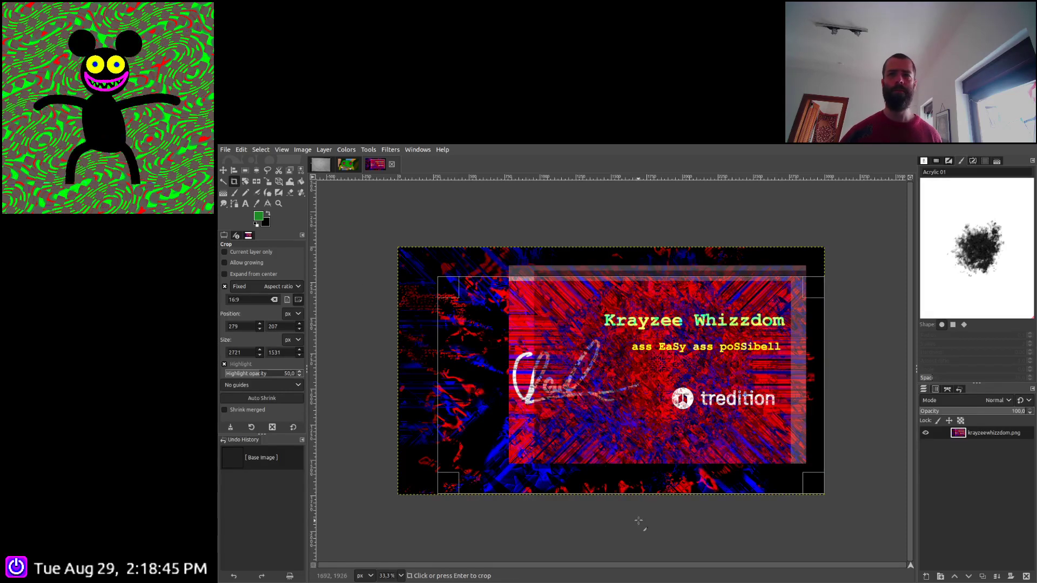
left_click_drag(455, 288, 362, 232)
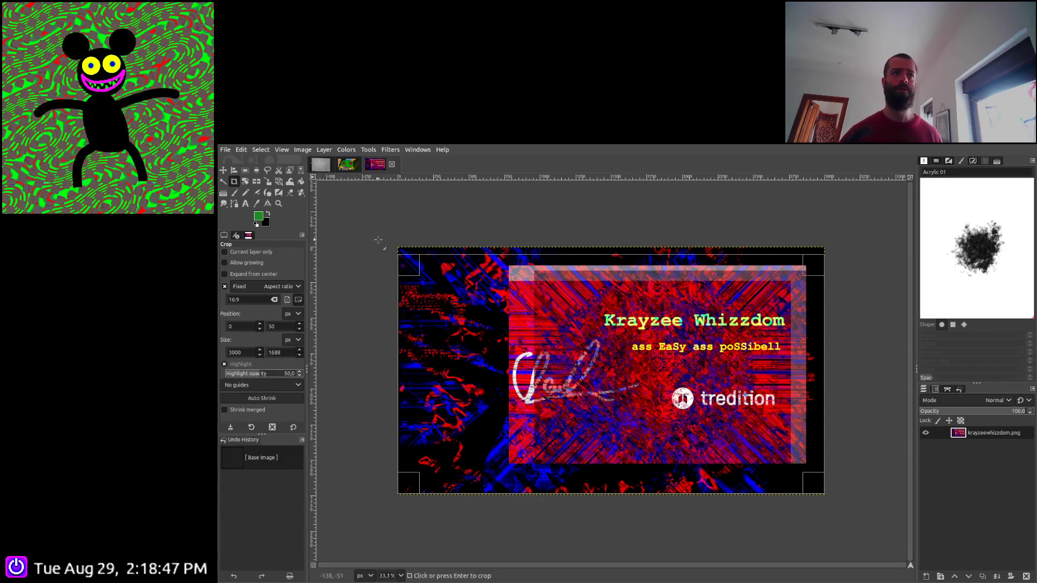
left_click_drag(474, 308, 473, 302)
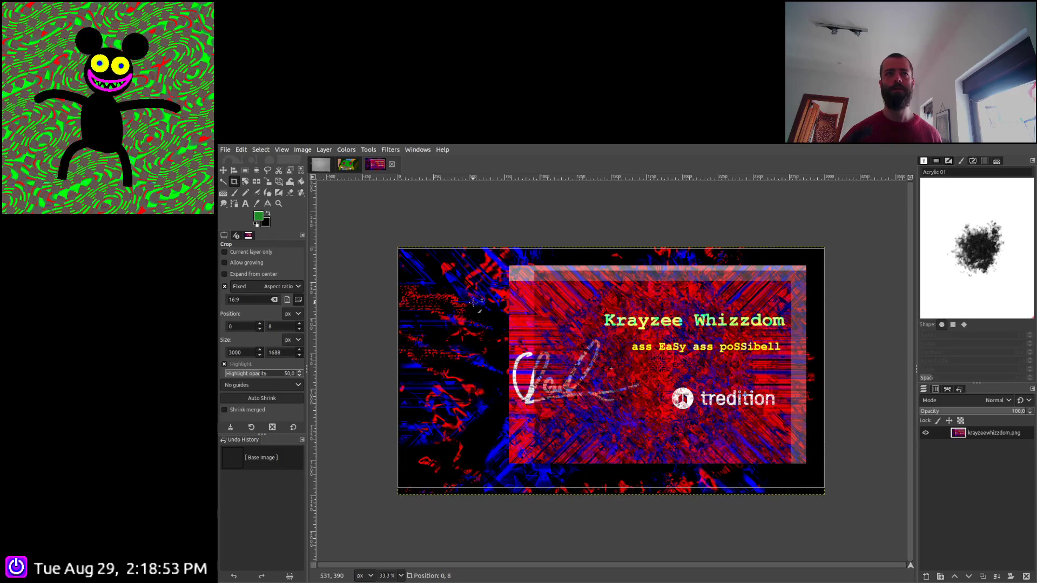
left_click(234, 299)
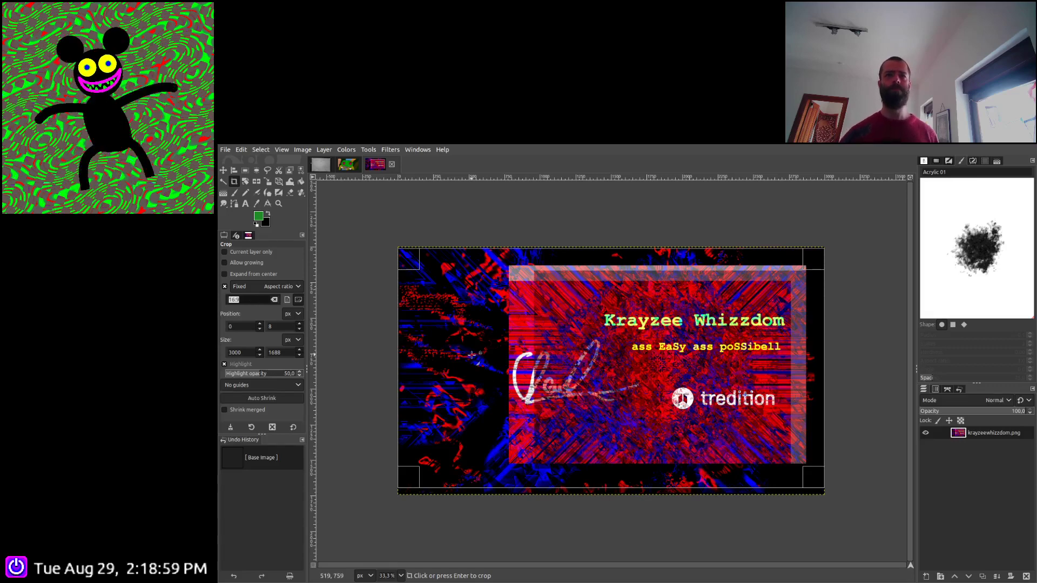
left_click(505, 355)
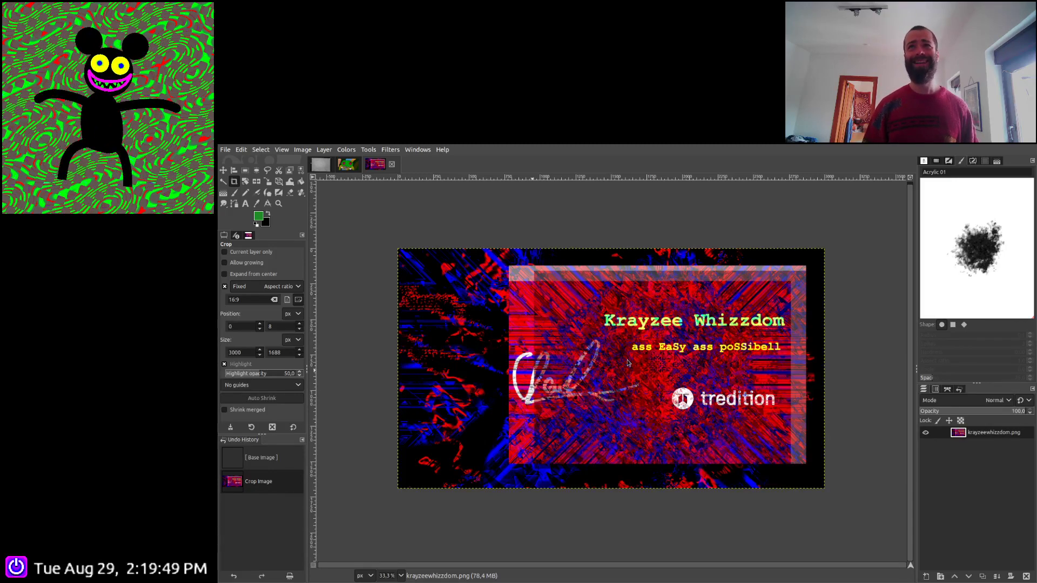
Export the cropped image as 20230829-2_Krayzee Whizzdom.png, and close both it and the frog picture
key("ctrl+e")
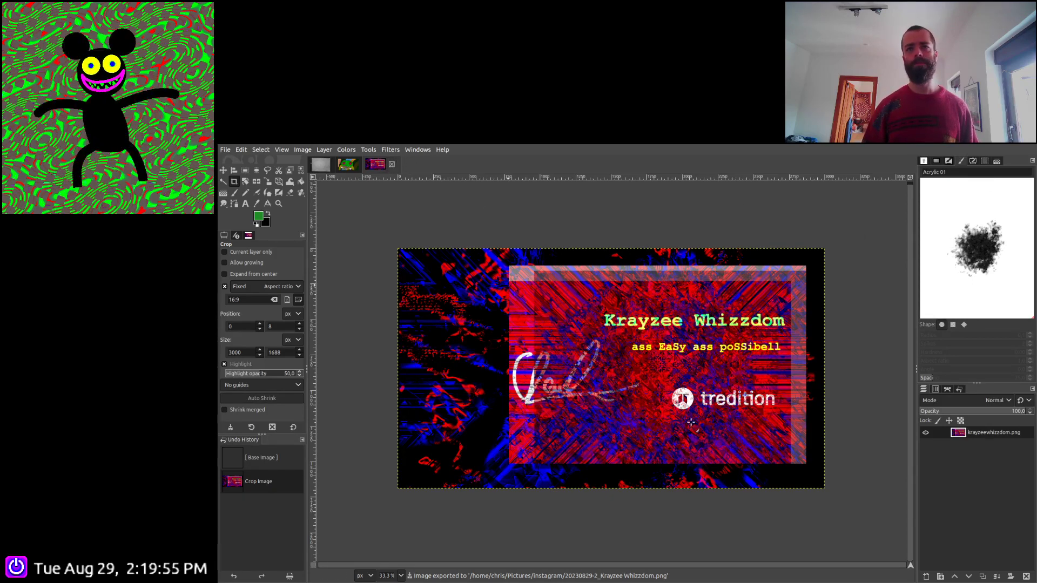
key("ctrl+w")
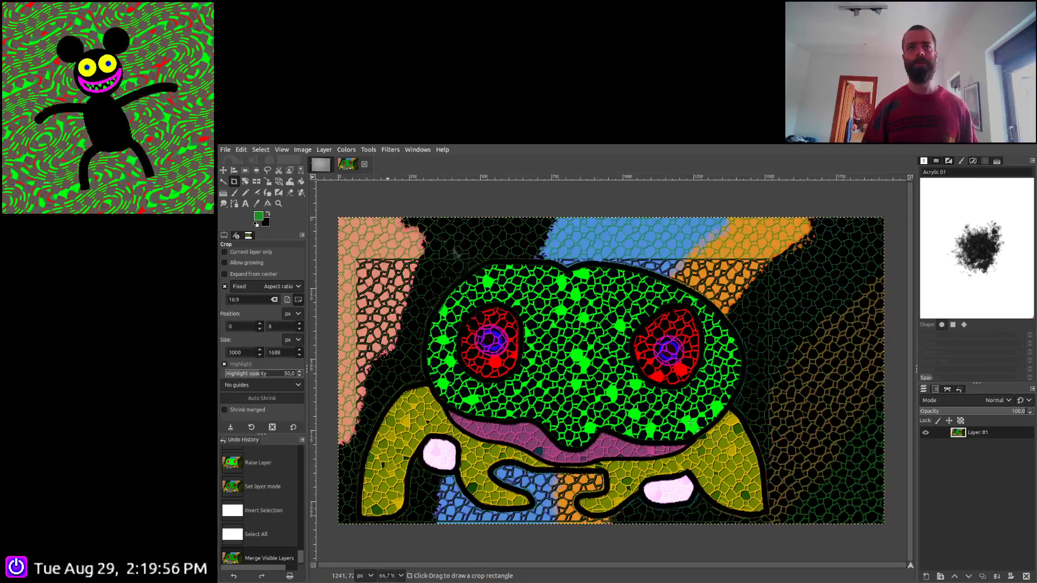
left_click(365, 164)
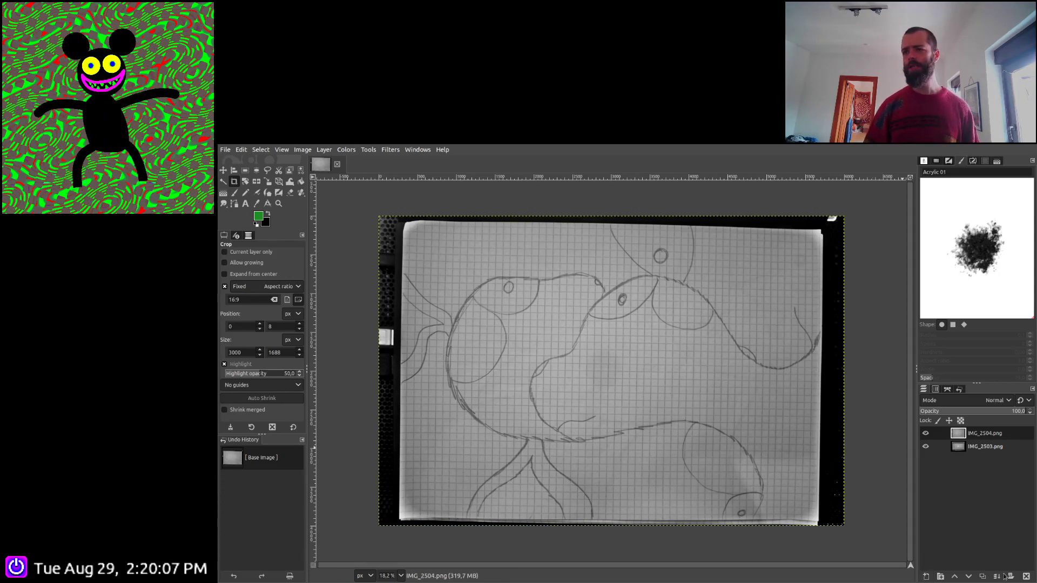
Add a transparent layer above IMG_2504.png, and briefly hide IMG_2504.png to compare it with IMG_2503.png
left_click(927, 577, "shift")
left_click(926, 447)
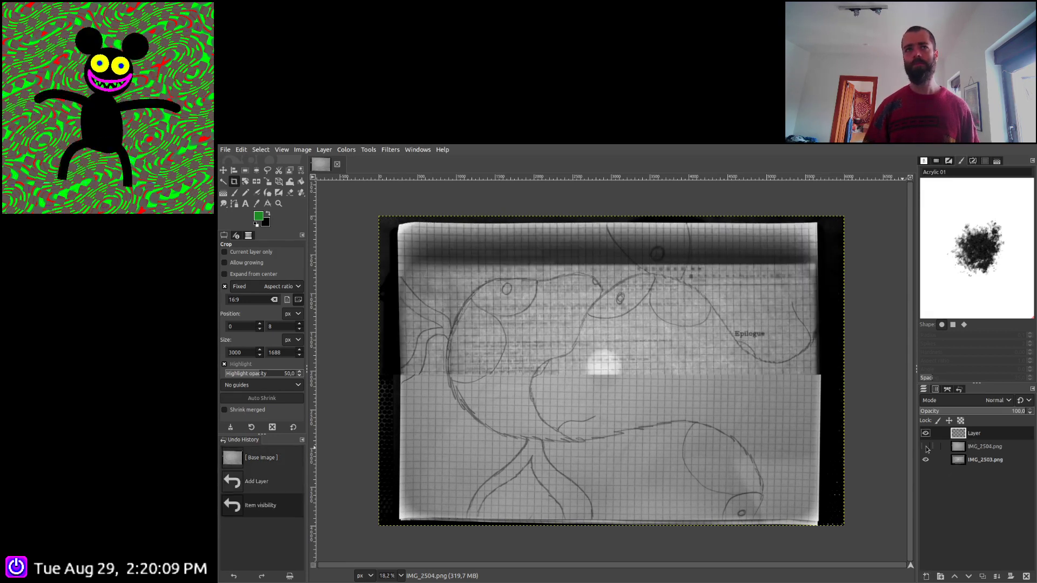
left_click(926, 447)
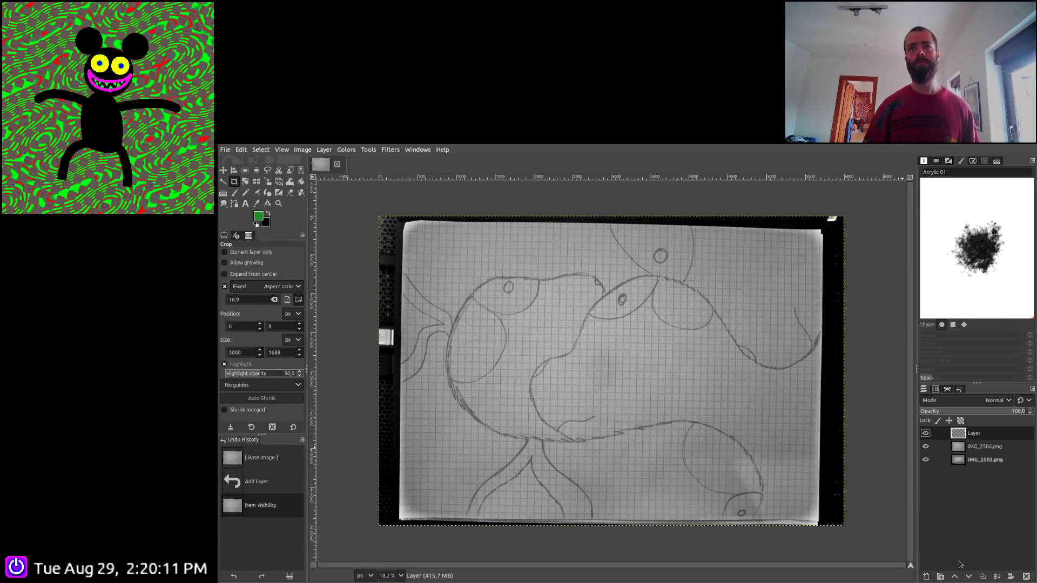
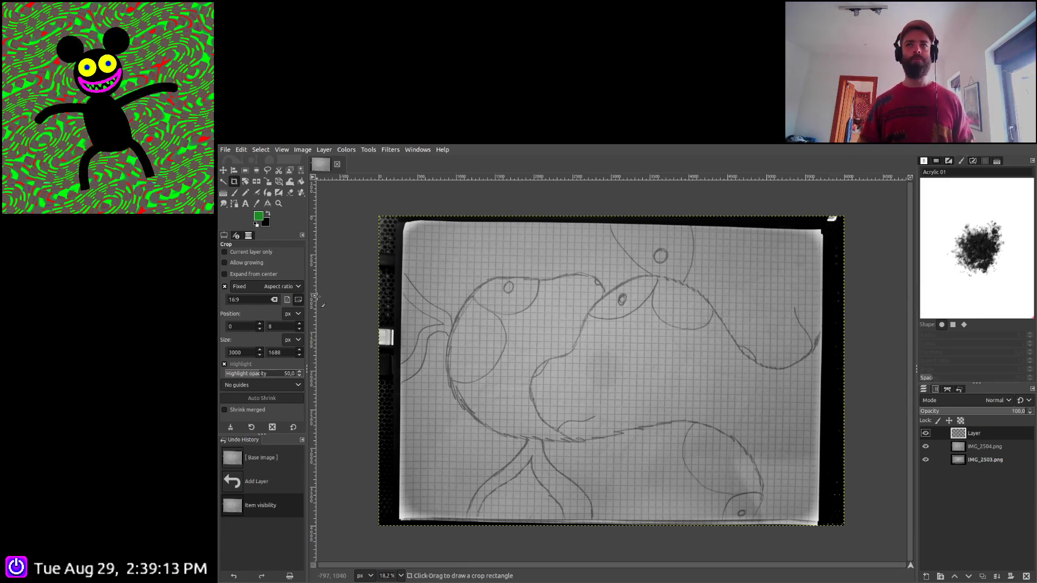
Reset the colours to black and white and set up the Paintbrush with a brush size of 39
left_click(257, 223)
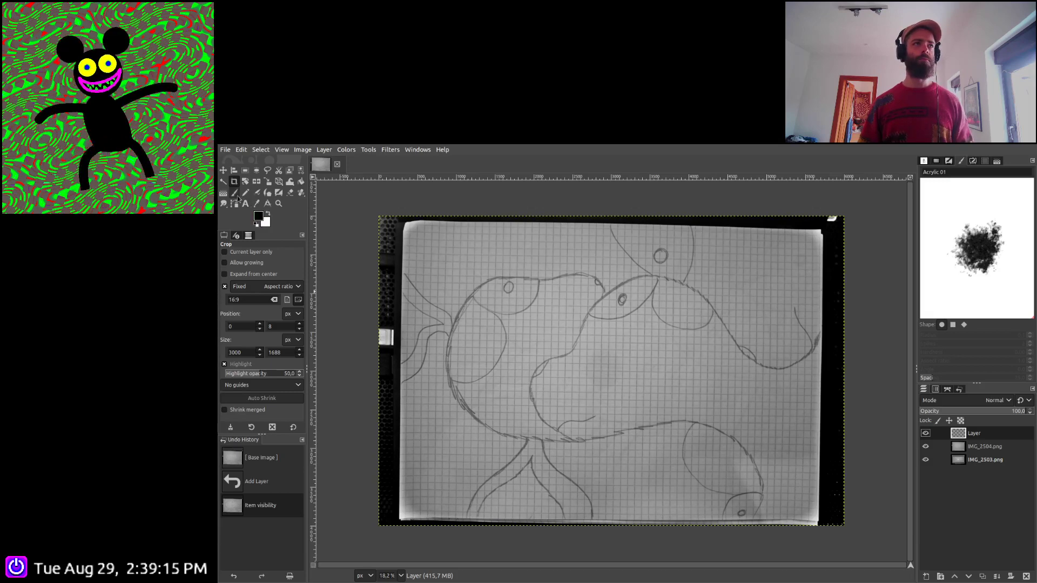
left_click(235, 193)
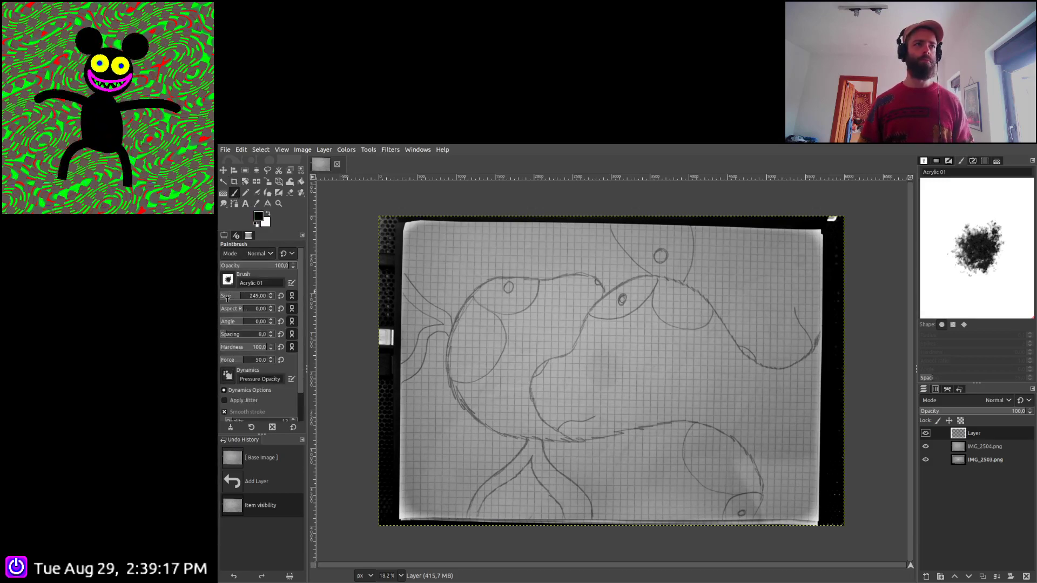
left_click(226, 297)
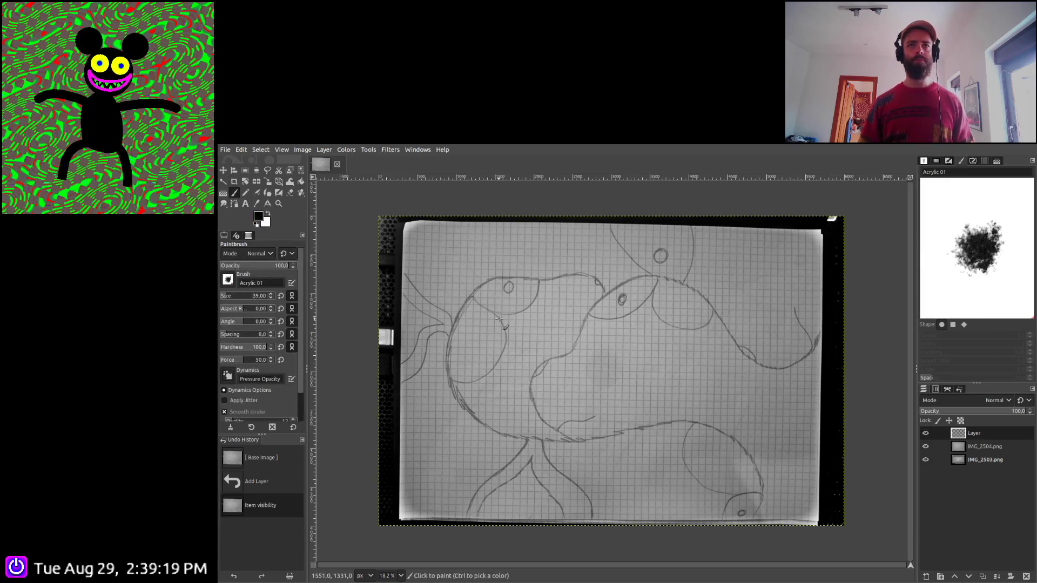
Add a layer directly above IMG_2504.png, fill it with white and lower its opacity so the pencil sketch shows through
left_click(983, 450)
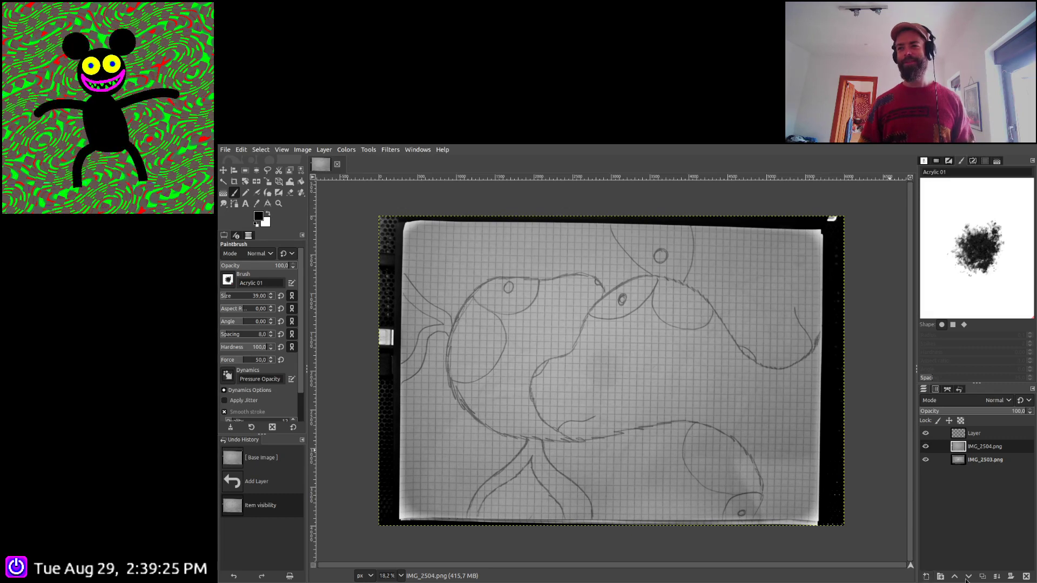
left_click(1013, 576)
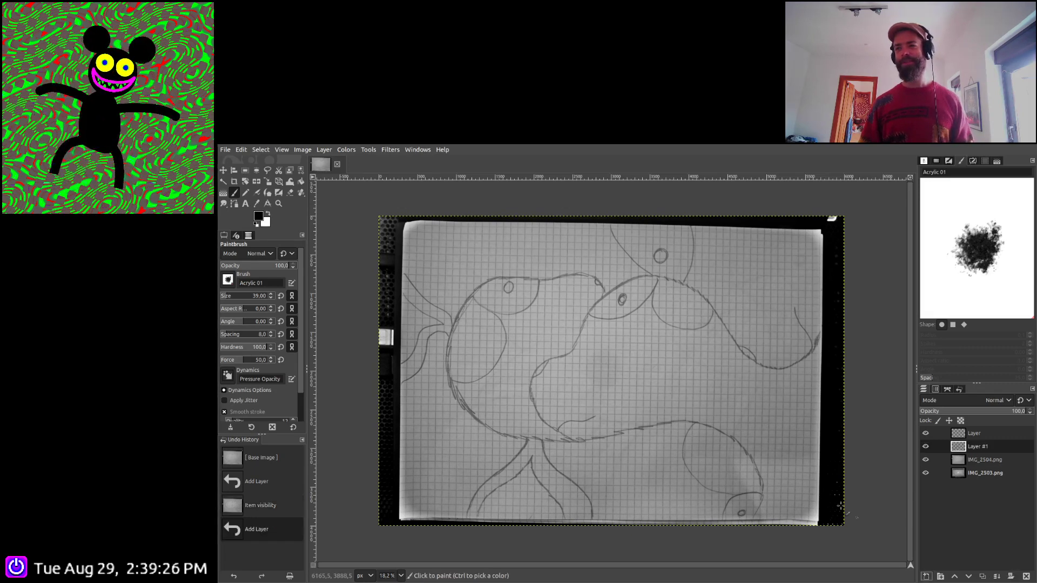
left_click(268, 215)
left_click(301, 170)
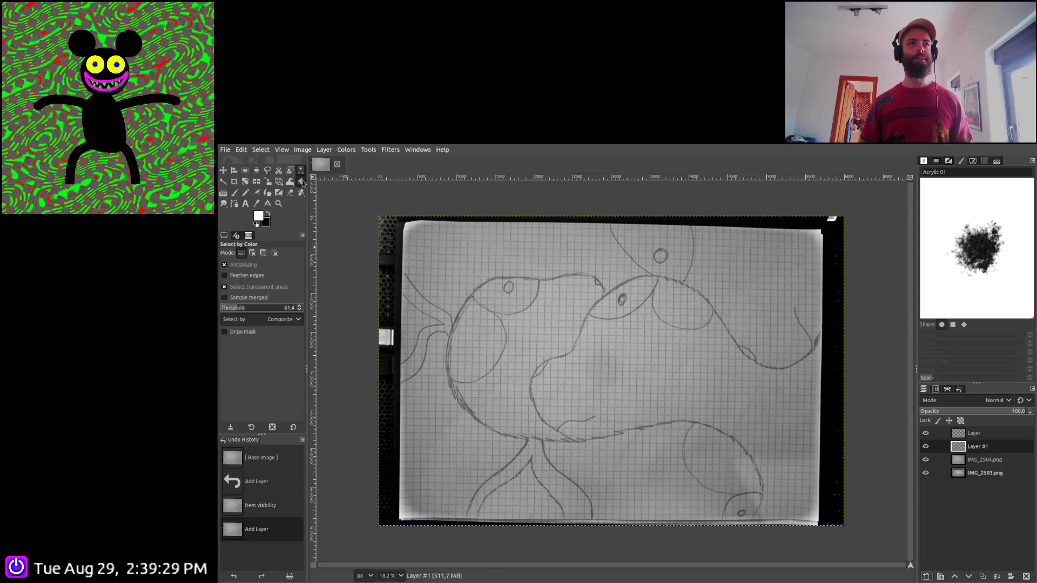
left_click(300, 182)
left_click(431, 249)
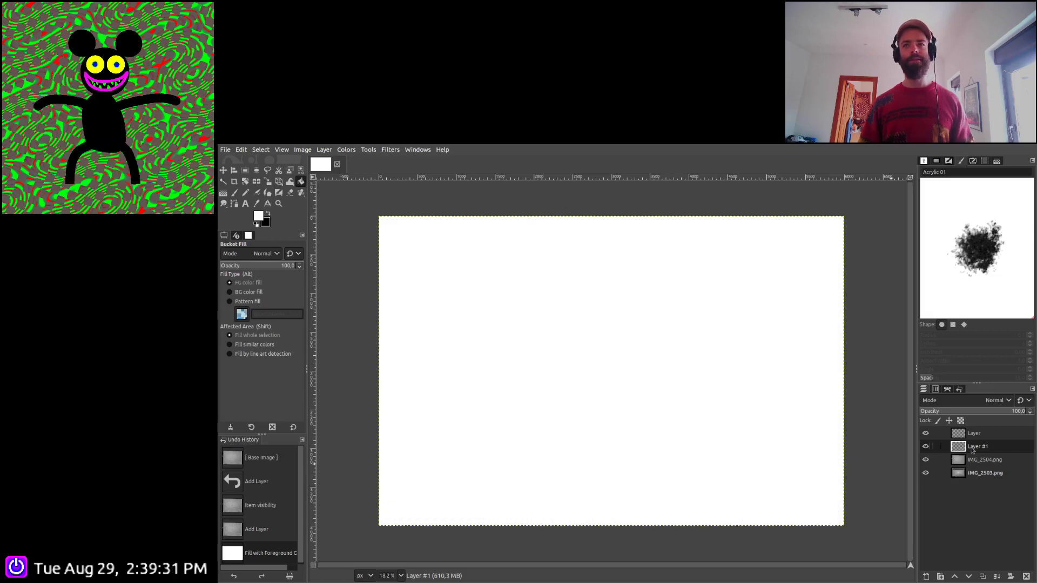
left_click_drag(937, 411, 929, 413)
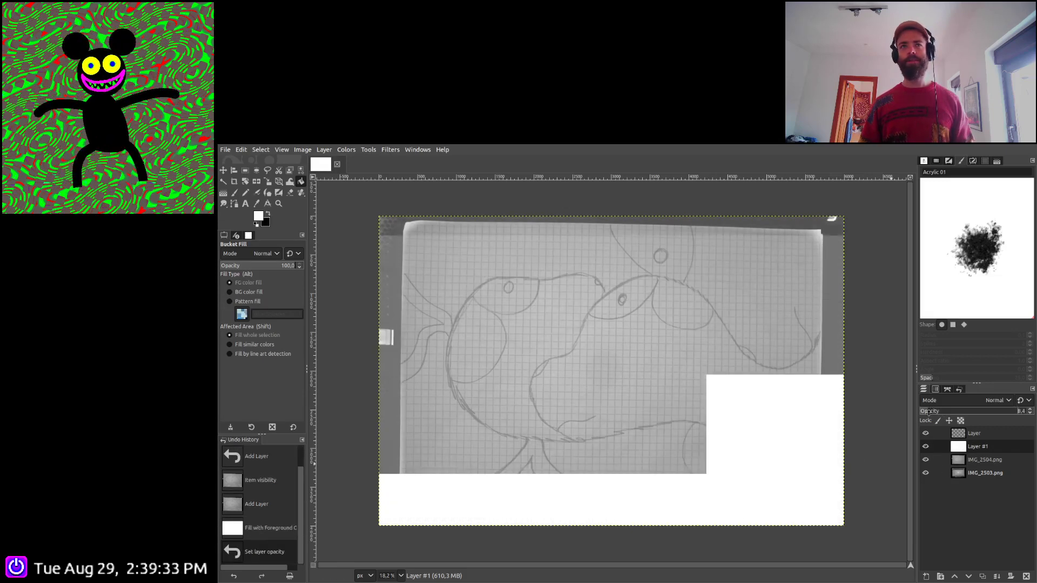
Lower the white layer's opacity to about 5, and set up a black Paintbrush on the transparent top layer
left_click_drag(928, 414, 923, 414)
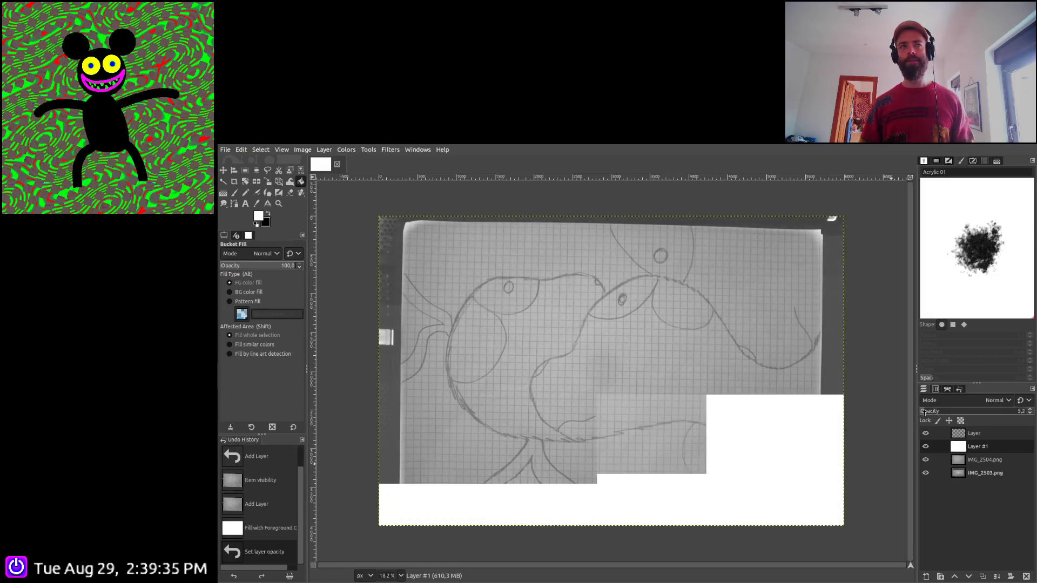
left_click(974, 433)
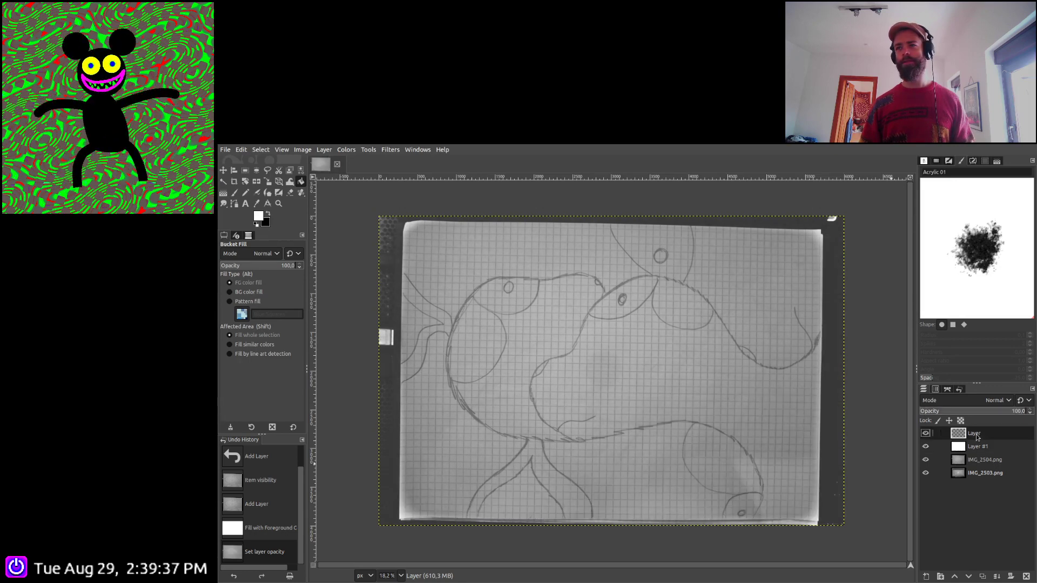
left_click(256, 225)
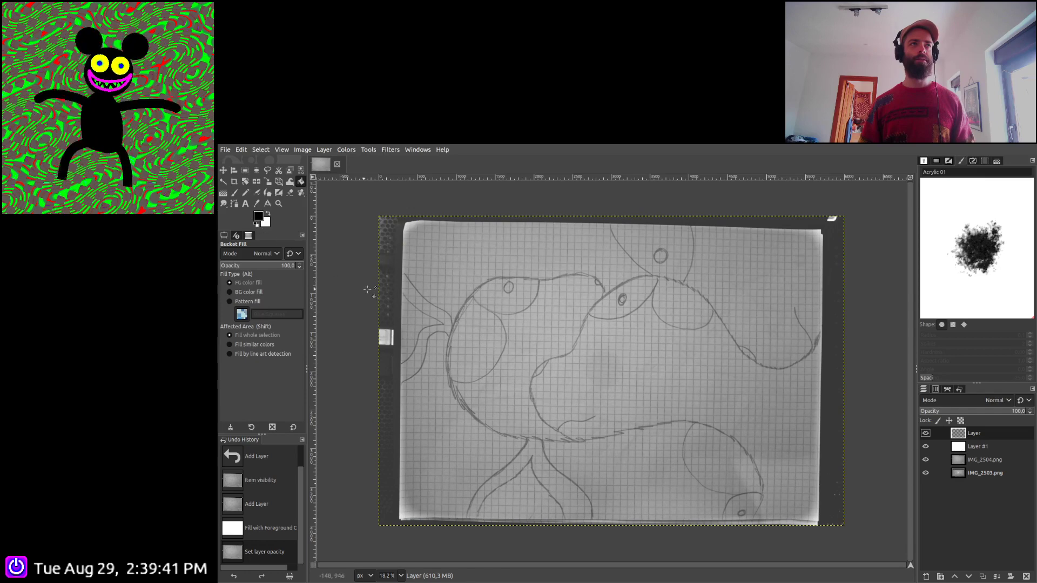
left_click(234, 192)
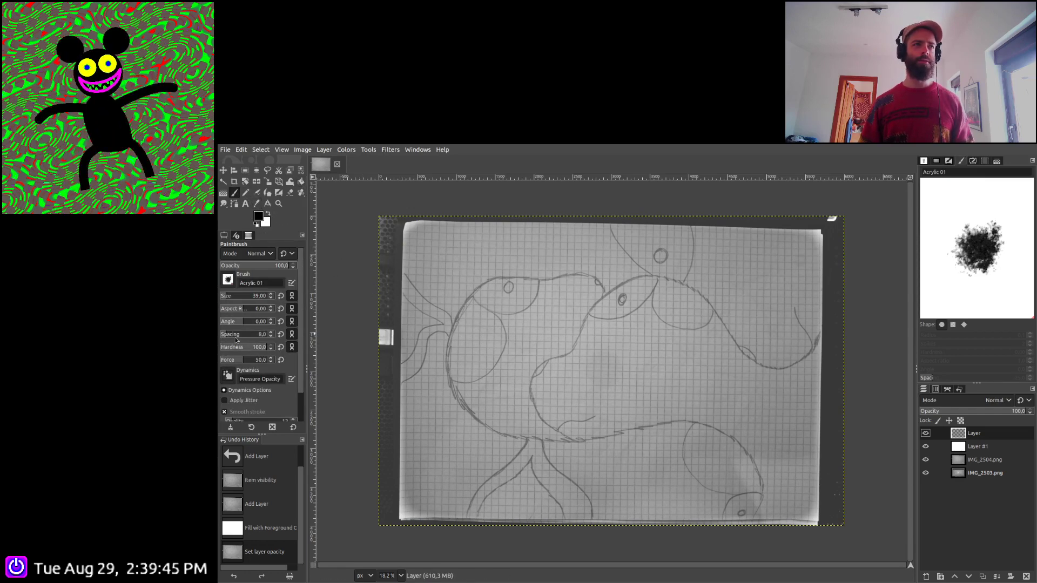
Set the Paintbrush spacing to 5
scroll(235, 339, "down", 1)
scroll(235, 339, "down", 3)
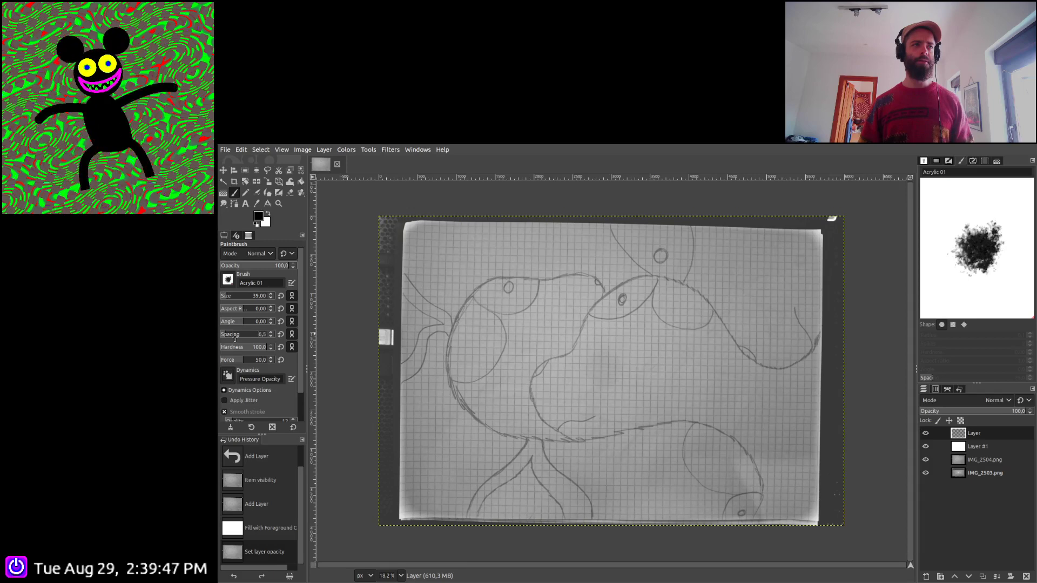
scroll(235, 340, "down", 7)
scroll(235, 339, "down", 2)
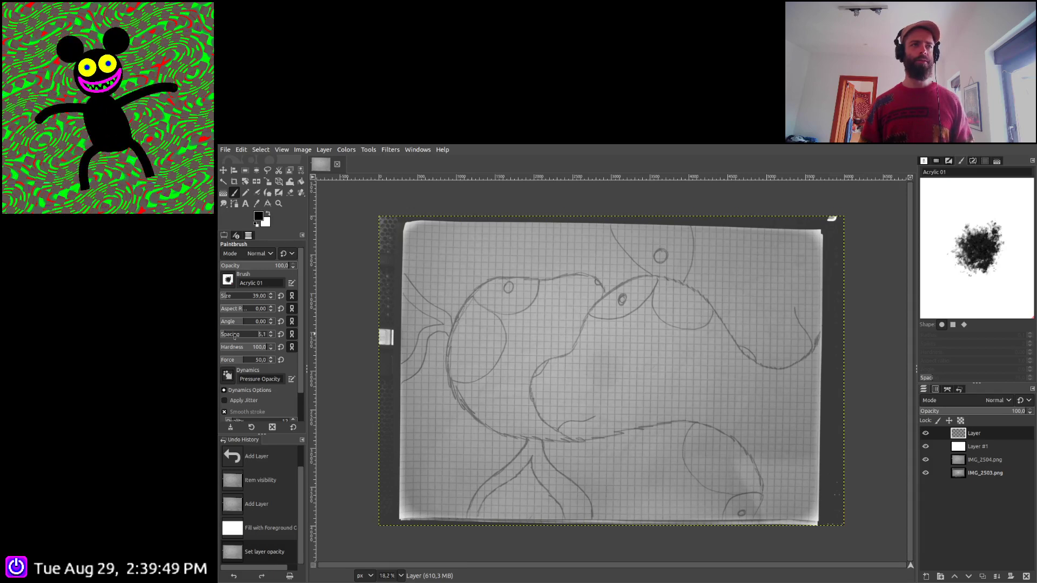
scroll(235, 335, "down", 1)
Ink the large rounded curve inside the left figure's body, below its eye, following the pencil line
scroll(419, 290, "up", 3, "ctrl")
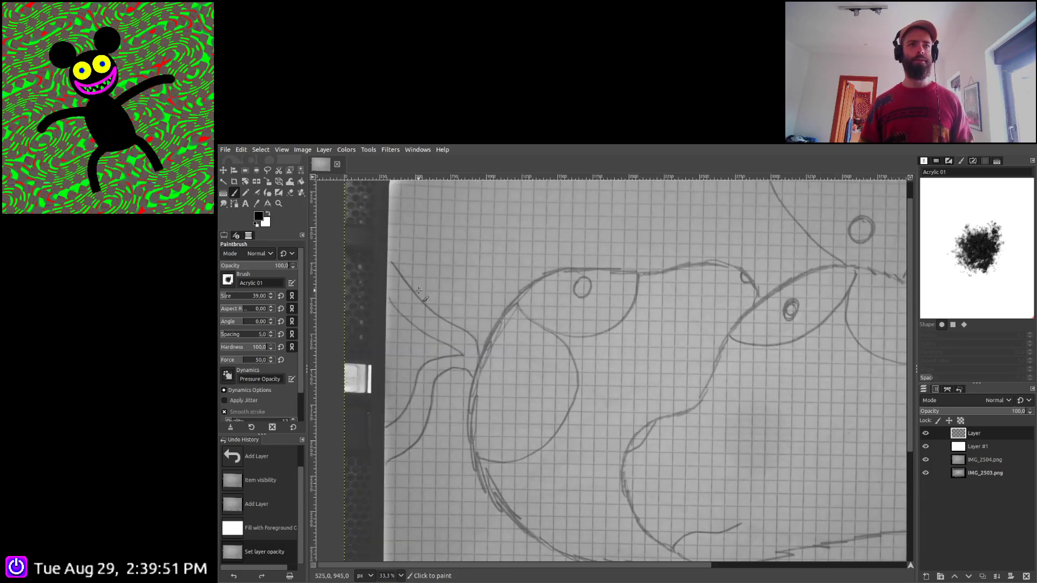
scroll(626, 357, "down", 3)
scroll(642, 357, "up", 1, "ctrl")
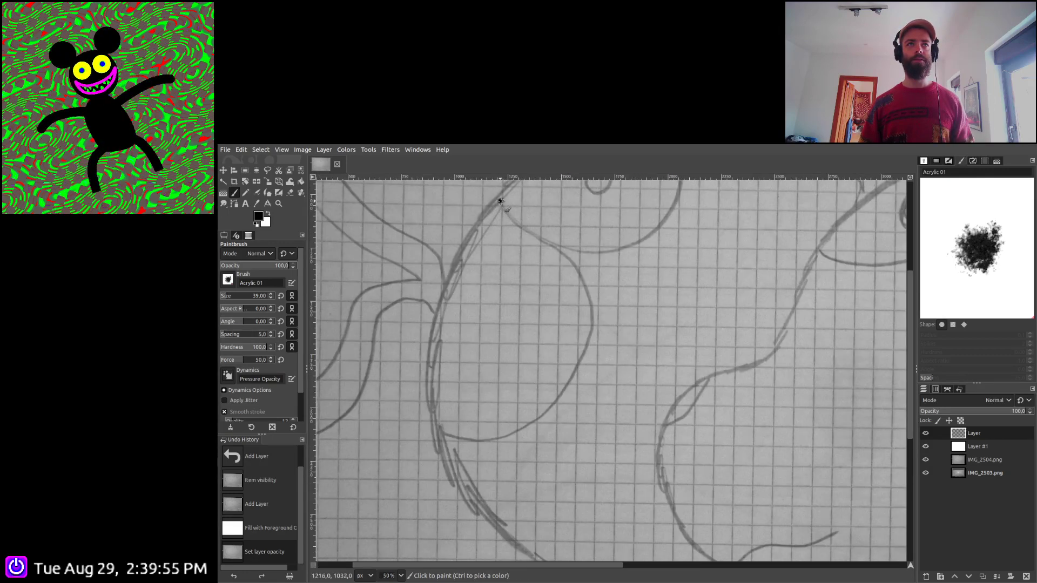
mouse_move(501, 201)
left_mouse_down()
mouse_move(588, 283)
mouse_move(595, 335)
mouse_move(563, 386)
left_mouse_up()
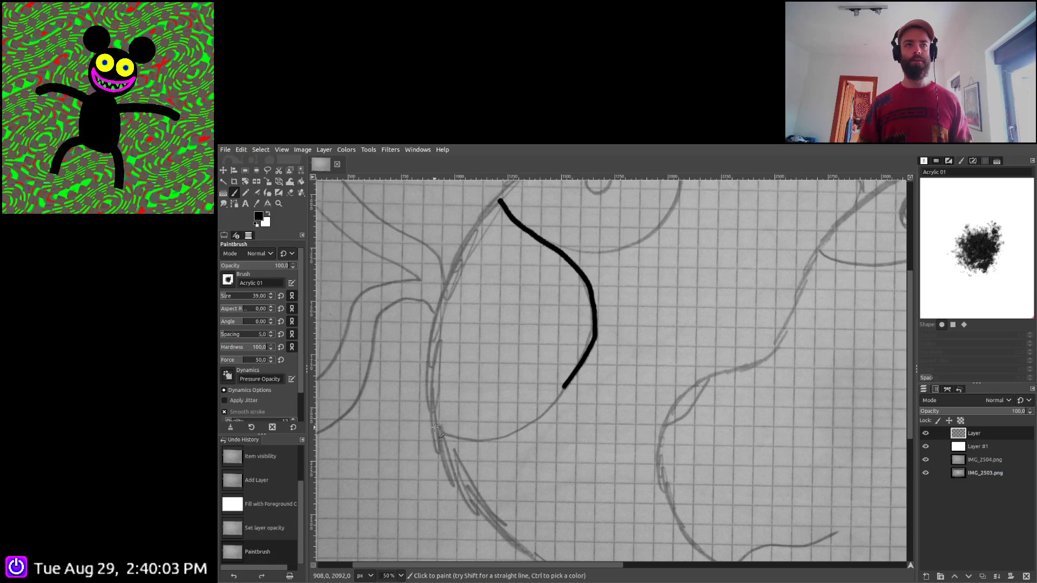
mouse_move(436, 428)
left_mouse_down()
mouse_move(498, 440)
mouse_move(565, 387)
left_mouse_up()
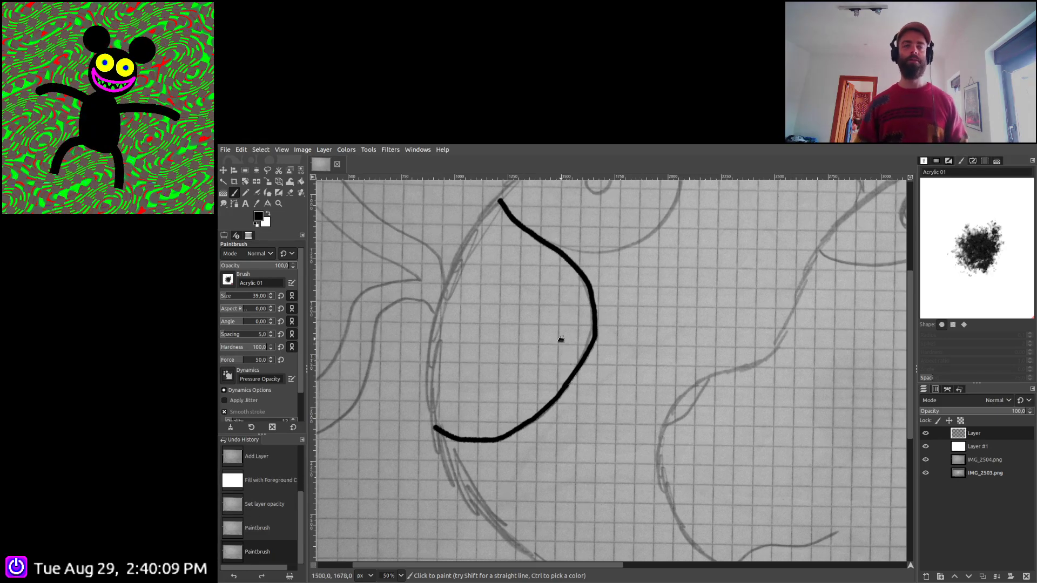
Ink the left figure's outer contour from above the eye down the left side to just below the rounded shape
scroll(560, 339, "up", 4)
scroll(560, 339, "right", 2)
scroll(650, 296, "left", 3)
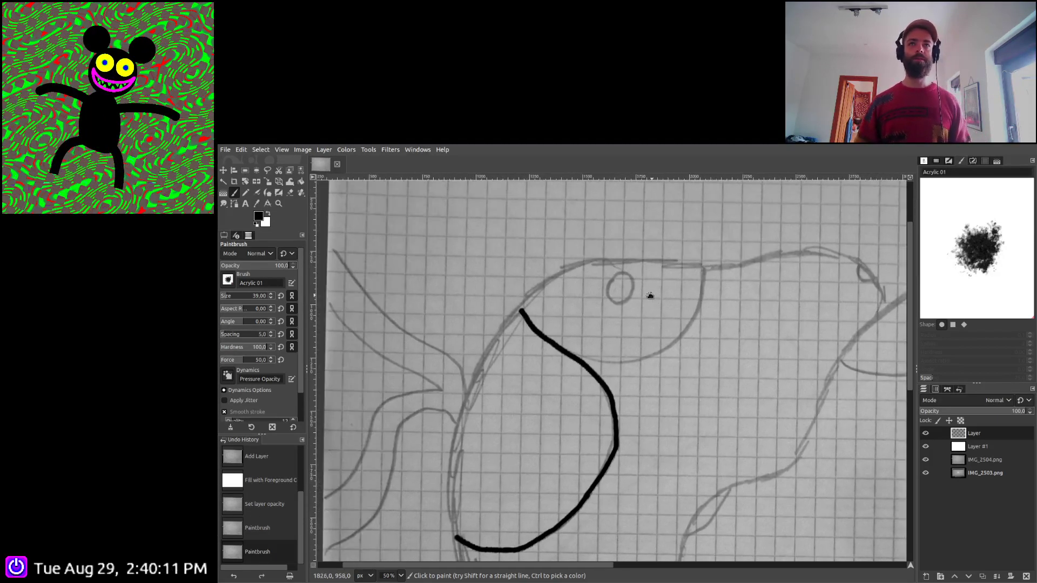
left_click_drag(650, 295, 695, 242)
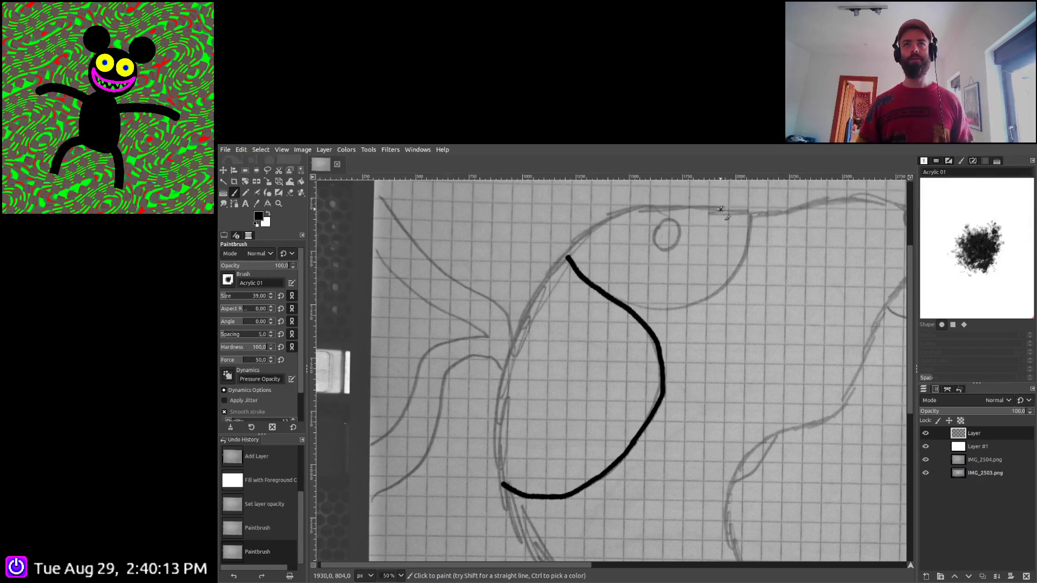
mouse_move(721, 210)
left_mouse_down()
mouse_move(639, 208)
mouse_move(606, 221)
mouse_move(567, 256)
mouse_move(510, 352)
left_mouse_up()
mouse_move(506, 377)
left_mouse_down()
mouse_move(499, 474)
mouse_move(515, 519)
left_mouse_up()
Extend the inked body contour a short way along the lower-left curve of the sketch
scroll(556, 516, "down", 10)
scroll(556, 516, "right", 2)
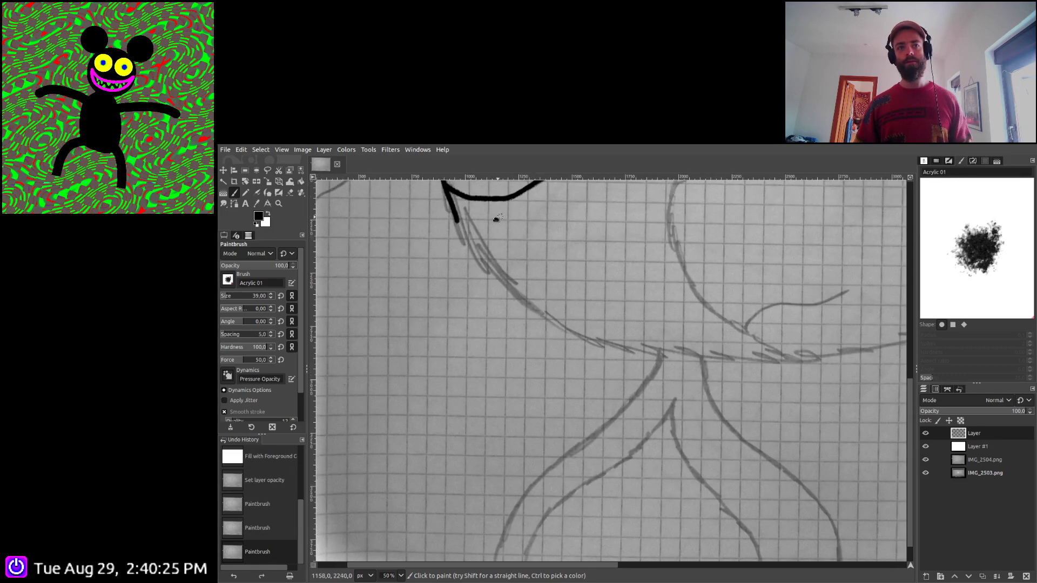
scroll(497, 218, "right", 4)
scroll(387, 272, "up", 2)
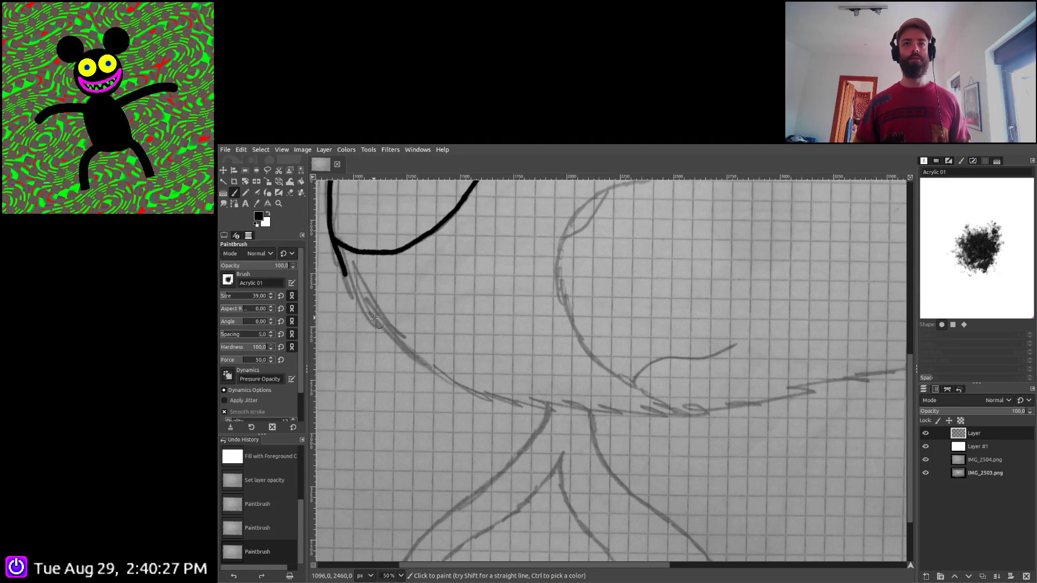
left_click_drag(345, 274, 398, 340)
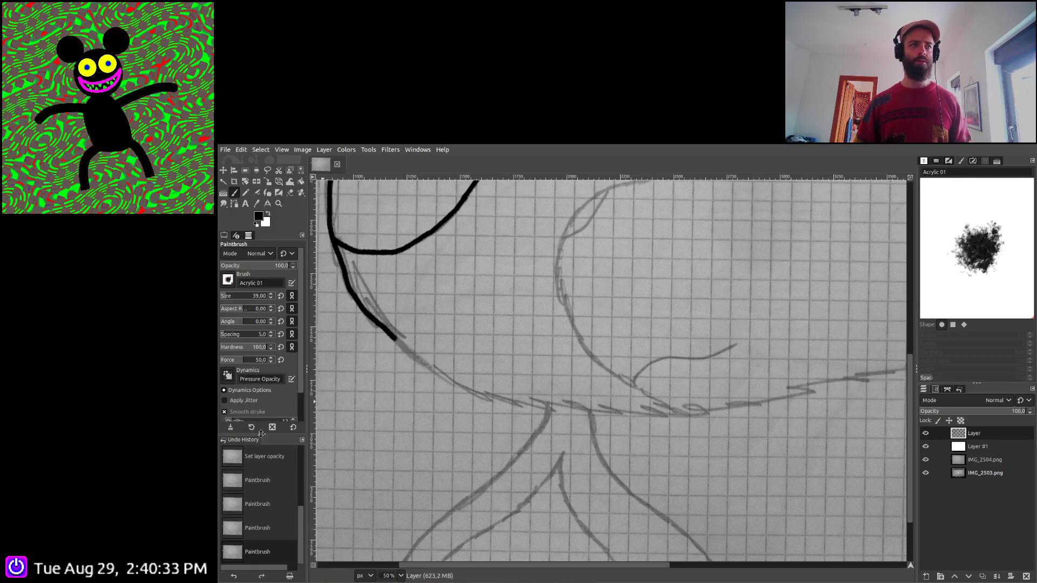
Reveal the remaining Paintbrush options, and ink the body's underside across the tops of the two legs
left_click_drag(261, 434, 261, 527)
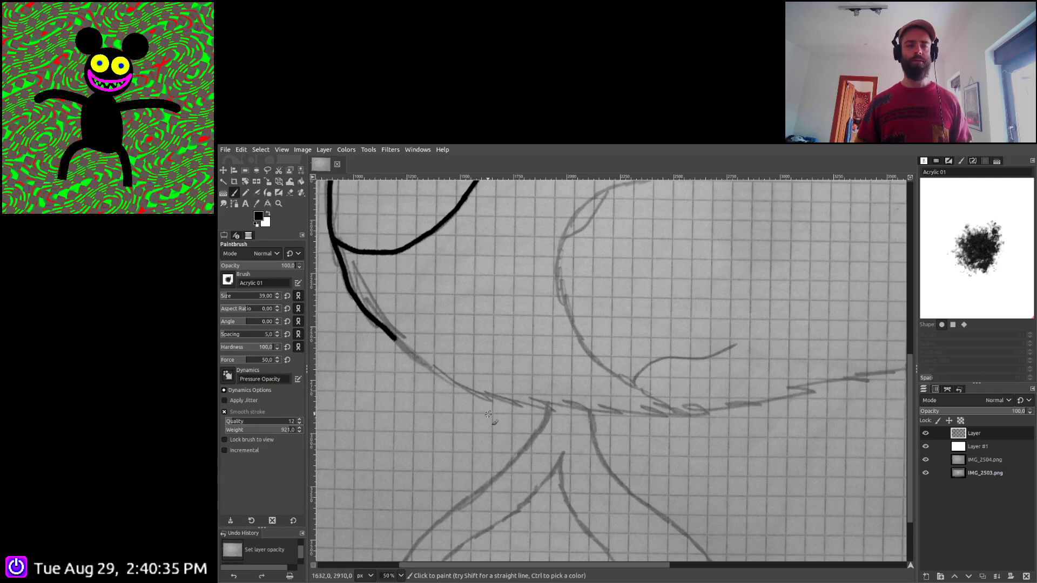
scroll(456, 407, "down", 1)
scroll(455, 407, "right", 1)
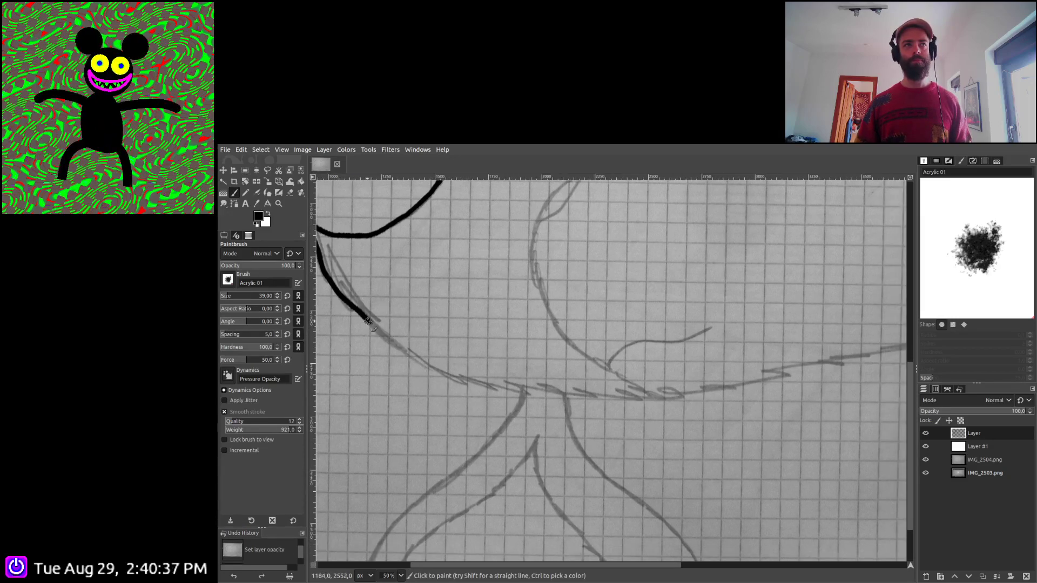
mouse_move(373, 324)
left_mouse_down()
mouse_move(485, 387)
mouse_move(671, 395)
left_mouse_up()
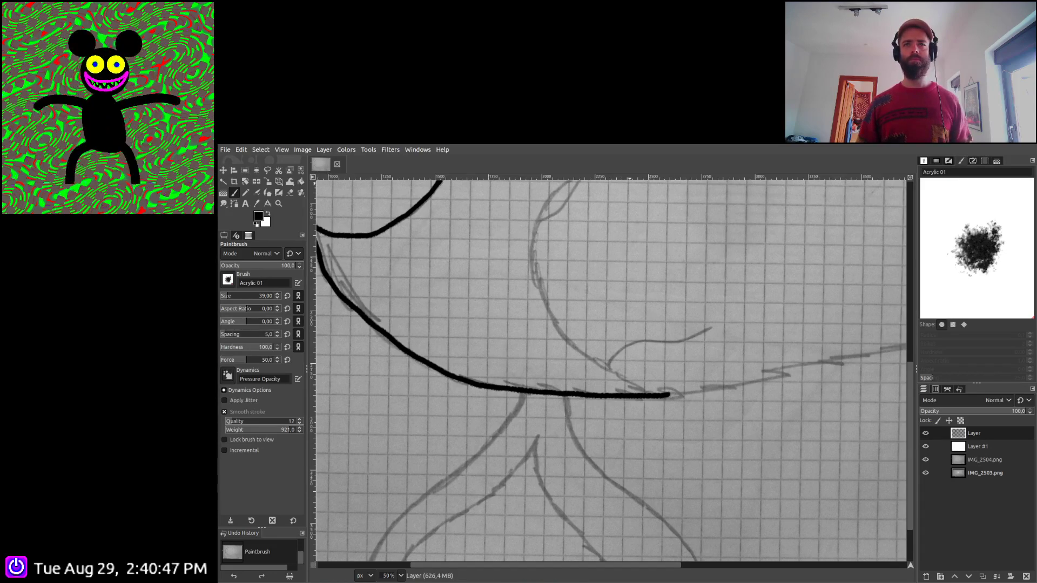
Ink the contour from the underside's open end over the lower-right hump and down to the image's bottom edge, redoing the first stroke
scroll(541, 413, "right", 8)
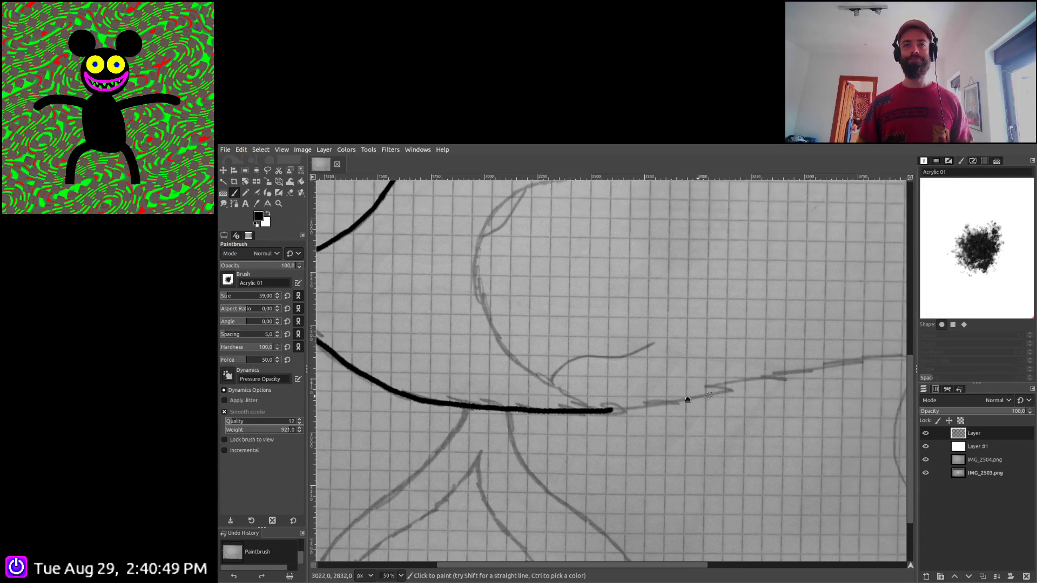
scroll(534, 415, "down", 5)
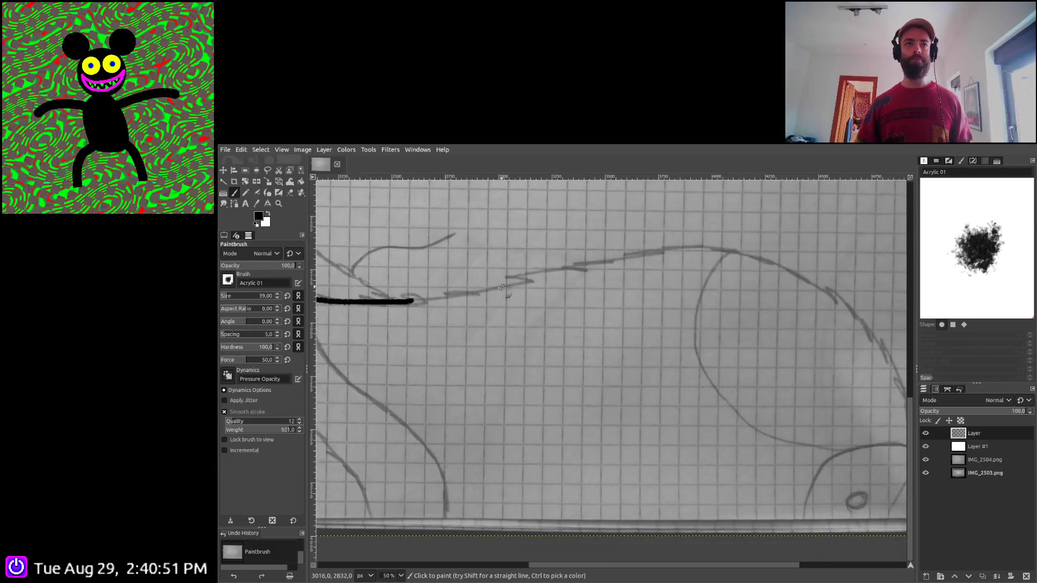
scroll(509, 340, "right", 3)
scroll(468, 320, "down", 1)
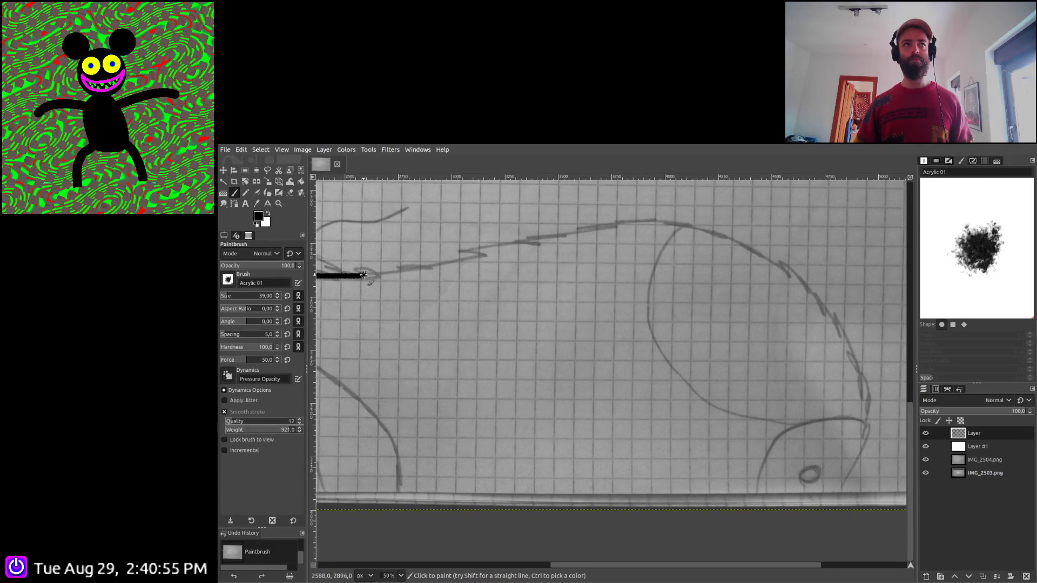
left_click_drag(363, 275, 622, 229)
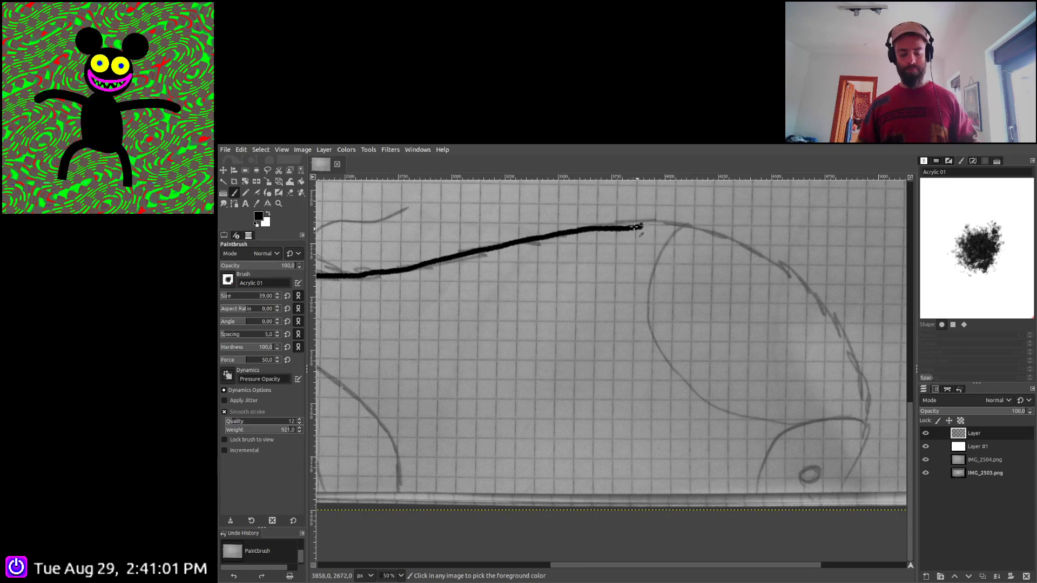
key("ctrl+z")
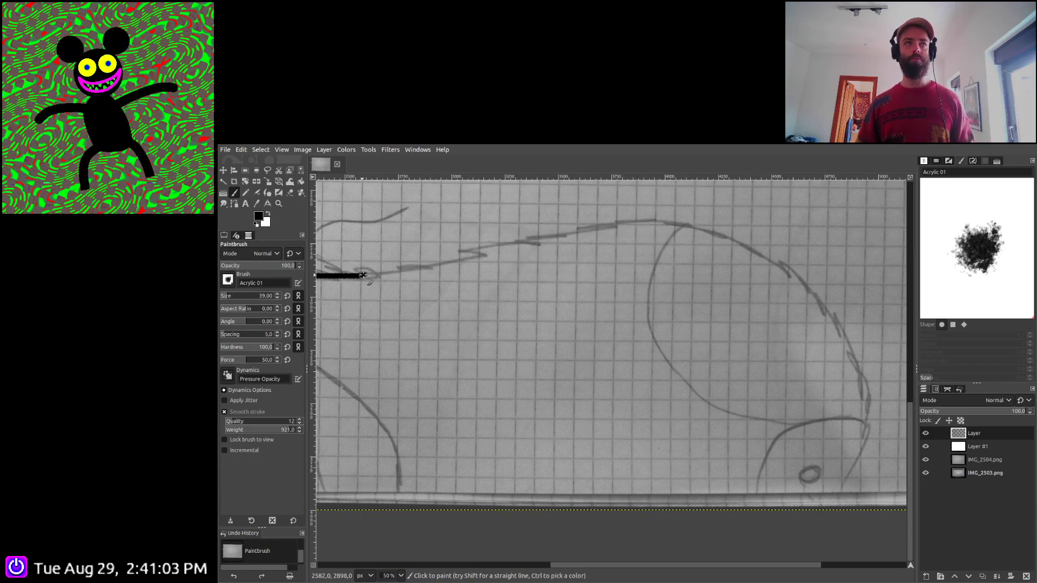
mouse_move(363, 275)
left_mouse_down()
mouse_move(660, 222)
mouse_move(756, 251)
mouse_move(832, 317)
mouse_move(869, 405)
mouse_move(865, 451)
mouse_move(842, 493)
mouse_move(784, 489)
left_mouse_up()
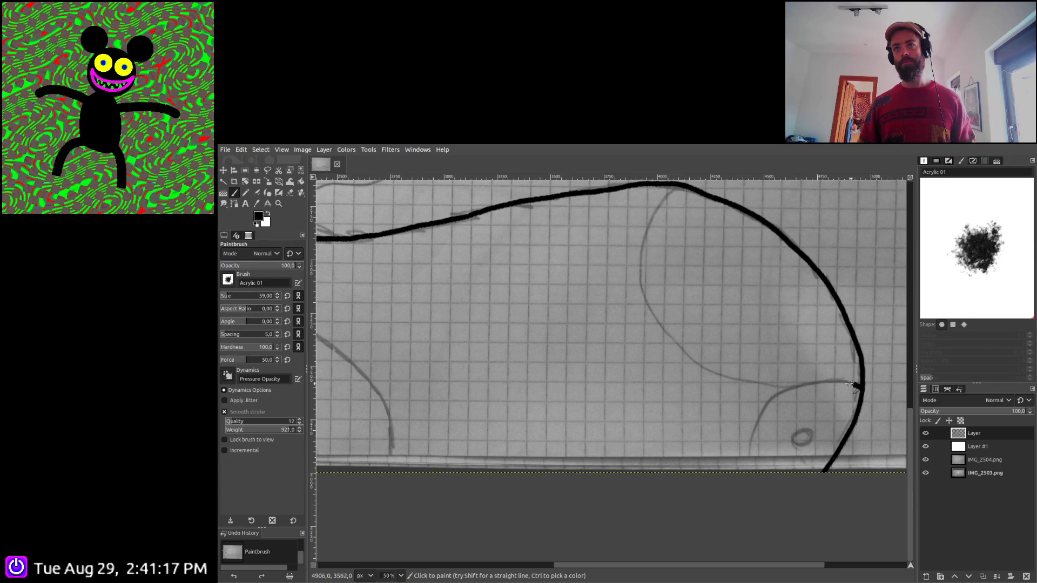
Ink the arc around the lower-right eye and the rounded curve joining it to the top of the hump
mouse_move(850, 384)
left_mouse_down()
mouse_move(774, 400)
mouse_move(752, 435)
mouse_move(743, 489)
left_mouse_up()
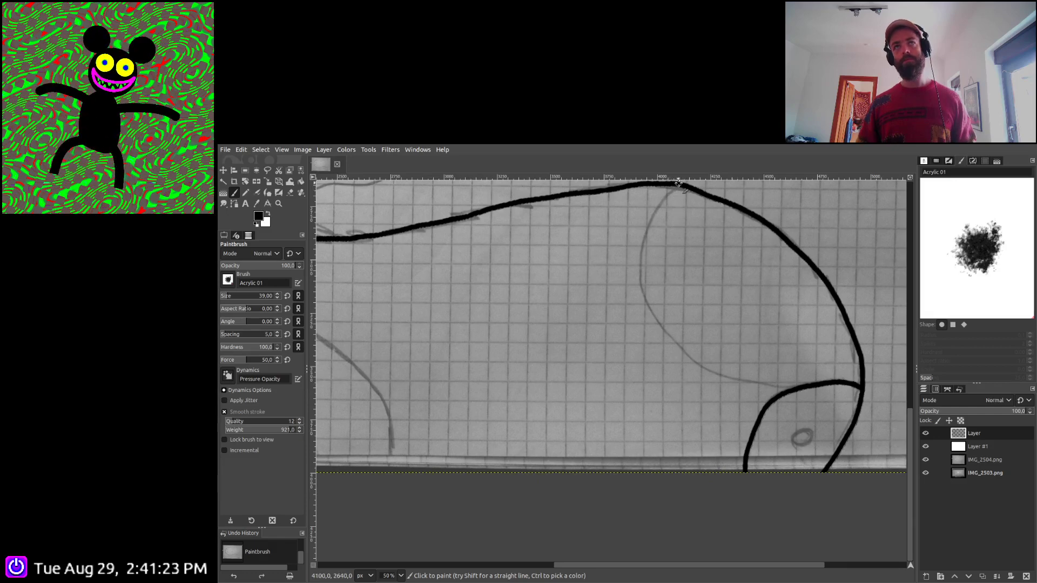
mouse_move(678, 184)
left_mouse_down()
mouse_move(644, 240)
mouse_move(639, 296)
mouse_move(669, 328)
mouse_move(681, 296)
mouse_move(569, 377)
mouse_move(560, 358)
mouse_move(579, 320)
left_mouse_up()
key("ctrl+z")
scroll(680, 294, "up", 1)
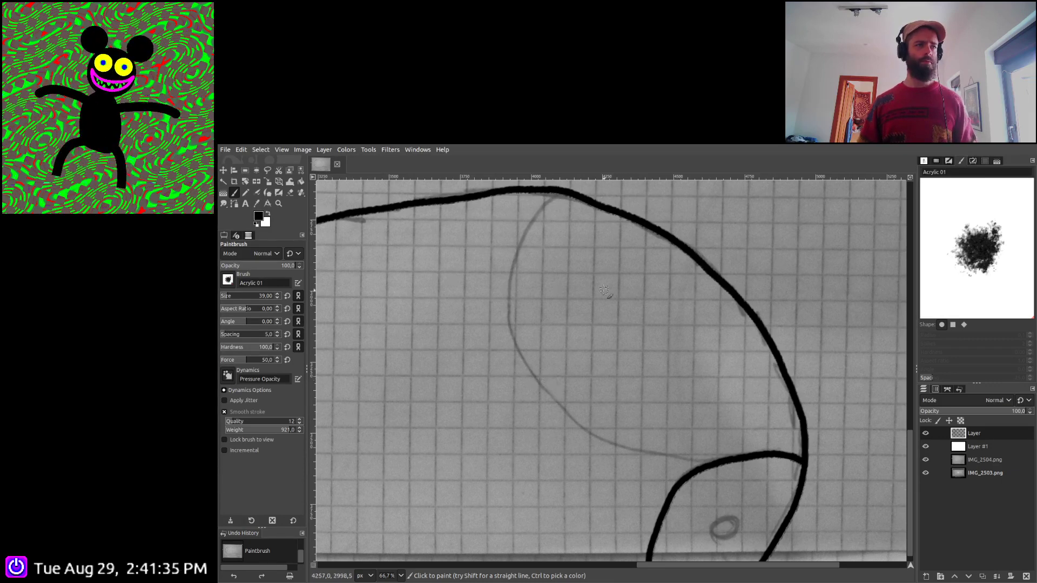
mouse_move(559, 192)
left_mouse_down()
mouse_move(512, 264)
mouse_move(506, 324)
mouse_move(539, 384)
mouse_move(601, 439)
mouse_move(726, 458)
left_mouse_up()
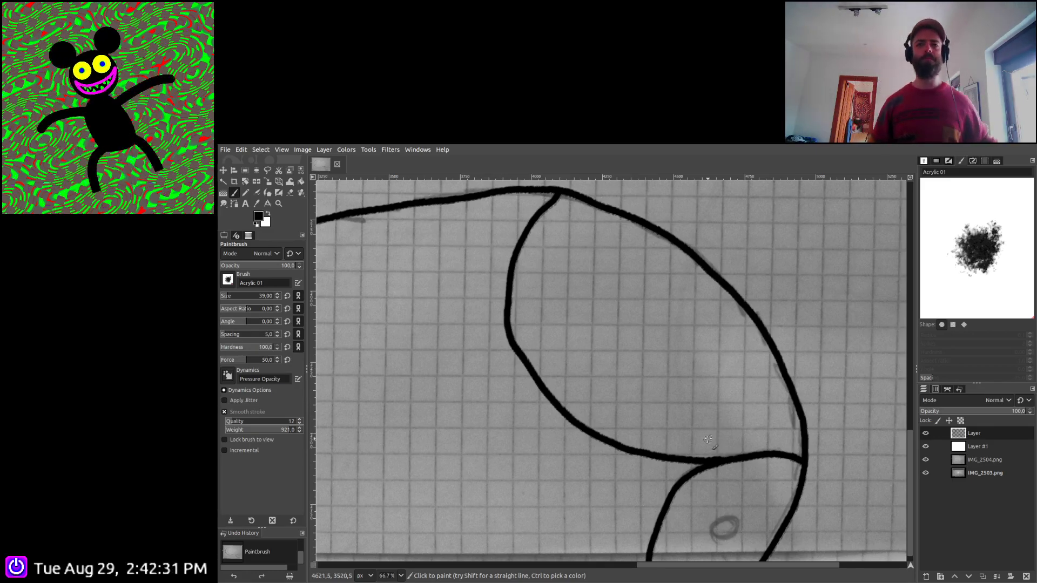
Undo a thick trial stroke on the lower-right pupil, and ink the small circle with a brush size of 14
scroll(708, 439, "up", 2, "ctrl")
scroll(687, 402, "up", 2, "ctrl")
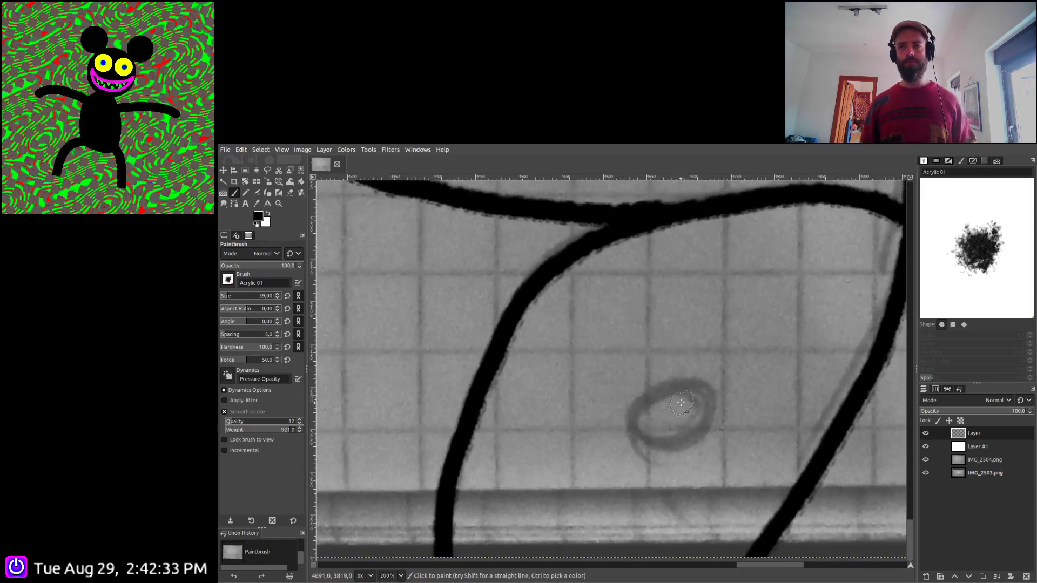
mouse_move(678, 382)
left_mouse_down()
mouse_move(628, 411)
mouse_move(644, 451)
mouse_move(704, 445)
mouse_move(708, 405)
left_mouse_up()
key("ctrl+z")
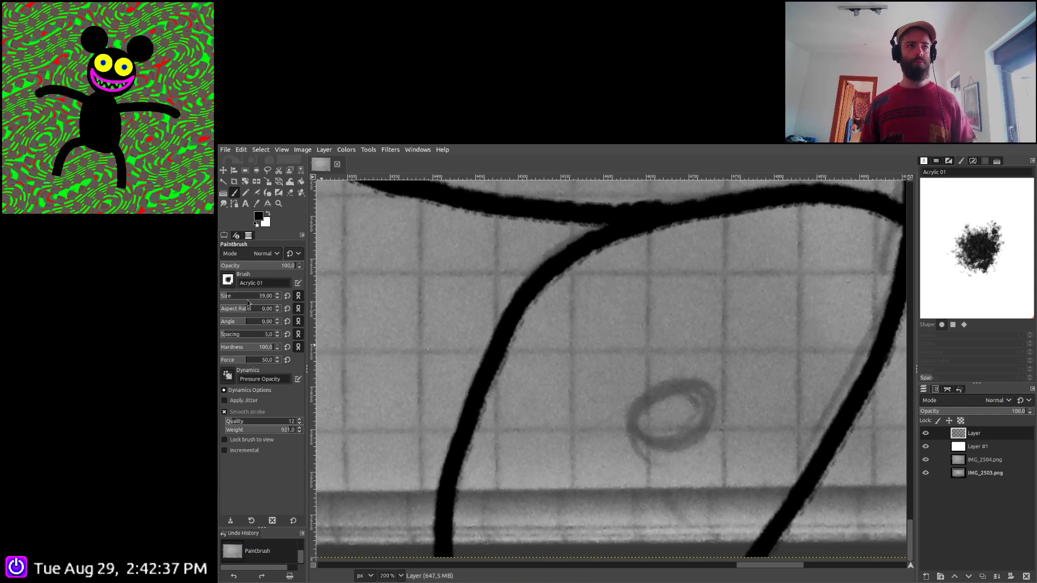
left_click_drag(245, 300, 237, 300)
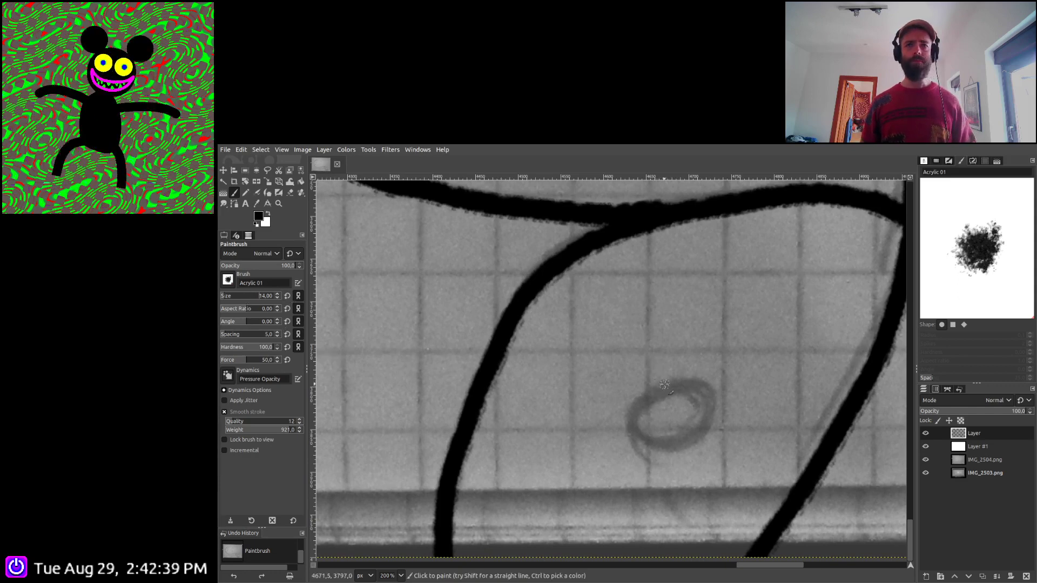
mouse_move(664, 385)
left_mouse_down()
mouse_move(639, 425)
mouse_move(664, 443)
mouse_move(690, 437)
mouse_move(707, 413)
mouse_move(692, 393)
mouse_move(651, 388)
left_mouse_up()
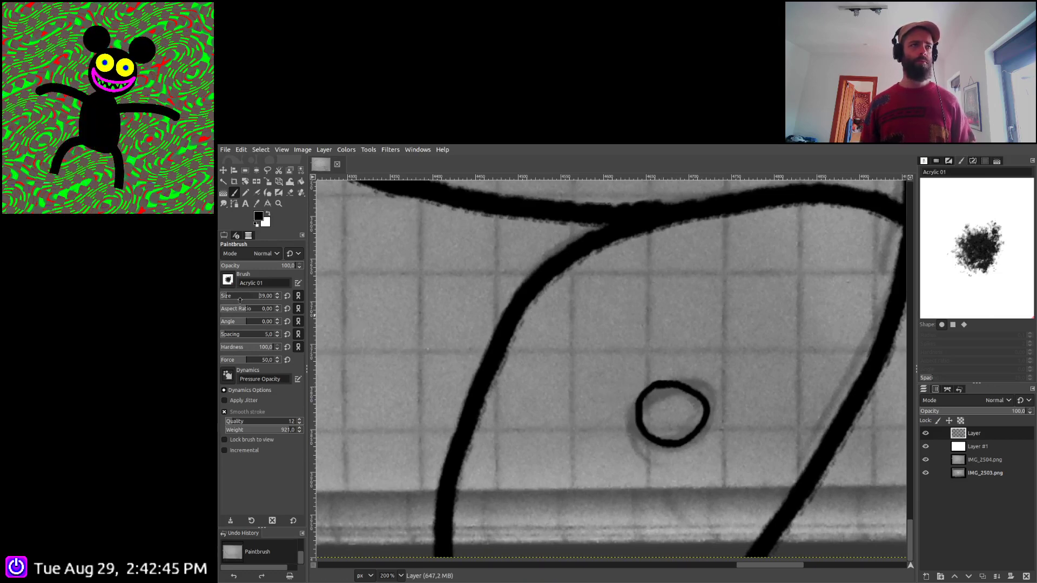
Try inking the upper-left head's contour from its open end to the middle body and a wavy stroke with spacing 7, and undo both
scroll(656, 324, "down", 3)
scroll(661, 324, "down", 2)
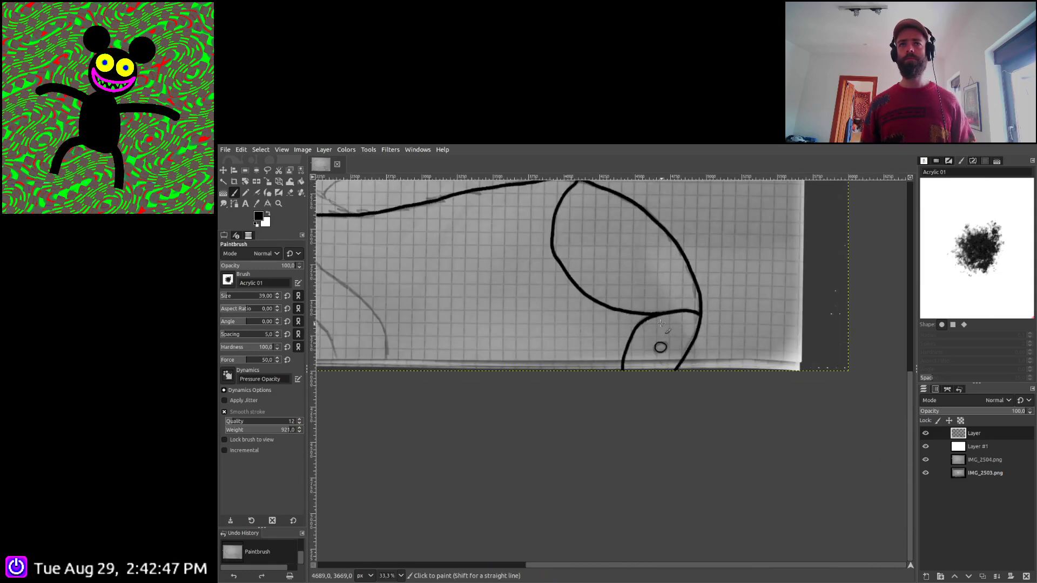
scroll(756, 346, "left", 5)
scroll(608, 292, "up", 8)
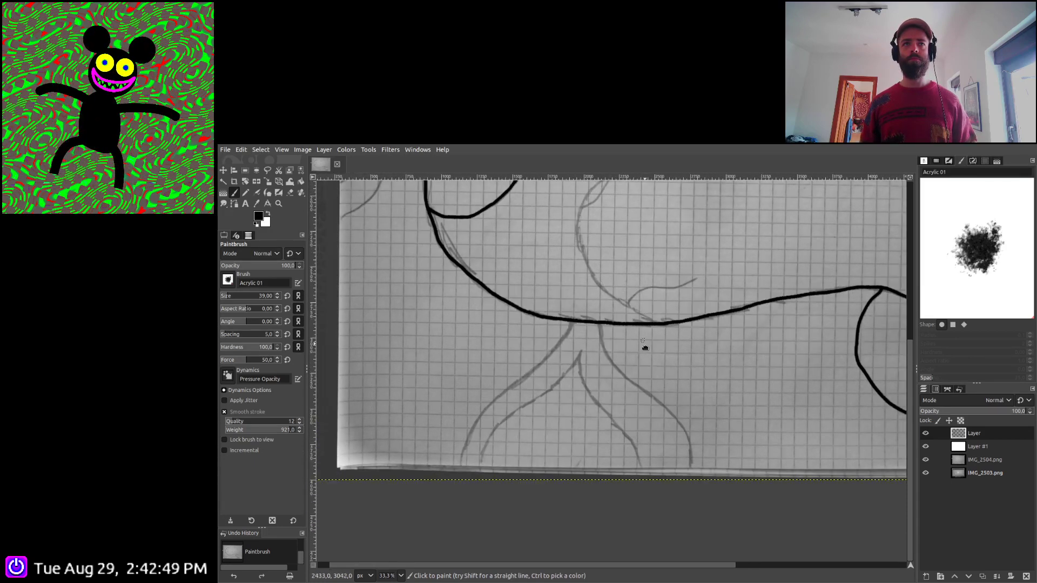
scroll(559, 219, "up", 2)
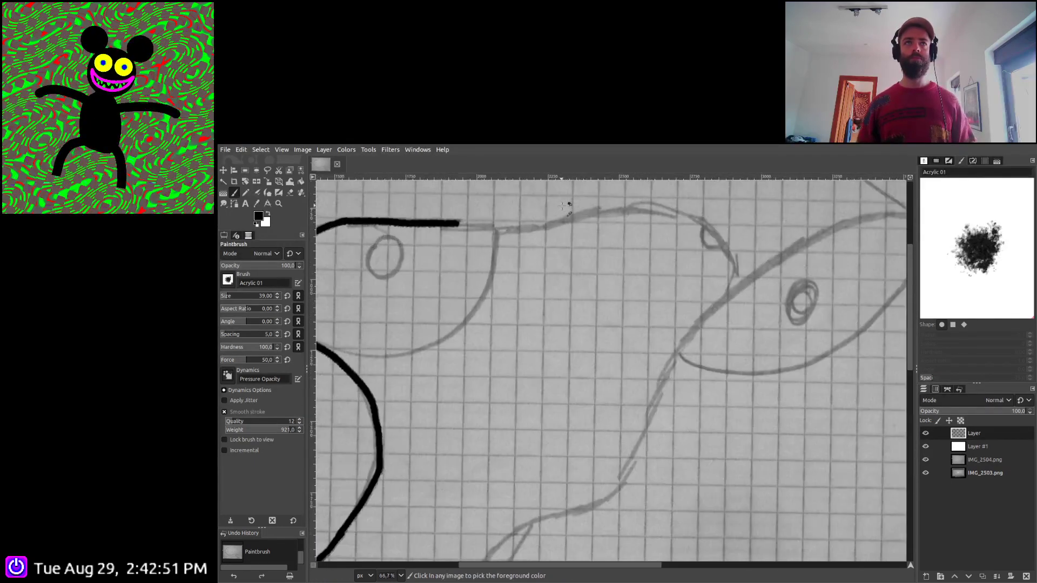
scroll(432, 353, "up", 3)
scroll(432, 352, "right", 2)
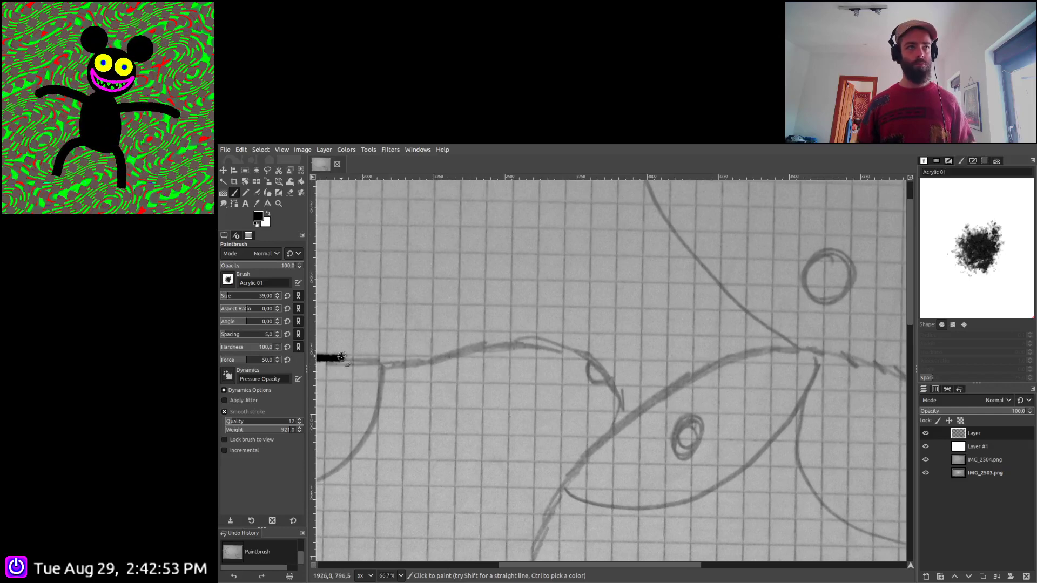
mouse_move(342, 358)
left_mouse_down()
mouse_move(416, 363)
mouse_move(492, 342)
mouse_move(551, 342)
mouse_move(614, 385)
mouse_move(615, 430)
left_mouse_up()
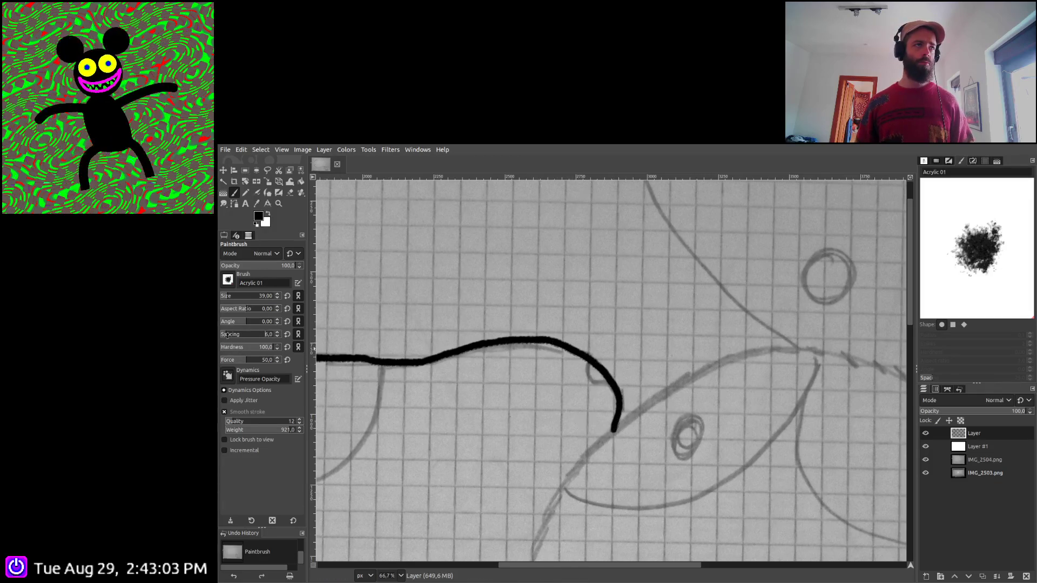
mouse_move(395, 257)
left_mouse_down()
mouse_move(409, 246)
mouse_move(432, 268)
mouse_move(495, 250)
mouse_move(513, 284)
mouse_move(532, 288)
left_mouse_up()
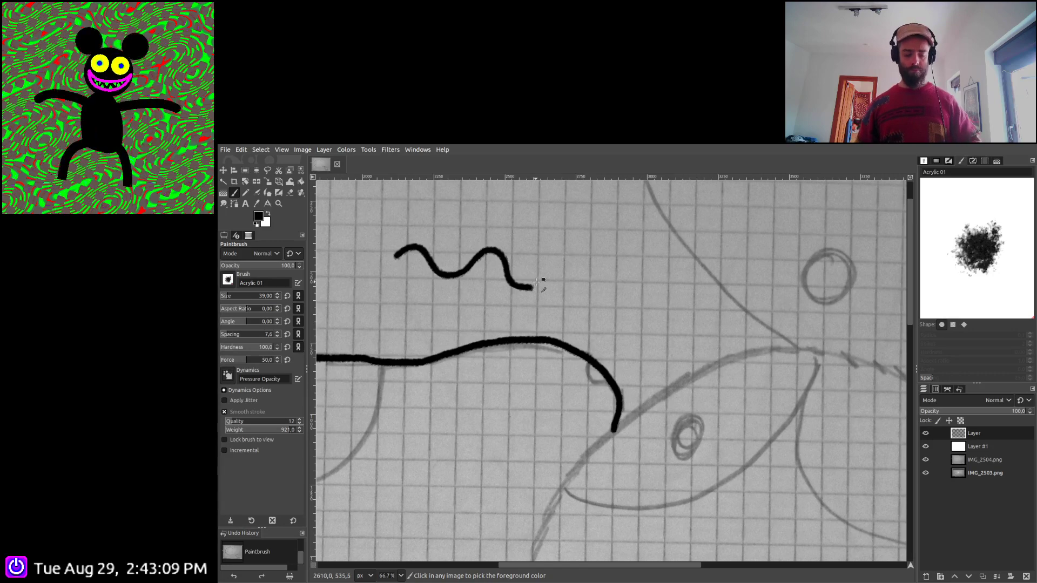
key("ctrl+z")
key("ctrl+z")
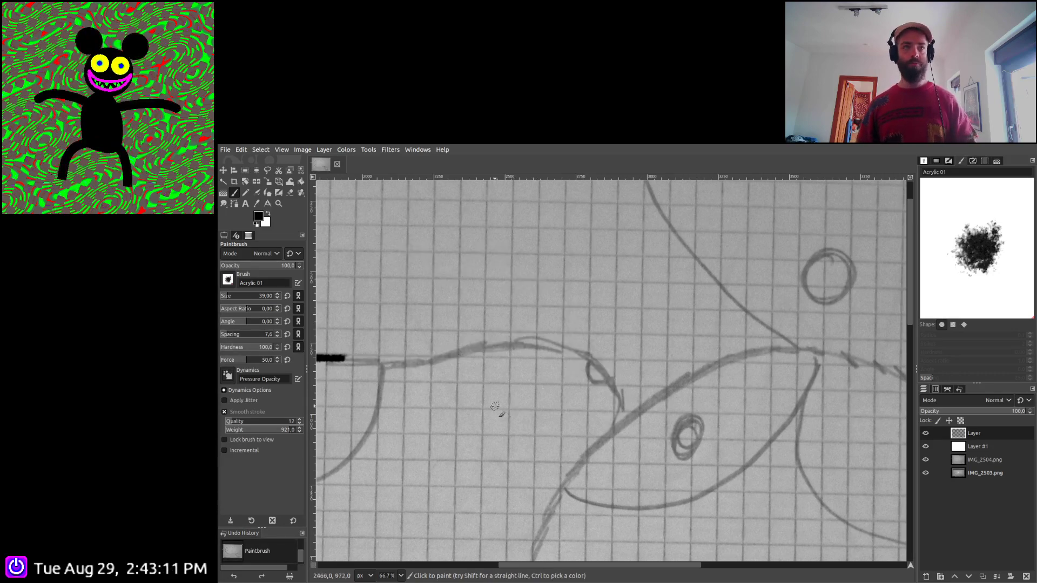
With a brush spacing of 12, ink the upper-left head's contour down to the middle body line, and add the small nostril loop
scroll(367, 357, "left", 1)
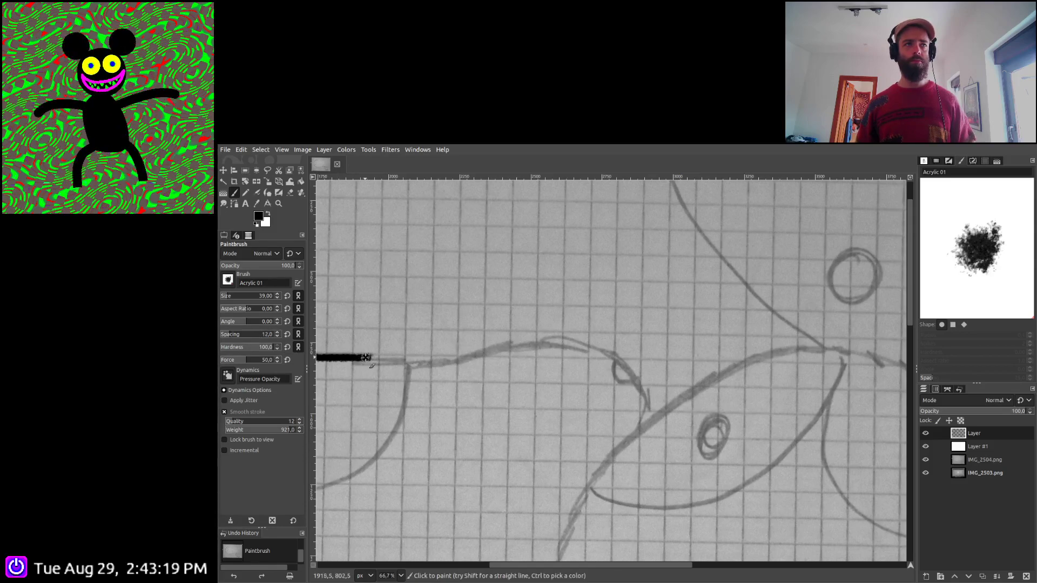
mouse_move(366, 358)
left_mouse_down()
mouse_move(460, 361)
mouse_move(537, 339)
mouse_move(582, 344)
mouse_move(608, 354)
mouse_move(643, 392)
mouse_move(641, 435)
left_mouse_up()
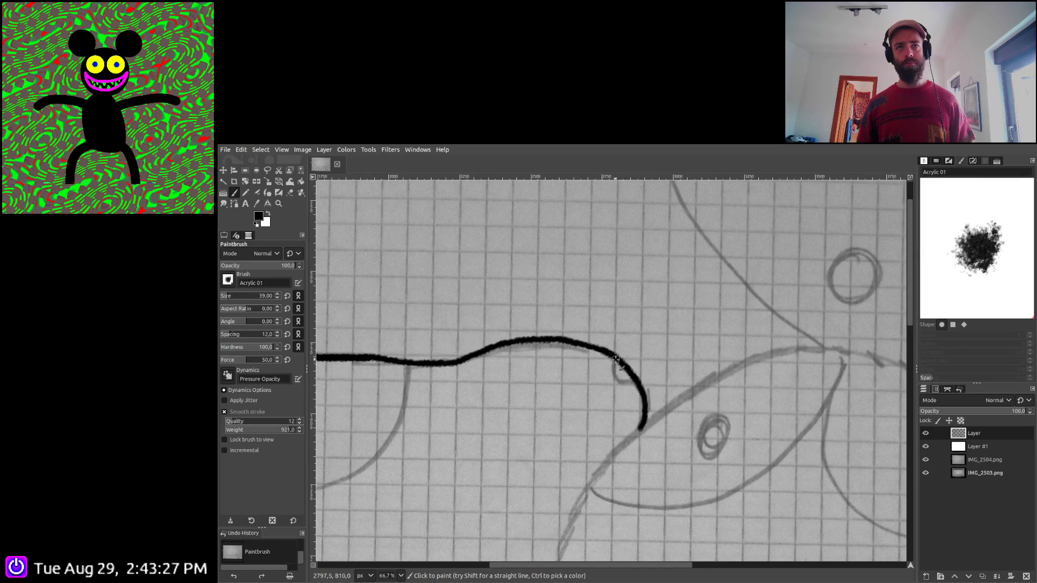
mouse_move(616, 360)
left_mouse_down()
mouse_move(611, 373)
mouse_move(636, 388)
left_mouse_up()
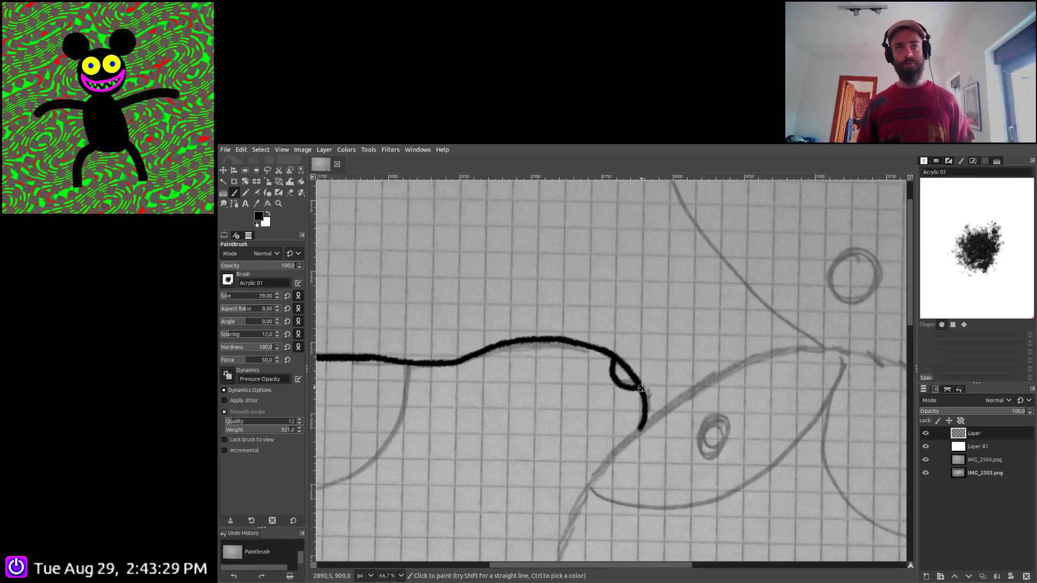
Ink the inner curve from the lower head down to the body's underside, and the wavy mouth line branching off near its bottom
scroll(642, 389, "down", 2)
scroll(711, 389, "down", 3)
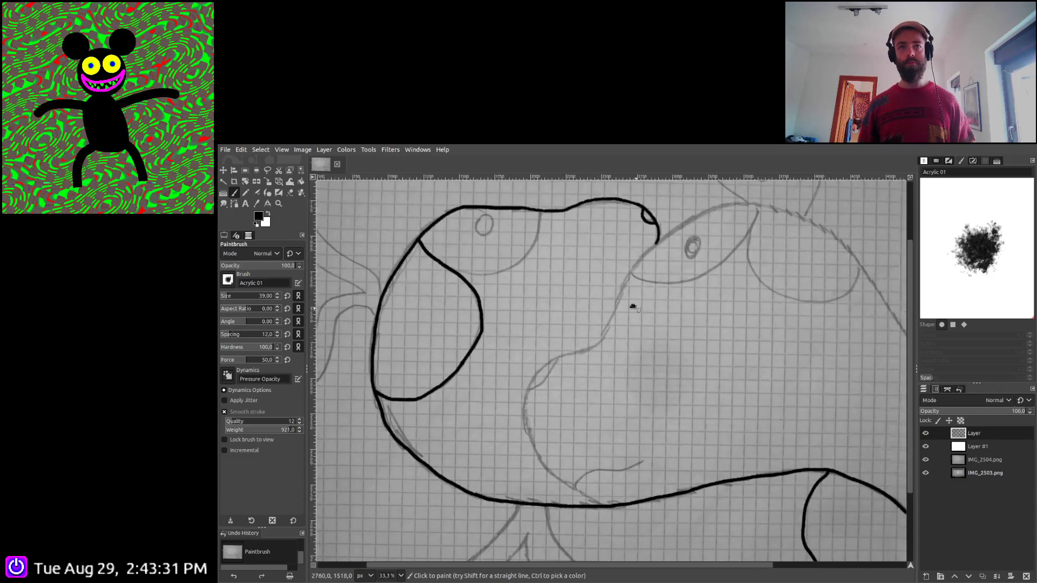
scroll(546, 485, "up", 3)
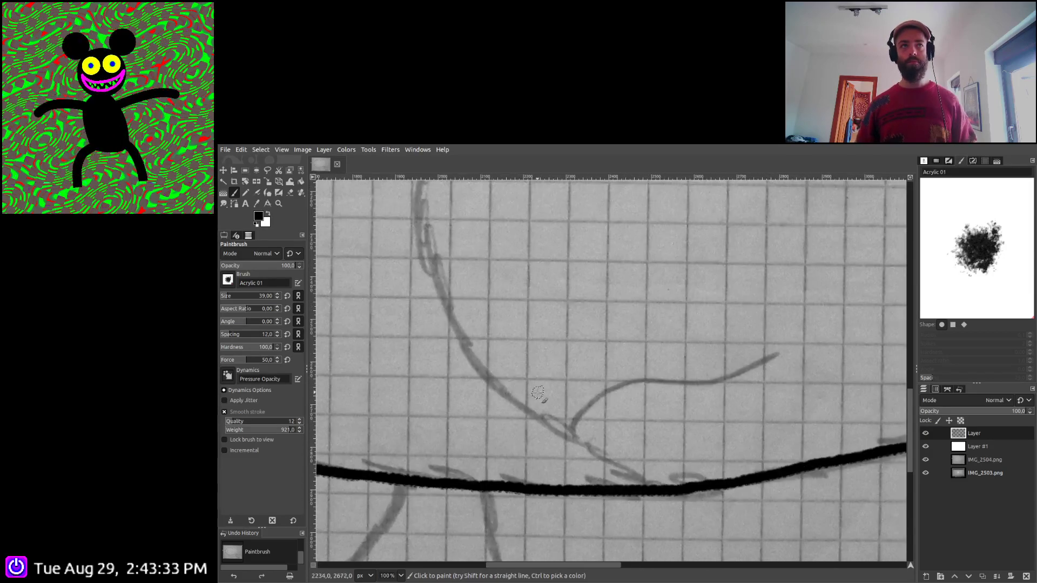
scroll(538, 393, "up", 1)
scroll(544, 436, "down", 1)
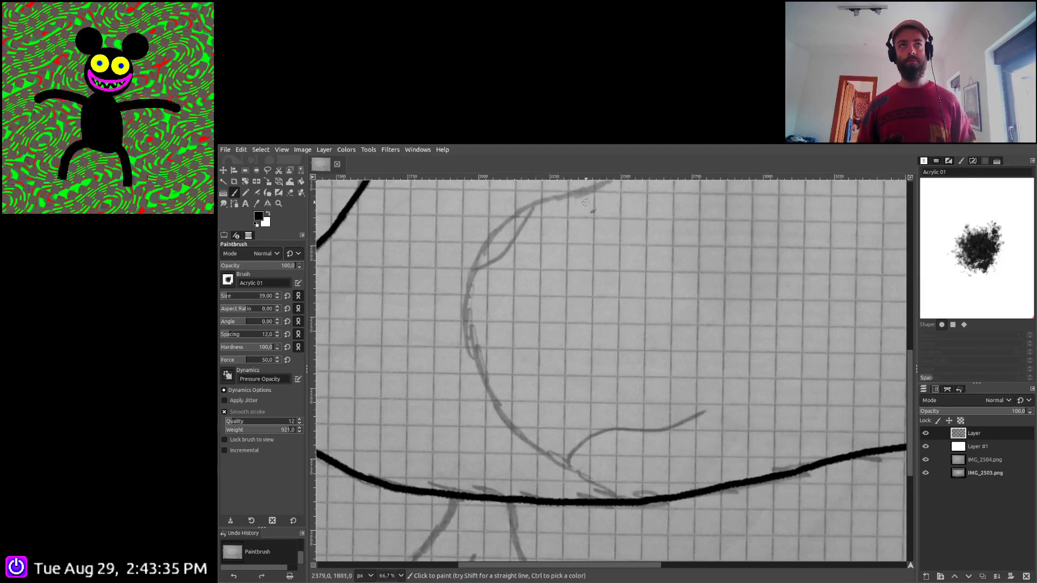
mouse_move(588, 188)
left_mouse_down()
mouse_move(495, 228)
mouse_move(473, 265)
mouse_move(466, 323)
left_mouse_up()
mouse_move(474, 350)
left_mouse_down()
mouse_move(524, 434)
mouse_move(632, 497)
left_mouse_up()
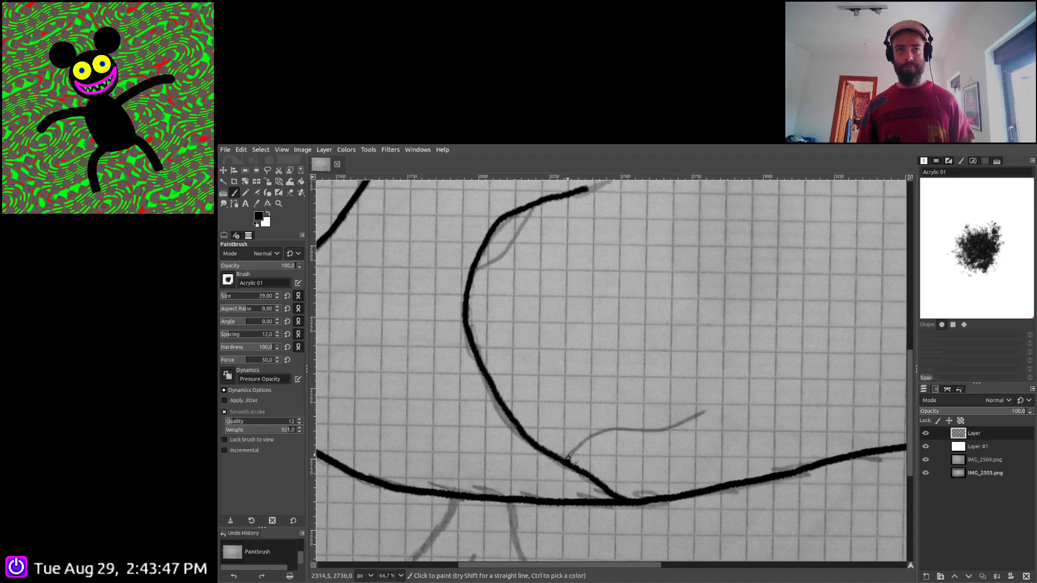
mouse_move(567, 460)
left_mouse_down()
mouse_move(588, 436)
mouse_move(669, 427)
mouse_move(710, 408)
left_mouse_up()
Ink the small nostril loop on the inner curve, and extend the curve's upper end up and over the middle hump
scroll(621, 378, "up", 5)
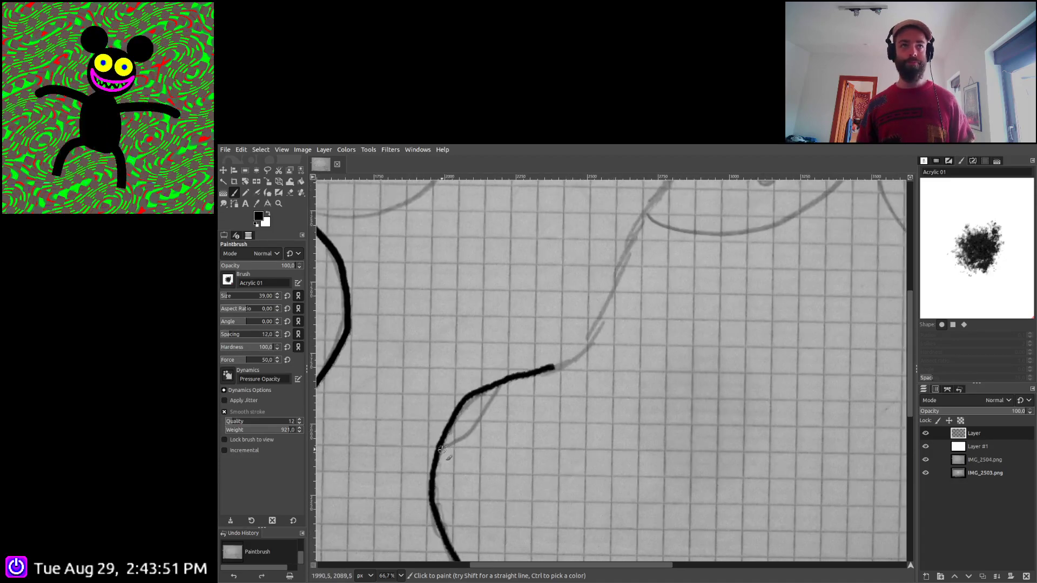
left_click_drag(459, 440, 499, 389)
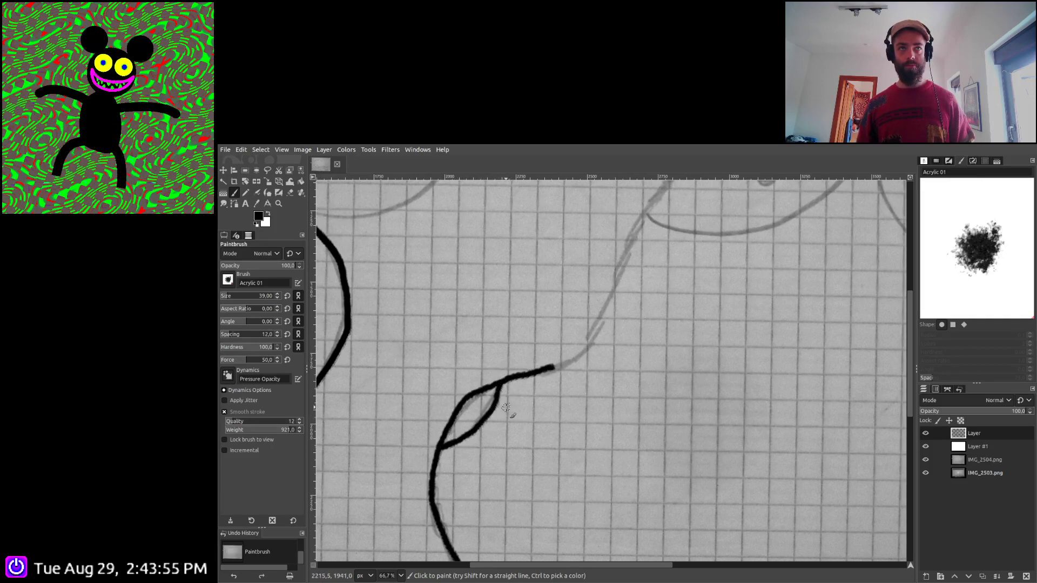
mouse_move(670, 341)
left_mouse_down()
mouse_move(547, 458)
mouse_move(530, 456)
mouse_move(472, 495)
left_mouse_up()
mouse_move(340, 547)
left_mouse_down()
mouse_move(380, 521)
mouse_move(461, 359)
mouse_move(497, 322)
mouse_move(596, 266)
mouse_move(661, 251)
mouse_move(738, 262)
mouse_move(888, 356)
left_mouse_up()
Ink the long eye arc beneath the middle hump's left slope, and the oval pupil inside it
scroll(849, 360, "right", 3)
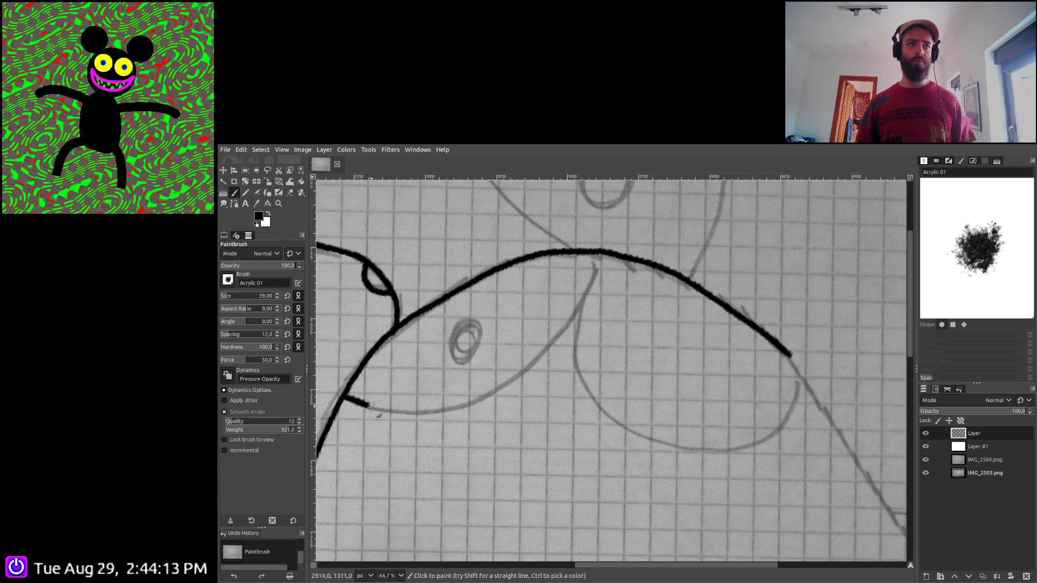
mouse_move(372, 406)
left_mouse_down()
mouse_move(442, 410)
mouse_move(519, 374)
mouse_move(610, 251)
left_mouse_up()
scroll(529, 270, "down", 2)
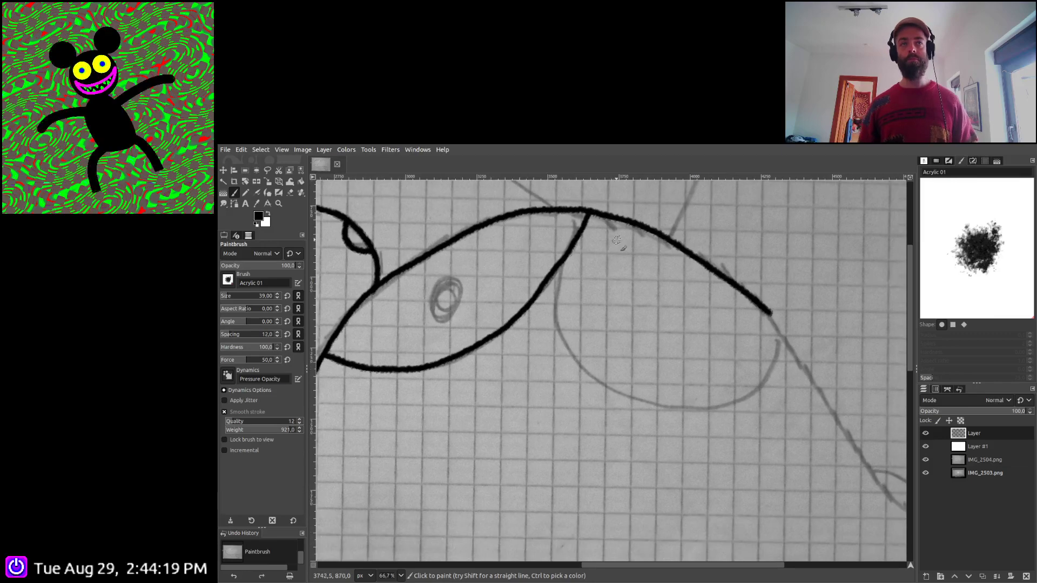
mouse_move(442, 285)
left_mouse_down()
mouse_move(431, 306)
mouse_move(438, 318)
mouse_move(456, 284)
left_mouse_up()
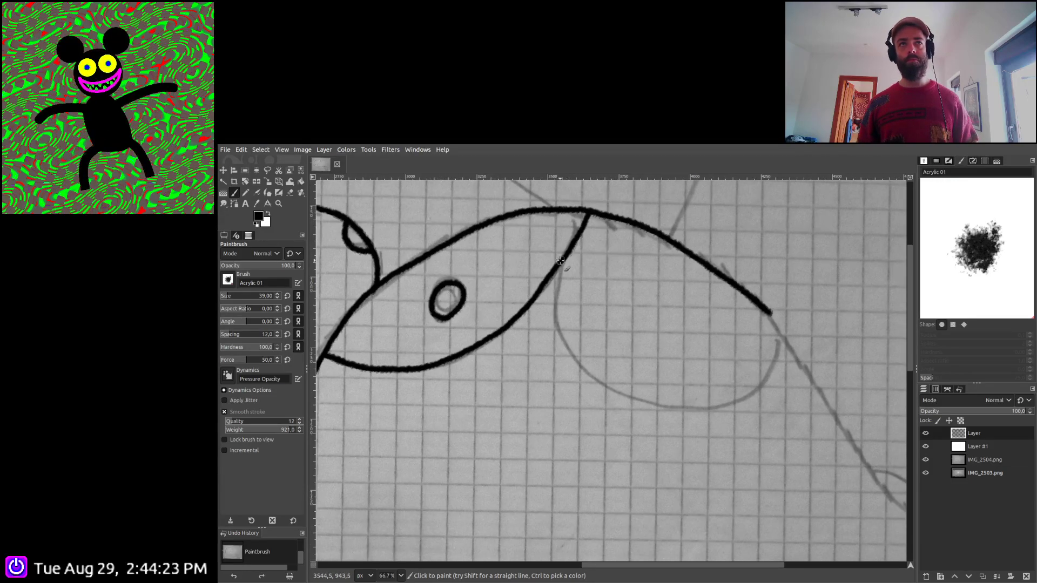
Ink the rounded arc beneath the middle hump's right slope, and continue the contour through the dip to the image's right edge
mouse_move(564, 258)
left_mouse_down()
mouse_move(561, 336)
mouse_move(596, 379)
mouse_move(639, 400)
mouse_move(732, 404)
mouse_move(769, 374)
mouse_move(776, 345)
left_mouse_up()
mouse_move(764, 309)
left_mouse_down()
mouse_move(648, 347)
mouse_move(546, 267)
mouse_move(430, 308)
mouse_move(451, 340)
mouse_move(417, 279)
left_mouse_up()
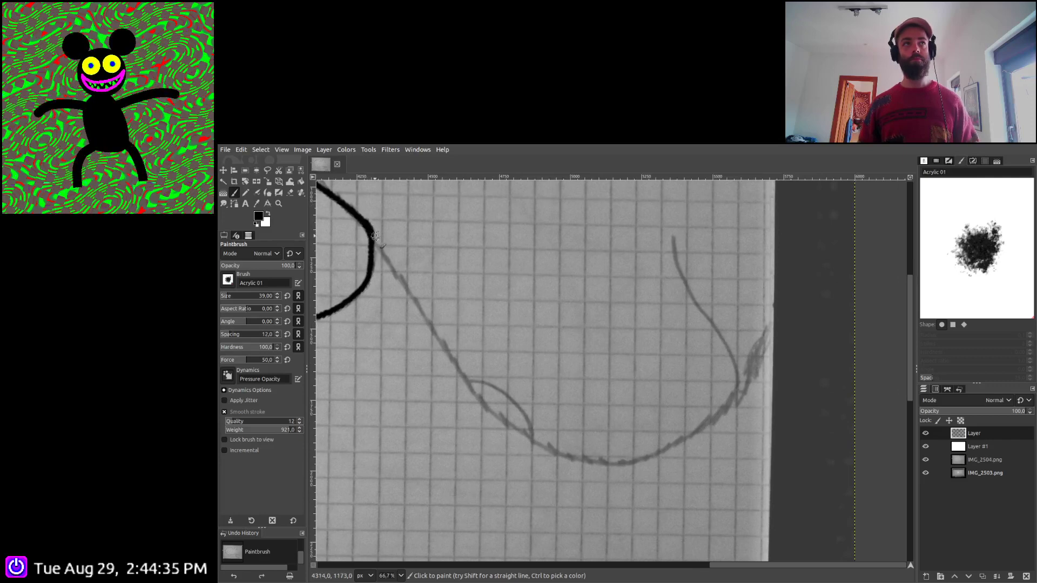
mouse_move(375, 236)
left_mouse_down()
mouse_move(458, 371)
mouse_move(504, 418)
mouse_move(546, 444)
mouse_move(613, 460)
mouse_move(664, 448)
mouse_move(751, 387)
mouse_move(852, 183)
left_mouse_up()
Ink the mouth line rising from the right end of the dip, and the small nostril loop on the dip's left slope
scroll(794, 271, "down", 5)
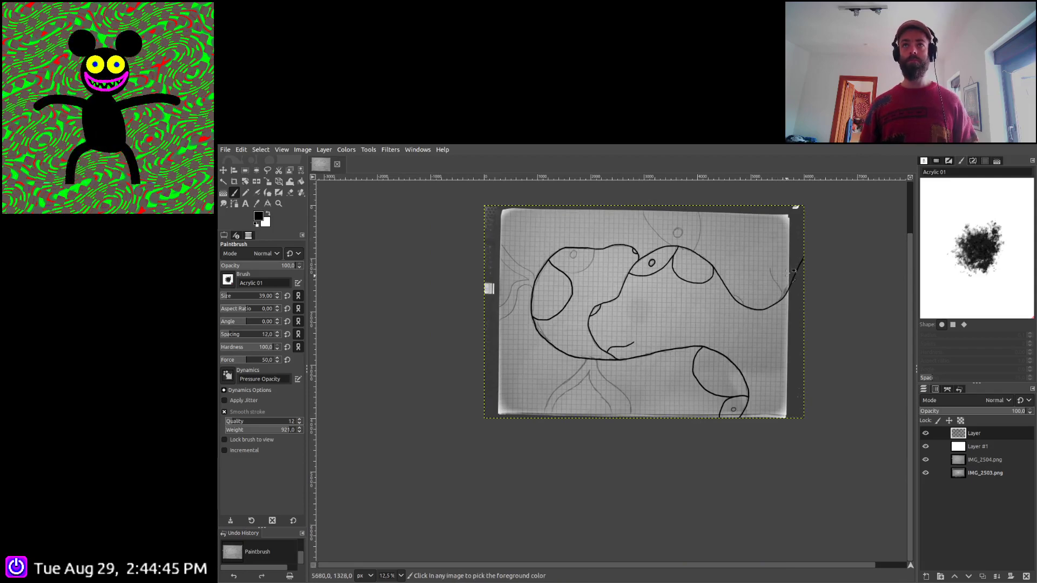
scroll(794, 272, "up", 5)
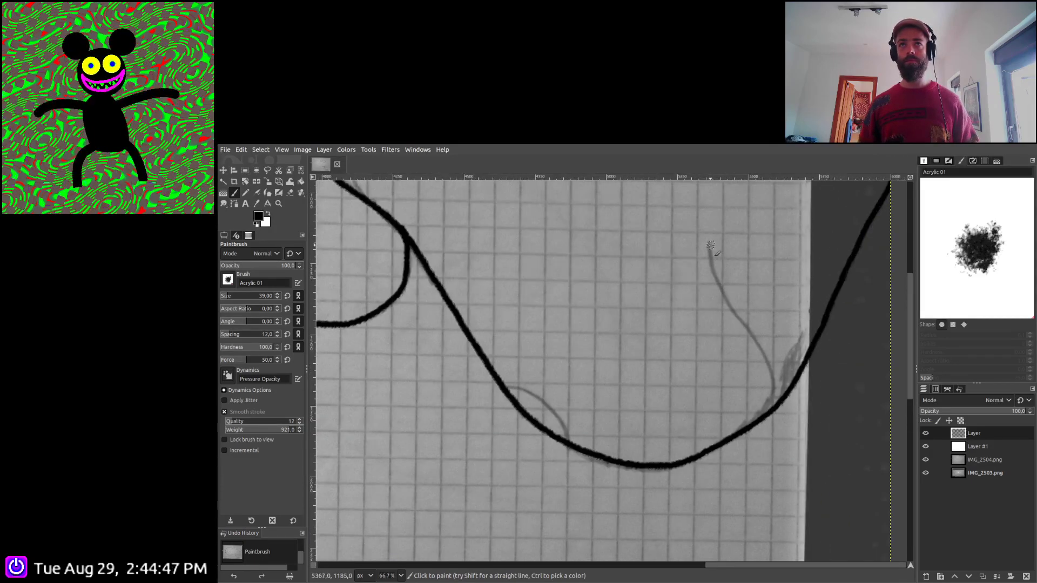
left_click_drag(711, 245, 773, 409)
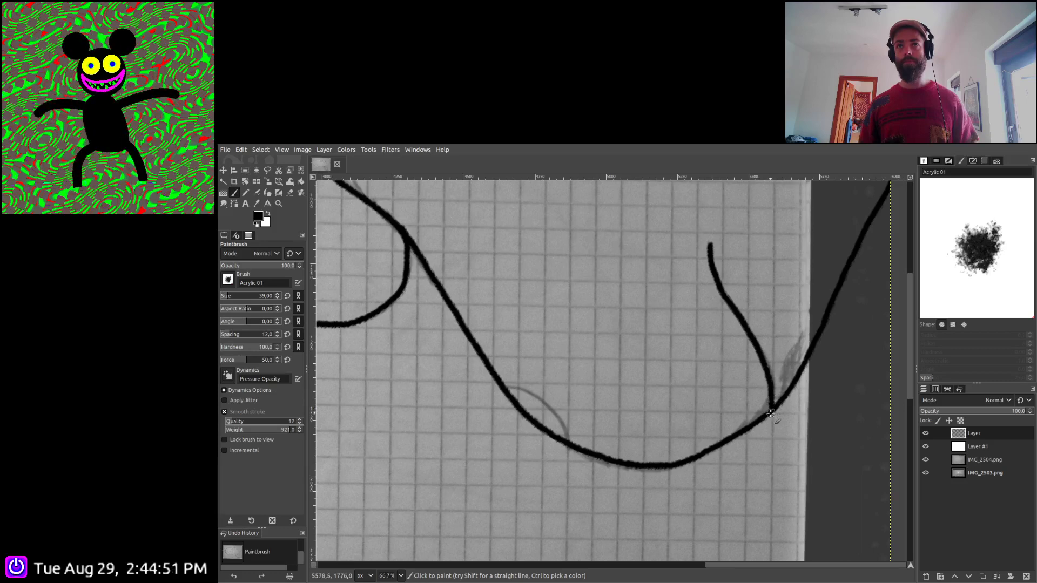
mouse_move(504, 386)
left_mouse_down()
mouse_move(528, 395)
mouse_move(564, 435)
left_mouse_up()
Ink the upper-left head's oval pupil, redoing its first stroke, and the eye arc curving around it up to the top contour
scroll(537, 363, "down", 2)
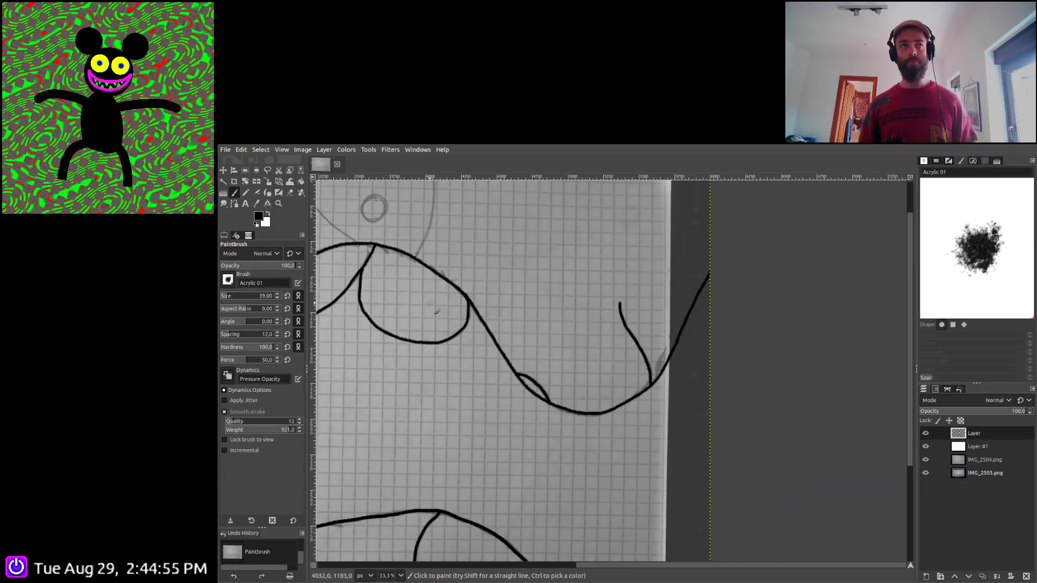
scroll(624, 377, "up", 4)
scroll(624, 376, "up", 3)
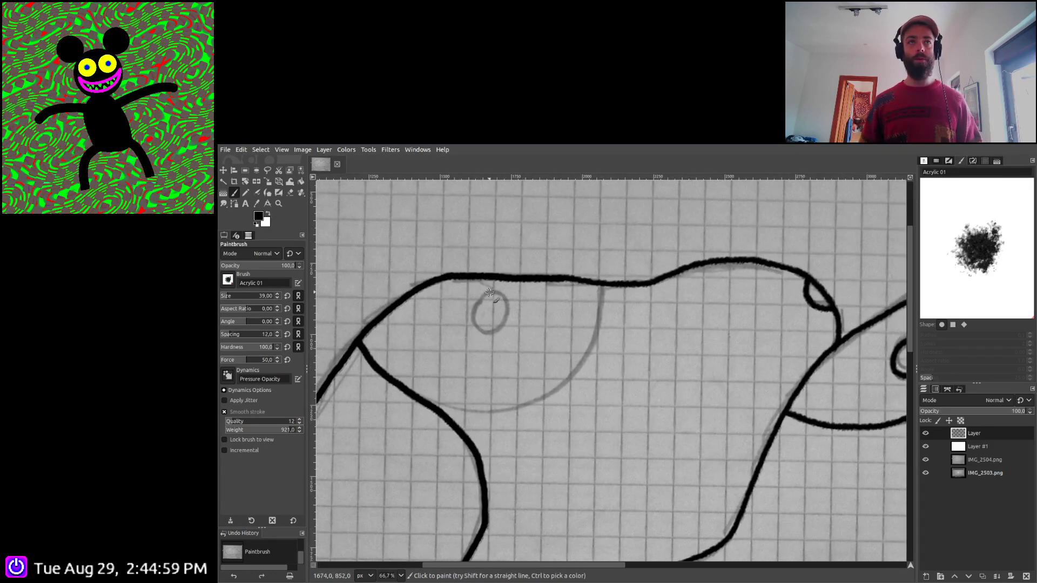
left_click_drag(489, 292, 471, 316)
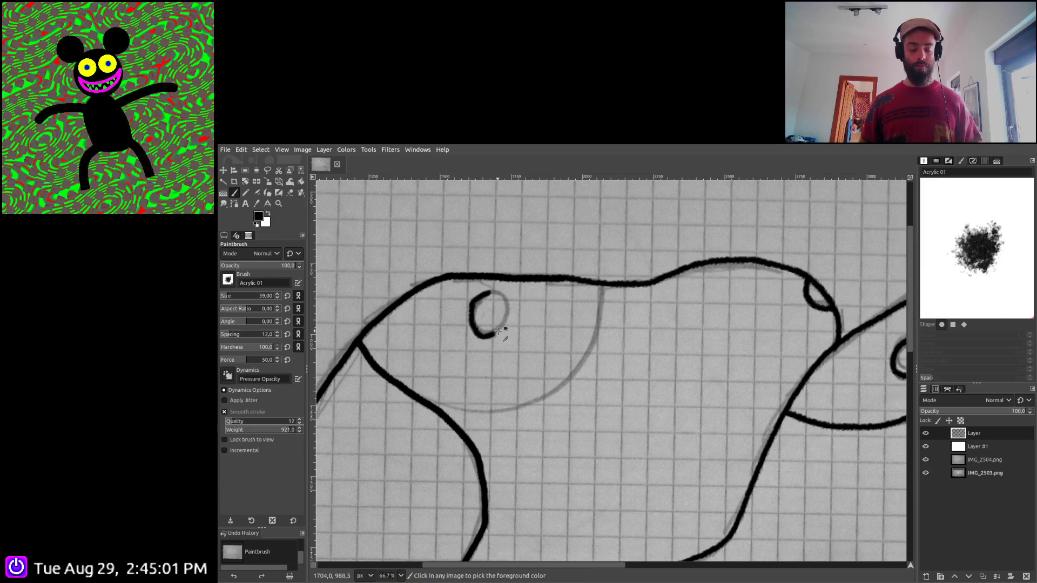
key("ctrl+z")
scroll(491, 308, "up", 1)
mouse_move(488, 284)
left_mouse_down()
mouse_move(470, 306)
mouse_move(469, 328)
mouse_move(484, 341)
mouse_move(512, 325)
mouse_move(516, 298)
mouse_move(501, 276)
mouse_move(478, 290)
left_mouse_up()
mouse_move(376, 432)
left_mouse_down()
mouse_move(475, 459)
mouse_move(525, 459)
mouse_move(562, 443)
mouse_move(630, 385)
mouse_move(663, 305)
mouse_move(662, 269)
left_mouse_up()
Ink both sides of the shape above the middle hump, from the image's top edge down to the body contour
scroll(662, 264, "down", 5)
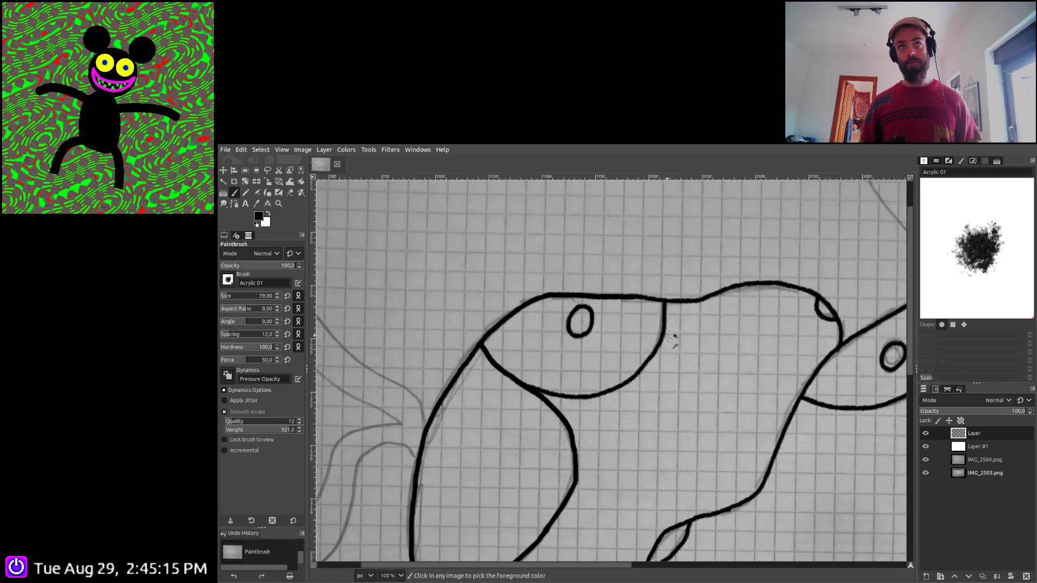
left_click_drag(761, 348, 639, 316)
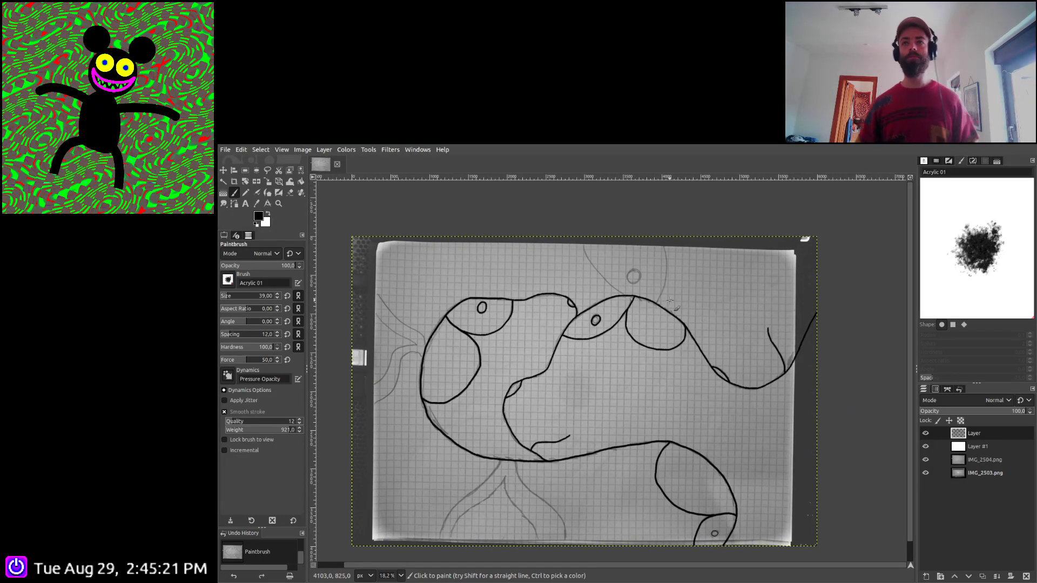
scroll(652, 320, "up", 4)
scroll(544, 286, "up", 2)
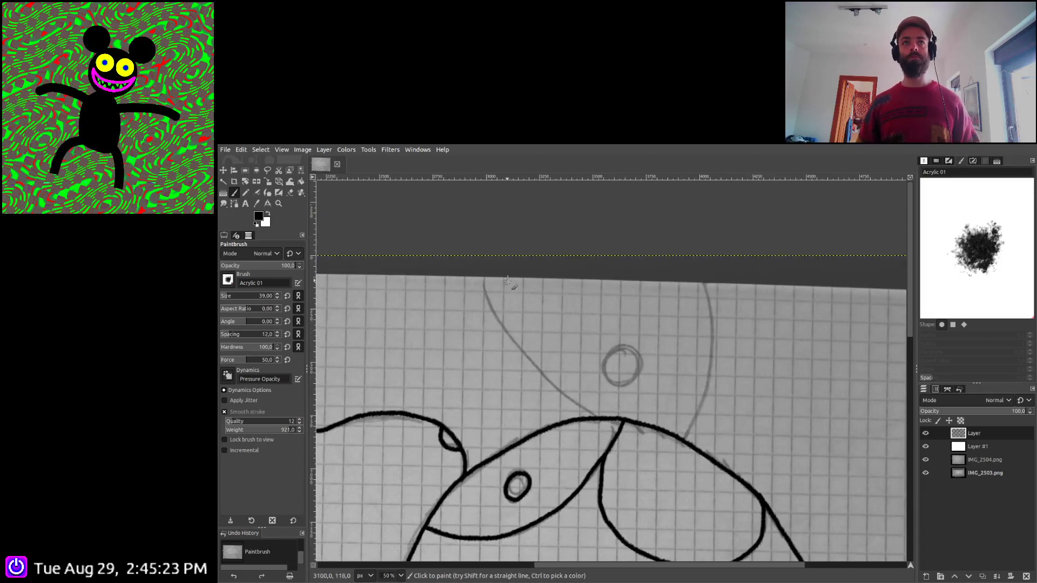
left_click_drag(484, 265, 485, 282)
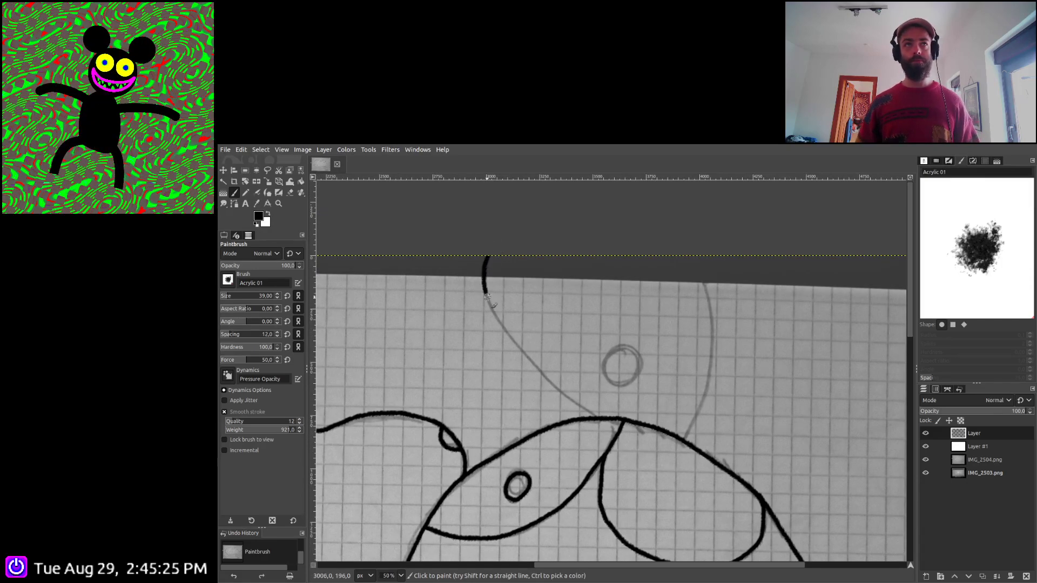
left_click_drag(499, 320, 510, 334)
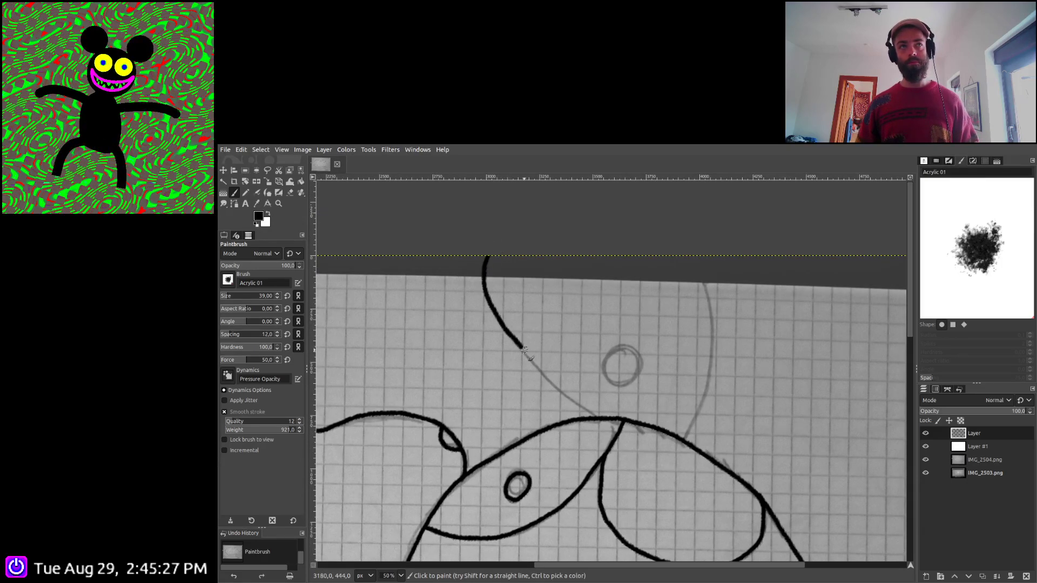
left_click_drag(546, 378, 605, 419)
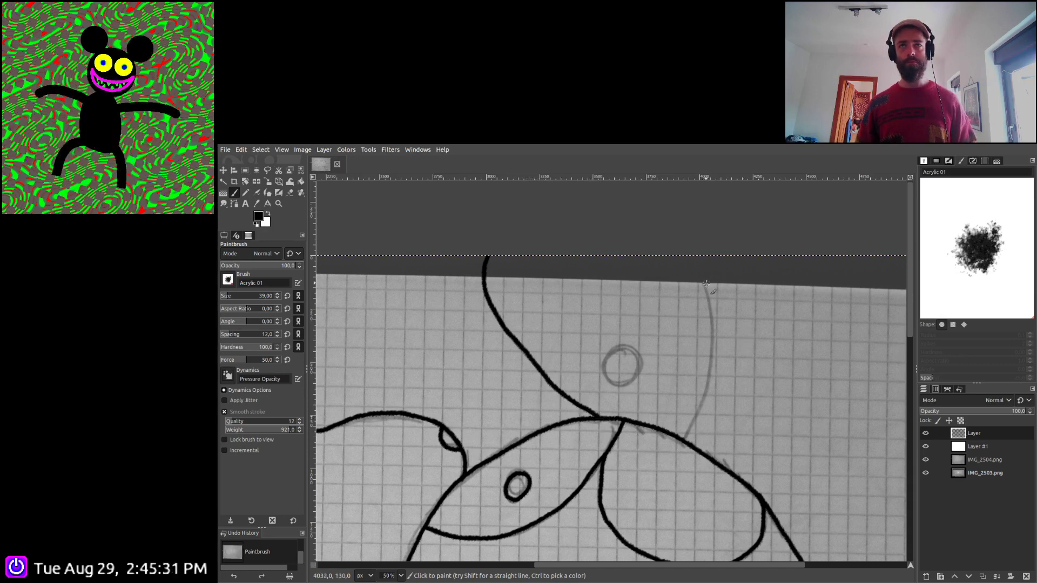
mouse_move(706, 283)
left_mouse_down()
mouse_move(661, 237)
mouse_move(687, 306)
mouse_move(685, 357)
mouse_move(657, 412)
left_mouse_up()
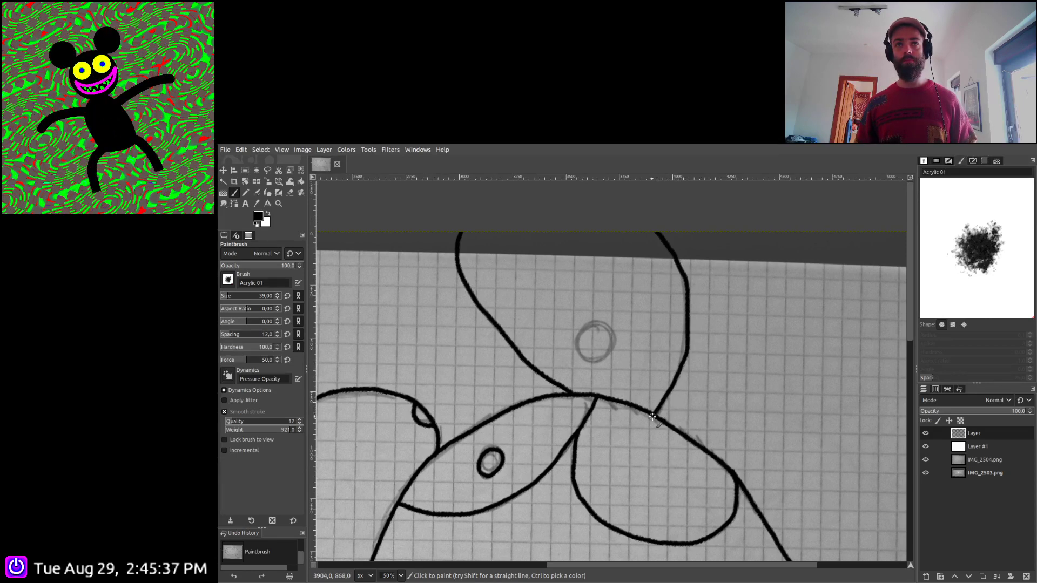
Ink the round pupil inside the shape above the middle hump
scroll(599, 330, "up", 4)
mouse_move(547, 310)
left_mouse_down()
mouse_move(502, 400)
mouse_move(517, 437)
mouse_move(548, 450)
mouse_move(608, 440)
mouse_move(645, 400)
mouse_move(648, 358)
mouse_move(619, 321)
mouse_move(540, 314)
left_mouse_up()
scroll(540, 389, "down", 5)
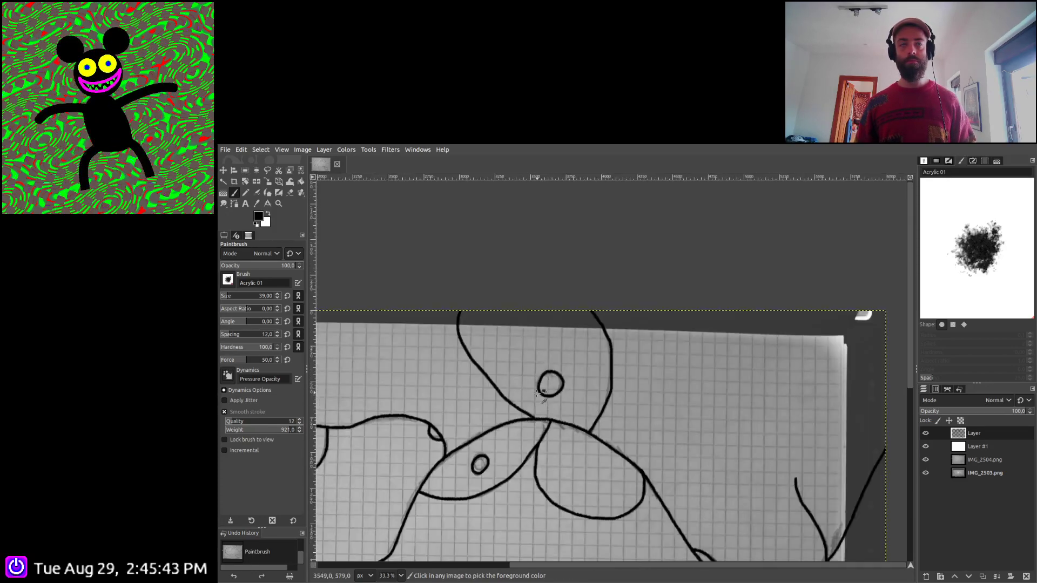
scroll(538, 393, "down", 1)
scroll(540, 303, "left", 5)
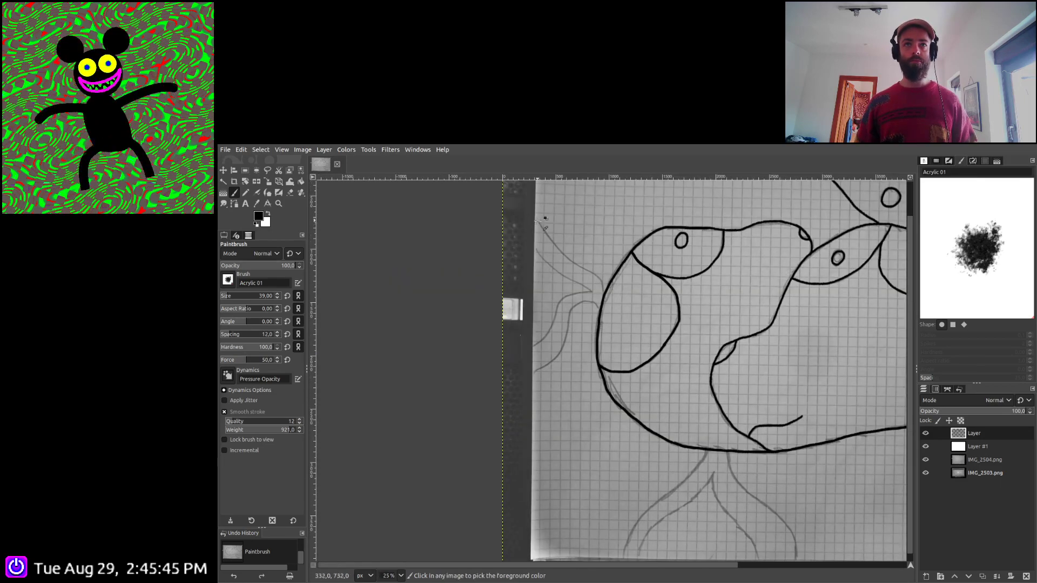
Ink the outer edges of the forked shape beside the upper-left head, from the image's left edge to the body contour
scroll(546, 223, "up", 3)
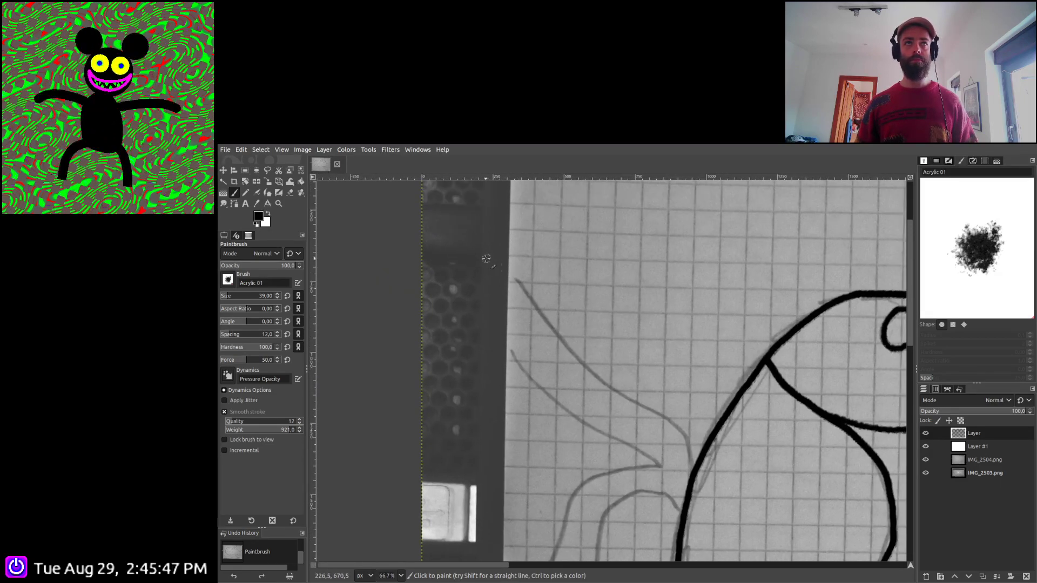
scroll(470, 251, "up", 1)
scroll(416, 189, "up", 2)
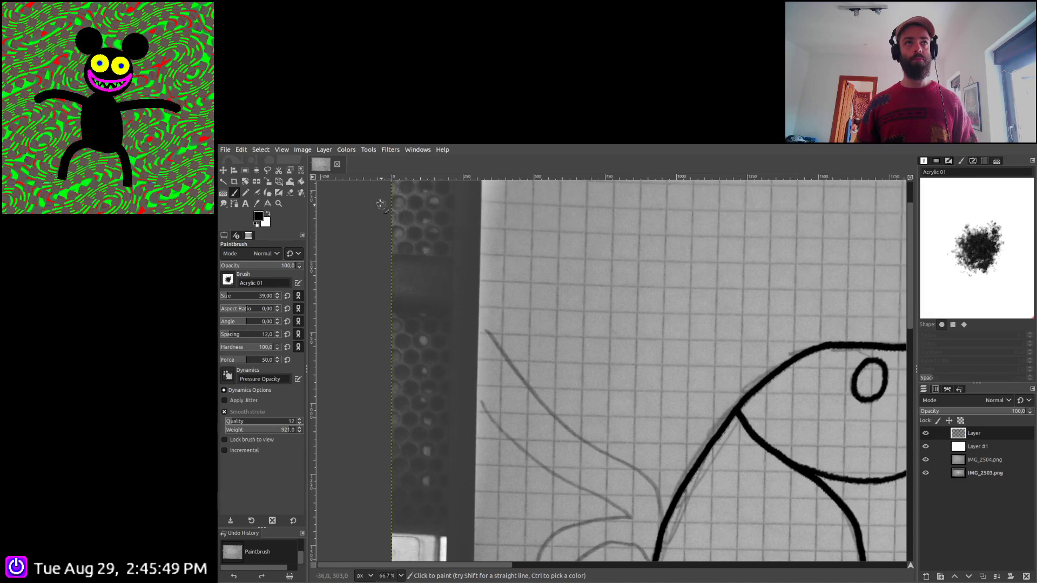
mouse_move(386, 208)
left_mouse_down()
mouse_move(539, 399)
mouse_move(649, 476)
mouse_move(665, 511)
left_mouse_up()
scroll(651, 370, "down", 5)
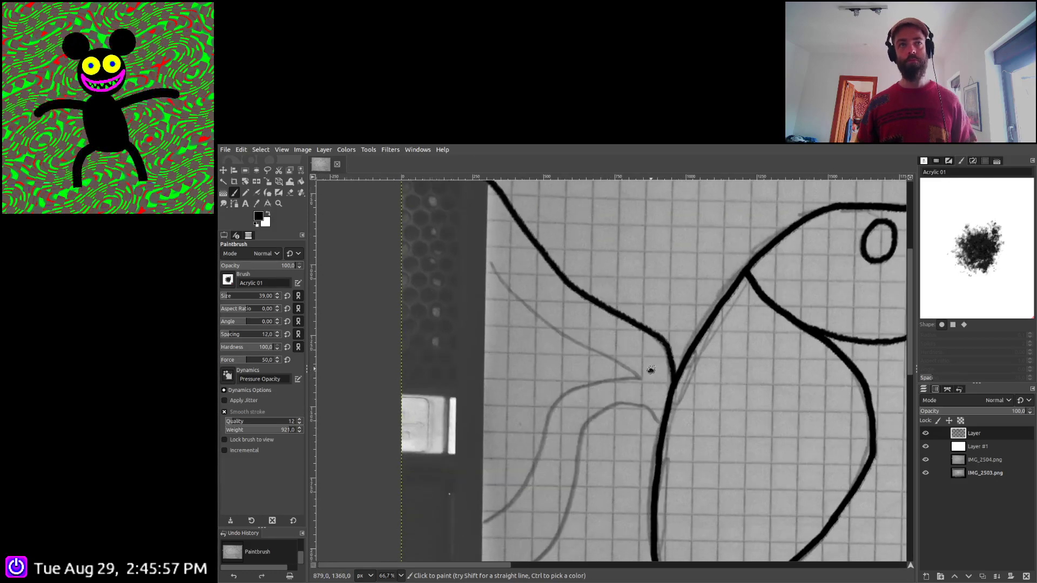
scroll(651, 370, "down", 5)
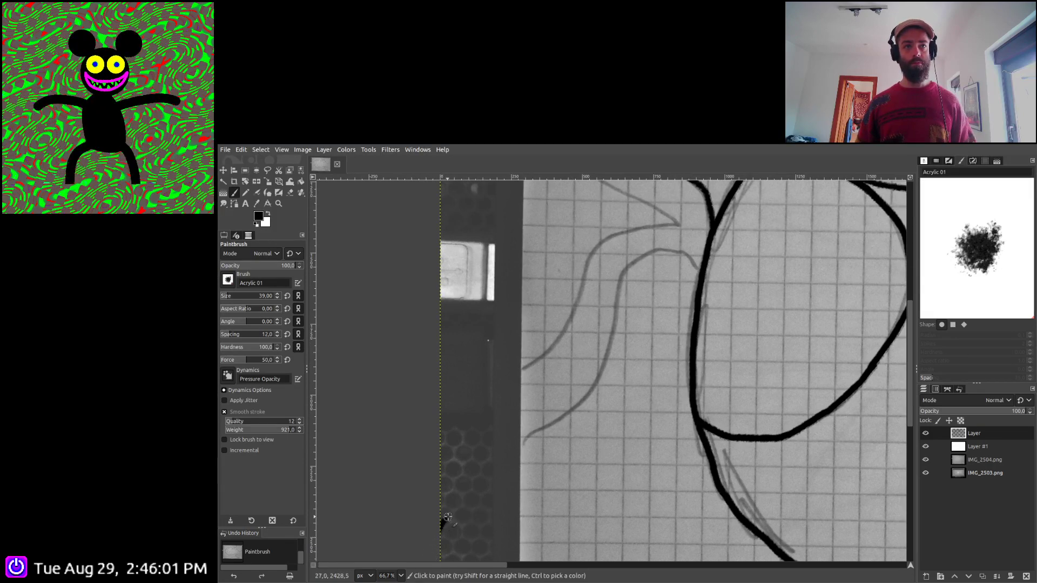
mouse_move(447, 518)
left_mouse_down()
mouse_move(510, 476)
mouse_move(537, 430)
mouse_move(592, 392)
mouse_move(634, 256)
mouse_move(703, 268)
left_mouse_up()
Ink the two inner edges of the left forked shape, running from the image's left edge to meet at the pointed notch
scroll(702, 356, "up", 2)
scroll(702, 357, "left", 3)
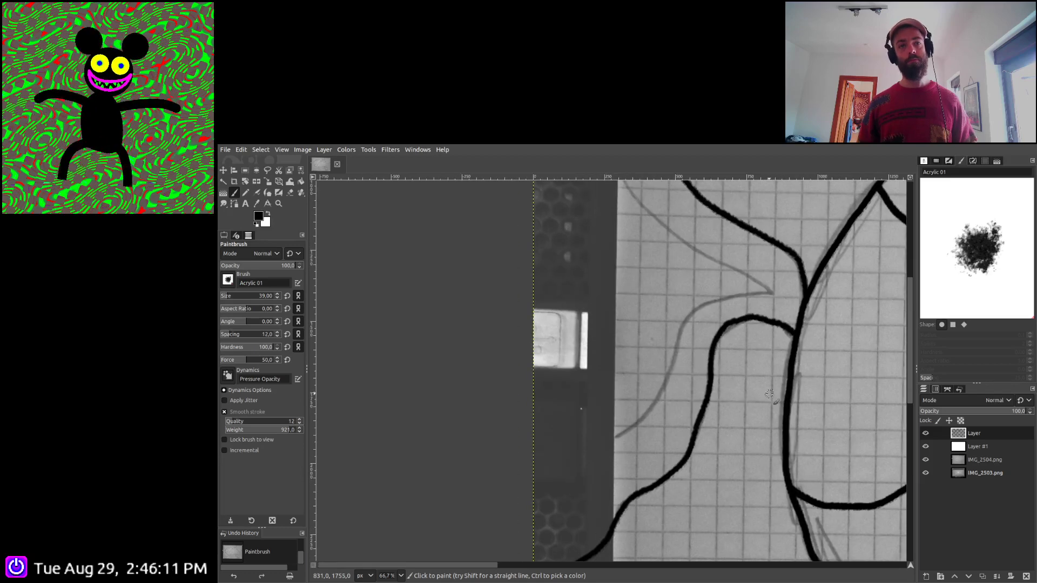
scroll(769, 394, "left", 1)
mouse_move(802, 289)
left_mouse_down()
mouse_move(752, 298)
mouse_move(716, 320)
left_mouse_up()
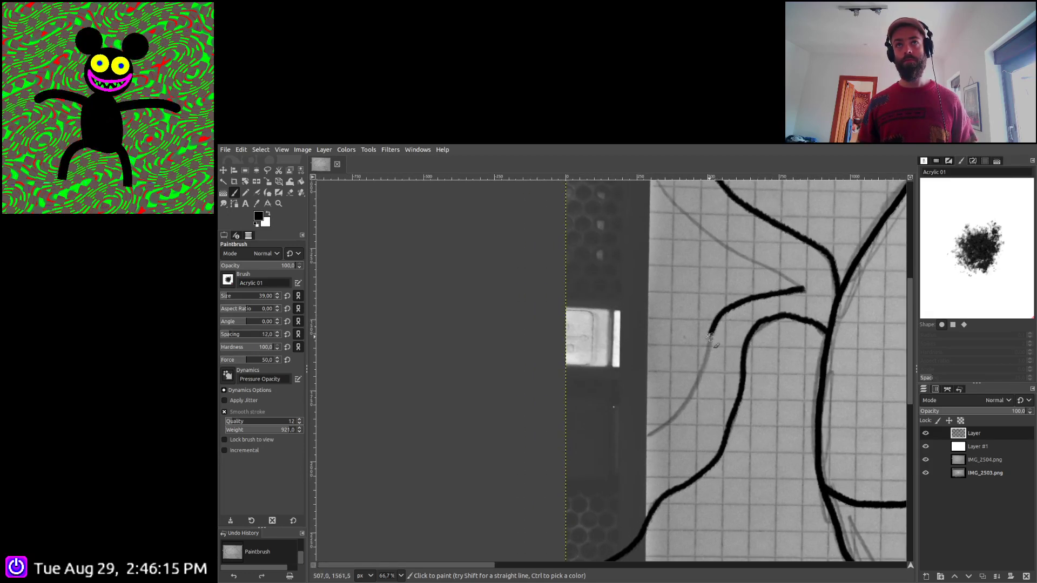
mouse_move(704, 355)
left_mouse_down()
mouse_move(669, 425)
mouse_move(560, 510)
left_mouse_up()
scroll(600, 475, "up", 5)
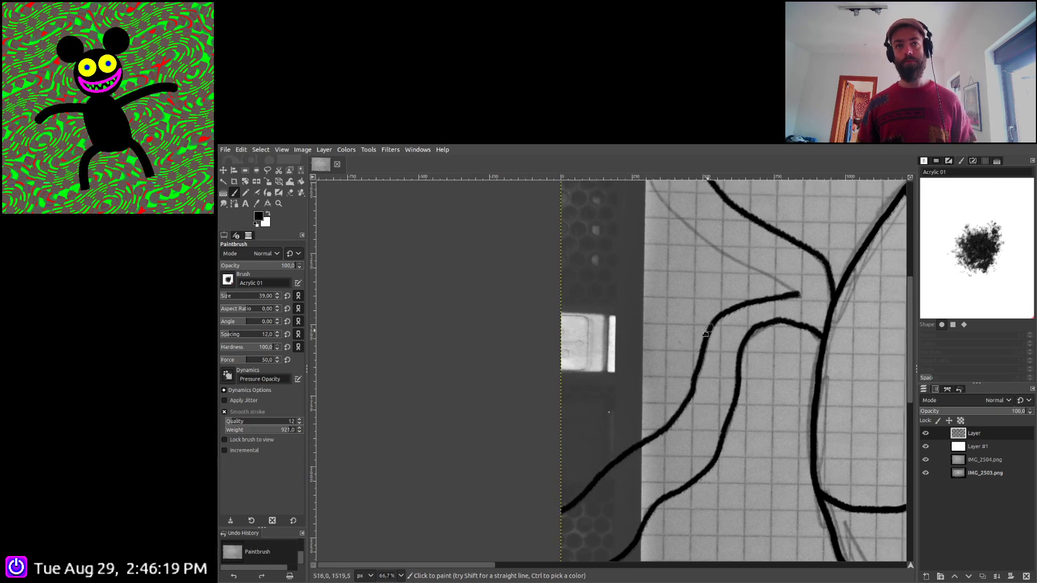
scroll(606, 494, "right", 3)
scroll(606, 494, "up", 1)
scroll(606, 494, "right", 1)
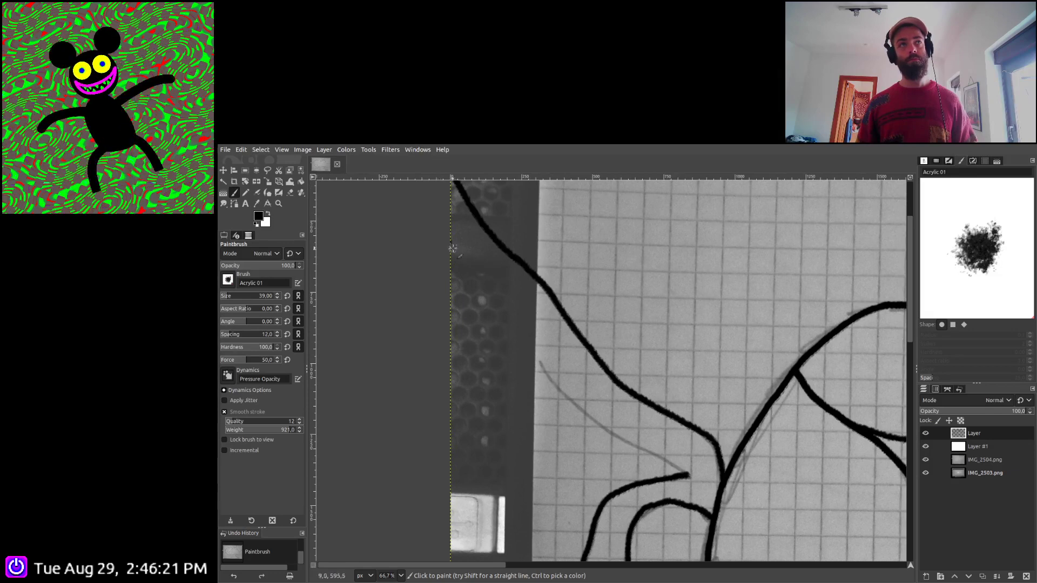
mouse_move(452, 249)
left_mouse_down()
mouse_move(556, 390)
mouse_move(609, 435)
mouse_move(664, 460)
left_mouse_up()
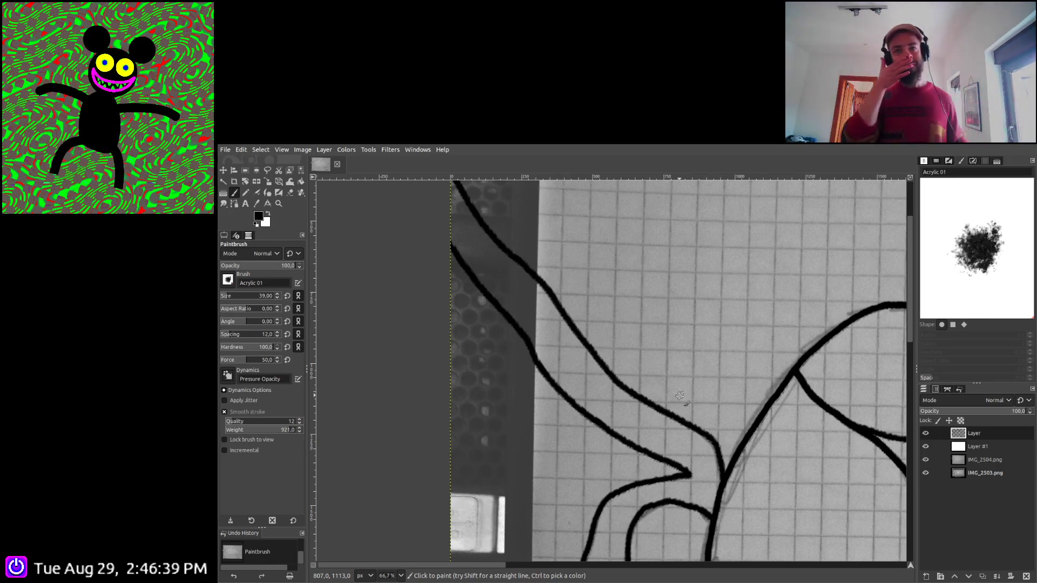
Ink both edges of the left branch of the forked shape below the body, down to the image's bottom edge
scroll(655, 385, "down", 2)
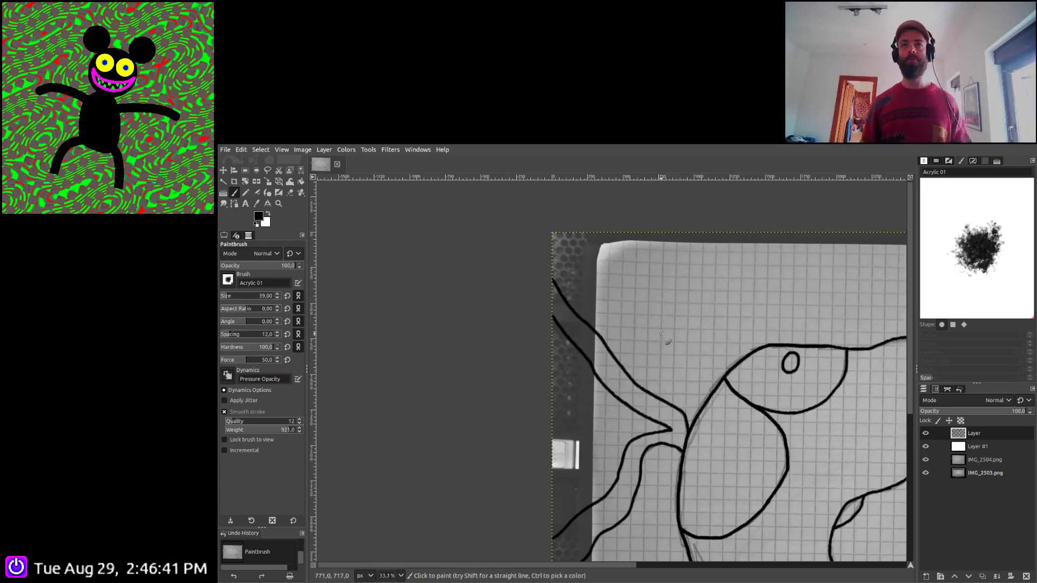
scroll(621, 351, "right", 10)
scroll(595, 324, "down", 3)
scroll(532, 324, "down", 3)
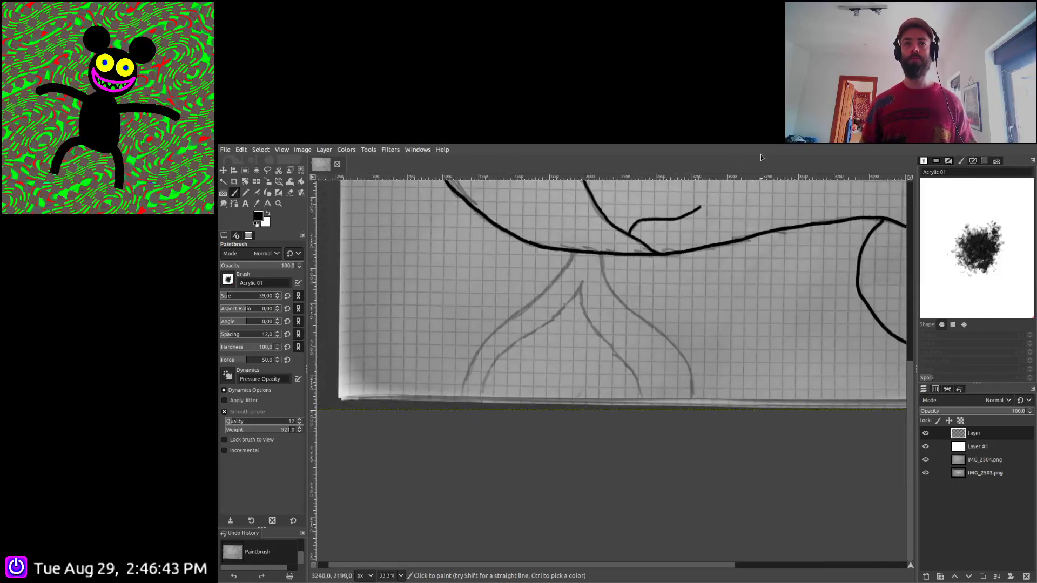
scroll(551, 367, "up", 2)
scroll(564, 403, "up", 1)
scroll(563, 402, "left", 1)
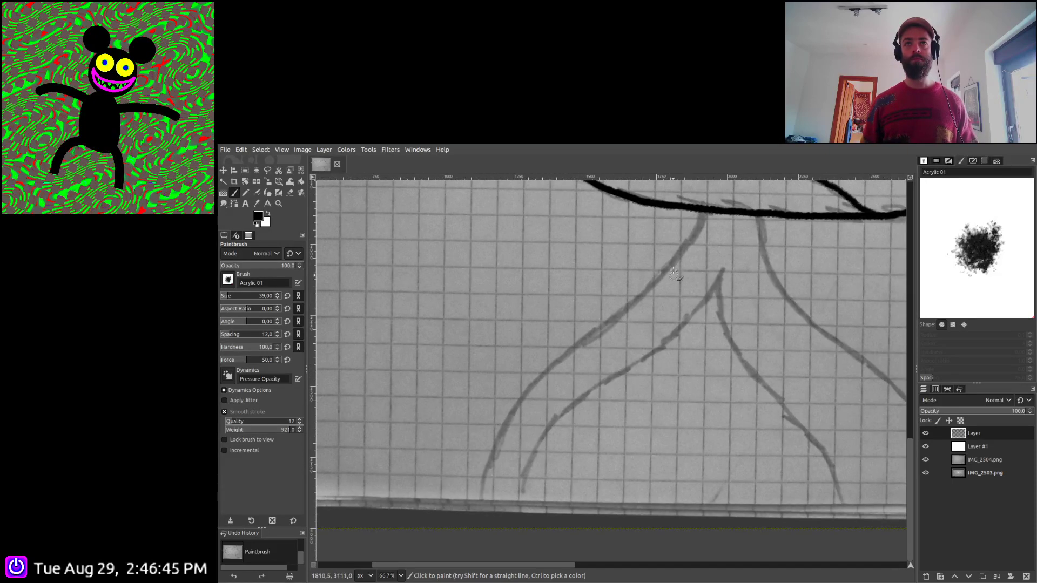
mouse_move(701, 211)
left_mouse_down()
mouse_move(638, 299)
mouse_move(550, 363)
mouse_move(513, 408)
mouse_move(489, 459)
mouse_move(478, 541)
left_mouse_up()
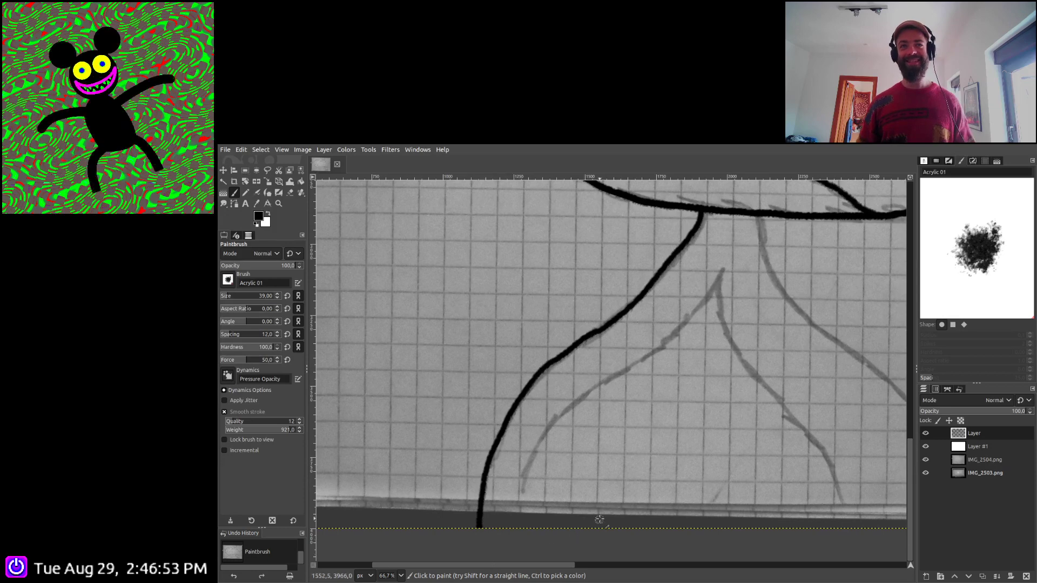
scroll(600, 520, "down", 1)
scroll(600, 519, "right", 1)
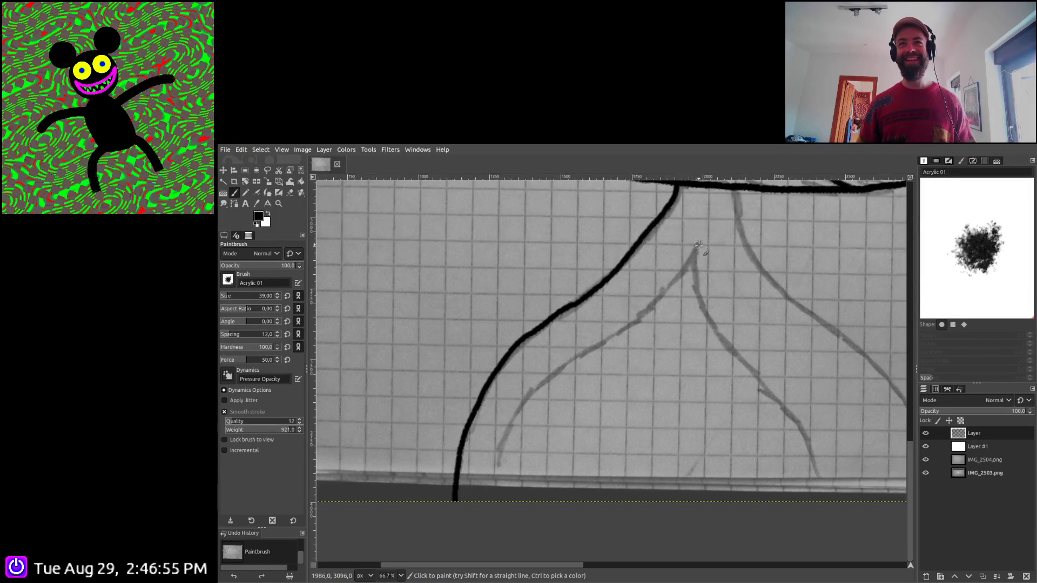
mouse_move(698, 245)
left_mouse_down()
mouse_move(672, 290)
mouse_move(509, 420)
mouse_move(495, 495)
left_mouse_up()
Ink both edges of the right branch of the forked shape below the body, down to the image's bottom edge
scroll(592, 553, "right", 5)
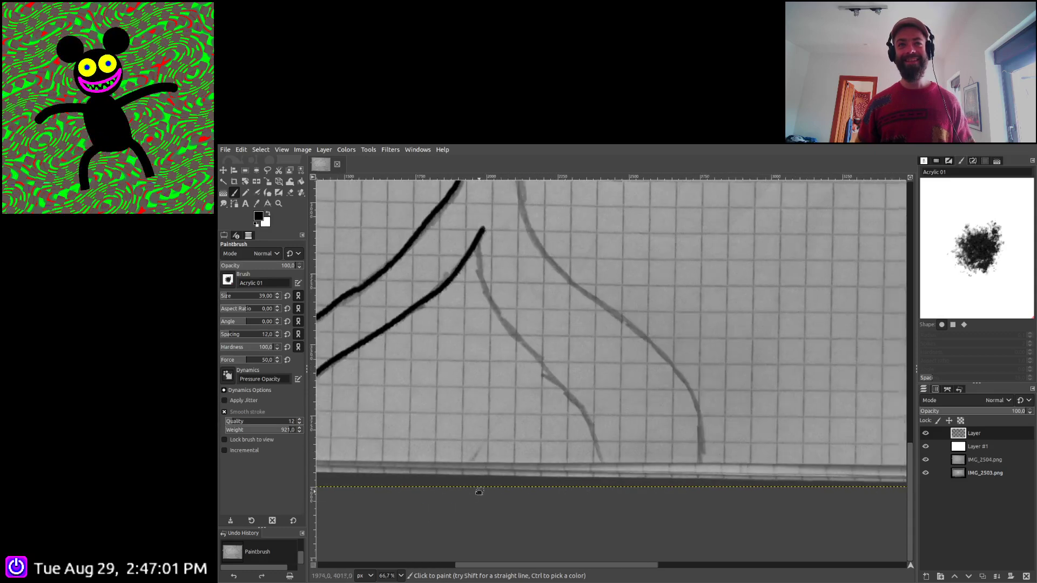
scroll(473, 547, "up", 2)
scroll(581, 411, "down", 1)
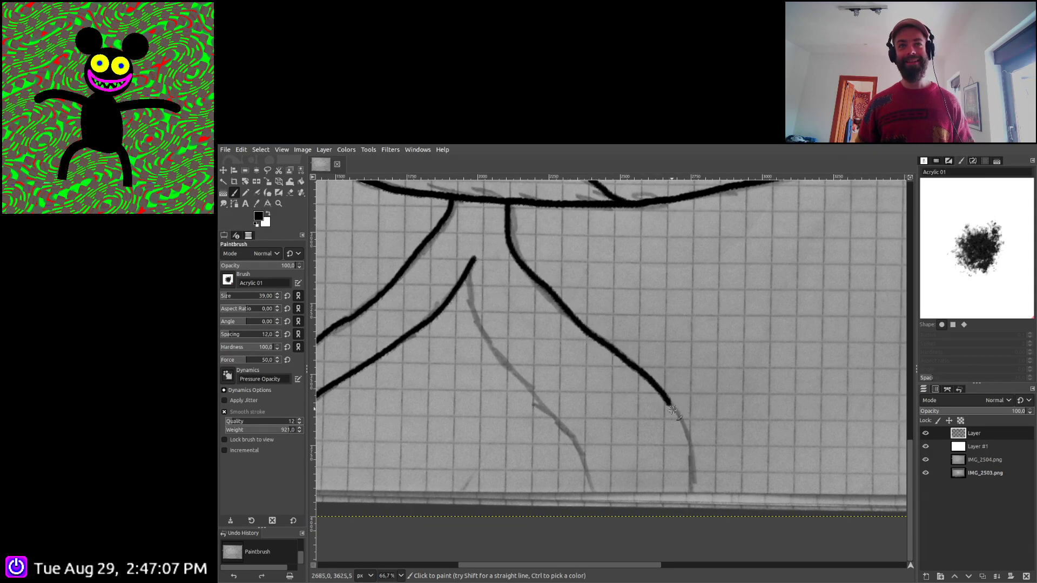
left_click_drag(694, 503, 695, 516)
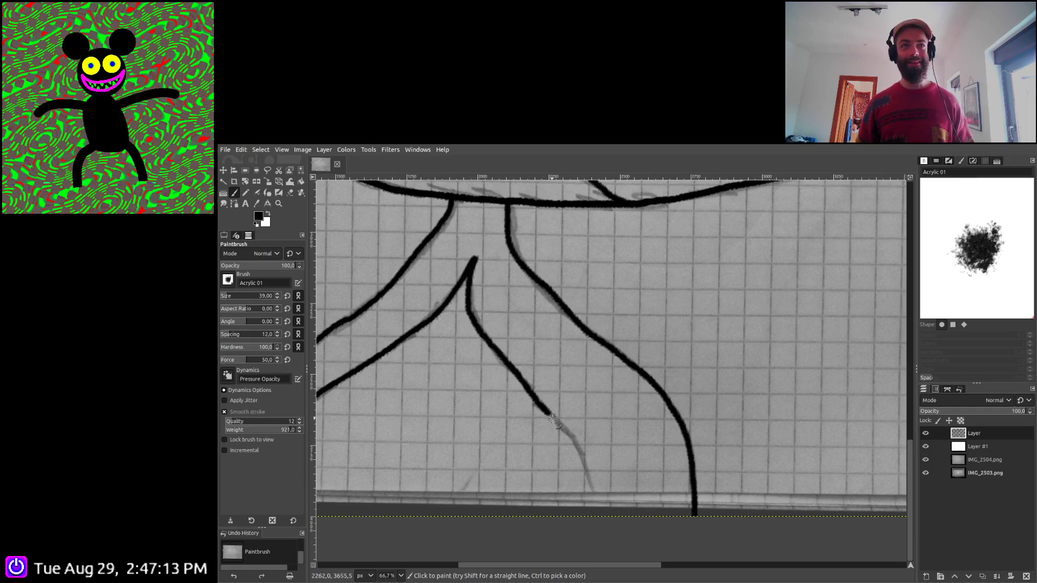
left_click_drag(552, 419, 608, 514)
Duplicate the finished ink layer and hide the copy as a backup
scroll(598, 425, "down", 4)
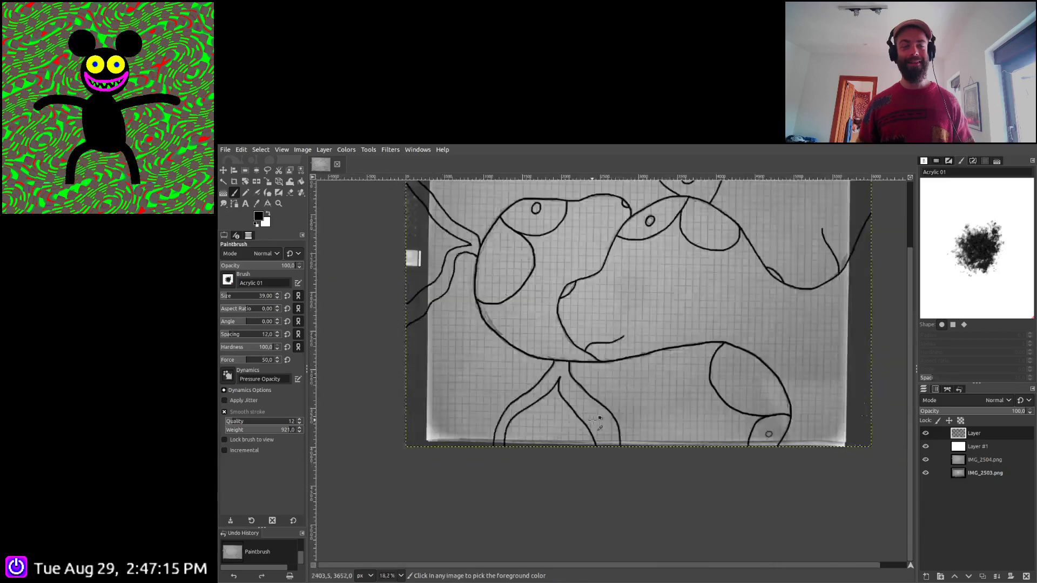
scroll(594, 421, "down", 1)
scroll(694, 281, "up", 1)
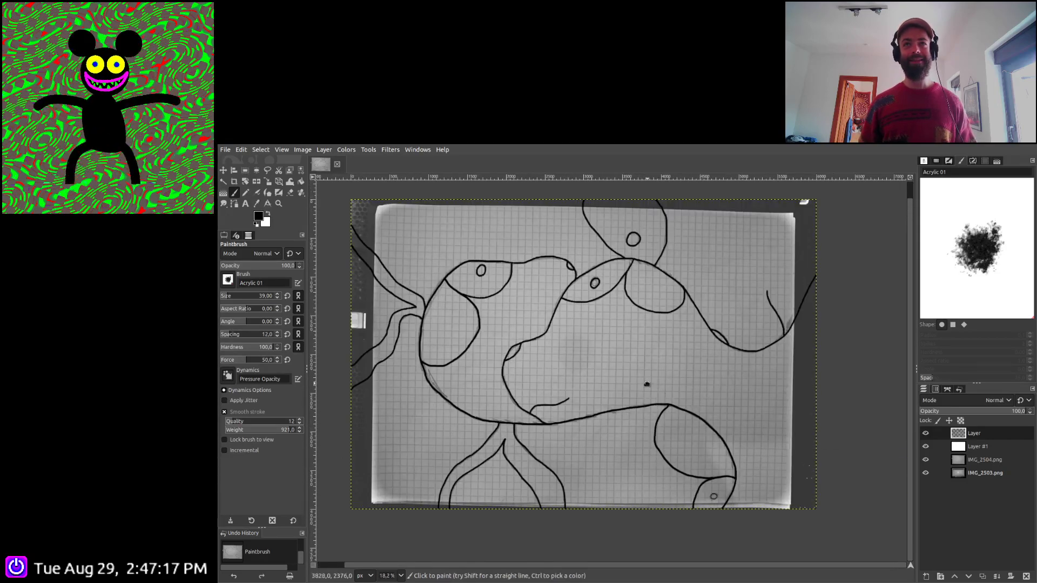
left_click_drag(647, 384, 679, 393)
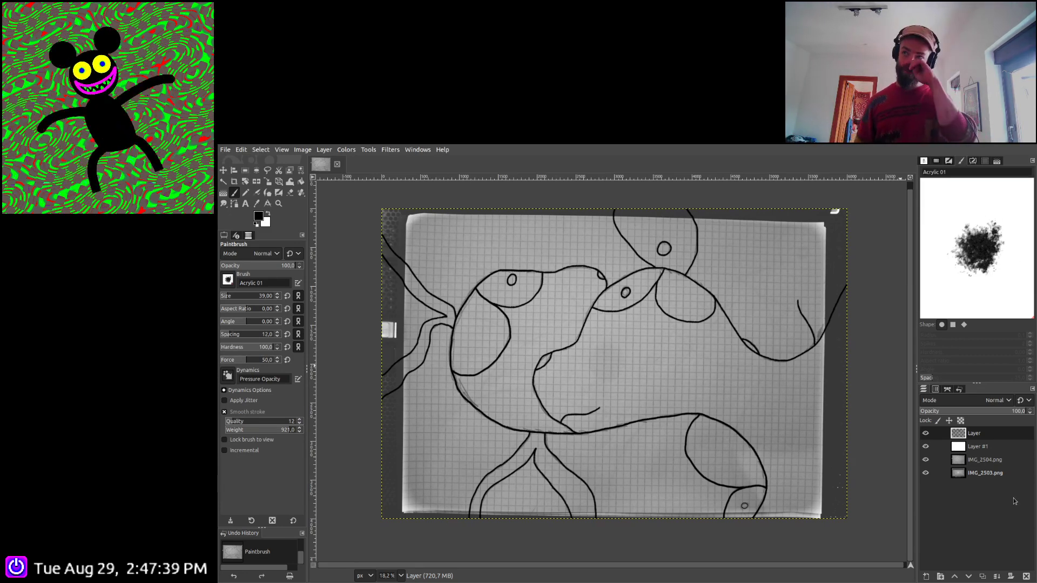
left_click(981, 577)
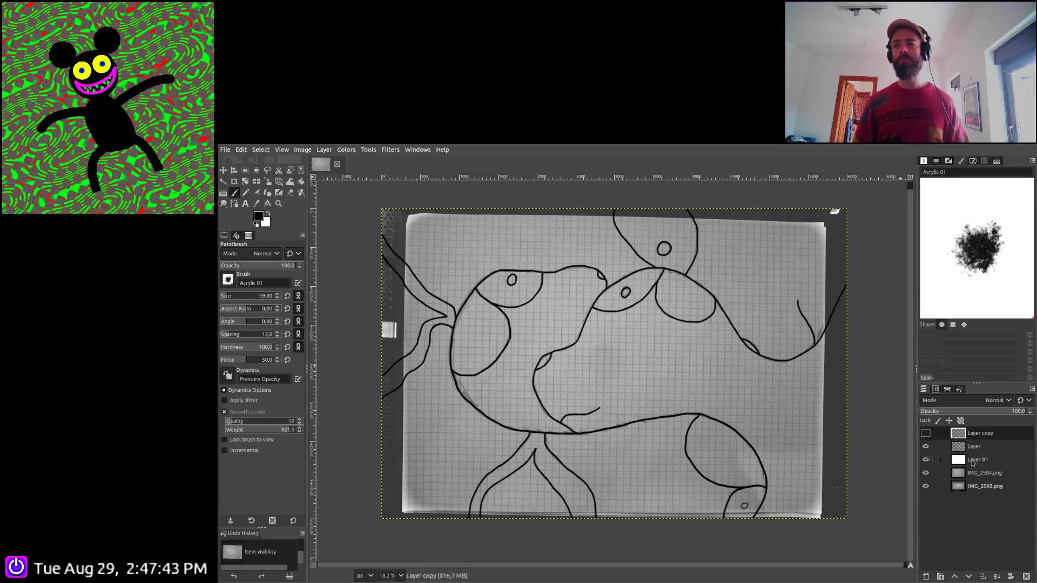
Set the opacity of the white Layer #1 to 100 and merge the ink layer down into it
left_click(975, 460)
left_click_drag(976, 413, 1033, 413)
left_click(973, 448)
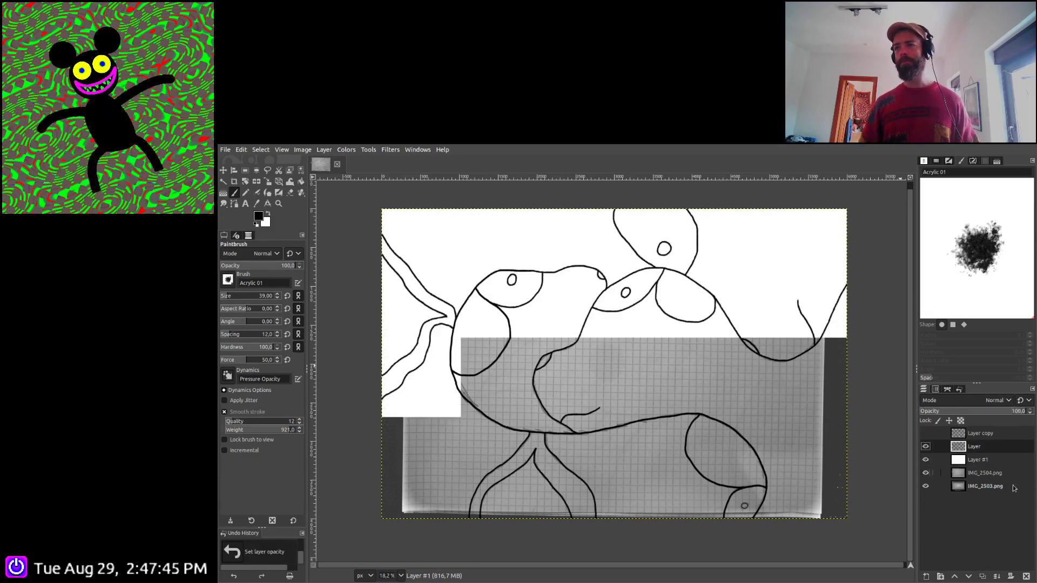
left_click(996, 577)
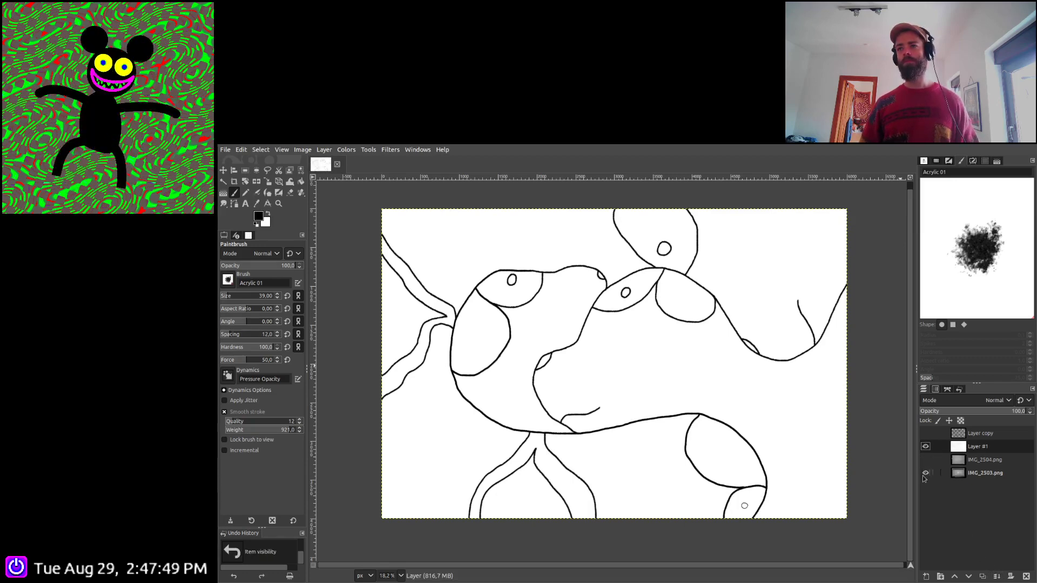
Hide the scan layers IMG_2504.png and IMG_2503.png, and apply Threshold to the merged Layer #1
left_click(925, 474)
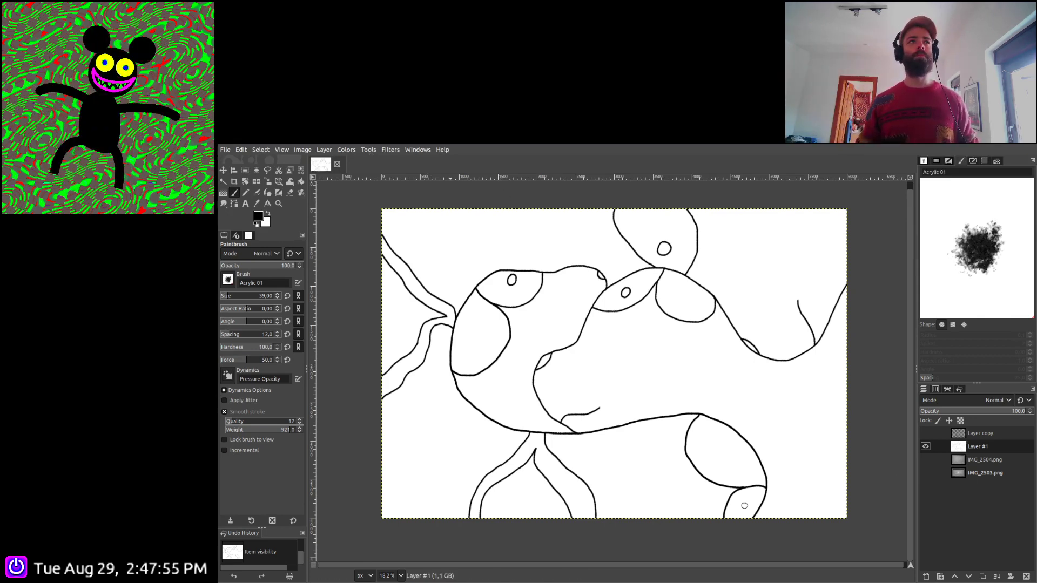
left_click(347, 149)
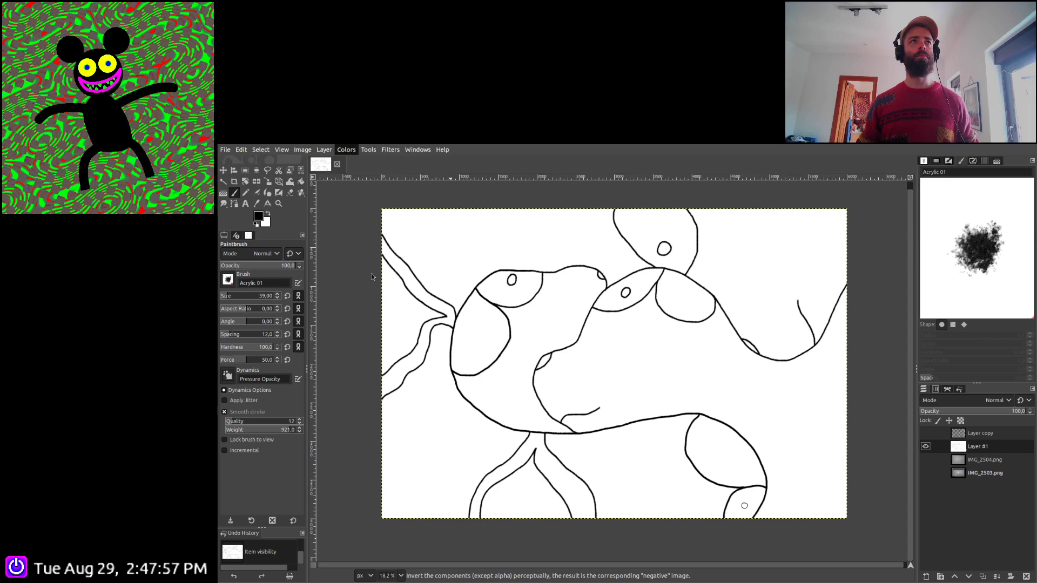
left_click(390, 393)
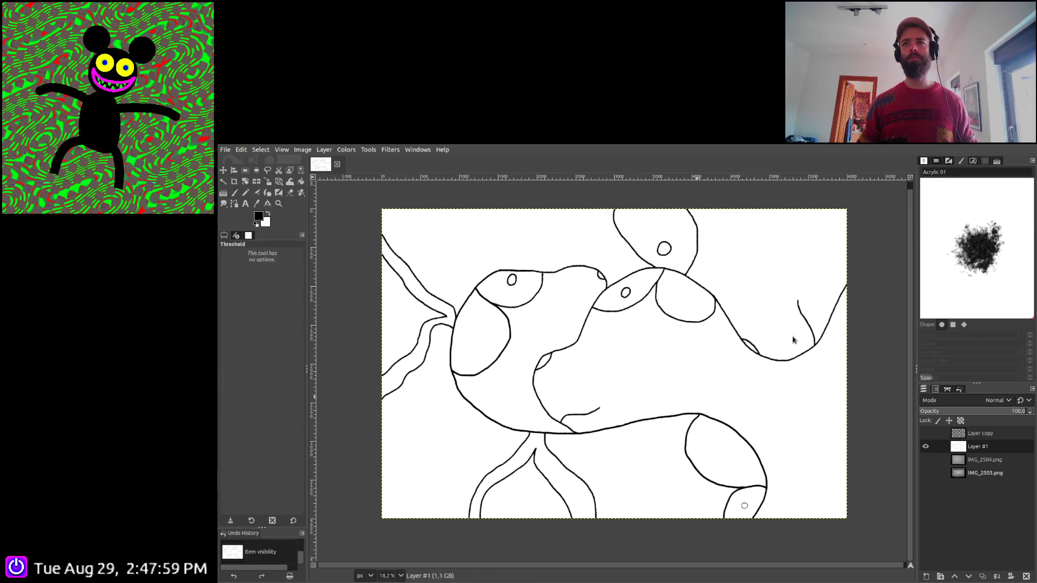
key("Return")
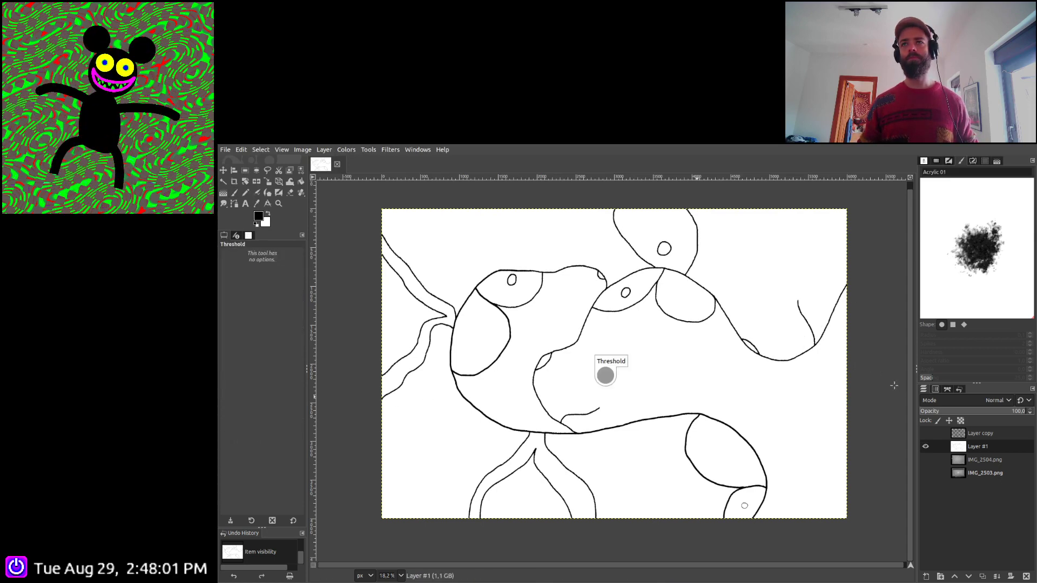
Compare the thresholded lines with the hidden layer copy by briefly showing it, and save the image
left_click(927, 435)
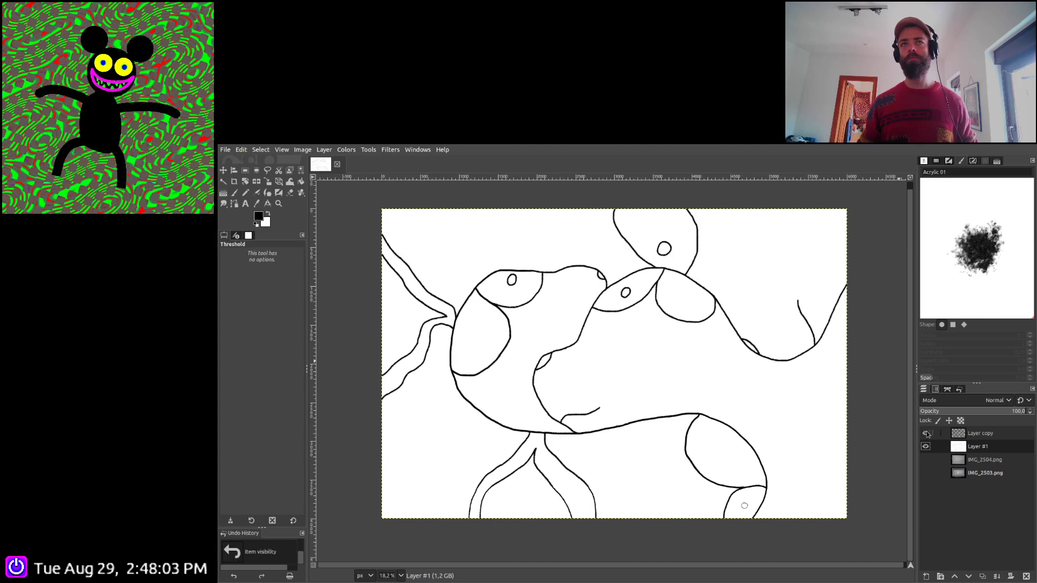
left_click(930, 437)
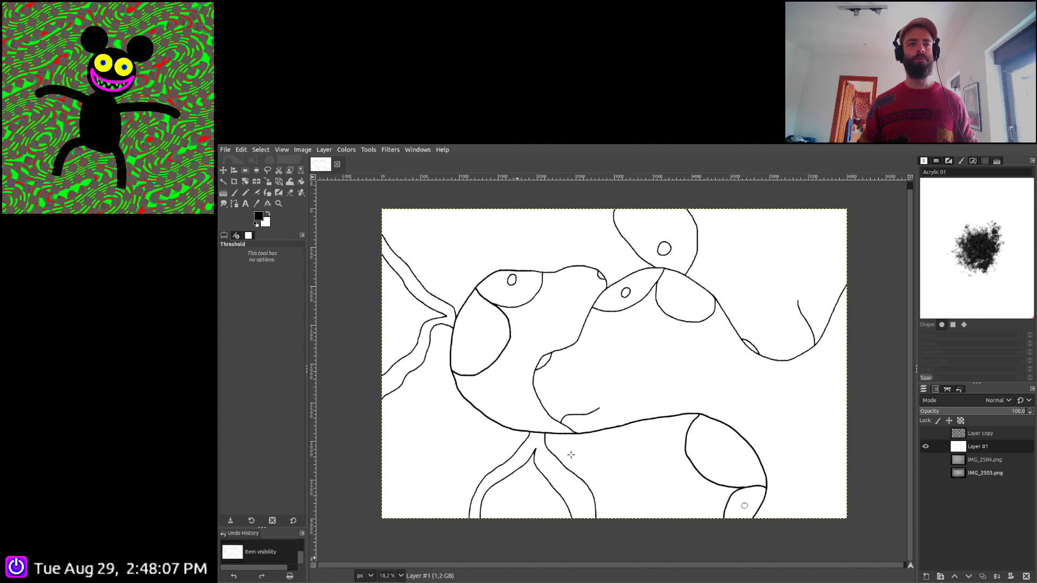
key("ctrl+s")
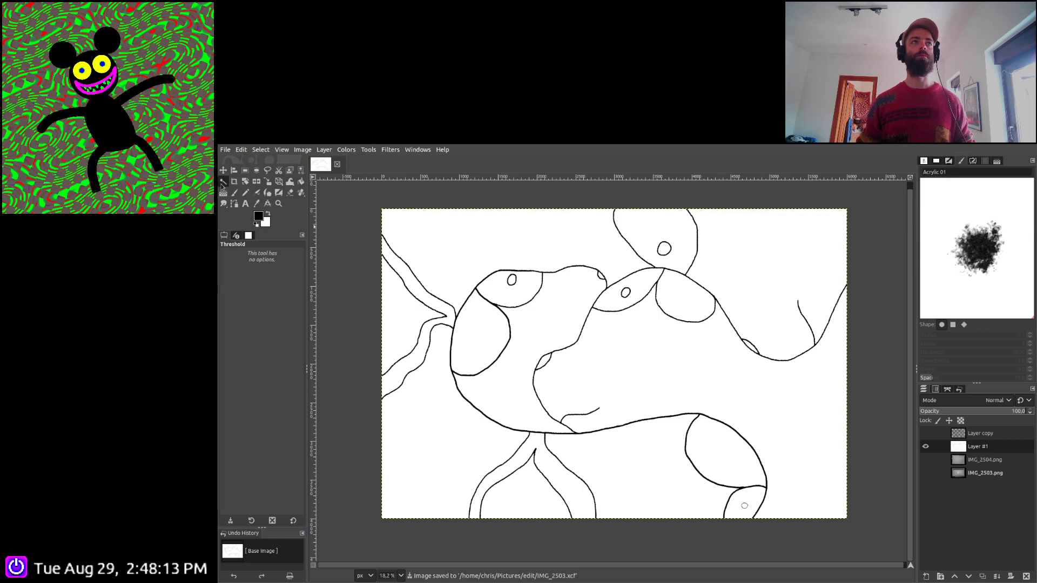
Select the insides of all four pupils together with Fuzzy Select and set the foreground color to red
left_click(223, 181)
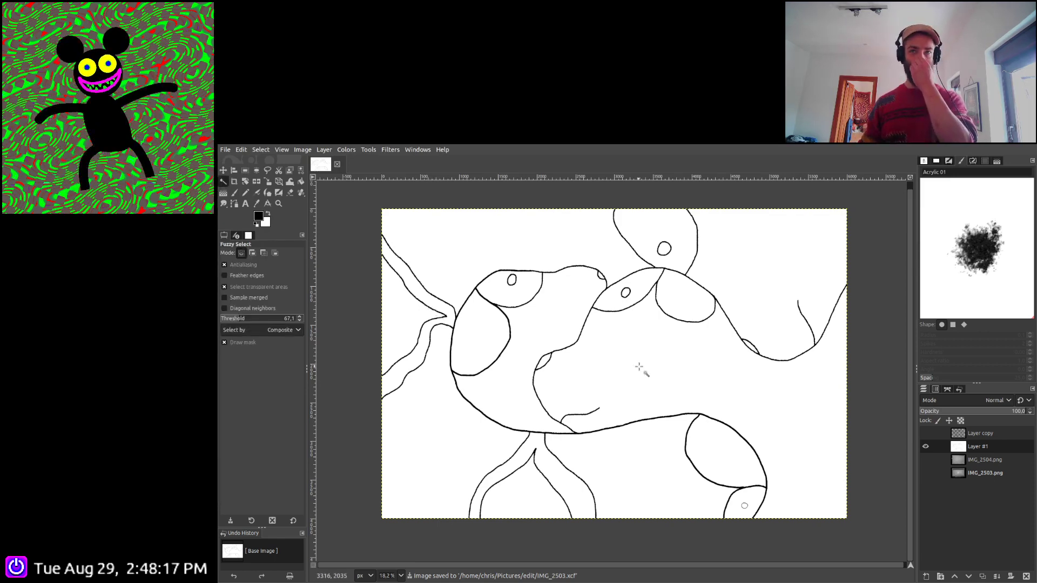
left_click(512, 281)
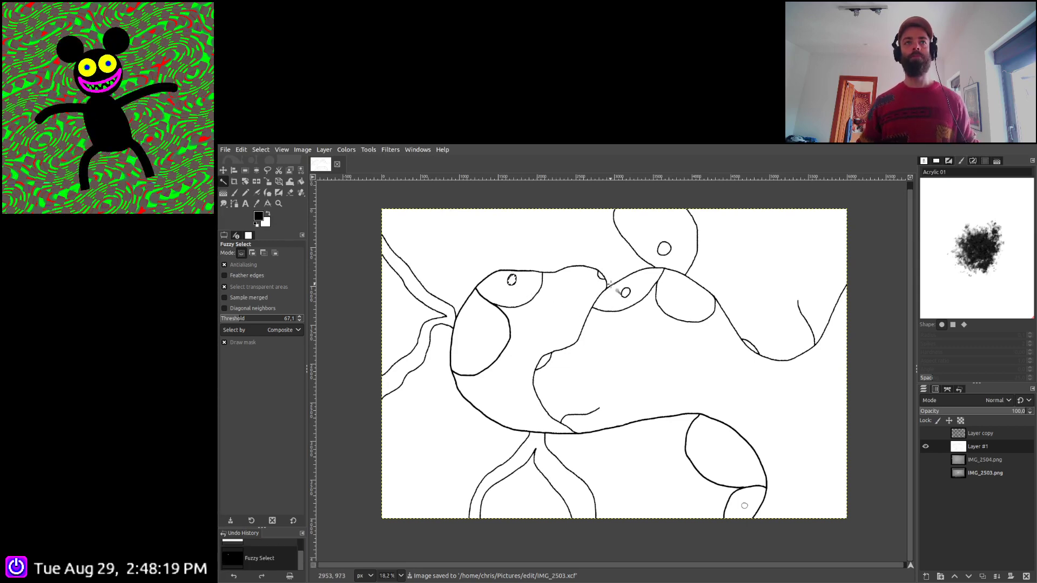
left_click_drag(660, 268, 750, 517)
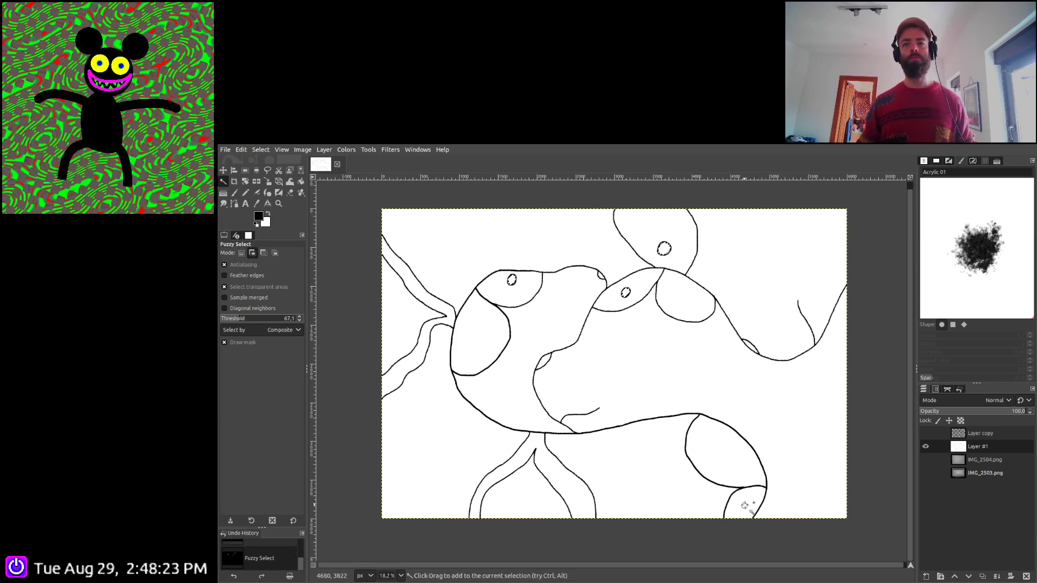
left_click(745, 506)
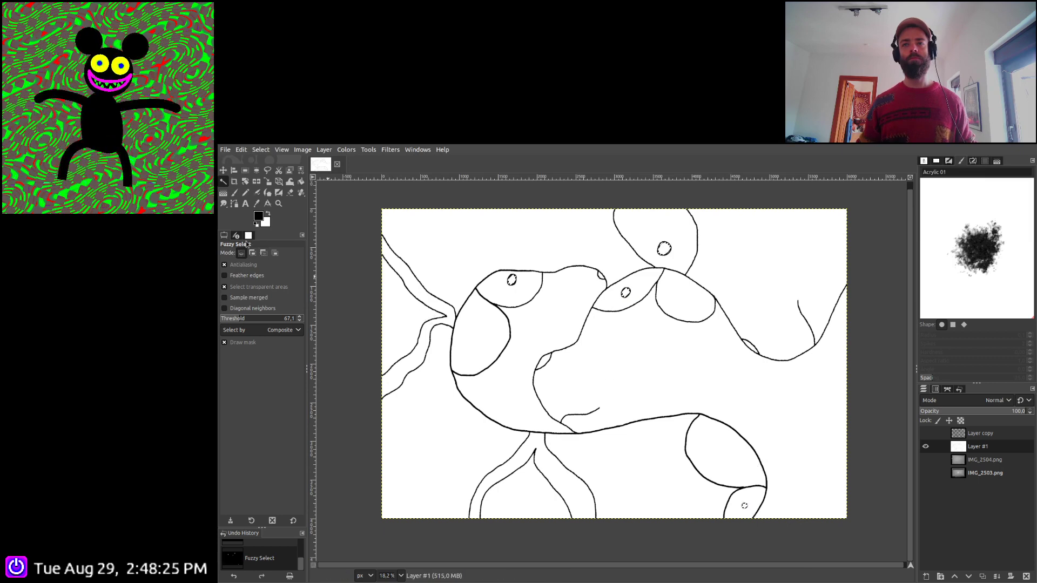
left_click(258, 216)
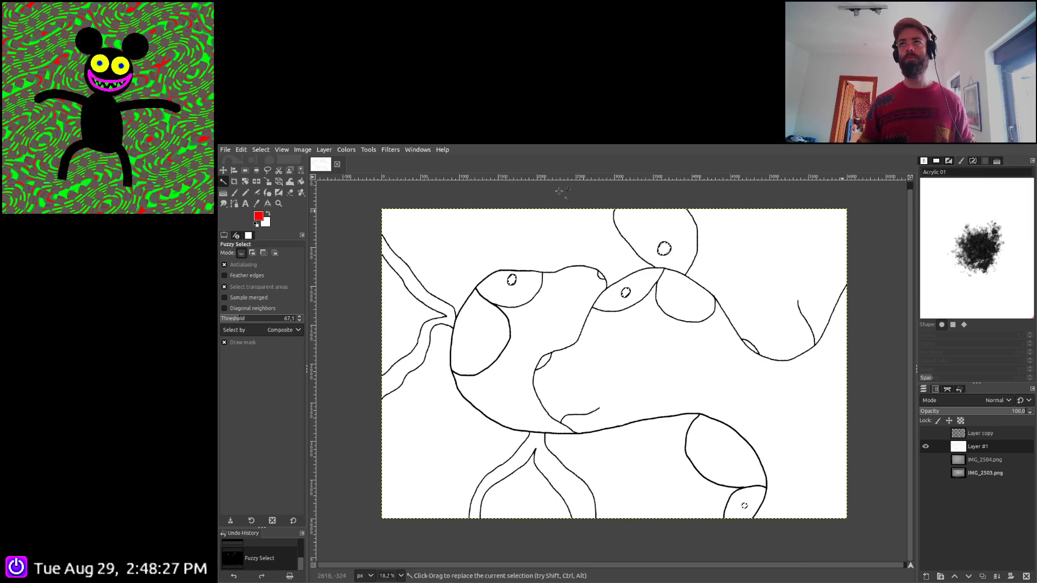
Fill the selected pupils with red, and fill the four eye shapes around them with pale cream
left_click(301, 181)
left_click(594, 344)
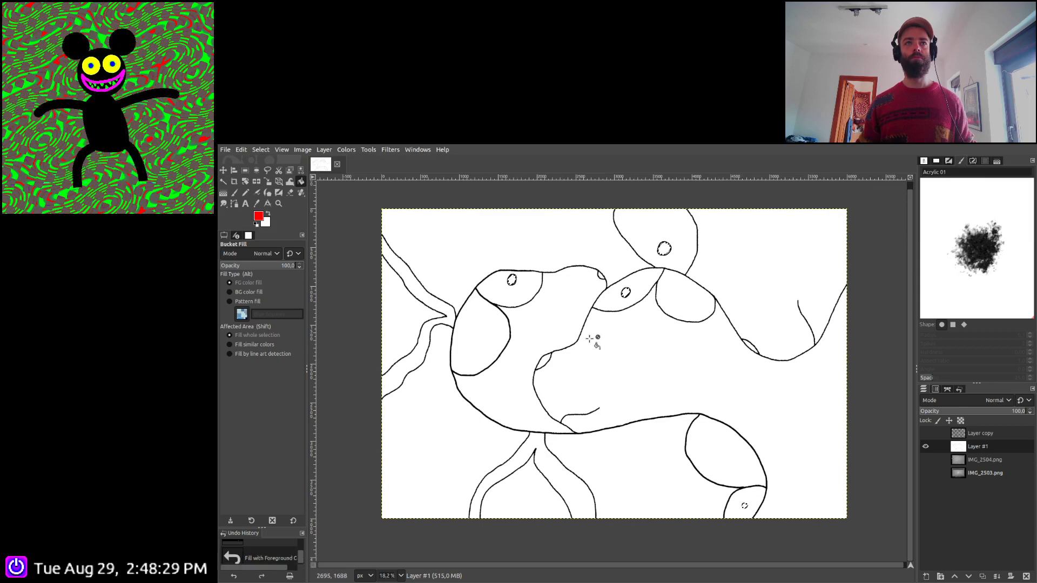
left_click(224, 181)
left_click(523, 291)
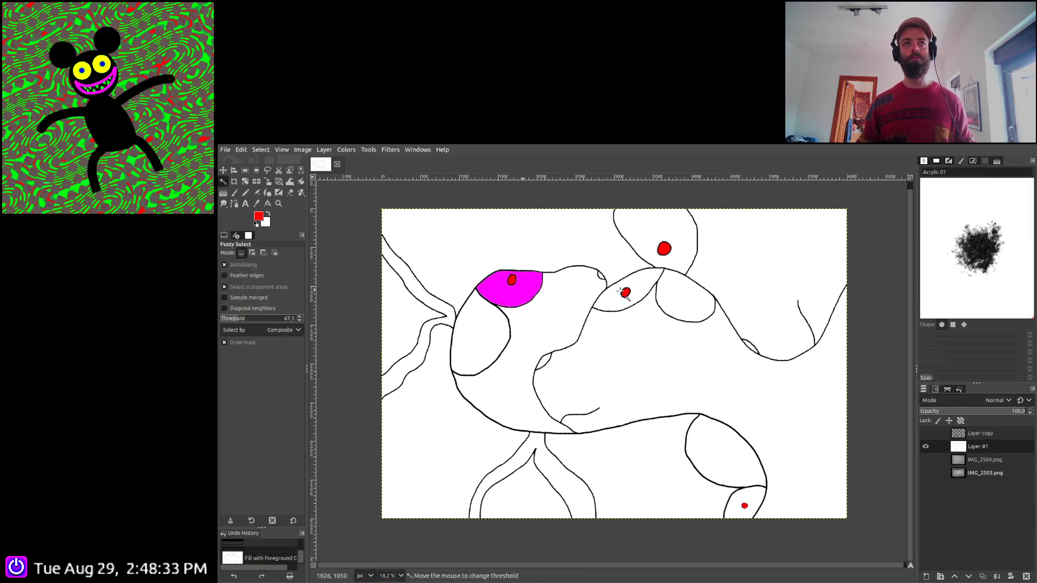
left_click(651, 229, "shift")
left_click(755, 504, "shift")
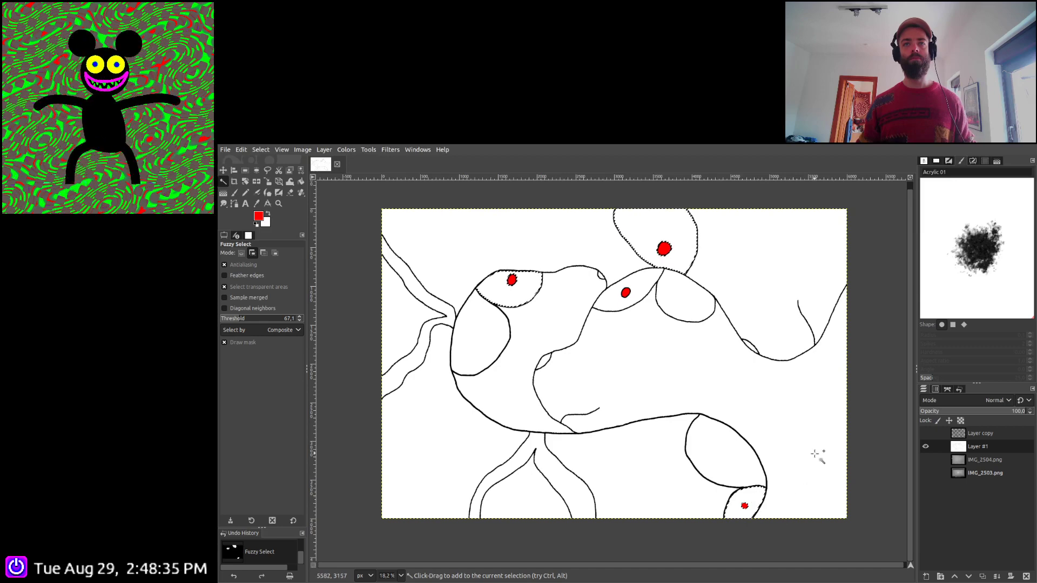
left_click(645, 279, "shift")
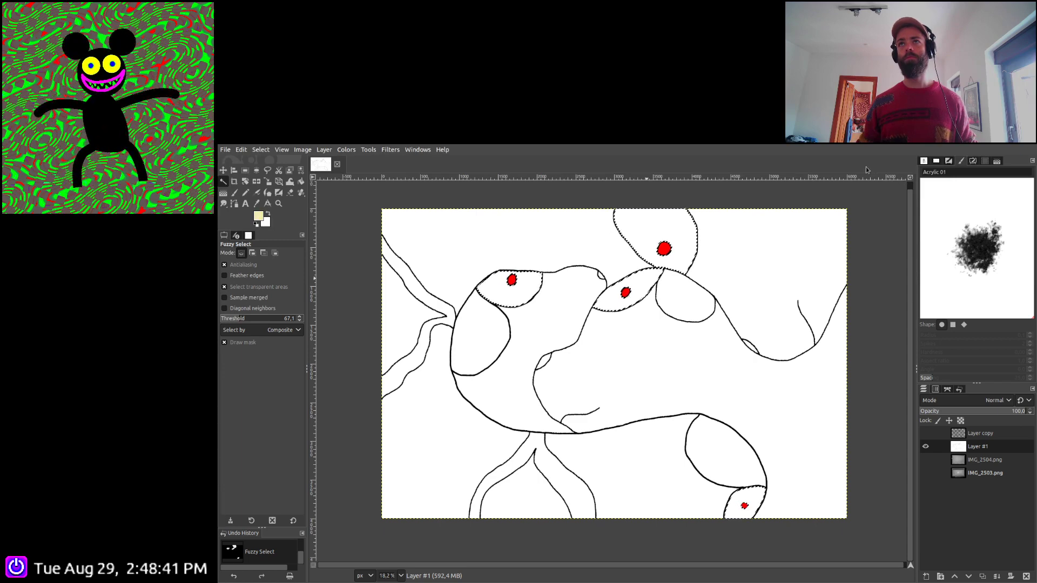
left_click(301, 181)
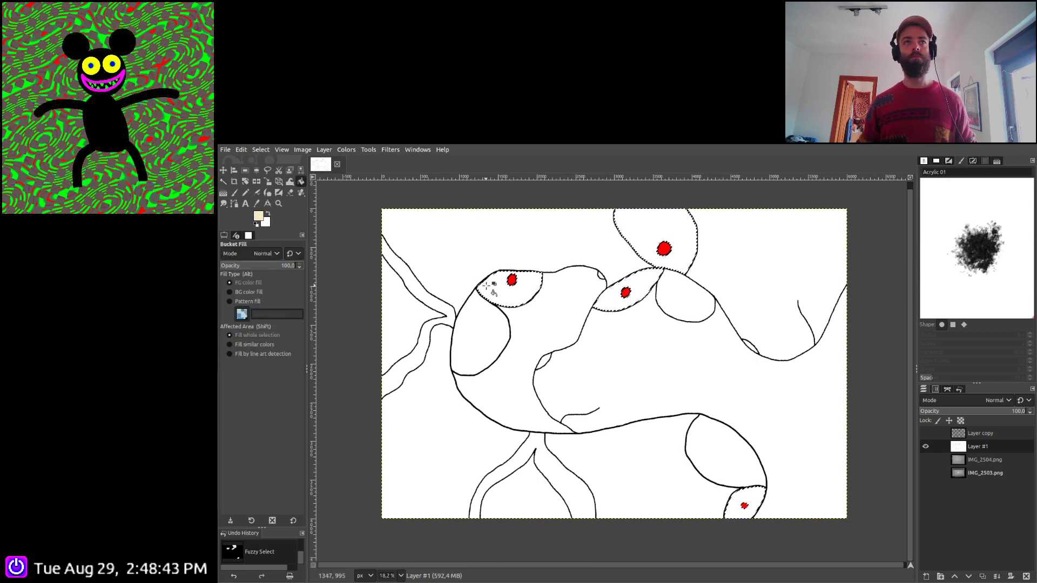
left_click(653, 297)
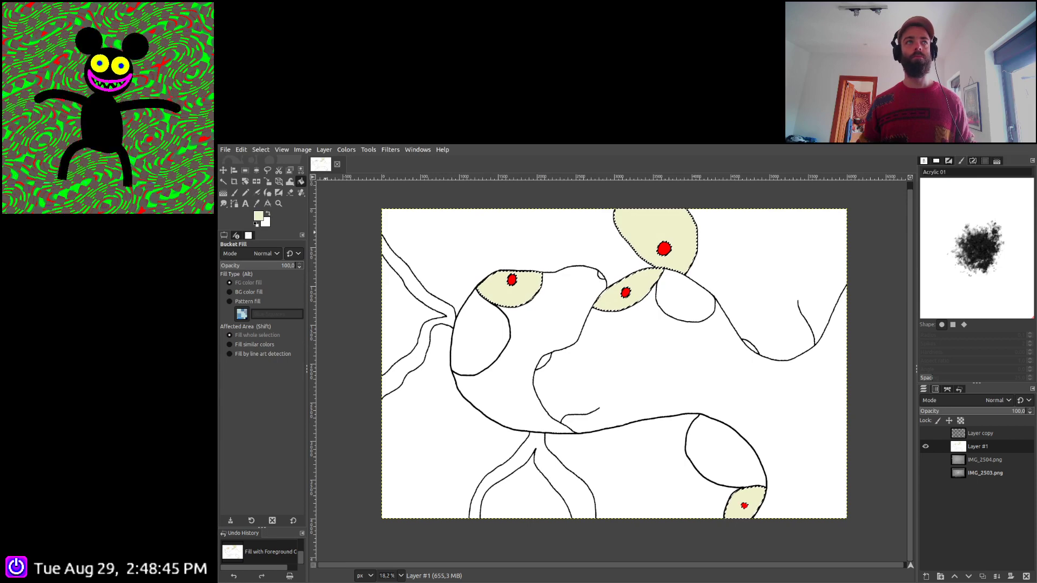
Select the three rounded patches adjoining the eyes together with Fuzzy Select and fill them with purple
left_click(223, 182)
left_click(695, 300)
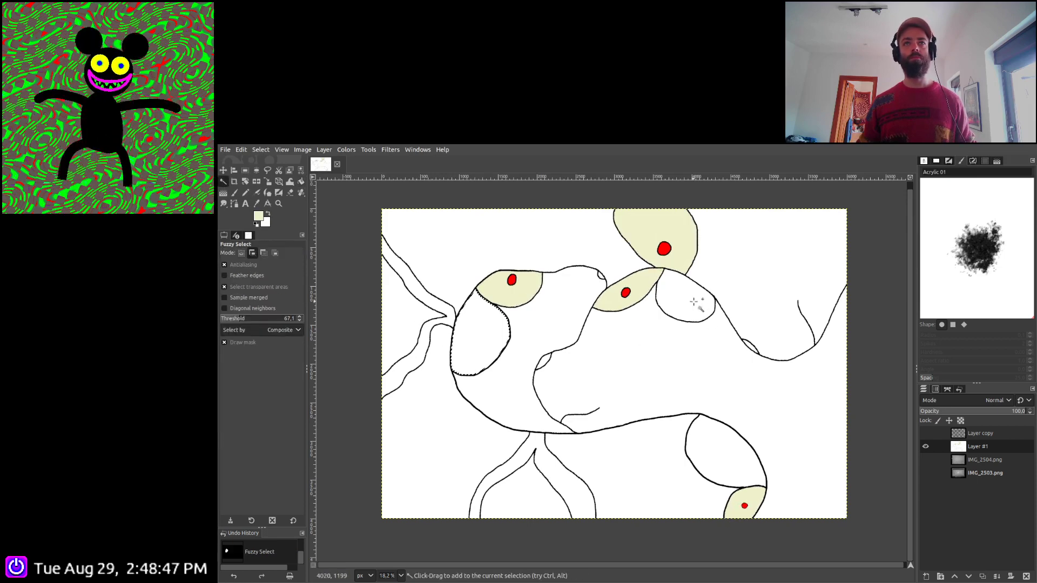
left_click(720, 436, "shift")
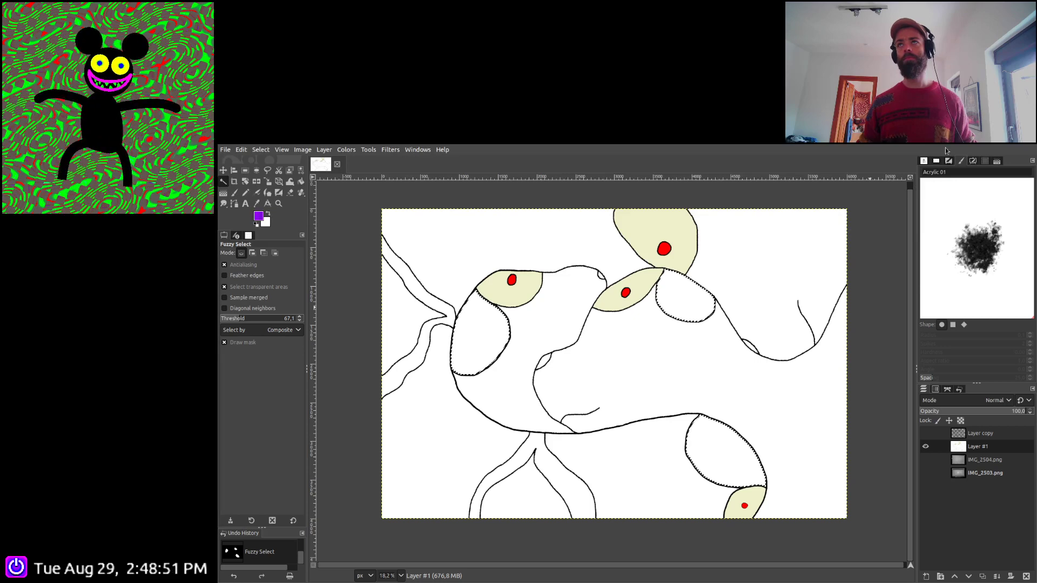
left_click(301, 181)
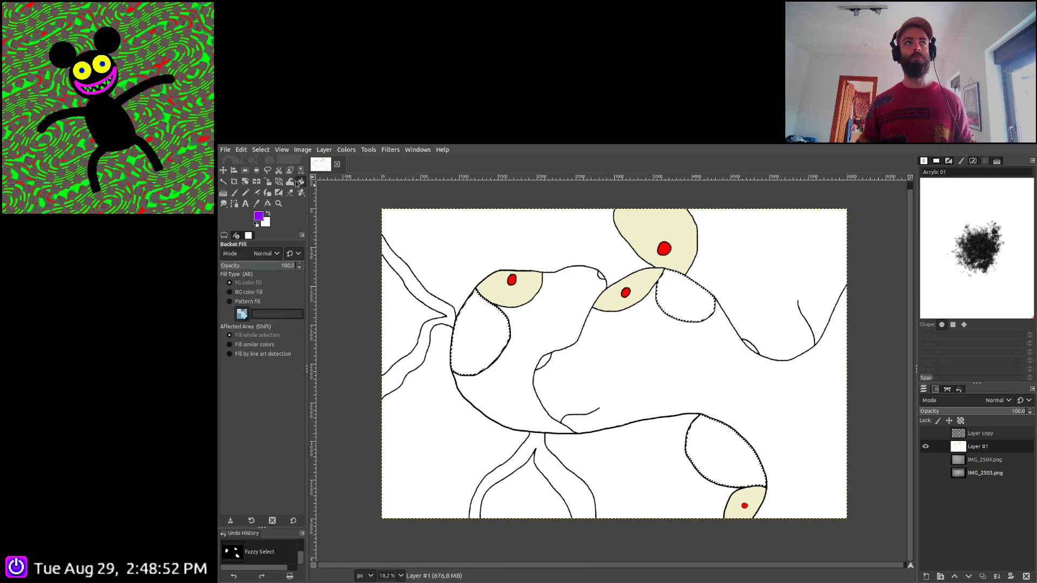
left_click(481, 326)
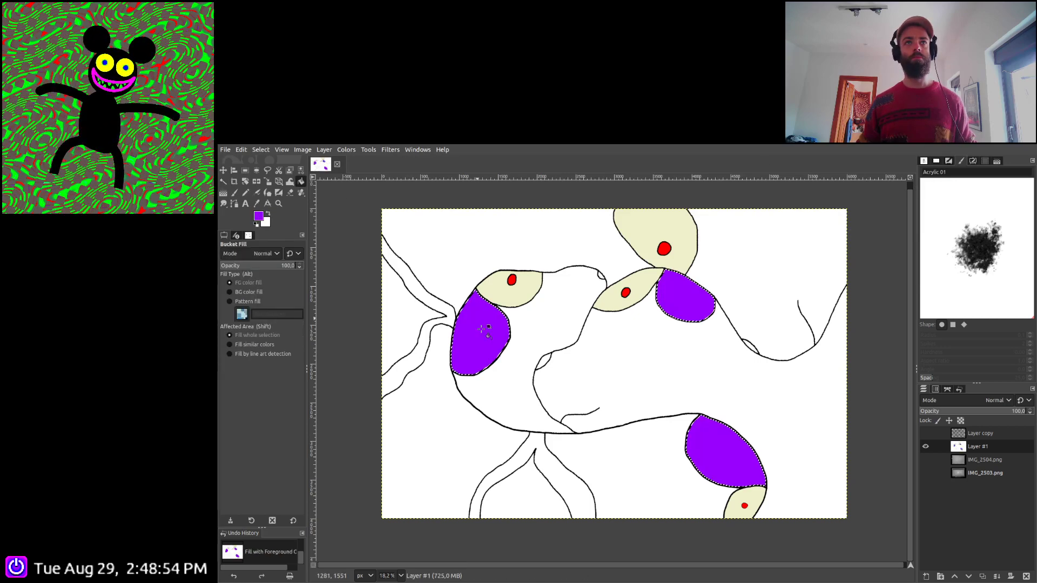
Select the three large creature bodies and the area below the middle one, and fill them all with bright blue
left_click(225, 183)
left_click(548, 332)
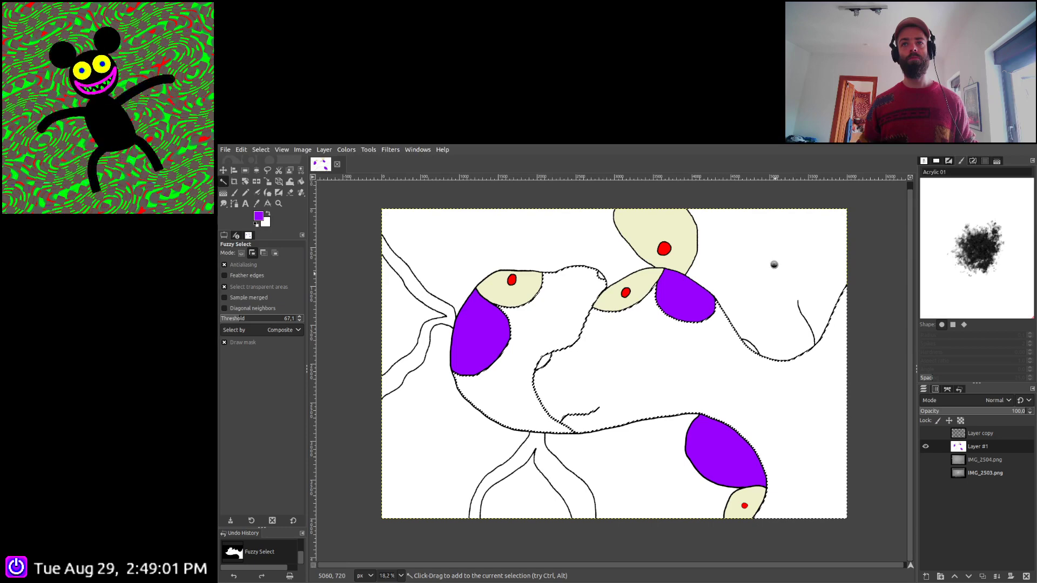
left_click(652, 477)
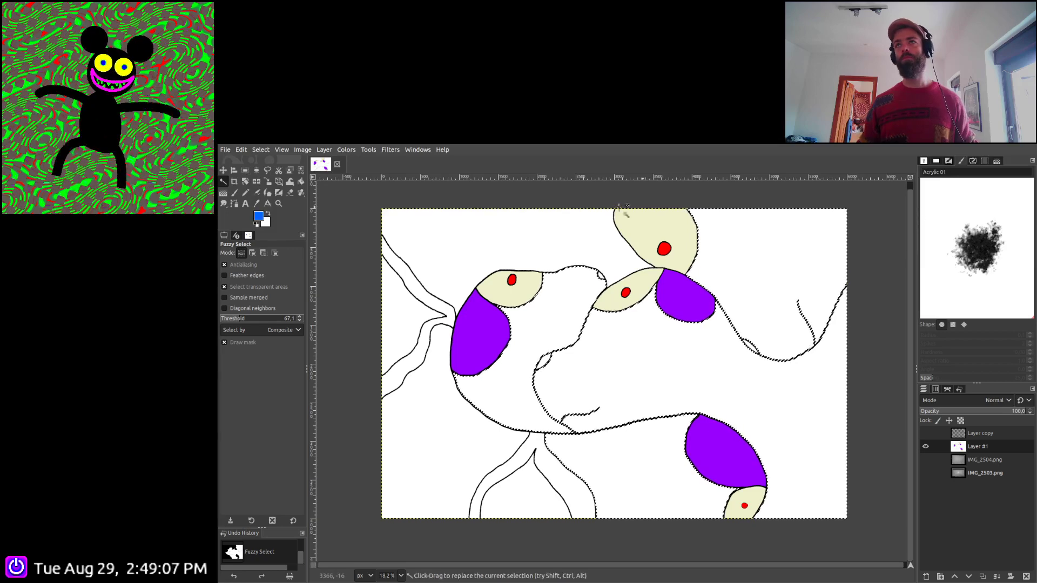
key("shift+b")
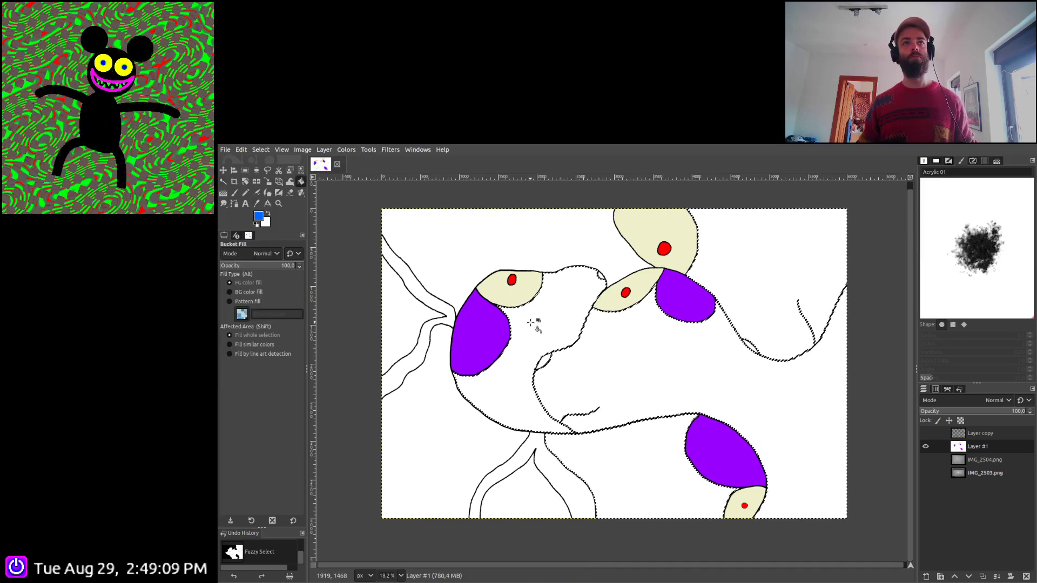
left_click(534, 324)
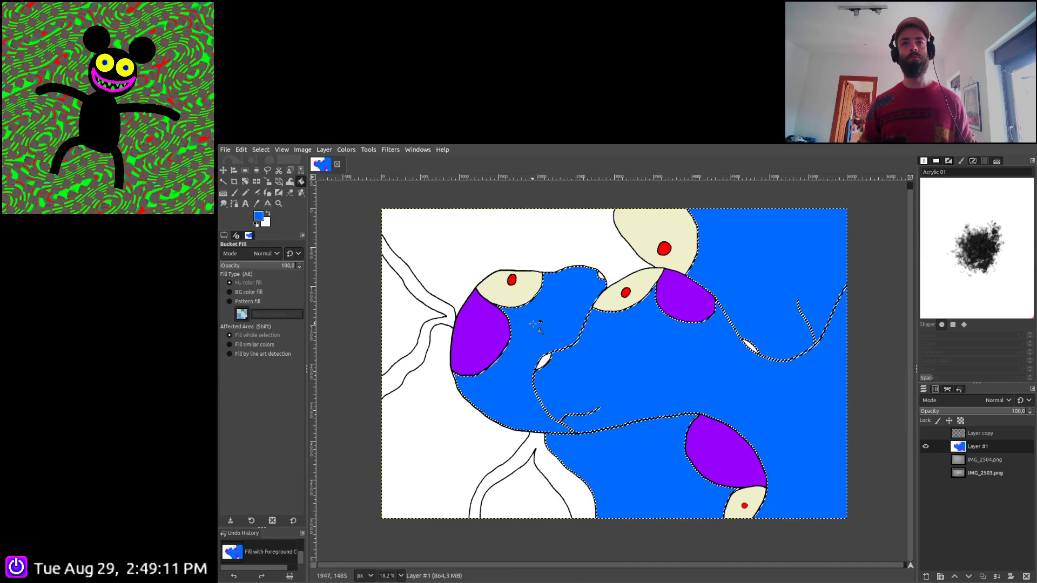
Select the left creature's head and body area with Fuzzy Select and fill it with muted greyish blue
left_click(223, 182)
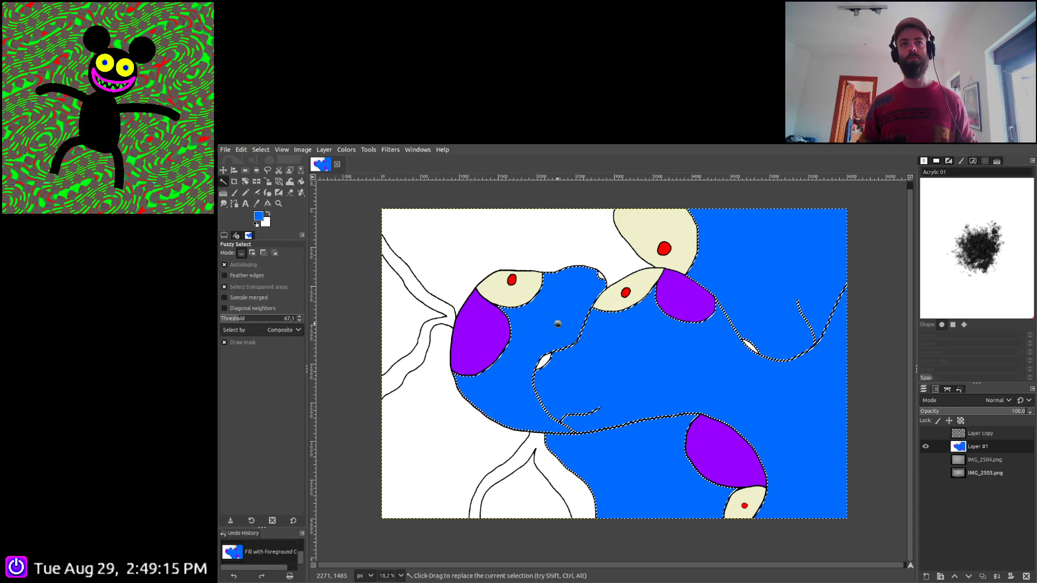
left_click(585, 339)
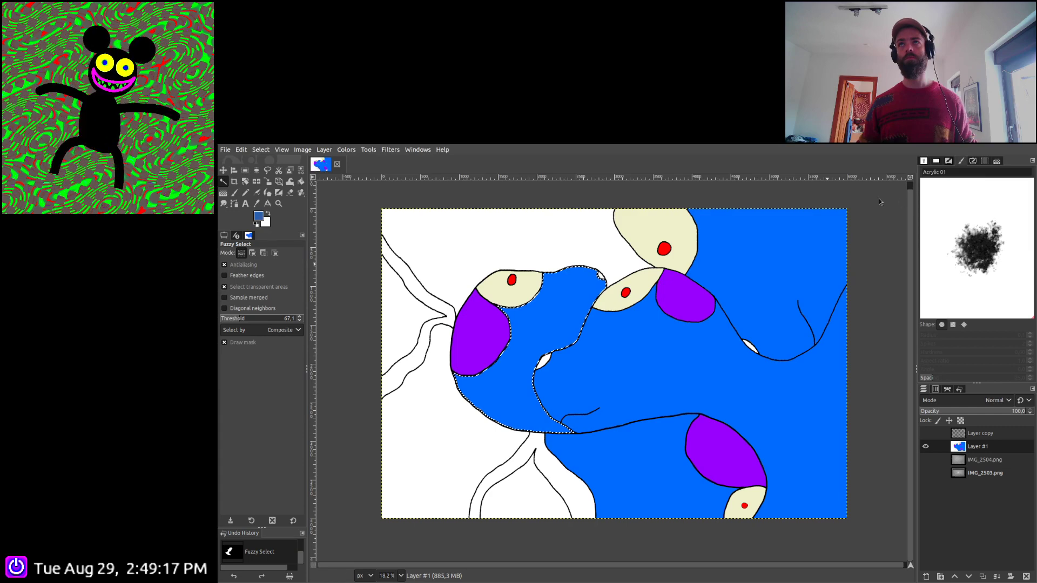
left_click(301, 182)
left_click(582, 323)
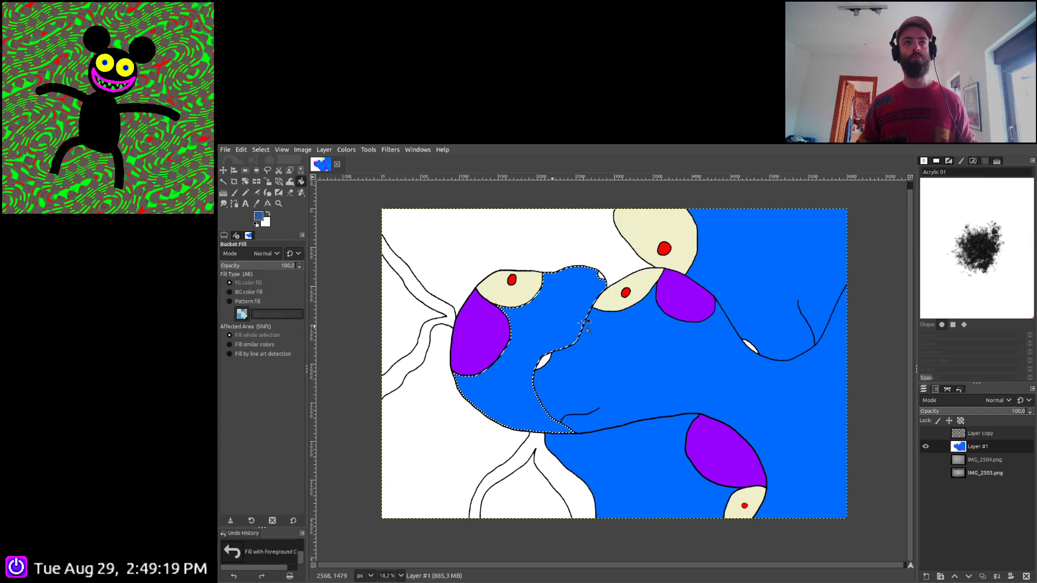
Select the large central body area between the outlines and fill it with a darker blue
left_click(223, 182)
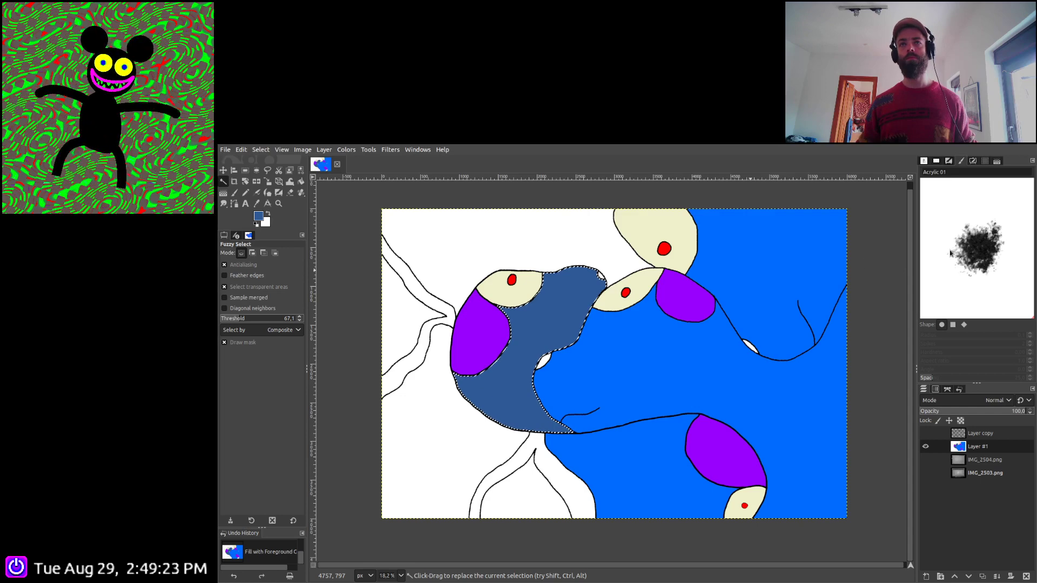
left_click(783, 260)
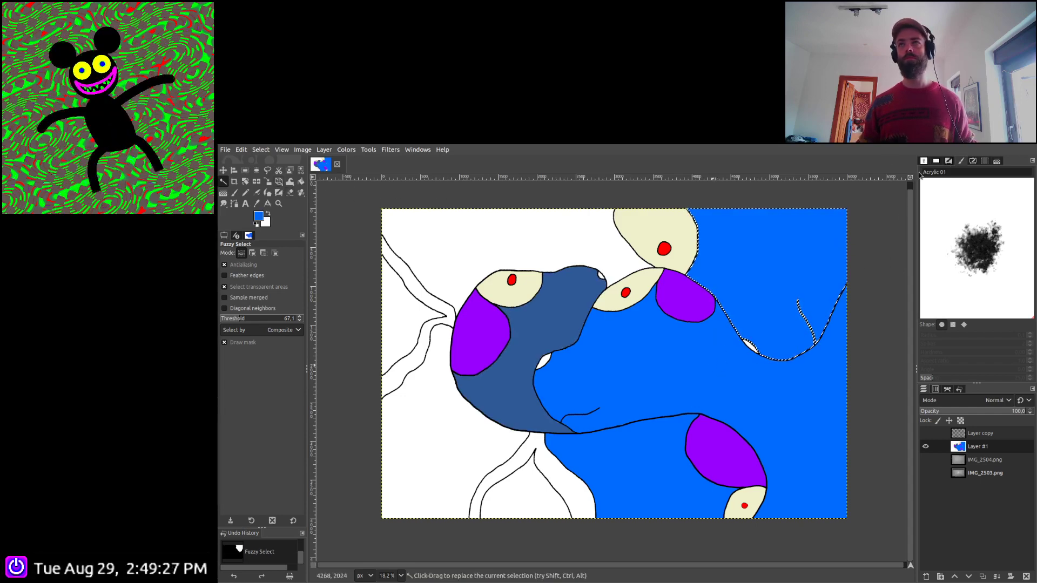
left_click(648, 351)
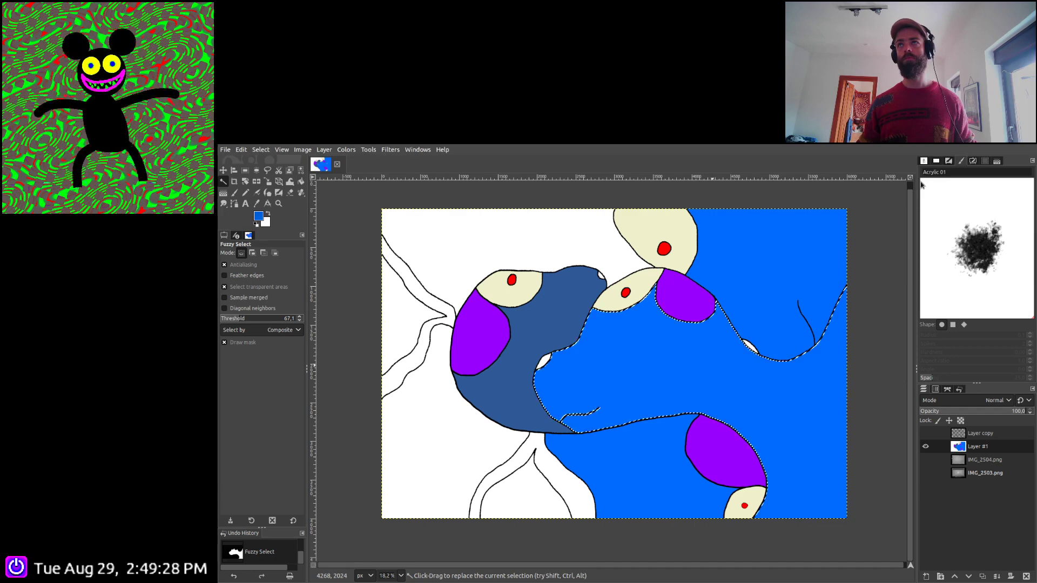
left_click(301, 183)
left_click(591, 351)
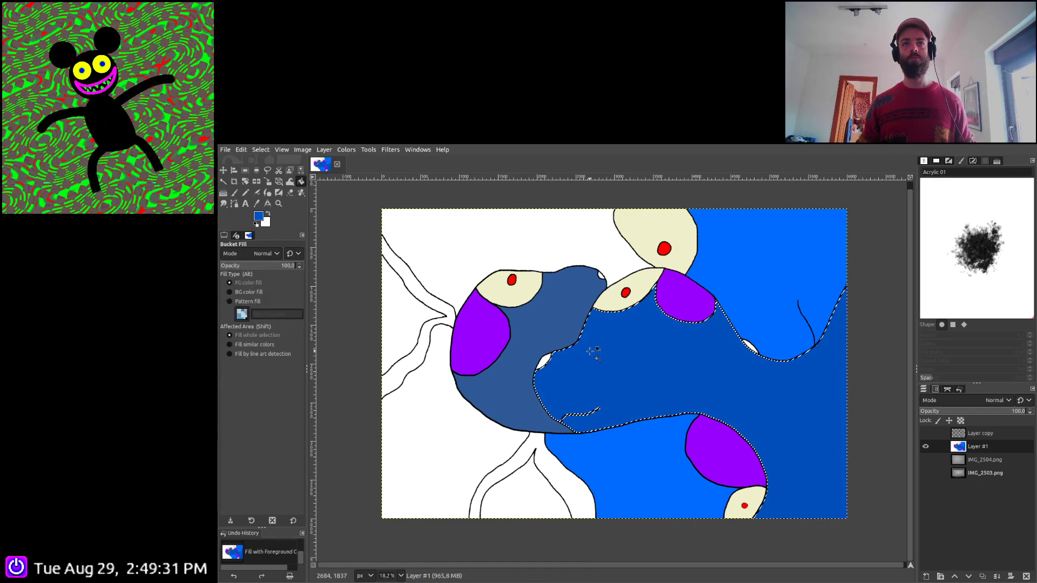
Select the white gap between the two lower tentacles and fill it with the bright blue of the area beside it
left_click(223, 181)
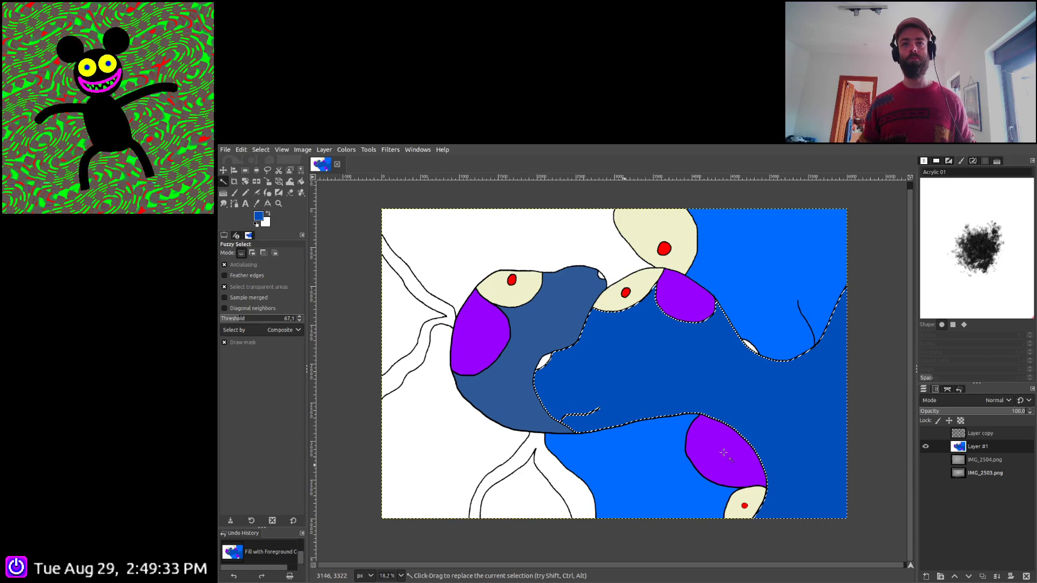
left_click(664, 470)
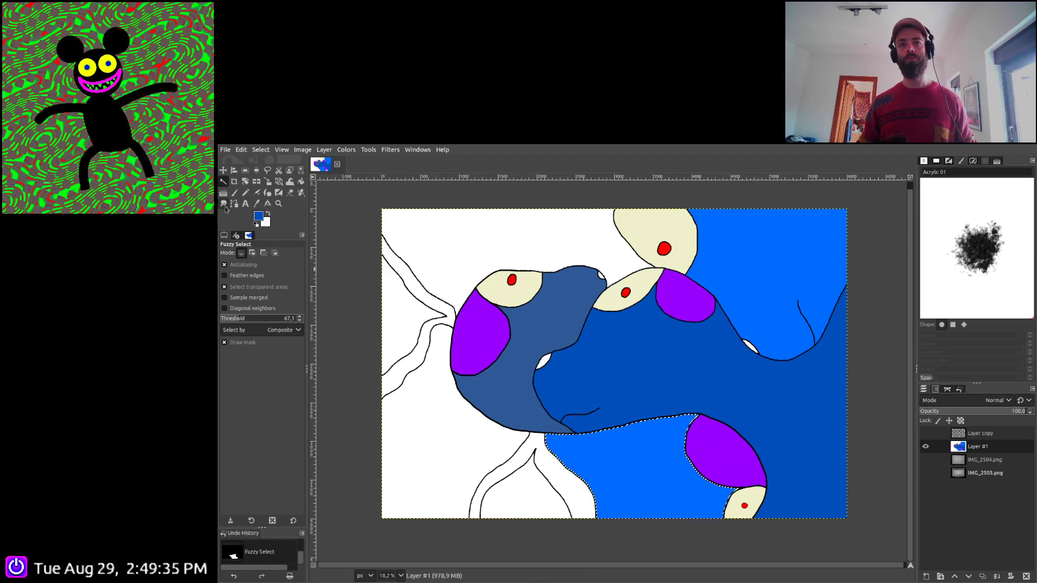
left_click(447, 452)
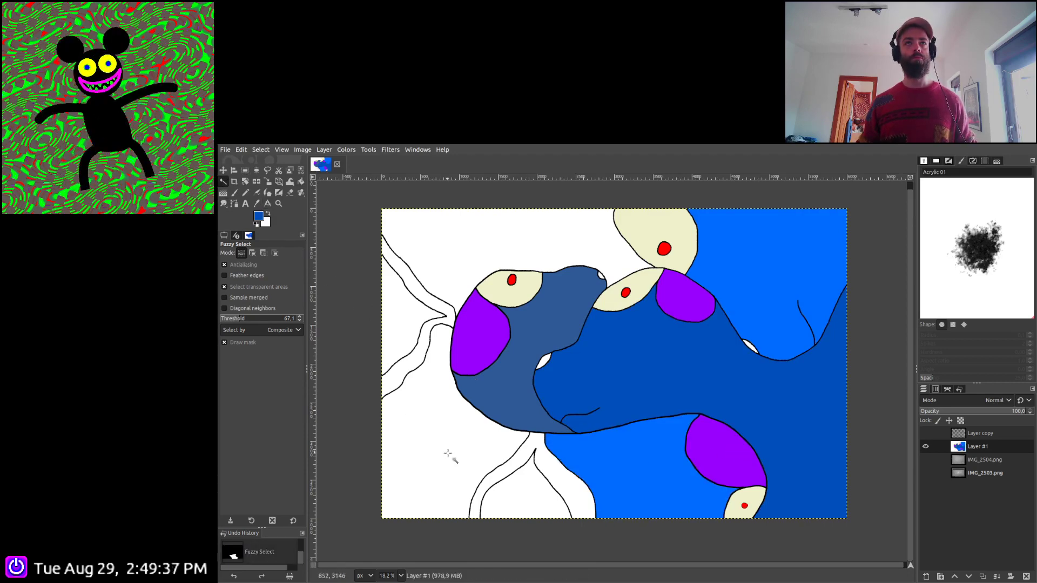
left_click(541, 480)
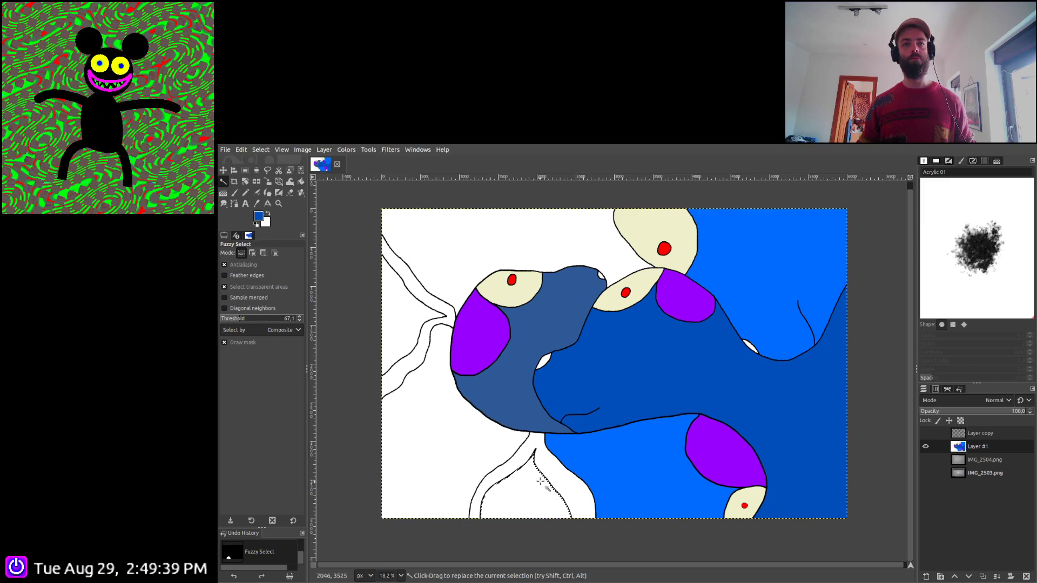
left_click(680, 473)
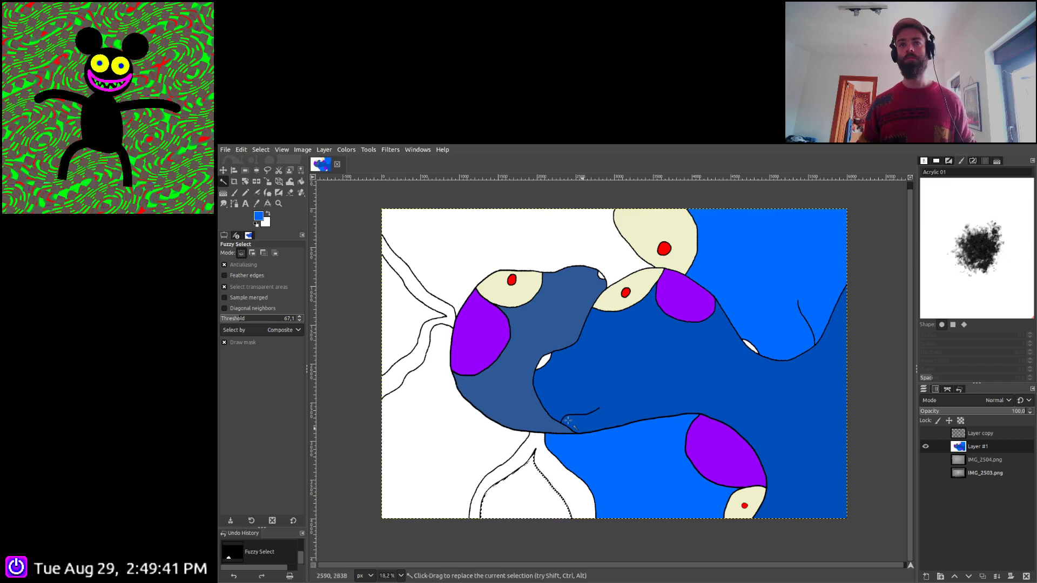
left_click(301, 181)
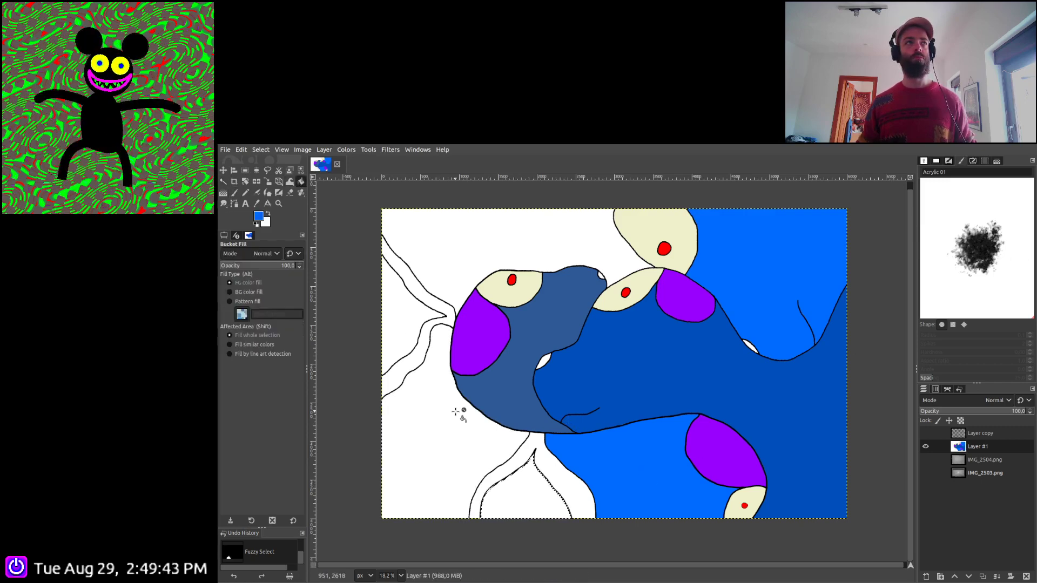
left_click(508, 507)
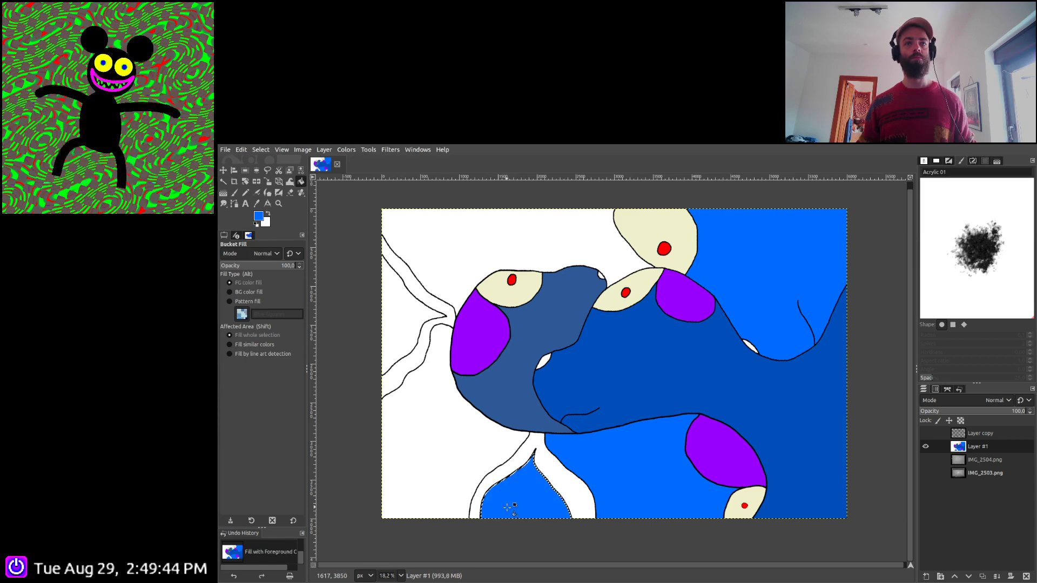
Select the white area below the left creature and the wedge between its side tentacles, and fill both with bright blue
left_click(224, 183)
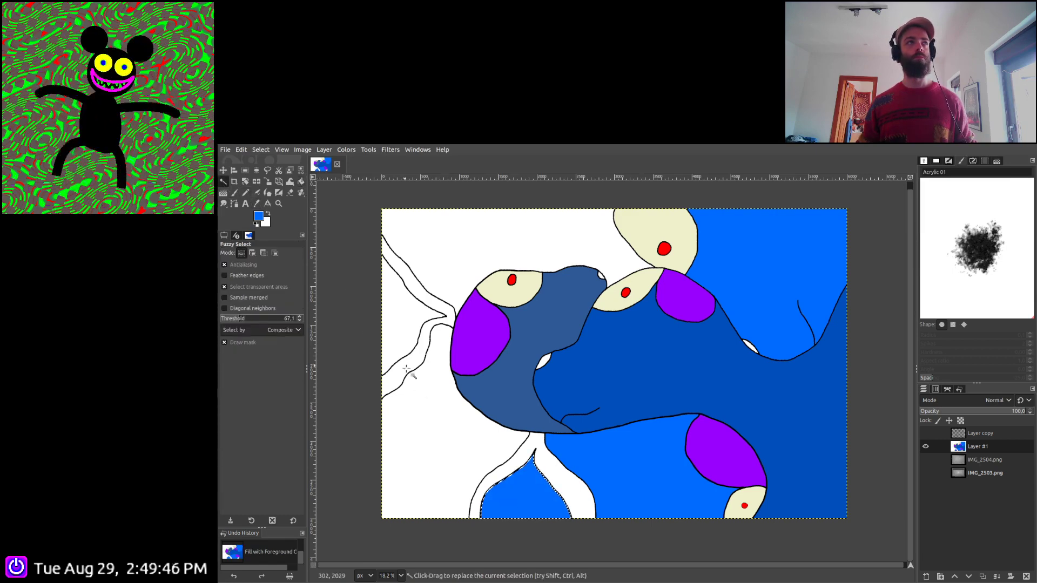
left_click(451, 424)
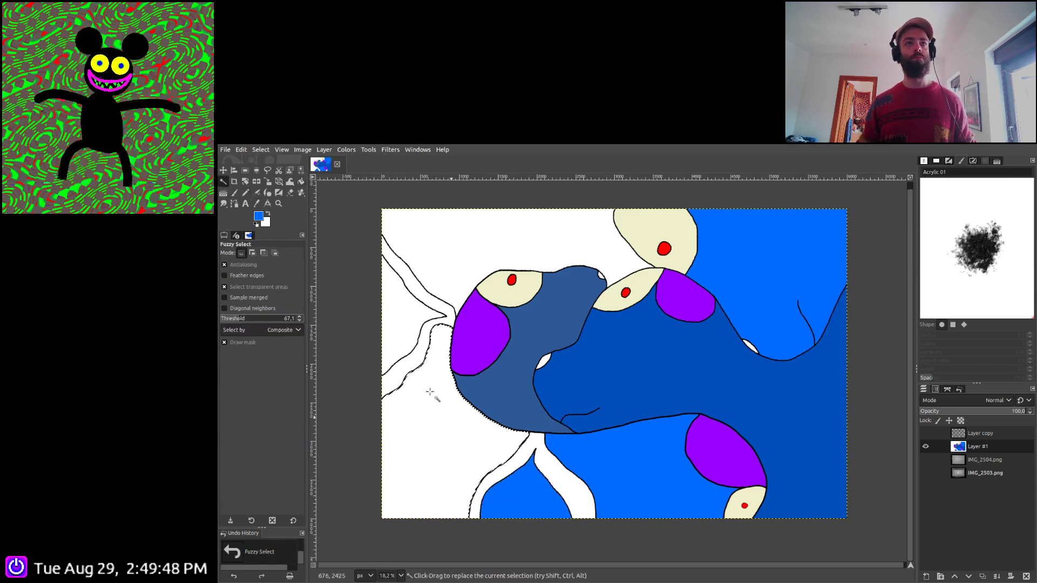
left_click(397, 311)
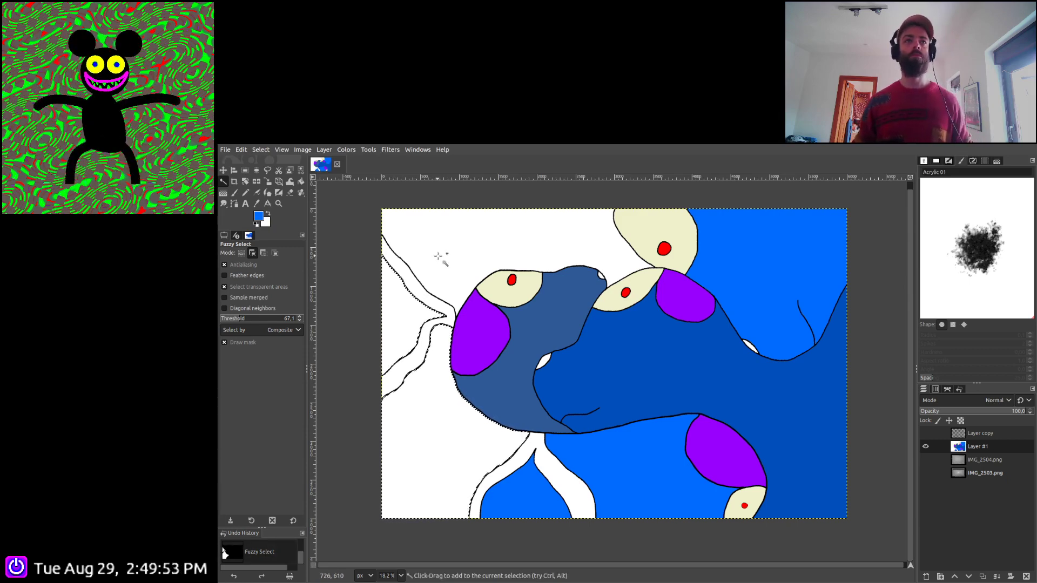
left_click(300, 181)
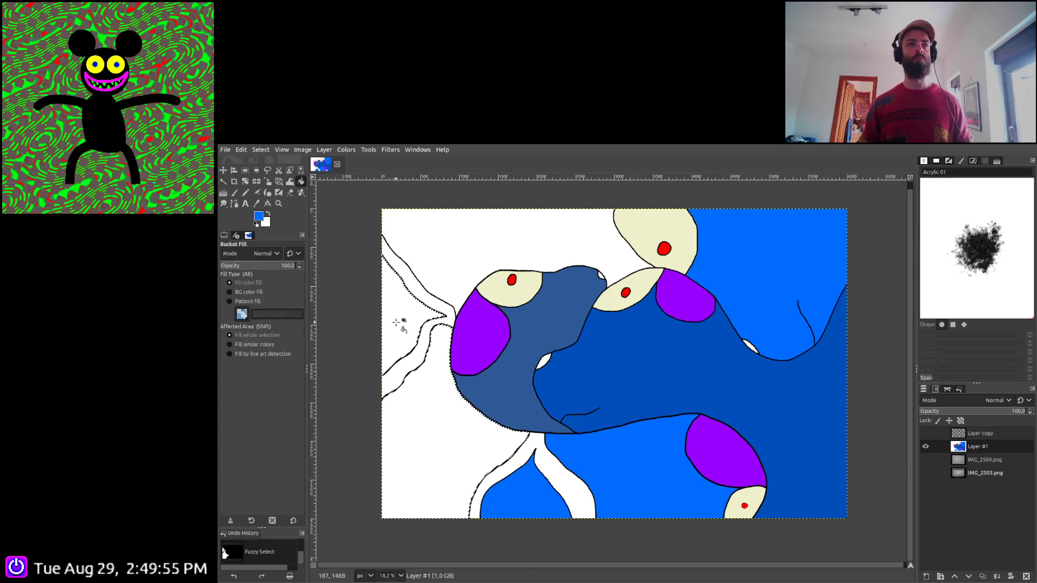
left_click(397, 322)
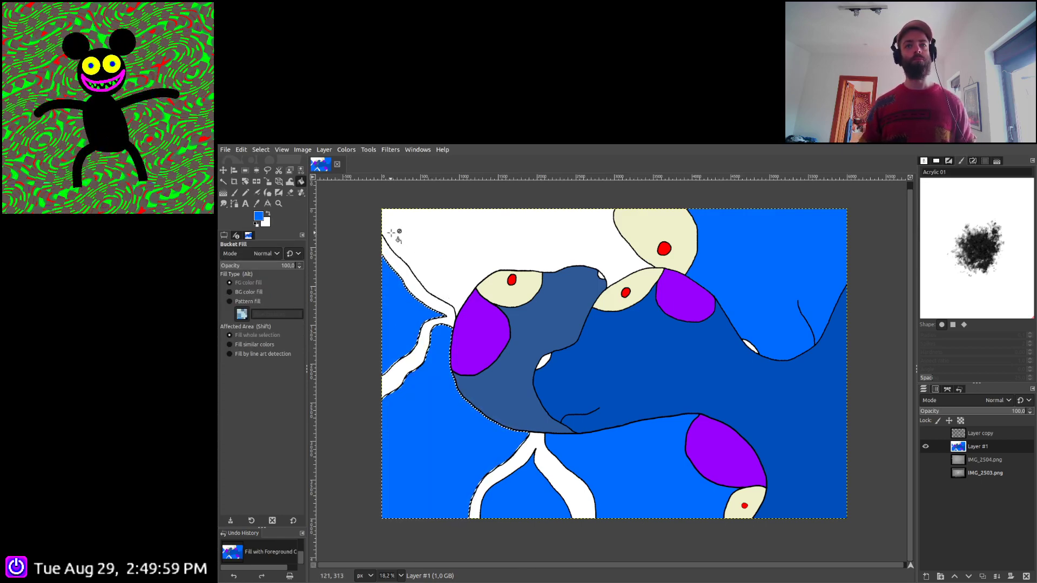
Select the large white background area above the creatures with Fuzzy Select and fill it with orange
key("u")
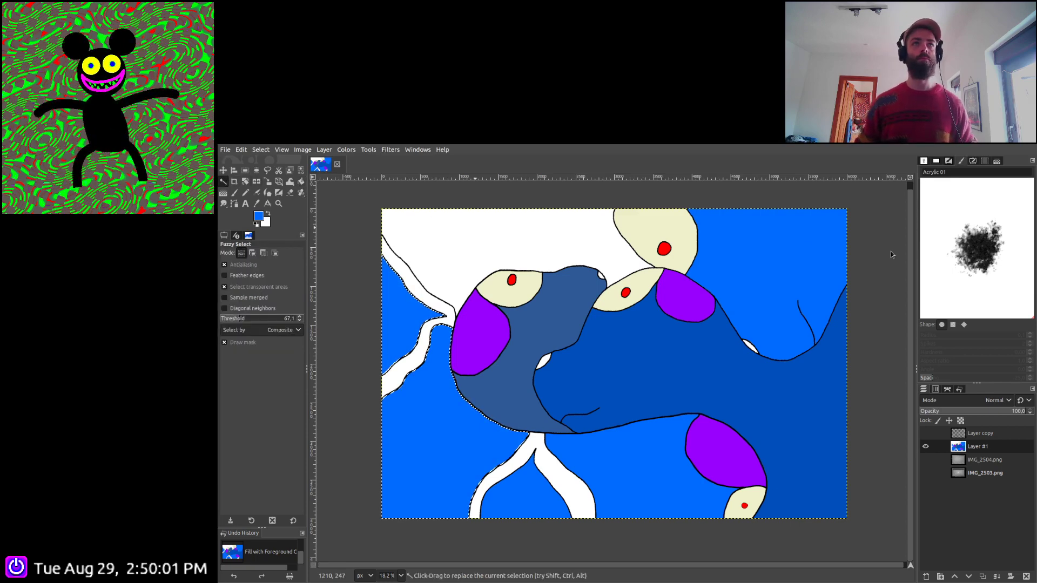
left_click(503, 238)
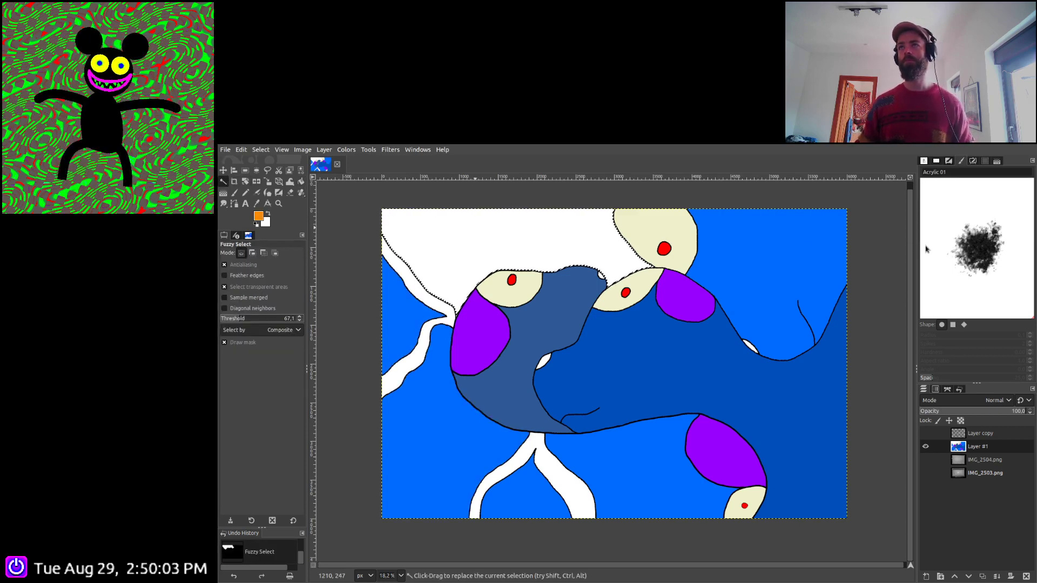
key("shift+b")
left_click(528, 240)
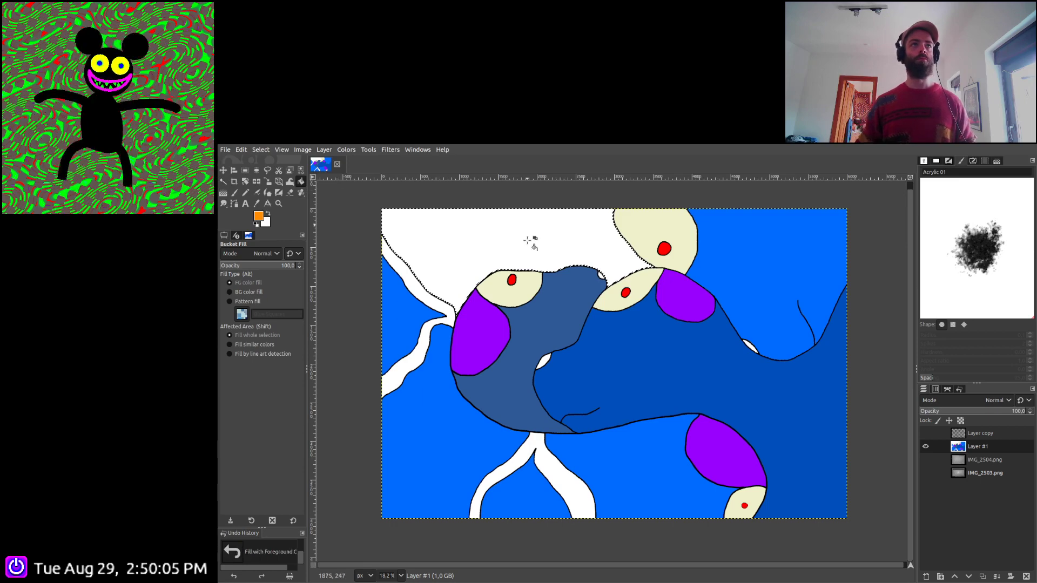
Select the small white patches along the creatures' outlines, fill them with pink, and select the whole image
left_click(224, 182)
left_click(591, 327)
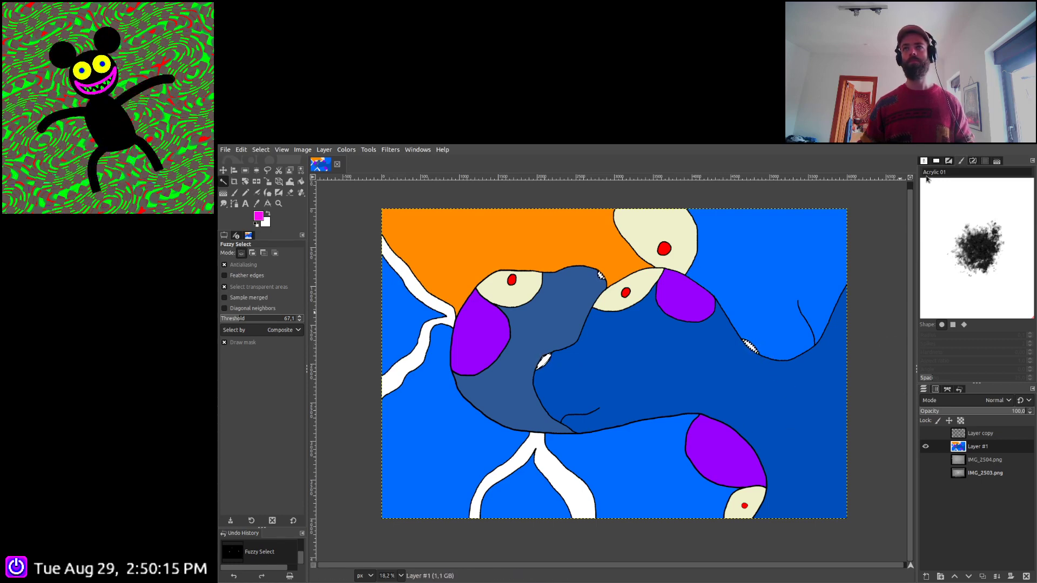
key("shift+b")
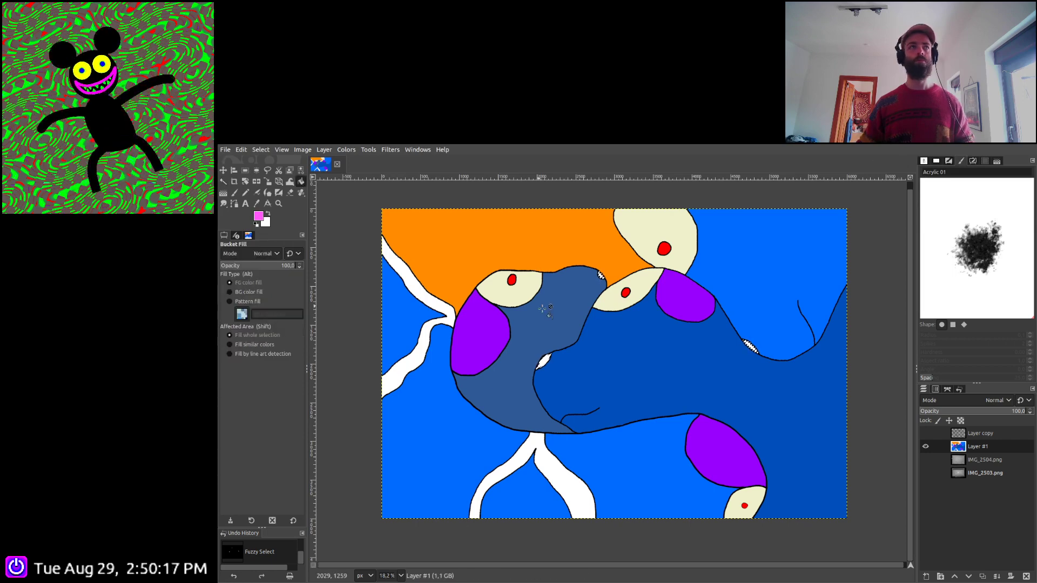
left_click(543, 363)
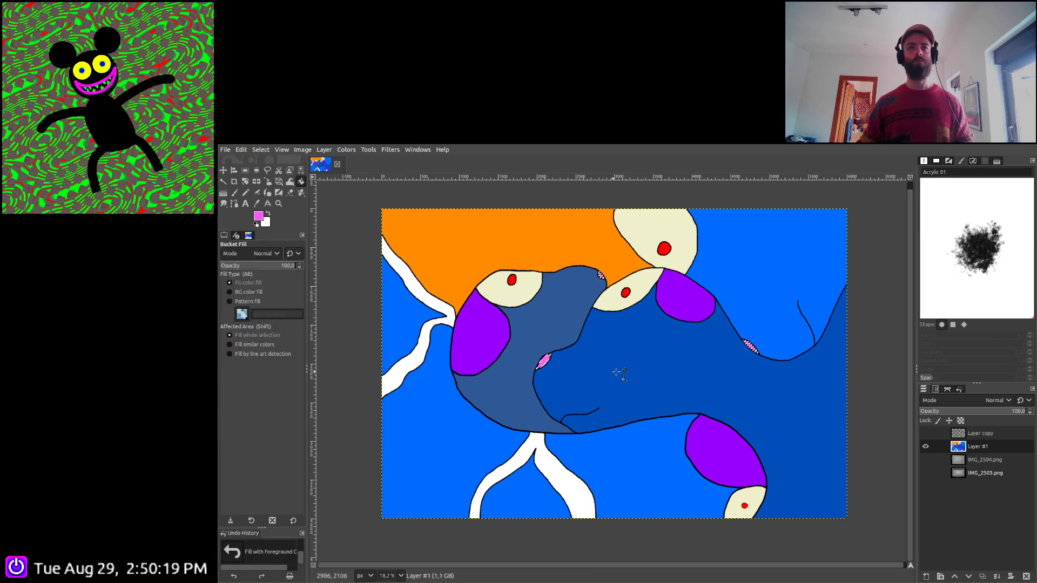
key("ctrl+a")
key("ctrl")
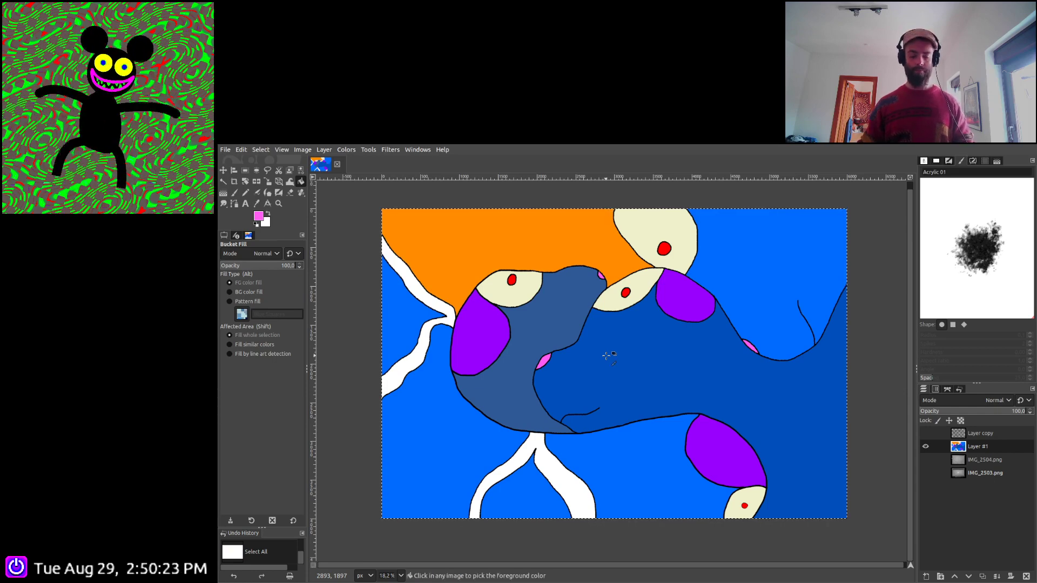
Select the white tentacles with Fuzzy Select, fill them with green after trying brighter and darker shades, and select the whole image
left_click(223, 181)
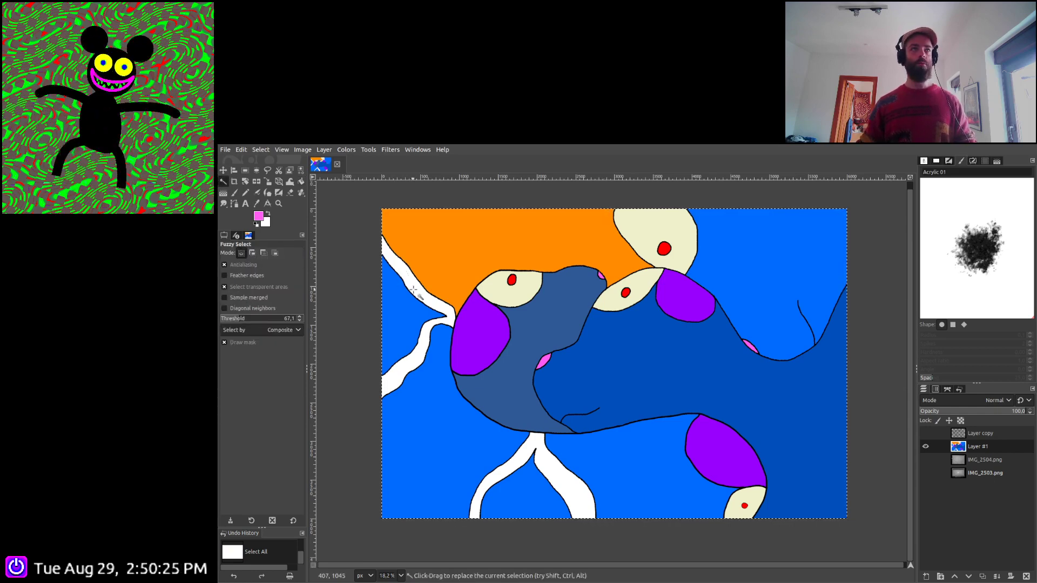
left_click(485, 393)
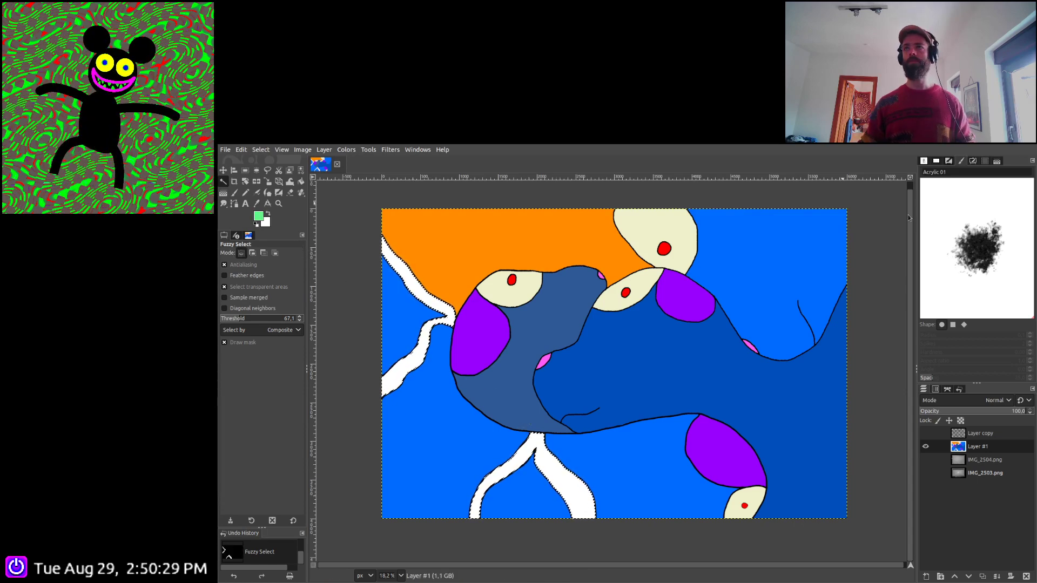
left_click(301, 181)
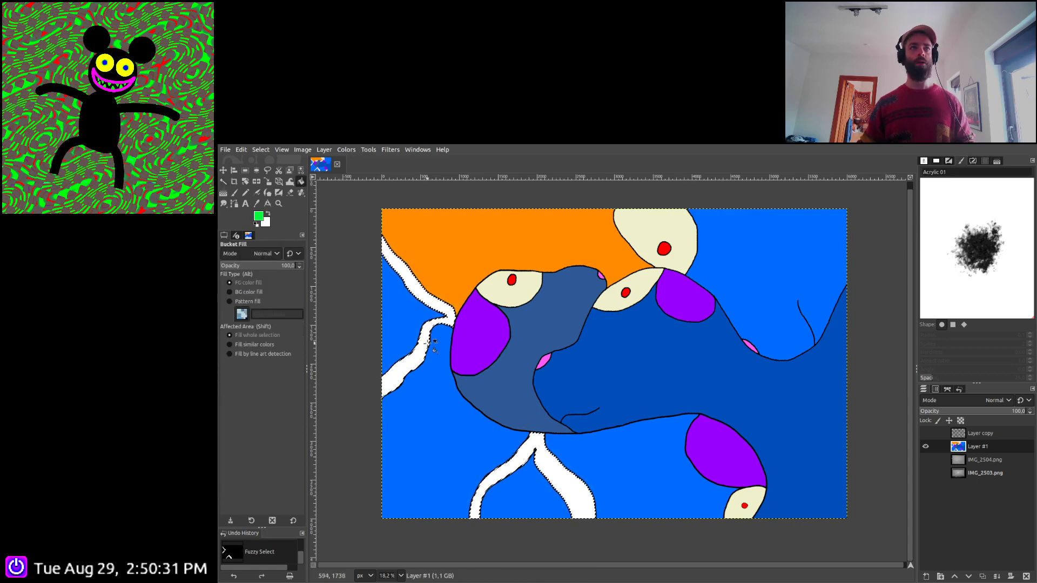
left_click(427, 342)
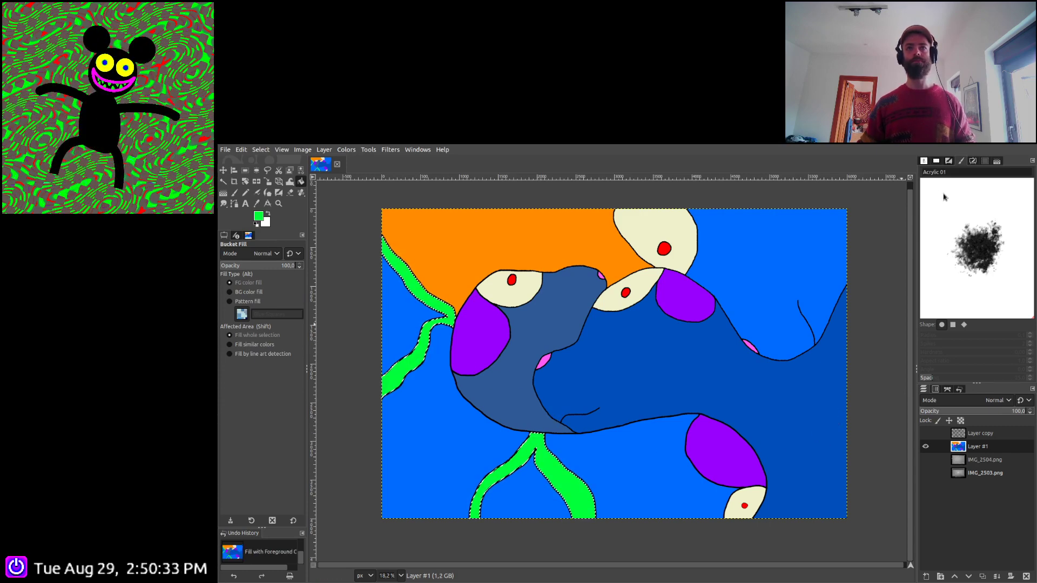
left_click(562, 480)
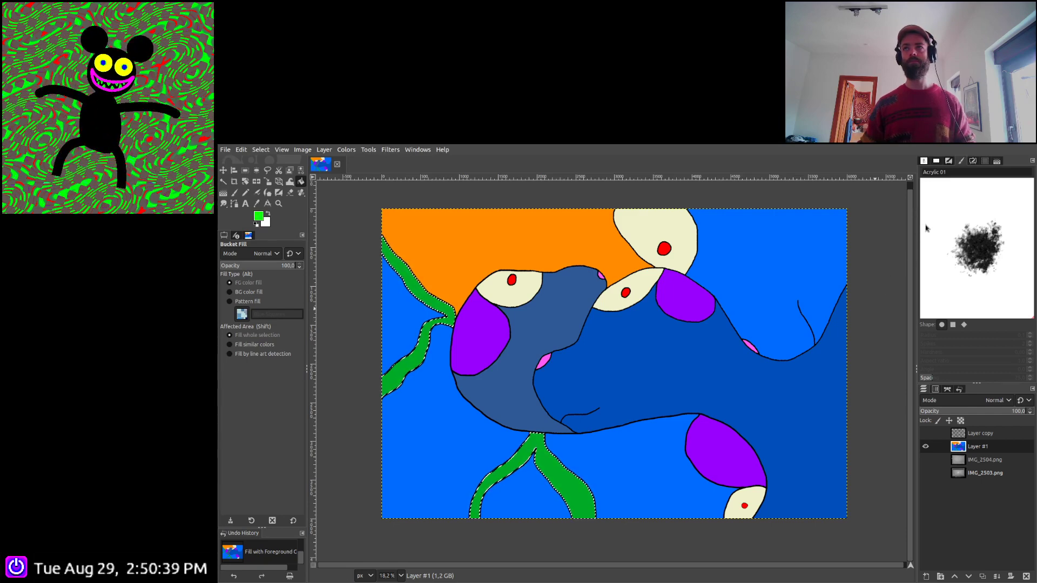
left_click(571, 493)
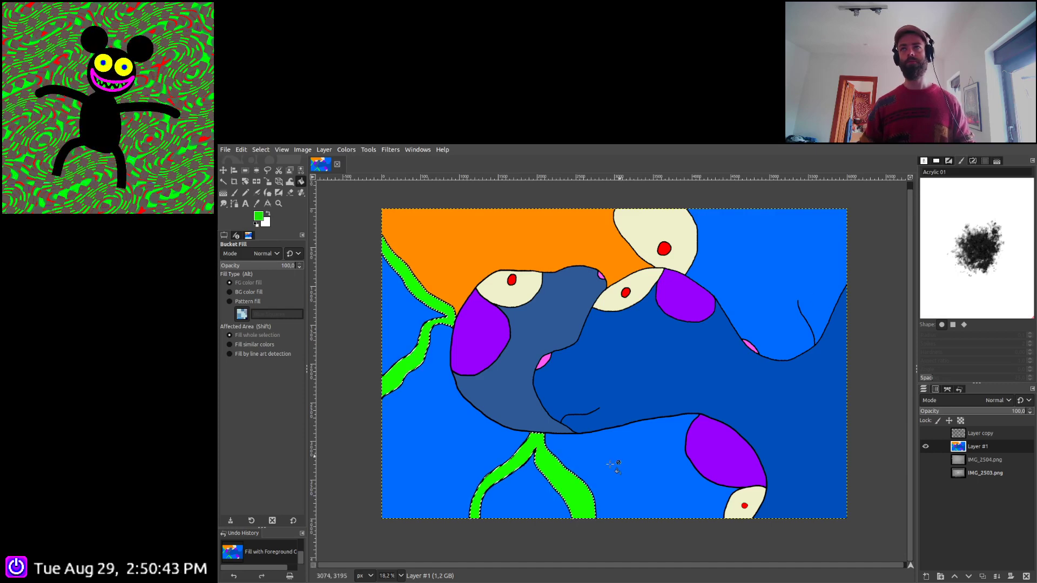
key("ctrl+a")
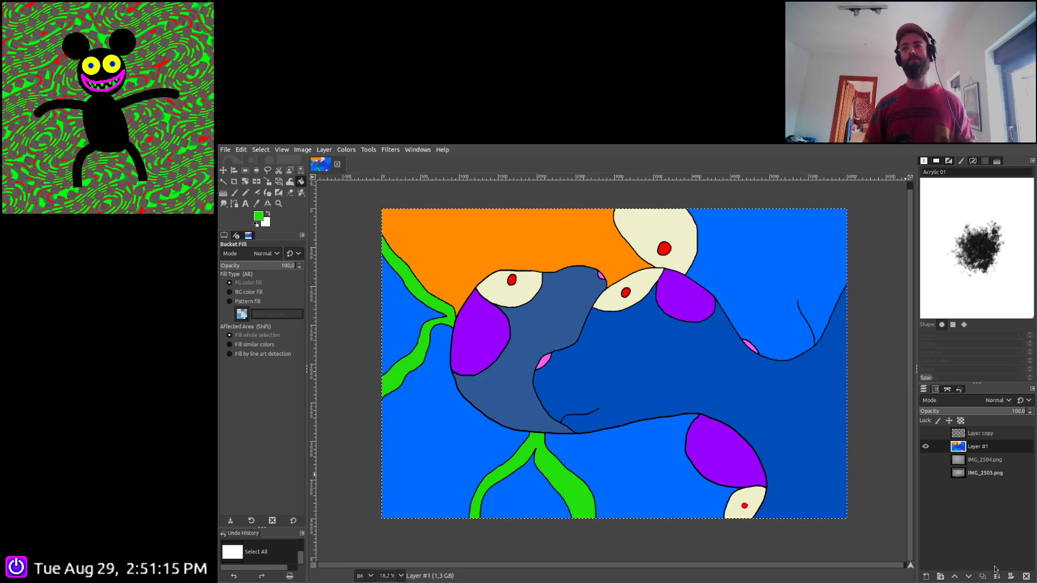
Show the photo layers, place a duplicate of Layer #1 directly below the IMG_2504.png layer, and save the image
left_click(925, 460)
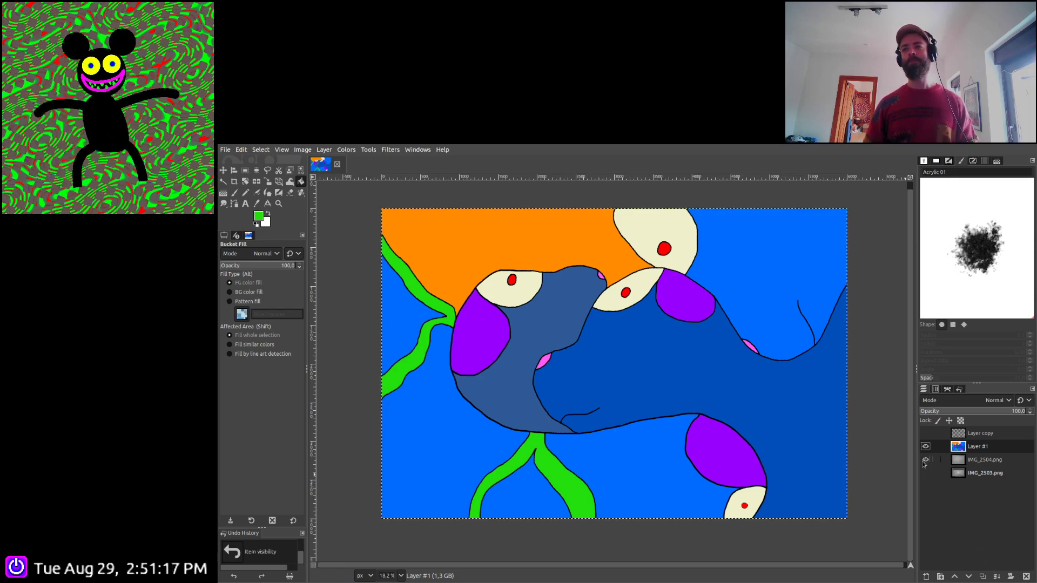
left_click(982, 576)
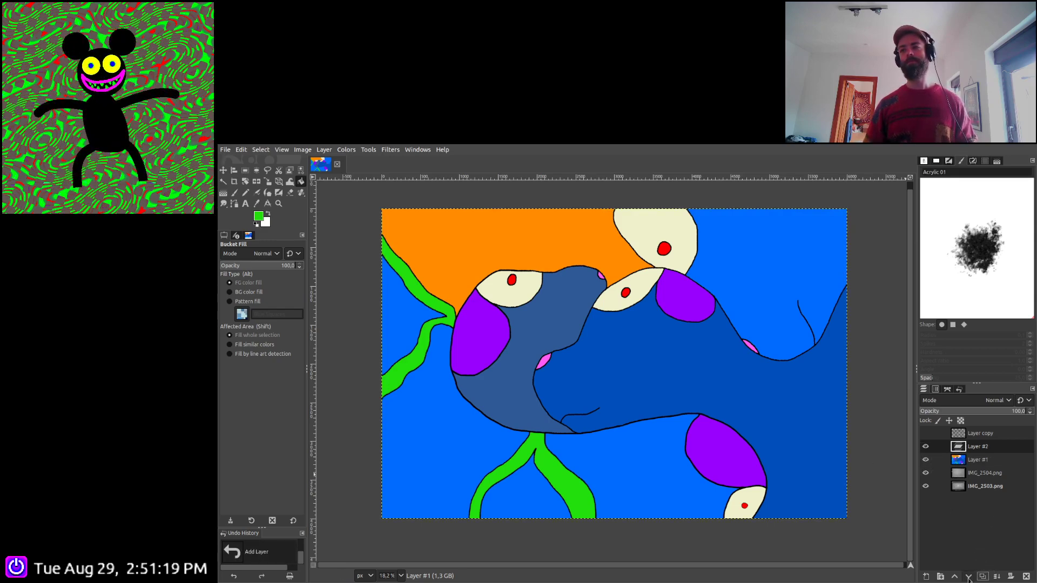
left_click(969, 577)
left_click(968, 577)
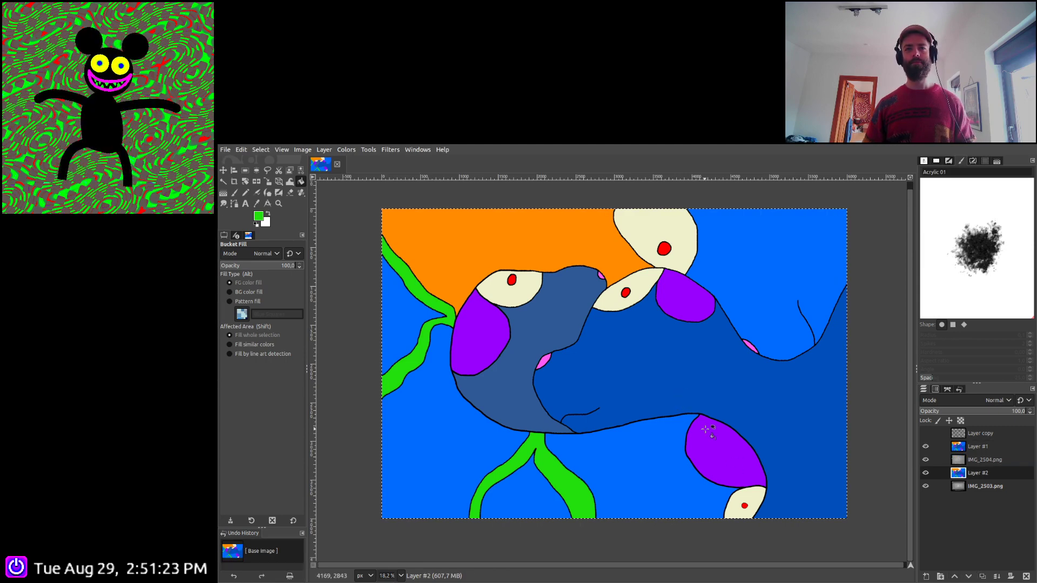
key("ctrl+s")
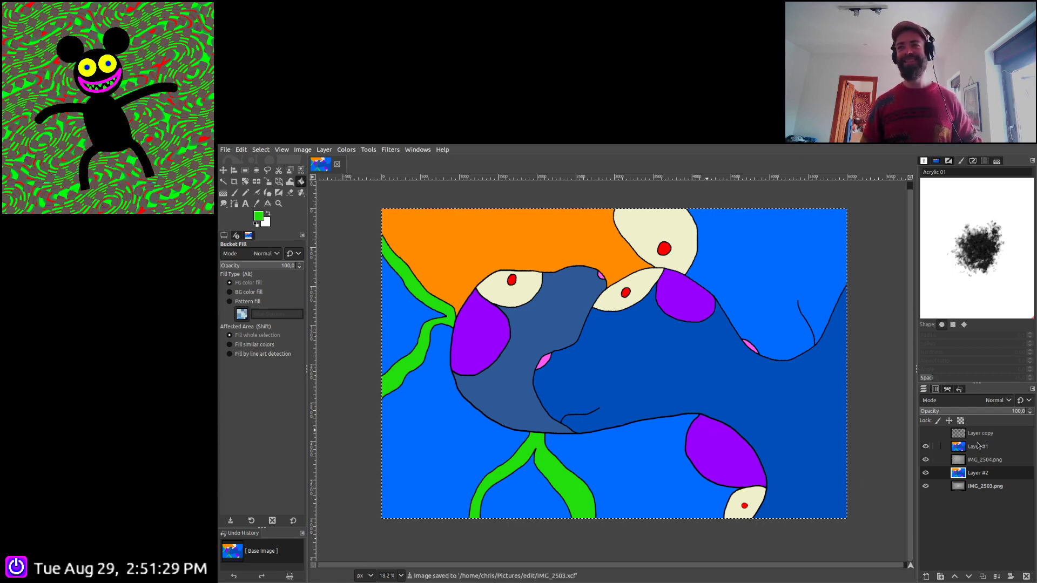
Change the blend mode of Layer #1, set IMG_2504.png to Burn, and set Layer #2 to Darken only
left_click(978, 446)
scroll(986, 404, "down", 5)
left_click(984, 460)
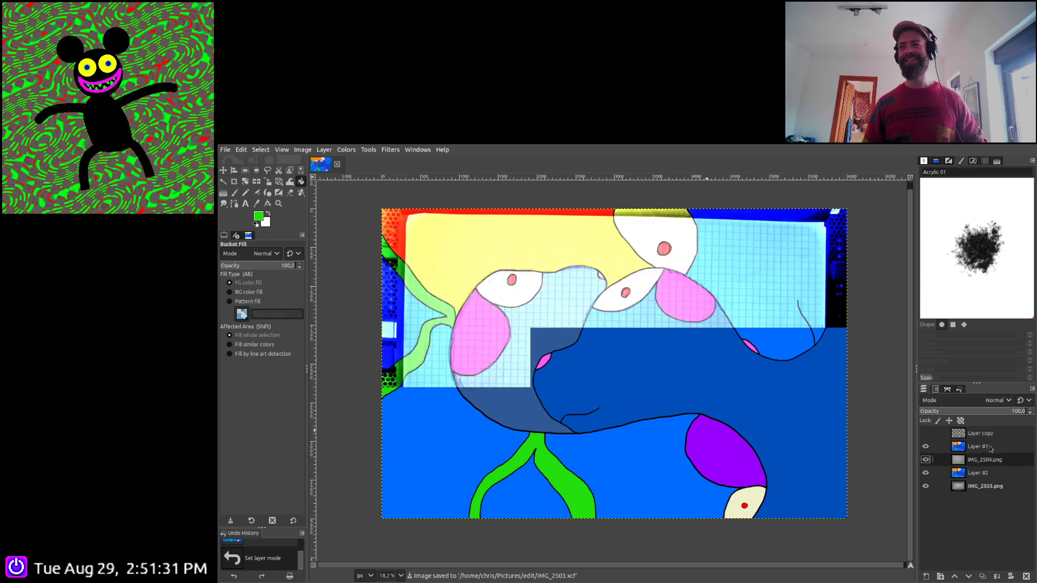
scroll(998, 402, "down", 2)
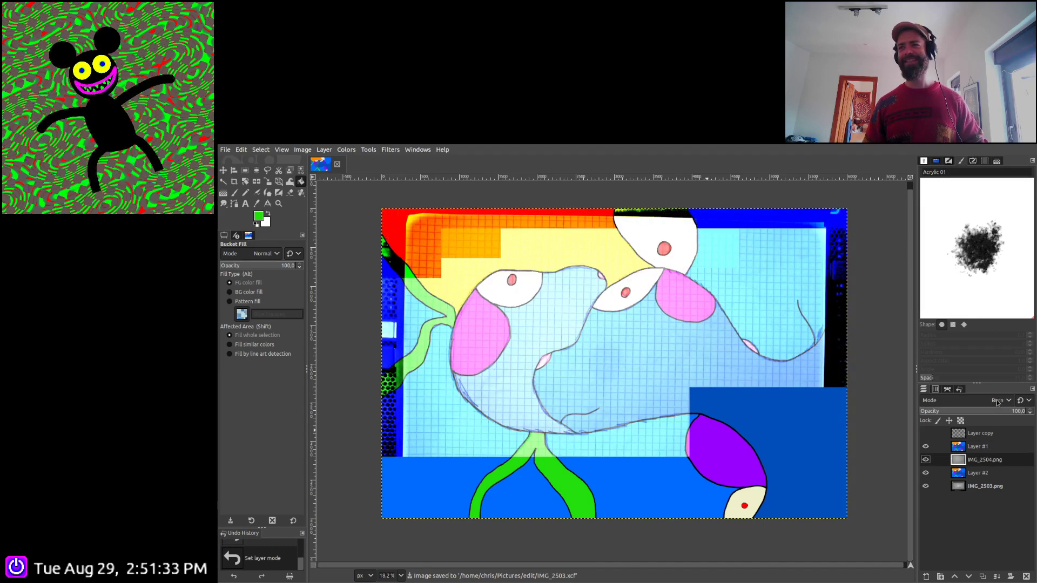
left_click(978, 473)
scroll(995, 402, "down", 8)
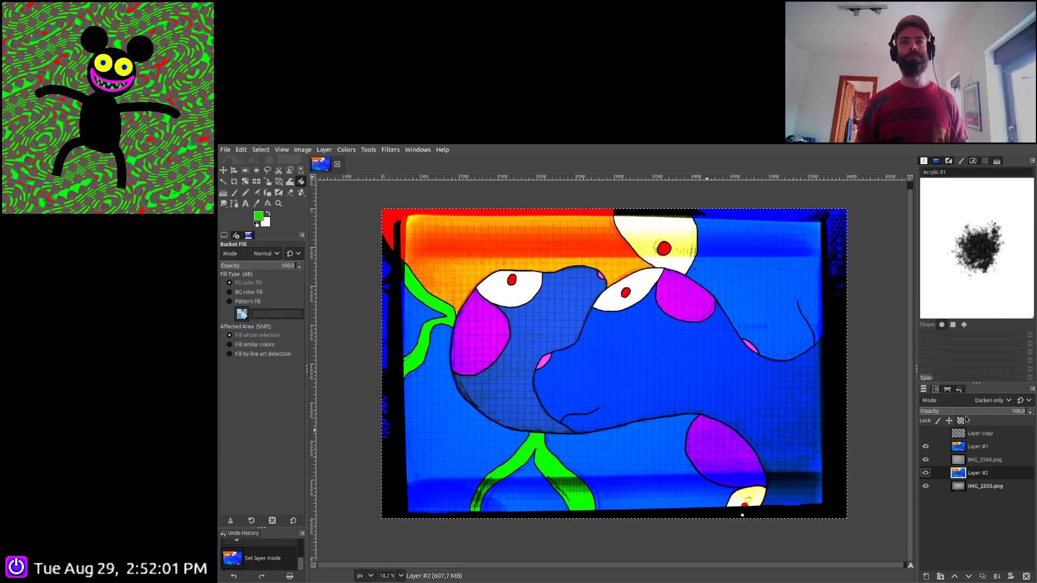
Merge all layers, including the hidden Layer copy, into one and shift the merged image's colors with Hue-Saturation
left_click(926, 433)
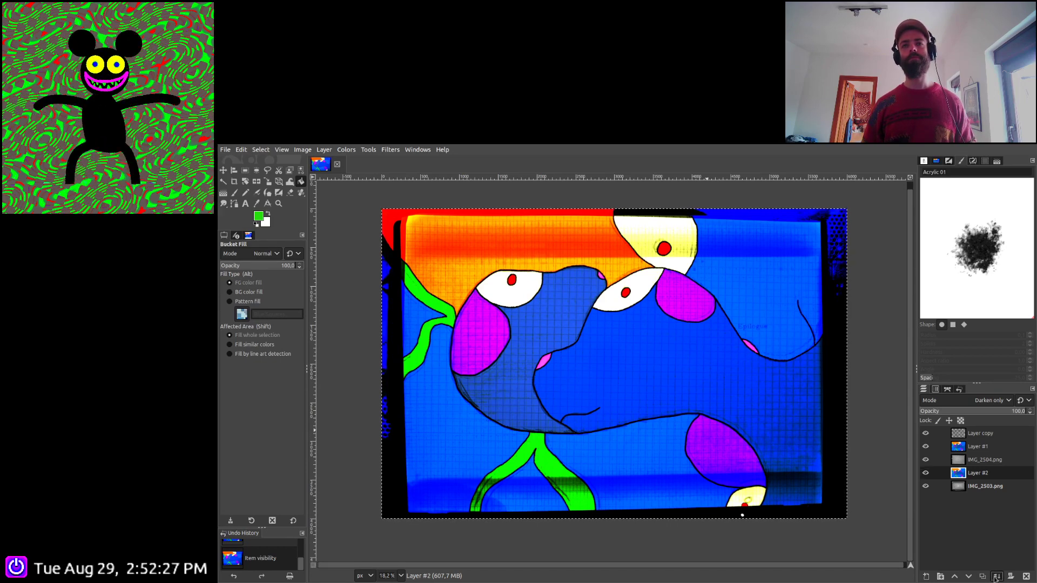
left_click(1012, 575, "ctrl")
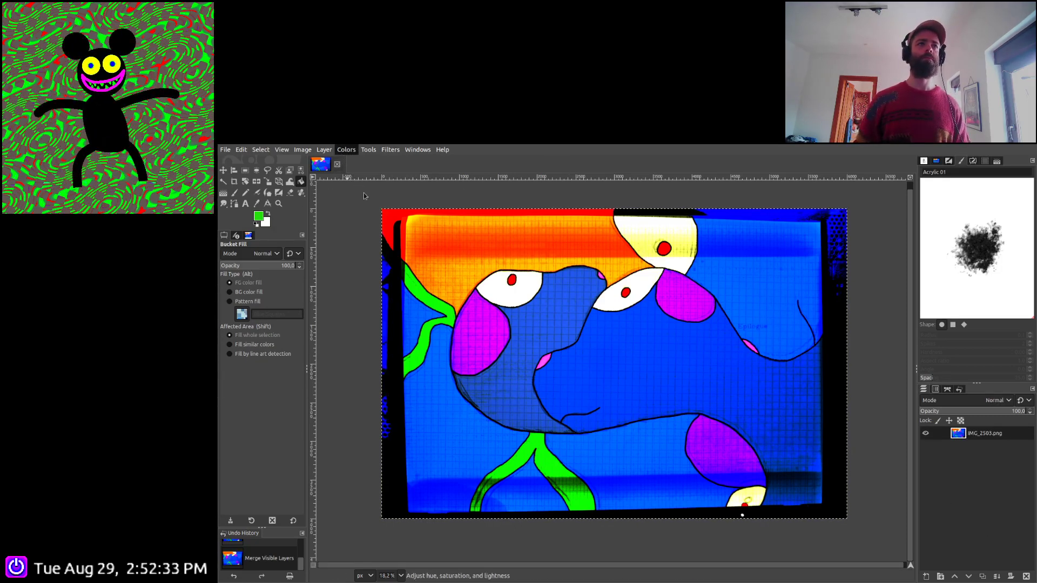
key("ctrl+shift+f")
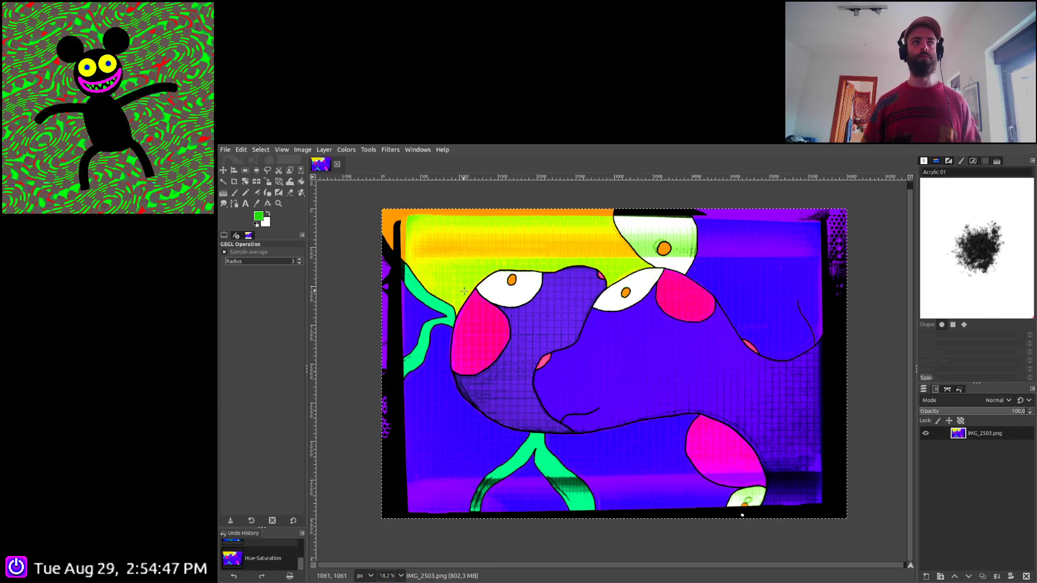
Scale the merged, color-shifted image down to about half its size
left_click(303, 150)
left_click(333, 267)
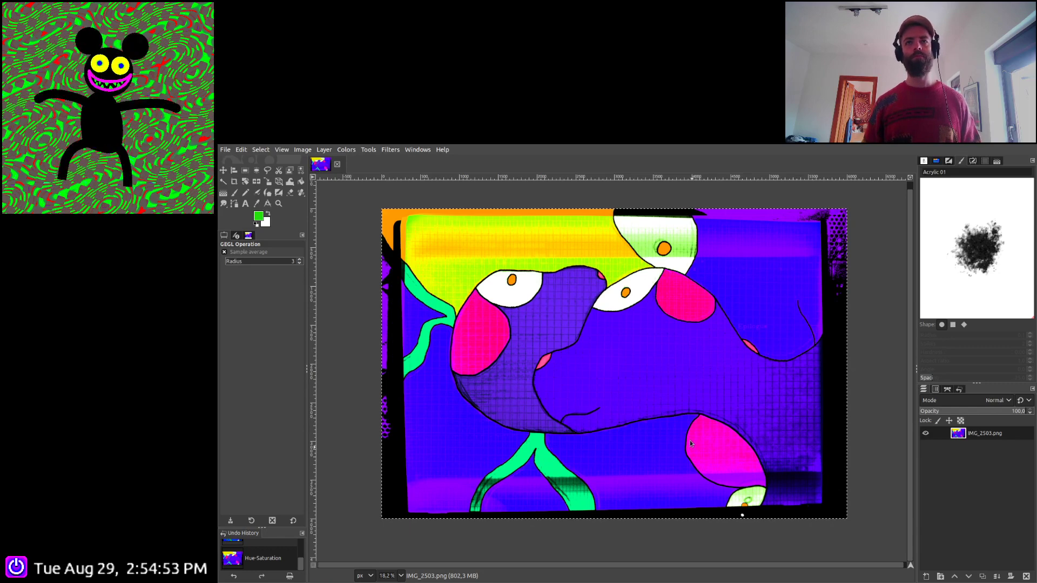
key("Return")
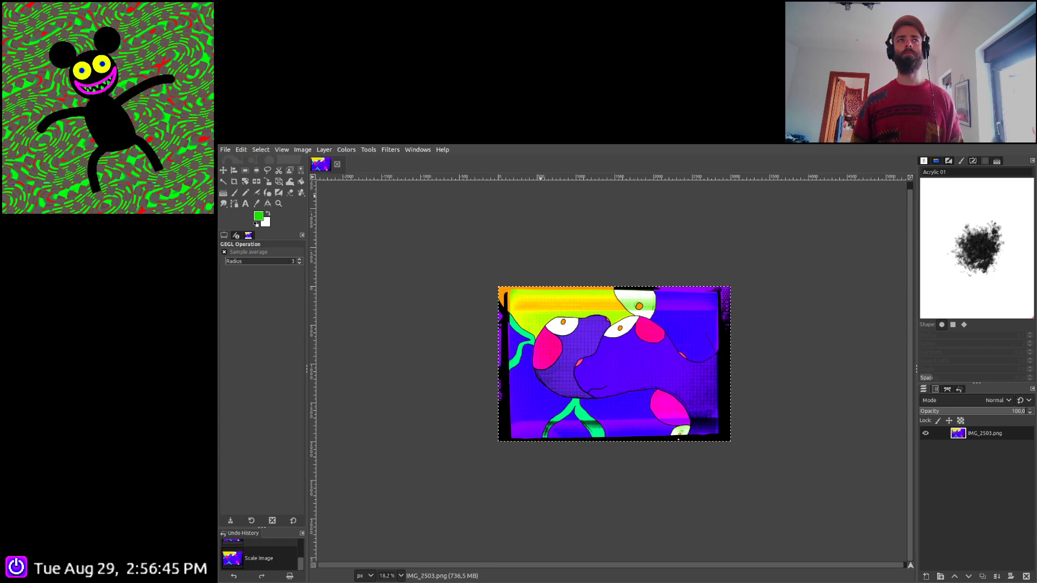
Revert the image through the undo history to its base state with all separate layers
scroll(267, 557, "up", 3)
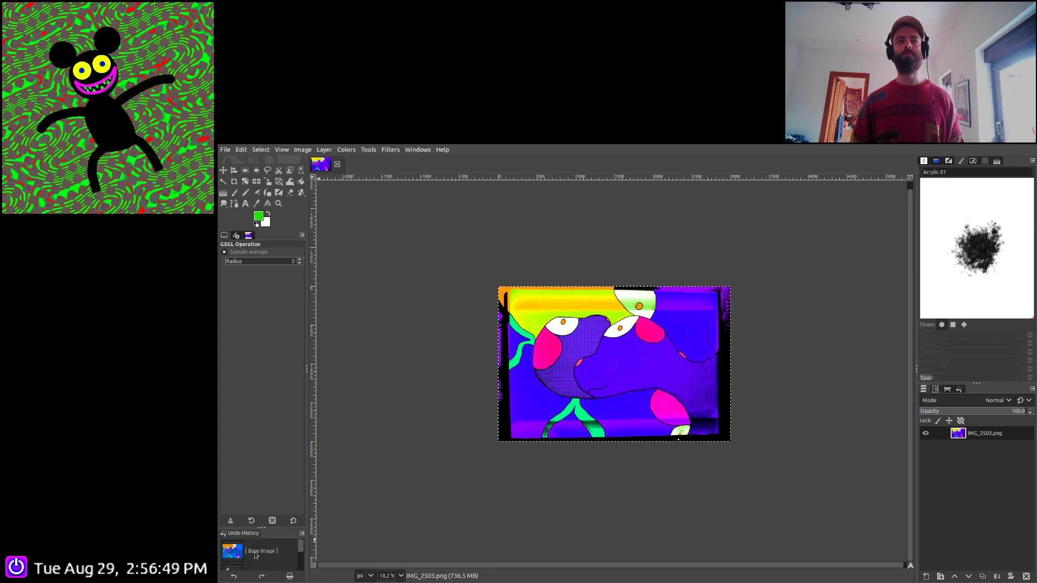
key("ctrl+y")
key("ctrl+y")
key("ctrl+y")
key("ctrl+y")
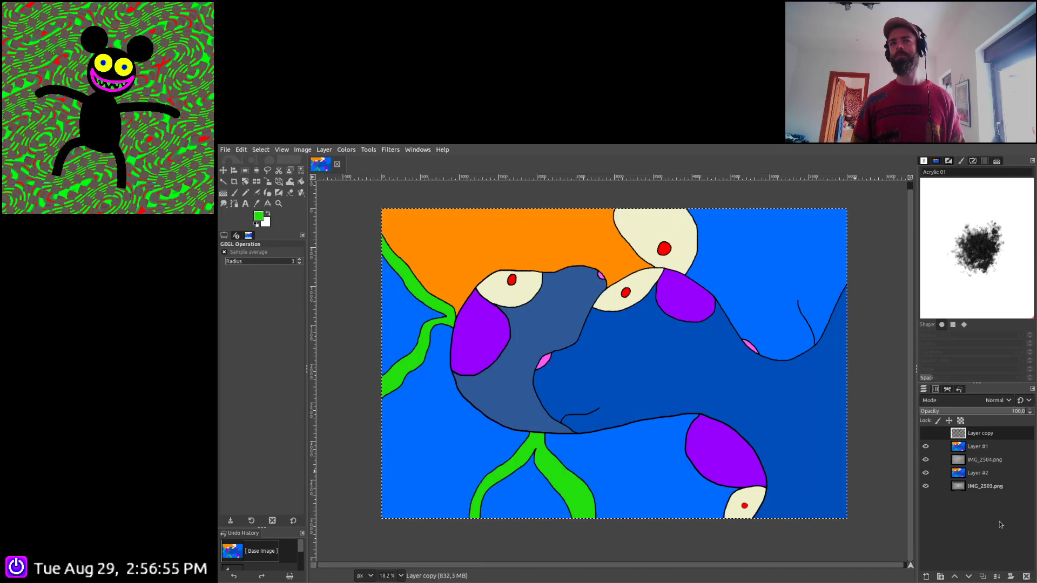
Show the Layer copy layer, merge it down into Layer #1, and hide the merged layer
left_click(927, 435)
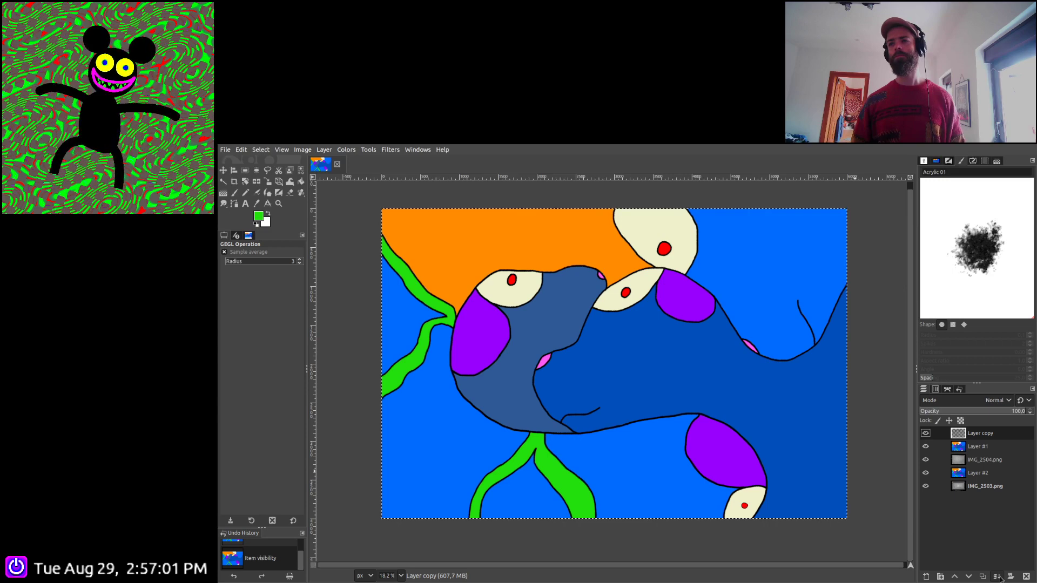
left_click(998, 577)
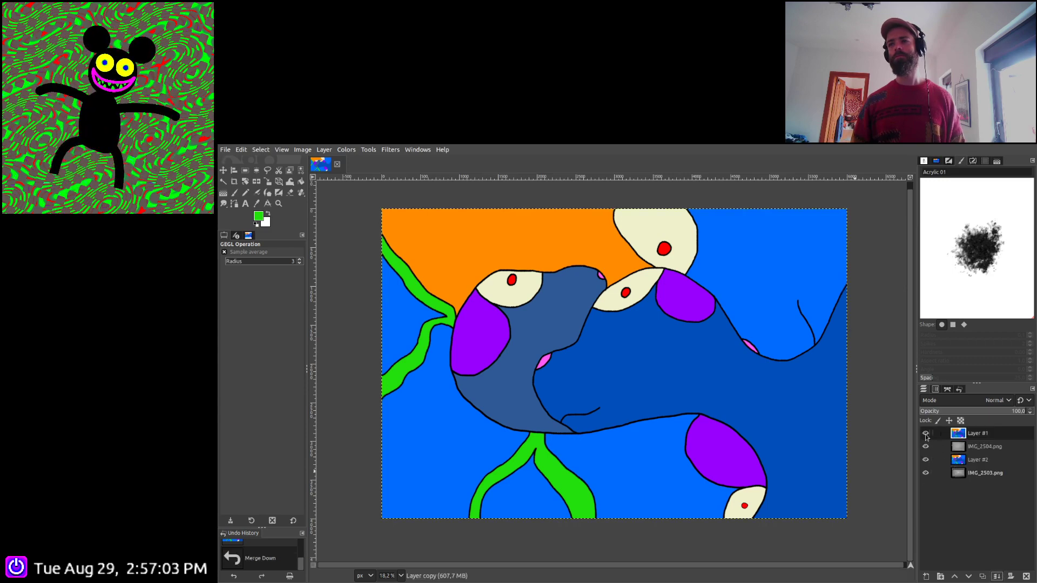
left_click(926, 434)
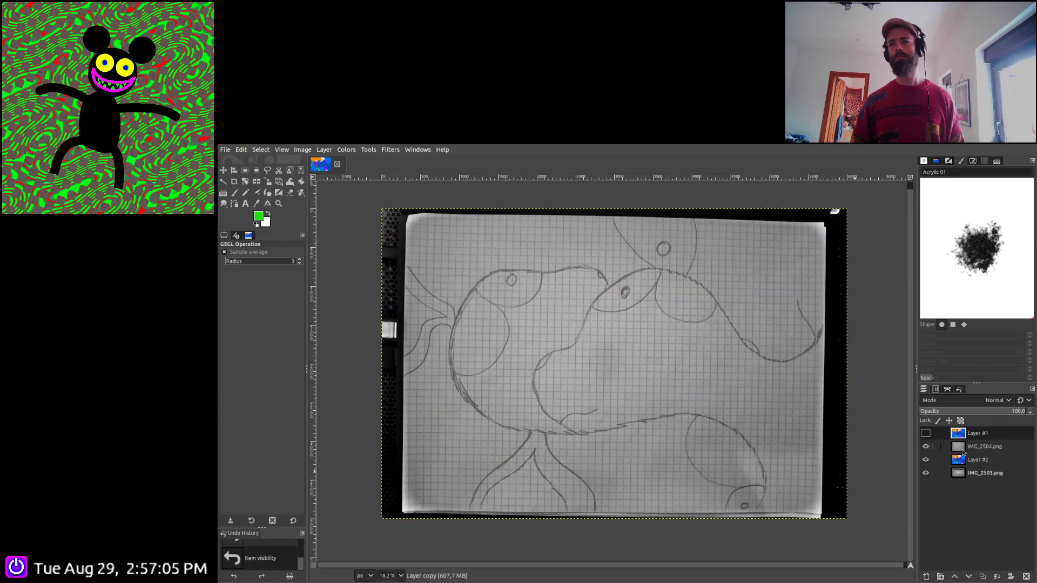
Scale the image with the IMG_2504.png sketch showing to about half size and export it as 20230829-3a_DogsofParadise.png
left_click(967, 448)
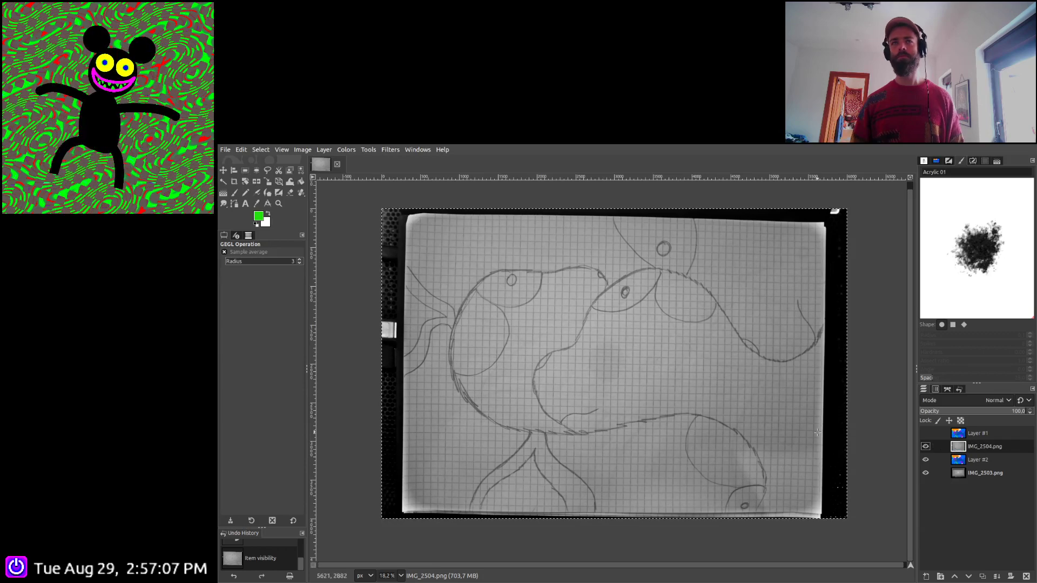
left_click(302, 150)
left_click(342, 285)
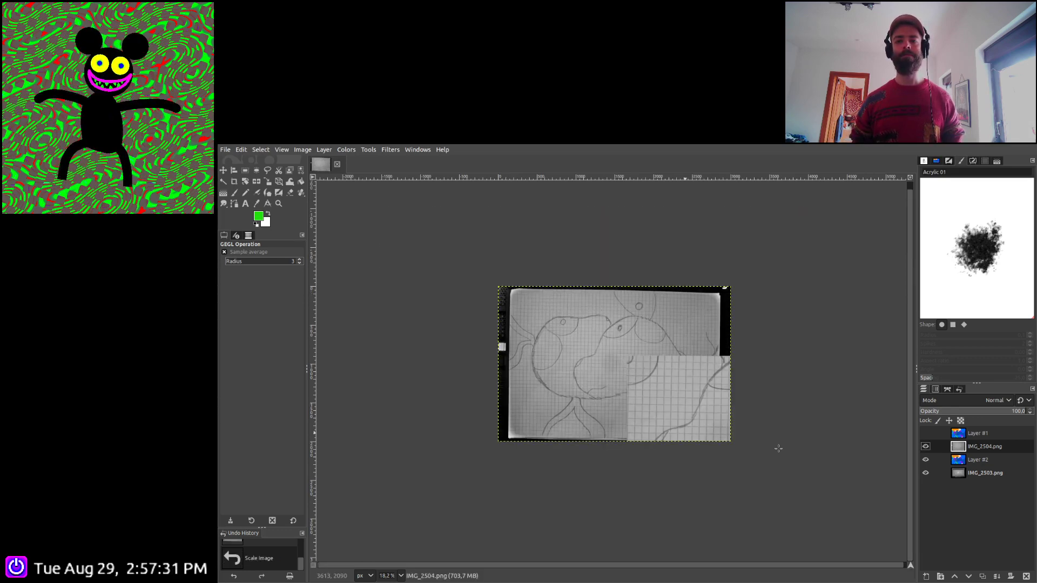
scroll(667, 356, "up", 2)
left_click_drag(575, 383, 598, 385)
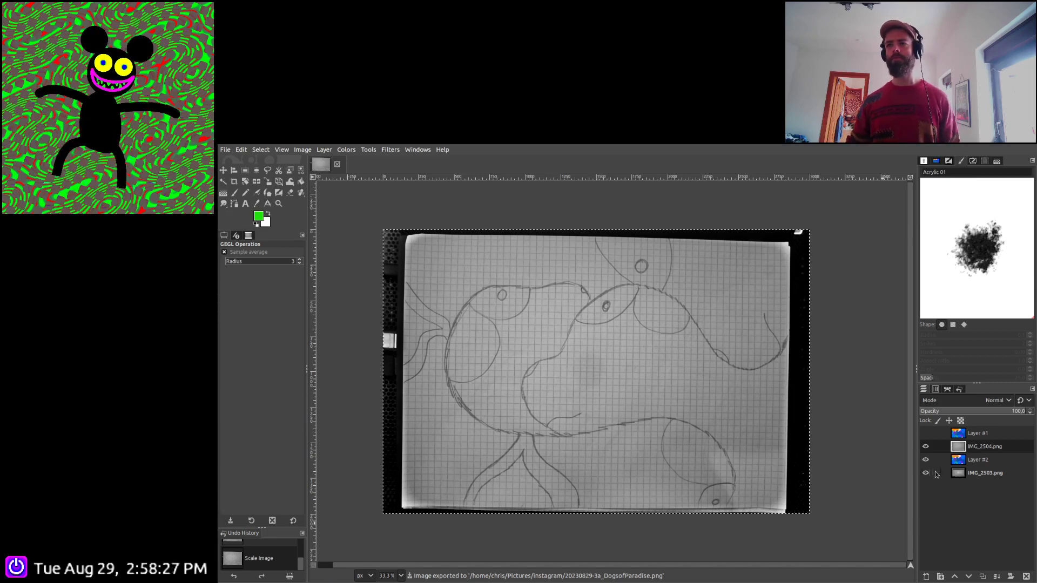
Hide the IMG_2504.png and Layer #2 layers so that only the IMG_2503.png photo shows
left_click(926, 446)
left_click(926, 460)
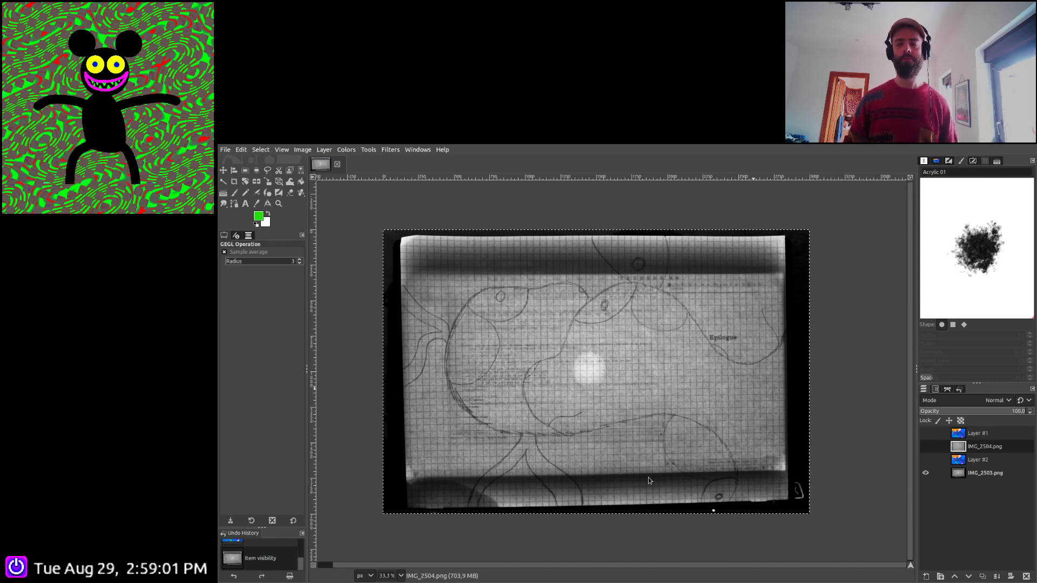
Export the IMG_2503.png photo as 20230829-3b_DogsofParadise.png, and show Layer #2 and Layer #1 again with Layer #1 active
key("ctrl+e")
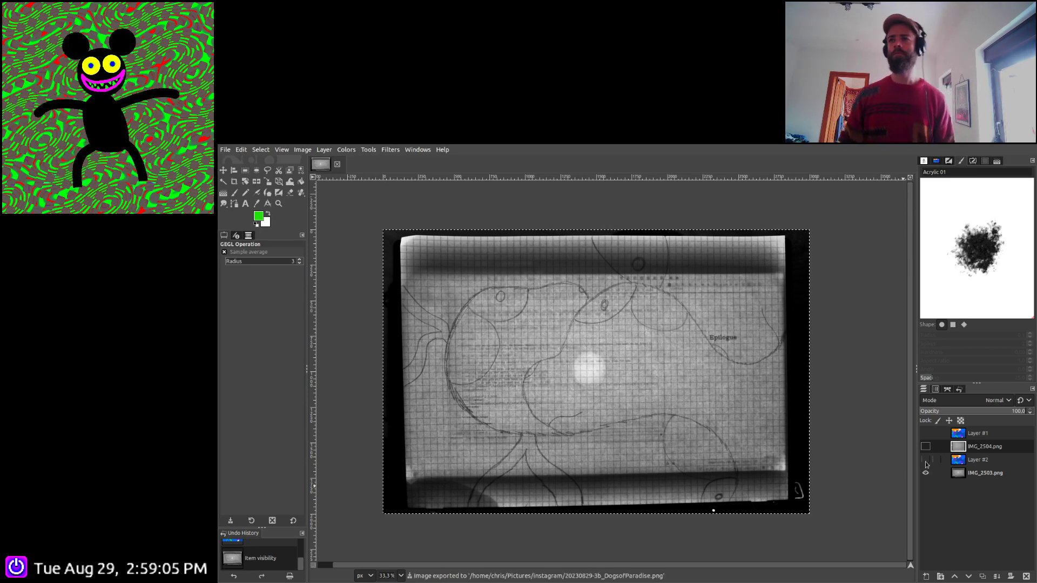
left_click(926, 459)
left_click(926, 433)
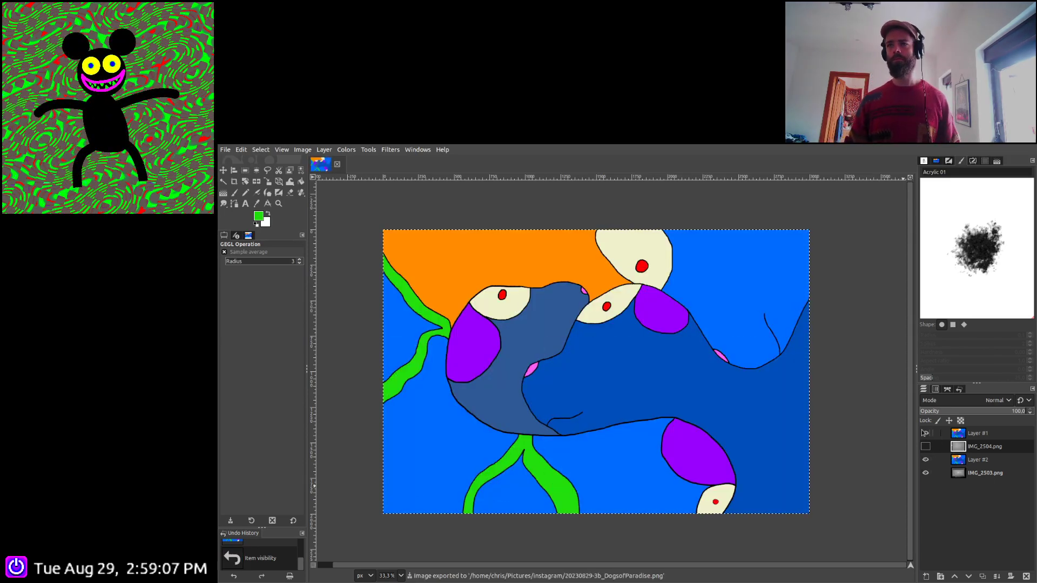
left_click(959, 434)
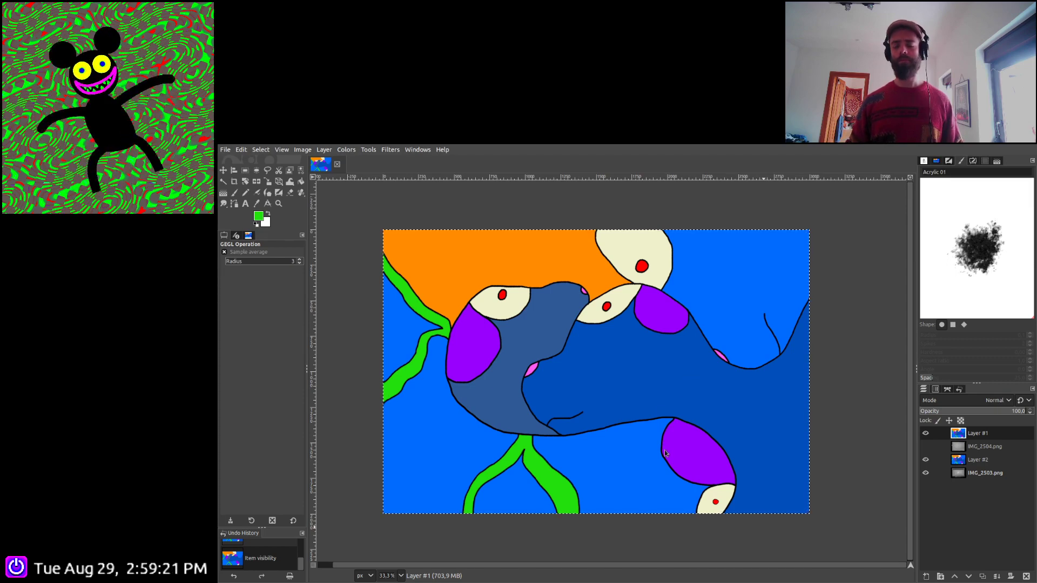
Export the image with the colored layers shown and close it
key("ctrl+e")
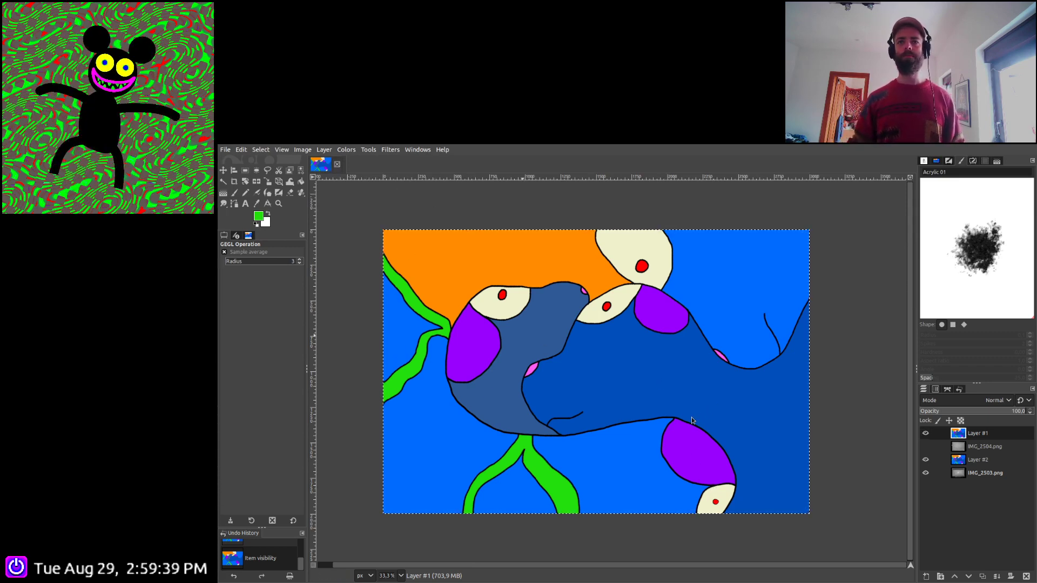
key("ctrl+w")
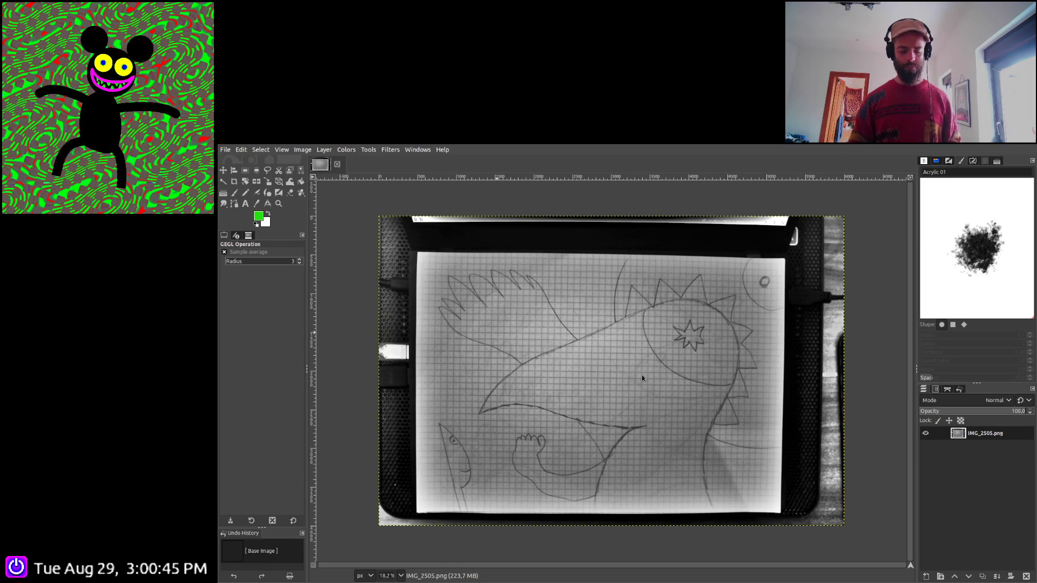
Export IMG_2505.png at half size as 20230829-4_RawArtExhibitNoABirdNoLegs.png and revert the image to its base state
left_click(682, 436)
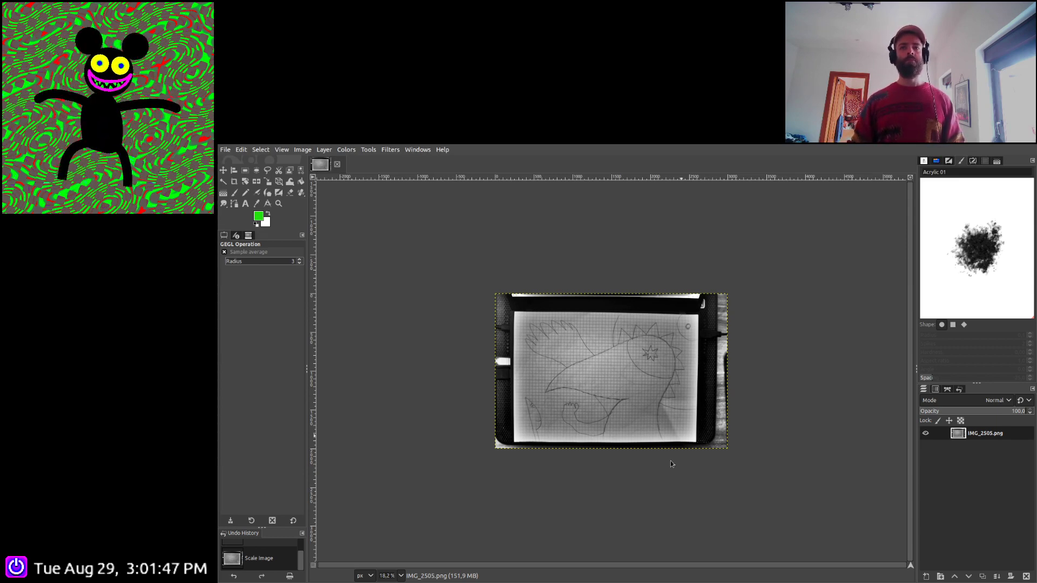
scroll(265, 549, "up", 5)
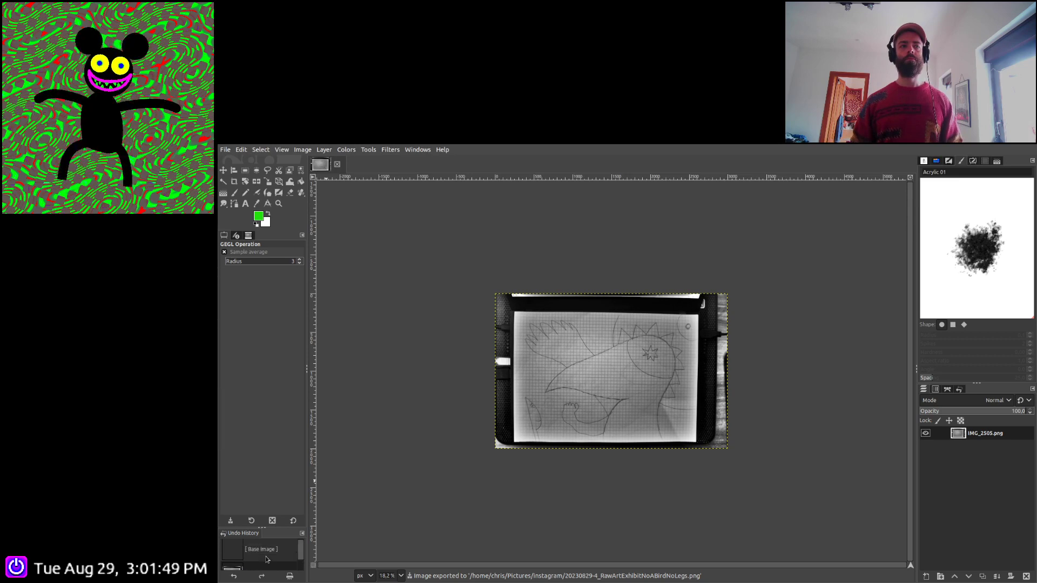
left_click(277, 546)
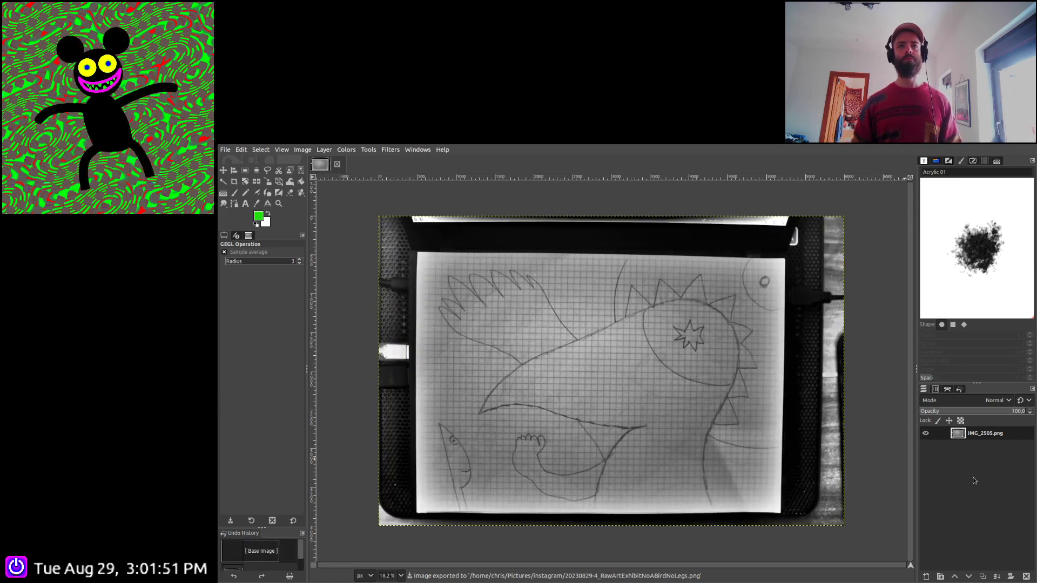
Duplicate the IMG_2505.png layer and add two empty transparent layers above the copy
left_click(983, 576)
left_click(928, 577, "shift")
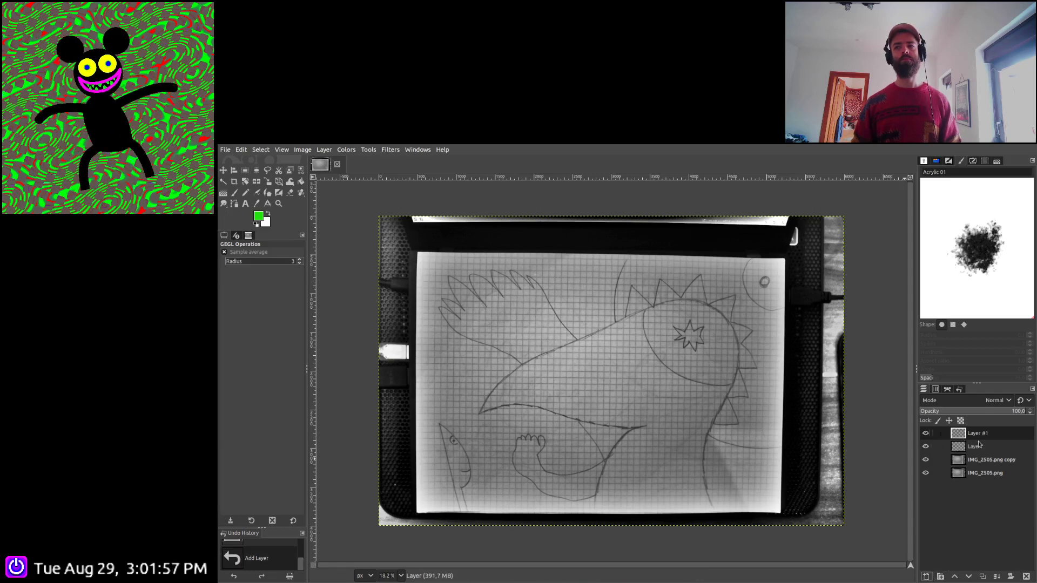
key("shift+ctrl+n")
Fill the lower new layer with white, lower its opacity to 2.8, and toggle its visibility to compare
left_click(267, 214)
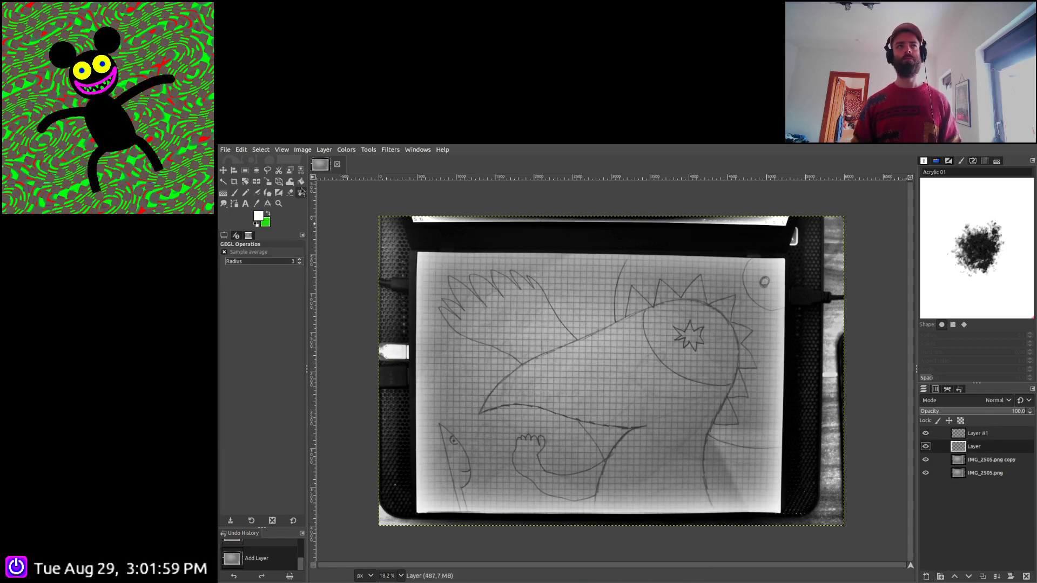
left_click(301, 182)
left_click(525, 323)
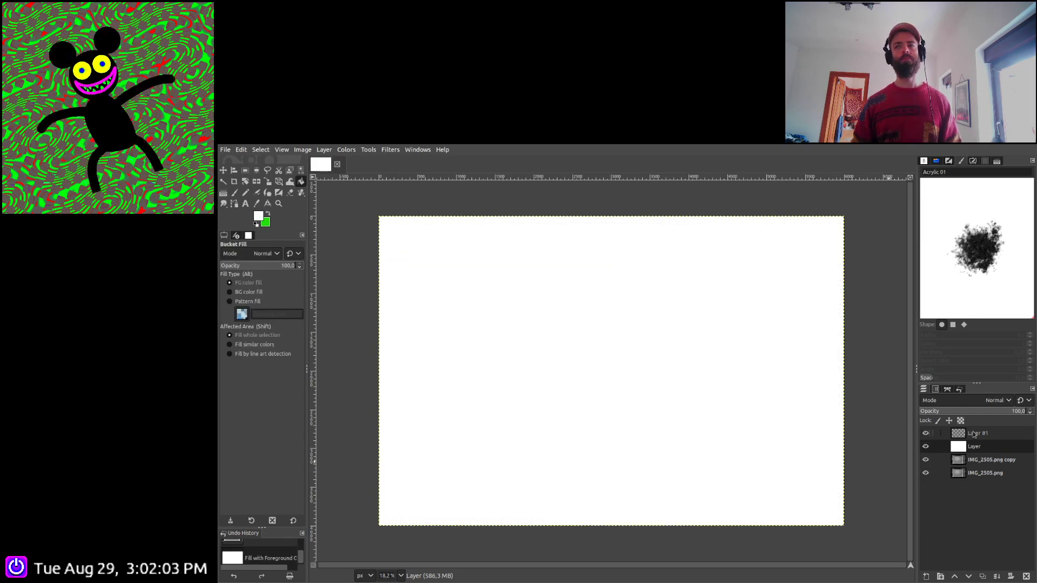
left_click_drag(934, 413, 922, 412)
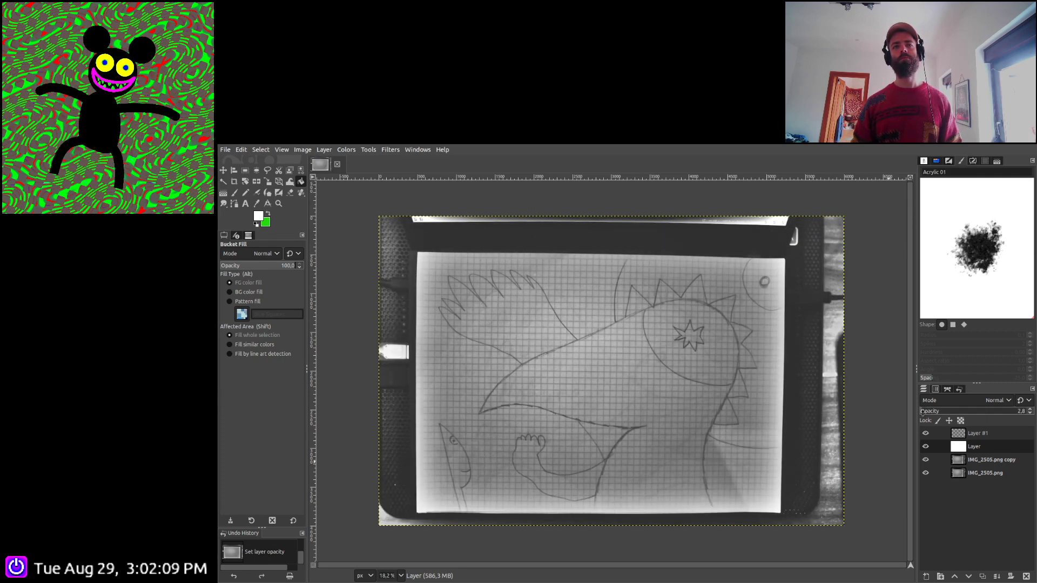
left_click(926, 446)
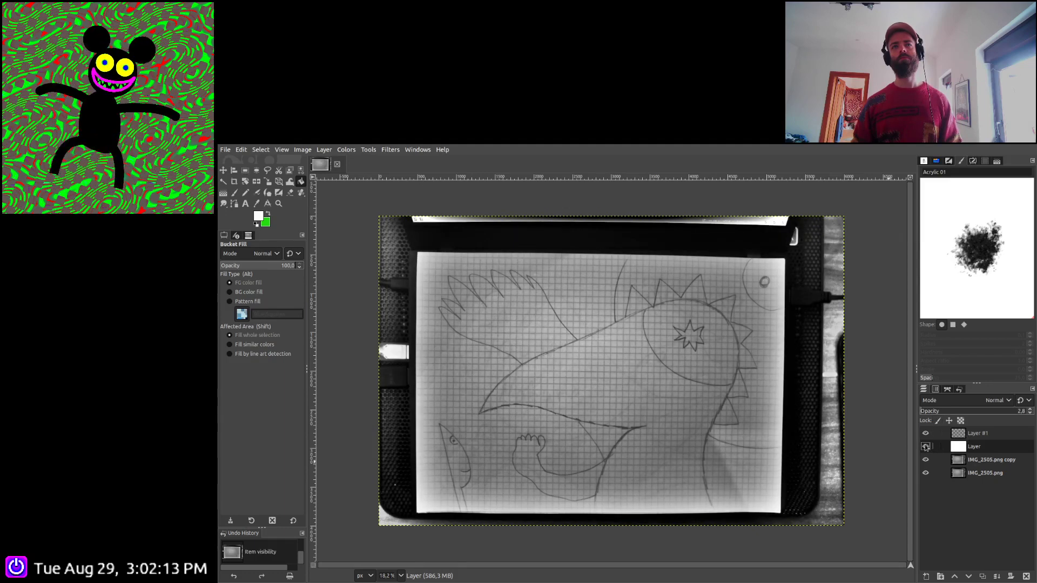
On Layer #1, reset the colors to black and white and ready the Paintbrush with the Acrylic 05 brush at size 256
left_click(975, 433)
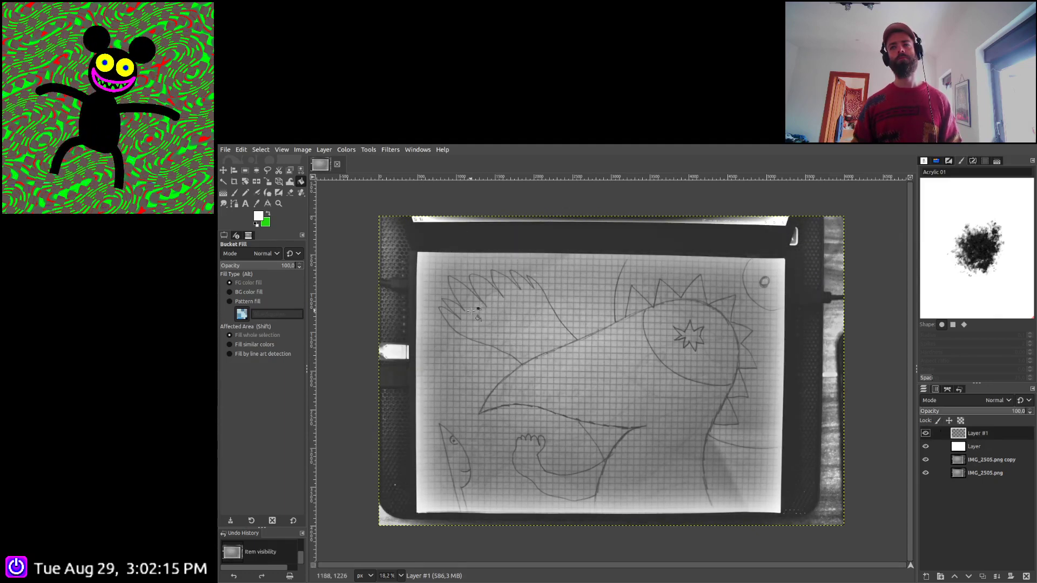
left_click(256, 223)
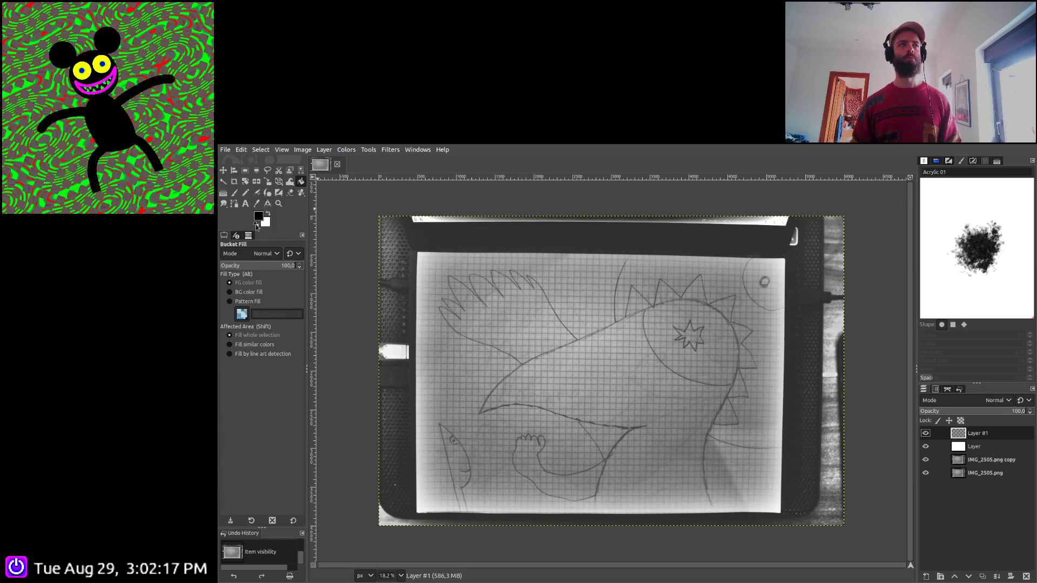
left_click(234, 195)
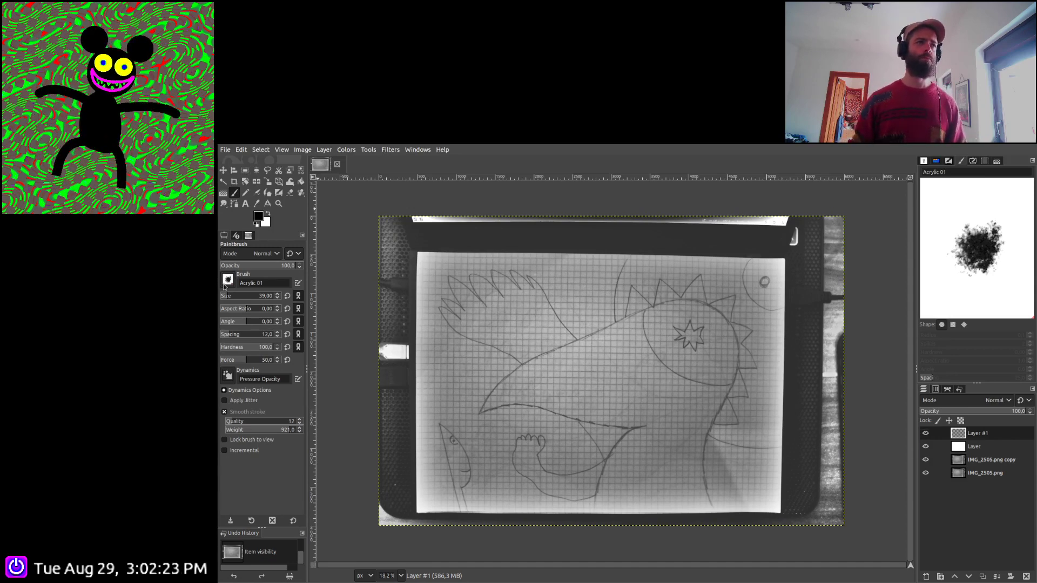
key("period")
key("period")
key("period")
key("period")
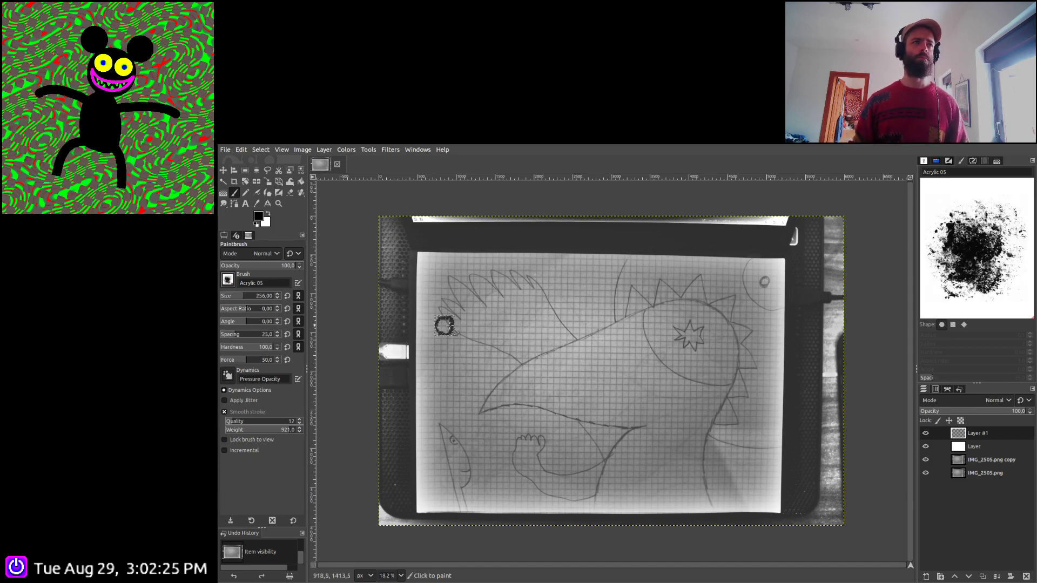
key("1")
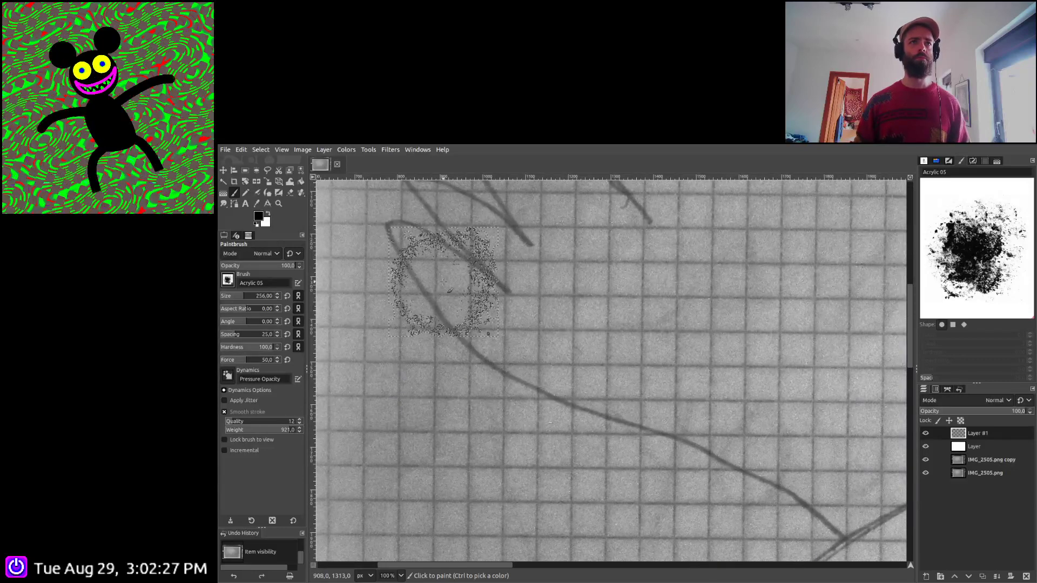
Set the brush to size 62, aspect ratio -10 and spacing 9, undoing the test strokes on the sketch
left_click(437, 277)
key("ctrl")
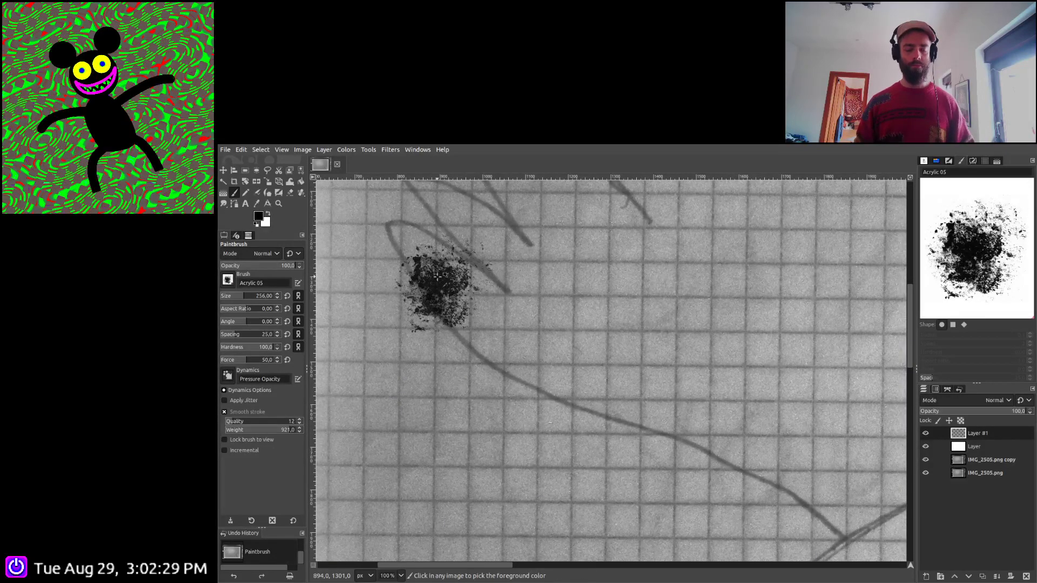
key("ctrl+z")
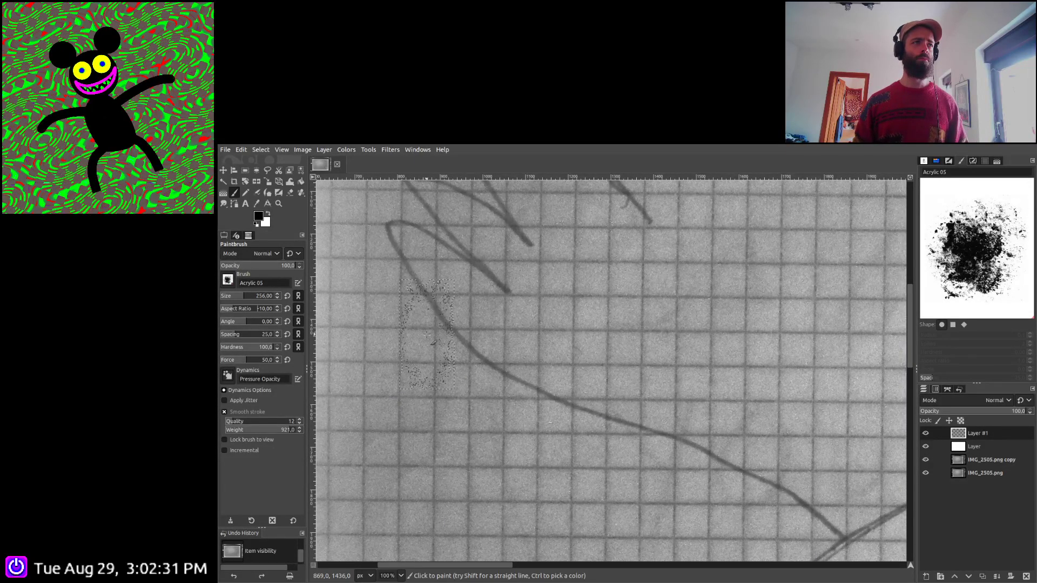
type("-")
mouse_move(405, 330)
left_mouse_down()
mouse_move(432, 331)
mouse_move(413, 316)
mouse_move(527, 434)
left_mouse_up()
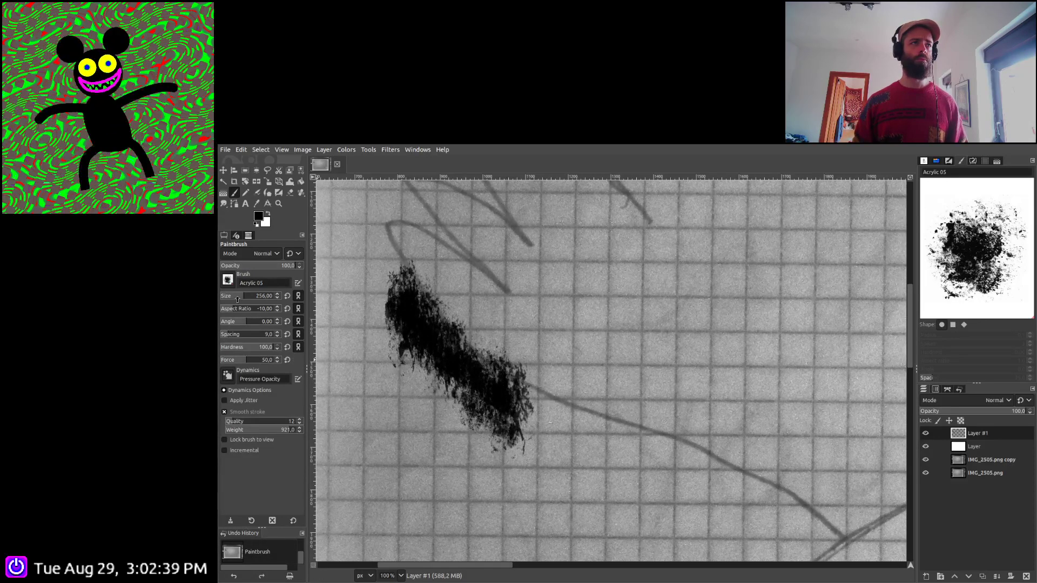
left_click_drag(230, 297, 226, 297)
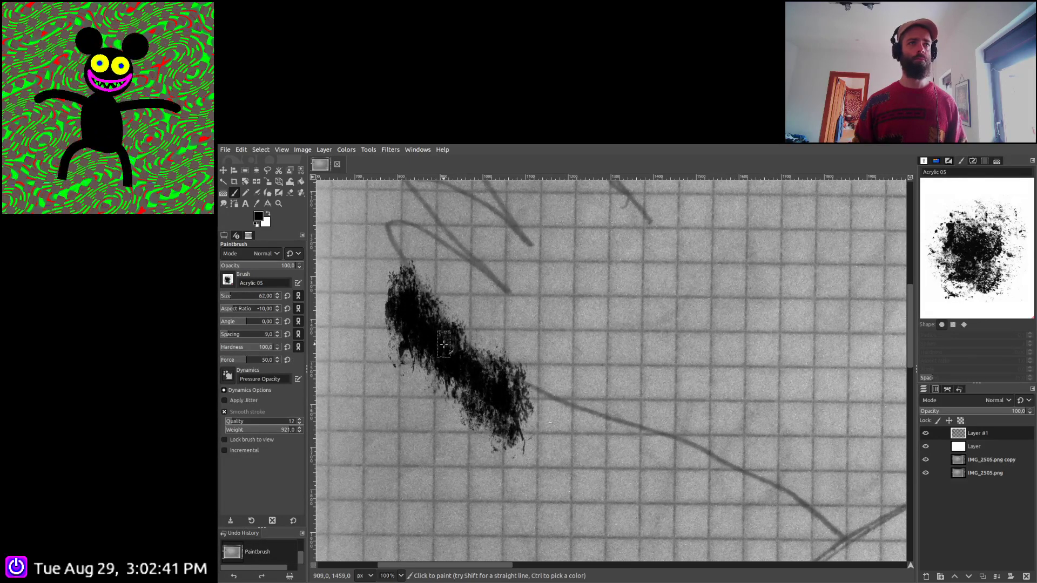
key("ctrl+z")
key("ctrl+z")
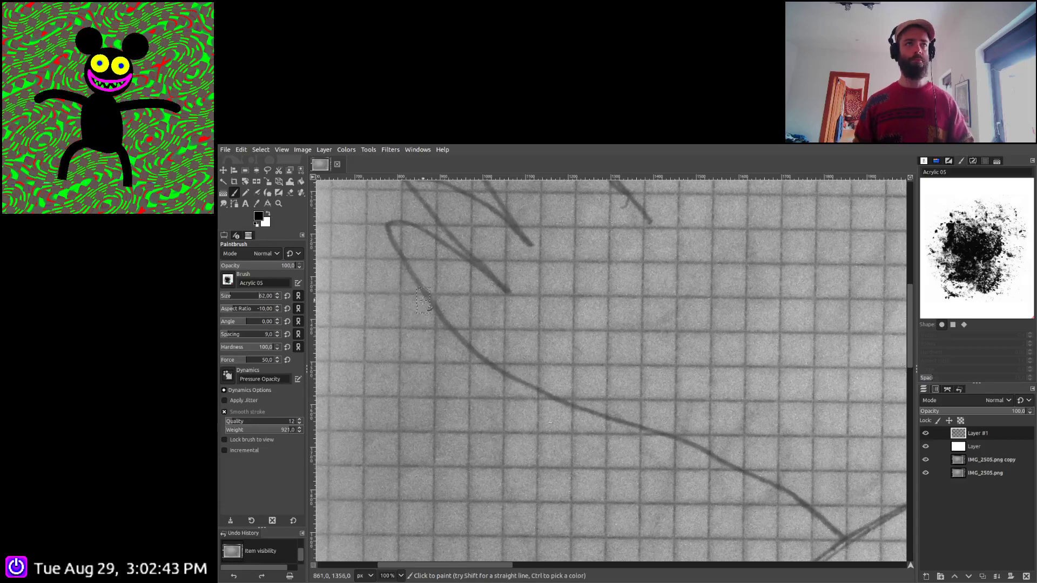
Try test strokes beside the sketch line, undoing the first and changing the brush aspect ratio to -17
mouse_move(421, 294)
left_mouse_down()
mouse_move(461, 342)
mouse_move(391, 245)
mouse_move(420, 247)
mouse_move(456, 279)
left_mouse_up()
key("ctrl+z")
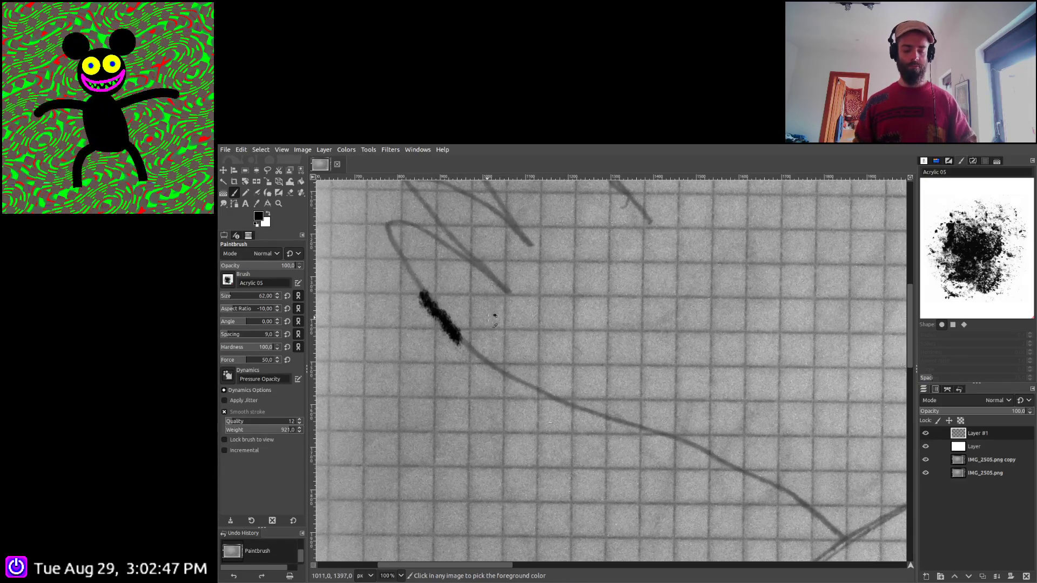
scroll(256, 312, "down", 3)
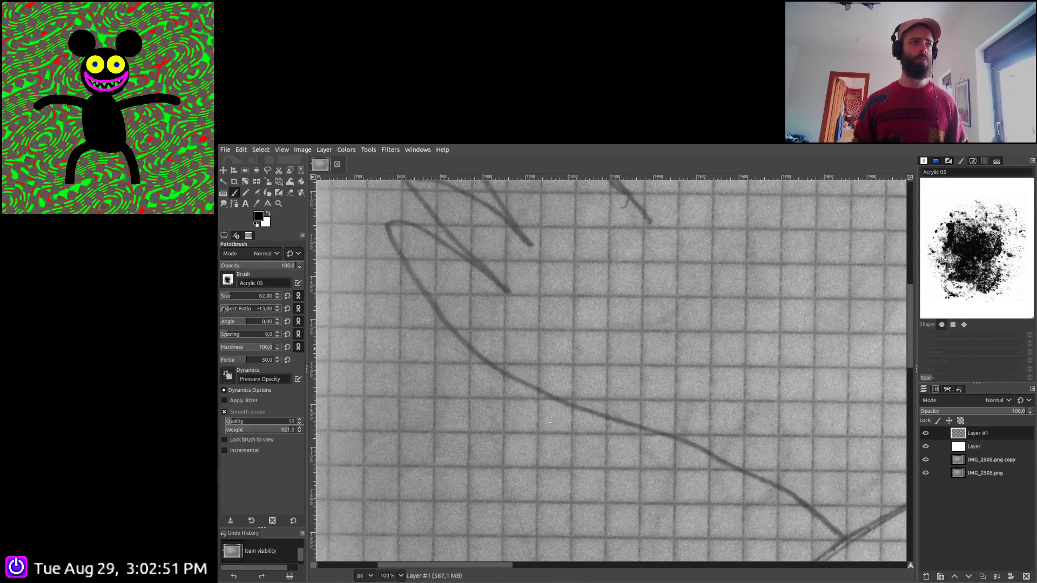
scroll(223, 310, "down", 4)
left_click_drag(395, 337, 459, 408)
scroll(450, 389, "up", 4)
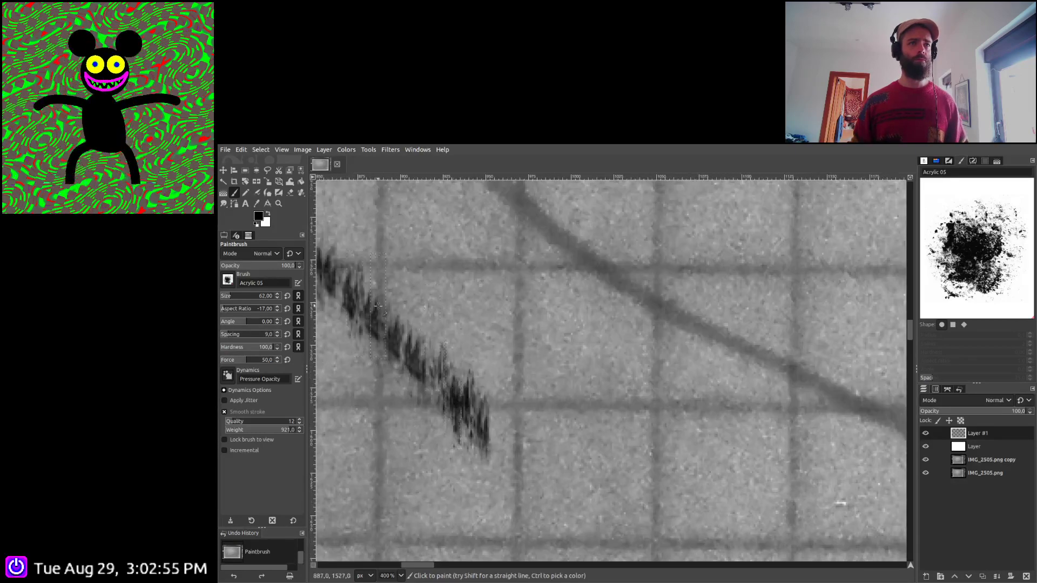
Adjust the brush to spacing 5.5 and aspect ratio -13 while painting test strokes beside the sketch line
left_click_drag(227, 335, 224, 335)
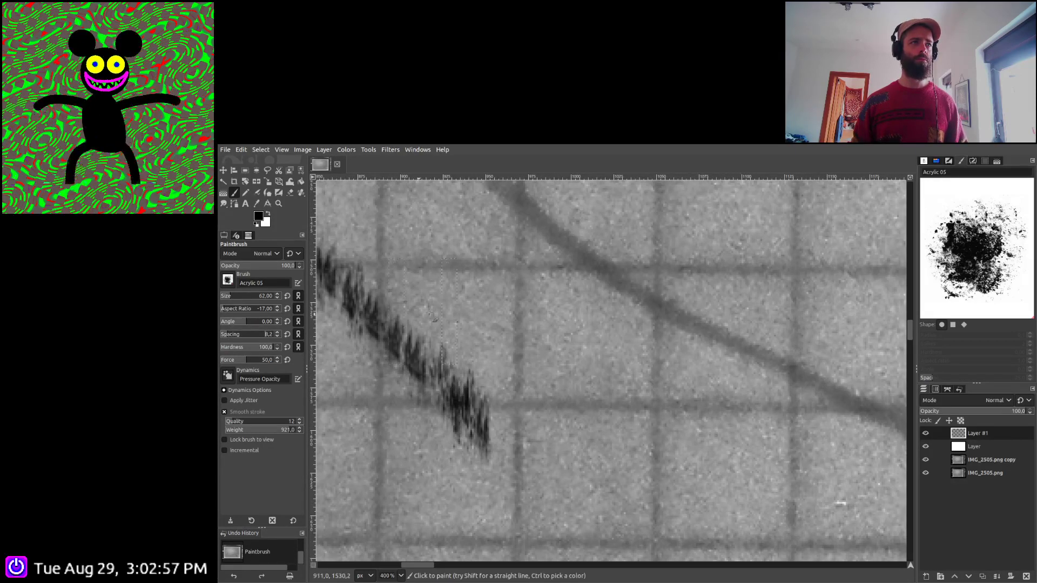
left_click_drag(446, 254, 489, 375)
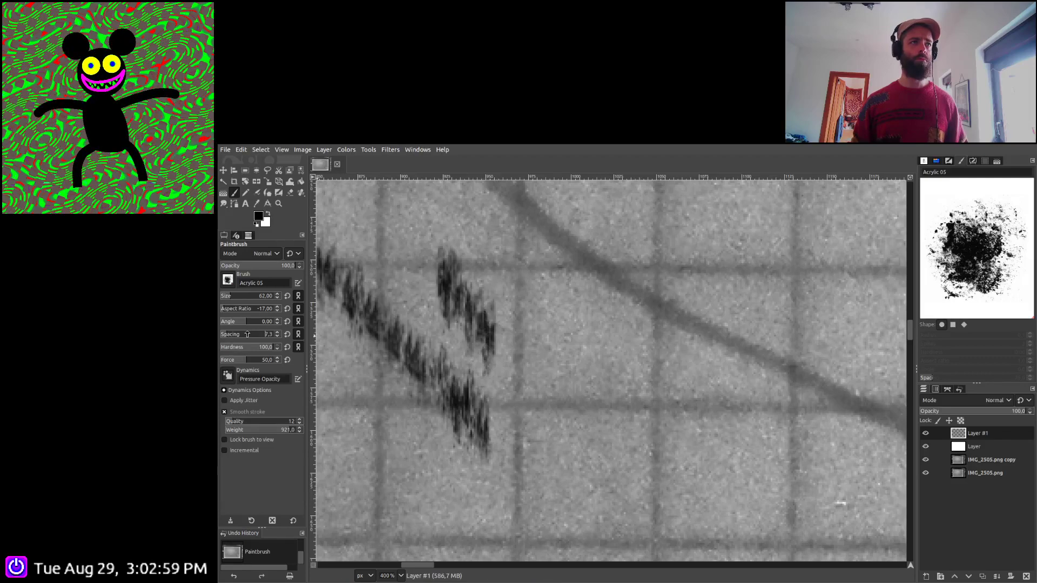
left_click_drag(247, 334, 243, 334)
left_click_drag(397, 253, 486, 368)
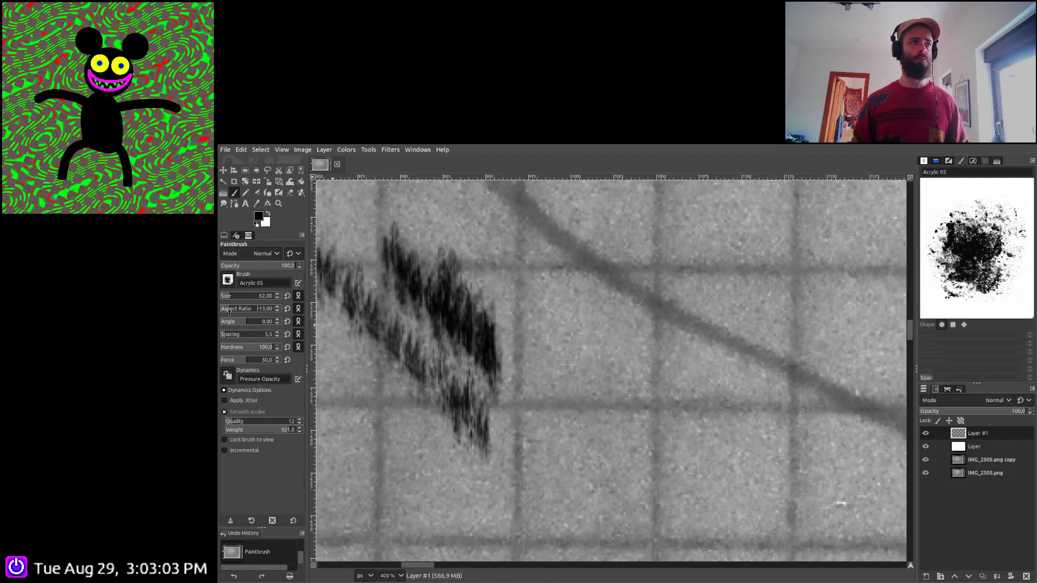
mouse_move(437, 254)
left_mouse_down()
mouse_move(476, 313)
mouse_move(551, 378)
mouse_move(702, 475)
mouse_move(713, 497)
left_mouse_up()
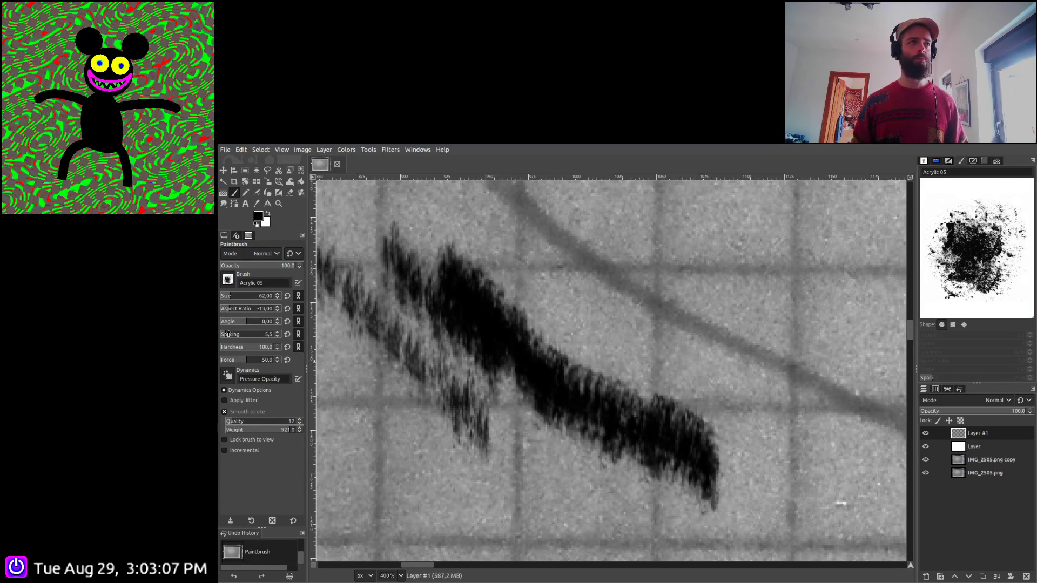
Reduce the brush spacing to 2.3, paint a test stroke, and clear all test strokes from Layer #1
left_click(228, 334)
left_click(228, 334)
scroll(416, 238, "down", 5)
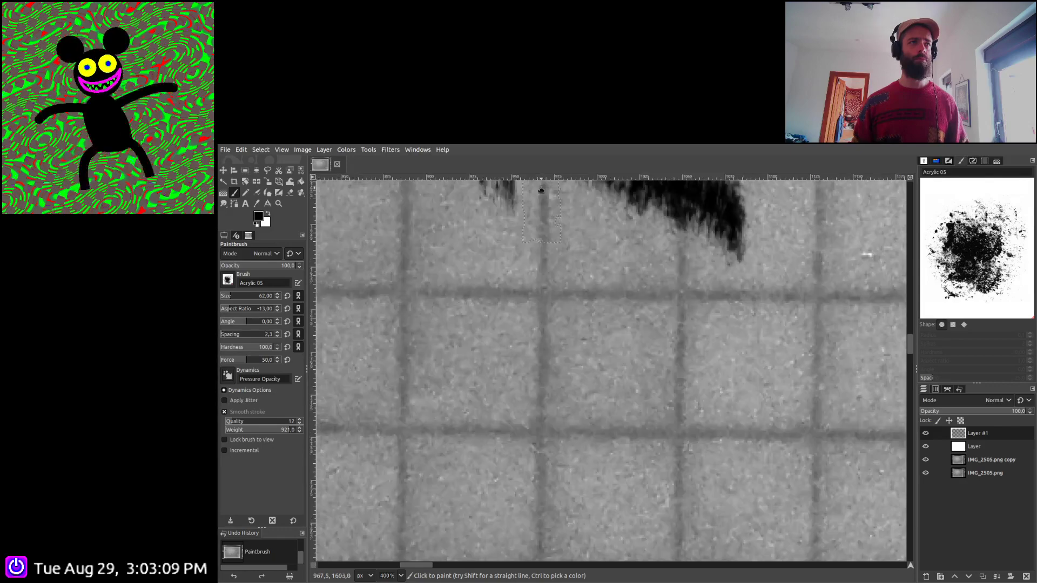
left_click_drag(416, 238, 511, 358)
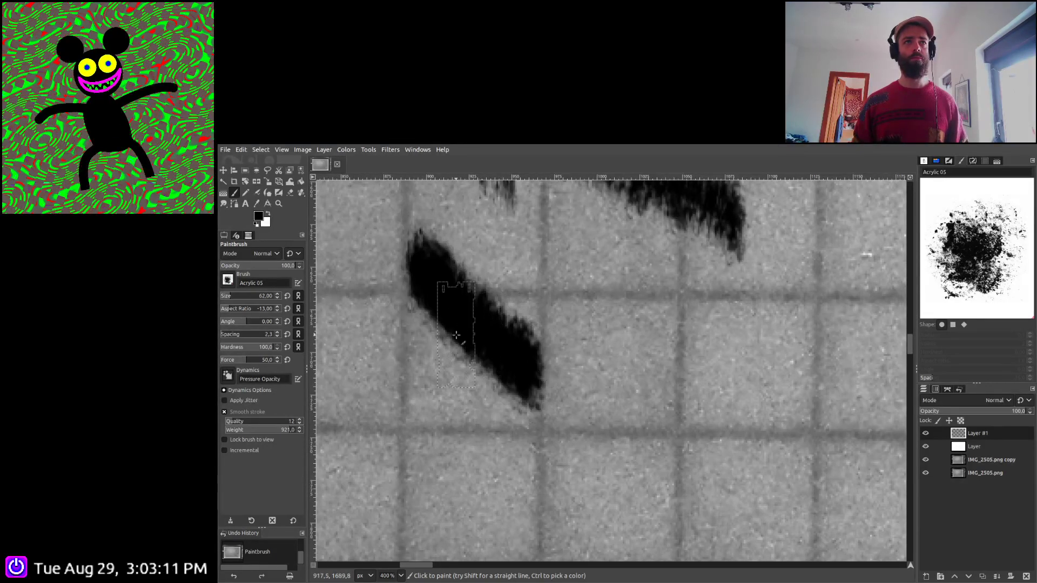
scroll(511, 359, "down", 4)
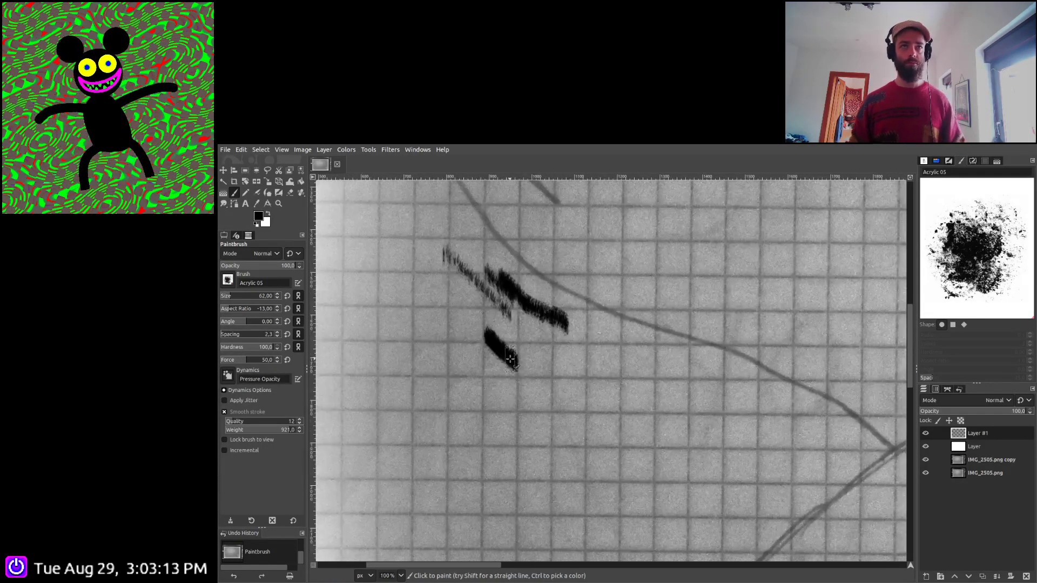
key("Delete")
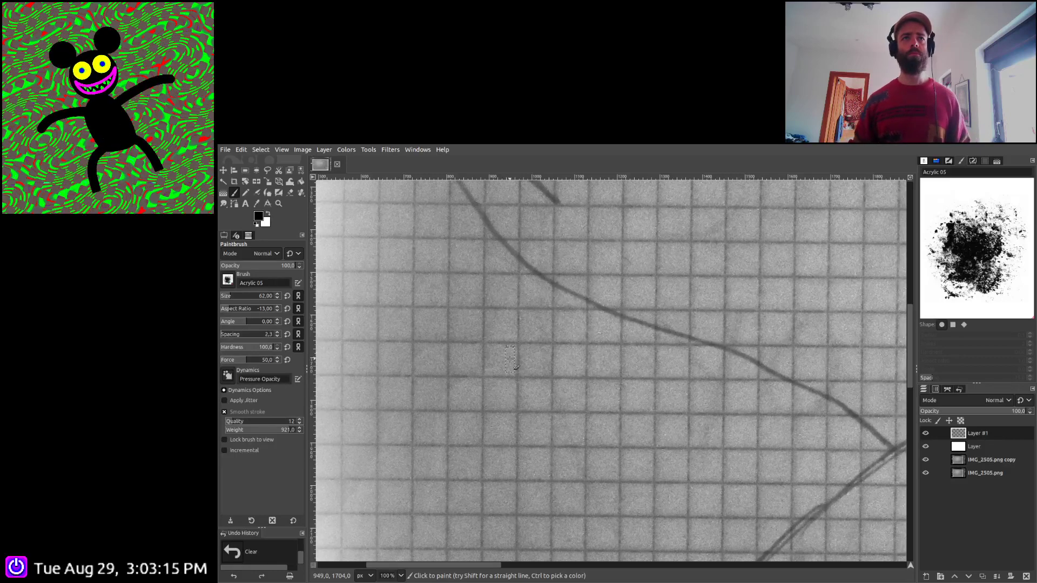
Set the brush aspect ratio to -16, painting trial strokes on the sketch line and removing them
left_click_drag(495, 243, 532, 265)
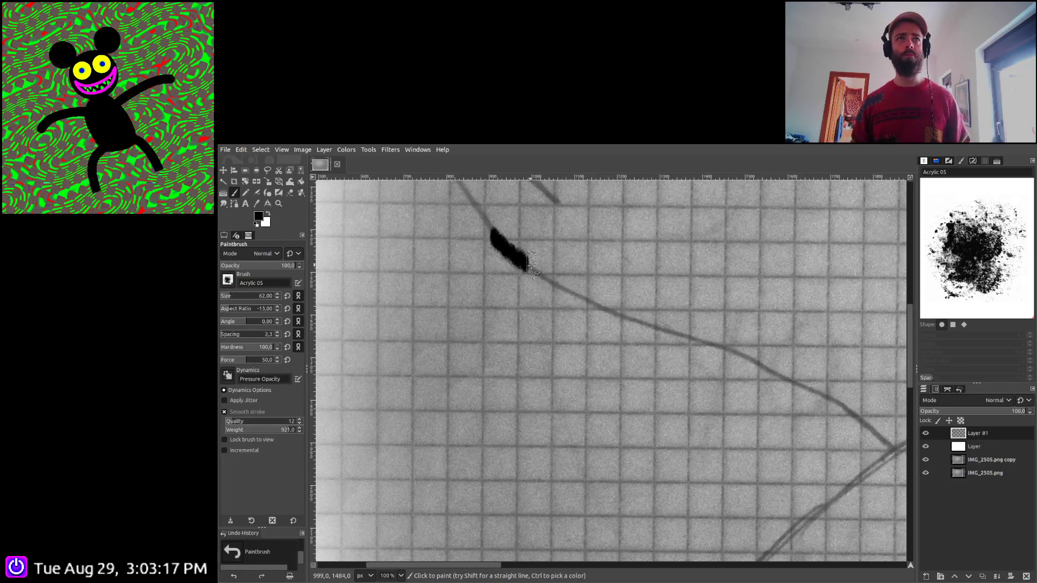
key("ctrl+z")
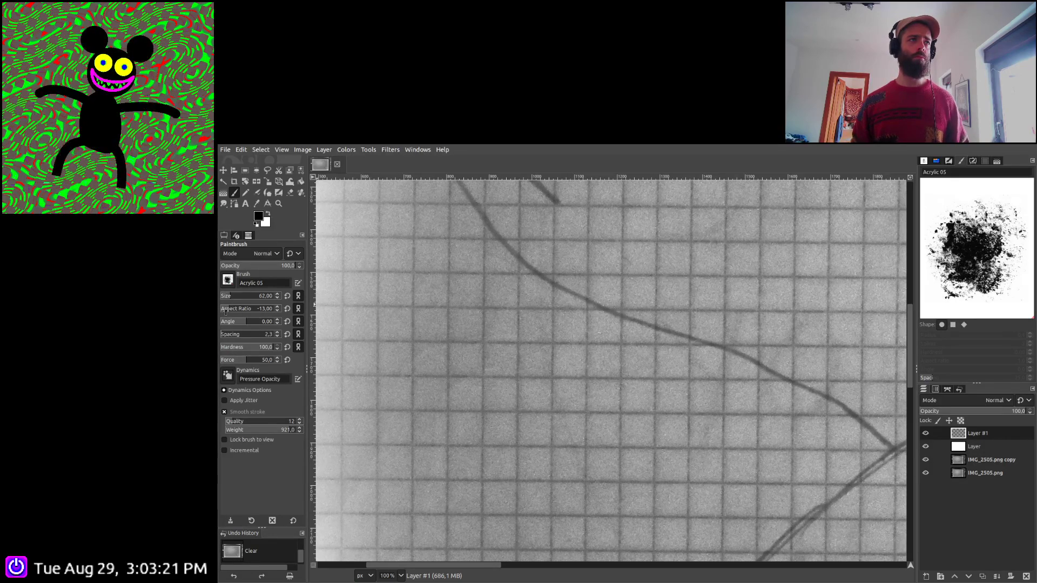
scroll(226, 313, "down", 3)
mouse_move(397, 282)
left_mouse_down()
mouse_move(416, 321)
mouse_move(448, 341)
left_mouse_up()
left_click_drag(506, 231, 561, 297)
key("Delete")
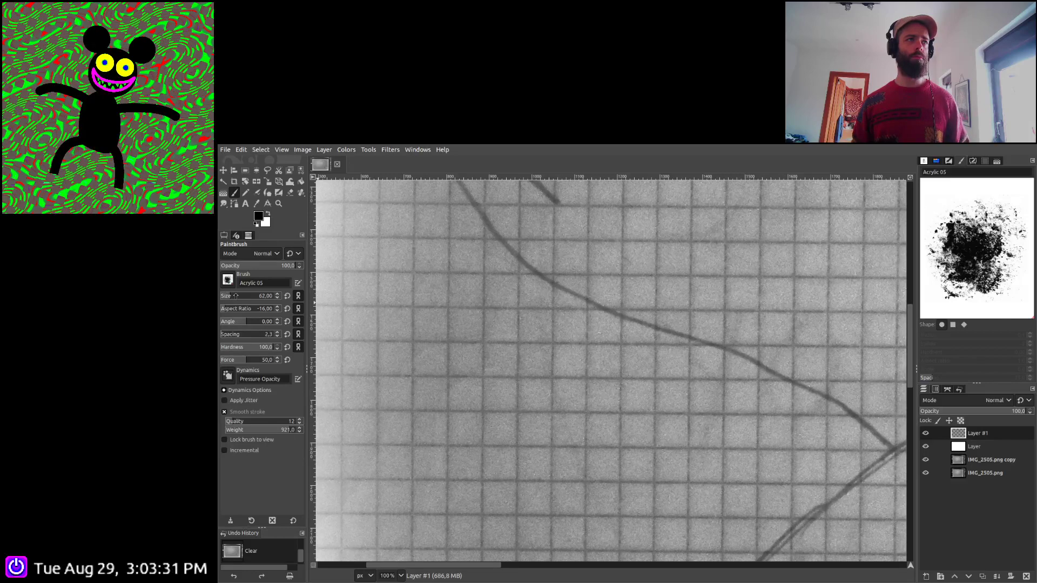
Set the brush size to 55, painting trial strokes along the sketch line and clearing them from Layer #1
left_click(235, 296)
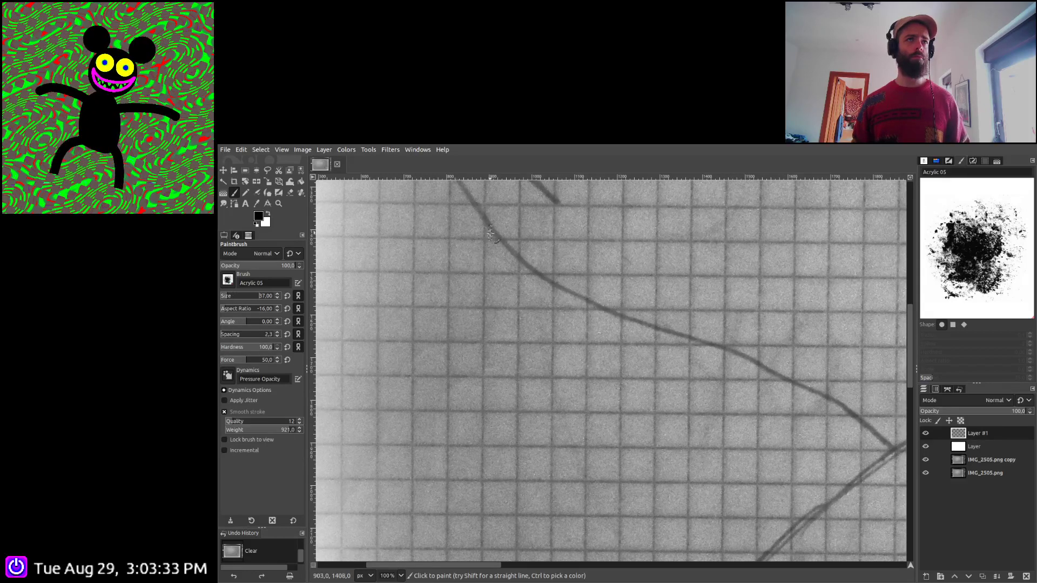
left_click_drag(490, 227, 536, 272)
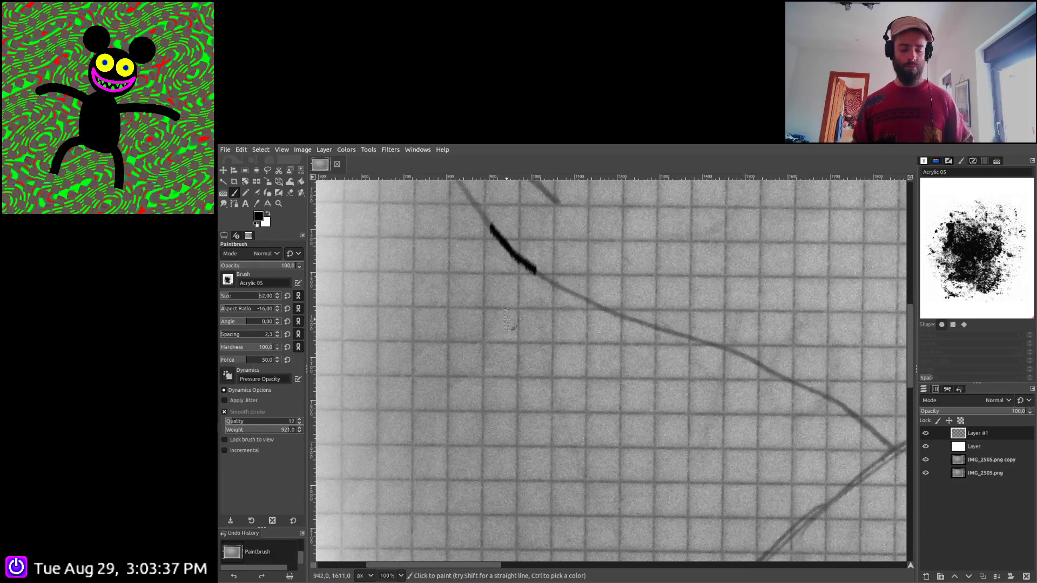
key("Delete")
left_click_drag(483, 219, 523, 257)
key("Delete")
scroll(231, 298, "up", 4)
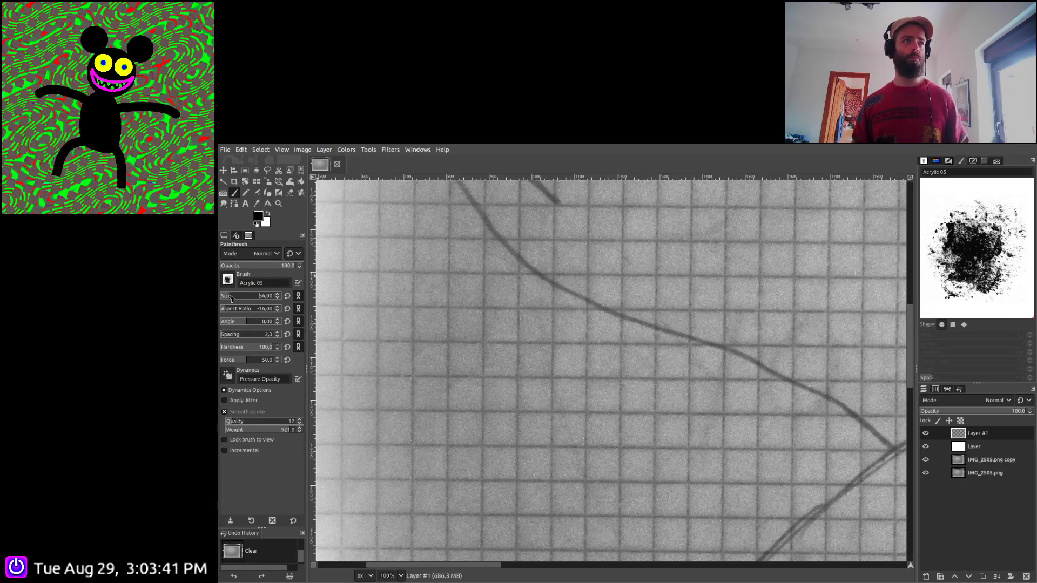
scroll(558, 326, "up", 5)
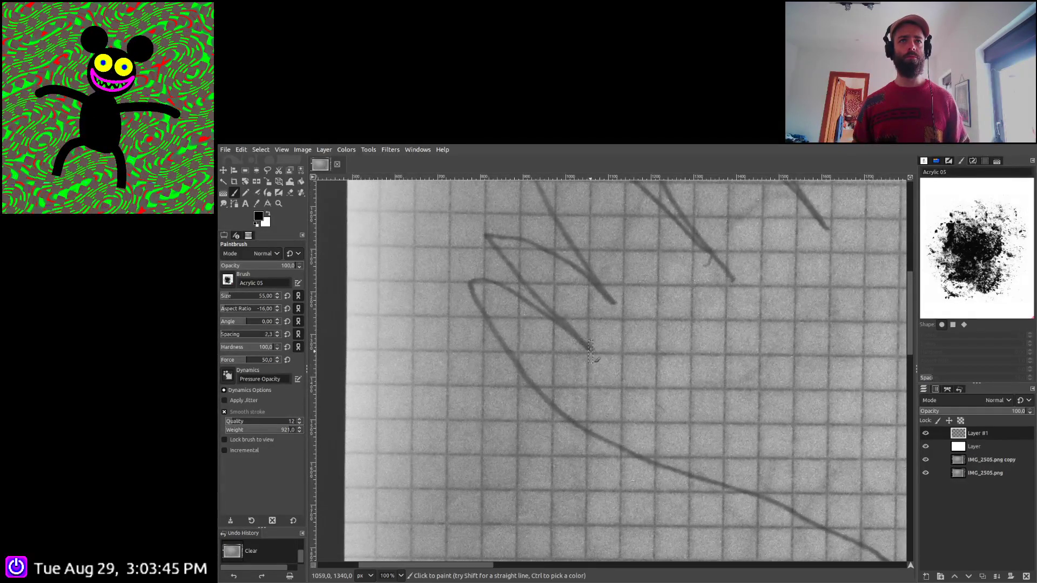
Ink the lower edge of the feathered shape above the beak, from its outer tip partway towards the beak
mouse_move(470, 284)
left_mouse_down()
mouse_move(561, 415)
mouse_move(712, 486)
left_mouse_up()
scroll(405, 340, "right", 3)
scroll(405, 340, "up", 2)
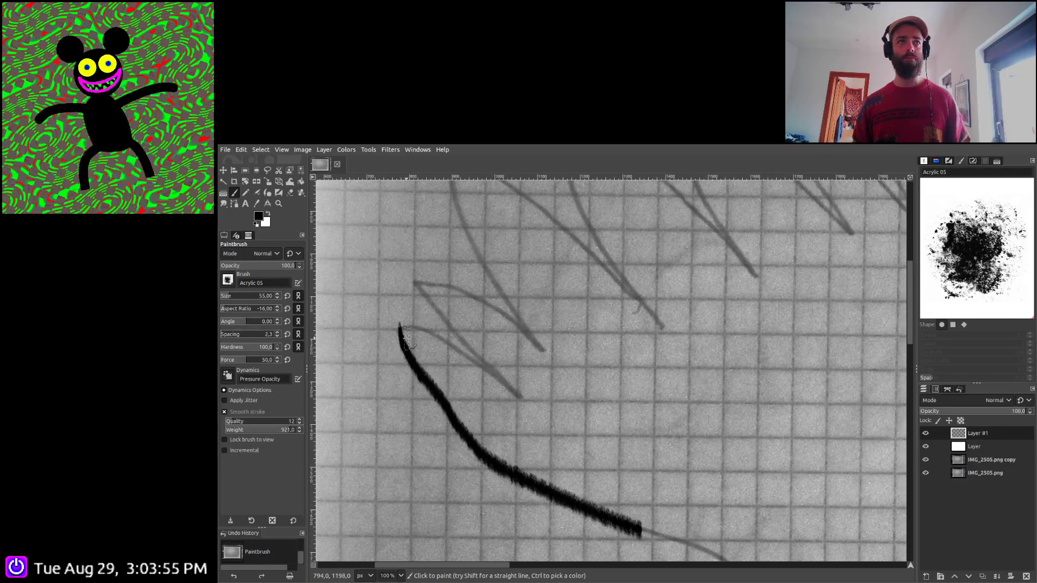
Ink the zigzag feather tips along the outer end of the feathered shape, joining each curve to the previous one
mouse_move(400, 329)
left_mouse_down()
mouse_move(417, 323)
mouse_move(523, 397)
mouse_move(448, 326)
mouse_move(414, 275)
mouse_move(472, 291)
mouse_move(543, 356)
mouse_move(463, 221)
left_mouse_up()
scroll(508, 270, "up", 3)
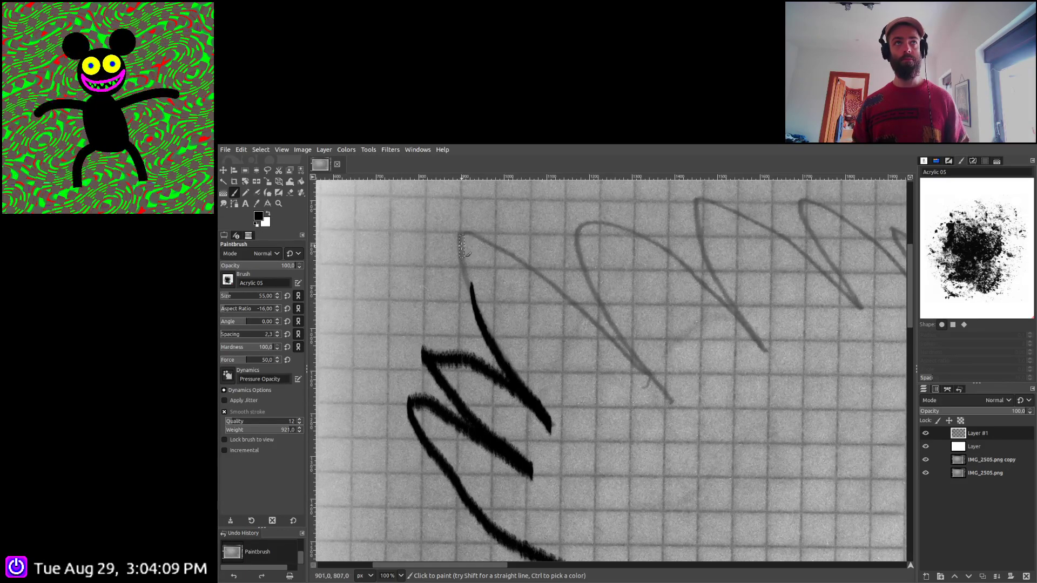
left_click_drag(468, 263, 471, 281)
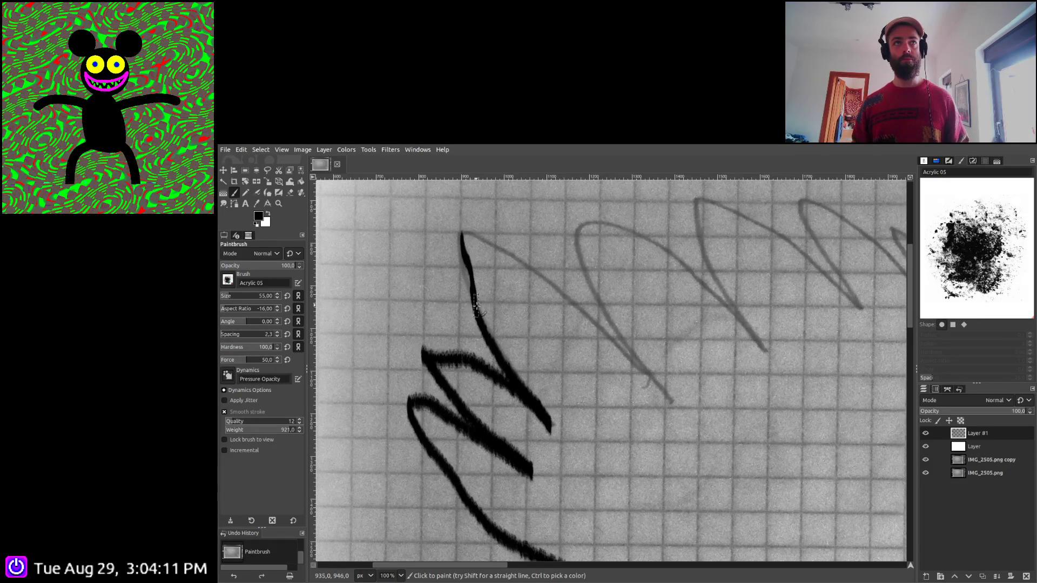
mouse_move(462, 237)
left_mouse_down()
mouse_move(593, 321)
mouse_move(672, 401)
mouse_move(587, 282)
mouse_move(581, 225)
mouse_move(674, 256)
mouse_move(769, 351)
mouse_move(710, 279)
mouse_move(694, 204)
mouse_move(762, 225)
mouse_move(748, 216)
mouse_move(862, 315)
mouse_move(804, 219)
mouse_move(815, 193)
mouse_move(856, 237)
left_mouse_up()
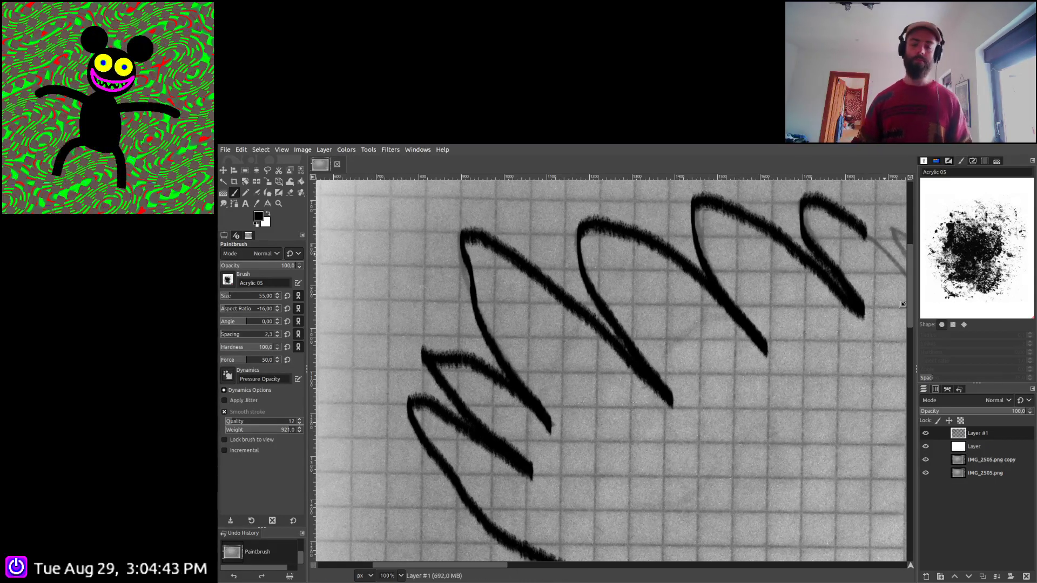
Ink the last small feather tip and the start of the feathered shape's upper edge
scroll(838, 324, "down", 2)
scroll(544, 428, "up", 1)
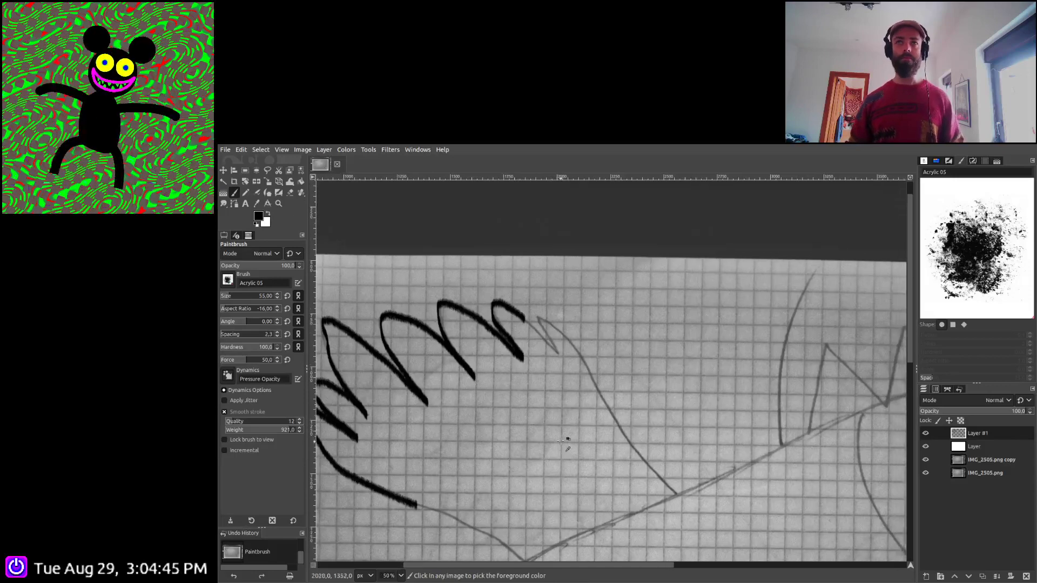
scroll(562, 440, "up", 2)
scroll(458, 308, "up", 2)
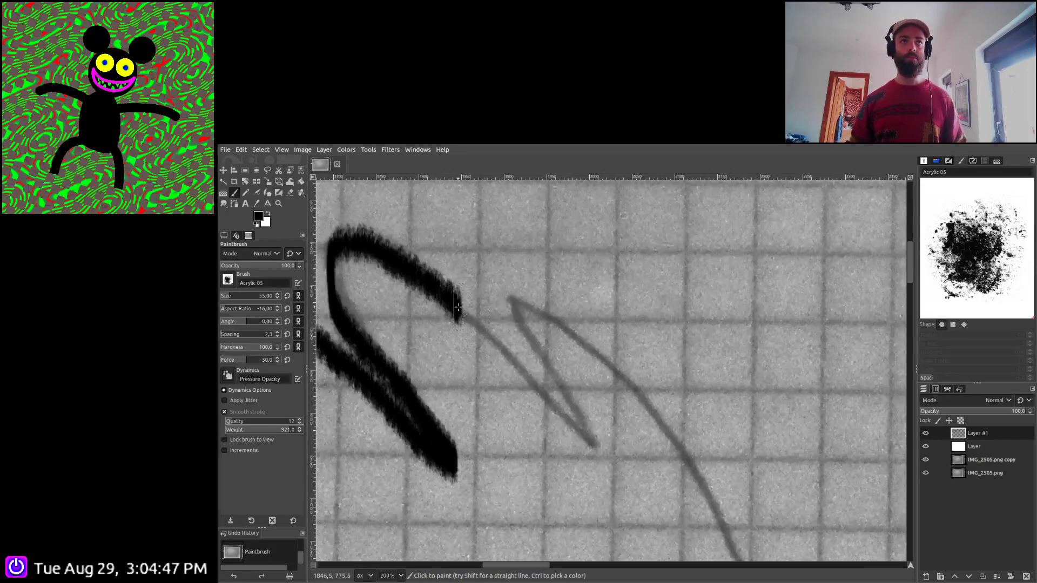
mouse_move(457, 308)
left_mouse_down()
mouse_move(594, 445)
mouse_move(523, 305)
mouse_move(570, 337)
mouse_move(696, 477)
mouse_move(713, 526)
left_mouse_up()
Continue inking the feathered shape's upper edge down to where it meets the beak line
scroll(648, 432, "down", 3)
scroll(594, 351, "down", 5)
scroll(583, 294, "up", 2)
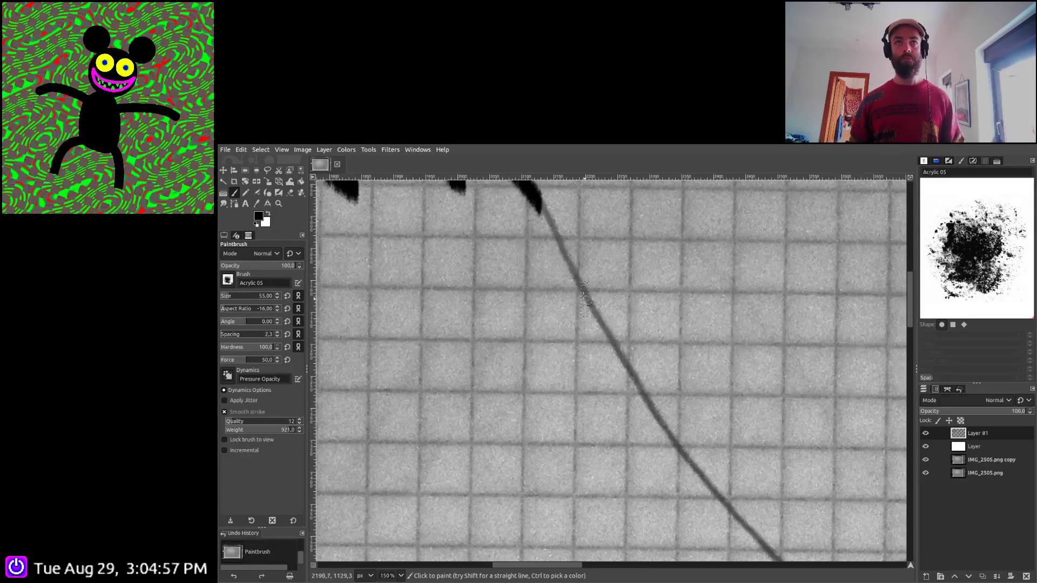
mouse_move(532, 187)
left_mouse_down()
mouse_move(620, 368)
mouse_move(708, 481)
mouse_move(503, 262)
mouse_move(610, 372)
left_mouse_up()
scroll(610, 372, "down", 5)
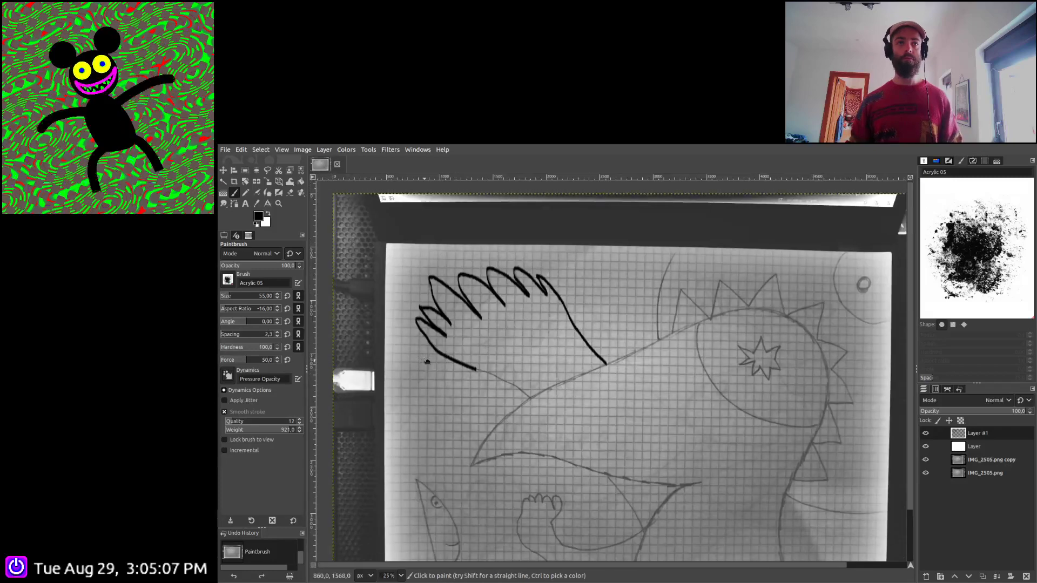
Ink the remaining section of the feathered shape's lower edge down to the beak line
scroll(537, 363, "up", 4)
scroll(586, 357, "up", 2)
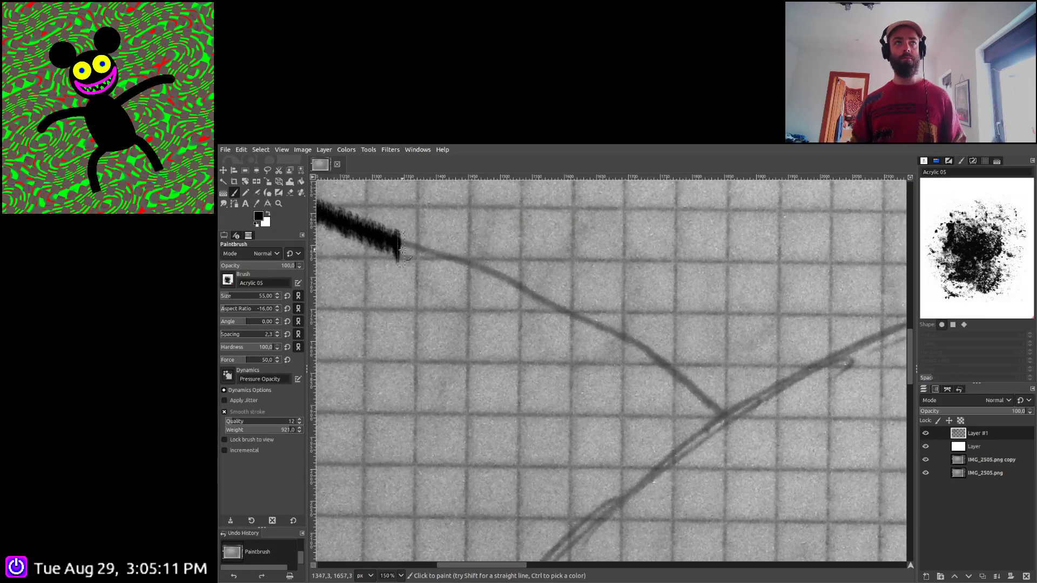
mouse_move(402, 250)
left_mouse_down()
mouse_move(599, 323)
mouse_move(729, 415)
left_mouse_up()
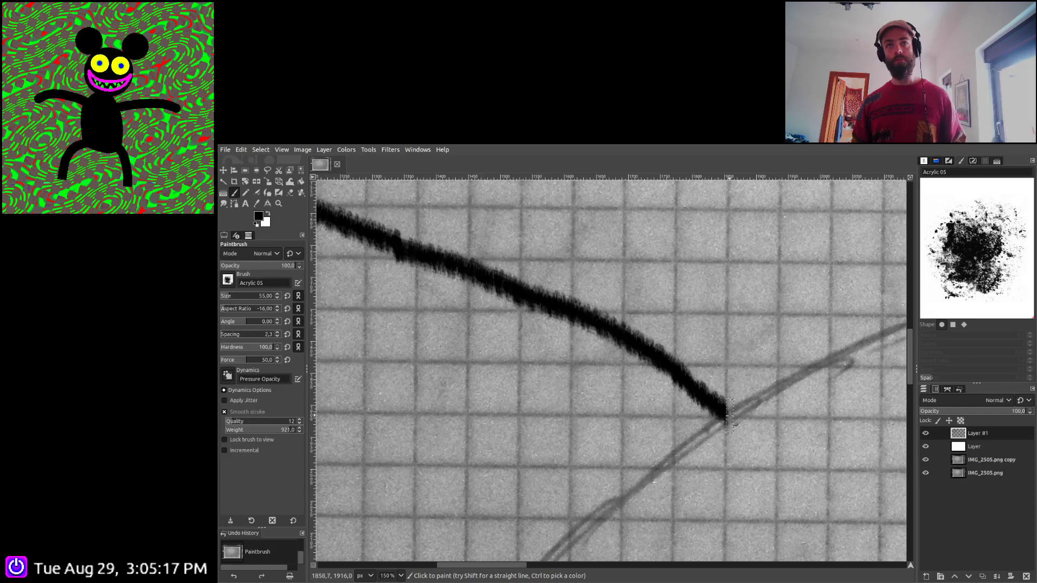
scroll(729, 414, "down", 7)
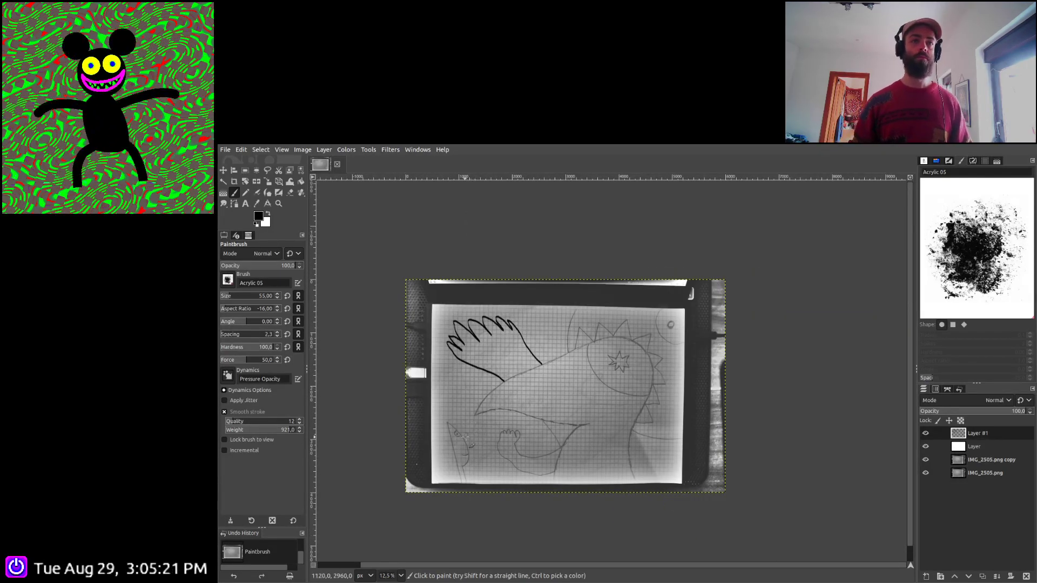
Ink the straight left side of the pointed creature below the beak, extending it past the paper's lower edge
scroll(465, 437, "up", 5)
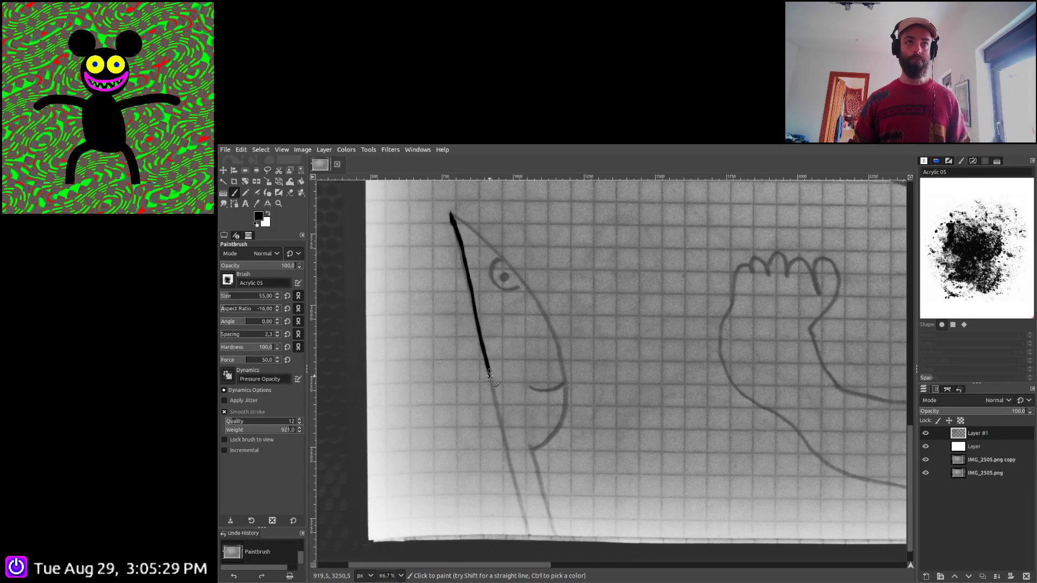
left_click_drag(489, 374, 496, 399)
left_click_drag(504, 443, 510, 468)
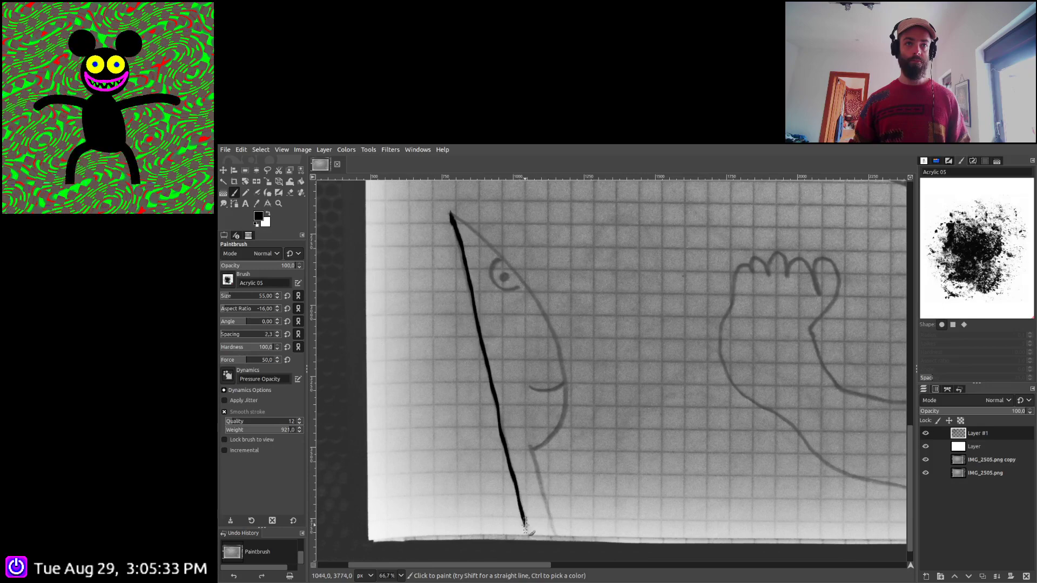
scroll(513, 508, "down", 5)
scroll(513, 508, "right", 2)
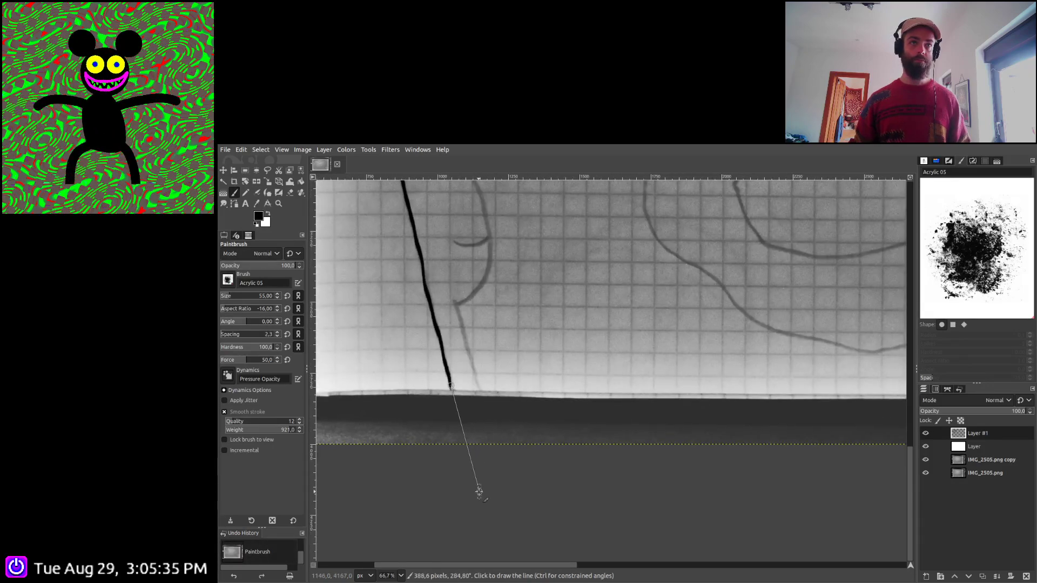
left_click(478, 491, "shift")
scroll(519, 451, "up", 3)
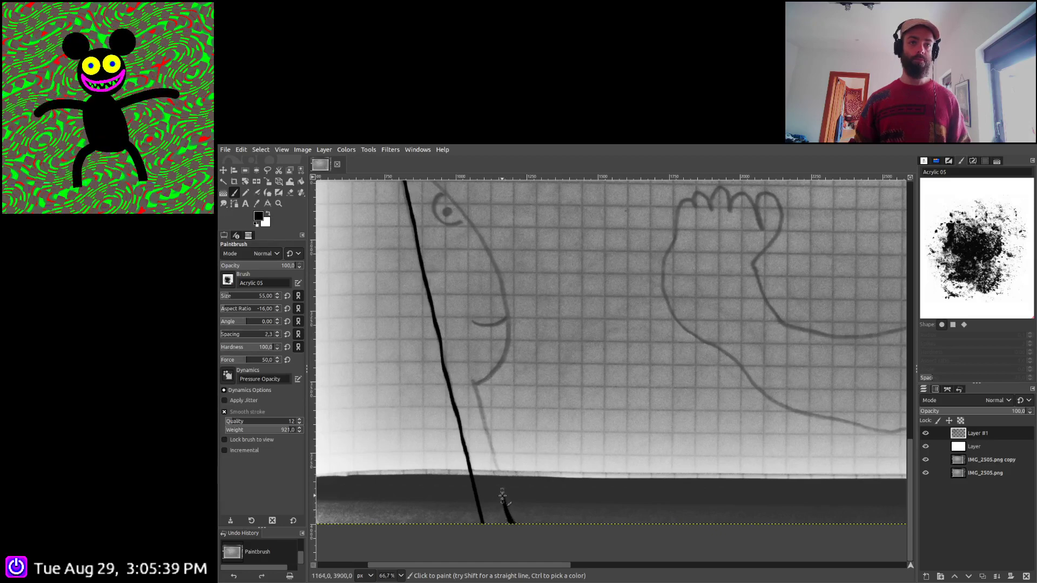
Ink the pointed creature's right side, covering the narrow stem and the curved outline up to its tip
left_click_drag(502, 496, 500, 483)
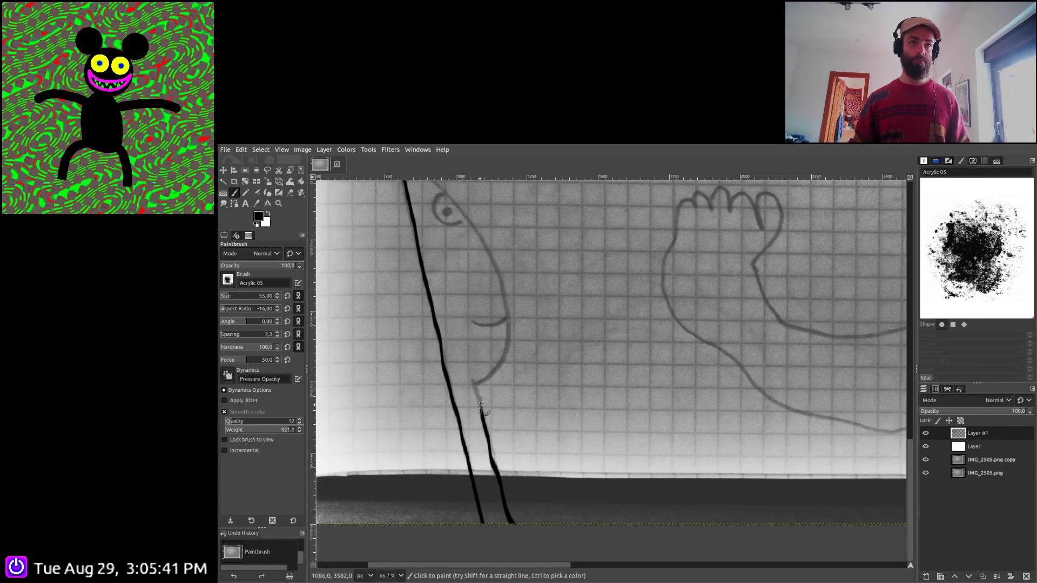
scroll(489, 386, "up", 2)
scroll(488, 386, "left", 1)
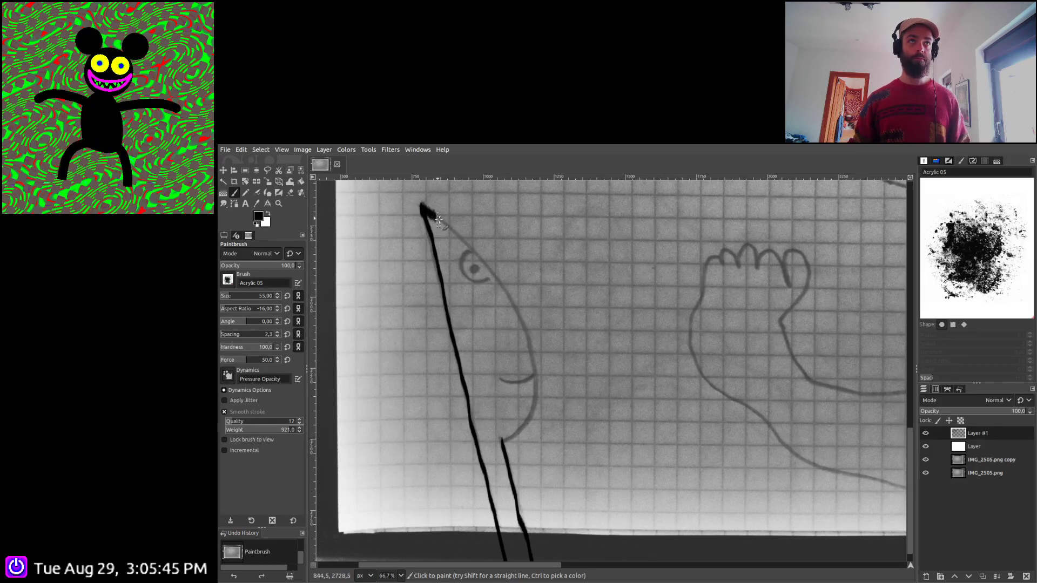
left_click_drag(438, 219, 454, 230)
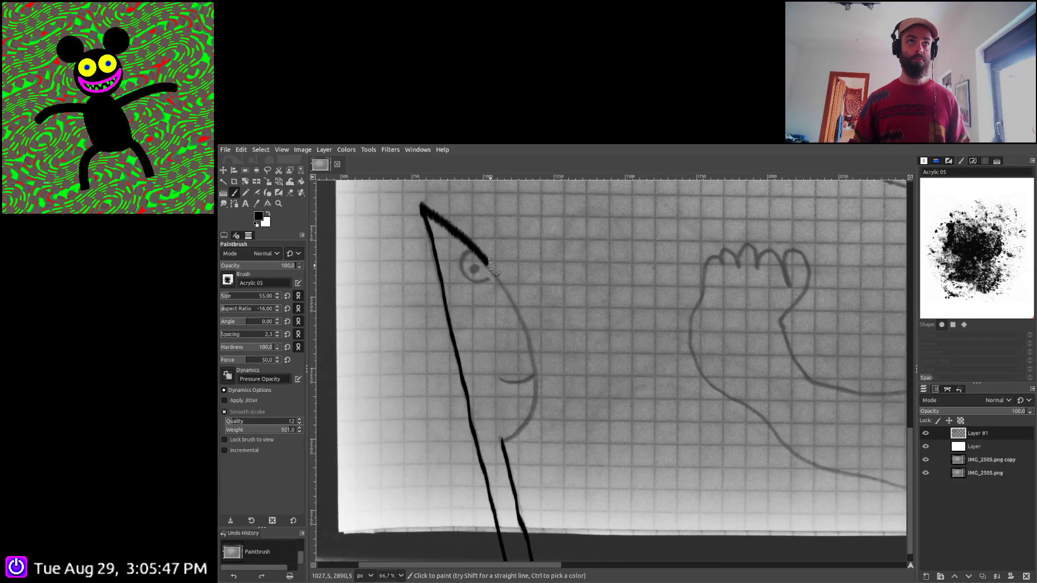
left_click_drag(504, 285, 525, 327)
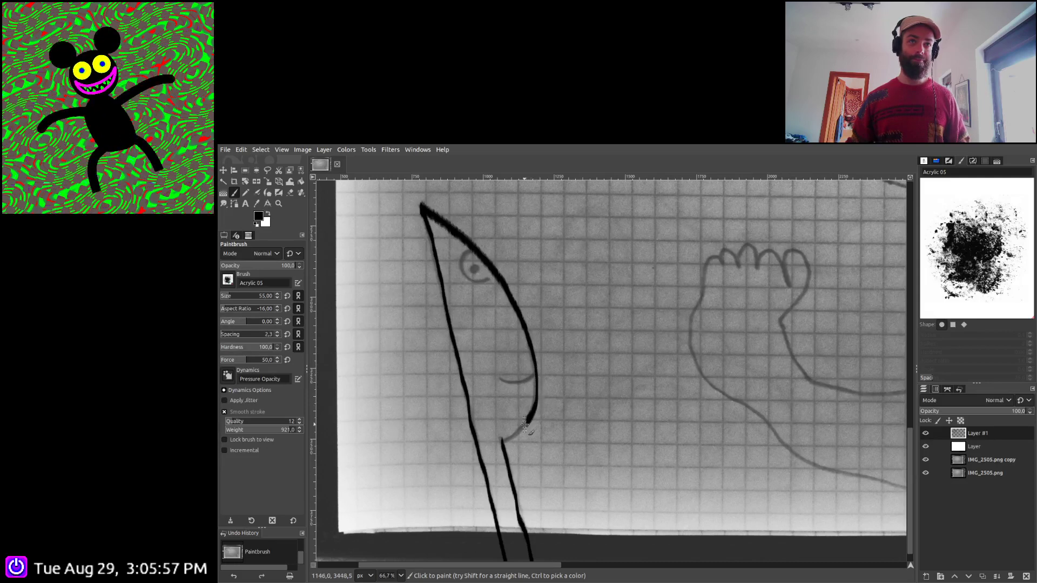
left_click_drag(525, 425, 510, 439)
Ink the pointed creature's curved mouth and the outline of its eye
scroll(497, 360, "up", 4)
mouse_move(448, 370)
left_mouse_down()
mouse_move(528, 401)
mouse_move(577, 394)
mouse_move(610, 352)
mouse_move(615, 327)
left_mouse_up()
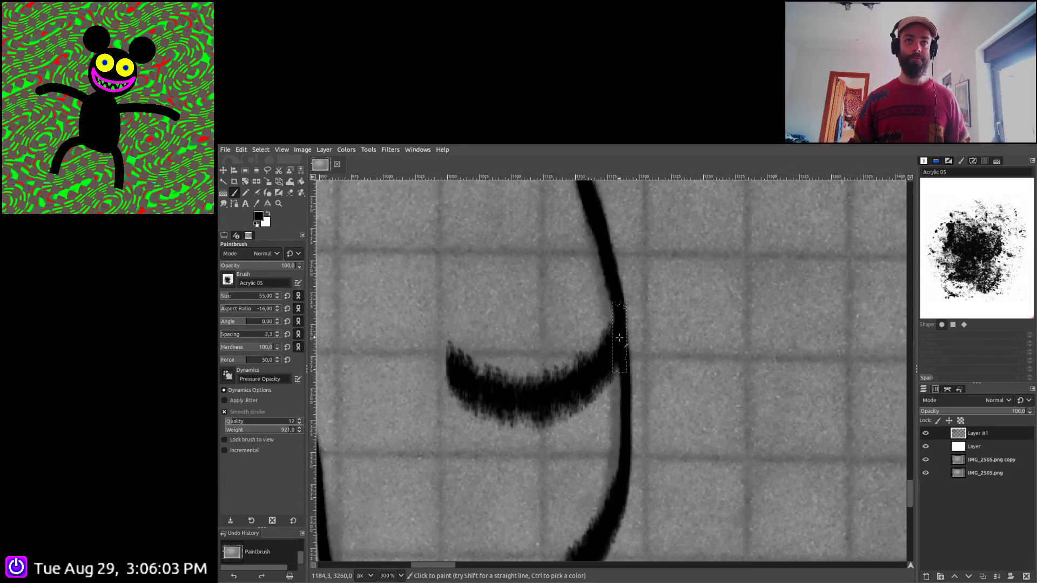
scroll(605, 346, "down", 5)
scroll(531, 354, "up", 5)
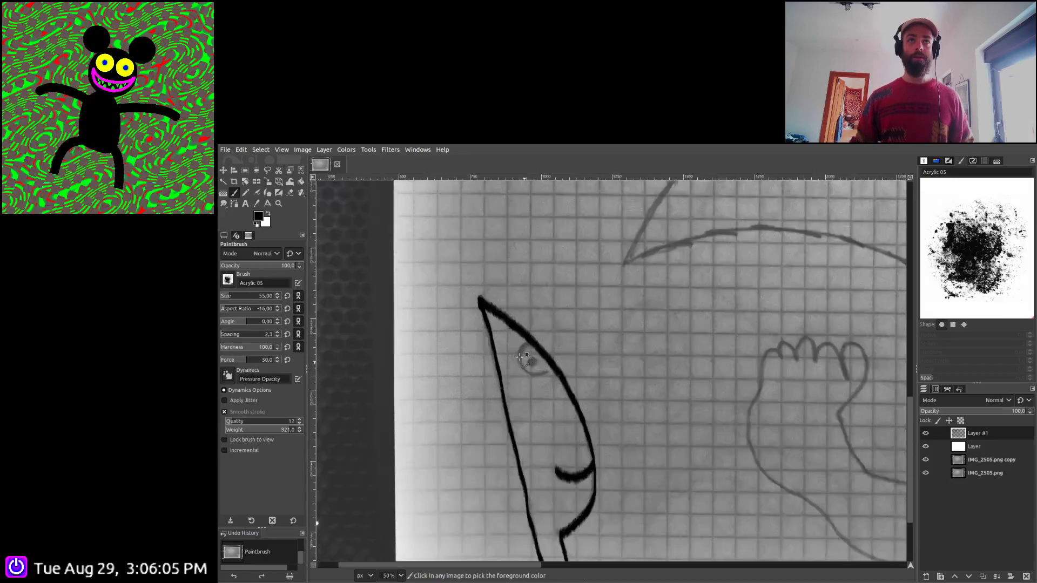
mouse_move(540, 265)
left_mouse_down()
mouse_move(505, 273)
mouse_move(489, 298)
mouse_move(491, 355)
mouse_move(522, 406)
mouse_move(570, 446)
mouse_move(669, 414)
left_mouse_up()
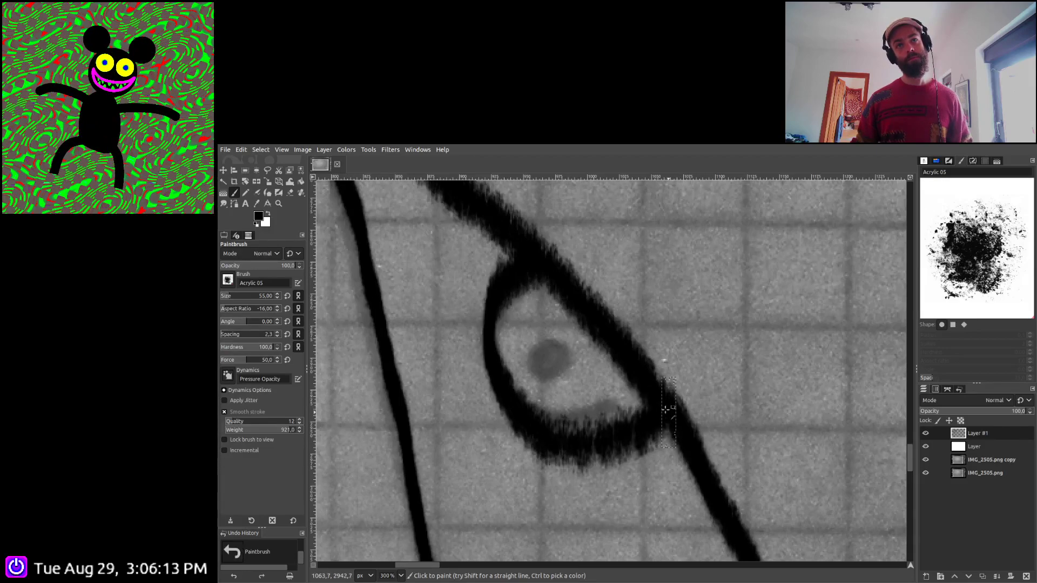
scroll(649, 378, "down", 6)
Ink the short curved line running from the beak's lower edge down to the top of the arm
left_click_drag(631, 343, 517, 346)
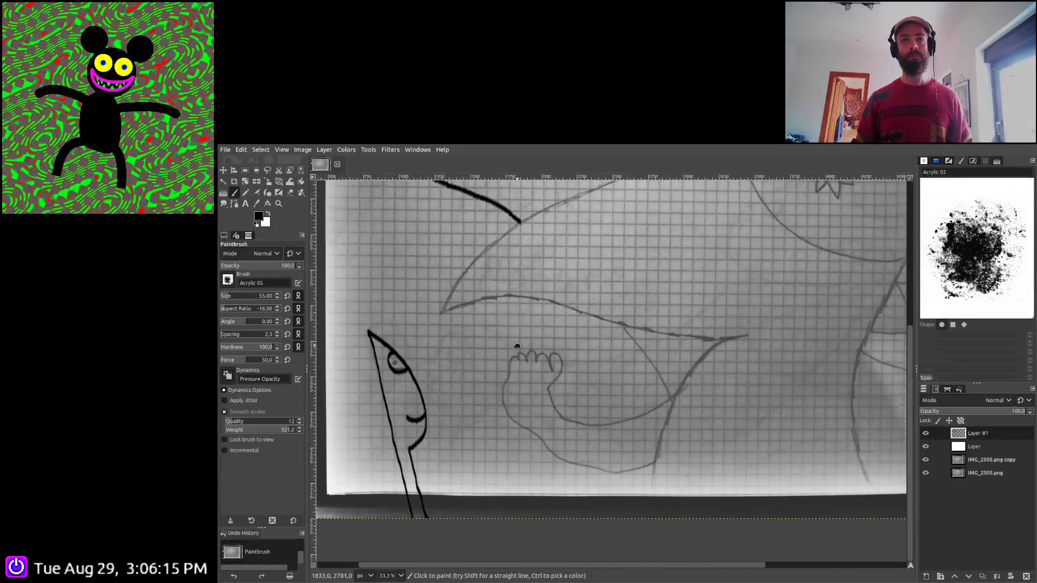
scroll(620, 452, "up", 2)
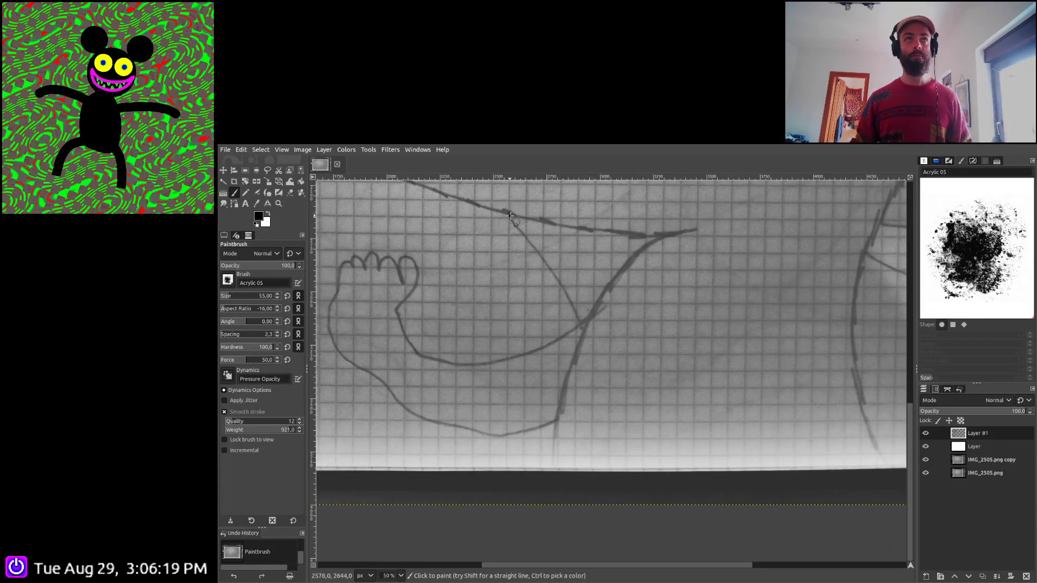
left_click_drag(510, 215, 521, 228)
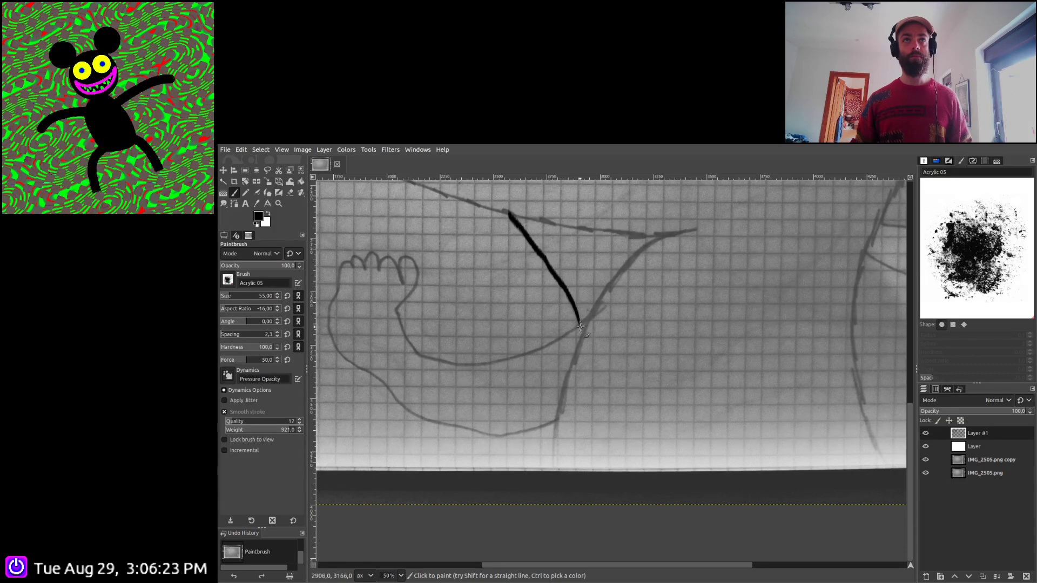
scroll(617, 301, "down", 3)
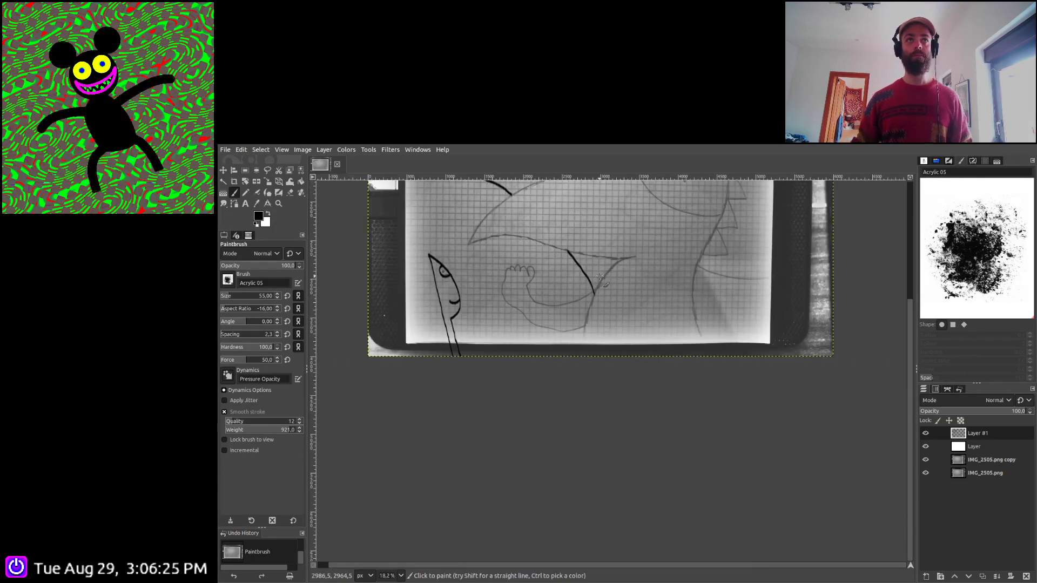
Set the brush size to 67 for the beak outline
left_click_drag(602, 403, 564, 449)
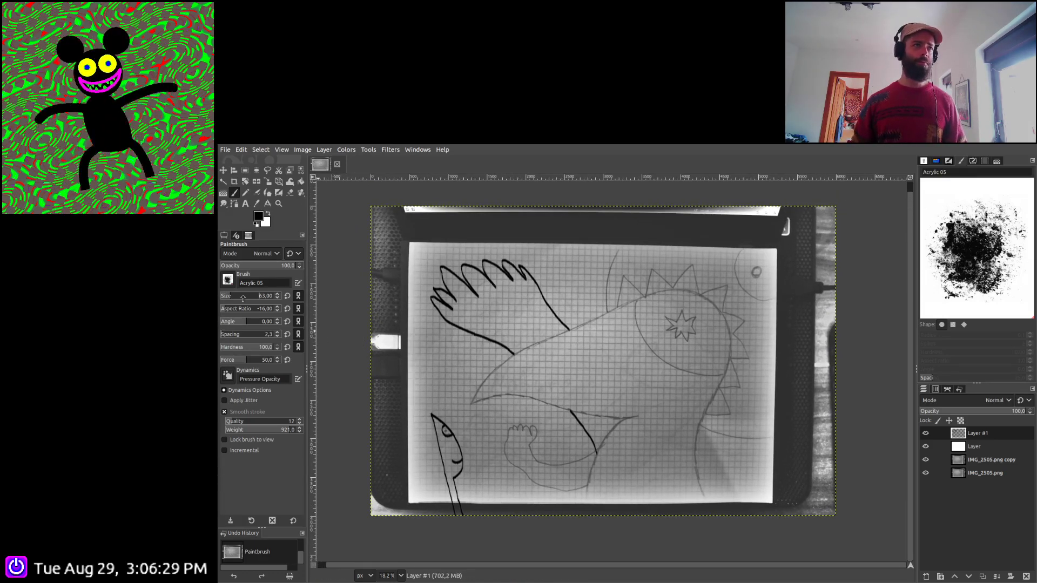
key("plus")
key("plus")
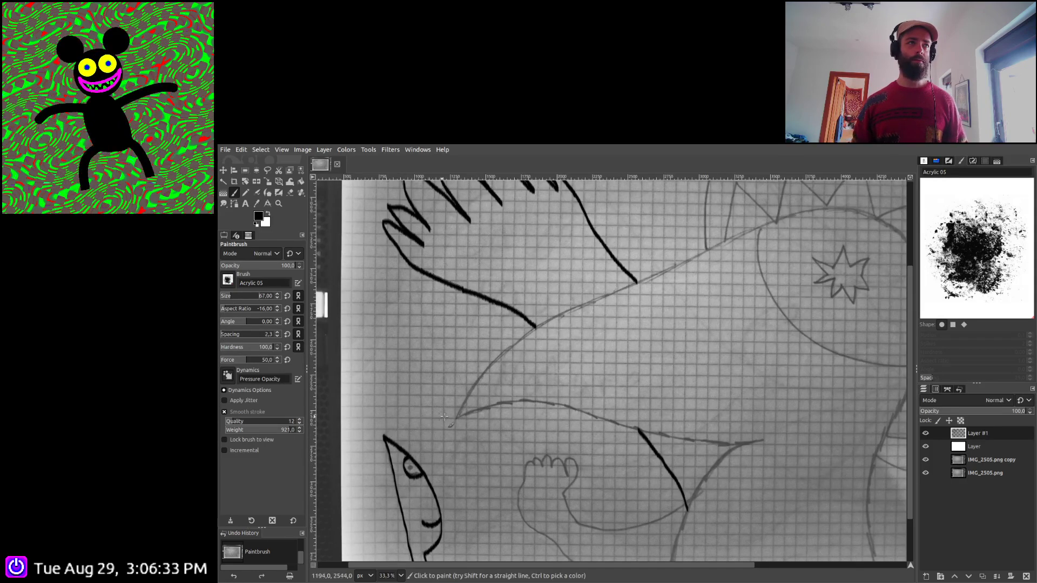
Ink the beak's upper edge from its tip past both arm lines and over the crown of the head
key("plus")
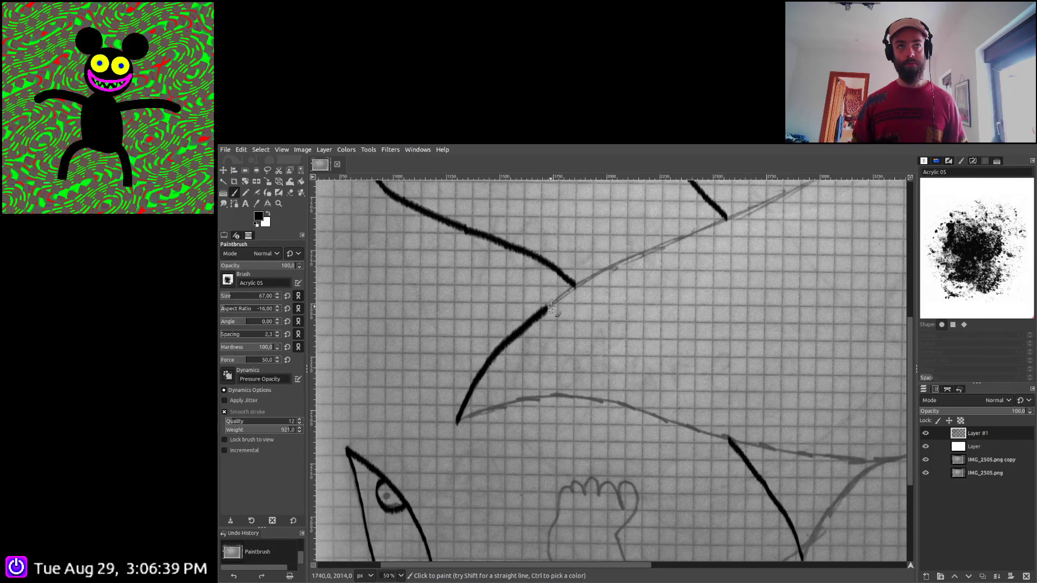
left_click_drag(551, 307, 595, 274)
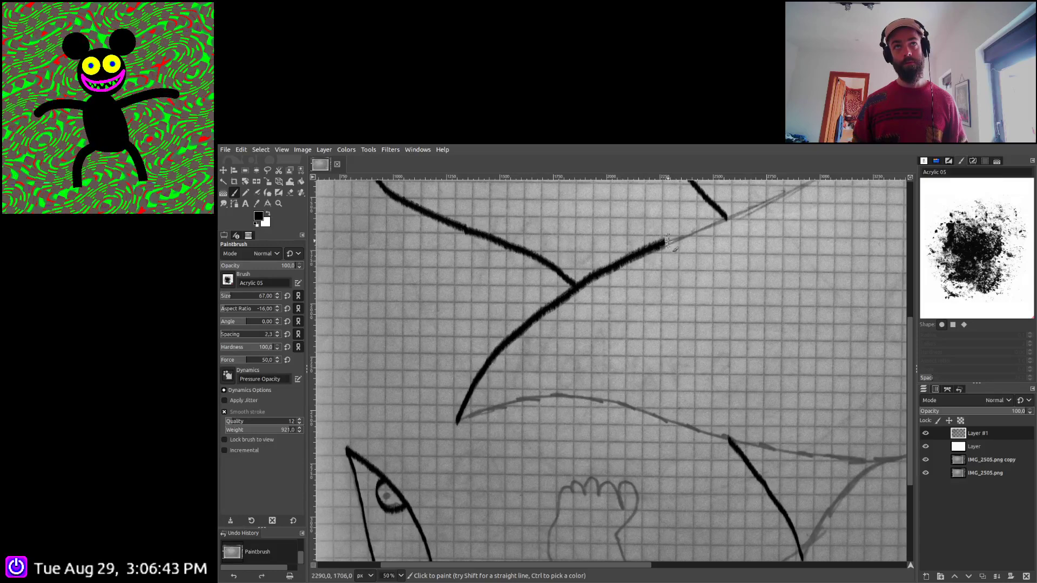
mouse_move(667, 241)
left_mouse_down()
mouse_move(772, 200)
mouse_move(794, 229)
mouse_move(601, 428)
mouse_move(536, 460)
mouse_move(503, 462)
mouse_move(413, 386)
mouse_move(409, 352)
left_mouse_up()
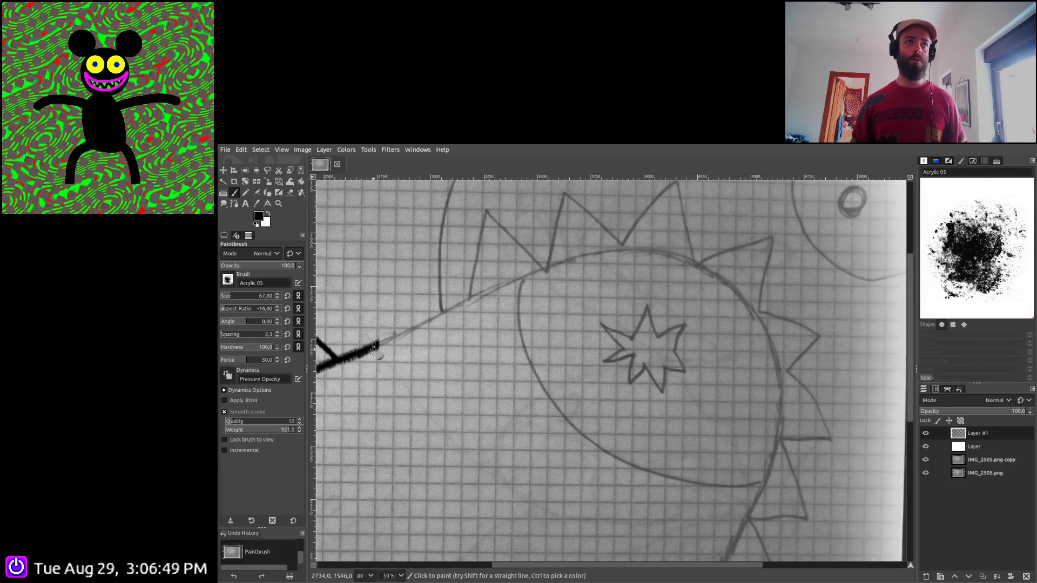
mouse_move(377, 346)
left_mouse_down()
mouse_move(506, 282)
mouse_move(592, 253)
mouse_move(656, 252)
left_mouse_up()
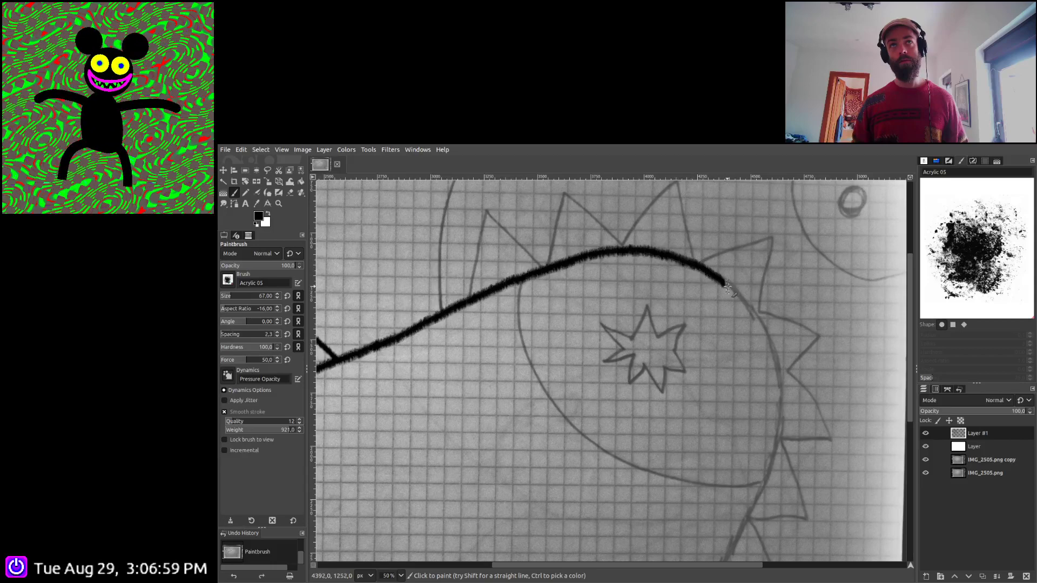
Ink the back of the head down to the lowest spike and the large curve enclosing the star-shaped eye
left_click_drag(728, 286, 742, 301)
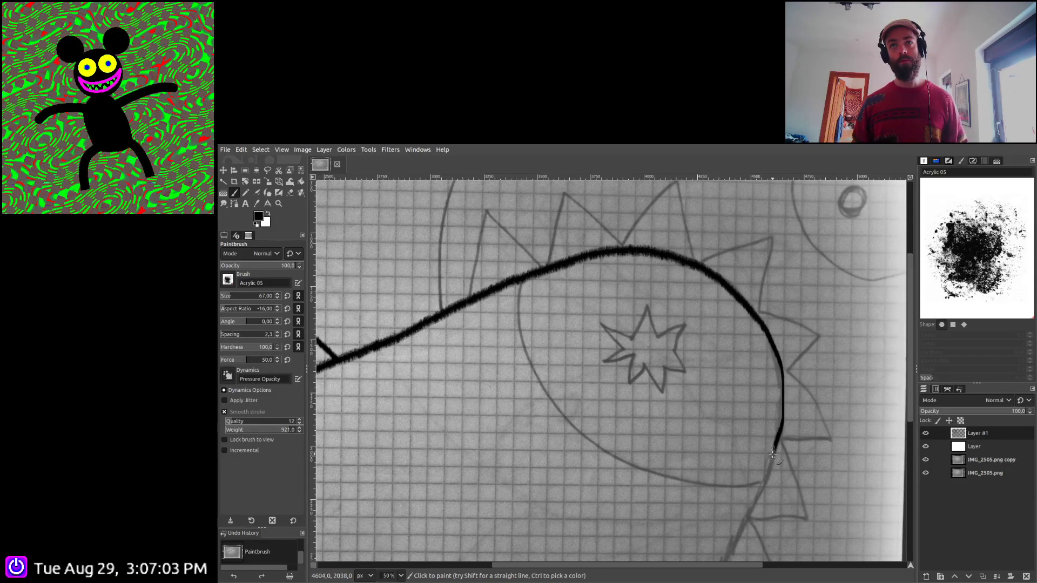
left_click_drag(773, 455, 762, 489)
left_click_drag(746, 523, 723, 559)
key("space")
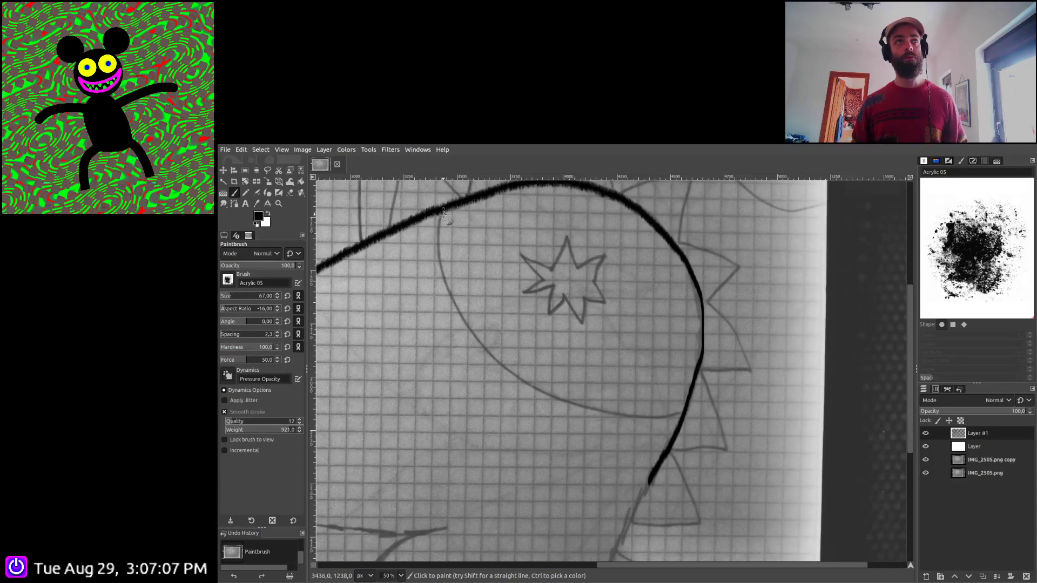
mouse_move(439, 255)
left_mouse_down()
mouse_move(468, 328)
mouse_move(504, 363)
mouse_move(600, 413)
mouse_move(660, 421)
left_mouse_up()
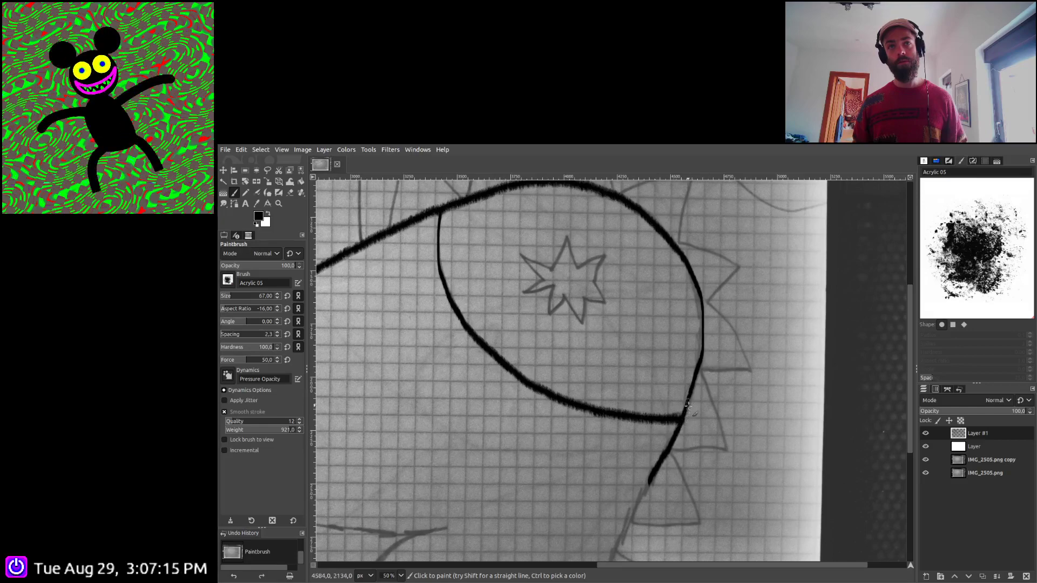
Ink the back of the neck from below the head spikes down past the paper to the image's lower border
scroll(684, 416, "down", 5)
scroll(702, 248, "down", 2)
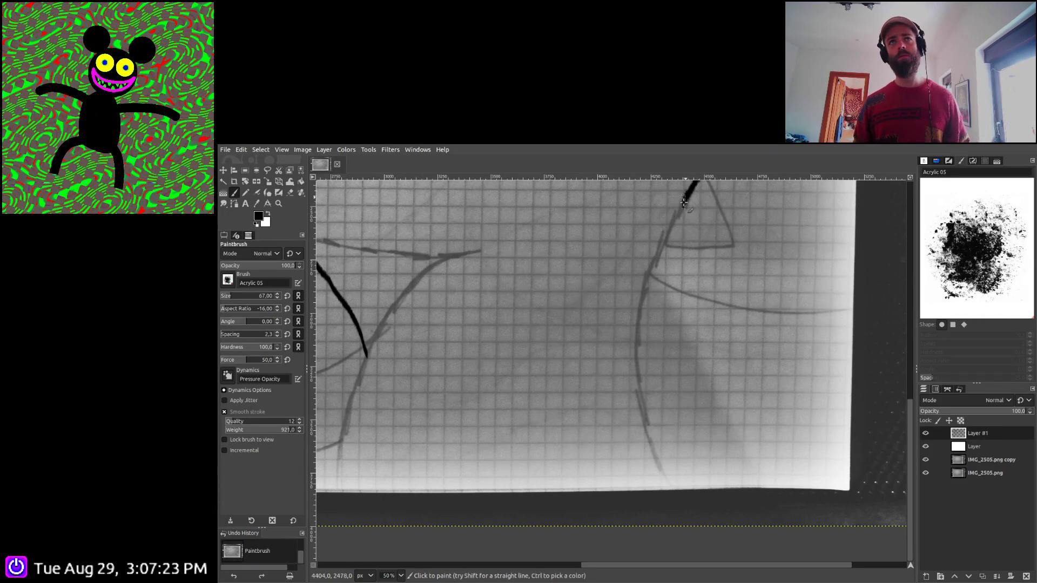
left_click_drag(669, 231, 658, 252)
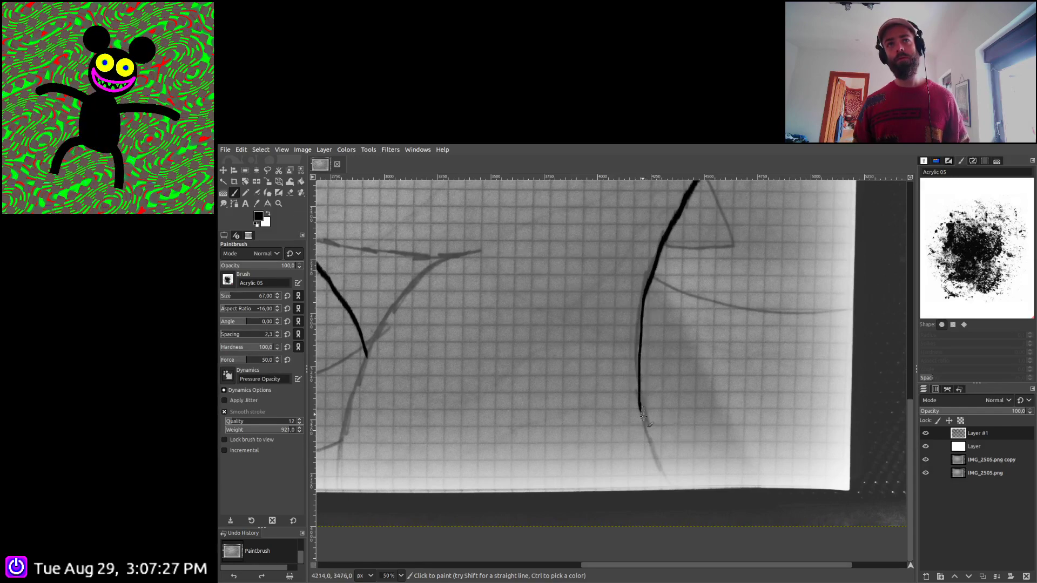
left_click_drag(654, 444, 695, 517)
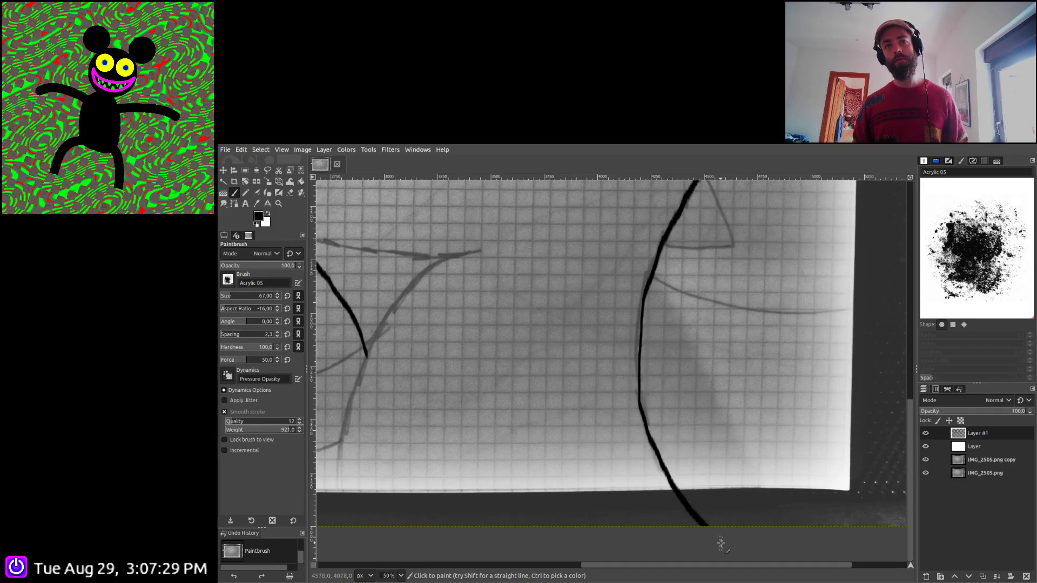
Ink the beak's lower edge from tip to mouth corner and the throat line down to the image's lower border
scroll(721, 544, "up", 3)
scroll(721, 543, "right", 3)
scroll(721, 544, "left", 8)
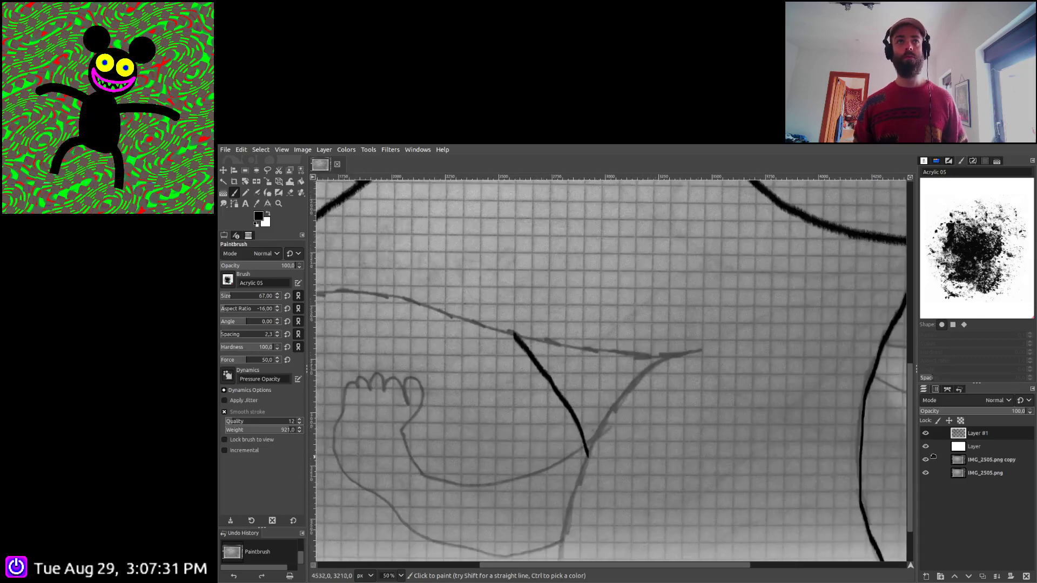
scroll(611, 373, "right", 1)
scroll(610, 372, "up", 2)
scroll(610, 373, "left", 3)
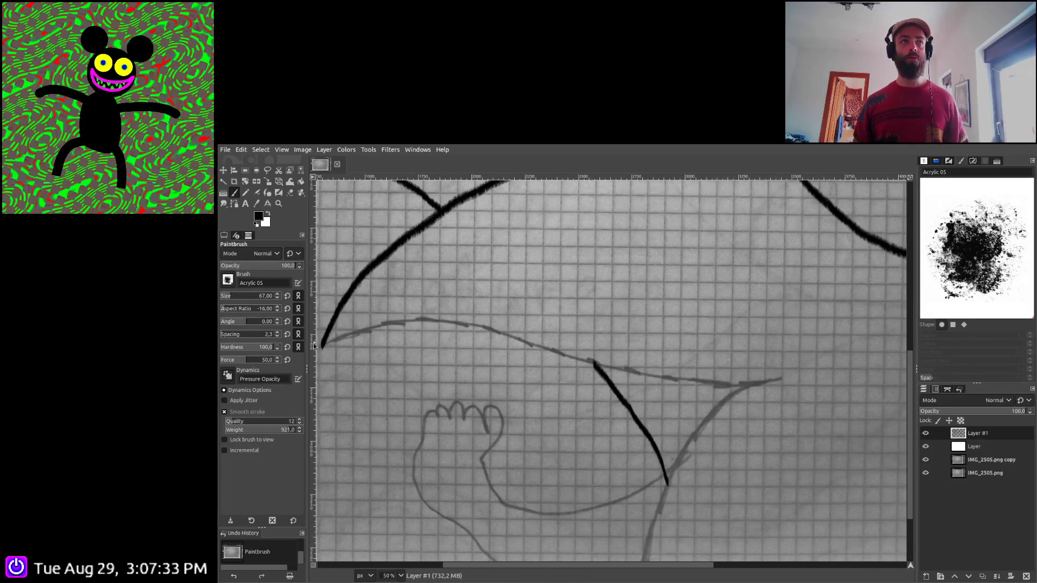
mouse_move(323, 344)
left_mouse_down()
mouse_move(444, 315)
mouse_move(671, 381)
mouse_move(784, 376)
mouse_move(784, 392)
mouse_move(745, 303)
mouse_move(735, 226)
mouse_move(683, 243)
left_mouse_up()
left_click_drag(652, 276, 627, 324)
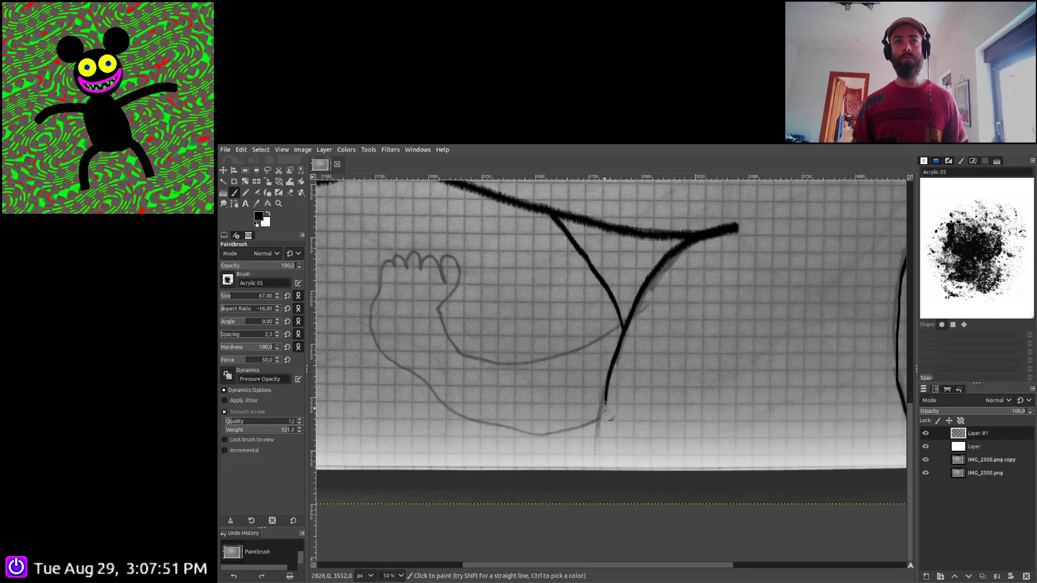
left_click_drag(605, 411, 599, 459)
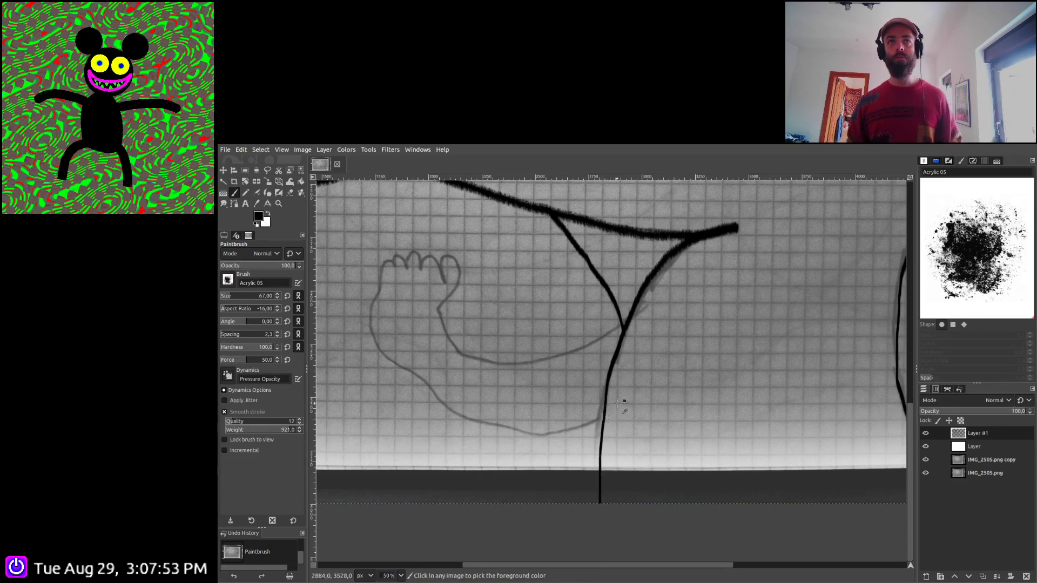
Ink the curved line running from the back of the neck out to the image's right border
scroll(567, 432, "right", 10)
scroll(494, 348, "up", 2)
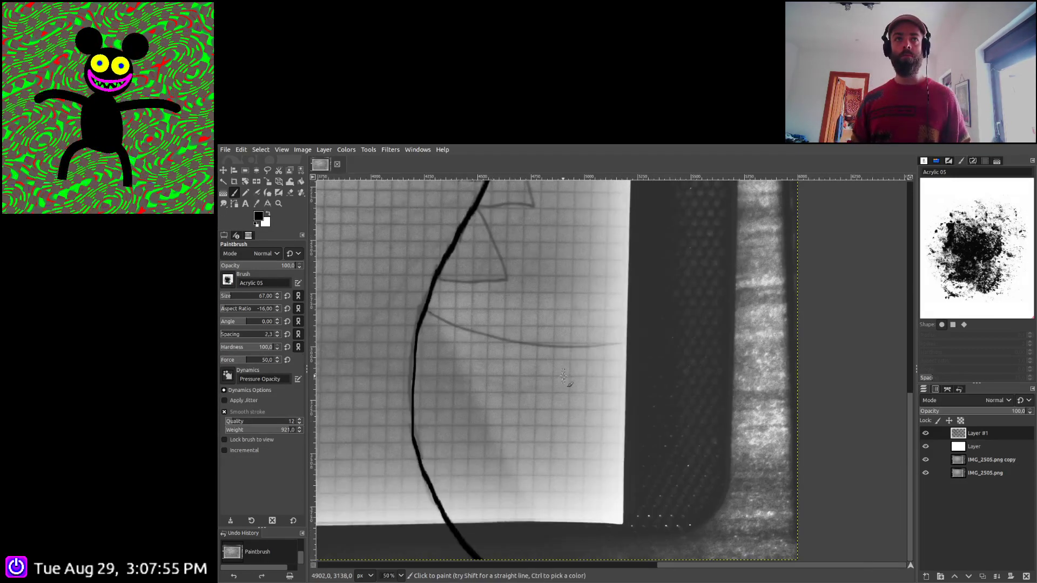
scroll(486, 400, "right", 3)
scroll(486, 400, "up", 3)
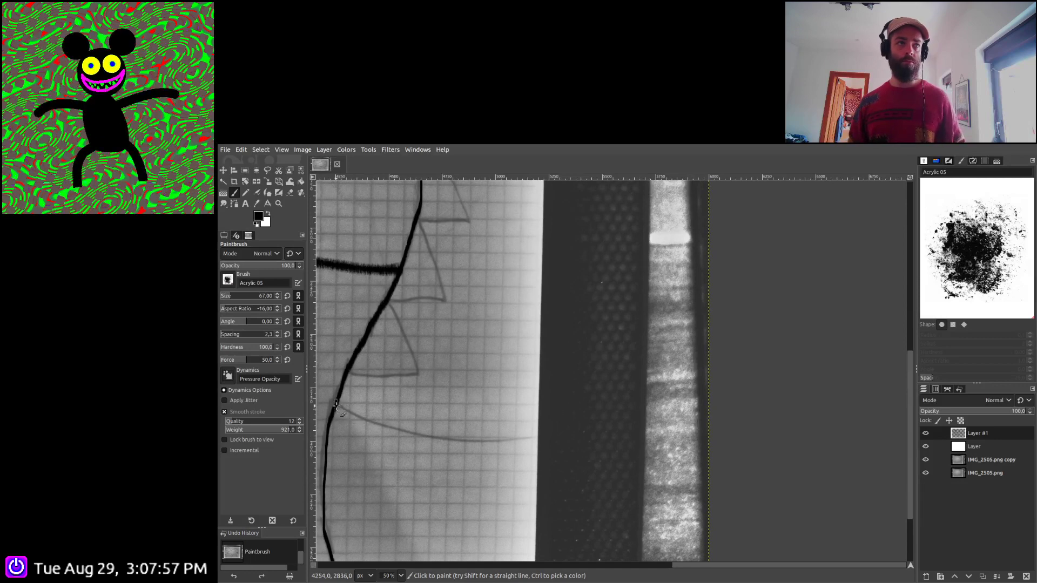
mouse_move(361, 417)
left_mouse_down()
mouse_move(444, 441)
mouse_move(540, 442)
mouse_move(709, 403)
left_mouse_up()
Ink the curved line rising from the head beside the spikes up to the image's upper border
scroll(773, 373, "down", 3)
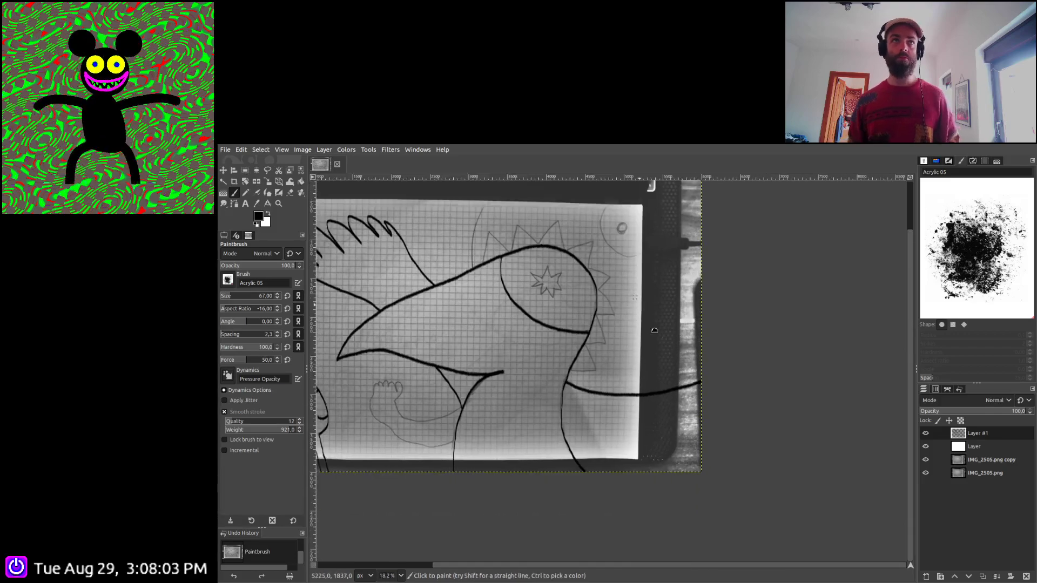
scroll(519, 284, "up", 2)
scroll(518, 284, "up", 2)
scroll(497, 335, "down", 1)
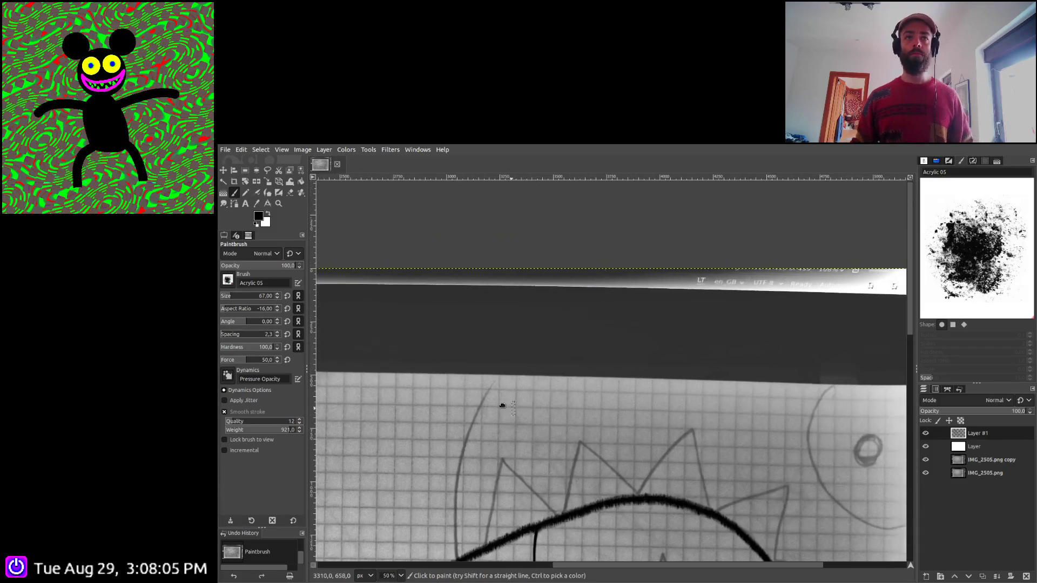
scroll(479, 390, "down", 1)
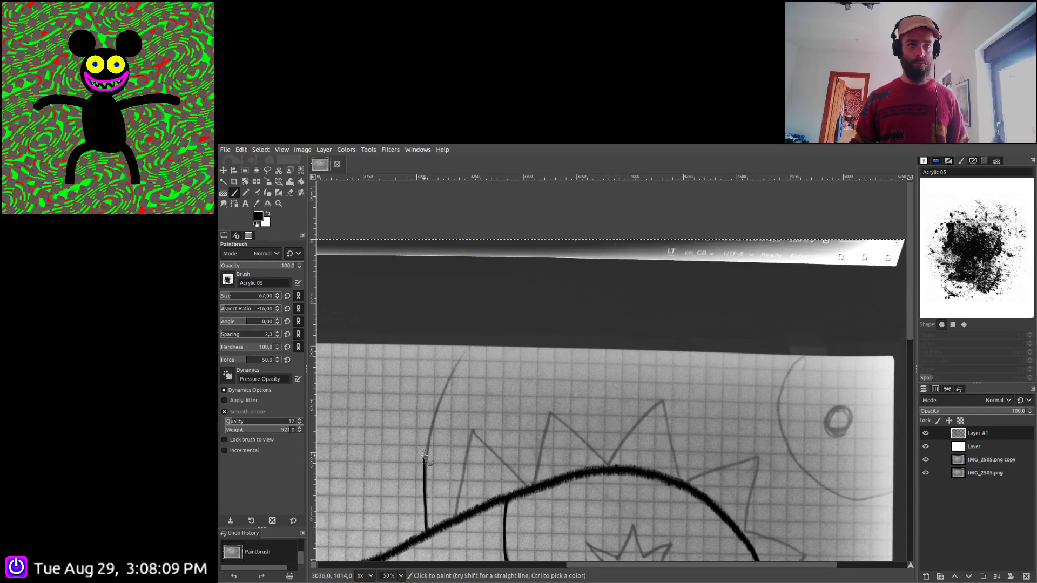
key("ctrl+z")
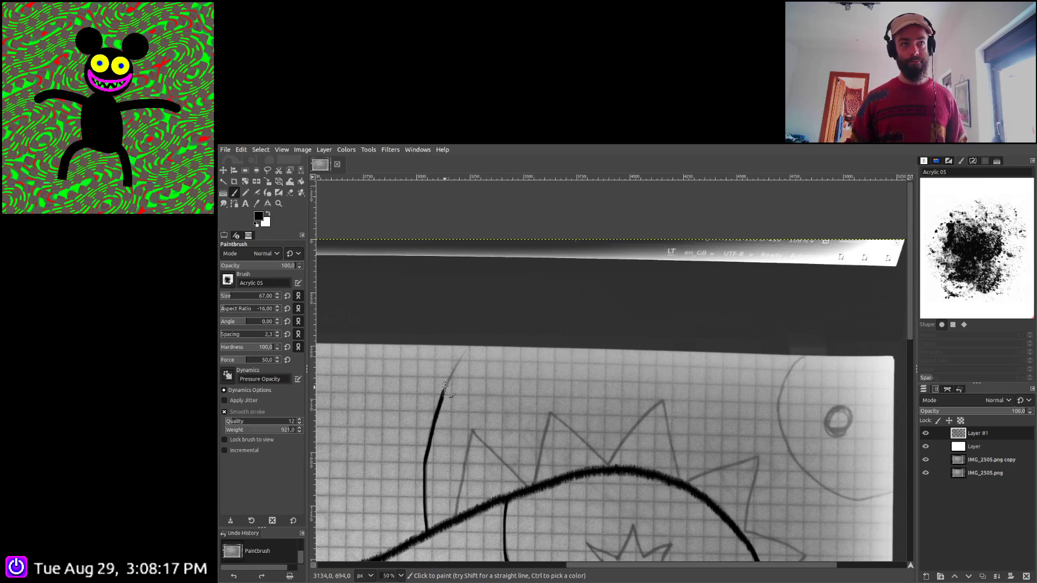
mouse_move(444, 387)
left_mouse_down()
mouse_move(458, 356)
mouse_move(532, 288)
mouse_move(626, 227)
left_mouse_up()
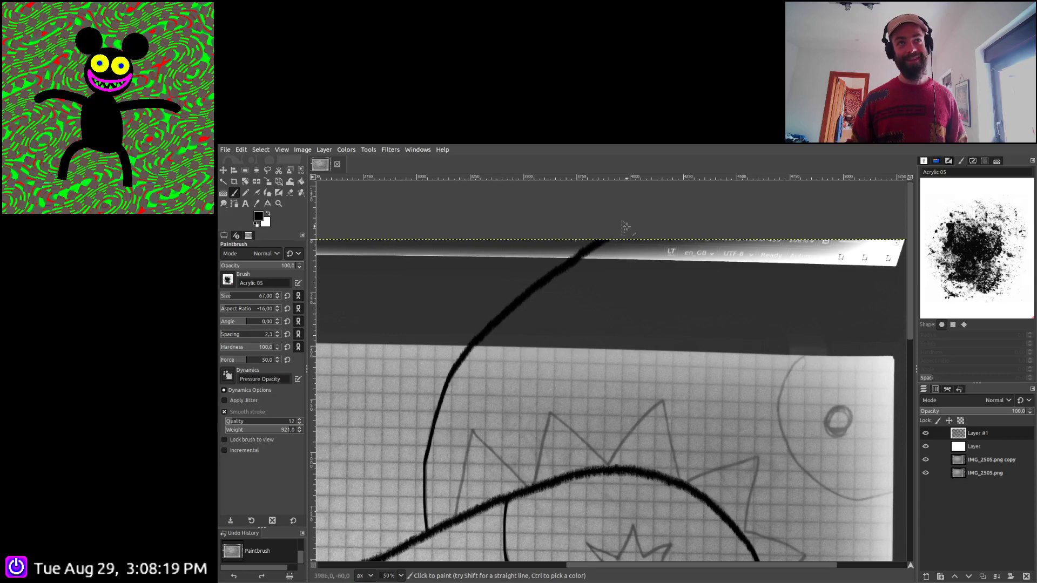
Set the brush size to 33 and ink the full outline of the star-shaped eye
scroll(660, 364, "down", 2, "ctrl")
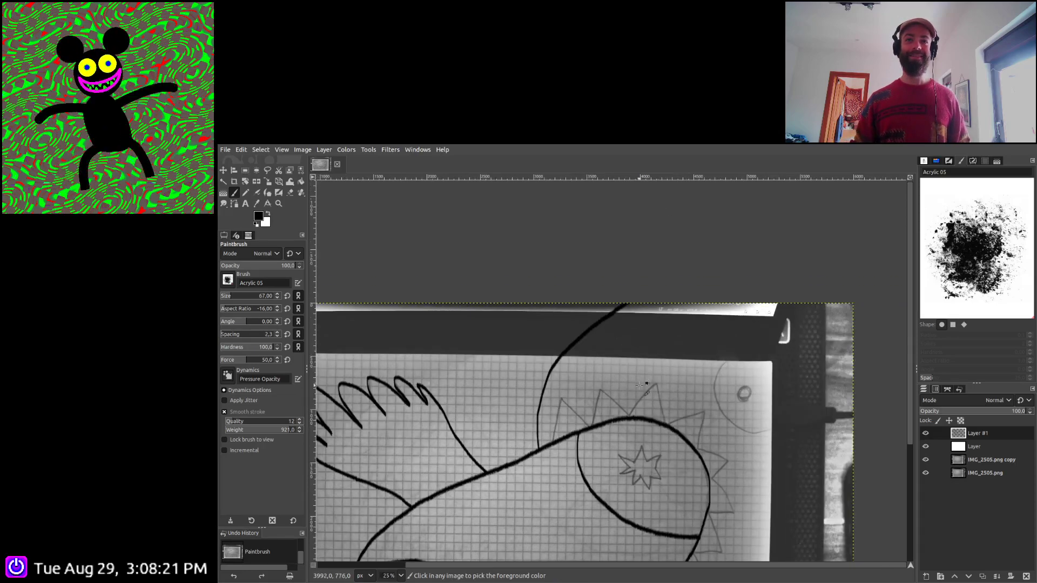
scroll(646, 383, "down", 3)
scroll(753, 255, "left", 2)
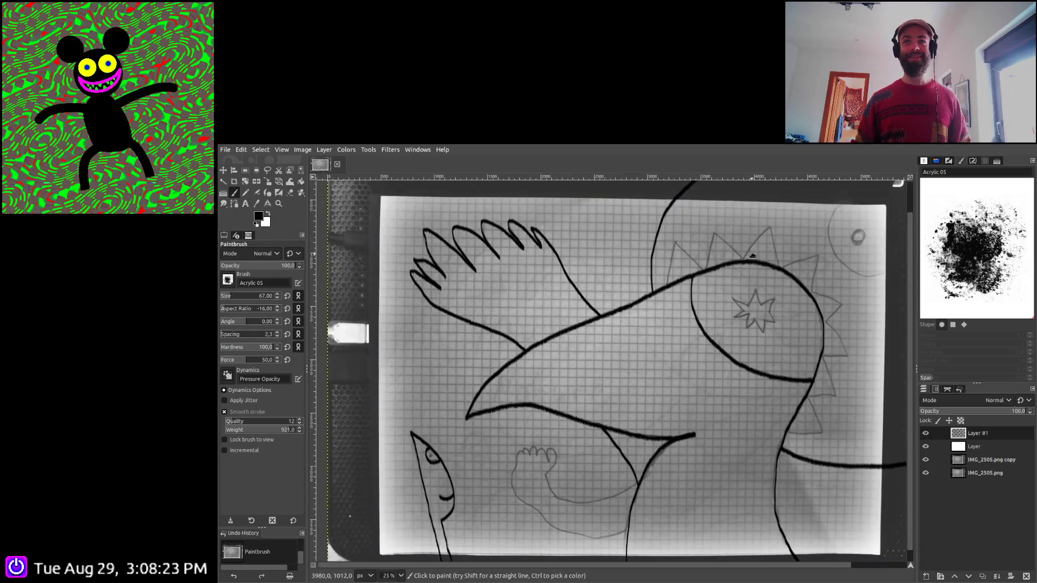
scroll(753, 256, "left", 1)
scroll(616, 359, "down", 2)
scroll(592, 389, "up", 2, "ctrl")
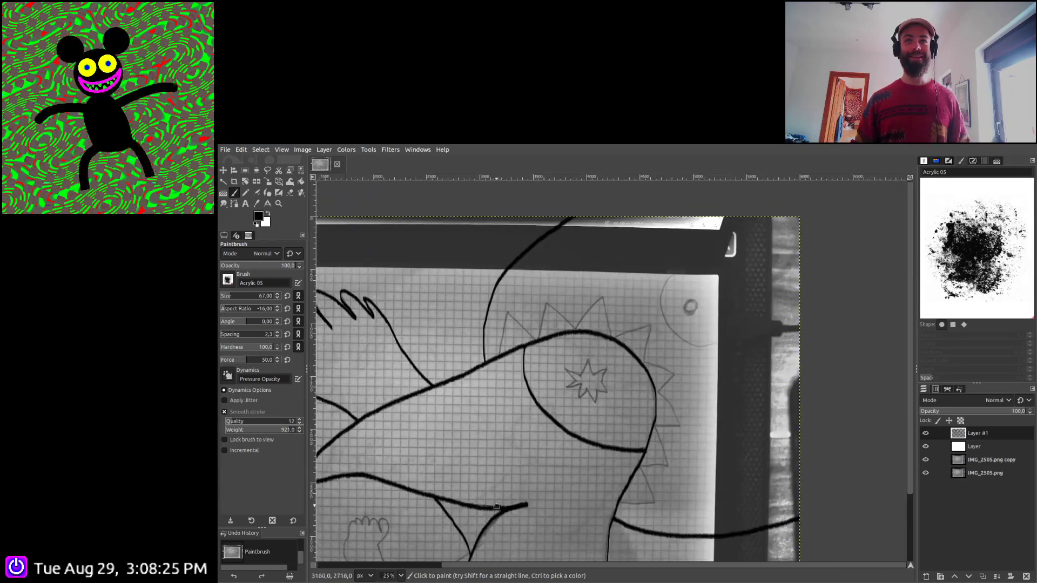
scroll(592, 389, "up", 2, "ctrl")
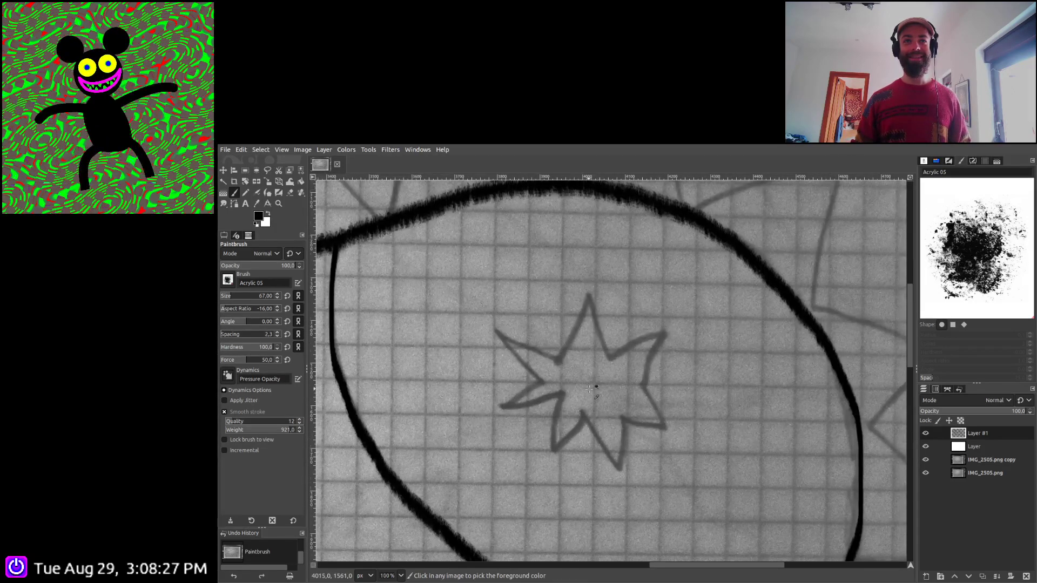
scroll(591, 389, "up", 1, "ctrl")
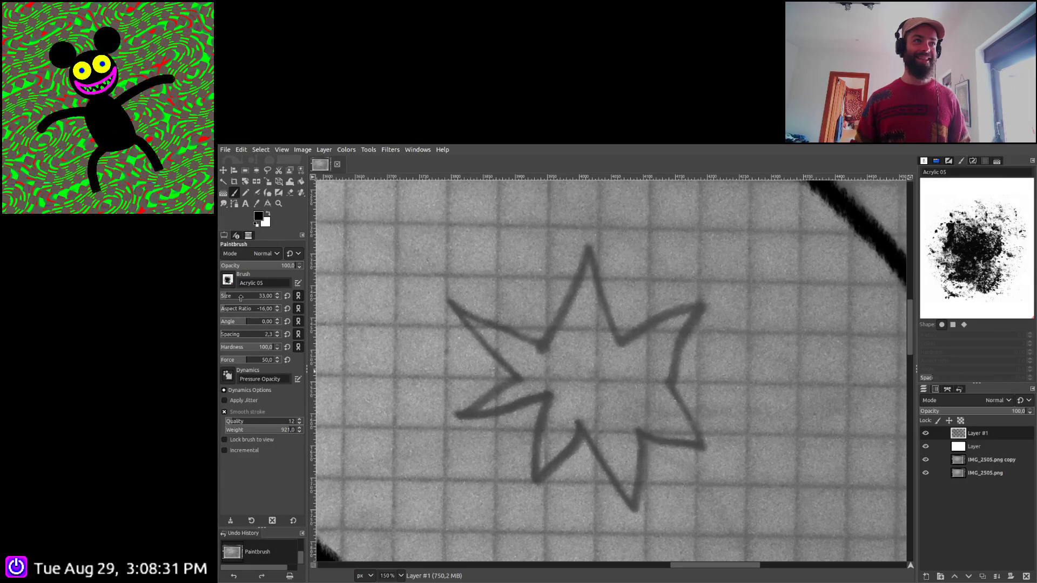
left_click_drag(588, 251, 622, 346)
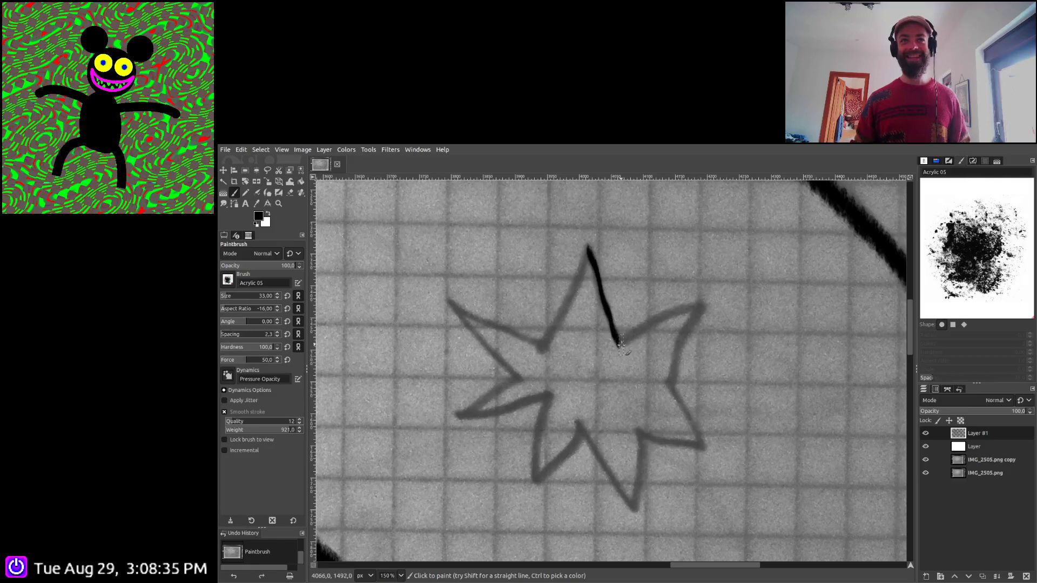
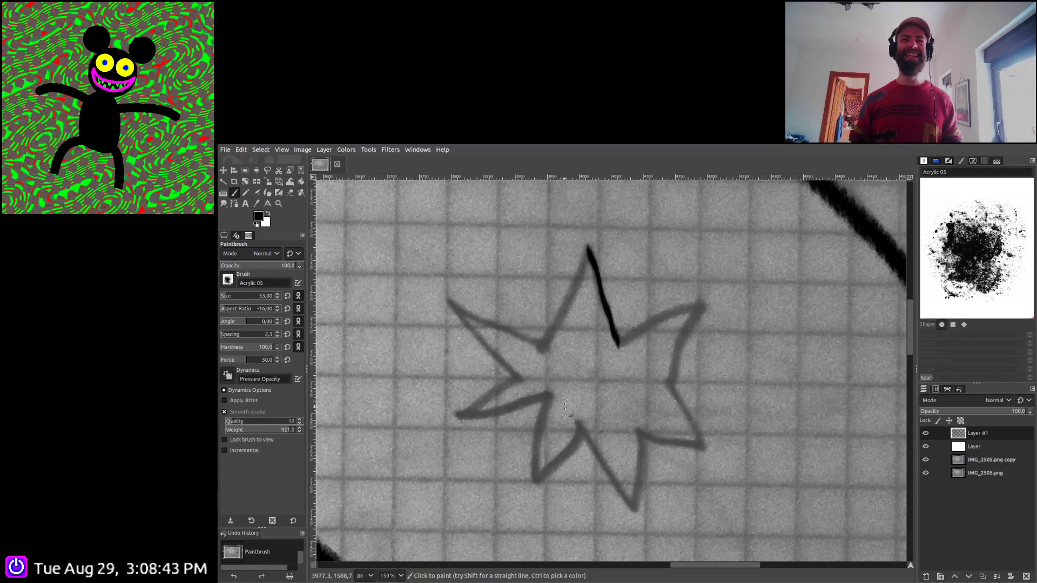
mouse_move(627, 356)
left_mouse_down()
mouse_move(702, 303)
mouse_move(671, 389)
mouse_move(707, 447)
mouse_move(638, 429)
mouse_move(630, 507)
mouse_move(579, 422)
mouse_move(570, 452)
mouse_move(538, 480)
mouse_move(533, 435)
mouse_move(548, 393)
mouse_move(455, 413)
mouse_move(515, 378)
mouse_move(468, 331)
mouse_move(464, 311)
mouse_move(543, 346)
mouse_move(588, 246)
left_mouse_up()
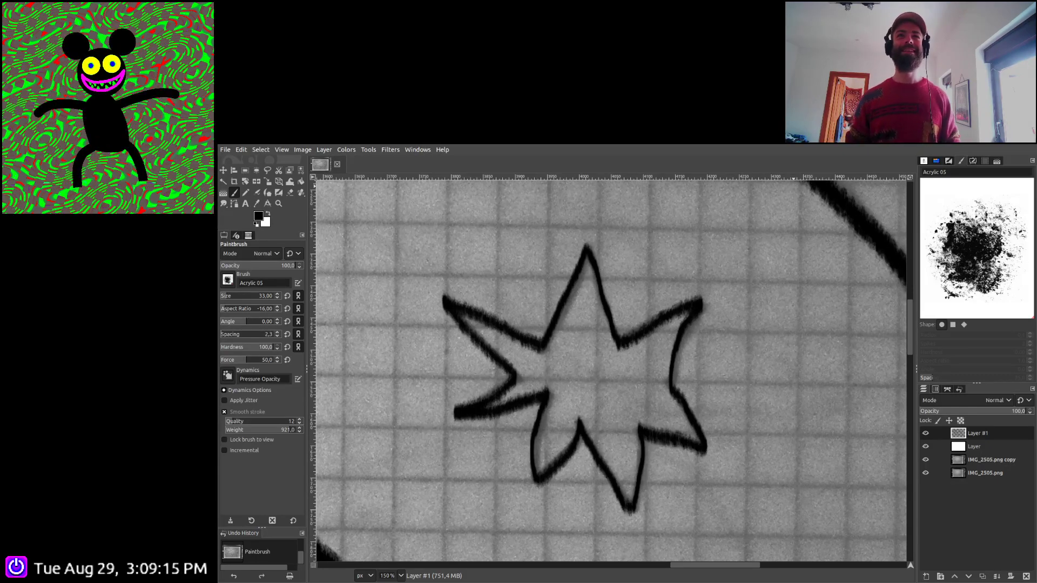
Set the brush size to 44 and ink the outline of the small hand with its fingers below the beak
scroll(574, 263, "down", 5)
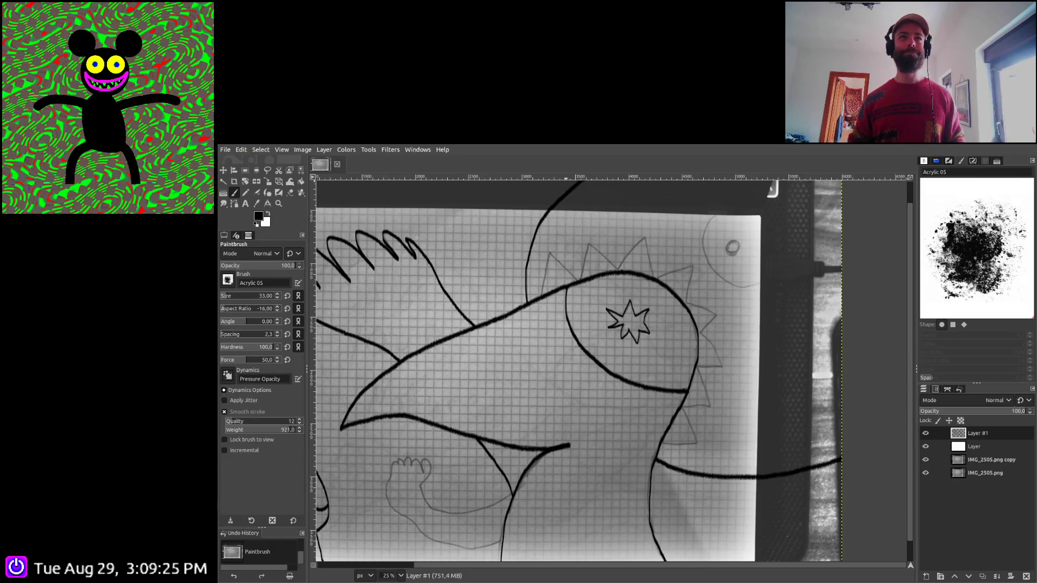
scroll(449, 471, "down", 2)
scroll(449, 471, "left", 3)
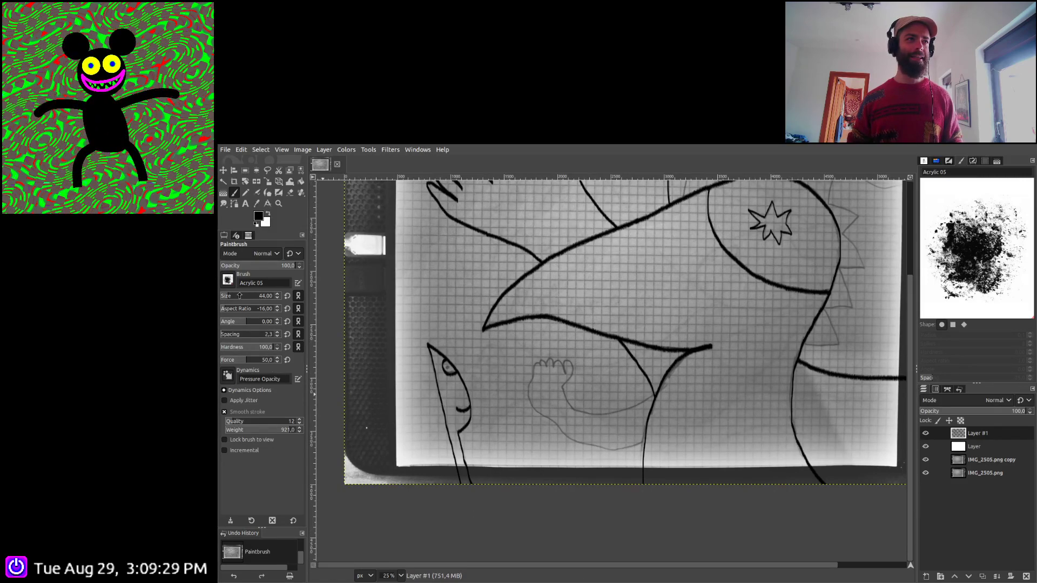
scroll(605, 393, "up", 5)
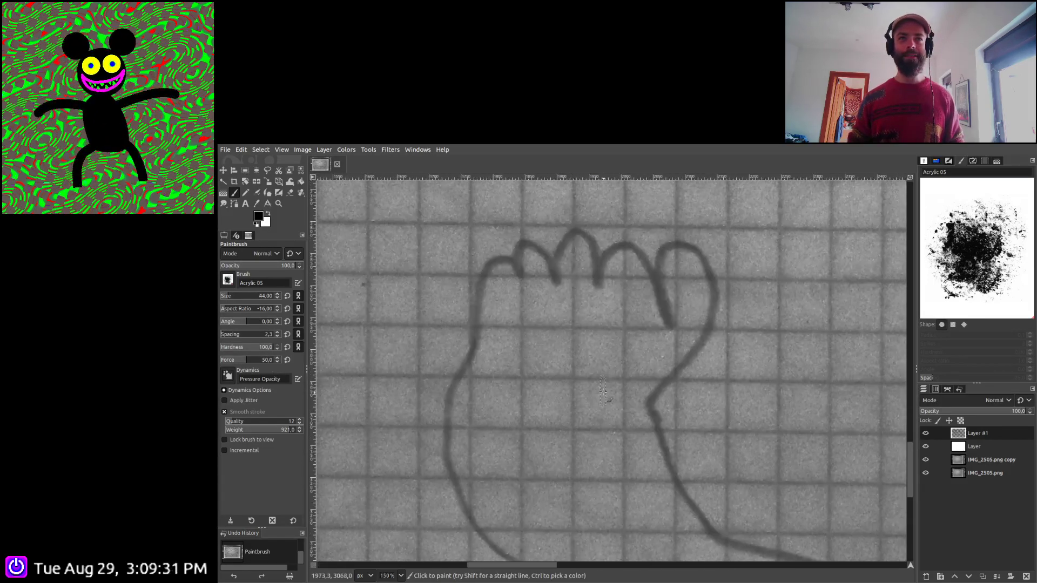
mouse_move(651, 410)
left_mouse_down()
mouse_move(704, 335)
mouse_move(714, 278)
mouse_move(700, 254)
mouse_move(678, 242)
mouse_move(659, 254)
mouse_move(666, 329)
mouse_move(631, 246)
mouse_move(600, 258)
mouse_move(597, 282)
mouse_move(582, 230)
mouse_move(559, 238)
mouse_move(555, 275)
mouse_move(532, 232)
mouse_move(515, 243)
mouse_move(519, 272)
mouse_move(494, 249)
mouse_move(479, 273)
mouse_move(475, 335)
mouse_move(442, 455)
mouse_move(480, 542)
left_mouse_up()
Ink the small arm's lower outline from the hand across to the throat line
scroll(493, 364, "down", 5)
scroll(493, 364, "right", 5)
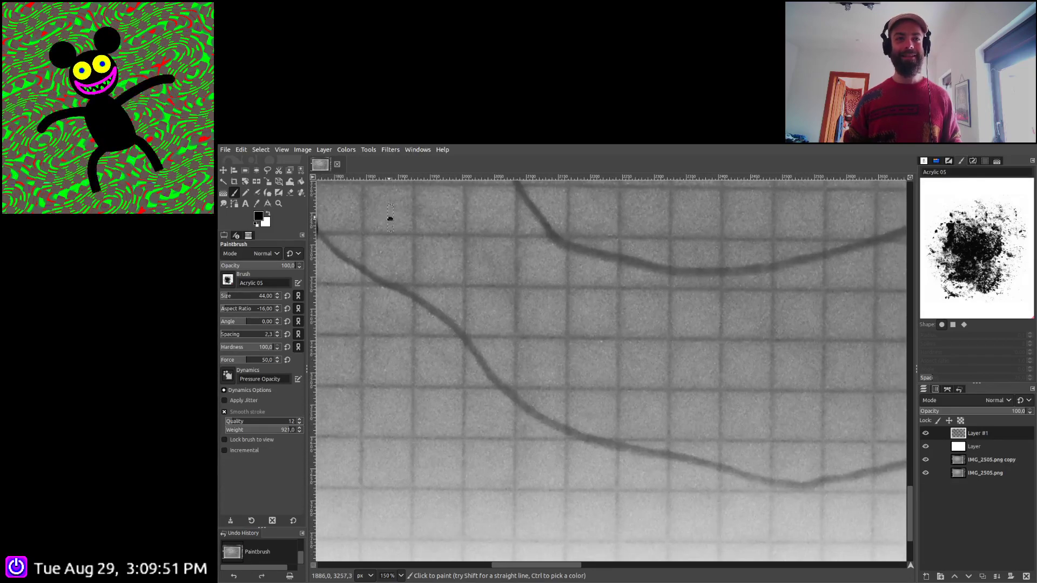
scroll(380, 262, "left", 2)
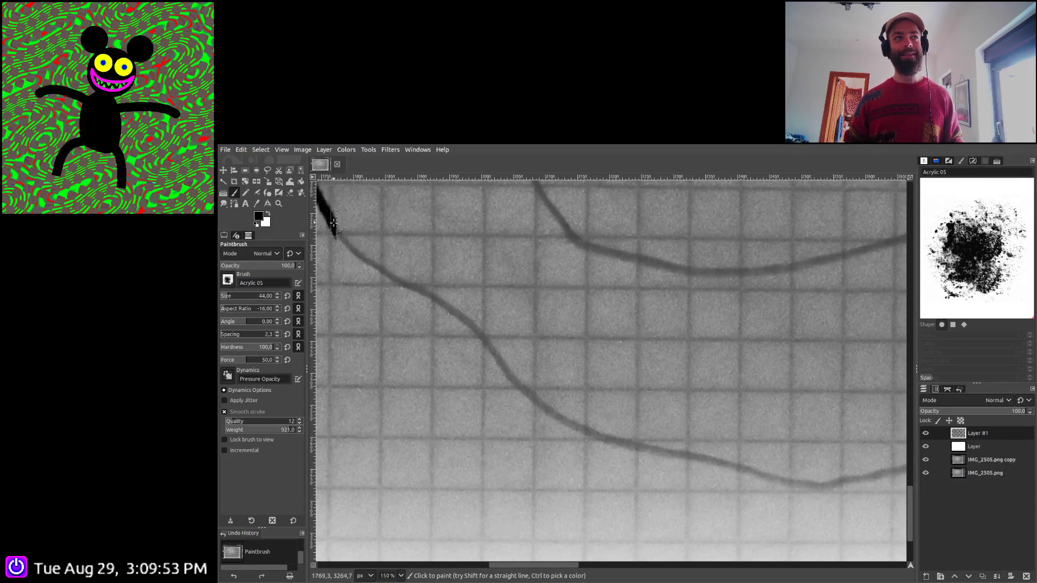
mouse_move(334, 223)
left_mouse_down()
mouse_move(481, 341)
mouse_move(546, 414)
mouse_move(774, 481)
mouse_move(887, 476)
mouse_move(431, 409)
mouse_move(489, 326)
mouse_move(512, 346)
mouse_move(501, 338)
mouse_move(635, 290)
left_mouse_up()
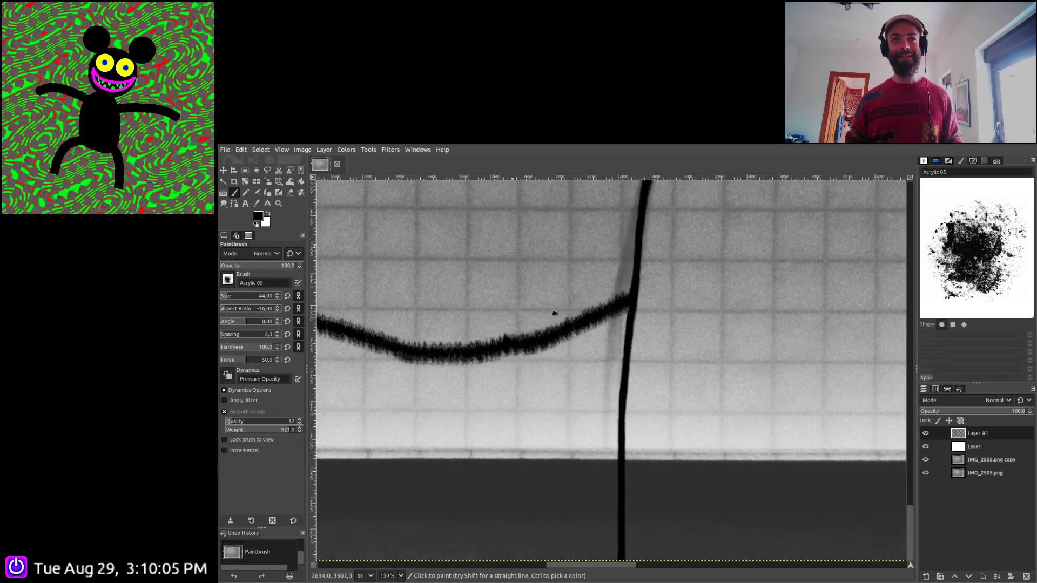
Ink the small arm's upper outline from the hand across to the throat line
scroll(556, 310, "up", 5)
scroll(556, 310, "left", 4)
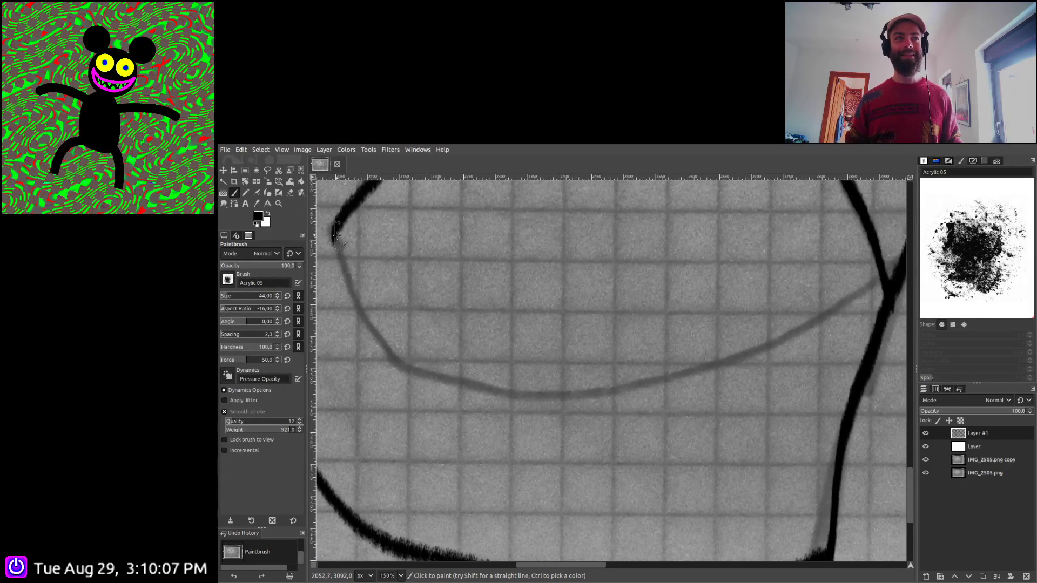
mouse_move(335, 246)
left_mouse_down()
mouse_move(376, 339)
mouse_move(401, 366)
mouse_move(549, 397)
mouse_move(599, 396)
mouse_move(743, 356)
mouse_move(887, 270)
mouse_move(884, 278)
left_mouse_up()
scroll(884, 278, "down", 5)
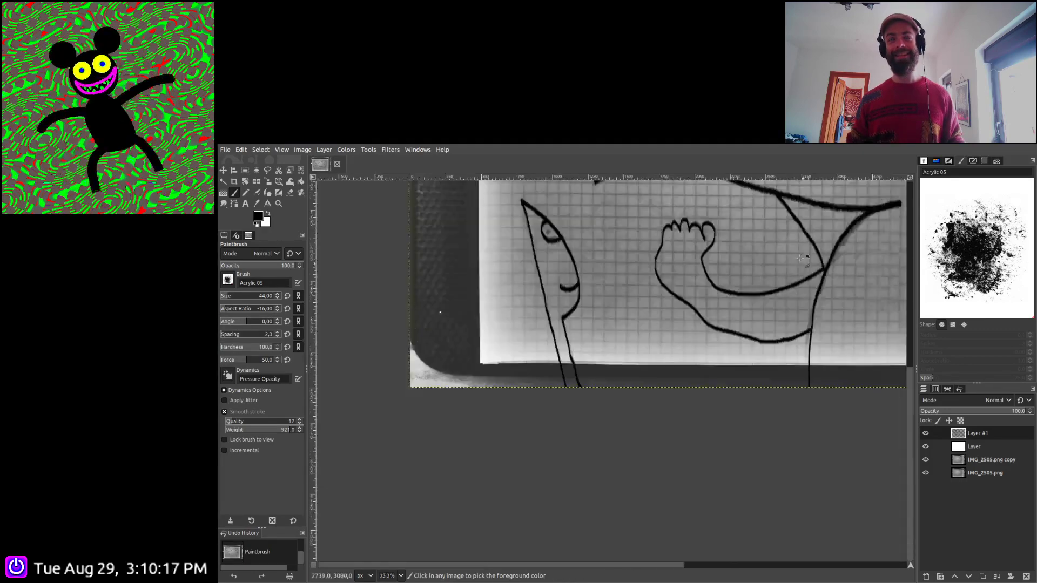
Ink the three spikes along the top of the head and the upper edge of the fourth spike
scroll(785, 352, "up", 5)
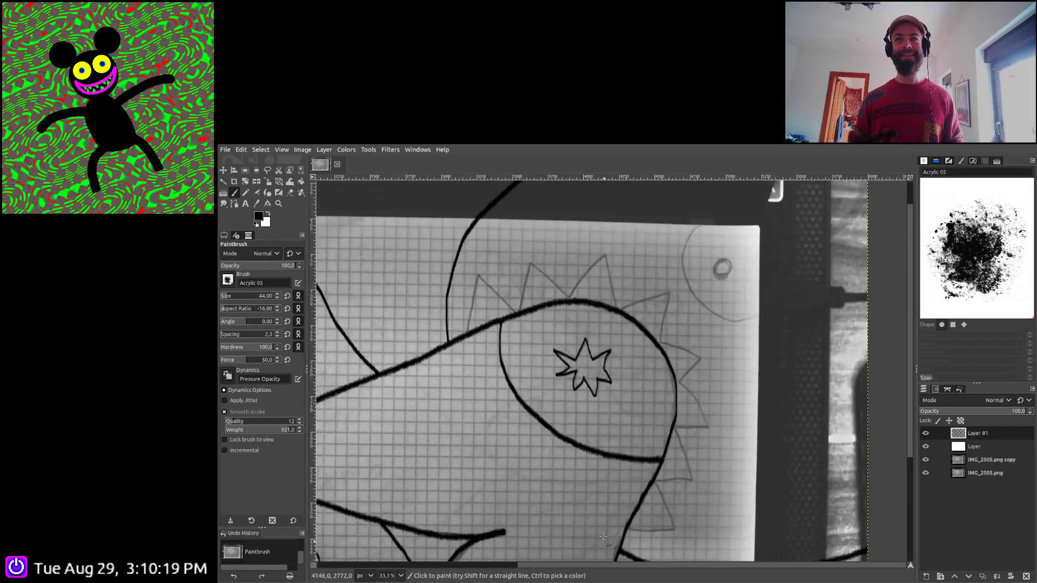
scroll(470, 294, "up", 1)
mouse_move(470, 308)
left_mouse_down()
mouse_move(481, 373)
mouse_move(405, 372)
left_mouse_up()
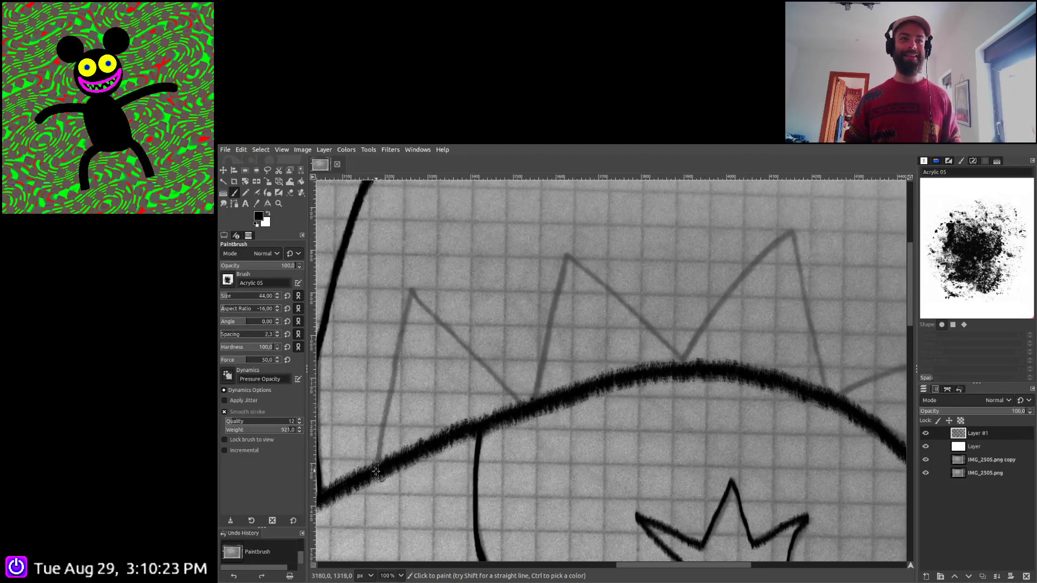
mouse_move(379, 452)
left_mouse_down()
mouse_move(404, 304)
mouse_move(415, 297)
mouse_move(533, 404)
left_mouse_up()
left_click_drag(541, 369, 550, 324)
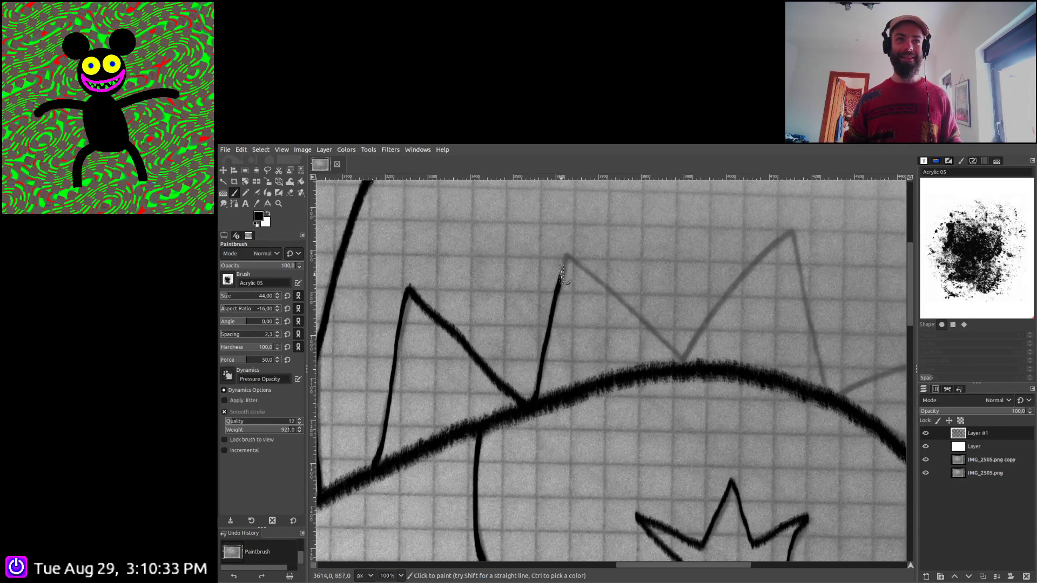
mouse_move(562, 276)
left_mouse_down()
mouse_move(565, 252)
mouse_move(639, 308)
mouse_move(683, 364)
mouse_move(718, 302)
mouse_move(801, 227)
mouse_move(803, 277)
left_mouse_up()
mouse_move(813, 327)
left_mouse_down()
mouse_move(836, 406)
mouse_move(610, 389)
mouse_move(361, 329)
mouse_move(595, 277)
left_mouse_up()
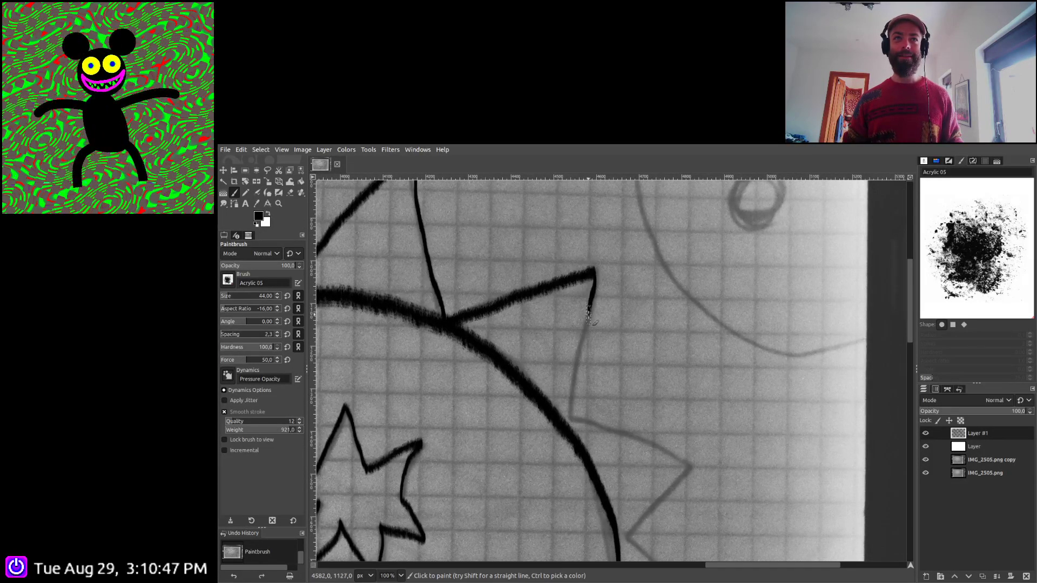
Finish the fourth spike and ink the next spikes around the back of the head, following the pencil zigzag
left_click_drag(588, 314, 582, 368)
mouse_move(573, 418)
left_mouse_down()
mouse_move(691, 466)
mouse_move(669, 401)
mouse_move(701, 186)
mouse_move(643, 270)
mouse_move(683, 307)
mouse_move(724, 378)
mouse_move(753, 215)
mouse_move(751, 227)
left_mouse_up()
left_click_drag(659, 478, 706, 397)
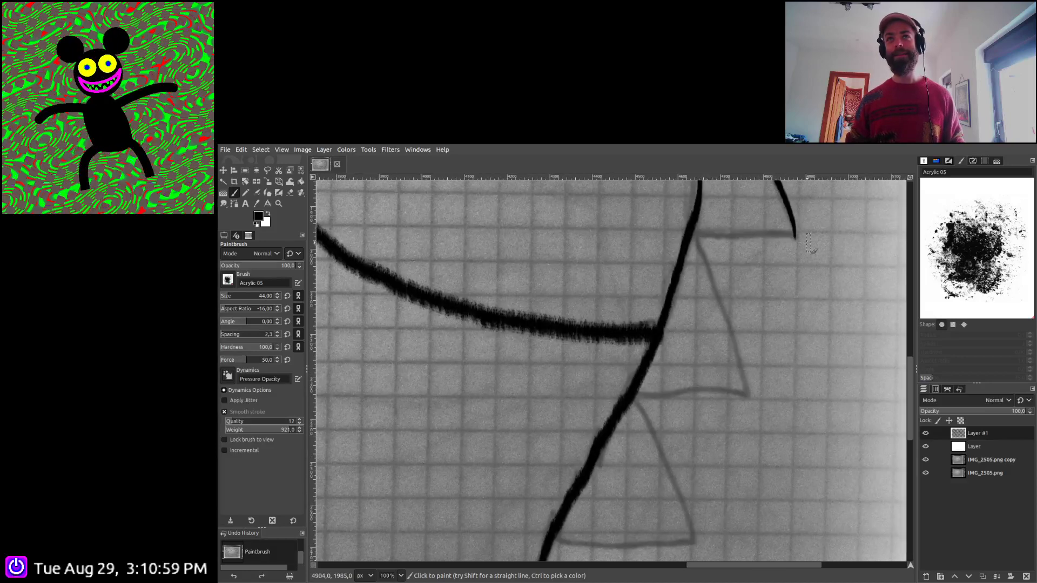
Close the lower edge of the sixth spike and ink the two remaining triangular spikes down the nape
left_click_drag(790, 236, 705, 237)
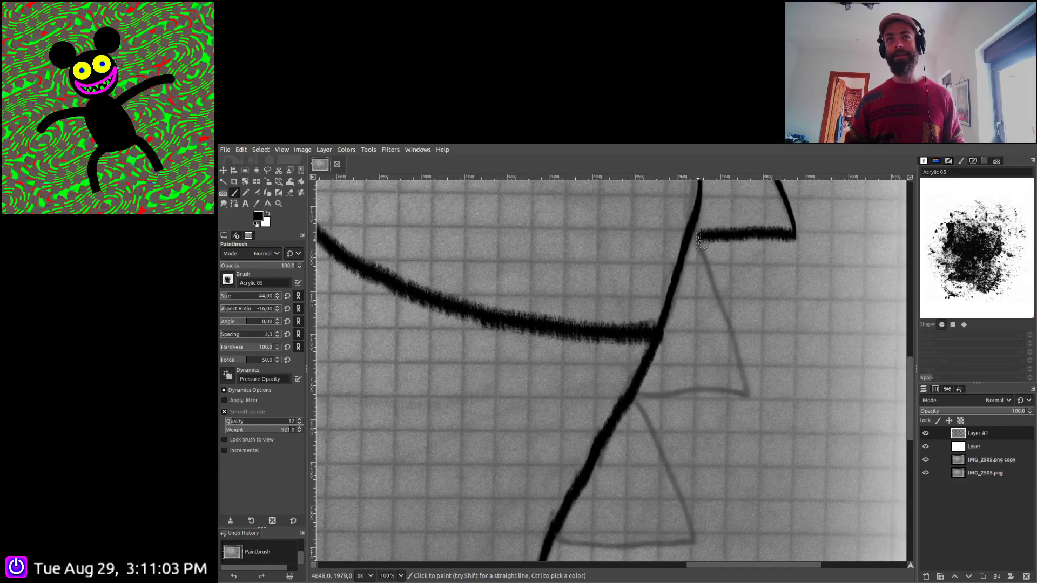
left_click_drag(710, 276, 734, 344)
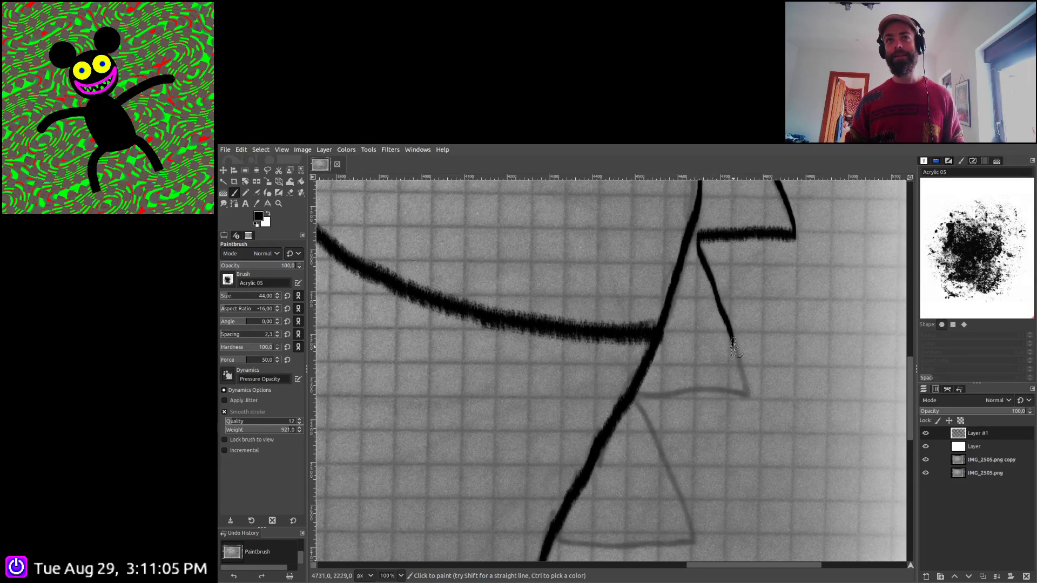
mouse_move(745, 393)
left_mouse_down()
mouse_move(637, 394)
mouse_move(654, 432)
left_mouse_up()
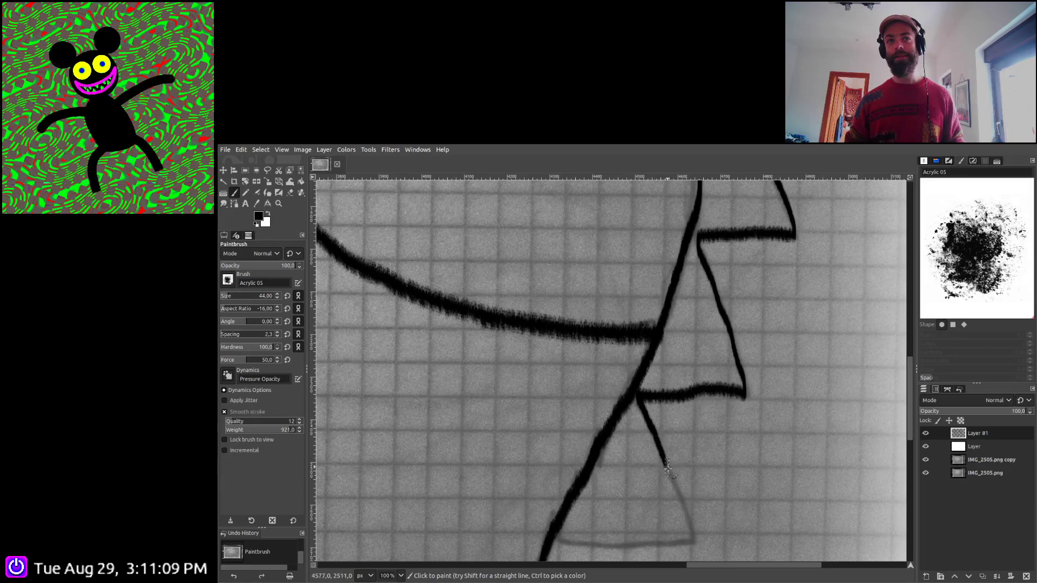
mouse_move(668, 469)
left_mouse_down()
mouse_move(693, 544)
mouse_move(681, 307)
left_mouse_up()
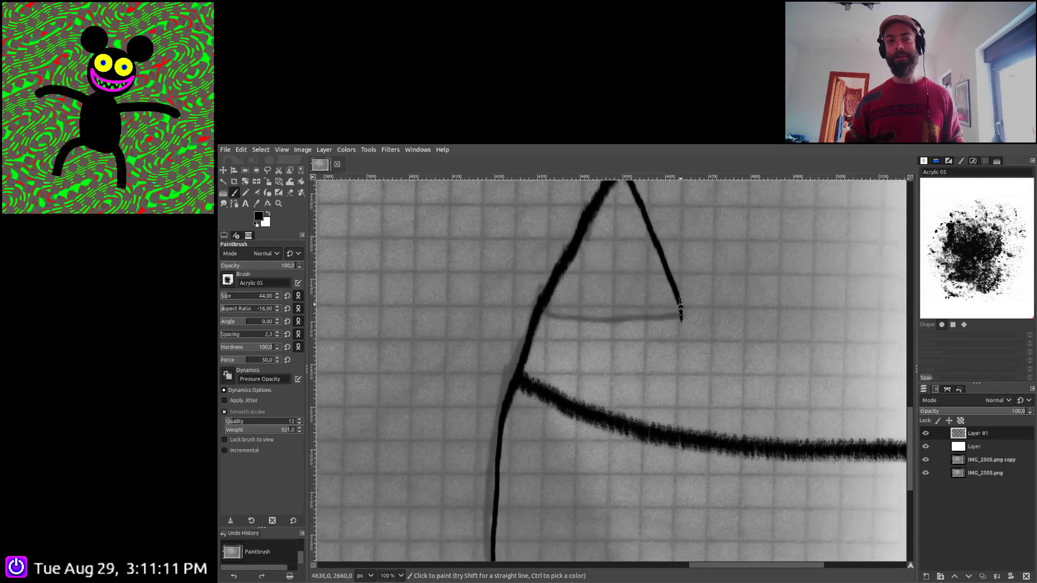
left_click_drag(540, 307, 679, 315)
scroll(681, 316, "down", 7)
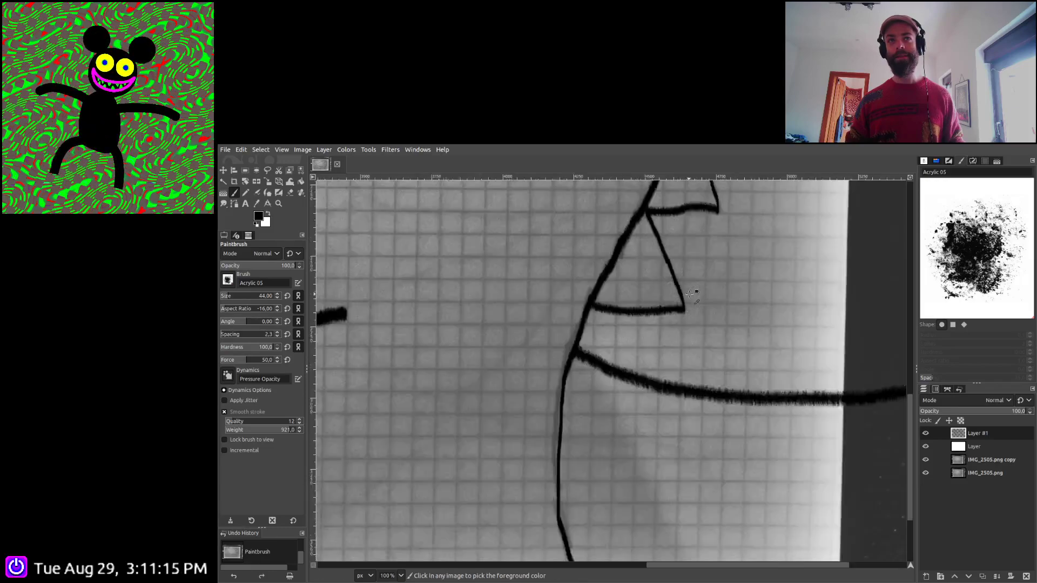
Ink the small ring near the paper's upper corner and the large circle around it, completing the circle beyond the paper's edge
scroll(694, 271, "up", 6)
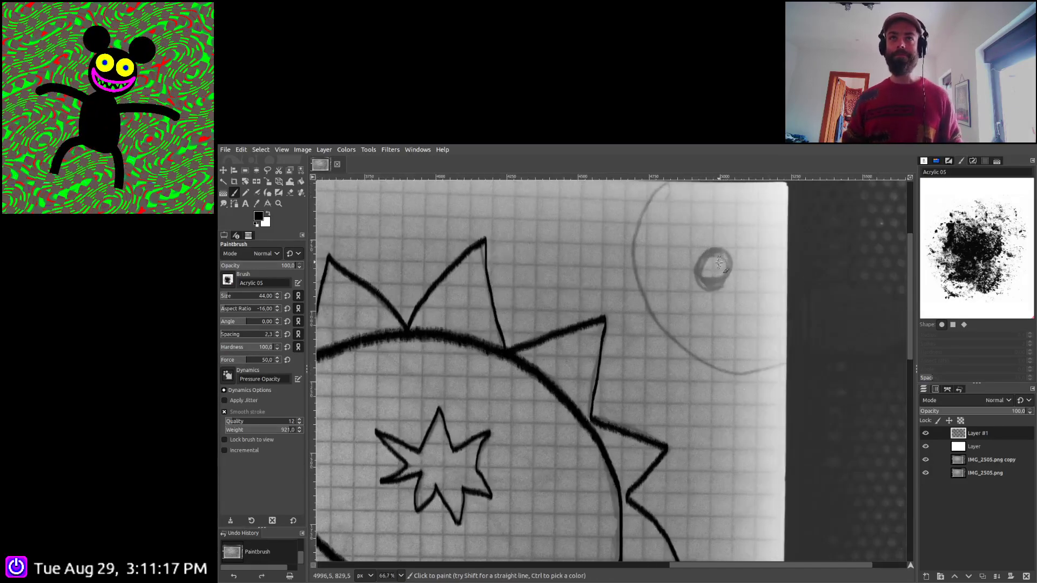
scroll(602, 361, "down", 2)
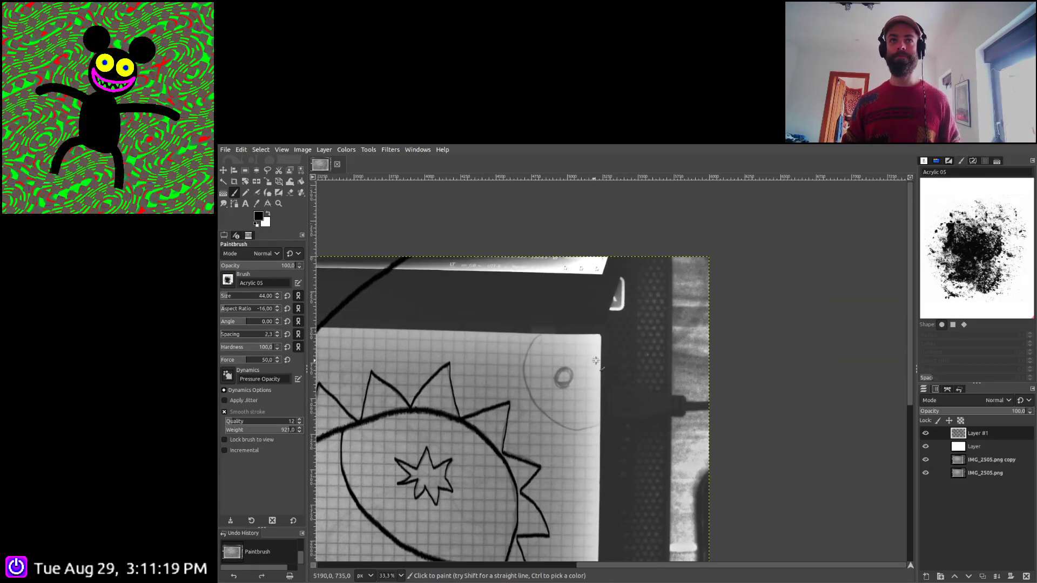
scroll(556, 356, "up", 2)
scroll(551, 351, "down", 2)
scroll(551, 351, "right", 1)
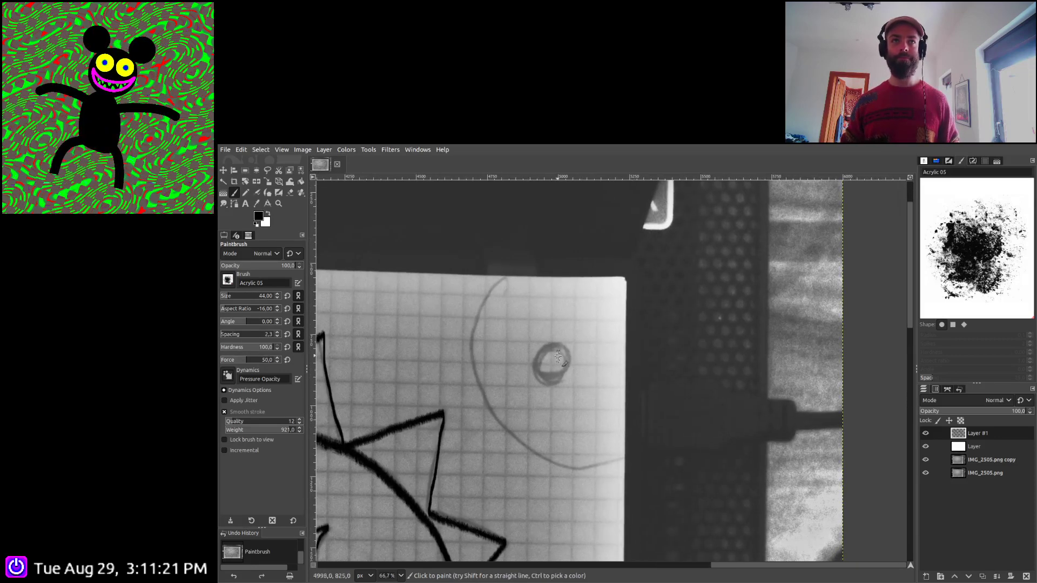
mouse_move(533, 371)
left_mouse_down()
mouse_move(549, 385)
mouse_move(562, 349)
mouse_move(543, 345)
left_mouse_up()
mouse_move(527, 261)
left_mouse_down()
mouse_move(494, 282)
mouse_move(484, 305)
left_mouse_up()
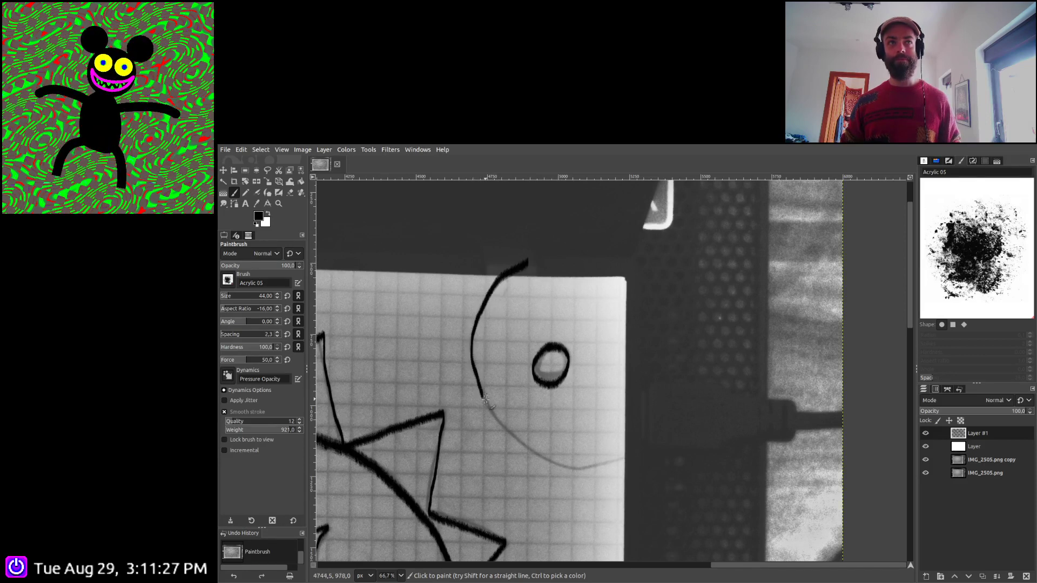
mouse_move(501, 424)
left_mouse_down()
mouse_move(558, 461)
mouse_move(608, 469)
mouse_move(648, 449)
mouse_move(691, 378)
mouse_move(698, 314)
mouse_move(671, 277)
mouse_move(634, 259)
mouse_move(543, 257)
left_mouse_up()
scroll(538, 401, "down", 5)
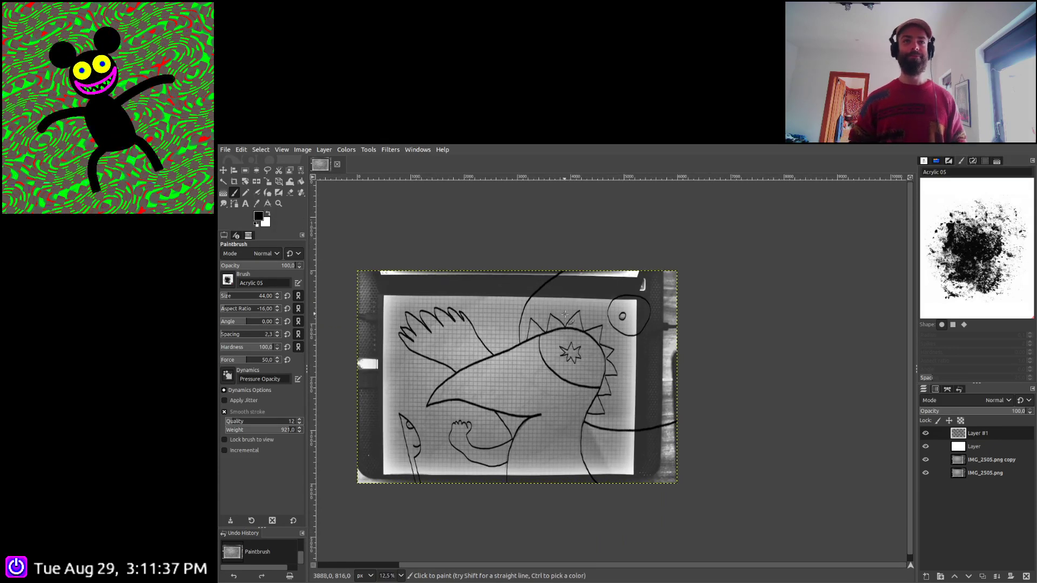
Ink a small ring inside the curved line above the head spikes
scroll(568, 278, "up", 4)
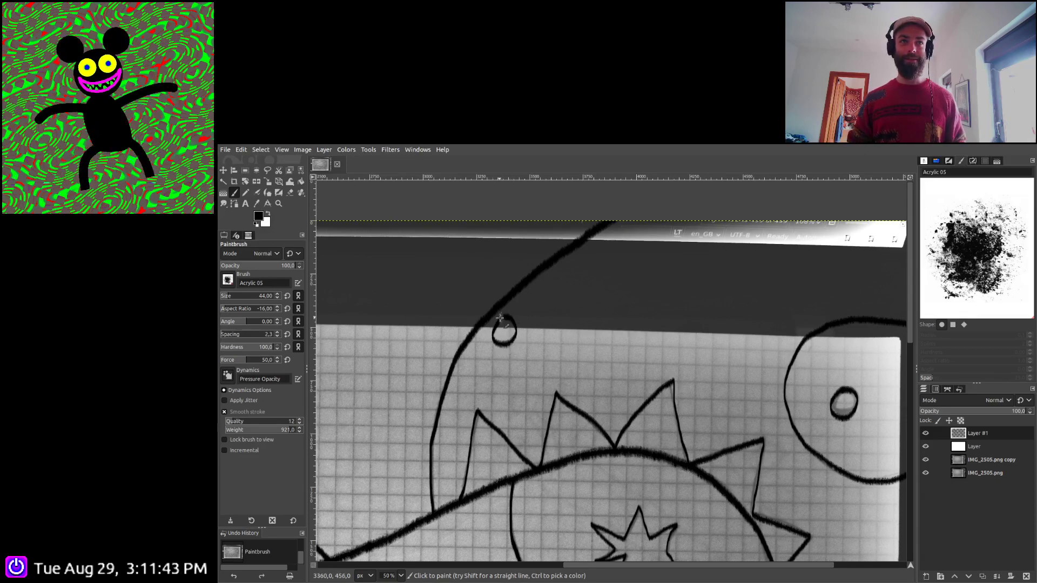
scroll(500, 319, "down", 4)
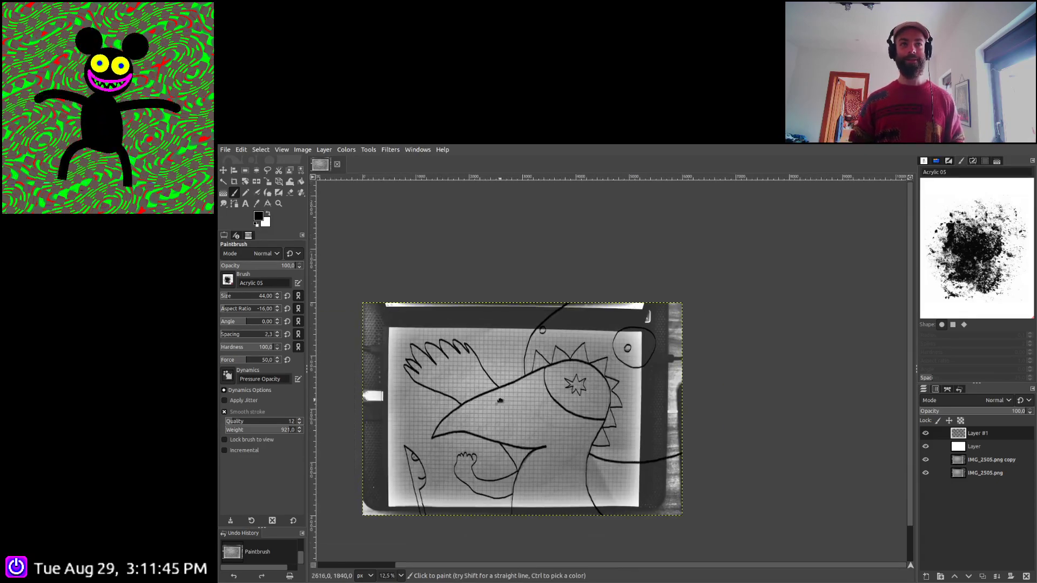
scroll(551, 368, "up", 2)
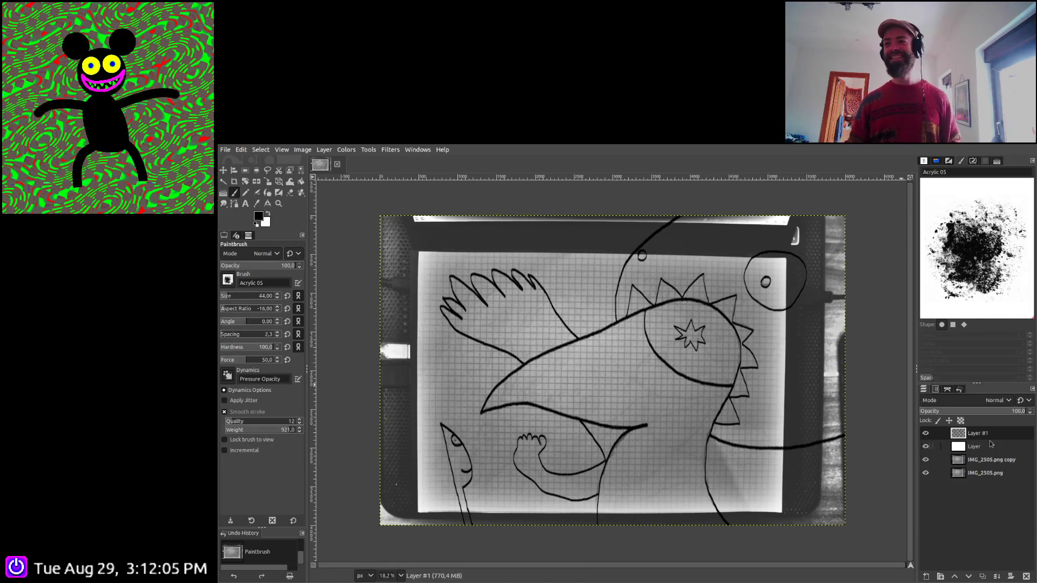
Add a new transparent layer on top, hide it, and make the line-art layer Layer #1 active
left_click(925, 576, "shift")
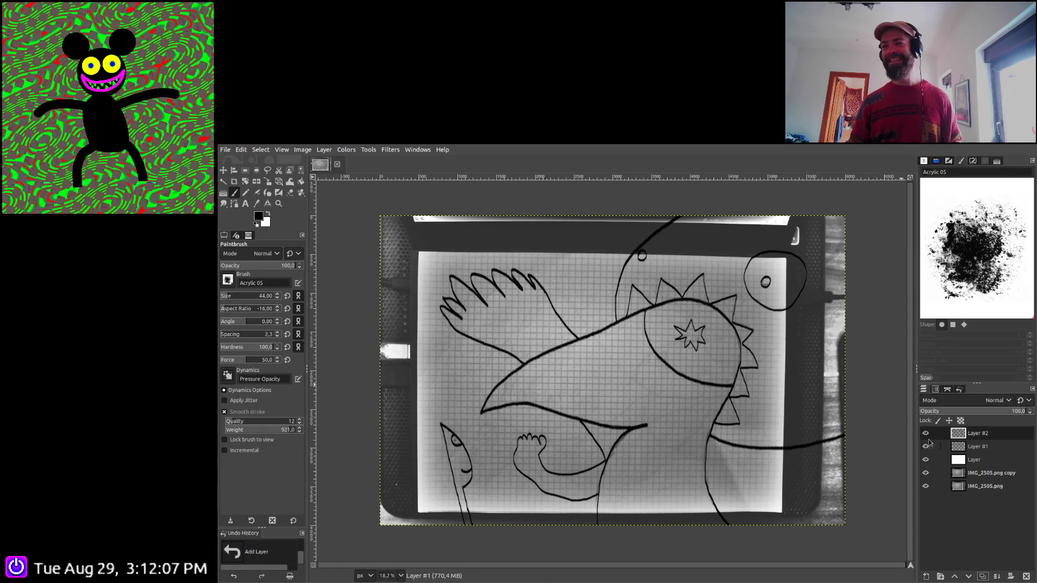
left_click(944, 447)
left_click(925, 433)
left_click(996, 576)
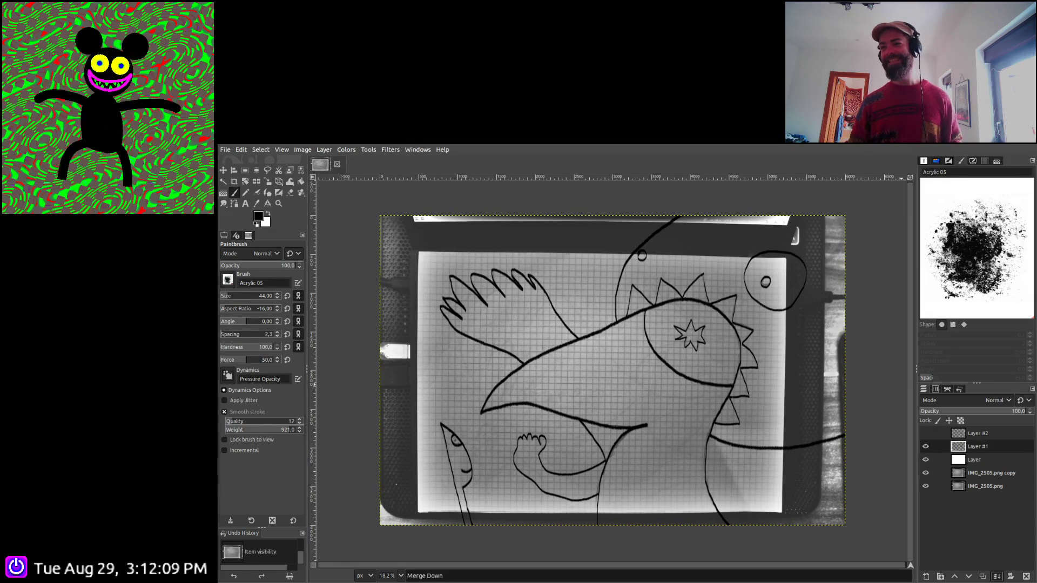
left_click(926, 460)
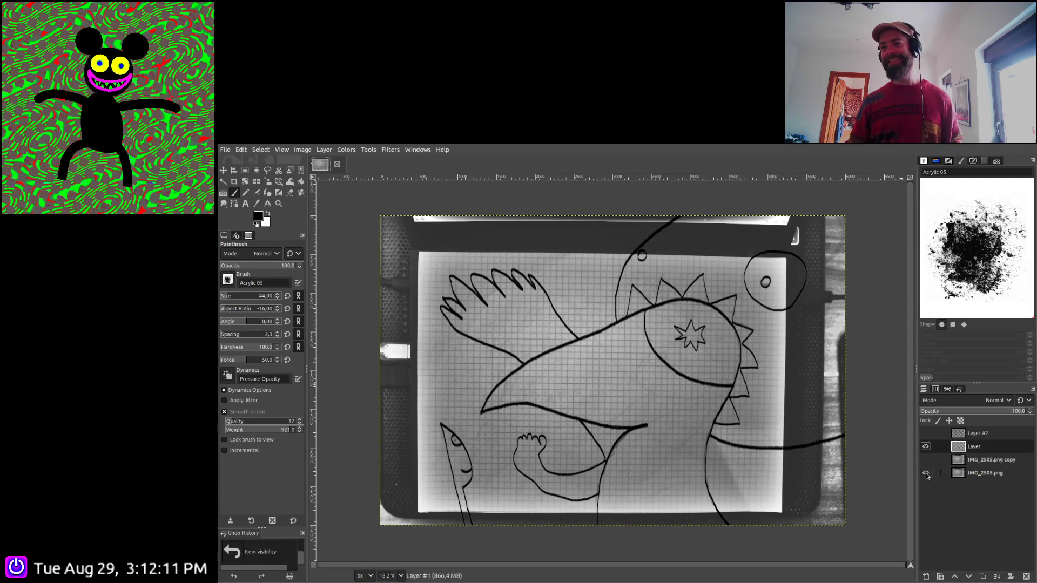
left_click(925, 473)
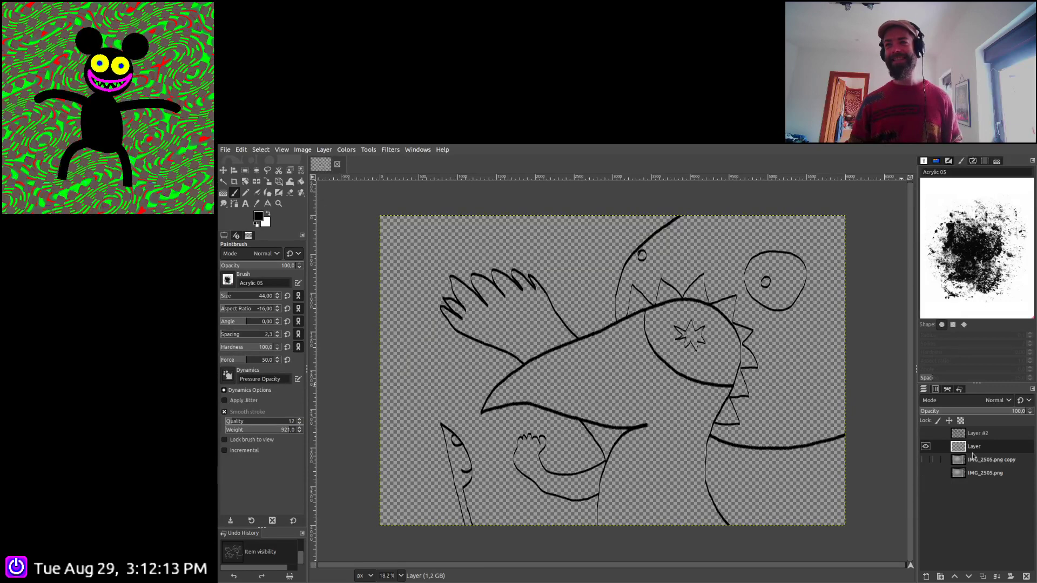
key("ctrl+z")
key("ctrl+z")
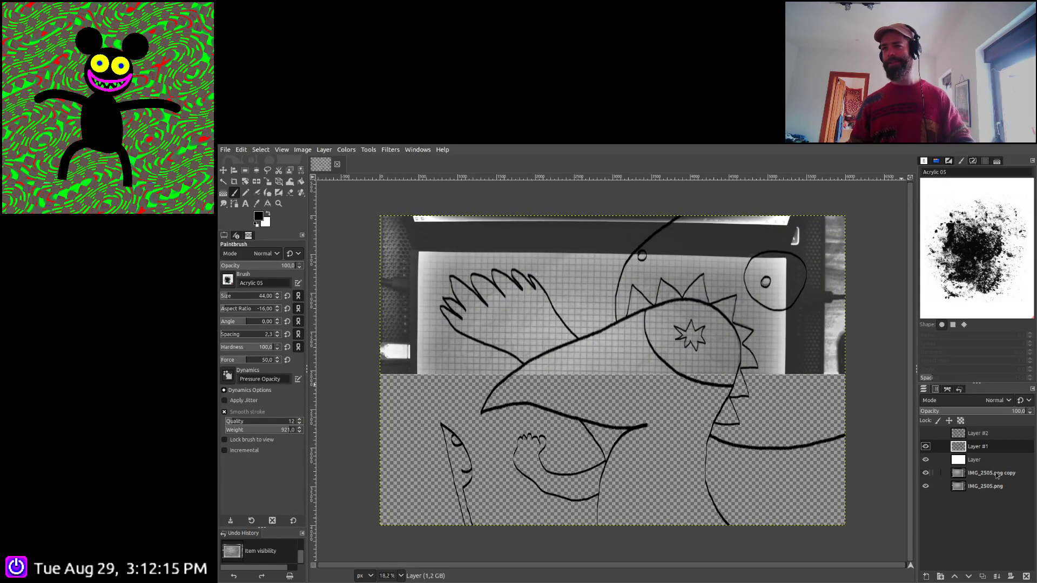
key("ctrl+z")
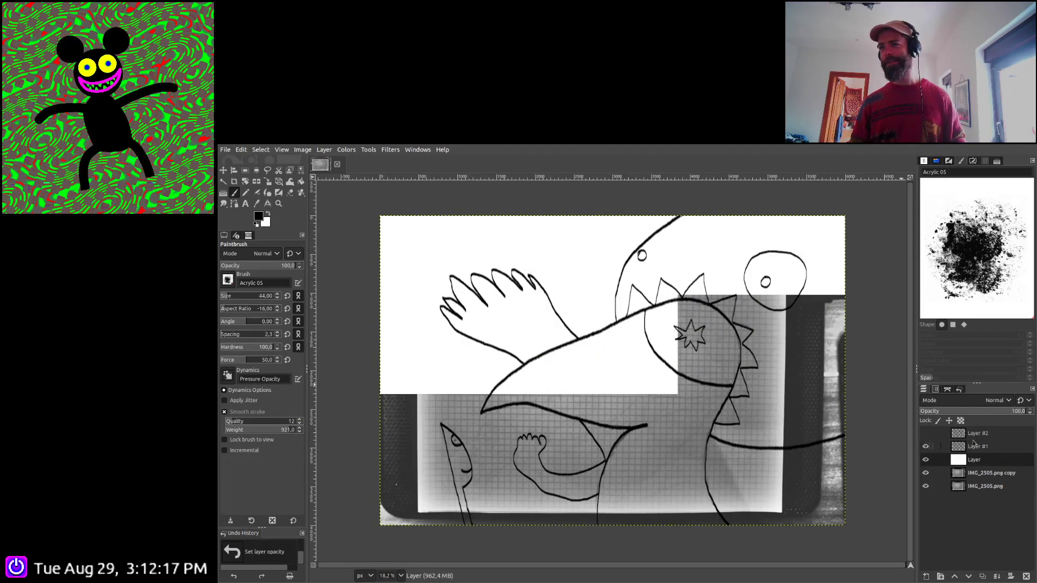
Hide both photo layers and merge Layer #1 down onto the white layer at 100 opacity
left_click(926, 473)
left_click(925, 486)
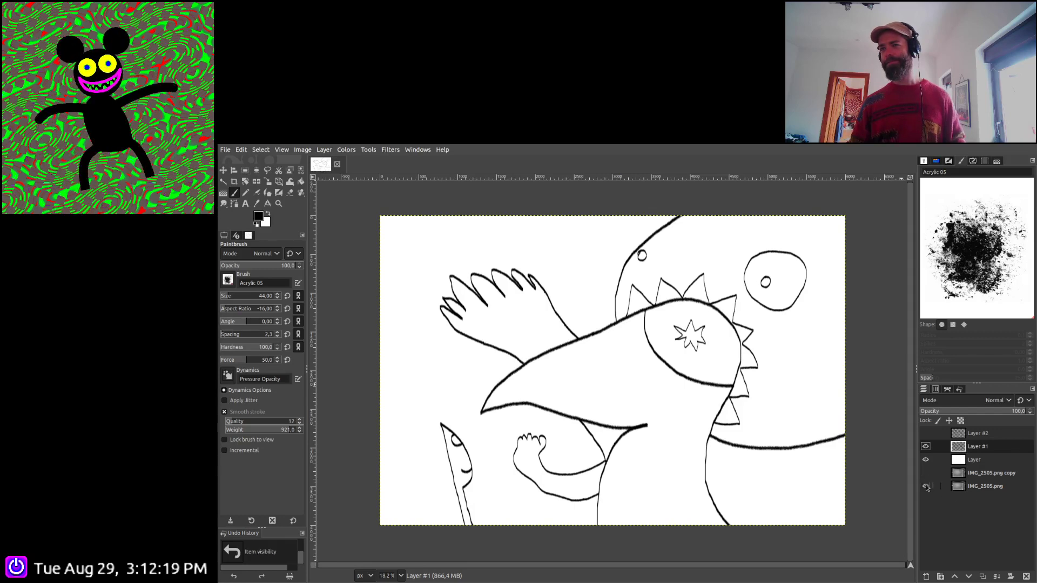
left_click(995, 577)
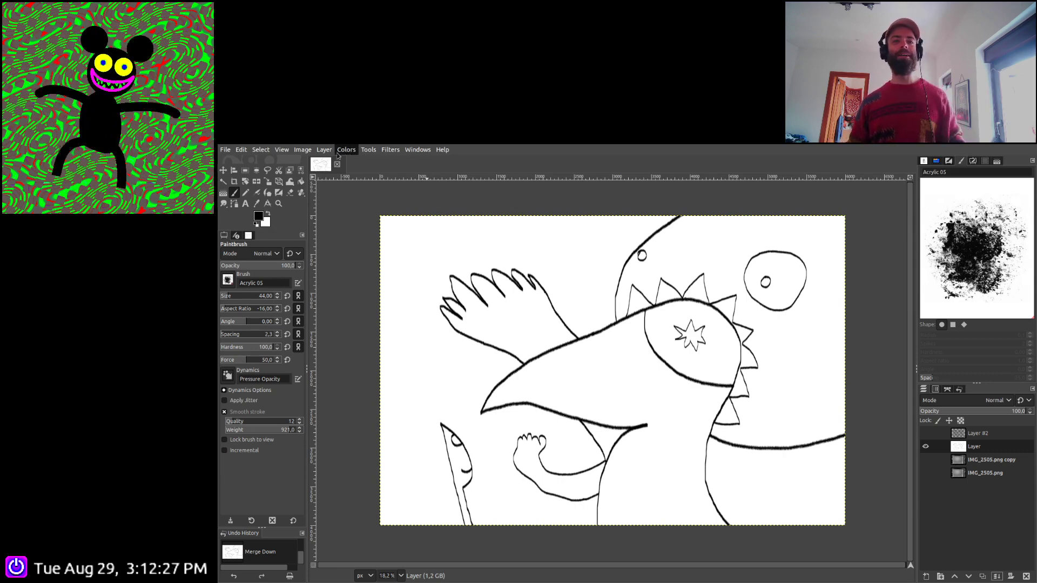
Apply Threshold to the merged line-art layer, checking the edges of the lines up close
left_click(338, 152)
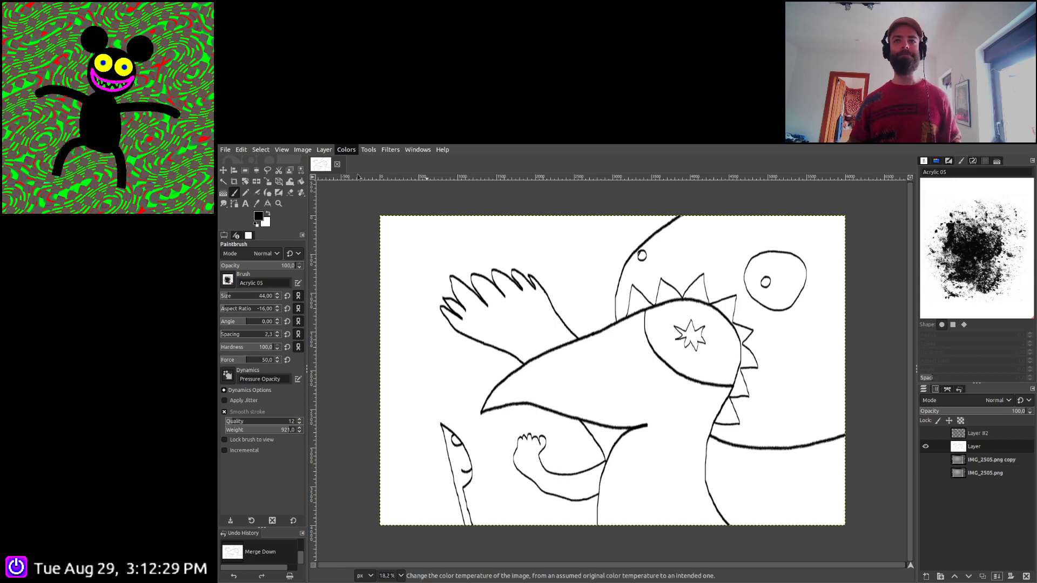
left_click(761, 374)
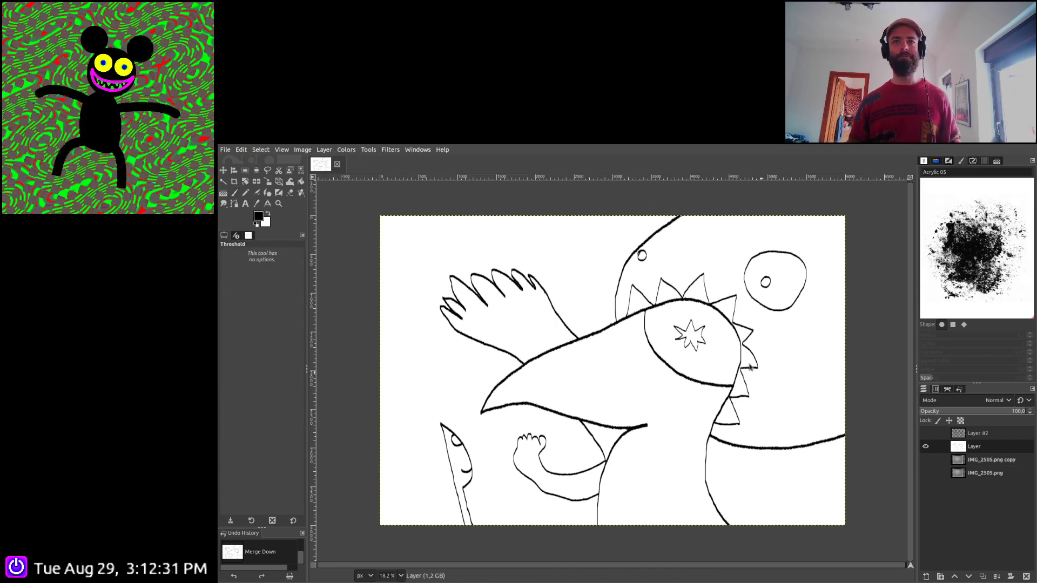
left_click(926, 433)
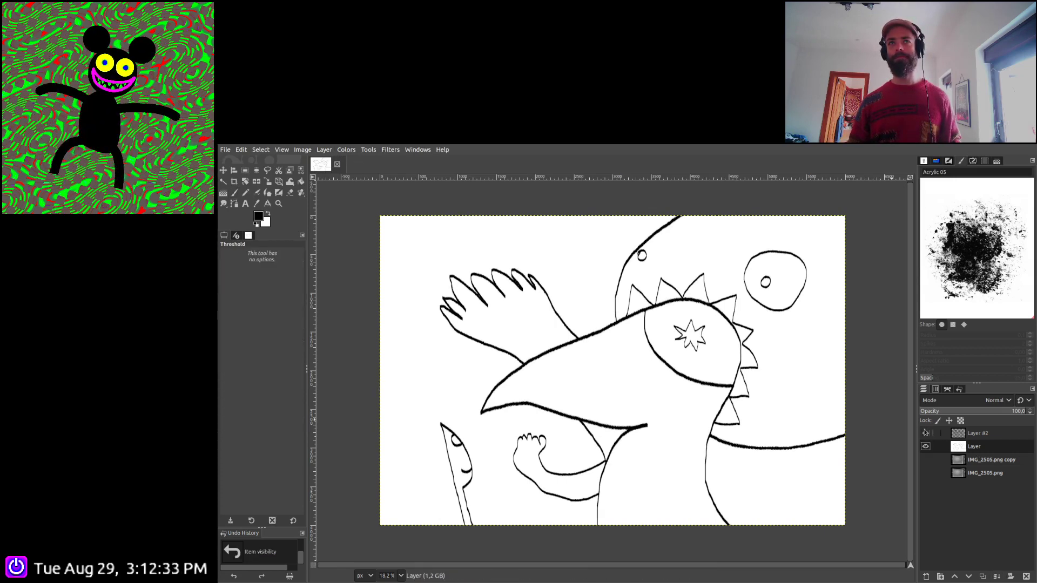
left_click(926, 433)
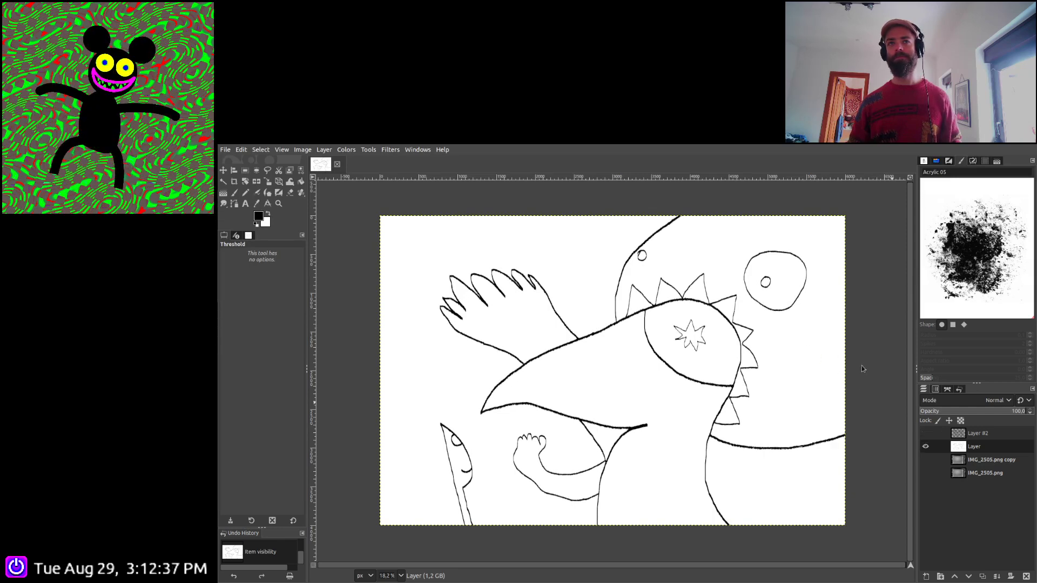
scroll(686, 339, "up", 6)
scroll(688, 342, "up", 4)
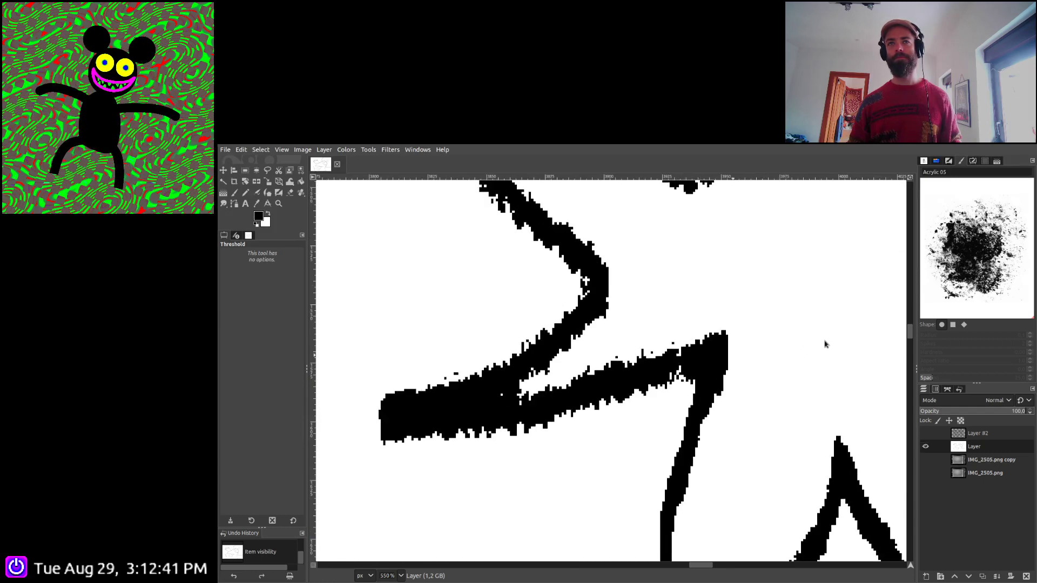
scroll(613, 308, "down", 8)
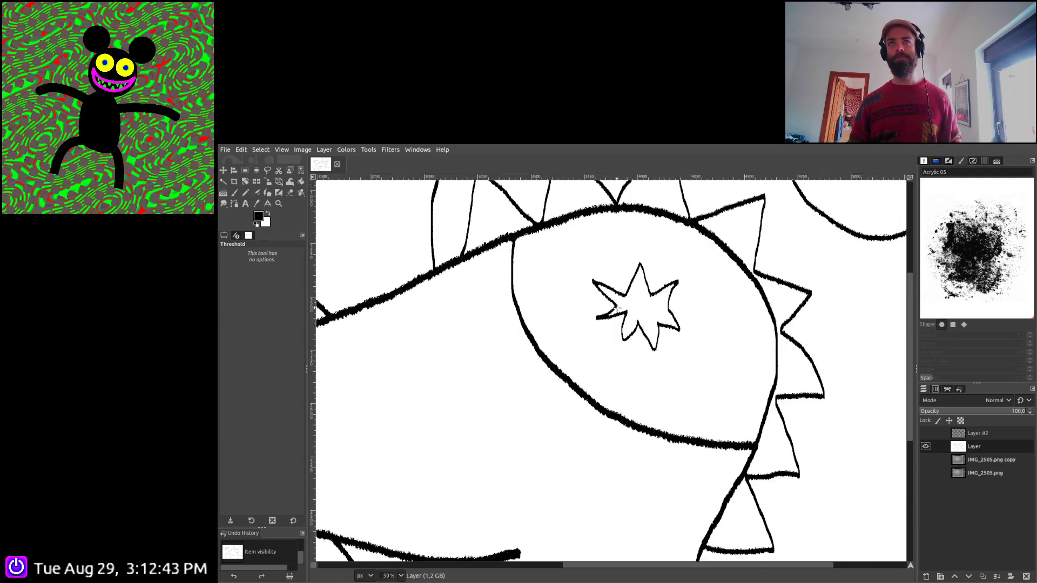
scroll(635, 298, "down", 2)
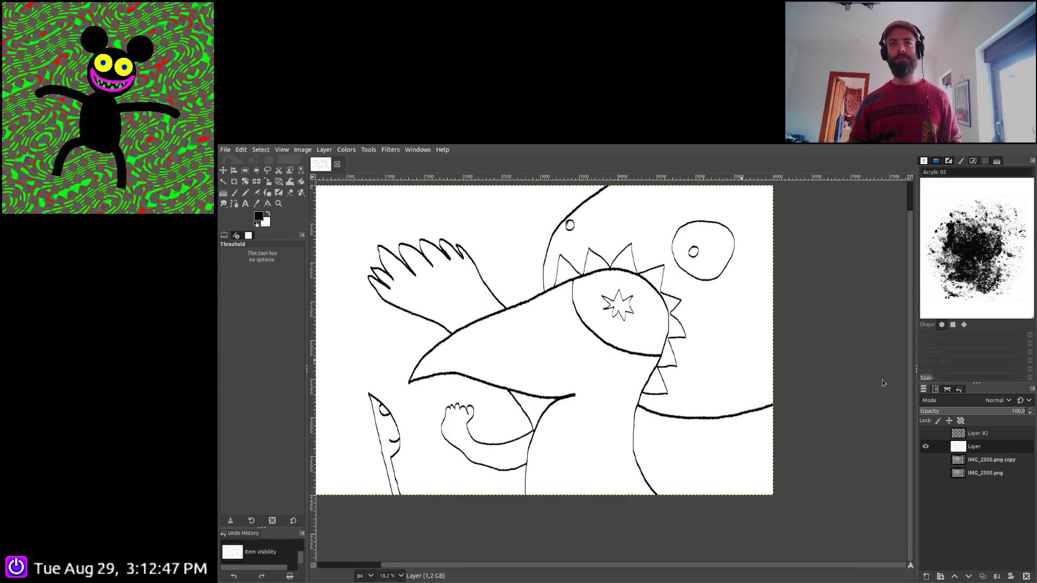
key("Return")
left_click_drag(583, 382, 629, 413)
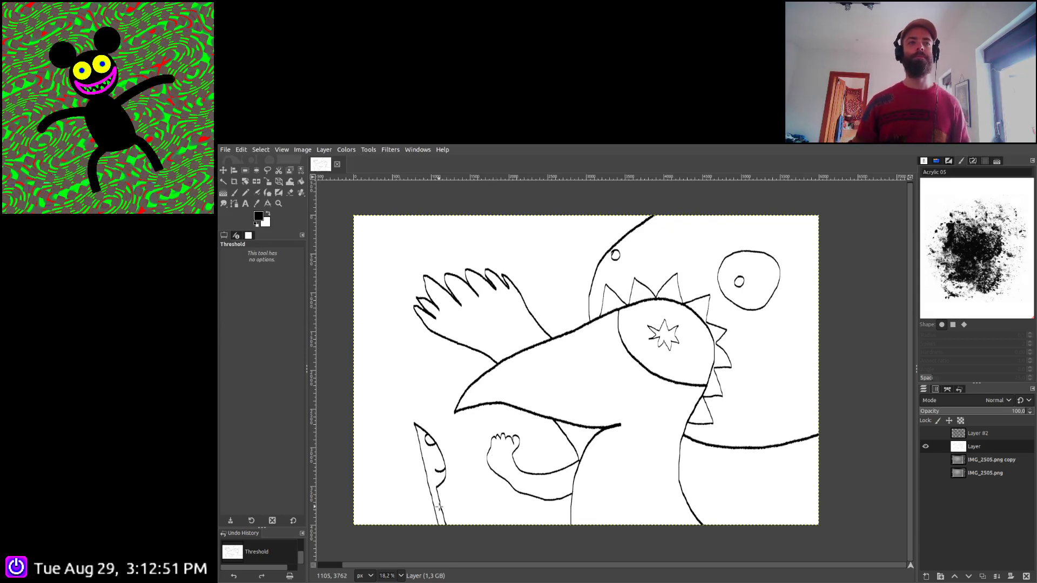
scroll(439, 507, "up", 4)
scroll(432, 499, "down", 6)
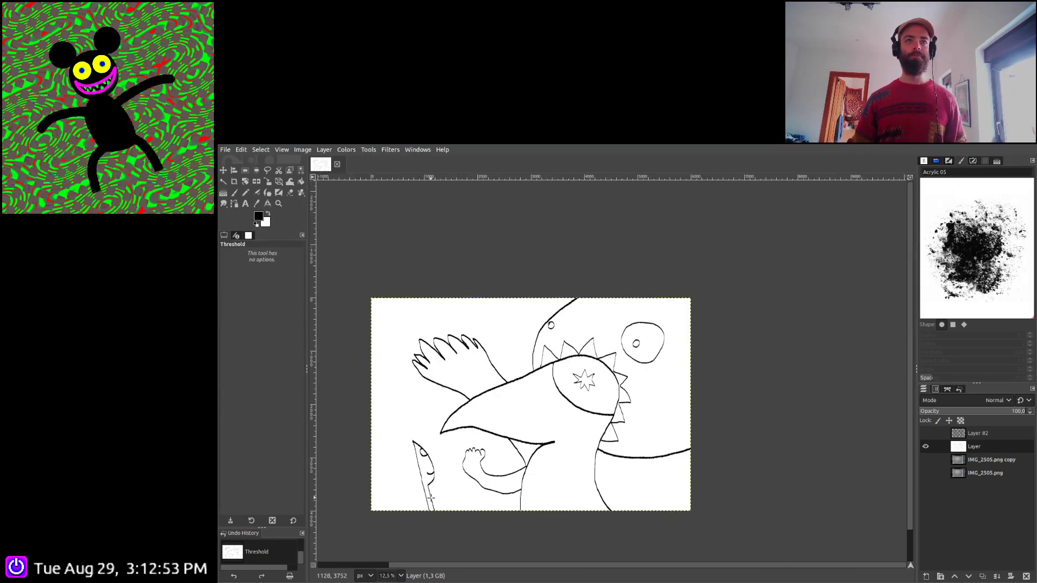
scroll(512, 443, "up", 2)
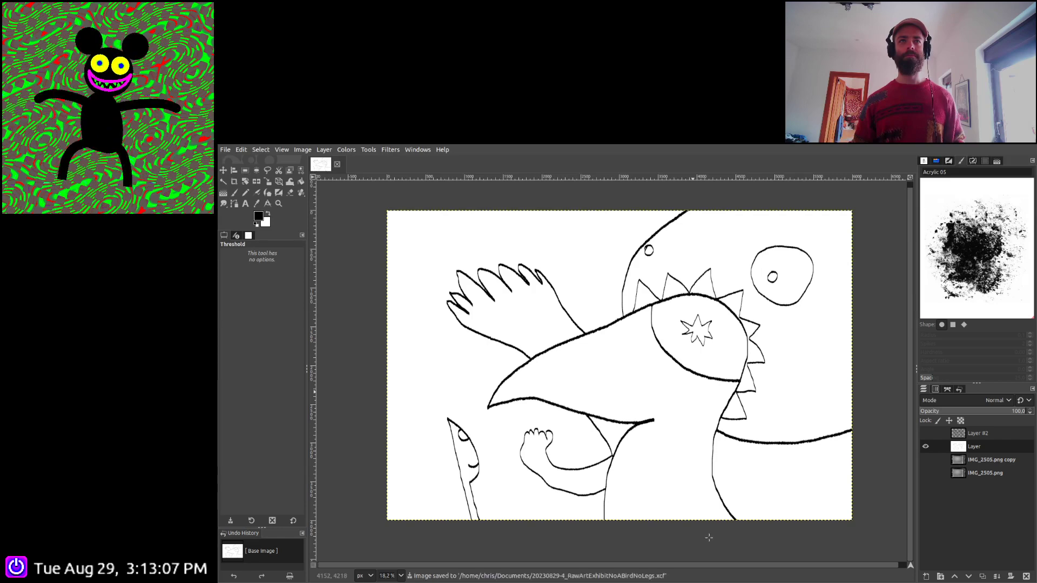
Select all white areas of the drawing by color and subtract the eye area around the star with Fuzzy Select
key("u")
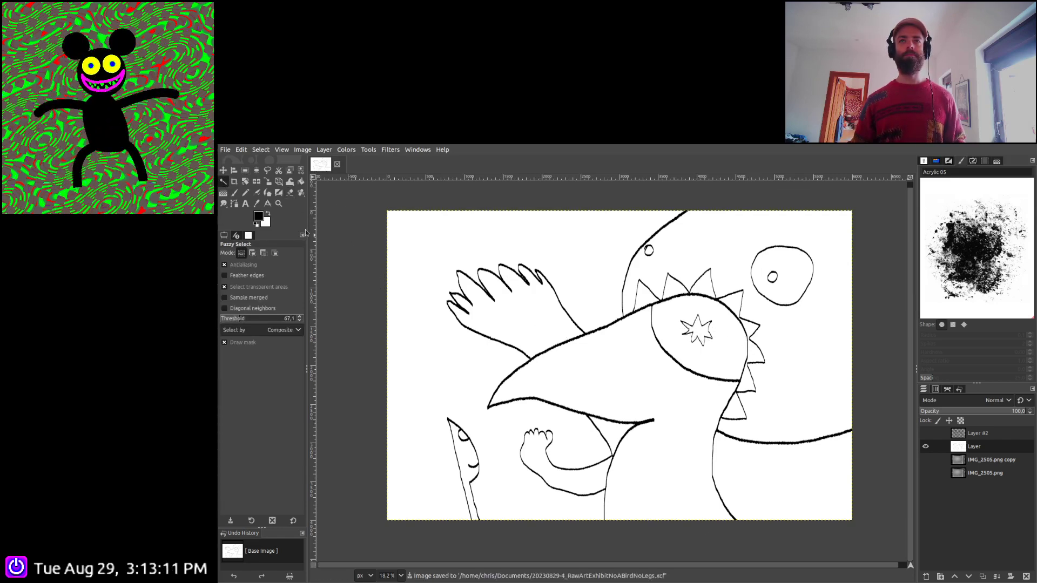
key("shift+o")
left_click(603, 353)
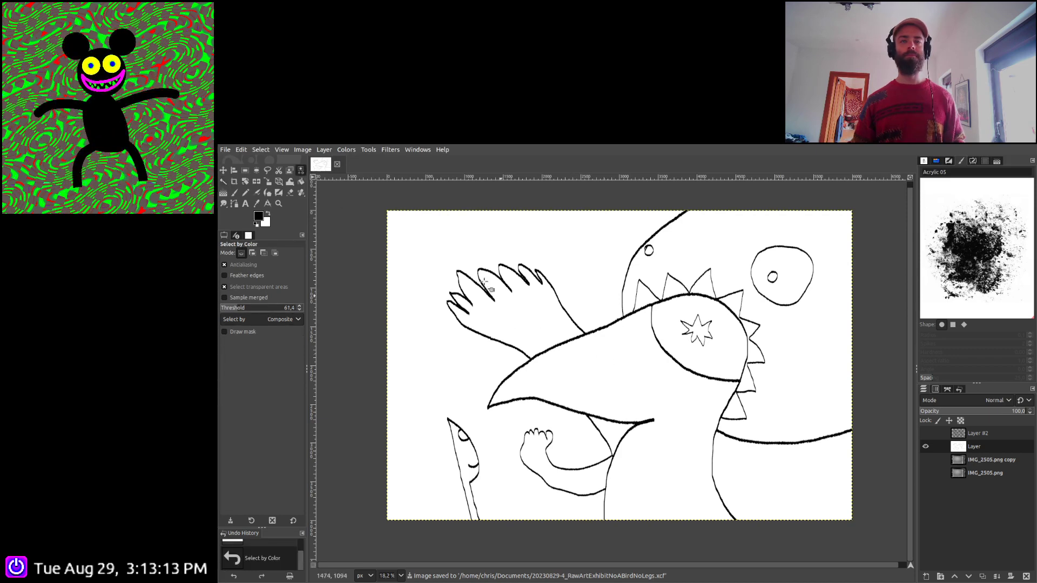
key("u")
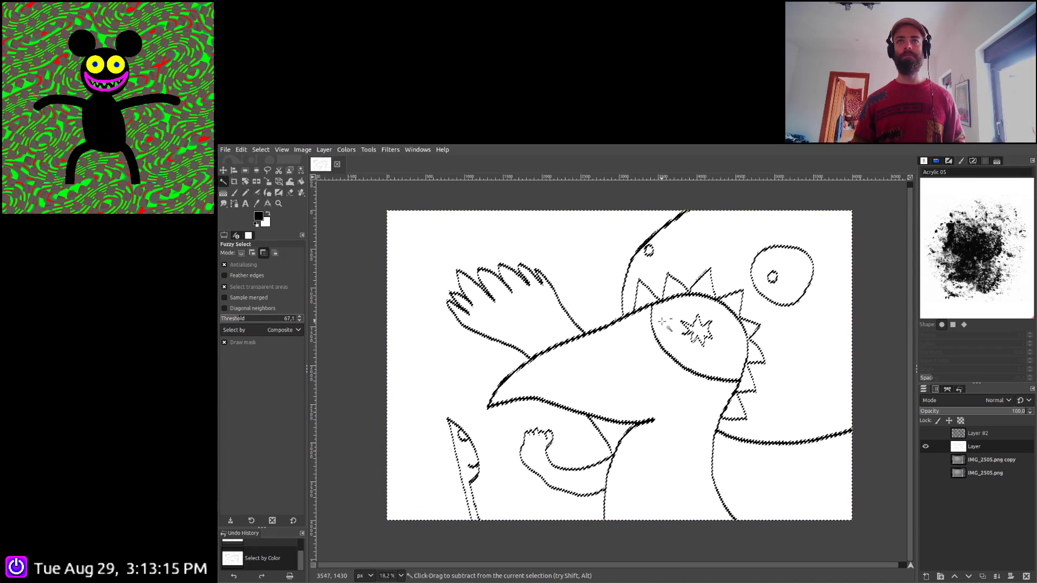
left_click(749, 333)
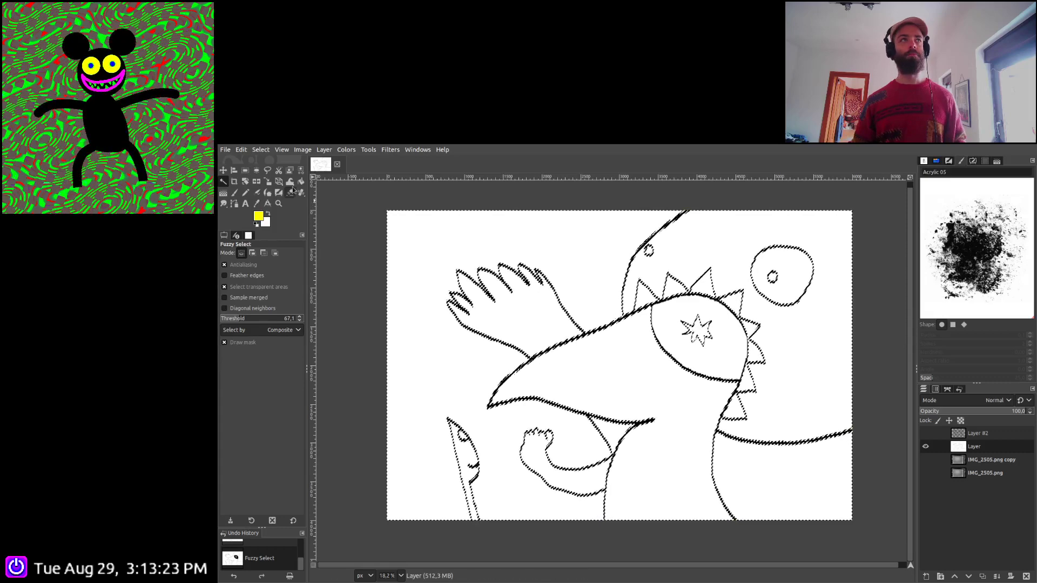
Paint the star inside the bird's eye yellow with the 2. Hardness 100 copy brush at size 193
left_click(235, 191)
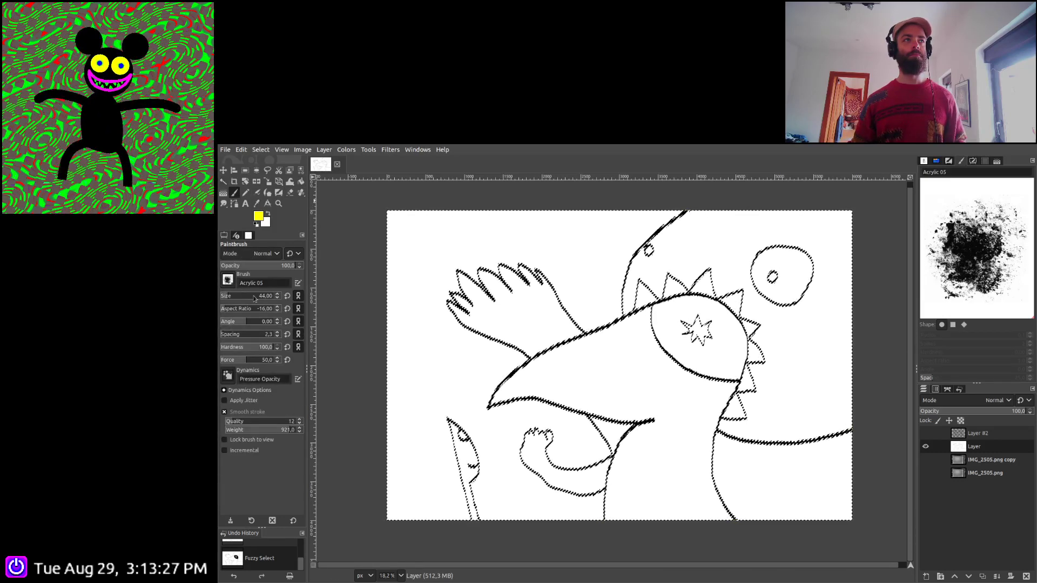
scroll(228, 279, "up", 5)
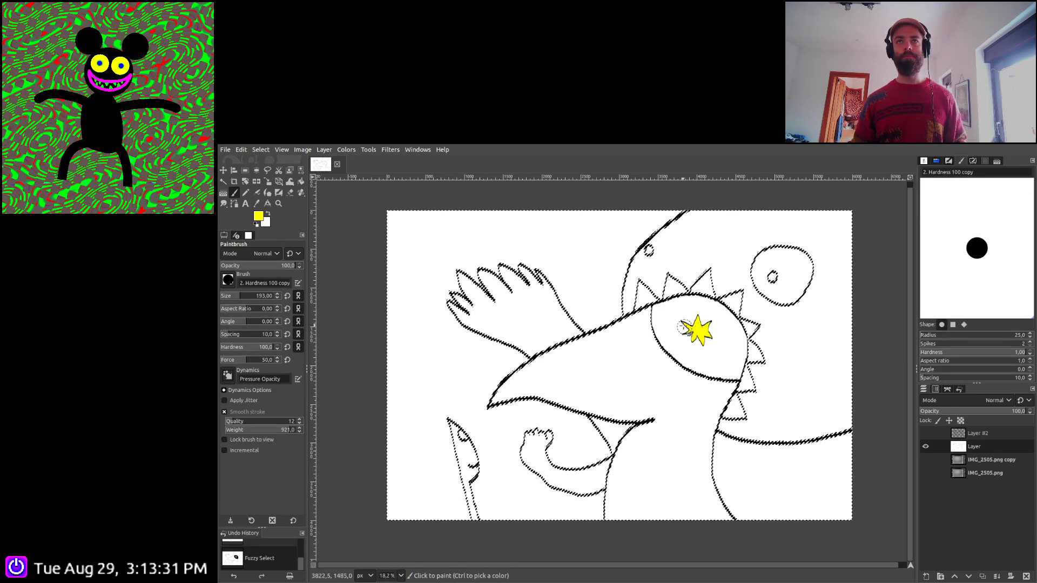
left_click_drag(693, 318, 696, 324)
Add a new transparent layer directly above the line-art layer
scroll(681, 335, "right", 2)
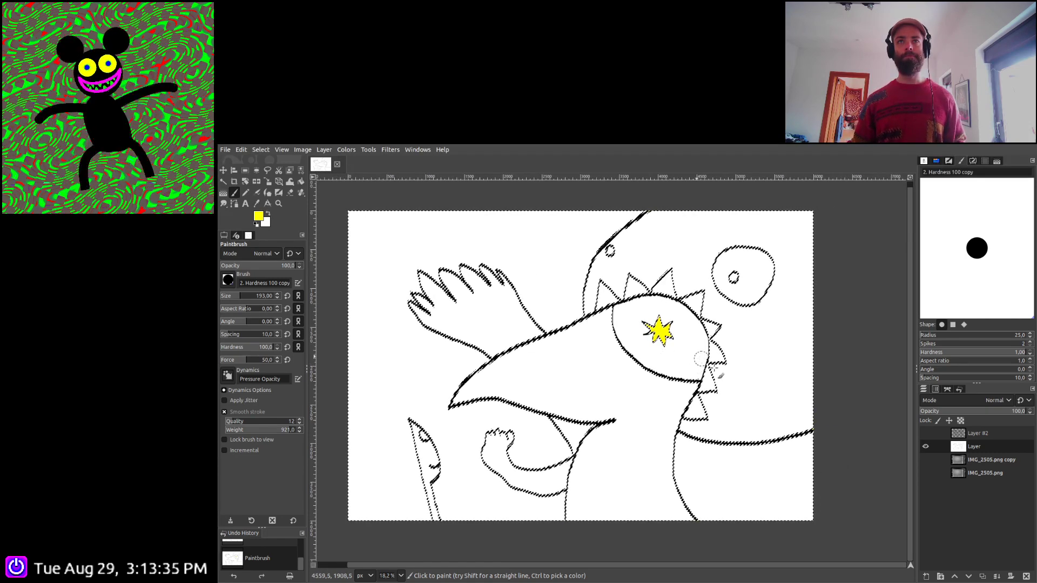
left_click(926, 576, "shift")
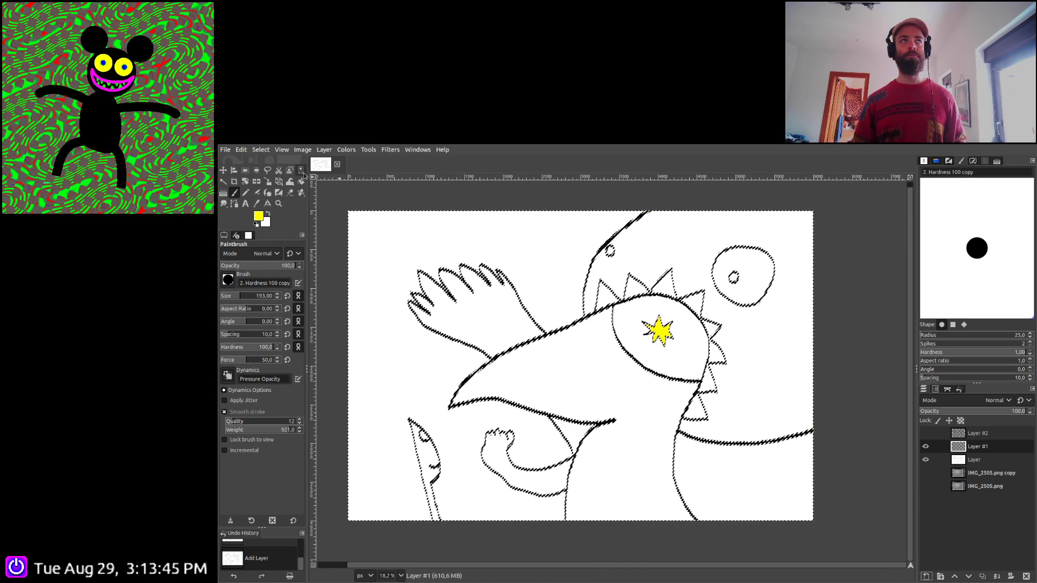
left_click(223, 183)
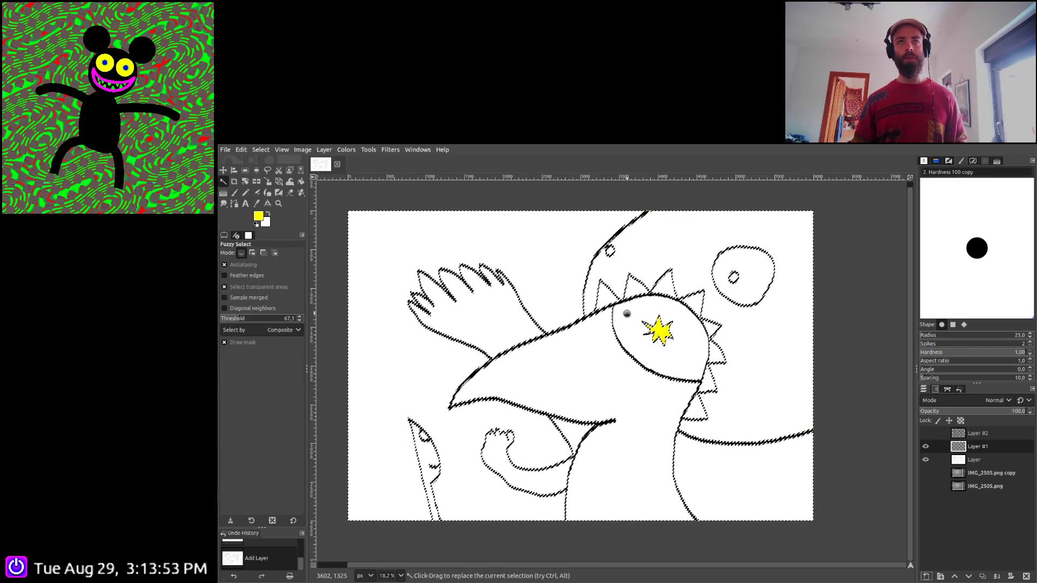
left_click(628, 313)
key("ctrl")
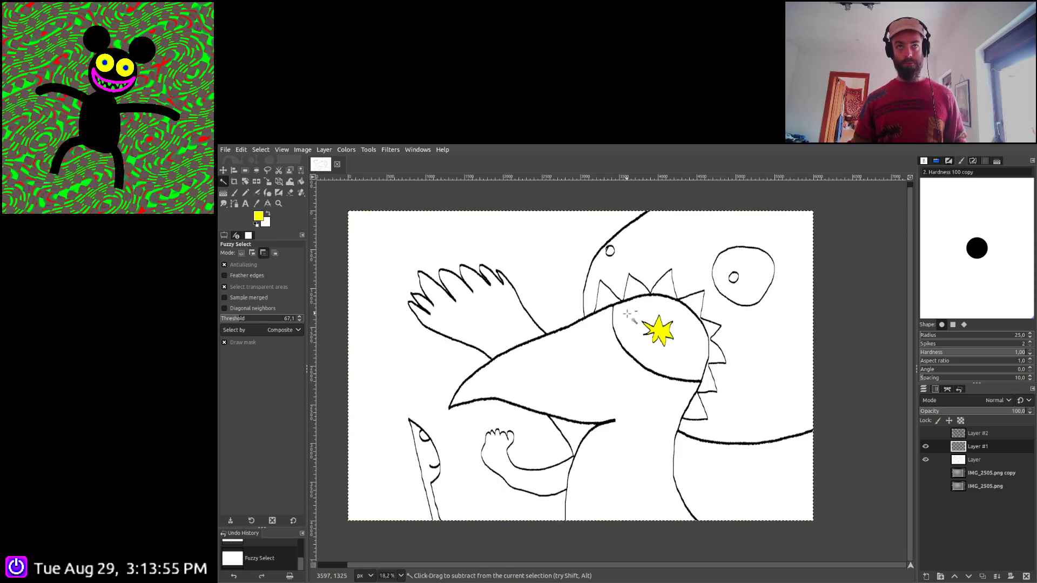
key("ctrl+a")
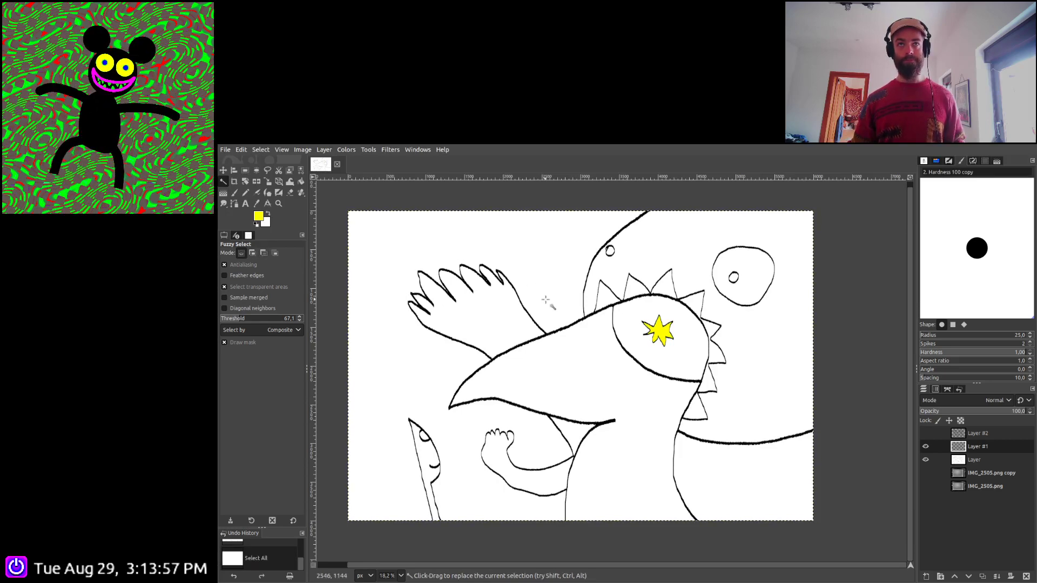
left_click(301, 170)
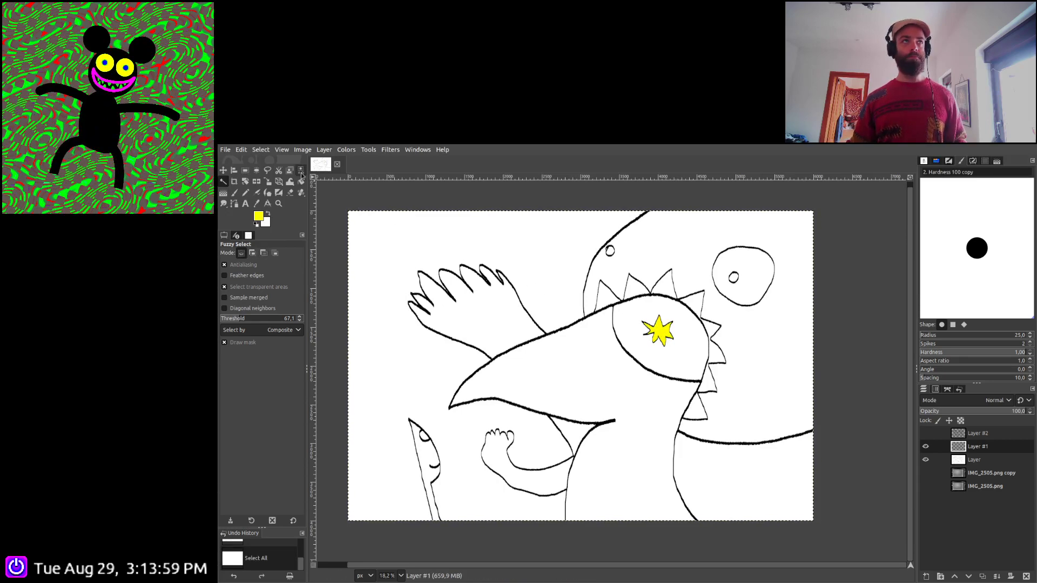
left_click(662, 331)
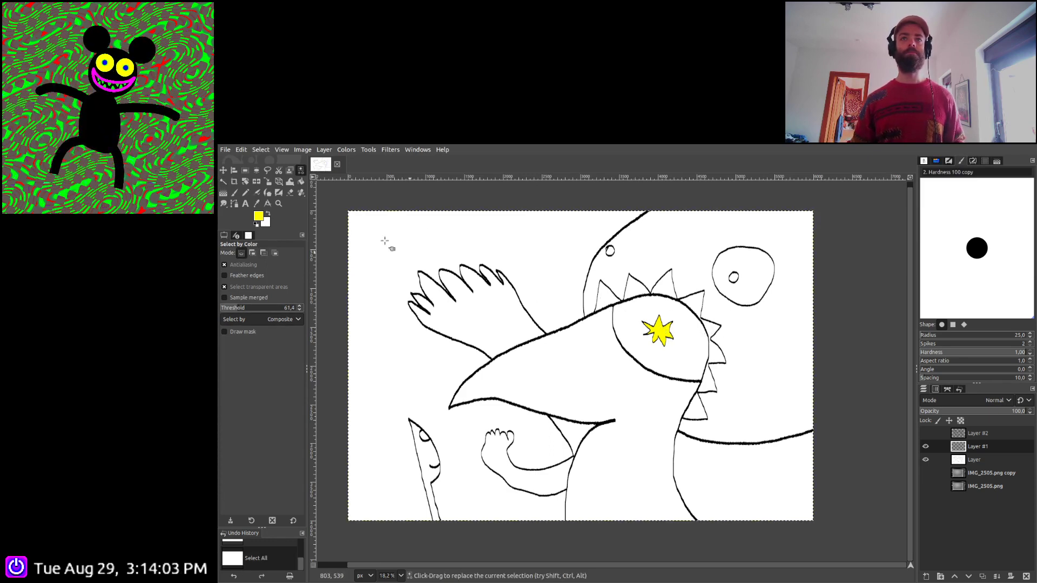
key("ctrl+a")
left_click(614, 365)
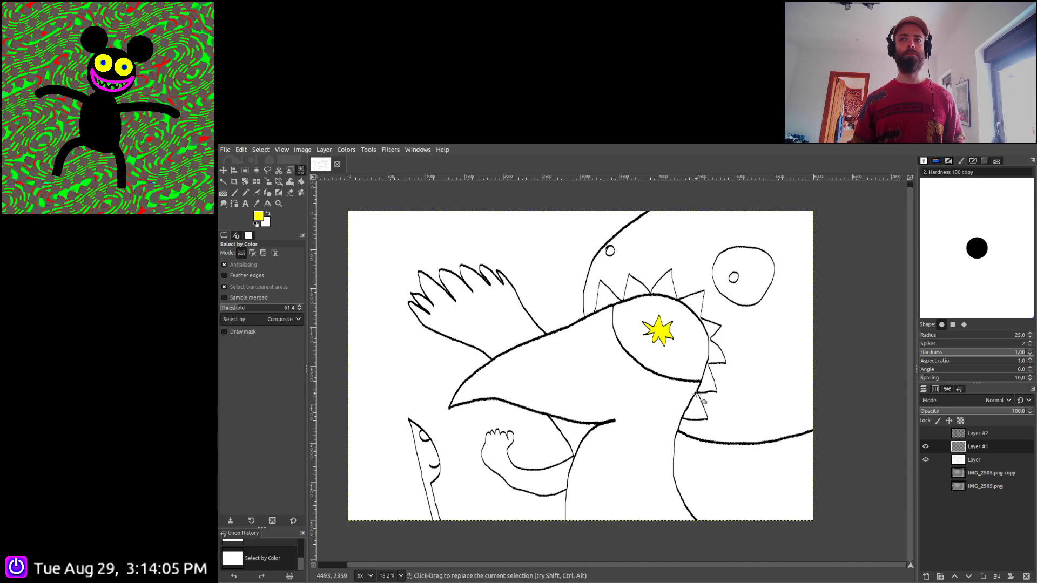
Select all white areas of the line-art layer by color and subtract the bird's body and the spikes around its eye with Fuzzy Select
key("Page_Down")
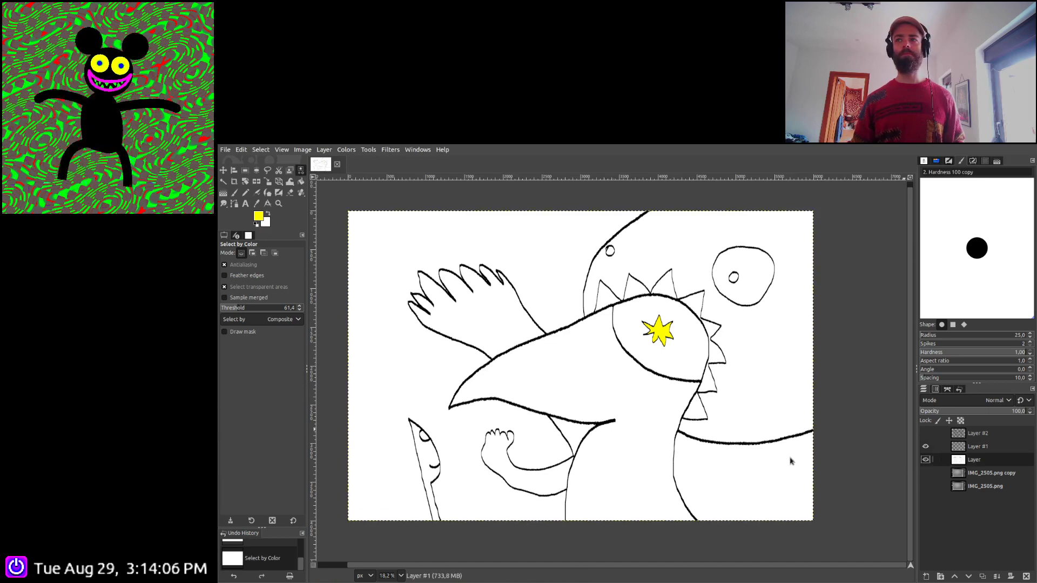
left_click(619, 354)
key("u")
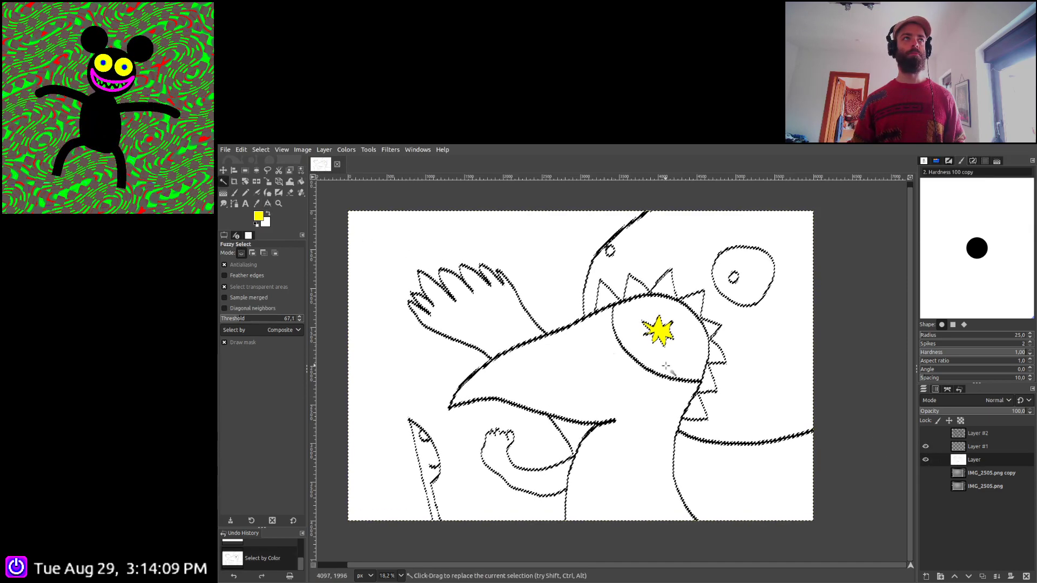
key("ctrl")
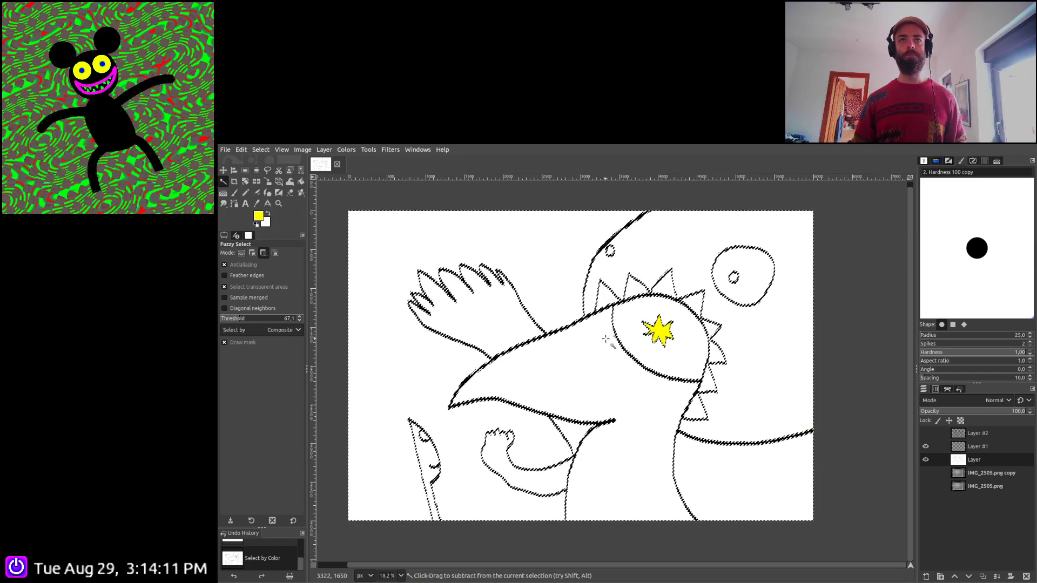
left_click(605, 293)
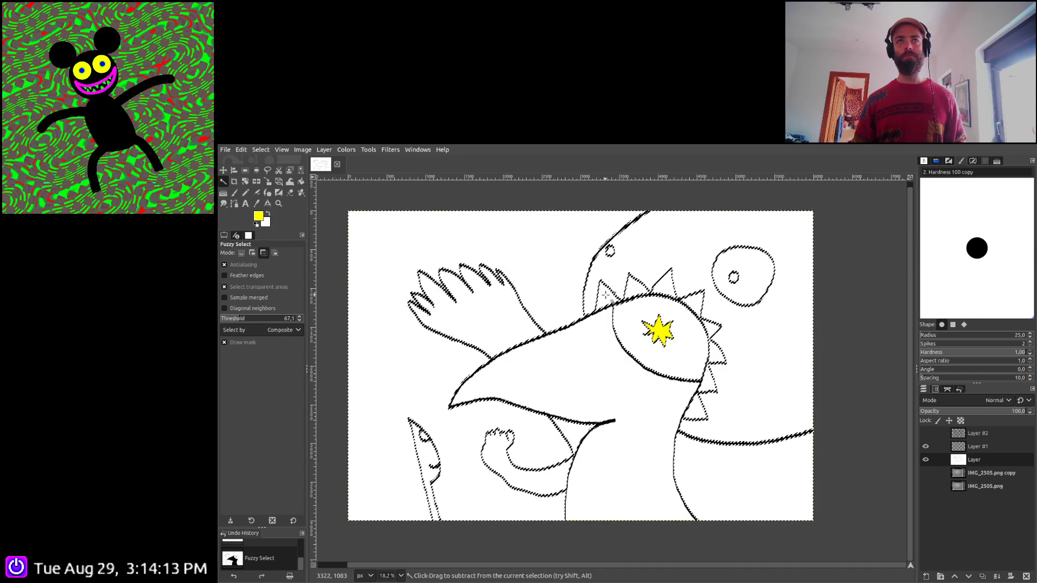
left_click(604, 295)
left_click(693, 302)
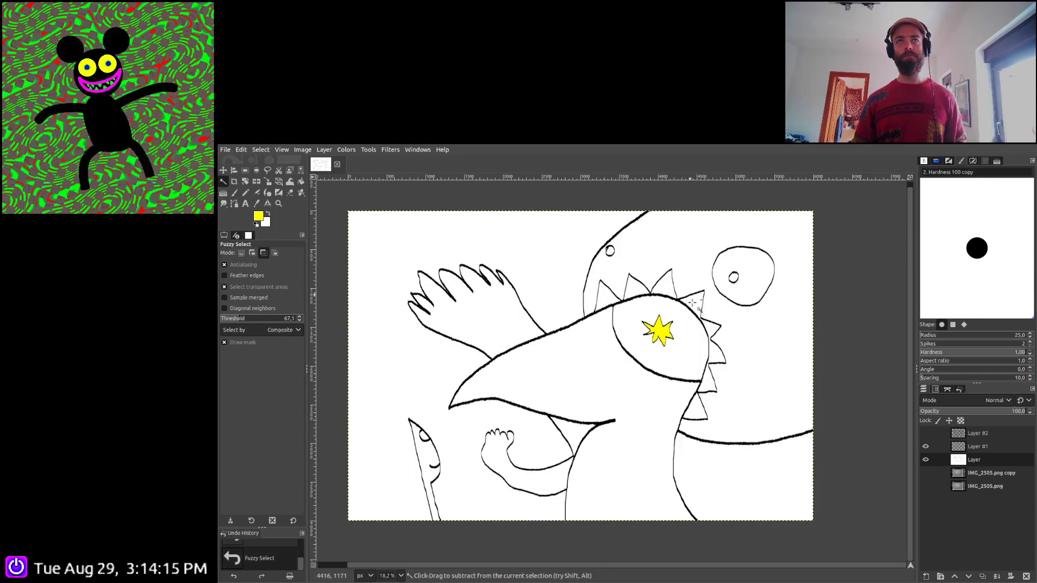
left_click(710, 325)
left_click(800, 361, "ctrl")
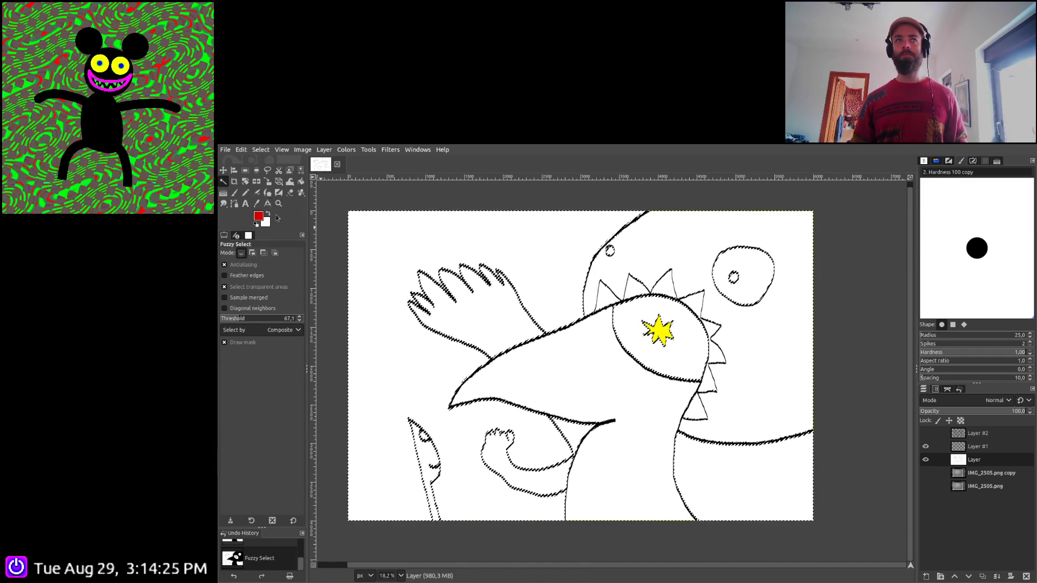
Paint the bird's eye area around the star red with the 2. Hardness 100 copy brush at size 193
left_click(235, 193)
scroll(594, 312, "up", 2)
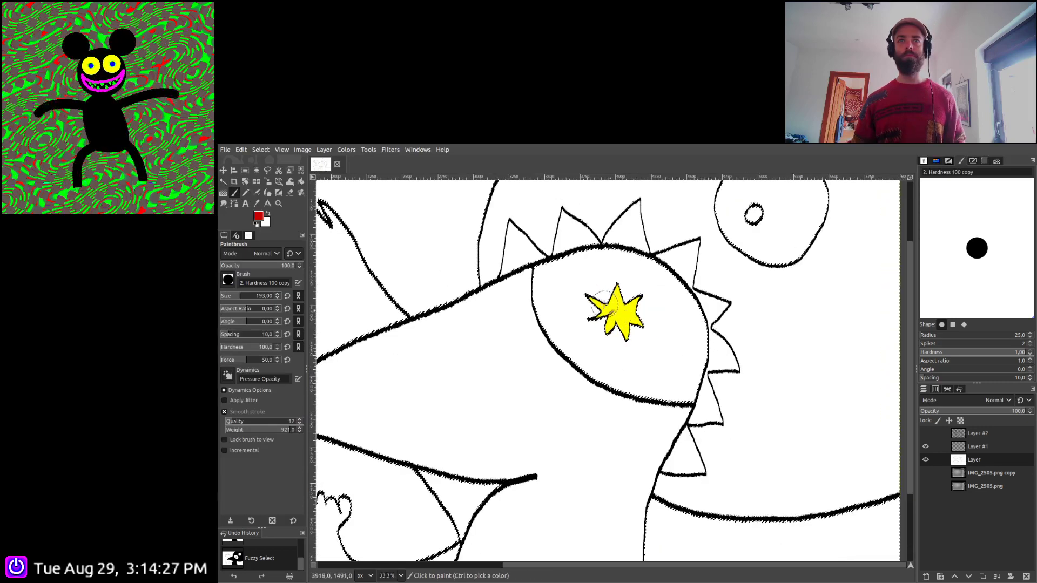
left_click_drag(556, 293, 546, 297)
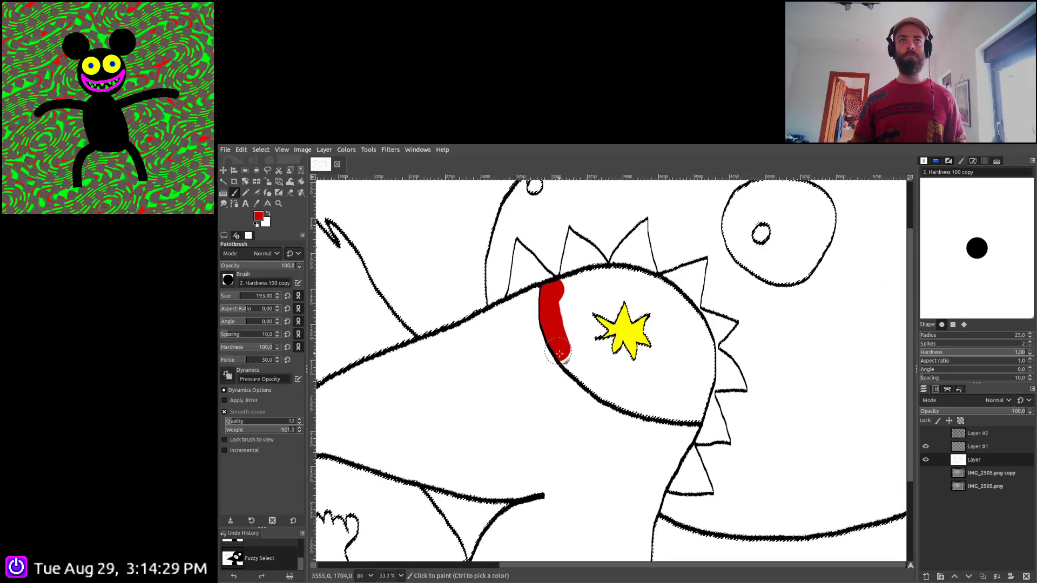
mouse_move(560, 353)
left_mouse_down()
mouse_move(634, 415)
mouse_move(691, 420)
mouse_move(709, 351)
mouse_move(670, 291)
left_mouse_up()
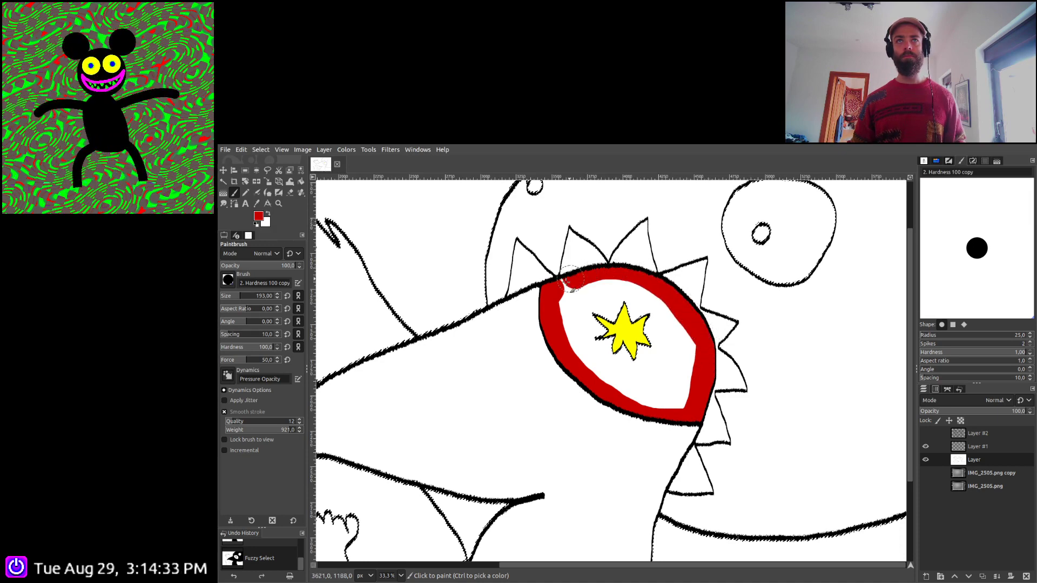
left_click_drag(609, 384, 678, 412)
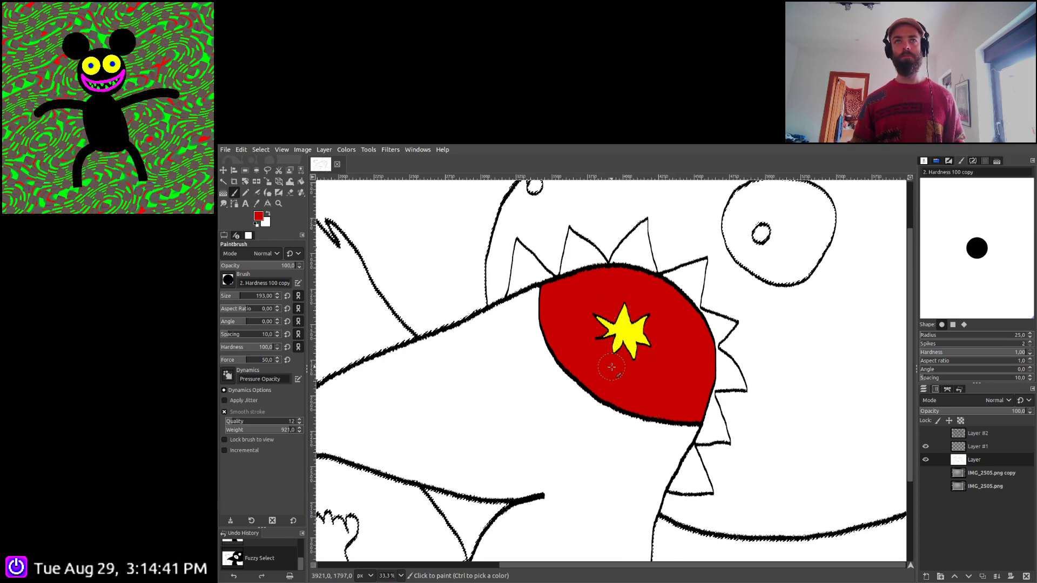
left_click_drag(611, 367, 612, 368)
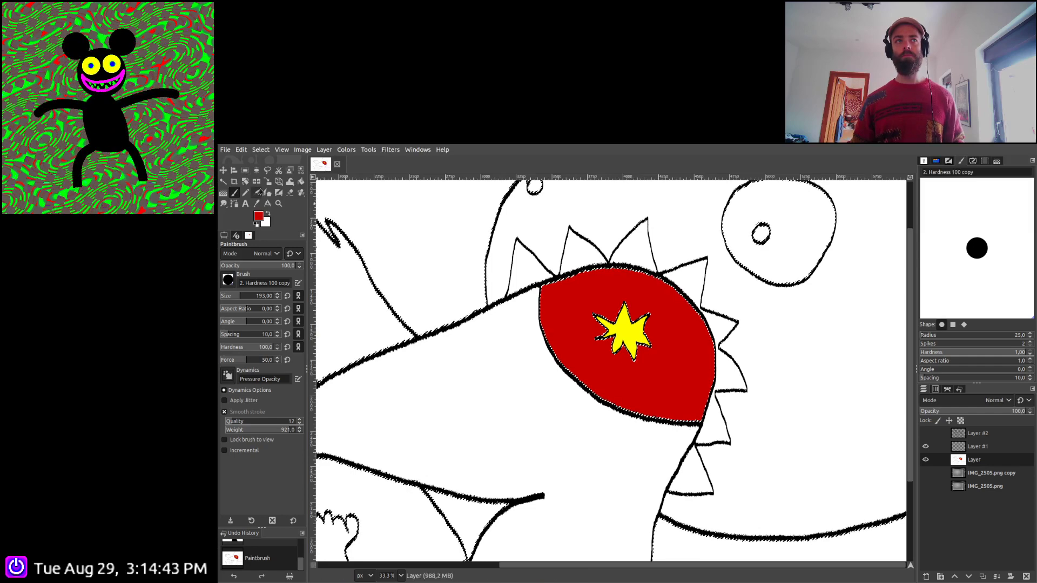
Select the red eye area by color on the line-art layer and make Layer #1 active
key("shift+o")
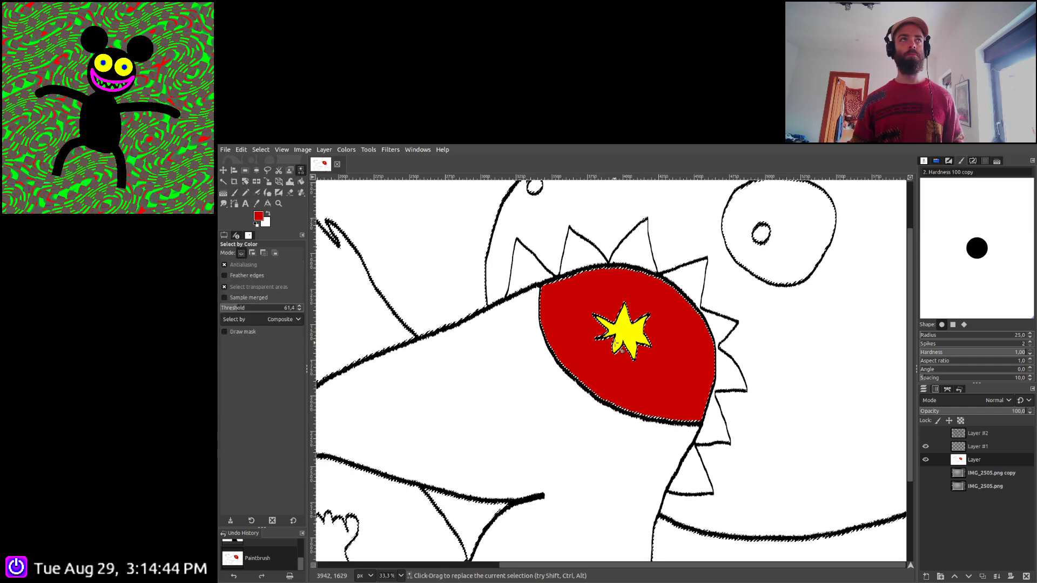
left_click(571, 310)
key("Page_Up")
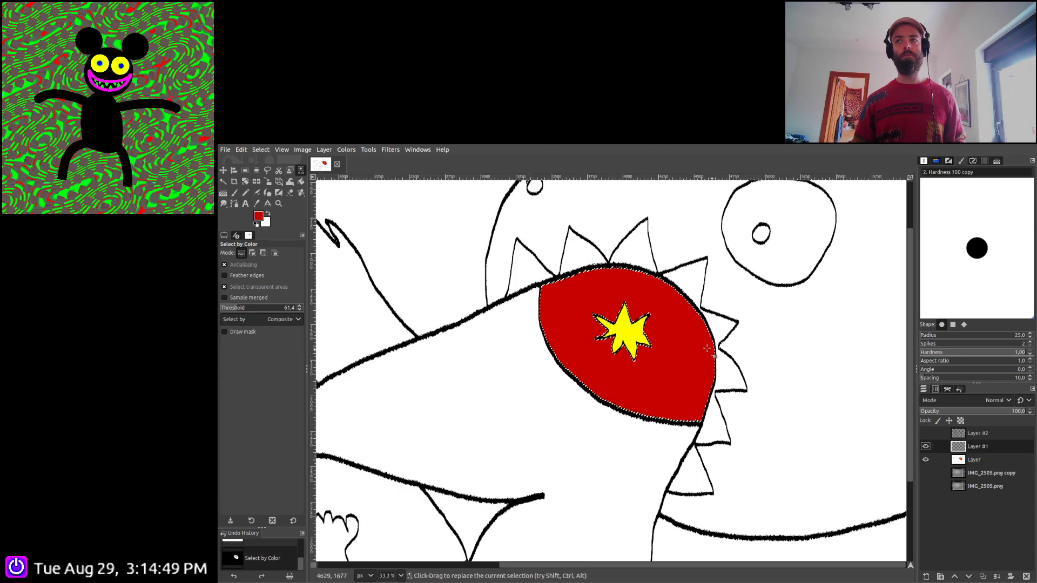
Render a Supernova with a green glow on Layer #1 inside the eye, centered on the yellow star
left_click(388, 153)
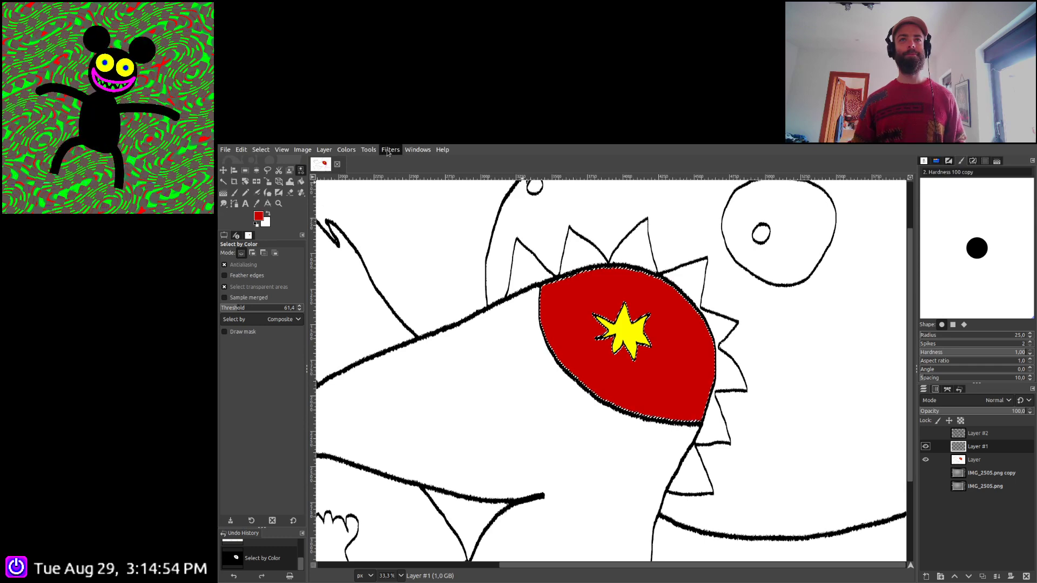
left_click(556, 263)
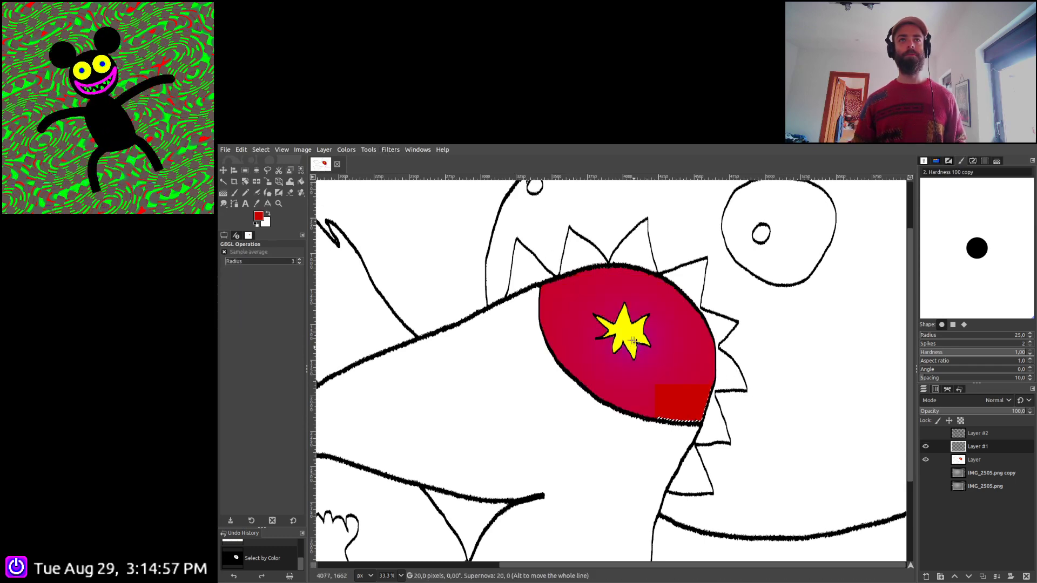
left_click_drag(633, 340, 670, 334)
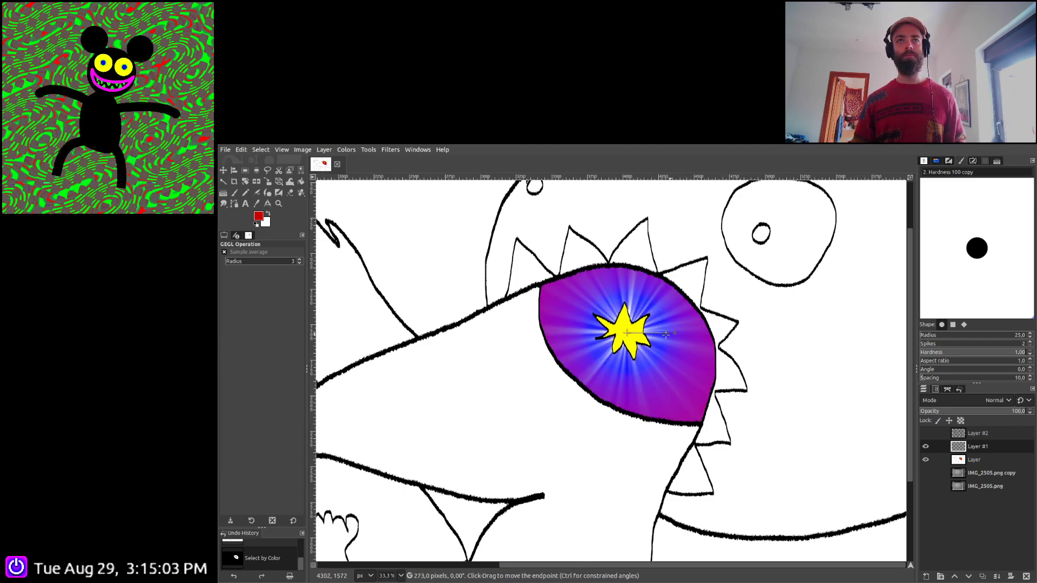
mouse_move(666, 333)
left_mouse_down()
mouse_move(613, 328)
mouse_move(663, 331)
left_mouse_up()
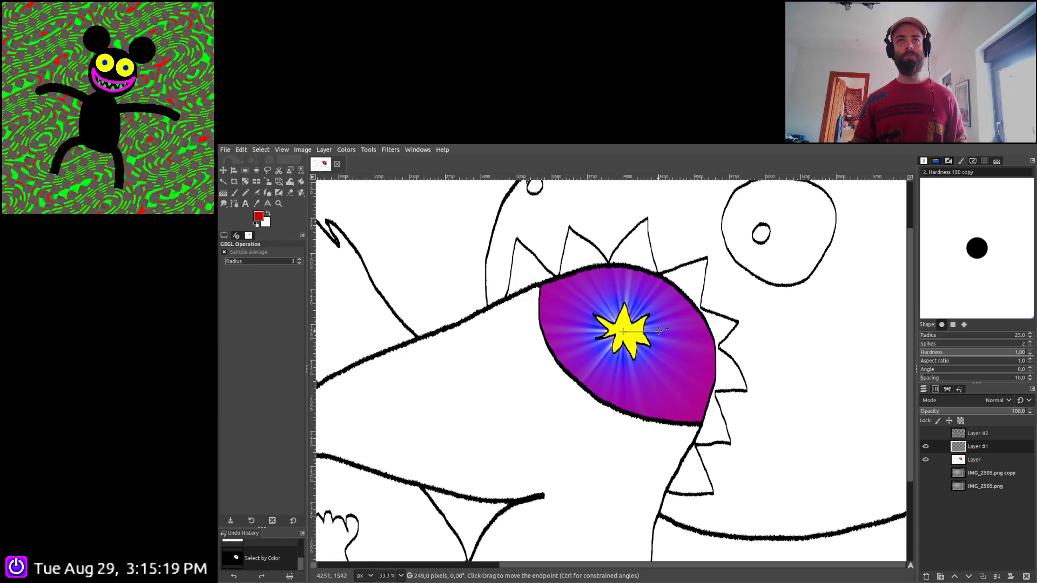
left_click_drag(659, 331, 625, 331)
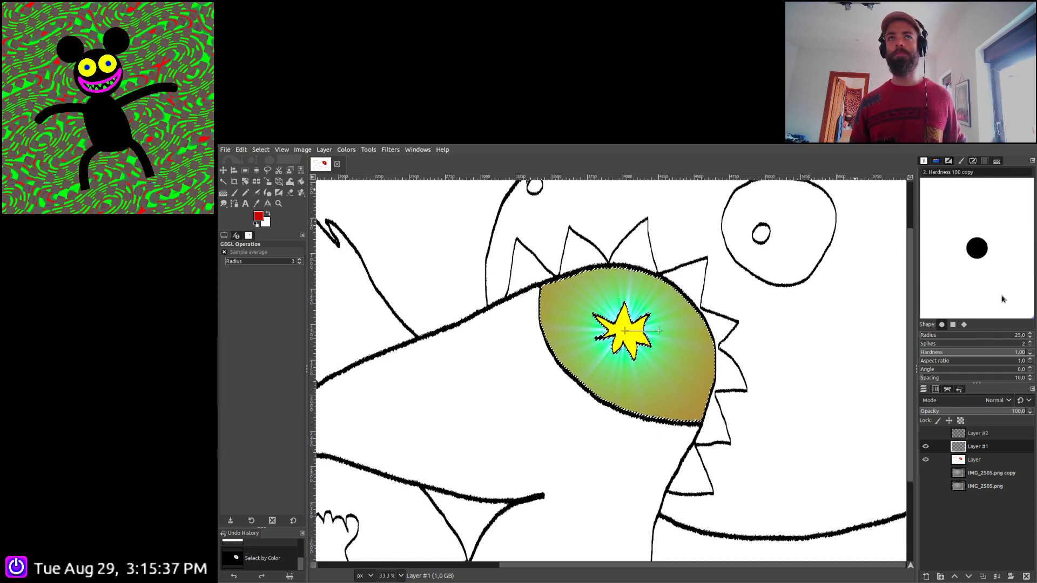
key("Return")
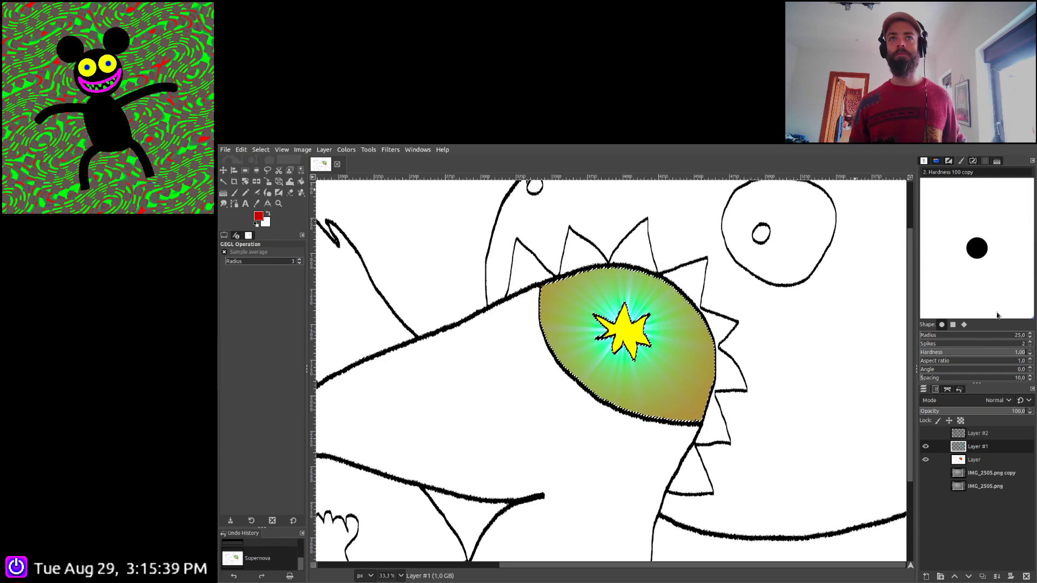
Try other blend modes on Layer #1, including HSV Hue, Luminance and Split, and return it to Normal
scroll(984, 403, "down", 6)
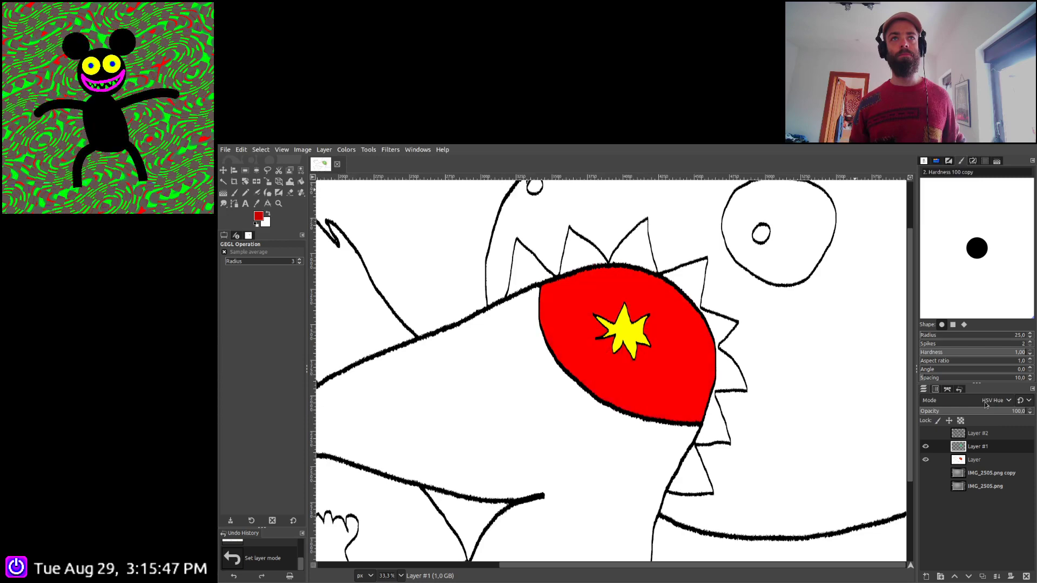
scroll(985, 404, "down", 2)
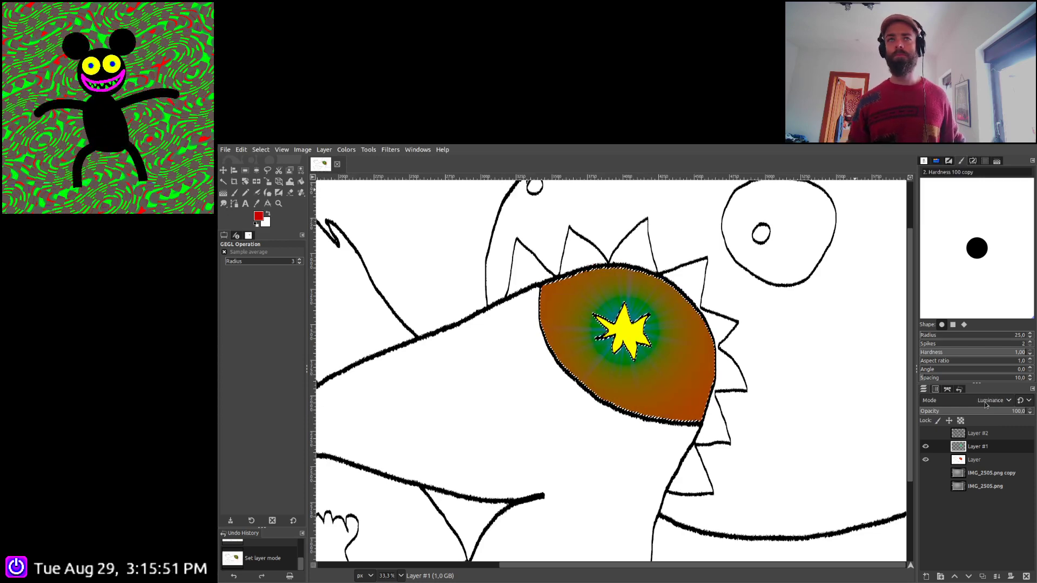
scroll(984, 402, "down", 3)
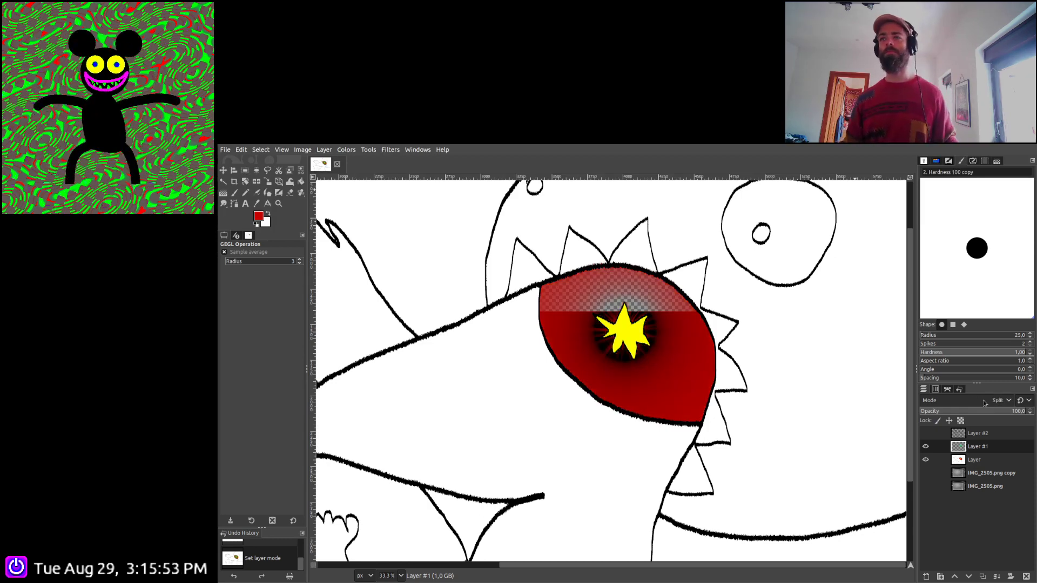
scroll(984, 400, "down", 1)
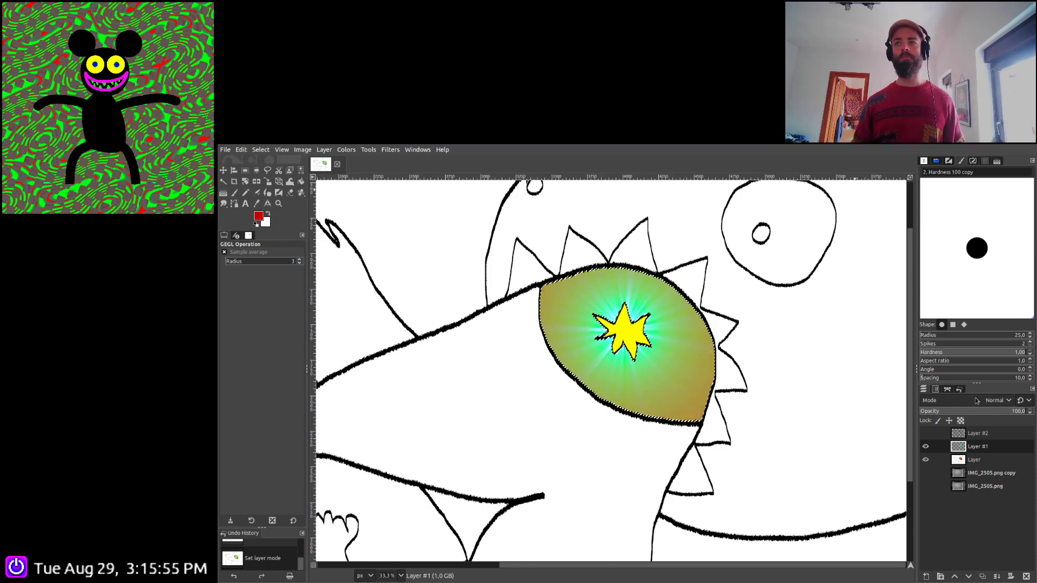
left_click(291, 171)
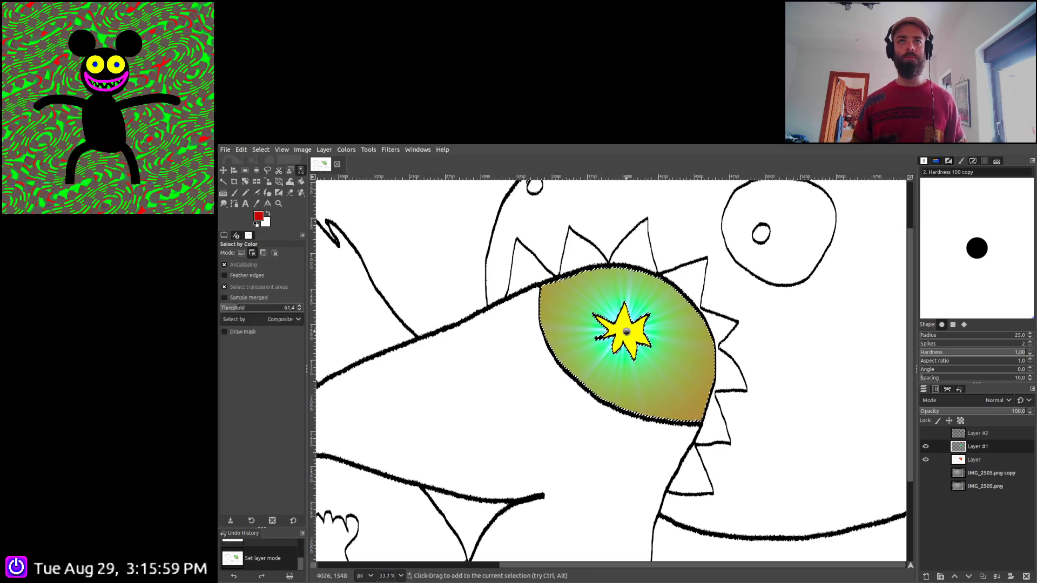
left_click(626, 331)
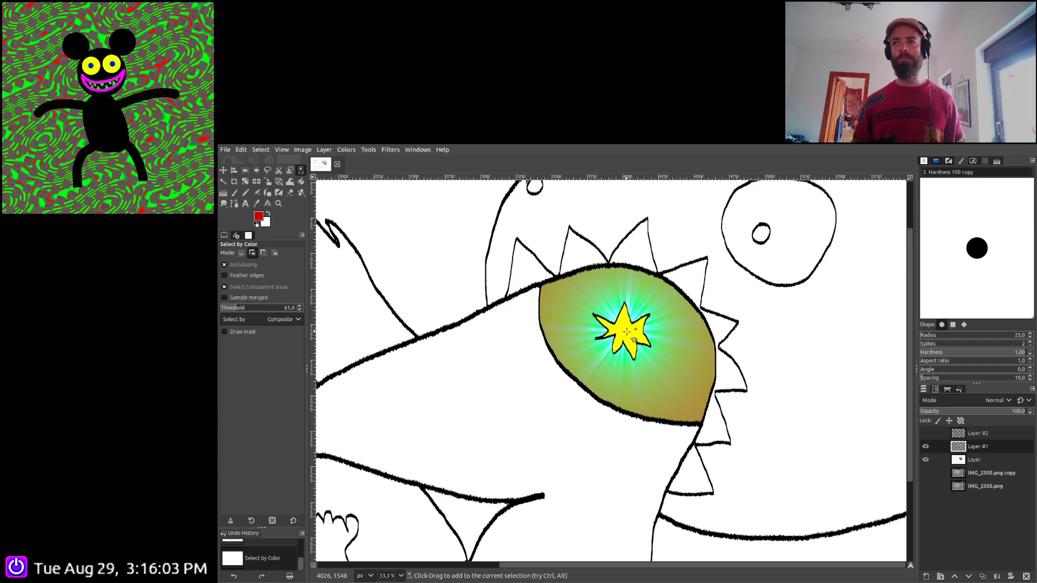
key("ctrl")
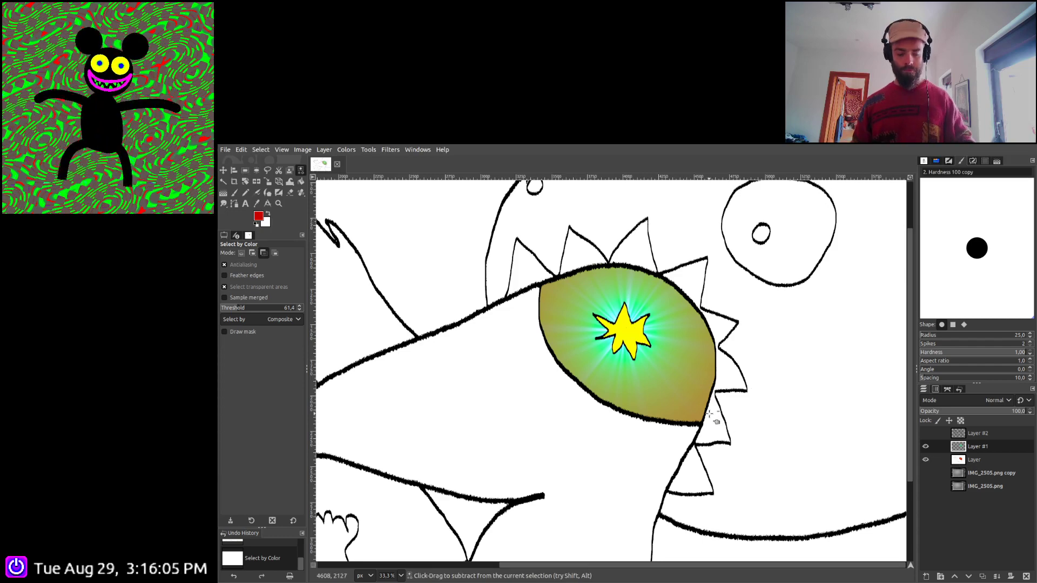
Select the eye area and the star by color on the line-art layer and add a new layer above Layer #1
left_click(973, 459)
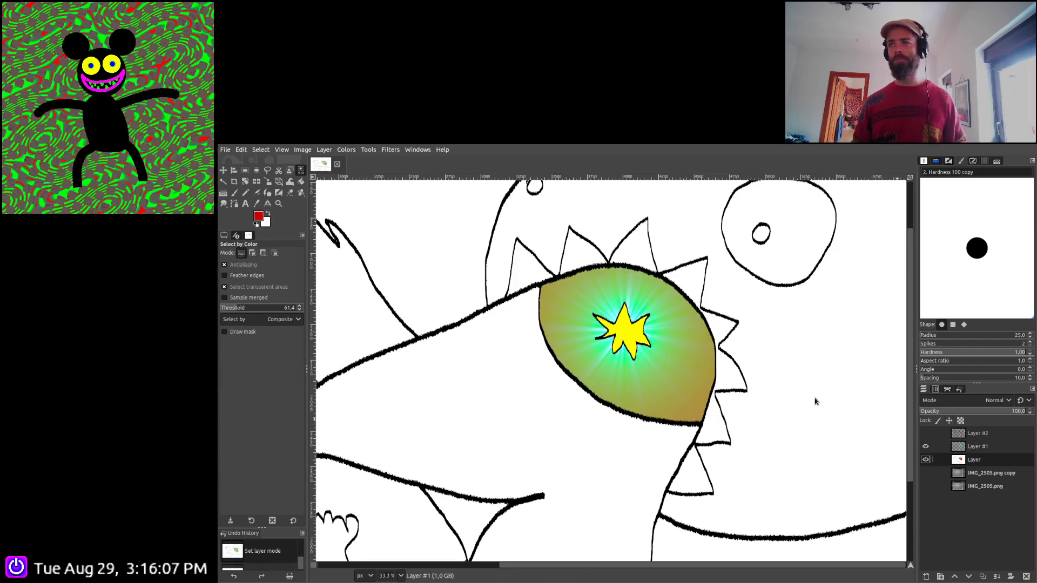
left_click(669, 353)
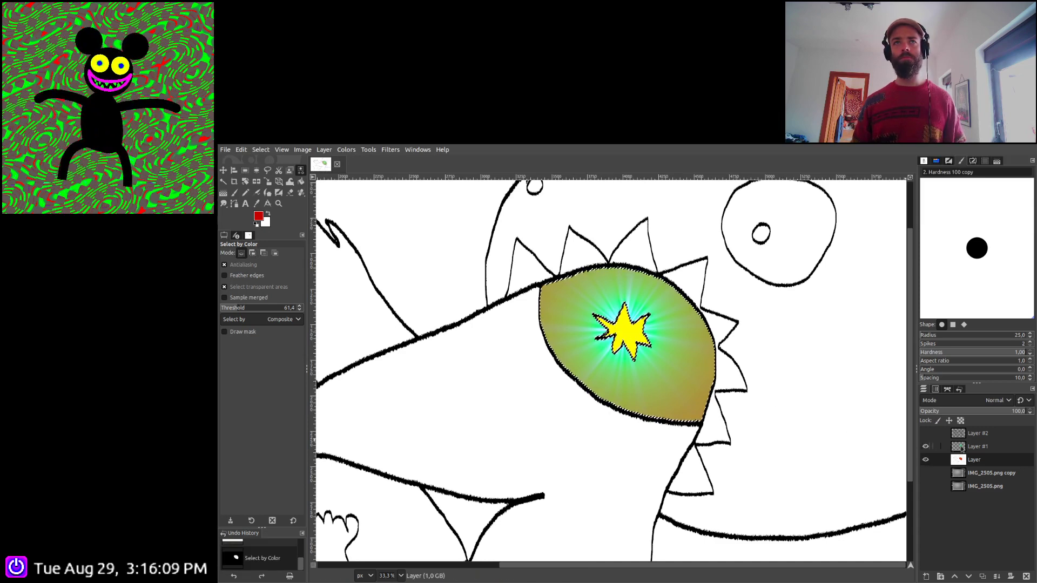
left_click(978, 446)
key("shift+ctrl+n")
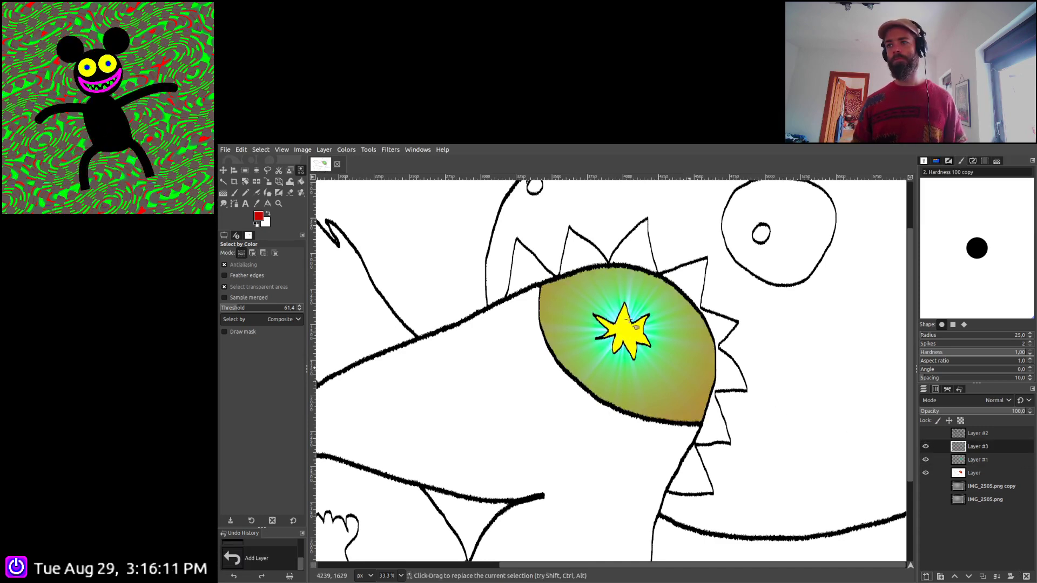
Render a Supernova about 237 pixels in radius on Layer #3 over the eye and star, centered on the star
left_click(390, 150)
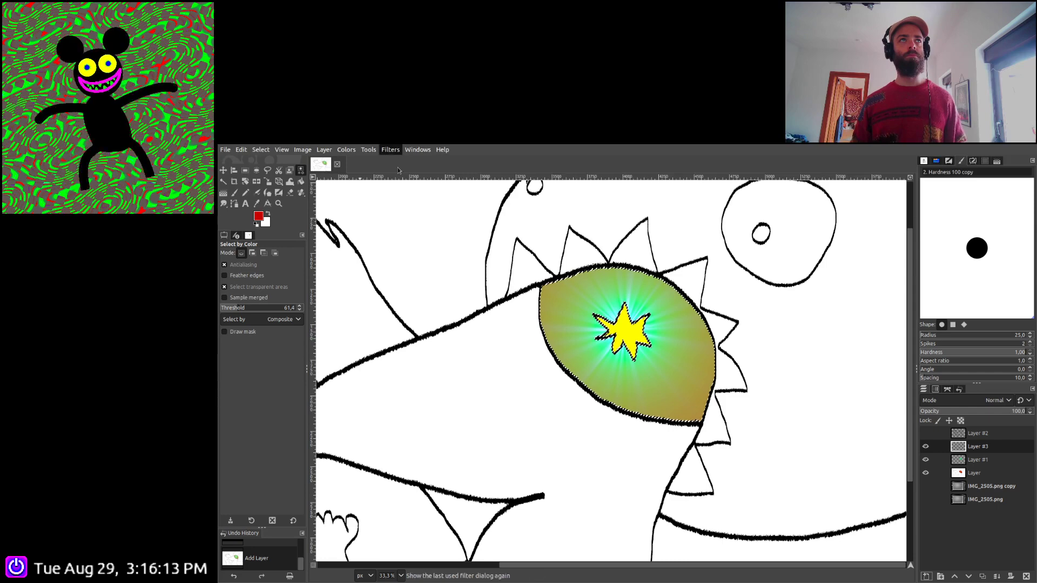
left_click(424, 188)
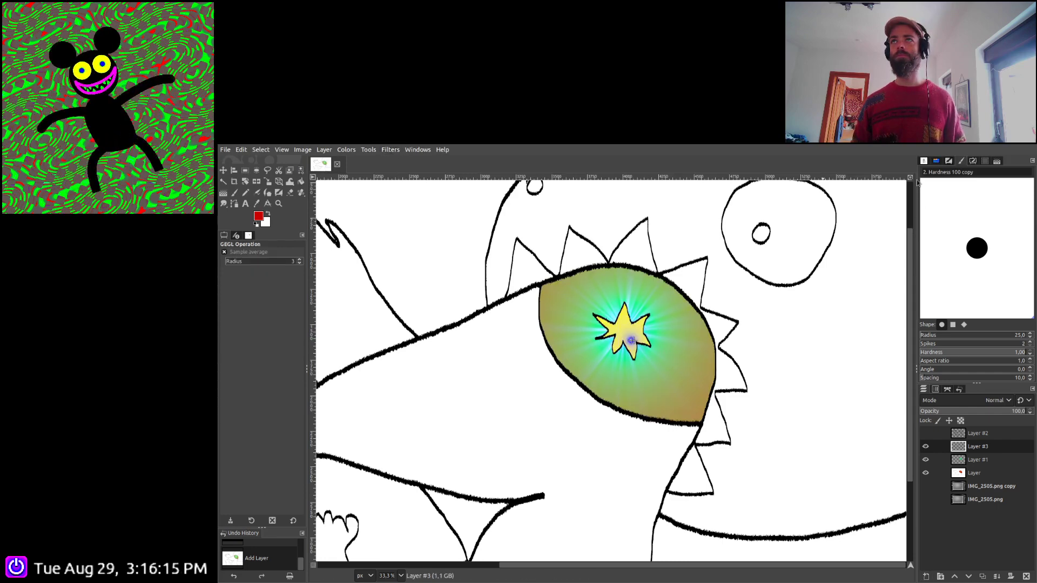
left_click_drag(625, 330, 659, 331)
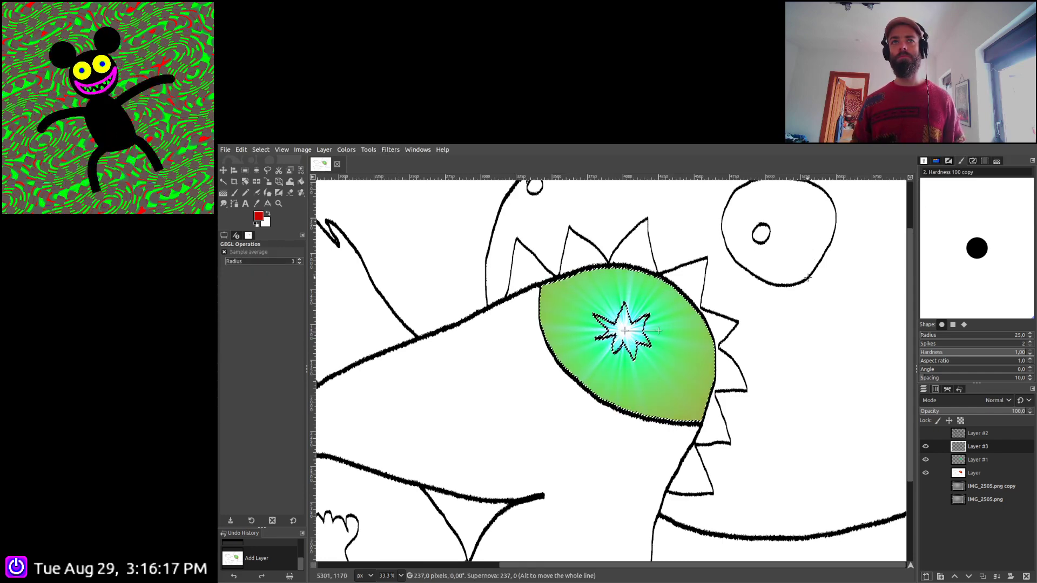
key("Return")
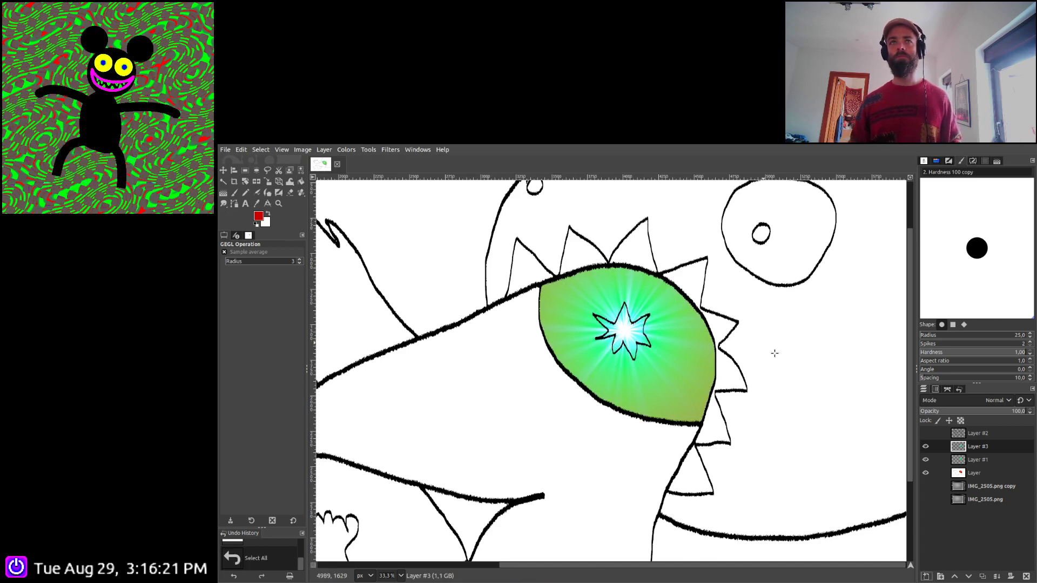
Try Luma lighten only, Linear burn and Burn as the blend mode of Layer #3
left_click(994, 401)
left_click(989, 392)
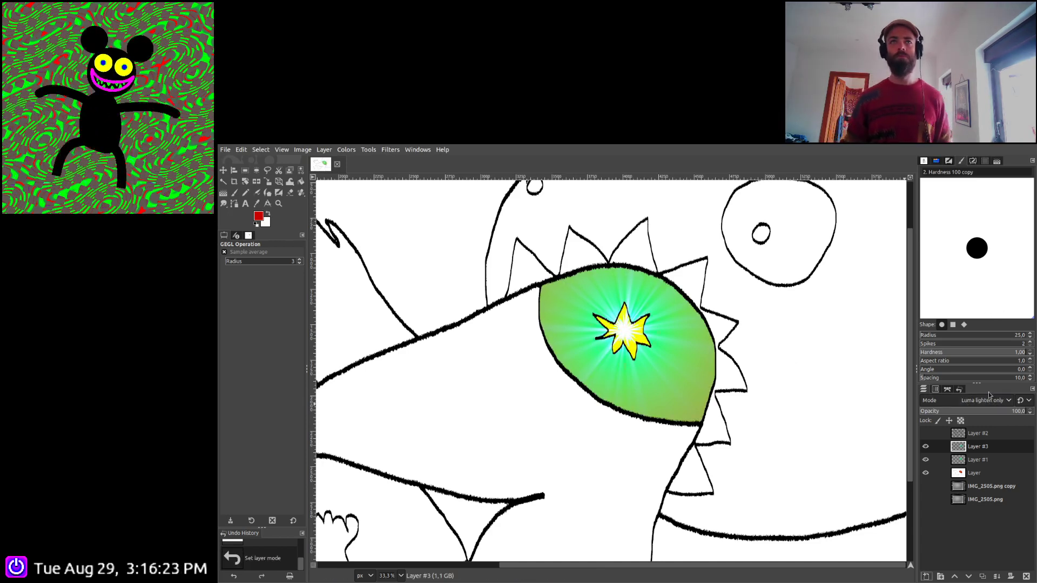
scroll(991, 400, "down", 2)
scroll(990, 400, "down", 6)
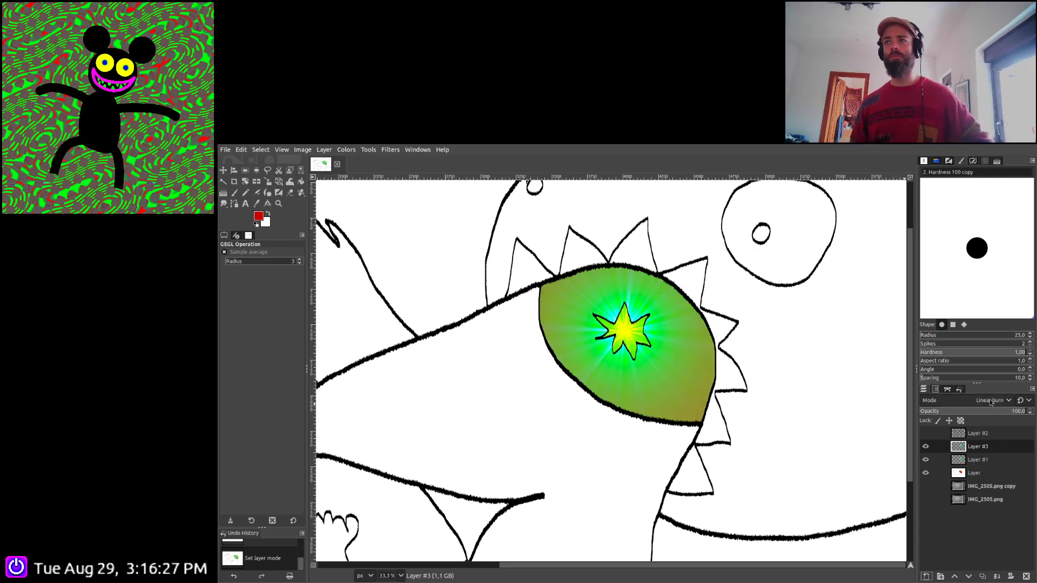
scroll(991, 400, "up", 3)
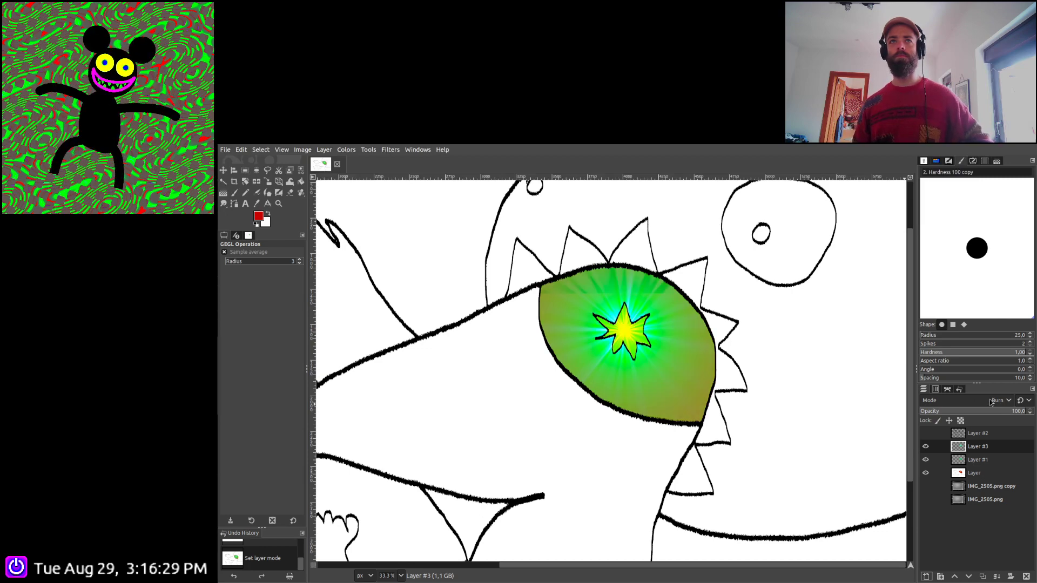
Try Dodge, Multiply and Luma darken only as the blend mode of Layer #1
left_click(984, 458)
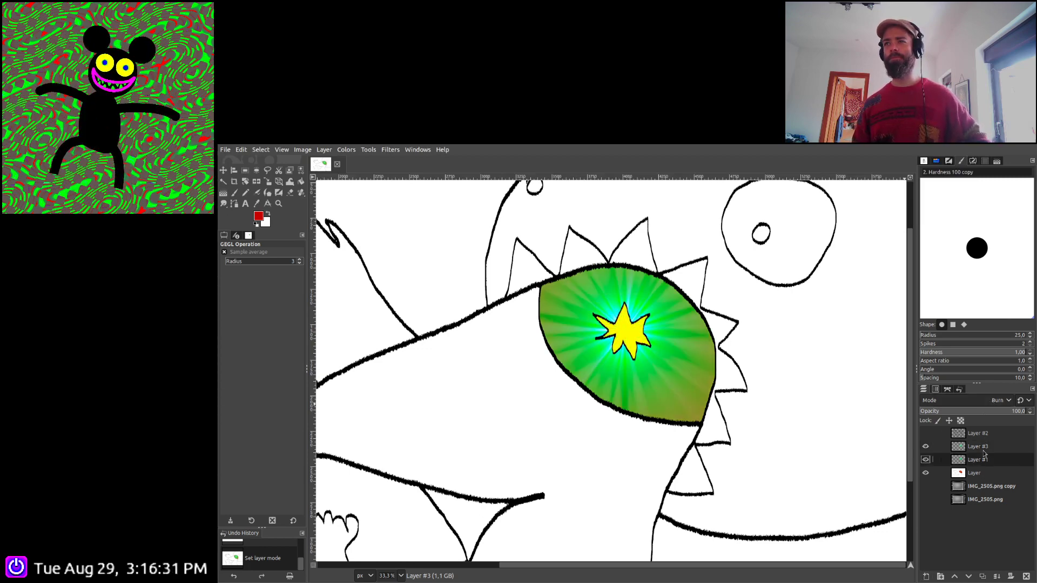
scroll(989, 405, "down", 5)
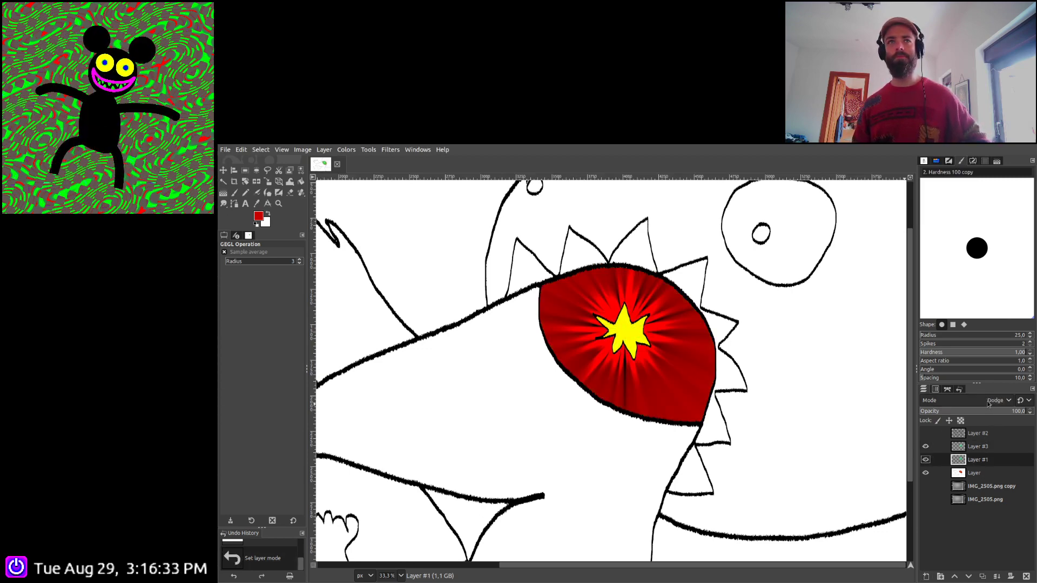
scroll(989, 406, "down", 6)
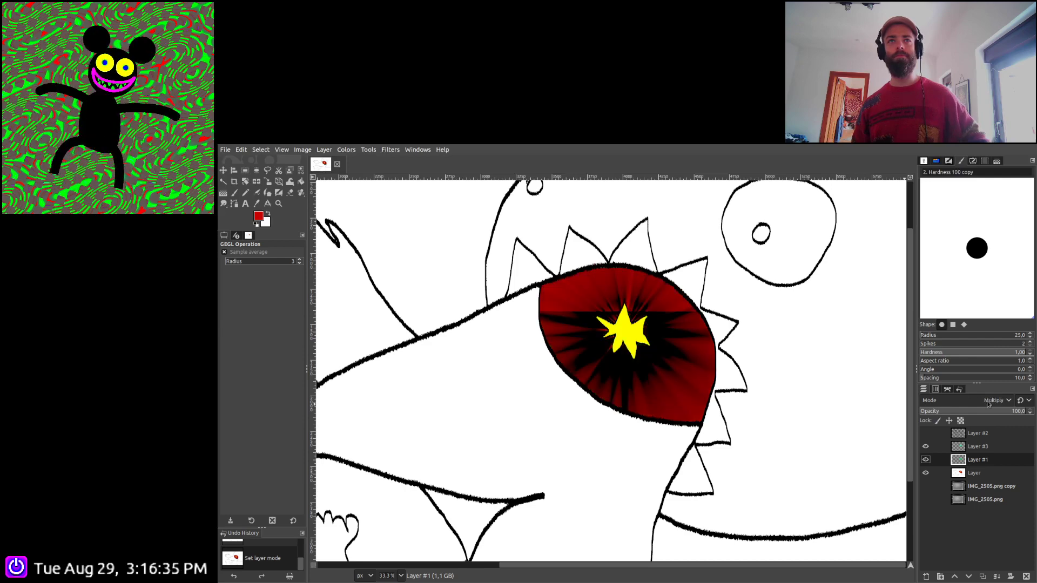
scroll(989, 405, "up", 3)
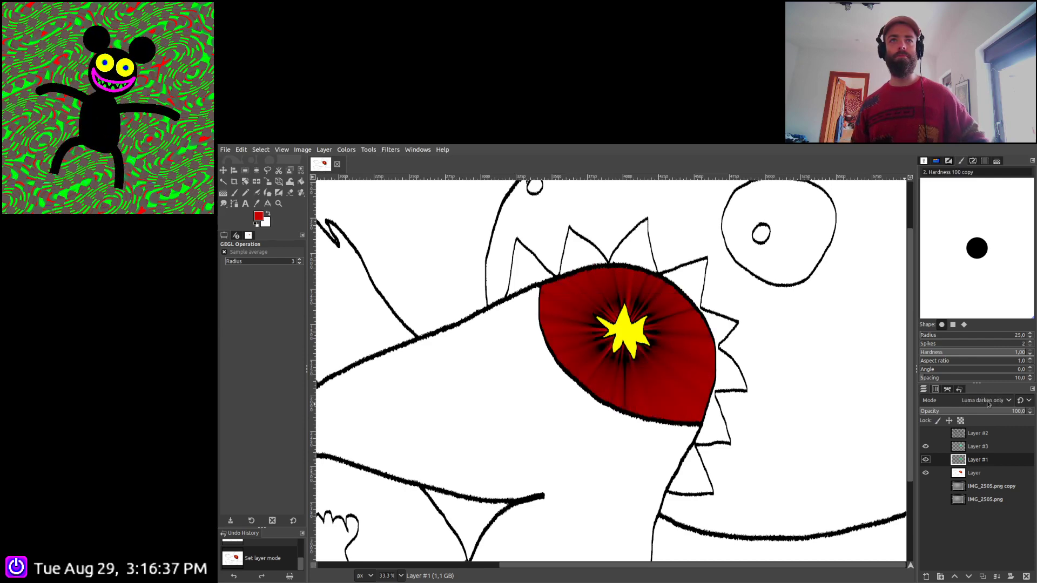
Set the blend mode of Layer #3 to Dodge and of Layer #1 to Burn
left_click(974, 448)
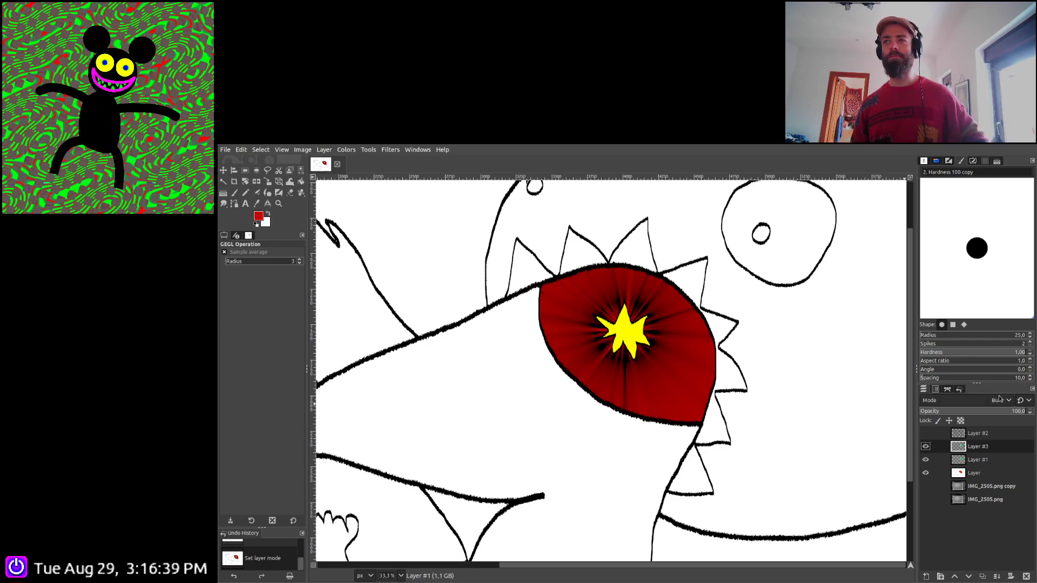
key("ctrl+z")
left_click(987, 459)
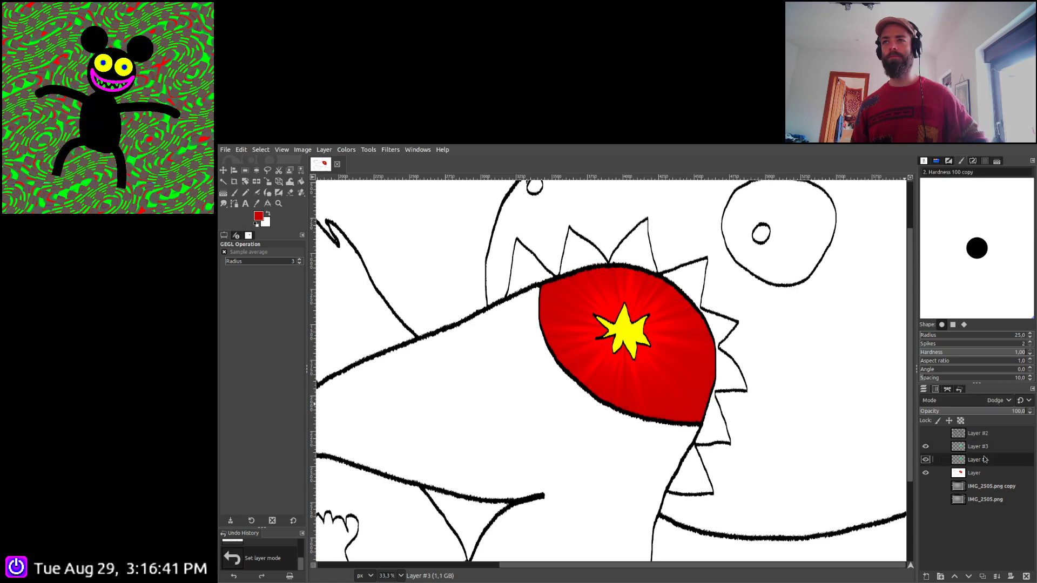
scroll(995, 406, "down", 9)
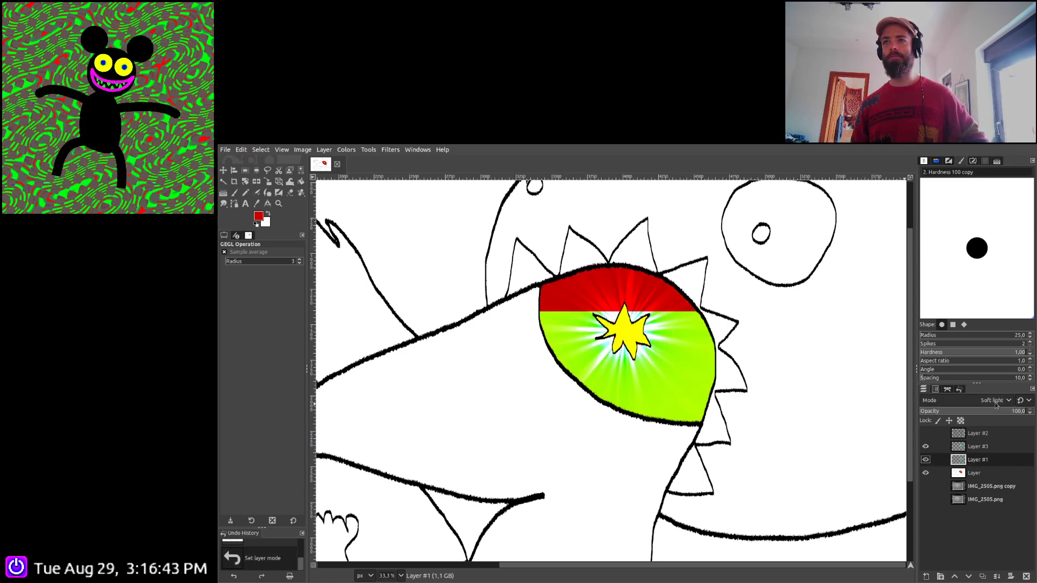
scroll(997, 405, "up", 2)
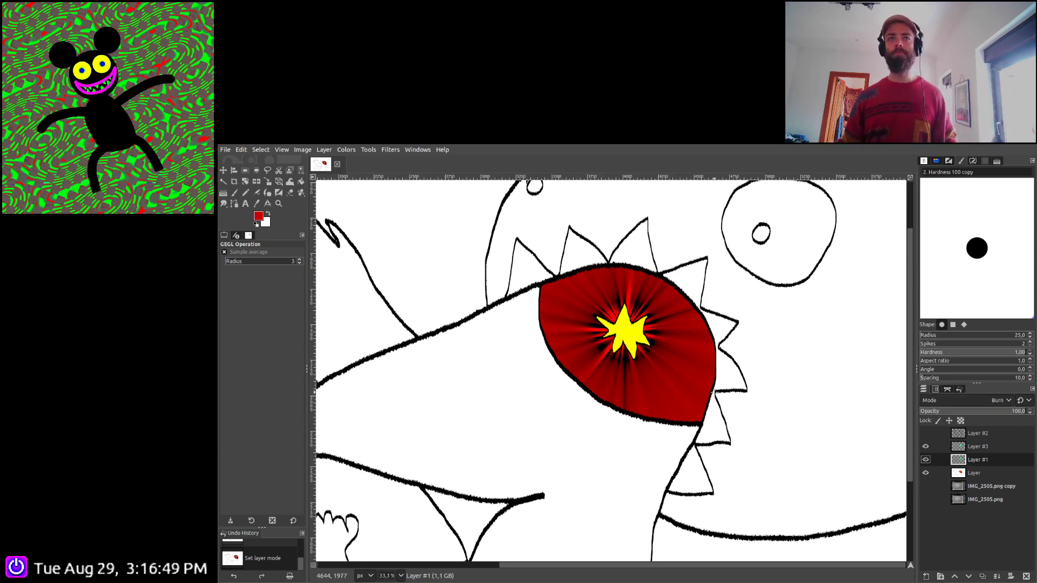
Merge Layer #3 and Layer #1 down into the line-art layer and save the image
key("shift+ctrl+j")
left_click(984, 448)
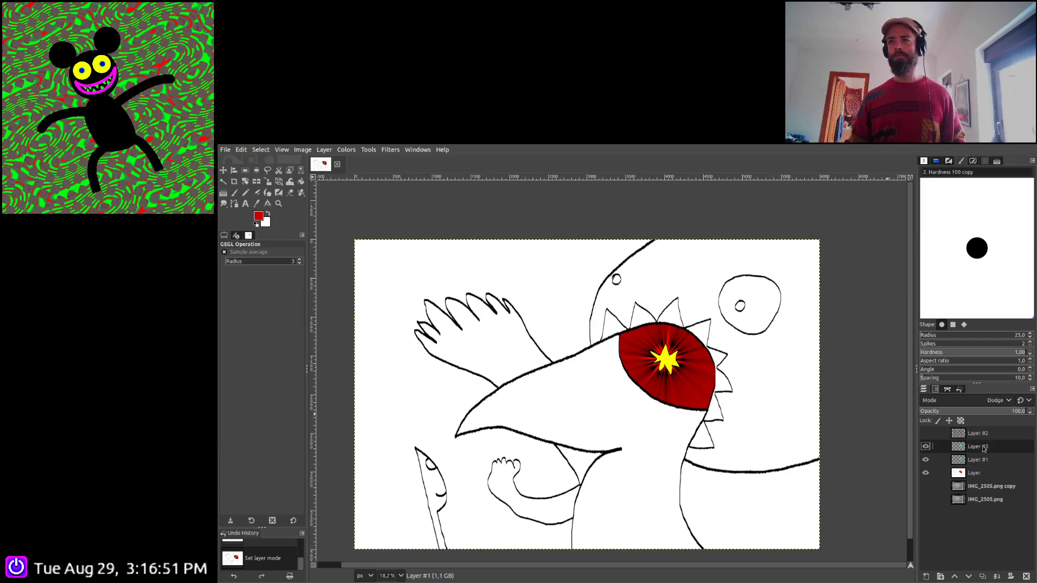
left_click(1012, 575)
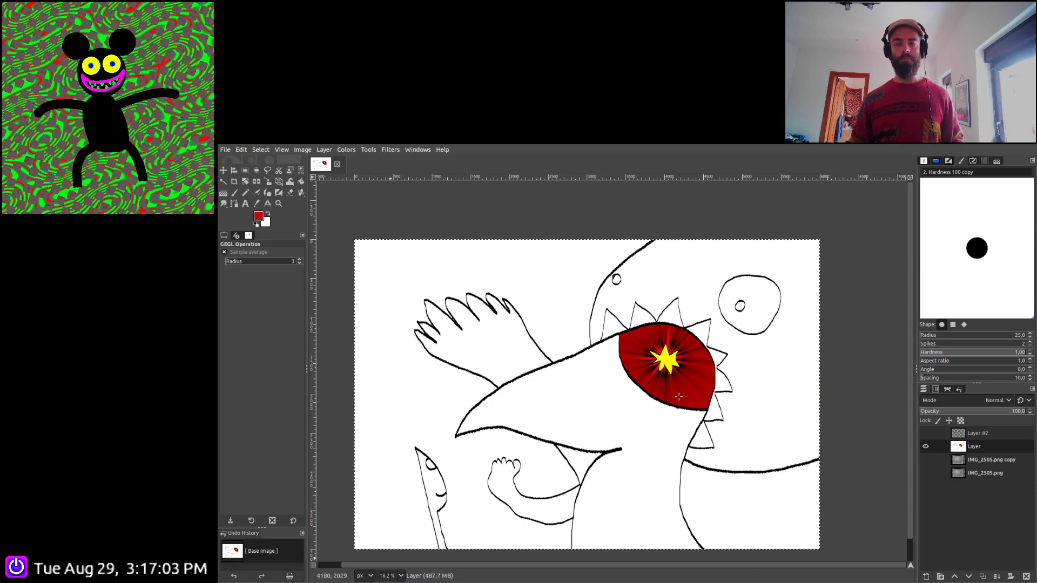
key("ctrl+s")
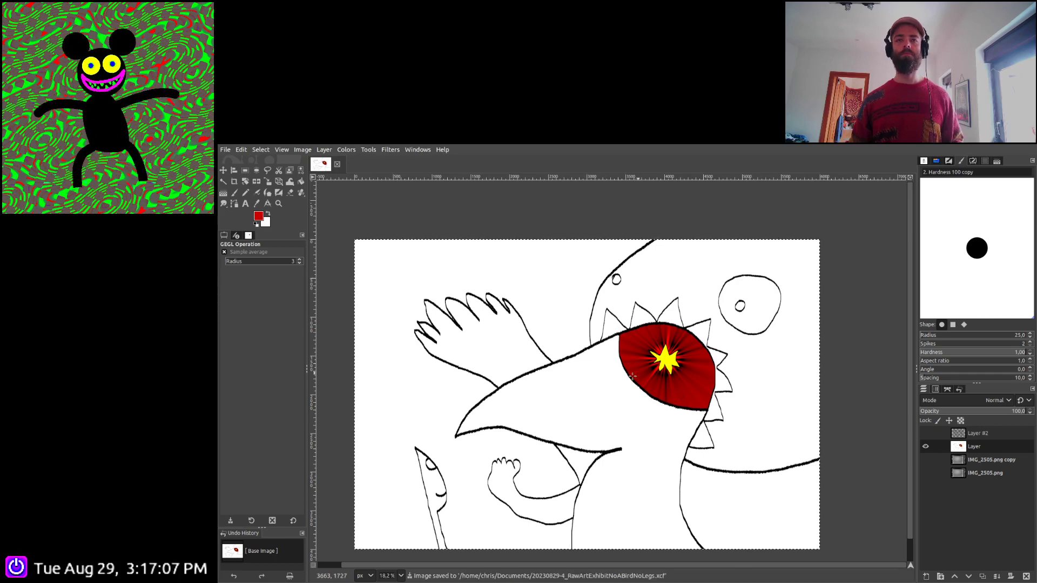
Select the white areas by color and subtract the beak and neck area and the area surrounding the eye's spikes
left_click(223, 184)
scroll(594, 399, "down", 1)
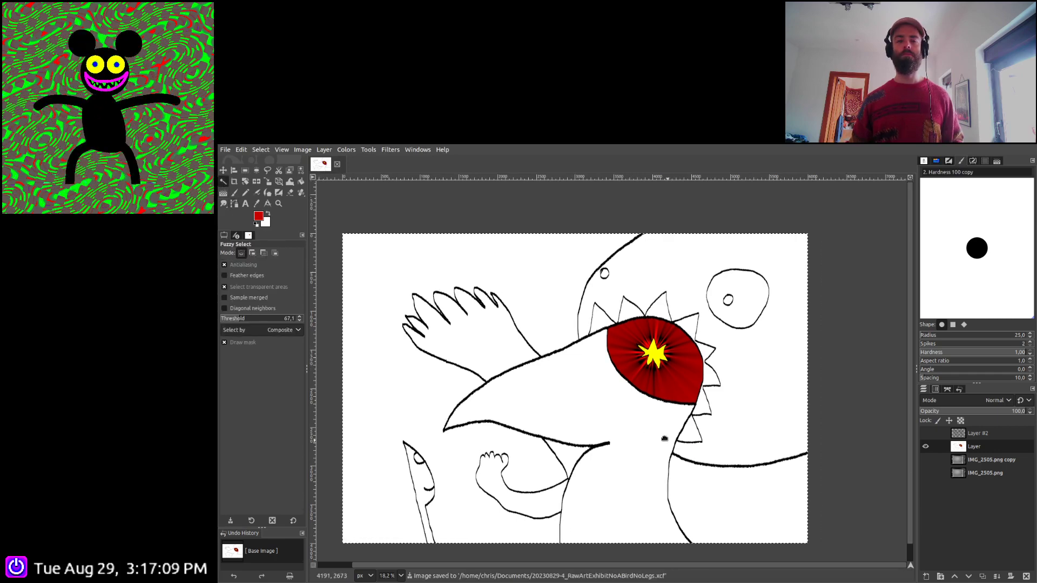
scroll(594, 400, "right", 1)
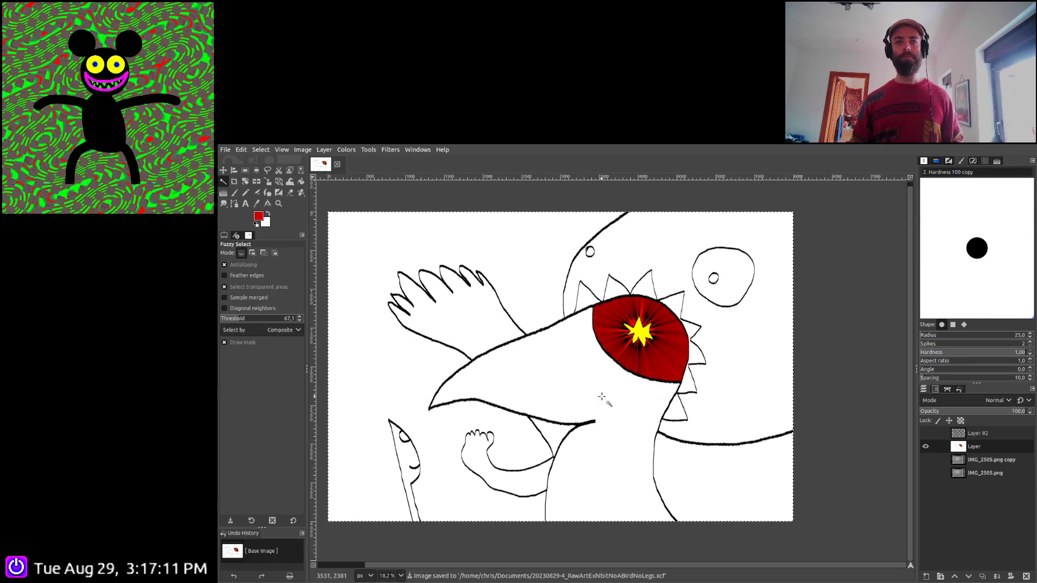
left_click(300, 172)
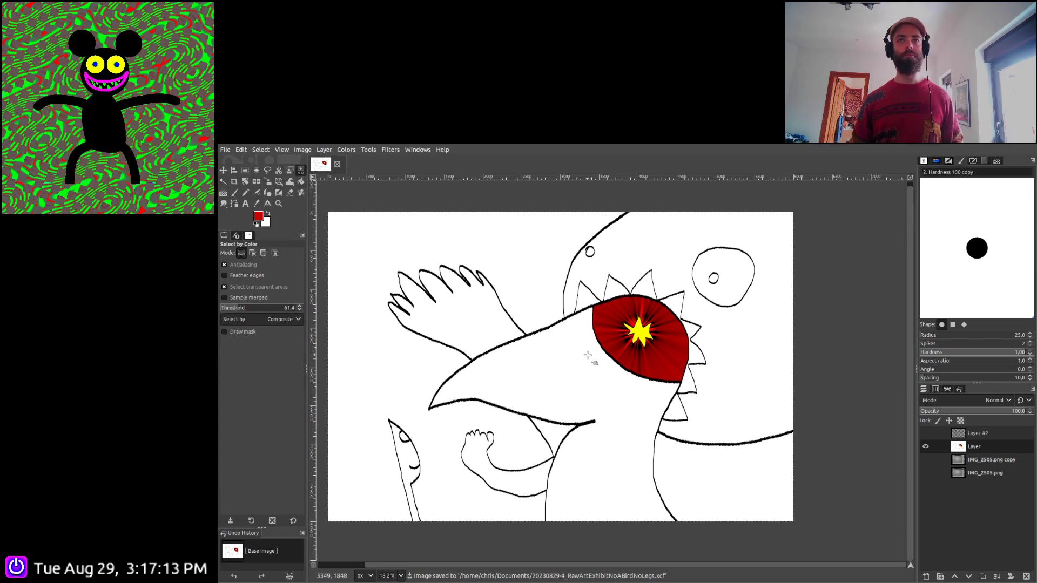
left_click(569, 382)
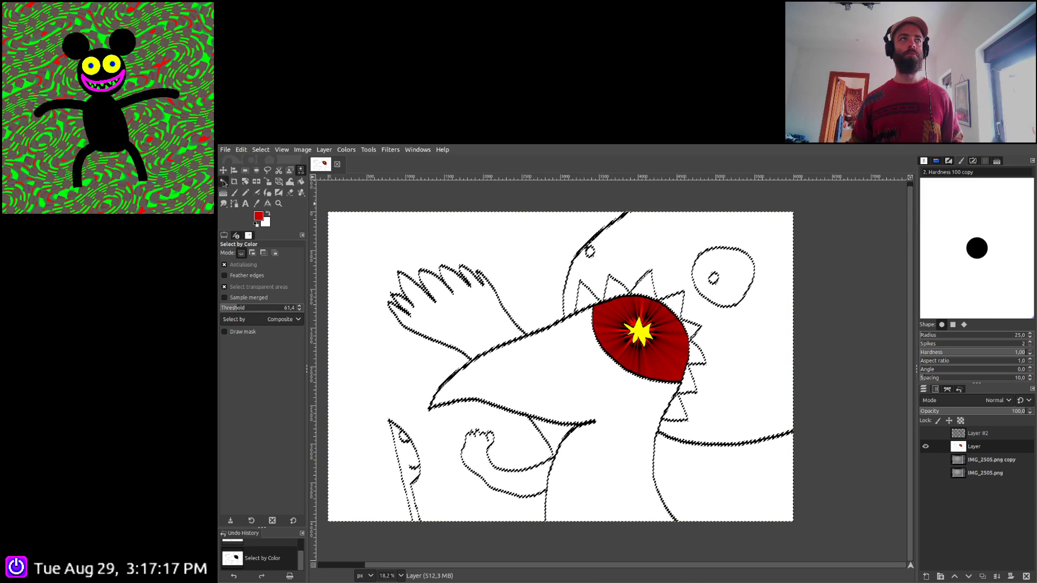
left_click(224, 184)
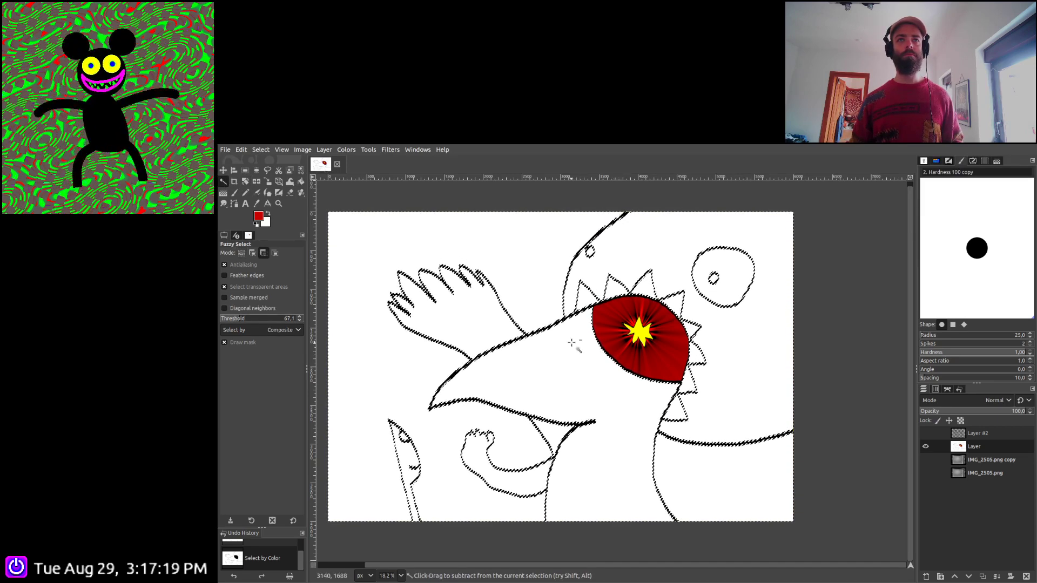
left_click(571, 343)
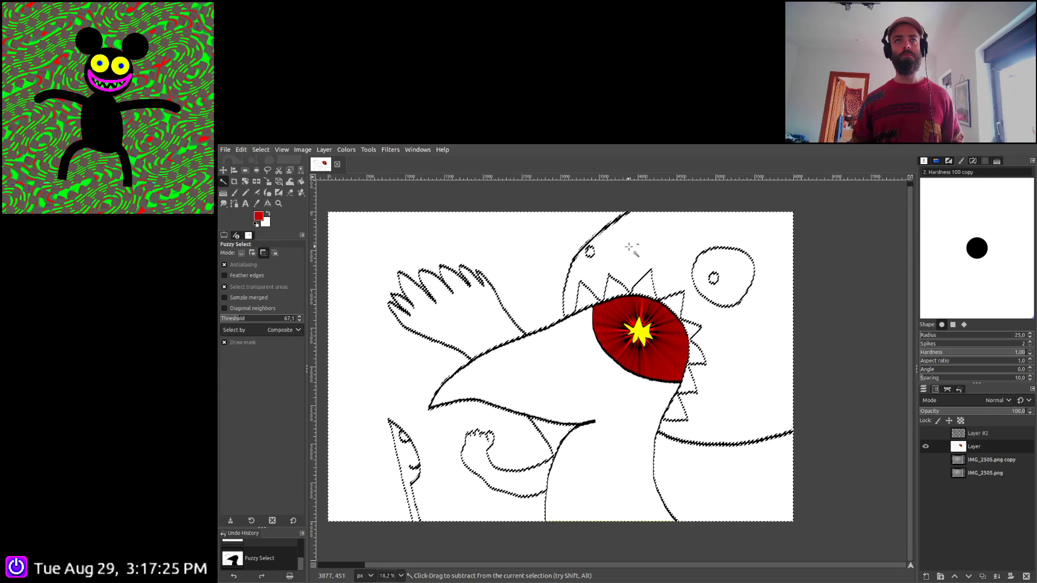
key("ctrl+z")
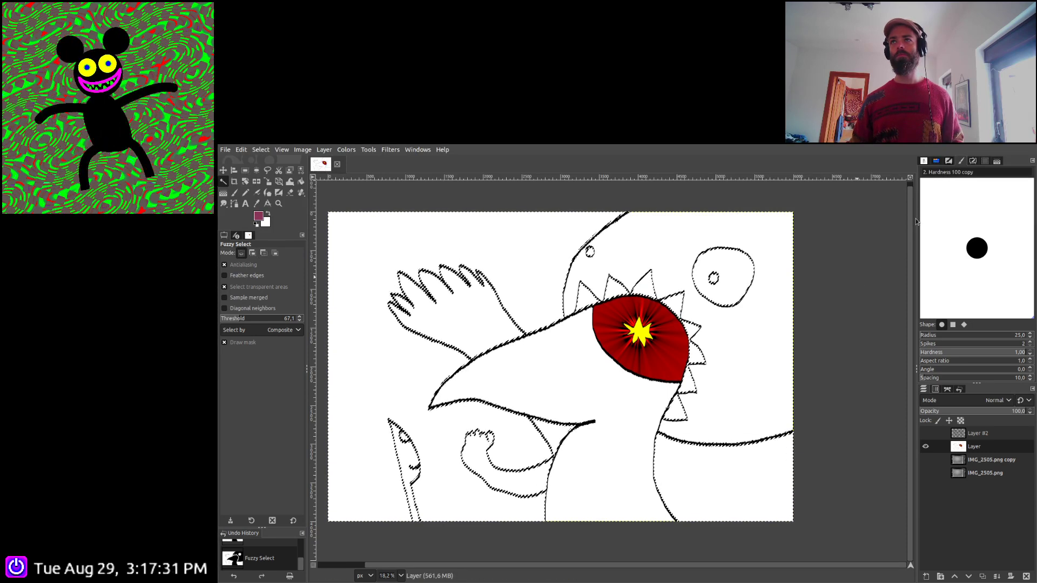
Paint all the spikes around the eye dark purple with the Paintbrush at size 193
key("p")
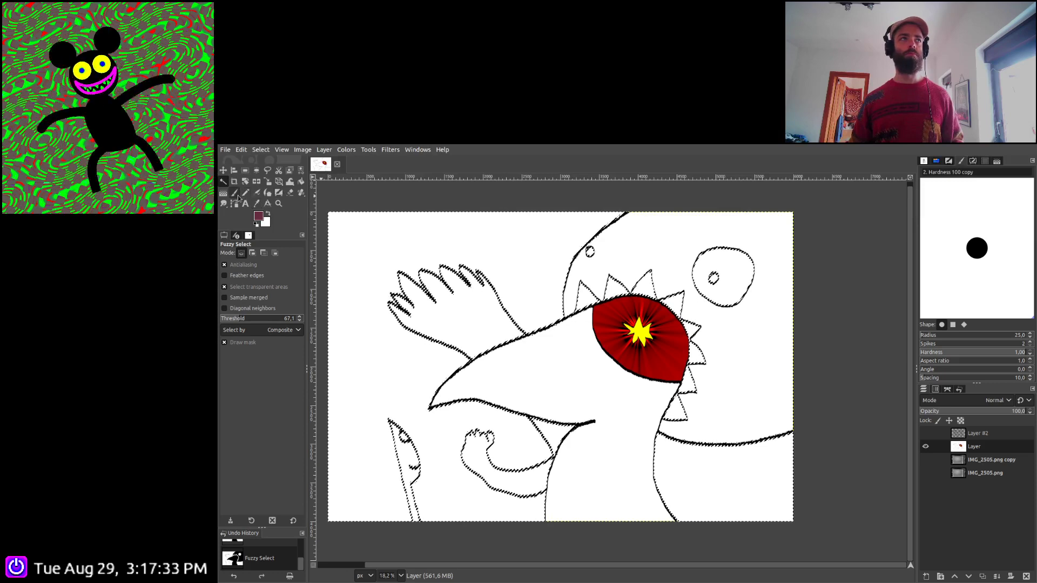
scroll(637, 302, "up", 2)
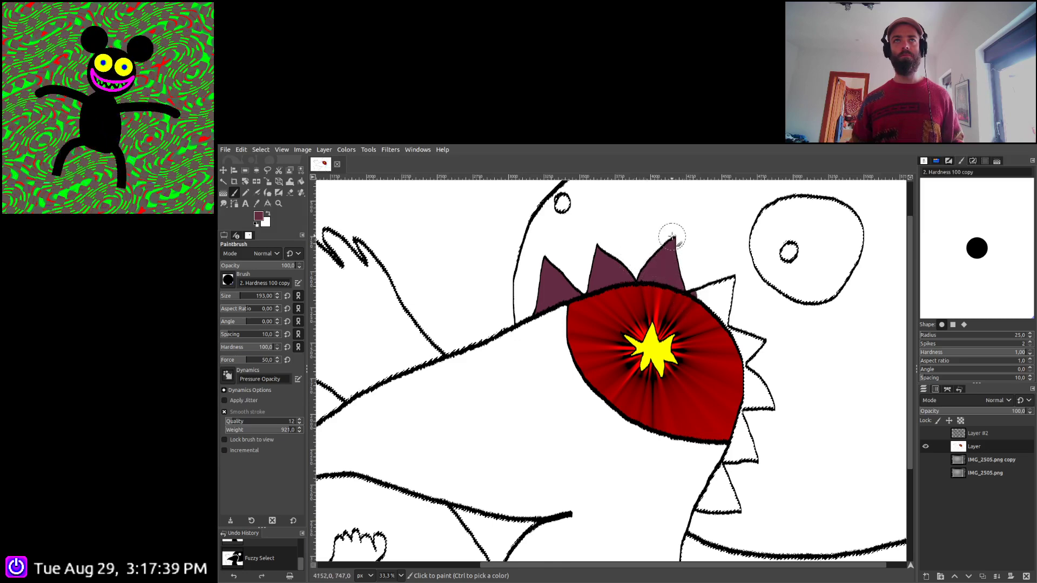
mouse_move(732, 331)
left_mouse_down()
mouse_move(765, 369)
mouse_move(756, 420)
mouse_move(764, 396)
mouse_move(771, 433)
mouse_move(738, 445)
mouse_move(754, 461)
mouse_move(743, 503)
mouse_move(701, 502)
mouse_move(725, 498)
mouse_move(732, 442)
left_mouse_up()
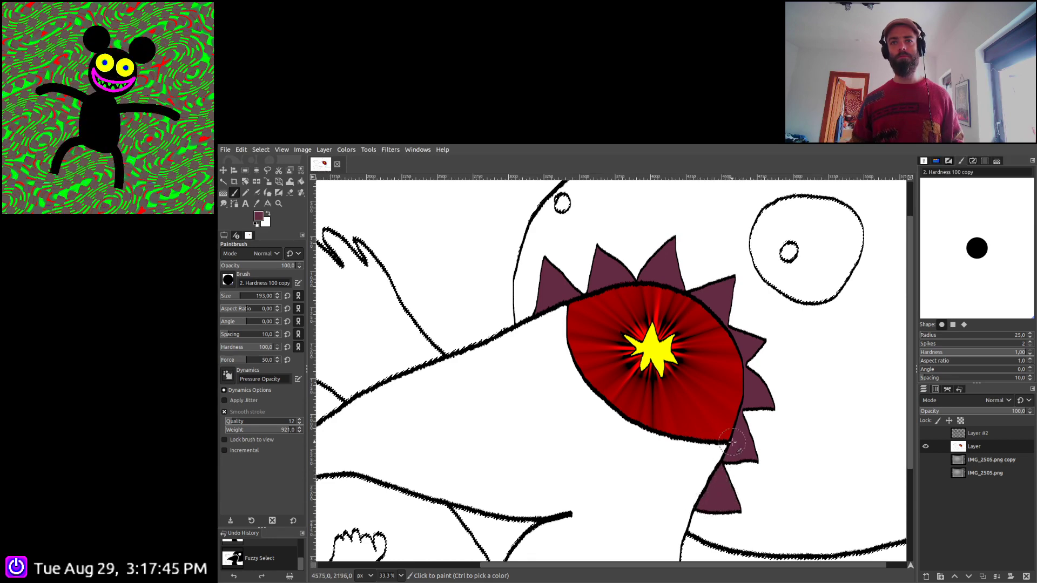
left_click_drag(724, 299, 724, 300)
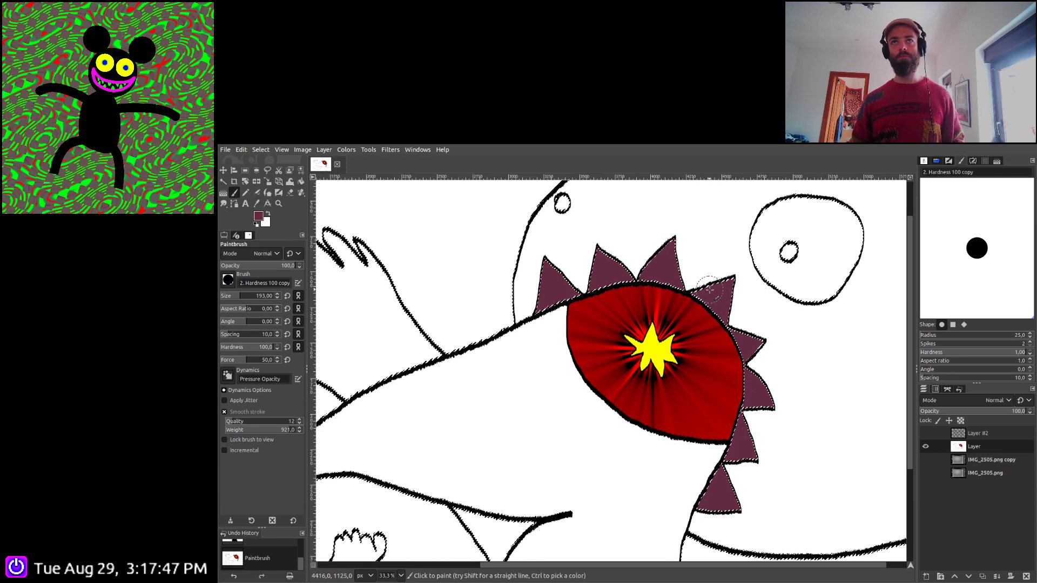
Select the white areas by color again and subtract the beak and neck area and the circle shapes beside the eye
scroll(723, 300, "down", 4)
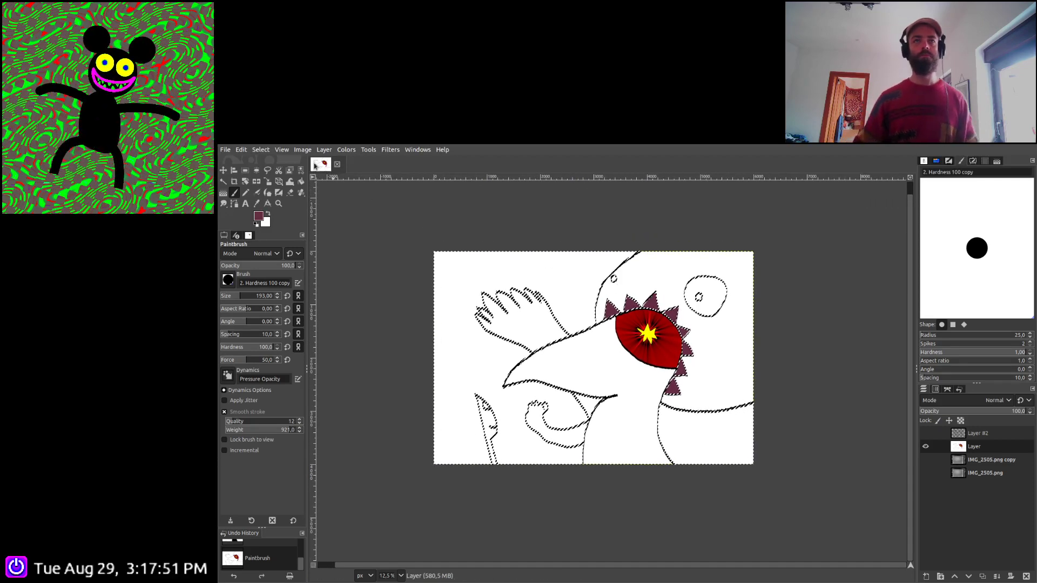
key("shift+o")
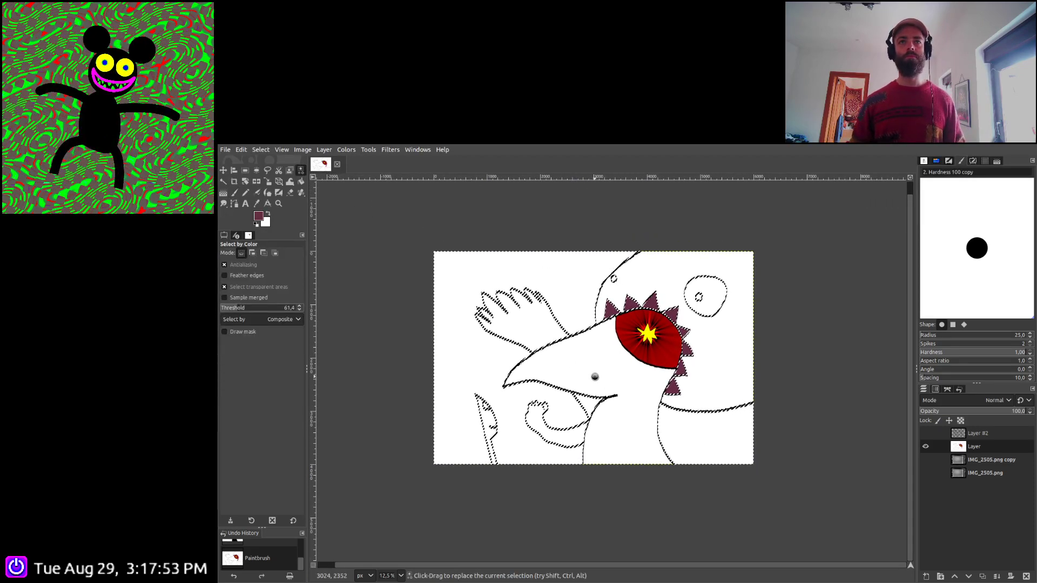
left_click(594, 376)
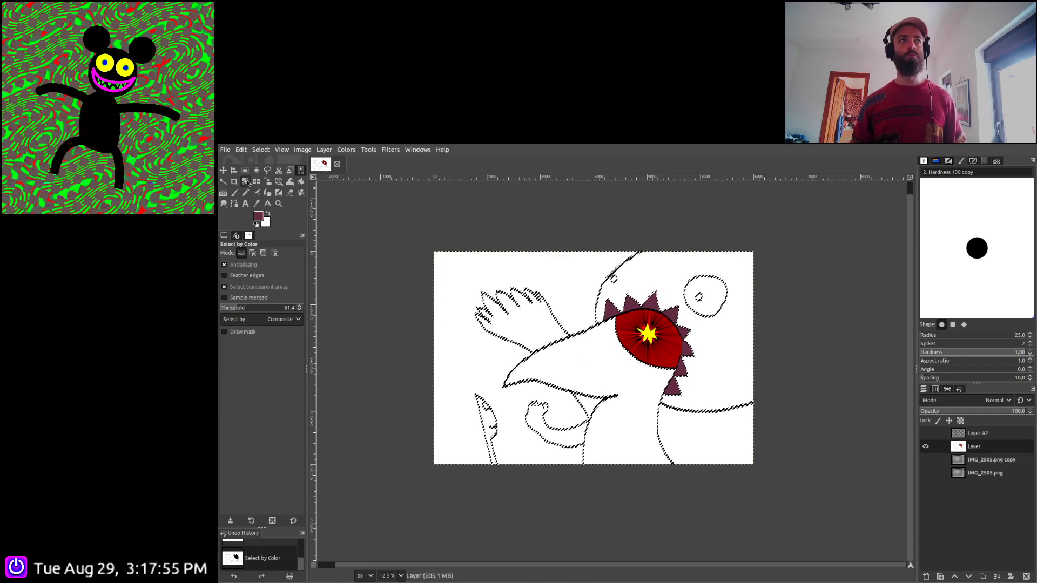
left_click(223, 182)
key("ctrl")
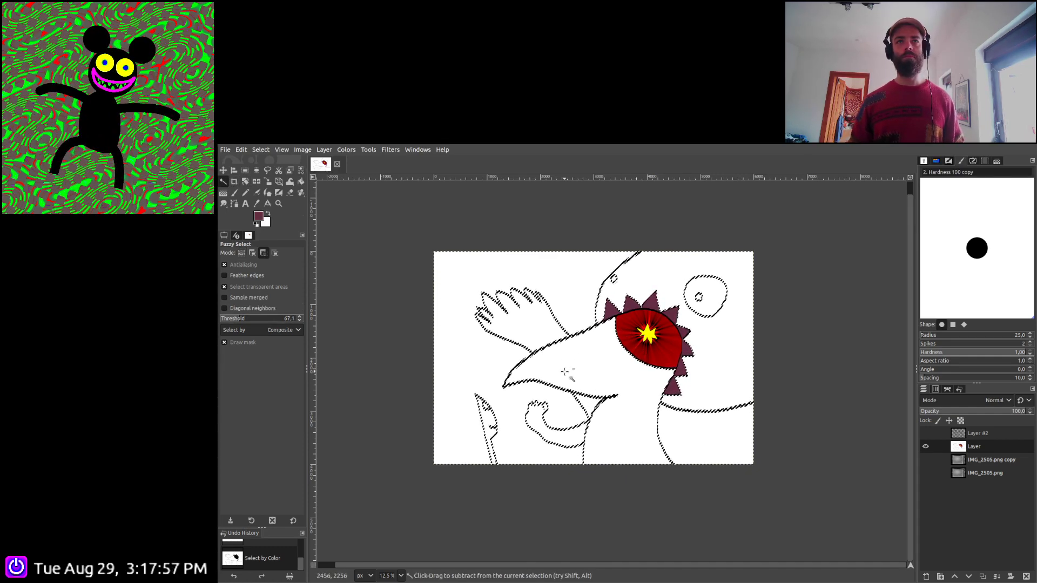
left_click(609, 362, "ctrl")
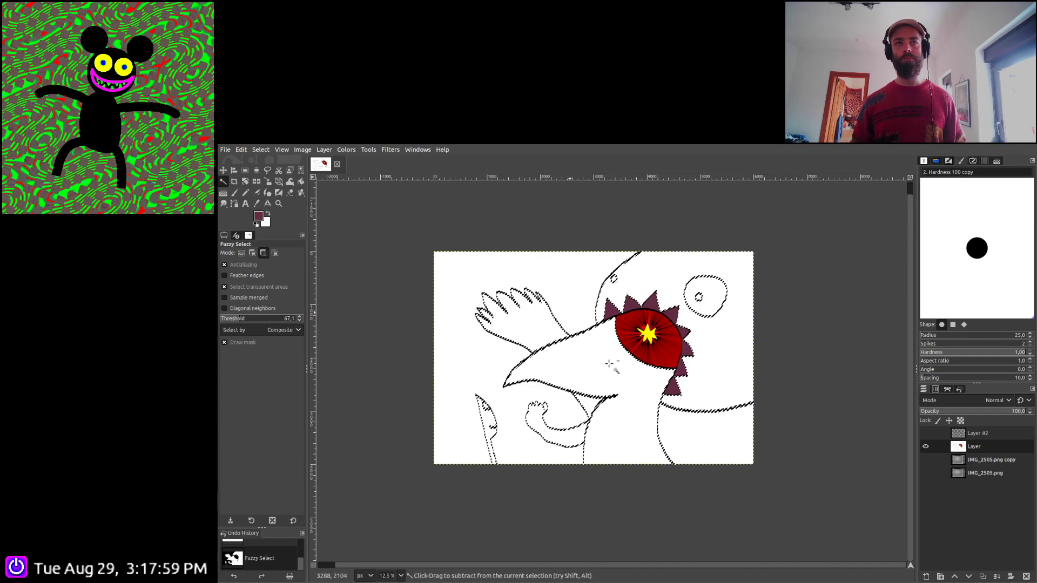
left_click(702, 302, "ctrl")
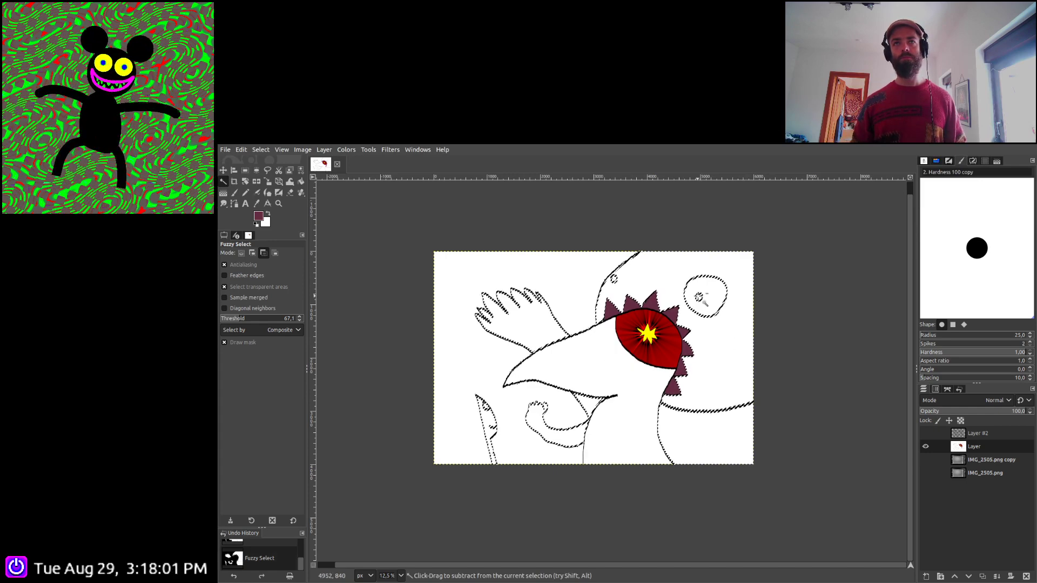
key("ctrl+z")
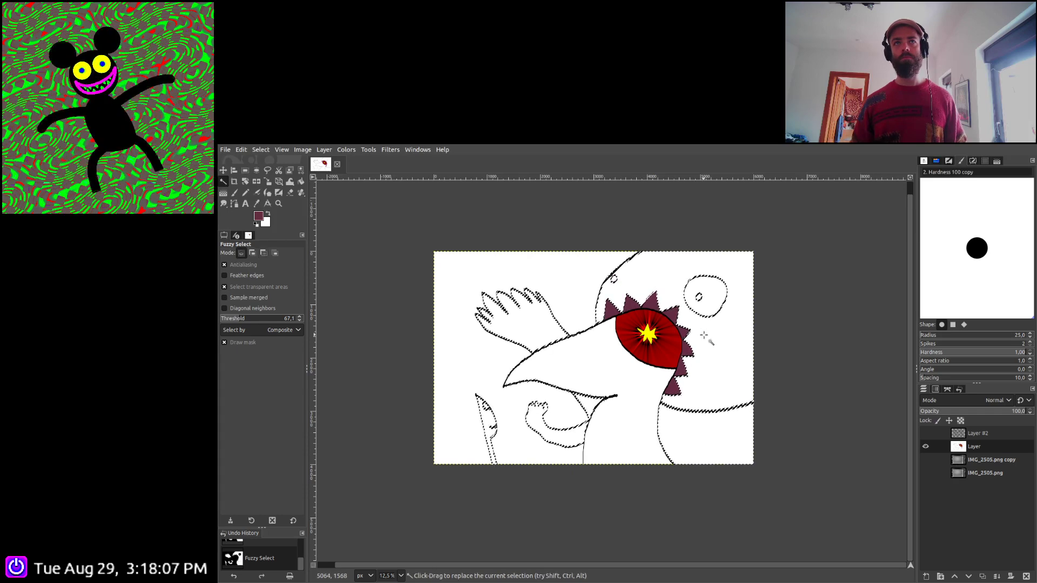
Paint the selected head area around the eye's spikes bright blue with the Hardness 100 copy brush, at size 193 and then 352
scroll(704, 336, "up", 1)
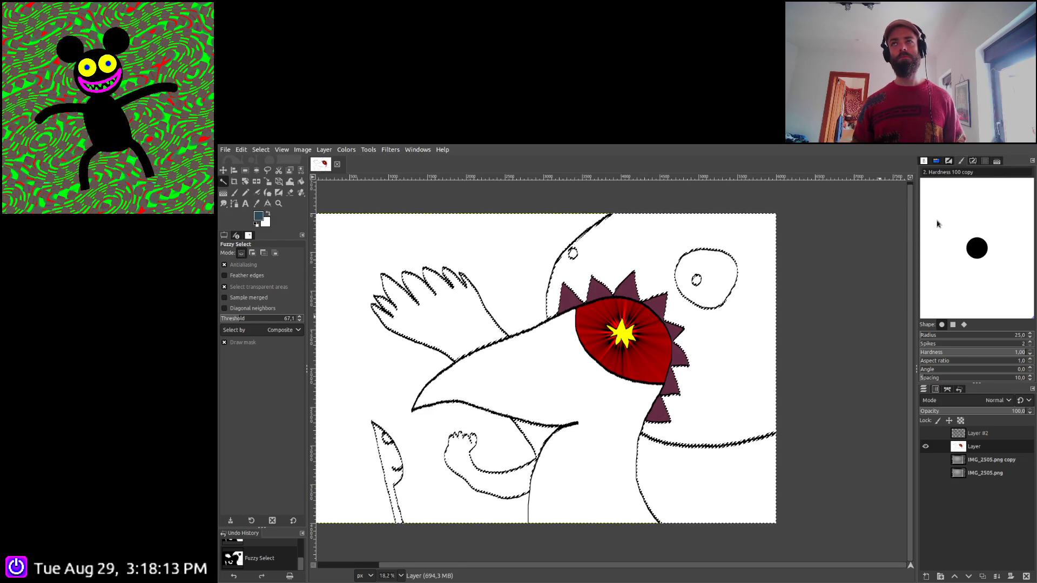
left_click(234, 193)
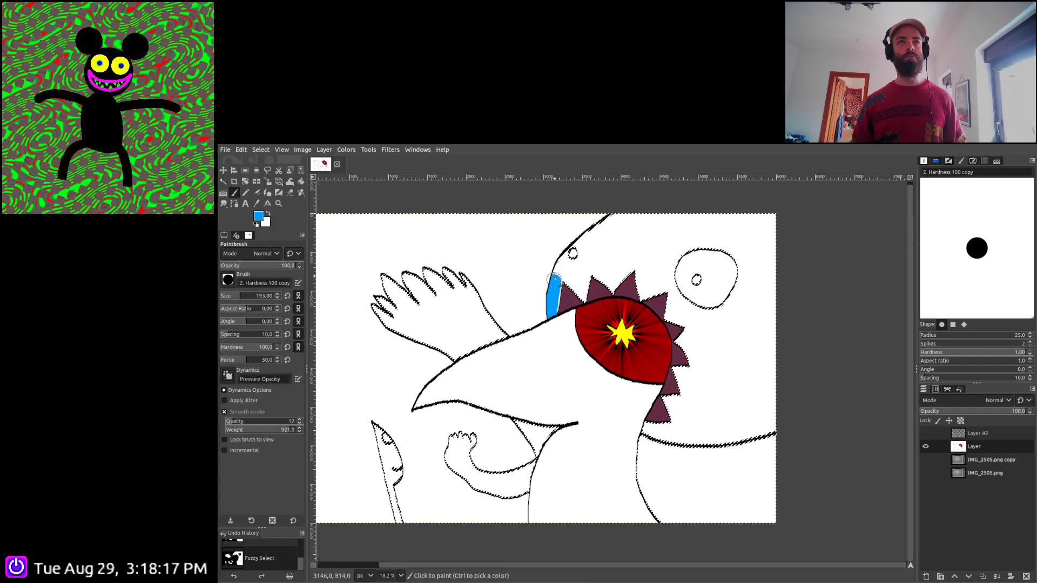
mouse_move(554, 279)
left_mouse_down()
mouse_move(573, 247)
mouse_move(554, 306)
mouse_move(565, 267)
mouse_move(572, 311)
mouse_move(589, 311)
mouse_move(588, 283)
mouse_move(550, 310)
left_mouse_up()
mouse_move(568, 270)
left_mouse_down()
mouse_move(603, 228)
mouse_move(641, 217)
mouse_move(781, 224)
left_mouse_up()
mouse_move(629, 223)
left_mouse_down()
mouse_move(609, 286)
mouse_move(629, 291)
mouse_move(543, 316)
left_mouse_up()
mouse_move(601, 284)
left_mouse_down()
mouse_move(668, 312)
mouse_move(677, 249)
mouse_move(697, 244)
mouse_move(732, 252)
mouse_move(743, 278)
mouse_move(733, 299)
mouse_move(694, 313)
mouse_move(664, 295)
mouse_move(648, 236)
left_mouse_up()
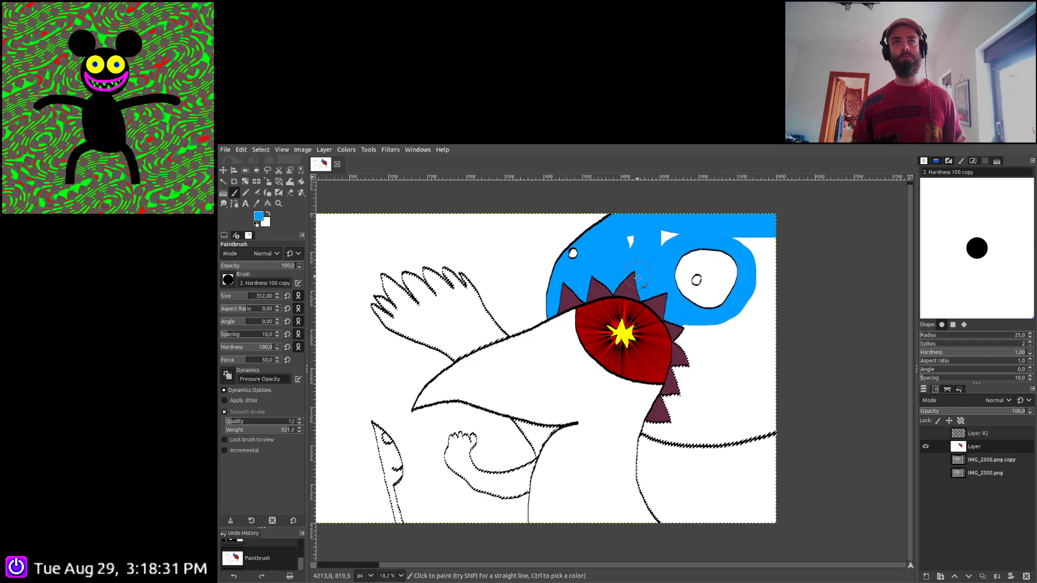
mouse_move(723, 233)
left_mouse_down()
mouse_move(760, 262)
mouse_move(768, 237)
mouse_move(772, 440)
left_mouse_up()
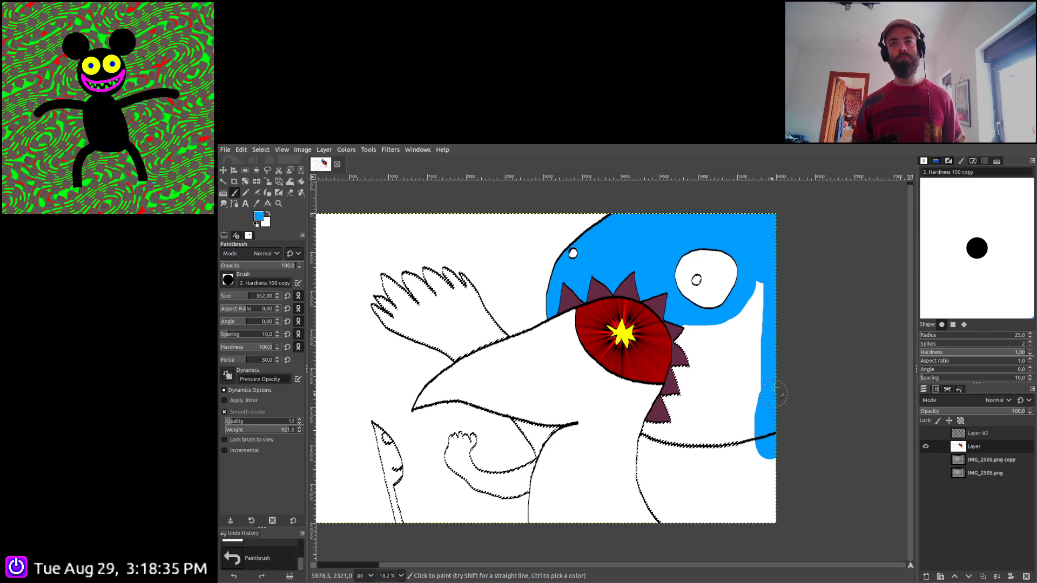
Undo the latest blue brush strokes and subtract the area below the head's lower outline from the selection with Fuzzy Select
key("ctrl+z")
key("ctrl+z")
key("ctrl+z")
key("ctrl+z")
key("ctrl+z")
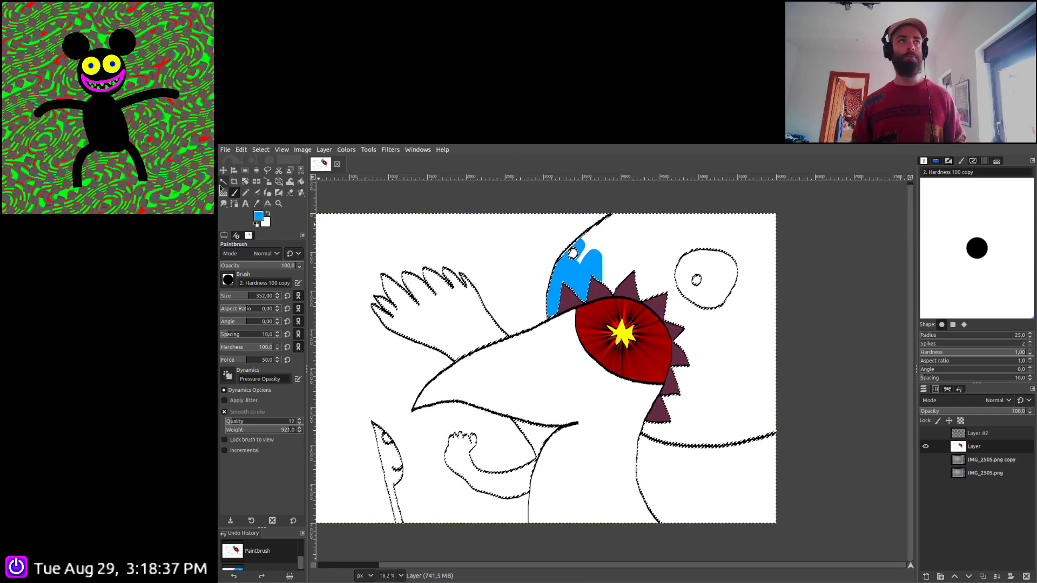
key("u")
left_click(632, 419, "ctrl")
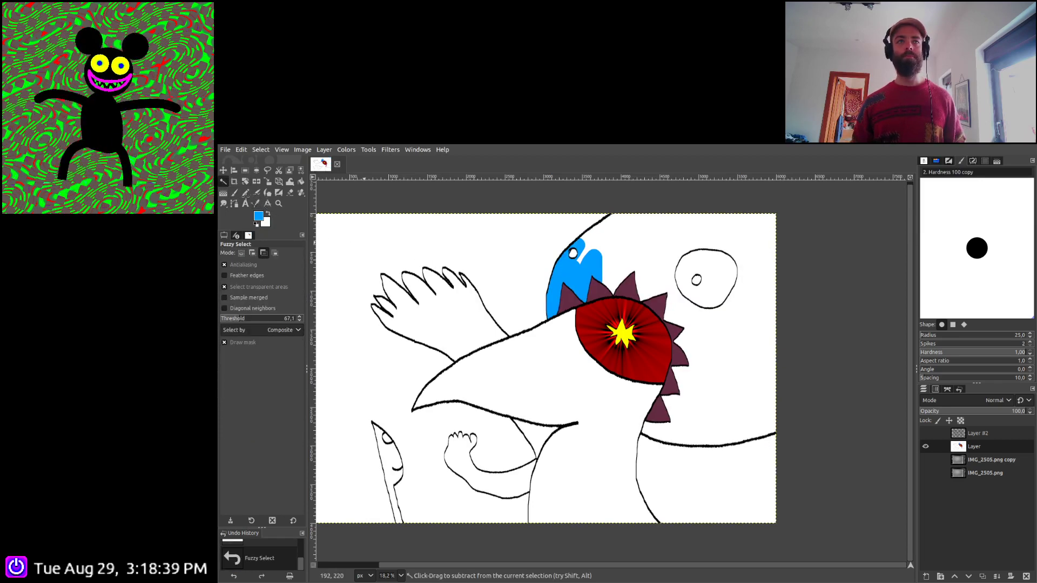
Fill the whole head area bright blue with the Paintbrush at size 352, leaving the circles beside the eye white
key("p")
mouse_move(576, 231)
left_mouse_down()
mouse_move(579, 271)
mouse_move(595, 290)
mouse_move(627, 296)
mouse_move(665, 326)
mouse_move(684, 381)
mouse_move(652, 428)
mouse_move(659, 444)
mouse_move(712, 446)
mouse_move(783, 420)
mouse_move(769, 400)
mouse_move(779, 235)
mouse_move(610, 221)
mouse_move(763, 228)
left_mouse_up()
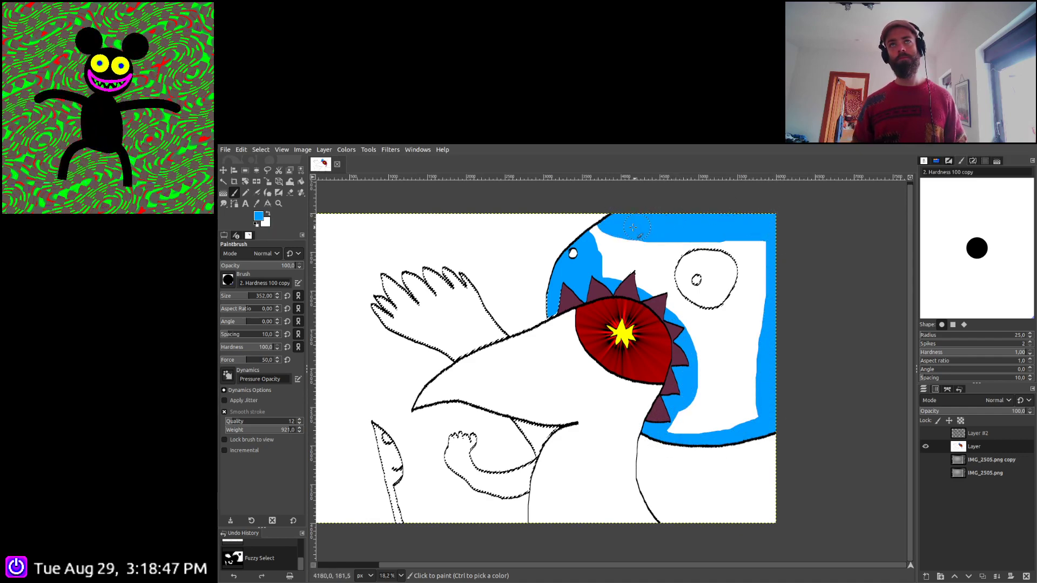
mouse_move(633, 228)
left_mouse_down()
mouse_move(600, 243)
mouse_move(611, 280)
mouse_move(621, 234)
mouse_move(639, 292)
mouse_move(648, 235)
mouse_move(692, 238)
mouse_move(733, 255)
mouse_move(740, 296)
mouse_move(722, 313)
mouse_move(688, 314)
mouse_move(662, 285)
mouse_move(663, 256)
left_mouse_up()
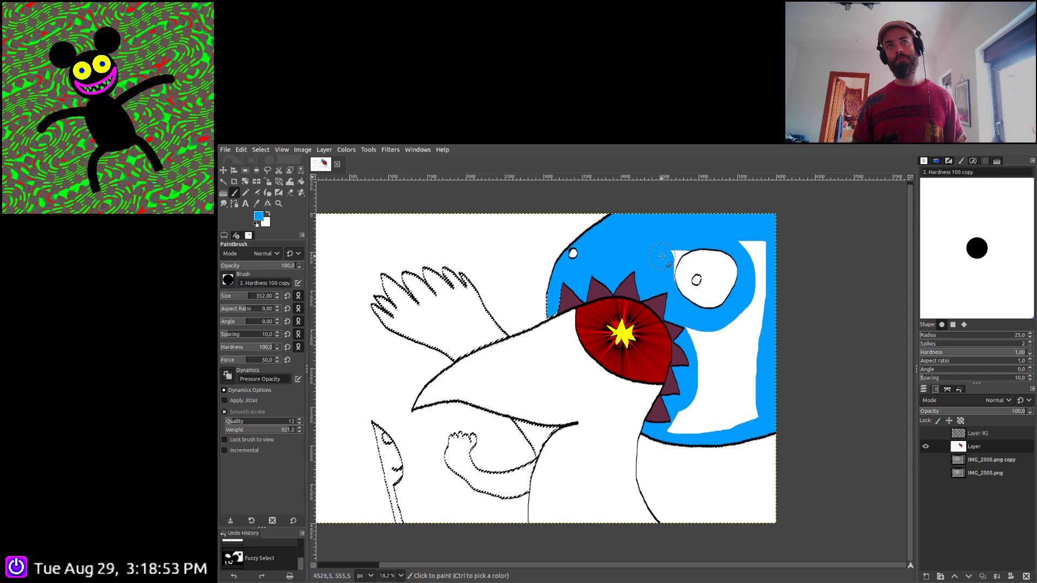
mouse_move(668, 305)
left_mouse_down()
mouse_move(715, 338)
mouse_move(759, 314)
mouse_move(769, 261)
left_mouse_up()
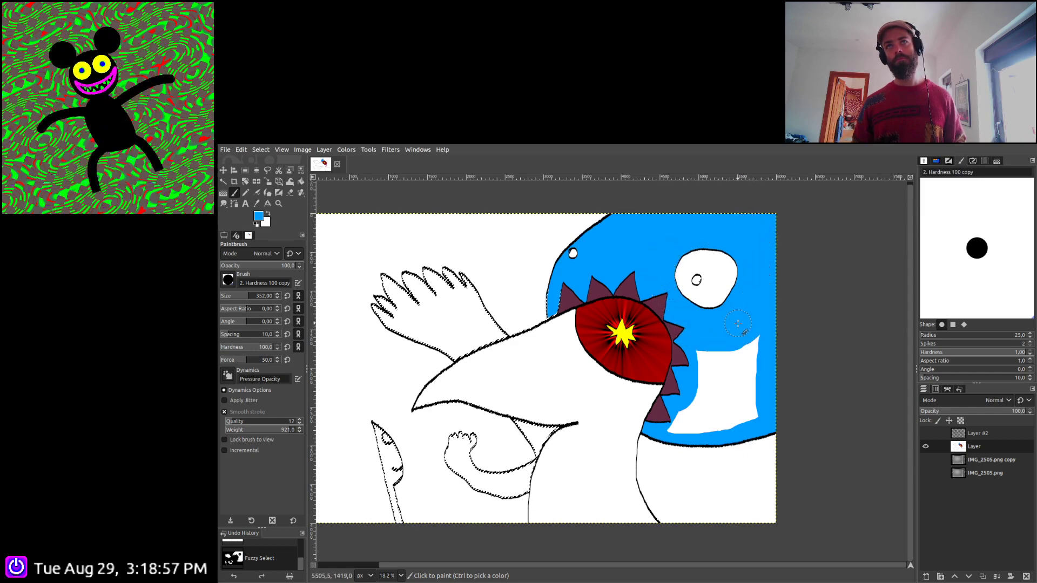
mouse_move(738, 323)
left_mouse_down()
mouse_move(752, 373)
mouse_move(744, 417)
mouse_move(688, 428)
mouse_move(702, 406)
mouse_move(745, 400)
mouse_move(699, 389)
mouse_move(753, 387)
mouse_move(694, 385)
left_mouse_up()
mouse_move(756, 376)
left_mouse_down()
mouse_move(692, 367)
mouse_move(677, 354)
left_mouse_up()
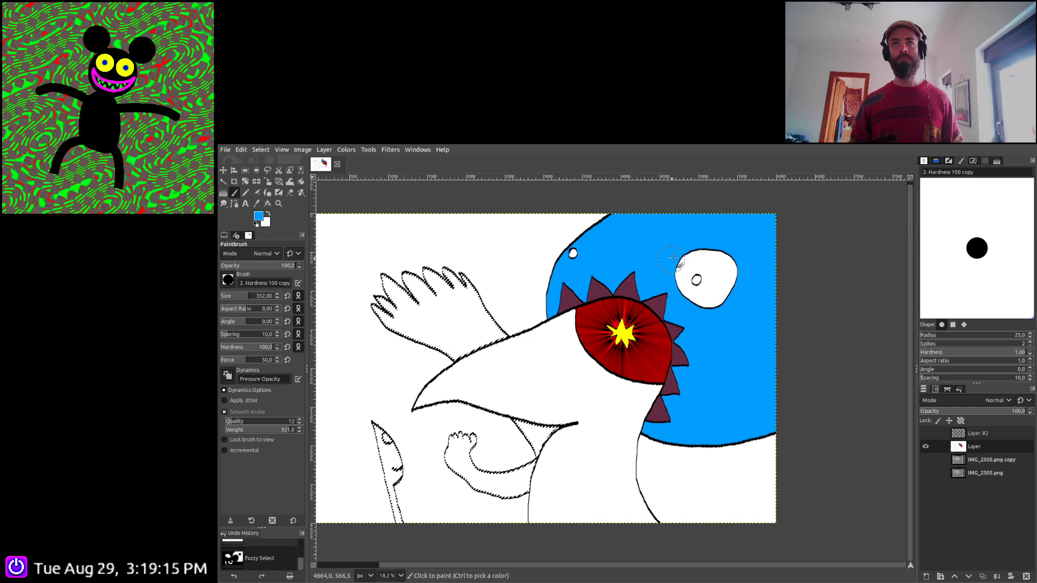
left_click(682, 235)
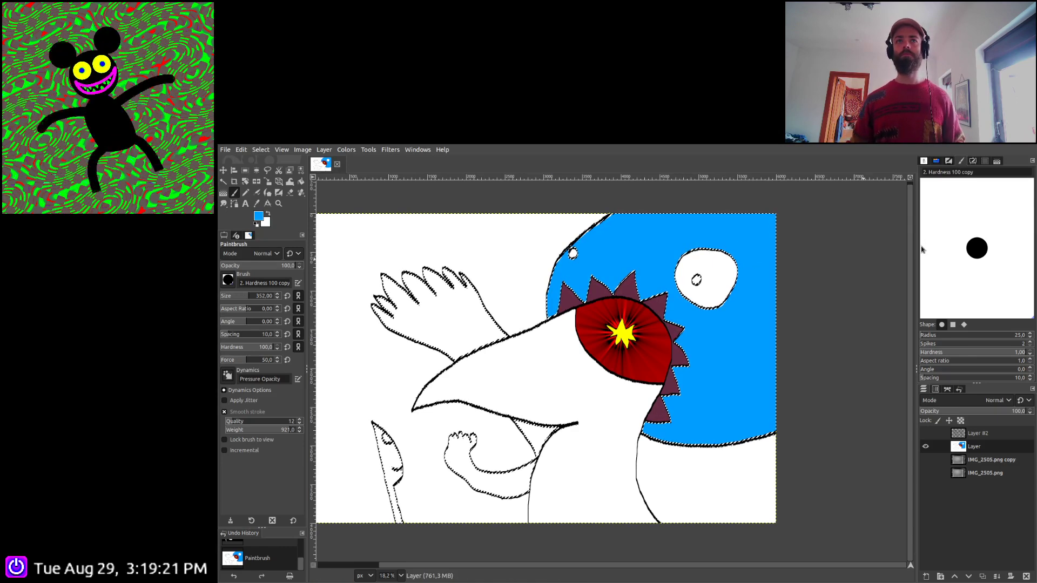
Try painting a soft red glow around the eye's spikes with the Hardness 050 brush at size 308
scroll(597, 280, "up", 2)
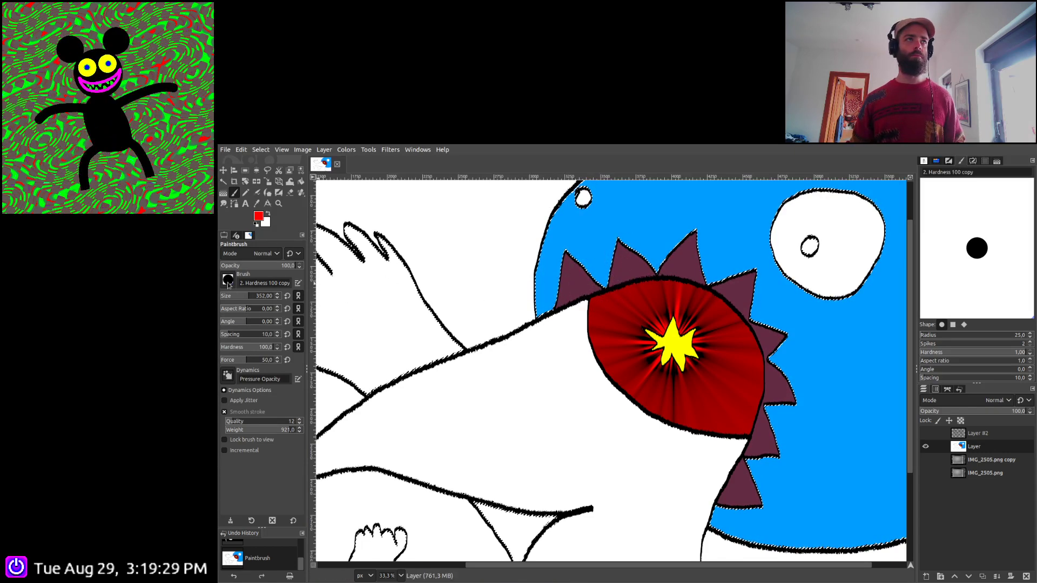
key("comma")
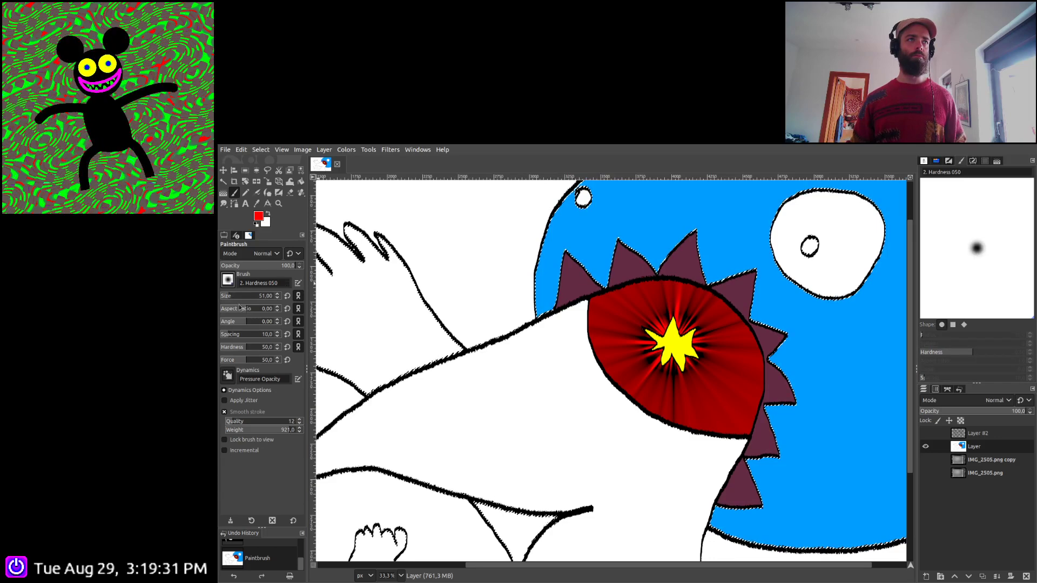
left_click(239, 294)
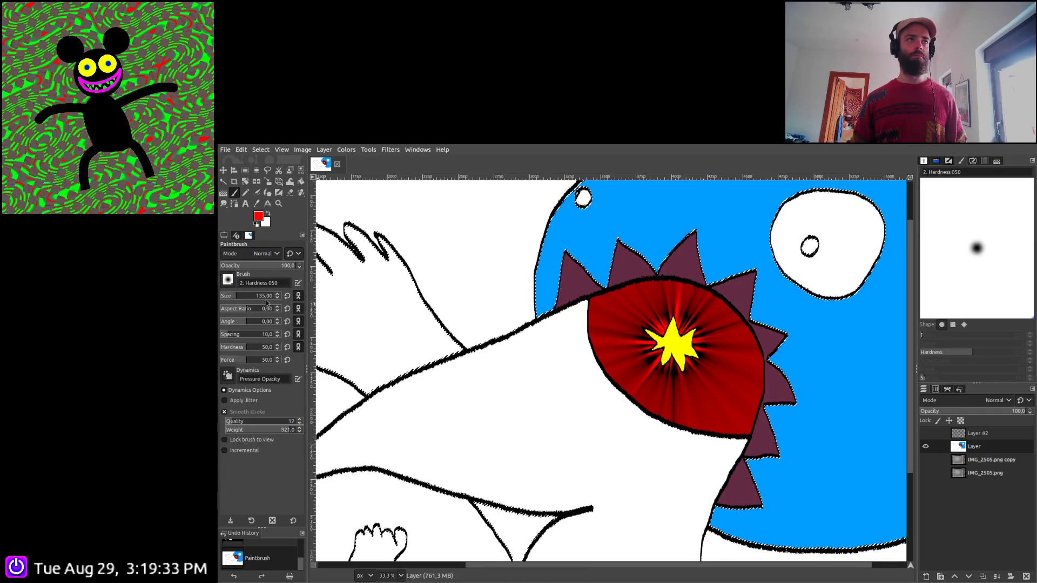
left_click(246, 294)
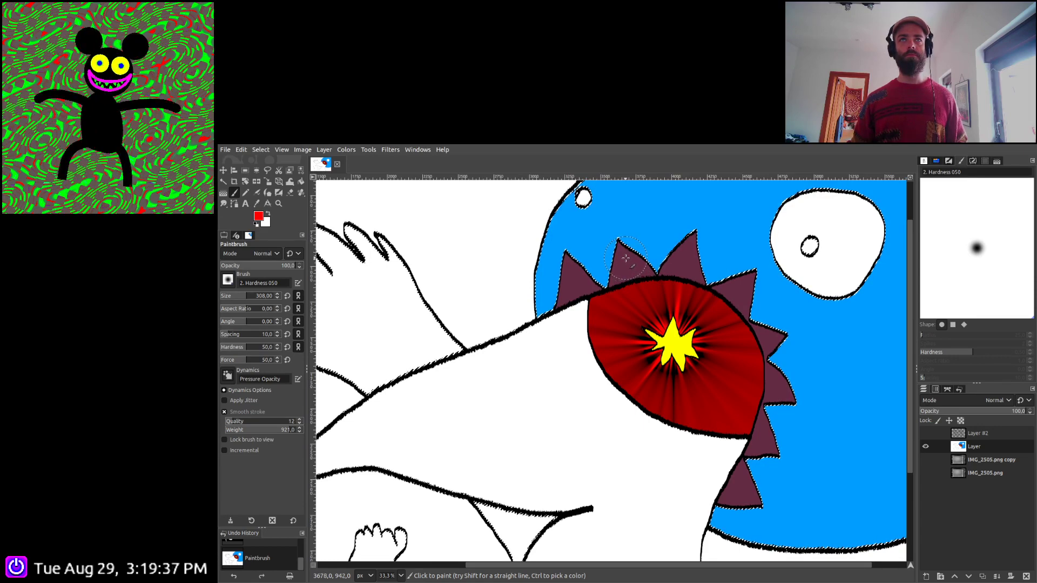
mouse_move(642, 254)
left_mouse_down()
mouse_move(689, 241)
mouse_move(589, 272)
mouse_move(574, 263)
mouse_move(603, 258)
mouse_move(593, 305)
mouse_move(589, 291)
mouse_move(532, 317)
mouse_move(554, 270)
mouse_move(542, 277)
mouse_move(568, 267)
mouse_move(544, 276)
mouse_move(554, 296)
left_mouse_up()
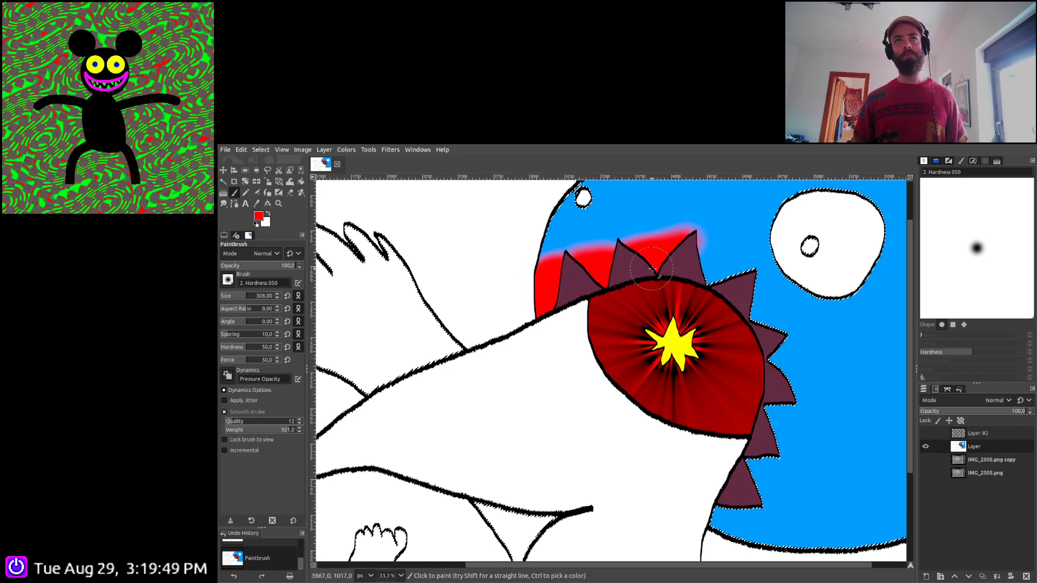
mouse_move(697, 250)
left_mouse_down()
mouse_move(724, 262)
mouse_move(696, 244)
mouse_move(740, 272)
mouse_move(765, 311)
mouse_move(783, 393)
mouse_move(775, 445)
mouse_move(723, 529)
mouse_move(743, 468)
left_mouse_up()
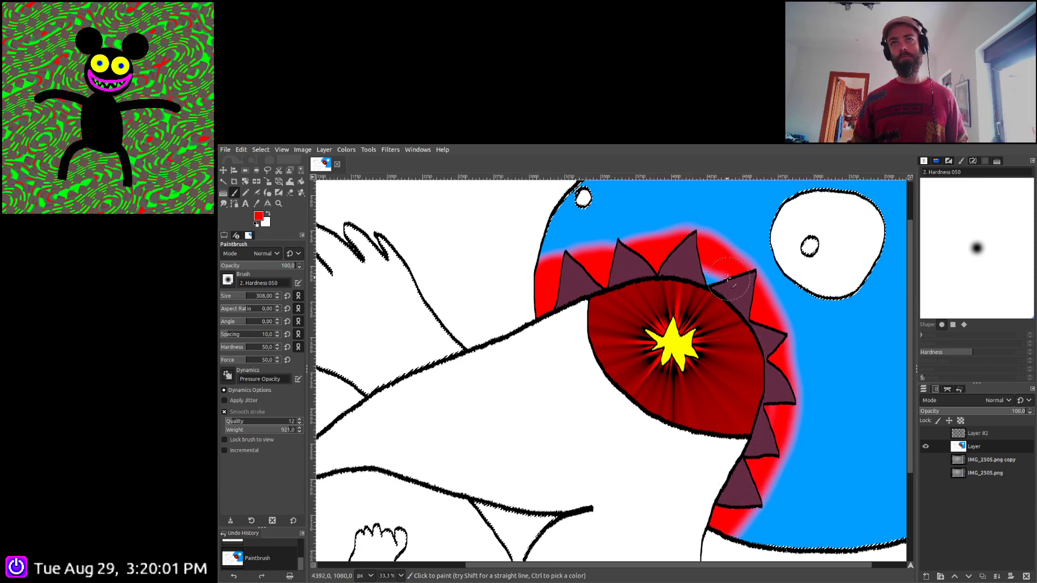
scroll(733, 304, "down", 2)
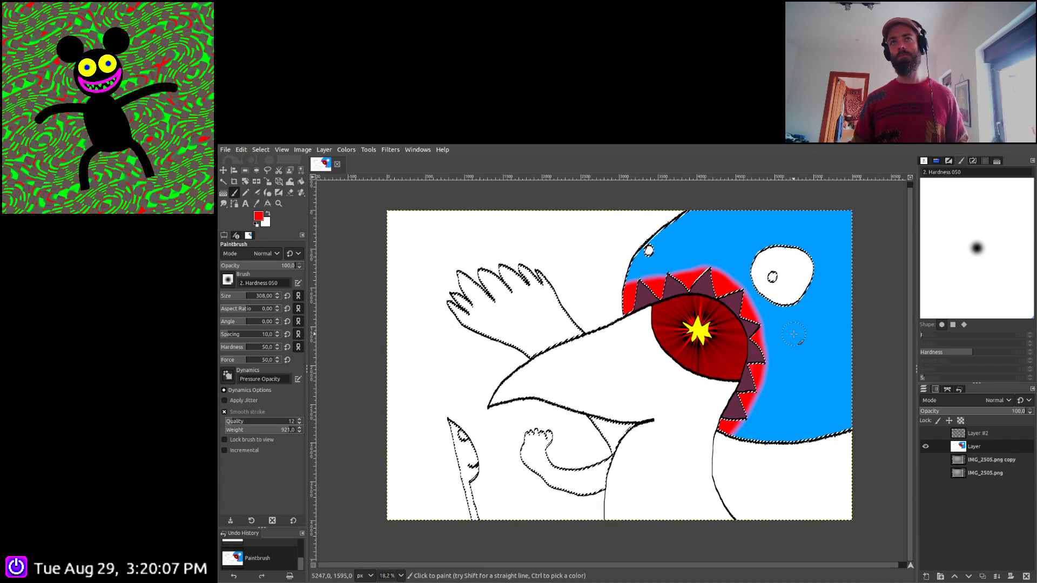
Undo the soft red strokes around the spikes and select the whole image
key("ctrl")
key("ctrl+z")
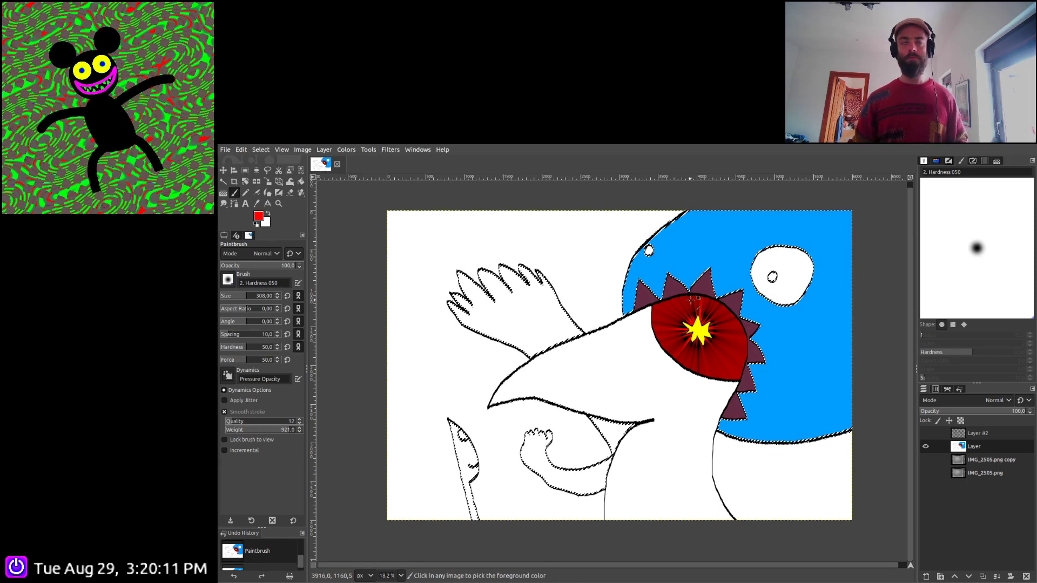
key("ctrl+z")
key("ctrl+z")
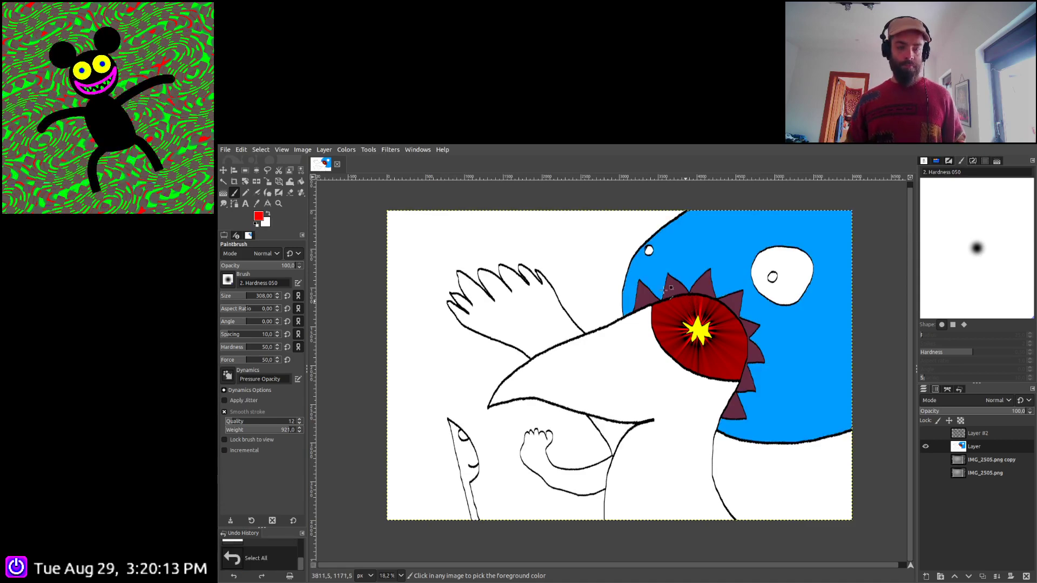
Select the white areas by color and subtract the background and the white of the large circle, keeping the two small circles selected
scroll(659, 292, "up", 2)
scroll(659, 292, "up", 2)
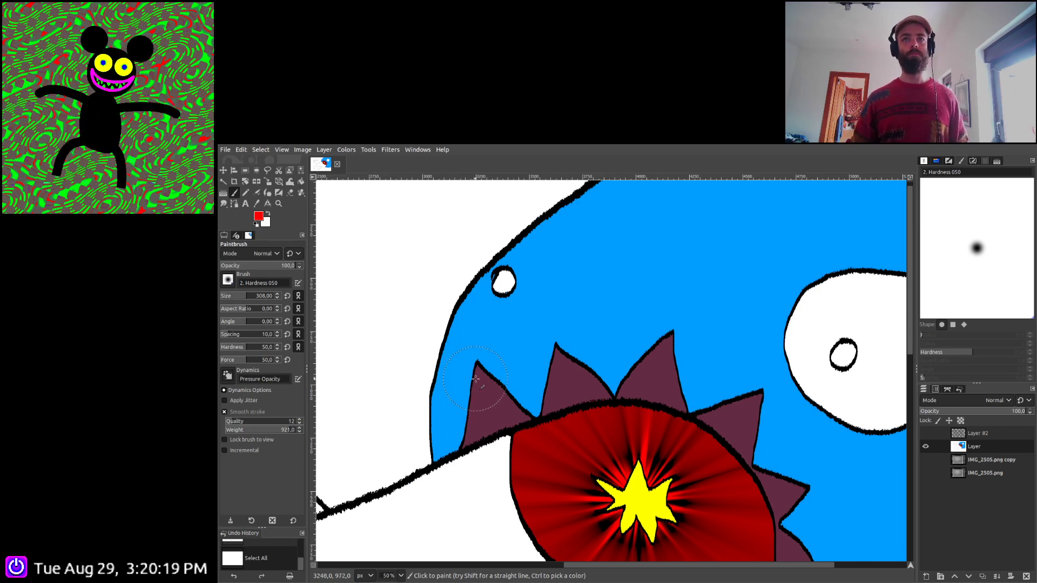
scroll(475, 378, "down", 4)
left_click_drag(539, 412, 605, 364)
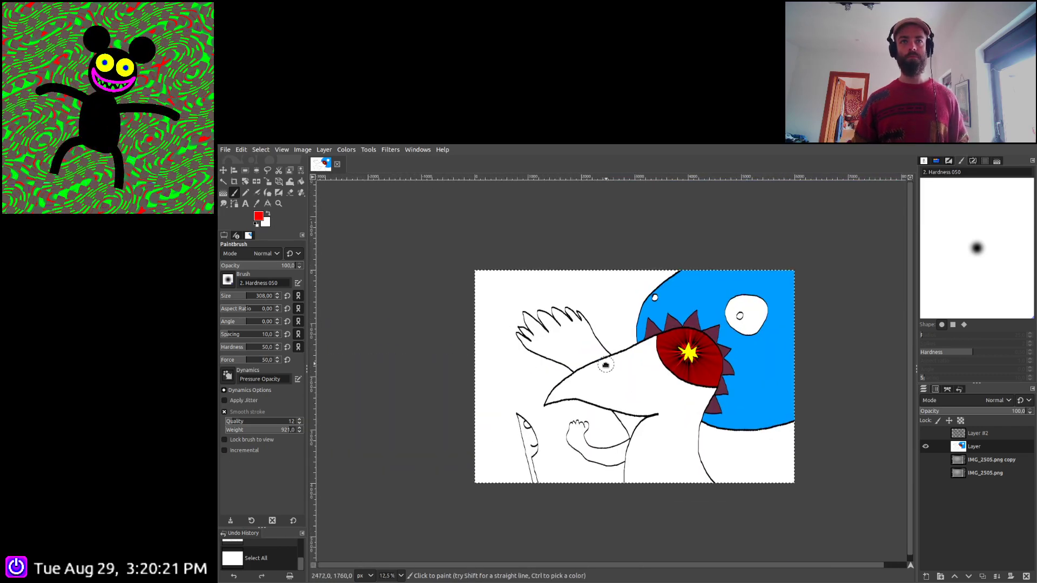
left_click(289, 170)
left_click(598, 289)
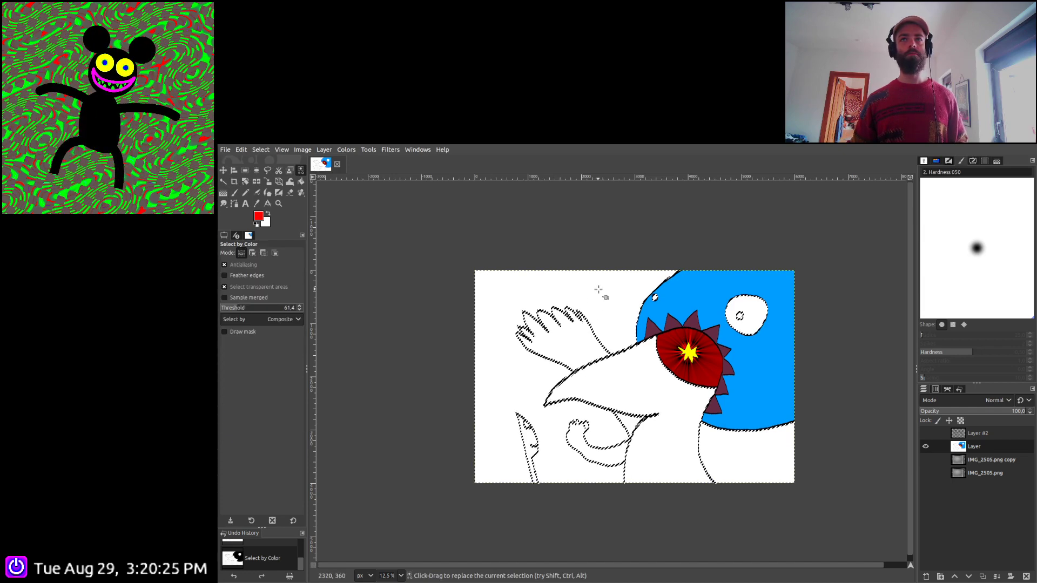
left_click(224, 183)
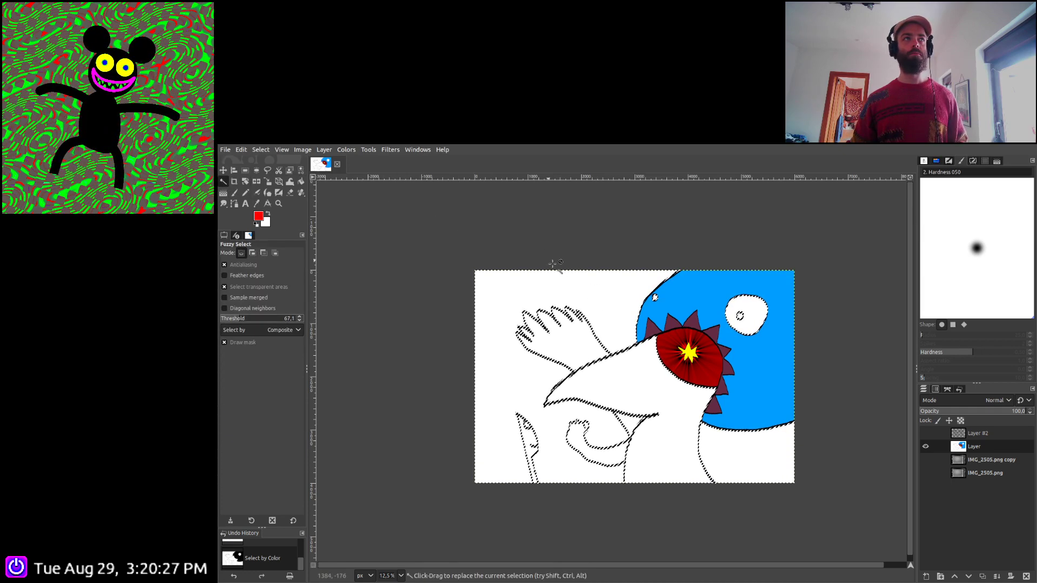
left_click(594, 293)
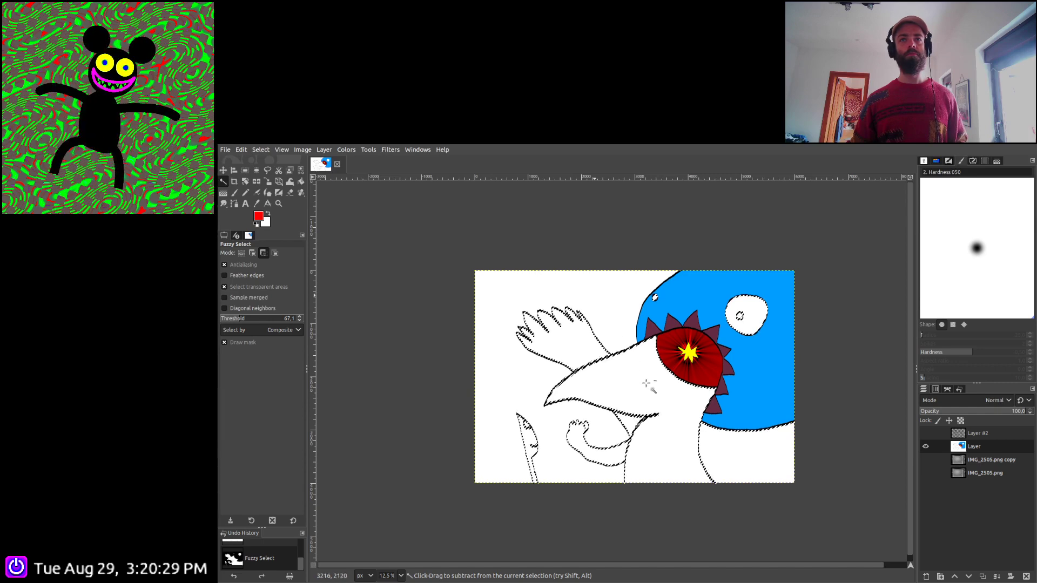
scroll(753, 316, "up", 3)
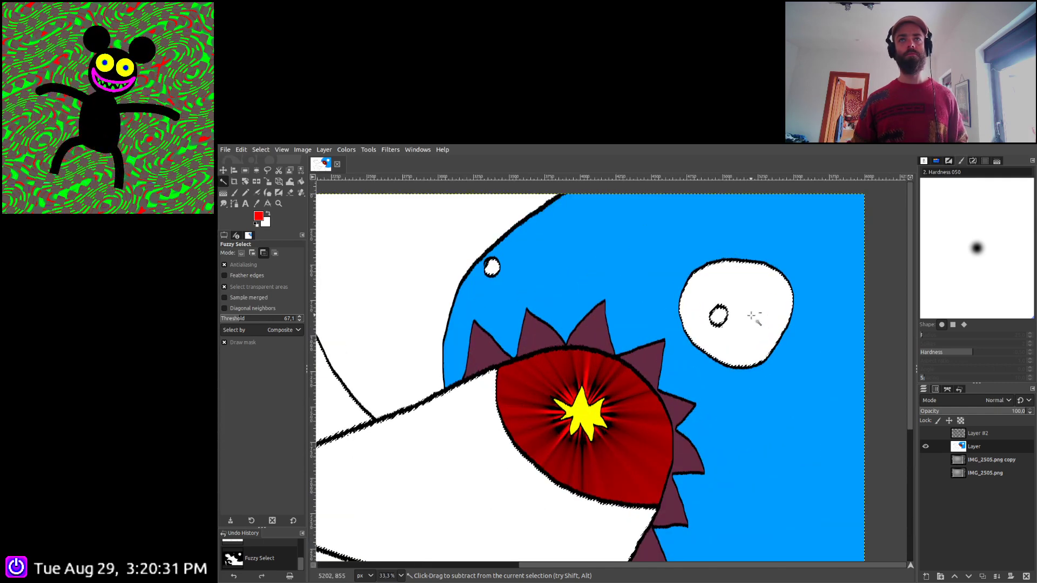
left_click(719, 316, "ctrl")
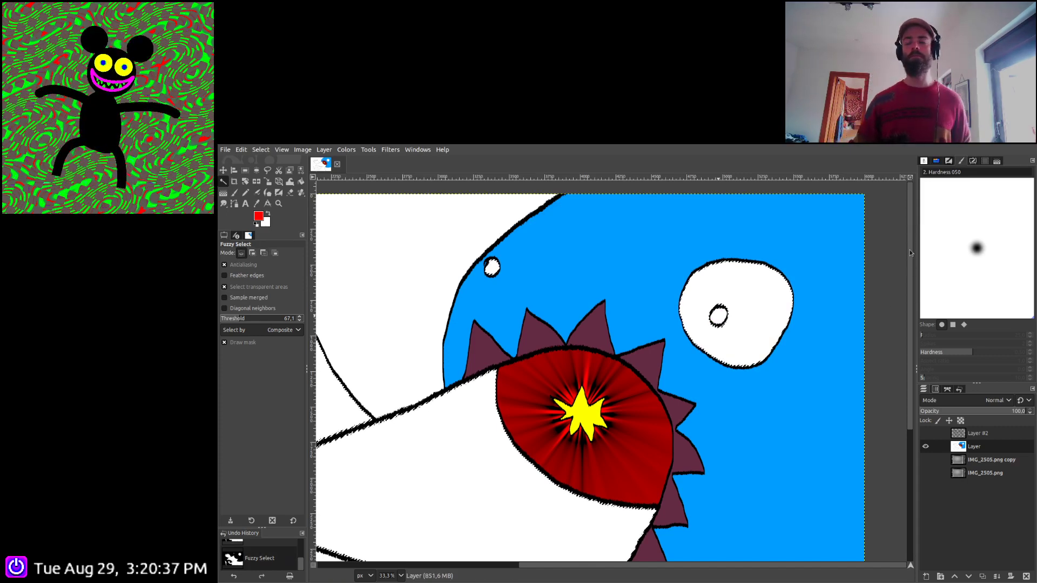
key("ctrl+z")
left_click(721, 316, "shift")
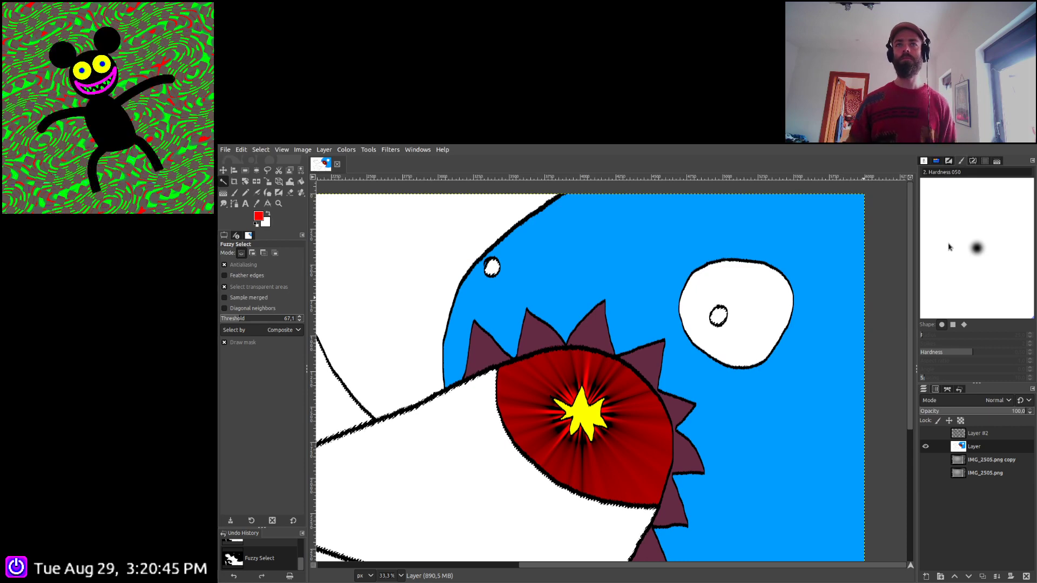
Paint the two small circles beside the eye magenta with the Hardness 100 copy brush, raising its size to 166
left_click(234, 192)
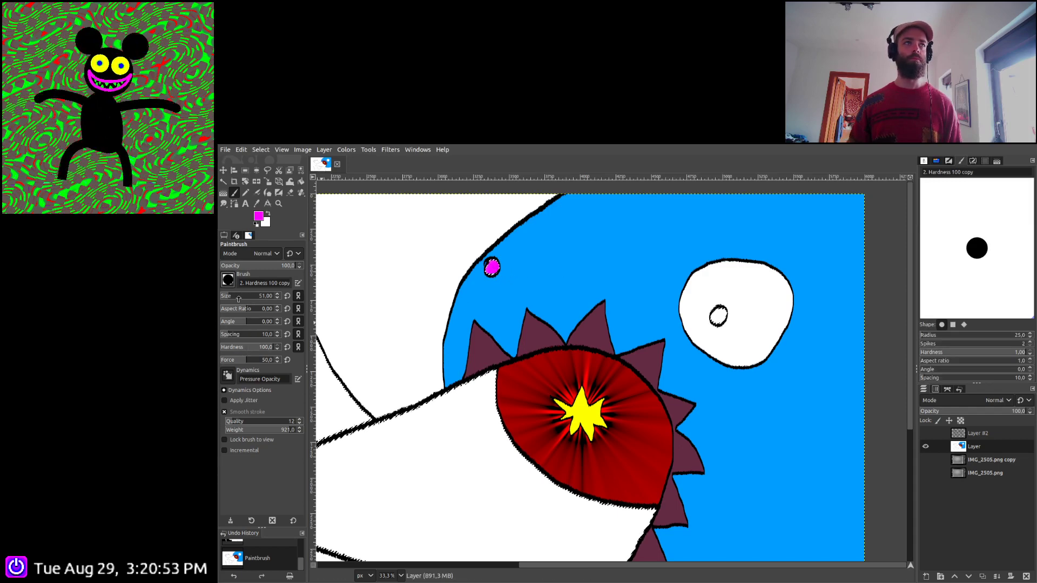
left_click_drag(238, 299, 256, 297)
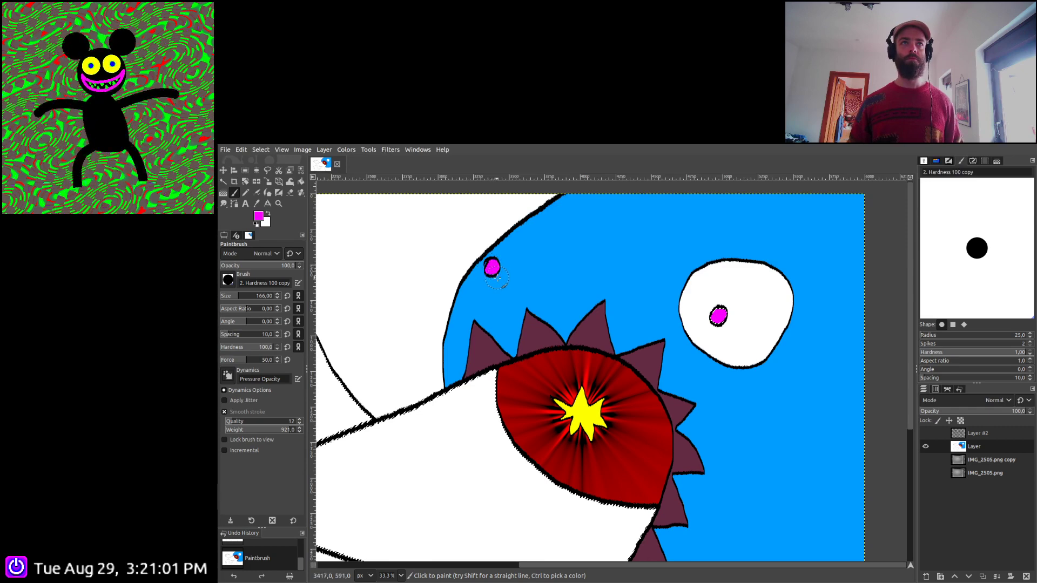
key("ctrl+a")
scroll(497, 278, "down", 4)
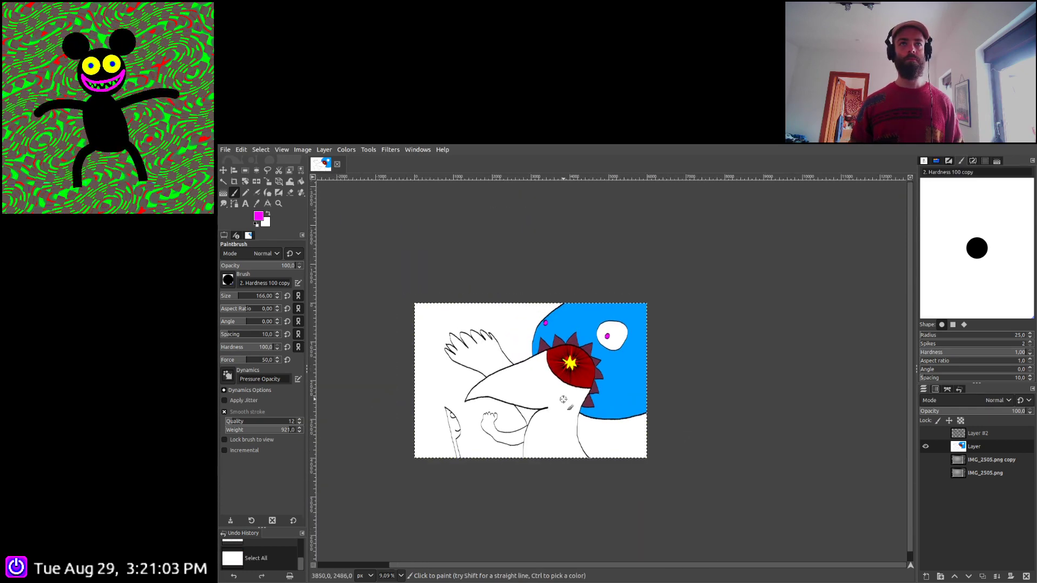
key("ctrl+z")
Repaint the small circle near the head's outer edge dark purple, then cover it with dark green
scroll(545, 324, "up", 6)
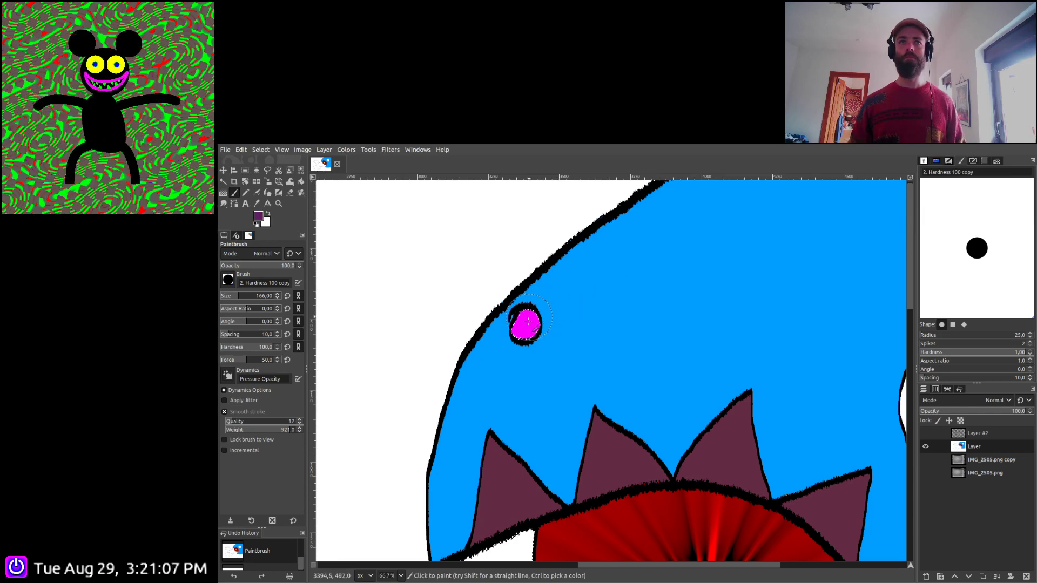
left_click(528, 322)
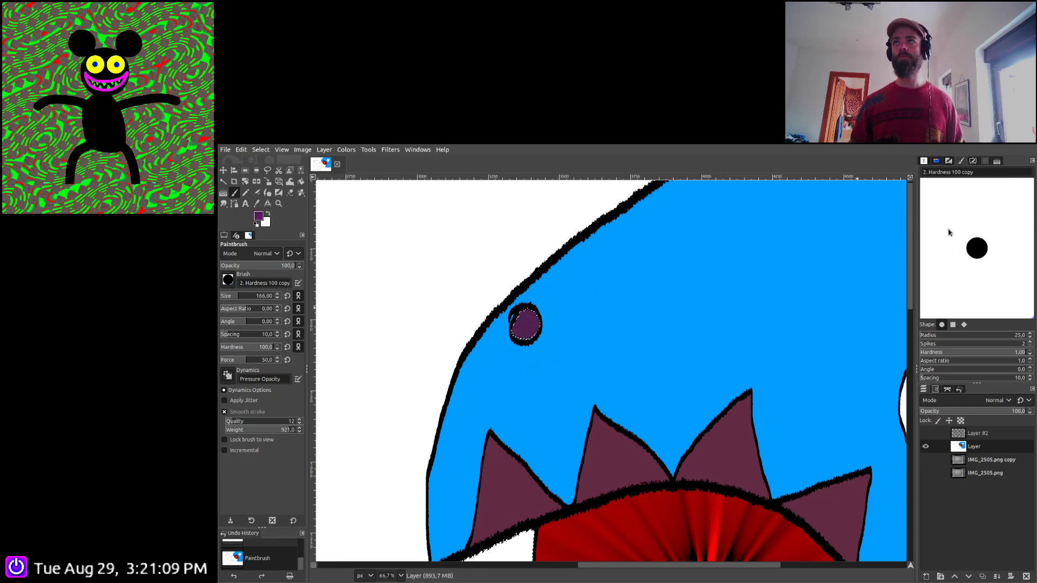
left_click(547, 324)
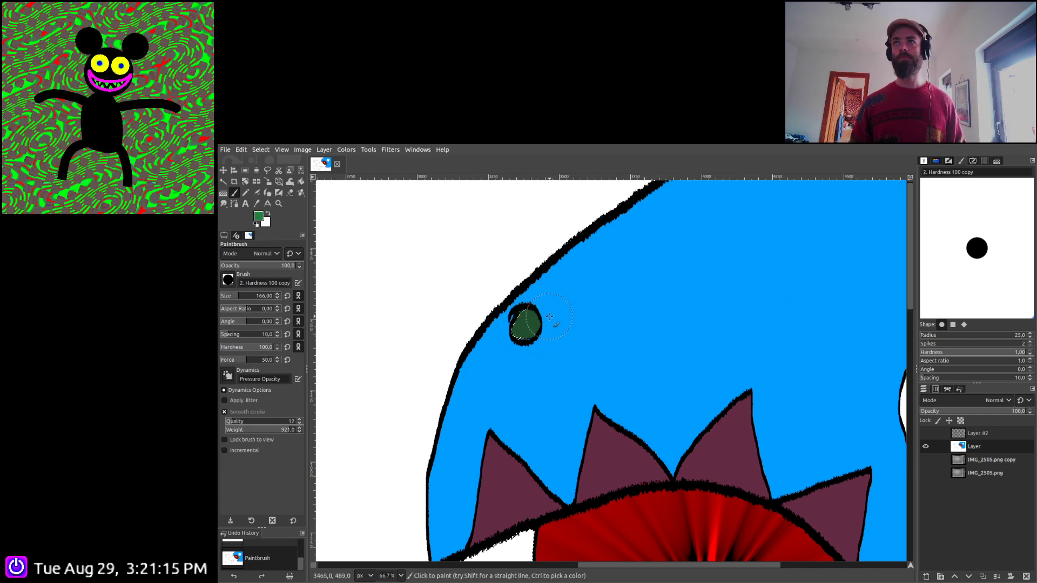
left_click(518, 341)
key("ctrl+a")
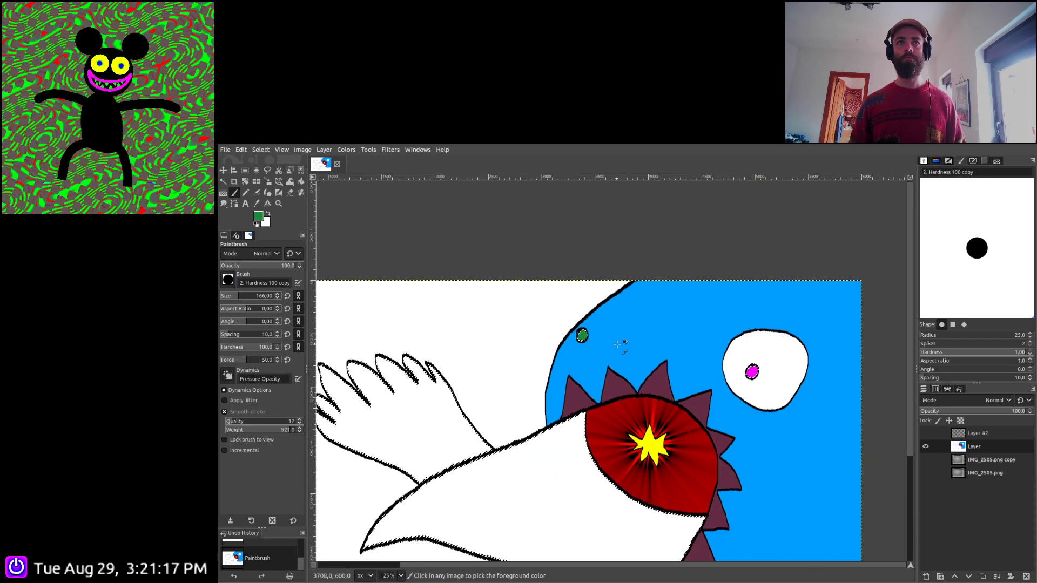
Select all white areas of the drawing with Select by Color, taking the white background as the sample
scroll(618, 342, "down", 4)
scroll(596, 419, "down", 3)
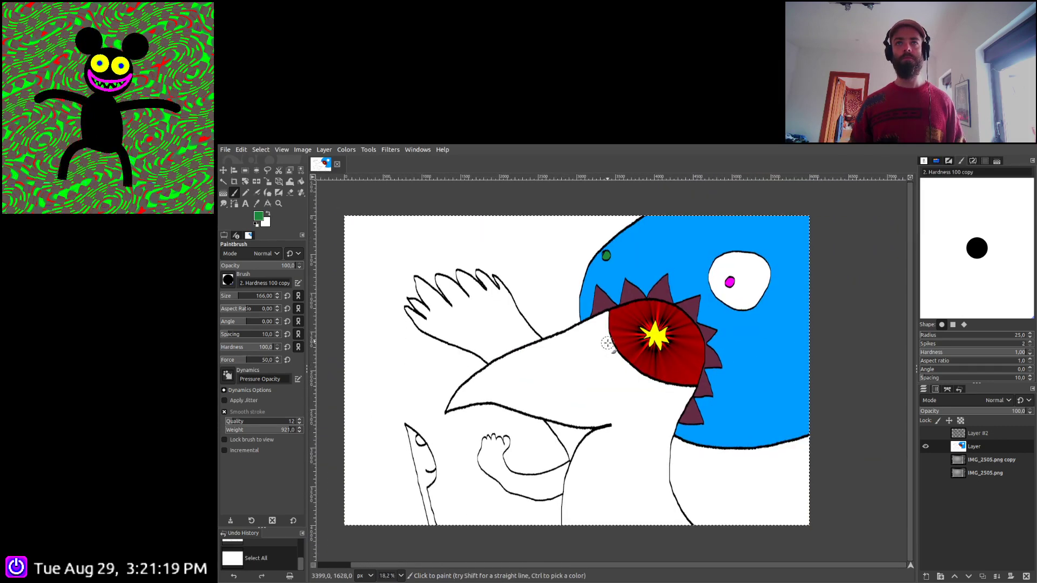
scroll(595, 378, "left", 1)
scroll(612, 378, "left", 1)
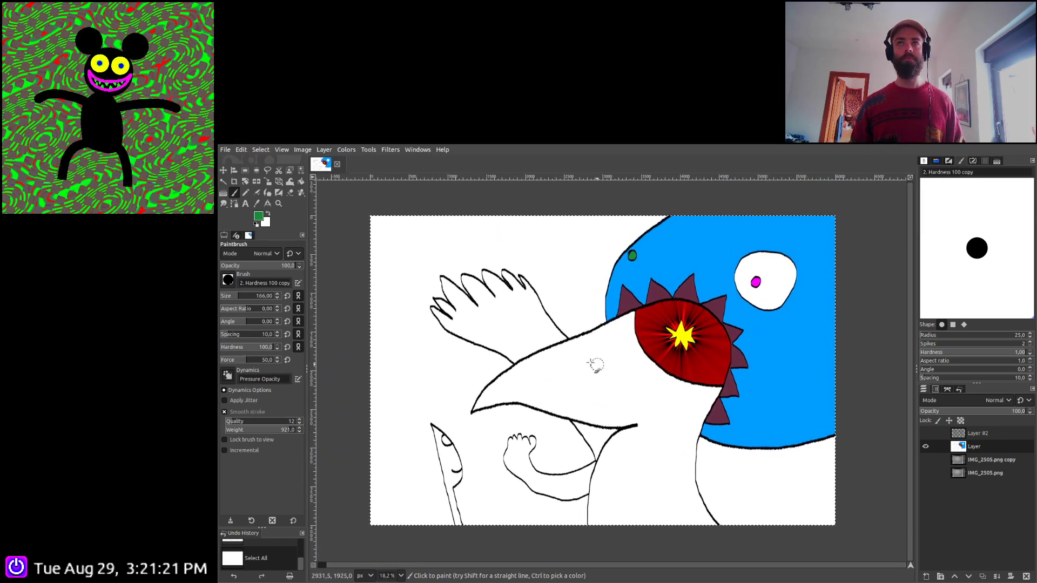
left_click(223, 181)
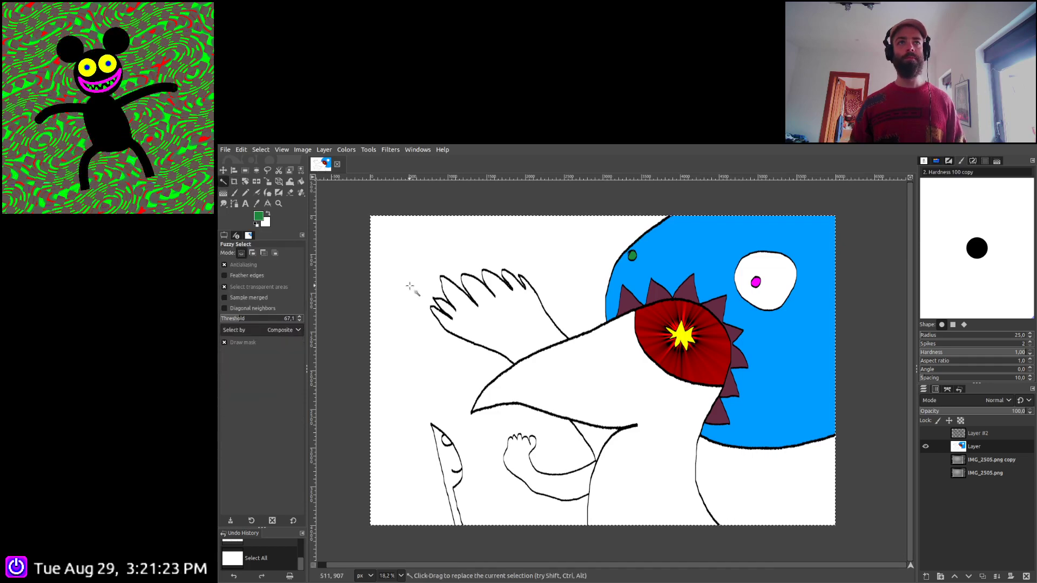
left_click(290, 170)
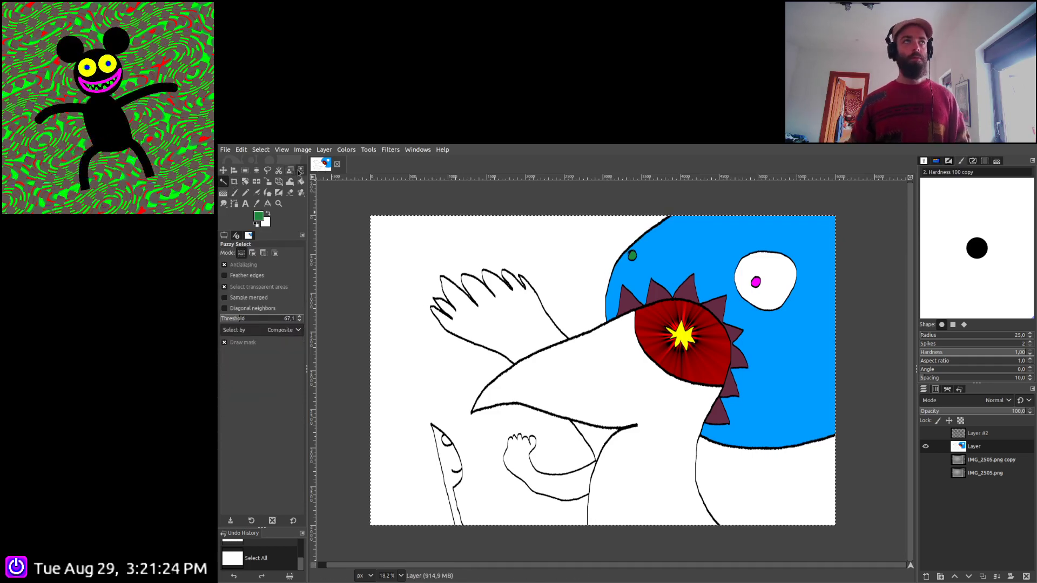
left_click(548, 239)
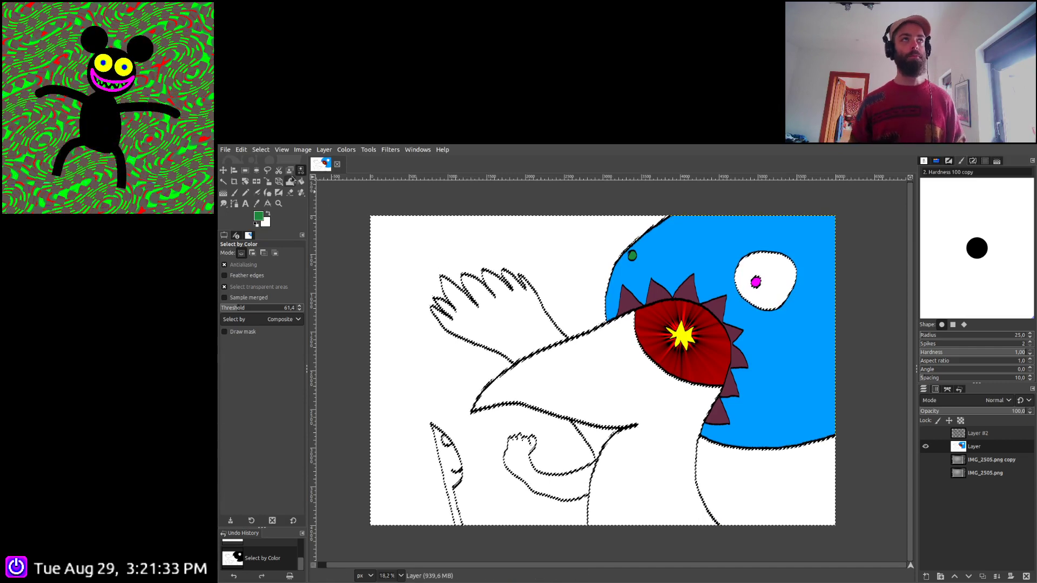
Subtract the white background and the white of the large circle with Fuzzy Select, keeping the beak and neck selected
key("u")
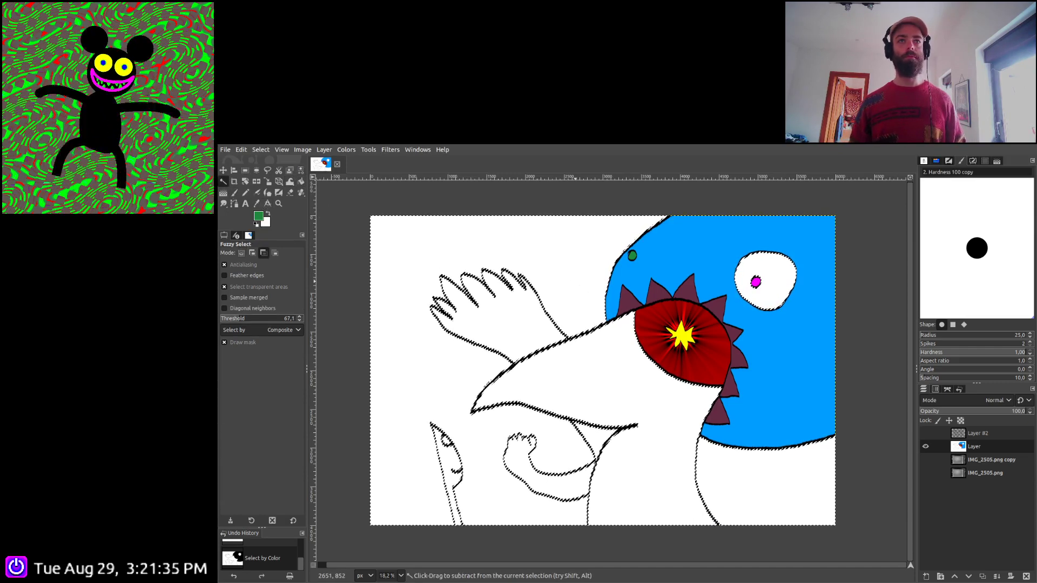
left_click(576, 281)
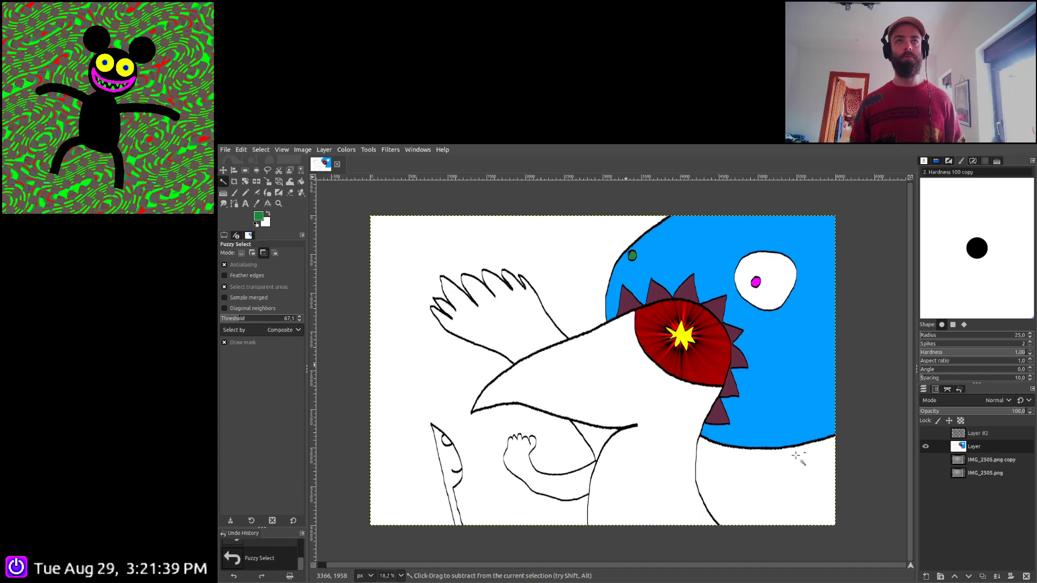
left_click(682, 471, "ctrl")
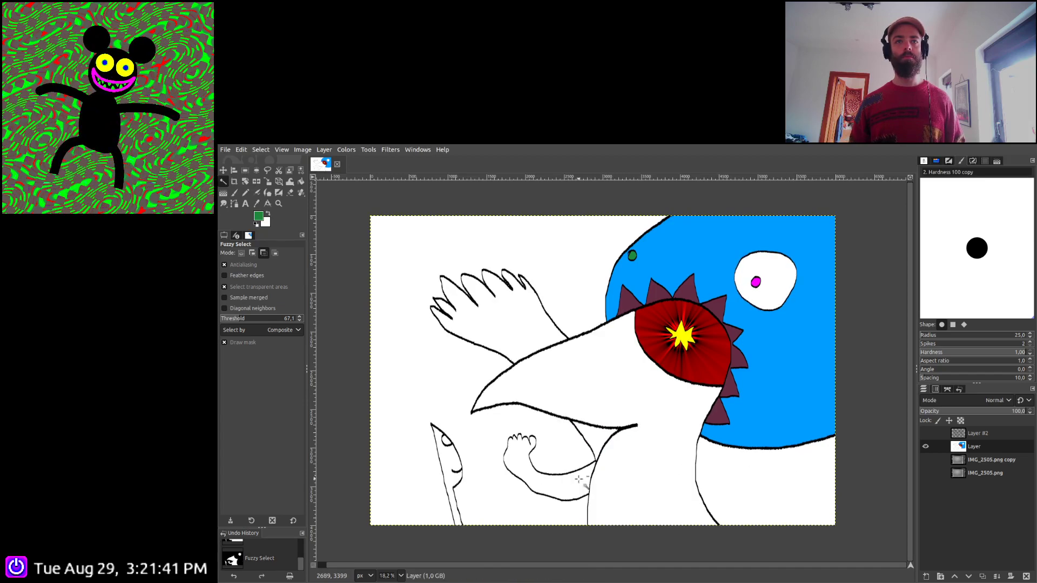
left_click(782, 285, "ctrl")
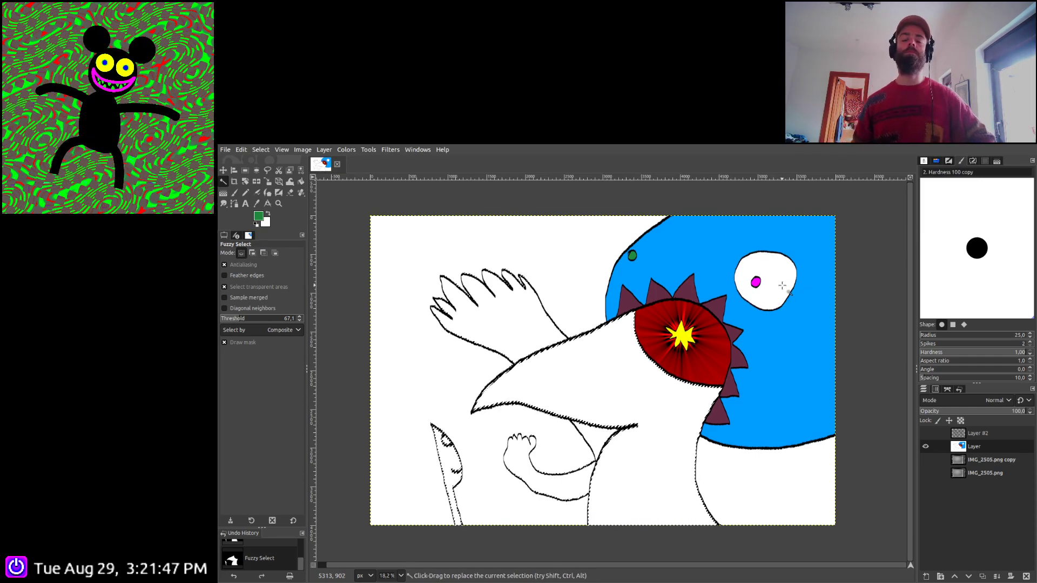
Fill the beak with solid orange using the Hardness 100 copy brush at size 300
scroll(737, 480, "down", 1)
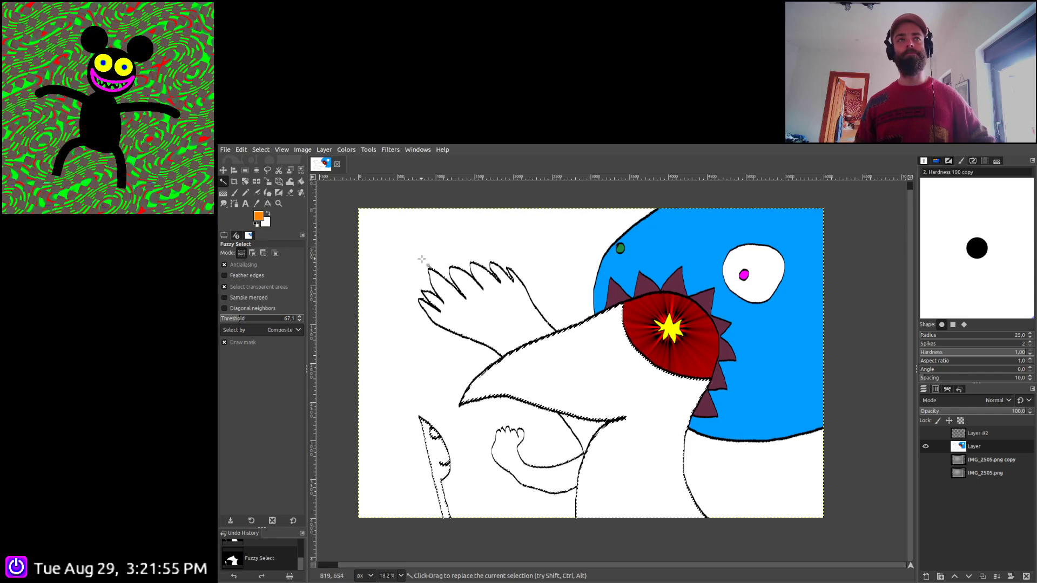
left_click(236, 193)
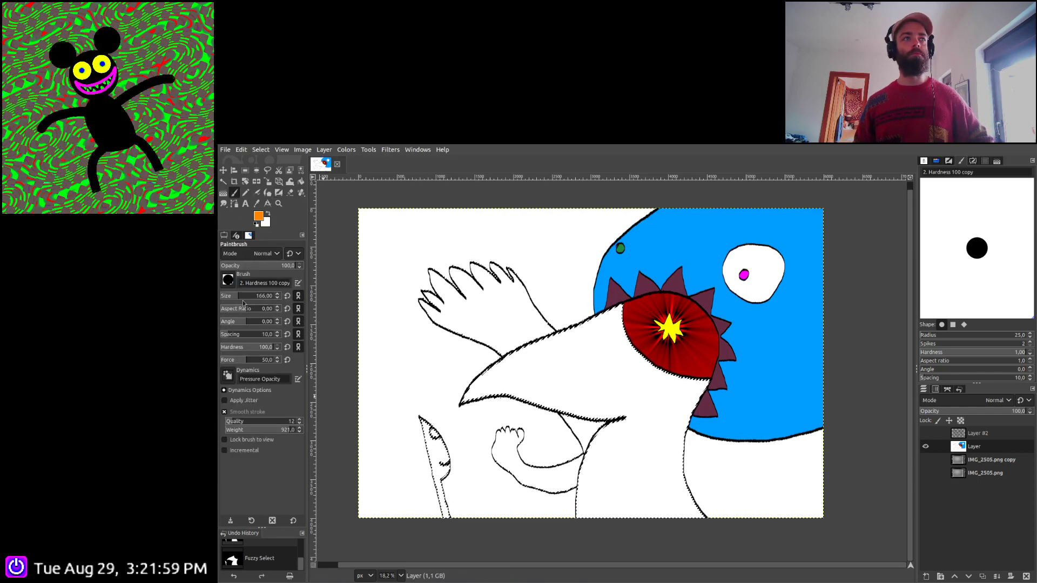
left_click(245, 297)
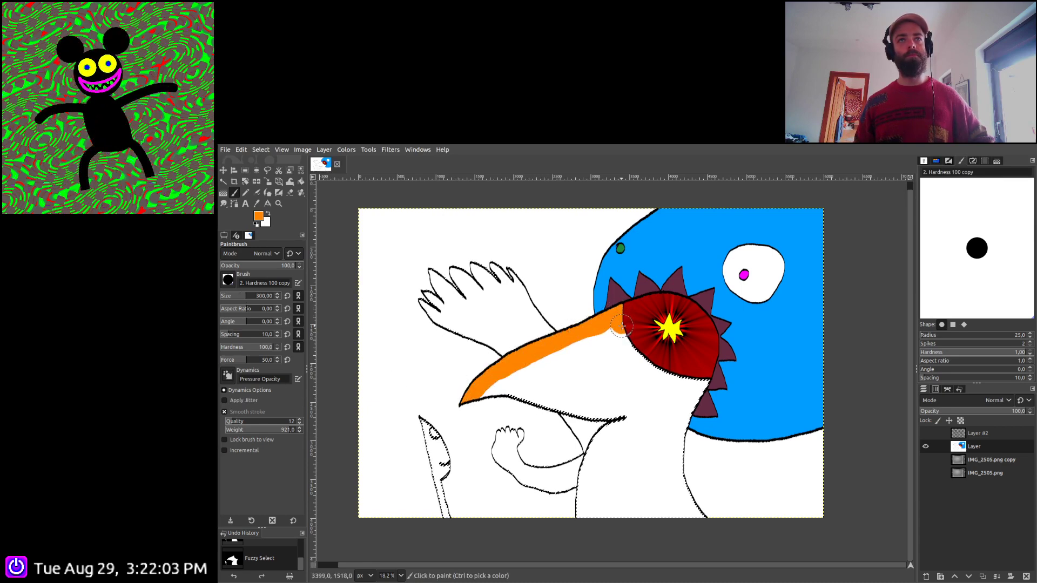
left_click_drag(621, 325, 694, 376)
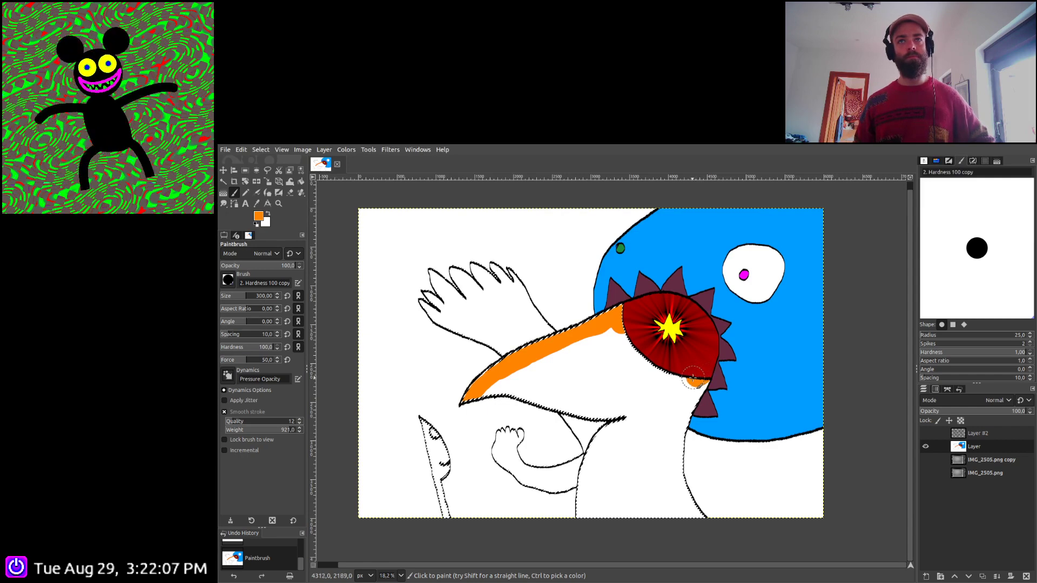
left_click_drag(668, 387, 600, 413)
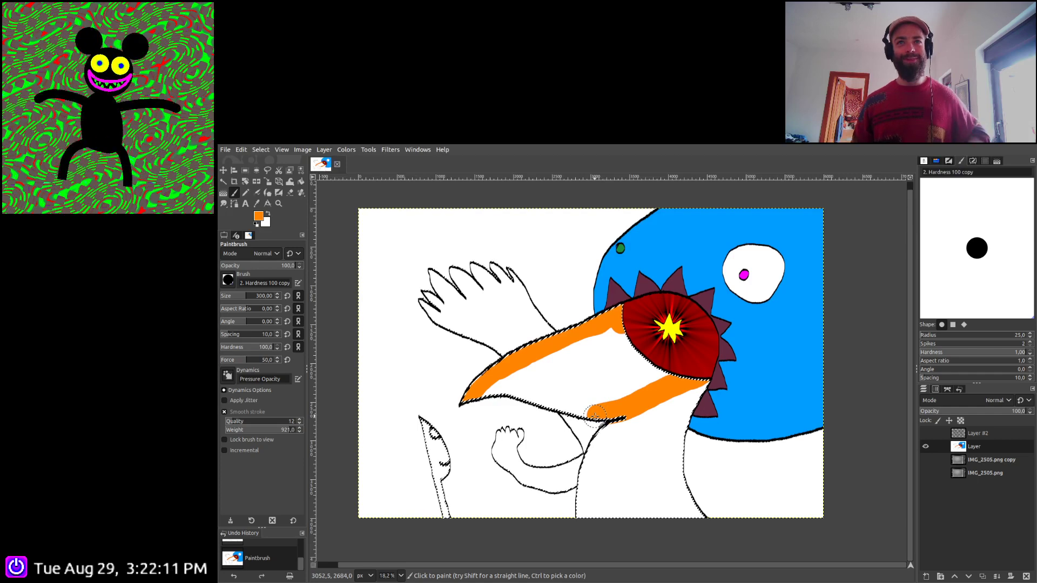
key("ctrl+z")
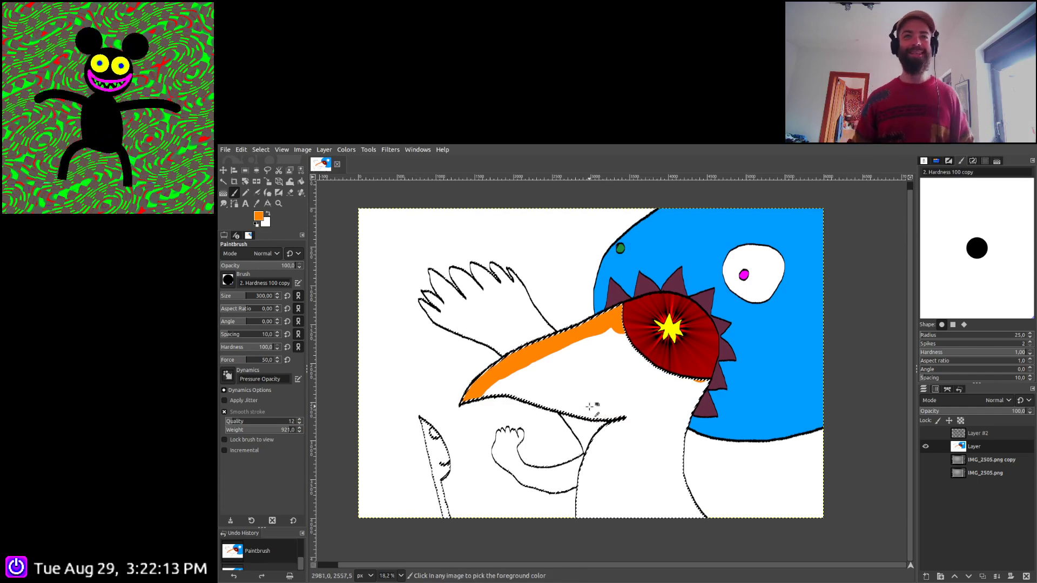
scroll(595, 410, "up", 2)
mouse_move(416, 399)
left_mouse_down()
mouse_move(470, 386)
mouse_move(556, 411)
mouse_move(608, 411)
mouse_move(750, 356)
mouse_move(703, 361)
mouse_move(666, 350)
mouse_move(635, 326)
mouse_move(631, 298)
mouse_move(509, 337)
mouse_move(462, 371)
mouse_move(617, 389)
mouse_move(693, 364)
mouse_move(589, 383)
mouse_move(521, 378)
mouse_move(504, 362)
mouse_move(651, 341)
mouse_move(542, 368)
left_mouse_up()
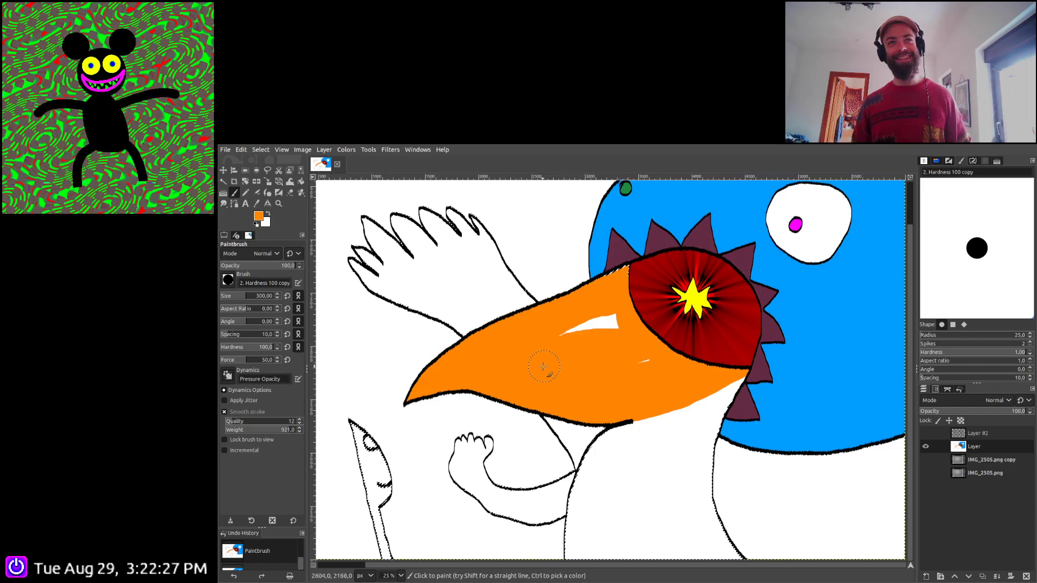
mouse_move(659, 357)
left_mouse_down()
mouse_move(615, 326)
mouse_move(555, 326)
left_mouse_up()
left_click_drag(632, 332, 655, 364)
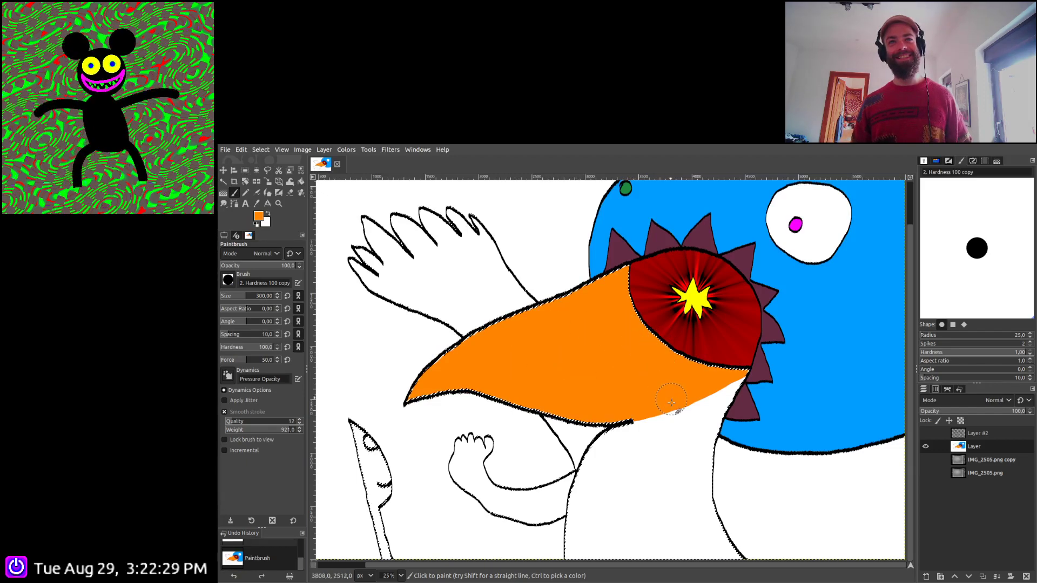
Fill the neck with purple using the soft Hardness 025 brush at size 317, softly blending it along the beak's lower edge
scroll(656, 363, "down", 2)
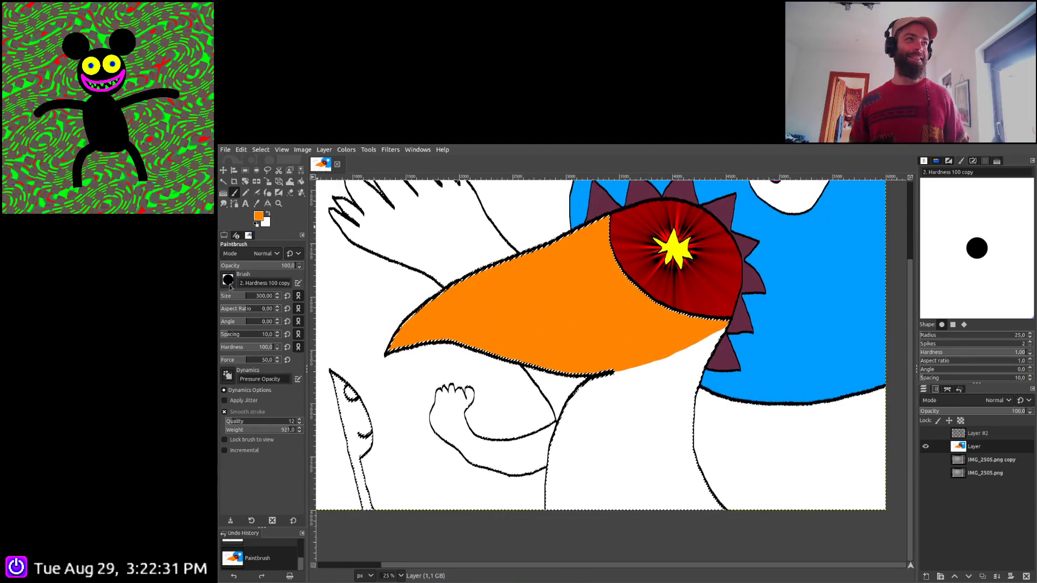
key("period")
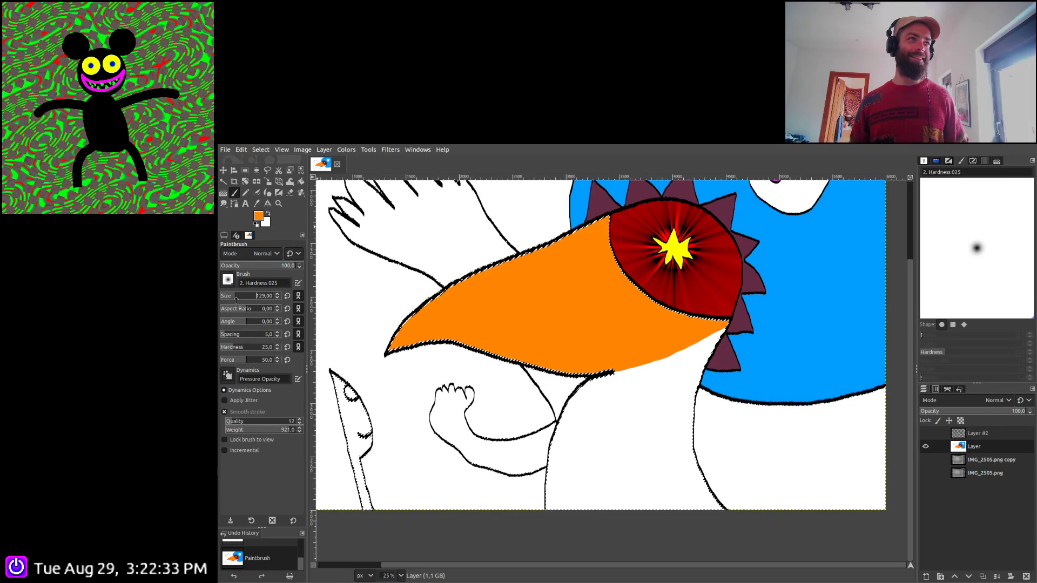
left_click(246, 295)
left_click(255, 295)
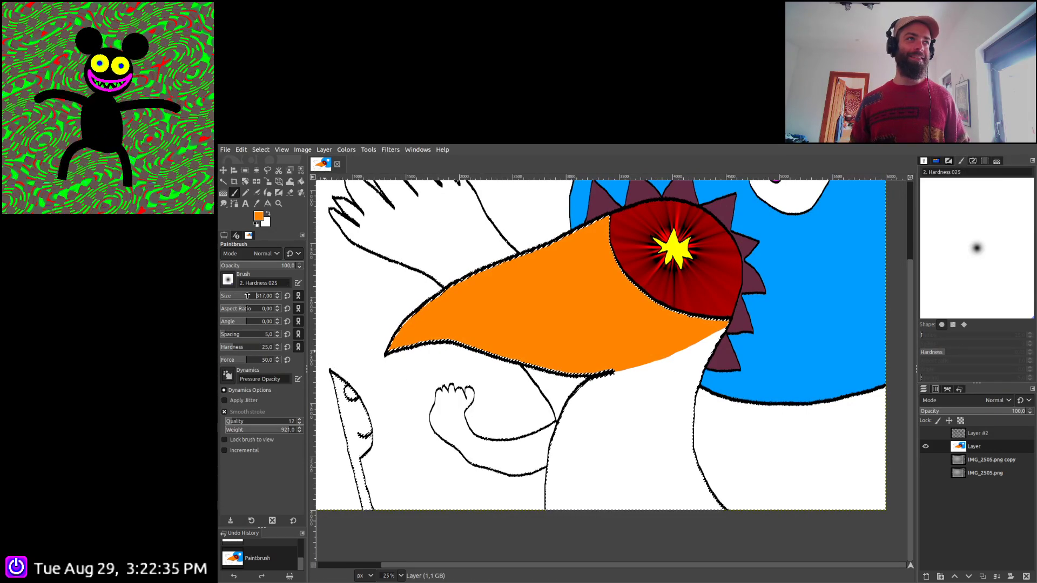
scroll(611, 411, "up", 1)
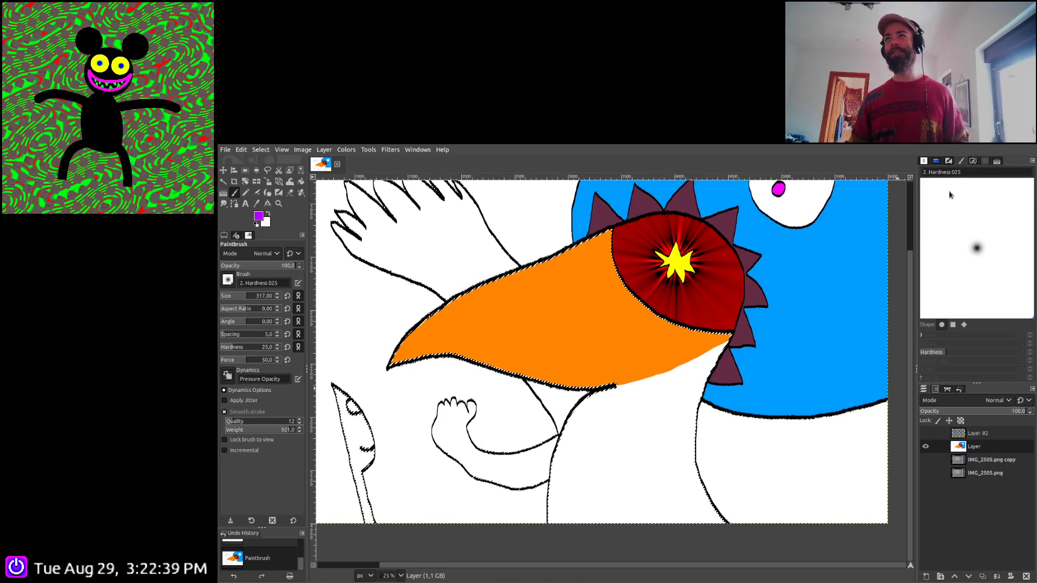
left_click(727, 356, "ctrl")
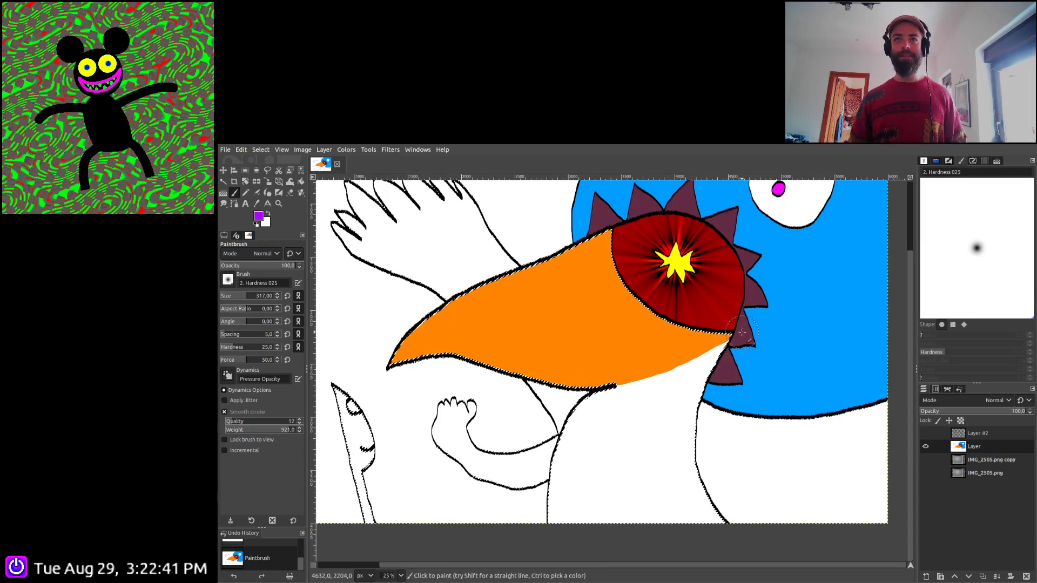
left_click(732, 337)
mouse_move(722, 348)
left_mouse_down()
mouse_move(577, 415)
mouse_move(559, 454)
mouse_move(552, 530)
mouse_move(567, 544)
mouse_move(567, 505)
mouse_move(577, 496)
mouse_move(604, 528)
mouse_move(607, 503)
mouse_move(621, 501)
mouse_move(674, 550)
mouse_move(725, 537)
mouse_move(691, 441)
mouse_move(714, 367)
mouse_move(689, 389)
mouse_move(715, 363)
mouse_move(591, 424)
mouse_move(574, 504)
mouse_move(576, 425)
left_mouse_up()
left_click_drag(573, 473, 593, 403)
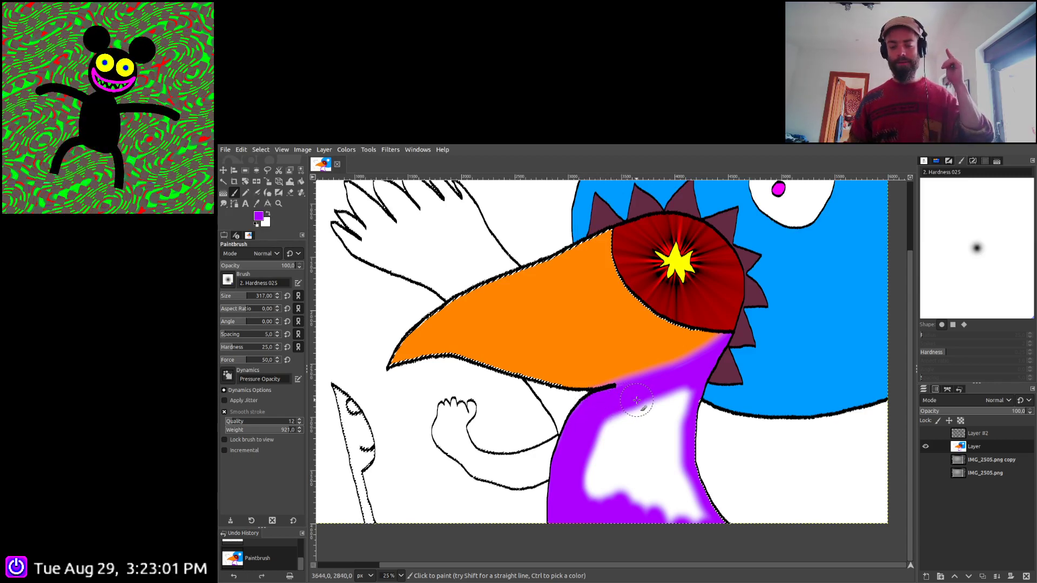
mouse_move(637, 400)
left_mouse_down()
mouse_move(615, 486)
mouse_move(646, 492)
mouse_move(681, 538)
mouse_move(701, 529)
mouse_move(692, 473)
mouse_move(674, 520)
mouse_move(673, 449)
mouse_move(687, 392)
mouse_move(640, 397)
mouse_move(602, 429)
mouse_move(589, 505)
mouse_move(620, 415)
mouse_move(592, 481)
left_mouse_up()
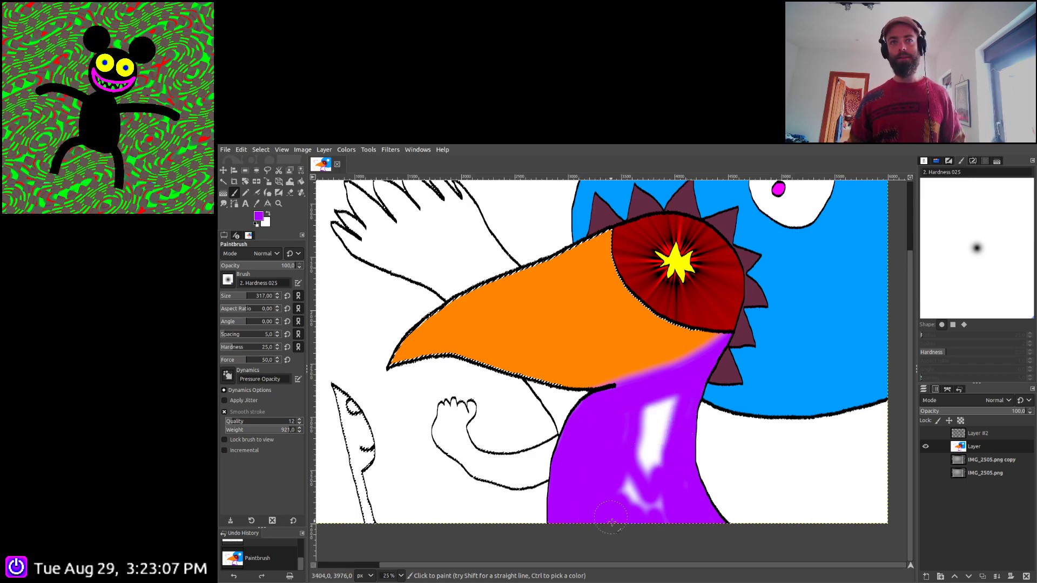
mouse_move(612, 522)
left_mouse_down()
mouse_move(623, 501)
mouse_move(645, 514)
mouse_move(647, 504)
mouse_move(671, 503)
mouse_move(664, 525)
mouse_move(664, 427)
mouse_move(641, 464)
mouse_move(648, 411)
left_mouse_up()
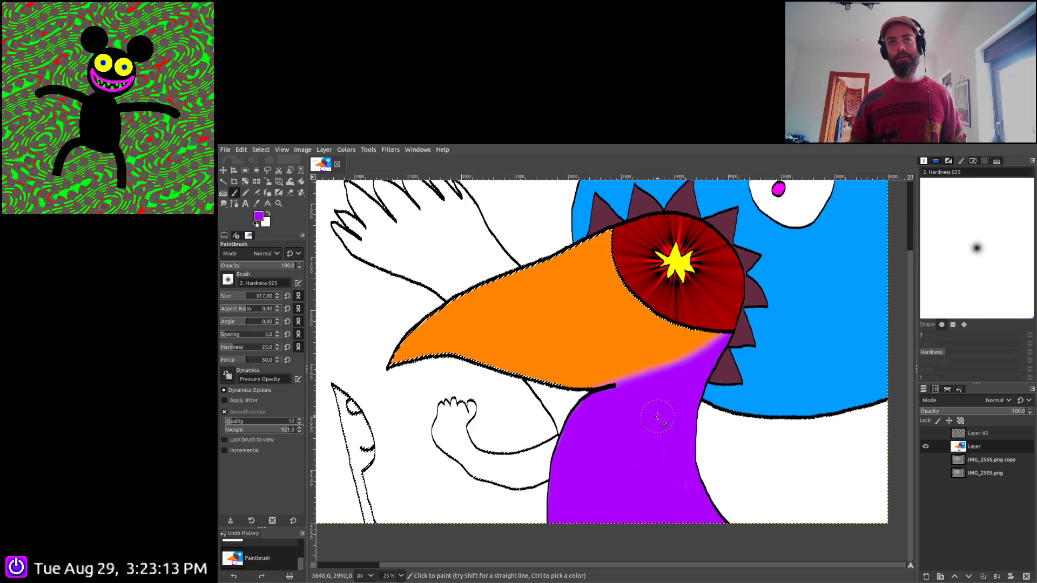
left_click_drag(630, 482, 620, 483)
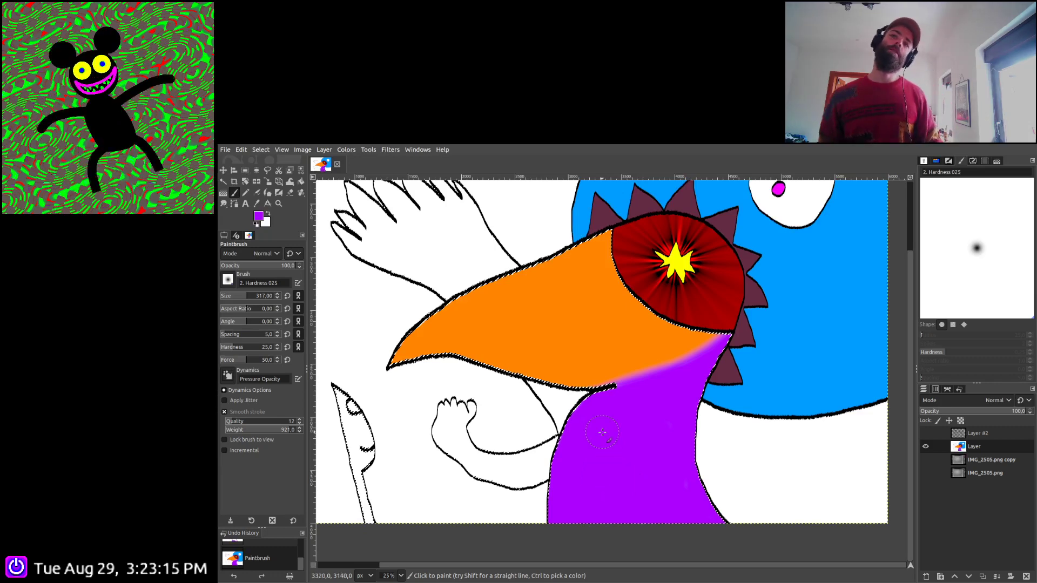
Paint a blue and a green stripe along the border between neck and beak with the soft brush at size 153
scroll(639, 402, "up", 1)
scroll(639, 402, "left", 1)
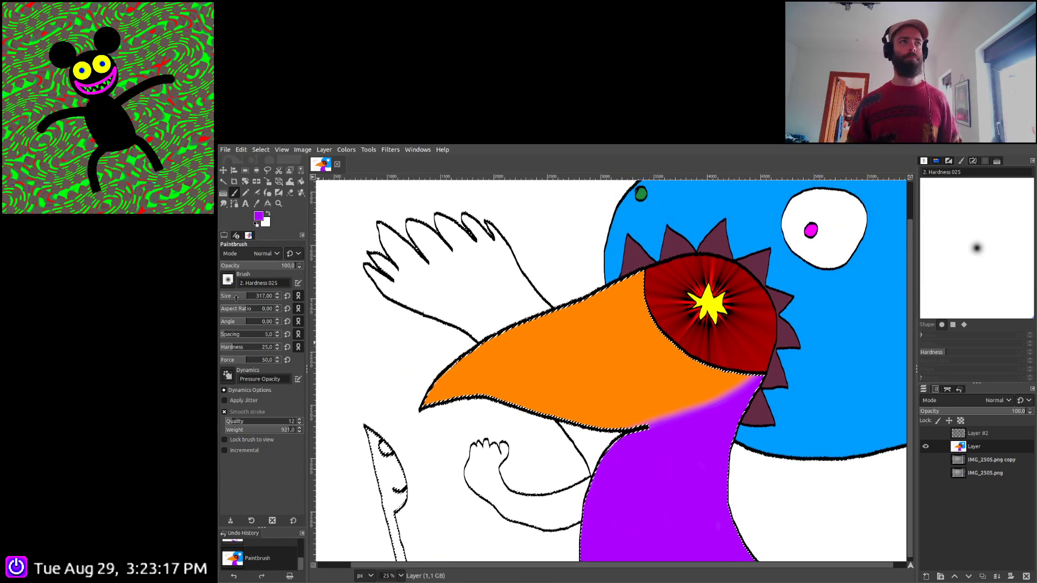
left_click(237, 298)
left_click(896, 283, "ctrl")
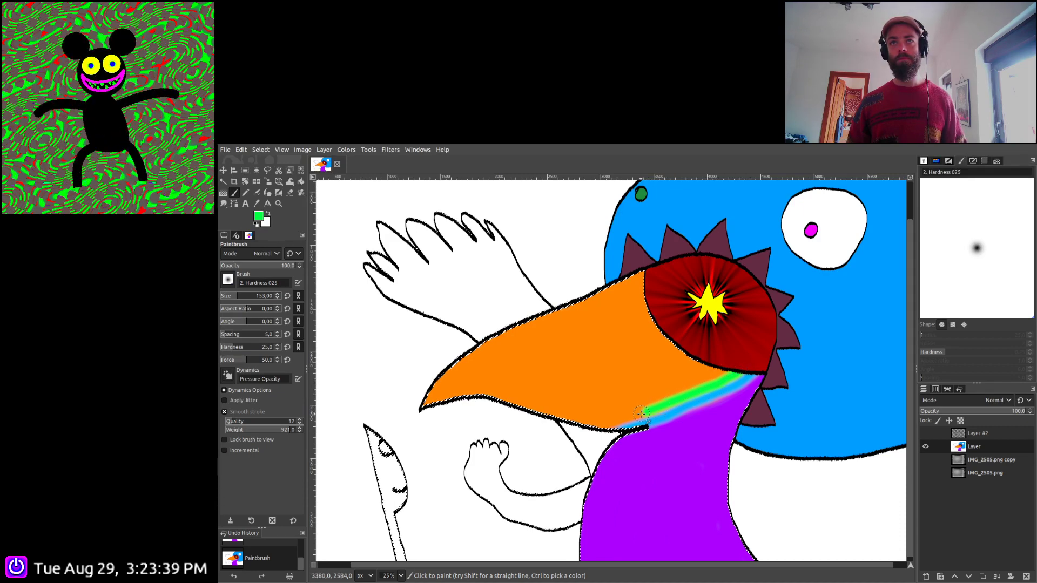
left_click_drag(641, 413, 616, 422)
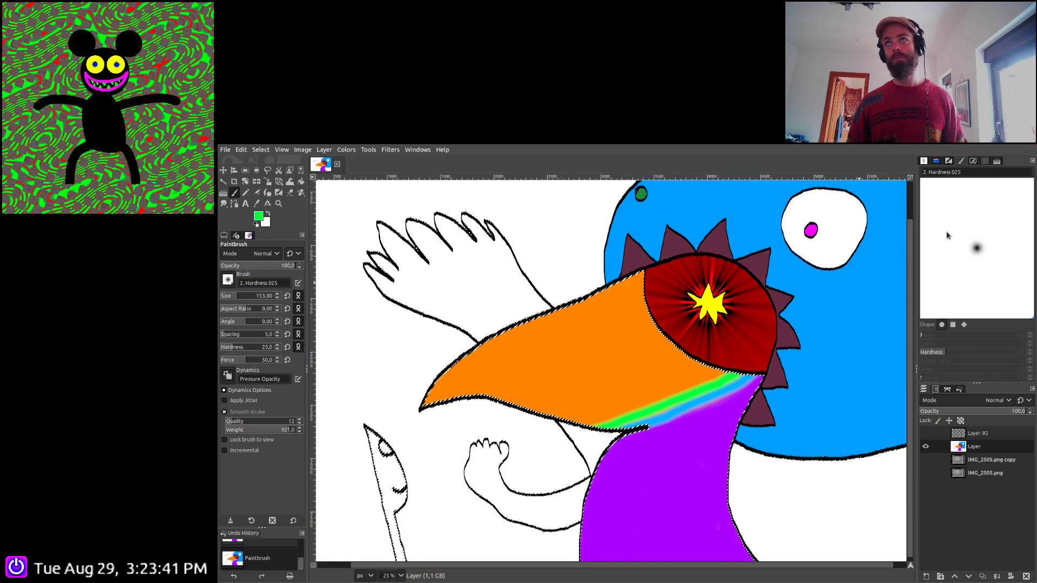
Paint a lime-green stripe above the green one across the beak with the soft brush at size 244
left_click(723, 377, "ctrl")
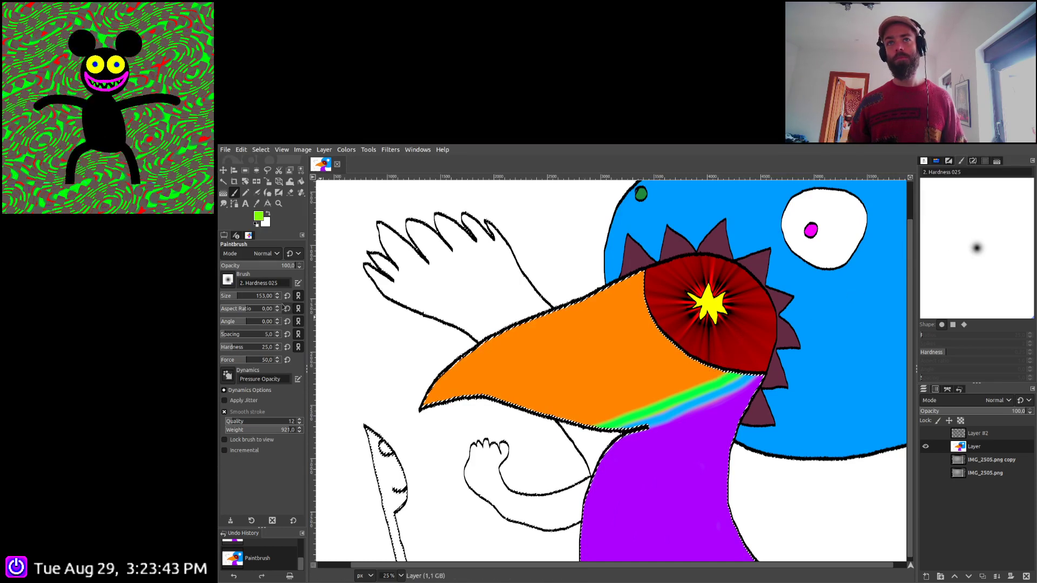
left_click(249, 296)
left_click(254, 296)
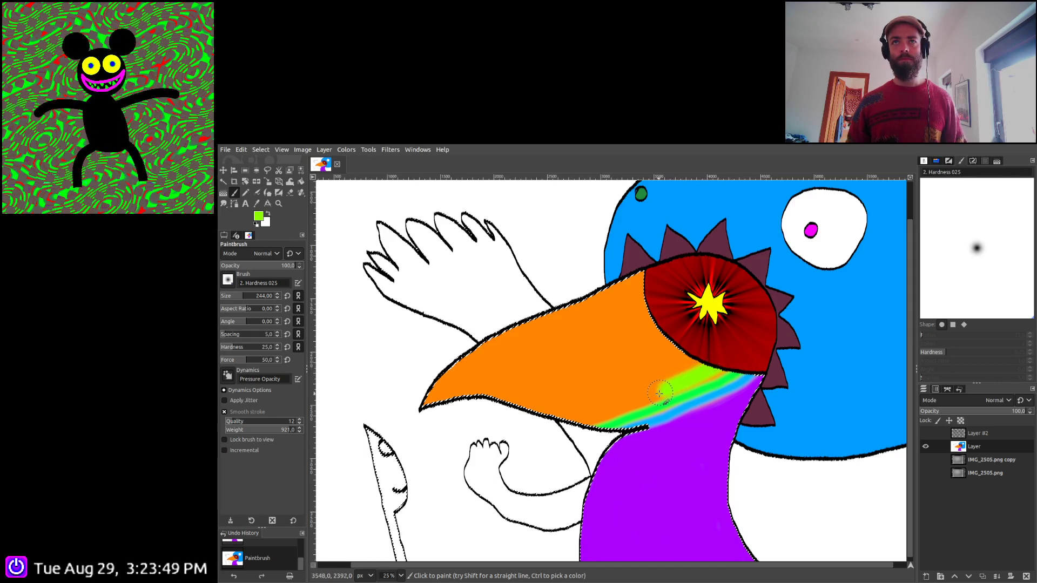
left_click_drag(635, 403, 569, 427)
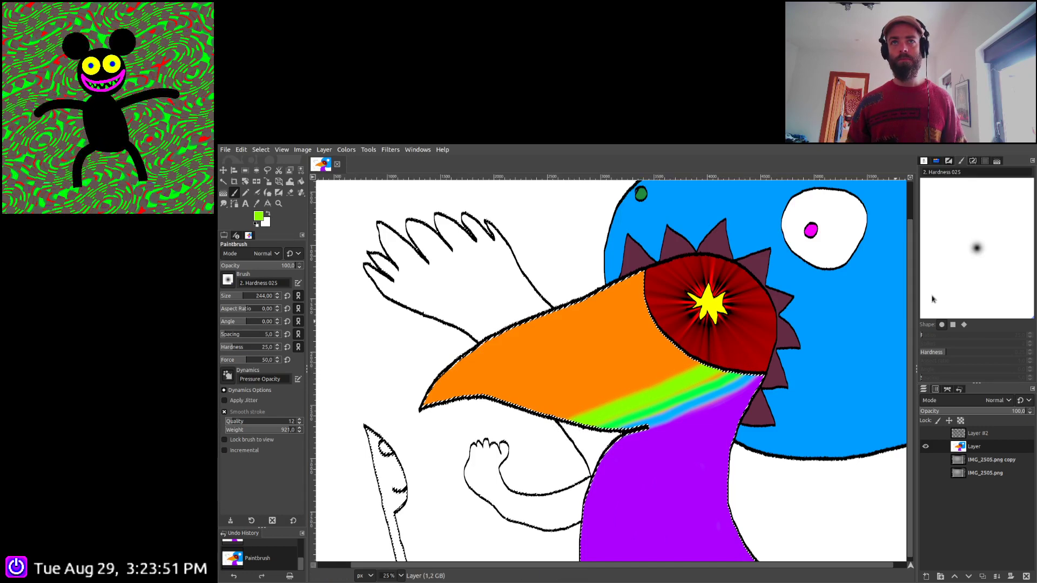
Paint a yellow-orange stripe above the lime-green one on the beak, and a red stripe above it with the soft brush at size 284
left_click(702, 316, "ctrl")
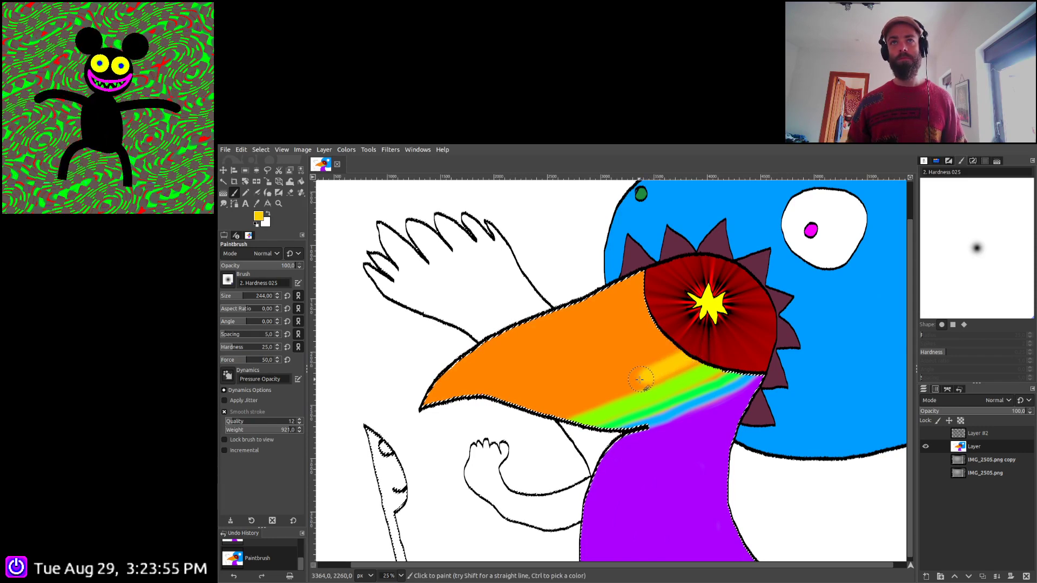
left_click_drag(583, 400, 519, 416)
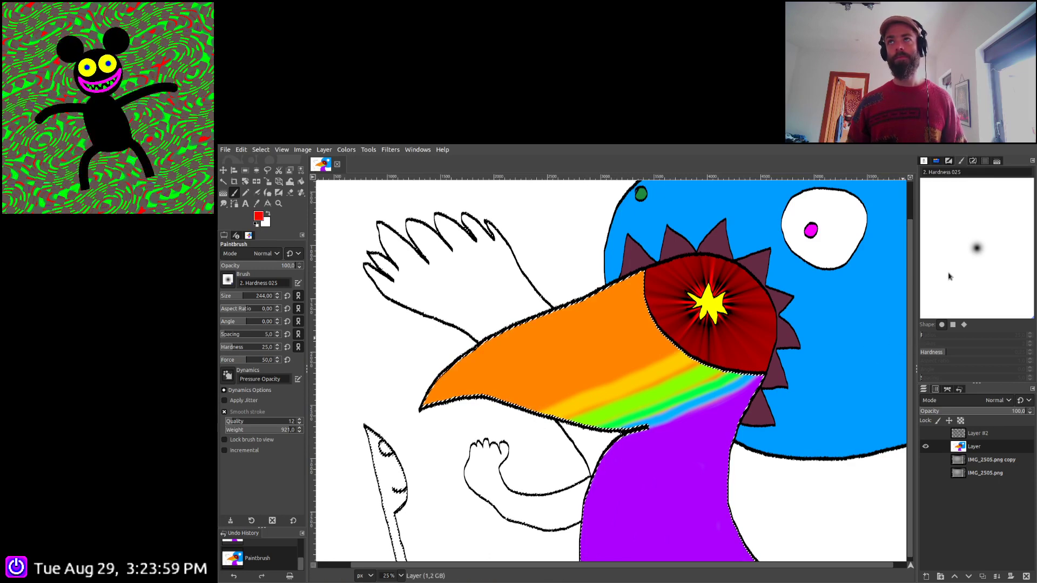
left_click(722, 334, "ctrl")
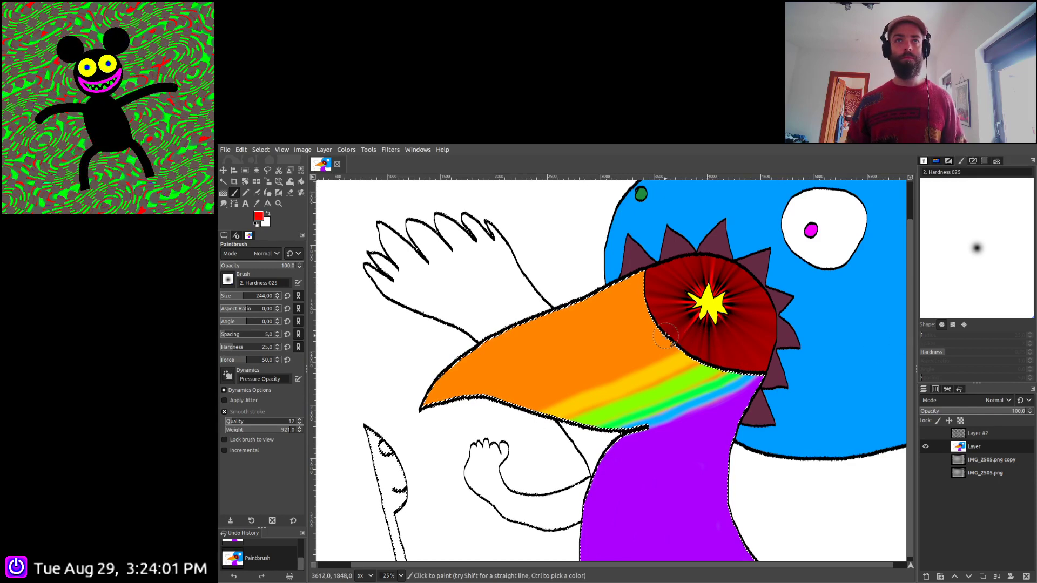
left_click_drag(242, 302, 246, 301)
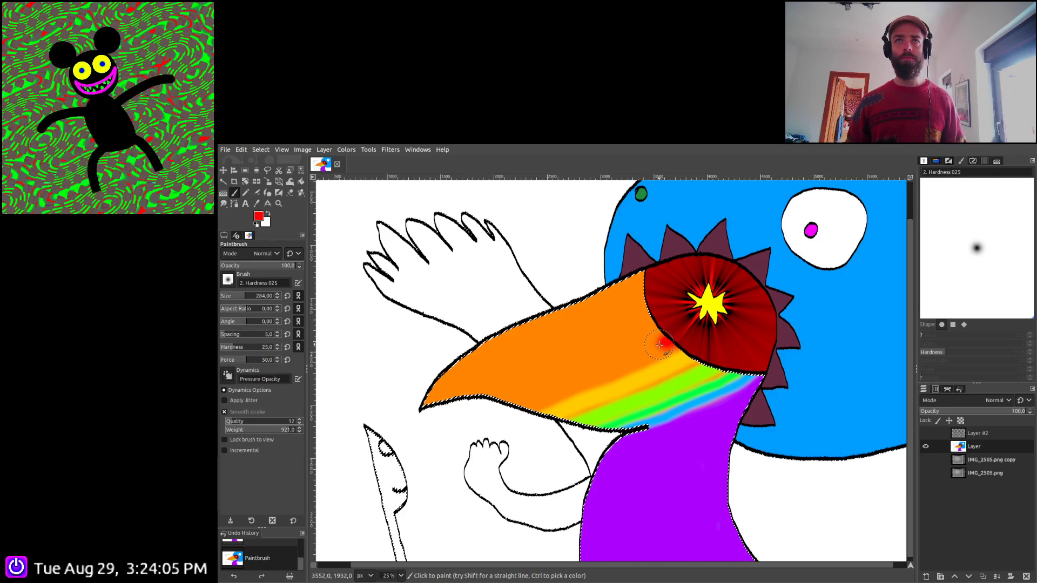
left_click_drag(630, 358, 536, 401)
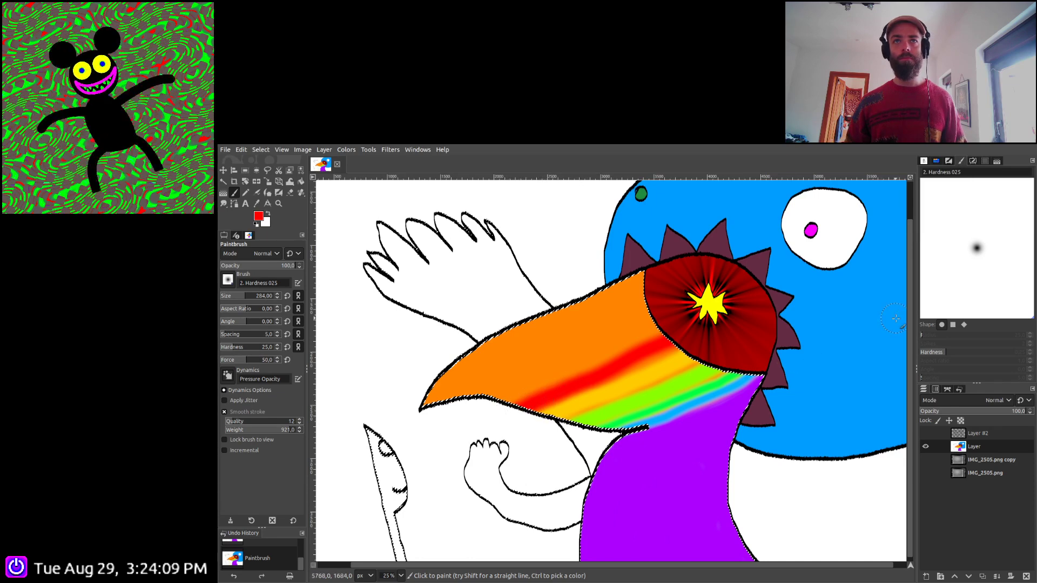
Paint magenta, violet-blue and light-blue stripes above the red one, covering the rest of the beak up to its upper edge
left_click(811, 231, "ctrl")
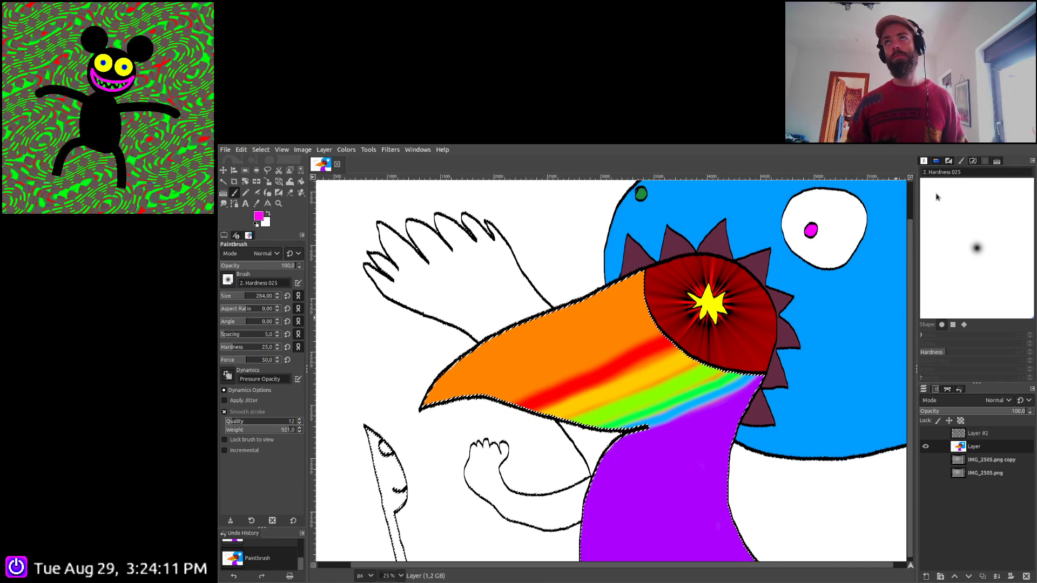
scroll(678, 329, "left", 2)
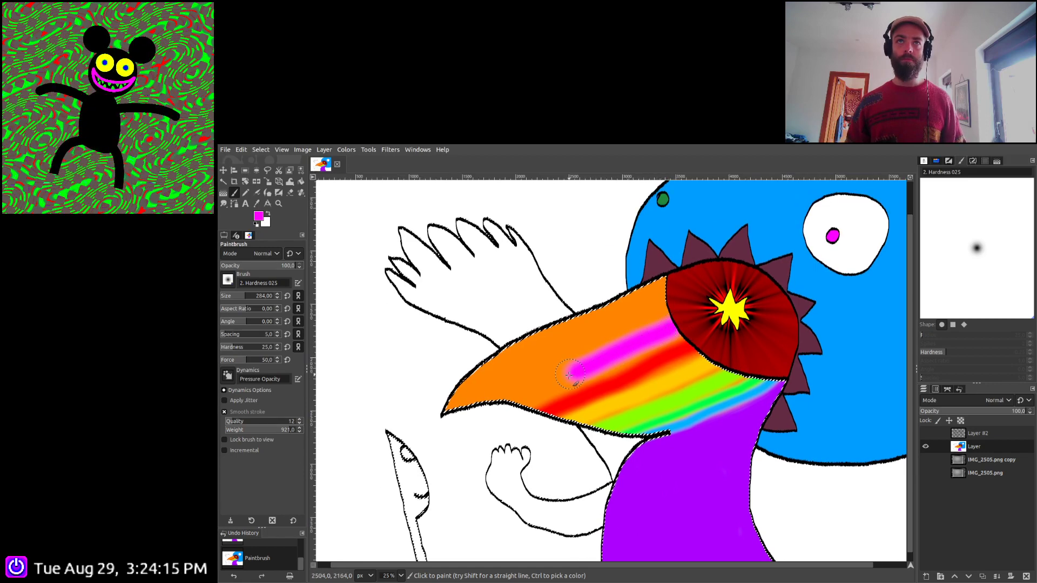
left_click_drag(510, 399, 476, 423)
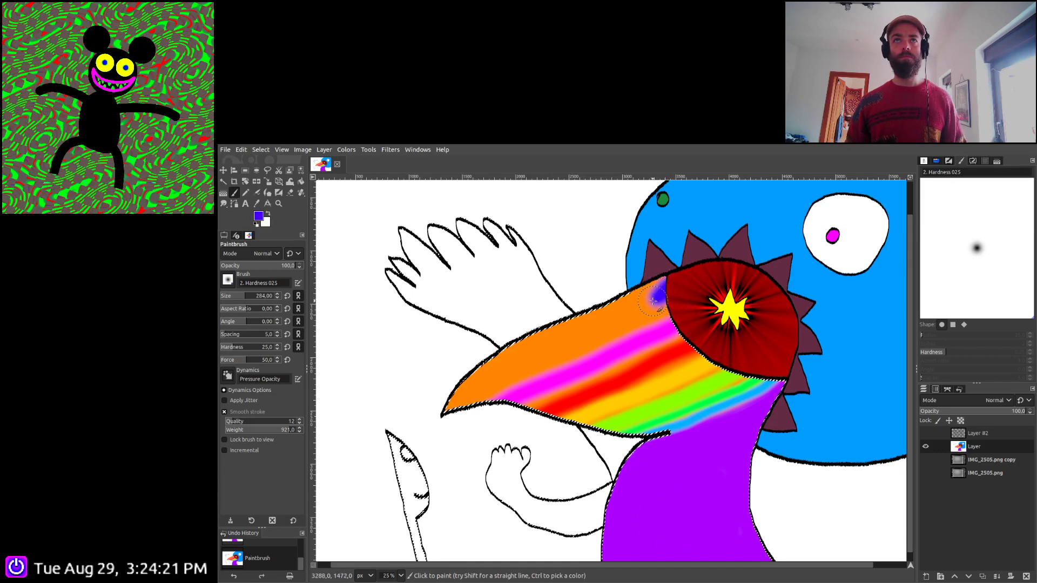
left_click_drag(653, 301, 463, 404)
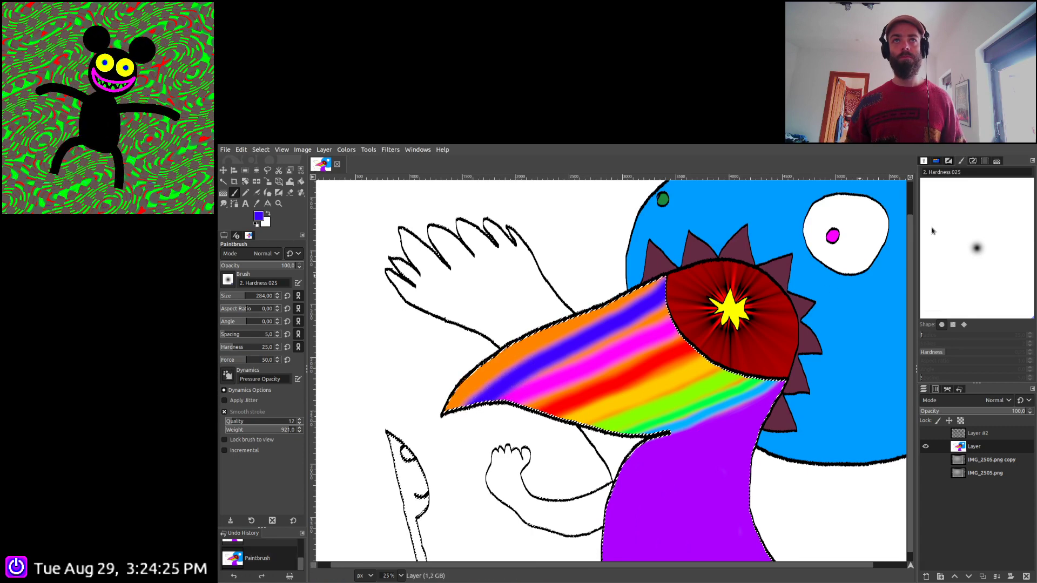
left_click(770, 249, "ctrl")
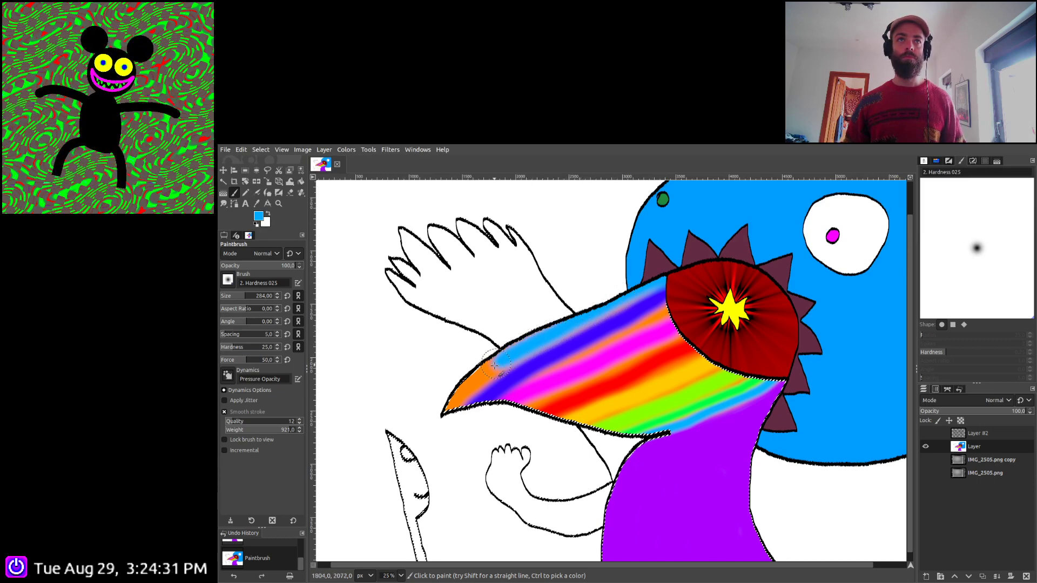
left_click_drag(495, 367, 457, 390)
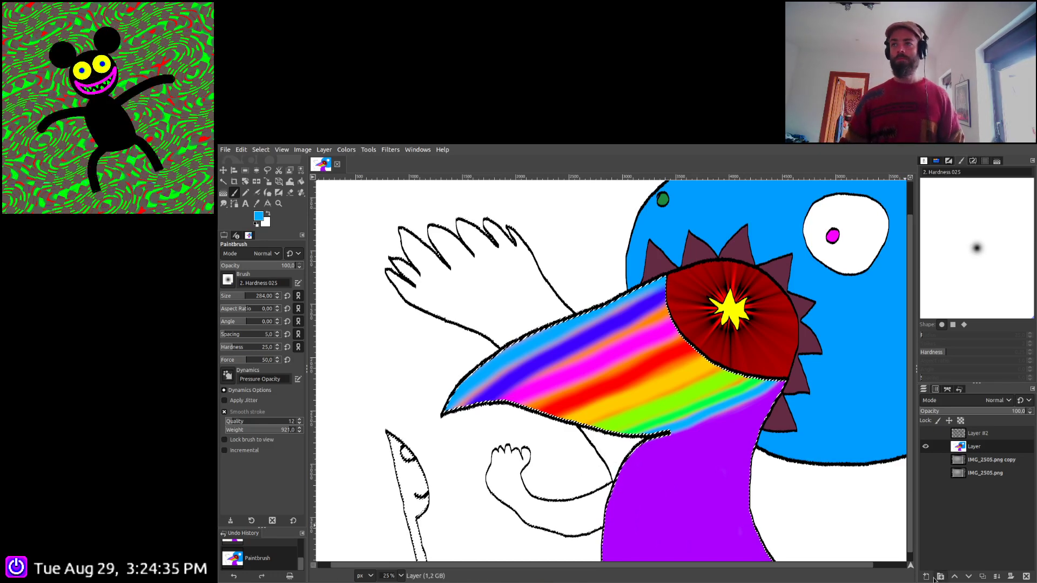
Add a new layer above the drawing and cover all the beak's stripes on it with orange, using the soft brush
left_click(1014, 578)
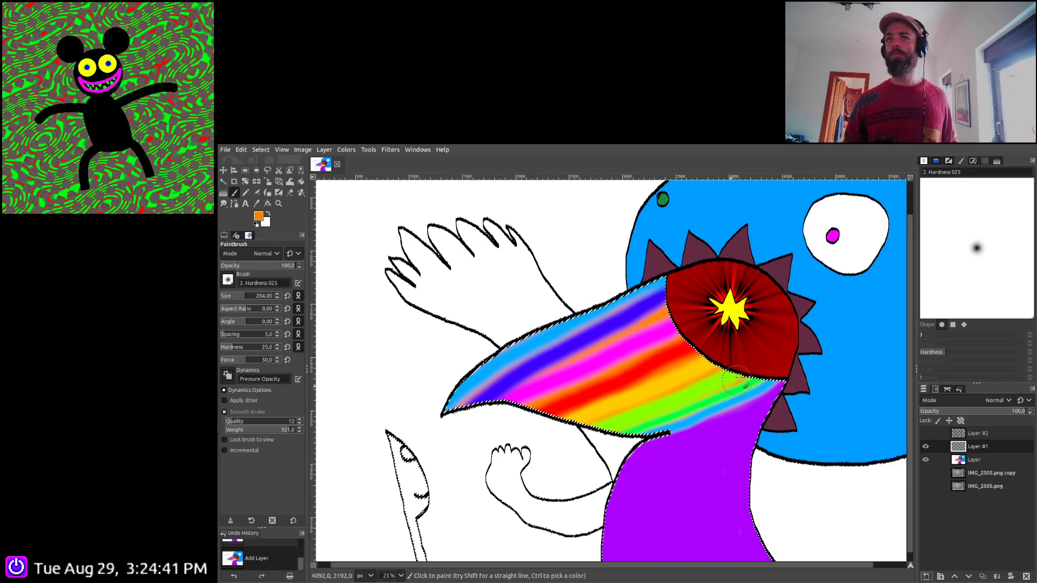
mouse_move(418, 433)
left_mouse_down()
mouse_move(456, 399)
mouse_move(658, 284)
mouse_move(369, 427)
mouse_move(638, 296)
mouse_move(438, 400)
mouse_move(661, 321)
mouse_move(611, 322)
mouse_move(526, 372)
mouse_move(663, 308)
mouse_move(664, 324)
mouse_move(478, 418)
mouse_move(482, 437)
mouse_move(685, 359)
mouse_move(708, 382)
left_mouse_up()
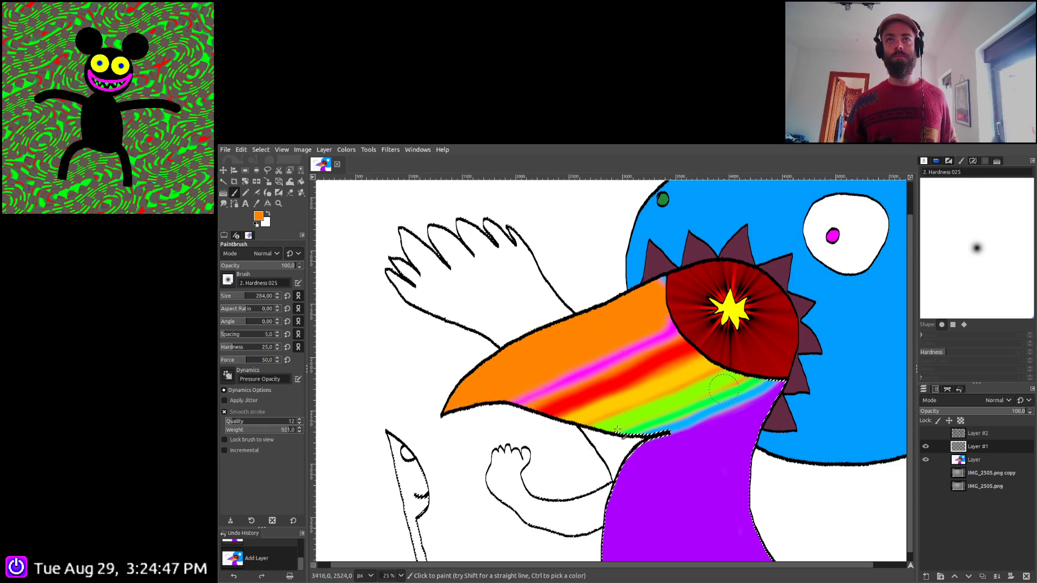
key("ctrl+z")
mouse_move(675, 345)
left_mouse_down()
mouse_move(540, 405)
mouse_move(697, 351)
mouse_move(595, 419)
mouse_move(713, 378)
mouse_move(632, 430)
mouse_move(724, 386)
left_mouse_up()
mouse_move(640, 426)
left_mouse_down()
mouse_move(740, 399)
mouse_move(799, 364)
left_mouse_up()
left_click_drag(675, 418, 606, 435)
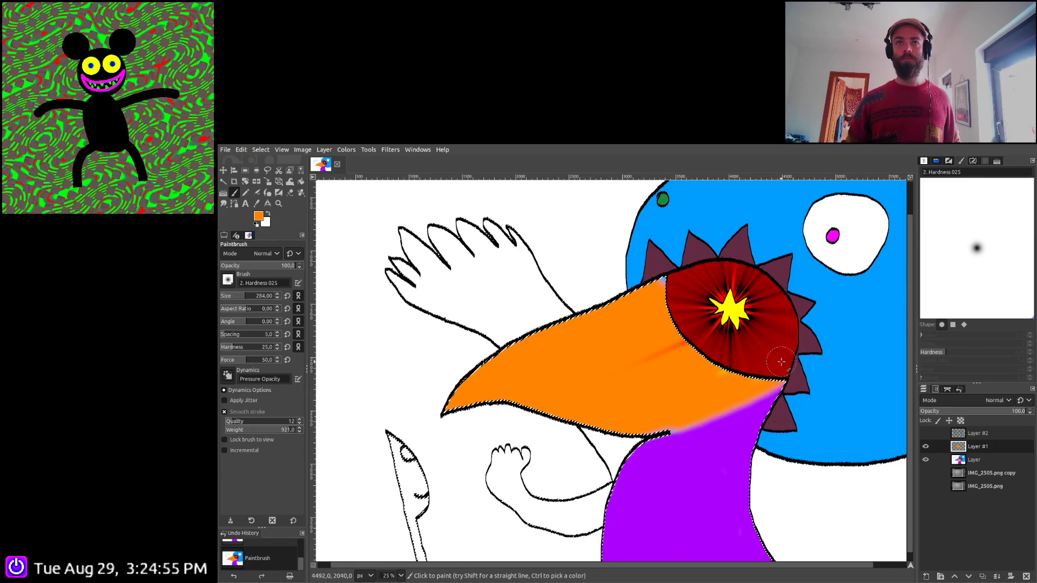
Set the orange layer's blend mode to Luma darken only and merge it down into the drawing layer
scroll(999, 401, "down", 5)
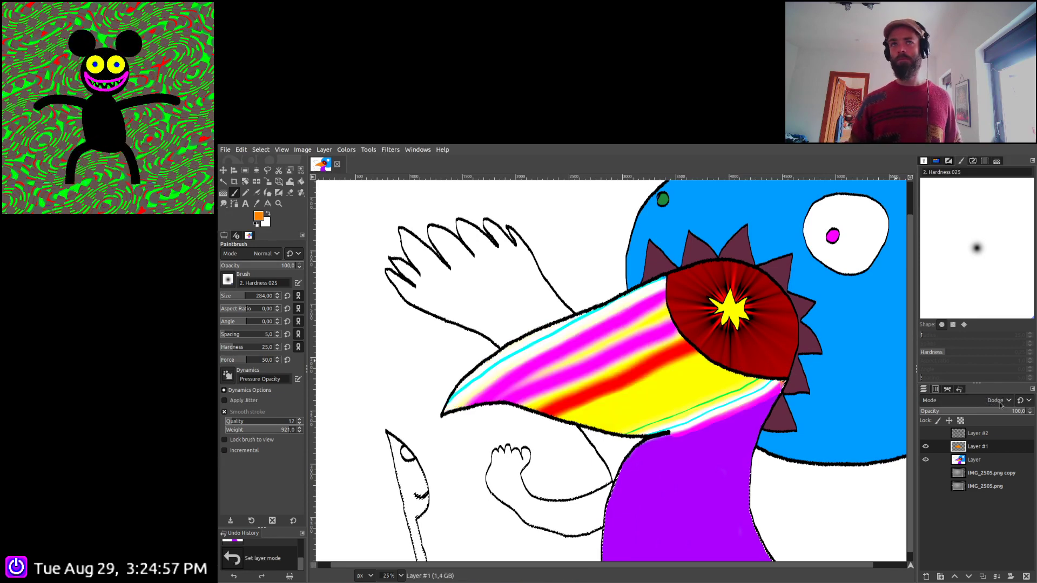
scroll(1001, 405, "down", 3)
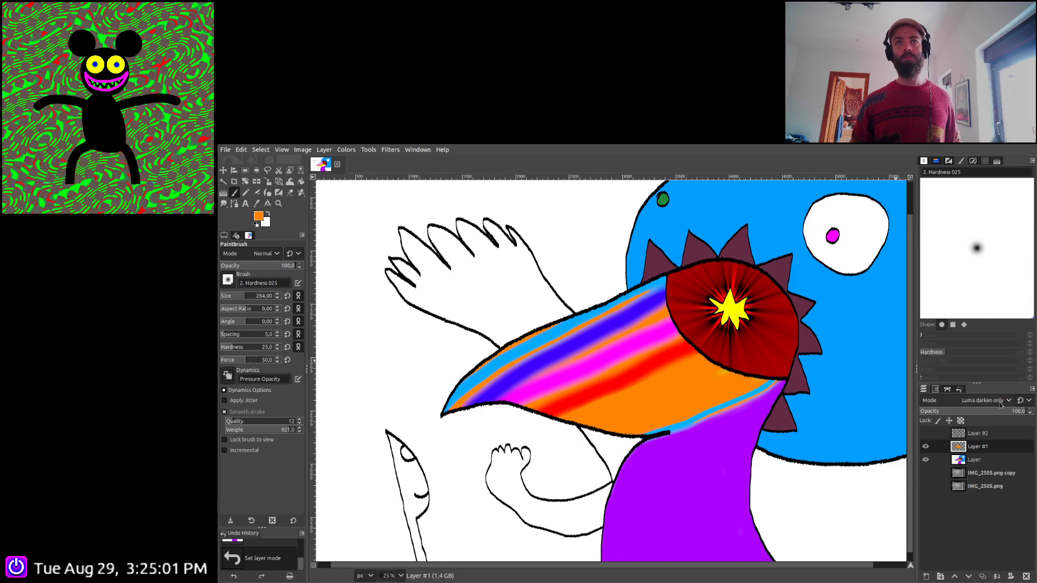
left_click(997, 576)
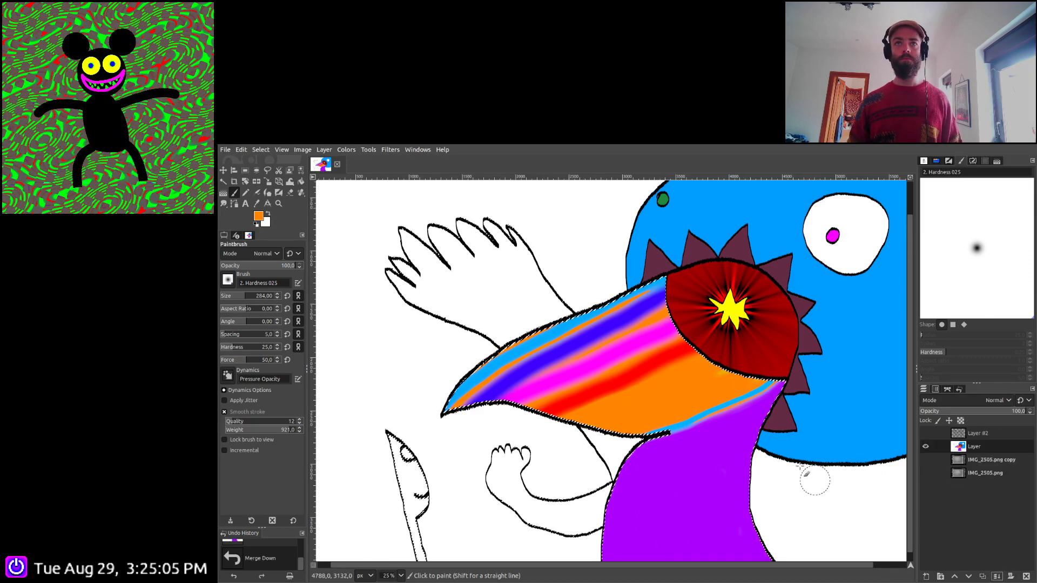
Select the whole image, and undo both that selection and the merge of the orange layer
key("minus")
key("ctrl+a")
key("minus")
key("plus")
key("plus")
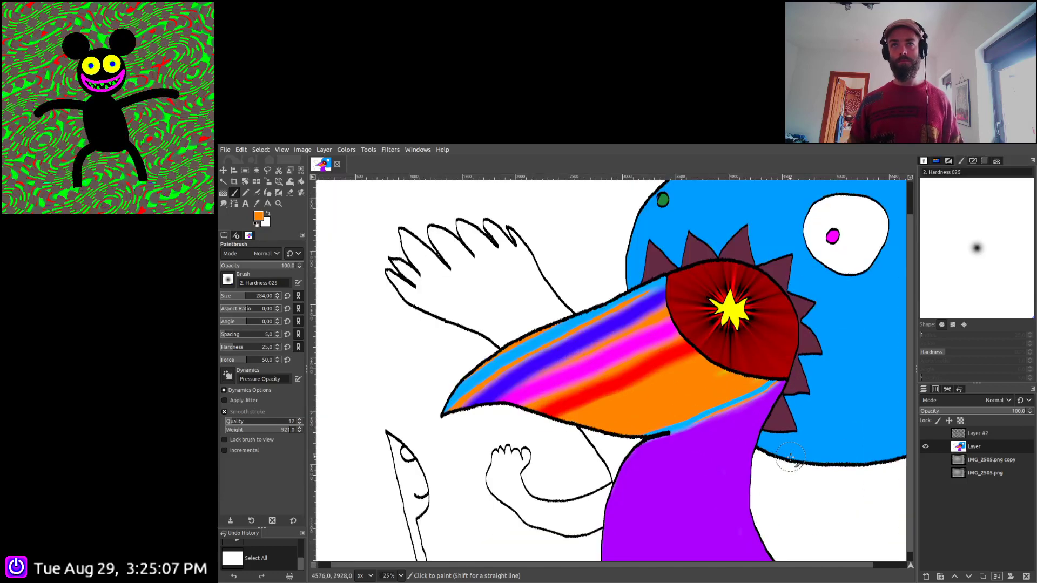
key("ctrl+z")
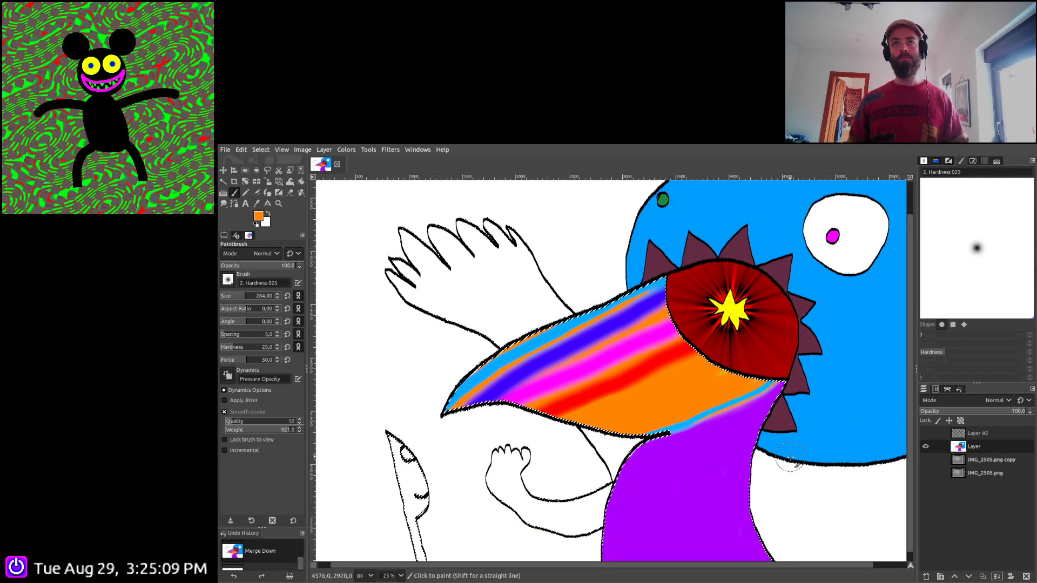
key("ctrl+z")
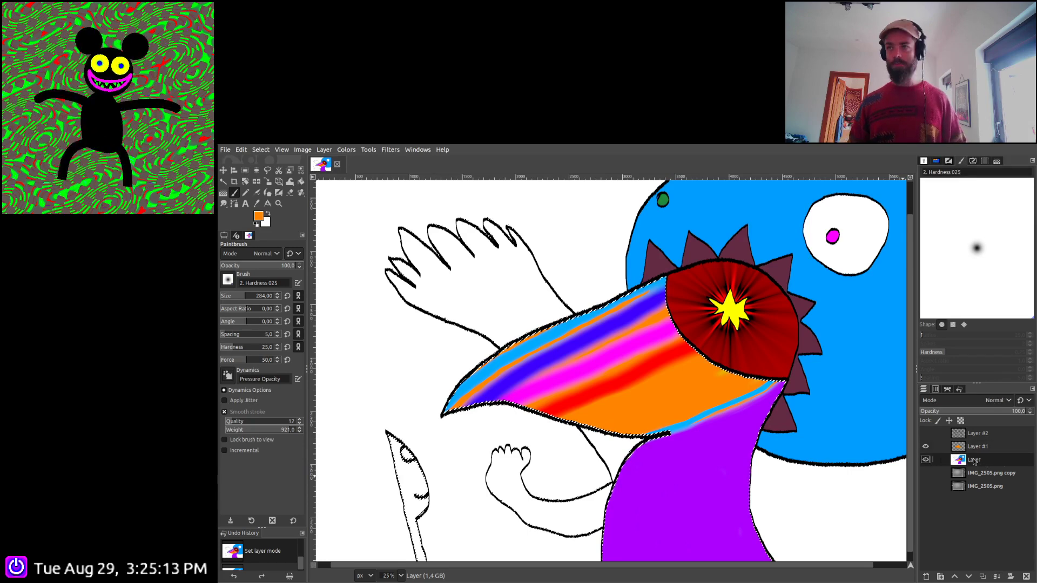
Copy the selected area of the striped drawing layer onto a new layer above the orange one and set its blend mode to Multiply
key("ctrl+c")
key("ctrl+v")
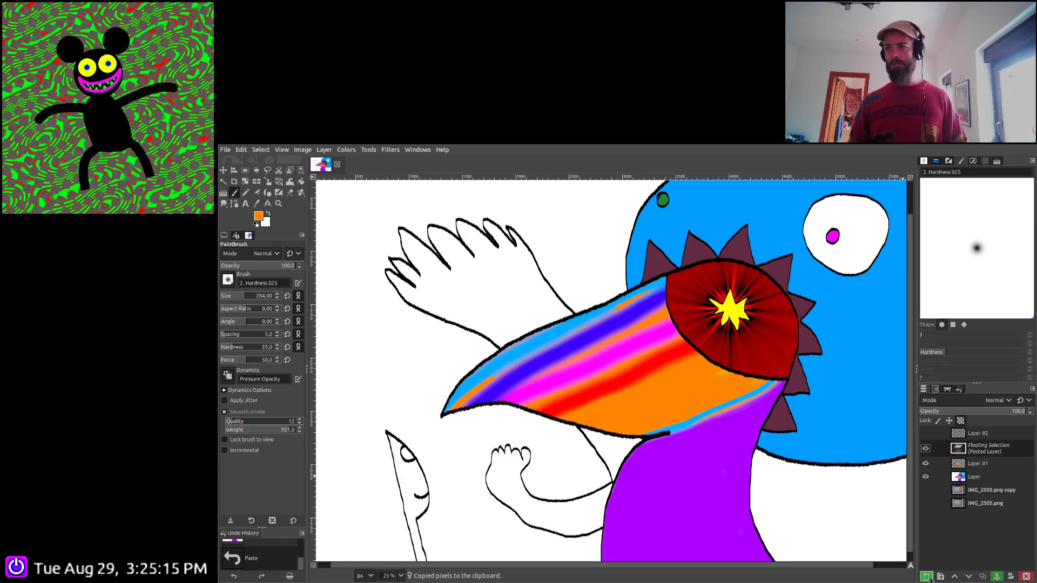
left_click(927, 577)
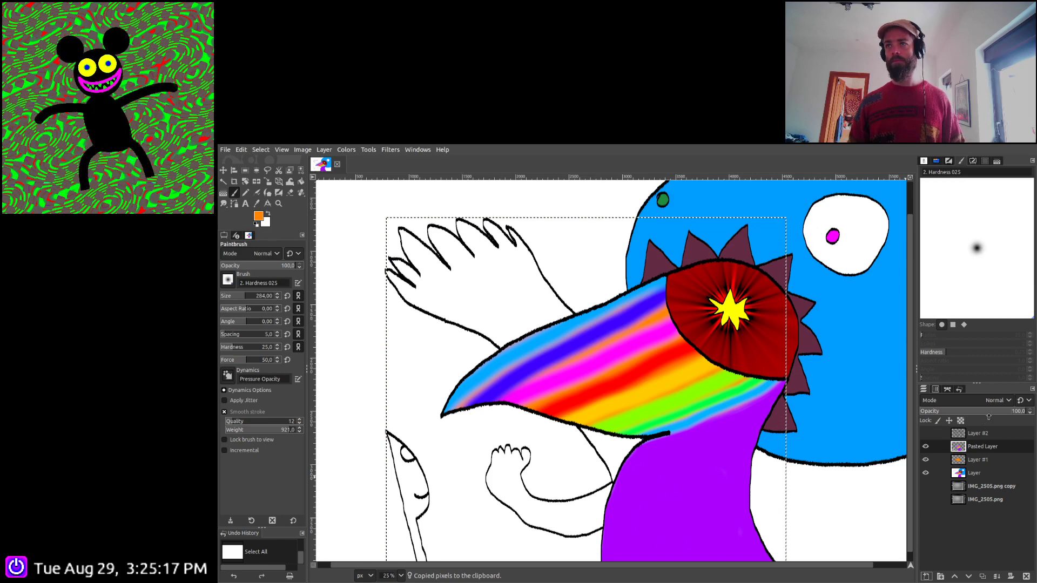
scroll(988, 402, "down", 8)
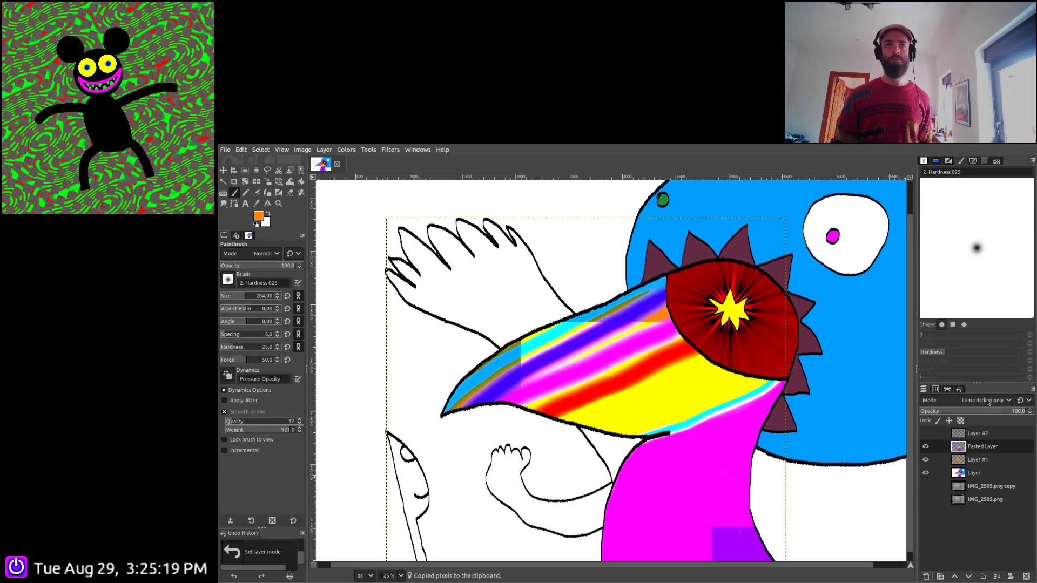
scroll(988, 402, "down", 1)
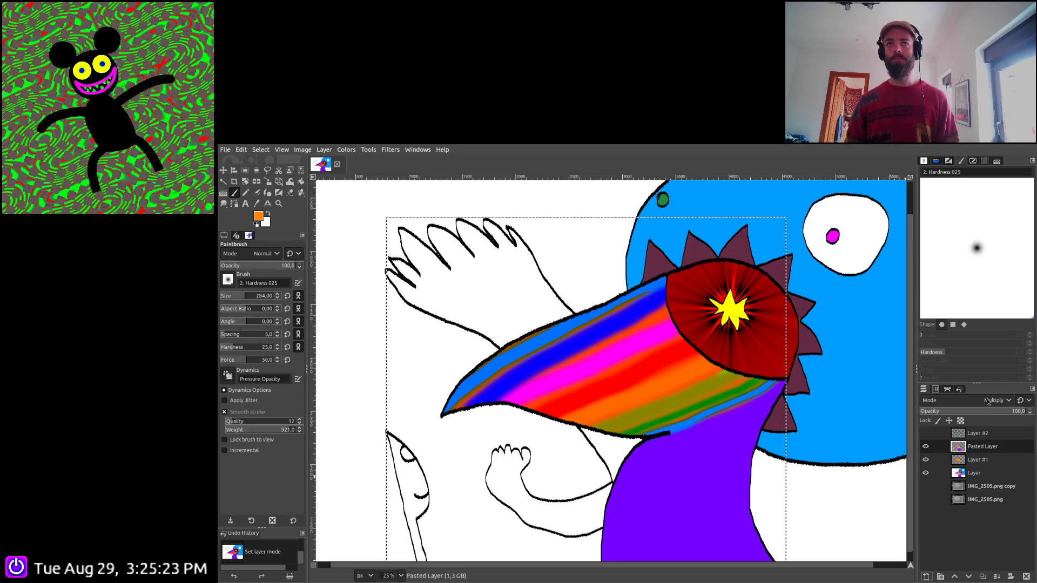
Try Overlay and Difference on the orange layer, set its blend mode to Linear light, and merge all visible layers
key("Page_Down")
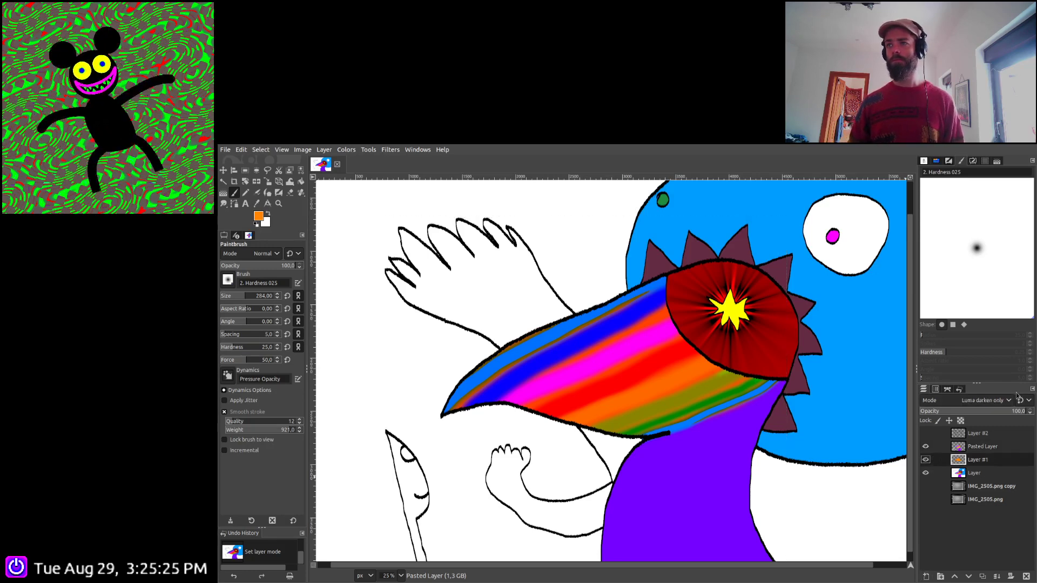
scroll(988, 402, "down", 2)
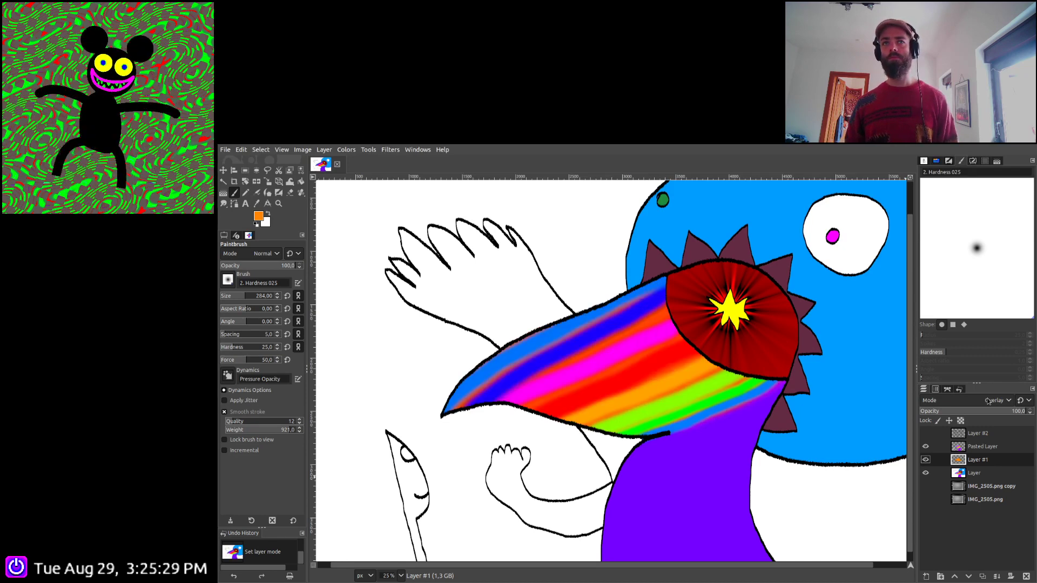
scroll(891, 424, "down", 2)
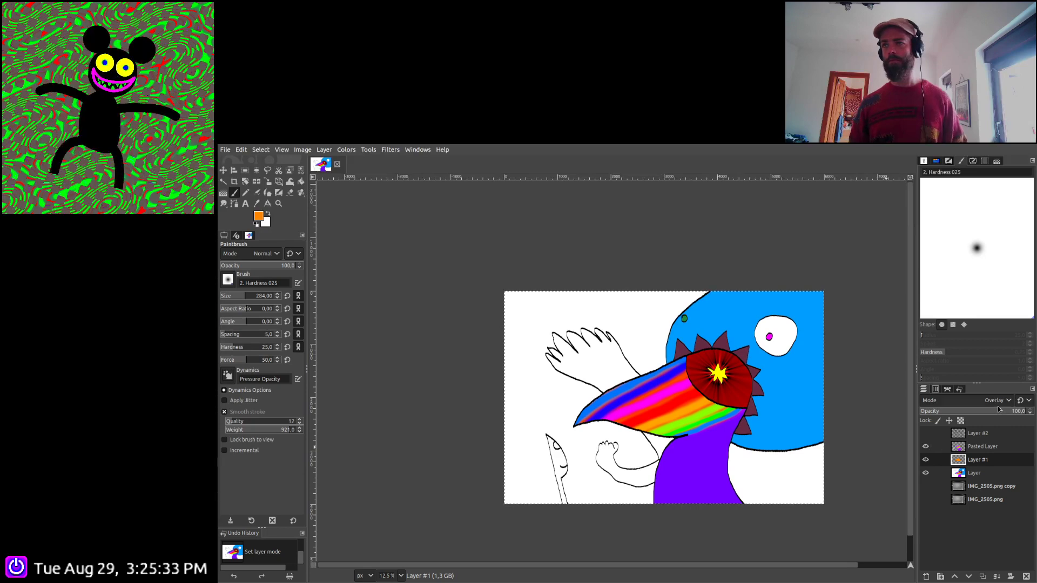
scroll(997, 405, "down", 7)
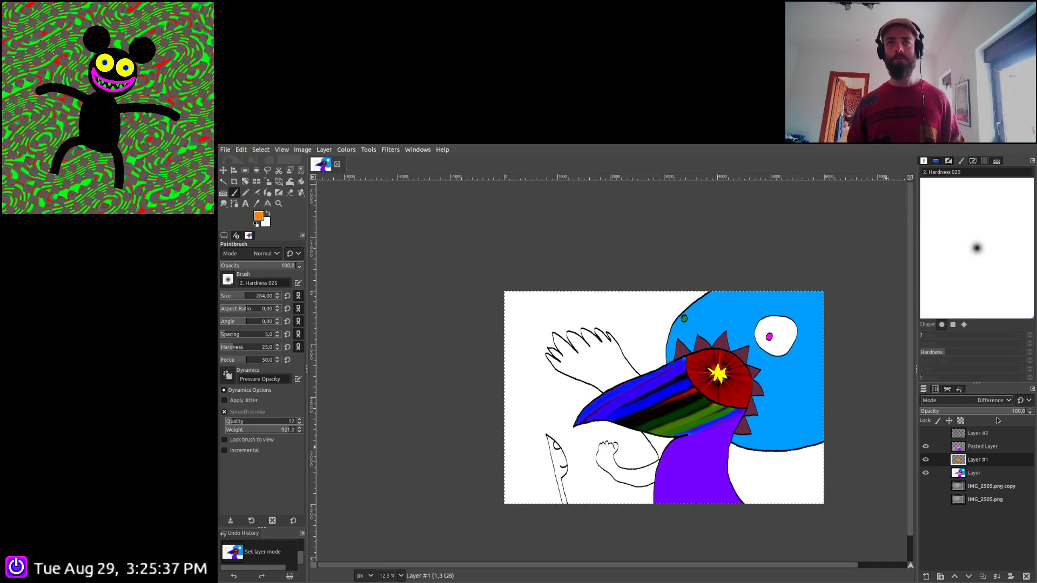
scroll(993, 402, "up", 2)
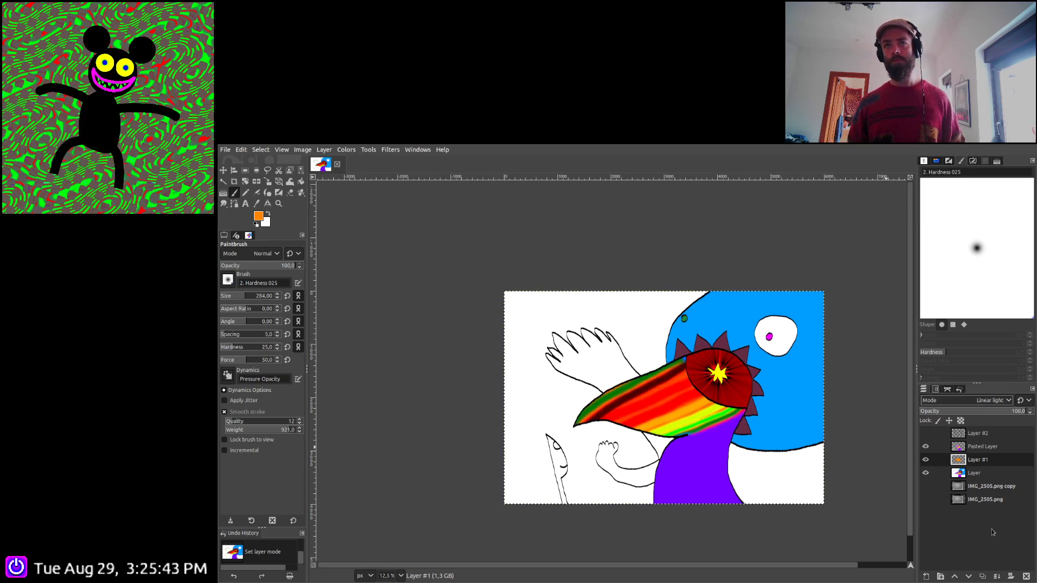
left_click(1010, 573, "ctrl")
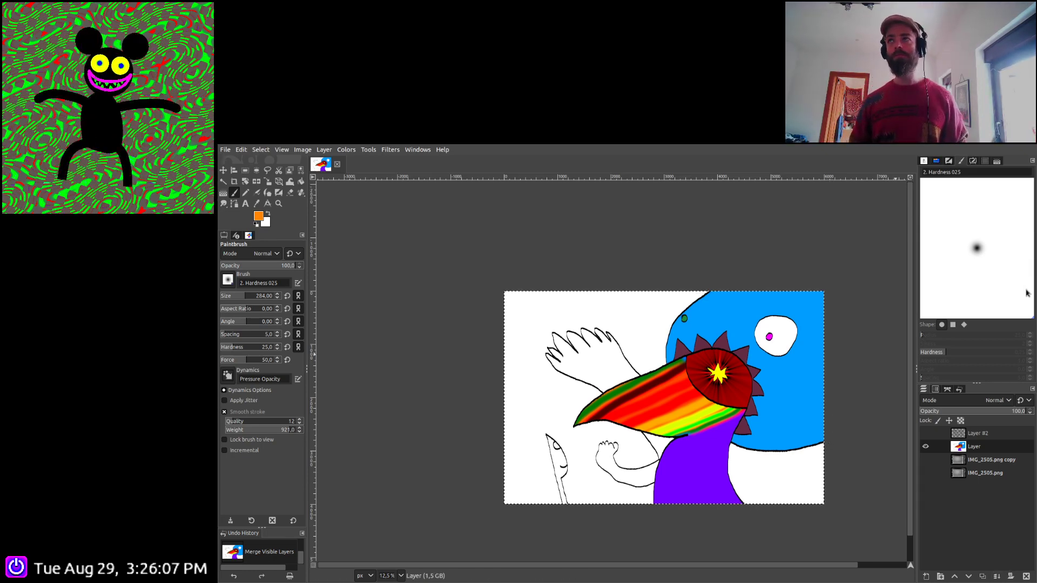
Fuzzy-select the blue patch in the beak's upper corner beside the red circle, paint it with the beak's green, and select the whole image
scroll(689, 361, "up", 5)
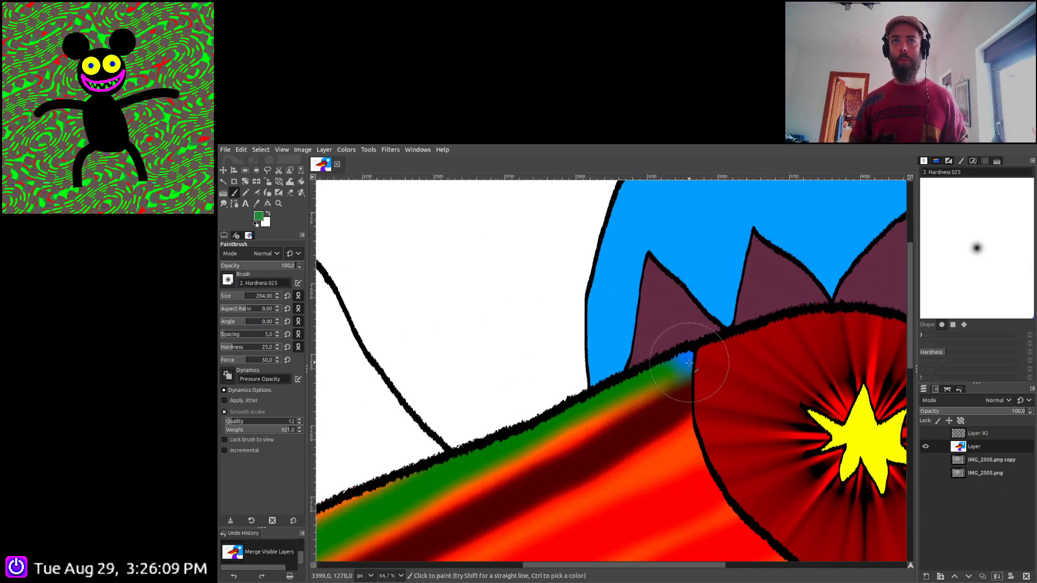
left_click(681, 366, "ctrl")
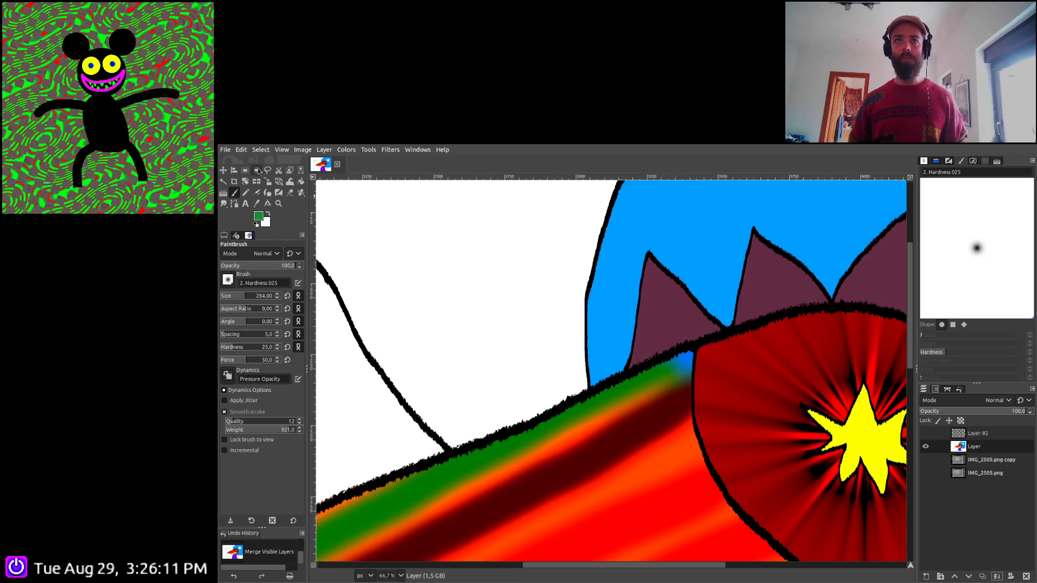
left_click(224, 183)
left_click(685, 369)
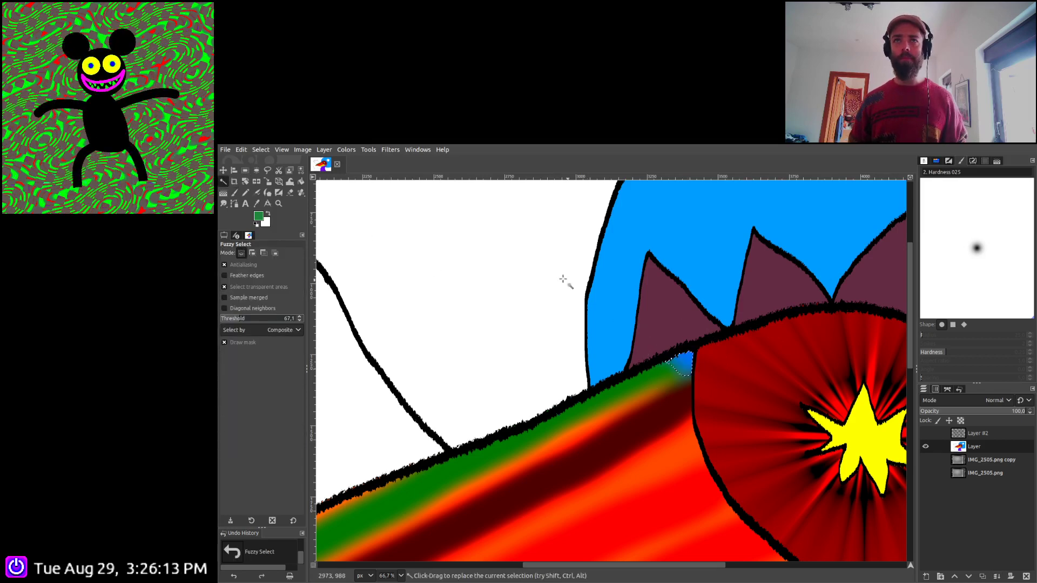
left_click(235, 193)
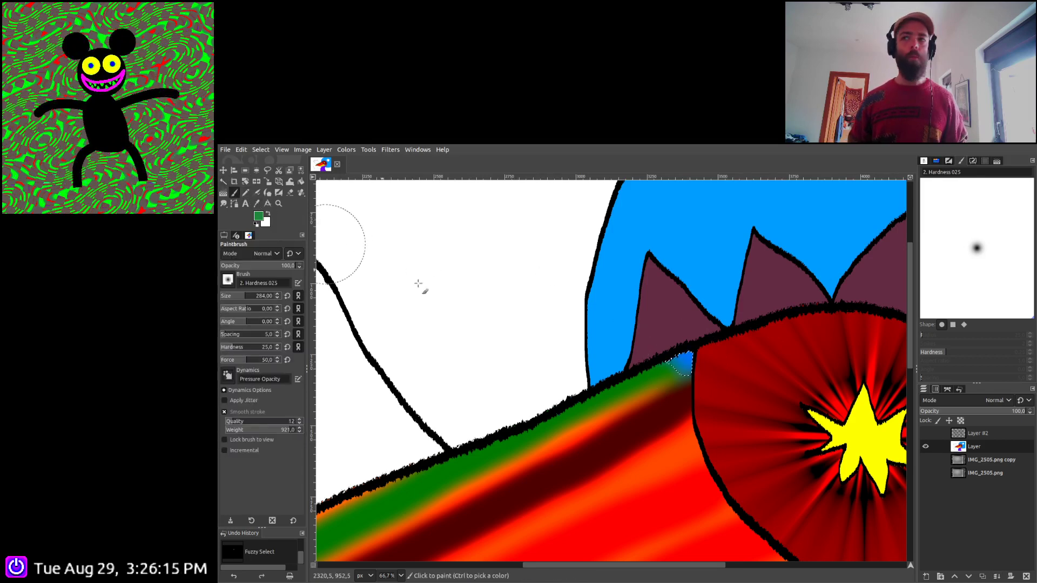
left_click(667, 364)
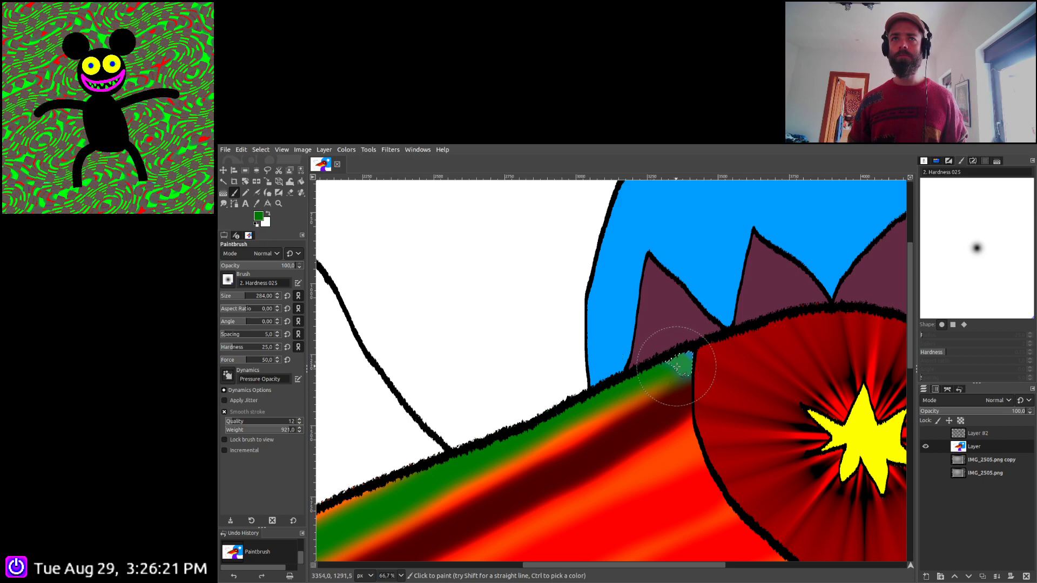
key("ctrl+a")
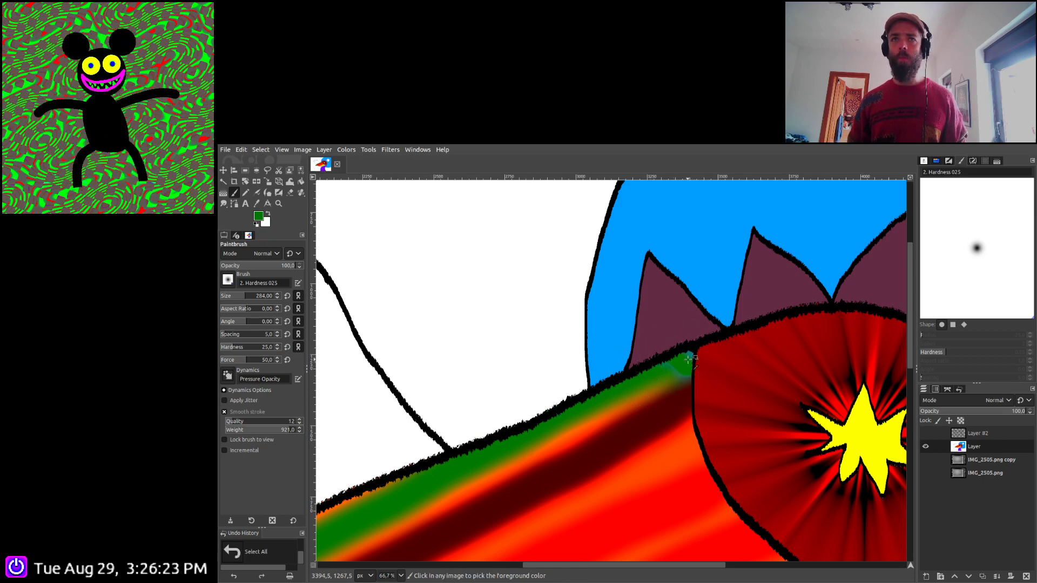
Select the black outlines by color and invert the selection so only the areas between them can be painted
scroll(690, 364, "up", 3)
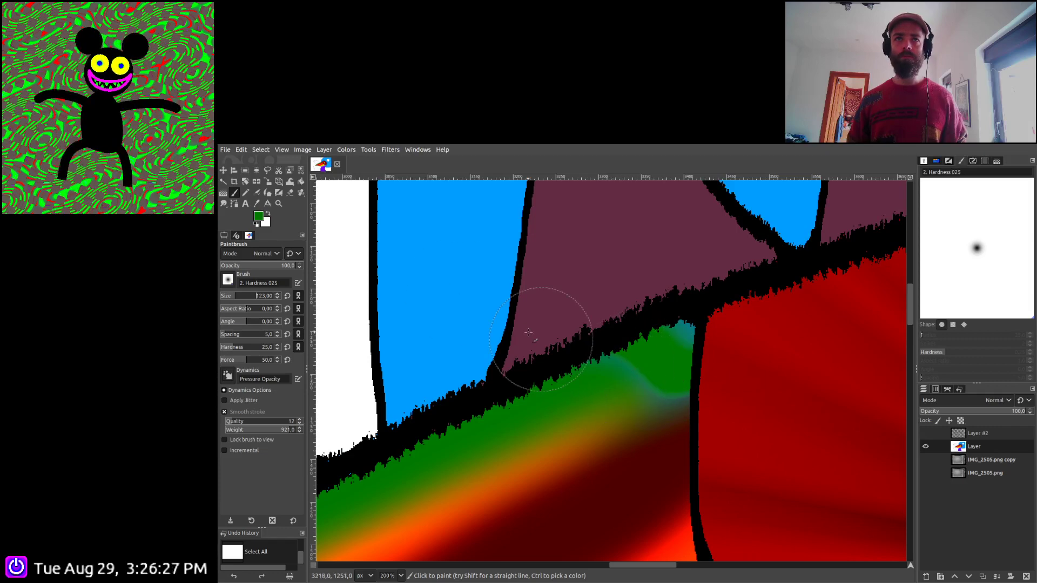
left_click(301, 171)
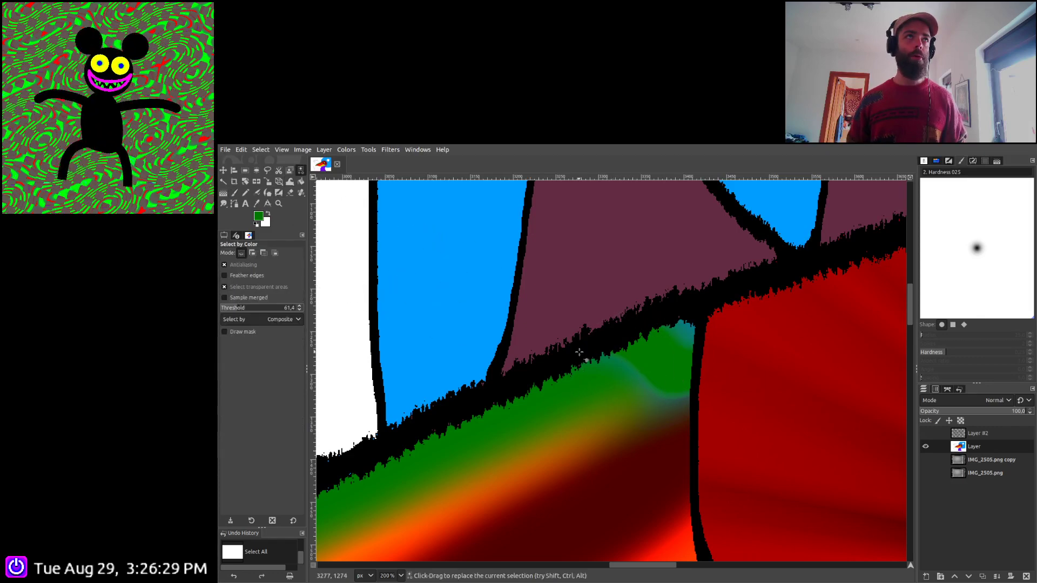
left_click(546, 332)
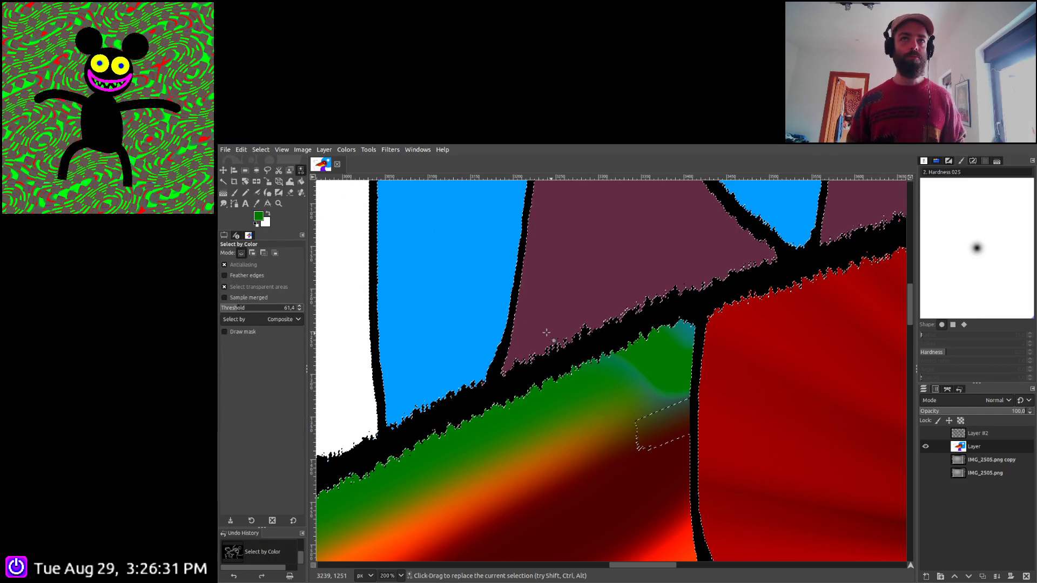
left_click(261, 150)
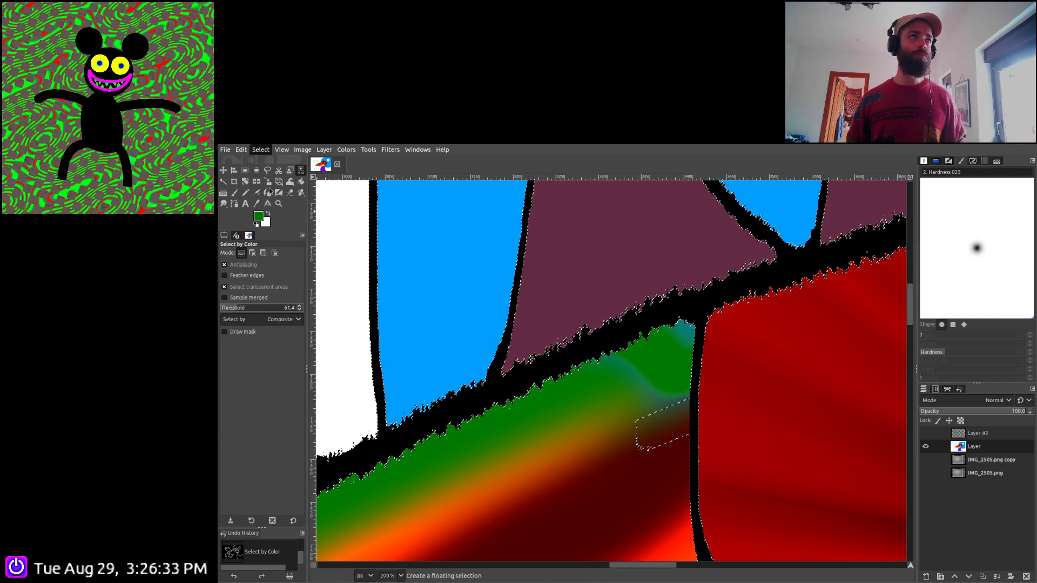
left_click(273, 185)
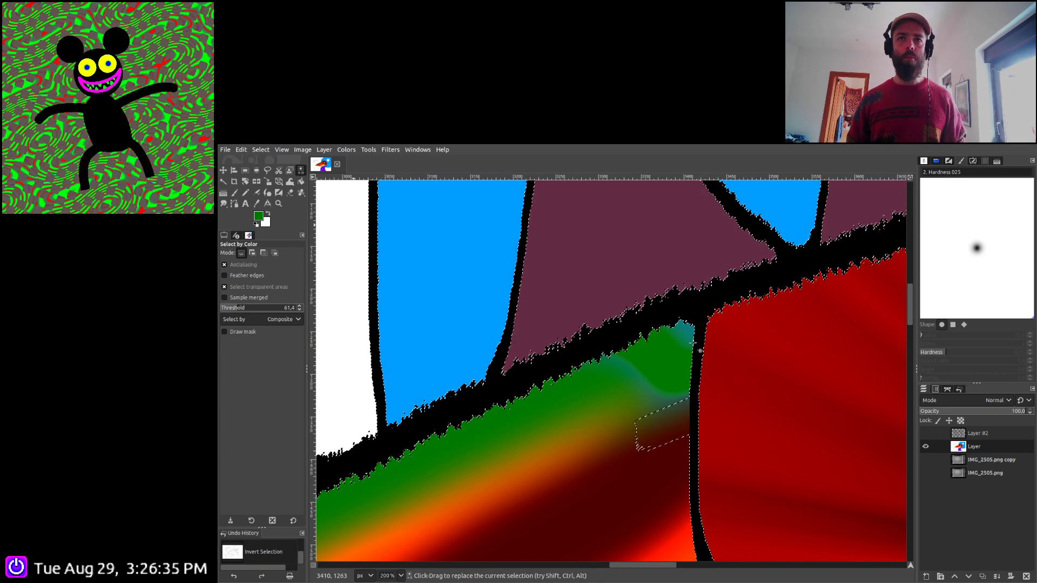
Paint green over the remaining blue traces in the beak's upper corner with a size 23 brush, and select the whole image
scroll(694, 346, "up", 2)
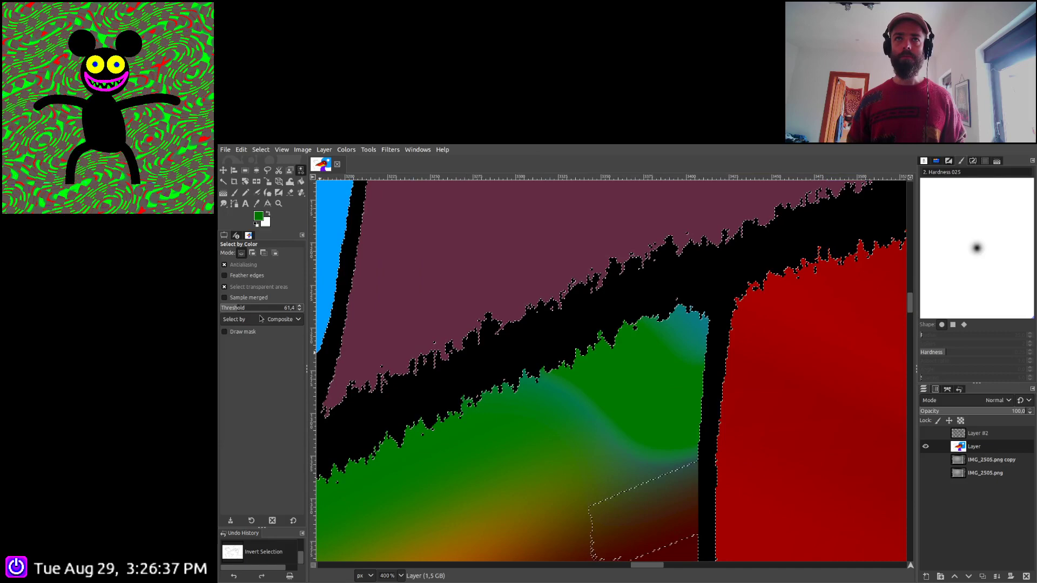
left_click(234, 192)
left_click(239, 295)
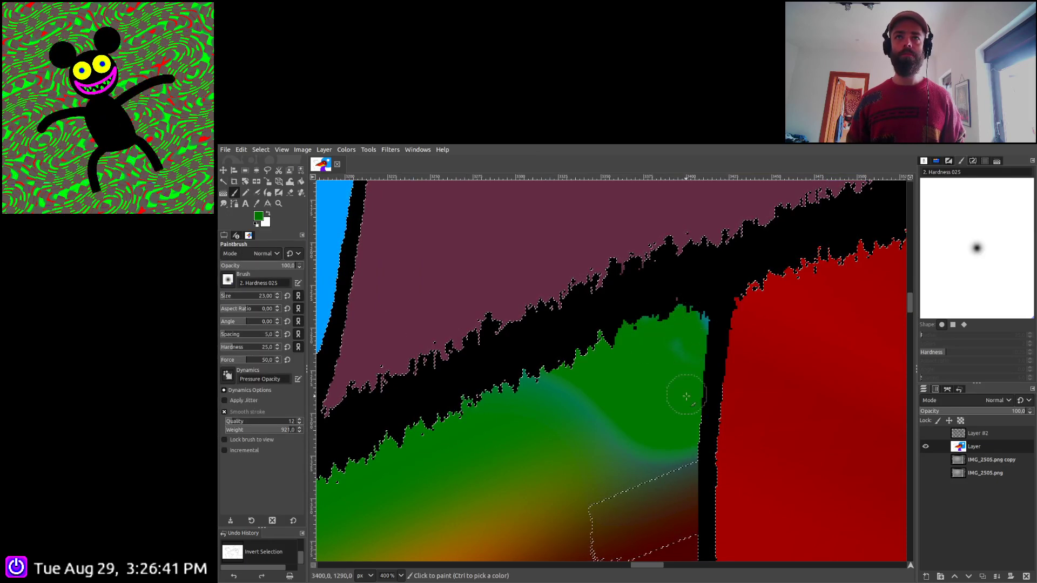
mouse_move(617, 459)
left_mouse_down()
mouse_move(577, 467)
mouse_move(590, 443)
mouse_move(578, 438)
mouse_move(583, 372)
mouse_move(564, 350)
mouse_move(603, 430)
left_mouse_up()
key("ctrl+a")
scroll(657, 428, "down", 3, "ctrl")
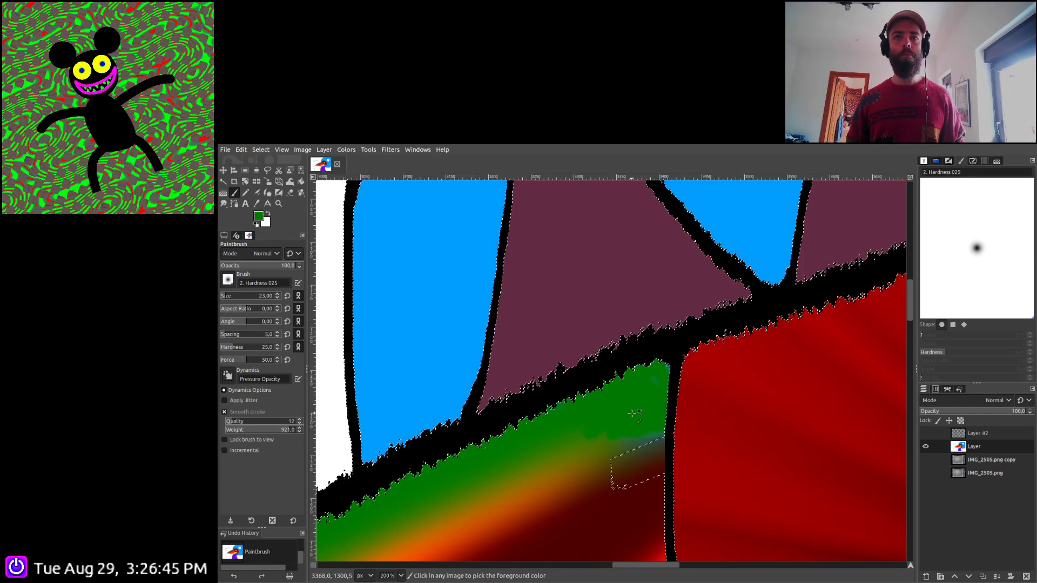
Restore the inverted outline selection, paint sampled grey-green along the corner's lower green edge with a size 42 brush, and select the whole image
scroll(671, 464, "down", 3)
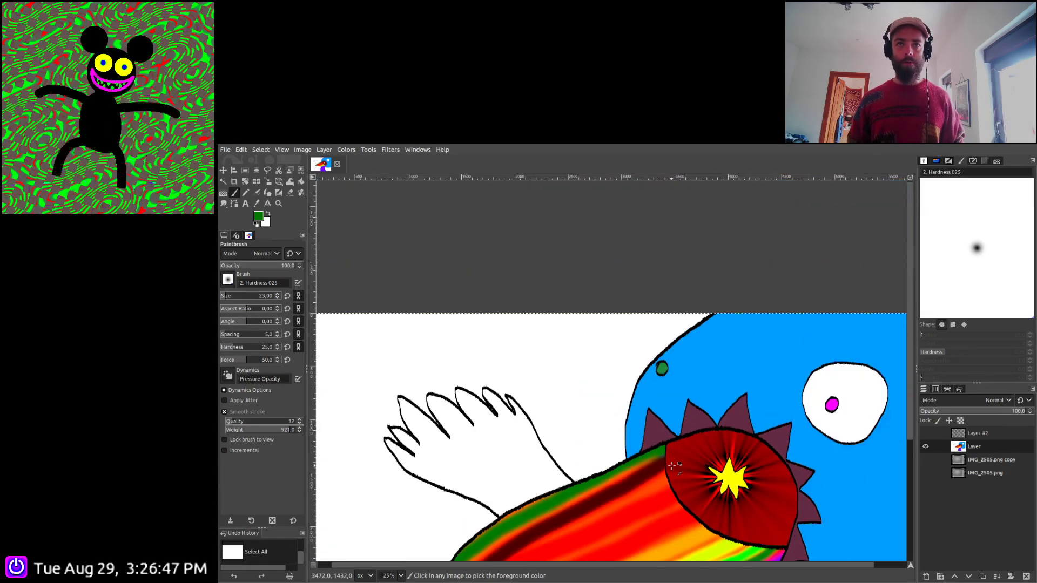
scroll(662, 456, "up", 6)
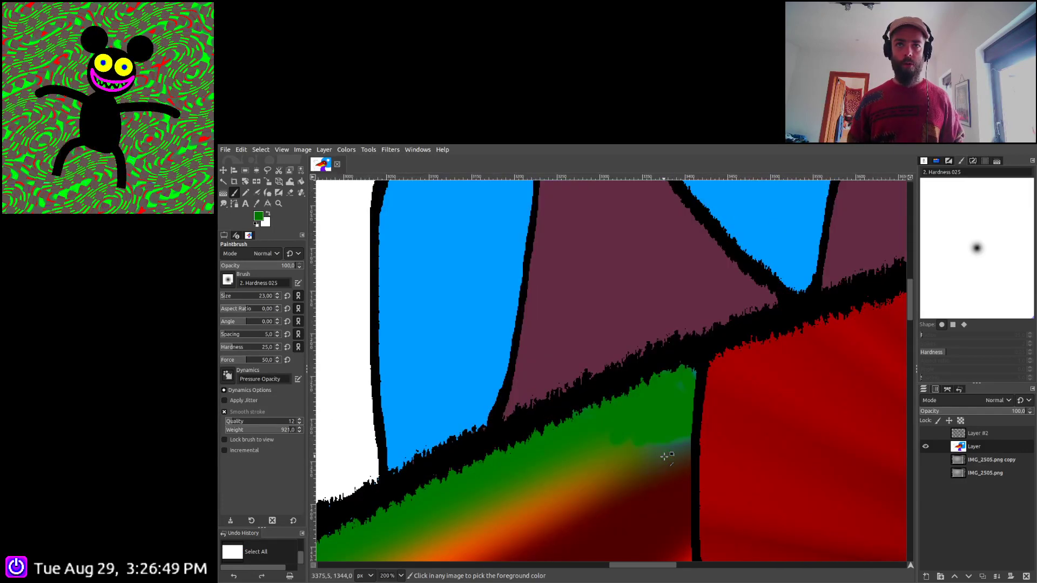
scroll(669, 454, "up", 3)
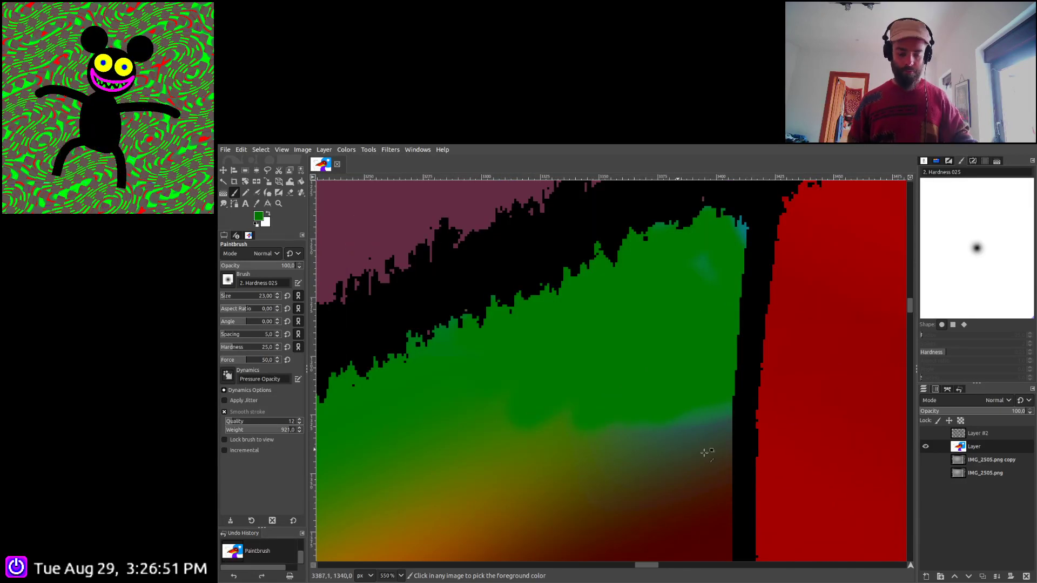
key("ctrl+t")
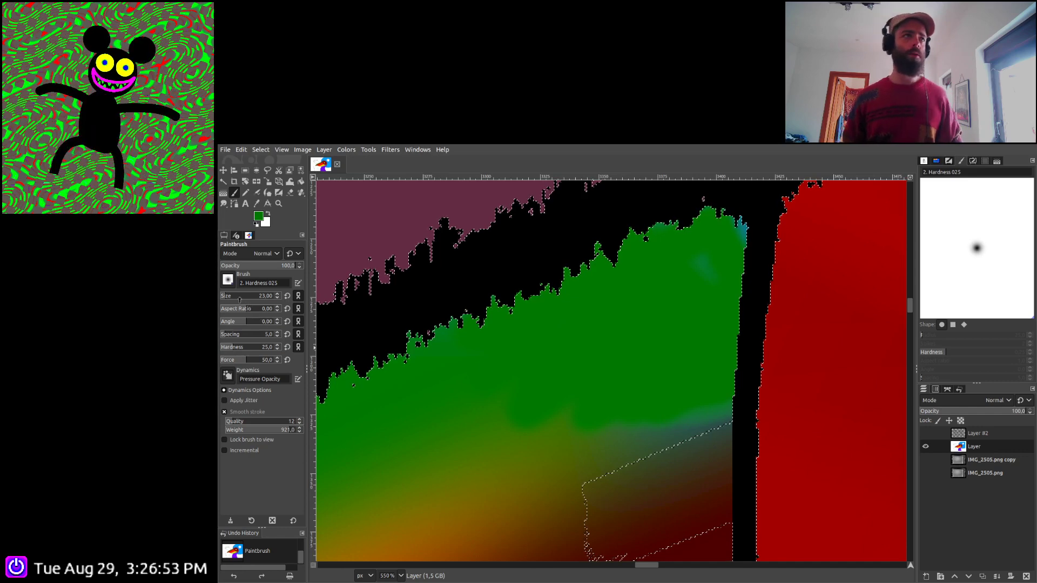
left_click(240, 297)
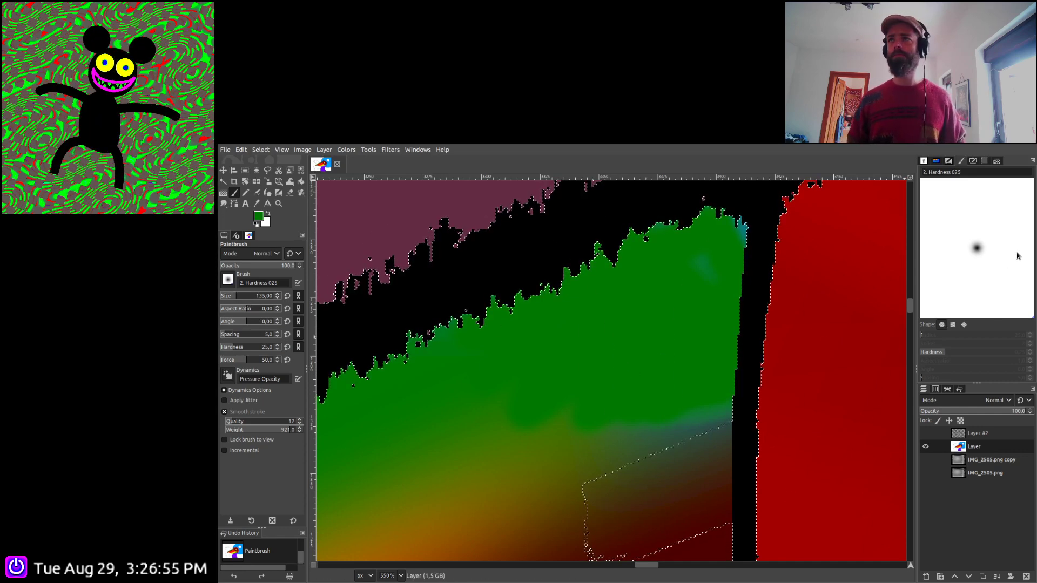
left_click(697, 358, "ctrl")
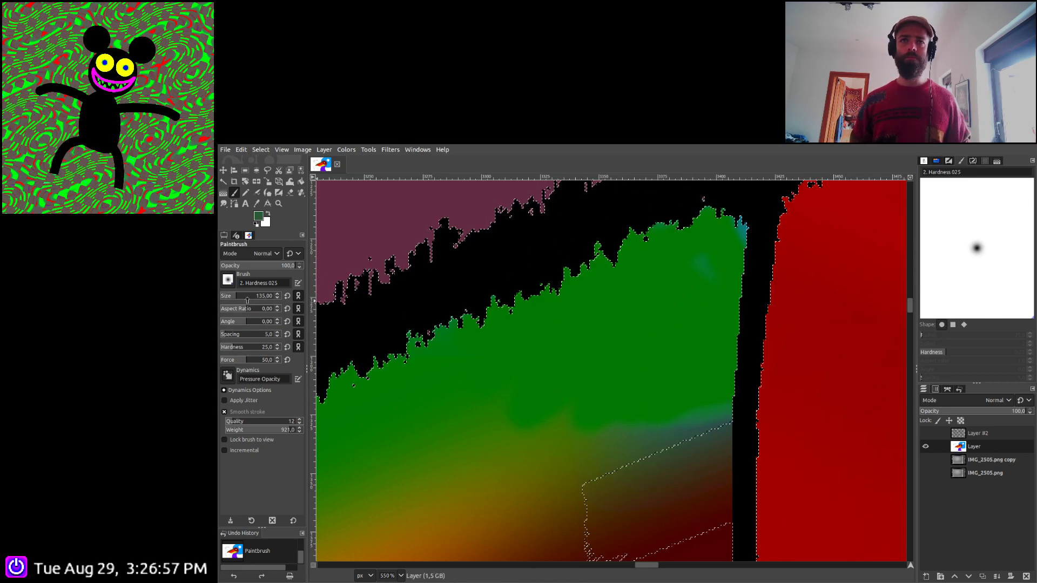
left_click(232, 296)
mouse_move(580, 418)
left_mouse_down()
mouse_move(671, 371)
mouse_move(693, 378)
left_mouse_up()
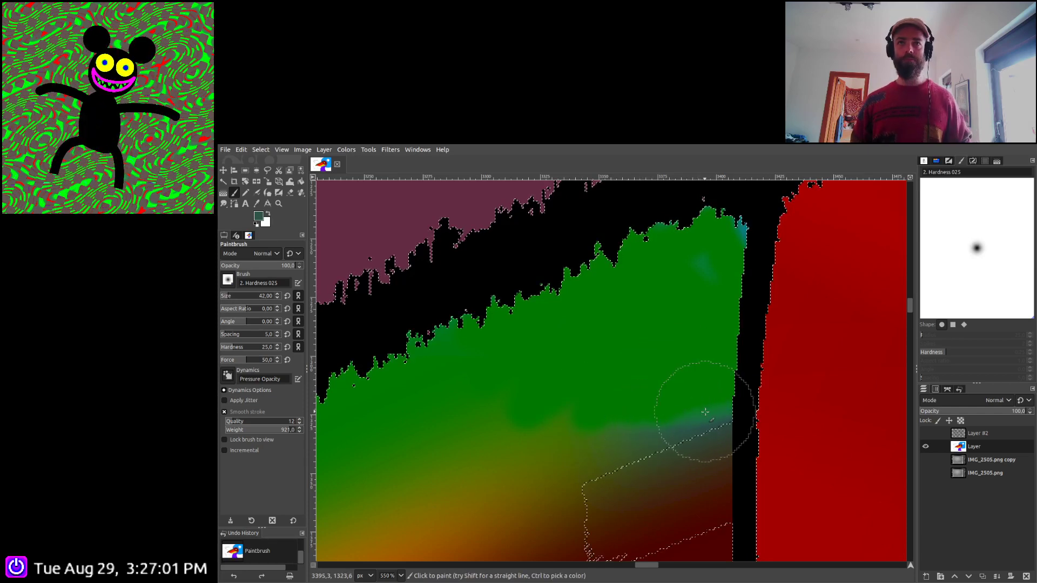
key("ctrl+z")
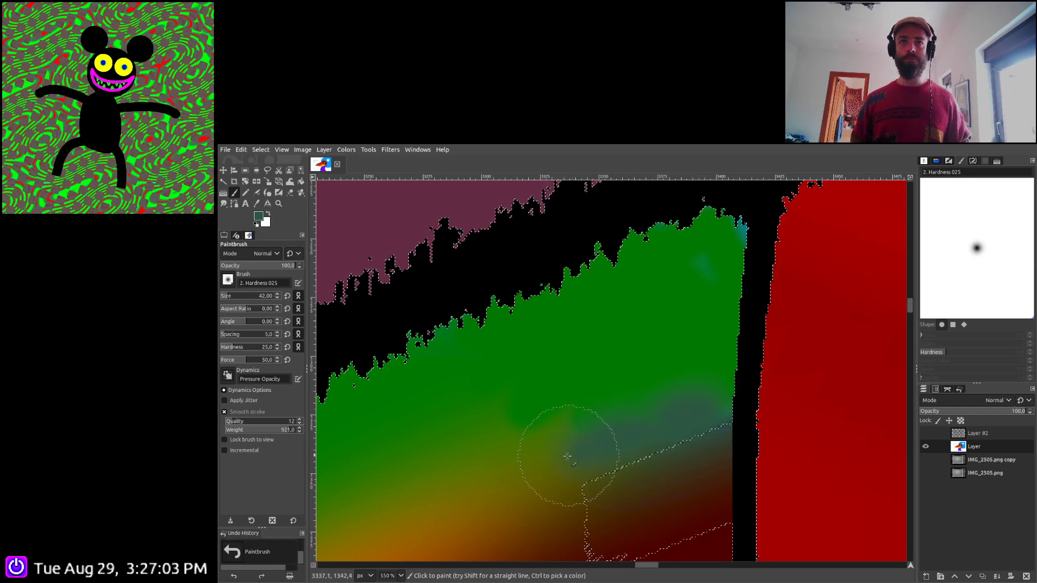
left_click_drag(567, 439, 591, 435)
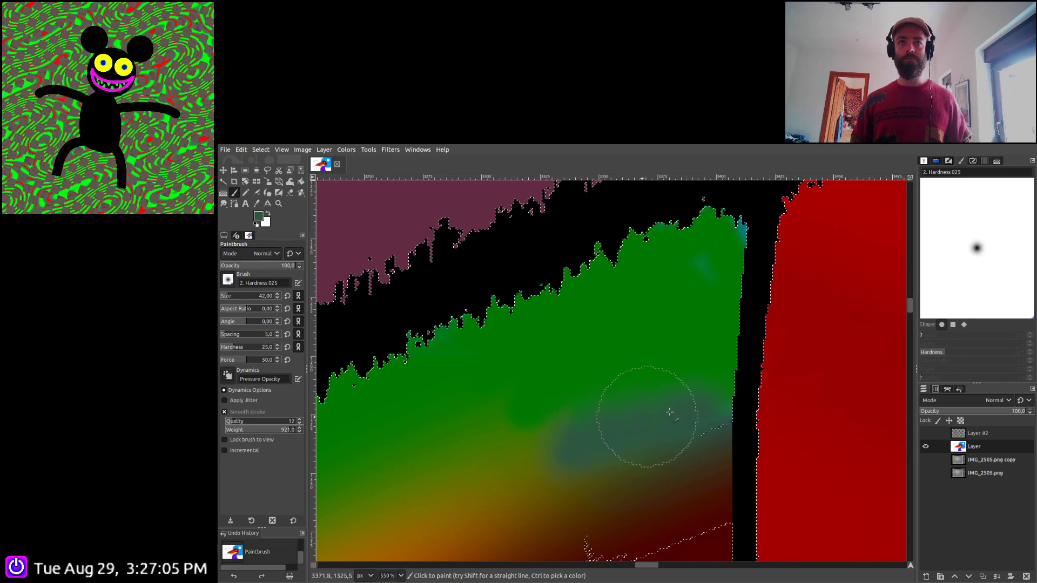
key("ctrl+a")
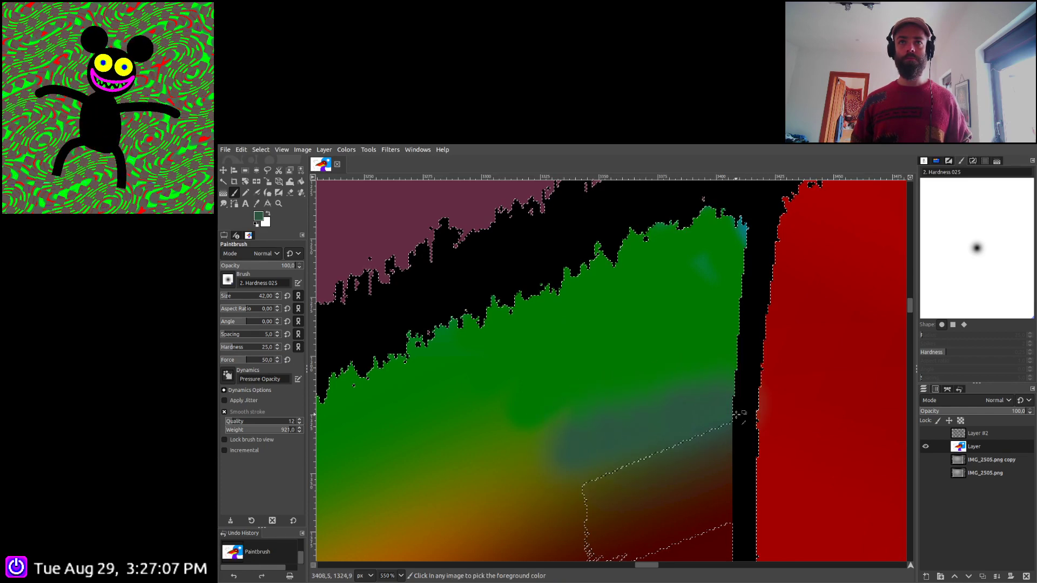
Sample a dark olive tone beside the grey-green patch near the red circle and dab it over the patch
scroll(728, 448, "down", 5)
scroll(729, 456, "down", 4)
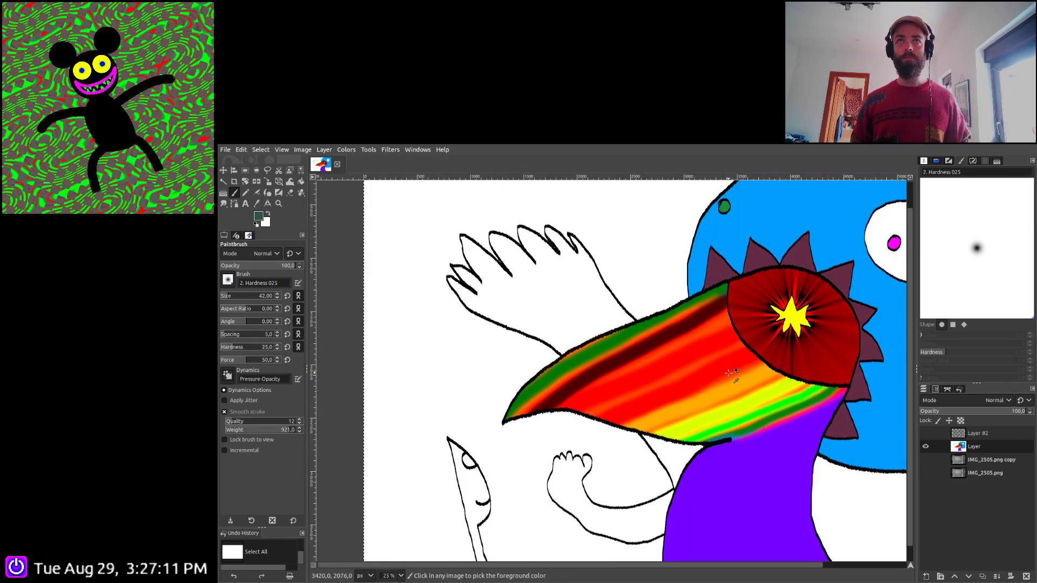
scroll(722, 293, "up", 6)
scroll(722, 294, "up", 1)
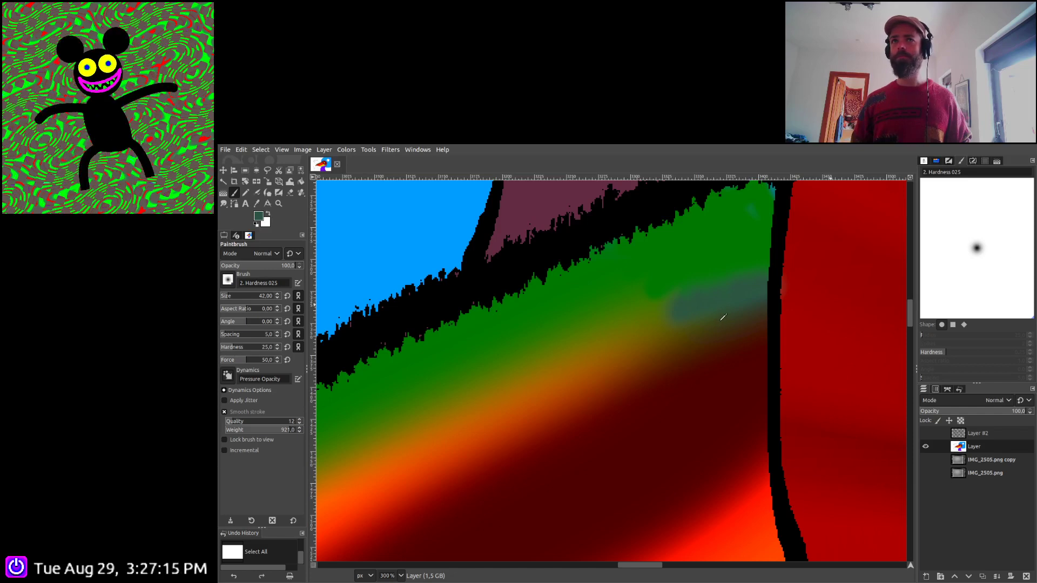
left_click(695, 304, "ctrl")
mouse_move(742, 330)
left_mouse_down()
mouse_move(754, 296)
mouse_move(673, 326)
mouse_move(674, 314)
mouse_move(720, 313)
mouse_move(678, 313)
mouse_move(767, 291)
left_mouse_up()
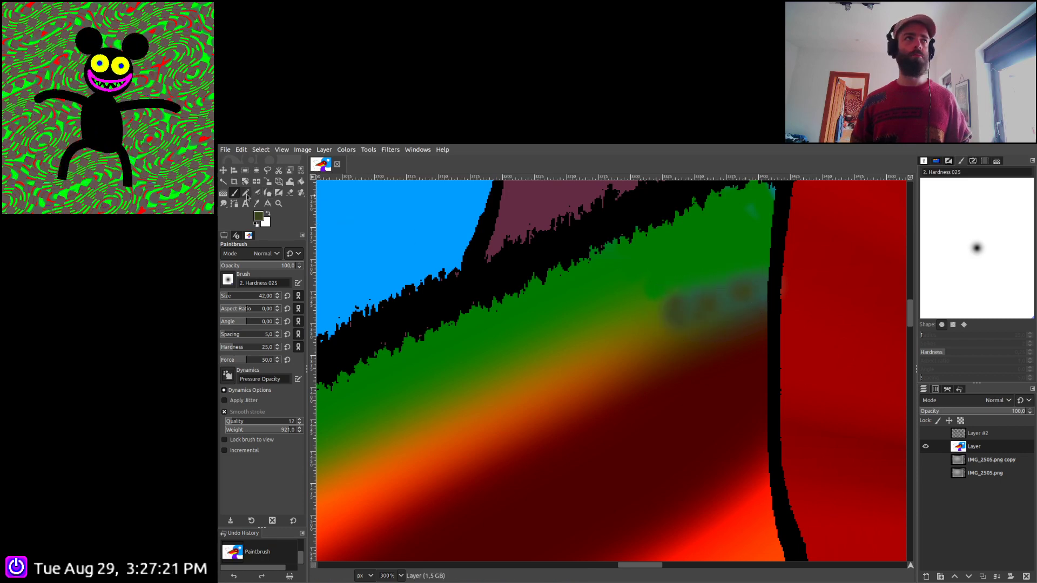
Smudge the grey-green patch into the surrounding green, orange and dark red beak stripes with the size 42 brush
left_click(223, 206)
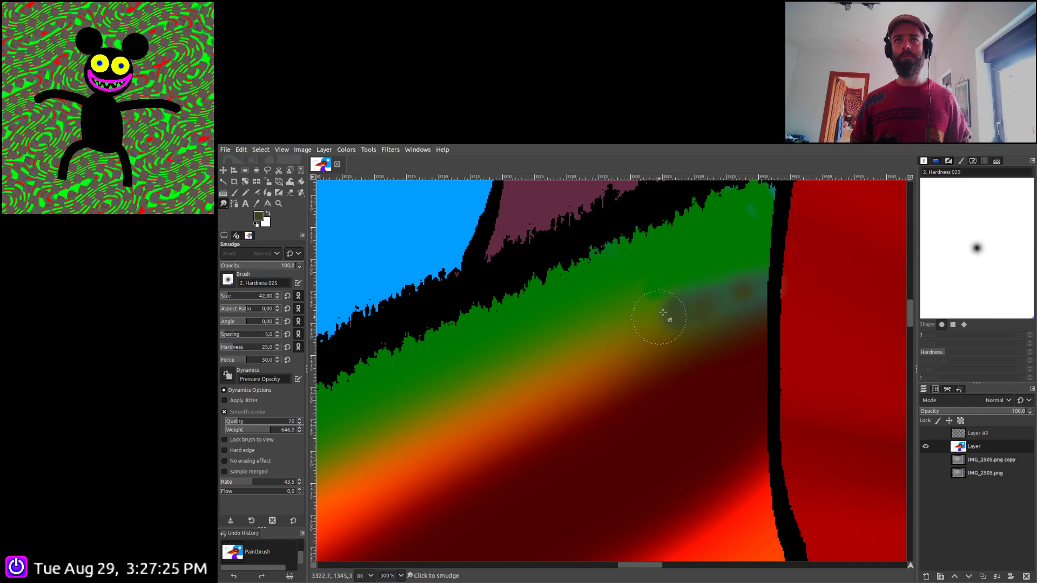
left_click_drag(728, 303, 649, 317)
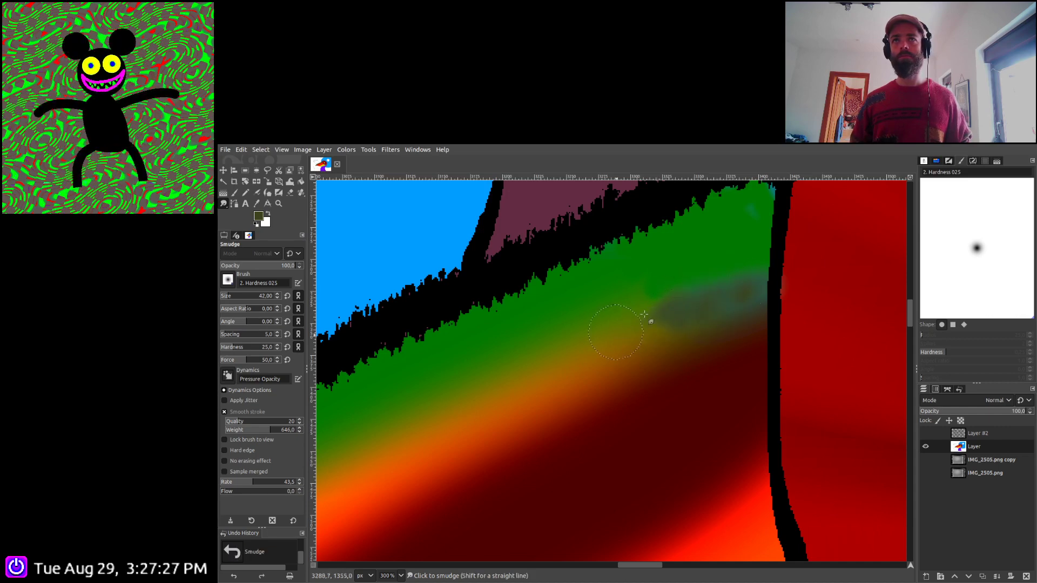
left_click_drag(656, 361, 625, 388)
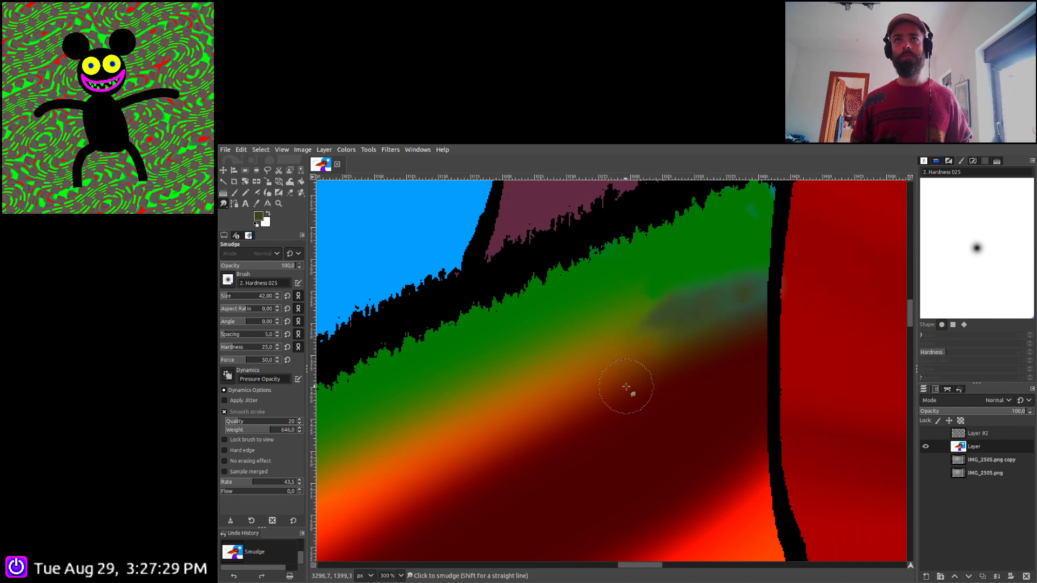
mouse_move(734, 308)
left_mouse_down()
mouse_move(701, 360)
mouse_move(768, 257)
mouse_move(693, 353)
mouse_move(718, 349)
mouse_move(771, 284)
left_mouse_up()
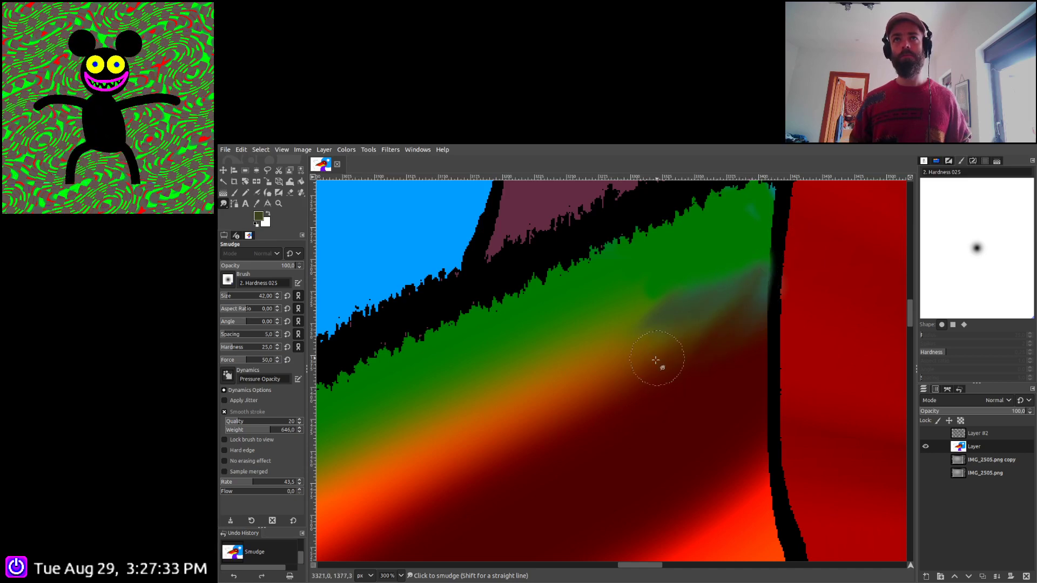
mouse_move(639, 329)
left_mouse_down()
mouse_move(711, 236)
mouse_move(646, 338)
mouse_move(728, 219)
mouse_move(659, 339)
mouse_move(698, 313)
left_mouse_up()
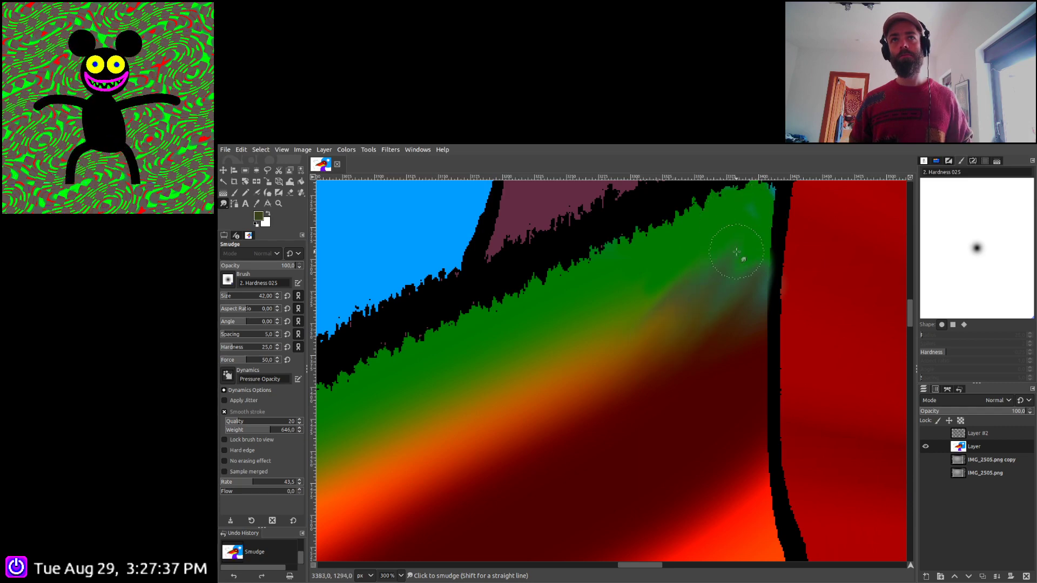
mouse_move(737, 252)
left_mouse_down()
mouse_move(769, 209)
mouse_move(726, 310)
mouse_move(801, 202)
left_mouse_up()
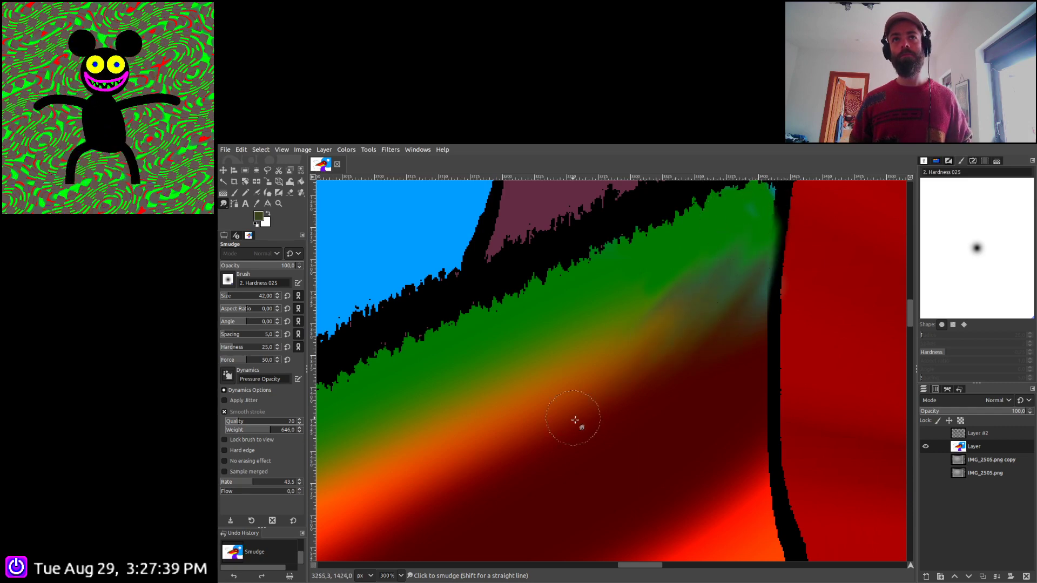
scroll(575, 421, "down", 5)
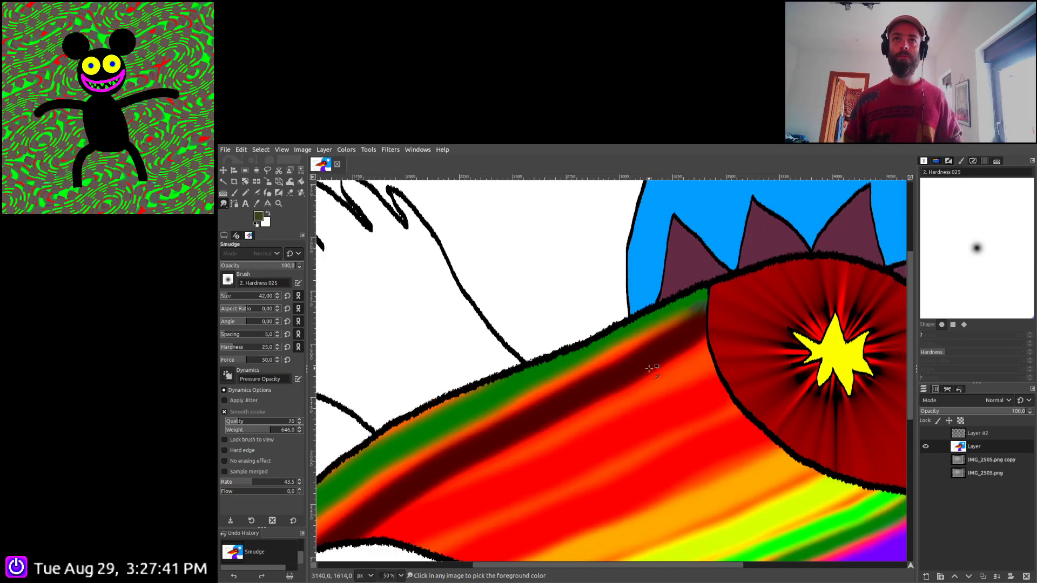
scroll(650, 368, "down", 1)
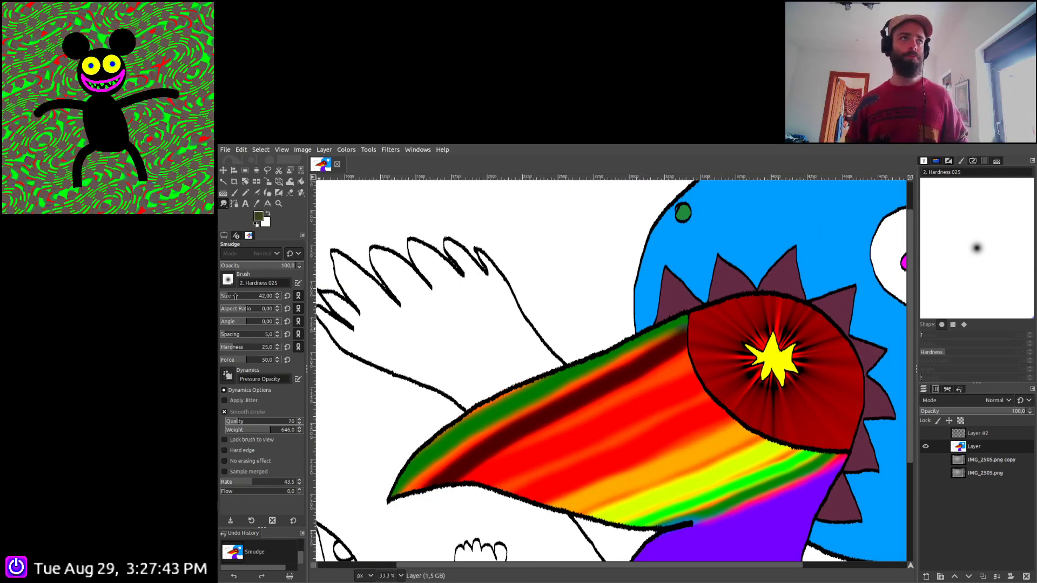
Set the smudge brush size to 117
left_click_drag(235, 296, 256, 296)
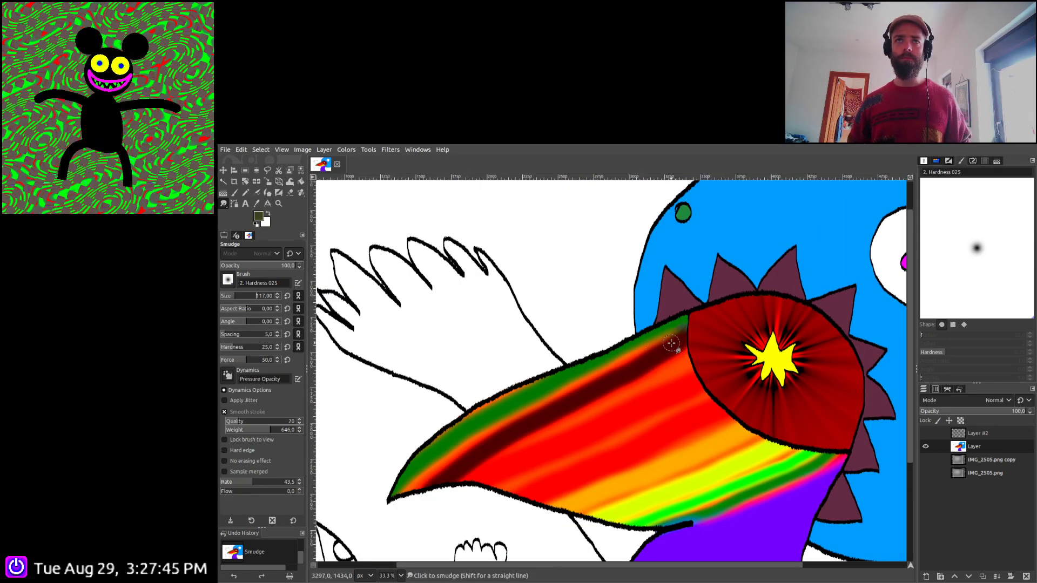
scroll(671, 343, "down", 3)
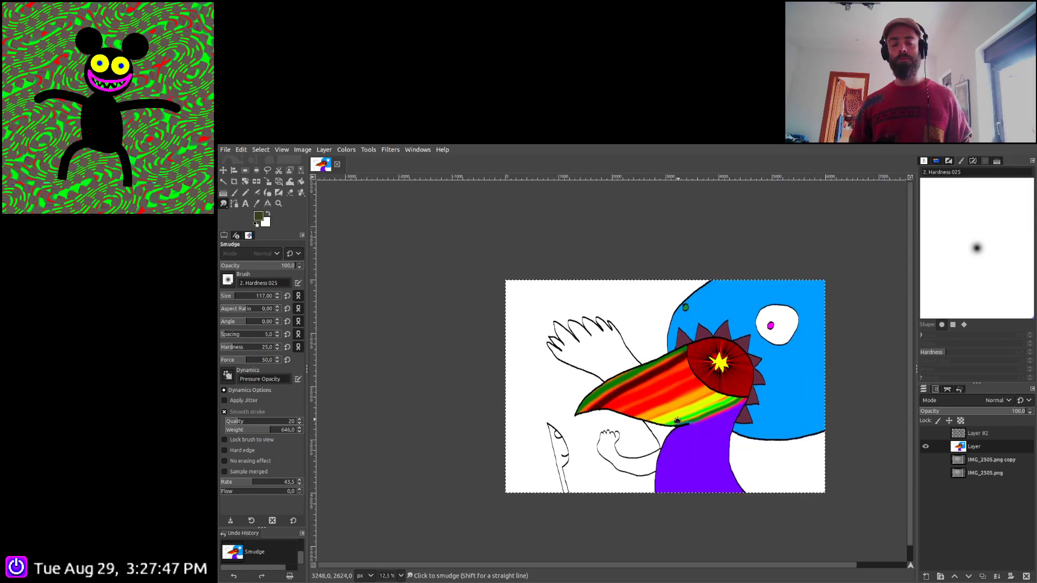
scroll(625, 399, "up", 1)
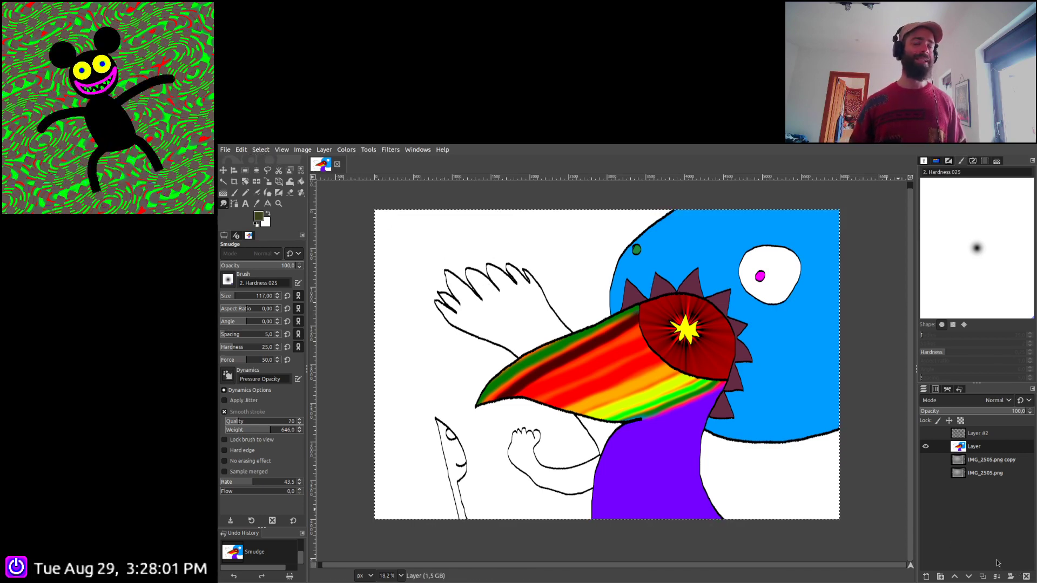
Add a new layer directly above the bird drawing and fill it entirely with white
key("shift+ctrl+n")
key("Return")
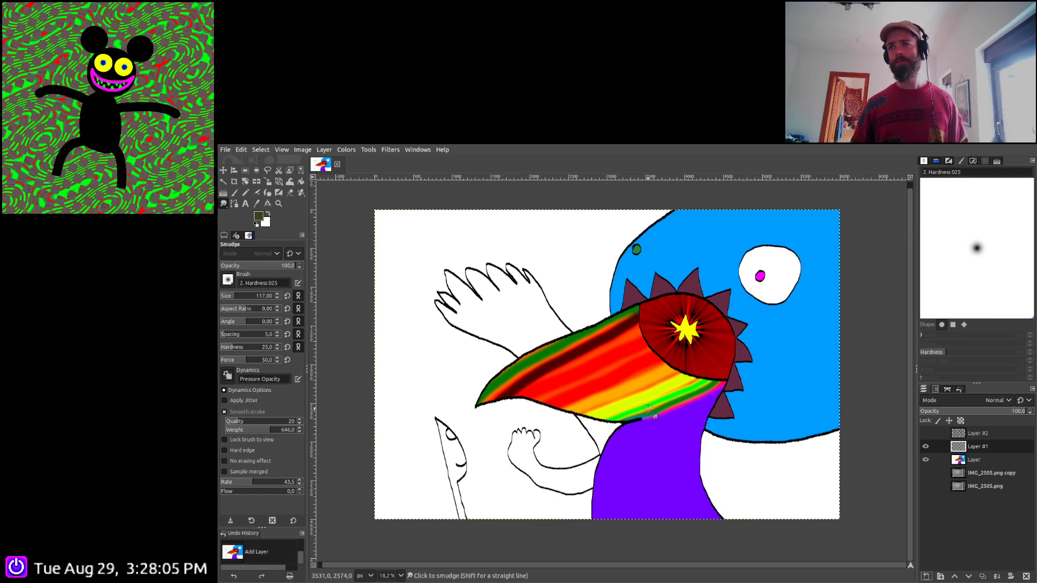
left_click(265, 213)
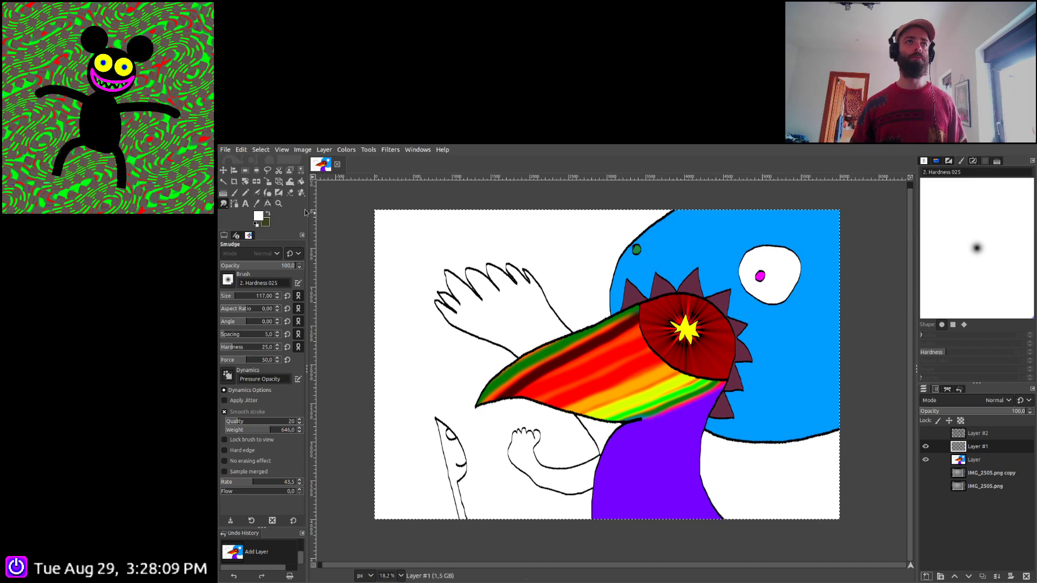
key("shift+b")
left_click(482, 309)
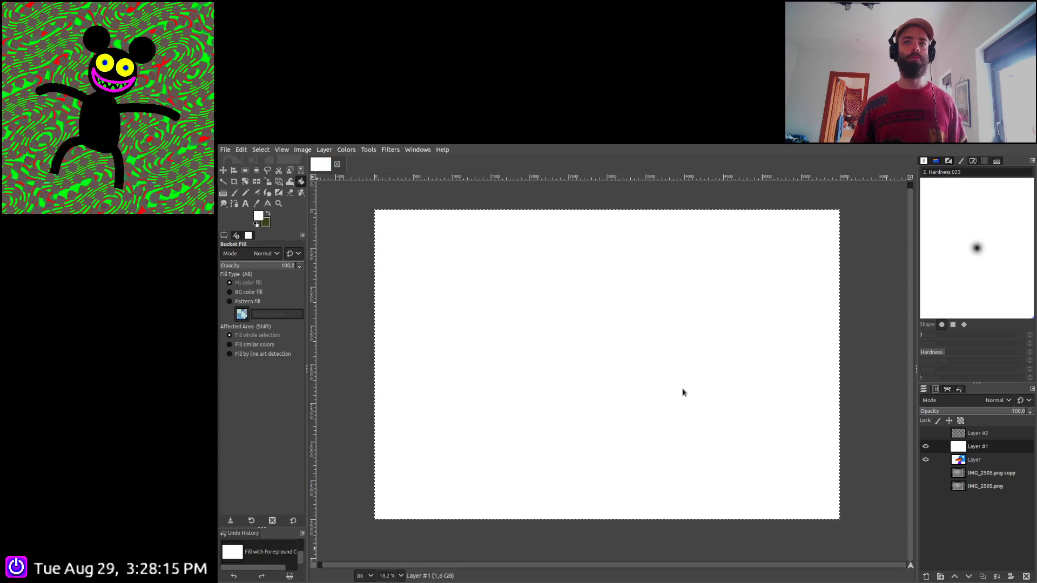
Write "This is hard work..." in dark olive Laksaman at 474 px in the upper part of the white layer
left_click(245, 204)
left_click(267, 215)
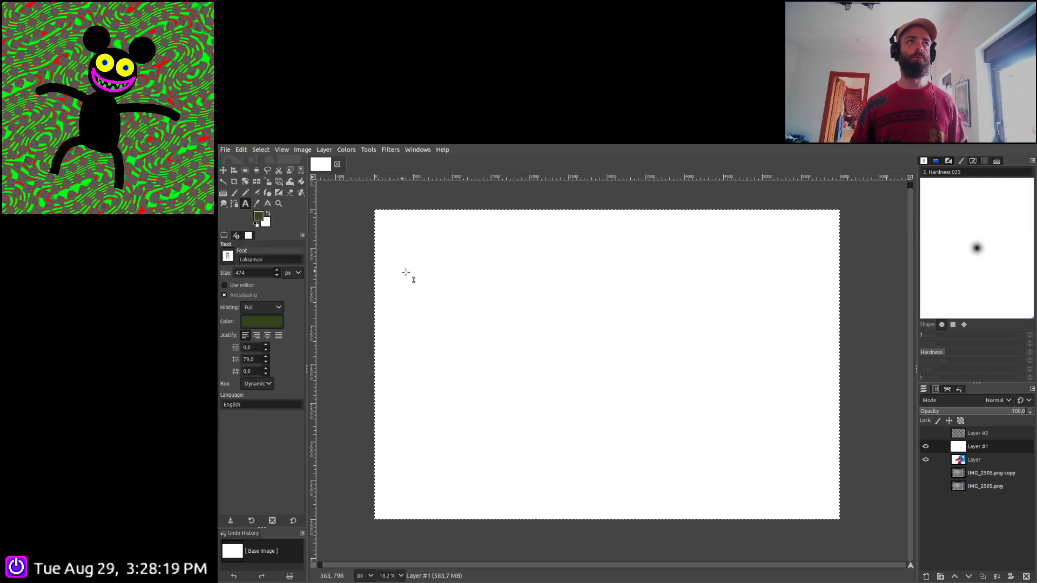
left_click(421, 275)
type("T")
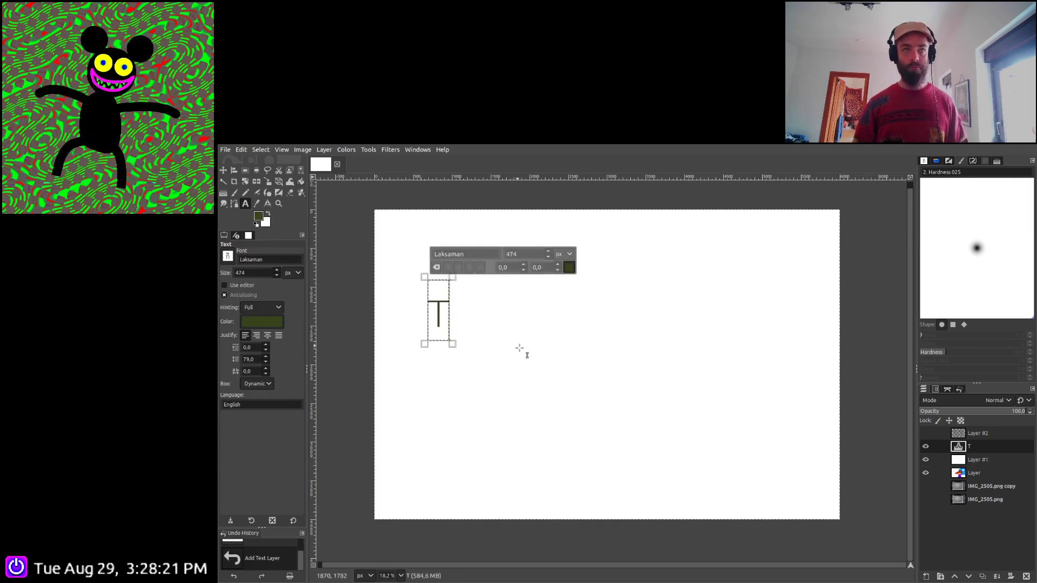
type("his i")
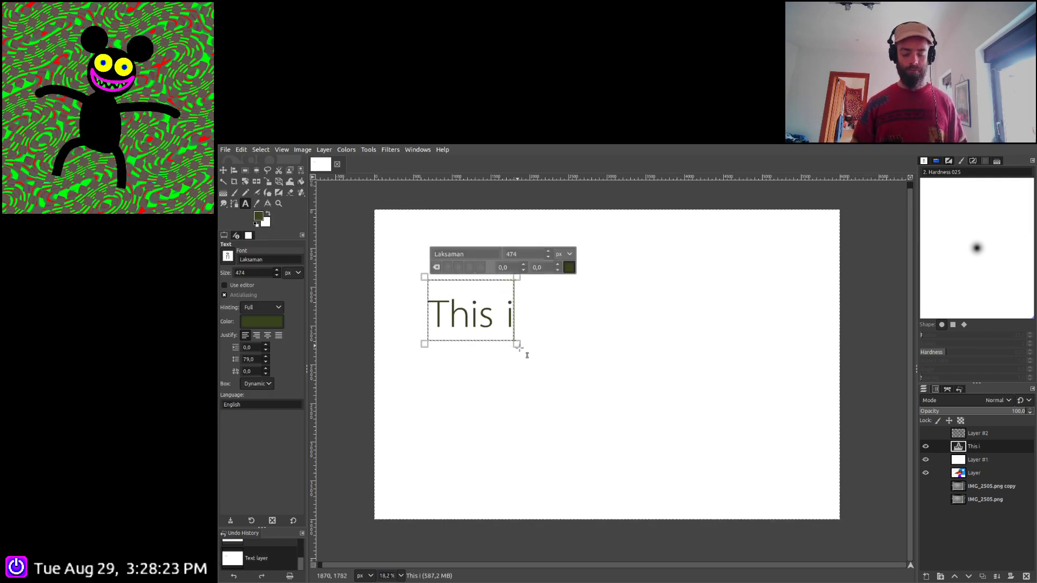
type("s hard wor")
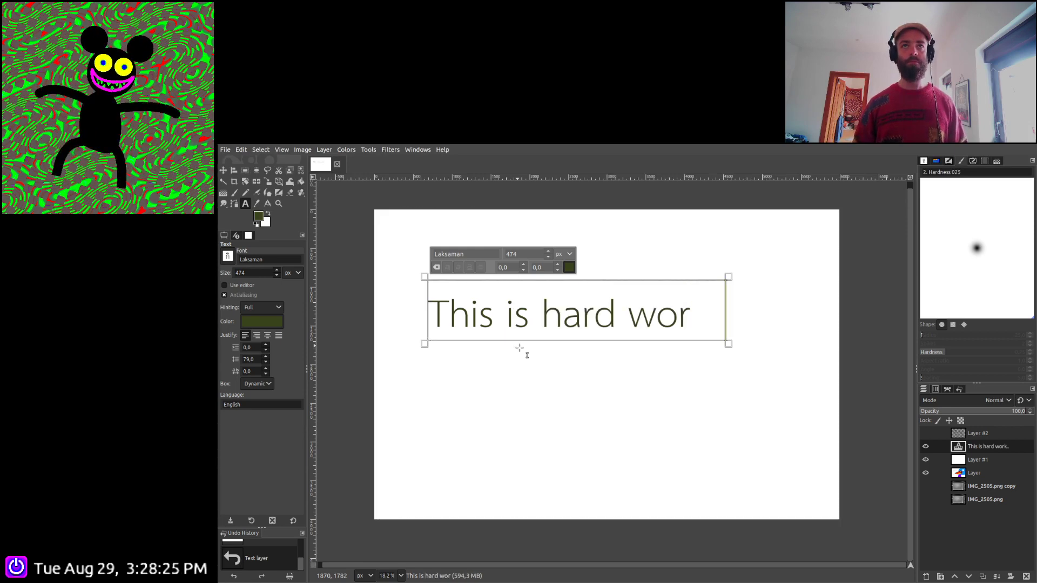
type("k...")
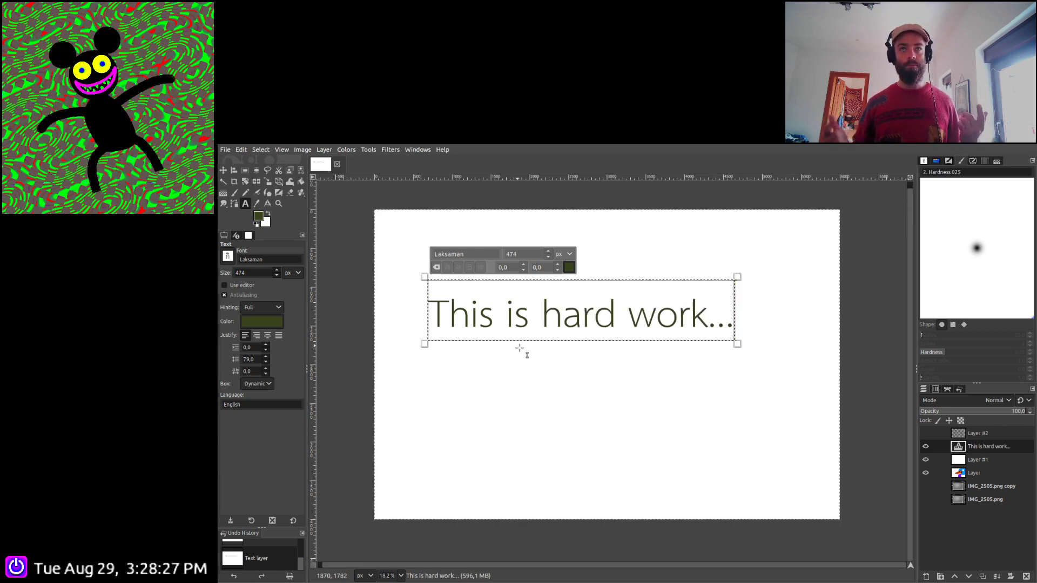
Leave an empty line in the text and add "Emotions are hard to access" below it
key("Return")
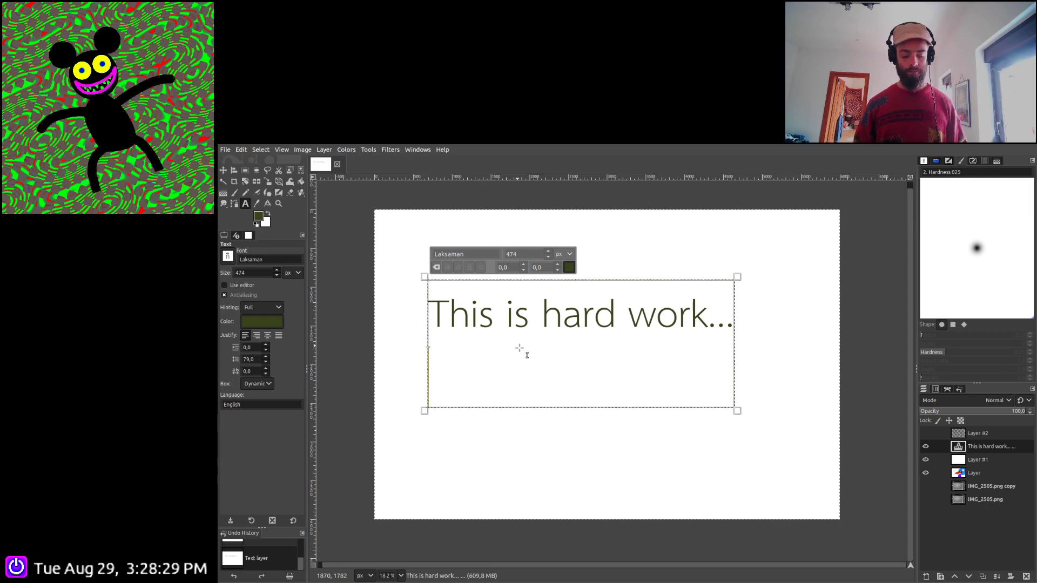
key("Return")
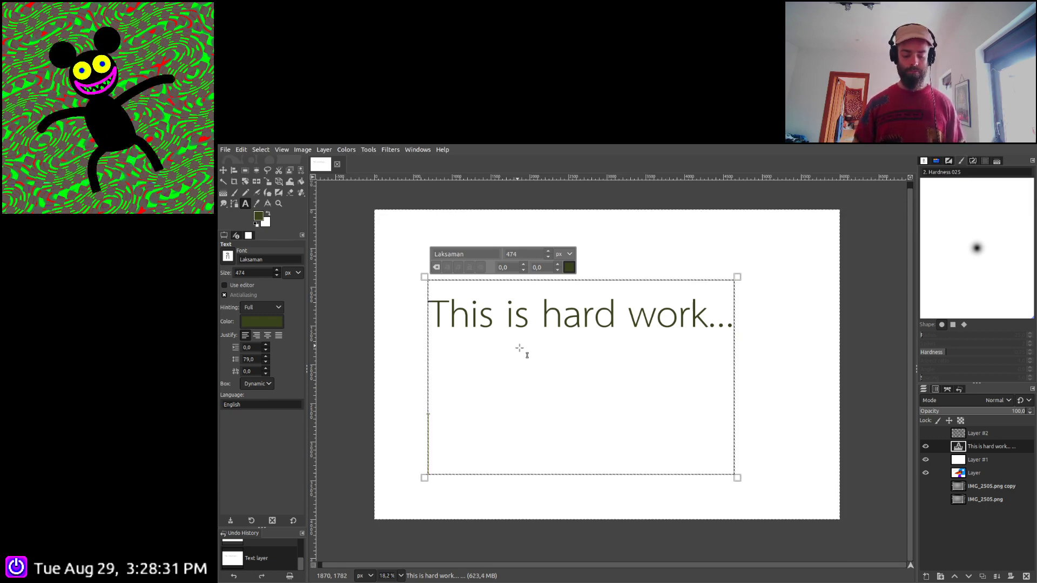
type("Emotions a")
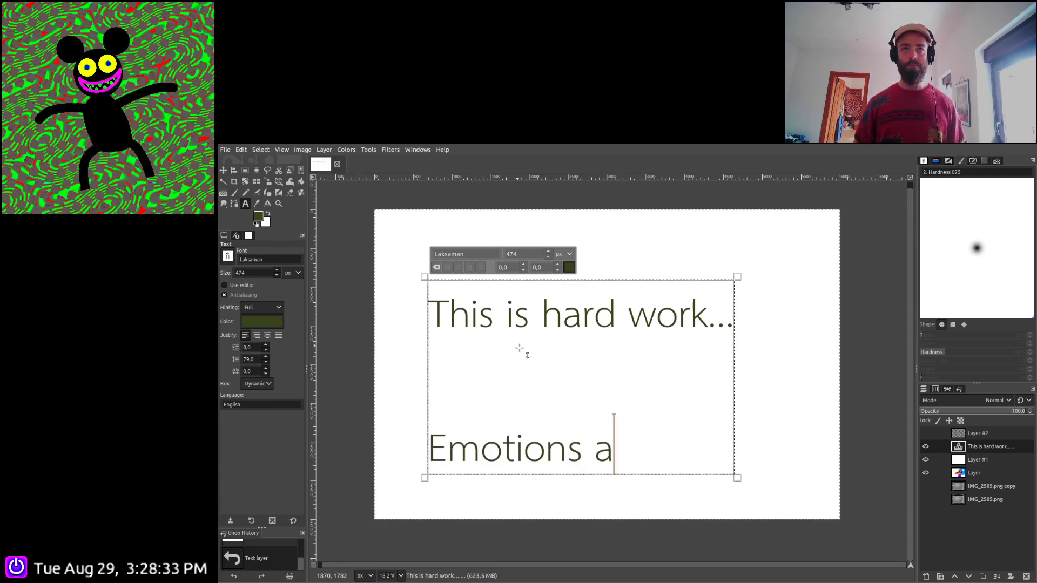
type("re hard to ac")
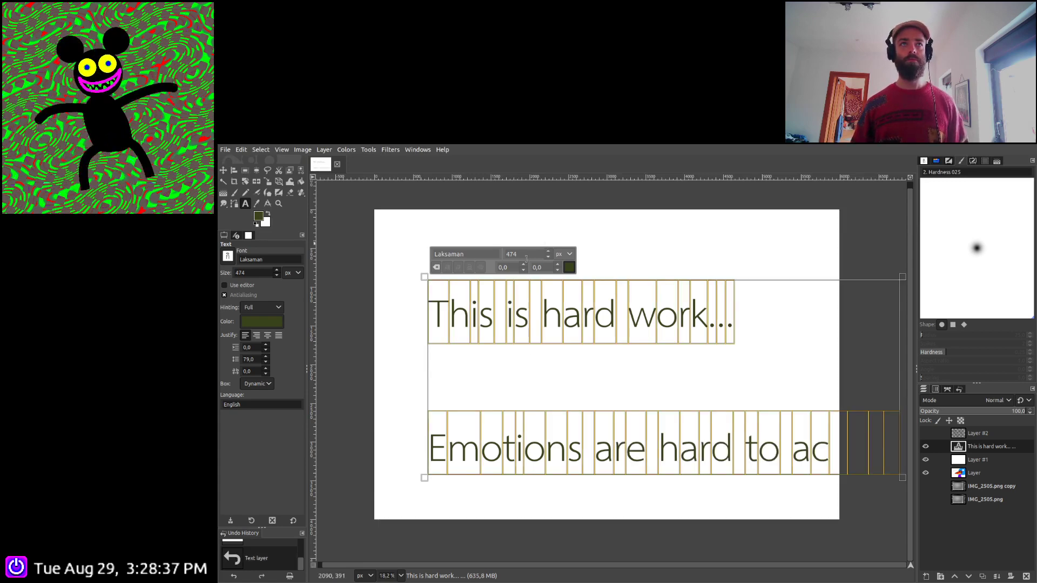
type("c")
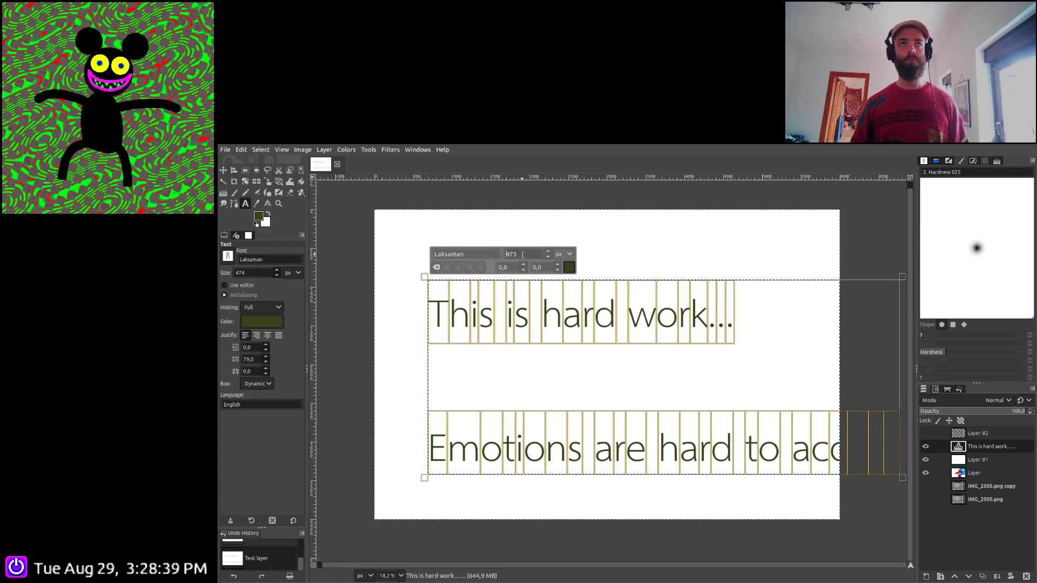
Reduce the size of both text lines to 390 px so they fit inside the canvas
scroll(523, 255, "down", 10)
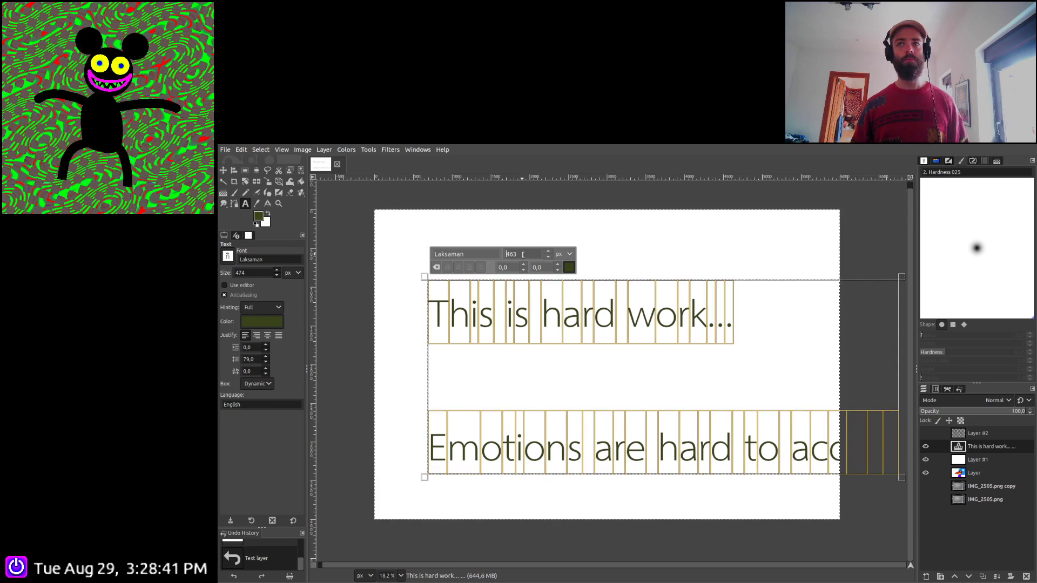
scroll(523, 254, "down", 20)
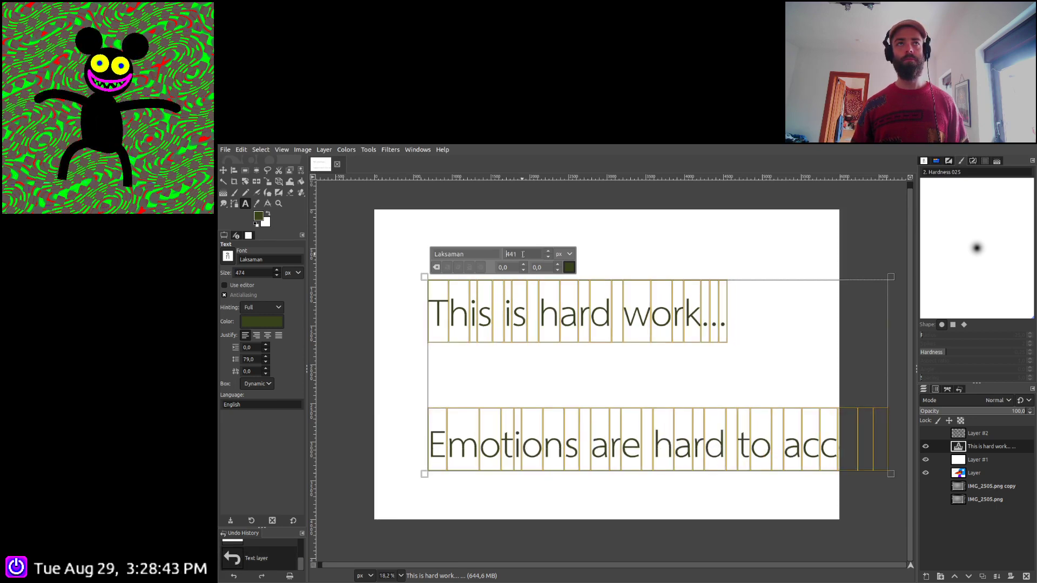
scroll(522, 254, "down", 20)
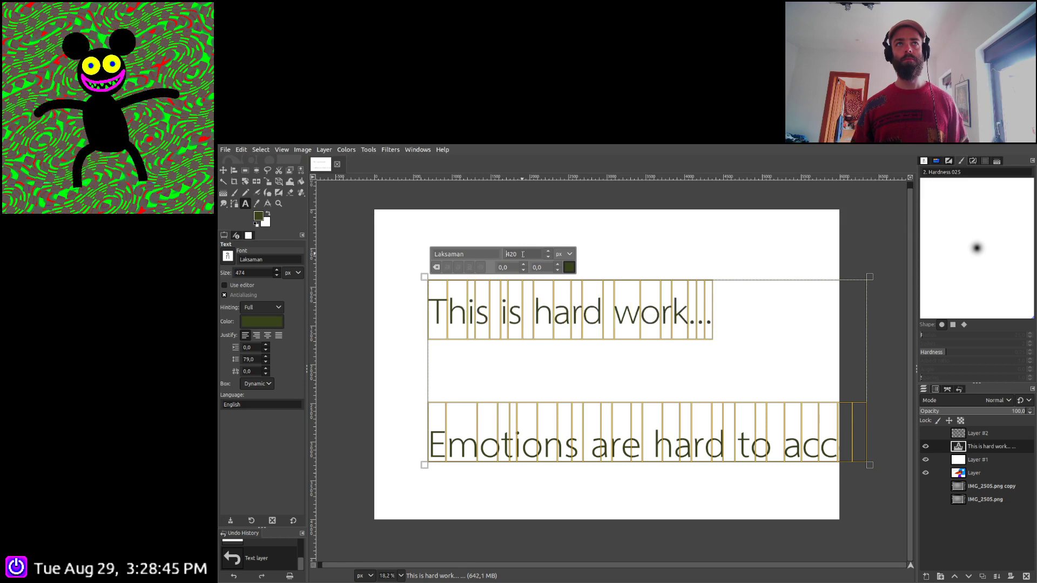
scroll(523, 255, "down", 20)
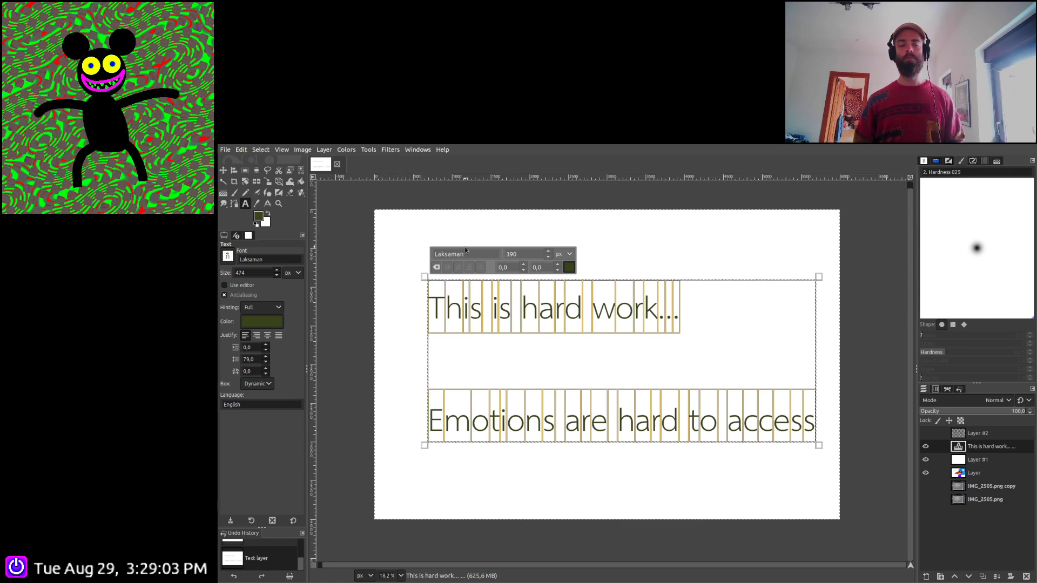
Delete the text layer and the white layer beneath it to bring back the bird drawing
left_click(1026, 576)
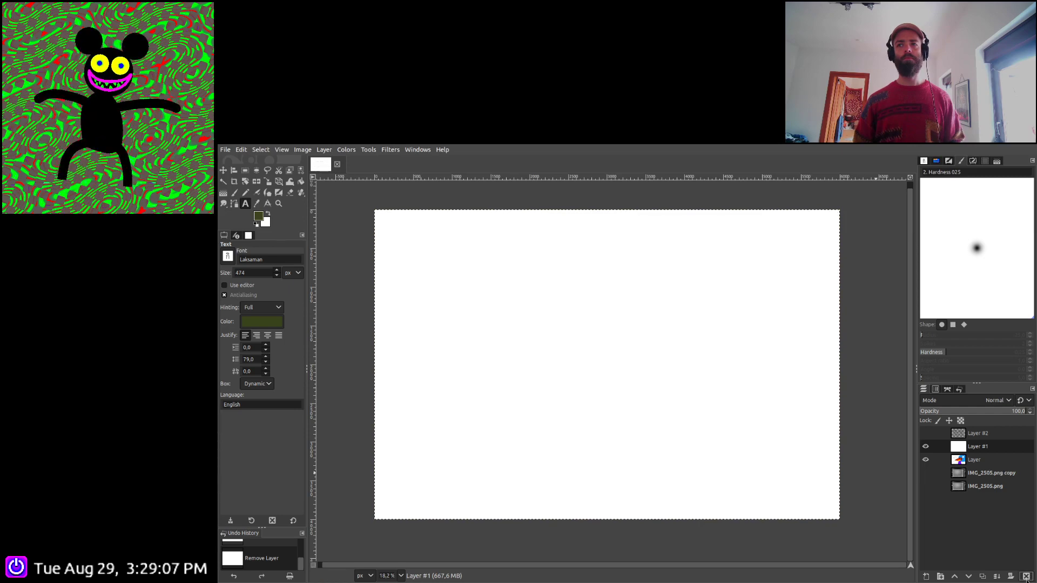
left_click(1027, 577)
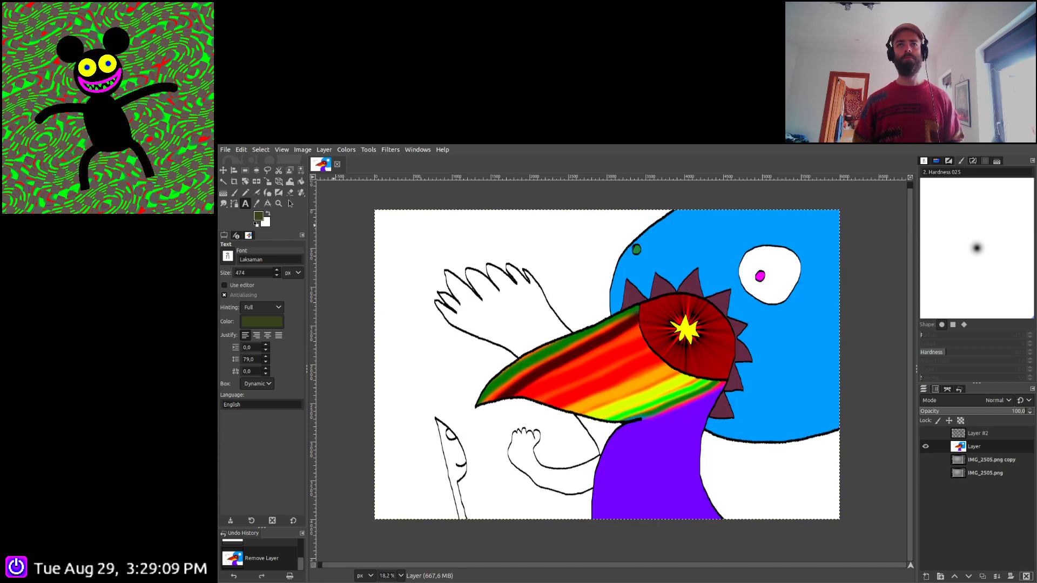
Select the white areas by color, and subtract the outer background and the small arm with Fuzzy Select so the wing stays selected
left_click(223, 181)
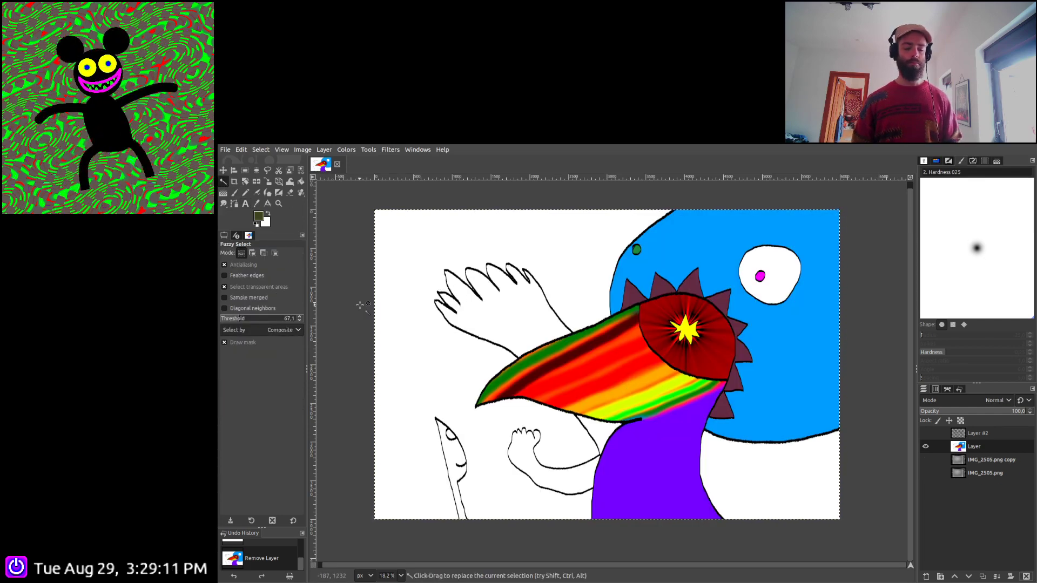
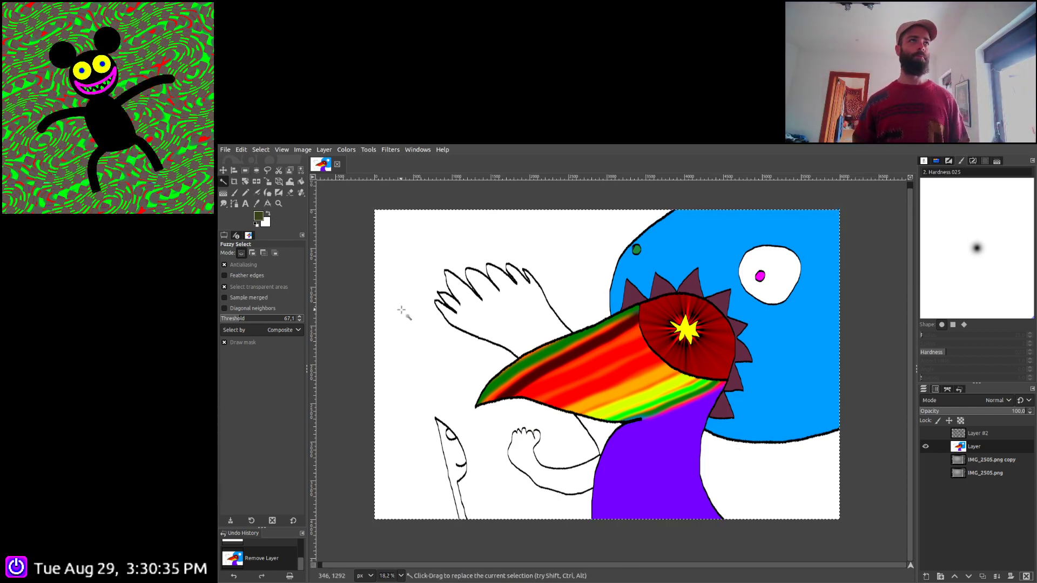
key("shift+o")
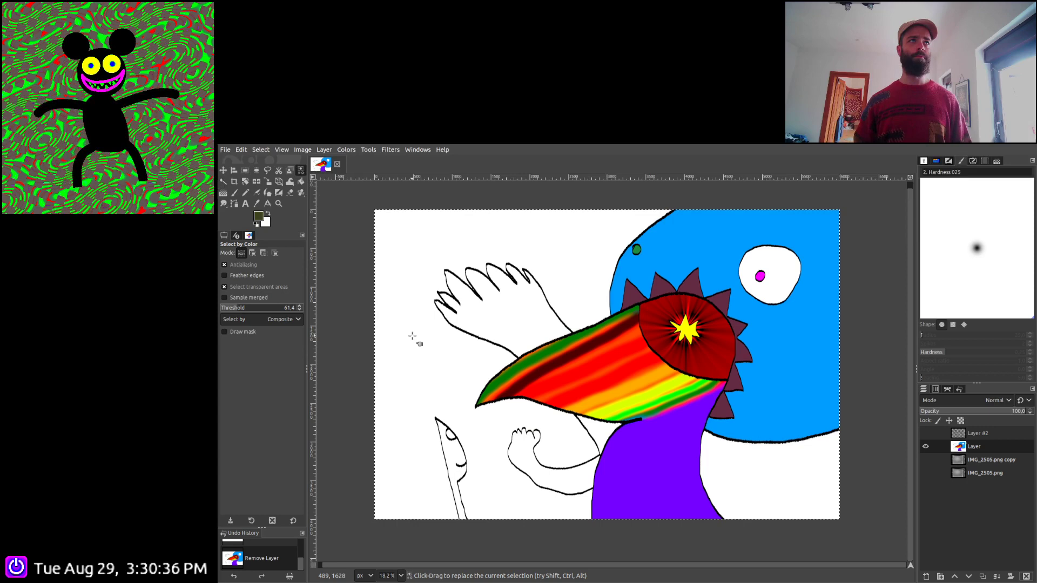
left_click(430, 363)
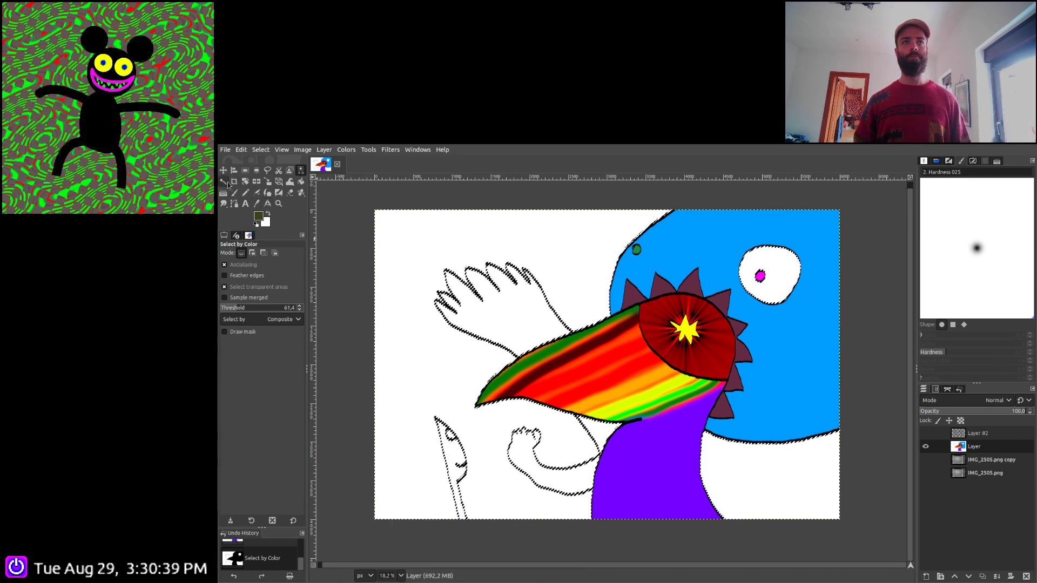
key("u")
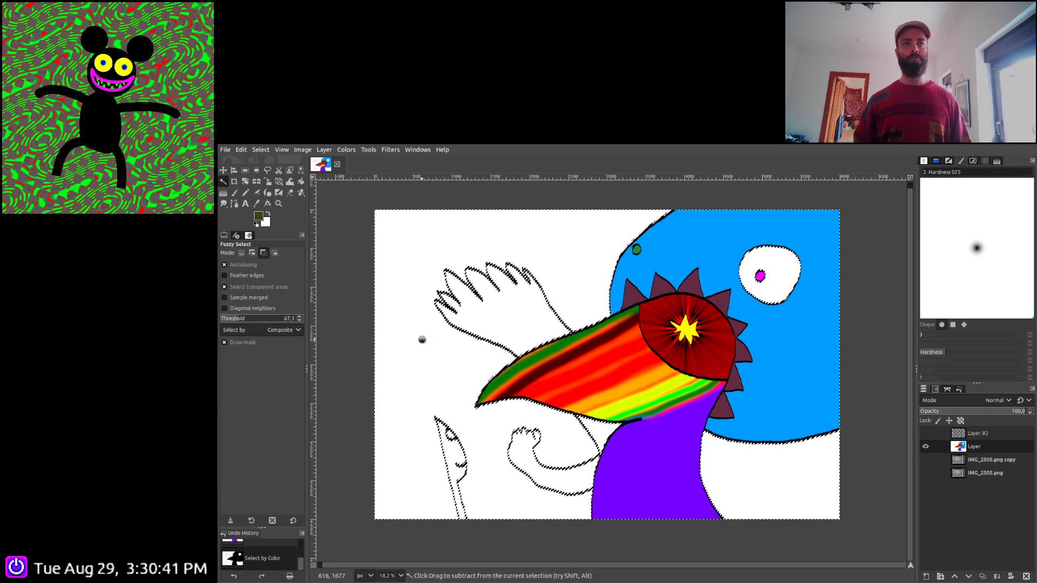
key("ctrl")
left_click(568, 466, "ctrl")
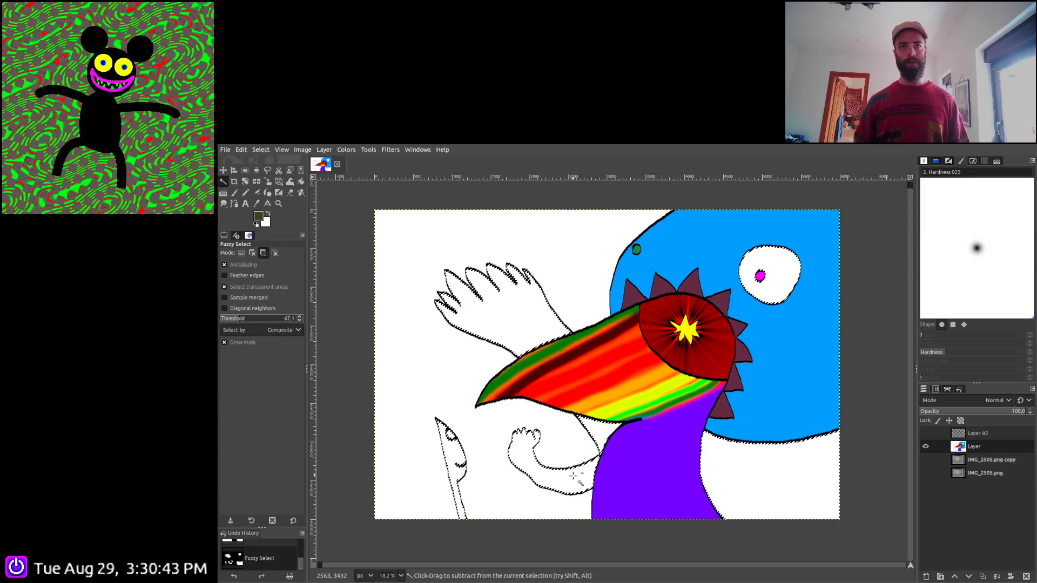
left_click(574, 477, "ctrl")
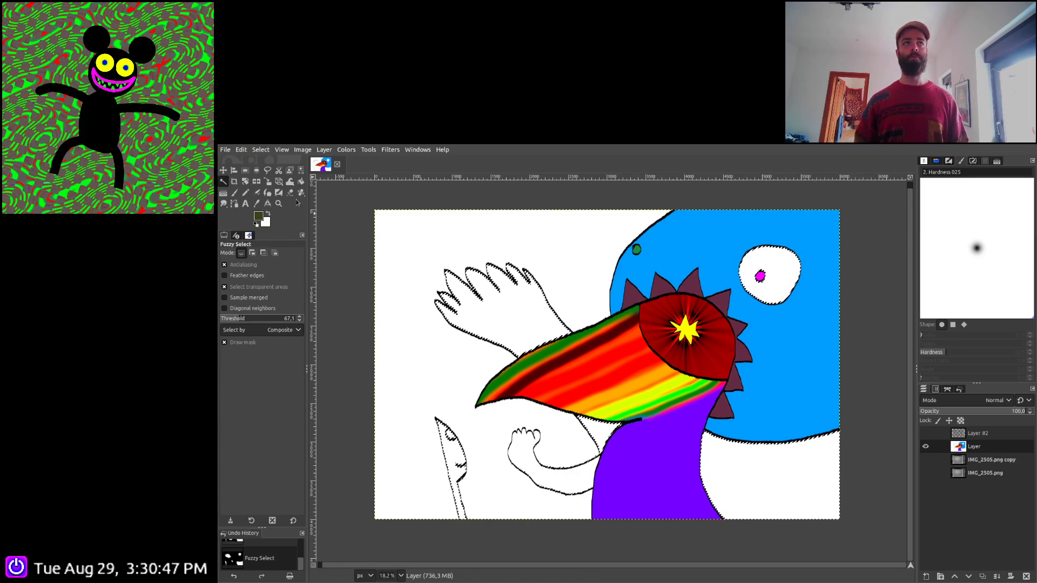
Paint the feathered wing and its small section under the beak dark purple with a hard brush of size 244
left_click(235, 194)
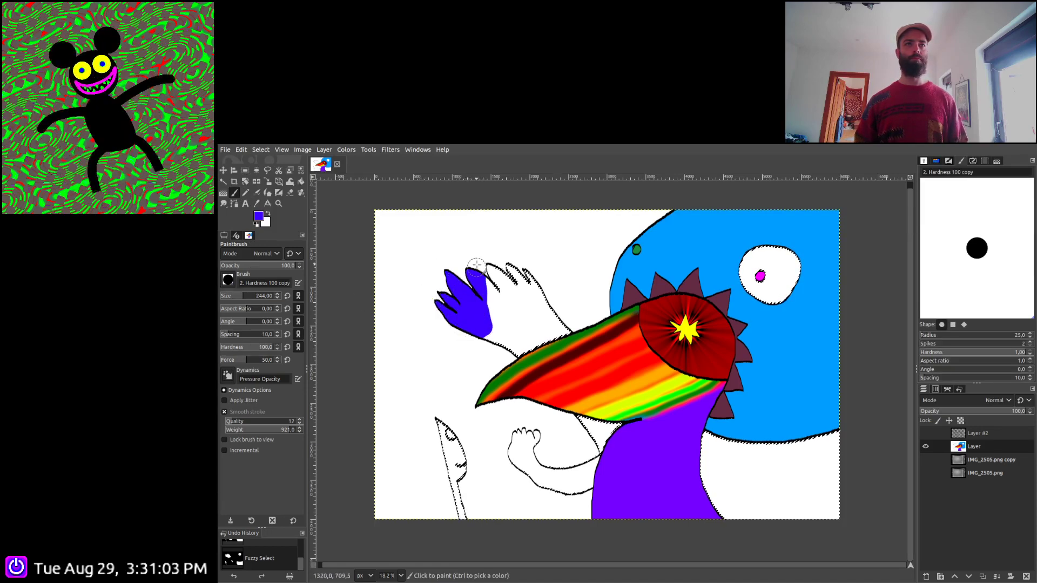
left_click_drag(488, 312, 508, 343)
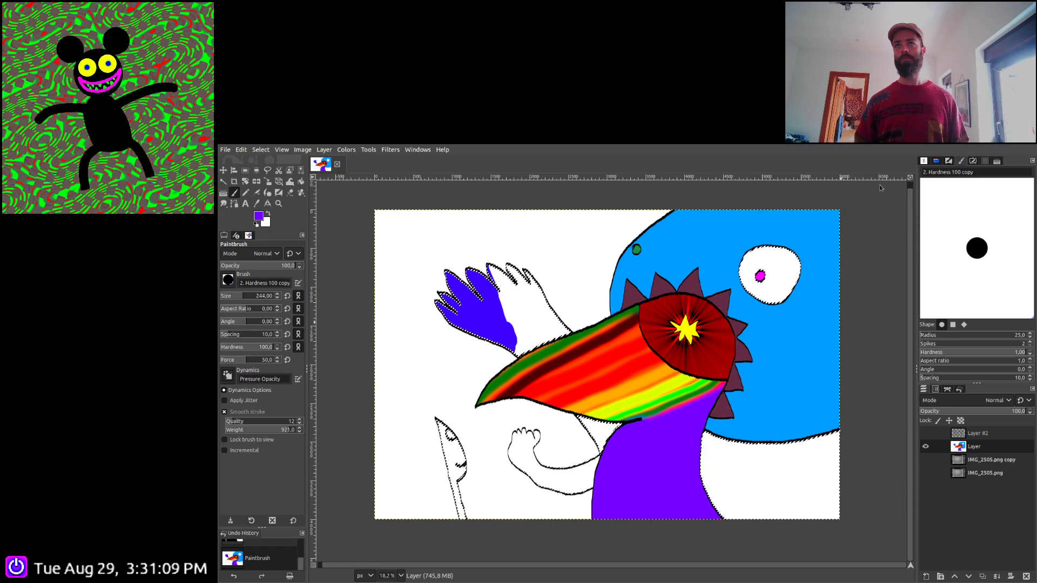
mouse_move(462, 321)
left_mouse_down()
mouse_move(470, 338)
mouse_move(510, 346)
mouse_move(503, 268)
left_mouse_up()
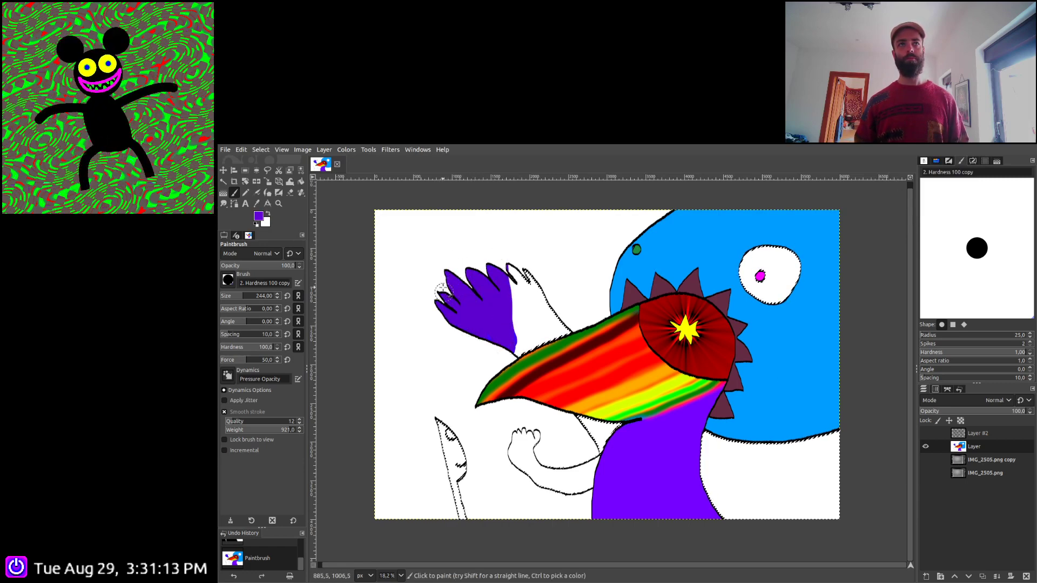
mouse_move(480, 308)
left_mouse_down()
mouse_move(534, 367)
mouse_move(549, 329)
mouse_move(564, 339)
mouse_move(574, 311)
mouse_move(527, 253)
mouse_move(515, 331)
mouse_move(508, 320)
mouse_move(541, 350)
mouse_move(519, 351)
left_mouse_up()
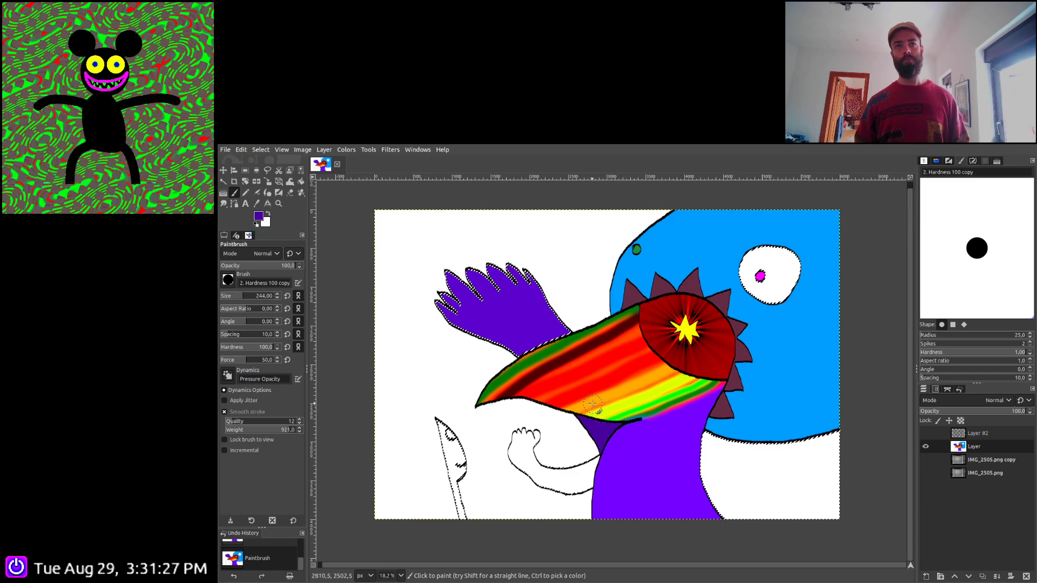
mouse_move(550, 328)
left_mouse_down()
mouse_move(564, 359)
mouse_move(551, 287)
mouse_move(545, 326)
mouse_move(518, 283)
left_mouse_up()
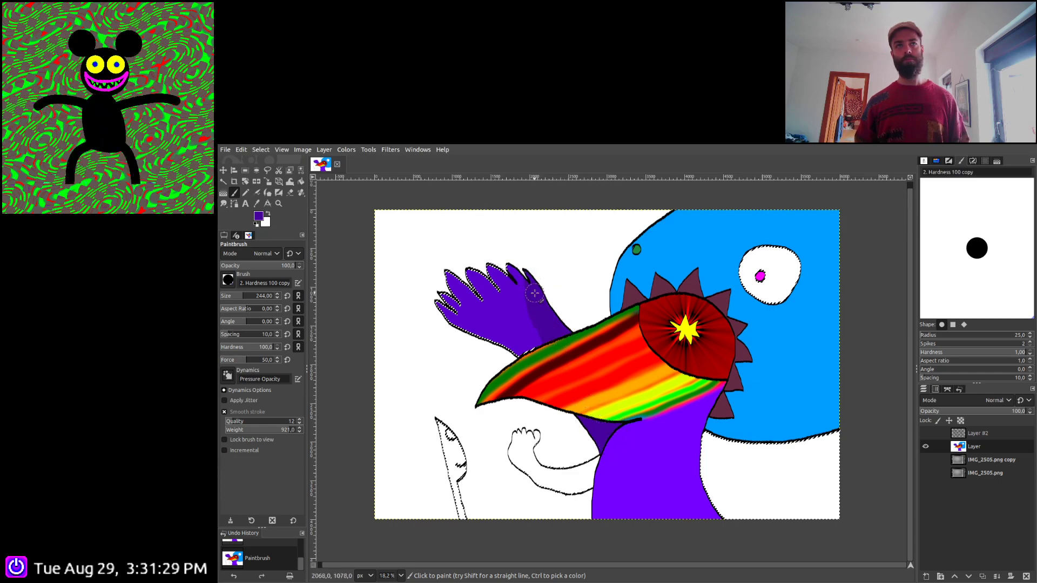
mouse_move(534, 319)
left_mouse_down()
mouse_move(486, 253)
mouse_move(456, 261)
mouse_move(482, 330)
left_mouse_up()
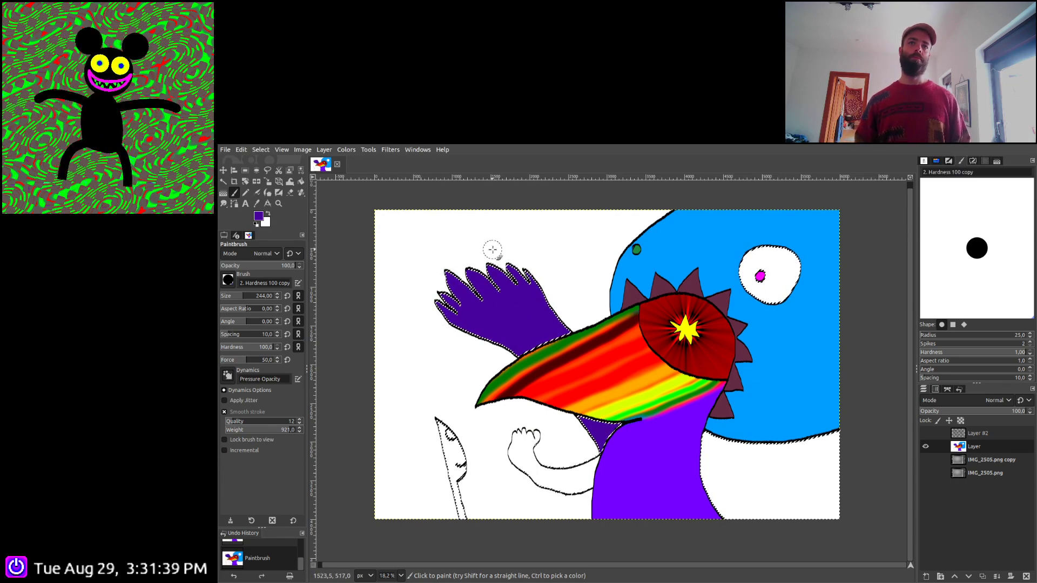
Select the white areas by color, subtract the outer background with Fuzzy Select, and choose a peach foreground color
left_click(301, 172)
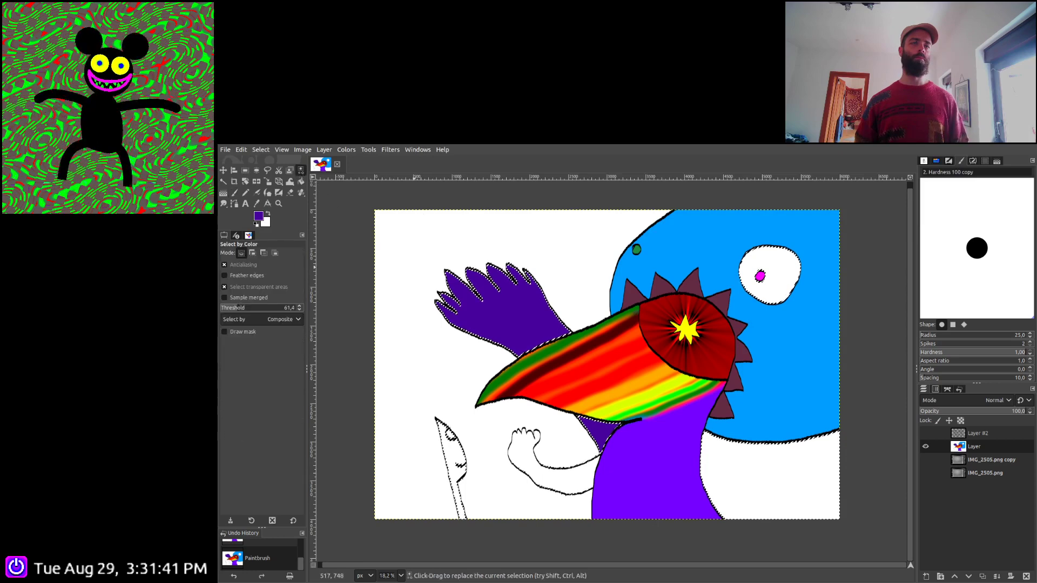
left_click(414, 268)
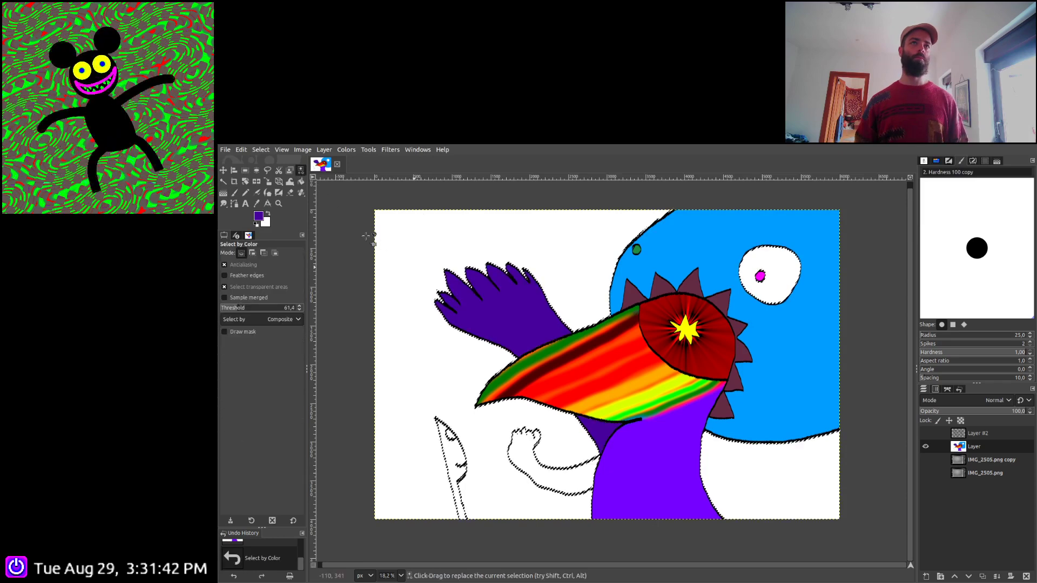
left_click(224, 182)
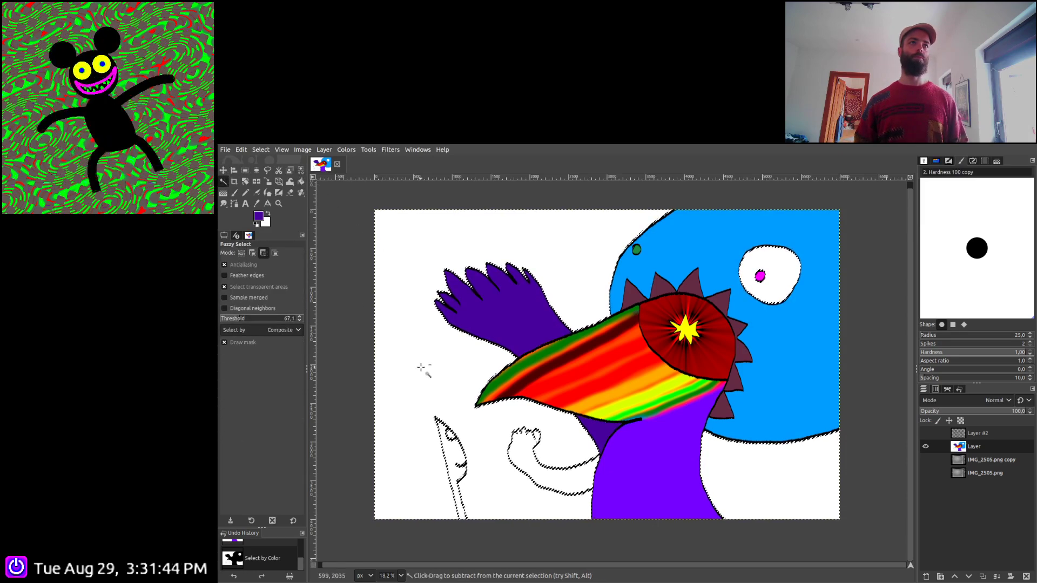
left_click(813, 334, "ctrl")
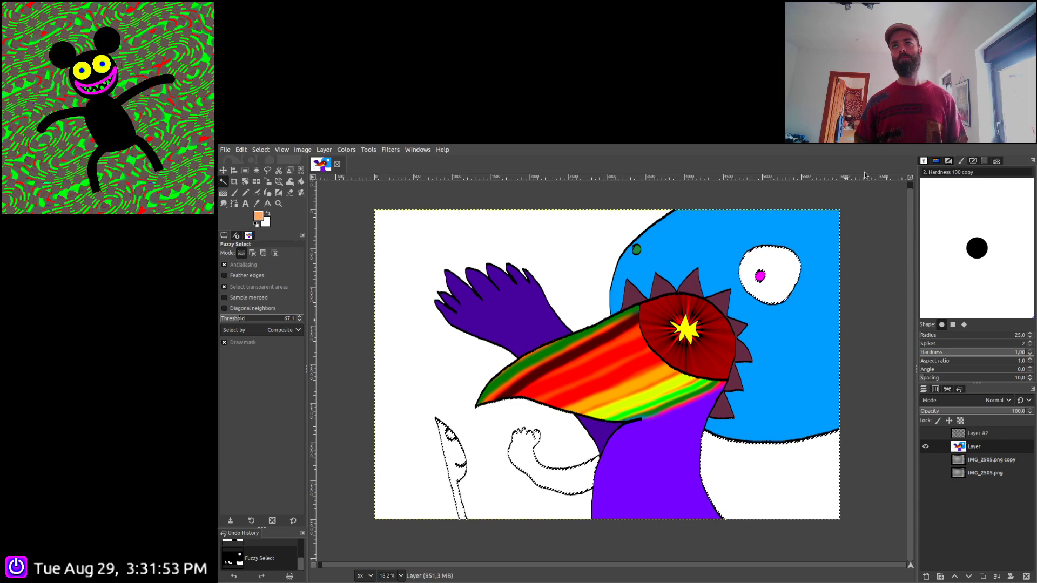
Paint the small arm and hand below the beak peach with the hard brush at size 244
scroll(575, 449, "up", 2)
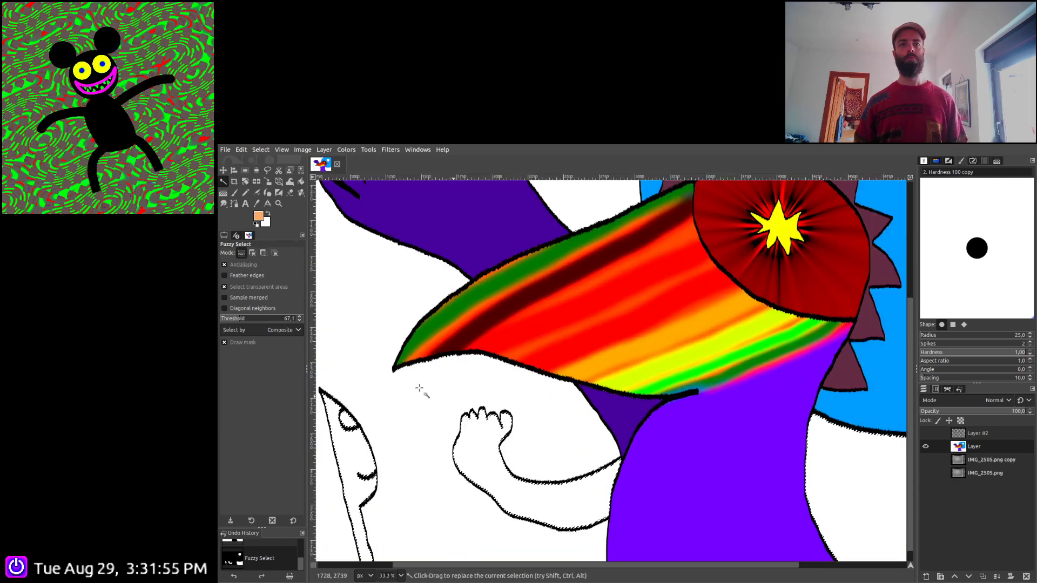
key("p")
scroll(443, 411, "down", 2)
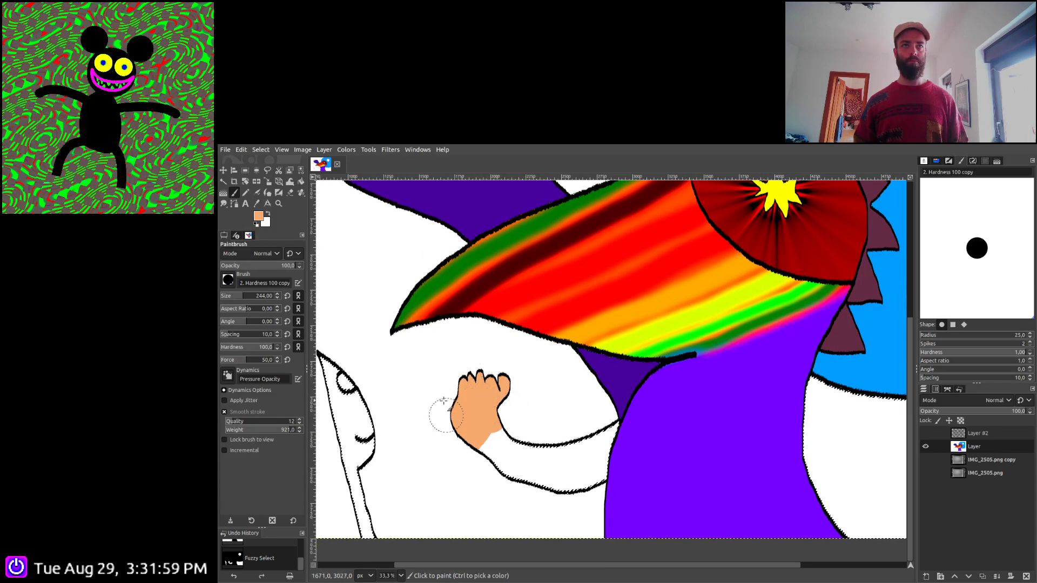
mouse_move(520, 464)
left_mouse_down()
mouse_move(560, 511)
mouse_move(565, 466)
left_mouse_up()
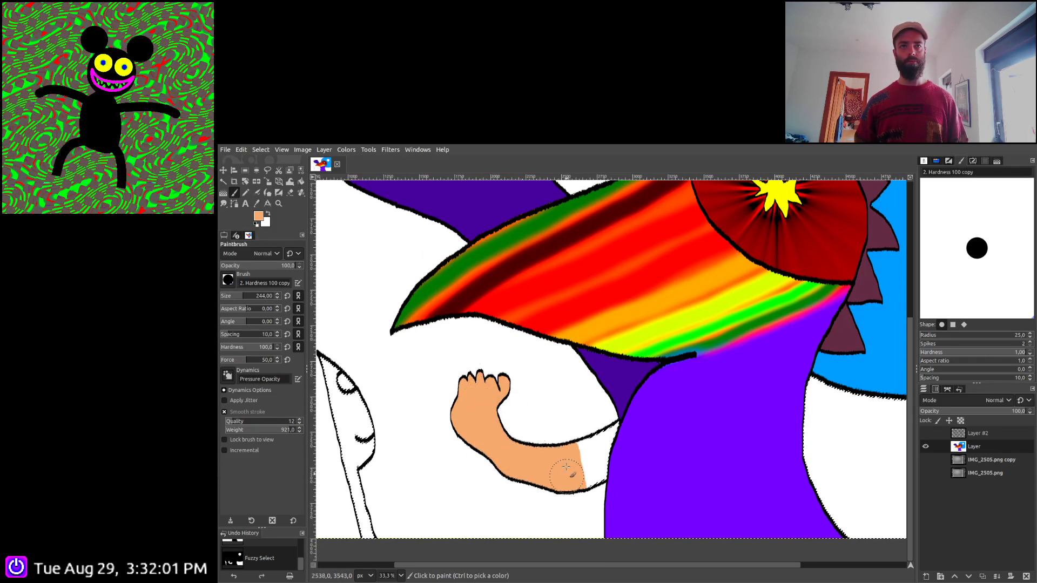
left_click_drag(613, 415, 605, 444)
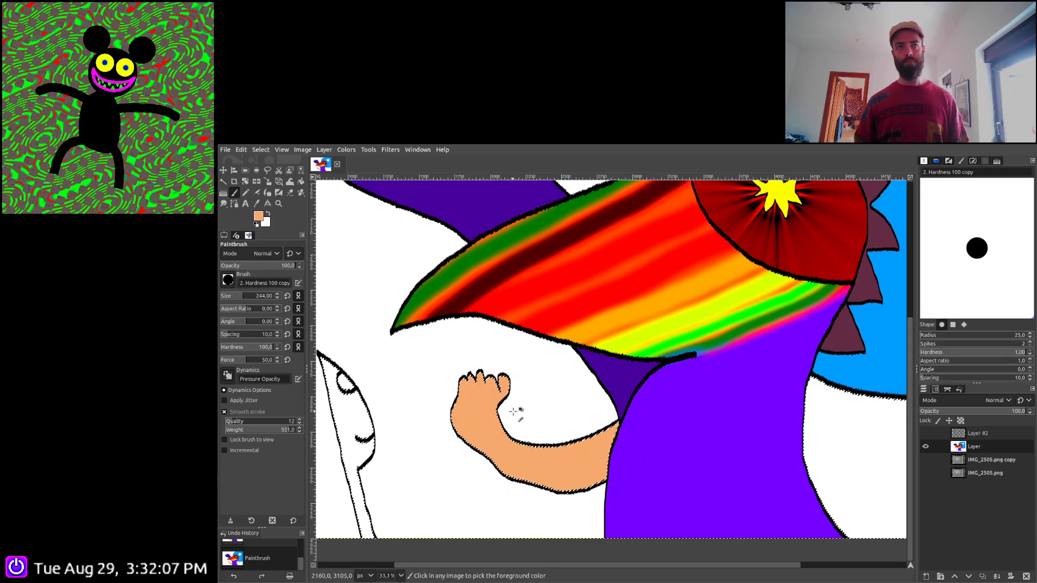
Choose a dark blue foreground color and paint the white area of the bird's large eye around the magenta pupil
scroll(519, 416, "down", 3, "ctrl")
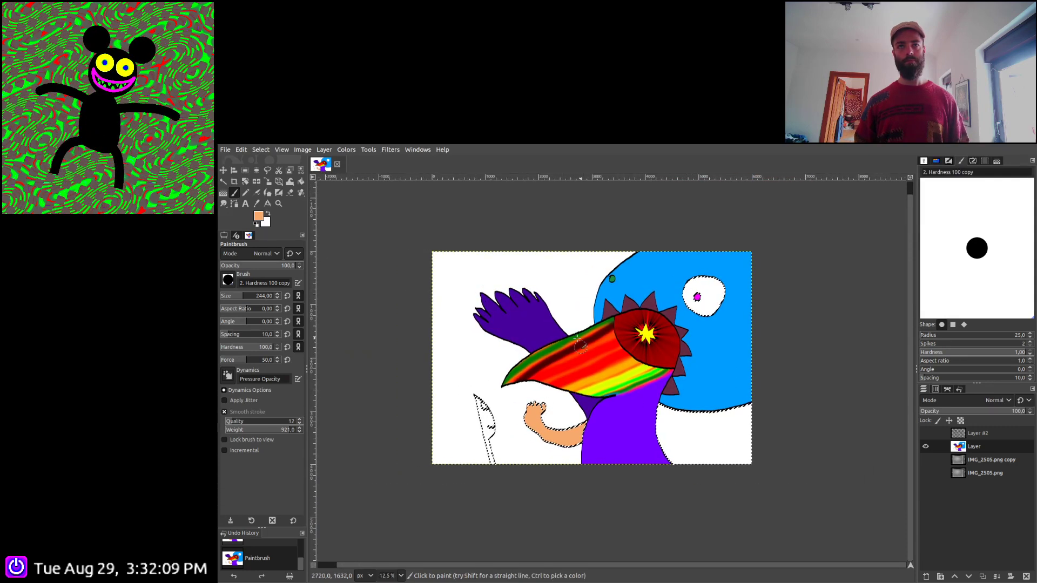
scroll(692, 284, "up", 2, "ctrl")
scroll(693, 285, "up", 2, "ctrl")
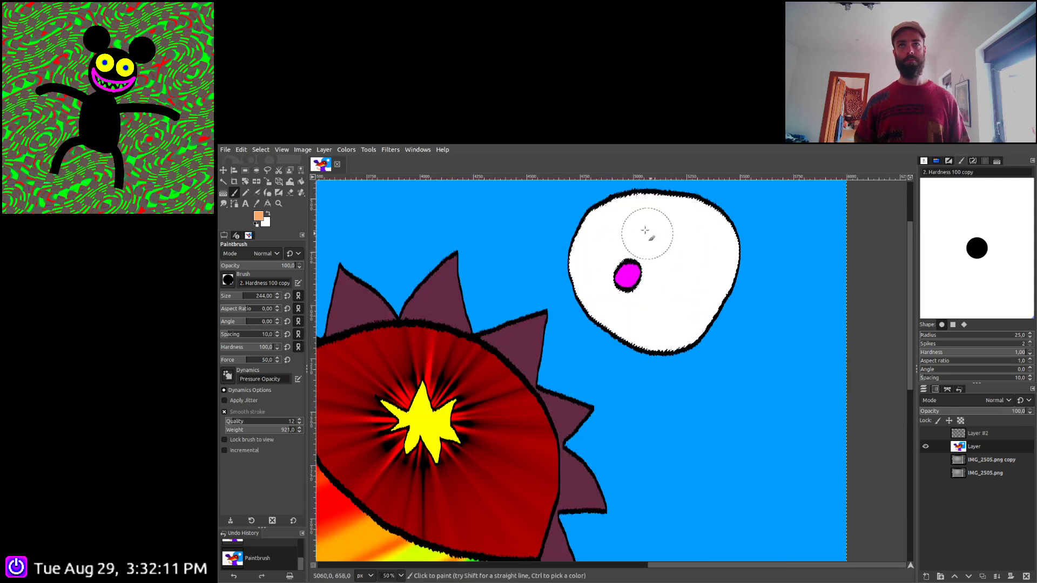
scroll(727, 284, "down", 1, "ctrl")
scroll(727, 284, "down", 1, "ctrl")
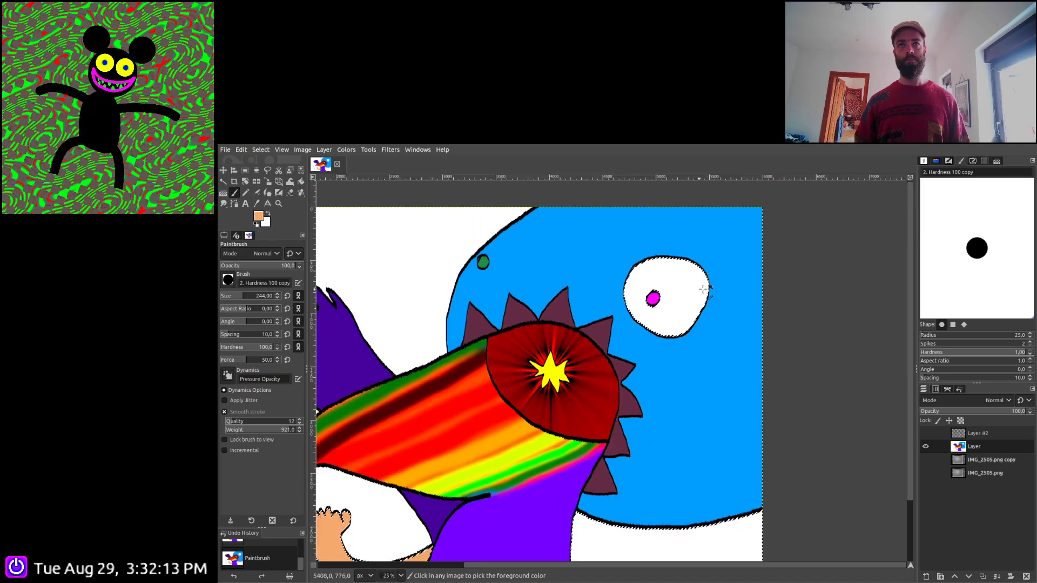
left_click(740, 238, "ctrl")
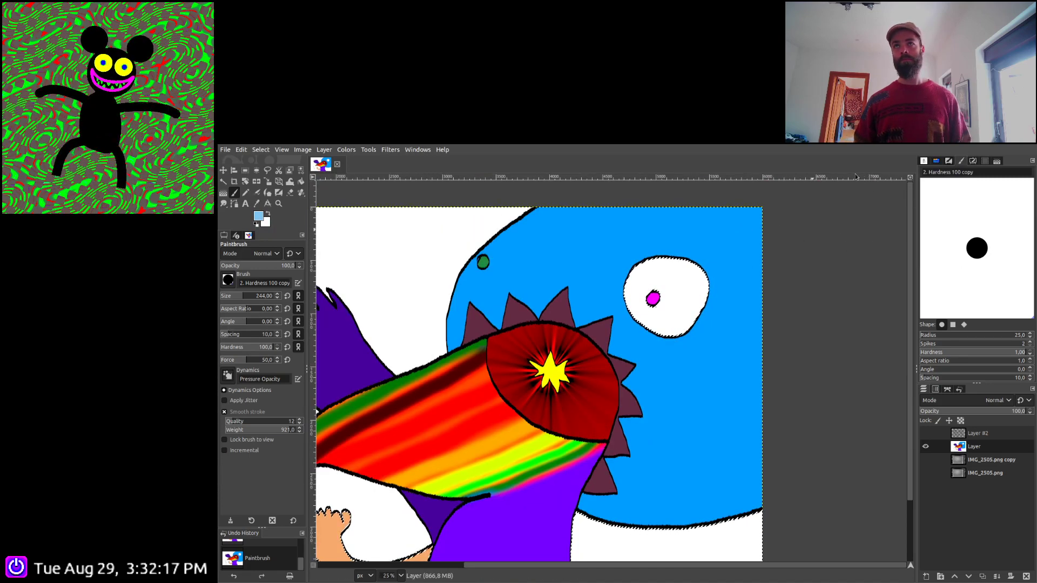
left_click(877, 212, "ctrl")
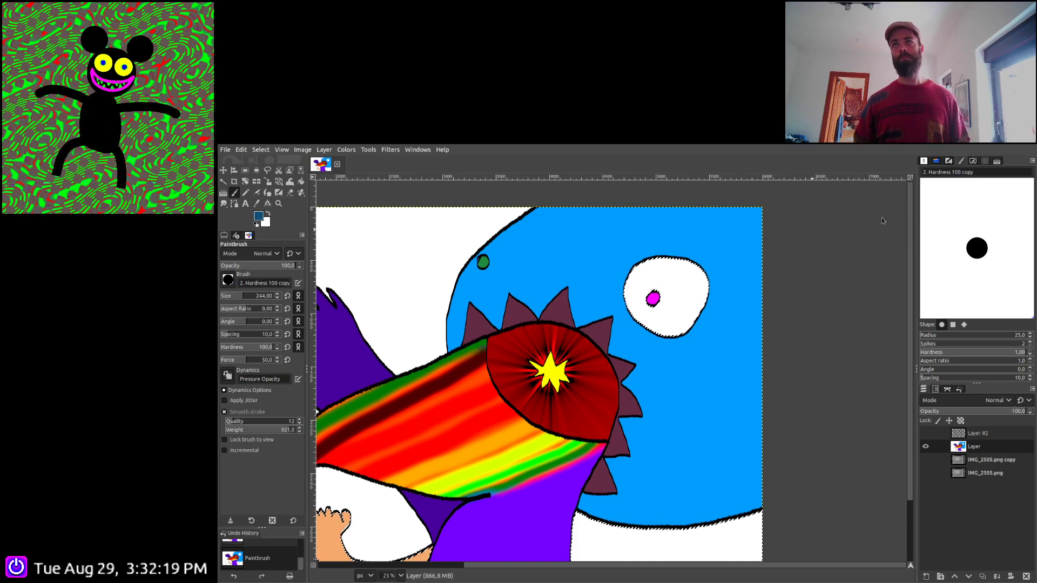
mouse_move(606, 286)
left_mouse_down()
mouse_move(667, 334)
mouse_move(698, 308)
mouse_move(703, 349)
left_mouse_up()
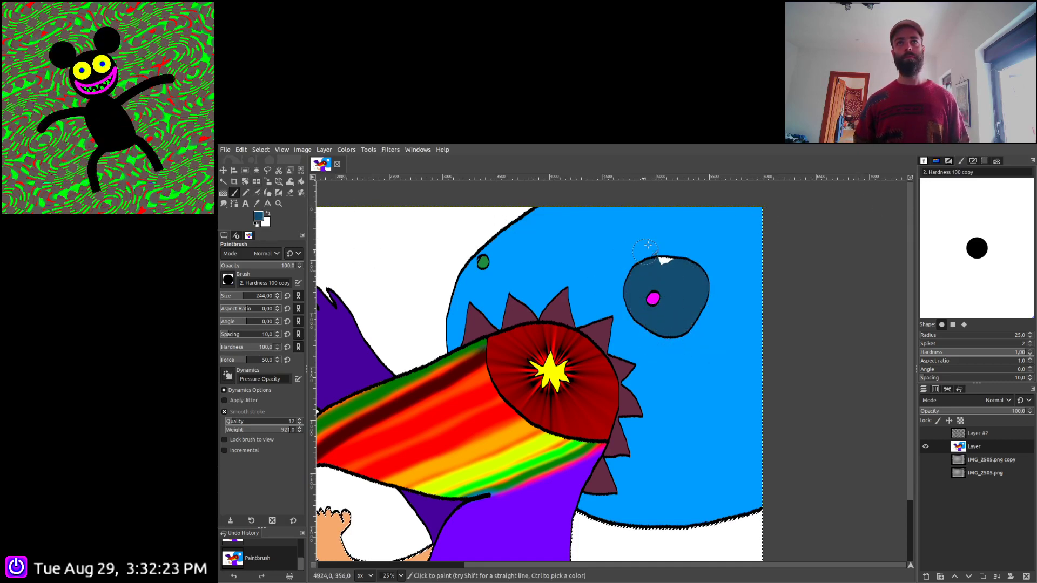
scroll(628, 359, "down", 3)
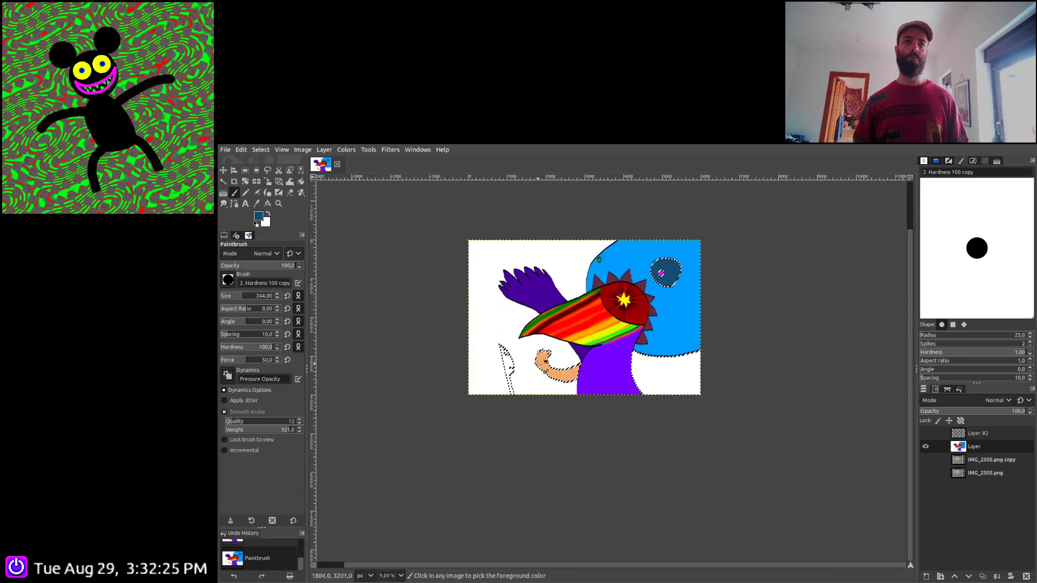
Select the white areas by color again, subtract the outer background with Fuzzy Select, and choose a gray foreground color
scroll(535, 366, "up", 1)
scroll(535, 365, "up", 1)
key("shift+o")
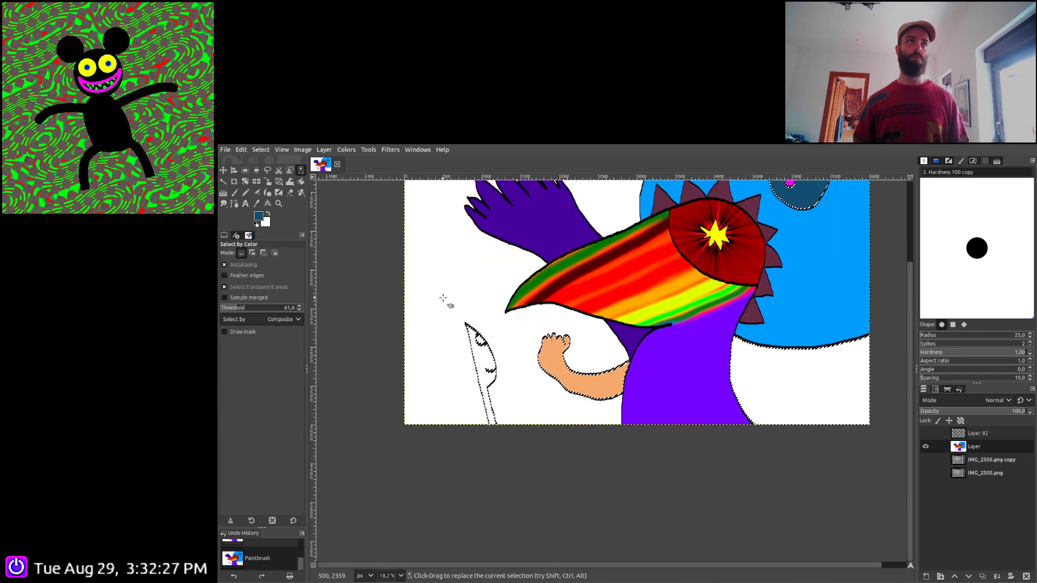
left_click(449, 306)
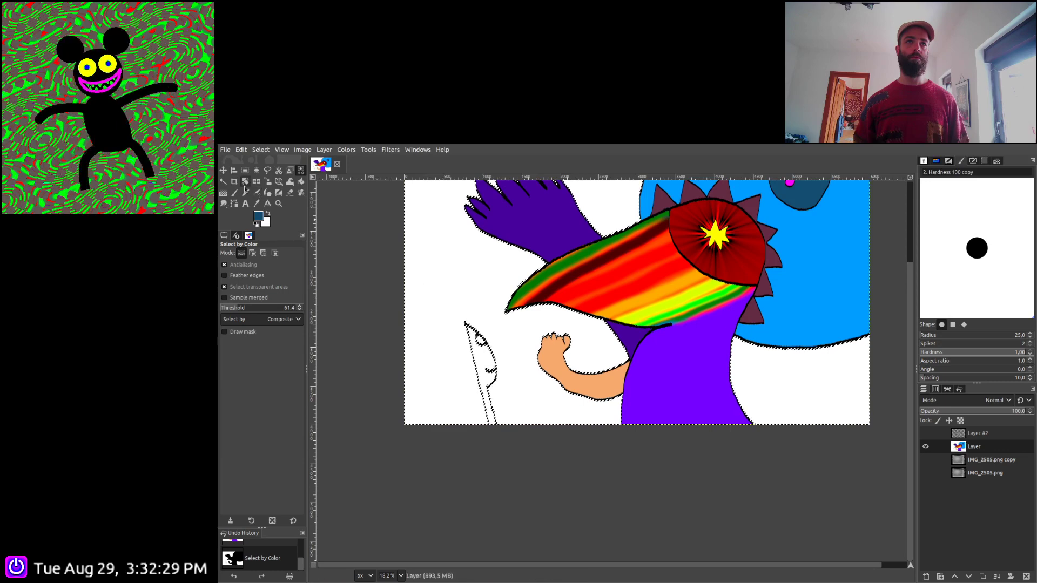
left_click(224, 181)
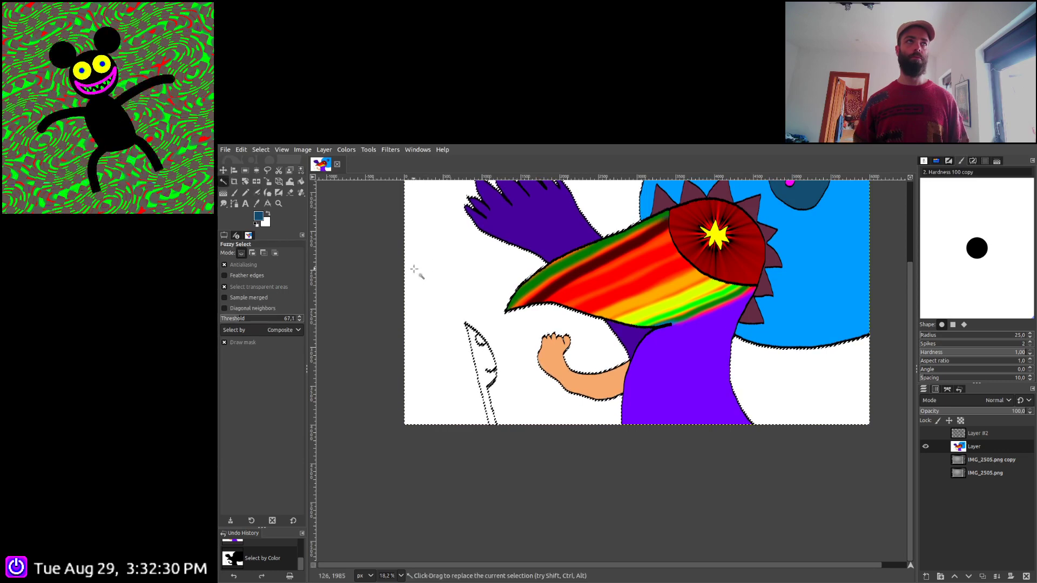
left_click(858, 217, "ctrl")
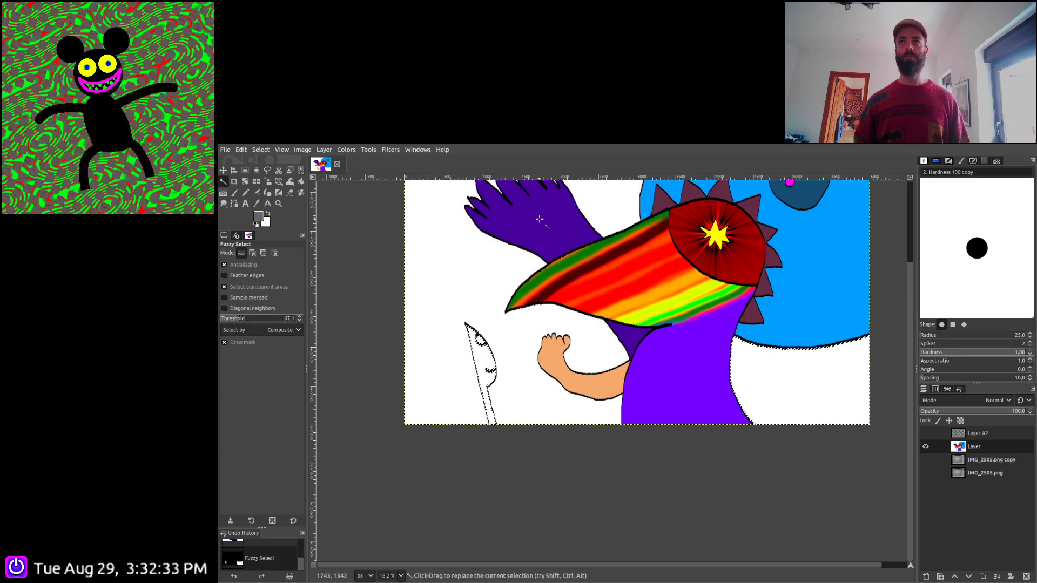
Paint the head and thin neck of the small pointed figure facing the arm gray, leaving its eye white
left_click(234, 192)
scroll(494, 379, "up", 2, "ctrl")
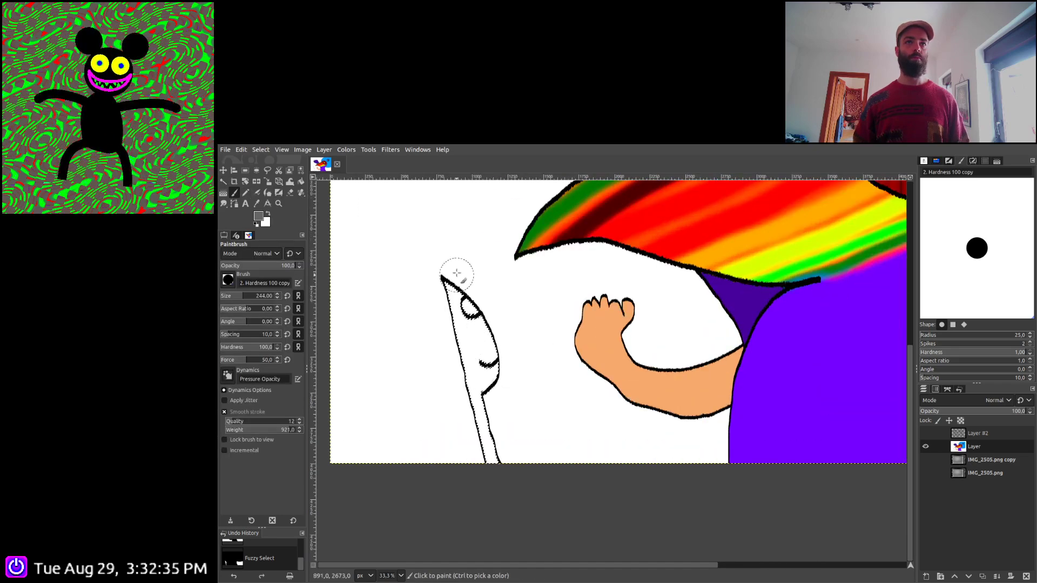
mouse_move(440, 278)
left_mouse_down()
mouse_move(447, 296)
mouse_move(430, 326)
mouse_move(446, 359)
mouse_move(507, 380)
mouse_move(567, 459)
mouse_move(572, 297)
mouse_move(488, 314)
mouse_move(546, 556)
mouse_move(555, 352)
mouse_move(567, 342)
left_mouse_up()
scroll(454, 291, "up", 2, "ctrl")
scroll(570, 378, "down", 3)
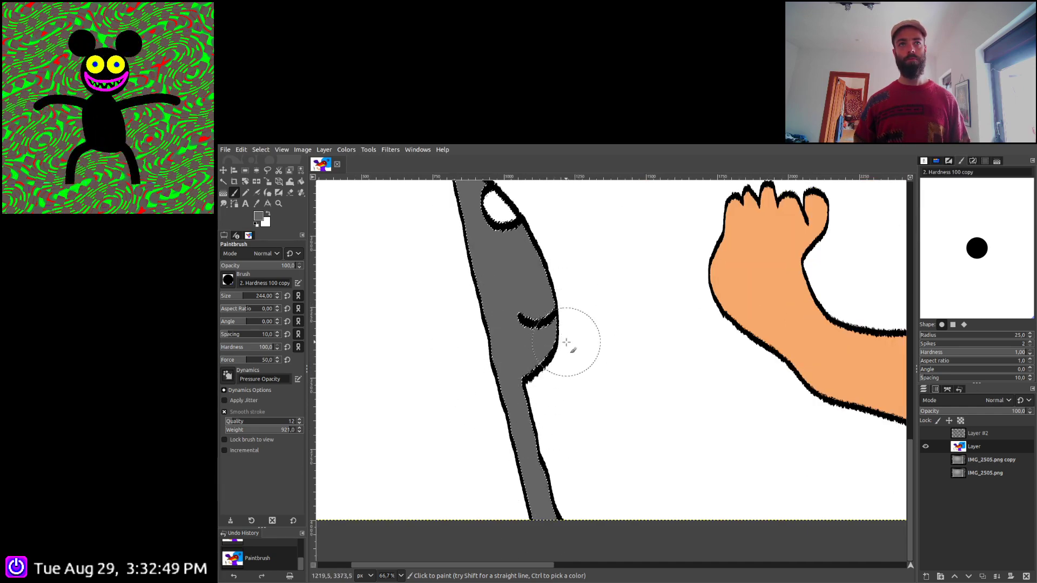
scroll(578, 336, "up", 4)
scroll(605, 389, "left", 2)
mouse_move(539, 412)
left_mouse_down()
mouse_move(514, 313)
mouse_move(536, 308)
left_mouse_up()
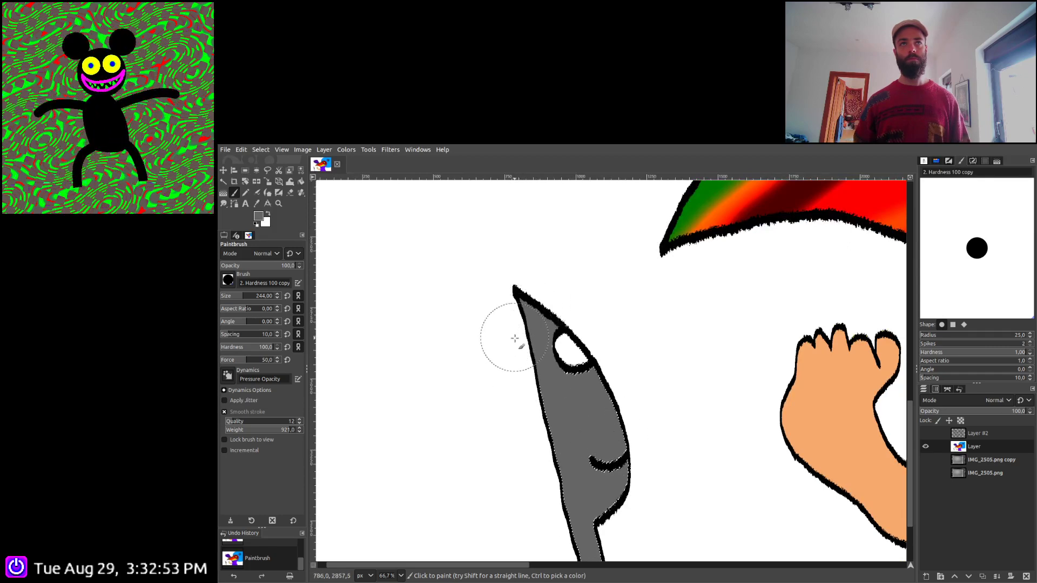
scroll(520, 344, "up", 3)
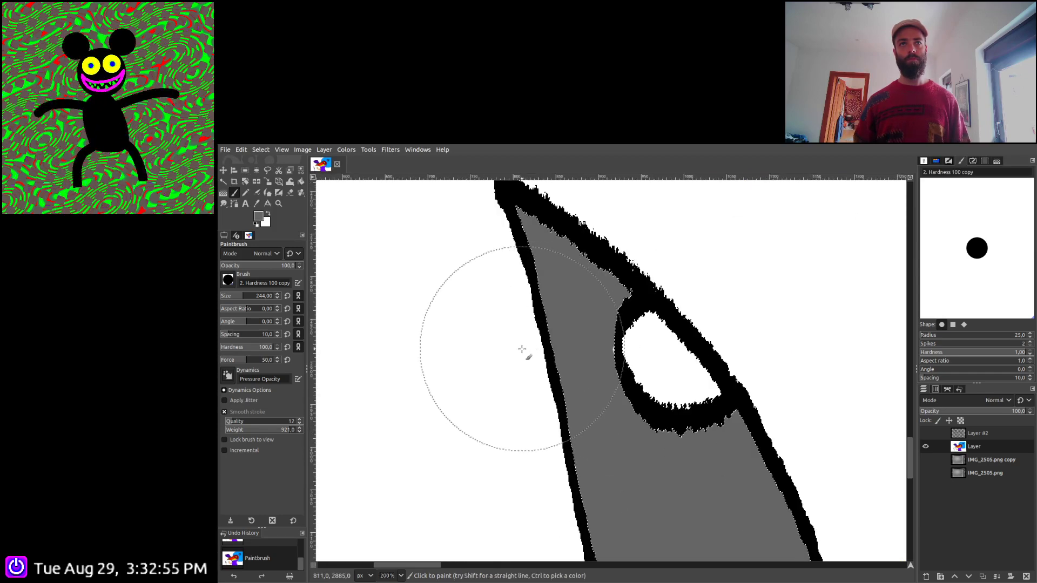
scroll(521, 352, "down", 4)
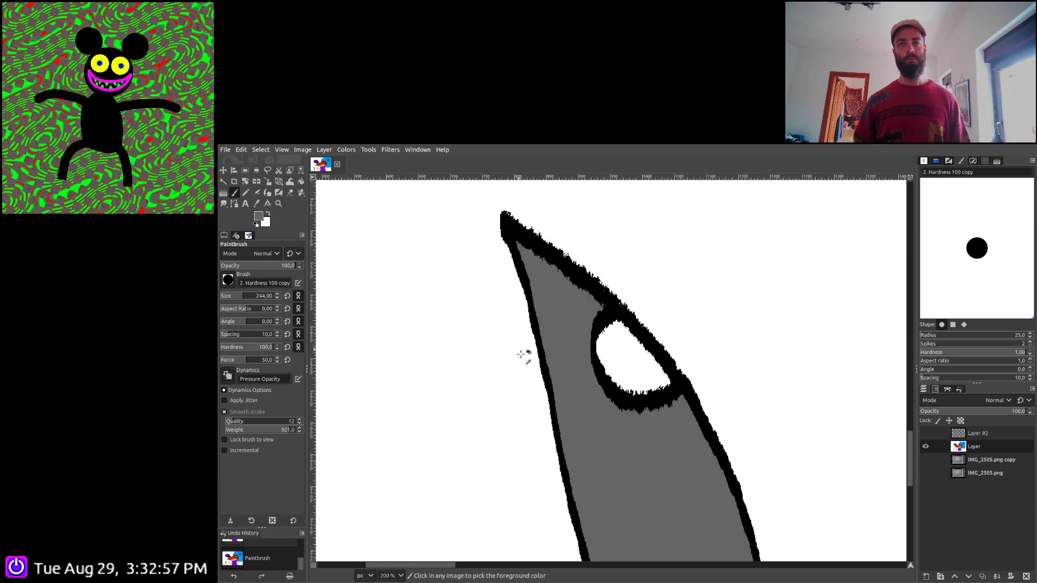
left_click_drag(545, 398, 528, 355)
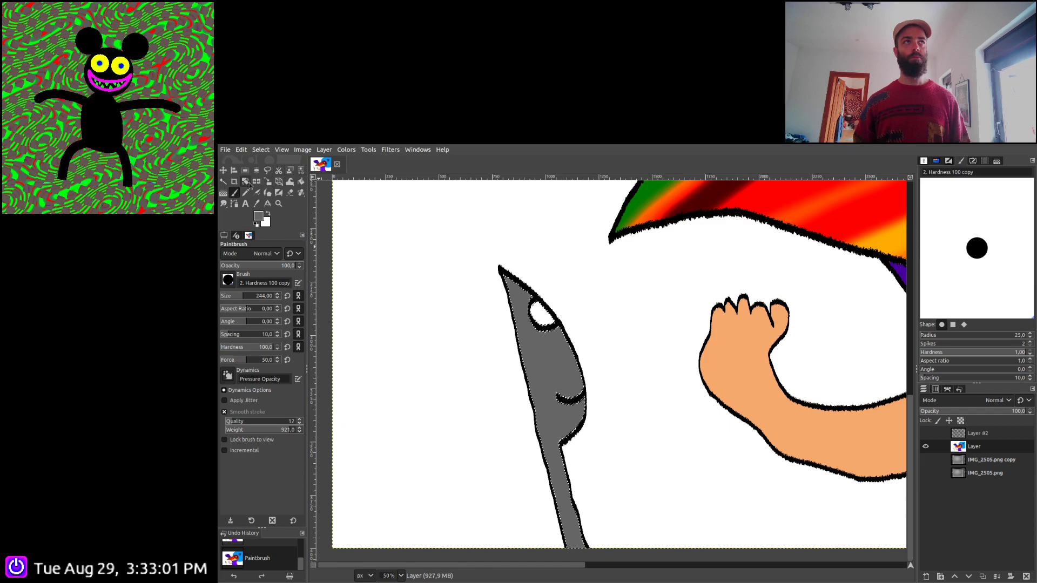
Select the gray figure's eye with Fuzzy Select and paint it yellow with the hard brush
left_click(223, 182)
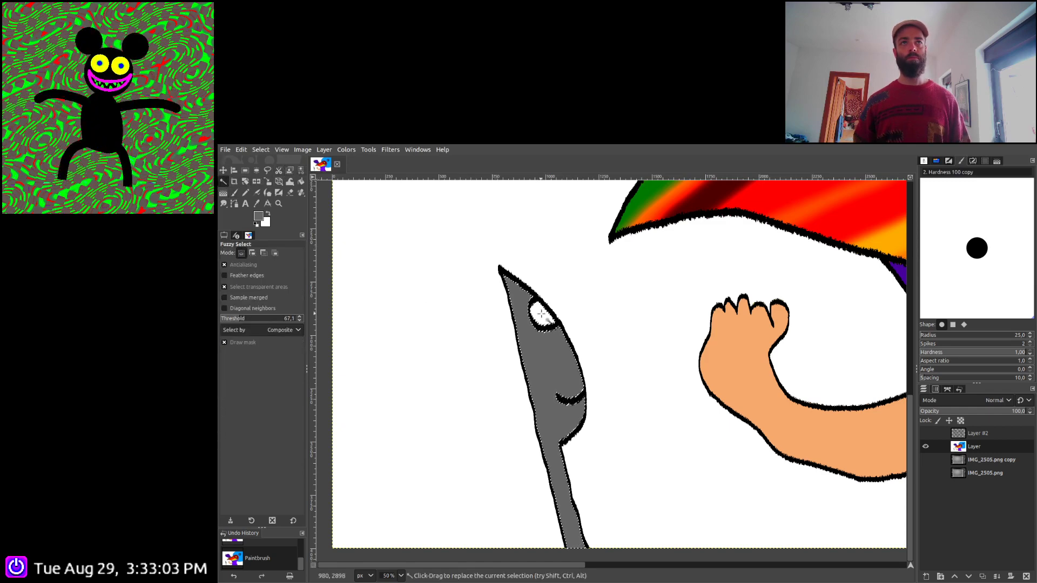
left_click(556, 355)
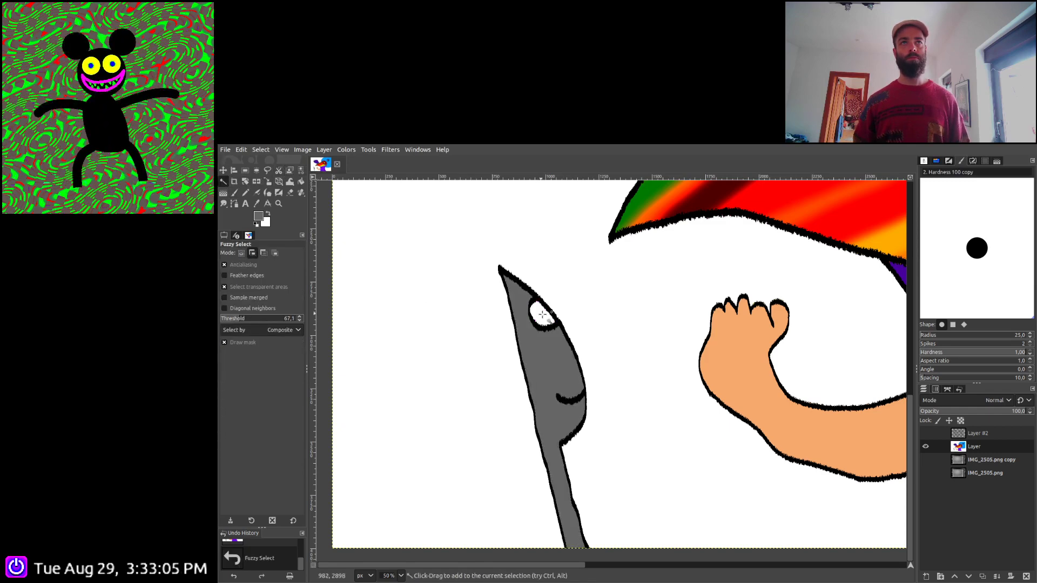
left_click(556, 355, "ctrl")
scroll(674, 367, "up", 2)
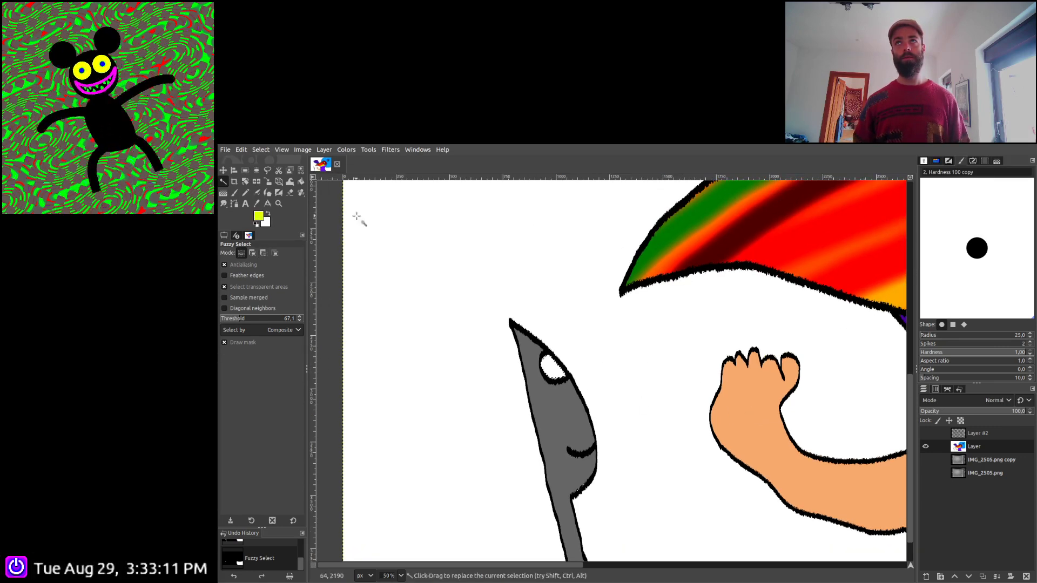
key("p")
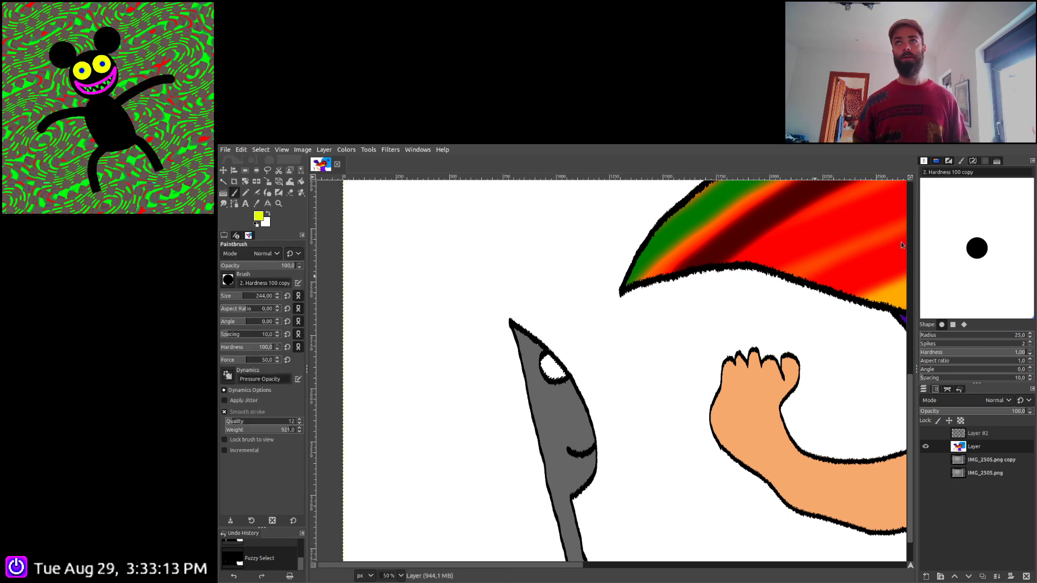
left_click_drag(540, 359, 568, 383)
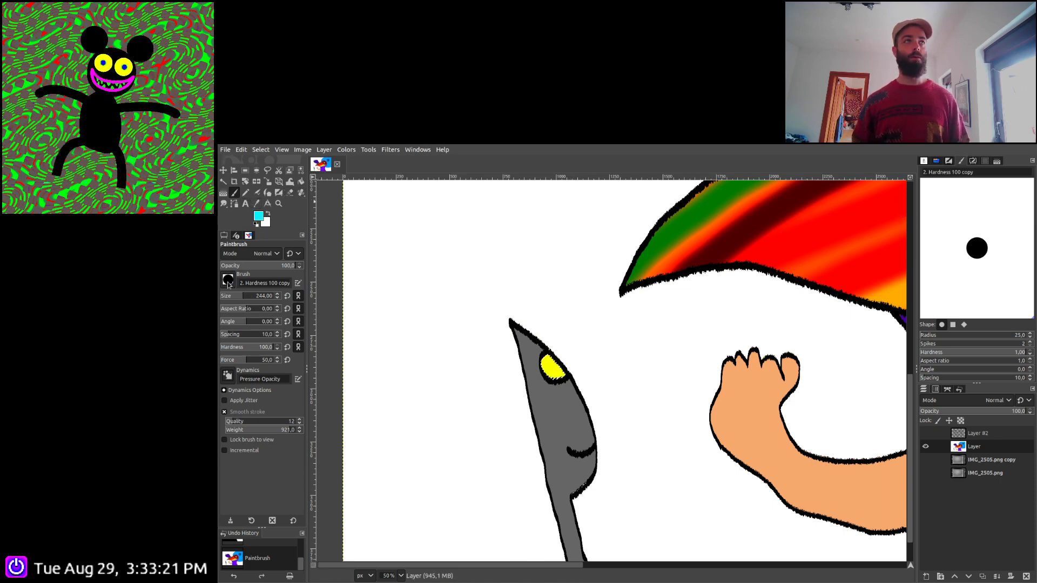
Dab a cyan pupil on the gray figure's yellow eye with the 2. Hardness 075 brush at size 51, and select the whole canvas
key("period")
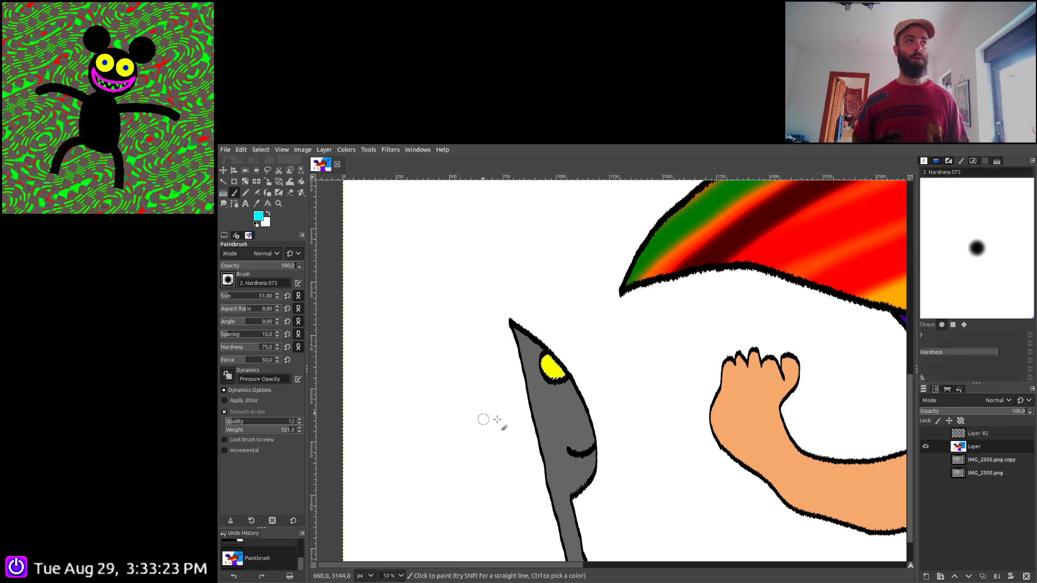
scroll(554, 373, "up", 4)
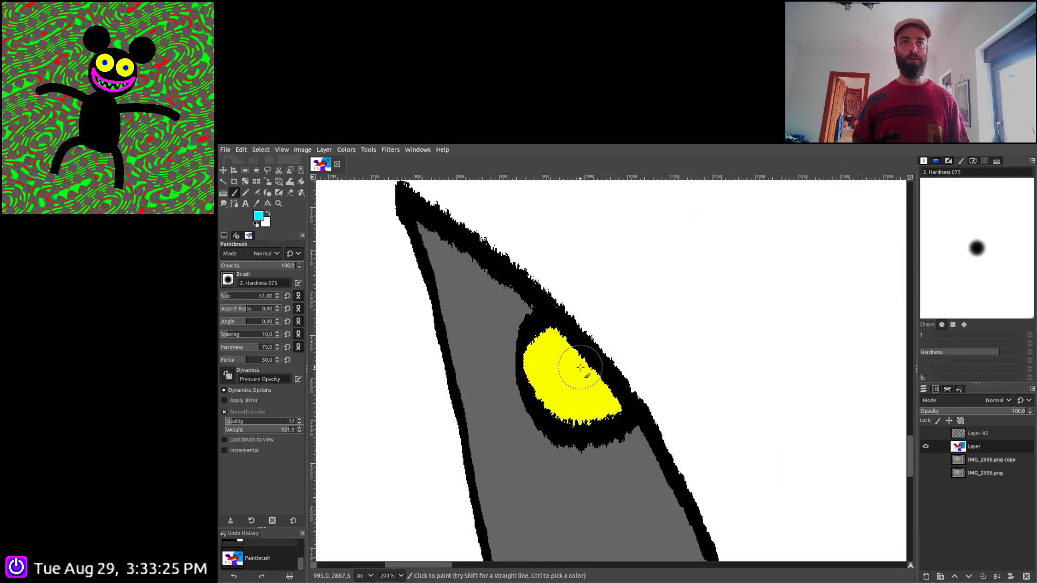
left_click(581, 368)
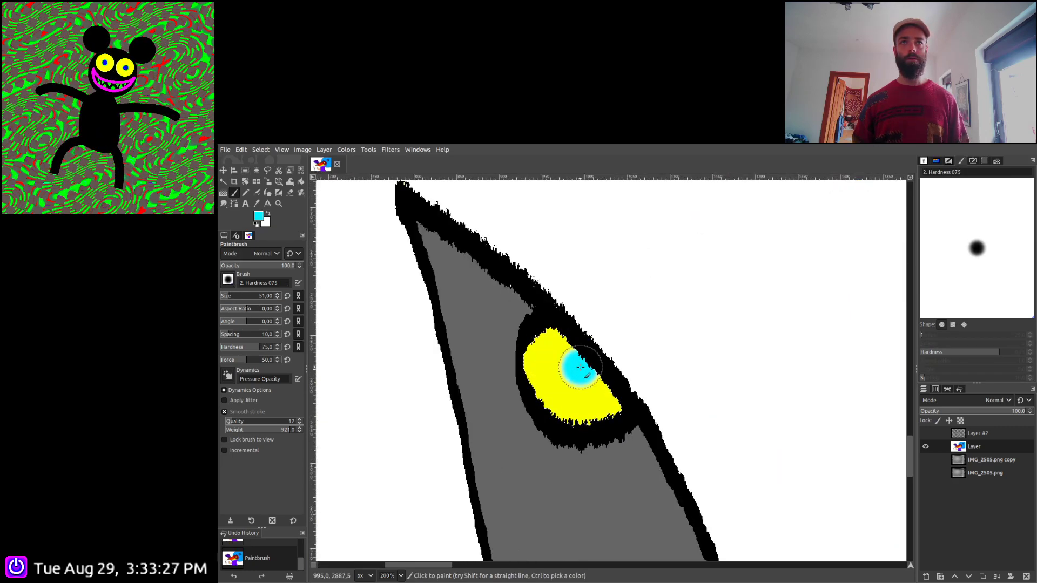
scroll(581, 368, "down", 5)
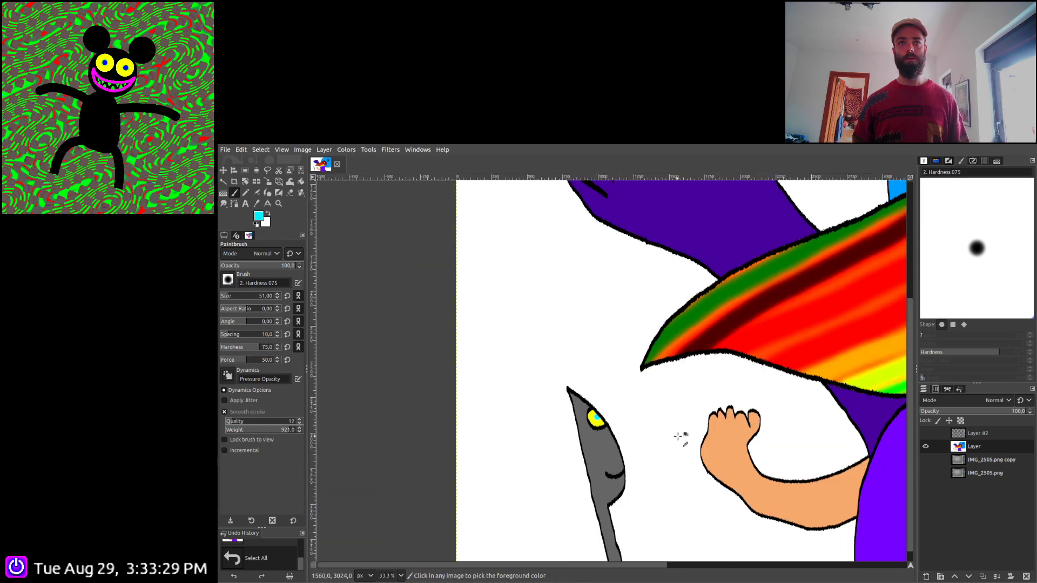
scroll(679, 436, "down", 3)
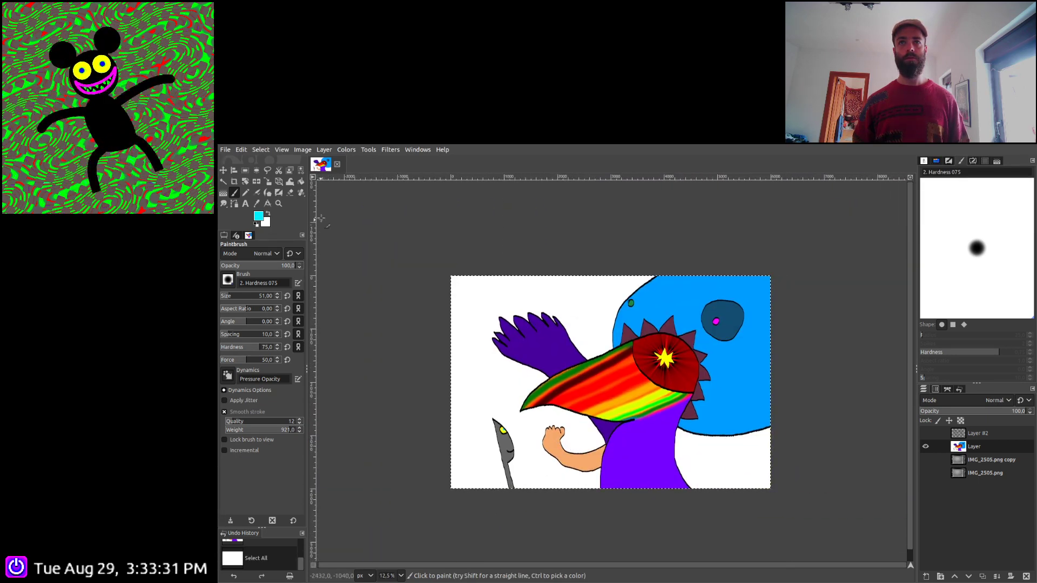
Select the white background around all the colored figures with Select by Color
left_click(300, 171)
left_click(508, 302)
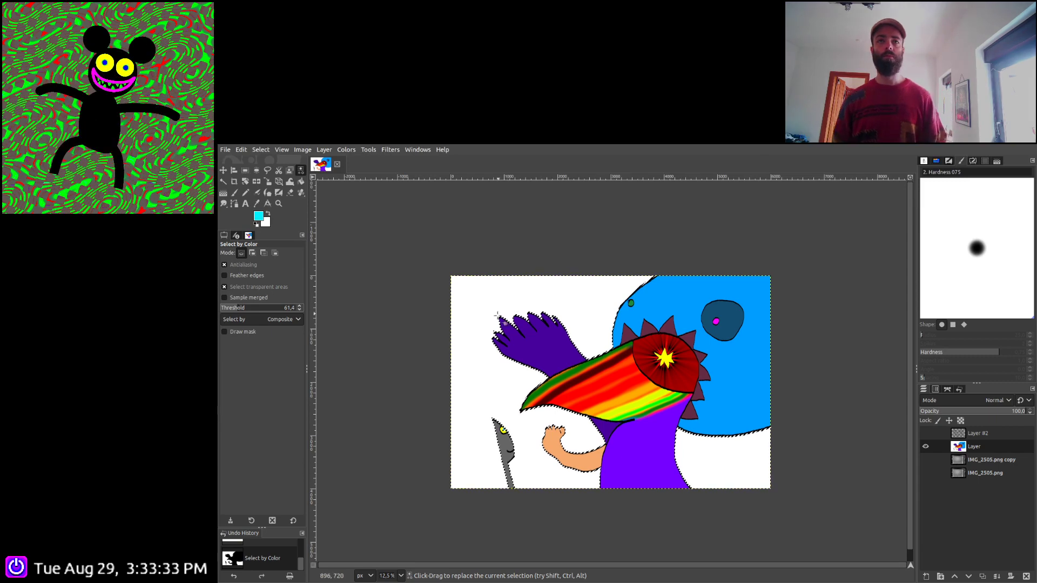
scroll(582, 381, "up", 2)
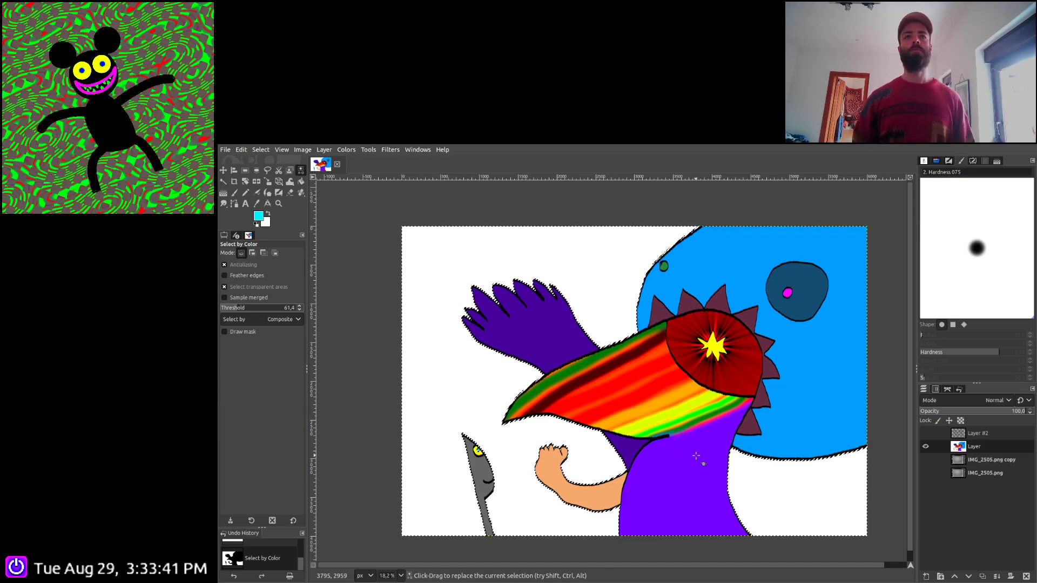
scroll(694, 457, "right", 2)
scroll(694, 457, "down", 1)
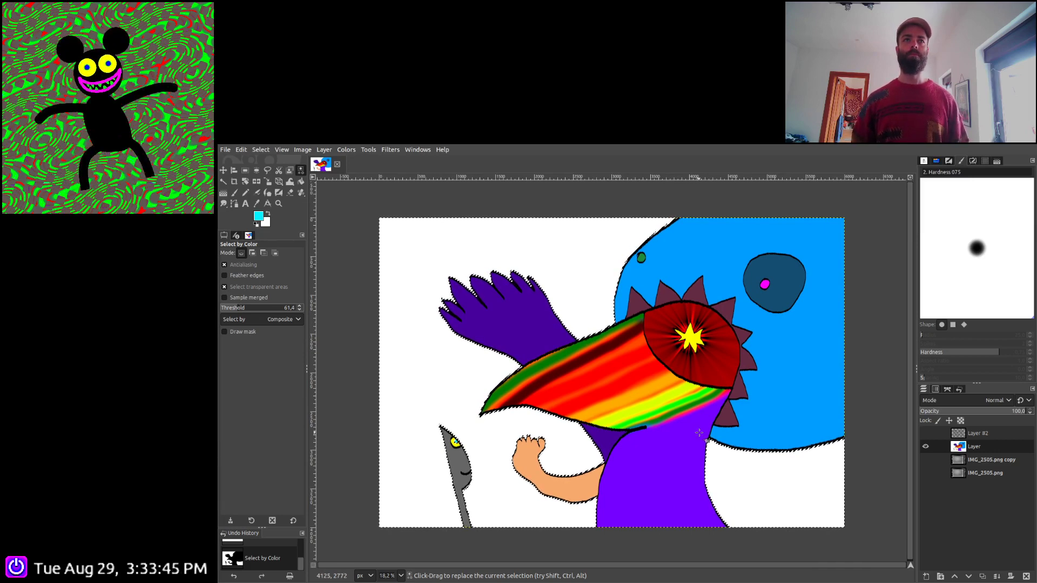
scroll(696, 420, "right", 1)
scroll(696, 420, "down", 1)
scroll(695, 421, "right", 1)
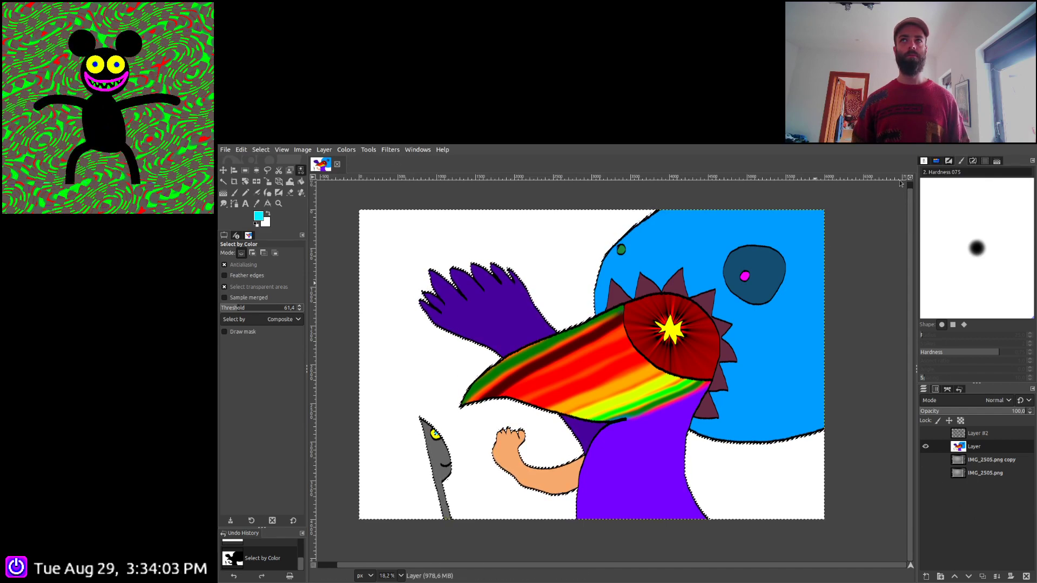
Set up the Paintbrush with a red foreground color, the Chalk 03 brush at size 625, and reduced spacing
left_click(233, 193)
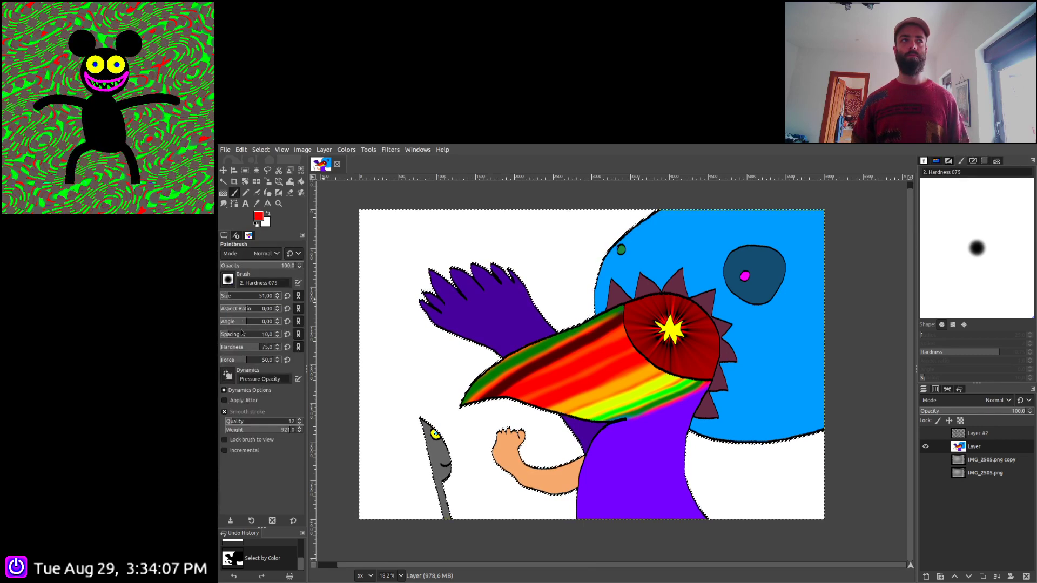
key("period")
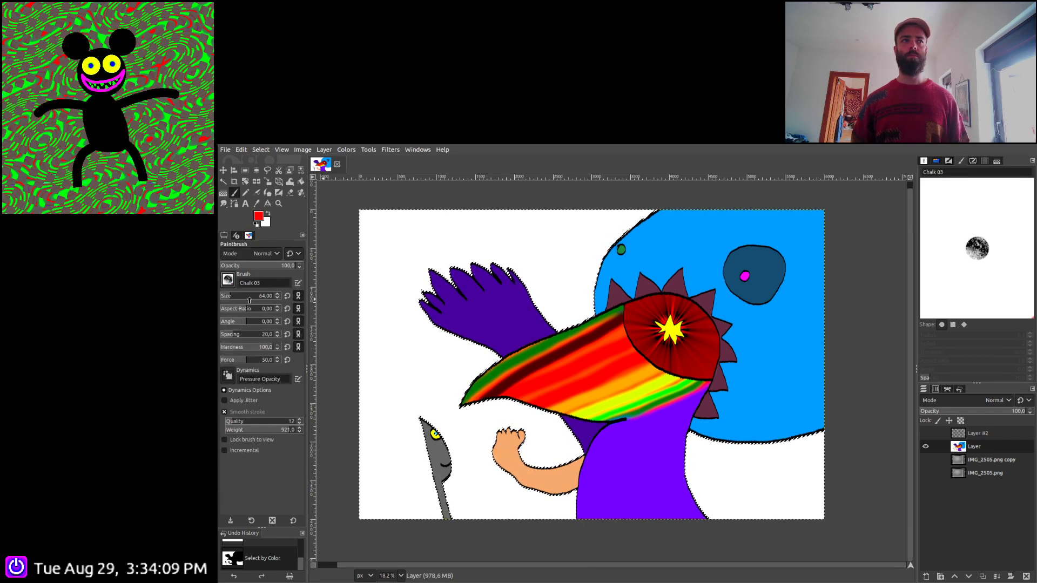
left_click(249, 298)
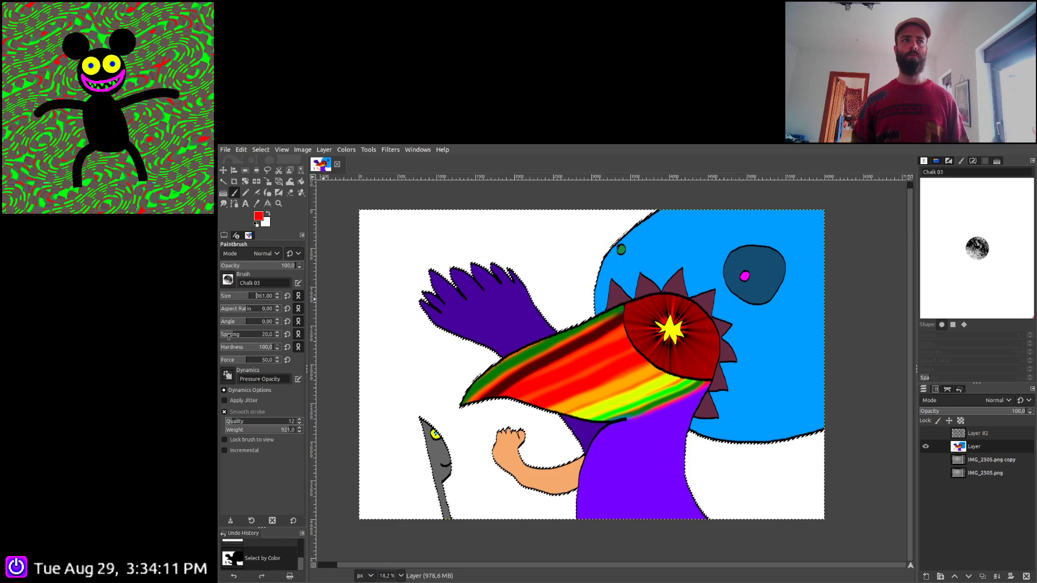
left_click(231, 335)
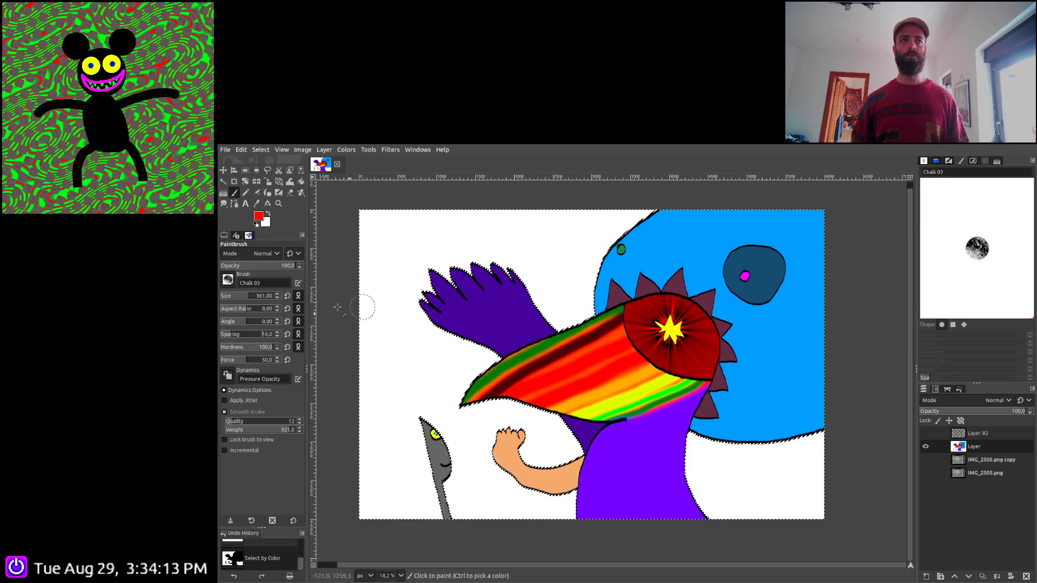
left_click(256, 297)
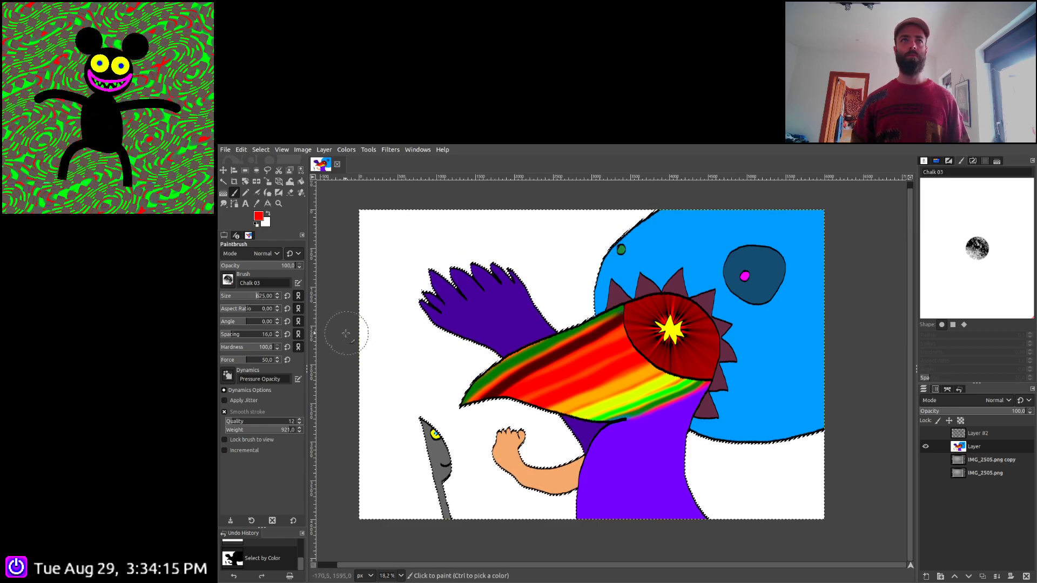
Paint broad diagonal red chalk strokes across the selected white background of the drawing layer
mouse_move(345, 333)
left_mouse_down()
mouse_move(562, 193)
mouse_move(567, 222)
left_mouse_up()
mouse_move(357, 494)
left_mouse_down()
mouse_move(522, 370)
mouse_move(618, 346)
left_mouse_up()
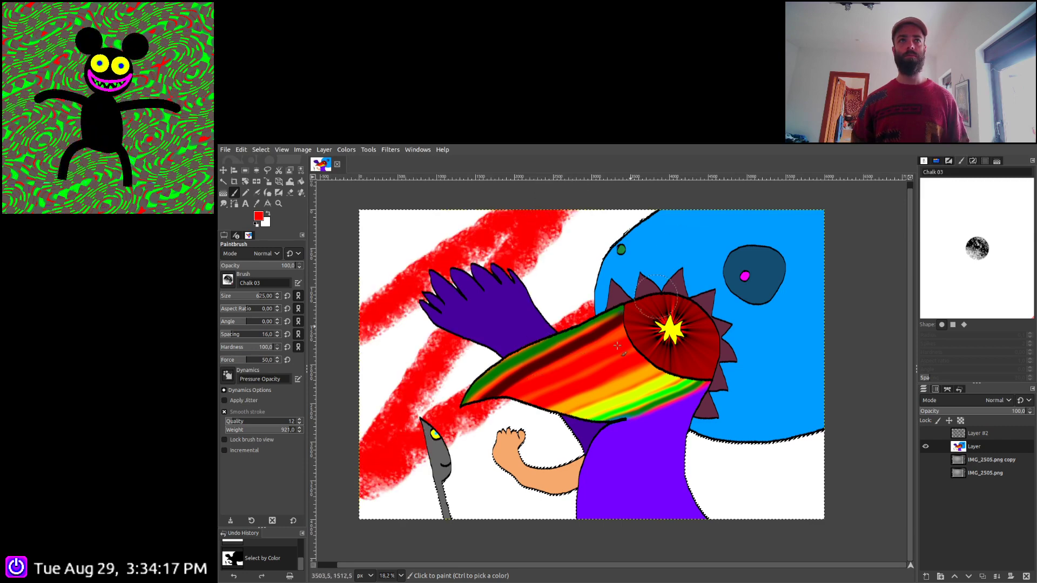
left_click_drag(762, 546, 832, 451)
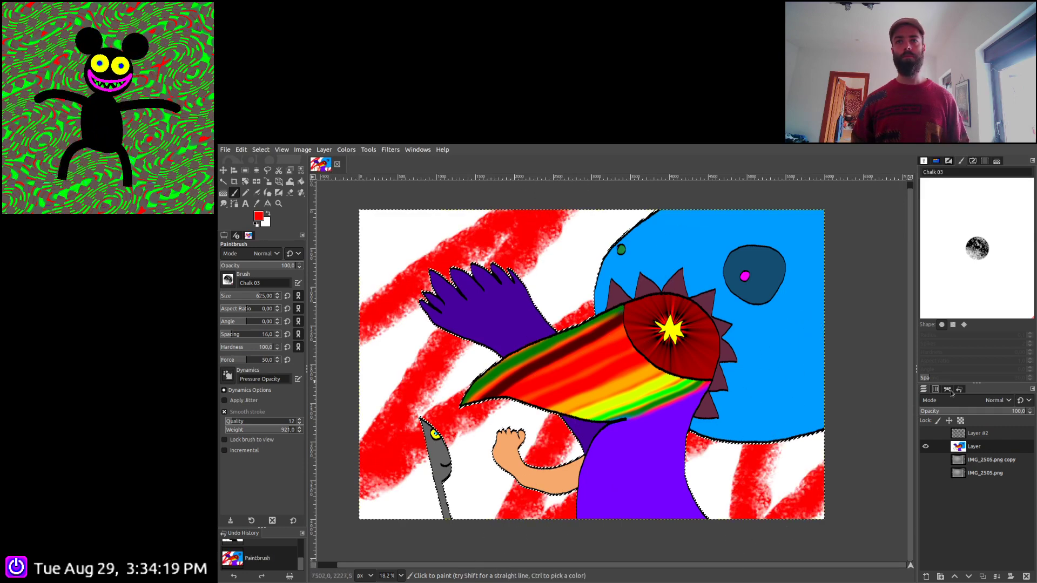
Copy the selected red-striped background onto a new layer directly above the drawing layer, anchor the paste, and save the image
left_click(926, 576, "shift")
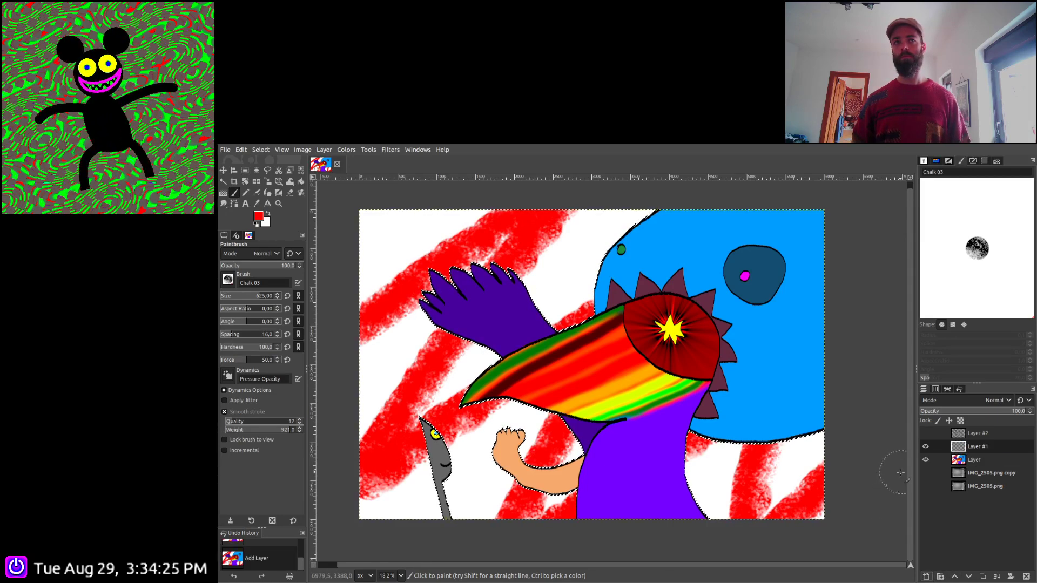
left_click(978, 461)
left_click(980, 464, "alt")
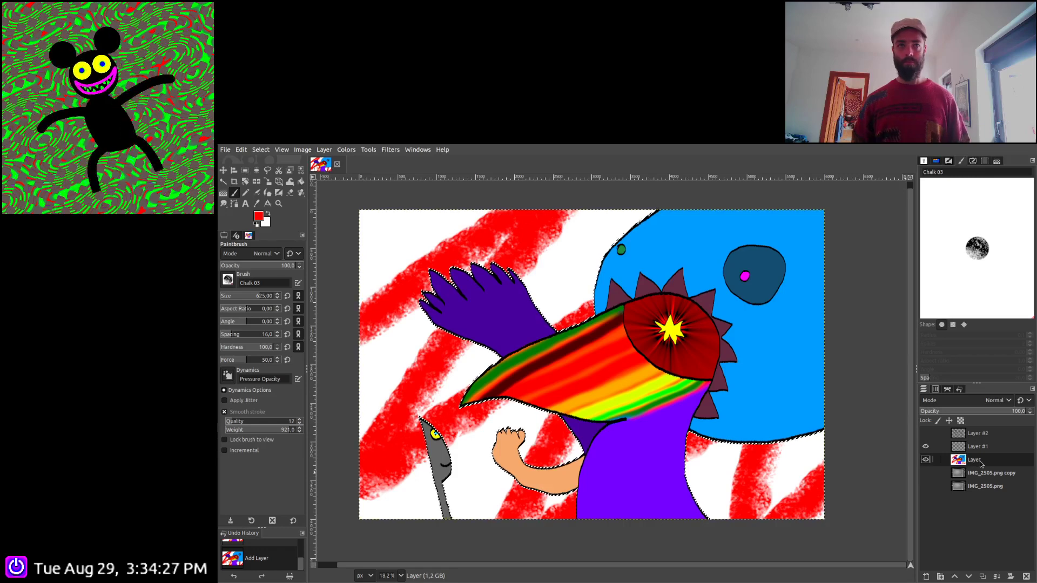
key("ctrl+c")
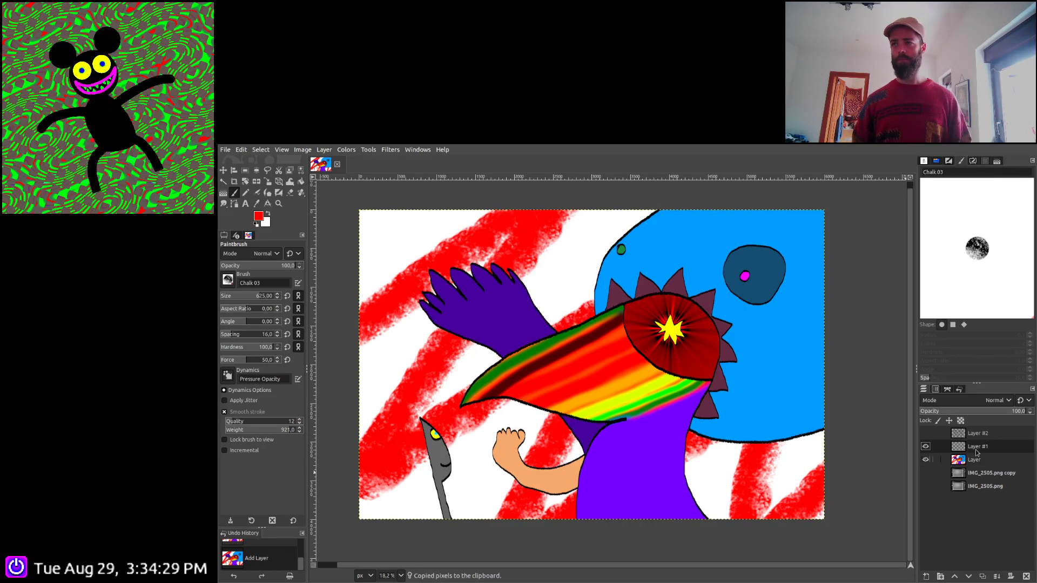
key("ctrl+v")
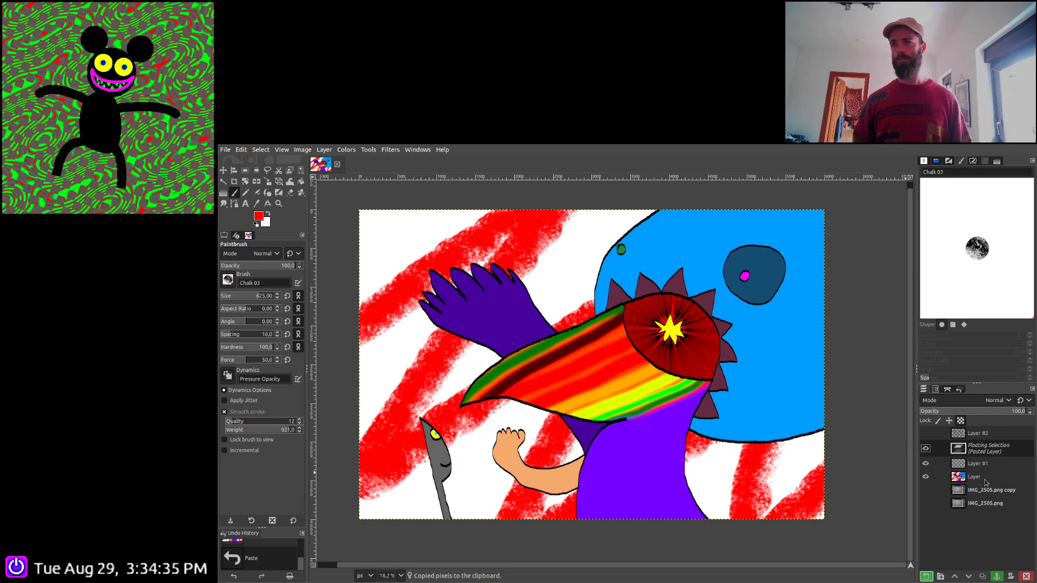
key("ctrl+h")
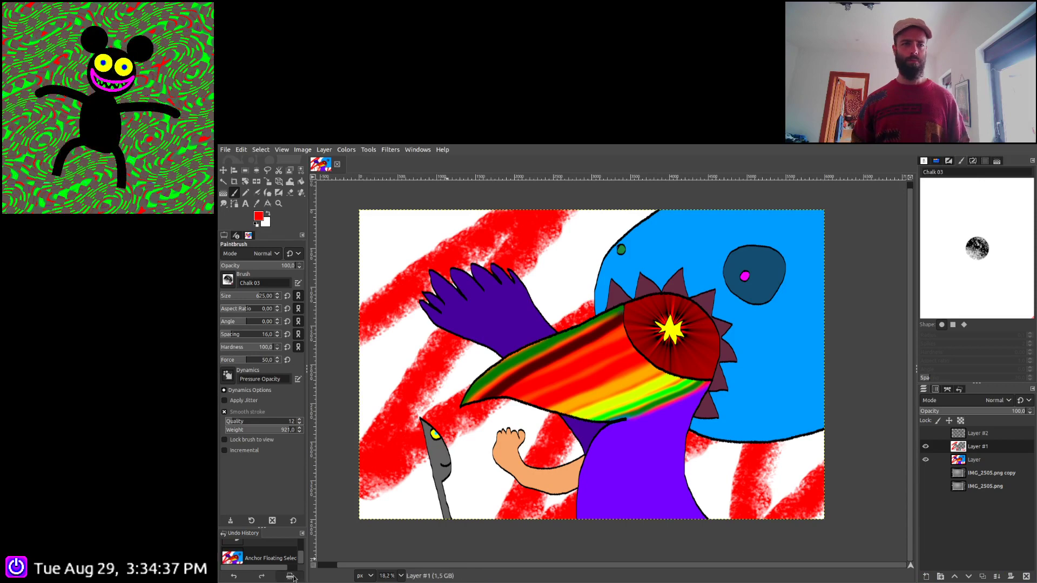
key("ctrl+s")
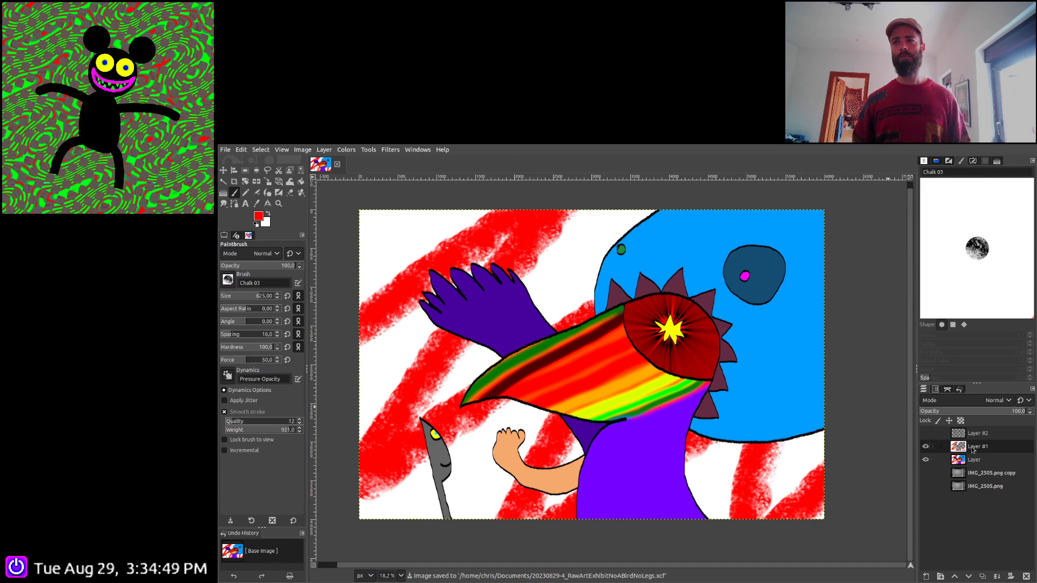
Select the transparent figure area of Layer #1 by color and invert the selection to cover the background
key("shift+o")
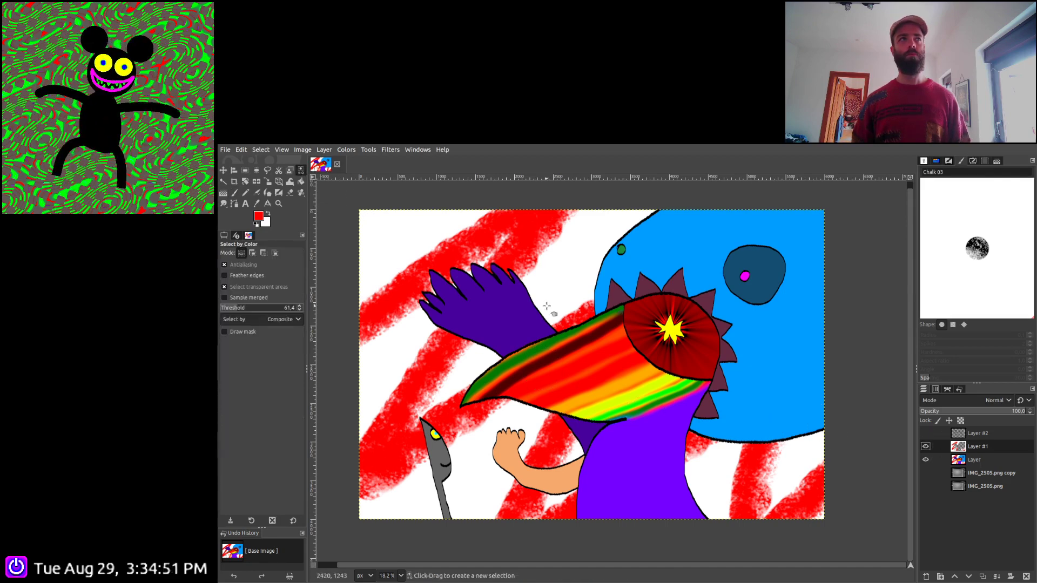
left_click(612, 358)
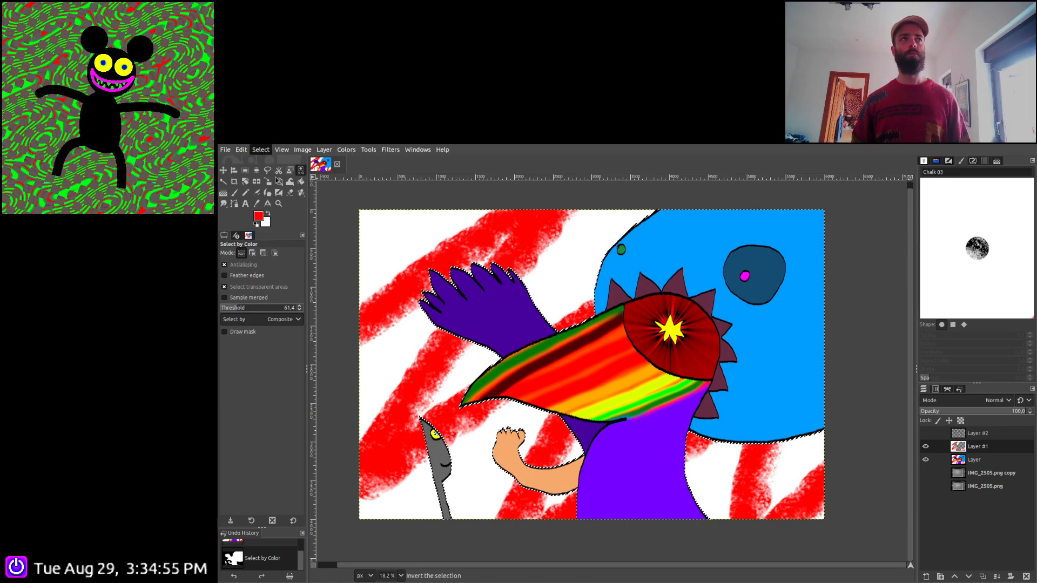
key("ctrl+i")
Try clearing the selected background from the colored drawing layer, and undo the clearing
left_click(974, 460)
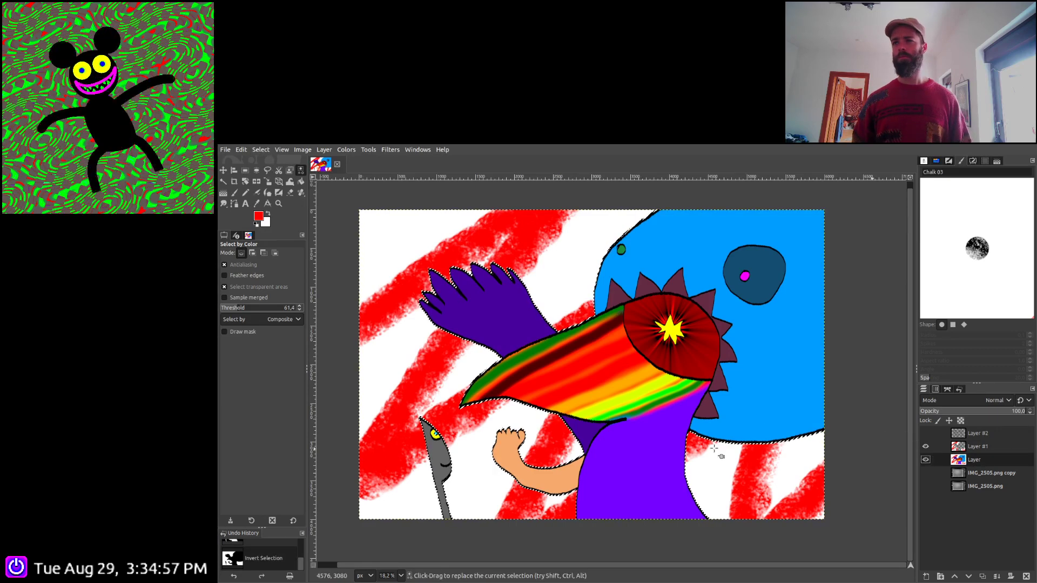
key("Delete")
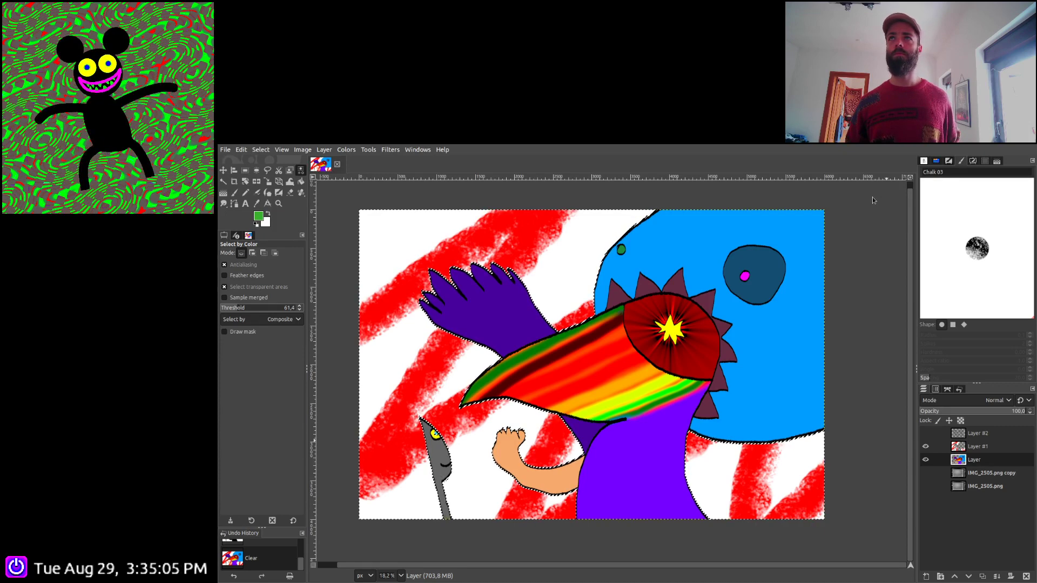
key("p")
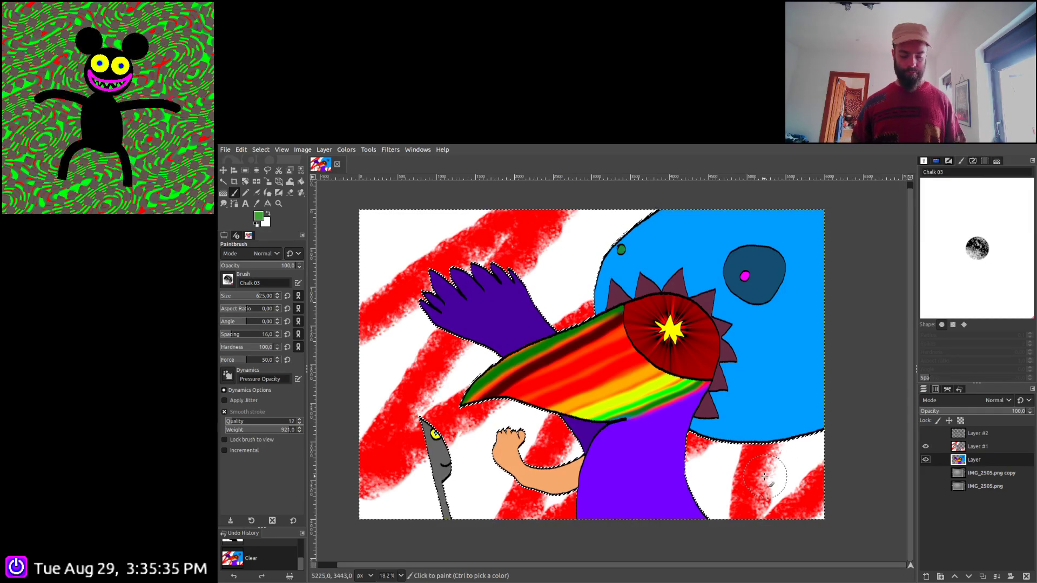
key("ctrl+i")
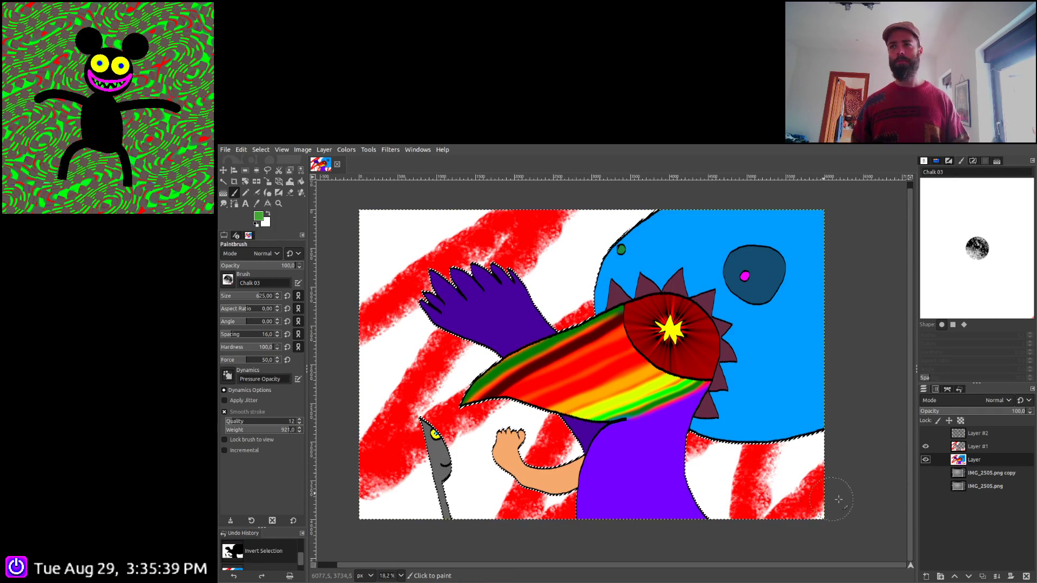
Clear the selected background area on both Layer #1 and the colored drawing layer beneath it
left_click(978, 448)
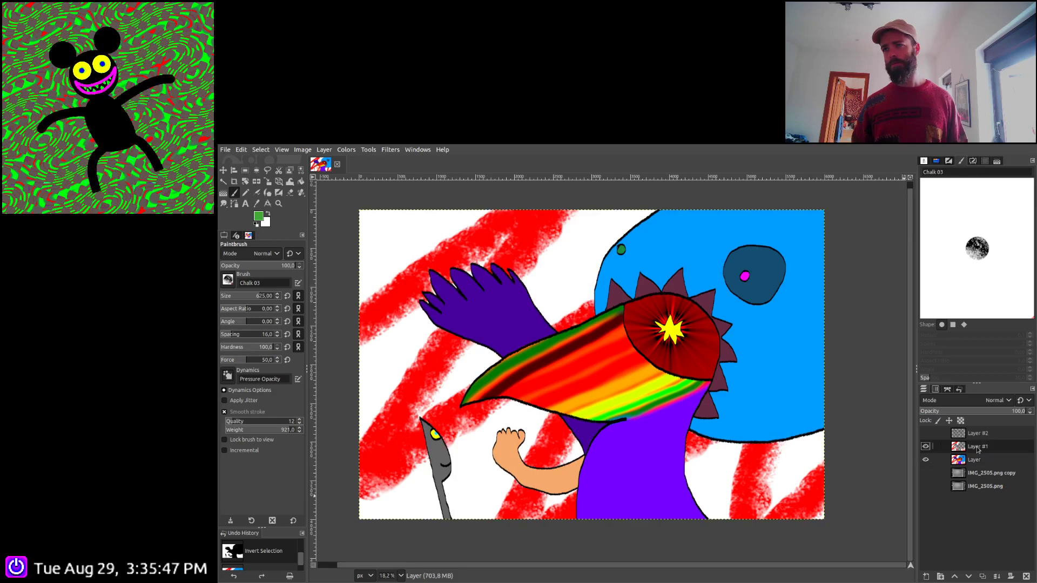
key("Delete")
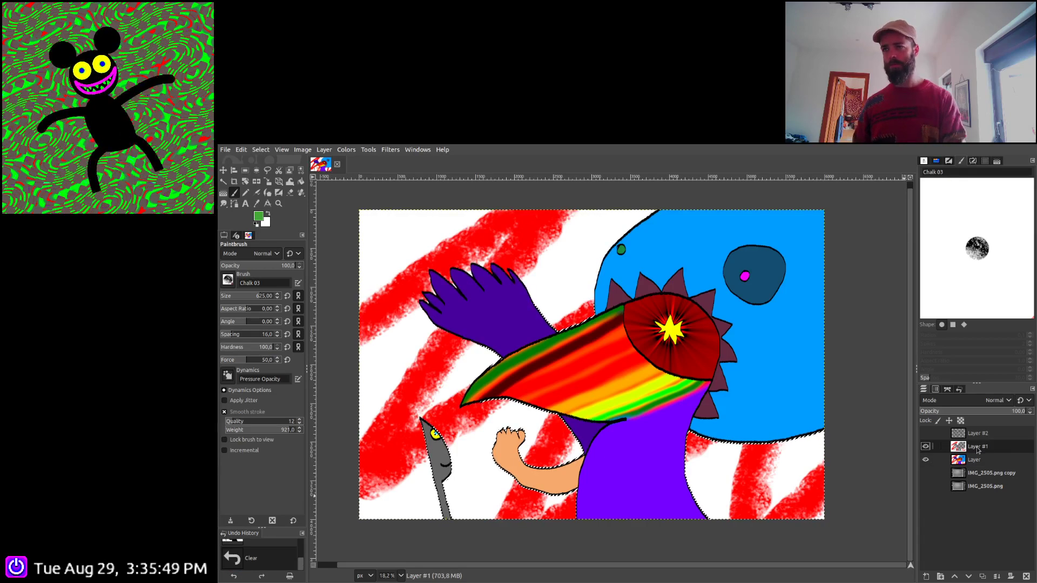
left_click(979, 461)
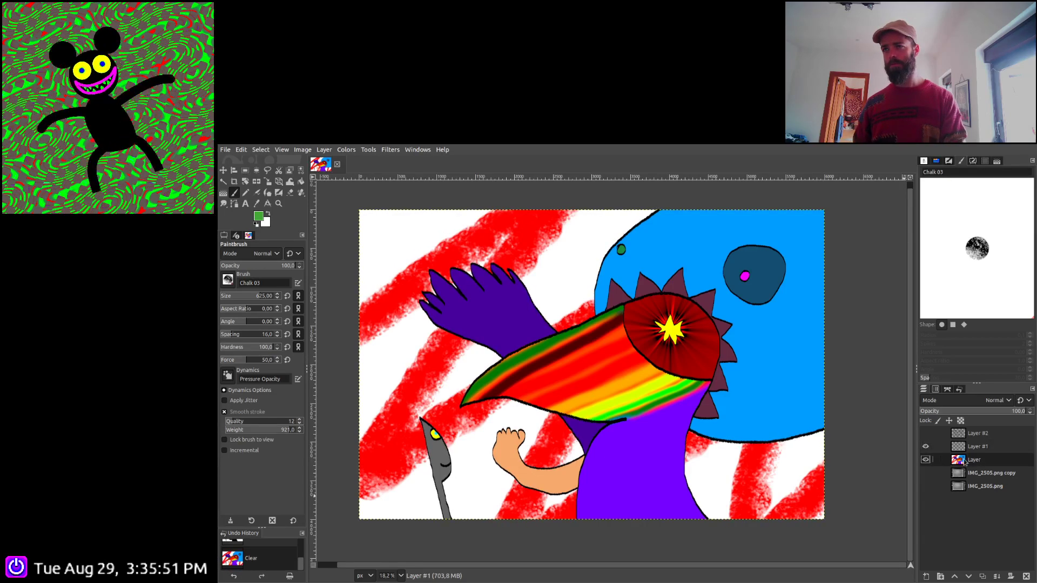
key("Delete")
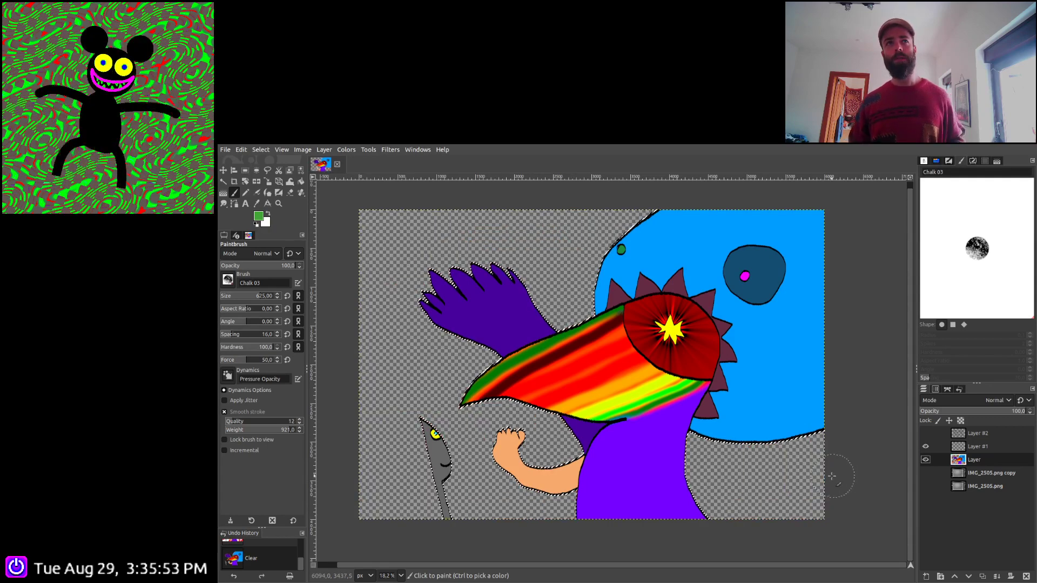
Paint broad diagonal red chalk strokes over the transparent background on Layer #1
left_click(978, 446)
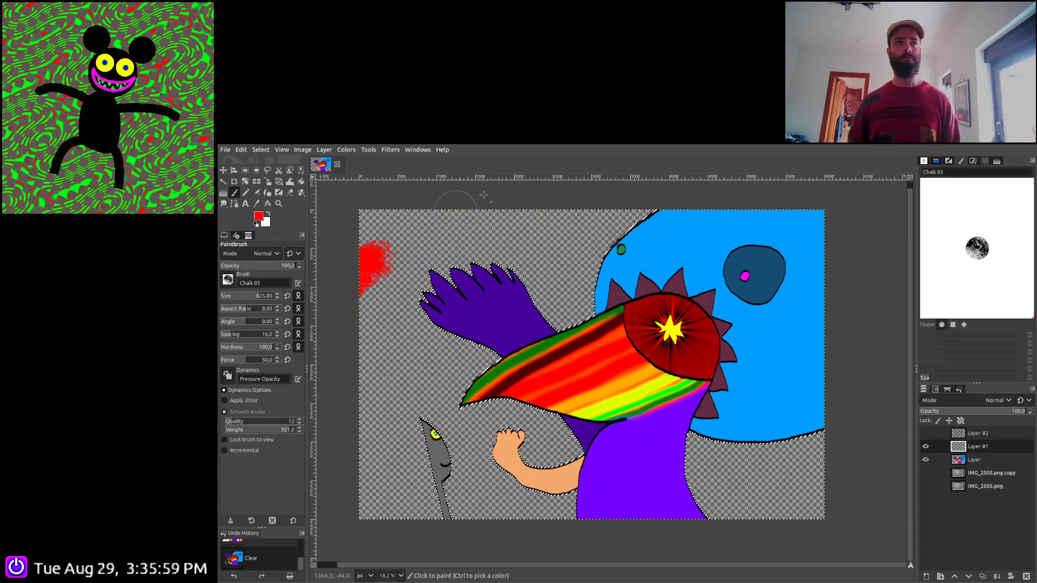
left_click_drag(483, 194, 327, 414)
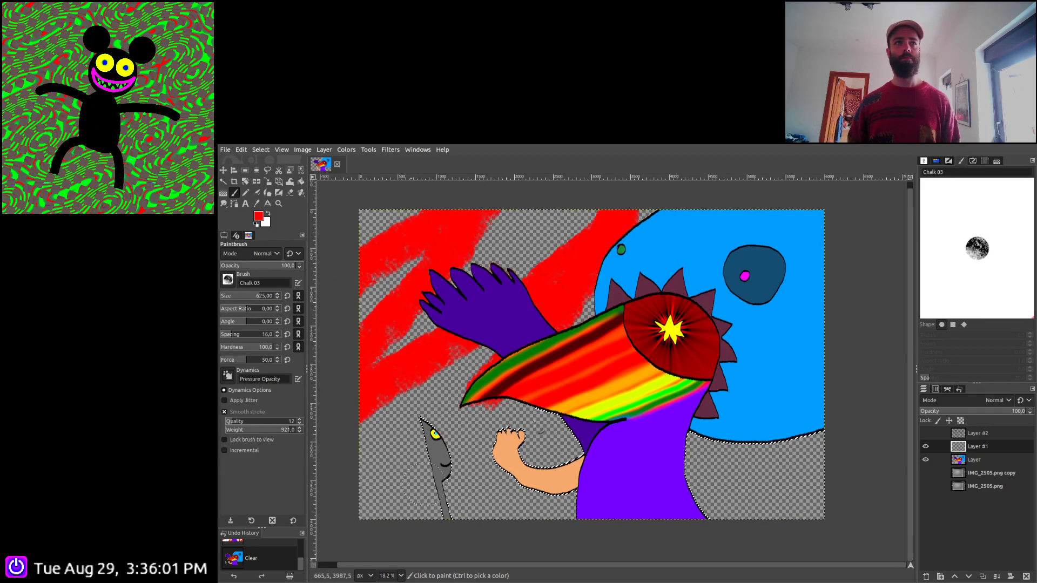
left_click_drag(416, 486, 540, 411)
mouse_move(864, 410)
left_mouse_down()
mouse_move(729, 508)
mouse_move(773, 569)
left_mouse_up()
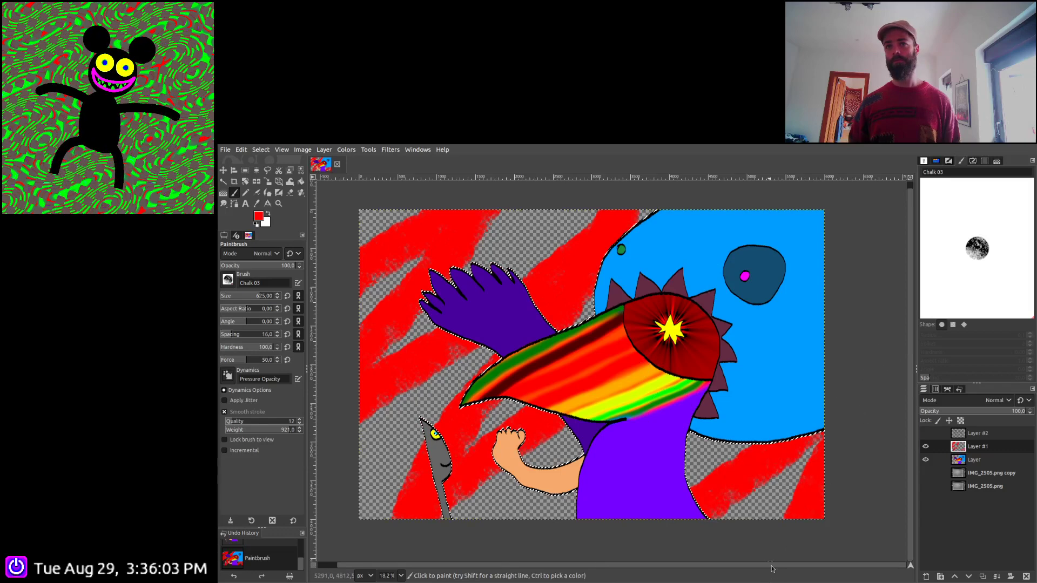
Add a new layer between the drawing and the red strokes, and paint green chalk strokes into the background gaps
left_click(974, 460)
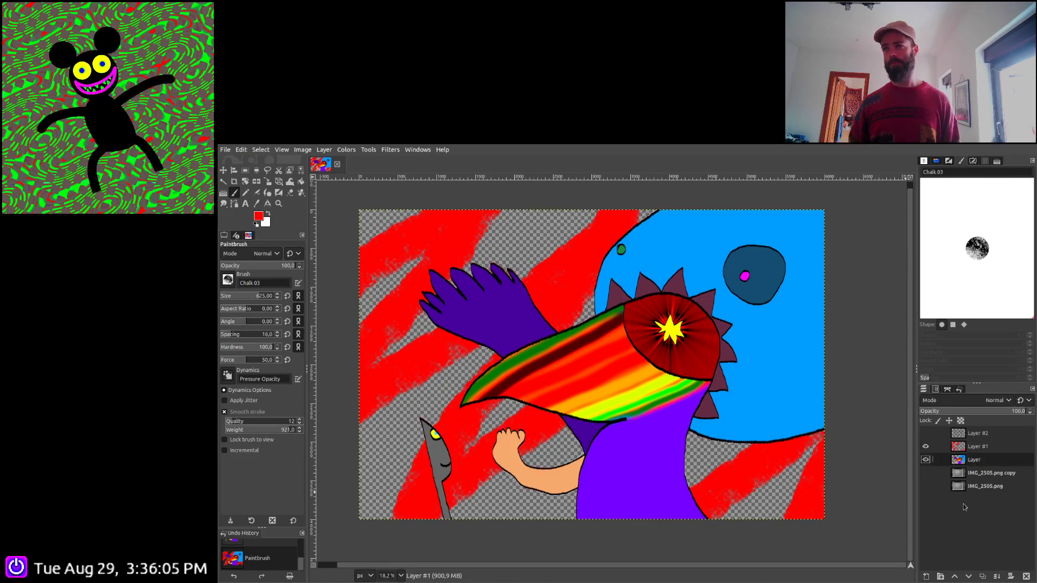
left_click(926, 577, "shift")
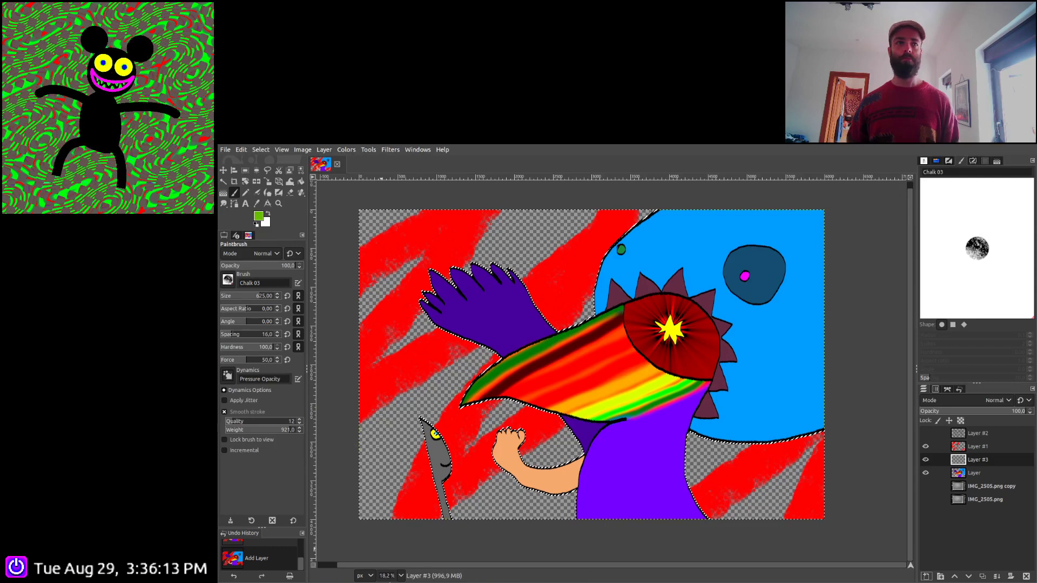
mouse_move(385, 543)
left_mouse_down()
mouse_move(345, 405)
mouse_move(463, 530)
left_mouse_up()
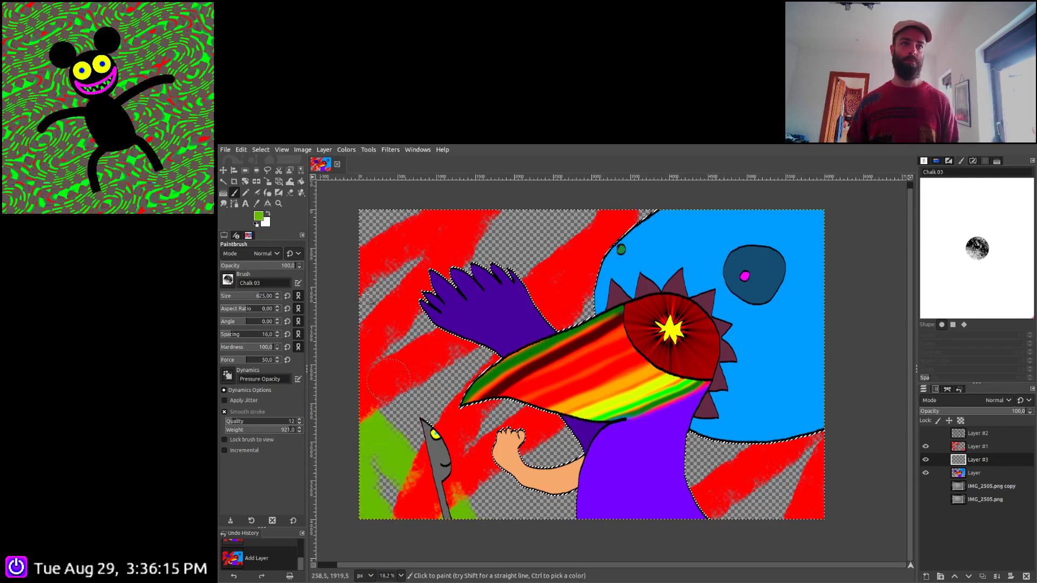
left_click_drag(366, 295, 598, 488)
left_click_drag(540, 356, 535, 238)
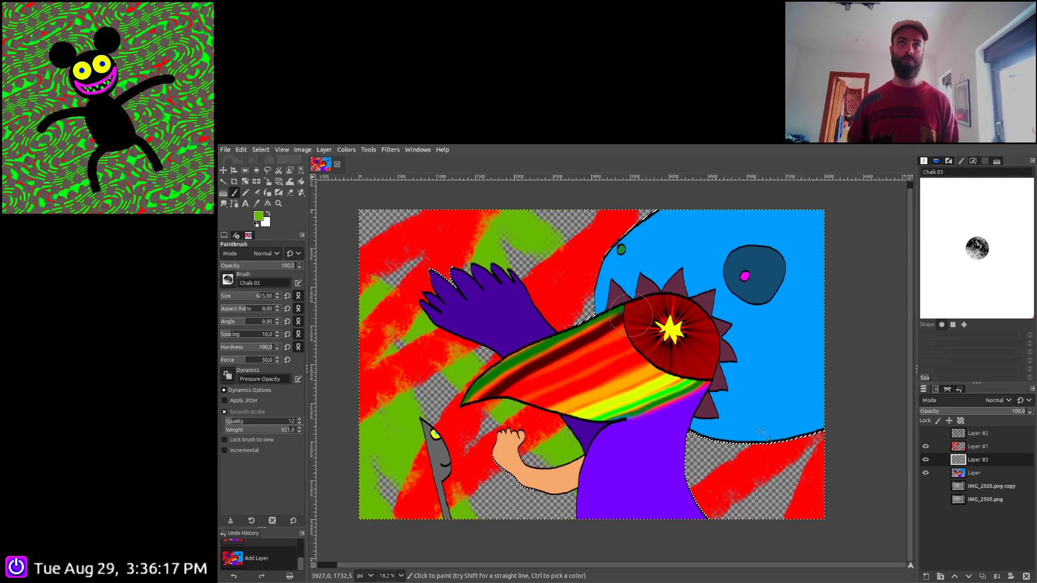
left_click_drag(629, 156, 632, 160)
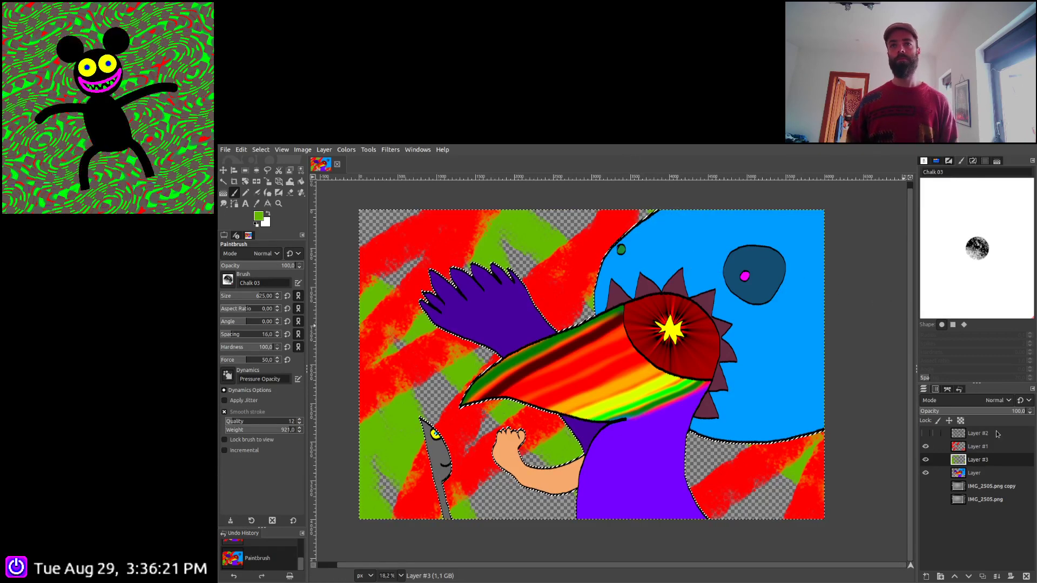
Add a new layer directly above the bird drawing layer, and paint turquoise chalk strokes into the remaining background gaps
left_click(980, 474)
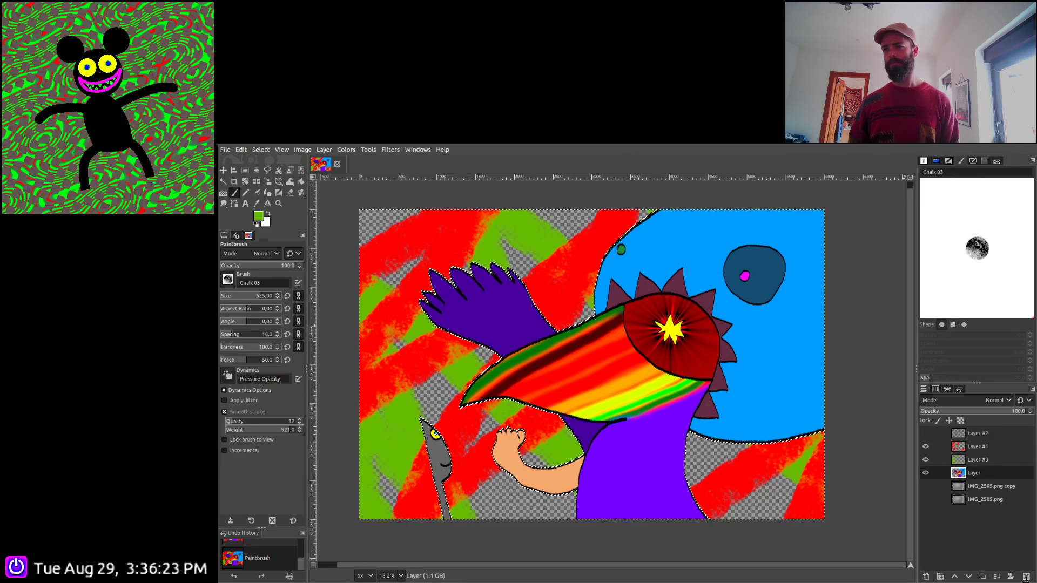
key("shift+ctrl+n")
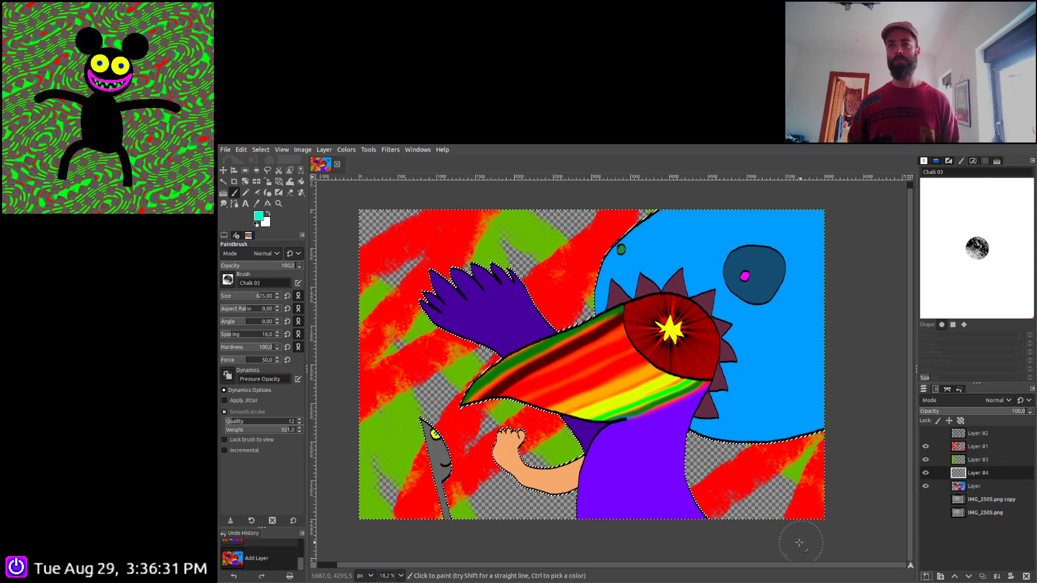
left_click(775, 522)
mouse_move(736, 455)
left_mouse_down()
mouse_move(706, 422)
mouse_move(662, 462)
mouse_move(532, 500)
mouse_move(567, 389)
mouse_move(560, 218)
mouse_move(450, 435)
mouse_move(378, 222)
left_mouse_up()
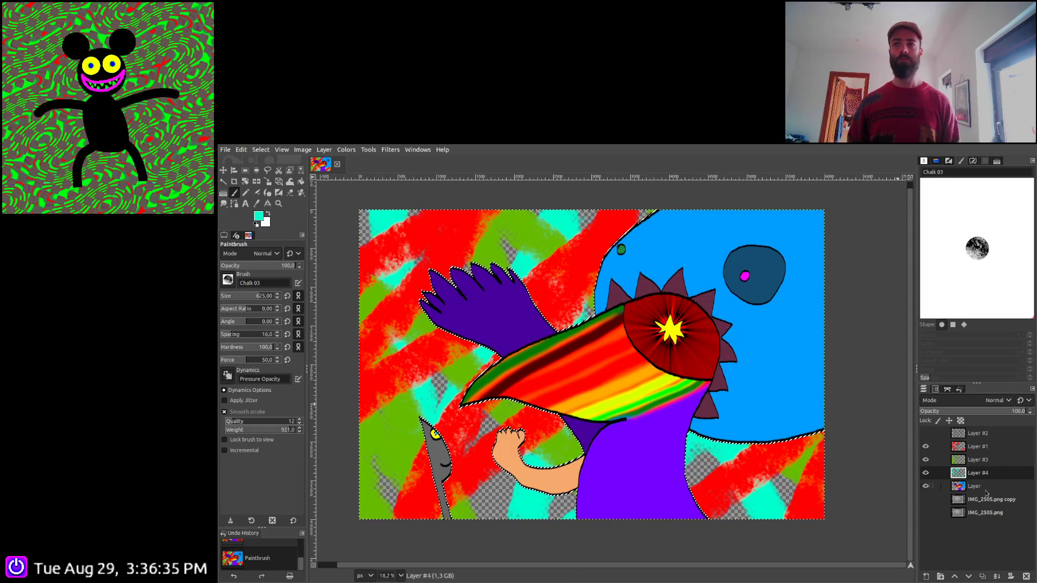
Add another layer between the bird drawing and the turquoise strokes, and paint blue chalk strokes into the leftover transparent gaps
left_click(973, 486)
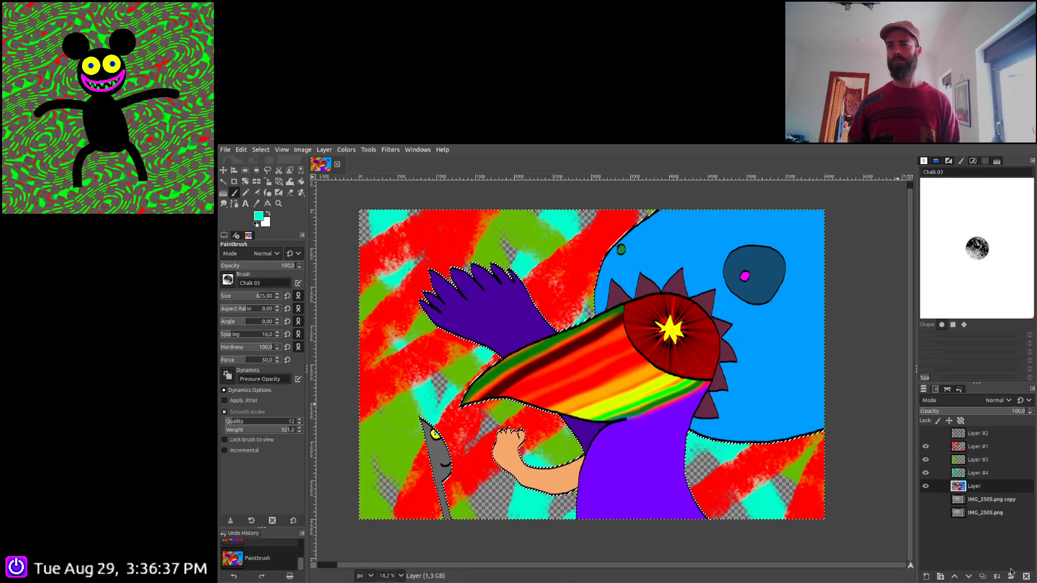
key("shift+ctrl+n")
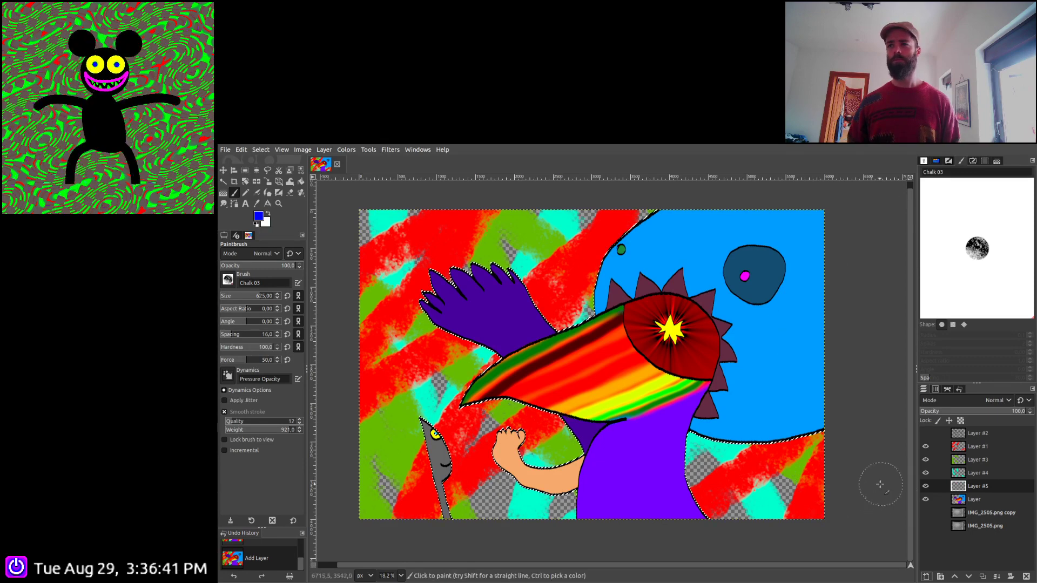
mouse_move(800, 486)
left_mouse_down()
mouse_move(746, 507)
mouse_move(702, 508)
mouse_move(664, 455)
left_mouse_up()
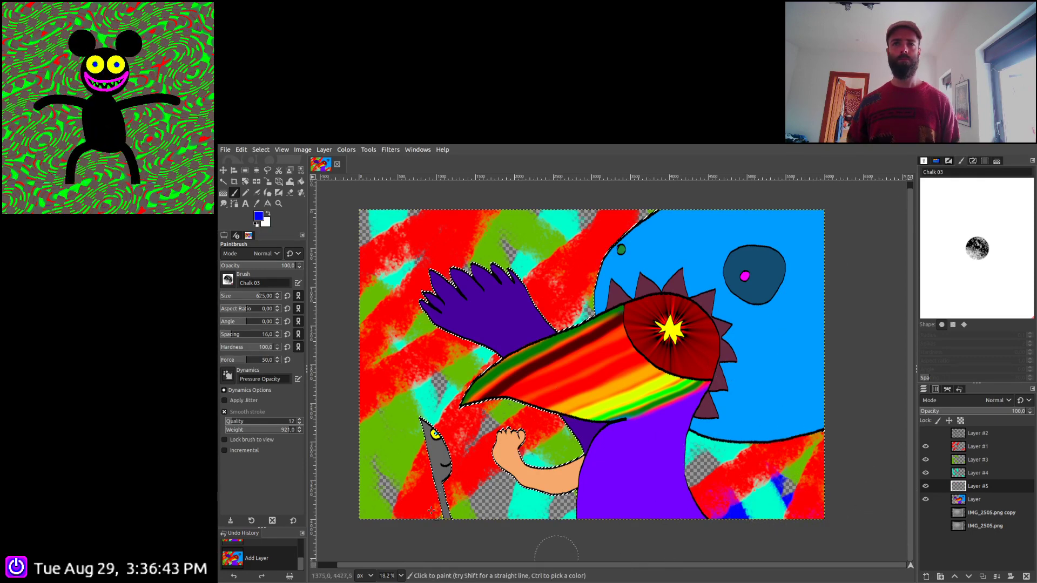
mouse_move(431, 509)
left_mouse_down()
mouse_move(491, 230)
mouse_move(404, 387)
mouse_move(333, 286)
mouse_move(381, 198)
mouse_move(335, 310)
mouse_move(424, 297)
mouse_move(427, 319)
mouse_move(378, 289)
left_mouse_up()
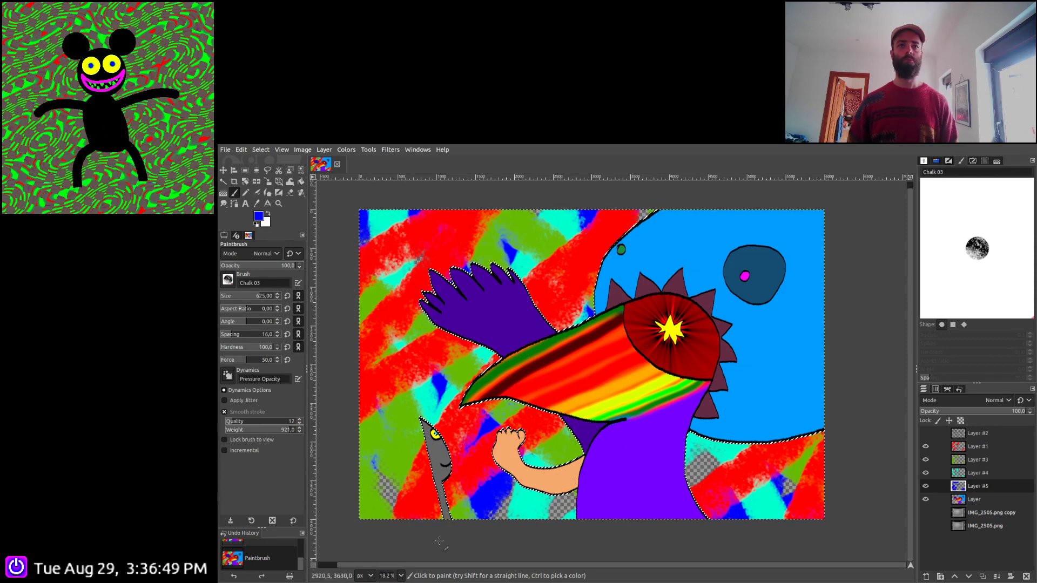
left_click_drag(435, 440, 387, 492)
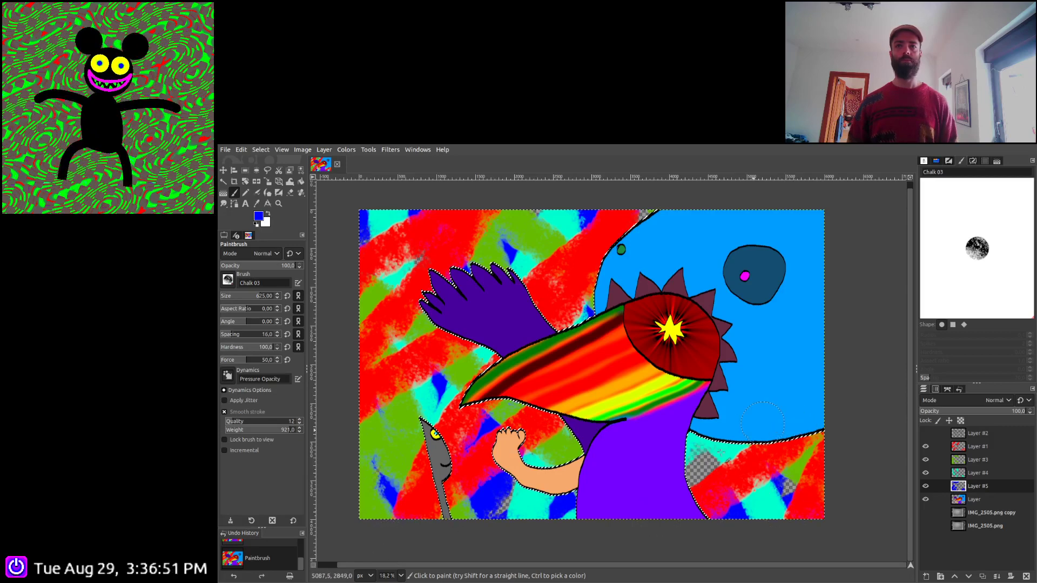
left_click_drag(733, 427, 697, 473)
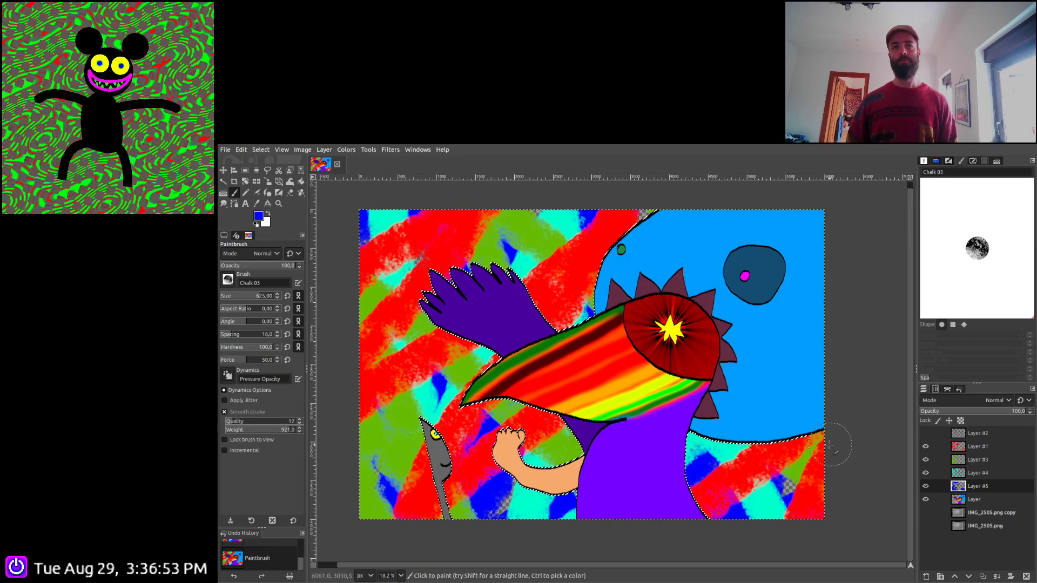
Fill the selected background on the bird drawing layer with magenta, and add a new layer above Layer #1
left_click(975, 499)
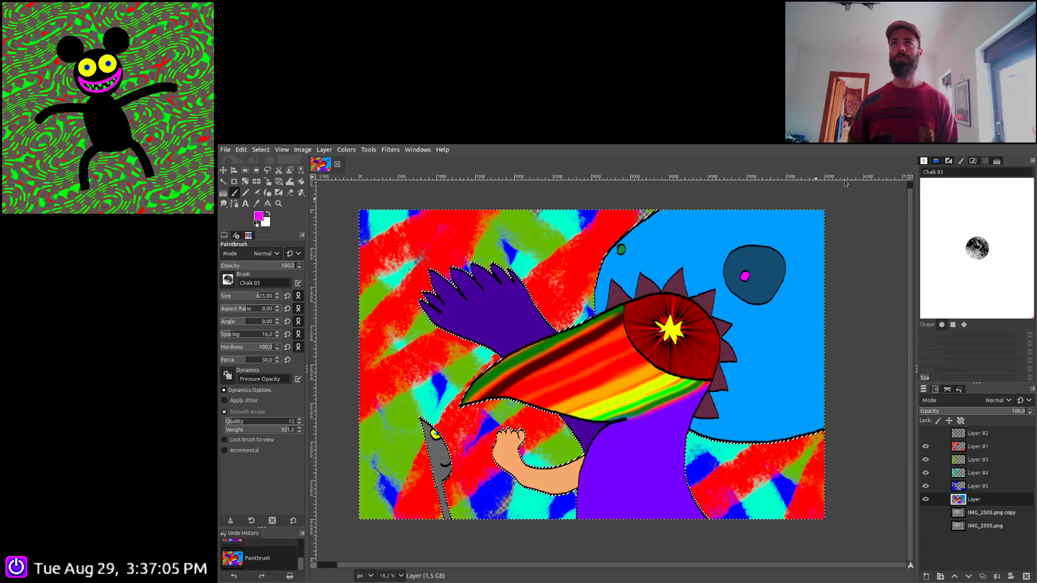
left_click(301, 181)
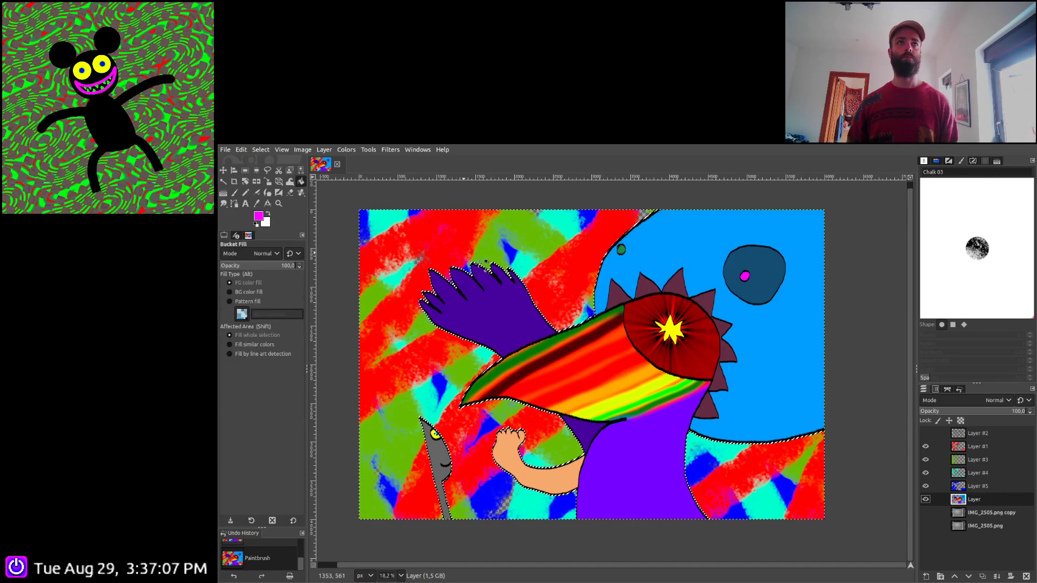
left_click(512, 279)
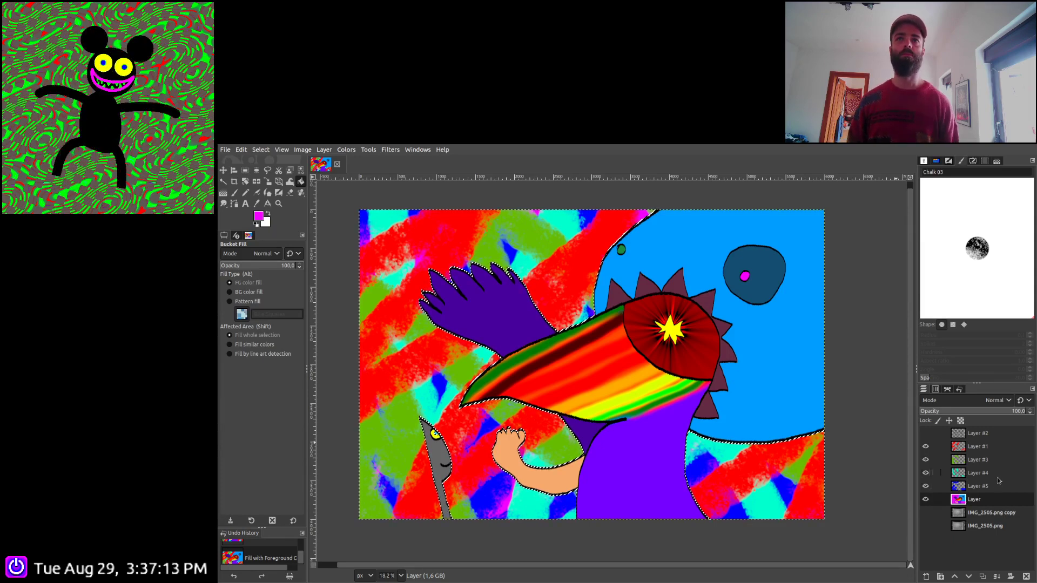
left_click(981, 447)
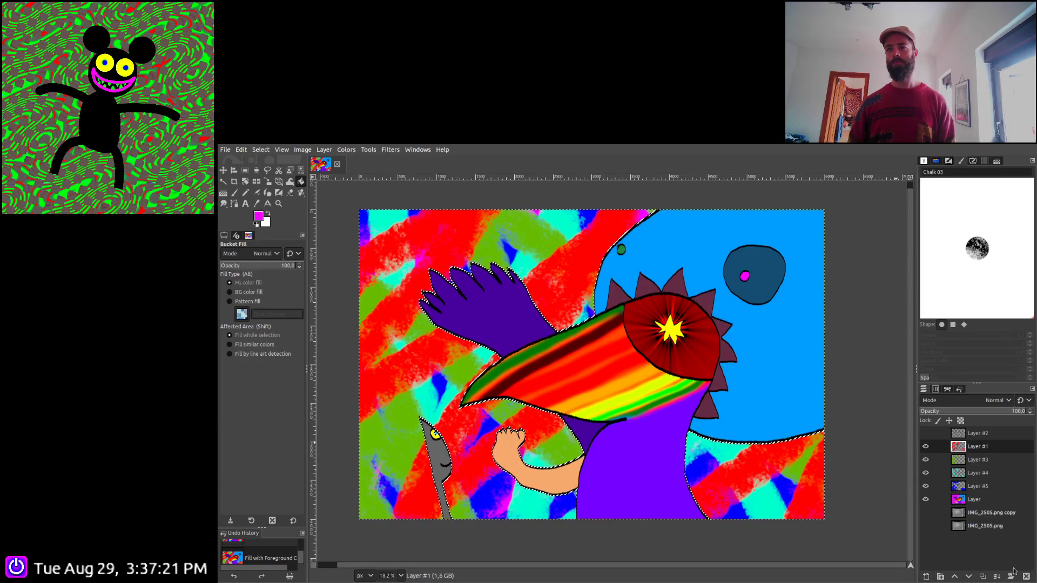
key("shift+ctrl+n")
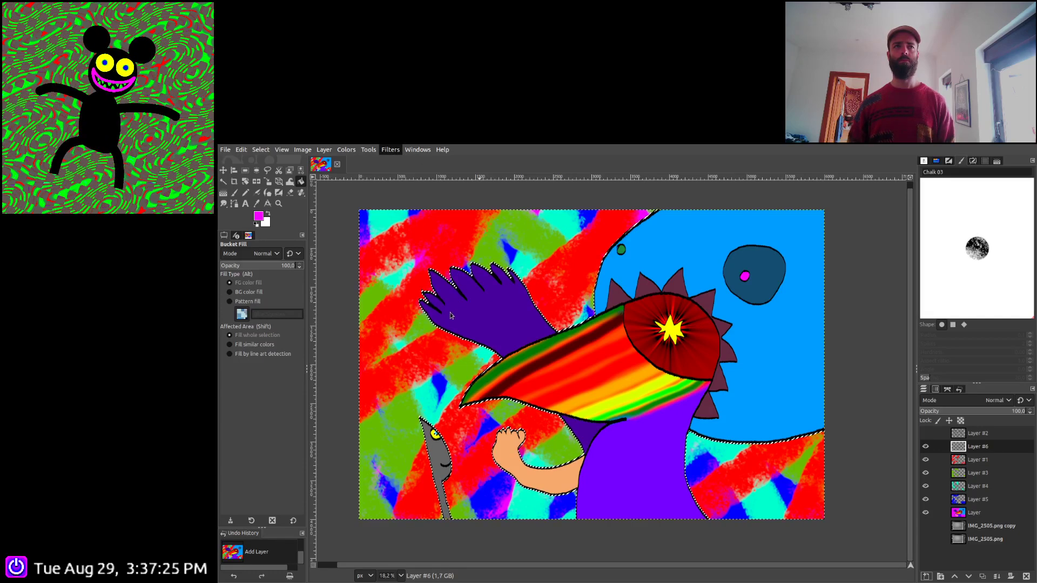
Clear the undo history and save the image
left_click(290, 577)
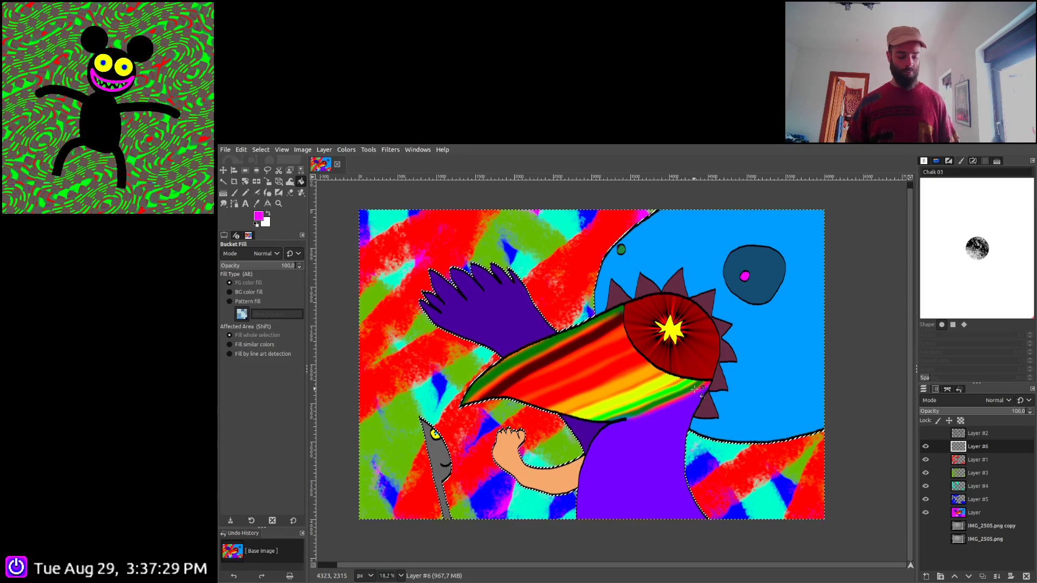
key("ctrl+s")
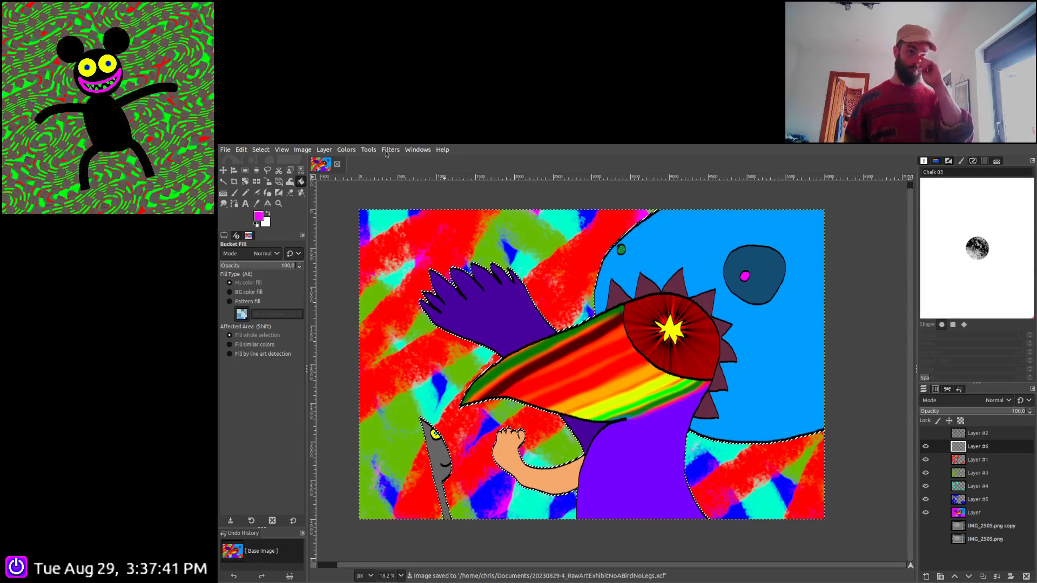
Render a fine magenta and green checkerboard pattern over the selected background on Layer #6
left_click(387, 152)
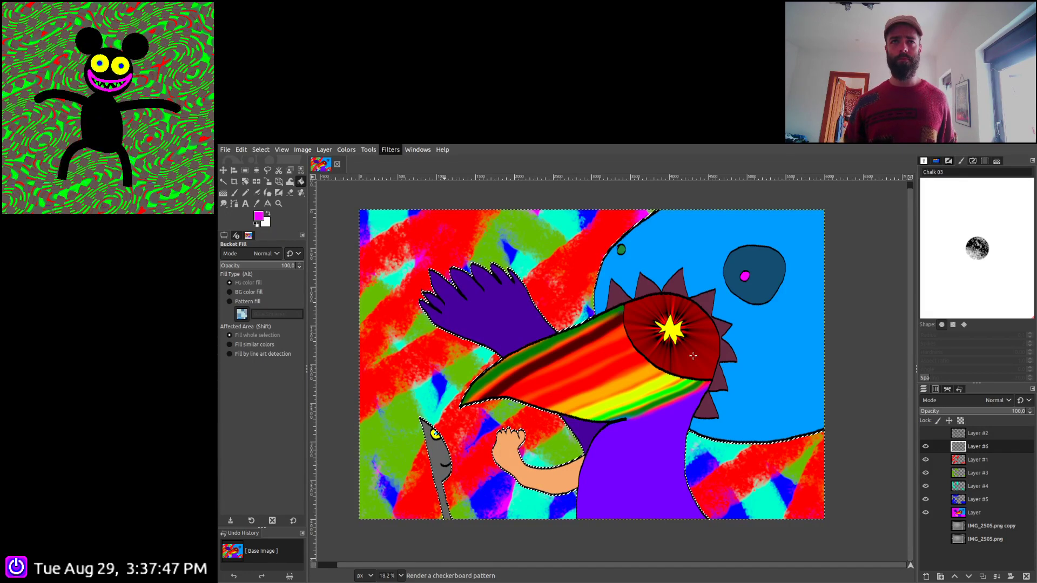
left_click(629, 355)
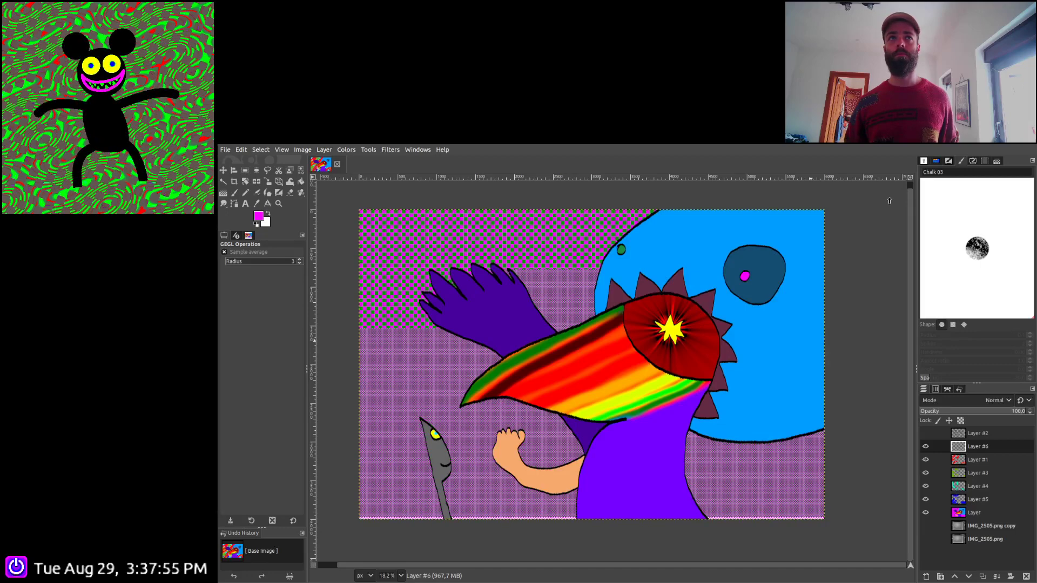
Render a blue and gold spiral centered below the raised wing on a new layer above the checkerboard, and select the whole canvas
left_click(926, 576, "shift")
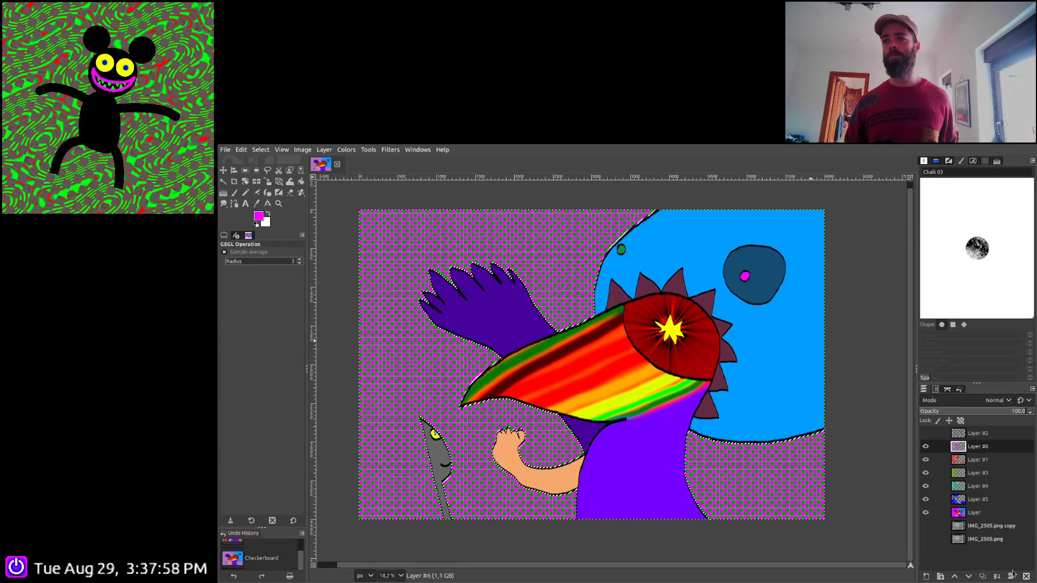
left_click(390, 149)
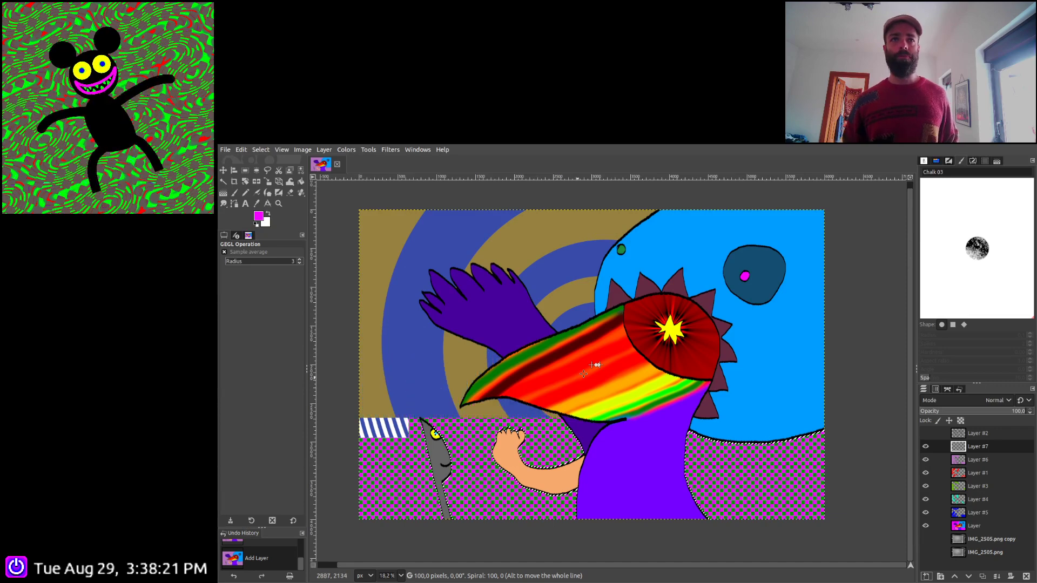
left_click_drag(584, 374, 442, 357)
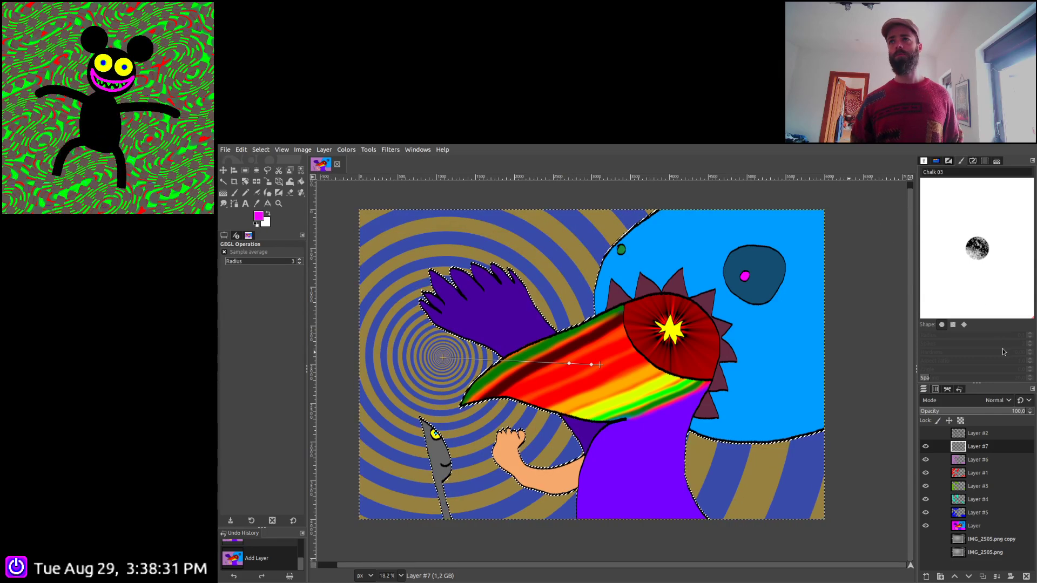
key("Return")
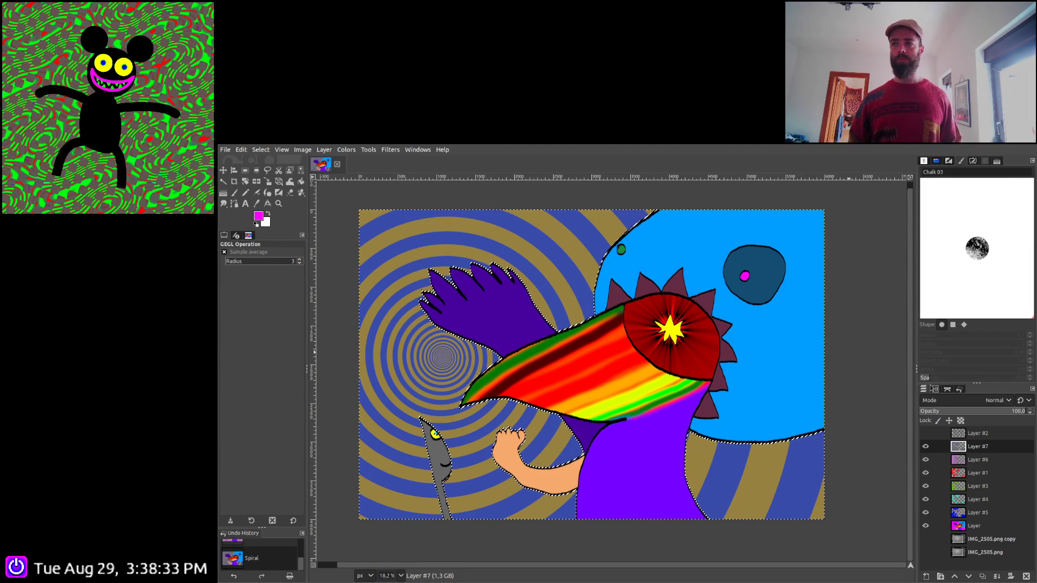
key("ctrl+a")
Try merging the checkerboard on Layer #6 down into the chalk layers, and undo the merges
left_click(981, 461)
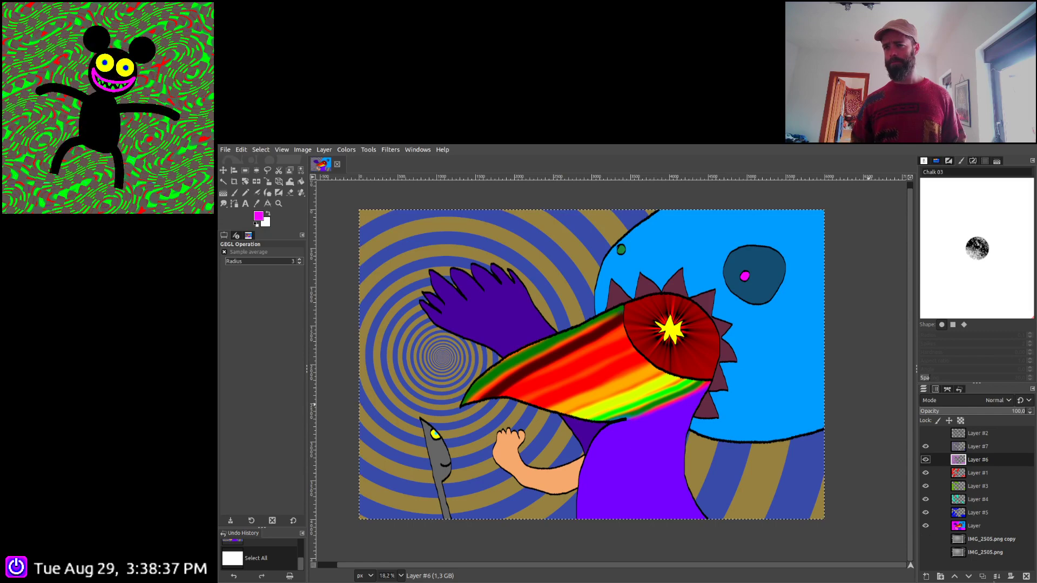
left_click(997, 577)
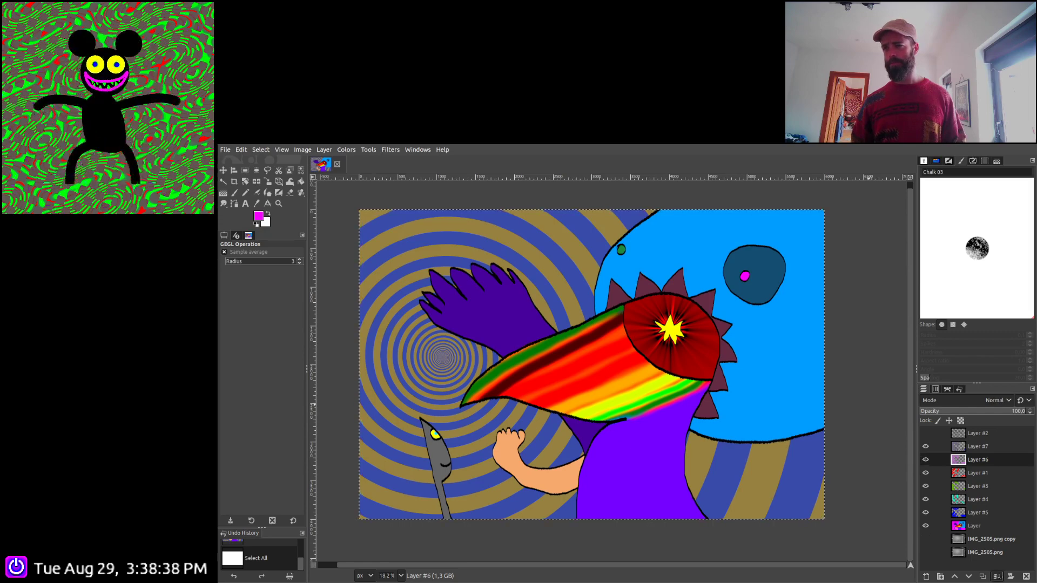
left_click(997, 577)
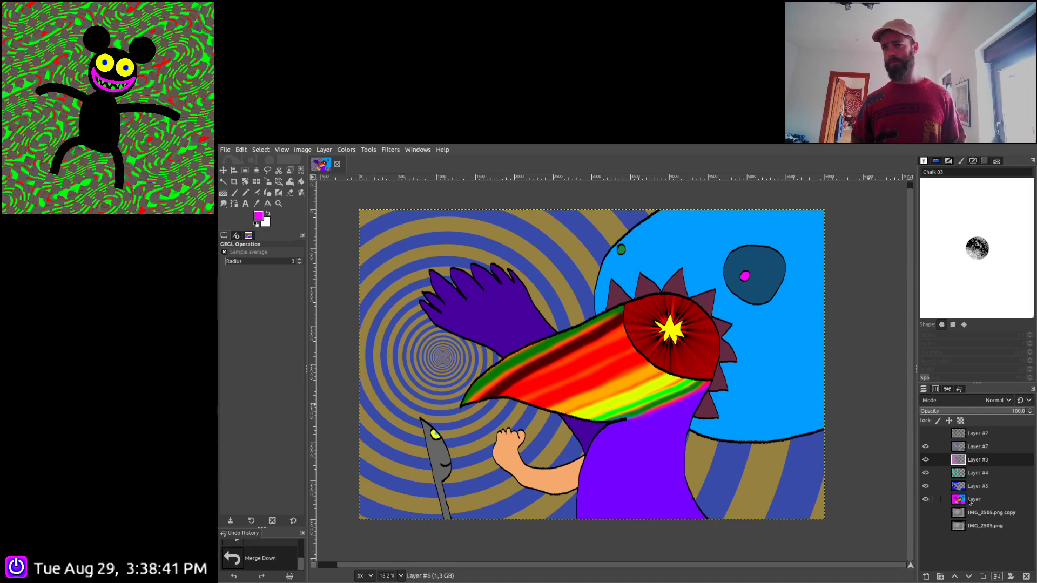
key("ctrl+z")
key("ctrl+z")
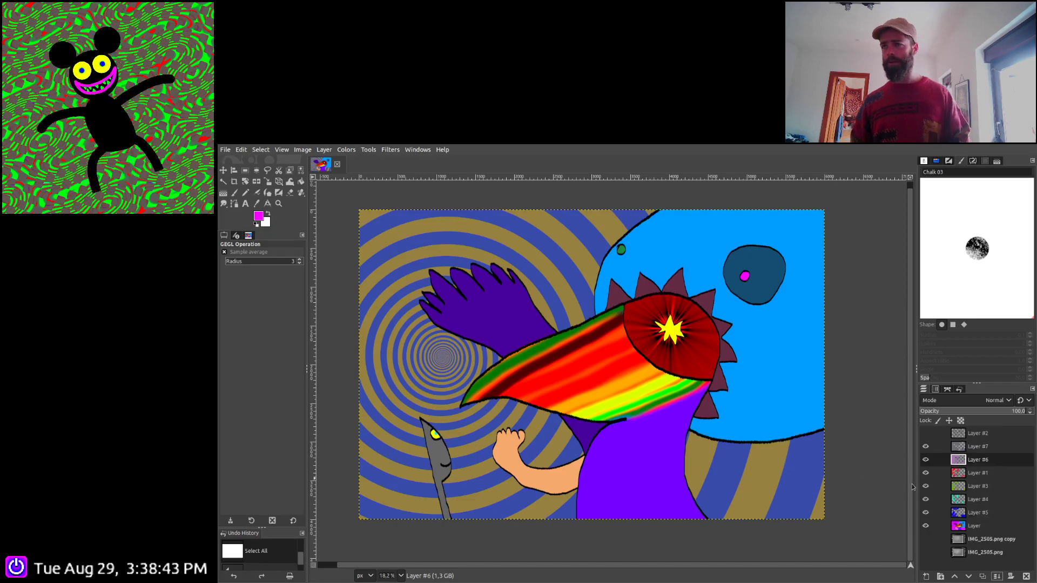
Merge the red, green, turquoise and blue chalk-stroke layers down into a single layer
left_click(975, 474)
left_click(997, 577)
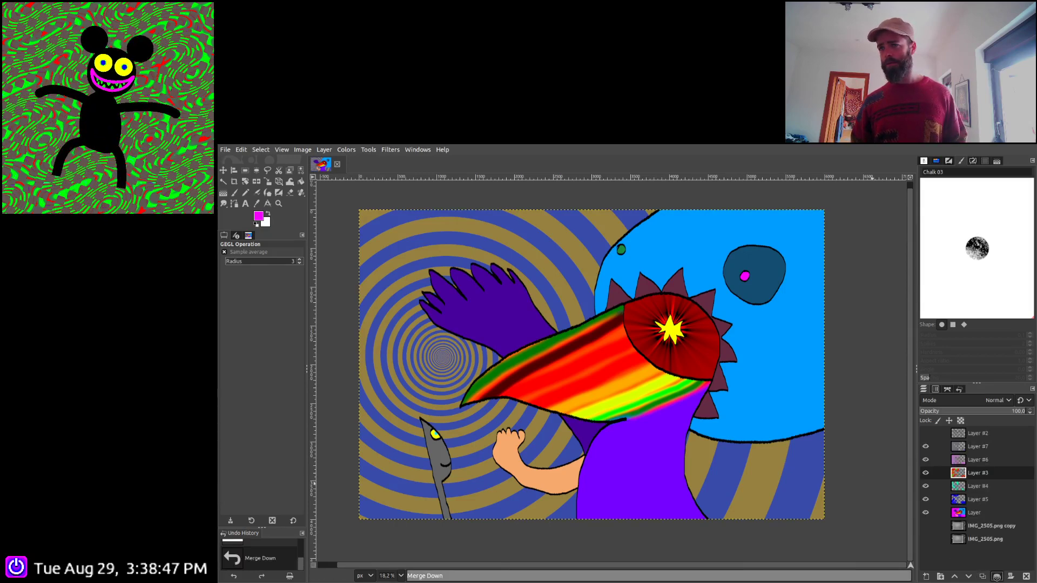
left_click(997, 577)
left_click(997, 577)
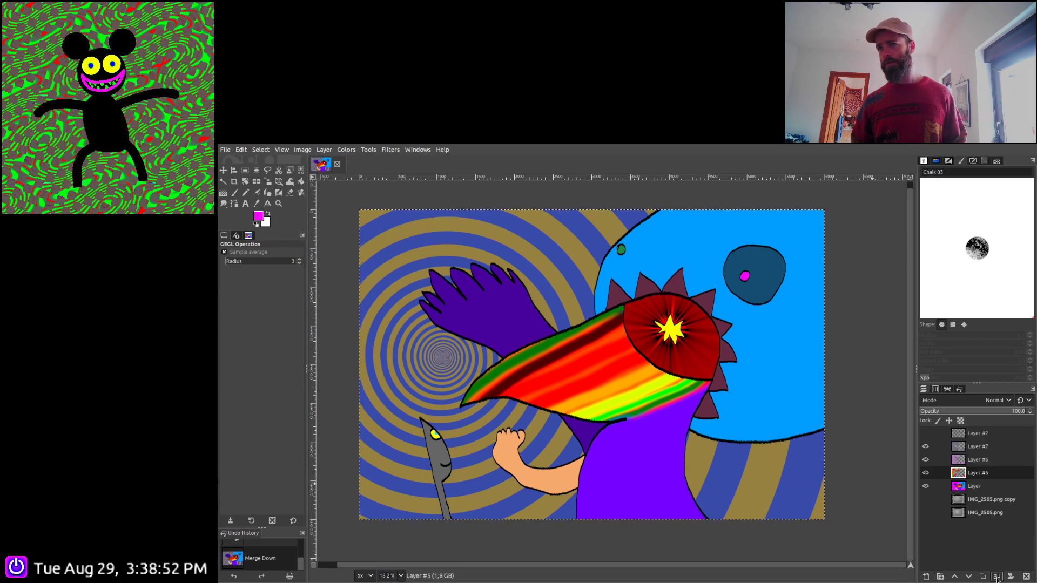
Try different blend modes on the spiral layer, Layer #7, including Dodge, Linear burn, Multiply and Addition
left_click(970, 451)
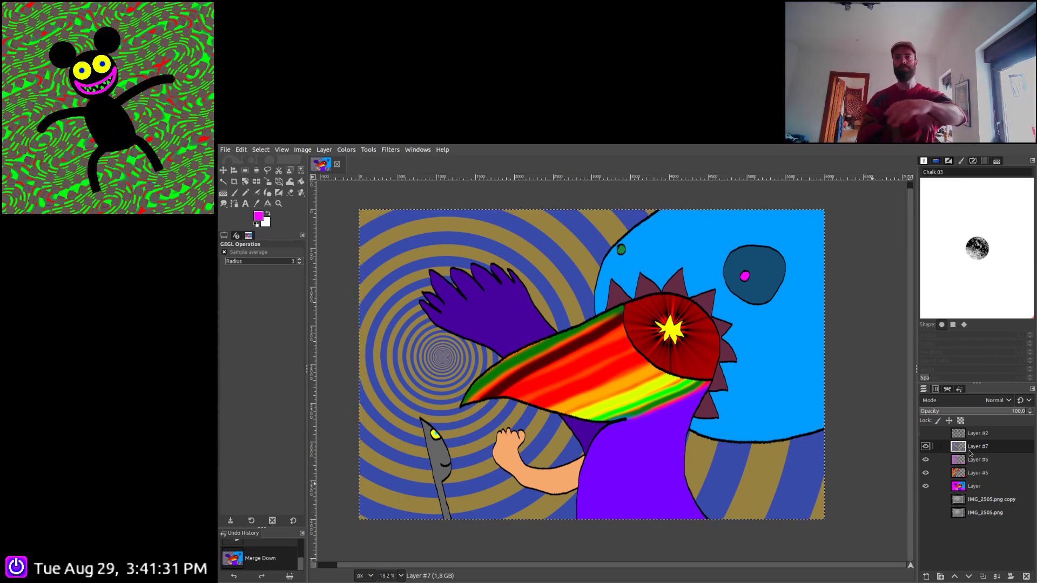
scroll(988, 402, "down", 5)
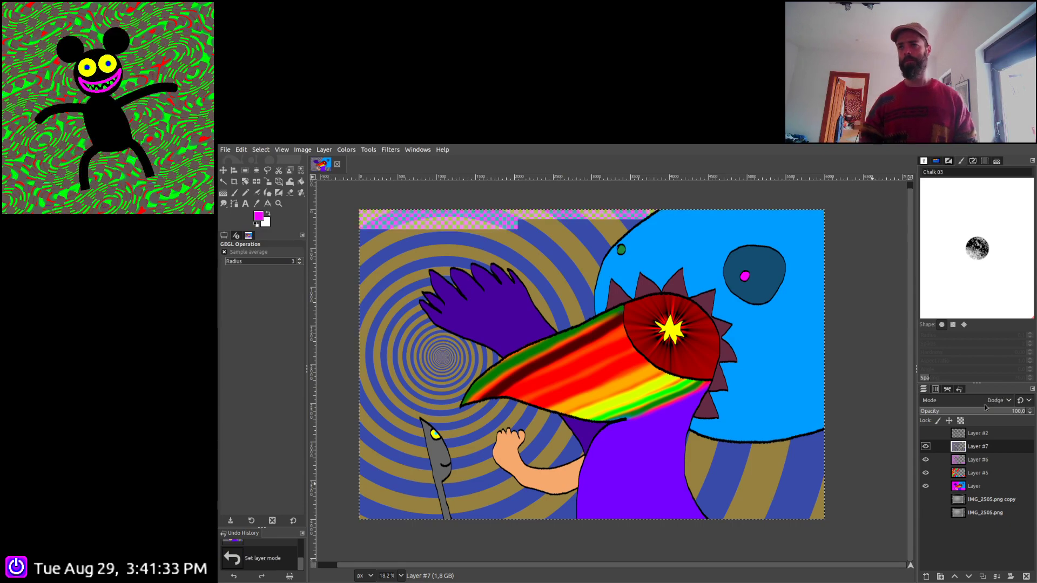
scroll(985, 407, "down", 6)
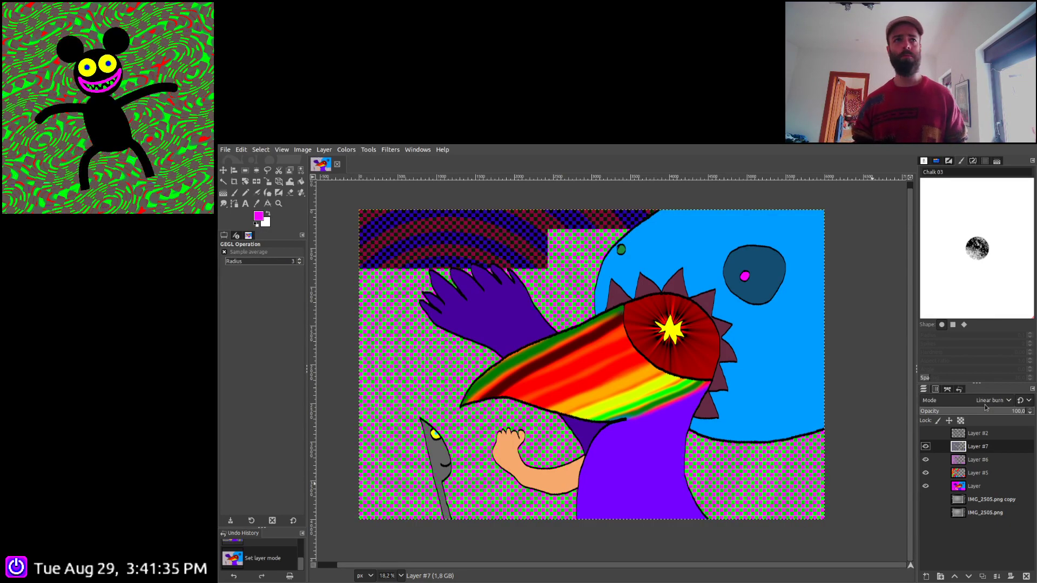
scroll(986, 406, "up", 3)
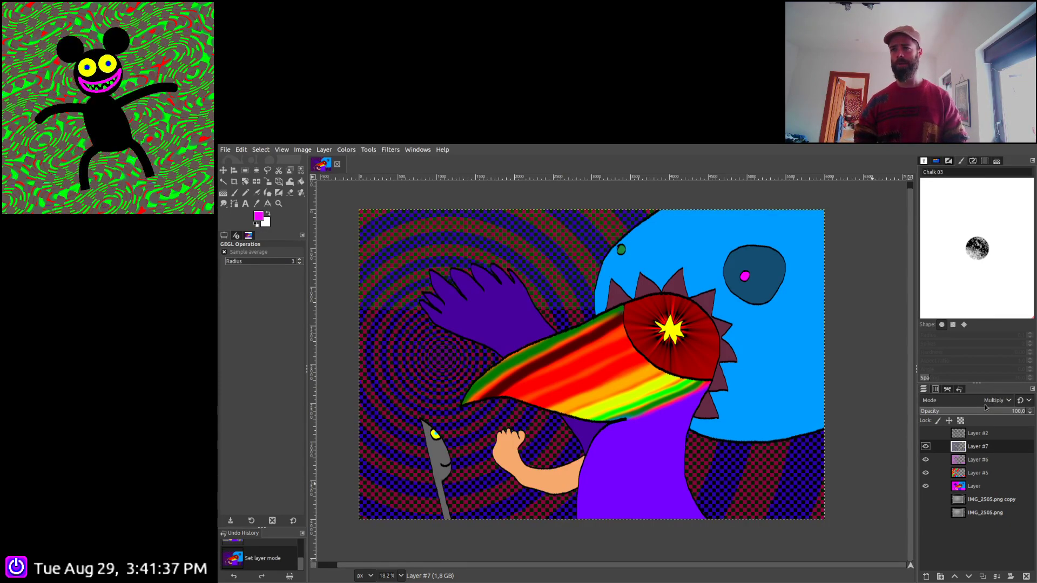
scroll(986, 407, "up", 3)
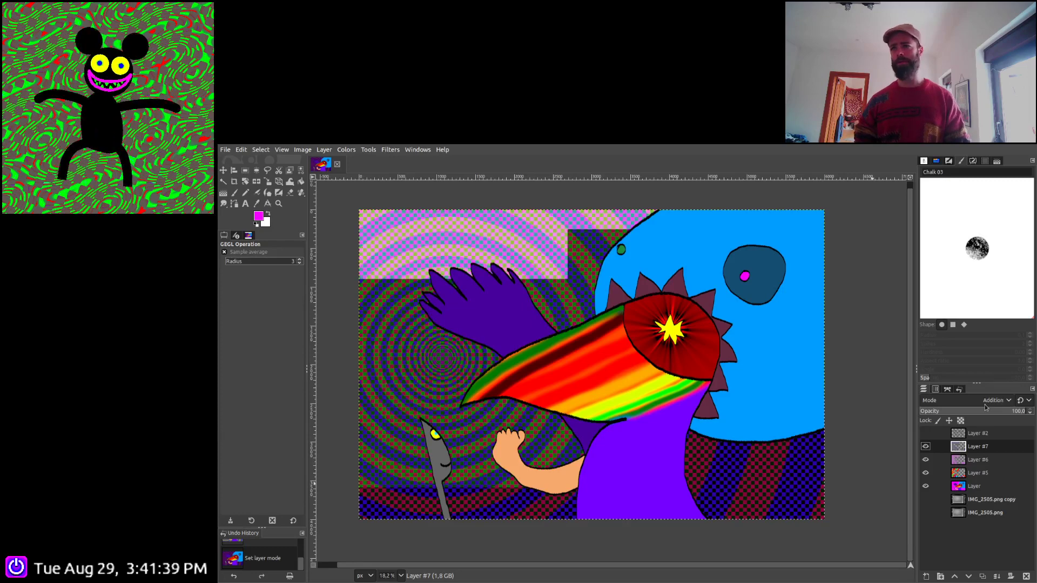
Set the checkerboard layer, Layer #6, to Linear burn and try Screen, Pin light and Difference on the chalk layer, Layer #5
left_click(983, 460)
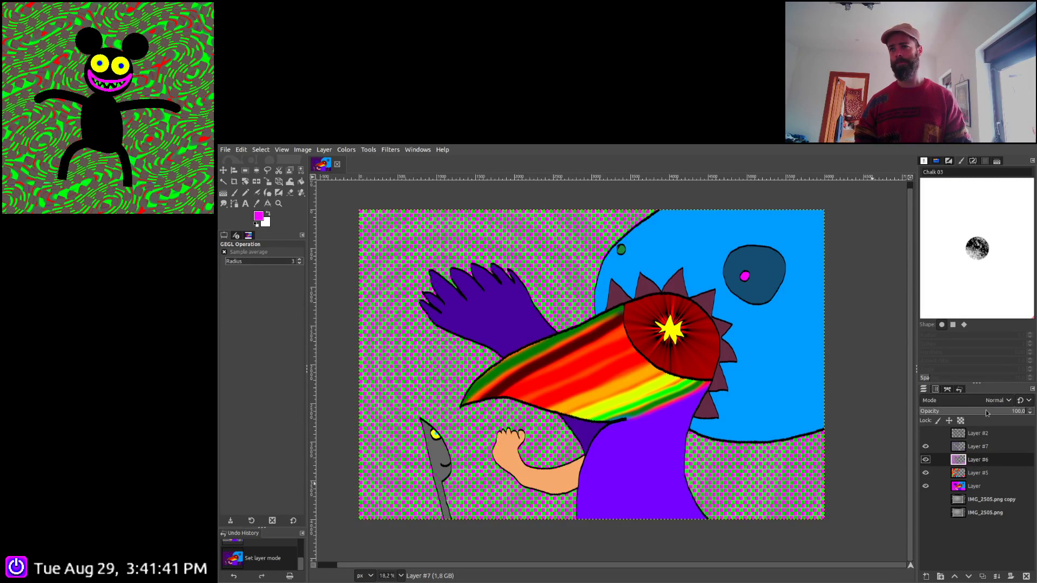
scroll(989, 404, "down", 4)
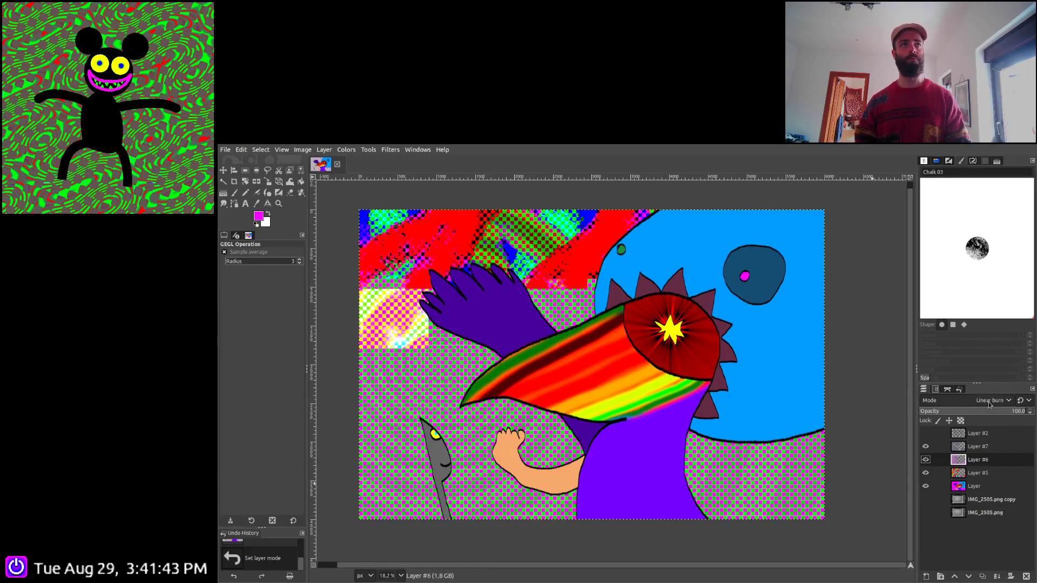
left_click(988, 473)
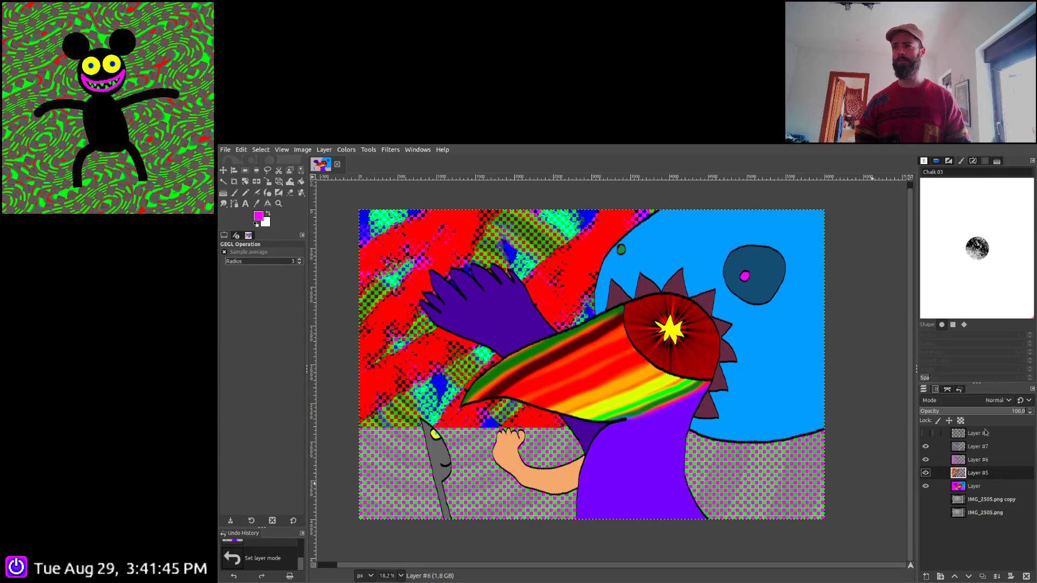
scroll(983, 406, "down", 10)
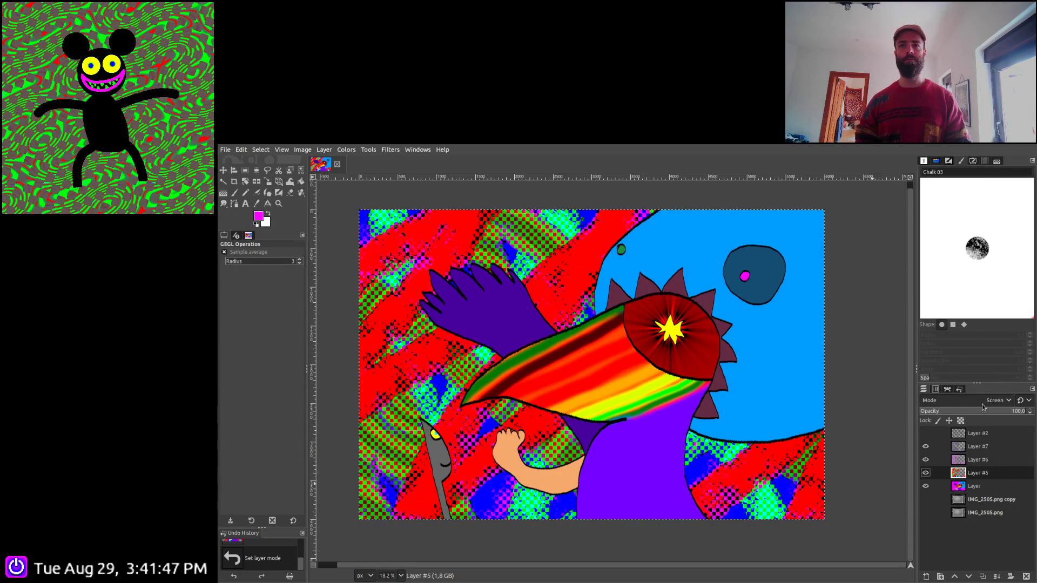
scroll(983, 407, "down", 4)
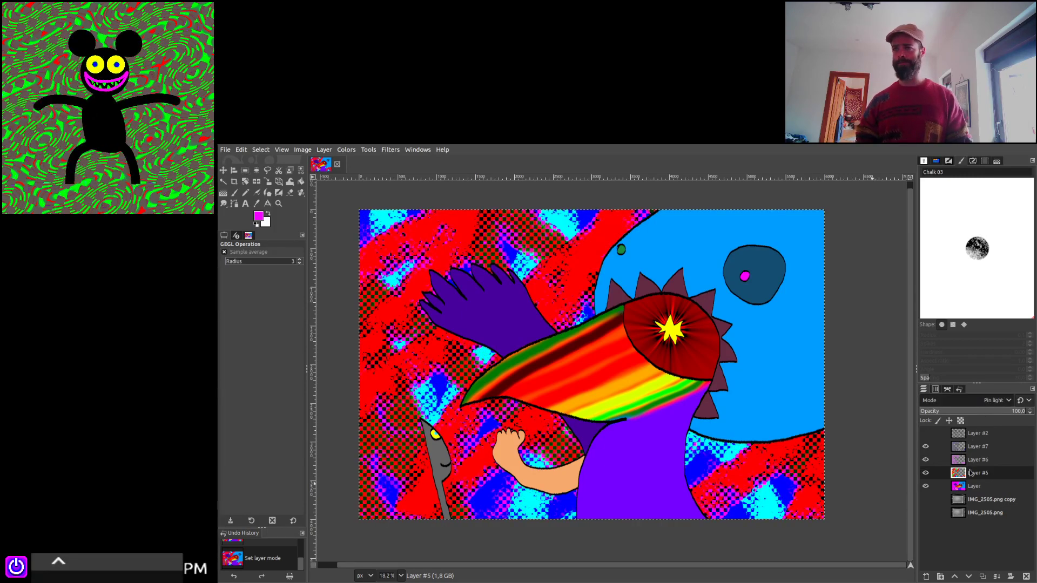
key("Down")
key("Down")
key("Down")
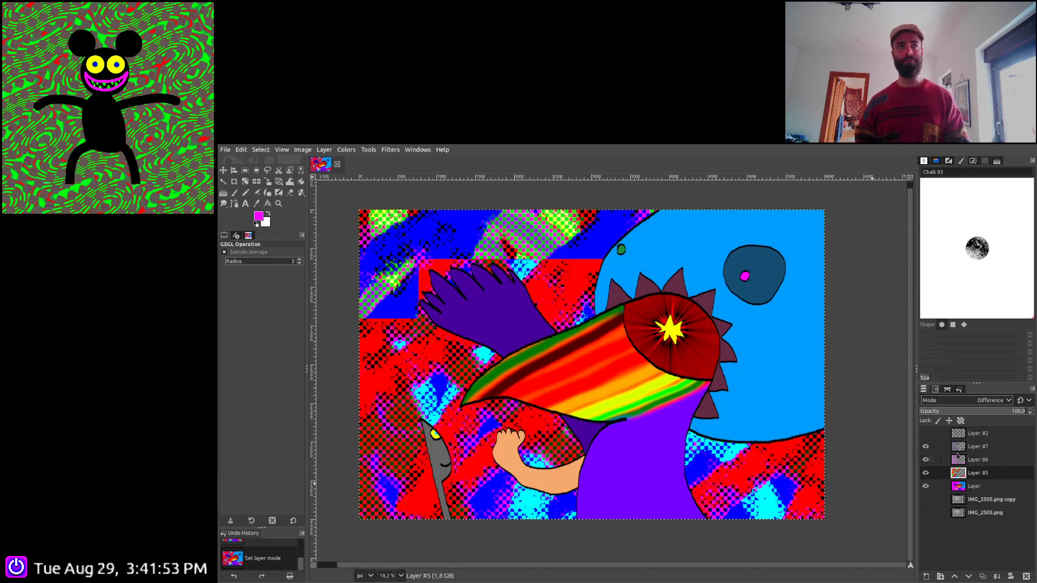
Try Linear light, Soft light, Multiply, Screen, Luma lighten only and Lighten only as blend modes for the chalk layer, Layer #5
scroll(981, 406, "up", 1)
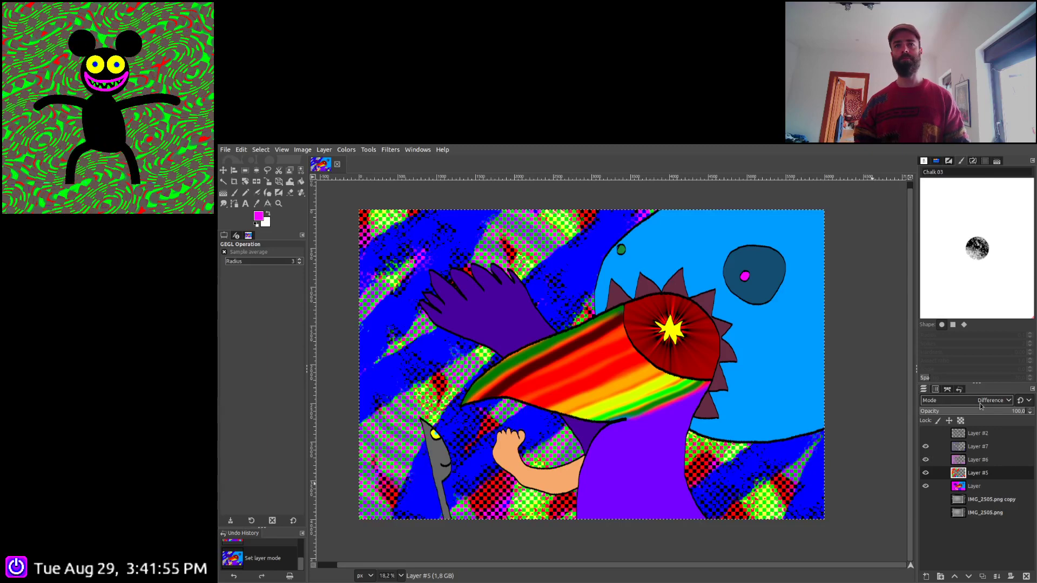
scroll(981, 406, "up", 1)
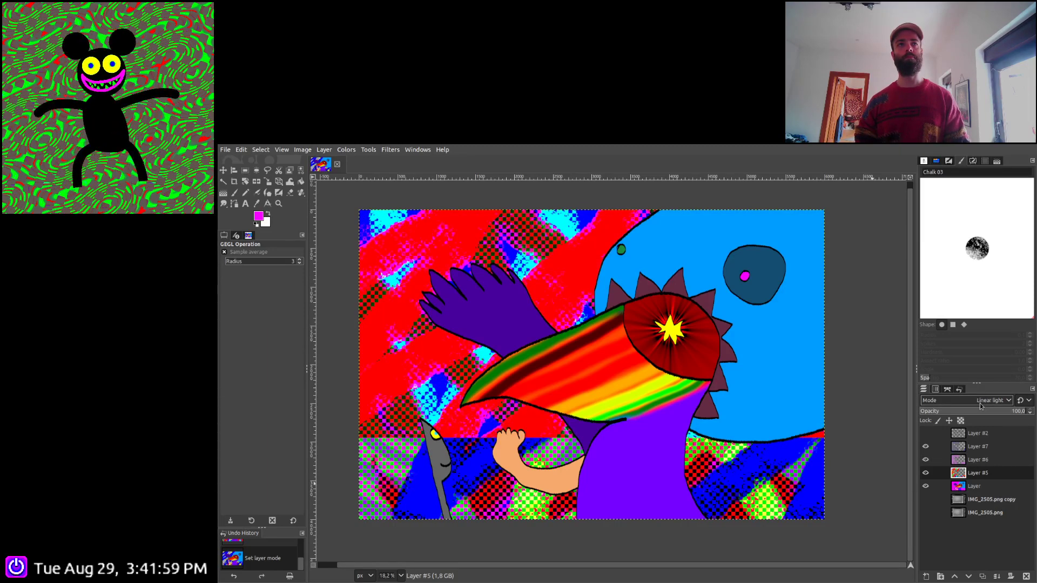
scroll(981, 406, "up", 1)
scroll(981, 407, "up", 5)
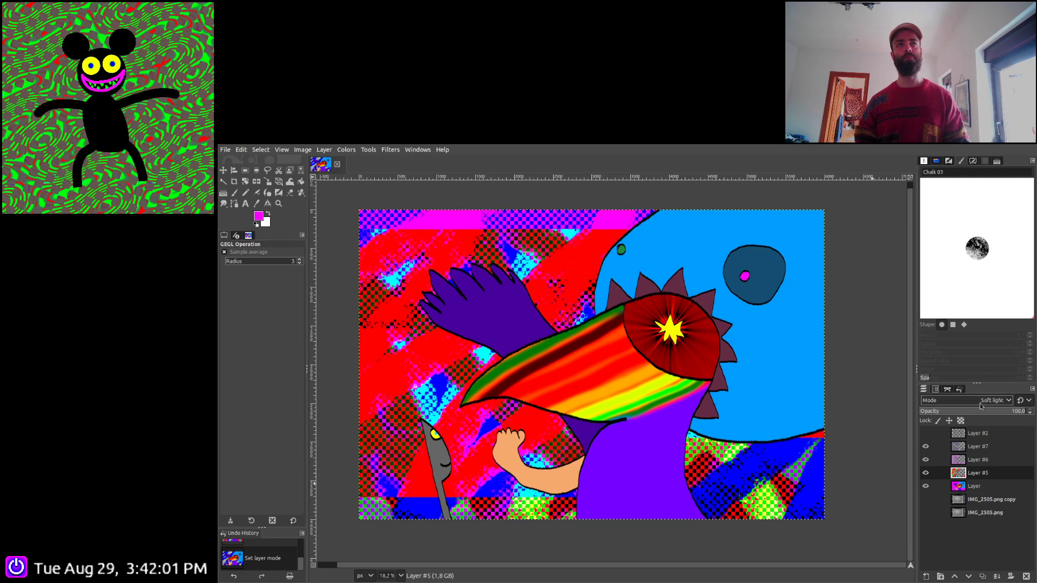
scroll(981, 406, "up", 5)
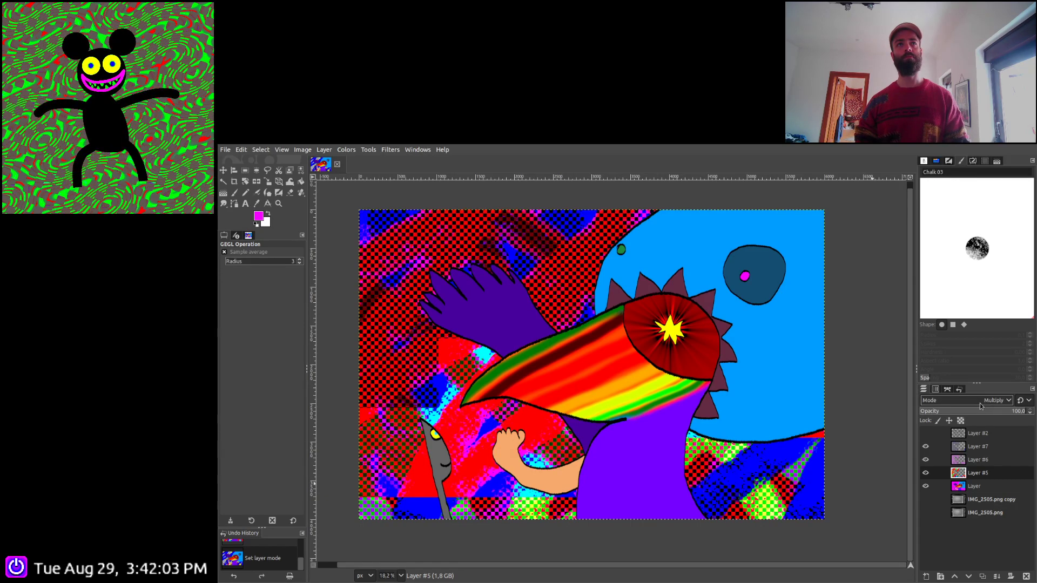
scroll(980, 406, "up", 4)
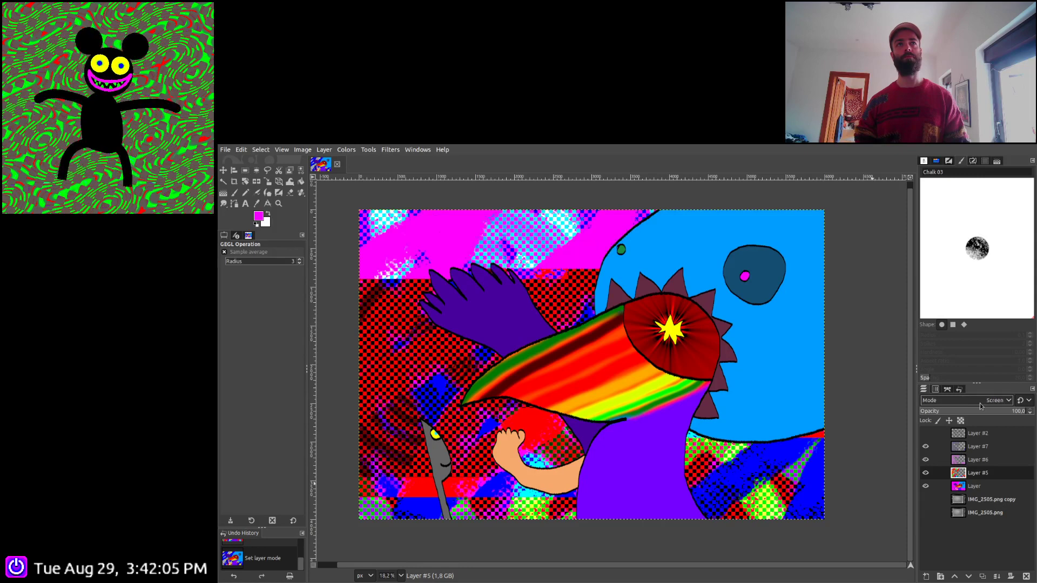
scroll(981, 406, "down", 1)
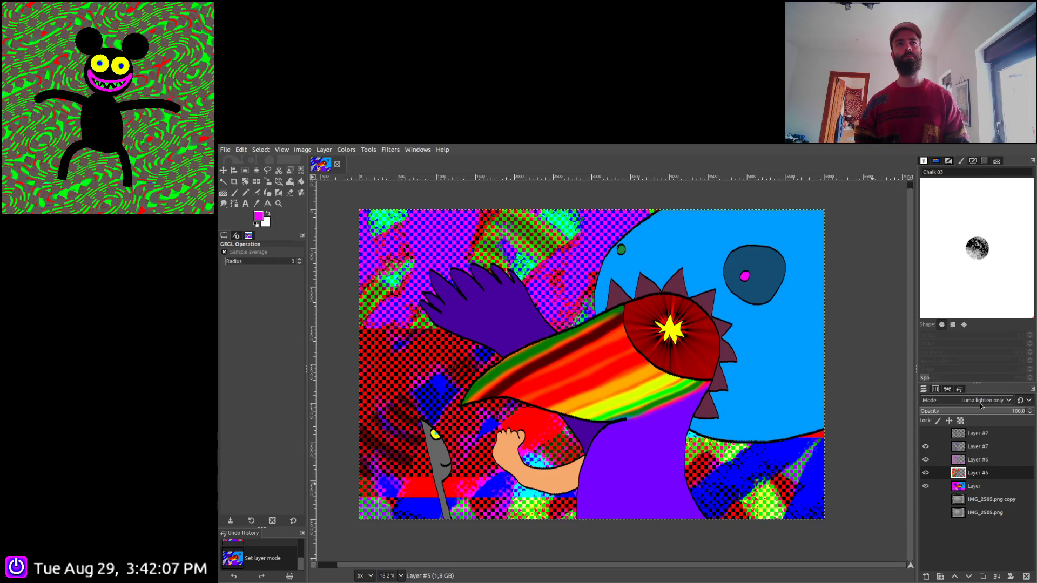
scroll(981, 406, "up", 3)
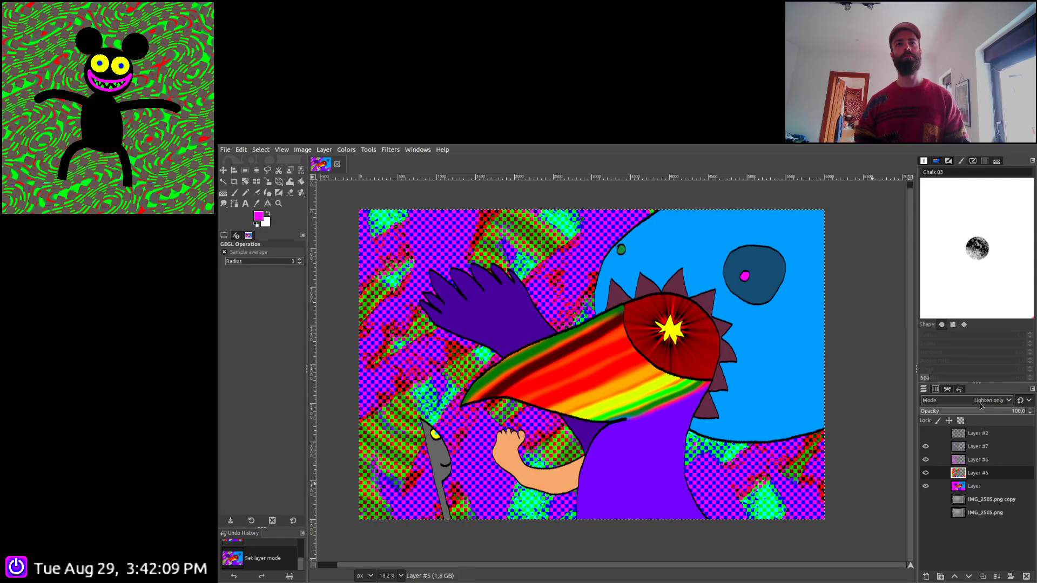
Compare Merge, Soft light and Pin light on Layer #5, and set its blend mode to Hard light
scroll(980, 406, "down", 7)
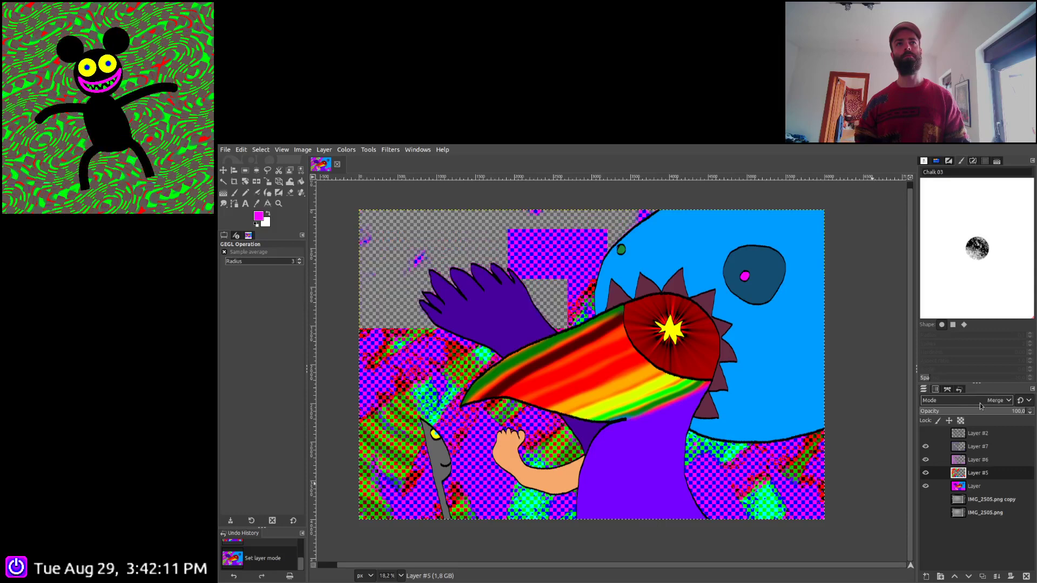
scroll(981, 406, "down", 6)
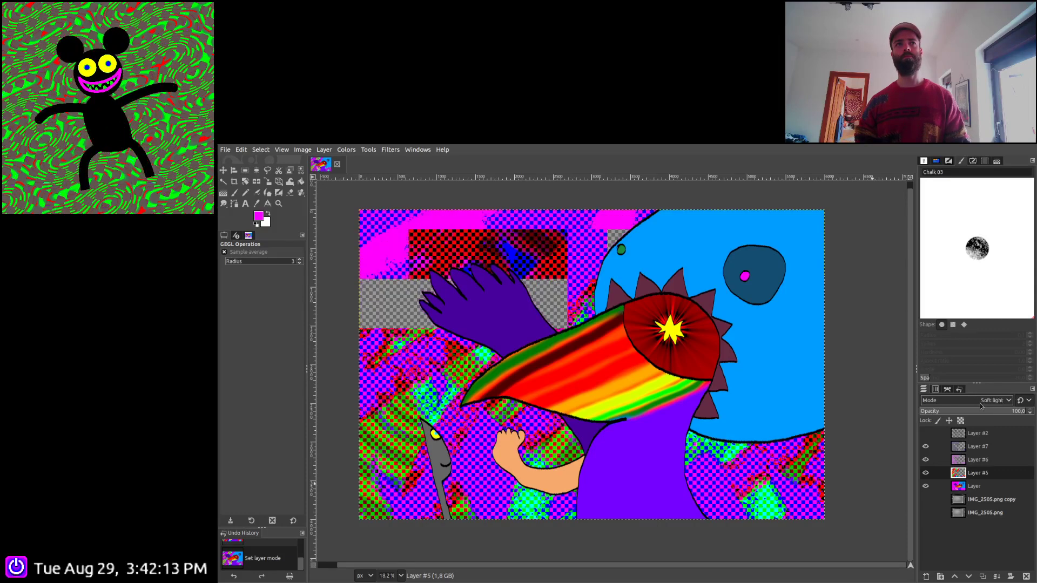
scroll(981, 406, "down", 2)
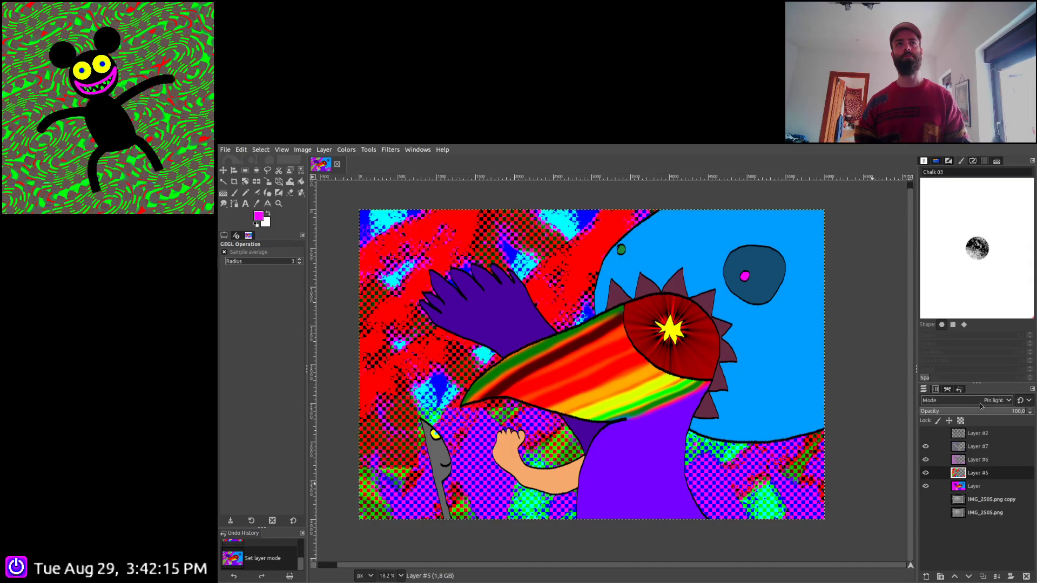
scroll(981, 406, "up", 2)
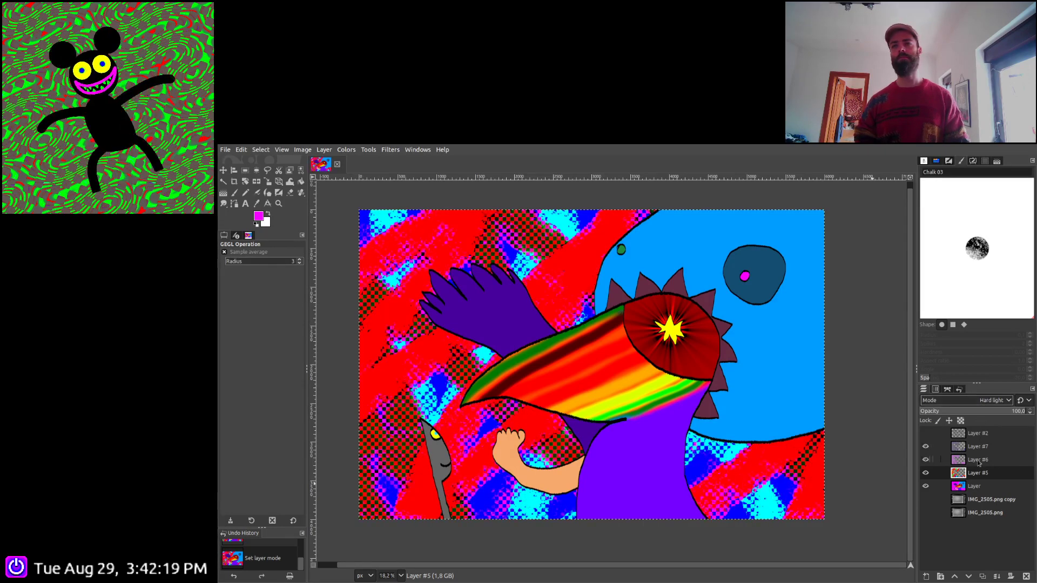
Set the blend mode of the checkerboard layer, Layer #6, to Multiply
key("Page_Up")
scroll(997, 401, "down", 1)
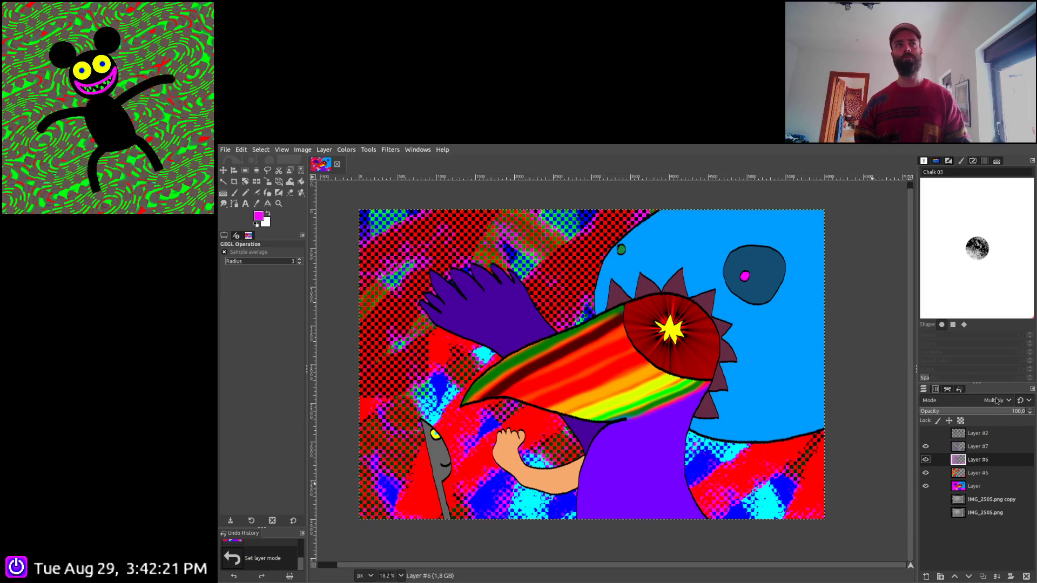
scroll(997, 401, "up", 1)
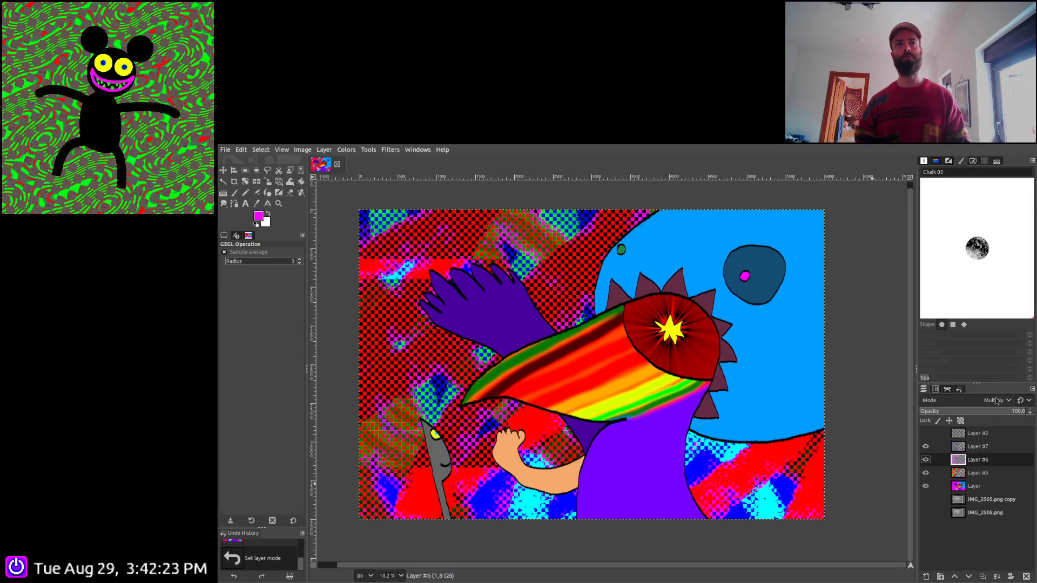
Try Luma darken only, Addition, Luma lighten only and Exclusion on the chalk layer, Layer #5, and set its blend mode to Difference
left_click(982, 473)
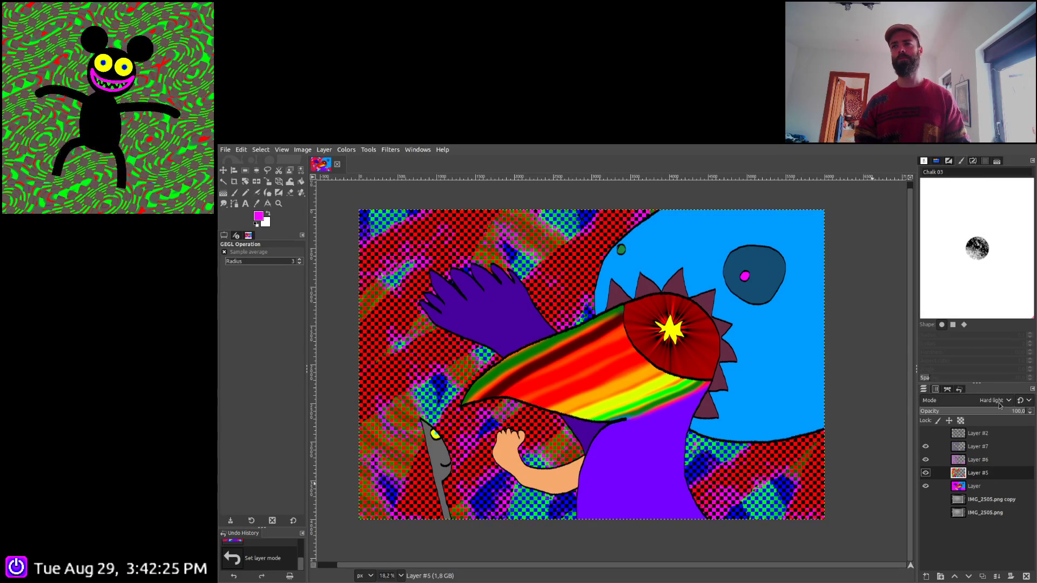
scroll(999, 405, "up", 5)
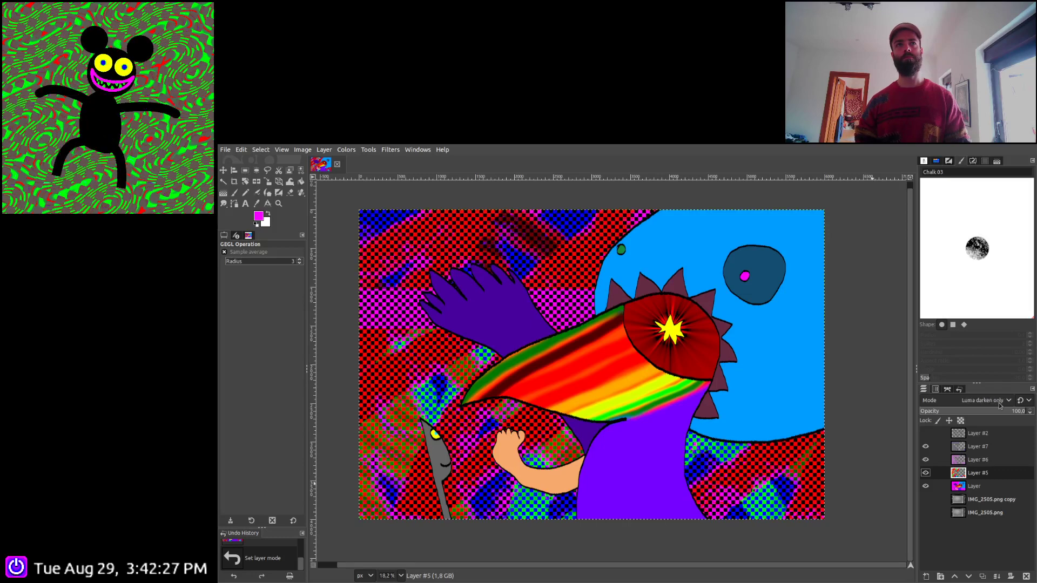
scroll(999, 405, "up", 2)
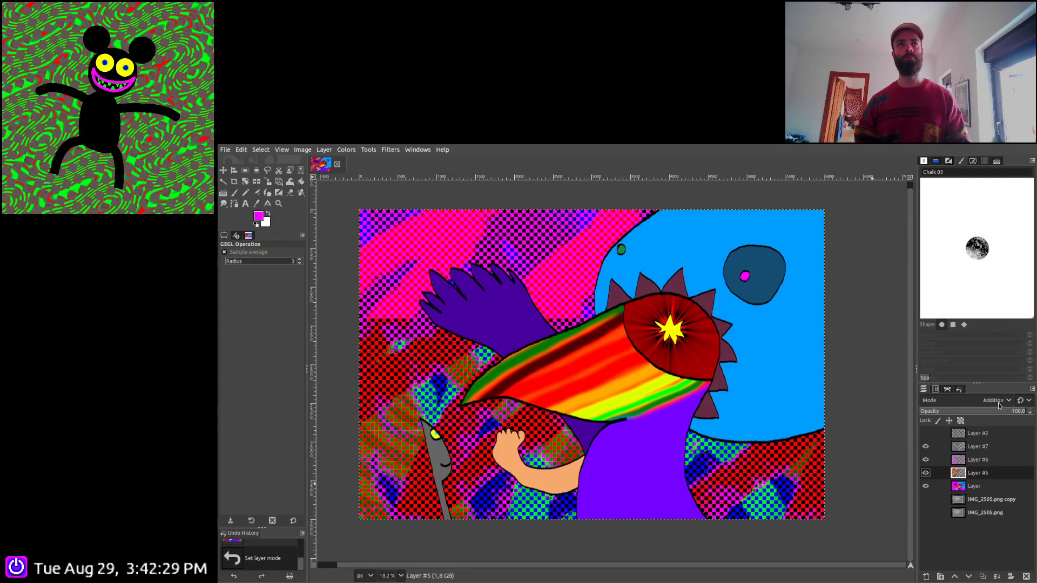
scroll(999, 405, "up", 3)
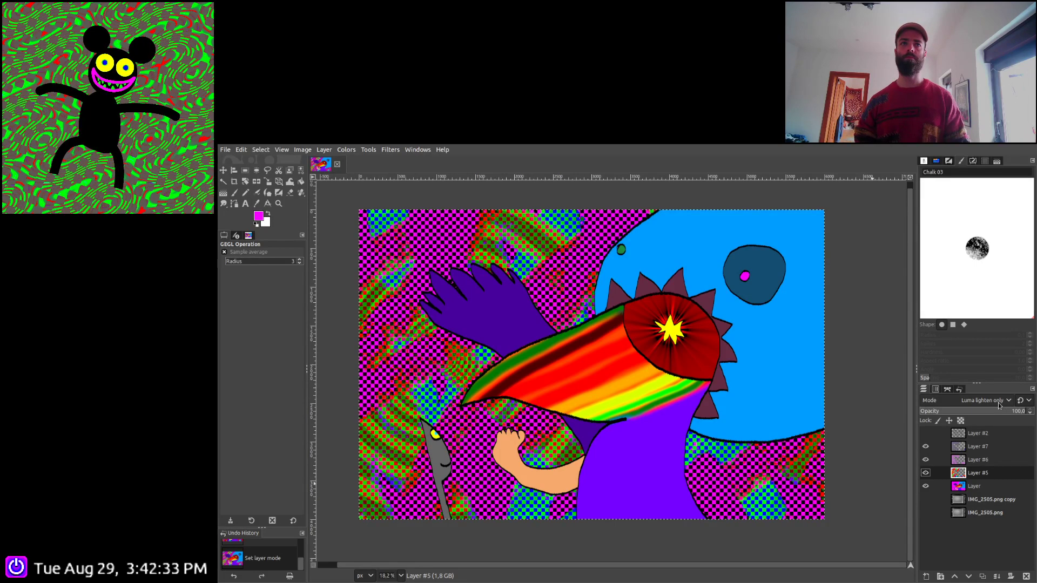
scroll(1000, 405, "down", 11)
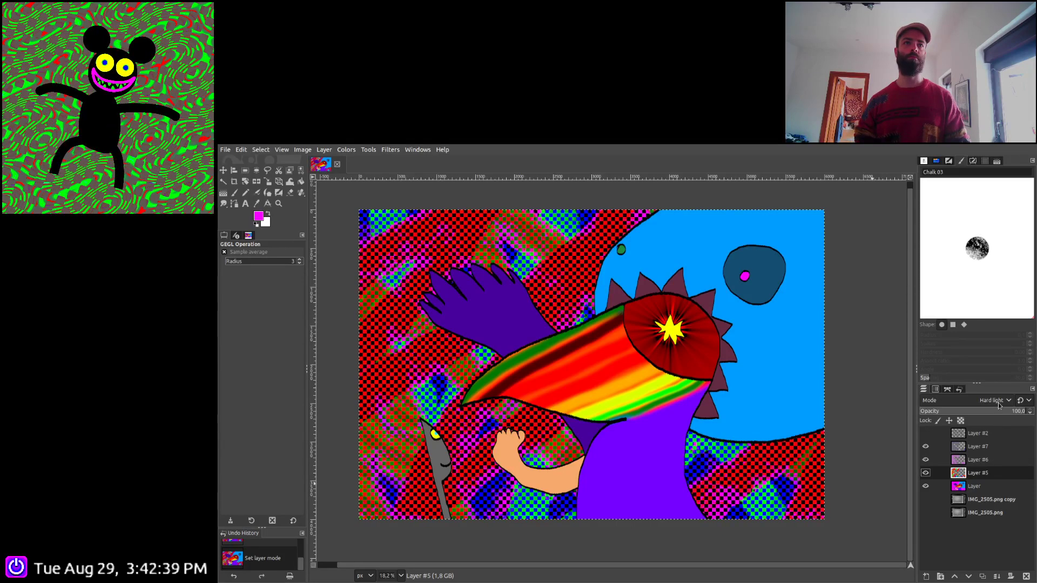
scroll(999, 405, "down", 1)
scroll(999, 405, "down", 5)
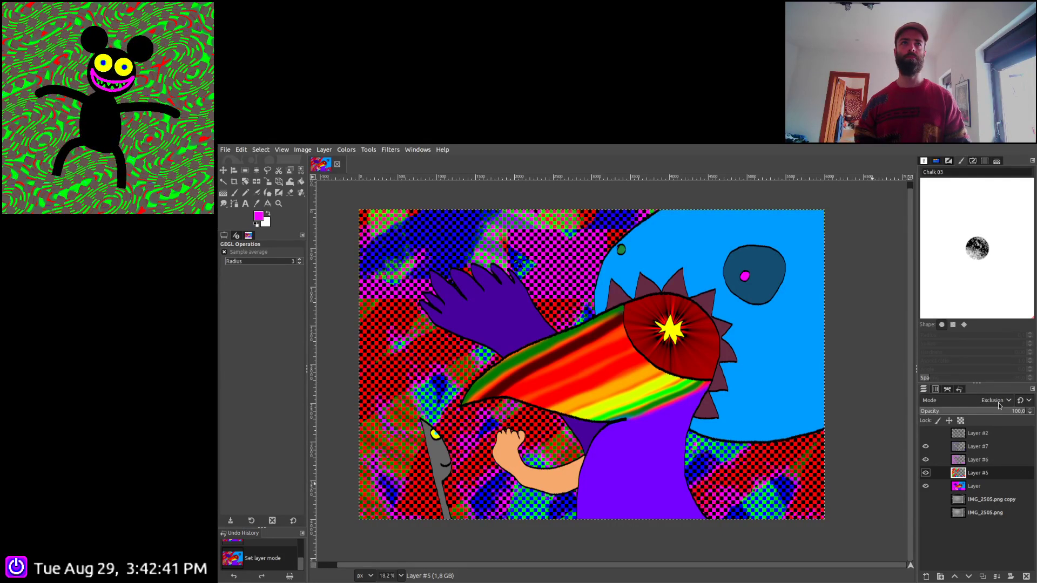
scroll(999, 405, "up", 1)
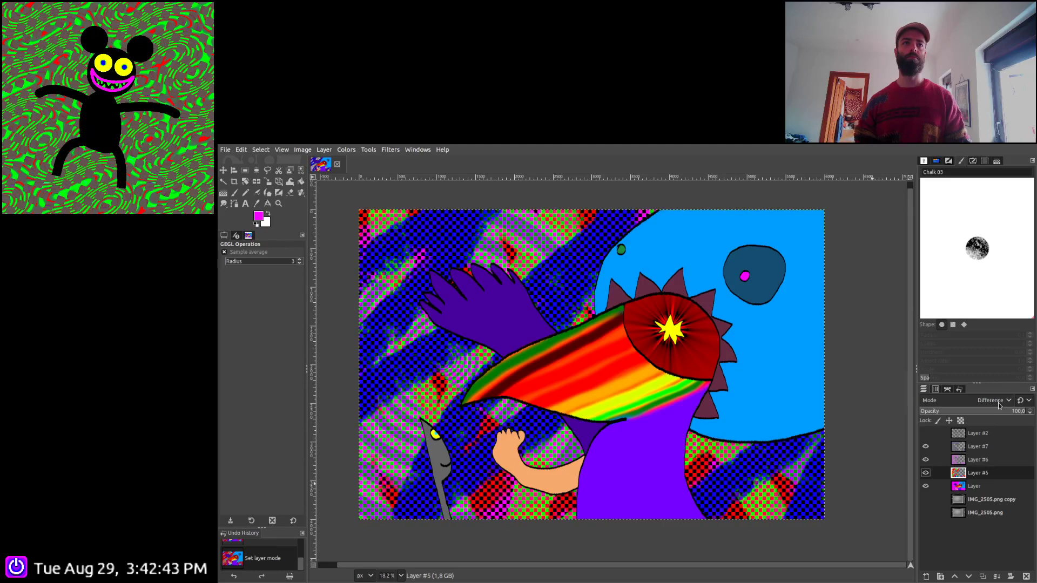
Try Linear burn, Darken only and Vivid light as blend modes for the checkerboard layer, Layer #6
left_click(982, 461)
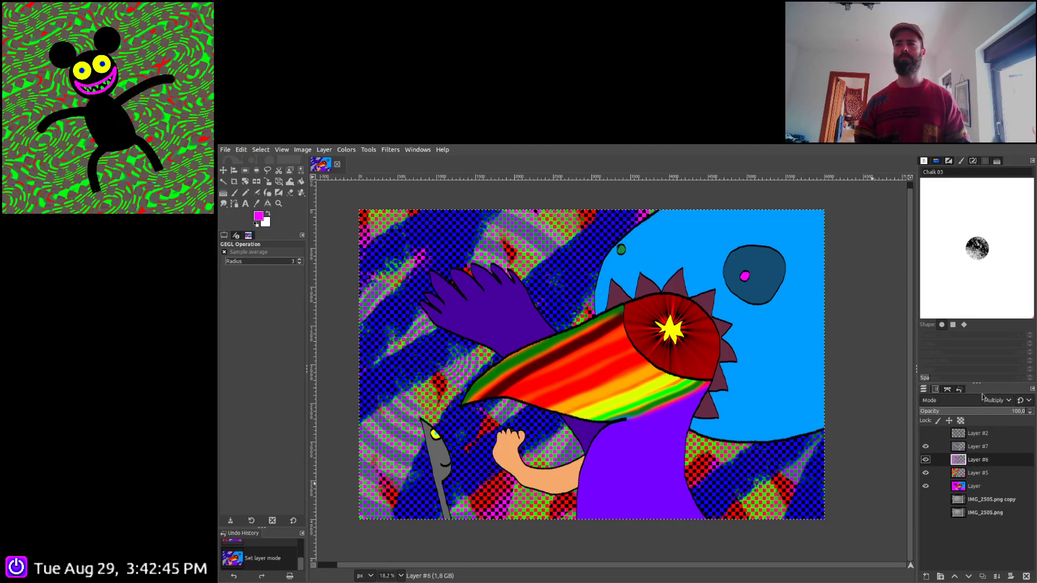
scroll(983, 401, "down", 1)
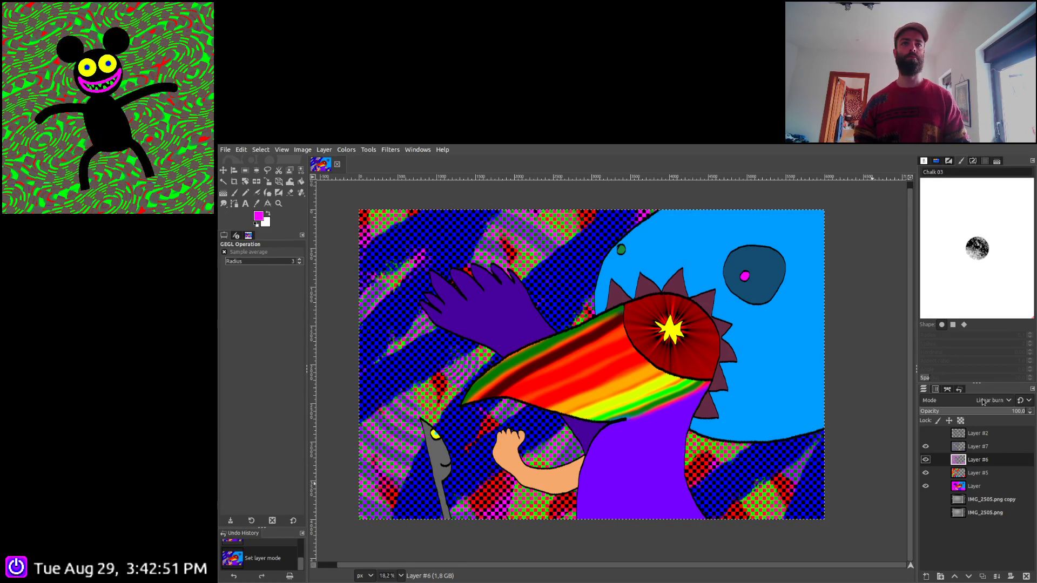
scroll(983, 401, "up", 5)
scroll(983, 401, "up", 1)
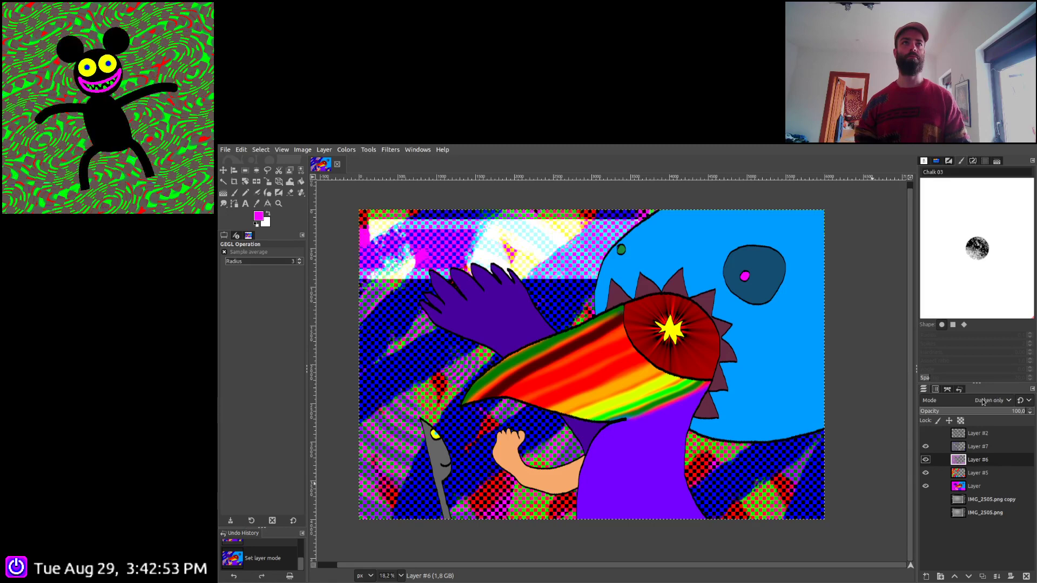
scroll(983, 402, "down", 8)
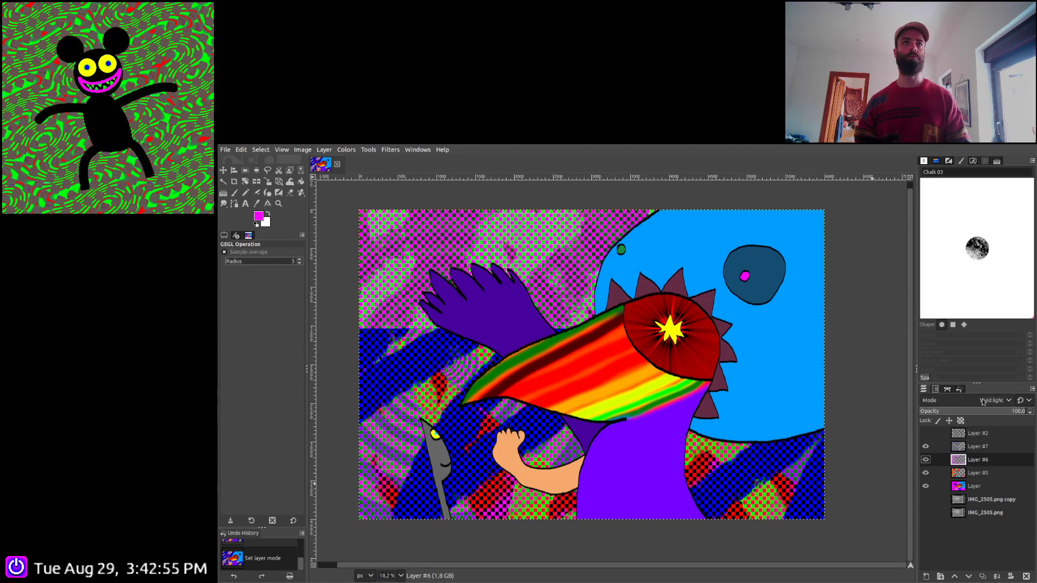
Try out several blend modes on Layer #6, ending on LCh Chroma
scroll(983, 401, "down", 2)
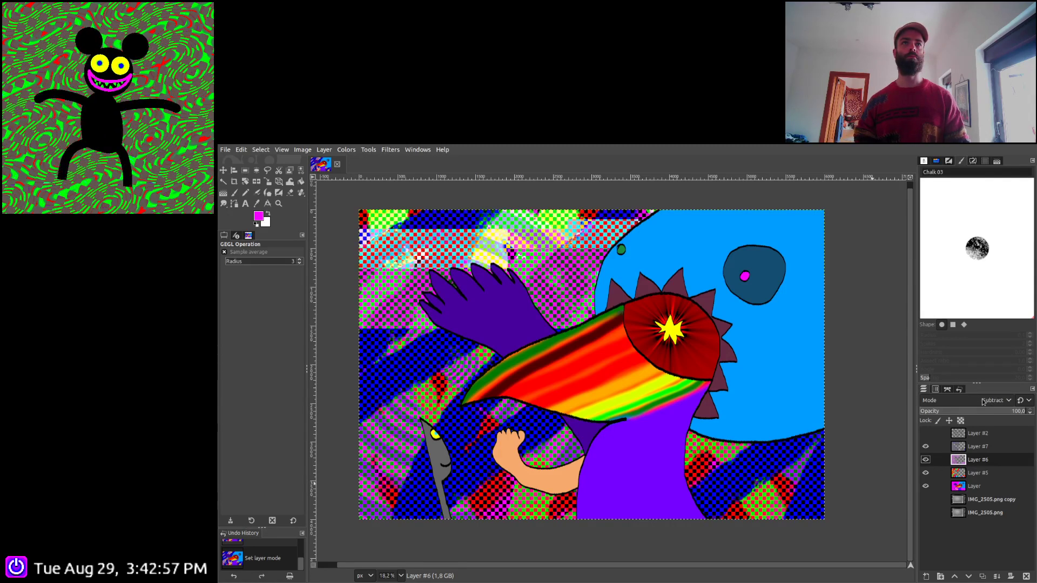
scroll(983, 401, "up", 2)
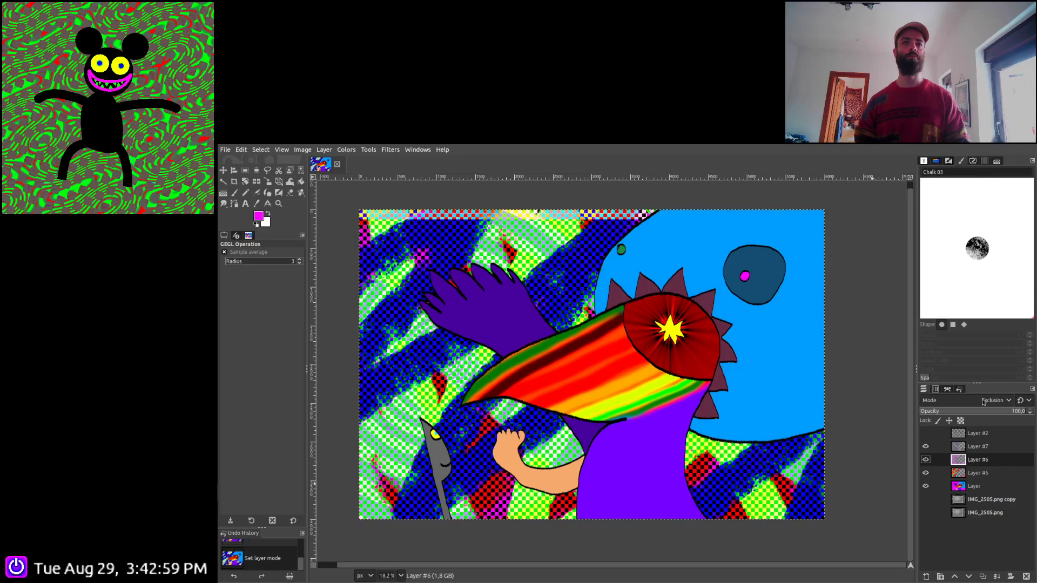
scroll(983, 402, "up", 2)
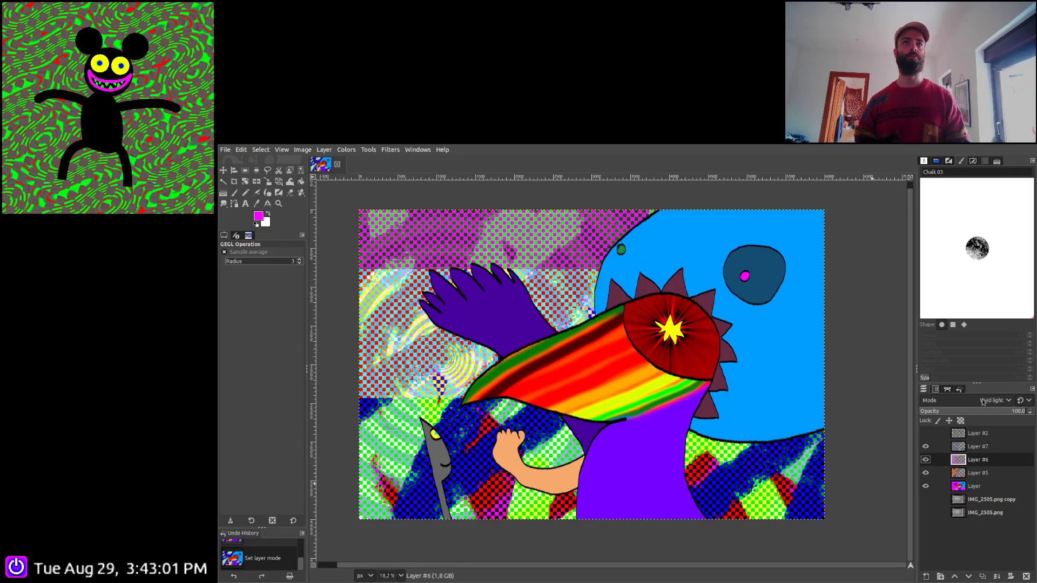
scroll(983, 401, "down", 5)
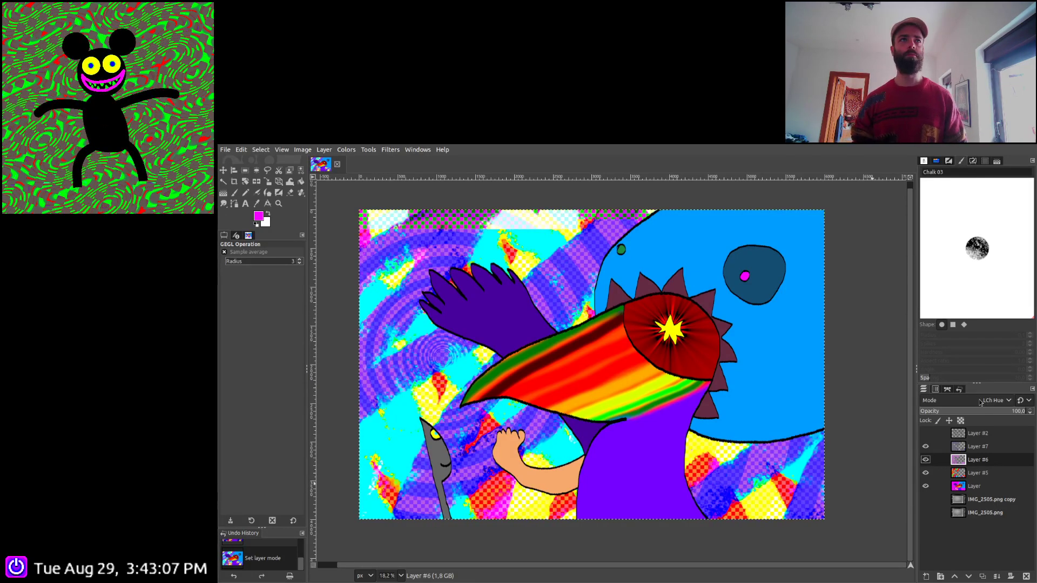
scroll(980, 404, "up", 1)
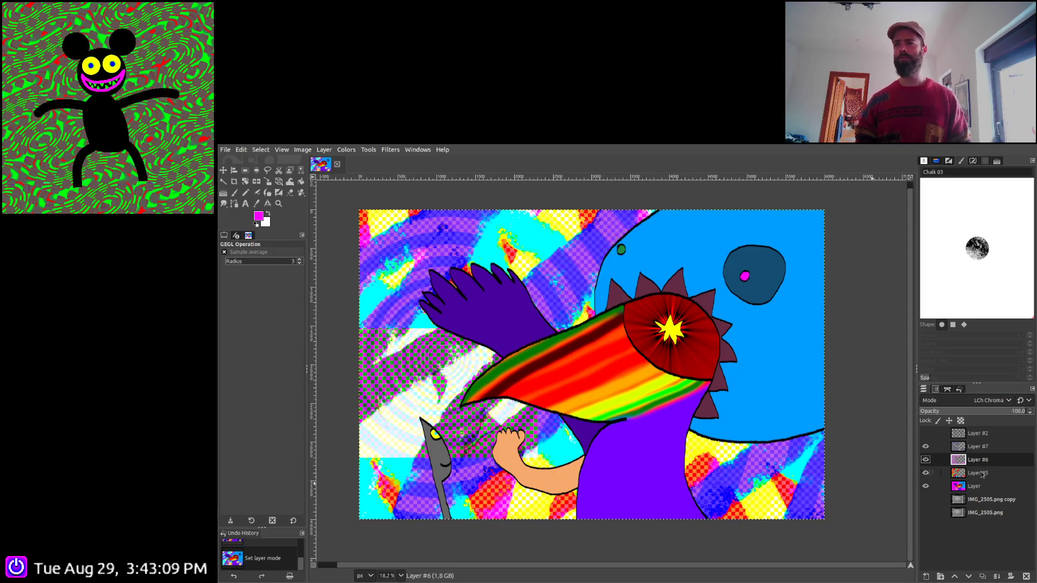
Cycle through the blend modes of Layer #5 and set it to Multiply
key("Page_Down")
scroll(986, 405, "up", 4)
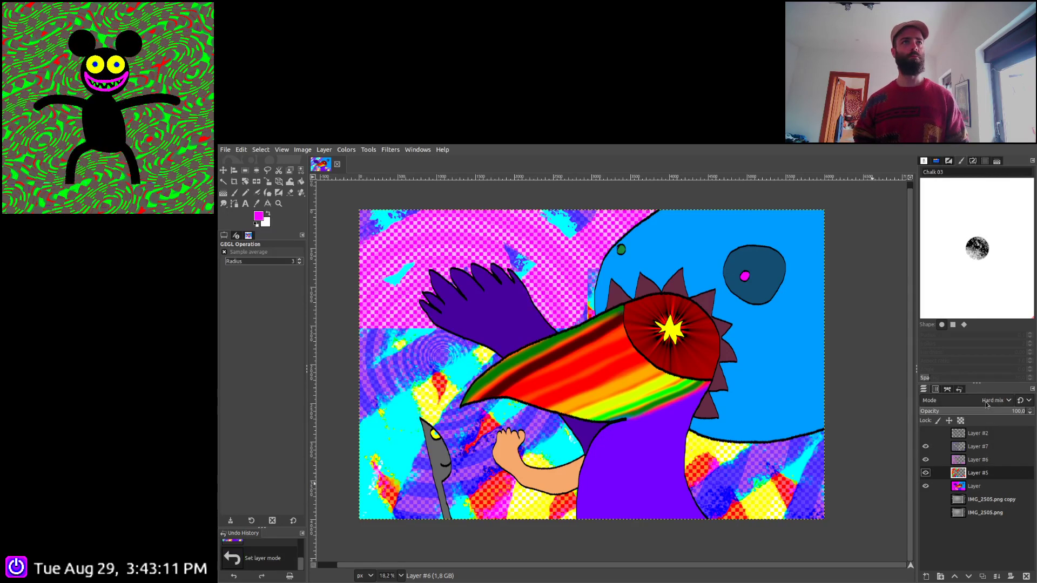
scroll(987, 405, "up", 1)
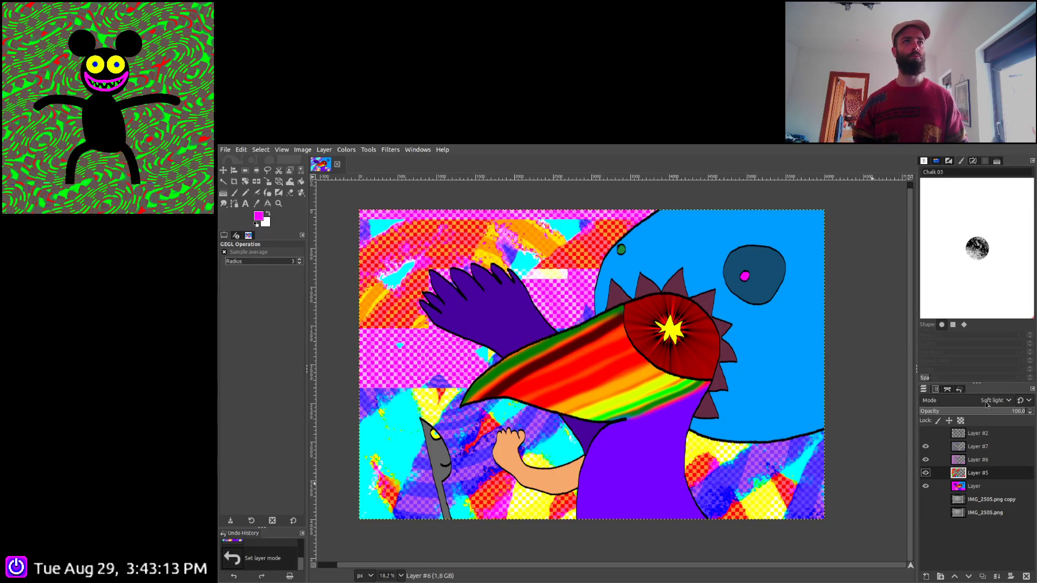
scroll(987, 405, "up", 1)
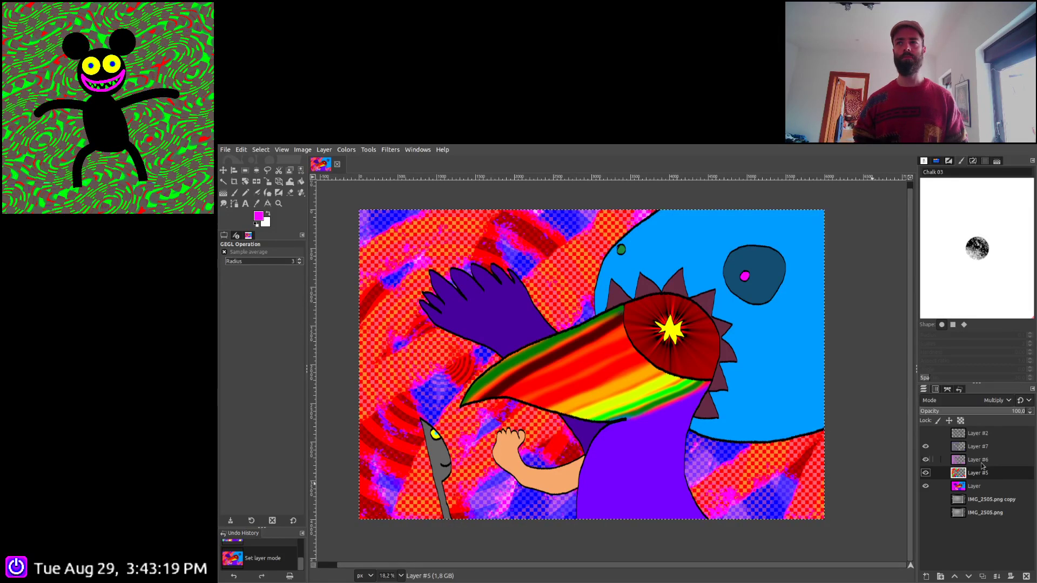
Try other blend modes on Layer #6, including Grain merge and Subtract, and set it to Grain extract
key("Page_Up")
scroll(991, 406, "up", 7)
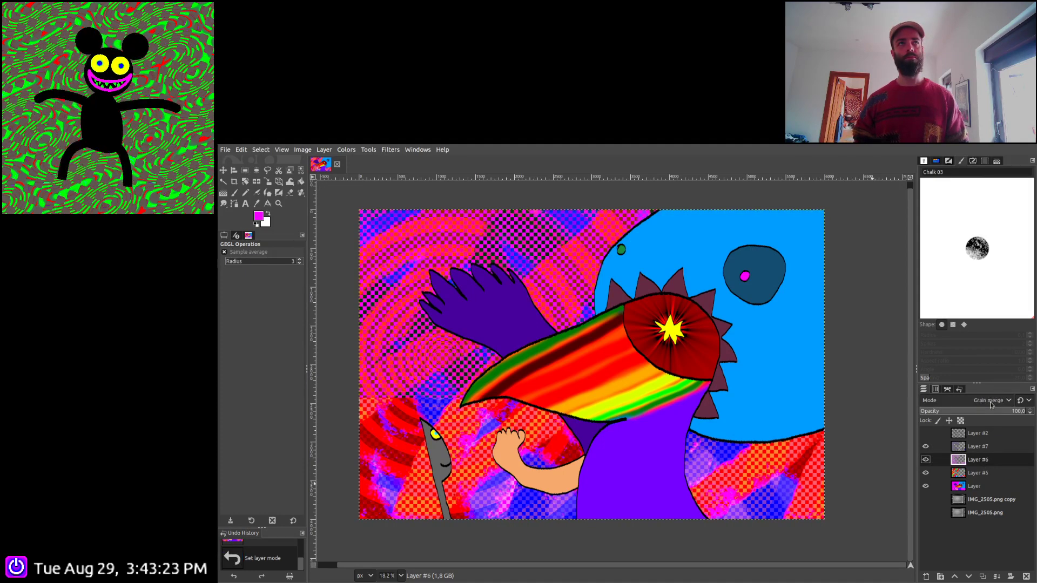
scroll(991, 405, "up", 3)
scroll(991, 405, "down", 1)
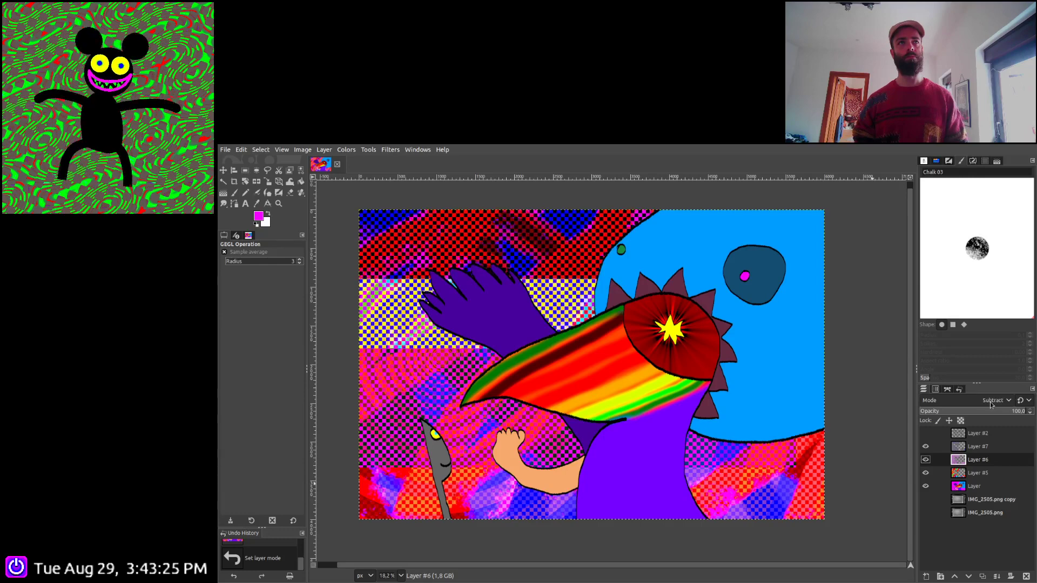
scroll(991, 405, "down", 1)
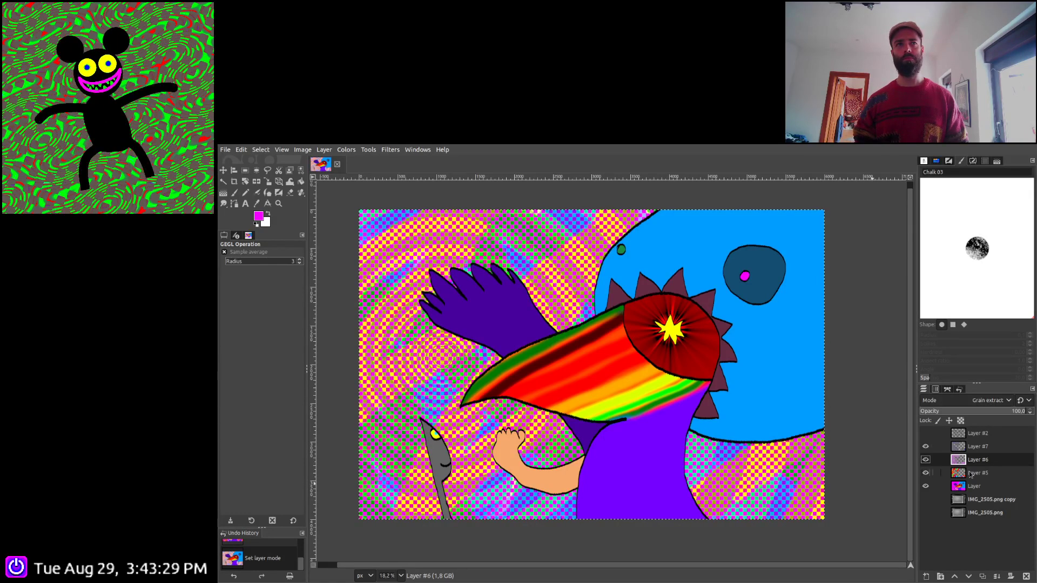
Try blend modes such as Linear burn and Overlay on Layer #7 and set it to Hard mix
left_click(977, 447)
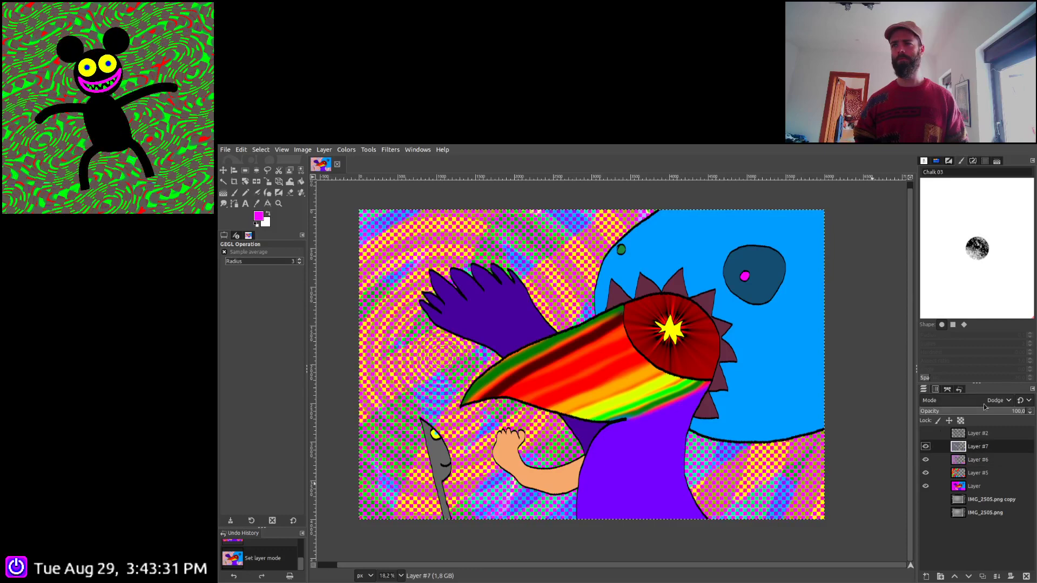
scroll(984, 407, "down", 6)
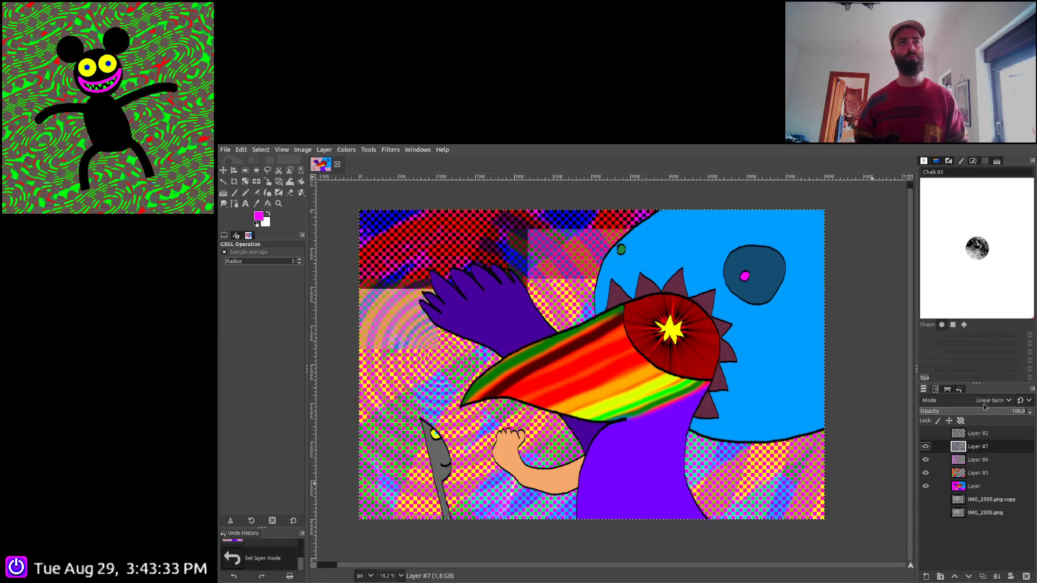
scroll(984, 407, "down", 1)
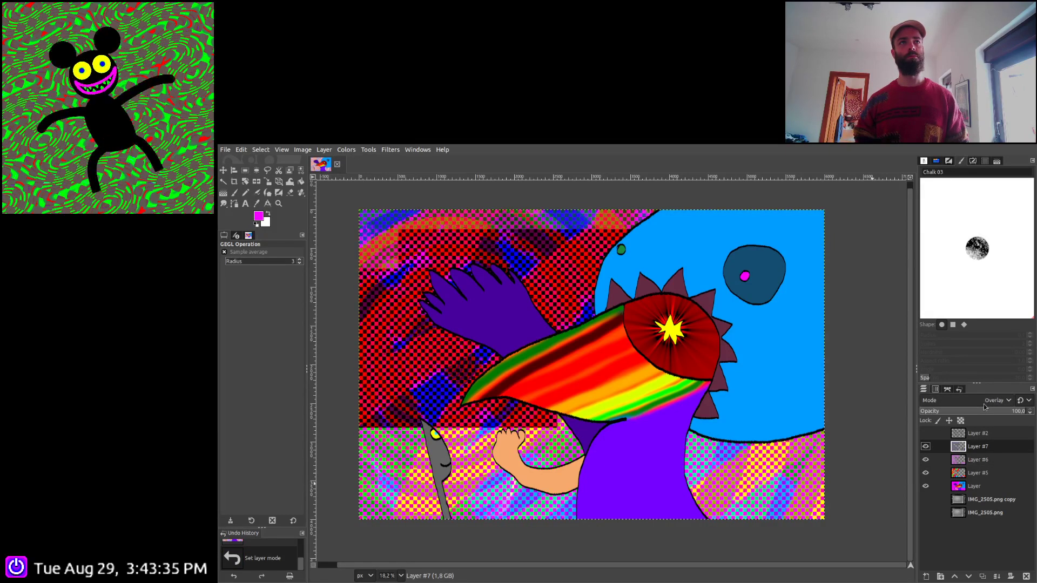
scroll(985, 407, "down", 6)
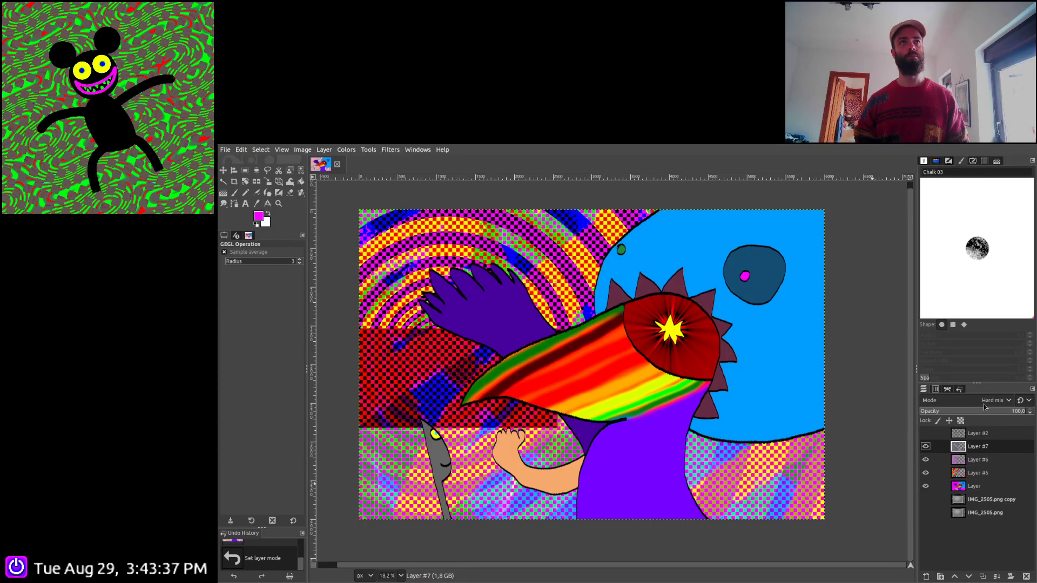
Compare Layer #5 in modes such as Linear burn, Vivid light, Linear light, Exclusion and Subtract, and return it to Multiply
left_click(980, 460)
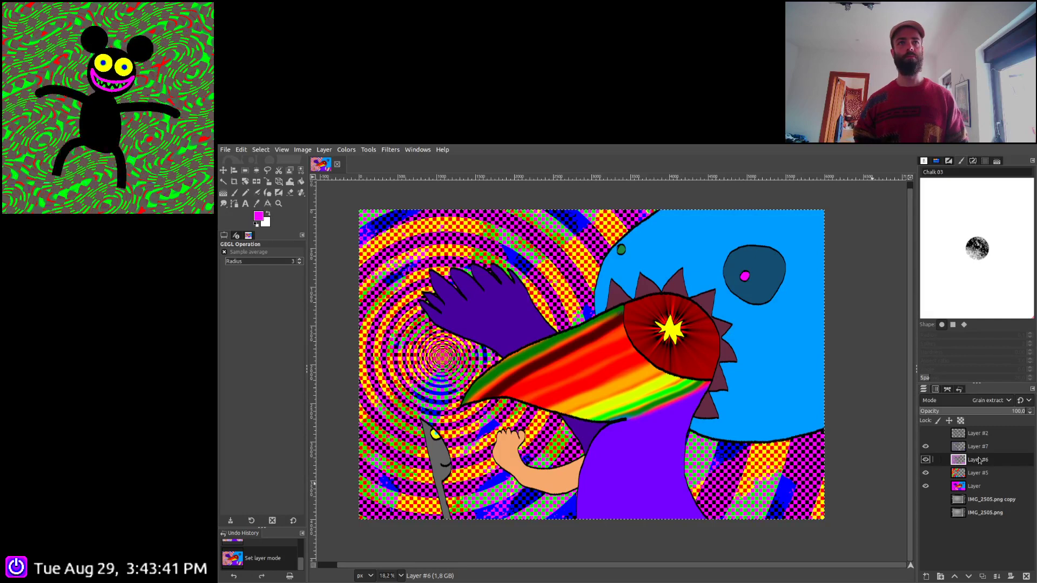
left_click(976, 474)
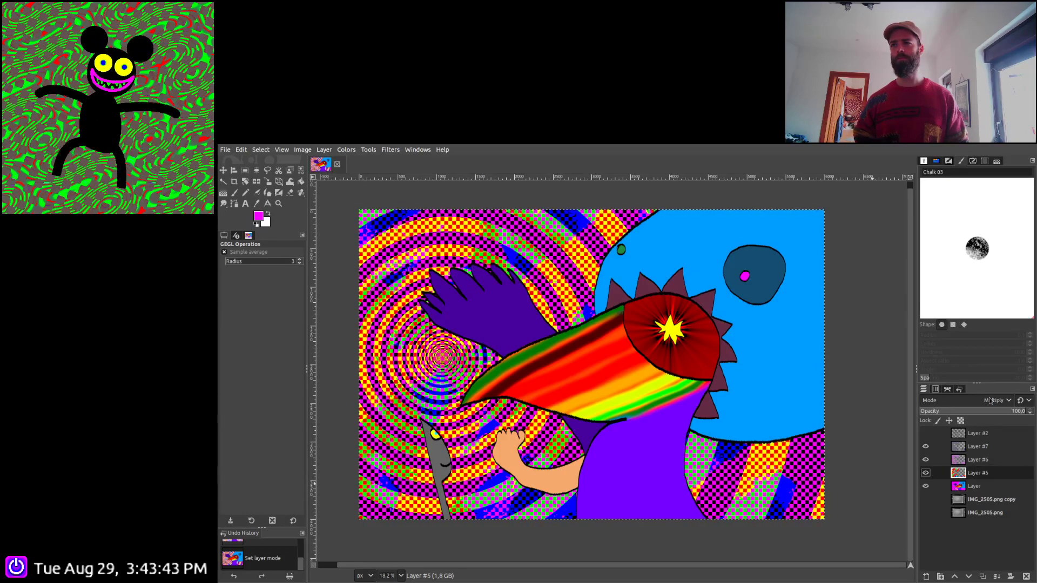
scroll(991, 401, "down", 1)
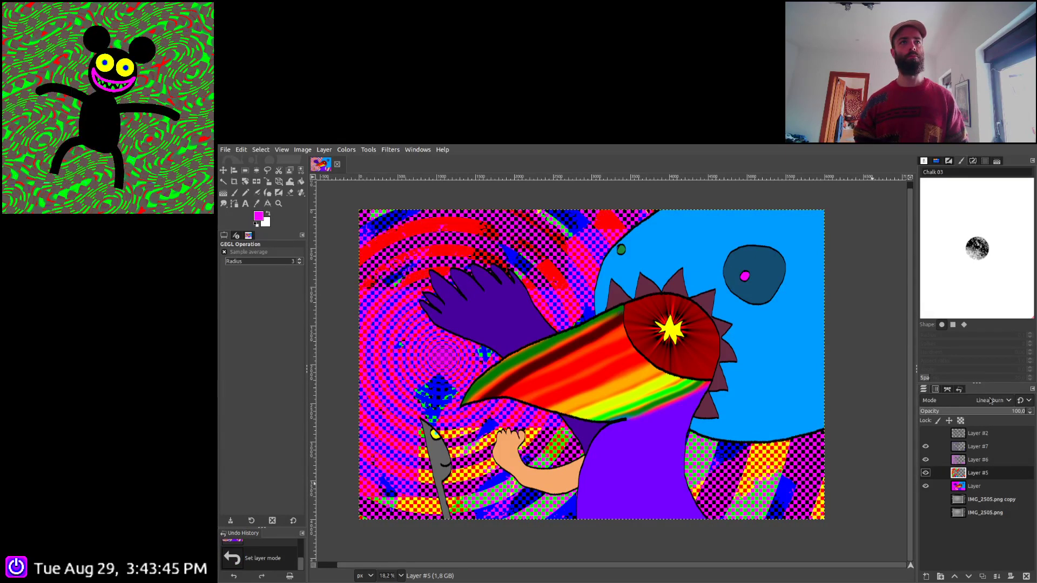
scroll(992, 400, "up", 3)
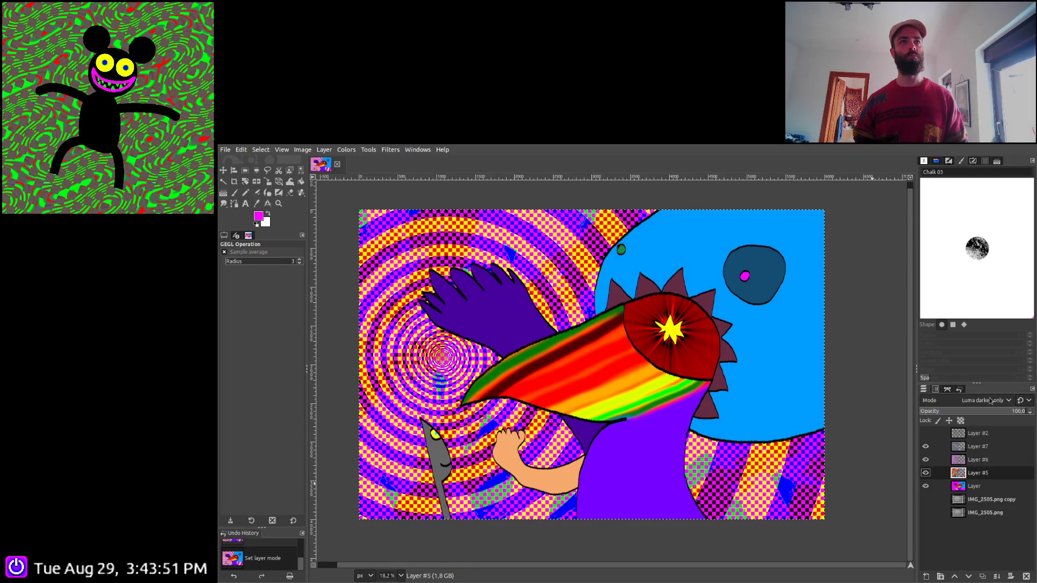
scroll(992, 400, "up", 2)
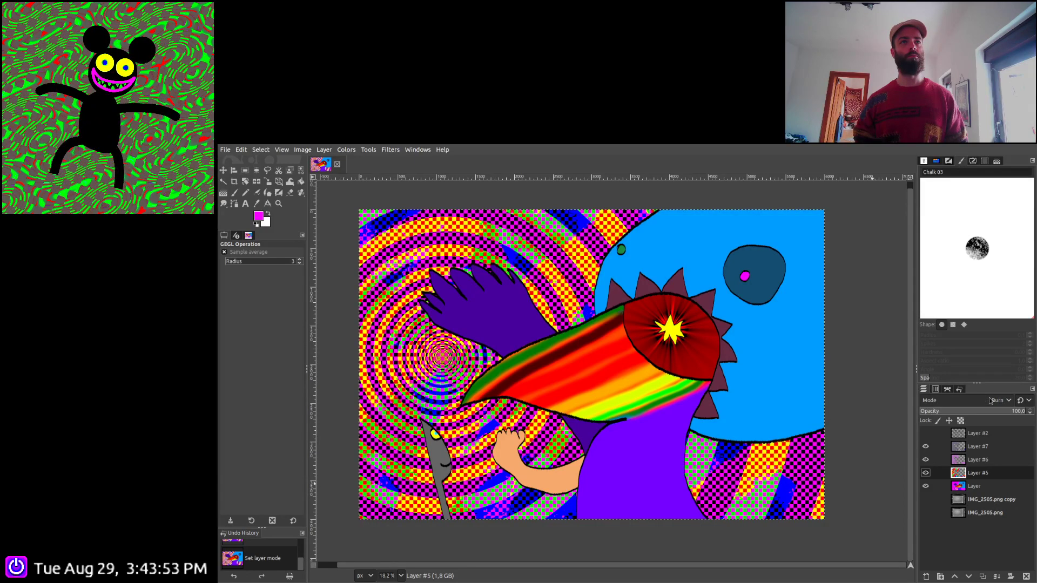
scroll(991, 401, "up", 1)
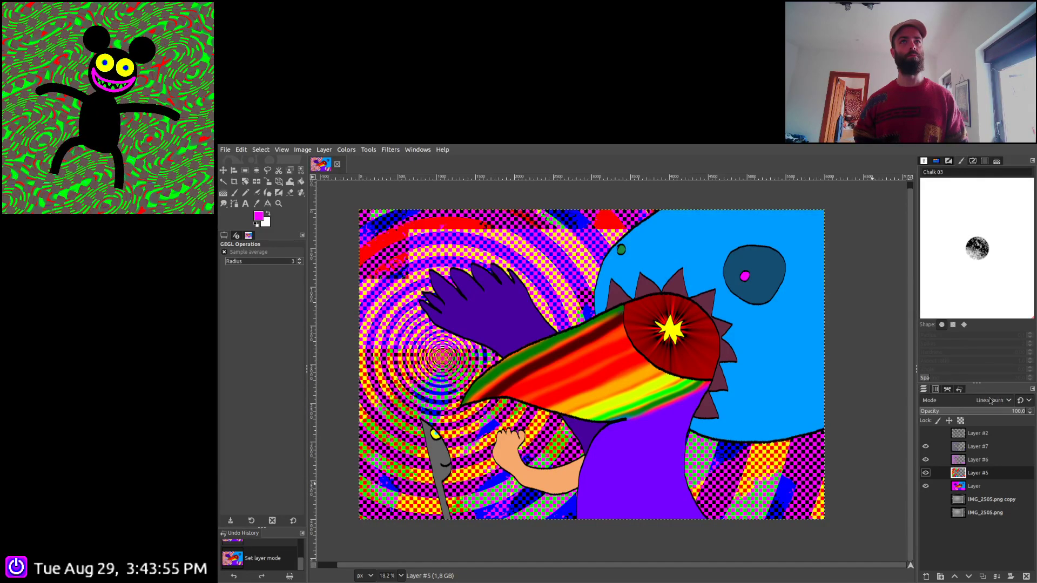
scroll(992, 400, "down", 2)
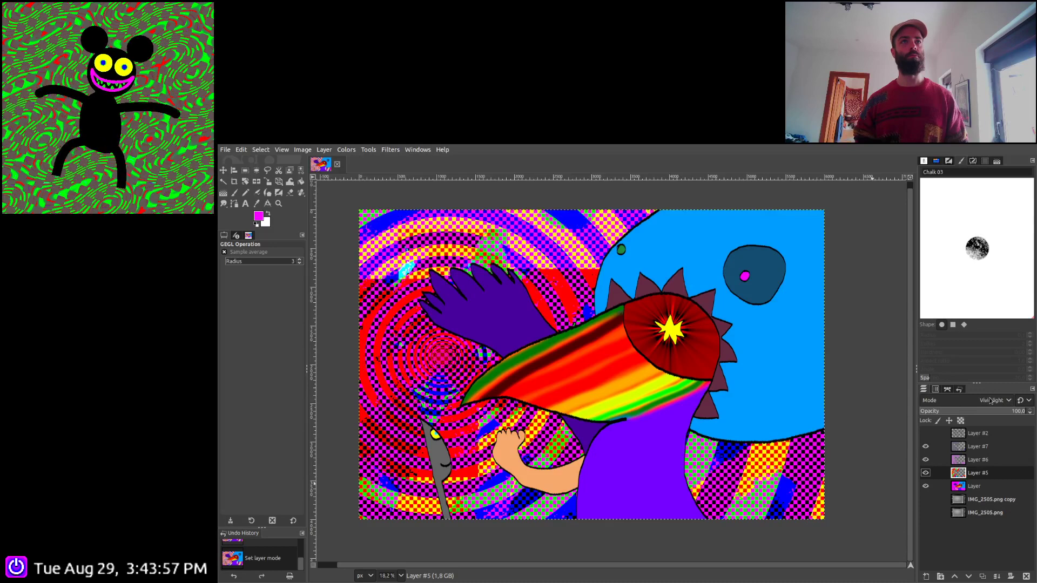
scroll(992, 400, "up", 1)
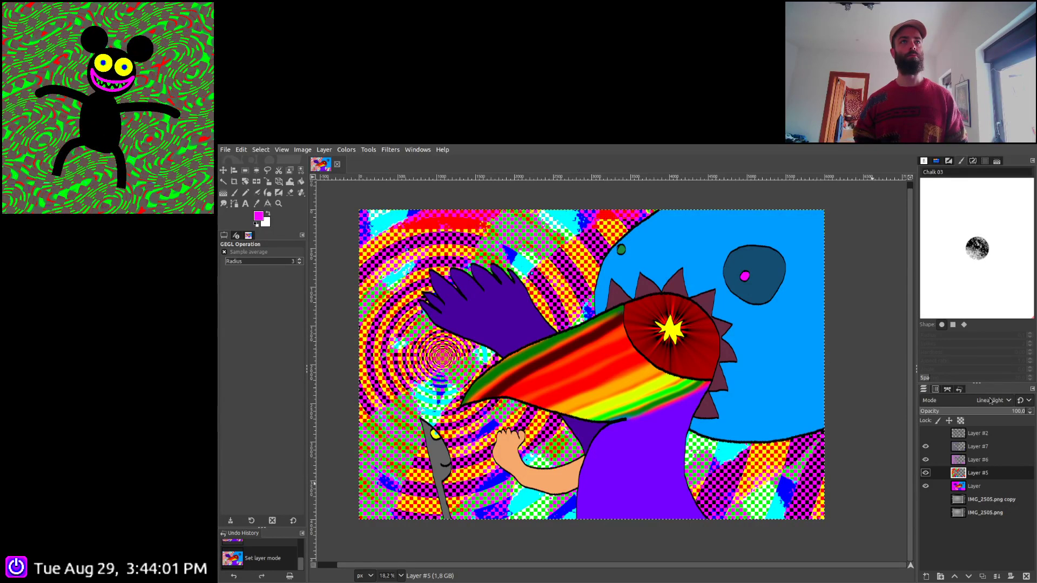
scroll(992, 400, "down", 3)
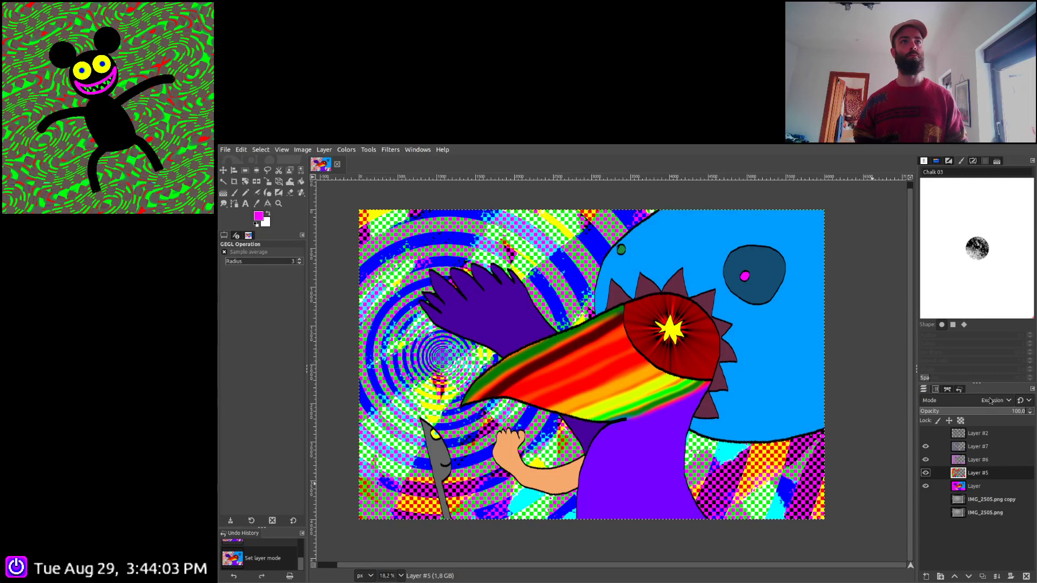
scroll(992, 401, "up", 1)
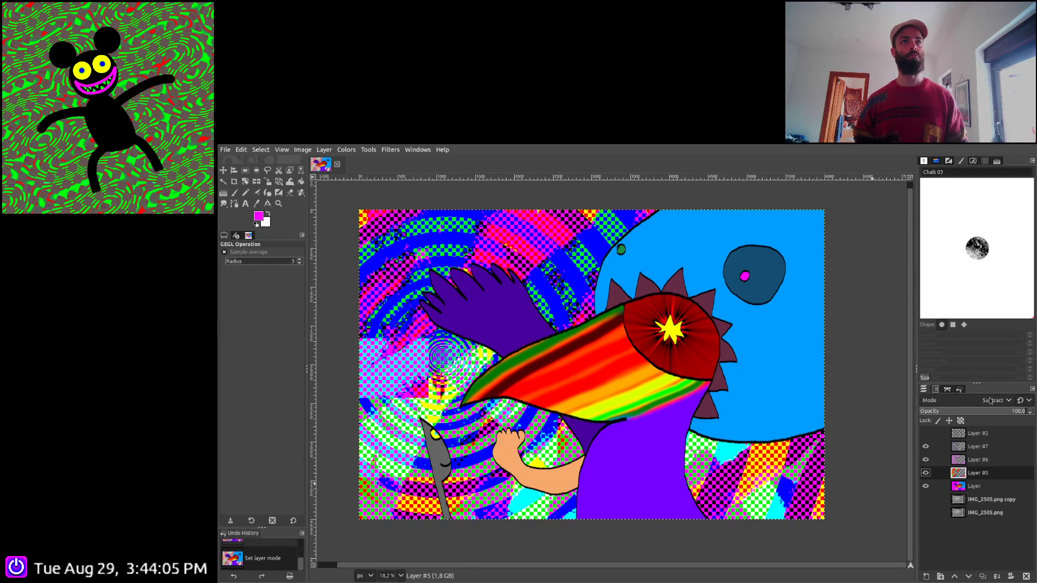
scroll(992, 400, "up", 7)
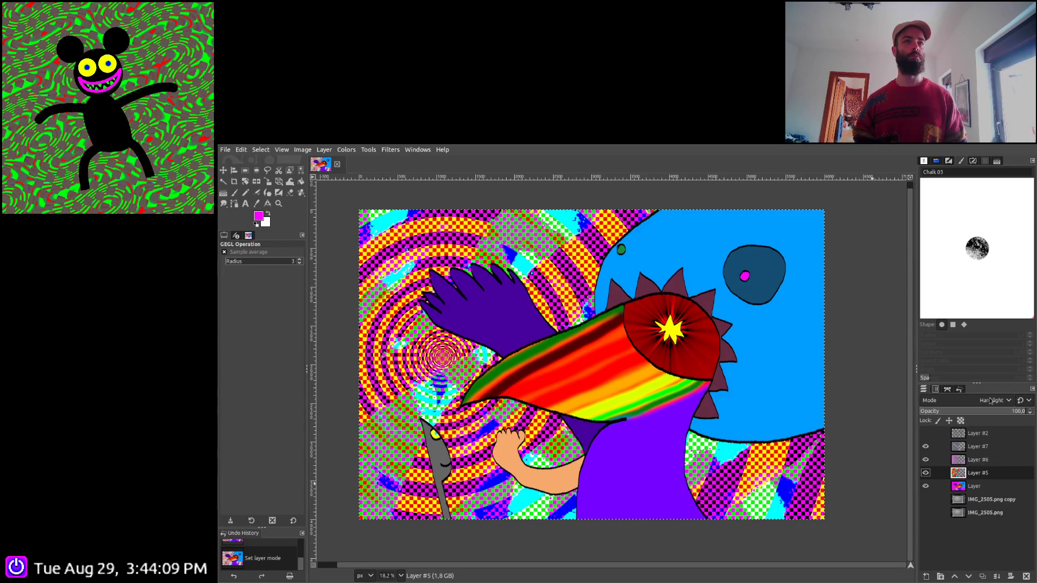
scroll(992, 401, "up", 4)
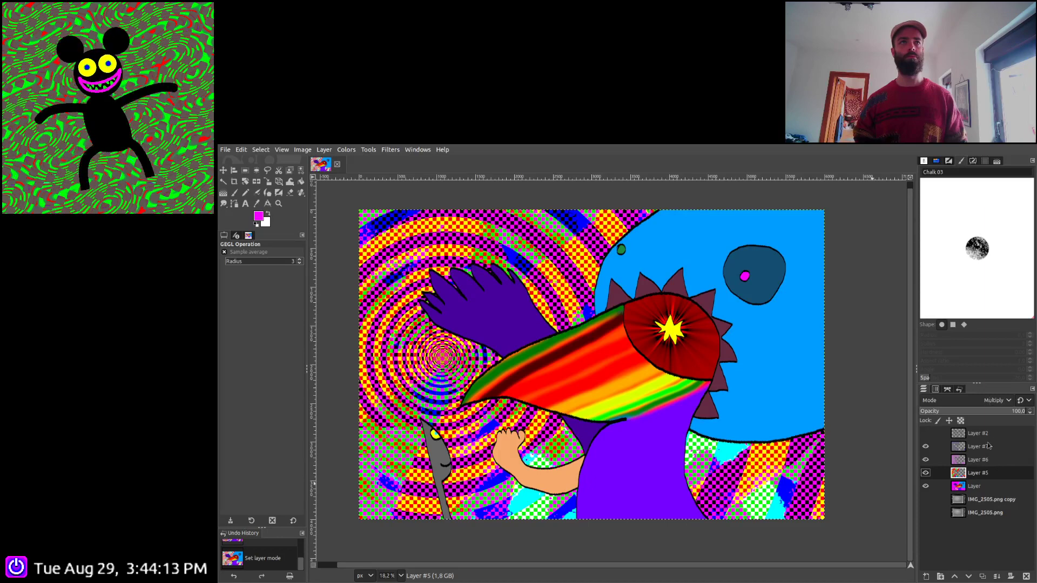
Test Exclusion, Pin light, Linear burn and Soft light on Layer #6, and set its blend mode to Overlay
left_click(978, 461)
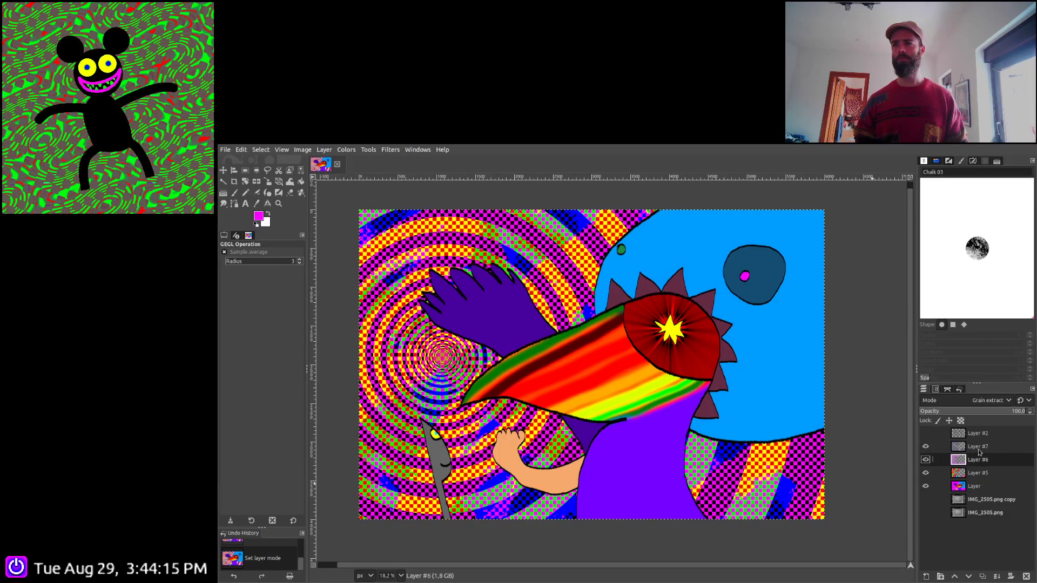
scroll(983, 405, "up", 1)
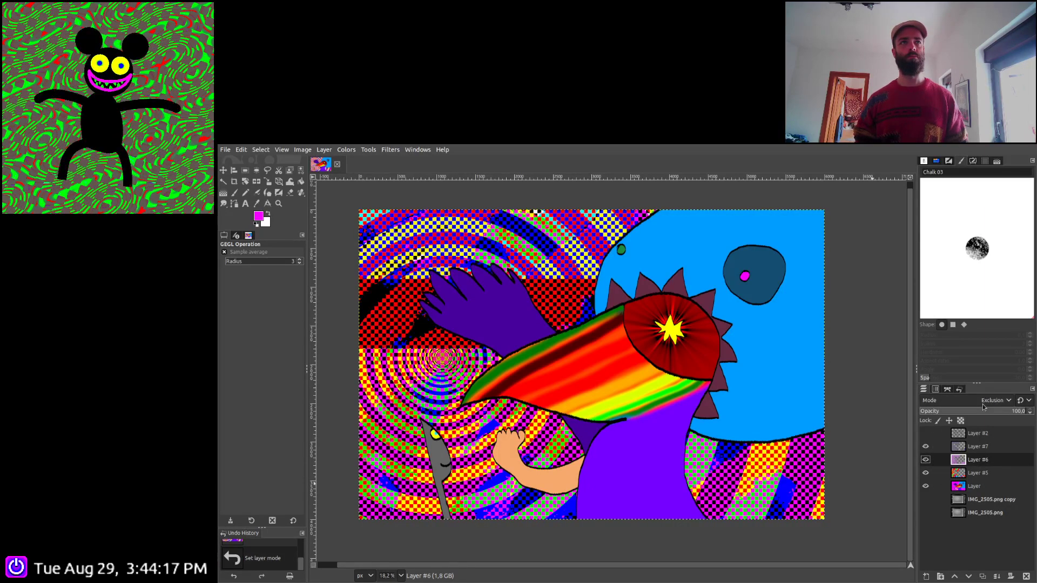
scroll(983, 404, "up", 4)
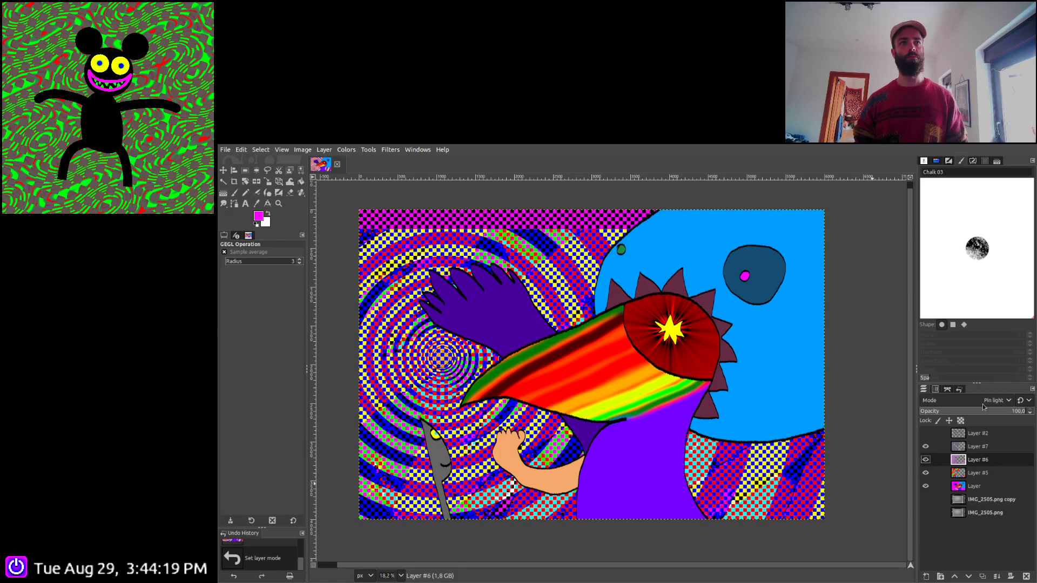
scroll(983, 404, "up", 3)
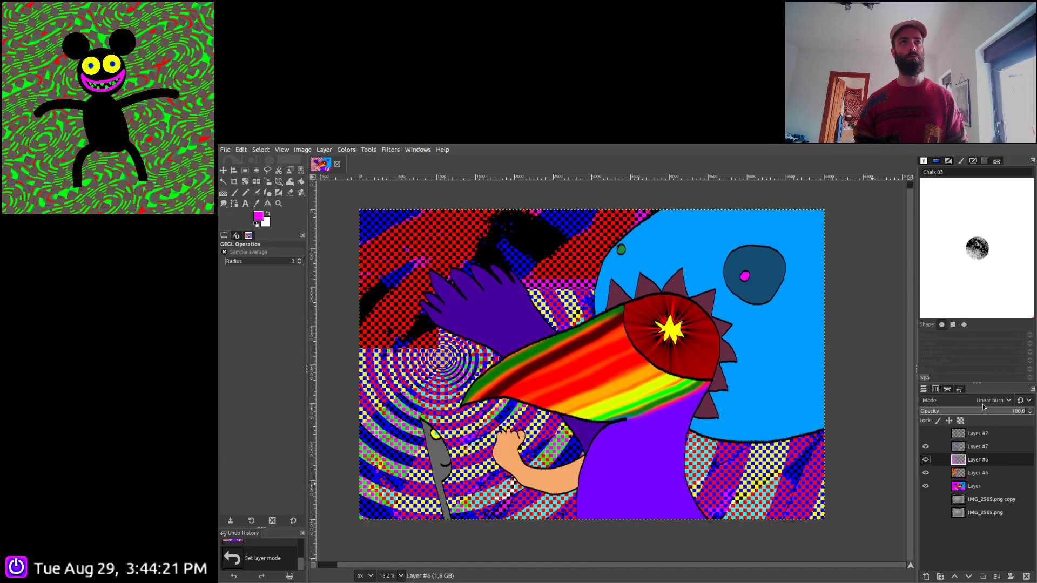
scroll(983, 404, "down", 6)
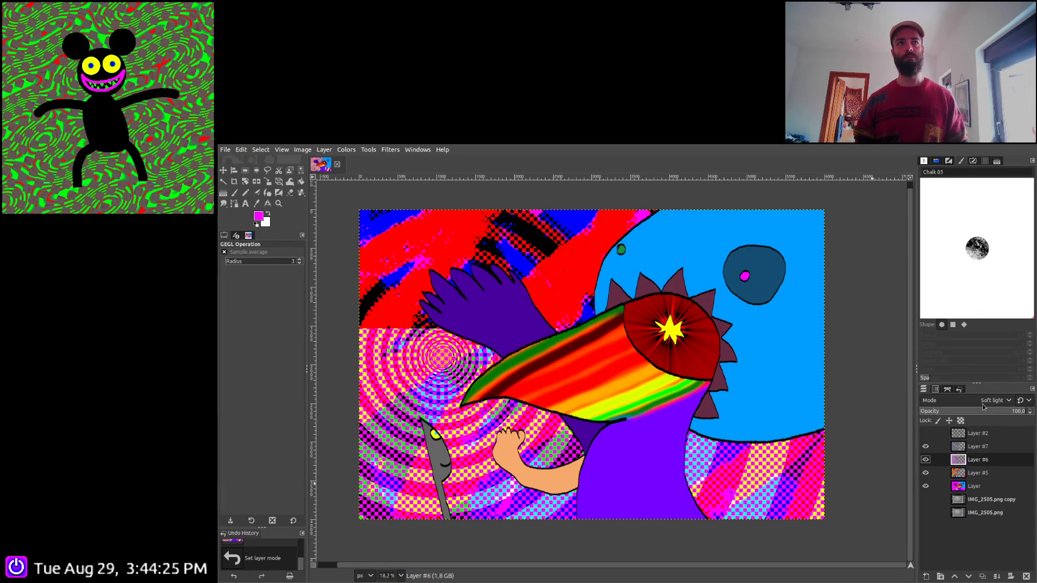
scroll(983, 404, "up", 1)
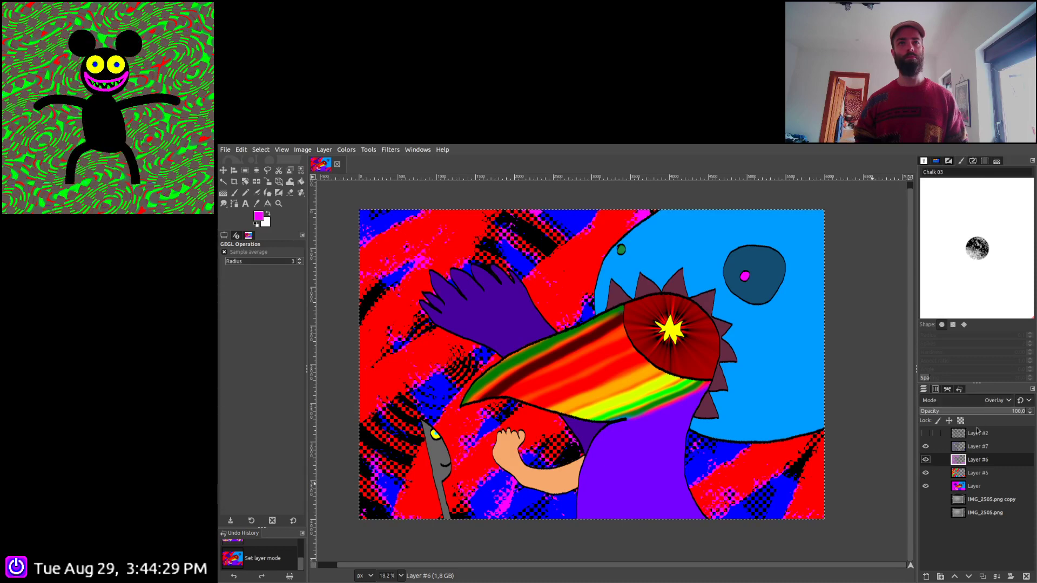
Try blend modes such as Grain merge, HSV Hue, HSL Color, LCh Chroma and Linear burn on Layer #7
left_click(979, 448)
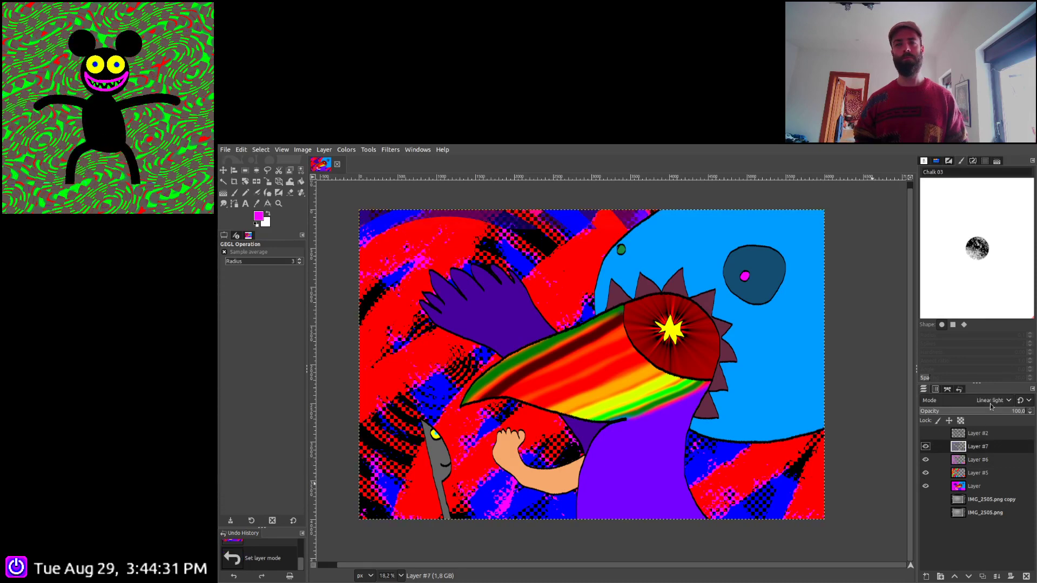
scroll(990, 404, "down", 6)
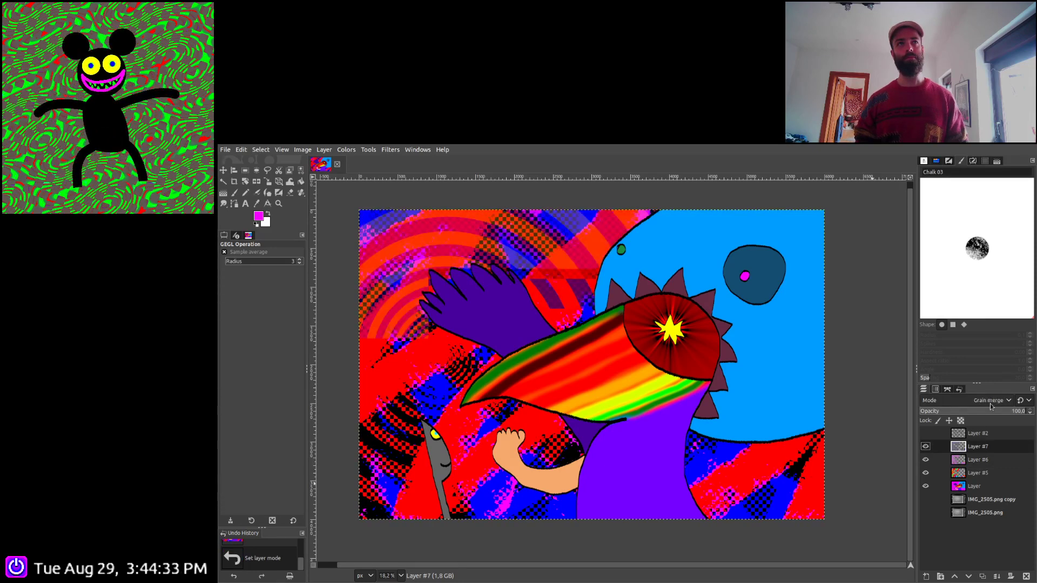
scroll(990, 403, "down", 2)
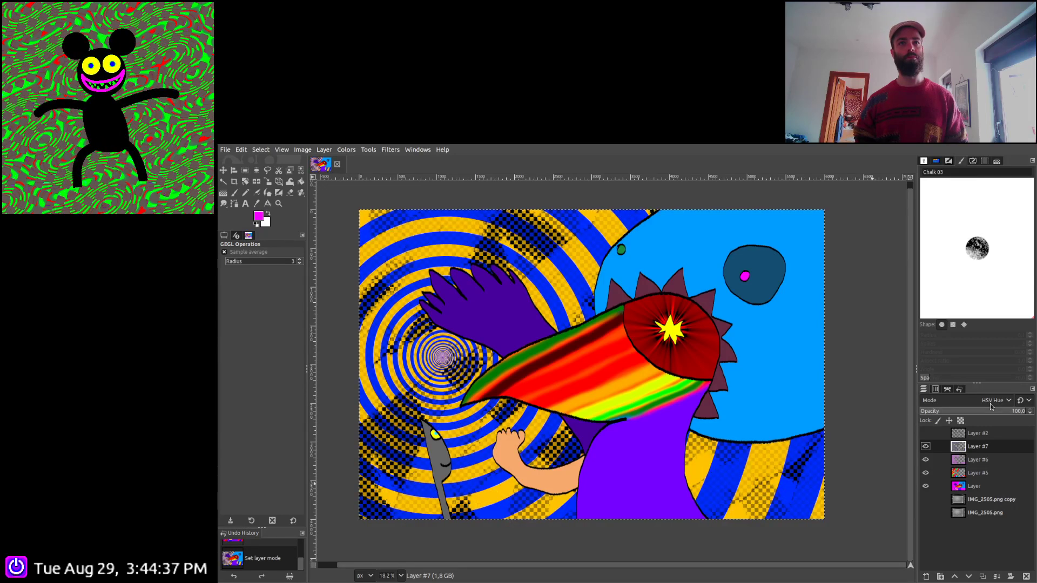
scroll(990, 403, "down", 2)
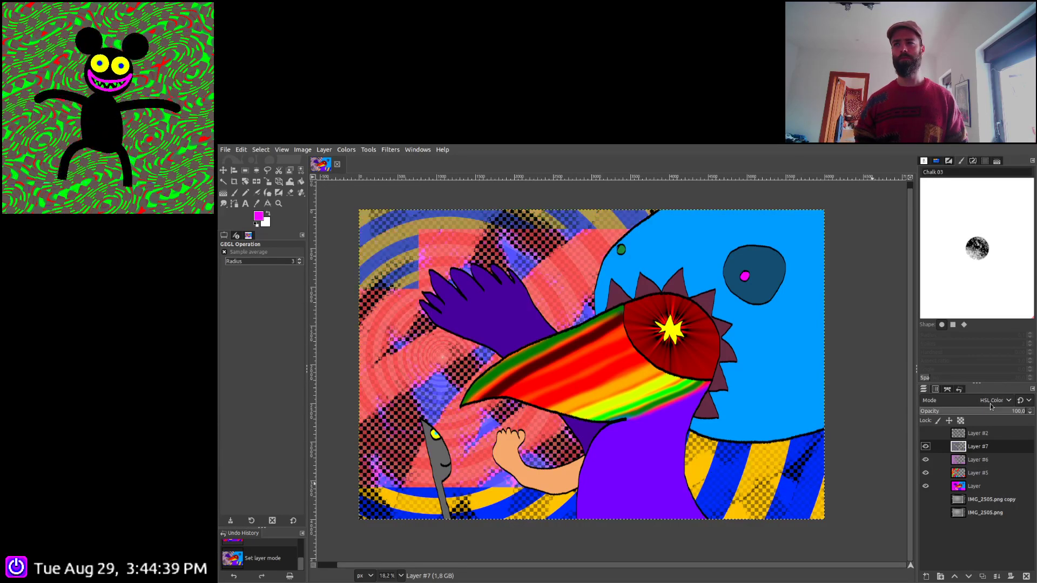
scroll(990, 404, "up", 13)
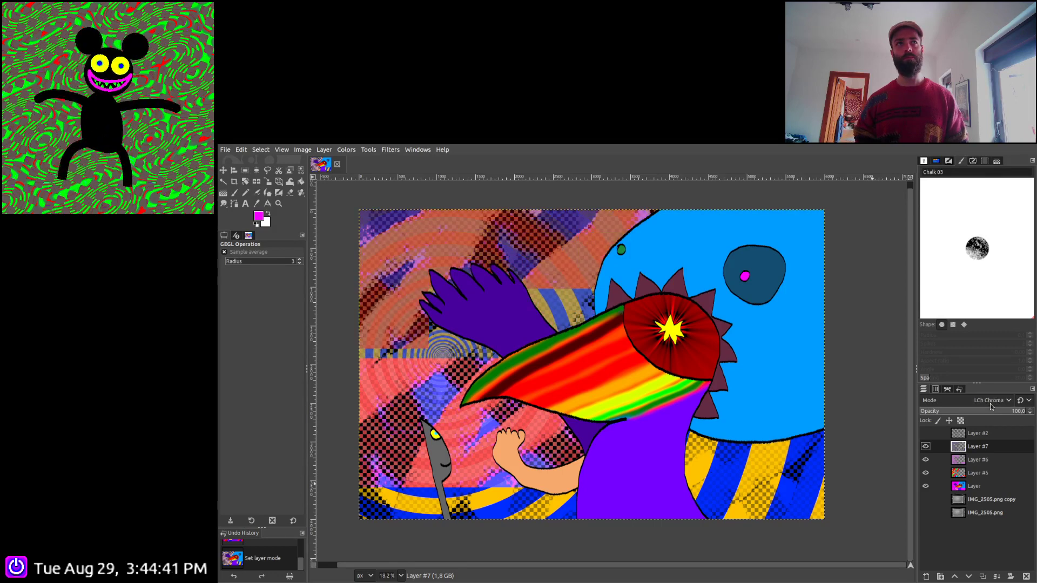
scroll(990, 403, "up", 2)
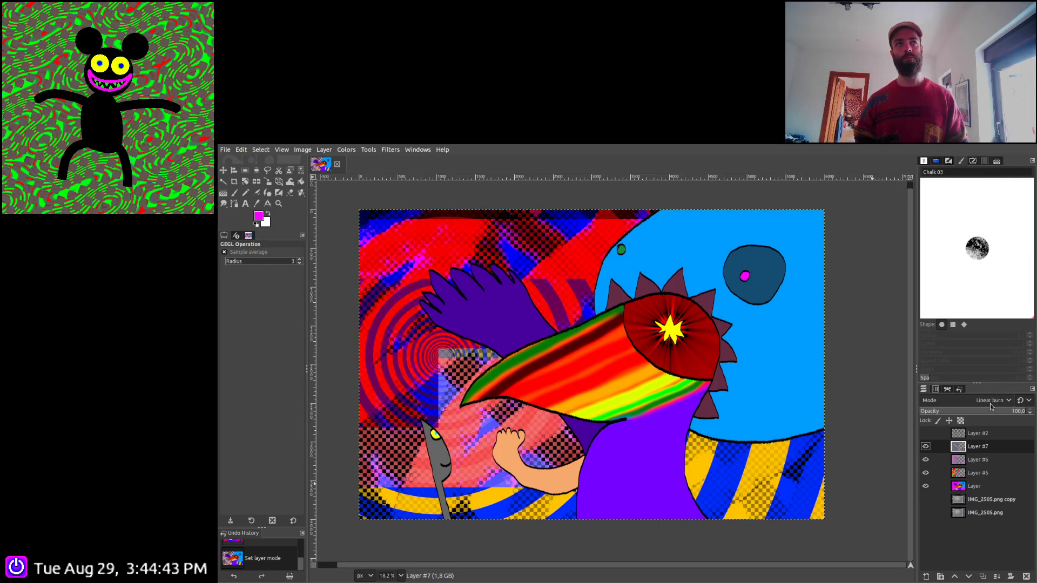
Compare Layer #7 in Dodge, Lighten only, Darken only, Linear burn and Pin light, and set its blend mode to Linear light
scroll(991, 404, "up", 5)
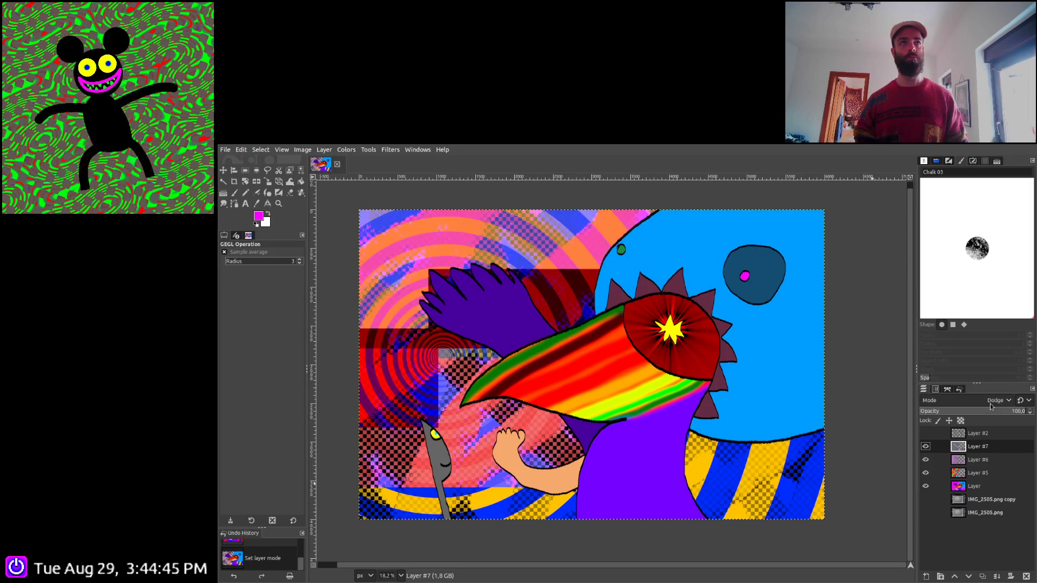
scroll(990, 403, "up", 2)
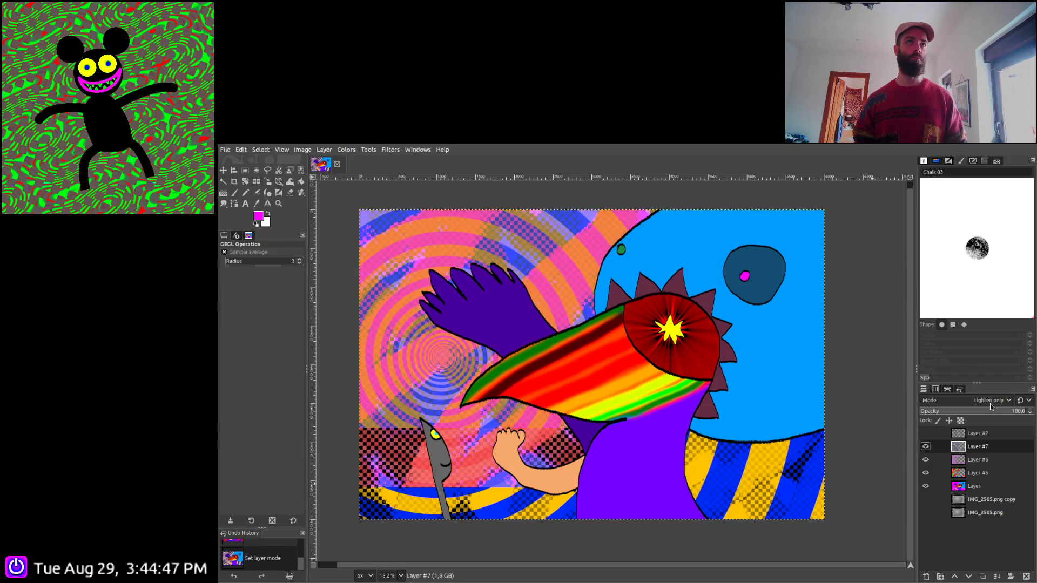
scroll(990, 404, "down", 4)
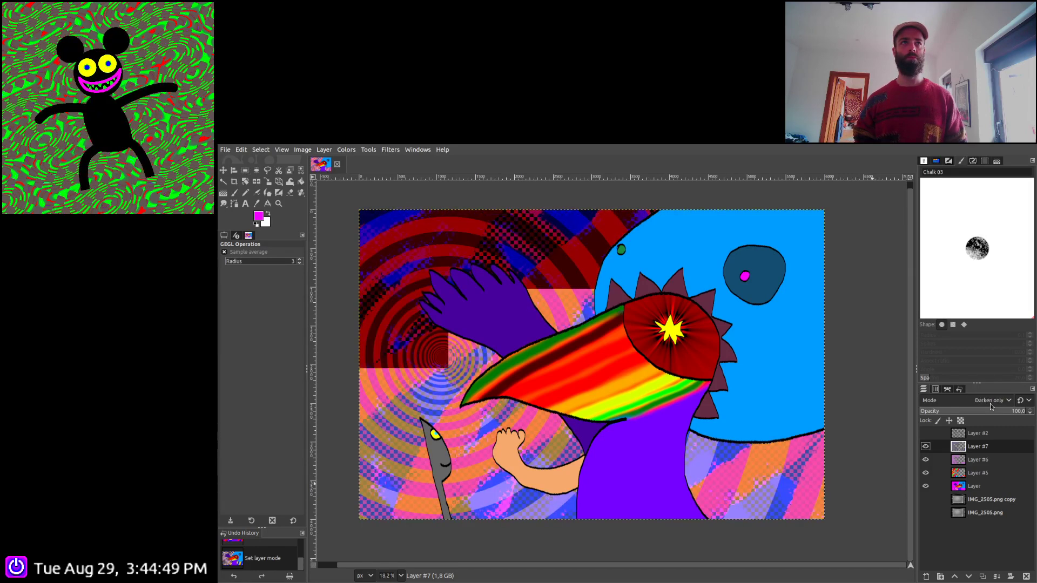
scroll(990, 404, "up", 1)
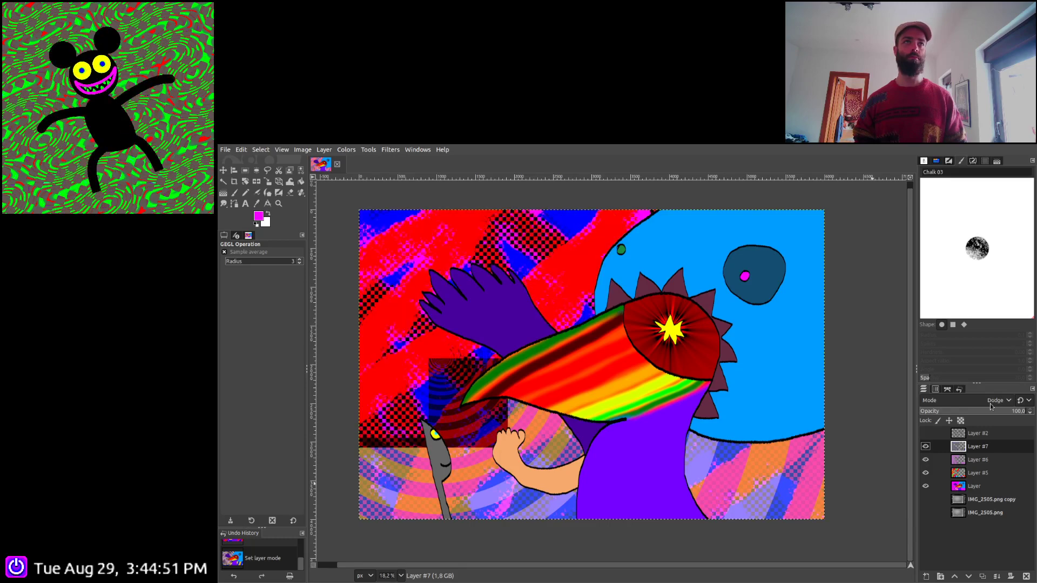
scroll(990, 404, "down", 6)
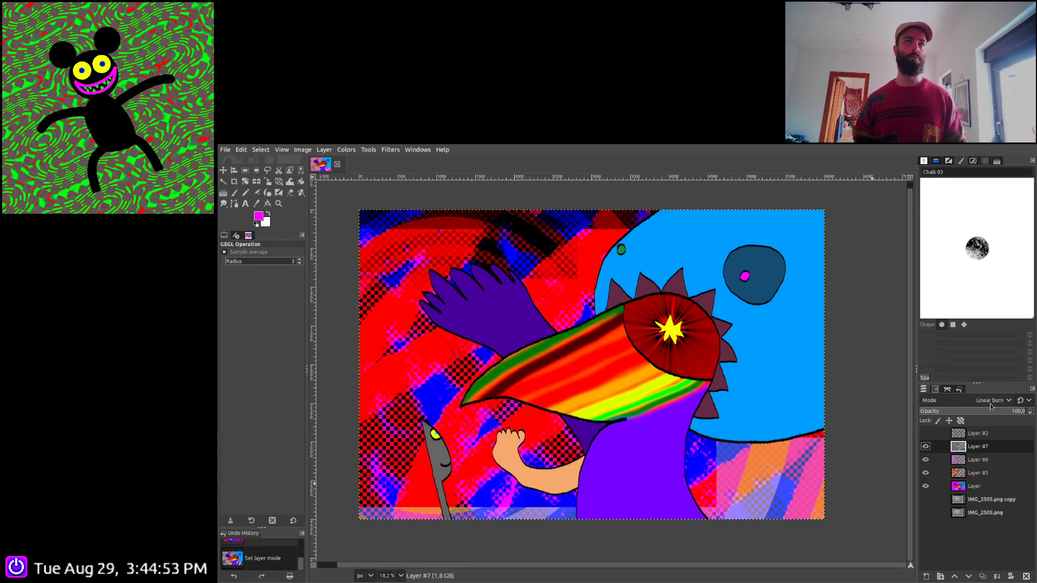
scroll(990, 404, "up", 1)
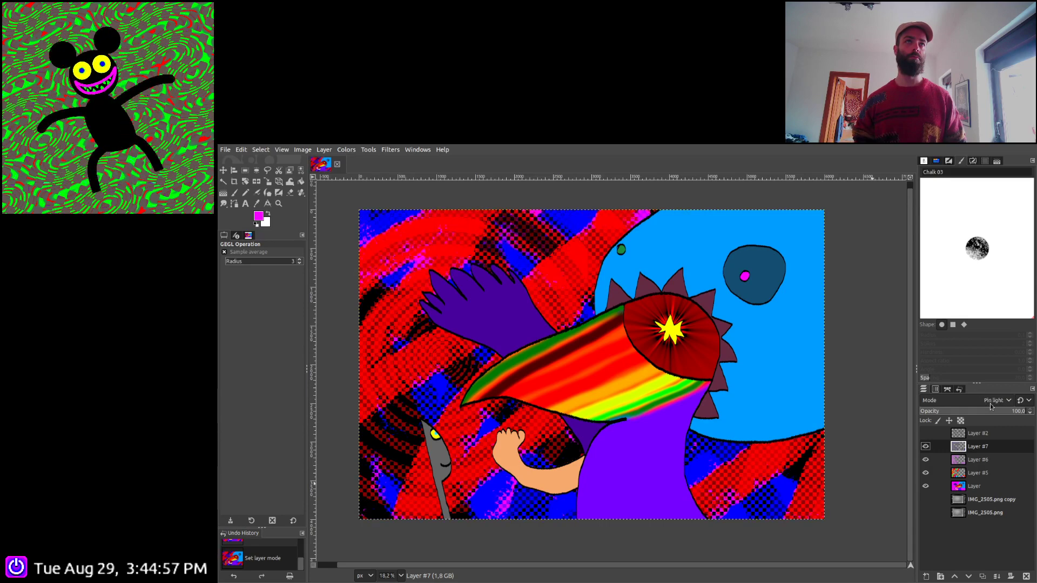
scroll(990, 404, "down", 1)
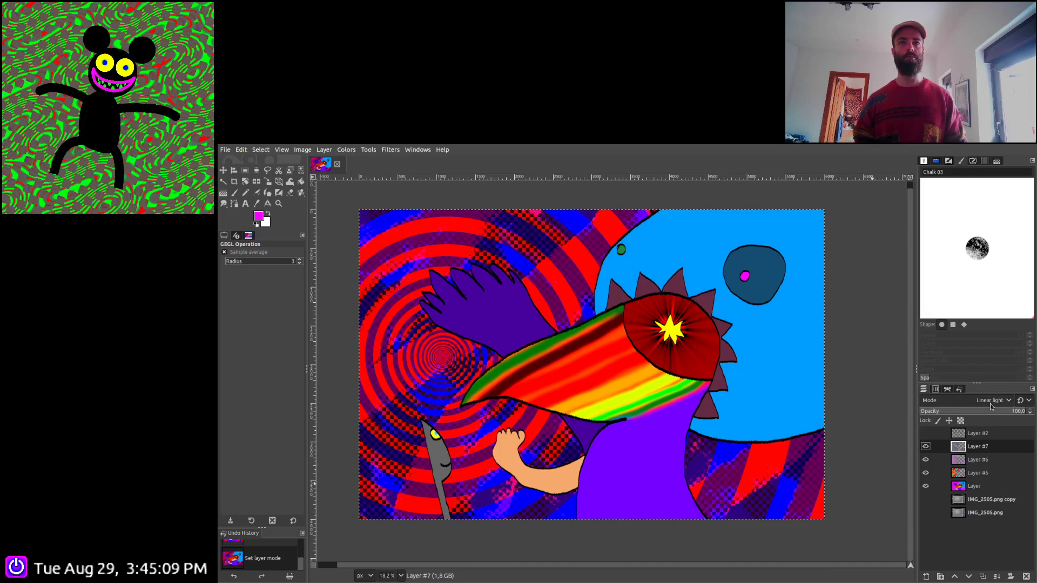
Test Luma darken only, Overlay and Multiply on Layer #5, and set its blend mode to Linear burn
left_click(975, 476)
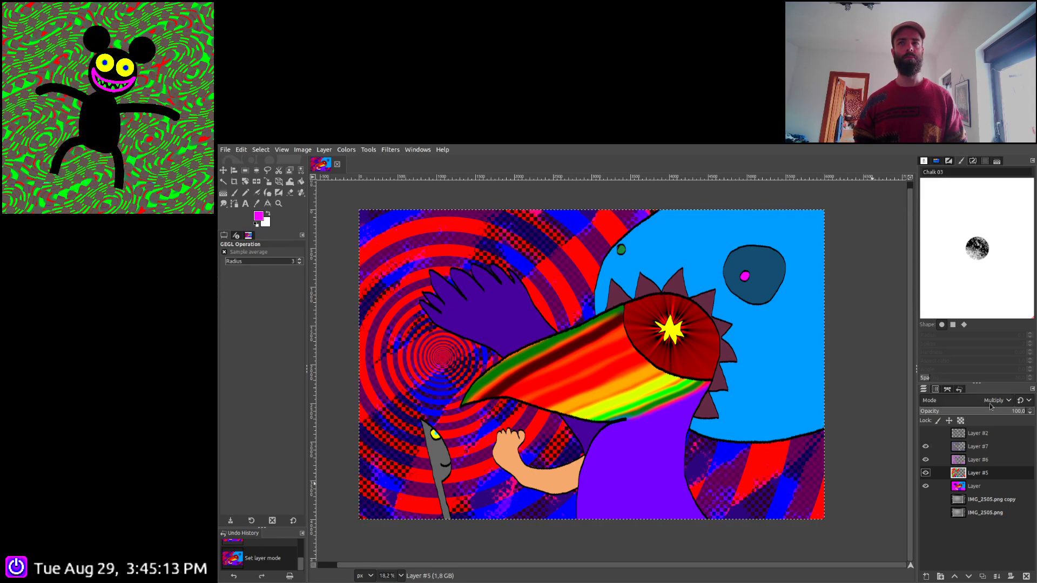
left_click(976, 487)
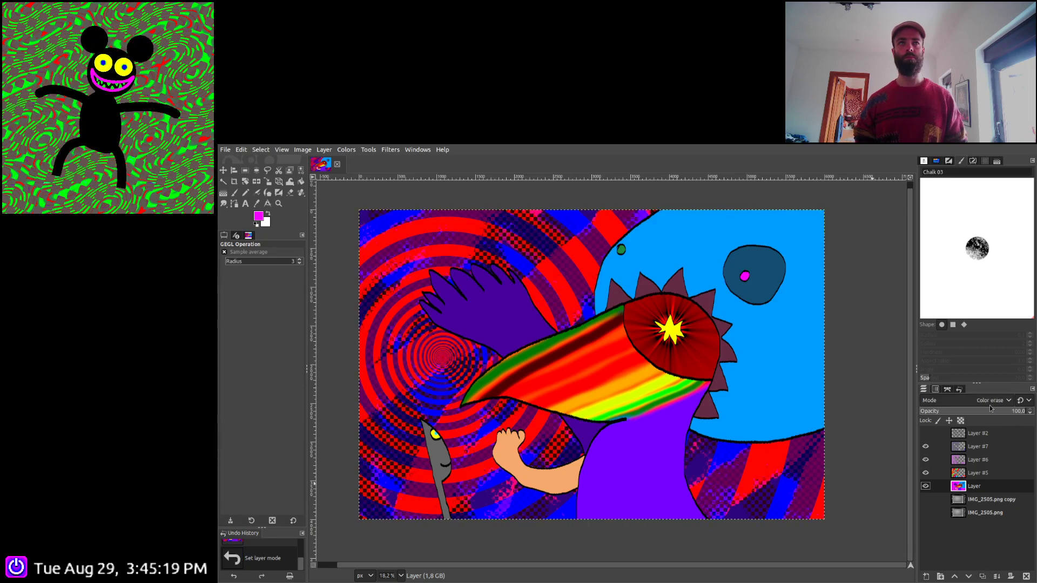
left_click(982, 473)
scroll(994, 405, "up", 2)
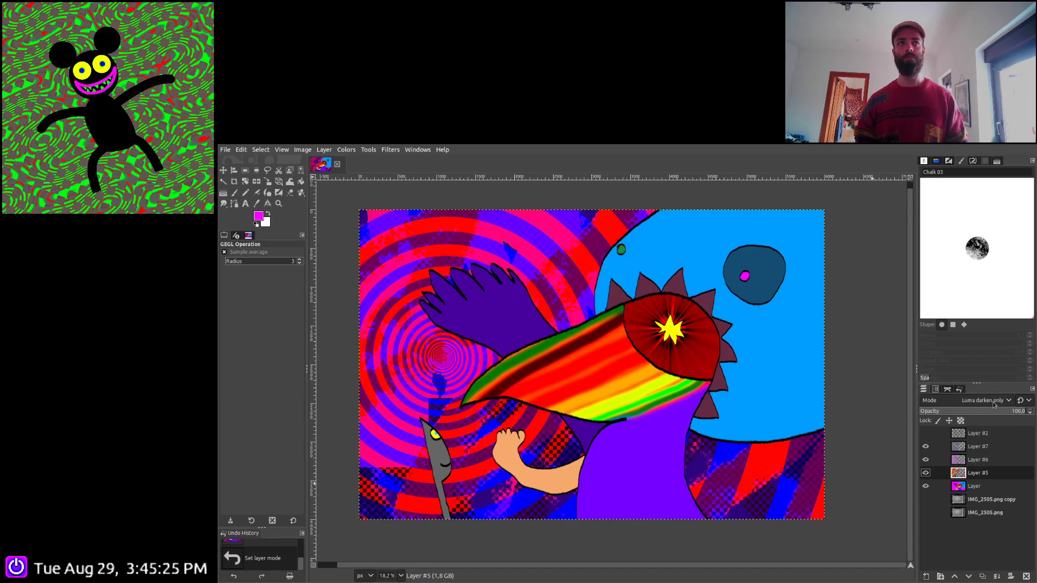
scroll(994, 405, "down", 1)
scroll(993, 405, "down", 3)
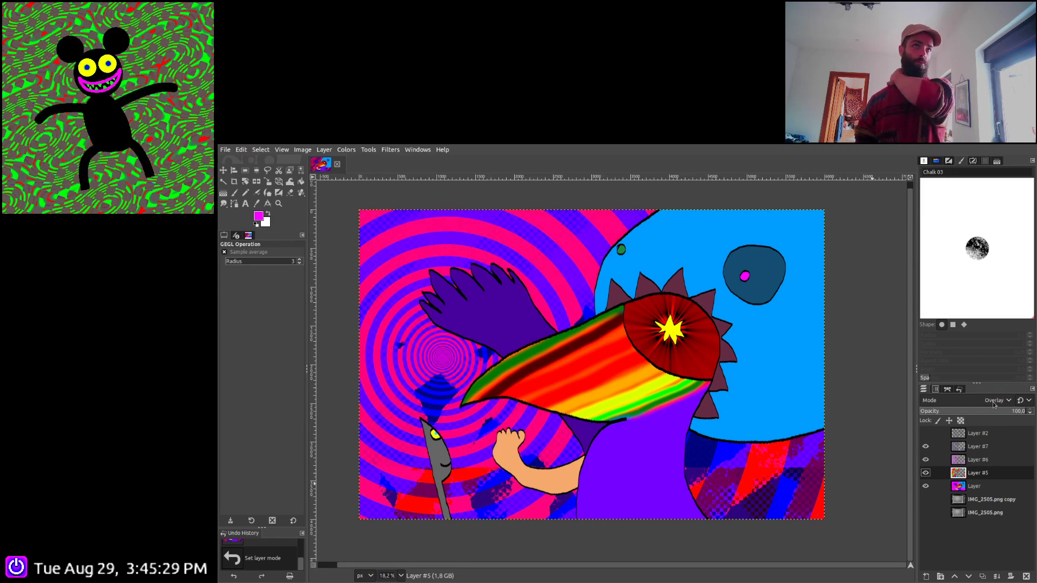
scroll(993, 405, "up", 1)
scroll(994, 405, "up", 1)
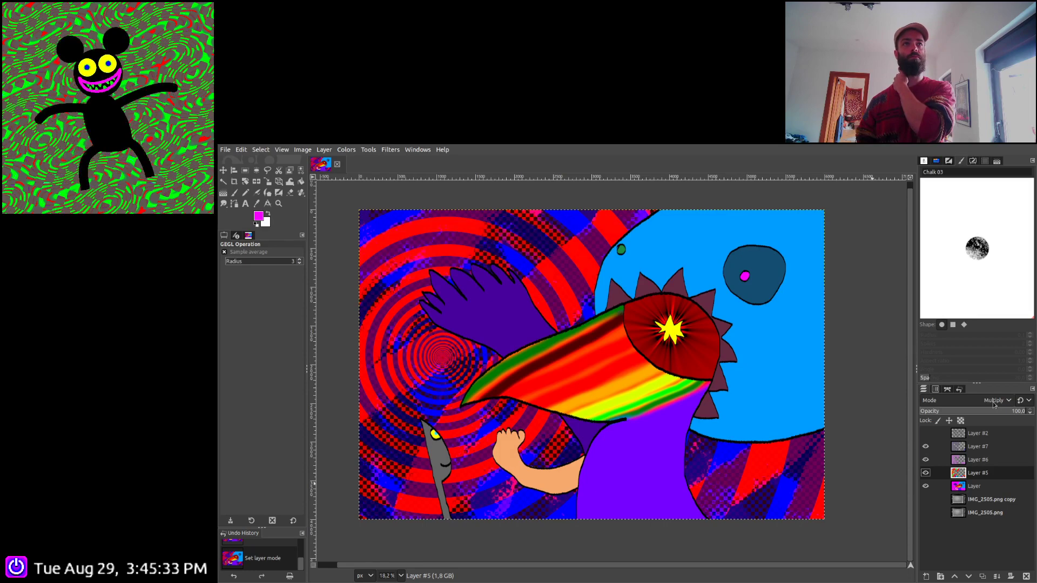
scroll(994, 406, "down", 1)
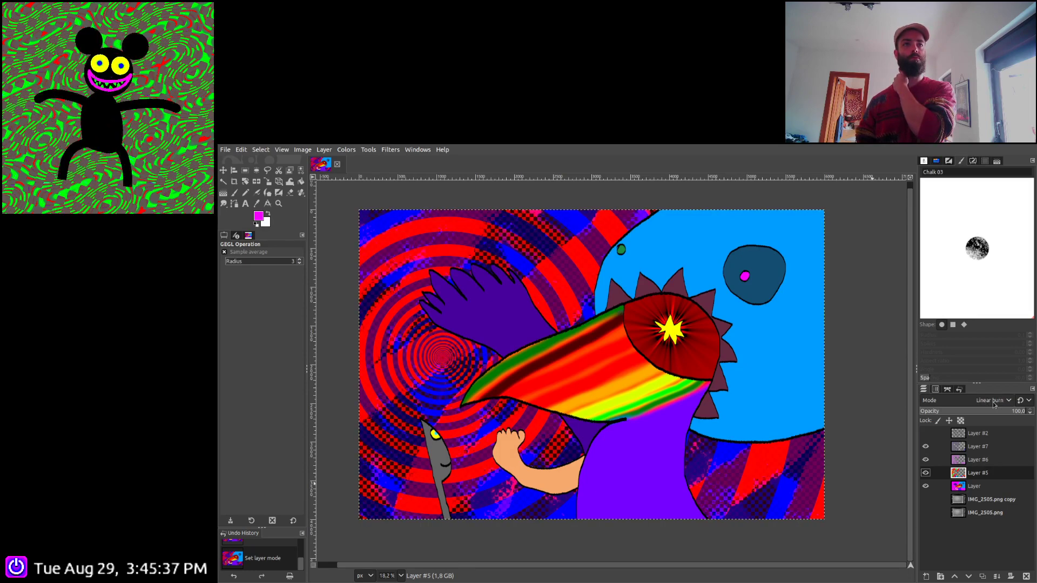
Duplicate Layer #5 and raise the copy above Layer #7
left_click(955, 577)
left_click(955, 576)
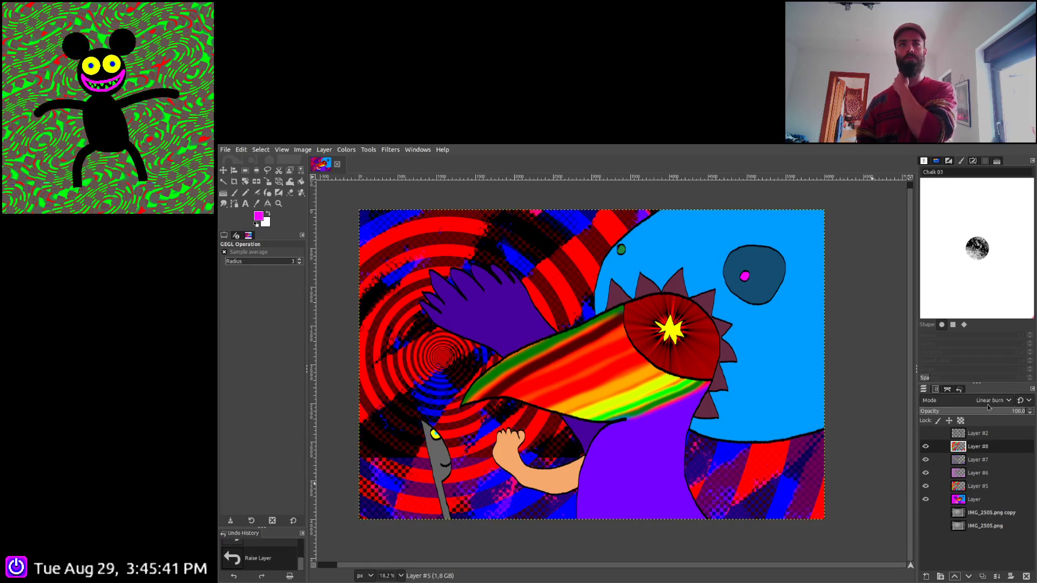
Try Soft light, Hard mix, Difference, Exclusion, Subtract and Grain extract as blend modes on the duplicated Layer #8
scroll(988, 406, "down", 3)
scroll(988, 406, "up", 1)
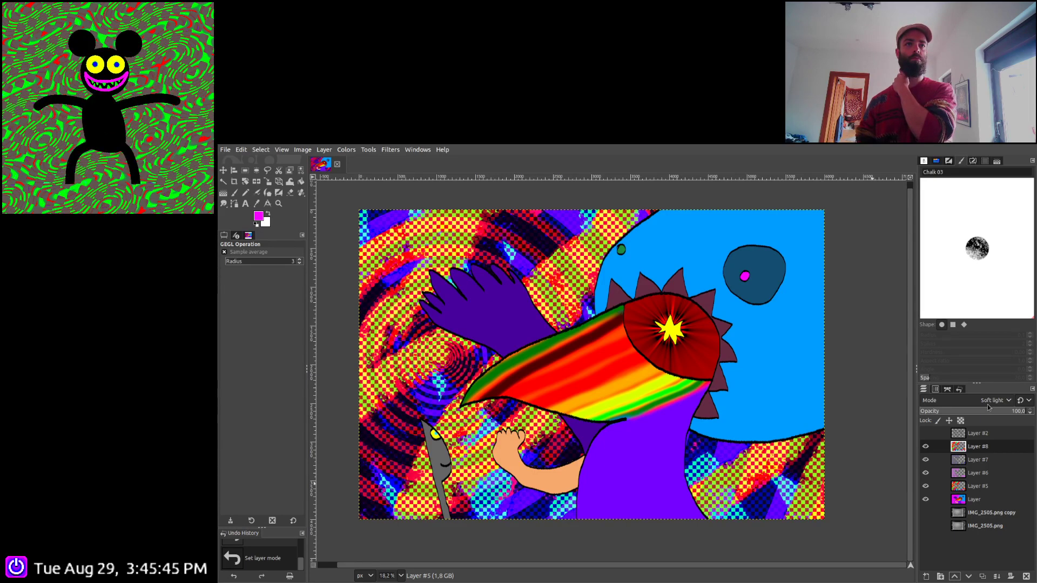
scroll(988, 404, "down", 4)
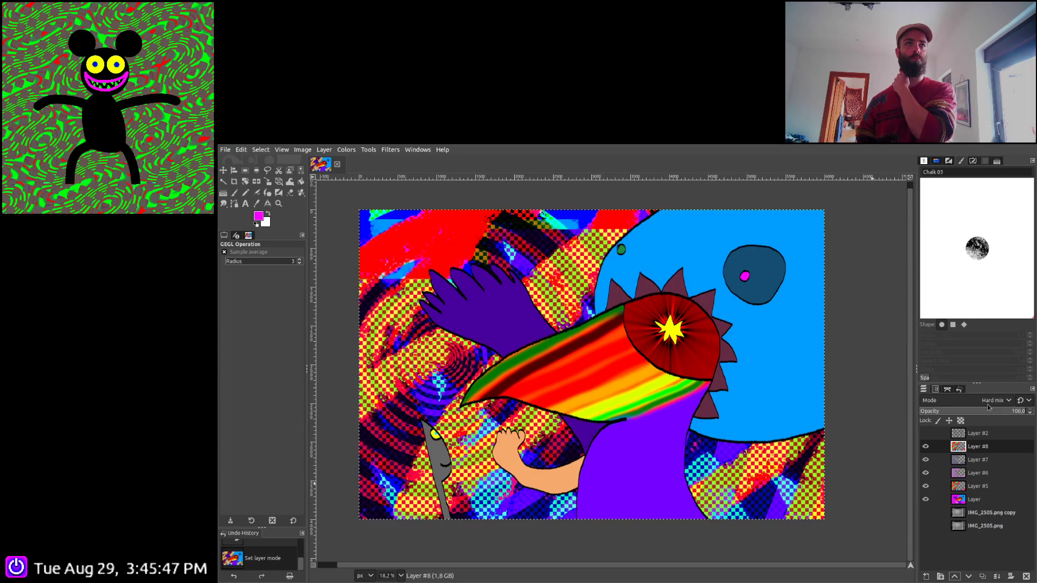
scroll(987, 404, "up", 1)
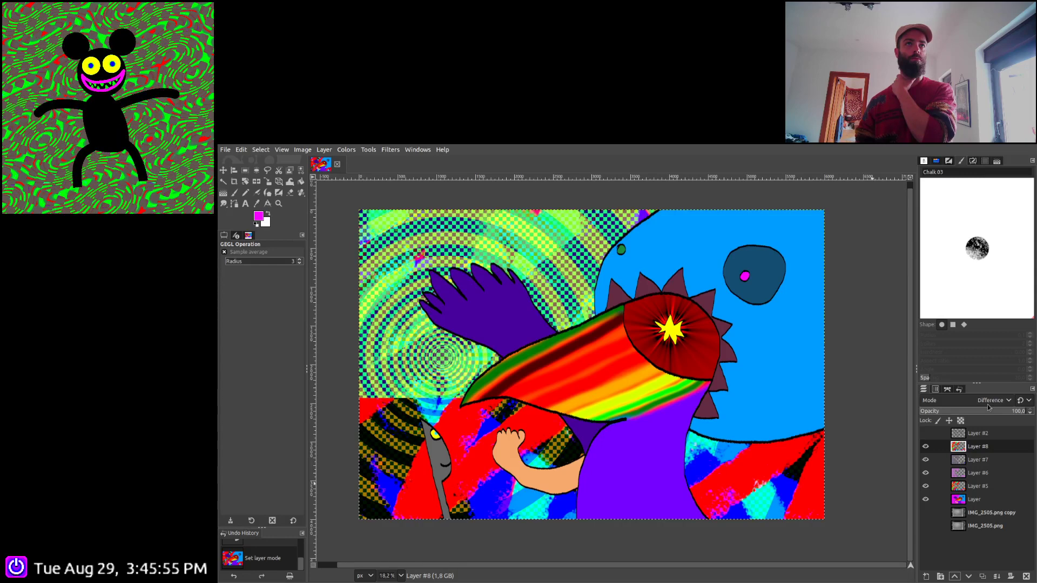
scroll(987, 404, "down", 1)
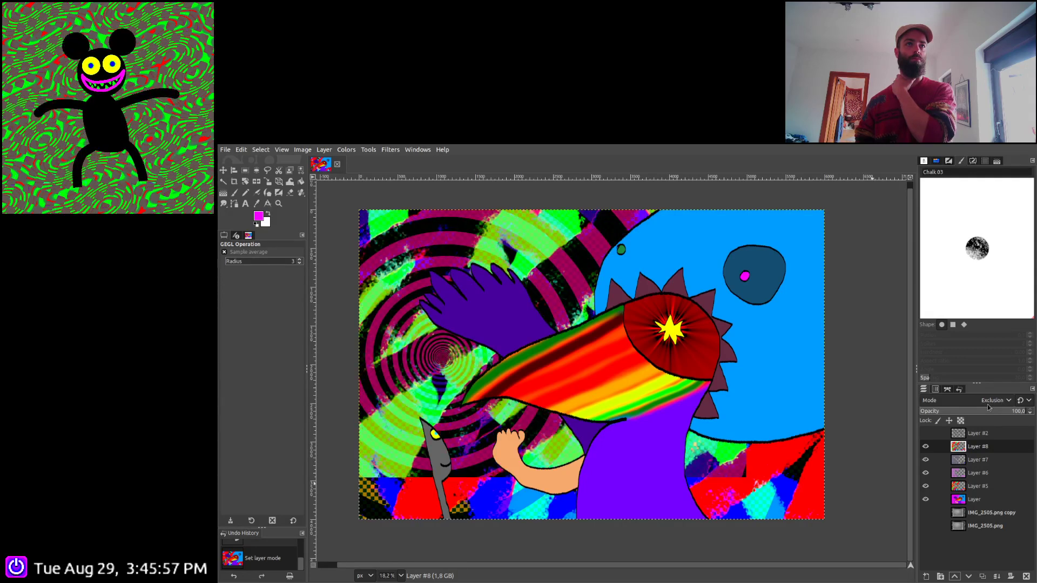
scroll(987, 404, "down", 2)
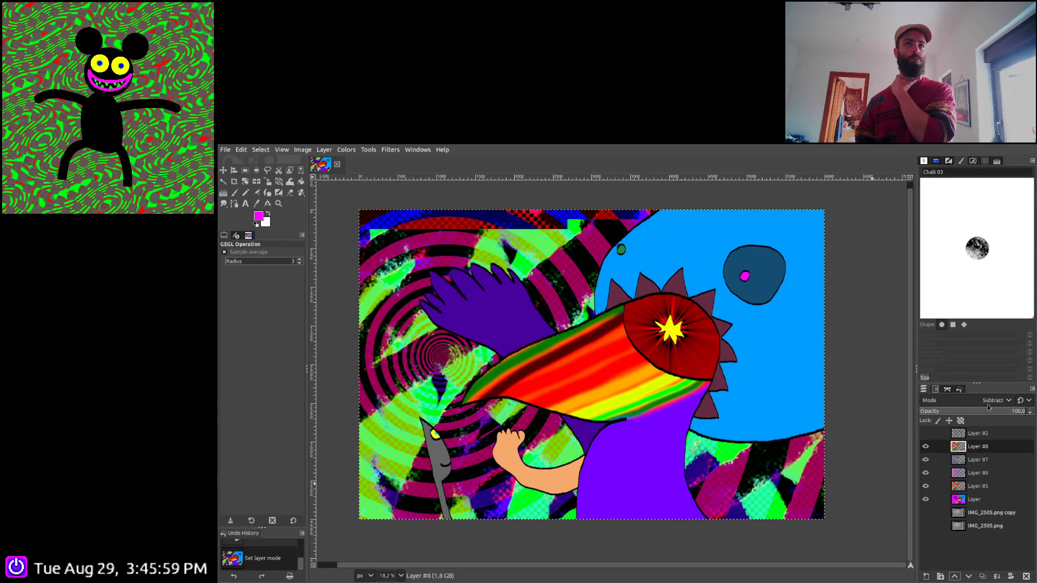
scroll(987, 404, "down", 1)
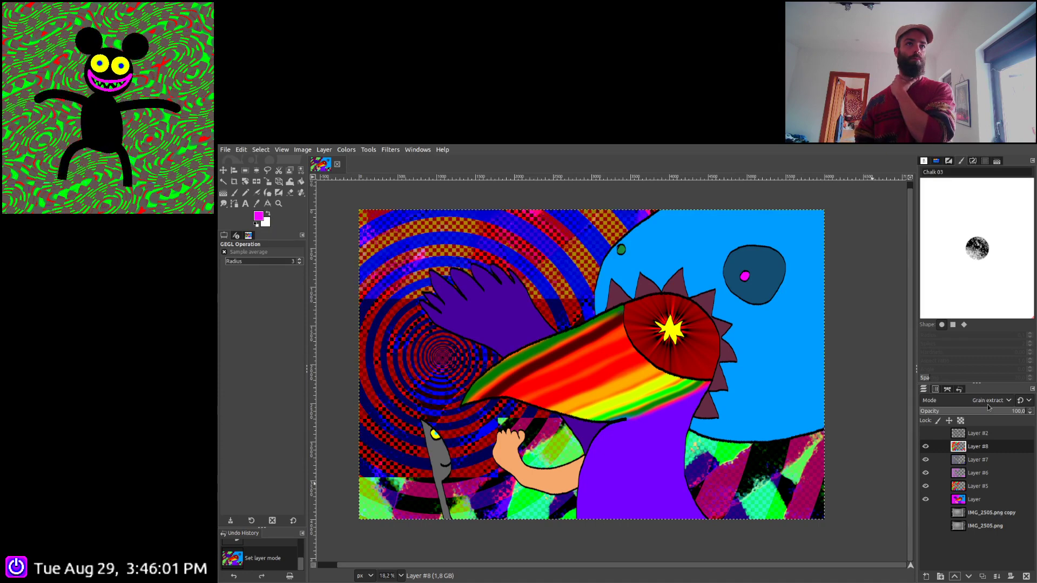
Test Divide, HSV Hue, HSV Saturation, HSL Color, HSV Value and LCh Hue as blend modes on Layer #8
scroll(987, 405, "down", 1)
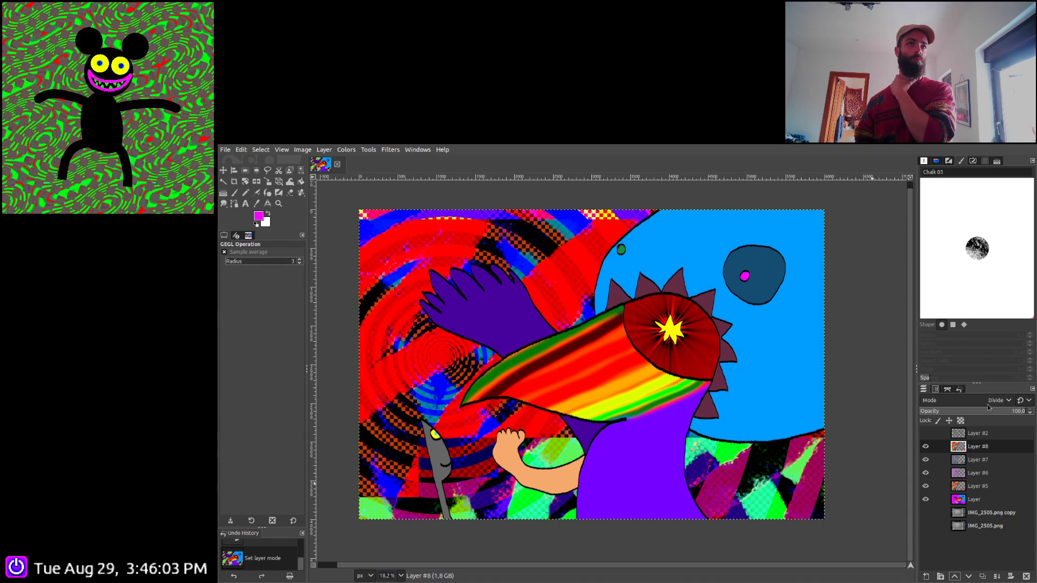
scroll(989, 406, "down", 1)
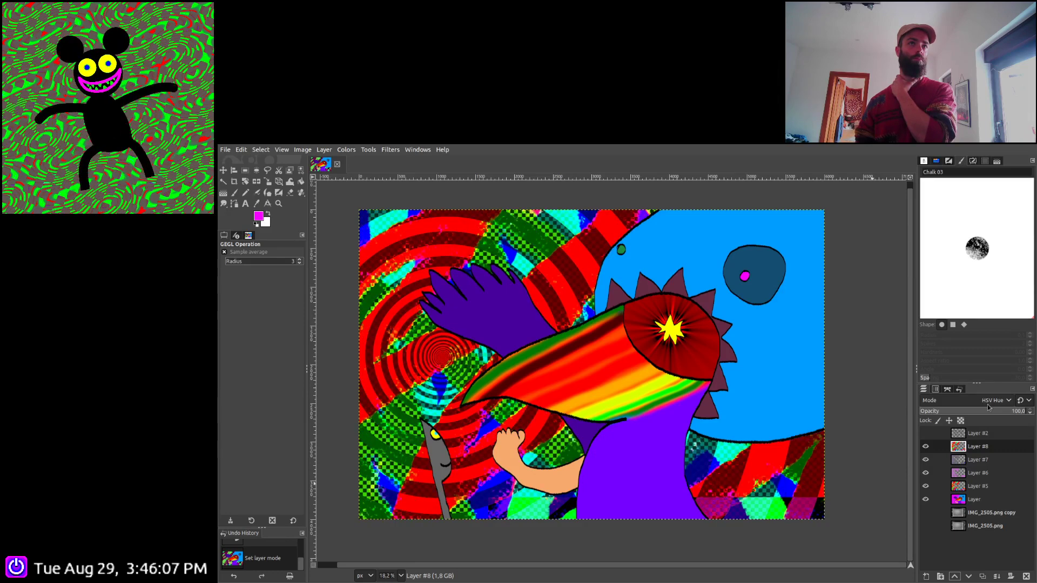
scroll(987, 404, "down", 1)
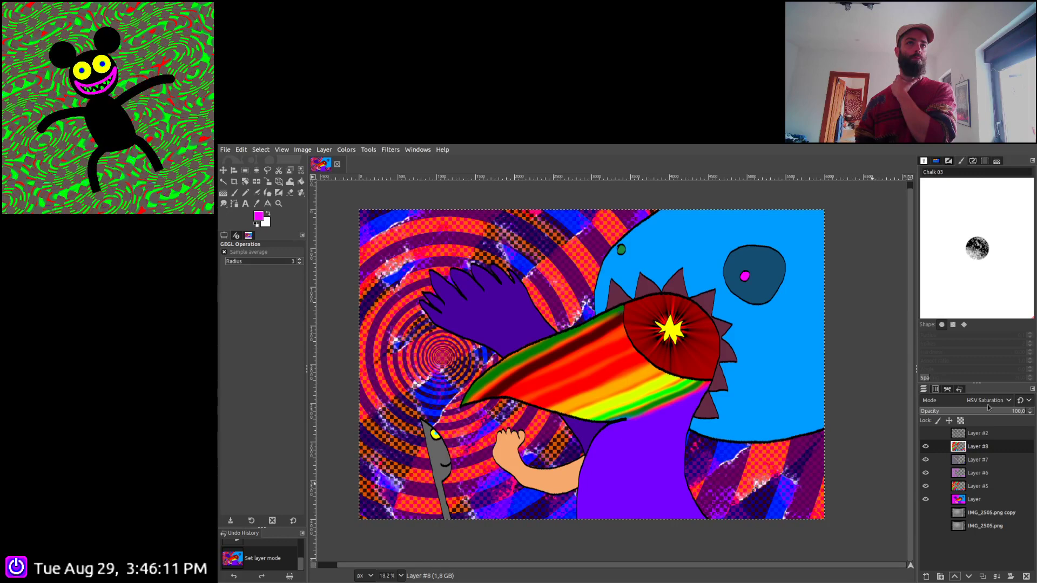
scroll(987, 404, "down", 1)
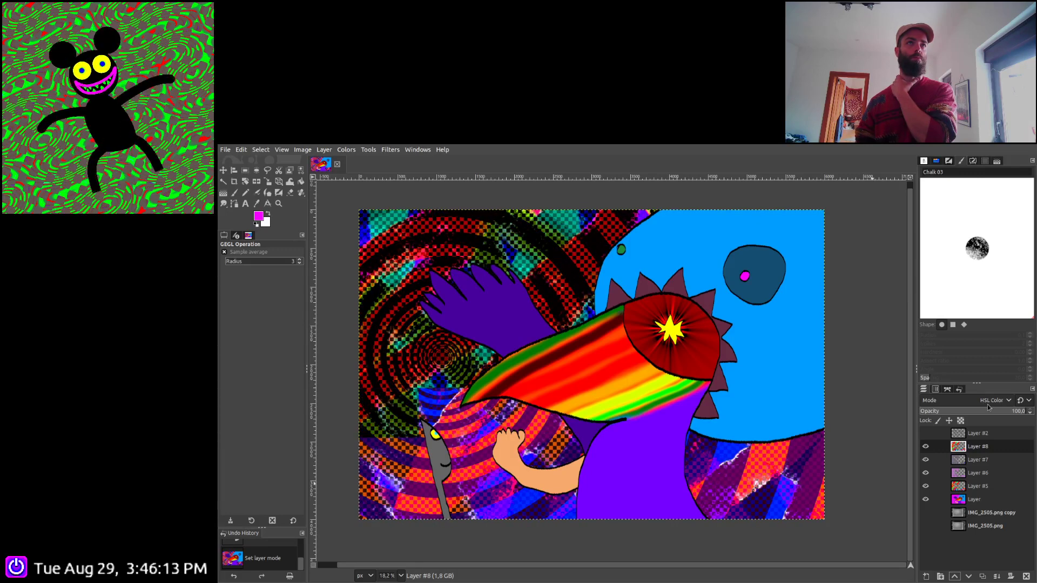
scroll(987, 404, "down", 1)
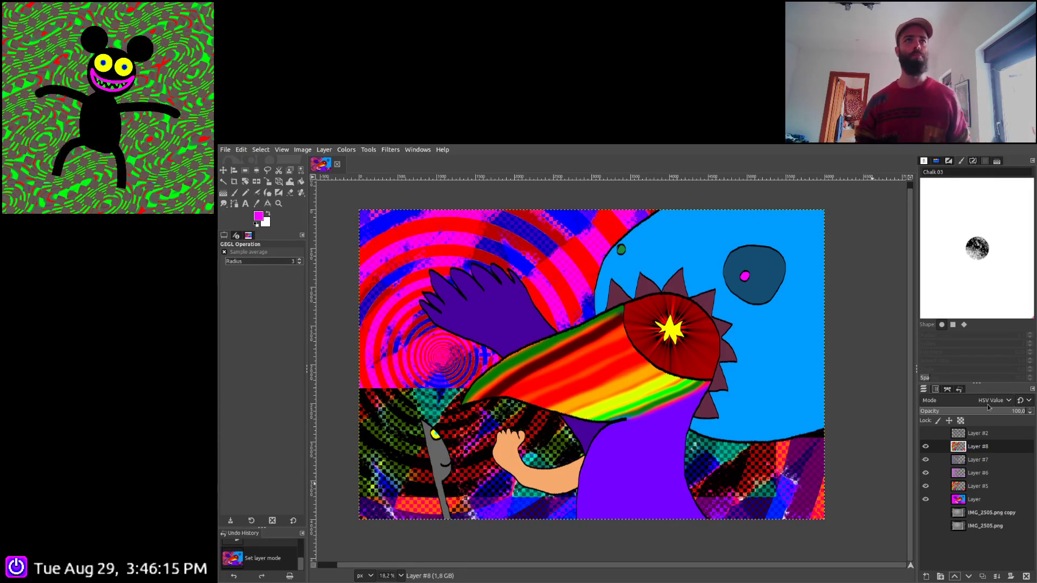
scroll(987, 404, "down", 1)
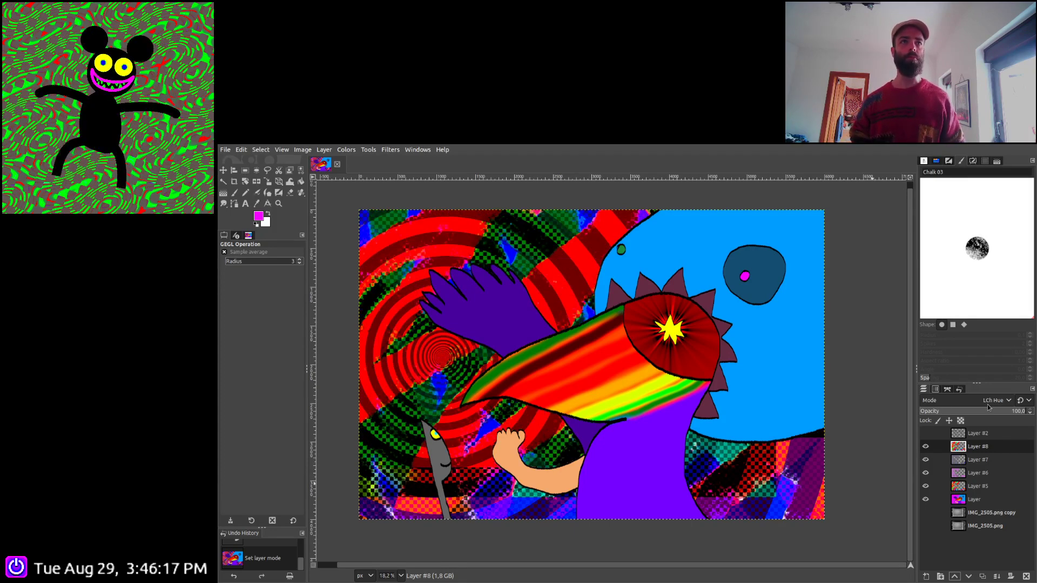
Try Exclusion, Hard mix, Linear light, Pin light, Vivid light, Soft light and Overlay as blend modes on Layer #8
scroll(987, 404, "up", 9)
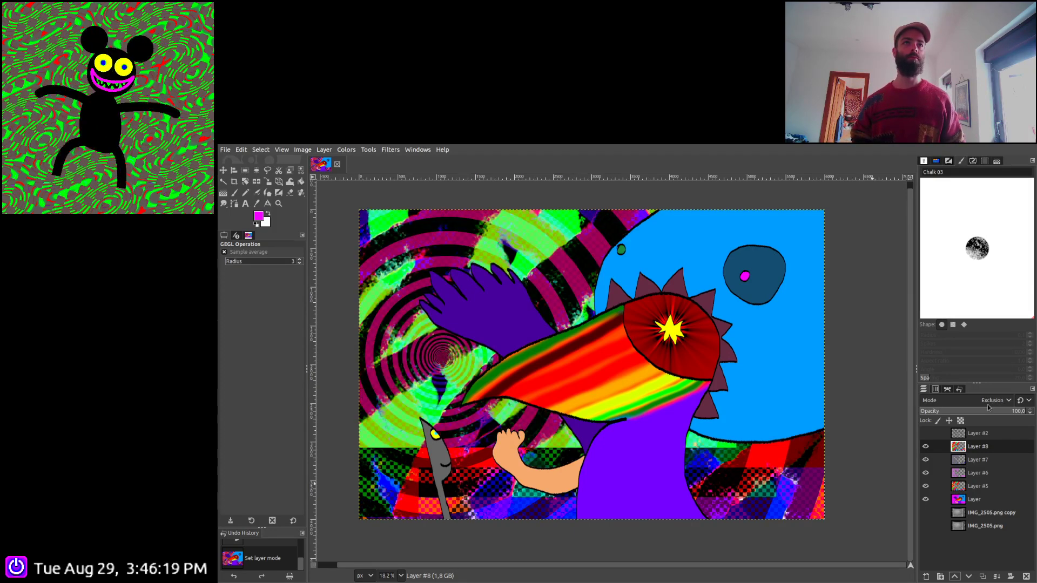
scroll(987, 404, "up", 1)
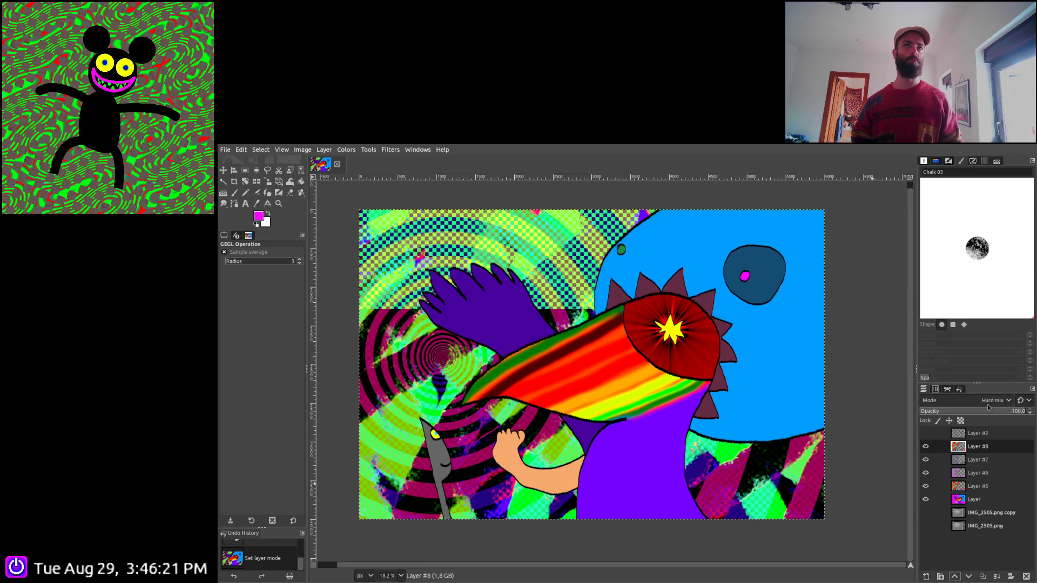
scroll(987, 404, "up", 1)
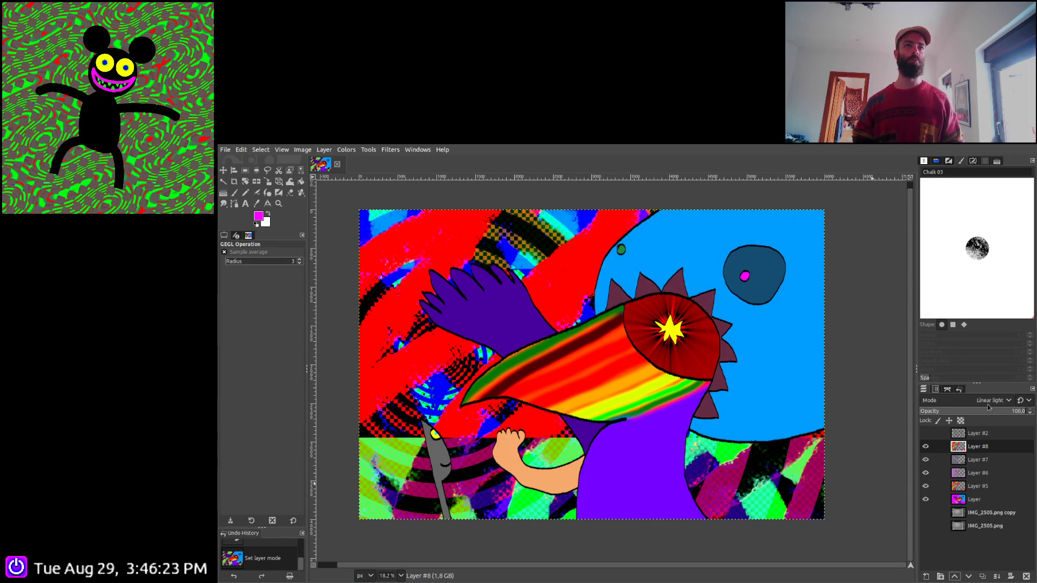
scroll(987, 404, "up", 1)
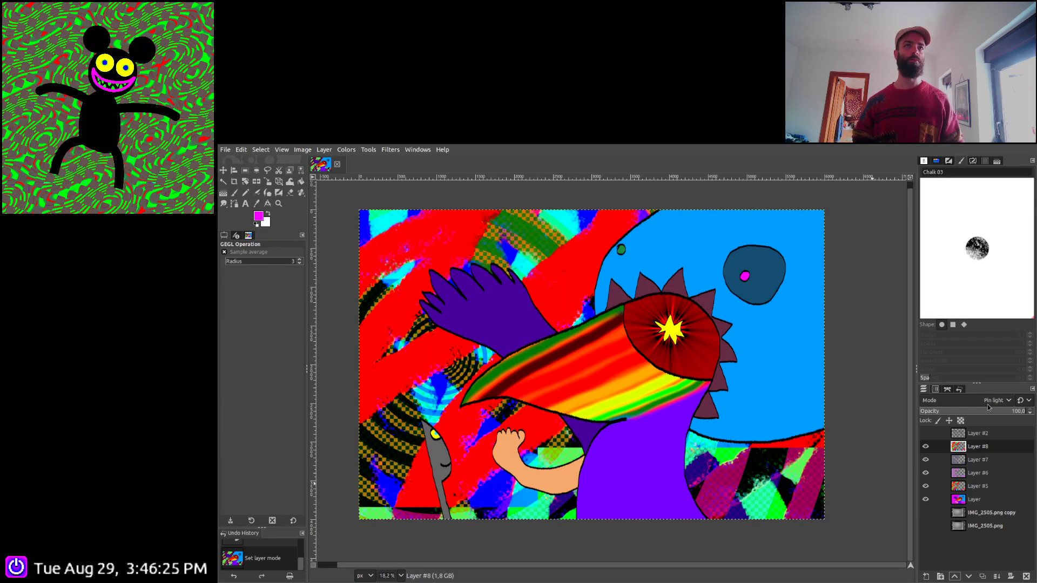
scroll(987, 404, "up", 1)
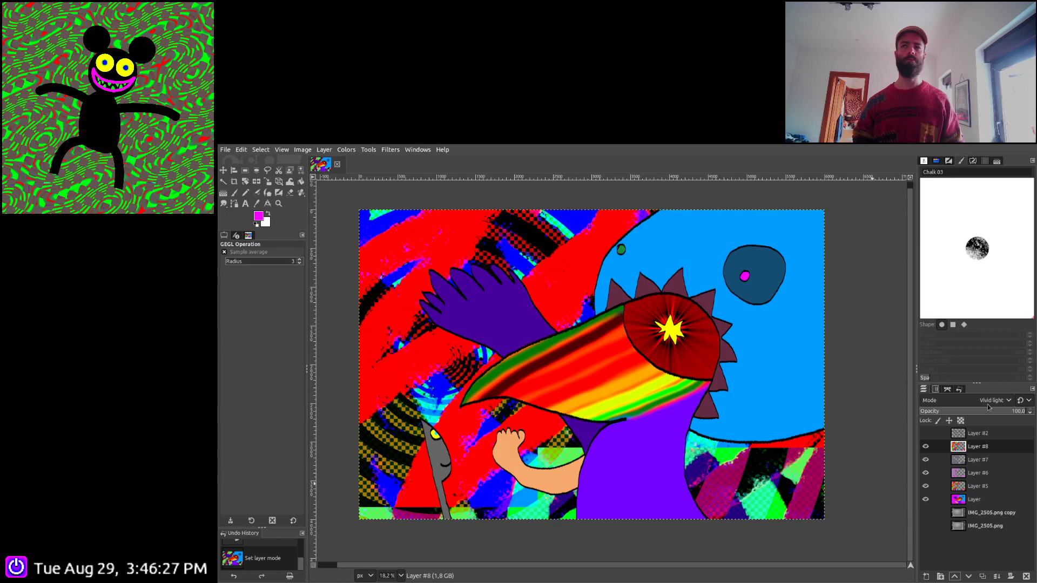
scroll(987, 404, "up", 2)
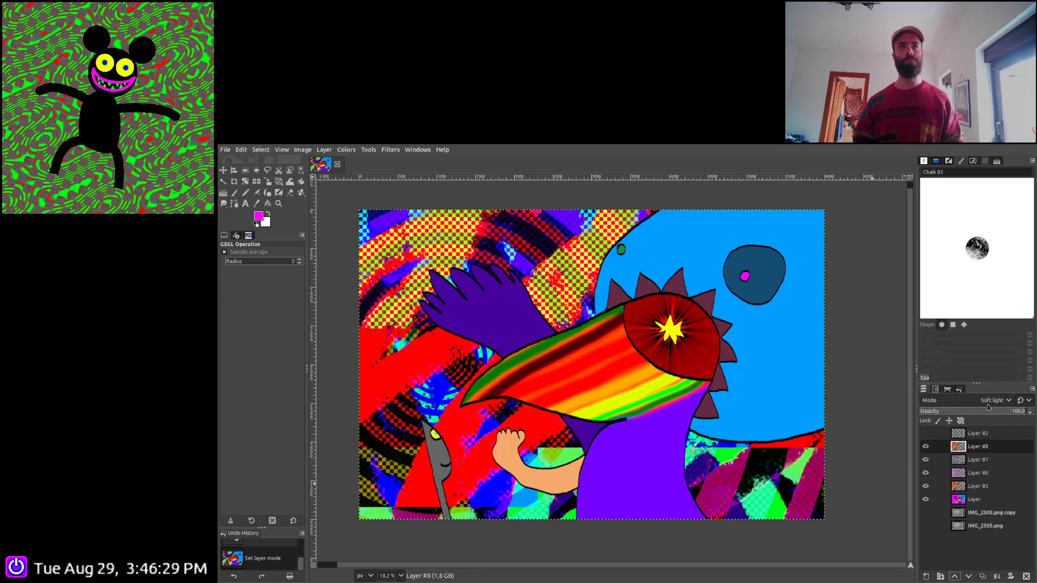
scroll(988, 404, "up", 1)
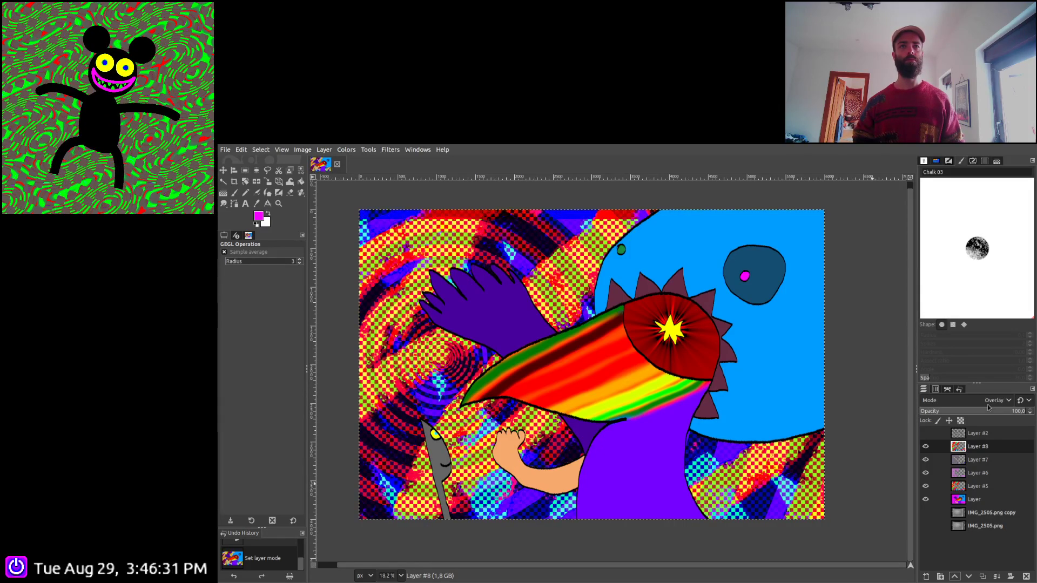
Set Layer #8's blend mode to Soft light and lower the layer to just beneath Layer #6
scroll(987, 406, "down", 1)
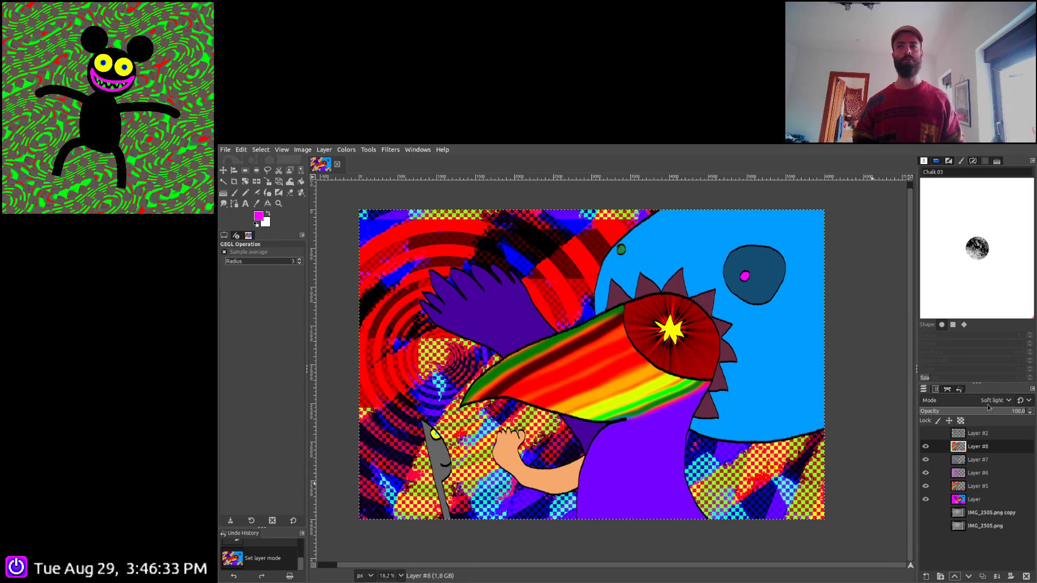
left_click(969, 576)
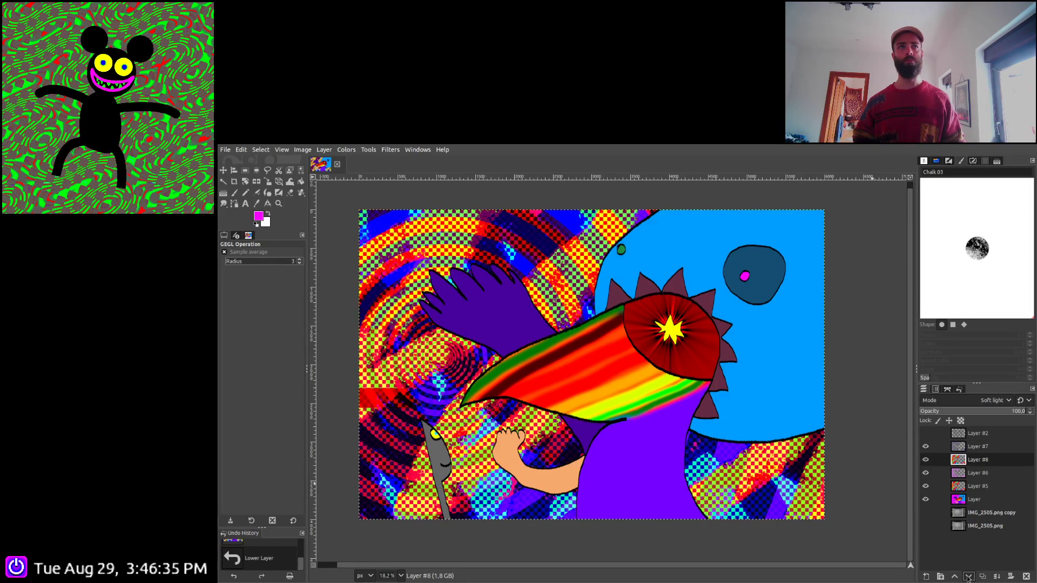
left_click(968, 576)
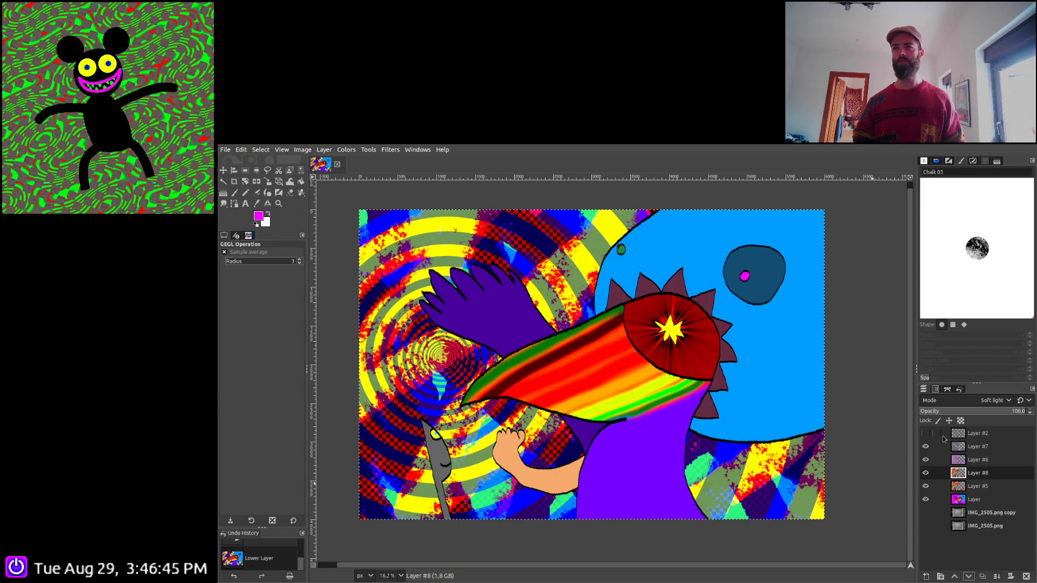
Merge all visible layers, including Layer #2, into one and save the image
left_click(926, 433)
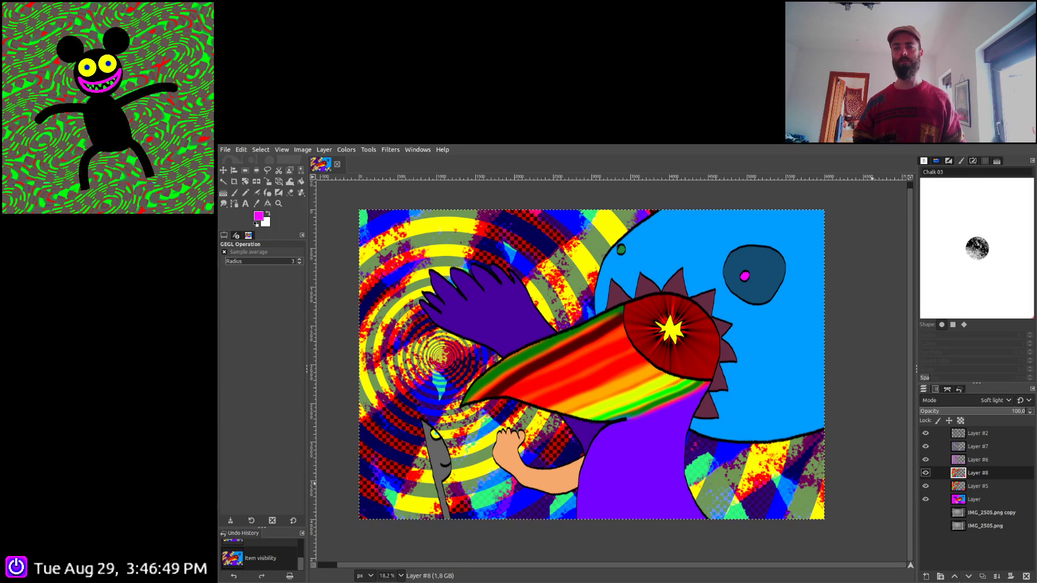
left_click(1019, 572)
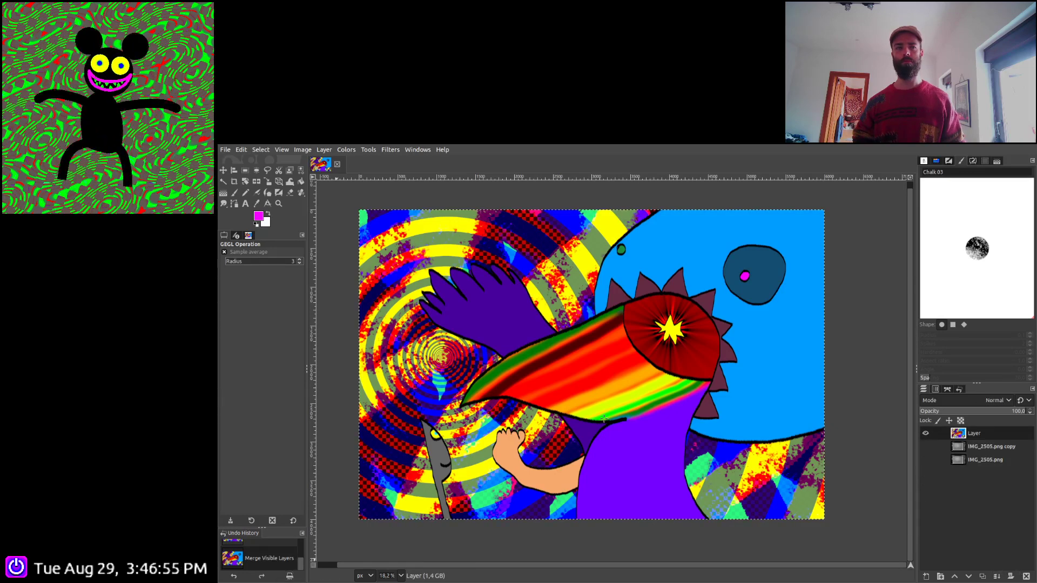
key("ctrl+s")
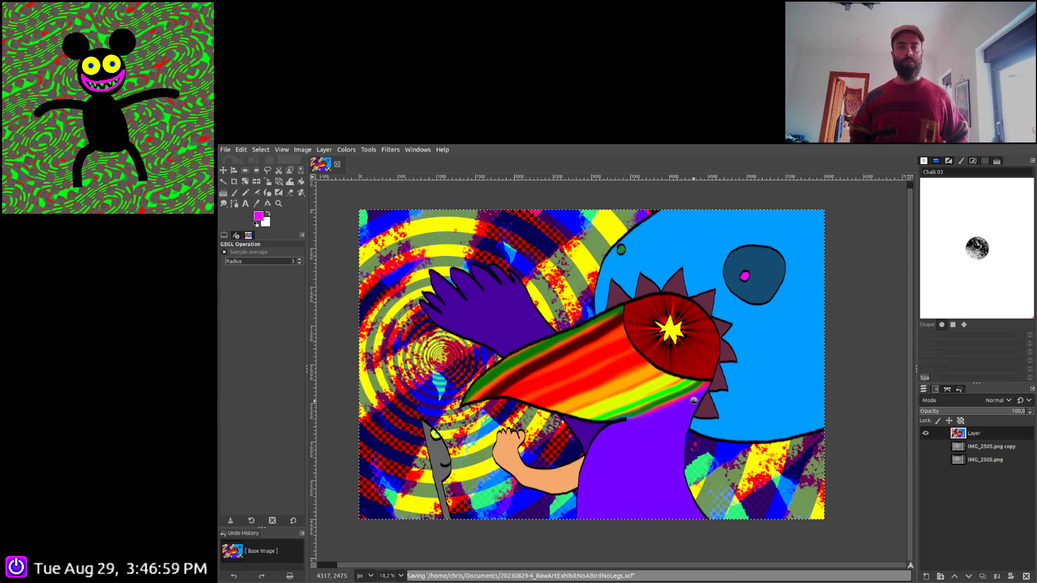
Show both IMG_2505.png layers and place a duplicate of the merged layer between them
left_click(984, 576)
left_click(968, 577)
left_click(968, 576)
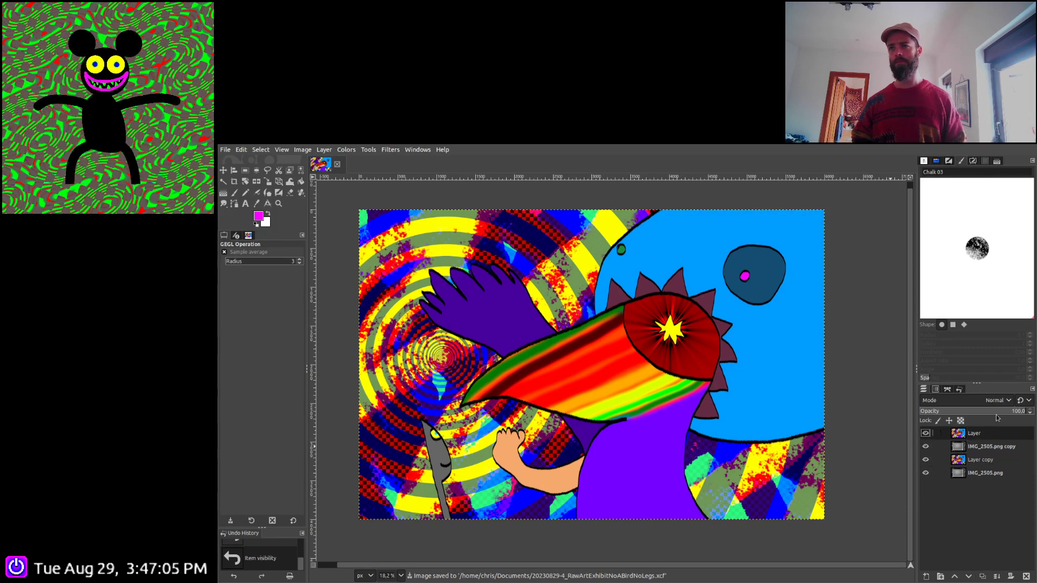
Set the blend modes to Dodge on the uppermost Layer, Addition on IMG_2505.png copy and Darken only on Layer copy
scroll(984, 402, "down", 1)
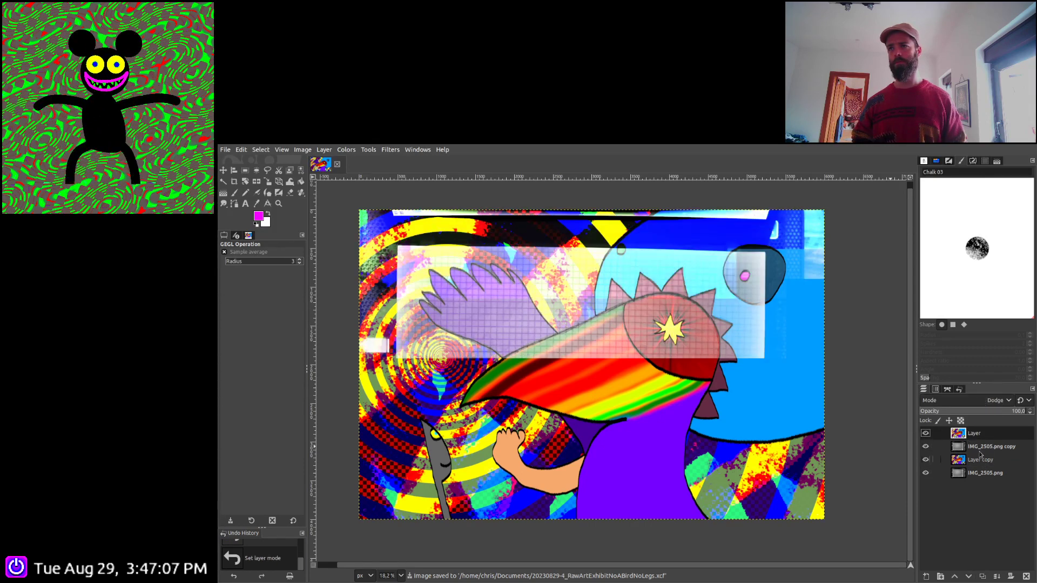
scroll(980, 403, "down", 6)
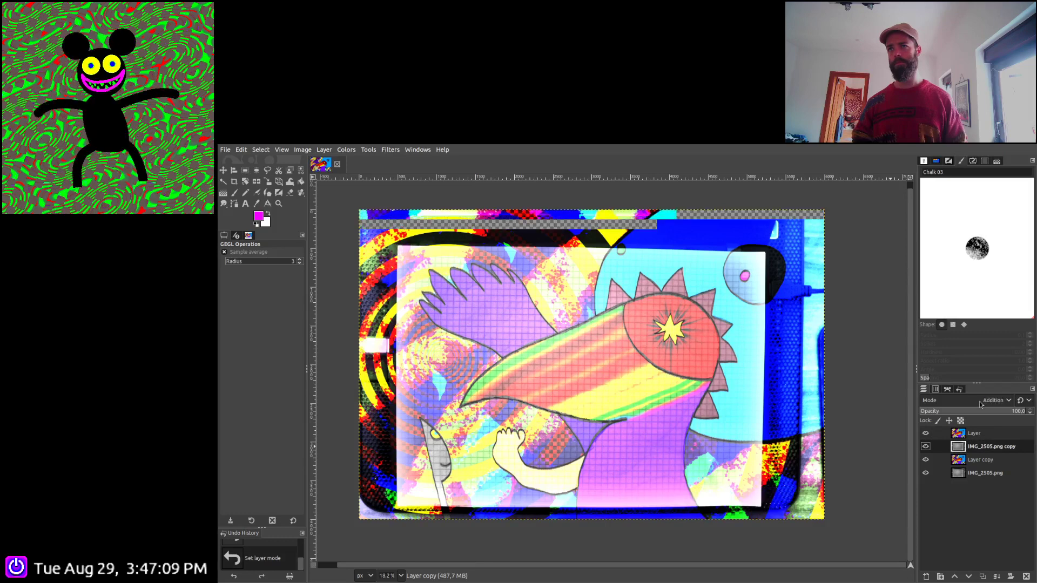
left_click(991, 460)
scroll(991, 404, "down", 8)
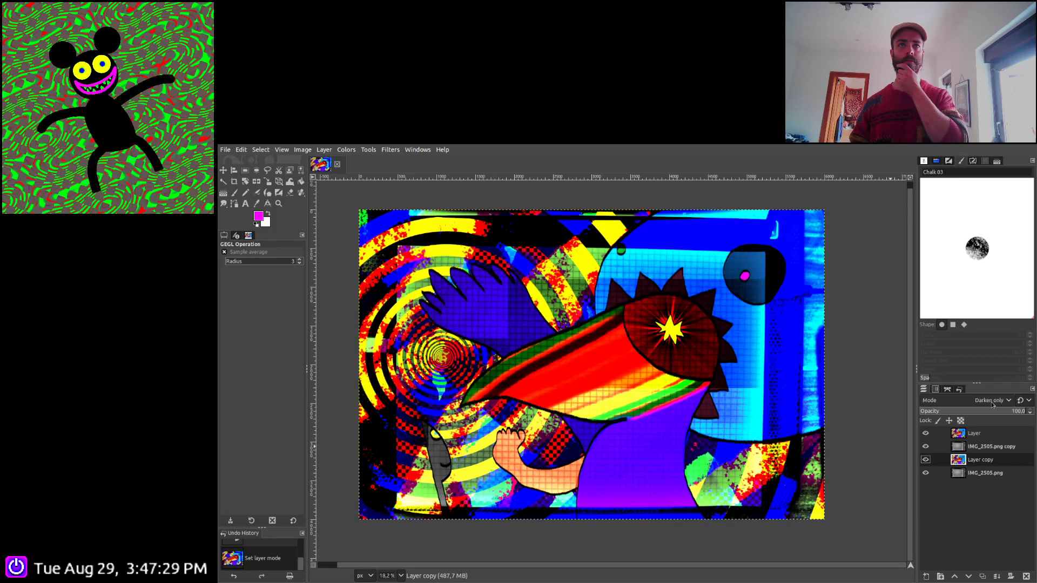
Set the uppermost Layer's blend mode to Dodge and IMG_2505.png copy's blend mode to Multiply
left_click(975, 436)
scroll(987, 402, "down", 1)
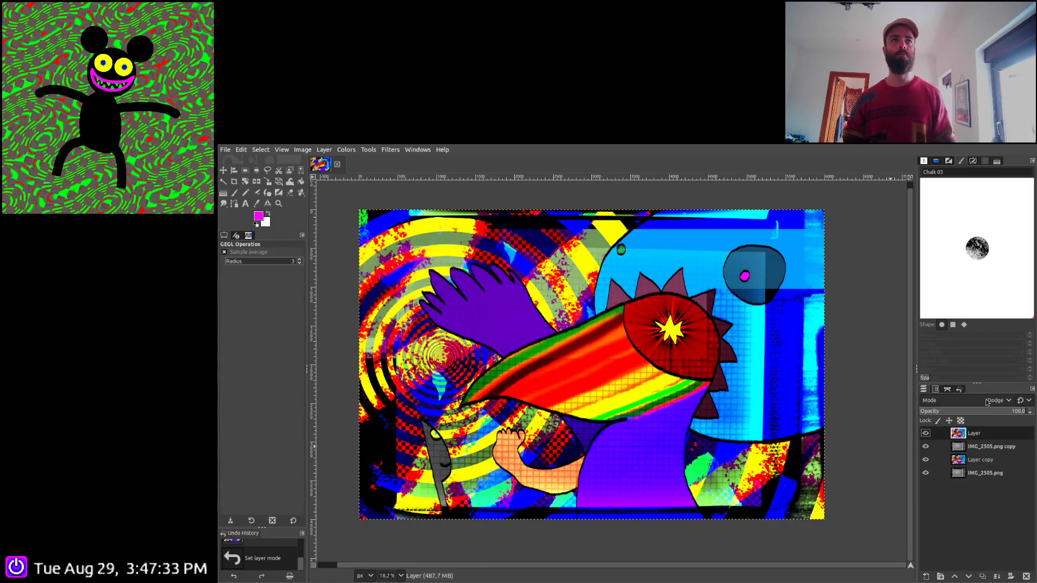
left_click(984, 447)
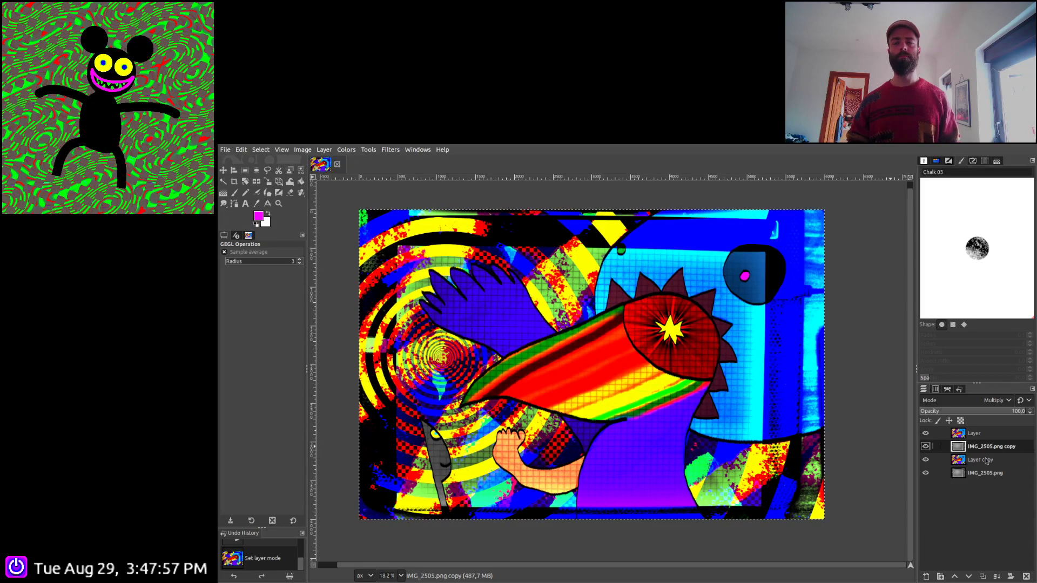
Duplicate the uppermost Layer and try Multiply, Overlay, Hard light and Hard mix as blend modes on the copy
left_click(973, 430)
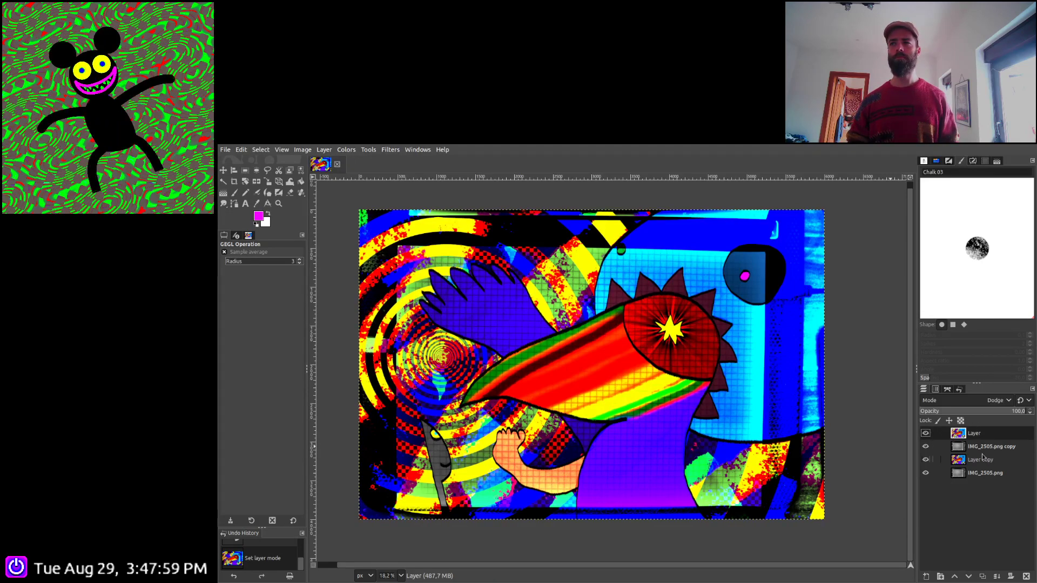
left_click(983, 576)
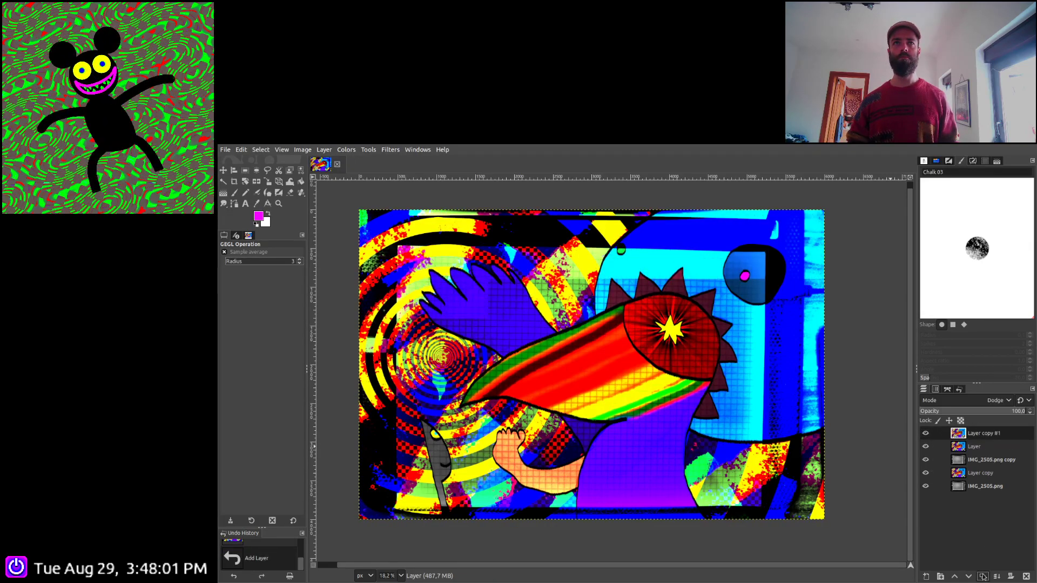
scroll(982, 405, "up", 1)
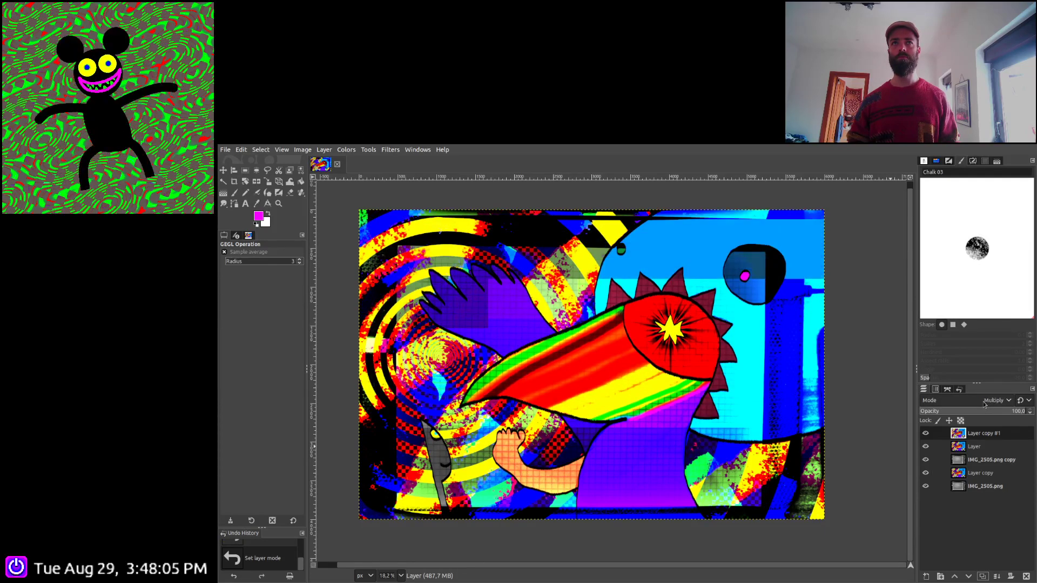
scroll(984, 404, "down", 2)
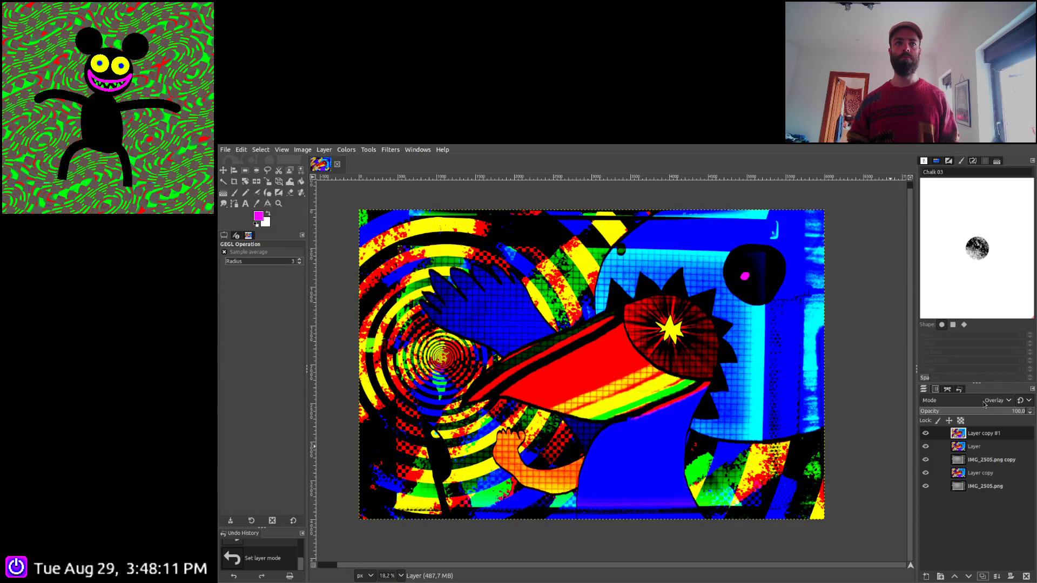
scroll(983, 401, "down", 4)
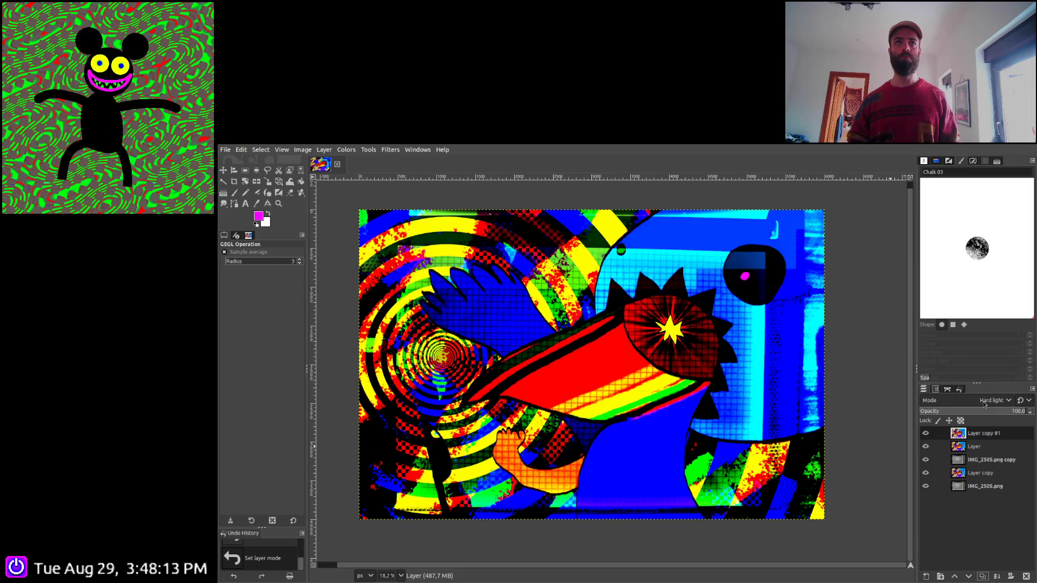
scroll(984, 404, "down", 1)
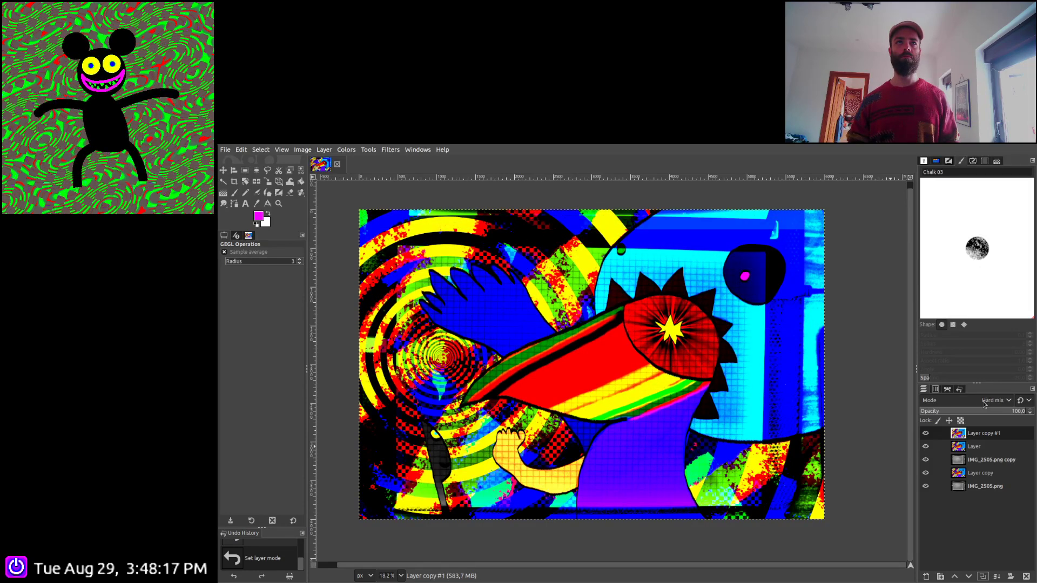
Try Grain extract, Divide, Grain merge and LCh Hue on Layer copy #1, and set its blend mode to HSL Color
scroll(984, 404, "down", 4)
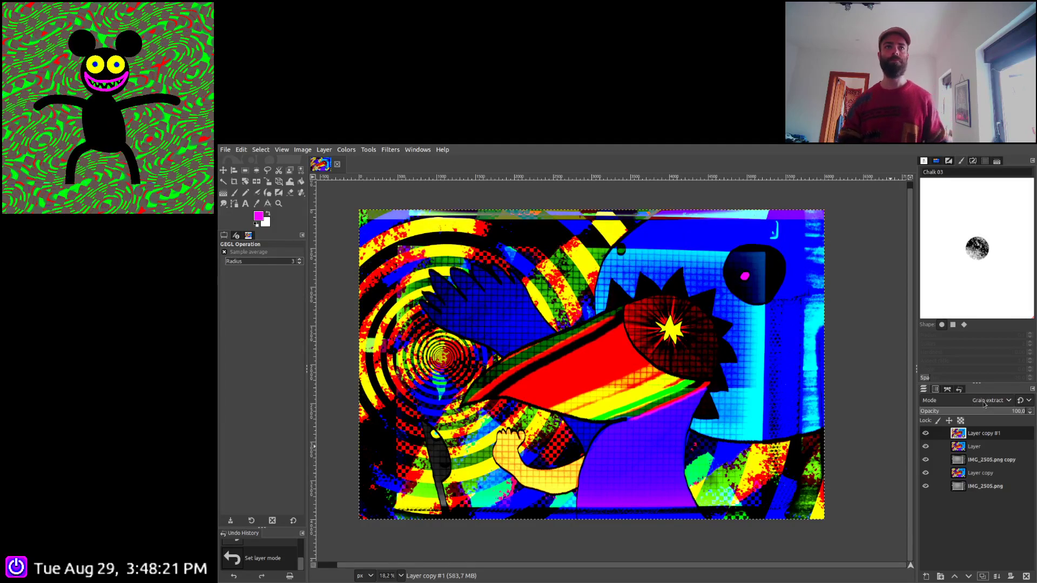
scroll(984, 404, "down", 2)
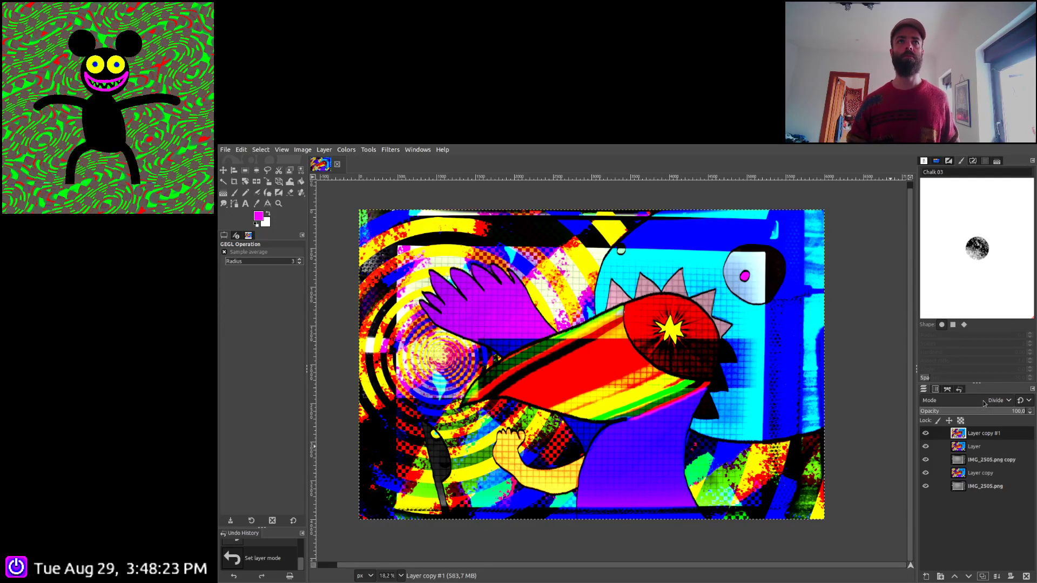
scroll(984, 404, "up", 1)
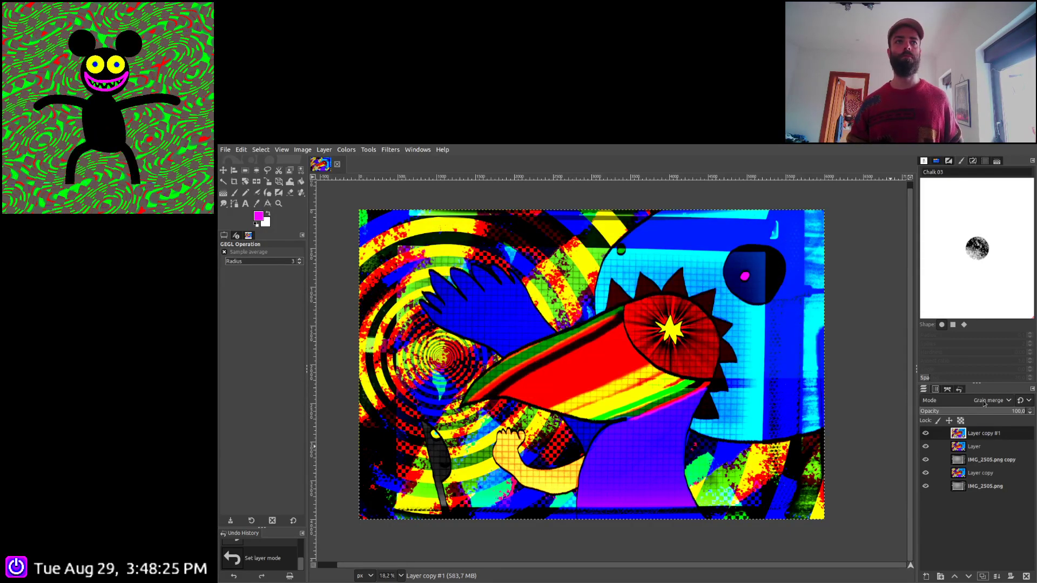
scroll(984, 404, "down", 6)
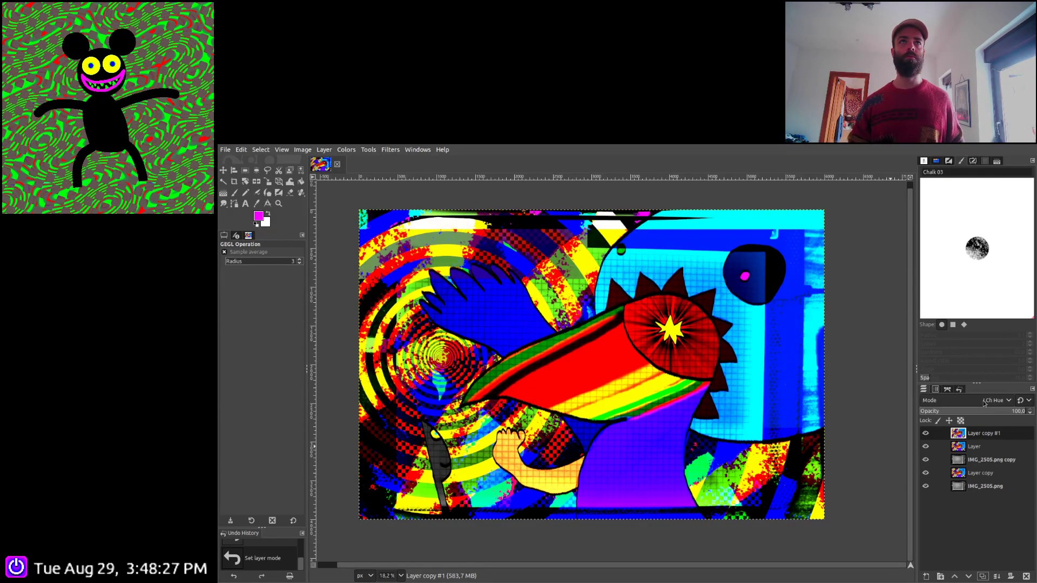
scroll(984, 404, "up", 2)
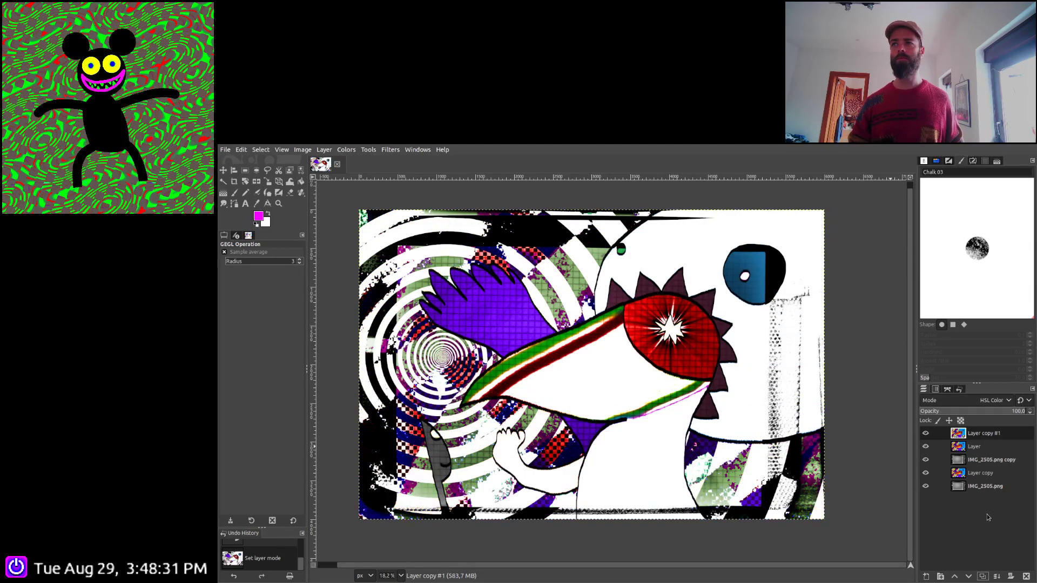
Lower Layer copy #1 to just above IMG_2505.png and toggle its visibility to compare the effect
left_click(970, 576)
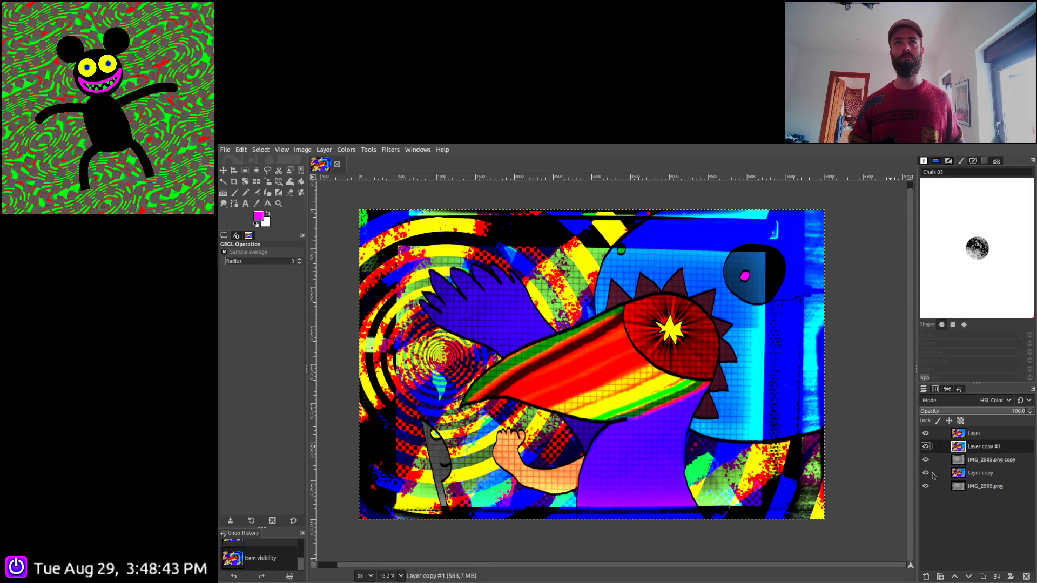
left_click(970, 576)
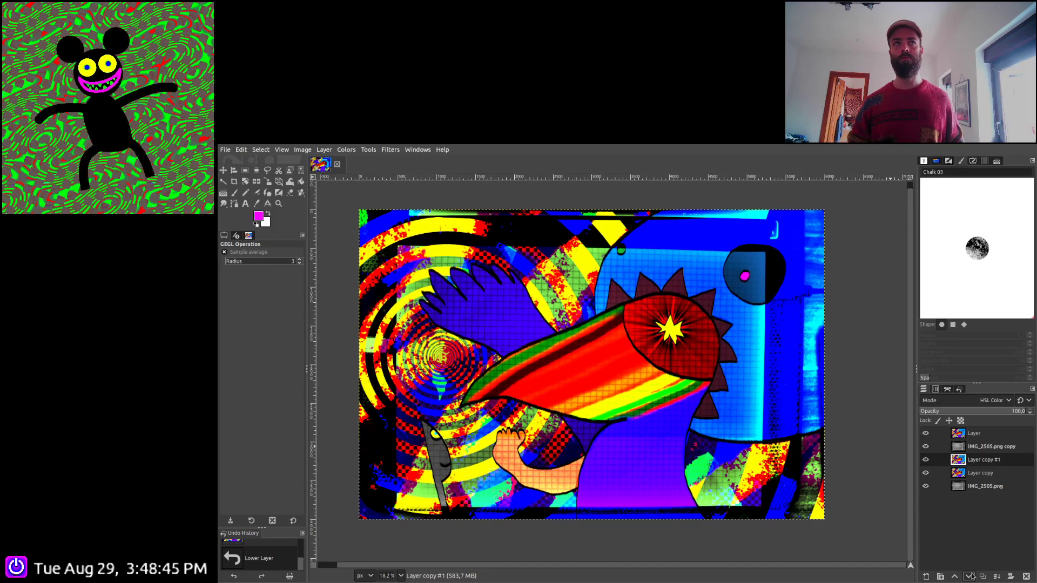
left_click(970, 576)
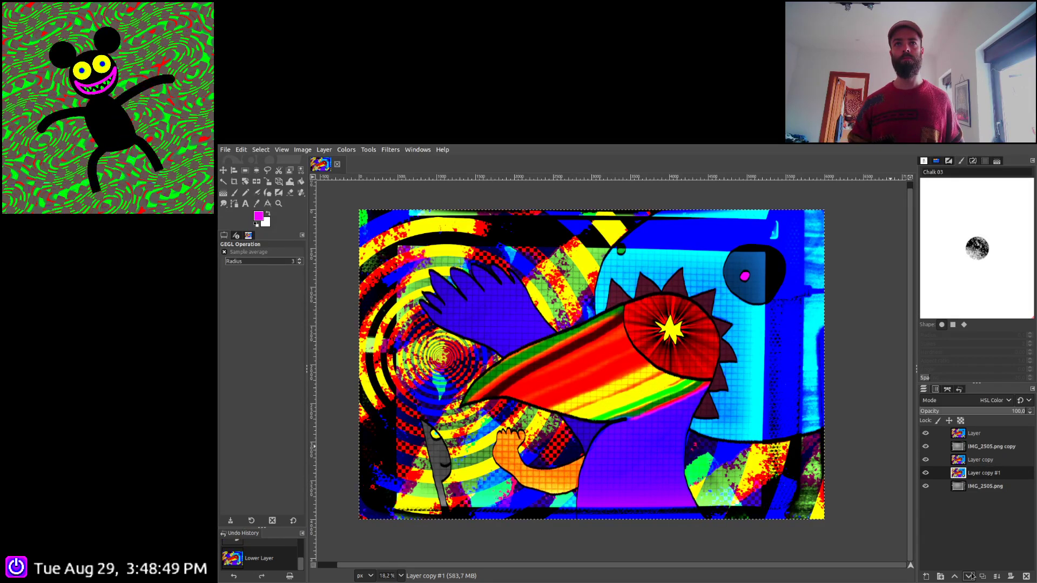
left_click(925, 473)
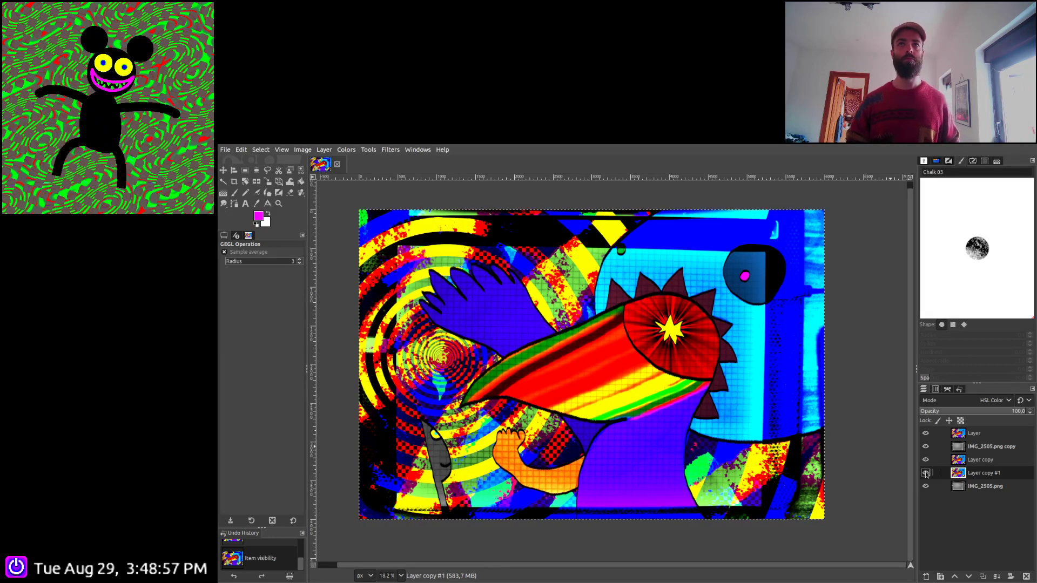
Duplicate Layer copy #1 and raise the new copy above all other layers
left_click(983, 576)
left_click(954, 576)
left_click(954, 576)
left_click(955, 576)
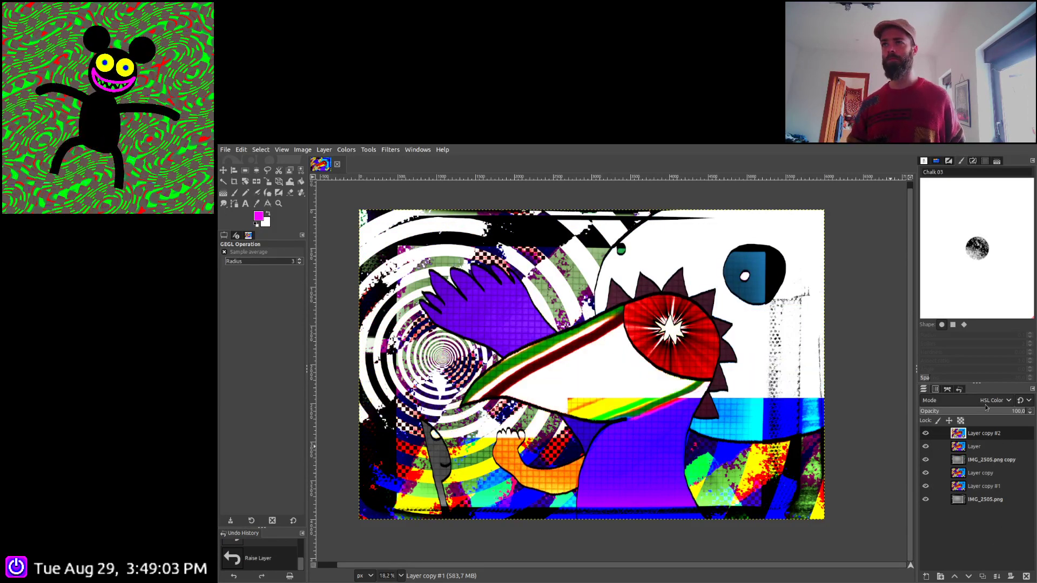
Try HSV Value, LCh Chroma, LCh Color, LCh Lightness and Luminance as blend modes on Layer copy #2
scroll(985, 405, "down", 1)
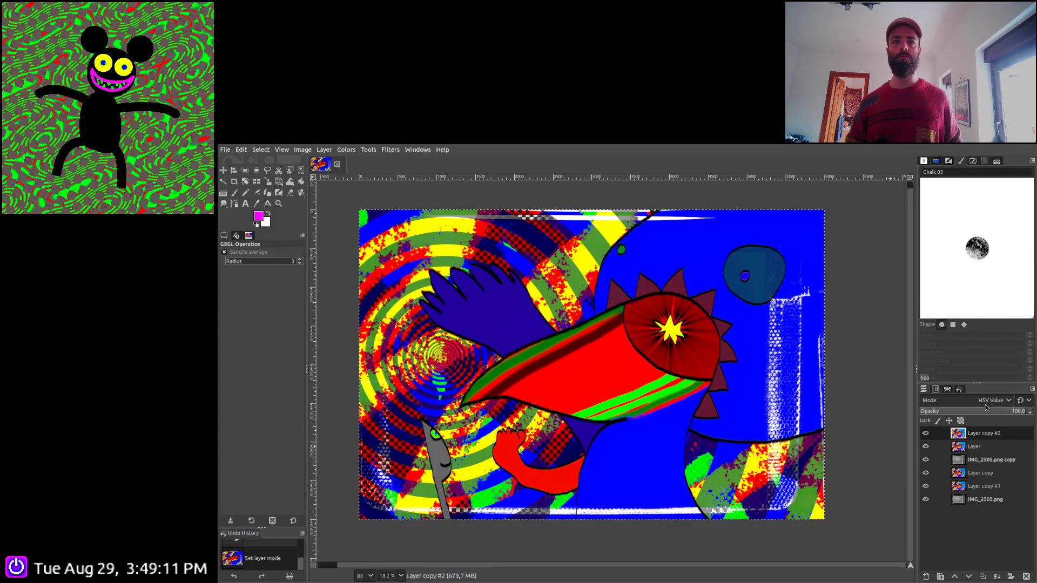
scroll(985, 407, "down", 1)
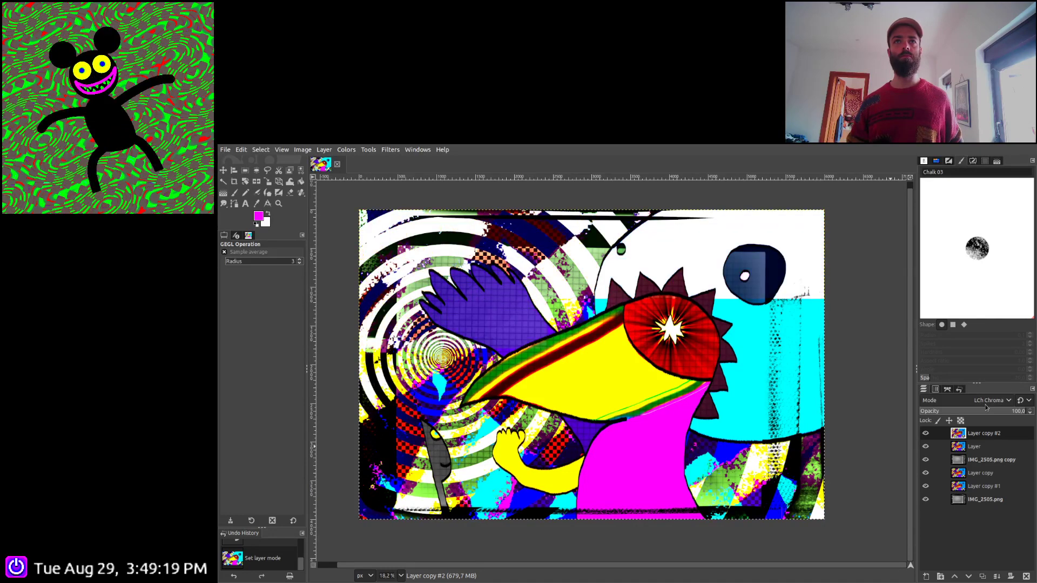
scroll(986, 406, "down", 1)
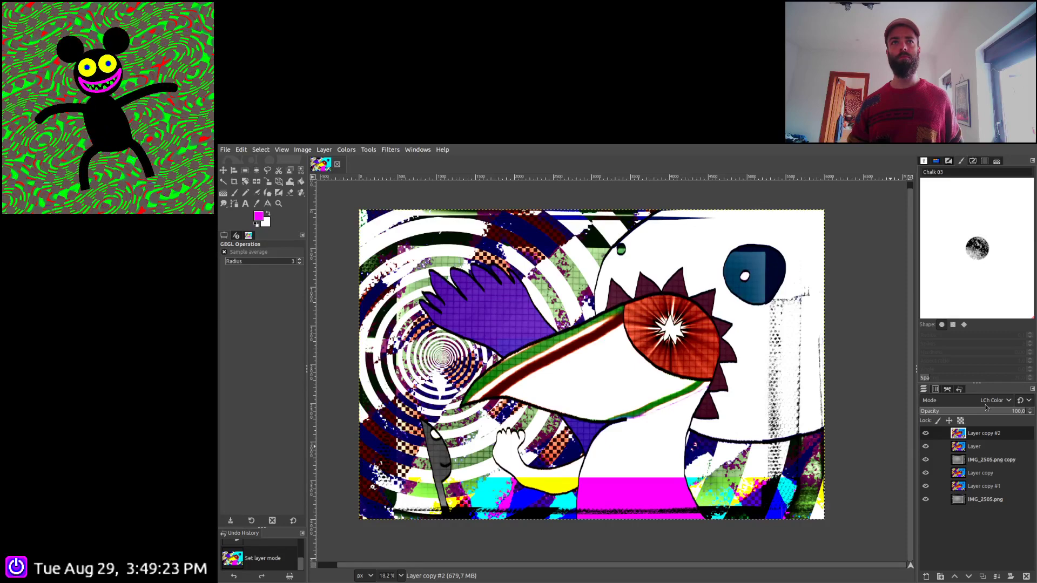
scroll(986, 408, "down", 1)
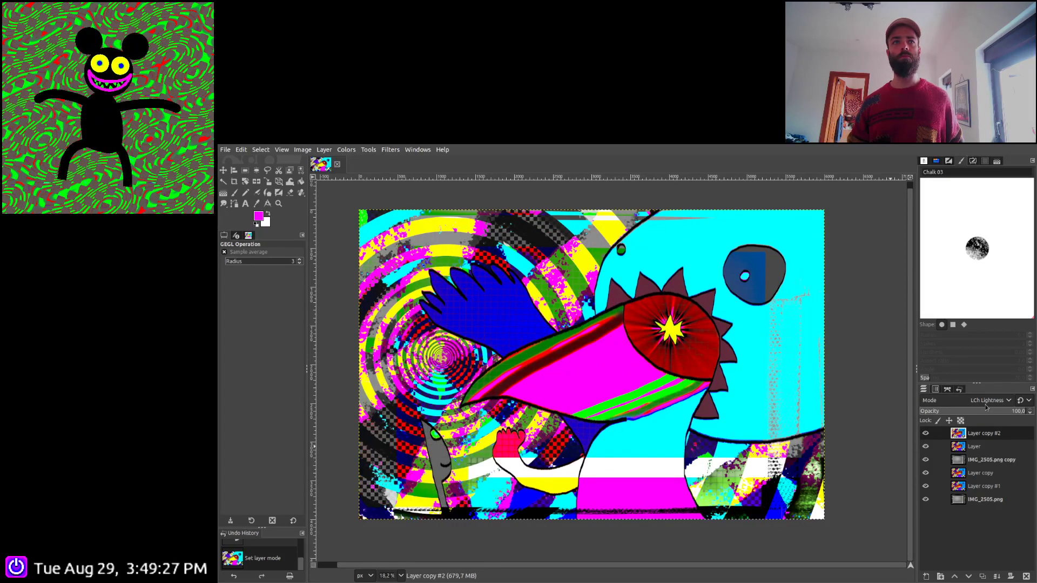
scroll(985, 404, "down", 1)
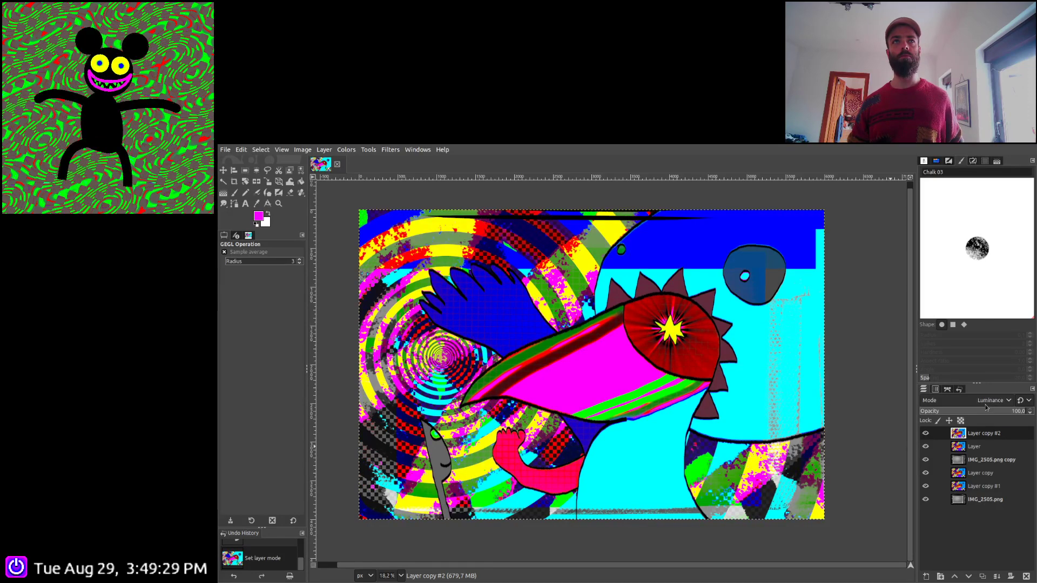
scroll(985, 404, "down", 1)
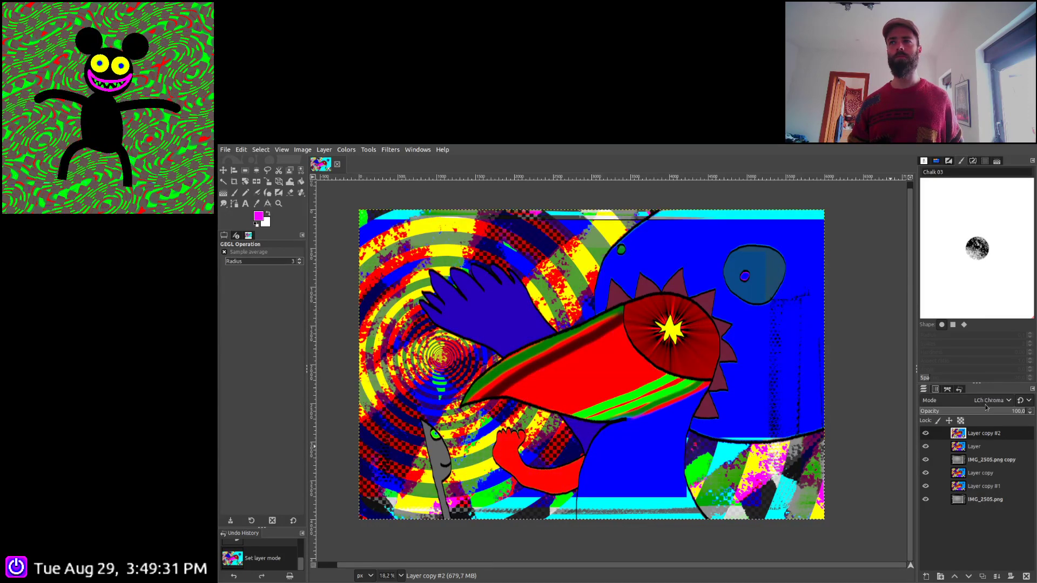
Try HSV Saturation, Divide, HSV Hue and HSL Color as blend modes on Layer copy #2
scroll(986, 406, "down", 1)
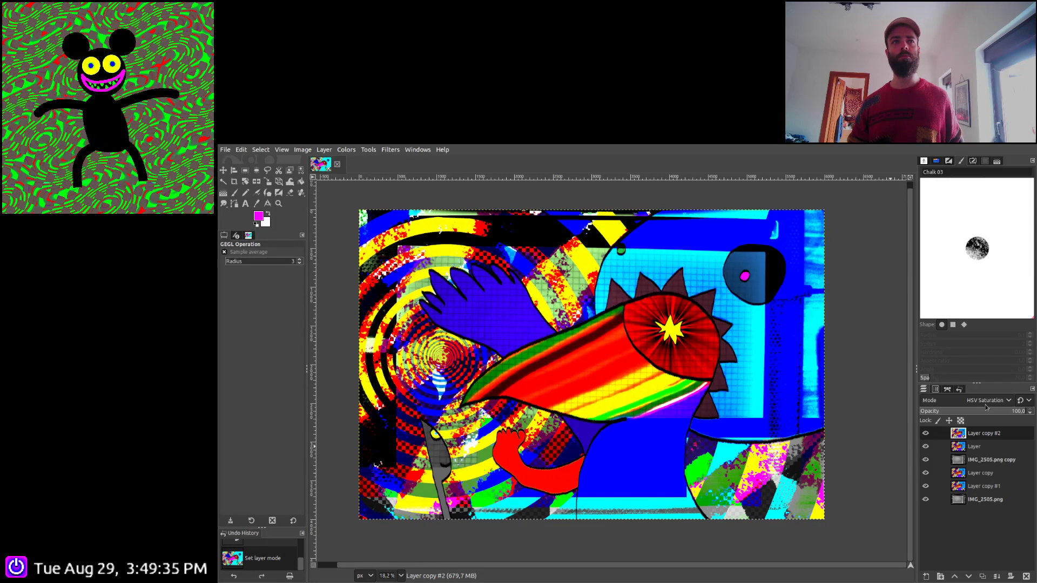
scroll(985, 404, "down", 2)
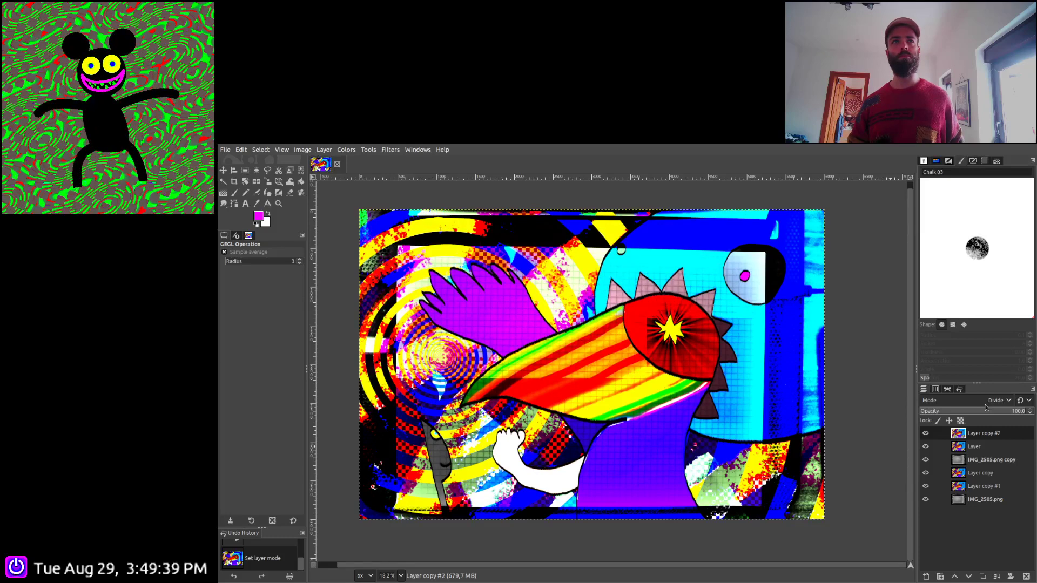
scroll(985, 404, "down", 1)
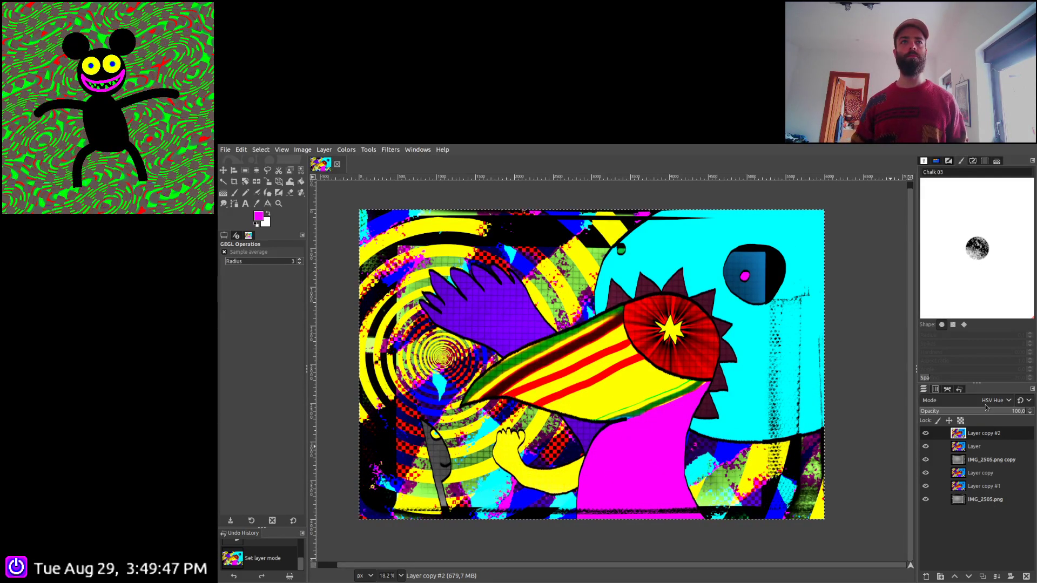
scroll(986, 406, "down", 1)
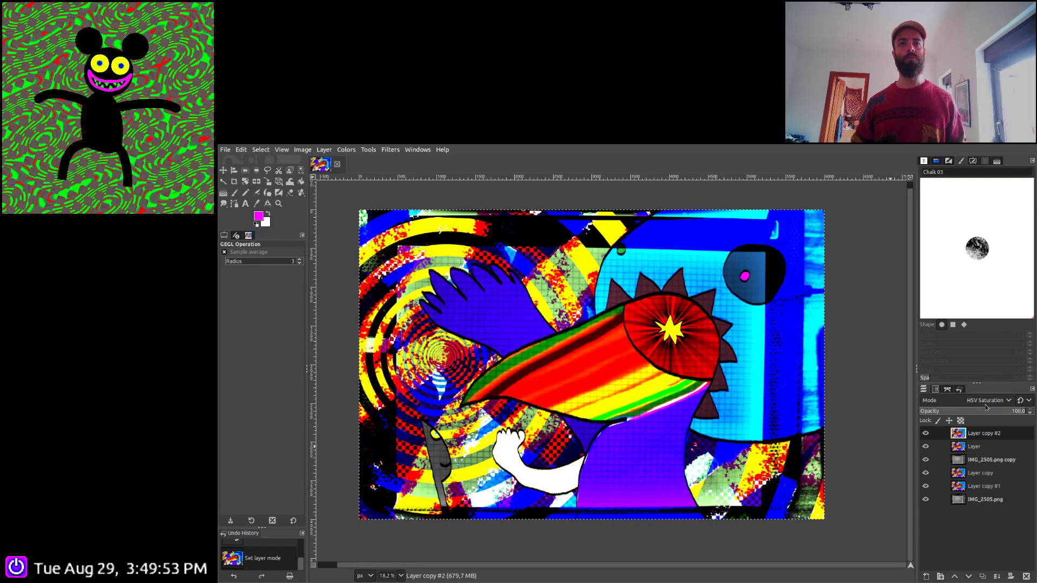
scroll(986, 408, "down", 1)
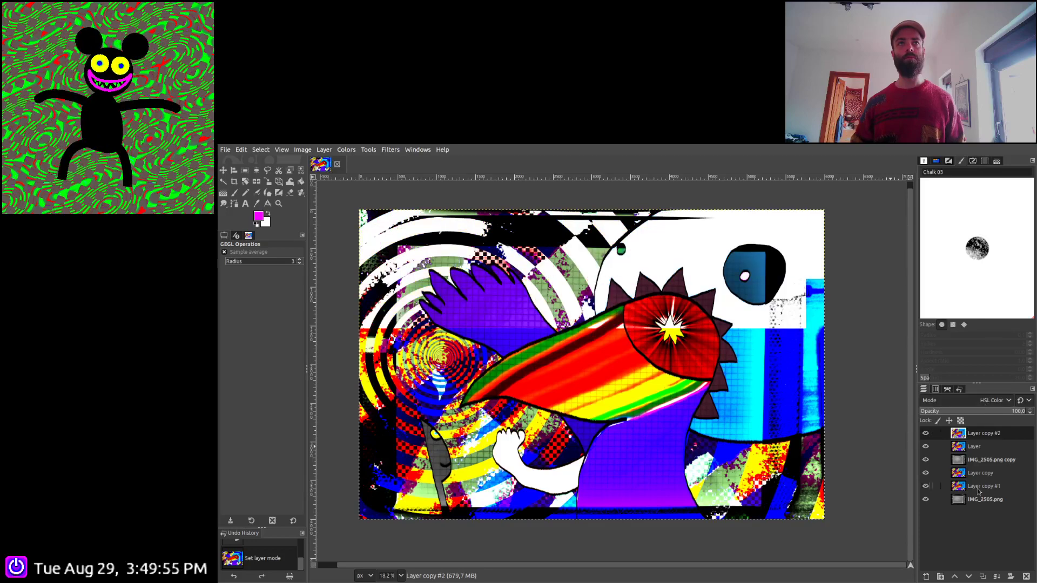
Lower Layer copy #2 beneath Layer with LCh Chroma as its blend mode, and merge the whole stack into a single layer
left_click(968, 577)
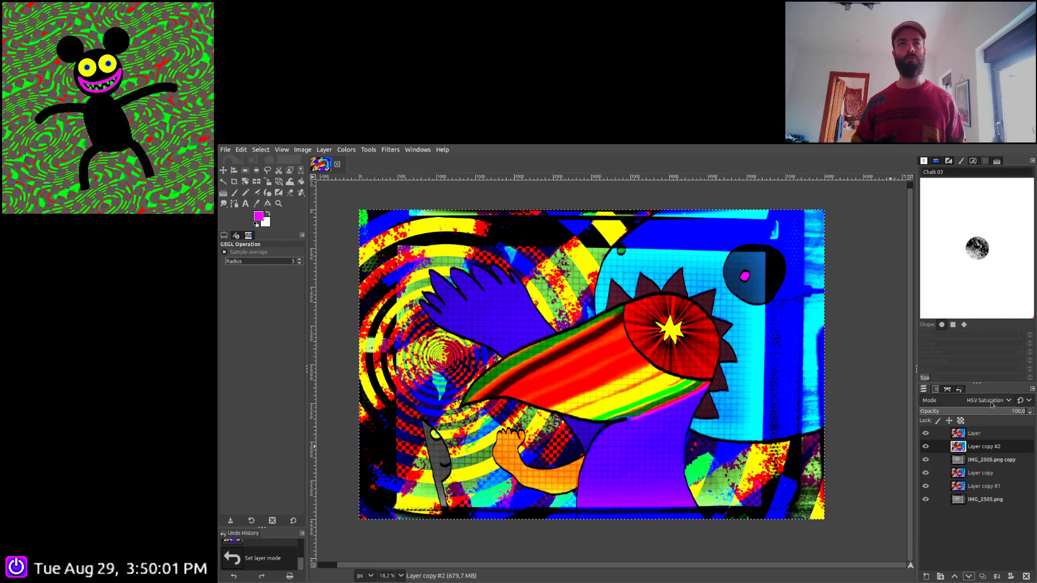
scroll(991, 402, "down", 1)
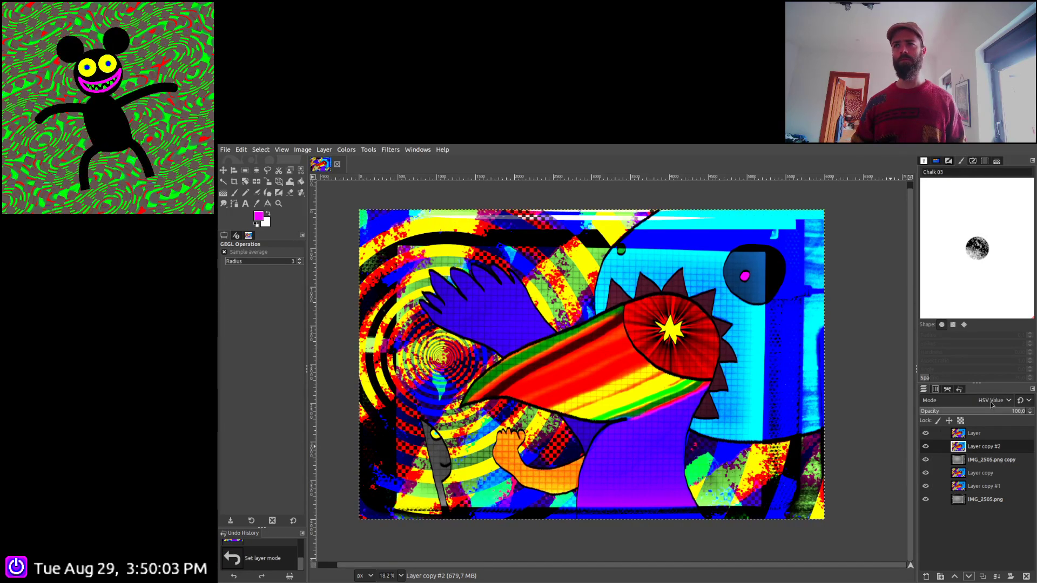
scroll(991, 402, "down", 1)
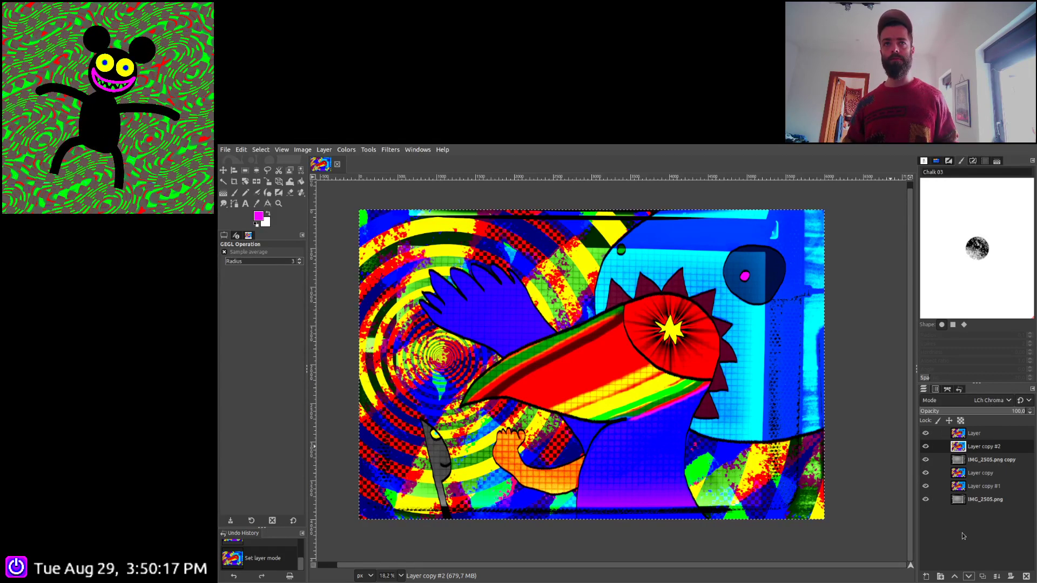
left_click(1011, 574, "ctrl")
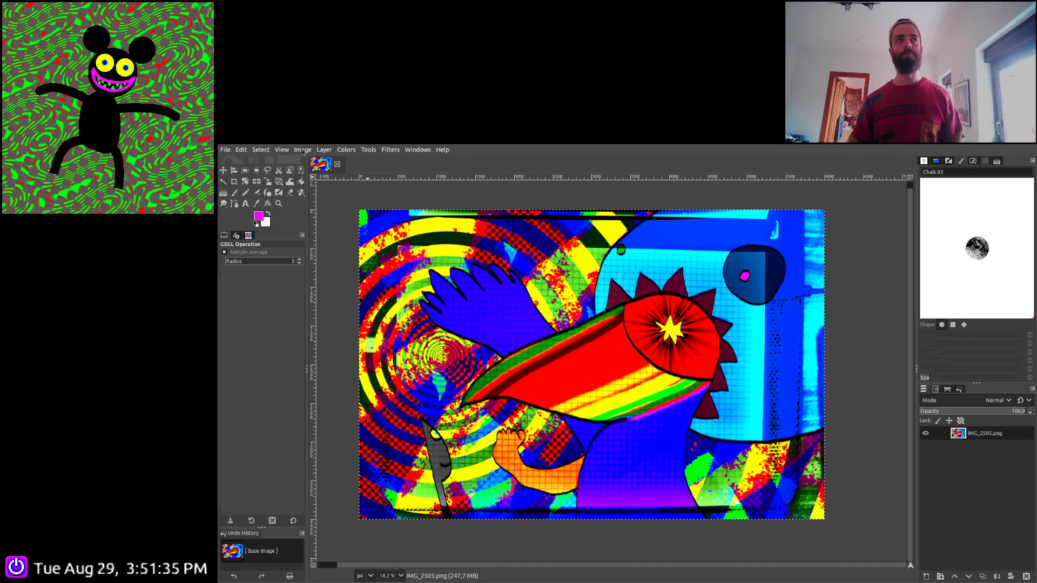
Export the bird artwork, including a scaled-down version, and close its image
key("ctrl+e")
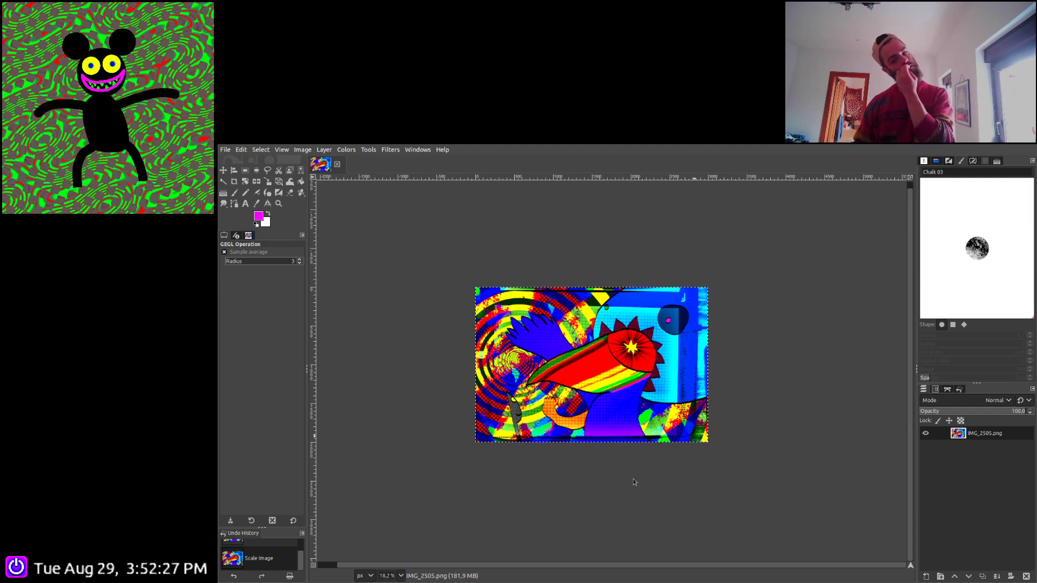
key("ctrl+e")
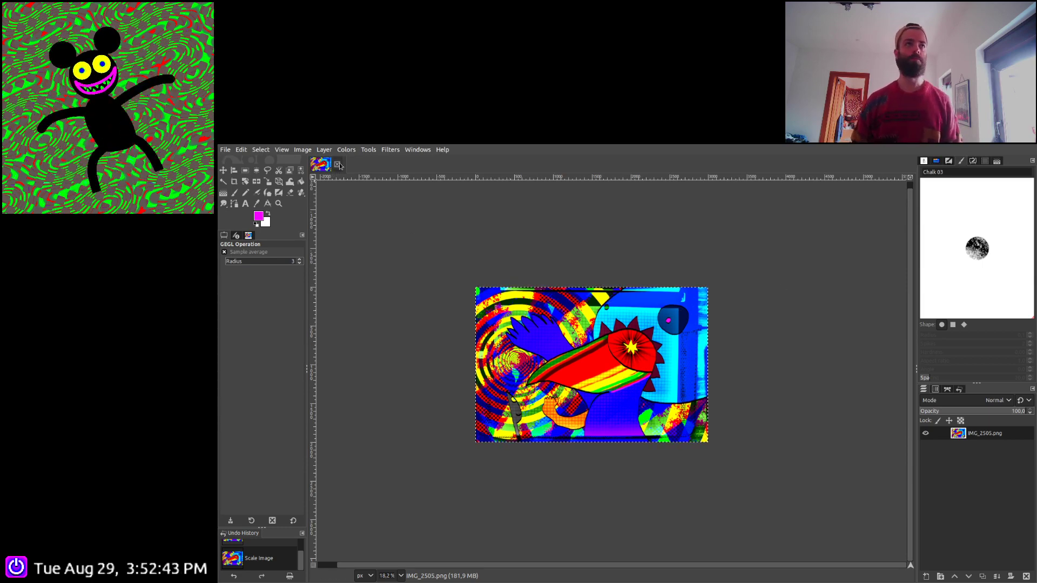
key("ctrl+w")
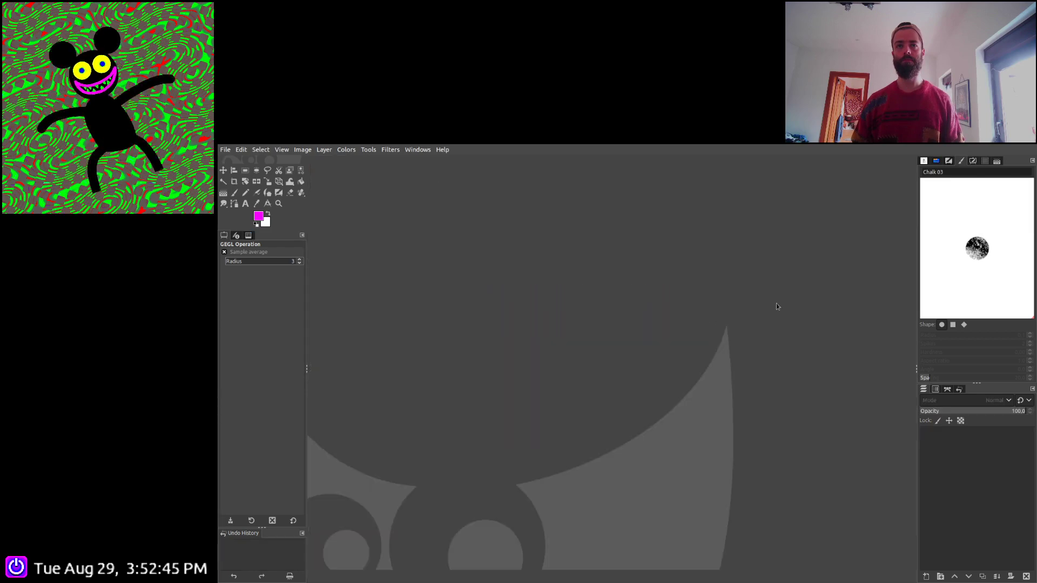
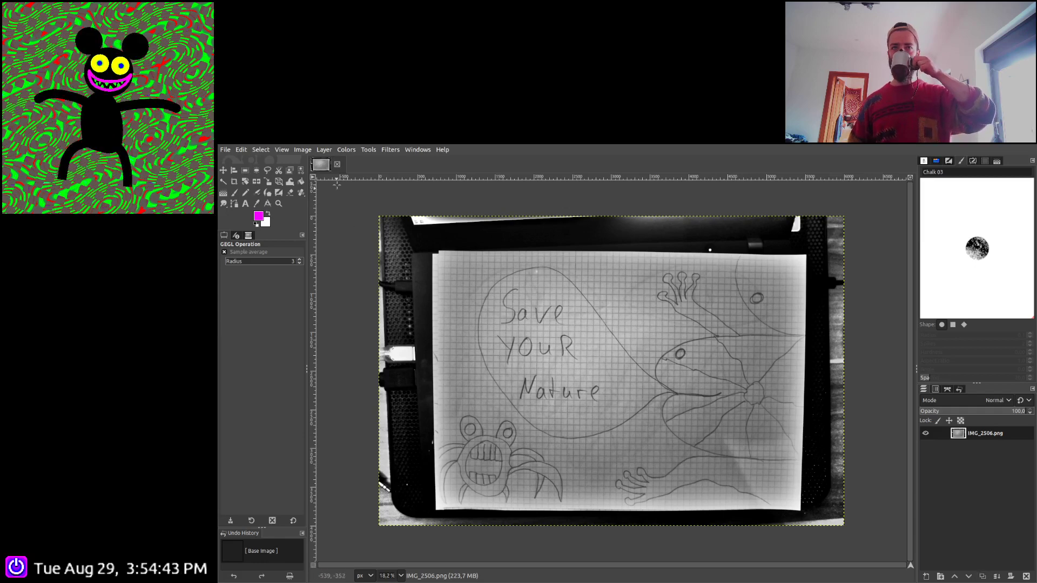
Export a scaled-down version of IMG_2506.png as 20230829-6_RawArtExhibitNoFinallyThere.png and revert the image to its full-size base state
left_click(302, 150)
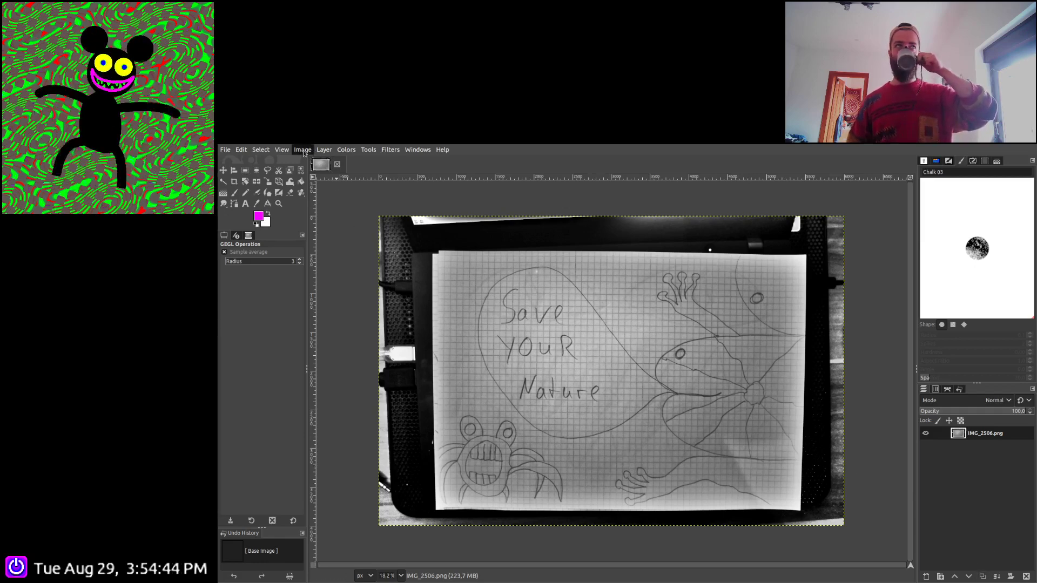
left_click(320, 265)
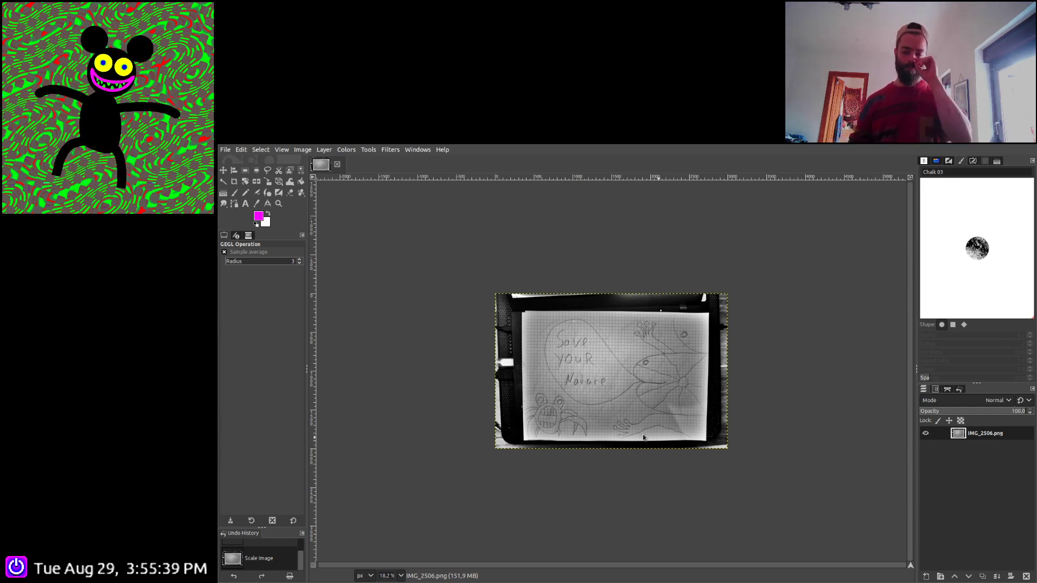
key("ctrl+e")
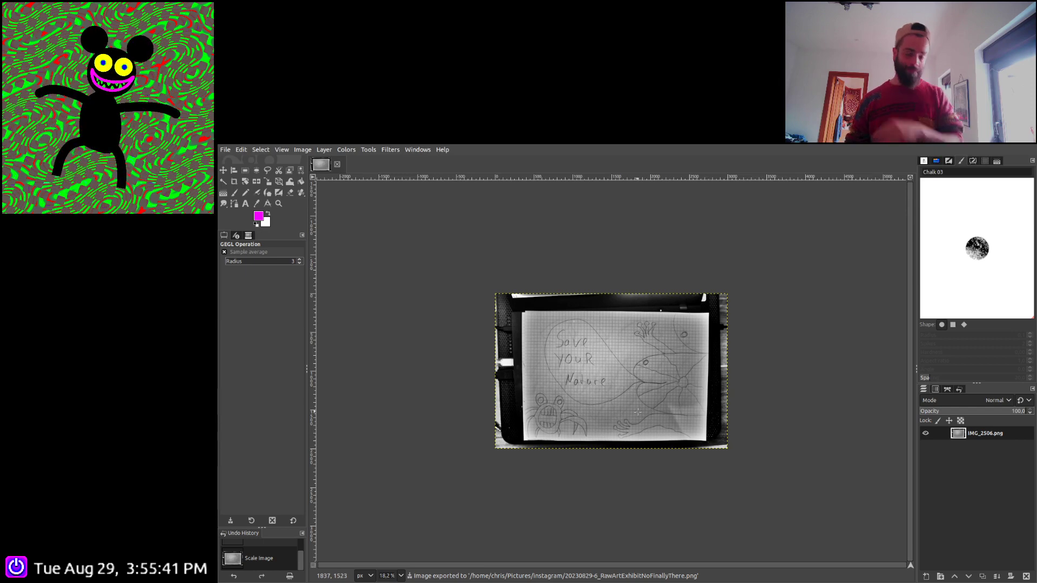
scroll(239, 562, "up", 5)
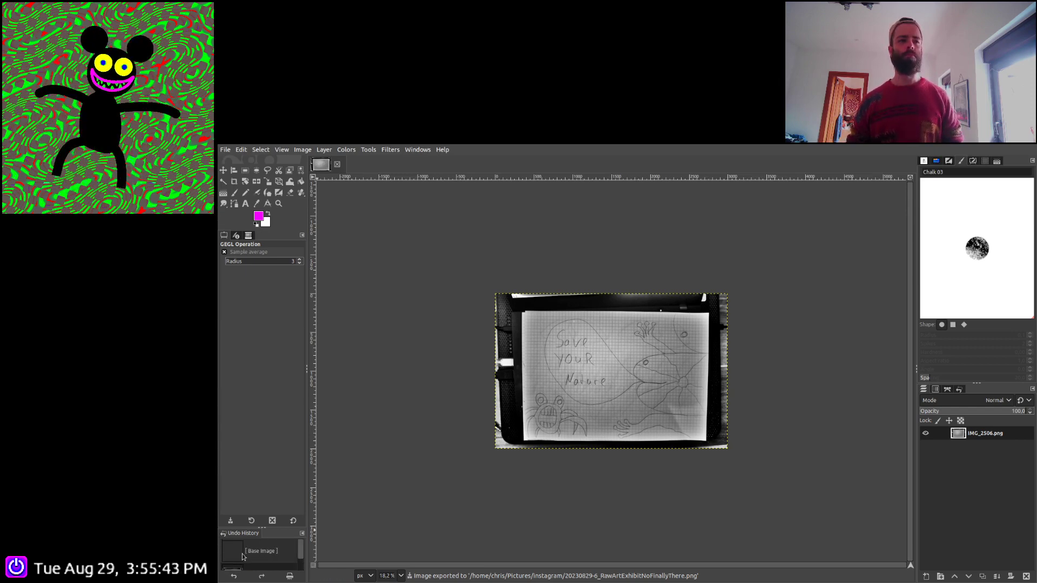
left_click(242, 556)
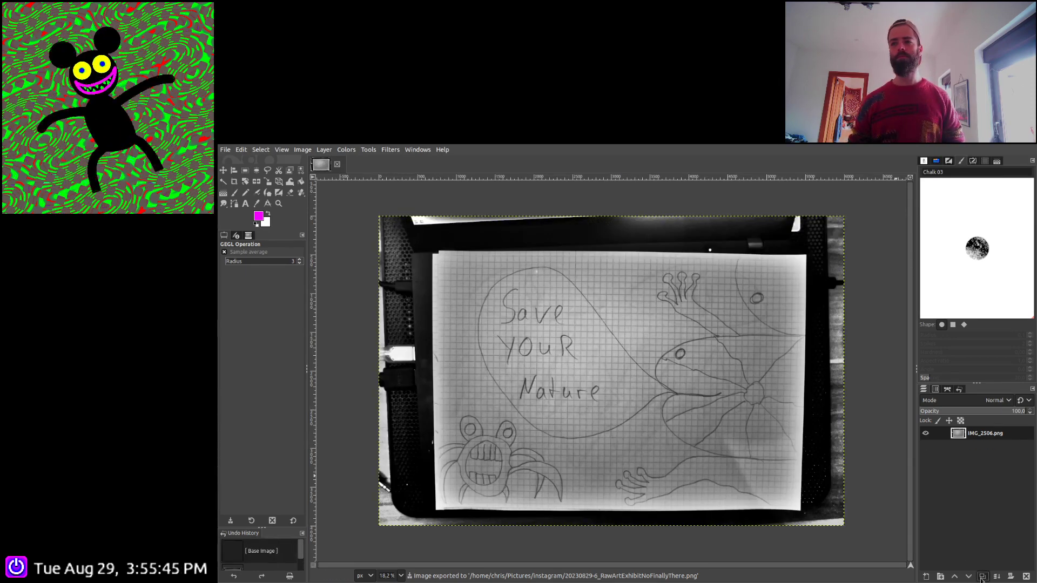
Duplicate the IMG_2506.png photo layer and add two transparent layers above the copy
left_click(982, 577)
left_click(926, 576, "shift")
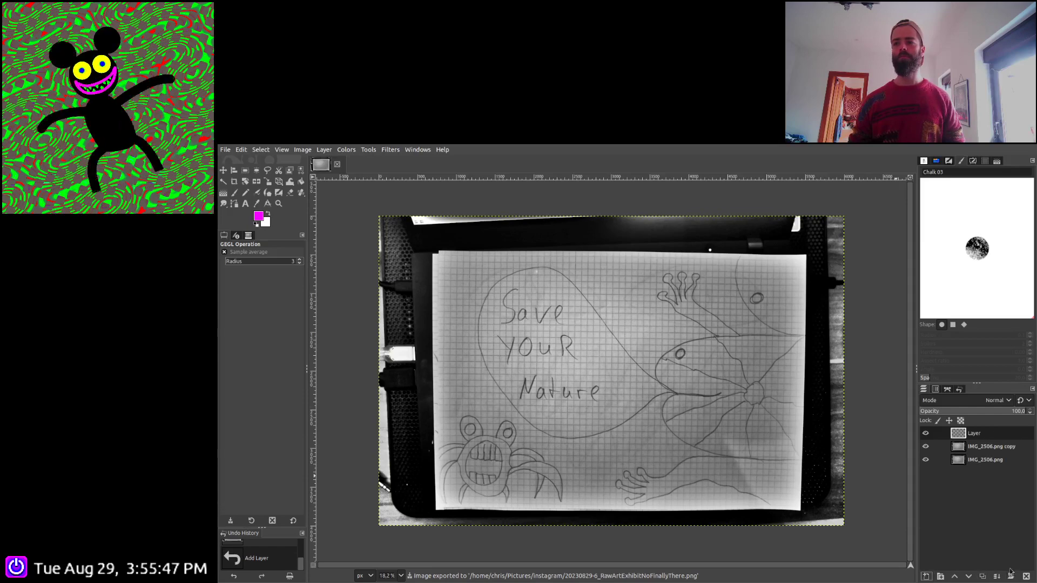
left_click(995, 451)
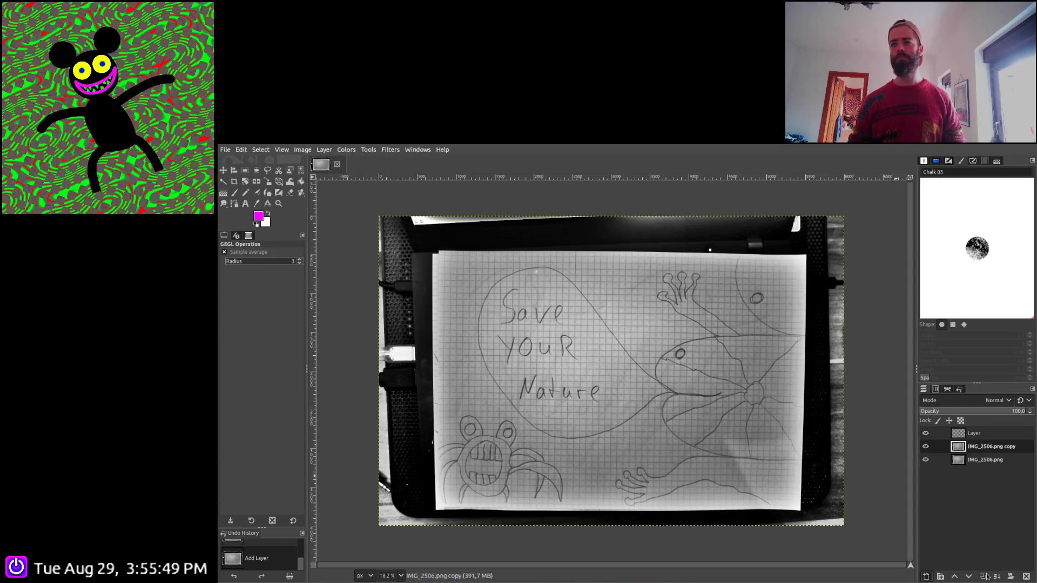
left_click(926, 577, "shift")
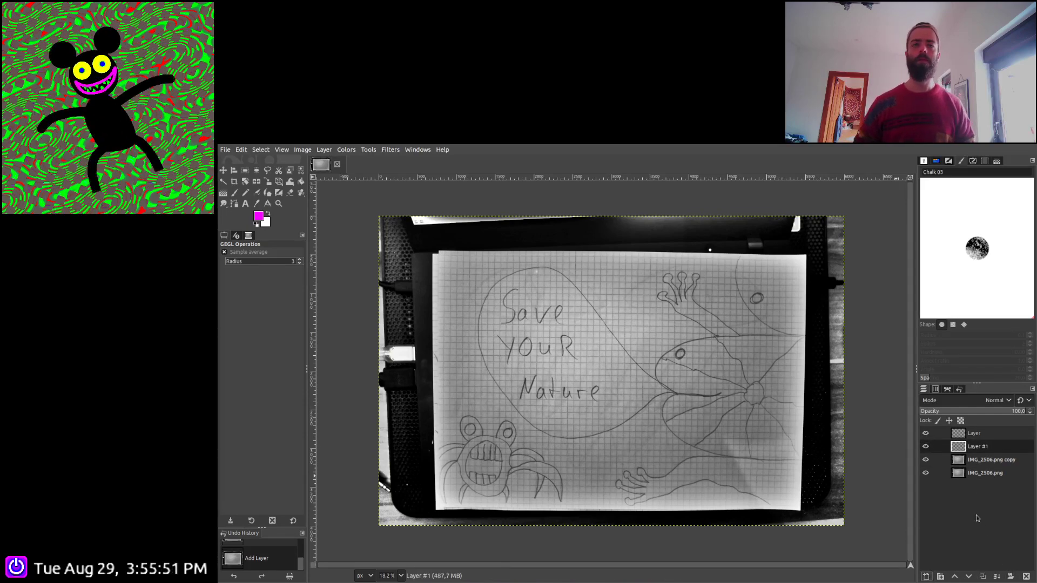
Fill Layer #1, directly above the photo copy, with white and lower its opacity to below 10 percent
left_click(267, 214)
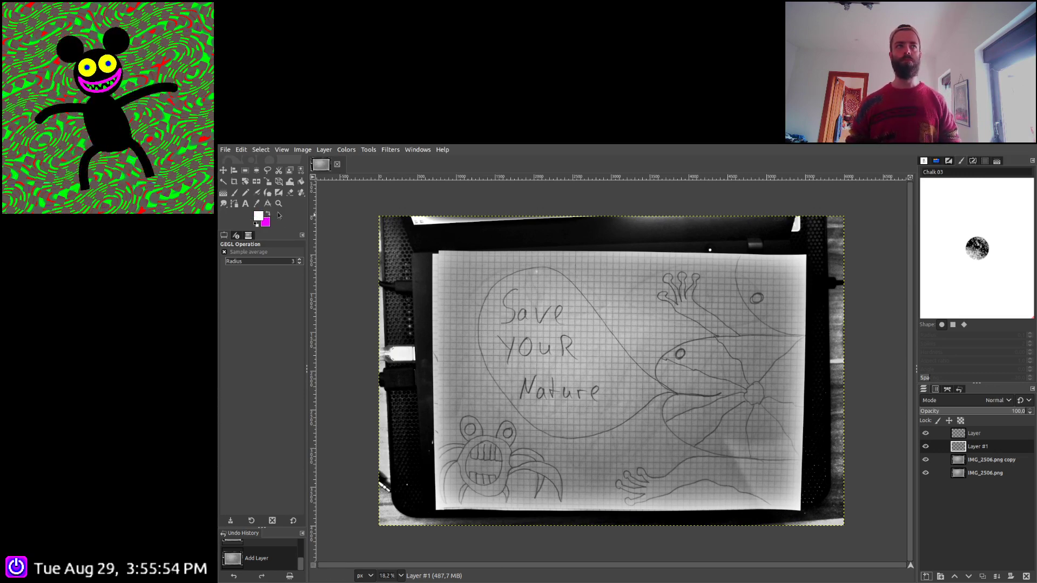
left_click(301, 182)
key("ctrl+comma")
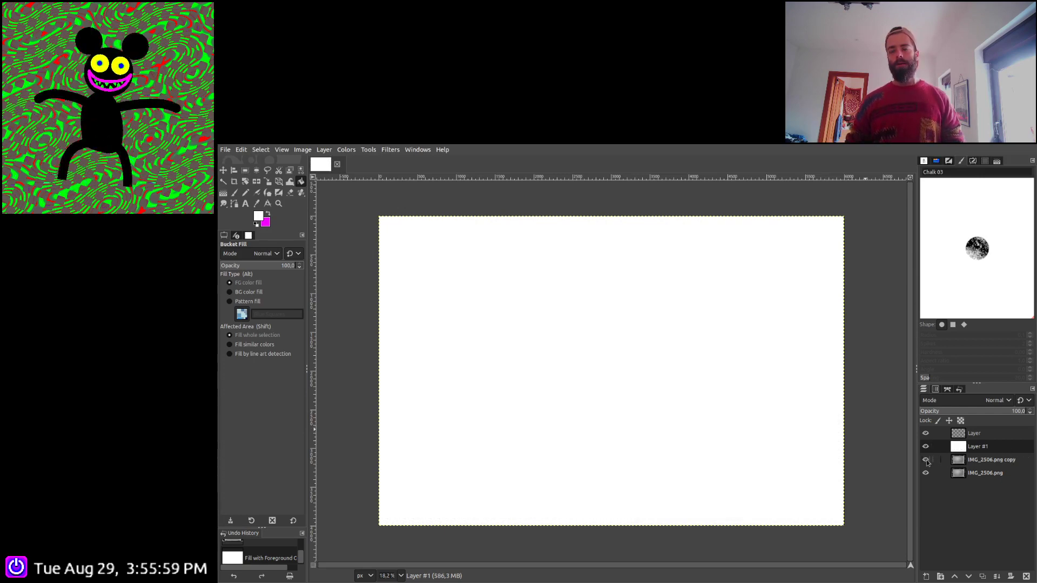
left_click(927, 412)
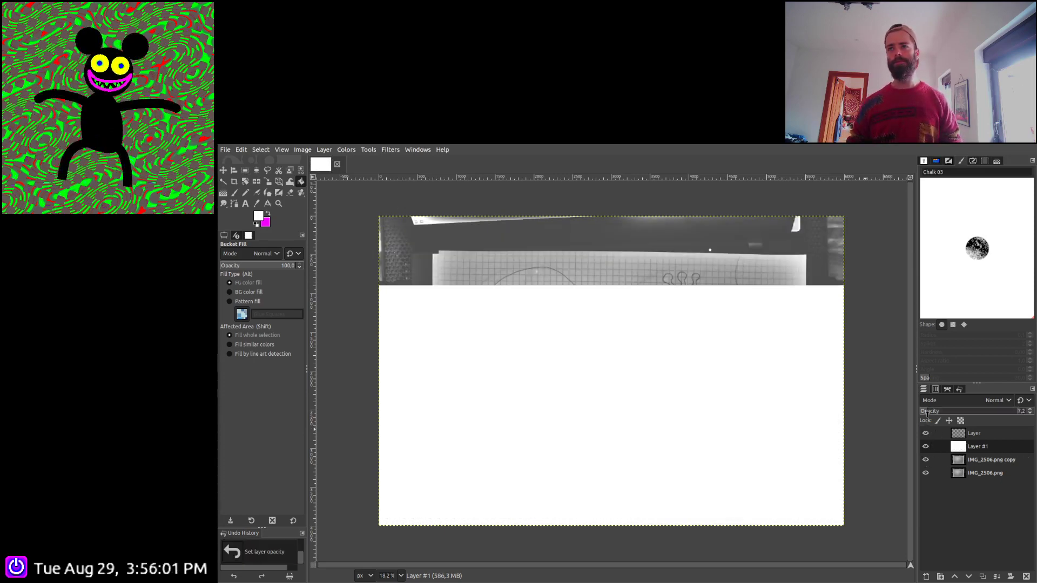
left_click(927, 412)
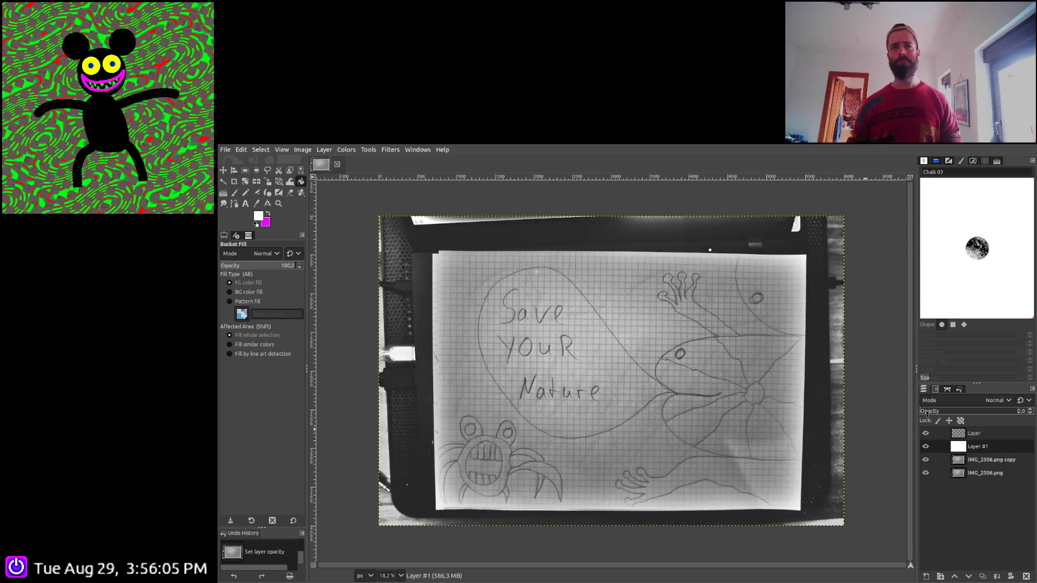
Prepare the Paintbrush with black Chalk 03 at size 62 on the topmost transparent layer
left_click(972, 435)
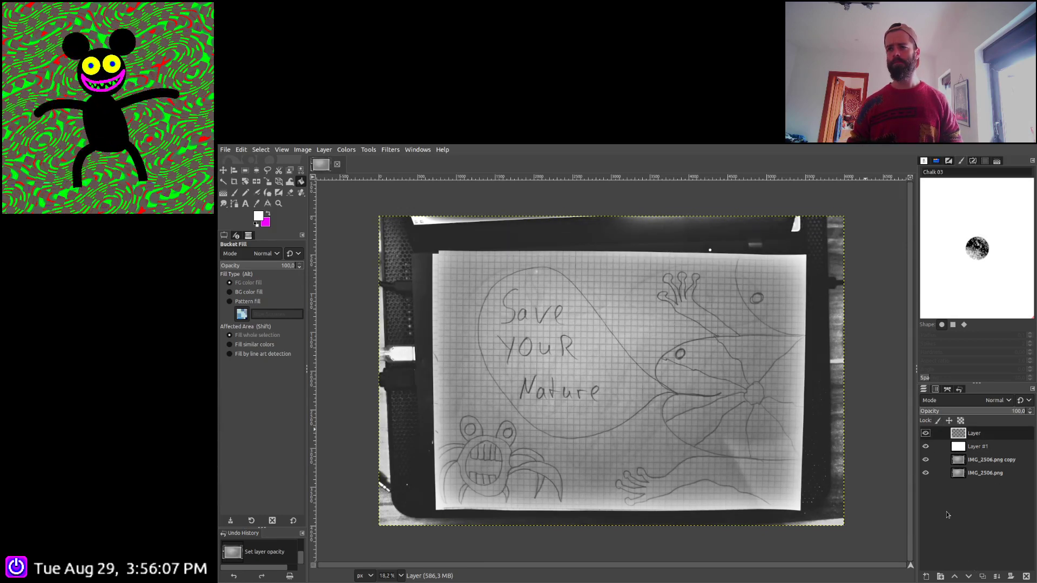
left_click(257, 224)
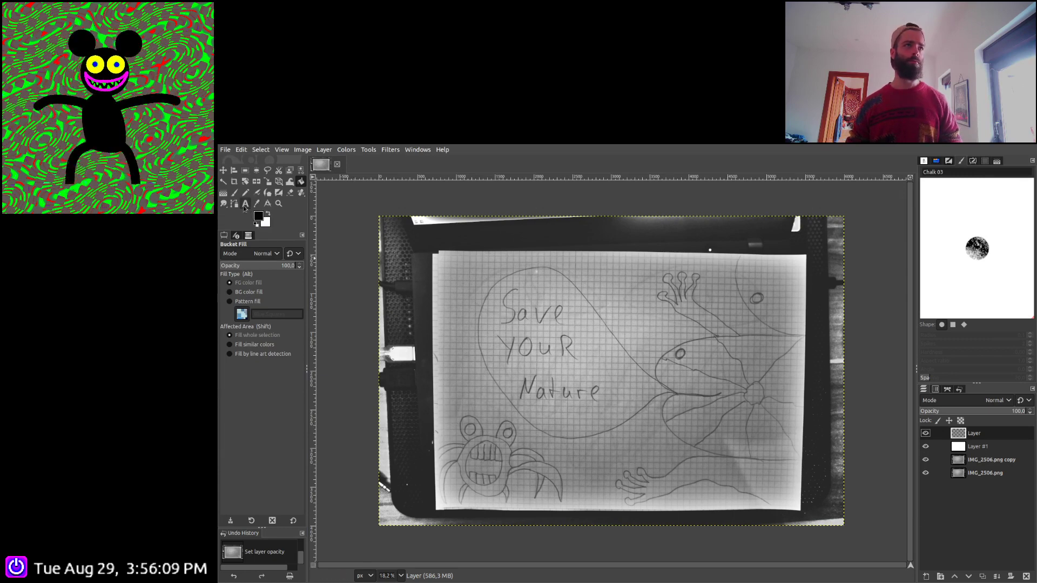
left_click(234, 192)
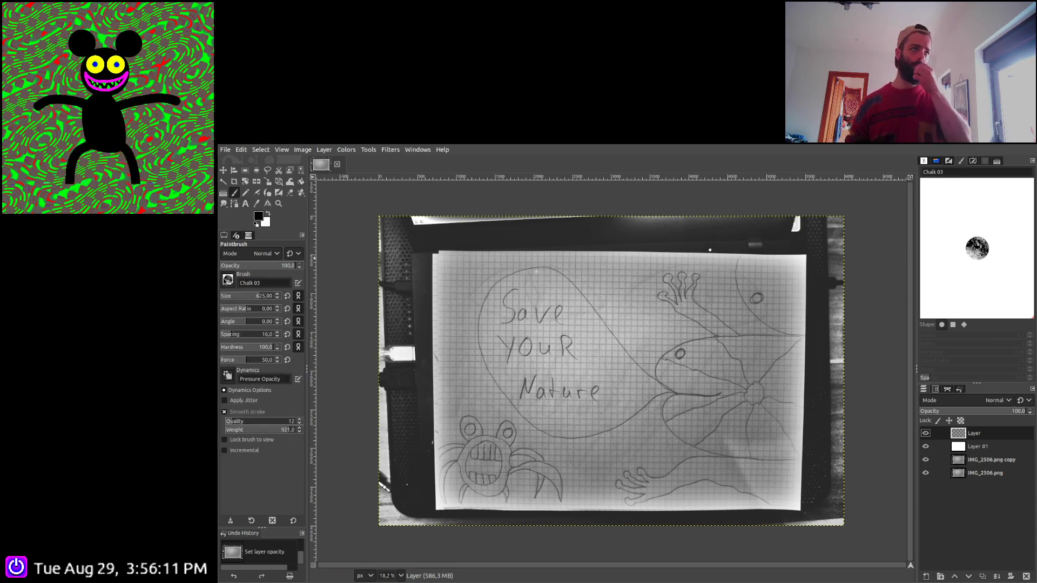
key("bracketleft")
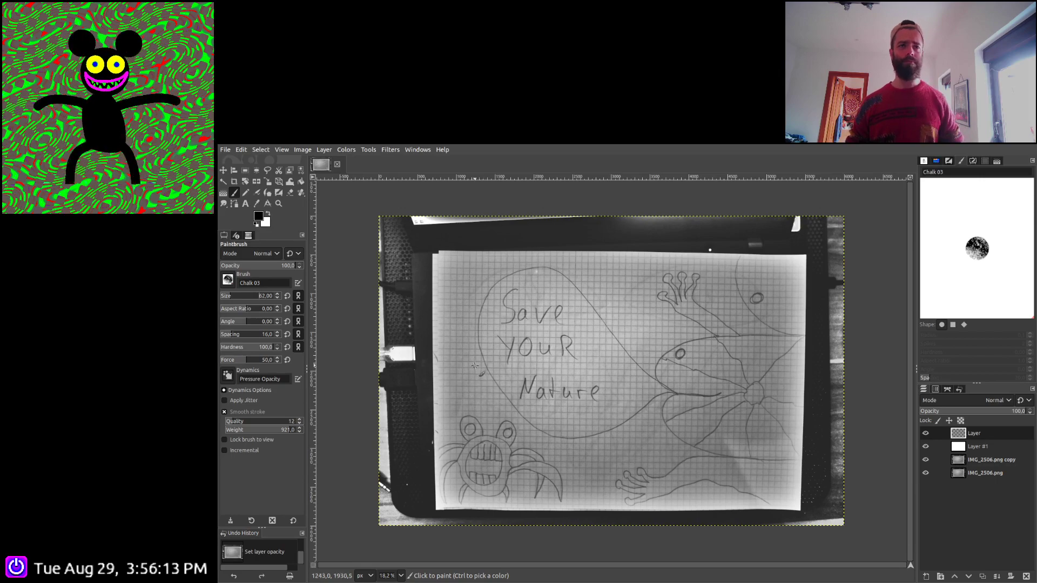
scroll(475, 366, "up", 4)
left_click_drag(393, 283, 431, 363)
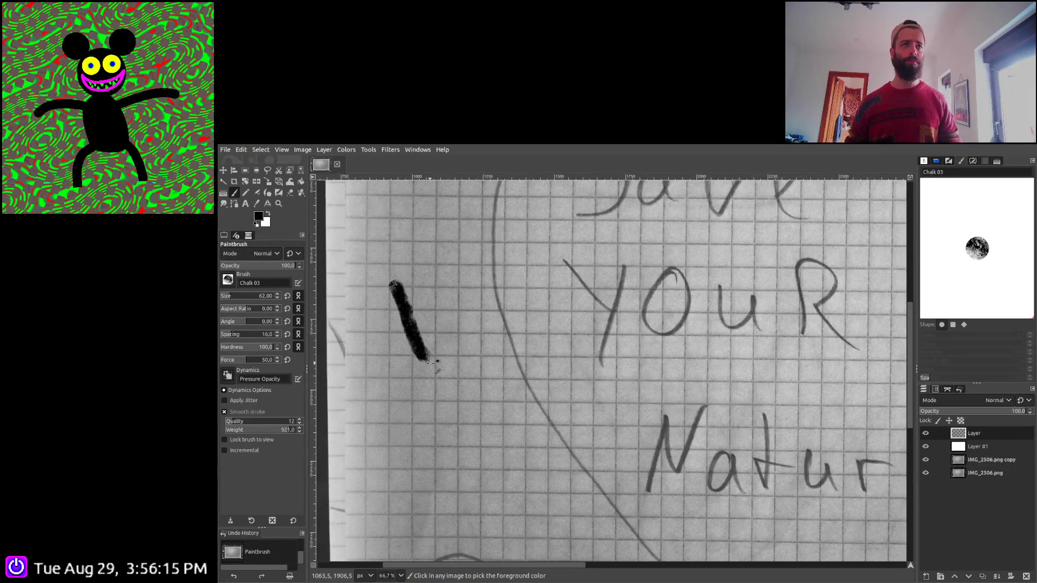
key("ctrl+z")
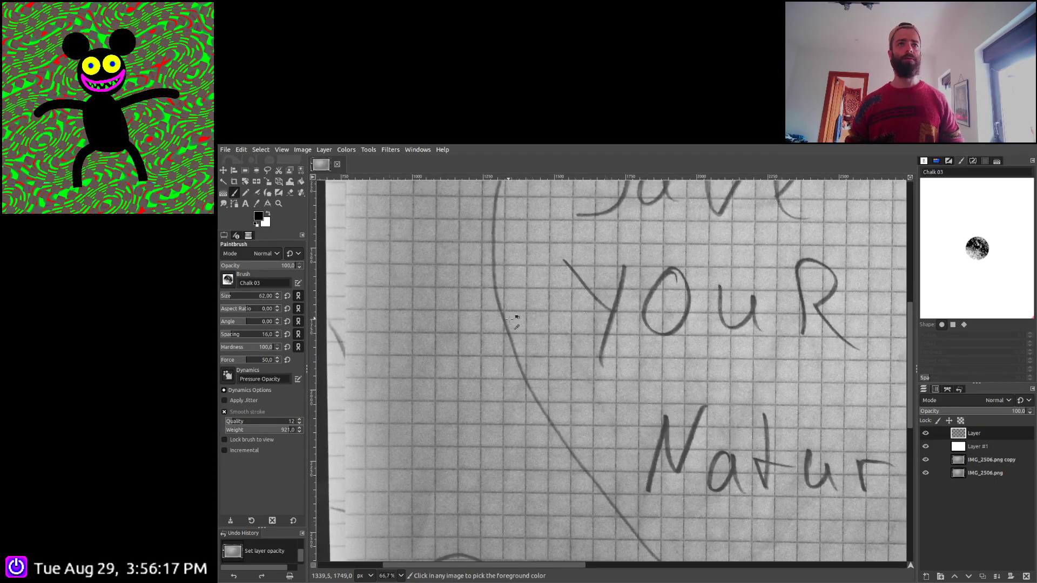
Reduce the brush size to 30 and trace the inner circle and outer outline of the crab's left eye
scroll(512, 321, "down", 2)
scroll(621, 378, "up", 2)
scroll(621, 378, "right", 2)
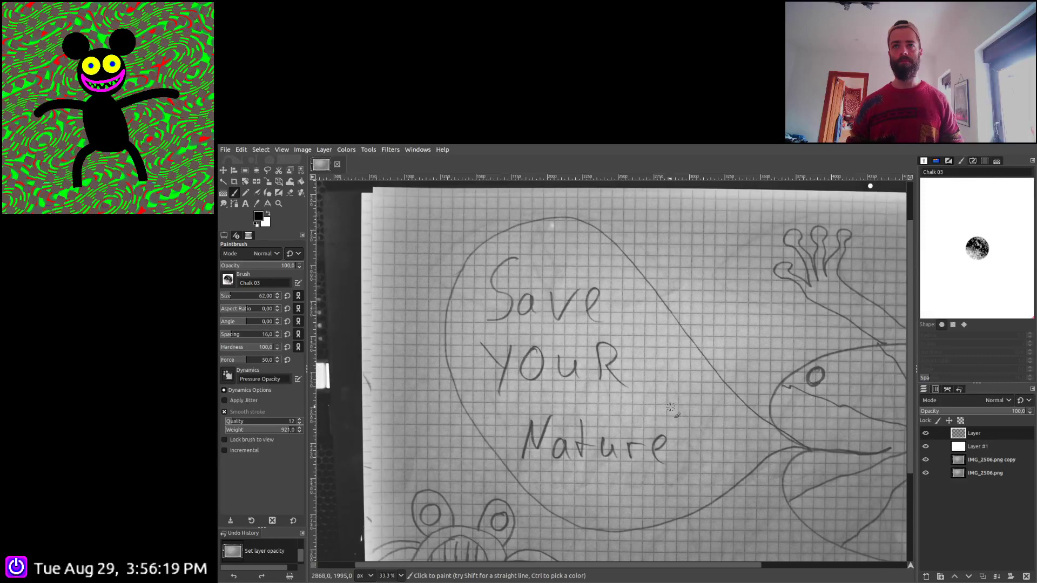
scroll(621, 373, "down", 4)
scroll(621, 372, "left", 2)
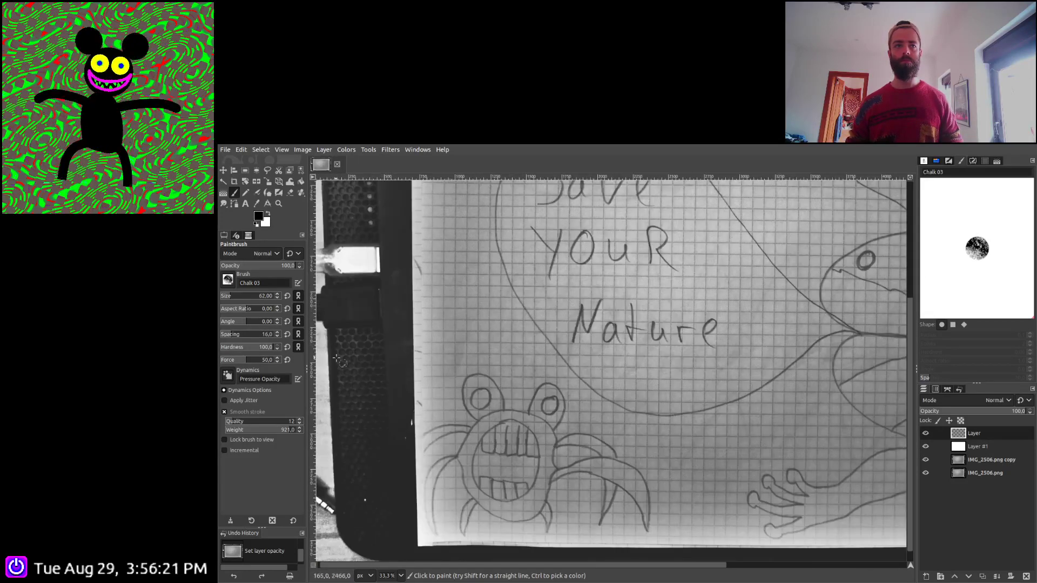
scroll(241, 295, "down", 6)
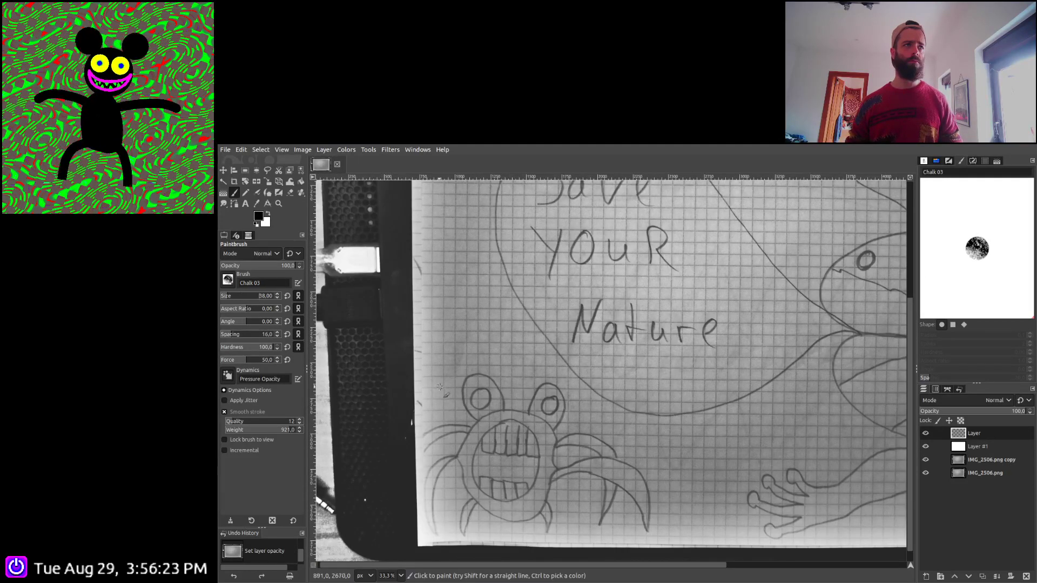
scroll(517, 309, "up", 5)
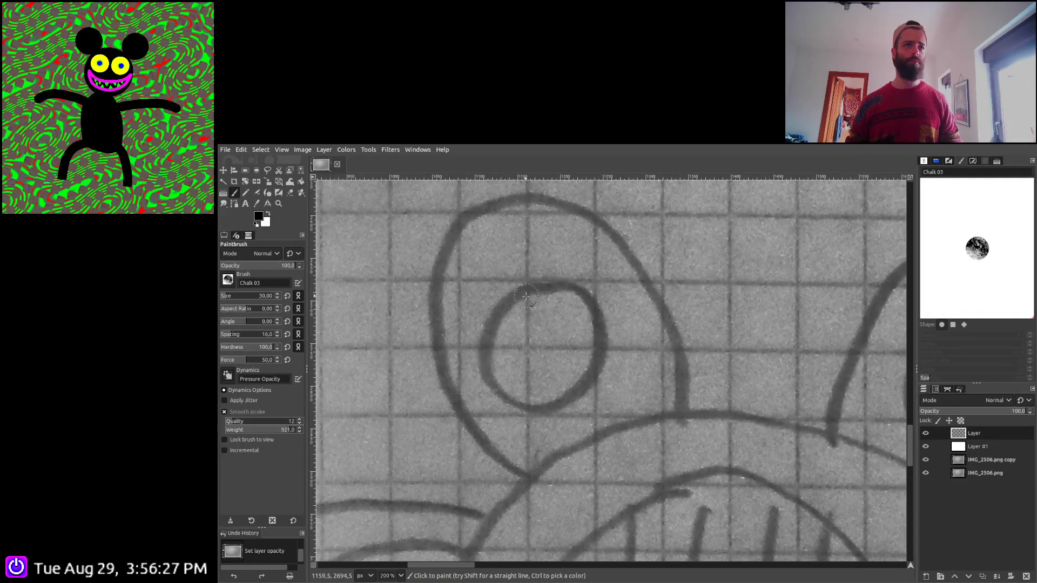
mouse_move(526, 296)
left_mouse_down()
mouse_move(485, 328)
mouse_move(478, 357)
mouse_move(509, 411)
mouse_move(540, 419)
mouse_move(591, 387)
mouse_move(601, 350)
mouse_move(592, 312)
mouse_move(545, 286)
mouse_move(519, 294)
left_mouse_up()
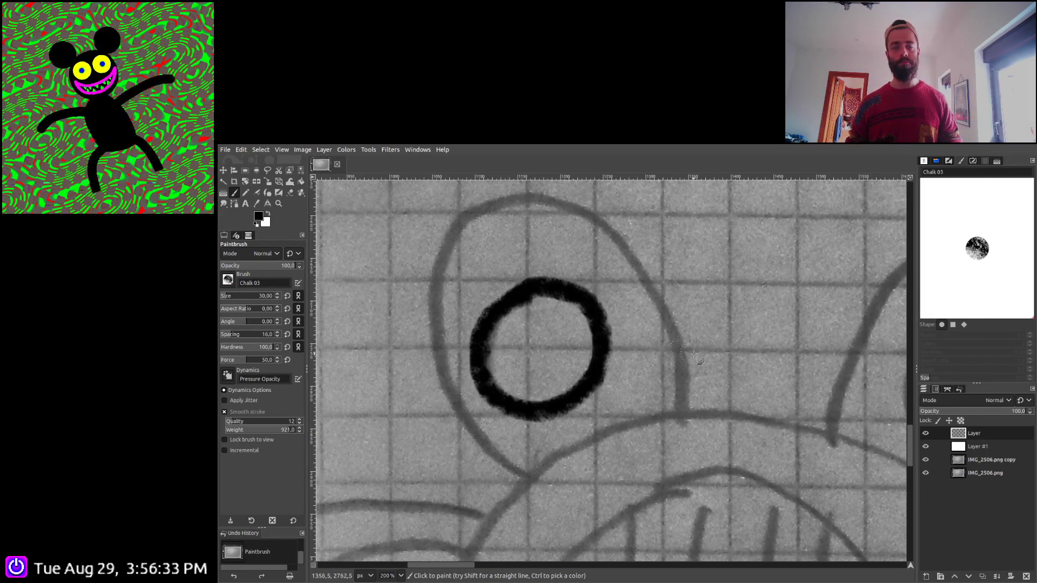
mouse_move(683, 417)
left_mouse_down()
mouse_move(669, 326)
mouse_move(614, 231)
mouse_move(575, 203)
mouse_move(504, 192)
mouse_move(461, 229)
mouse_move(440, 277)
mouse_move(439, 324)
mouse_move(458, 395)
mouse_move(522, 480)
left_mouse_up()
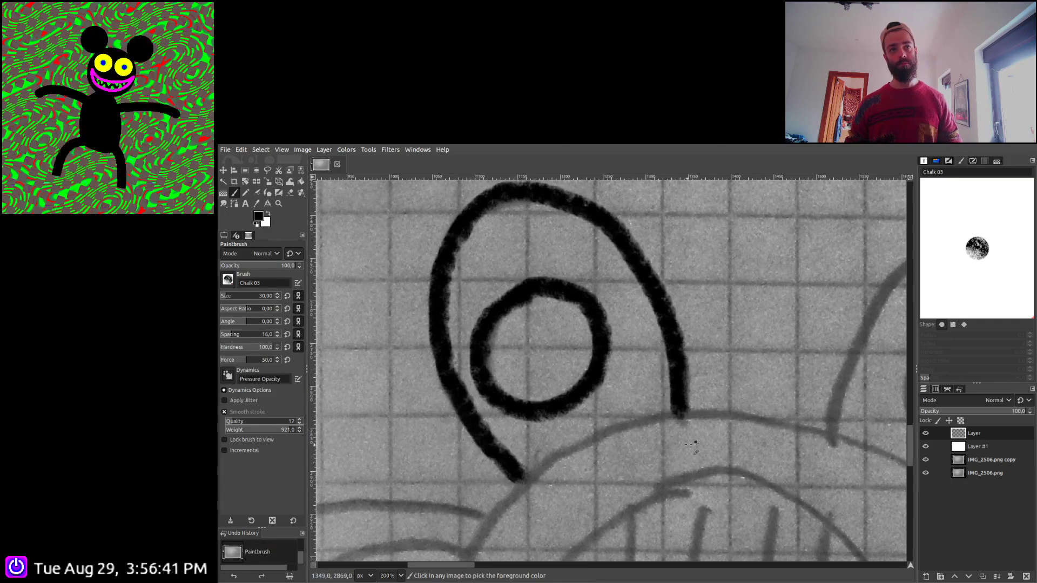
Trace the outer outline and inner circle of the crab's right eye in black
scroll(693, 446, "down", 2)
scroll(621, 388, "right", 5)
scroll(587, 377, "up", 2)
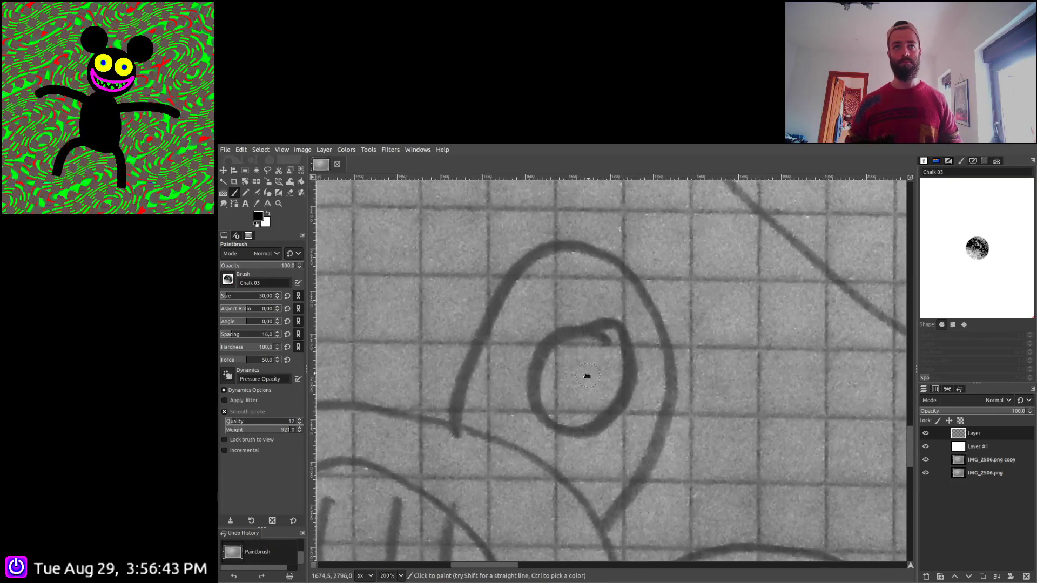
mouse_move(459, 427)
left_mouse_down()
mouse_move(454, 377)
mouse_move(507, 273)
mouse_move(548, 247)
mouse_move(601, 254)
mouse_move(657, 307)
mouse_move(670, 390)
mouse_move(661, 439)
mouse_move(597, 525)
left_mouse_up()
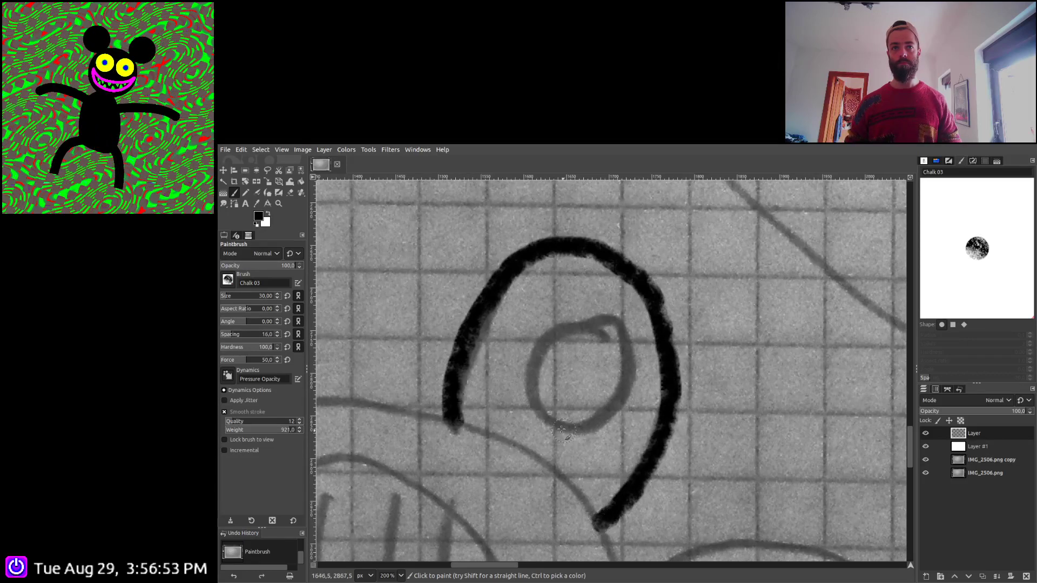
mouse_move(559, 430)
left_mouse_down()
mouse_move(538, 401)
mouse_move(542, 349)
mouse_move(563, 329)
mouse_move(601, 325)
mouse_move(628, 363)
mouse_move(627, 388)
mouse_move(589, 426)
mouse_move(550, 424)
left_mouse_up()
Trace the large oval outline of the crab's mouth as one closed stroke
scroll(602, 363, "down", 5)
scroll(602, 363, "left", 7)
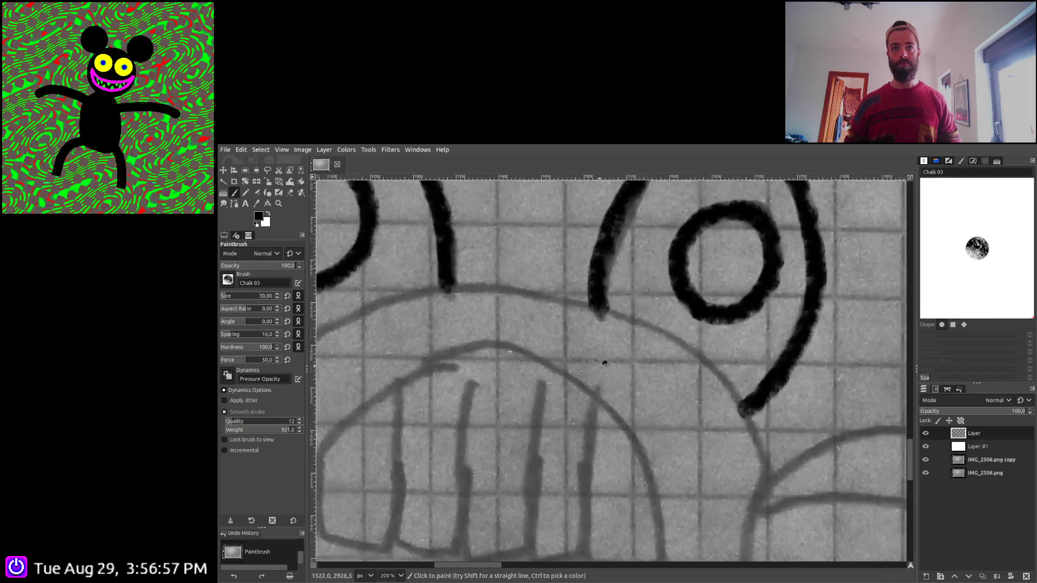
scroll(683, 308, "down", 3)
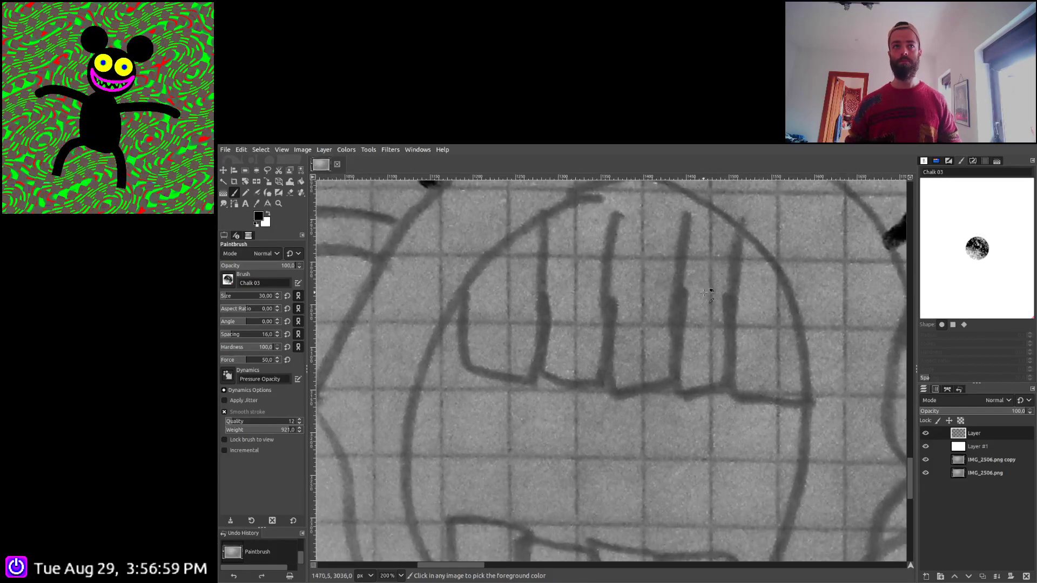
scroll(627, 299, "down", 1)
scroll(628, 299, "down", 1)
scroll(629, 293, "left", 1)
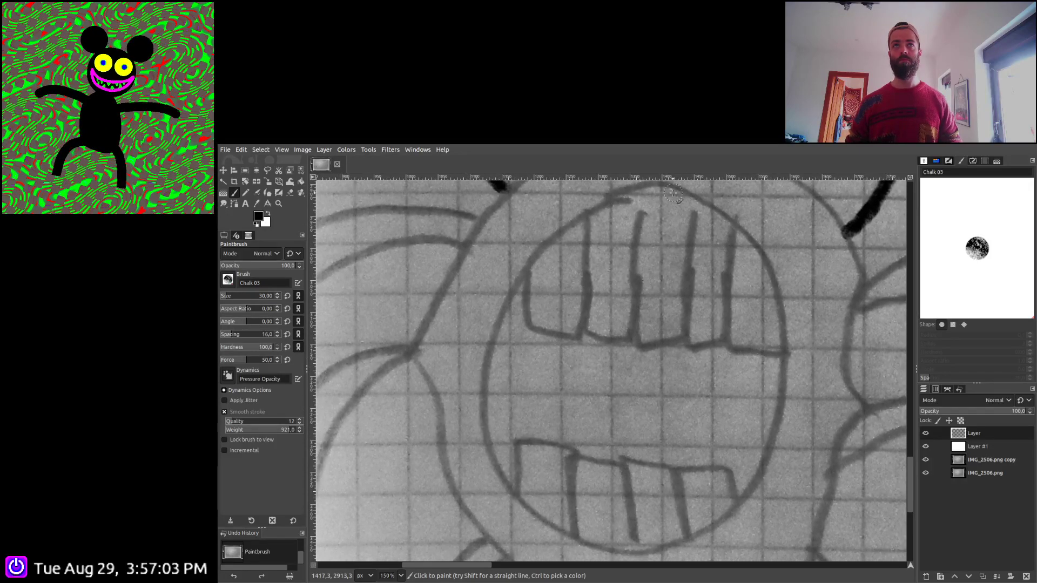
mouse_move(665, 187)
left_mouse_down()
mouse_move(605, 199)
mouse_move(542, 240)
mouse_move(506, 282)
mouse_move(480, 366)
mouse_move(479, 438)
mouse_move(500, 481)
mouse_move(560, 530)
mouse_move(629, 553)
mouse_move(674, 549)
mouse_move(724, 520)
mouse_move(793, 404)
mouse_move(794, 349)
mouse_move(765, 253)
mouse_move(725, 215)
mouse_move(649, 185)
left_mouse_up()
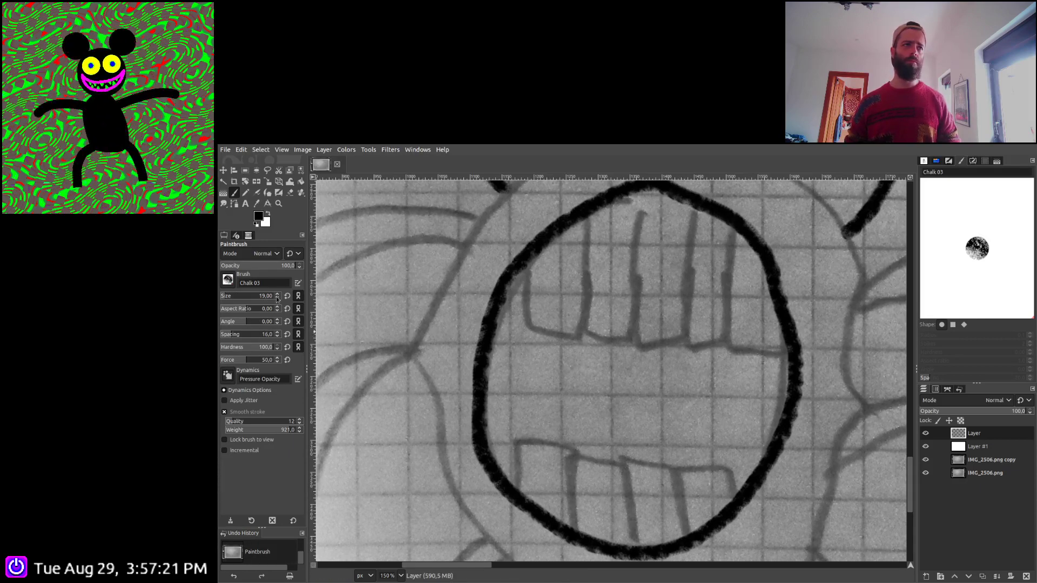
Trace the upper row of teeth inside the crab's mouth with the brush at size 19
left_click_drag(528, 254, 522, 285)
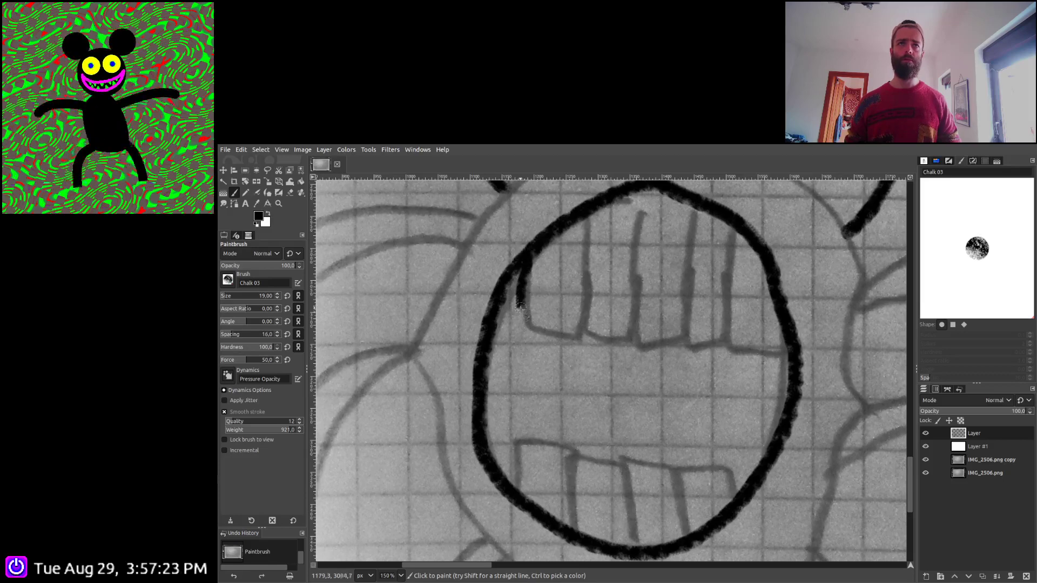
left_click_drag(564, 338, 585, 323)
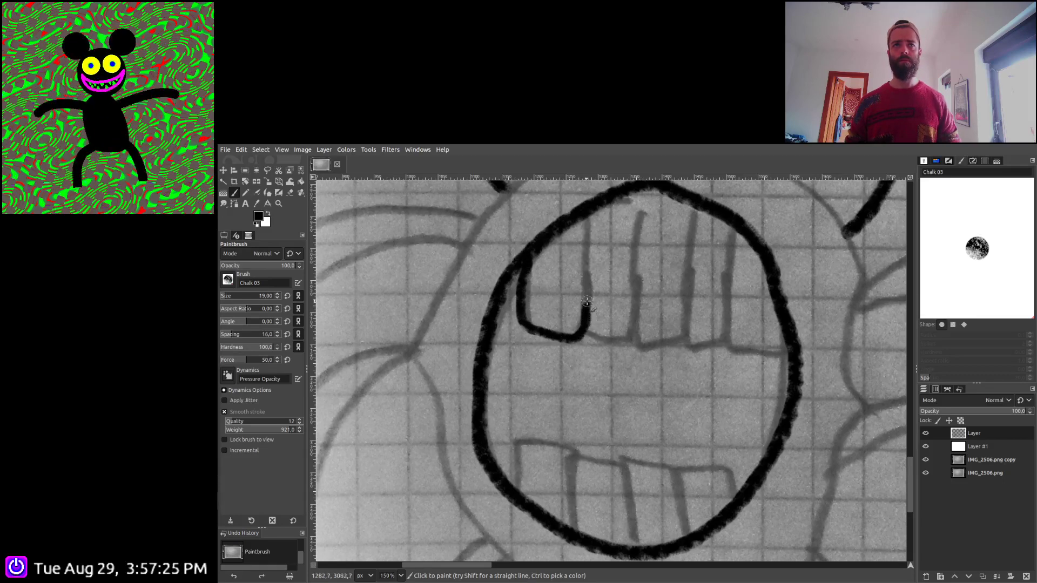
left_click_drag(587, 280, 584, 235)
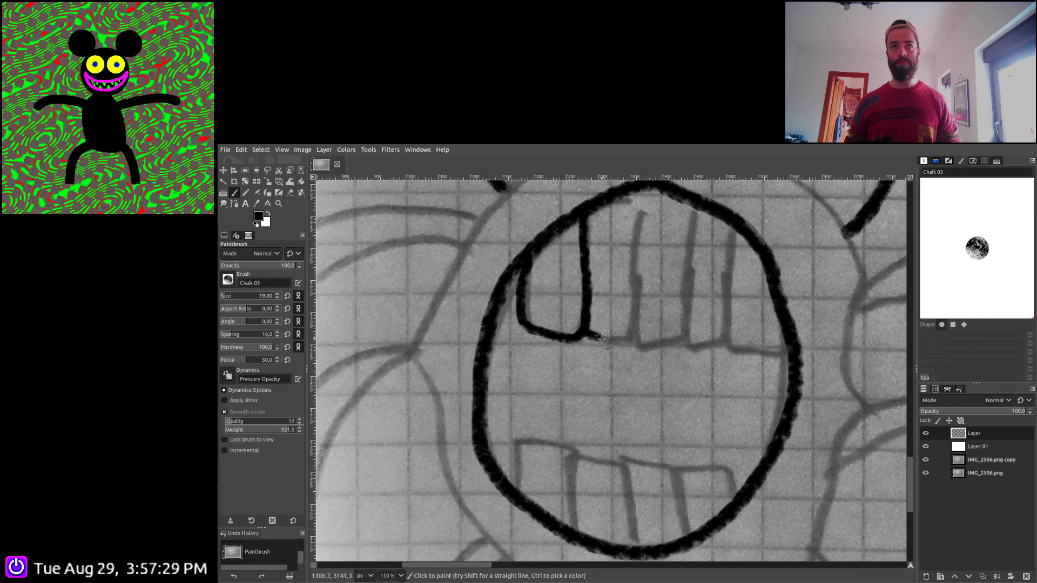
mouse_move(601, 339)
left_mouse_down()
mouse_move(635, 320)
mouse_move(641, 212)
left_mouse_up()
scroll(628, 290, "right", 2)
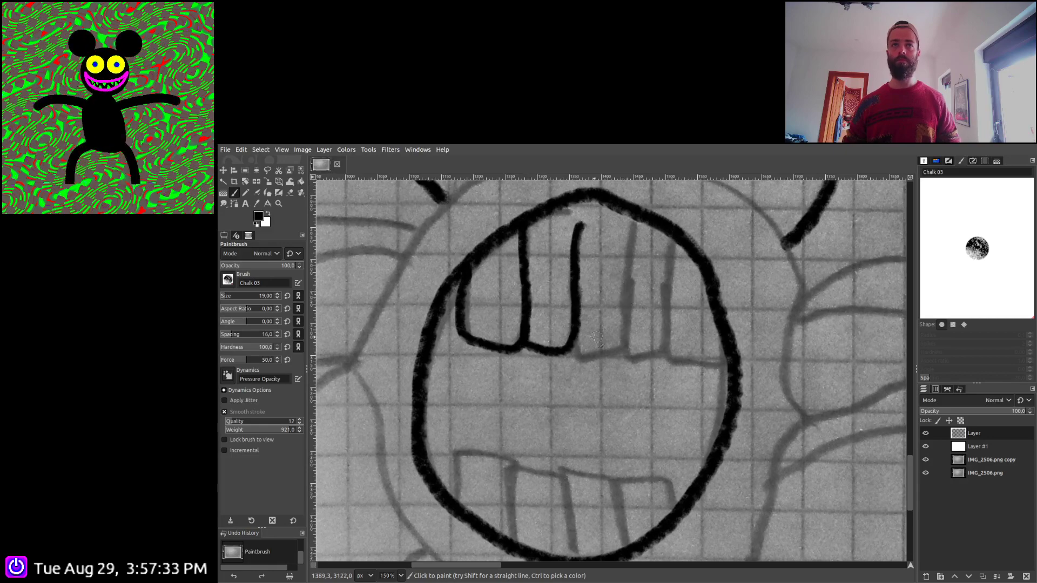
mouse_move(584, 358)
left_mouse_down()
mouse_move(610, 356)
mouse_move(630, 331)
mouse_move(635, 214)
left_mouse_up()
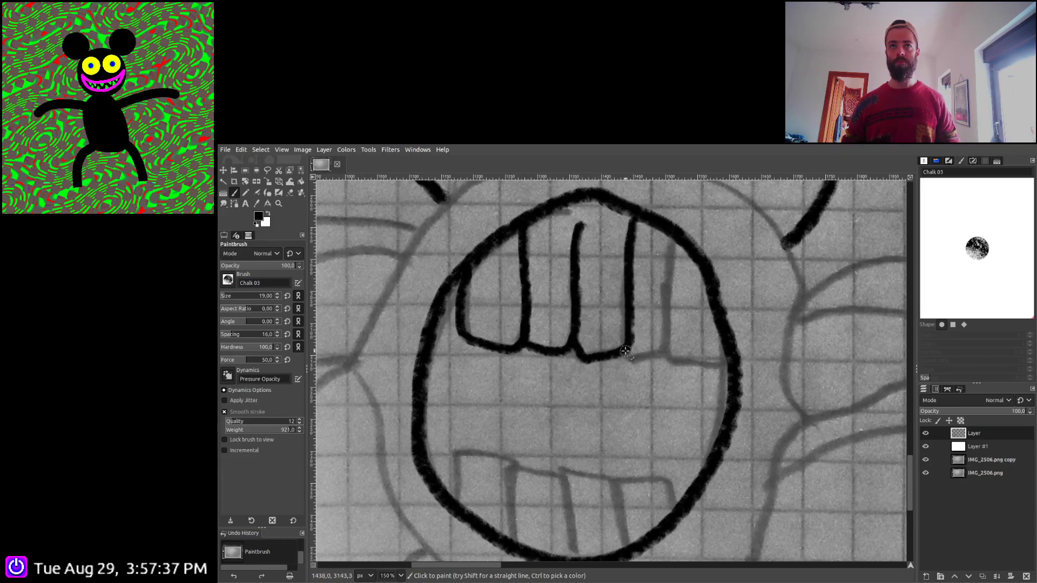
mouse_move(625, 351)
left_mouse_down()
mouse_move(659, 355)
mouse_move(667, 330)
mouse_move(672, 229)
left_mouse_up()
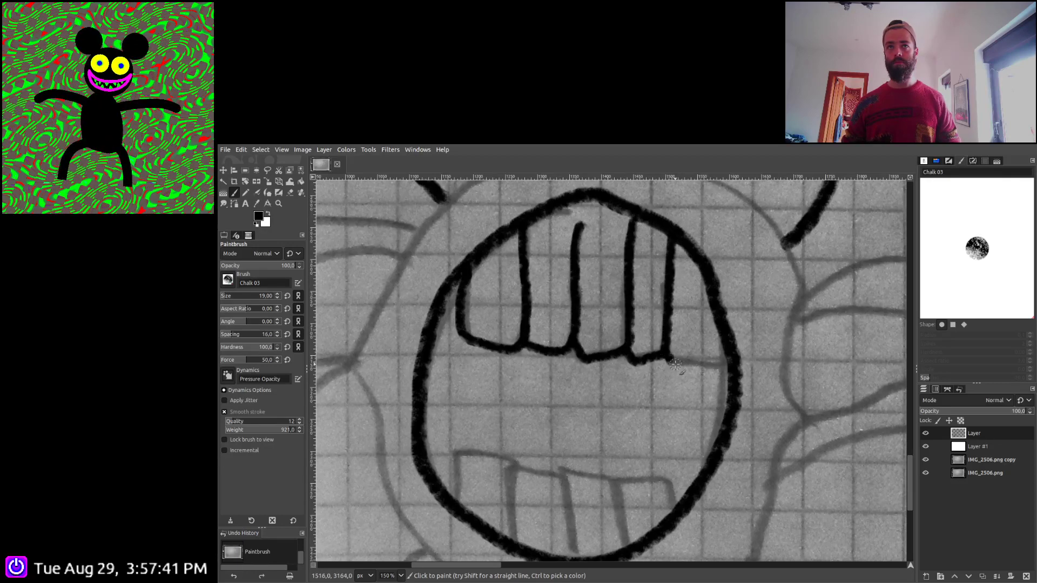
left_click_drag(675, 365, 742, 361)
Trace the lower row of teeth along the bottom of the crab's mouth
scroll(594, 411, "down", 3)
scroll(594, 410, "left", 4)
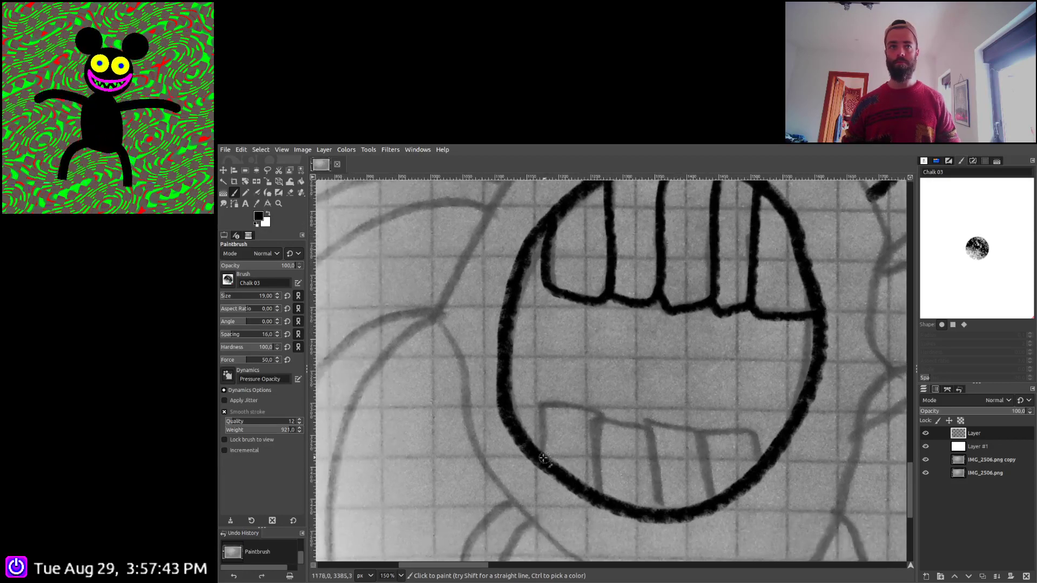
mouse_move(543, 459)
left_mouse_down()
mouse_move(543, 410)
mouse_move(593, 401)
mouse_move(599, 498)
left_mouse_up()
mouse_move(606, 420)
left_mouse_down()
mouse_move(649, 431)
mouse_move(660, 516)
left_mouse_up()
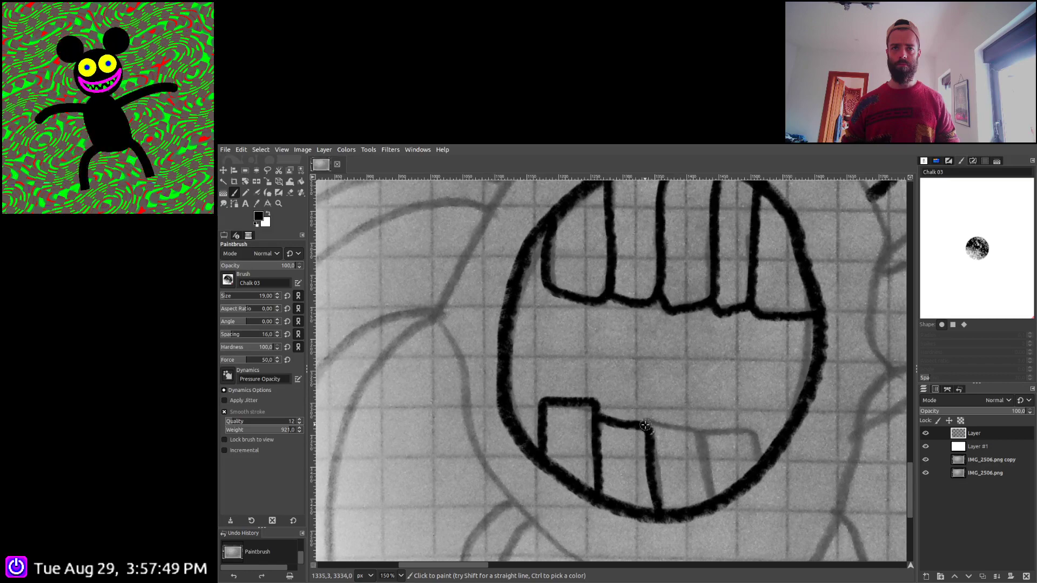
mouse_move(680, 424)
left_mouse_down()
mouse_move(702, 444)
mouse_move(716, 512)
left_mouse_up()
mouse_move(698, 433)
left_mouse_down()
mouse_move(753, 432)
mouse_move(770, 471)
left_mouse_up()
Set the brush size to 26 and trace the lower body outline from the left leg joint around to the right one
scroll(633, 411, "down", 1)
scroll(632, 411, "down", 1)
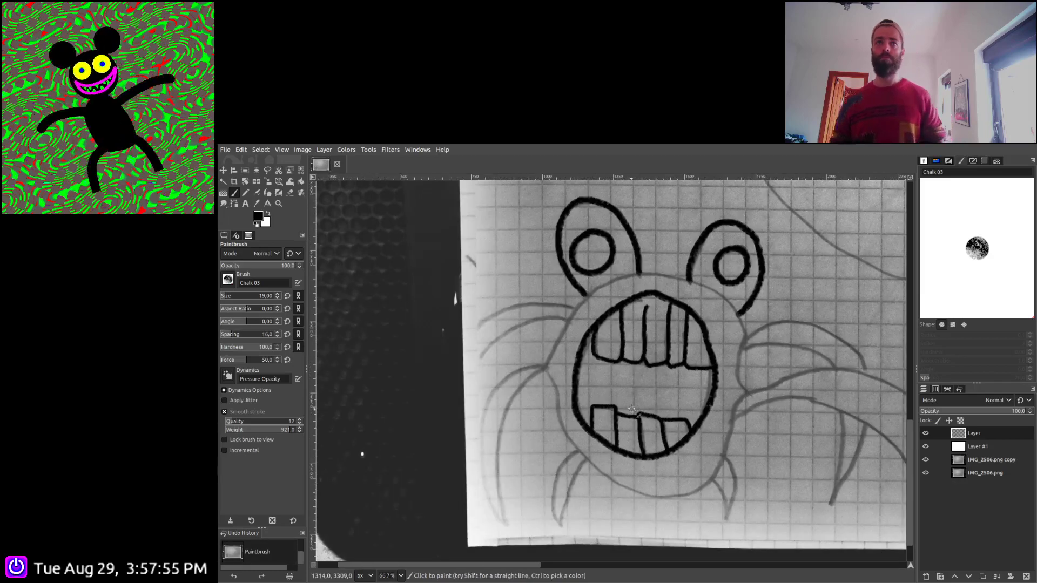
scroll(237, 295, "up", 7)
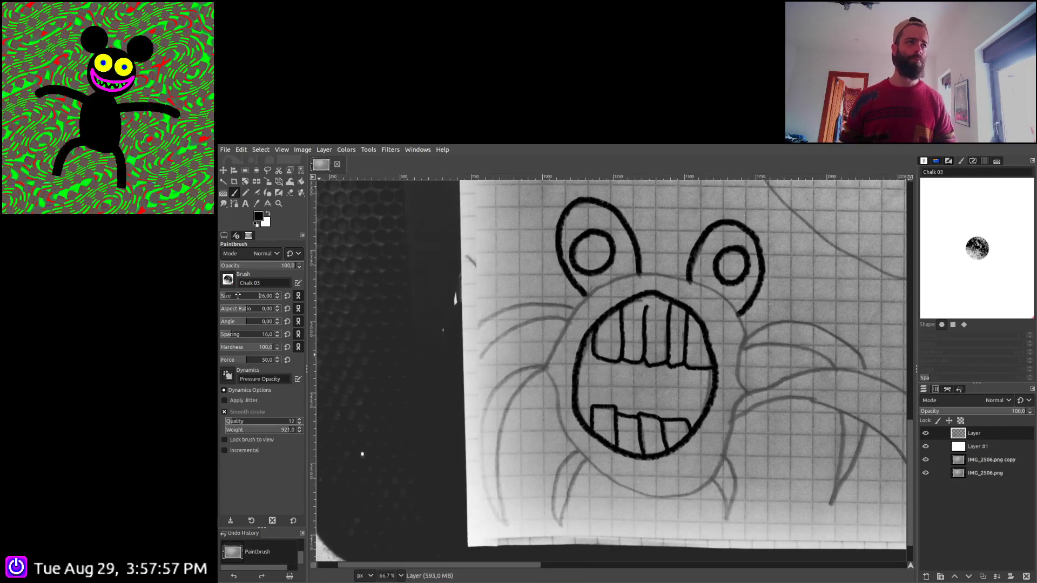
scroll(594, 326, "up", 5)
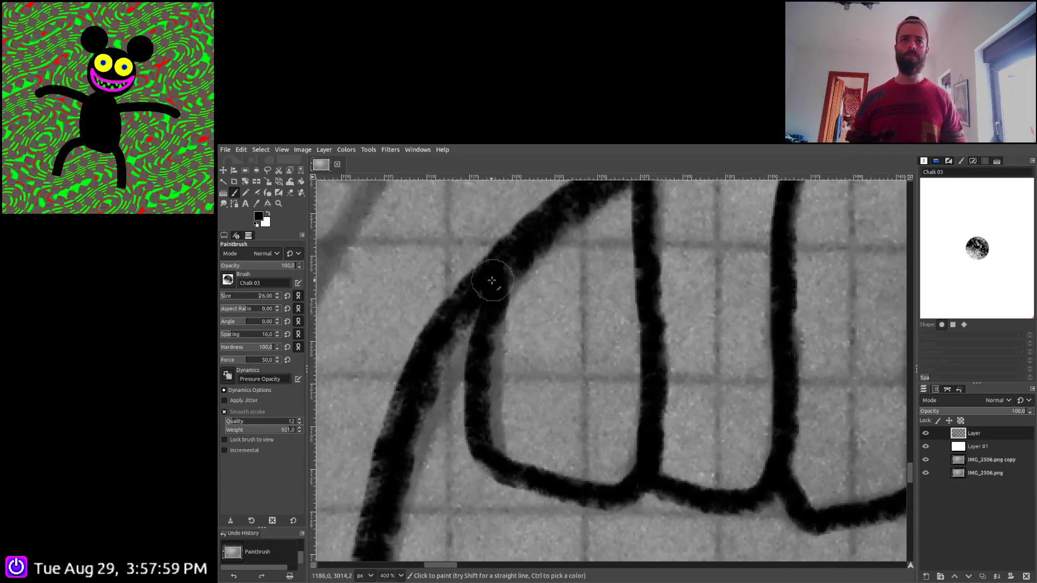
scroll(481, 381, "down", 4)
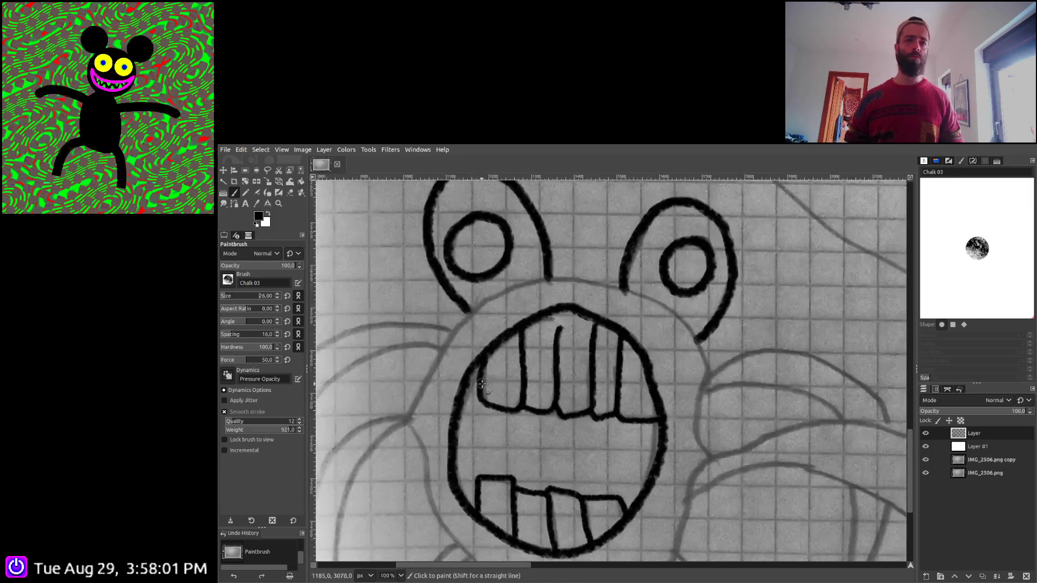
scroll(540, 337, "down", 2)
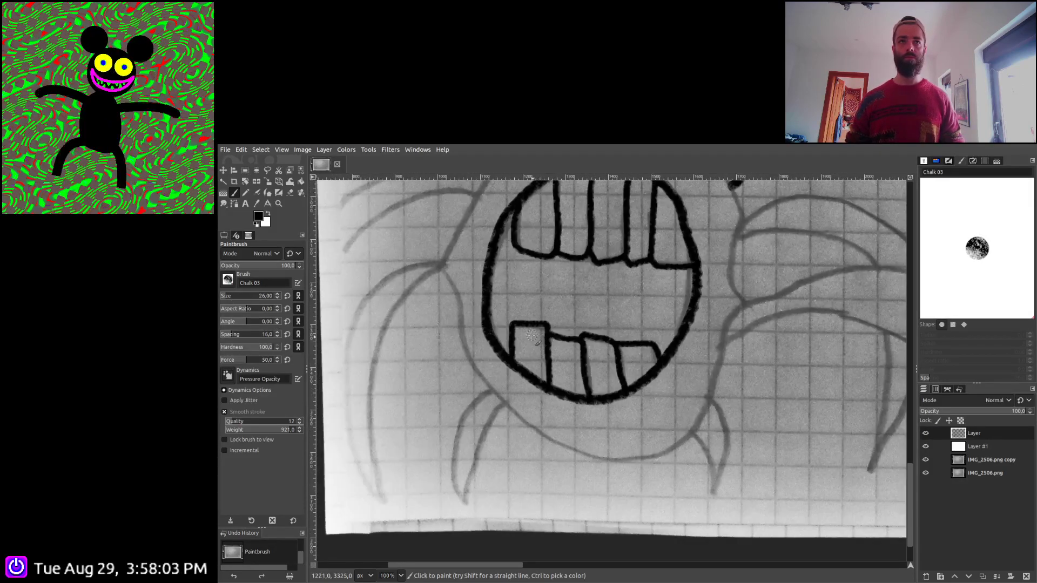
scroll(512, 357, "up", 1)
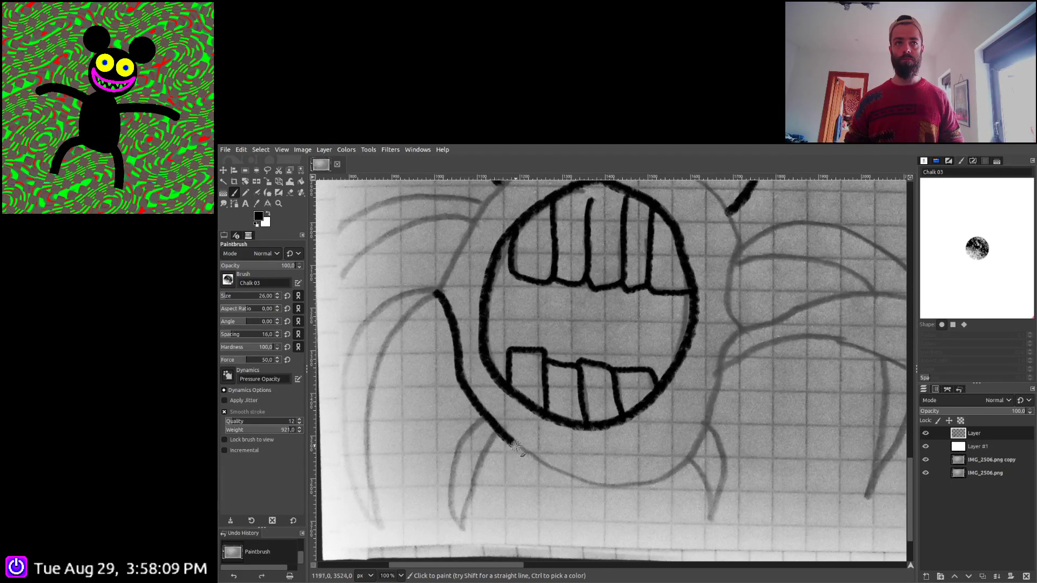
left_click_drag(516, 446, 536, 460)
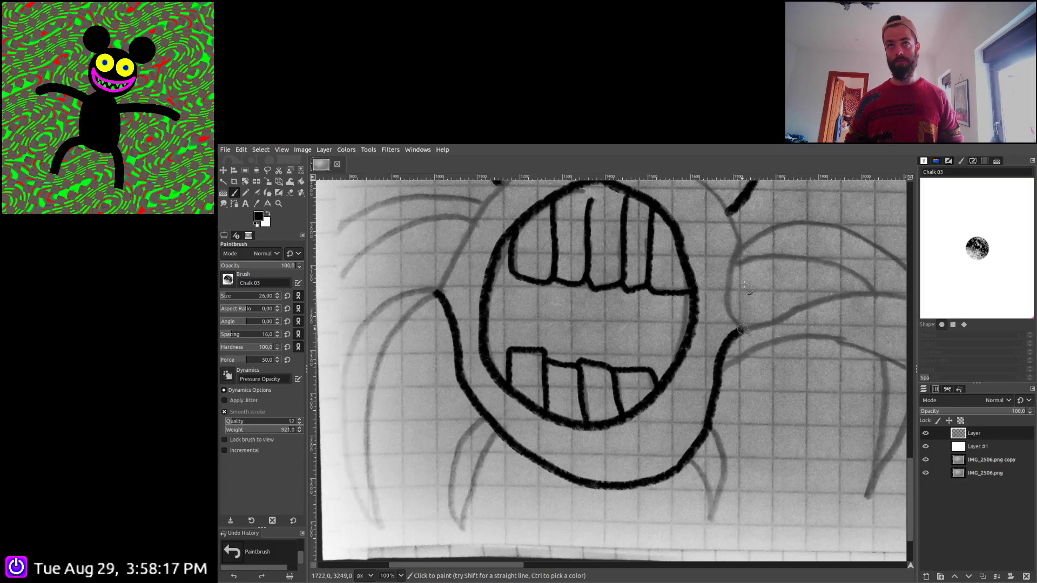
Trace the crab's upper body outline from the left leg joint, over the mouth and under the eyes, to the right leg joint
scroll(724, 303, "up", 2)
scroll(724, 302, "right", 1)
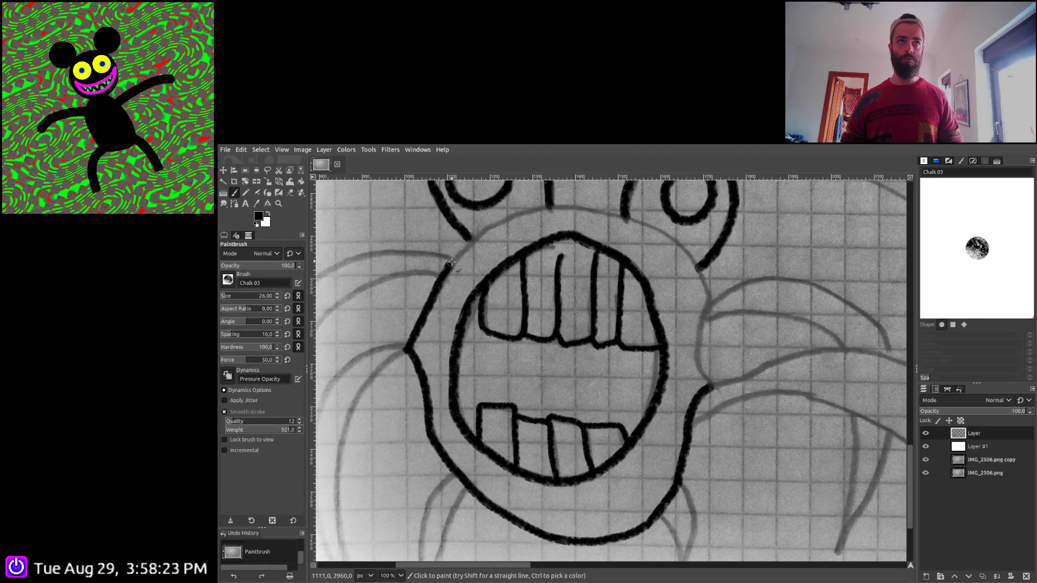
left_click_drag(451, 262, 532, 209)
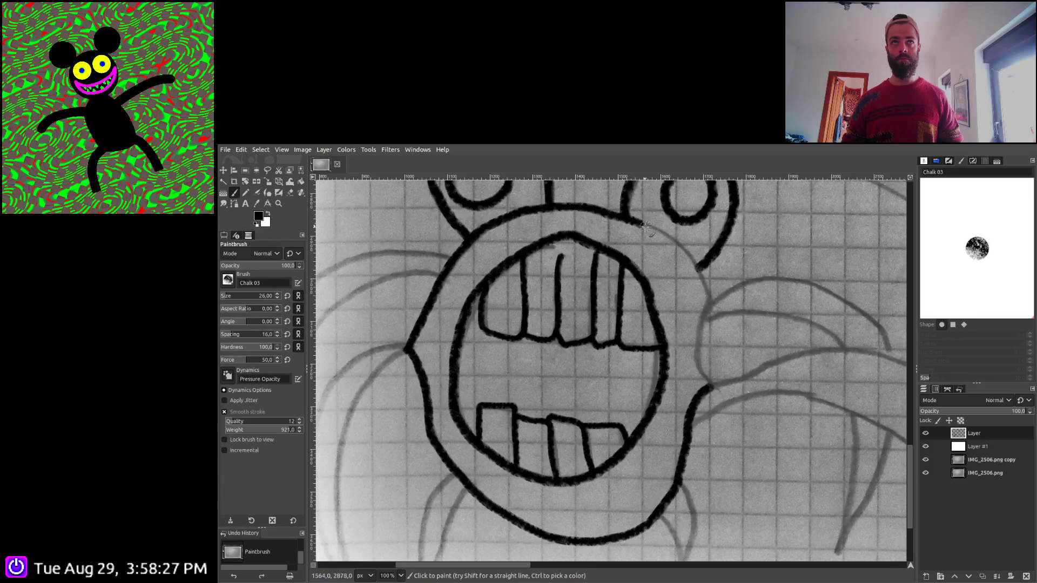
left_click_drag(647, 227, 670, 239)
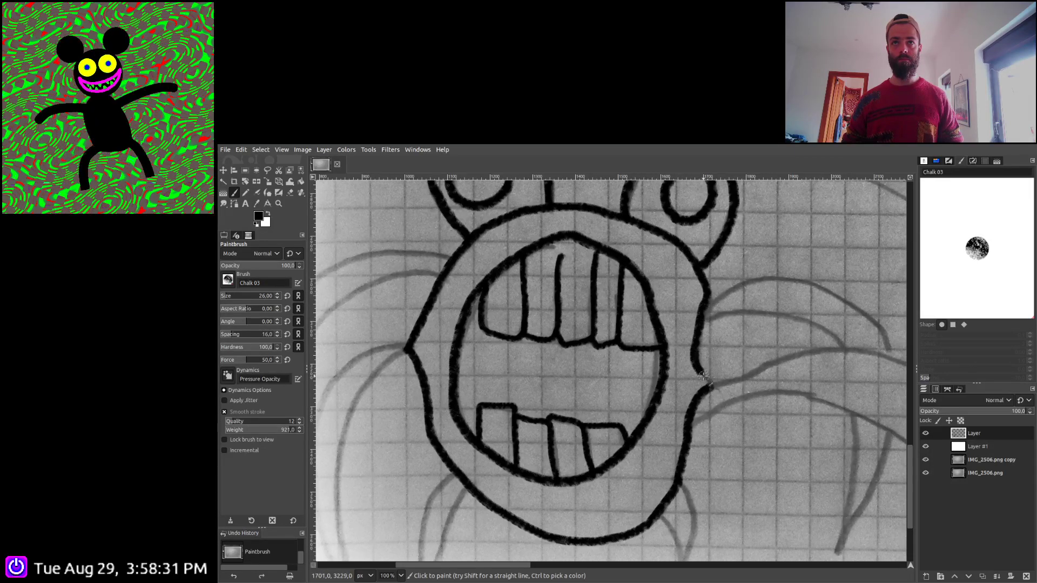
Set the brush size to 19 and trace the two small pointed legs beneath the crab's body
scroll(559, 332, "down", 5)
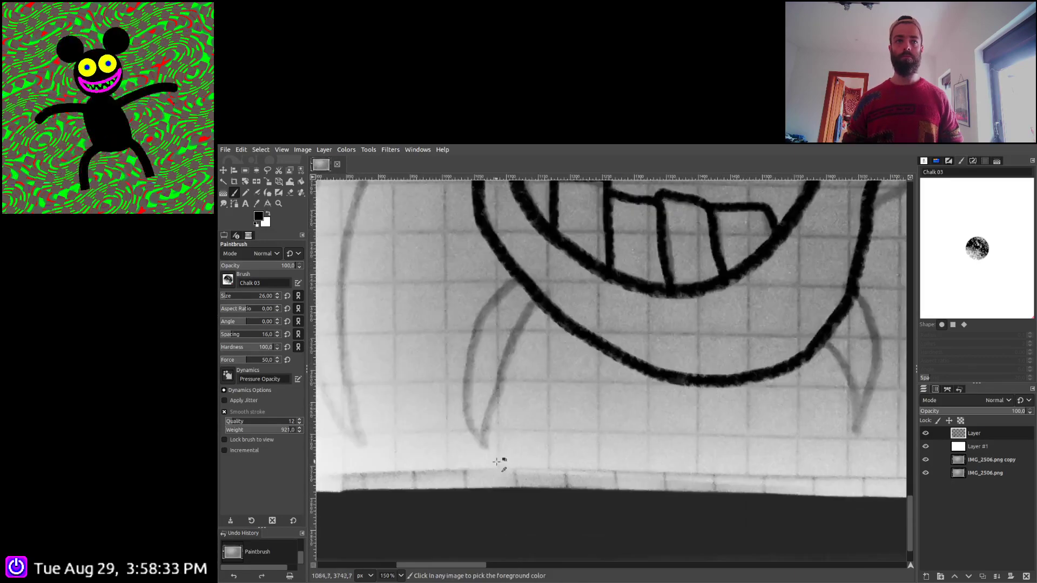
key("2")
scroll(479, 378, "up", 1)
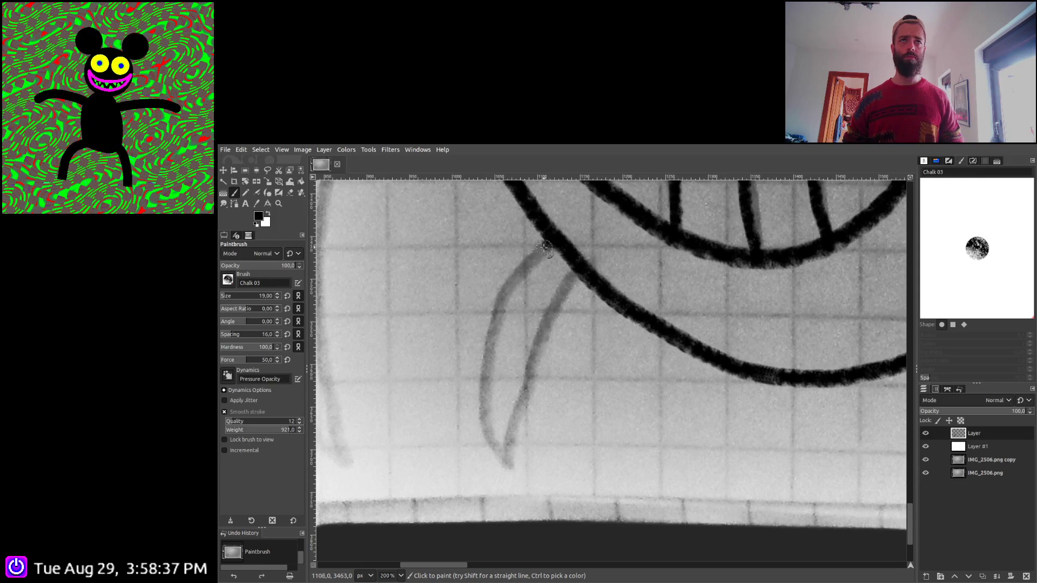
mouse_move(544, 247)
left_mouse_down()
mouse_move(494, 319)
mouse_move(489, 425)
mouse_move(513, 470)
mouse_move(510, 438)
mouse_move(541, 327)
mouse_move(577, 279)
left_mouse_up()
left_click_drag(780, 364, 469, 358)
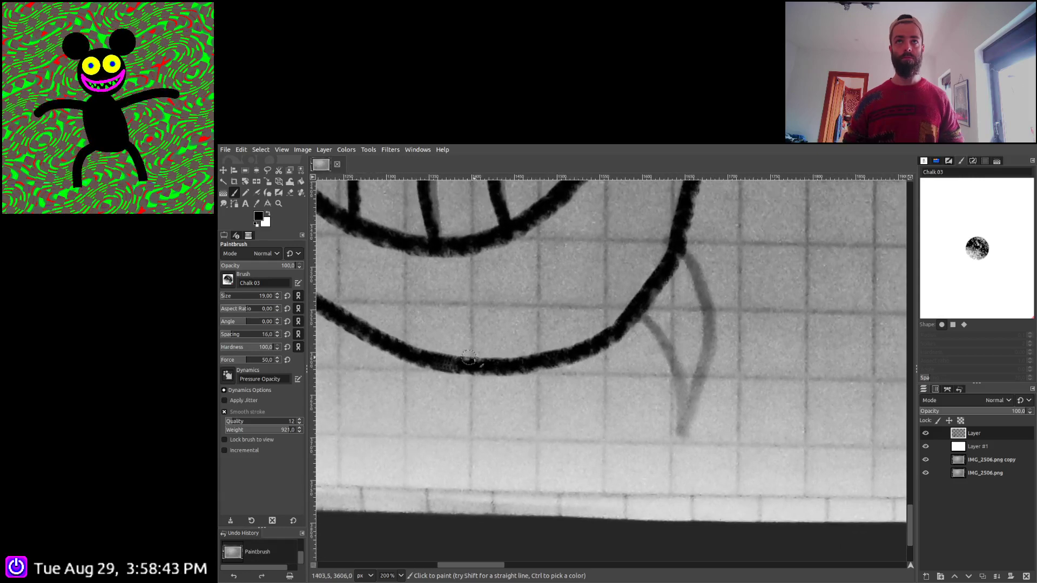
mouse_move(675, 247)
left_mouse_down()
mouse_move(704, 286)
mouse_move(718, 335)
mouse_move(680, 434)
mouse_move(660, 348)
mouse_move(636, 309)
left_mouse_up()
Trace both curved edges of the large right leg from the body joint to its pointed tip
scroll(663, 347, "down", 4)
mouse_move(675, 341)
left_mouse_down()
mouse_move(500, 433)
mouse_move(481, 359)
left_mouse_up()
scroll(500, 432, "up", 2)
scroll(496, 432, "up", 1)
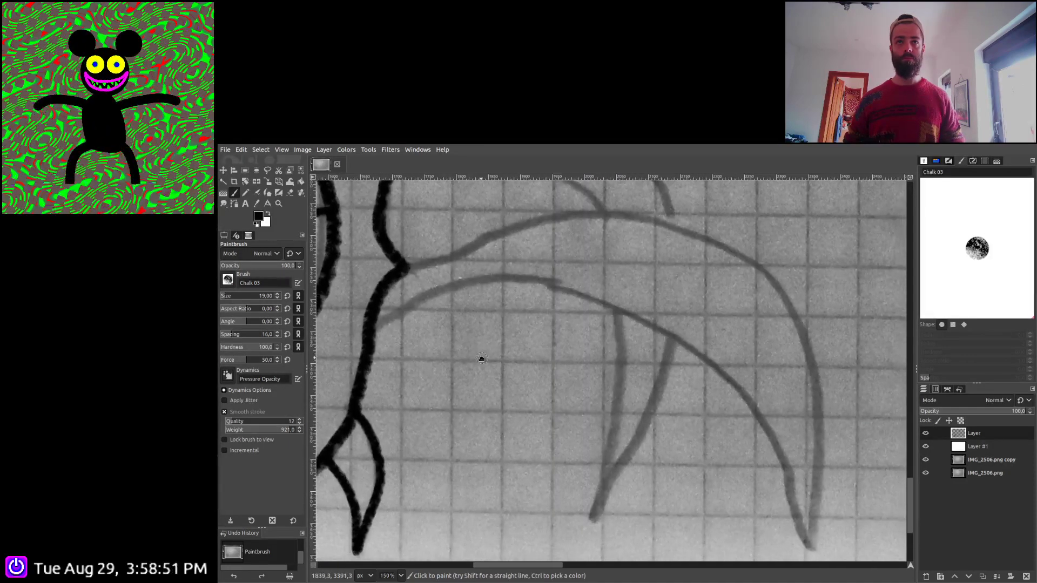
mouse_move(370, 332)
left_mouse_down()
mouse_move(442, 289)
mouse_move(507, 281)
mouse_move(640, 324)
mouse_move(710, 362)
mouse_move(744, 397)
left_mouse_up()
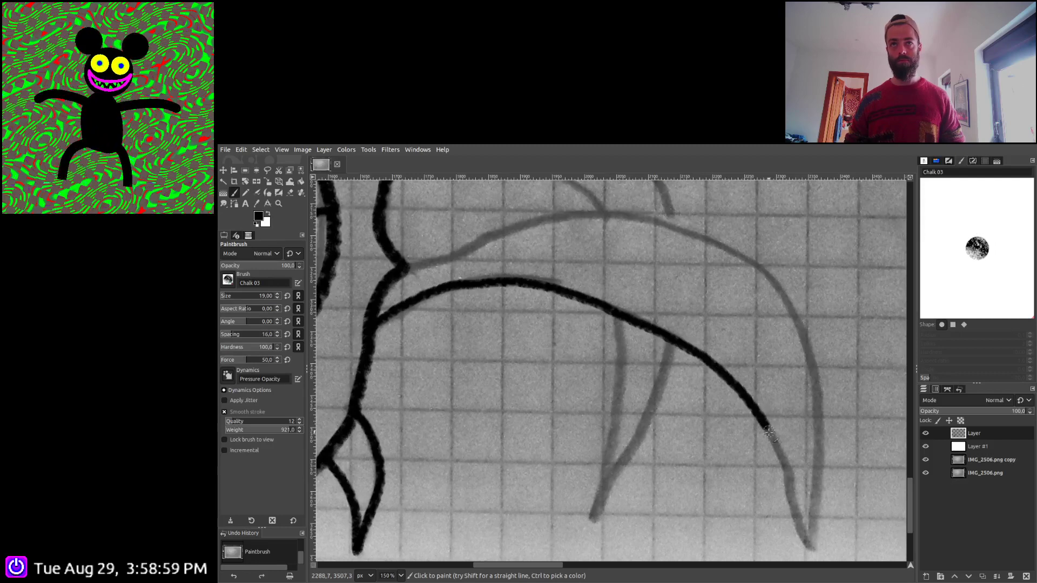
mouse_move(769, 432)
left_mouse_down()
mouse_move(814, 550)
mouse_move(822, 424)
mouse_move(803, 327)
mouse_move(757, 268)
mouse_move(699, 233)
left_mouse_up()
mouse_move(400, 265)
left_mouse_down()
mouse_move(440, 264)
mouse_move(513, 226)
mouse_move(646, 213)
left_mouse_up()
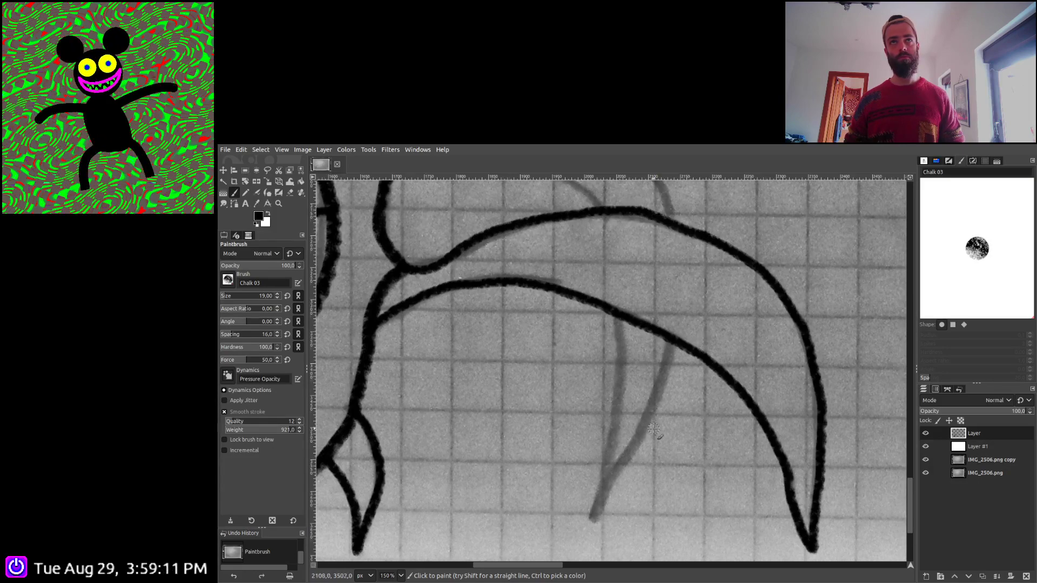
Trace the short pointed leg that sticks out beneath the crab's large right leg
scroll(654, 430, "down", 2)
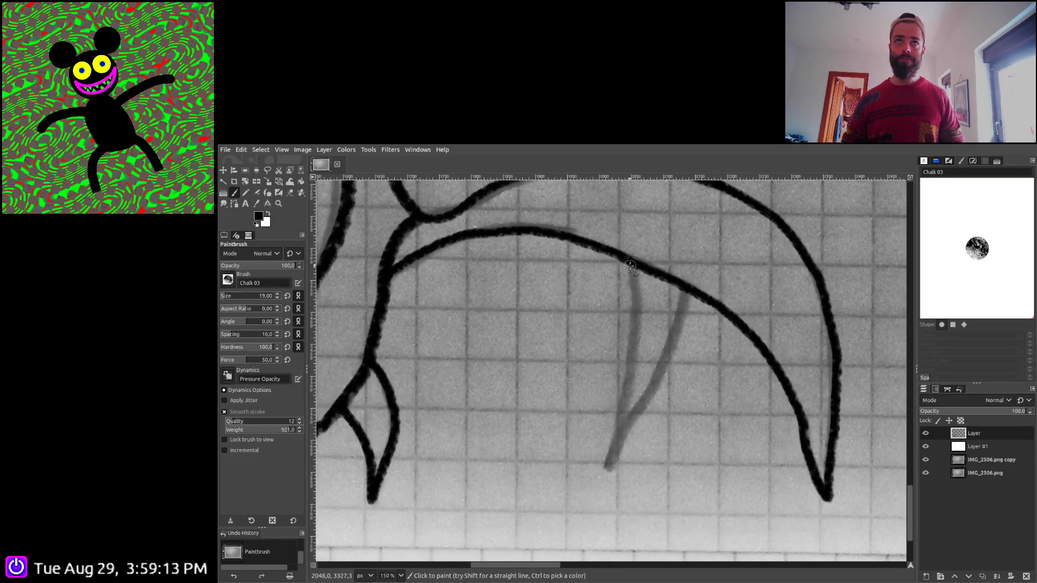
left_click_drag(633, 306, 633, 347)
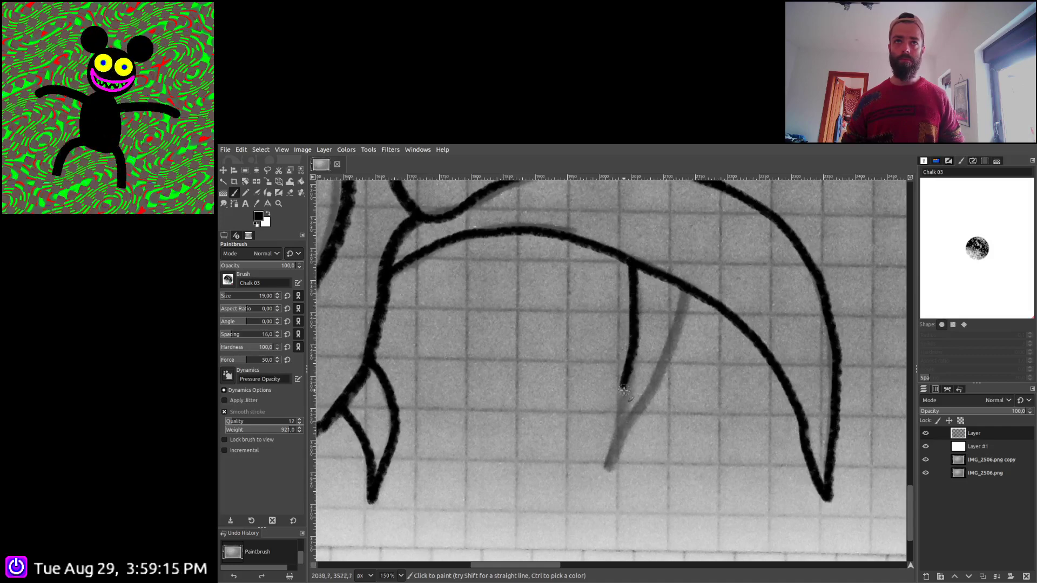
mouse_move(624, 390)
left_mouse_down()
mouse_move(611, 476)
mouse_move(654, 393)
mouse_move(685, 290)
left_mouse_up()
Trace the outer and inner arcs of the upper right leg down to where they meet the large right leg
scroll(657, 250, "up", 6)
scroll(657, 250, "left", 3)
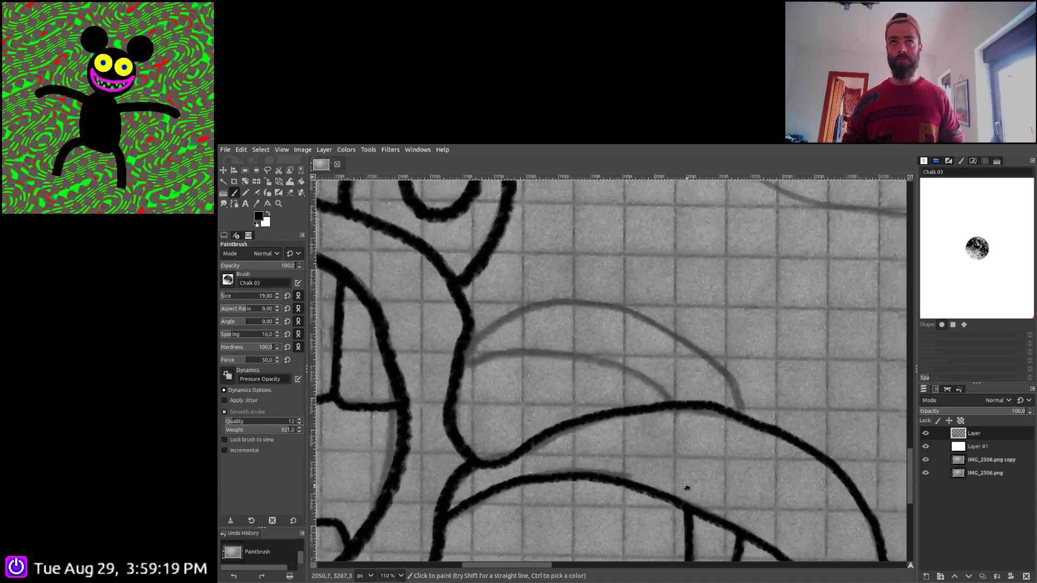
left_click_drag(497, 327, 594, 309)
left_click_drag(658, 332, 730, 380)
left_click_drag(745, 416, 751, 428)
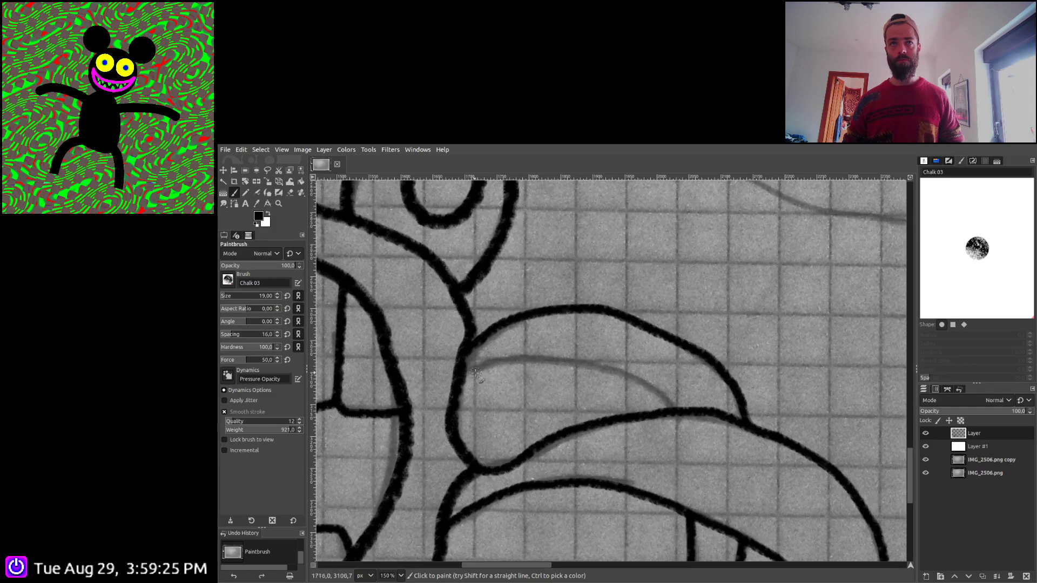
mouse_move(471, 373)
left_mouse_down()
mouse_move(574, 362)
mouse_move(666, 397)
left_mouse_up()
Trace the long curved lower left leg as a closed crescent starting and ending at the left body joint
scroll(620, 412, "left", 15)
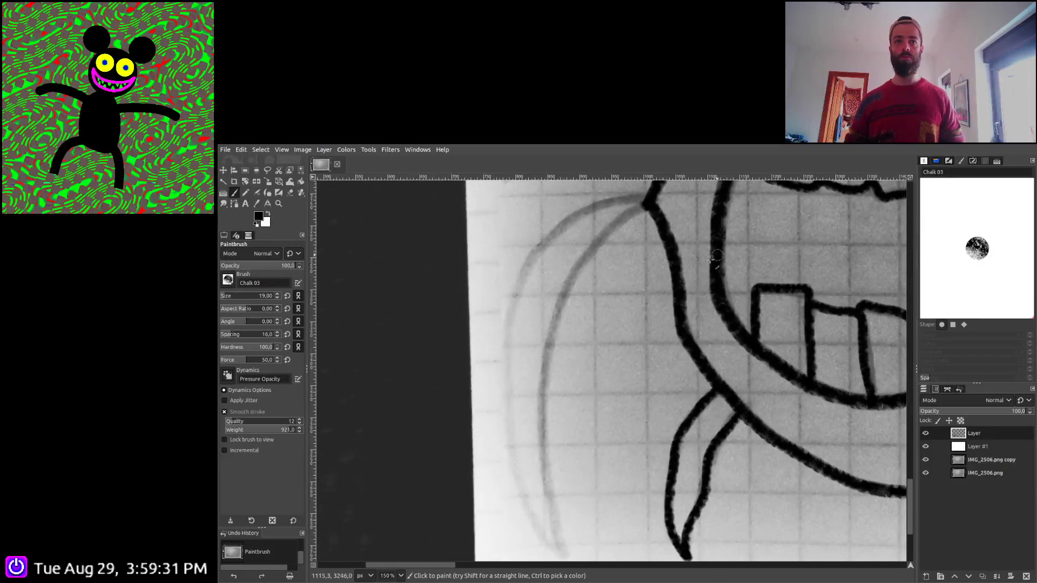
scroll(683, 272, "down", 1)
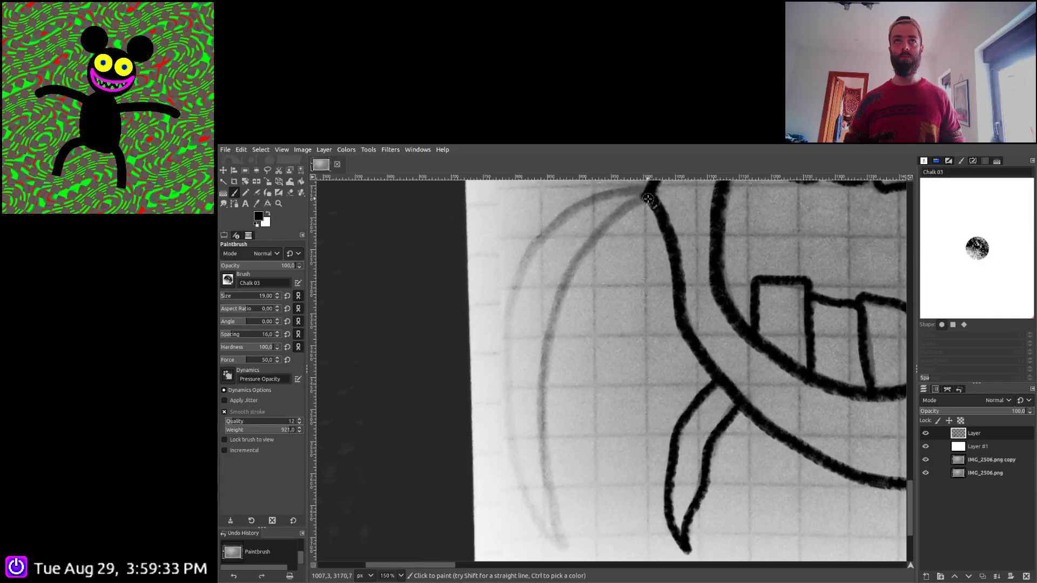
mouse_move(648, 199)
left_mouse_down()
mouse_move(578, 251)
mouse_move(541, 335)
mouse_move(537, 422)
mouse_move(565, 545)
mouse_move(533, 505)
mouse_move(509, 443)
mouse_move(505, 315)
mouse_move(543, 238)
mouse_move(630, 189)
left_mouse_up()
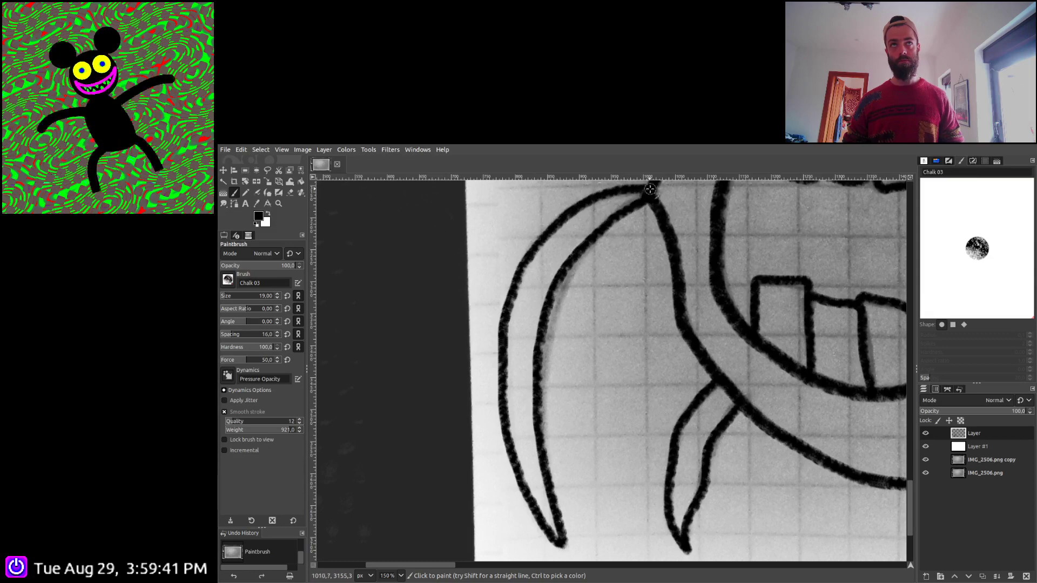
Trace the upper left leg's two arcs and extend them past the paper's edge into a pointed tip
scroll(650, 189, "up", 5)
scroll(650, 189, "left", 4)
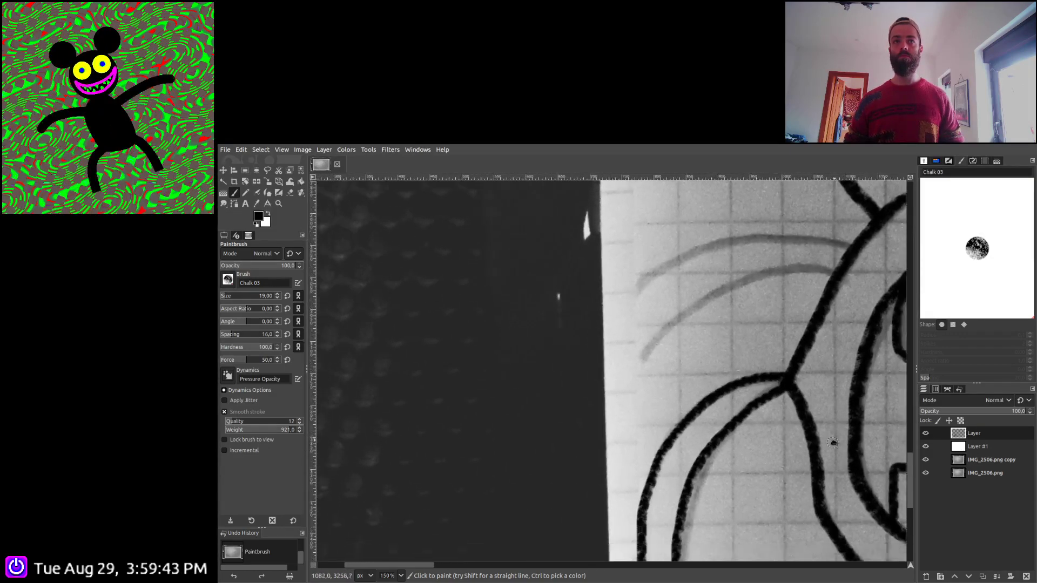
scroll(833, 442, "left", 1)
scroll(799, 421, "down", 1)
scroll(723, 389, "right", 1)
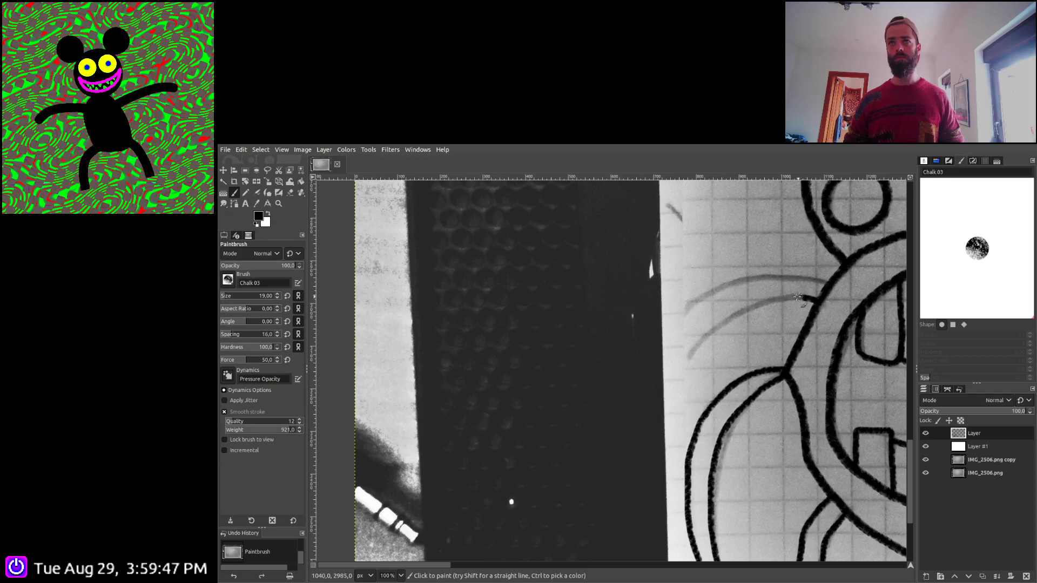
left_click_drag(798, 297, 752, 308)
left_click_drag(701, 336, 655, 390)
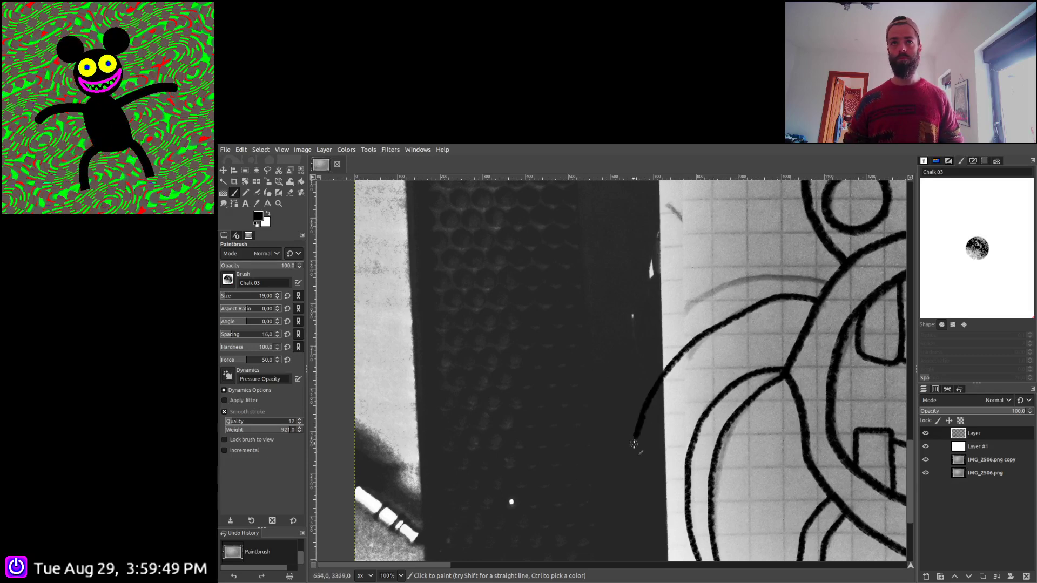
mouse_move(626, 429)
left_mouse_down()
mouse_move(627, 400)
mouse_move(669, 319)
mouse_move(756, 279)
left_mouse_up()
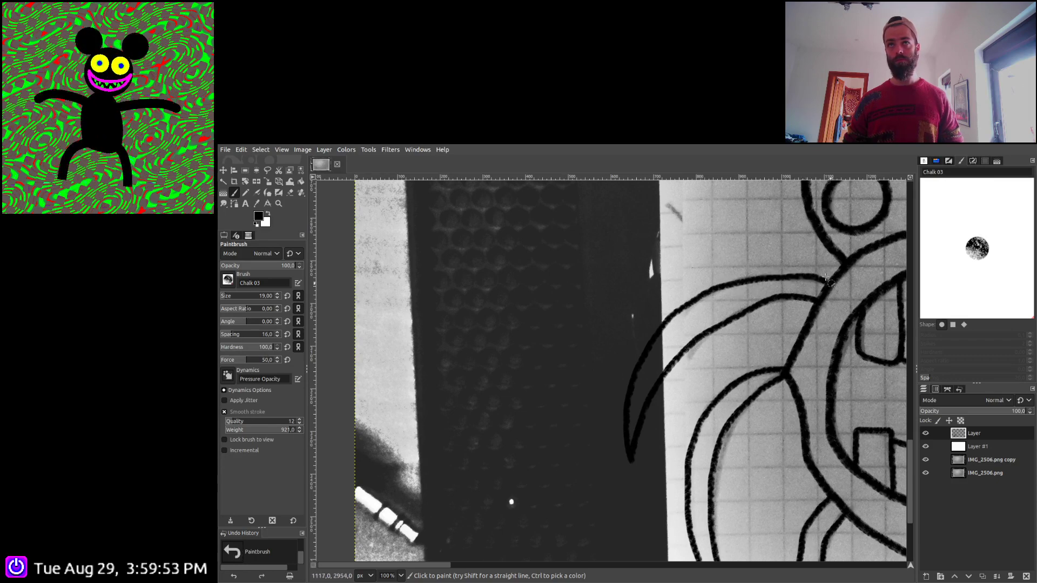
Set the brush size to 25 and trace the upper three round-tipped fingers of the hand at the sketch's lower right
scroll(829, 283, "down", 3)
scroll(564, 316, "right", 4)
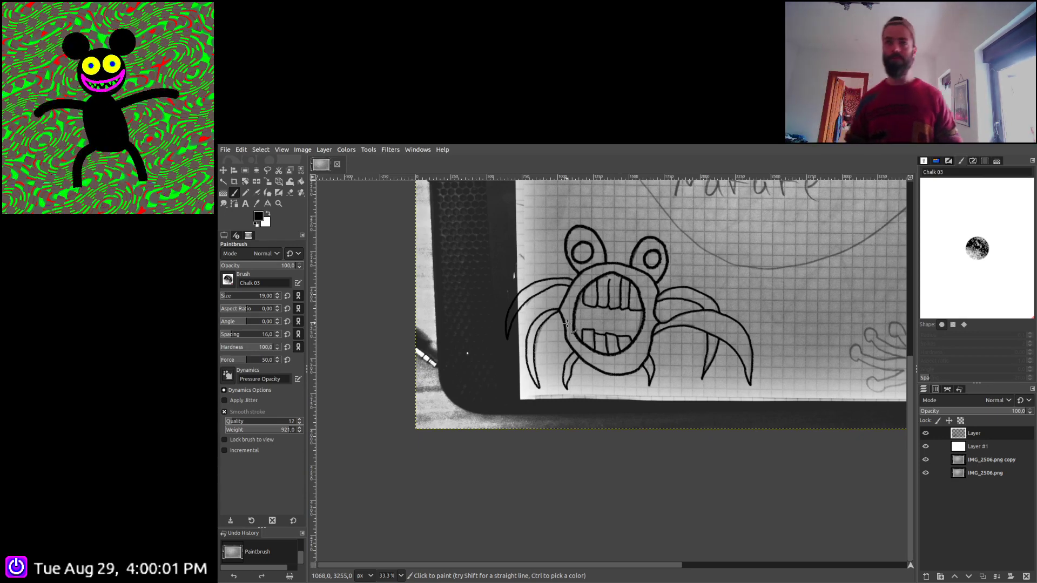
scroll(567, 324, "right", 5)
scroll(567, 324, "up", 3)
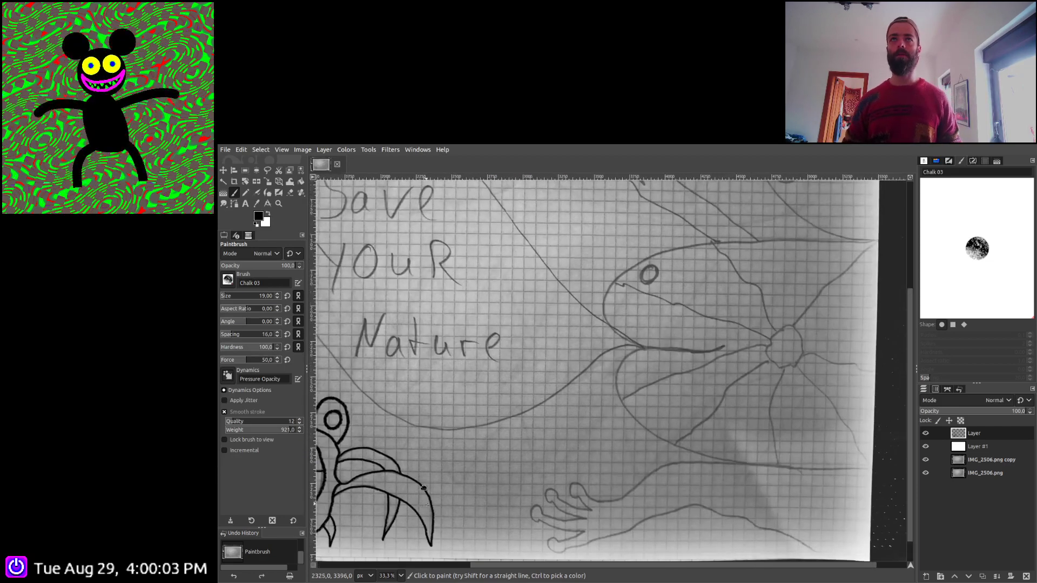
scroll(577, 381, "down", 3)
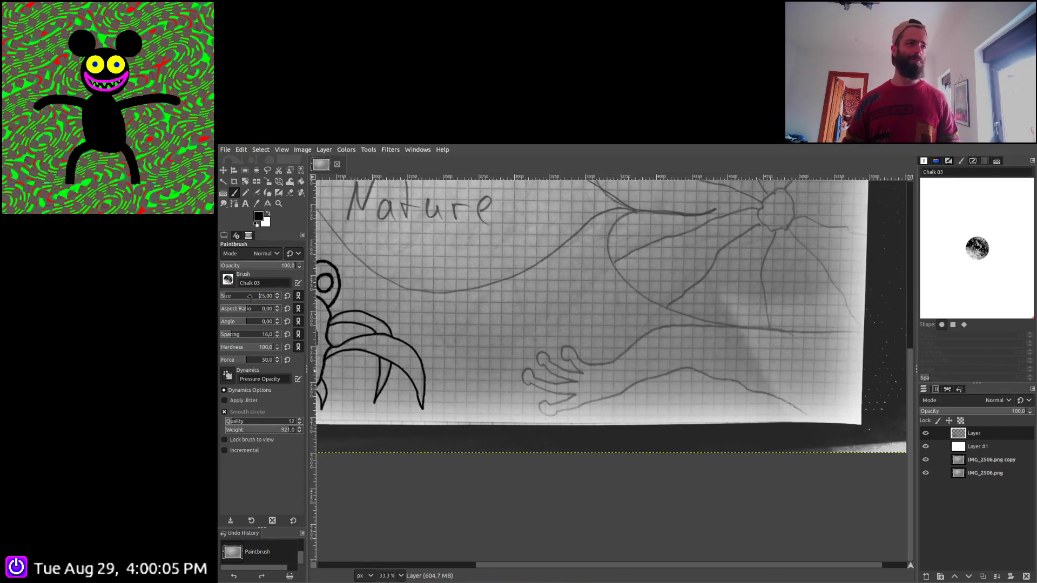
scroll(573, 378, "up", 3)
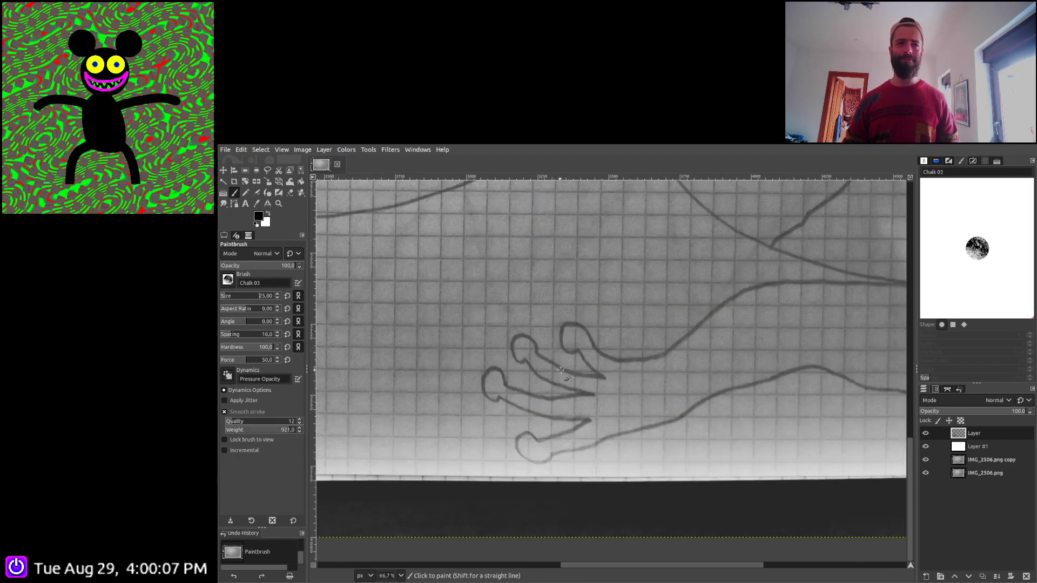
scroll(572, 378, "up", 1)
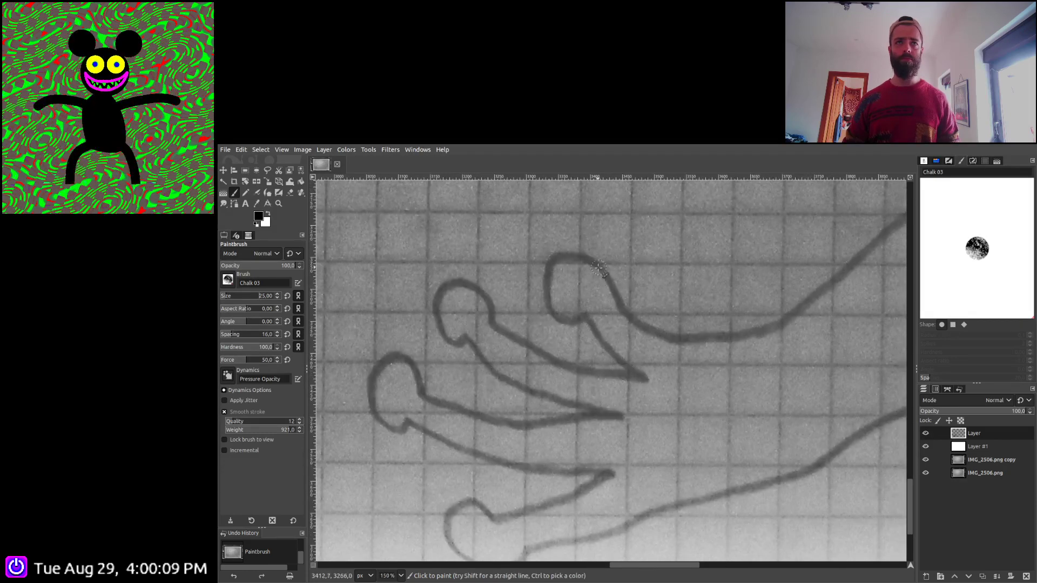
mouse_move(599, 267)
left_mouse_down()
mouse_move(552, 257)
mouse_move(545, 291)
mouse_move(562, 317)
mouse_move(583, 315)
mouse_move(628, 378)
mouse_move(568, 373)
mouse_move(497, 330)
mouse_move(480, 289)
mouse_move(443, 296)
mouse_move(431, 321)
mouse_move(445, 344)
mouse_move(466, 337)
mouse_move(487, 369)
mouse_move(625, 415)
left_mouse_up()
mouse_move(586, 414)
left_mouse_down()
mouse_move(528, 424)
mouse_move(458, 409)
mouse_move(425, 397)
mouse_move(416, 368)
mouse_move(394, 358)
mouse_move(370, 398)
mouse_move(390, 427)
mouse_move(515, 461)
mouse_move(618, 470)
left_mouse_up()
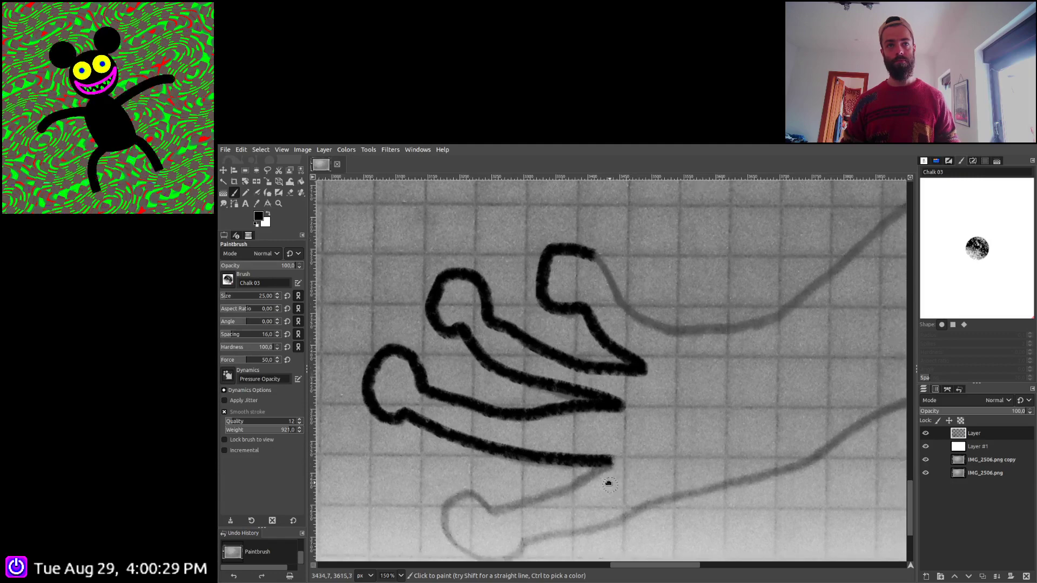
Trace the hand's lowest finger and the arm's lower edge, continuing past the paper to the image's bottom border
scroll(606, 481, "down", 5)
mouse_move(635, 280)
left_mouse_down()
mouse_move(615, 305)
mouse_move(553, 324)
mouse_move(518, 331)
mouse_move(477, 311)
mouse_move(464, 332)
mouse_move(488, 376)
mouse_move(547, 378)
mouse_move(551, 360)
mouse_move(759, 307)
mouse_move(856, 270)
mouse_move(903, 238)
left_mouse_up()
scroll(658, 404, "right", 10)
scroll(658, 404, "up", 4)
scroll(658, 404, "down", 2)
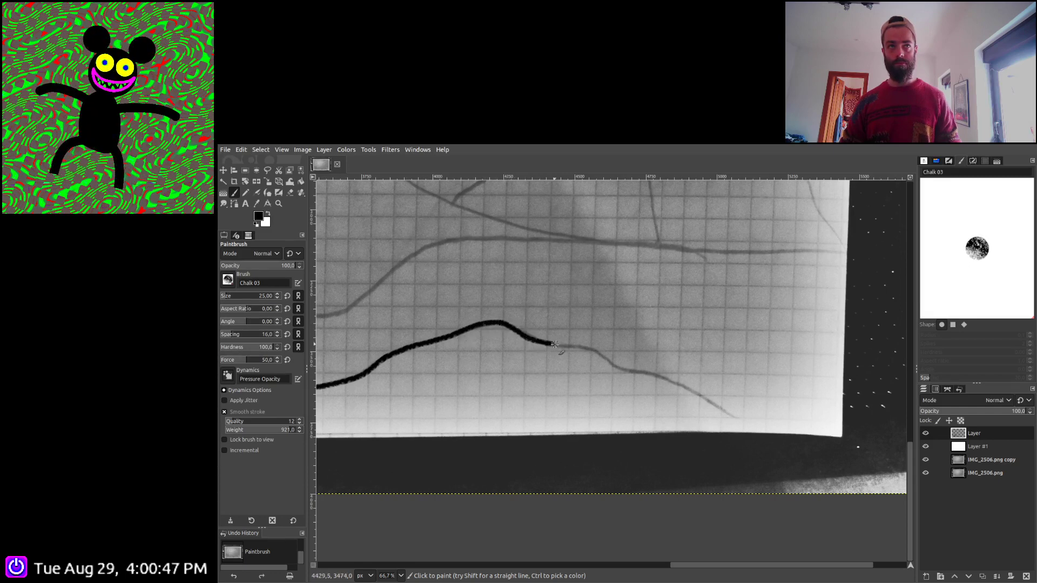
mouse_move(554, 344)
left_mouse_down()
mouse_move(678, 381)
mouse_move(889, 494)
left_mouse_up()
Undo the last stroke of the arm's lower edge and redo it to compare the whole drawing
scroll(818, 479, "down", 2)
scroll(763, 409, "down", 2)
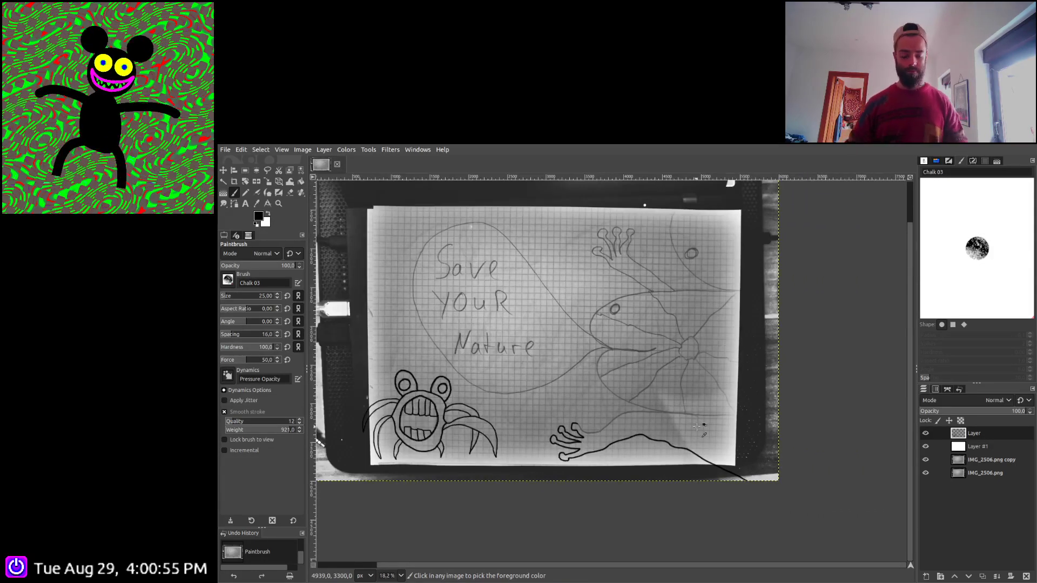
key("ctrl+z")
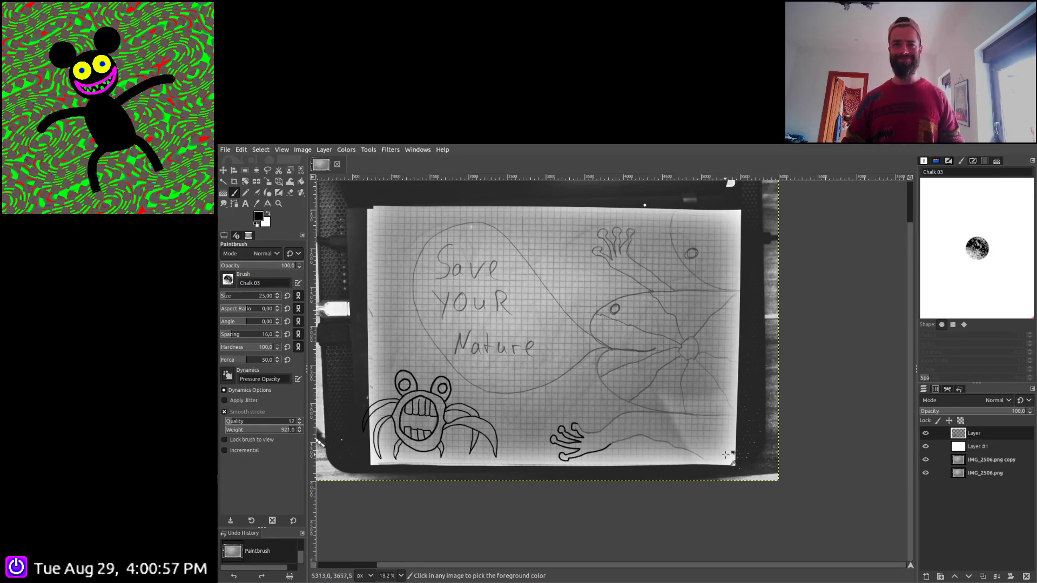
key("ctrl+y")
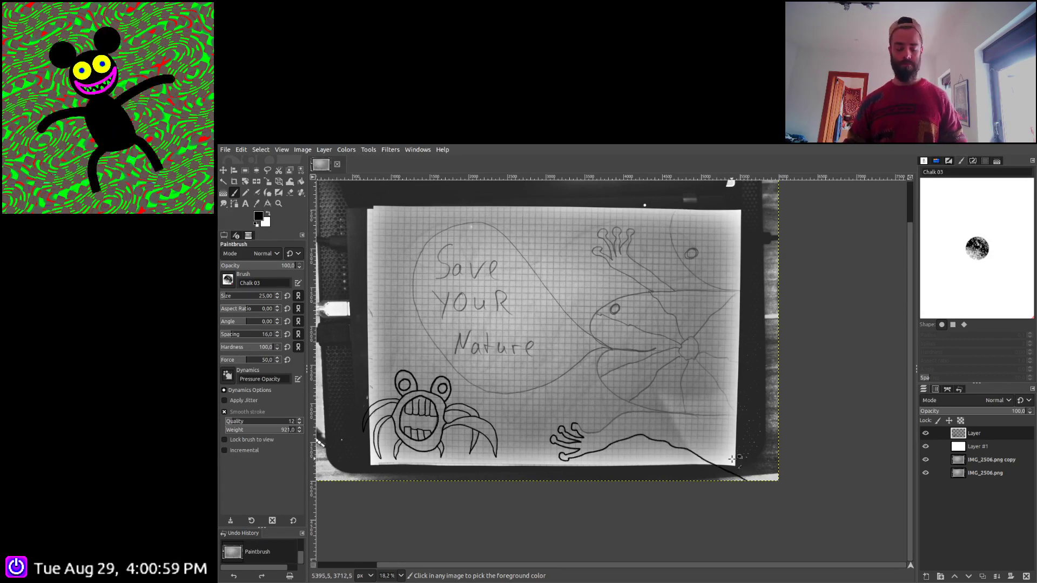
Trace the arm's upper edge from the top finger across the paper to the image's right border
scroll(598, 423, "up", 3, "ctrl")
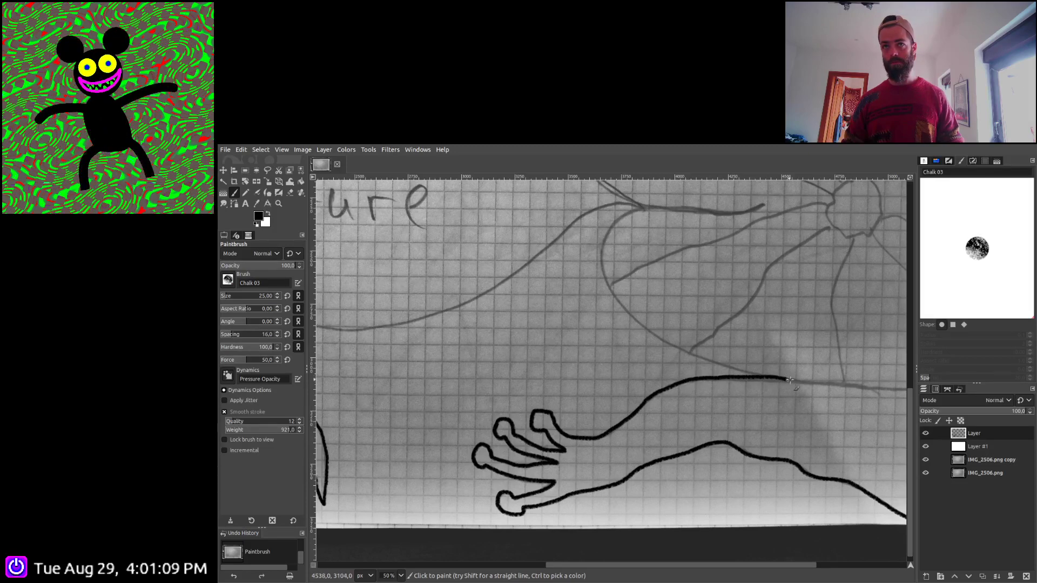
left_click_drag(790, 381, 823, 383)
scroll(882, 388, "right", 10)
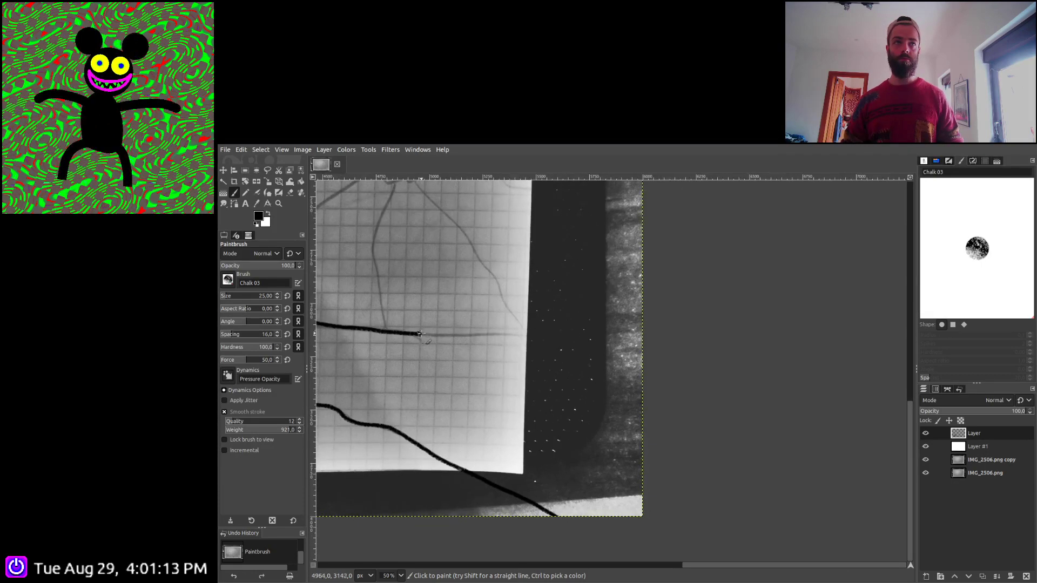
mouse_move(502, 334)
left_mouse_down()
mouse_move(568, 335)
mouse_move(660, 313)
left_mouse_up()
Trace the large creature's mouth line and its rounded lower jaw down to the arm's upper edge
key("minus")
key("minus")
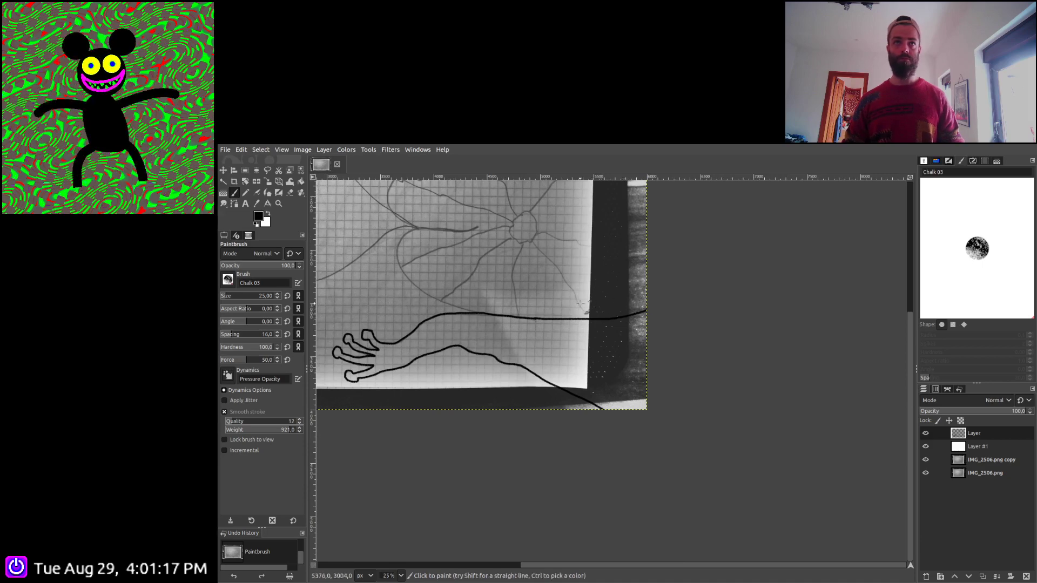
key("plus")
key("plus")
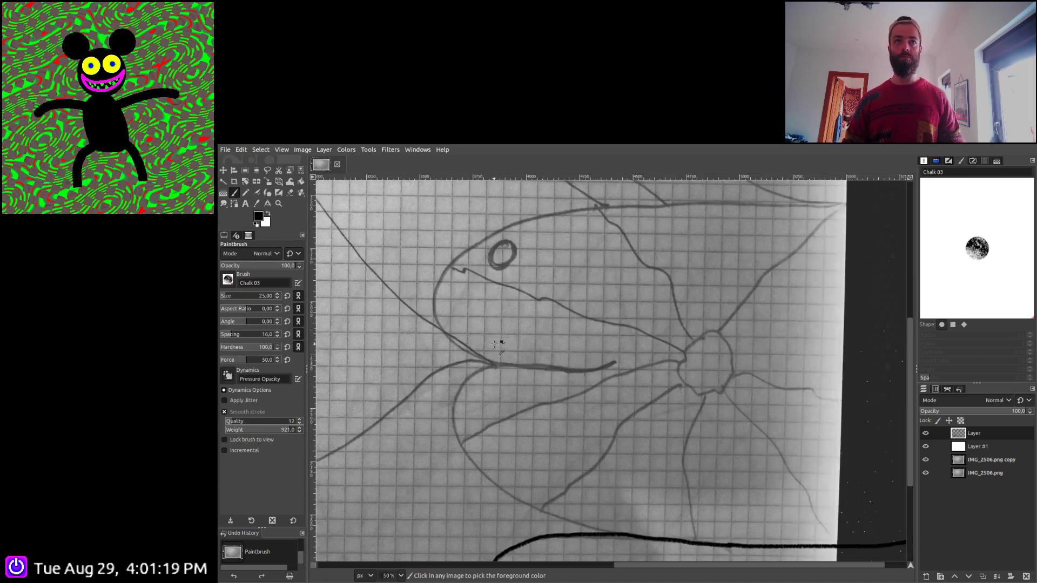
scroll(750, 365, "left", 4)
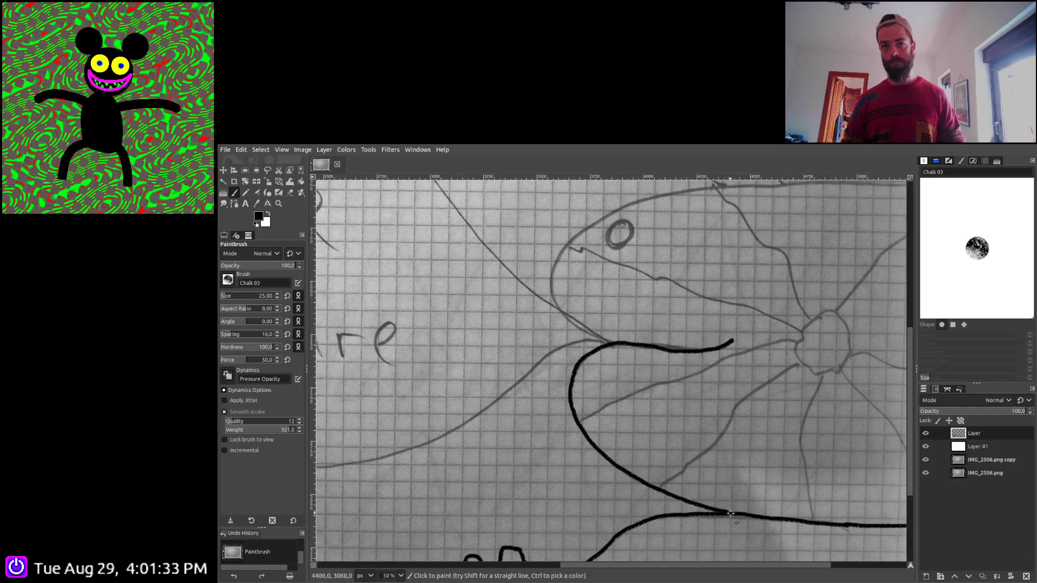
Trace the large creature's head from the snout over the top edge, continuing past the paper to the image's right border
mouse_move(746, 360)
left_mouse_down()
mouse_move(677, 519)
mouse_move(616, 521)
left_mouse_up()
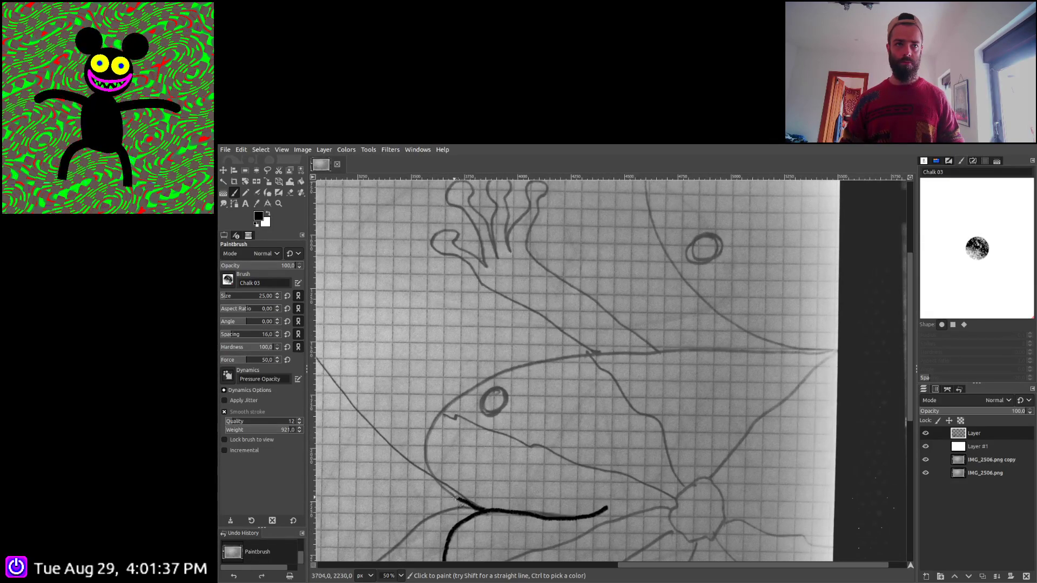
mouse_move(429, 458)
left_mouse_down()
mouse_move(428, 432)
mouse_move(483, 385)
mouse_move(536, 360)
mouse_move(591, 350)
mouse_move(830, 353)
left_mouse_up()
scroll(830, 353, "right", 5)
left_click(697, 354, "shift")
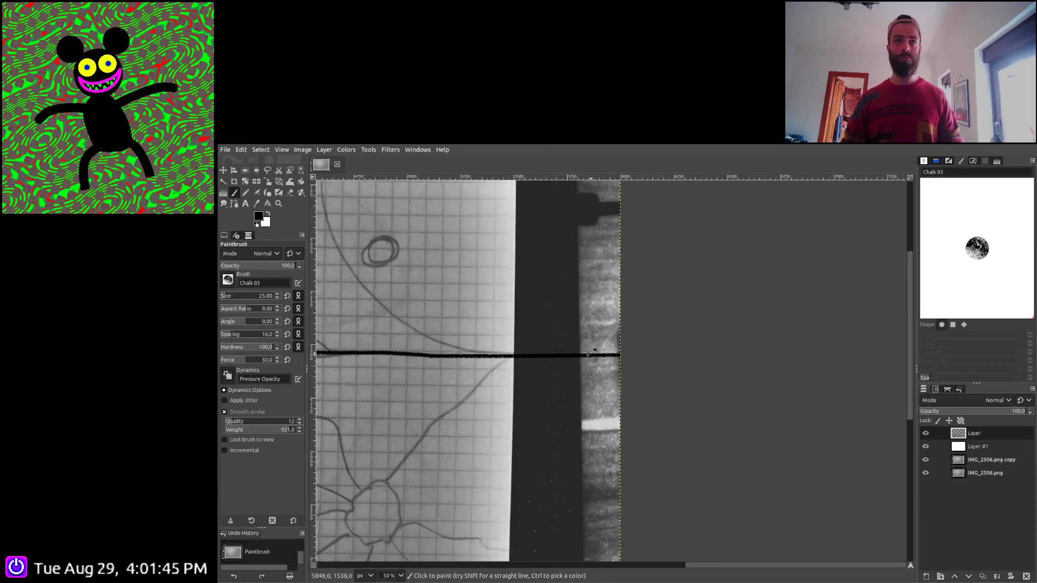
scroll(592, 352, "down", 2, "ctrl")
scroll(581, 389, "up", 3)
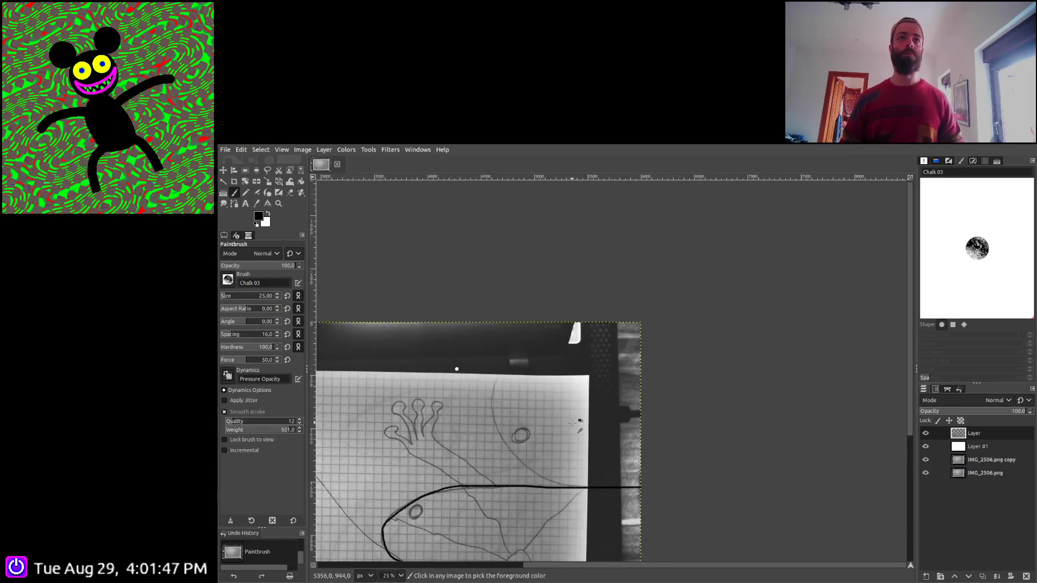
scroll(572, 422, "up", 1, "ctrl")
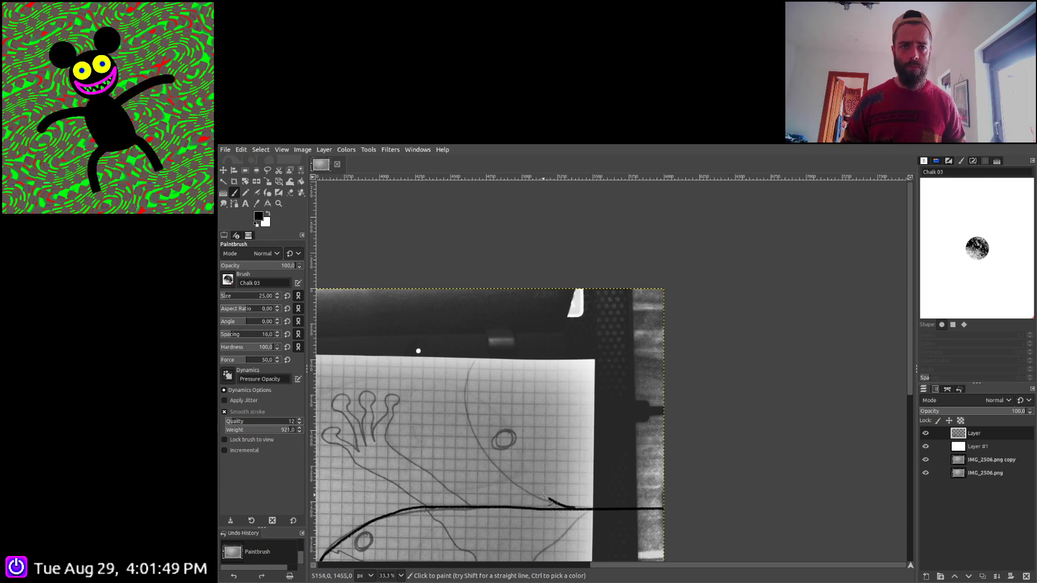
key("ctrl+z")
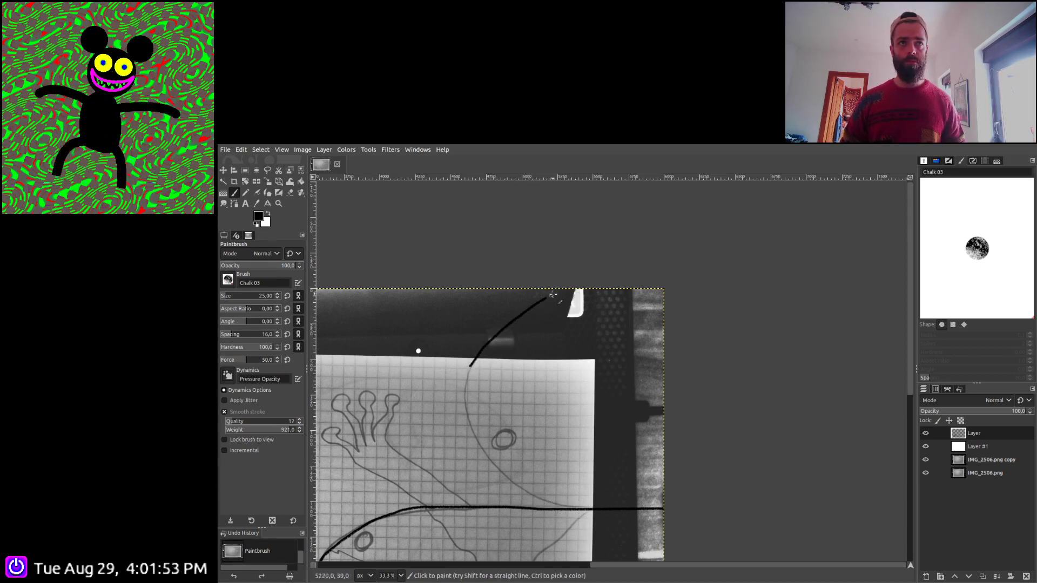
left_click_drag(553, 294, 563, 289)
key("ctrl+z")
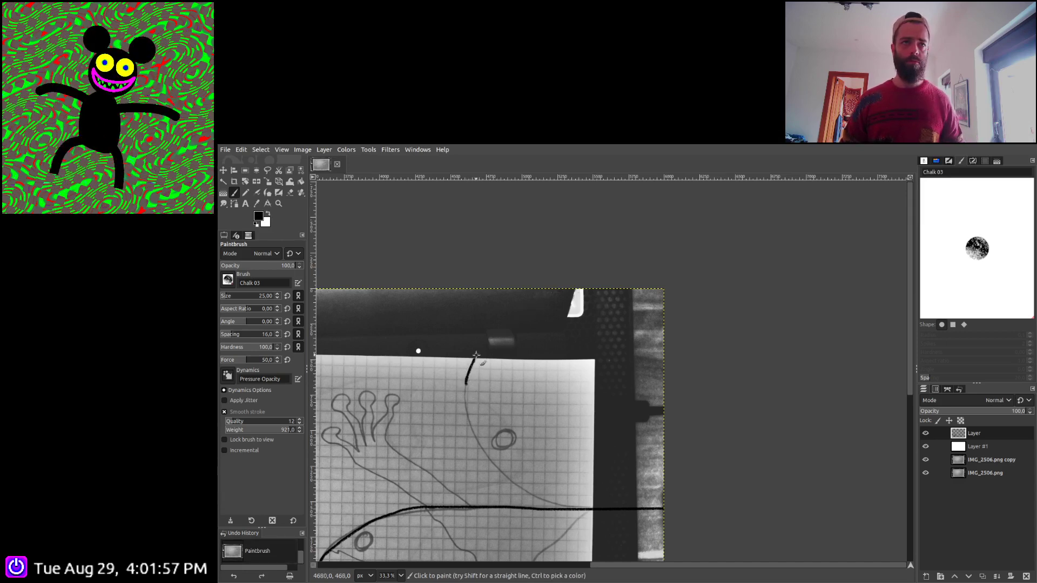
scroll(546, 260, "up", 2)
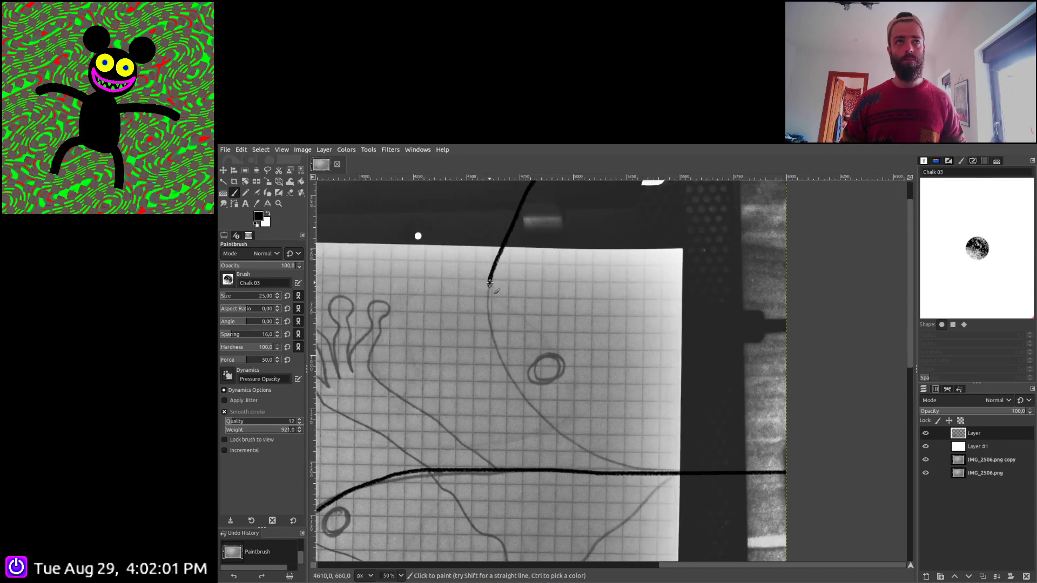
key("ctrl+z")
Trace the curved outline above the large creature's head and extend it over the paper's top edge to the image's upper-right corner
scroll(590, 423, "up", 3)
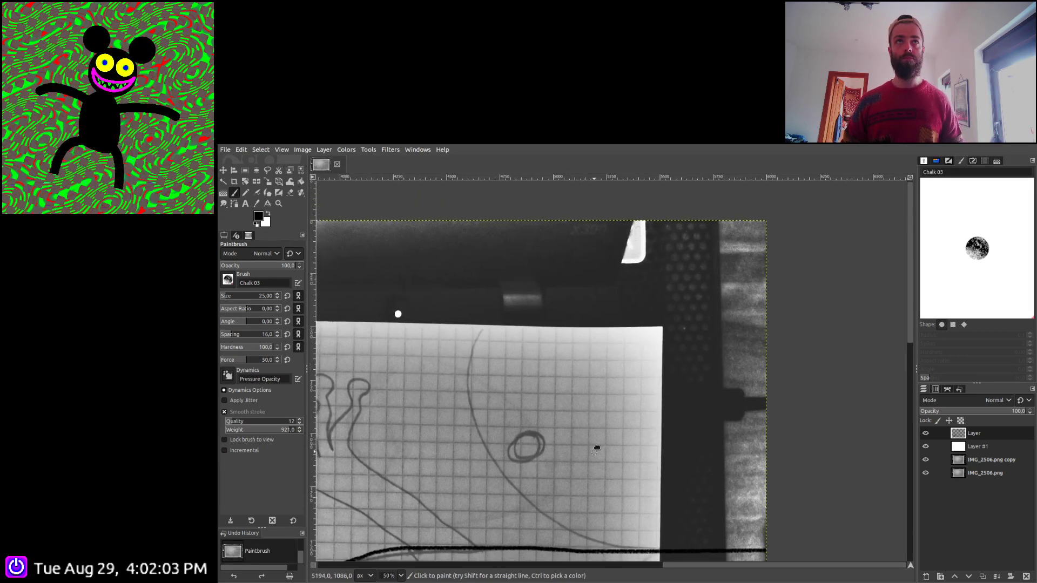
scroll(598, 427, "down", 1)
scroll(598, 427, "left", 1)
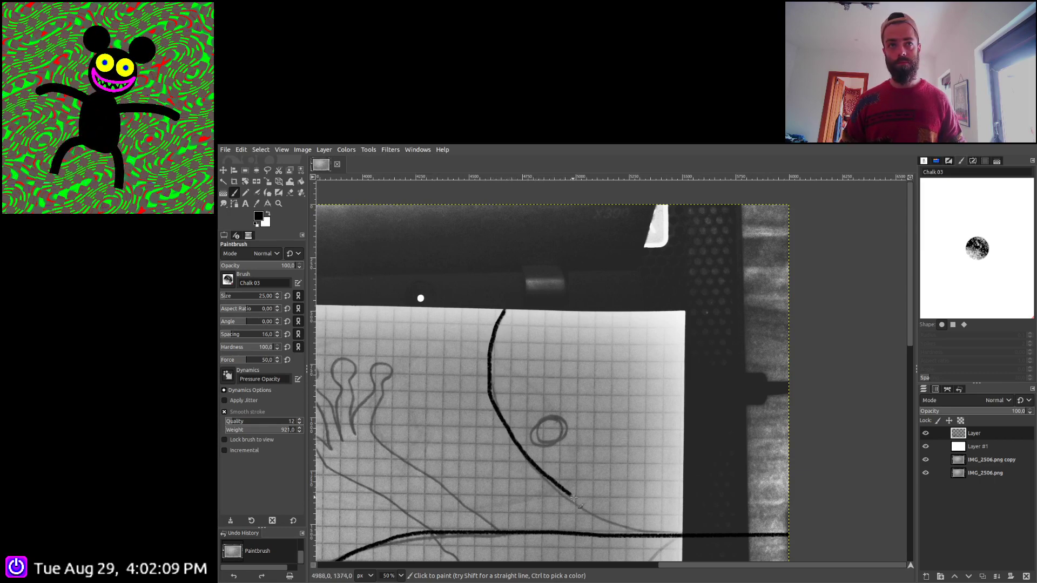
left_click_drag(573, 497, 651, 536)
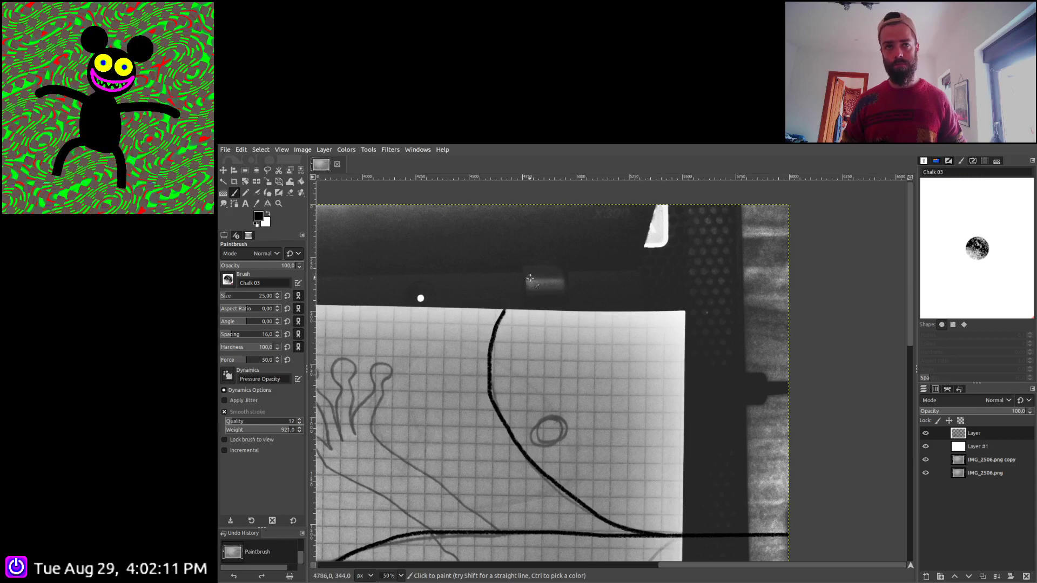
left_click_drag(505, 312, 566, 260)
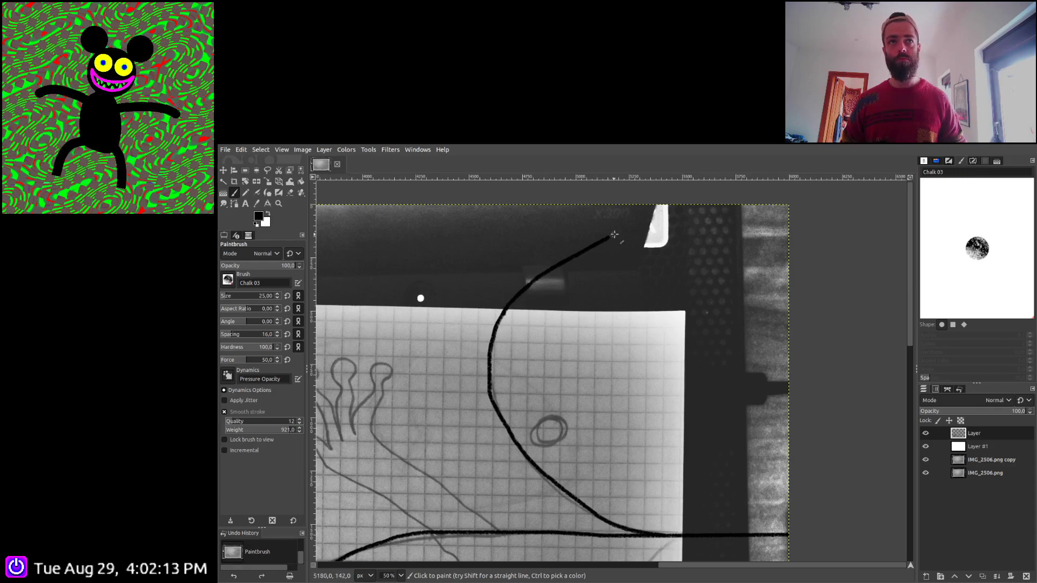
mouse_move(614, 234)
left_mouse_down()
mouse_move(684, 213)
mouse_move(789, 207)
left_mouse_up()
Trace the round eye beside the curved outline above the large creature as a single ring
key("1")
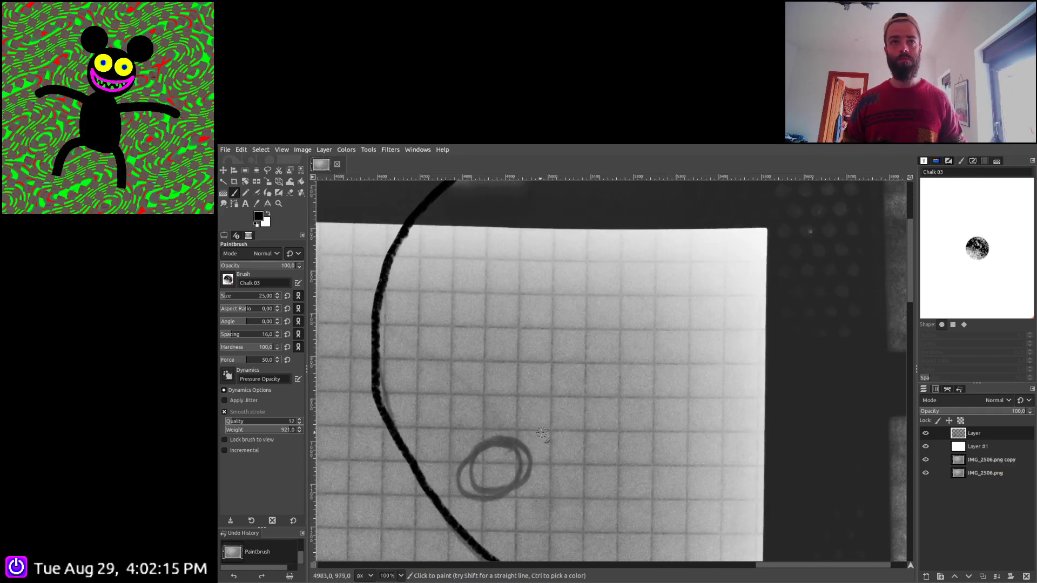
mouse_move(541, 432)
left_mouse_down()
mouse_move(577, 285)
mouse_move(563, 299)
mouse_move(573, 335)
mouse_move(605, 331)
mouse_move(618, 313)
mouse_move(584, 279)
left_mouse_up()
scroll(585, 279, "down", 4)
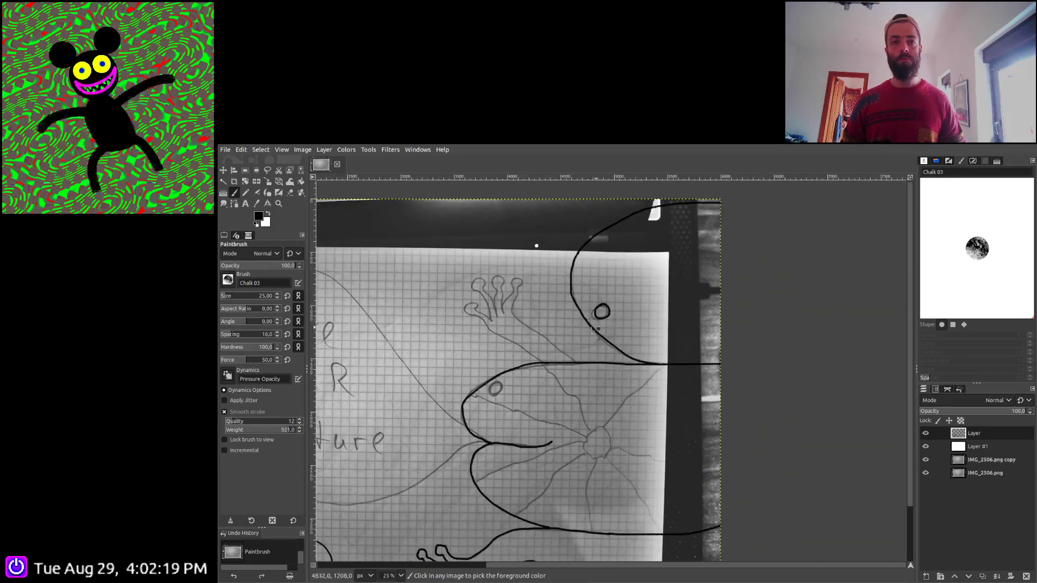
Trace the upper arm's right edge from the large creature's head up and around the hand's rightmost finger
scroll(581, 303, "left", 2)
scroll(578, 318, "up", 2)
scroll(578, 319, "up", 2)
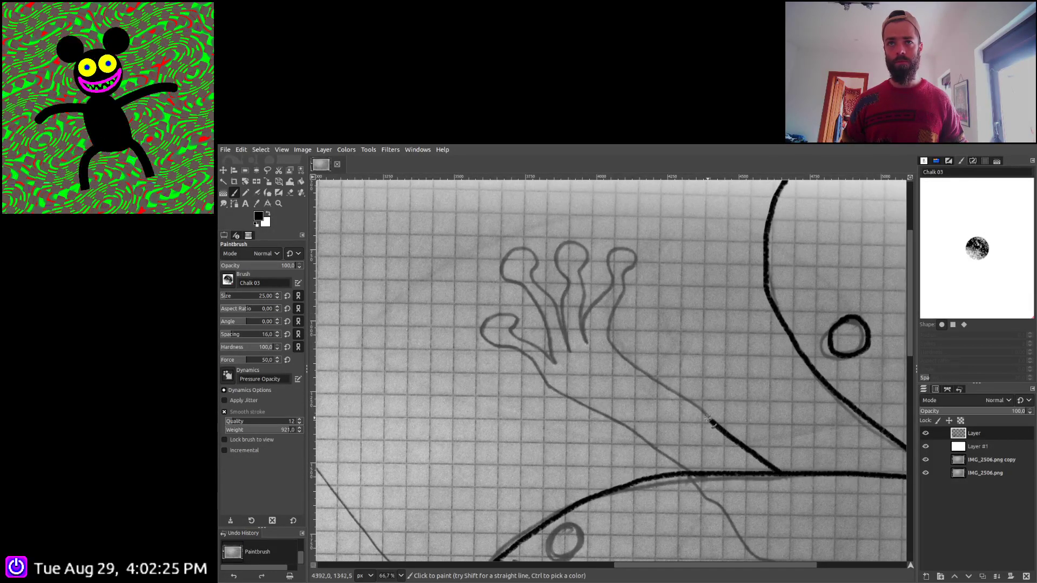
left_click_drag(662, 382, 632, 364)
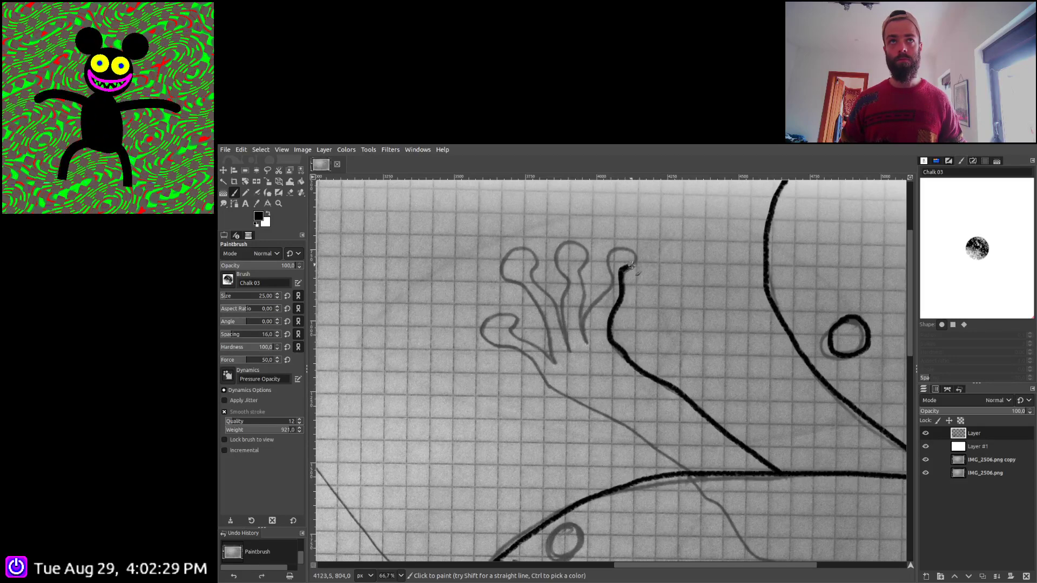
mouse_move(630, 265)
left_mouse_down()
mouse_move(631, 254)
mouse_move(588, 306)
mouse_move(583, 349)
left_mouse_up()
Trace the upper hand's remaining three fingers and continue down to the wrist
scroll(687, 329, "up", 2)
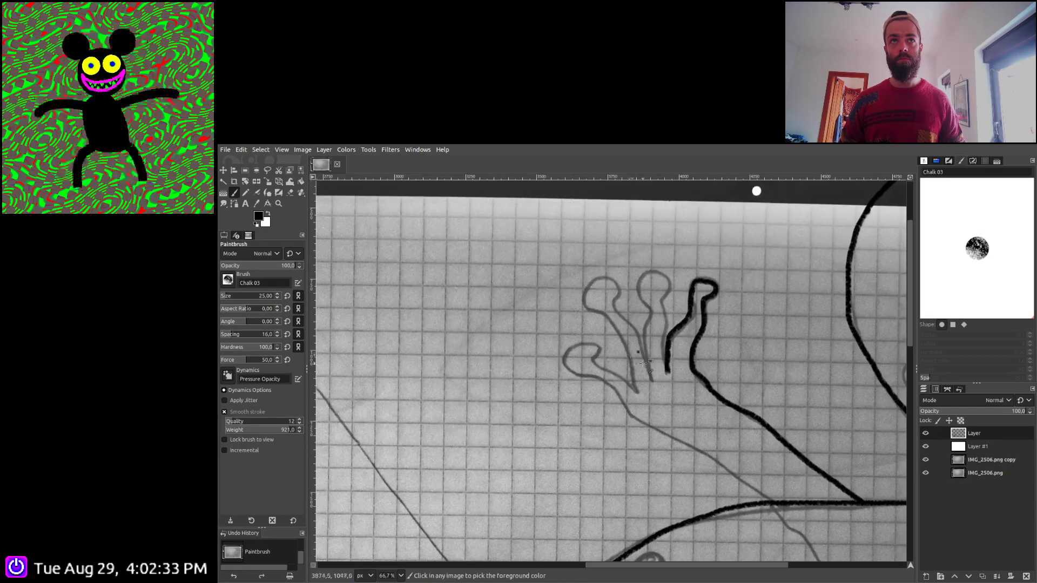
scroll(687, 329, "up", 2)
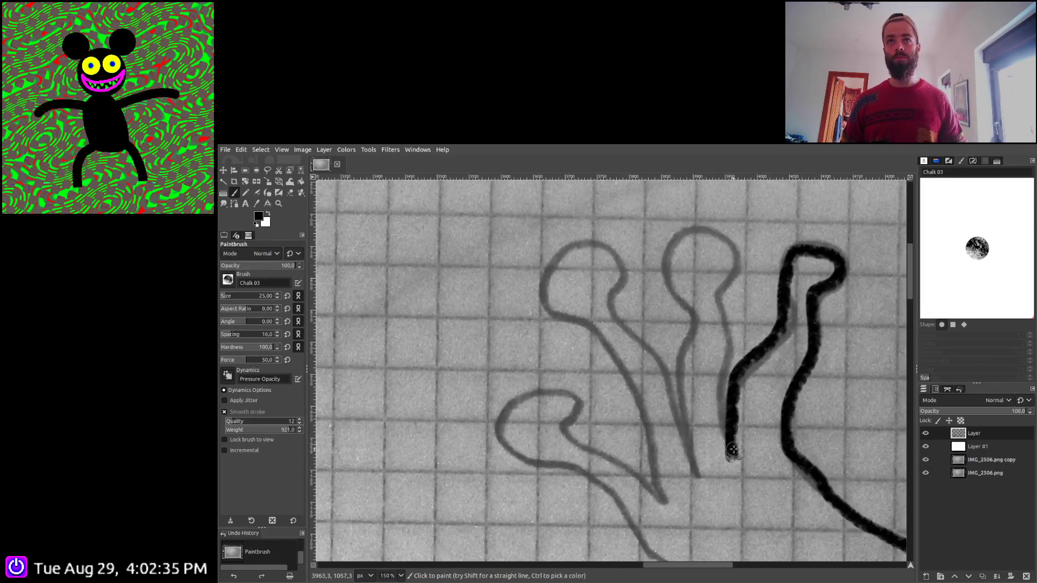
mouse_move(730, 453)
left_mouse_down()
mouse_move(720, 305)
mouse_move(737, 272)
mouse_move(731, 248)
mouse_move(706, 232)
mouse_move(679, 234)
mouse_move(671, 250)
mouse_move(669, 274)
mouse_move(699, 328)
mouse_move(682, 389)
mouse_move(700, 478)
mouse_move(676, 399)
mouse_move(616, 314)
mouse_move(612, 248)
mouse_move(564, 251)
mouse_move(539, 303)
mouse_move(595, 324)
mouse_move(612, 349)
mouse_move(638, 400)
mouse_move(663, 502)
mouse_move(639, 472)
mouse_move(564, 438)
mouse_move(573, 403)
mouse_move(560, 388)
mouse_move(508, 407)
mouse_move(497, 428)
mouse_move(503, 464)
mouse_move(575, 471)
mouse_move(632, 516)
left_mouse_up()
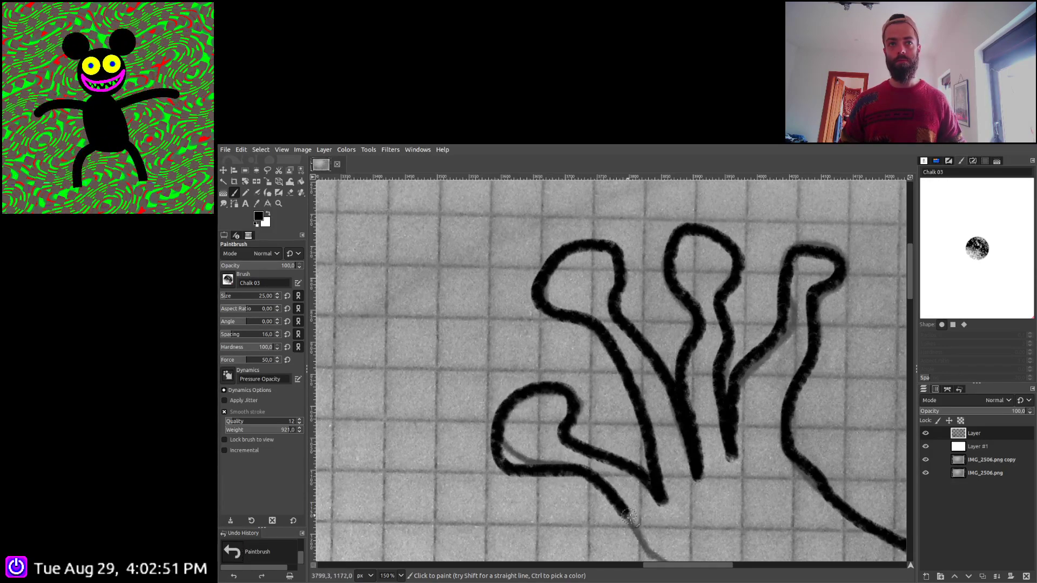
Trace the upper arm's left edge from the wrist down to the large creature's head outline
scroll(631, 516, "down", 5)
scroll(632, 516, "right", 4)
scroll(480, 281, "down", 2)
scroll(480, 281, "right", 3)
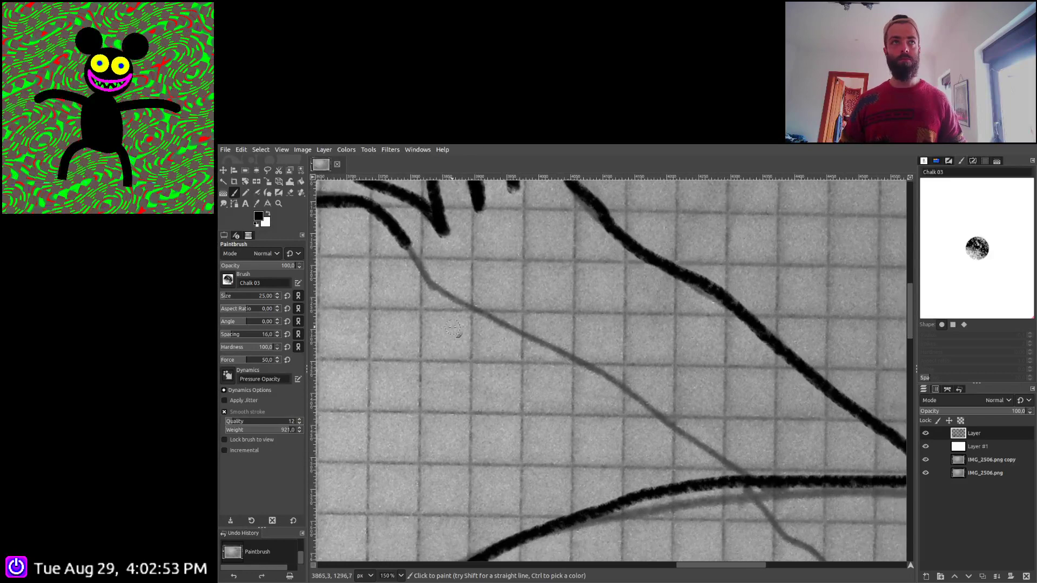
mouse_move(403, 238)
left_mouse_down()
mouse_move(431, 286)
mouse_move(659, 407)
mouse_move(752, 477)
left_mouse_up()
Trace the large creature's oval eye as a single ring
scroll(753, 476, "down", 5)
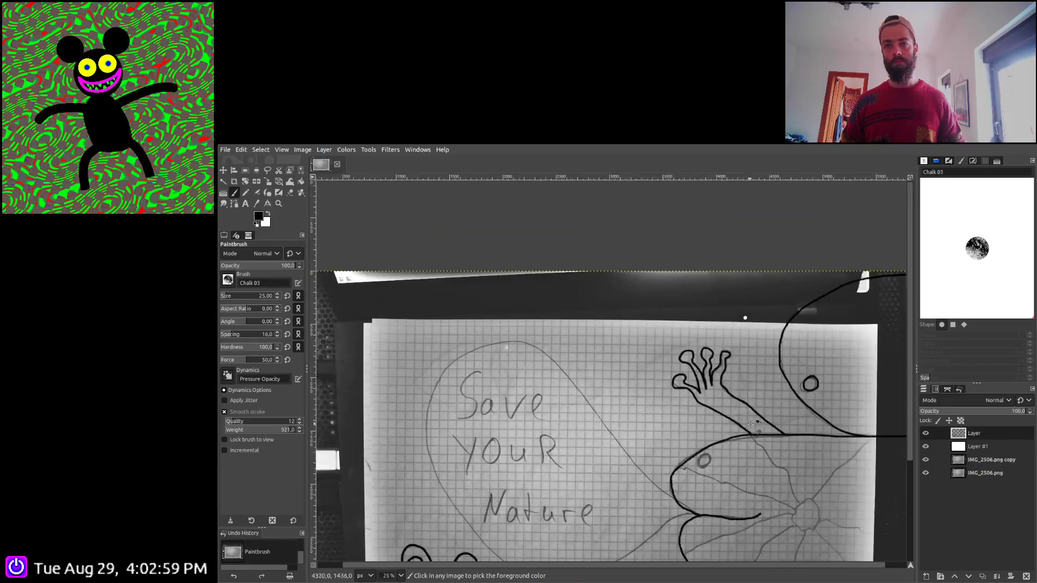
scroll(709, 471, "up", 2)
scroll(710, 470, "up", 6)
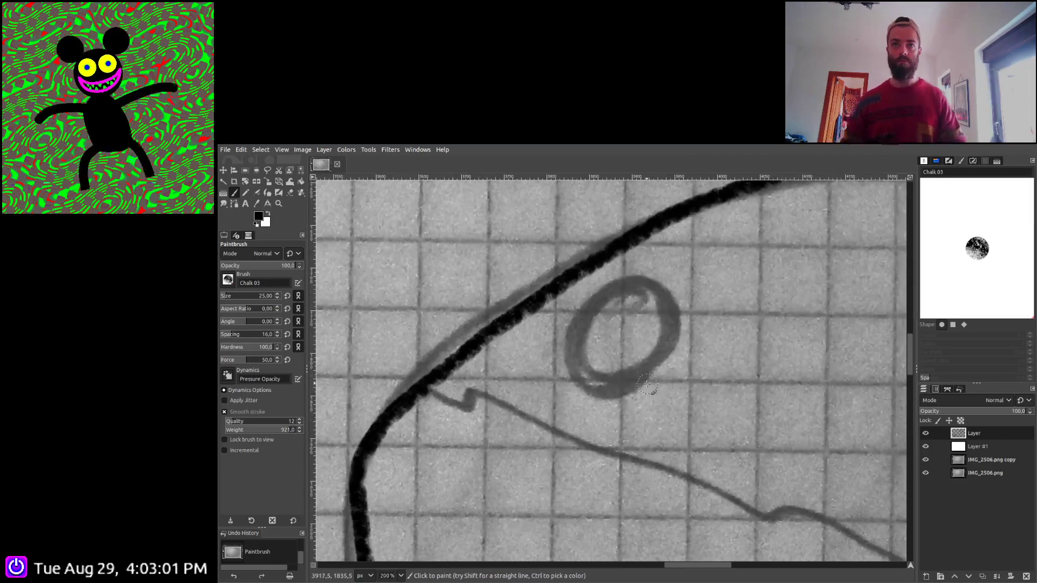
mouse_move(622, 291)
left_mouse_down()
mouse_move(580, 320)
mouse_move(573, 344)
mouse_move(590, 381)
mouse_move(609, 389)
mouse_move(656, 361)
mouse_move(668, 338)
mouse_move(662, 294)
mouse_move(611, 291)
left_mouse_up()
Trace the irregular closed outline at the centre of the large creature's radiating body lines
scroll(613, 324, "down", 5)
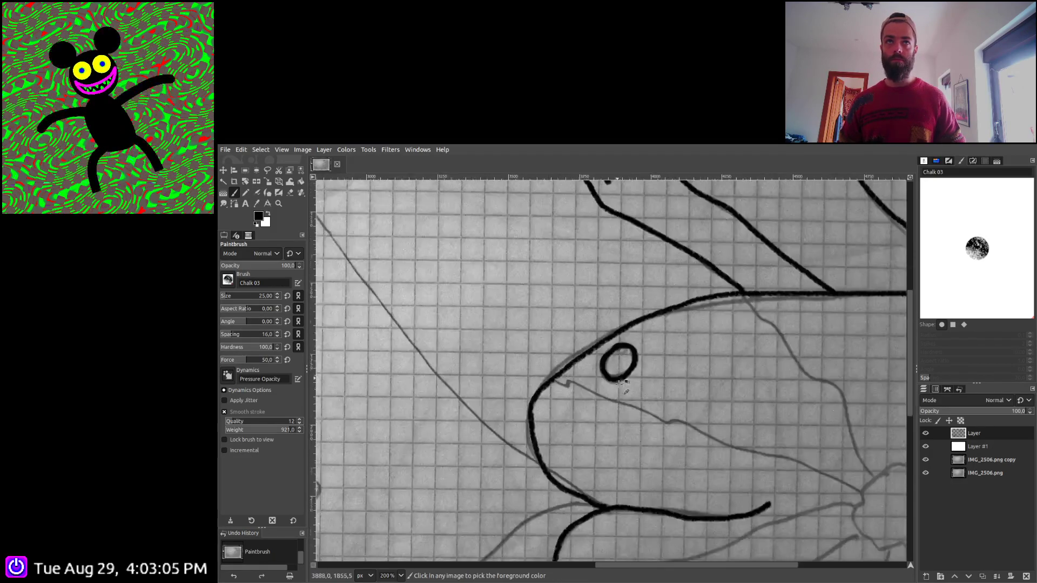
scroll(619, 361, "down", 3)
scroll(617, 359, "up", 5)
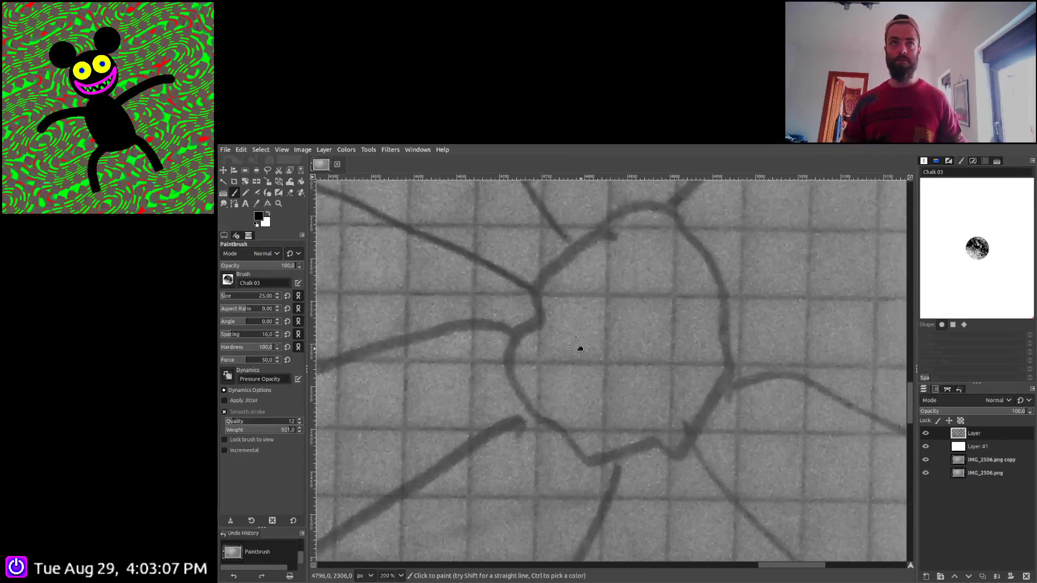
mouse_move(644, 249)
left_mouse_down()
mouse_move(563, 299)
mouse_move(576, 328)
mouse_move(544, 377)
mouse_move(558, 422)
mouse_move(602, 448)
mouse_move(618, 478)
mouse_move(678, 462)
mouse_move(703, 474)
mouse_move(734, 457)
mouse_move(761, 402)
mouse_move(752, 299)
mouse_move(711, 239)
mouse_move(672, 226)
mouse_move(649, 231)
mouse_move(636, 256)
left_mouse_up()
Trace the wavy line from the body's central shape to the image's right border and the diagonal line to the lower body edge
key("minus")
key("minus")
key("minus")
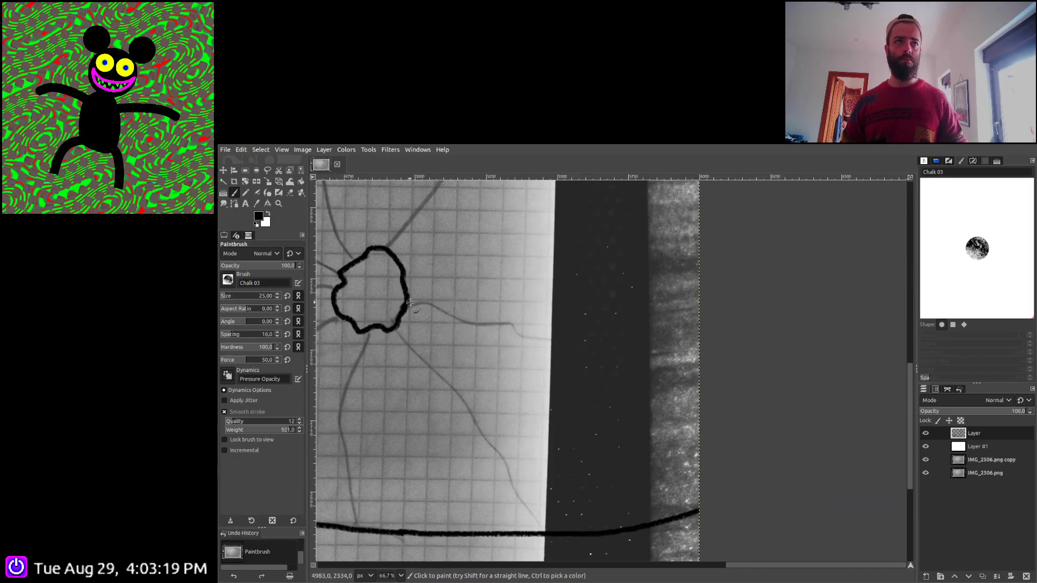
mouse_move(410, 303)
left_mouse_down()
mouse_move(460, 321)
mouse_move(510, 320)
mouse_move(522, 337)
mouse_move(584, 330)
mouse_move(636, 369)
mouse_move(747, 390)
left_mouse_up()
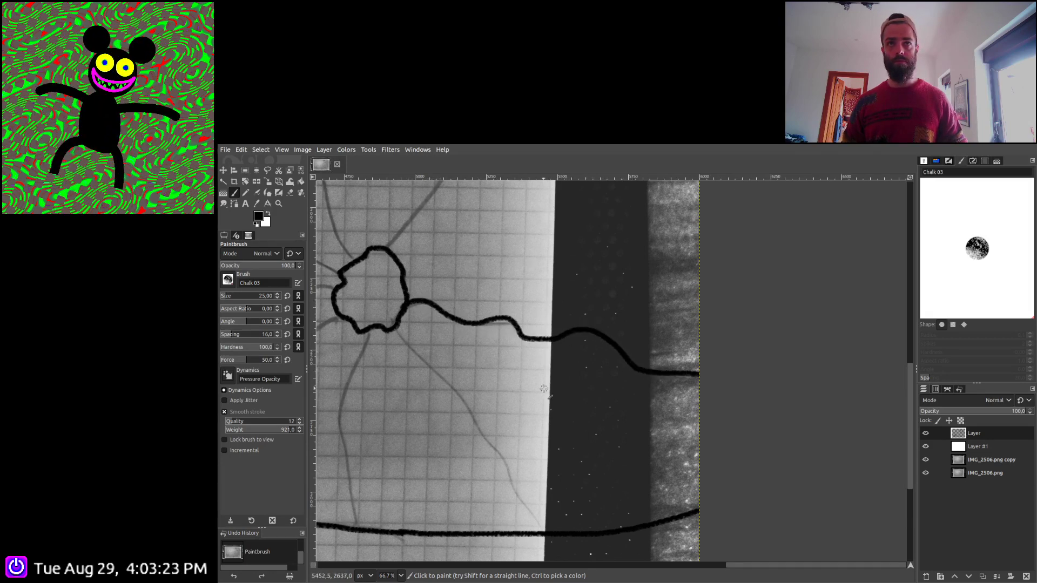
scroll(544, 389, "up", 1, "ctrl")
scroll(546, 290, "up", 3)
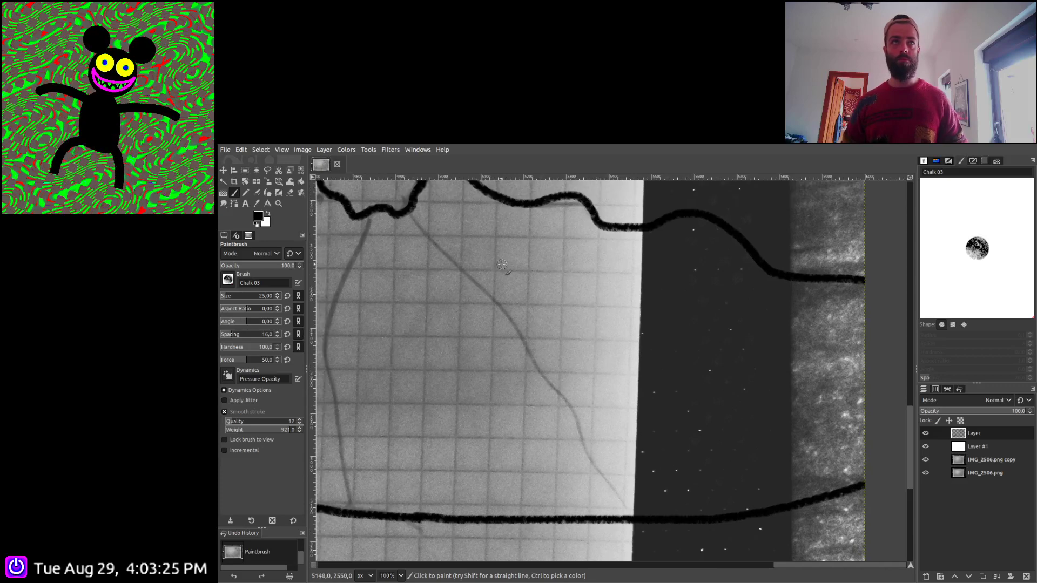
mouse_move(409, 209)
left_mouse_down()
mouse_move(492, 295)
mouse_move(536, 369)
mouse_move(571, 400)
mouse_move(592, 462)
mouse_move(638, 521)
left_mouse_up()
Trace the downward line and the lower-left diagonal line from the body's central shape to the creature's lower outline
scroll(702, 464, "left", 5)
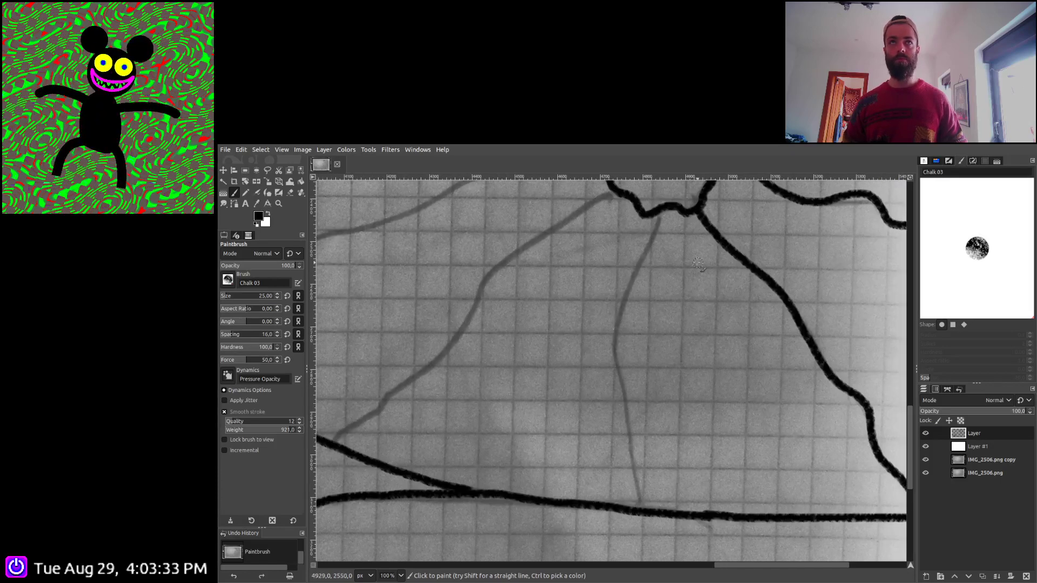
mouse_move(657, 222)
left_mouse_down()
mouse_move(622, 296)
mouse_move(615, 344)
mouse_move(643, 512)
left_mouse_up()
scroll(588, 443, "left", 4)
scroll(589, 443, "up", 1)
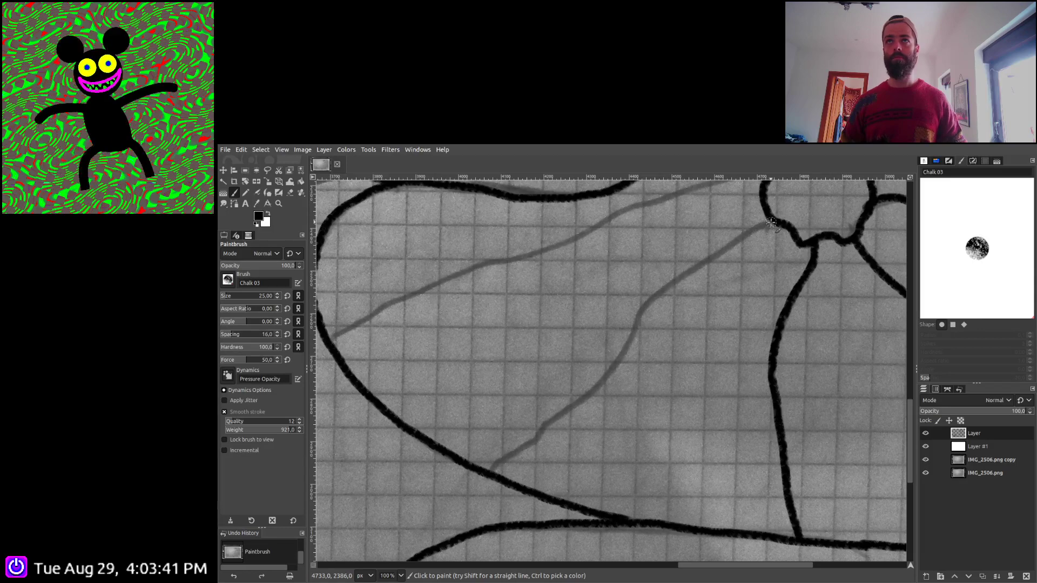
mouse_move(772, 222)
left_mouse_down()
mouse_move(680, 277)
mouse_move(633, 326)
mouse_move(614, 366)
mouse_move(527, 448)
left_mouse_up()
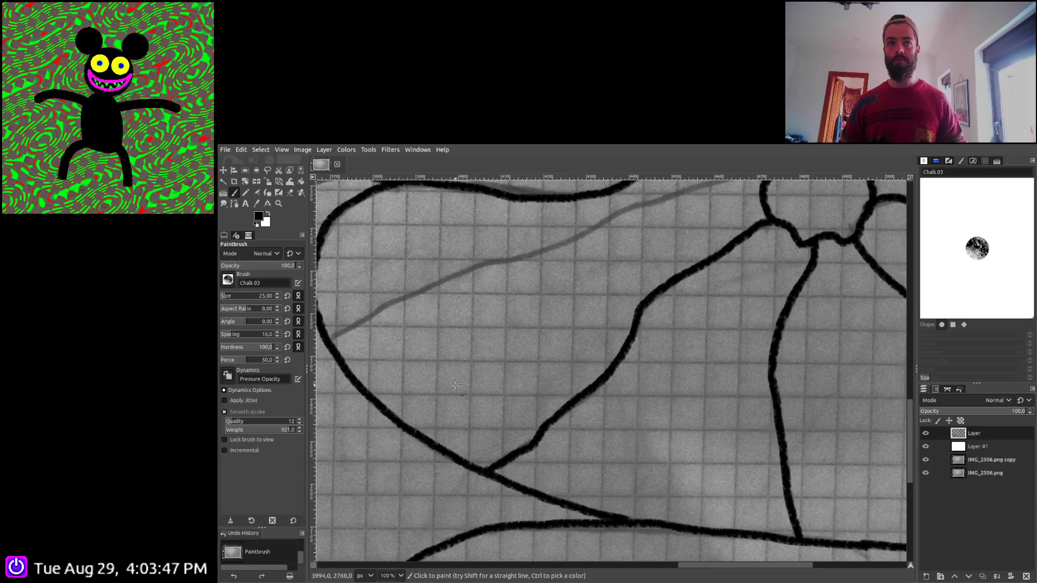
Trace the line from the lower jaw to the body's central shape and the notched line from the snout to it
mouse_move(457, 366)
left_mouse_down()
mouse_move(583, 514)
mouse_move(504, 540)
left_mouse_up()
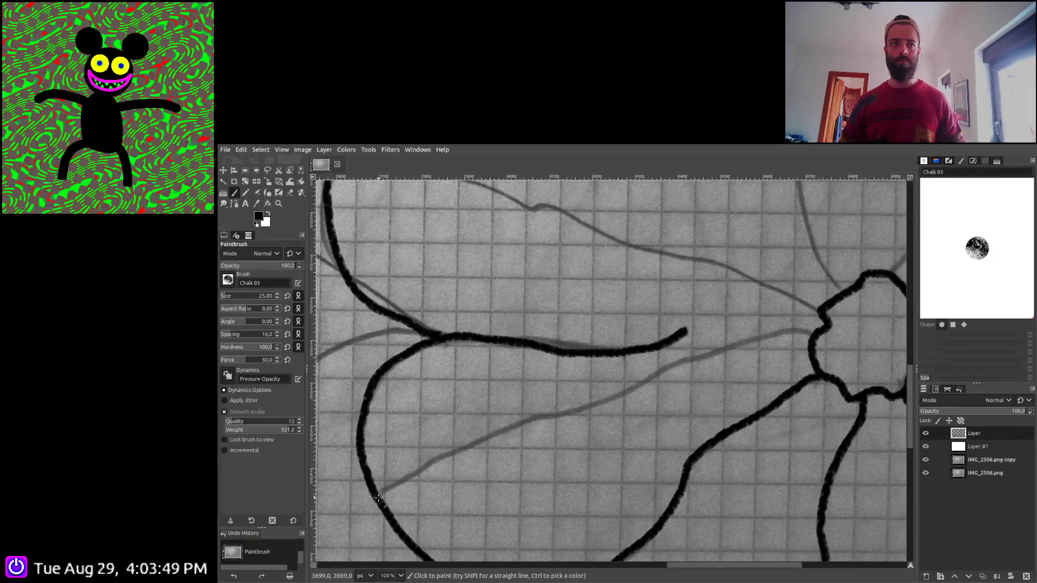
mouse_move(380, 495)
left_mouse_down()
mouse_move(486, 439)
mouse_move(773, 332)
mouse_move(804, 331)
left_mouse_up()
left_click_drag(567, 302, 574, 410)
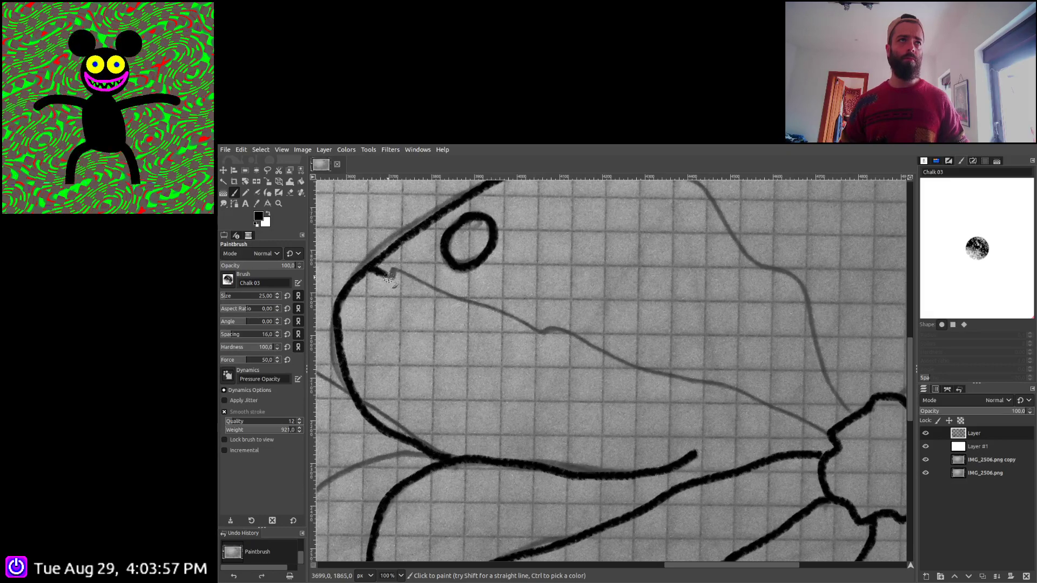
mouse_move(396, 269)
left_mouse_down()
mouse_move(539, 332)
mouse_move(563, 326)
mouse_move(669, 376)
mouse_move(774, 400)
left_mouse_up()
Trace the two lines joining the body's central shape to the creature's upper edge, one below the arm and one near the paper's edge
scroll(695, 370, "up", 5)
scroll(695, 370, "right", 5)
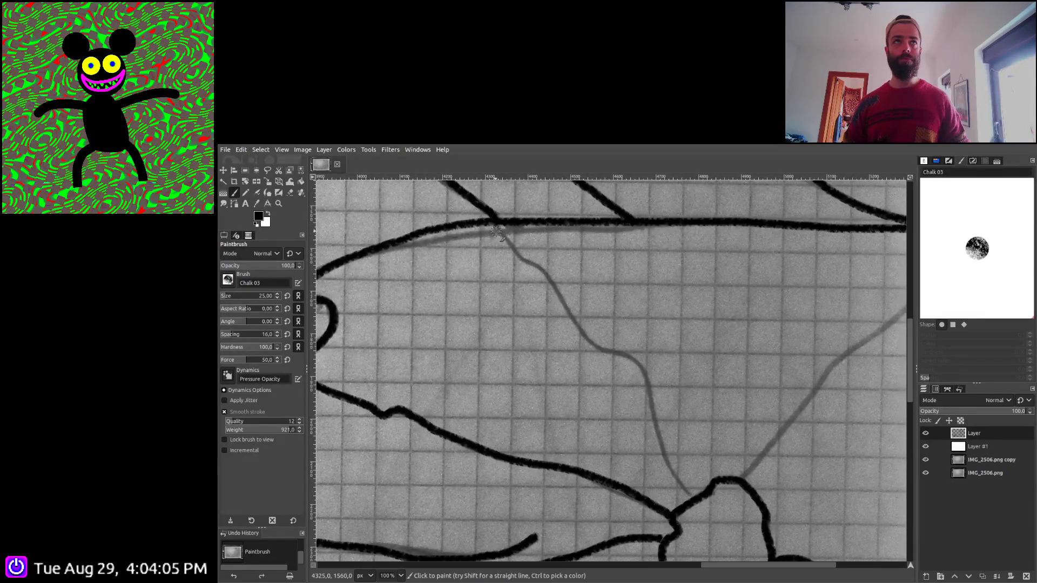
mouse_move(520, 258)
left_mouse_down()
mouse_move(557, 282)
mouse_move(593, 348)
mouse_move(641, 373)
mouse_move(689, 496)
left_mouse_up()
scroll(819, 488, "right", 5)
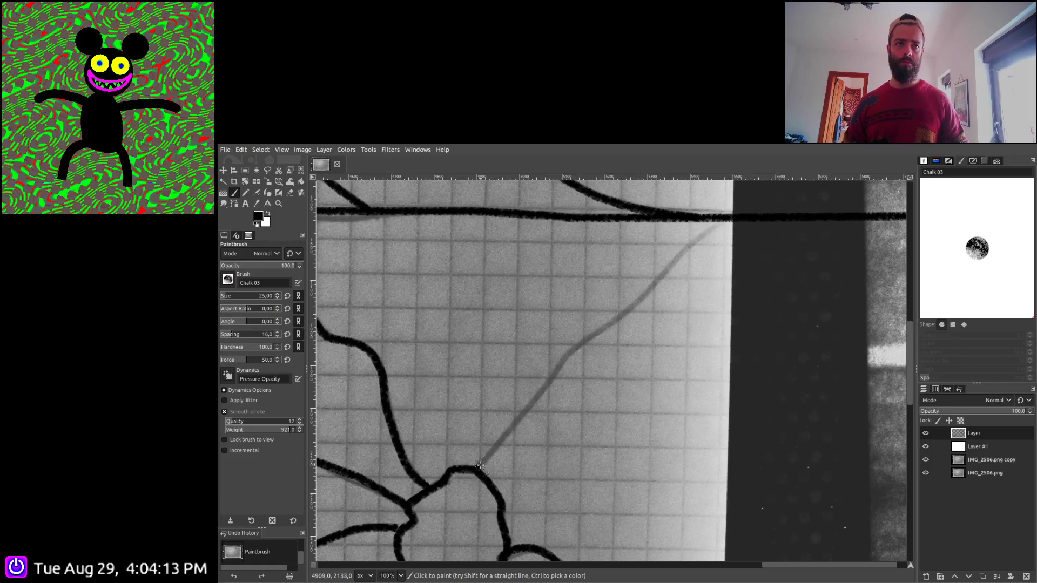
mouse_move(479, 465)
left_mouse_down()
mouse_move(510, 441)
mouse_move(563, 357)
mouse_move(645, 296)
mouse_move(713, 223)
left_mouse_up()
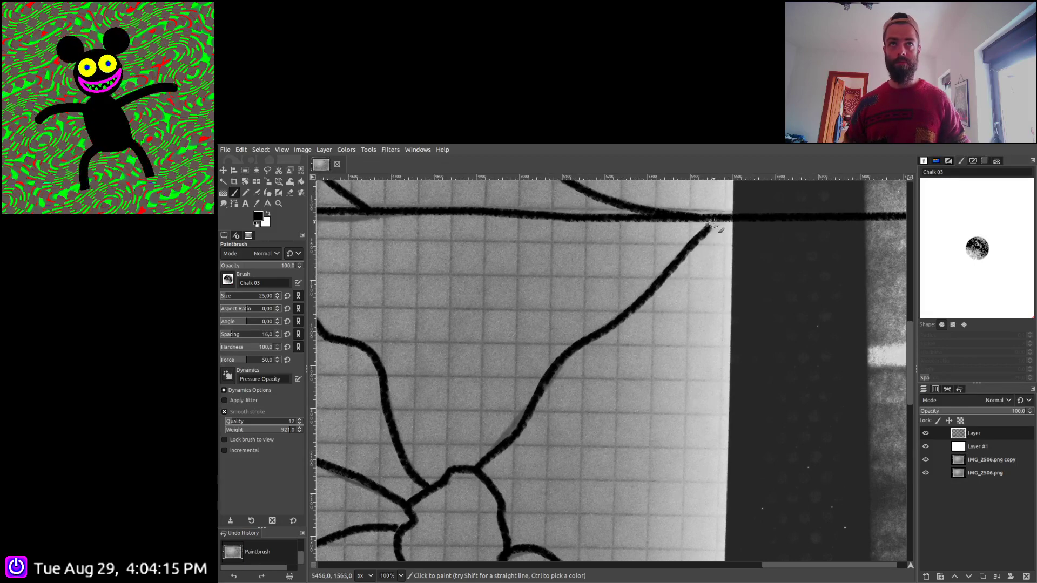
scroll(713, 223, "down", 4)
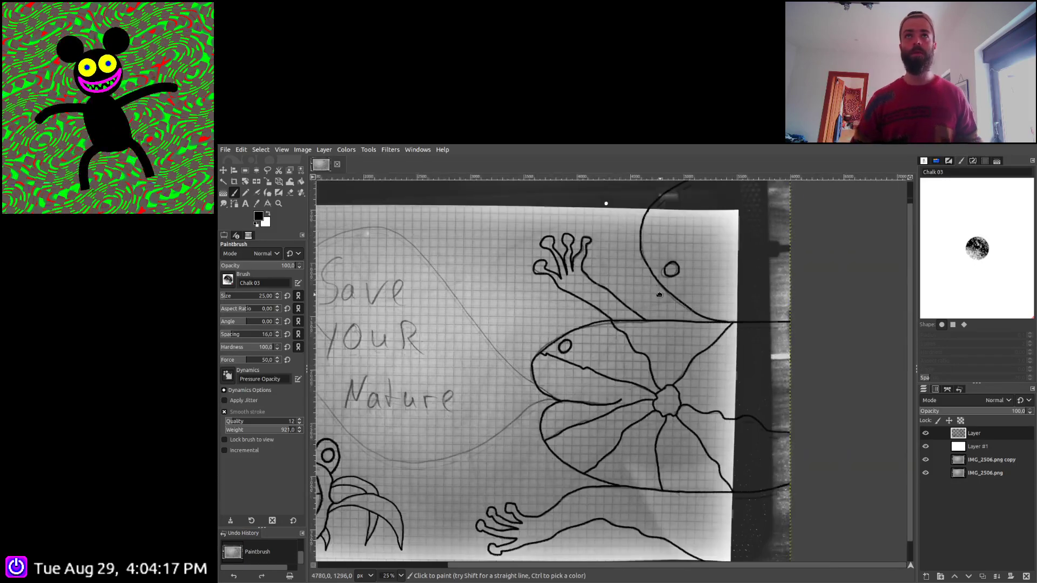
Set the brush size to 32 and trace the speech bubble's lower edge from its left side to the creature's mouth
scroll(659, 295, "left", 4)
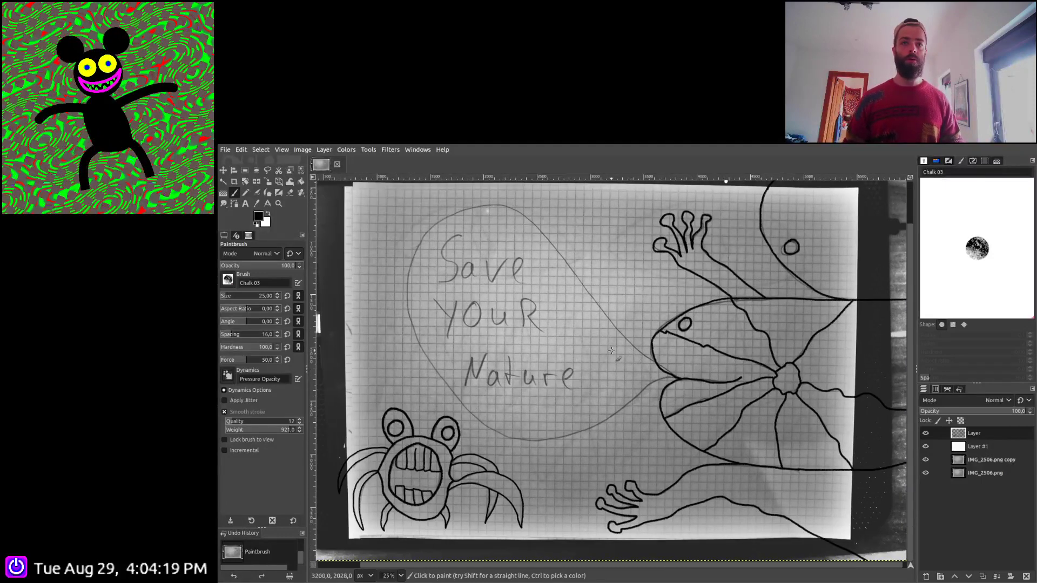
scroll(549, 338, "up", 1)
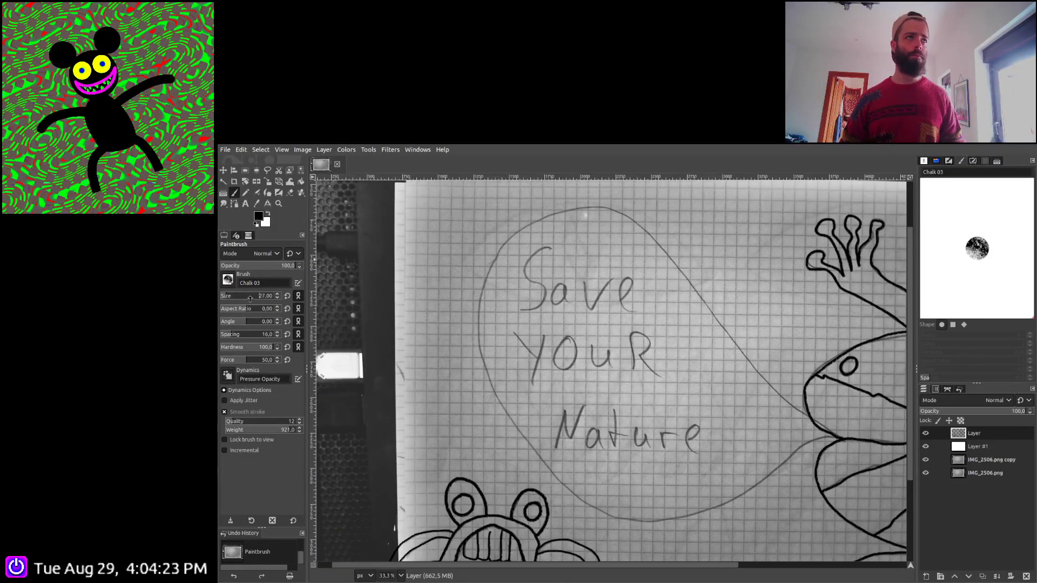
scroll(249, 299, "up", 1)
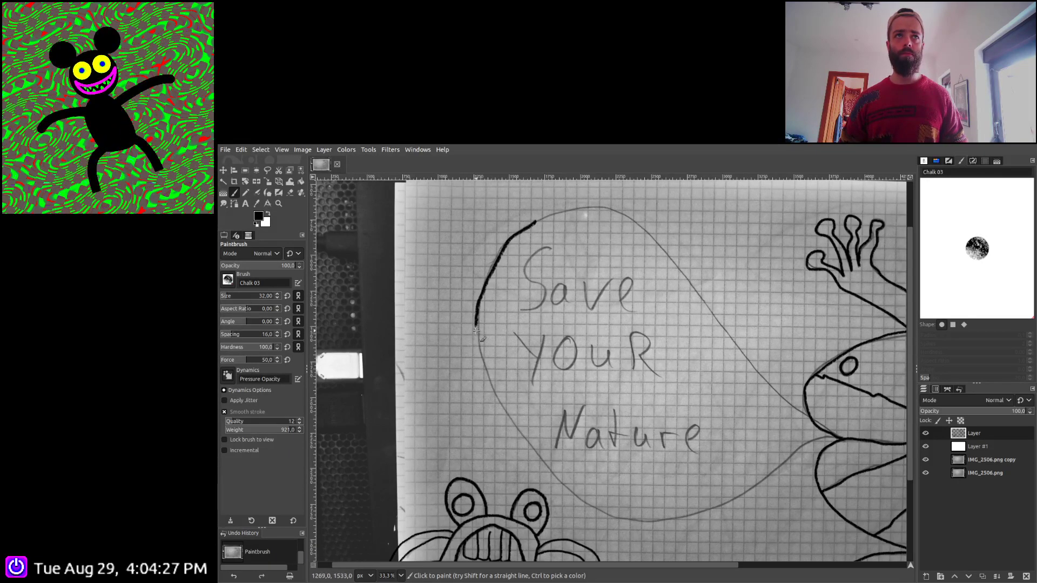
scroll(548, 397, "up", 1)
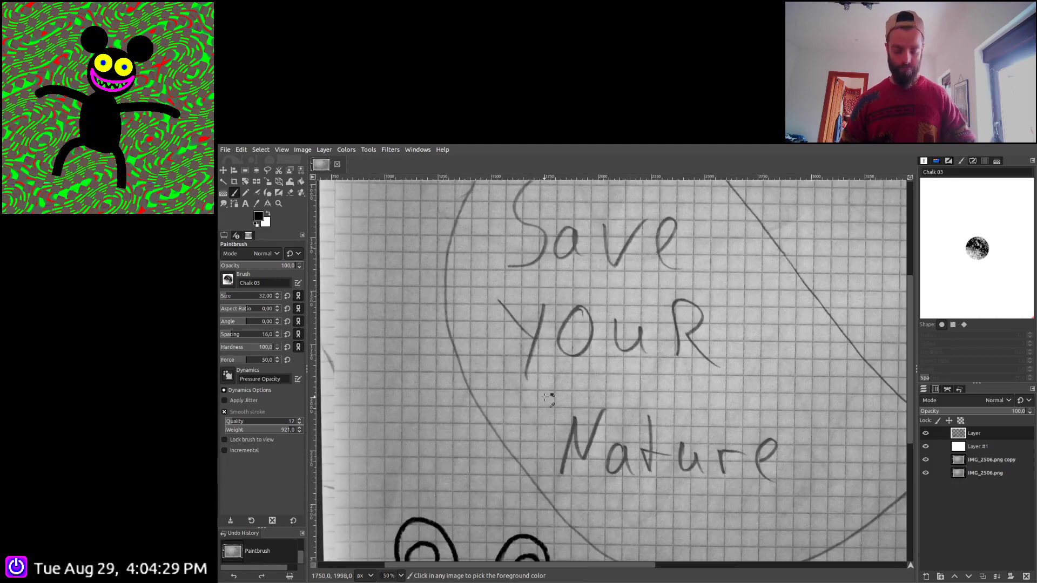
left_click_drag(521, 398, 461, 314)
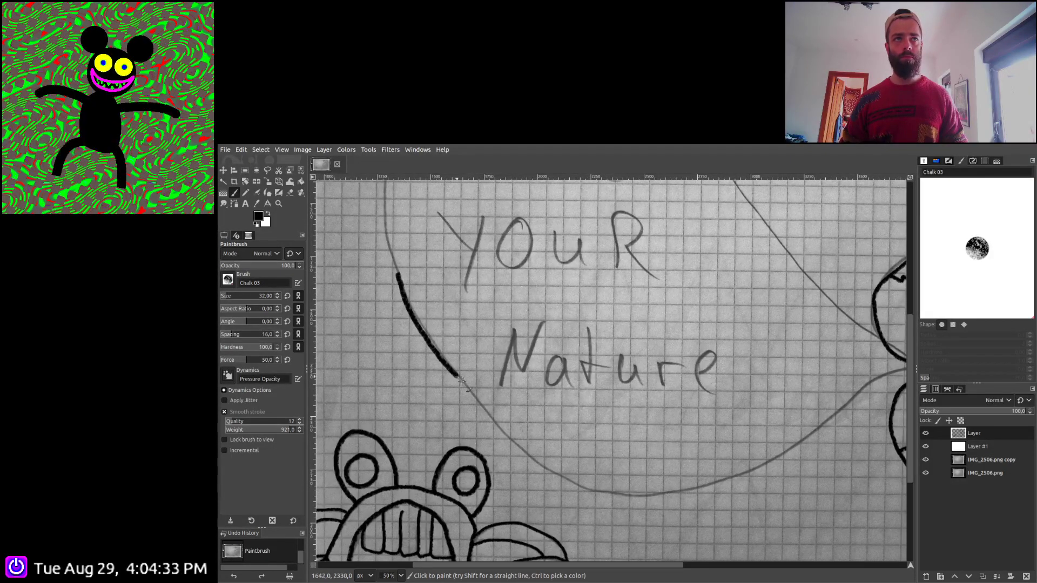
mouse_move(512, 439)
left_mouse_down()
mouse_move(583, 487)
mouse_move(632, 496)
left_mouse_up()
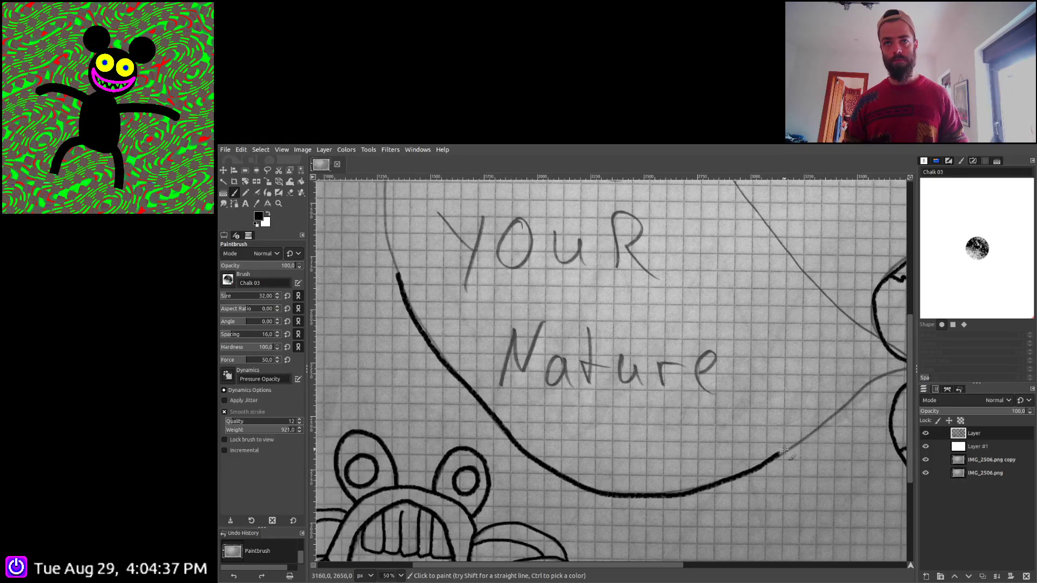
scroll(879, 382, "up", 3)
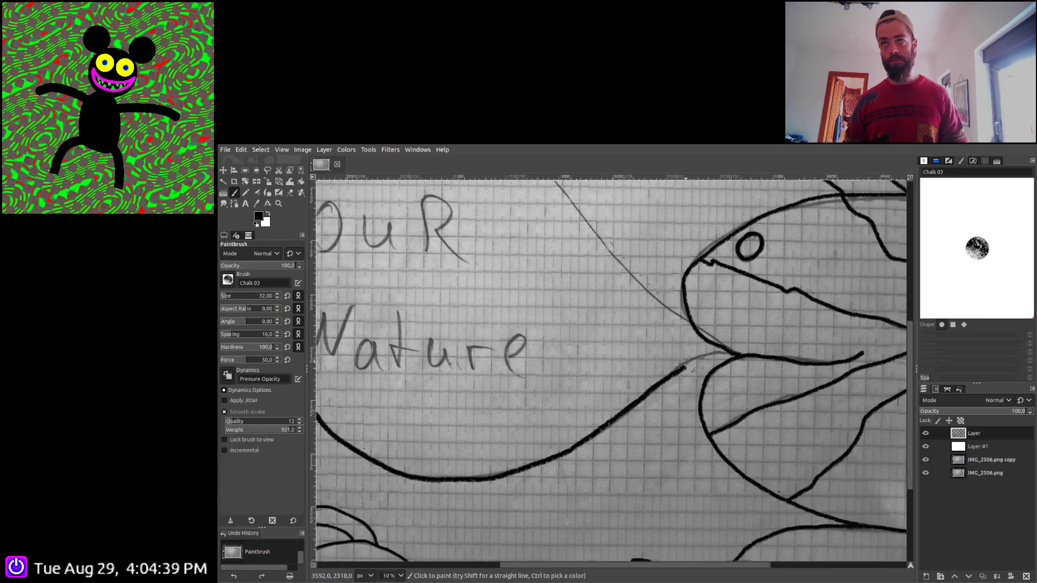
mouse_move(623, 405)
left_mouse_down()
mouse_move(704, 360)
mouse_move(779, 340)
left_mouse_up()
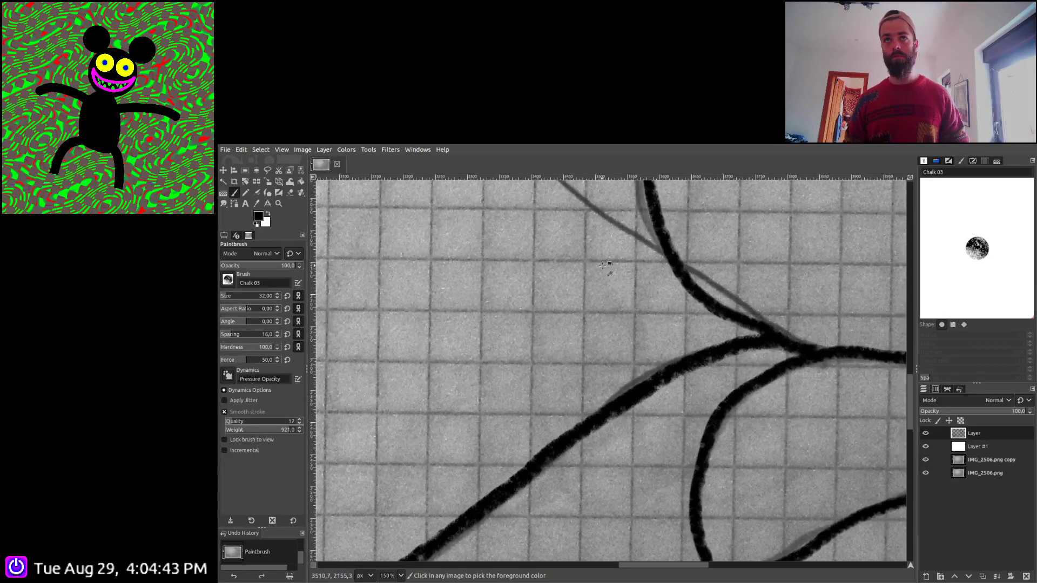
Trace the speech bubble's left side and rounded top, starting from the upper end of the finished lower edge
scroll(779, 341, "down", 2)
scroll(524, 432, "up", 5)
scroll(582, 475, "left", 2)
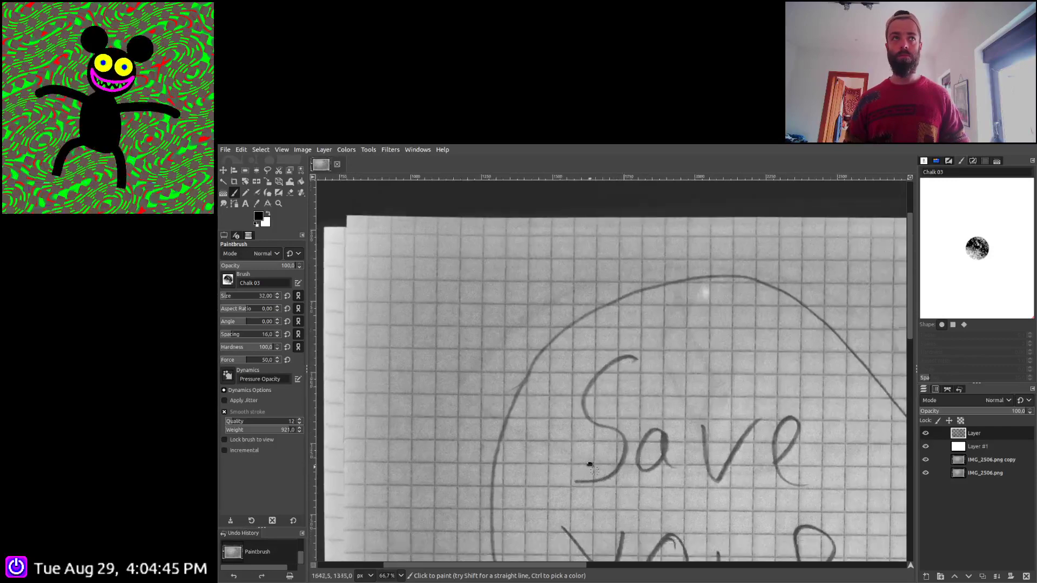
scroll(502, 519, "down", 1)
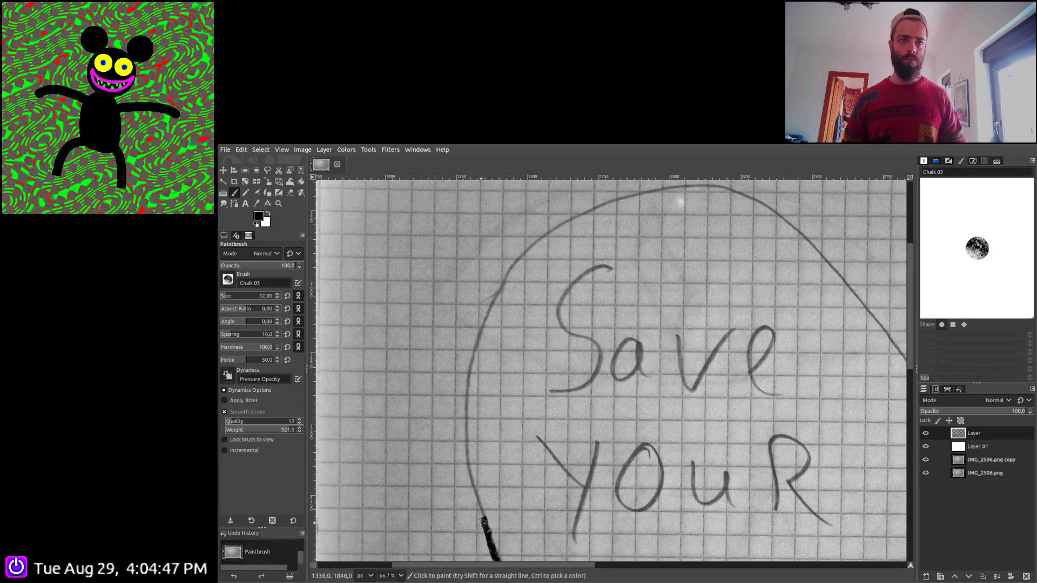
left_click_drag(481, 510, 471, 478)
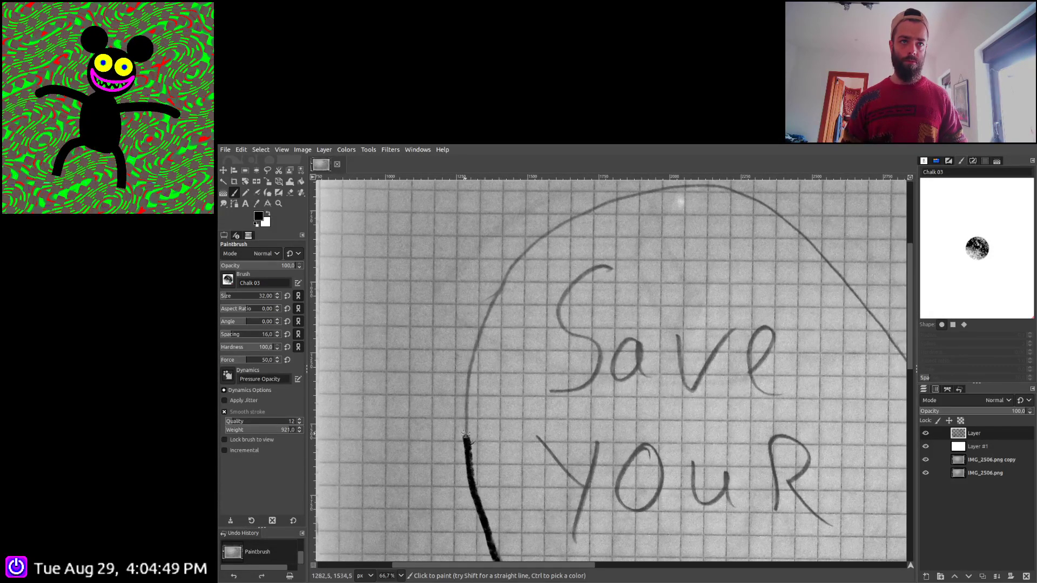
left_click_drag(465, 433, 464, 390)
left_click_drag(478, 348, 495, 312)
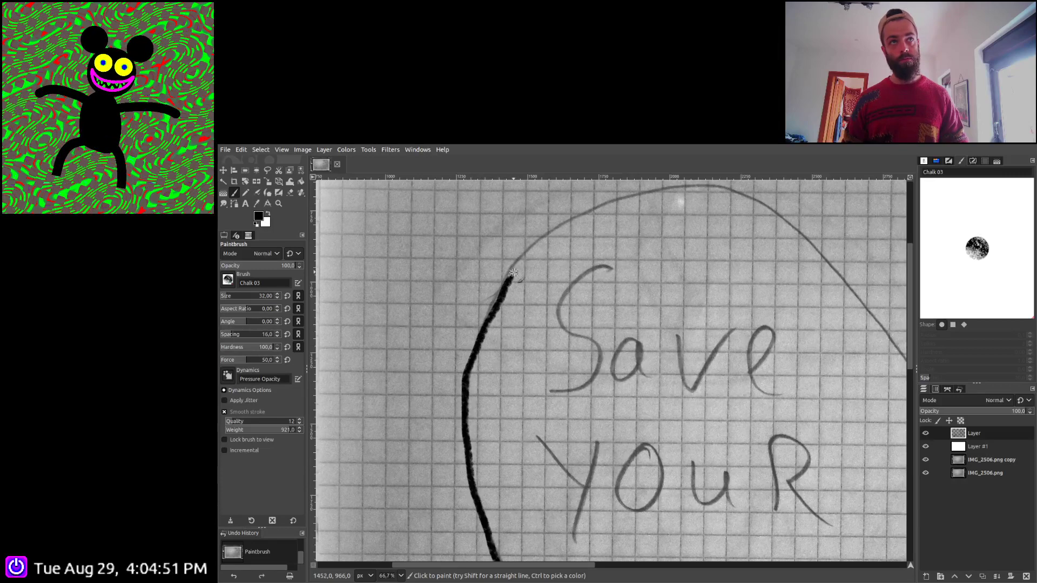
mouse_move(513, 272)
left_mouse_down()
mouse_move(550, 227)
mouse_move(597, 200)
mouse_move(712, 186)
mouse_move(794, 228)
mouse_move(836, 266)
left_mouse_up()
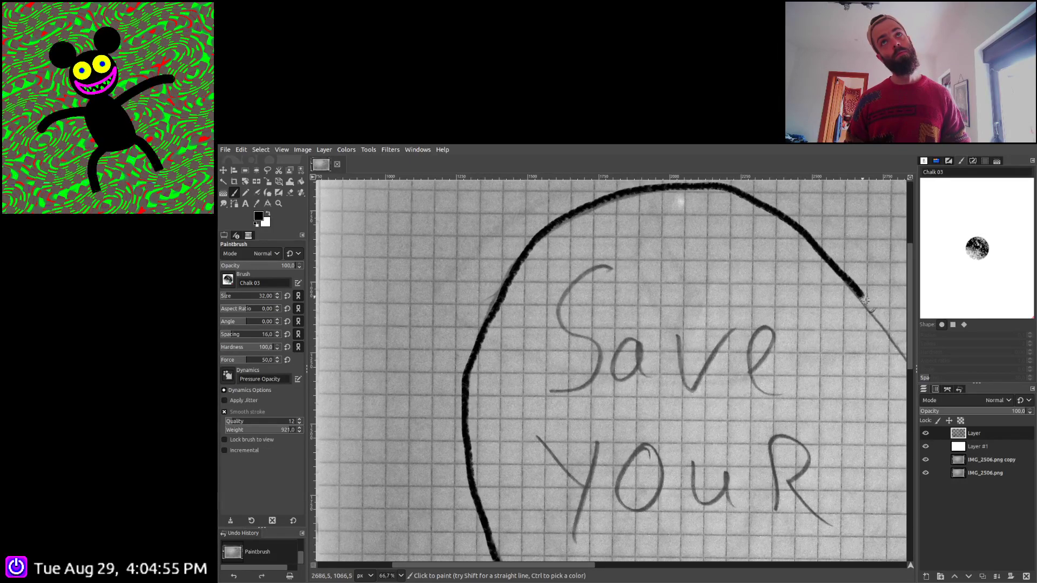
Trace the speech bubble's long diagonal edge from the rounded top down to the creature's snout
mouse_move(865, 301)
left_mouse_down()
mouse_move(883, 321)
mouse_move(351, 211)
mouse_move(385, 221)
left_mouse_up()
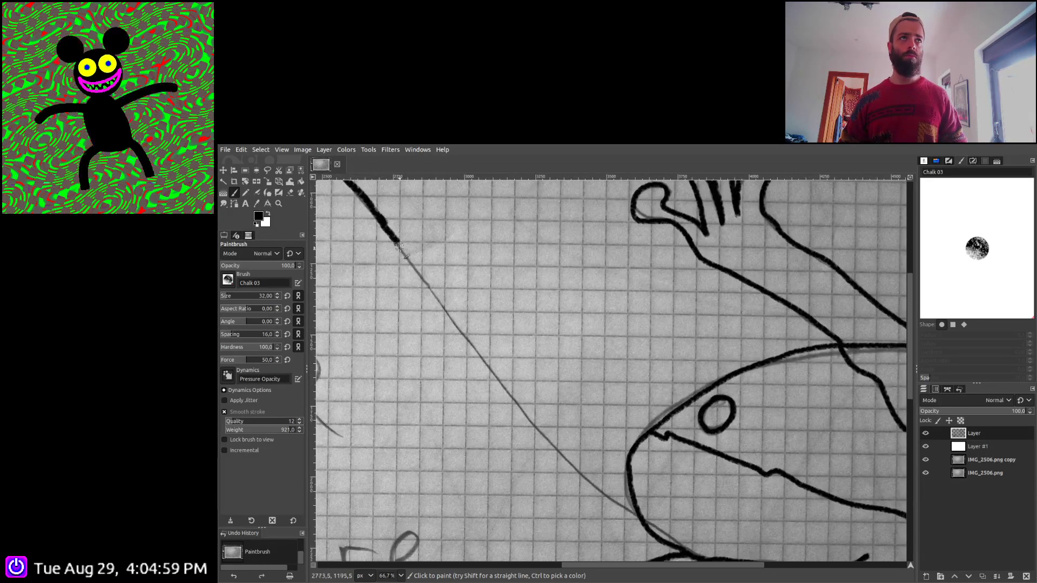
left_click_drag(399, 246, 482, 367)
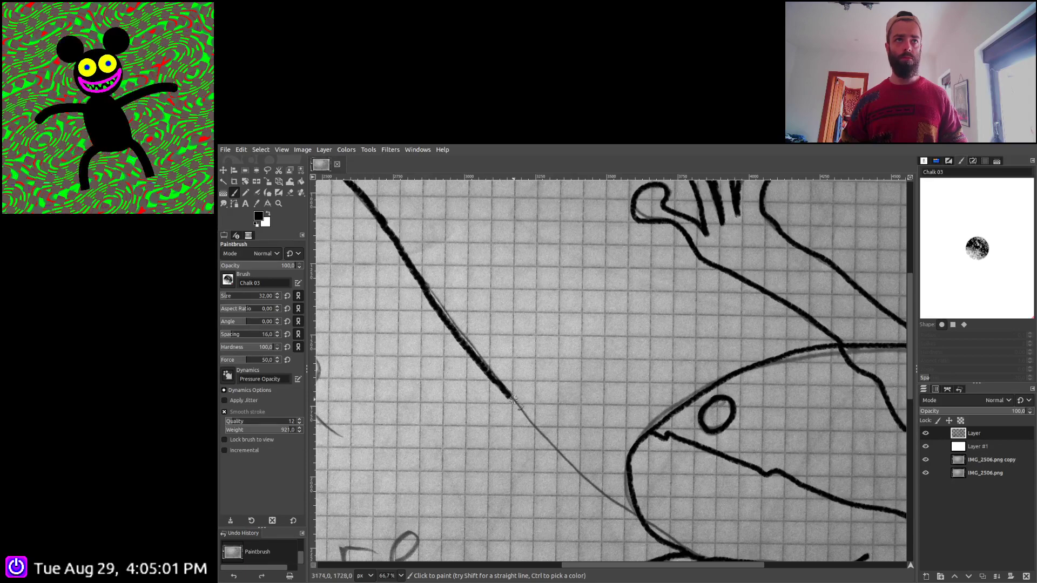
left_click_drag(514, 400, 594, 482)
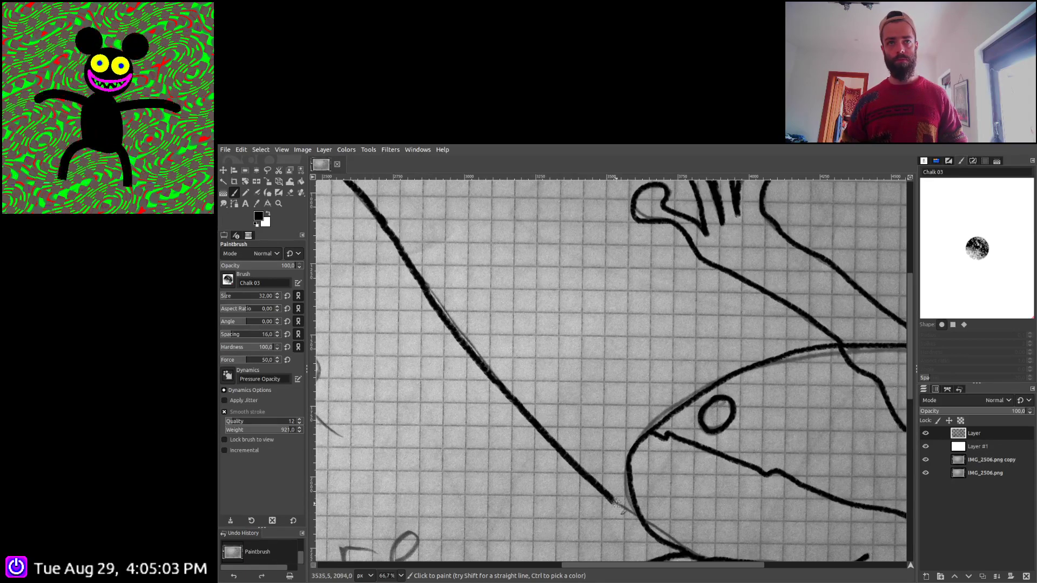
scroll(569, 384, "down", 3)
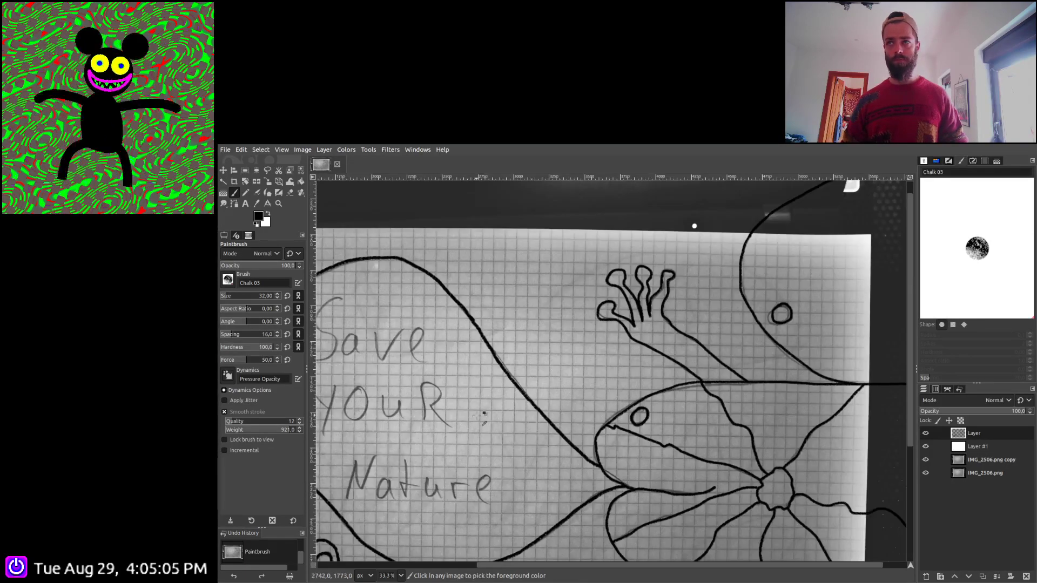
scroll(569, 384, "down", 1)
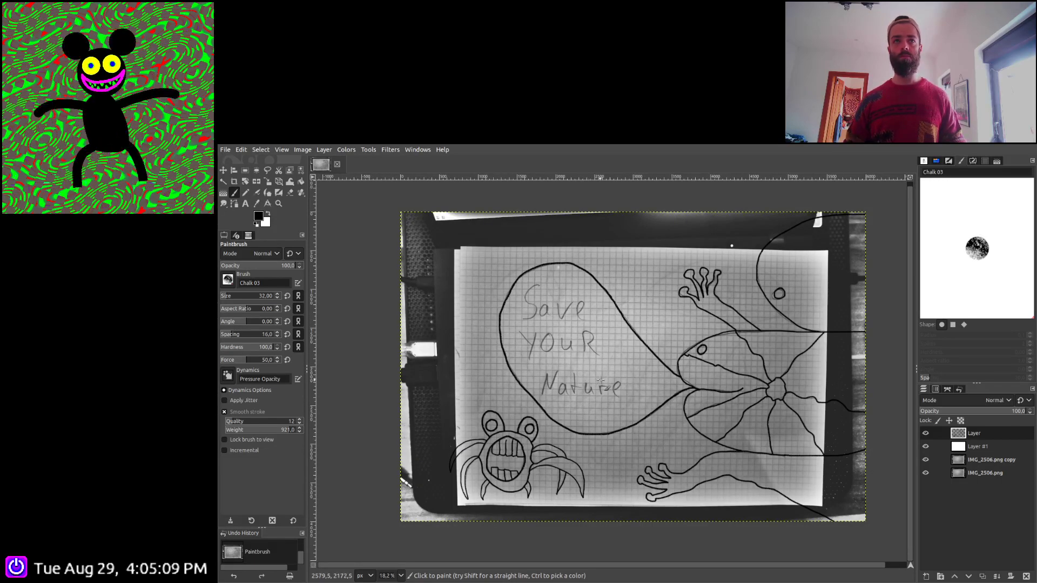
Trace the letters of the word "Save" inside the speech bubble
scroll(592, 340, "up", 5)
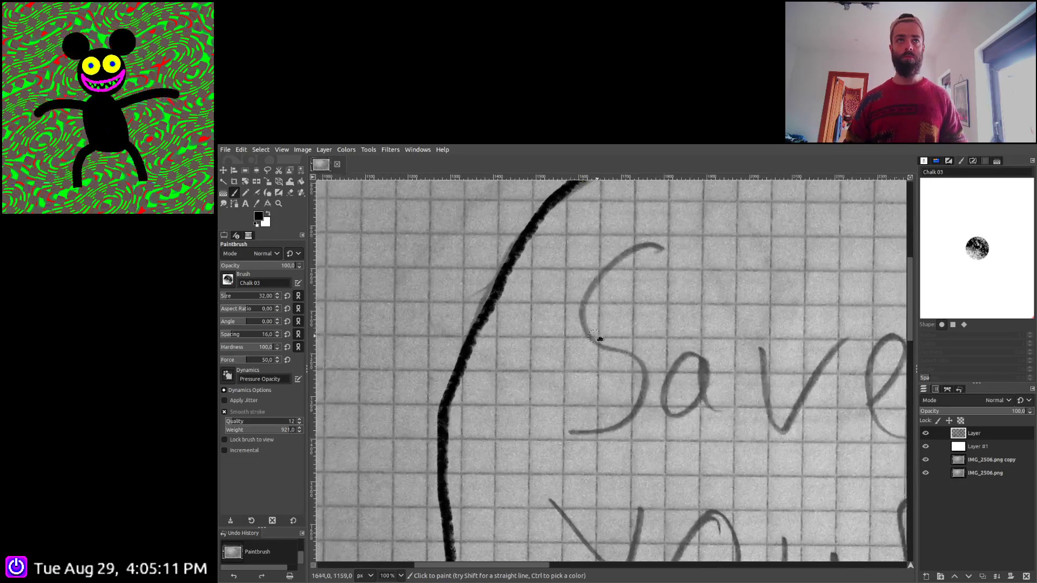
scroll(620, 323, "up", 1)
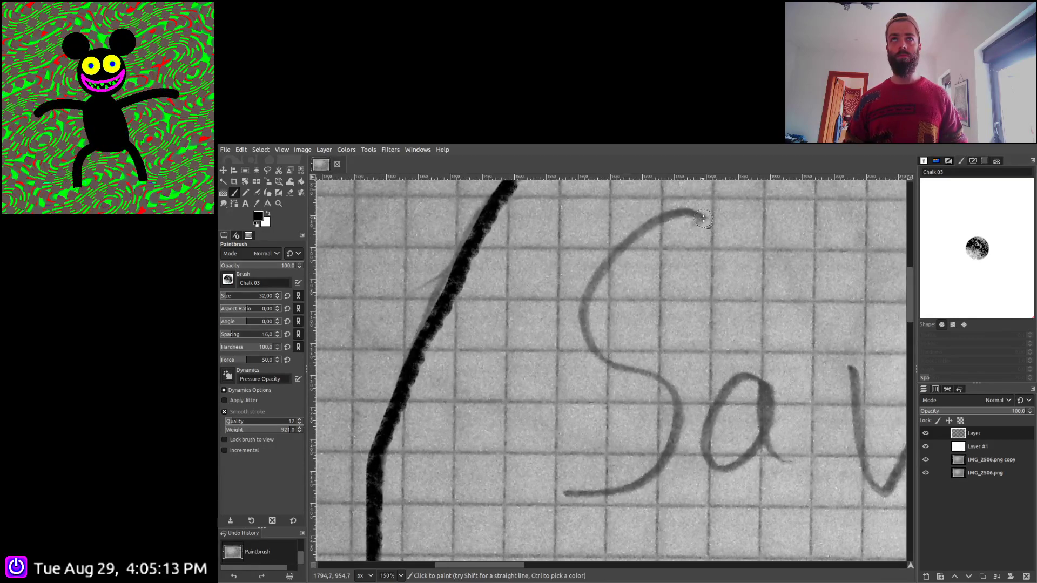
mouse_move(702, 217)
left_mouse_down()
mouse_move(633, 238)
mouse_move(597, 270)
mouse_move(587, 296)
mouse_move(596, 352)
mouse_move(668, 393)
mouse_move(678, 434)
mouse_move(646, 480)
mouse_move(562, 493)
left_mouse_up()
scroll(648, 432, "down", 2)
scroll(648, 432, "right", 5)
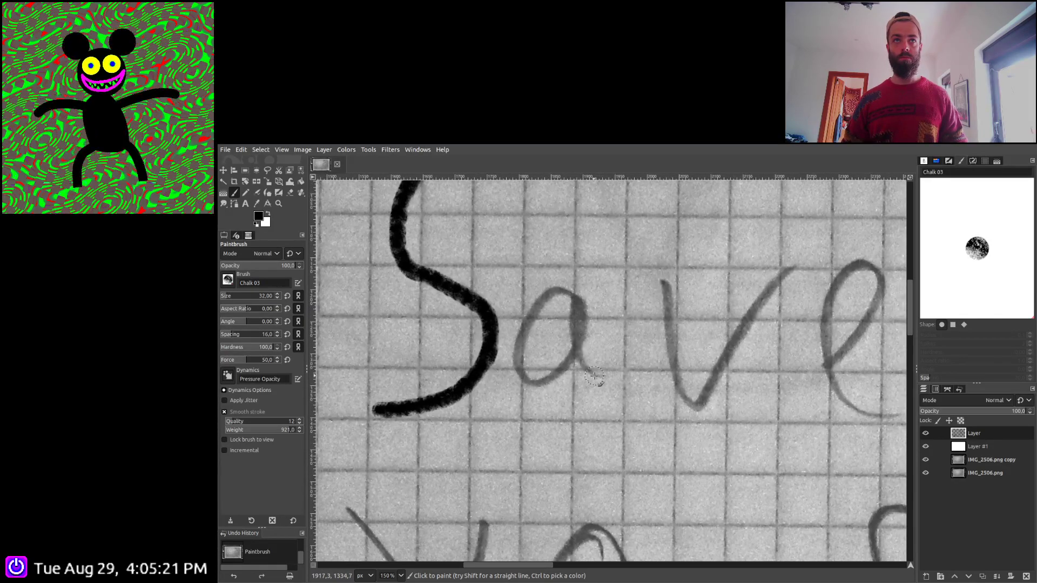
mouse_move(575, 308)
left_mouse_down()
mouse_move(563, 291)
mouse_move(539, 301)
mouse_move(519, 340)
mouse_move(525, 374)
mouse_move(543, 384)
mouse_move(560, 373)
mouse_move(580, 327)
mouse_move(576, 294)
mouse_move(583, 359)
mouse_move(603, 385)
left_mouse_up()
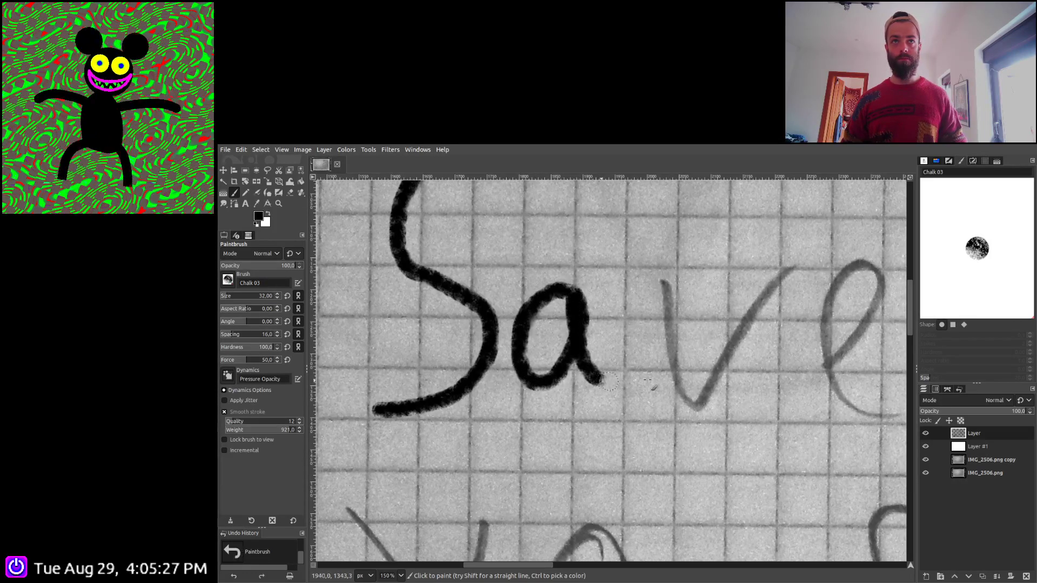
scroll(471, 377, "right", 5)
mouse_move(430, 280)
left_mouse_down()
mouse_move(464, 408)
mouse_move(563, 271)
left_mouse_up()
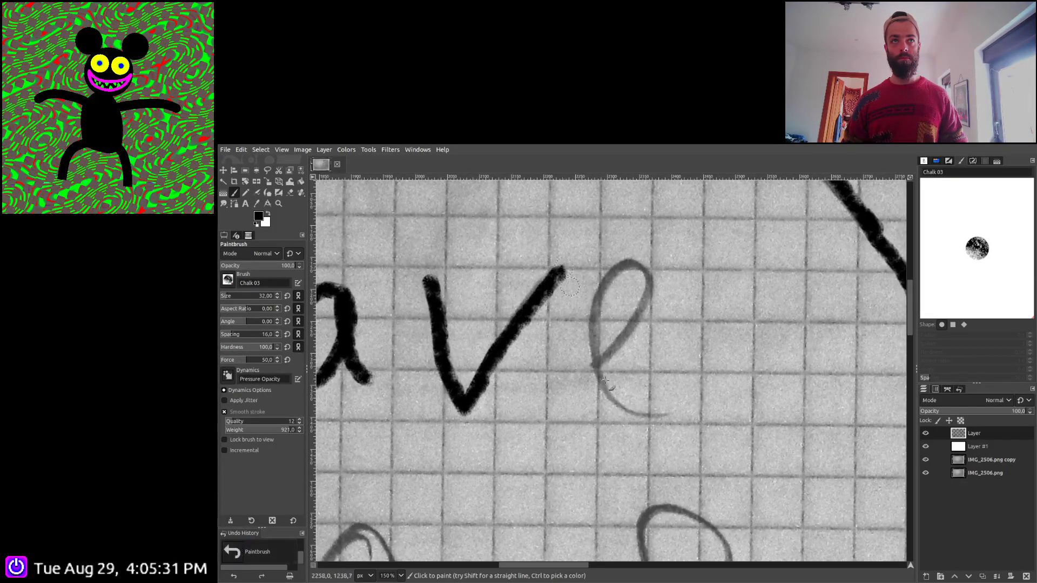
mouse_move(593, 365)
left_mouse_down()
mouse_move(638, 304)
mouse_move(644, 281)
mouse_move(632, 268)
mouse_move(600, 324)
mouse_move(611, 395)
mouse_move(628, 415)
mouse_move(680, 428)
left_mouse_up()
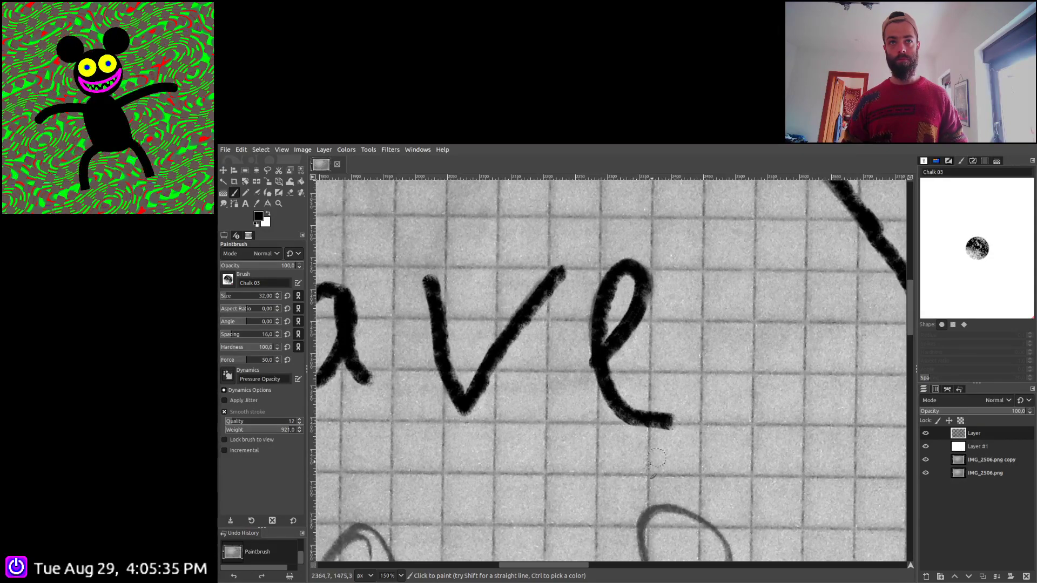
Trace the letters of the word "YOUR" below "Save" in the speech bubble
scroll(454, 378, "down", 5)
scroll(453, 378, "left", 2)
scroll(454, 379, "left", 6)
scroll(625, 306, "down", 1)
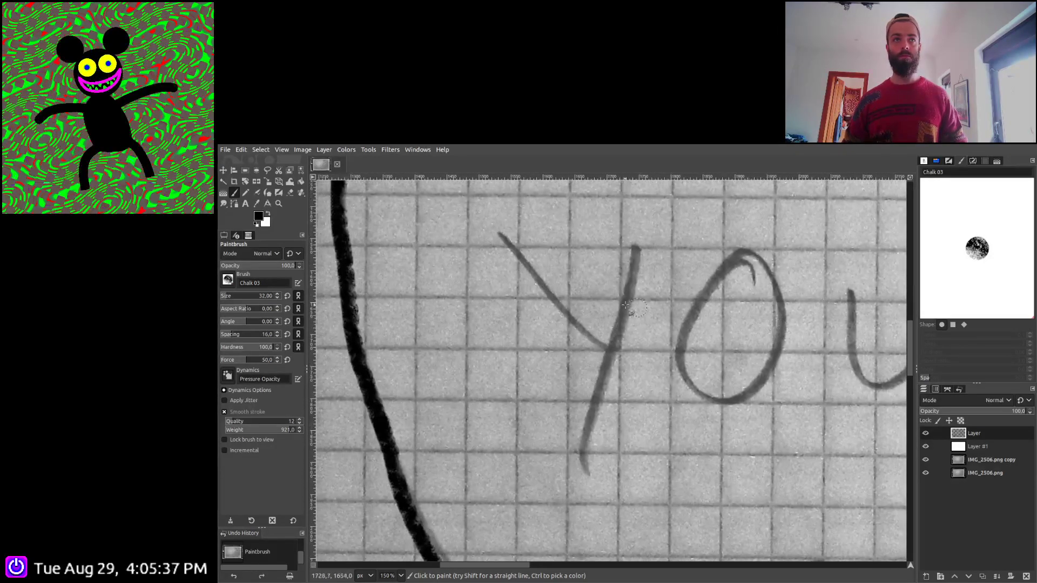
left_click_drag(501, 239, 611, 351)
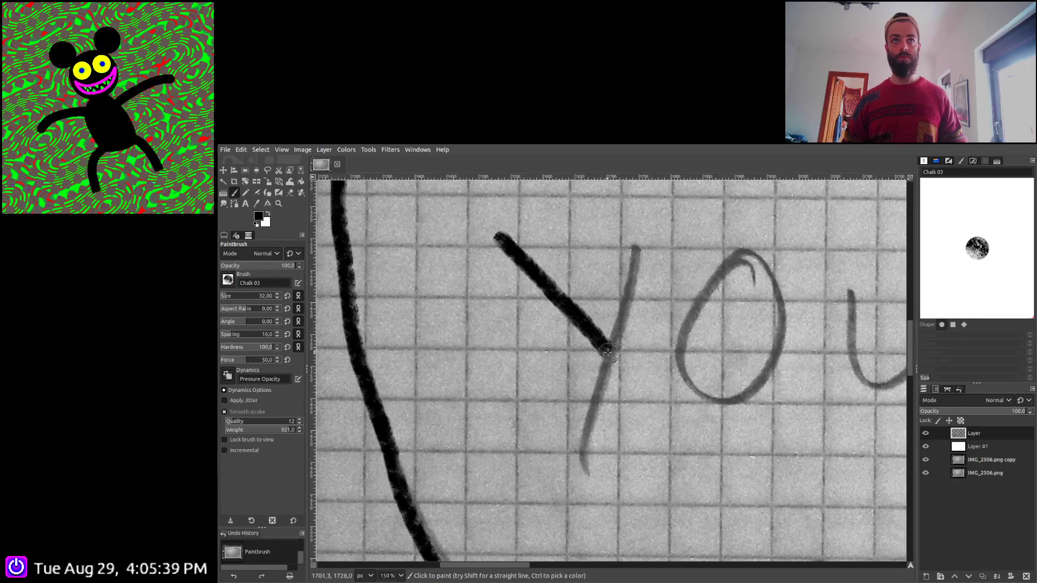
mouse_move(635, 252)
left_mouse_down()
mouse_move(633, 302)
mouse_move(599, 386)
mouse_move(590, 472)
left_mouse_up()
mouse_move(752, 280)
left_mouse_down()
mouse_move(734, 267)
mouse_move(694, 335)
mouse_move(696, 390)
mouse_move(725, 400)
mouse_move(753, 387)
mouse_move(778, 320)
mouse_move(765, 260)
mouse_move(752, 253)
mouse_move(723, 282)
left_mouse_up()
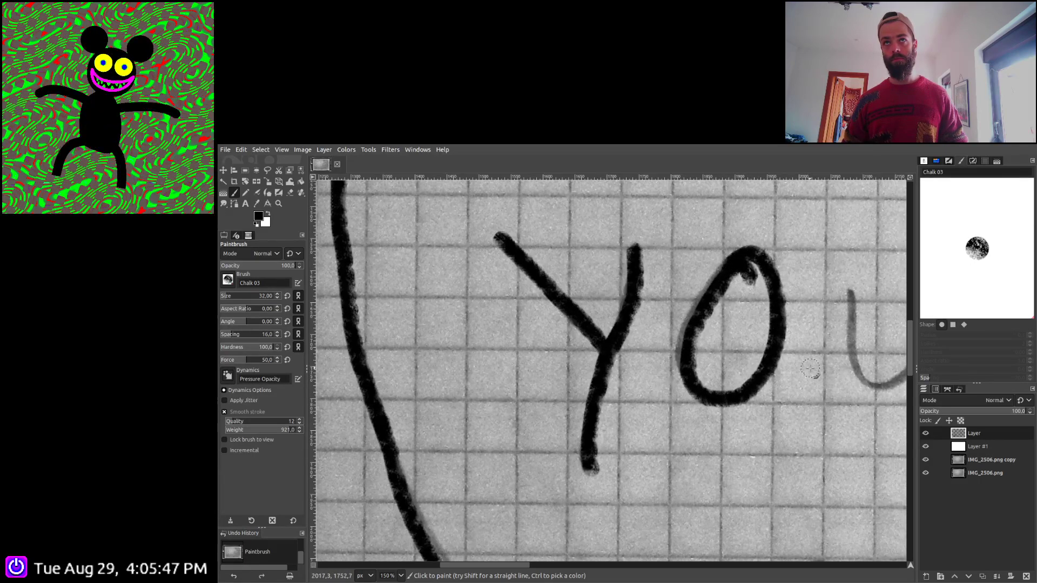
scroll(401, 356, "right", 5)
mouse_move(441, 282)
left_mouse_down()
mouse_move(445, 357)
mouse_move(487, 369)
mouse_move(508, 345)
mouse_move(517, 305)
mouse_move(538, 391)
left_mouse_up()
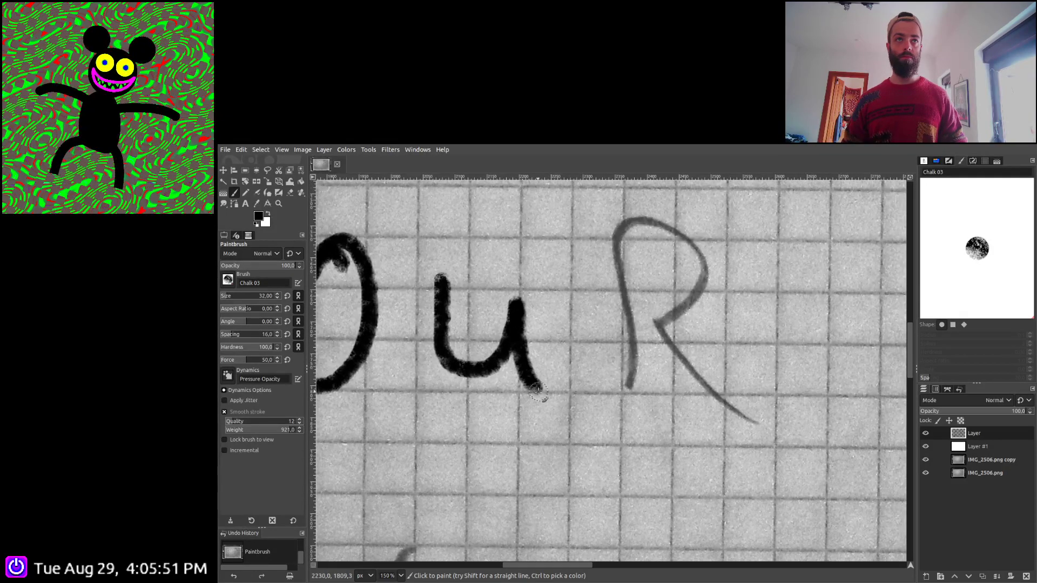
mouse_move(624, 387)
left_mouse_down()
mouse_move(639, 351)
mouse_move(615, 245)
mouse_move(629, 228)
mouse_move(667, 234)
mouse_move(701, 278)
mouse_move(657, 319)
mouse_move(662, 335)
mouse_move(700, 395)
mouse_move(767, 424)
left_mouse_up()
Trace the letters of the word "Nature" below "YOUR" in the speech bubble, and undo the stray brush mark made after it
scroll(737, 430, "down", 3, "ctrl")
scroll(703, 432, "down", 3)
scroll(658, 435, "up", 2, "ctrl")
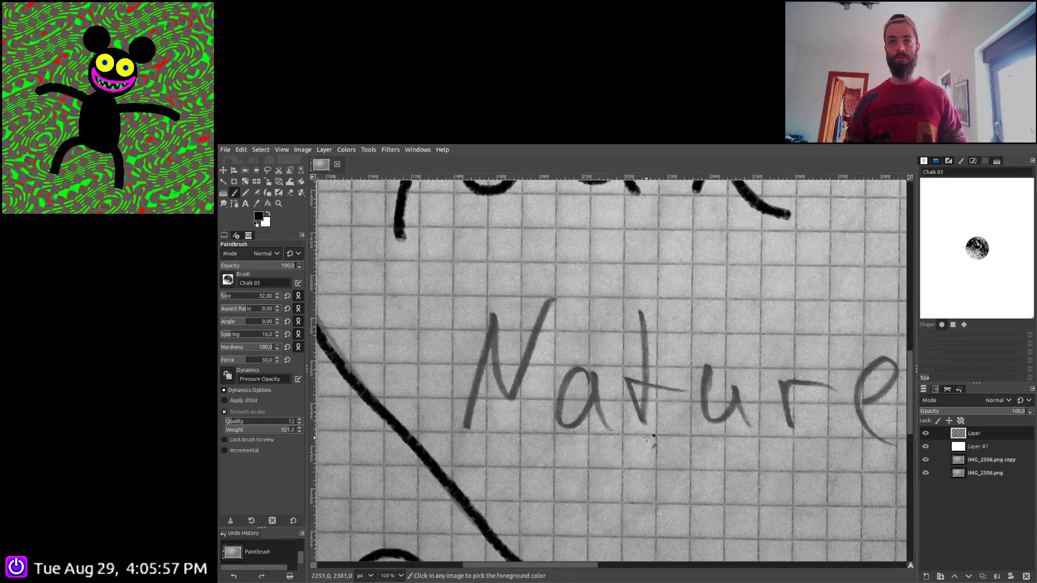
scroll(658, 435, "right", 2)
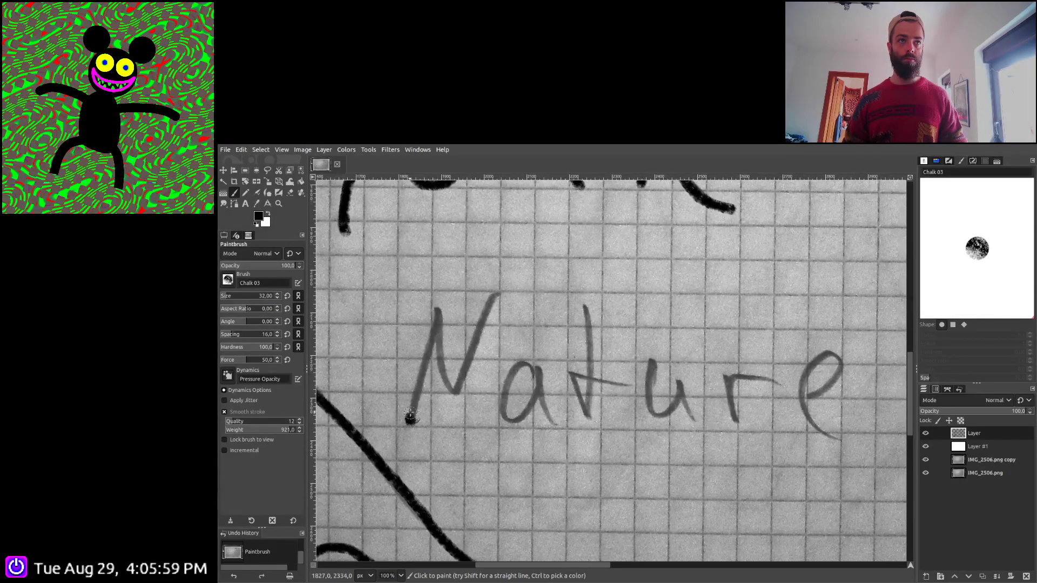
mouse_move(409, 416)
left_mouse_down()
mouse_move(437, 311)
mouse_move(444, 379)
mouse_move(463, 393)
mouse_move(497, 292)
left_mouse_up()
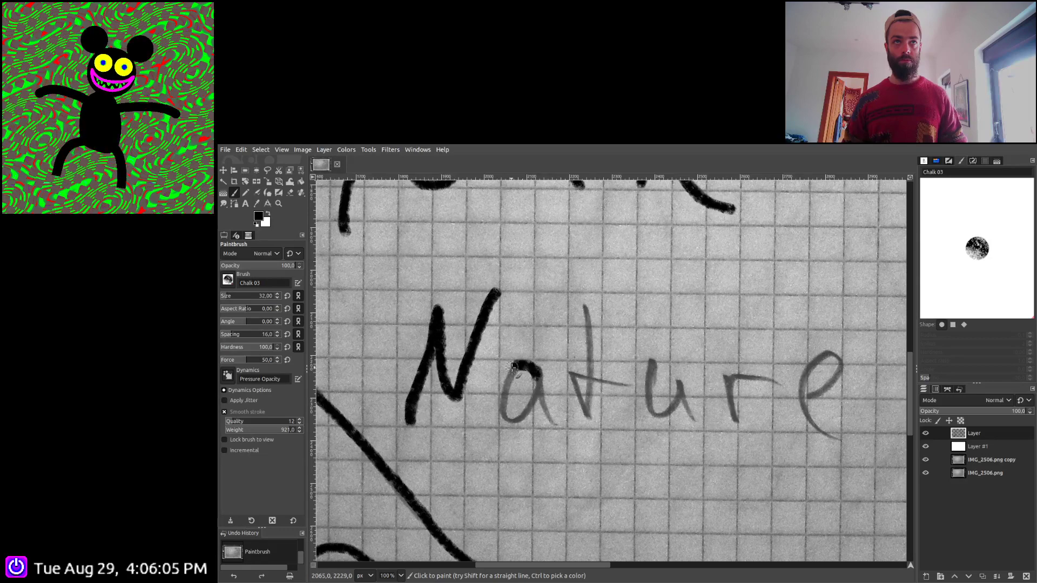
mouse_move(512, 367)
left_mouse_down()
mouse_move(496, 408)
mouse_move(521, 424)
mouse_move(543, 367)
mouse_move(542, 416)
mouse_move(558, 426)
left_mouse_up()
mouse_move(590, 321)
left_mouse_down()
mouse_move(593, 421)
mouse_move(571, 370)
mouse_move(606, 385)
mouse_move(653, 363)
mouse_move(650, 407)
mouse_move(669, 412)
mouse_move(678, 382)
mouse_move(698, 429)
left_mouse_up()
mouse_move(714, 370)
left_mouse_down()
mouse_move(730, 413)
mouse_move(729, 397)
mouse_move(756, 379)
mouse_move(780, 385)
left_mouse_up()
scroll(780, 385, "right", 5)
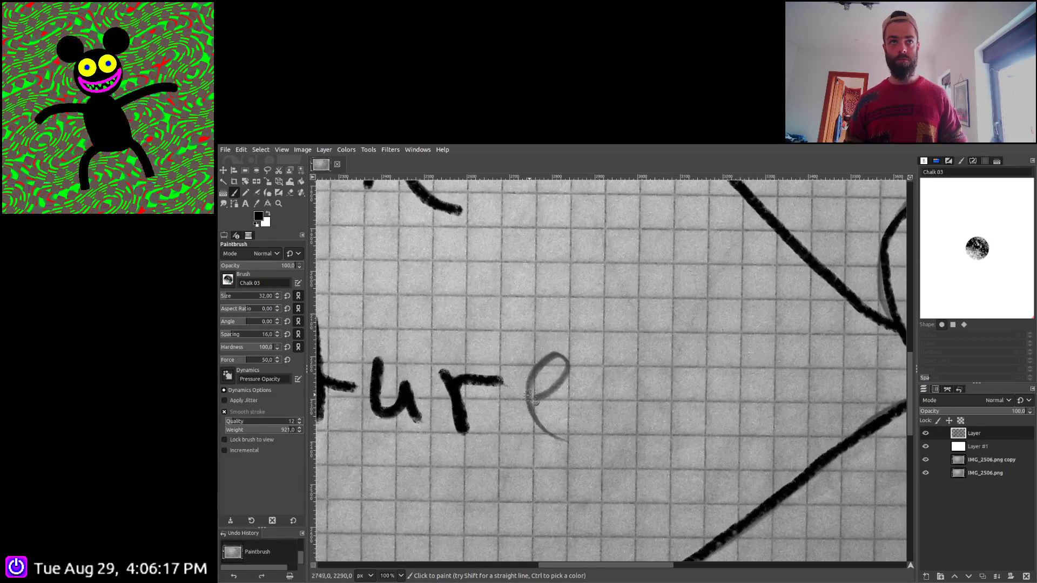
mouse_move(529, 397)
left_mouse_down()
mouse_move(566, 381)
mouse_move(563, 356)
mouse_move(536, 365)
mouse_move(528, 405)
mouse_move(573, 444)
left_mouse_up()
scroll(570, 443, "down", 5)
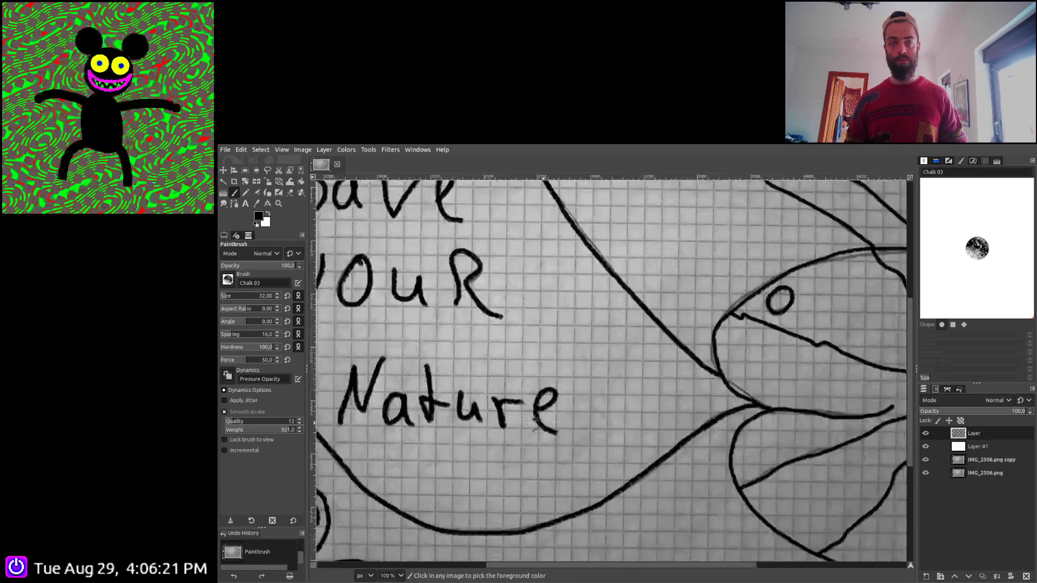
left_click_drag(457, 416, 508, 394)
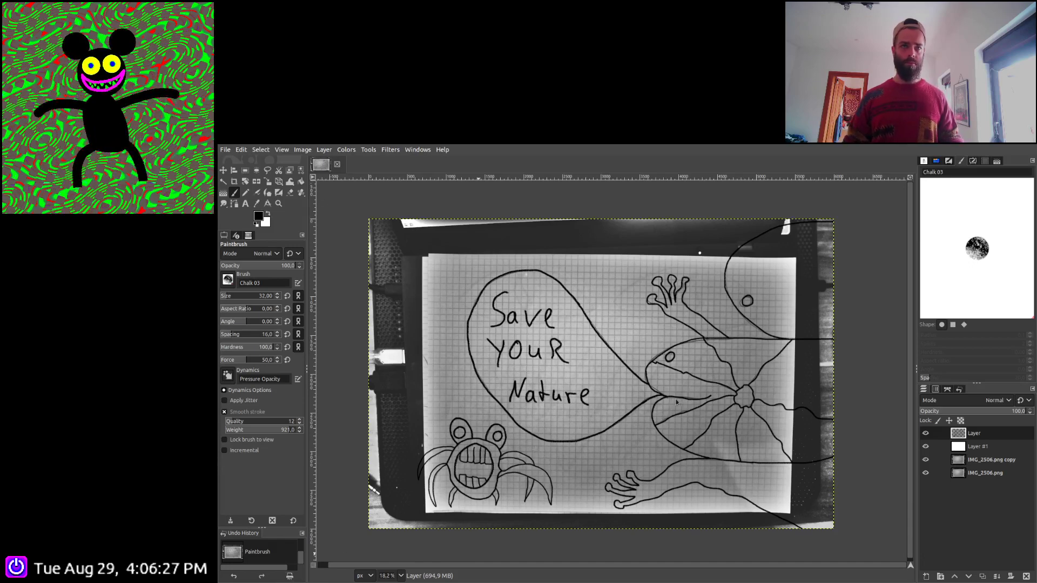
key("ctrl+z")
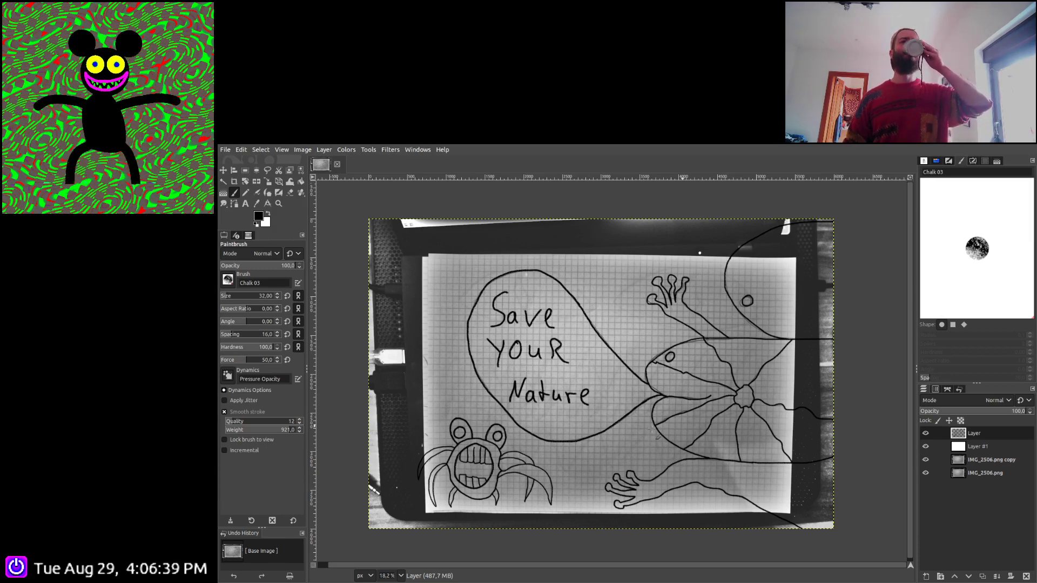
Save the image, duplicate the line-art layer, and set the white Layer #1 to 100% opacity
key("ctrl+s")
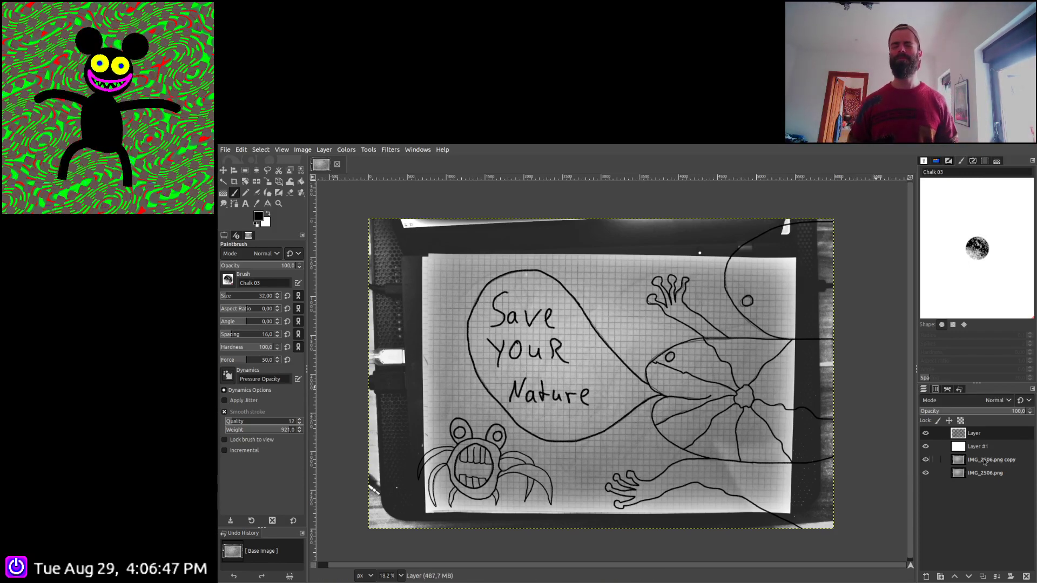
left_click(981, 577)
left_click(988, 459)
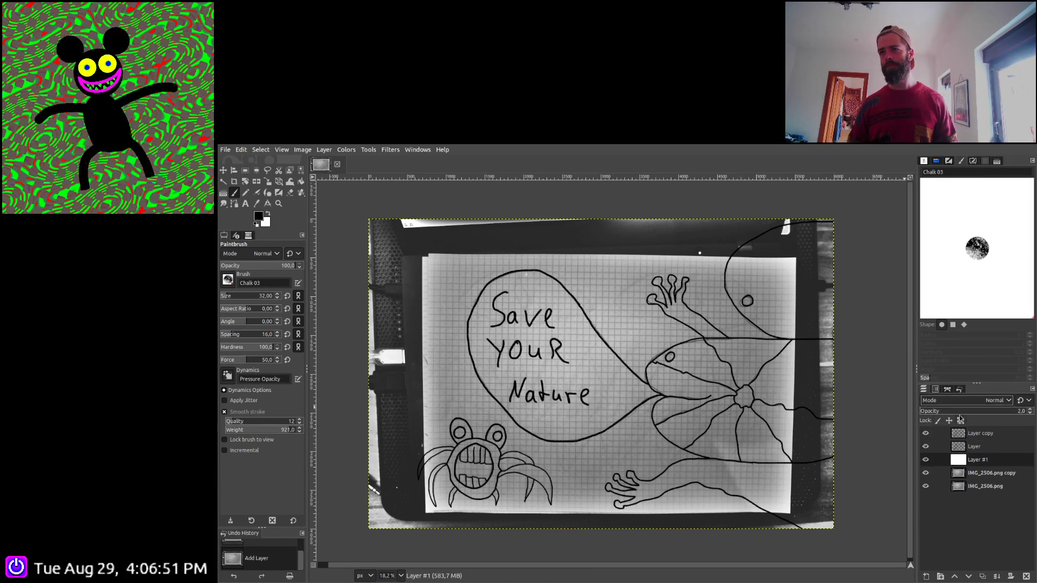
left_click_drag(960, 412, 1029, 411)
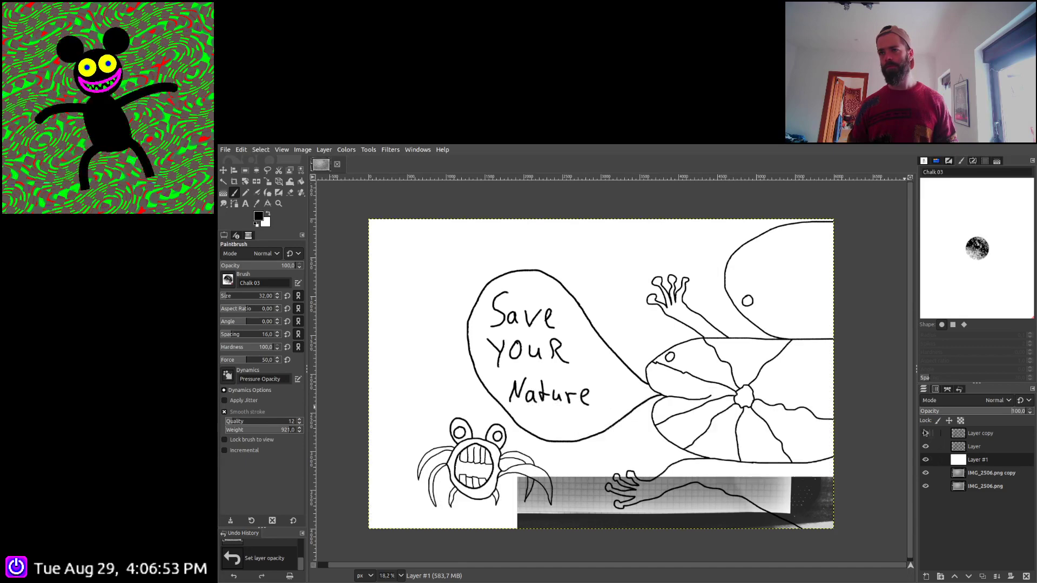
Hide the duplicated line-art layer and merge the original line-art layer down into the white Layer #1
left_click(925, 433)
left_click(977, 447)
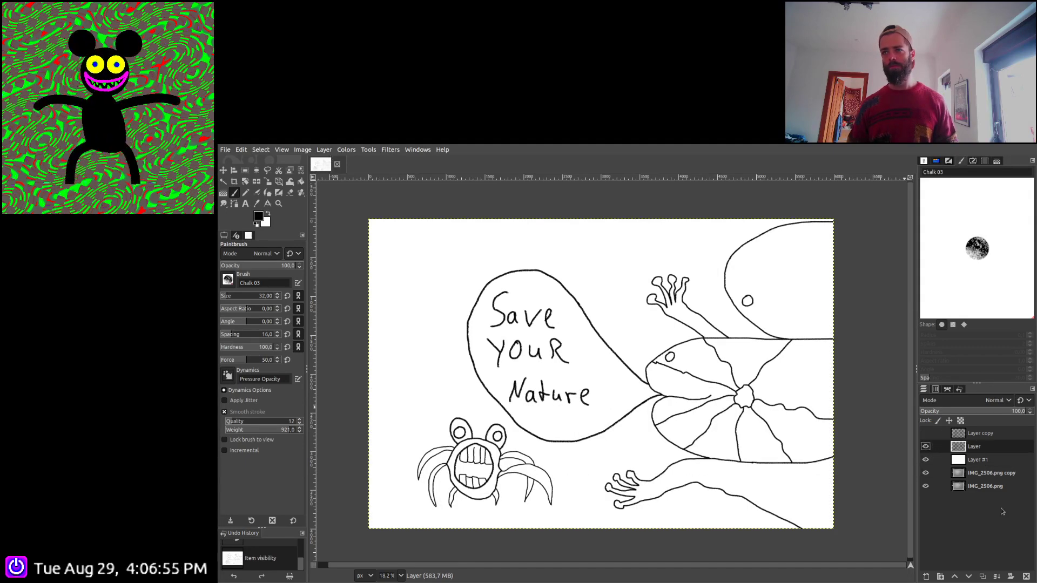
left_click(996, 576)
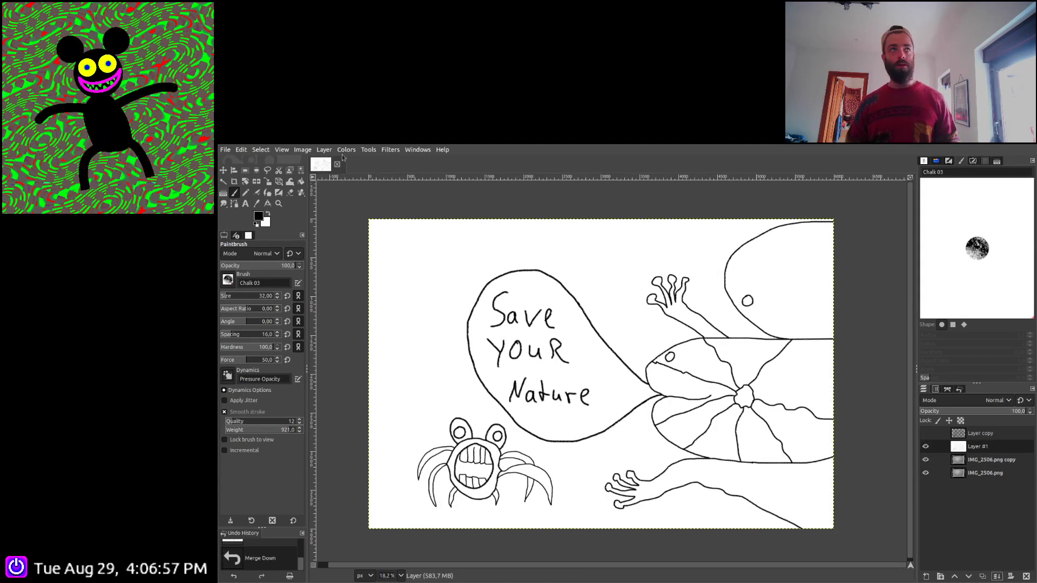
Apply Threshold to the merged line-art layer, checking the line edges around the crab's mouth and the creature's body stripes
left_click(344, 151)
left_click(508, 398)
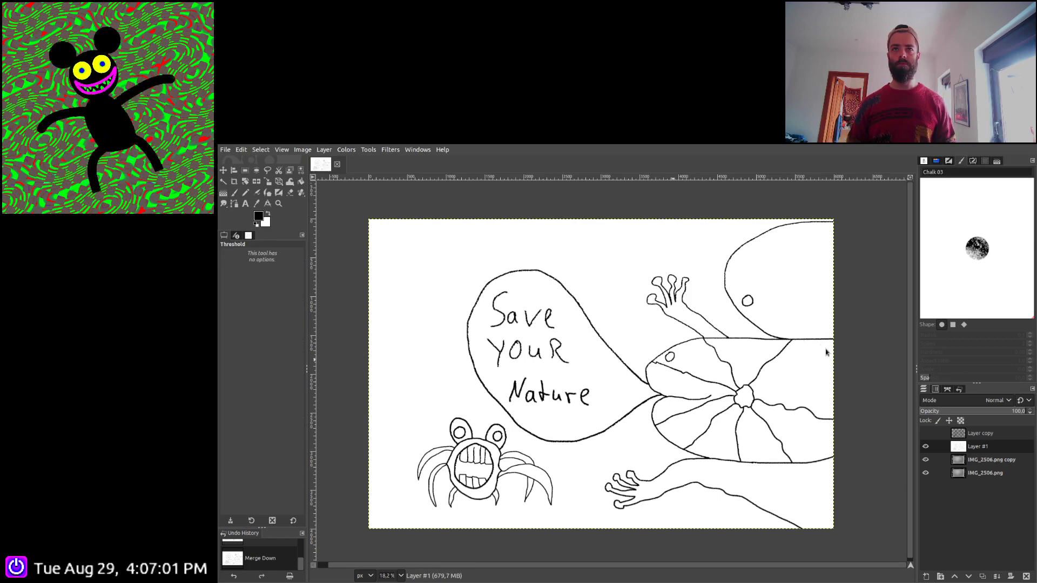
scroll(451, 475, "up", 7)
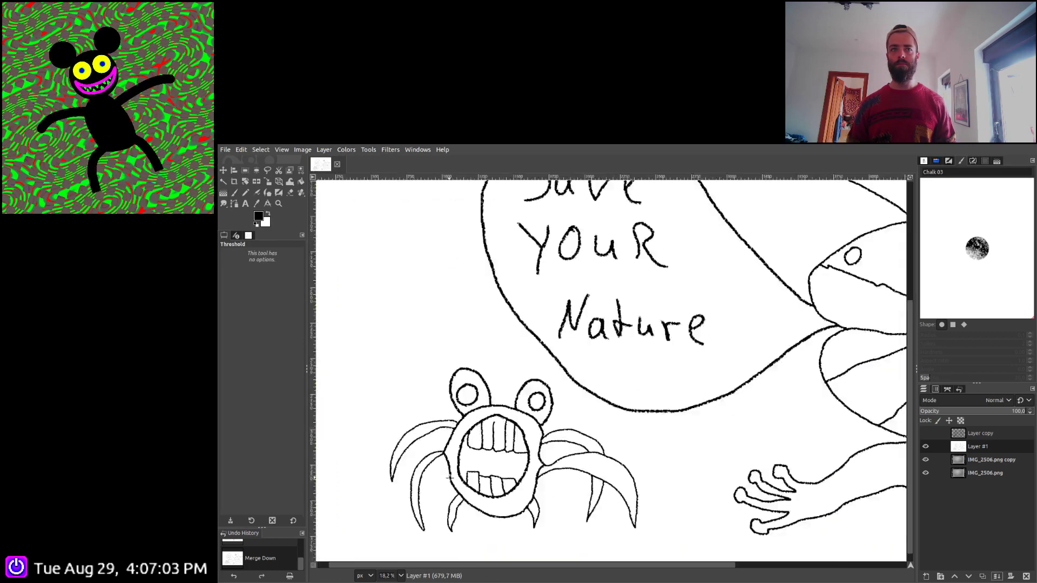
scroll(889, 488, "up", 2)
scroll(889, 488, "right", 3)
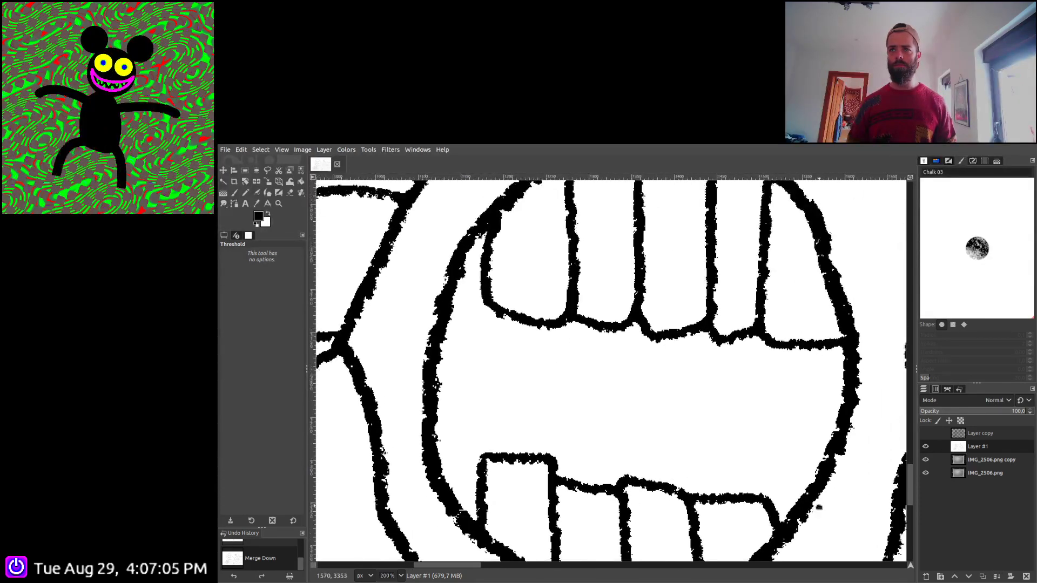
scroll(681, 374, "down", 2)
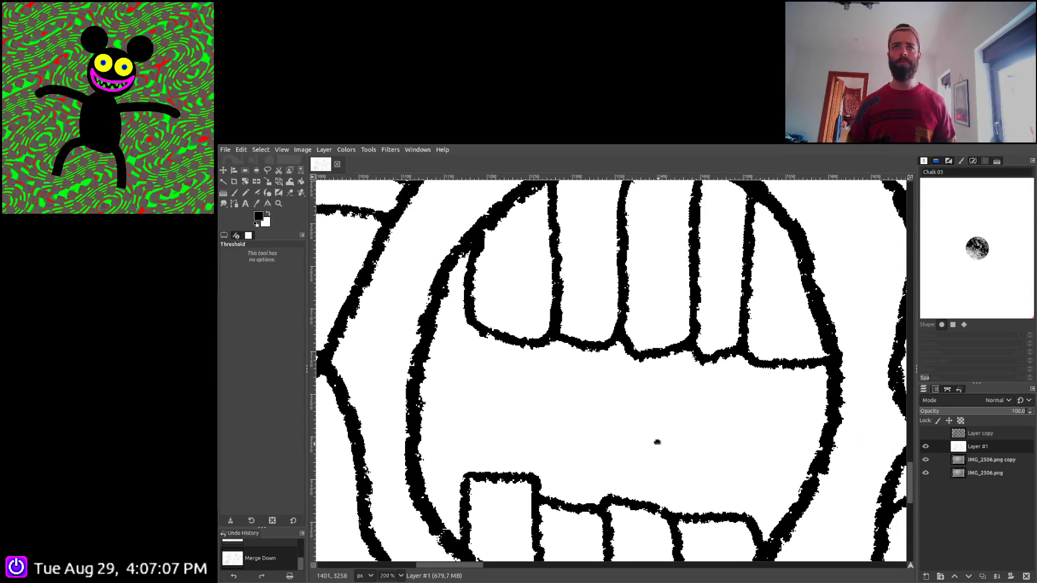
scroll(655, 439, "right", 1)
scroll(641, 450, "up", 1)
scroll(641, 454, "down", 4)
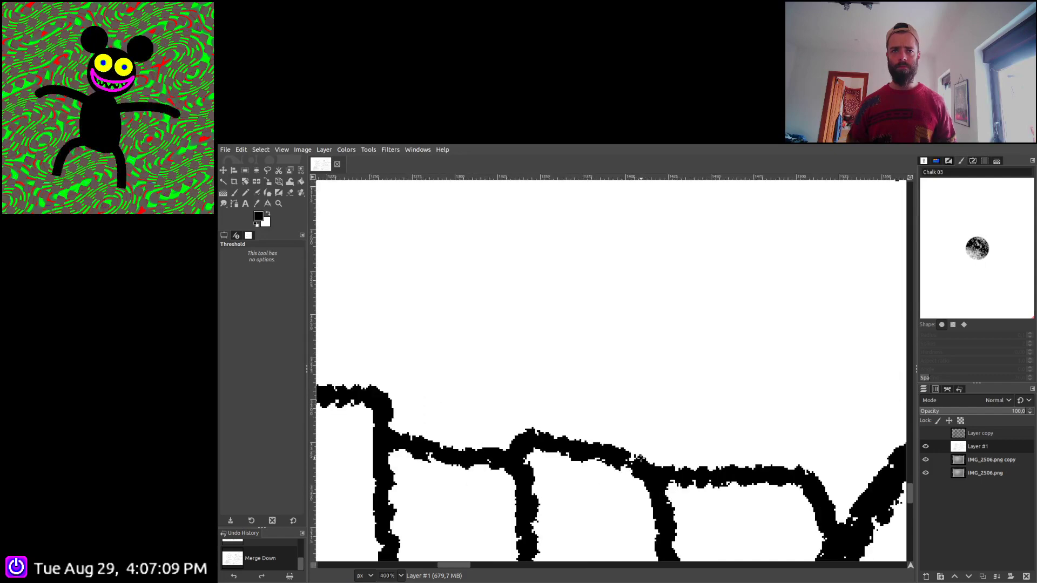
scroll(640, 457, "down", 4)
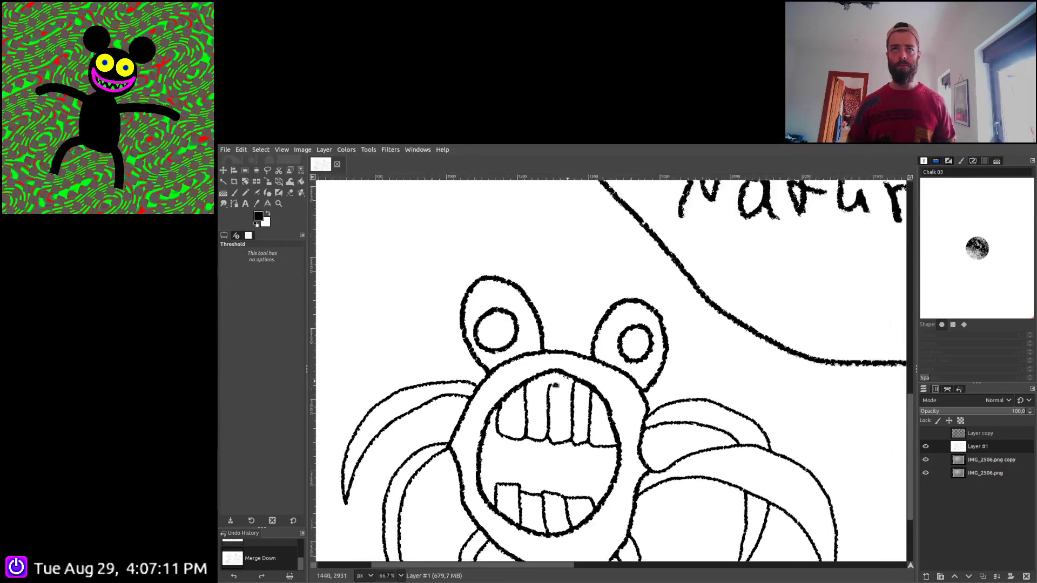
mouse_move(643, 407)
left_mouse_down()
mouse_move(551, 453)
mouse_move(489, 460)
left_mouse_up()
scroll(619, 405, "up", 7)
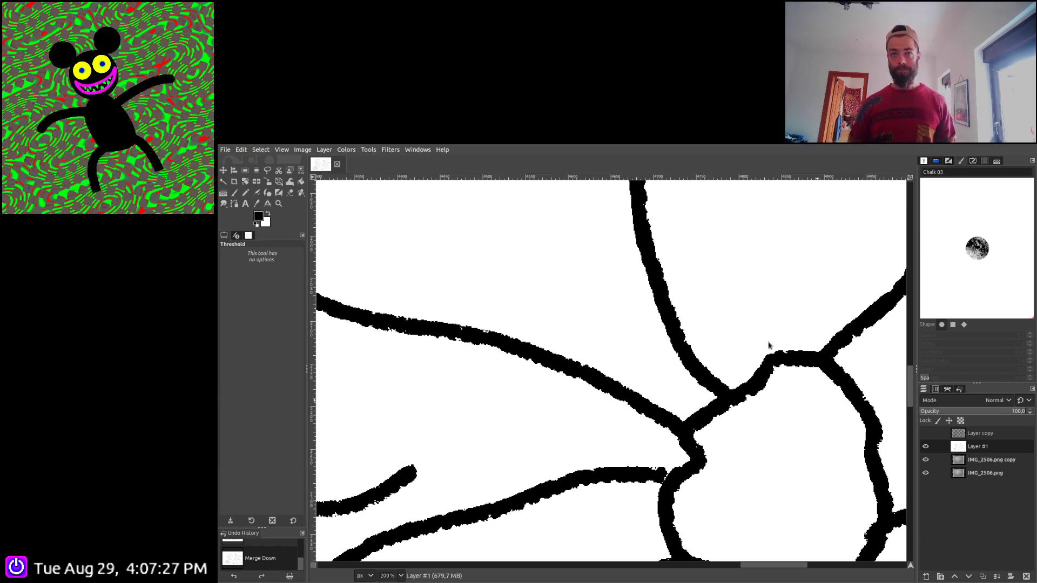
scroll(769, 345, "down", 4)
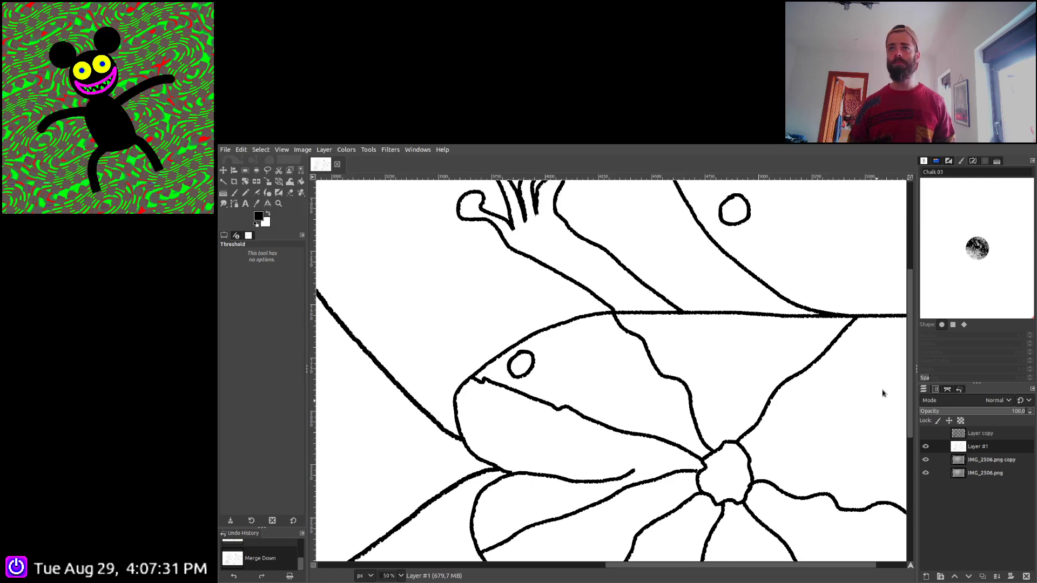
scroll(854, 405, "down", 4)
scroll(530, 465, "up", 2)
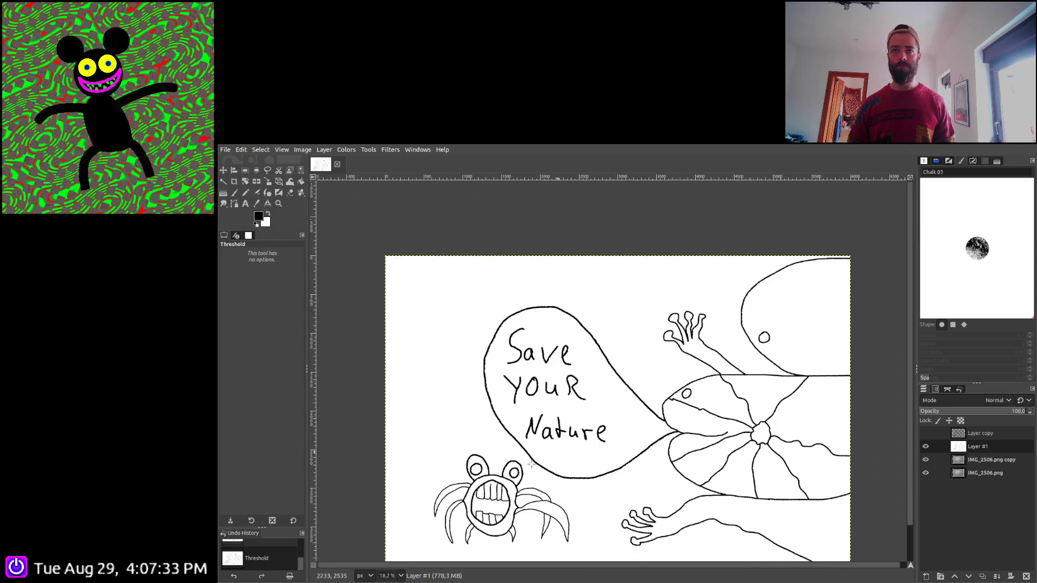
Clear the undo history and save the image
key("ctrl+z")
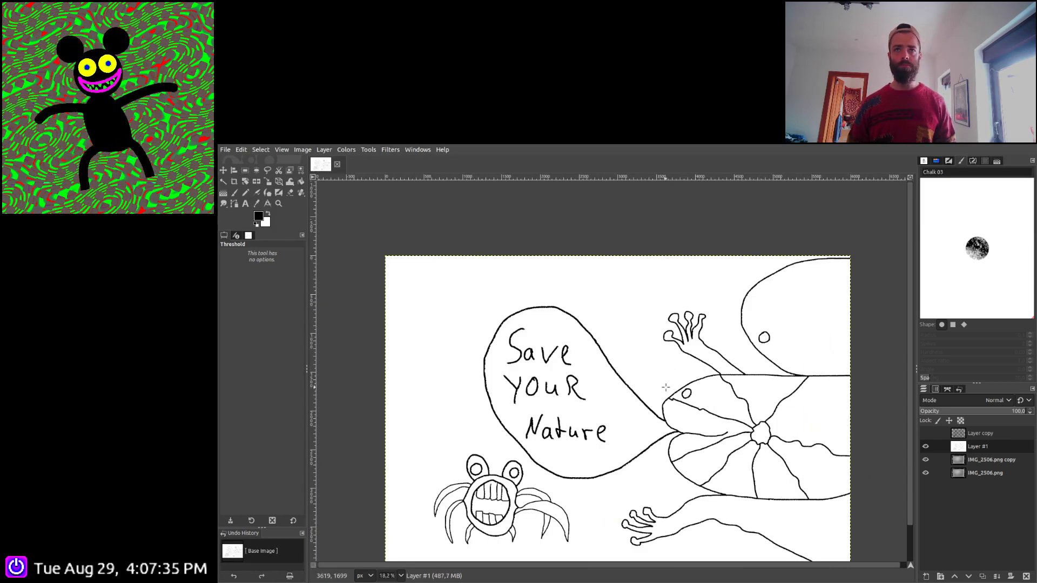
key("ctrl+s")
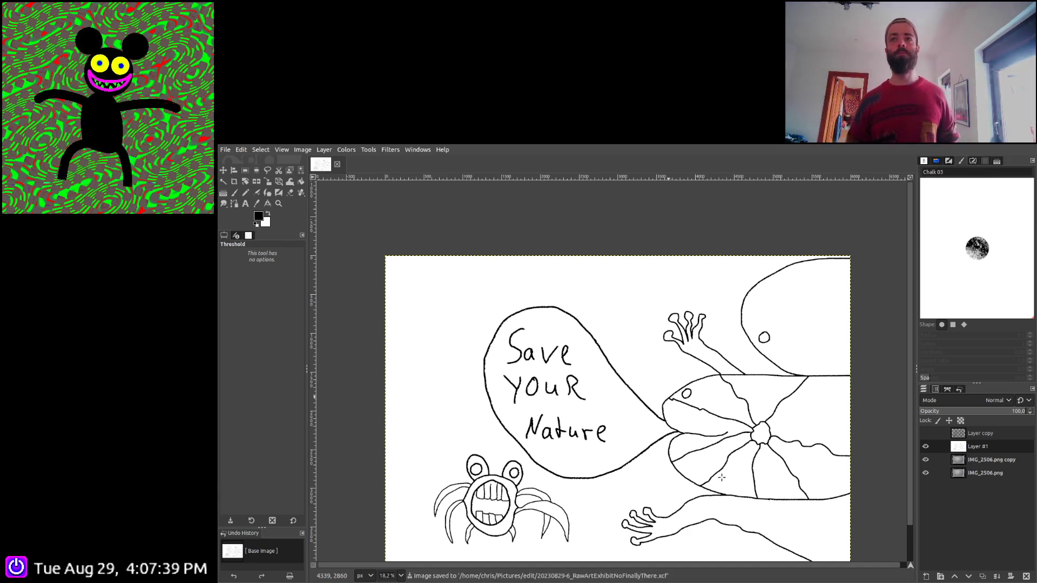
left_click_drag(662, 471, 653, 442)
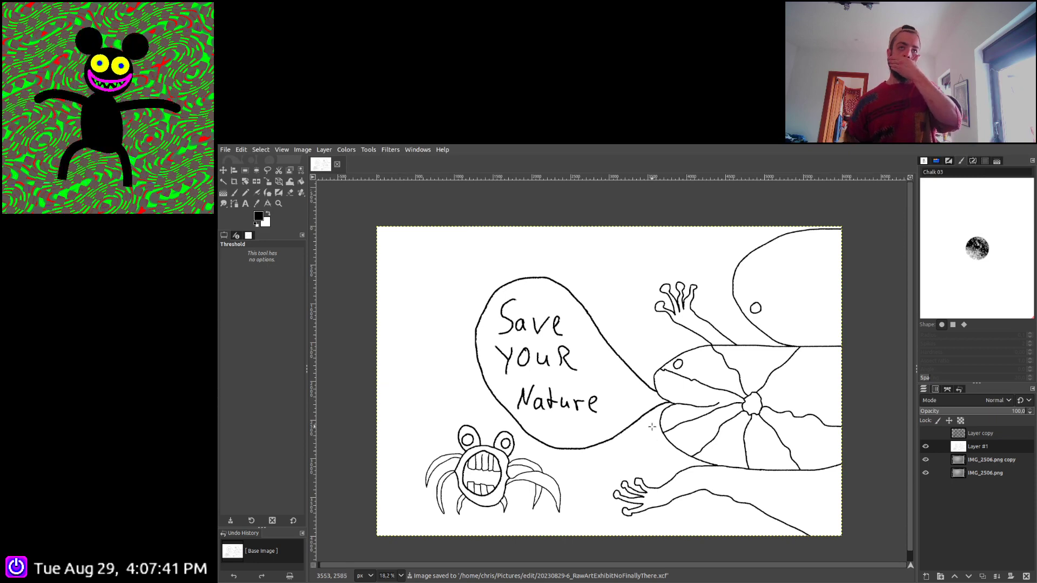
Hide the IMG_2506.png copy and IMG_2506.png photo layers
left_click(224, 182)
left_click_drag(926, 459, 926, 473)
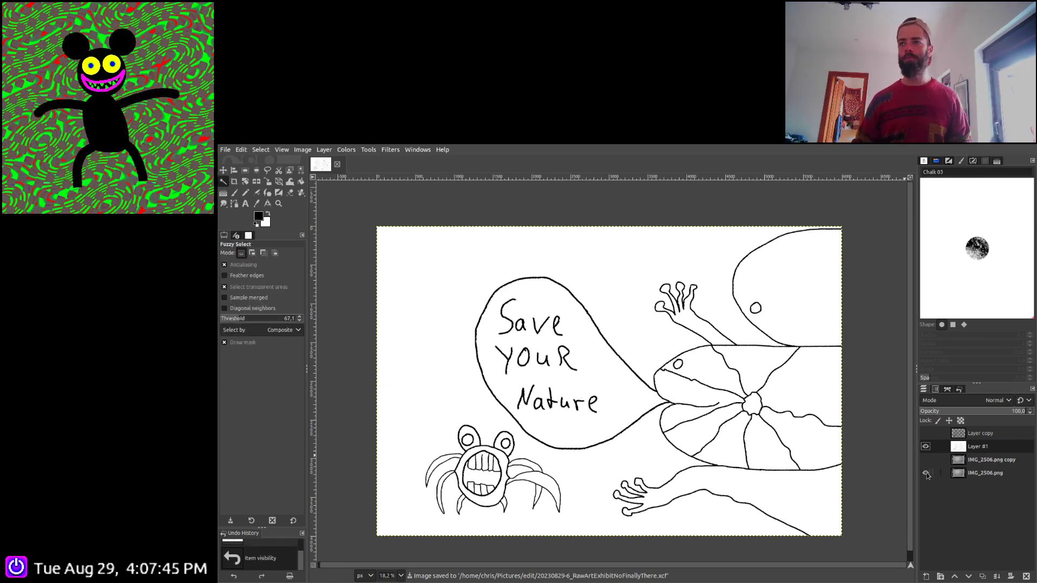
Select the arm below the striped creature with Fuzzy Select and bucket fill it with green
left_click(798, 491)
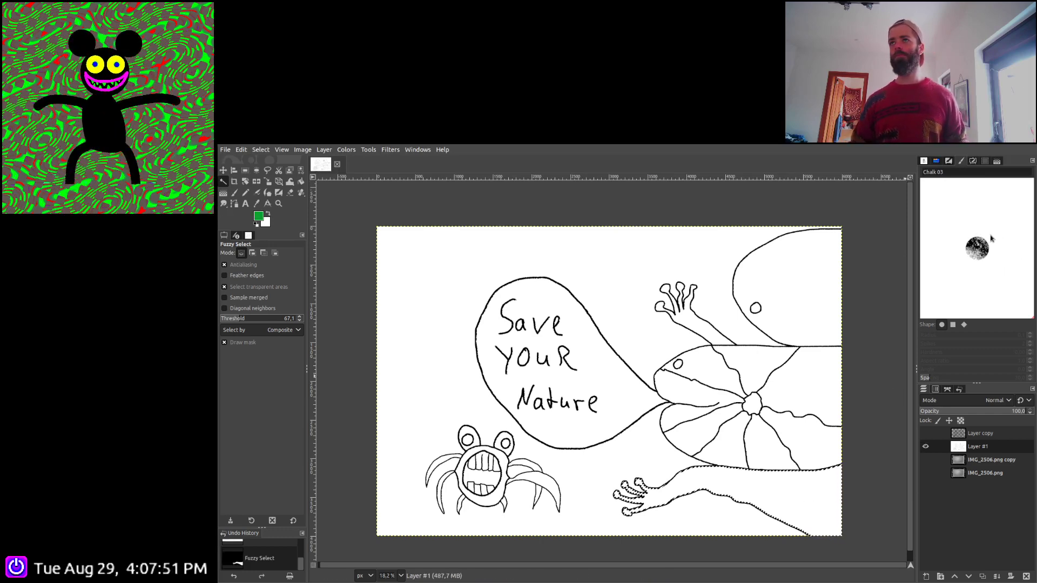
left_click(301, 182)
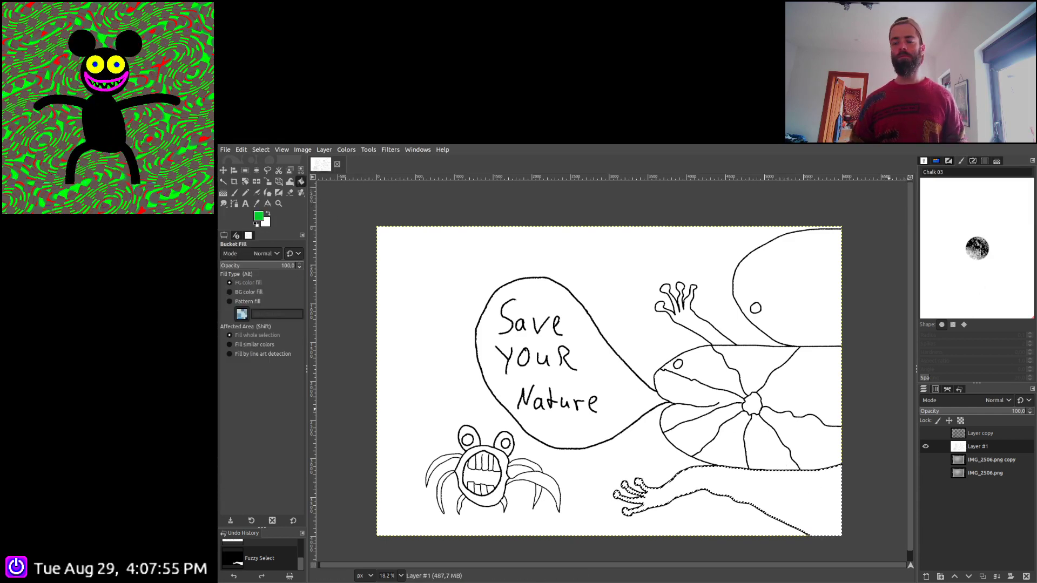
left_click(782, 508)
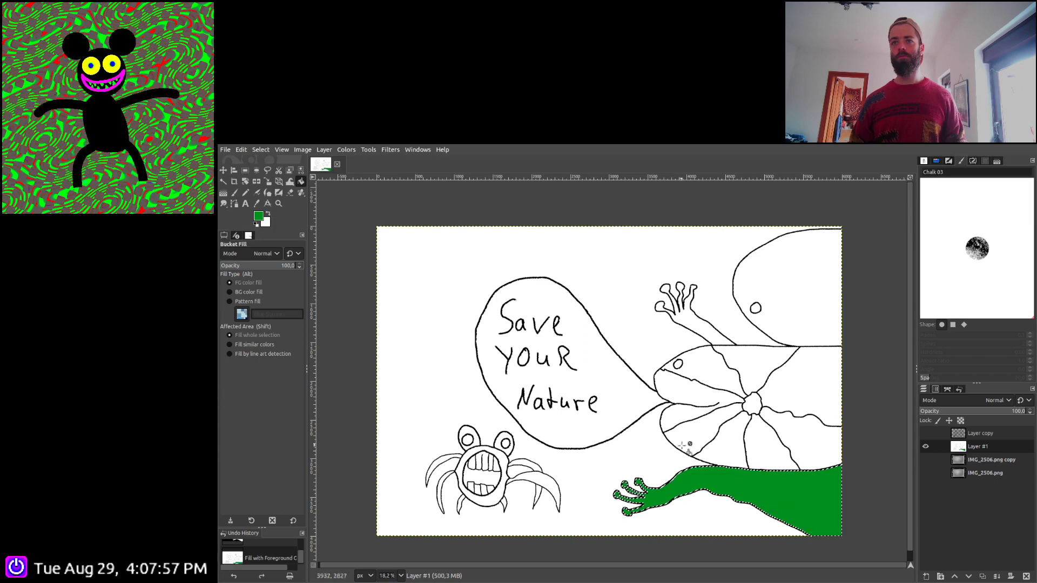
Inspect the green fill's edges along the arm's fingers, and undo the fill
scroll(679, 506, "up", 7)
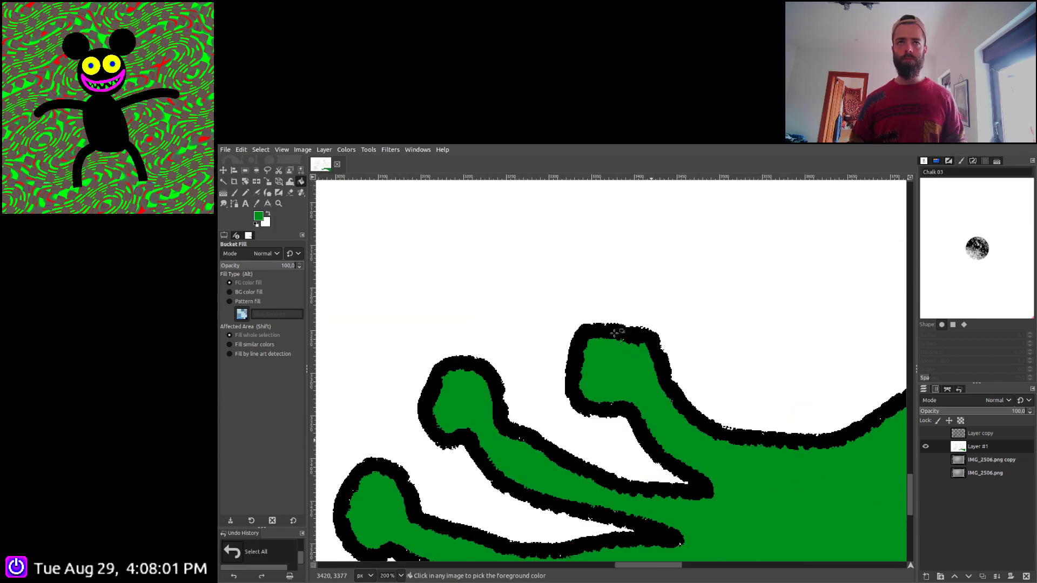
scroll(653, 439, "up", 4)
scroll(645, 421, "down", 8)
scroll(643, 410, "down", 3)
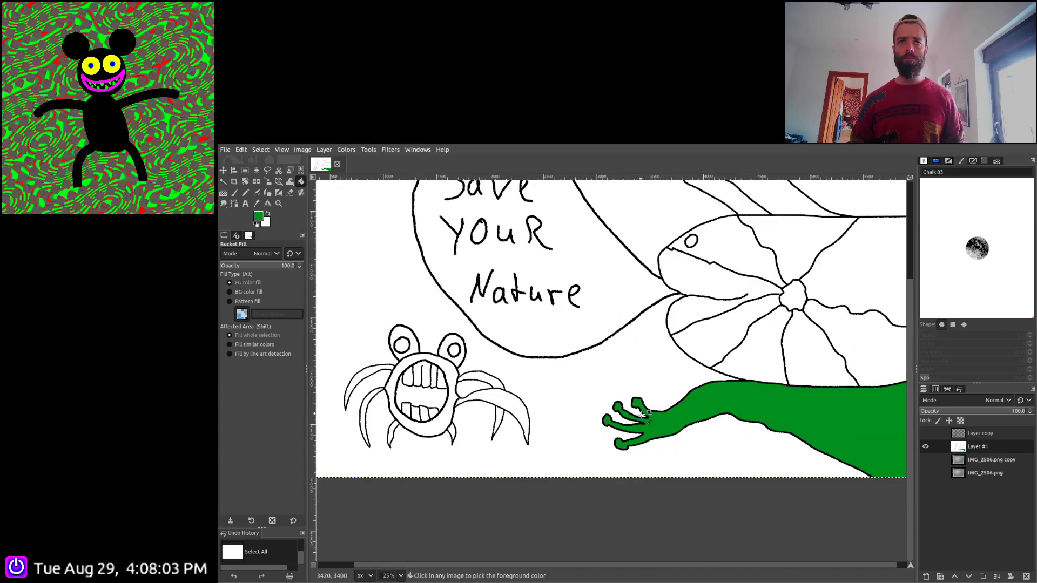
scroll(712, 422, "down", 3)
scroll(717, 422, "up", 1)
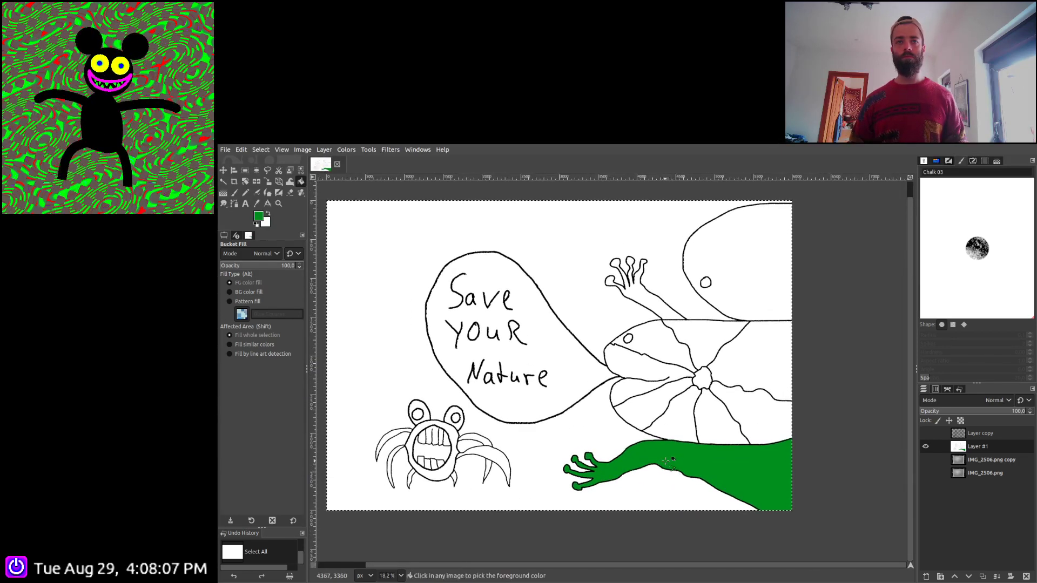
key("ctrl+z")
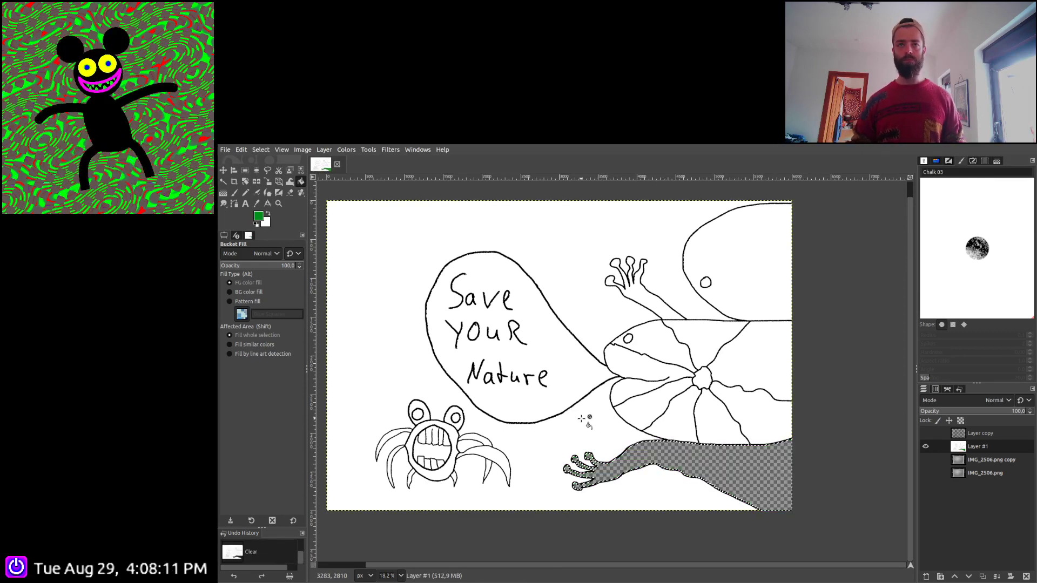
key("ctrl")
key("ctrl+z")
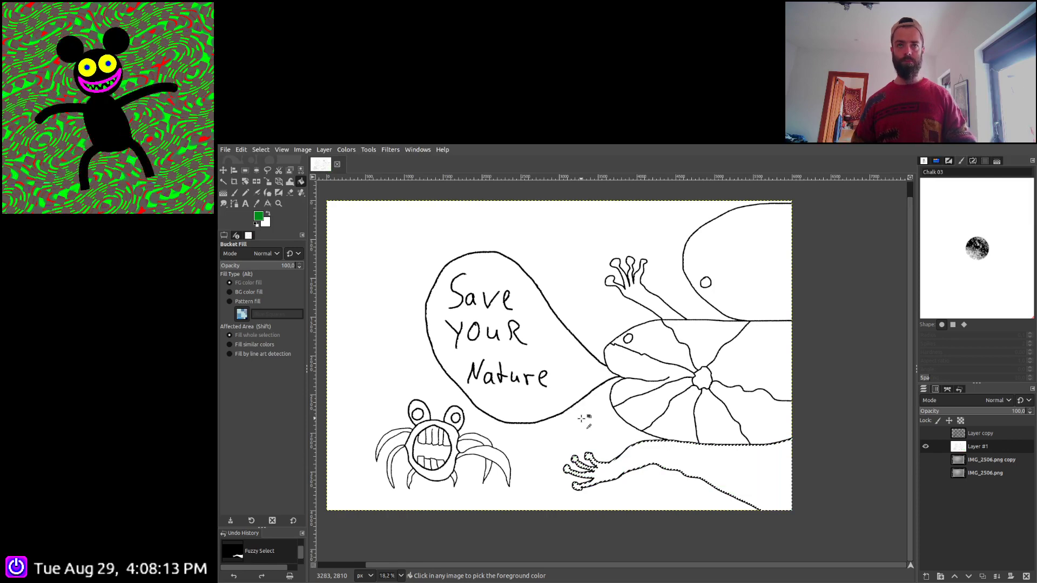
Select all white areas by color, and subtract the background and the body segments bordering the lower arm from the selection
key("shift+o")
left_click(379, 281)
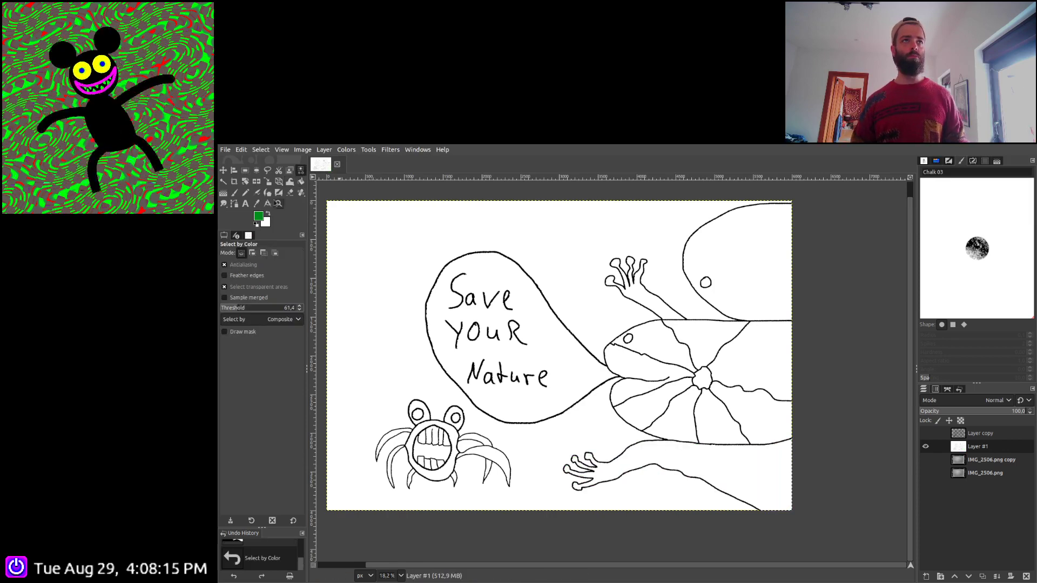
key("u")
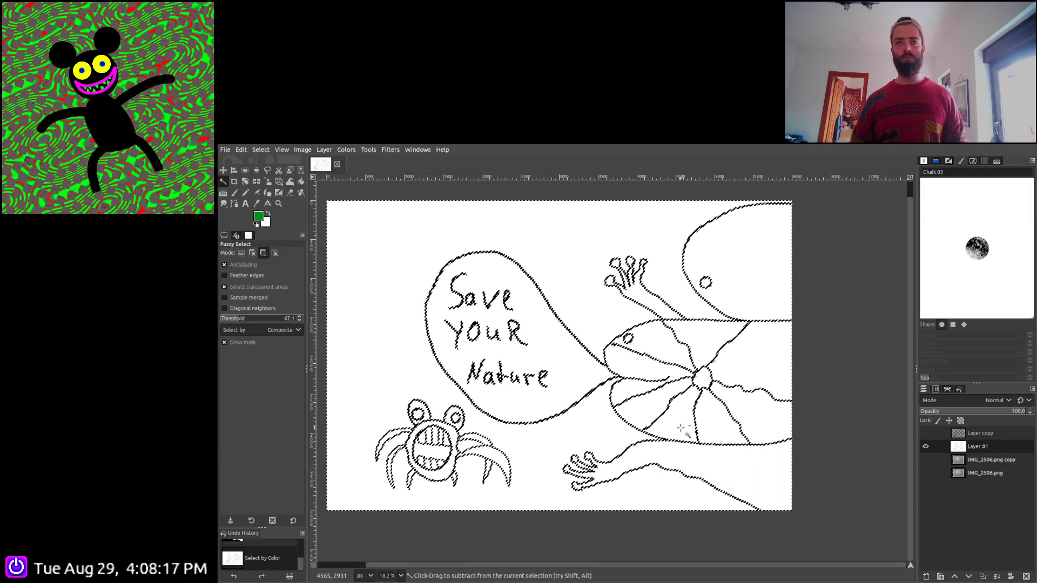
key("ctrl")
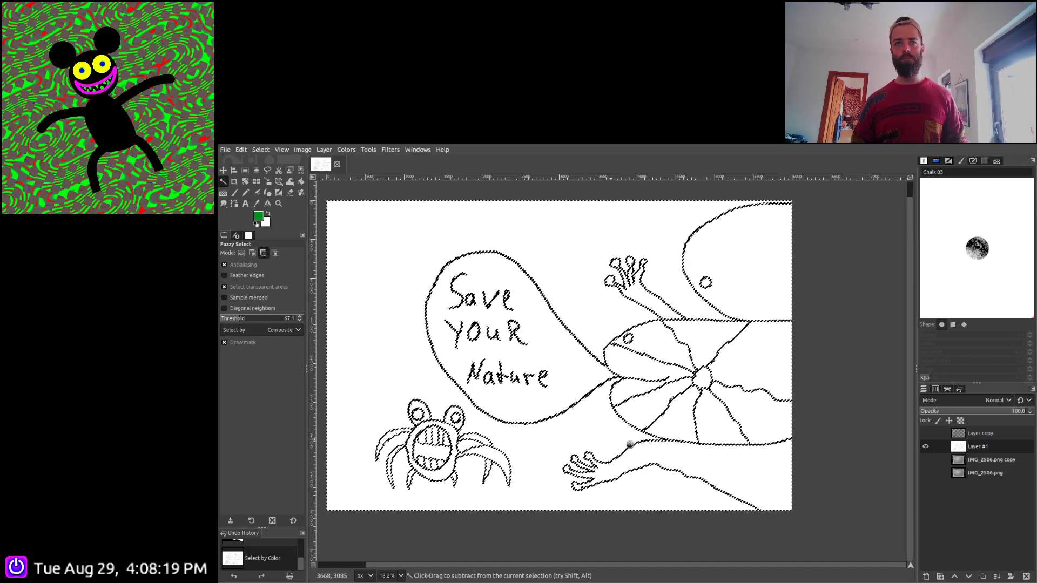
left_click(676, 433, "ctrl")
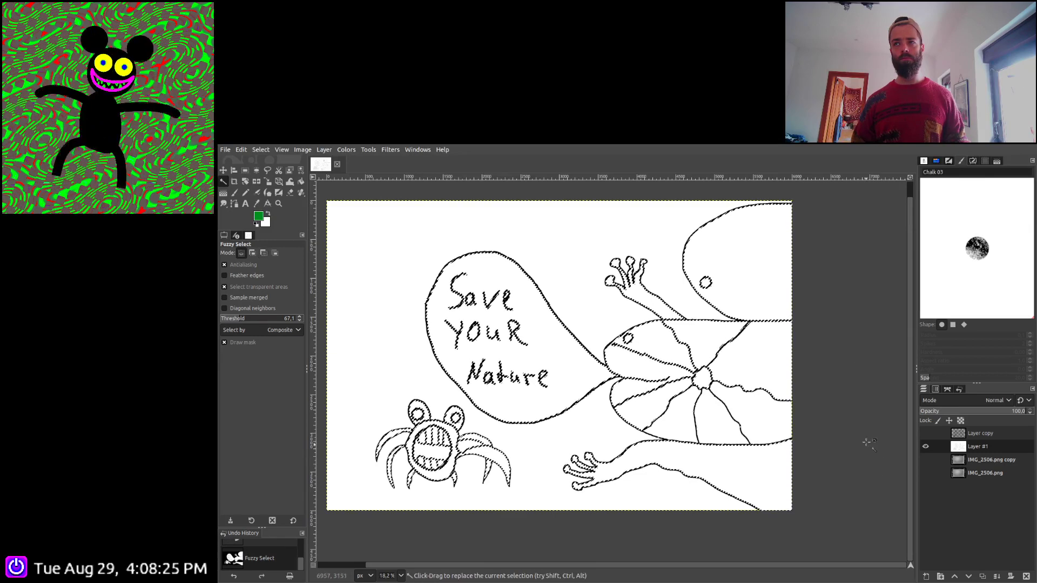
Paint the lower arm and fingers green inside the selection with the 2. Hardness 100 copy brush, enlarging it from size 222 to 317
left_click(237, 195)
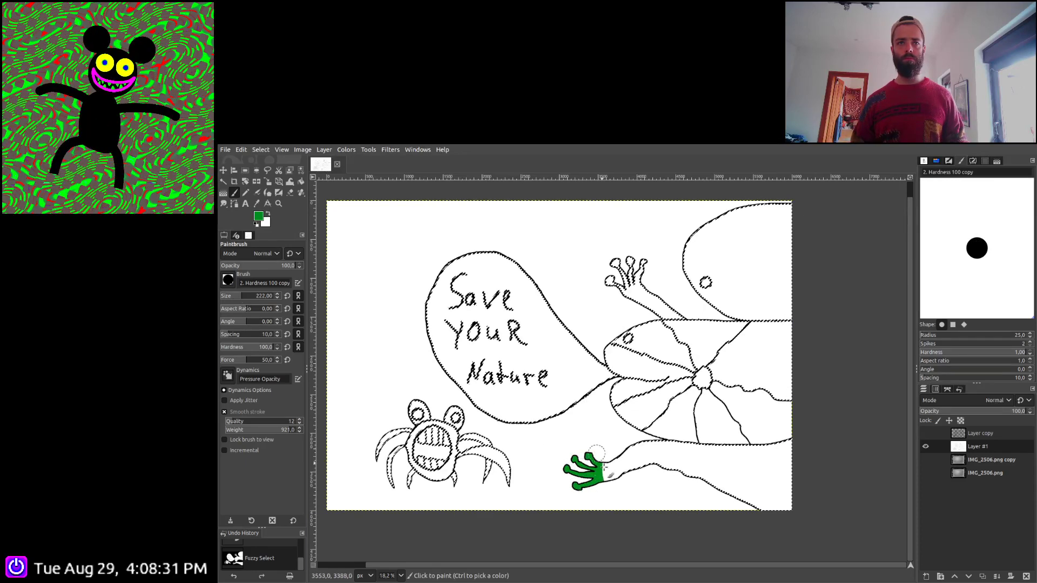
mouse_move(621, 460)
left_mouse_down()
mouse_move(798, 444)
mouse_move(793, 530)
left_mouse_up()
left_click_drag(258, 295, 267, 295)
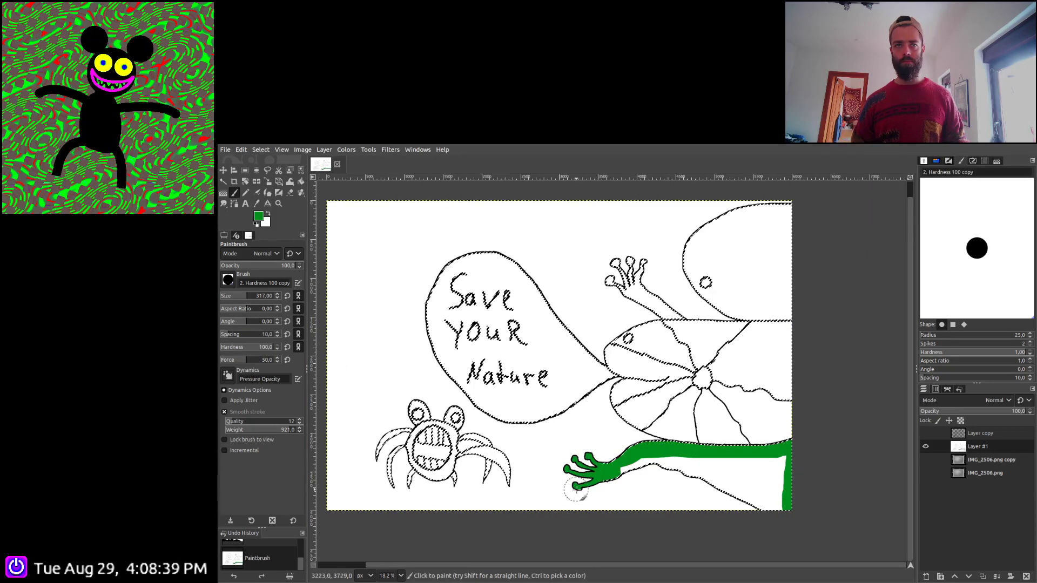
mouse_move(576, 489)
left_mouse_down()
mouse_move(646, 468)
mouse_move(757, 500)
mouse_move(784, 475)
mouse_move(718, 467)
mouse_move(678, 475)
mouse_move(779, 495)
left_mouse_up()
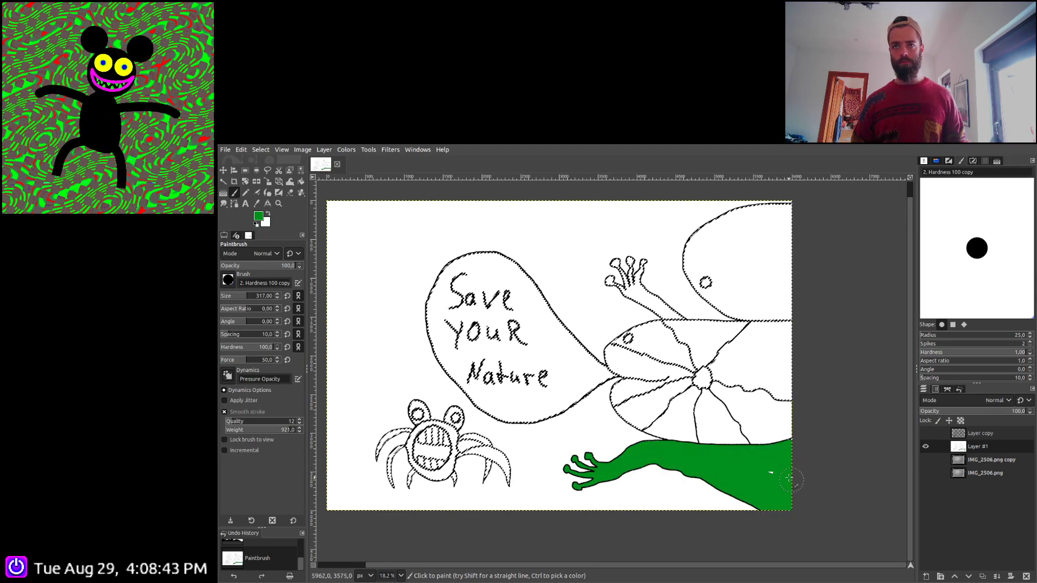
key("ctrl+a")
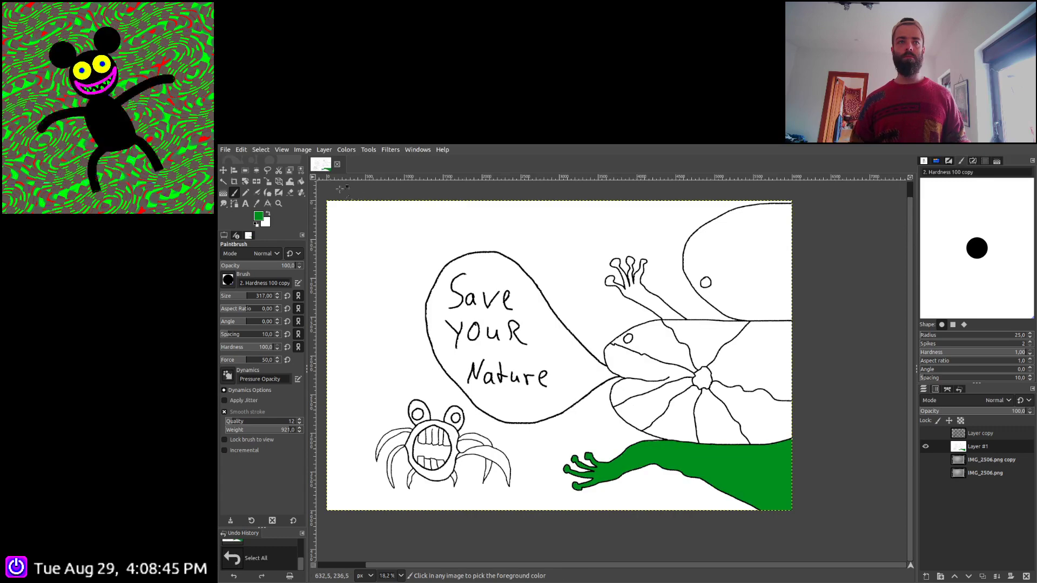
key("shift+o")
left_click(351, 303)
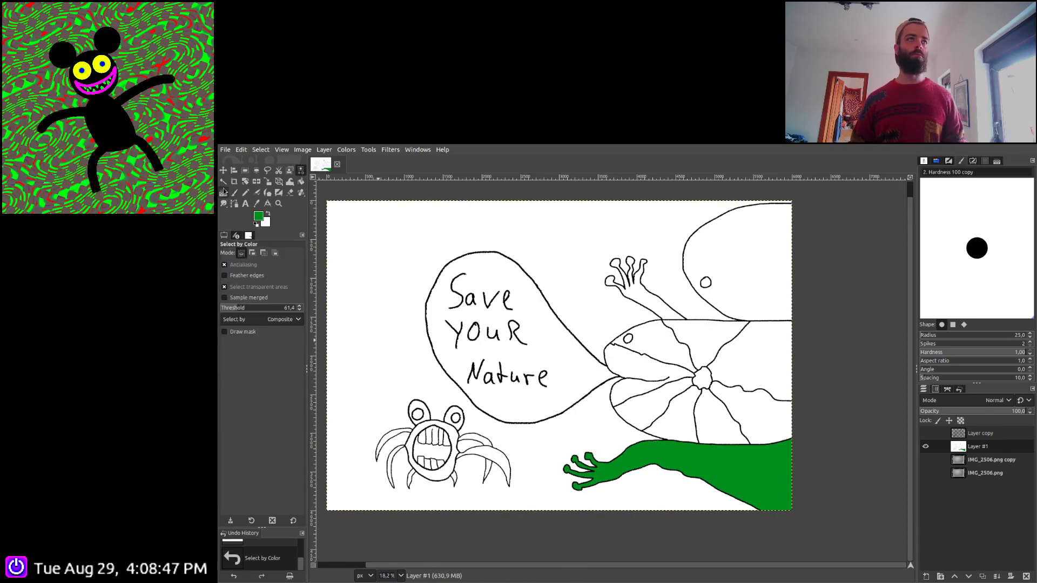
left_click(223, 183)
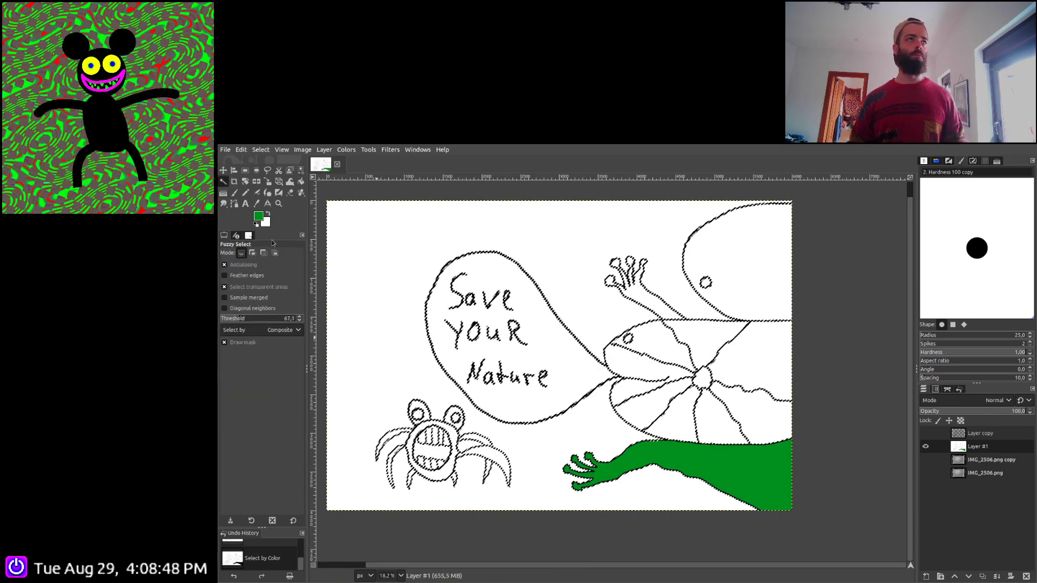
left_click(422, 357)
scroll(402, 454, "up", 2)
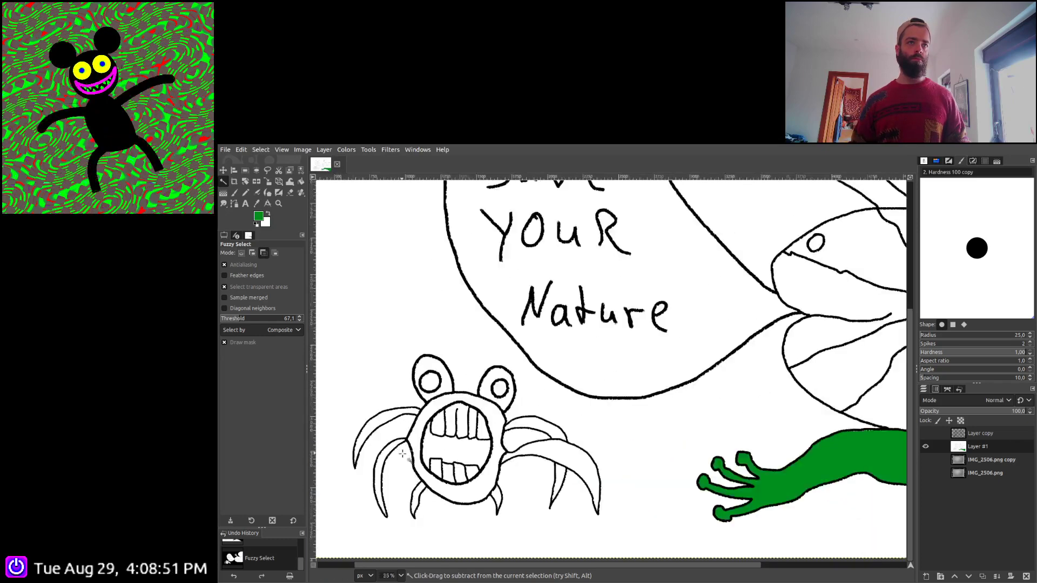
scroll(402, 454, "up", 2)
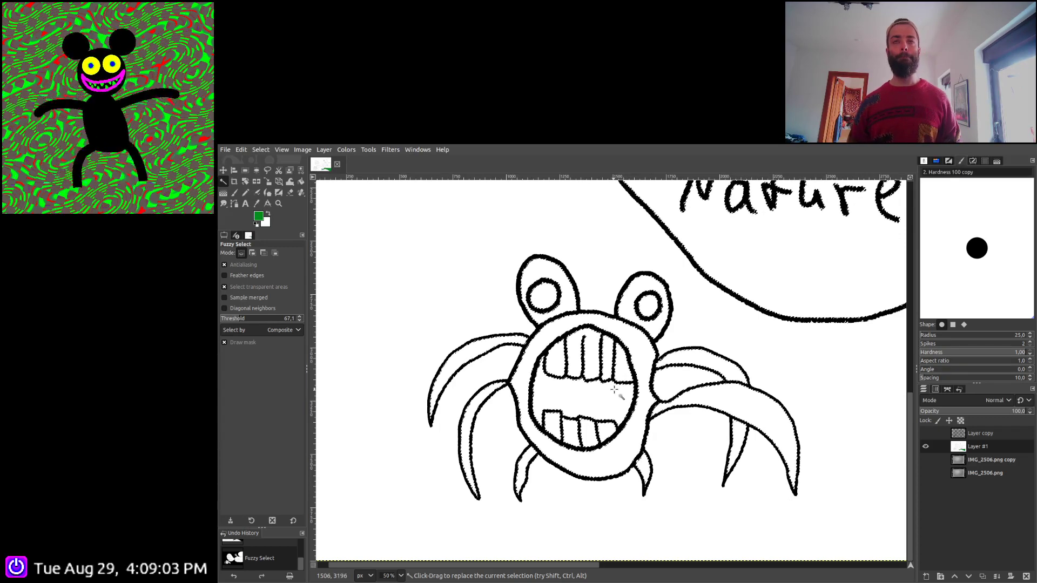
Select all white areas by color, and subtract the outer background and the speech bubble from the selection with Fuzzy Select
scroll(614, 389, "down", 4)
scroll(648, 390, "right", 1)
key("ctrl+a")
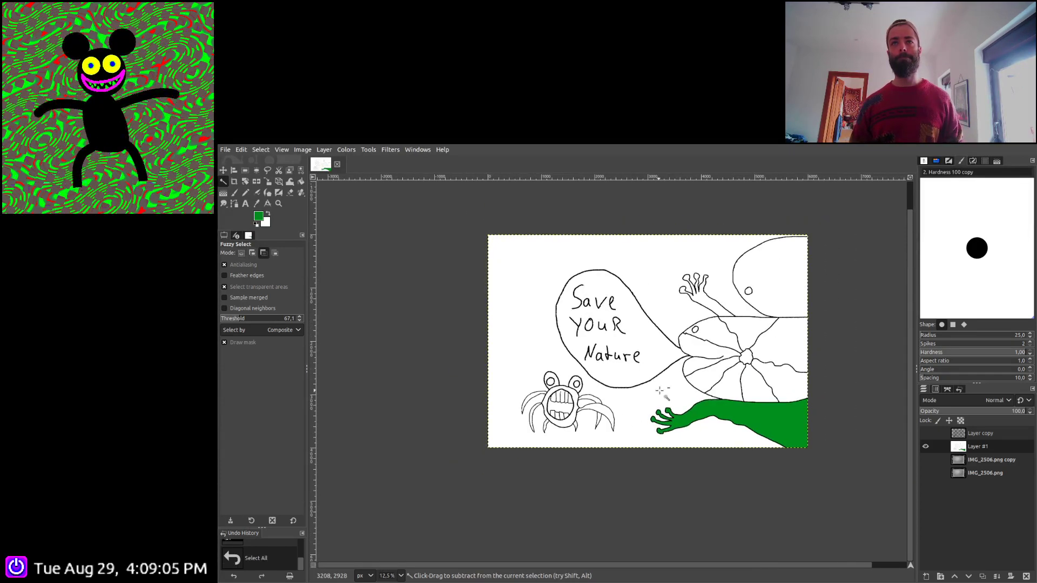
key("shift+o")
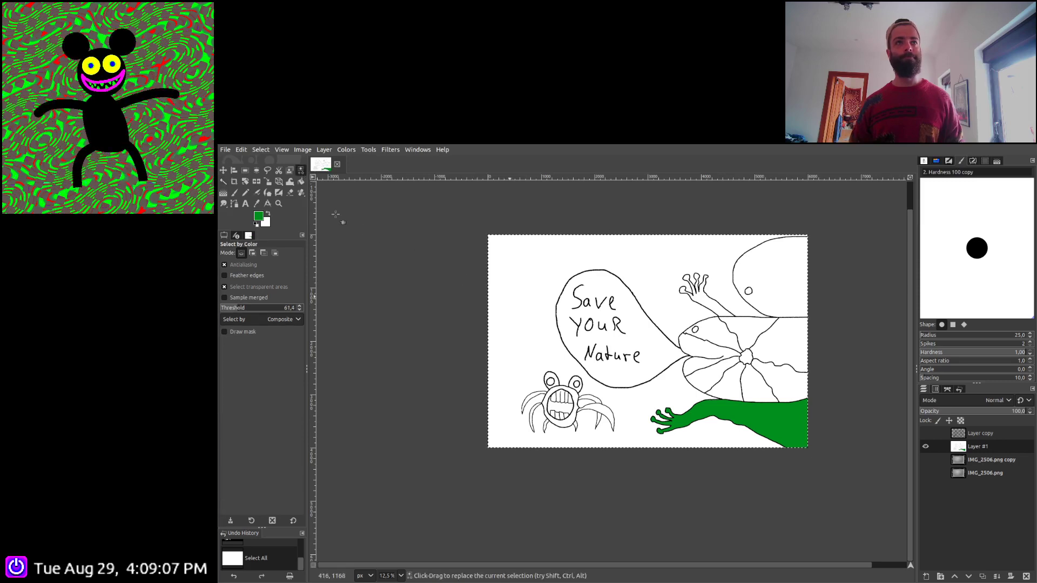
left_click(335, 214)
key("u")
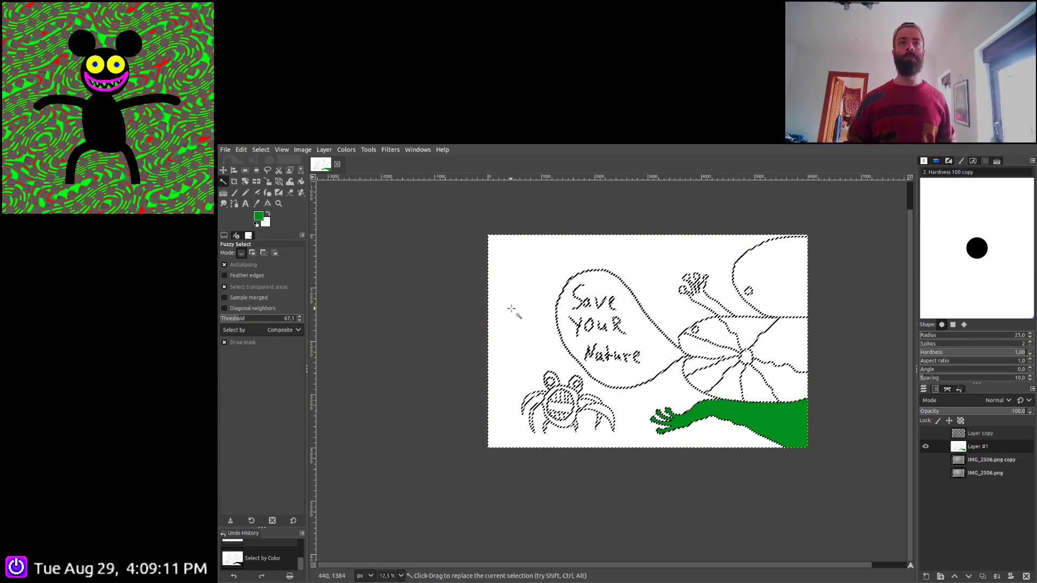
key("ctrl")
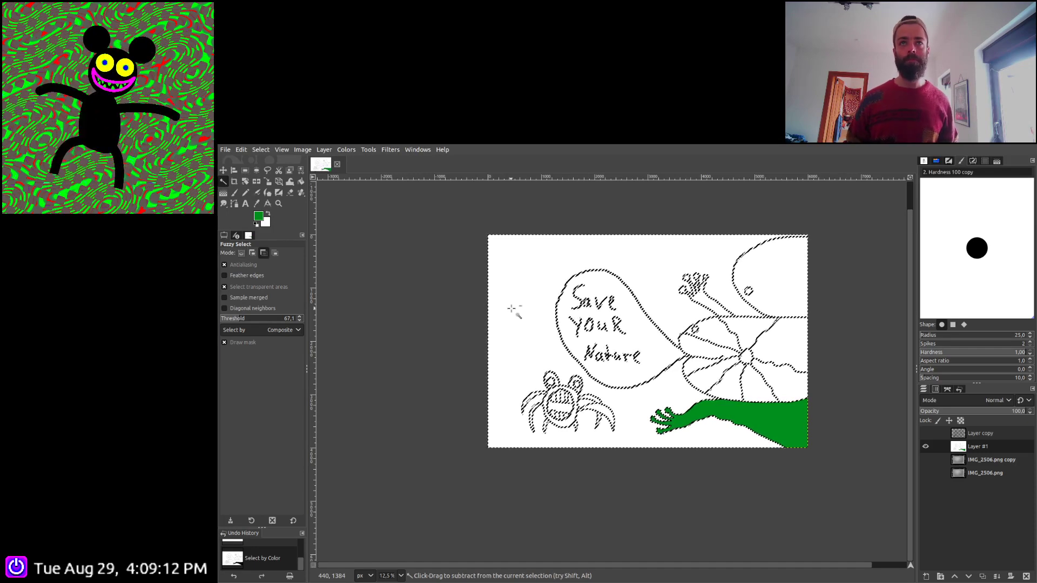
left_click(660, 352, "ctrl")
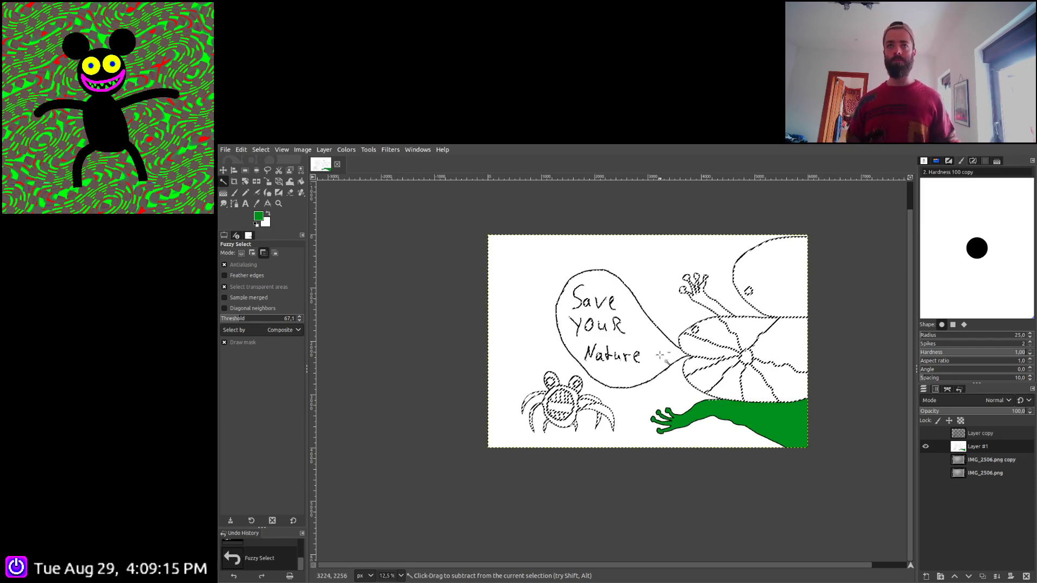
Subtract the striped creature's eye, its center spot and every second body segment from the selection
scroll(702, 373, "up", 2)
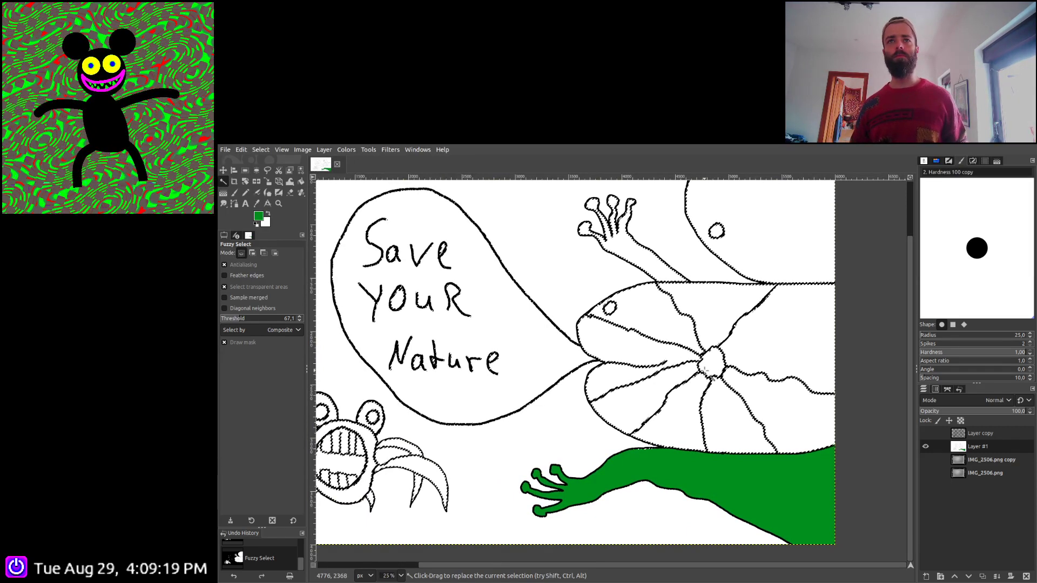
left_click(610, 309, "ctrl")
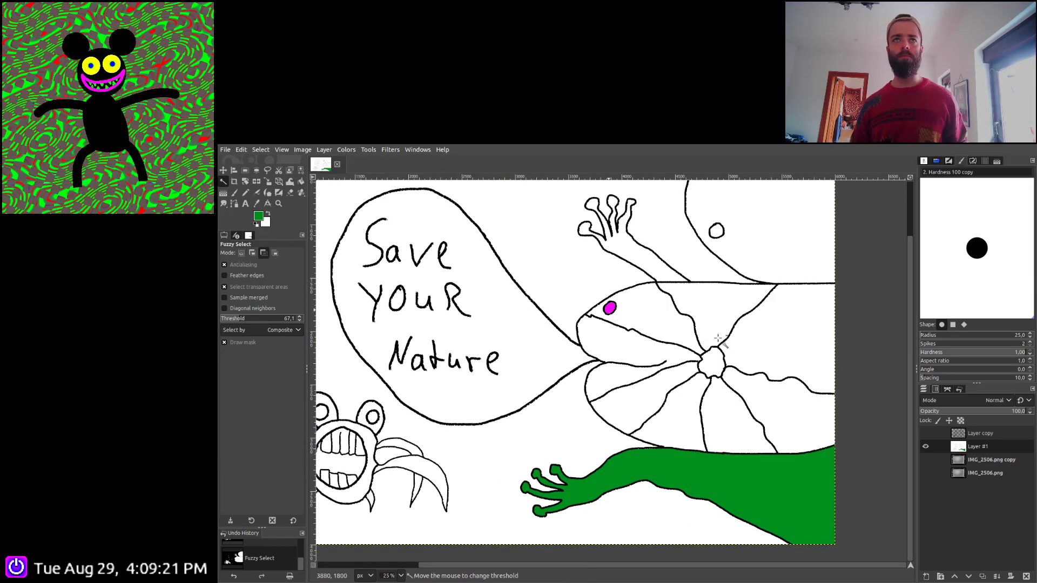
left_click(713, 367, "ctrl")
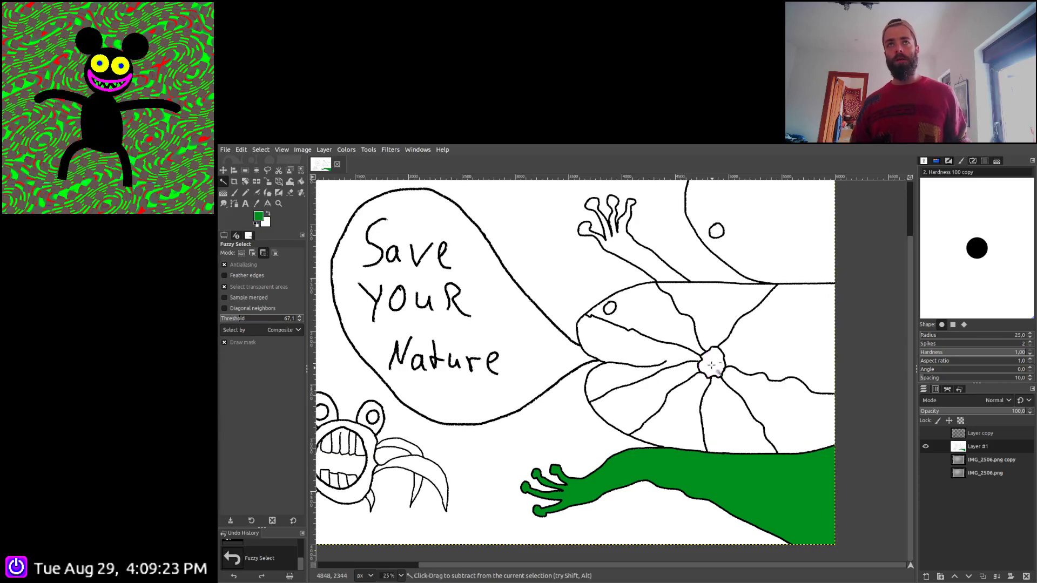
key("ctrl+z")
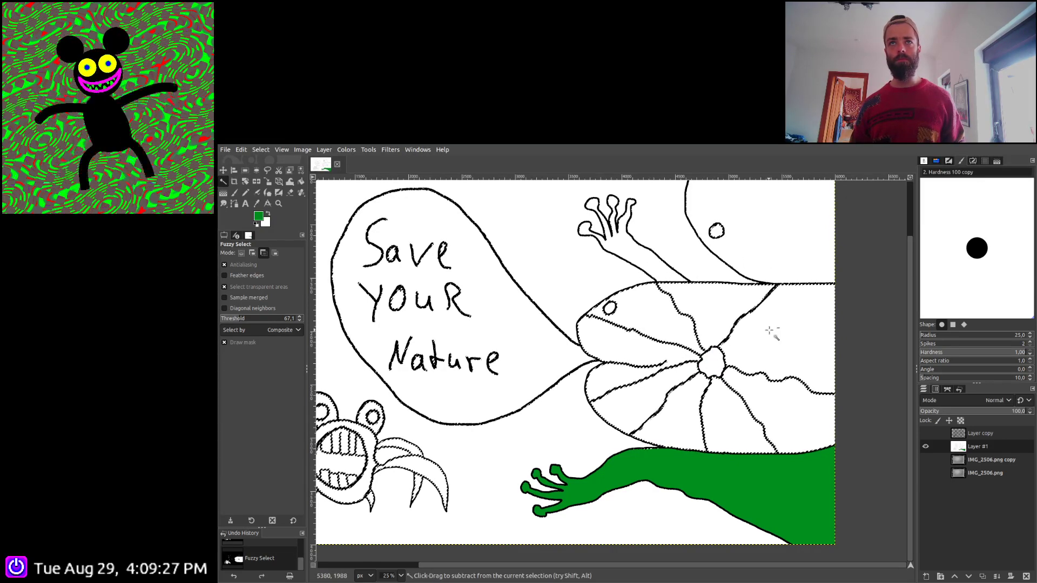
left_click(726, 432, "ctrl")
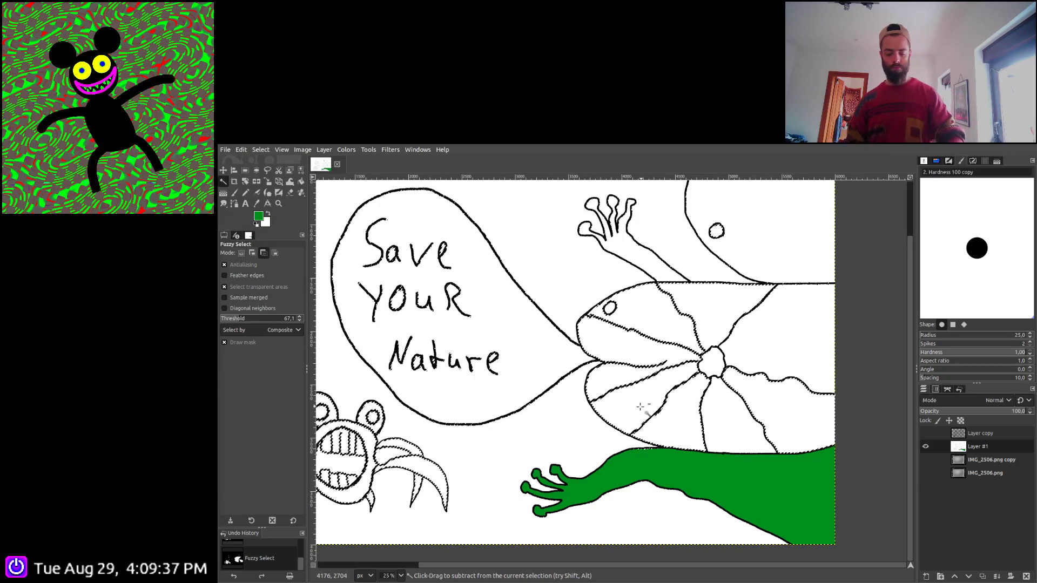
key("shift+ctrl+a")
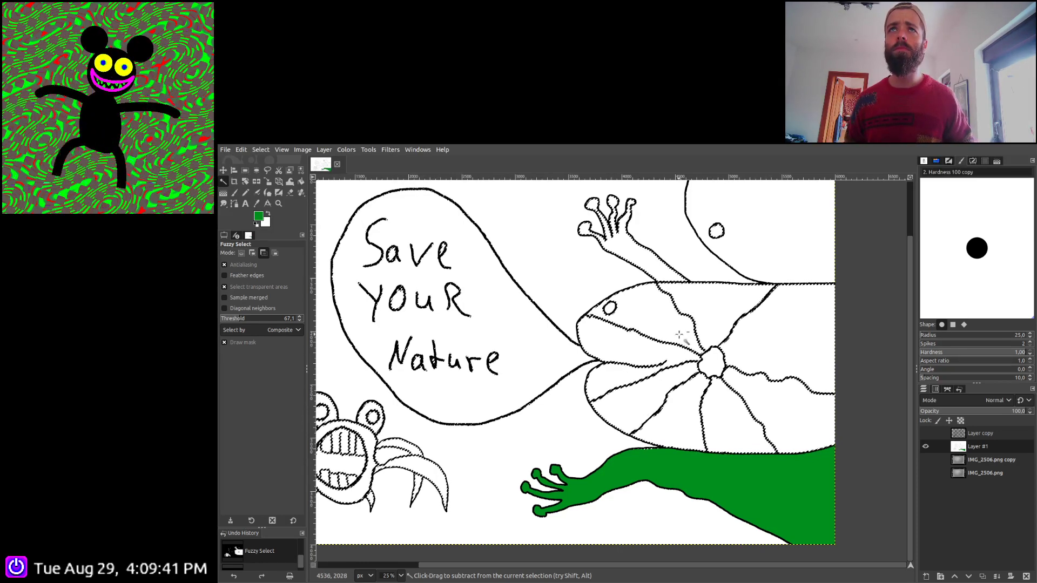
left_click(648, 269)
left_click(649, 268, "ctrl")
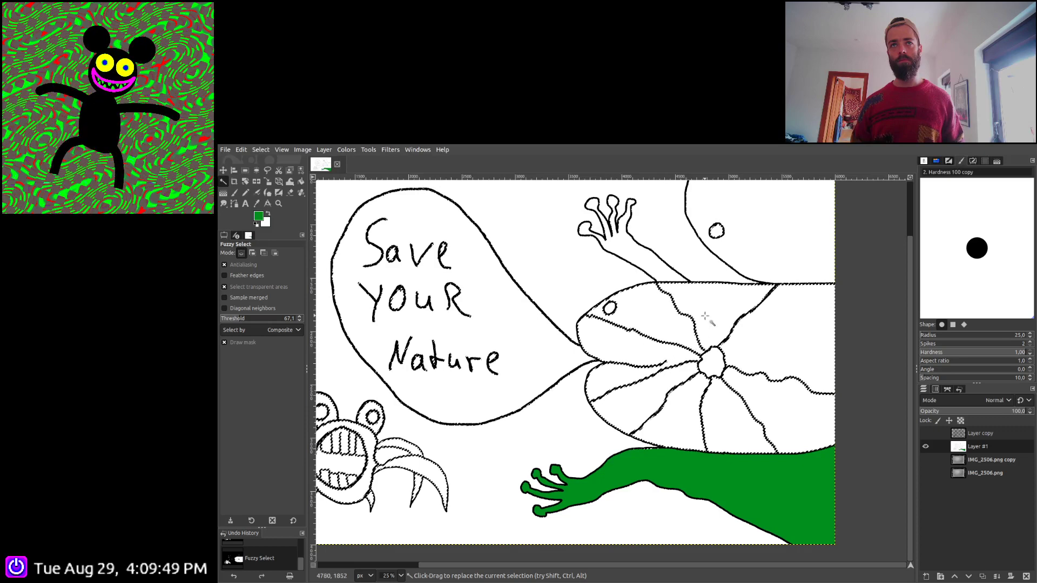
left_click(663, 316, "ctrl")
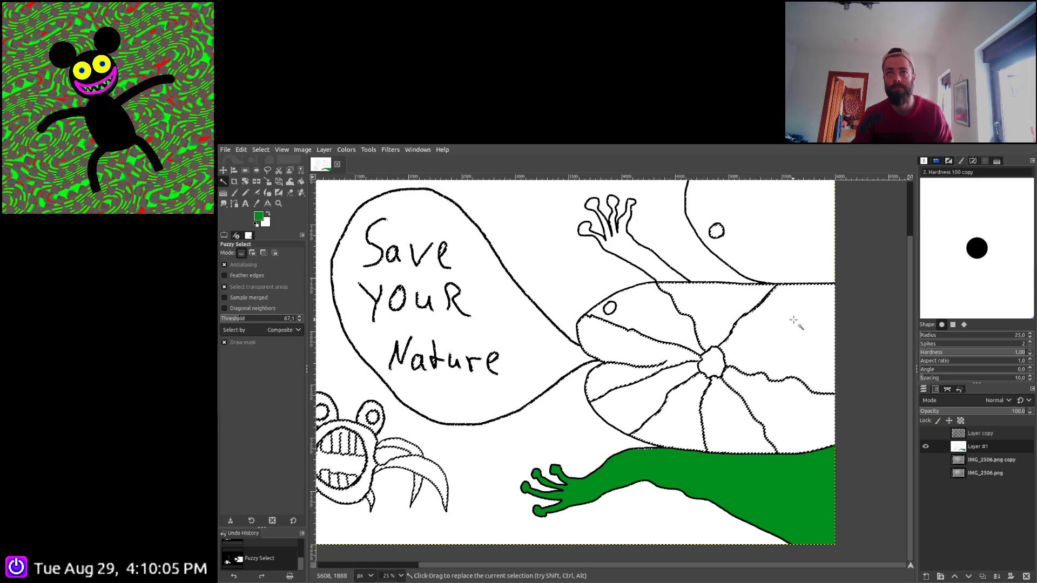
key("ctrl+z")
key("ctrl+y")
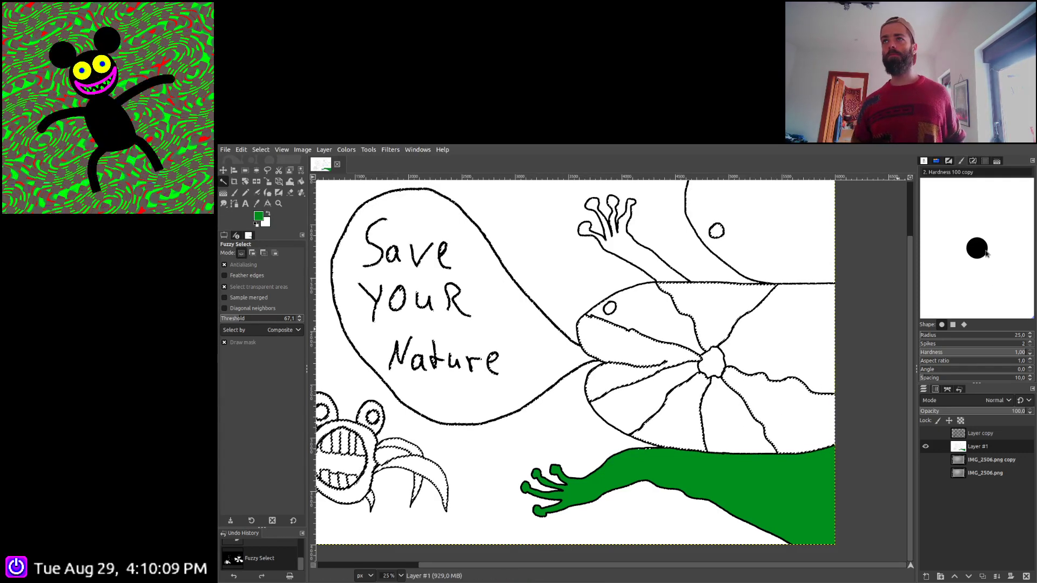
Paint the selected alternate body segments of the striped creature bright green with the 2. Hardness 100 copy brush at size 317
left_click(236, 193)
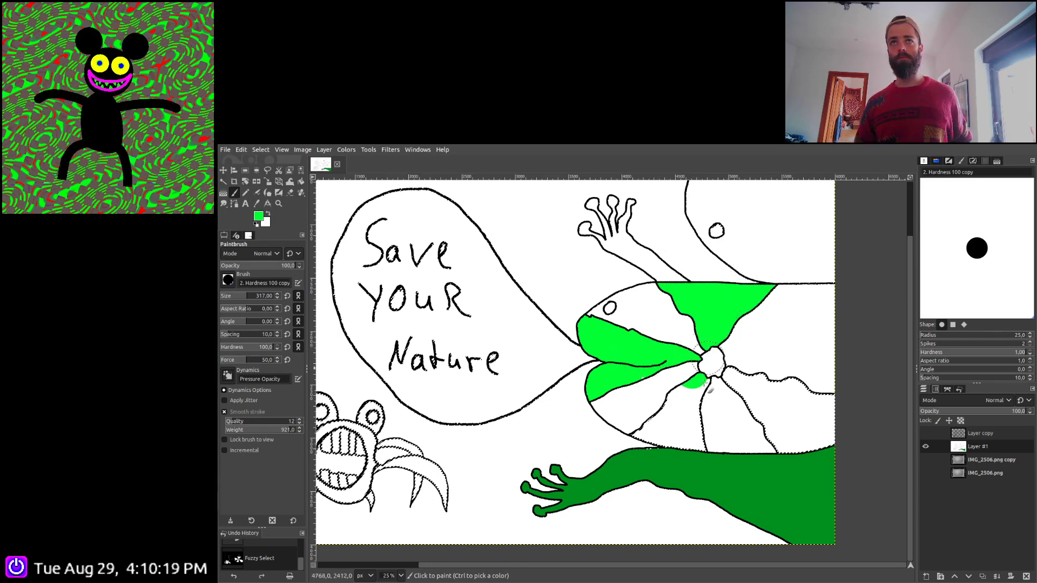
mouse_move(779, 406)
left_mouse_down()
mouse_move(821, 427)
mouse_move(731, 447)
left_mouse_up()
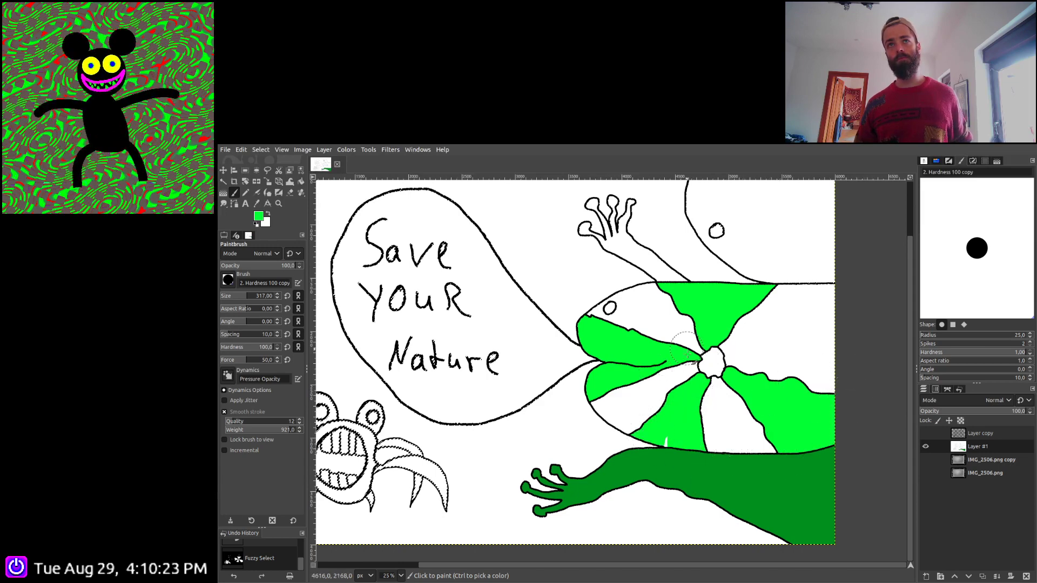
left_click(601, 325)
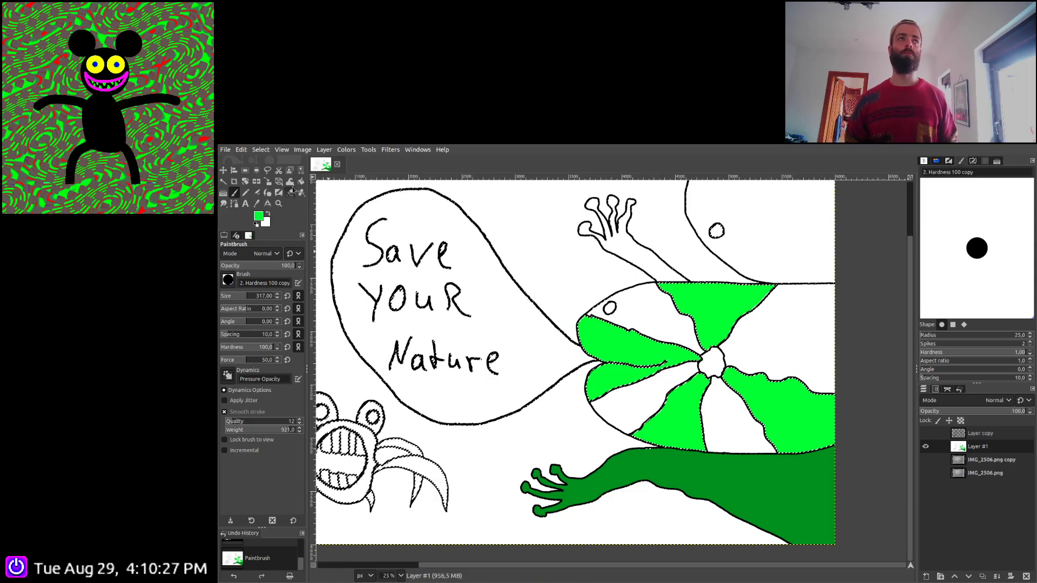
Select all white areas by color, and subtract the areas surrounding the striped creature, its eye and its center spot with Fuzzy Select
left_click(301, 170)
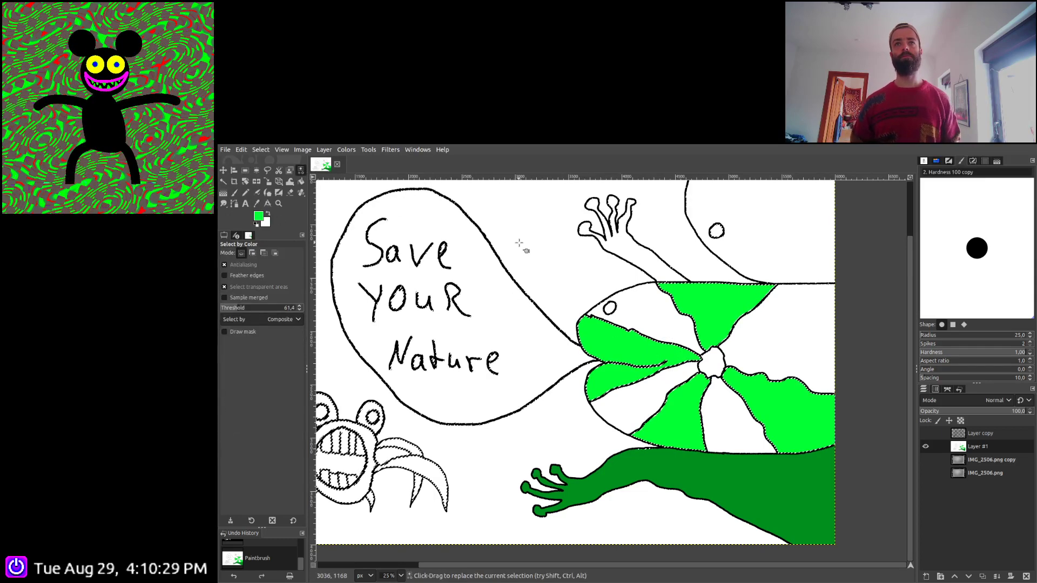
left_click(518, 244)
key("u")
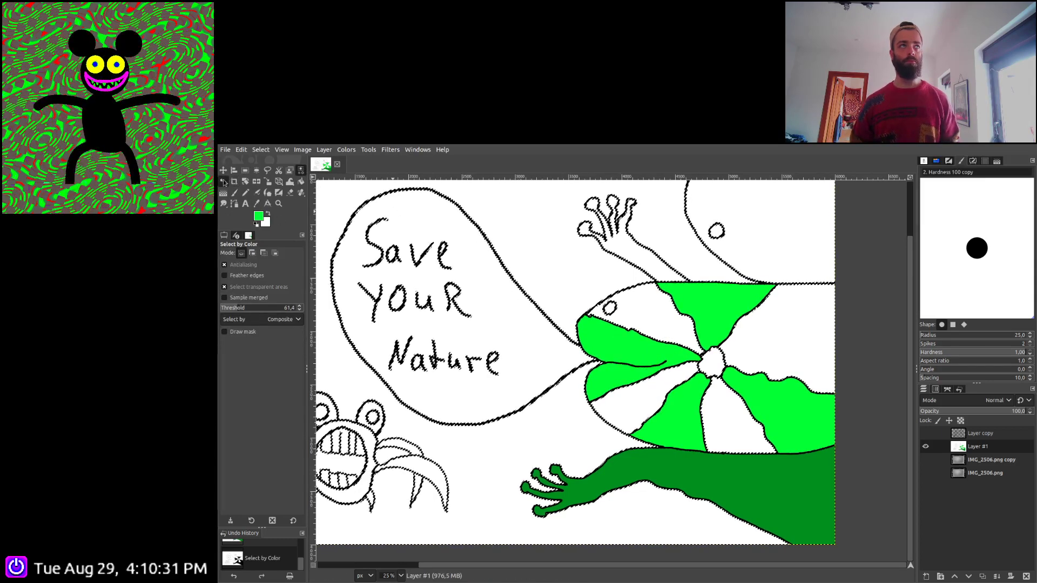
key("ctrl")
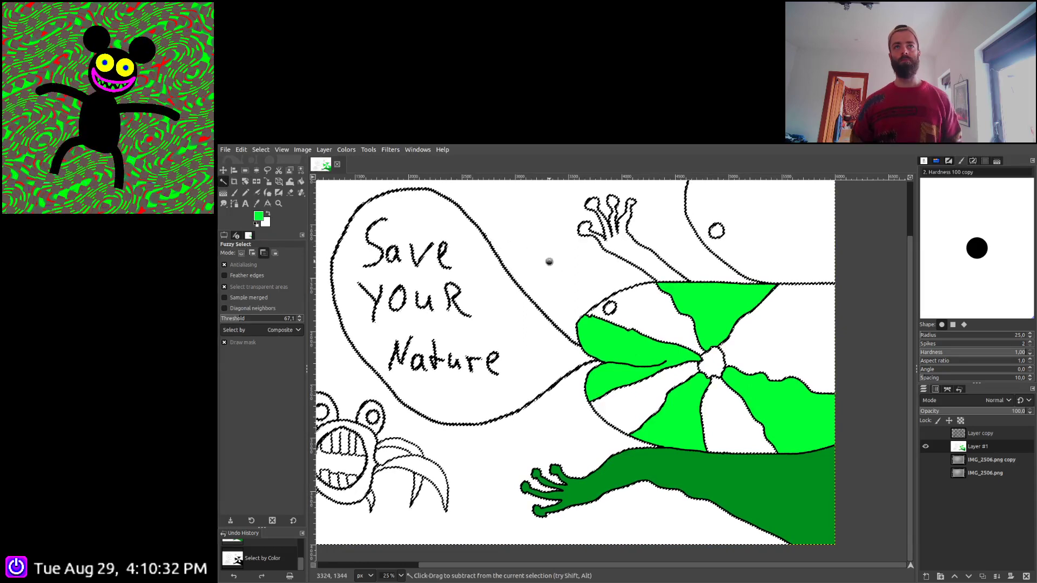
left_click(641, 251, "ctrl")
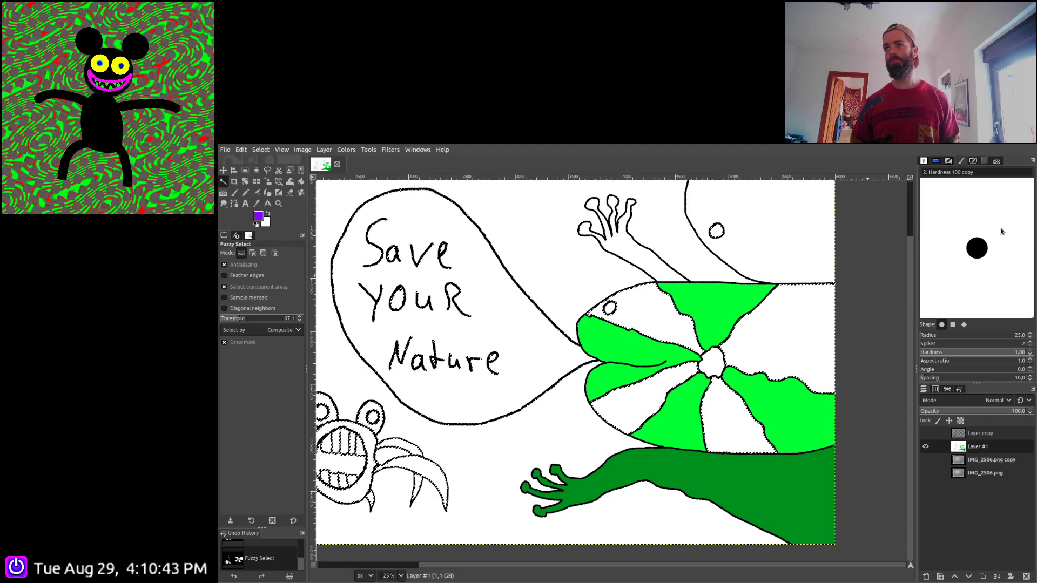
Paint the striped creature's remaining white body segments purple with the size 317 brush
left_click(234, 193)
mouse_move(595, 397)
left_mouse_down()
mouse_move(612, 428)
mouse_move(617, 382)
left_mouse_up()
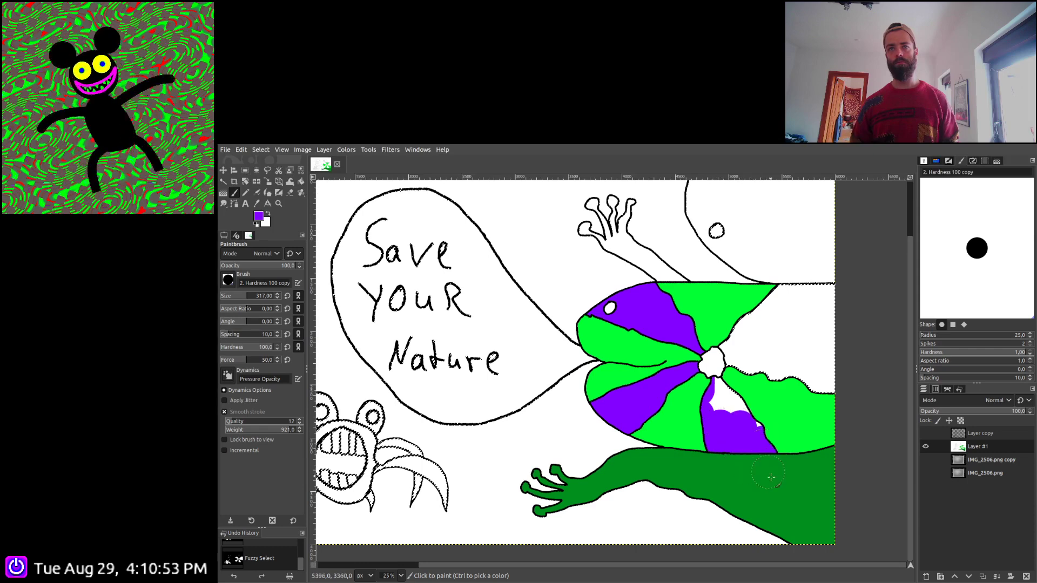
mouse_move(726, 368)
left_mouse_down()
mouse_move(776, 327)
mouse_move(804, 267)
mouse_move(827, 285)
mouse_move(818, 369)
mouse_move(777, 371)
mouse_move(786, 339)
left_mouse_up()
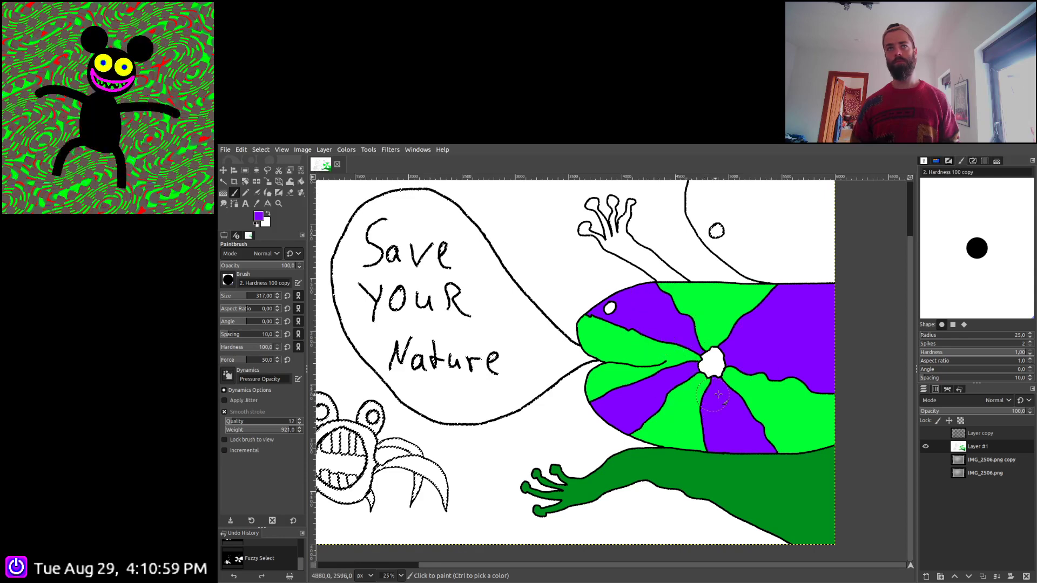
left_click_drag(718, 394, 721, 397)
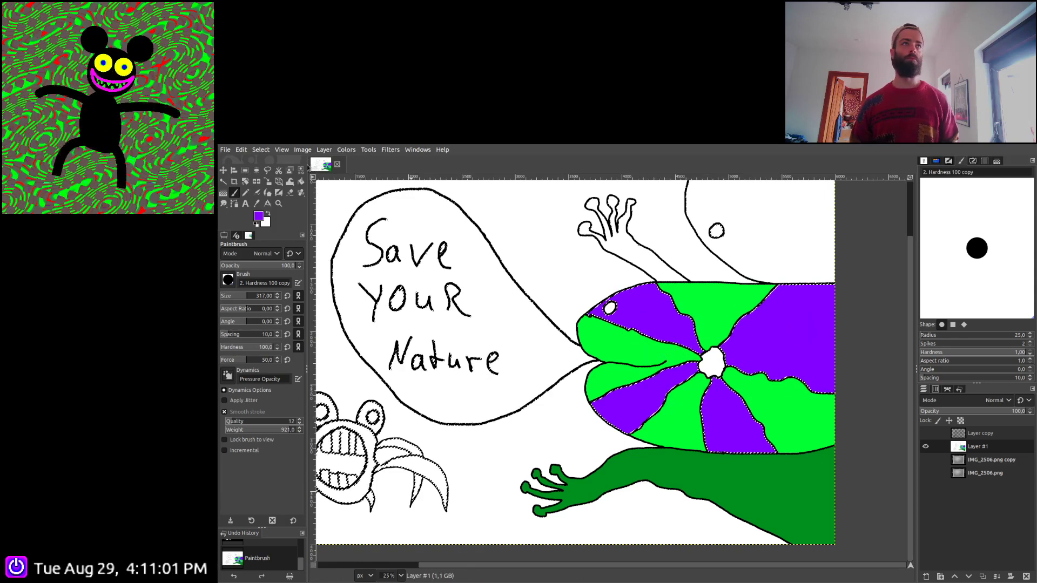
Select all white areas by color, and paint the striped creature's center spot red and its eye teal, undoing the maroon eye stroke
left_click(223, 181)
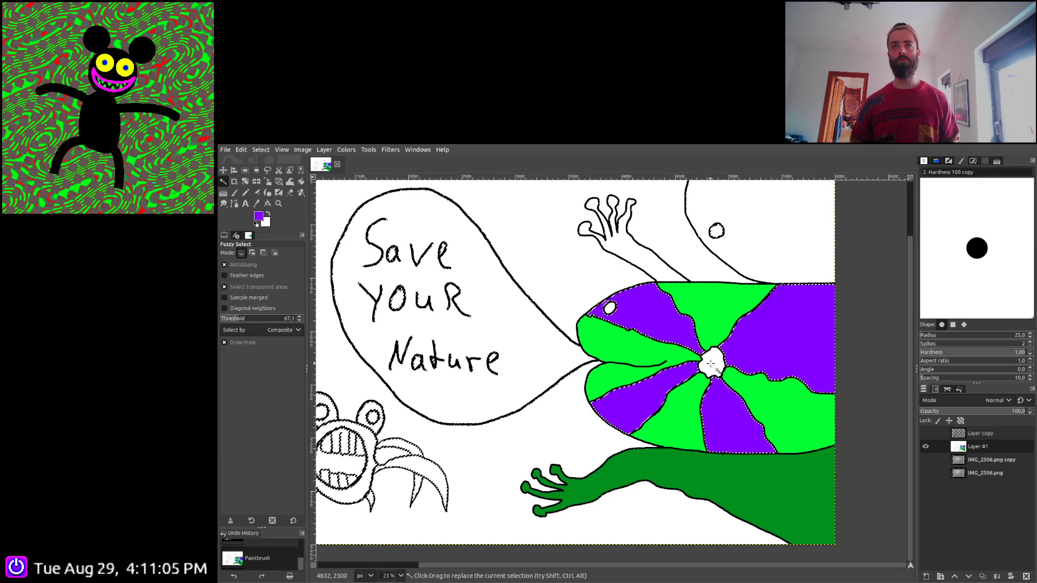
key("shift+o")
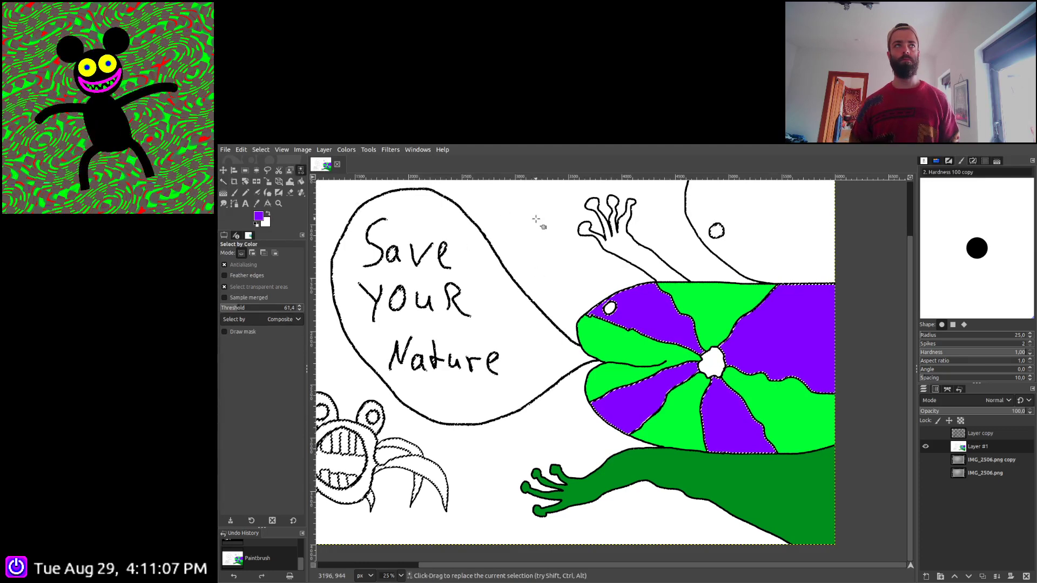
left_click(572, 245)
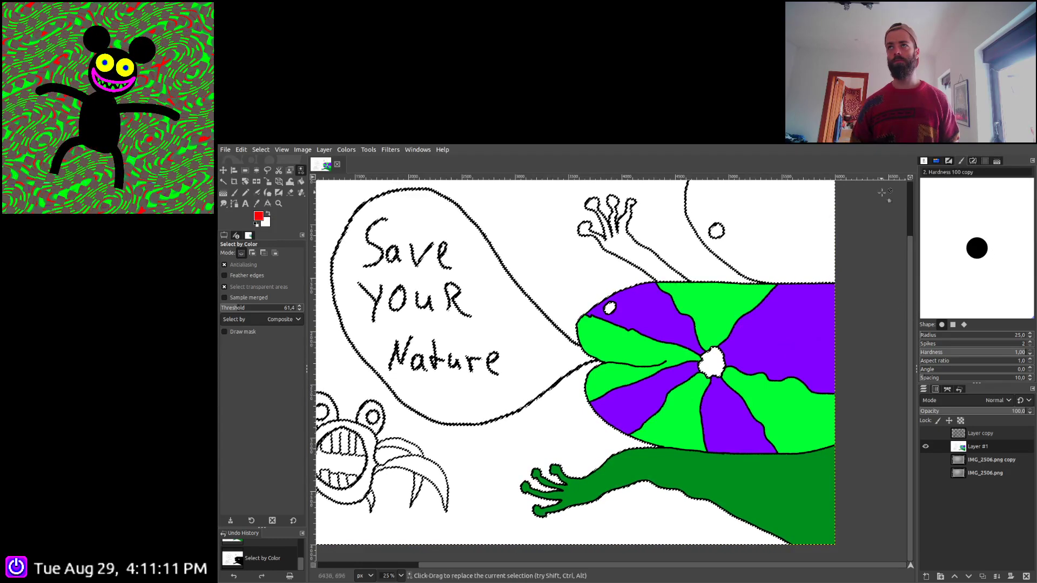
key("p")
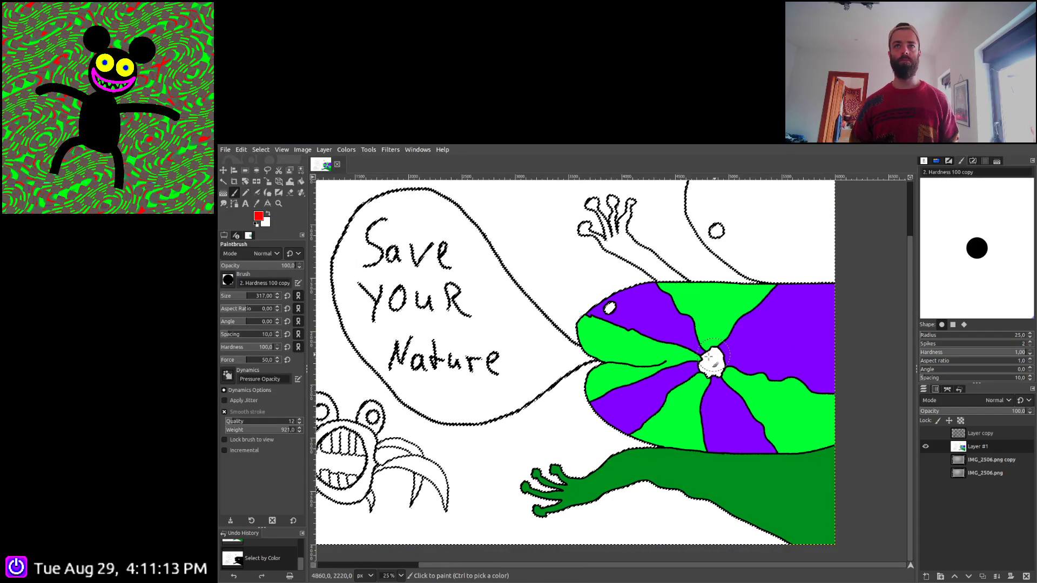
left_click_drag(711, 358, 712, 361)
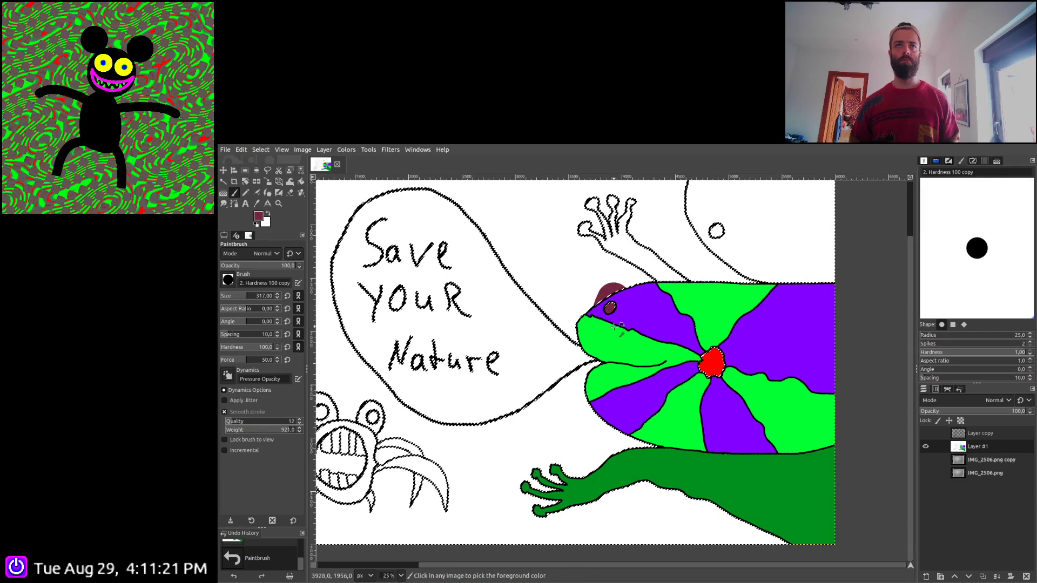
key("ctrl+z")
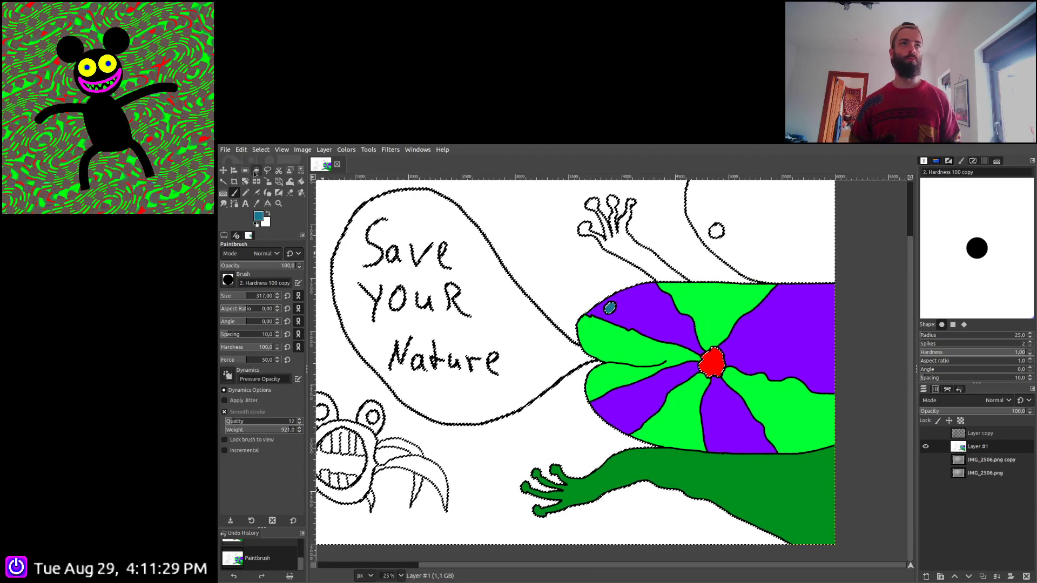
Select the white areas by color, subtract the areas around the striped creature's unpainted upper arm with Fuzzy Select, and paint the arm olive green
left_click(290, 170)
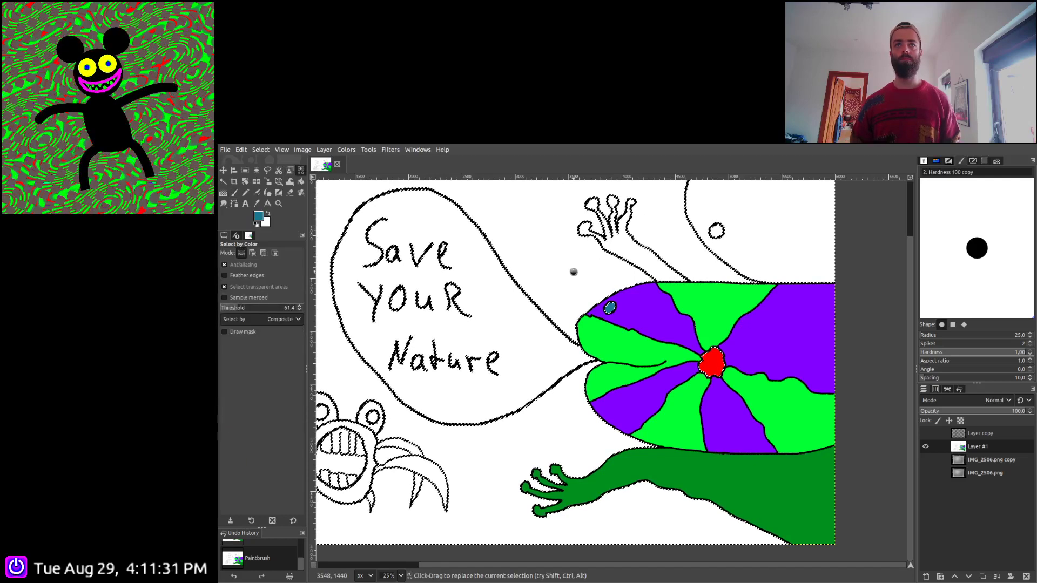
left_click(529, 296)
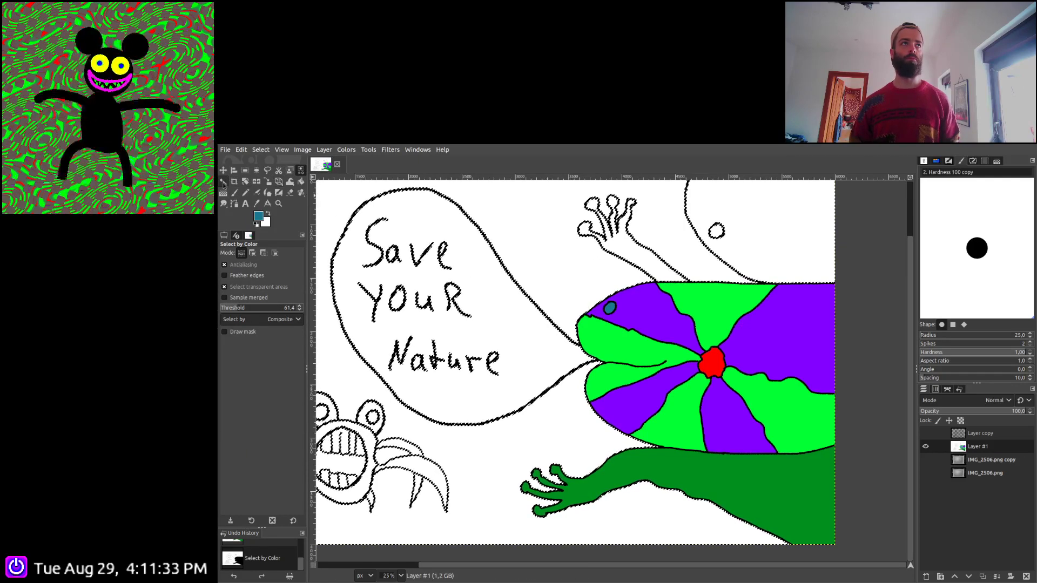
key("u")
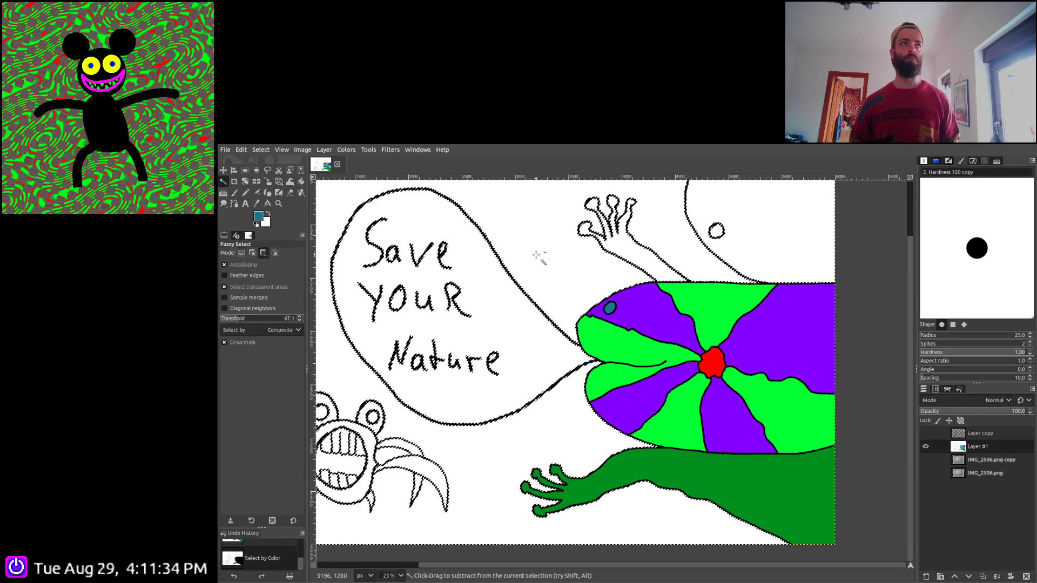
left_click(869, 320)
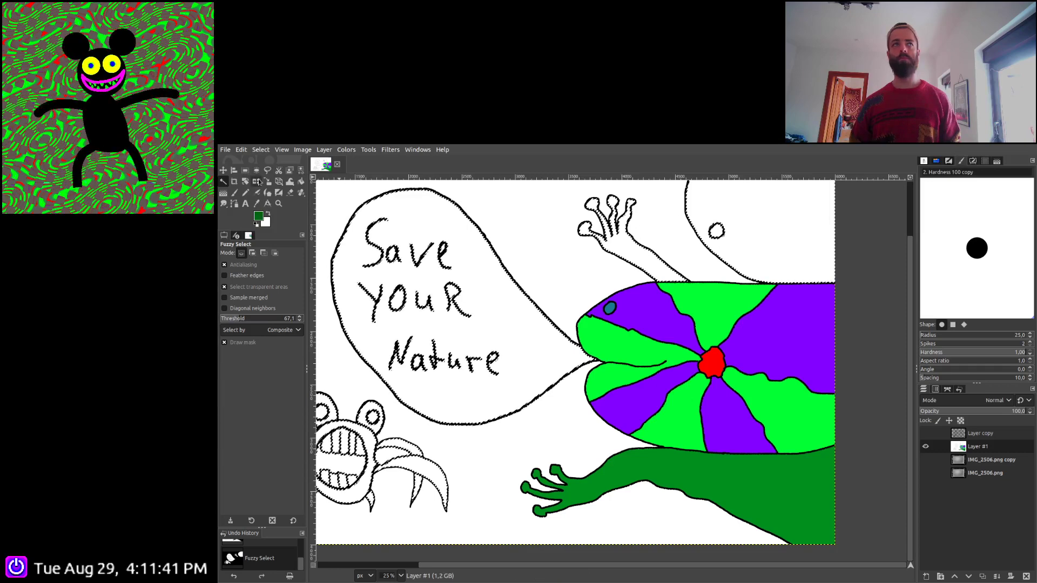
key("p")
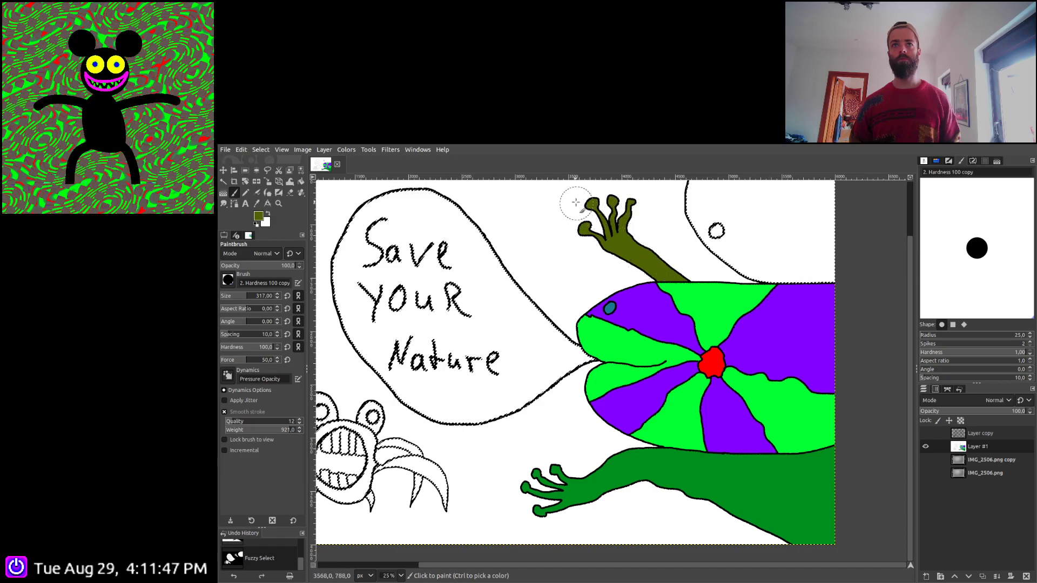
left_click_drag(673, 278, 670, 281)
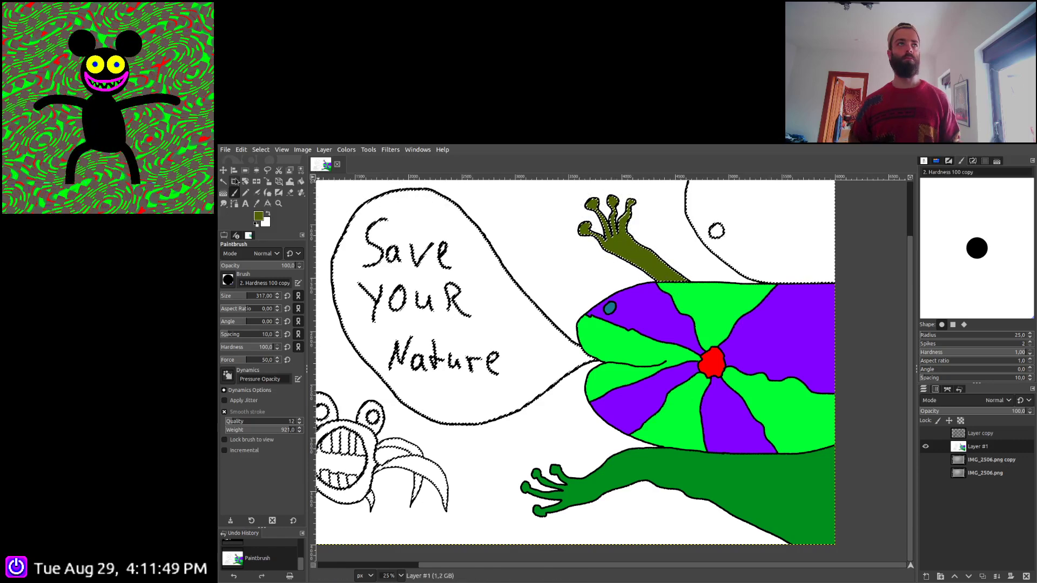
Select the creature's arms by color and recolor them with Bucket Fill, trying several olive shades before filling both with medium green
key("shift+o")
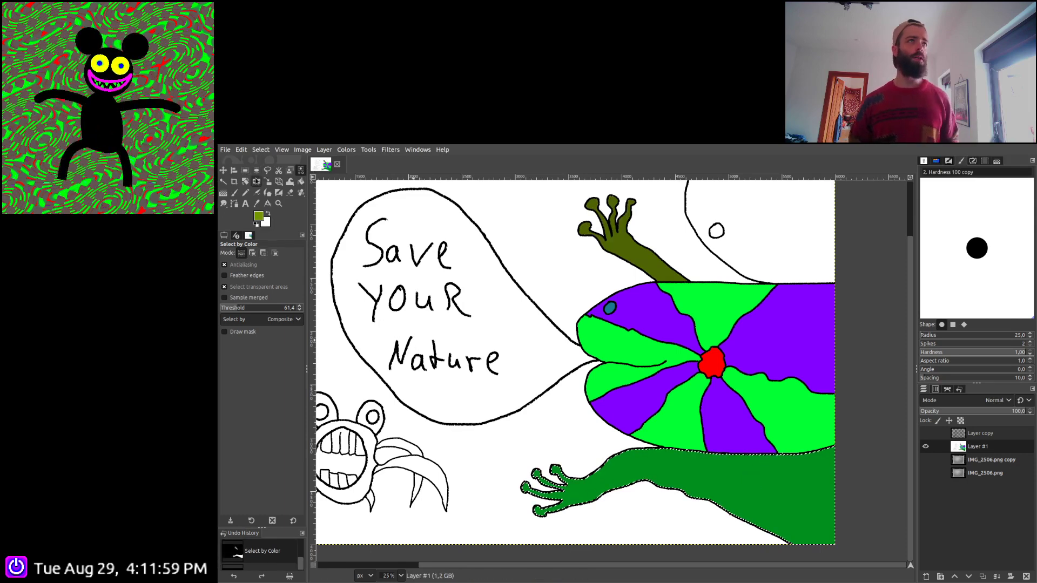
left_click(301, 182)
left_click(815, 507)
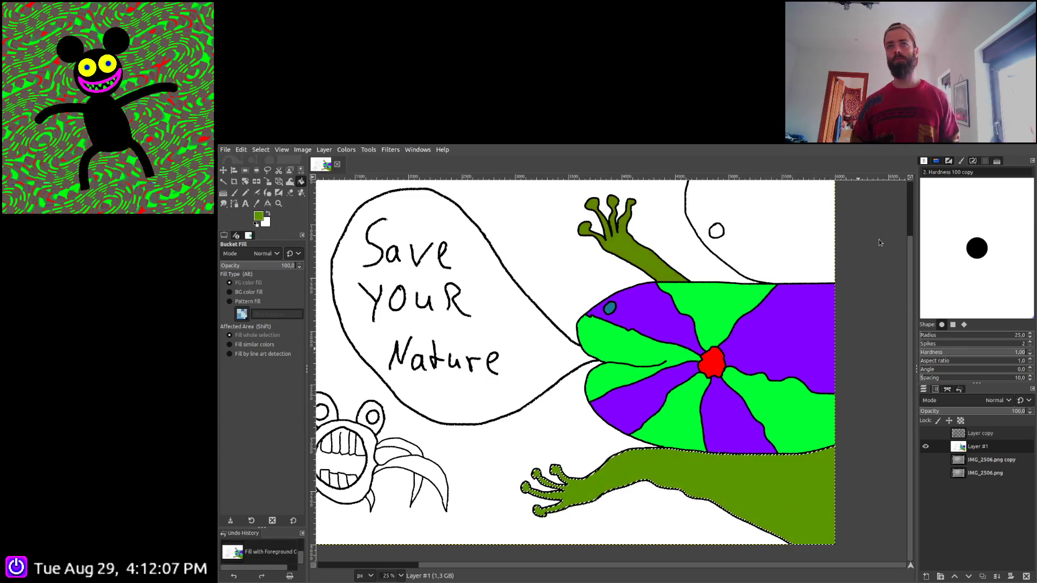
left_click(781, 509)
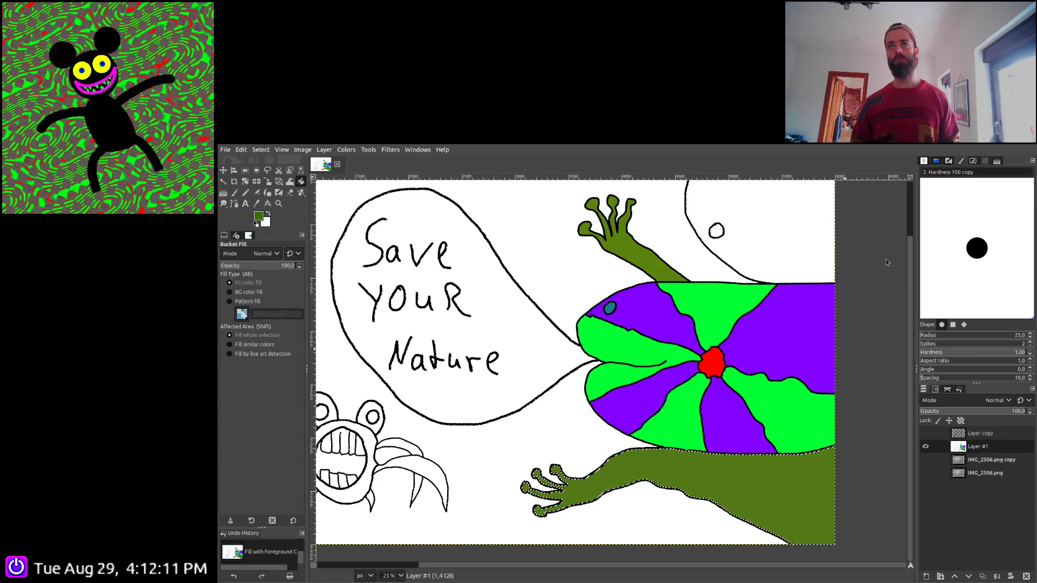
left_click(794, 479)
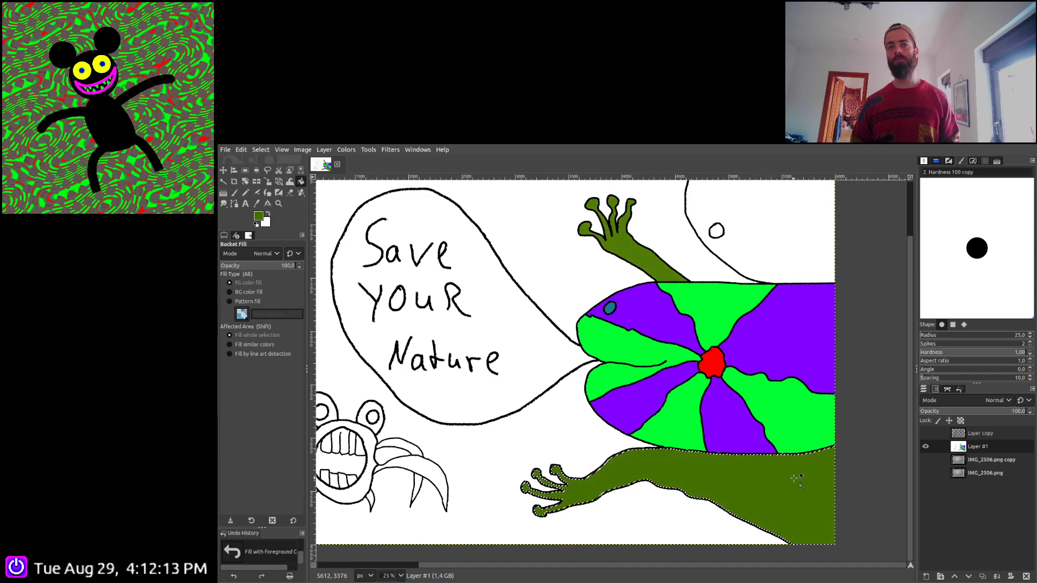
key("ctrl")
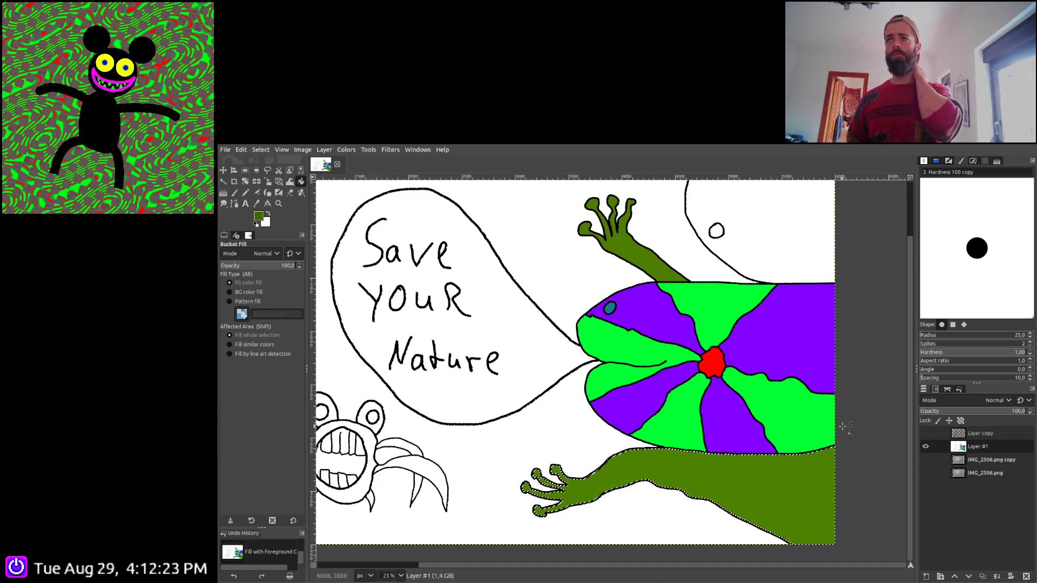
left_click(778, 502)
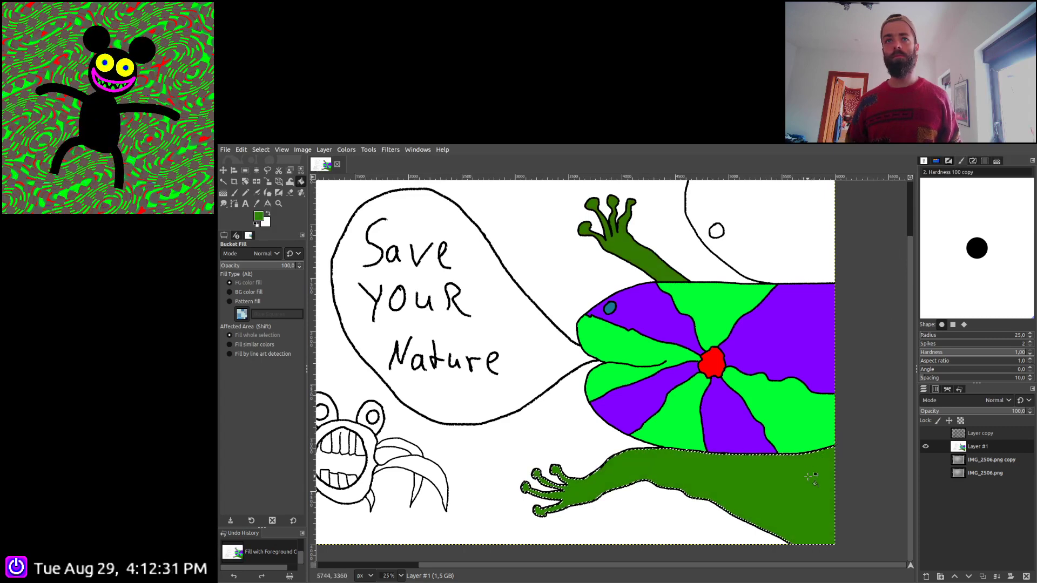
Select all white areas by color and subtract the white background around the crab with Fuzzy Select
key("ctrl+a")
key("minus")
key("minus")
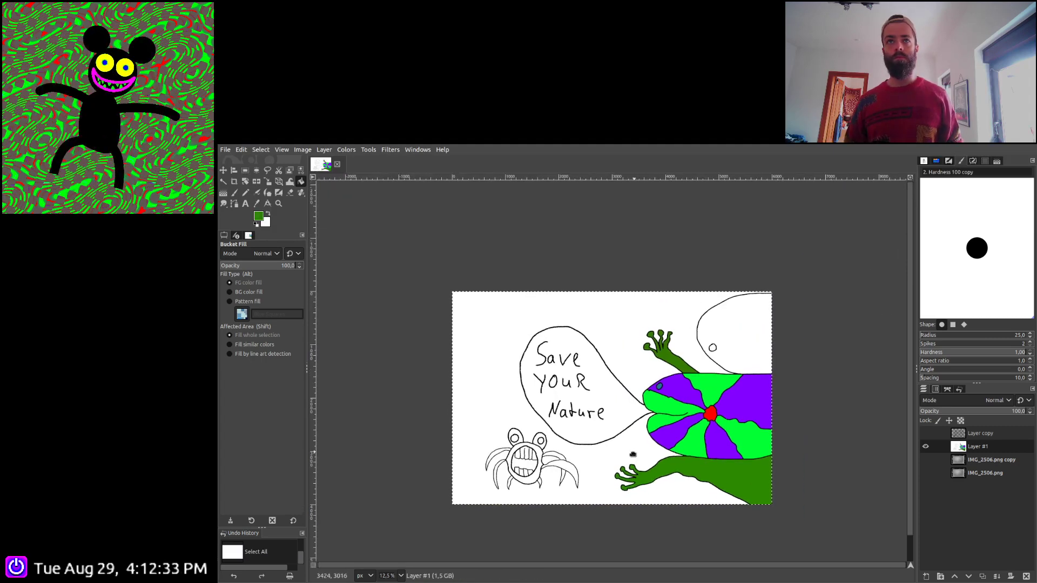
left_click_drag(633, 454, 616, 443)
key("shift+o")
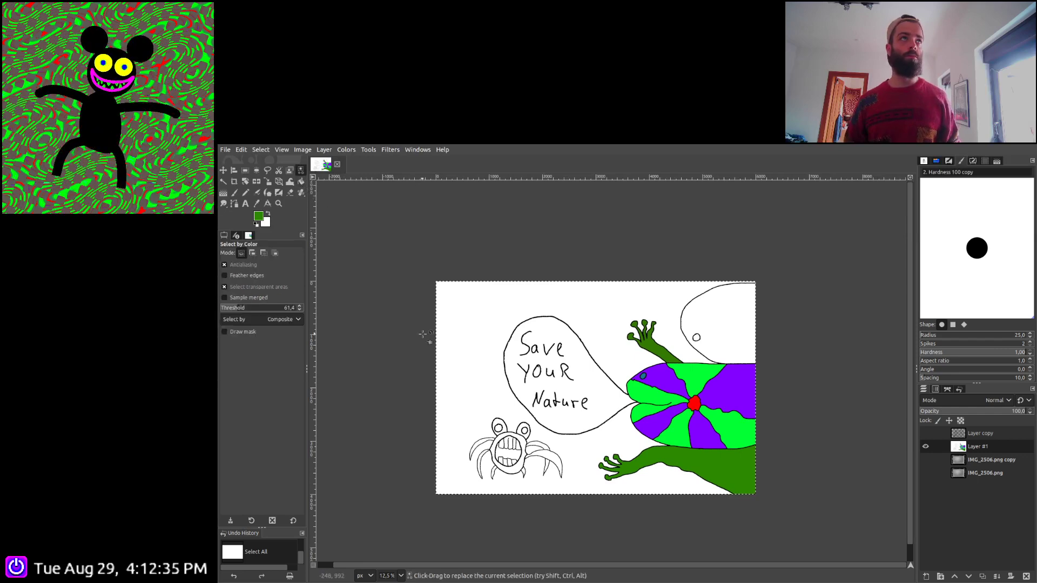
left_click(455, 360)
key("u")
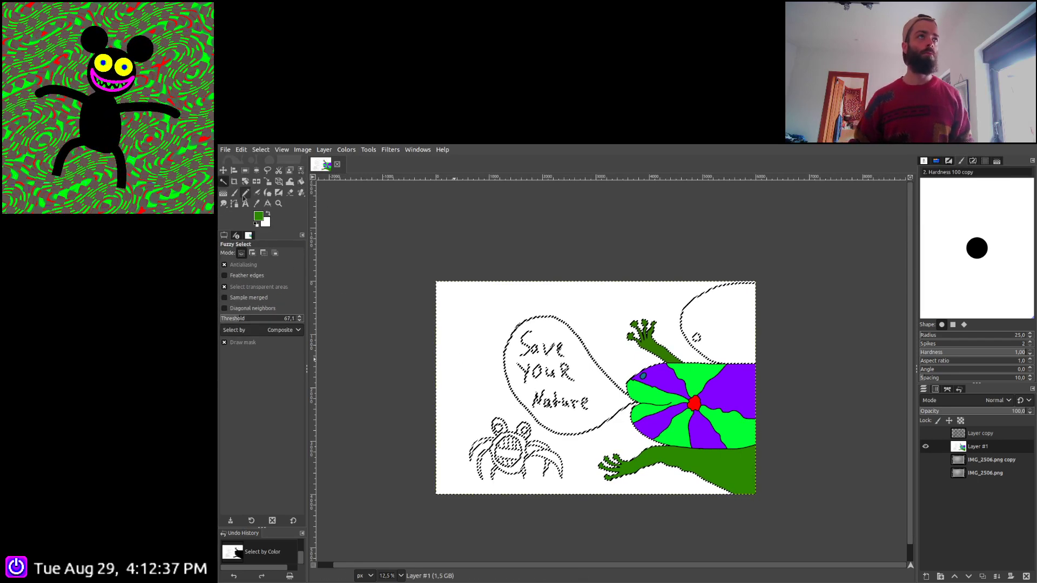
left_click(473, 362)
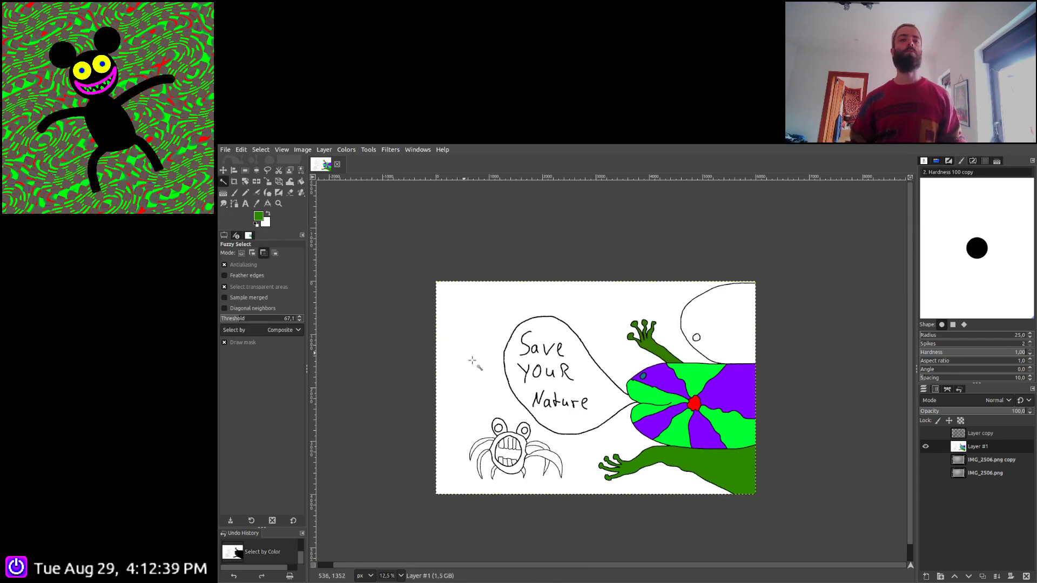
Paint the crab's two small lower legs bright purple and its lower left leg darker purple with the size 317 brush
scroll(499, 464, "up", 2, "ctrl")
scroll(503, 469, "up", 2, "ctrl")
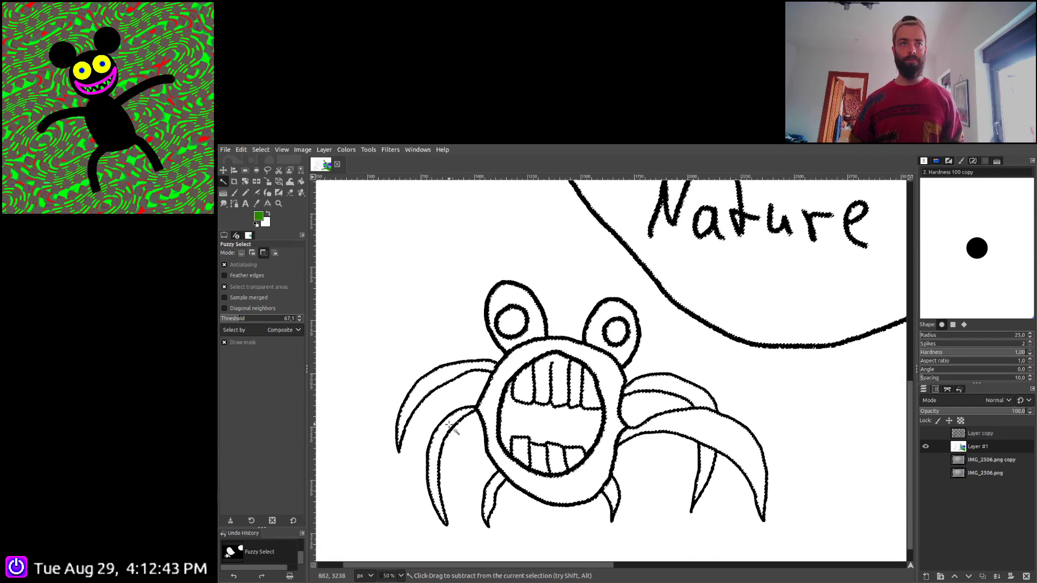
left_click(442, 380, "ctrl")
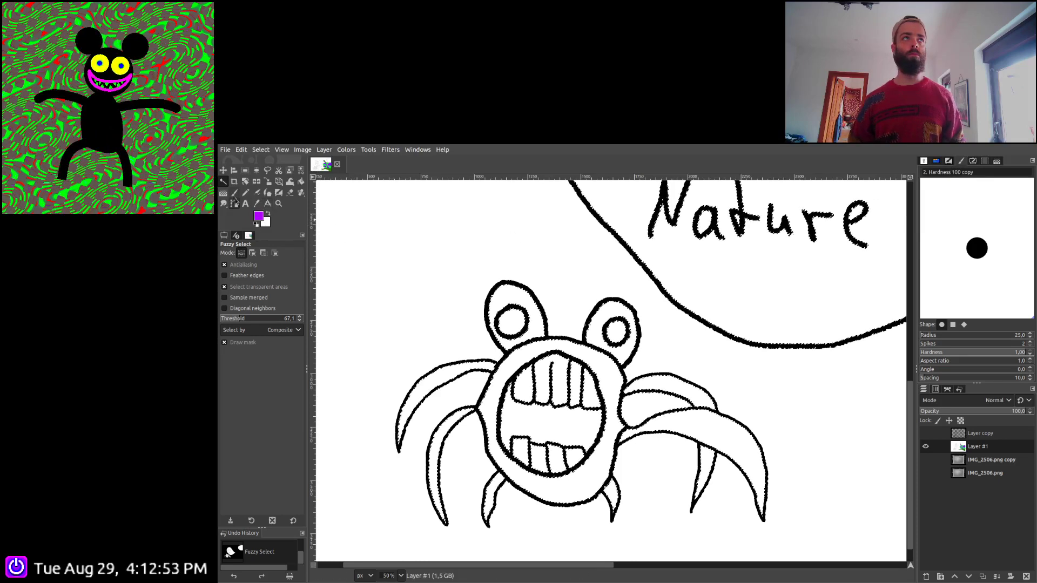
left_click(234, 193)
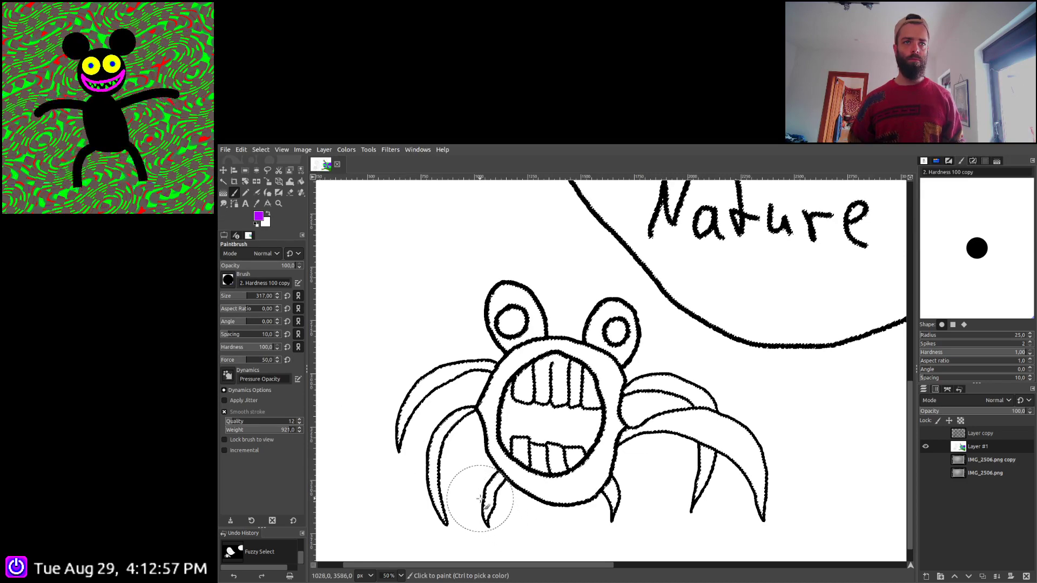
left_click_drag(486, 519, 487, 521)
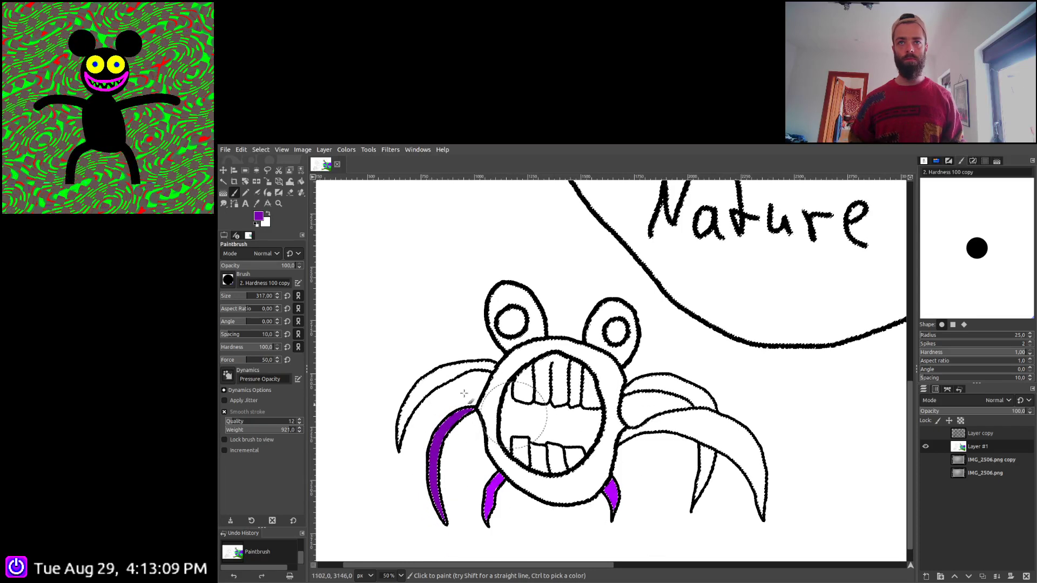
Reduce the brush size to 153, undo the stroke spilling past the crab's large right leg, and subtract the gap above that leg with Fuzzy Select
key("bracketleft")
key("bracketleft")
key("bracketleft")
key("bracketleft")
key("bracketleft")
key("bracketleft")
key("bracketleft")
scroll(630, 445, "up", 3)
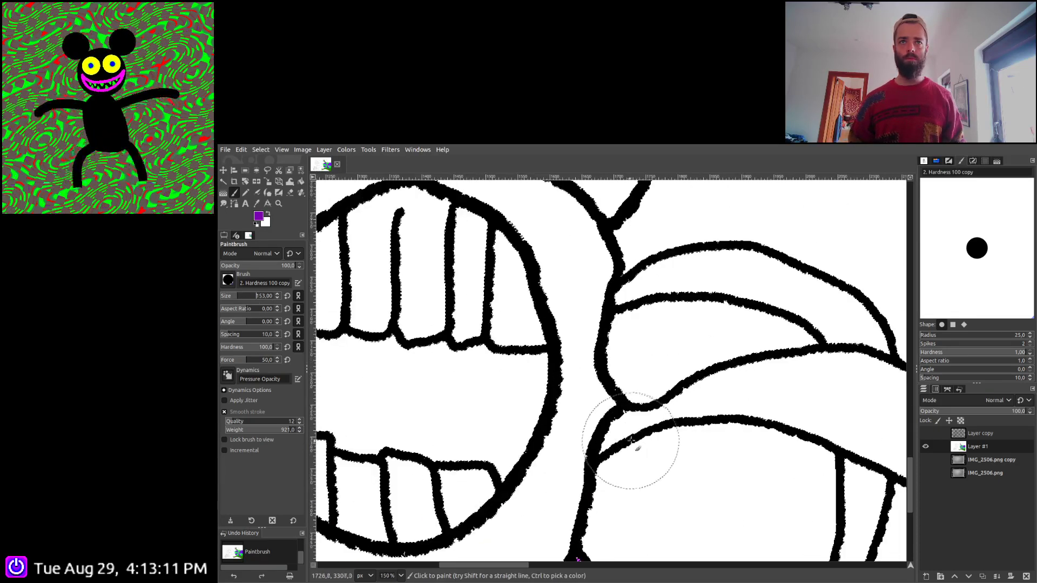
left_click_drag(654, 453, 688, 432)
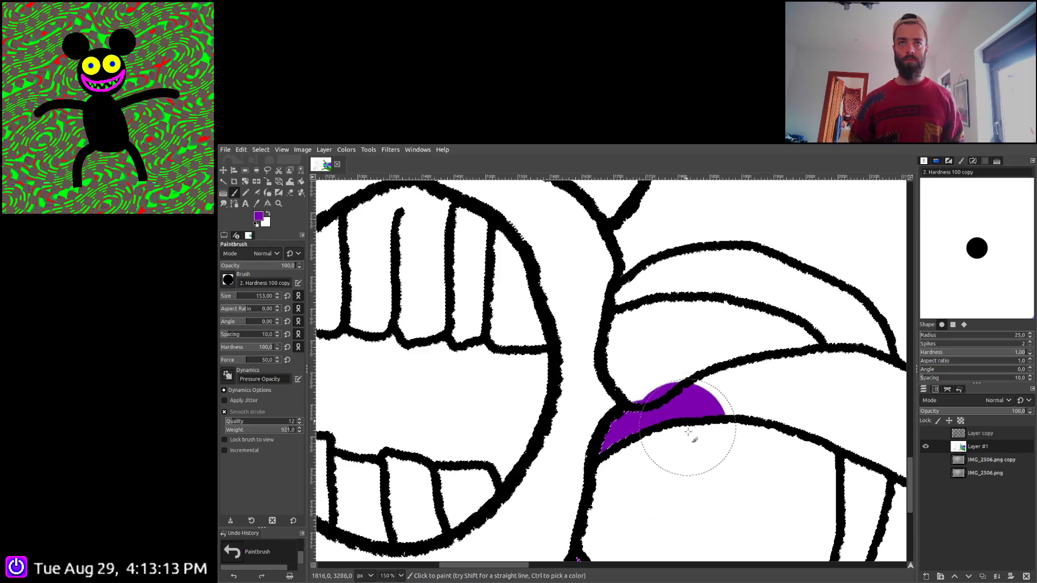
key("ctrl+z")
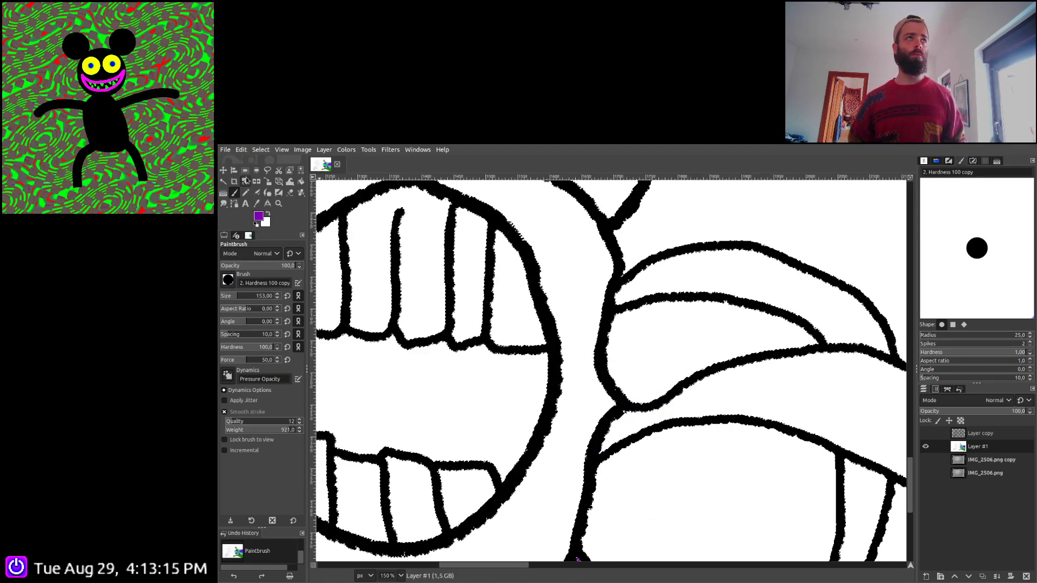
left_click(245, 180)
left_click(641, 363)
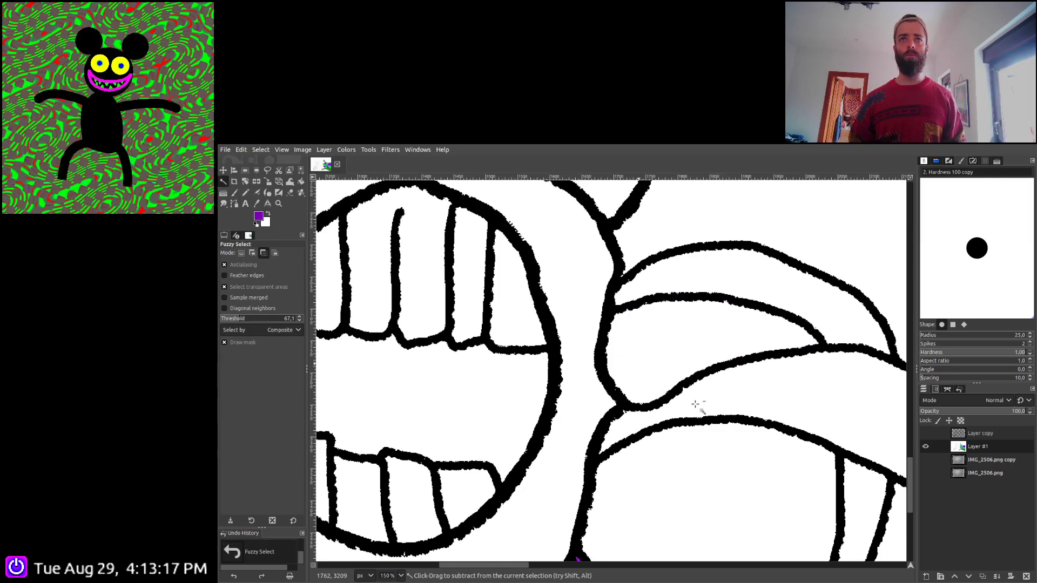
left_click_drag(695, 406, 574, 405)
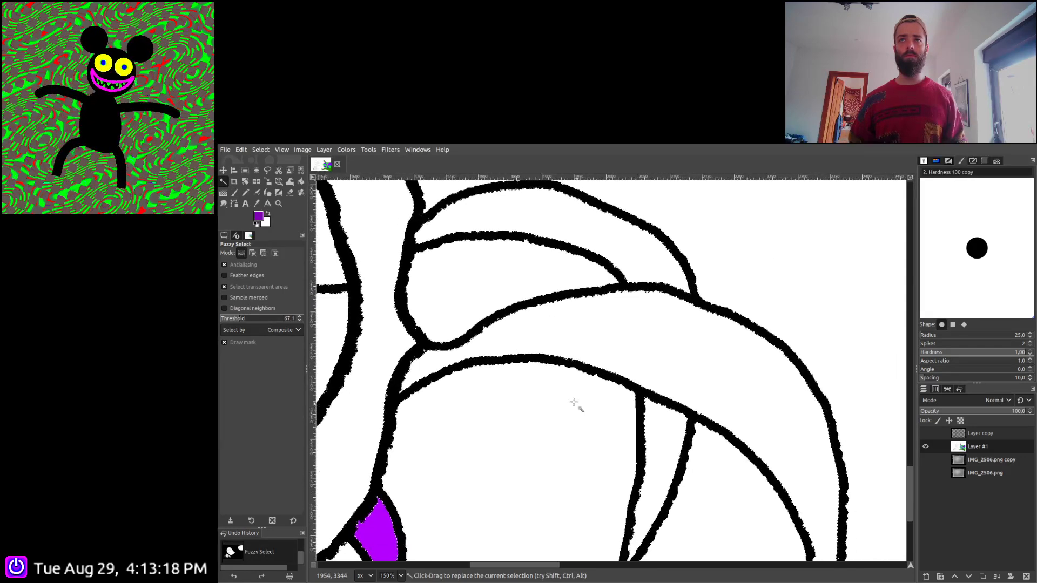
Paint the crab's large right leg purple from the body down to its tip with the size 153 brush
left_click(235, 193)
mouse_move(451, 397)
left_mouse_down()
mouse_move(521, 340)
mouse_move(541, 334)
mouse_move(583, 350)
left_mouse_up()
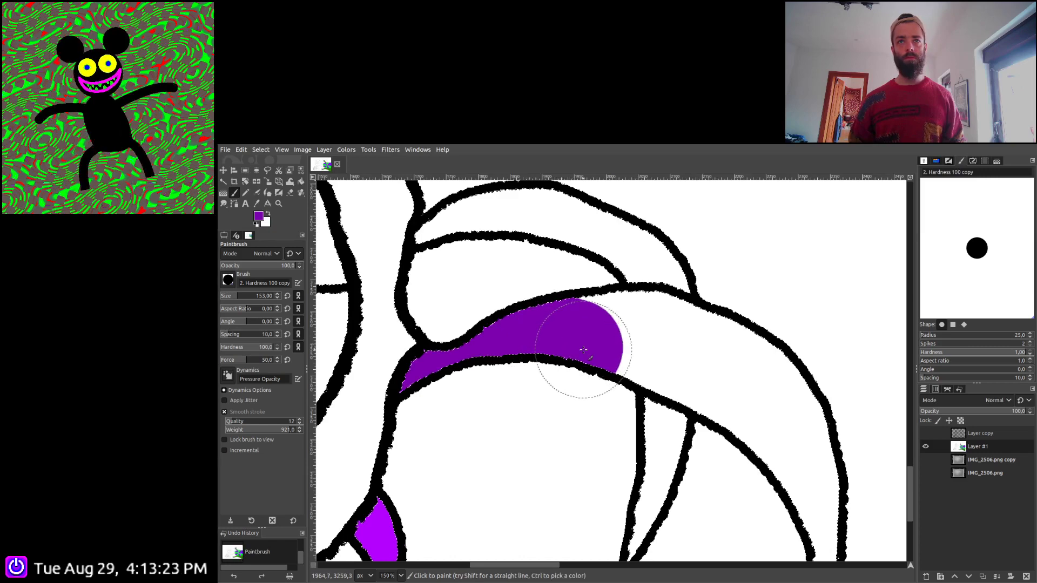
mouse_move(666, 342)
left_mouse_down()
mouse_move(597, 336)
mouse_move(657, 342)
mouse_move(753, 395)
mouse_move(701, 349)
mouse_move(737, 366)
mouse_move(774, 411)
left_mouse_up()
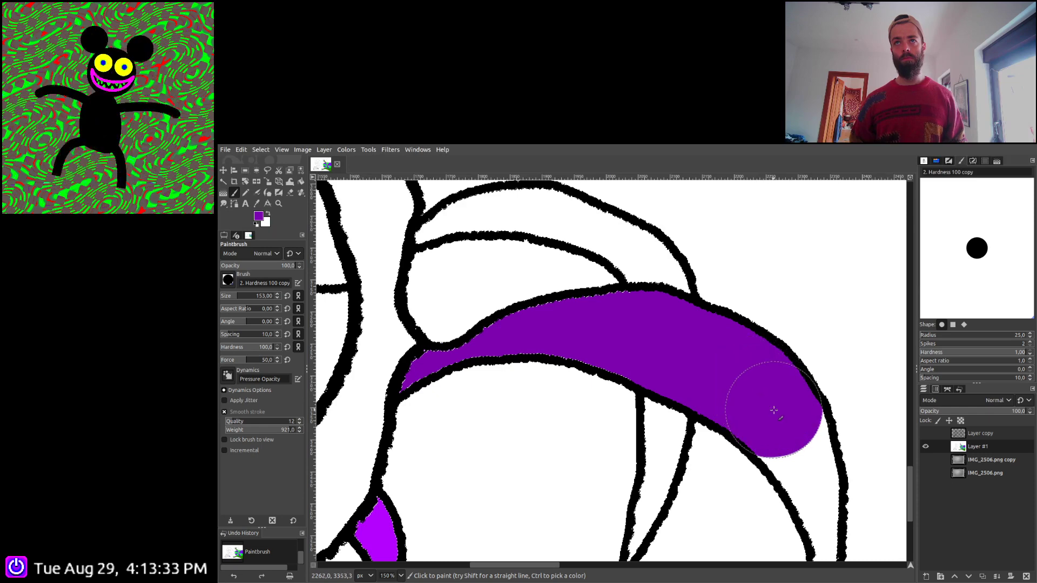
scroll(752, 475, "down", 3)
scroll(752, 475, "right", 3)
mouse_move(643, 371)
left_mouse_down()
mouse_move(675, 391)
mouse_move(687, 473)
mouse_move(673, 294)
mouse_move(694, 486)
left_mouse_up()
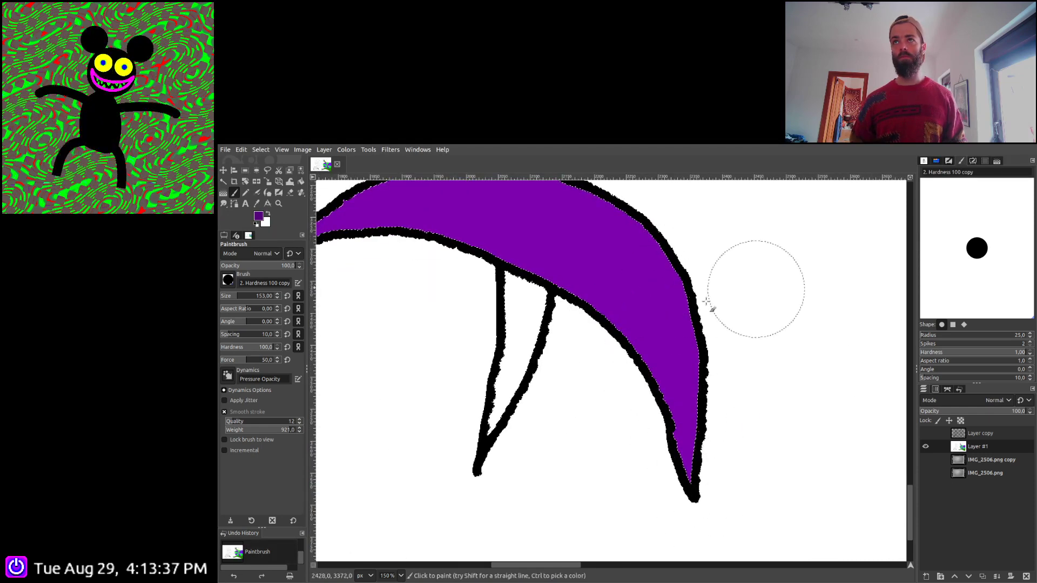
Paint the pointed lower part of the crab's rear right leg dark purple with the size 153 brush
scroll(706, 301, "up", 1)
scroll(706, 302, "left", 1)
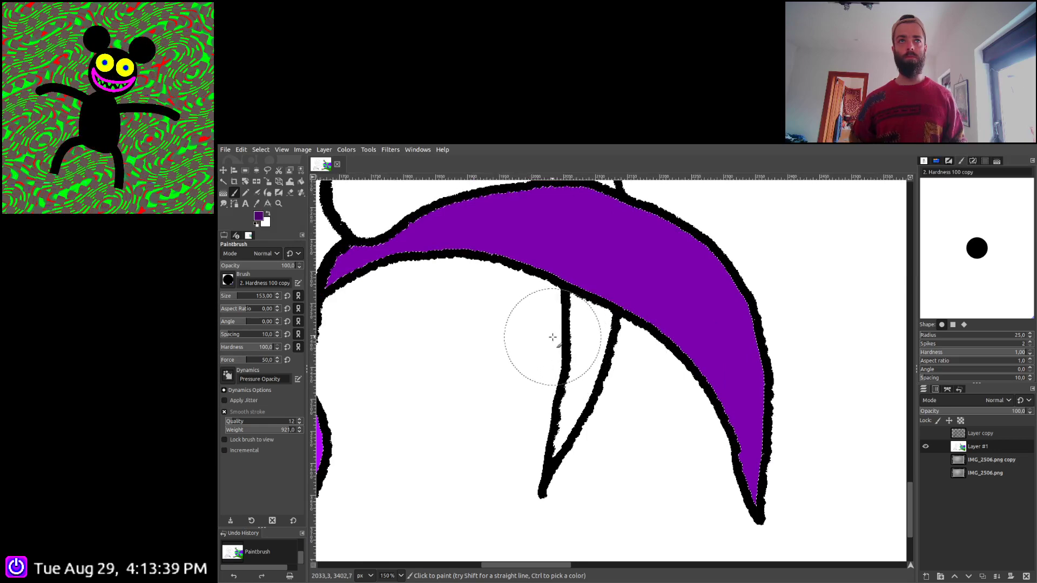
mouse_move(553, 337)
left_mouse_down()
mouse_move(547, 390)
mouse_move(562, 476)
left_mouse_up()
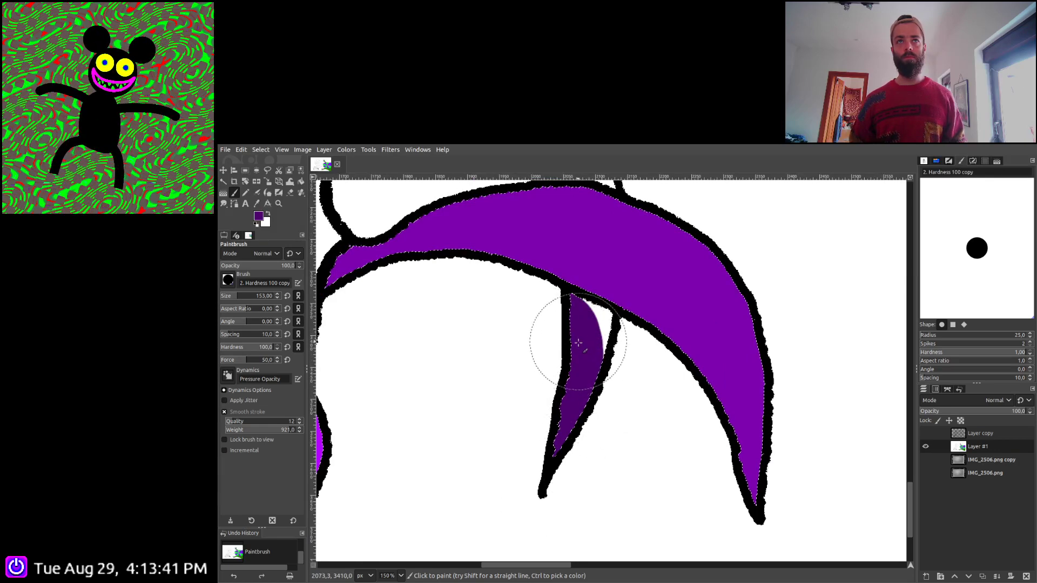
mouse_move(578, 342)
left_mouse_down()
mouse_move(576, 419)
mouse_move(561, 330)
left_mouse_up()
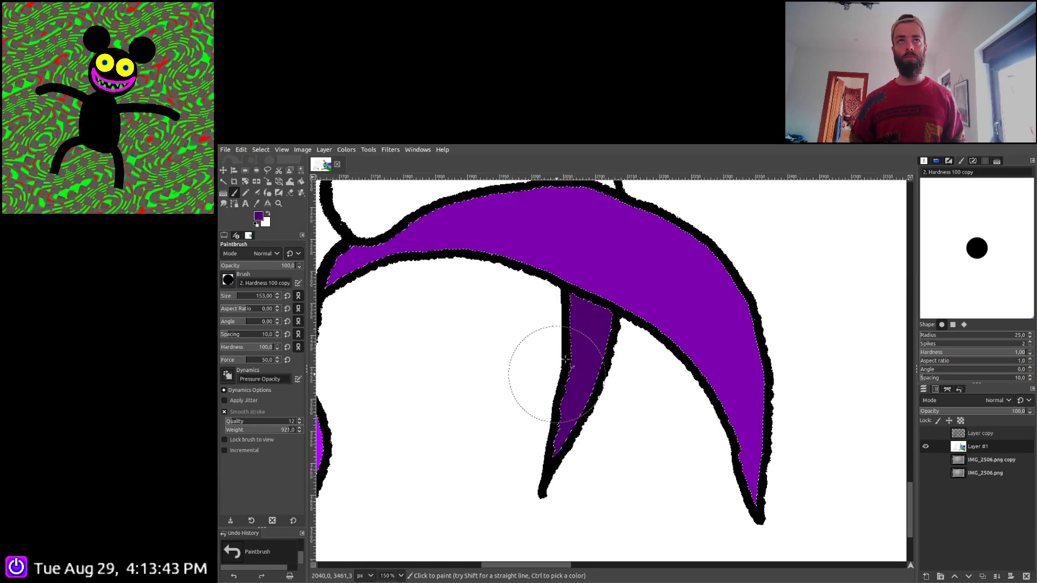
Paint the curved upper part of the crab's rear right leg the same dark purple
scroll(527, 364, "up", 5)
scroll(556, 347, "left", 3)
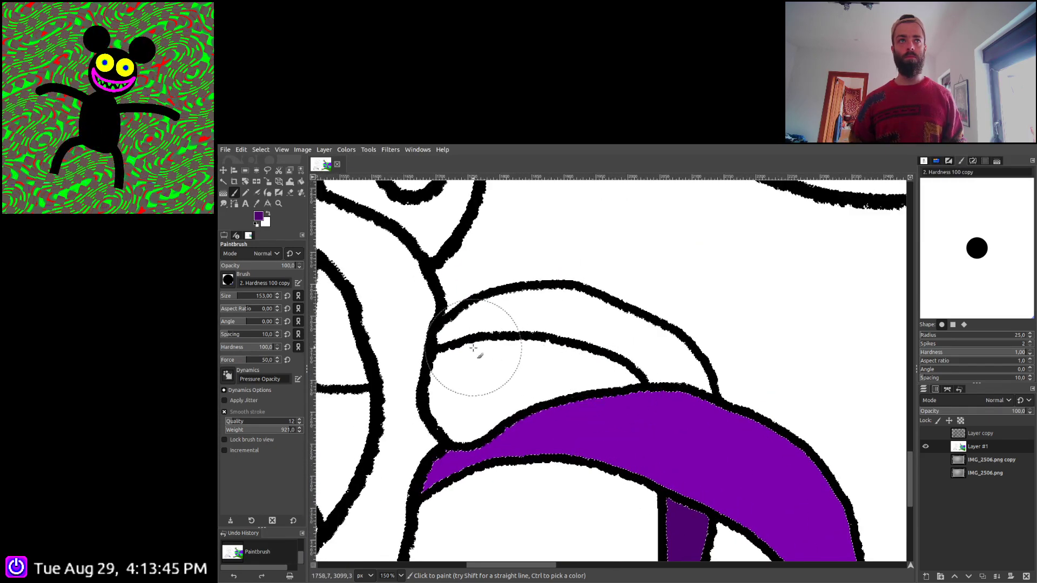
left_click_drag(482, 355, 503, 325)
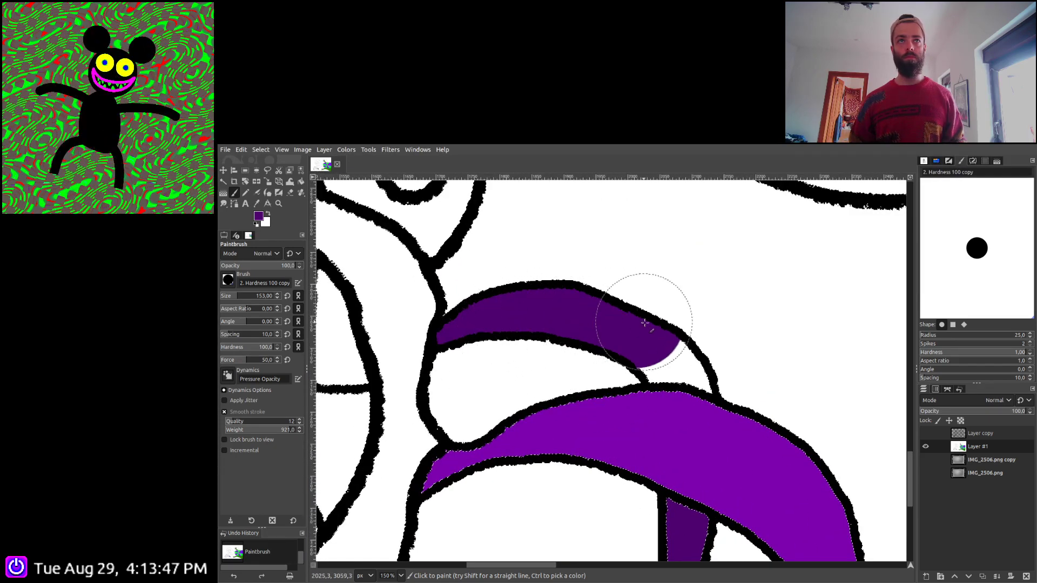
mouse_move(645, 323)
left_mouse_down()
mouse_move(648, 340)
mouse_move(726, 353)
left_mouse_up()
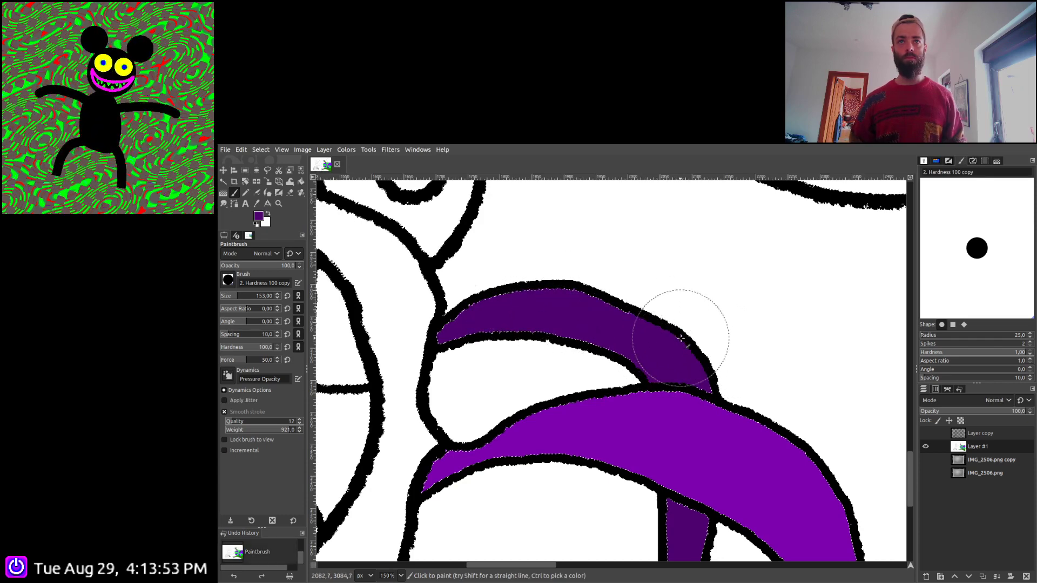
key("minus")
key("minus")
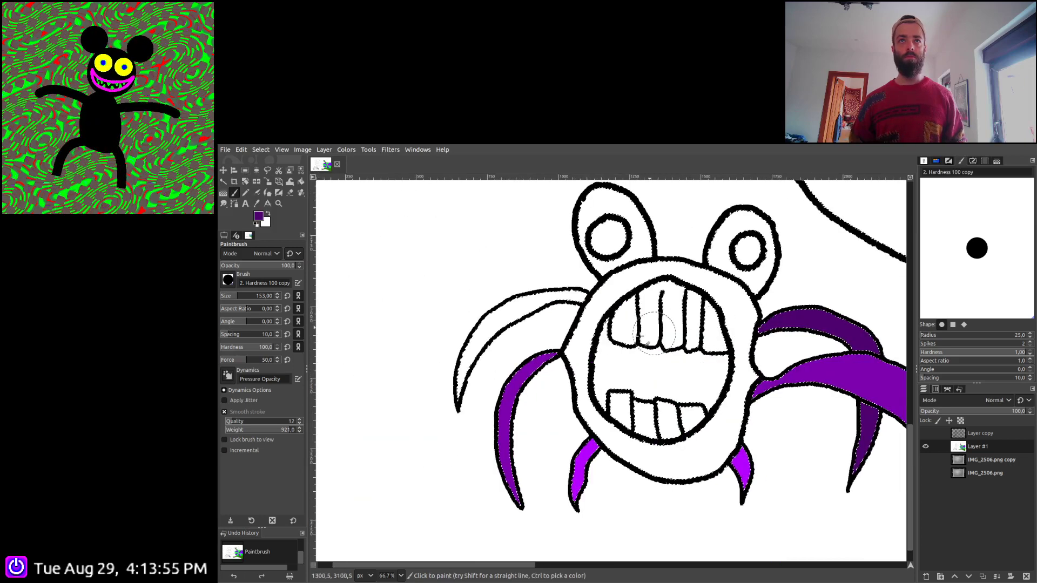
Paint the crab's rear left leg dark purple from the body down to its tip with the size 153 brush
key("plus")
key("plus")
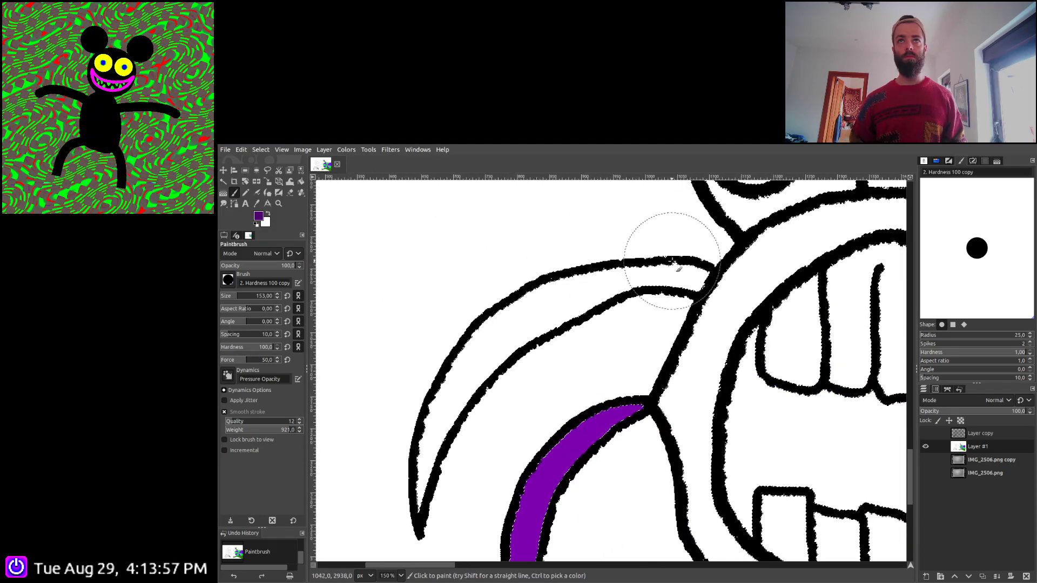
mouse_move(696, 277)
left_mouse_down()
mouse_move(556, 276)
mouse_move(453, 383)
mouse_move(417, 494)
left_mouse_up()
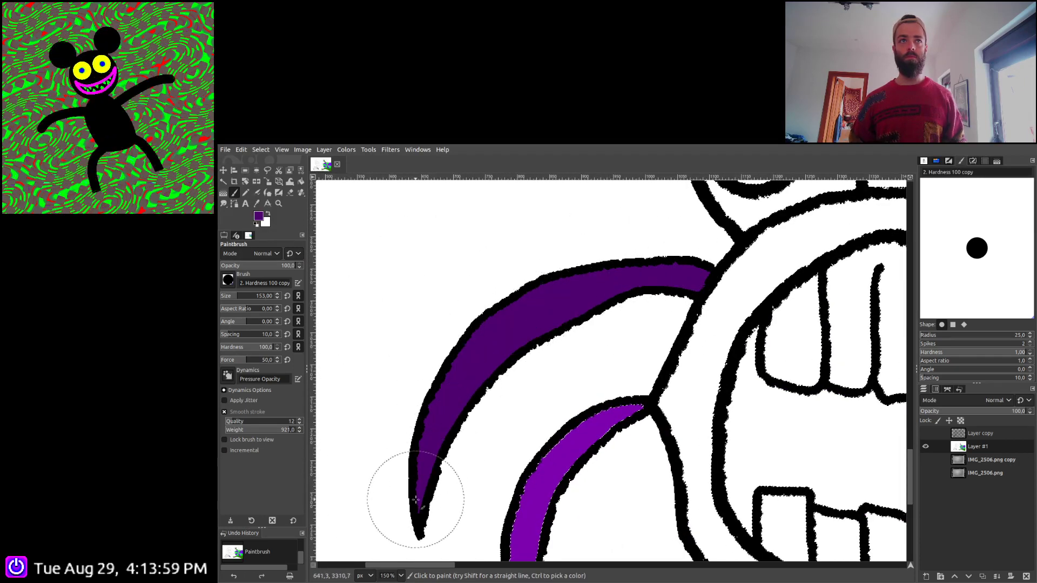
key("minus")
key("minus")
key("minus")
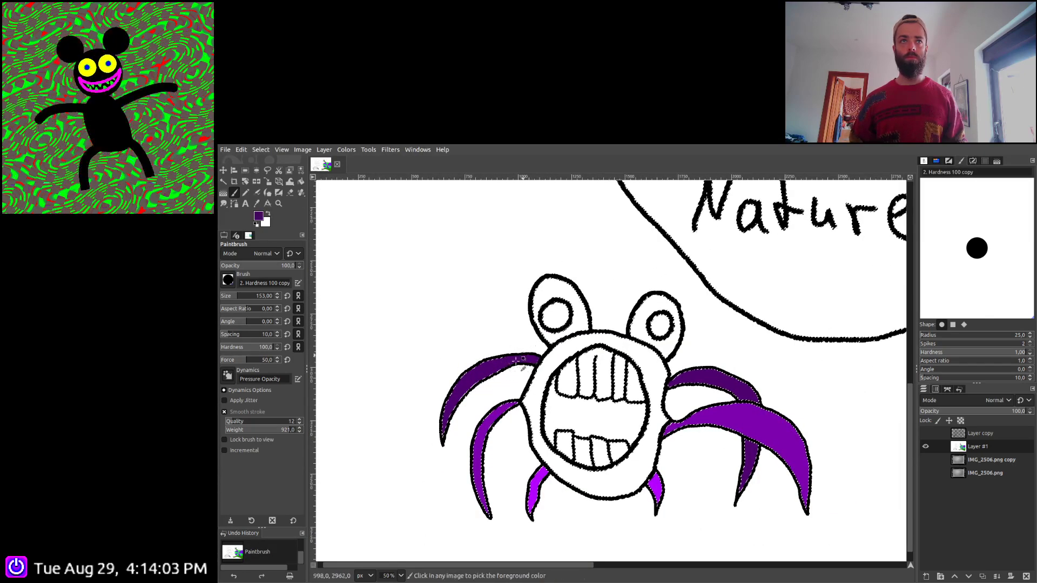
Repaint the crab's rear left leg in a darker shade of purple with the size 153 brush
key("plus")
key("plus")
key("plus")
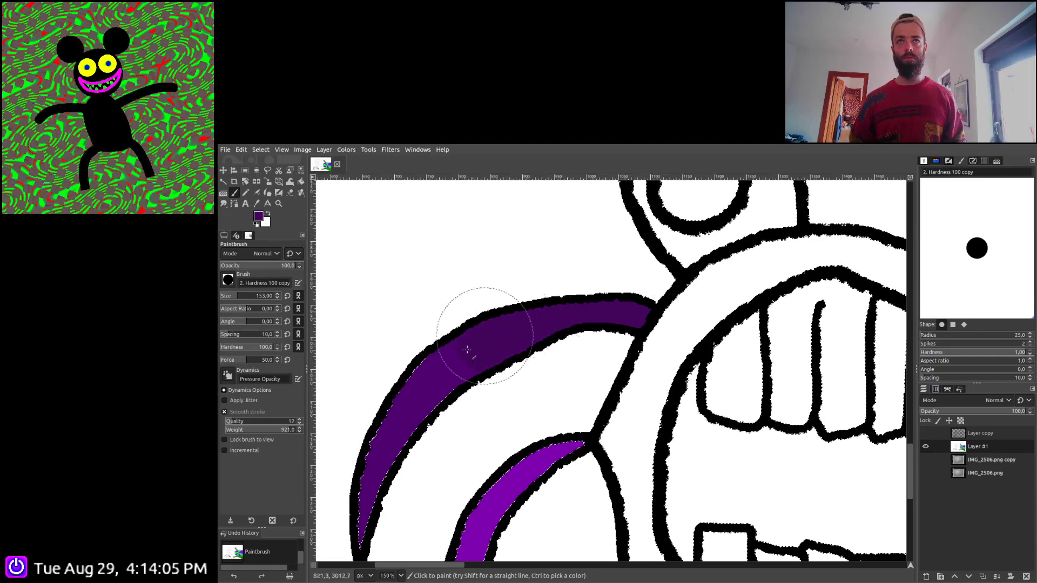
Repaint the curved upper part and the pointed lower part of the crab's rear right leg in the same darker purple
scroll(357, 356, "right", 5)
scroll(358, 357, "down", 2)
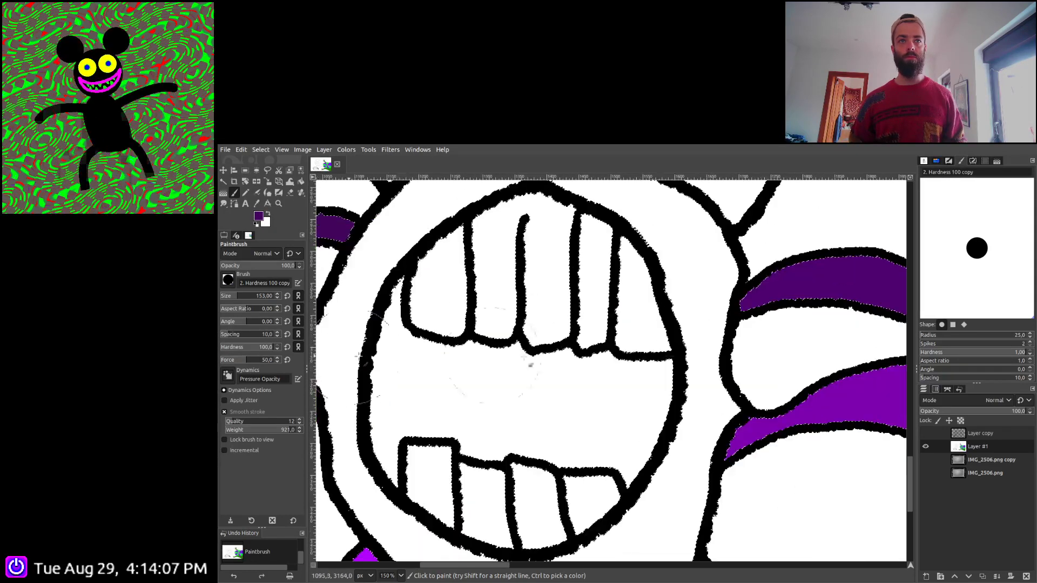
scroll(358, 357, "right", 8)
scroll(416, 347, "down", 1)
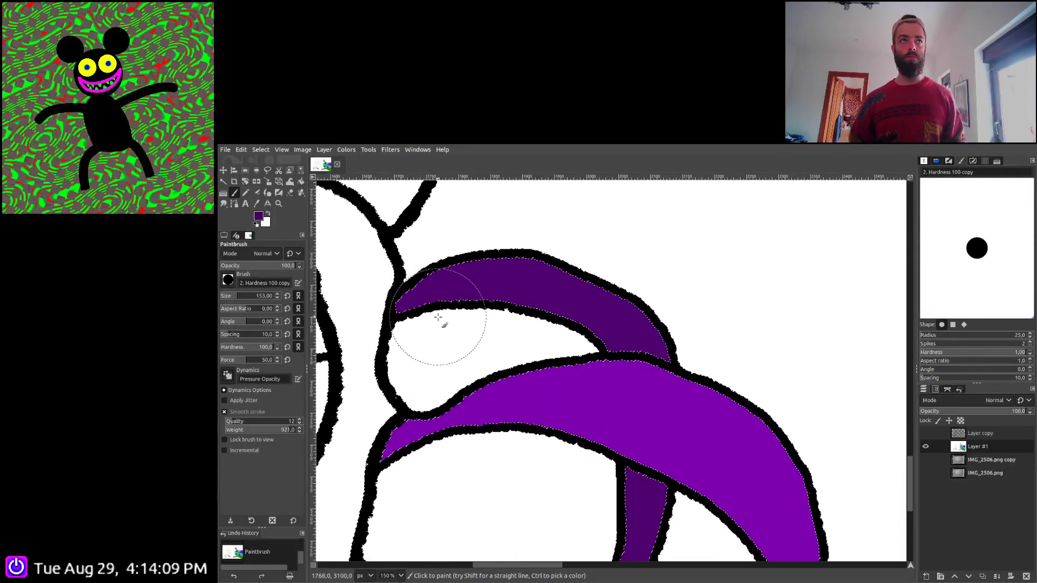
mouse_move(437, 317)
left_mouse_down()
mouse_move(537, 287)
mouse_move(592, 296)
left_mouse_up()
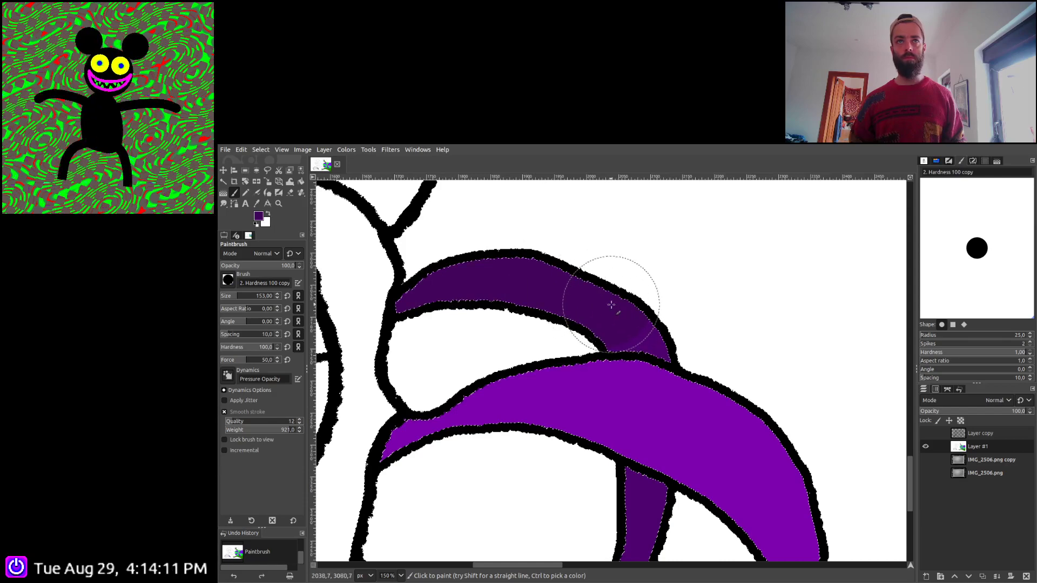
scroll(702, 378, "down", 4)
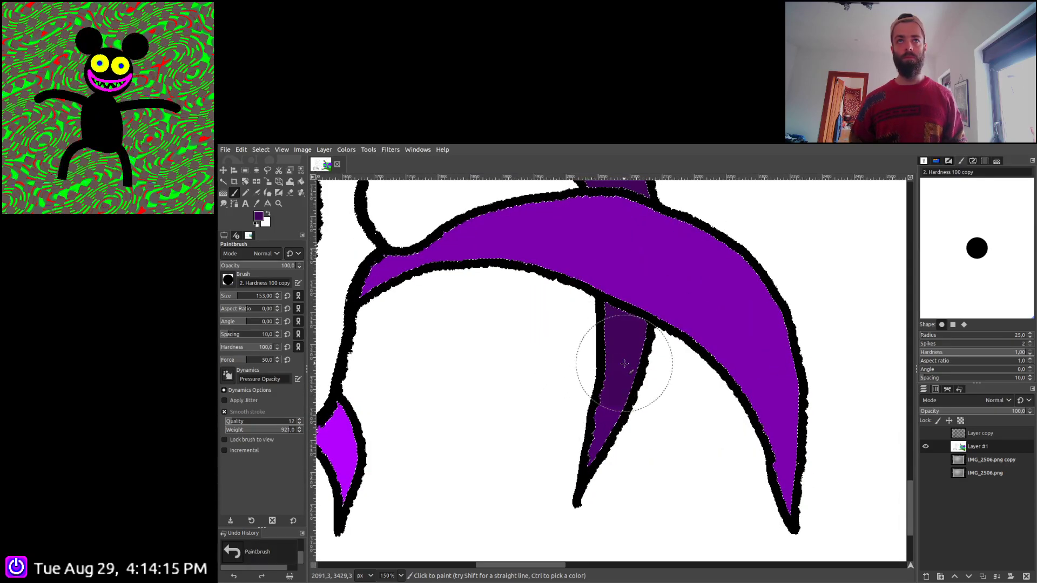
scroll(574, 479, "down", 3)
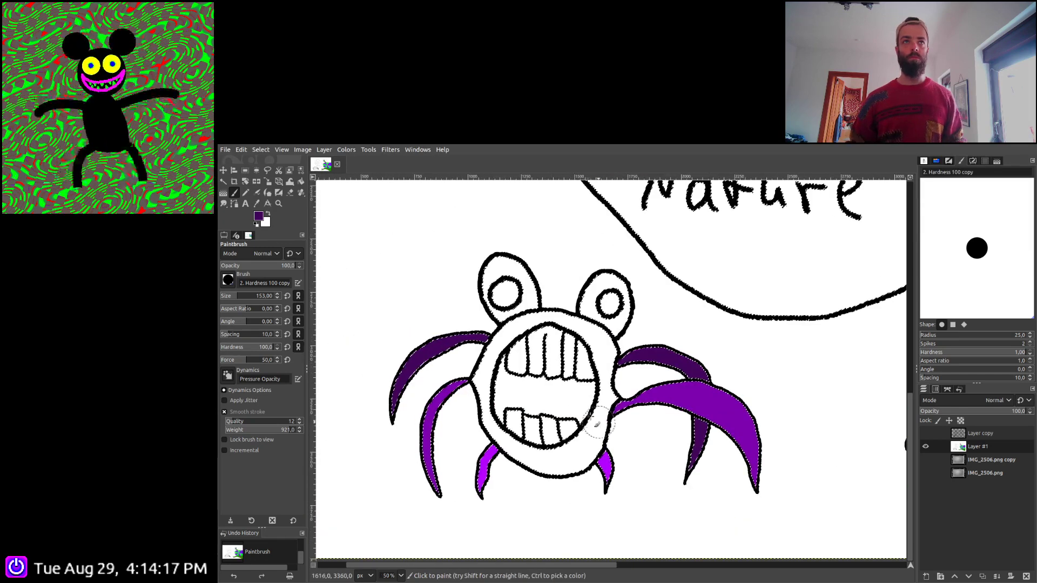
Select the drawing's white areas by colour, and subtract the crab's mouth, teeth and eyes from the selection with Fuzzy Select
key("shift+o")
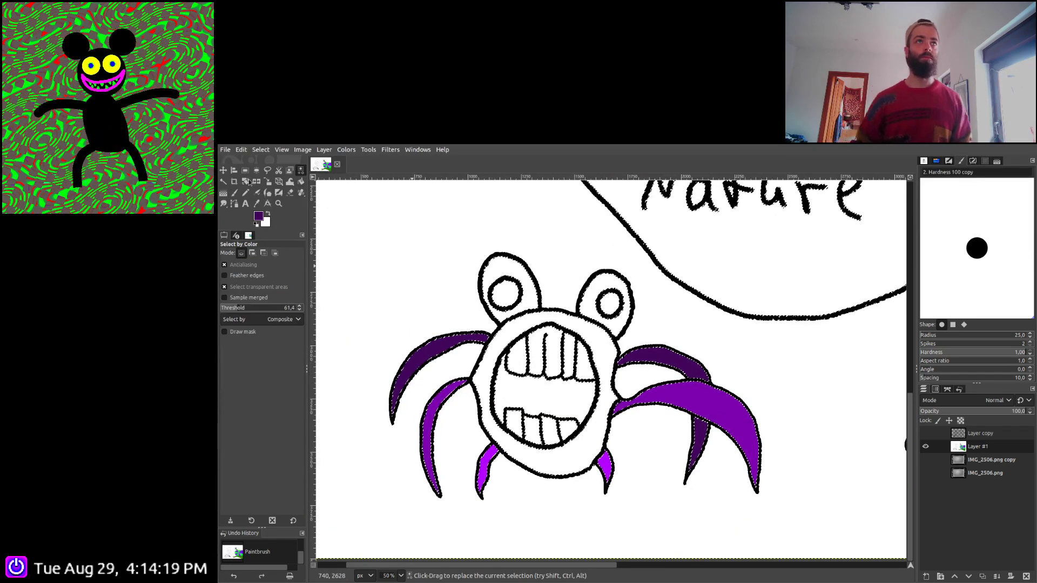
left_click(412, 267)
left_click(224, 182)
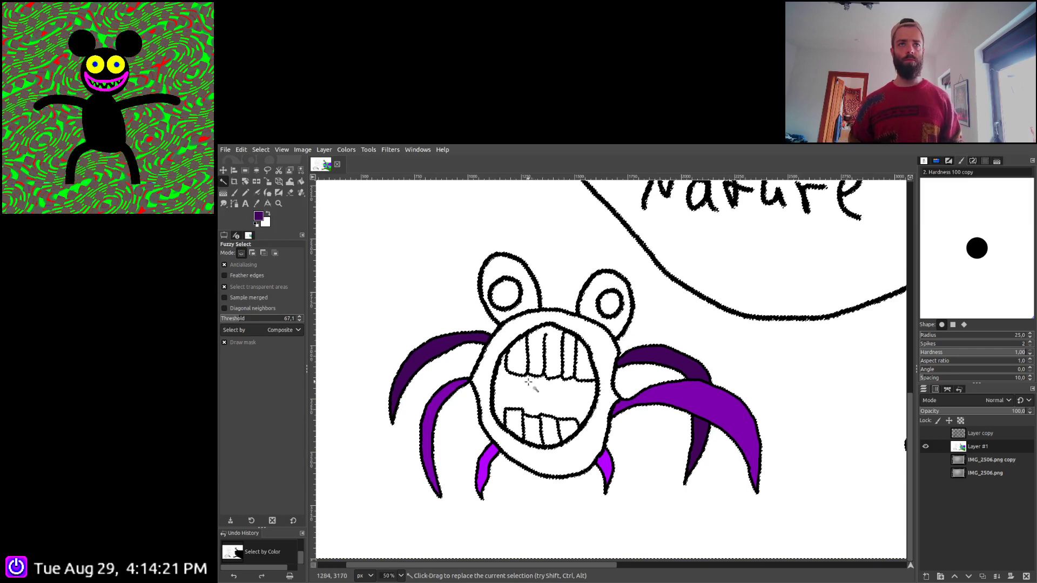
left_click(572, 352, "ctrl")
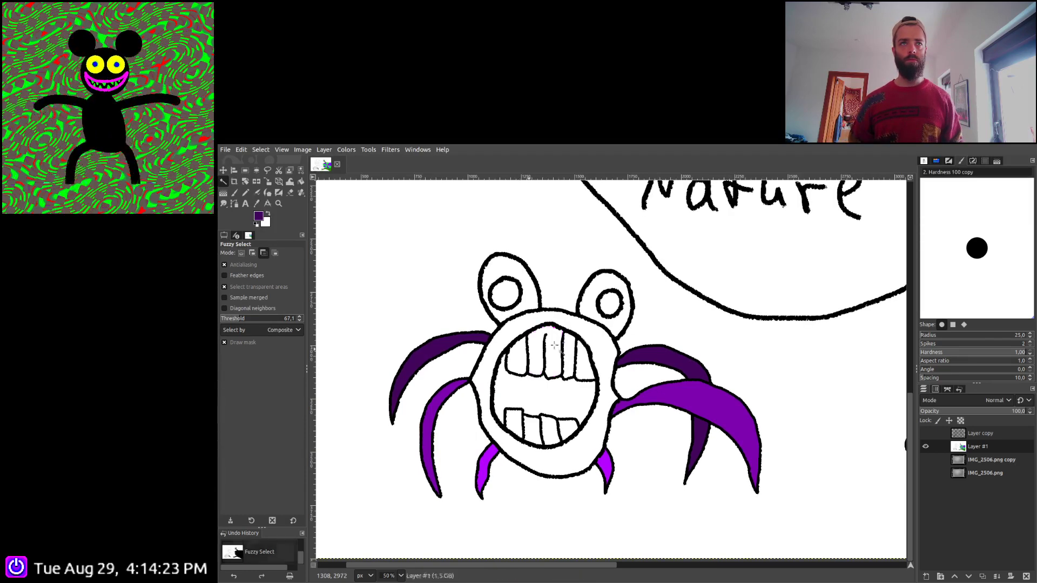
left_click(551, 430, "ctrl")
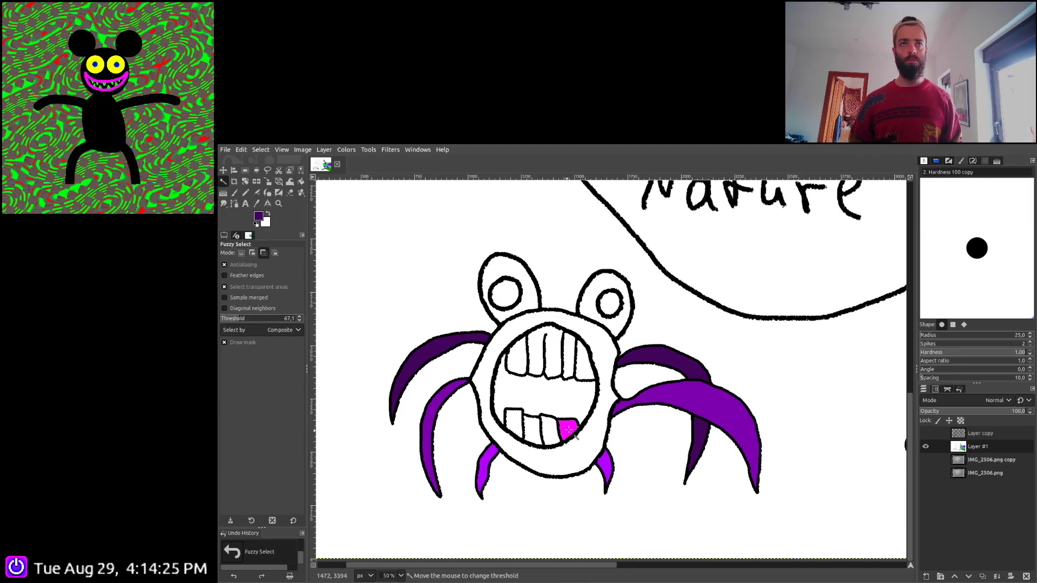
left_click(507, 288, "ctrl")
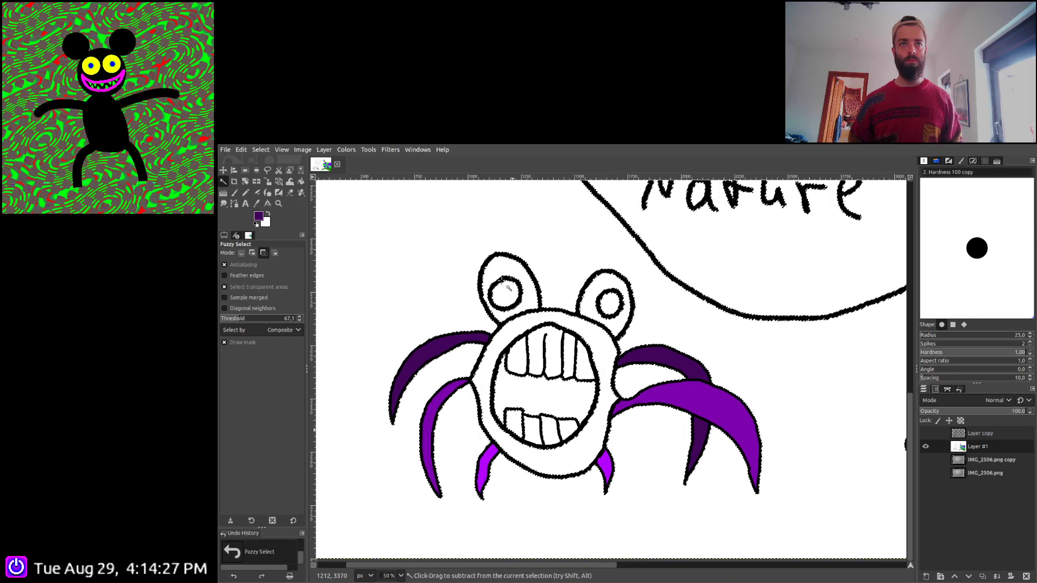
left_click(513, 265, "ctrl")
left_click(620, 307, "ctrl")
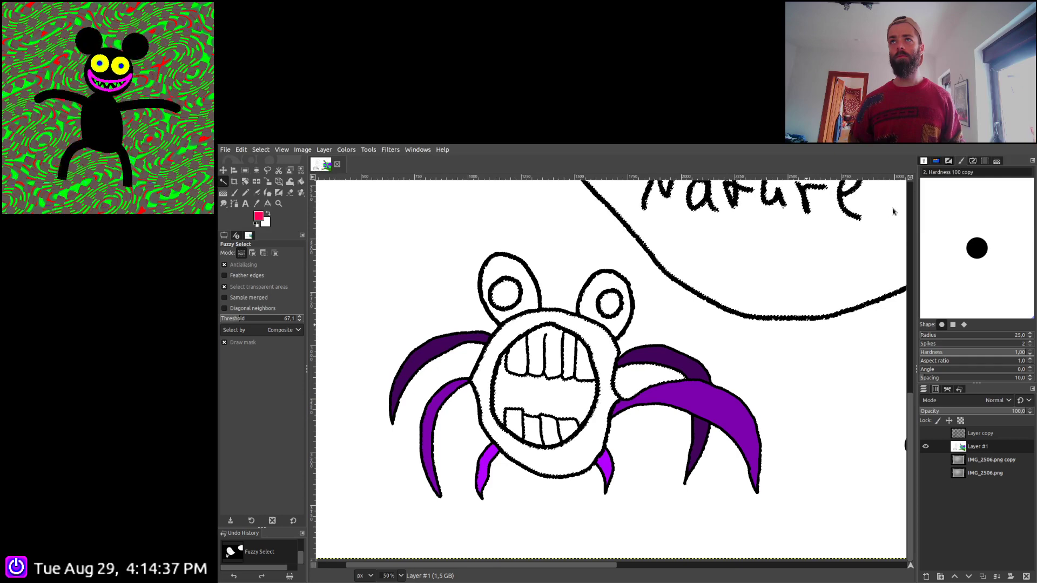
Paint the left, lower and lower right parts of the crab's body around the mouth pinkish red with the size 153 brush
left_click(235, 193)
scroll(496, 376, "up", 1)
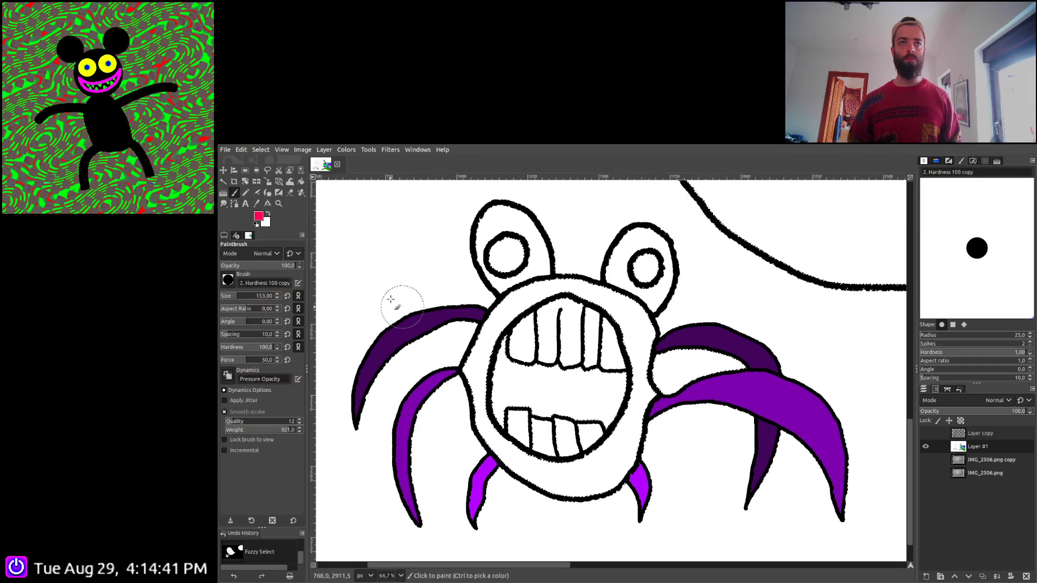
key("u")
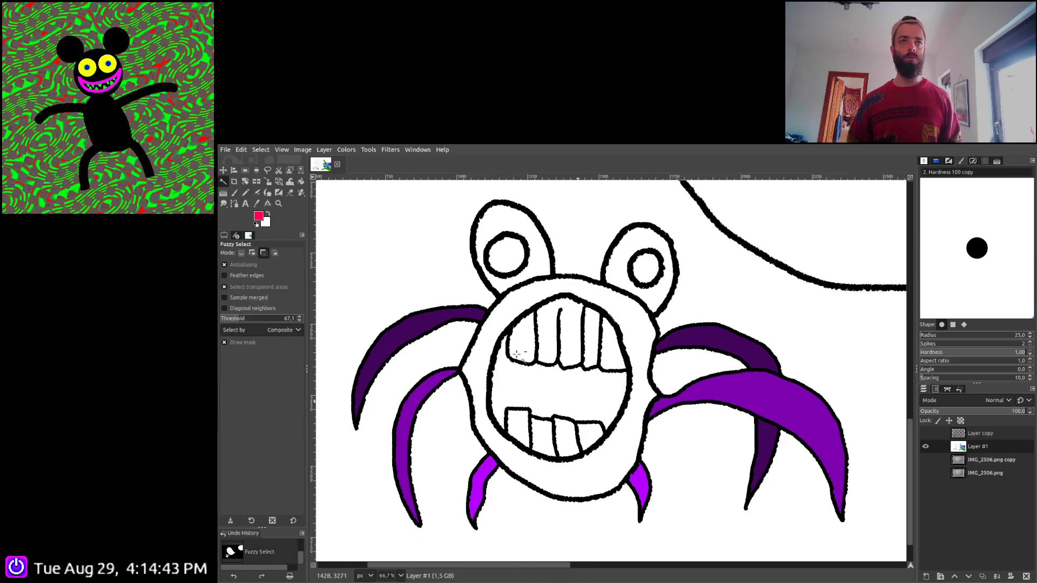
left_click(236, 193)
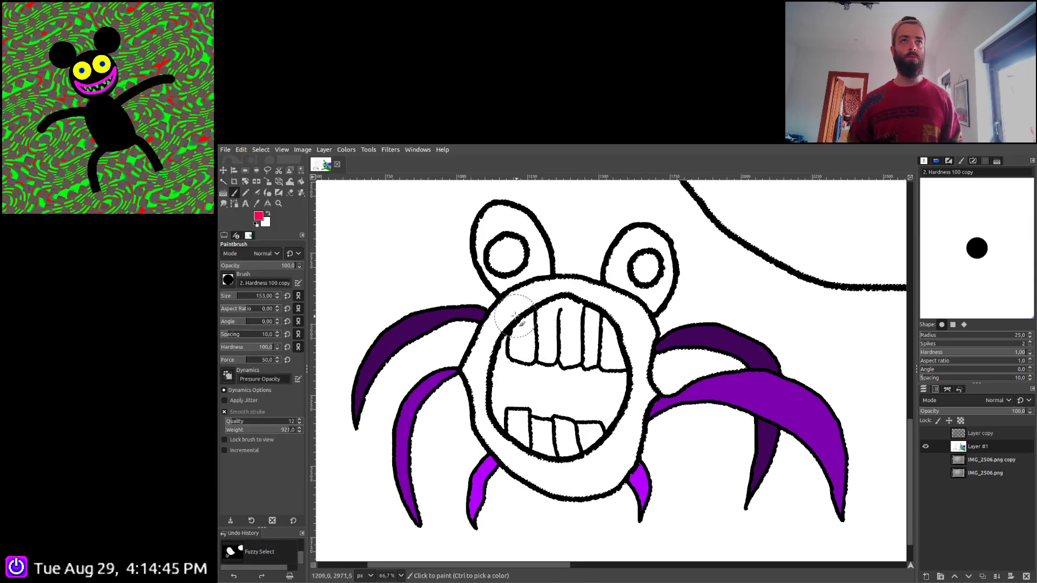
mouse_move(515, 317)
left_mouse_down()
mouse_move(482, 339)
mouse_move(474, 374)
mouse_move(505, 449)
mouse_move(538, 479)
mouse_move(613, 464)
mouse_move(620, 442)
left_mouse_up()
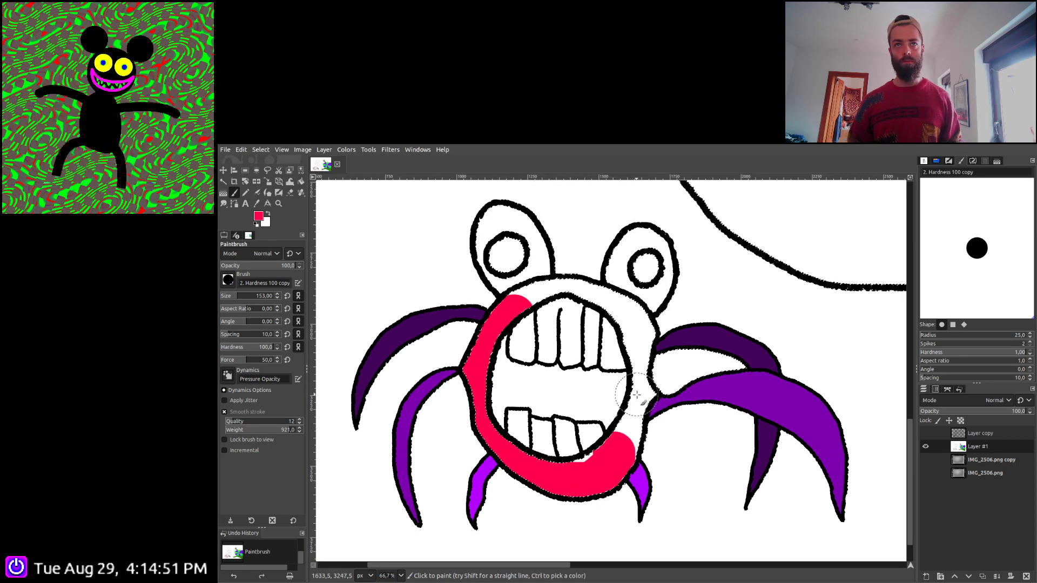
left_click_drag(637, 395, 633, 397)
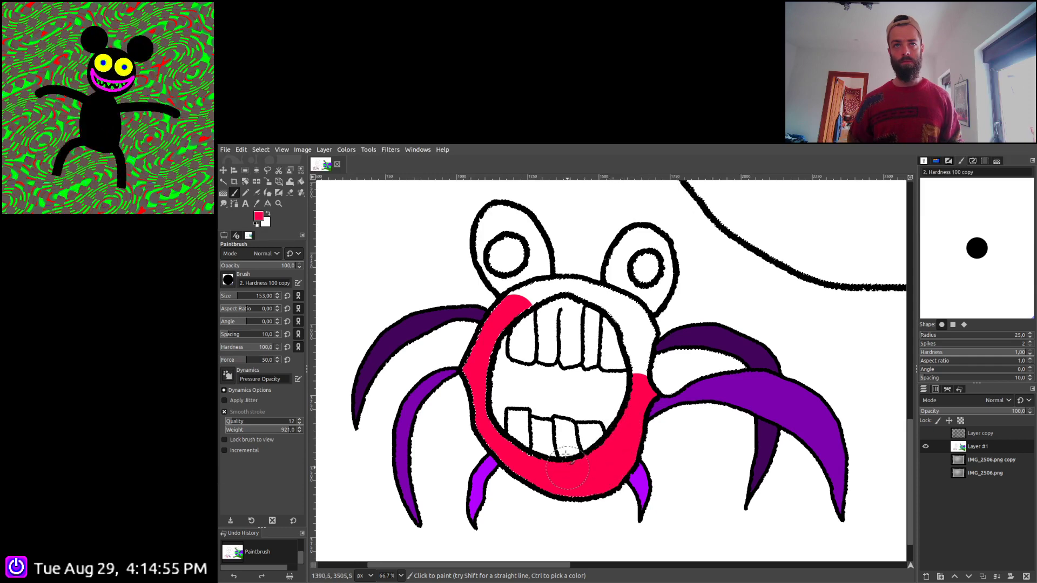
Paint the upper and right parts of the crab's body pinkish red, closing the ring around the mouth
mouse_move(521, 308)
left_mouse_down()
mouse_move(588, 296)
mouse_move(638, 334)
mouse_move(632, 345)
left_mouse_up()
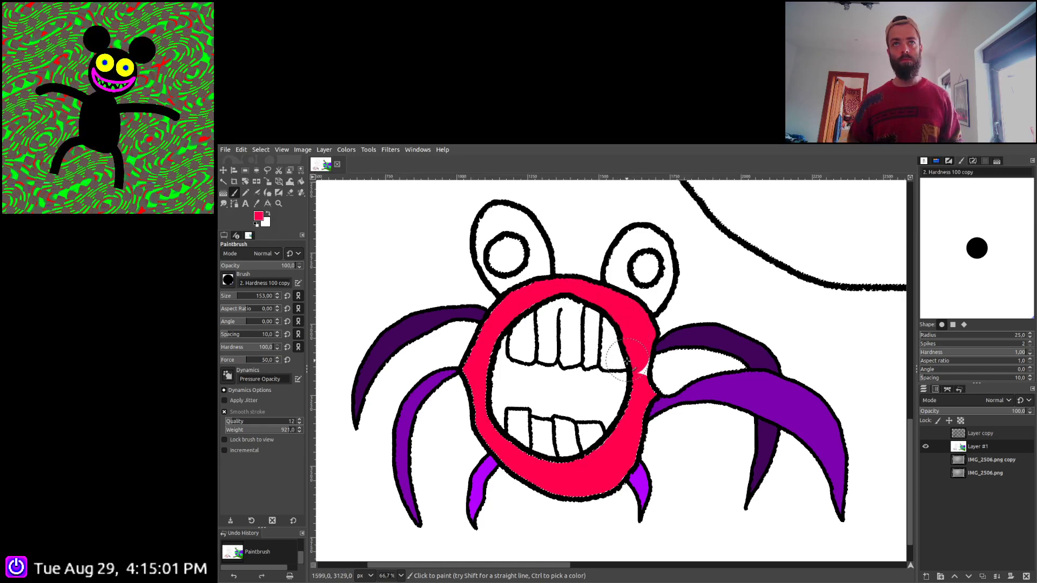
scroll(625, 390, "up", 3)
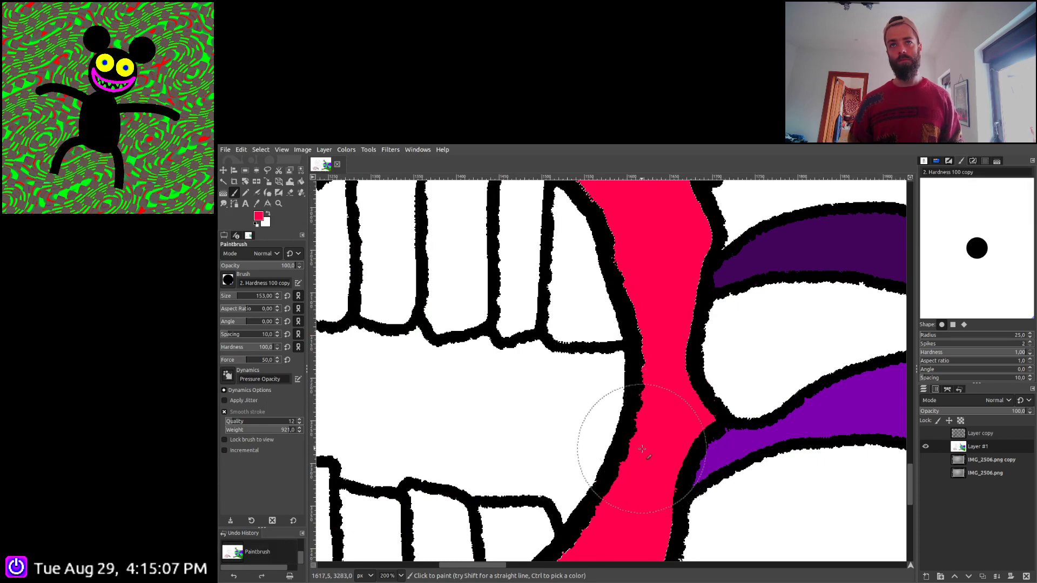
scroll(609, 363, "down", 4)
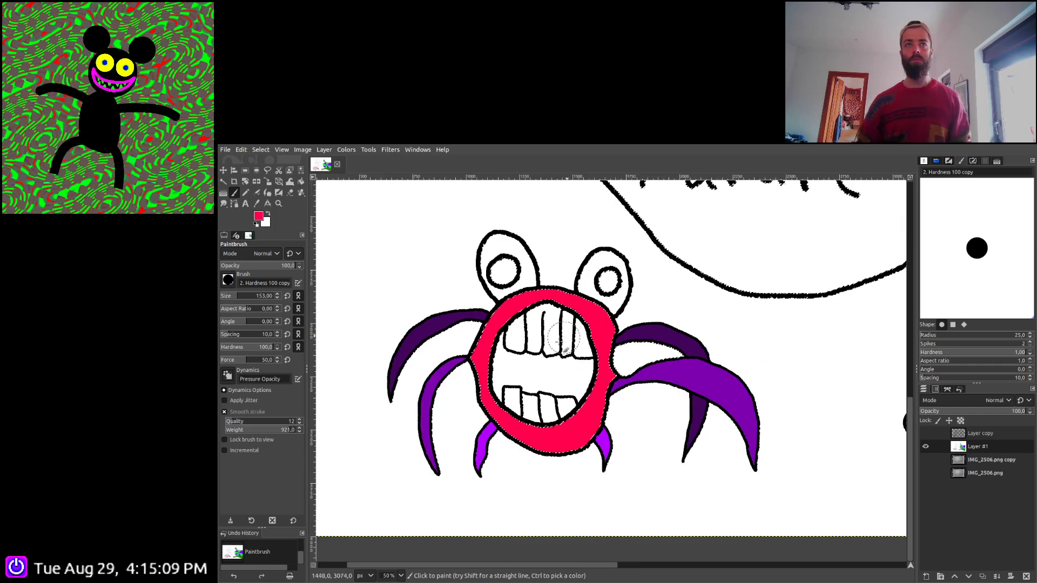
Select the remaining white areas by colour, and get Fuzzy Select ready to subtract regions inside the crab's mouth
left_click(301, 171)
left_click(409, 265)
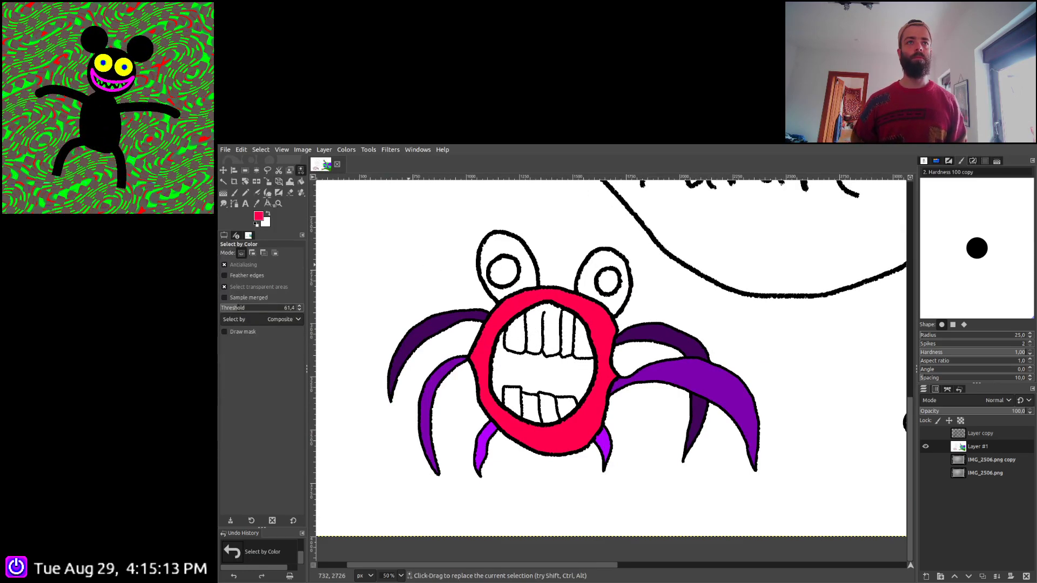
key("u")
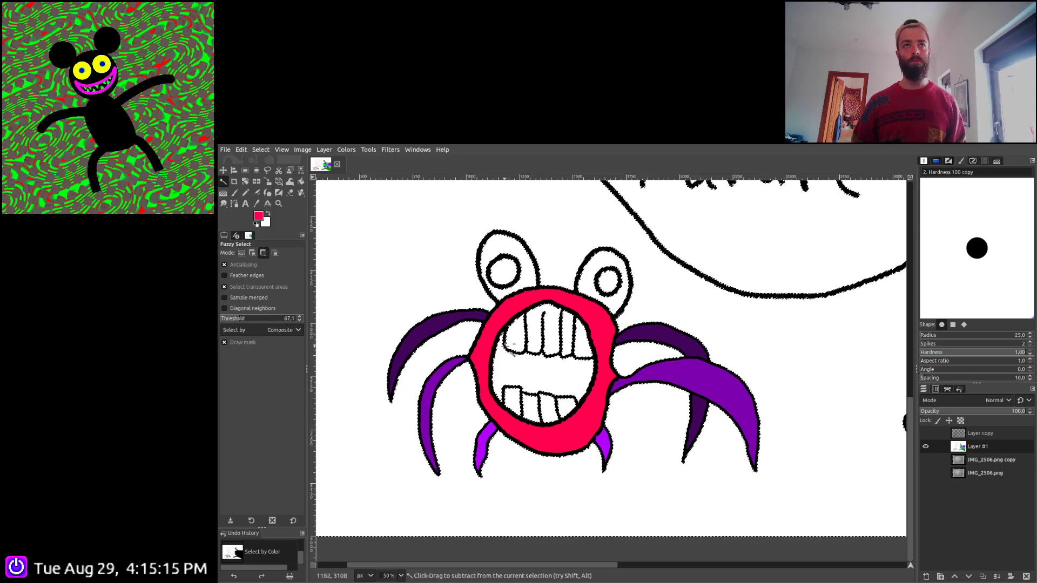
Subtract the upper and lower teeth in the crab's mouth from the white-area selection with Fuzzy Select
left_click(509, 339)
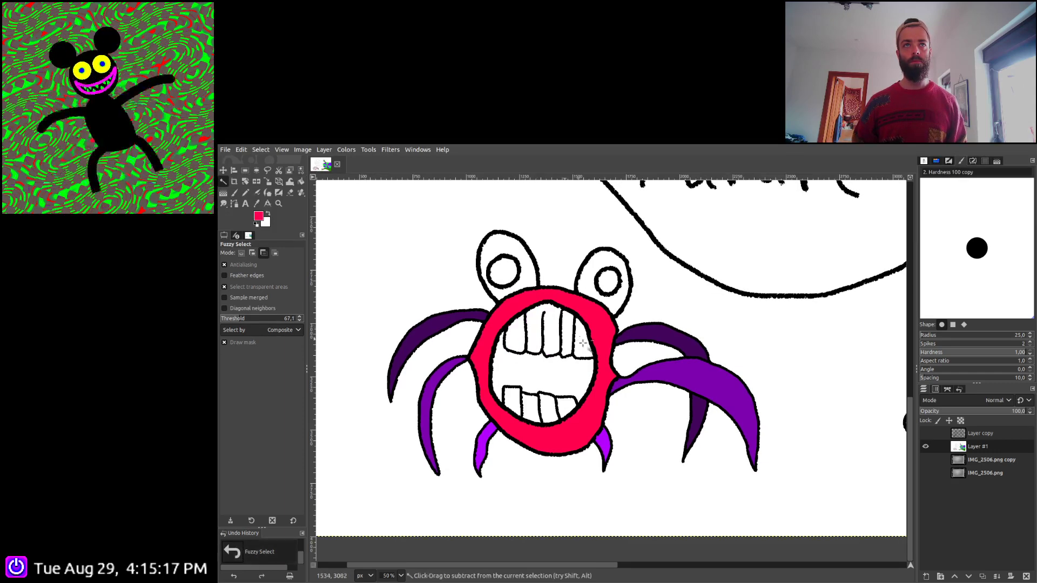
left_click(512, 402)
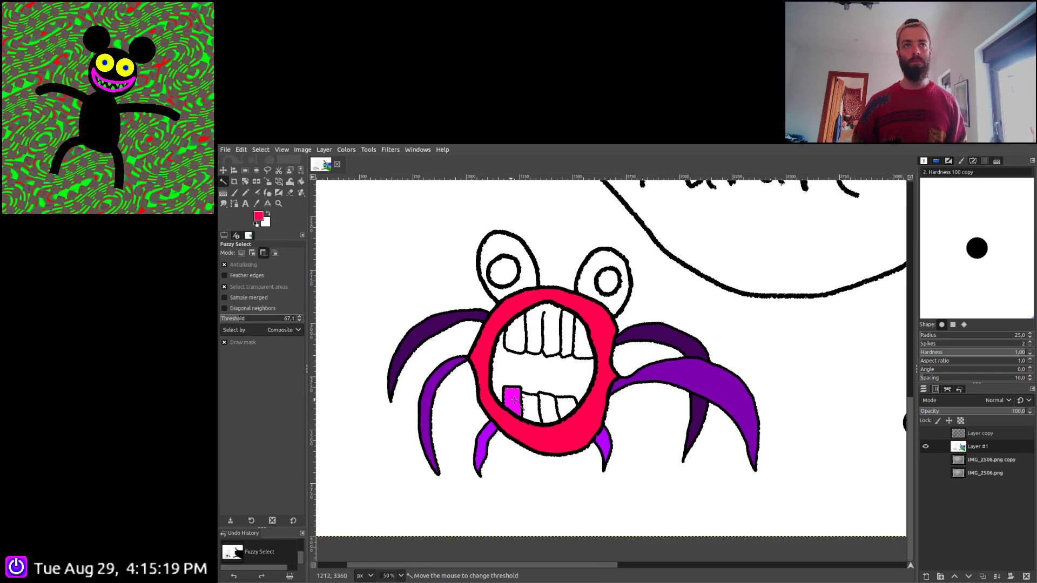
left_click(551, 407, "ctrl")
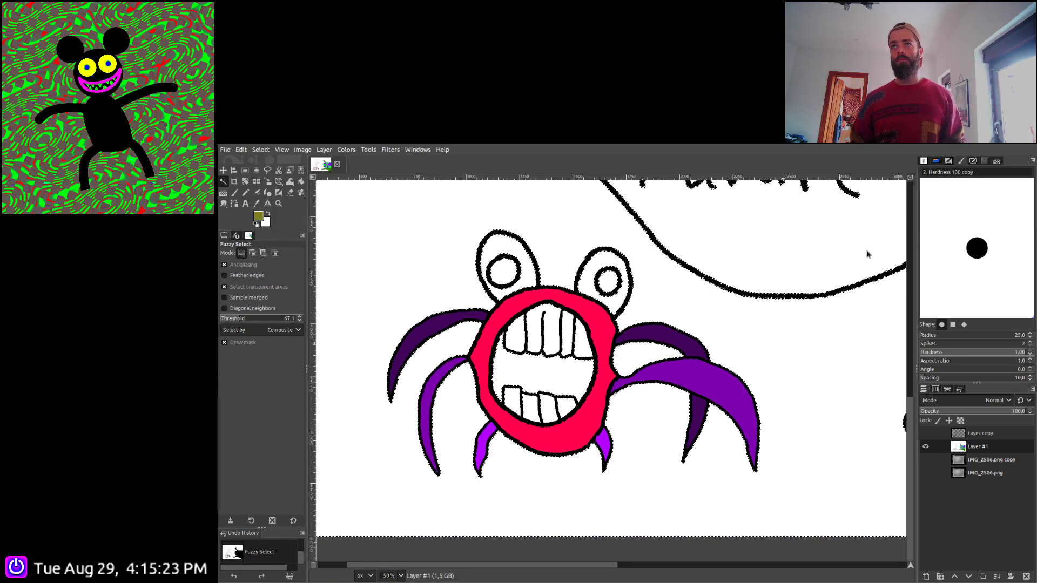
Paint the open area between the crab's teeth dark olive green with the Paintbrush
scroll(417, 358, "up", 2)
key("p")
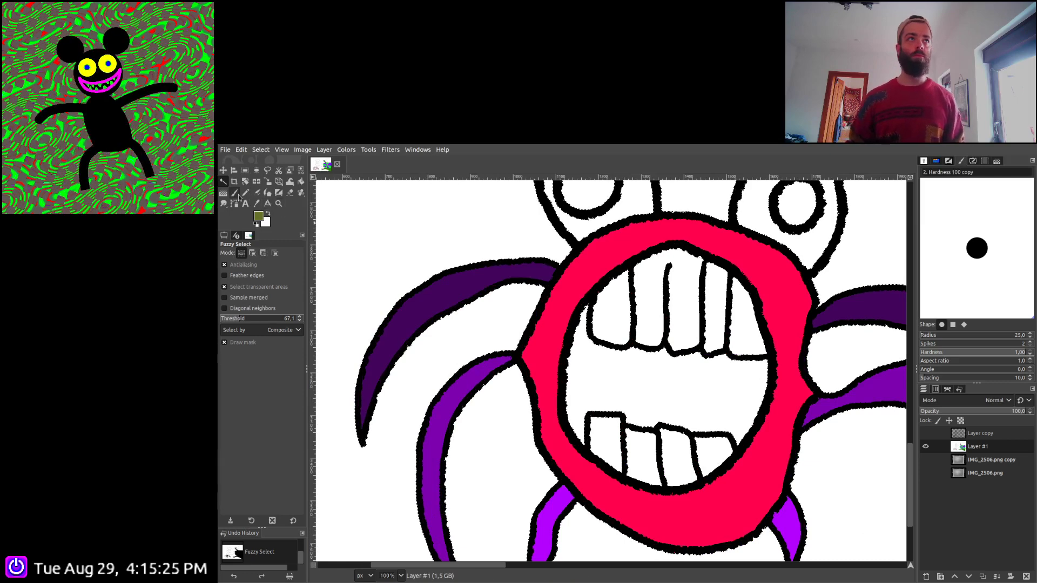
left_click_drag(597, 364, 516, 339)
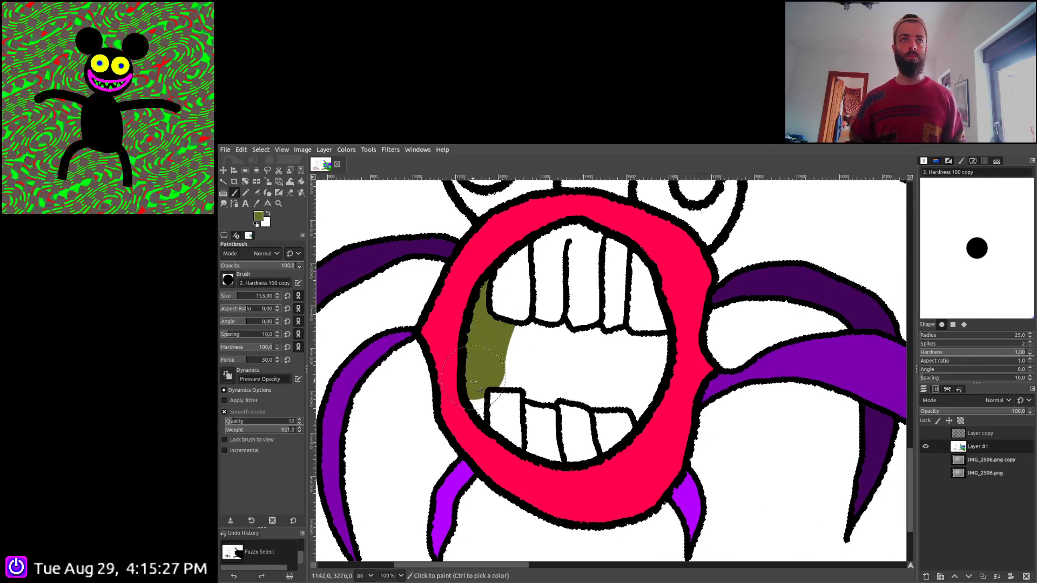
mouse_move(633, 402)
left_mouse_down()
mouse_move(650, 352)
mouse_move(542, 330)
left_mouse_up()
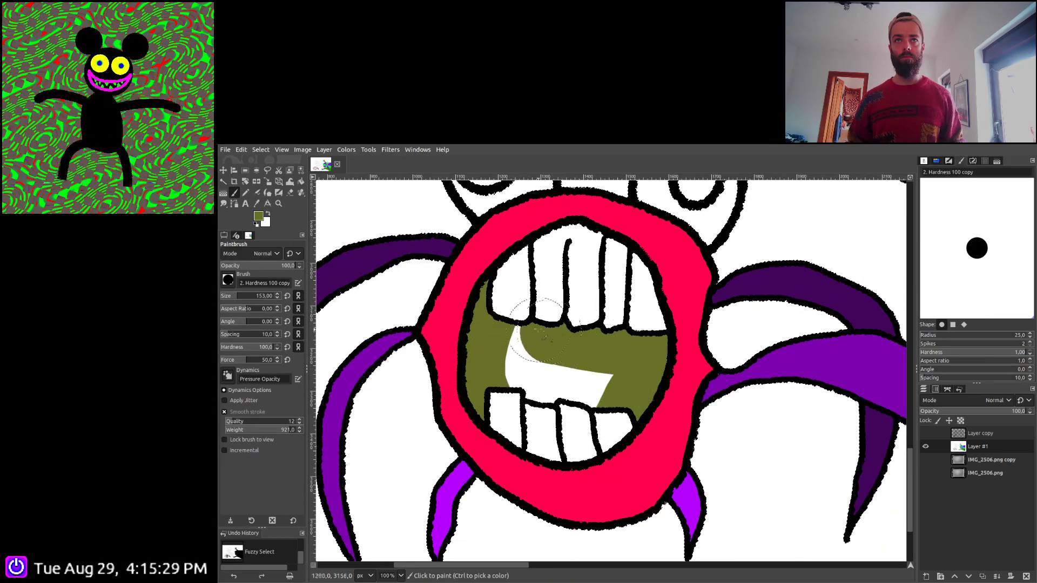
left_click_drag(580, 381, 562, 369)
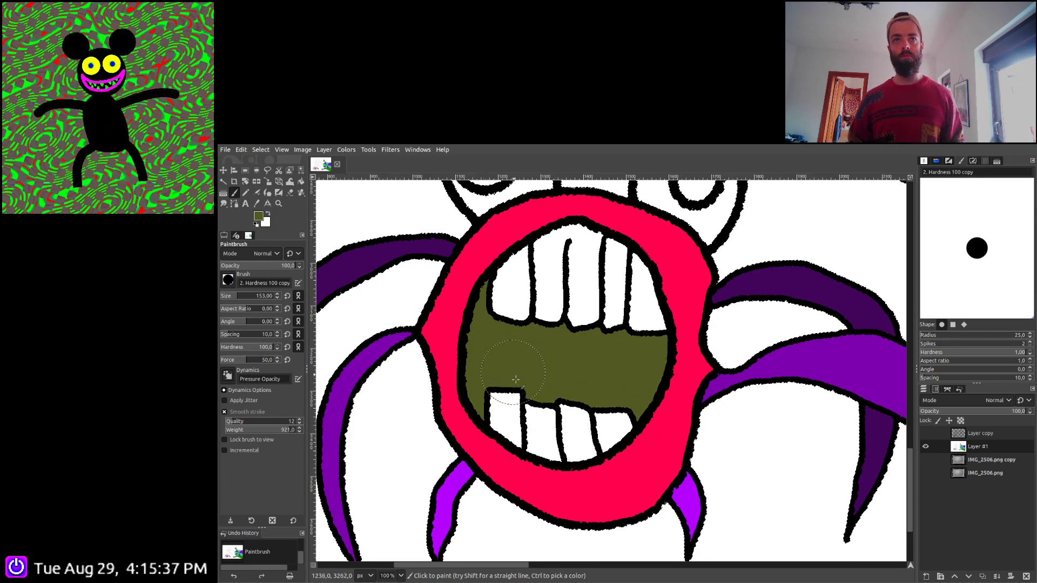
Select the white areas by color, and subtract the background and the crab's pupils from the selection
scroll(611, 395, "down", 2)
scroll(359, 243, "up", 5)
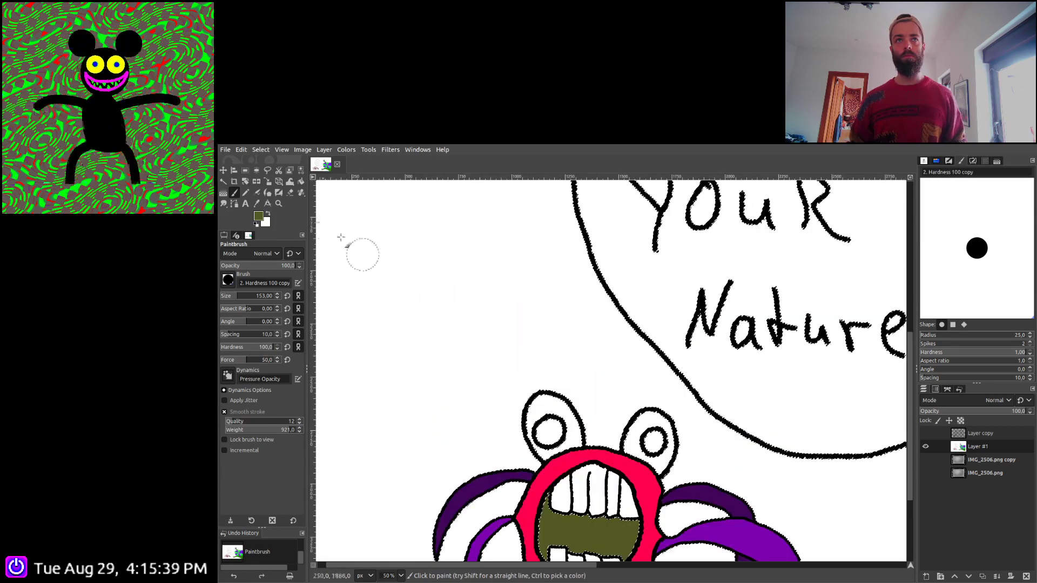
left_click(300, 171)
left_click(568, 463)
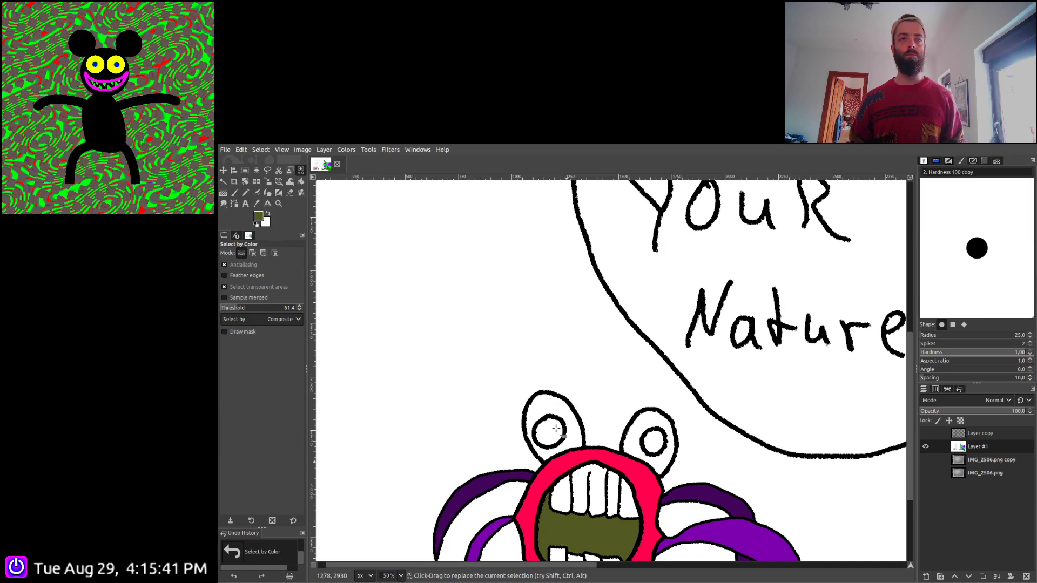
scroll(568, 463, "down", 3)
left_click(225, 183)
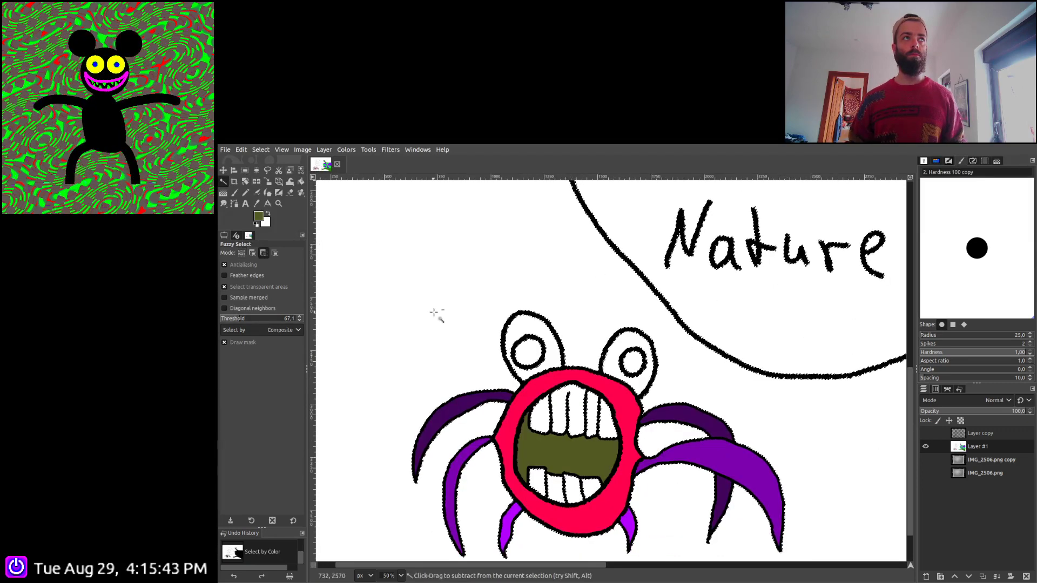
left_click(532, 356)
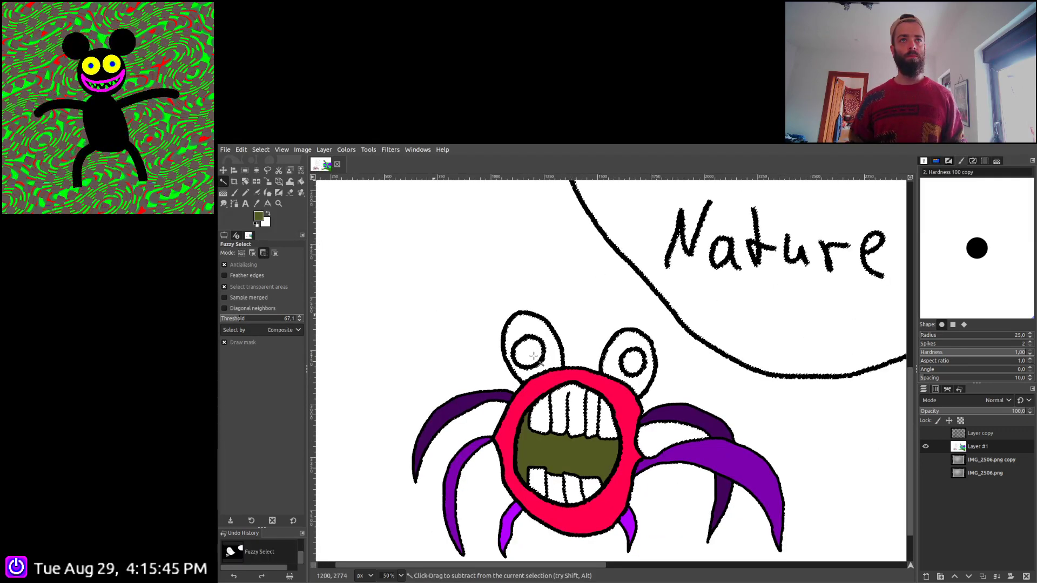
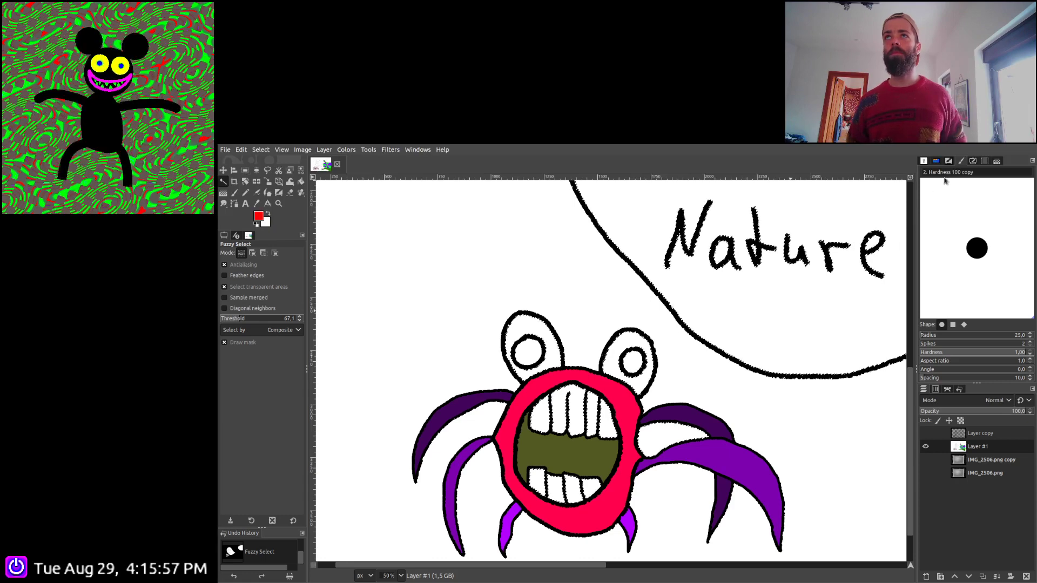
Paint both of the crab's eyes red around the pupils with the Paintbrush
key("p")
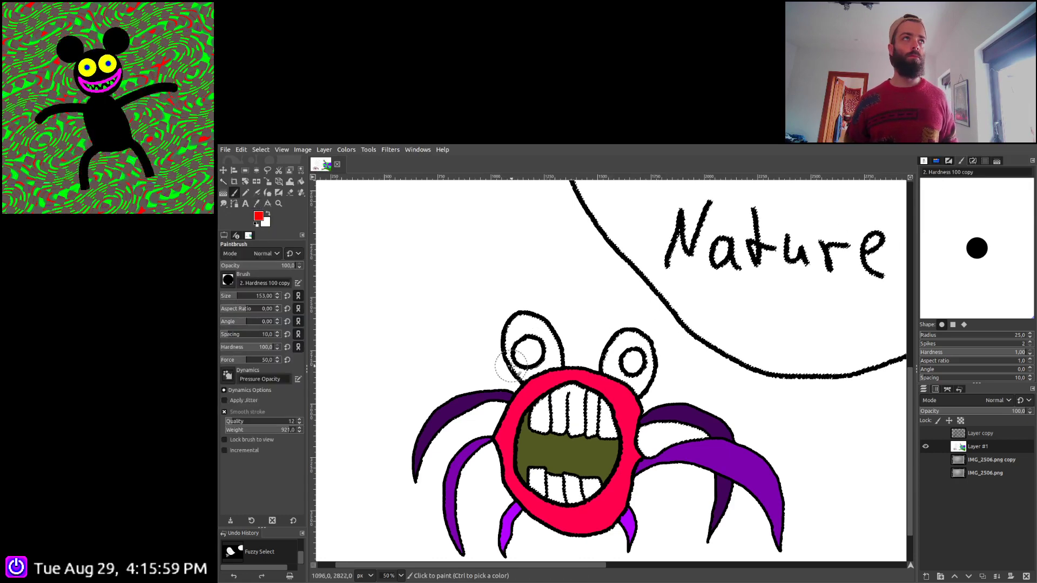
scroll(511, 367, "up", 3)
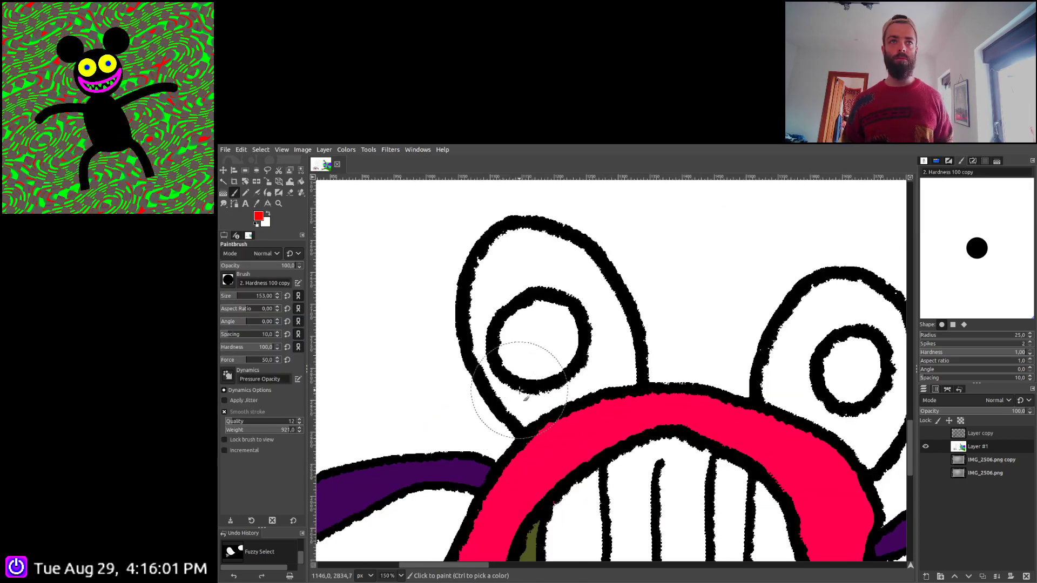
mouse_move(519, 391)
left_mouse_down()
mouse_move(474, 322)
mouse_move(493, 247)
mouse_move(530, 239)
mouse_move(616, 308)
mouse_move(621, 334)
mouse_move(598, 351)
mouse_move(538, 359)
mouse_move(652, 331)
mouse_move(702, 287)
mouse_move(738, 289)
mouse_move(779, 354)
mouse_move(778, 413)
mouse_move(708, 373)
left_mouse_up()
scroll(675, 352, "right", 5)
scroll(675, 351, "down", 1)
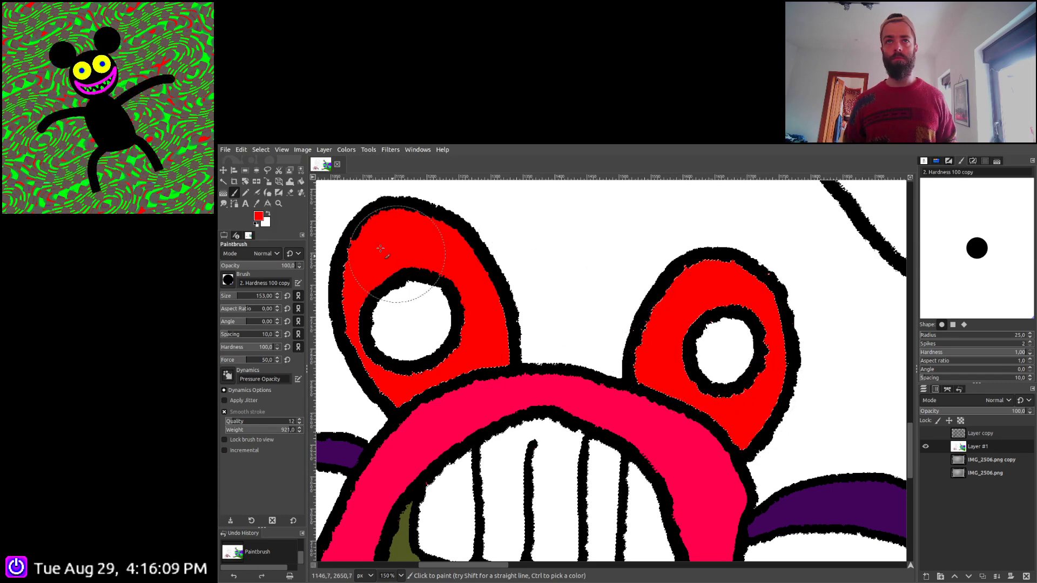
Add the crab's pupils to the selection and paint them cyan, using brush size 76 for the second, and select the whole canvas
left_click(224, 183)
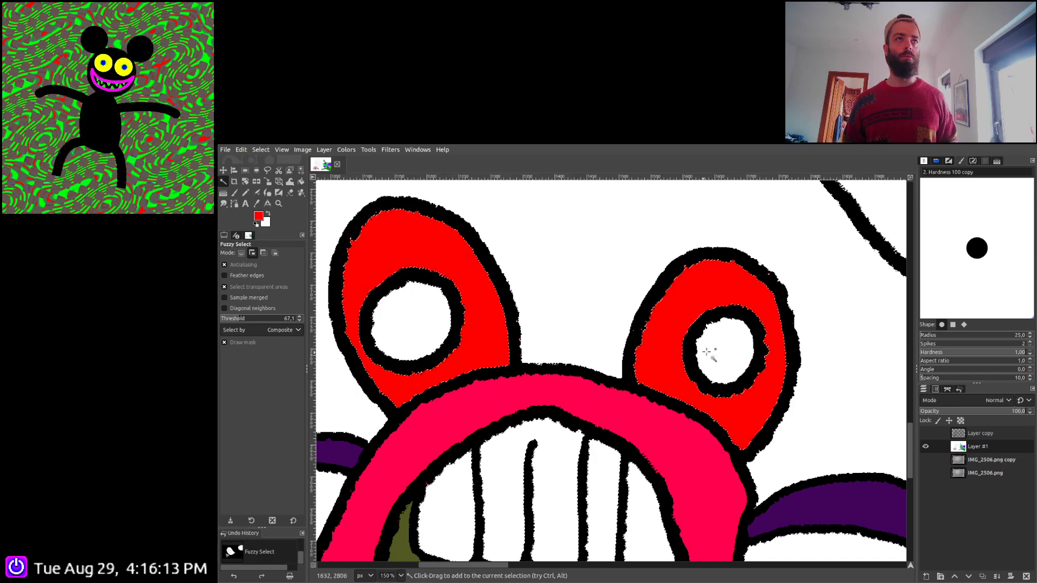
left_click(721, 350)
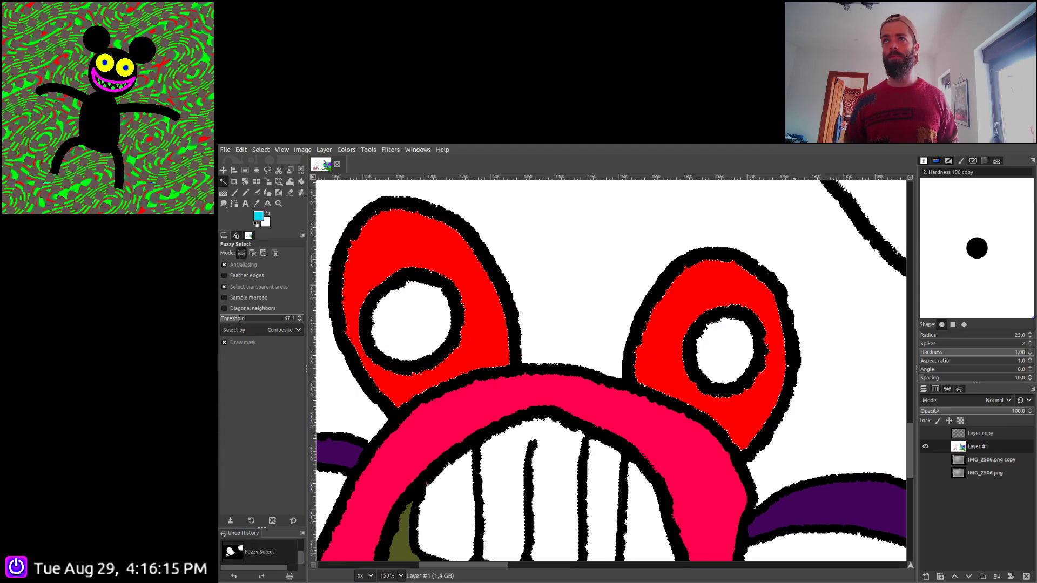
key("p")
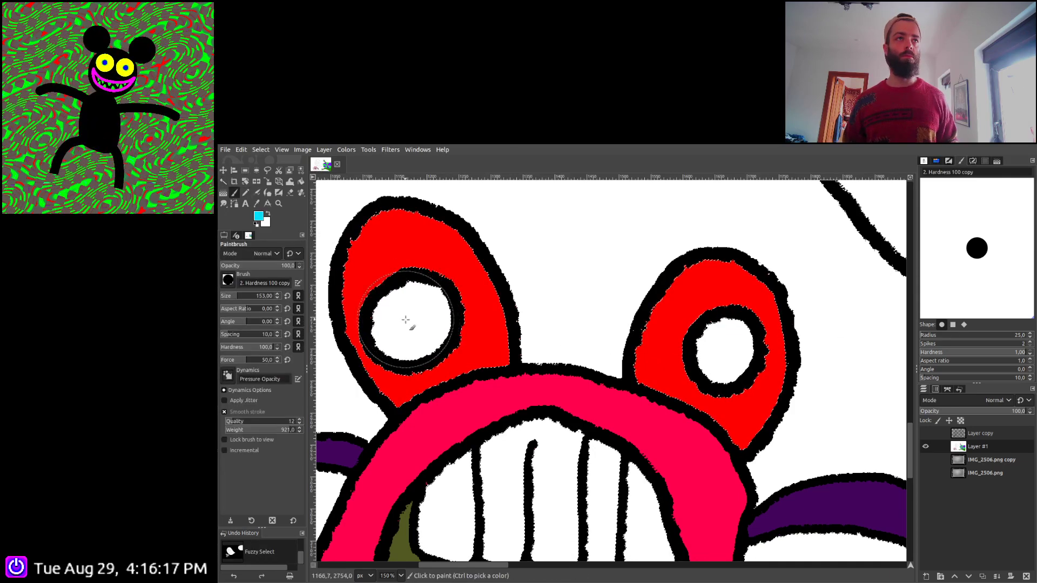
left_click(416, 325)
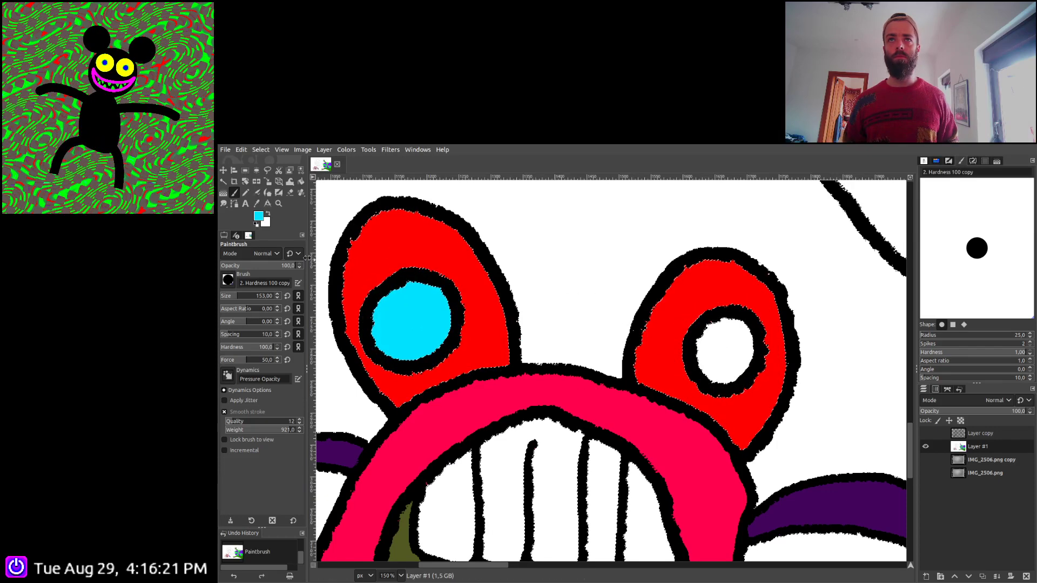
left_click(246, 296)
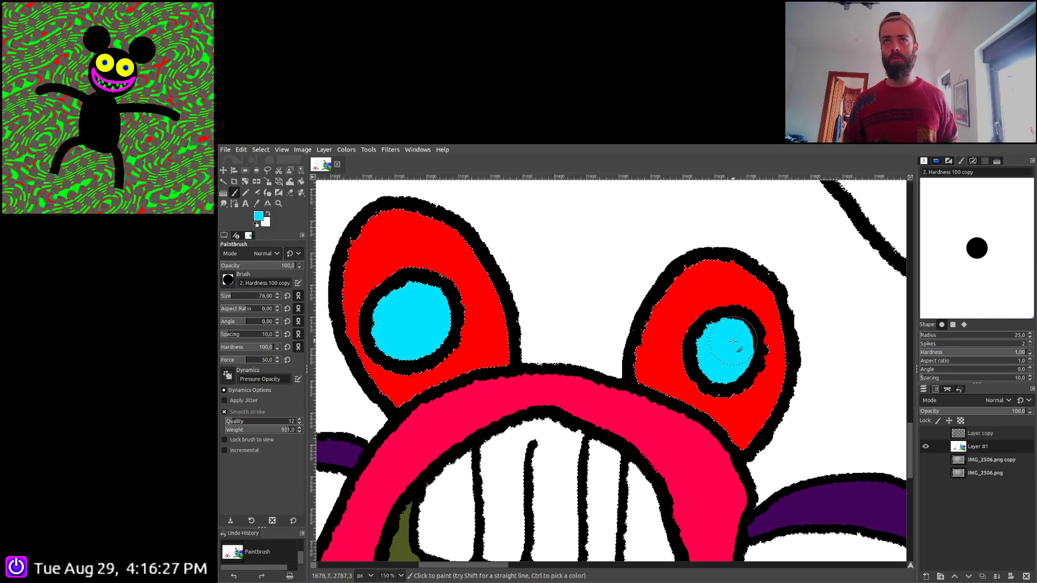
scroll(733, 341, "down", 3)
key("ctrl+a")
Select the white areas by color, and subtract the background and the small eye of the rounded head above the frog from the selection
scroll(729, 385, "down", 1)
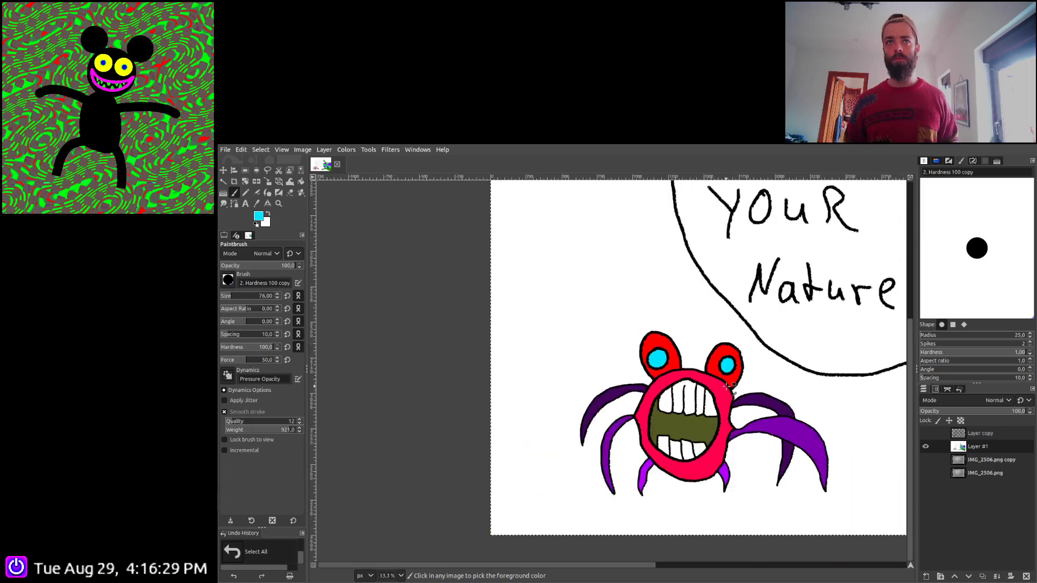
scroll(730, 385, "down", 1)
scroll(607, 373, "right", 3)
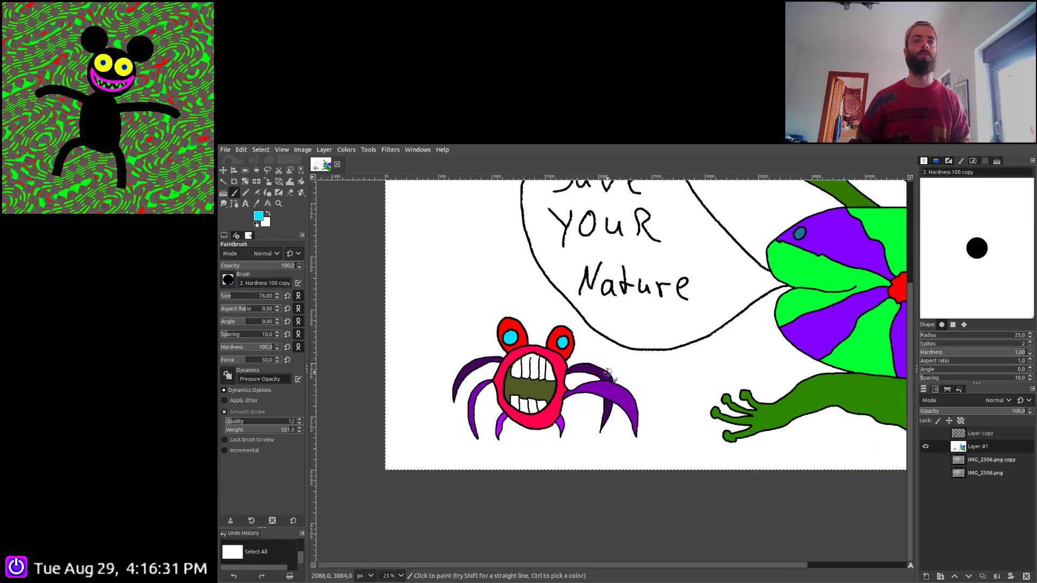
scroll(610, 370, "down", 1)
scroll(621, 378, "right", 2)
scroll(561, 411, "up", 1)
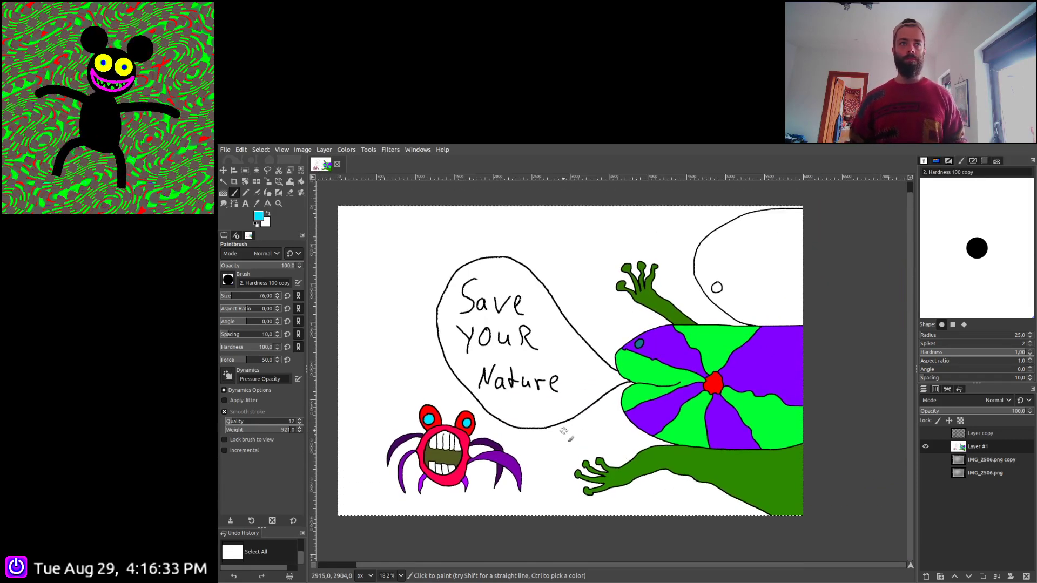
left_click(223, 181)
left_click(300, 171)
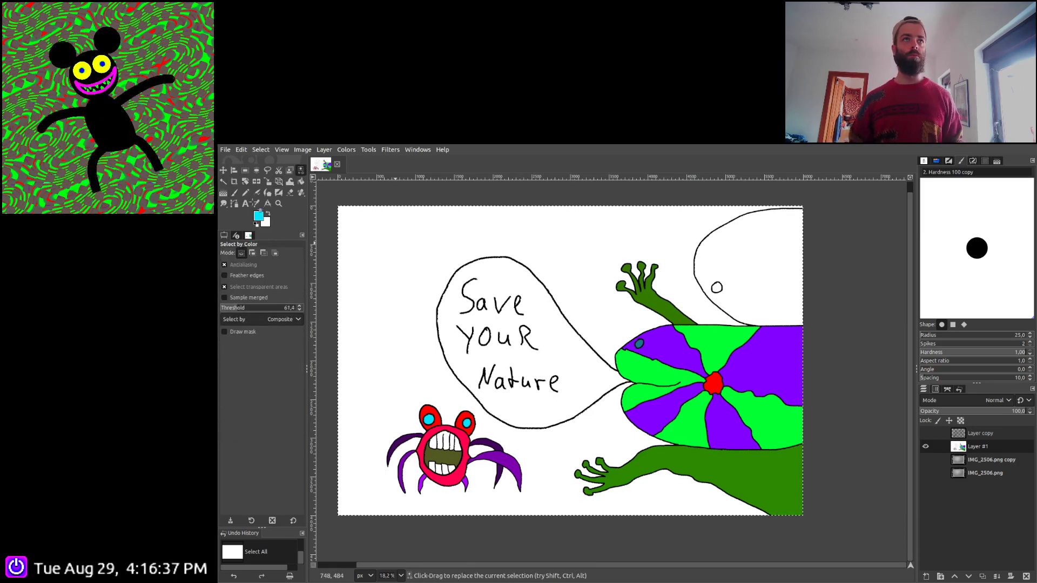
left_click(412, 253)
key("u")
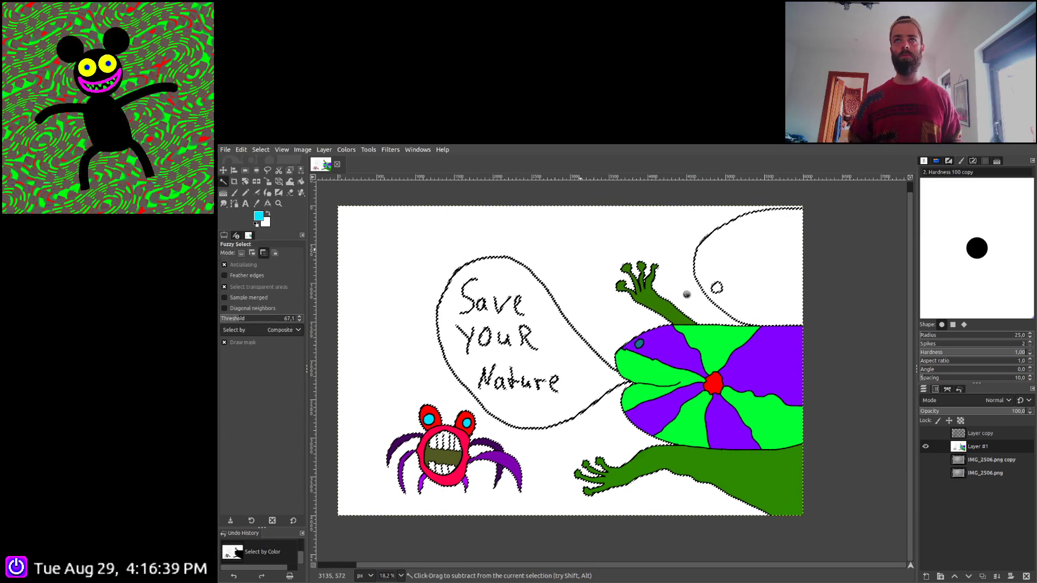
left_click(718, 290)
scroll(637, 306, "up", 2)
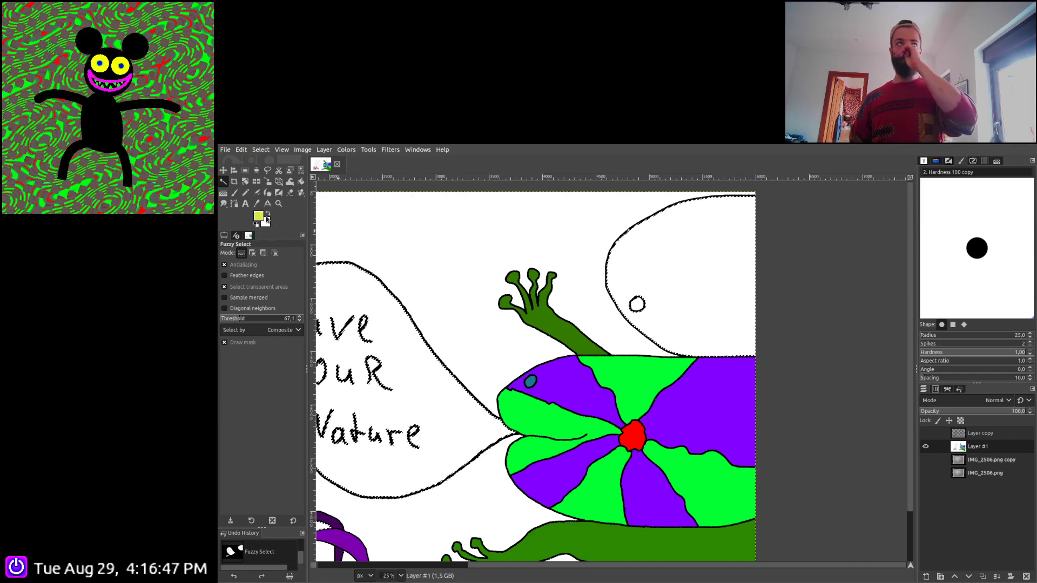
Paint the rounded head above the frog solid yellow around its eye with a brush size of 268
left_click(235, 196)
left_click(245, 294)
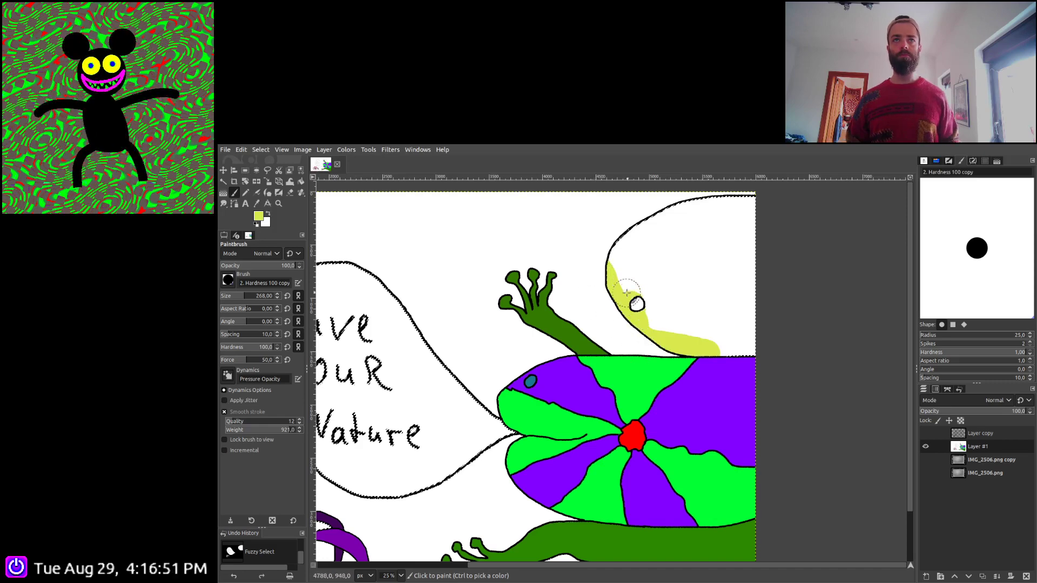
left_click_drag(627, 292, 642, 253)
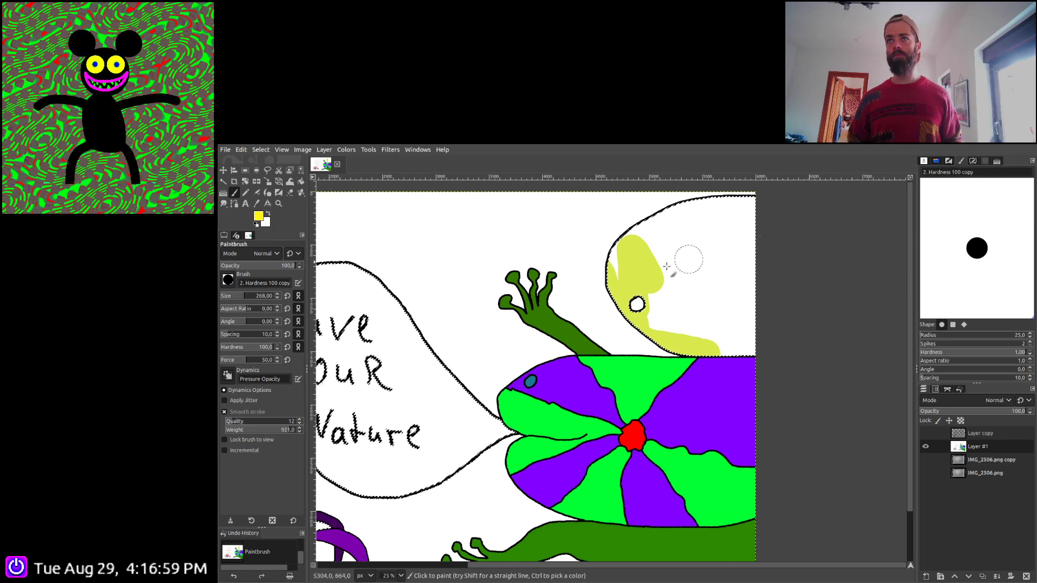
left_click_drag(616, 265, 613, 246)
mouse_move(654, 330)
left_mouse_down()
mouse_move(707, 384)
mouse_move(731, 364)
mouse_move(721, 357)
mouse_move(752, 393)
mouse_move(761, 268)
mouse_move(743, 273)
mouse_move(705, 226)
mouse_move(750, 237)
mouse_move(693, 285)
mouse_move(699, 232)
mouse_move(682, 329)
mouse_move(651, 290)
mouse_move(648, 324)
left_mouse_up()
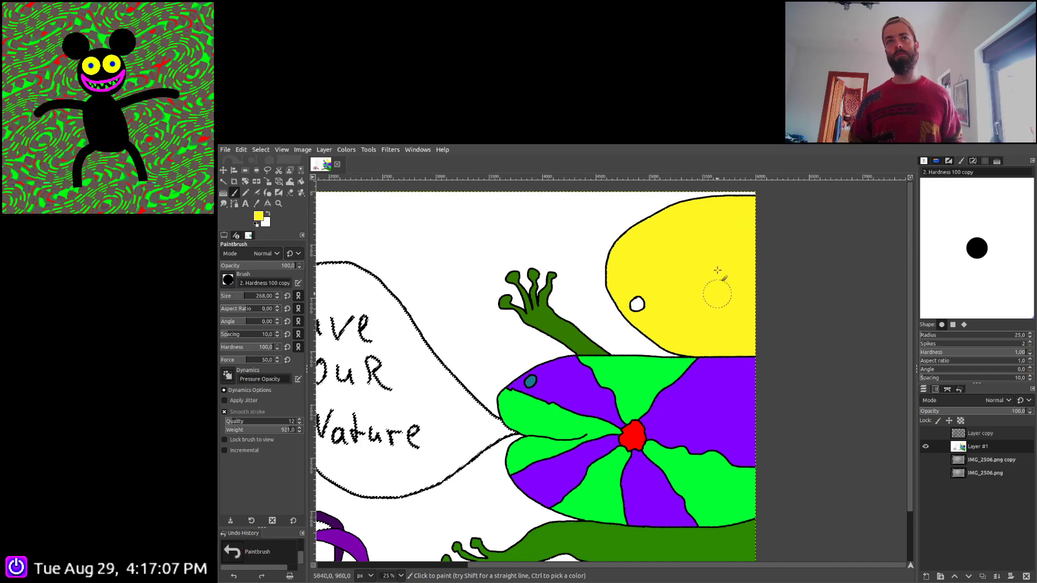
Add the yellow head's small eye to the selection and paint it blue, and select the whole canvas
left_click(224, 182)
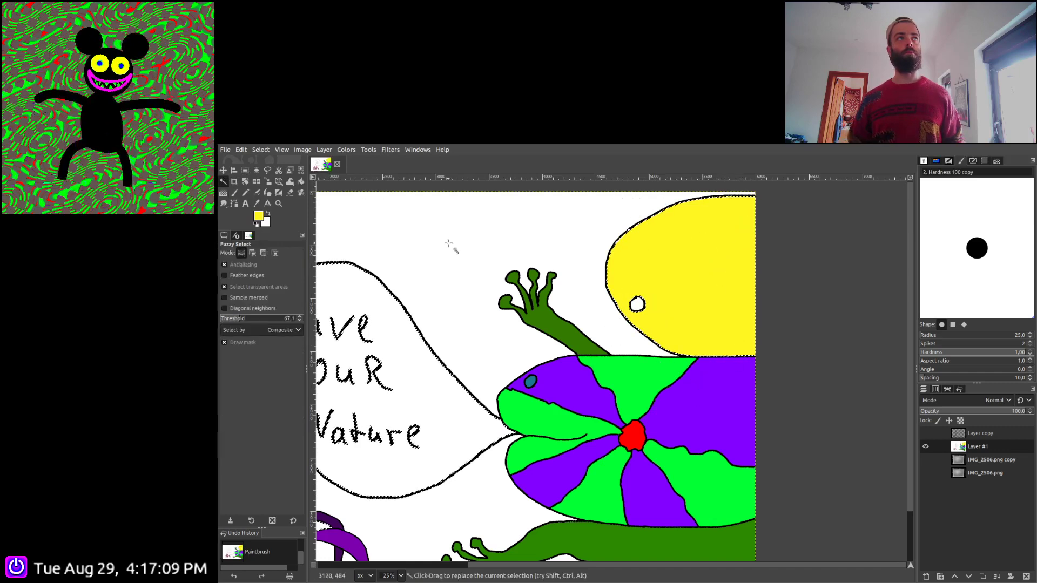
left_click(638, 305)
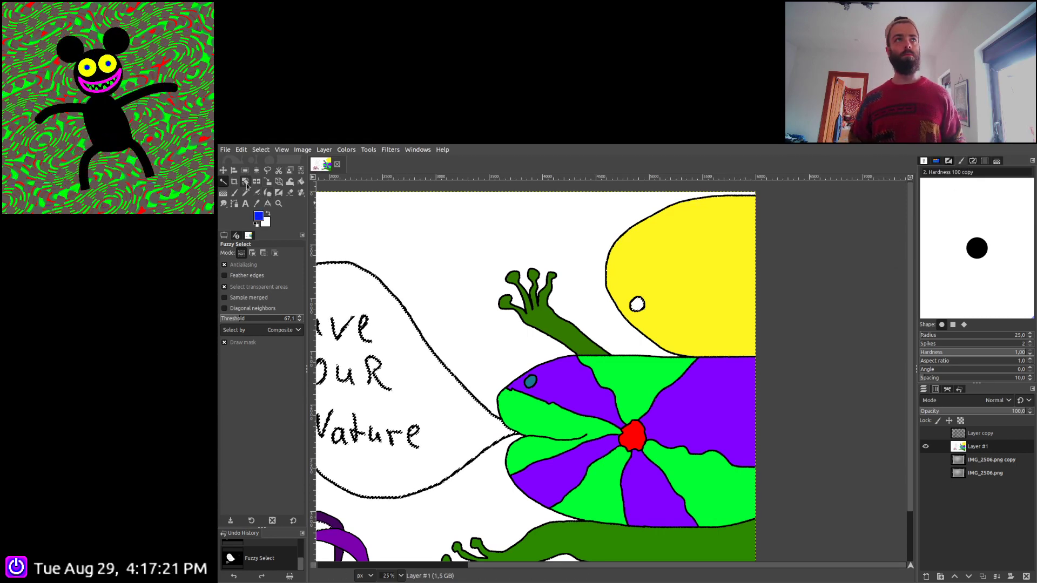
key("p")
left_click(648, 316)
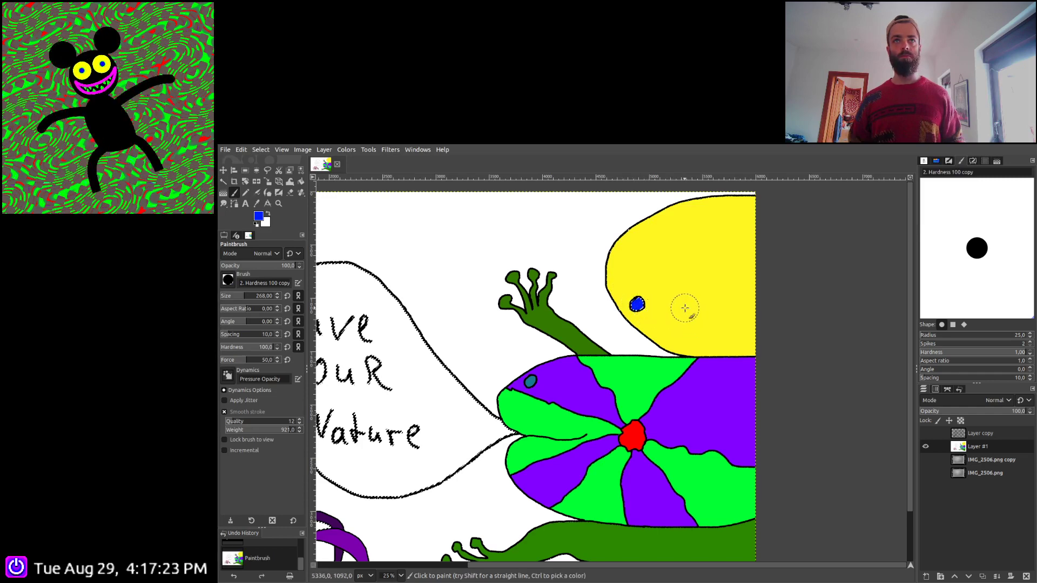
key("ctrl+a")
scroll(688, 308, "down", 2)
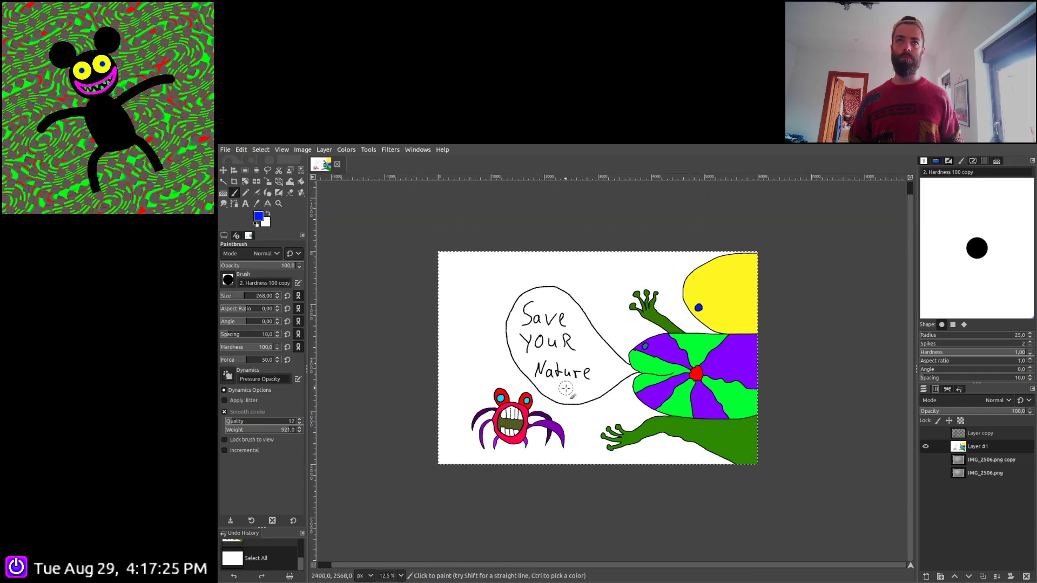
Undo the whole-canvas selection, repaint the yellow head's eye magenta, and select the whole canvas again
key("ctrl+z")
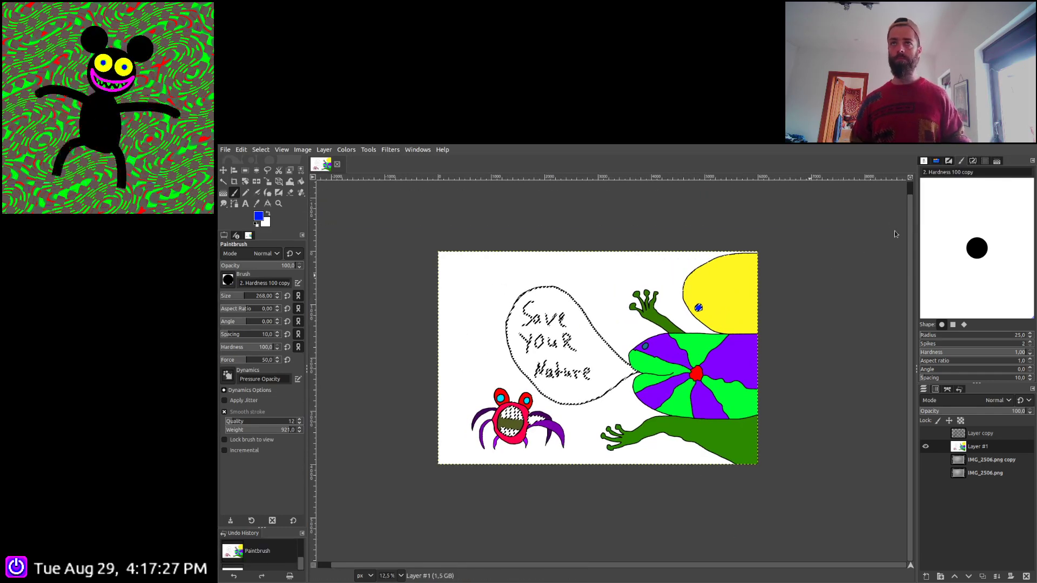
left_click(699, 308)
key("ctrl+a")
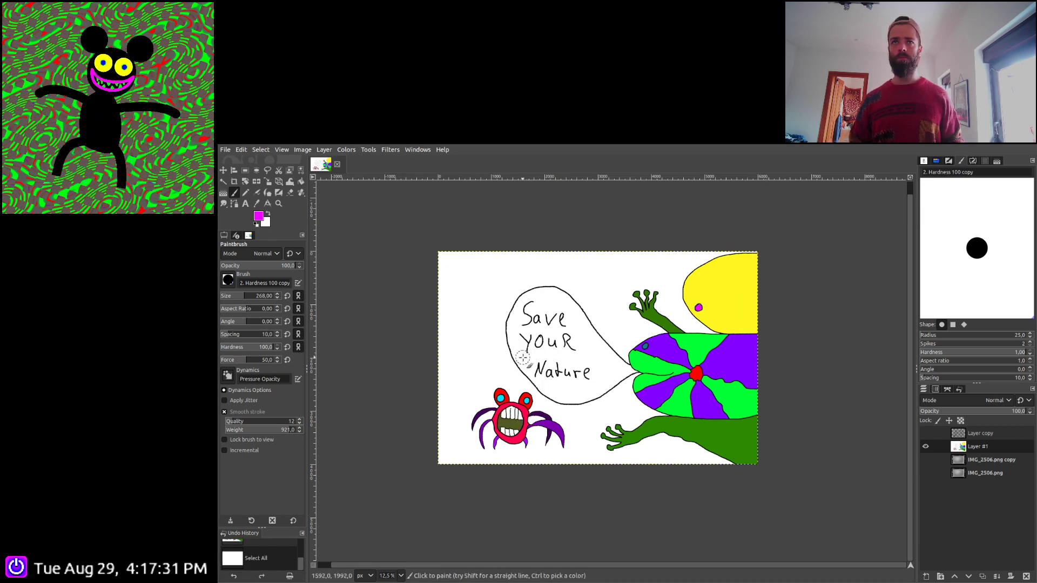
Select all white areas by color, ready for filling the crab's teeth, and switch to Fuzzy Select
scroll(522, 358, "up", 2)
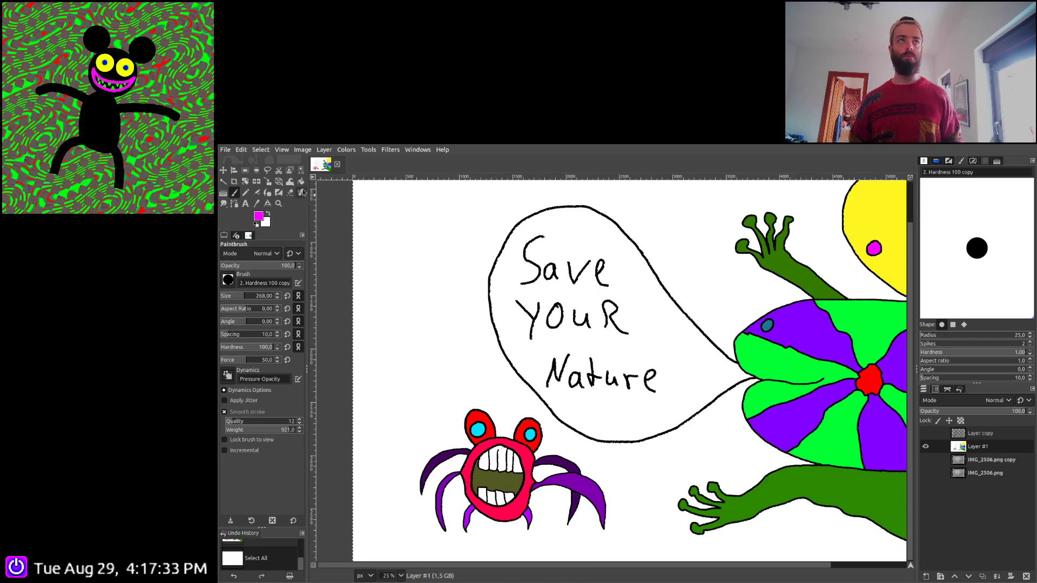
left_click(301, 170)
left_click(469, 344)
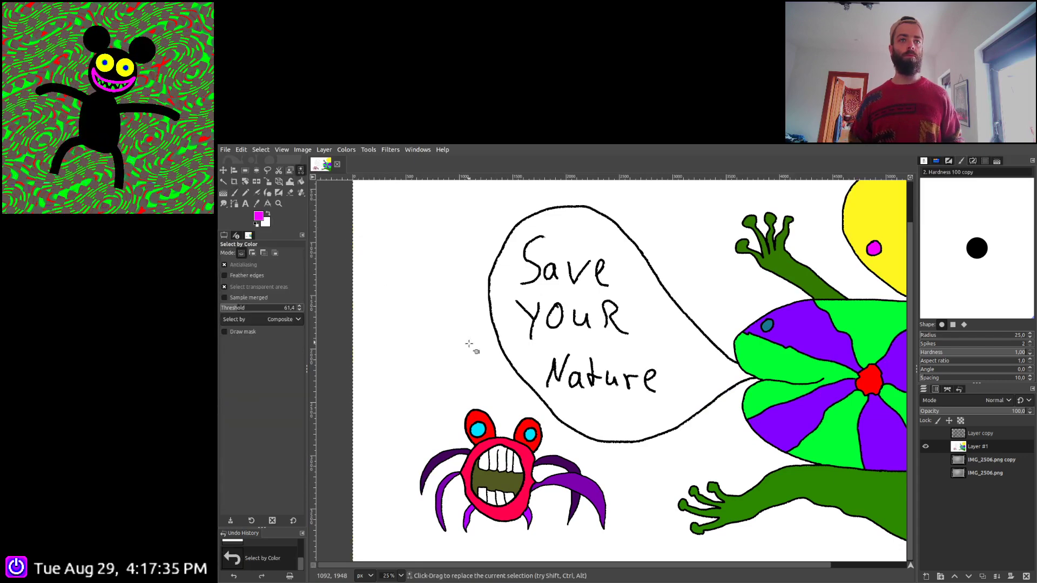
left_click(223, 181)
scroll(473, 501, "up", 1)
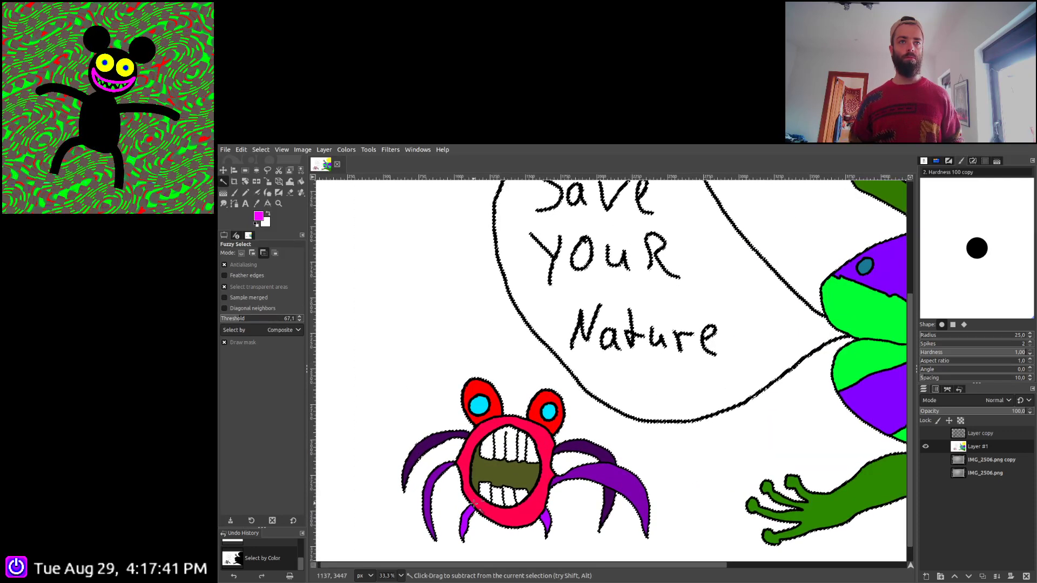
Paint the crab's upper and lower teeth light yellow-green with the Paintbrush, and select the whole canvas
scroll(474, 502, "up", 3)
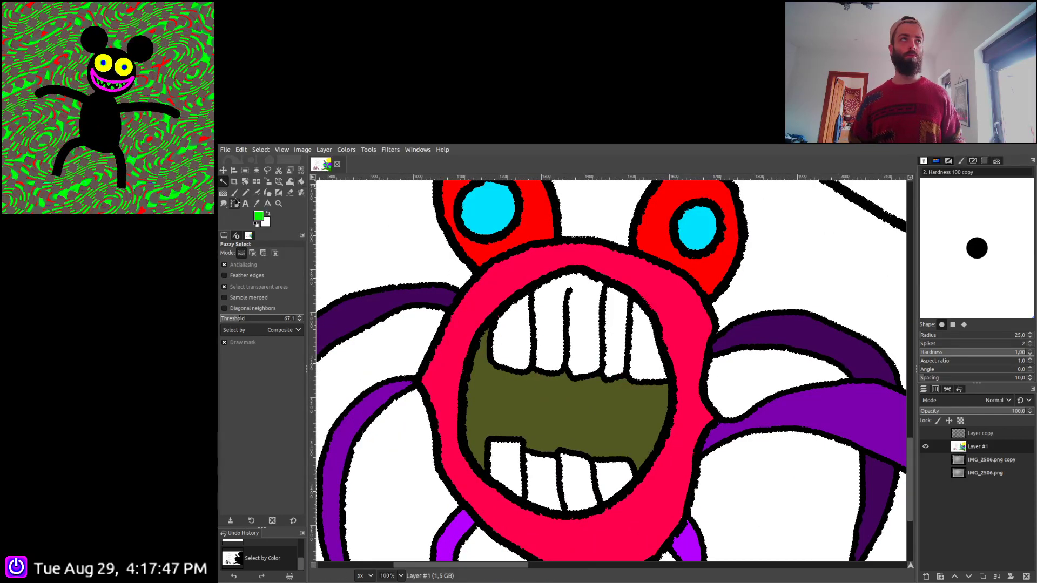
left_click(235, 194)
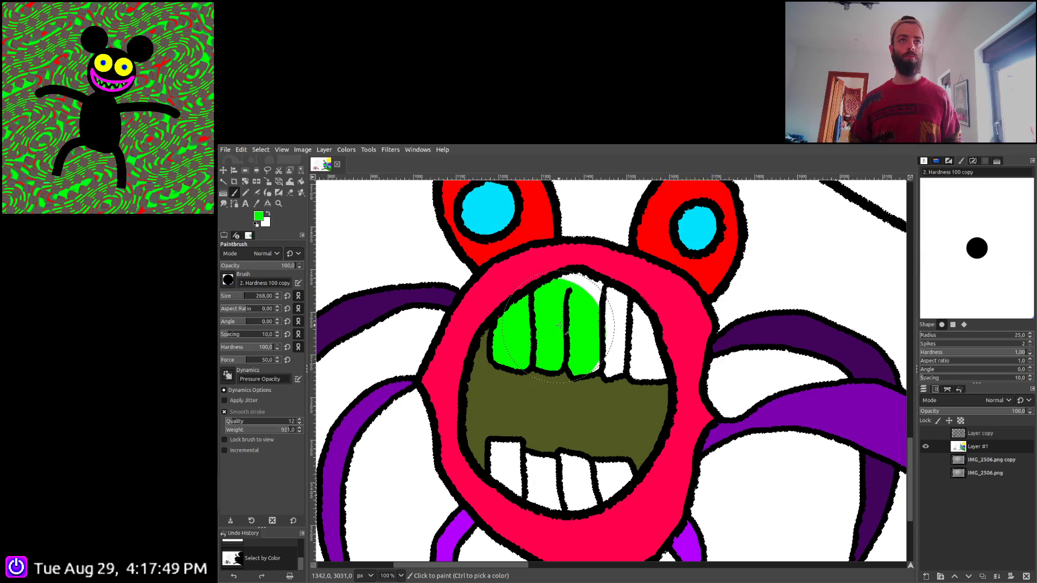
left_click(625, 365)
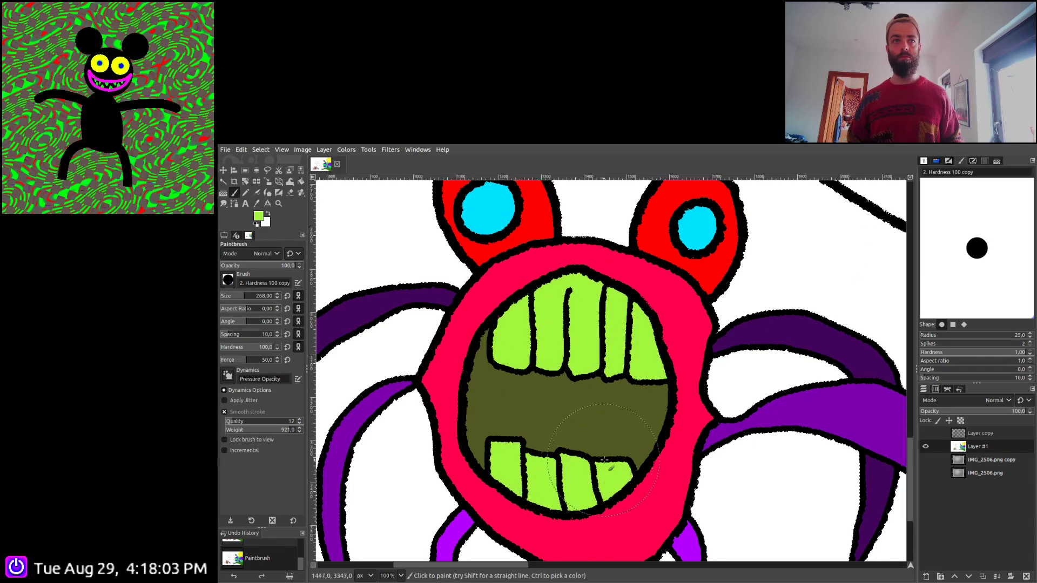
key("ctrl+a")
scroll(605, 458, "down", 3, "ctrl")
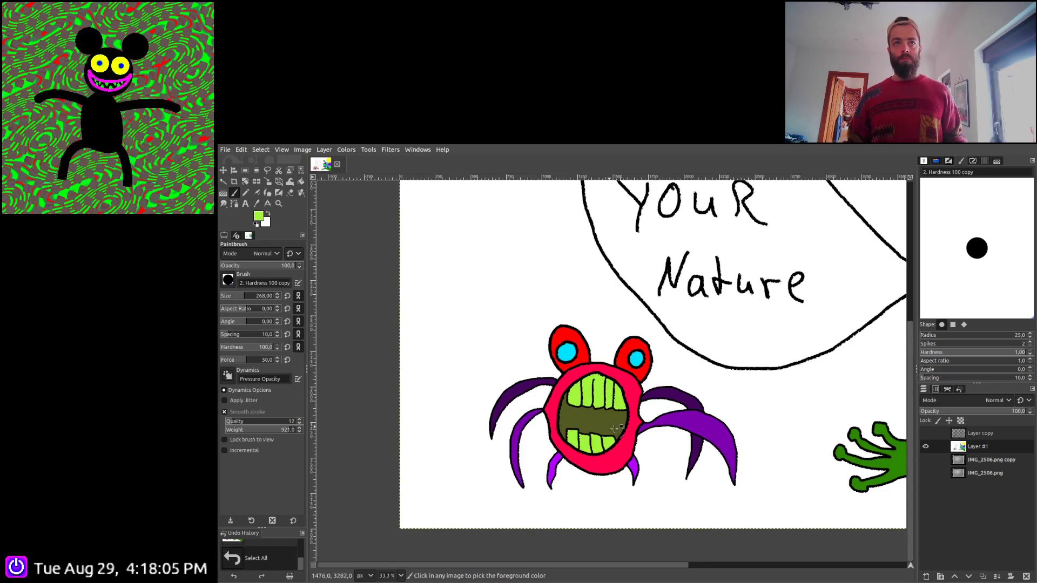
scroll(616, 429, "down", 3)
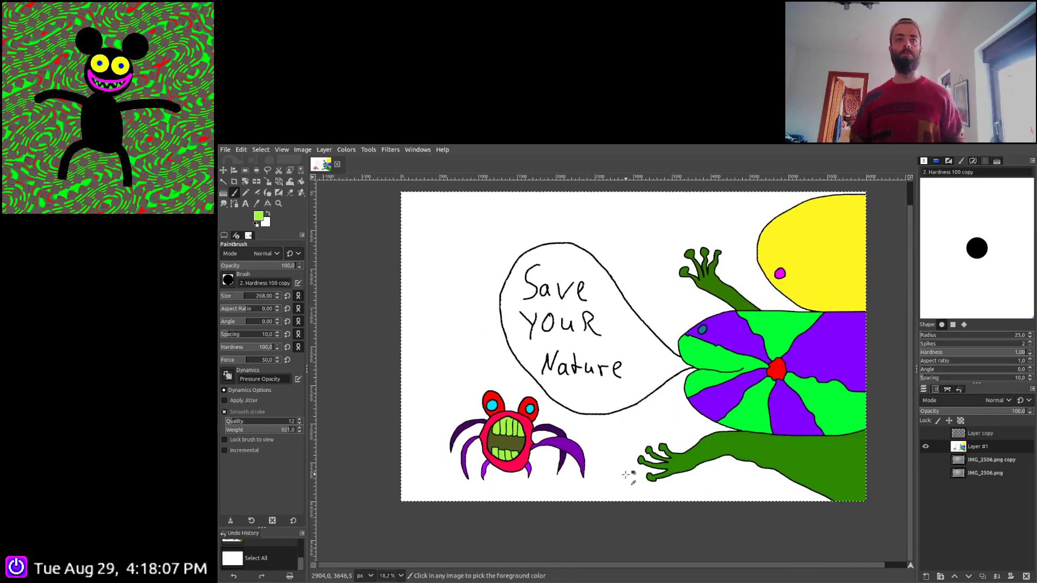
Undo the whole-canvas selection, repaint the crab's teeth a slightly darker yellow-green, and select the whole canvas again
key("ctrl+z")
key("1")
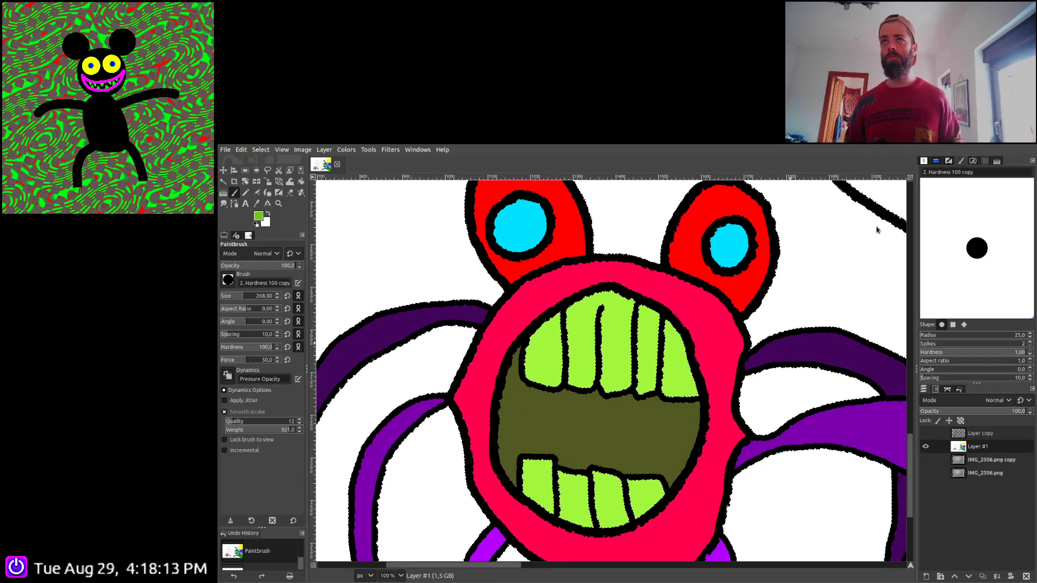
left_click_drag(539, 424, 541, 423)
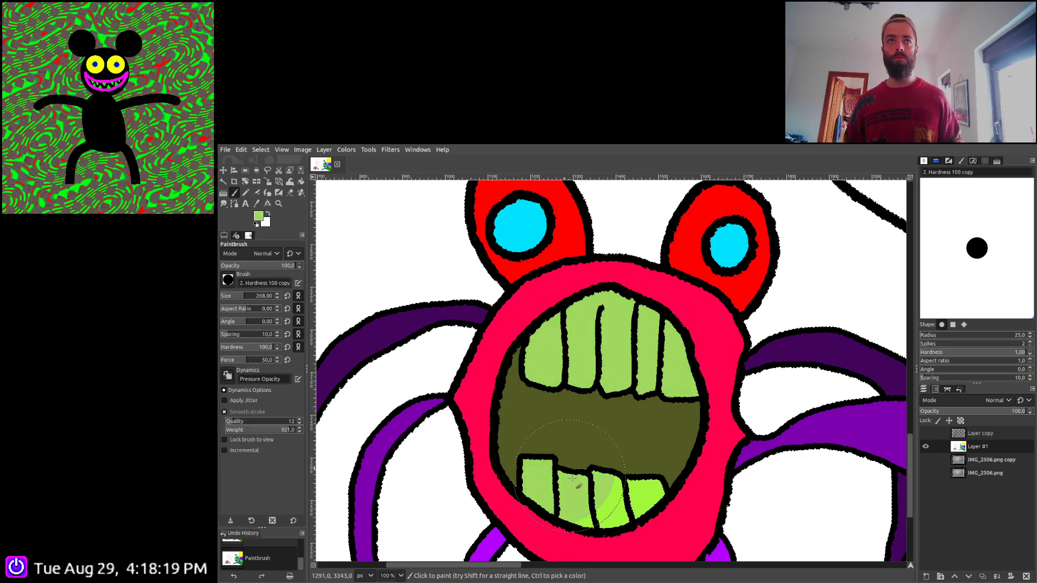
left_click(654, 447)
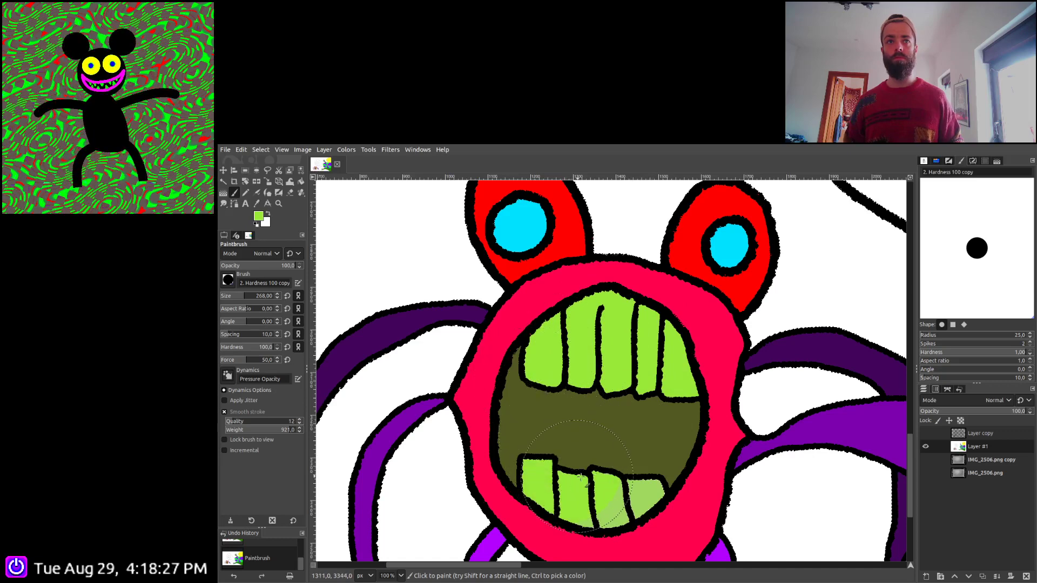
key("ctrl+a")
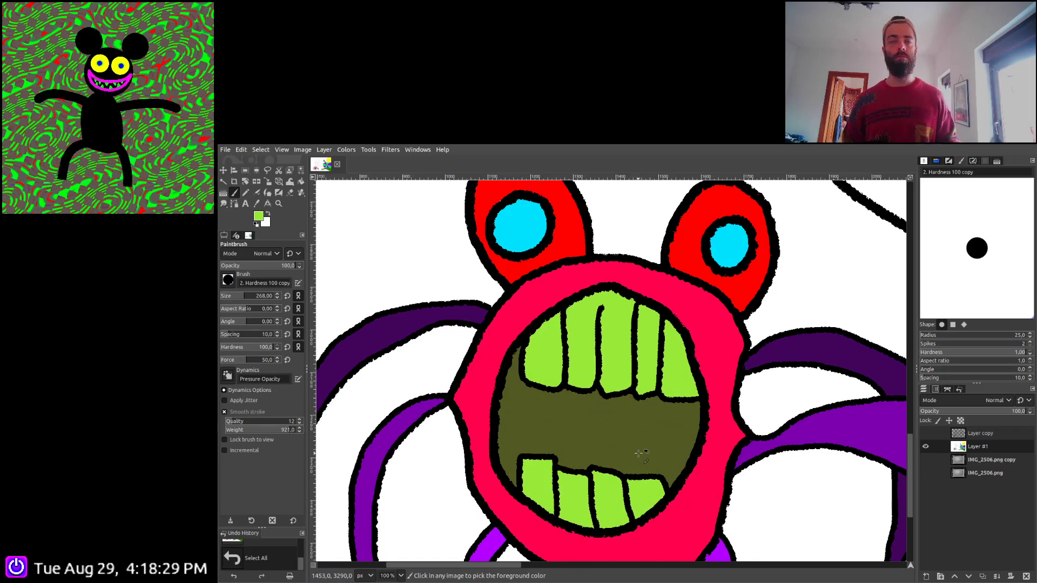
scroll(643, 452, "down", 3)
scroll(643, 451, "down", 1)
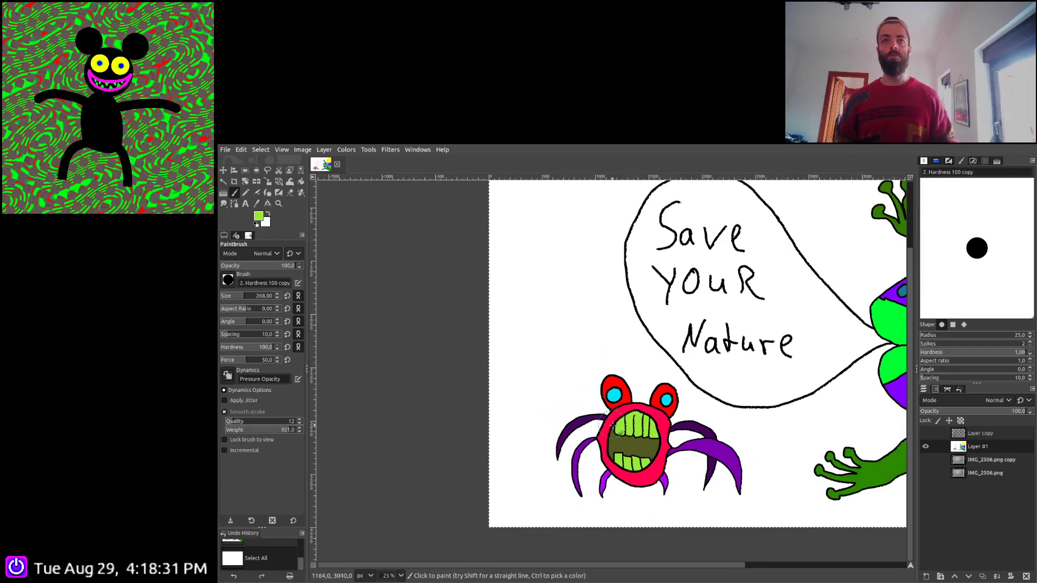
Select the white areas by color, and subtract the background so only the speech bubble's interior stays selected
left_click(301, 170)
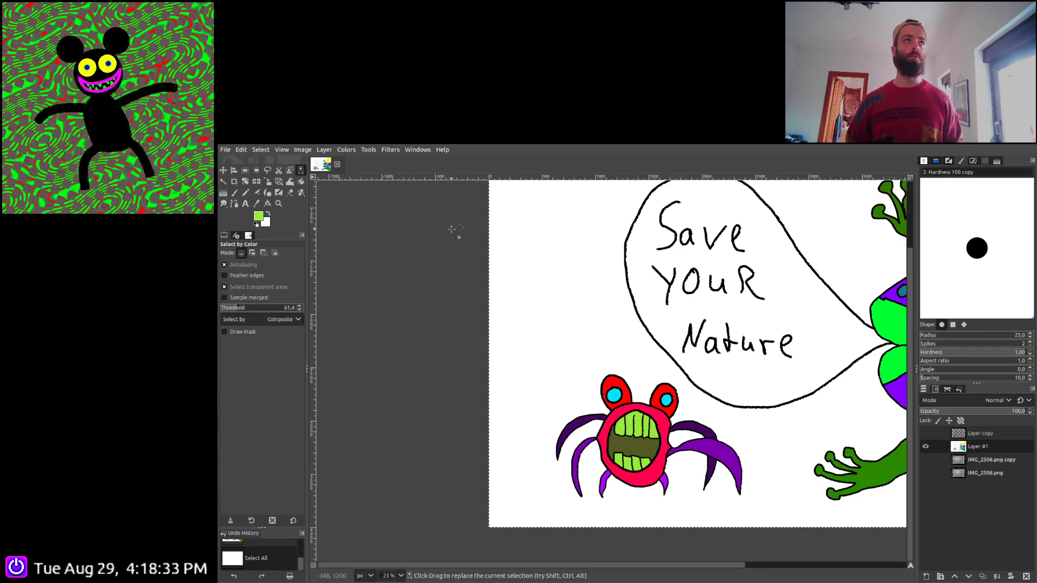
left_click(688, 351)
scroll(581, 418, "down", 2)
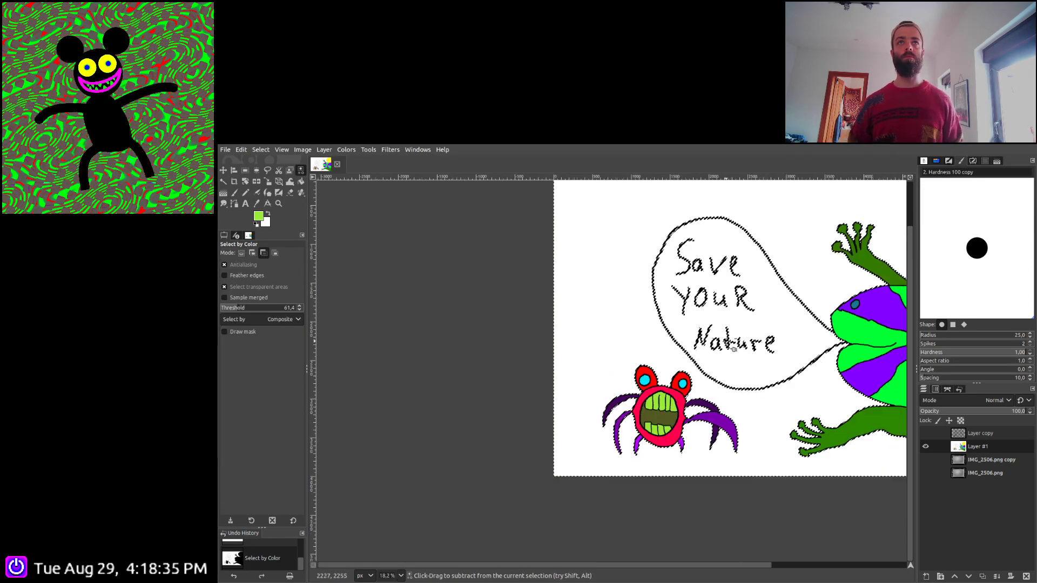
left_click(223, 181)
key("ctrl")
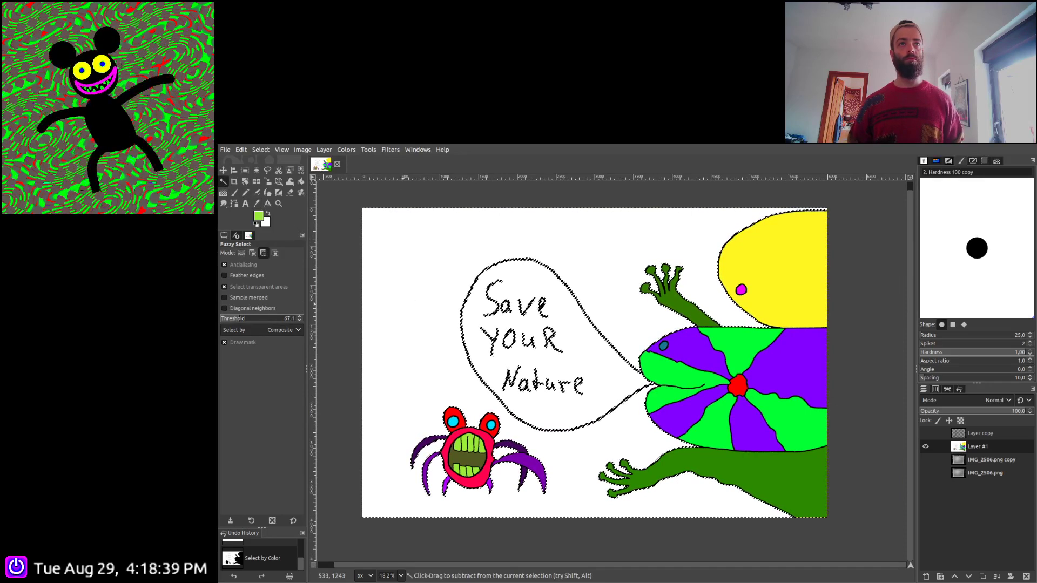
left_click(403, 304, "ctrl")
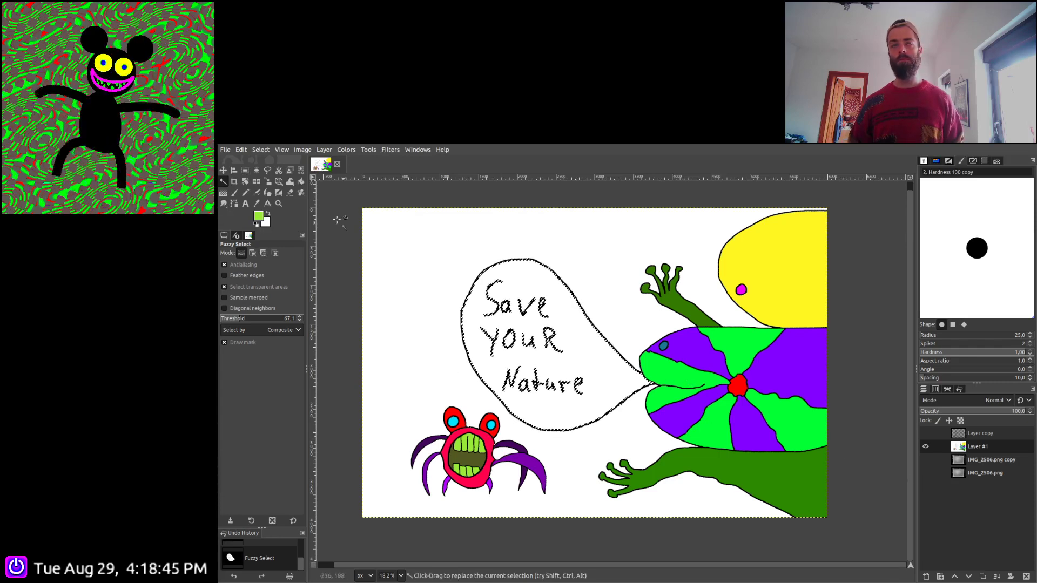
Fill the speech bubble with a Full saturation gradient in Shaped (spherical) form, using an offset of 43.8
left_click(223, 193)
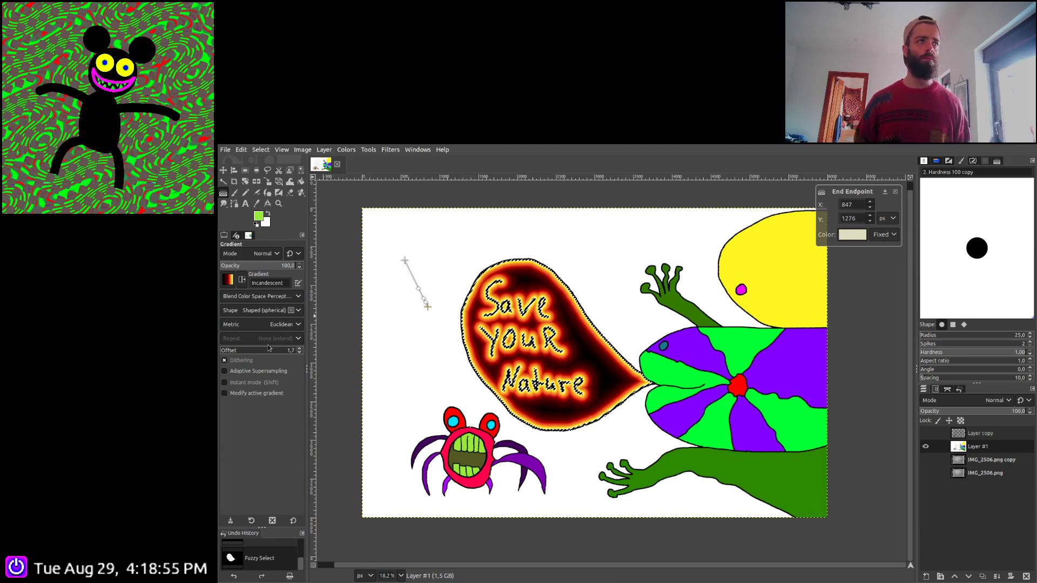
key("period")
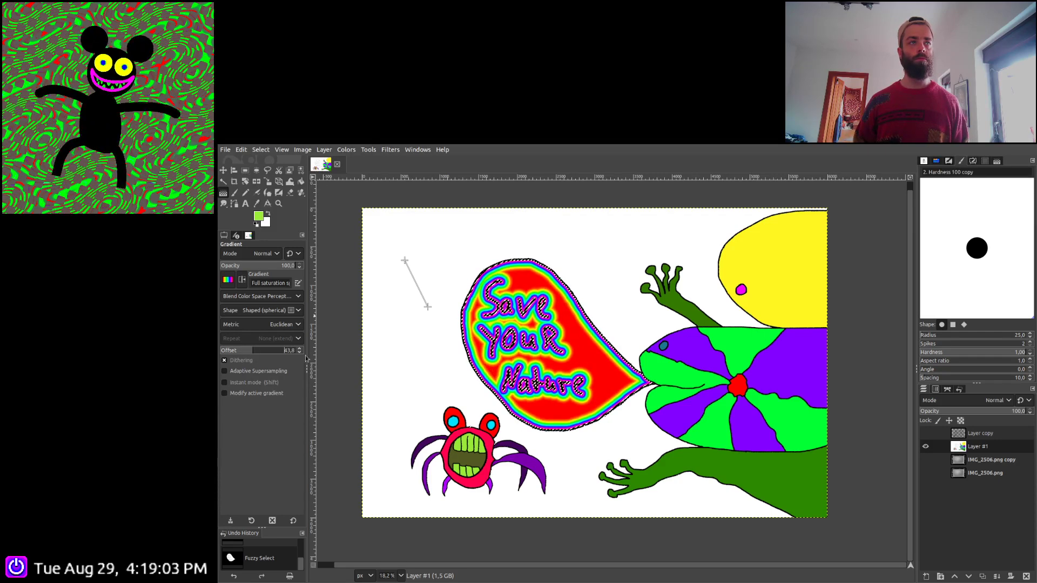
key("Return")
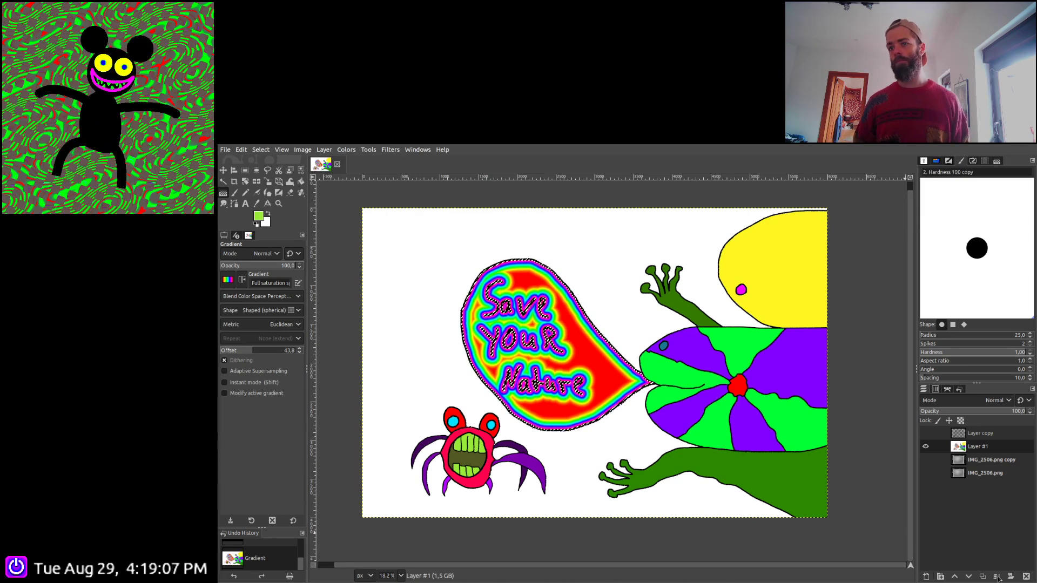
Add a new layer above Layer #1 and draw the Full saturation gradient reversed inside the speech bubble
key("shift+ctrl+n")
left_click(403, 312)
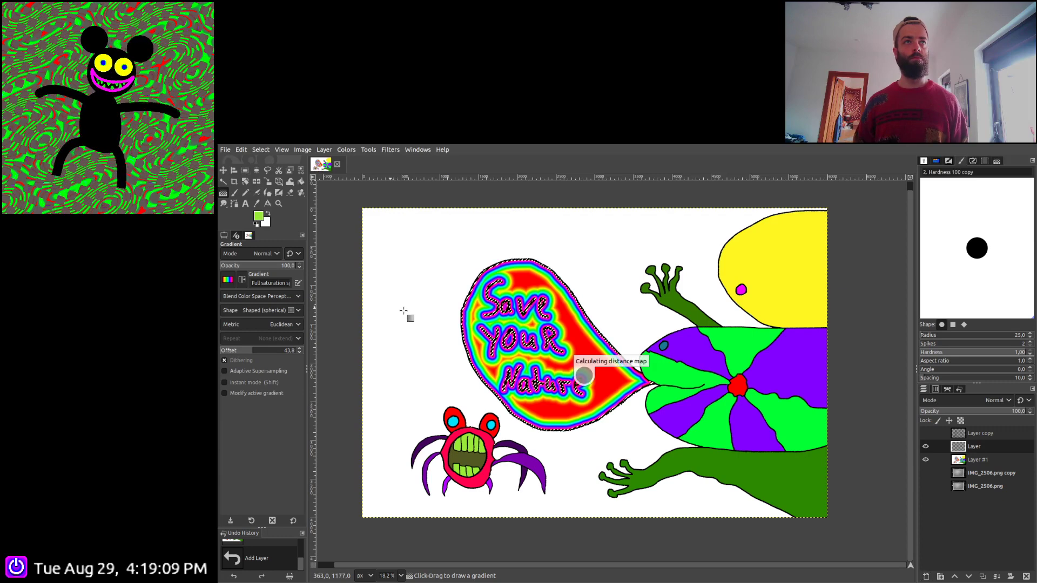
left_click_drag(404, 312, 411, 322)
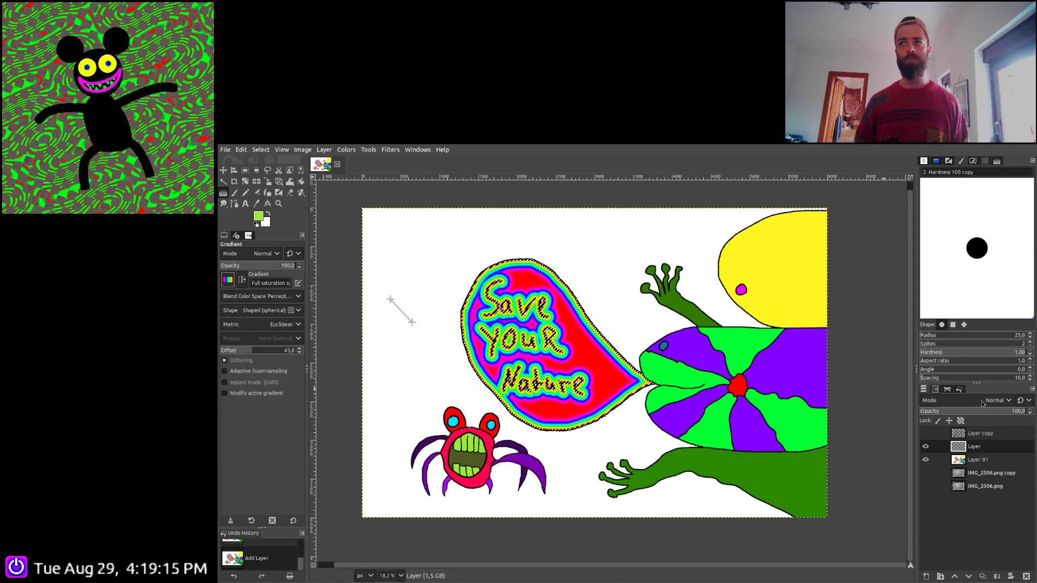
Set the new layer's mode to Dodge, commit its gradient, and merge the layer down into Layer #1
scroll(982, 403, "down", 3)
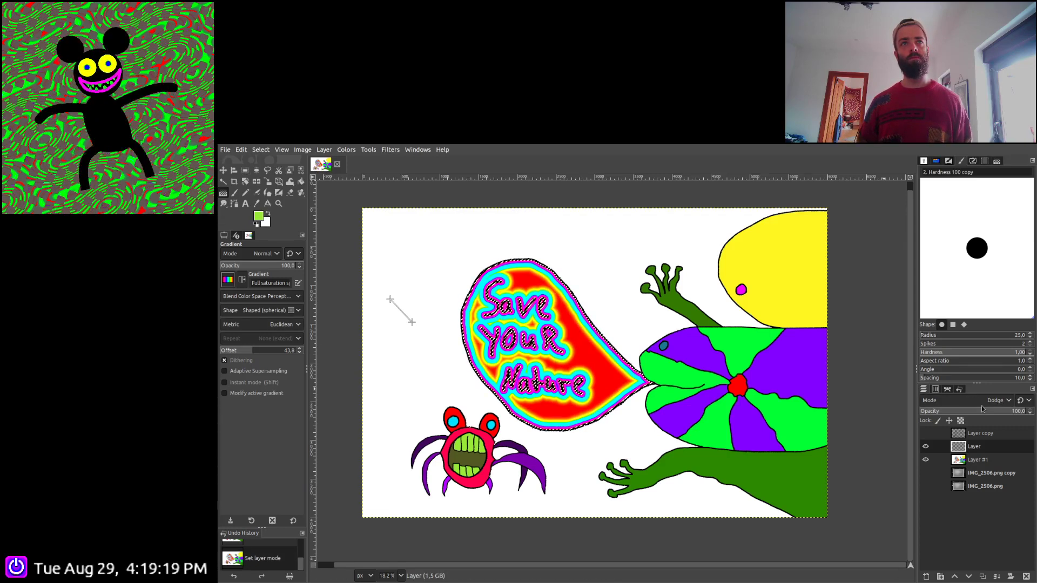
left_click(390, 299)
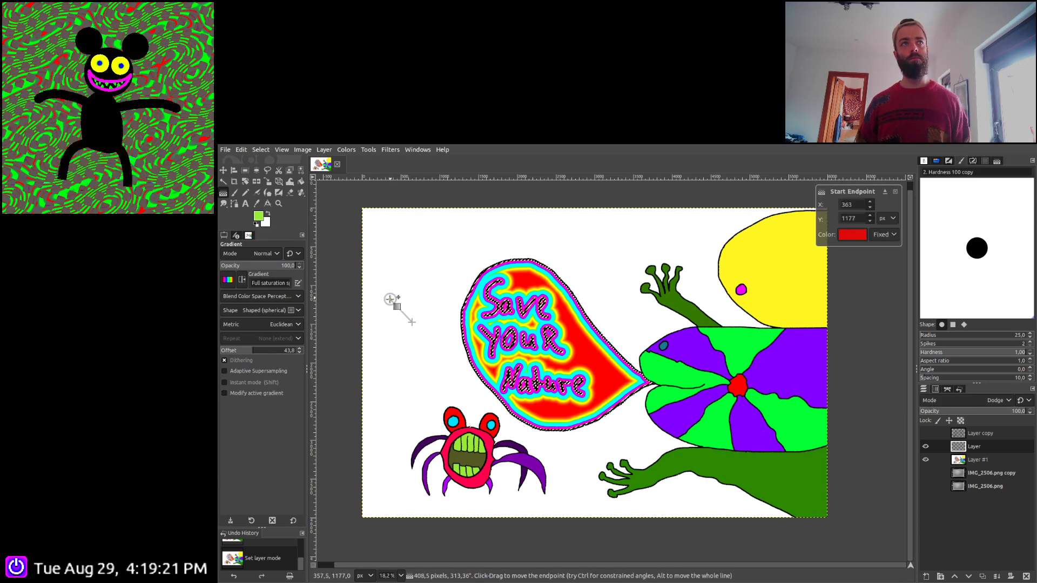
key("Return")
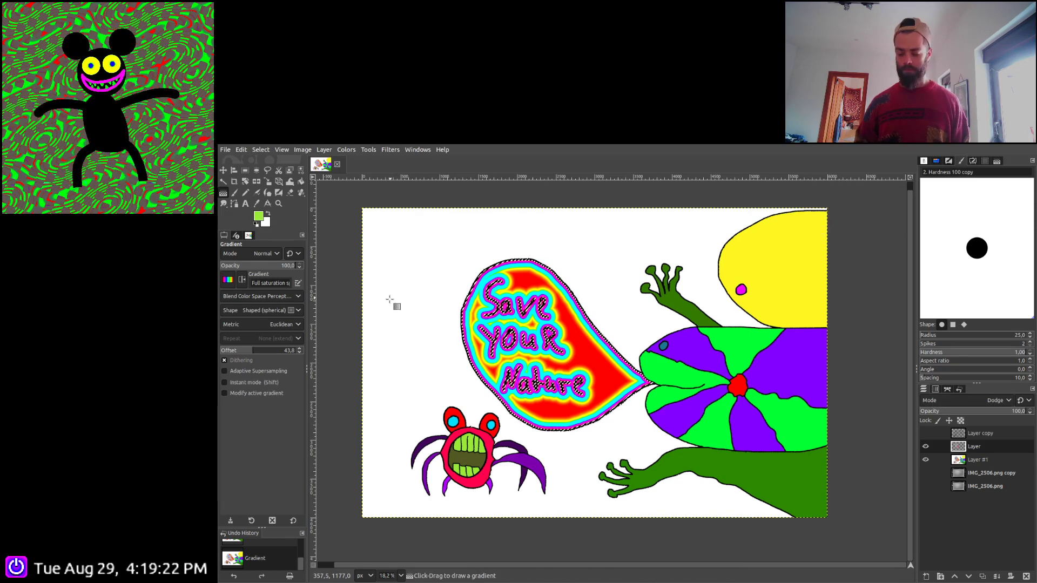
left_click(997, 577)
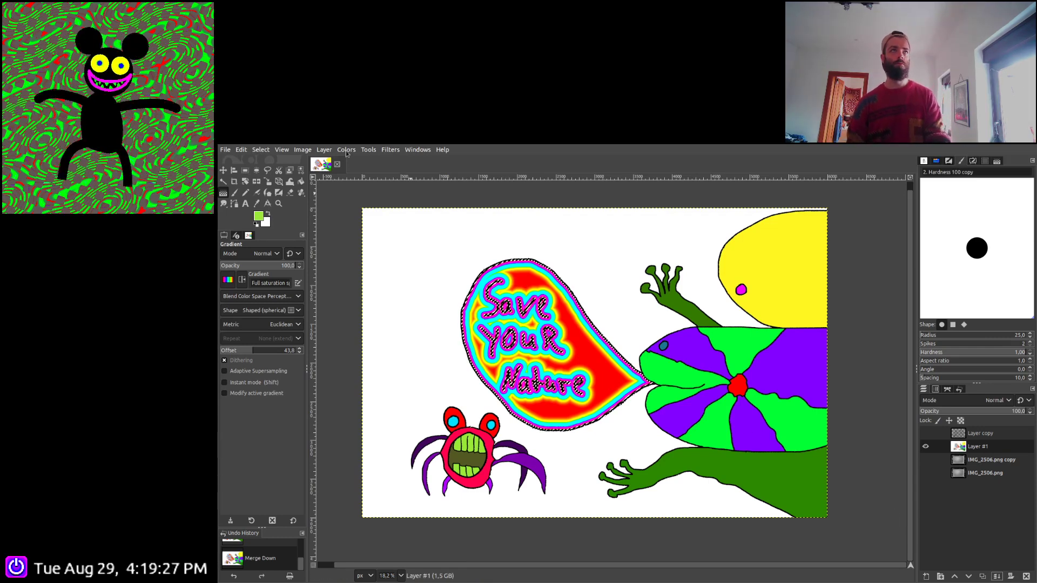
Shift the speech bubble's hues with Hue-Saturation to a pink fill with purple-edged lettering, undoing the earlier attempts
key("shift+ctrl+f")
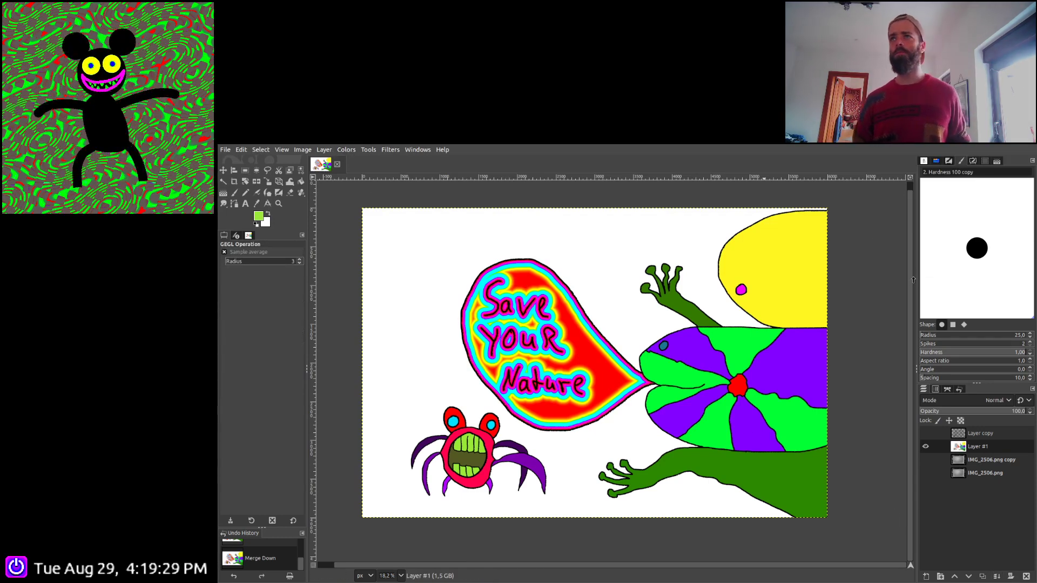
key("ctrl+f")
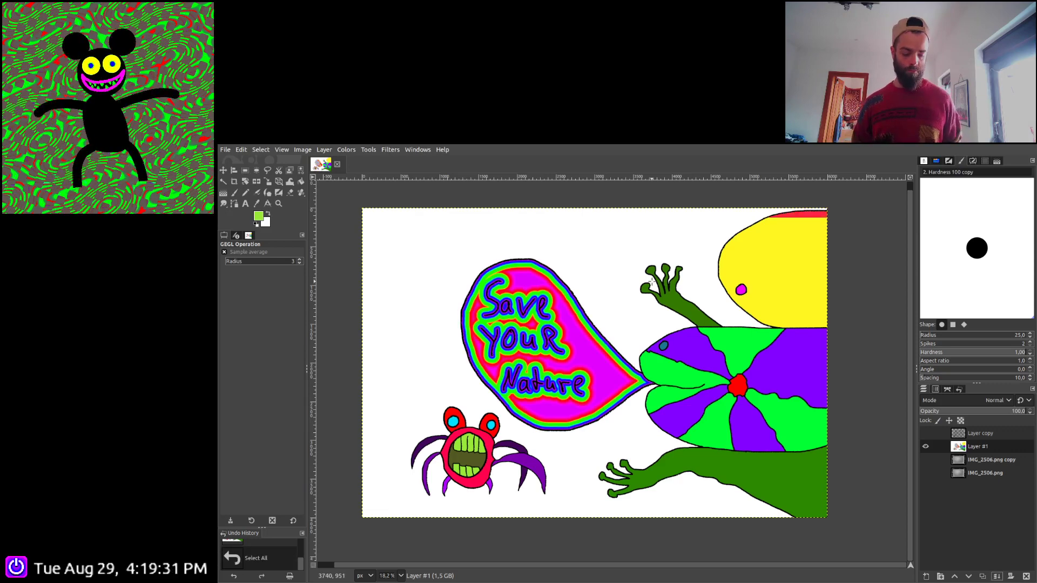
key("ctrl+z")
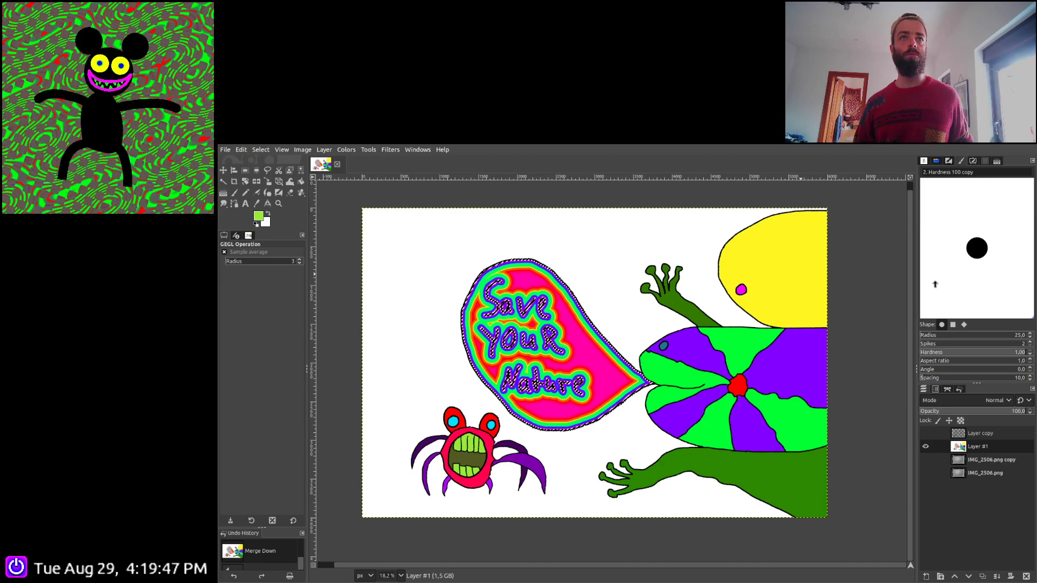
key("ctrl+f")
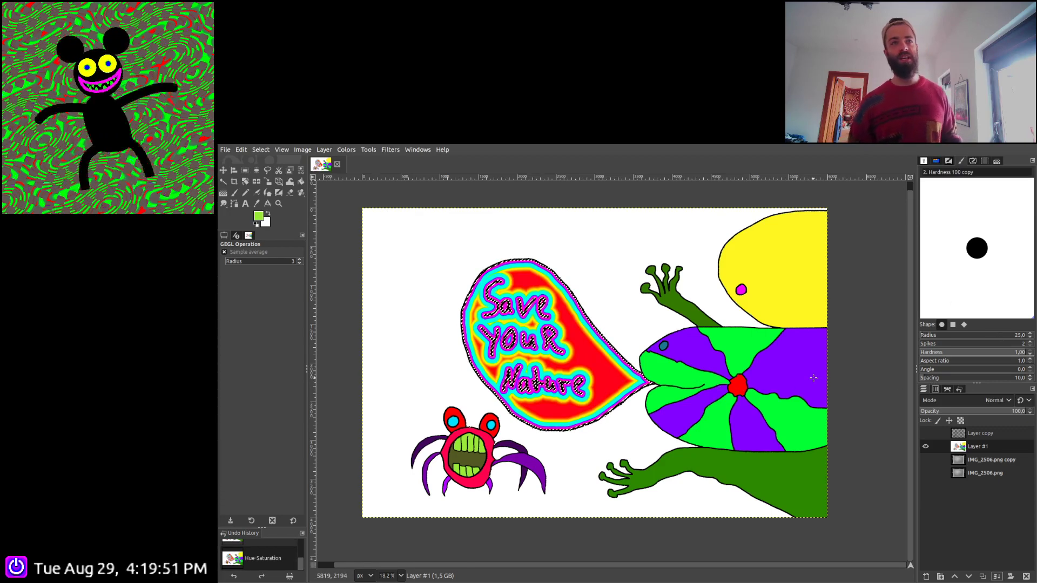
key("ctrl+z")
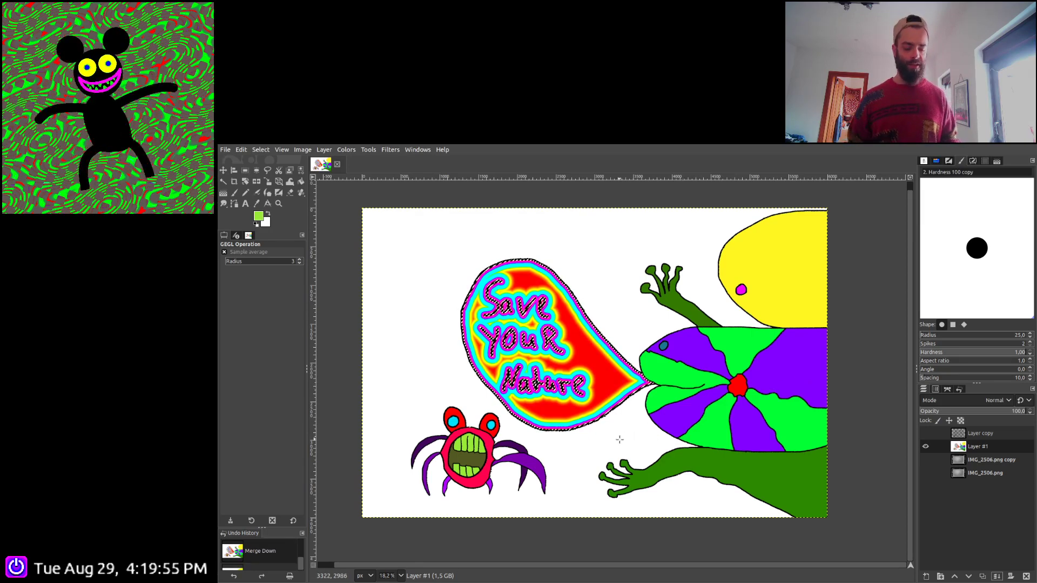
key("ctrl+y")
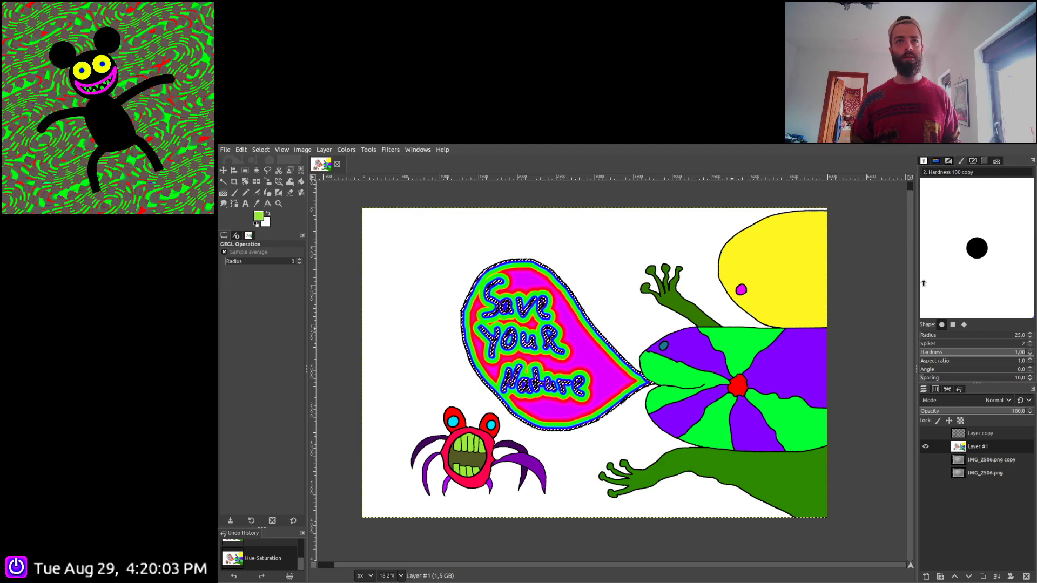
Replace the speech bubble selection with a by-color selection of the white background around the characters
key("ctrl+a")
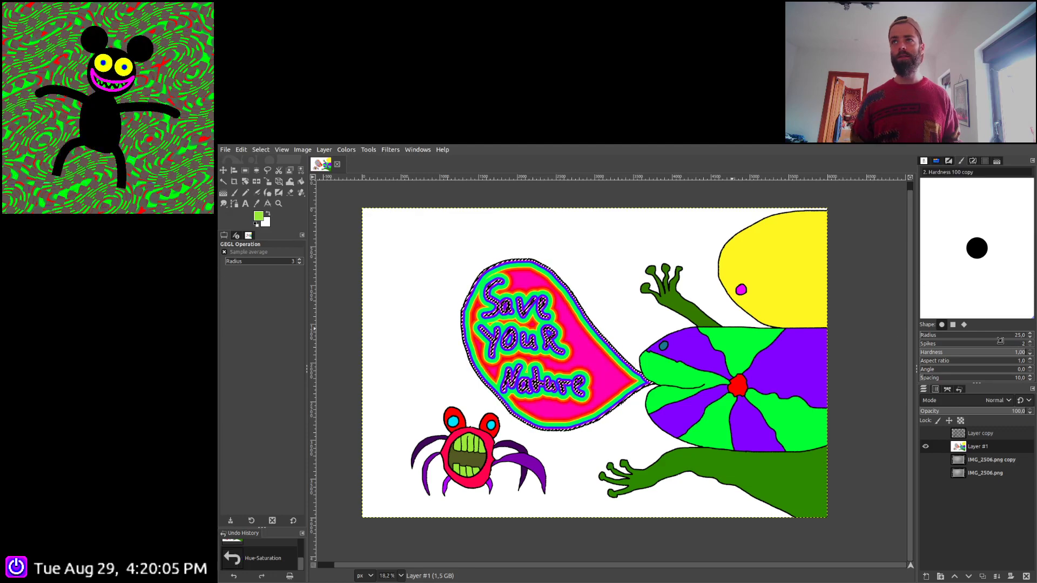
left_click(302, 171)
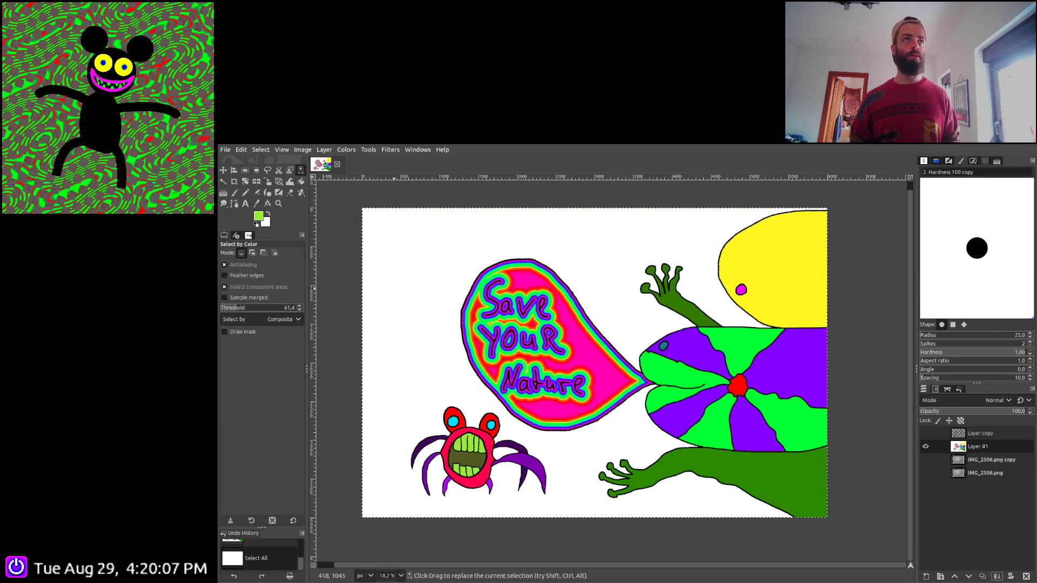
left_click(786, 361)
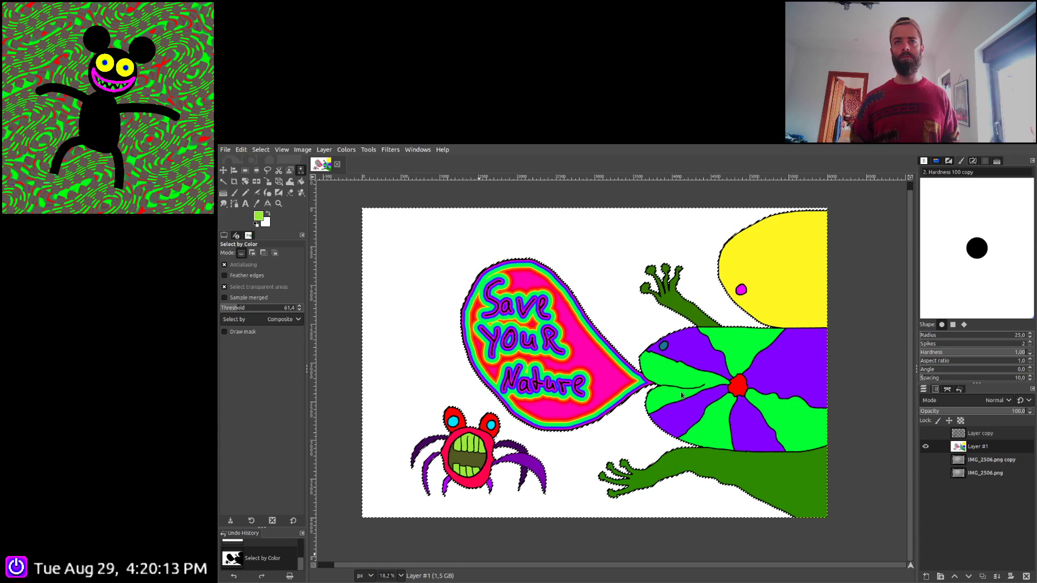
Clear the selected white background from Layer #1, add a new empty layer directly beneath it with everything selected, and save the image
key("ctrl+s")
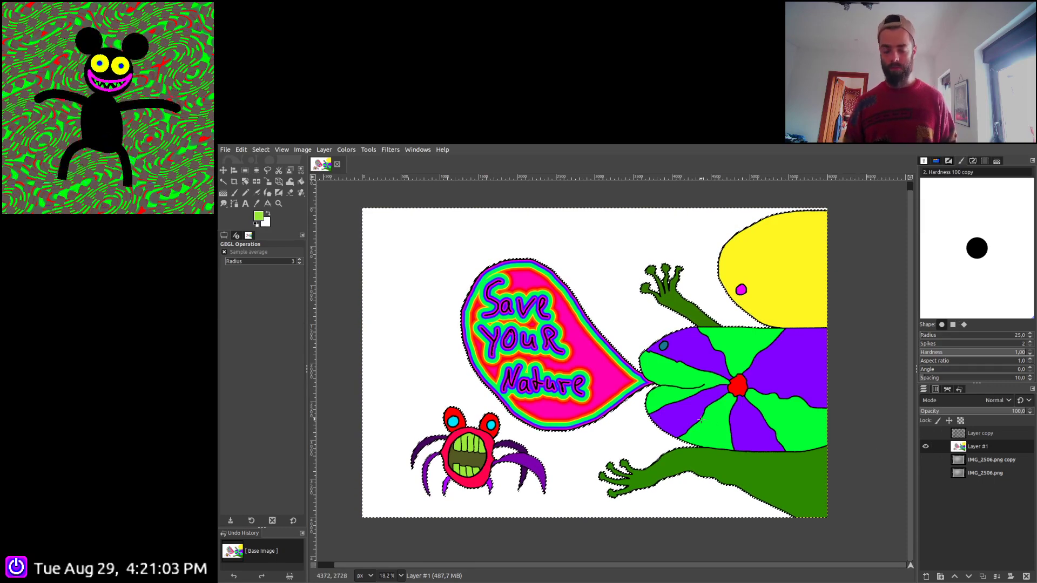
key("Delete")
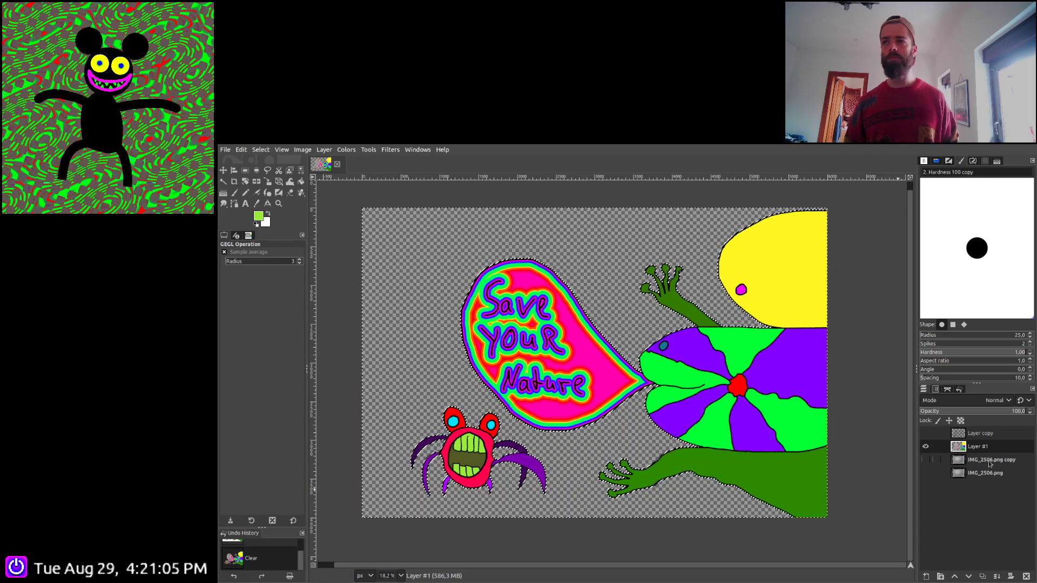
left_click(989, 464)
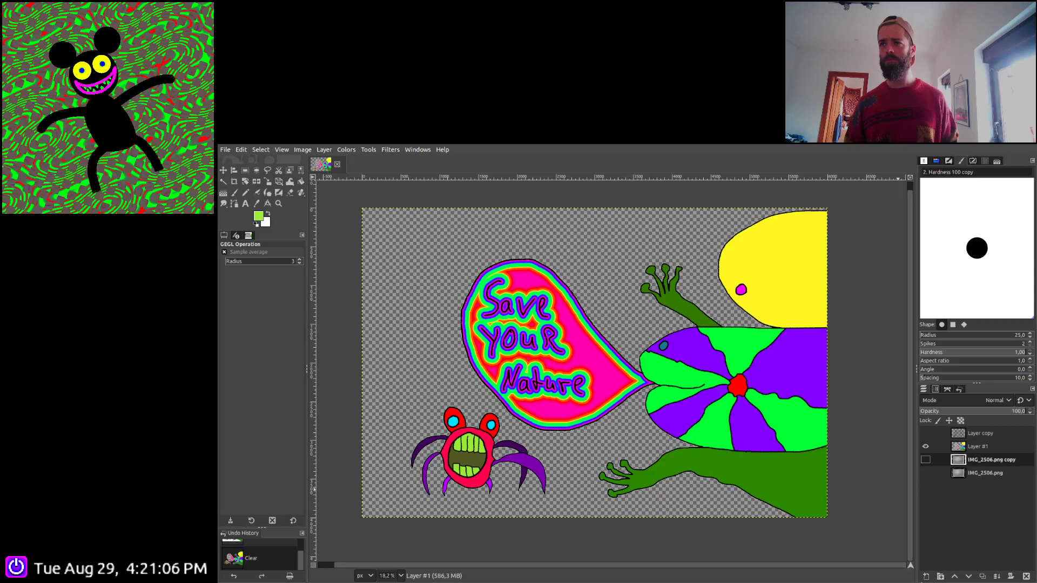
left_click(925, 577)
key("ctrl+a")
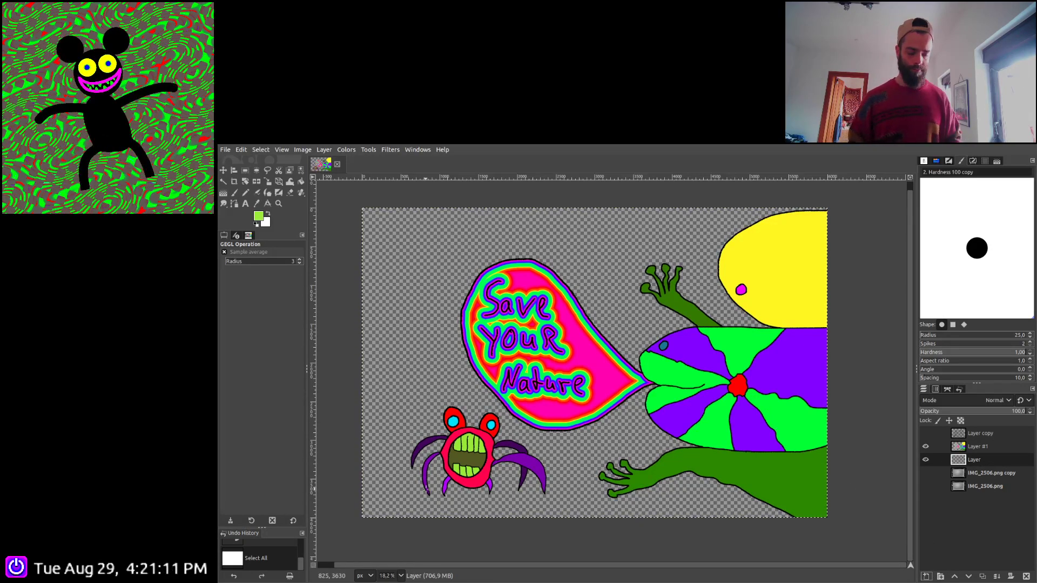
key("ctrl+s")
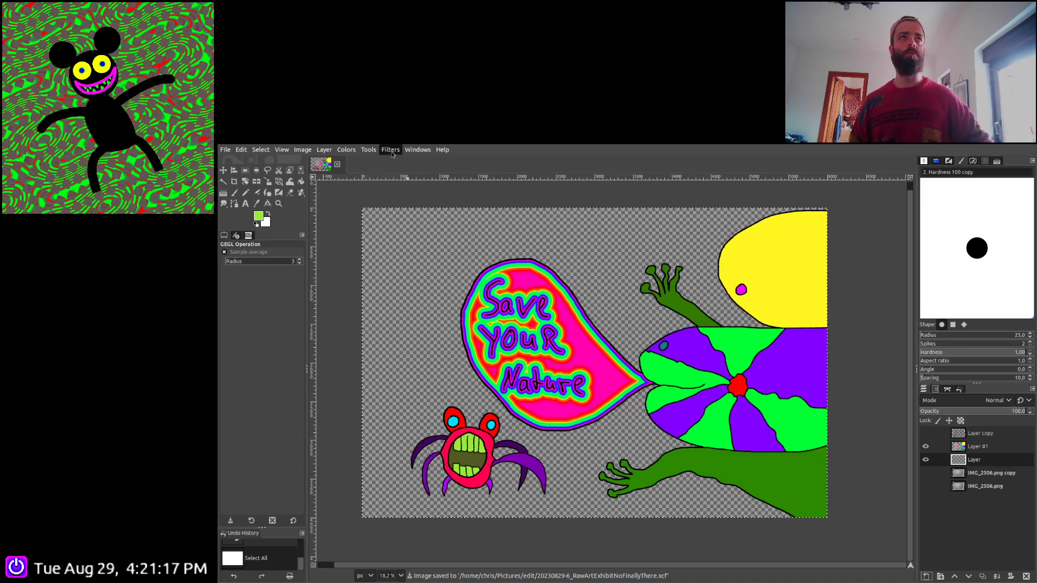
Hide Layer #1 and render a Linear Sinusoid pattern on the new layer, recolouring its white areas yellow and its black areas dark red
left_click(926, 447)
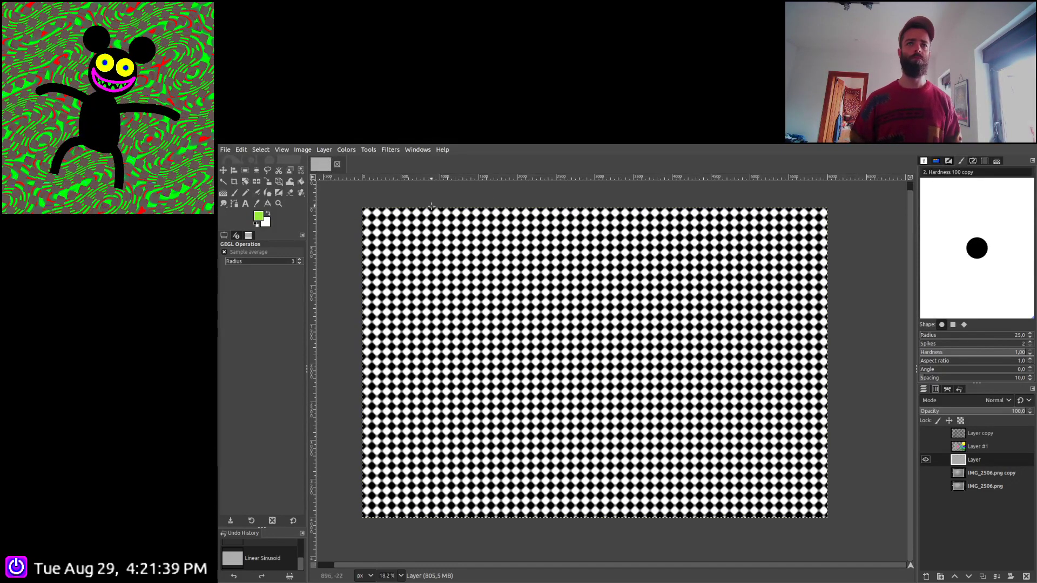
left_click(300, 171)
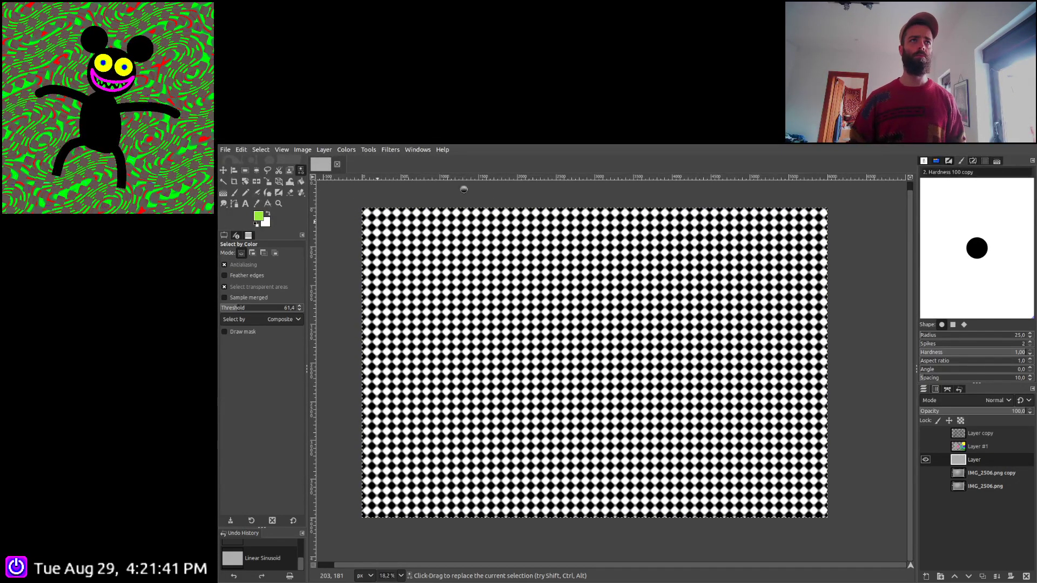
left_click(301, 182)
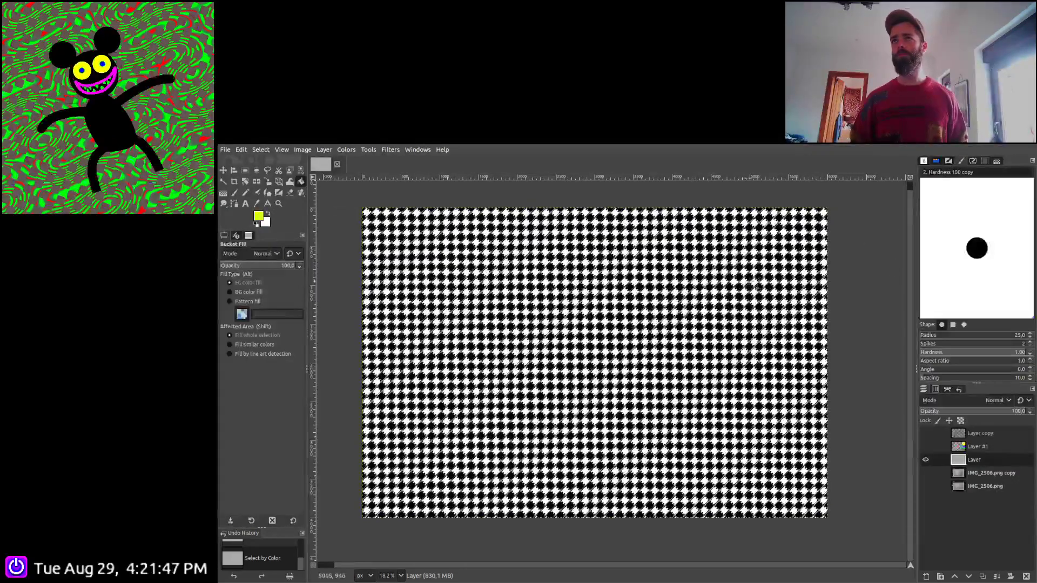
left_click(757, 284)
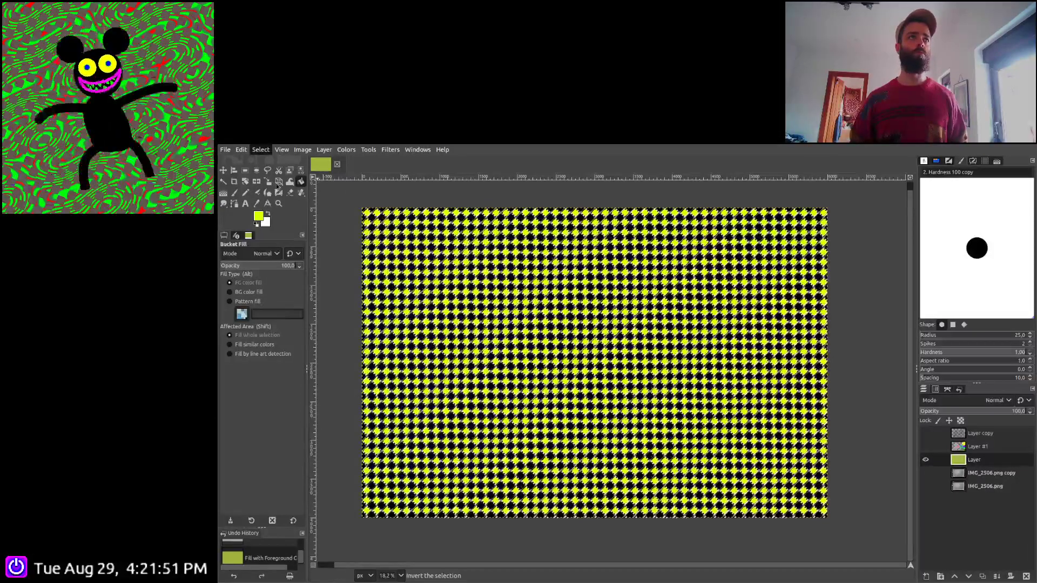
key("ctrl+i")
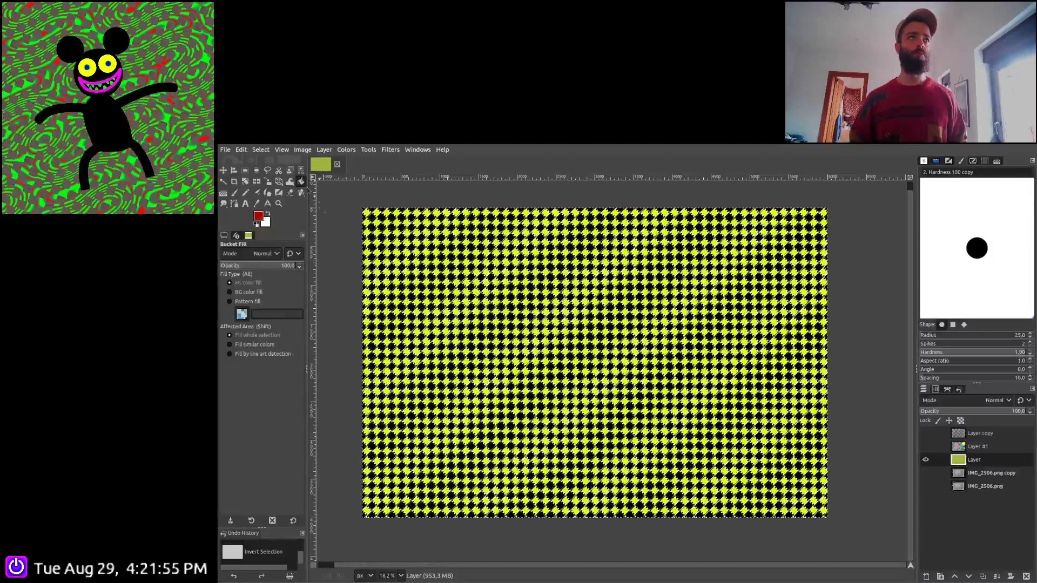
key("ctrl+comma")
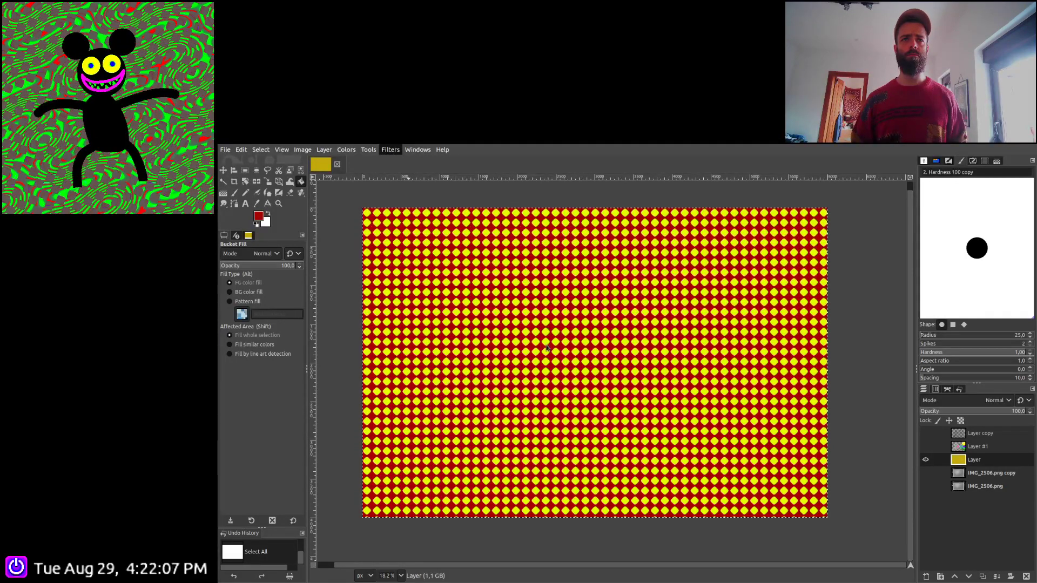
key("ctrl+f")
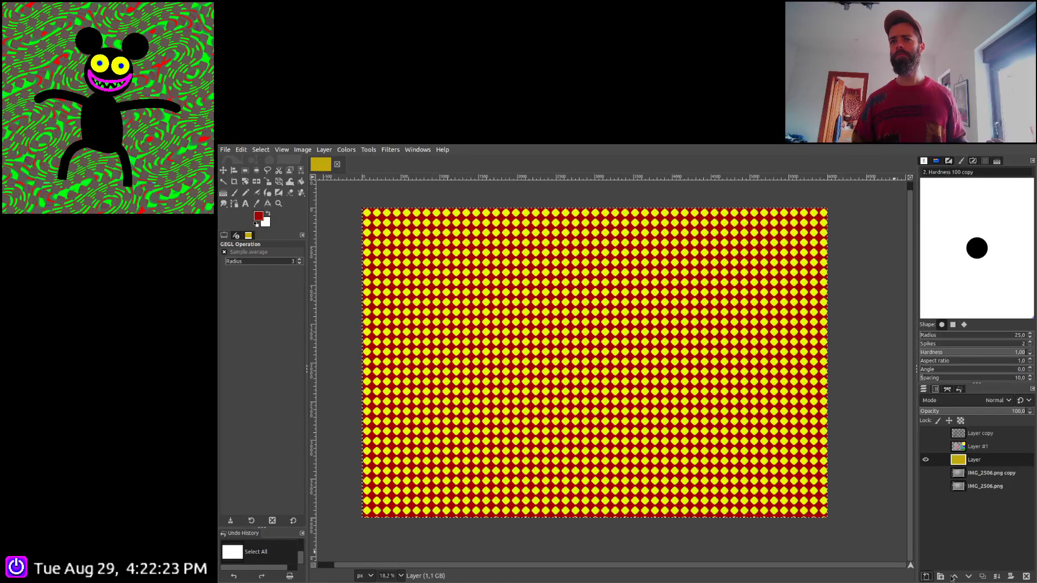
Build a Bayer Matrix layer with a red grid merged into it, and place it beneath the yellow-and-red pattern layer
left_click(926, 576, "shift")
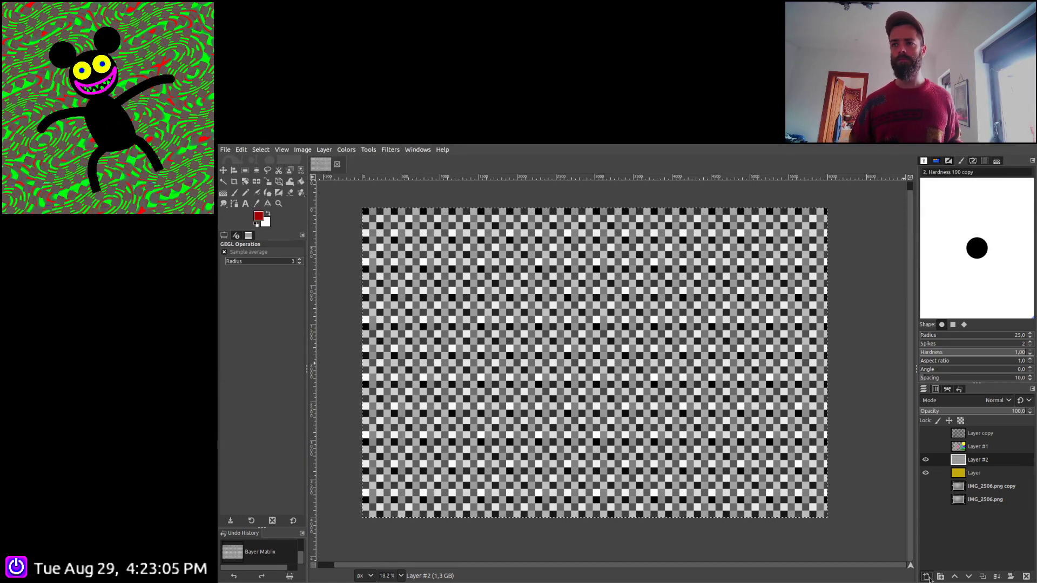
key("shift+ctrl+n")
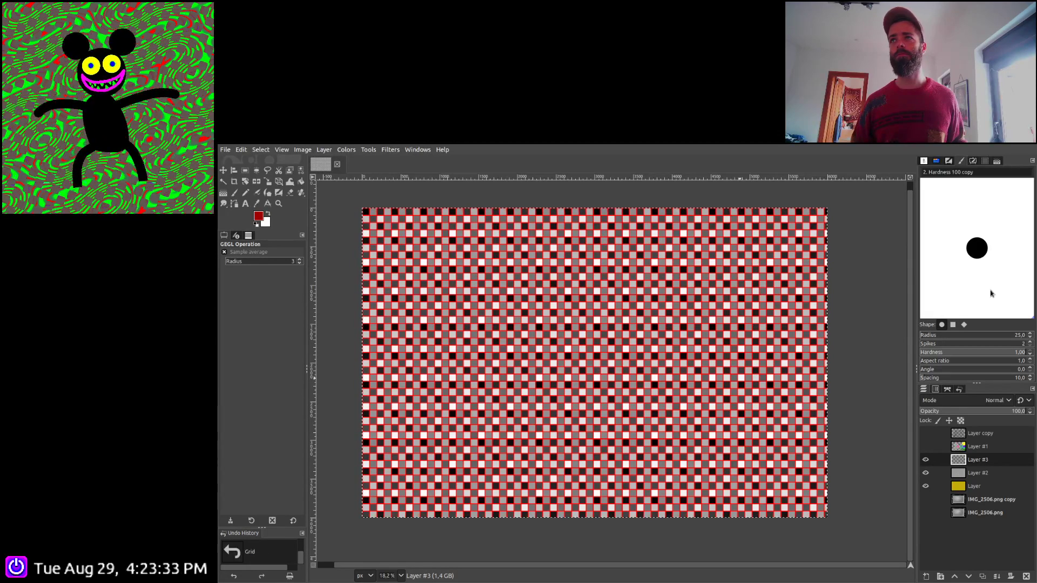
left_click(998, 578)
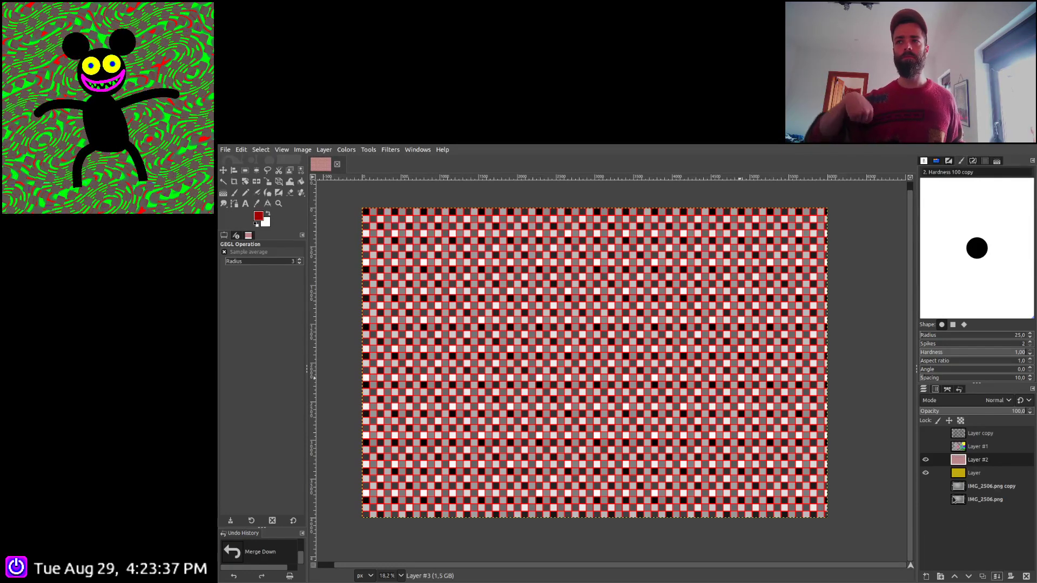
left_click(970, 577)
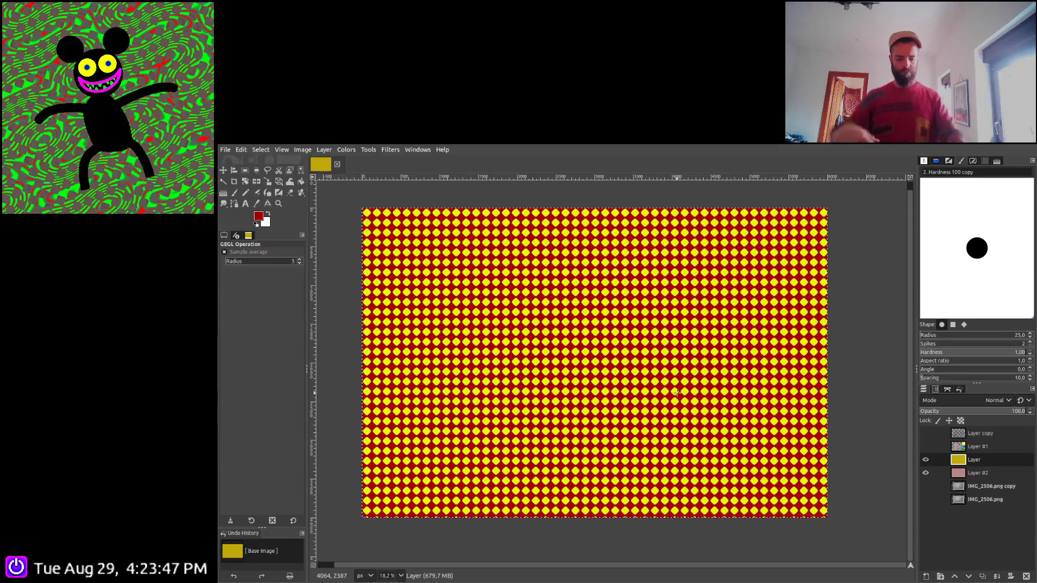
Apply the Kaleidoscope filter to the yellow-and-red layer and blend a duplicate of Layer #2 above it
key("ctrl+s")
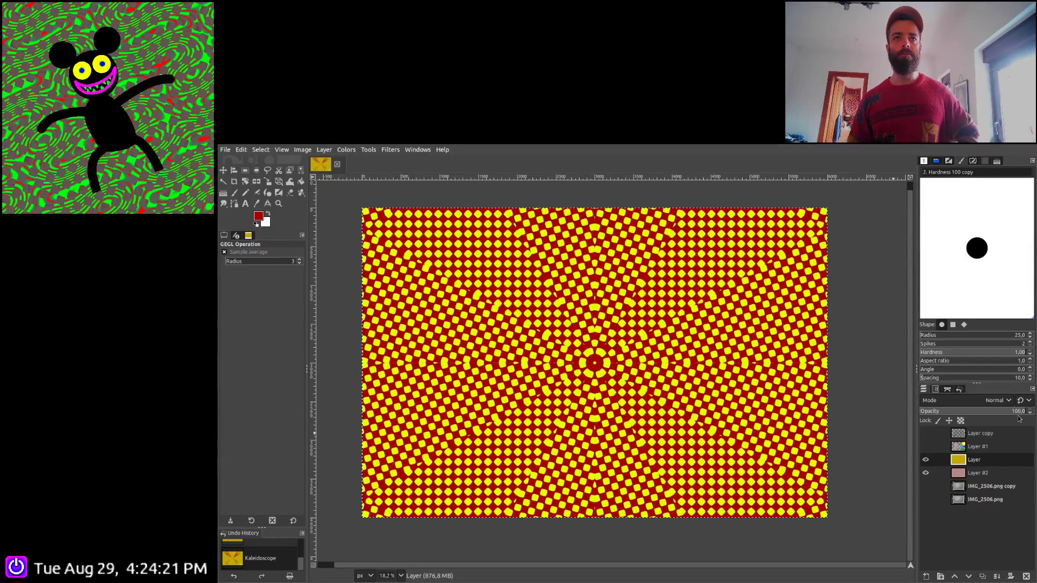
left_click(993, 474)
left_click(983, 576)
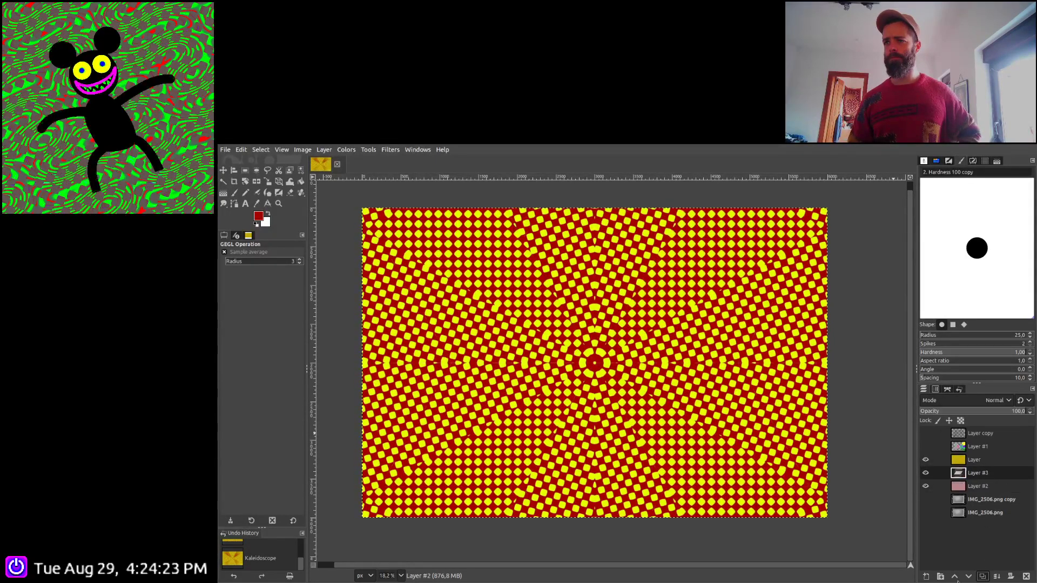
left_click(954, 576)
scroll(990, 404, "down", 4)
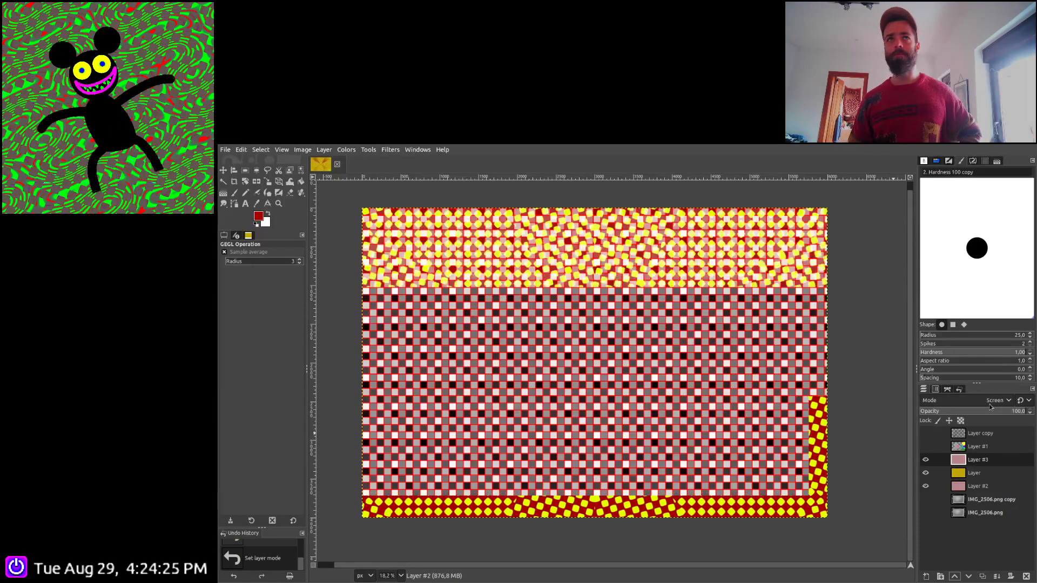
Try blend modes such as Dodge, Darken only and Luma darken only on the yellow-and-red layer
left_click(980, 471)
scroll(995, 405, "down", 8)
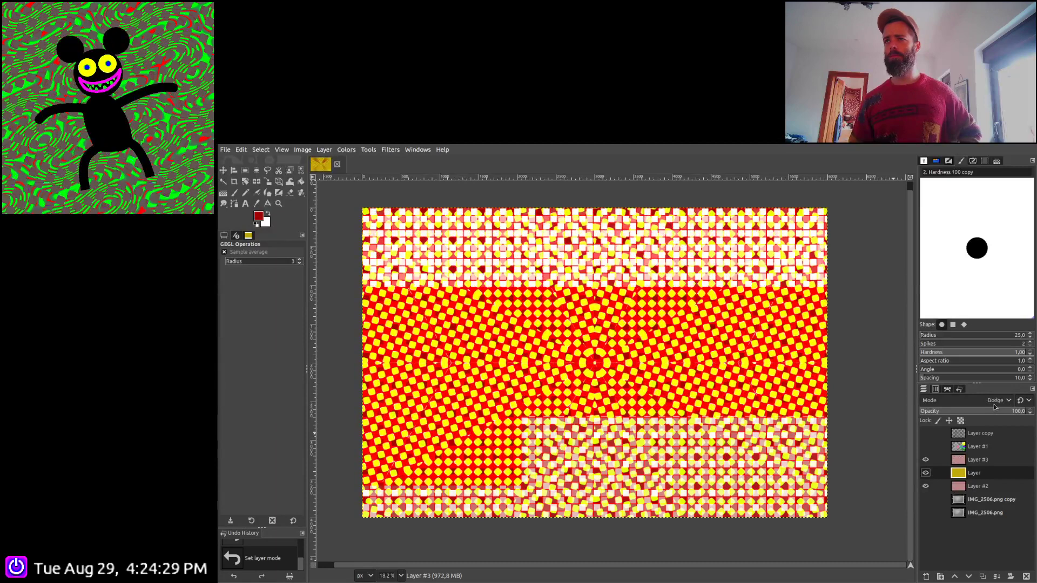
scroll(995, 406, "up", 1)
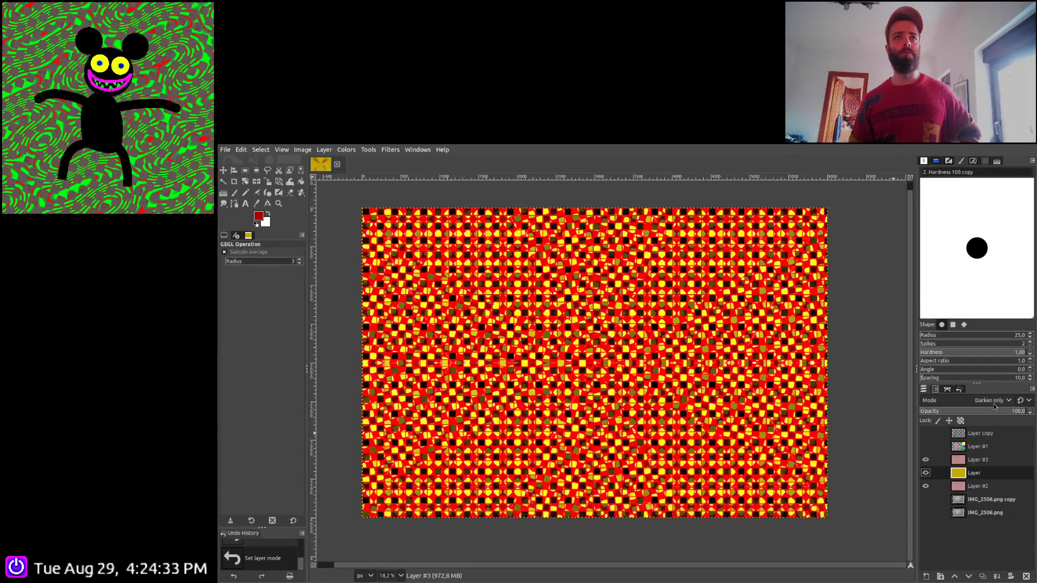
scroll(995, 406, "down", 2)
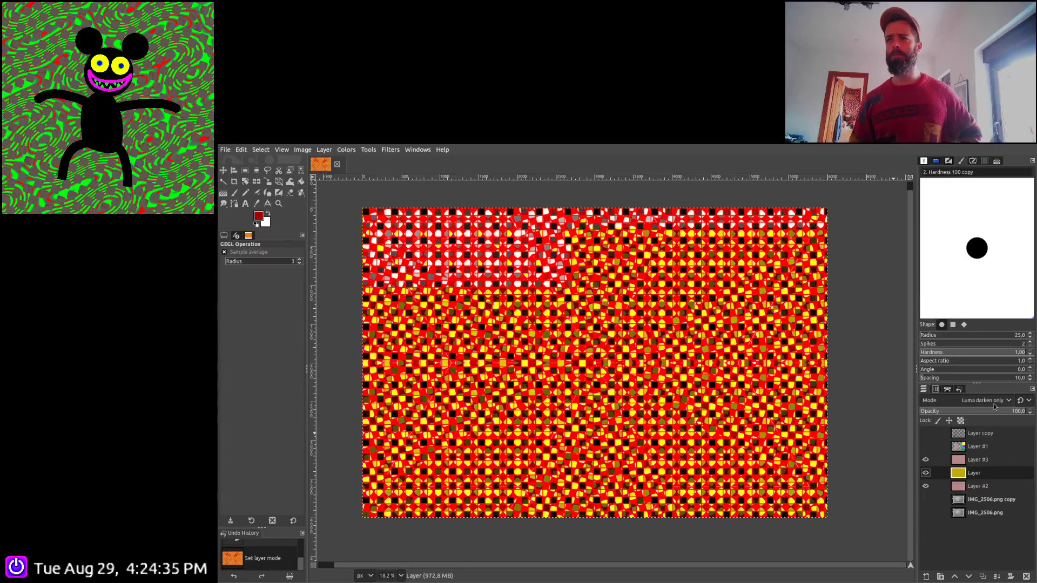
Set Layer #3's mode to Soft light and make Layer #1 visible again above the patterned background
left_click(977, 460)
scroll(991, 403, "up", 2)
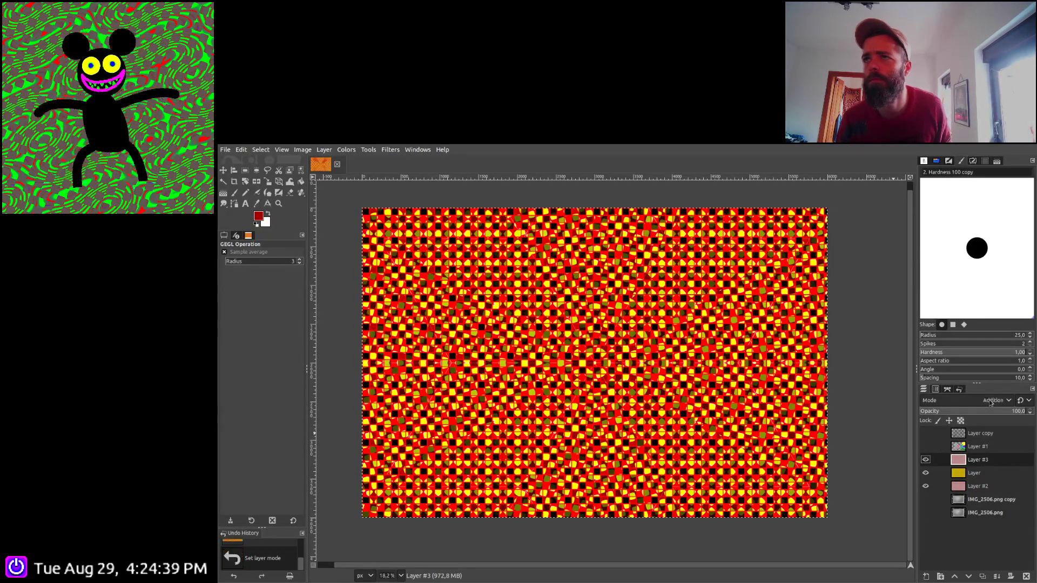
scroll(990, 402, "down", 6)
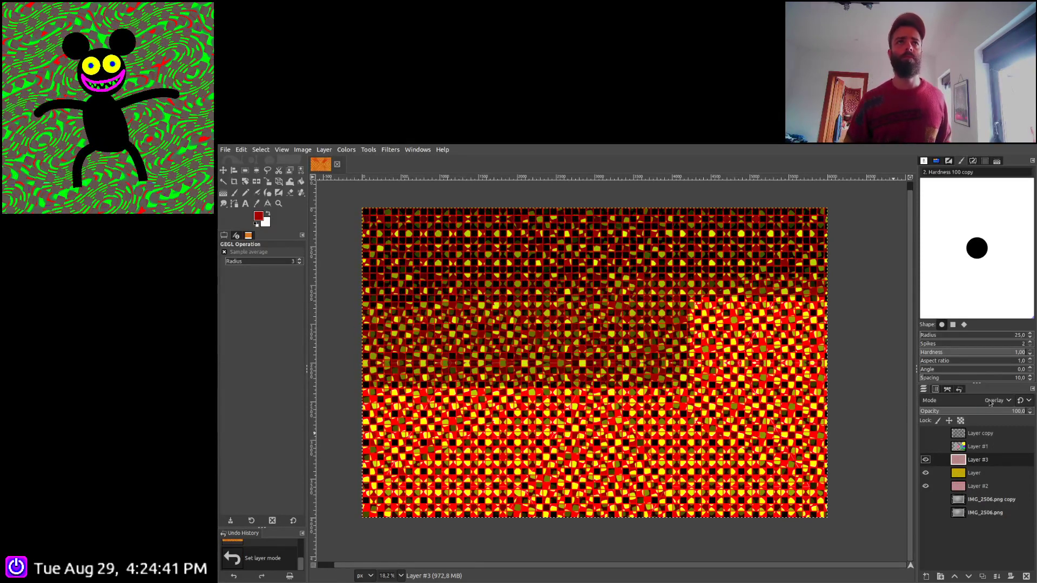
scroll(991, 402, "up", 1)
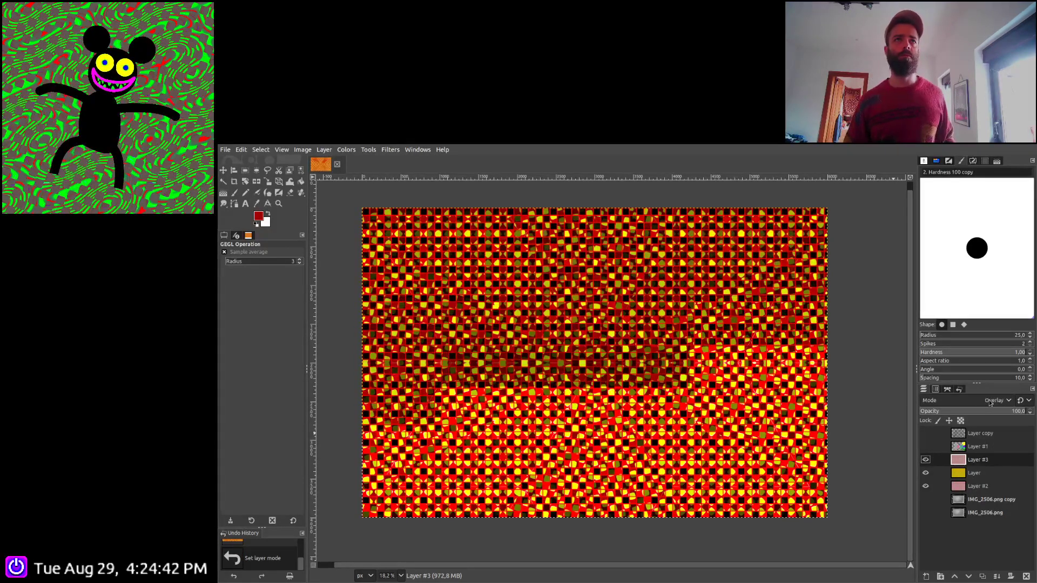
left_click(925, 447)
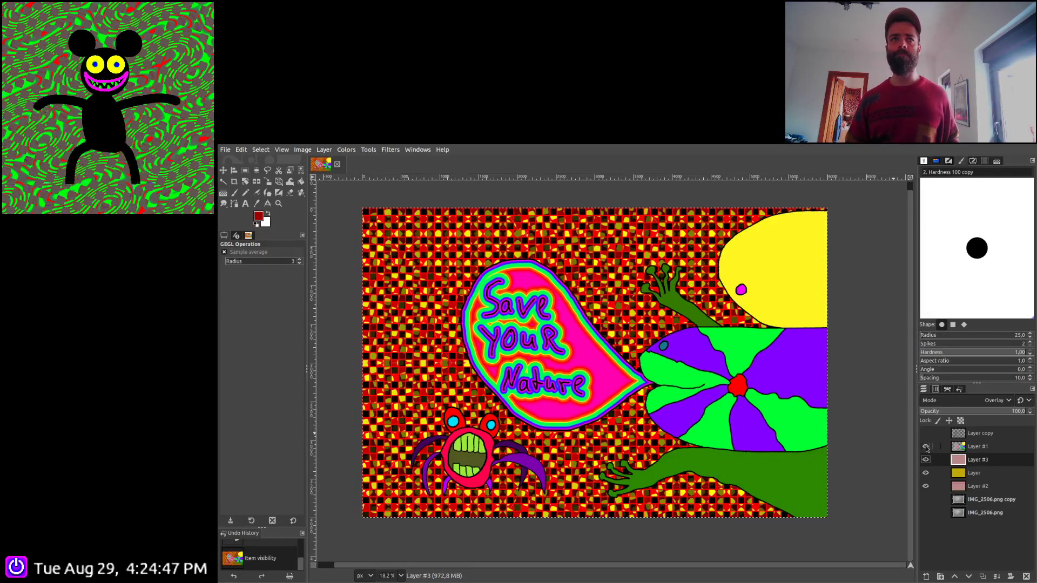
scroll(993, 401, "down", 1)
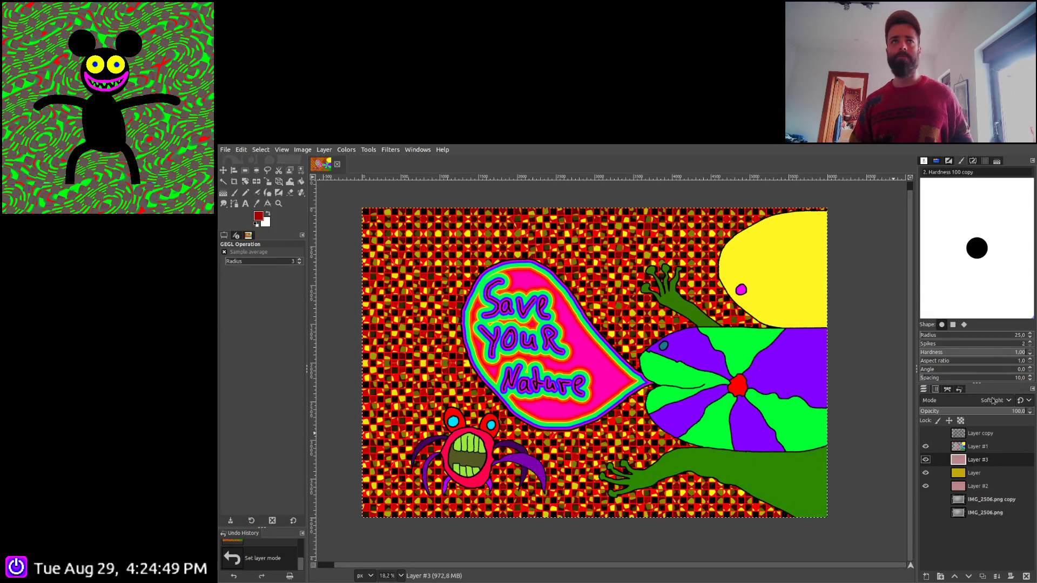
Set the yellow-and-red layer's mode to Difference, trying Hard light and Exclusion along the way
left_click(976, 478)
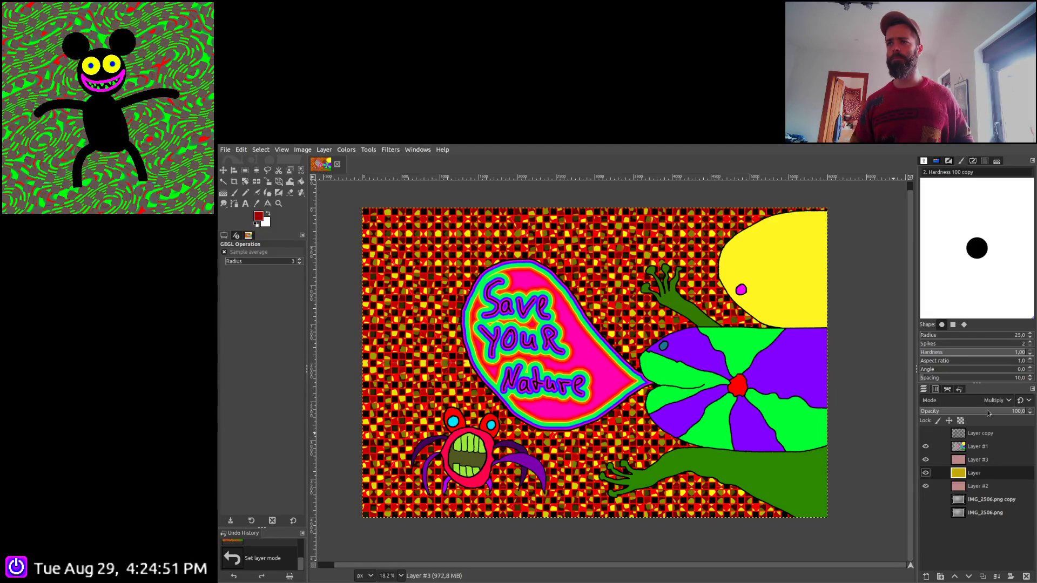
scroll(989, 405, "down", 2)
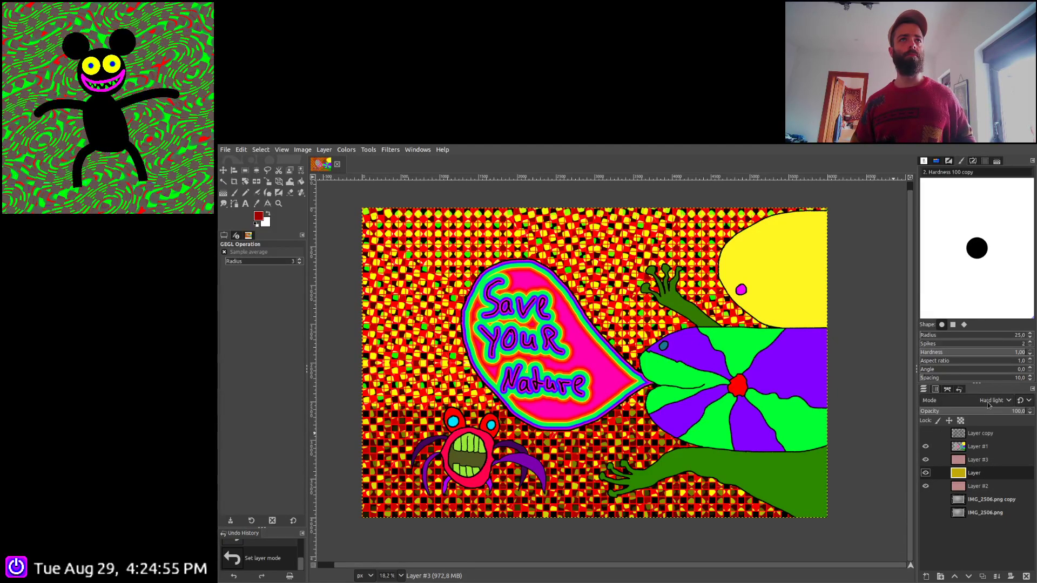
scroll(989, 405, "down", 3)
scroll(989, 405, "down", 1)
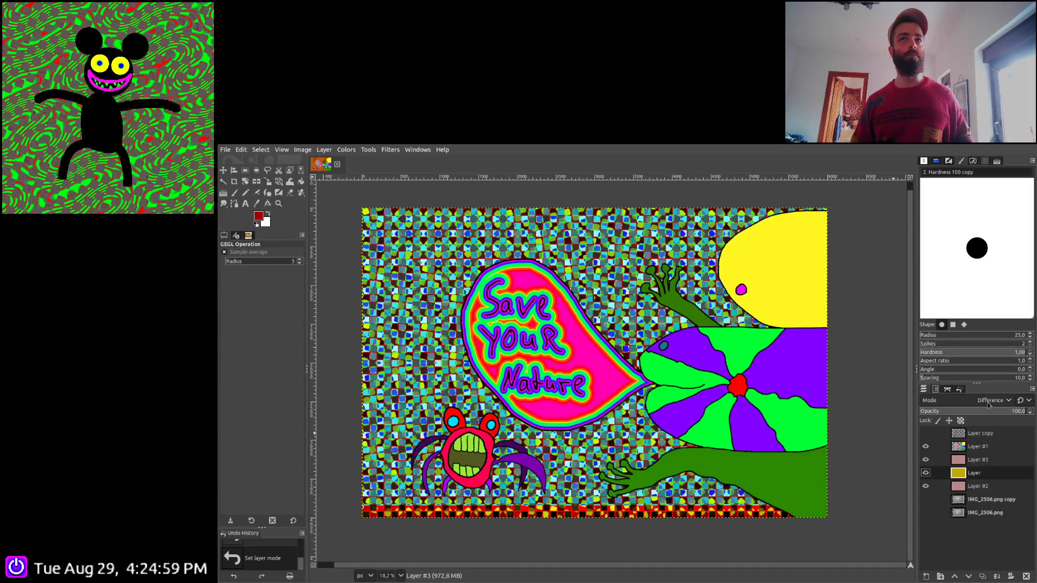
scroll(988, 405, "down", 1)
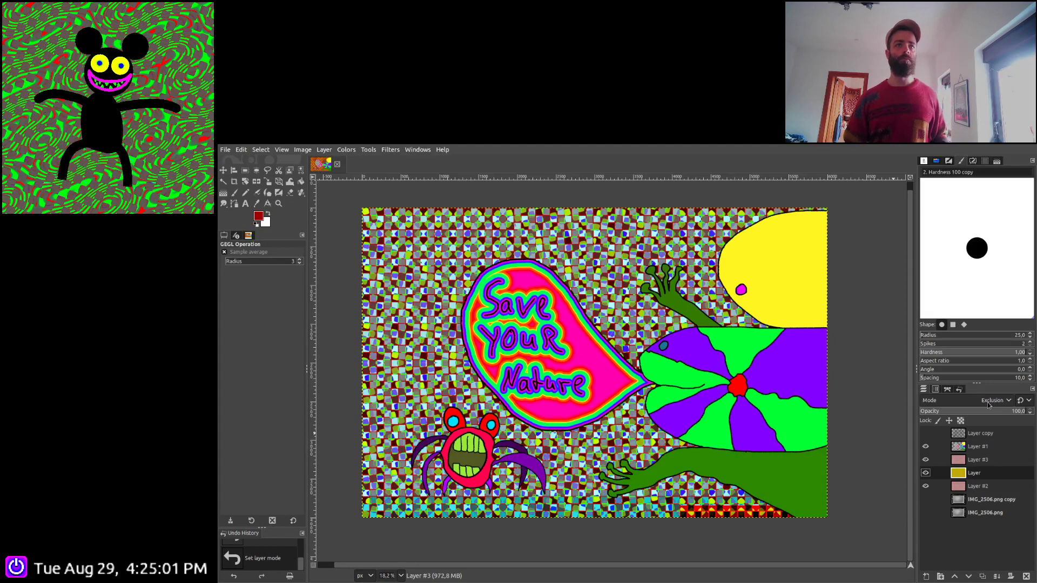
scroll(989, 404, "up", 1)
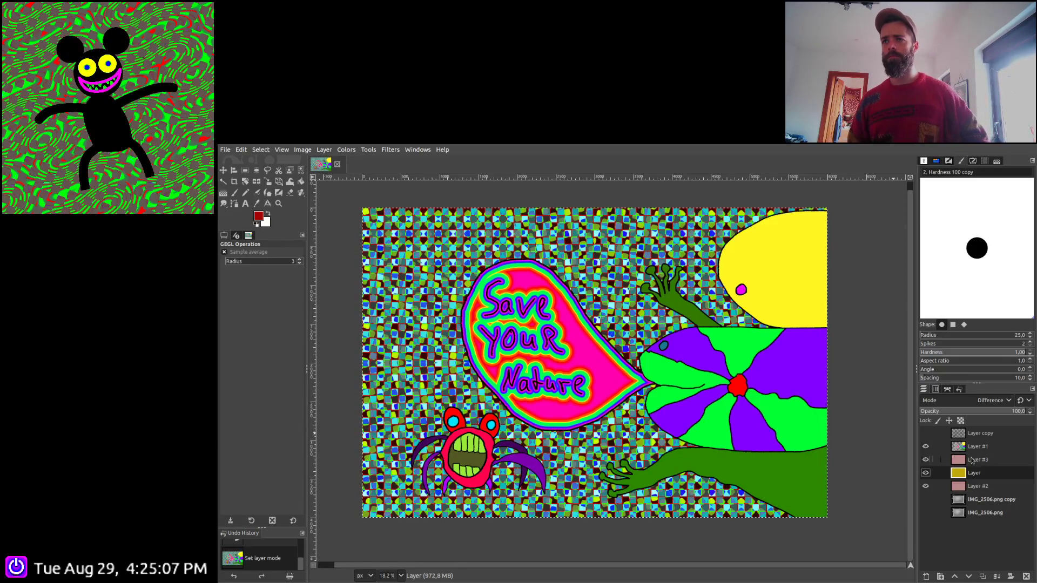
Set Layer #3's mode to Difference, trying Hard light and Exclusion first
left_click(960, 459)
scroll(988, 401, "down", 1)
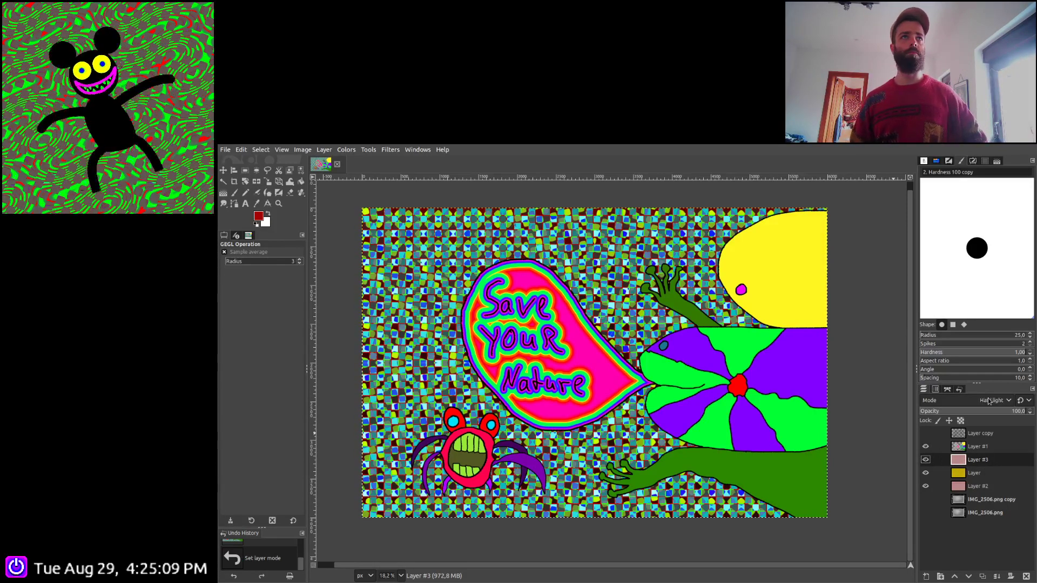
scroll(988, 400, "down", 6)
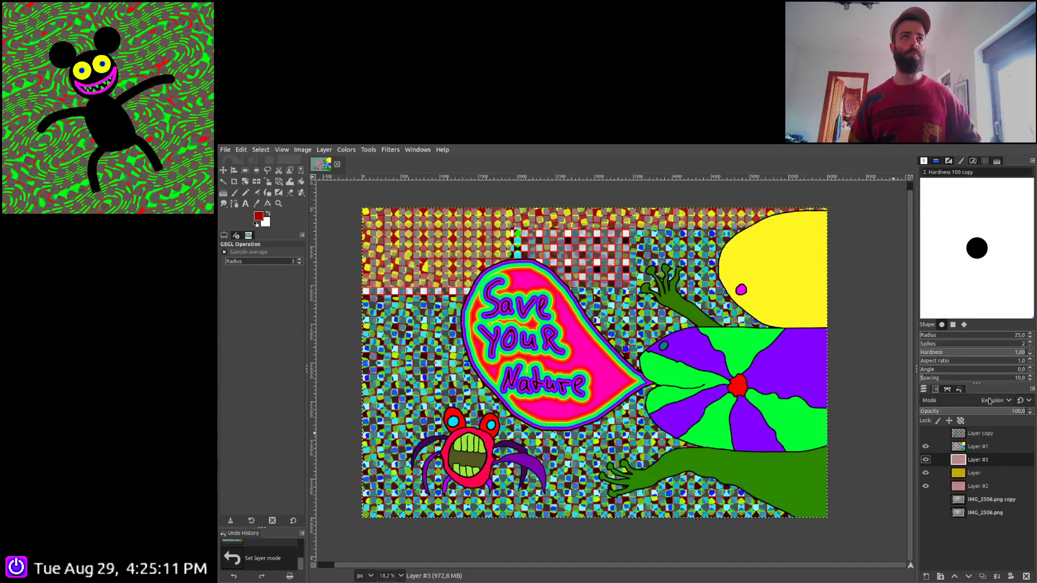
scroll(989, 400, "up", 1)
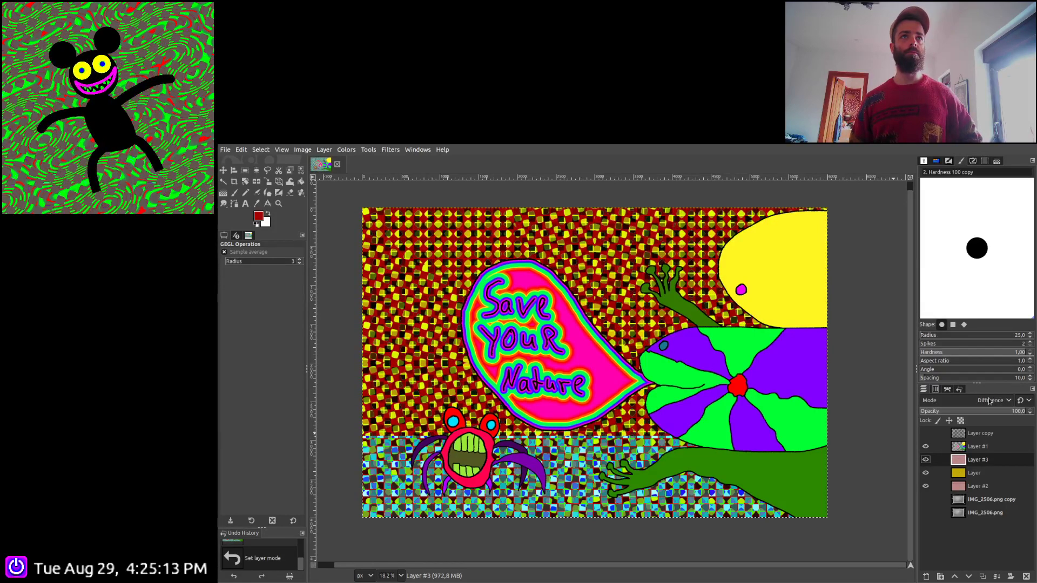
Set Layer #3's mode to HSV Hue, trying Grain merge first, and merge the visible pattern layers with Layer #1 hidden
scroll(989, 400, "down", 4)
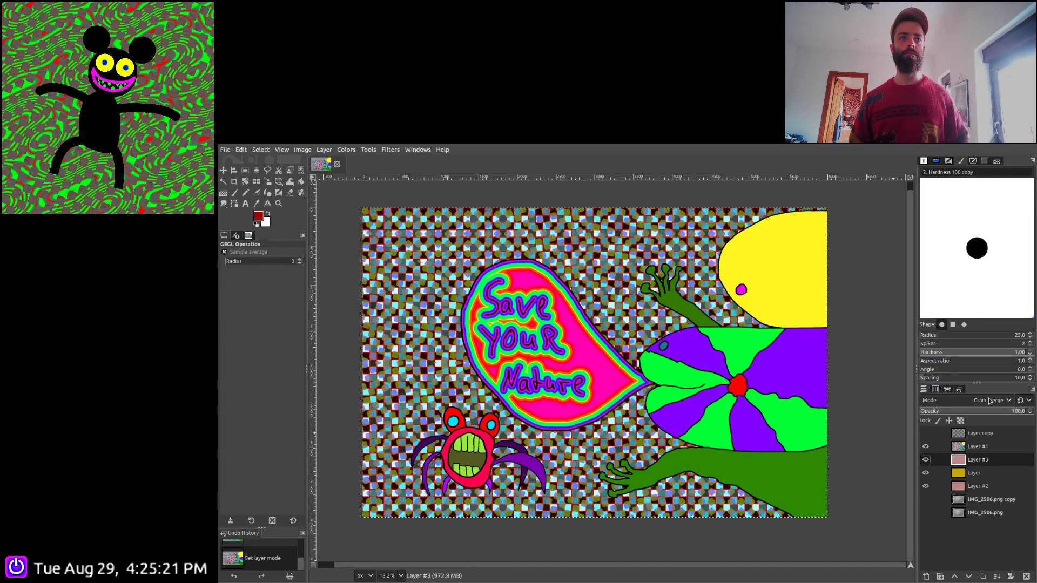
scroll(989, 400, "down", 2)
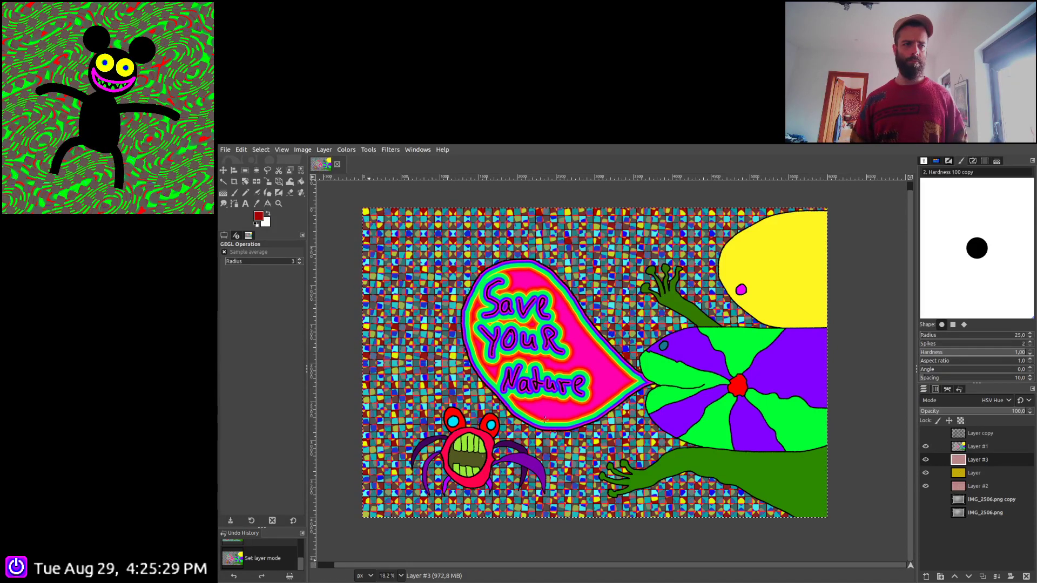
left_click(926, 446)
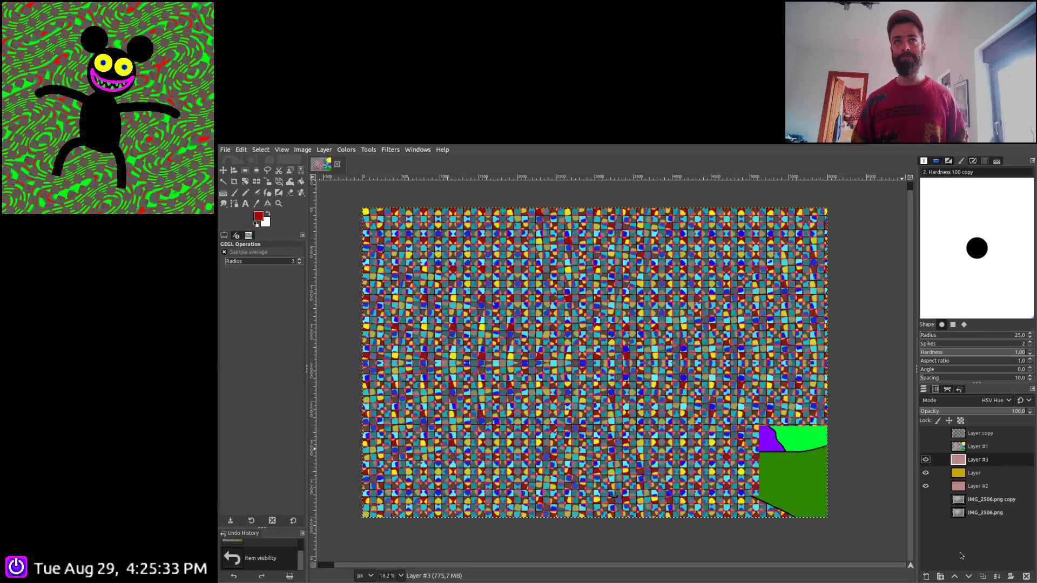
left_click(1011, 577, "ctrl")
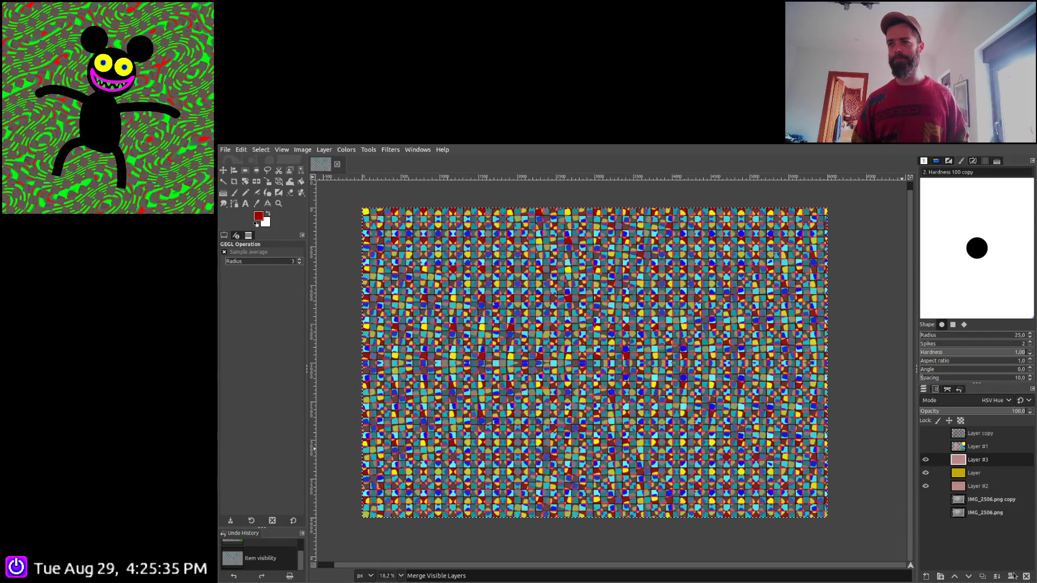
Duplicate the merged pattern layer and set the duplicate's blend mode to Dodge
left_click(982, 576)
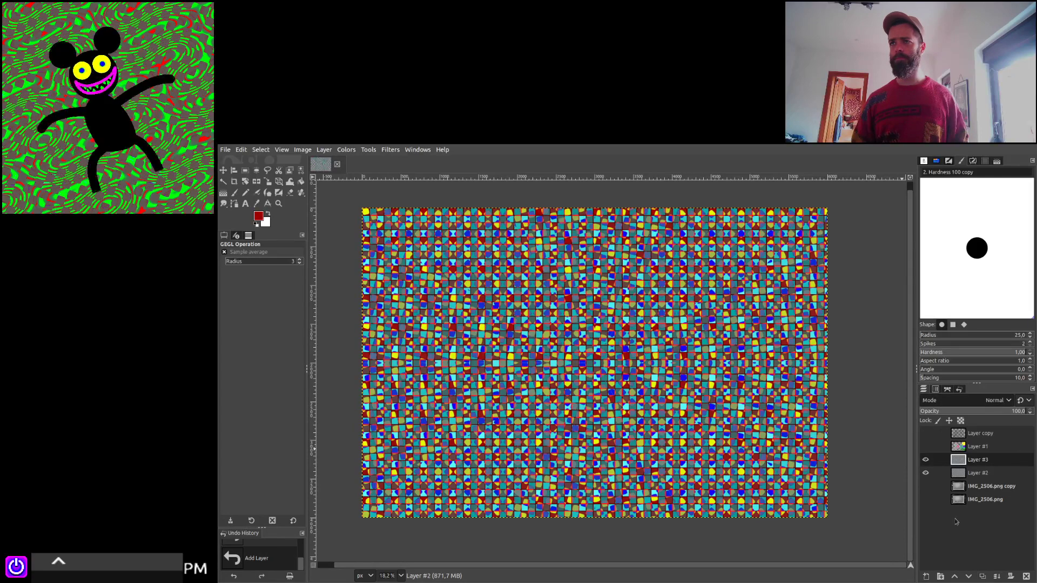
key("Down")
key("Down")
key("Down")
key("Down")
key("Down")
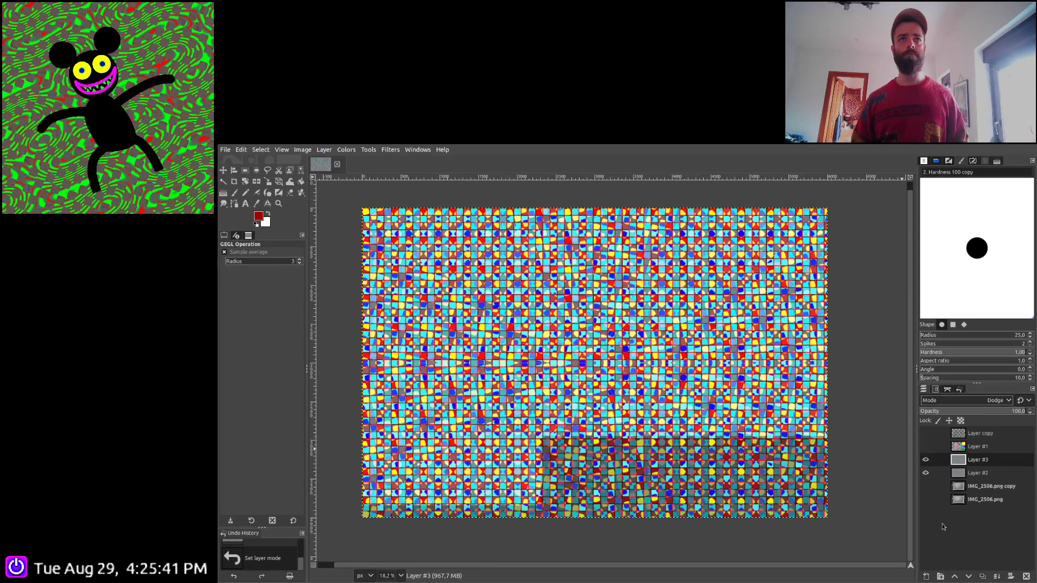
Duplicate the Dodge pattern layer and set Layer #3's mode to Multiply beneath the new duplicate
left_click(982, 577)
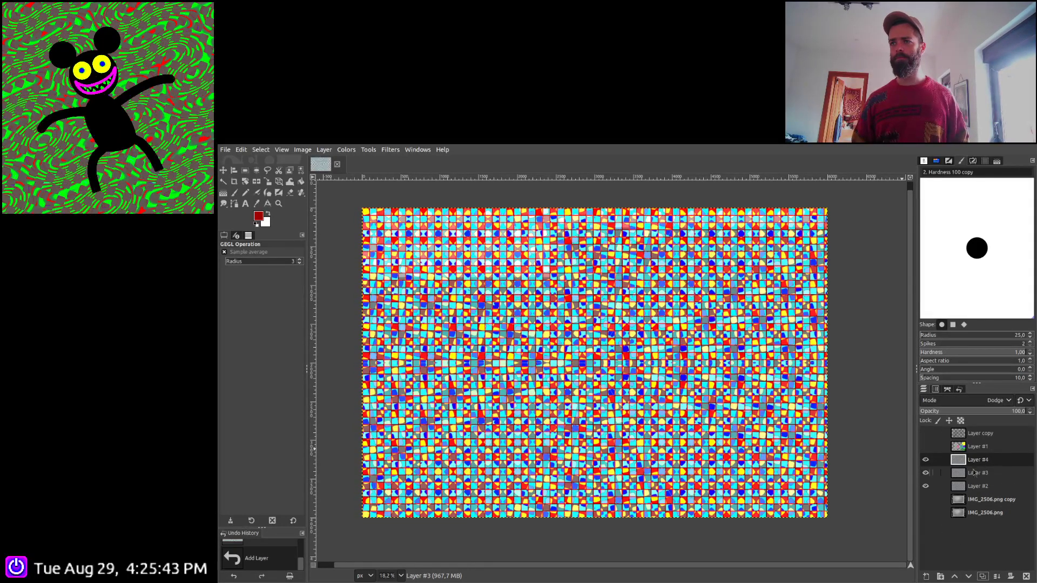
left_click(974, 473)
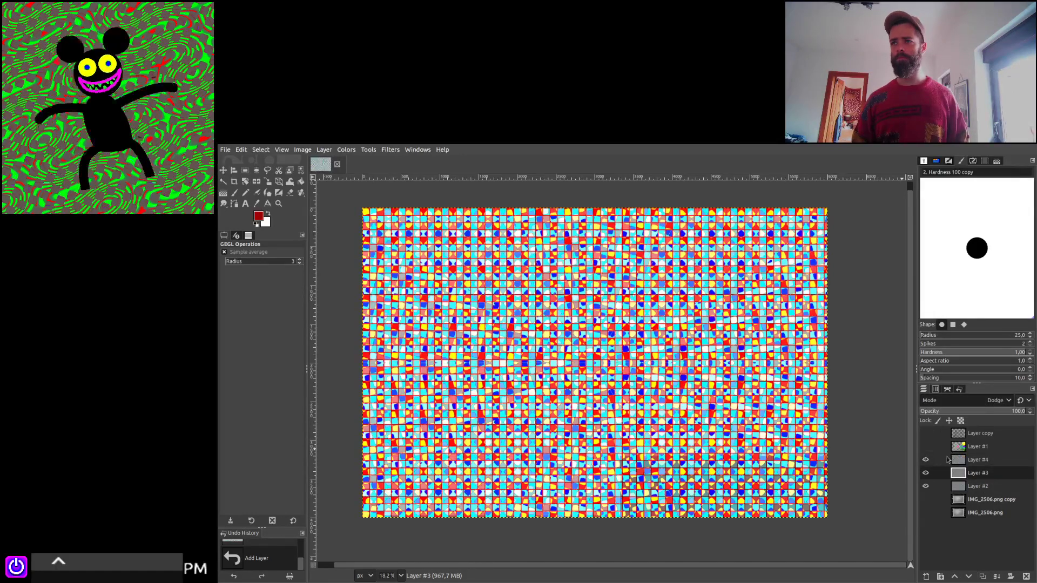
key("shift+plus")
key("shift+plus")
key("shift+plus")
key("shift+plus")
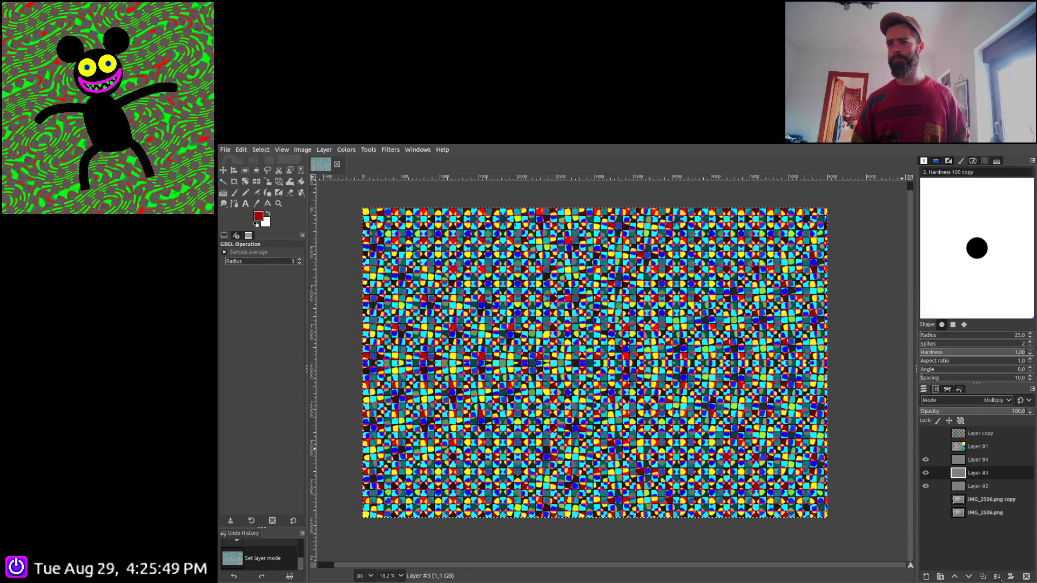
Merge the visible pattern layers into one and paste the merged pattern as a new image
left_click(1018, 572, "ctrl+shift")
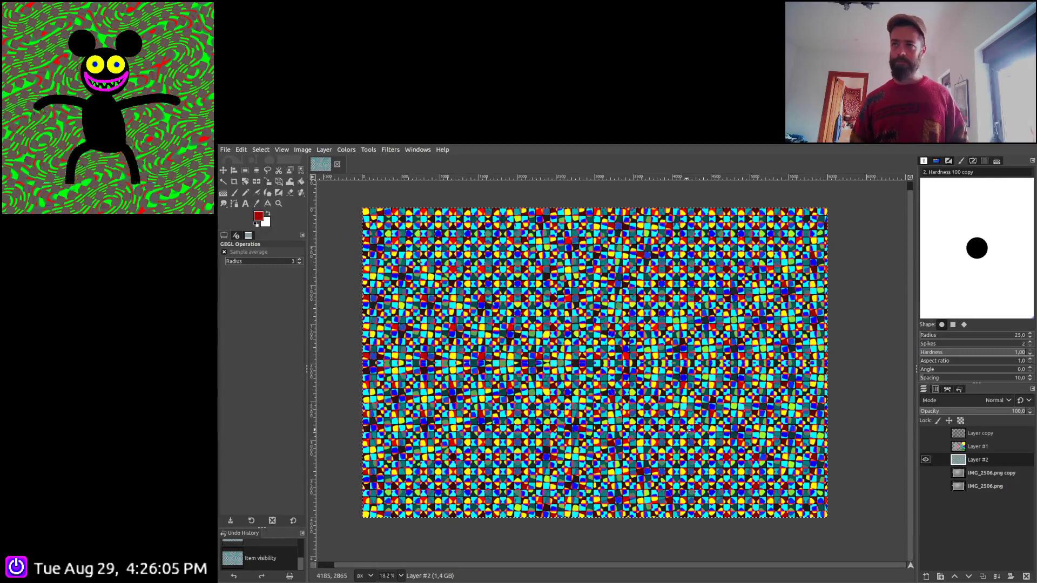
key("shift+ctrl+v")
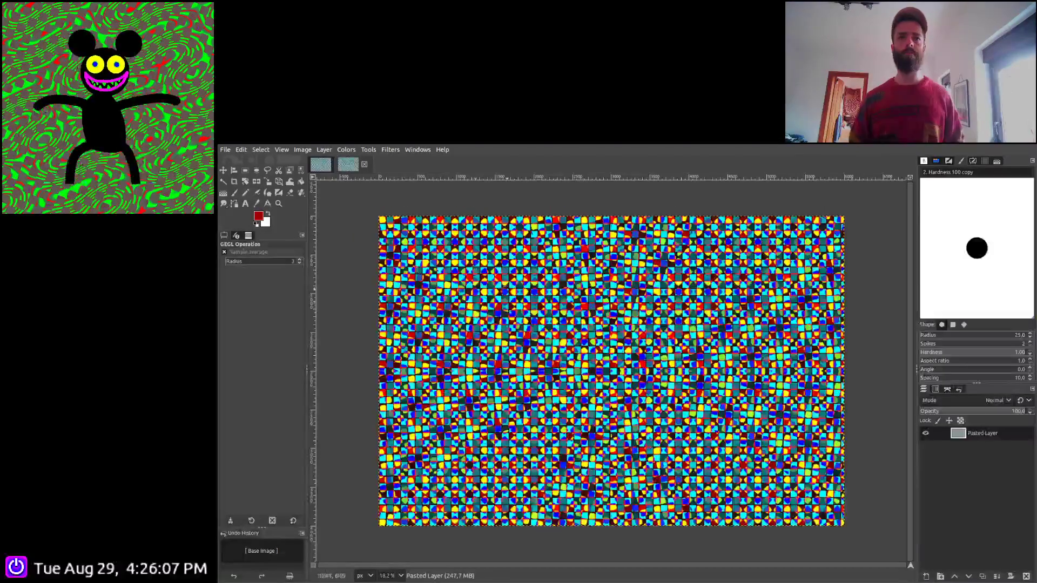
Return to the "Save your Nature" cartoon image and save it
left_click(316, 170)
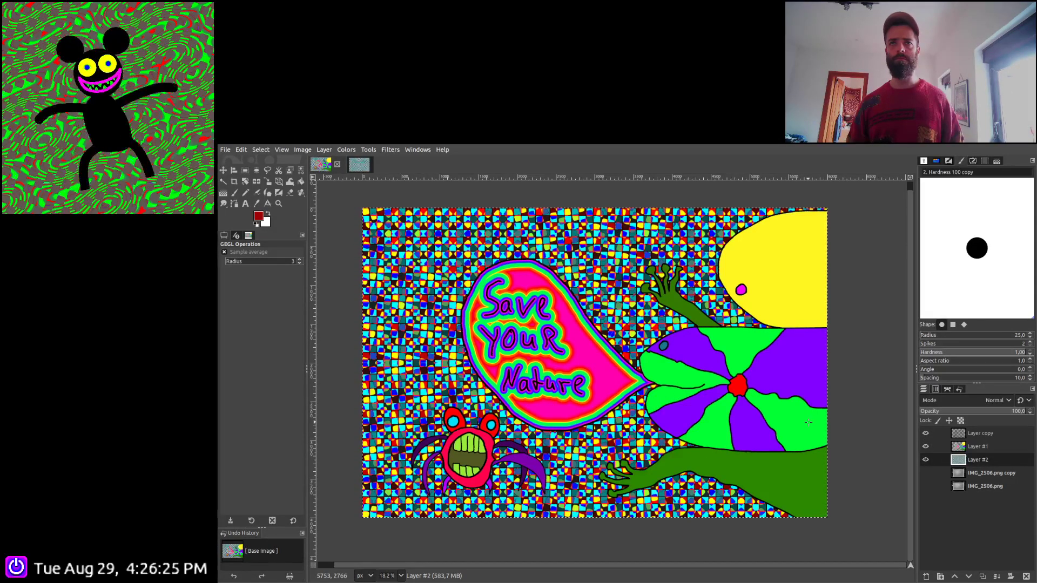
key("ctrl+s")
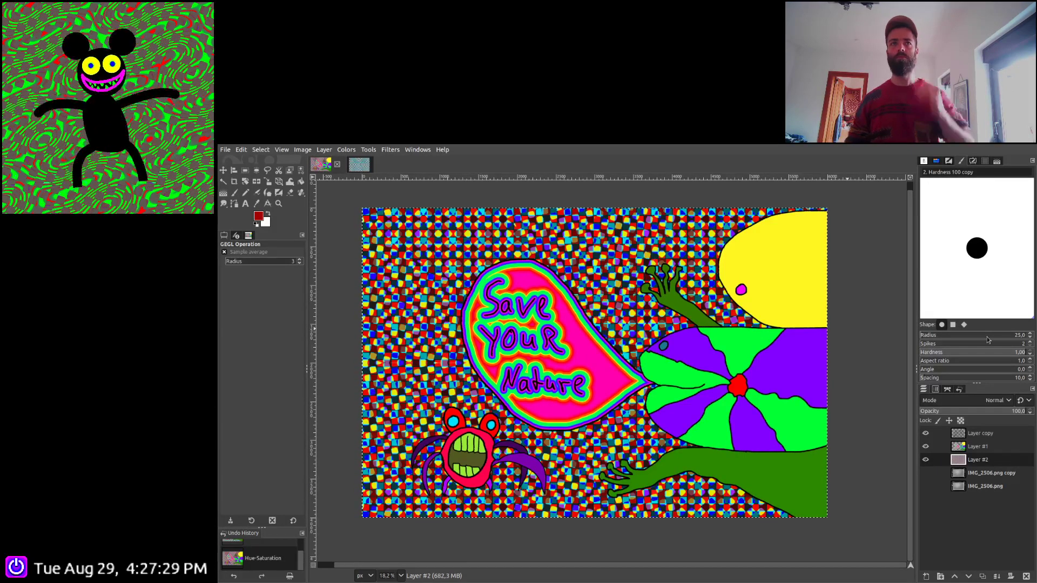
Duplicate Layer #1 as a hidden backup and merge the original down onto the pattern background in Layer #2
left_click(972, 448)
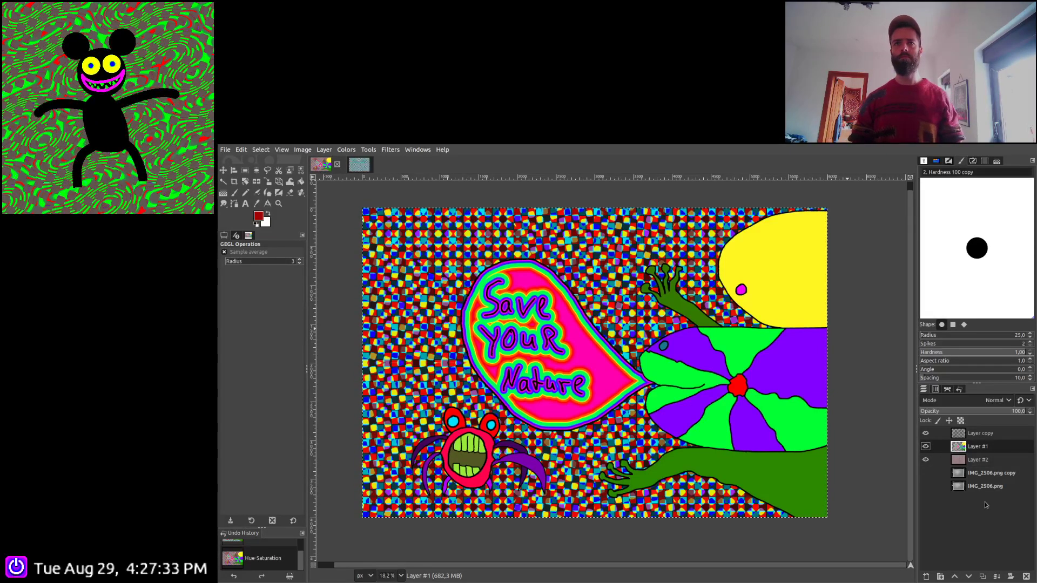
left_click(982, 577)
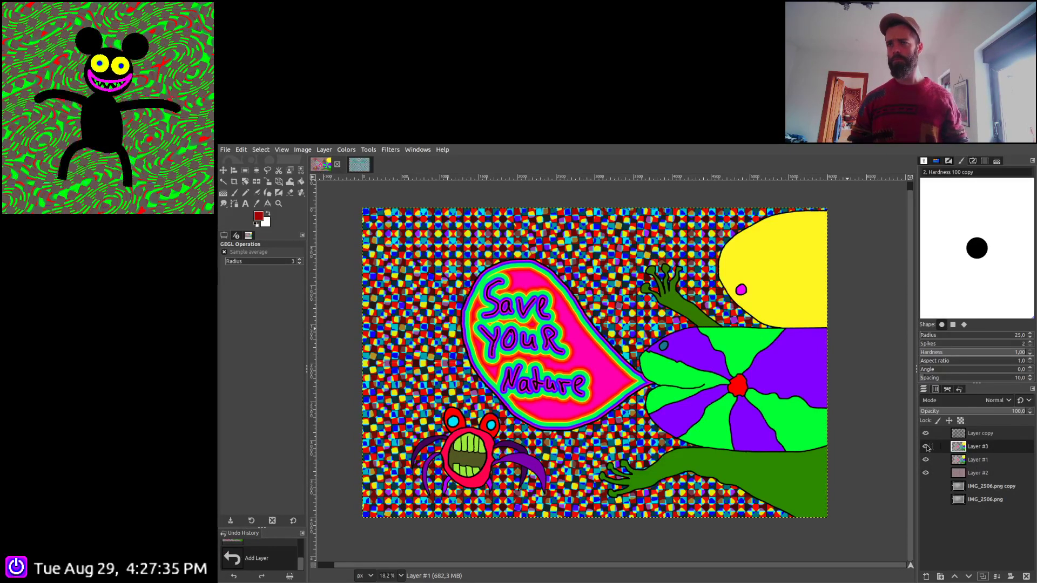
left_click(977, 461)
left_click(996, 577)
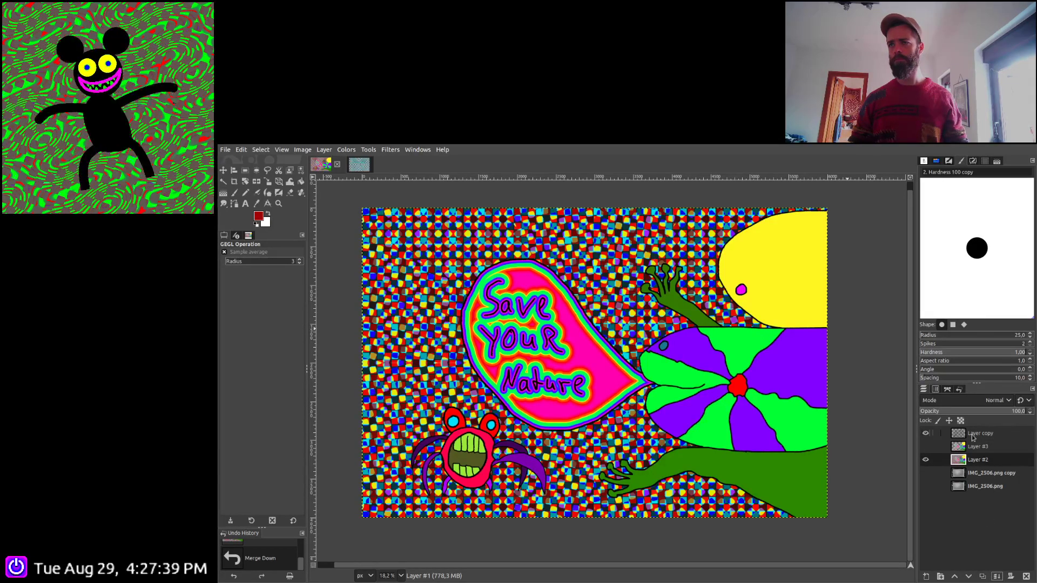
Lower Layer copy beneath Layer #3, compare the bubble outline with it shown and hidden, and merge it down into Layer #2
left_click(972, 438)
left_click(968, 577)
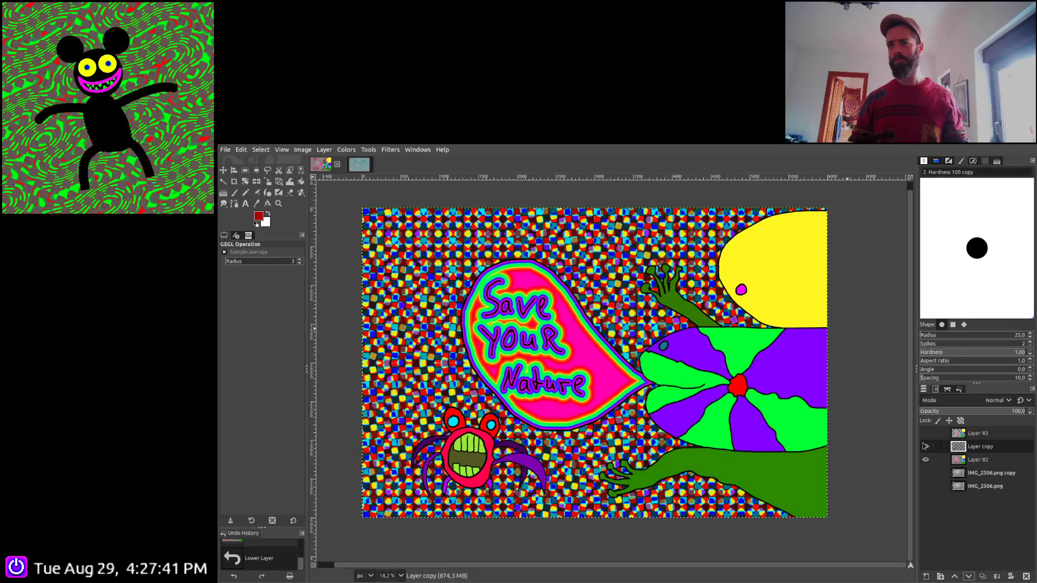
left_click(925, 447)
scroll(670, 374, "up", 8)
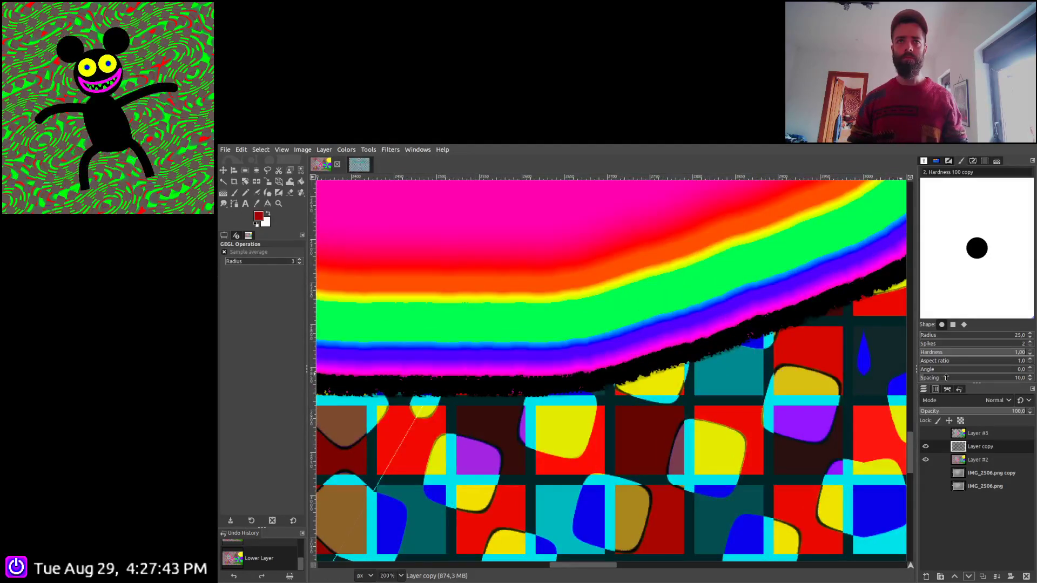
left_click(925, 447)
left_click(925, 447)
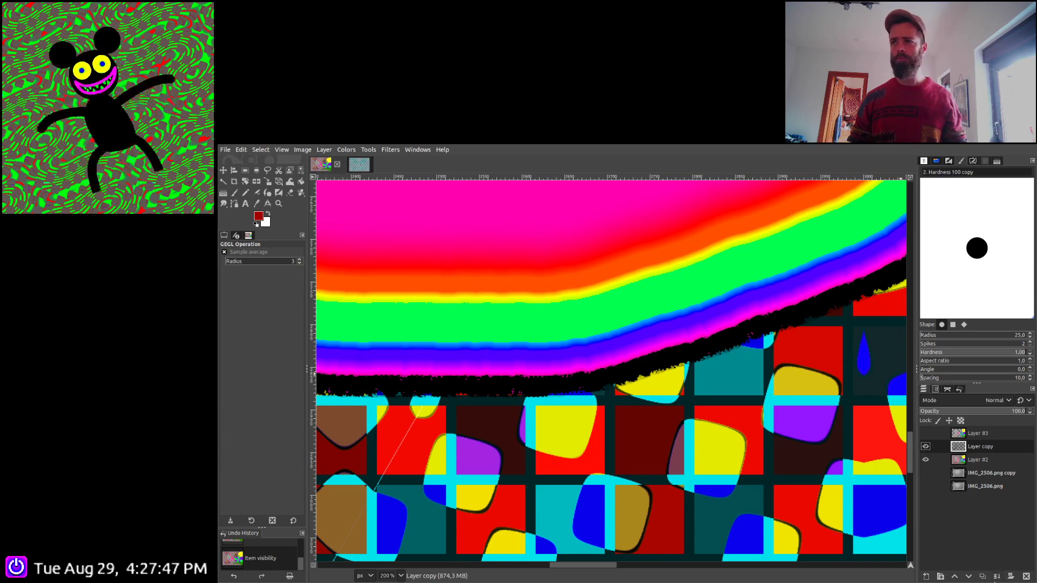
left_click(996, 578)
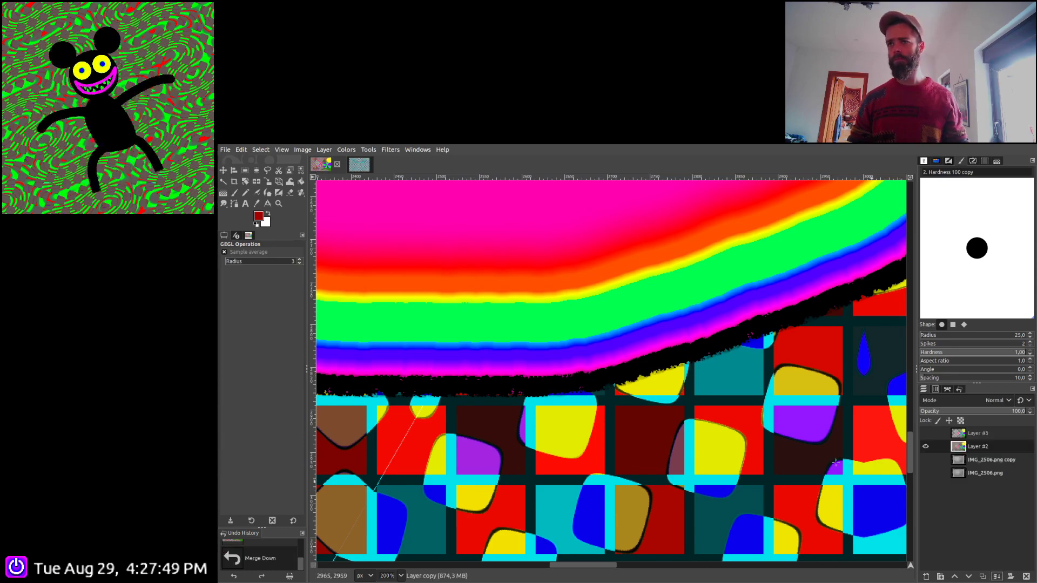
Make both IMG_2506 photo layers visible beneath the artwork and clear the undo history
scroll(837, 463, "down", 10)
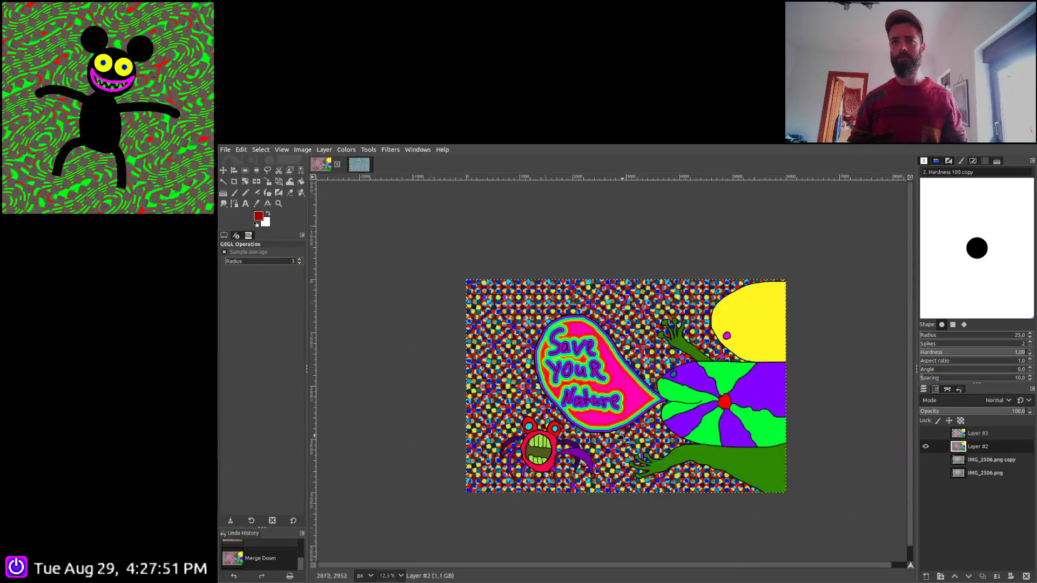
scroll(622, 435, "up", 3)
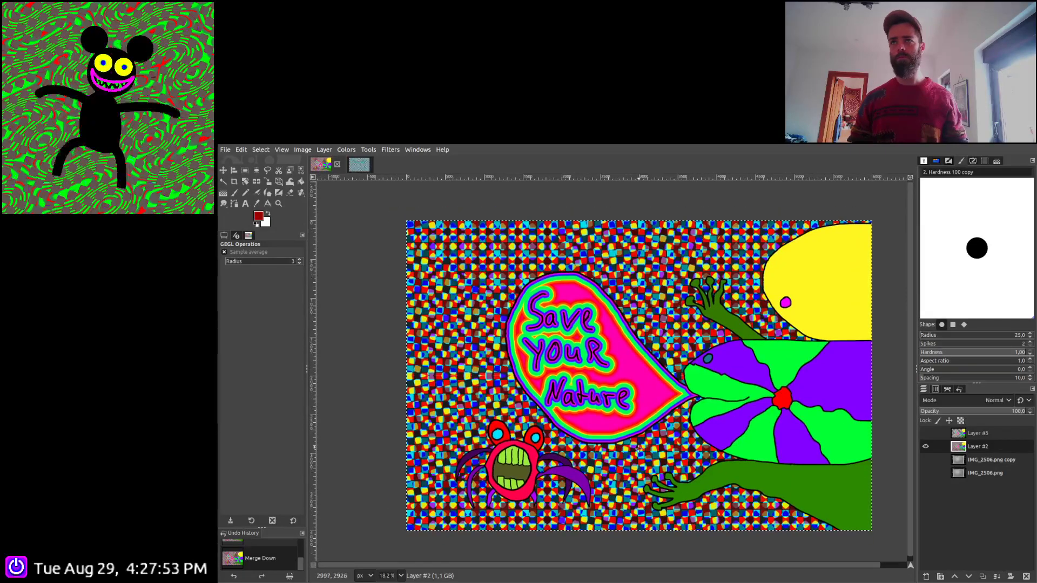
left_click(925, 460)
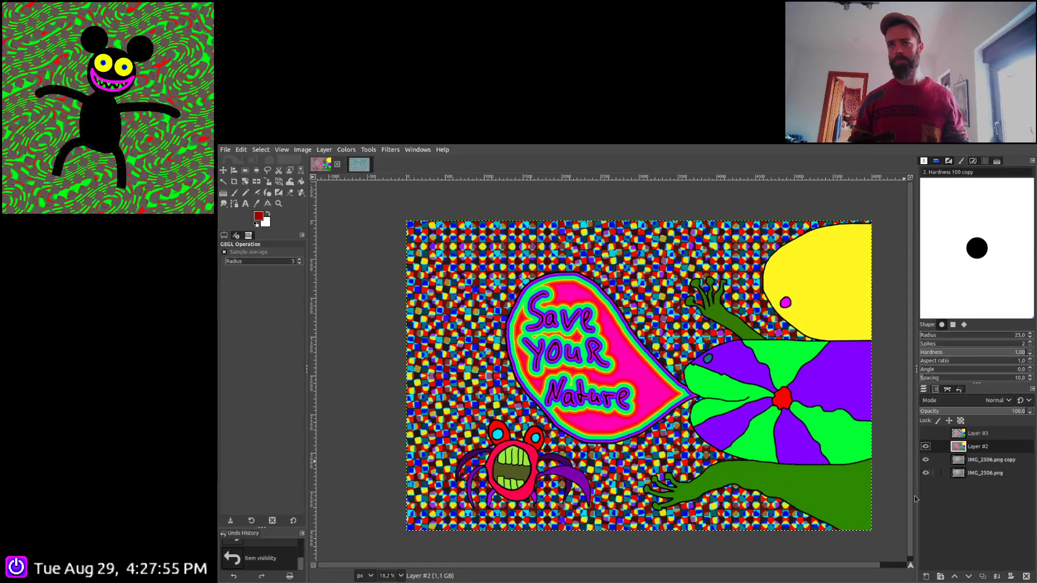
left_click(290, 576)
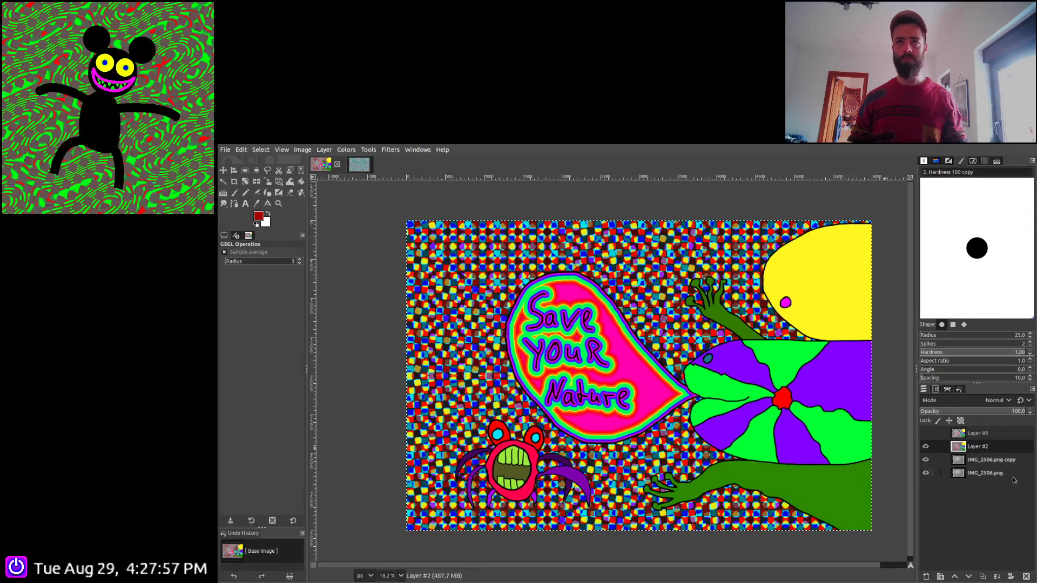
Duplicate Layer #2 and lower the duplicate between the two IMG_2506 photo layers
left_click(983, 576)
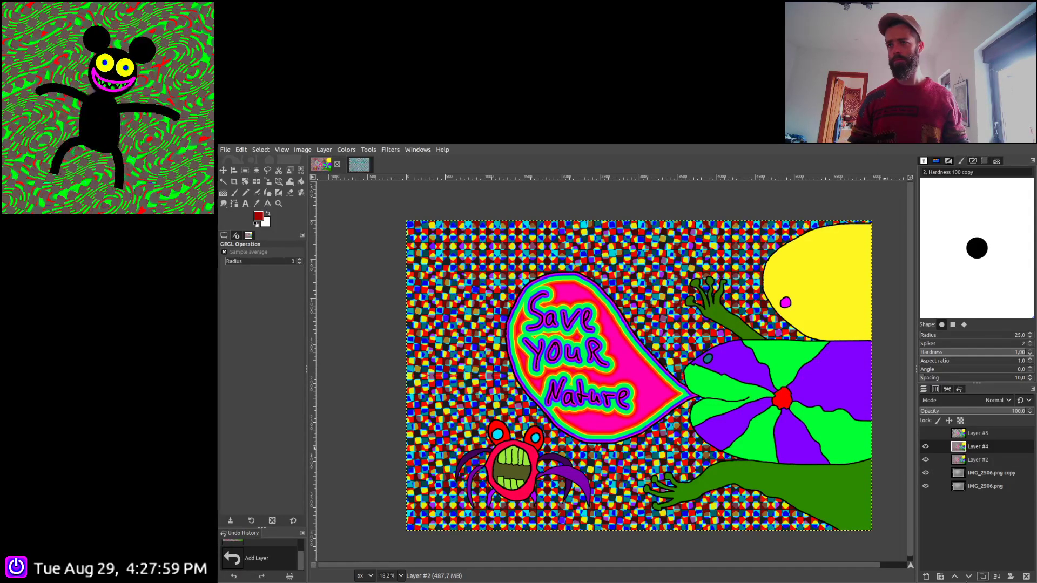
left_click(968, 576)
left_click(968, 577)
Change Layer #2's blend mode so it mixes with the photo beneath, and select the IMG_2506.png copy layer
left_click(980, 448)
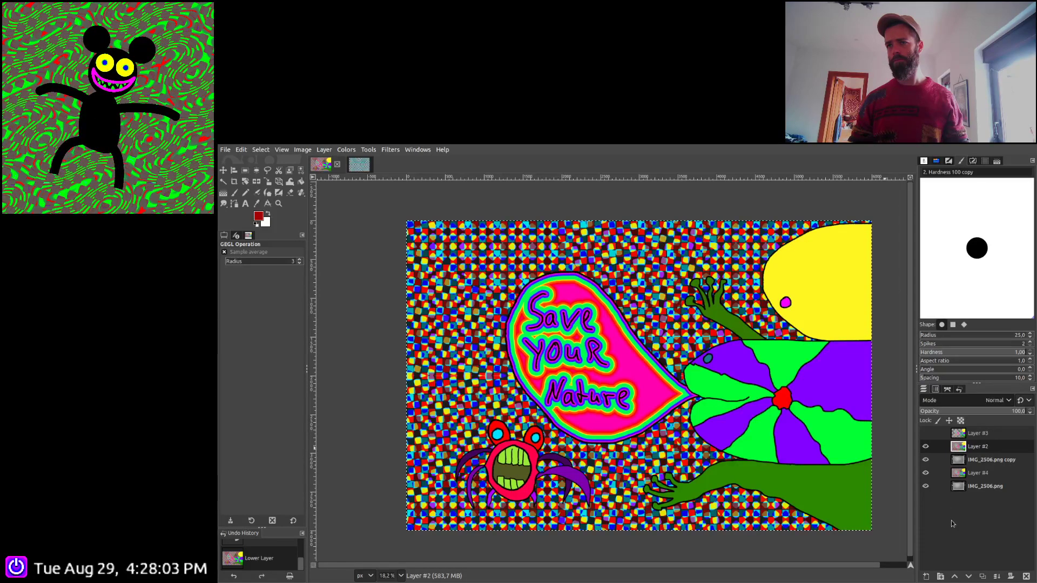
scroll(983, 404, "down", 1)
left_click(980, 460)
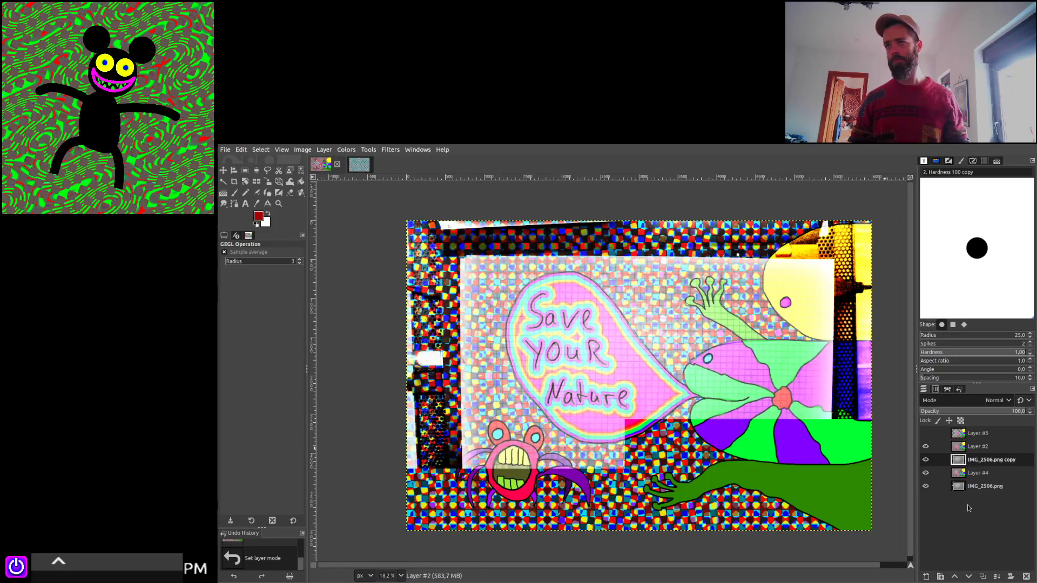
Set Layer #4's mode to Hard light, trying Darken only, Luma darken only and Multiply along the way
left_click(977, 473)
scroll(979, 402, "down", 1)
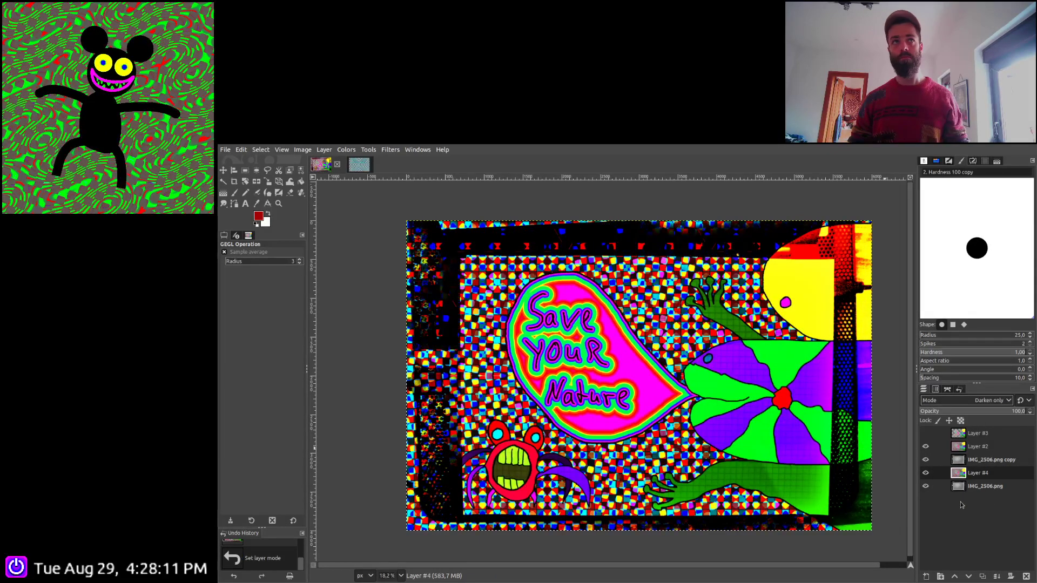
scroll(981, 403, "down", 1)
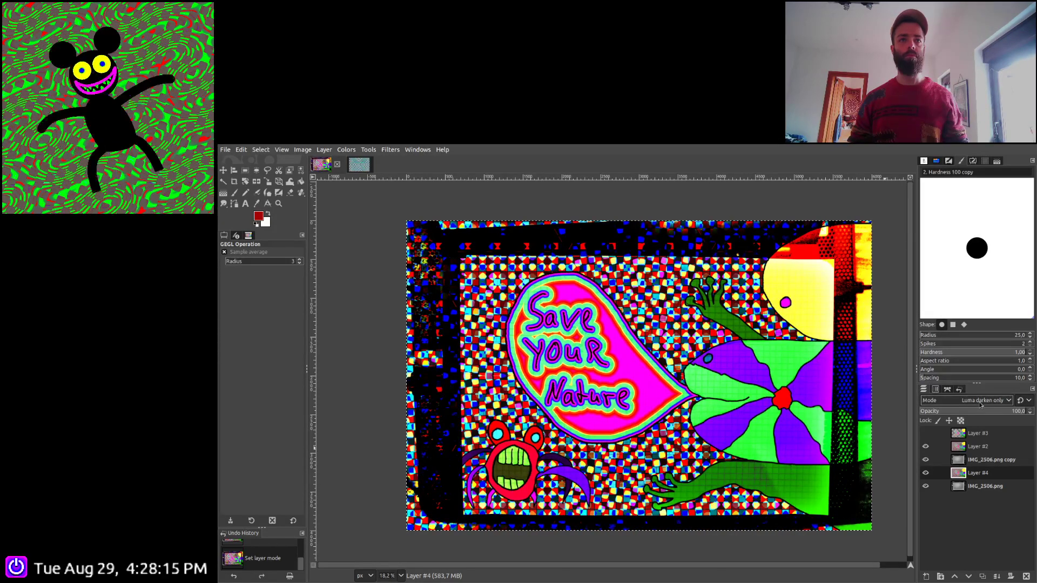
scroll(981, 404, "down", 1)
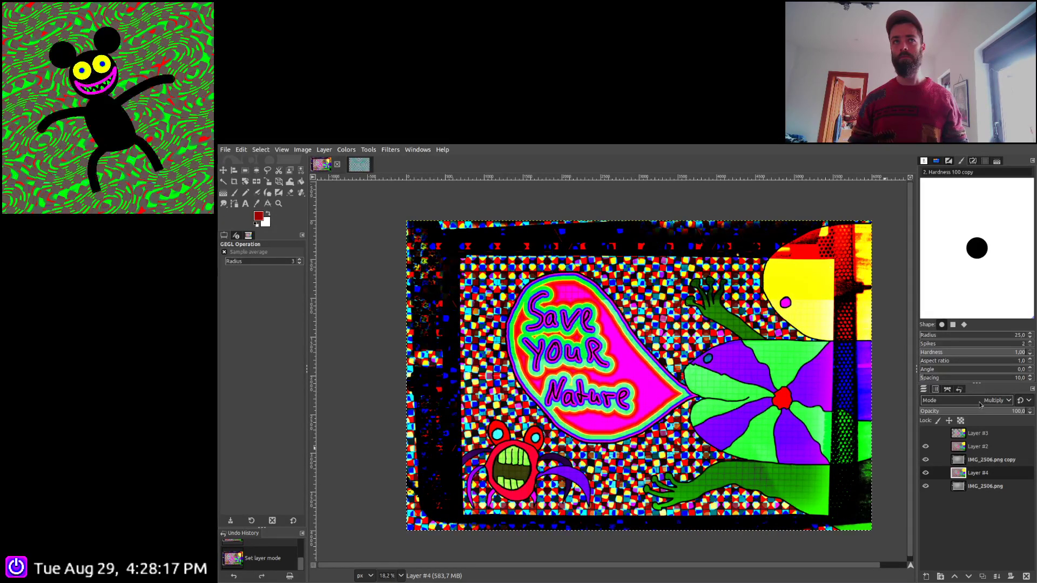
scroll(982, 405, "down", 2)
scroll(981, 405, "down", 3)
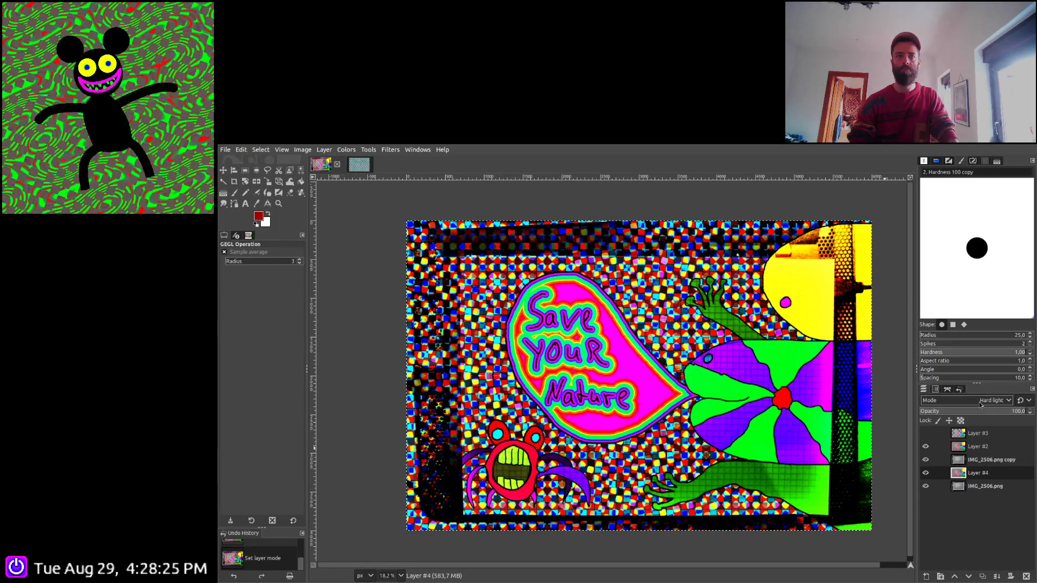
Show Layer #3 and set its mode to Addition, trying Luma lighten only and Dodge first
left_click(927, 434)
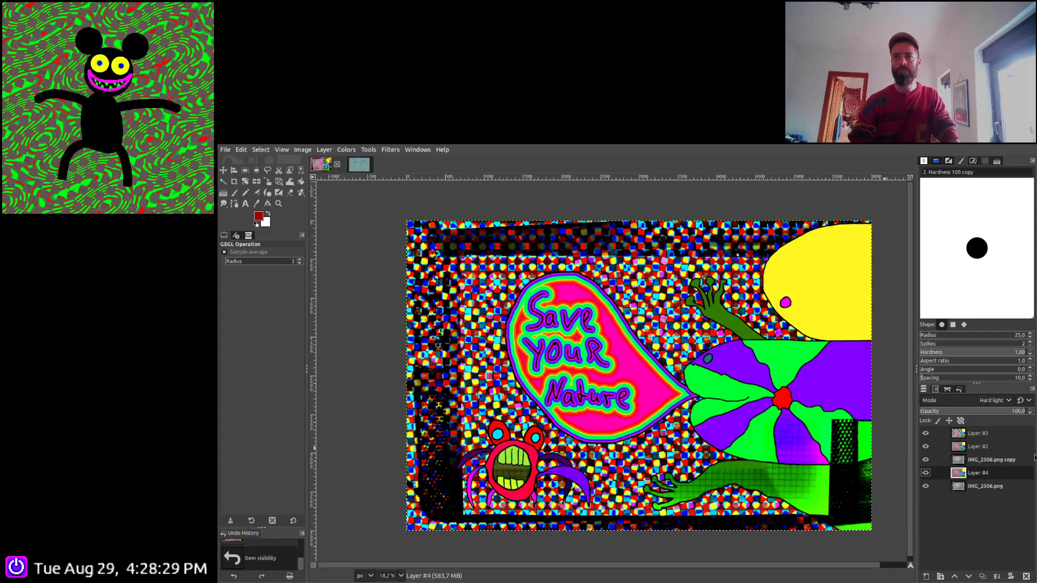
left_click(979, 435)
scroll(993, 404, "up", 1)
scroll(992, 404, "down", 1)
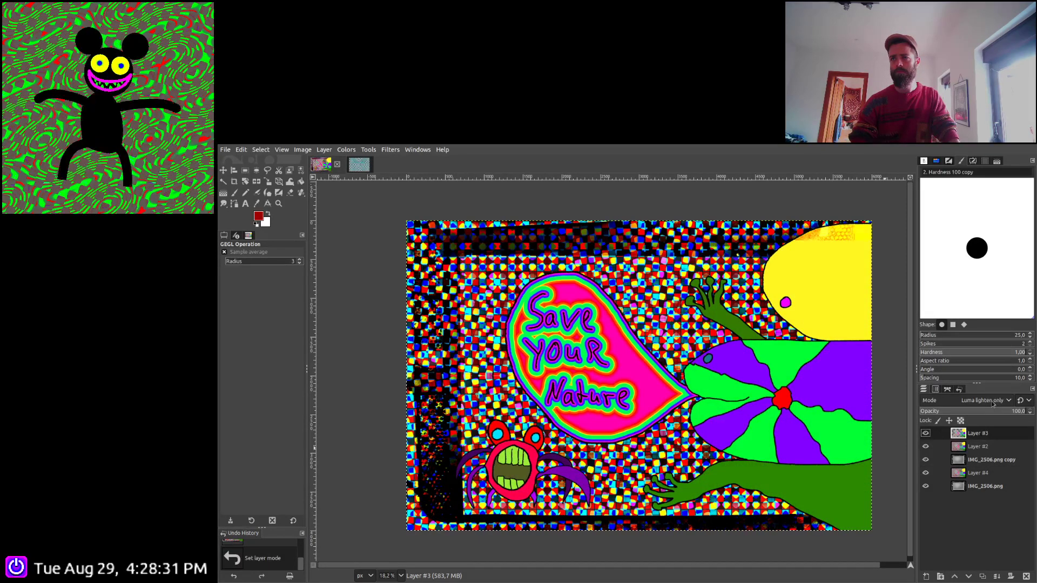
scroll(992, 404, "down", 2)
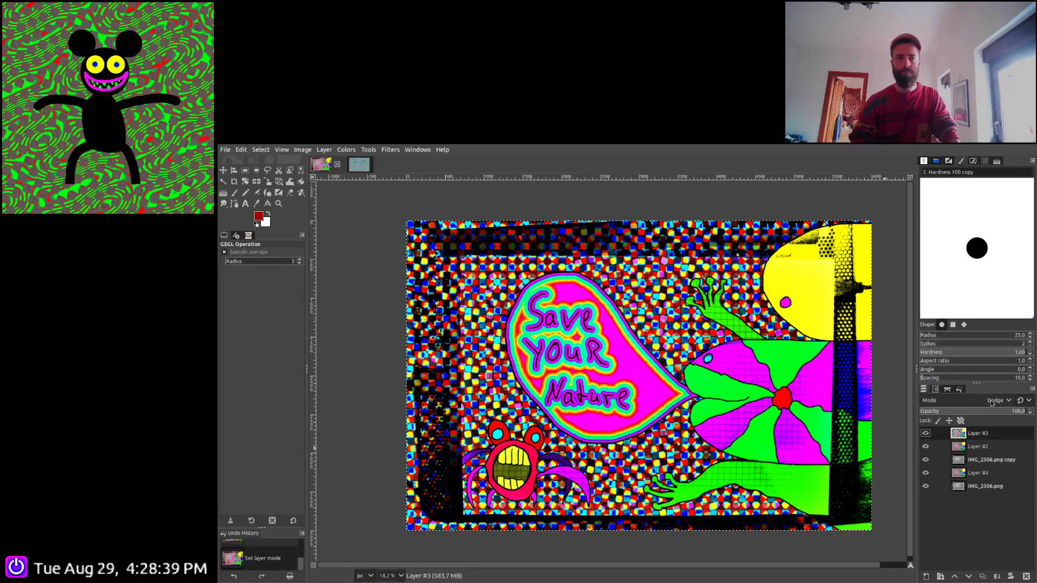
scroll(992, 404, "down", 1)
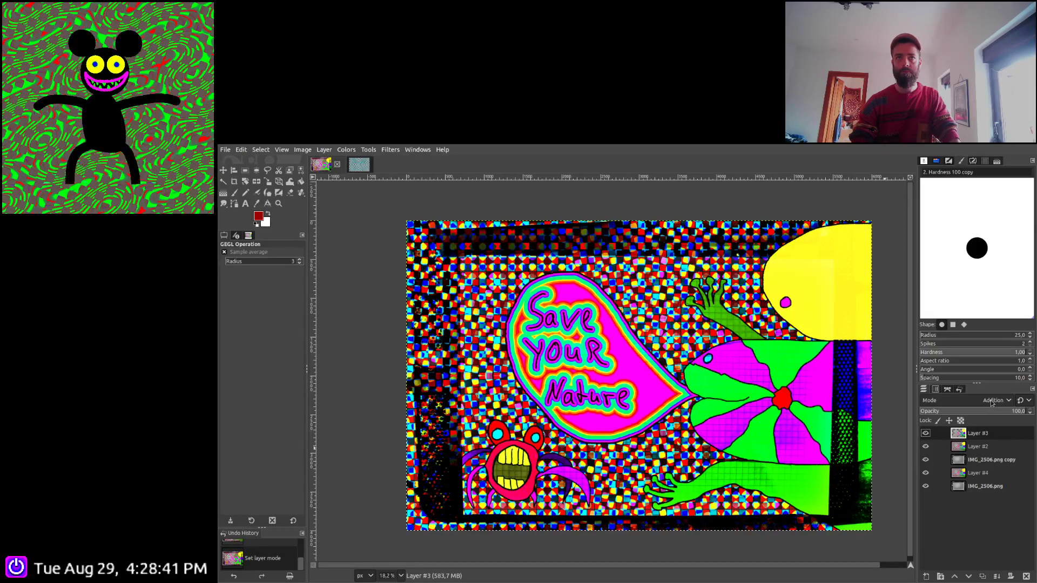
Set Layer #3's mode to Multiply, trying Darken only and Luma darken only along the way
scroll(992, 404, "down", 1)
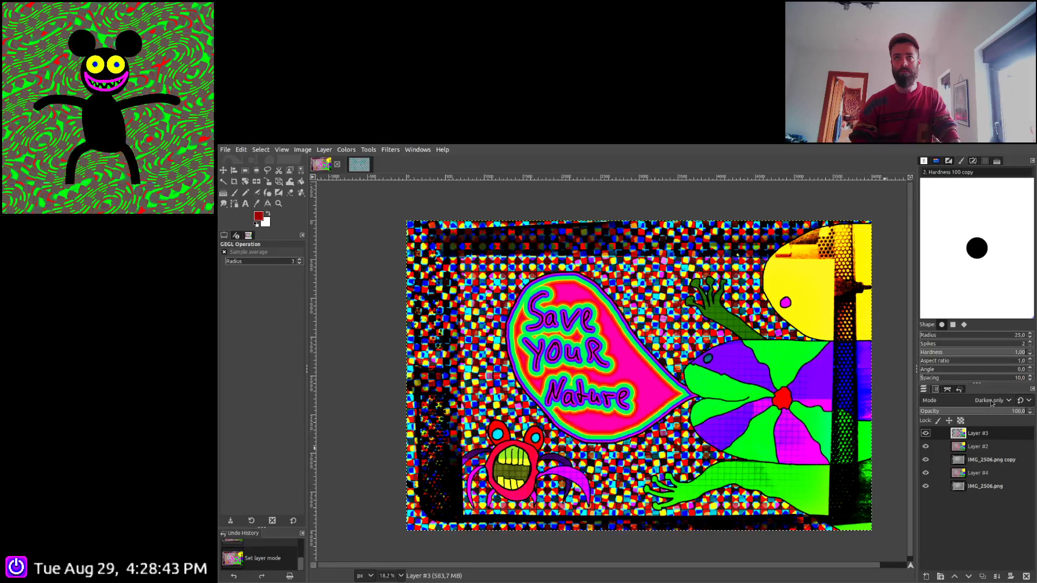
scroll(993, 404, "down", 1)
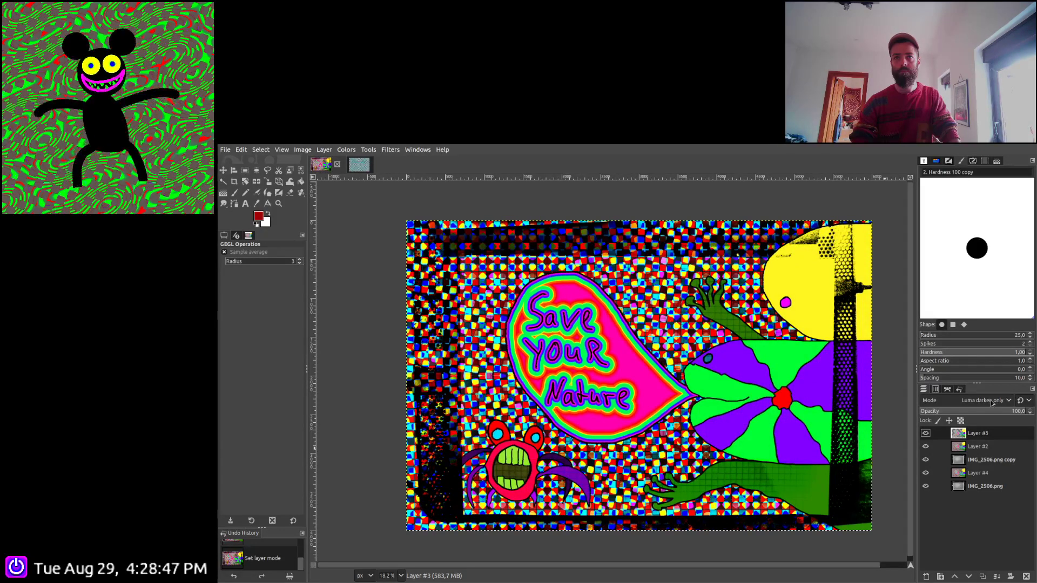
scroll(993, 404, "up", 1)
scroll(992, 404, "down", 2)
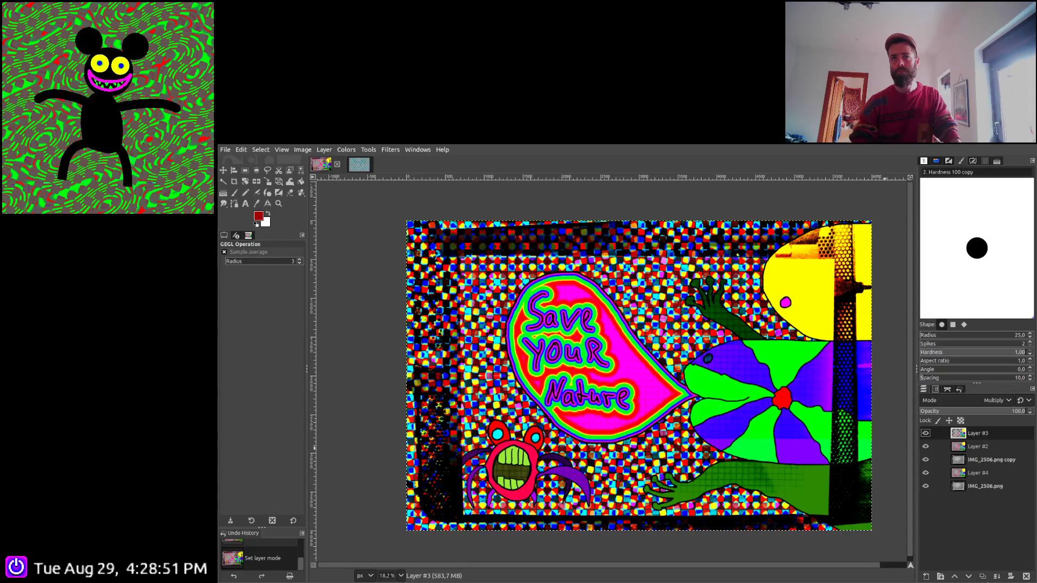
Add a new layer from the visible image in Dodge mode and merge all visible layers into one
key("ctrl+shift+n")
scroll(984, 405, "up", 4)
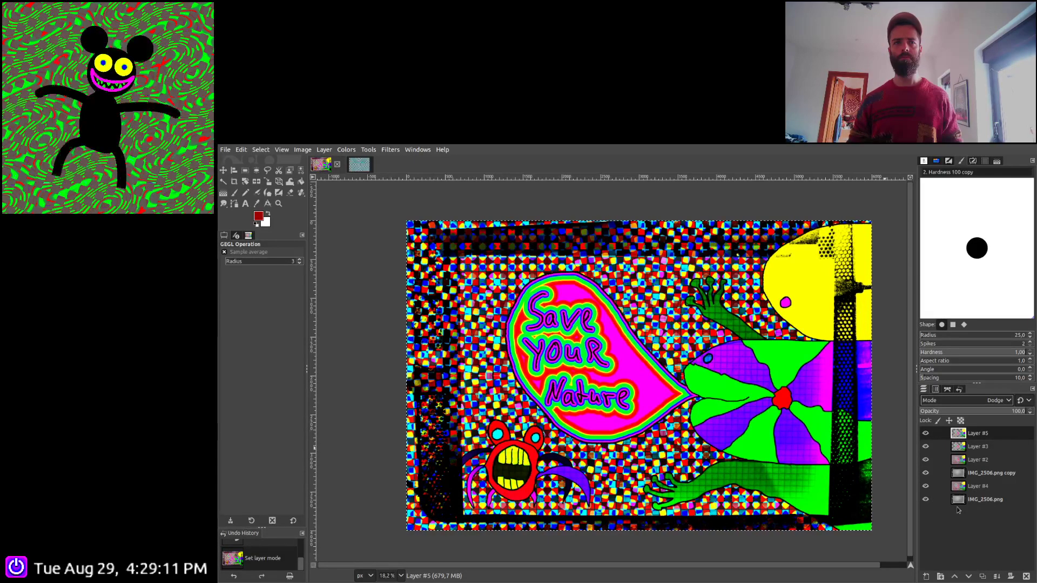
left_click(1011, 576, "ctrl")
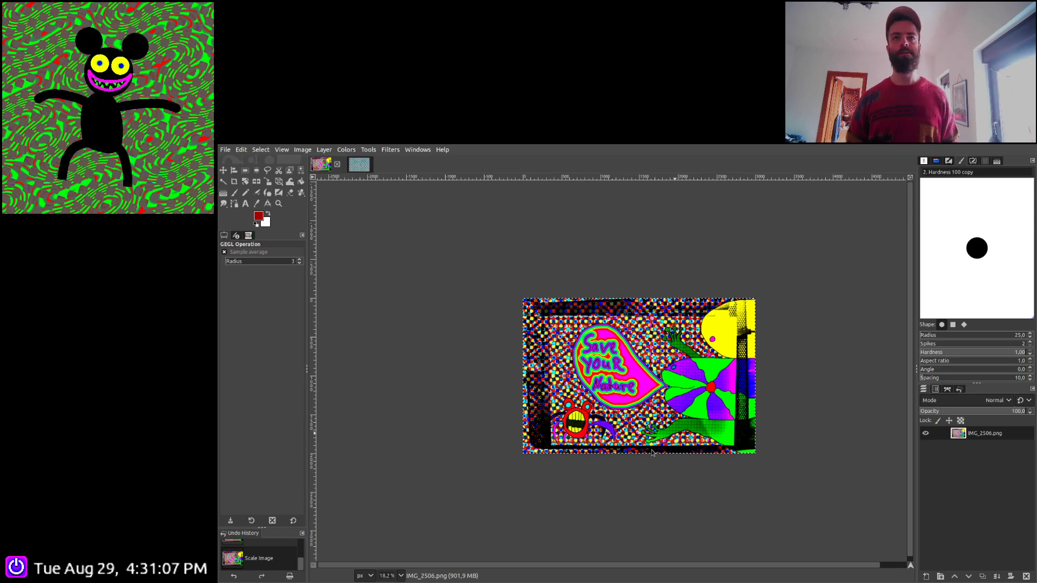
Export the finished artwork as 20230829-7_NatureExistsWithinYou.png and close both the artwork and the pattern image
key("ctrl+e")
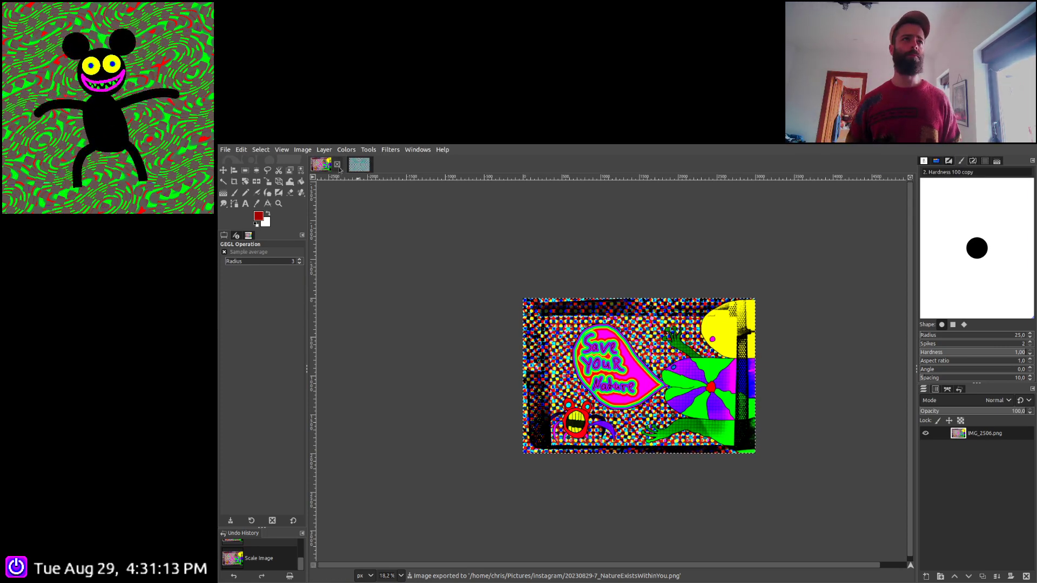
key("ctrl+w")
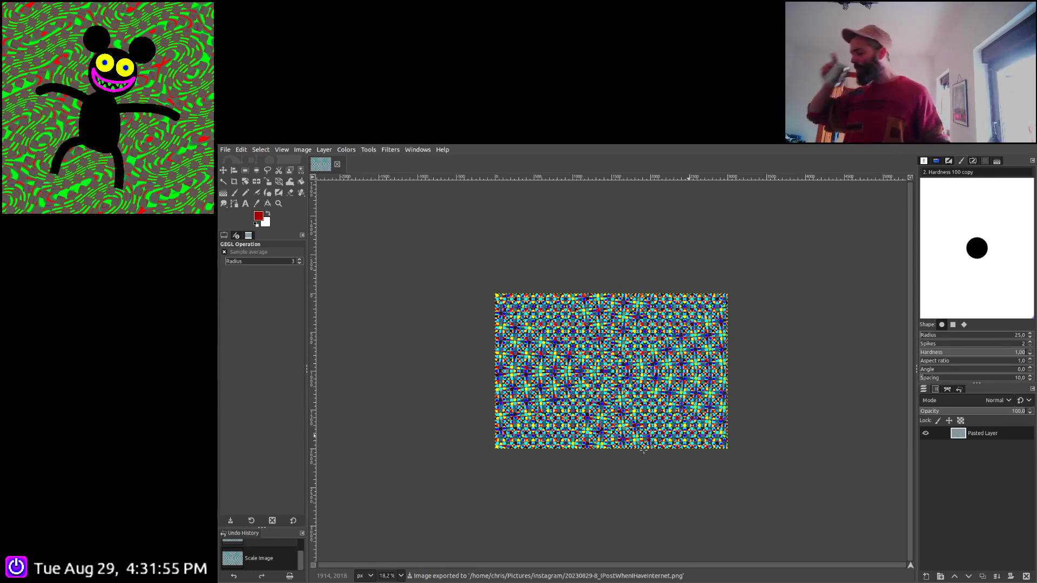
left_click(337, 164)
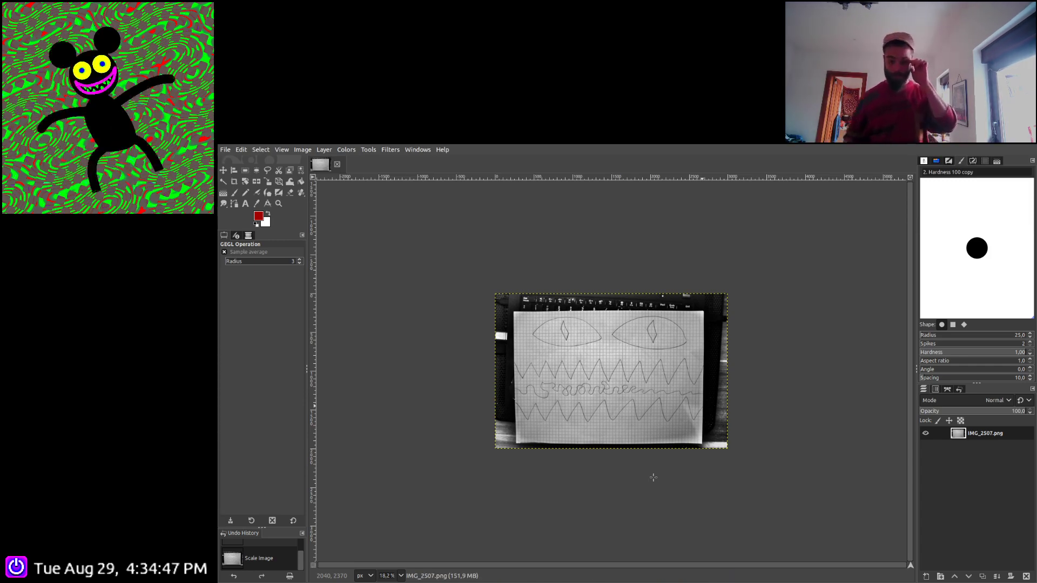
Undo the scaling of the IMG_2507 image, add a duplicate photo layer plus an empty layer above it, and save the project
key("ctrl+z")
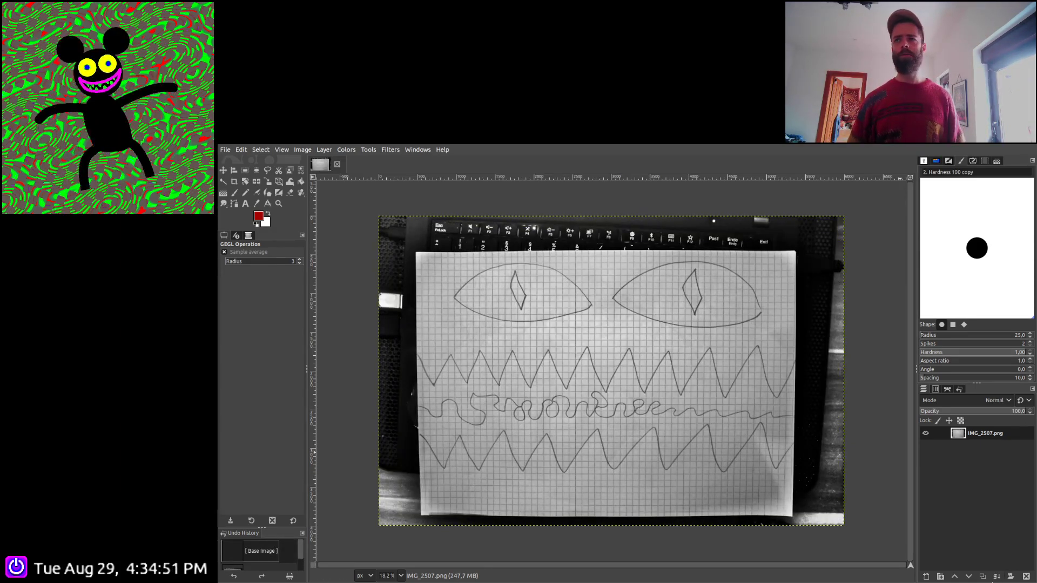
left_click(983, 576)
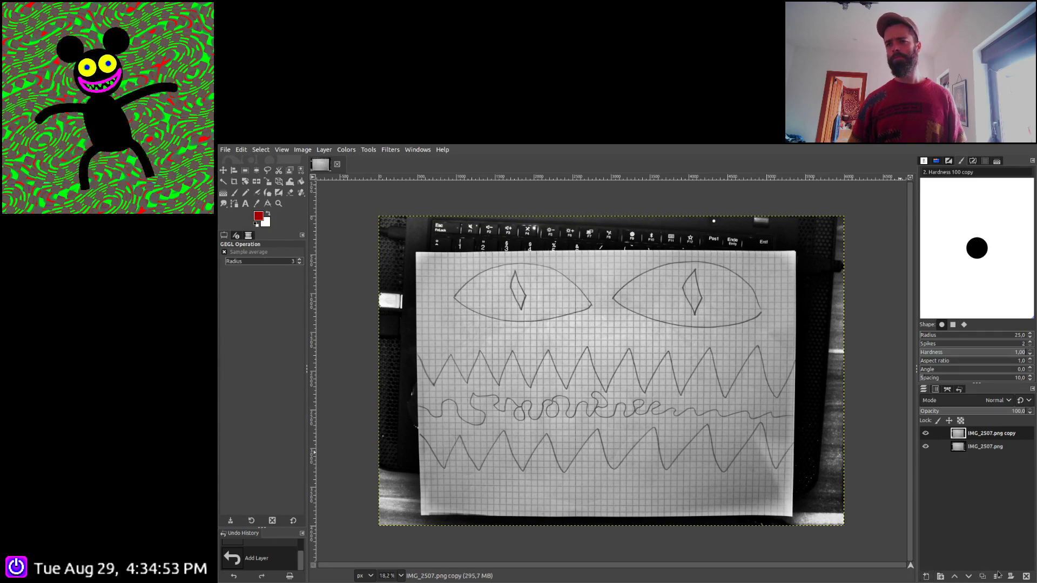
left_click(926, 576, "shift")
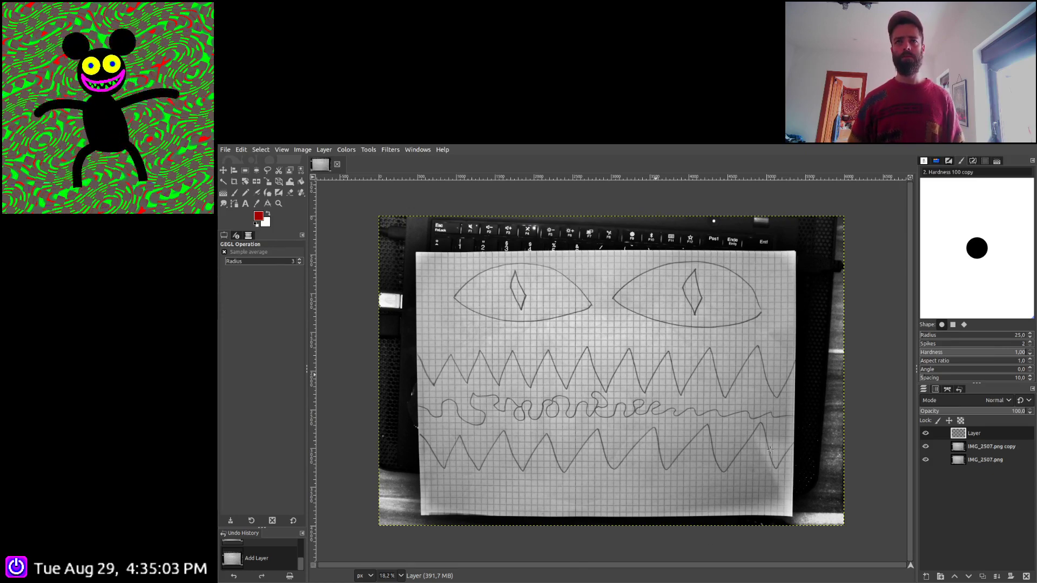
key("ctrl+s")
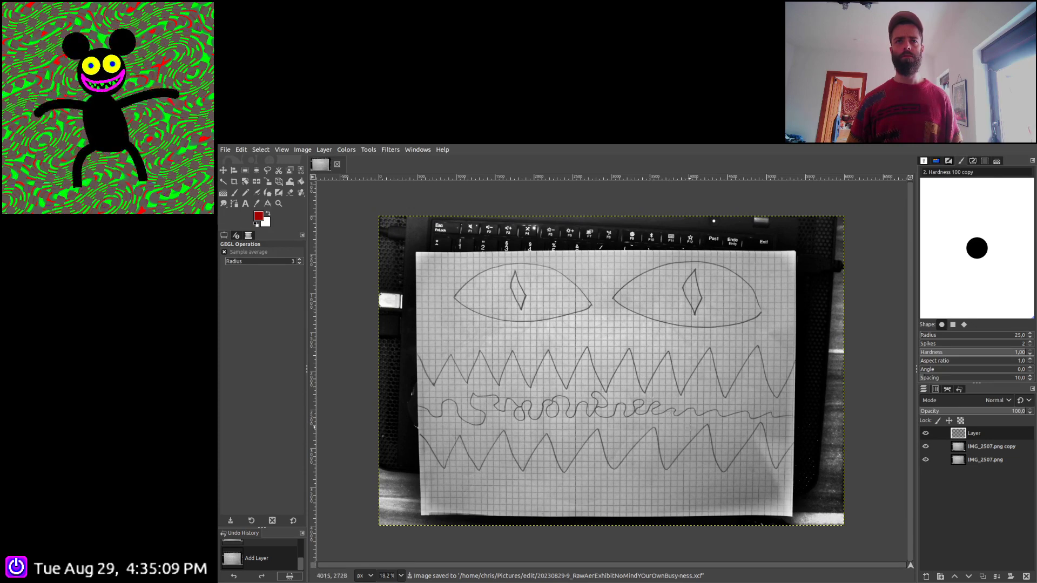
Add a layer directly above the IMG_2507.png copy, fill it with white and lower its opacity to 8.4
left_click(980, 447)
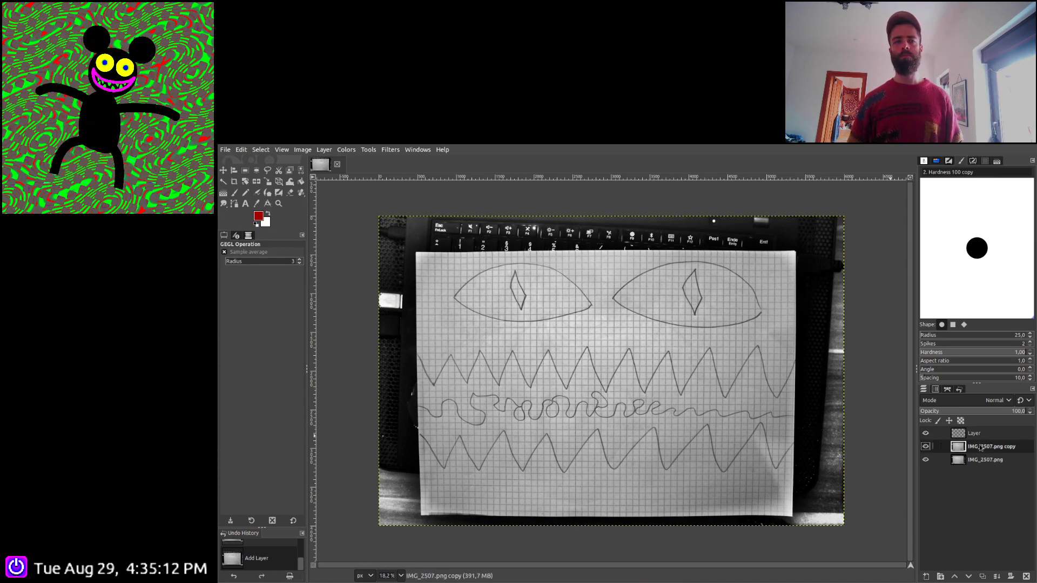
left_click(926, 577, "shift")
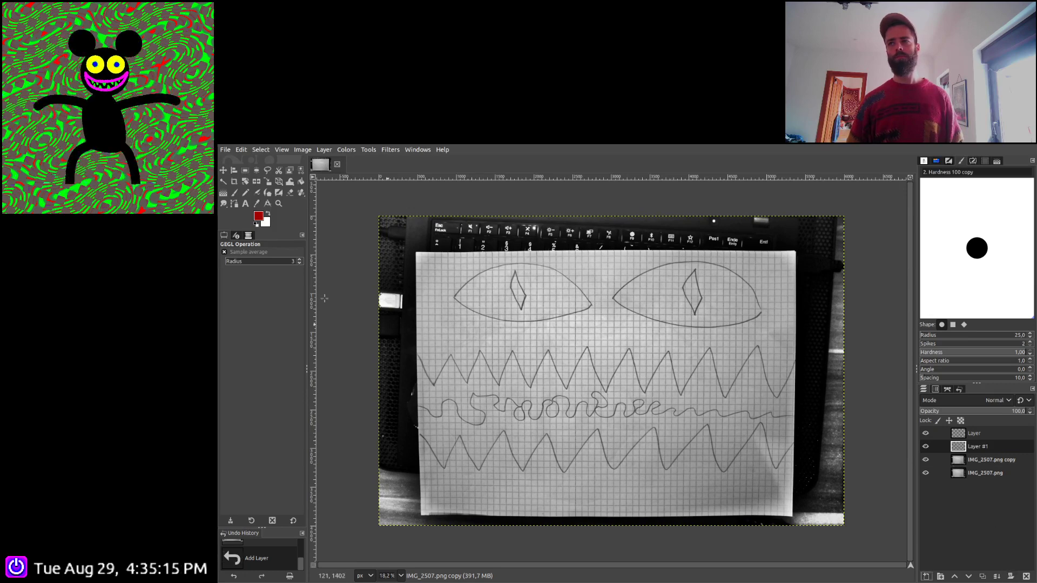
key("x")
left_click(301, 181)
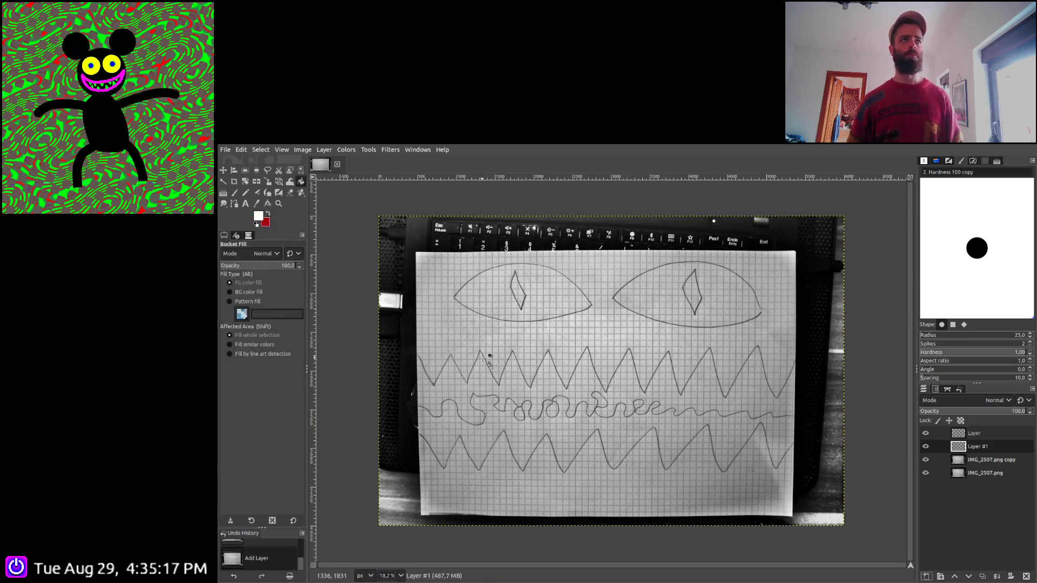
left_click(486, 356)
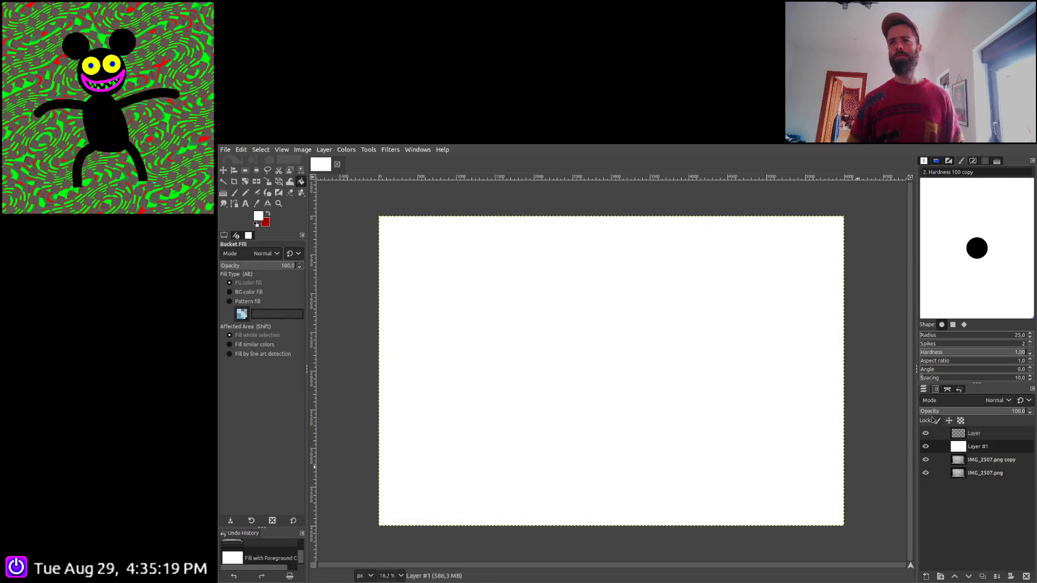
left_click(925, 412)
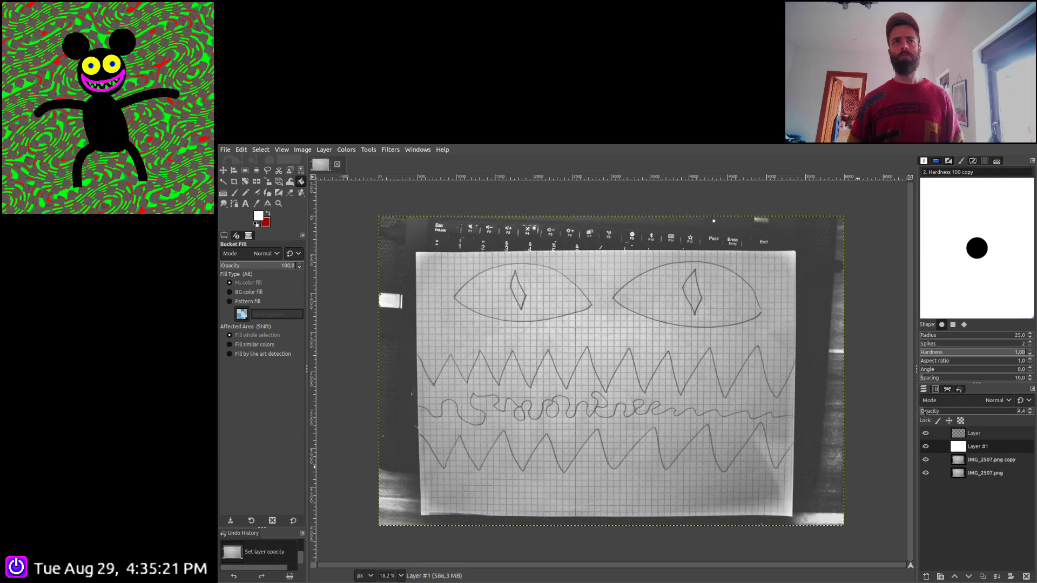
Select the top empty layer and ready the Paintbrush with black and the Cell 02 brush
left_click(973, 438)
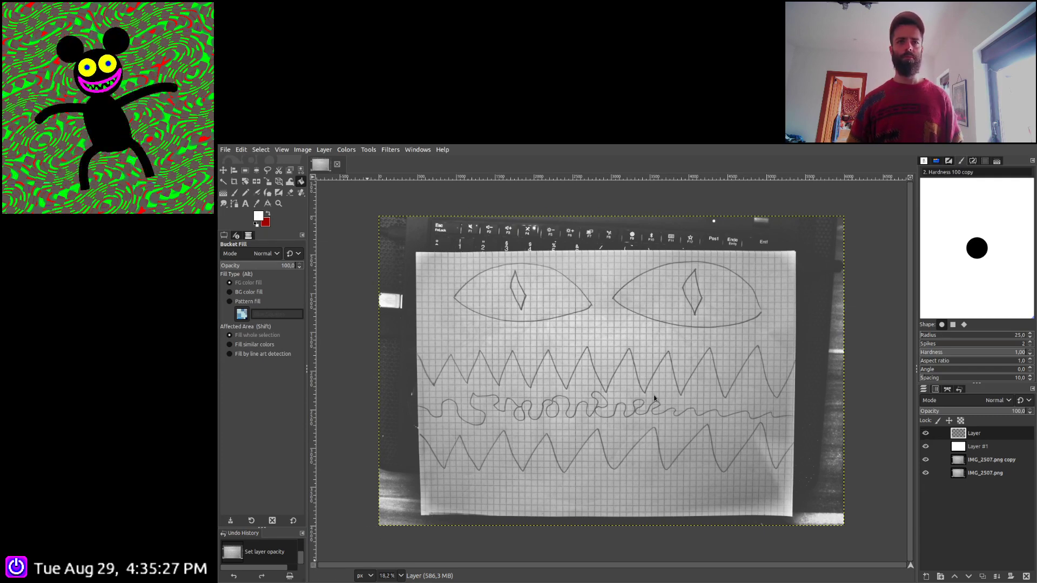
left_click(256, 224)
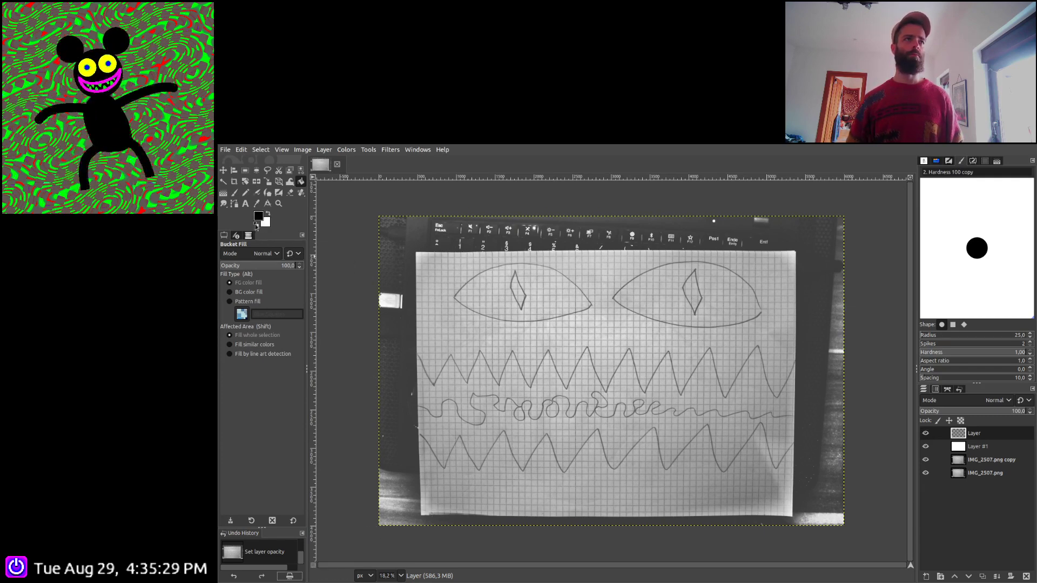
left_click(234, 192)
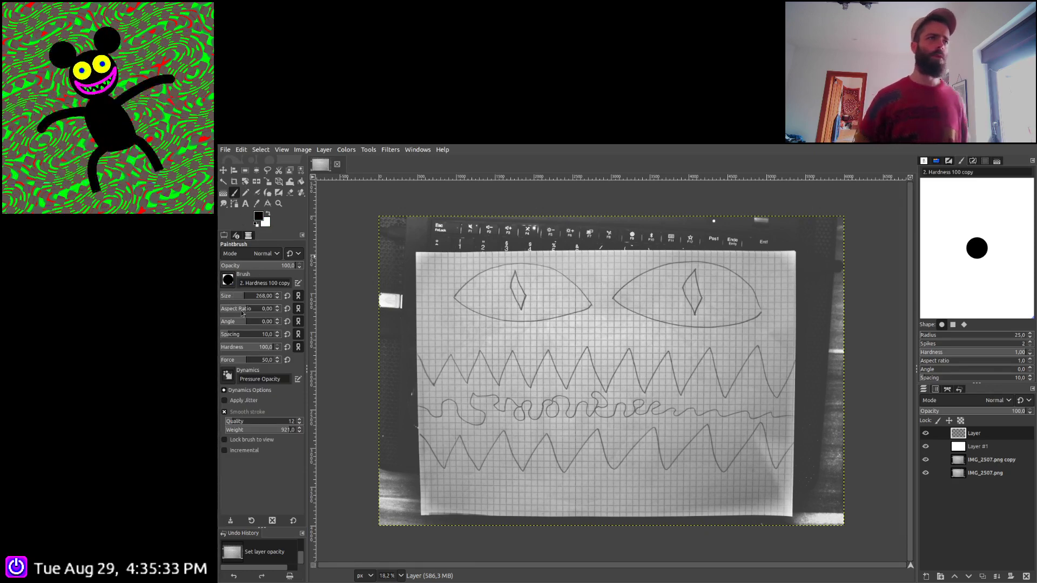
key("period")
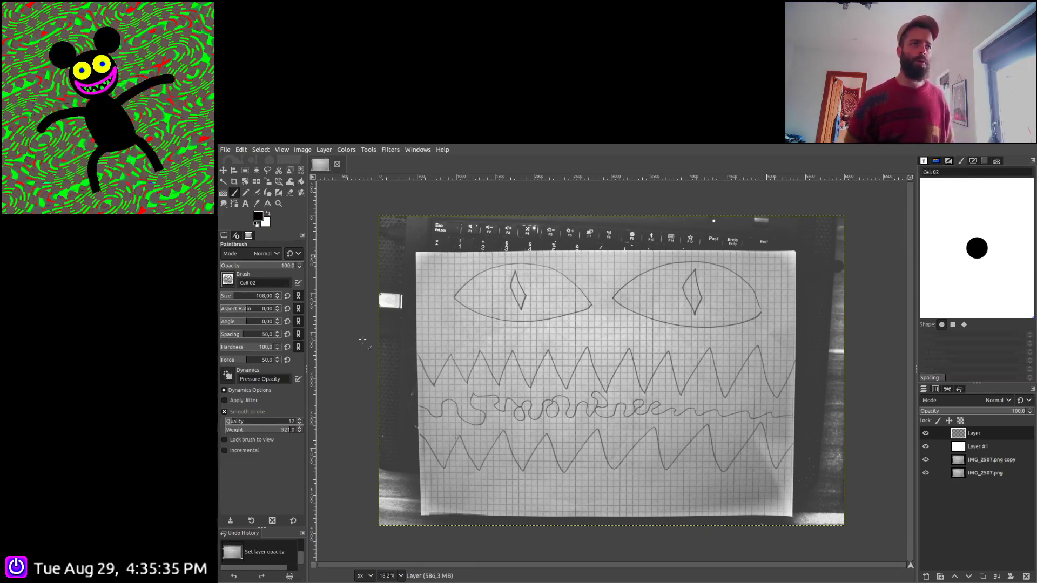
Set the brush spacing to 5, undoing the test strokes along the first eye's lower outline
scroll(423, 334, "up", 2)
scroll(423, 333, "up", 3)
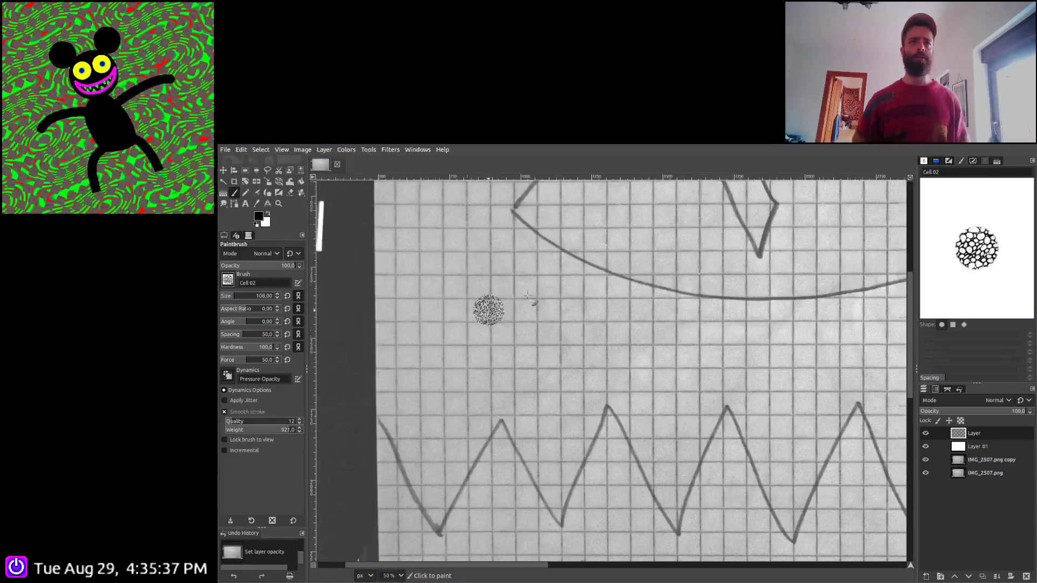
left_click_drag(521, 230, 581, 259)
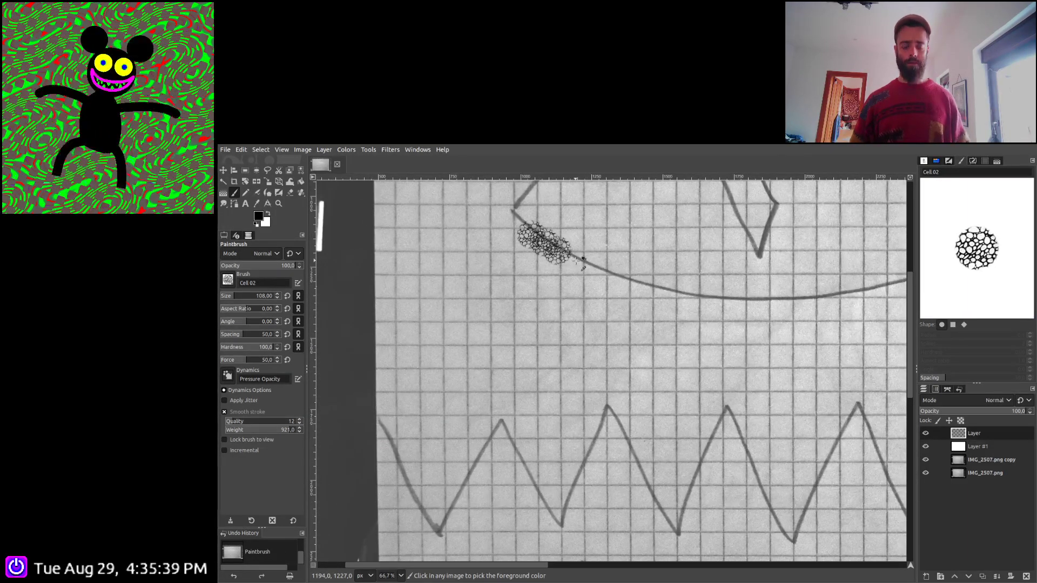
key("ctrl+z")
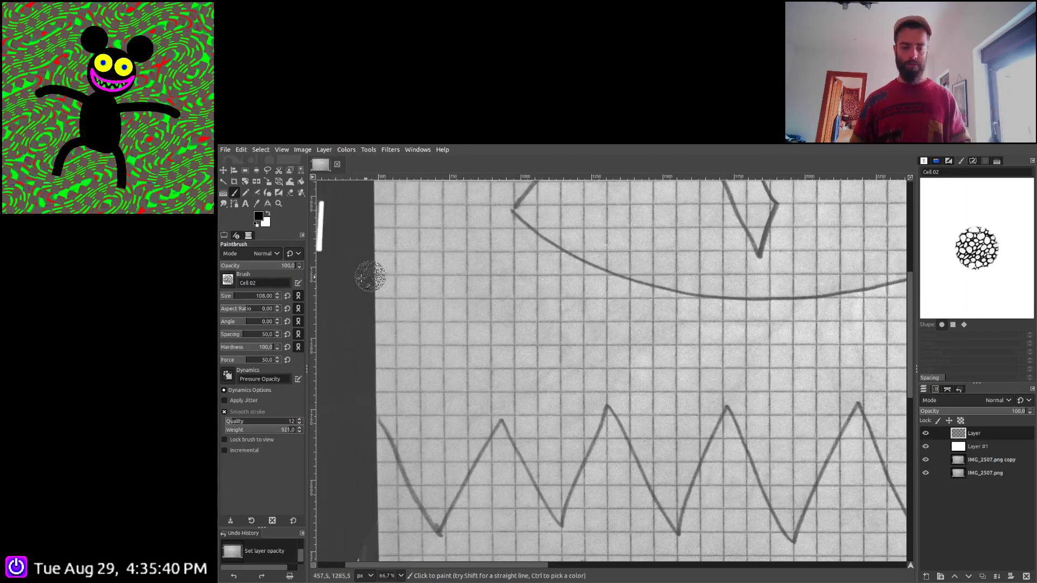
left_click(226, 334)
left_click_drag(509, 218, 564, 253)
key("ctrl")
key("ctrl+z")
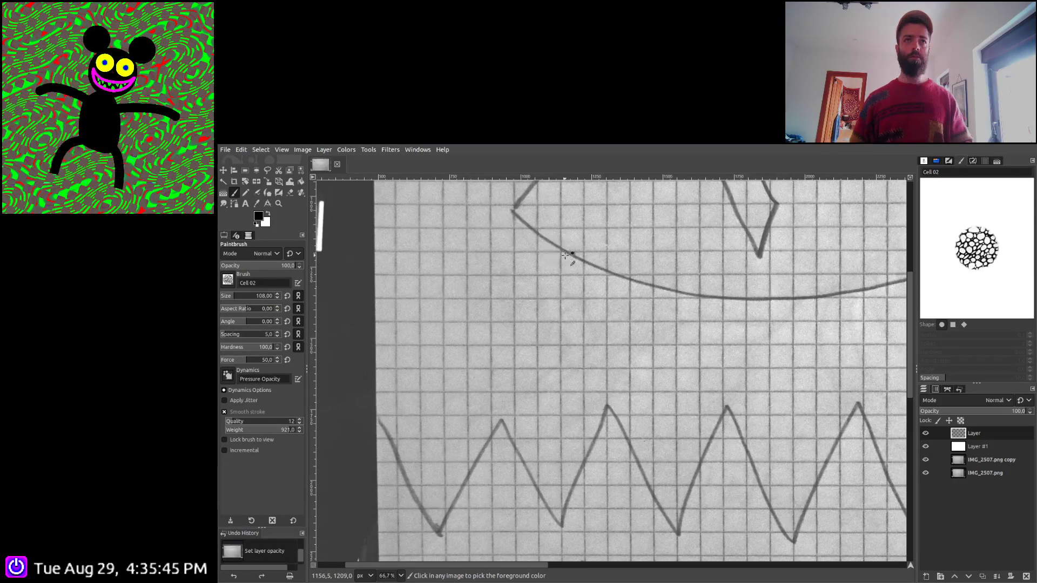
Set the brush size to 46 and its aspect ratio to -12, undoing a test stroke after each change
left_click_drag(236, 297, 241, 297)
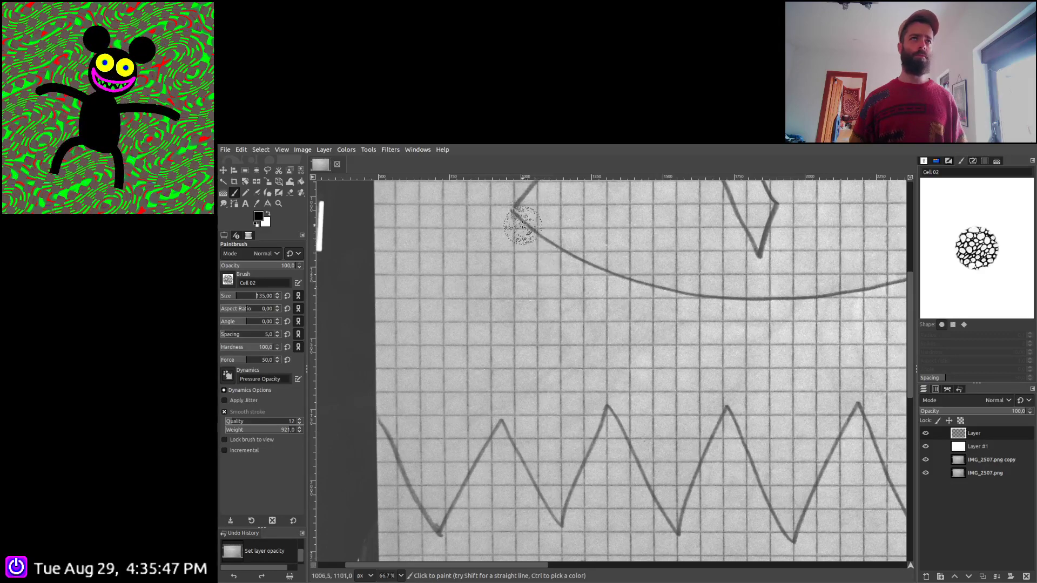
left_click(227, 298)
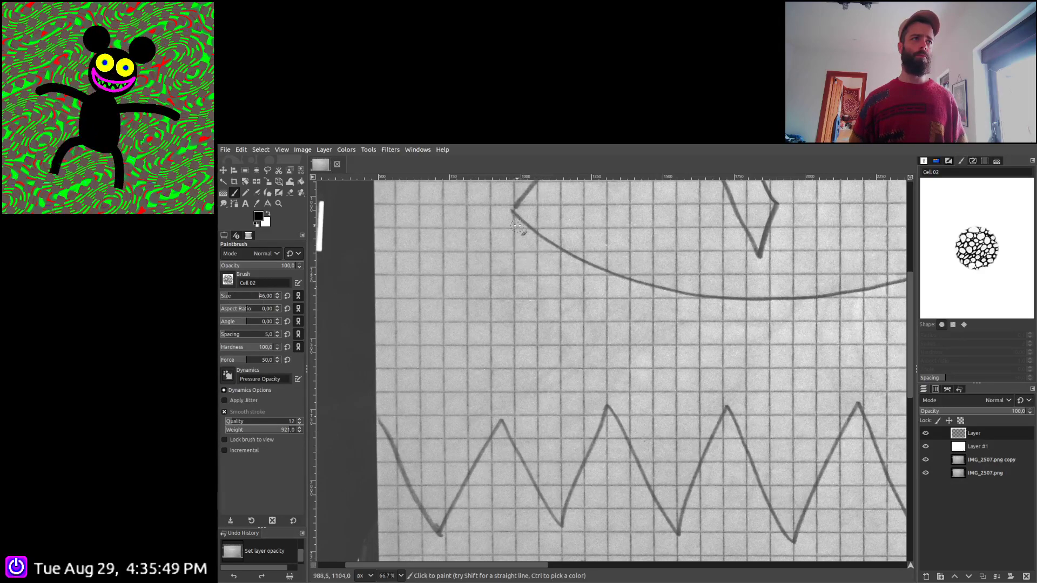
left_click_drag(512, 210, 583, 255)
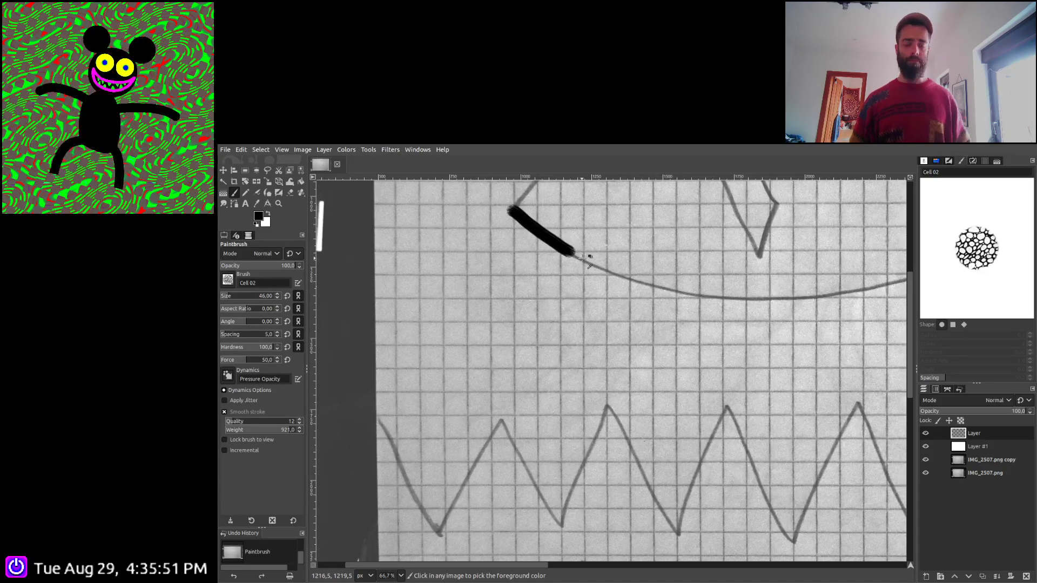
key("ctrl+z")
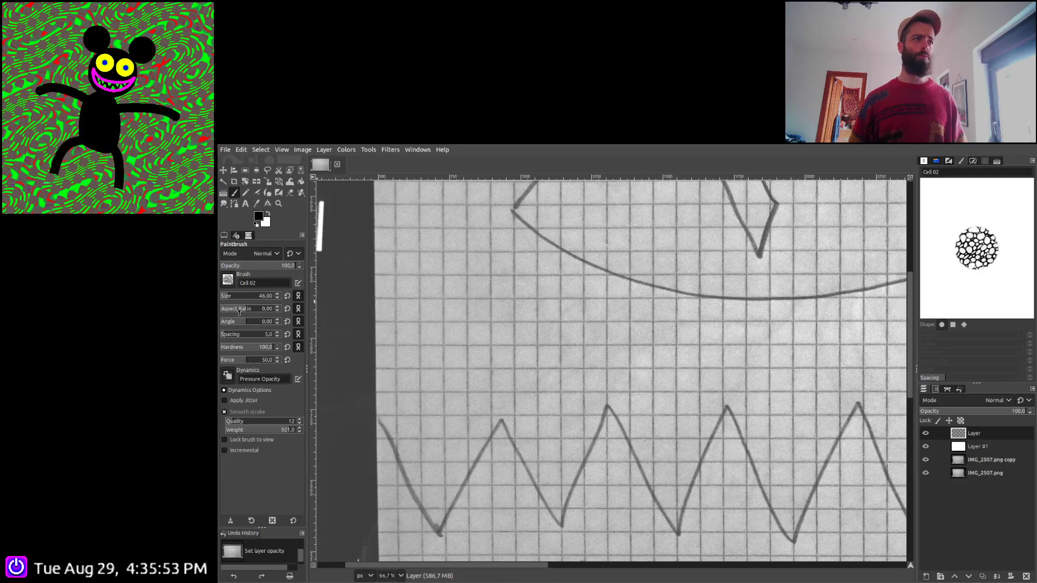
left_click_drag(239, 313, 233, 312)
left_click_drag(512, 209, 573, 250)
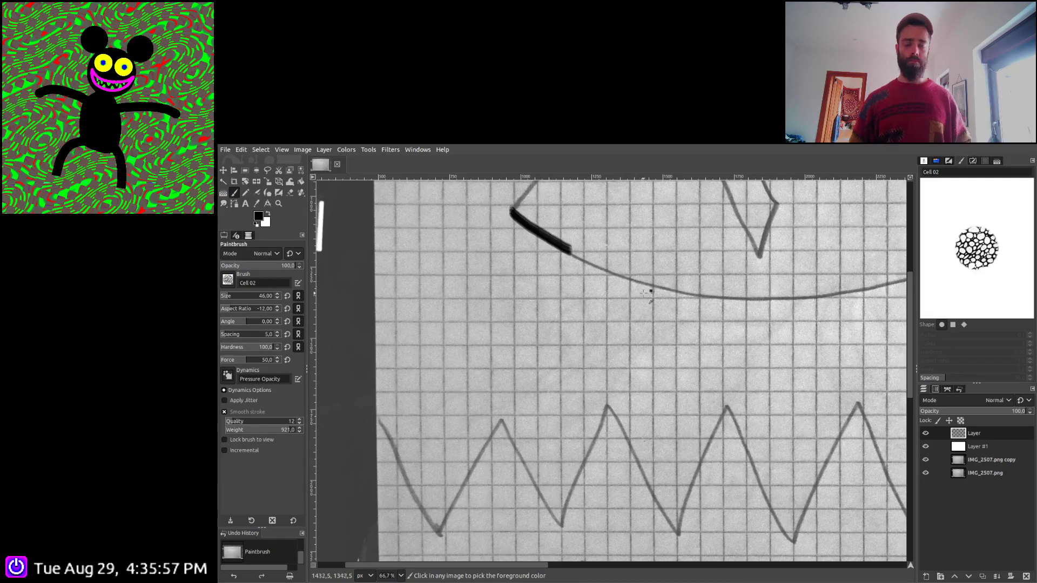
key("ctrl+z")
Trace the diamond-shaped pupils of both eyes in black, plus the lower outline of the second eye
mouse_move(702, 320)
left_mouse_down()
mouse_move(507, 363)
mouse_move(536, 444)
left_mouse_up()
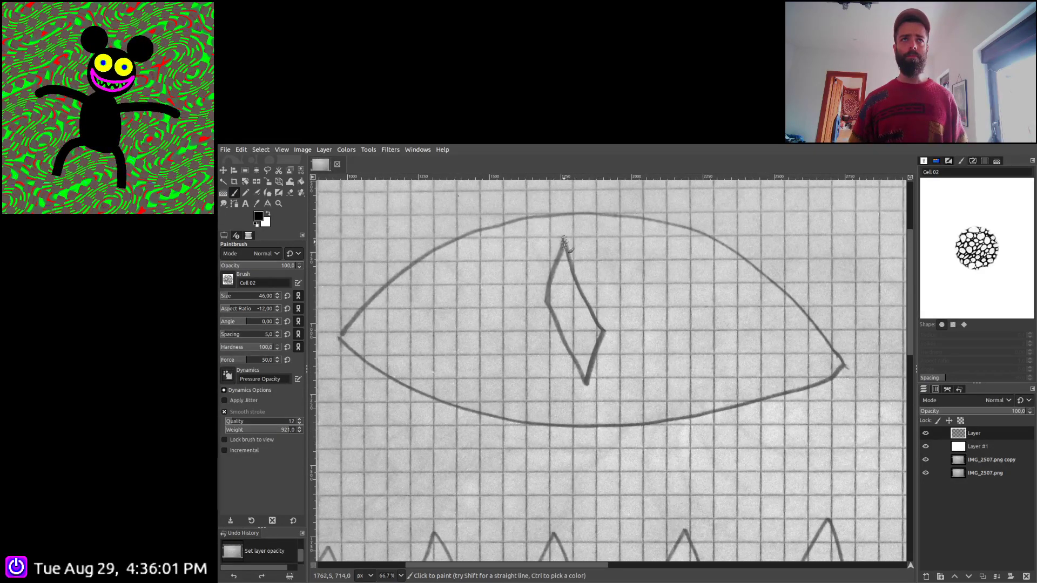
mouse_move(563, 242)
left_mouse_down()
mouse_move(604, 334)
mouse_move(586, 386)
mouse_move(545, 289)
mouse_move(567, 242)
left_mouse_up()
scroll(497, 363, "right", 10)
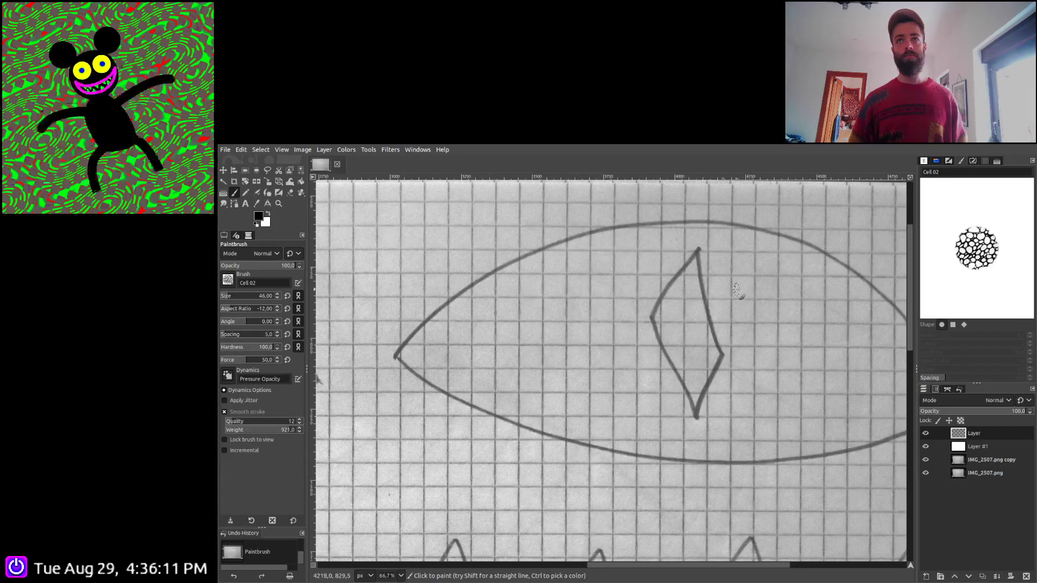
mouse_move(697, 251)
left_mouse_down()
mouse_move(721, 356)
mouse_move(697, 418)
mouse_move(649, 317)
mouse_move(698, 253)
left_mouse_up()
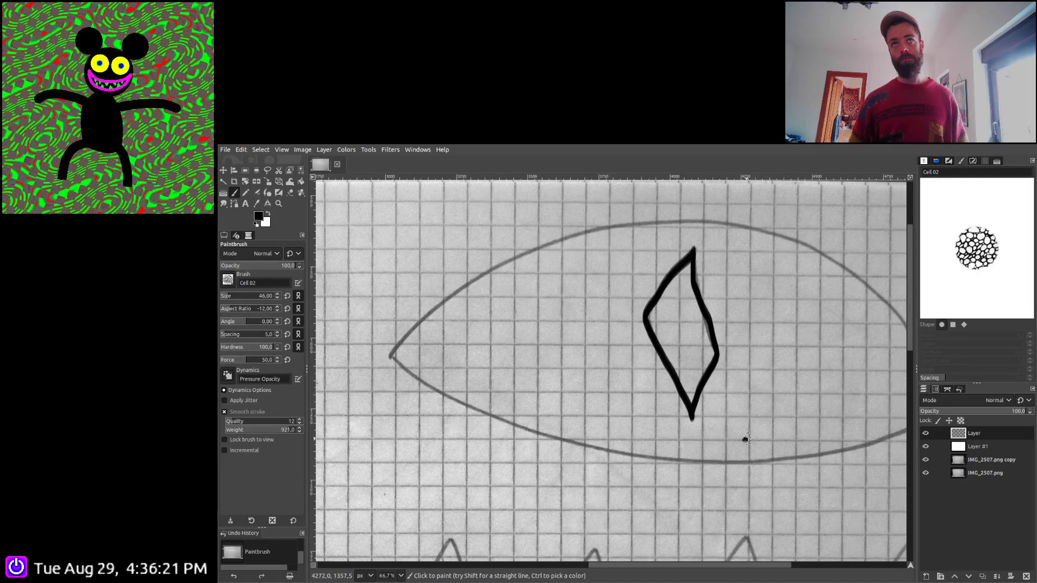
left_click_drag(743, 437, 688, 419)
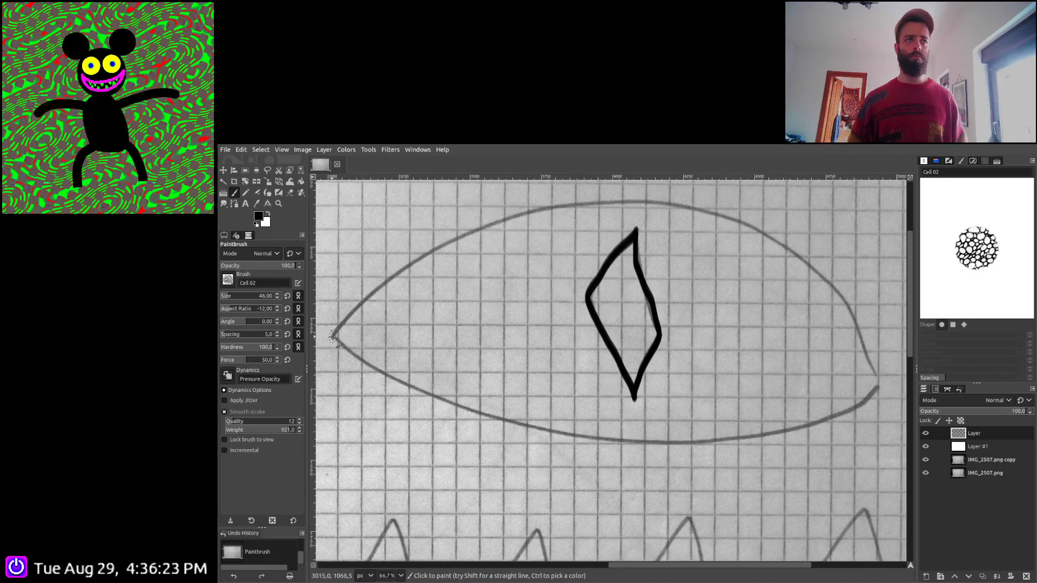
mouse_move(334, 336)
left_mouse_down()
mouse_move(459, 410)
mouse_move(580, 440)
mouse_move(795, 427)
mouse_move(851, 413)
mouse_move(880, 388)
left_mouse_up()
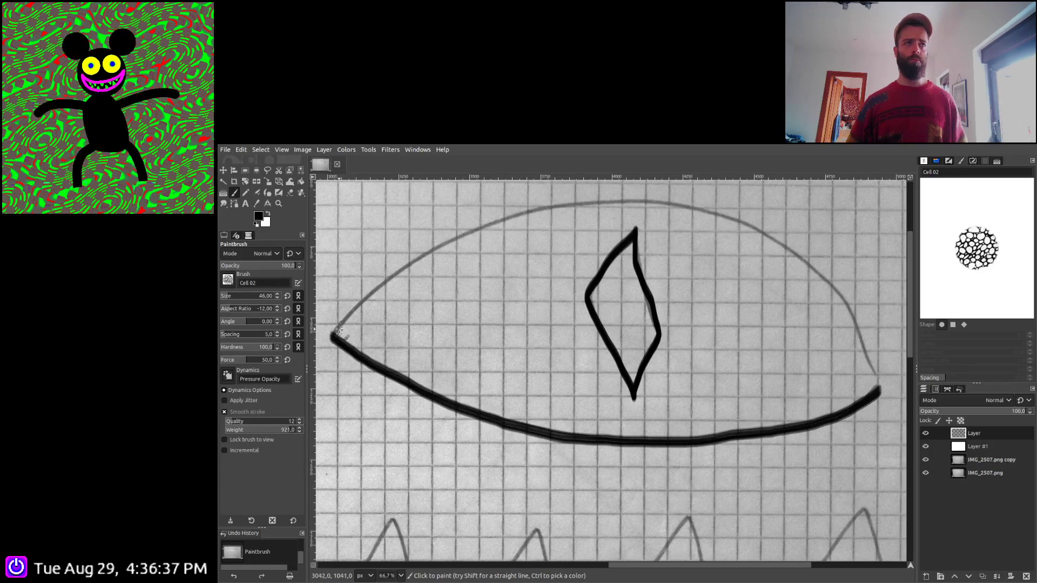
Trace the second eye's upper outline and the first eye's lower and upper outlines in black
mouse_move(334, 336)
left_mouse_down()
mouse_move(482, 222)
mouse_move(580, 201)
mouse_move(677, 203)
mouse_move(753, 227)
mouse_move(797, 255)
mouse_move(848, 310)
mouse_move(880, 400)
left_mouse_up()
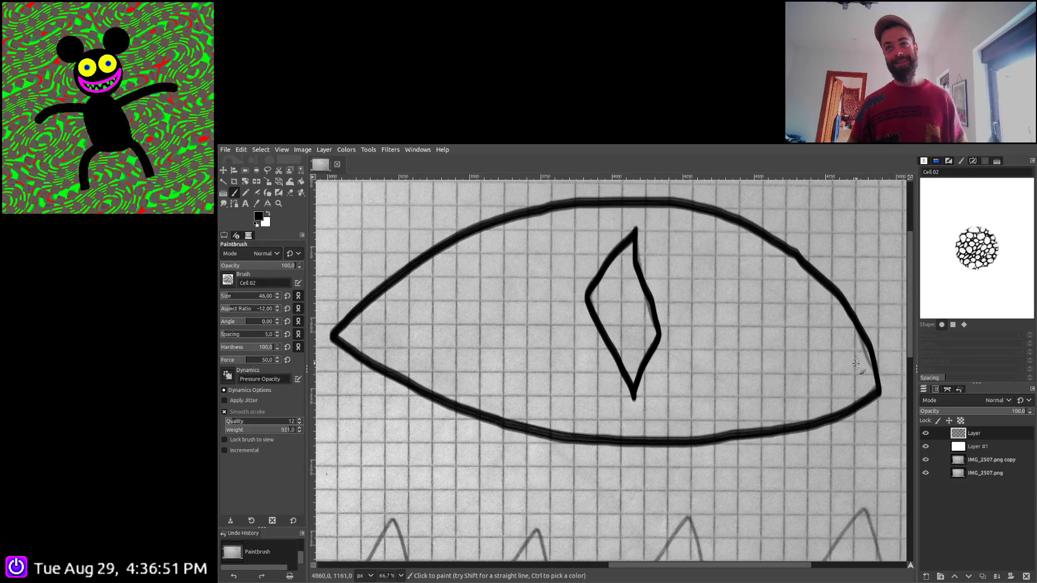
left_click_drag(425, 351, 695, 351)
mouse_move(448, 378)
left_mouse_down()
mouse_move(753, 401)
mouse_move(713, 419)
left_mouse_up()
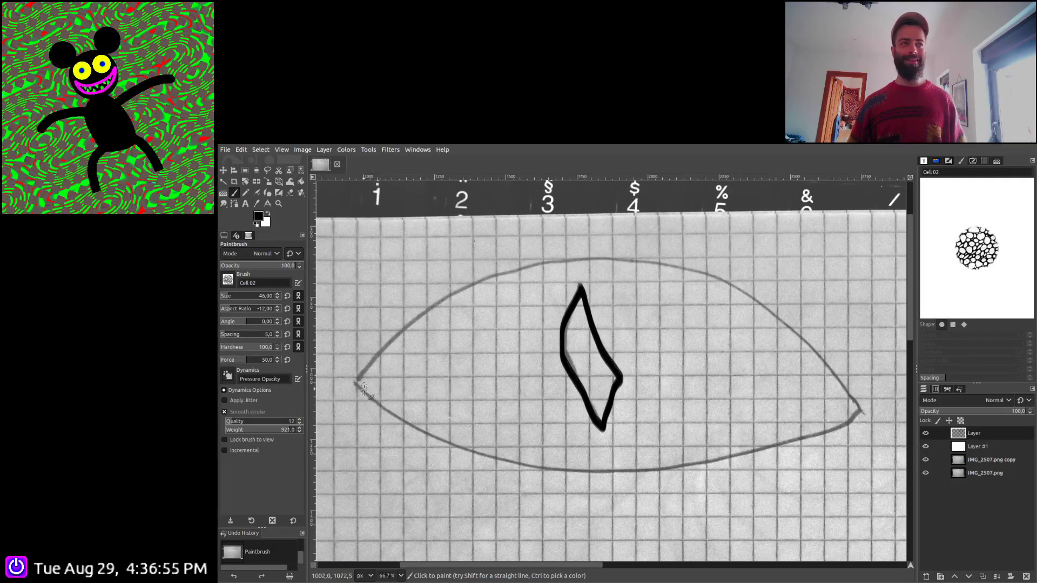
mouse_move(355, 383)
left_mouse_down()
mouse_move(432, 438)
mouse_move(491, 459)
mouse_move(573, 475)
mouse_move(651, 468)
left_mouse_up()
mouse_move(682, 463)
left_mouse_down()
mouse_move(820, 433)
mouse_move(862, 410)
left_mouse_up()
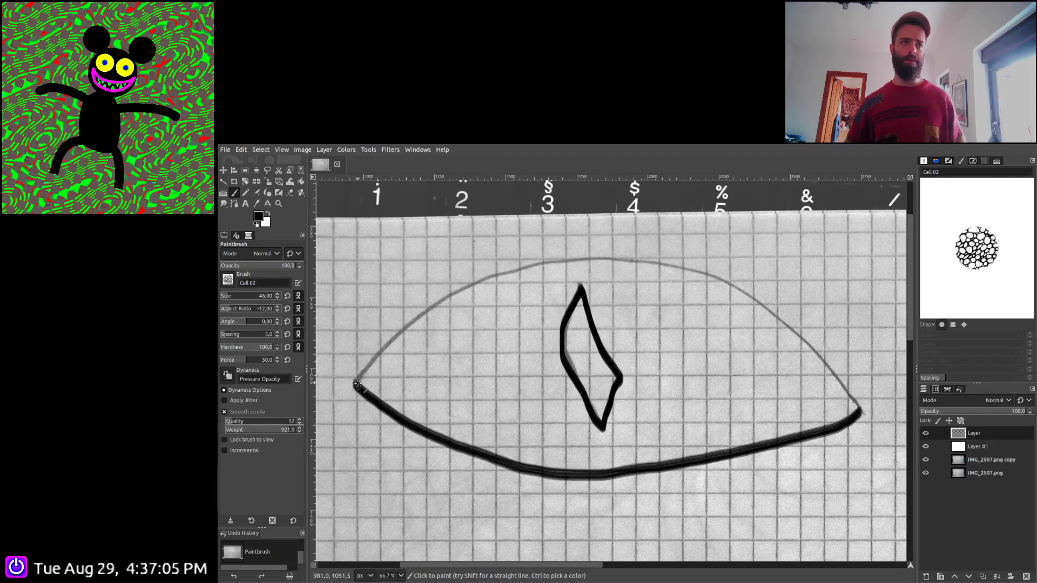
mouse_move(356, 384)
left_mouse_down()
mouse_move(456, 291)
mouse_move(517, 264)
mouse_move(593, 253)
mouse_move(669, 259)
mouse_move(723, 280)
mouse_move(783, 320)
mouse_move(862, 411)
left_mouse_up()
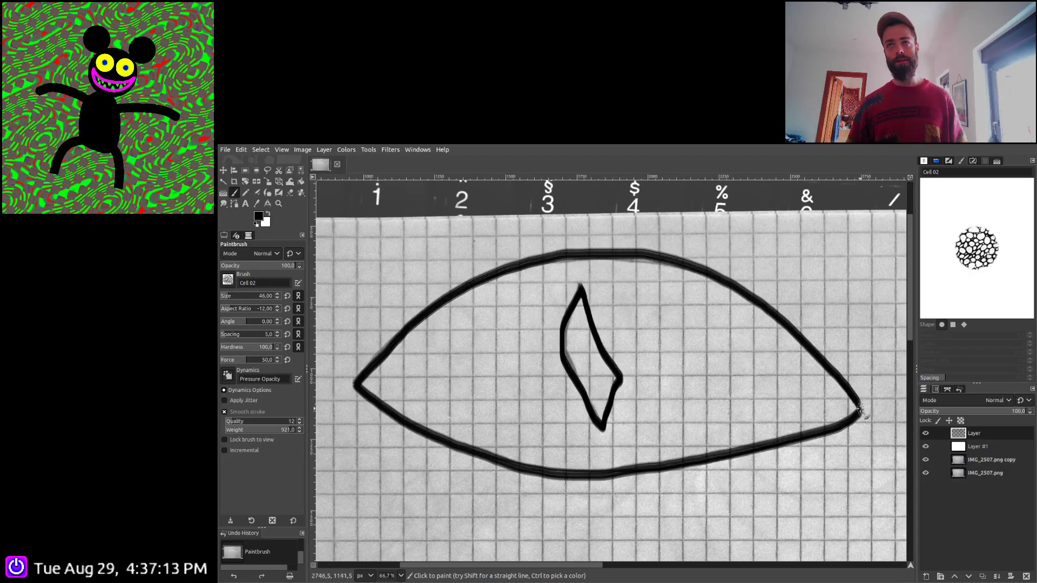
Set the brush size to 55 and trace the upper zigzag row of teeth in black, extending it to both side edges of the image
scroll(653, 407, "down", 4)
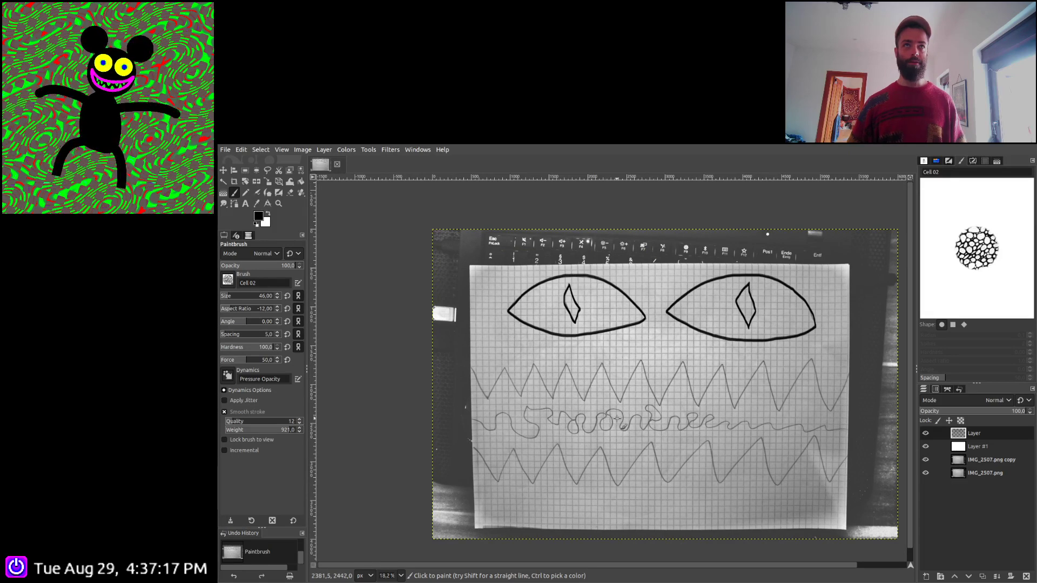
scroll(425, 378, "up", 1)
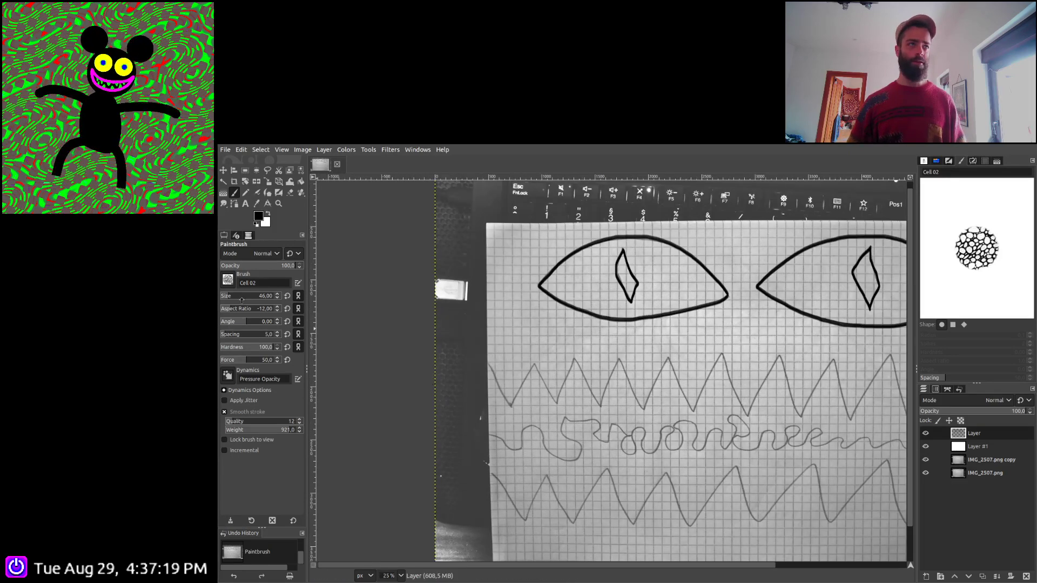
scroll(241, 300, "up", 1)
scroll(456, 378, "up", 2)
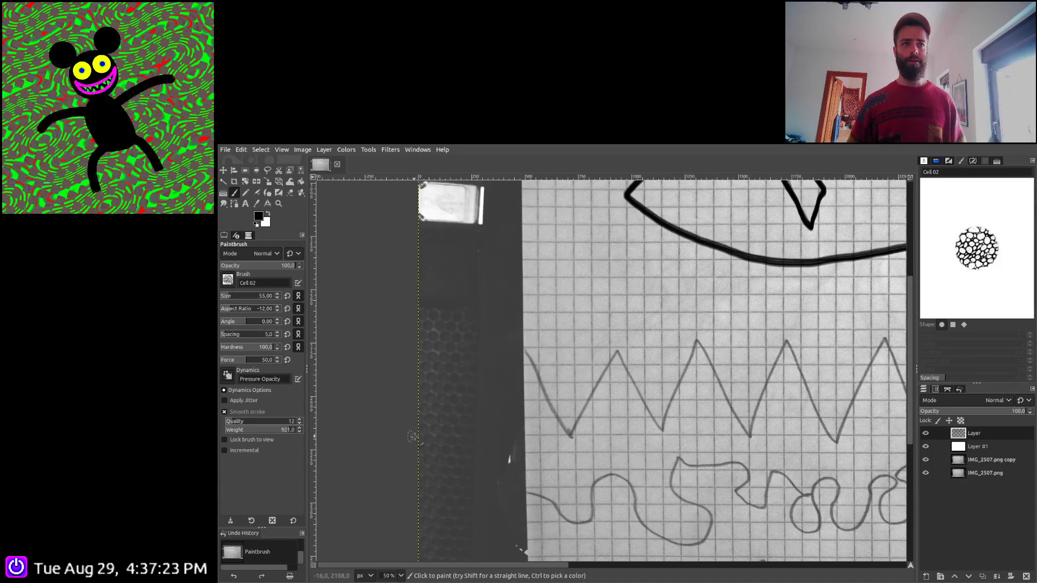
mouse_move(569, 437)
left_mouse_down()
mouse_move(511, 336)
mouse_move(434, 424)
left_mouse_up()
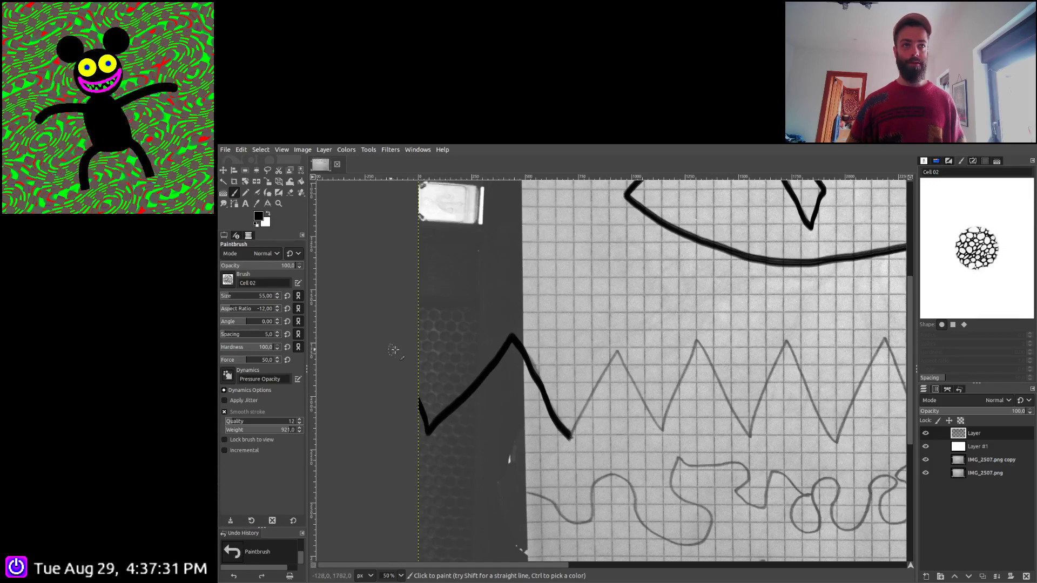
mouse_move(680, 427)
left_mouse_down()
mouse_move(433, 454)
mouse_move(517, 455)
left_mouse_up()
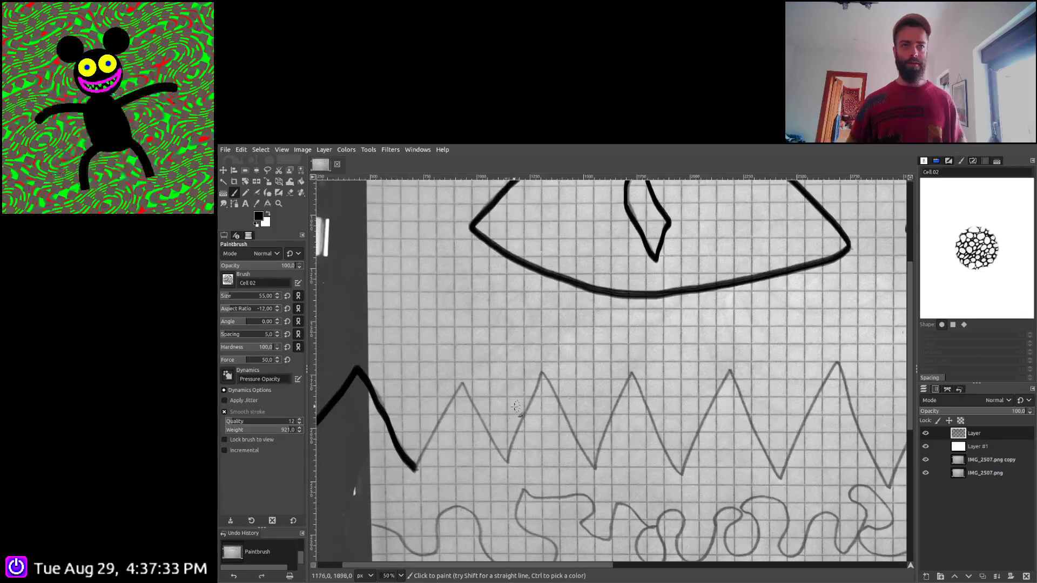
mouse_move(413, 470)
left_mouse_down()
mouse_move(461, 386)
mouse_move(504, 455)
mouse_move(529, 402)
mouse_move(565, 413)
mouse_move(591, 464)
mouse_move(633, 371)
mouse_move(591, 378)
mouse_move(465, 336)
mouse_move(440, 348)
mouse_move(387, 335)
mouse_move(405, 342)
left_mouse_up()
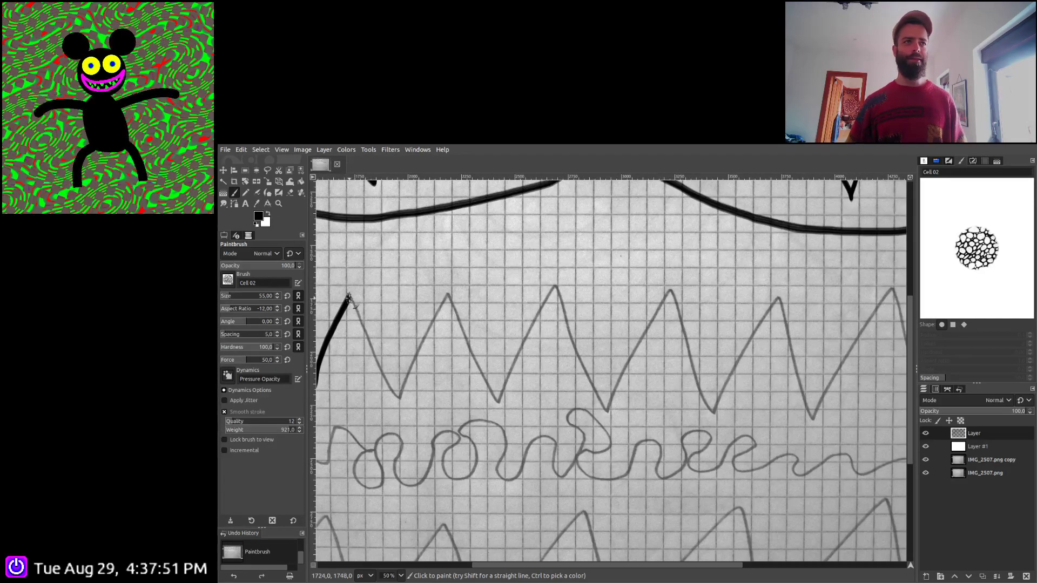
mouse_move(355, 304)
left_mouse_down()
mouse_move(397, 399)
mouse_move(451, 296)
mouse_move(499, 405)
mouse_move(553, 285)
mouse_move(610, 411)
left_mouse_up()
mouse_move(667, 398)
left_mouse_down()
mouse_move(523, 384)
mouse_move(437, 400)
left_mouse_up()
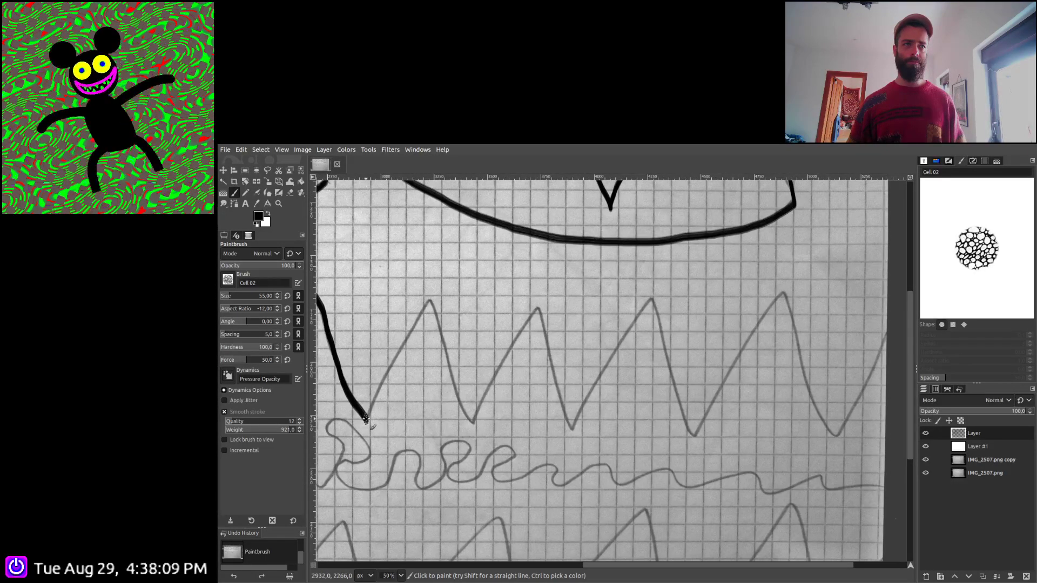
mouse_move(384, 380)
left_mouse_down()
mouse_move(429, 297)
mouse_move(473, 425)
mouse_move(480, 393)
mouse_move(538, 301)
mouse_move(557, 334)
mouse_move(481, 307)
left_mouse_up()
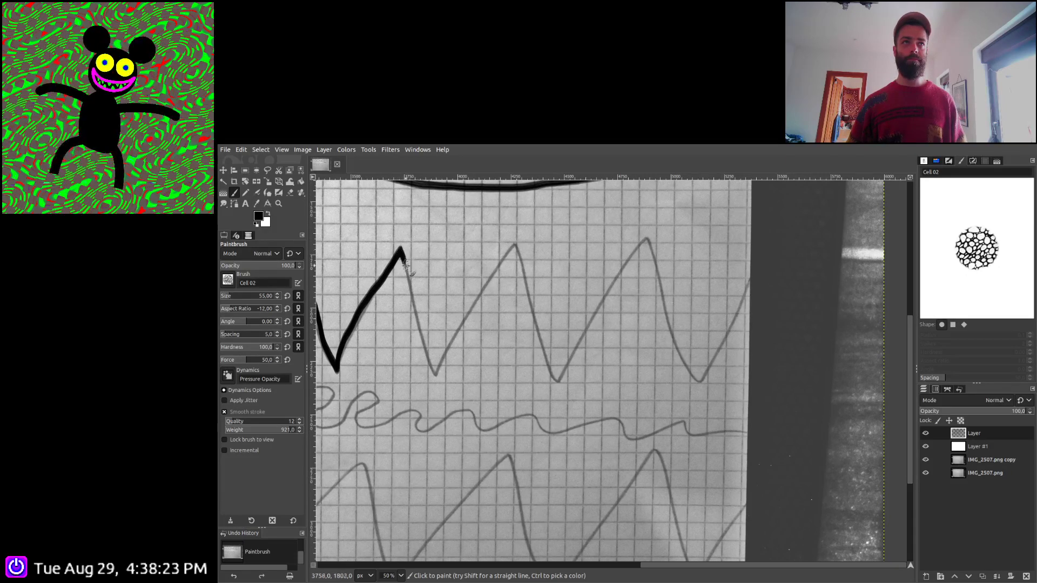
mouse_move(405, 262)
left_mouse_down()
mouse_move(437, 377)
mouse_move(513, 243)
mouse_move(555, 383)
mouse_move(645, 234)
mouse_move(661, 297)
left_mouse_up()
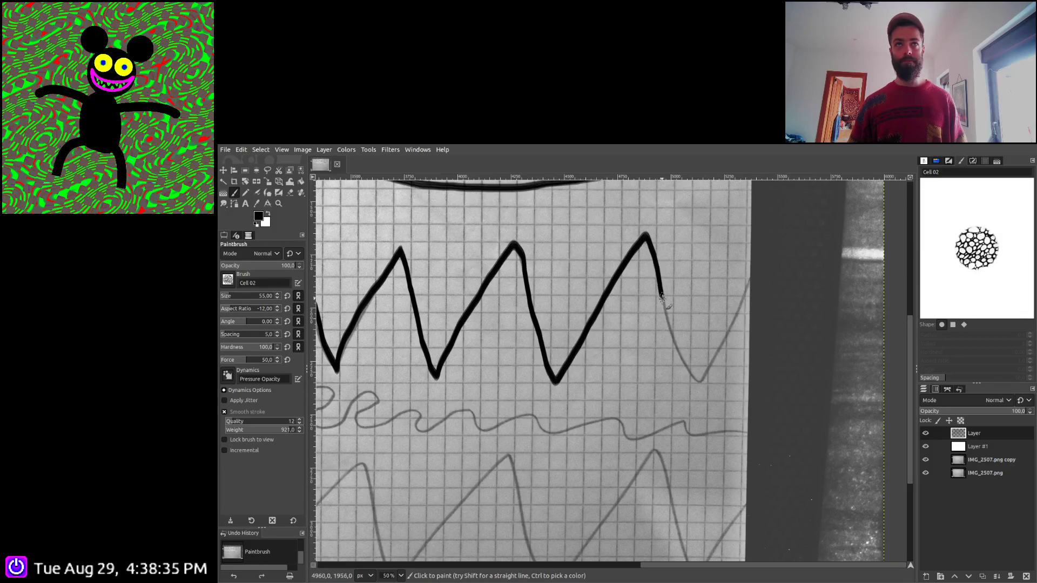
mouse_move(671, 334)
left_mouse_down()
mouse_move(703, 382)
mouse_move(781, 238)
mouse_move(860, 397)
mouse_move(882, 347)
left_mouse_up()
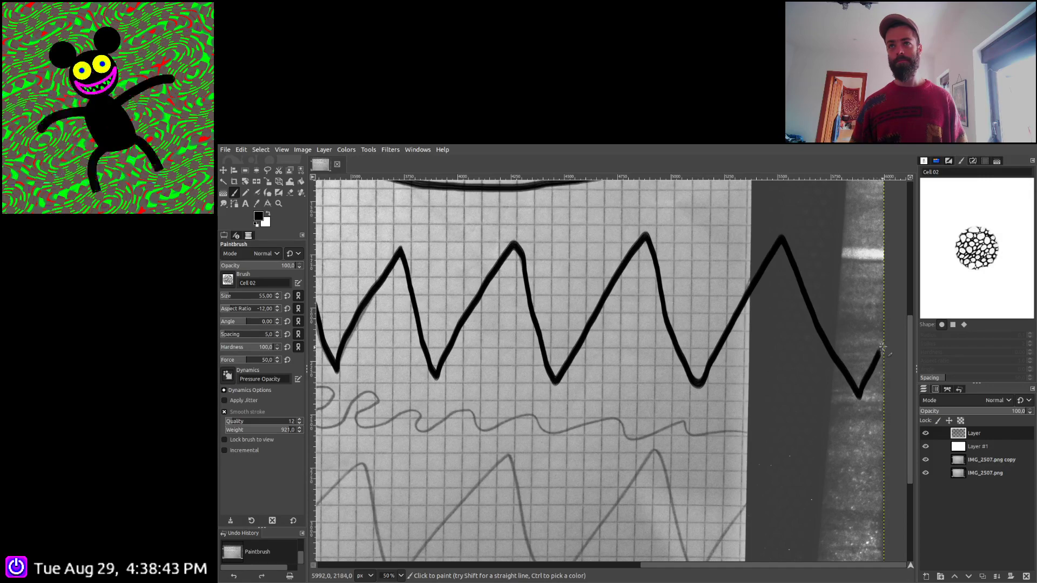
Trace the lower zigzag row of teeth in black, extending it past the paper to both side edges of the image
scroll(489, 378, "down", 3)
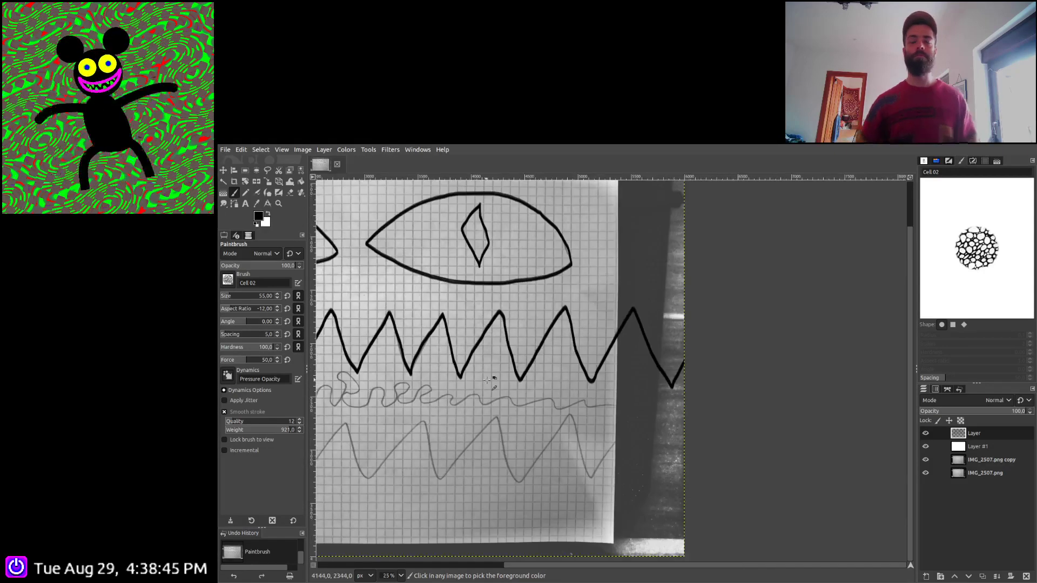
scroll(455, 361, "up", 3)
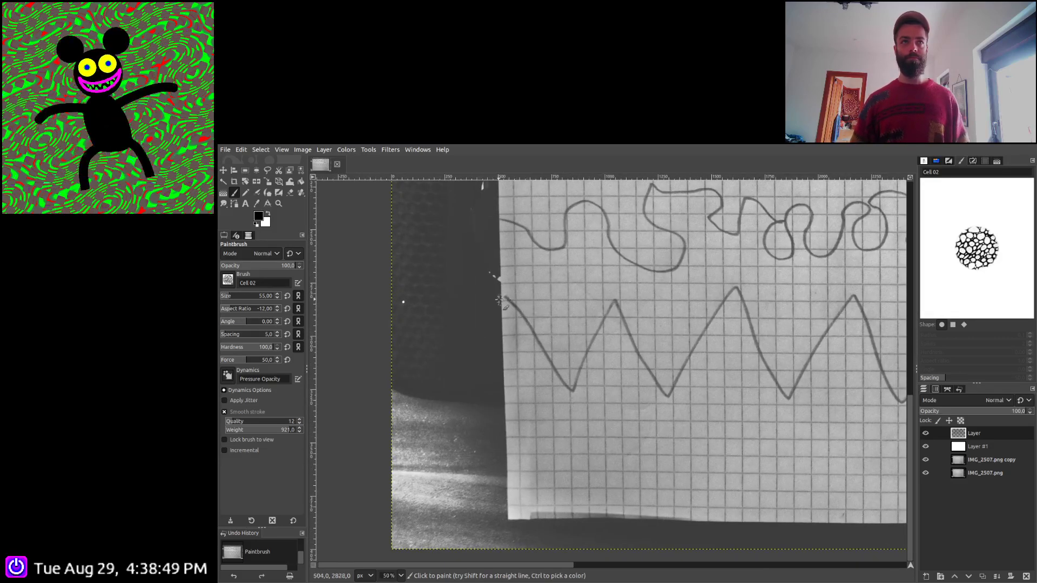
mouse_move(489, 286)
left_mouse_down()
mouse_move(535, 330)
mouse_move(573, 394)
mouse_move(616, 300)
left_mouse_up()
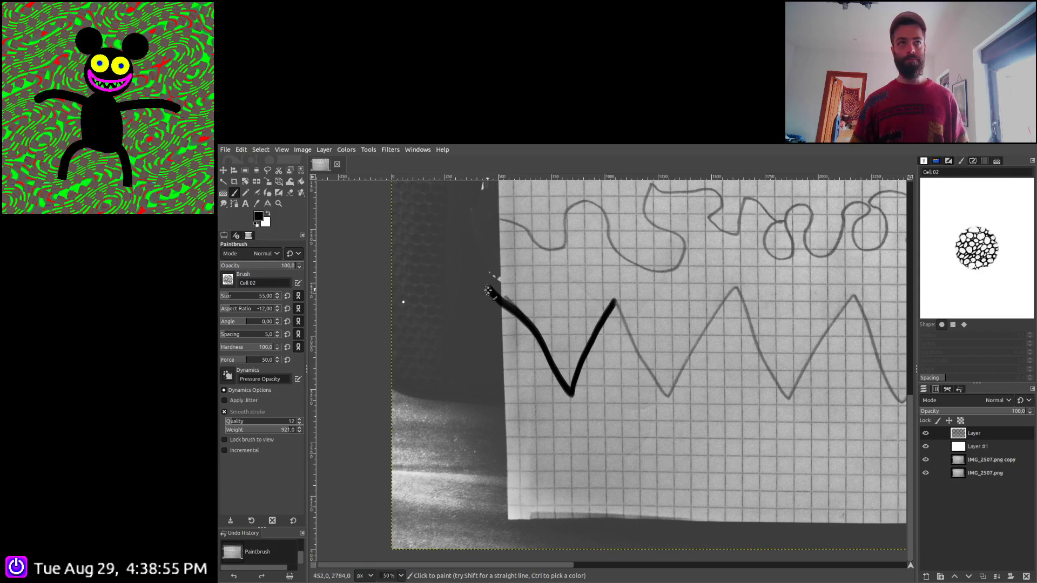
mouse_move(487, 291)
left_mouse_down()
mouse_move(426, 400)
mouse_move(389, 321)
left_mouse_up()
scroll(652, 398, "right", 5)
scroll(652, 398, "down", 1)
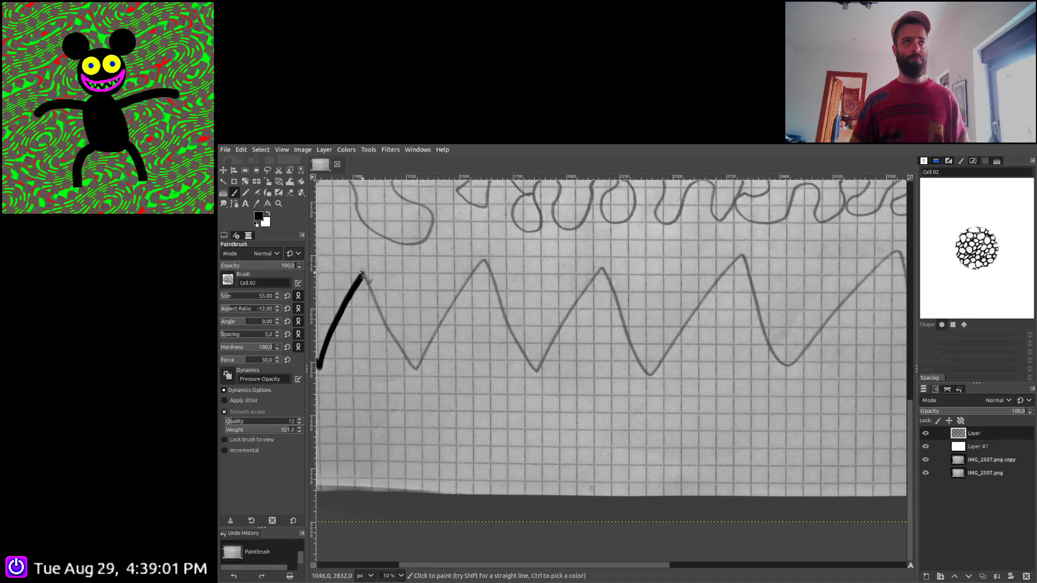
mouse_move(364, 277)
left_mouse_down()
mouse_move(417, 372)
mouse_move(480, 261)
mouse_move(537, 372)
mouse_move(600, 267)
mouse_move(632, 355)
mouse_move(651, 372)
mouse_move(739, 257)
mouse_move(773, 356)
mouse_move(788, 368)
mouse_move(895, 254)
mouse_move(368, 290)
left_mouse_up()
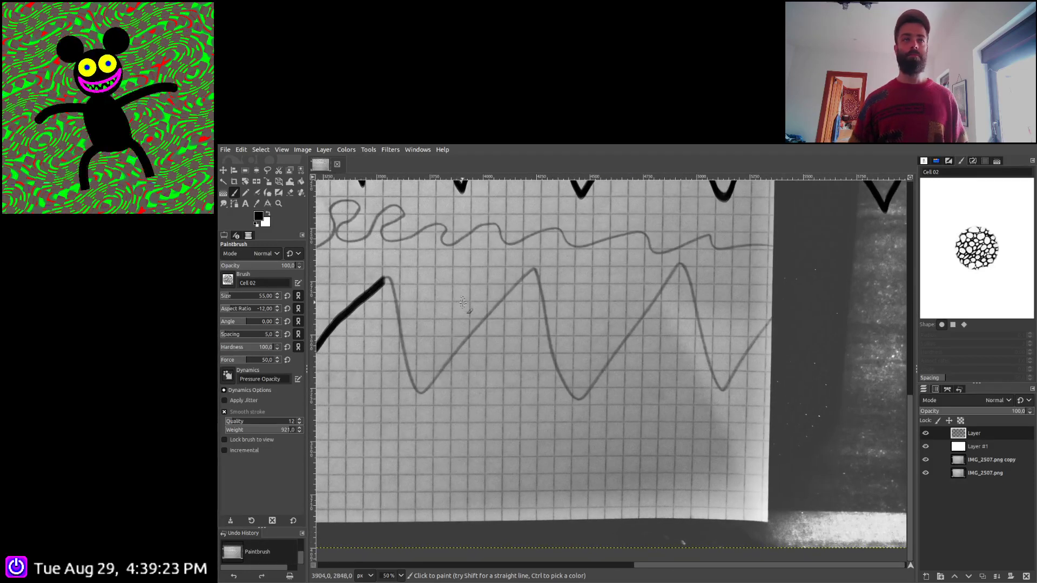
scroll(378, 292, "right", 2)
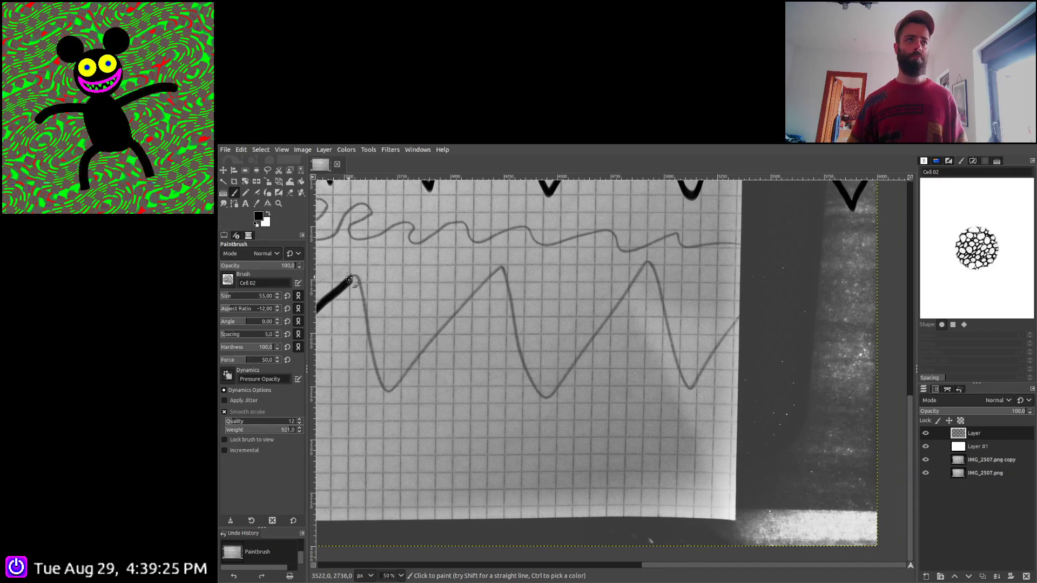
mouse_move(348, 279)
left_mouse_down()
mouse_move(389, 392)
mouse_move(501, 267)
mouse_move(514, 325)
left_mouse_up()
mouse_move(522, 363)
left_mouse_down()
mouse_move(544, 396)
mouse_move(558, 391)
mouse_move(650, 261)
mouse_move(688, 390)
mouse_move(783, 277)
mouse_move(848, 406)
mouse_move(873, 351)
left_mouse_up()
scroll(872, 351, "down", 3)
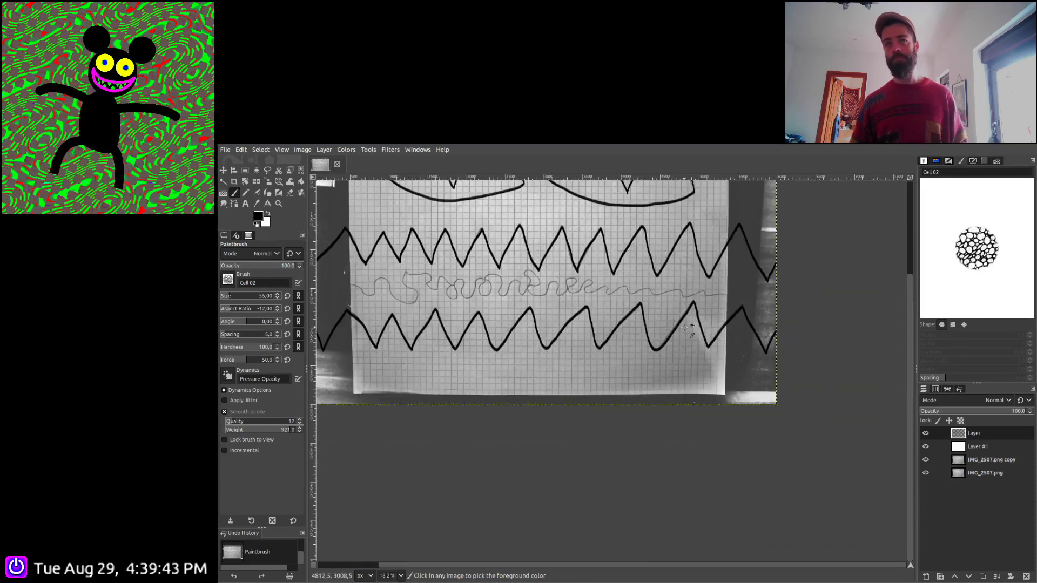
Add a new layer above the inked one and switch the brush to red at size 51, undoing a test stroke
left_click_drag(428, 259, 536, 351)
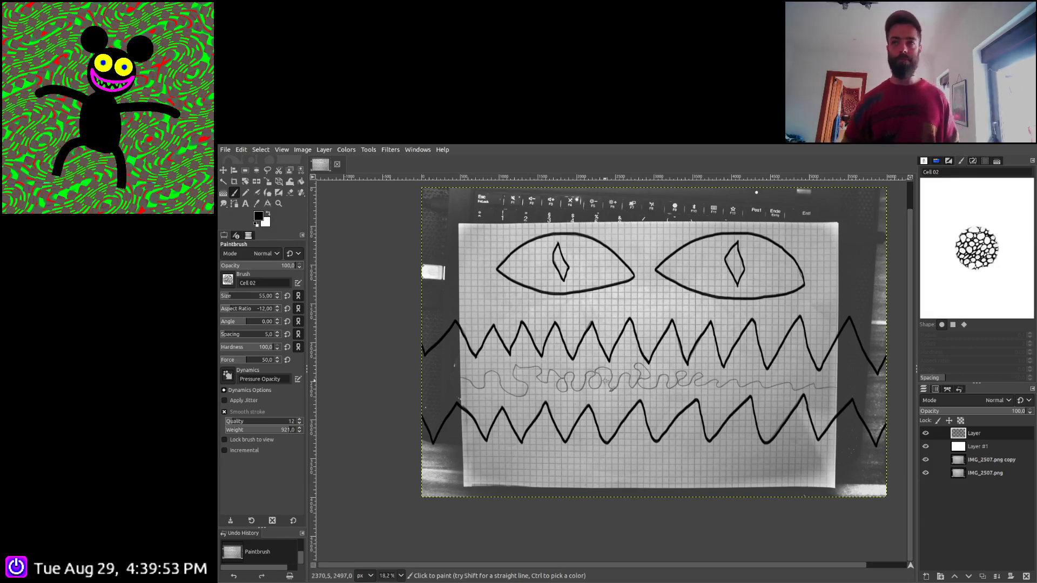
scroll(426, 380, "up", 3)
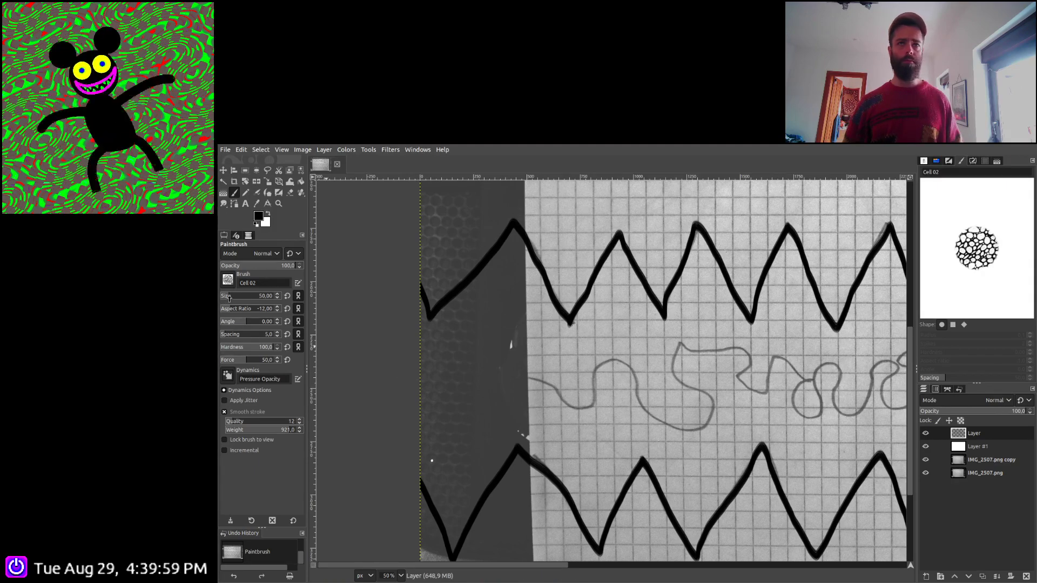
scroll(229, 297, "up", 1)
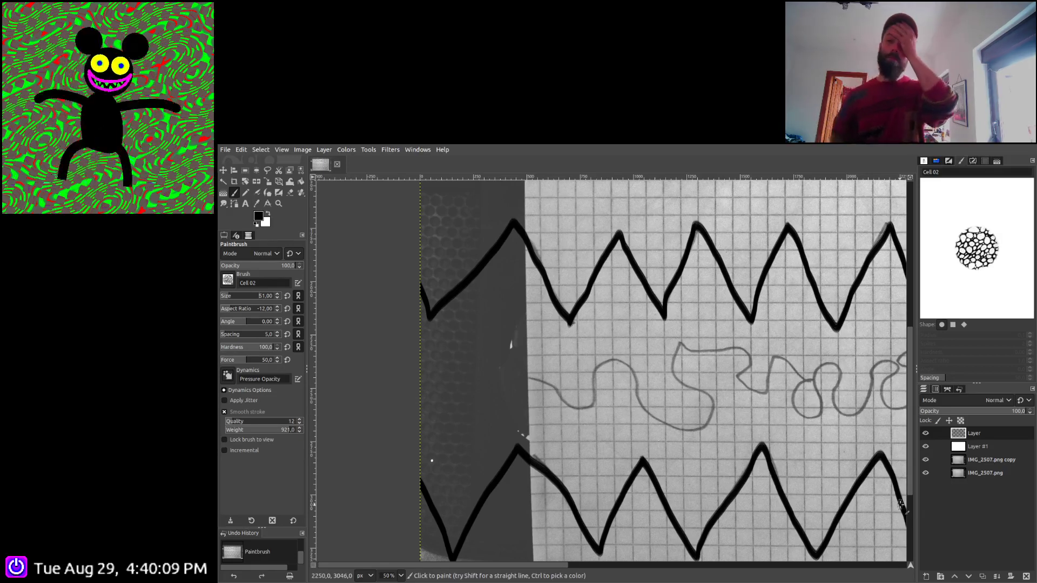
left_click(927, 577, "shift")
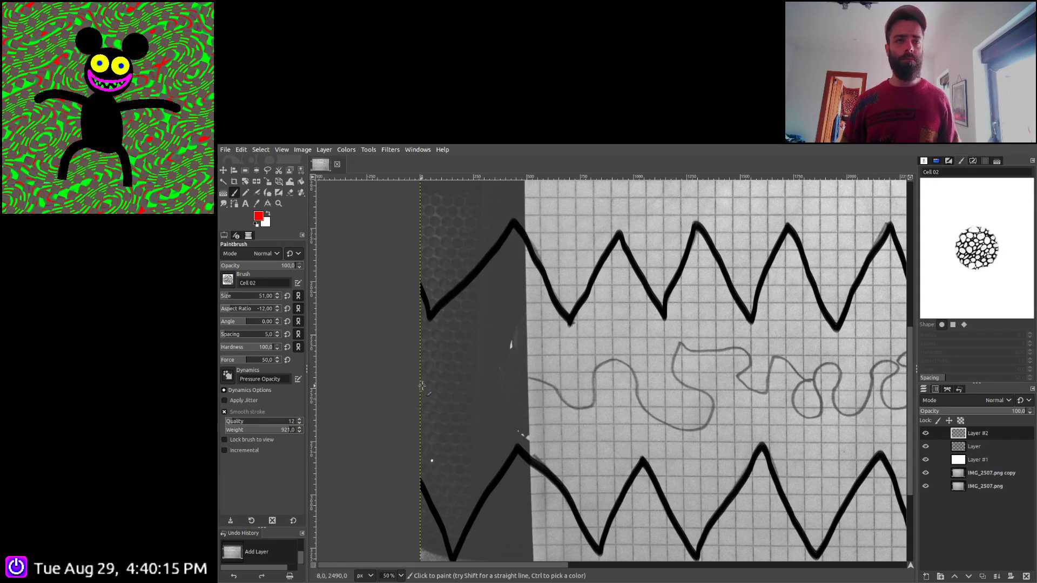
mouse_move(421, 385)
left_mouse_down()
mouse_move(452, 368)
mouse_move(524, 375)
left_mouse_up()
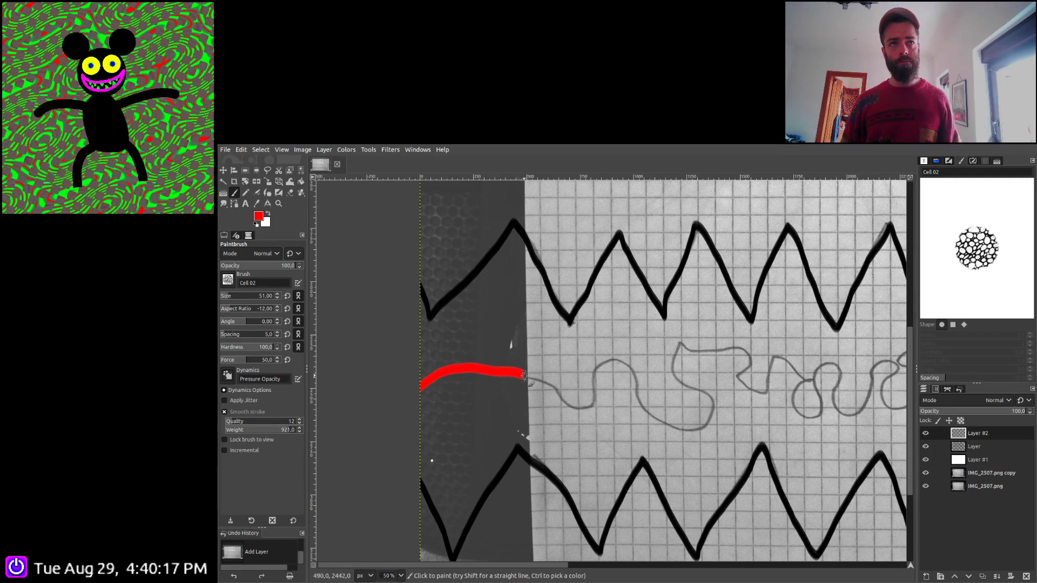
key("ctrl+z")
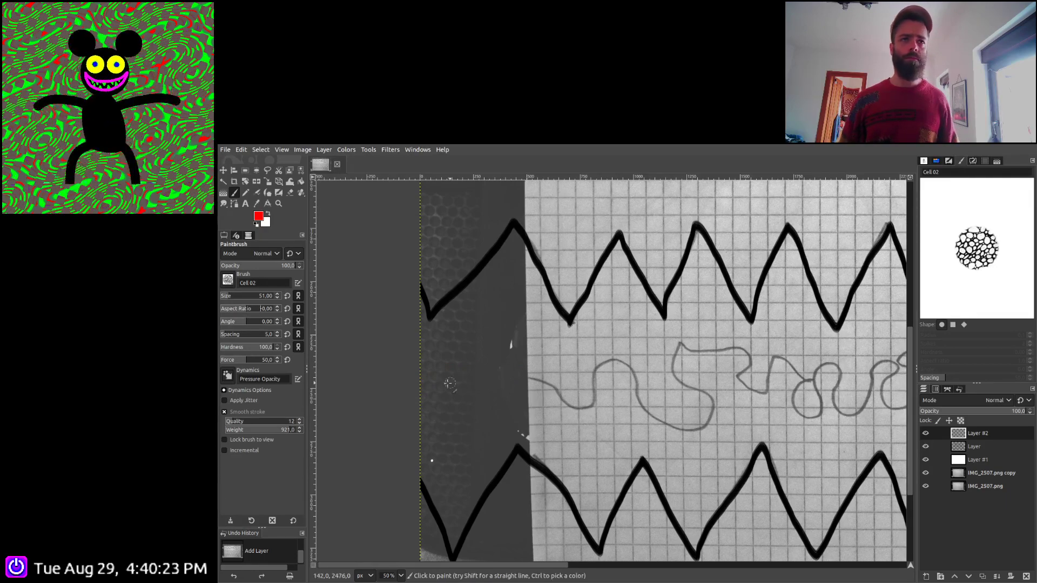
Undo another red test stroke along the wavy line, and set the brush aspect ratio to 0 and the size to 26
mouse_move(424, 389)
left_mouse_down()
mouse_move(525, 373)
mouse_move(589, 411)
mouse_move(616, 362)
mouse_move(647, 409)
mouse_move(693, 431)
mouse_move(718, 405)
mouse_move(678, 378)
mouse_move(678, 342)
mouse_move(748, 353)
mouse_move(735, 377)
mouse_move(757, 396)
mouse_move(767, 389)
mouse_move(750, 393)
mouse_move(777, 361)
left_mouse_up()
key("ctrl+z")
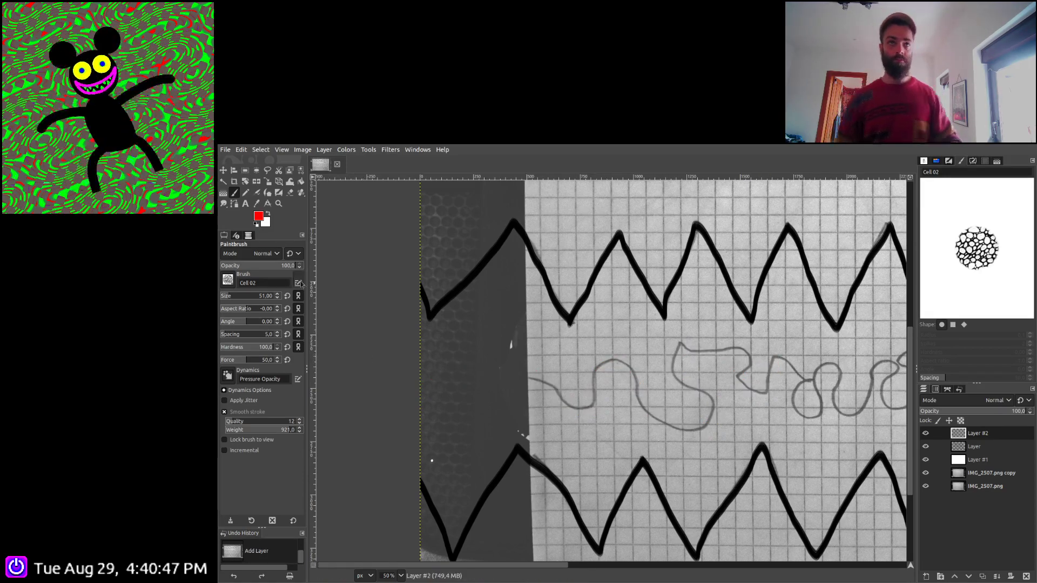
left_click_drag(246, 300, 241, 301)
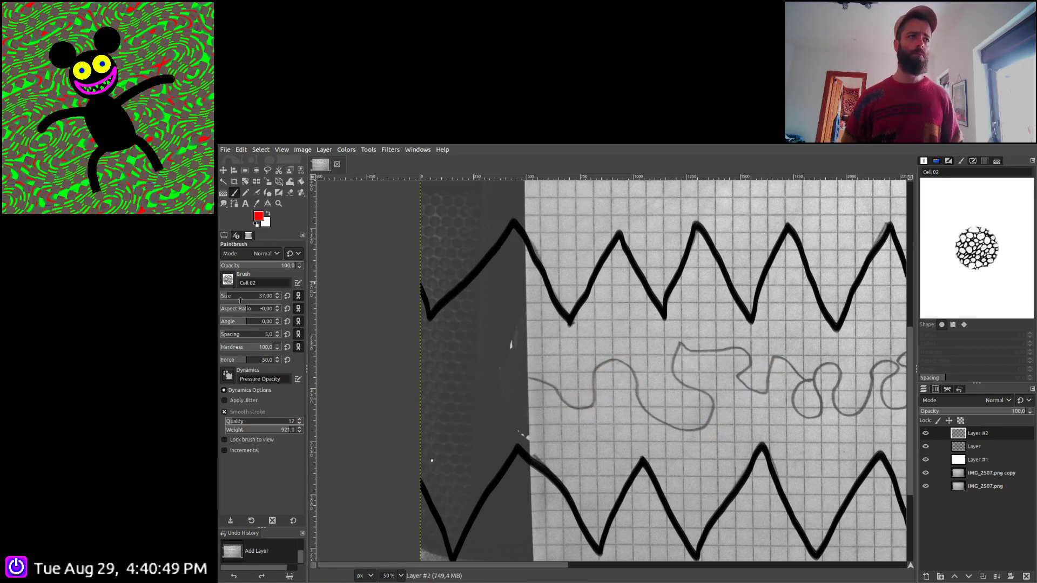
scroll(240, 300, "down", 2)
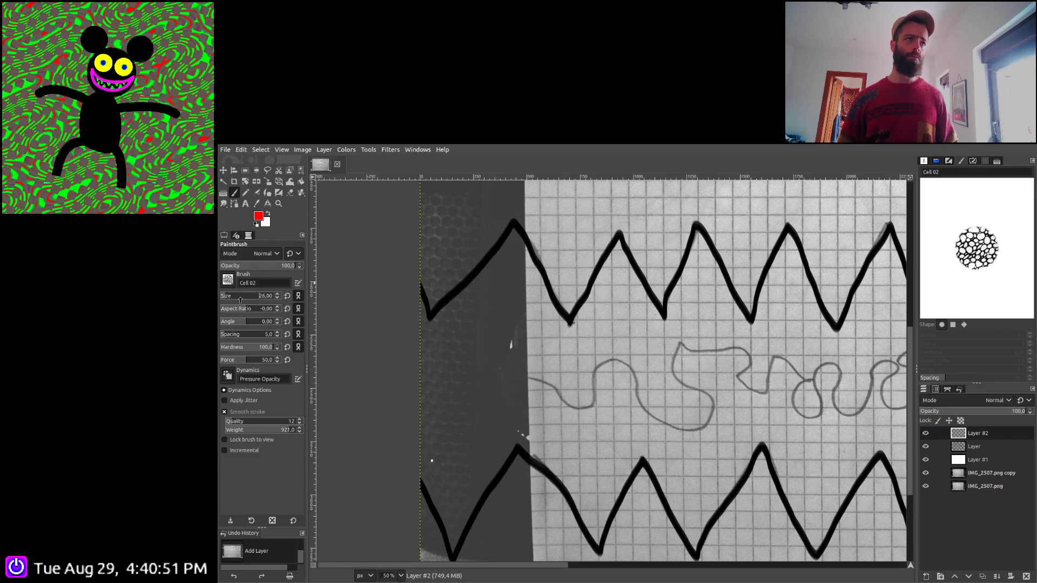
Trace the wavy line's lead-in in red from the image's left edge to just before the large S
scroll(479, 388, "up", 3)
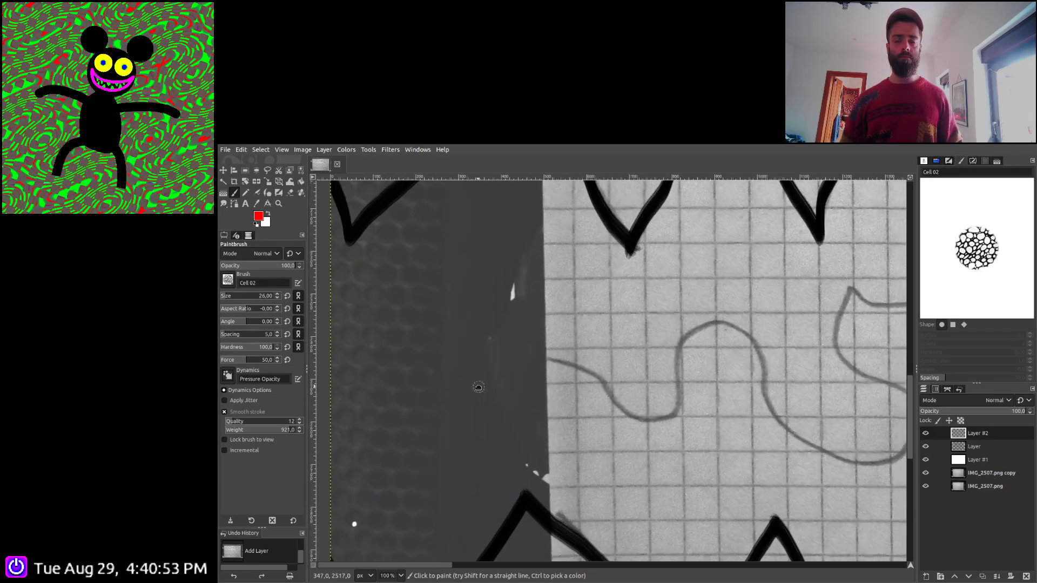
scroll(486, 383, "left", 2)
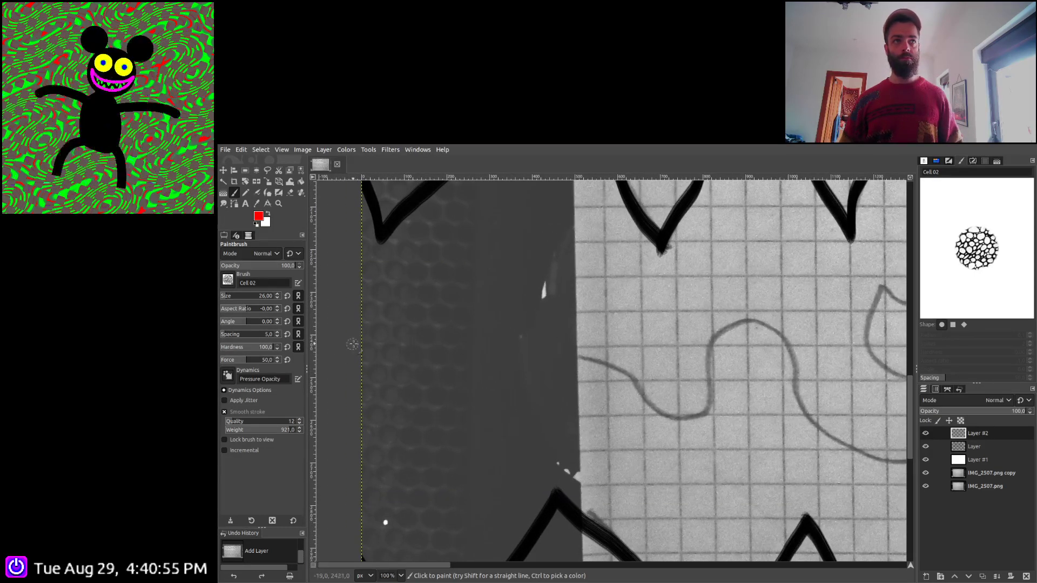
mouse_move(353, 344)
left_mouse_down()
mouse_move(423, 333)
mouse_move(611, 362)
mouse_move(654, 404)
mouse_move(690, 412)
mouse_move(704, 406)
mouse_move(728, 335)
mouse_move(769, 328)
mouse_move(786, 339)
mouse_move(799, 398)
mouse_move(829, 434)
left_mouse_up()
key("space")
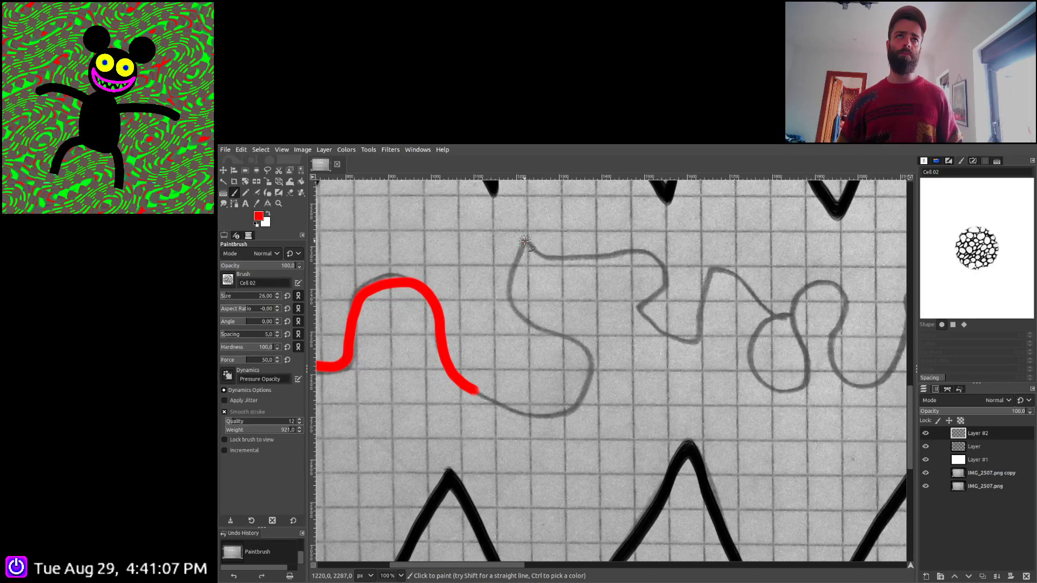
Trace the looping lettering between the teeth in red, from the large S through the final e-shaped loops
mouse_move(524, 241)
left_mouse_down()
mouse_move(511, 296)
mouse_move(523, 318)
mouse_move(581, 350)
mouse_move(586, 399)
mouse_move(562, 416)
mouse_move(530, 417)
mouse_move(471, 387)
left_mouse_up()
mouse_move(705, 411)
left_mouse_down()
mouse_move(569, 424)
mouse_move(547, 460)
left_mouse_up()
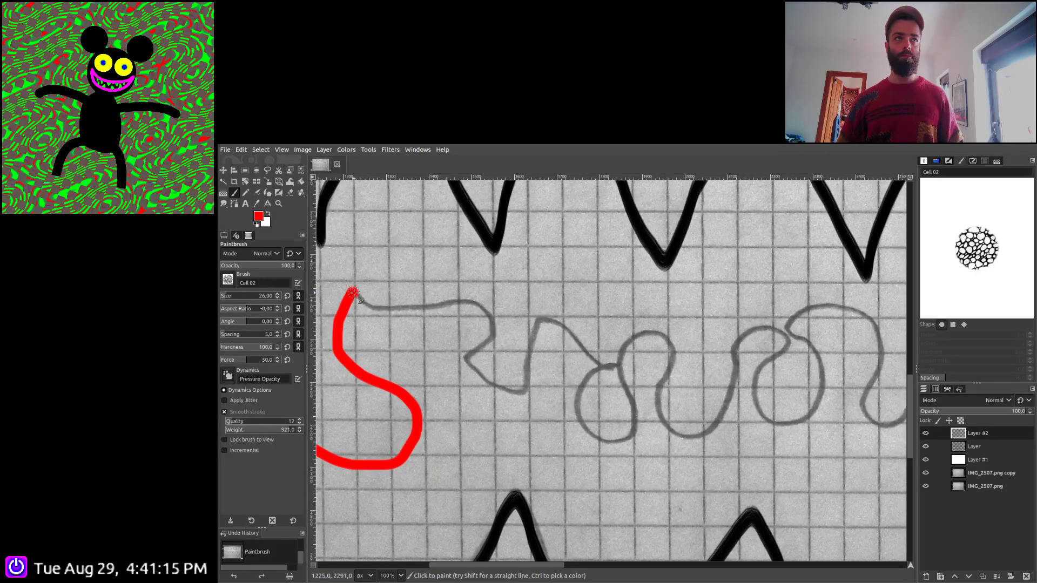
mouse_move(353, 292)
left_mouse_down()
mouse_move(488, 311)
mouse_move(490, 332)
mouse_move(466, 355)
mouse_move(511, 394)
mouse_move(524, 392)
mouse_move(536, 330)
mouse_move(566, 328)
mouse_move(589, 360)
mouse_move(611, 363)
mouse_move(584, 380)
mouse_move(576, 412)
mouse_move(581, 431)
mouse_move(609, 441)
mouse_move(630, 429)
mouse_move(618, 362)
mouse_move(651, 339)
mouse_move(675, 366)
mouse_move(664, 425)
mouse_move(705, 432)
mouse_move(717, 420)
mouse_move(755, 332)
mouse_move(785, 346)
mouse_move(755, 377)
mouse_move(755, 408)
mouse_move(769, 422)
mouse_move(806, 421)
mouse_move(819, 367)
mouse_move(798, 310)
mouse_move(845, 307)
mouse_move(883, 338)
mouse_move(868, 416)
mouse_move(892, 436)
mouse_move(409, 382)
mouse_move(361, 421)
left_mouse_up()
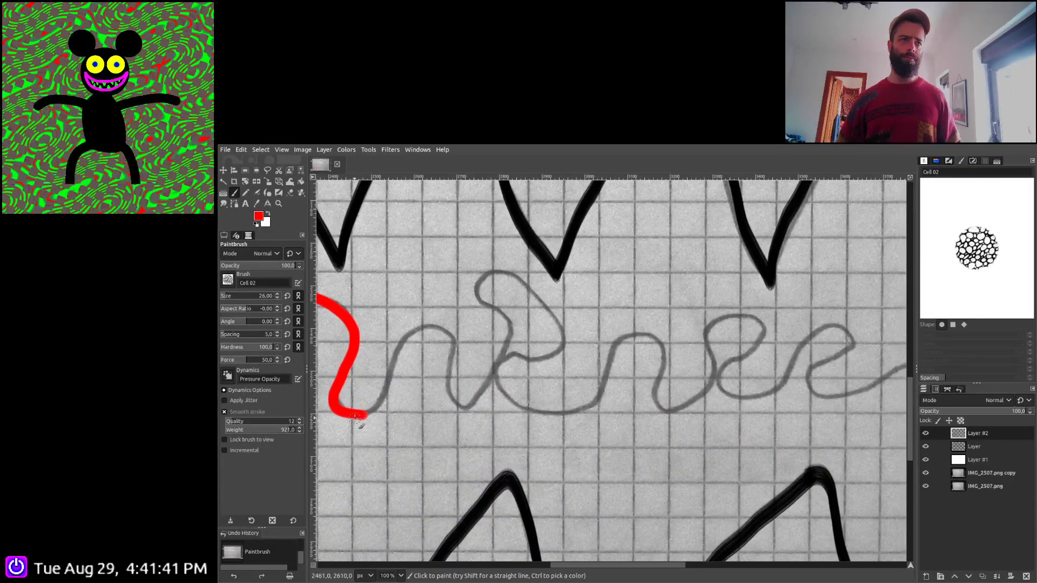
mouse_move(371, 412)
left_mouse_down()
mouse_move(407, 335)
mouse_move(428, 325)
mouse_move(448, 335)
mouse_move(453, 403)
mouse_move(475, 406)
mouse_move(501, 341)
mouse_move(480, 280)
mouse_move(498, 274)
mouse_move(539, 300)
mouse_move(561, 341)
mouse_move(543, 357)
mouse_move(498, 363)
mouse_move(504, 392)
mouse_move(533, 408)
mouse_move(588, 404)
mouse_move(618, 339)
mouse_move(641, 334)
mouse_move(658, 338)
mouse_move(661, 404)
mouse_move(696, 406)
mouse_move(707, 324)
mouse_move(730, 313)
mouse_move(755, 317)
mouse_move(765, 335)
mouse_move(726, 368)
mouse_move(727, 384)
mouse_move(780, 381)
mouse_move(840, 326)
mouse_move(855, 348)
mouse_move(824, 368)
mouse_move(837, 400)
mouse_move(876, 394)
left_mouse_up()
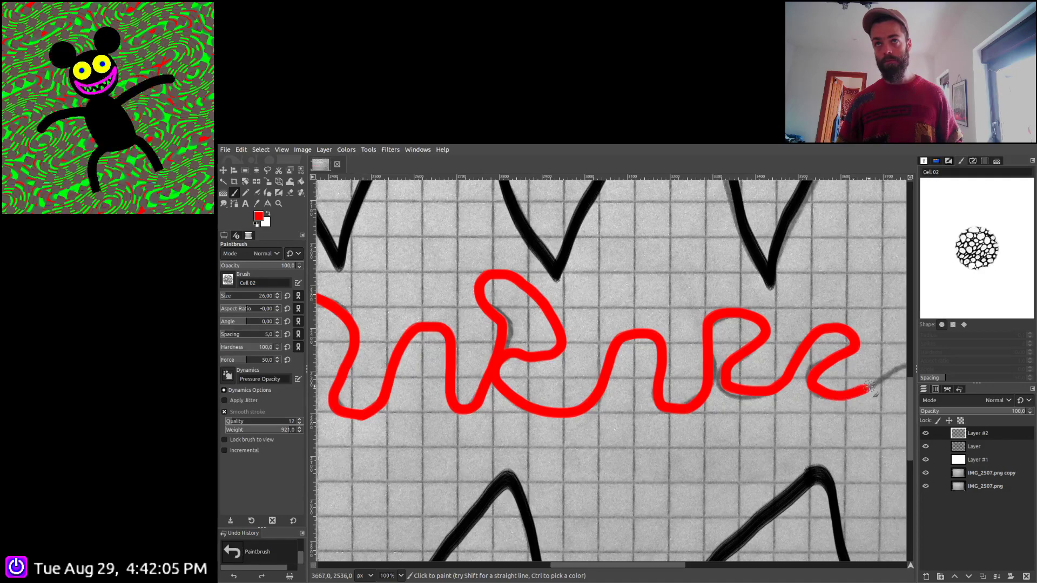
Continue the red wavy line from the end of the lettering past the paper to the image's right edge
scroll(610, 373, "right", 15)
scroll(376, 349, "left", 2)
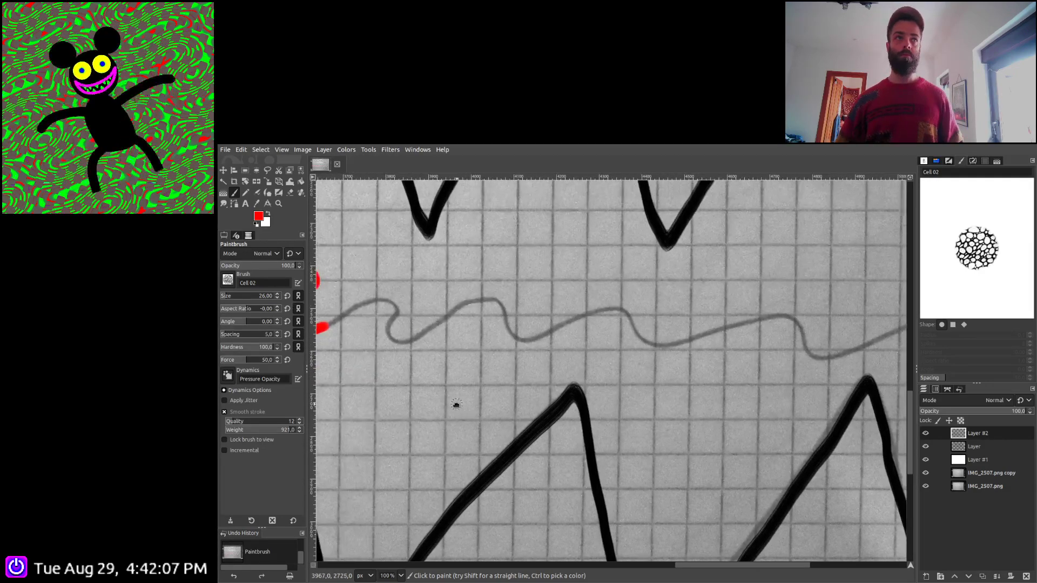
mouse_move(326, 329)
left_mouse_down()
mouse_move(386, 296)
mouse_move(397, 307)
mouse_move(387, 336)
mouse_move(410, 339)
mouse_move(486, 297)
mouse_move(511, 313)
mouse_move(514, 336)
mouse_move(544, 343)
mouse_move(589, 312)
mouse_move(629, 311)
mouse_move(647, 341)
mouse_move(702, 339)
mouse_move(770, 314)
mouse_move(788, 319)
mouse_move(813, 358)
mouse_move(868, 343)
mouse_move(485, 336)
left_mouse_up()
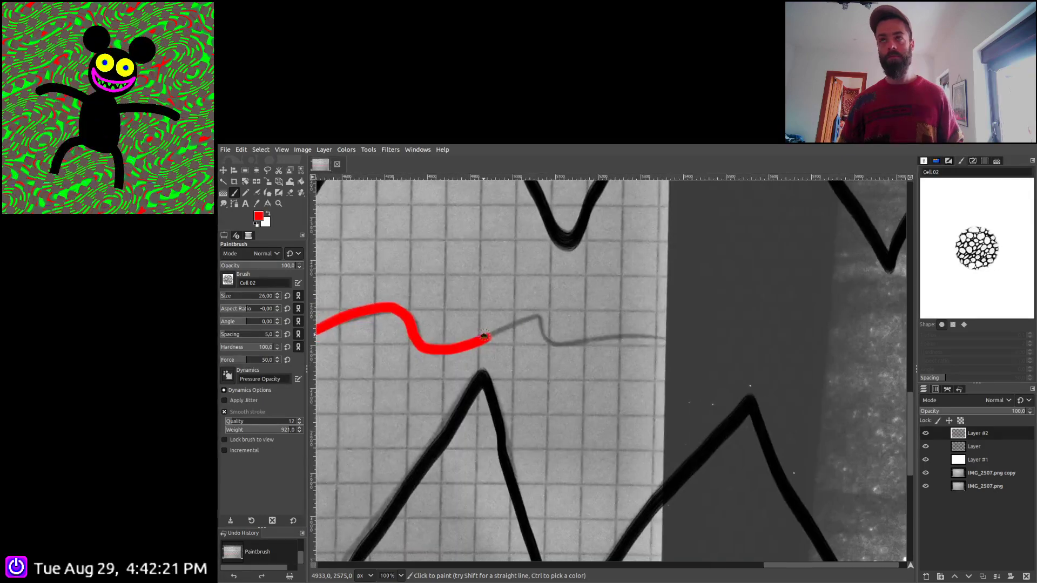
scroll(649, 375, "right", 4)
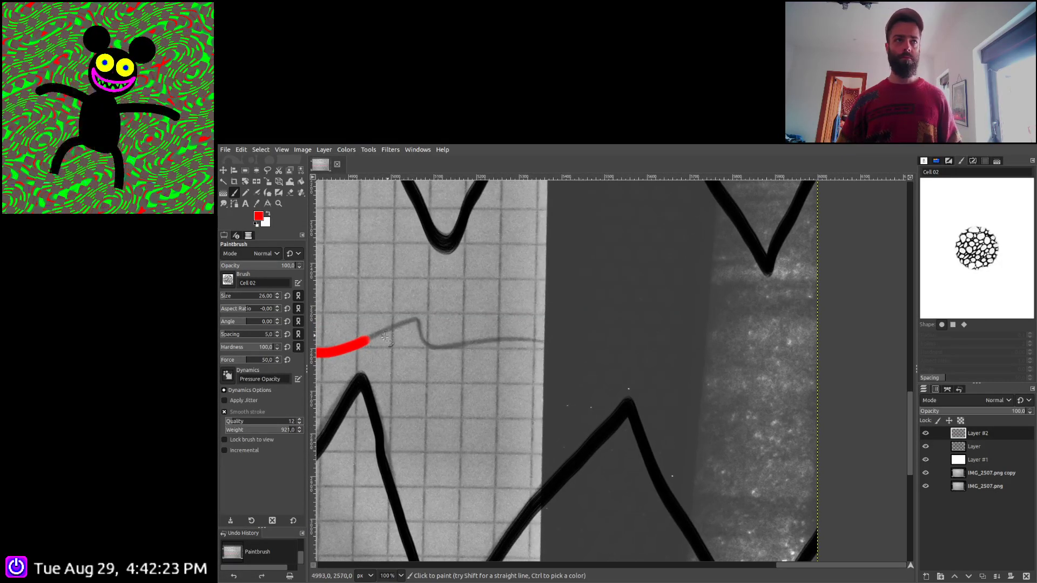
mouse_move(369, 340)
left_mouse_down()
mouse_move(417, 318)
mouse_move(430, 352)
mouse_move(524, 333)
mouse_move(586, 348)
mouse_move(635, 312)
mouse_move(672, 335)
mouse_move(702, 312)
mouse_move(688, 327)
mouse_move(759, 316)
mouse_move(810, 324)
left_mouse_up()
scroll(564, 396, "down", 6)
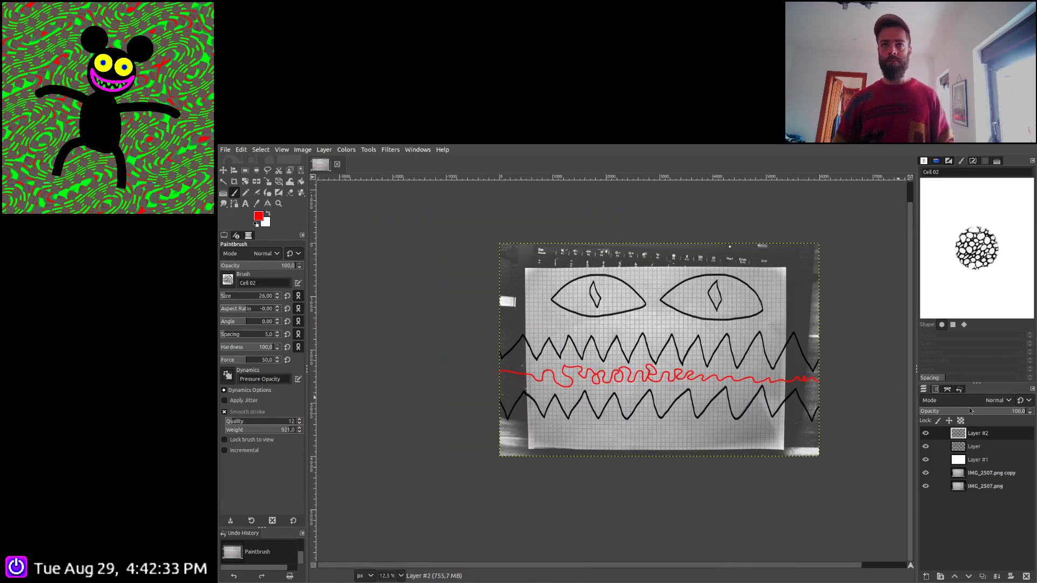
Duplicate the black ink layer and hide both the copy and the red lettering layer
left_click(967, 447)
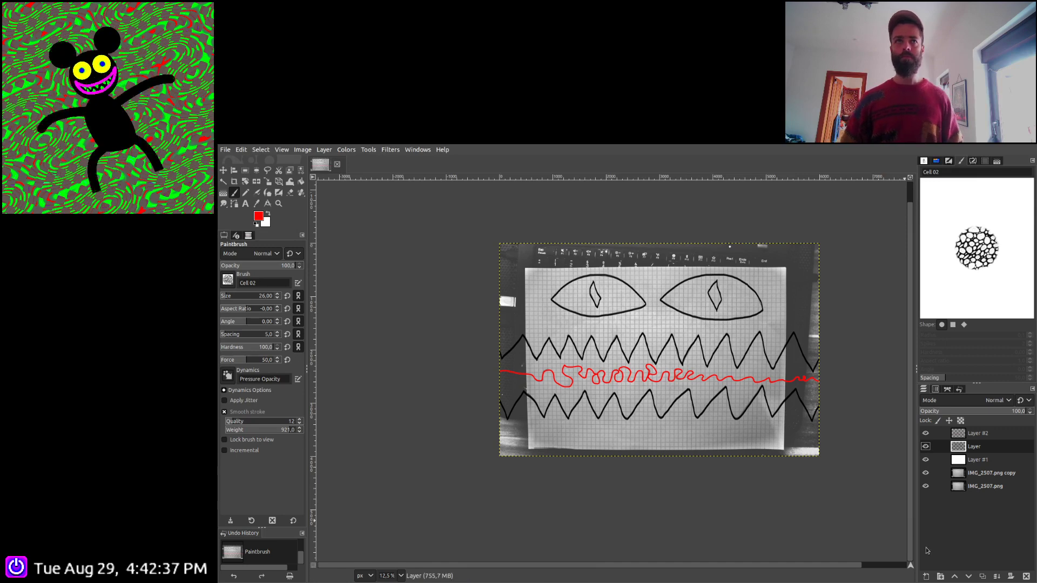
left_click(982, 577)
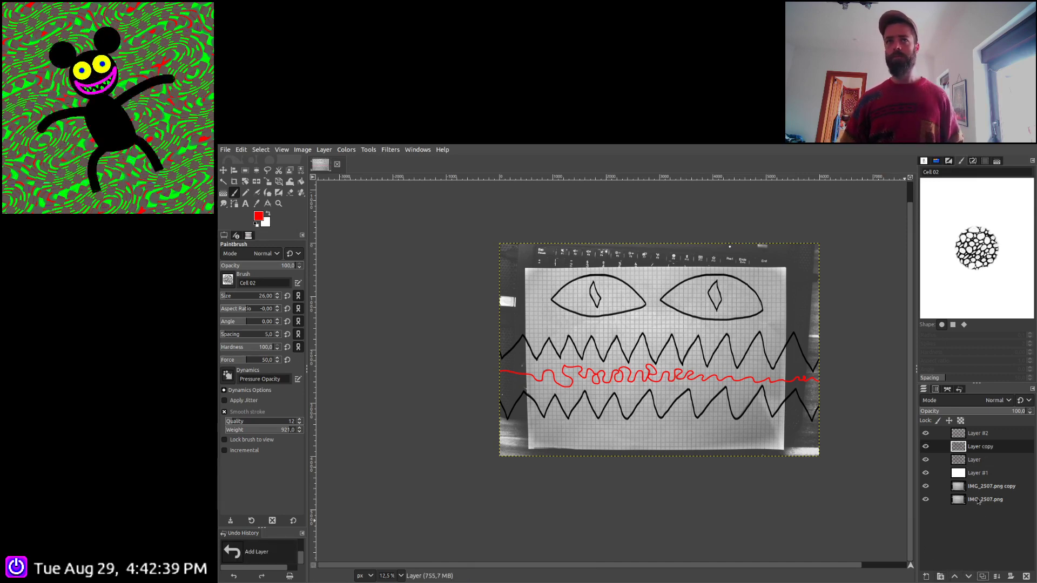
left_click(926, 446)
left_click(926, 433)
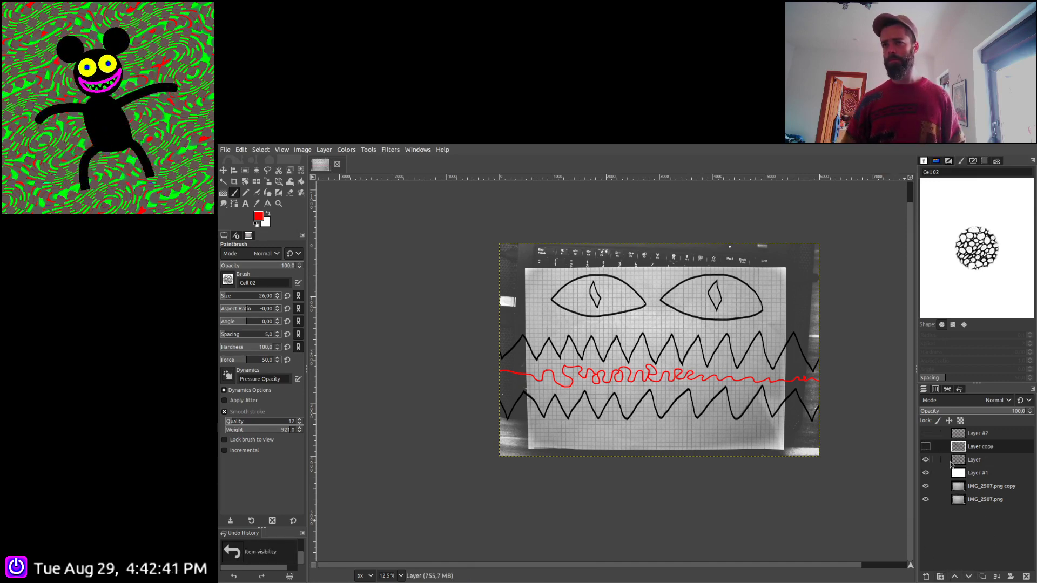
Try to merge the original black ink layer down into the transparent Layer #1, and undo the merge
left_click(970, 464)
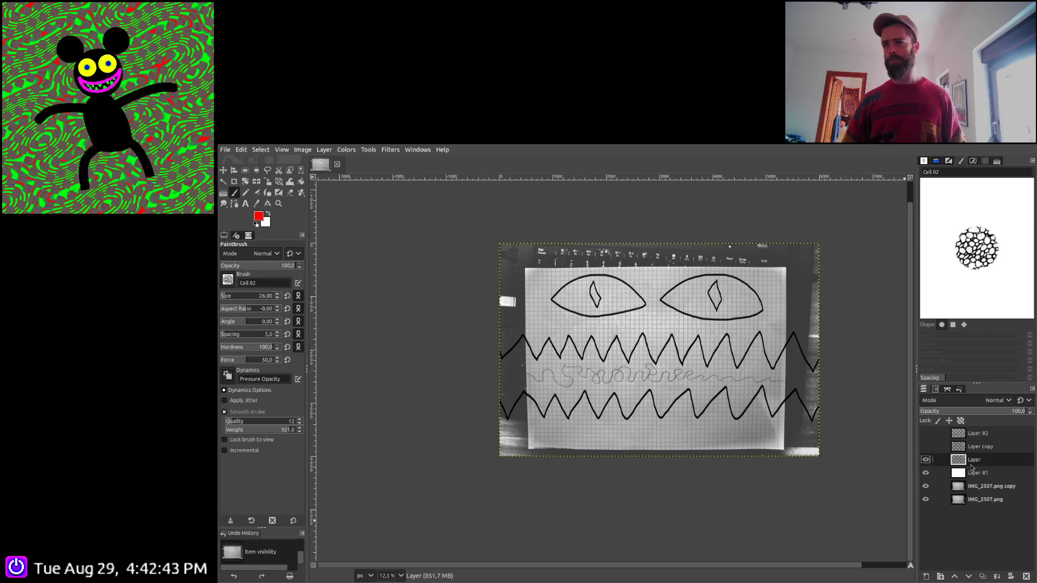
left_click(997, 577)
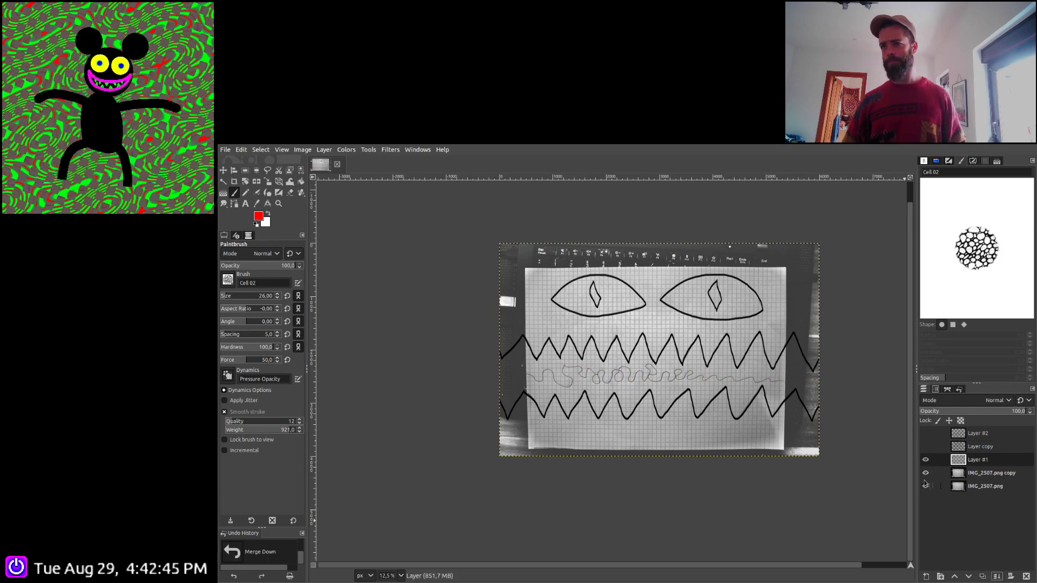
left_click(925, 473)
left_click(926, 486)
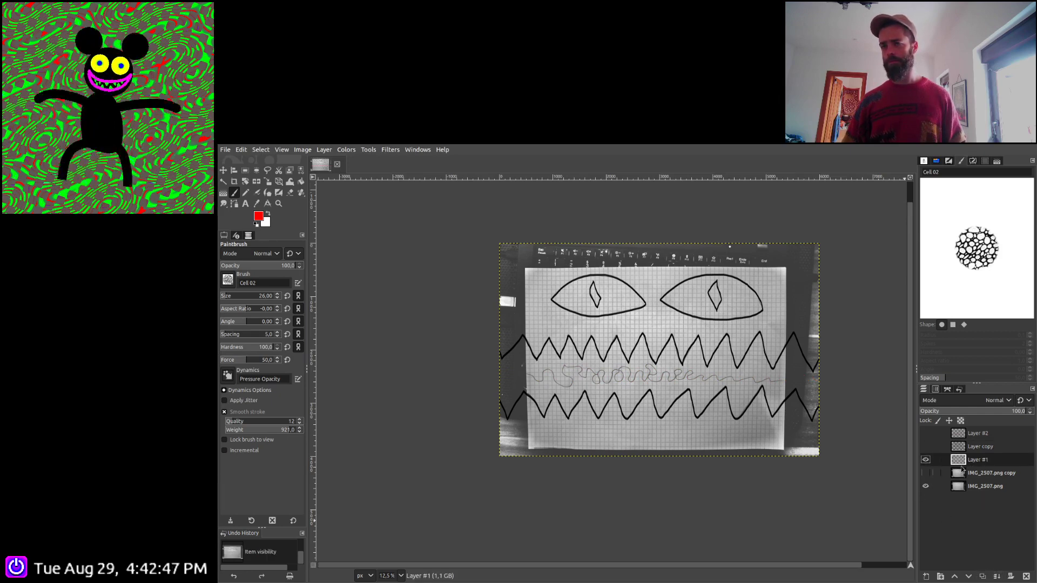
key("ctrl+z")
key("ctrl+z")
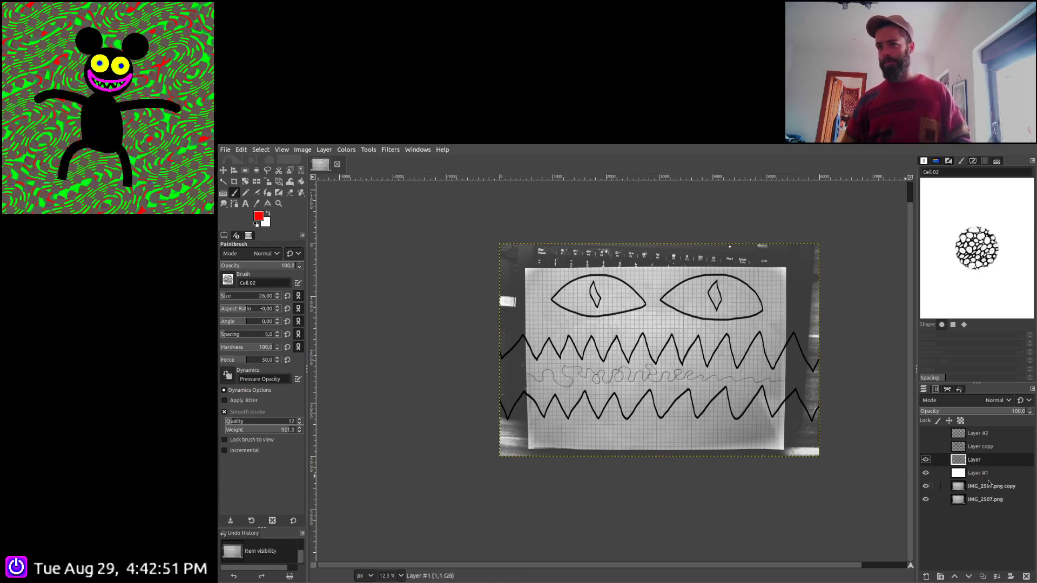
key("ctrl+z")
Merge the black ink layer into Layer #1 with its opacity raised to 100, and hide both IMG_2507 layers
left_click_drag(964, 412, 1028, 412)
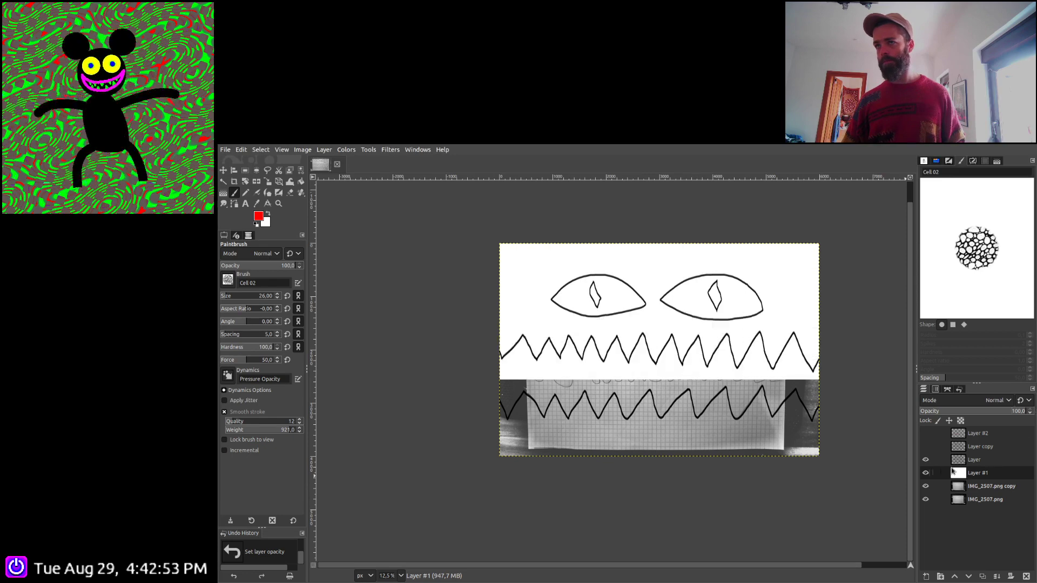
left_click(975, 459)
left_click(997, 577)
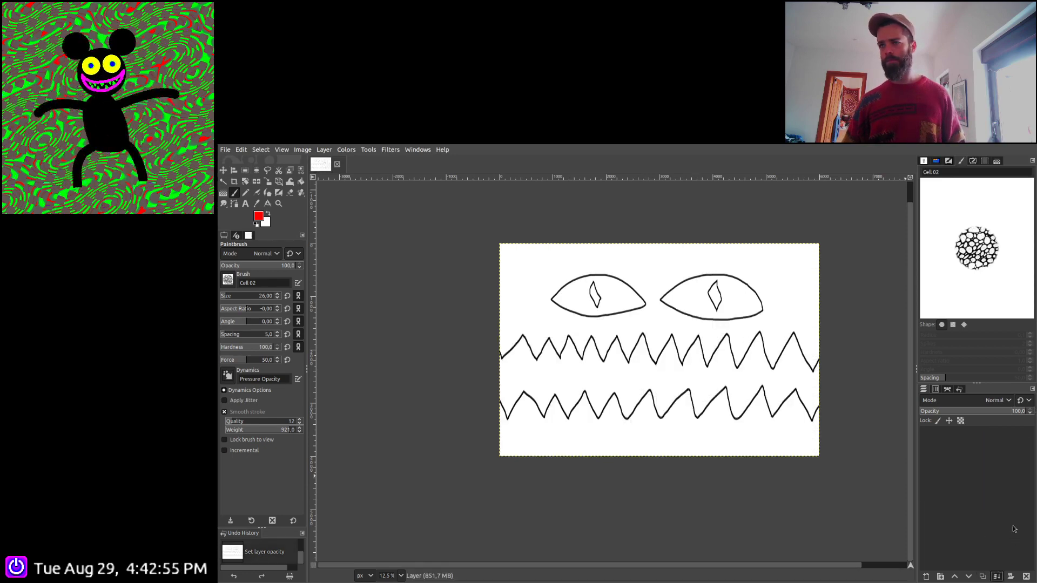
left_click(926, 473)
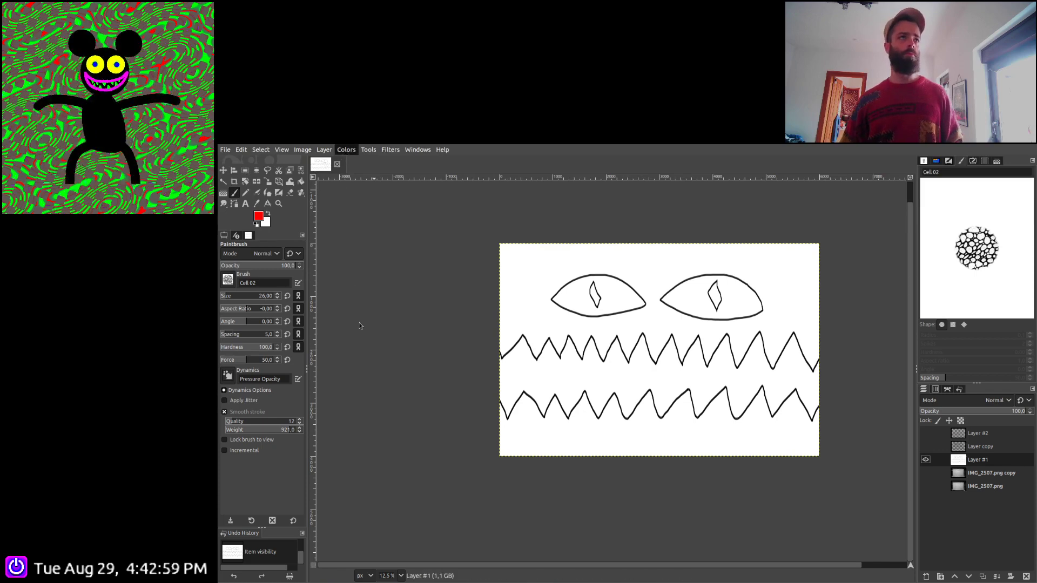
Try a Threshold on Layer #1, inspect the tooth outlines at 100% zoom, and undo it
key("shift+t")
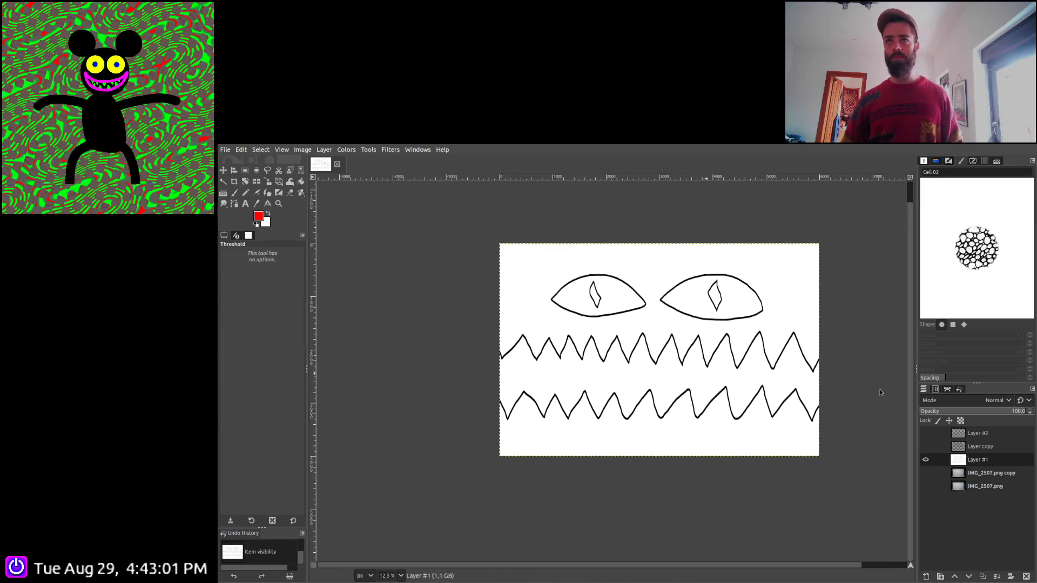
key("Return")
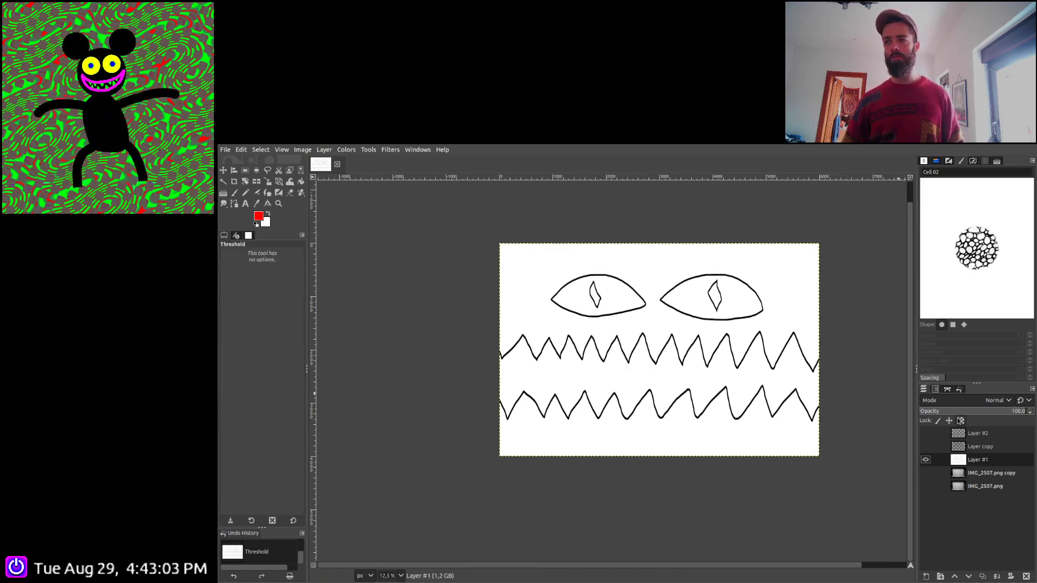
key("1")
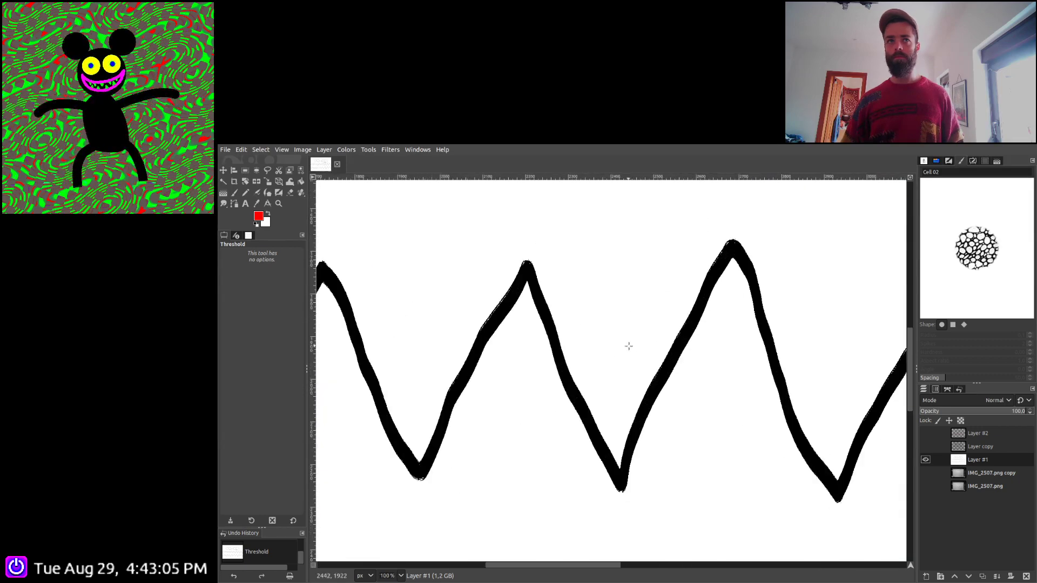
left_click(925, 447)
left_click(926, 446)
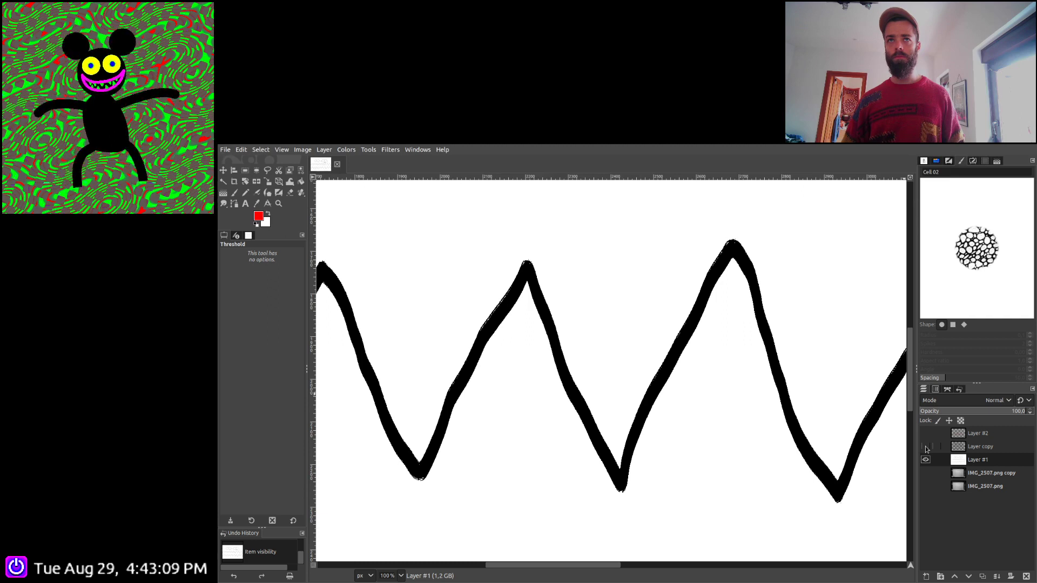
key("ctrl+f")
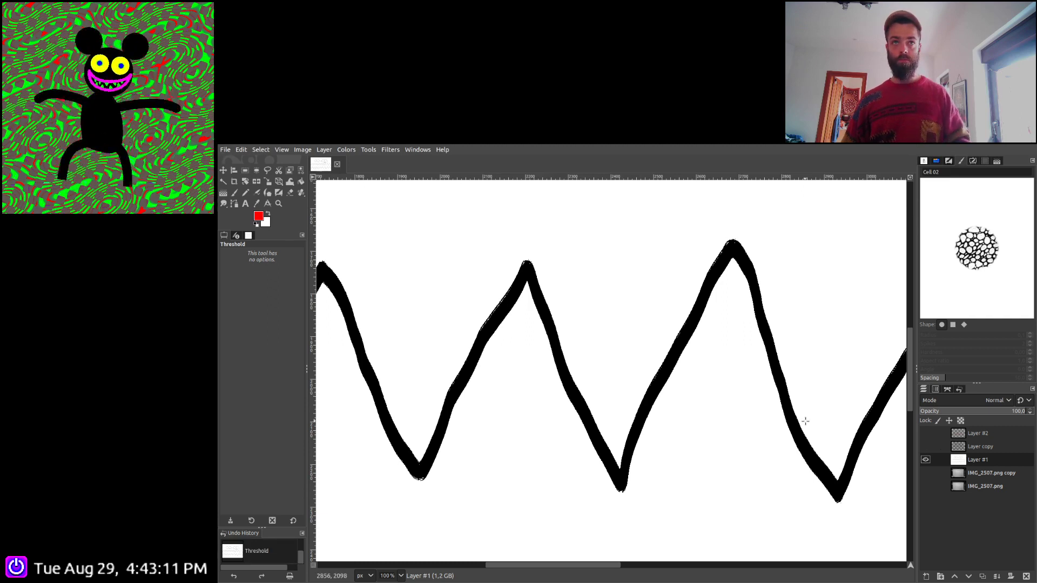
key("ctrl+z")
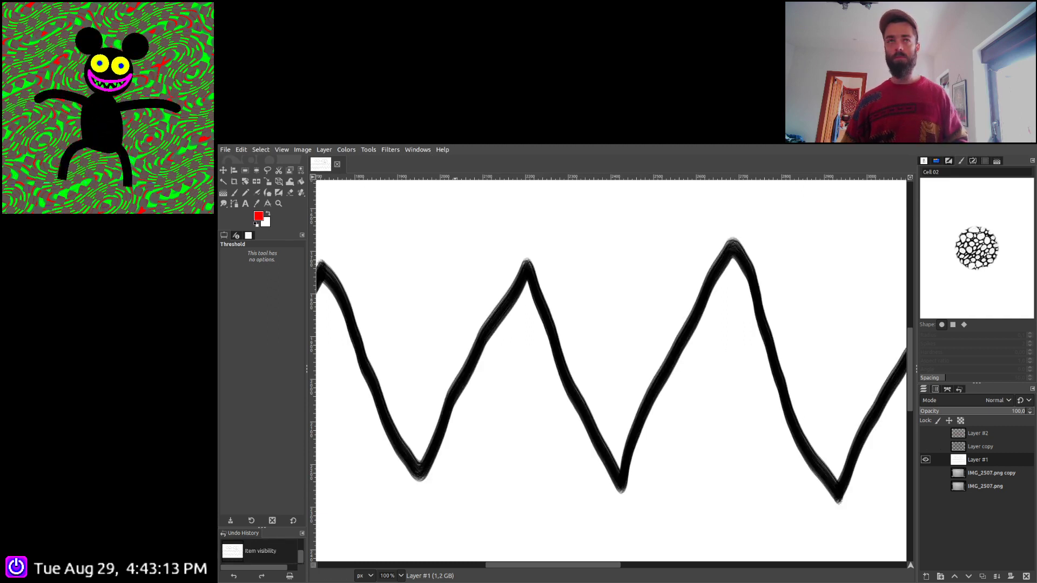
Apply Threshold to Layer #1 again, adjusted for thinner, rougher black outlines, and compare it with the unthresholded ink
key("alt+c")
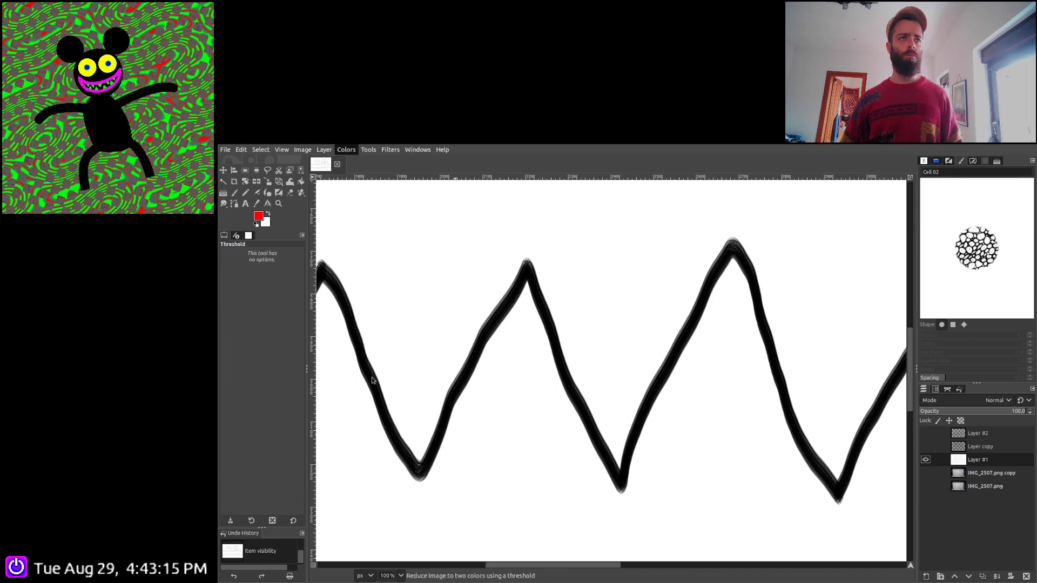
key("Return")
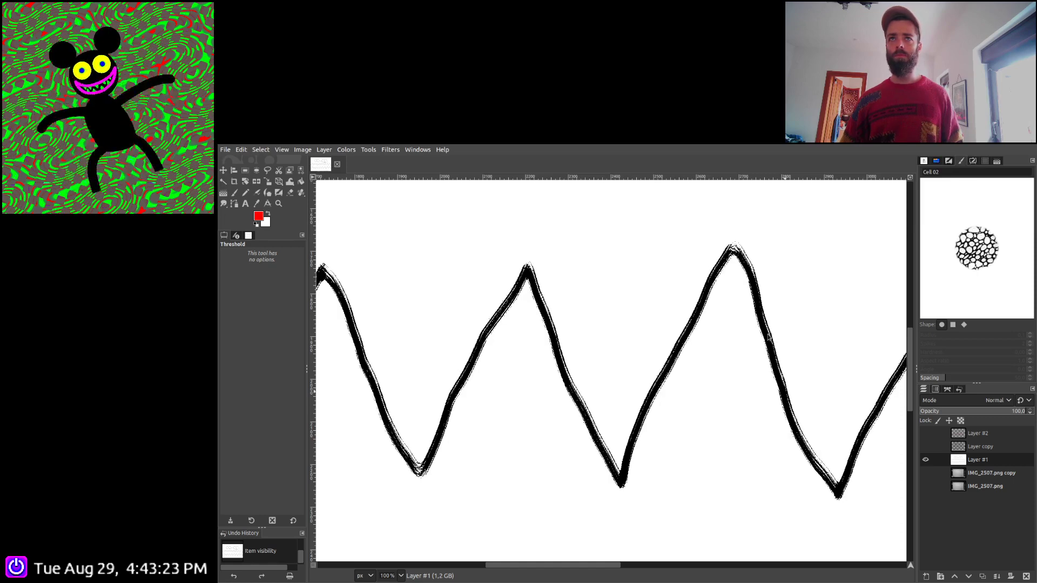
left_click(925, 458)
left_click(925, 459)
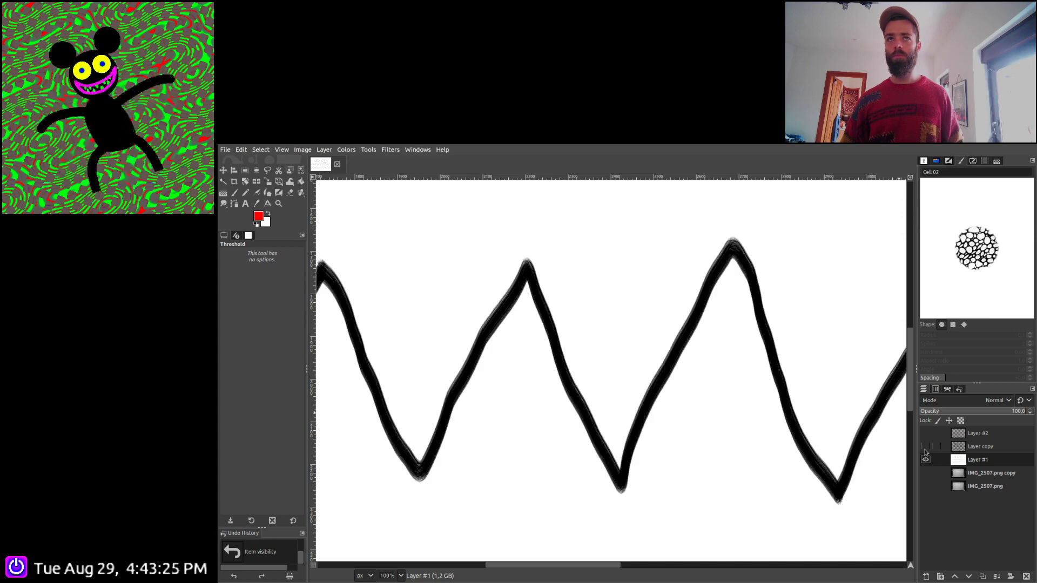
key("Return")
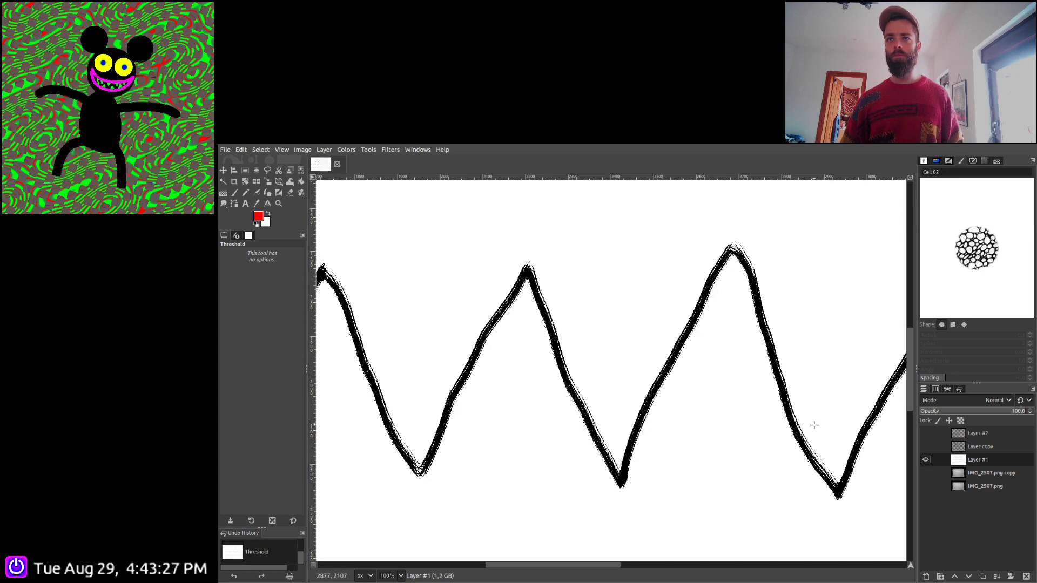
Select the white area inside the left eye around the pupil on Layer #1 with Fuzzy Select in replace mode
scroll(813, 423, "down", 5, "ctrl")
scroll(705, 321, "up", 5, "ctrl")
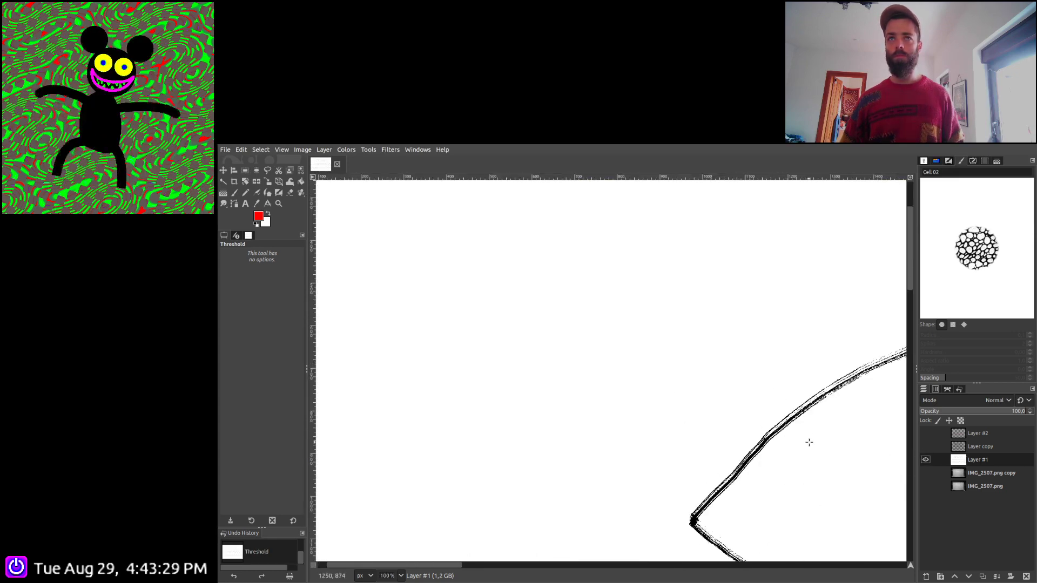
left_click_drag(809, 442, 557, 375)
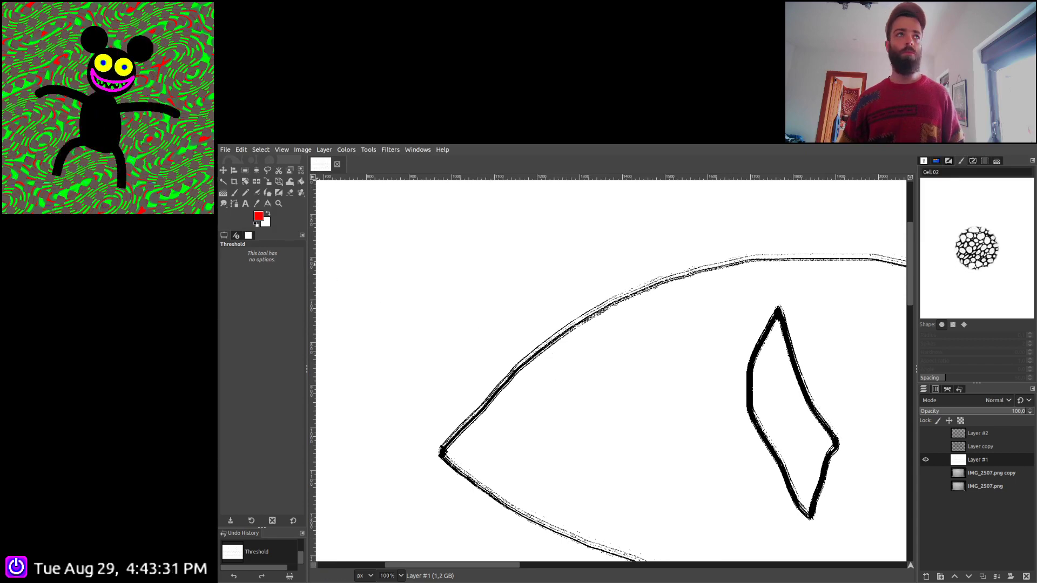
left_click(223, 181)
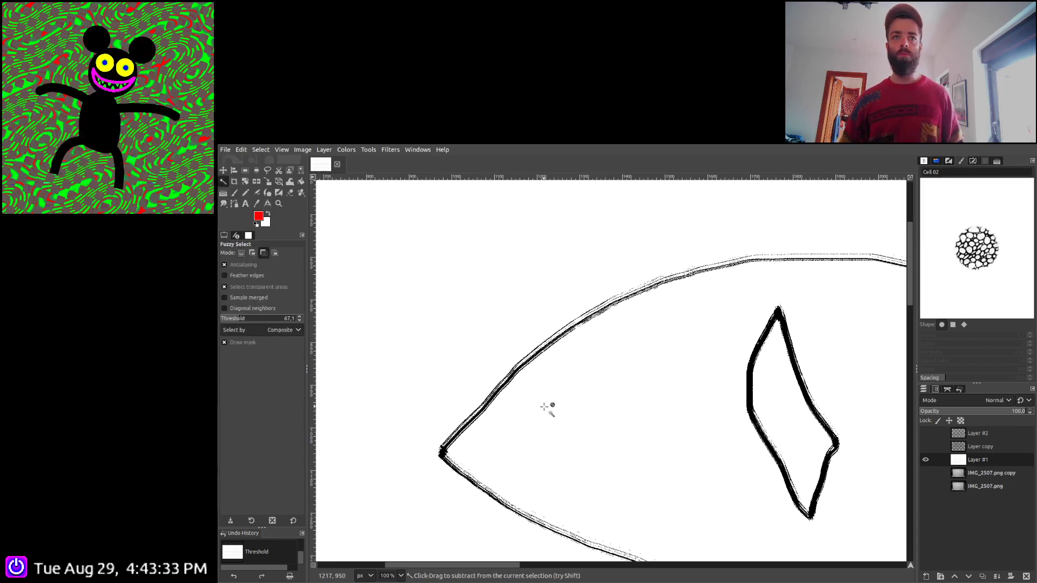
key("ctrl+a")
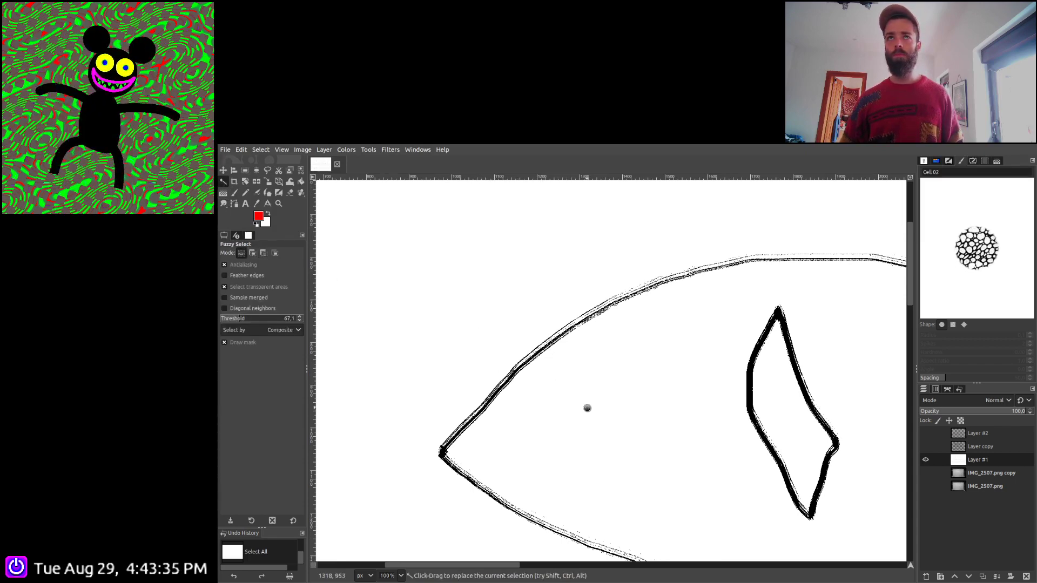
left_click(587, 408)
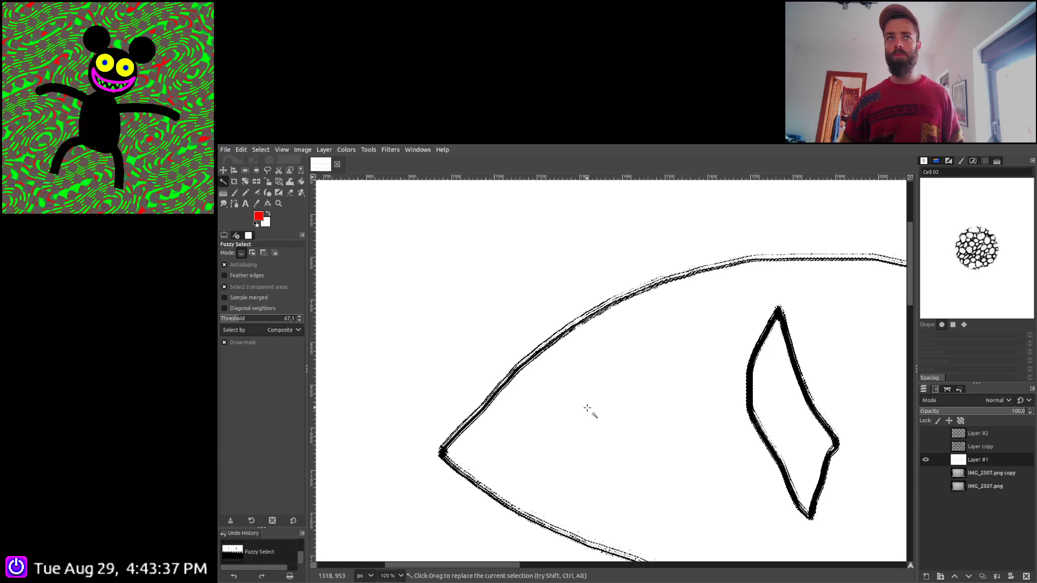
Show Layer copy and paint blue-violet bands inside the left eye's left corner on Layer #1 with the Paintbrush at size 58
scroll(624, 312, "up", 11)
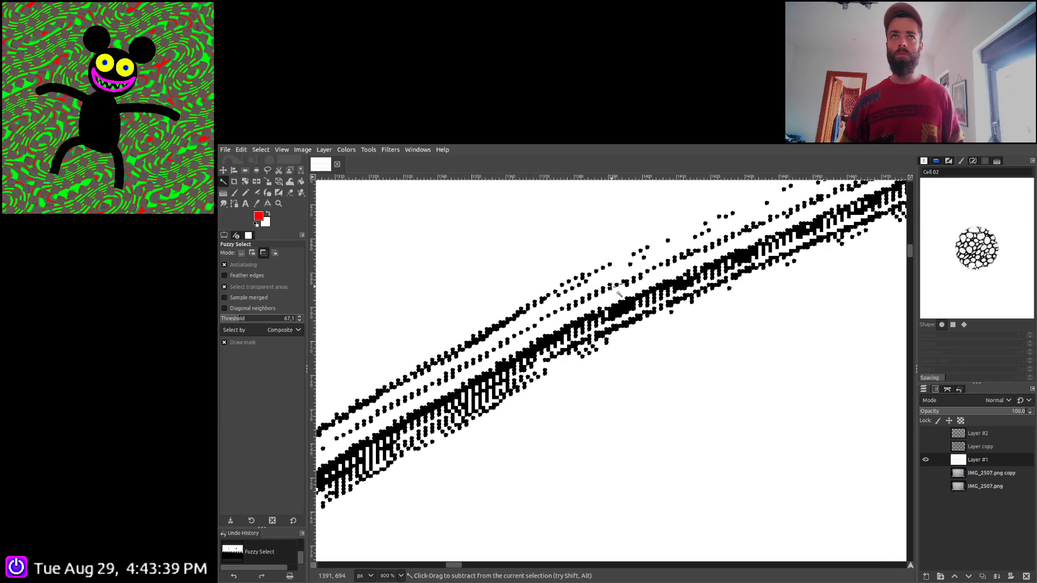
scroll(615, 289, "down", 12)
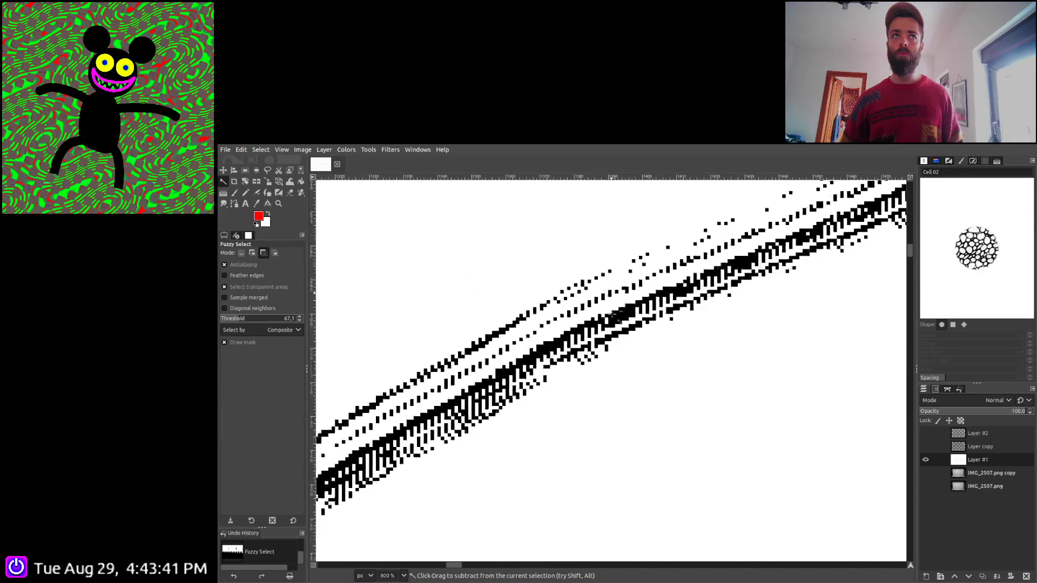
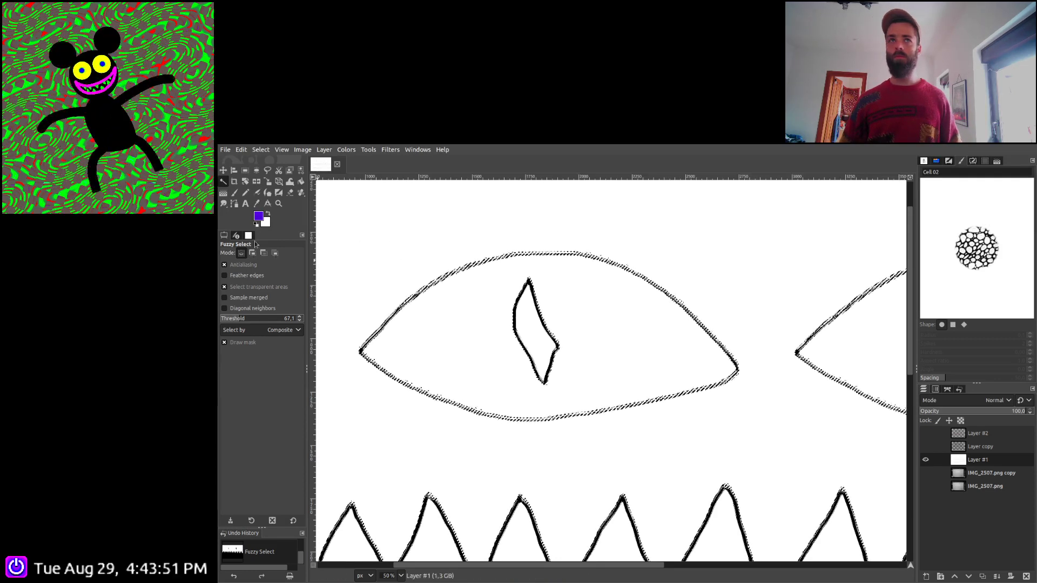
left_click(236, 193)
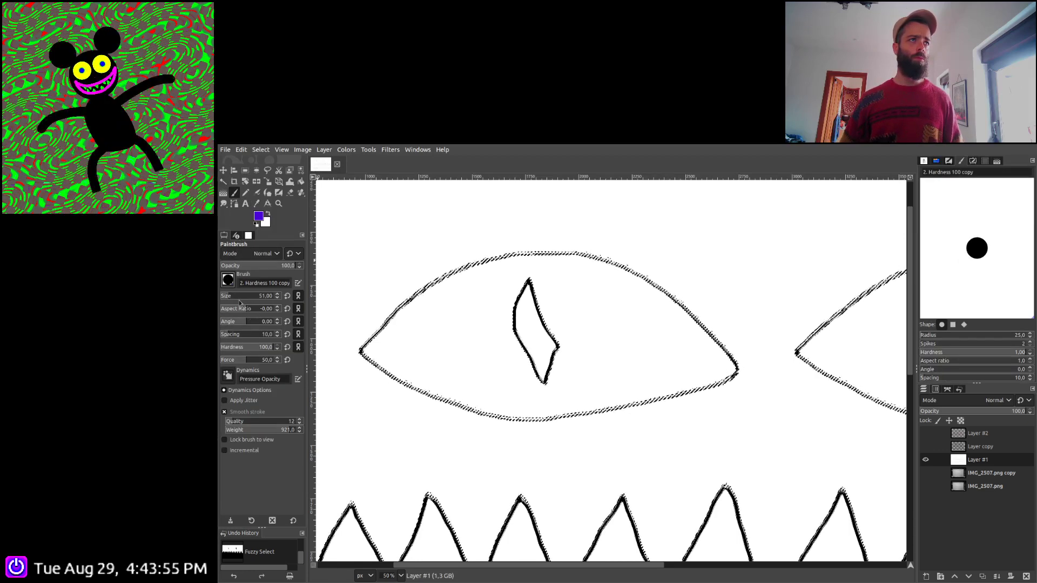
scroll(411, 327, "up", 1)
scroll(410, 337, "up", 2)
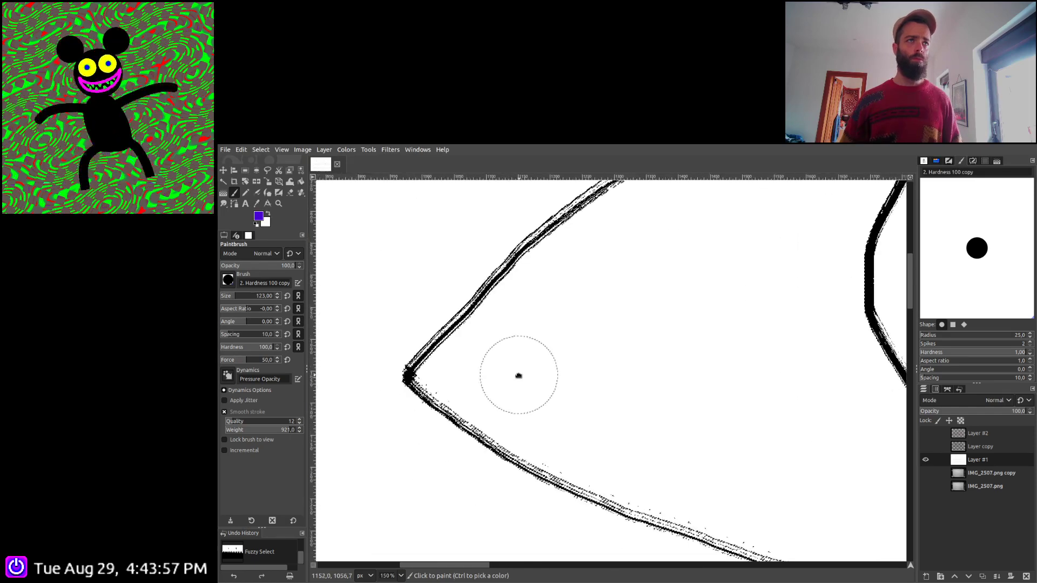
left_click(925, 446)
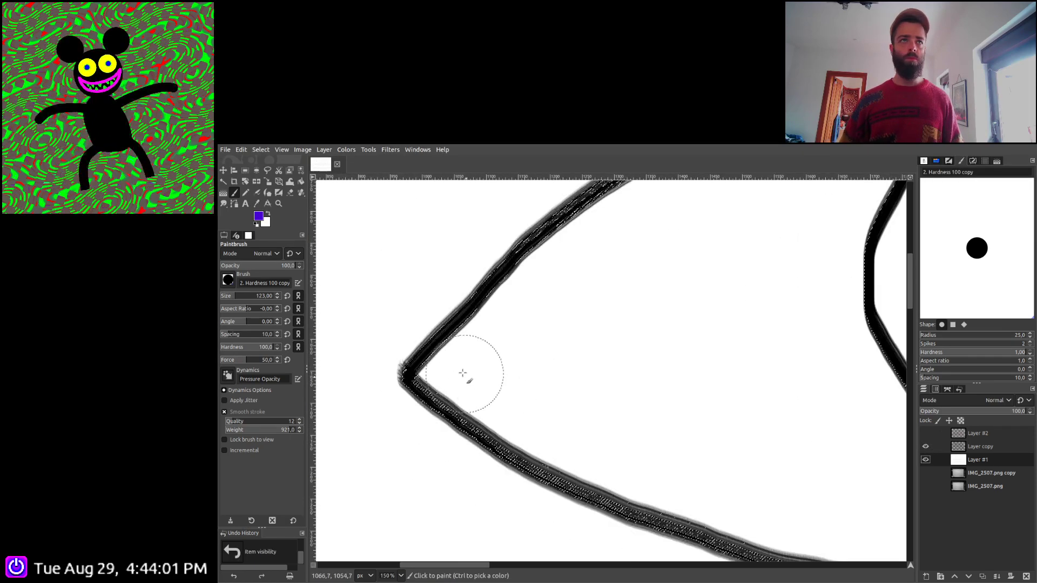
key("bracketleft")
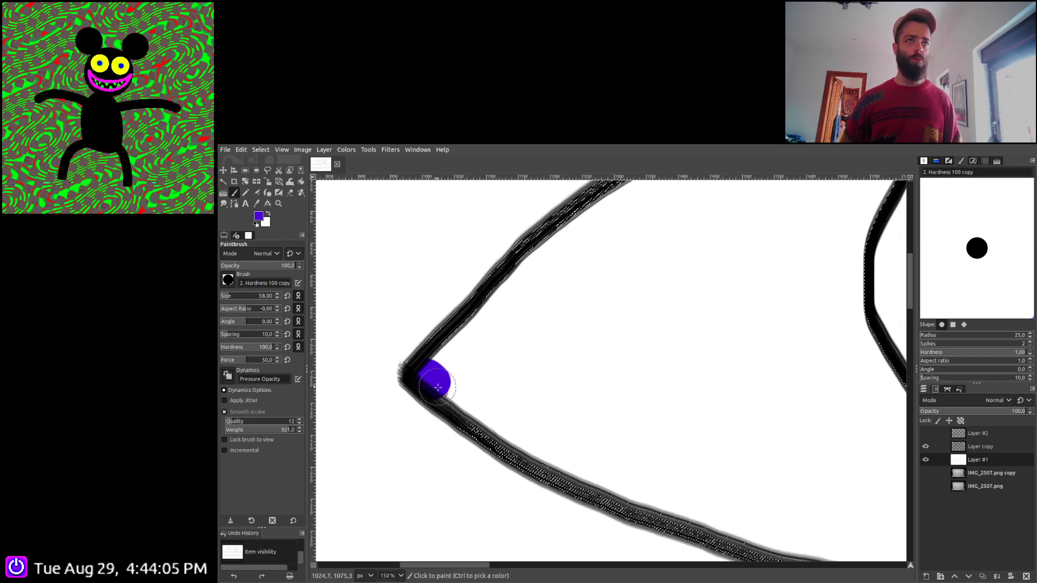
left_click_drag(466, 413, 621, 489)
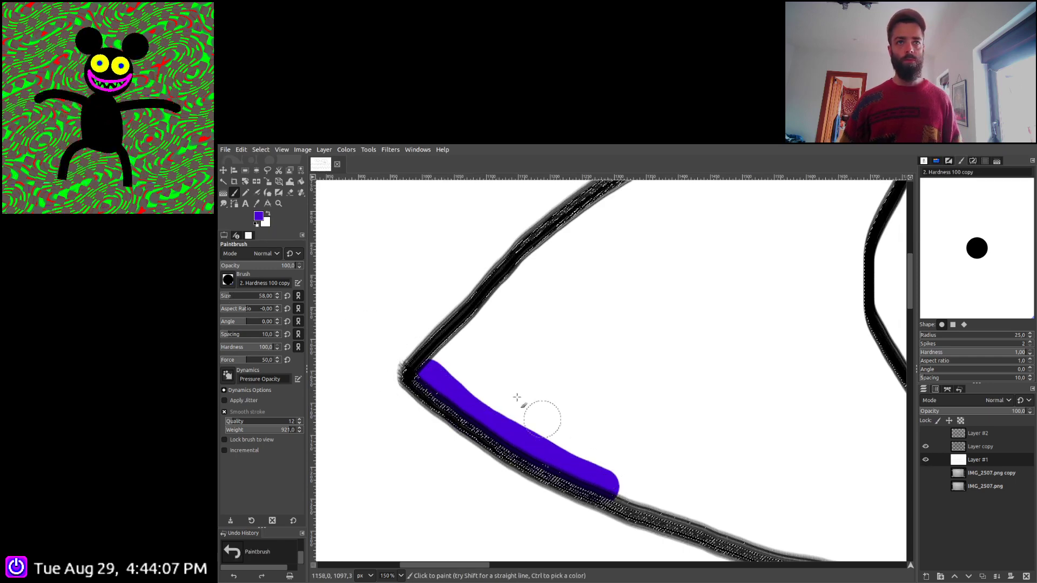
mouse_move(444, 359)
left_mouse_down()
mouse_move(569, 225)
mouse_move(613, 201)
left_mouse_up()
scroll(685, 273, "right", 8)
scroll(686, 274, "down", 4)
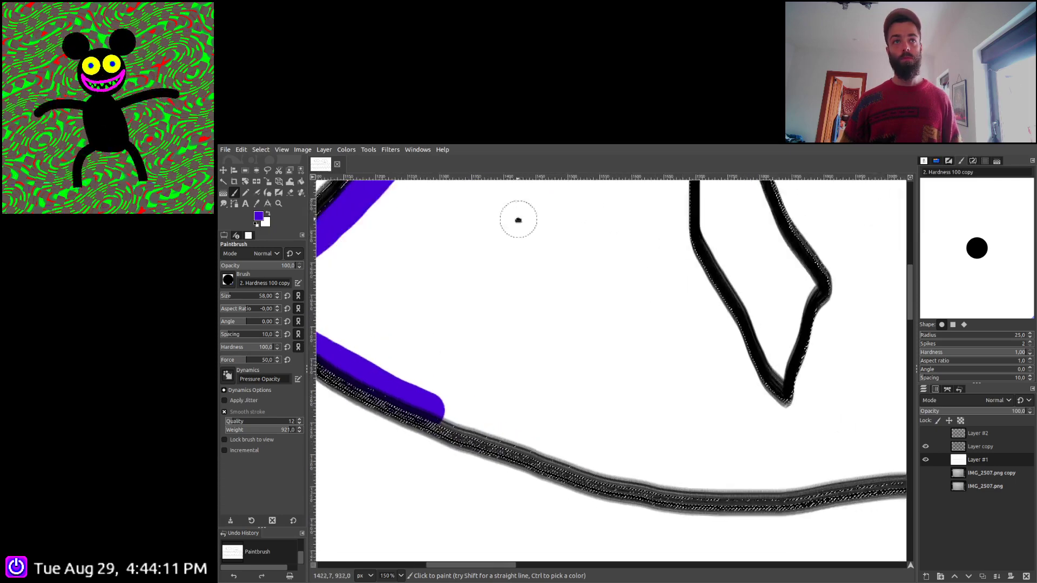
Continue the blue-violet band along the inside of the left eye's lower outline to its right corner
mouse_move(352, 355)
left_mouse_down()
mouse_move(423, 397)
mouse_move(348, 364)
mouse_move(367, 373)
mouse_move(509, 425)
mouse_move(457, 412)
mouse_move(558, 420)
left_mouse_up()
key("ctrl+z")
key("ctrl+z")
key("ctrl+z")
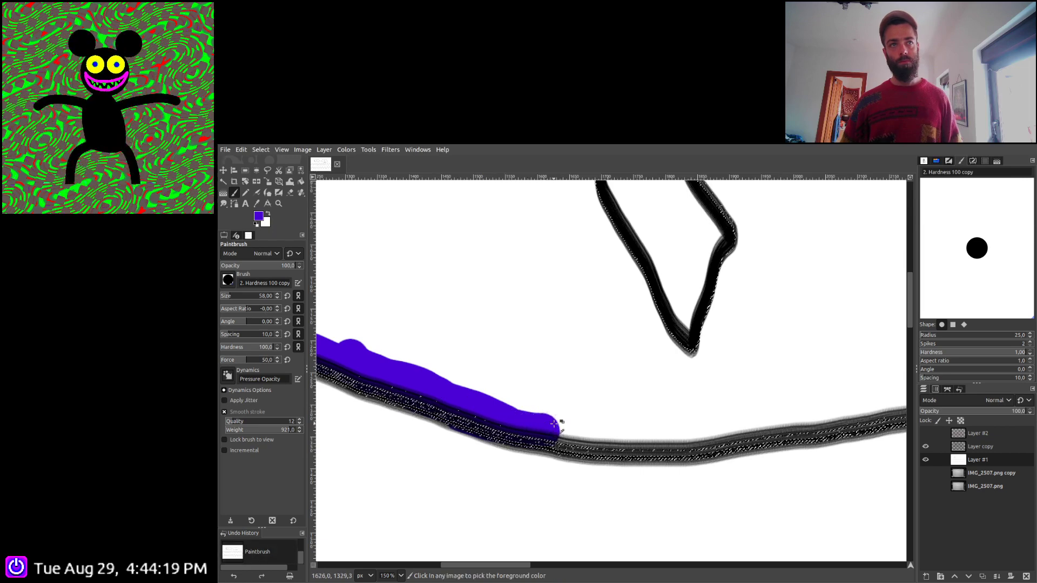
mouse_move(358, 355)
left_mouse_down()
mouse_move(424, 371)
mouse_move(456, 390)
mouse_move(390, 375)
mouse_move(484, 413)
mouse_move(546, 422)
mouse_move(712, 429)
mouse_move(860, 408)
left_mouse_up()
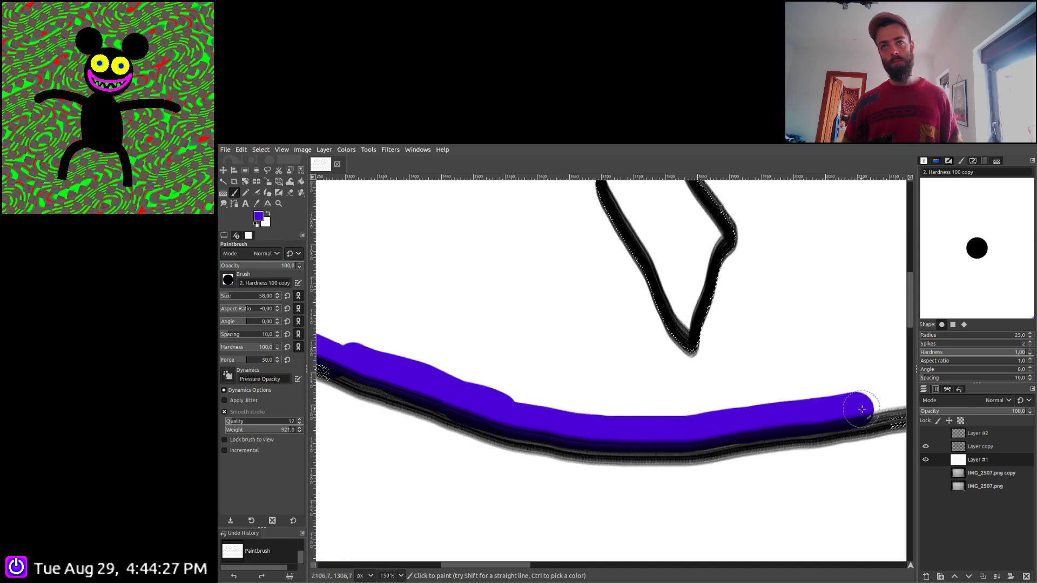
scroll(734, 332, "down", 2)
scroll(637, 352, "right", 5)
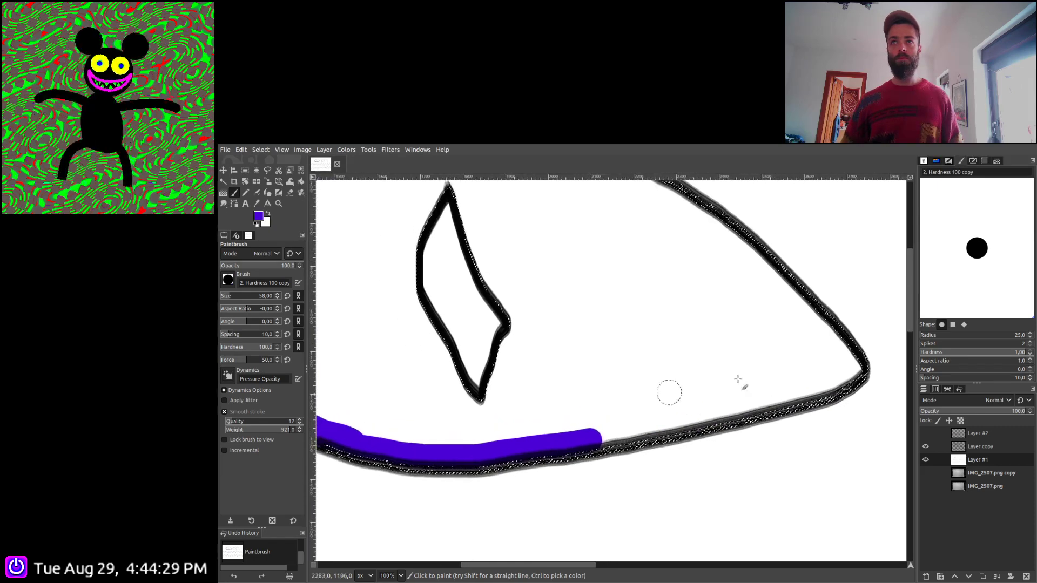
left_click(856, 369)
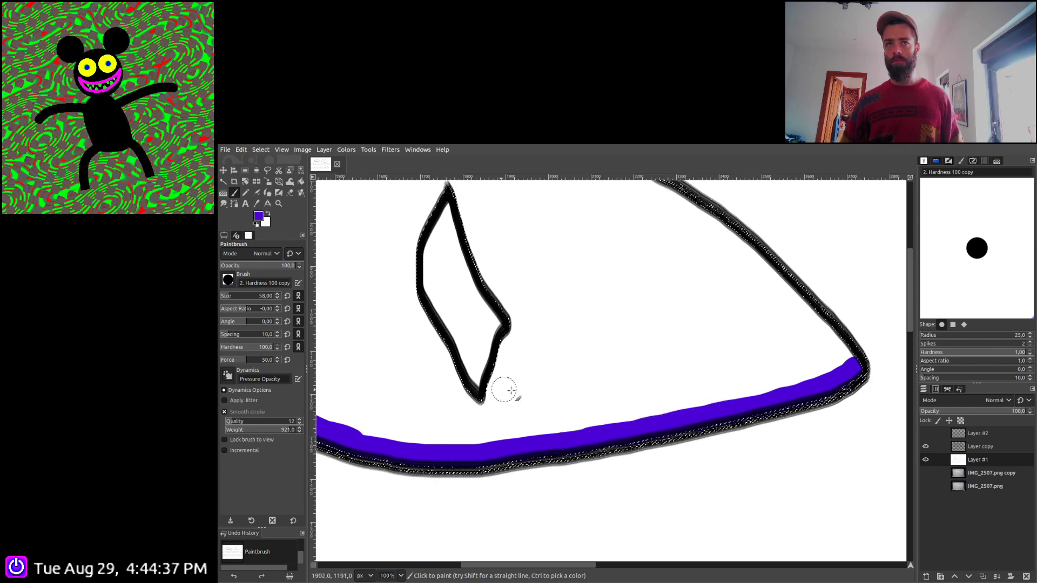
Paint a blue-violet band around the outside of the left eye's pupil outline
scroll(575, 254, "left", 3)
scroll(574, 253, "up", 1)
left_click(531, 200)
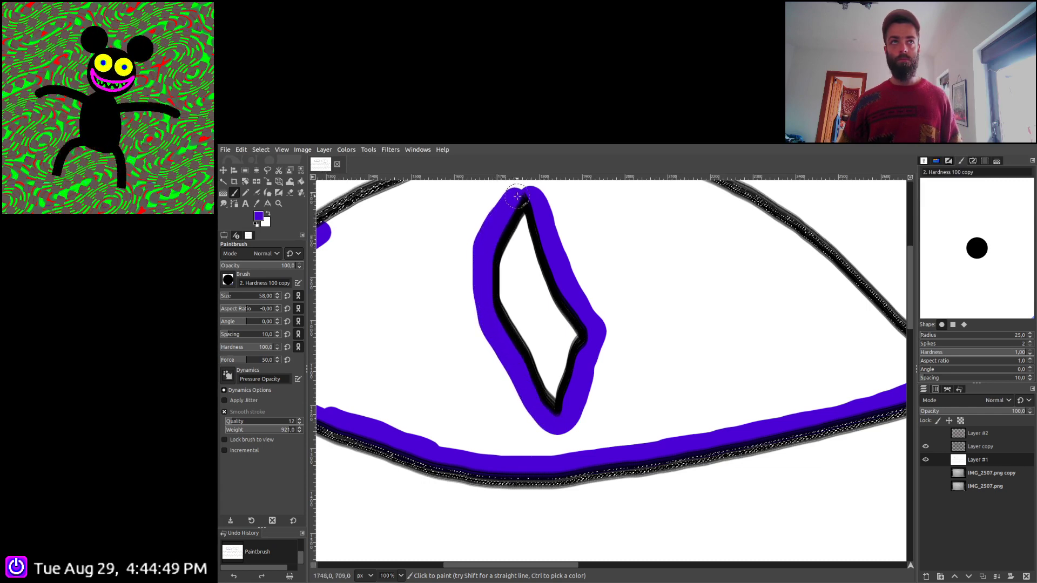
Extend the blue-violet band along the inside of the left eye's upper outline and join it at the right corner
scroll(510, 273, "up", 4)
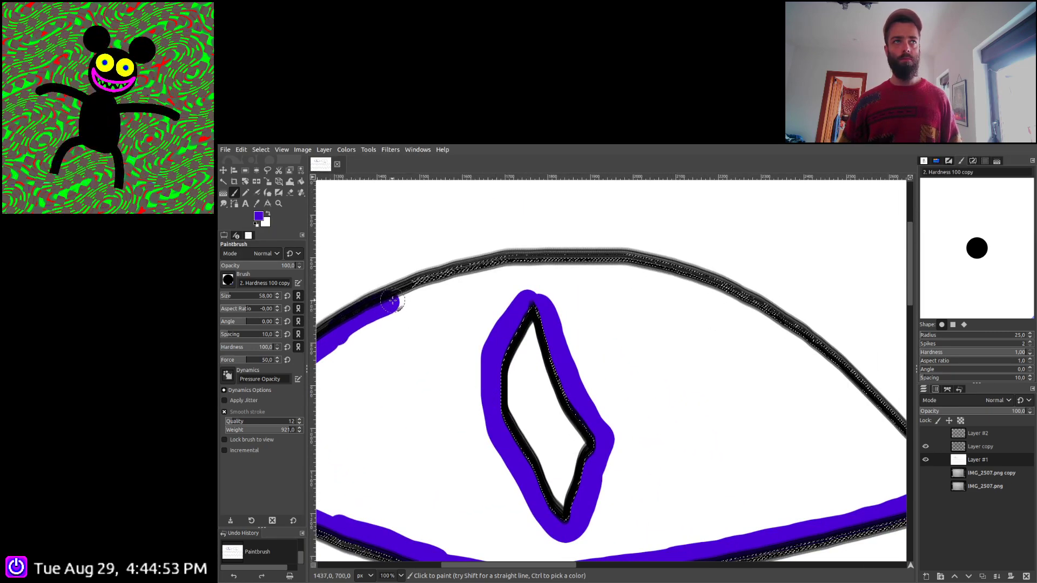
left_click_drag(392, 301, 473, 277)
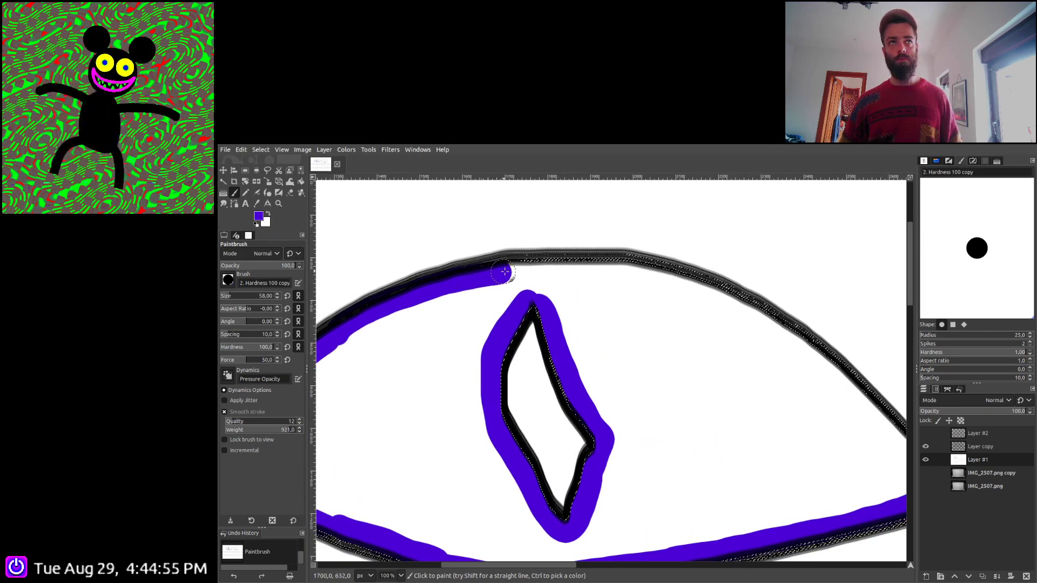
left_click_drag(533, 268, 577, 269)
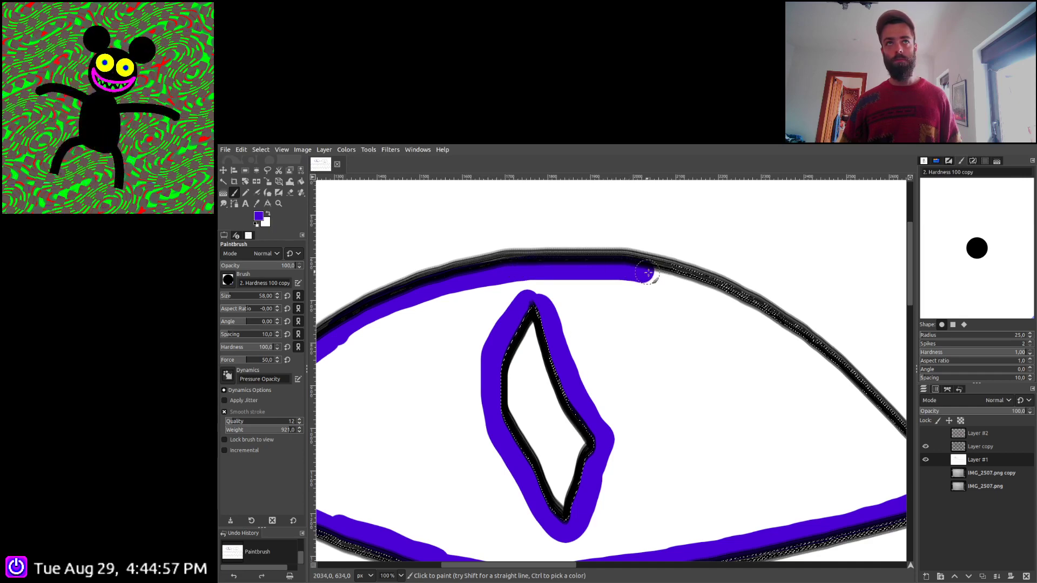
left_click_drag(676, 279, 746, 307)
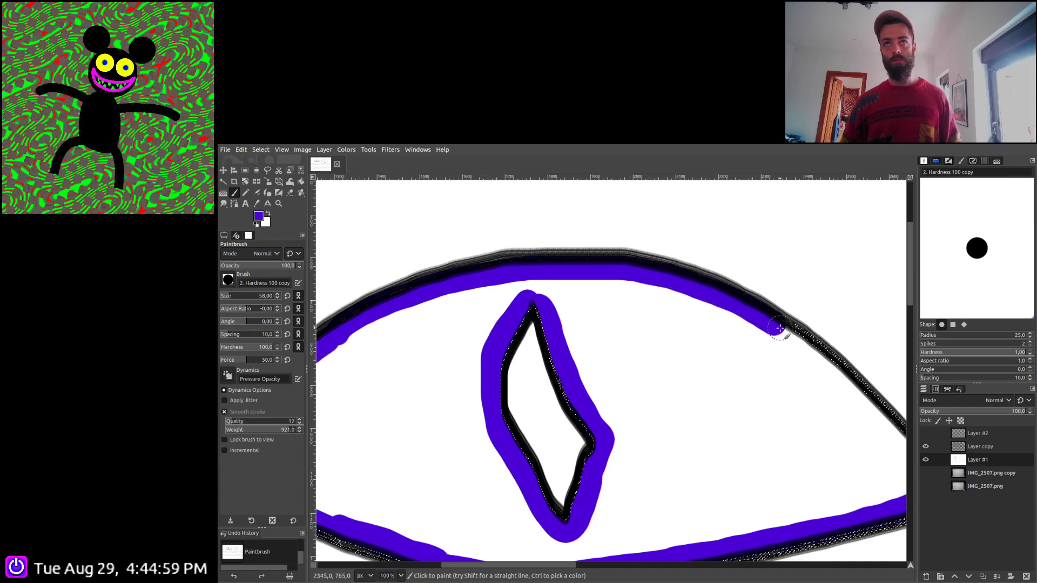
left_click_drag(807, 351, 841, 382)
key("space")
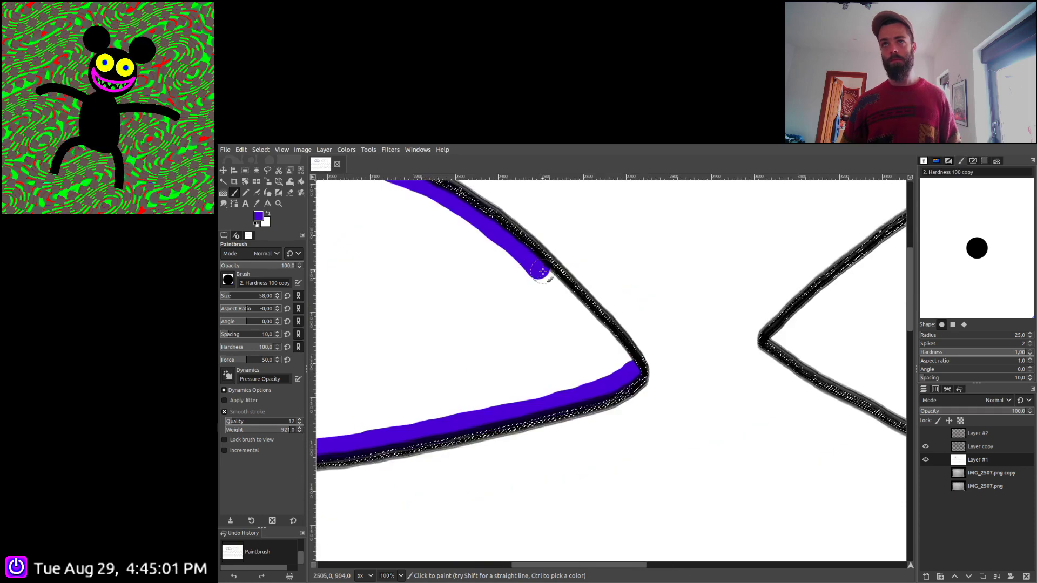
mouse_move(625, 368)
left_mouse_down()
mouse_move(640, 375)
mouse_move(614, 337)
left_mouse_up()
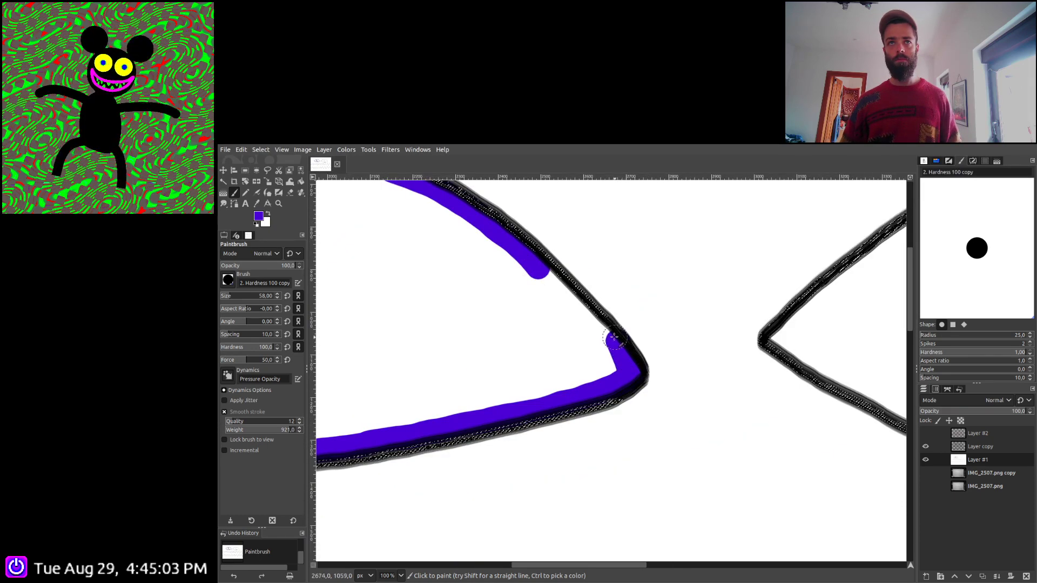
left_click_drag(548, 275, 516, 261)
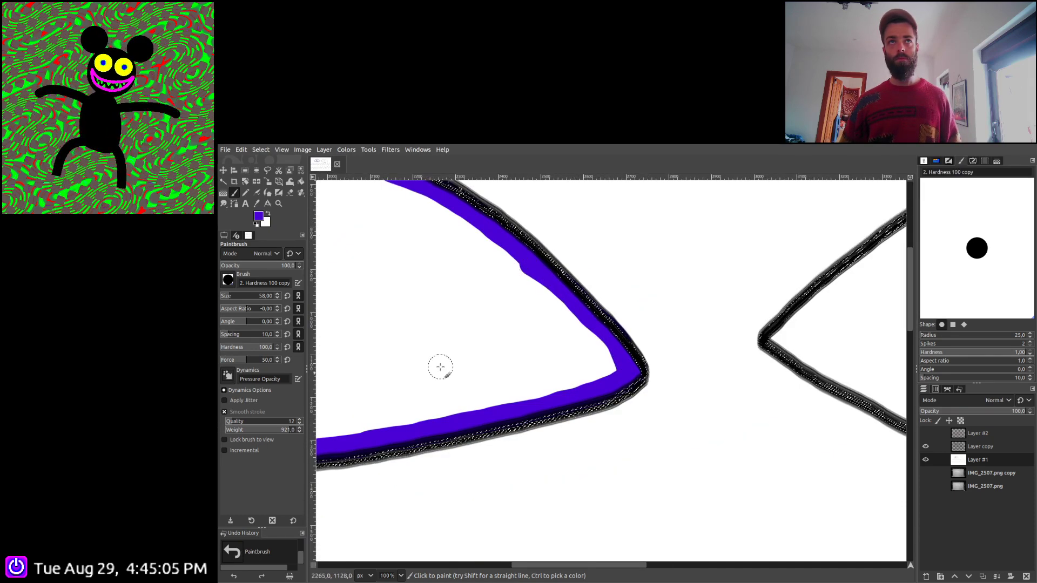
Enlarge the brush to size 117 and fill the left eye's area to the left of the pupil with blue-violet
key("space")
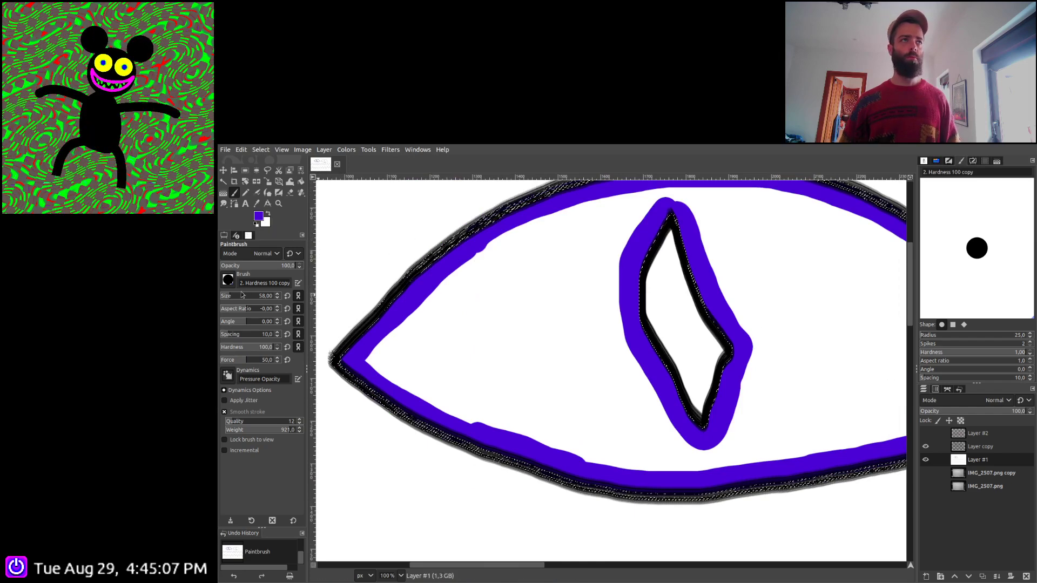
key("]")
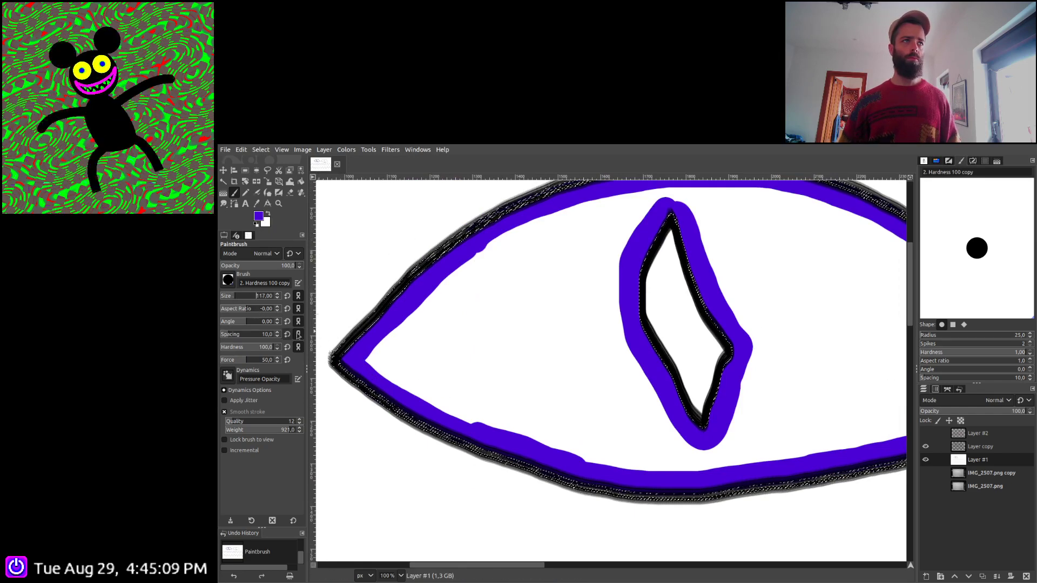
mouse_move(377, 356)
left_mouse_down()
mouse_move(497, 267)
mouse_move(590, 232)
left_mouse_up()
left_click_drag(640, 206, 522, 243)
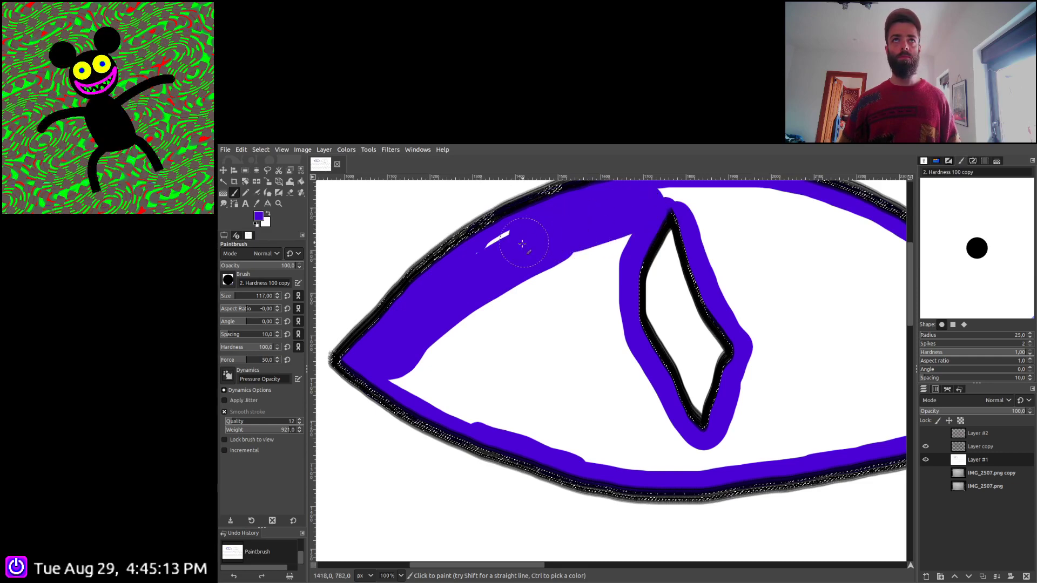
mouse_move(402, 355)
left_mouse_down()
mouse_move(425, 381)
mouse_move(500, 415)
mouse_move(679, 454)
mouse_move(614, 337)
mouse_move(607, 290)
mouse_move(621, 232)
mouse_move(454, 327)
mouse_move(428, 357)
mouse_move(613, 432)
mouse_move(578, 283)
mouse_move(466, 342)
mouse_move(519, 376)
mouse_move(580, 366)
mouse_move(497, 347)
left_mouse_up()
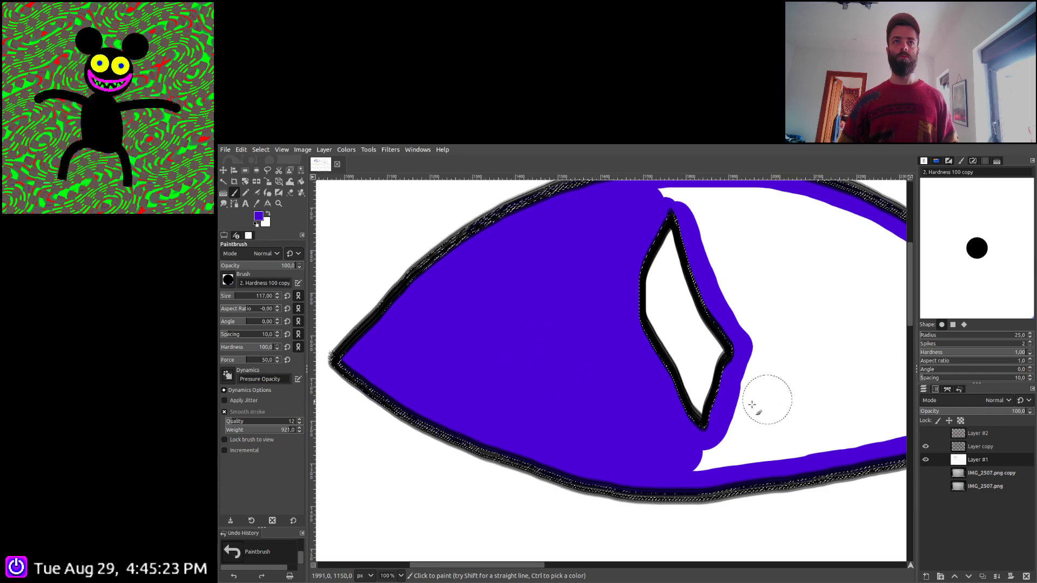
Fill the remaining white area between the left eye's pupil and its right corner with blue-violet
left_click_drag(764, 398, 586, 456)
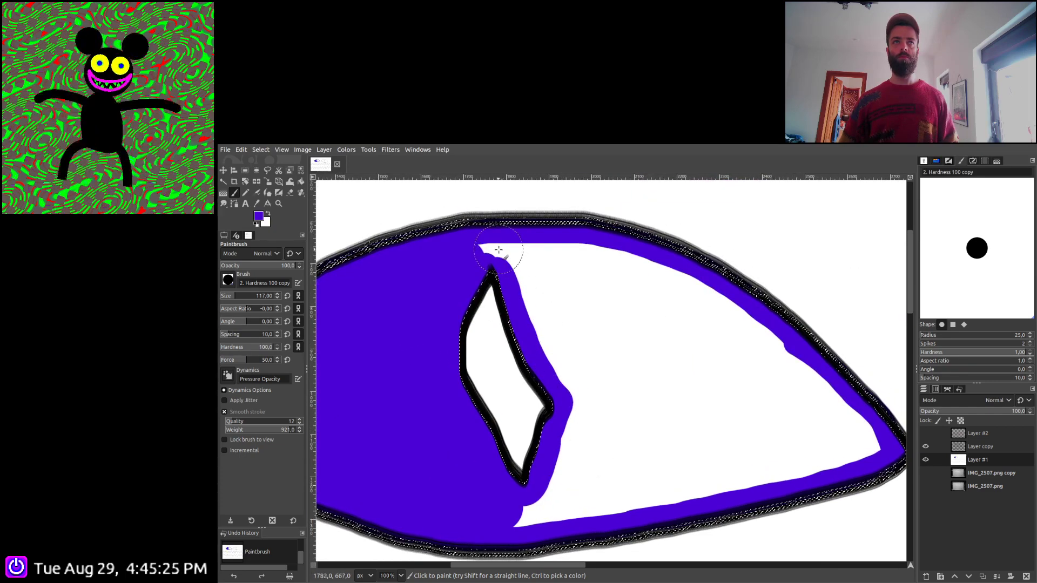
mouse_move(498, 249)
left_mouse_down()
mouse_move(639, 272)
mouse_move(697, 302)
left_mouse_up()
mouse_move(543, 292)
left_mouse_down()
mouse_move(587, 396)
mouse_move(583, 445)
mouse_move(522, 527)
mouse_move(808, 471)
mouse_move(865, 447)
mouse_move(720, 313)
mouse_move(626, 312)
mouse_move(559, 274)
mouse_move(614, 405)
mouse_move(615, 461)
mouse_move(593, 476)
mouse_move(798, 455)
mouse_move(809, 432)
mouse_move(679, 319)
left_mouse_up()
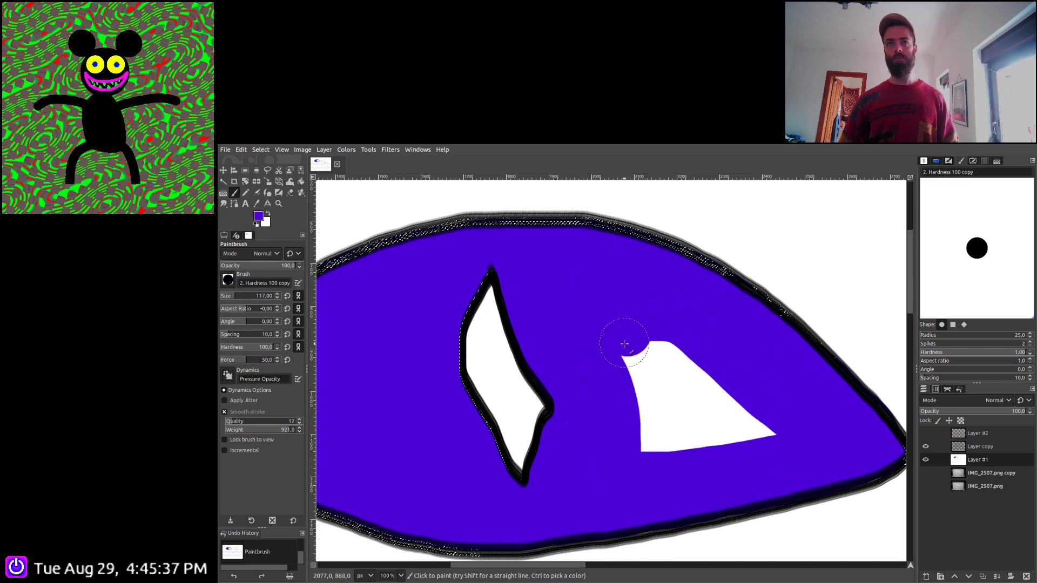
mouse_move(625, 344)
left_mouse_down()
mouse_move(658, 462)
mouse_move(761, 433)
mouse_move(637, 323)
left_mouse_up()
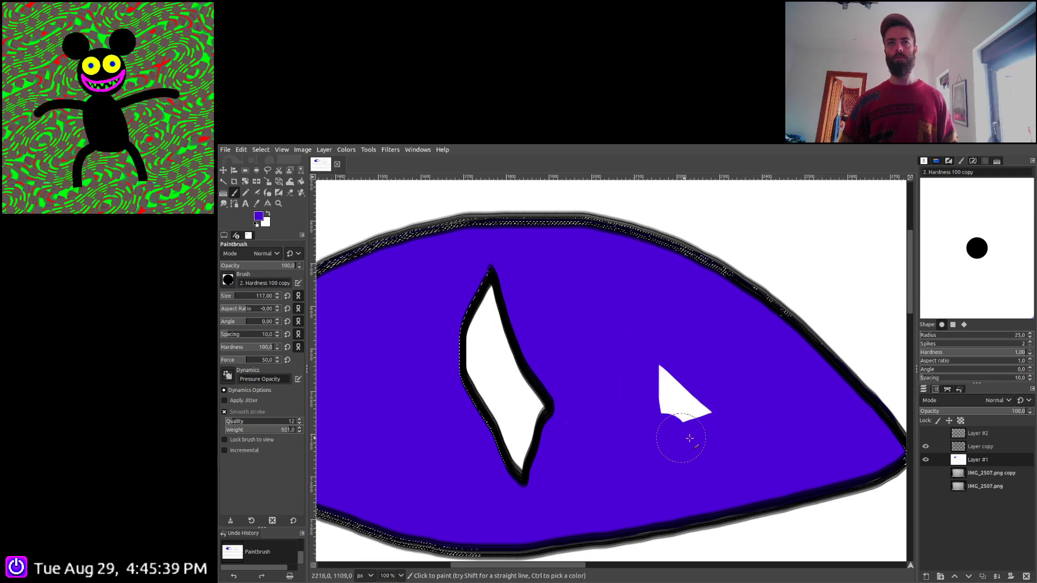
mouse_move(689, 439)
left_mouse_down()
mouse_move(713, 408)
mouse_move(667, 358)
mouse_move(672, 425)
left_mouse_up()
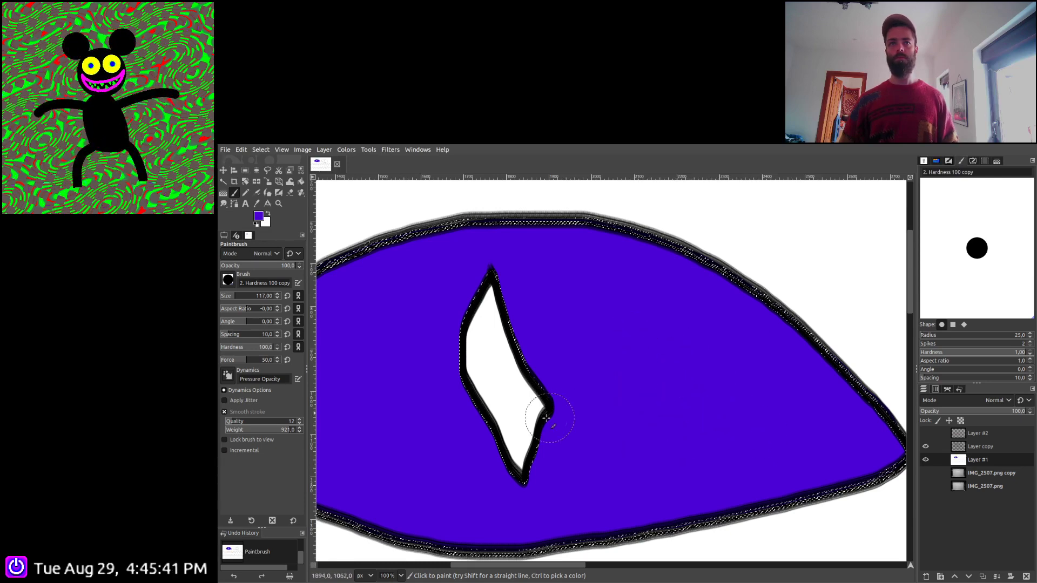
Select the inside of the left eye's pupil with Fuzzy Select and paint it red on Layer #1
mouse_move(504, 365)
left_mouse_down()
mouse_move(603, 352)
mouse_move(598, 339)
left_mouse_up()
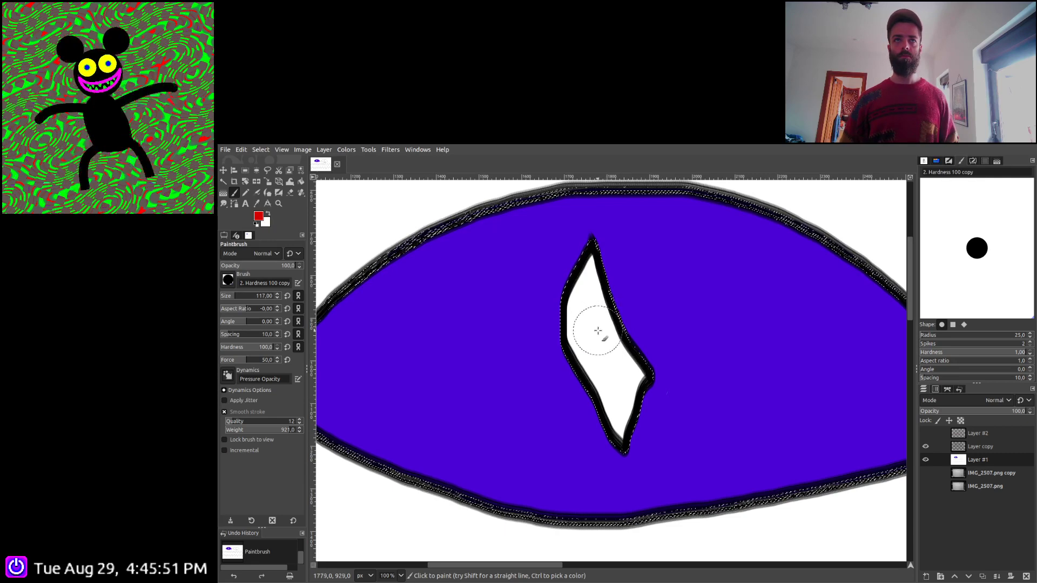
key("u")
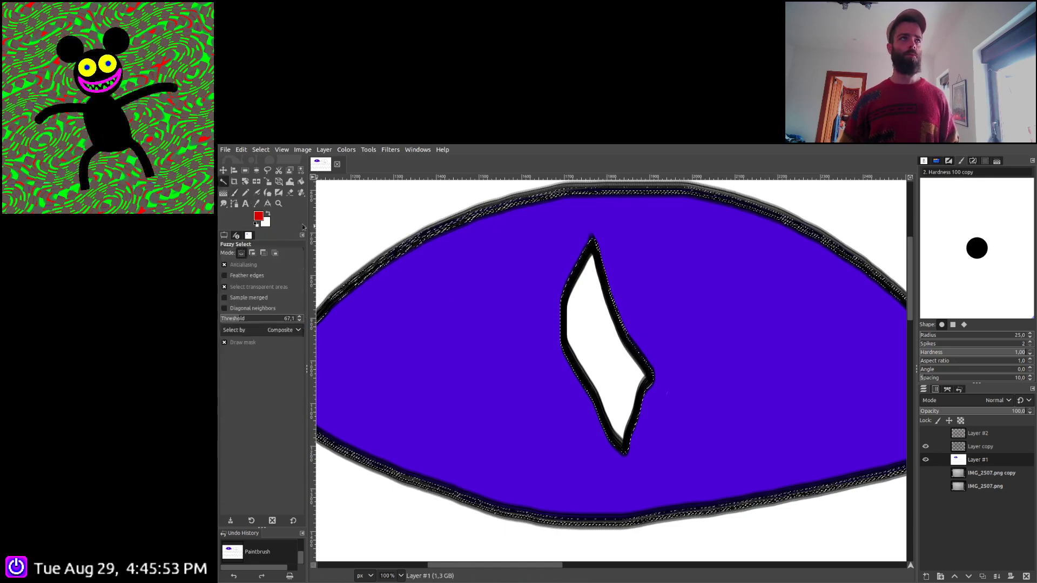
left_click(601, 343)
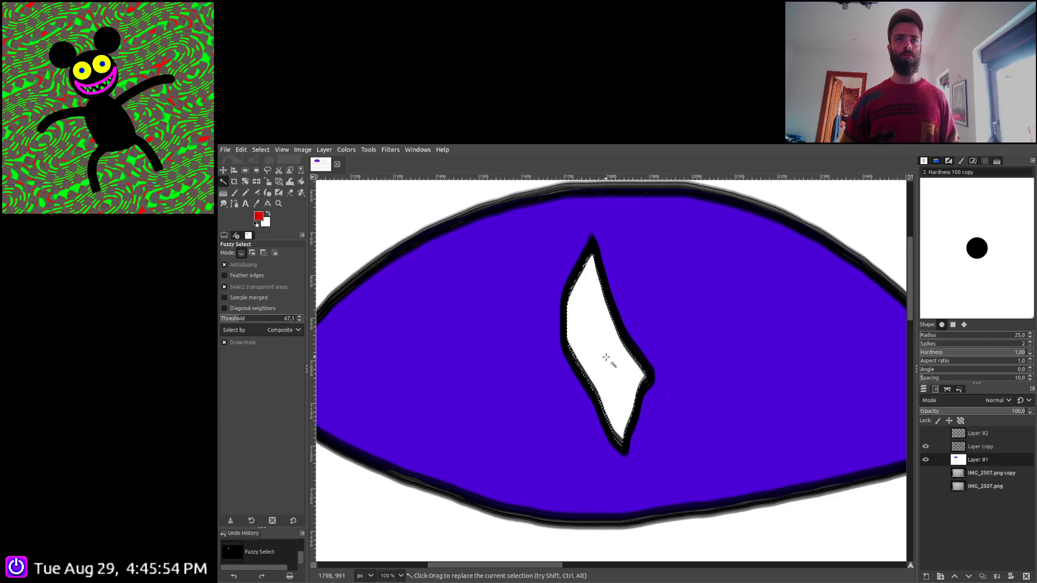
left_click(240, 192)
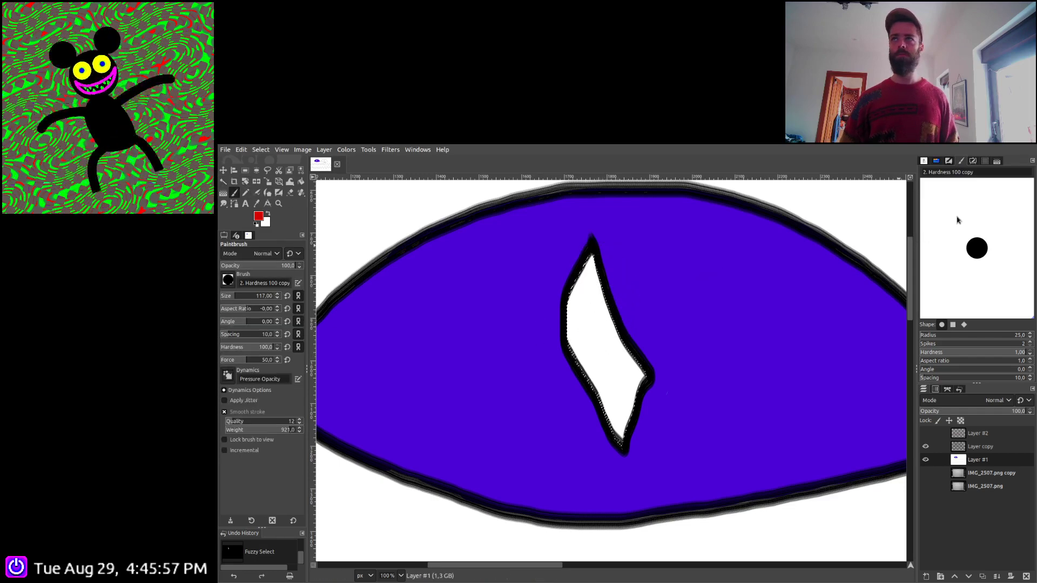
mouse_move(594, 259)
left_mouse_down()
mouse_move(583, 307)
mouse_move(597, 403)
mouse_move(630, 322)
left_mouse_up()
left_click_drag(599, 369, 621, 427)
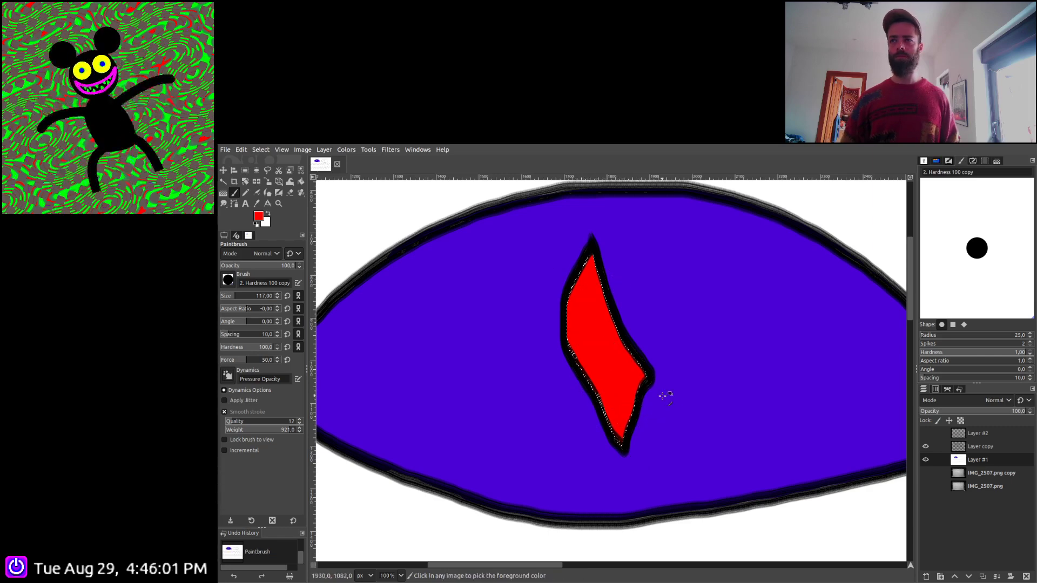
scroll(662, 396, "down", 3)
scroll(594, 394, "right", 4)
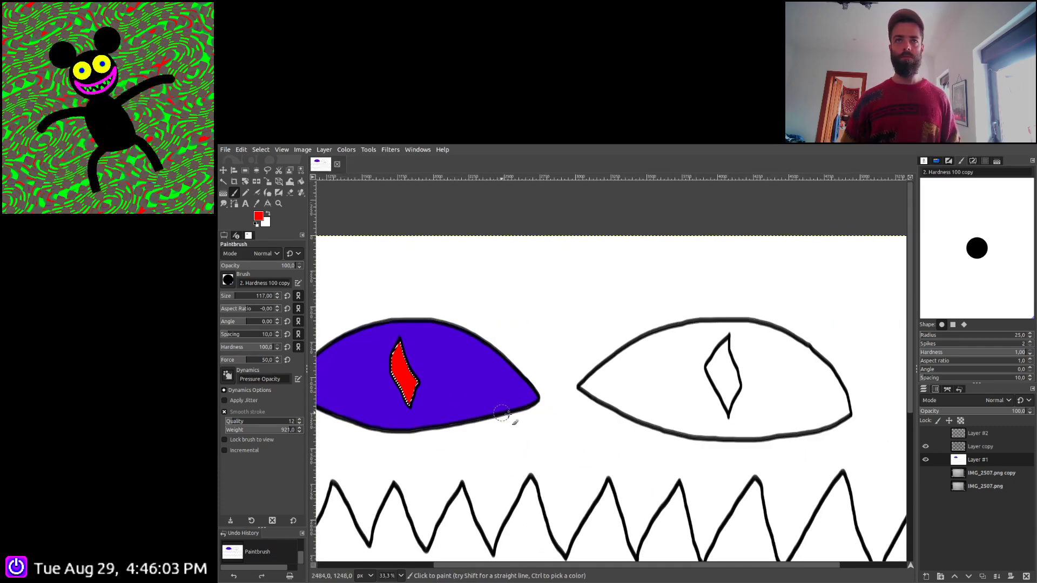
Select the inside of the right eye's pupil with Fuzzy Select and paint it red on Layer #1
left_click(223, 182)
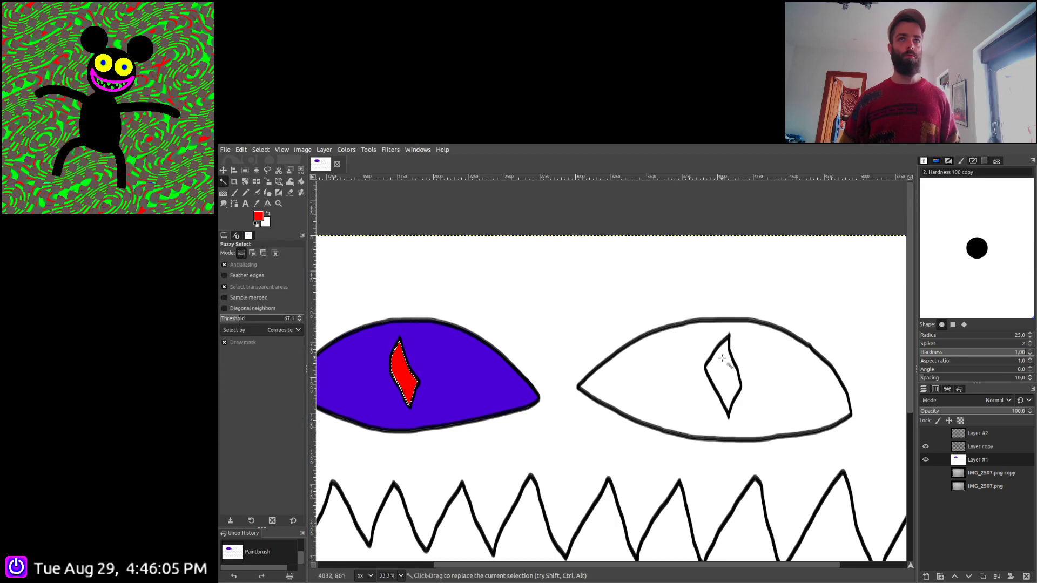
left_click(724, 378)
left_click(235, 192)
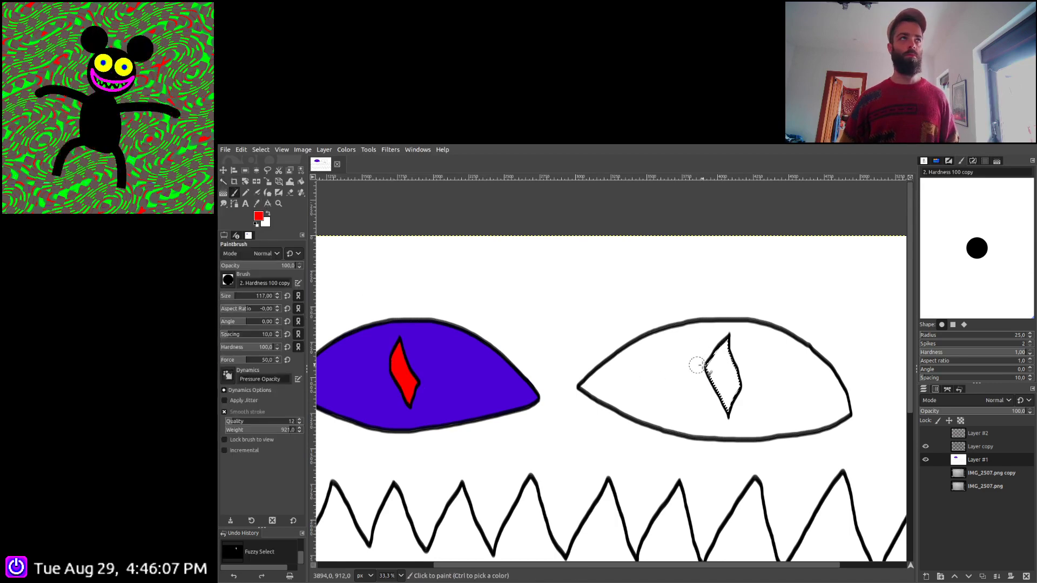
mouse_move(721, 345)
left_mouse_down()
mouse_move(717, 392)
mouse_move(735, 414)
left_mouse_up()
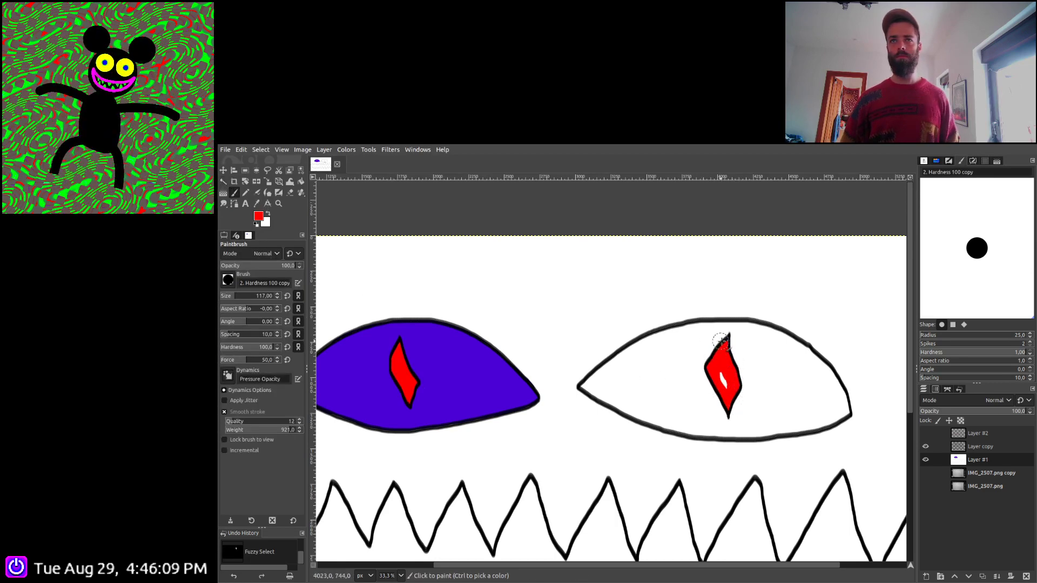
left_click_drag(730, 376, 730, 402)
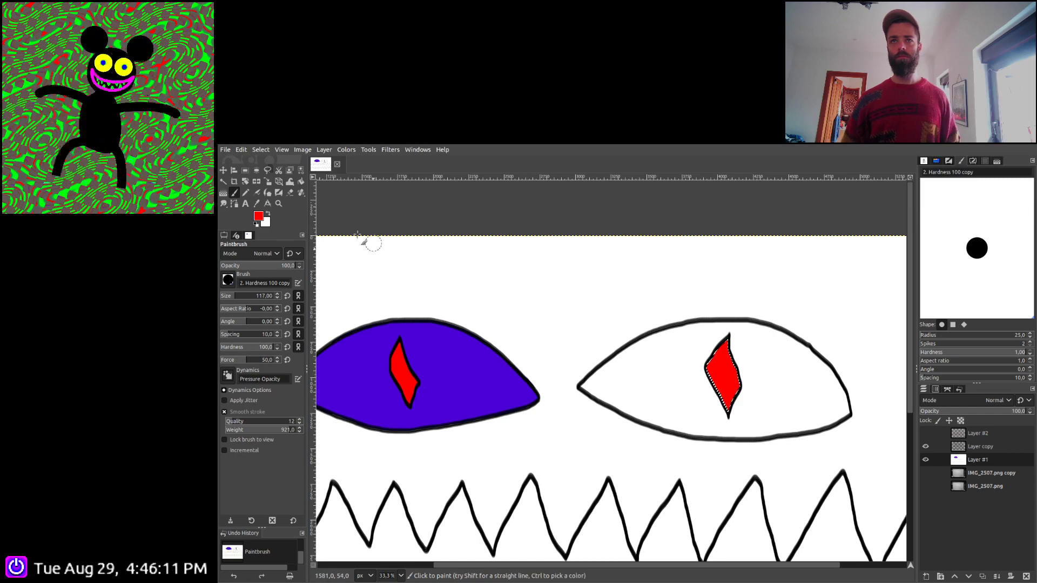
Fuzzy-select the right eye's white area and paint blue-violet along both outlines from its left corner with the brush at size 32
key("u")
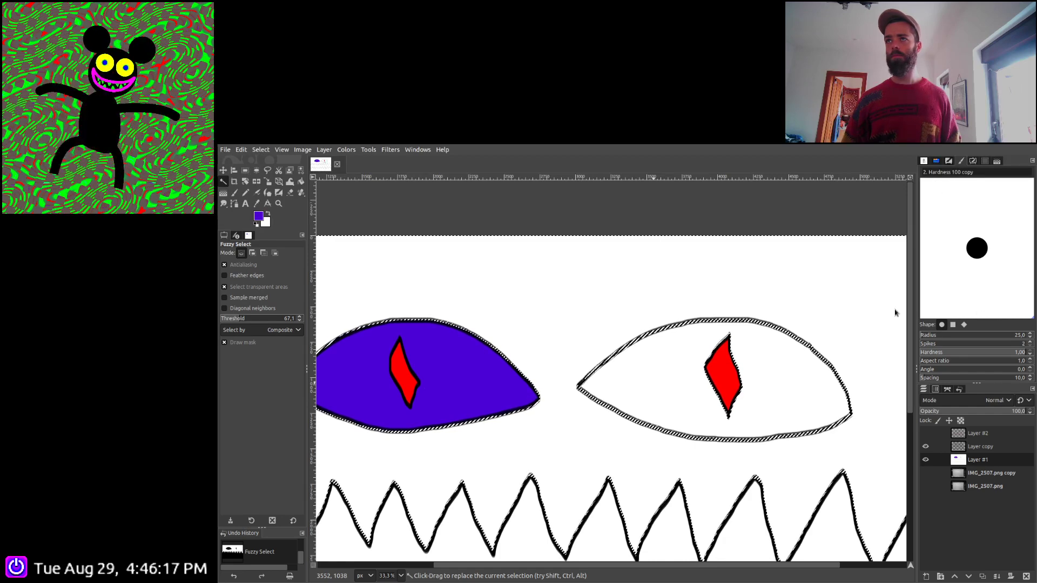
scroll(605, 389, "up", 4, "ctrl")
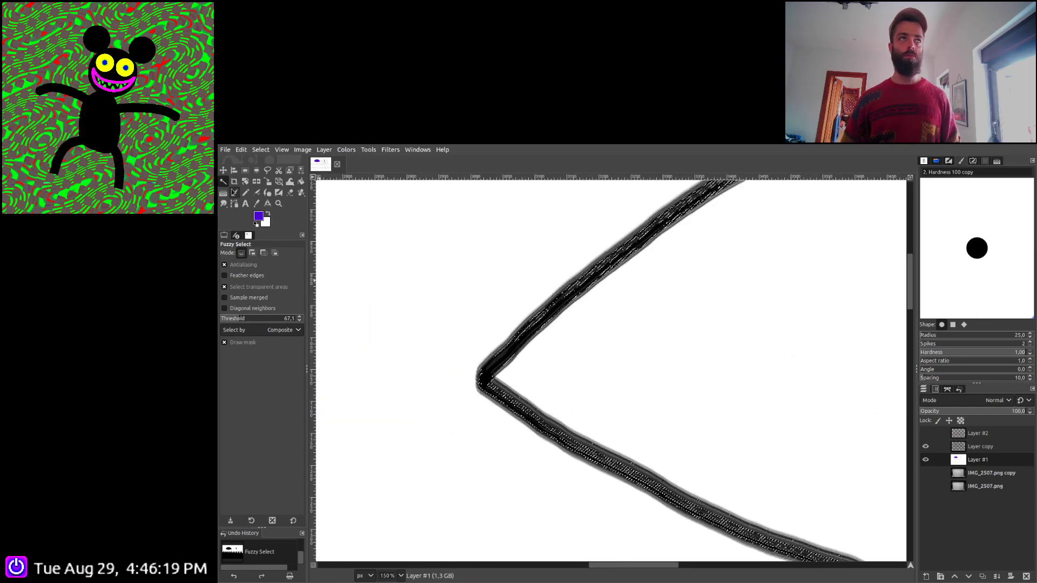
key("p")
key("bracketleft")
key("bracketleft")
key("bracketleft")
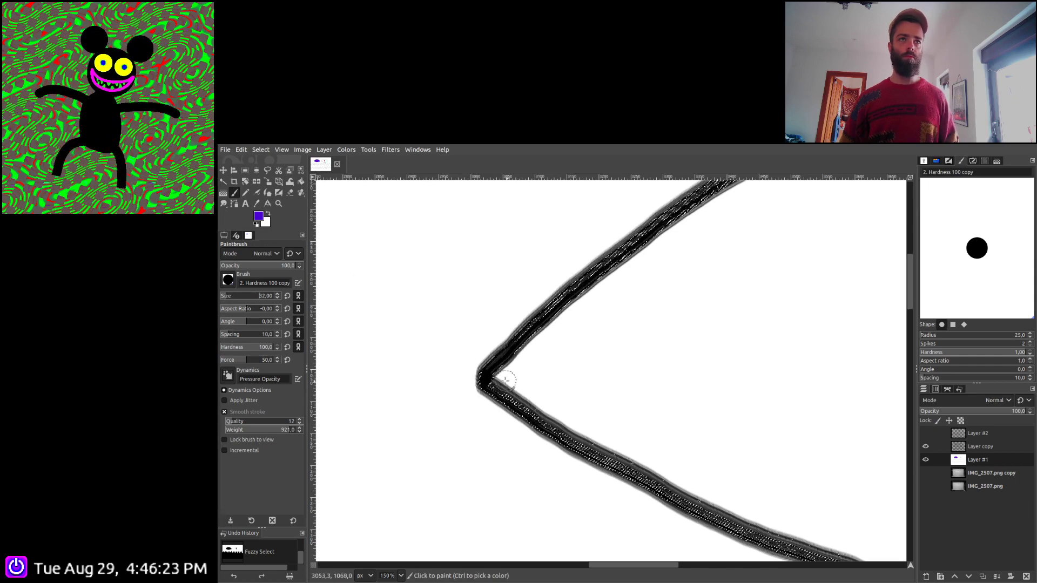
left_click_drag(506, 389, 527, 398)
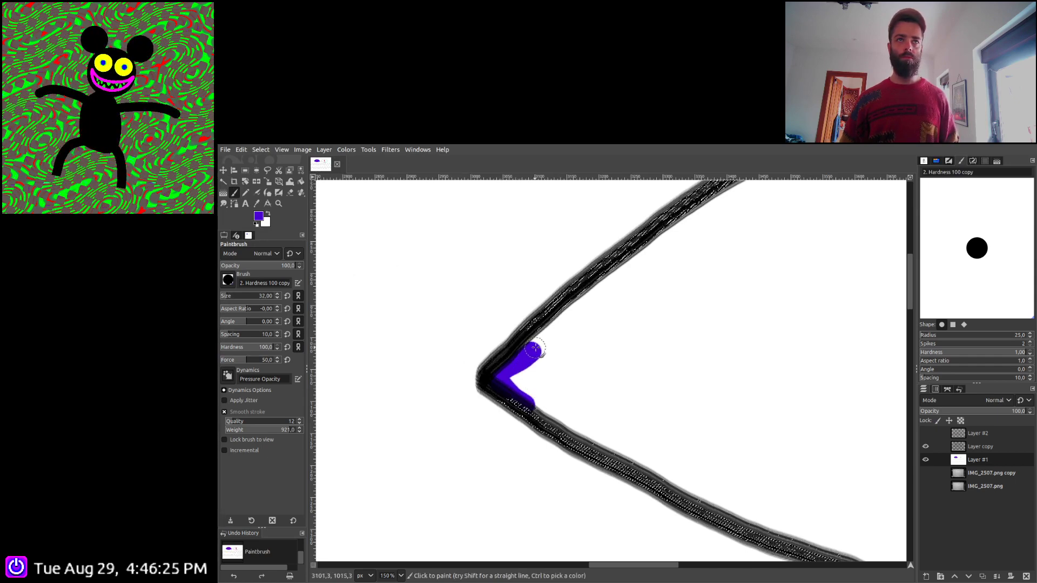
left_click_drag(534, 350, 687, 218)
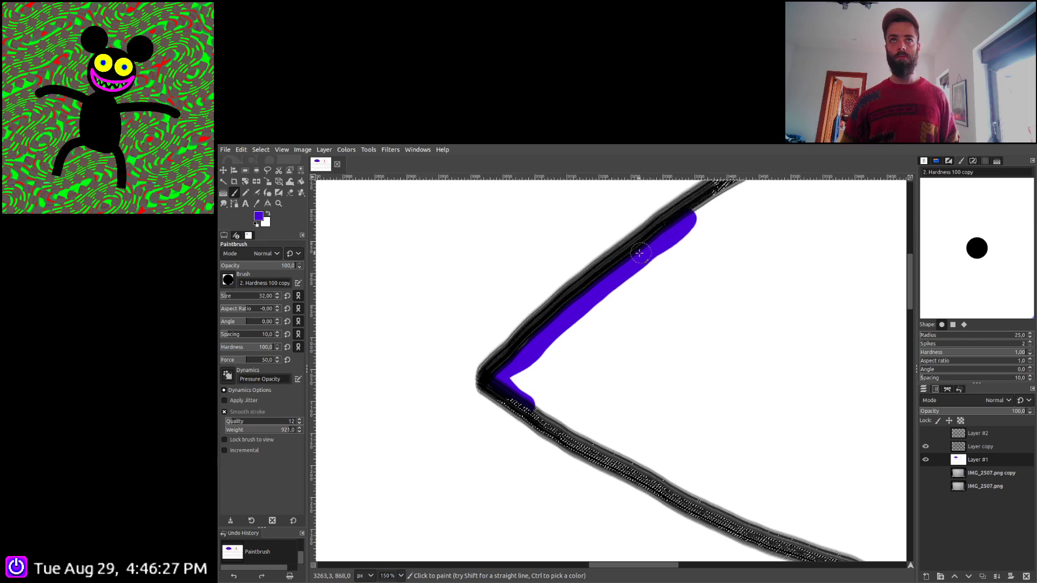
key("ctrl+z")
mouse_move(527, 402)
left_mouse_down()
mouse_move(573, 437)
mouse_move(686, 486)
left_mouse_up()
Enlarge the brush to size 106 and extend the blue-violet bands along the right eye's lower and upper outlines toward the pupil
left_click_drag(232, 296, 244, 296)
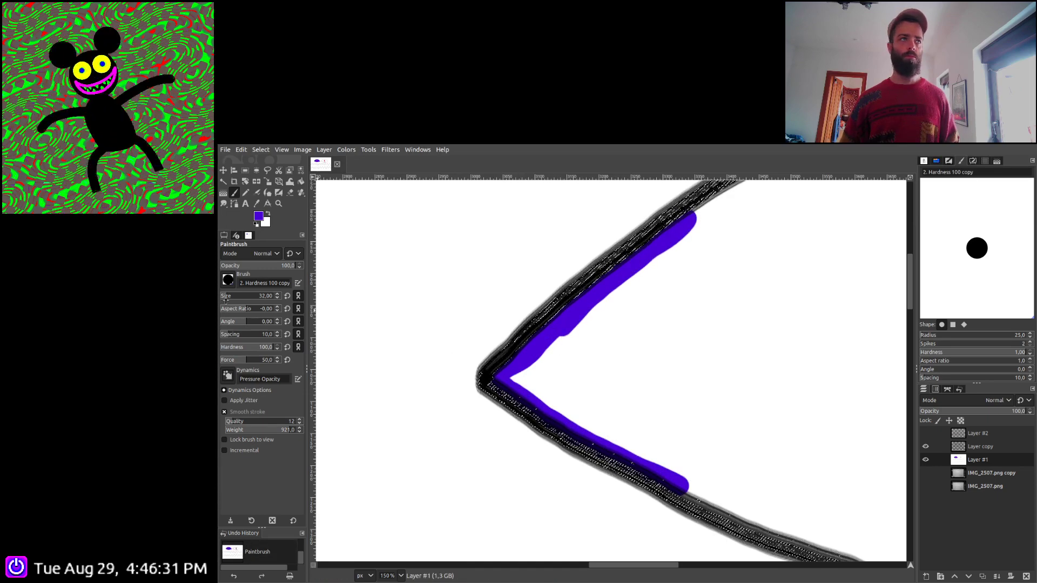
left_click_drag(556, 372, 722, 294)
scroll(724, 354, "down", 2)
scroll(545, 340, "up", 2)
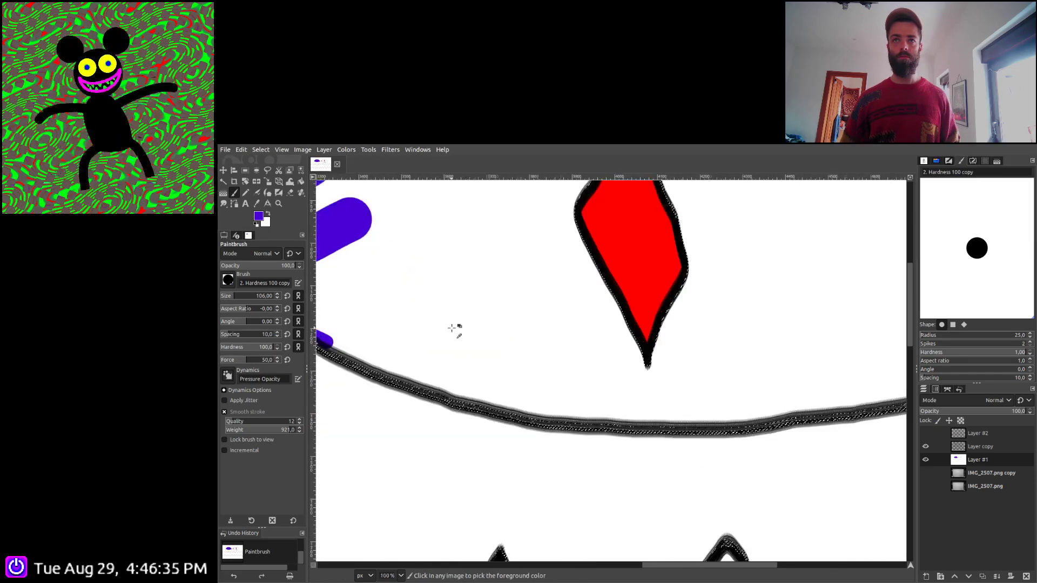
mouse_move(346, 278)
left_mouse_down()
mouse_move(492, 356)
mouse_move(564, 380)
mouse_move(707, 400)
left_mouse_up()
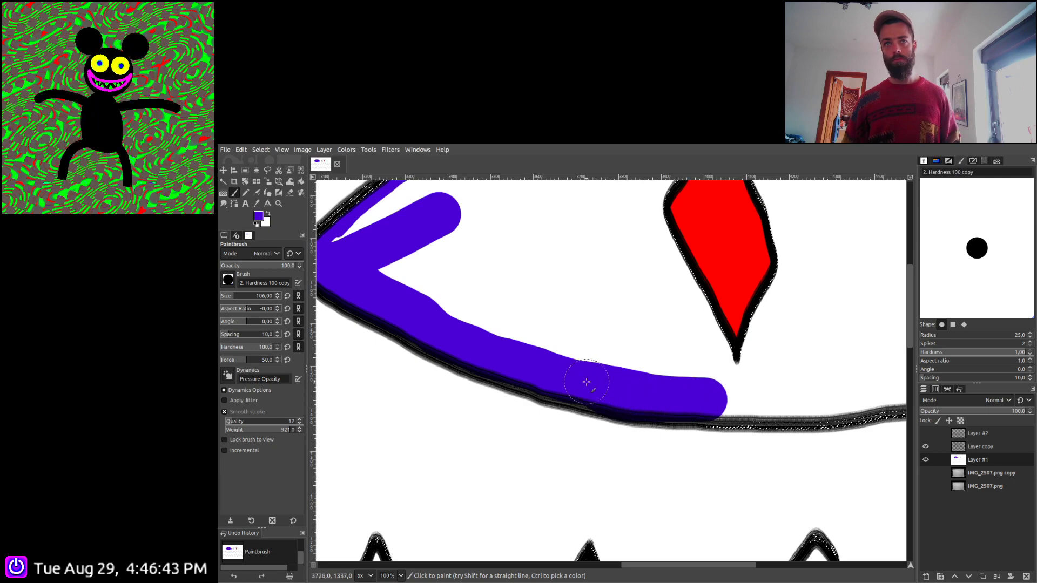
scroll(461, 294, "up", 5)
scroll(493, 382, "left", 3)
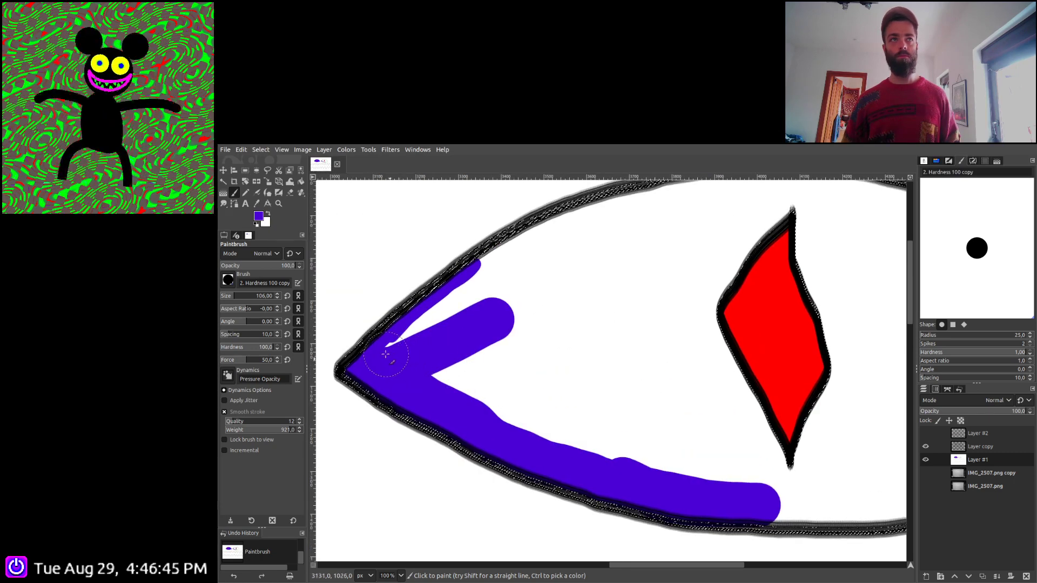
mouse_move(429, 315)
left_mouse_down()
mouse_move(521, 251)
mouse_move(657, 203)
left_mouse_up()
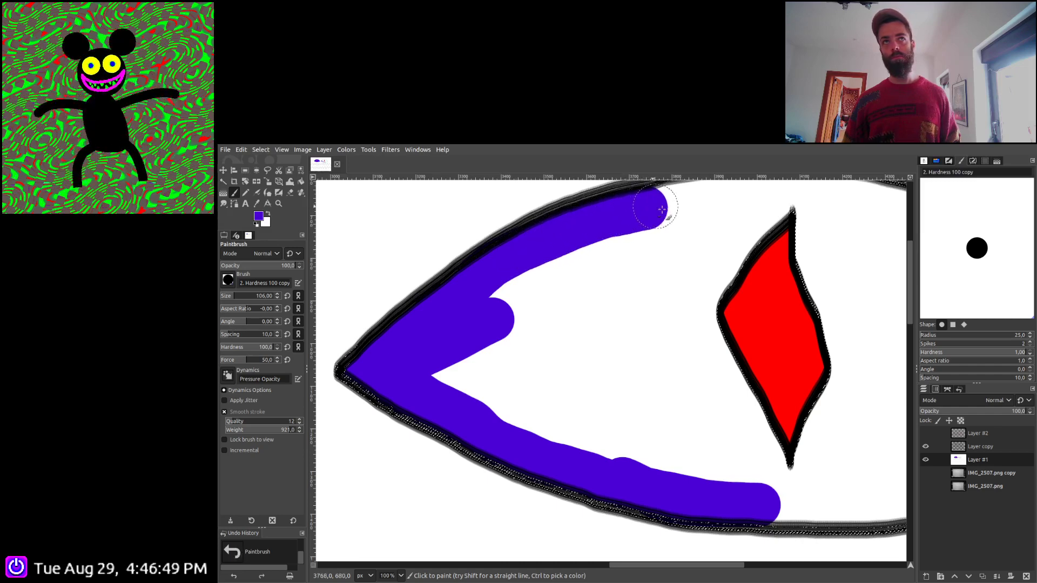
Paint blue-violet around the right eye's pupil and fill the remaining white area between it and the left corner
scroll(669, 259, "up", 1)
scroll(670, 259, "right", 1)
mouse_move(753, 220)
left_mouse_down()
mouse_move(696, 318)
mouse_move(691, 372)
mouse_move(757, 456)
mouse_move(769, 488)
mouse_move(710, 419)
mouse_move(681, 351)
mouse_move(685, 323)
mouse_move(740, 242)
mouse_move(766, 242)
mouse_move(812, 412)
mouse_move(762, 439)
mouse_move(807, 419)
left_mouse_up()
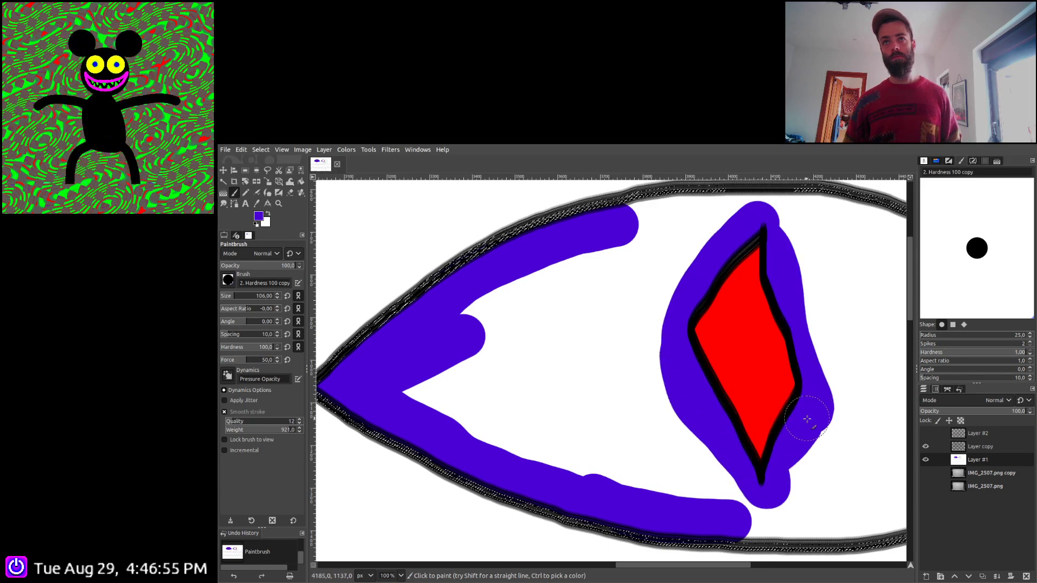
mouse_move(740, 489)
left_mouse_down()
mouse_move(610, 484)
mouse_move(528, 464)
mouse_move(410, 383)
mouse_move(486, 297)
mouse_move(564, 251)
mouse_move(647, 222)
mouse_move(779, 216)
left_mouse_up()
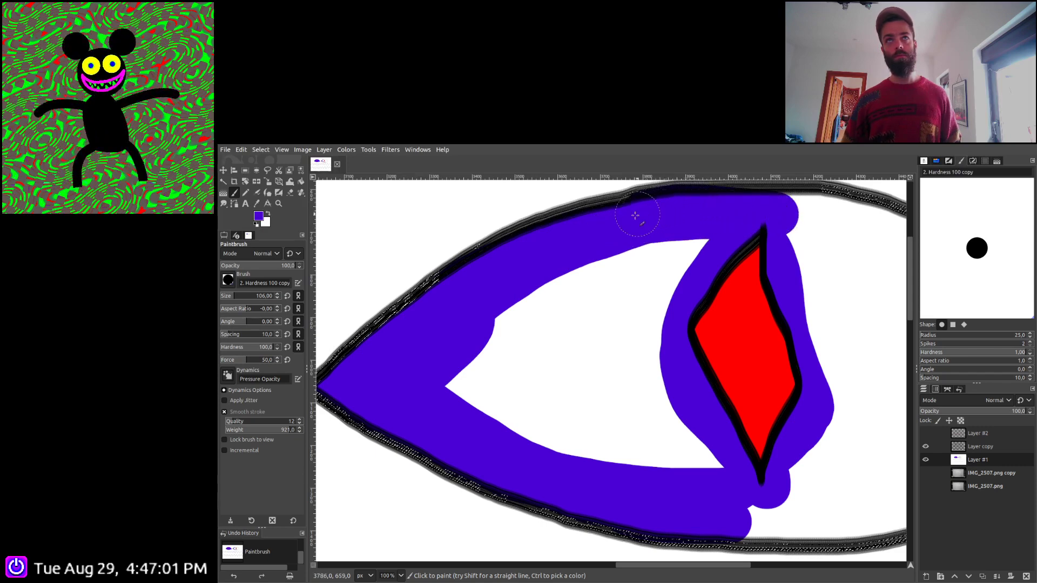
mouse_move(499, 295)
left_mouse_down()
mouse_move(458, 426)
mouse_move(632, 472)
mouse_move(747, 488)
mouse_move(705, 454)
mouse_move(557, 426)
mouse_move(459, 385)
mouse_move(532, 307)
mouse_move(627, 256)
mouse_move(696, 244)
left_mouse_up()
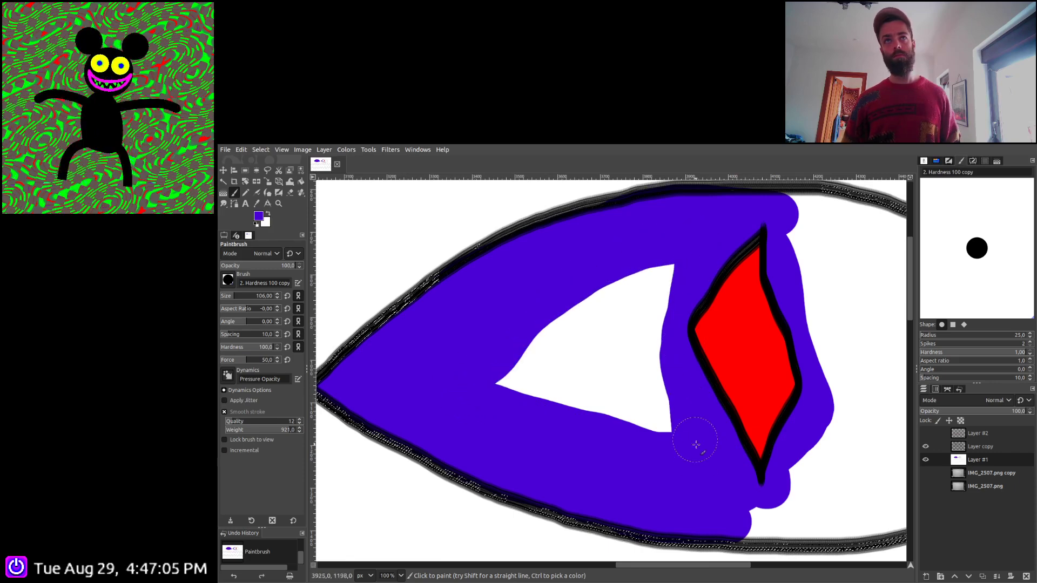
mouse_move(697, 444)
left_mouse_down()
mouse_move(634, 402)
mouse_move(461, 375)
mouse_move(665, 261)
mouse_move(683, 333)
mouse_move(681, 385)
mouse_move(500, 368)
mouse_move(682, 271)
mouse_move(664, 333)
mouse_move(610, 349)
mouse_move(610, 327)
left_mouse_up()
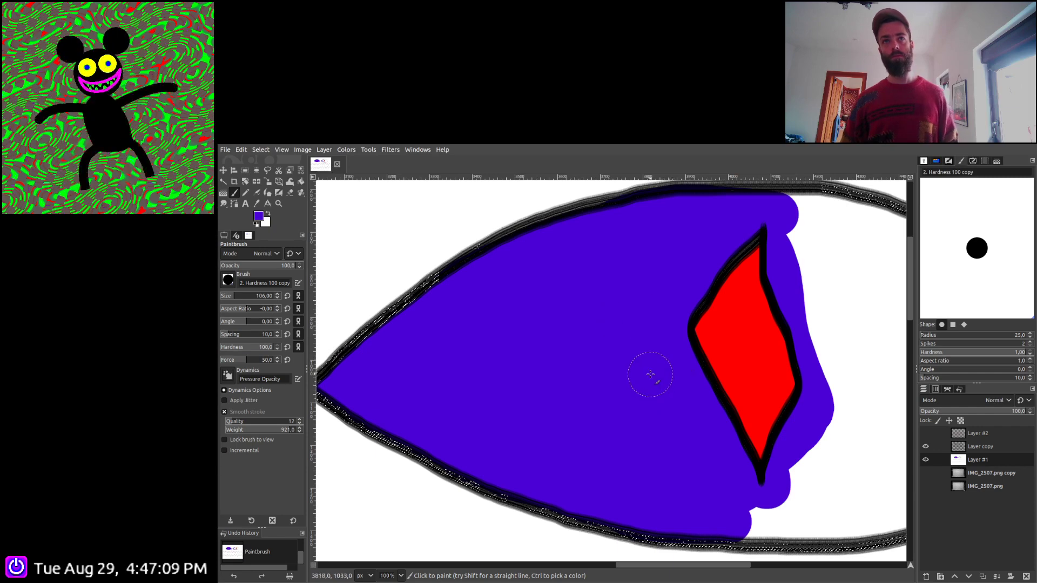
Paint blue-violet along the right eye's lower outline to its right corner and fill the lower area beside the pupil
scroll(650, 374, "right", 5)
scroll(650, 375, "down", 2)
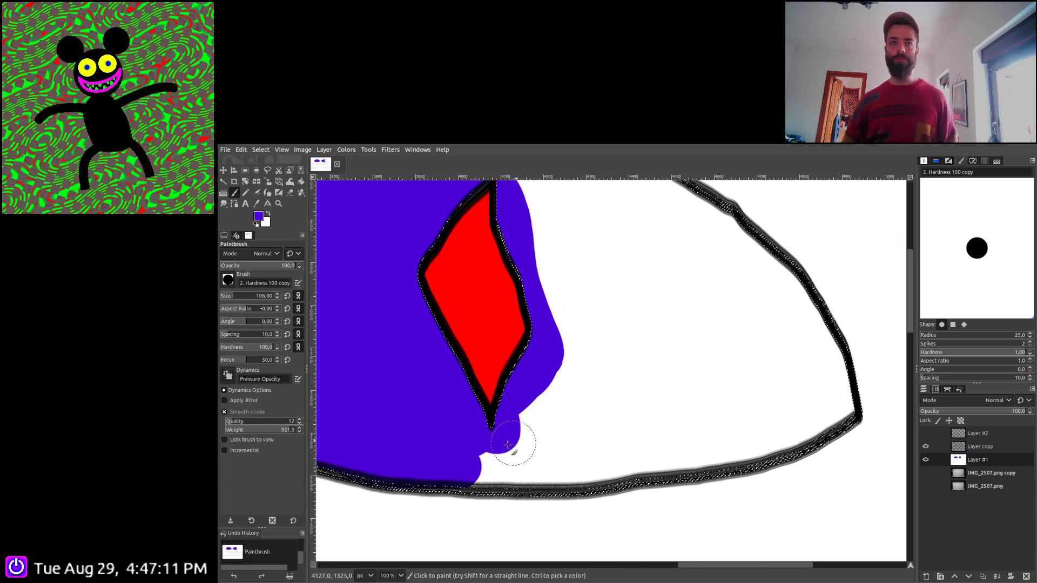
mouse_move(507, 444)
left_mouse_down()
mouse_move(463, 467)
mouse_move(549, 471)
mouse_move(697, 451)
mouse_move(820, 415)
mouse_move(835, 402)
mouse_move(818, 349)
mouse_move(760, 269)
left_mouse_up()
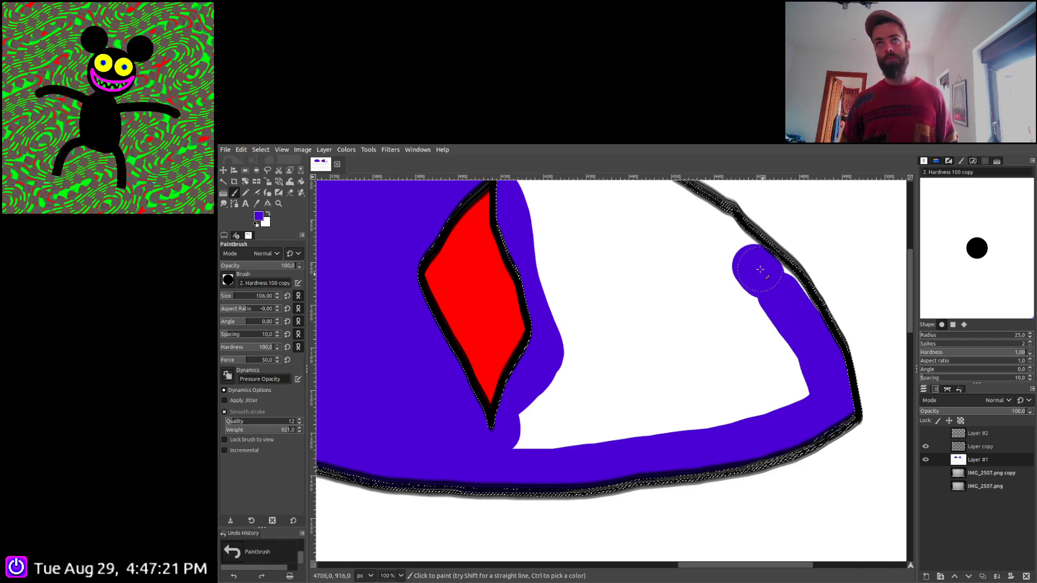
mouse_move(808, 329)
left_mouse_down()
mouse_move(816, 360)
mouse_move(796, 392)
mouse_move(629, 433)
mouse_move(538, 444)
mouse_move(543, 370)
left_mouse_up()
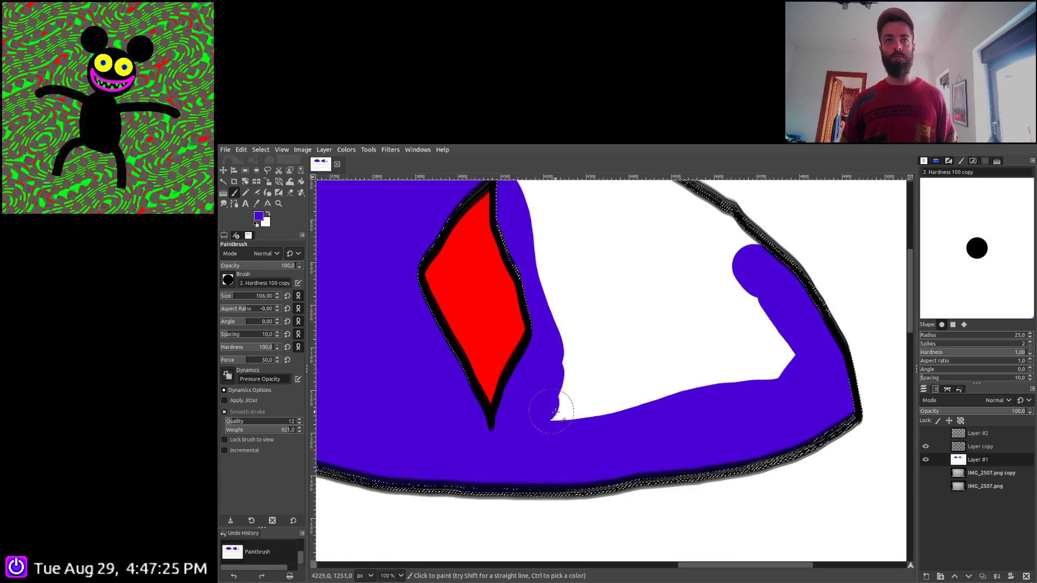
mouse_move(556, 411)
left_mouse_down()
mouse_move(796, 364)
mouse_move(782, 350)
mouse_move(563, 391)
mouse_move(565, 377)
mouse_move(762, 339)
mouse_move(776, 325)
mouse_move(684, 328)
mouse_move(539, 355)
left_mouse_up()
Fill the remaining white area below the right eye's upper outline, right of the pupil, with blue-violet
scroll(539, 355, "up", 2)
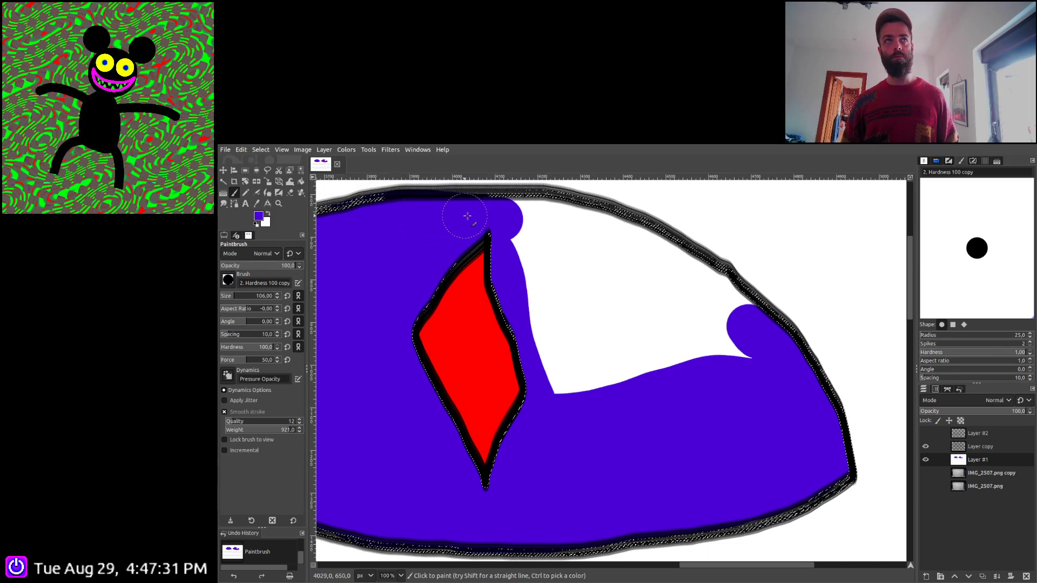
mouse_move(499, 215)
left_mouse_down()
mouse_move(608, 231)
mouse_move(724, 297)
left_mouse_up()
mouse_move(718, 361)
left_mouse_down()
mouse_move(580, 394)
mouse_move(546, 392)
mouse_move(511, 245)
mouse_move(629, 285)
mouse_move(718, 334)
mouse_move(566, 366)
mouse_move(534, 291)
mouse_move(665, 334)
mouse_move(579, 334)
mouse_move(562, 308)
left_mouse_up()
Select the white background around the eyes and above the upper row of teeth with Fuzzy Select
scroll(614, 263, "down", 4)
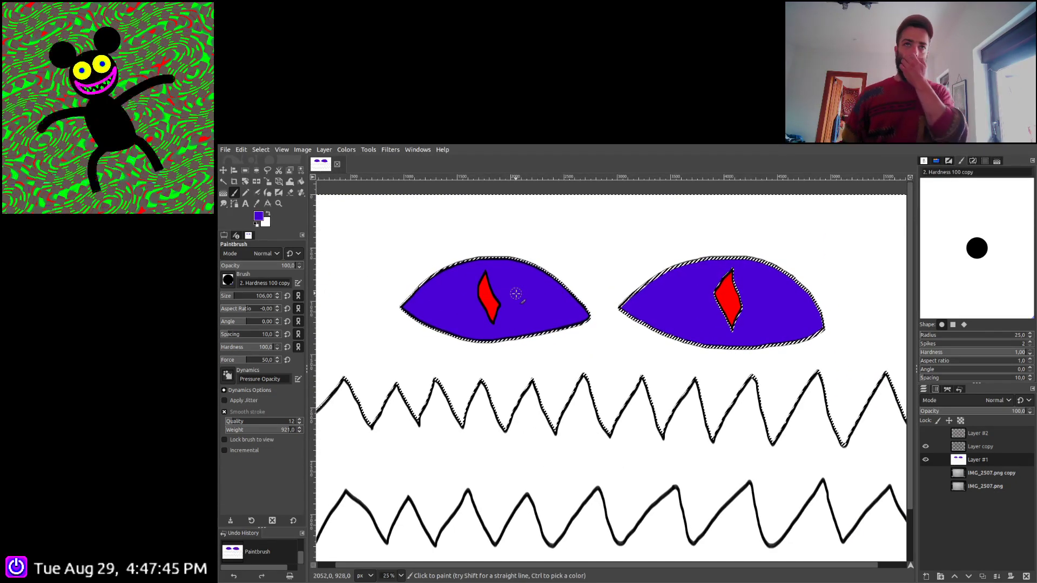
scroll(516, 294, "down", 2)
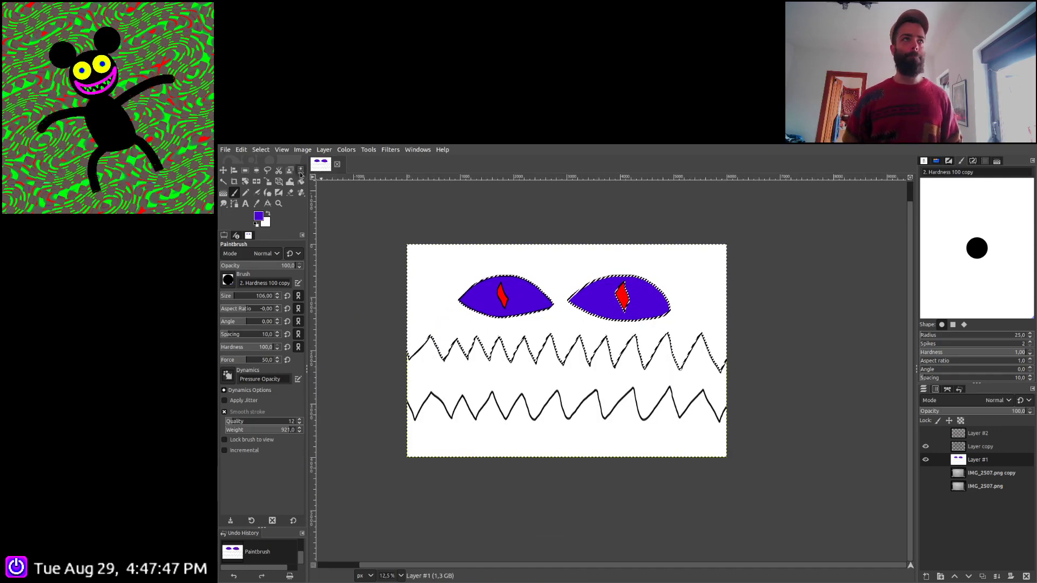
left_click(223, 181)
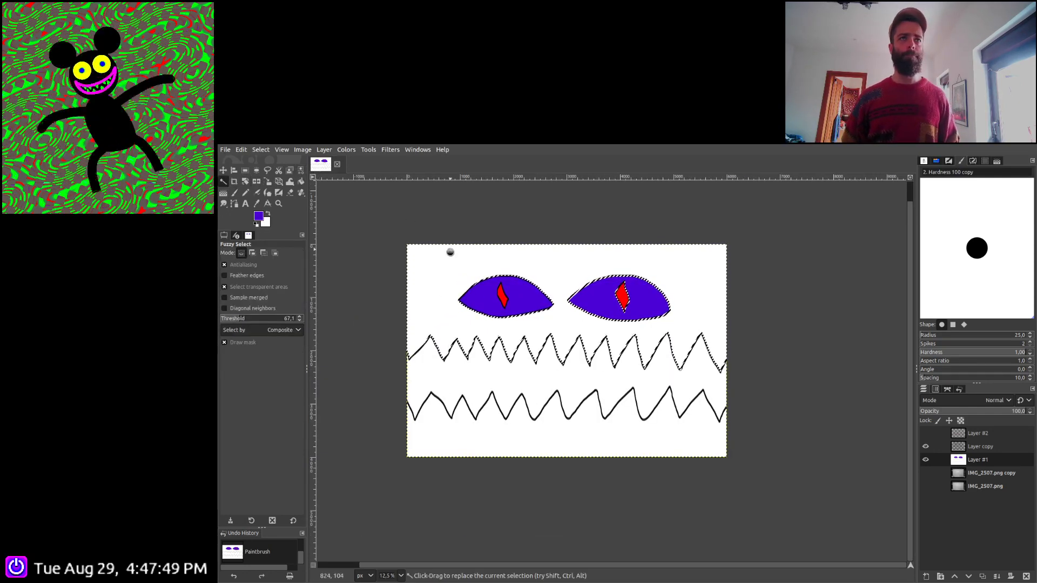
left_click(453, 280)
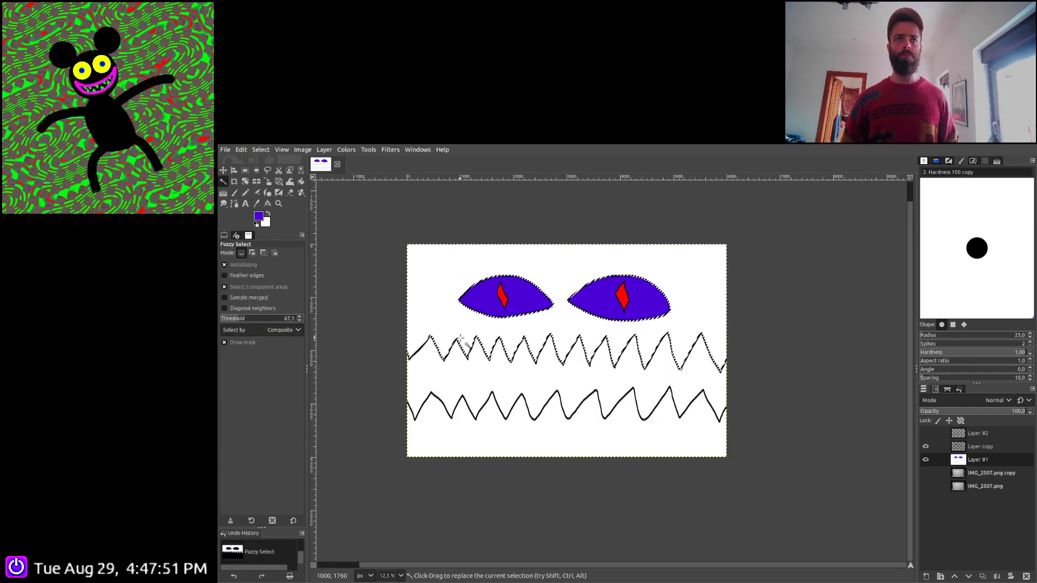
left_click_drag(460, 337, 505, 385)
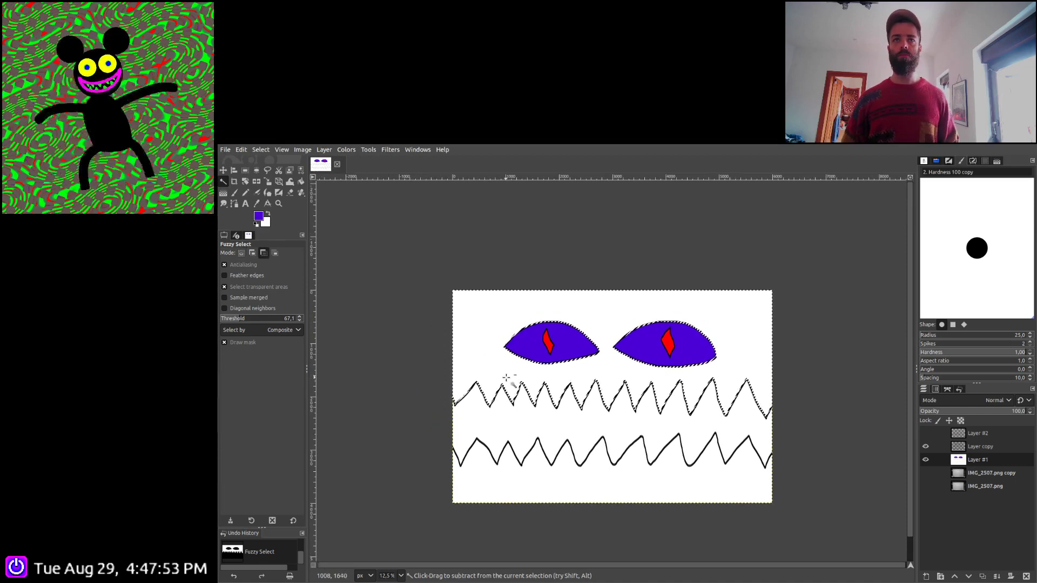
scroll(505, 375, "up", 1)
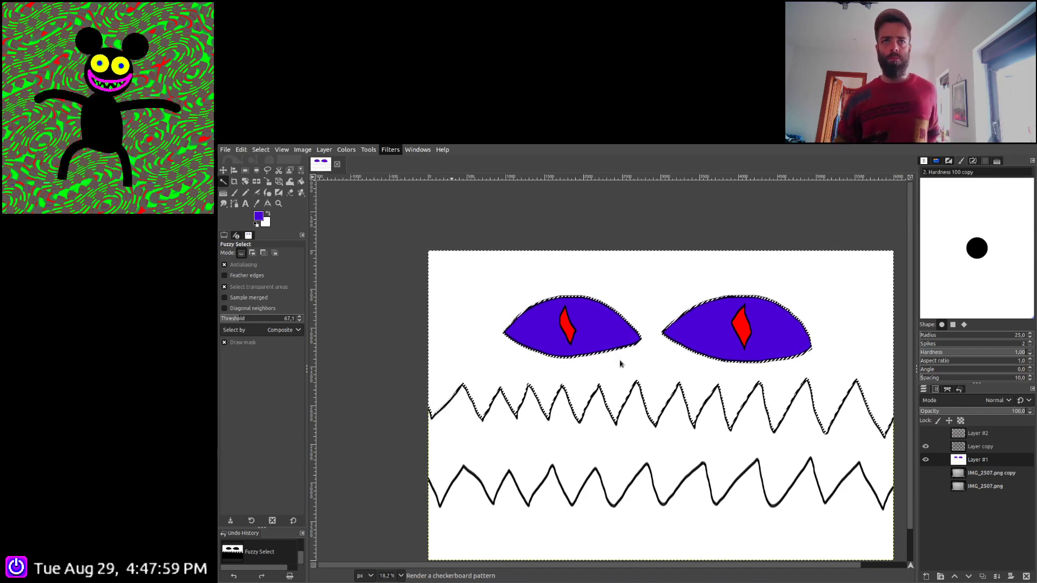
Render a large green and yellow checkerboard pattern in the selected background around the eyes
key("ctrl+f")
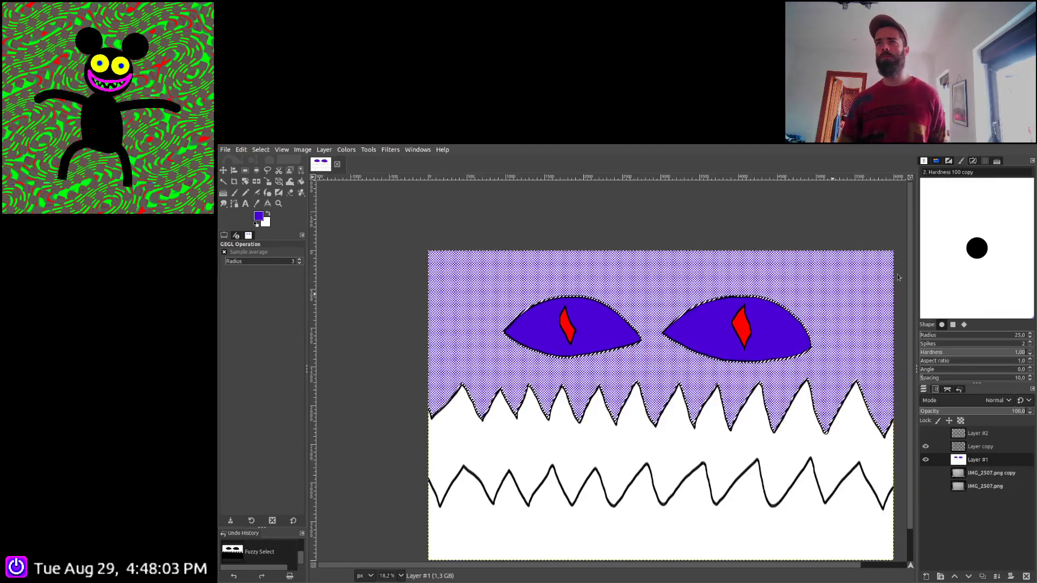
key("ctrl+f")
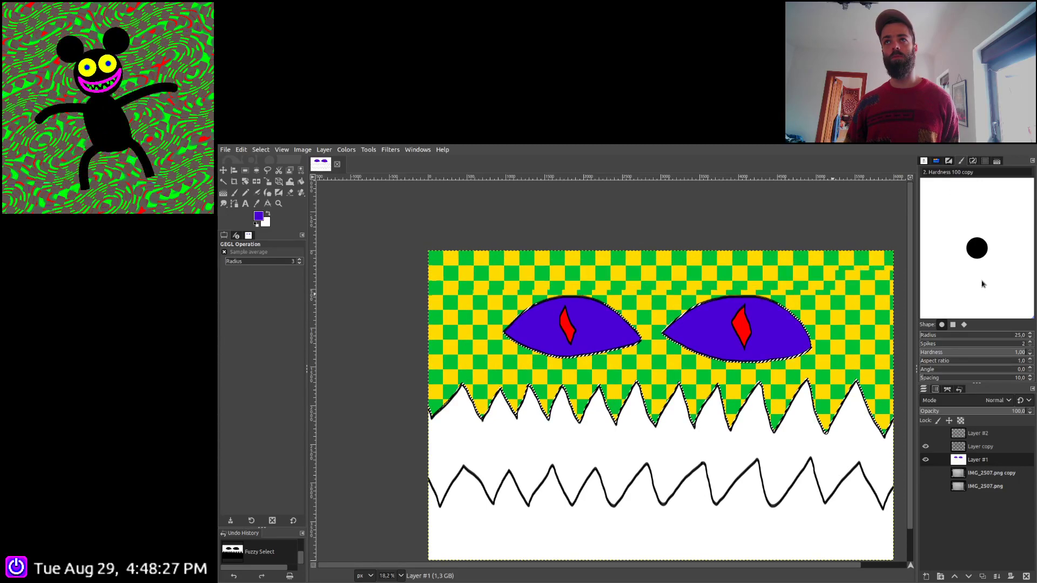
key("Return")
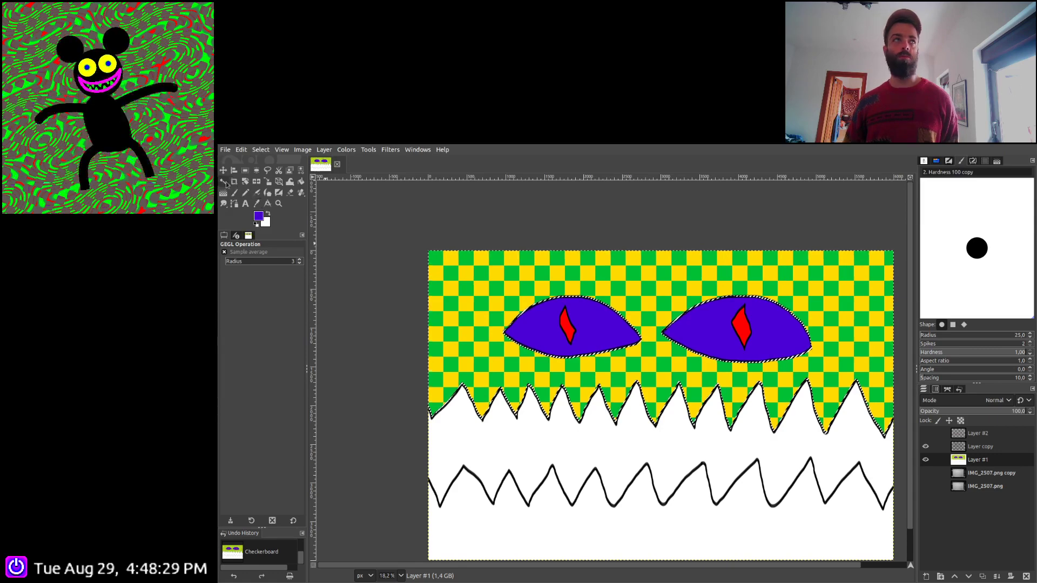
Fuzzy-select the area below the lower row of teeth and render a dark green and brown checkerboard in it
key("u")
left_click(621, 532)
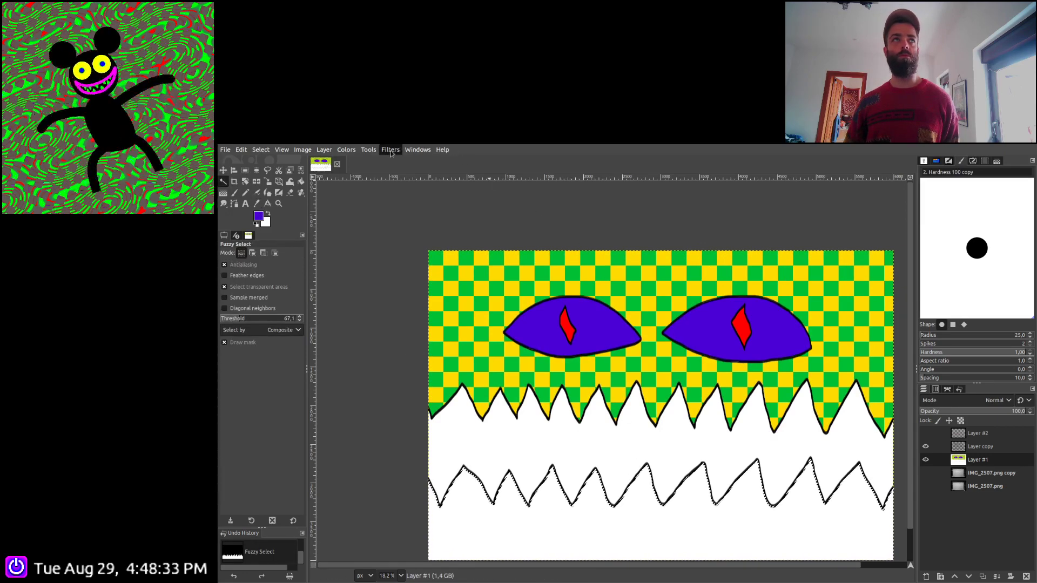
key("ctrl+shift+f")
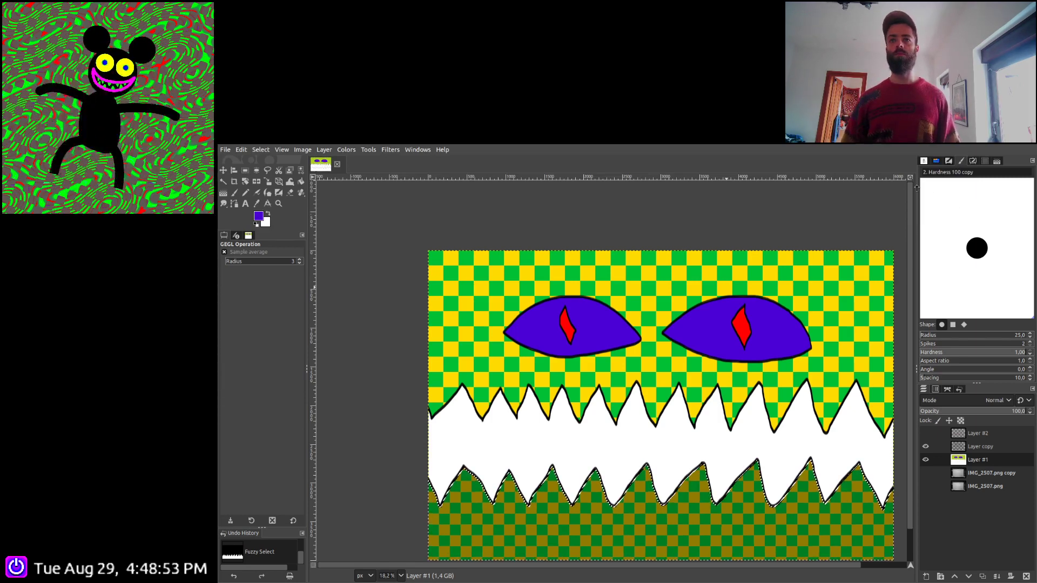
key("ctrl+f")
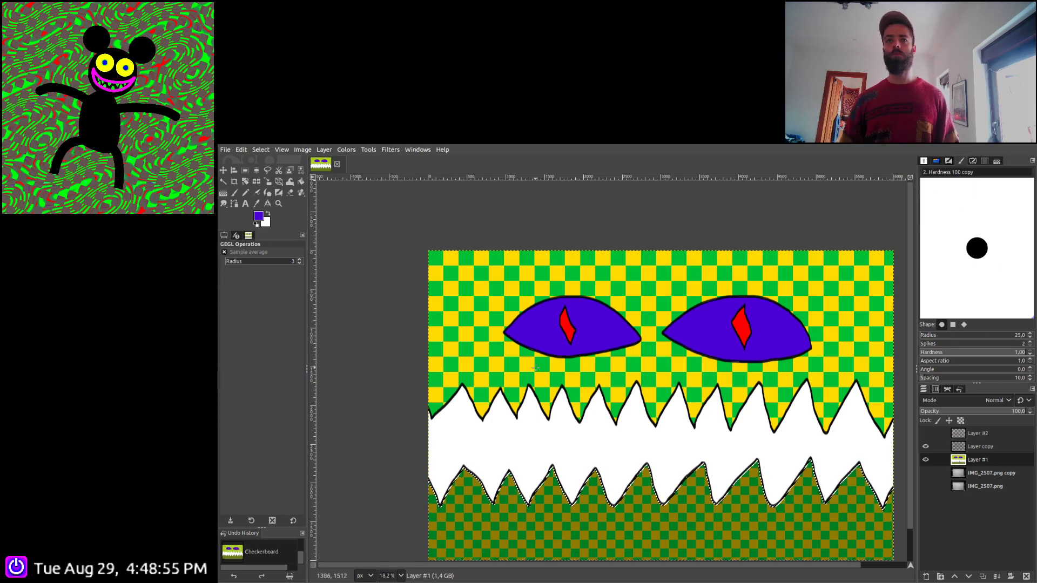
Fuzzy-select the white mouth between the two rows of teeth and try filling it with dark maroon, undoing the fill
left_click(224, 180)
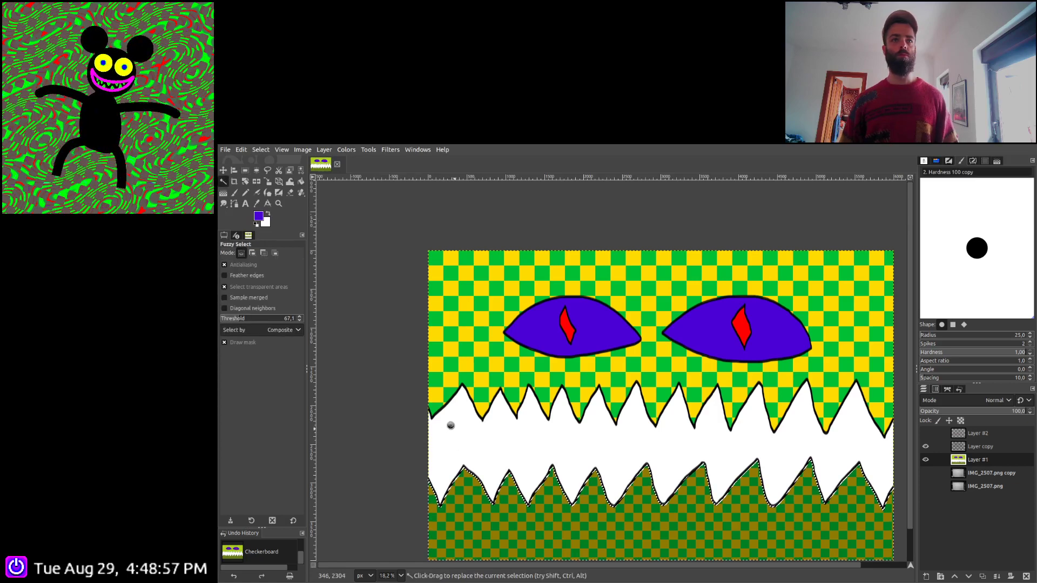
left_click(444, 422)
key("d")
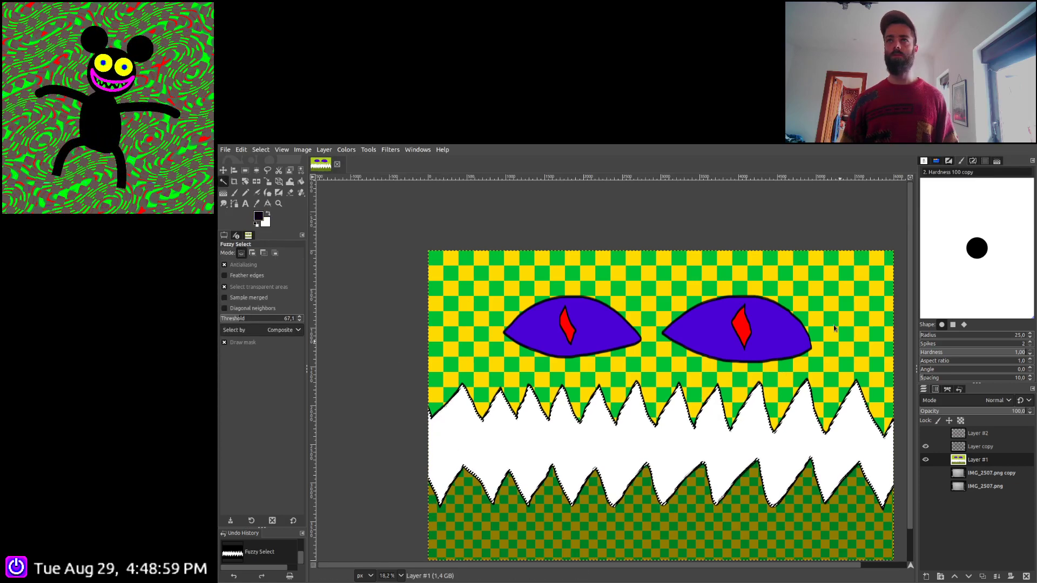
left_click(301, 170)
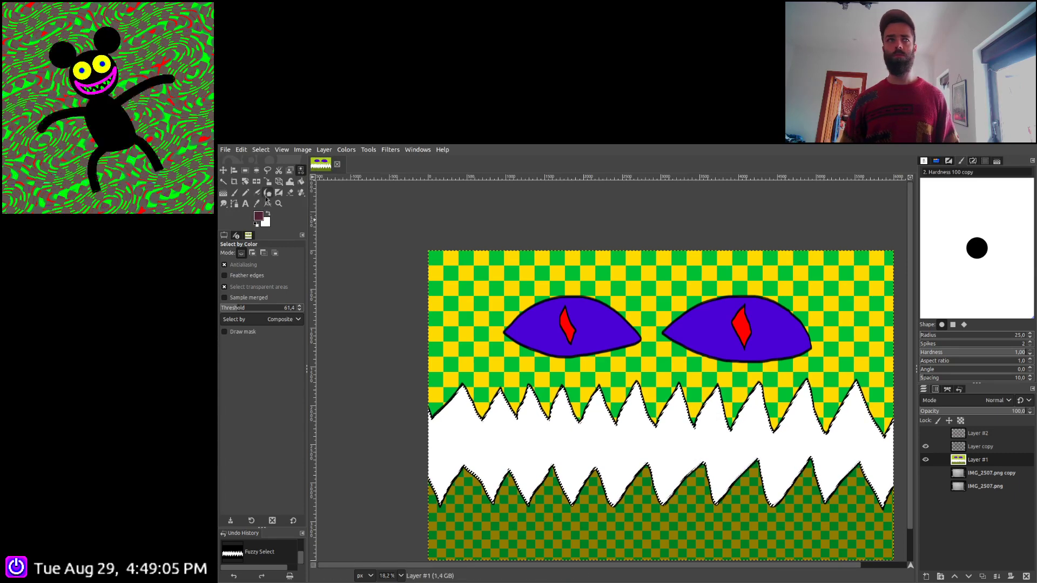
left_click(301, 182)
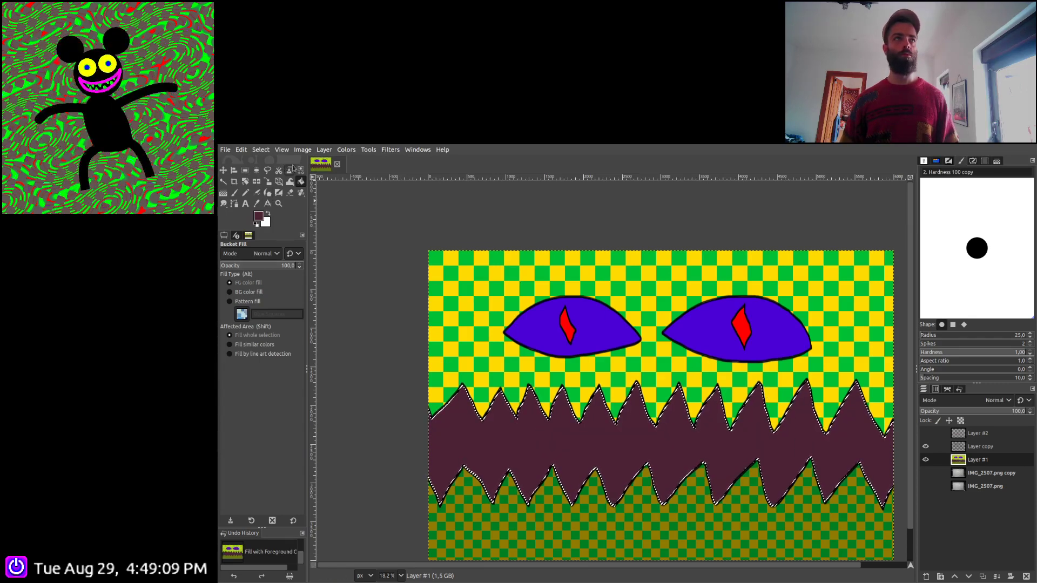
key("ctrl+z")
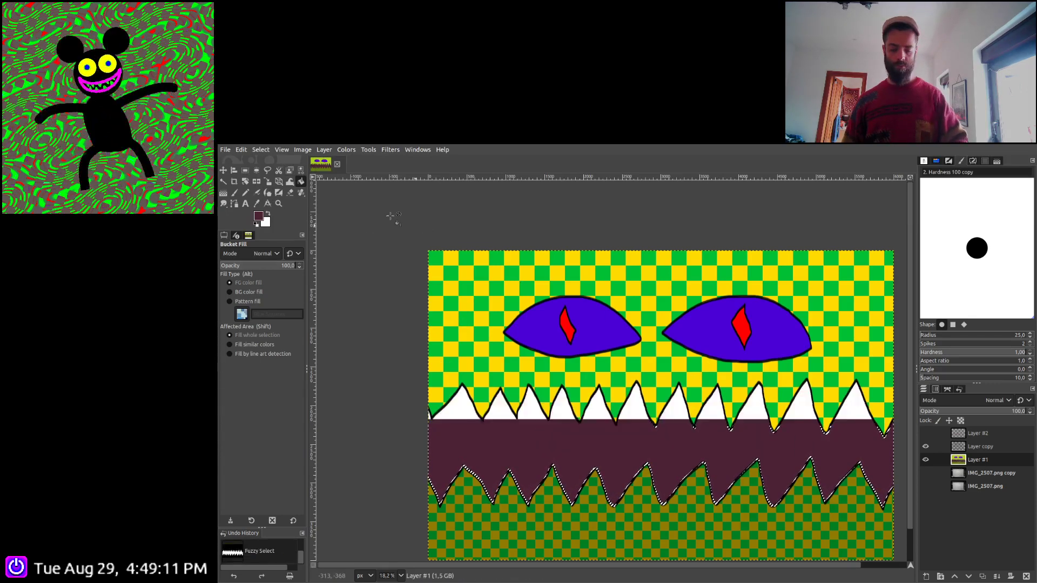
Select the white mouth area with Select by Color and fill the selection with dark maroon
left_click(301, 171)
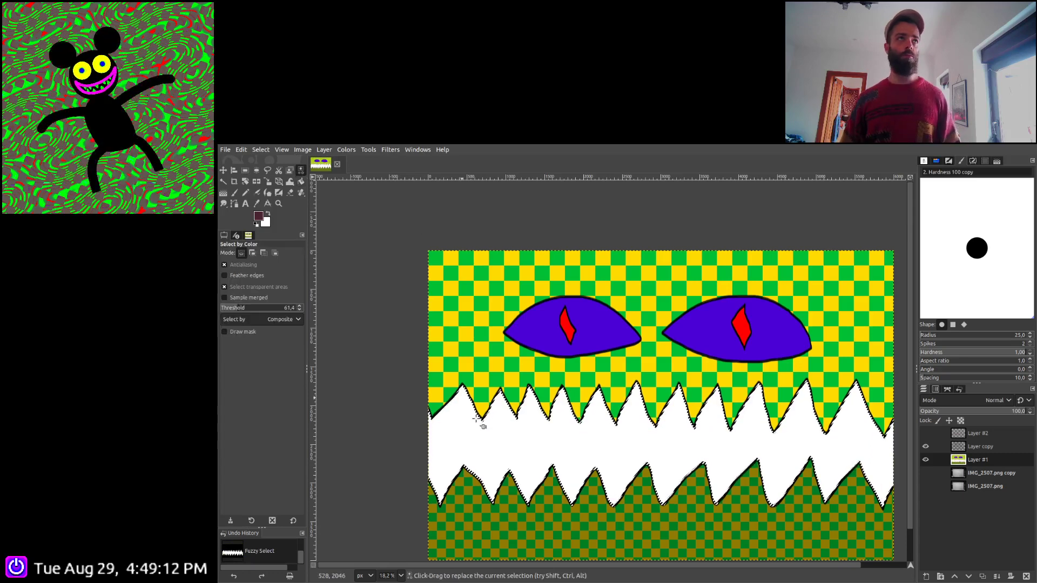
left_click(525, 440)
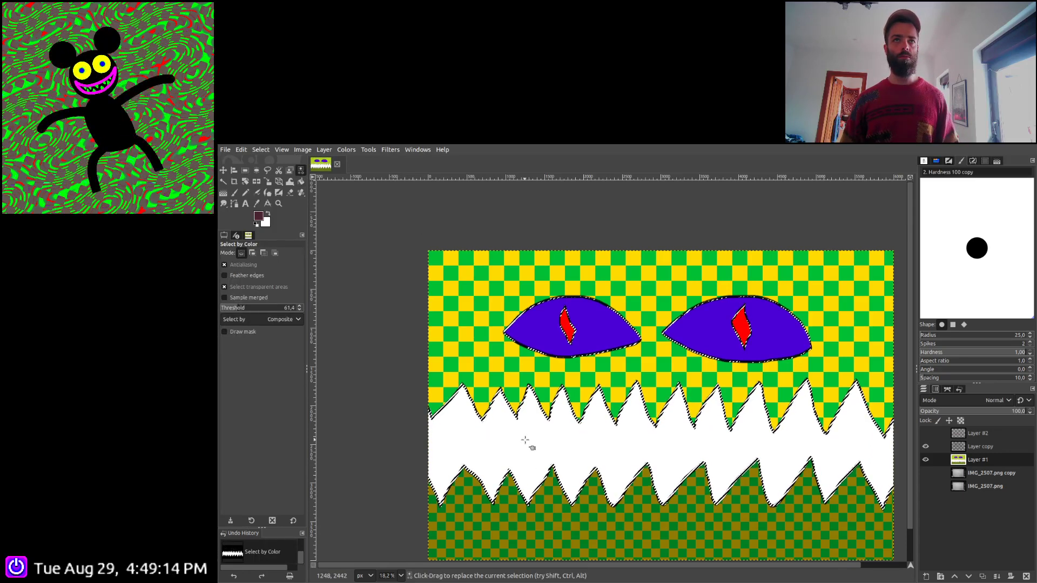
left_click(301, 181)
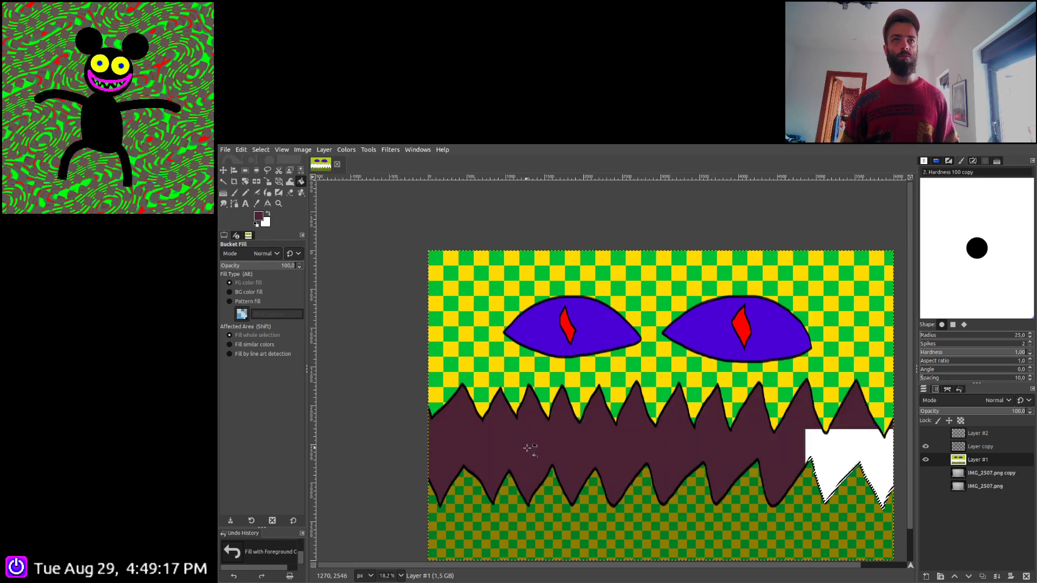
Make Layer #2 visible and refill the selected mouth area on Layer #1 with black
left_click(925, 433)
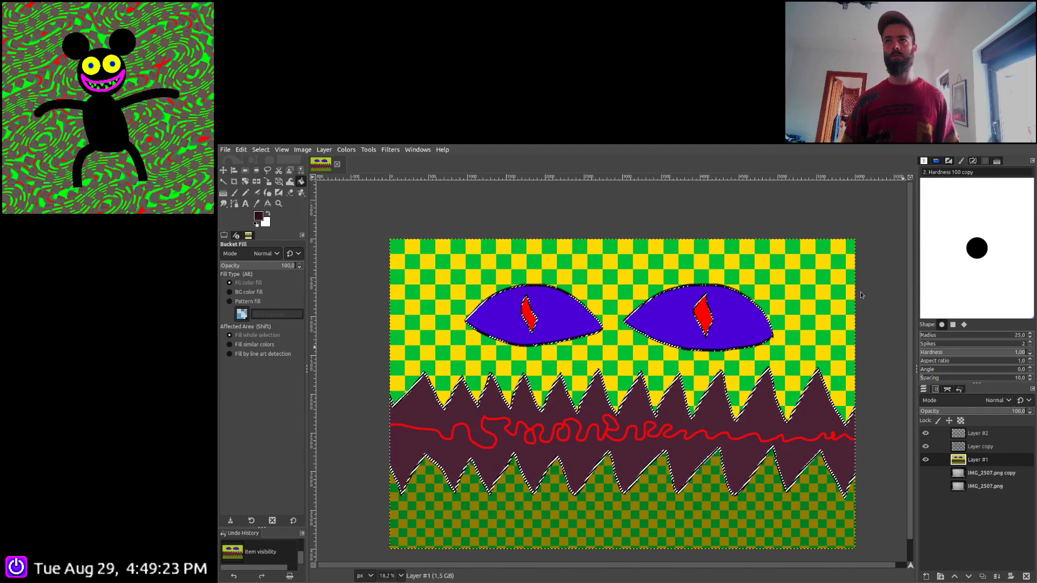
key("d")
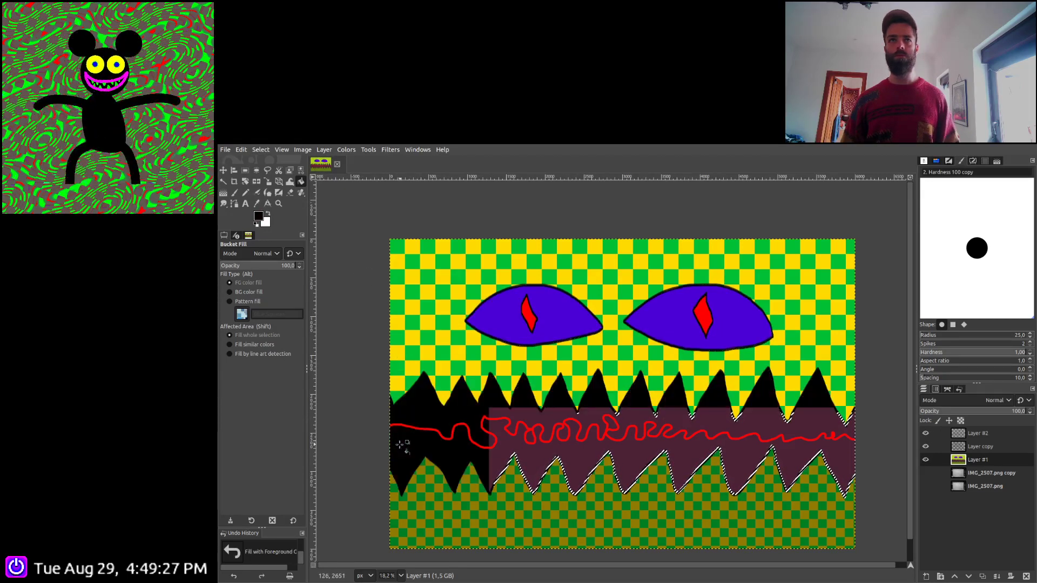
key("ctrl+a")
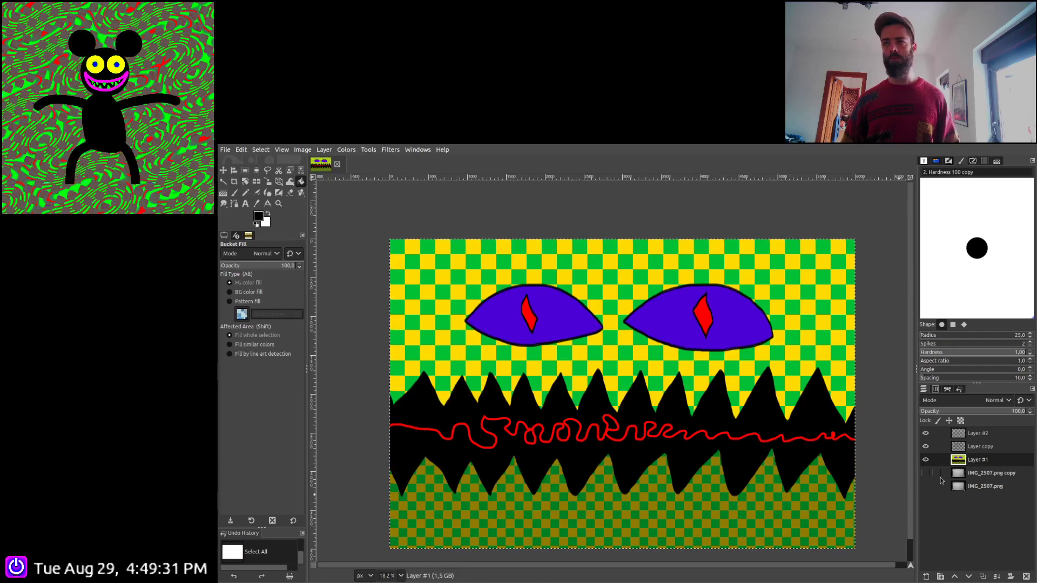
left_click(757, 404)
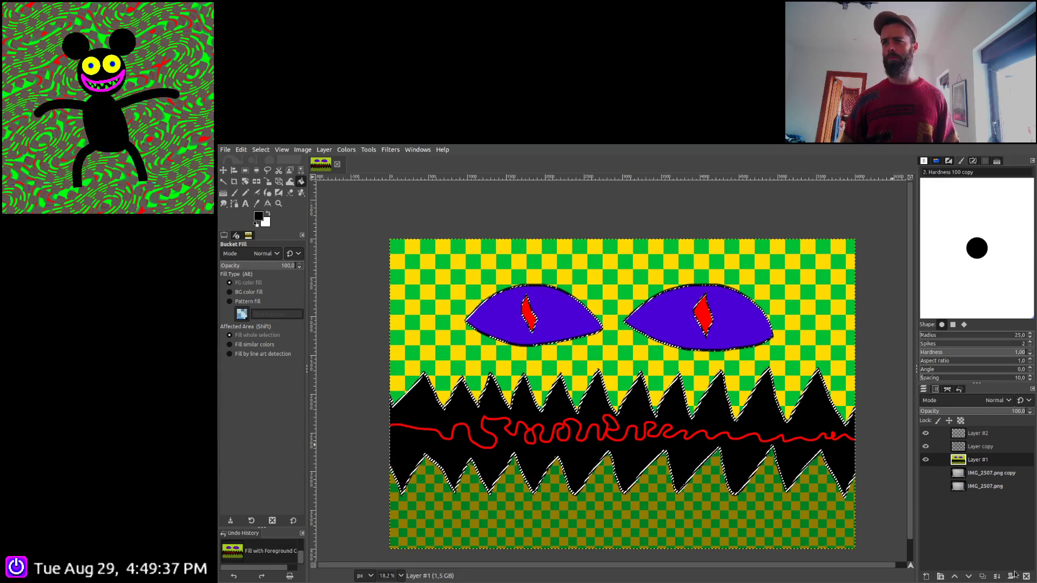
Add a new layer above Layer #1 and draw a shaped (spherical) full-saturation spectrum gradient in the mouth selection
key("shift+ctrl+n")
key("Return")
left_click(294, 577)
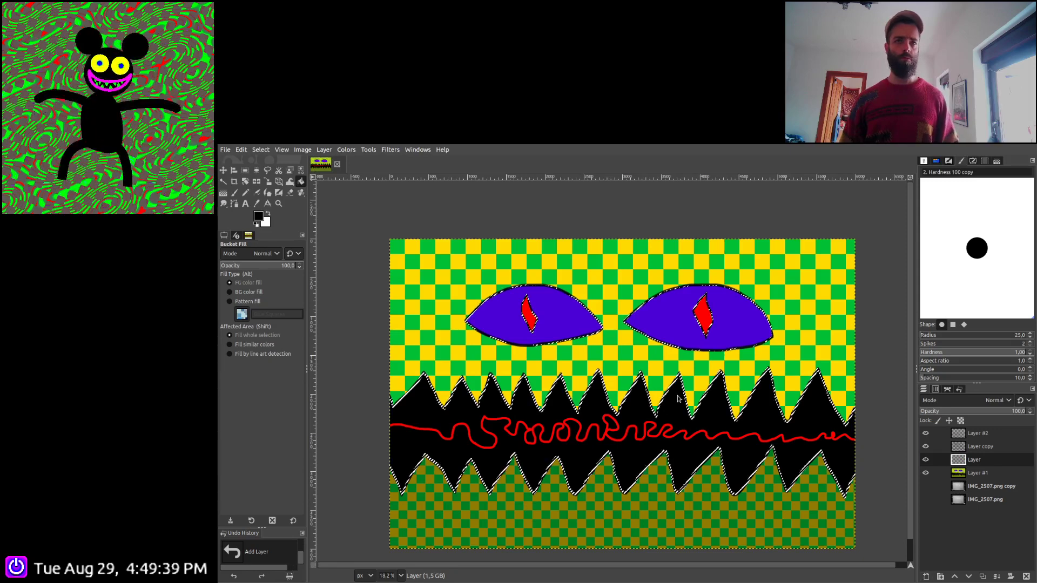
key("g")
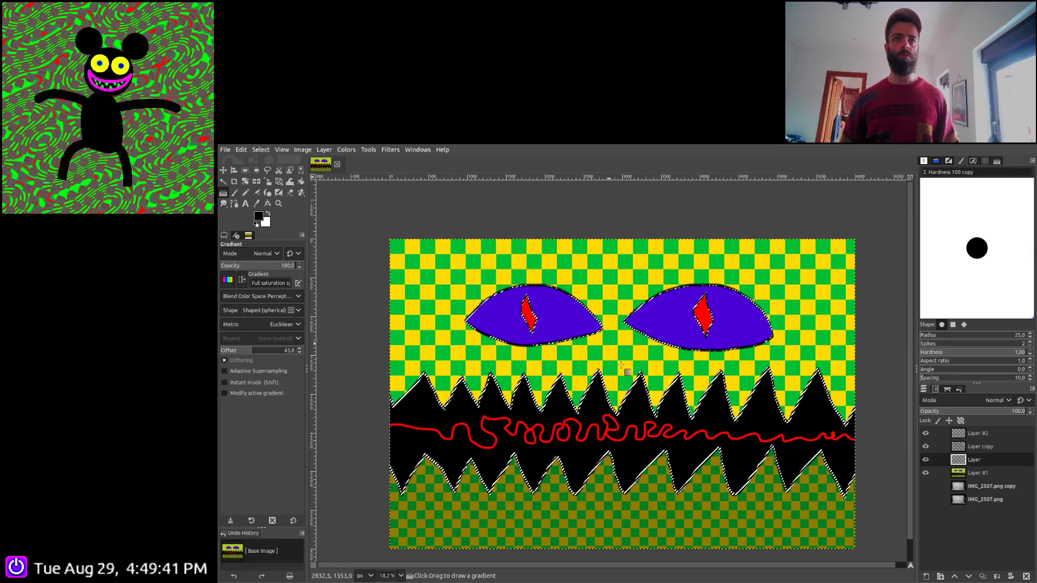
left_click_drag(609, 345, 624, 371)
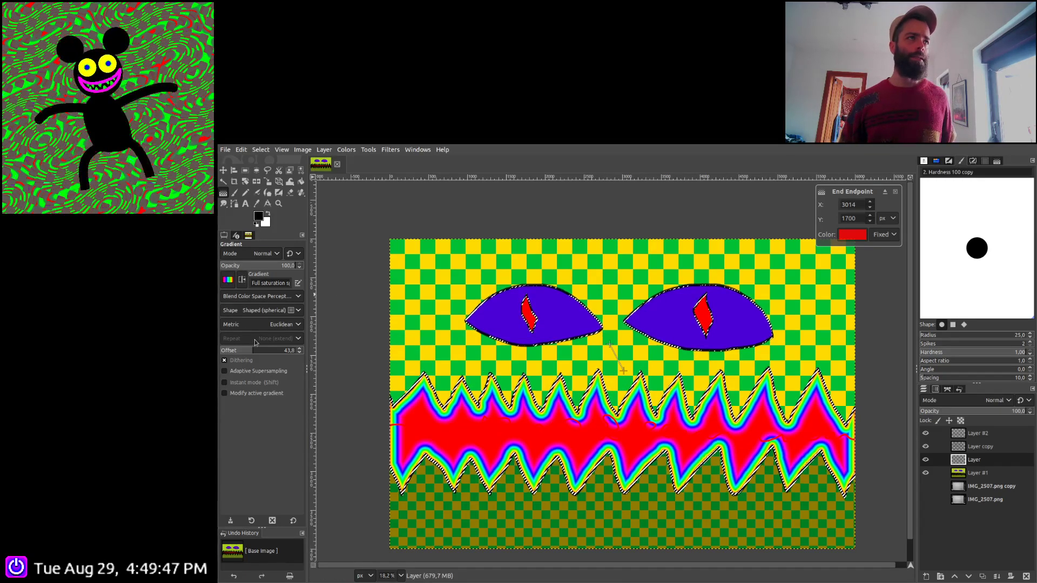
Try the Greens gradient in the mouth, set the offset to 23.3, and switch the gradient to Incandescent
key("period")
key("period")
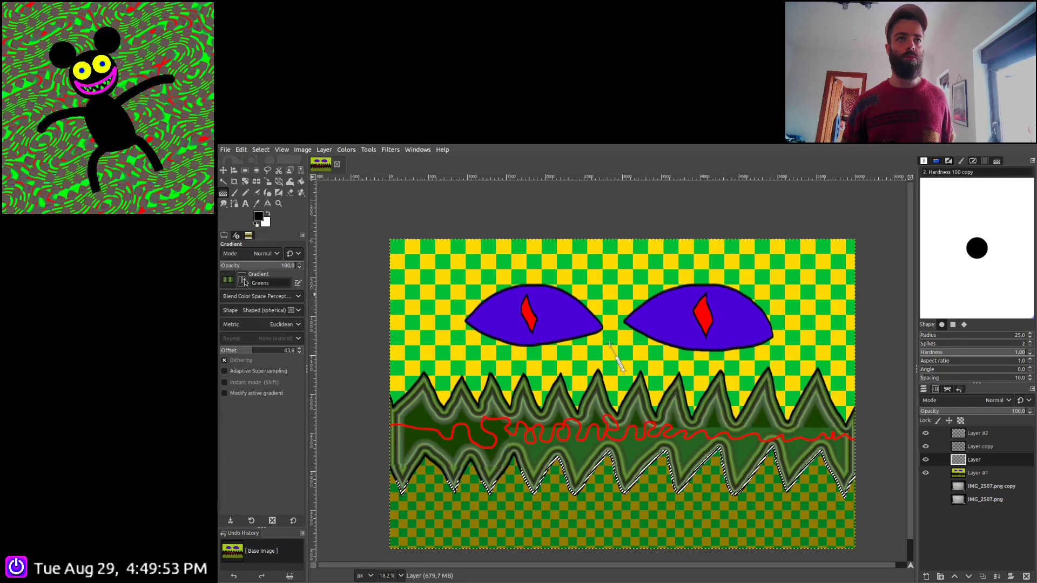
left_click(238, 351)
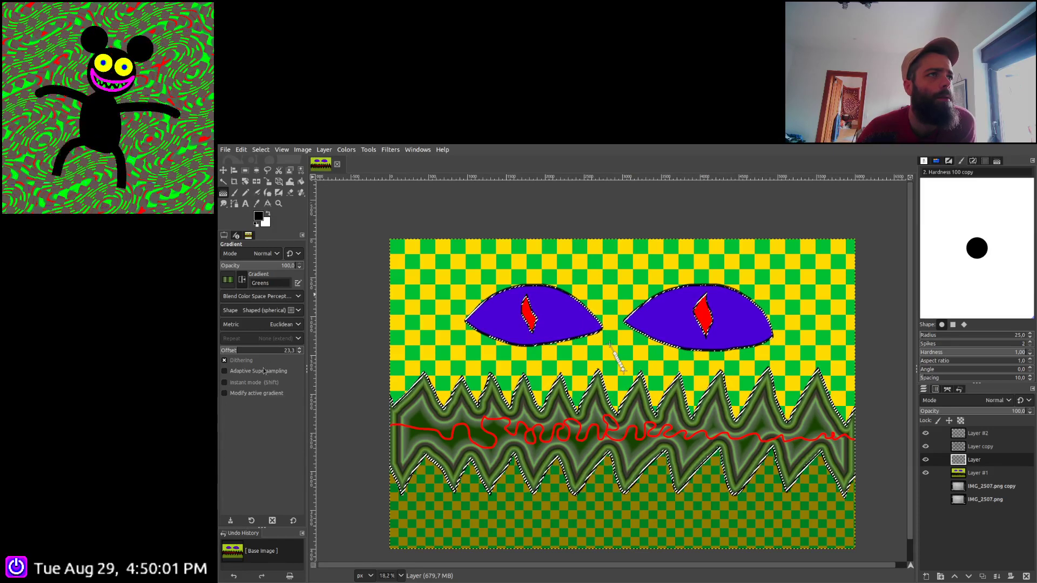
key("period")
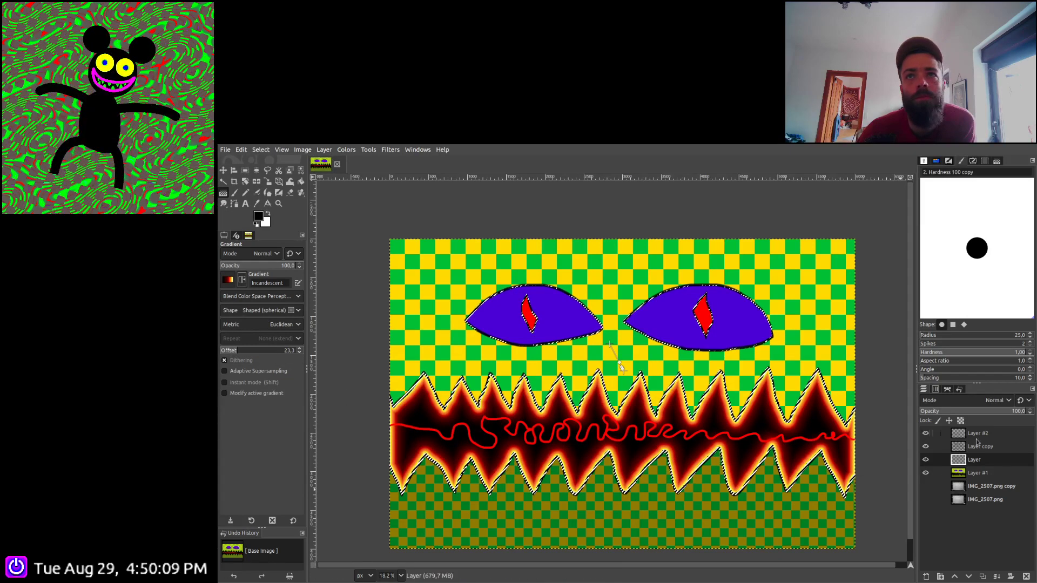
Set the gradient layer's mode to Screen, raise the gradient offset to 62.8, and apply the gradient
scroll(998, 401, "down", 3)
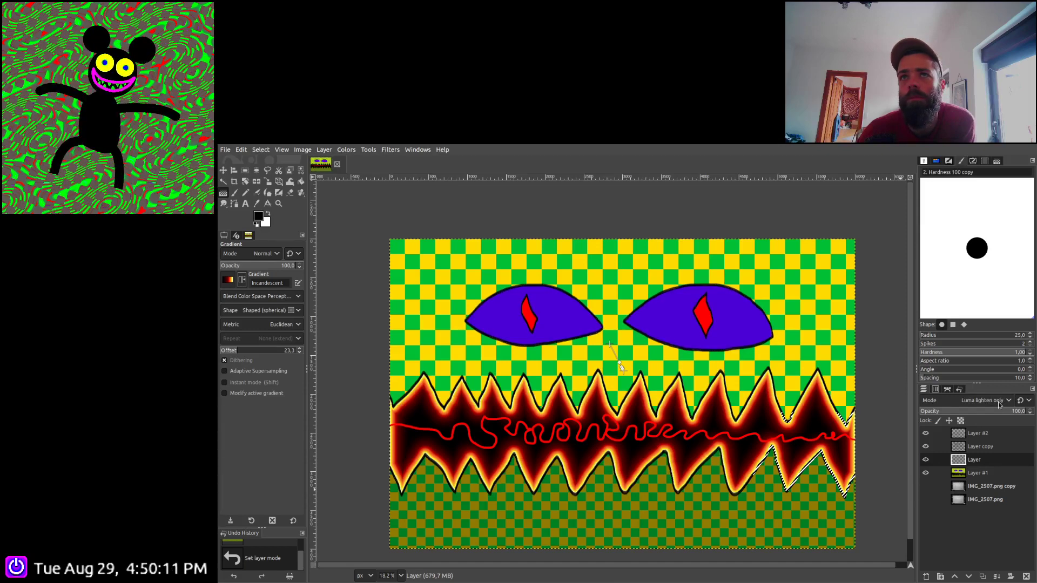
scroll(999, 405, "up", 1)
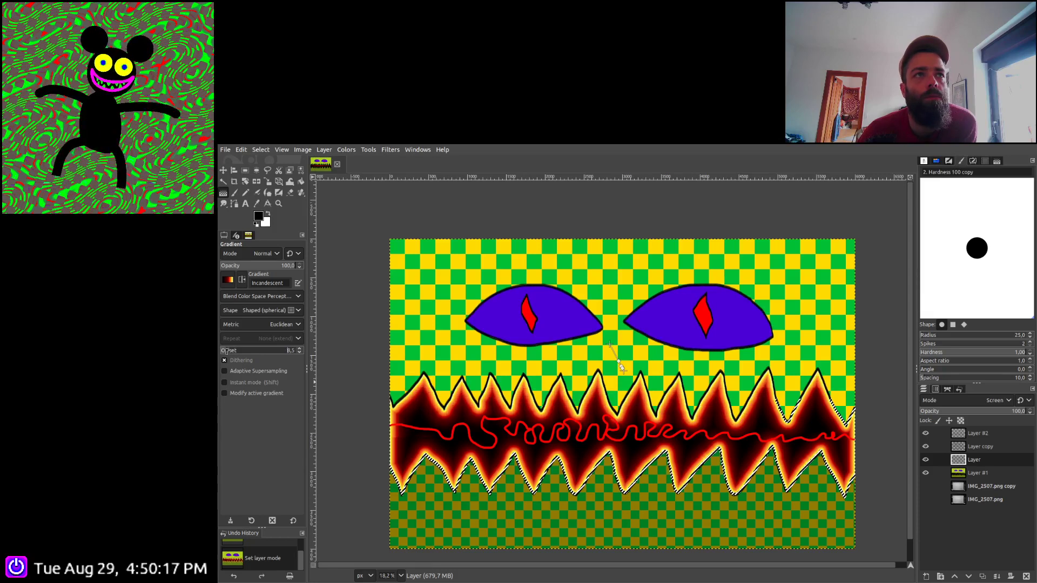
left_click(276, 351)
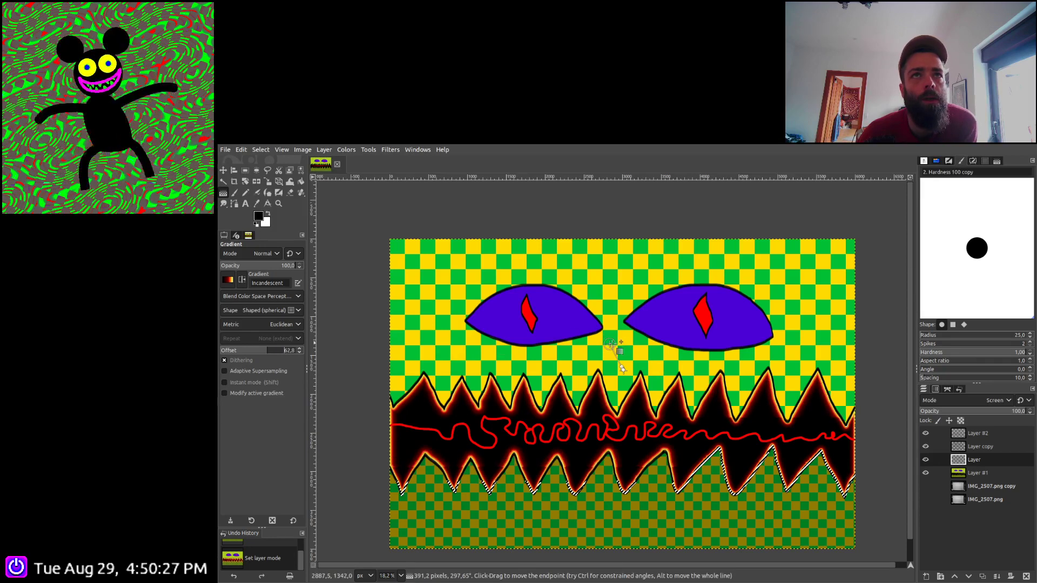
left_click(609, 344)
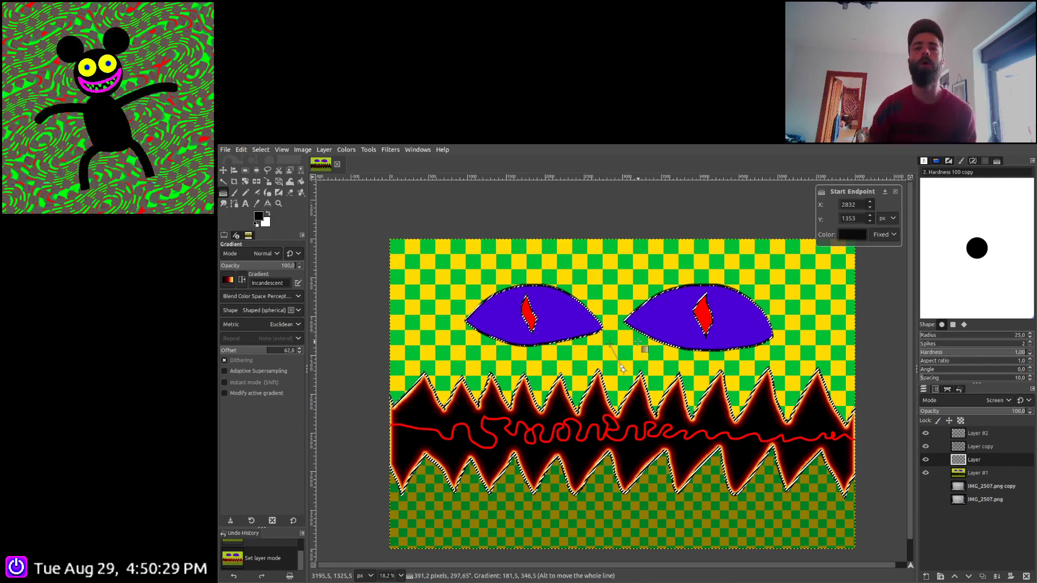
key("Return")
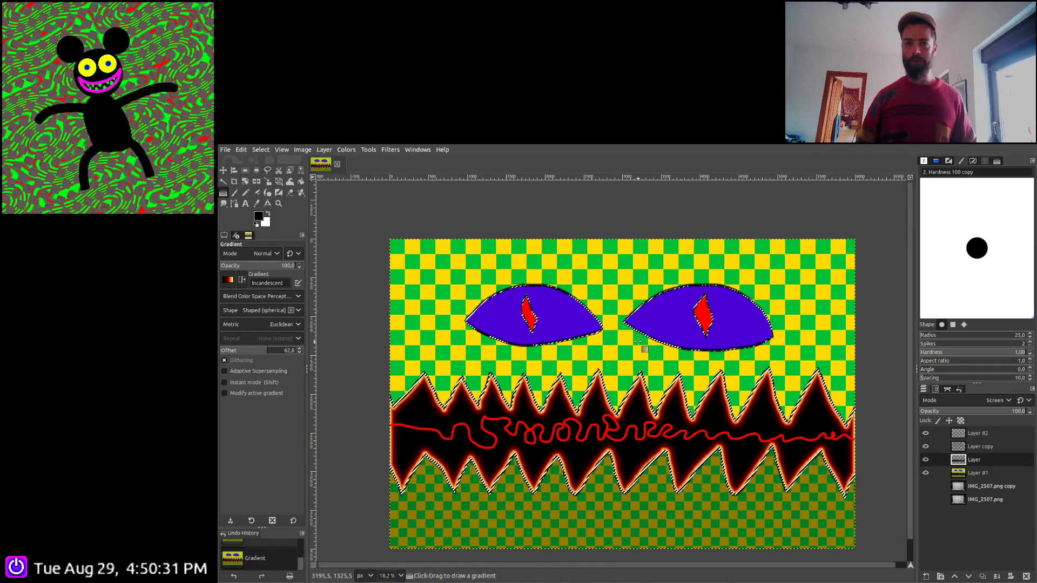
Add a new layer above the gradient layer and render a cyan Supernova centred in the mouth selection
left_click(925, 577, "shift")
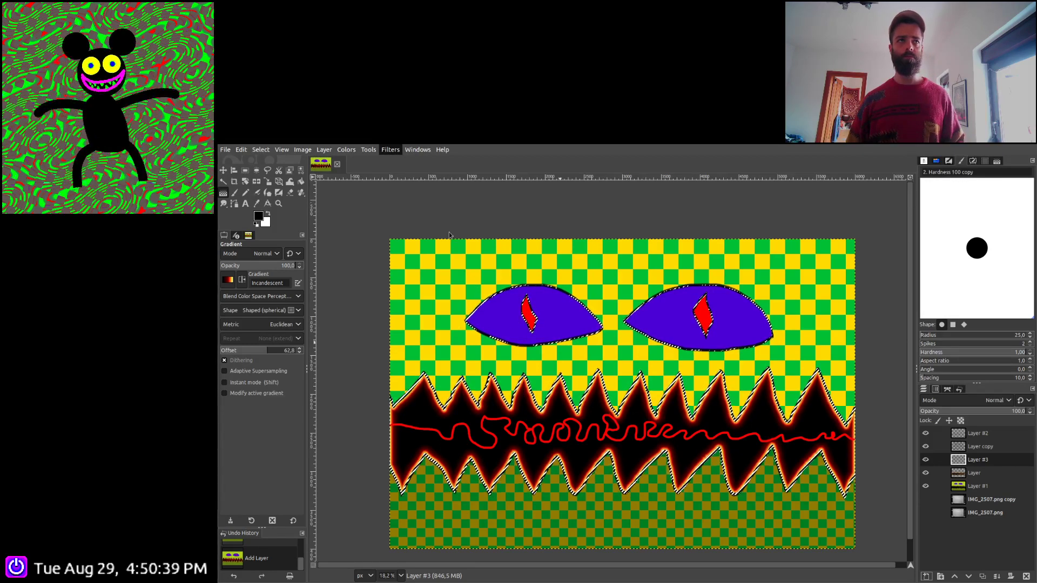
key("ctrl+shift+f")
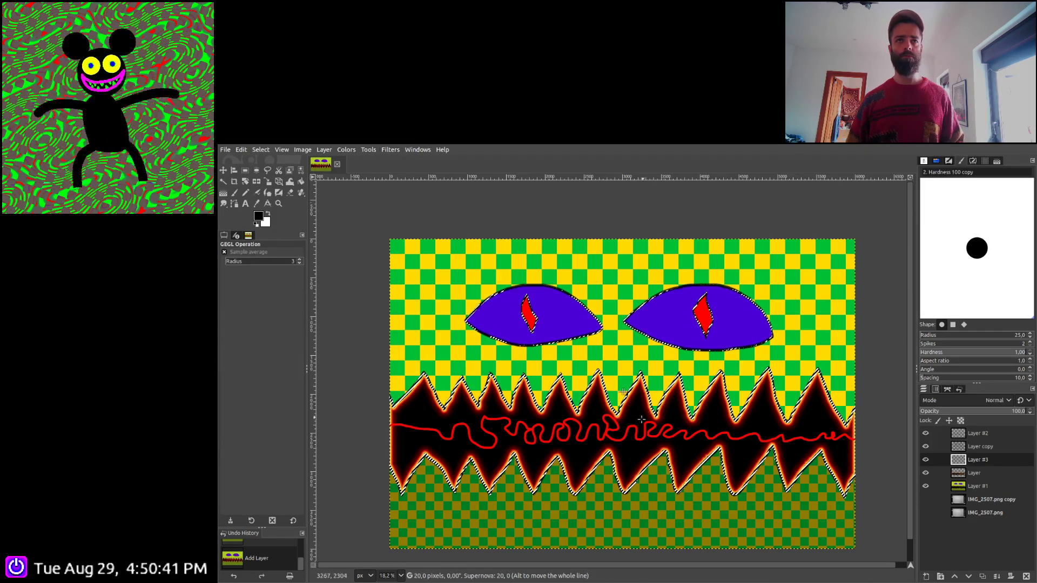
left_click_drag(620, 428, 721, 428)
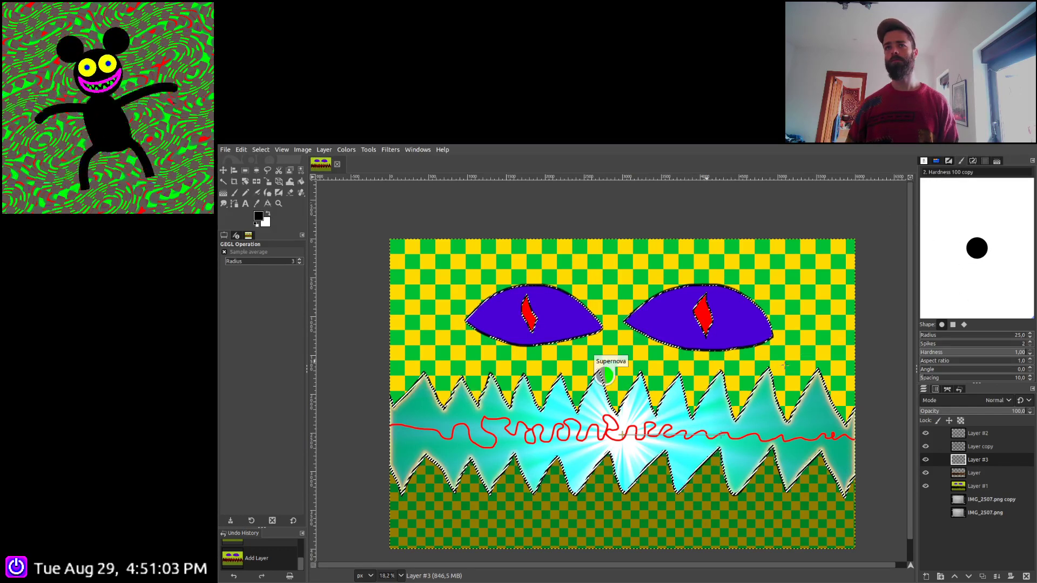
key("Return")
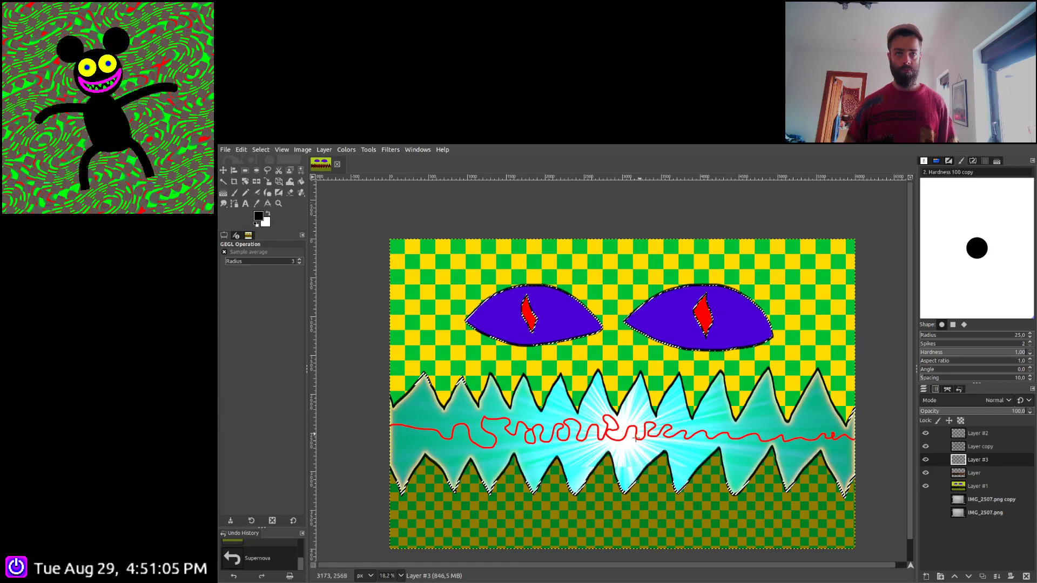
Select the whole canvas and cycle the Supernova layer's blend modes, setting it to Difference
scroll(983, 407, "down", 8)
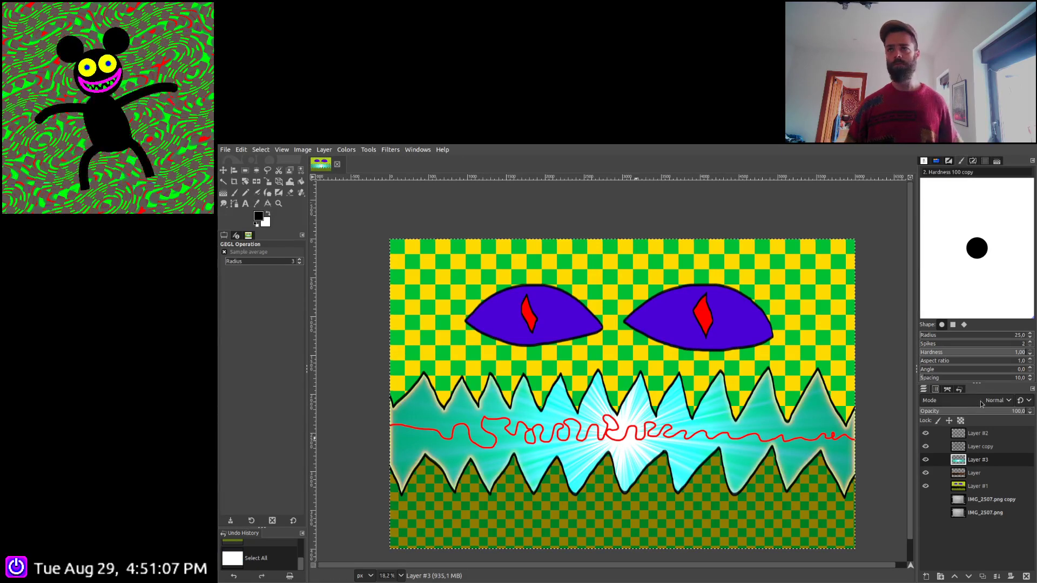
scroll(983, 406, "down", 1)
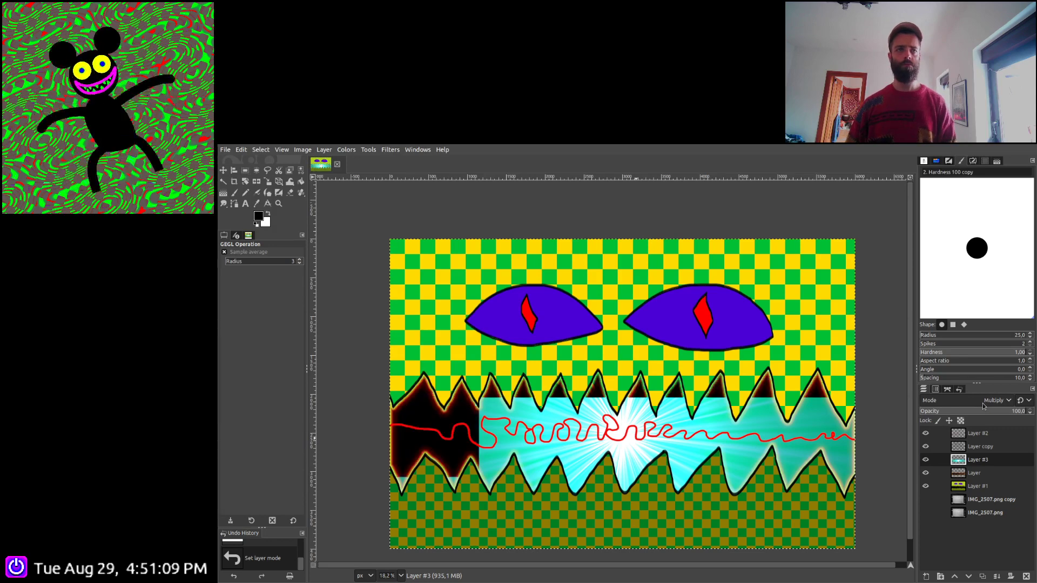
scroll(983, 405, "down", 4)
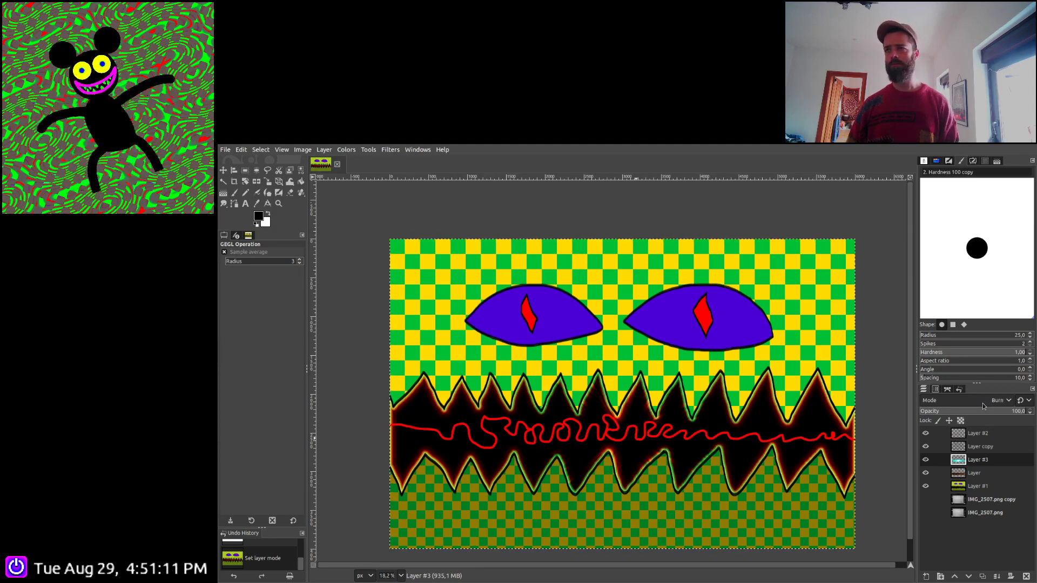
scroll(983, 403, "down", 2)
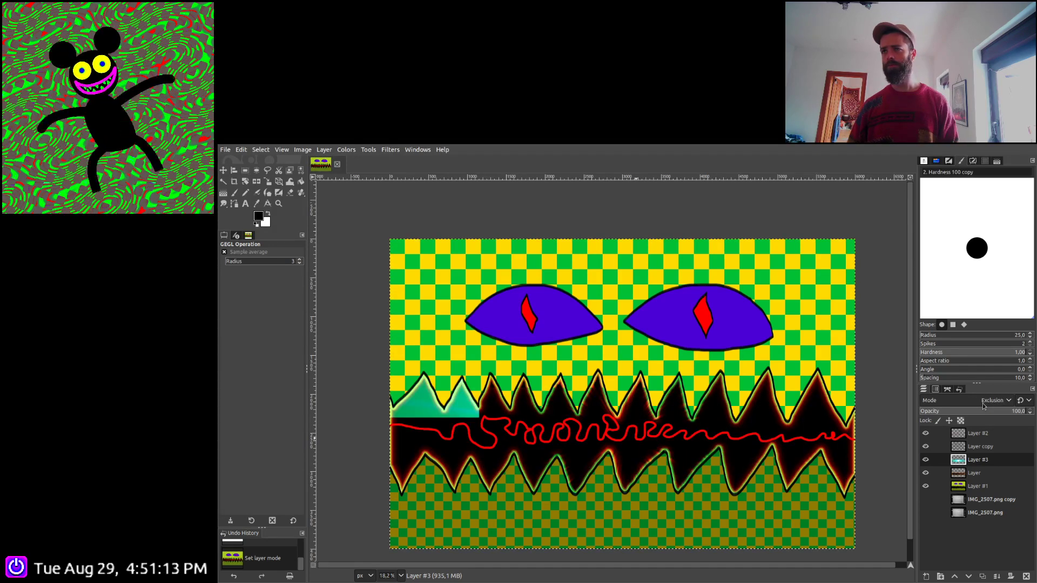
scroll(983, 403, "up", 1)
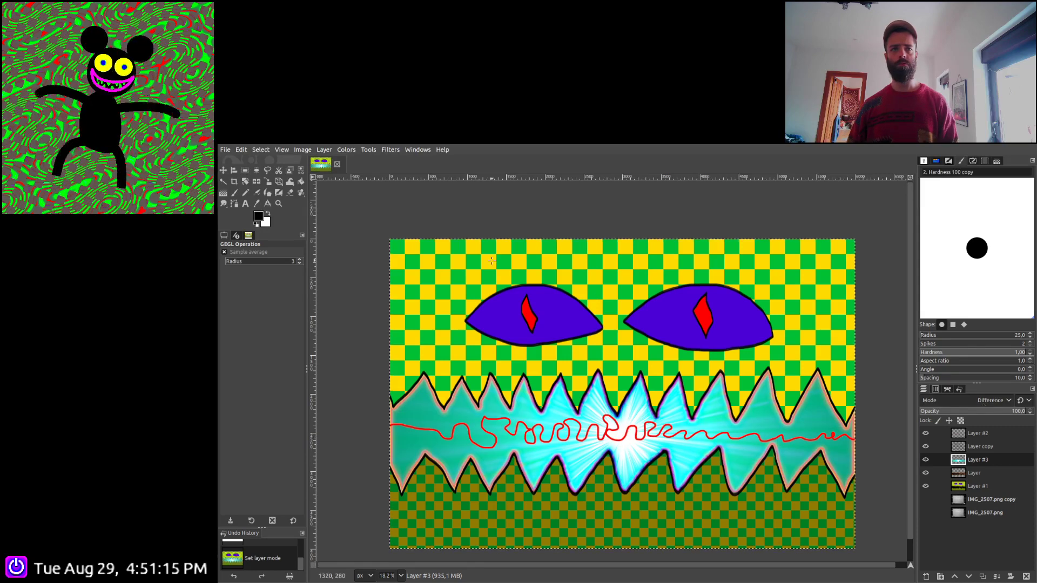
Invert the colours of the Supernova layer and set its blend mode to Hard mix
left_click(347, 149)
left_click(360, 267)
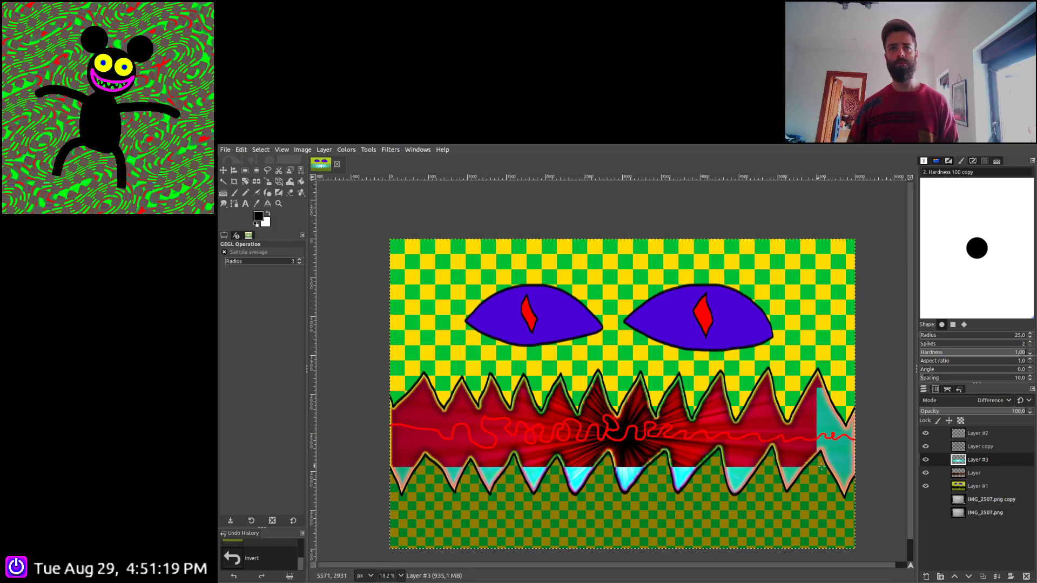
scroll(994, 400, "up", 1)
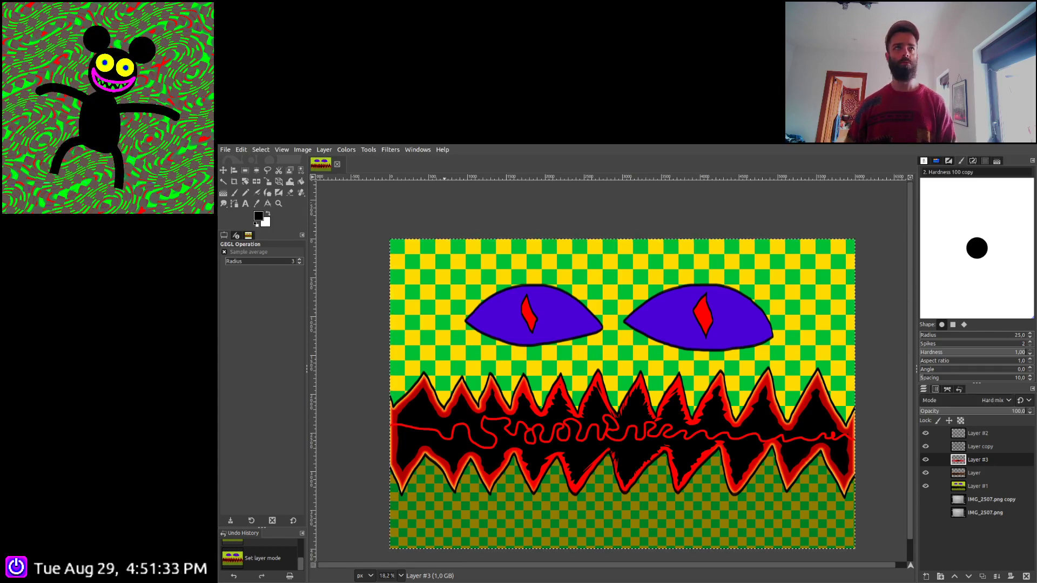
Adjust the Supernova layer's hue and saturation and cycle through its blend modes, keeping Hard mix
left_click(346, 149)
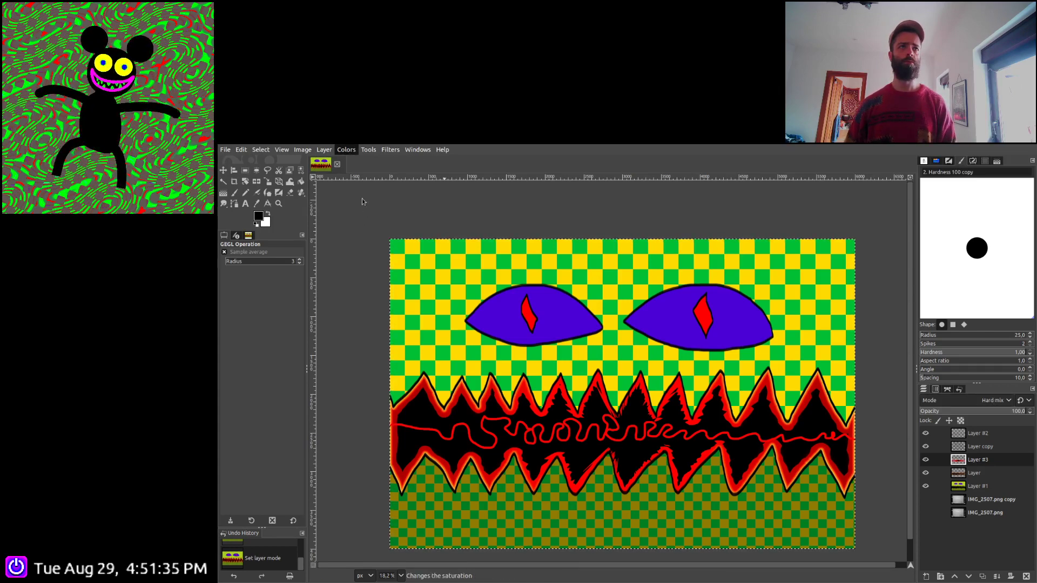
key("Escape")
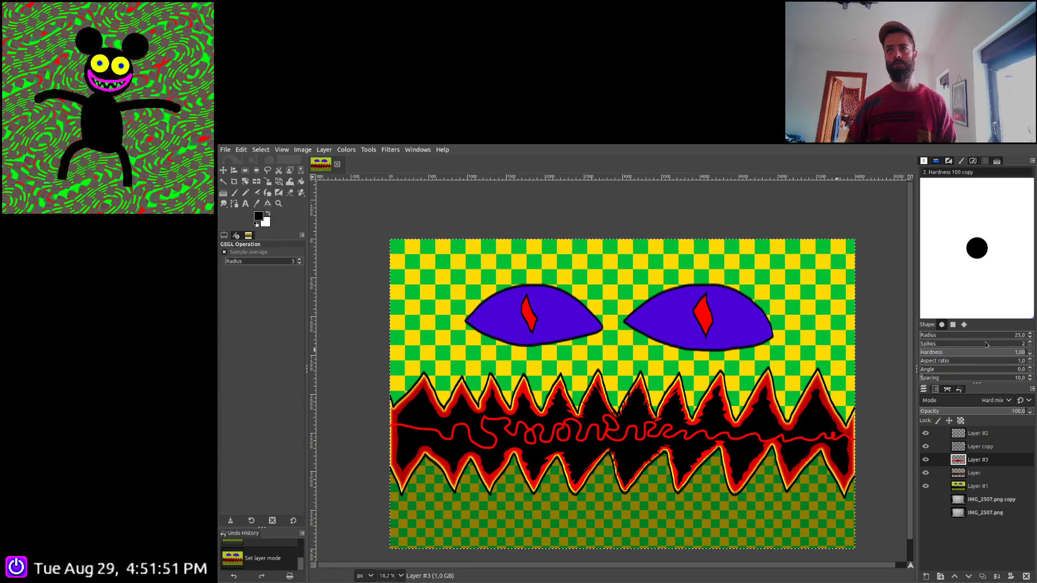
key("ctrl+f")
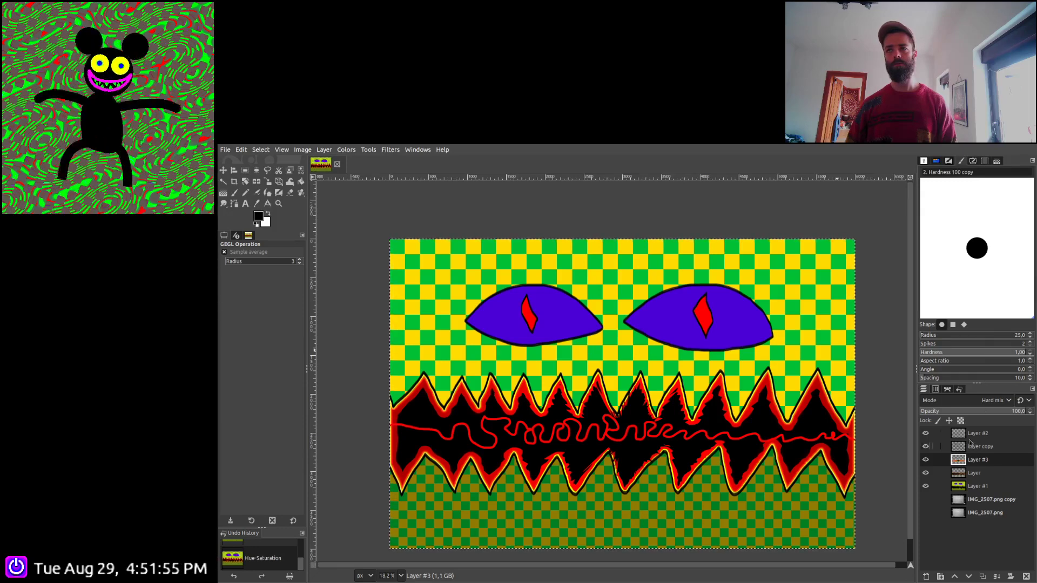
left_click(972, 435)
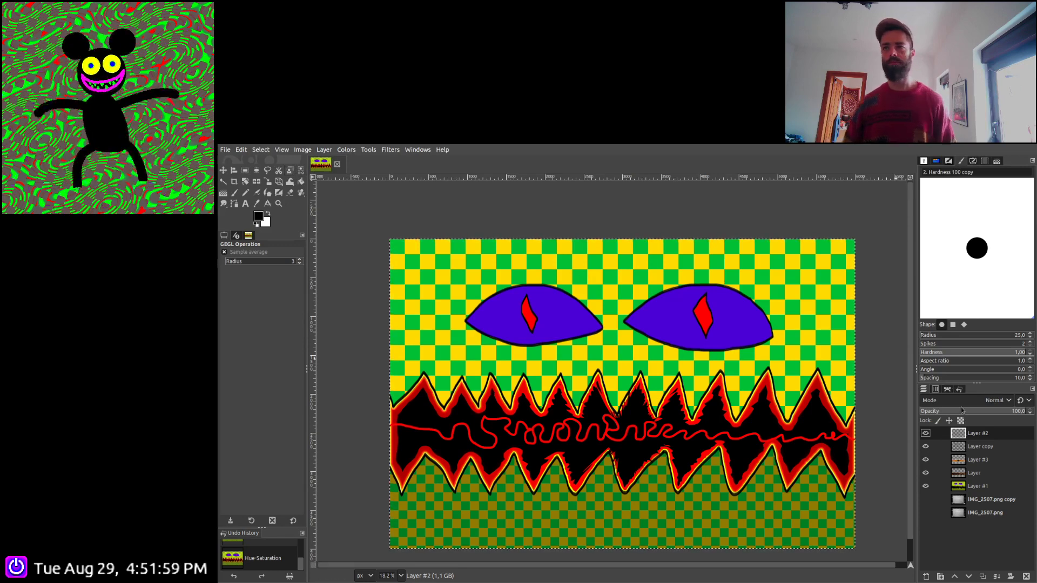
left_click(981, 461)
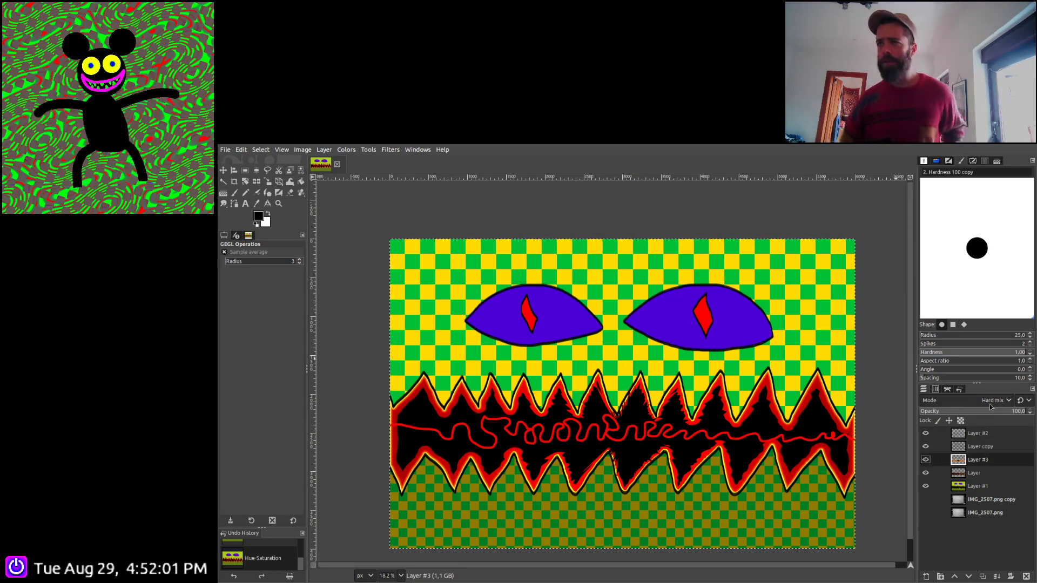
scroll(990, 404, "down", 1)
scroll(990, 404, "down", 1)
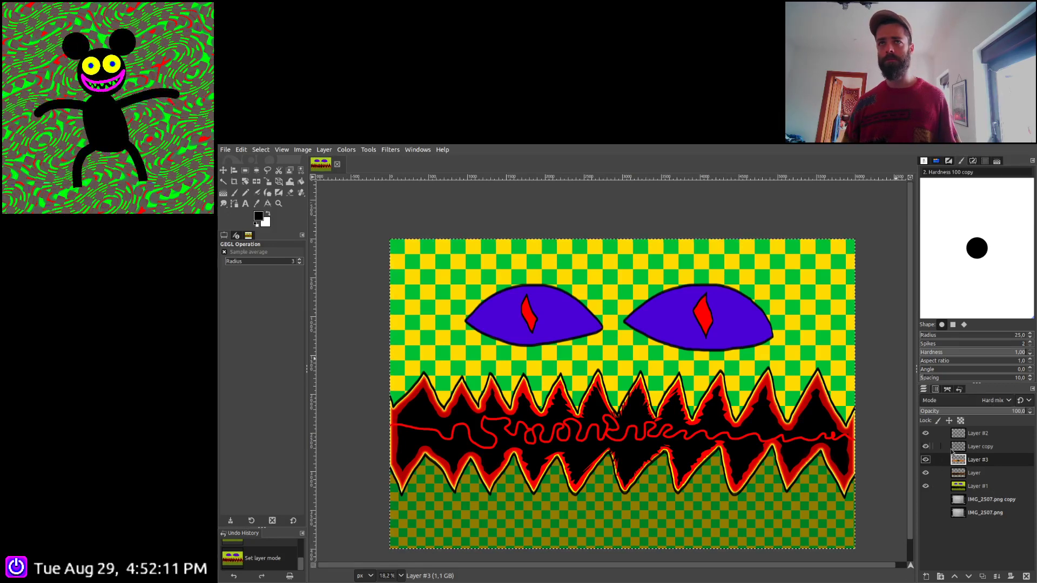
Place a duplicate of the layer named Layer copy at the top of the stack and merge all visible layers
left_click(981, 447)
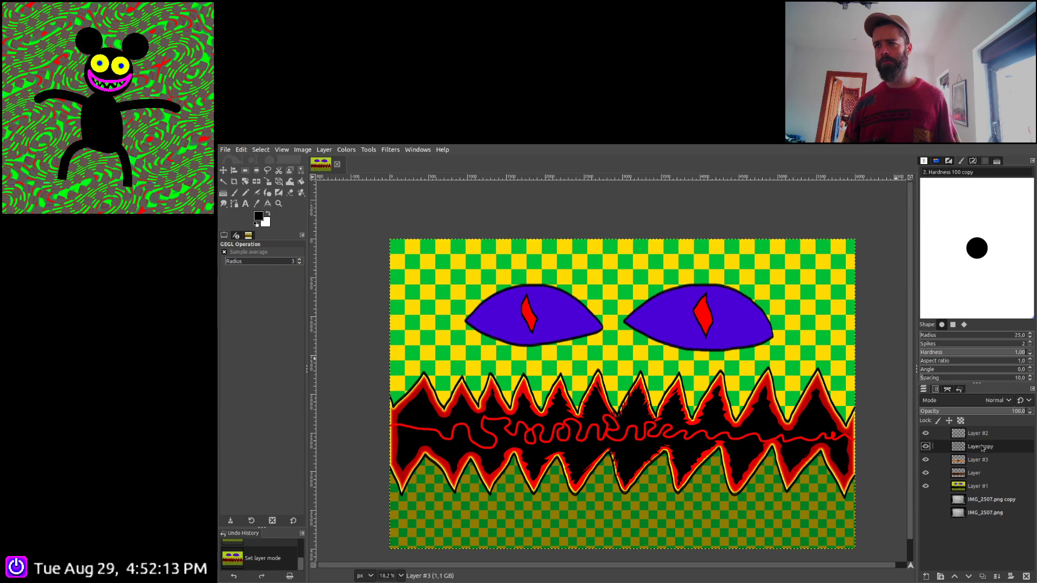
left_click(983, 577)
left_click(956, 576)
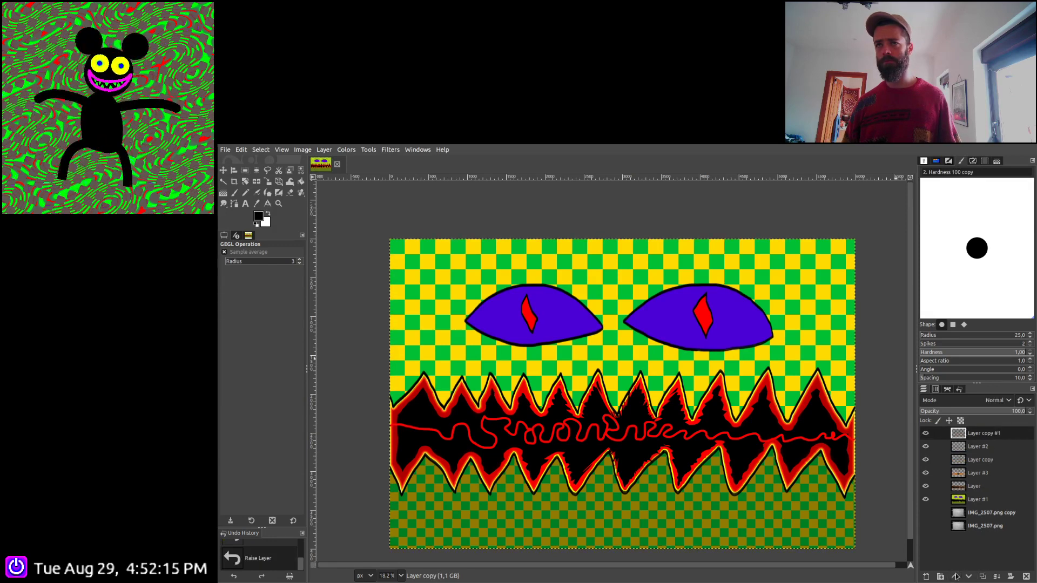
left_click(996, 577, "ctrl")
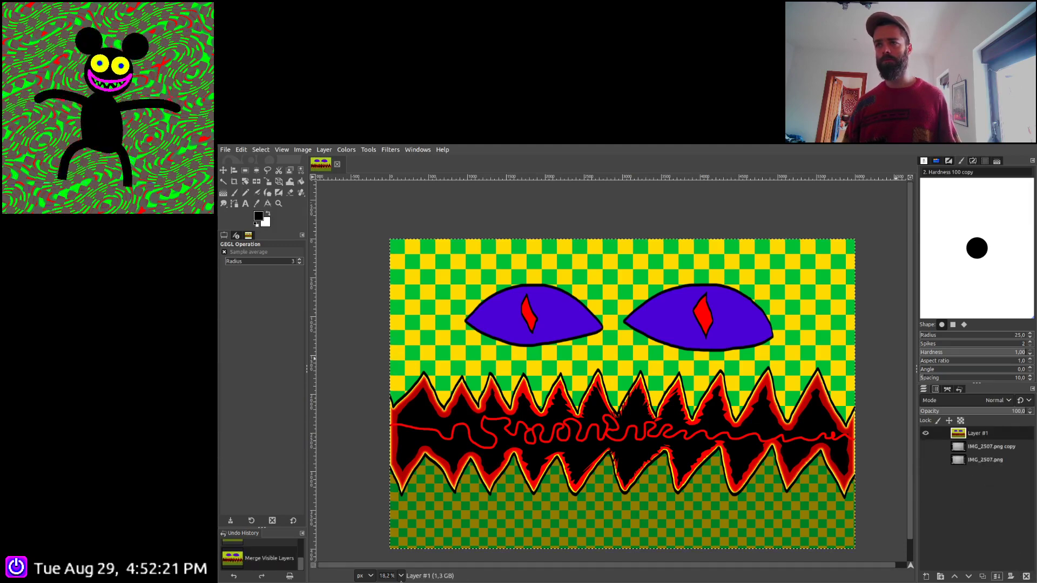
Duplicate the merged layer, lower the duplicate beneath the IMG_2507.png copy layer, and make both sketch layers visible
left_click(983, 577)
left_click(968, 577)
left_click(968, 576)
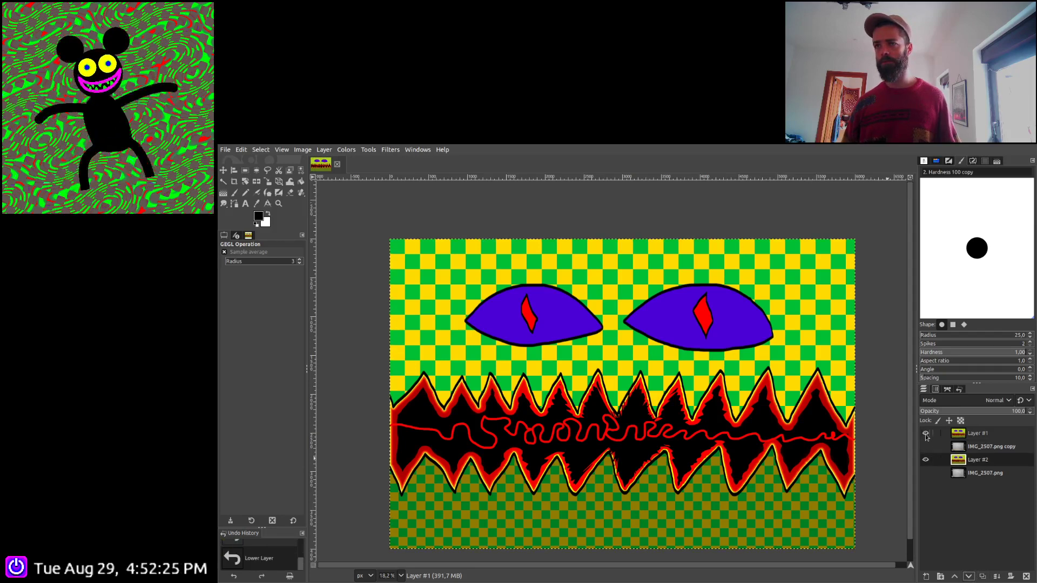
left_click(926, 473)
left_click(925, 447)
Try blend modes on the upper merged layer and the sketch copy, and set the Layer #2 duplicate to Darken only
left_click(977, 433)
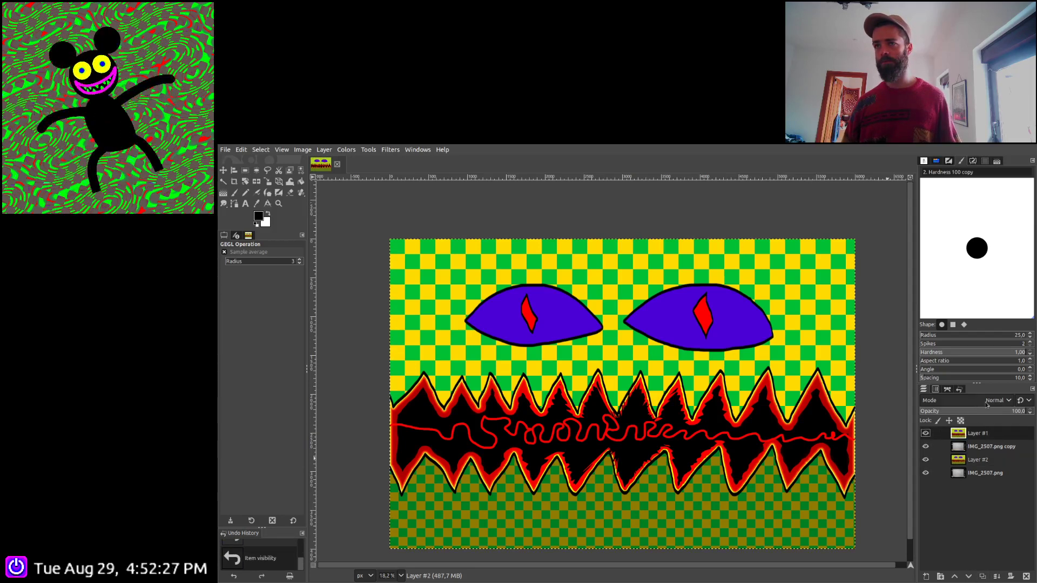
scroll(988, 402, "down", 1)
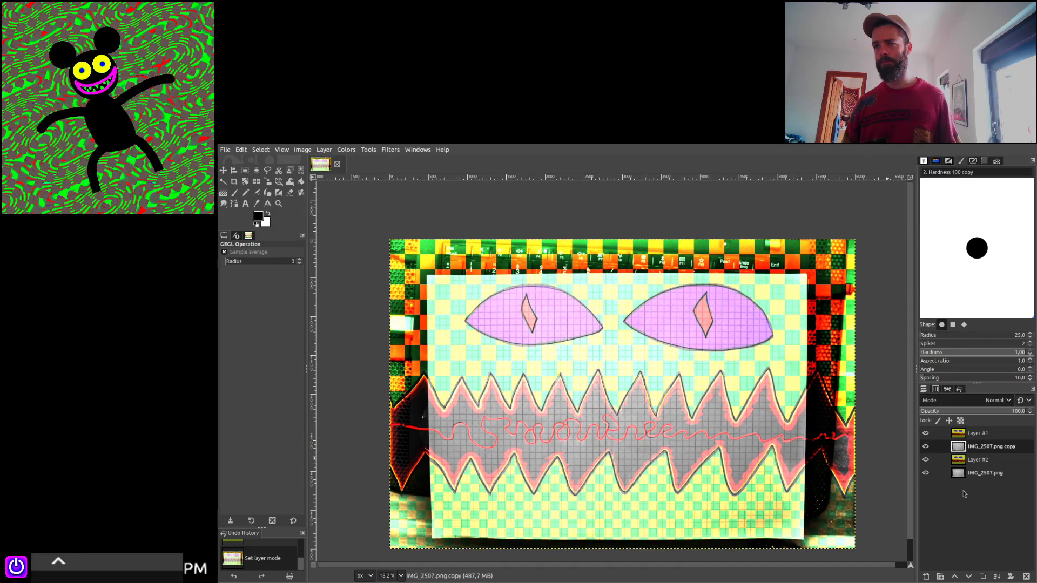
key("ctrl+z")
left_click(978, 460)
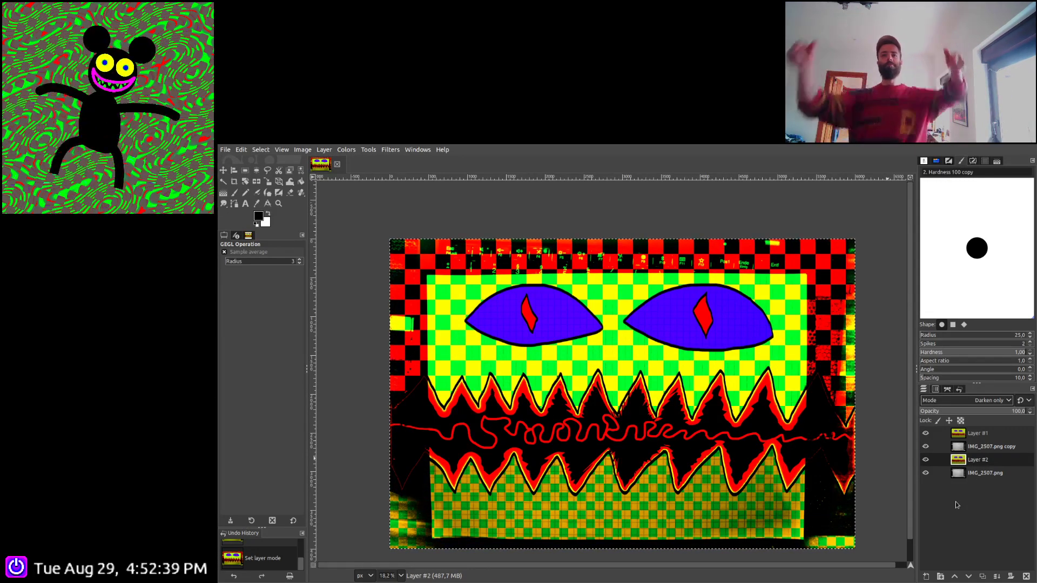
scroll(983, 402, "down", 1)
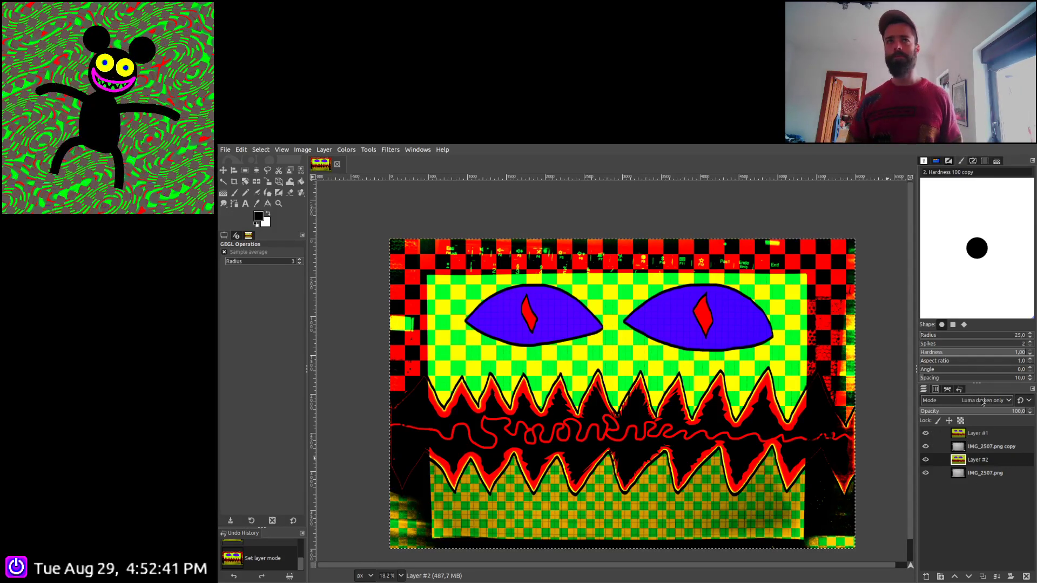
scroll(983, 402, "up", 1)
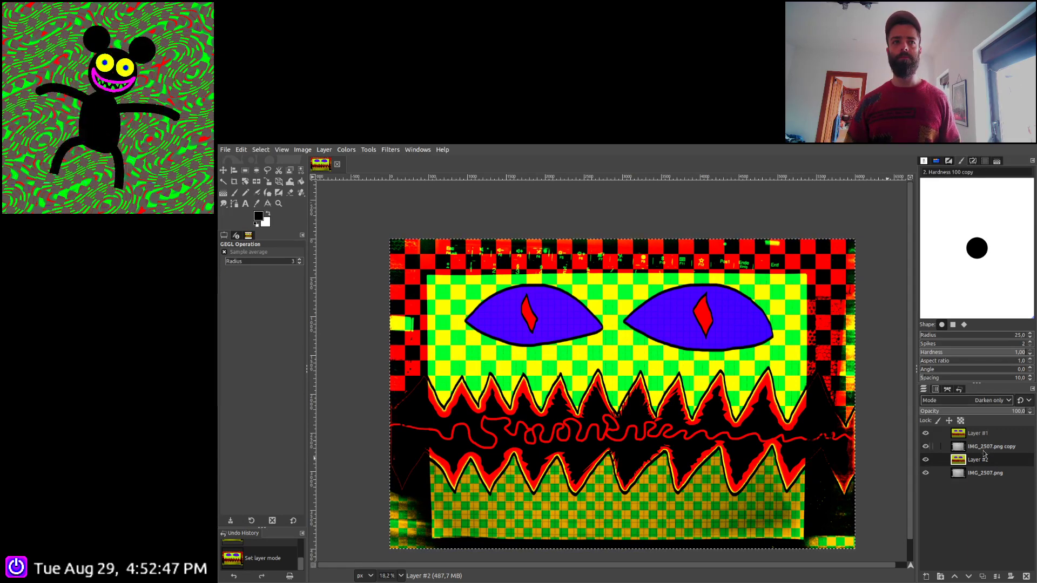
Merge all visible layers into a single layer and export the full-size image
left_click(1009, 575)
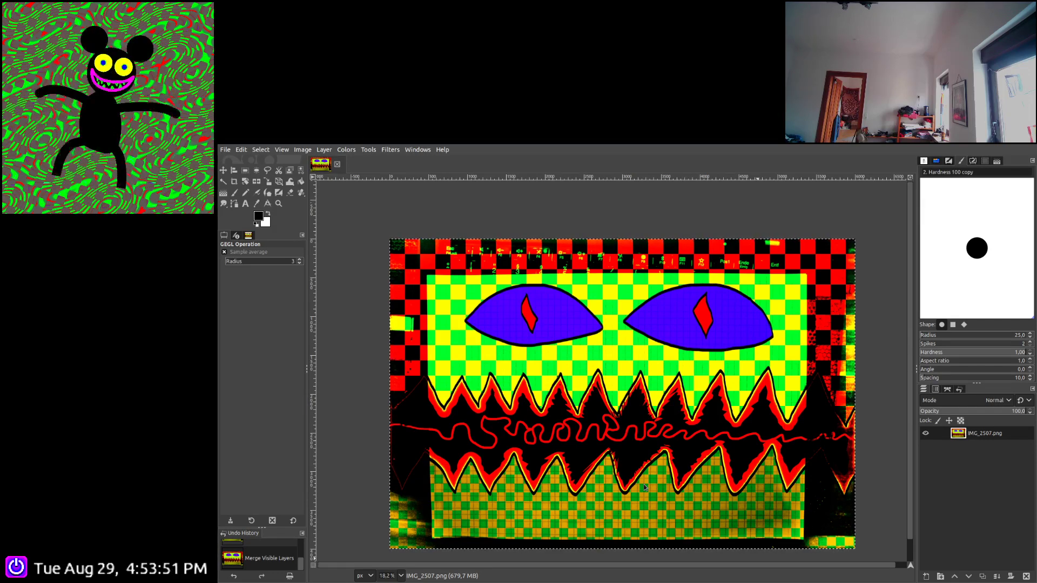
key("ctrl+e")
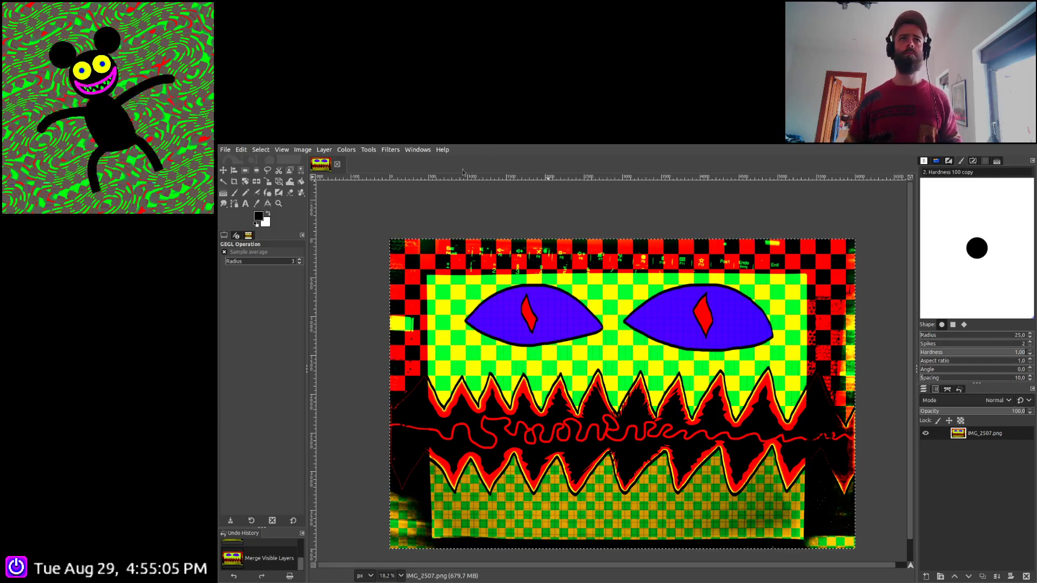
Scale the finished image to half its size, export the reduced version, and close the image
left_click(296, 150)
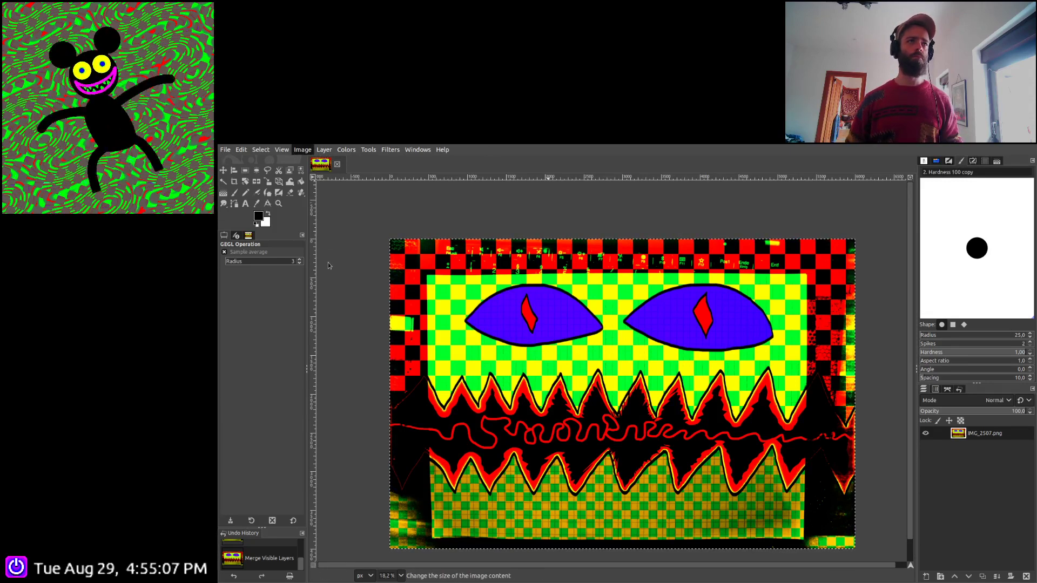
left_click(611, 369)
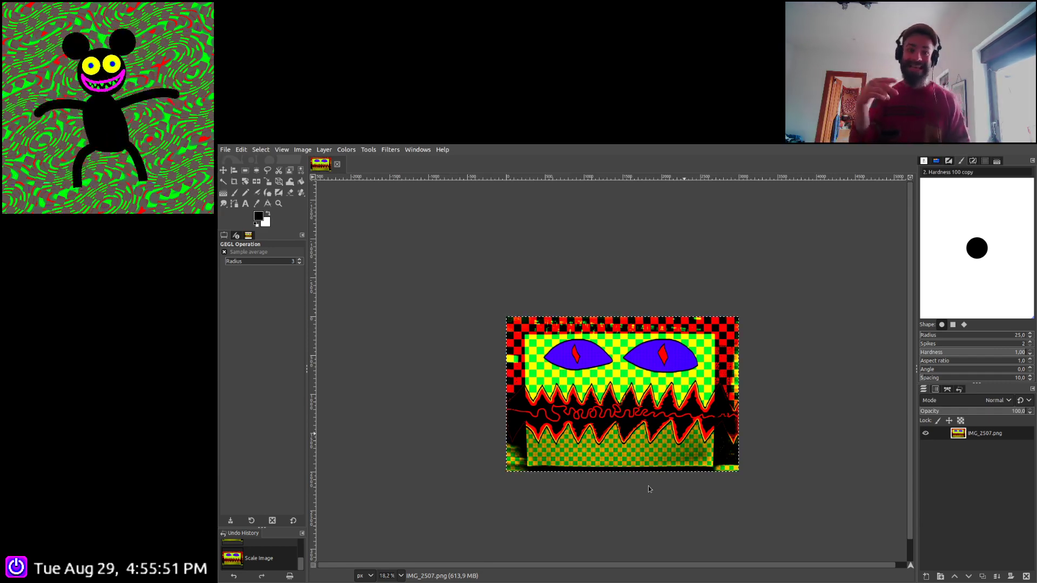
key("ctrl+e")
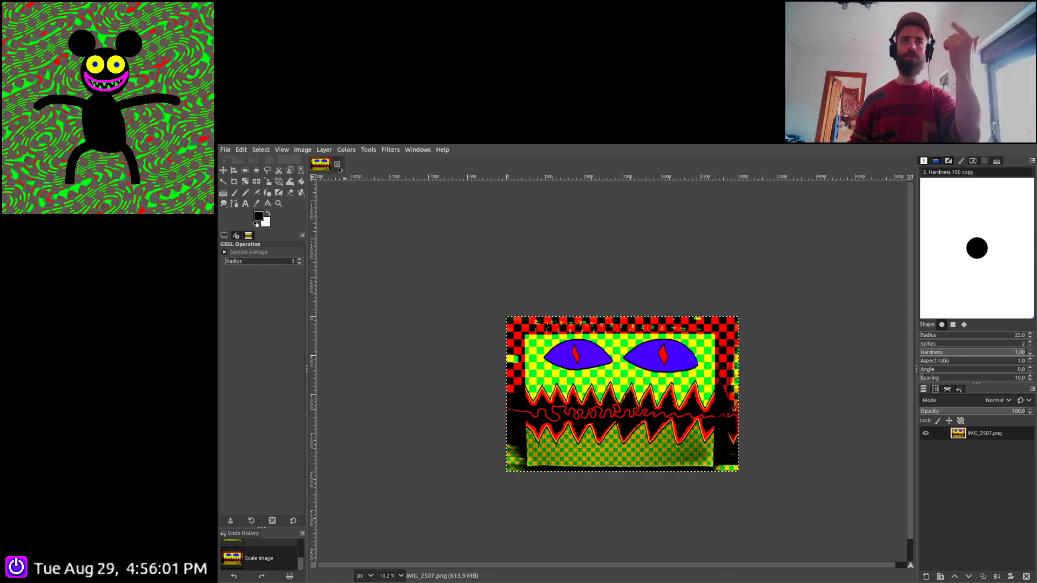
key("ctrl+w")
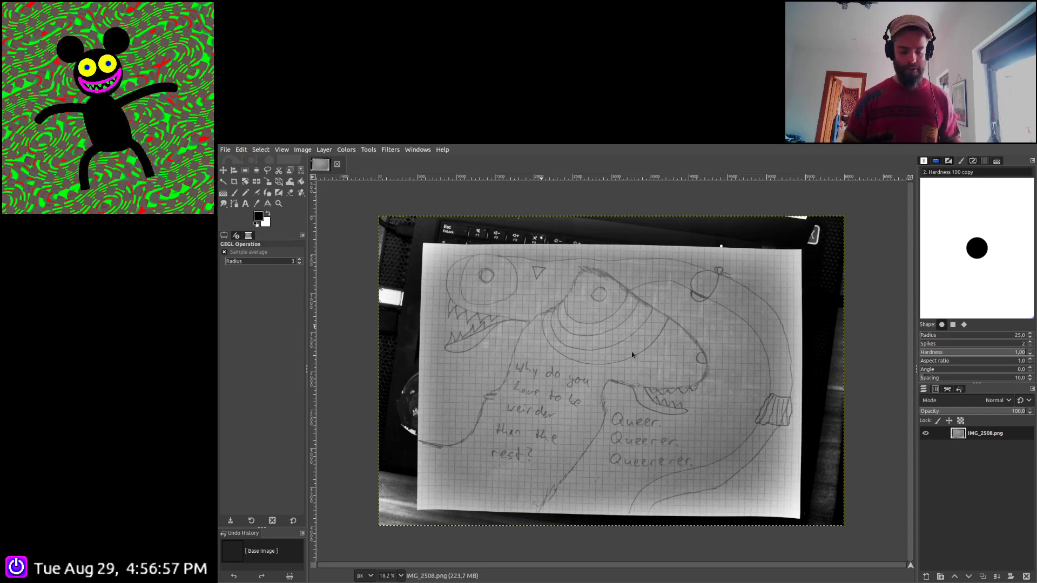
left_click(689, 438)
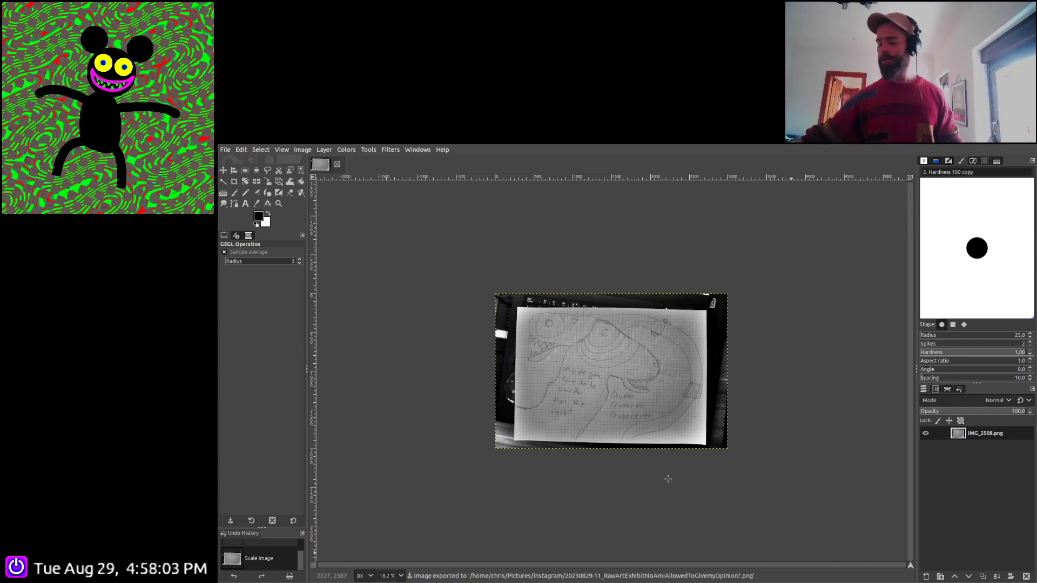
scroll(256, 560, "up", 2)
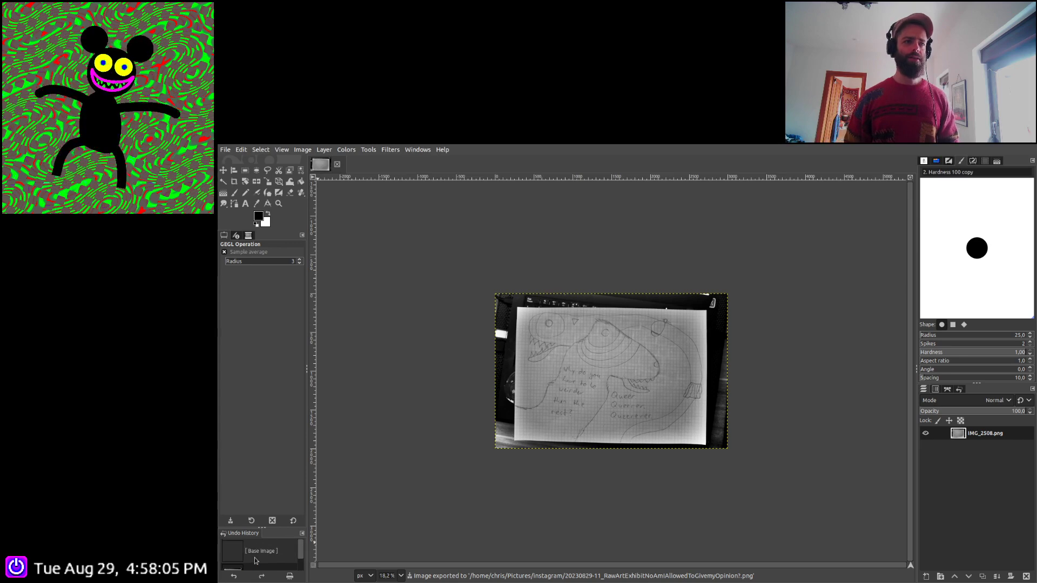
left_click(253, 551)
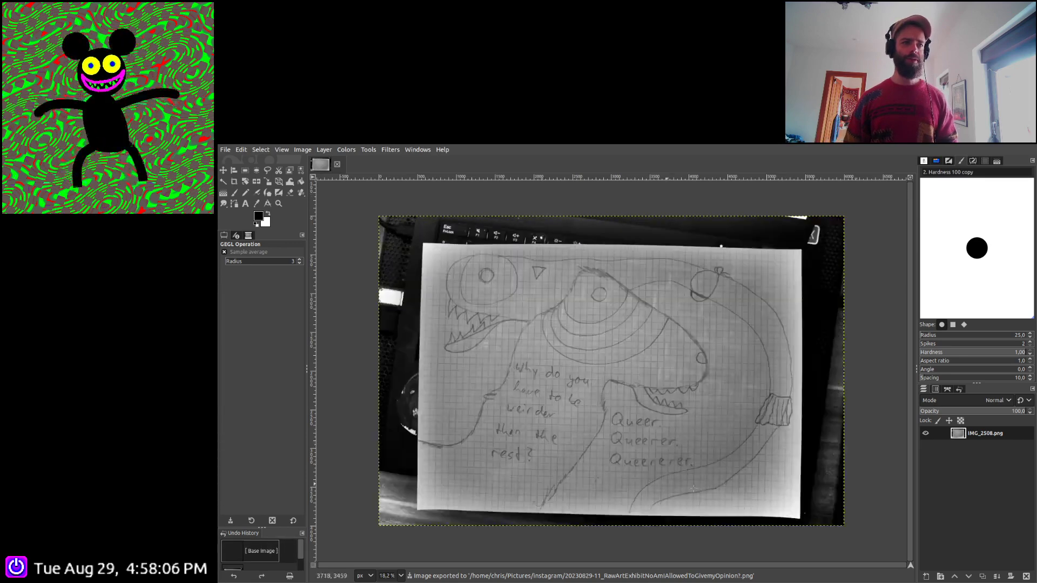
Duplicate the IMG_2508.png sketch layer and add two transparent layers above the copy
left_click(983, 576)
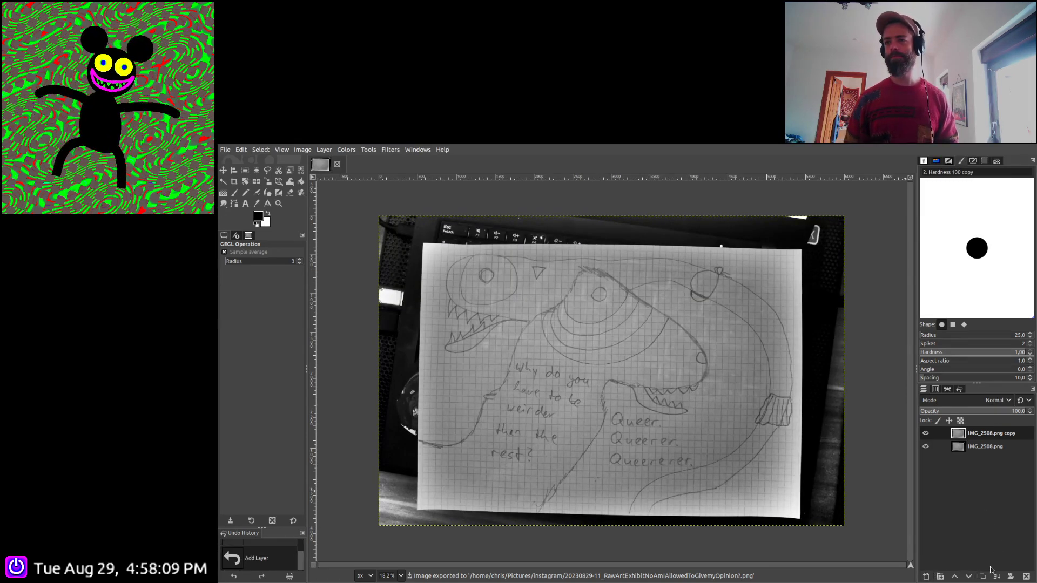
key("shift+ctrl+n")
left_click(970, 451)
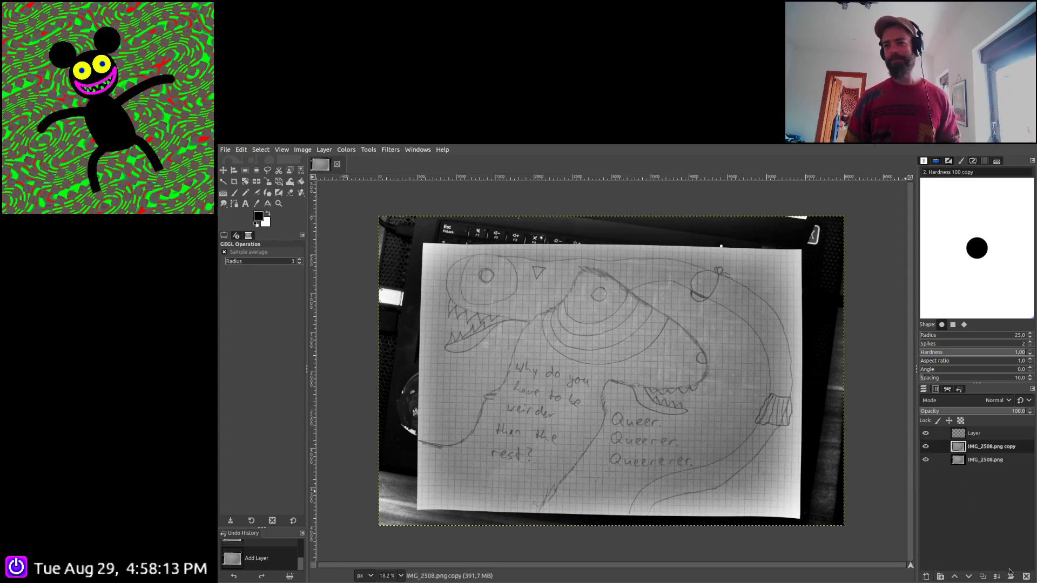
left_click(926, 576, "shift")
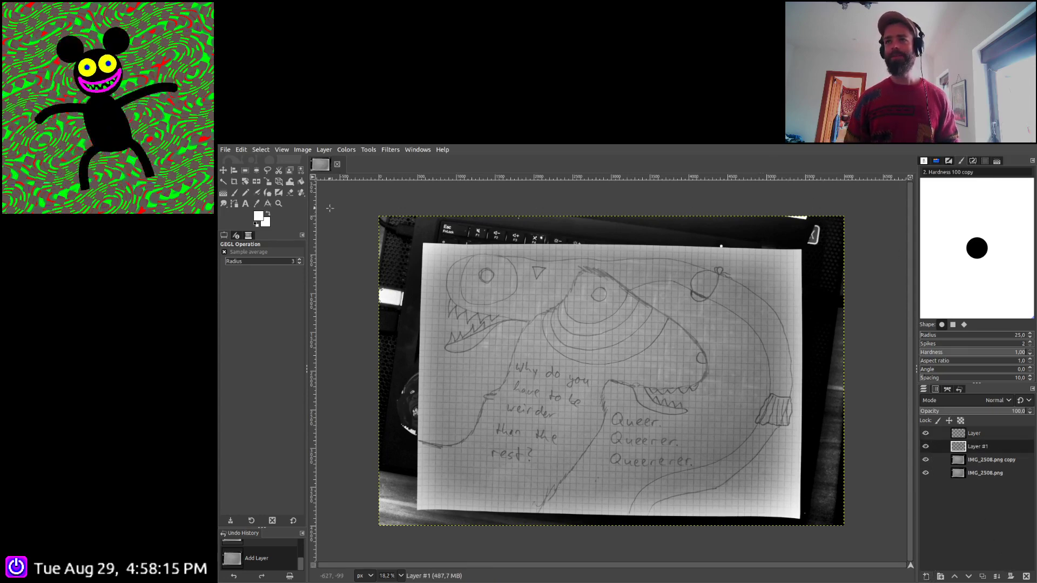
Fill the lower new layer, Layer #1, with white and reduce its opacity to 3.4
key("shift+b")
left_click(462, 287)
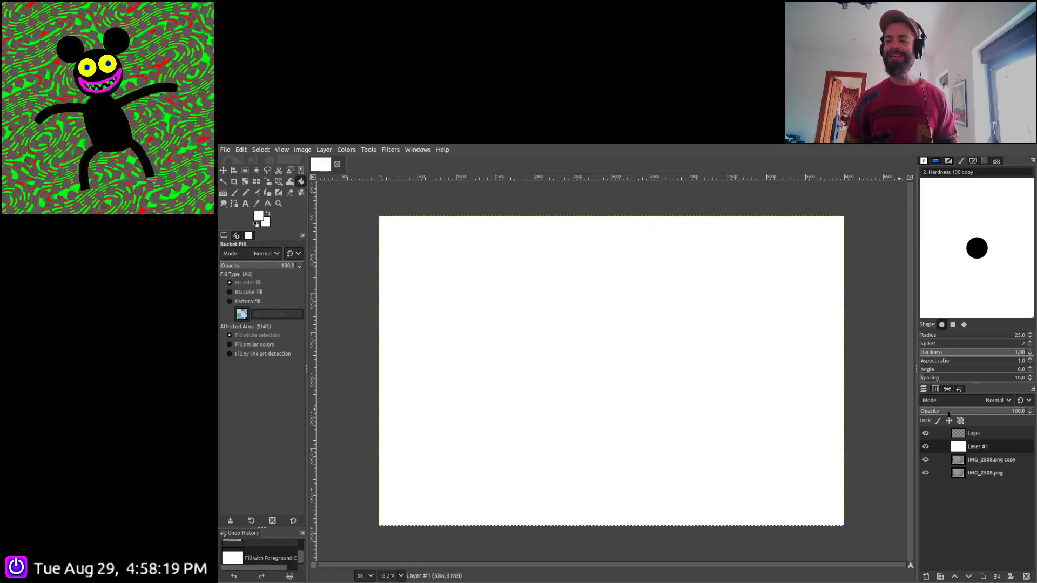
left_click_drag(949, 414, 928, 415)
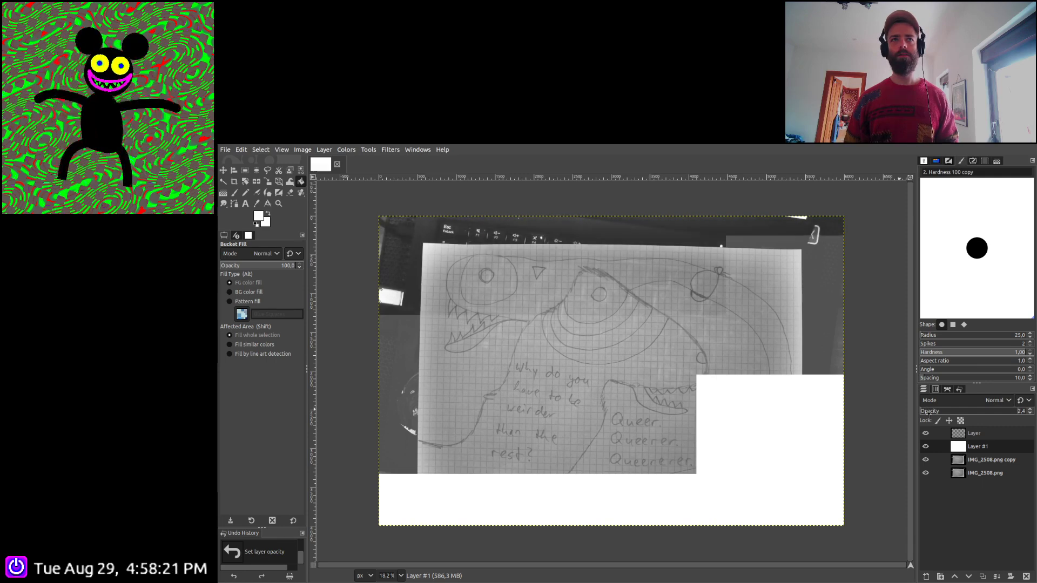
scroll(928, 414, "up", 1)
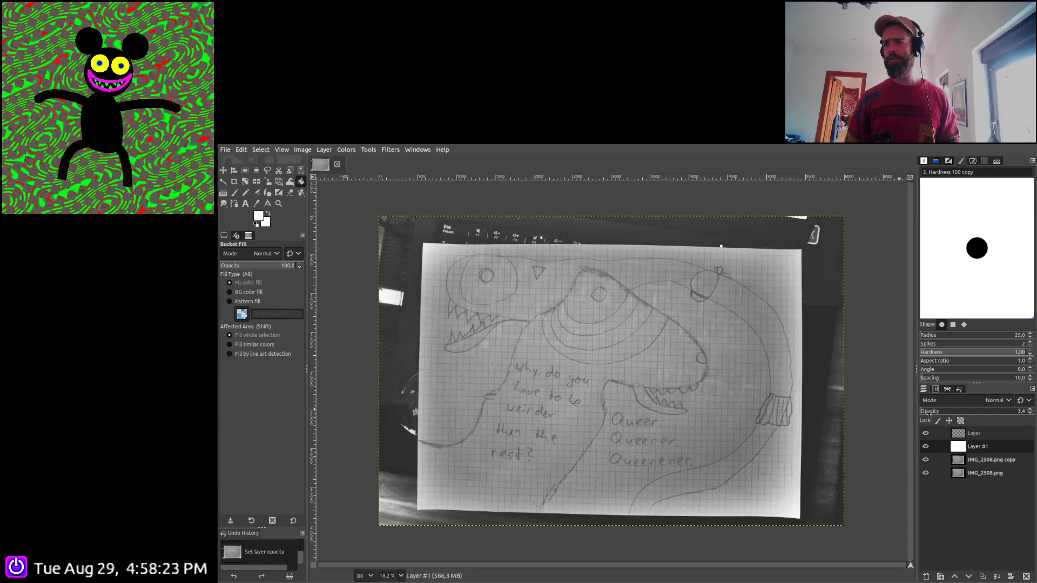
left_click(934, 433)
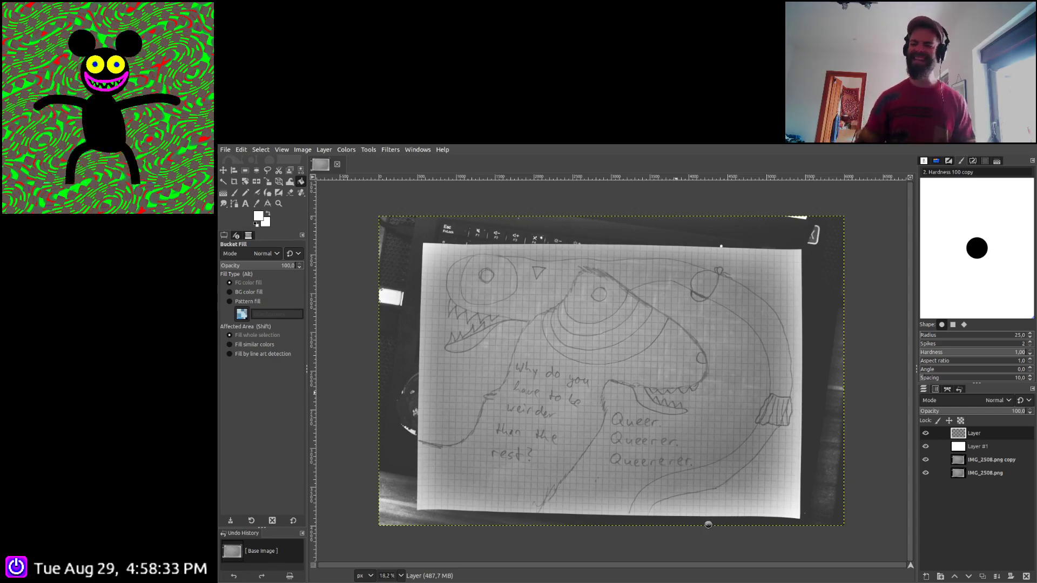
key("ctrl+s")
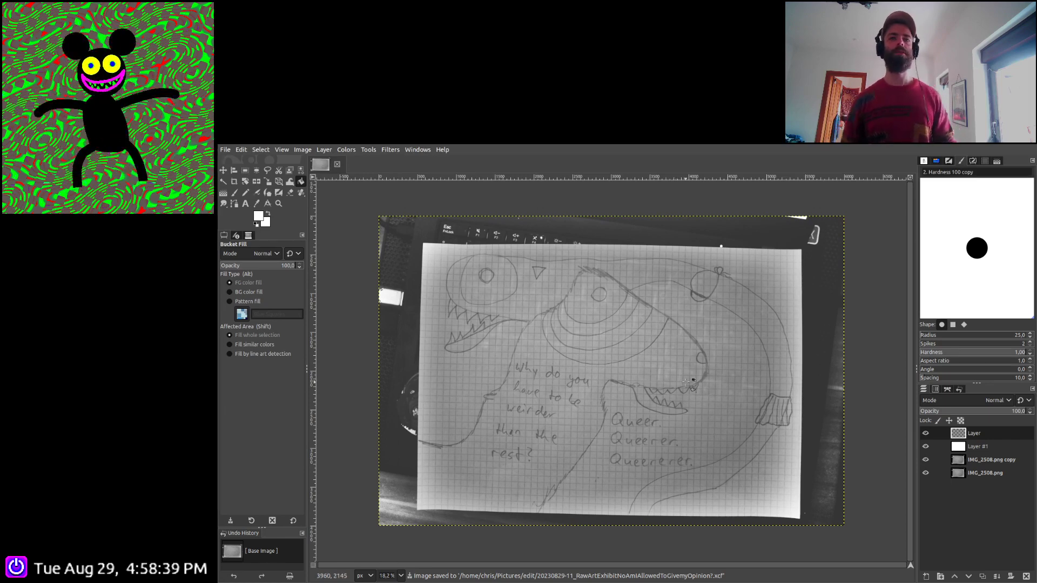
Set up the Paintbrush with the Cell 01 brush and 6.0 spacing, and undo a white test stroke below the lower jaw
left_click(234, 193)
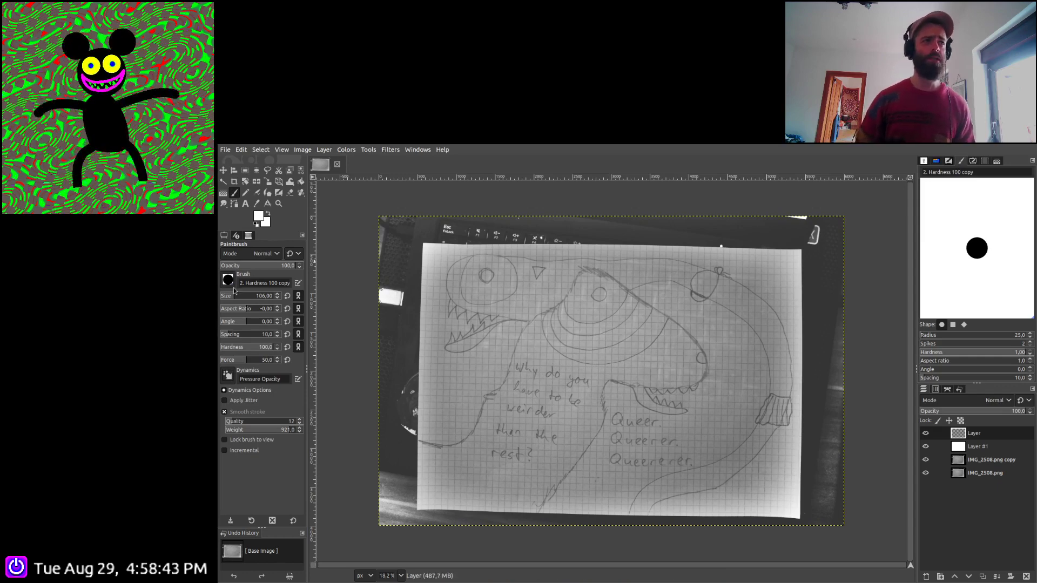
key("period")
scroll(481, 355, "up", 5)
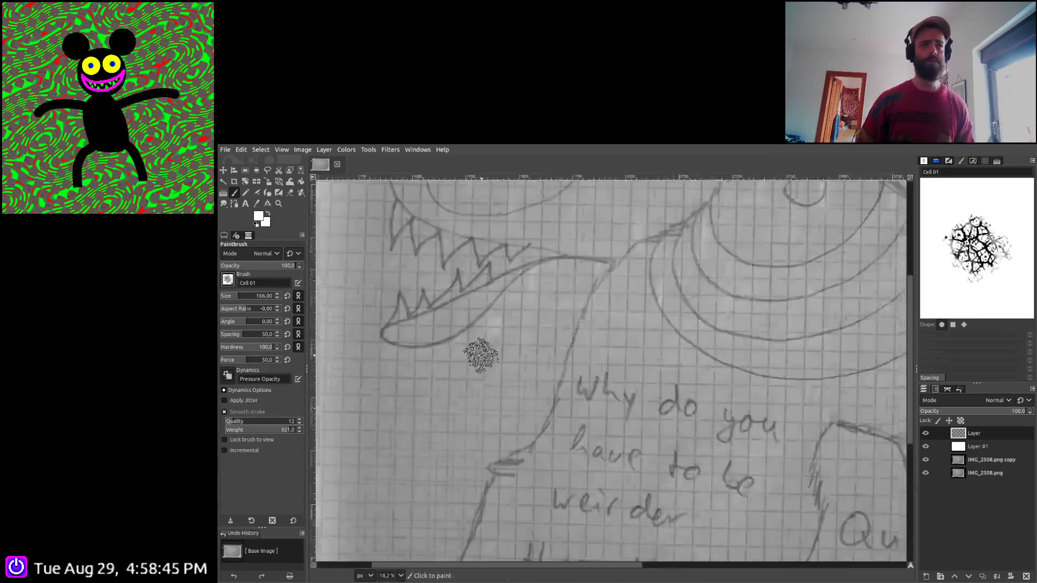
scroll(481, 356, "down", 2)
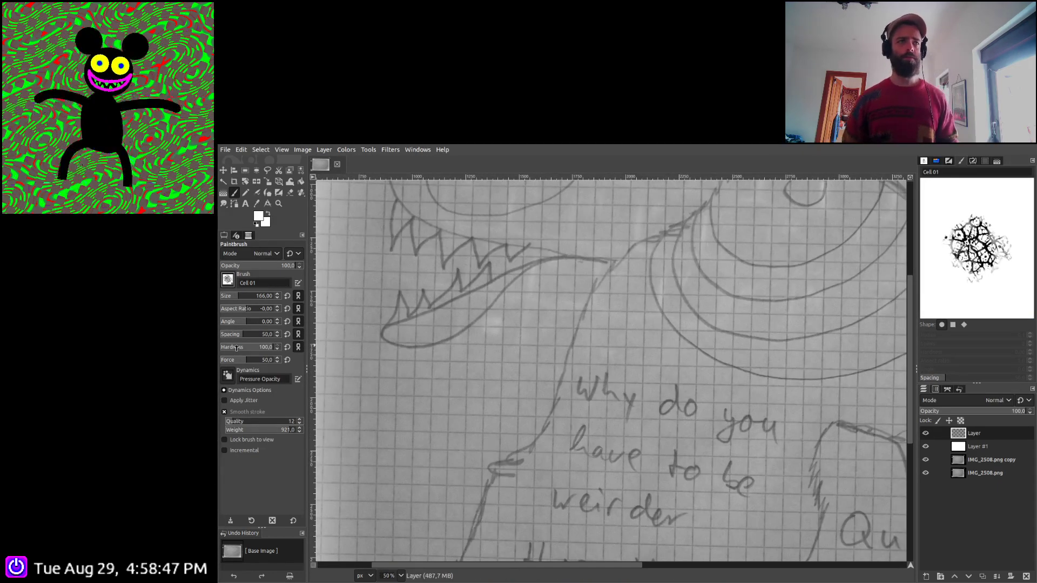
mouse_move(463, 390)
left_mouse_down()
mouse_move(447, 416)
mouse_move(456, 416)
left_mouse_up()
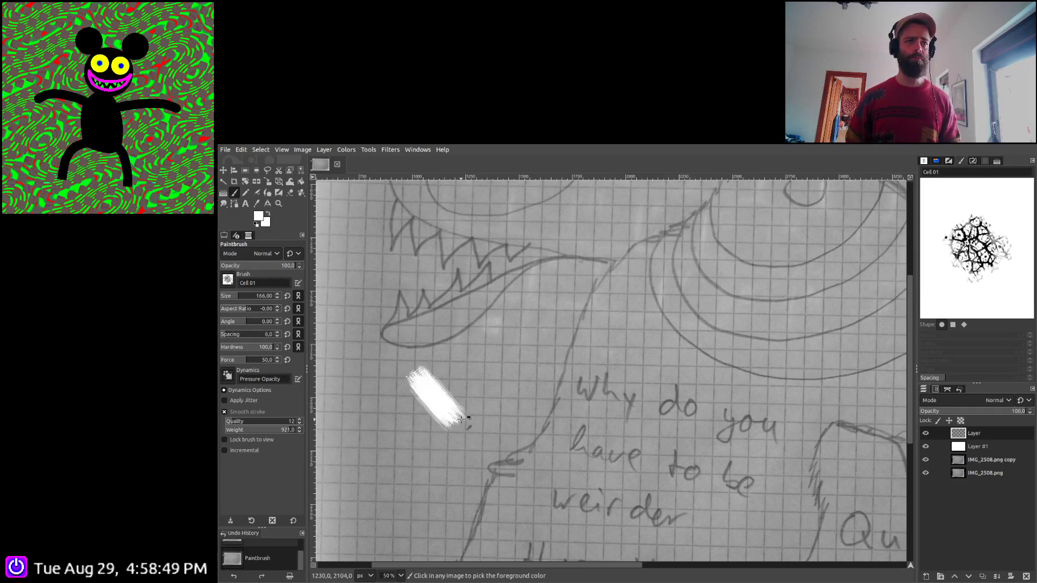
key("ctrl+z")
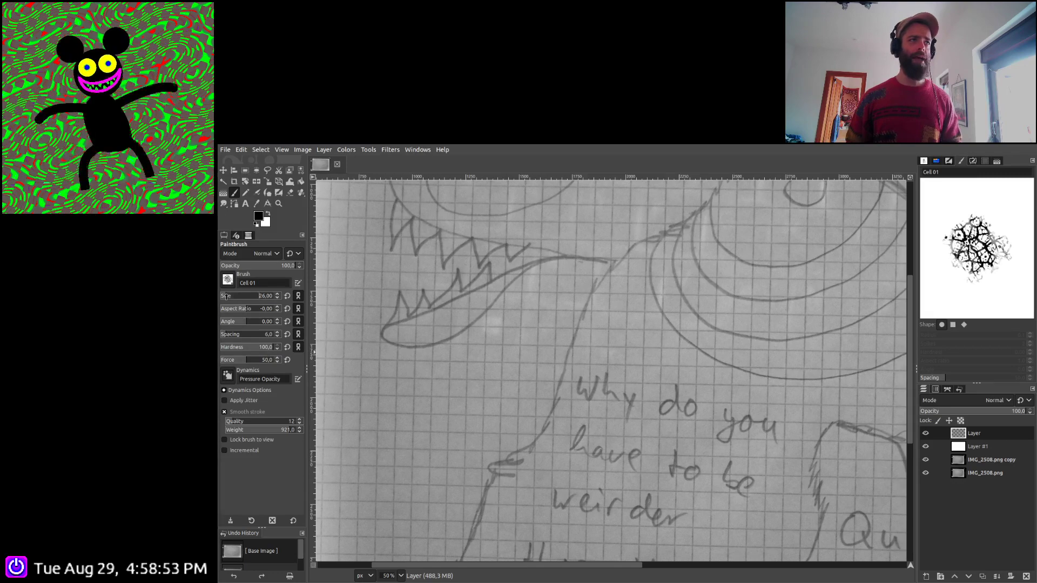
Set black paint with brush size 26 and spacing 5.0, testing strokes beside the left head's lower jaw and clearing them from the layer
left_click_drag(358, 337, 388, 372)
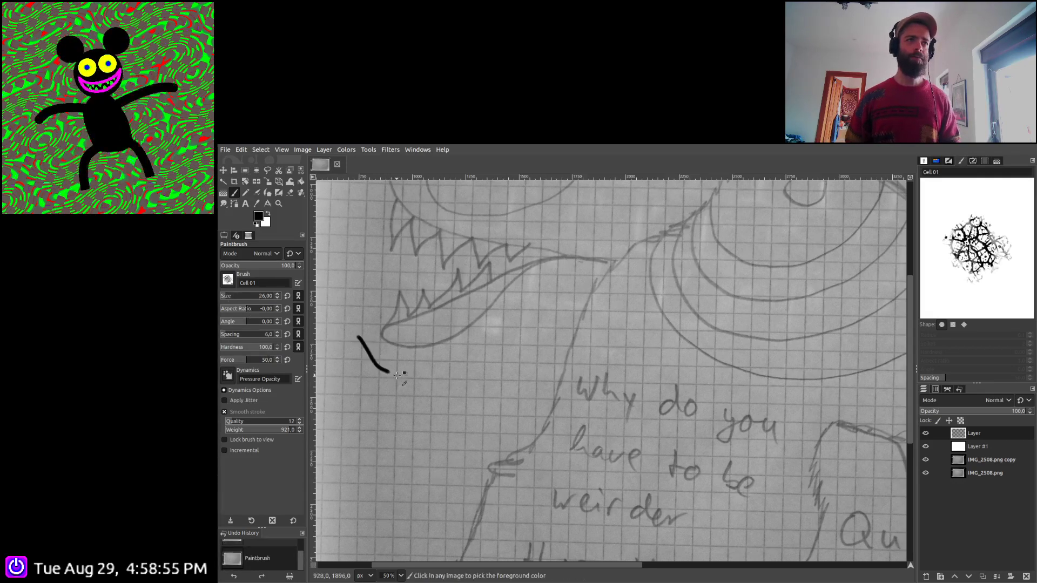
scroll(380, 354, "up", 5)
key("ctrl+z")
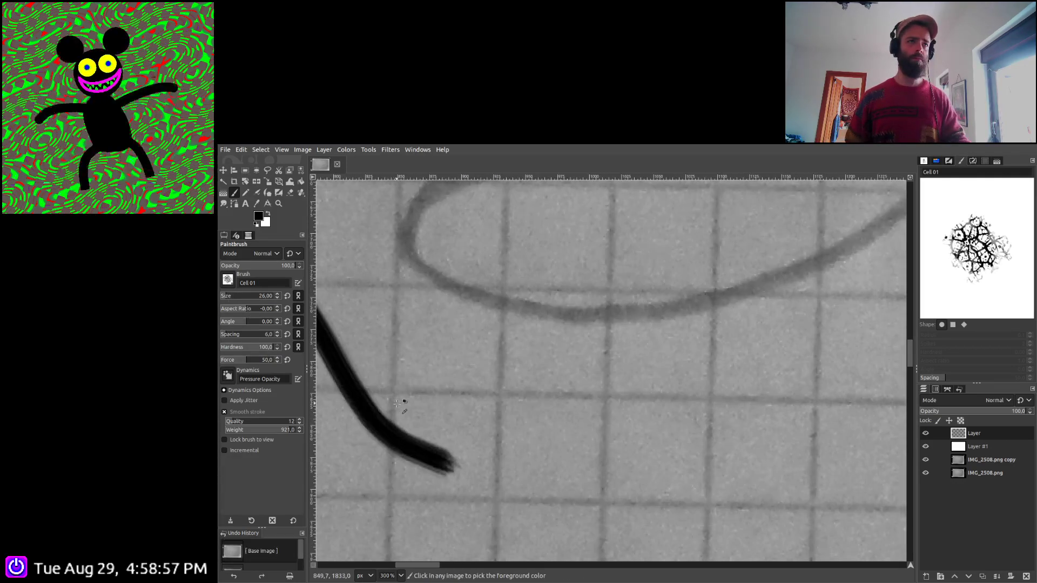
left_click_drag(385, 327, 444, 363)
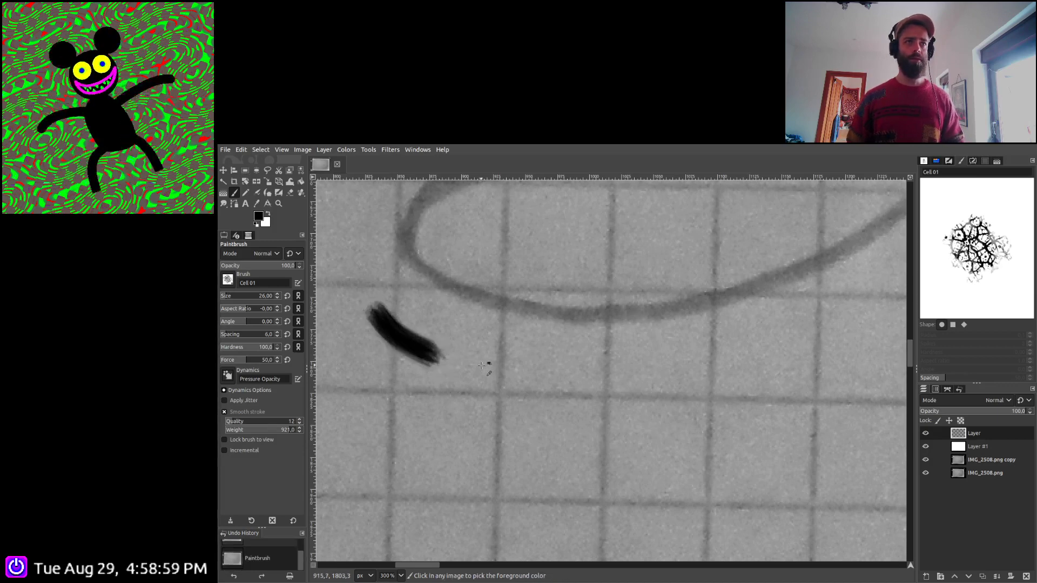
key("ctrl+z")
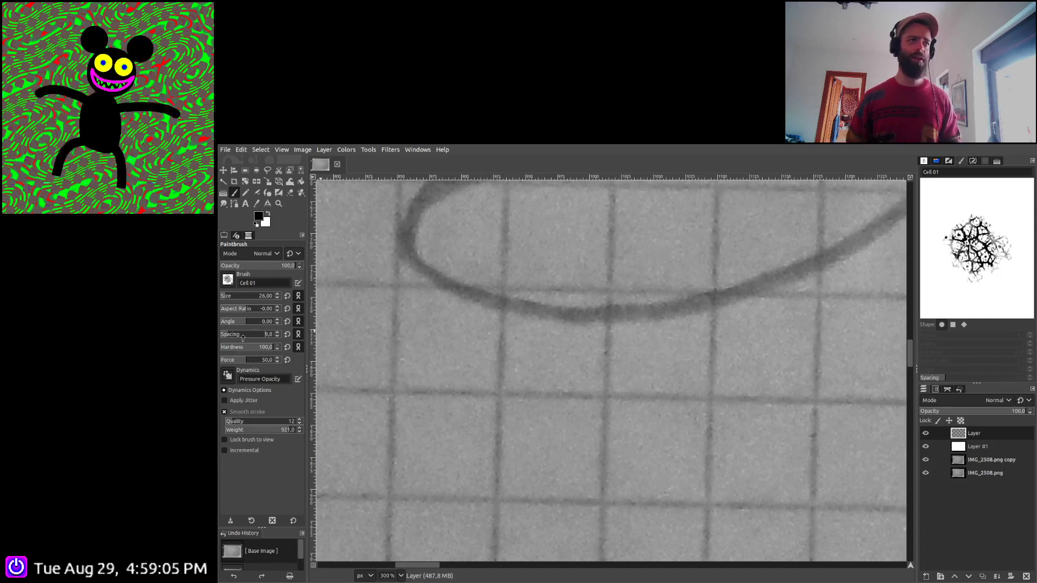
left_click(243, 338)
left_click_drag(397, 319, 451, 369)
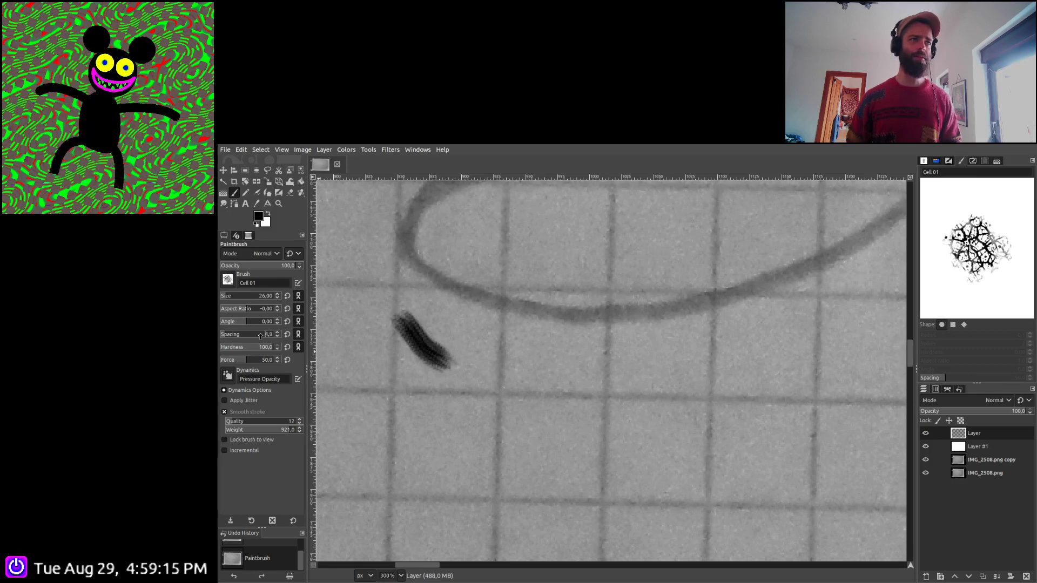
left_click_drag(367, 329, 417, 399)
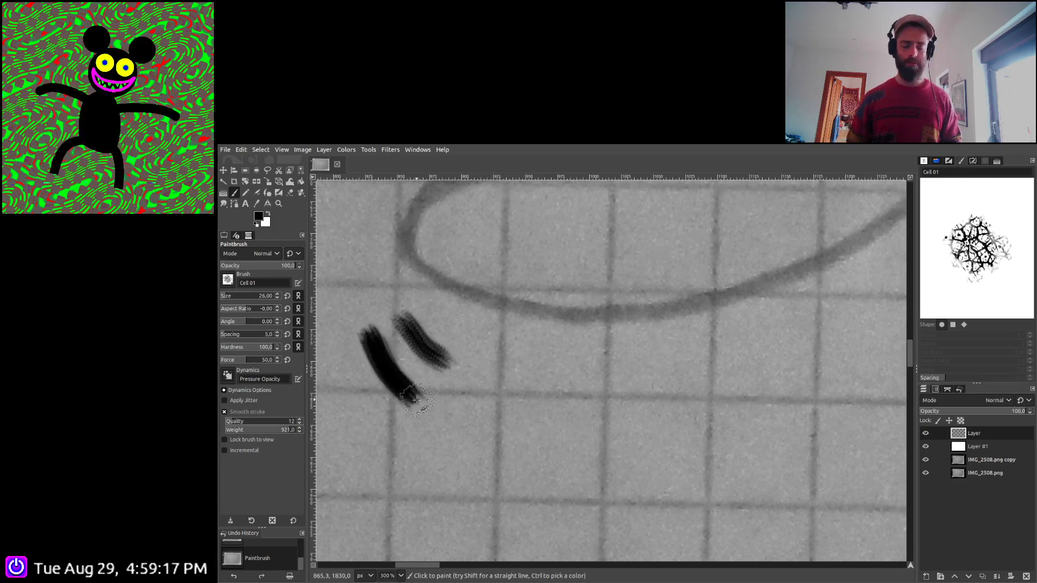
key("Delete")
Reduce the brush size to 19 and ink the rounded tip and first part of the left head's lower jaw underside
scroll(432, 403, "down", 3)
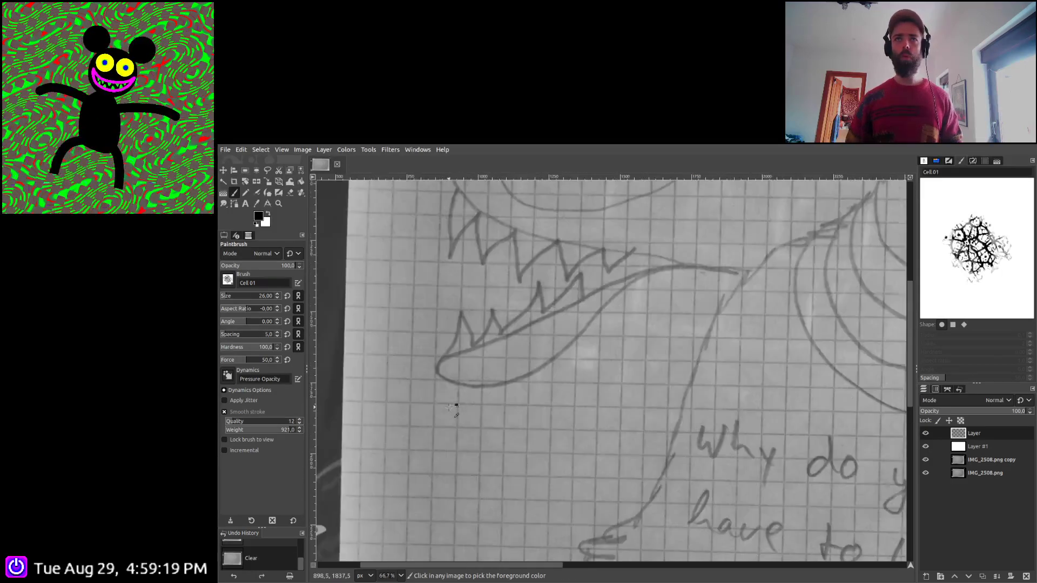
scroll(449, 372, "up", 2)
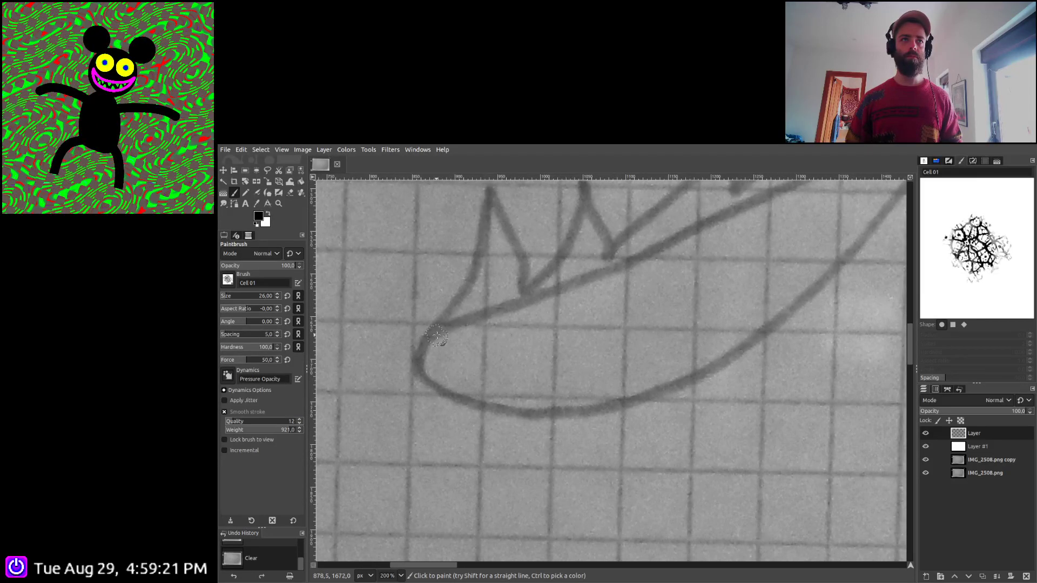
left_click_drag(423, 347, 424, 350)
key("ctrl+z")
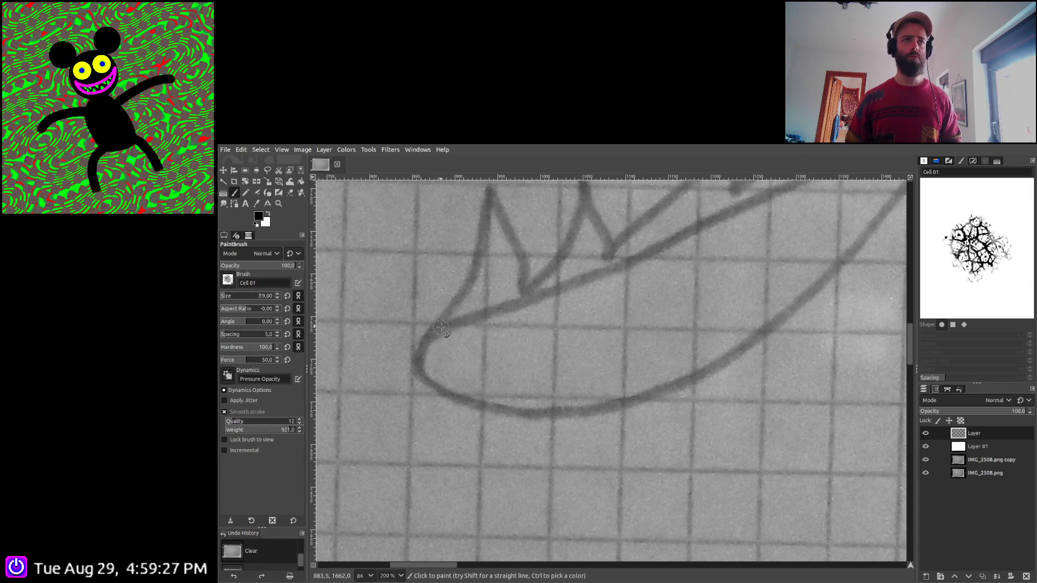
mouse_move(442, 325)
left_mouse_down()
mouse_move(419, 359)
mouse_move(429, 382)
mouse_move(502, 412)
mouse_move(585, 412)
mouse_move(725, 367)
left_mouse_up()
Ink the lower jaw's upper edge up to the mouth corner and complete its underside until both lines meet
key("1")
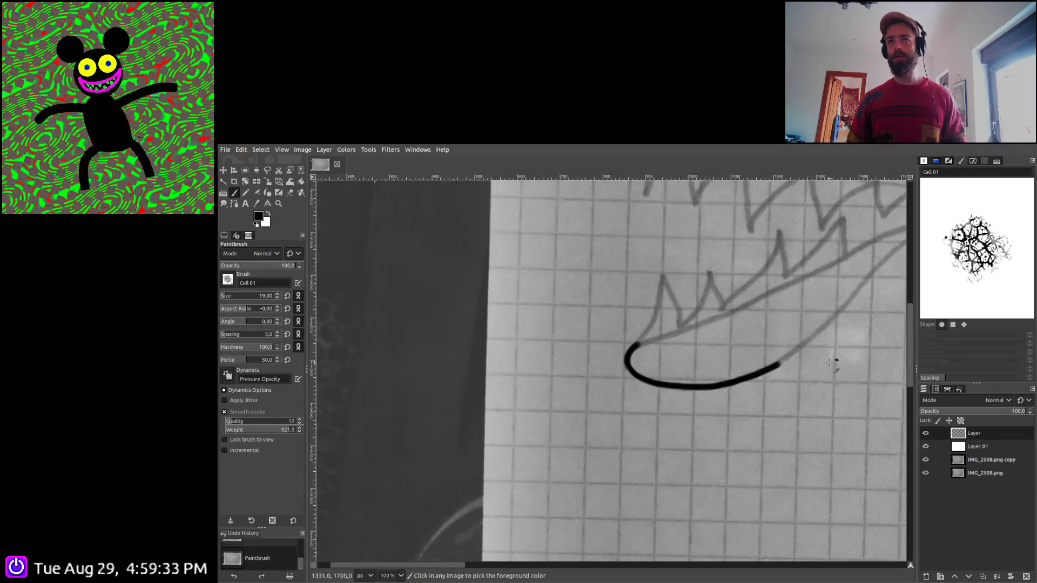
mouse_move(837, 358)
left_mouse_down()
mouse_move(706, 428)
mouse_move(479, 483)
left_mouse_up()
left_click_drag(400, 481, 562, 474)
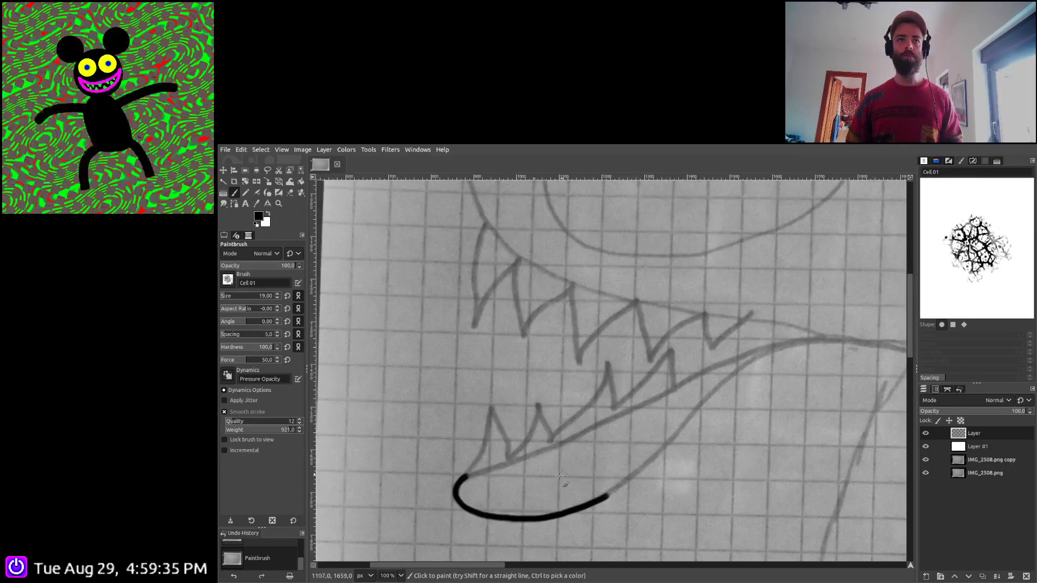
key("2")
mouse_move(419, 480)
left_mouse_down()
mouse_move(668, 389)
mouse_move(884, 276)
mouse_move(416, 384)
mouse_move(379, 369)
mouse_move(463, 327)
mouse_move(508, 309)
mouse_move(629, 296)
mouse_move(837, 318)
left_mouse_up()
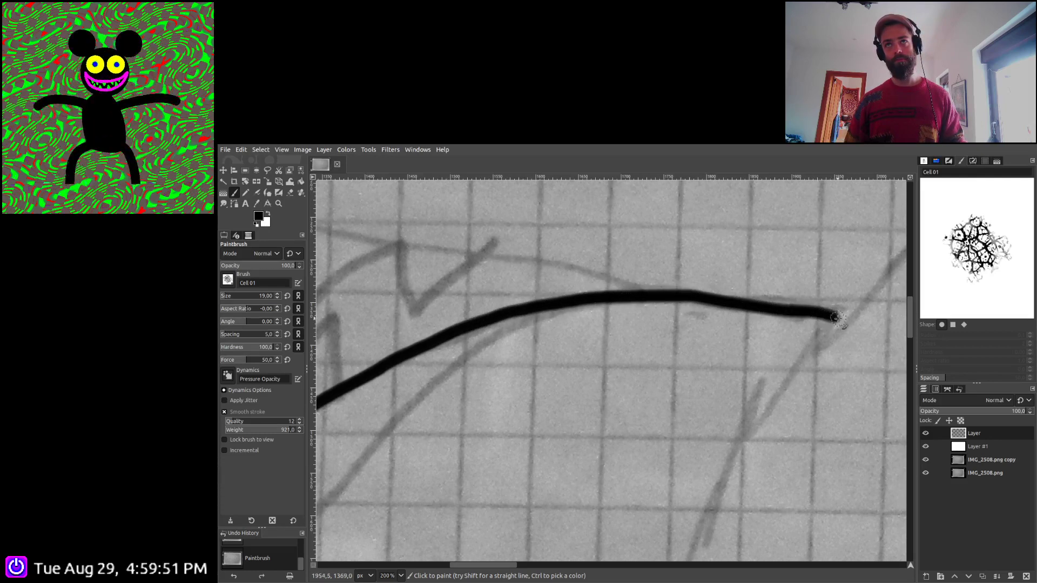
left_click_drag(572, 439, 761, 331)
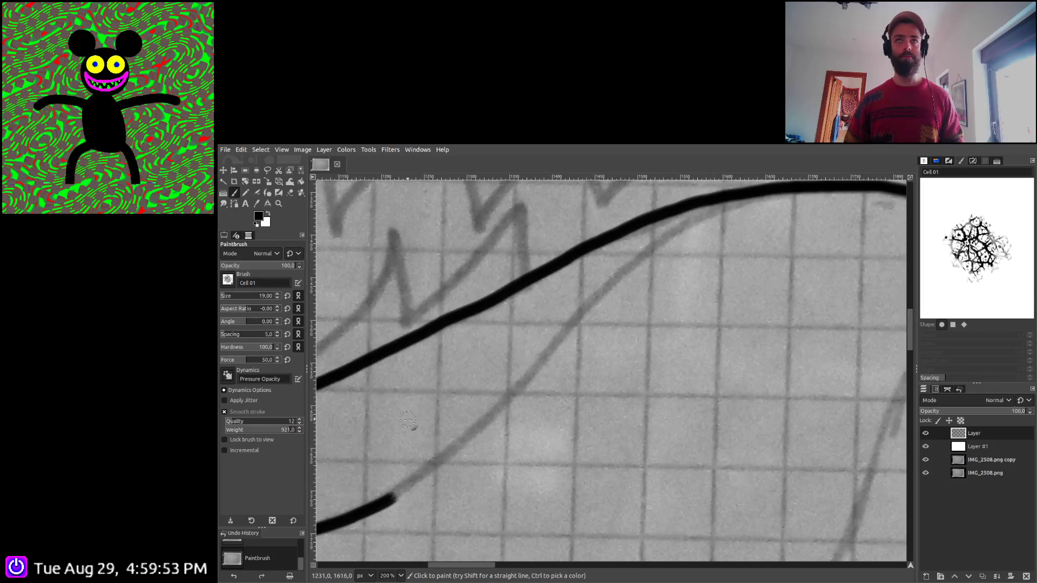
mouse_move(391, 501)
left_mouse_down()
mouse_move(493, 424)
mouse_move(597, 297)
mouse_move(756, 193)
left_mouse_up()
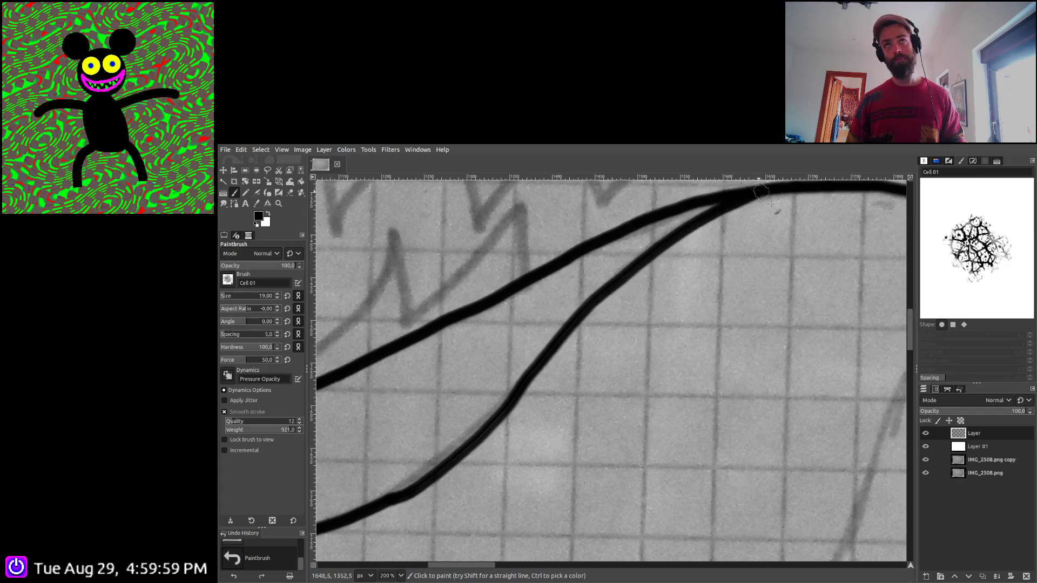
Ink the left head's outline from beside the big eye down along the upper jaw to the mouth corner
scroll(766, 291, "down", 3)
scroll(718, 378, "up", 3)
scroll(678, 459, "up", 2)
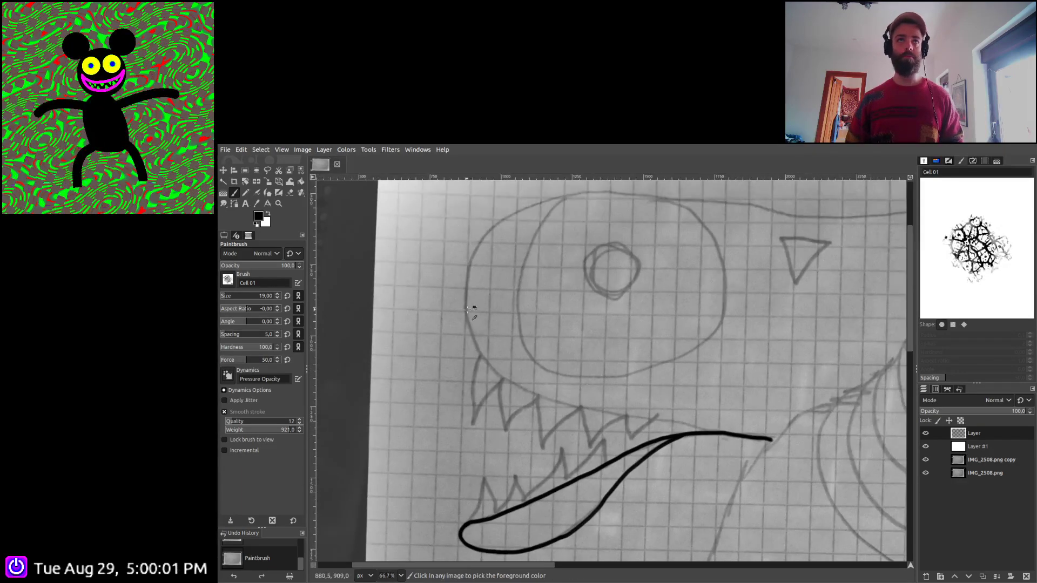
scroll(467, 311, "up", 1)
mouse_move(474, 233)
left_mouse_down()
mouse_move(465, 323)
mouse_move(490, 382)
mouse_move(532, 420)
mouse_move(630, 454)
mouse_move(833, 493)
left_mouse_up()
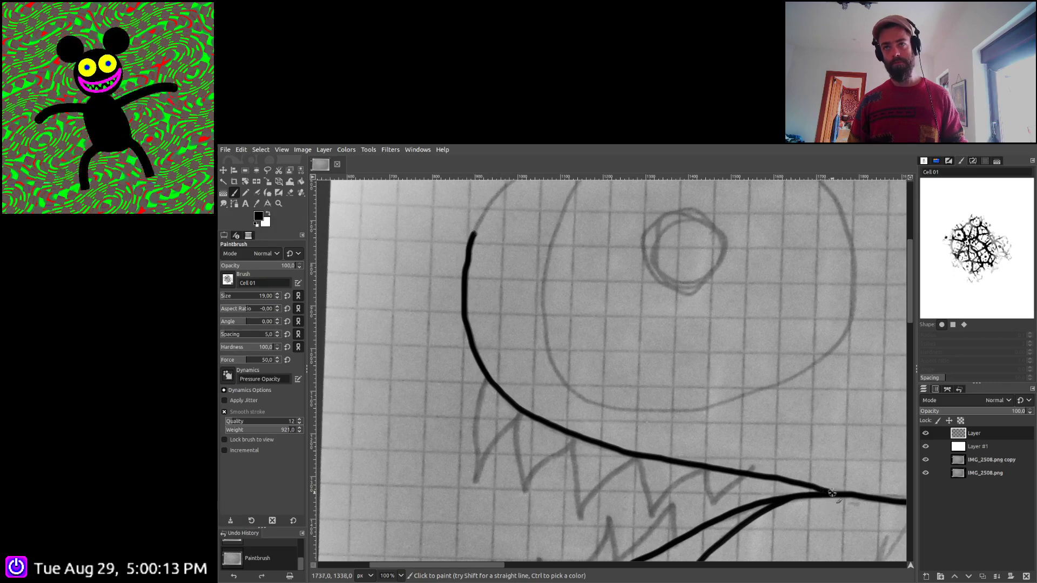
scroll(641, 499, "right", 5)
scroll(641, 499, "up", 4)
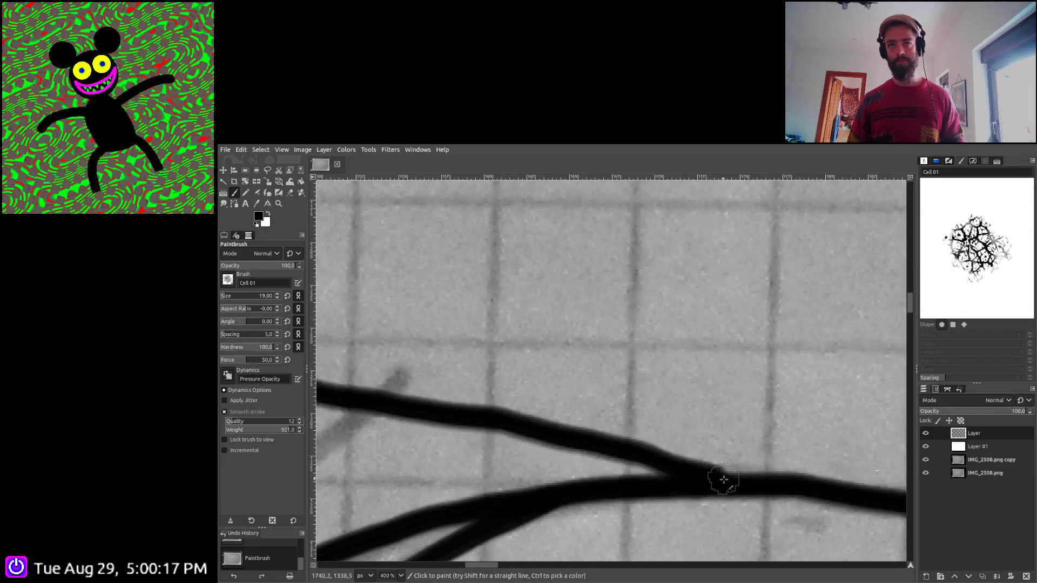
Ink over the small pencilled triangle between the large eye and the second creature with the black Paintbrush
scroll(727, 402, "down", 2)
scroll(726, 402, "down", 1)
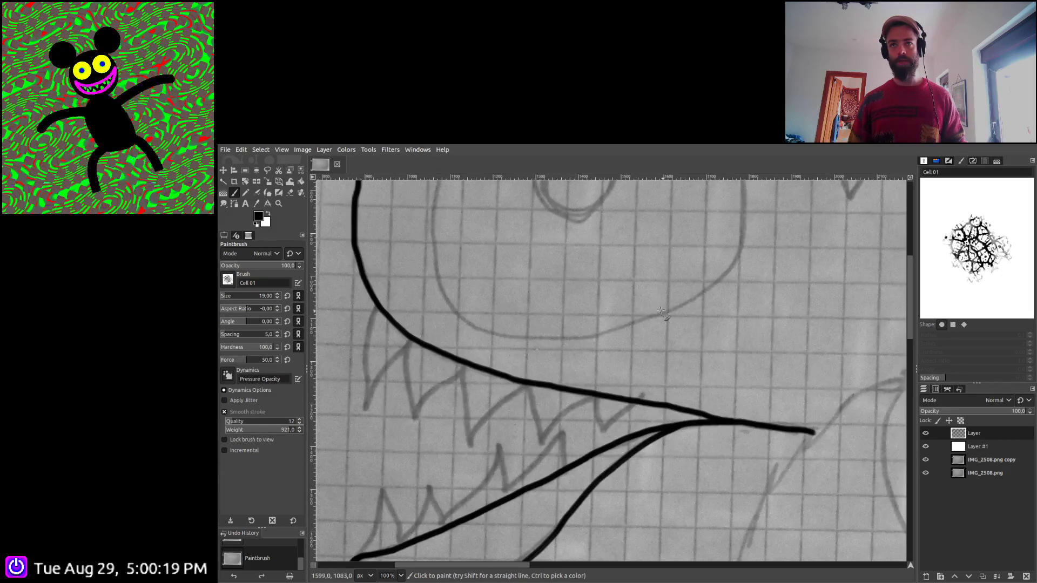
scroll(577, 476, "up", 5)
scroll(809, 307, "up", 3, "ctrl")
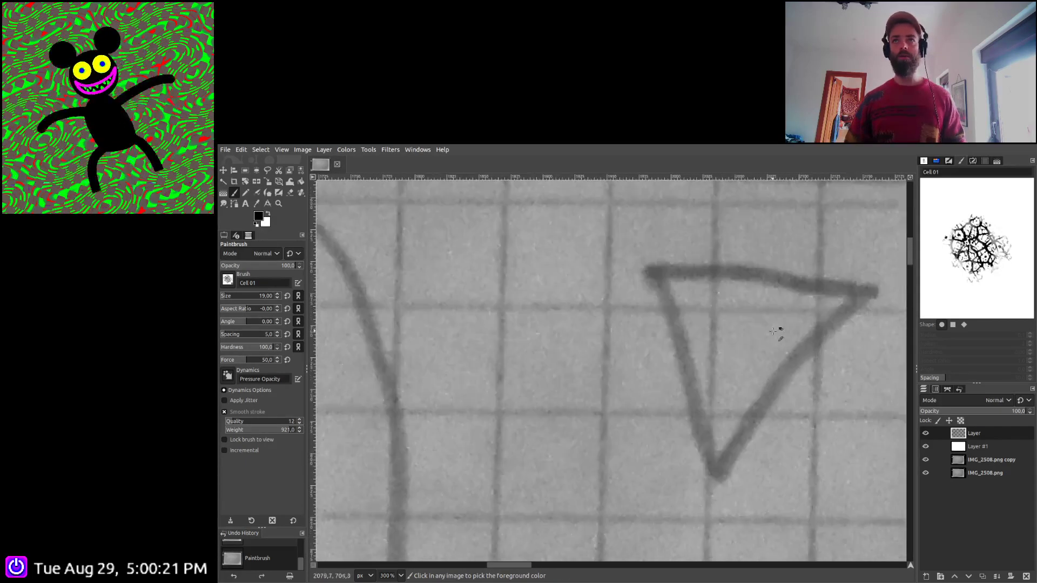
mouse_move(655, 275)
left_mouse_down()
mouse_move(677, 319)
mouse_move(712, 473)
mouse_move(790, 375)
mouse_move(872, 300)
mouse_move(837, 286)
mouse_move(654, 276)
left_mouse_up()
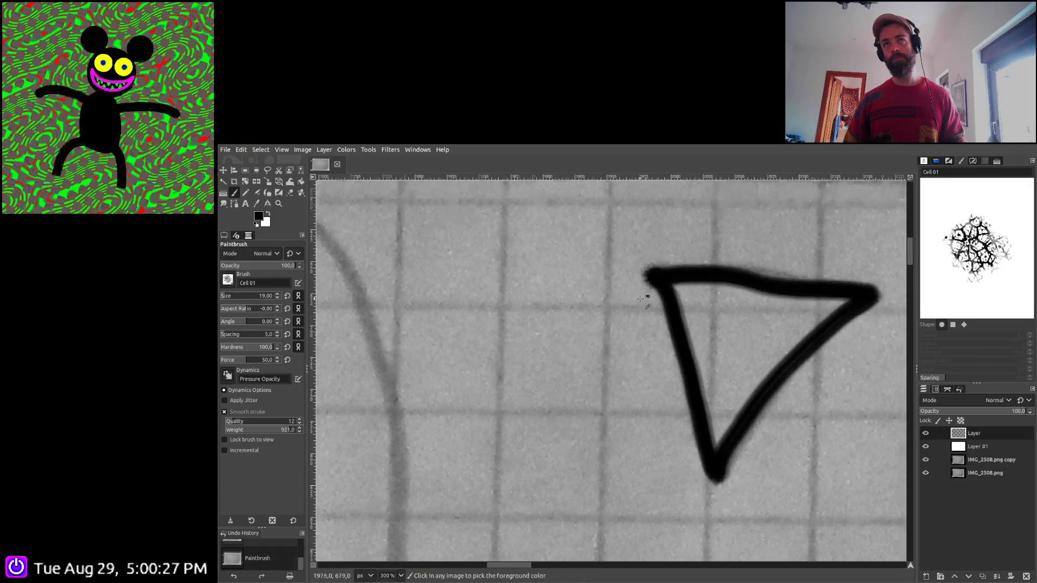
Ink the pupil circle inside the large eye as a single closed black outline over the pencil sketch
scroll(646, 297, "down", 3, "ctrl")
scroll(655, 350, "left", 5)
scroll(655, 350, "up", 2, "ctrl")
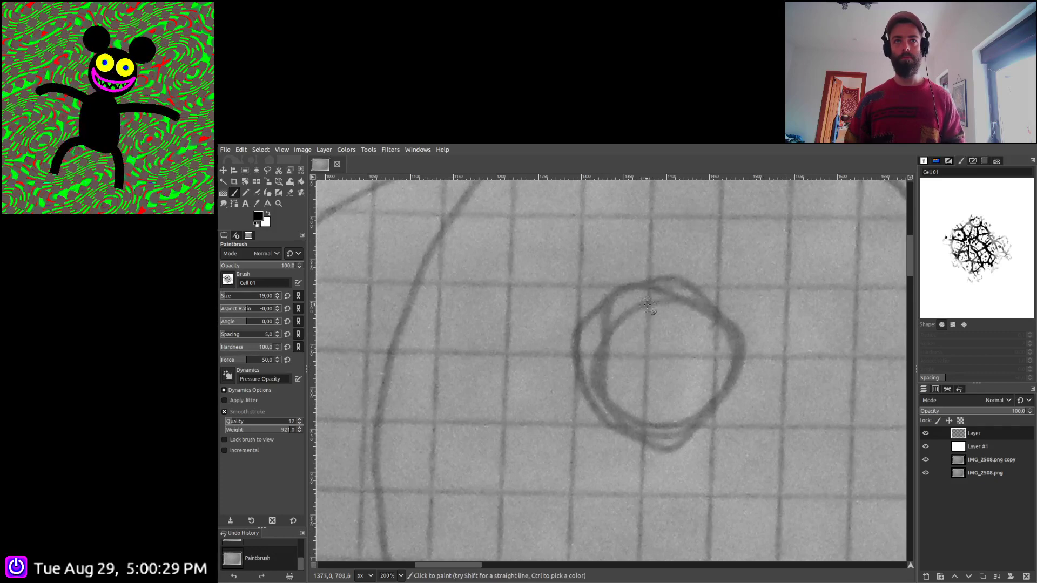
mouse_move(649, 304)
left_mouse_down()
mouse_move(607, 302)
mouse_move(591, 318)
mouse_move(581, 358)
mouse_move(590, 386)
mouse_move(625, 420)
mouse_move(687, 422)
mouse_move(733, 367)
mouse_move(722, 320)
mouse_move(679, 283)
mouse_move(615, 300)
left_mouse_up()
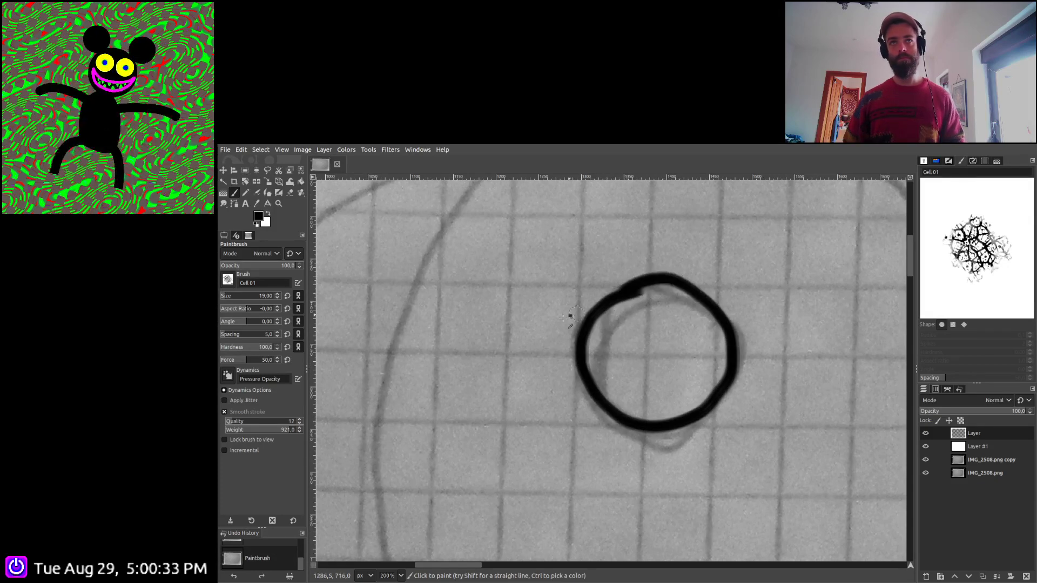
Extend the inked outline from the left side of the head up over the curved top above the eye
scroll(564, 318, "down", 3, "ctrl")
scroll(546, 343, "up", 3)
scroll(532, 415, "up", 2, "ctrl")
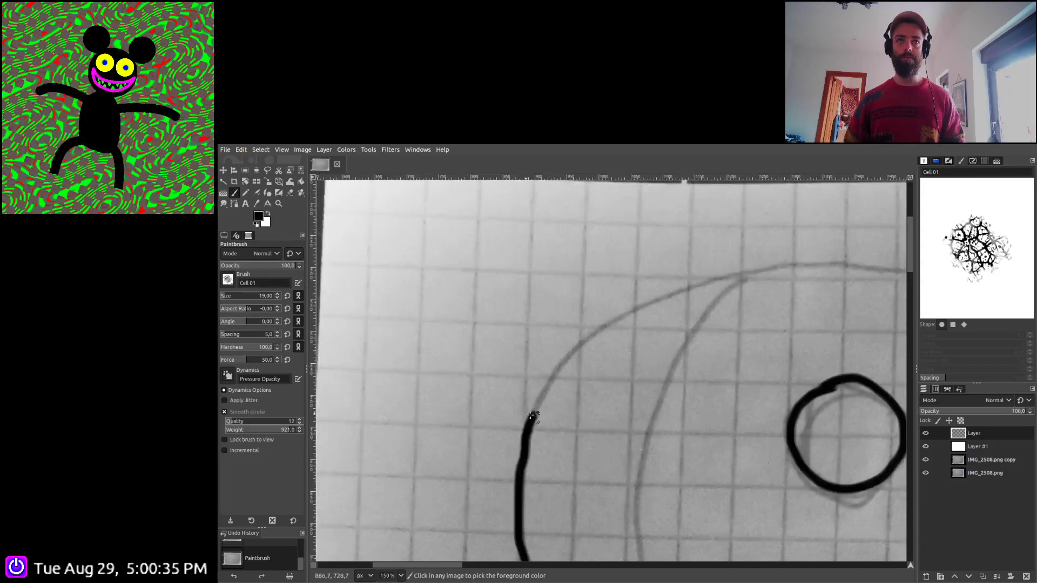
scroll(533, 415, "up", 3)
scroll(440, 458, "right", 5)
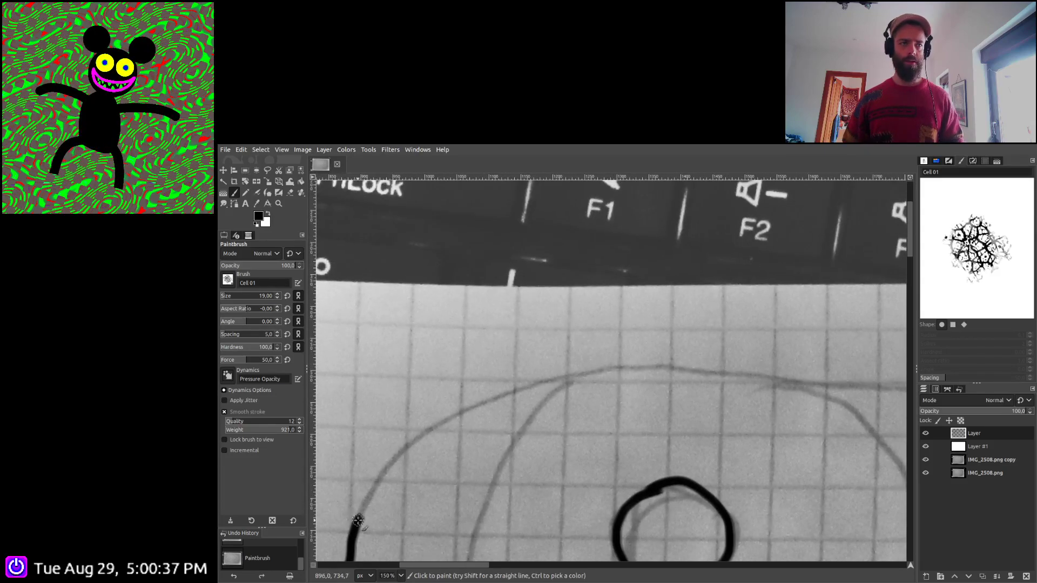
mouse_move(397, 459)
left_mouse_down()
mouse_move(456, 416)
mouse_move(569, 371)
mouse_move(667, 367)
mouse_move(892, 384)
left_mouse_up()
Continue inking the upper contour over the inked triangle, following the dip and rise of the pencil line
scroll(367, 354, "down", 2)
scroll(367, 355, "up", 1)
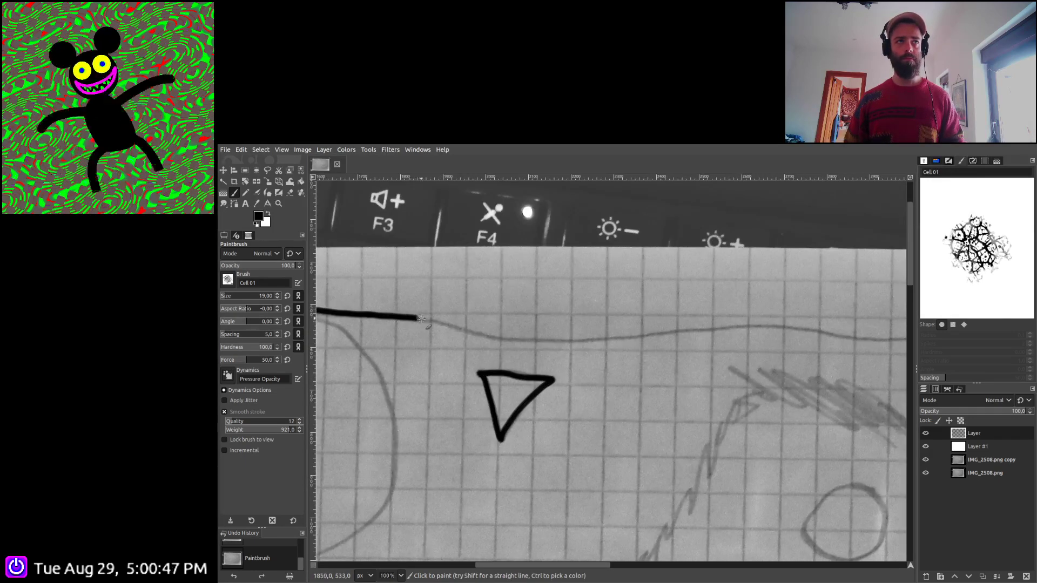
mouse_move(421, 319)
left_mouse_down()
mouse_move(582, 342)
mouse_move(724, 326)
left_mouse_up()
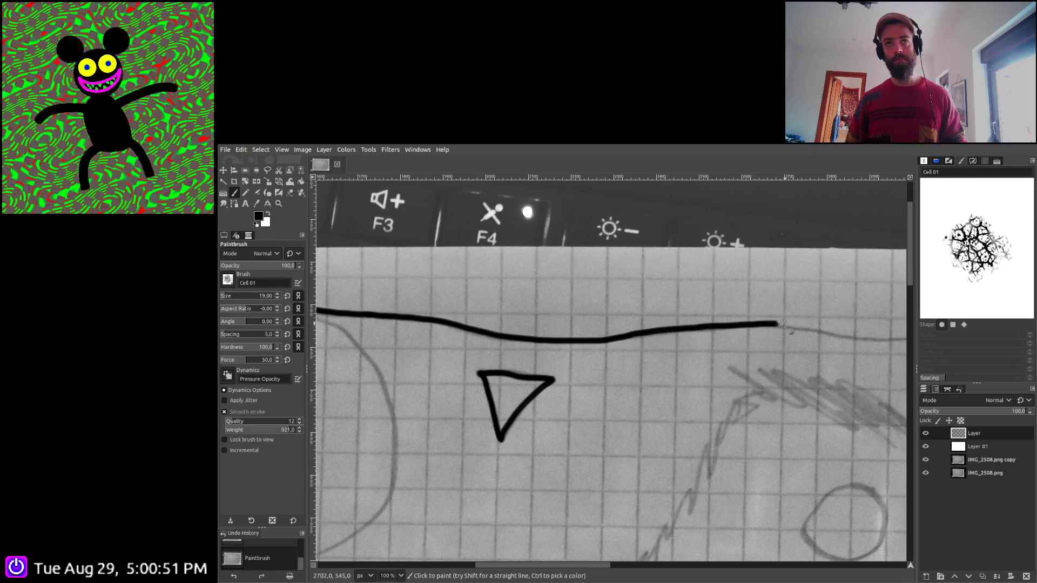
Carry the black upper contour across the page above the second creature and past the knot of the round bag
scroll(428, 343, "down", 3)
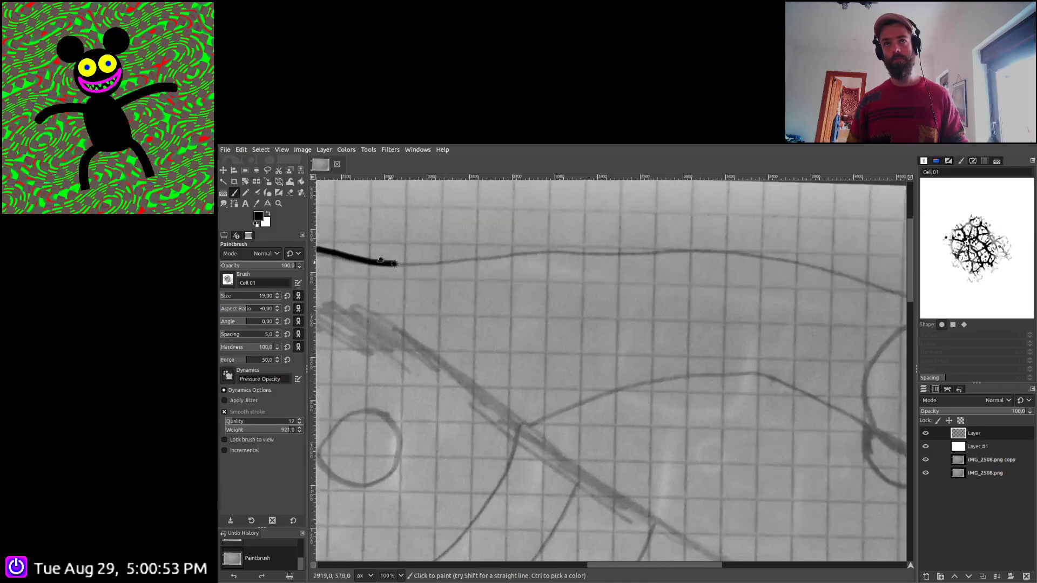
scroll(429, 343, "up", 3)
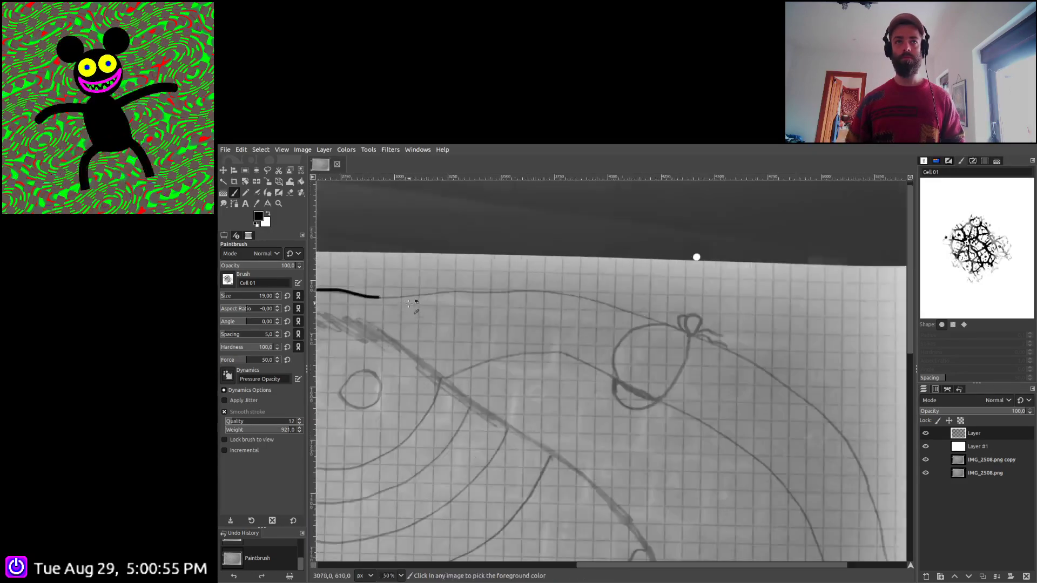
scroll(396, 304, "up", 1)
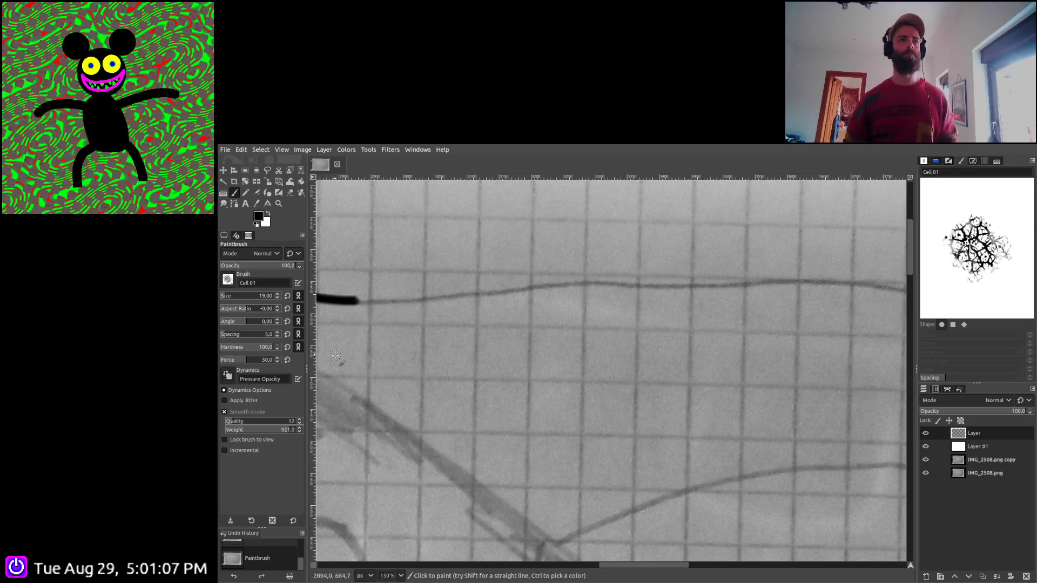
mouse_move(354, 301)
left_mouse_down()
mouse_move(428, 304)
mouse_move(589, 281)
mouse_move(901, 287)
left_mouse_up()
mouse_move(674, 336)
left_mouse_down()
mouse_move(287, 278)
mouse_move(327, 343)
left_mouse_up()
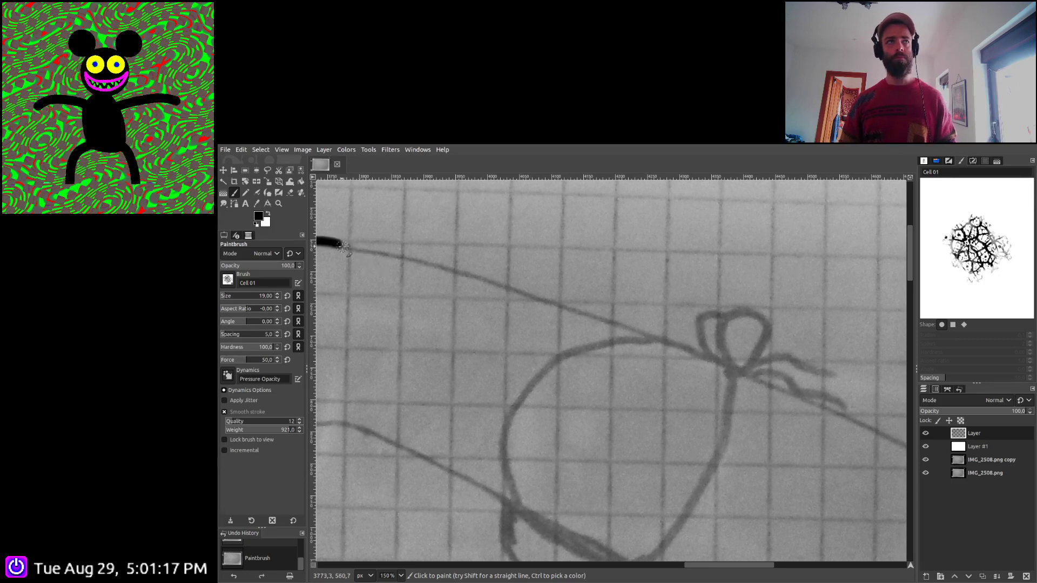
mouse_move(367, 252)
left_mouse_down()
mouse_move(470, 267)
mouse_move(648, 329)
mouse_move(886, 436)
left_mouse_up()
scroll(626, 324, "down", 4)
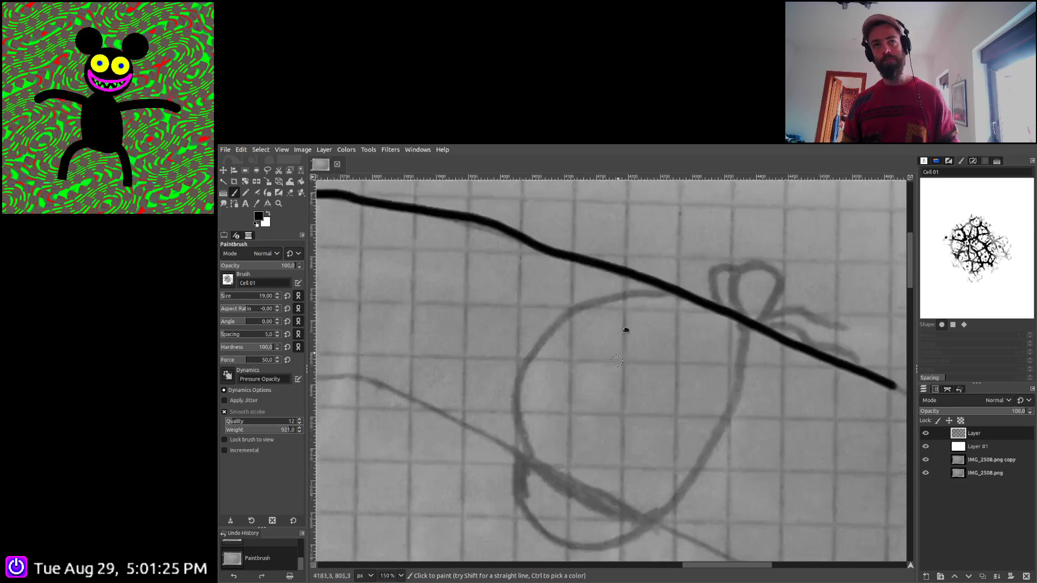
Ink the outer curve from the knotted bag down along the paper's edge to the corner of the pleated cuff
scroll(633, 304, "down", 4, "ctrl")
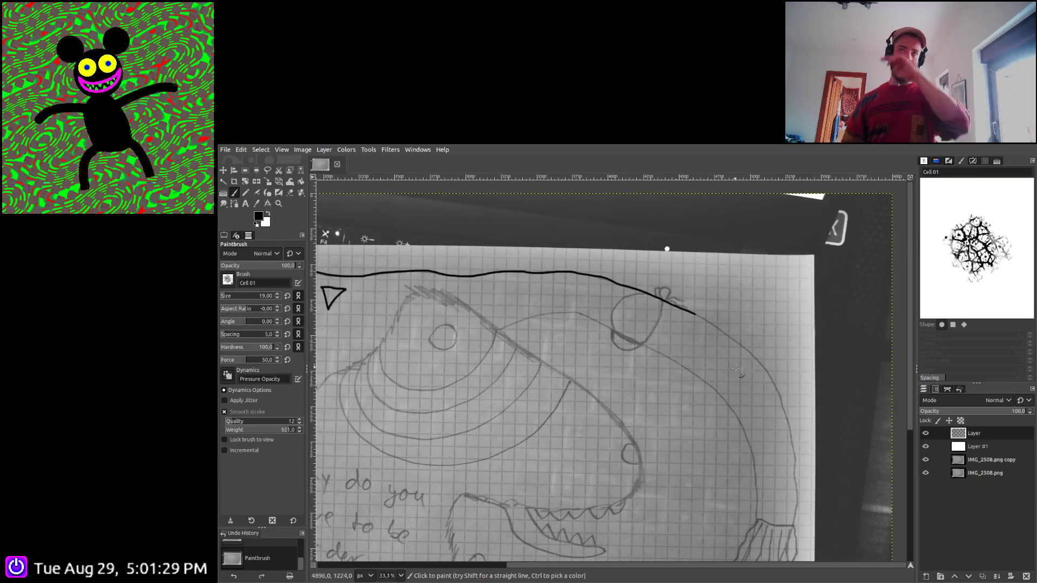
scroll(675, 333, "up", 2, "ctrl")
scroll(680, 330, "up", 3, "ctrl")
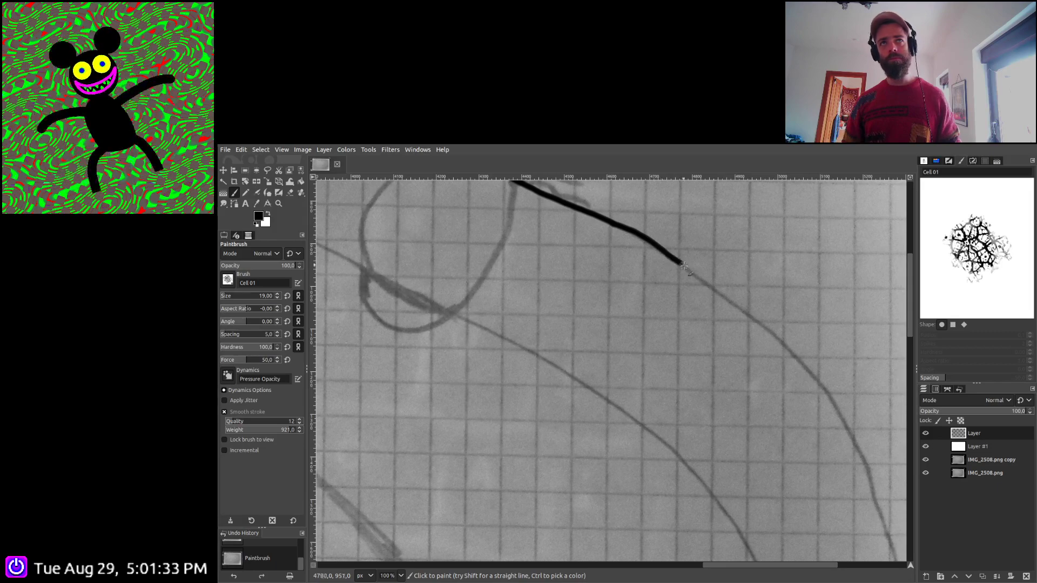
left_click_drag(752, 316, 792, 350)
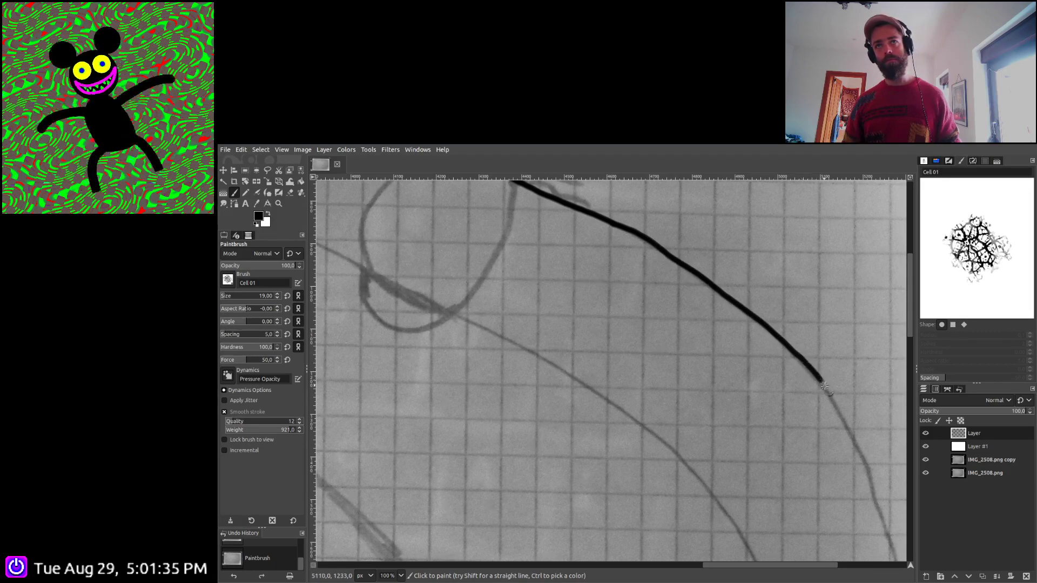
scroll(850, 479, "down", 5)
scroll(849, 479, "right", 5)
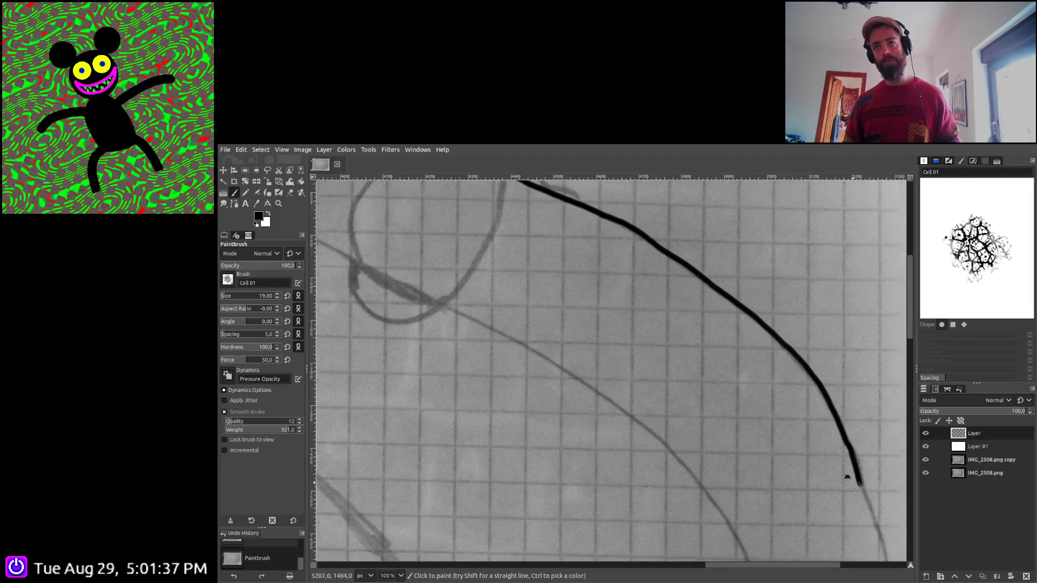
left_click_drag(646, 284, 698, 255)
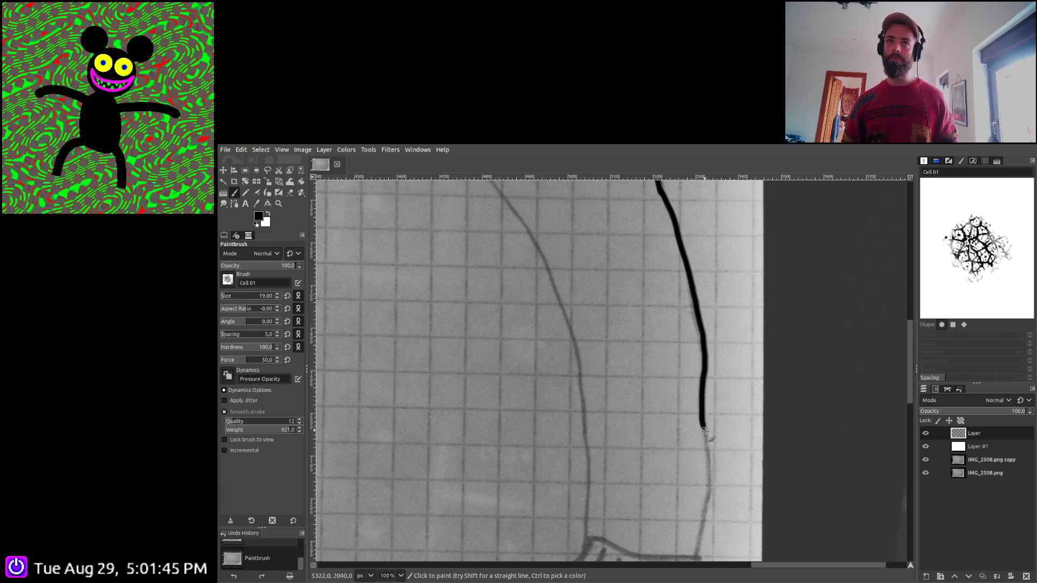
mouse_move(710, 490)
left_mouse_down()
mouse_move(699, 543)
mouse_move(703, 338)
left_mouse_up()
scroll(703, 339, "up", 2)
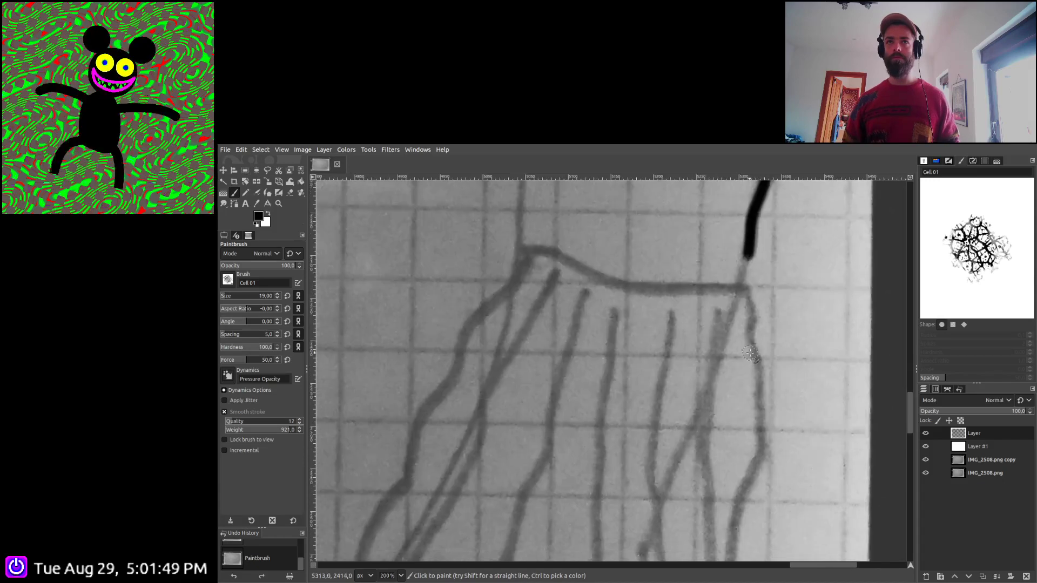
left_click_drag(748, 250, 744, 265)
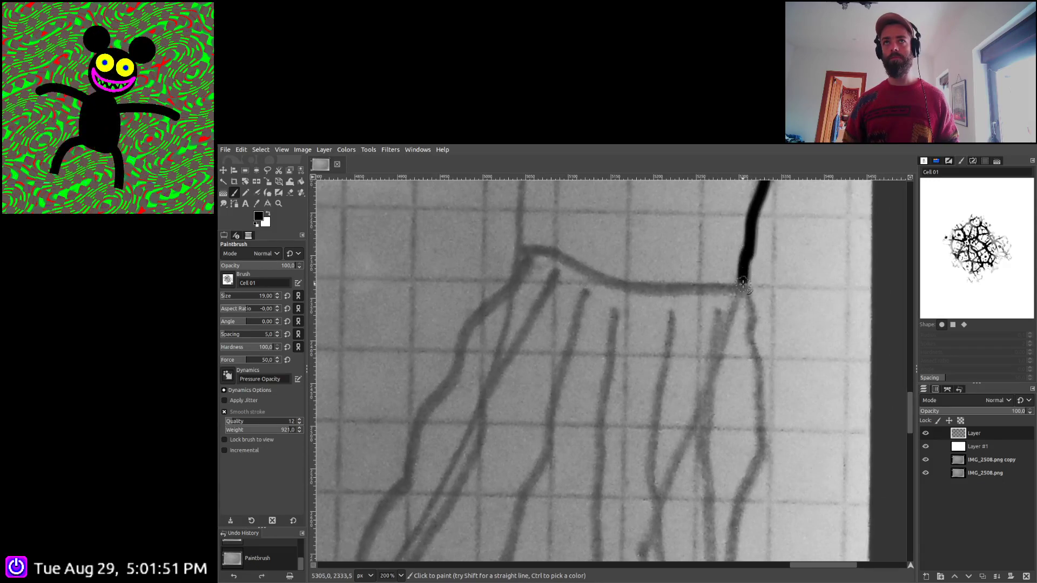
Ink the full outline of the pleated cuff: its top edge, both wavy sides and the scalloped hem
mouse_move(523, 248)
left_mouse_down()
mouse_move(621, 283)
mouse_move(742, 285)
mouse_move(752, 296)
mouse_move(762, 405)
mouse_move(738, 526)
mouse_move(760, 281)
left_mouse_up()
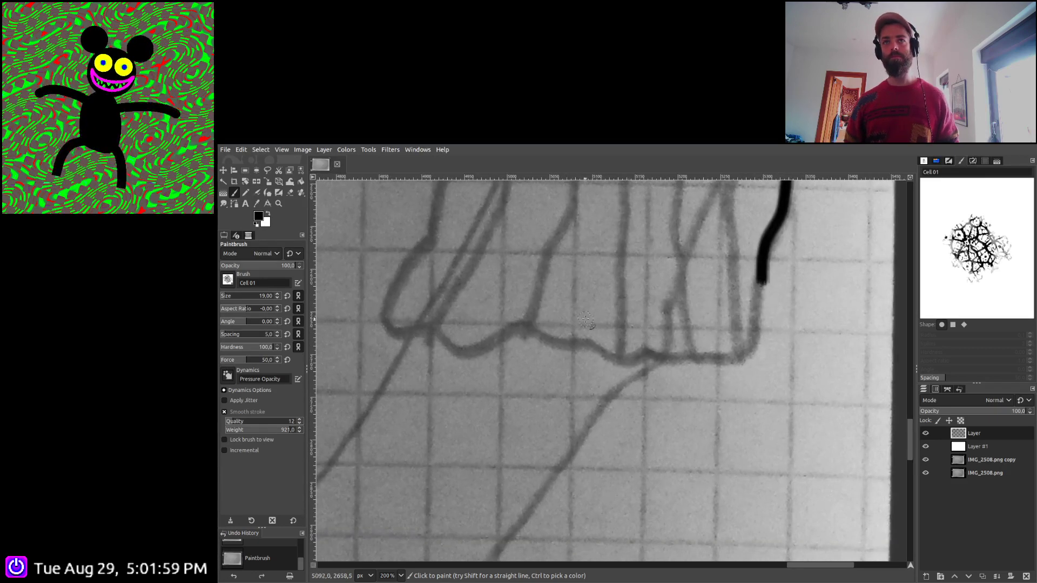
left_click_drag(586, 319, 799, 504)
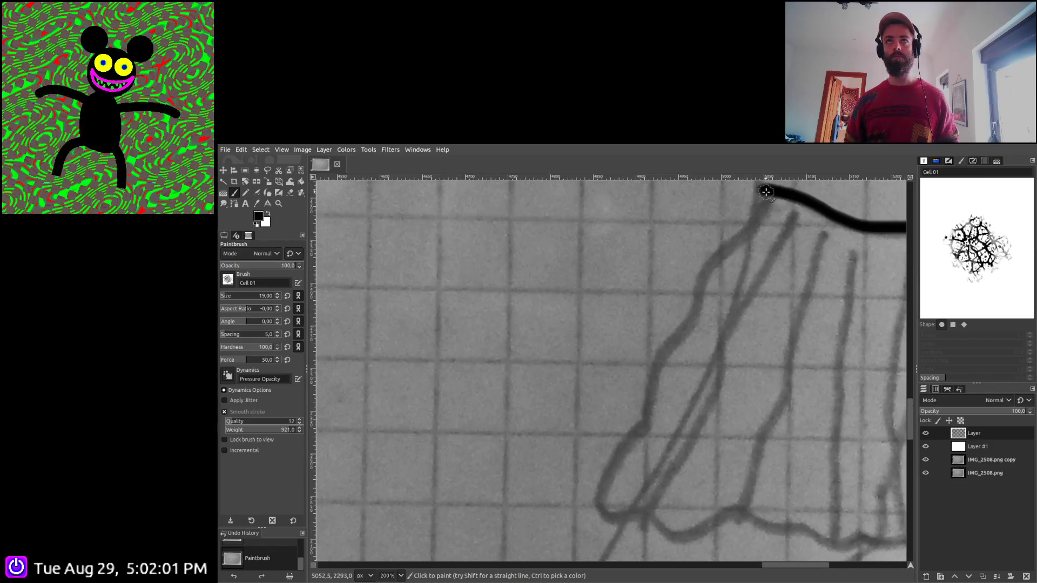
mouse_move(764, 192)
left_mouse_down()
mouse_move(750, 227)
mouse_move(703, 278)
mouse_move(690, 326)
mouse_move(656, 373)
mouse_move(646, 427)
mouse_move(597, 485)
mouse_move(616, 518)
mouse_move(656, 522)
mouse_move(671, 538)
mouse_move(741, 512)
mouse_move(861, 535)
left_mouse_up()
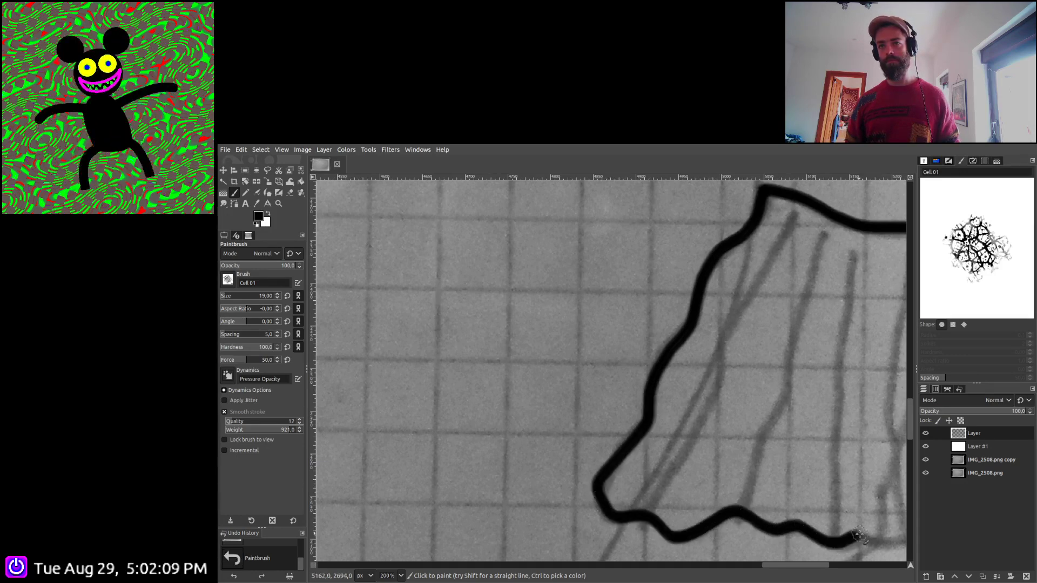
key("space")
key("space")
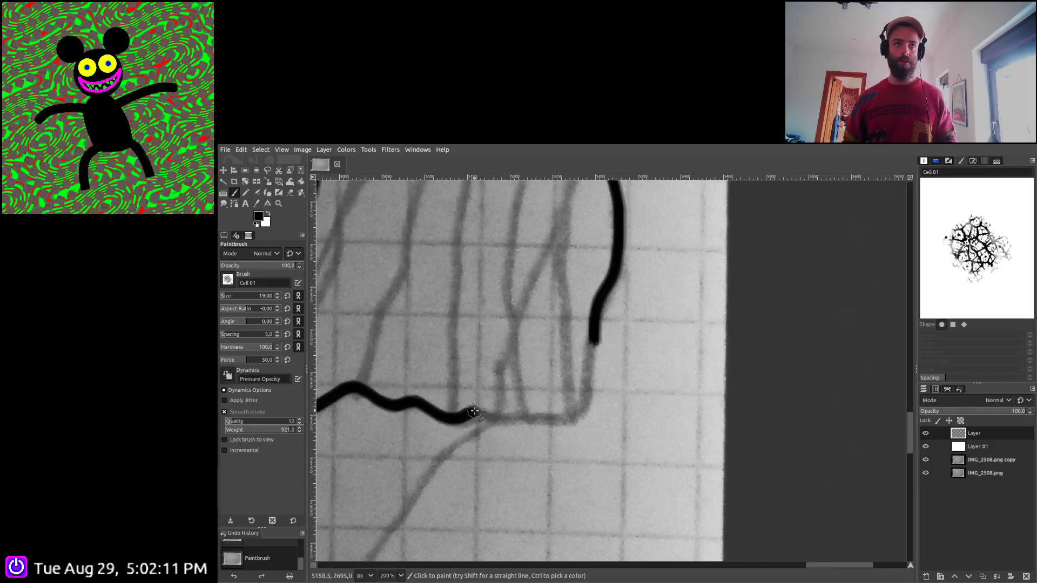
mouse_move(474, 412)
left_mouse_down()
mouse_move(556, 424)
mouse_move(580, 408)
mouse_move(594, 335)
left_mouse_up()
Ink the upper stretch of the outer line that runs diagonally down from the cuff's hem
scroll(540, 351, "down", 2)
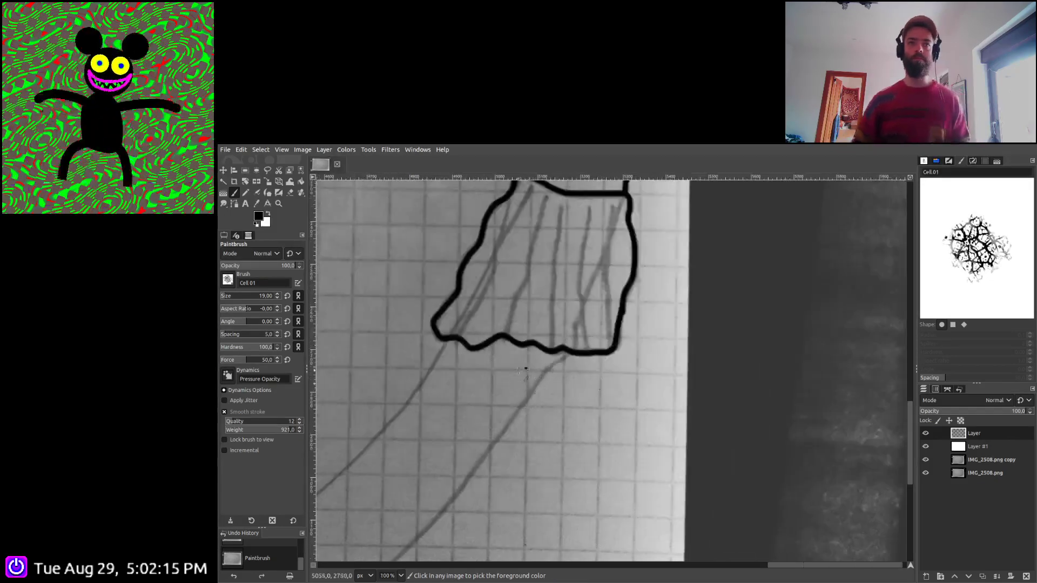
scroll(525, 369, "down", 3)
scroll(526, 369, "left", 6)
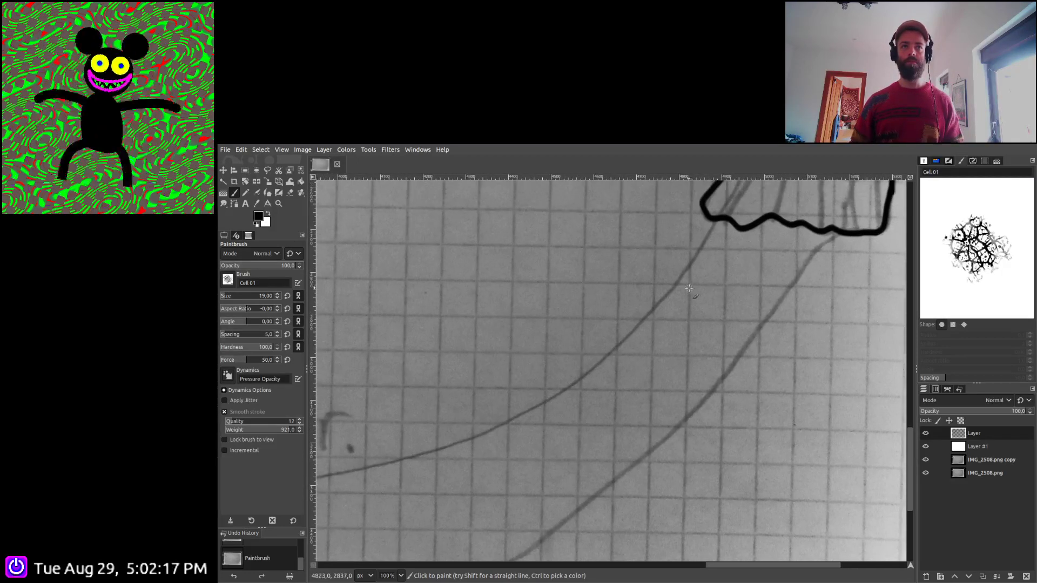
scroll(689, 288, "down", 3)
scroll(734, 238, "up", 3)
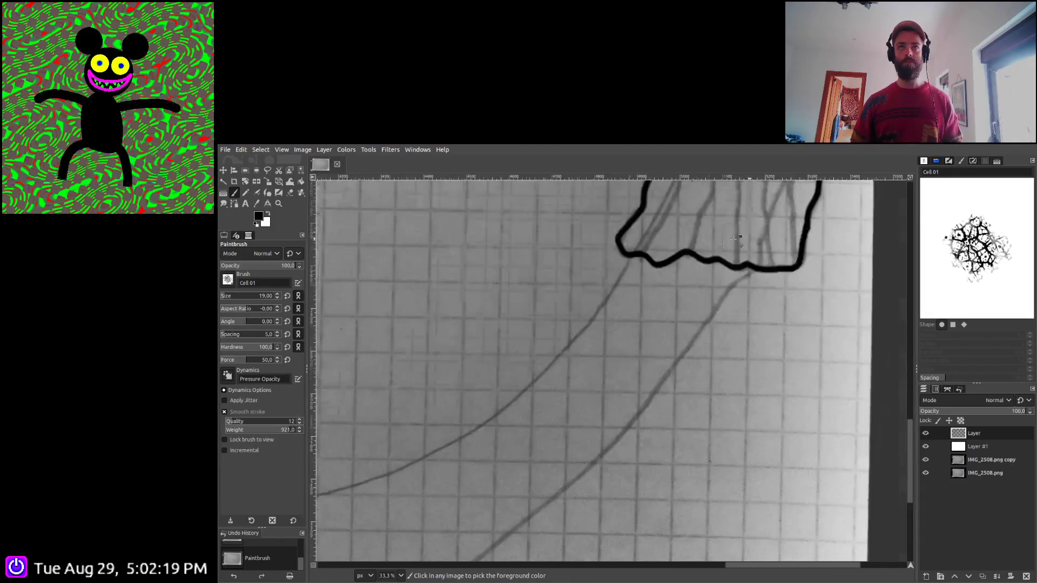
scroll(735, 238, "up", 1)
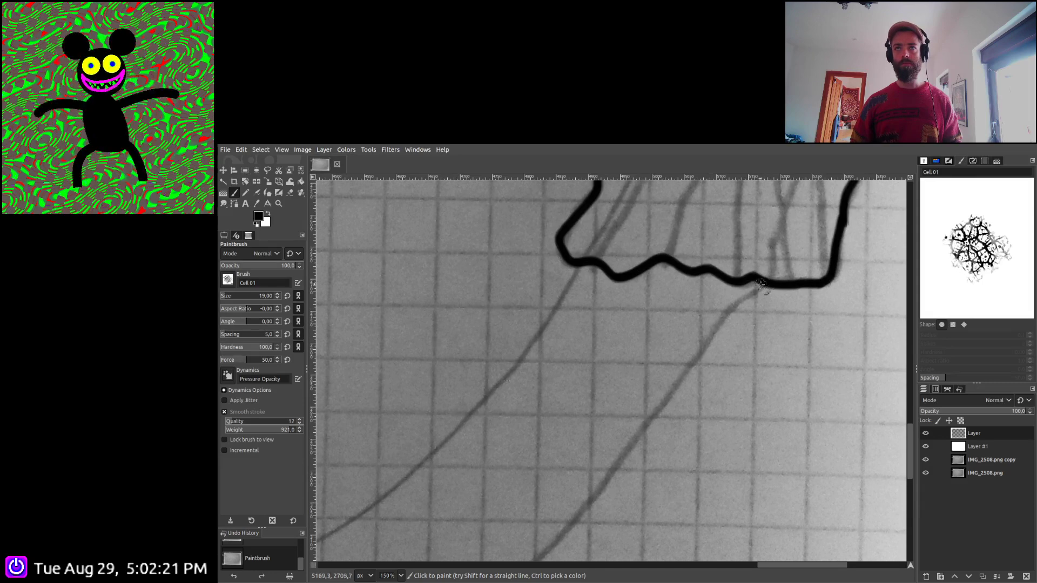
left_click_drag(736, 300, 552, 546)
Ink the inner curved line from the cuff's hem diagonally down toward the handwritten text
scroll(621, 476, "left", 5)
scroll(675, 405, "down", 1)
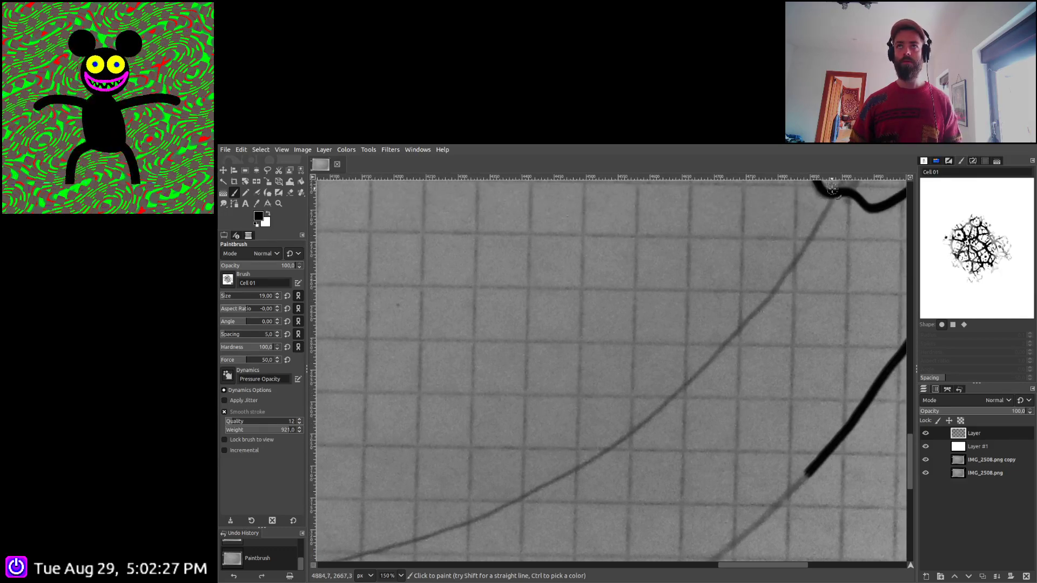
mouse_move(826, 211)
left_mouse_down()
mouse_move(771, 297)
mouse_move(618, 439)
mouse_move(492, 513)
mouse_move(386, 550)
left_mouse_up()
Undo the last short stroke on the outer line, re-ink it past the bend, and continue the inner curve below the handwriting
scroll(438, 497, "down", 5)
scroll(437, 497, "left", 2)
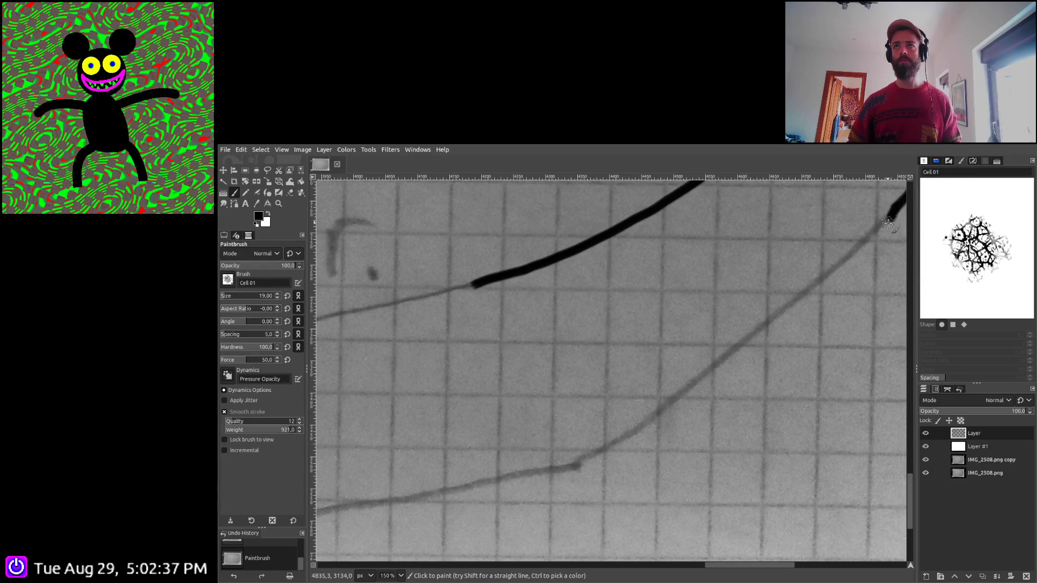
key("ctrl+z")
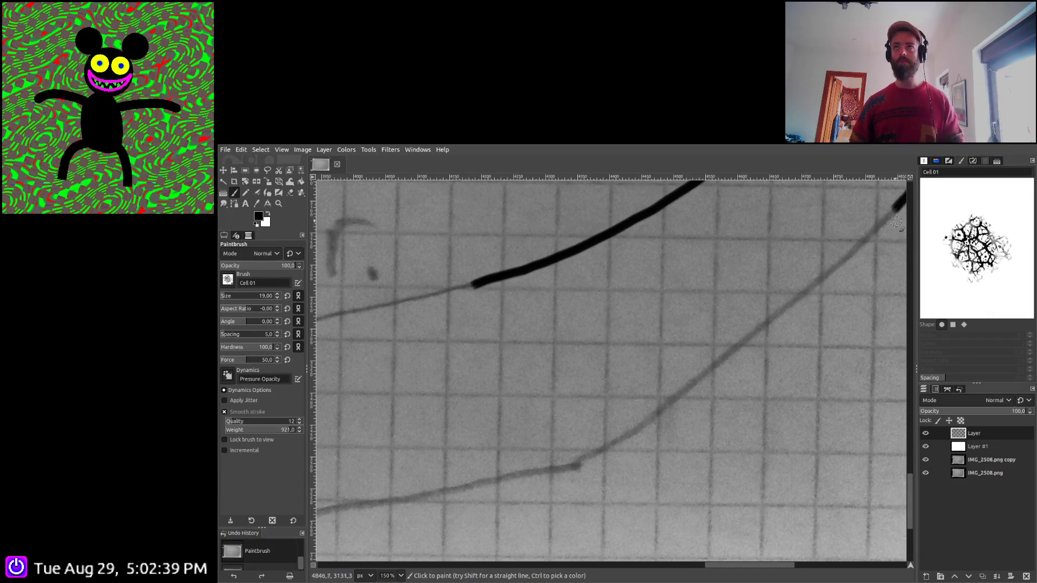
mouse_move(888, 218)
left_mouse_down()
mouse_move(623, 442)
mouse_move(553, 472)
mouse_move(435, 495)
mouse_move(812, 383)
mouse_move(845, 421)
left_mouse_up()
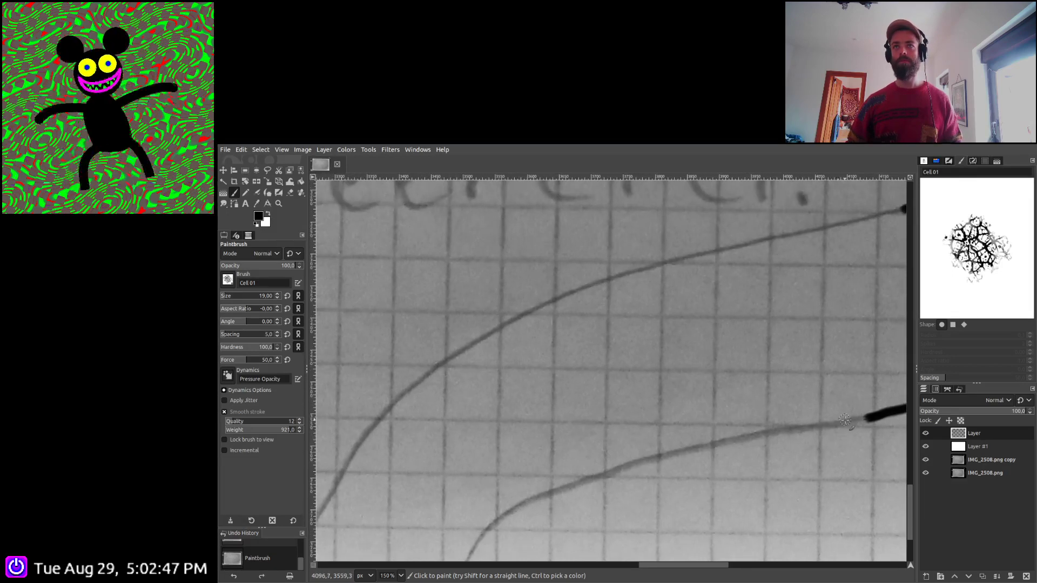
scroll(819, 350, "right", 1)
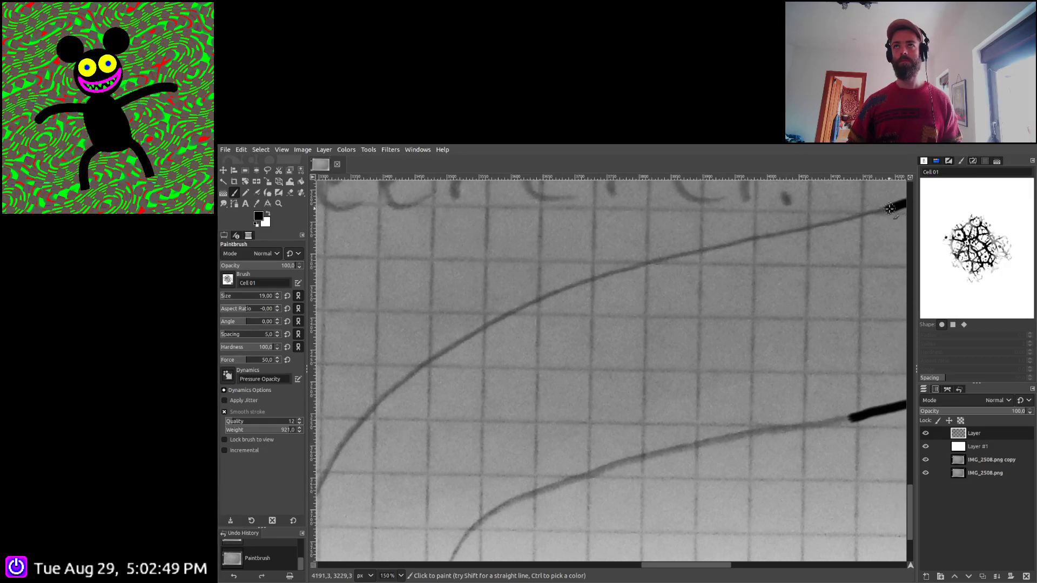
mouse_move(889, 208)
left_mouse_down()
mouse_move(643, 263)
mouse_move(508, 308)
mouse_move(400, 379)
mouse_move(352, 436)
left_mouse_up()
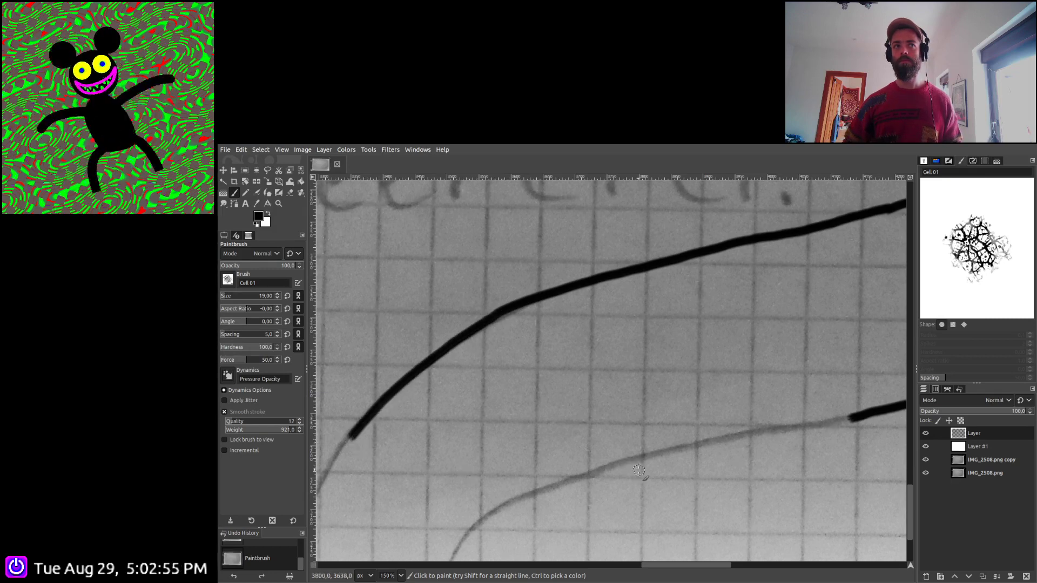
Extend the two curved lines below the handwriting past the page's lower edge to the canvas border
scroll(638, 470, "down", 5)
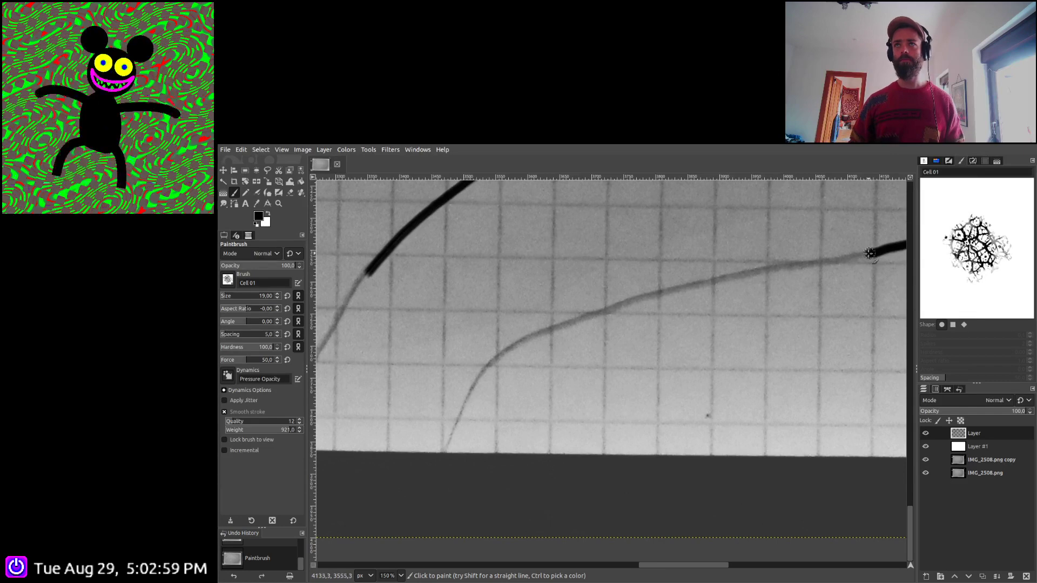
mouse_move(869, 254)
left_mouse_down()
mouse_move(636, 299)
mouse_move(512, 349)
mouse_move(449, 429)
mouse_move(412, 559)
left_mouse_up()
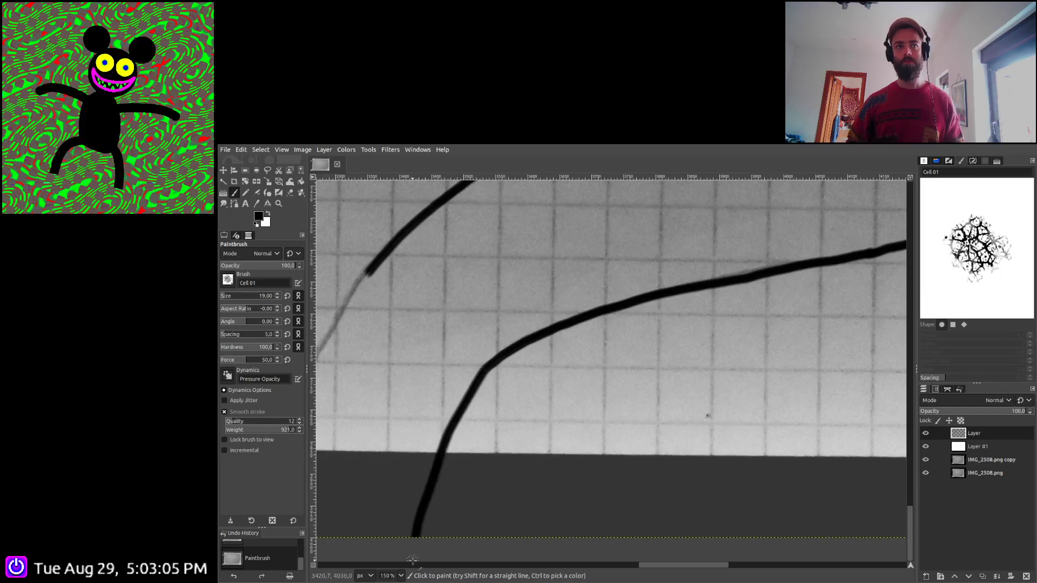
scroll(469, 461, "left", 10)
scroll(705, 399, "down", 3)
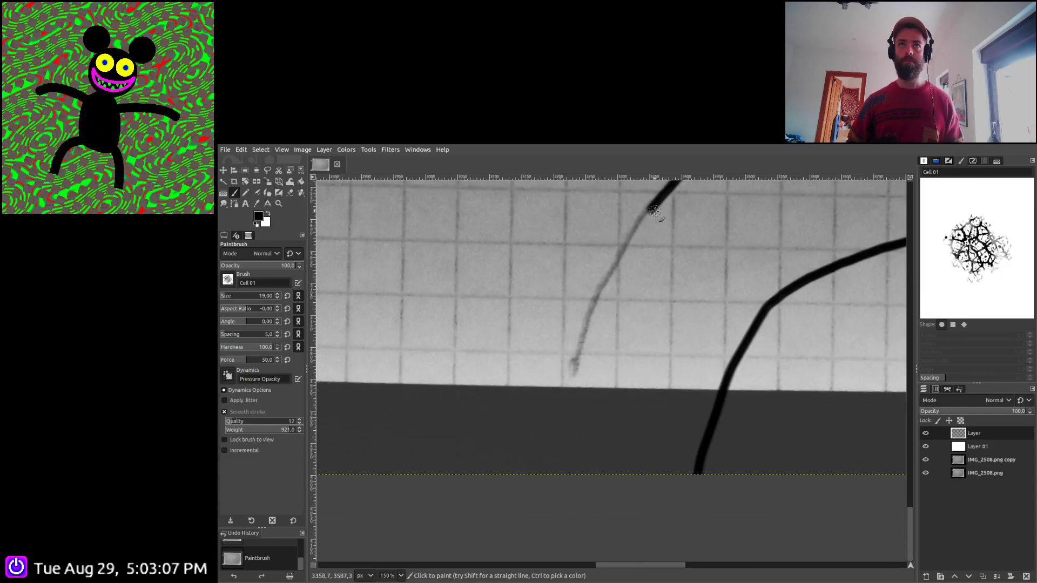
mouse_move(637, 225)
left_mouse_down()
mouse_move(588, 306)
mouse_move(538, 463)
left_mouse_up()
scroll(540, 465, "down", 6)
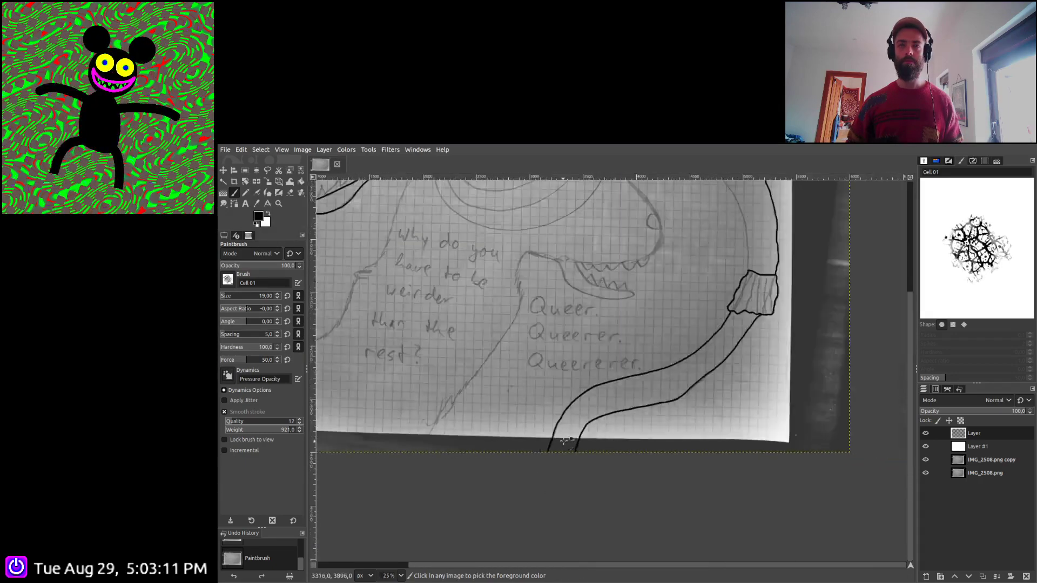
Ink the long neck's inner line from the second creature's forehead around to the cuff's top edge, leaving a gap at the sketched ball
scroll(678, 390, "up", 4)
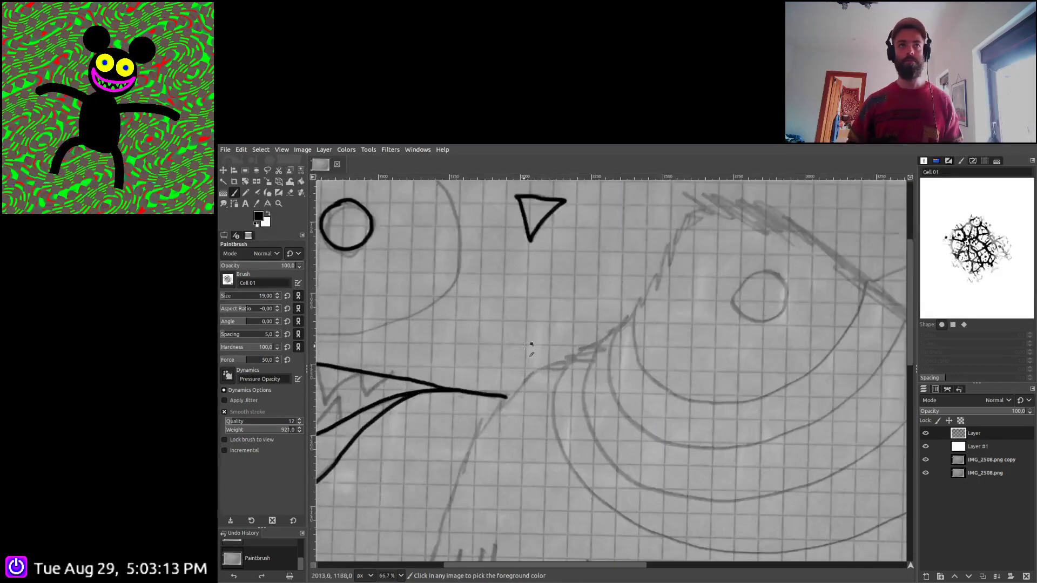
scroll(577, 379, "right", 10)
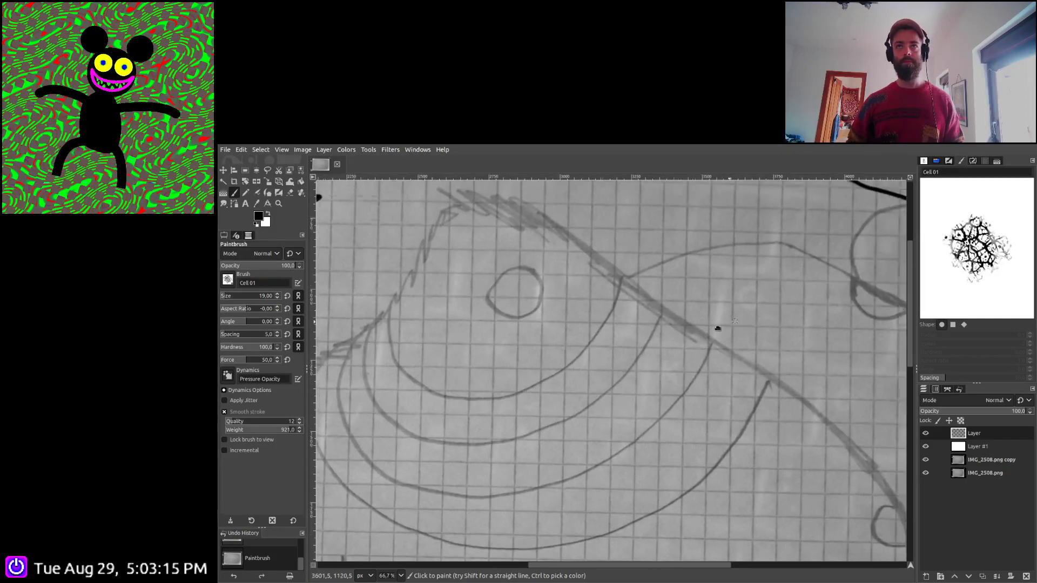
scroll(527, 390, "up", 2)
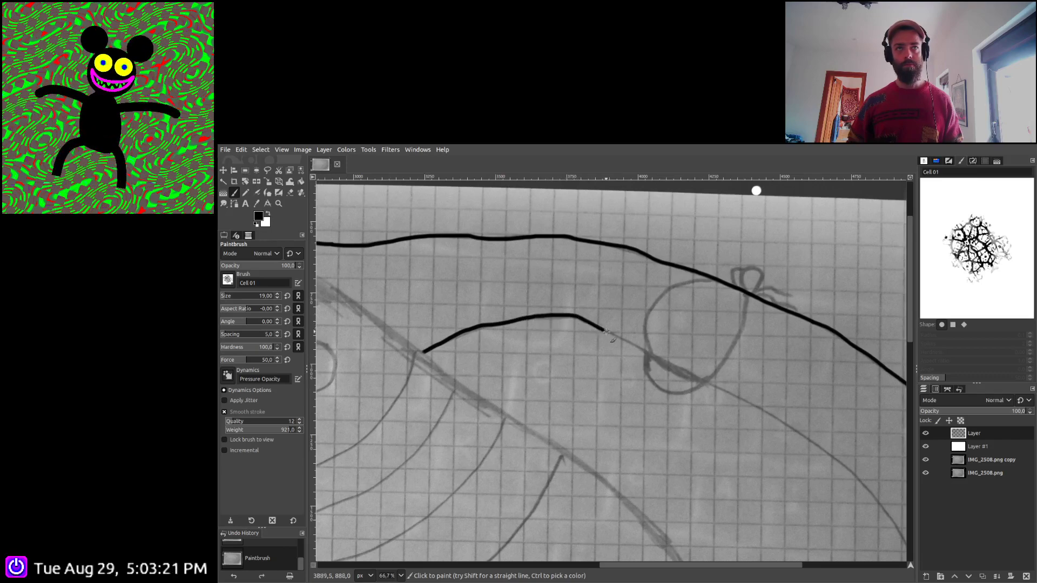
scroll(649, 352, "down", 4)
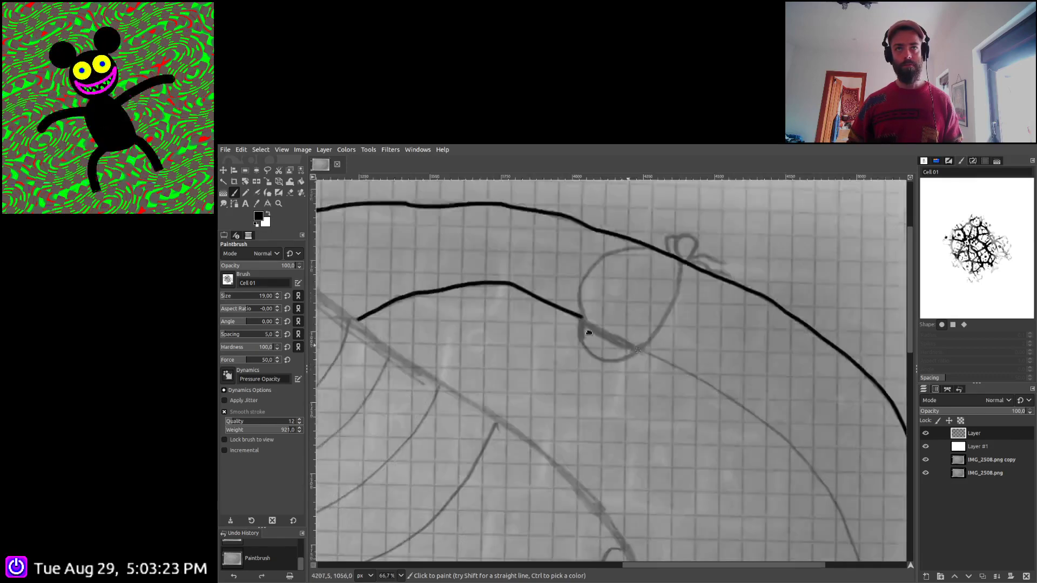
scroll(467, 242, "right", 9)
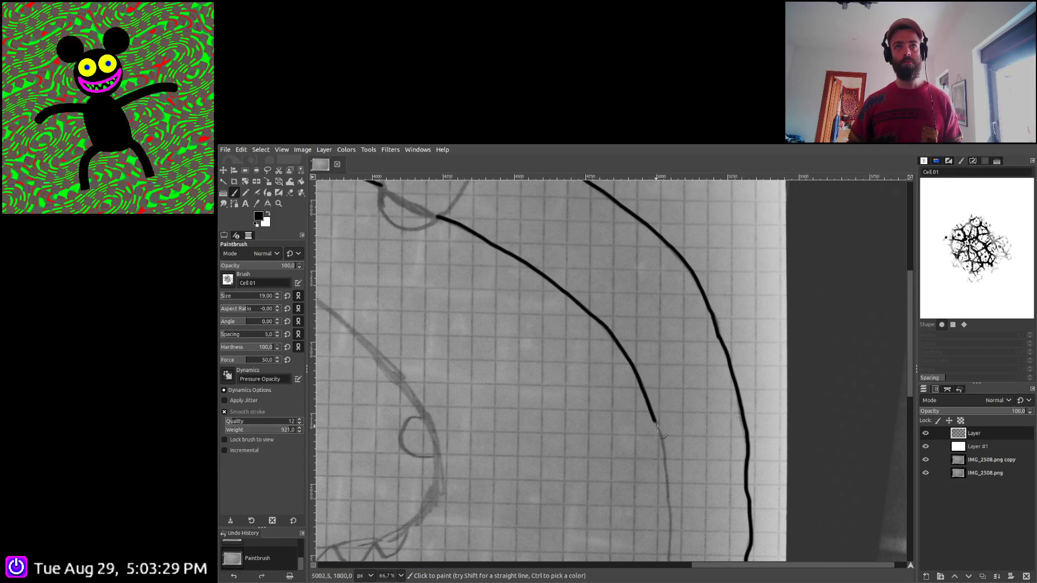
left_click_drag(658, 427, 667, 470)
scroll(670, 509, "down", 1)
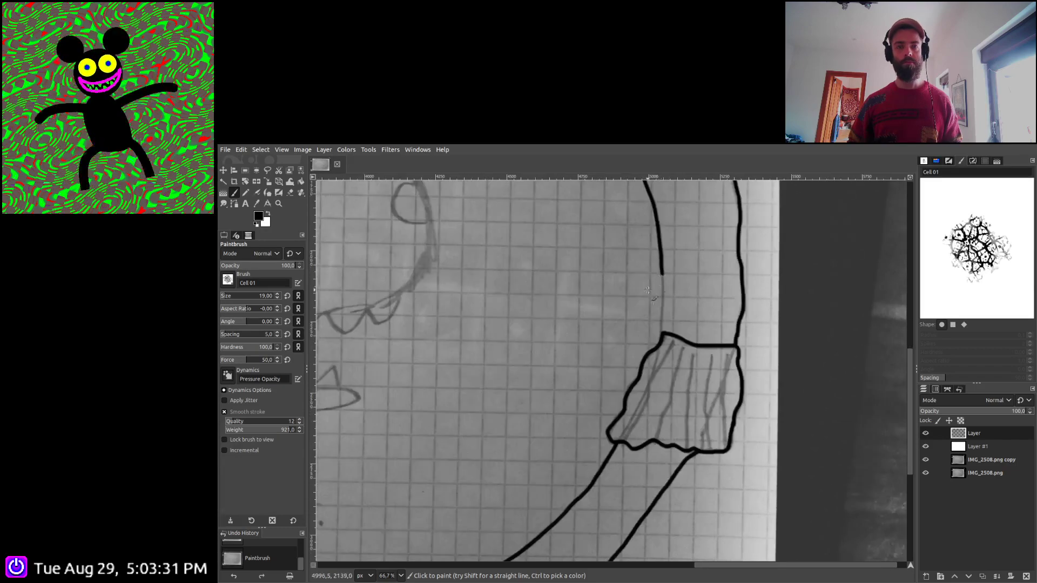
scroll(670, 378, "up", 3, "ctrl")
left_click_drag(666, 207, 665, 379)
scroll(664, 379, "down", 6)
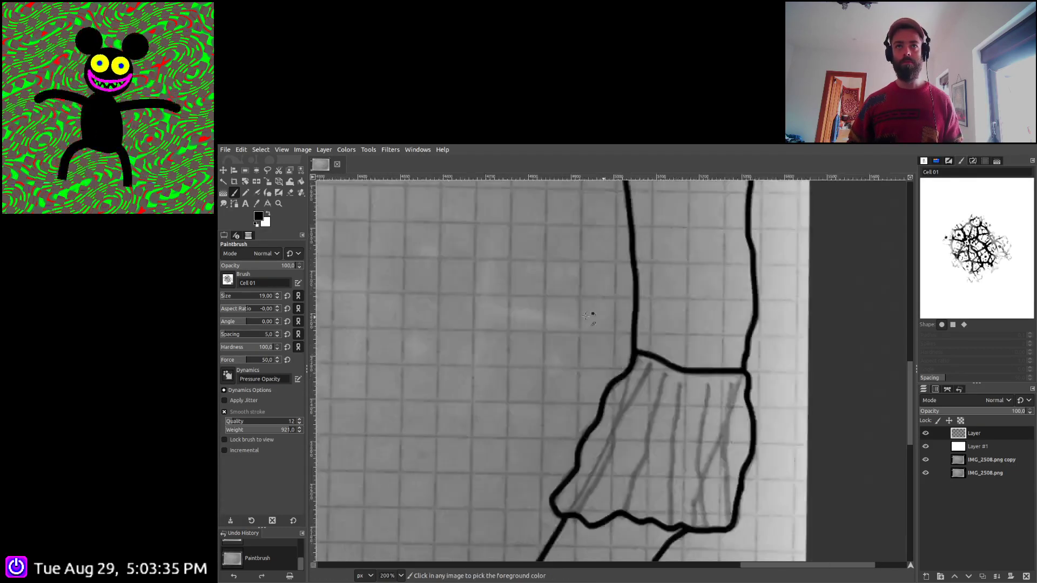
Ink the large rounded outline around the first creature's pupil, joining it to the top of the head
scroll(585, 305, "up", 2)
scroll(585, 305, "left", 5)
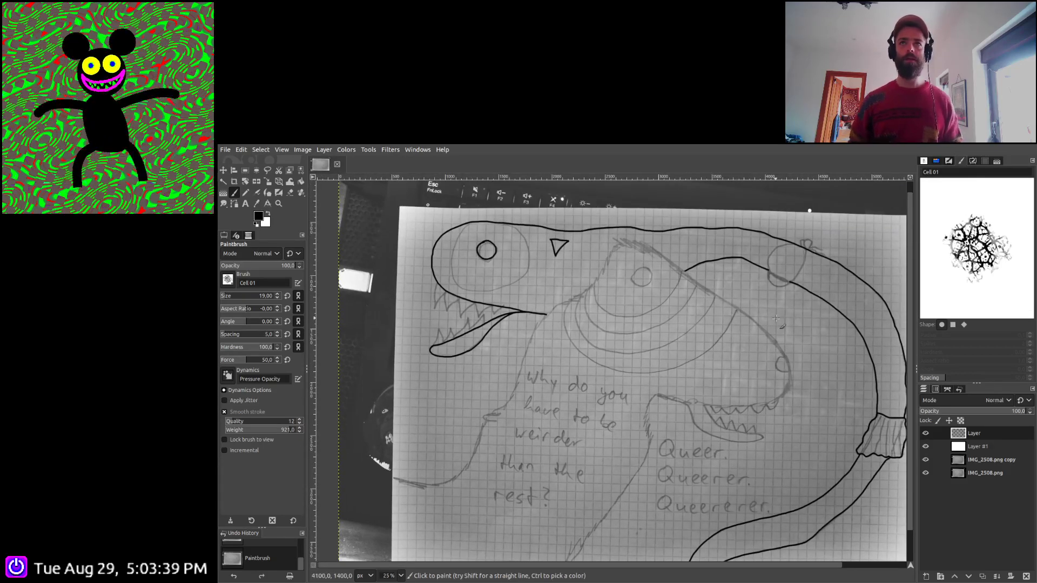
key("ctrl")
scroll(469, 242, "up", 4)
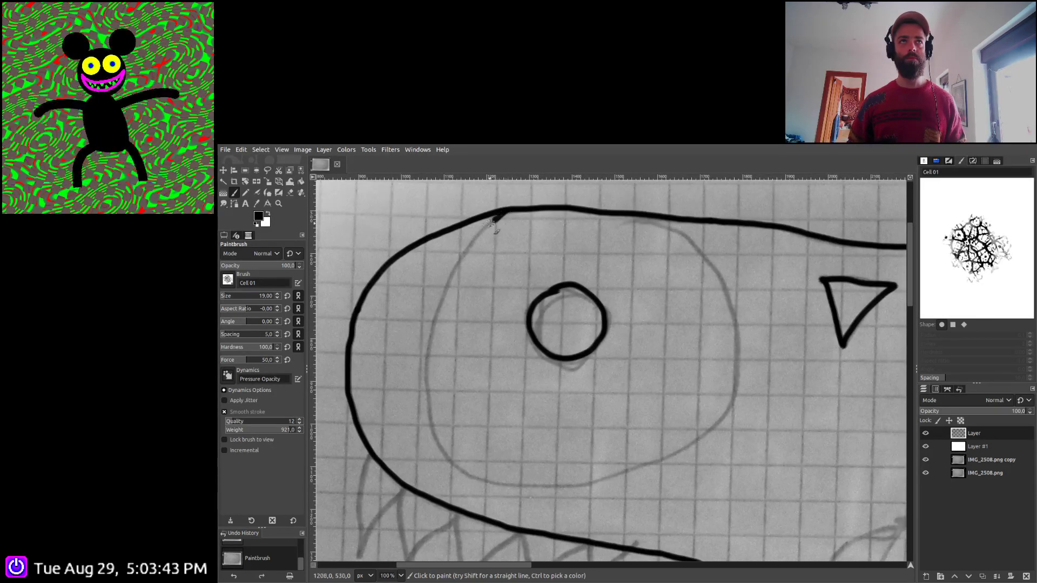
mouse_move(489, 222)
left_mouse_down()
mouse_move(431, 331)
mouse_move(426, 427)
left_mouse_up()
mouse_move(444, 463)
left_mouse_down()
mouse_move(497, 489)
mouse_move(561, 491)
mouse_move(667, 460)
mouse_move(720, 430)
mouse_move(739, 391)
mouse_move(741, 323)
mouse_move(702, 248)
mouse_move(638, 218)
left_mouse_up()
Set the brush size to 12 and ink the row of pointed upper teeth in the first creature's mouth
scroll(617, 303, "down", 5)
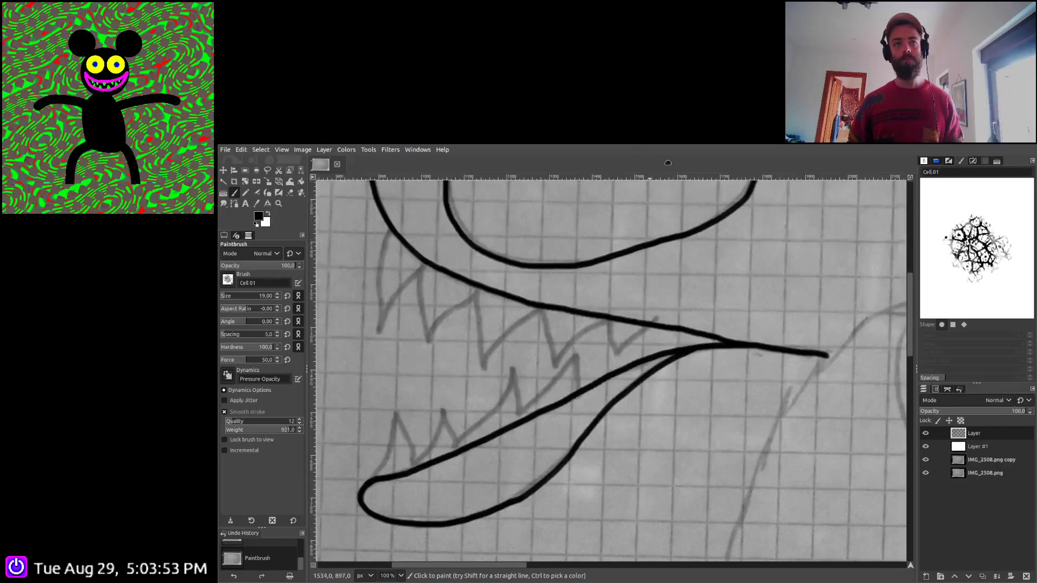
scroll(618, 303, "left", 4)
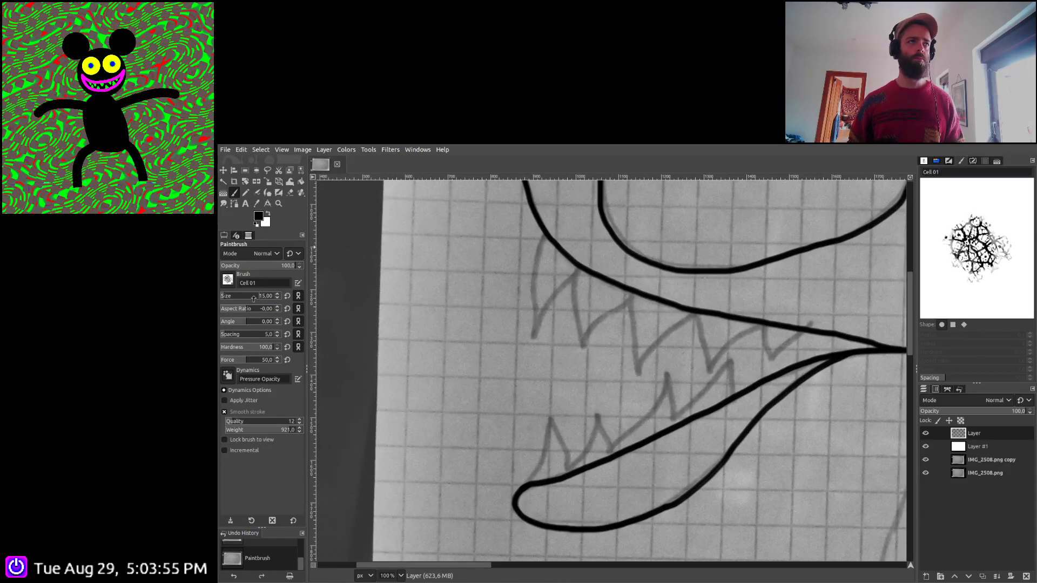
scroll(253, 299, "down", 1)
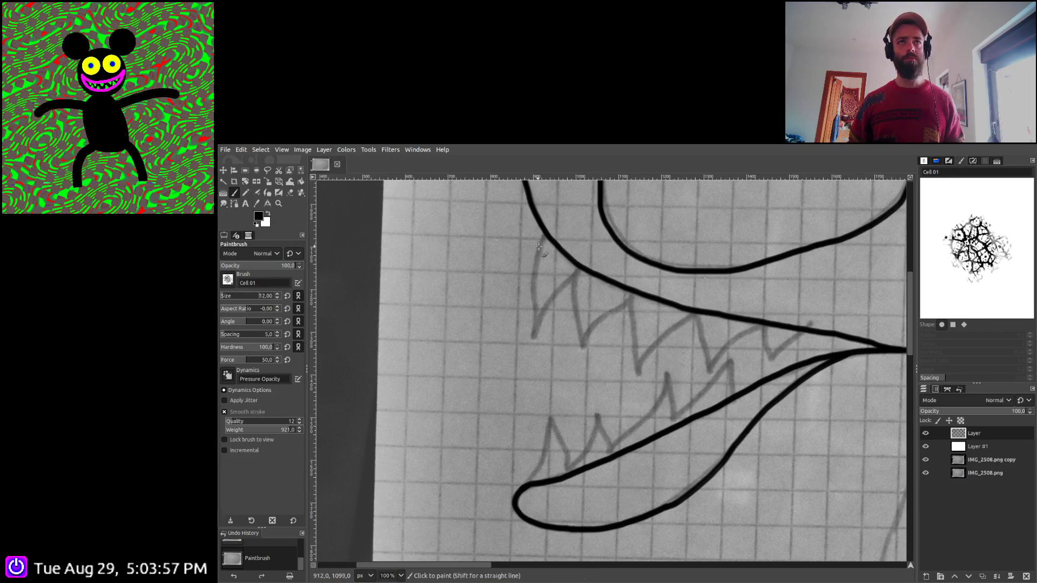
scroll(551, 227, "up", 1, "ctrl")
mouse_move(548, 227)
left_mouse_down()
mouse_move(530, 313)
mouse_move(535, 350)
mouse_move(548, 349)
mouse_move(597, 274)
mouse_move(592, 346)
mouse_move(604, 398)
mouse_move(683, 312)
left_mouse_up()
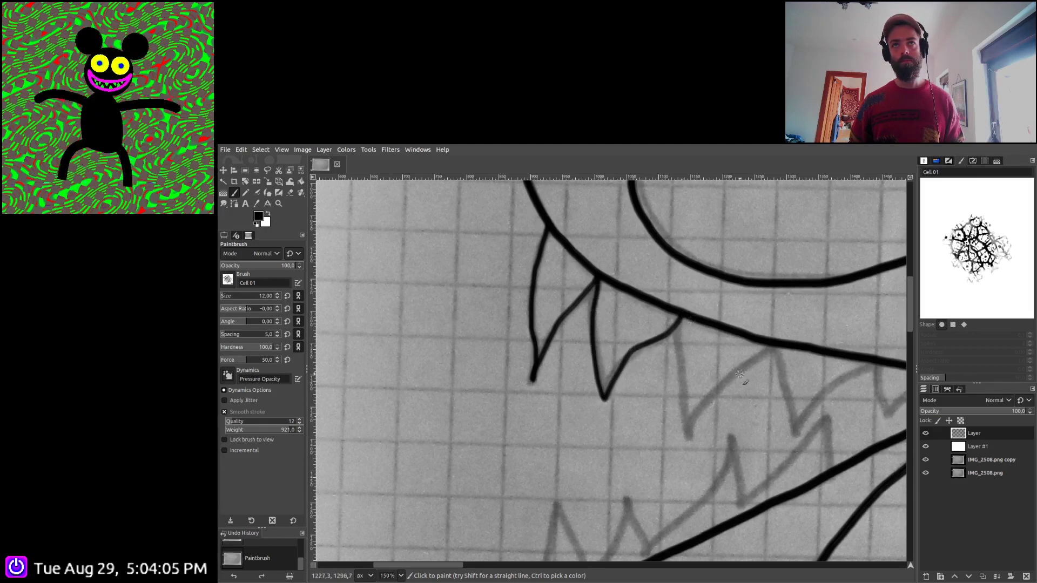
left_click_drag(740, 375, 498, 278)
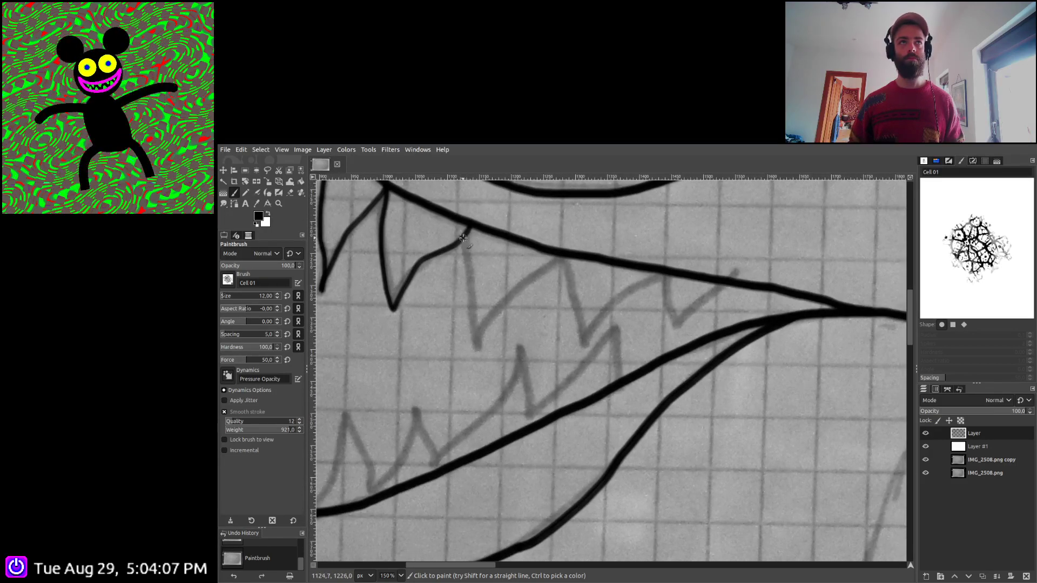
mouse_move(463, 238)
left_mouse_down()
mouse_move(477, 346)
mouse_move(504, 298)
mouse_move(563, 254)
mouse_move(584, 343)
mouse_move(610, 302)
mouse_move(667, 269)
mouse_move(675, 326)
mouse_move(692, 305)
left_mouse_up()
Ink the row of pointed lower teeth along the first creature's lower jaw
scroll(691, 340, "down", 2)
scroll(691, 340, "left", 5)
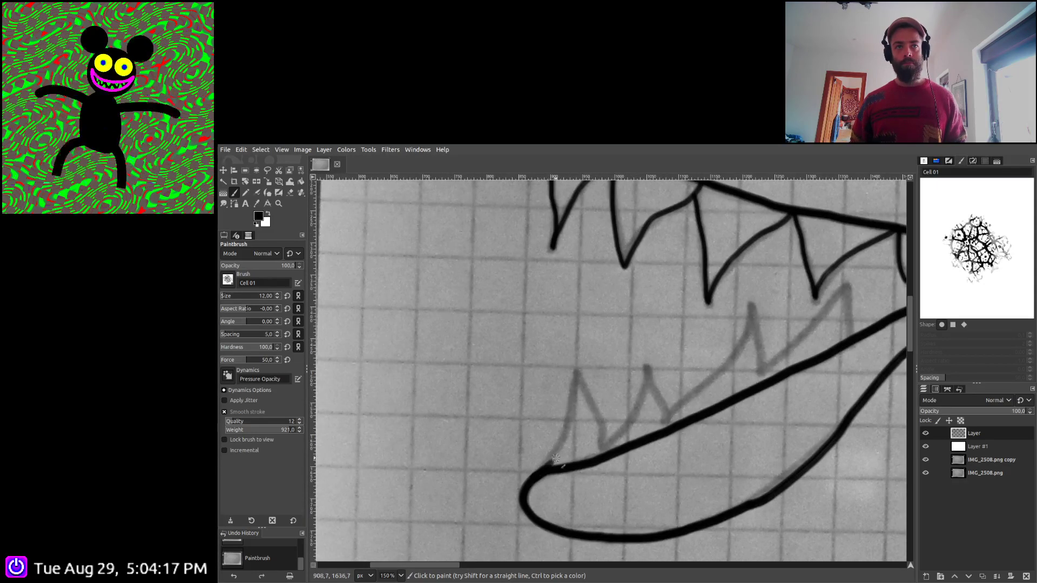
left_click(561, 475)
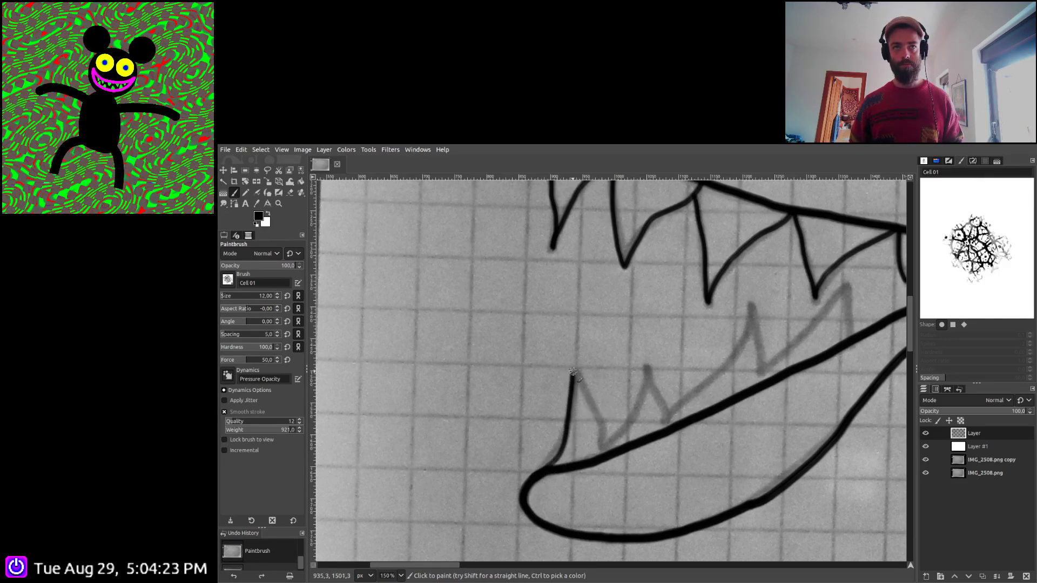
mouse_move(573, 372)
left_mouse_down()
mouse_move(602, 448)
mouse_move(640, 398)
mouse_move(644, 367)
mouse_move(669, 419)
mouse_move(729, 360)
mouse_move(747, 305)
mouse_move(763, 376)
mouse_move(845, 284)
mouse_move(849, 336)
left_mouse_up()
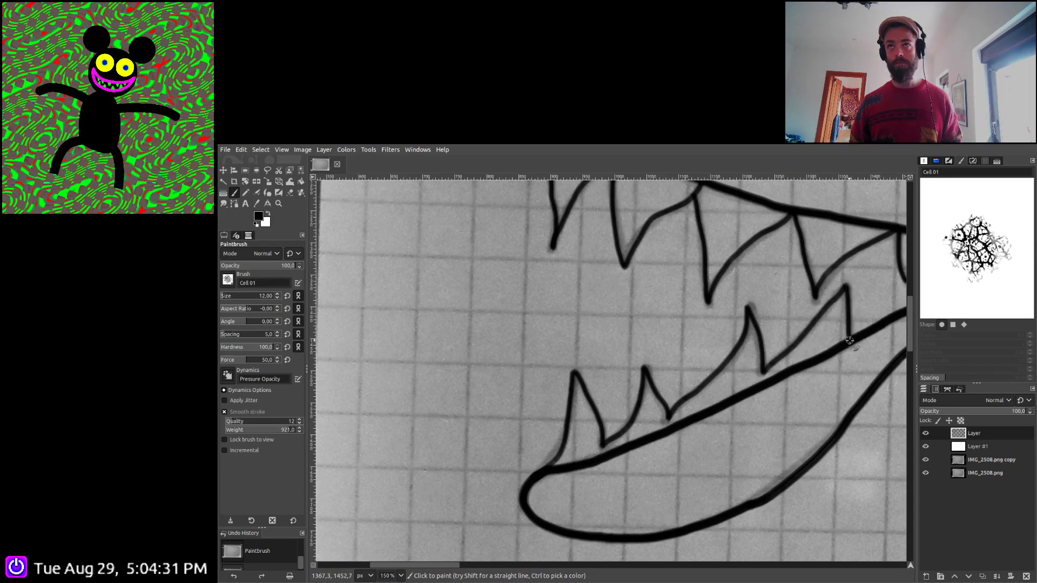
key("minus")
key("minus")
key("minus")
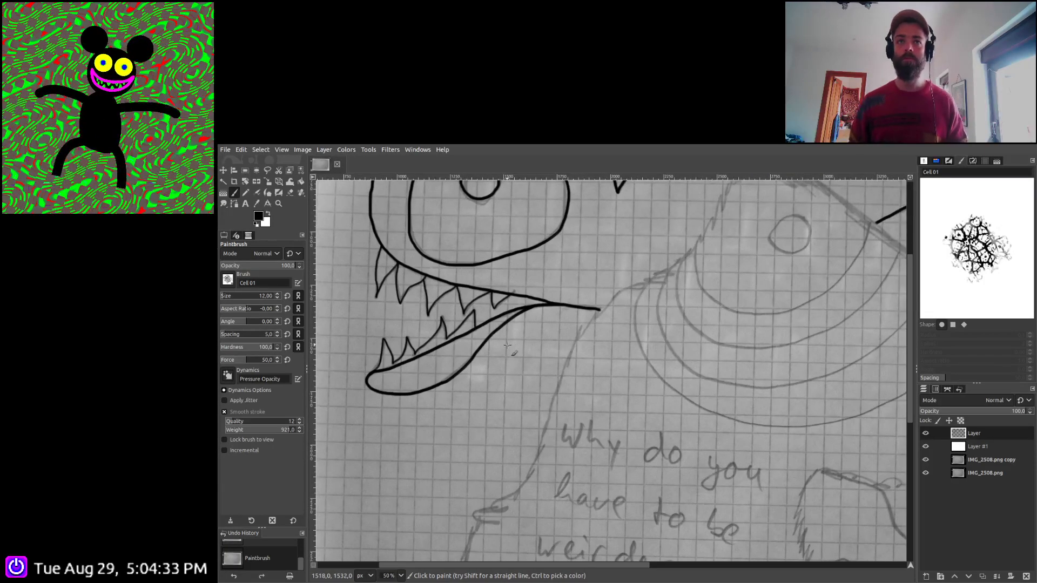
Set the brush size to 37, try a short stroke on the second creature's neck line, and undo it
scroll(486, 362, "down", 5)
scroll(486, 362, "right", 8)
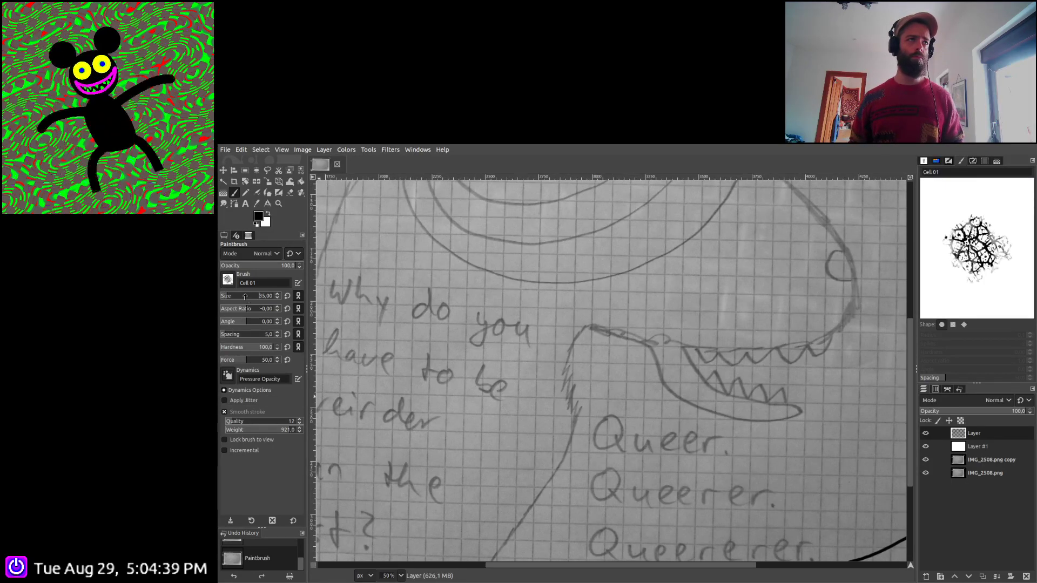
scroll(244, 297, "up", 2)
key("plus")
scroll(496, 356, "up", 2)
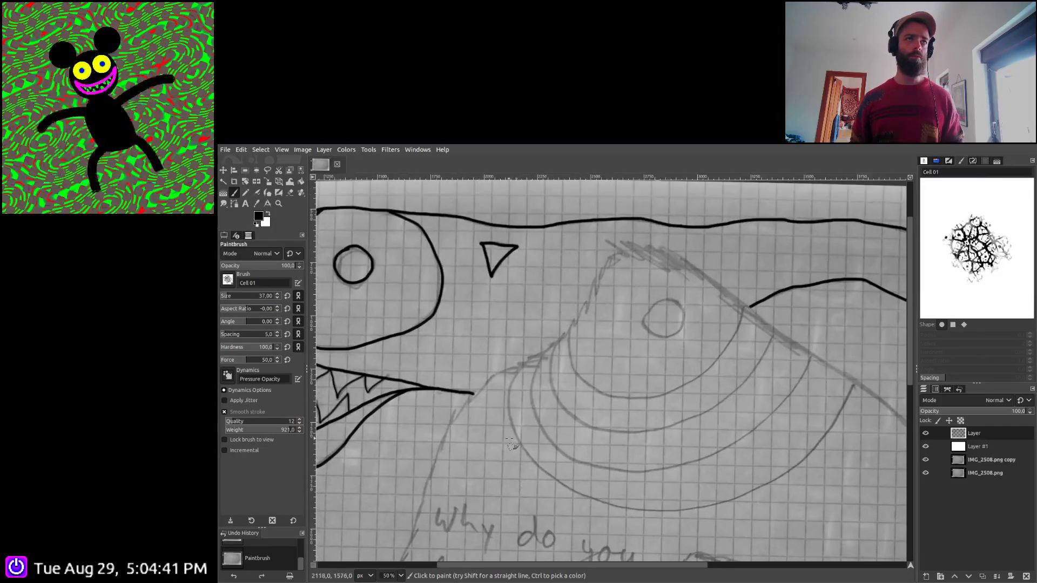
scroll(496, 356, "down", 1)
scroll(497, 357, "up", 4)
scroll(497, 357, "right", 2)
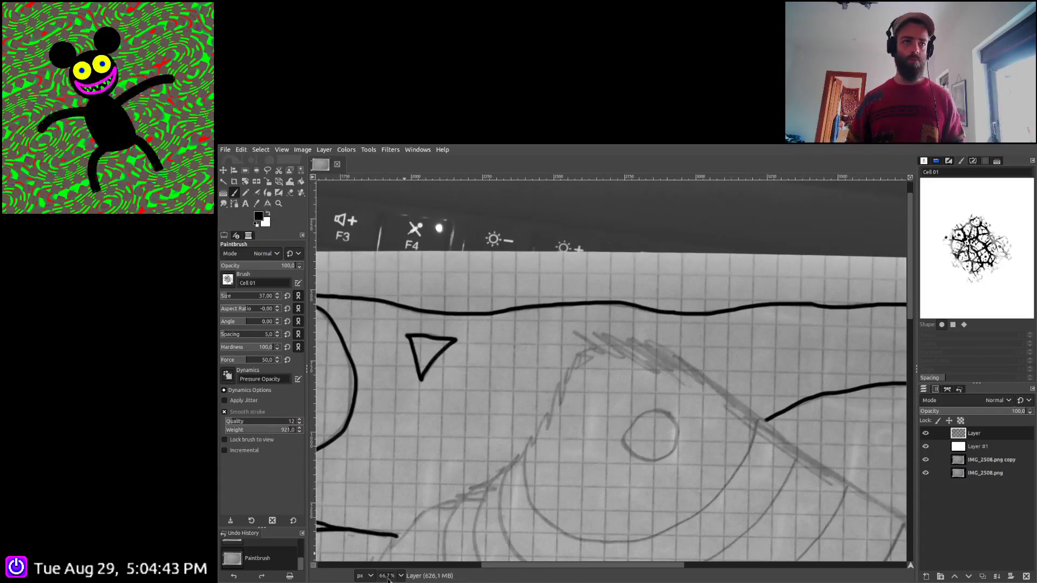
scroll(409, 447, "down", 2)
scroll(409, 447, "down", 1)
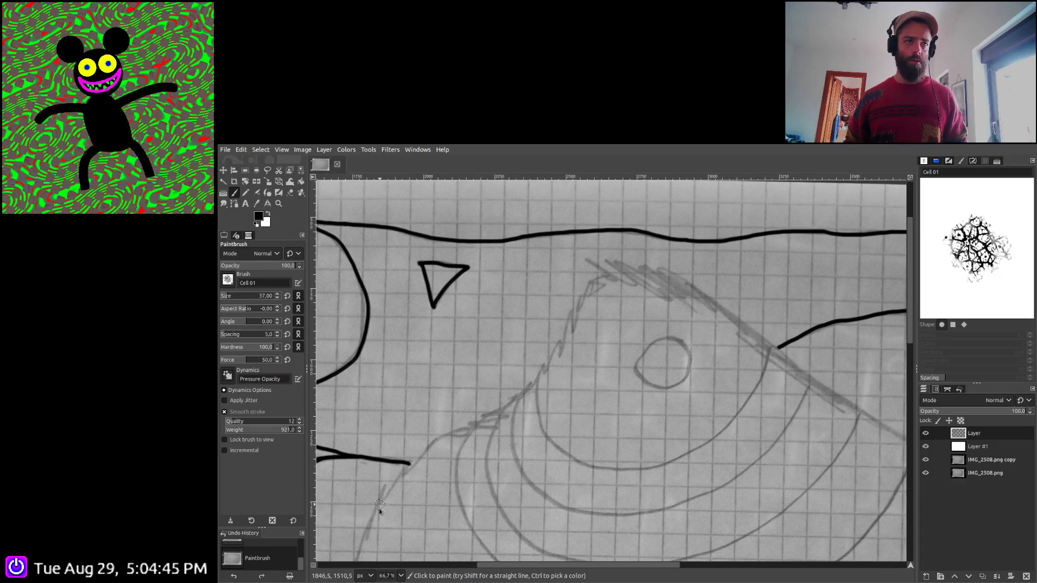
left_click_drag(377, 508, 384, 481)
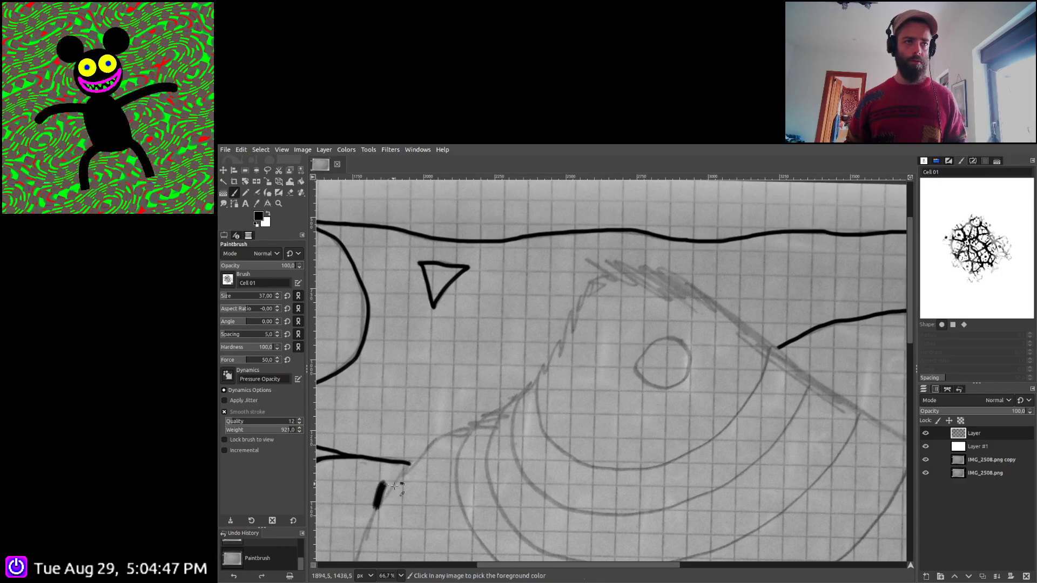
key("ctrl+z")
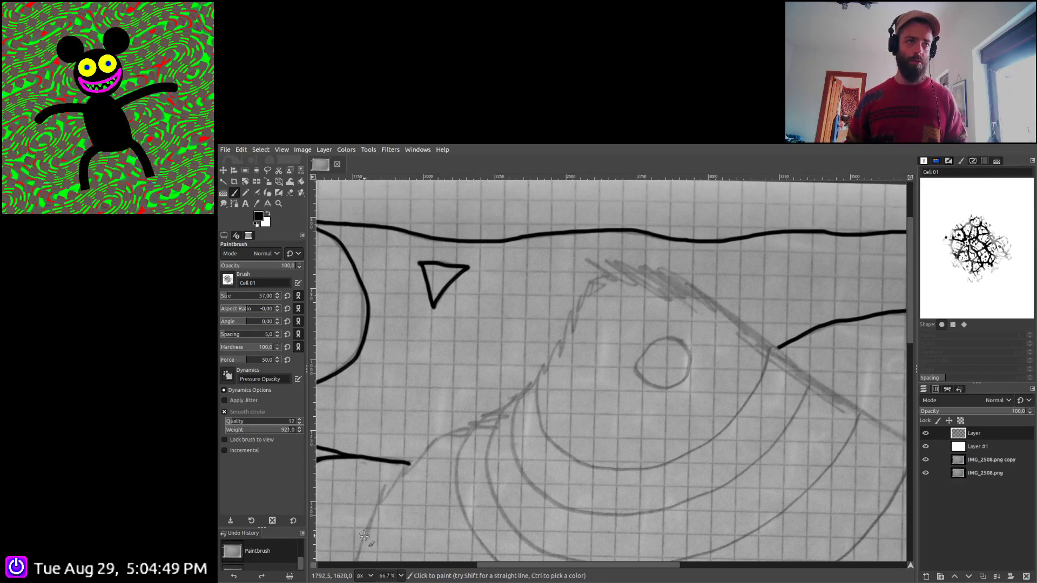
Ink the second creature's heavy outline from its neck over the peaked head and part way down the sloping forehead
mouse_move(372, 522)
left_mouse_down()
mouse_move(403, 467)
mouse_move(530, 384)
mouse_move(576, 303)
mouse_move(613, 275)
mouse_move(670, 281)
mouse_move(880, 416)
left_mouse_up()
scroll(702, 316, "down", 5)
scroll(702, 316, "right", 10)
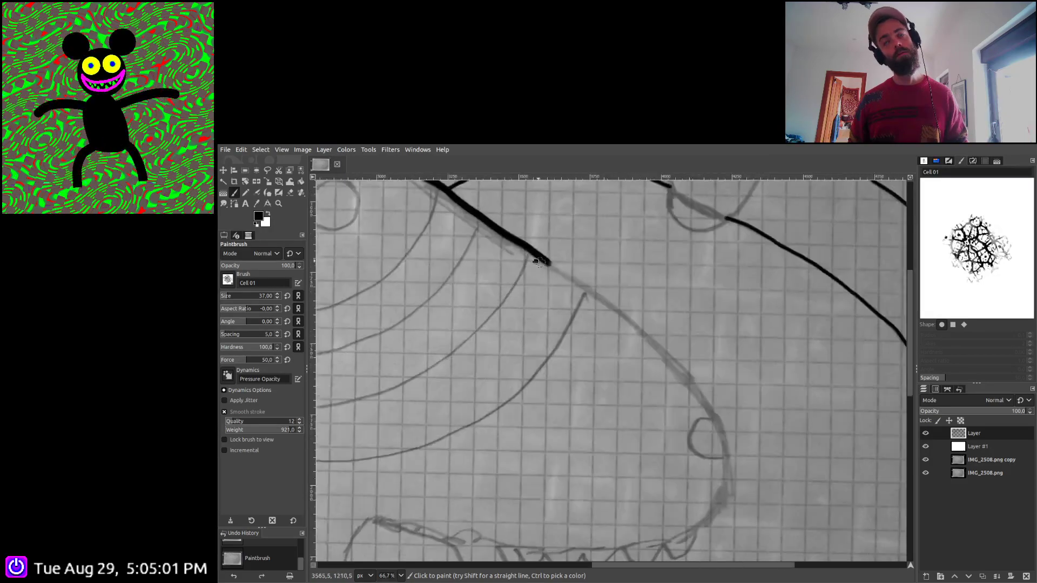
Continue the second creature's heavy outline down the snout, around the nose and back along the upper jaw
scroll(700, 313, "down", 3)
scroll(701, 313, "left", 4)
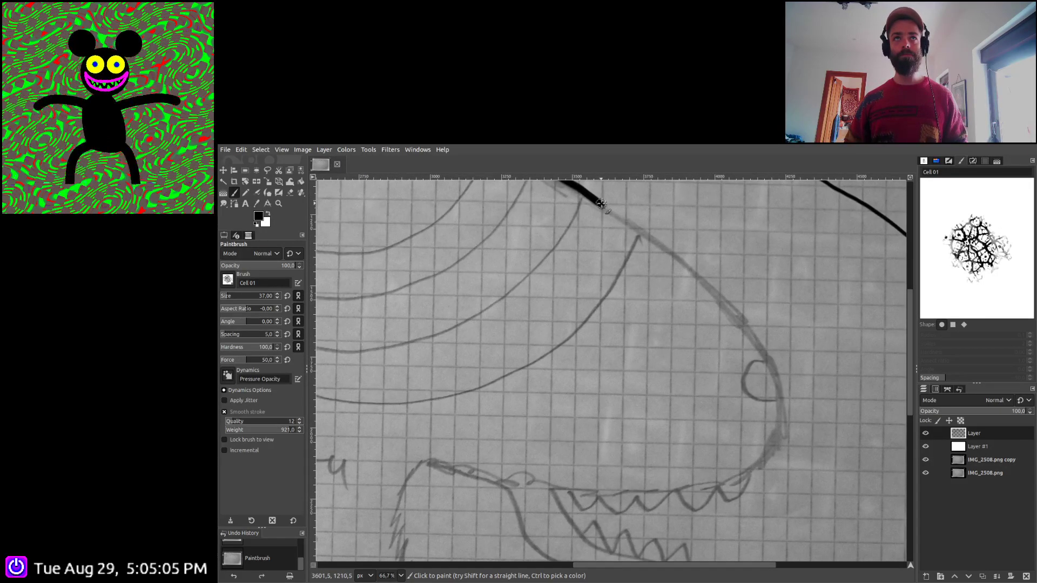
mouse_move(630, 223)
left_mouse_down()
mouse_move(709, 284)
mouse_move(776, 388)
left_mouse_up()
mouse_move(779, 438)
left_mouse_down()
mouse_move(720, 483)
mouse_move(552, 489)
left_mouse_up()
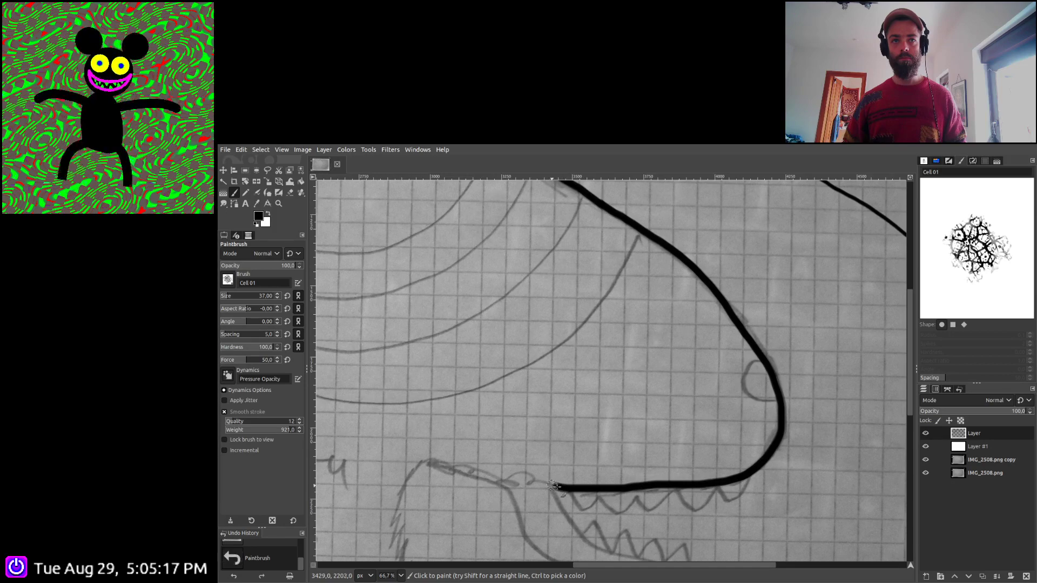
Ink the second creature's lower jaw and throat, continuing the line diagonally past the page's lower edge to the canvas border
scroll(556, 489, "down", 5)
scroll(556, 489, "left", 3)
scroll(675, 262, "left", 1)
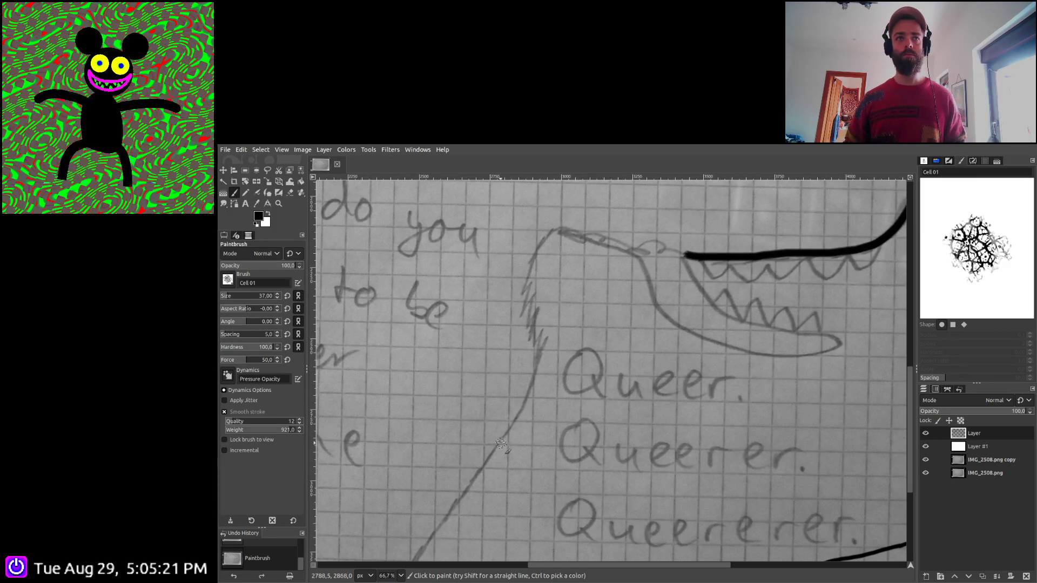
mouse_move(502, 444)
left_mouse_down()
mouse_move(532, 372)
mouse_move(526, 283)
mouse_move(553, 234)
mouse_move(633, 254)
mouse_move(663, 316)
mouse_move(723, 349)
mouse_move(806, 358)
mouse_move(844, 347)
mouse_move(711, 308)
left_mouse_up()
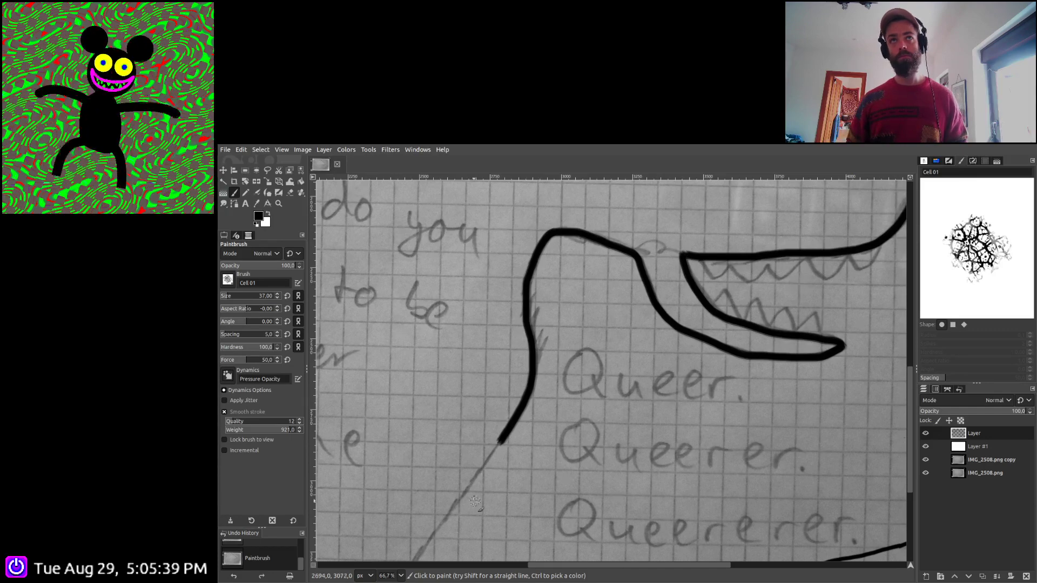
mouse_move(475, 501)
left_mouse_down()
mouse_move(713, 250)
mouse_move(757, 246)
left_mouse_up()
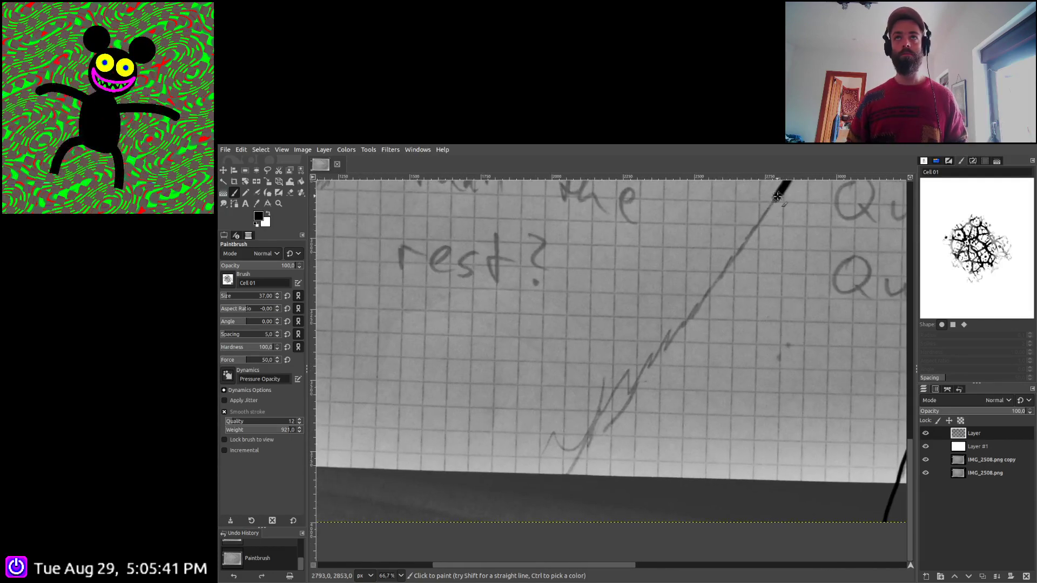
mouse_move(763, 210)
left_mouse_down()
mouse_move(584, 436)
mouse_move(554, 489)
mouse_move(538, 556)
left_mouse_up()
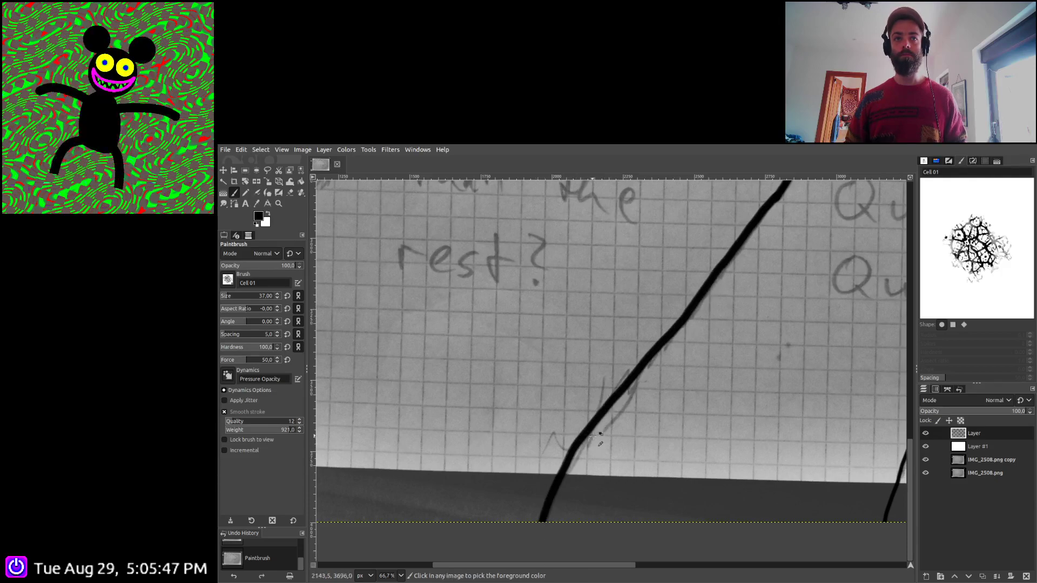
Ink the second creature's back outline from below the neck around the small notch and in a curve out to the canvas border
scroll(605, 454, "down", 4)
scroll(540, 373, "up", 3)
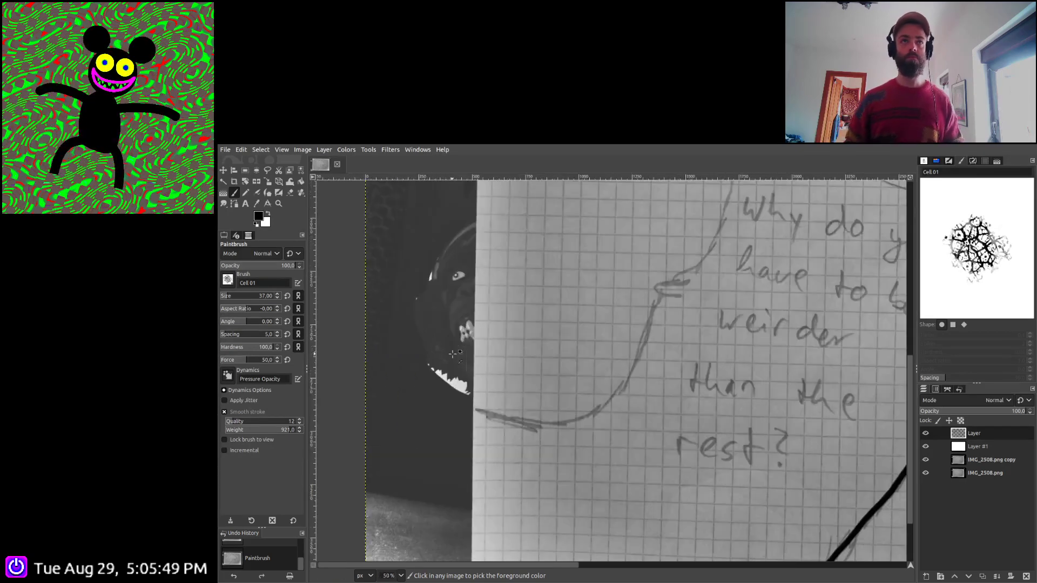
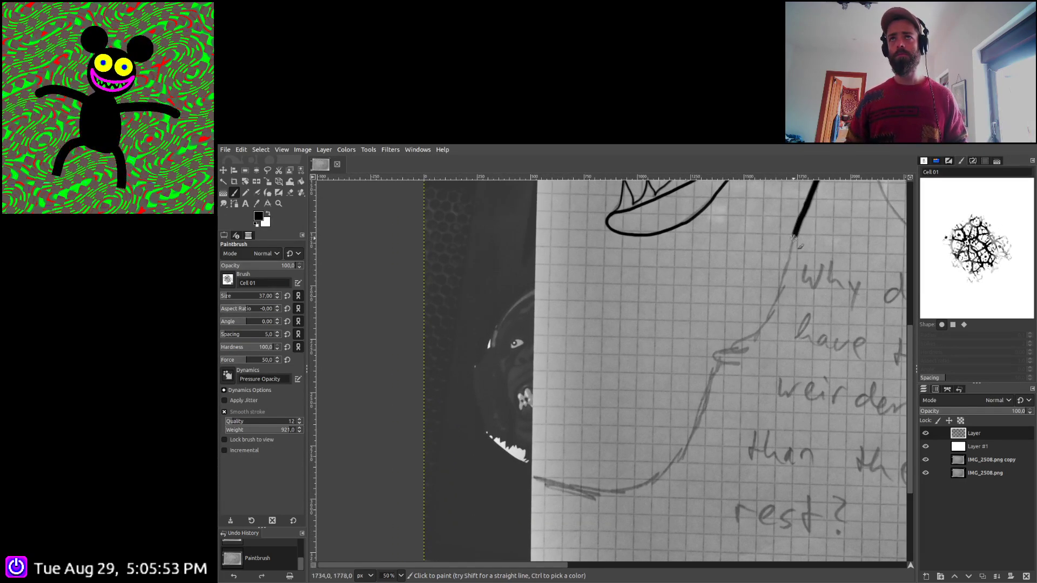
left_click_drag(794, 238, 770, 306)
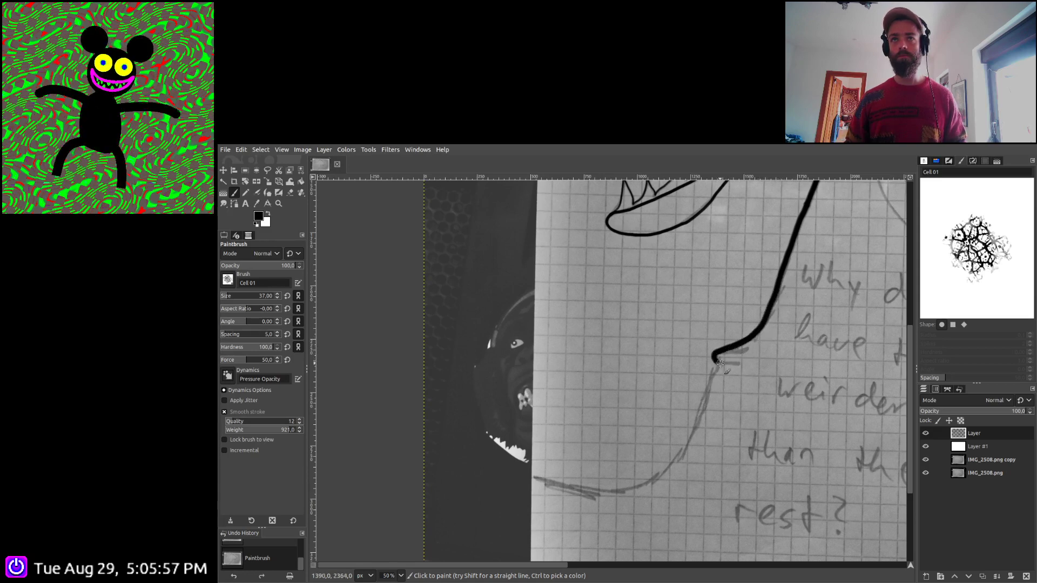
left_click_drag(720, 364, 711, 380)
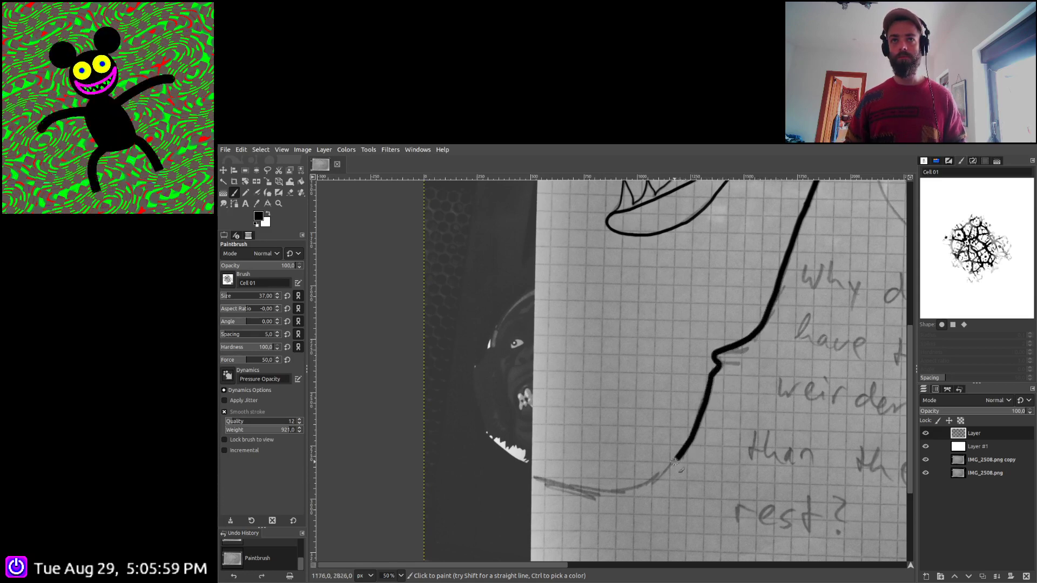
mouse_move(675, 462)
left_mouse_down()
mouse_move(605, 492)
mouse_move(548, 481)
mouse_move(416, 398)
left_mouse_up()
Ink the second creature's small round pupil below the peak of its head with the size 37 brush
scroll(416, 398, "down", 4)
scroll(557, 324, "up", 6)
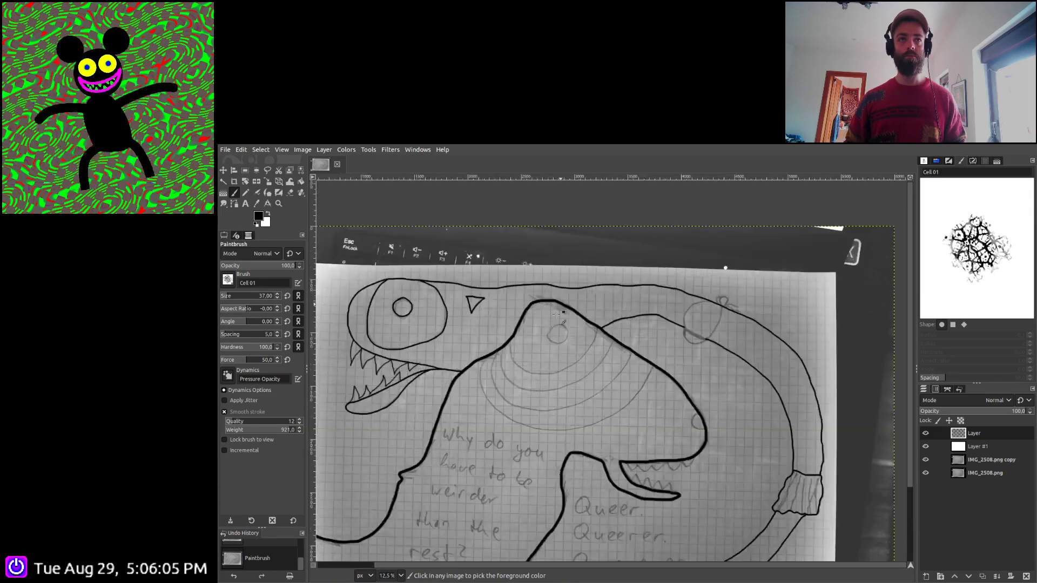
mouse_move(571, 324)
left_mouse_down()
mouse_move(531, 355)
mouse_move(523, 376)
mouse_move(537, 393)
mouse_move(584, 398)
mouse_move(604, 379)
mouse_move(598, 337)
mouse_move(566, 325)
left_mouse_up()
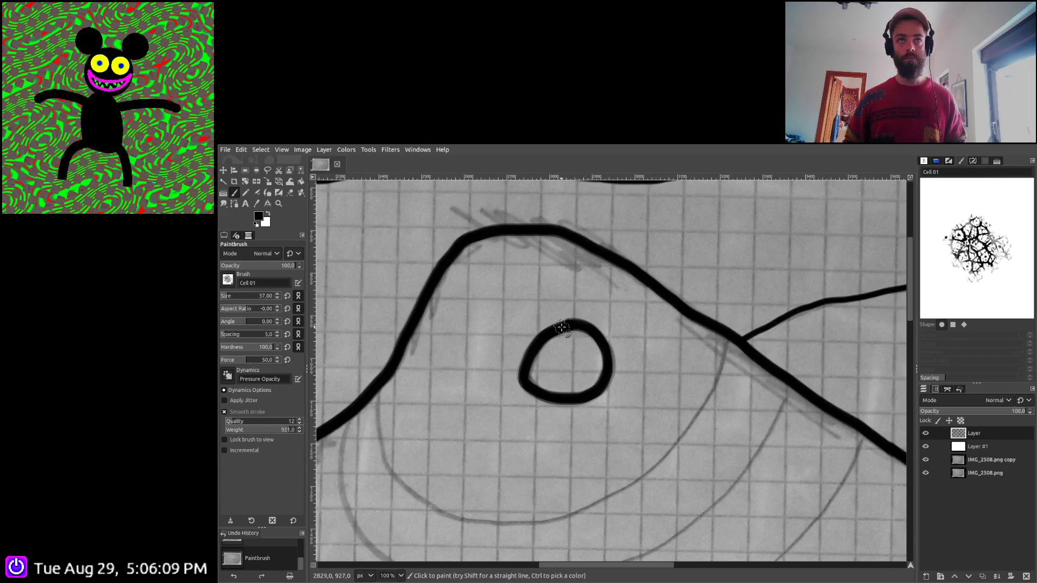
Set the brush size to 30 and ink the four nested curved bands around the second creature's eye, joining both sides of the head outline
scroll(592, 361, "down", 4)
scroll(593, 361, "left", 1)
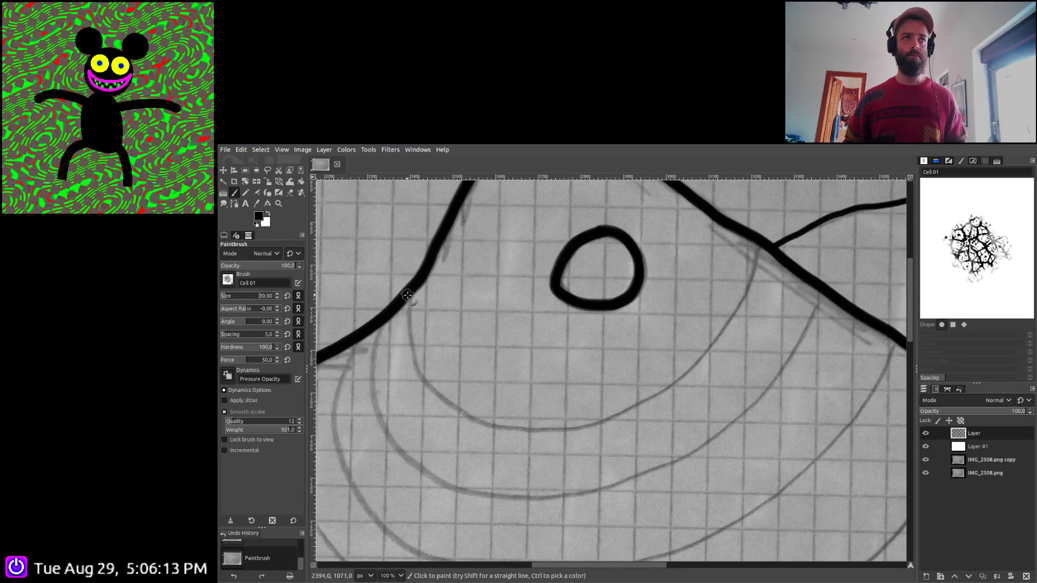
mouse_move(407, 295)
left_mouse_down()
mouse_move(411, 361)
mouse_move(450, 407)
mouse_move(506, 429)
mouse_move(591, 424)
mouse_move(714, 353)
mouse_move(764, 246)
left_mouse_up()
scroll(547, 426, "down", 2)
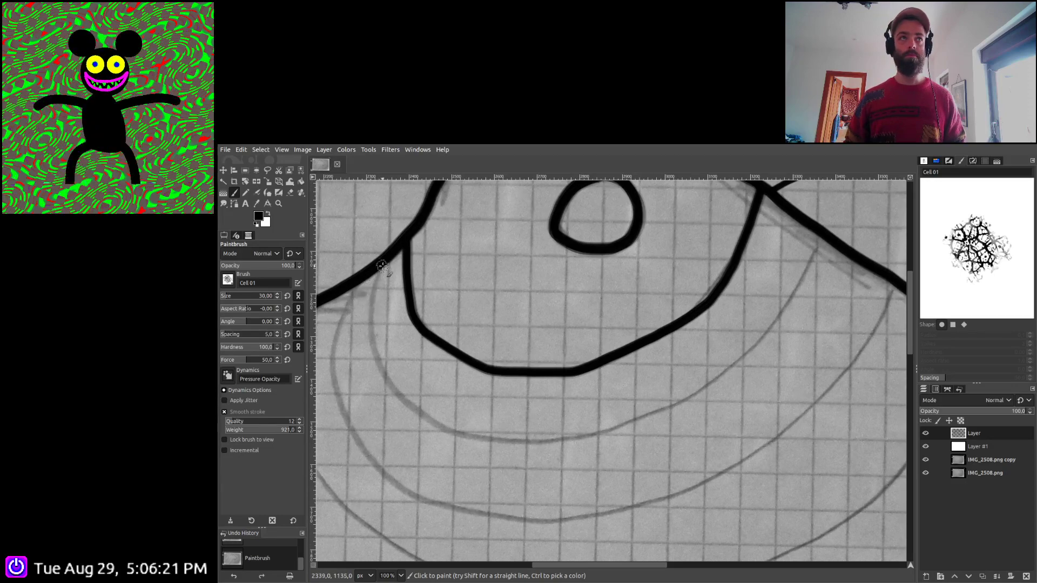
mouse_move(382, 265)
left_mouse_down()
mouse_move(369, 353)
mouse_move(389, 395)
mouse_move(461, 430)
mouse_move(574, 441)
mouse_move(663, 418)
mouse_move(745, 365)
mouse_move(804, 298)
mouse_move(826, 230)
left_mouse_up()
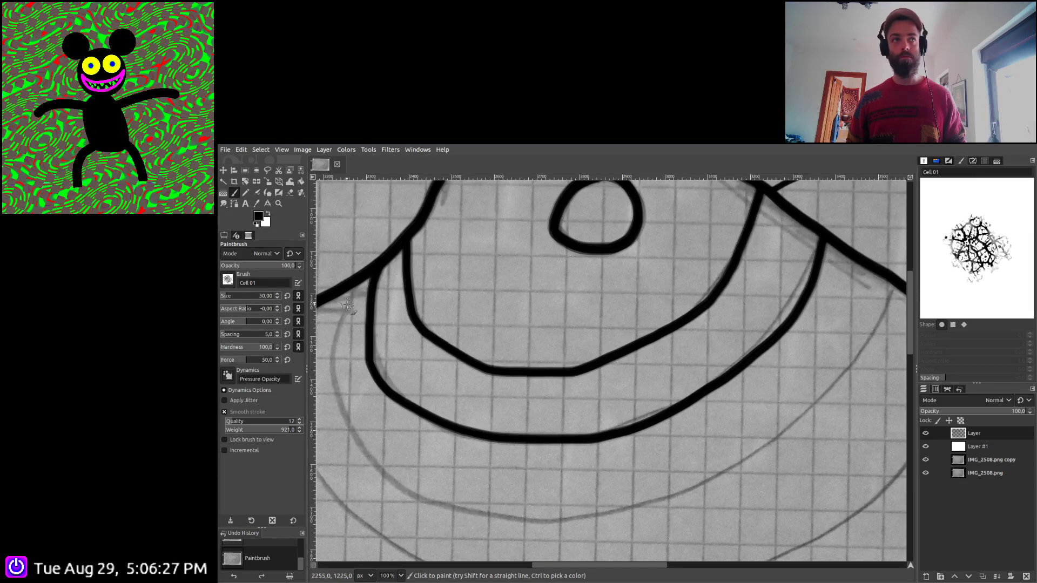
mouse_move(351, 286)
left_mouse_down()
mouse_move(328, 346)
mouse_move(328, 382)
mouse_move(348, 432)
mouse_move(382, 474)
mouse_move(483, 513)
mouse_move(572, 518)
mouse_move(613, 514)
mouse_move(699, 479)
mouse_move(807, 420)
mouse_move(859, 364)
mouse_move(903, 273)
left_mouse_up()
scroll(724, 398, "down", 2)
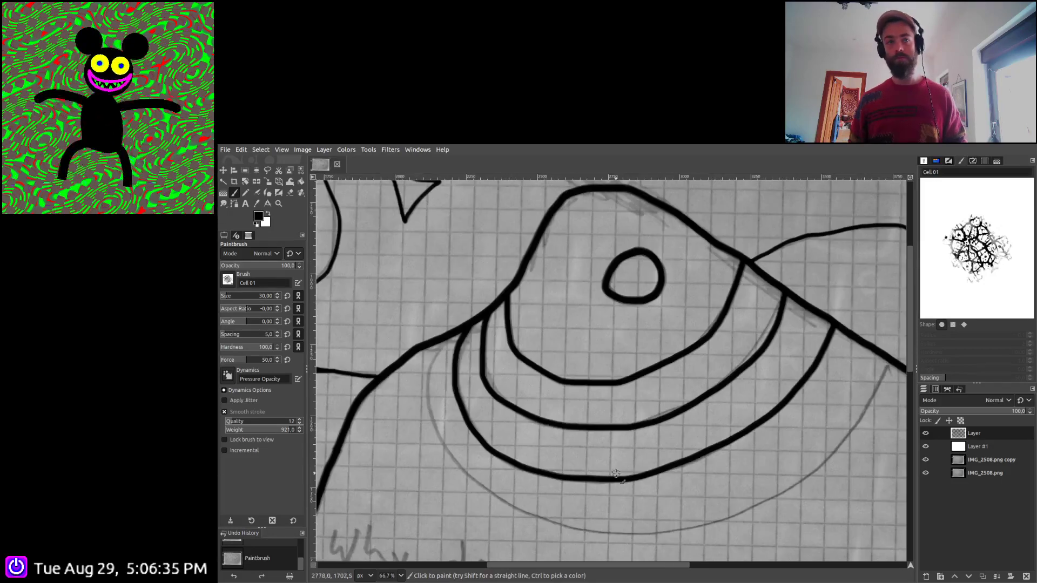
scroll(549, 412, "up", 1)
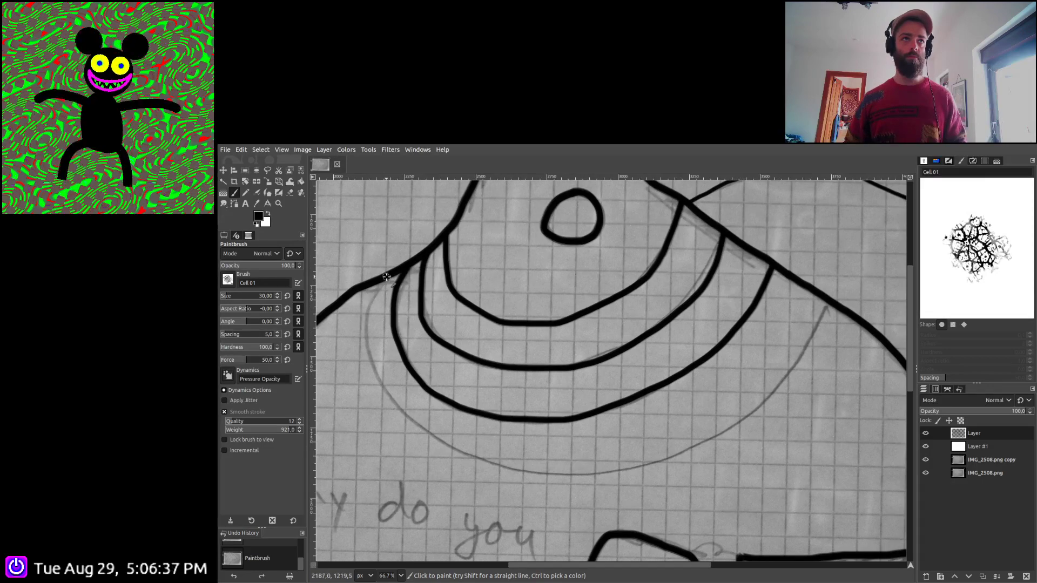
mouse_move(383, 279)
left_mouse_down()
mouse_move(363, 339)
mouse_move(392, 398)
mouse_move(458, 447)
mouse_move(549, 472)
mouse_move(623, 472)
mouse_move(723, 434)
mouse_move(788, 389)
mouse_move(836, 305)
left_mouse_up()
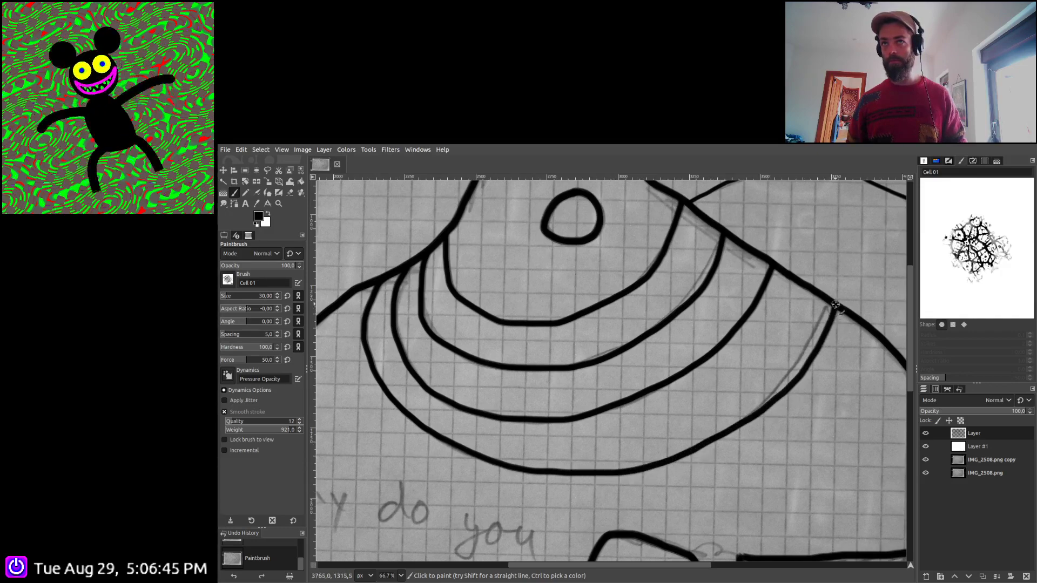
Ink the second creature's small rounded nostril against the tip of the snout
scroll(837, 308, "down", 3, "ctrl")
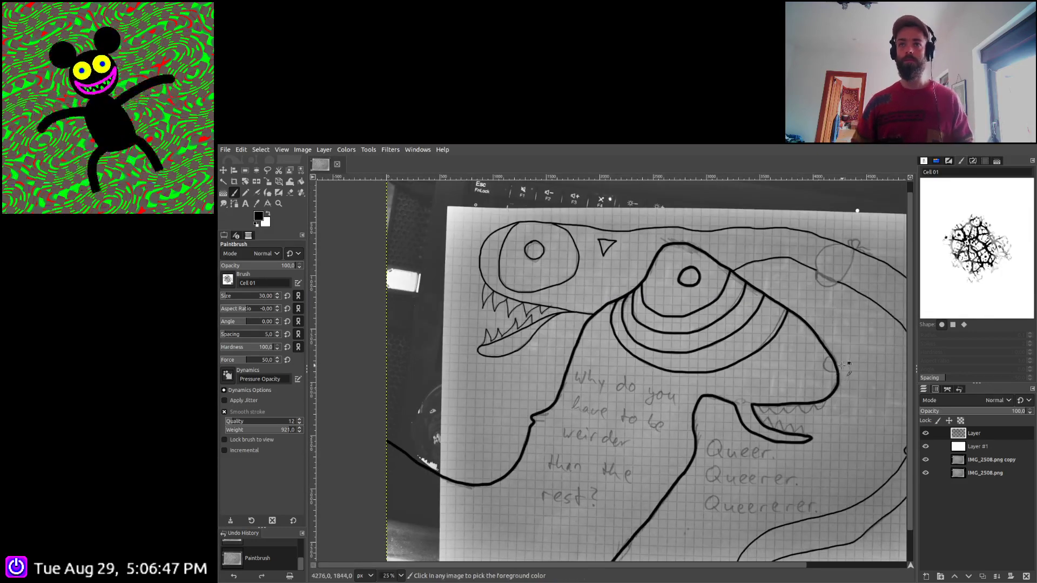
scroll(844, 368, "up", 4, "ctrl")
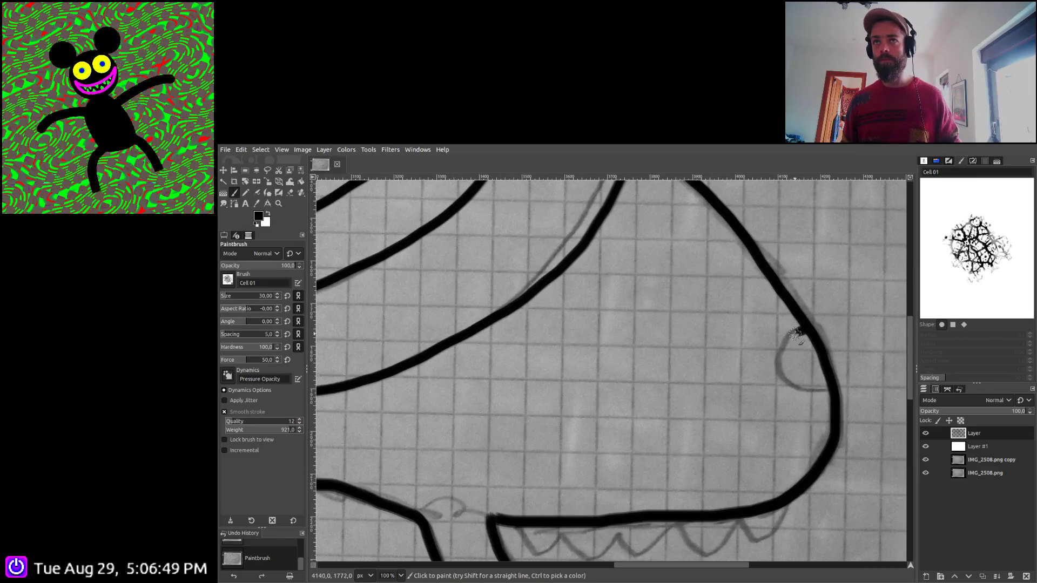
mouse_move(795, 336)
left_mouse_down()
mouse_move(783, 380)
mouse_move(834, 391)
left_mouse_up()
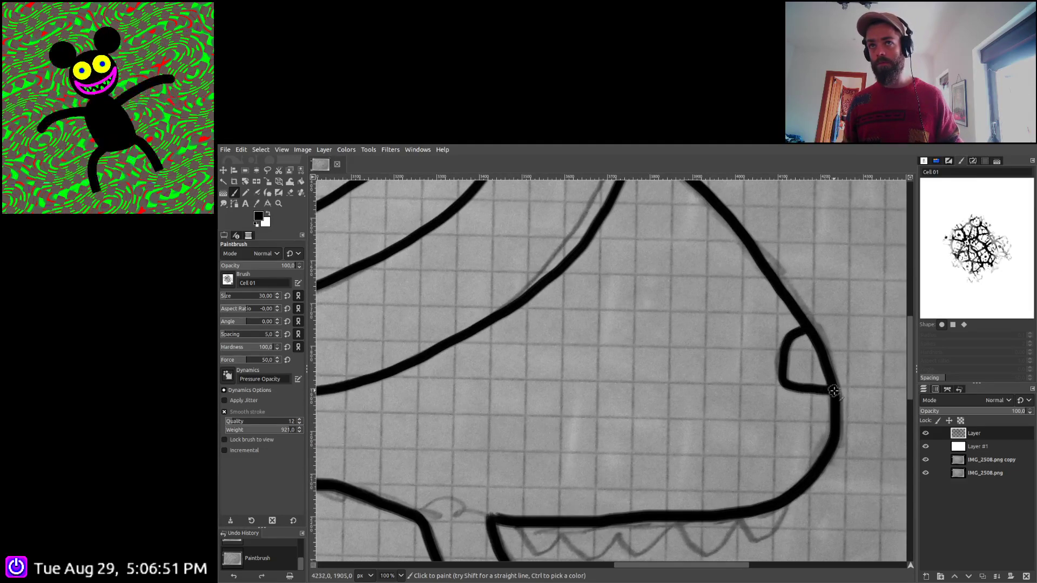
Set the brush size to 17 and ink the second creature's rounded upper teeth and pointed lower teeth
scroll(621, 389, "down", 5)
scroll(588, 393, "up", 1, "ctrl")
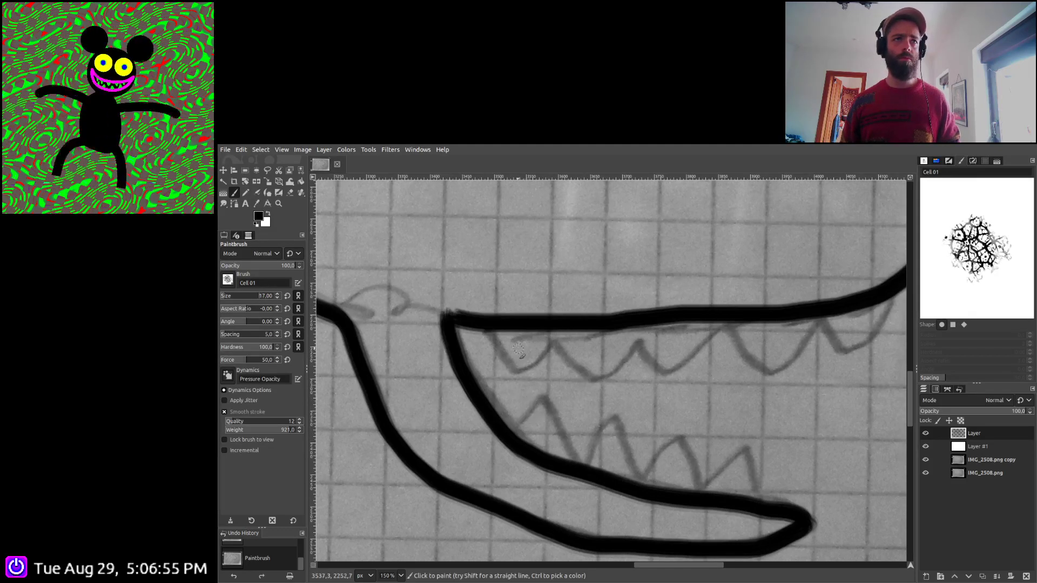
mouse_move(483, 328)
left_mouse_down()
mouse_move(495, 354)
mouse_move(521, 367)
mouse_move(553, 346)
mouse_move(576, 371)
mouse_move(646, 357)
mouse_move(691, 365)
mouse_move(724, 326)
left_mouse_up()
mouse_move(752, 361)
left_mouse_down()
mouse_move(809, 347)
mouse_move(901, 282)
left_mouse_up()
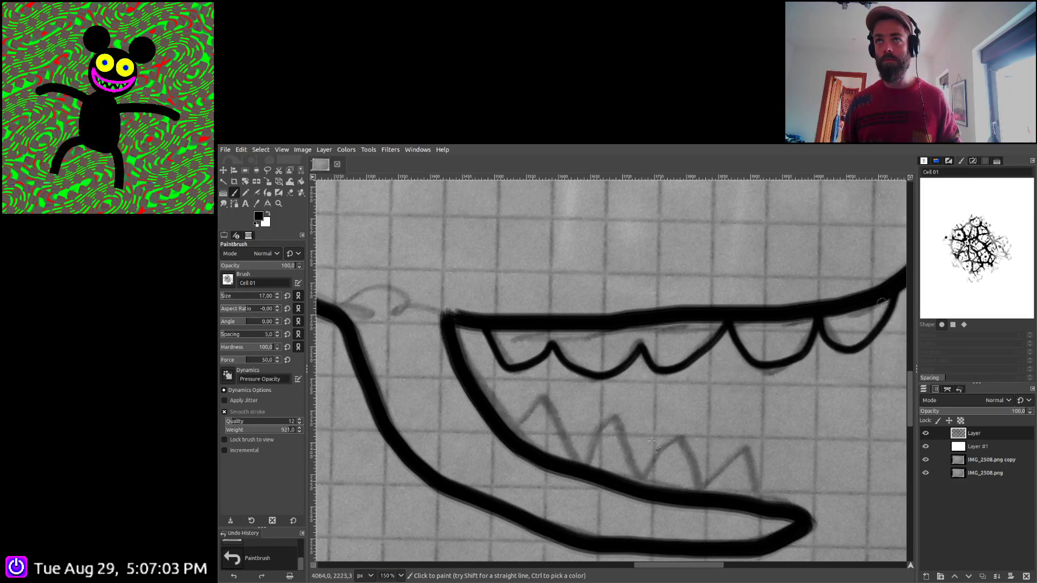
left_click_drag(539, 415, 552, 410)
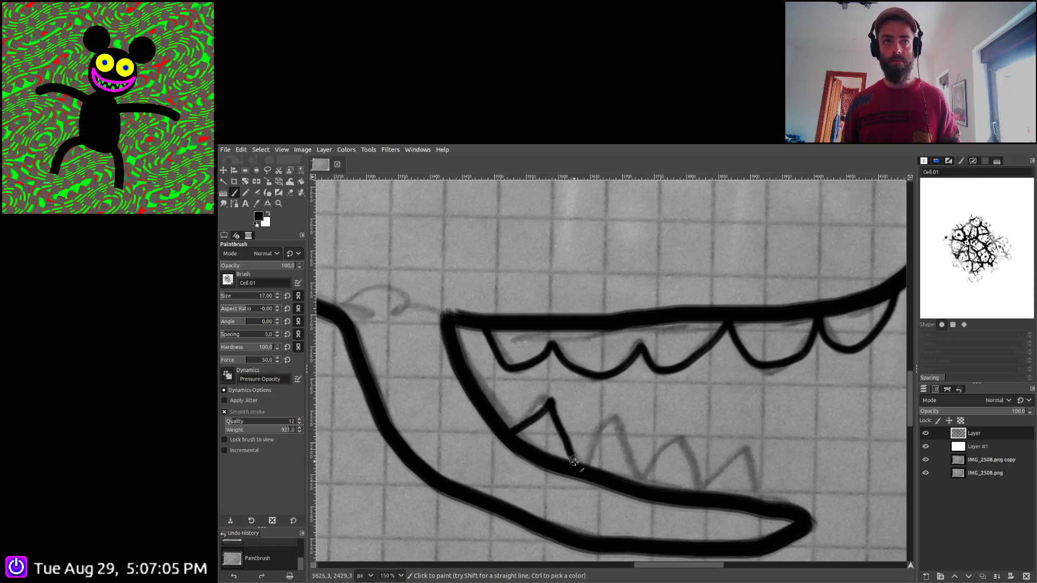
mouse_move(574, 461)
left_mouse_down()
mouse_move(614, 409)
mouse_move(637, 485)
mouse_move(673, 436)
mouse_move(699, 501)
mouse_move(748, 448)
mouse_move(752, 504)
left_mouse_up()
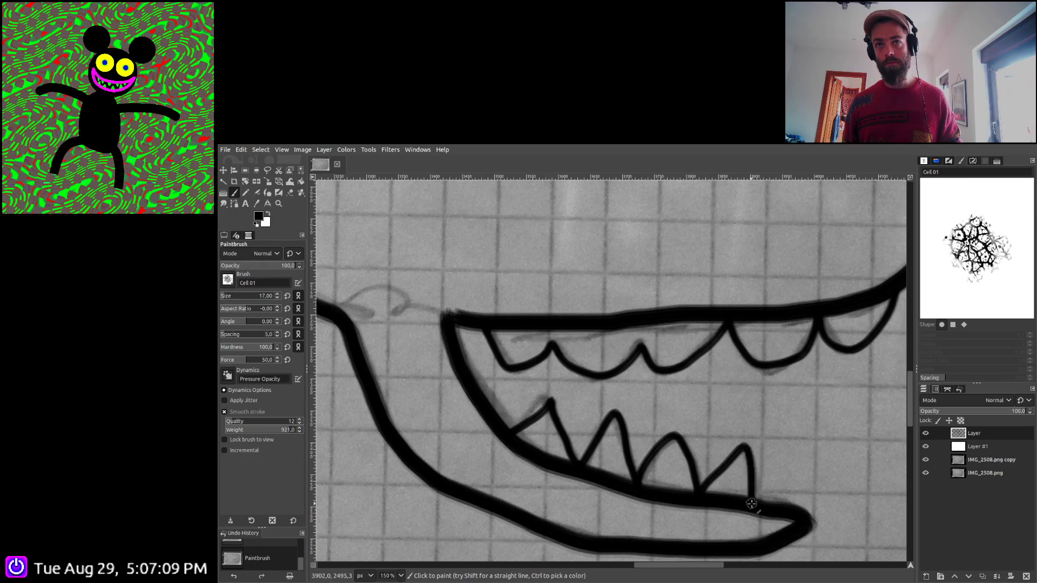
Ink the fold lines inside the ruffled cuff on the first creature's long body, including the crossing pair near its outer edge
scroll(713, 449, "down", 5)
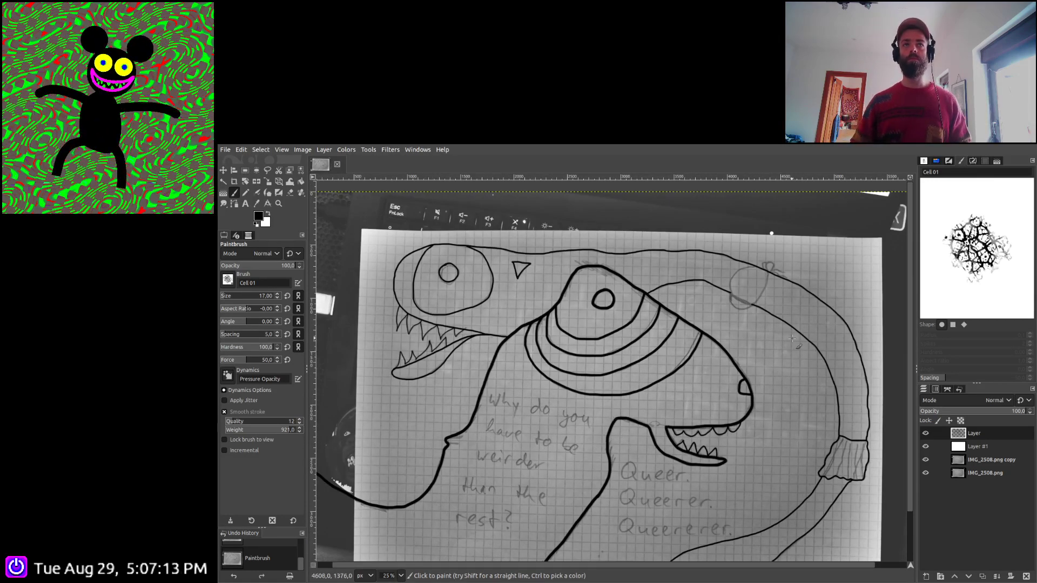
key("ctrl")
scroll(850, 459, "up", 5)
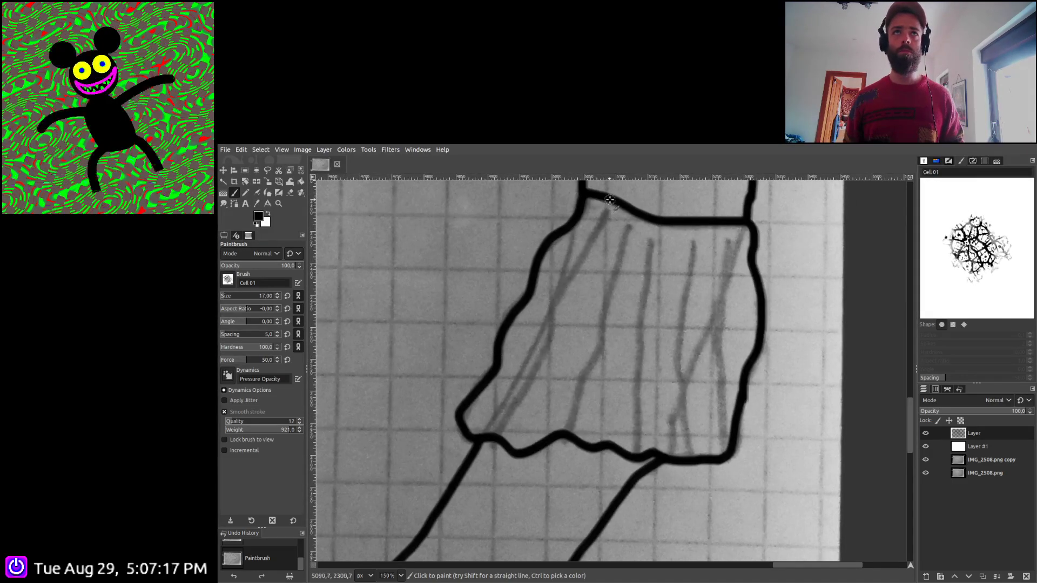
mouse_move(568, 275)
left_mouse_down()
mouse_move(531, 372)
mouse_move(499, 420)
left_mouse_up()
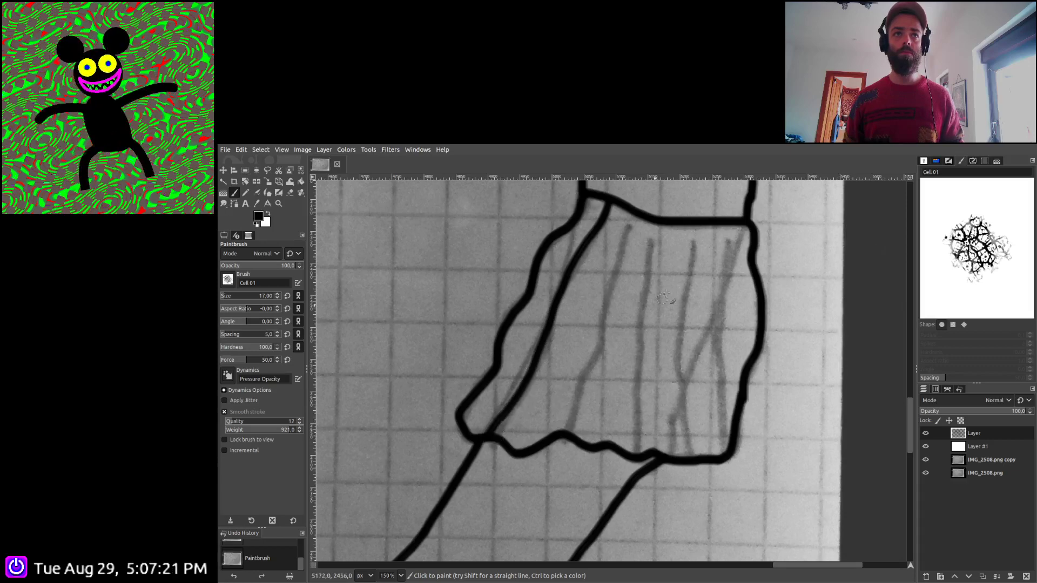
left_click_drag(629, 226, 568, 437)
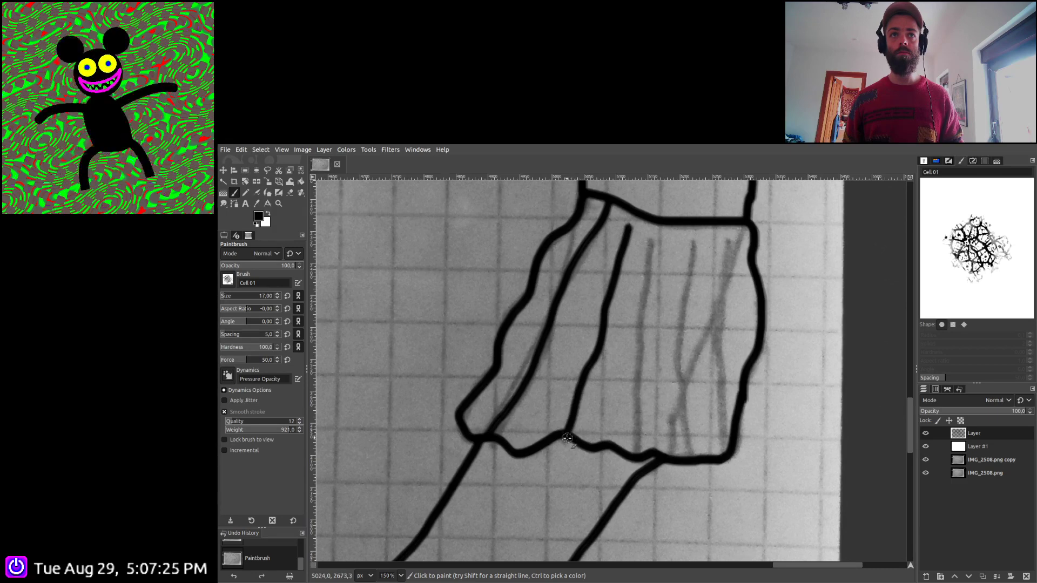
left_click_drag(650, 241, 638, 450)
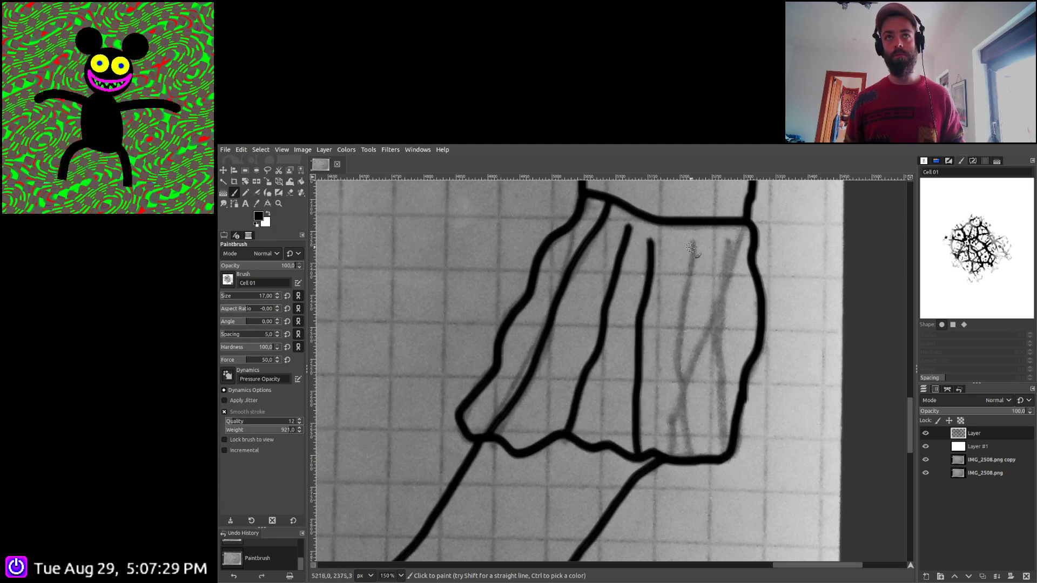
mouse_move(691, 247)
left_mouse_down()
mouse_move(679, 344)
mouse_move(683, 444)
mouse_move(675, 418)
mouse_move(732, 252)
mouse_move(716, 296)
mouse_move(714, 377)
mouse_move(728, 452)
left_mouse_up()
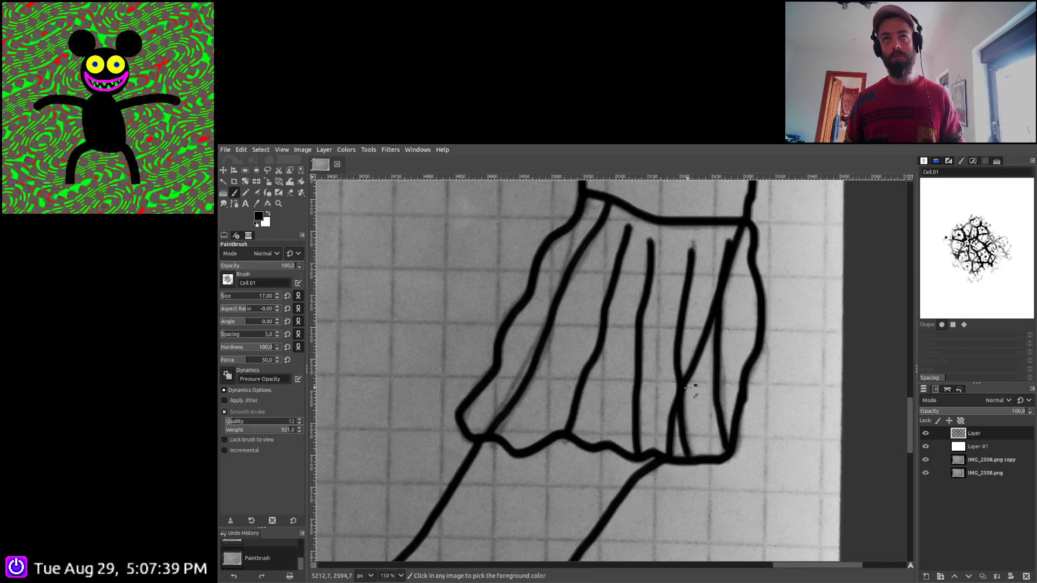
Close the gap in the first creature's inner body line and ink the rounded bulge hanging below it
scroll(756, 410, "down", 4)
left_click_drag(442, 260, 637, 265)
left_click_drag(354, 329, 540, 488)
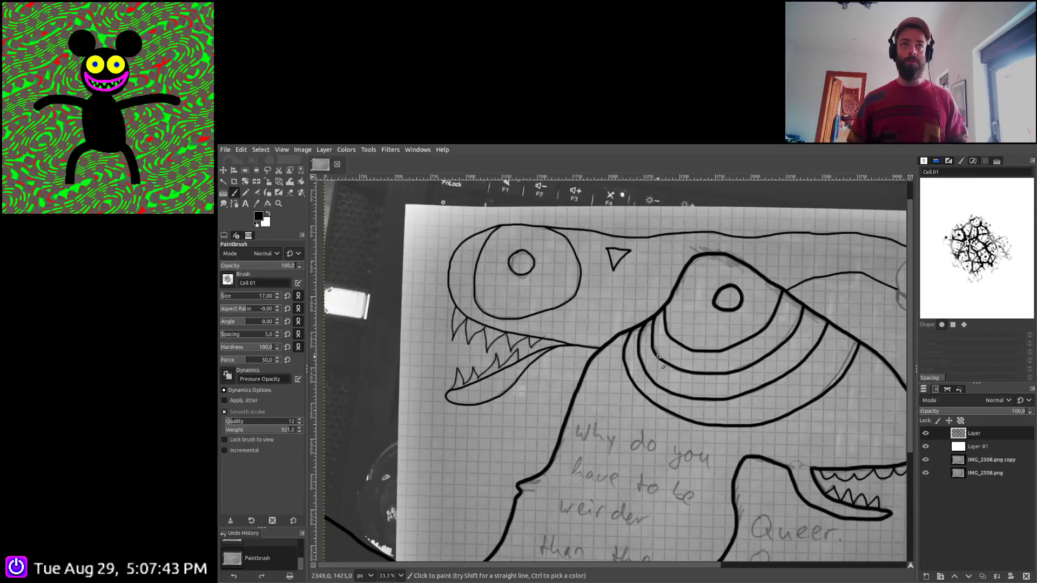
mouse_move(658, 356)
left_mouse_down()
mouse_move(523, 330)
mouse_move(500, 380)
left_mouse_up()
scroll(759, 268, "up", 4)
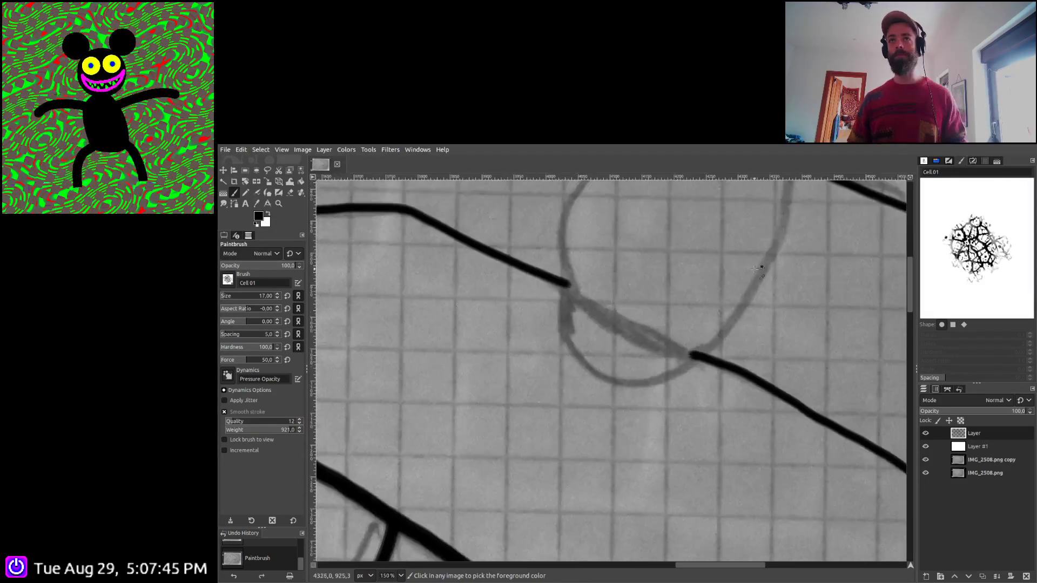
mouse_move(759, 268)
left_mouse_down()
mouse_move(669, 373)
mouse_move(605, 353)
left_mouse_up()
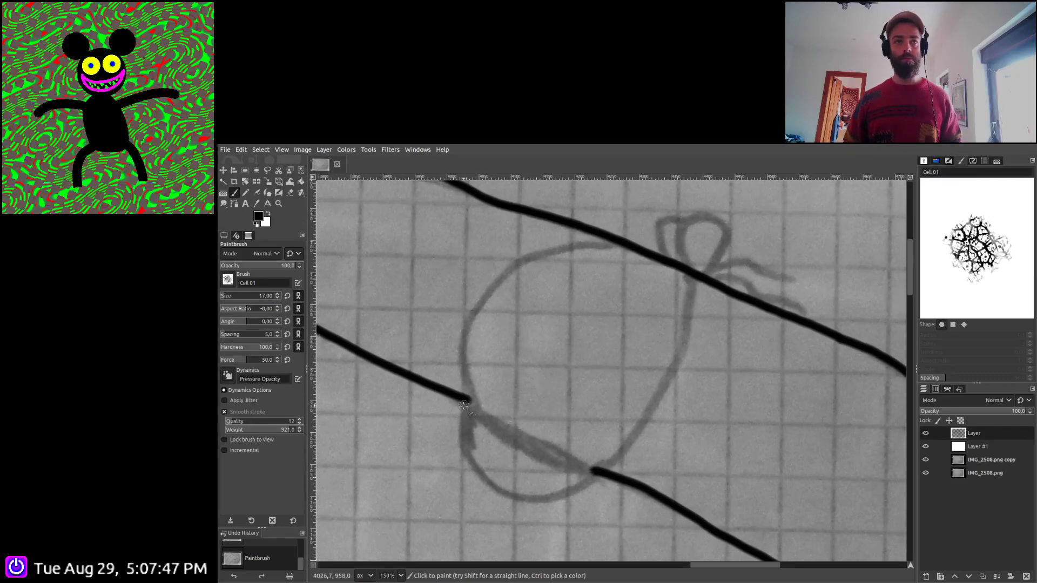
left_click_drag(475, 409, 575, 465)
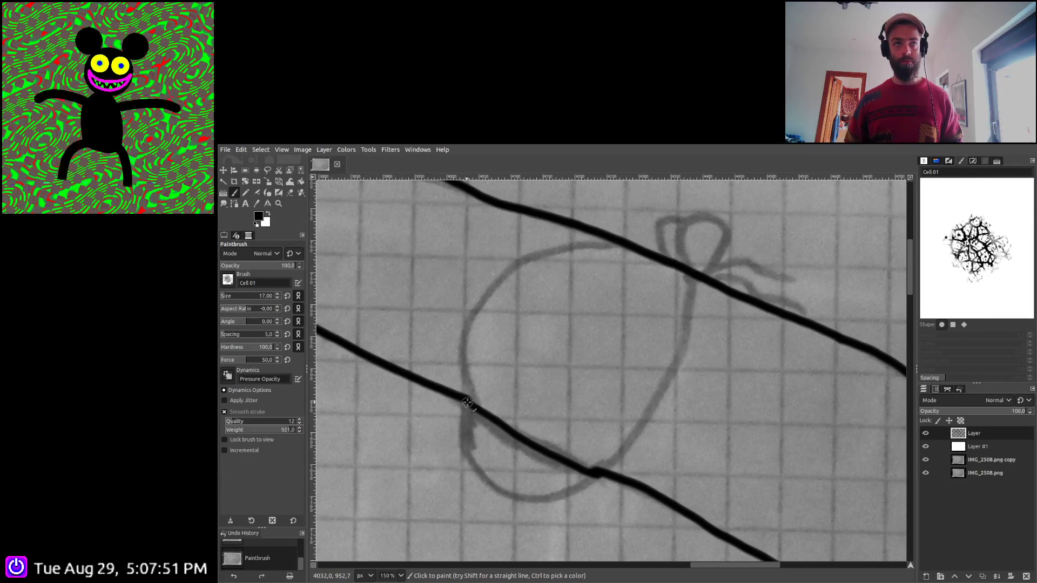
mouse_move(468, 402)
left_mouse_down()
mouse_move(468, 448)
mouse_move(495, 489)
mouse_move(547, 494)
mouse_move(594, 477)
left_mouse_up()
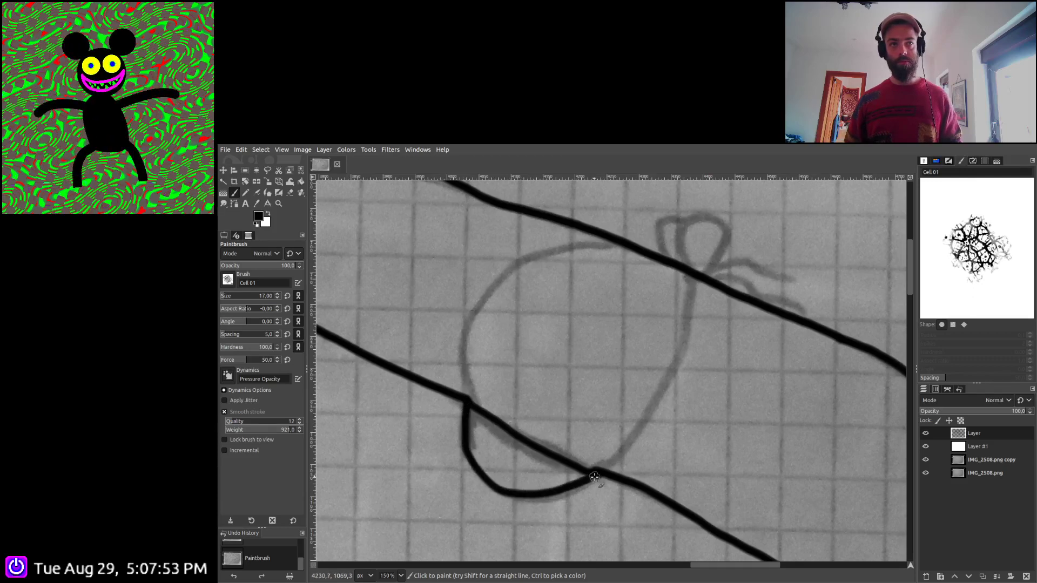
Ink both curved sides of the round shape between the first creature's body lines, up to the knot on the outer line
left_click_drag(550, 387, 505, 465)
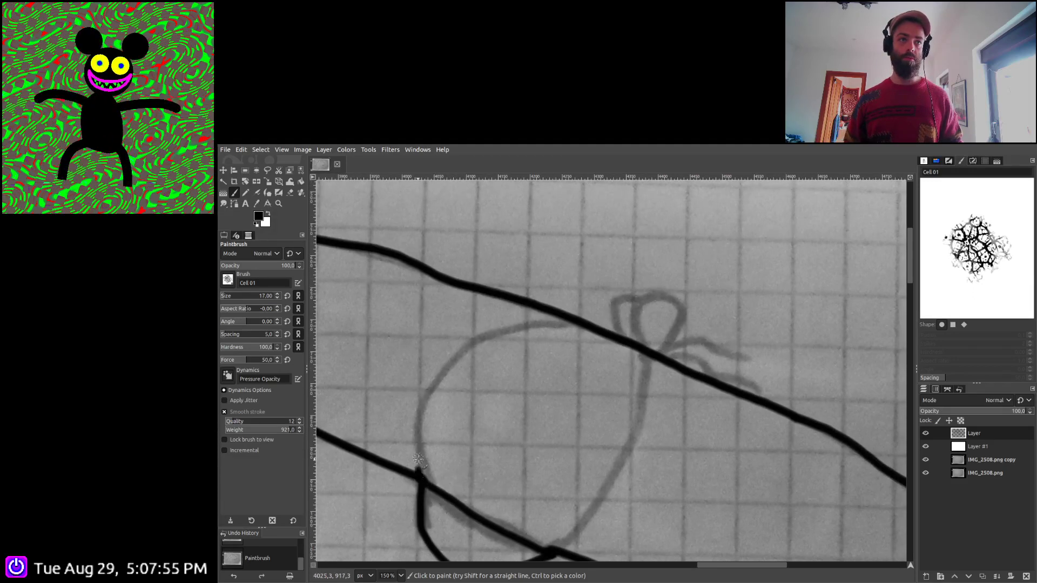
mouse_move(419, 459)
left_mouse_down()
mouse_move(428, 394)
mouse_move(462, 353)
mouse_move(518, 329)
mouse_move(590, 327)
left_mouse_up()
left_click_drag(629, 425, 621, 401)
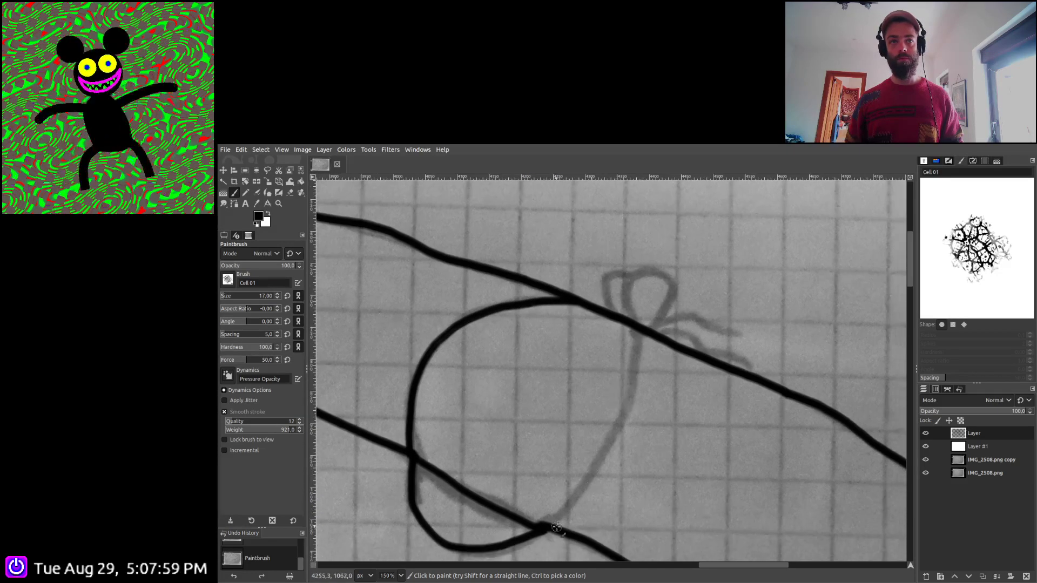
mouse_move(540, 532)
left_mouse_down()
mouse_move(612, 443)
mouse_move(634, 391)
mouse_move(638, 322)
left_mouse_up()
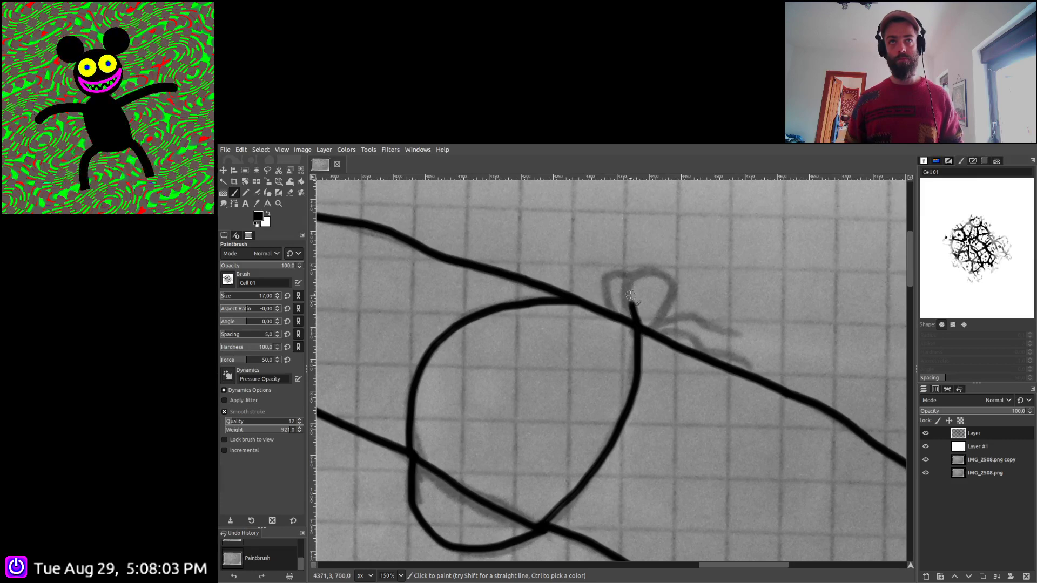
Ink the small bow on the first creature's outer body line, with its two loops and both trailing ends
left_click_drag(676, 286, 660, 320)
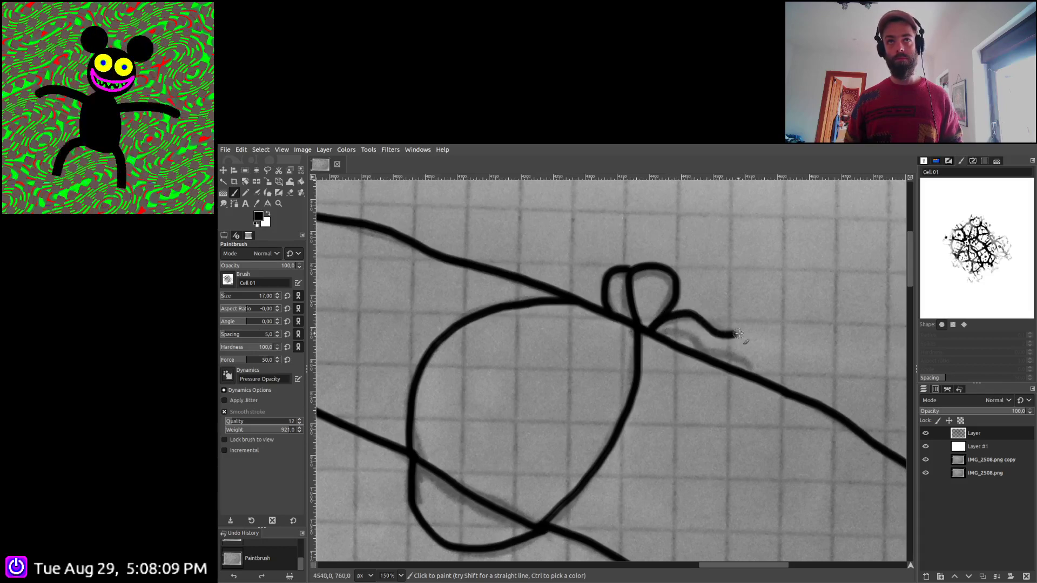
left_click_drag(738, 334, 744, 334)
left_click_drag(654, 336, 677, 330)
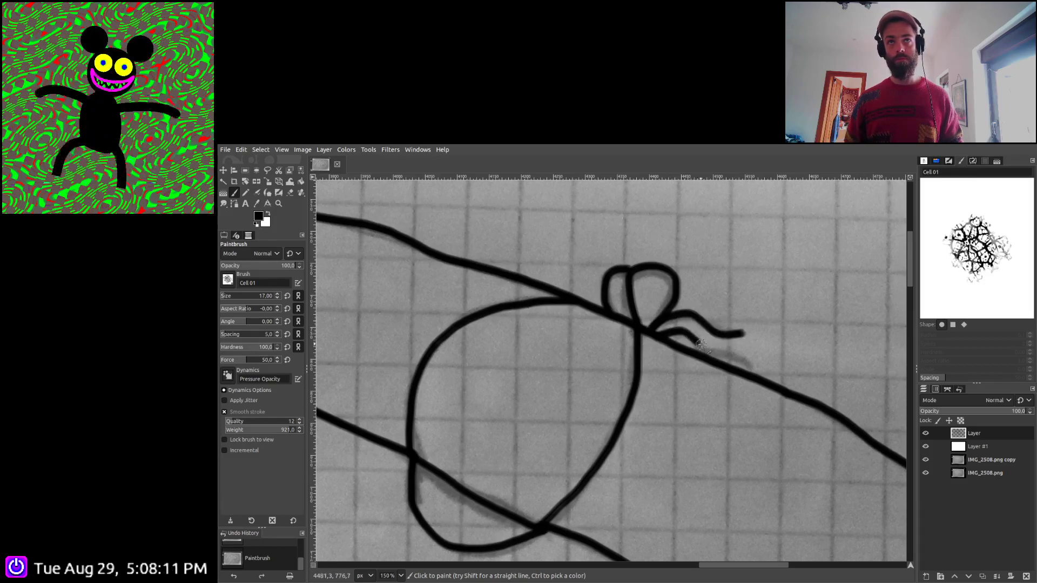
Ink the handwritten words "Why do you" over the first line of the pencil question, using the size 17 brush
scroll(758, 368, "down", 6, "ctrl")
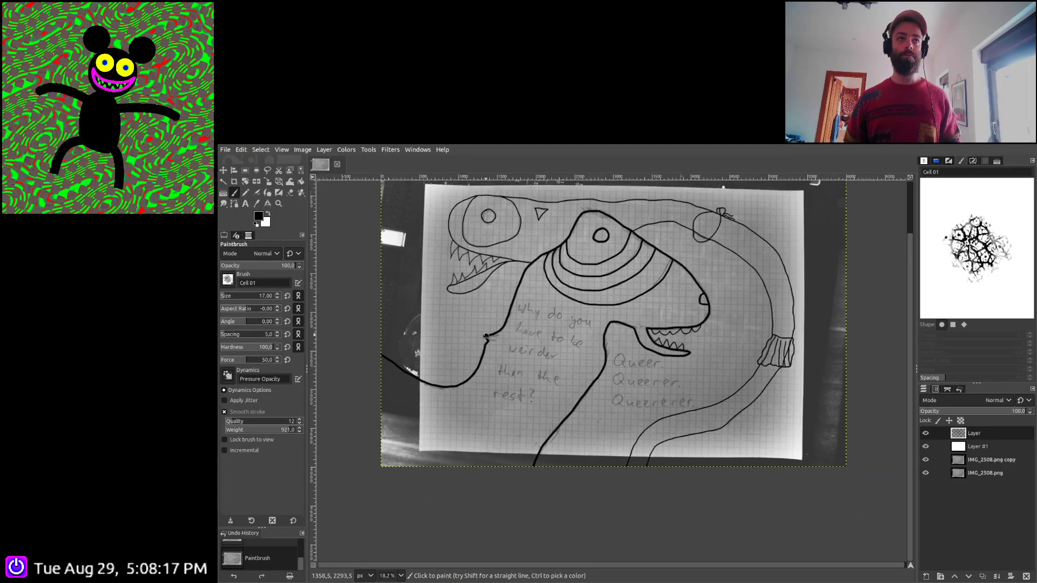
scroll(554, 334, "up", 3, "ctrl")
scroll(555, 333, "up", 3, "ctrl")
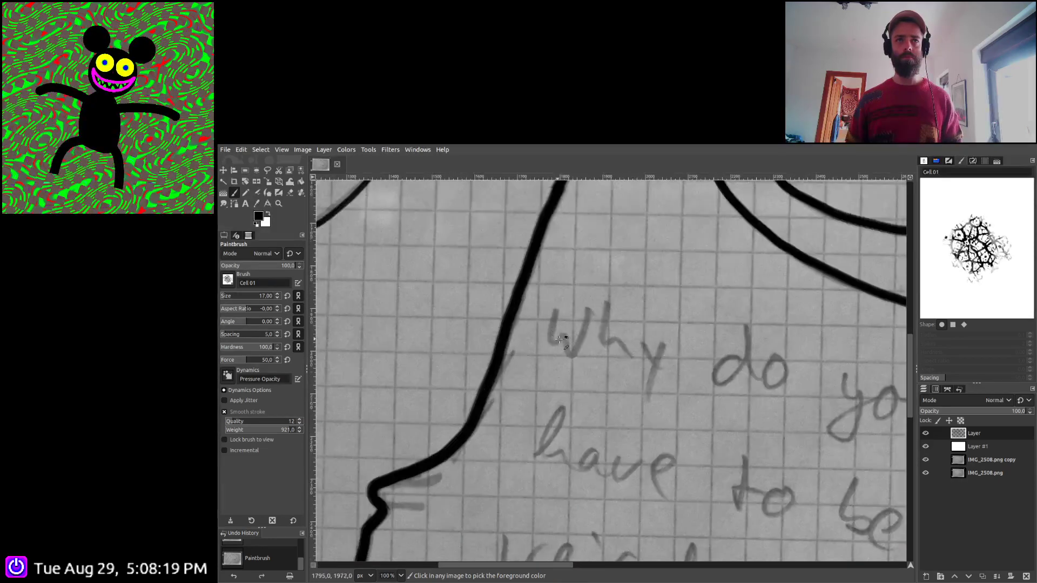
mouse_move(556, 298)
left_mouse_down()
mouse_move(548, 336)
mouse_move(563, 331)
mouse_move(578, 364)
mouse_move(605, 289)
mouse_move(630, 325)
mouse_move(629, 350)
mouse_move(634, 340)
mouse_move(665, 362)
mouse_move(697, 365)
mouse_move(709, 382)
mouse_move(693, 426)
left_mouse_up()
mouse_move(801, 407)
left_mouse_down()
mouse_move(470, 399)
mouse_move(501, 362)
mouse_move(488, 361)
mouse_move(470, 372)
mouse_move(468, 392)
mouse_move(503, 391)
mouse_move(511, 312)
mouse_move(527, 390)
mouse_move(552, 358)
mouse_move(538, 399)
mouse_move(568, 393)
mouse_move(567, 365)
left_mouse_up()
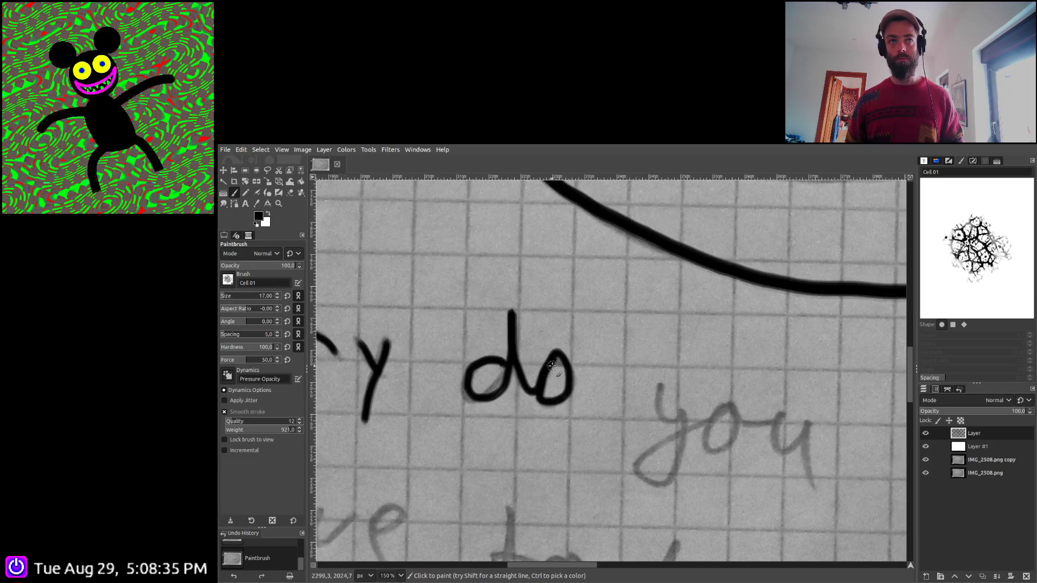
scroll(594, 324, "down", 2)
scroll(594, 324, "right", 3)
scroll(488, 280, "up", 1)
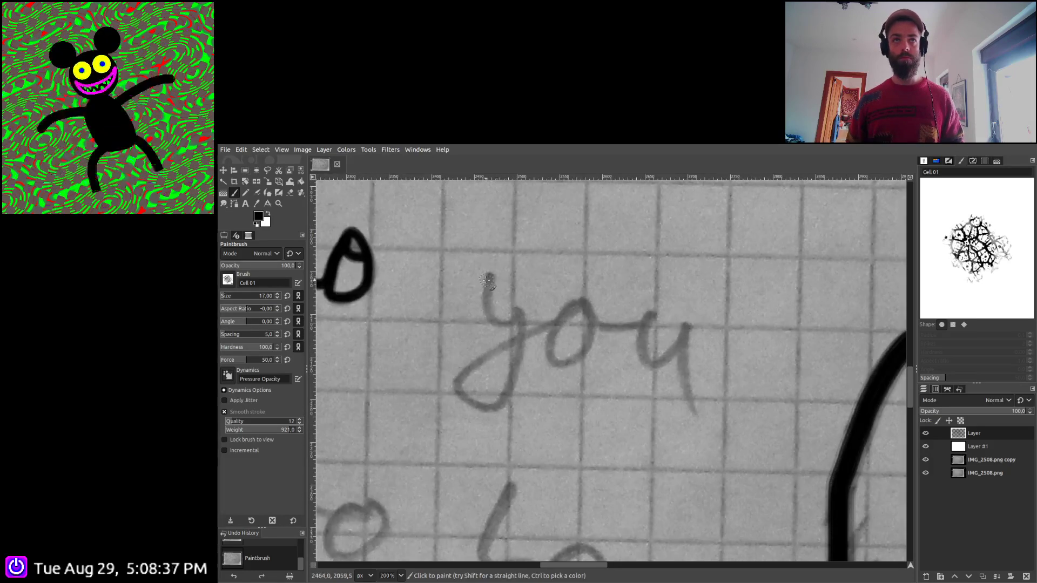
mouse_move(489, 278)
left_mouse_down()
mouse_move(497, 324)
mouse_move(515, 312)
mouse_move(517, 363)
mouse_move(500, 405)
mouse_move(464, 398)
mouse_move(458, 378)
mouse_move(483, 356)
mouse_move(575, 308)
mouse_move(540, 335)
mouse_move(554, 363)
mouse_move(591, 325)
mouse_move(585, 306)
mouse_move(575, 308)
mouse_move(582, 320)
mouse_move(607, 328)
mouse_move(651, 311)
mouse_move(641, 359)
mouse_move(666, 350)
mouse_move(675, 323)
mouse_move(692, 412)
left_mouse_up()
Ink the handwritten words "have to be" over the second line of the pencil question
scroll(585, 359, "down", 3)
scroll(562, 357, "left", 10)
scroll(536, 352, "up", 2)
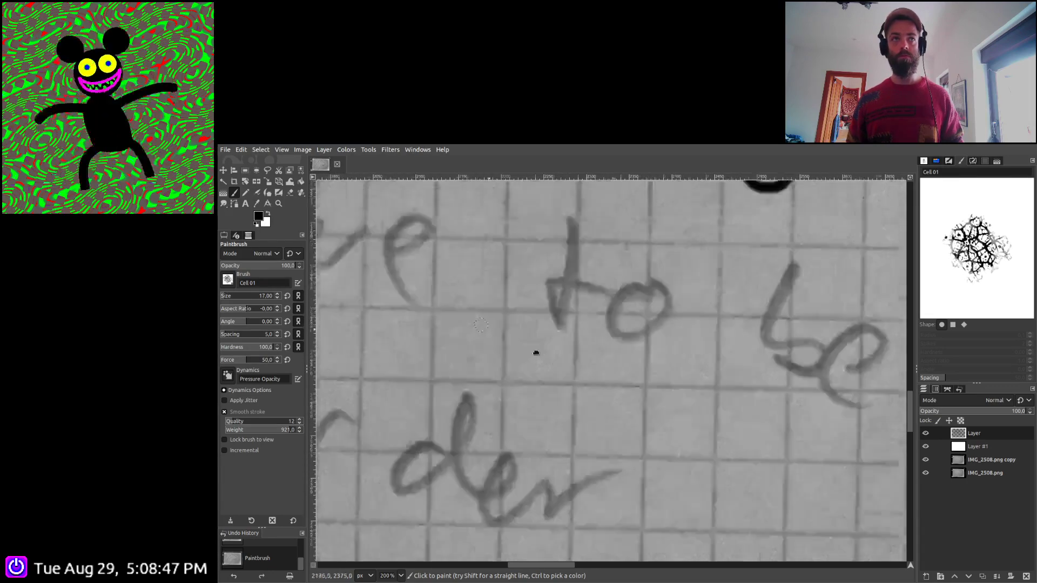
mouse_move(341, 299)
left_mouse_down()
mouse_move(395, 255)
mouse_move(399, 202)
mouse_move(362, 254)
mouse_move(362, 303)
mouse_move(397, 285)
mouse_move(408, 320)
mouse_move(458, 289)
mouse_move(434, 316)
mouse_move(449, 329)
mouse_move(471, 298)
mouse_move(467, 284)
mouse_move(458, 290)
mouse_move(466, 331)
mouse_move(498, 327)
mouse_move(513, 301)
mouse_move(503, 347)
mouse_move(555, 304)
mouse_move(612, 314)
mouse_move(595, 295)
mouse_move(566, 323)
mouse_move(585, 366)
mouse_move(608, 373)
left_mouse_up()
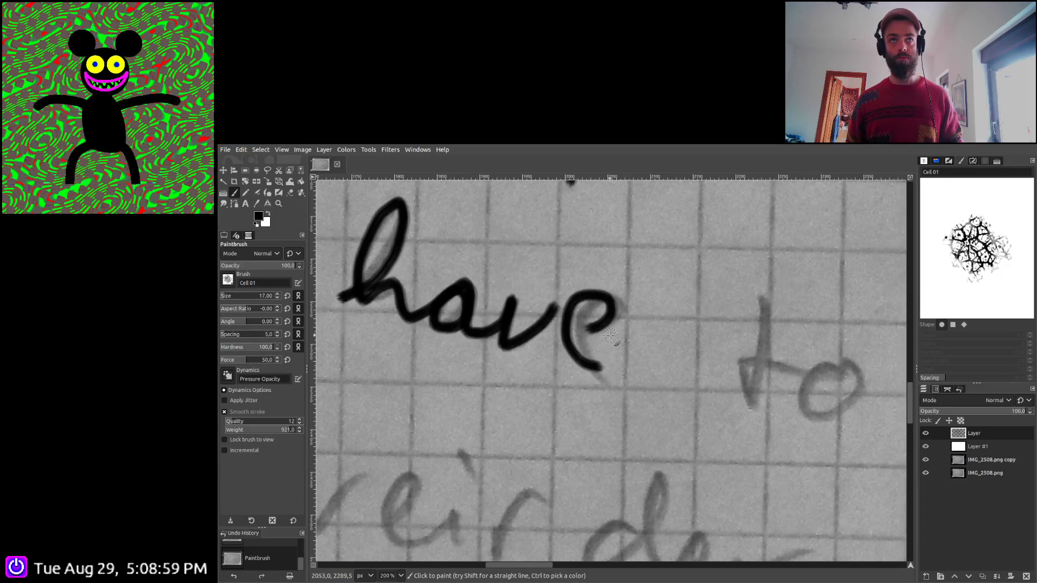
scroll(796, 360, "right", 2)
scroll(797, 360, "right", 5)
scroll(797, 359, "down", 1)
mouse_move(479, 251)
left_mouse_down()
mouse_move(471, 363)
mouse_move(460, 319)
mouse_move(560, 319)
mouse_move(514, 334)
mouse_move(519, 358)
mouse_move(559, 361)
mouse_move(583, 330)
mouse_move(559, 315)
mouse_move(559, 332)
mouse_move(599, 332)
left_mouse_up()
mouse_move(705, 300)
left_mouse_down()
mouse_move(679, 380)
mouse_move(727, 376)
mouse_move(736, 392)
mouse_move(704, 405)
mouse_move(687, 392)
left_mouse_up()
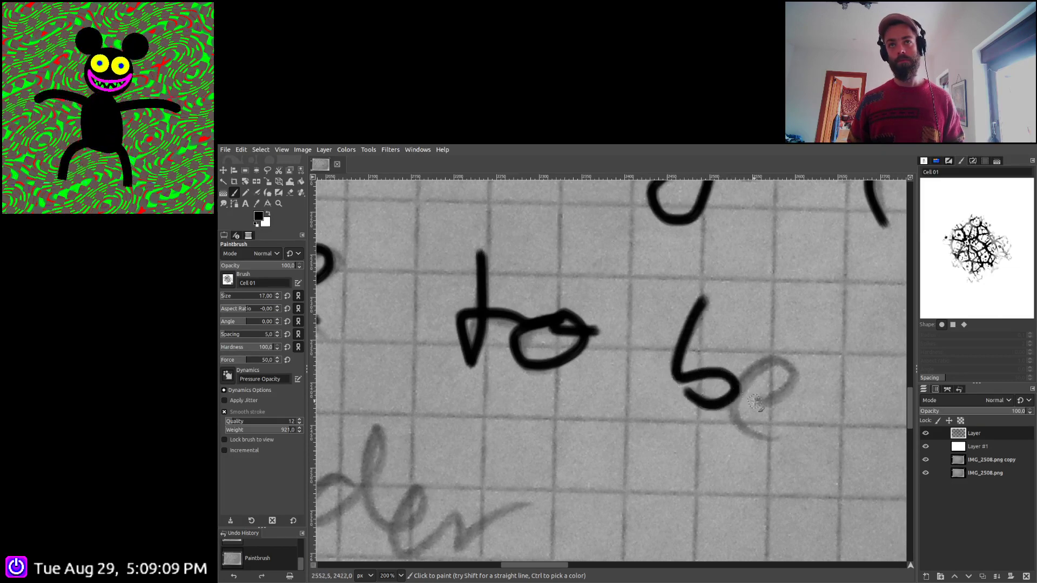
mouse_move(752, 404)
left_mouse_down()
mouse_move(782, 395)
mouse_move(792, 376)
mouse_move(778, 363)
mouse_move(737, 375)
mouse_move(734, 410)
mouse_move(789, 439)
left_mouse_up()
Ink the handwritten word "weirder" over the third line of the pencil question, including the dot on the i
scroll(605, 378, "left", 10)
scroll(605, 378, "down", 4)
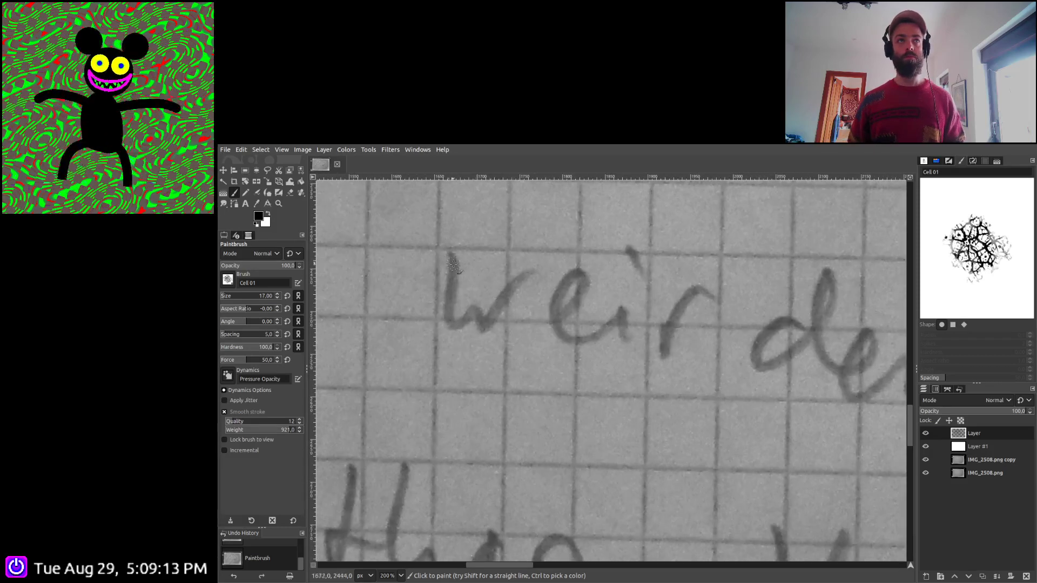
mouse_move(450, 257)
left_mouse_down()
mouse_move(453, 325)
mouse_move(470, 309)
mouse_move(480, 323)
mouse_move(537, 273)
left_mouse_up()
mouse_move(560, 316)
left_mouse_down()
mouse_move(582, 297)
mouse_move(584, 277)
mouse_move(573, 274)
mouse_move(554, 314)
mouse_move(562, 333)
mouse_move(606, 330)
mouse_move(623, 315)
mouse_move(624, 337)
mouse_move(633, 256)
mouse_move(664, 347)
mouse_move(691, 297)
left_mouse_up()
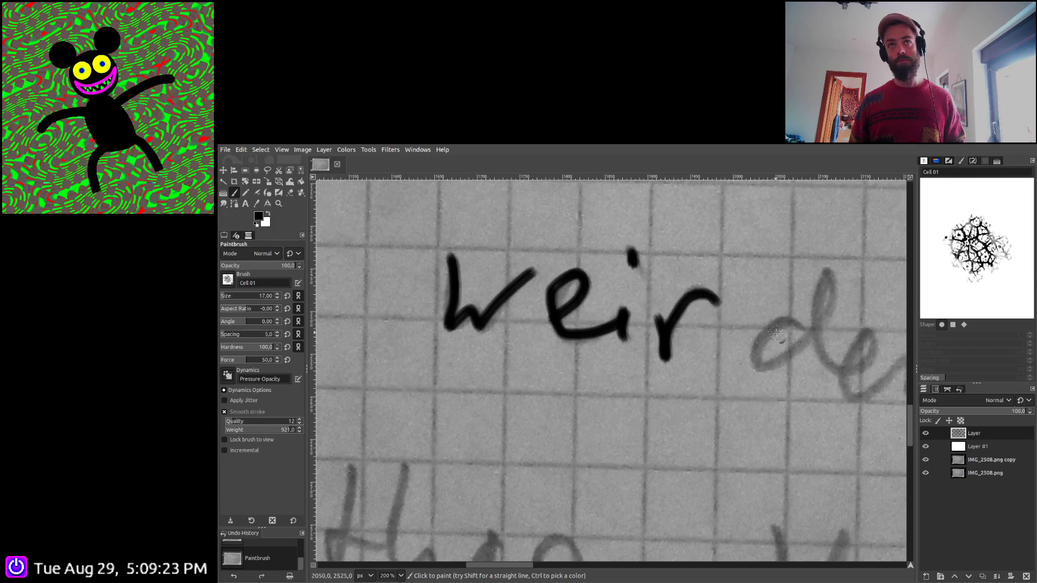
mouse_move(776, 336)
left_mouse_down()
mouse_move(550, 274)
mouse_move(528, 283)
mouse_move(513, 307)
mouse_move(515, 318)
mouse_move(553, 311)
mouse_move(586, 260)
mouse_move(586, 226)
mouse_move(574, 289)
mouse_move(582, 316)
mouse_move(591, 325)
mouse_move(641, 308)
mouse_move(635, 291)
mouse_move(611, 308)
mouse_move(606, 347)
mouse_move(640, 347)
mouse_move(662, 323)
mouse_move(670, 343)
mouse_move(753, 301)
left_mouse_up()
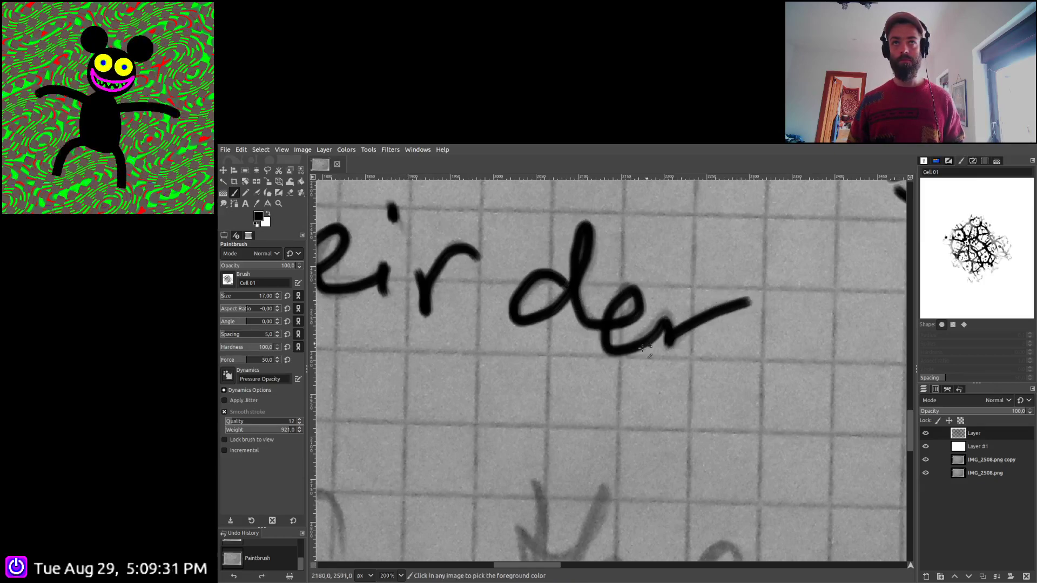
Ink the handwritten words "than the" over the fourth line of the pencil question
scroll(642, 348, "down", 2)
scroll(537, 300, "up", 2)
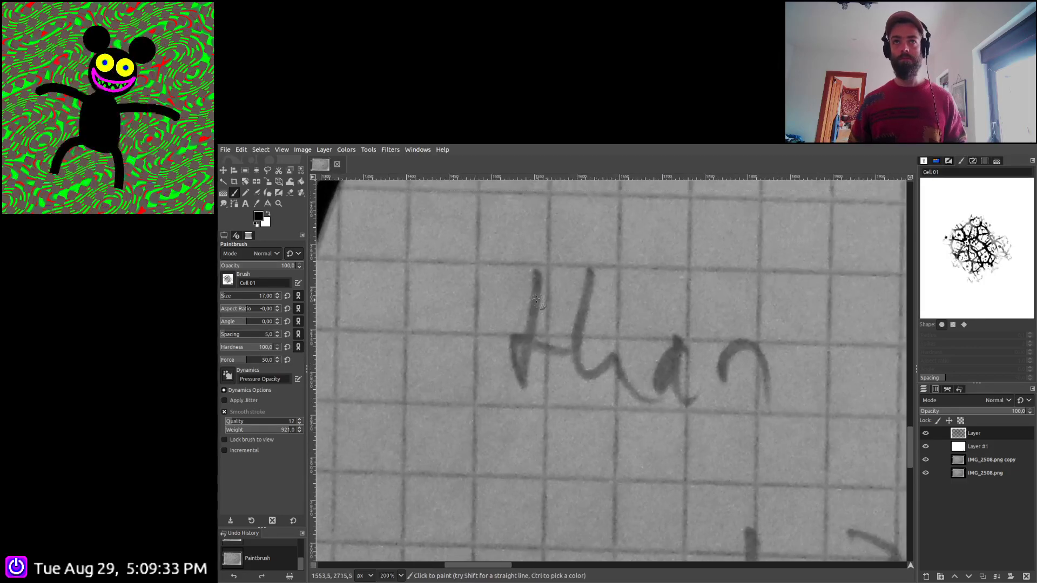
mouse_move(535, 276)
left_mouse_down()
mouse_move(526, 385)
mouse_move(513, 343)
mouse_move(572, 354)
left_mouse_up()
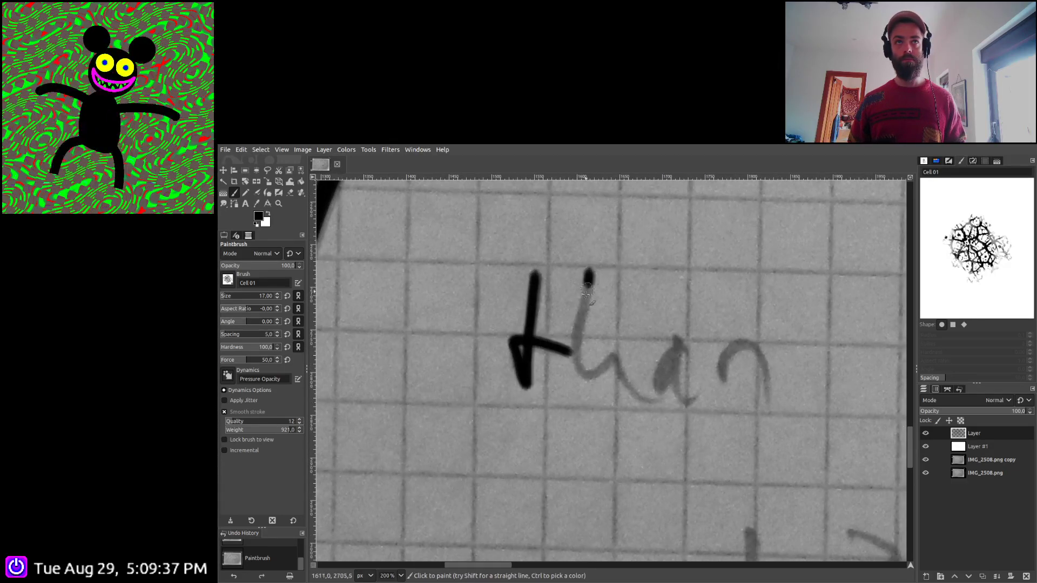
mouse_move(586, 294)
left_mouse_down()
mouse_move(570, 353)
mouse_move(578, 371)
mouse_move(613, 353)
mouse_move(628, 398)
mouse_move(656, 399)
left_mouse_up()
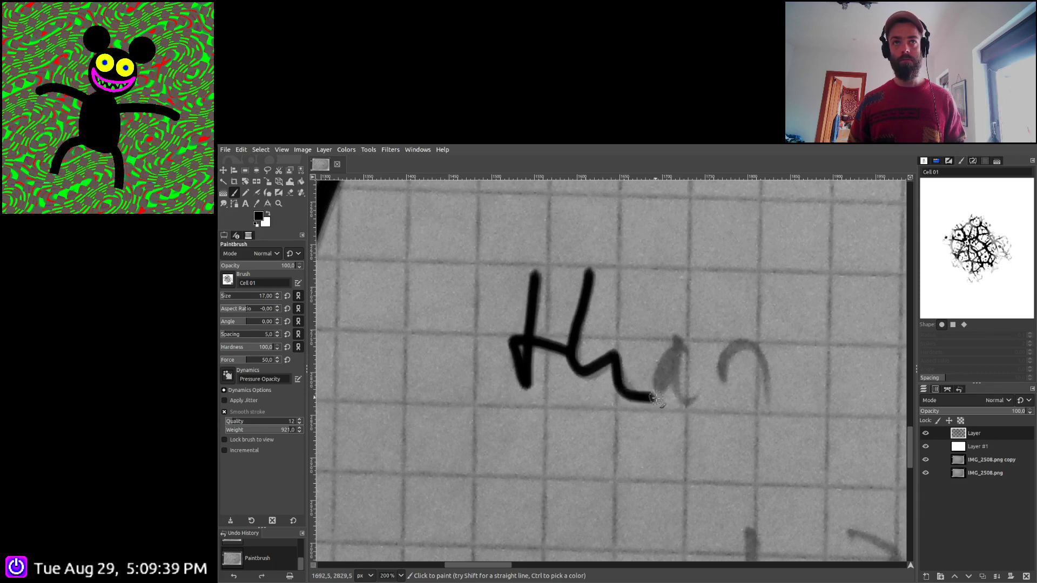
mouse_move(677, 342)
left_mouse_down()
mouse_move(661, 357)
mouse_move(682, 378)
mouse_move(684, 365)
mouse_move(692, 401)
left_mouse_up()
mouse_move(714, 350)
left_mouse_down()
mouse_move(722, 381)
mouse_move(748, 343)
mouse_move(779, 412)
left_mouse_up()
scroll(695, 396, "right", 5)
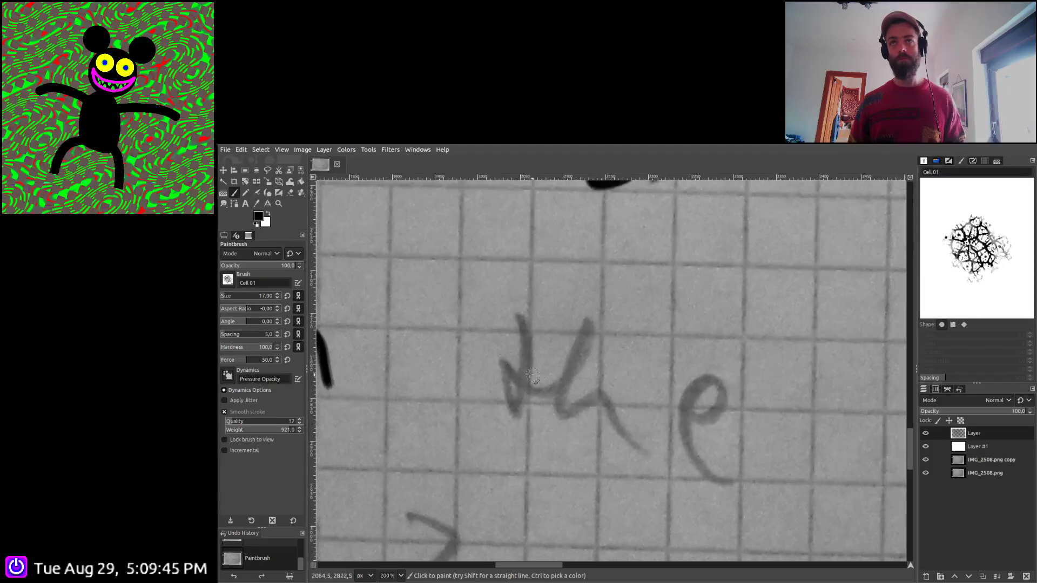
mouse_move(523, 321)
left_mouse_down()
mouse_move(516, 418)
mouse_move(498, 378)
mouse_move(537, 393)
mouse_move(597, 357)
mouse_move(579, 323)
mouse_move(551, 419)
mouse_move(606, 404)
mouse_move(627, 446)
left_mouse_up()
mouse_move(684, 412)
left_mouse_down()
mouse_move(721, 397)
mouse_move(674, 416)
mouse_move(703, 475)
mouse_move(724, 483)
left_mouse_up()
Ink the closing word "rest?" over the last line of the pencil question, including the question mark
scroll(570, 400, "down", 2)
scroll(570, 400, "down", 5)
scroll(595, 334, "left", 10)
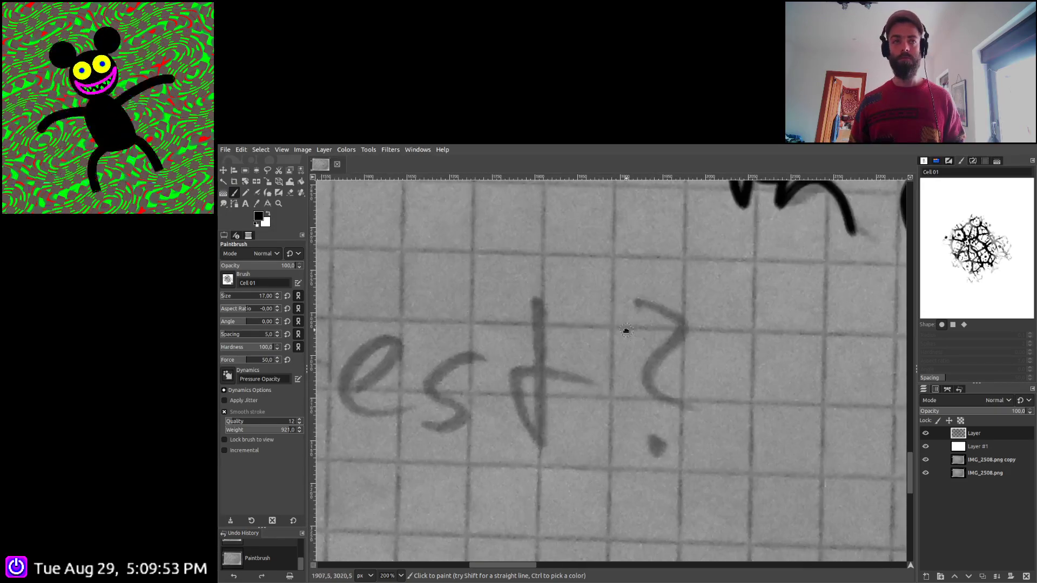
mouse_move(424, 306)
left_mouse_down()
mouse_move(441, 357)
mouse_move(438, 319)
mouse_move(465, 297)
mouse_move(499, 313)
left_mouse_up()
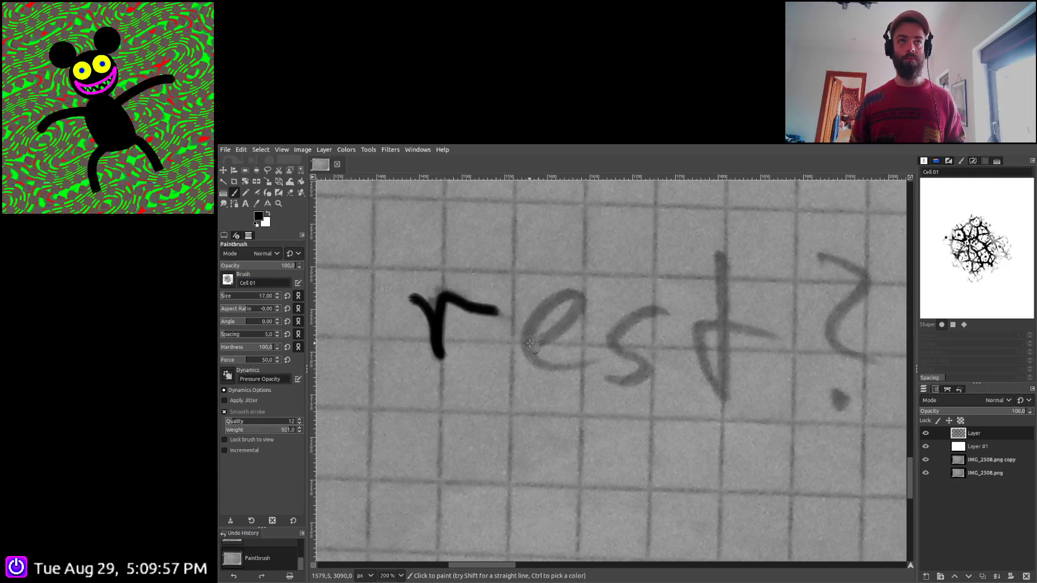
mouse_move(527, 344)
left_mouse_down()
mouse_move(581, 301)
mouse_move(520, 339)
mouse_move(567, 367)
mouse_move(587, 364)
left_mouse_up()
mouse_move(660, 312)
left_mouse_down()
mouse_move(613, 337)
mouse_move(651, 363)
mouse_move(604, 379)
left_mouse_up()
mouse_move(722, 257)
left_mouse_down()
mouse_move(727, 404)
mouse_move(697, 337)
mouse_move(767, 335)
left_mouse_up()
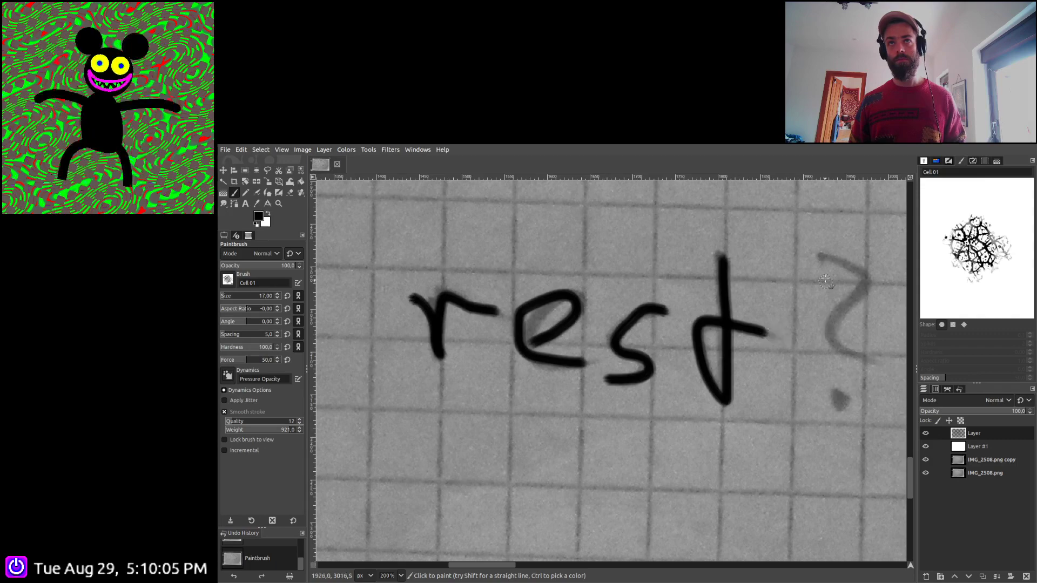
mouse_move(818, 254)
left_mouse_down()
mouse_move(840, 265)
mouse_move(829, 324)
mouse_move(865, 355)
left_mouse_up()
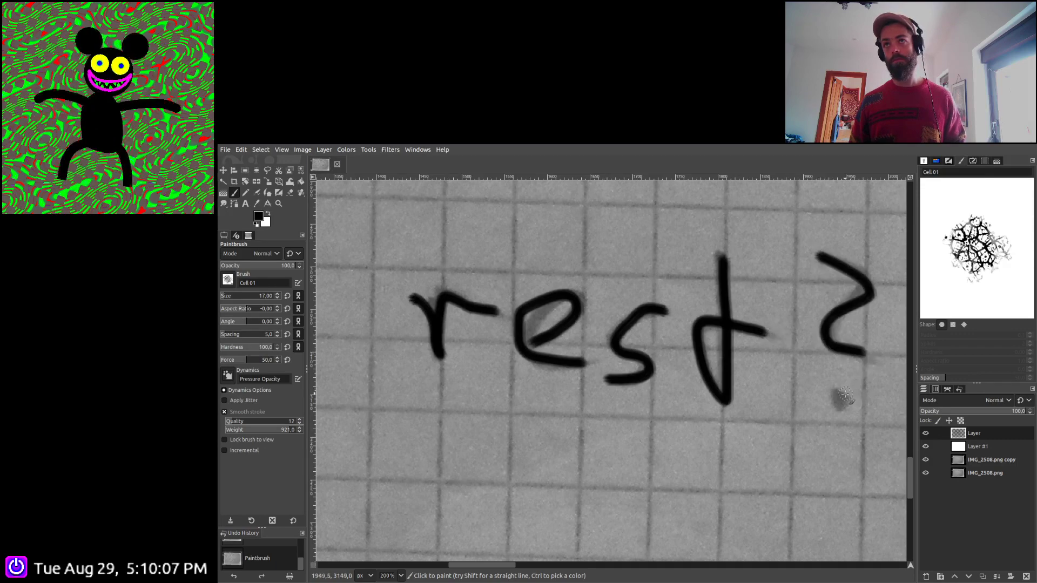
Ink the handwritten word "Queer." with its full stop, just below the second creature's lower jaw
scroll(836, 395, "down", 3)
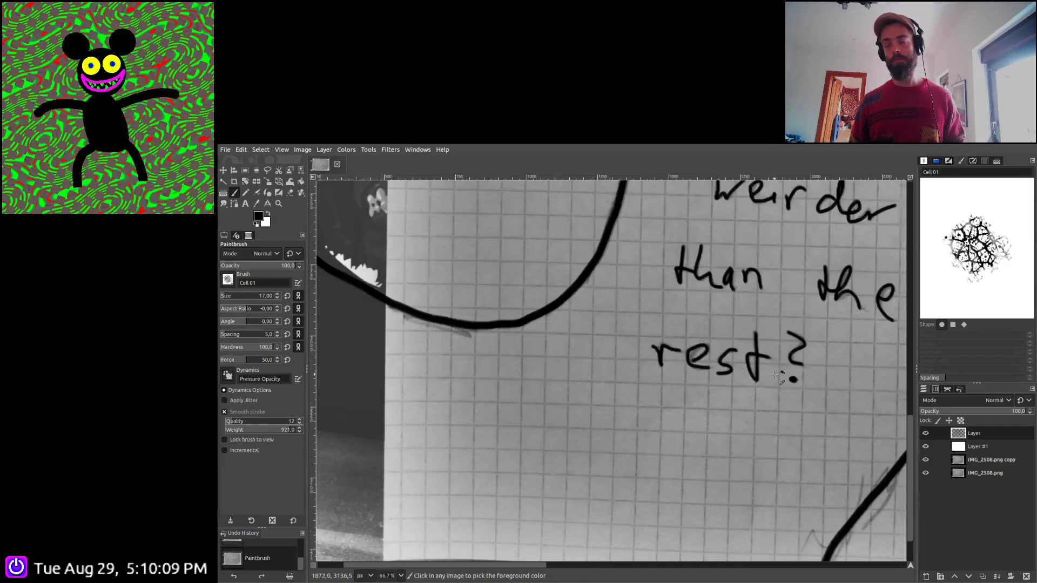
scroll(609, 258, "right", 5)
scroll(609, 258, "up", 3)
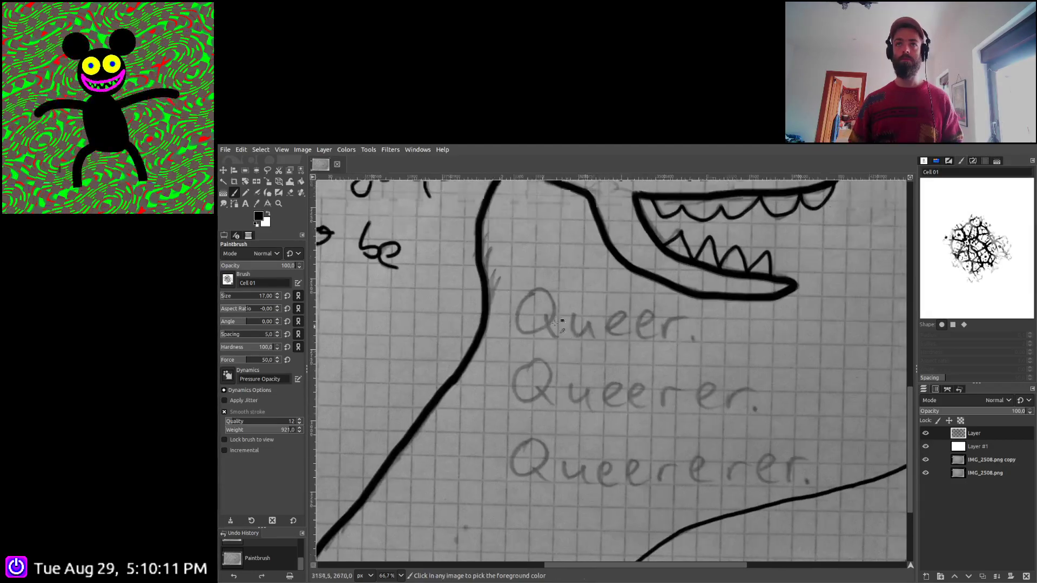
scroll(557, 346, "up", 4)
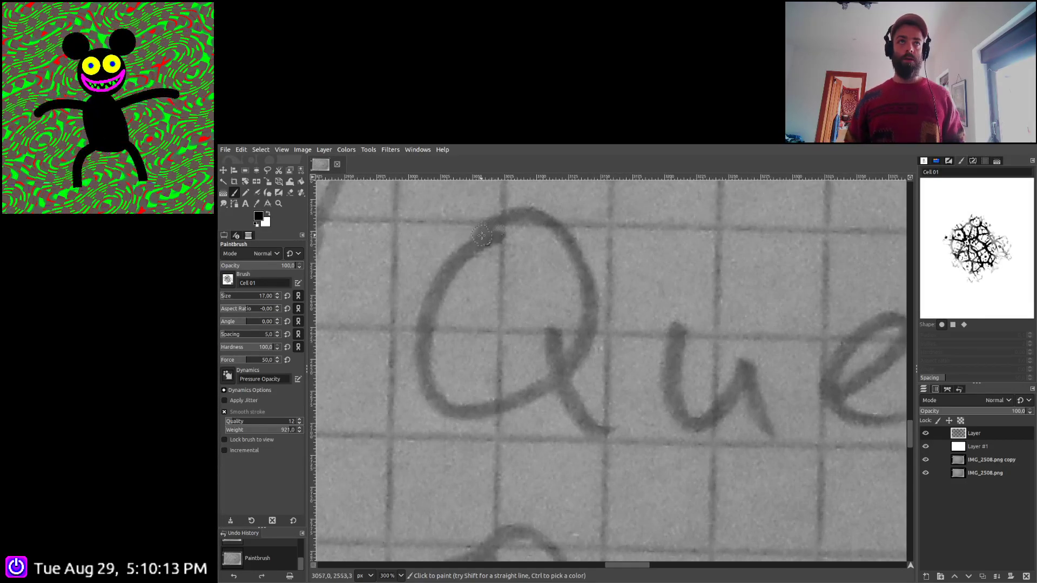
mouse_move(500, 231)
left_mouse_down()
mouse_move(460, 244)
mouse_move(427, 278)
mouse_move(416, 323)
mouse_move(434, 396)
mouse_move(470, 415)
mouse_move(528, 399)
mouse_move(598, 325)
mouse_move(556, 221)
mouse_move(491, 237)
left_mouse_up()
left_click_drag(551, 332, 604, 447)
mouse_move(667, 392)
left_mouse_down()
mouse_move(687, 426)
mouse_move(740, 376)
mouse_move(743, 351)
mouse_move(773, 437)
left_mouse_up()
scroll(537, 394, "right", 10)
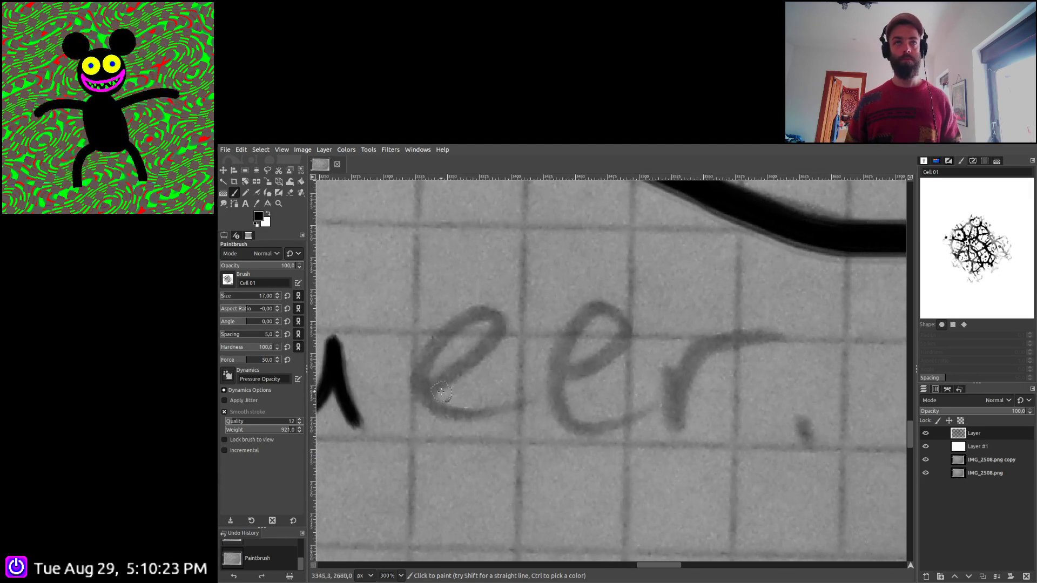
mouse_move(440, 392)
left_mouse_down()
mouse_move(470, 365)
mouse_move(494, 330)
mouse_move(488, 320)
mouse_move(453, 330)
mouse_move(419, 368)
mouse_move(430, 416)
mouse_move(474, 422)
mouse_move(521, 406)
left_mouse_up()
mouse_move(551, 371)
left_mouse_down()
mouse_move(579, 374)
mouse_move(625, 338)
mouse_move(622, 308)
mouse_move(590, 309)
mouse_move(560, 344)
mouse_move(555, 406)
mouse_move(576, 433)
mouse_move(632, 424)
left_mouse_up()
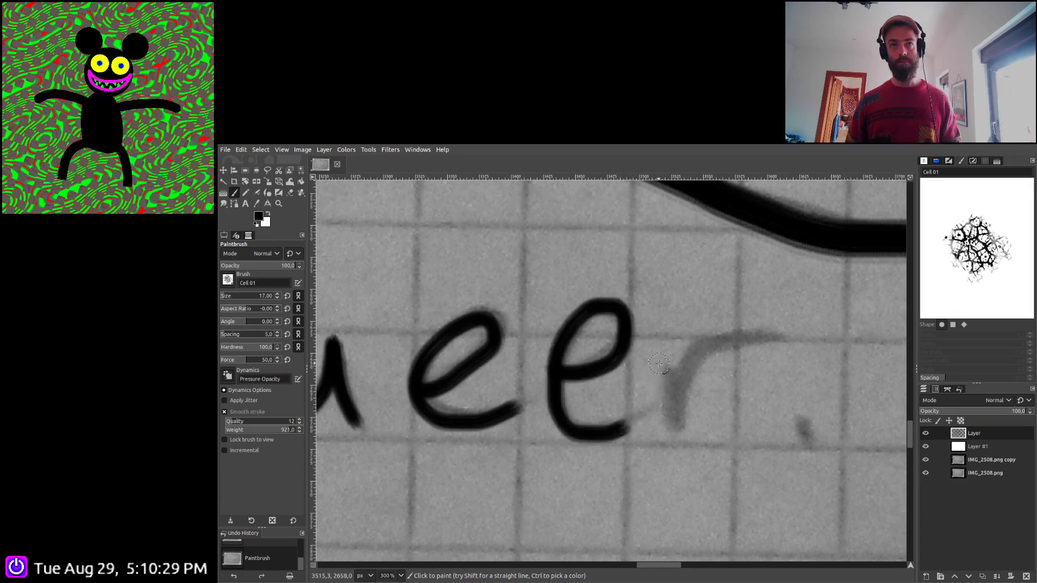
mouse_move(659, 364)
left_mouse_down()
mouse_move(674, 409)
mouse_move(713, 349)
mouse_move(793, 345)
left_mouse_up()
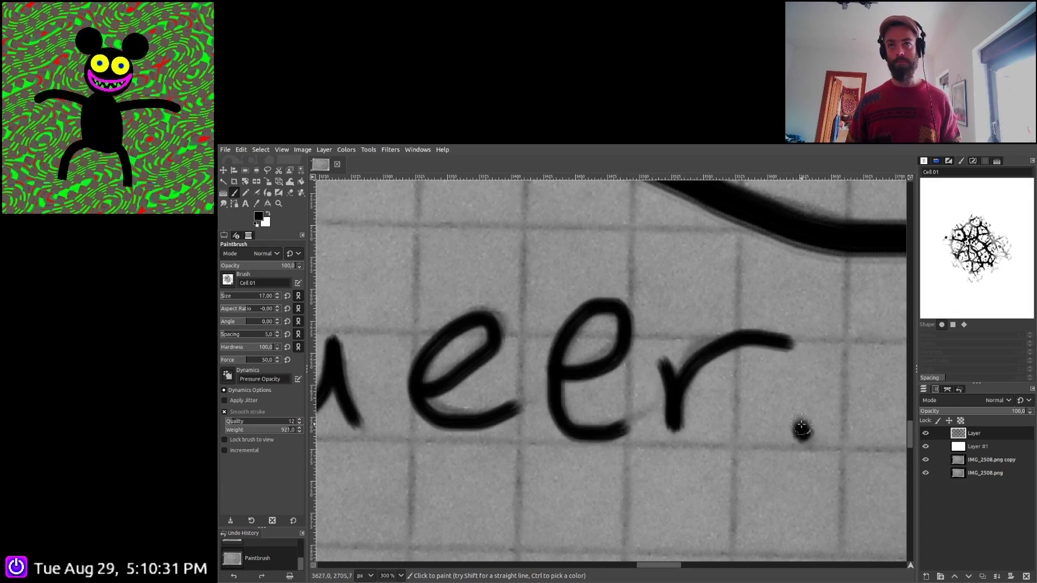
Ink the capital Q with its tail and the u of the word "Queerer." on the line below "Queer."
scroll(621, 509, "down", 5)
scroll(623, 412, "down", 2)
scroll(594, 435, "up", 1)
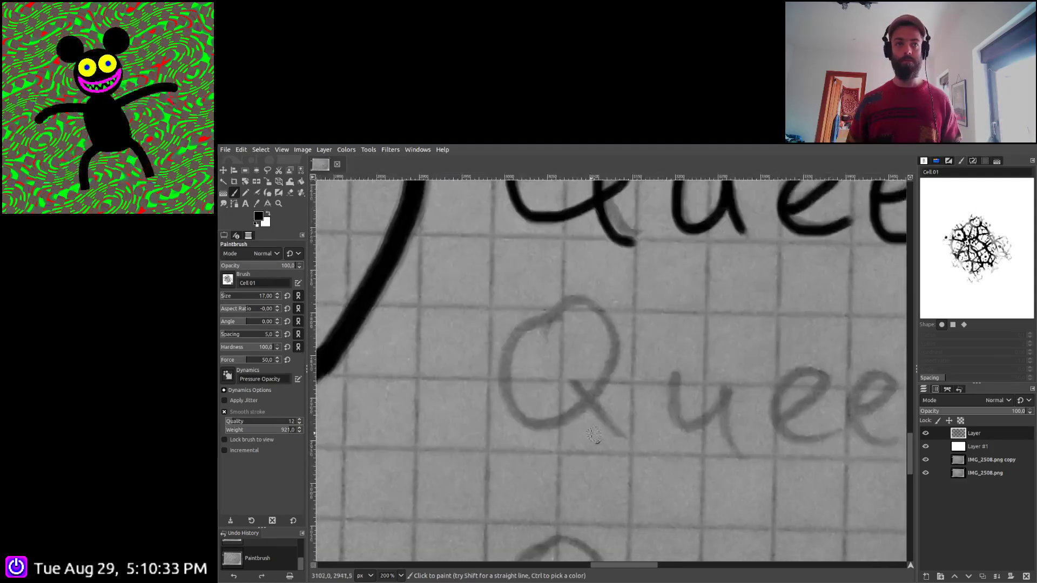
mouse_move(551, 319)
left_mouse_down()
mouse_move(511, 341)
mouse_move(502, 382)
mouse_move(508, 421)
mouse_move(542, 429)
mouse_move(600, 379)
mouse_move(604, 341)
mouse_move(596, 306)
mouse_move(583, 302)
mouse_move(549, 325)
left_mouse_up()
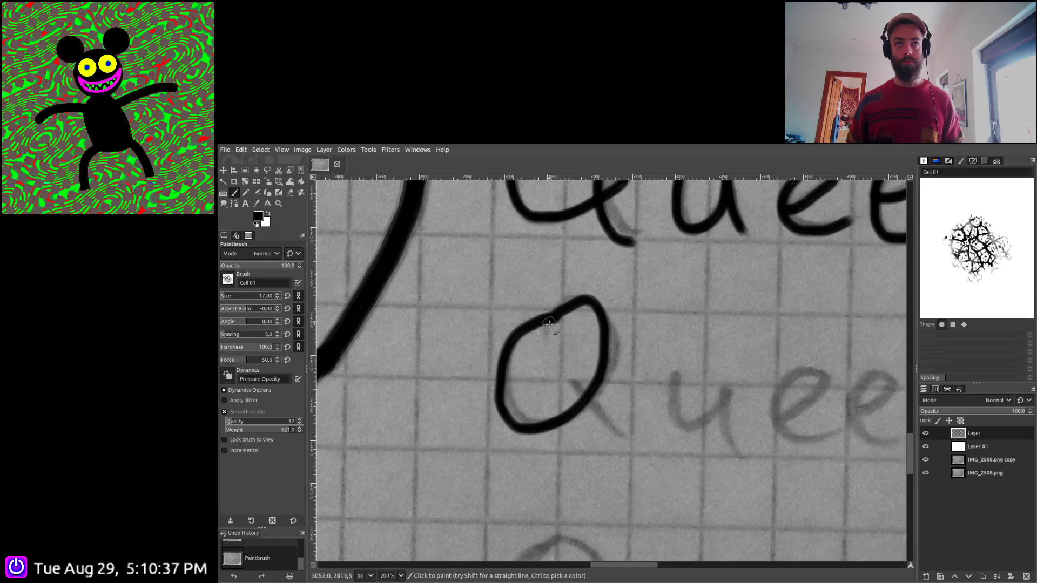
left_click_drag(573, 382, 621, 437)
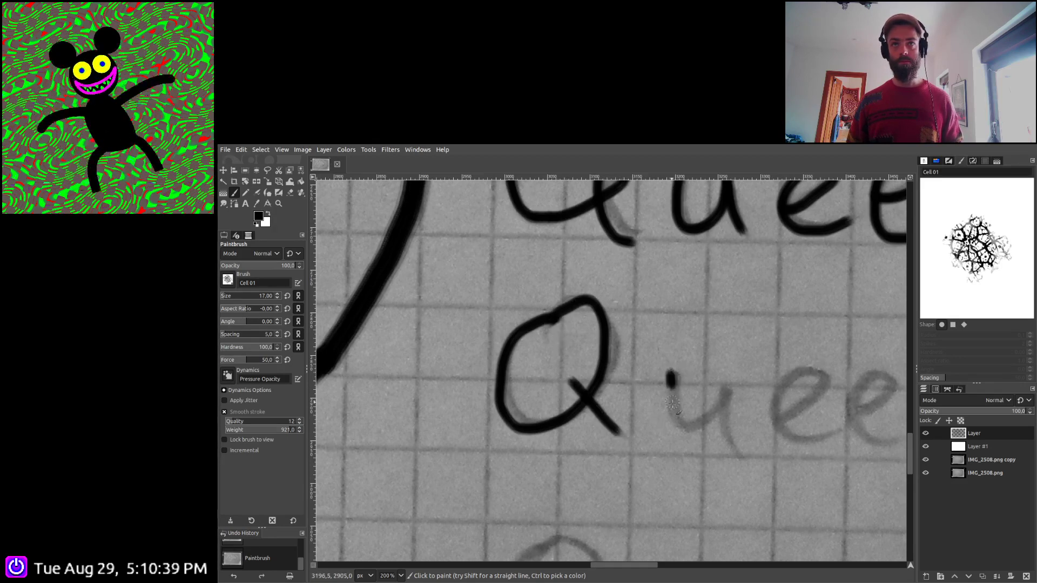
mouse_move(673, 403)
left_mouse_down()
mouse_move(723, 412)
mouse_move(745, 470)
left_mouse_up()
Ink the remaining letters "eerer" and the full stop of the word "Queerer."
scroll(499, 434, "right", 5)
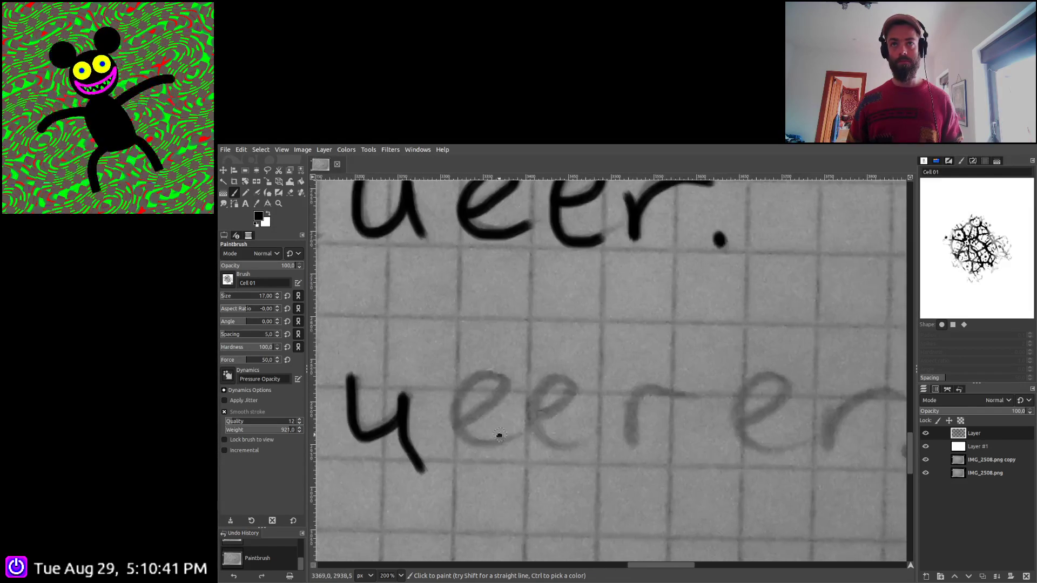
mouse_move(458, 421)
left_mouse_down()
mouse_move(512, 400)
mouse_move(514, 379)
mouse_move(482, 375)
mouse_move(456, 411)
mouse_move(482, 442)
mouse_move(519, 448)
left_mouse_up()
mouse_move(535, 414)
left_mouse_down()
mouse_move(562, 401)
mouse_move(566, 385)
mouse_move(545, 381)
mouse_move(536, 414)
mouse_move(550, 445)
mouse_move(577, 448)
left_mouse_up()
mouse_move(617, 395)
left_mouse_down()
mouse_move(635, 432)
mouse_move(651, 388)
mouse_move(689, 396)
left_mouse_up()
scroll(514, 409, "right", 4)
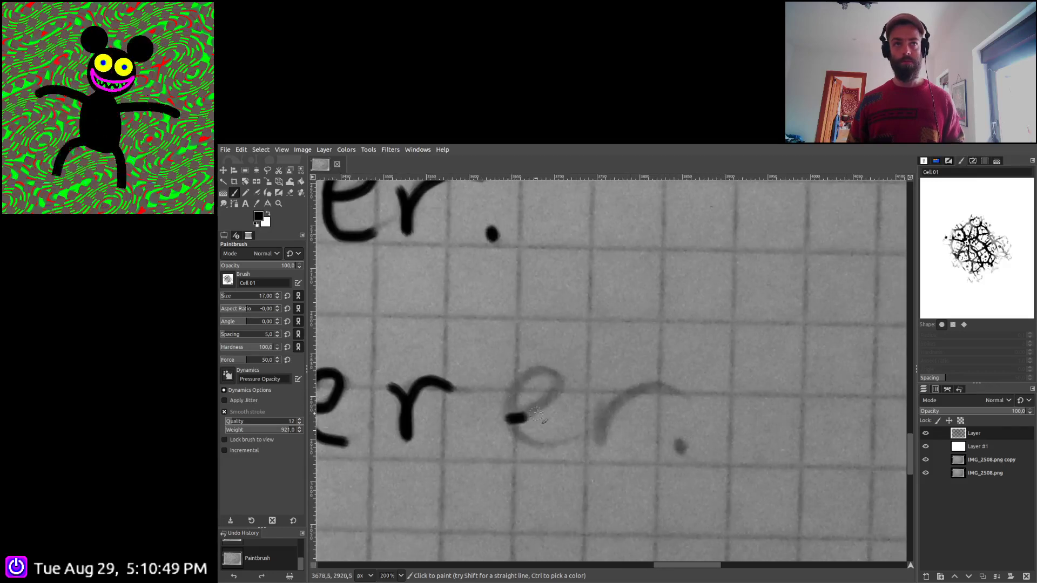
mouse_move(537, 415)
left_mouse_down()
mouse_move(559, 390)
mouse_move(550, 375)
mouse_move(515, 387)
mouse_move(503, 424)
mouse_move(522, 444)
mouse_move(573, 440)
left_mouse_up()
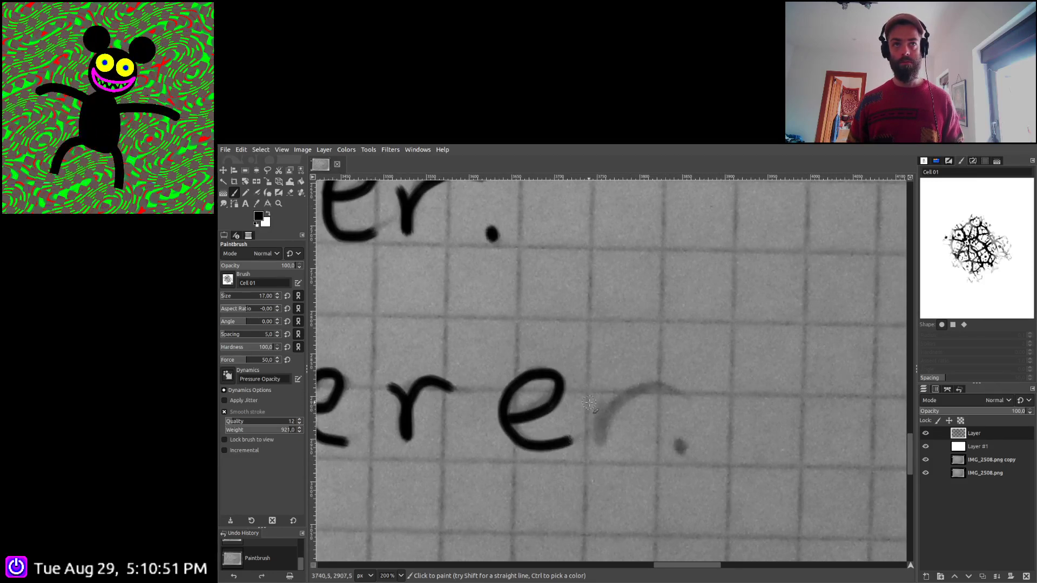
mouse_move(589, 402)
left_mouse_down()
mouse_move(600, 443)
mouse_move(626, 398)
mouse_move(659, 371)
mouse_move(683, 385)
left_mouse_up()
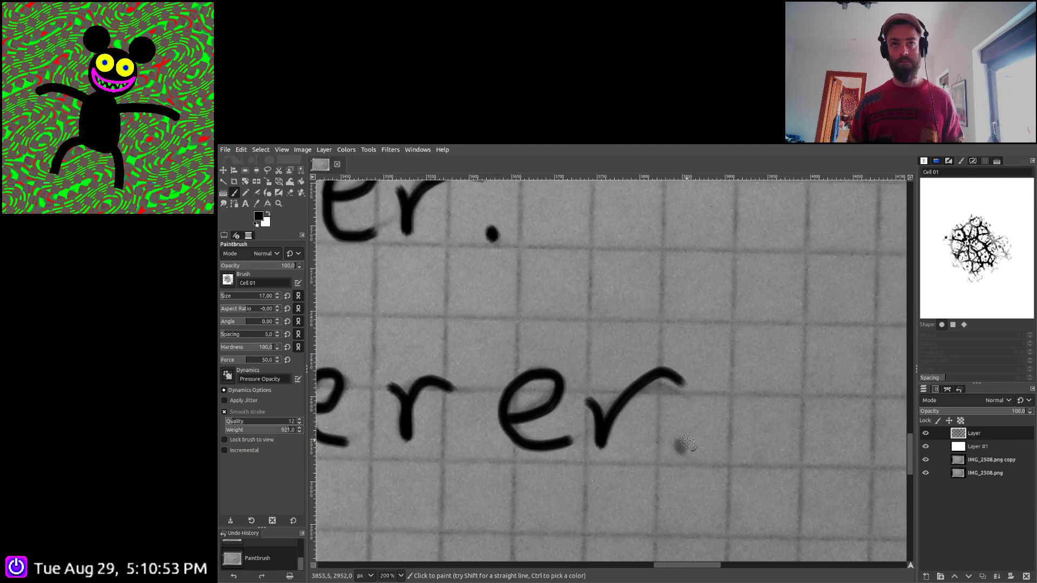
left_click_drag(683, 445, 682, 444)
Ink the capital Q with its tail and the u of the word "Queererer." on the line below "Queerer."
scroll(621, 389, "down", 4)
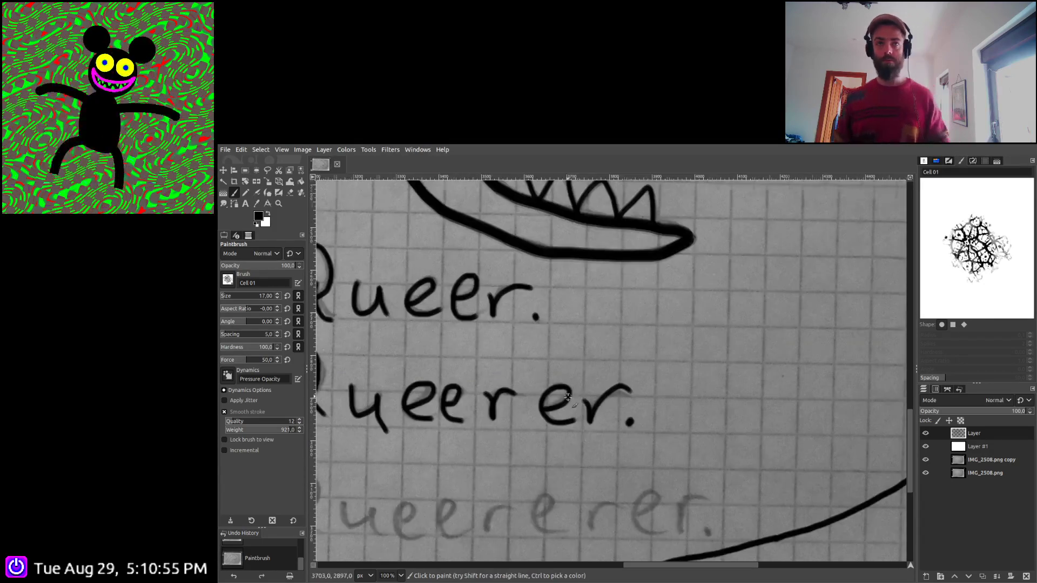
scroll(379, 413, "up", 2)
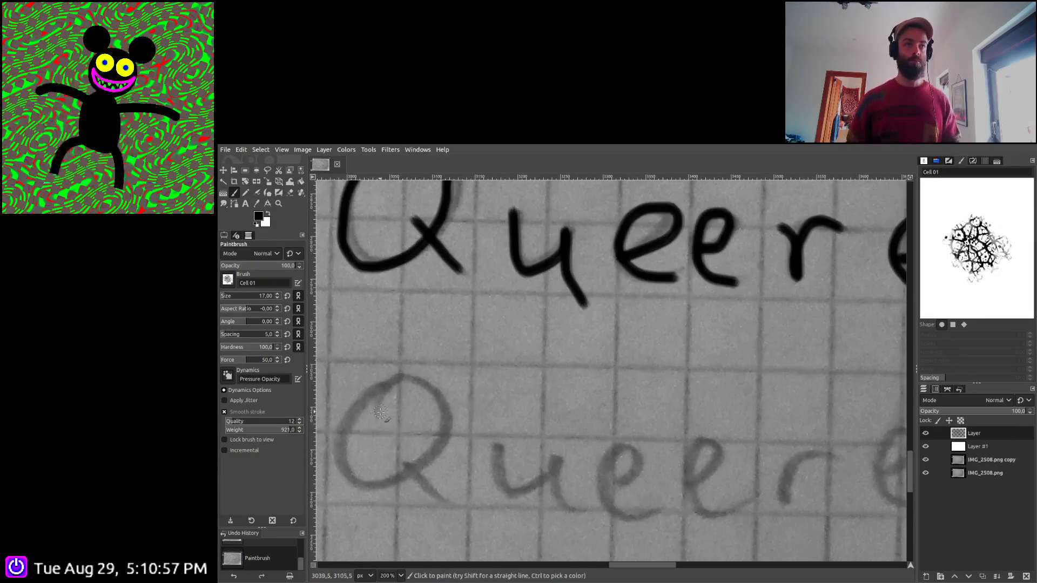
mouse_move(392, 387)
left_mouse_down()
mouse_move(421, 387)
mouse_move(438, 425)
mouse_move(422, 458)
mouse_move(377, 482)
mouse_move(360, 479)
mouse_move(343, 450)
mouse_move(386, 388)
left_mouse_up()
left_click_drag(400, 448, 438, 502)
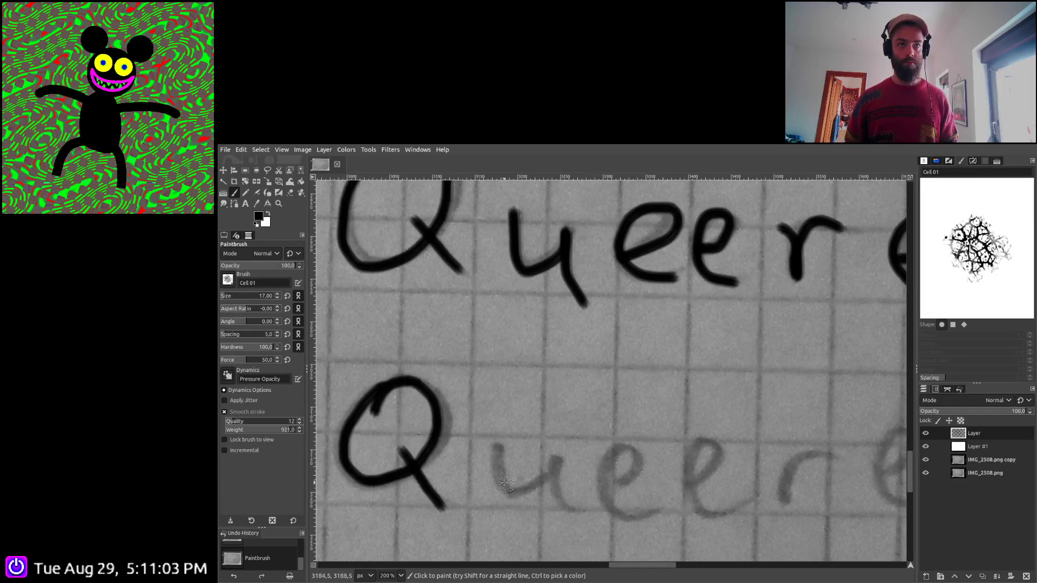
mouse_move(499, 449)
left_mouse_down()
mouse_move(500, 488)
mouse_move(522, 491)
mouse_move(548, 460)
mouse_move(570, 525)
left_mouse_up()
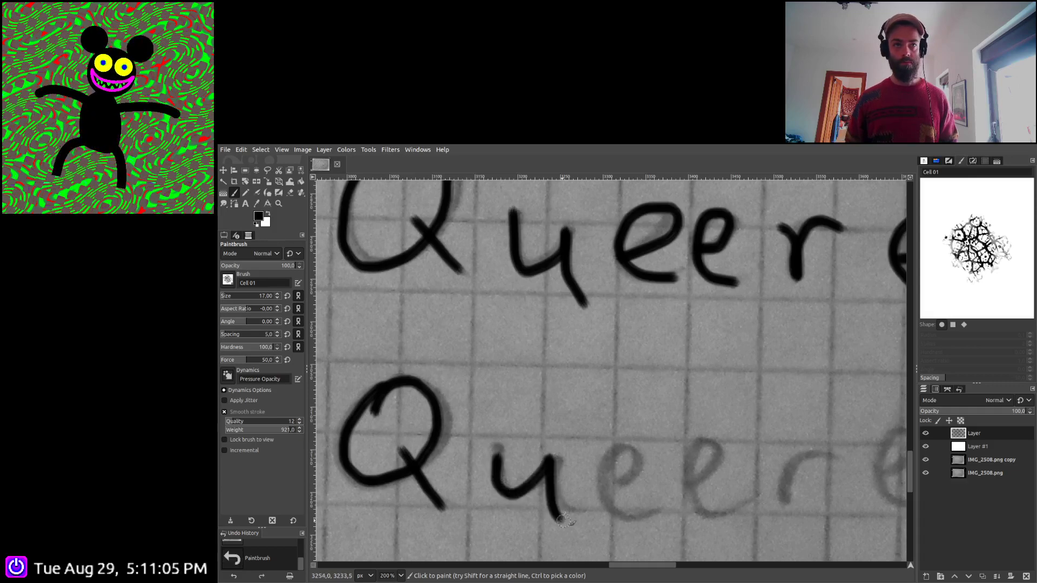
Ink the letters "eer" that follow the u in the word "Queererer."
mouse_move(580, 461)
left_mouse_down()
mouse_move(423, 344)
mouse_move(440, 307)
mouse_move(412, 313)
mouse_move(422, 373)
mouse_move(456, 382)
left_mouse_up()
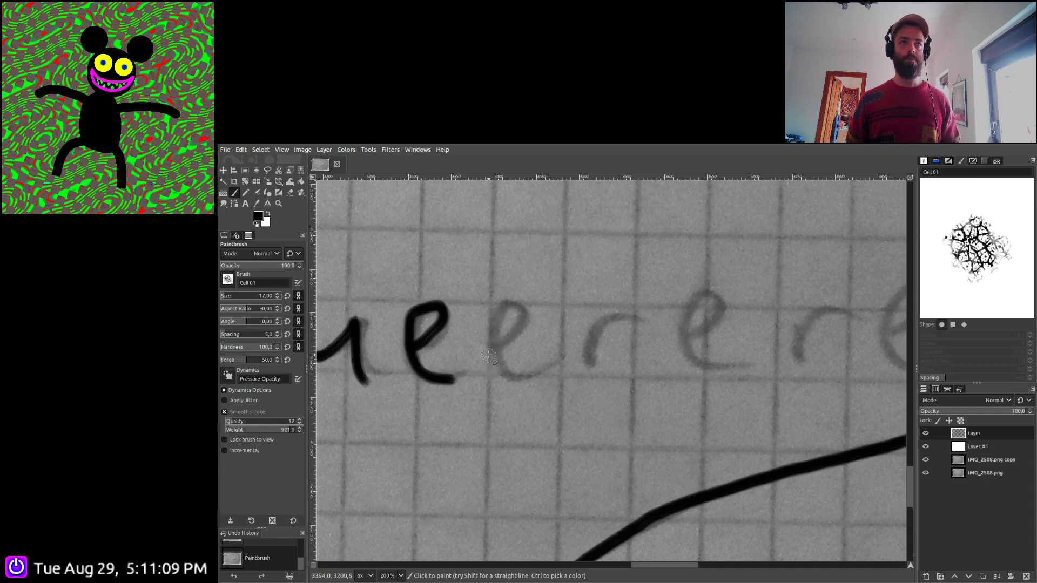
mouse_move(497, 348)
left_mouse_down()
mouse_move(529, 320)
mouse_move(521, 297)
mouse_move(491, 315)
mouse_move(497, 365)
mouse_move(513, 376)
mouse_move(547, 369)
left_mouse_up()
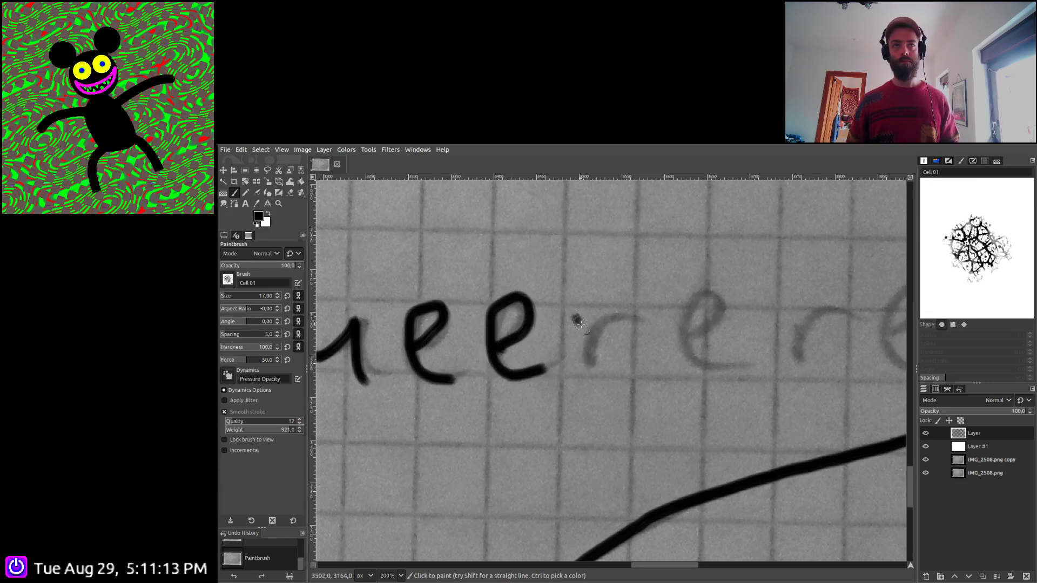
mouse_move(577, 320)
left_mouse_down()
mouse_move(590, 365)
mouse_move(608, 324)
mouse_move(653, 312)
left_mouse_up()
scroll(695, 352, "right", 5)
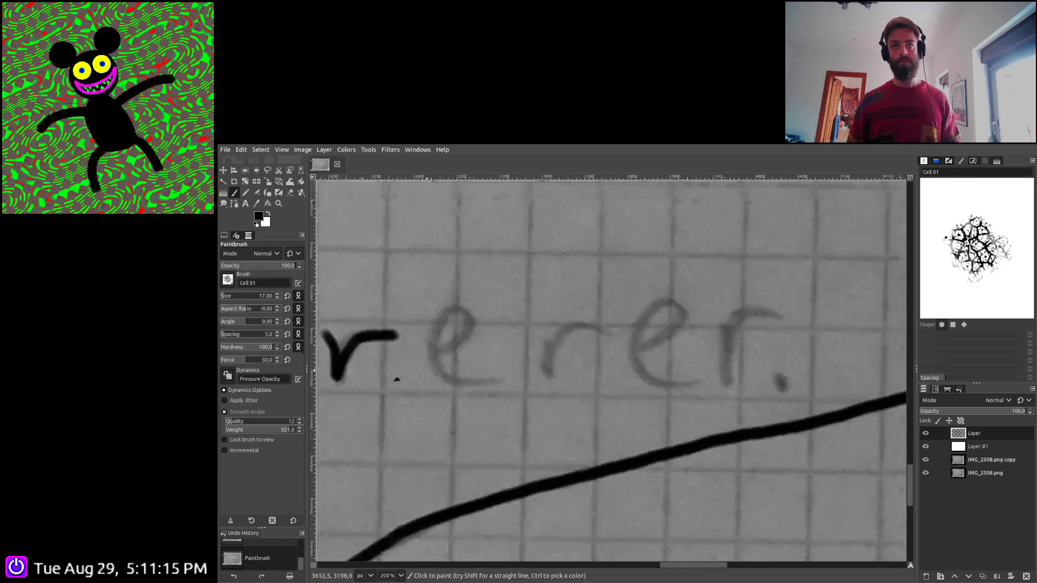
Ink the remaining letters "erer" and the full stop of the word "Queererer."
scroll(442, 367, "right", 3)
mouse_move(350, 365)
left_mouse_down()
mouse_move(385, 332)
mouse_move(363, 331)
mouse_move(349, 356)
left_mouse_up()
left_click_drag(365, 392, 413, 400)
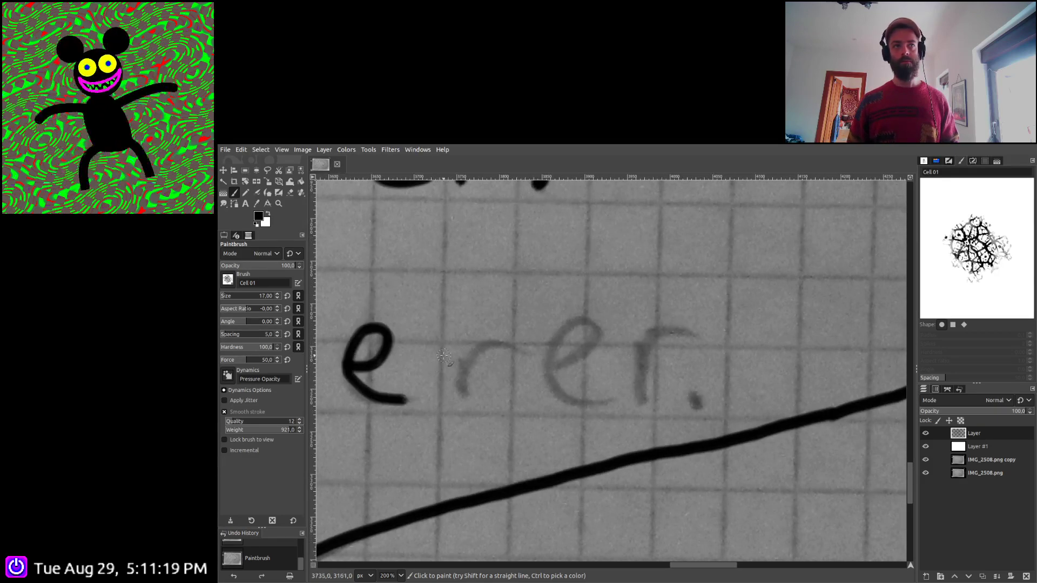
mouse_move(444, 357)
left_mouse_down()
mouse_move(466, 371)
mouse_move(469, 400)
mouse_move(466, 375)
mouse_move(496, 344)
mouse_move(577, 357)
mouse_move(593, 326)
mouse_move(573, 316)
mouse_move(545, 355)
mouse_move(542, 387)
mouse_move(563, 402)
mouse_move(597, 402)
left_mouse_up()
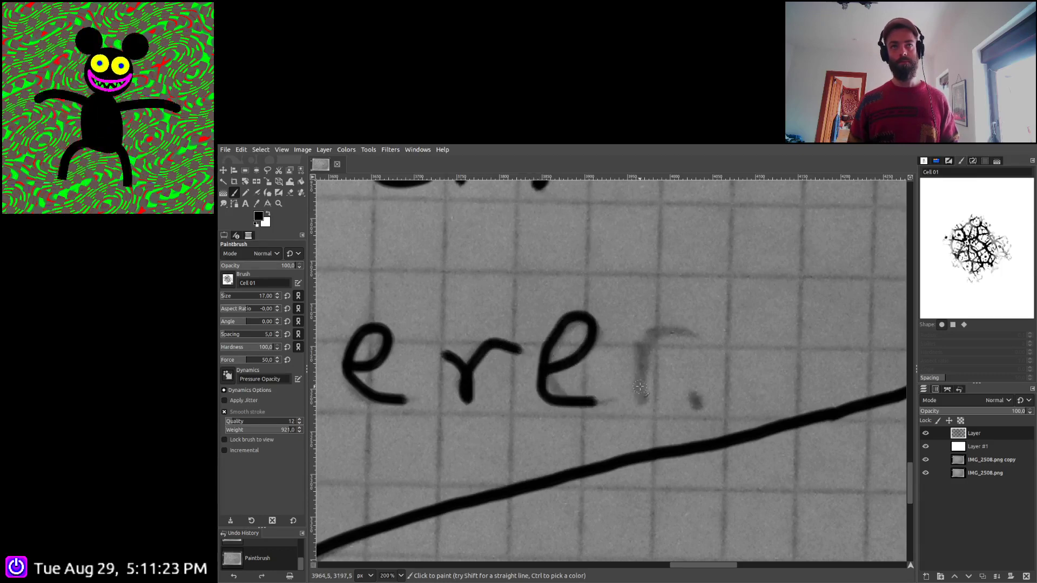
mouse_move(629, 337)
left_mouse_down()
mouse_move(644, 407)
mouse_move(648, 338)
mouse_move(702, 339)
left_mouse_up()
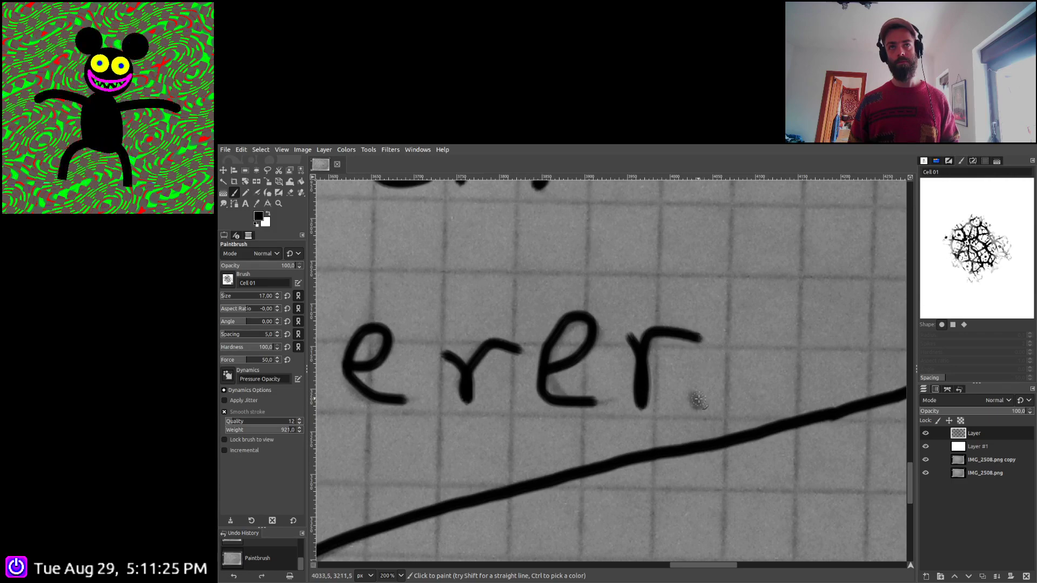
key("minus")
key("minus")
key("minus")
key("minus")
key("minus")
key("minus")
key("minus")
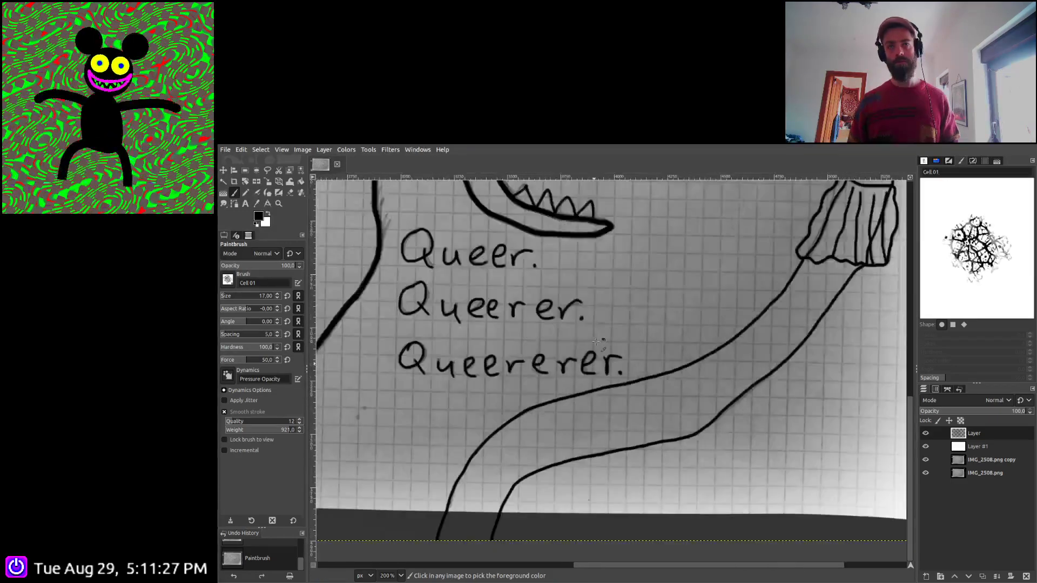
left_click_drag(512, 286, 589, 354)
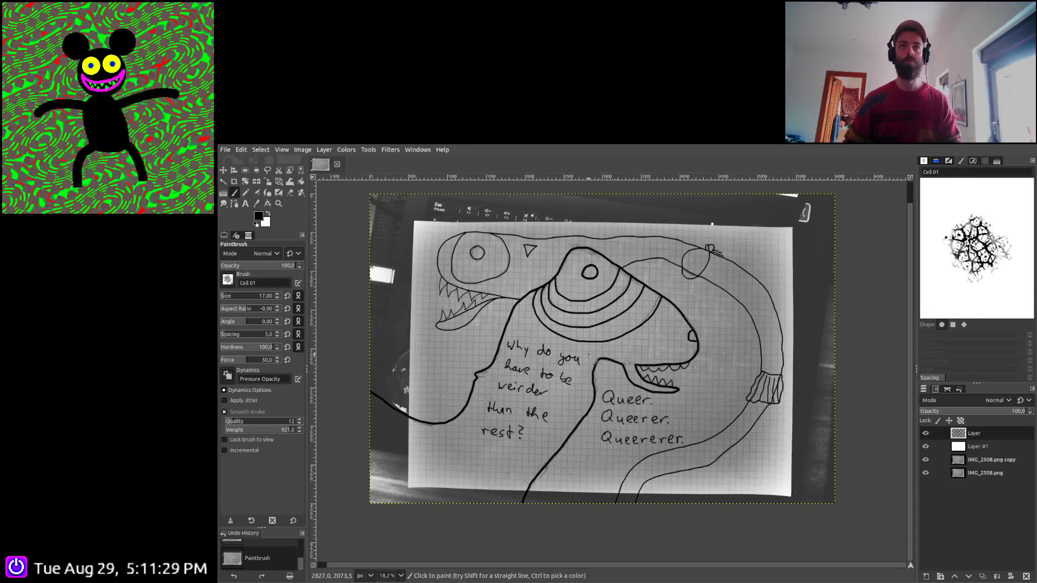
Set the opacity of the white Layer #1 to 100 so it fully covers the photographed sketch
left_click(978, 446)
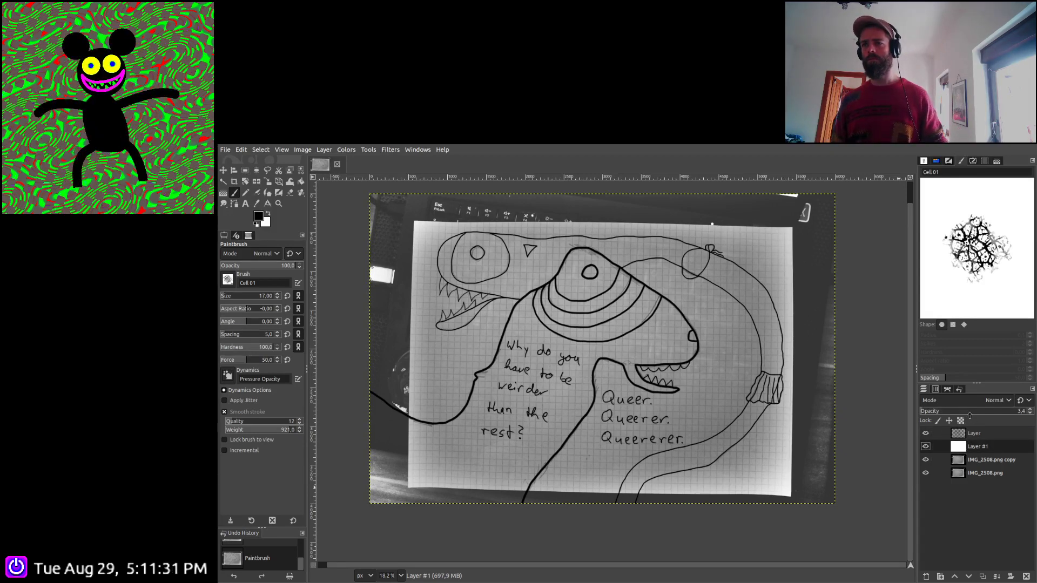
left_click(1029, 412)
Duplicate the ink layer and hide the copy as a backup
left_click(977, 433)
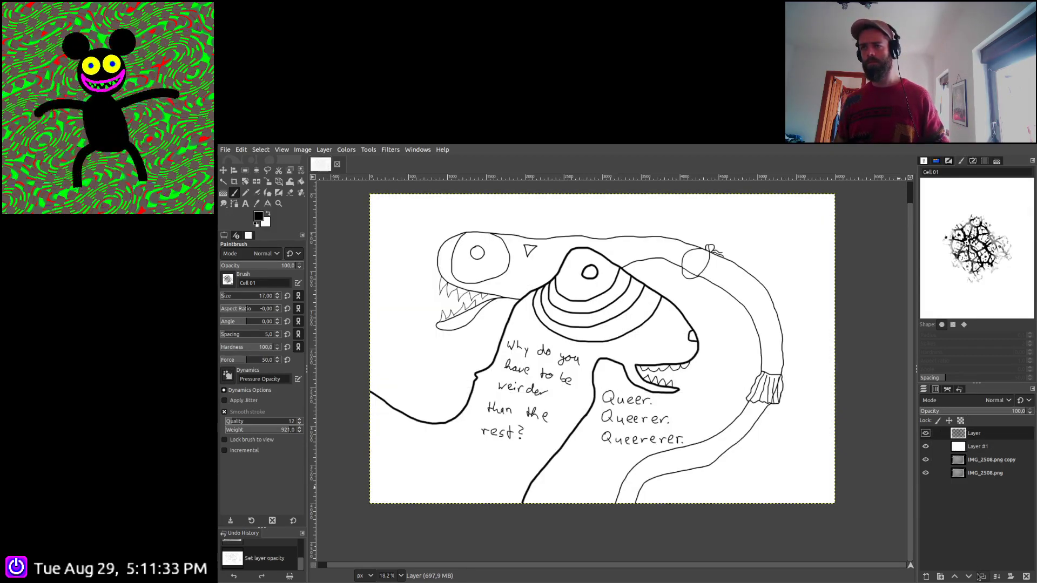
left_click(983, 575)
left_click(925, 434)
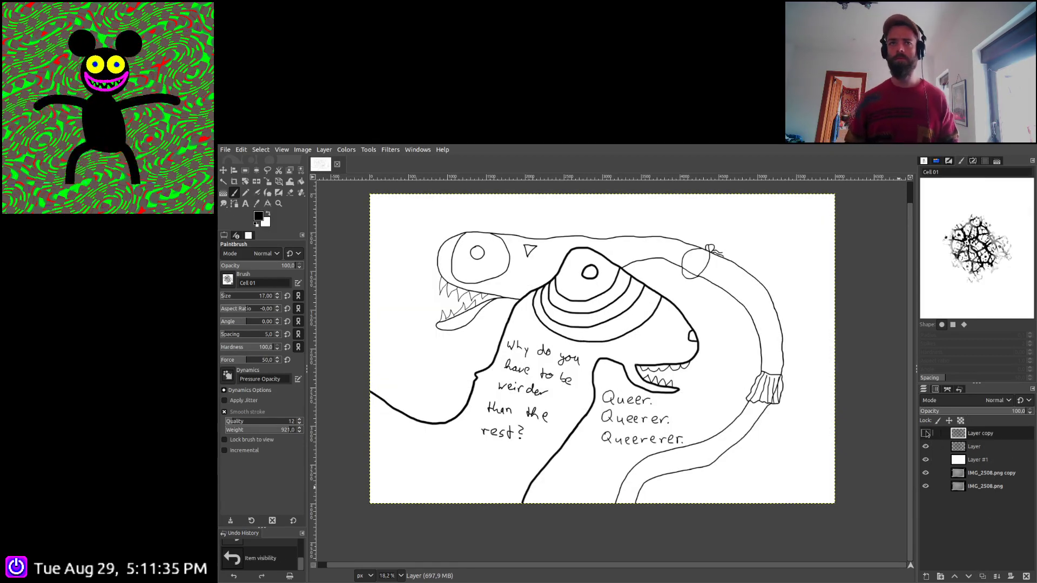
Merge the original ink layer down into the white Layer #1 and hide both IMG_2508.png photo layers
left_click(973, 446)
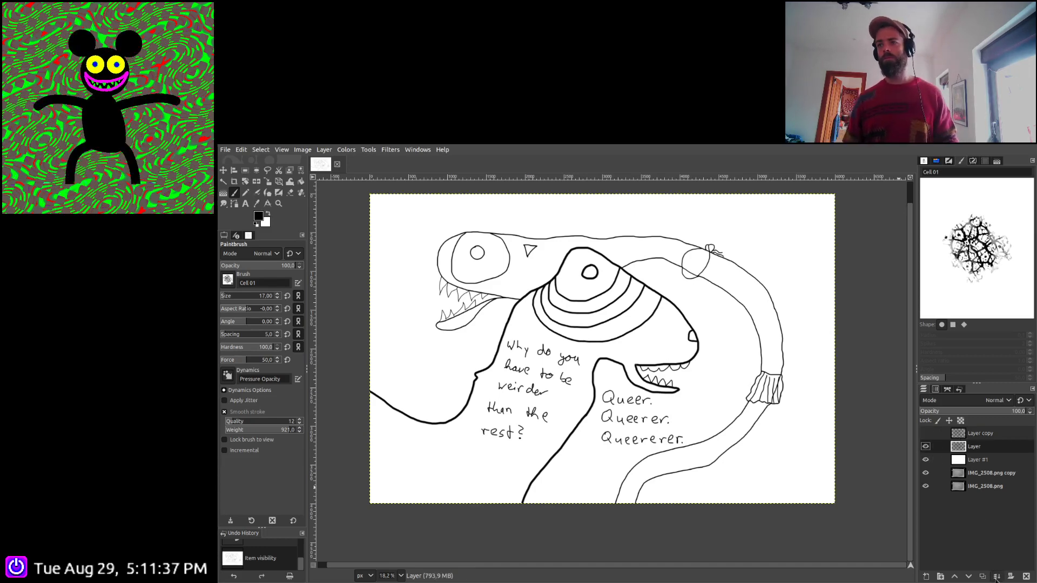
left_click(997, 577)
left_click(925, 460)
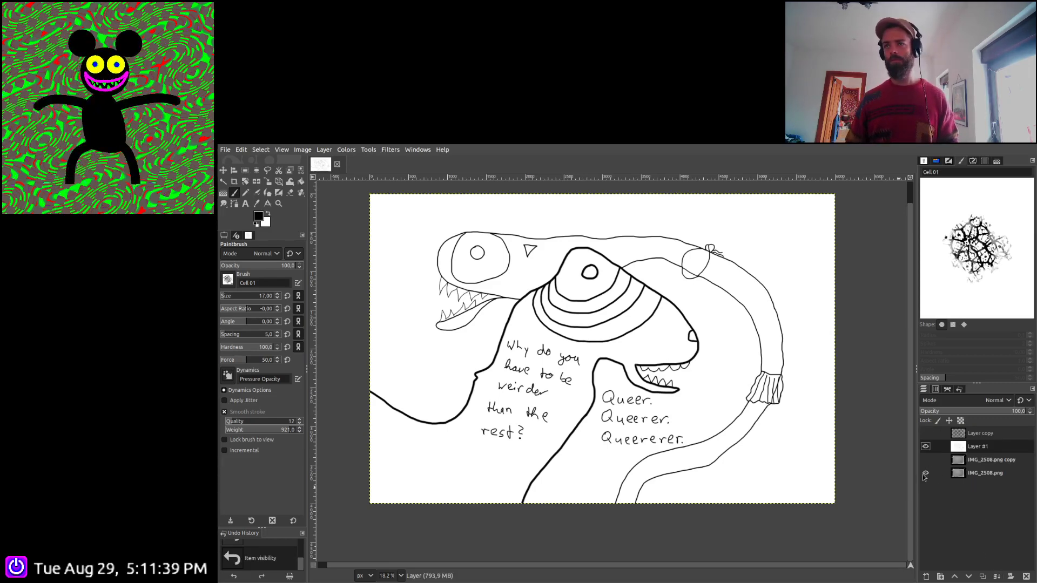
left_click(925, 474)
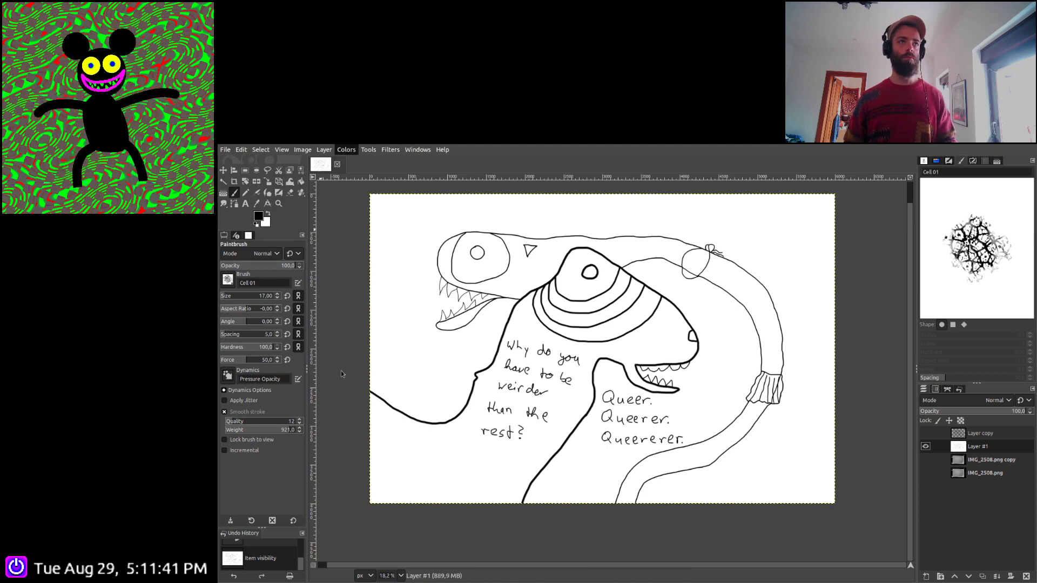
Apply Threshold to the merged line art to make it pure black and white, check the teeth lines, and save the image
key("alt+c")
key("t")
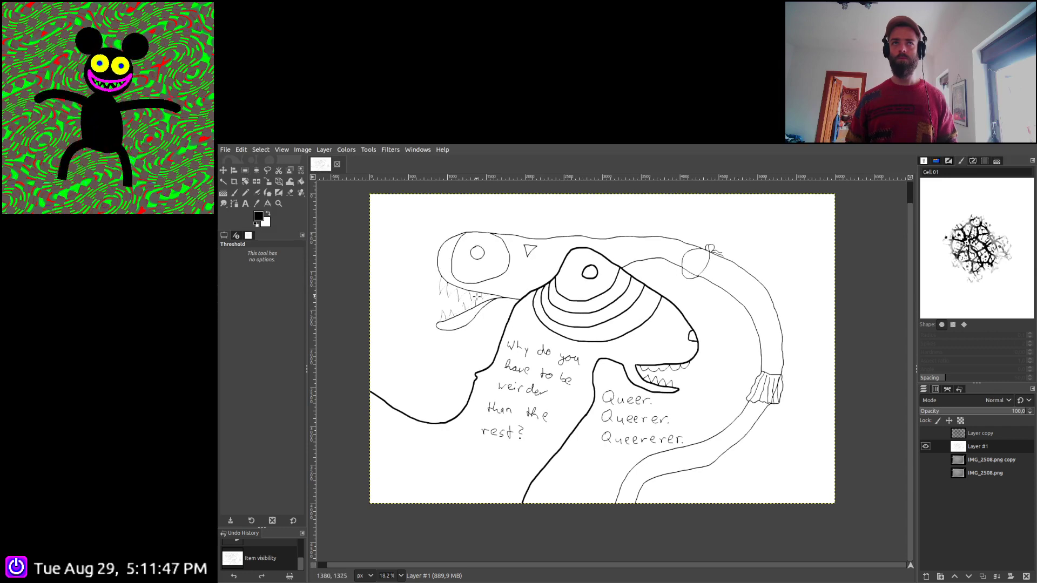
scroll(457, 297, "up", 7)
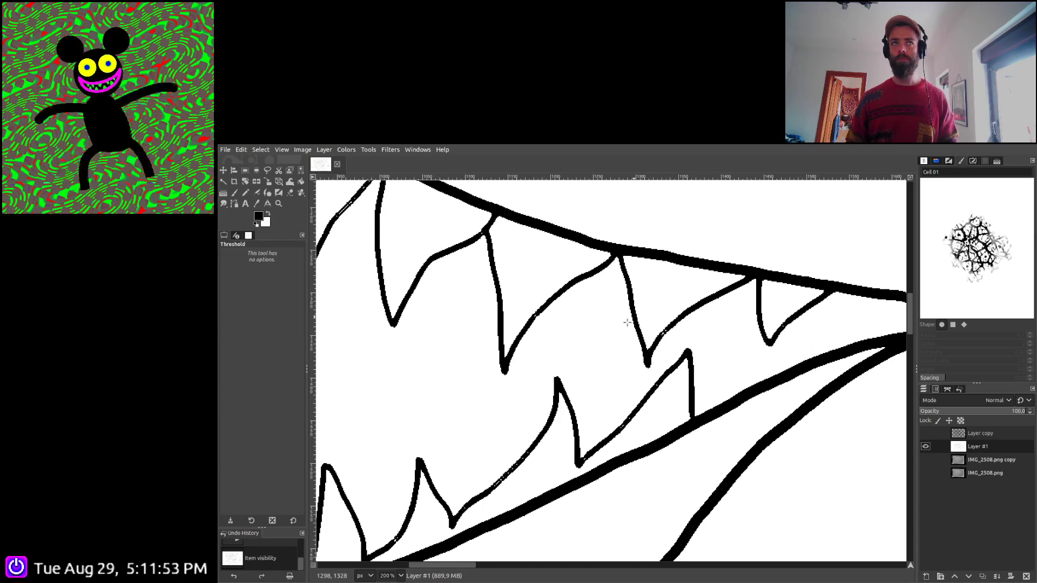
scroll(627, 322, "down", 5)
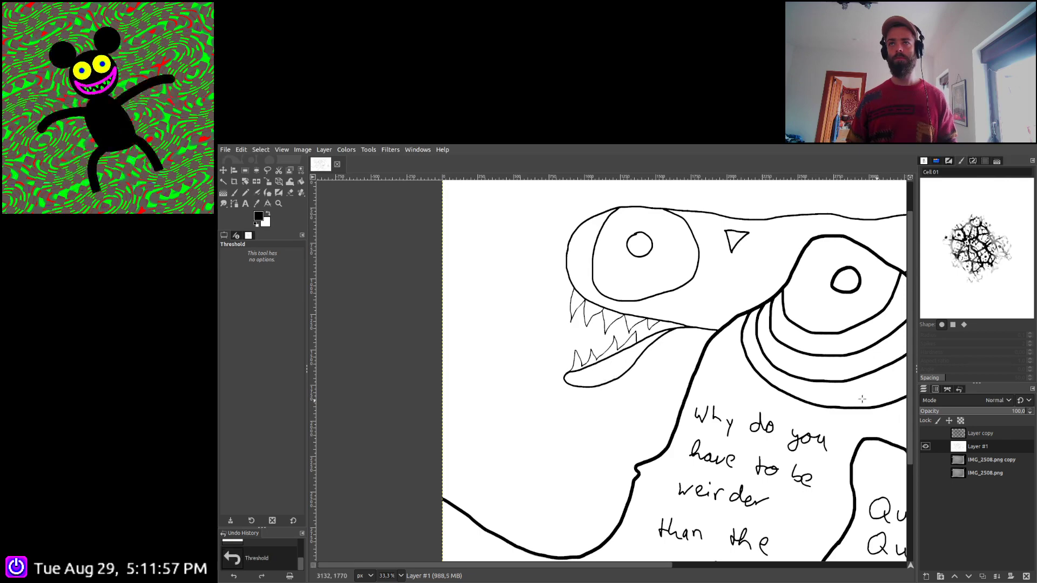
scroll(873, 405, "down", 2)
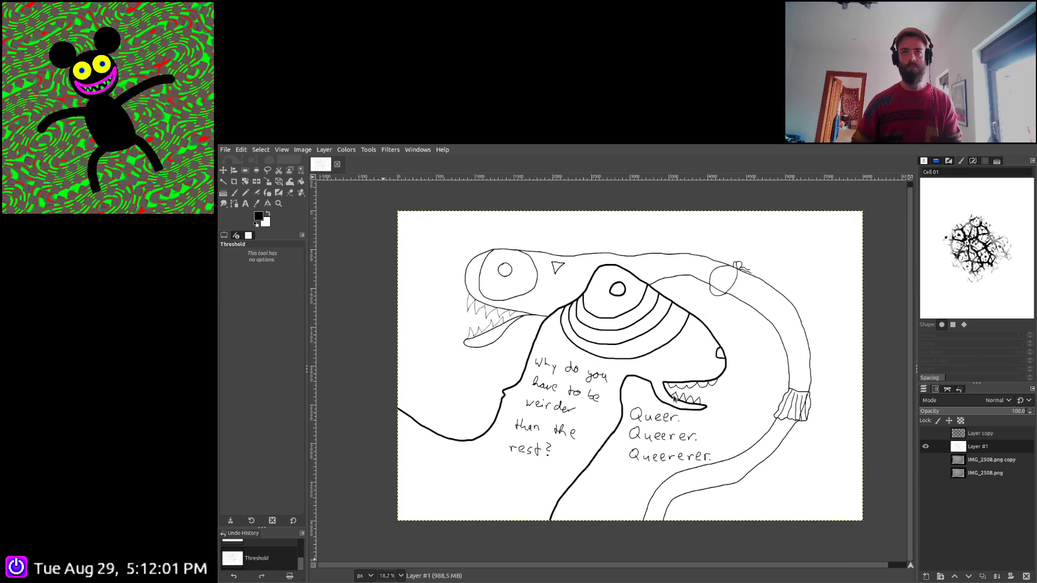
key("ctrl+s")
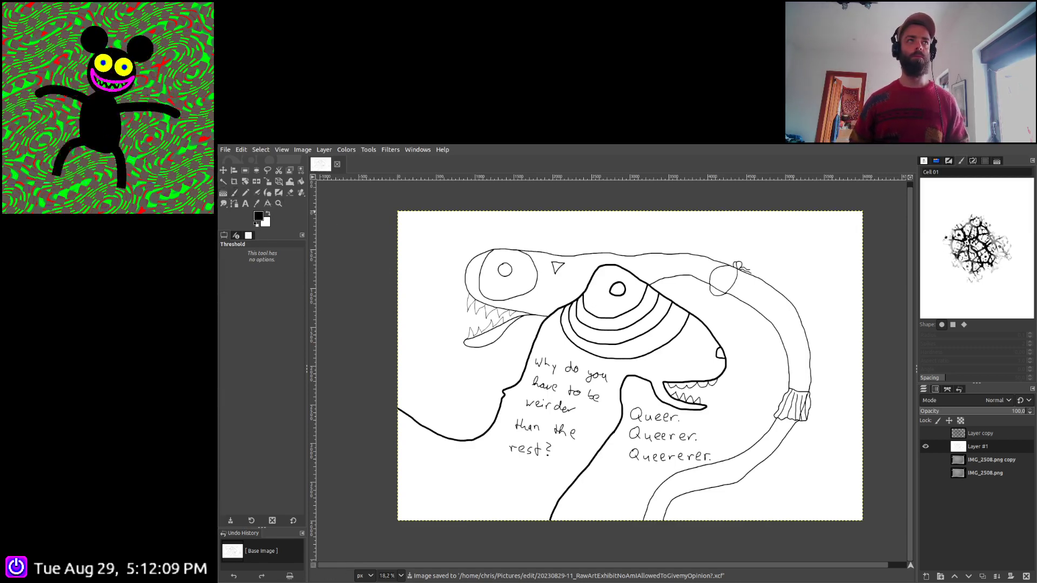
Select the pupil of the long-necked creature's eye by fuzzy selection and fill it with magenta
left_click(223, 182)
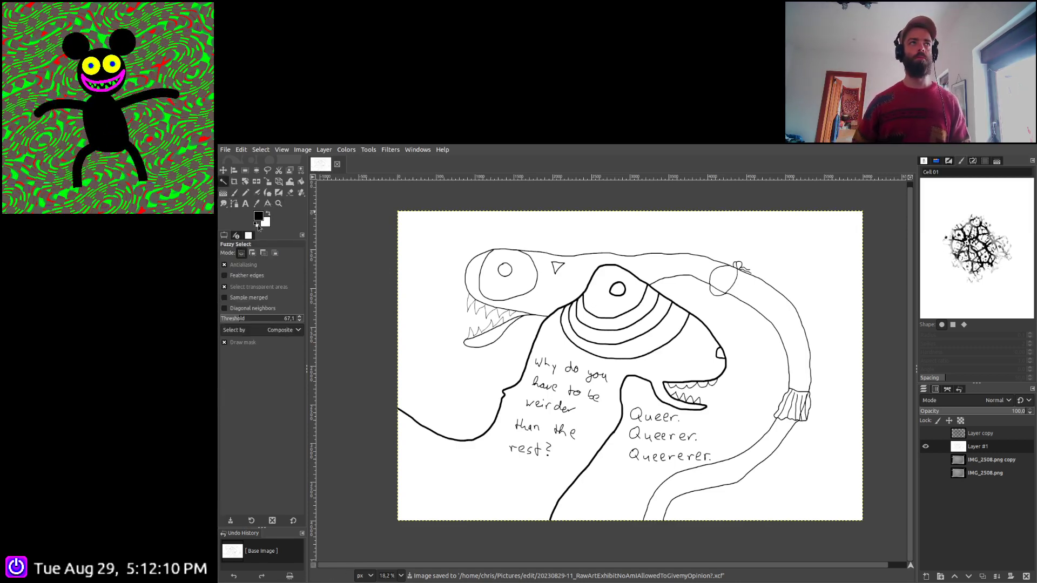
left_click(505, 270)
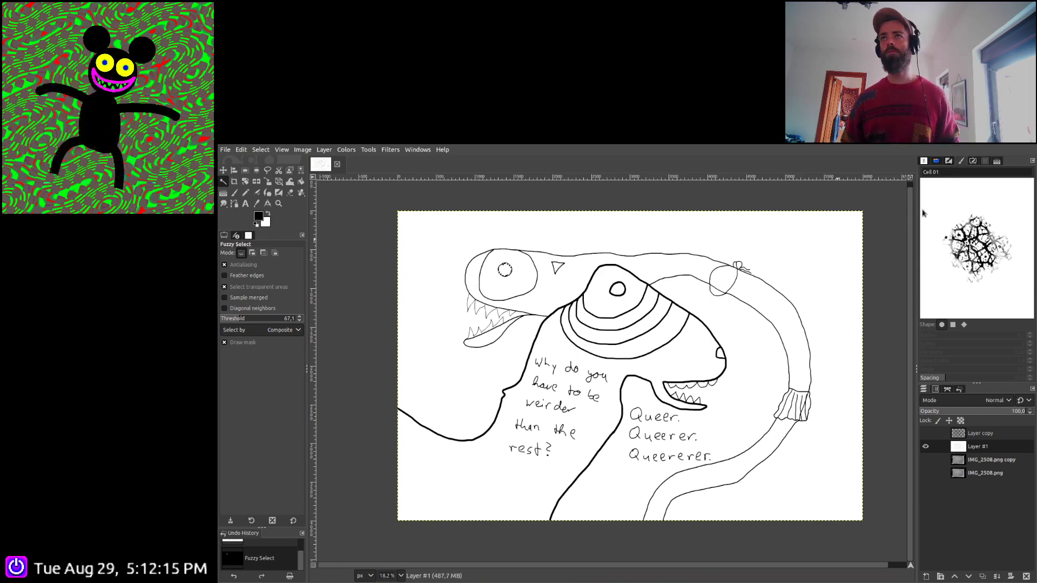
left_click(139, 165)
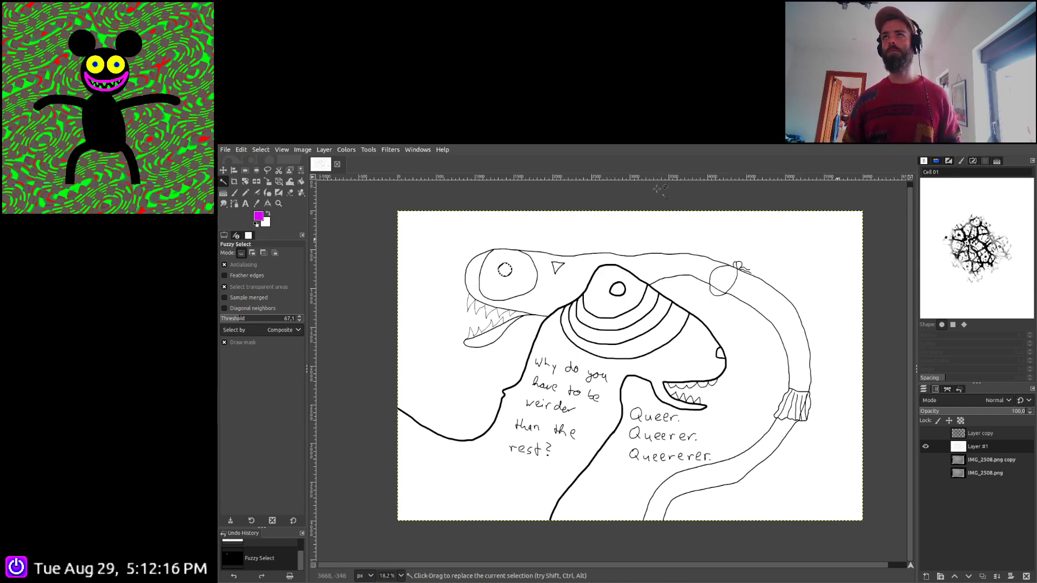
left_click(301, 182)
key("ctrl+comma")
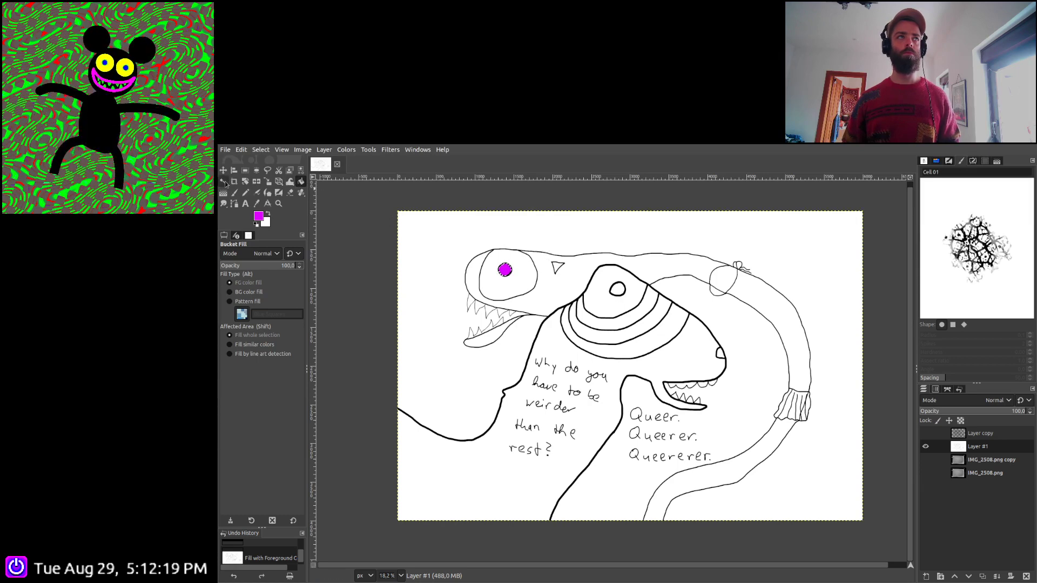
Select the area around the magenta pupil in the long-necked creature's eye and fill it with light green
left_click(224, 182)
left_click(527, 280)
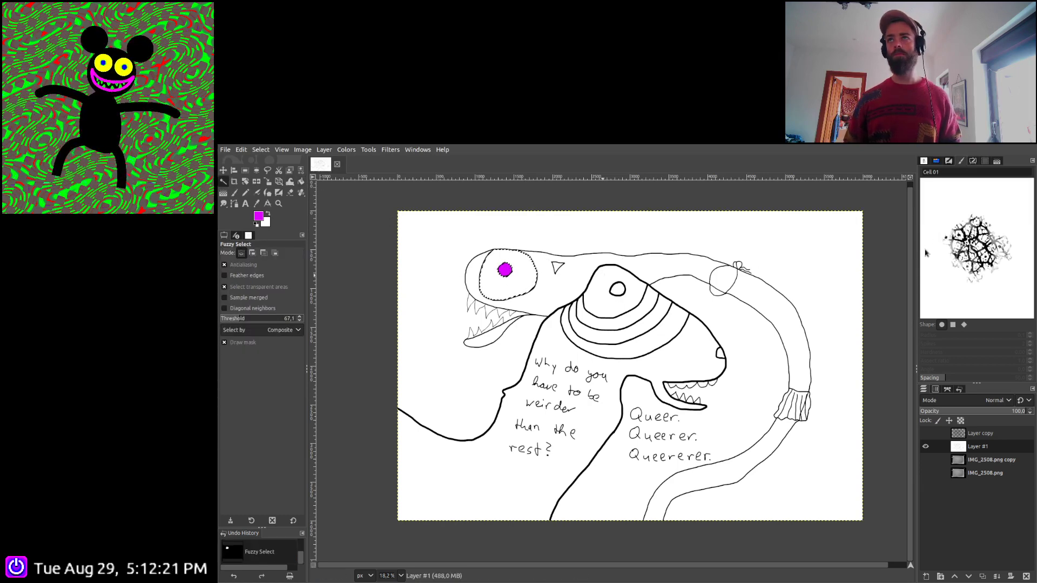
left_click(301, 182)
left_click(505, 246)
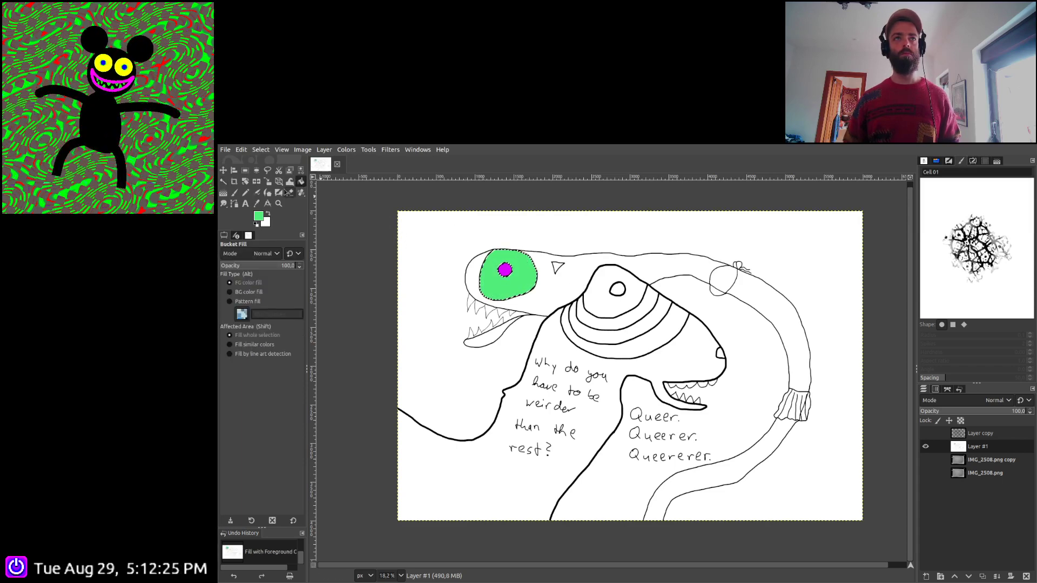
Select the long-necked creature's head and all neck sections, including the part below the ribbed cuff, and fill them with peach
left_click(224, 182)
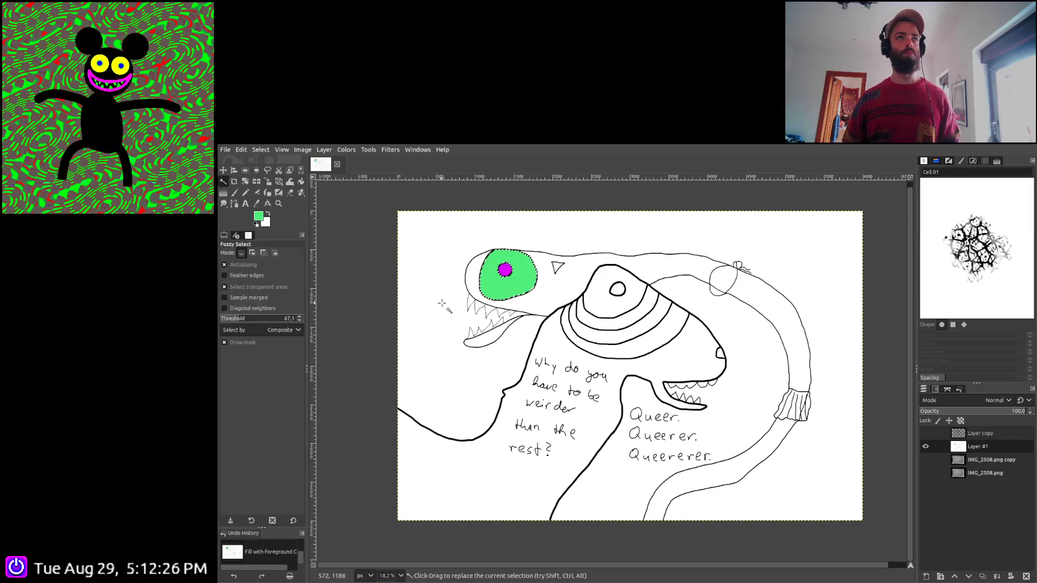
left_click(555, 266)
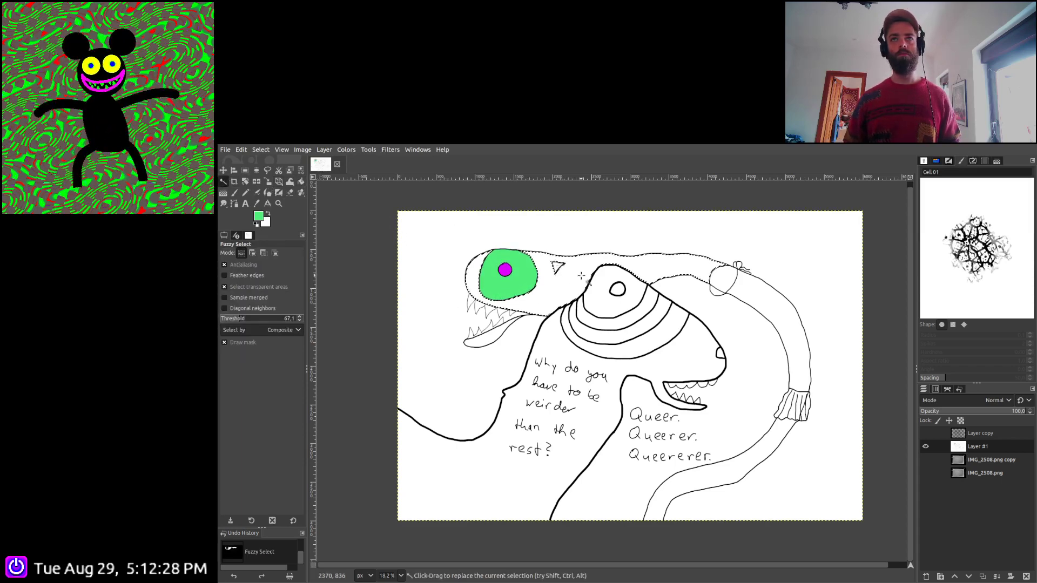
left_click(723, 282, "shift")
left_click(784, 346, "shift")
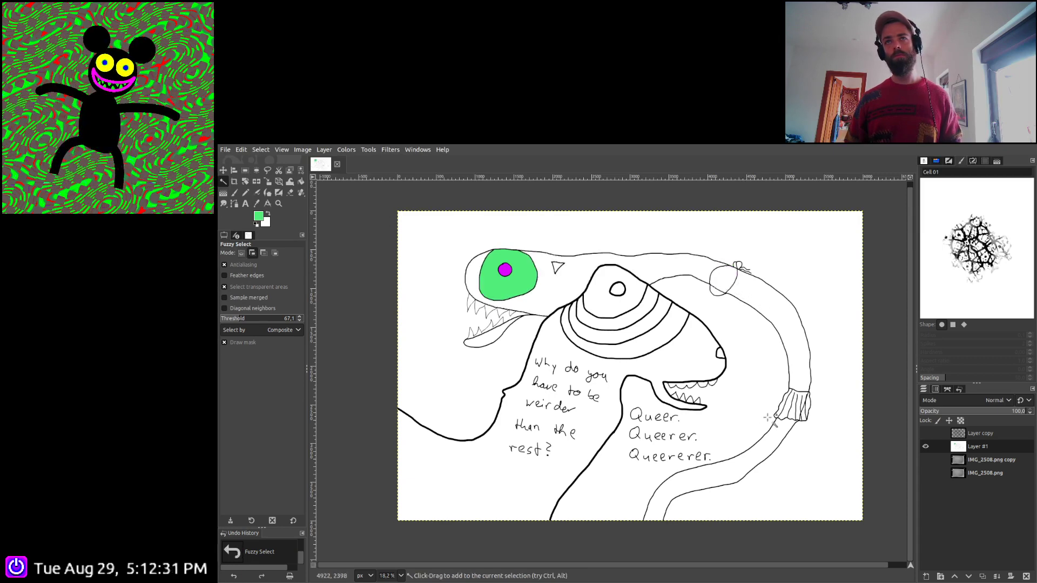
left_click(766, 447, "shift")
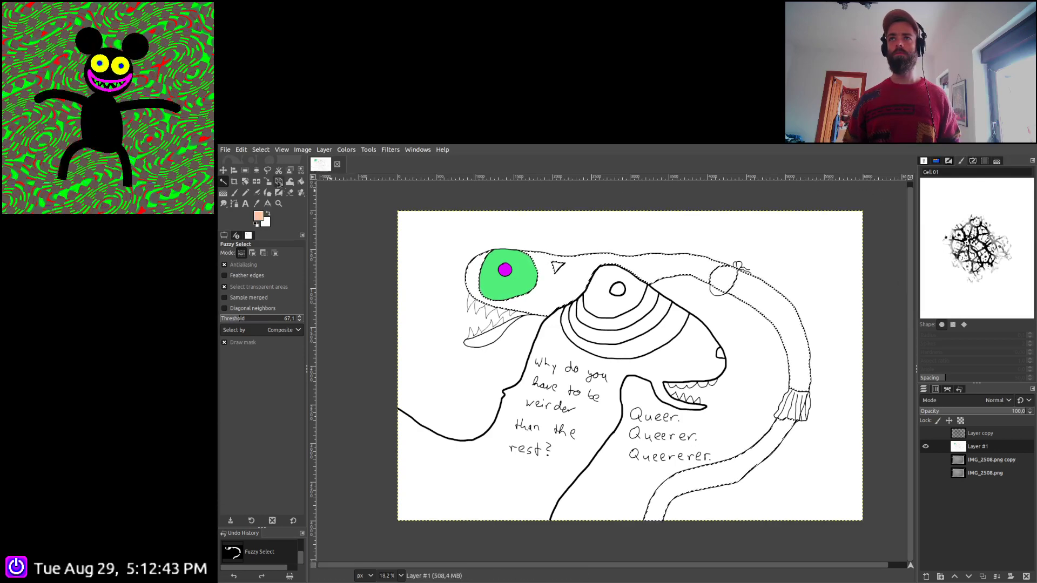
left_click(301, 182)
left_click(552, 298)
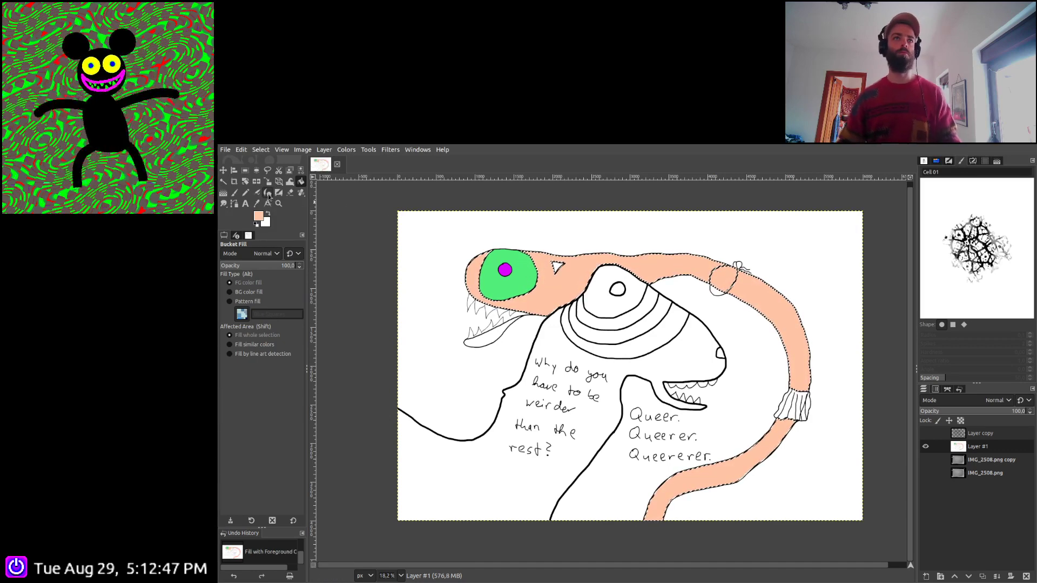
Select the long-necked creature's lower jaw by fuzzy selection and fill it with orange
left_click(222, 183)
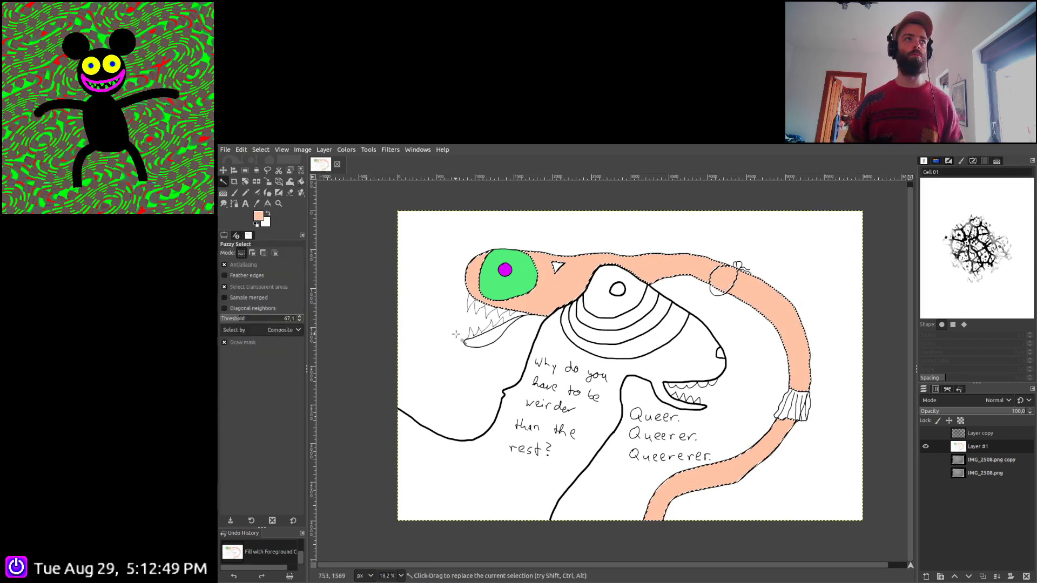
left_click(481, 342)
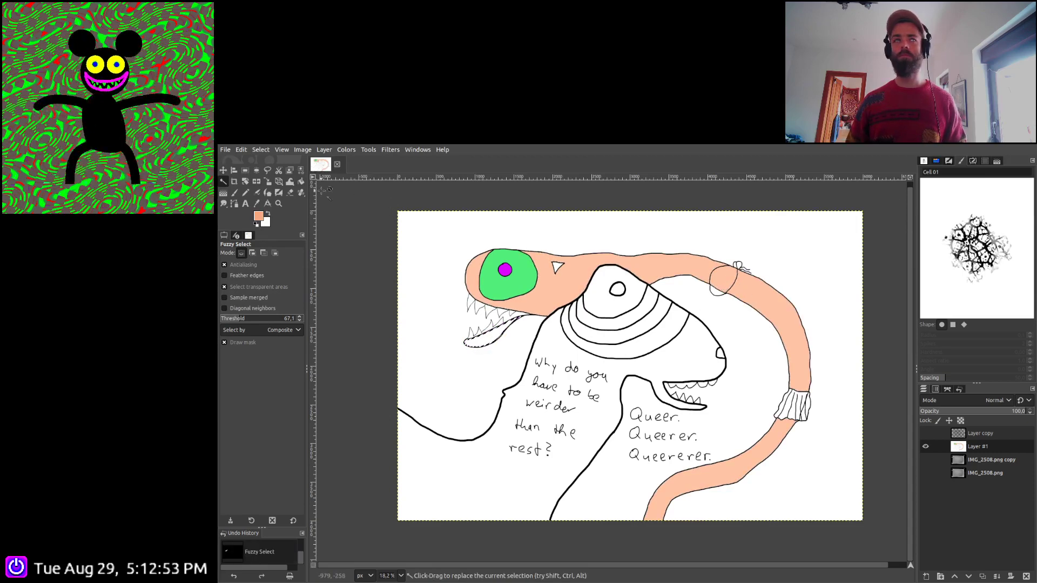
key("shift+b")
left_click(508, 324)
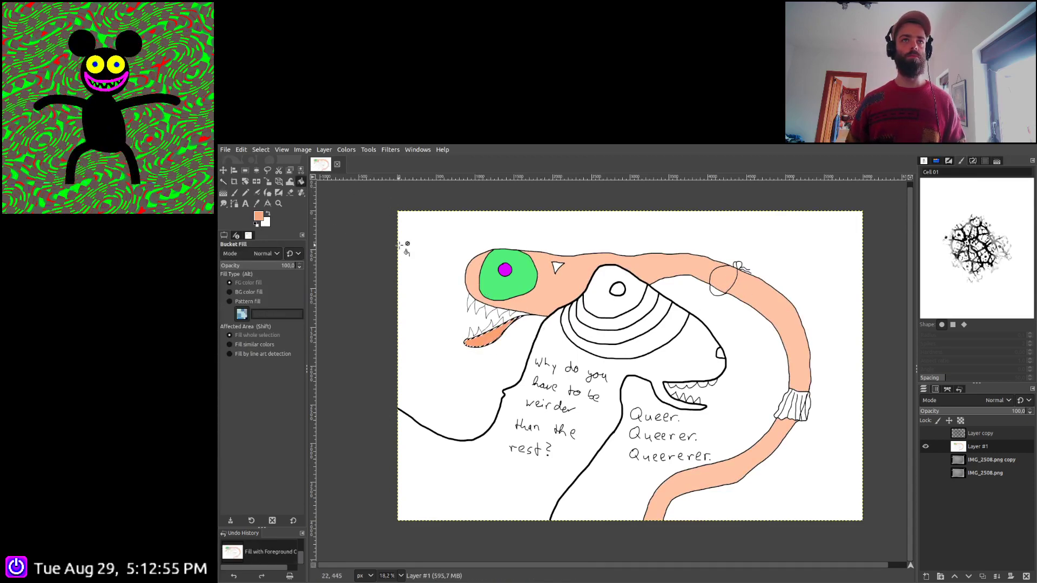
Select the part of the neck's round pendant hanging below the neck and fill it with purple
left_click(223, 182)
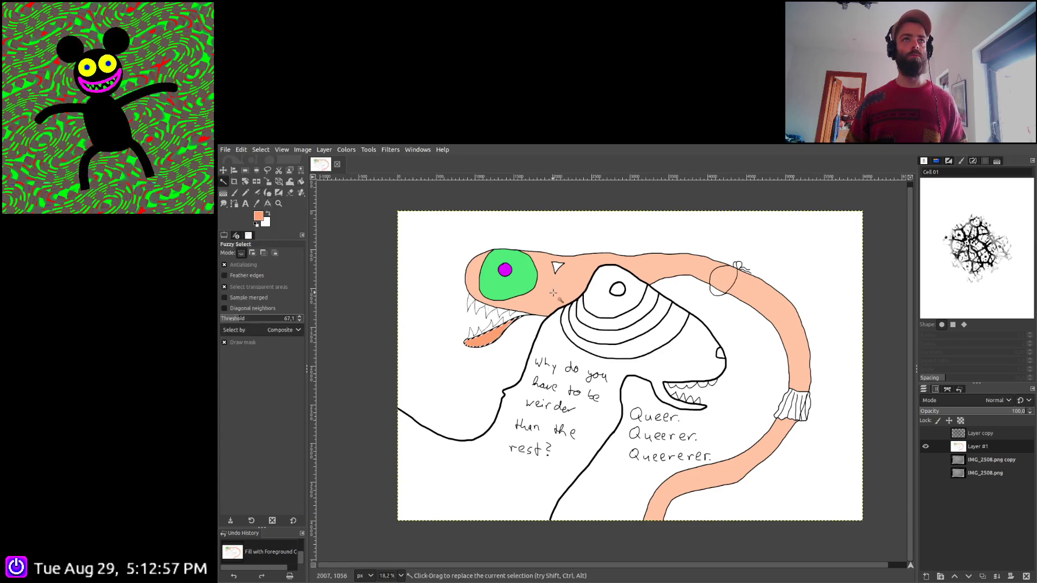
left_click(717, 293)
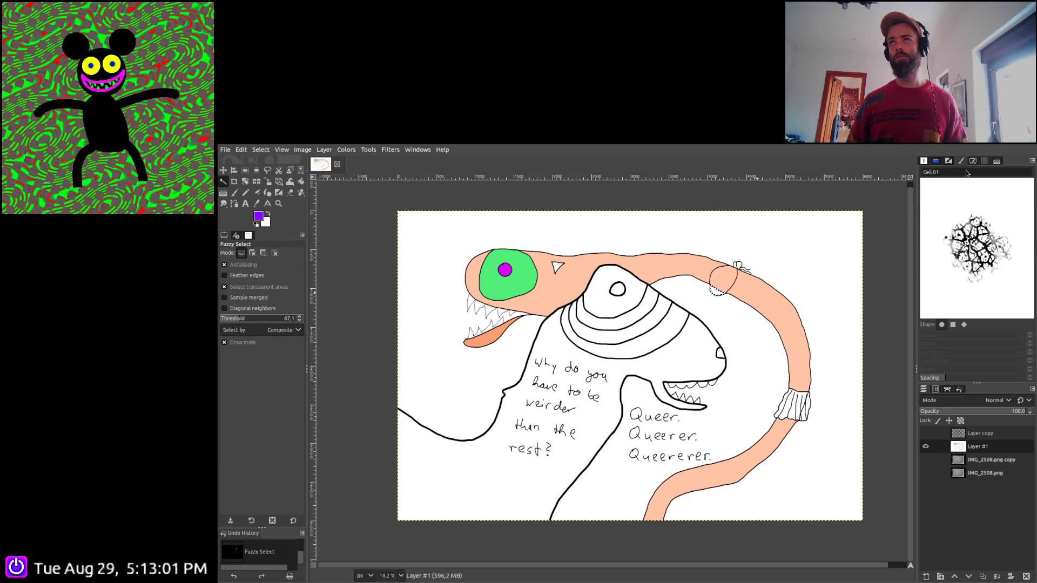
left_click(301, 183)
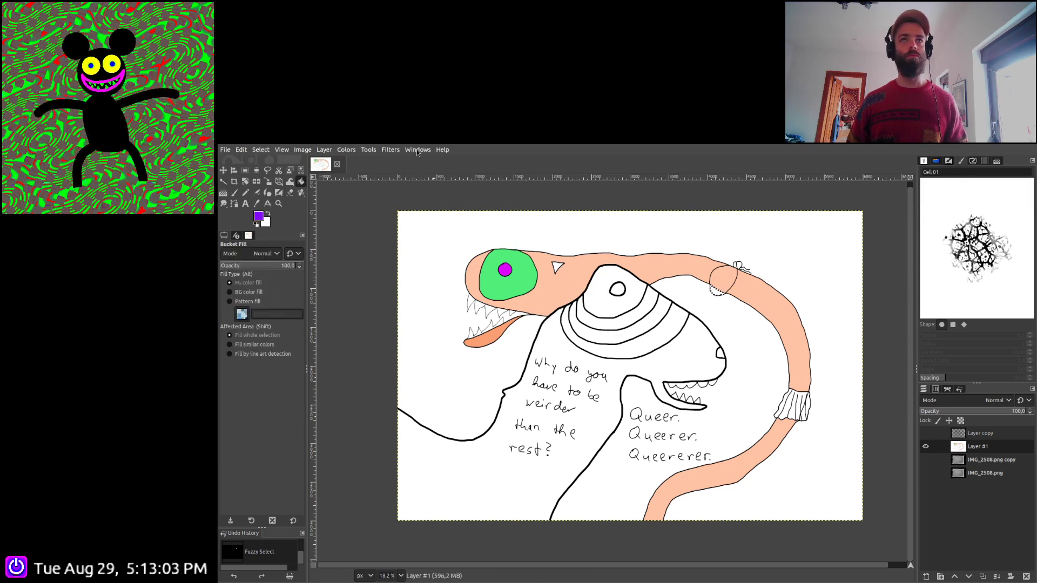
left_click(720, 294)
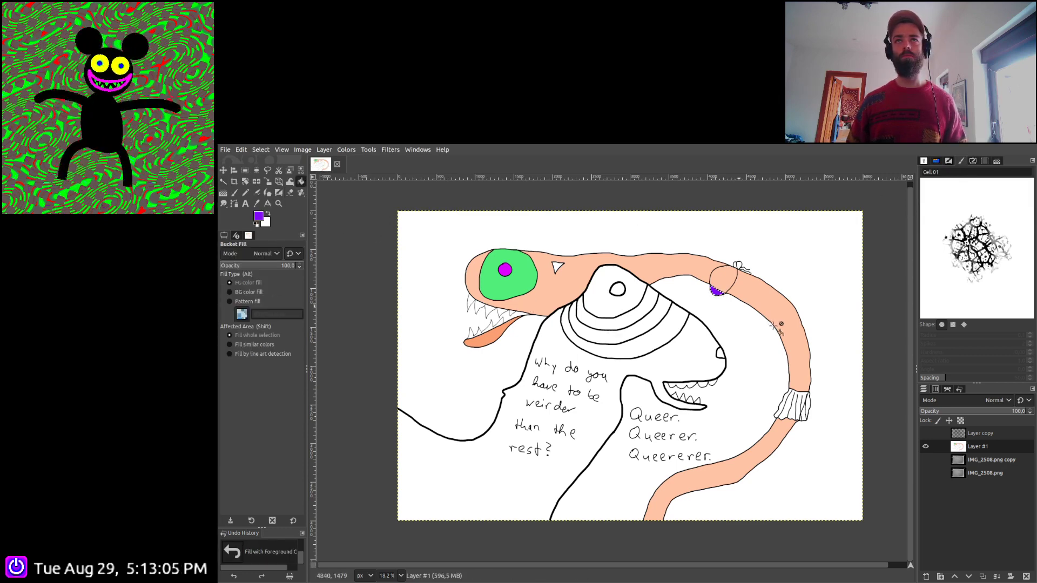
Select all the folds of the ribbed cuff on the long-necked creature's neck and fill them with bright pink
left_click_drag(787, 350, 696, 350)
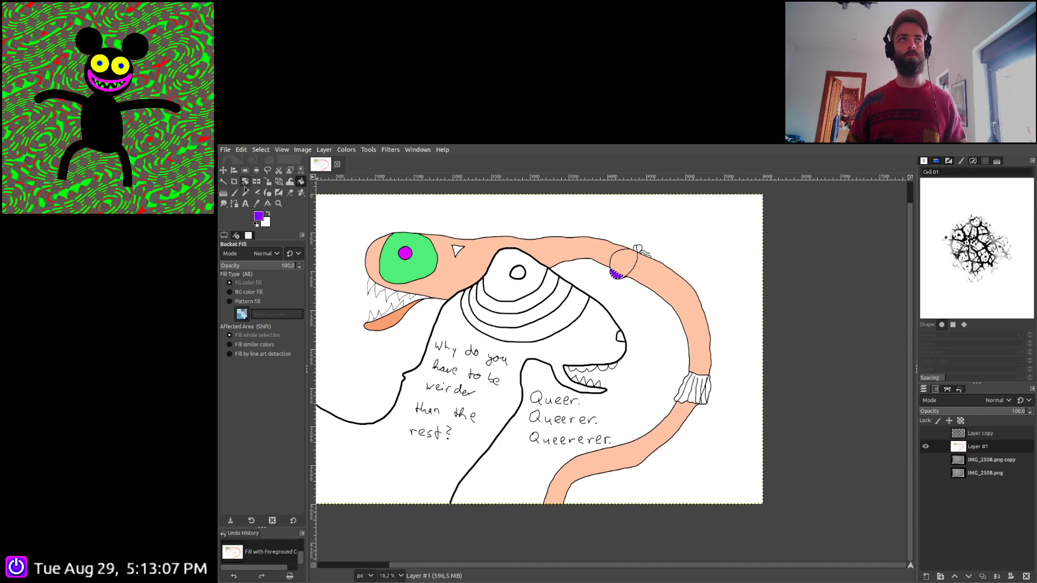
left_click(224, 182)
scroll(702, 402, "up", 4)
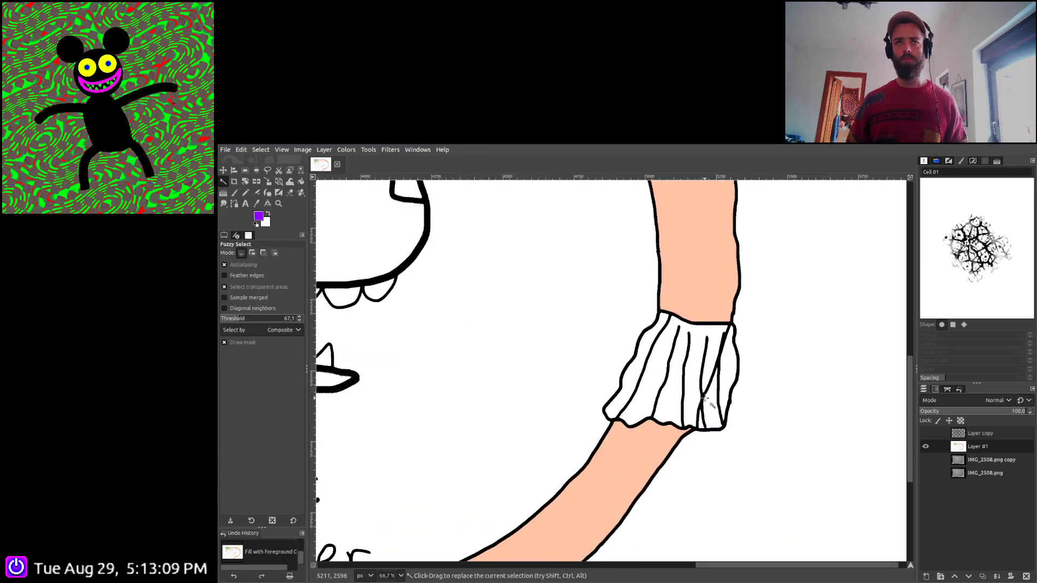
left_click(644, 359)
left_click(708, 416, "shift")
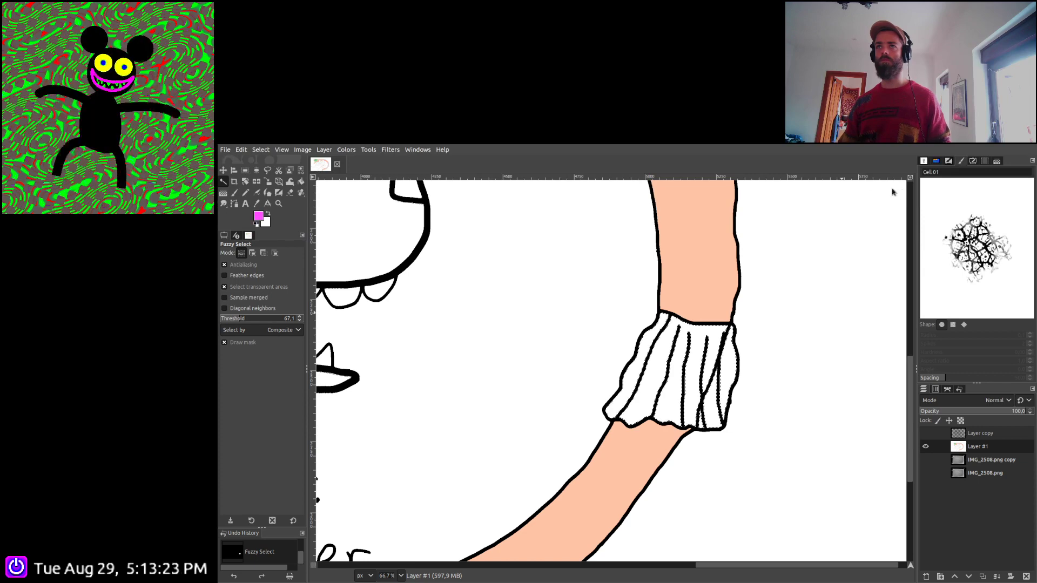
key("shift+b")
left_click(702, 384)
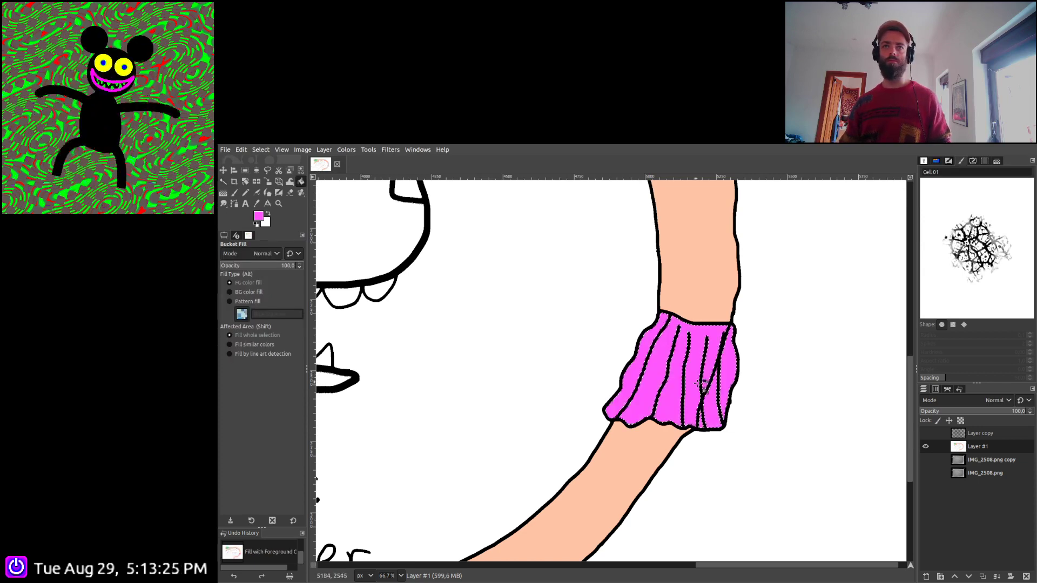
scroll(702, 384, "down", 4)
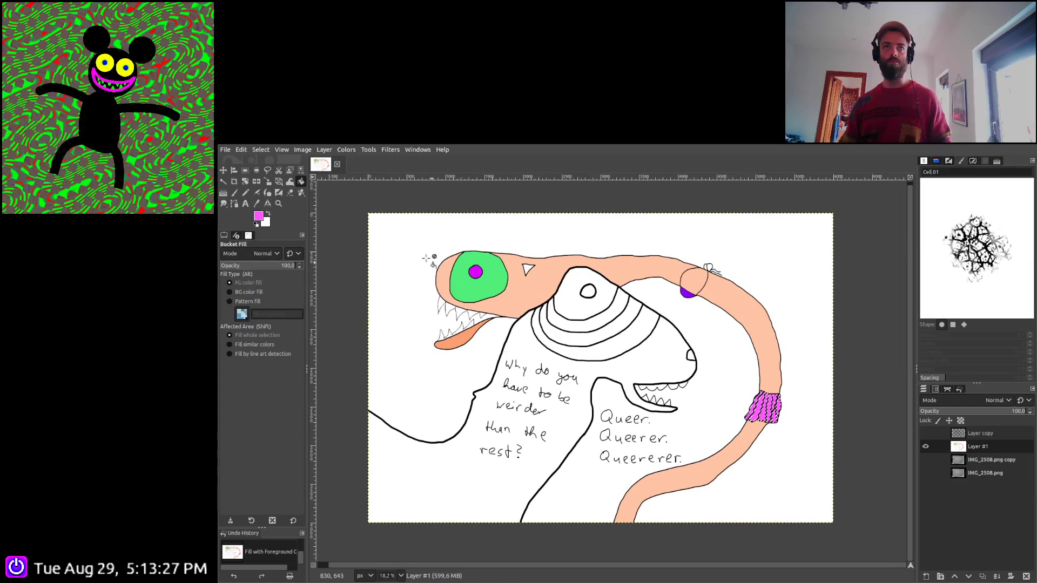
Select the small triangle behind the long-necked creature's eye, fill it with dark green, and extend the selection to the whole canvas
left_click(224, 182)
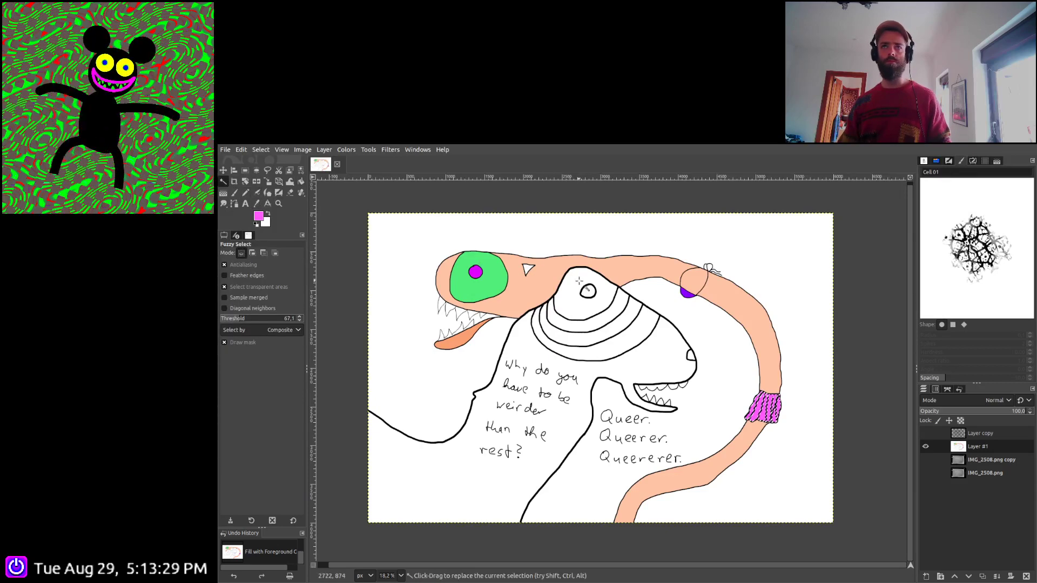
left_click(528, 270)
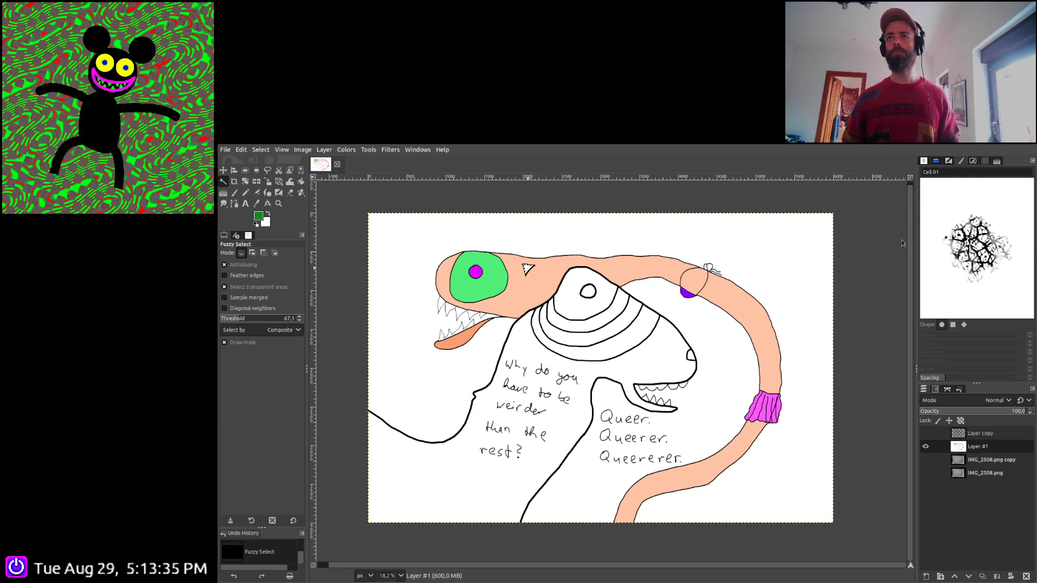
key("shift+b")
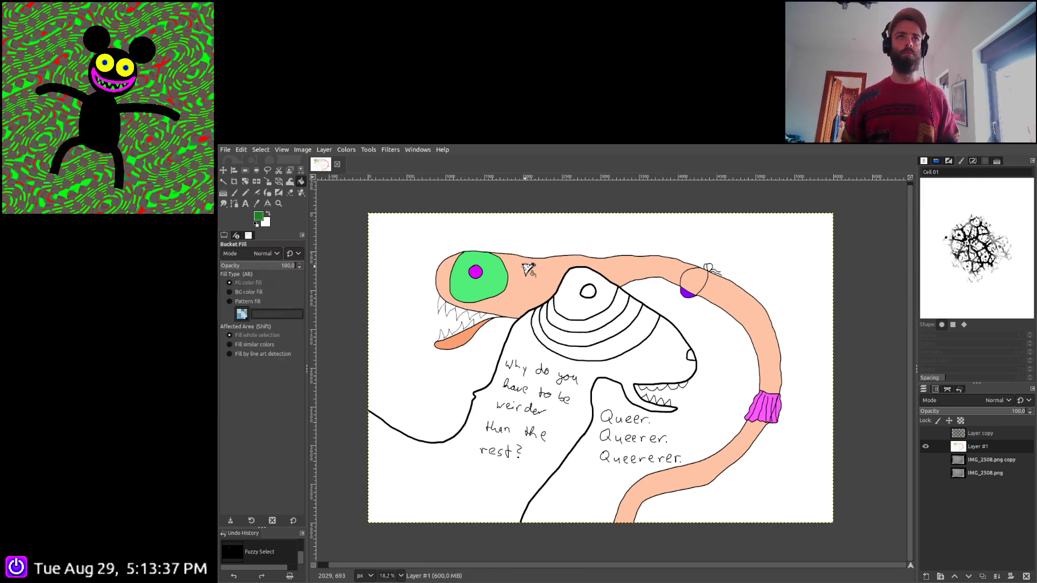
left_click(528, 270)
key("ctrl+a")
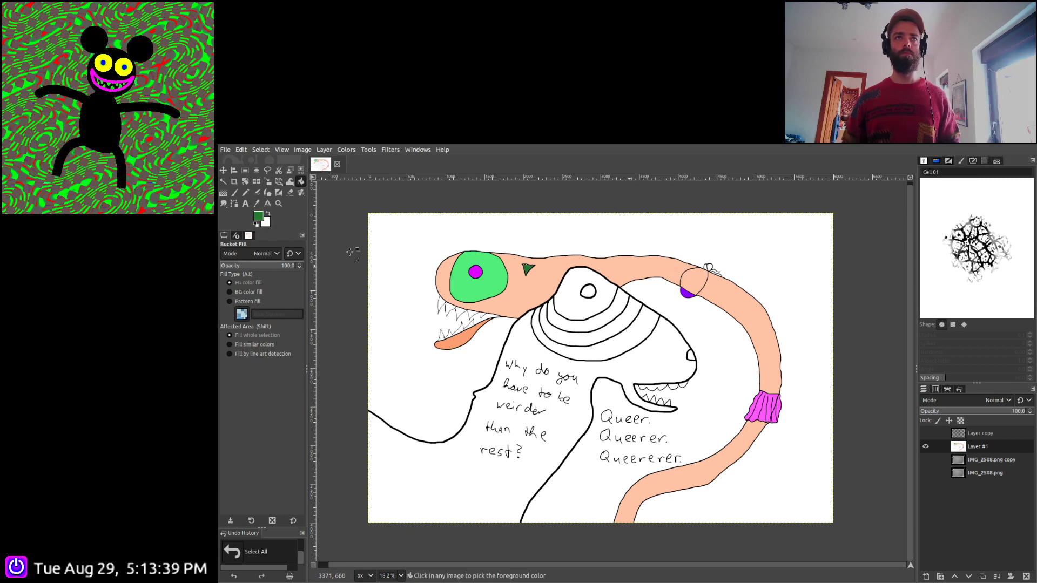
Select all upper and lower teeth of the long-necked creature and fill them with light violet-pink
key("u")
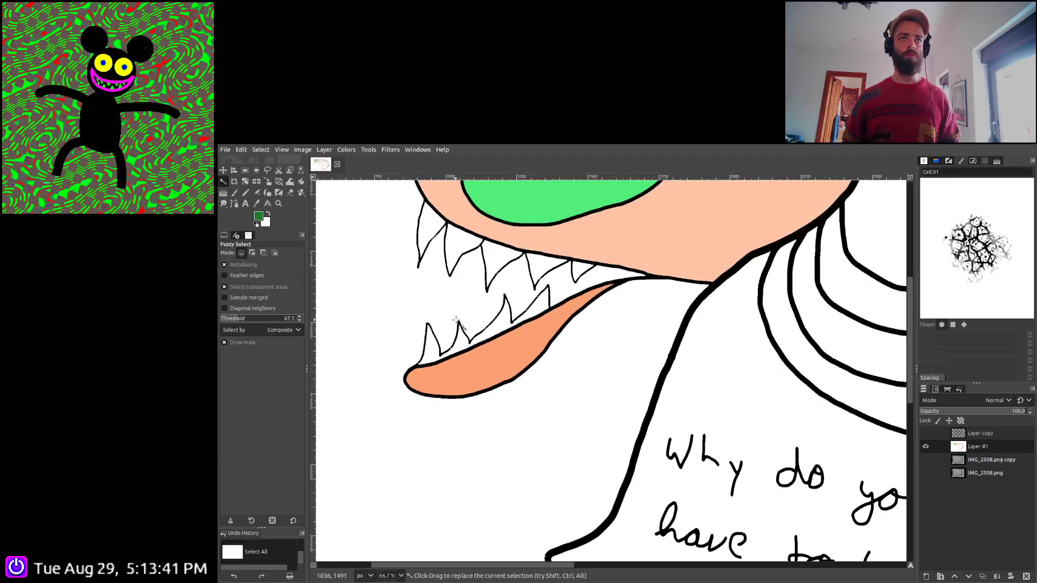
scroll(448, 322, "up", 2)
scroll(449, 323, "left", 1)
left_click(455, 281)
left_click(489, 294, "shift")
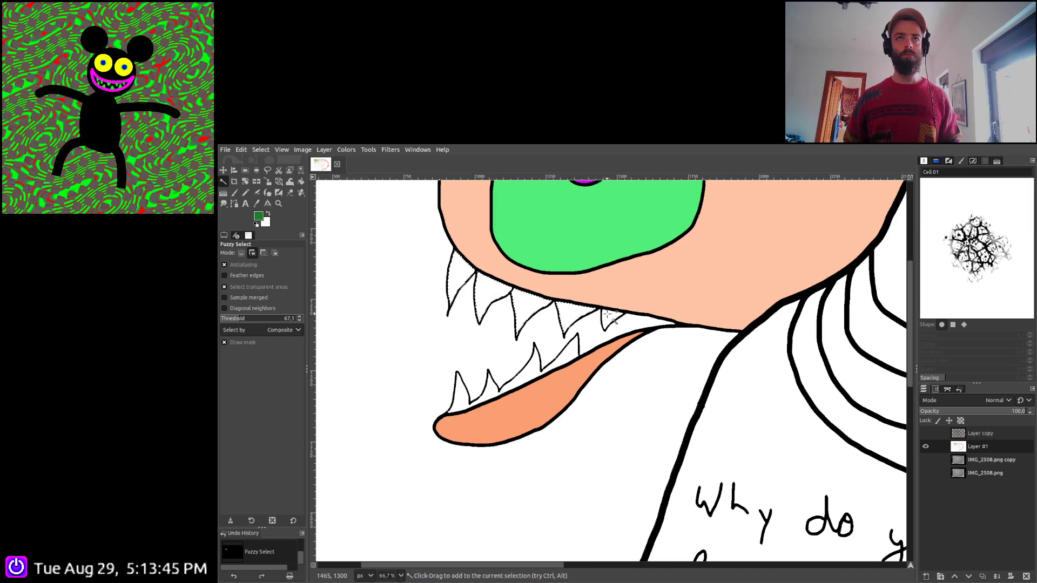
left_click(503, 390, "shift")
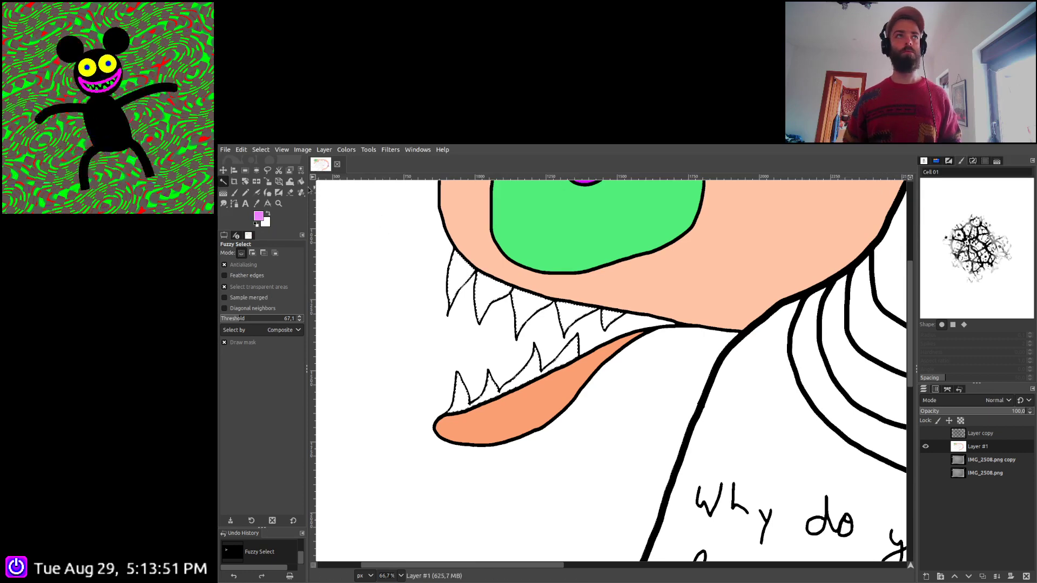
key("shift+b")
left_click(532, 318)
scroll(532, 319, "down", 3)
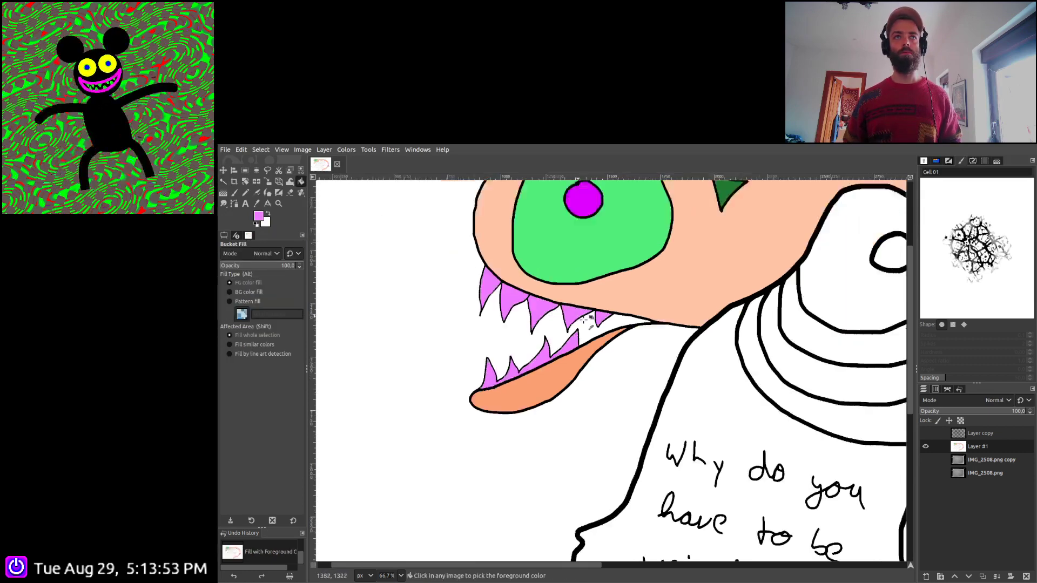
Select the whole canvas and save the image
key("ctrl+a")
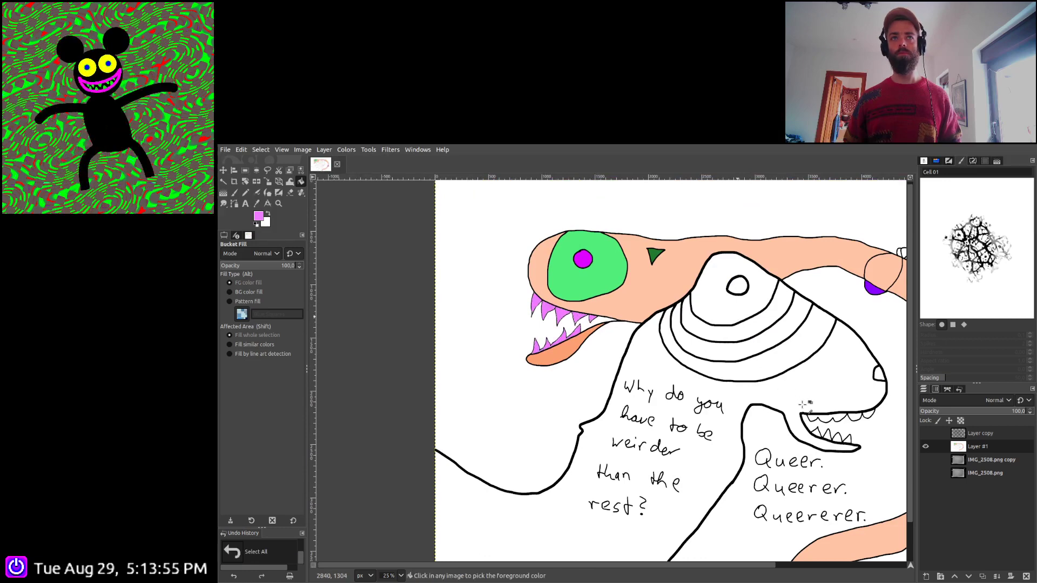
scroll(673, 341, "down", 2)
scroll(673, 340, "right", 4)
scroll(629, 352, "up", 2)
scroll(629, 352, "right", 1)
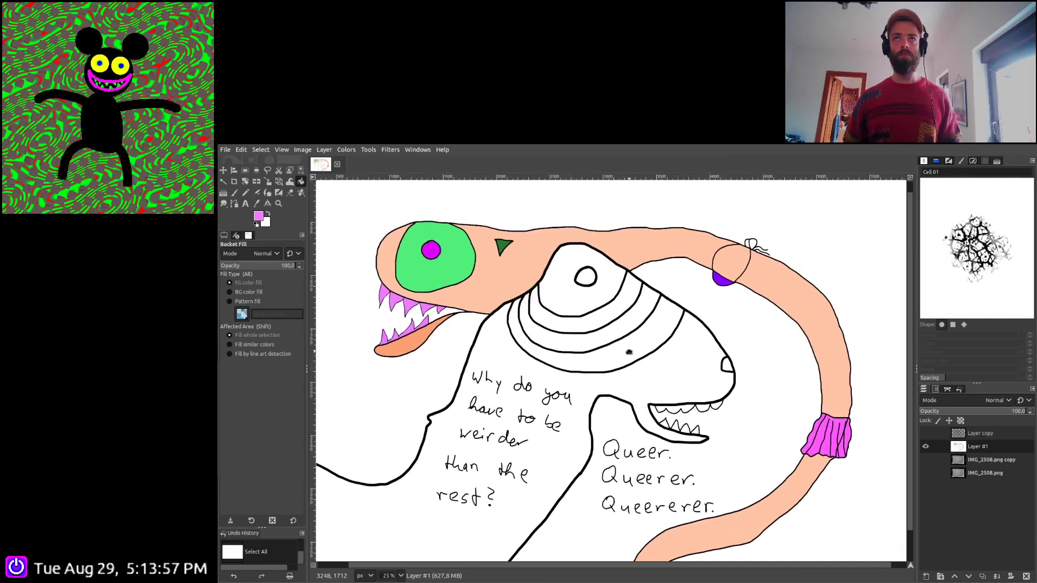
key("ctrl")
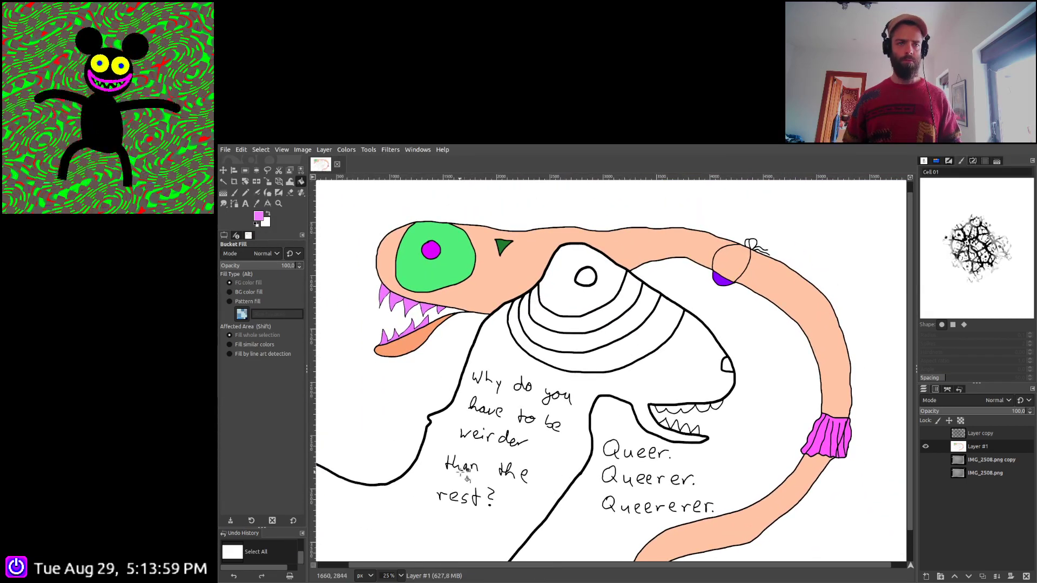
key("ctrl+s")
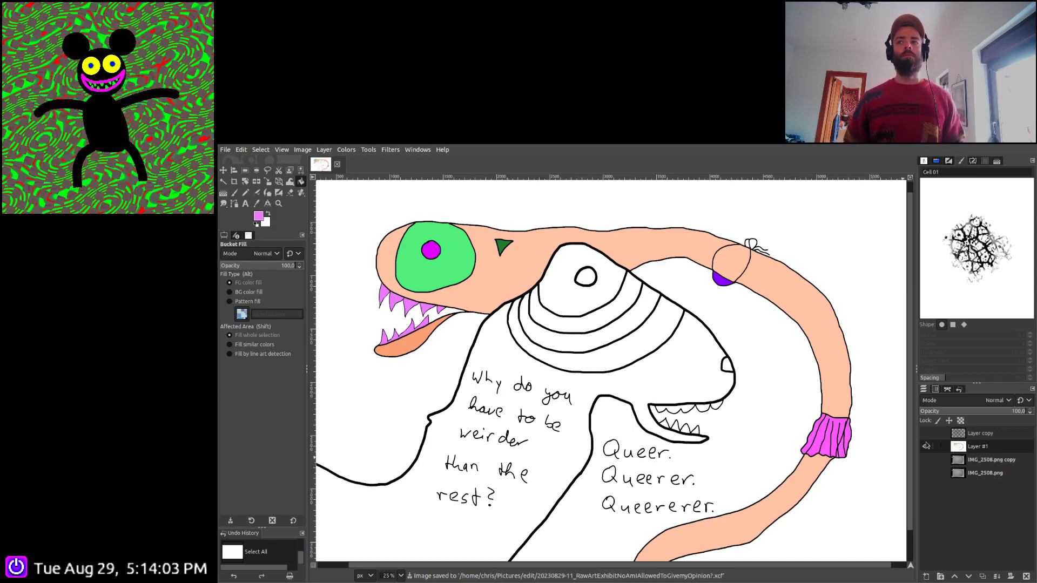
Select the pupil of the thick-outlined creature's eye and fill it with yellow
left_click(224, 181)
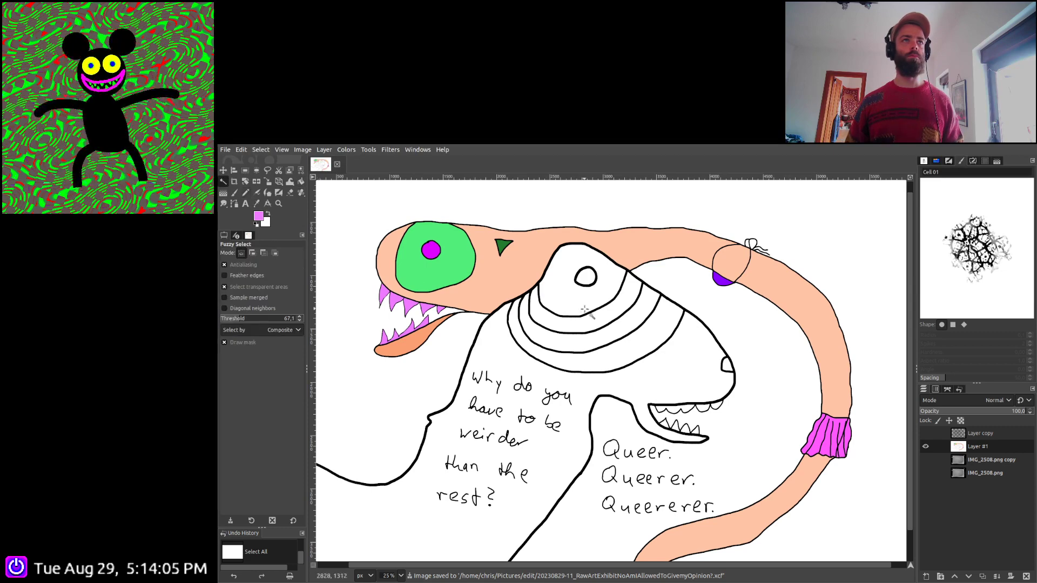
left_click(585, 308)
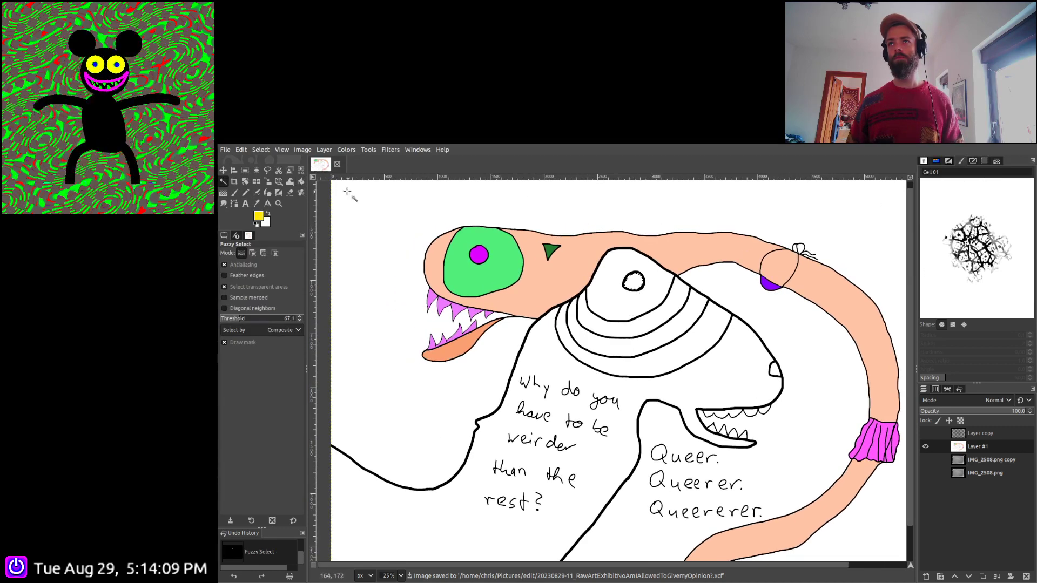
left_click(301, 181)
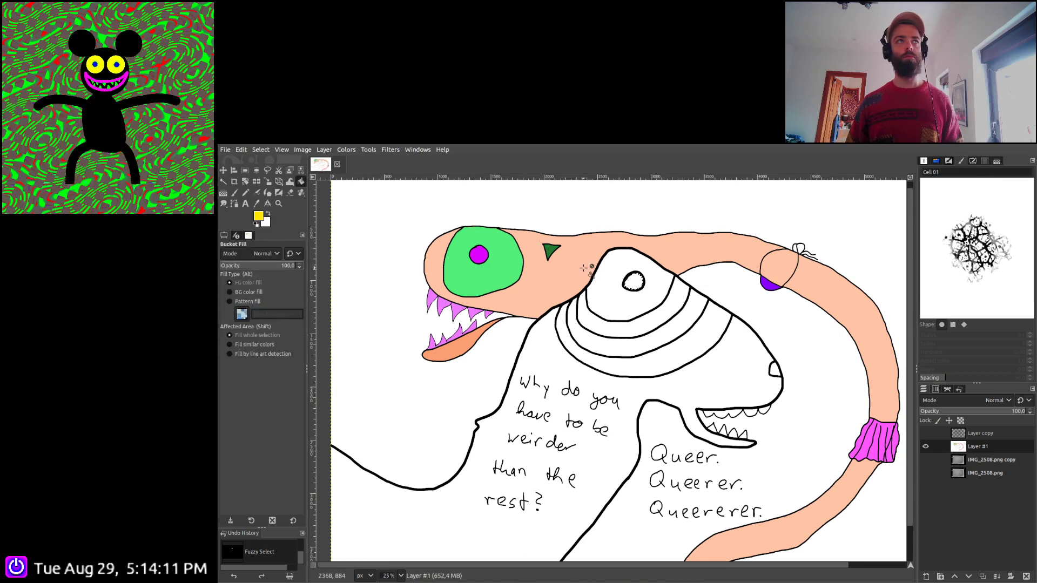
key("ctrl+comma")
Select the area around the yellow pupil of the thick-outlined creature's eye and fill it with dark red
left_click(224, 182)
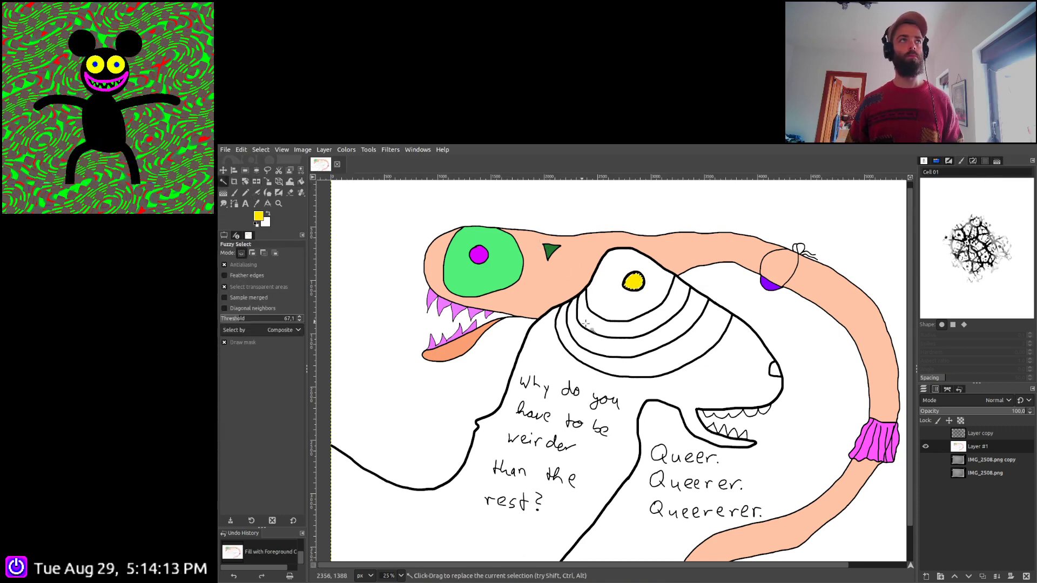
left_click(624, 310)
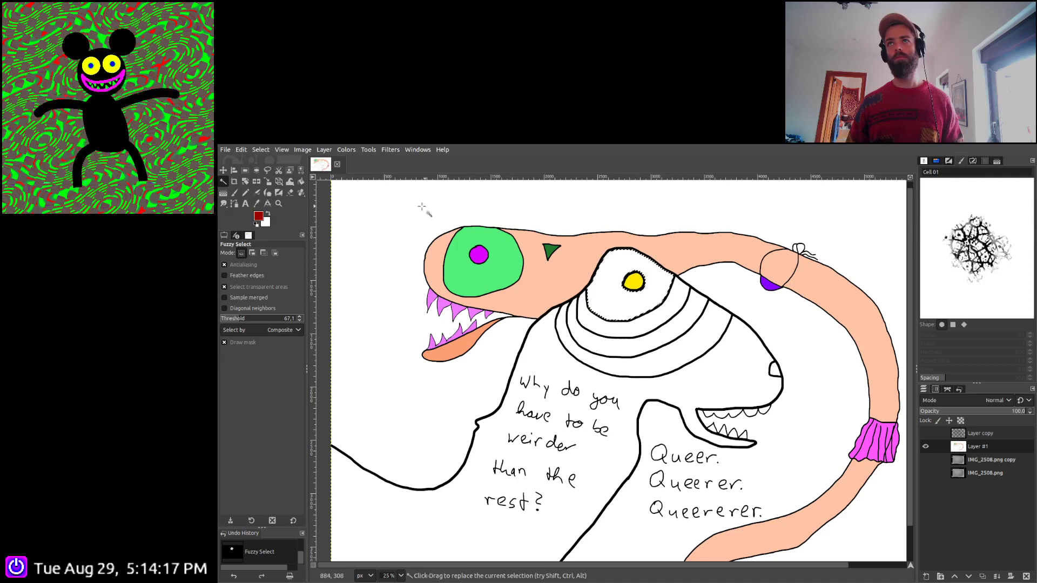
key("shift+b")
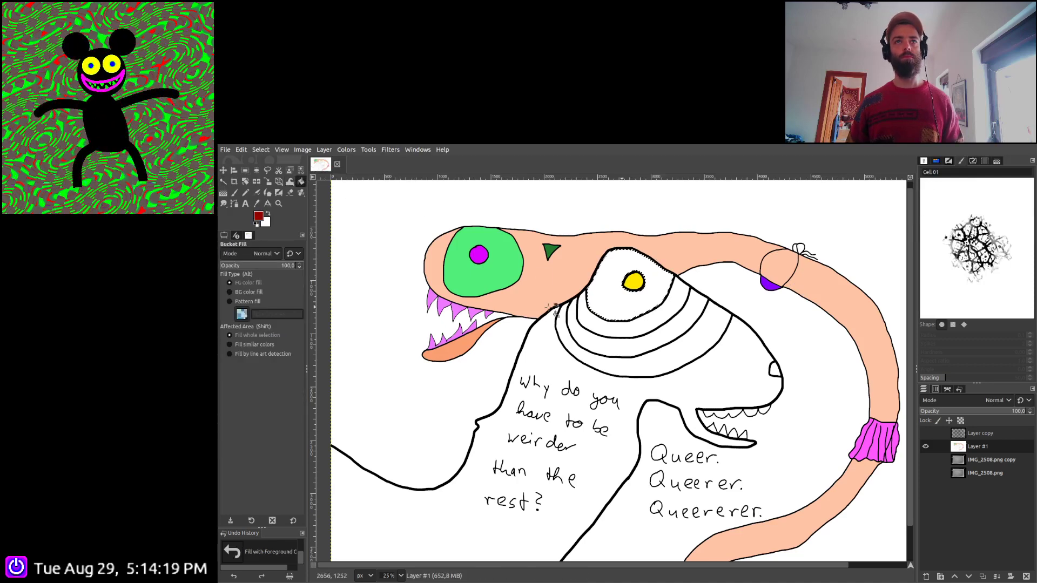
left_click(638, 306)
Select the innermost curved band below the dark red eye and fill it with bright blue
left_click(224, 181)
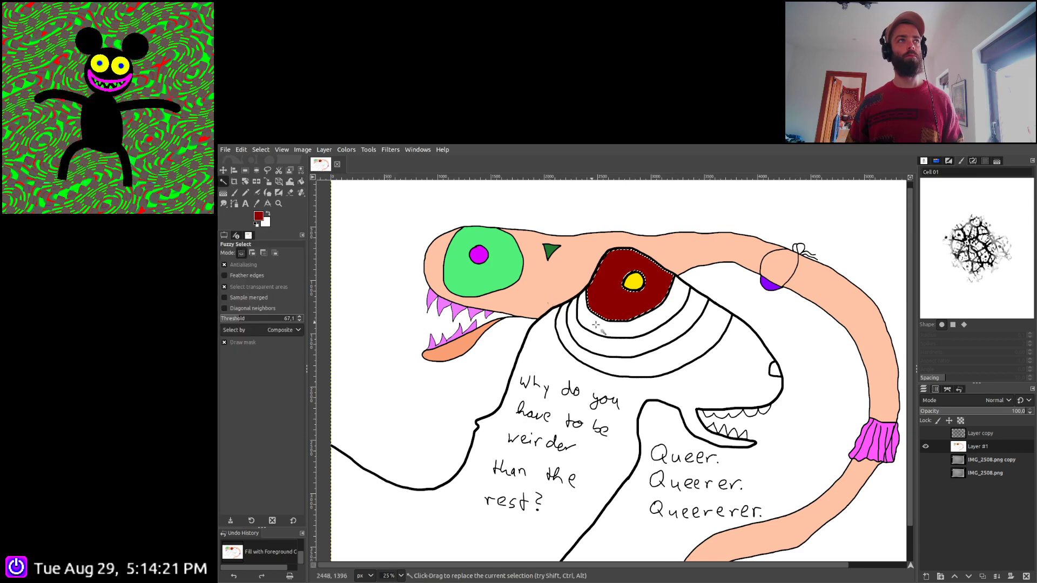
left_click(635, 328)
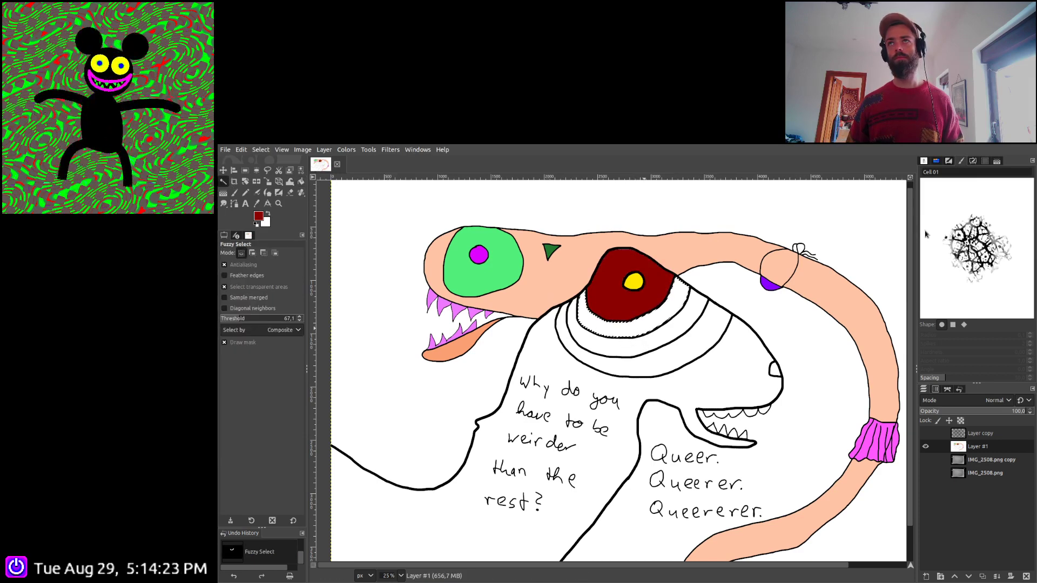
left_click(301, 181)
left_click(591, 323)
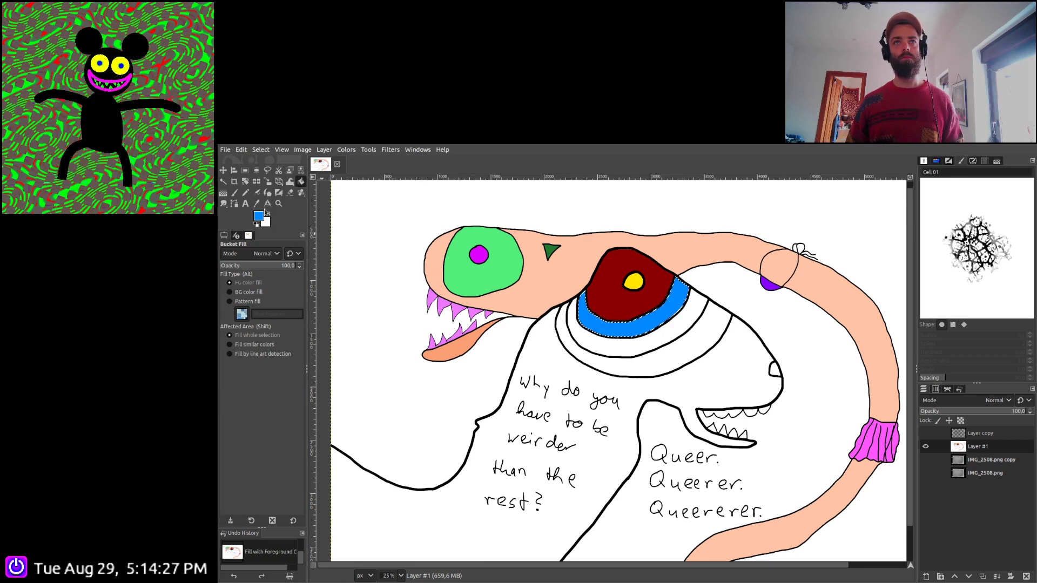
Select the curved band just outside the blue one and fill it with green
left_click(223, 181)
left_click(594, 342)
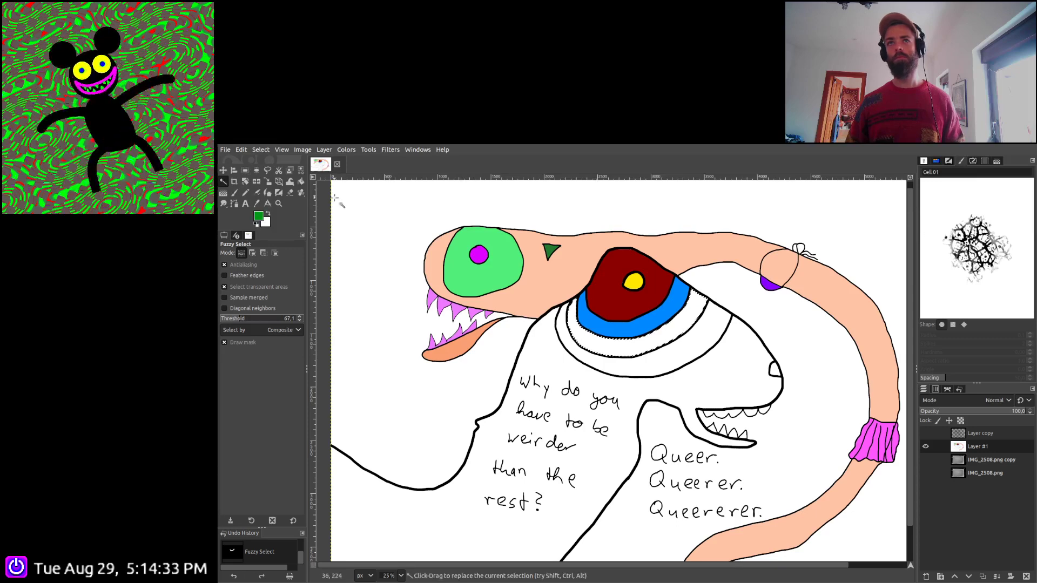
left_click(301, 181)
left_click(500, 321)
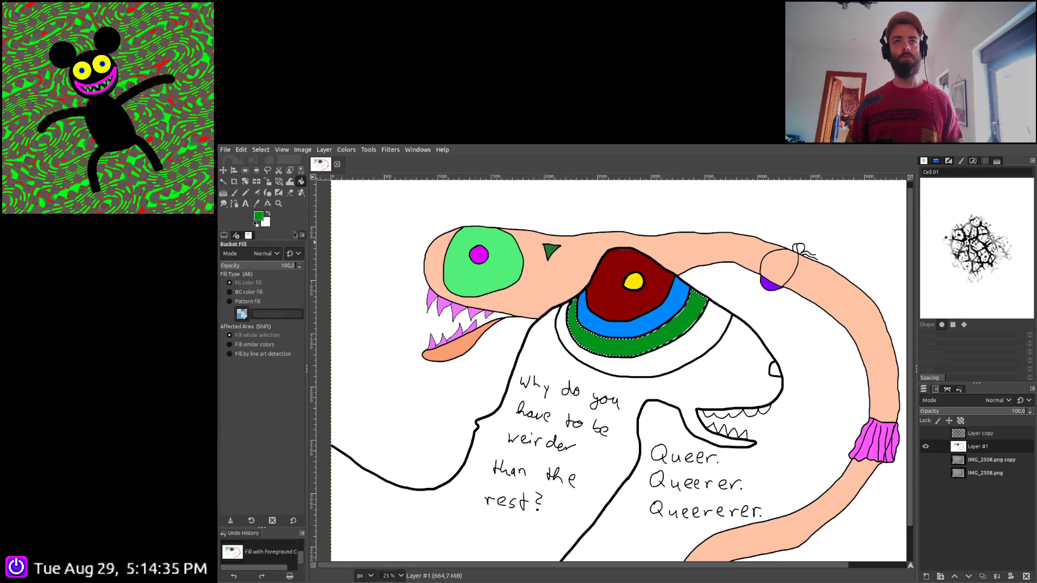
Select the outermost curved band around the thick-outlined creature's eye and fill it with dark olive
left_click(223, 182)
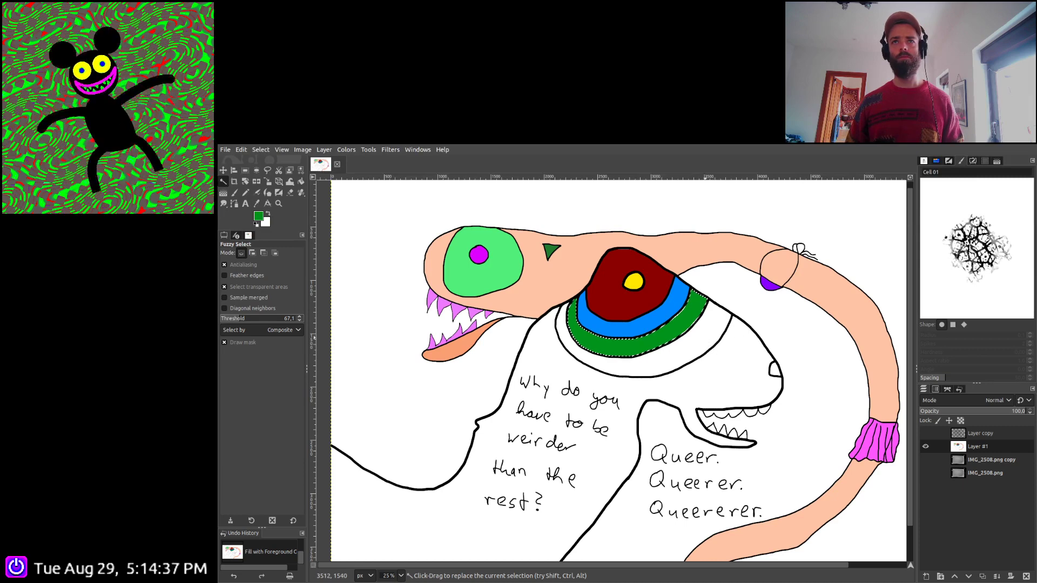
left_click(706, 345)
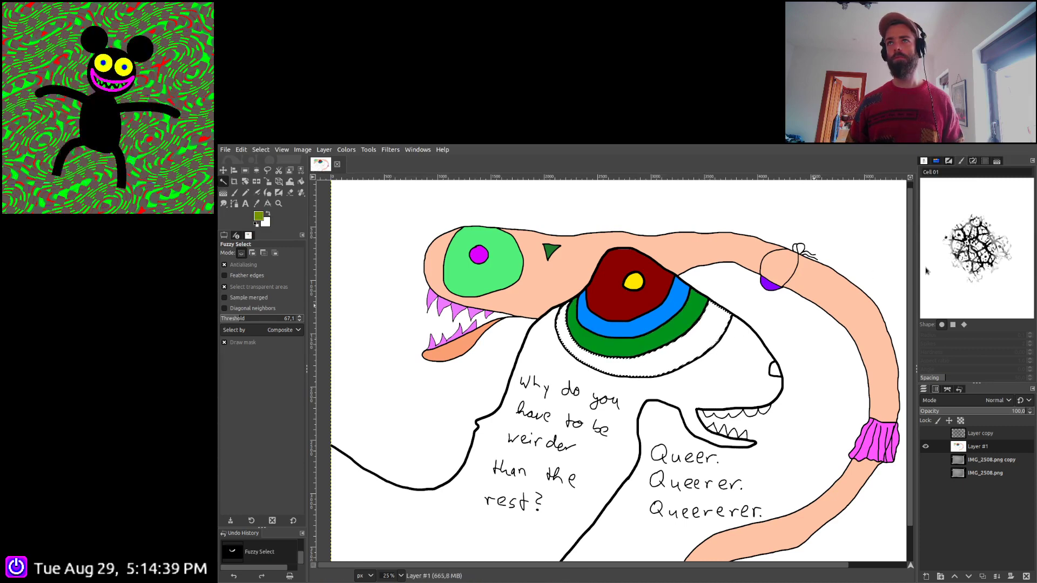
left_click(301, 182)
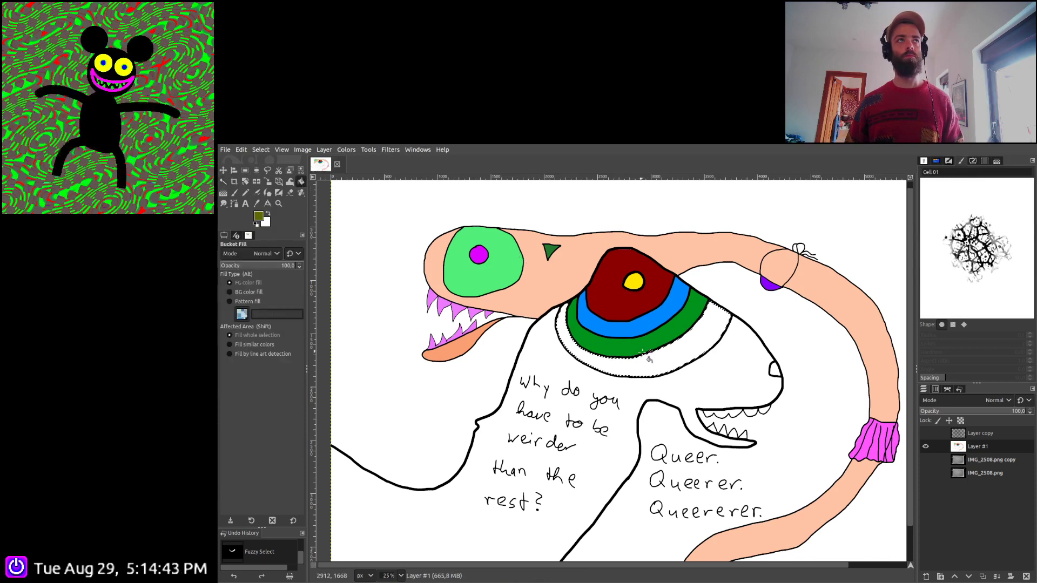
left_click(677, 357)
Select the thick-outlined creature's head and body around the handwriting and fill the area with mustard yellow
key("u")
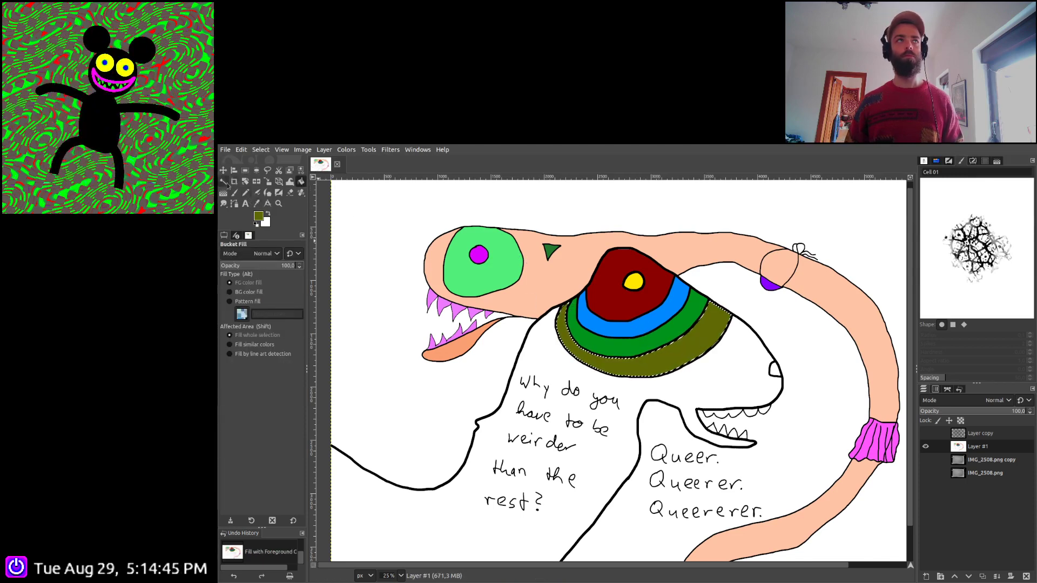
left_click(562, 370)
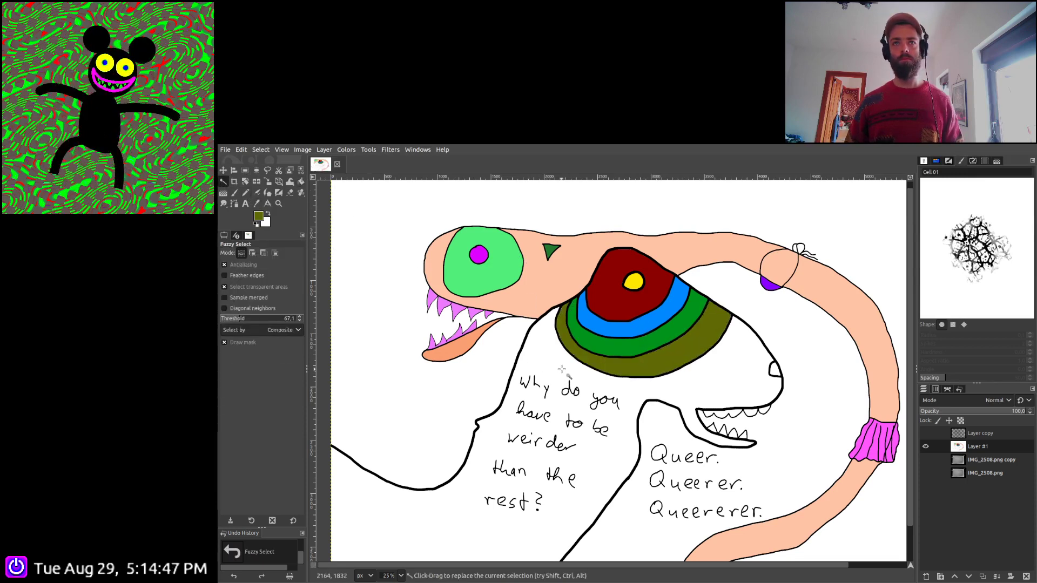
scroll(570, 422, "down", 1, "ctrl")
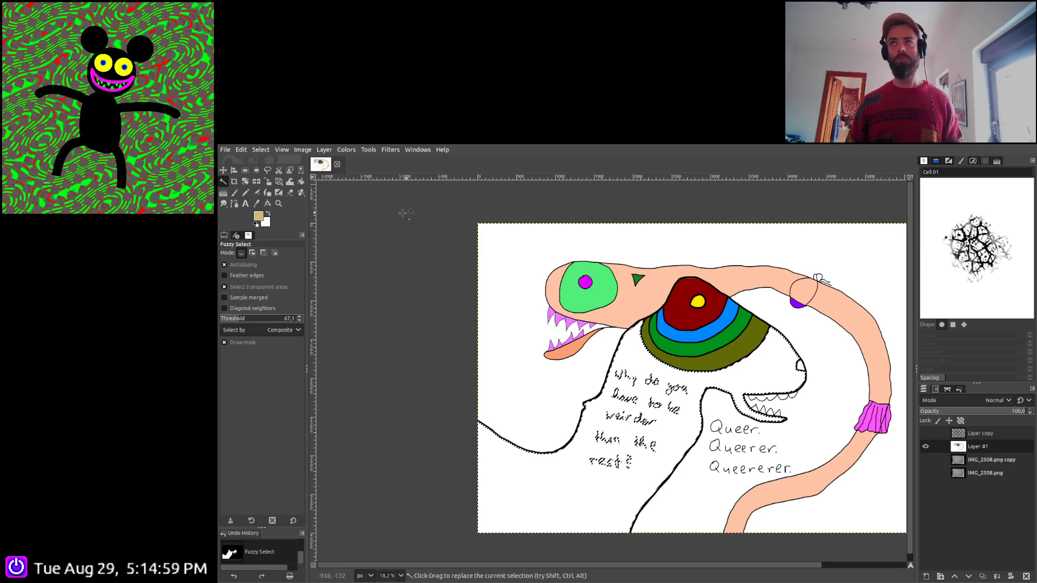
key("shift+b")
left_click(608, 494)
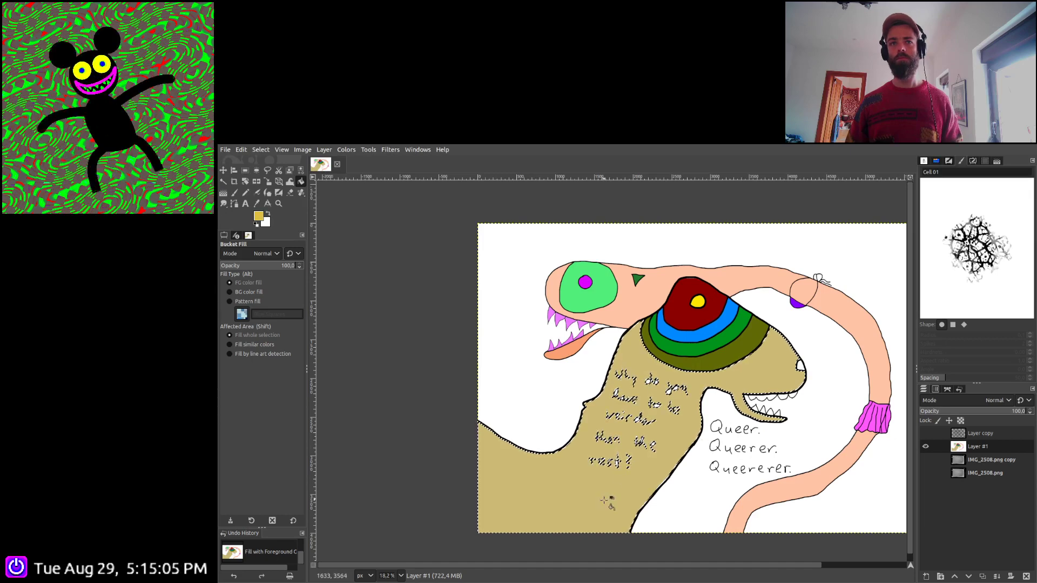
Select the thick-outlined creature's nose, fill it with pink, and set the selection to the whole canvas
left_click(223, 182)
left_click(864, 243)
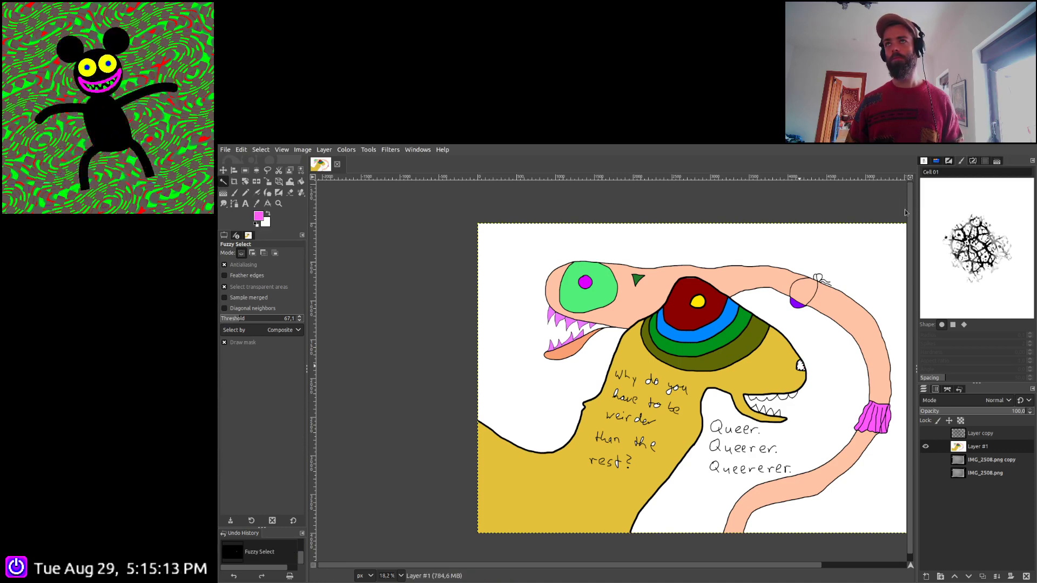
left_click(301, 183)
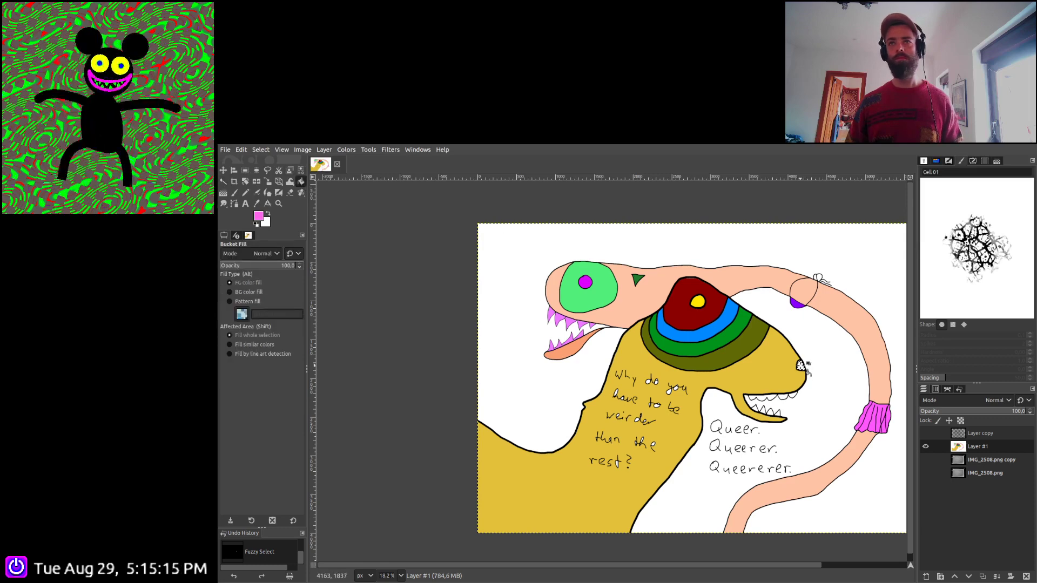
left_click(801, 366)
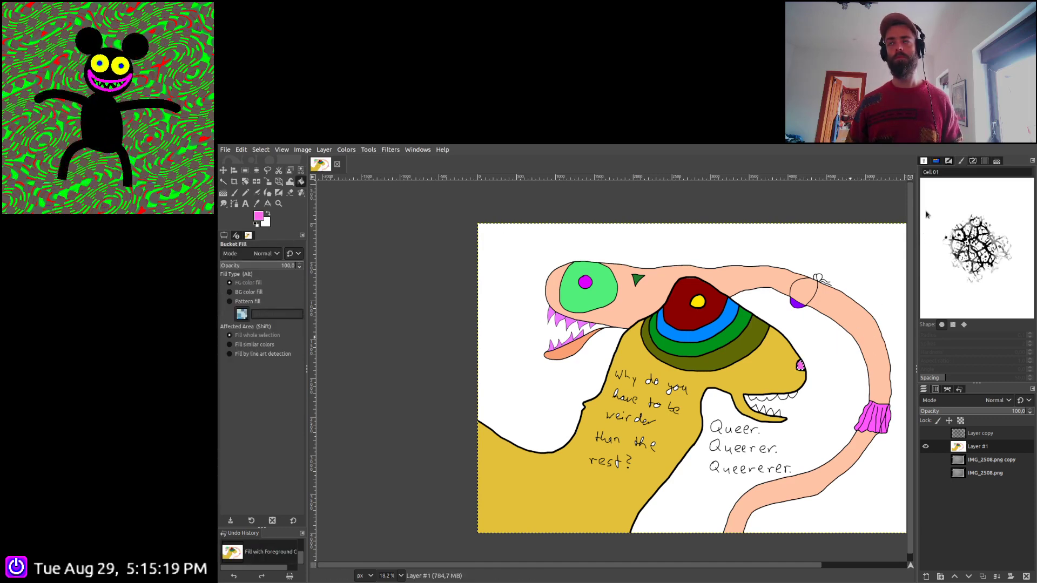
key("ctrl+a")
Select the mustard-yellow body of the thick-outlined creature with Fuzzy Select
scroll(713, 351, "right", 2)
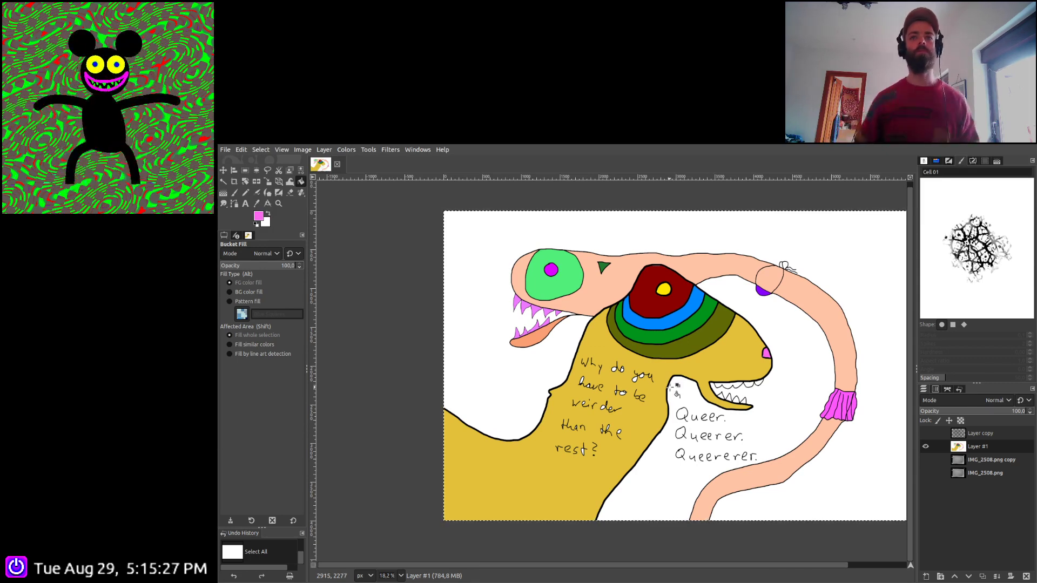
scroll(681, 395, "right", 1)
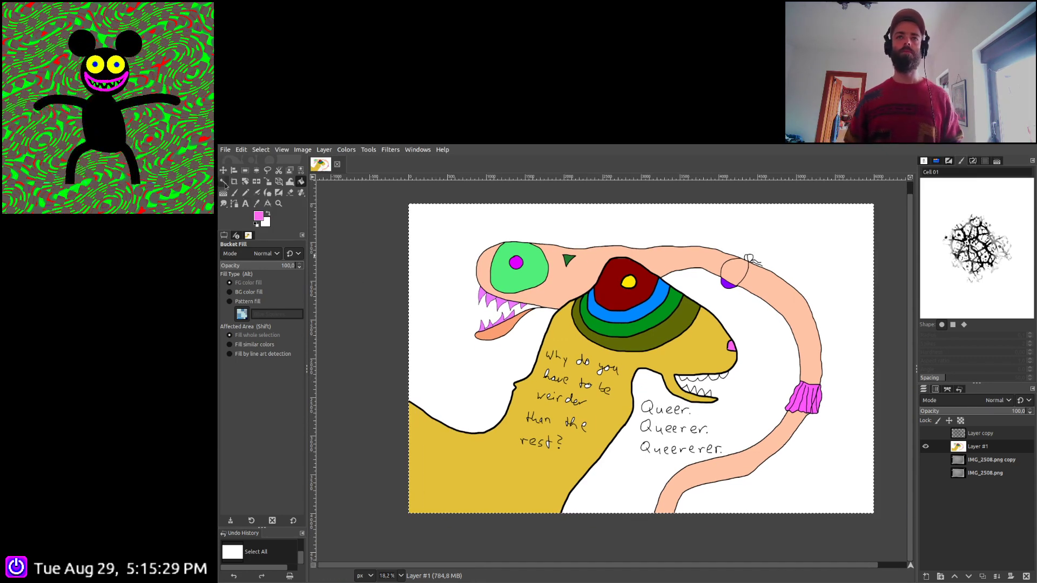
key("u")
scroll(702, 393, "up", 2)
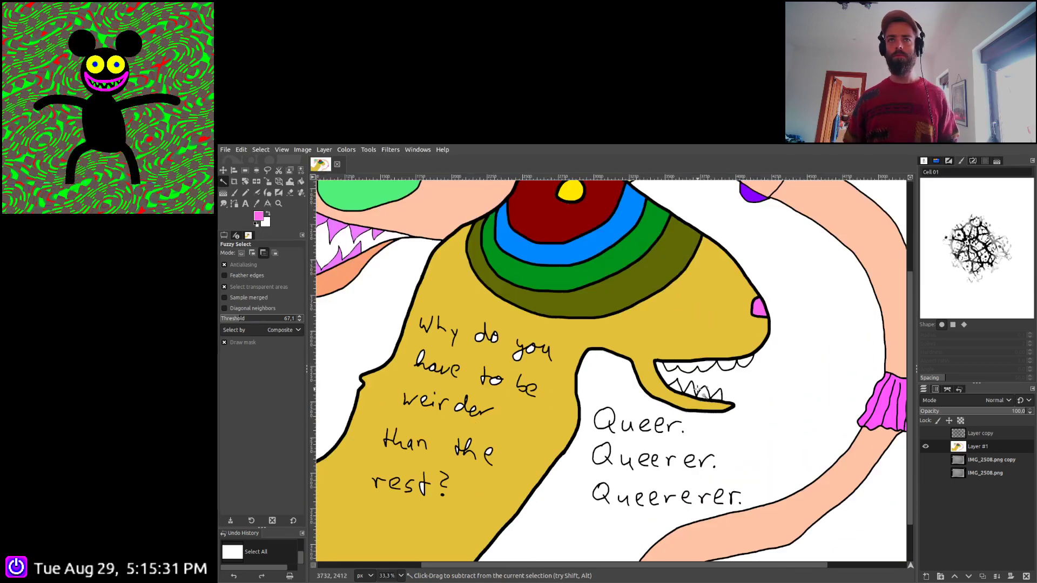
scroll(697, 385, "down", 3)
scroll(670, 400, "left", 3)
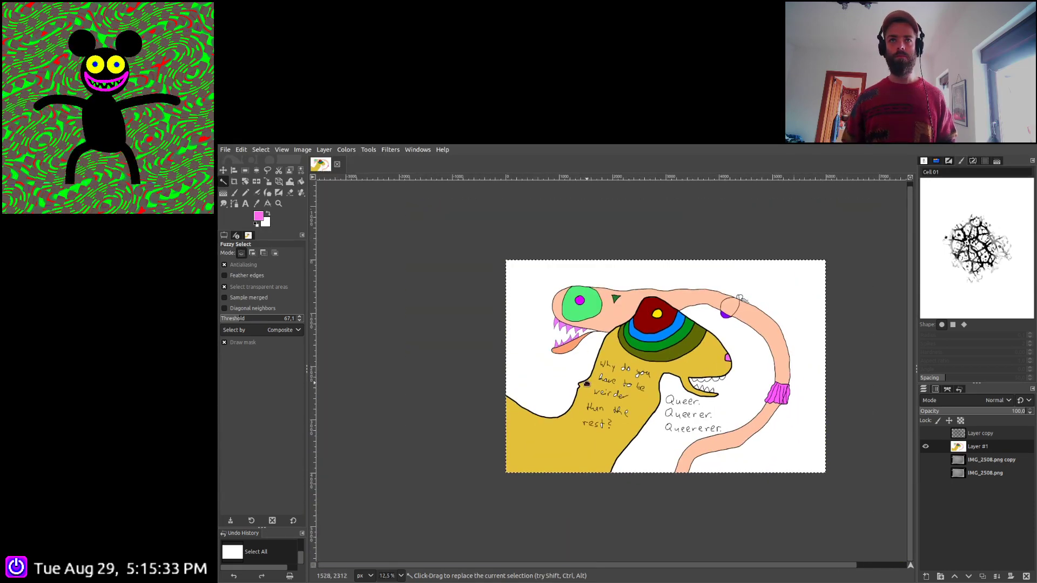
scroll(647, 415, "up", 1)
scroll(646, 414, "up", 4)
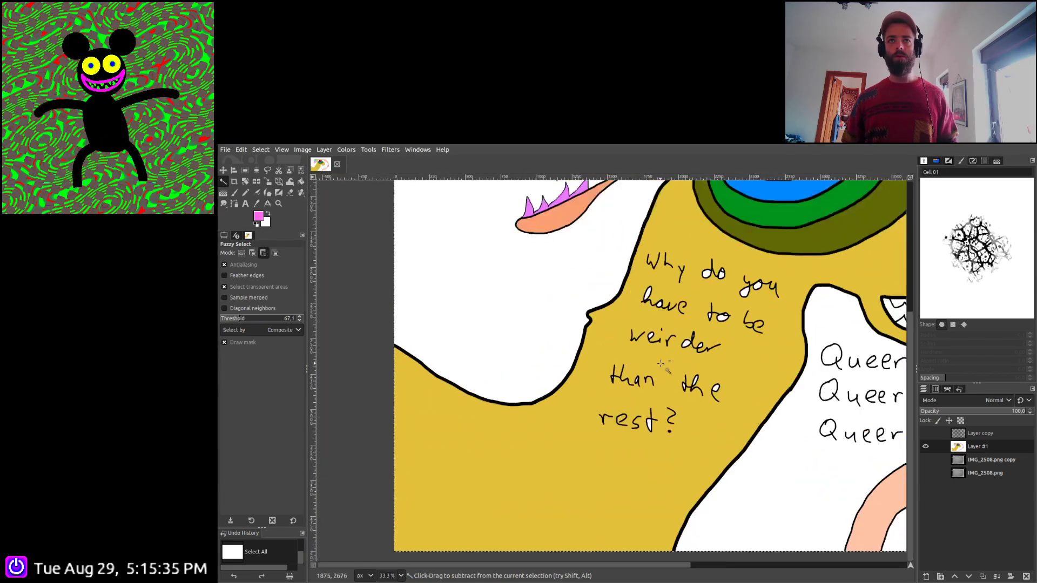
scroll(664, 346, "up", 1)
scroll(653, 359, "right", 1)
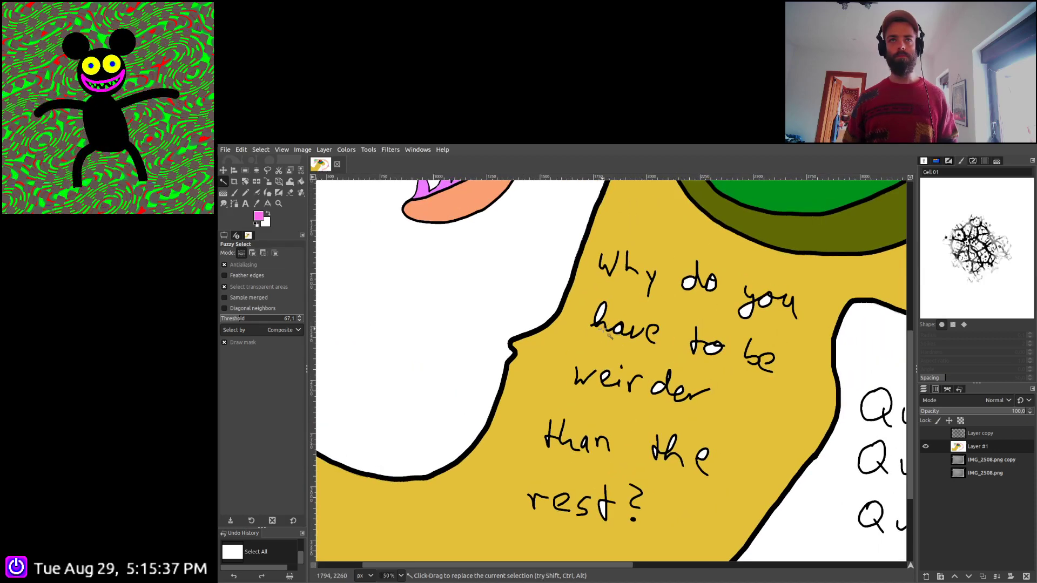
left_click(630, 327)
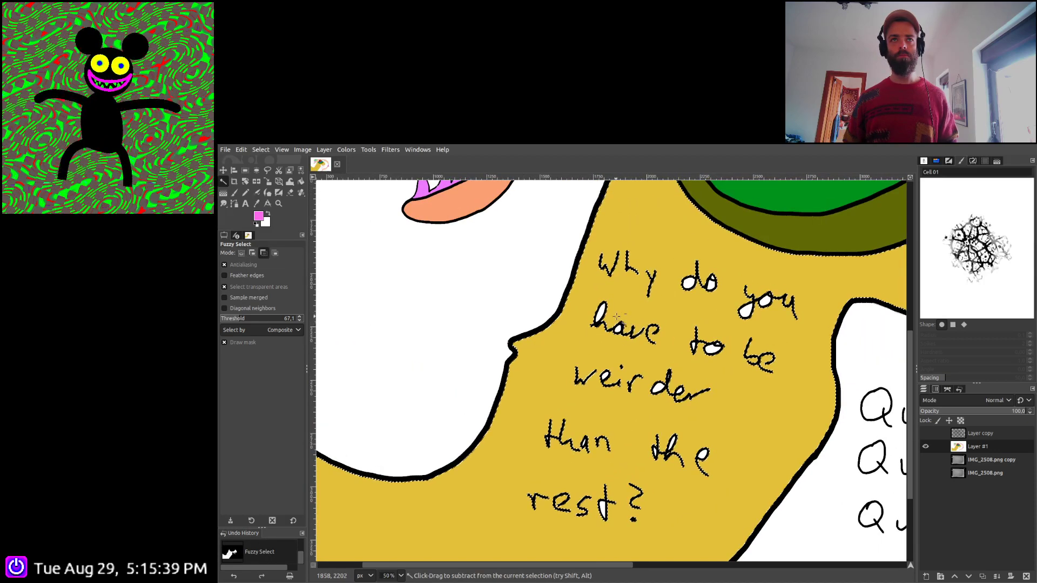
Add the white gaps enclosed by the letters of "have" and "weirder" to the body selection
scroll(615, 322, "up", 3)
scroll(610, 318, "up", 1)
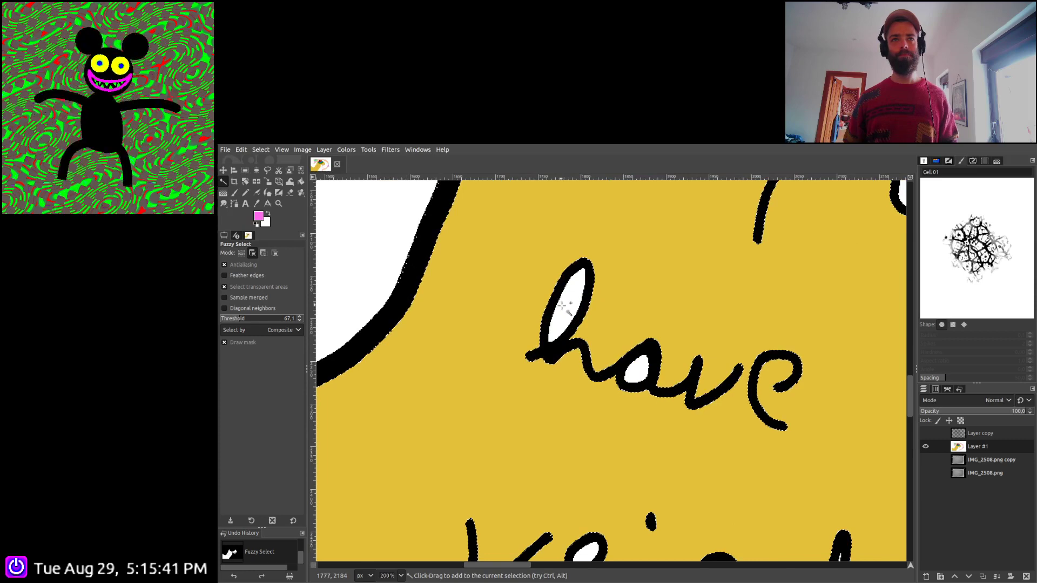
scroll(670, 346, "left", 2)
scroll(670, 346, "down", 6)
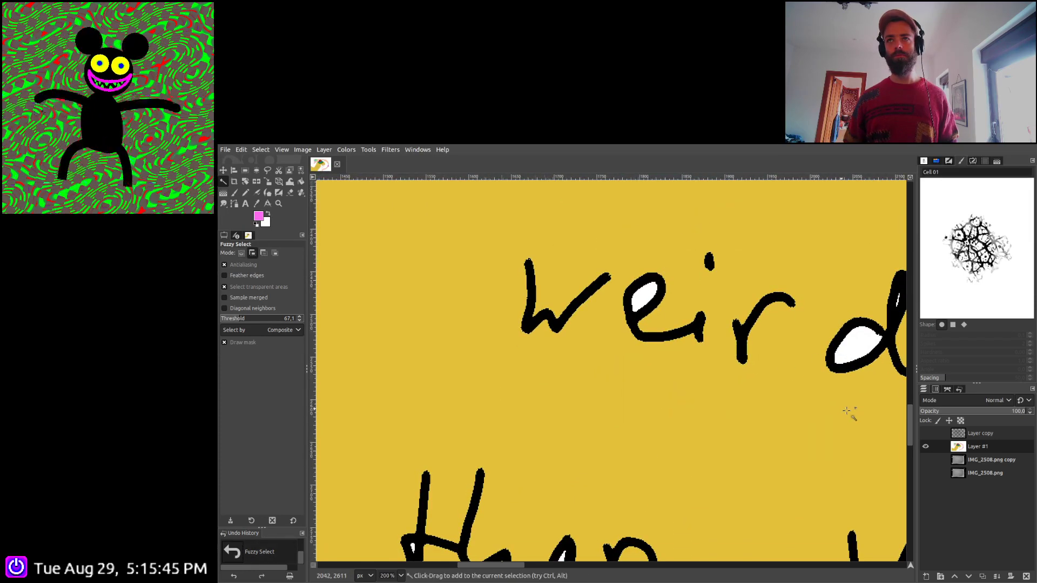
scroll(852, 412, "right", 5)
scroll(852, 412, "down", 2)
scroll(736, 236, "up", 4)
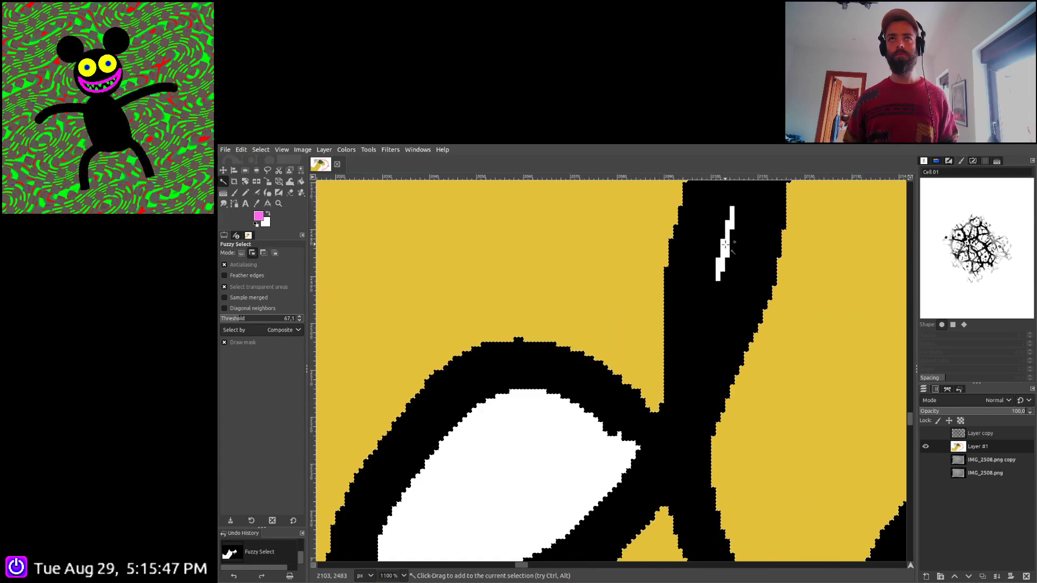
scroll(734, 360, "down", 5)
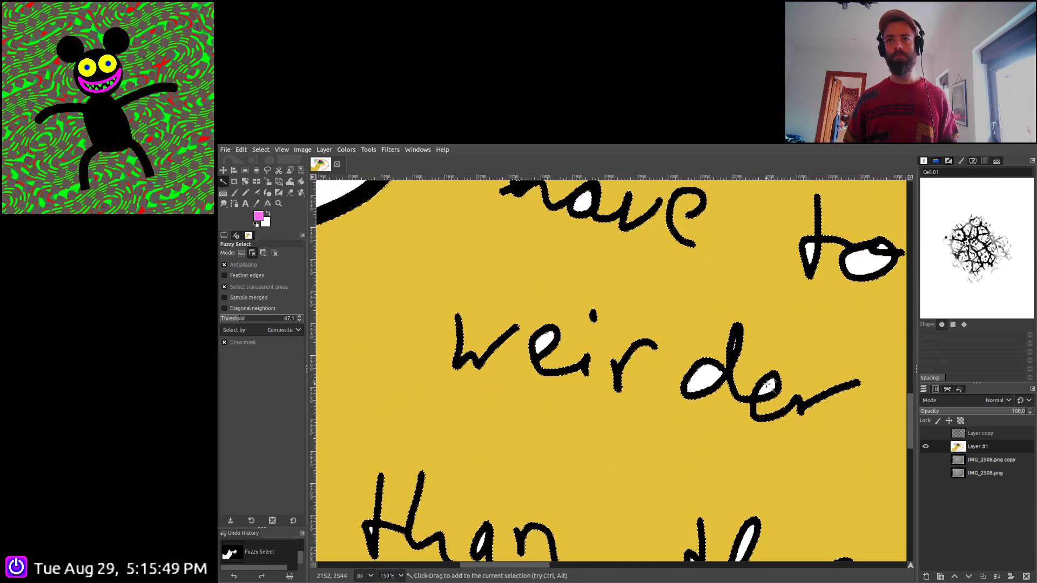
Add the white gaps enclosed by the letters of "than the rest?" to the body selection
scroll(652, 358, "down", 5)
scroll(486, 357, "up", 4)
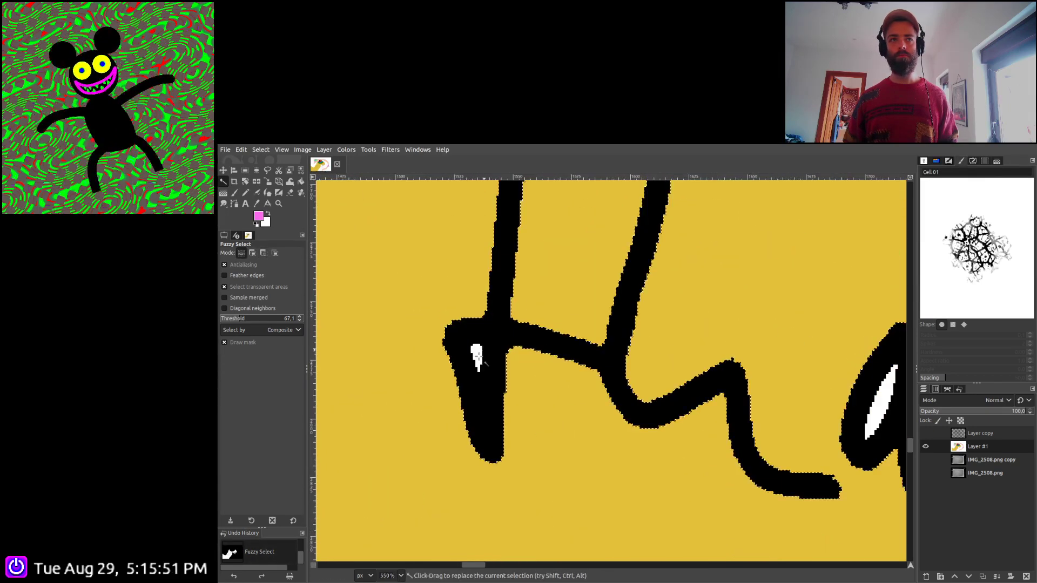
left_click_drag(477, 355, 513, 371)
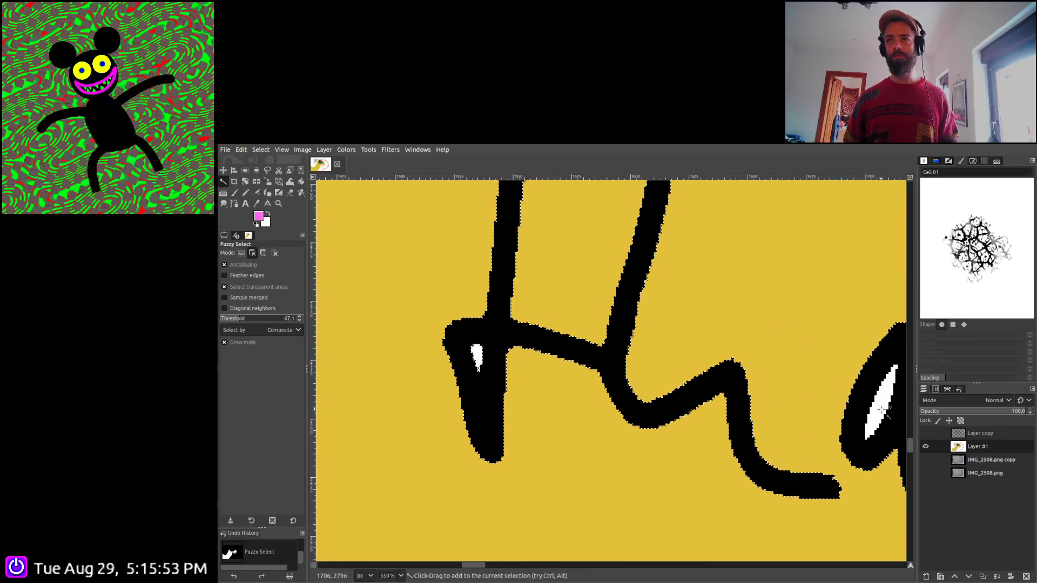
scroll(787, 381, "down", 4)
scroll(801, 399, "right", 5)
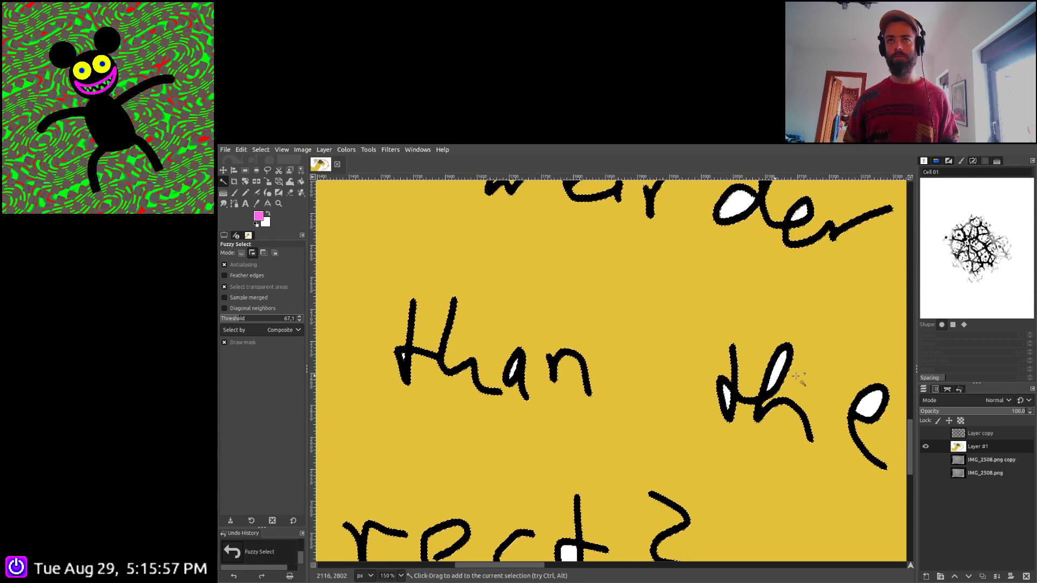
scroll(813, 401, "down", 3)
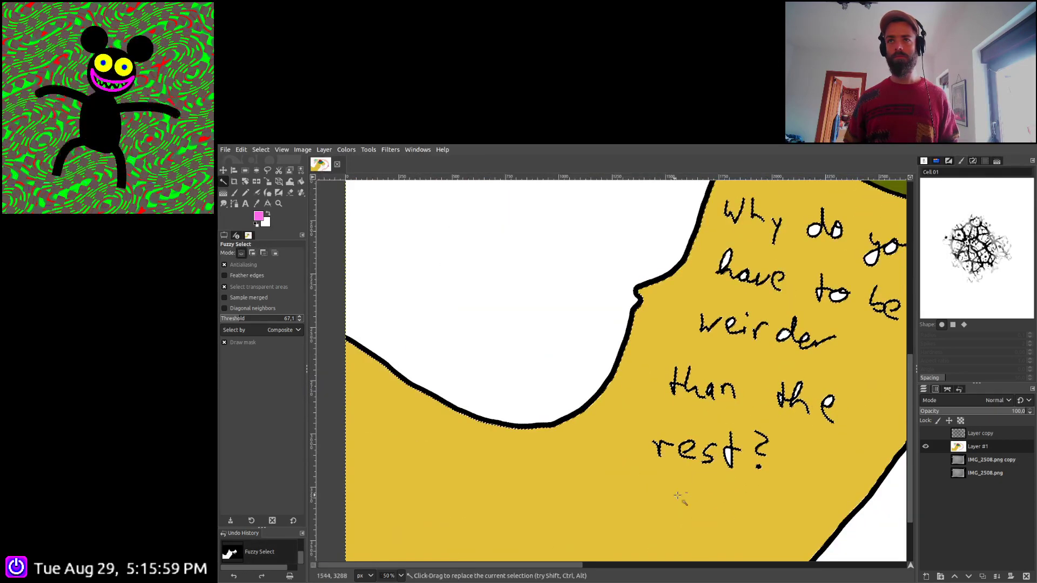
scroll(703, 497, "up", 3)
left_click(787, 398, "shift")
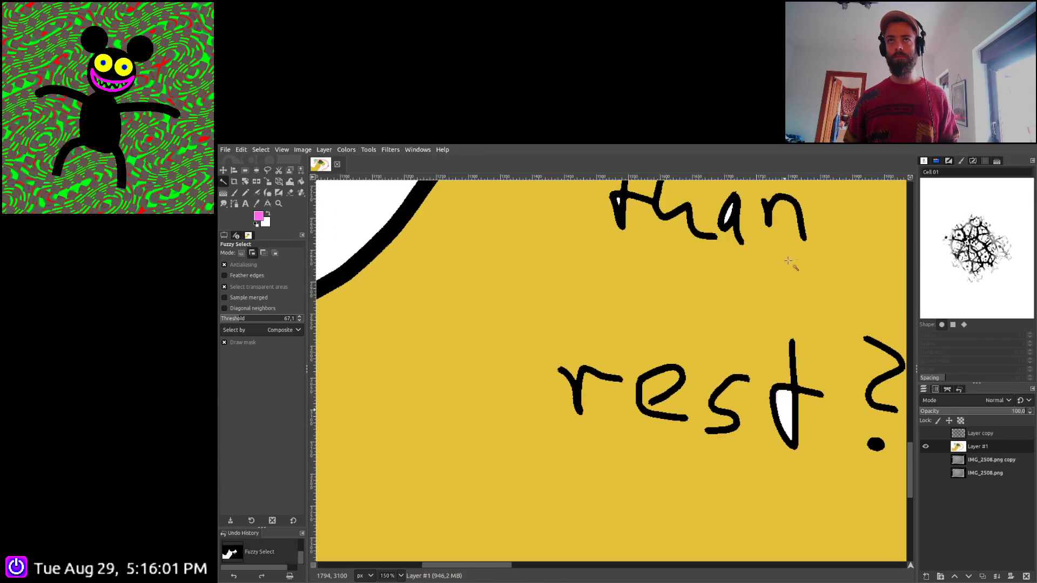
Add the white gaps enclosed by the letters of "do you" to the body selection
scroll(708, 357, "down", 3)
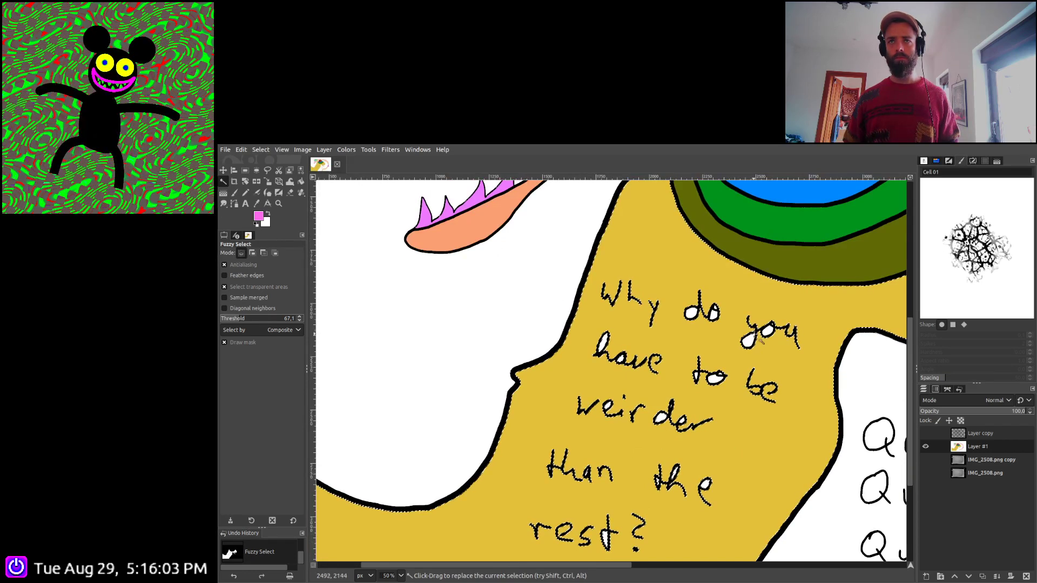
left_click(773, 327)
scroll(777, 334, "up", 4)
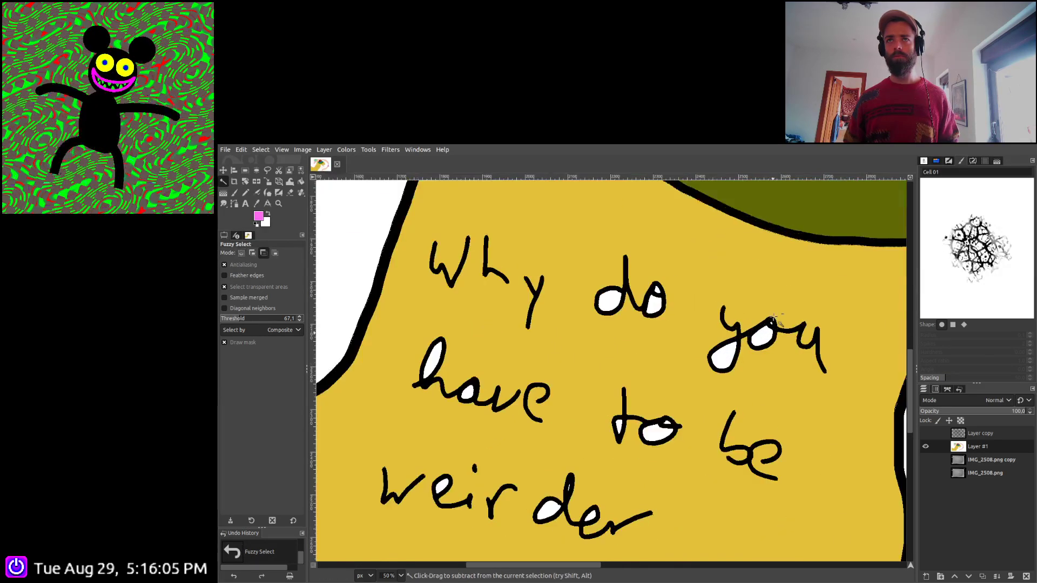
left_click(635, 432, "shift")
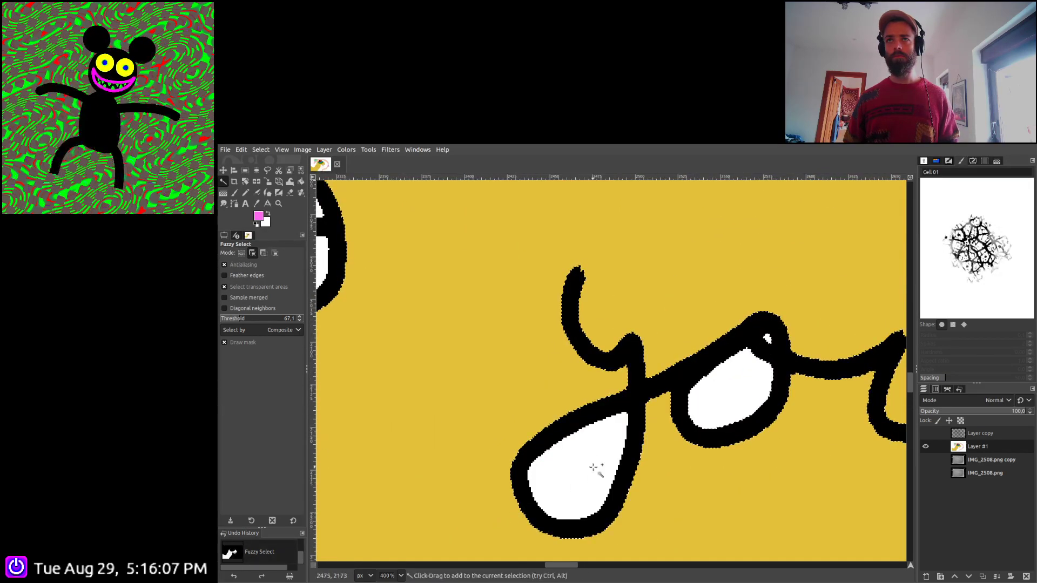
scroll(594, 464, "down", 3)
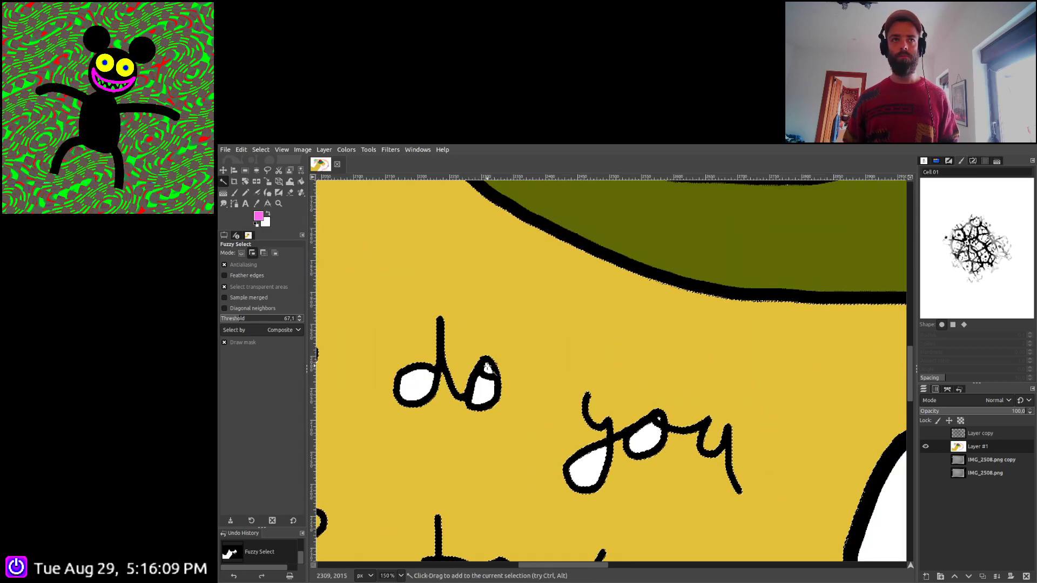
left_click_drag(485, 388, 424, 380)
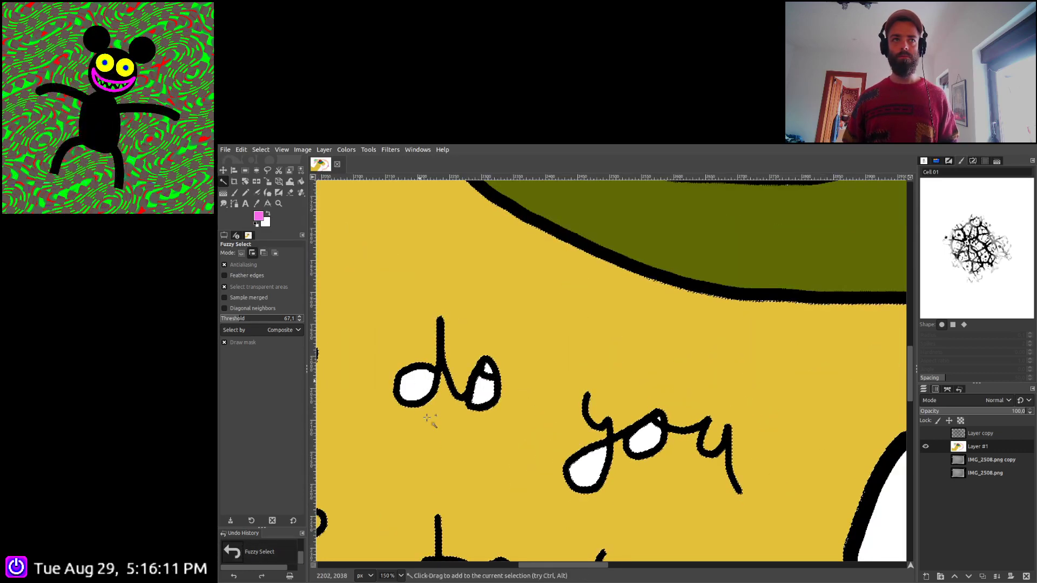
Add the white gaps inside the letters of "to" and the tall loop of "have" to the body selection
scroll(429, 421, "down", 2)
scroll(419, 472, "down", 3)
scroll(419, 473, "left", 4)
scroll(622, 412, "up", 2)
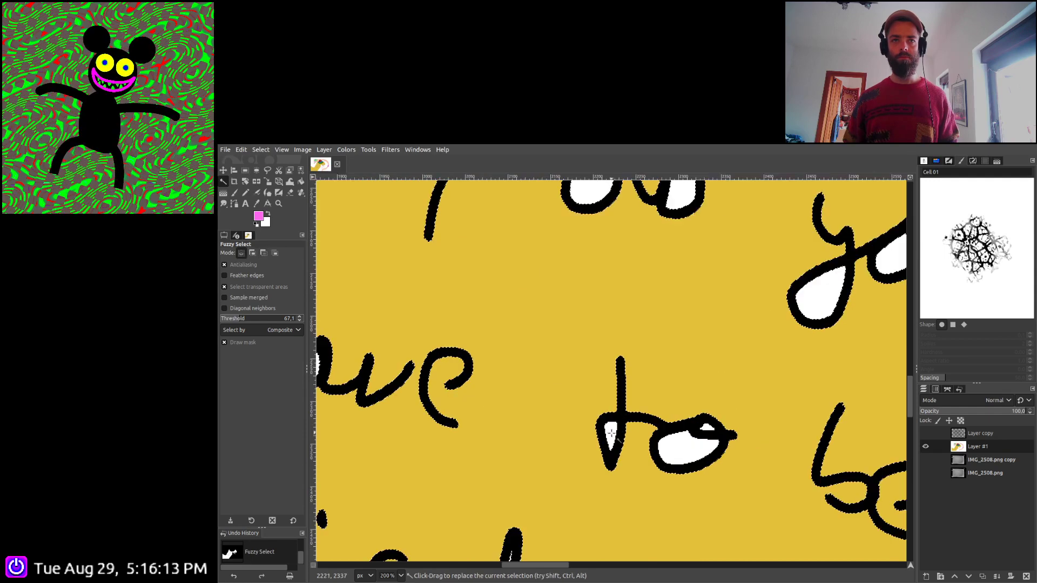
left_click(611, 435, "shift")
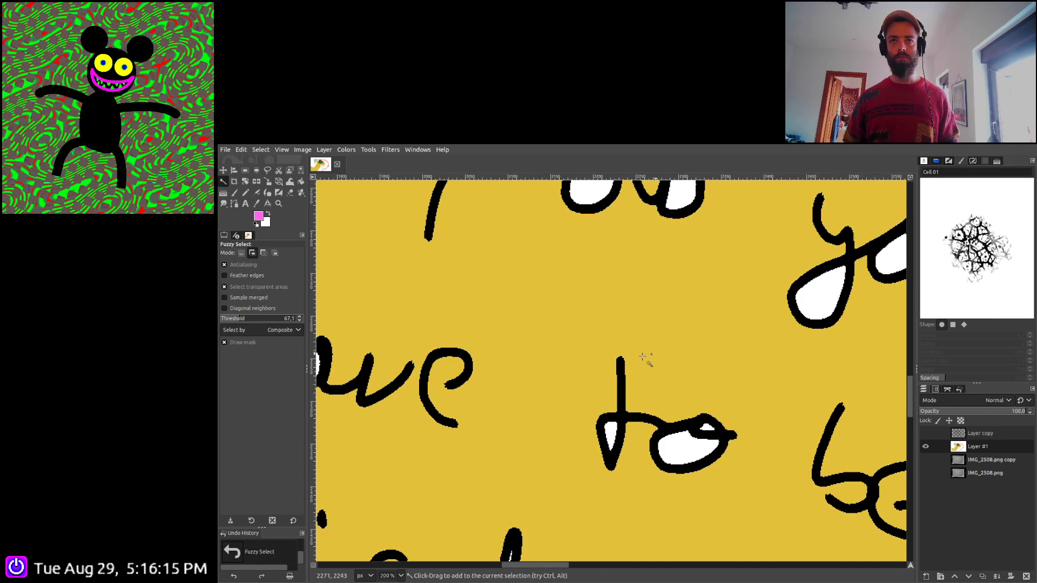
scroll(644, 358, "down", 2)
scroll(572, 393, "up", 1)
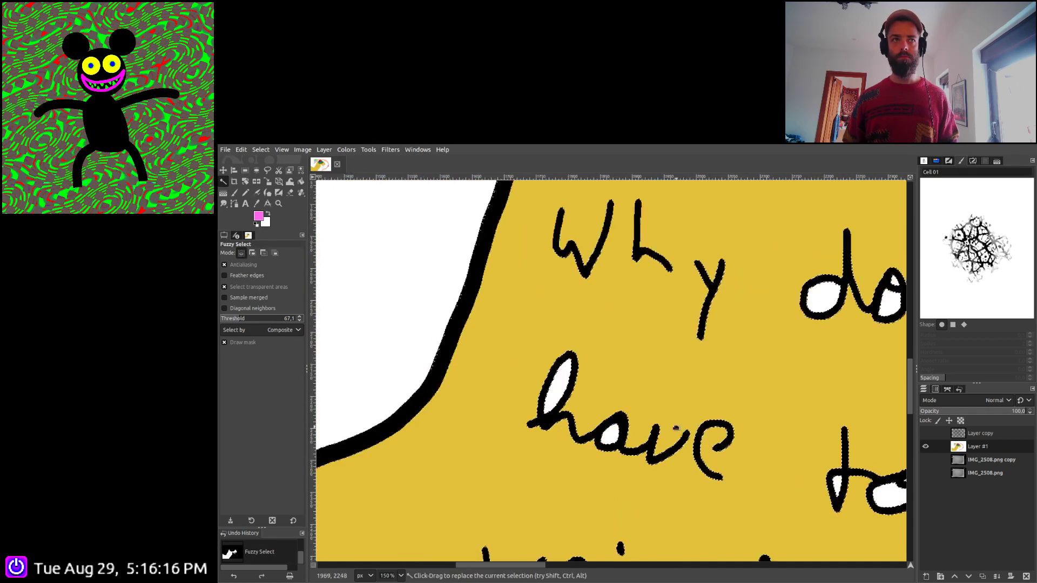
left_click(572, 392, "shift")
scroll(734, 398, "down", 5)
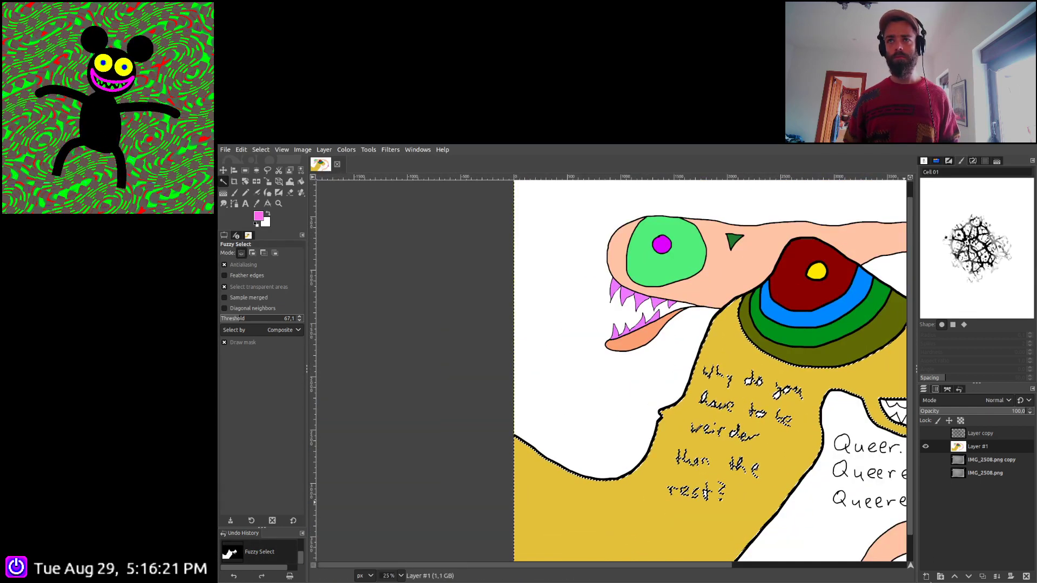
Add a new layer and fill the body selection with the Incandescent gradient in Shaped (spherical) form
key("ctrl+shift+n")
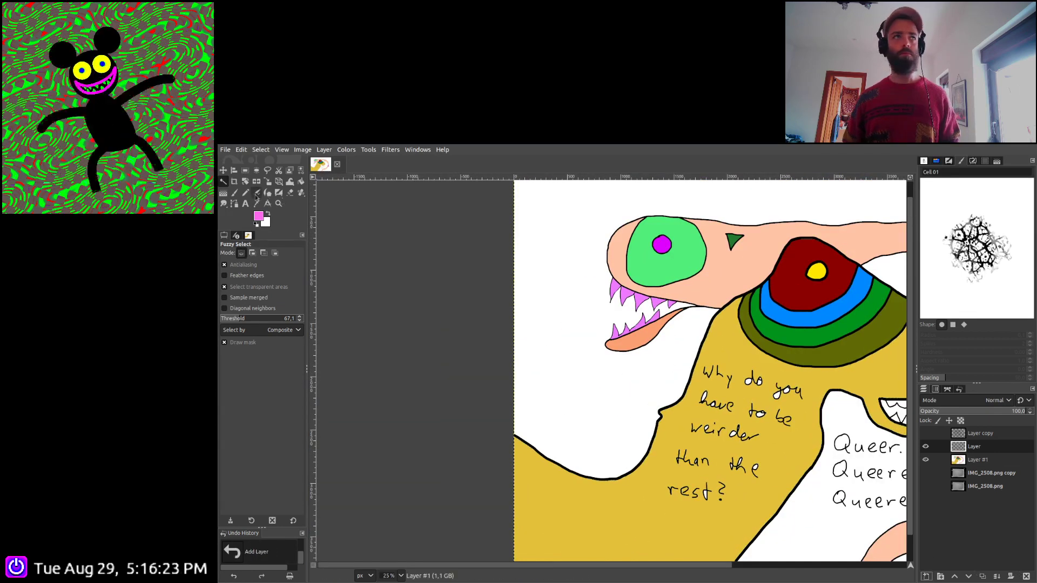
left_click(223, 193)
scroll(682, 390, "down", 1)
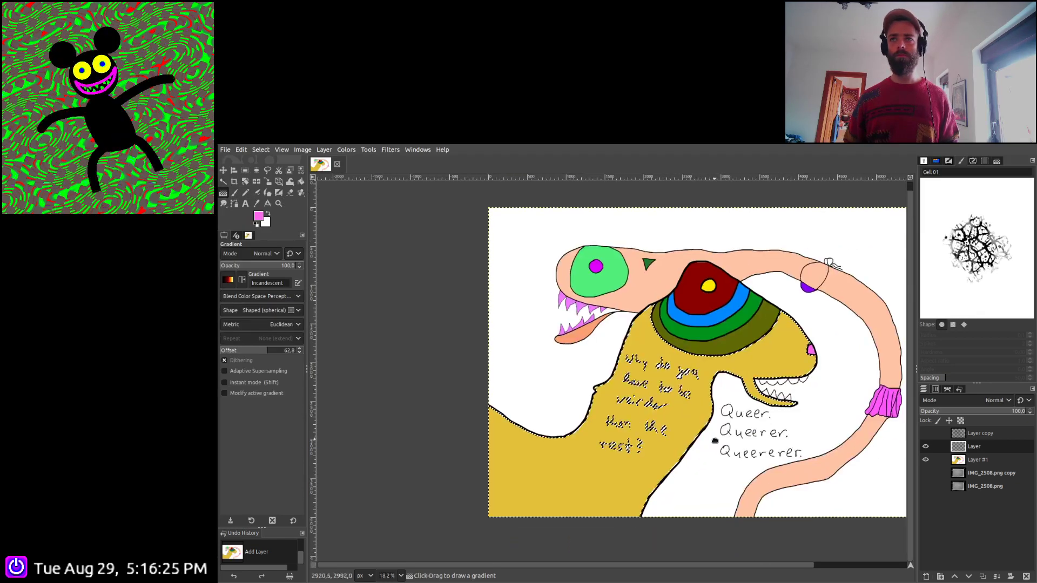
left_click_drag(654, 342, 686, 376)
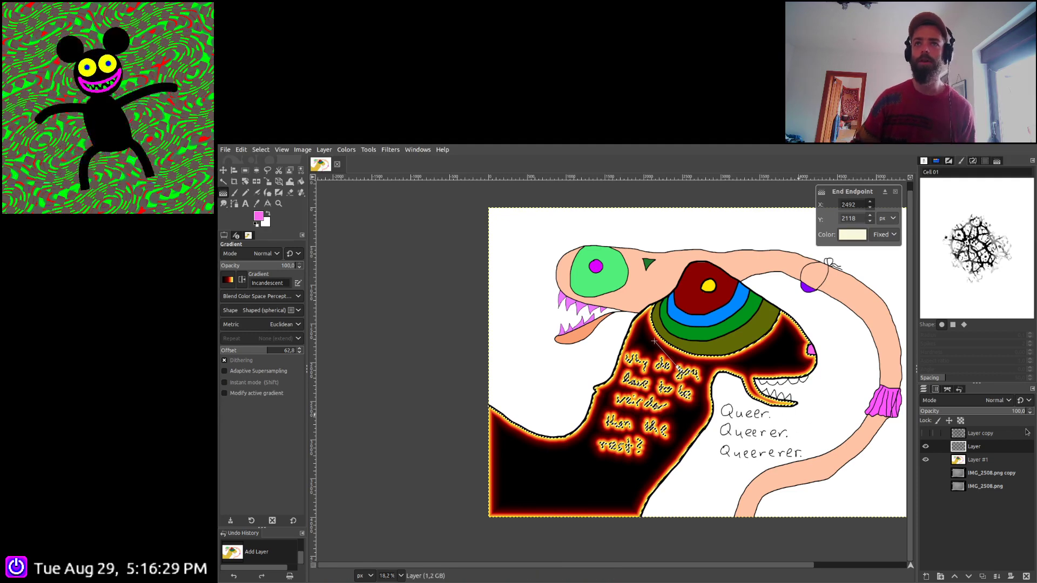
Blend the body gradient layer in Overlay mode and apply the gradient with its offset set to 44.3
scroll(989, 406, "down", 4)
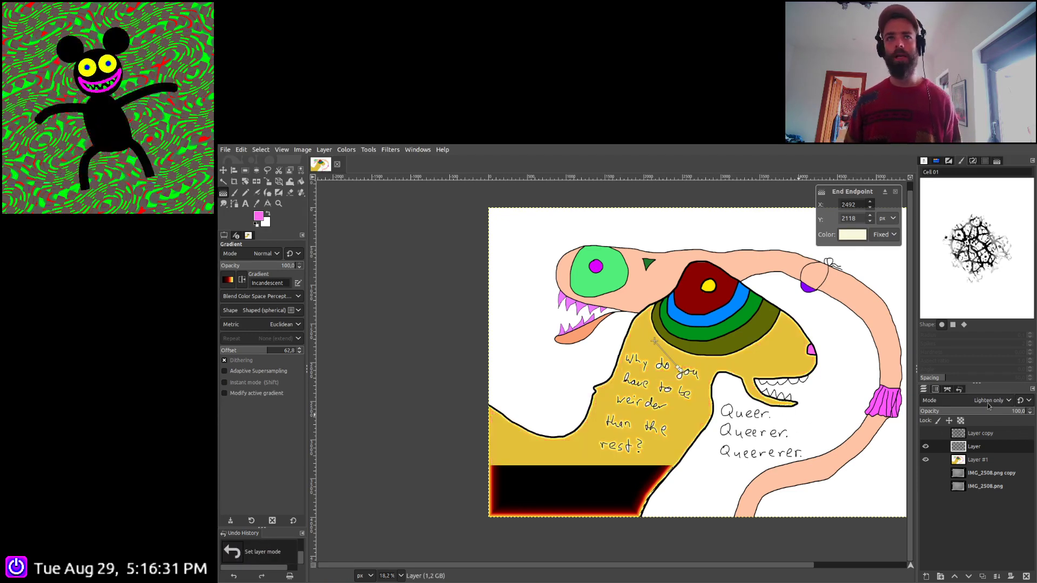
scroll(989, 406, "down", 1)
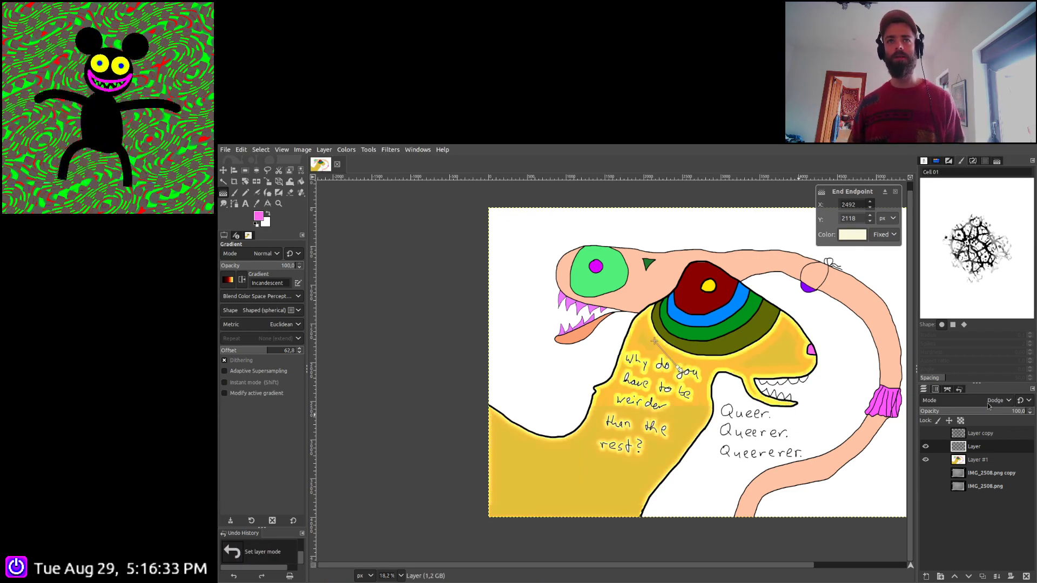
scroll(989, 406, "down", 1)
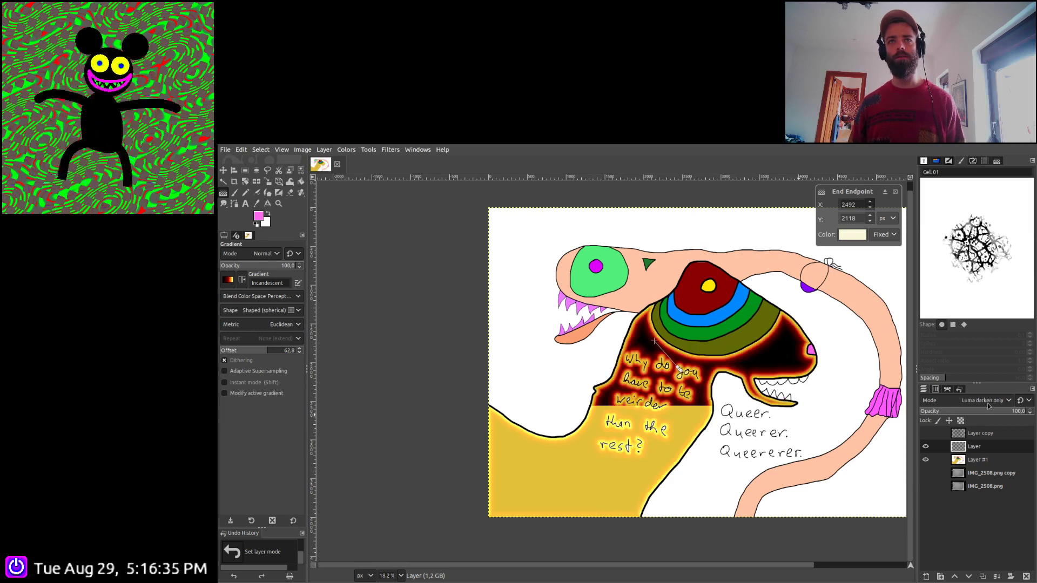
scroll(989, 406, "down", 2)
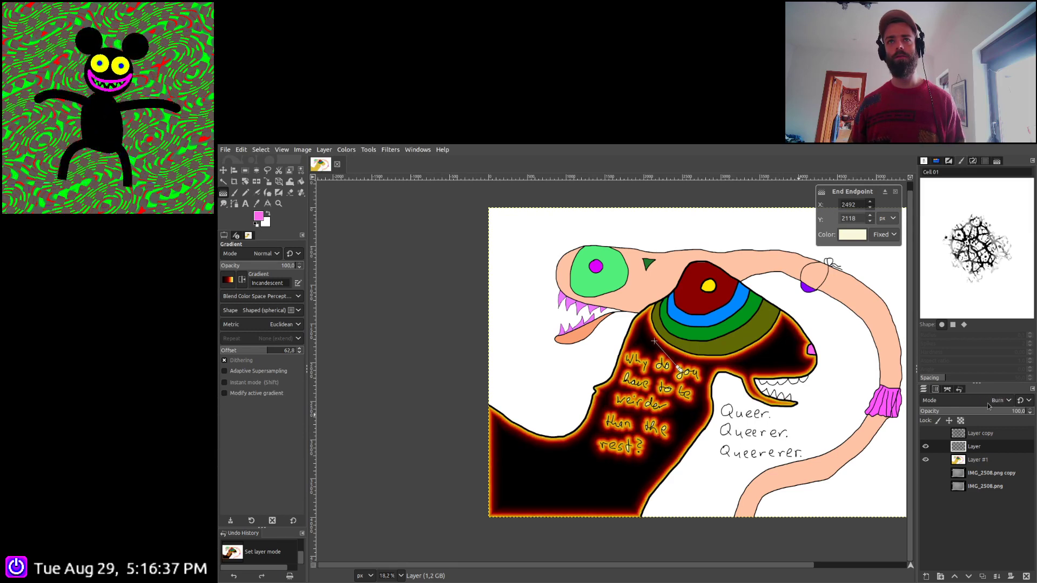
scroll(989, 406, "down", 1)
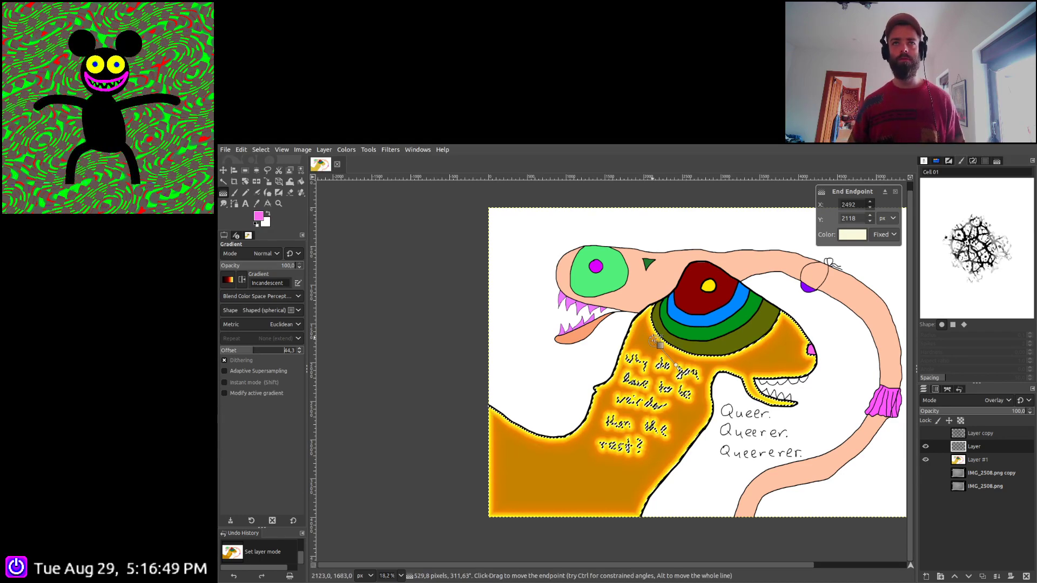
left_click(655, 341)
key("Return")
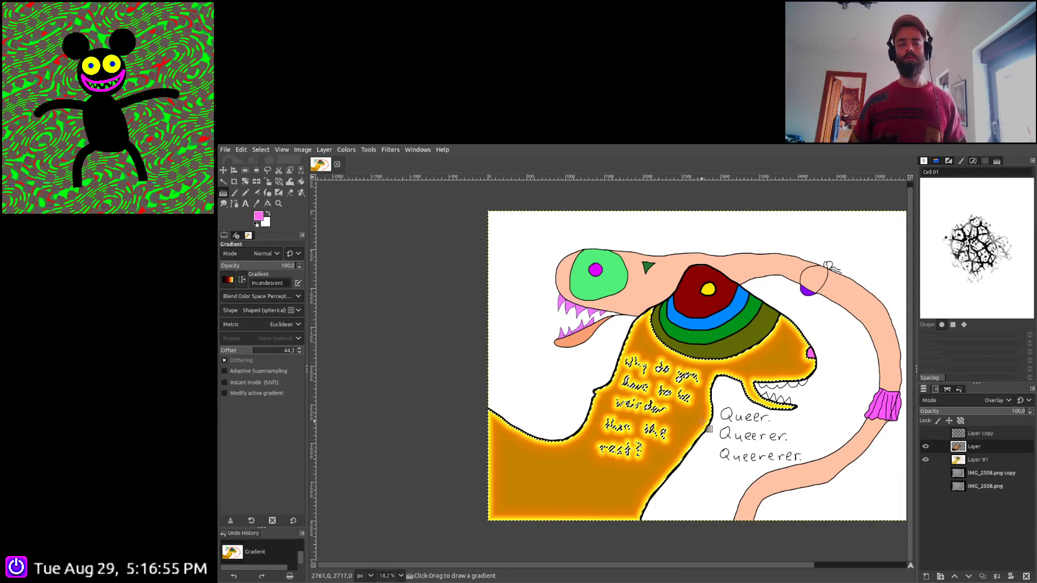
Try to select the white gaps inside the letters by colour on the gradient layer
key("ctrl+a")
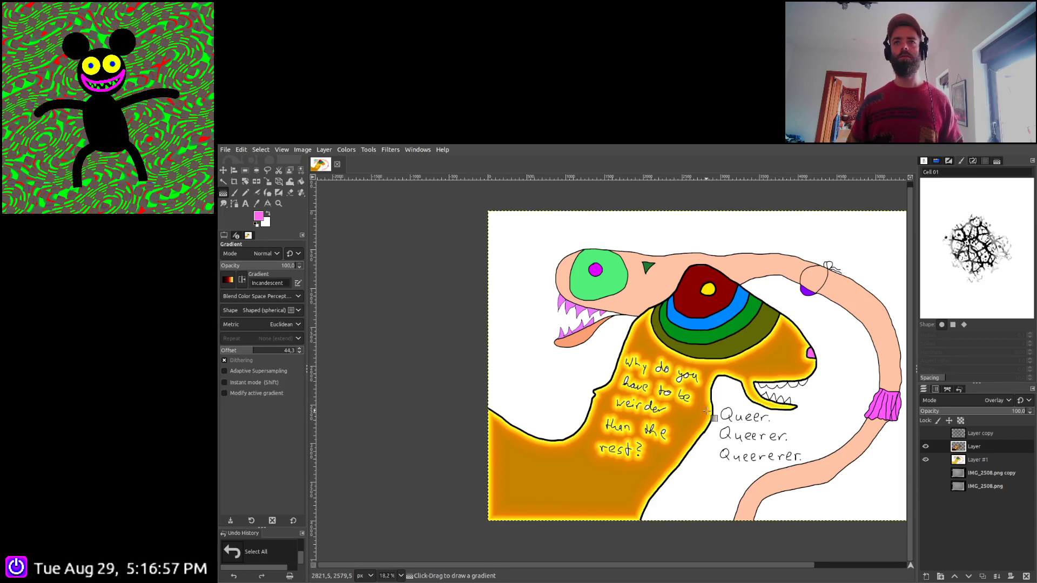
scroll(713, 411, "down", 1)
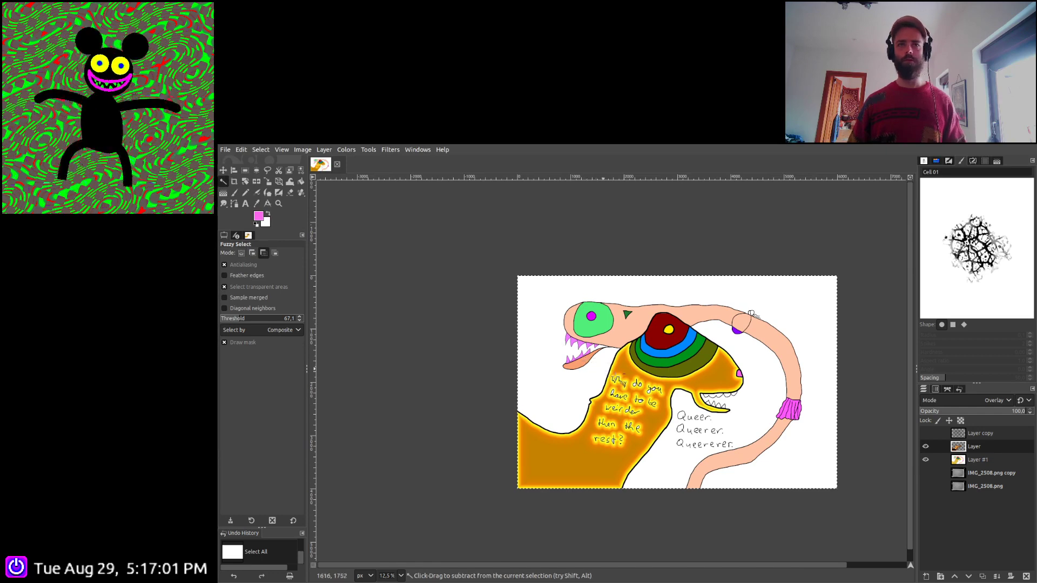
scroll(616, 371, "up", 6, "ctrl")
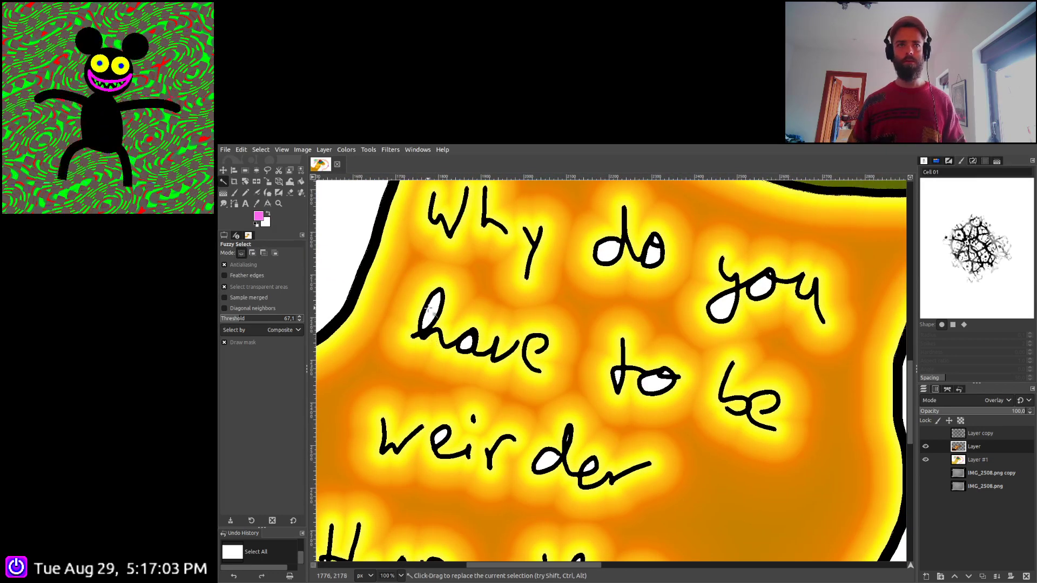
left_click(302, 171)
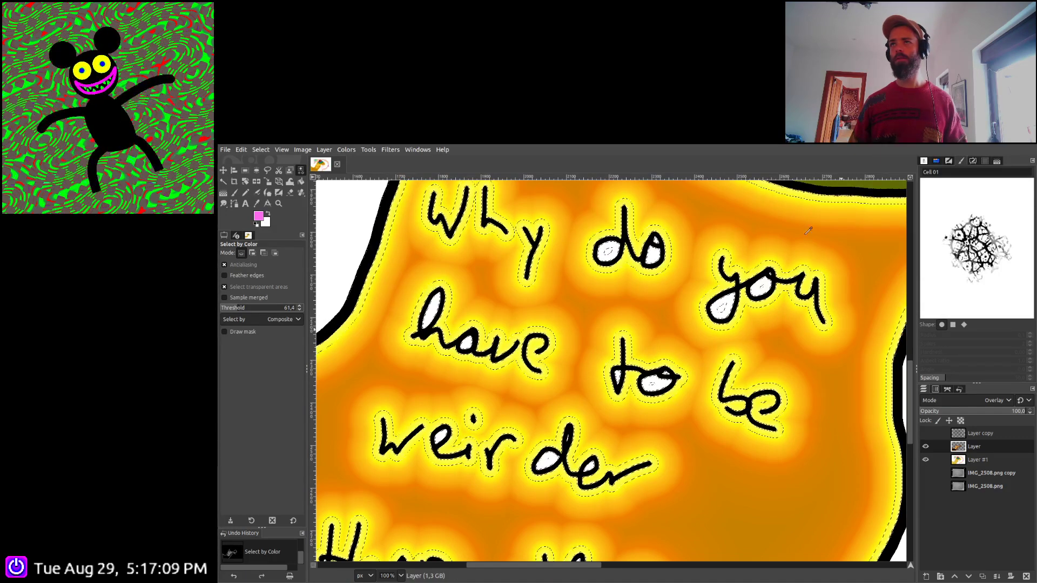
Set up the Paintbrush with the 2. Hardness 100 copy brush at size 123 and an orange foreground colour picked from the body
left_click(234, 192)
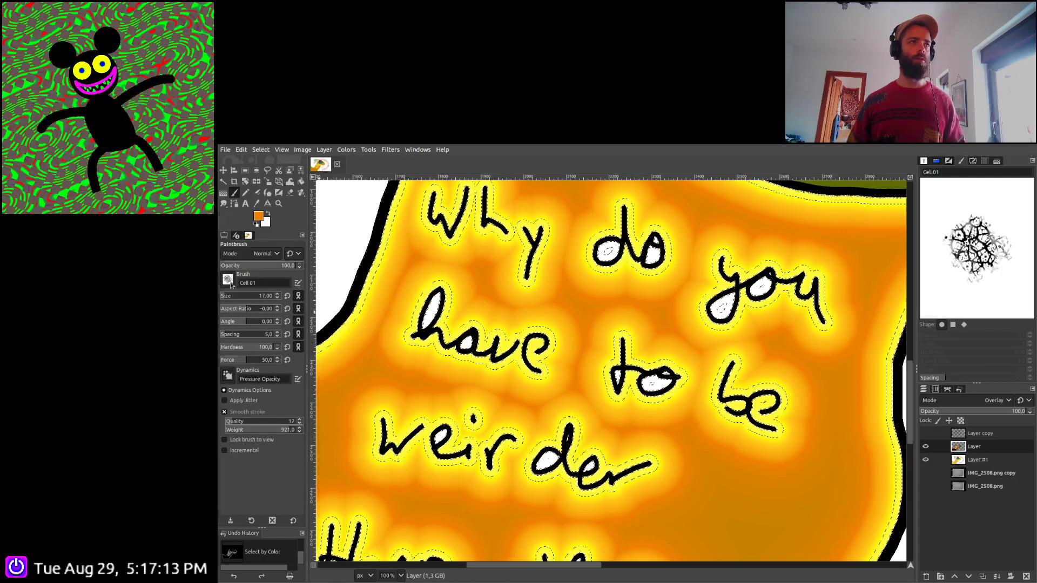
key("period")
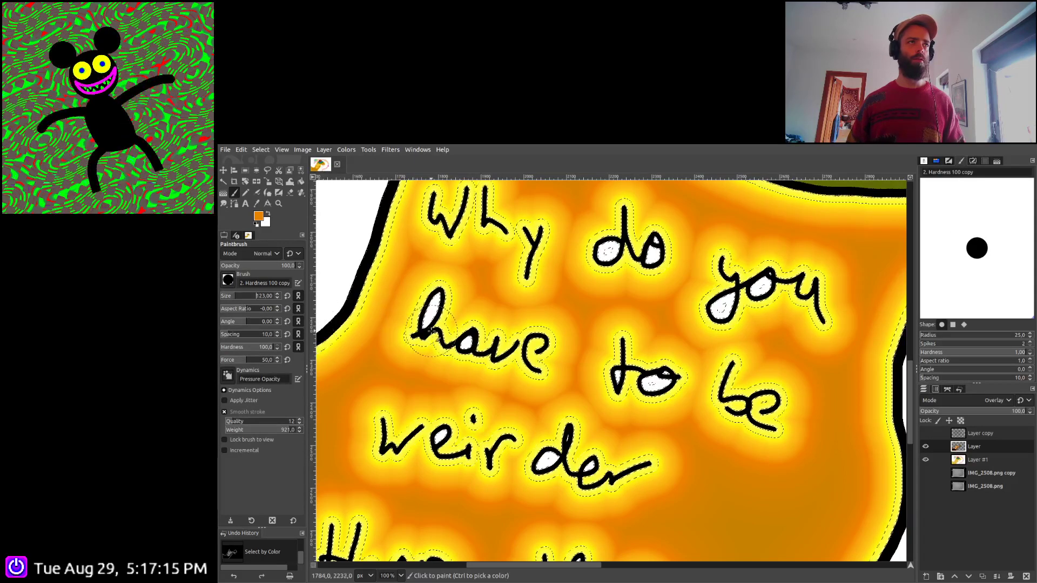
key("ctrl+z")
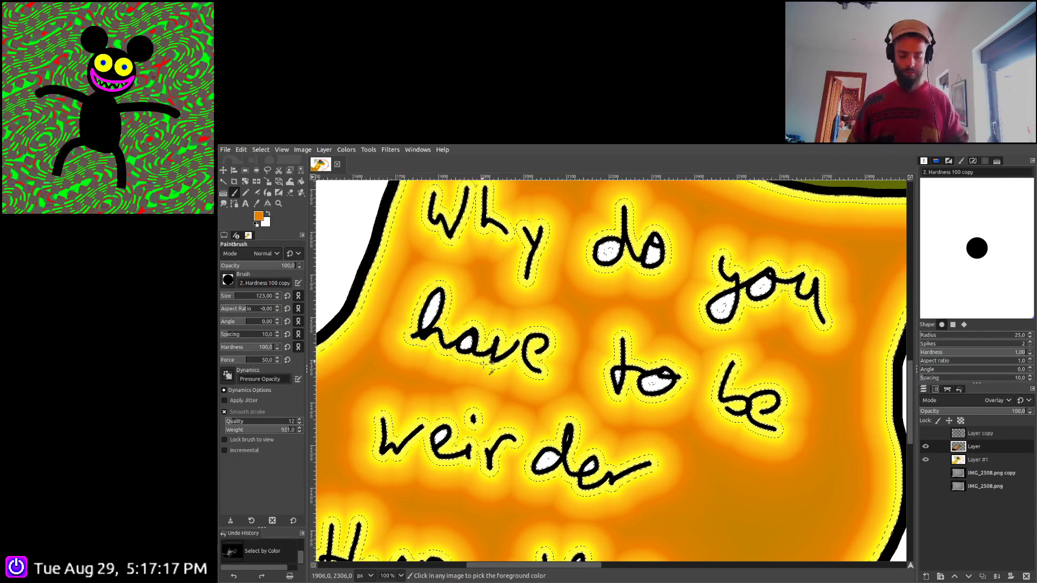
key("ctrl+shift+a")
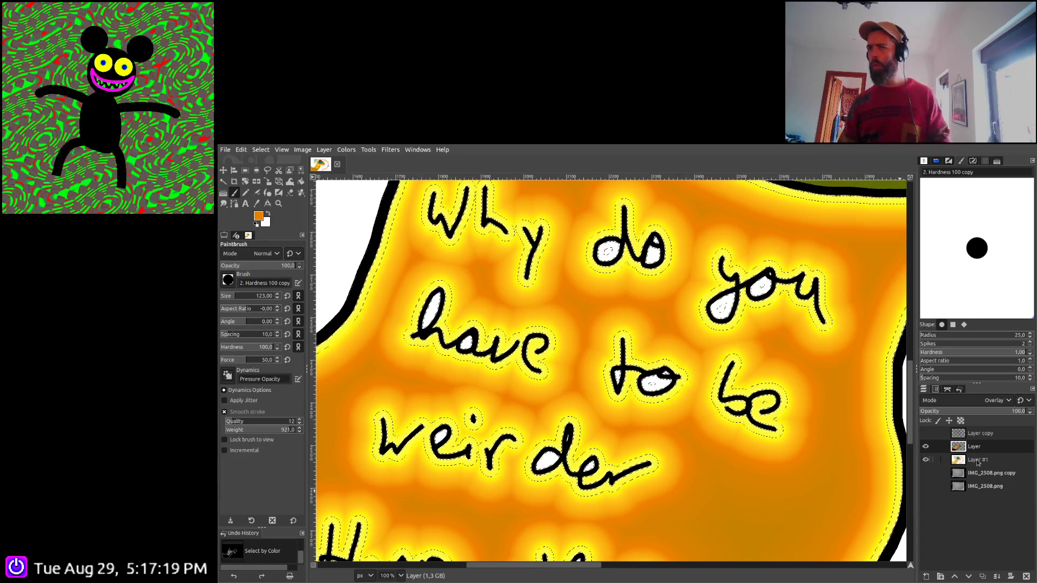
Select all white areas by colour on Layer #1, including the gaps inside the letters
key("Page_Down")
key("shift+o")
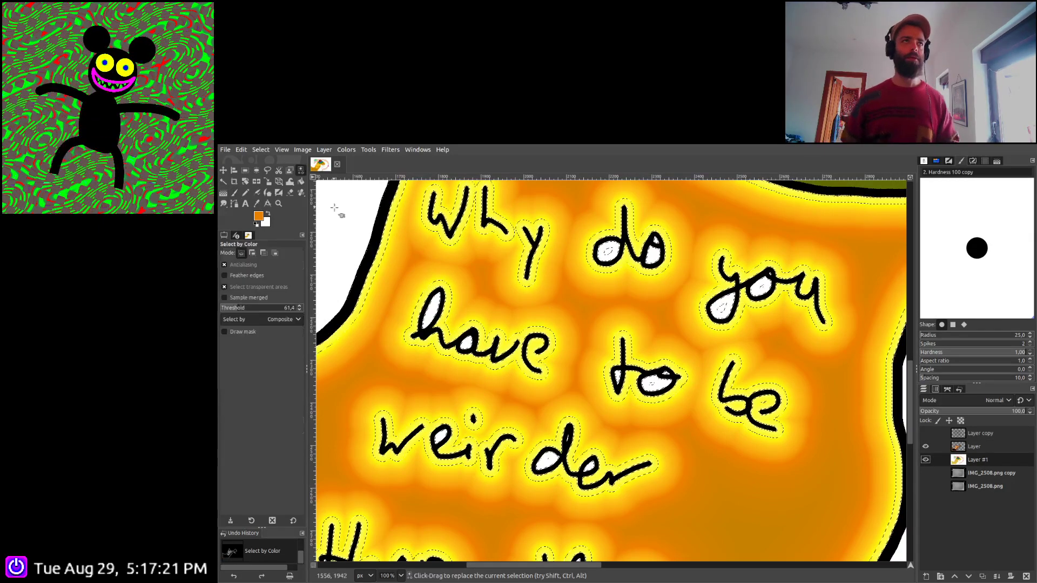
left_click(432, 312)
key("ctrl+z")
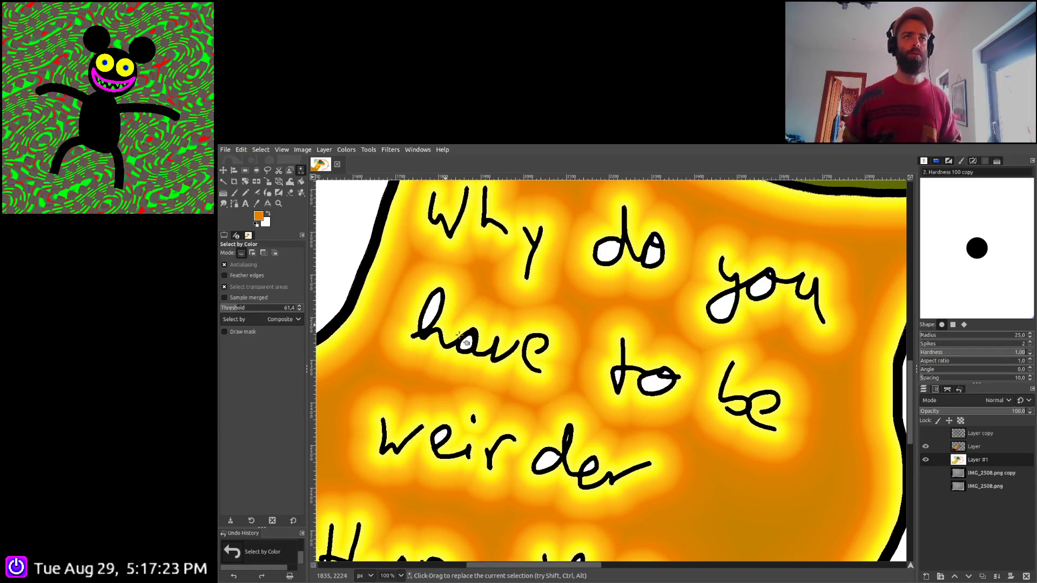
Paint the white gaps inside the letters of "have", "to", "do" and "you" in a darker orange
key("p")
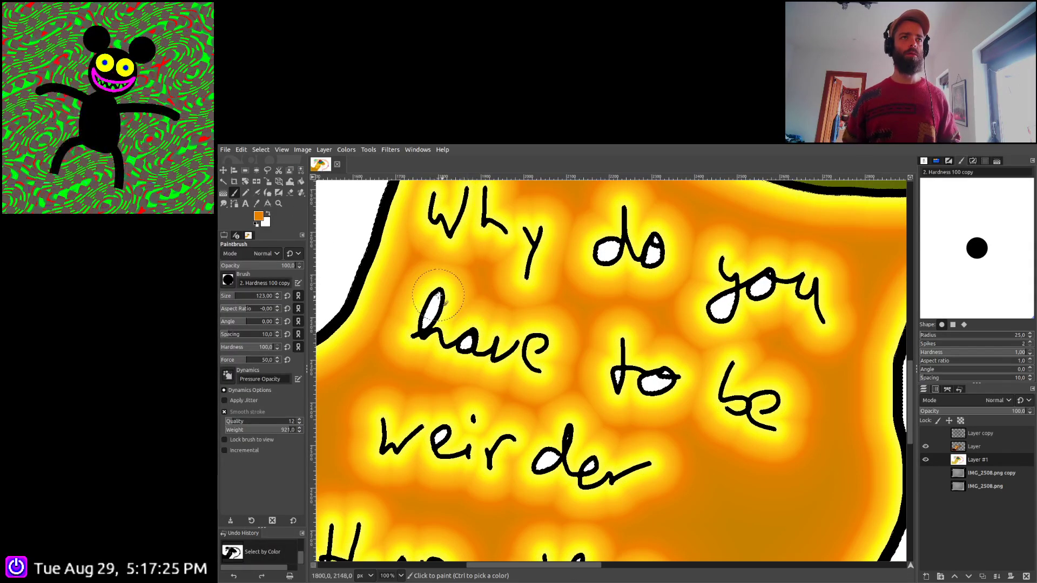
left_click(555, 359)
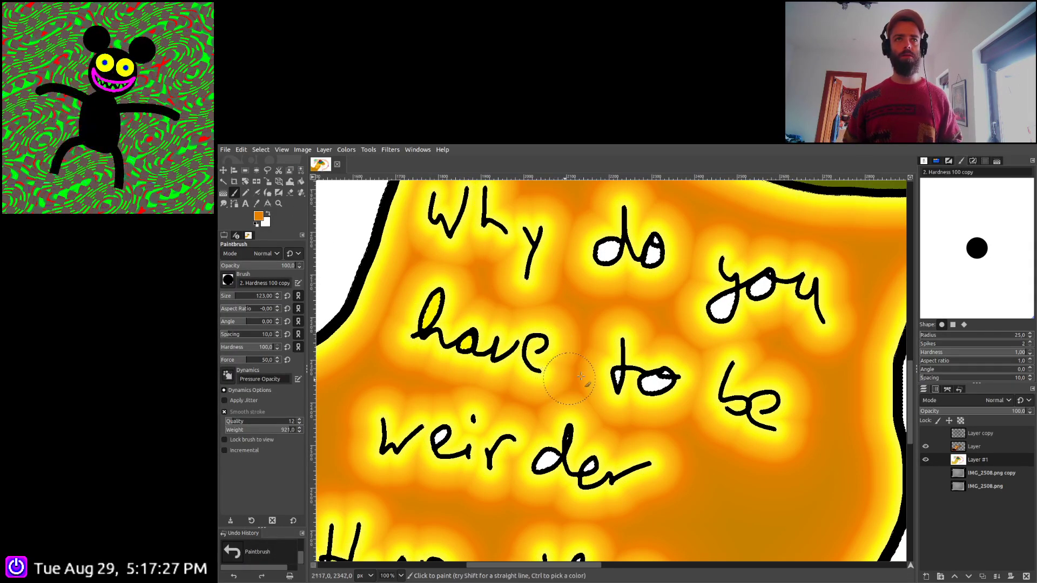
left_click(643, 382)
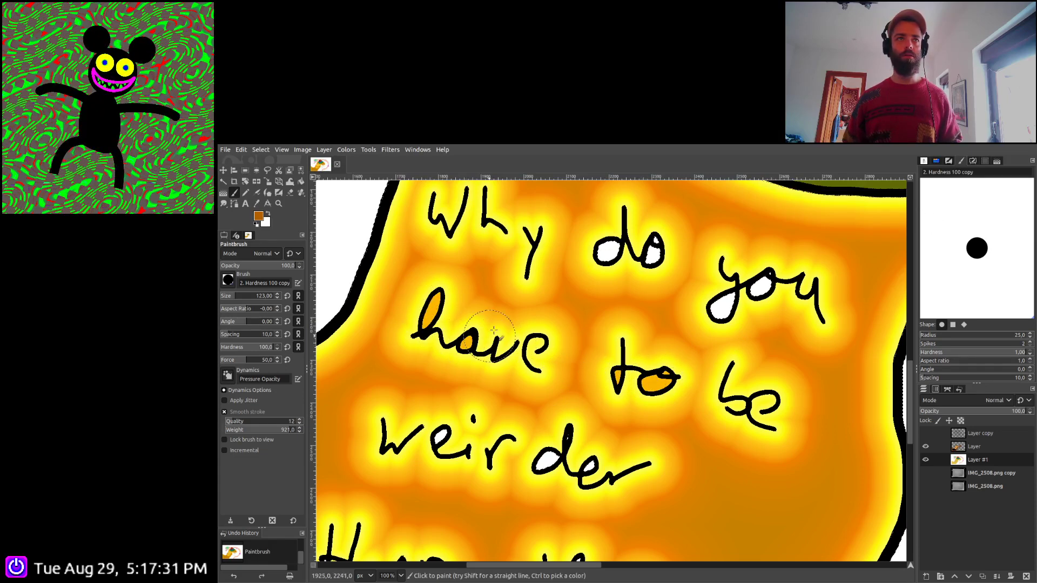
left_click_drag(610, 251, 652, 246)
mouse_move(704, 290)
left_mouse_down()
mouse_move(777, 285)
mouse_move(724, 324)
left_mouse_up()
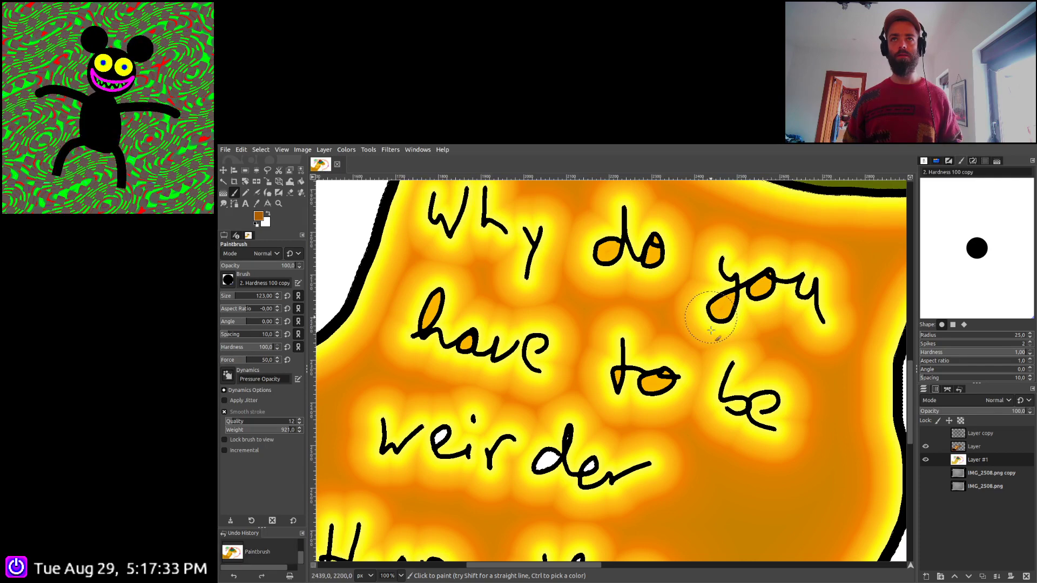
Paint the white letter gaps in "weirder", "than the" and "rest?" dark orange, then reset the selection to the whole canvas
scroll(446, 451, "down", 5)
scroll(445, 451, "left", 3)
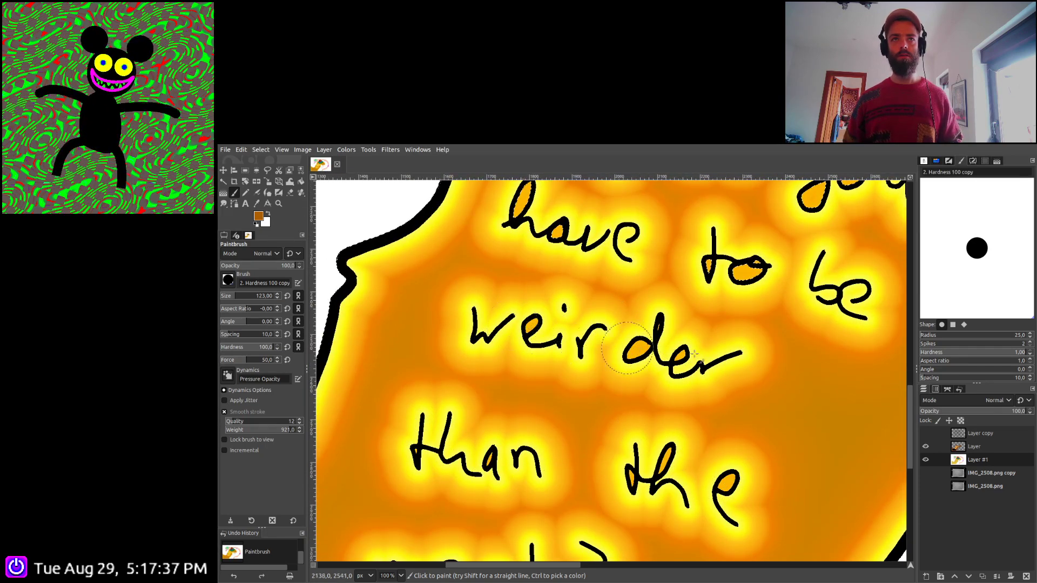
scroll(637, 458, "right", 3)
scroll(636, 458, "down", 1)
scroll(781, 321, "down", 3)
scroll(780, 322, "left", 6)
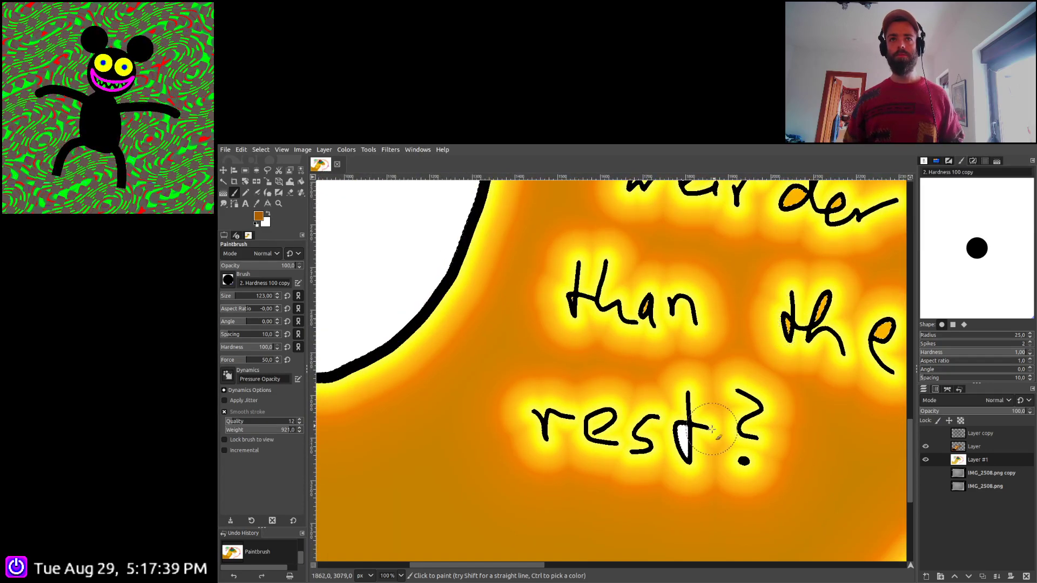
scroll(699, 386, "down", 1)
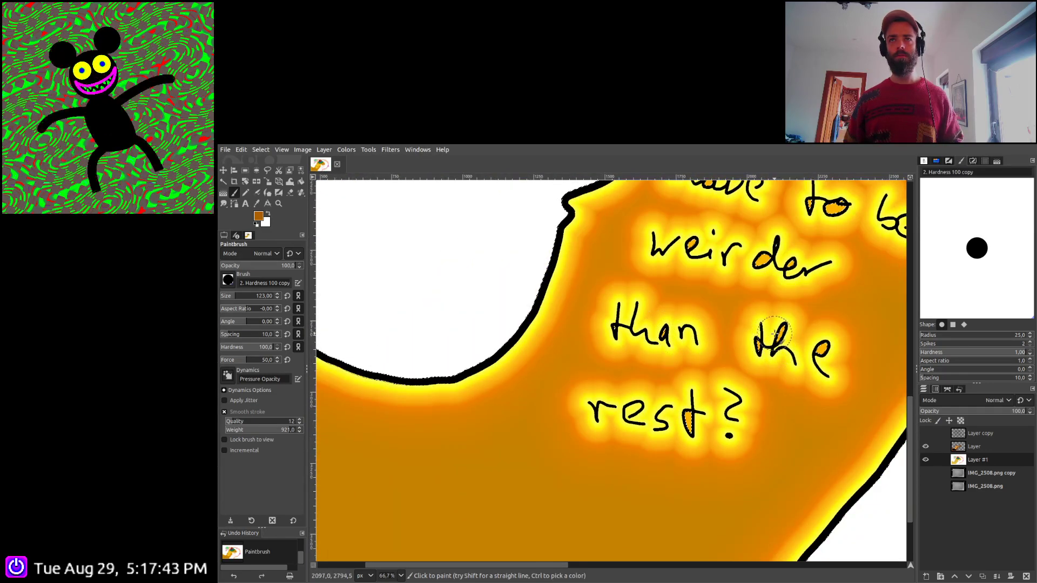
scroll(775, 334, "down", 2)
key("ctrl+a")
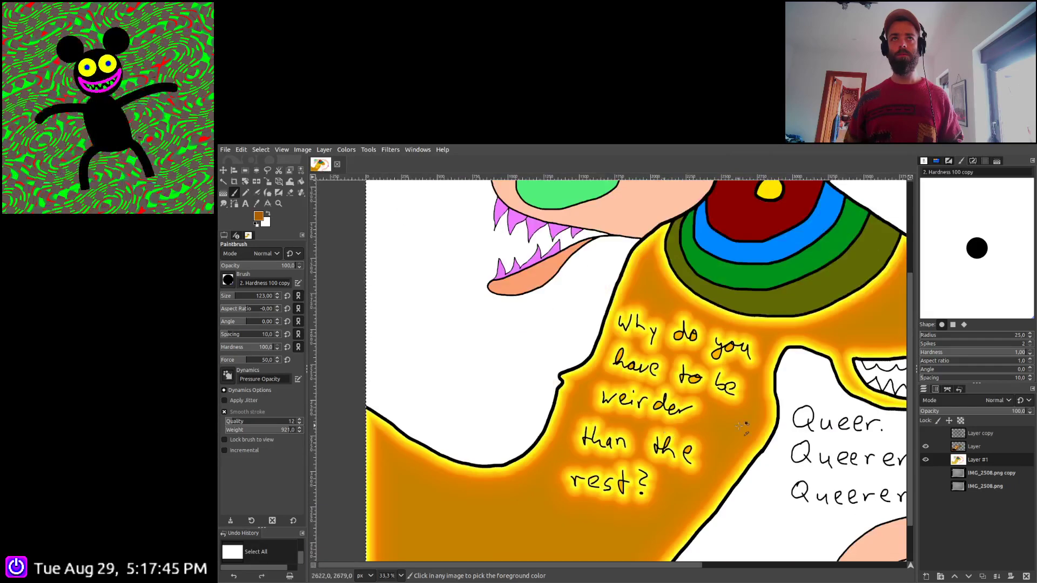
Merge the Overlay gradient layer down into Layer #1
scroll(702, 405, "down", 1)
scroll(679, 383, "right", 2)
scroll(732, 413, "down", 2)
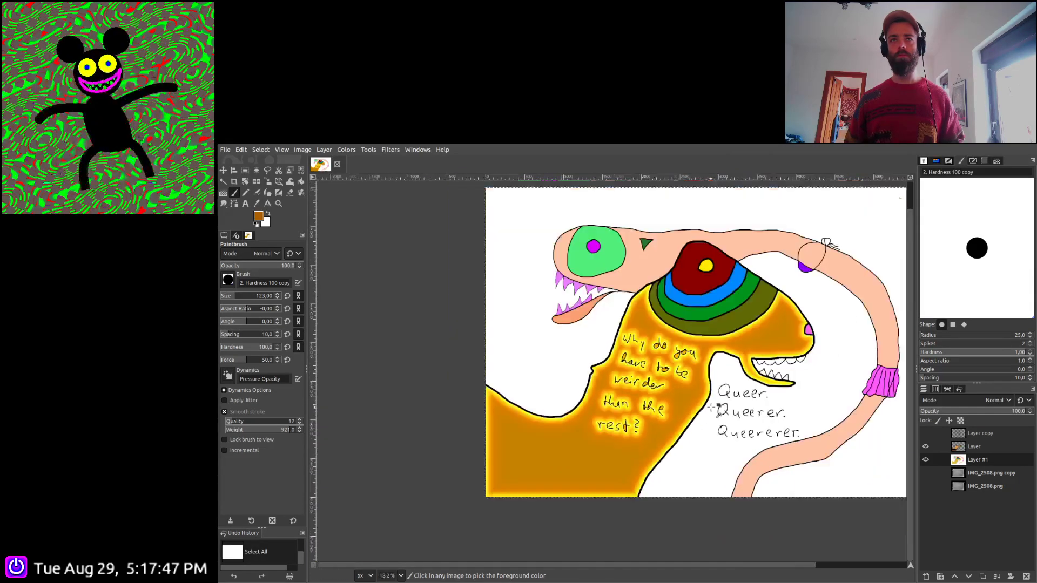
left_click(974, 446)
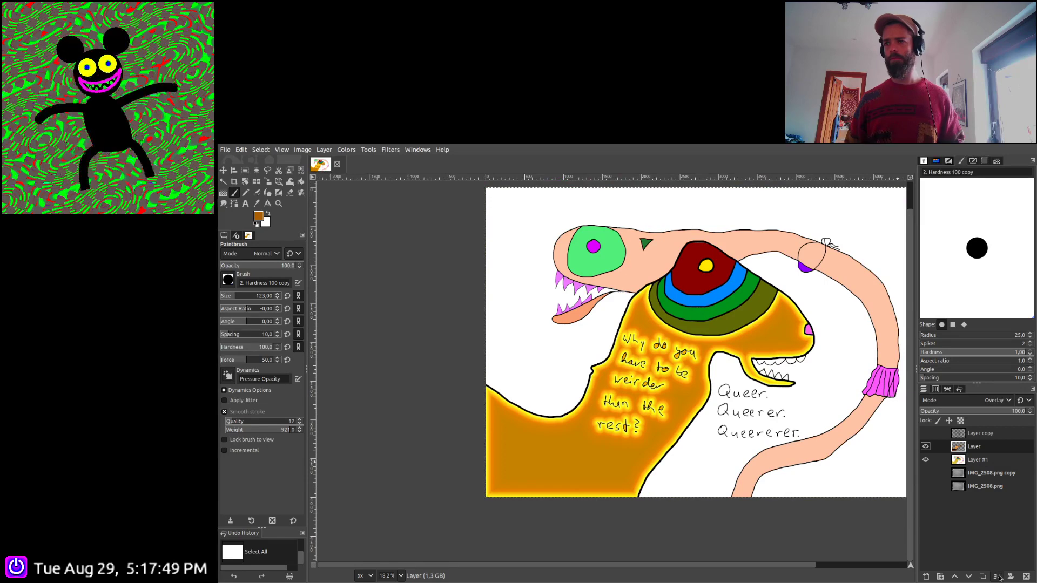
left_click(998, 577)
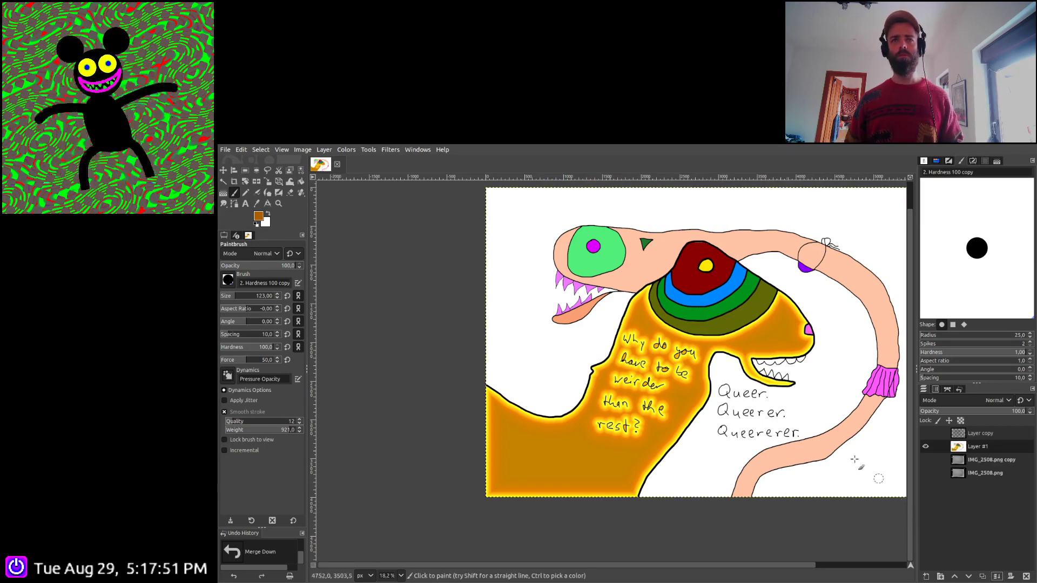
Make the "Layer copy" line-art layer visible and duplicate the coloured Layer #1 twice
scroll(702, 427, "right", 3)
scroll(702, 427, "up", 1)
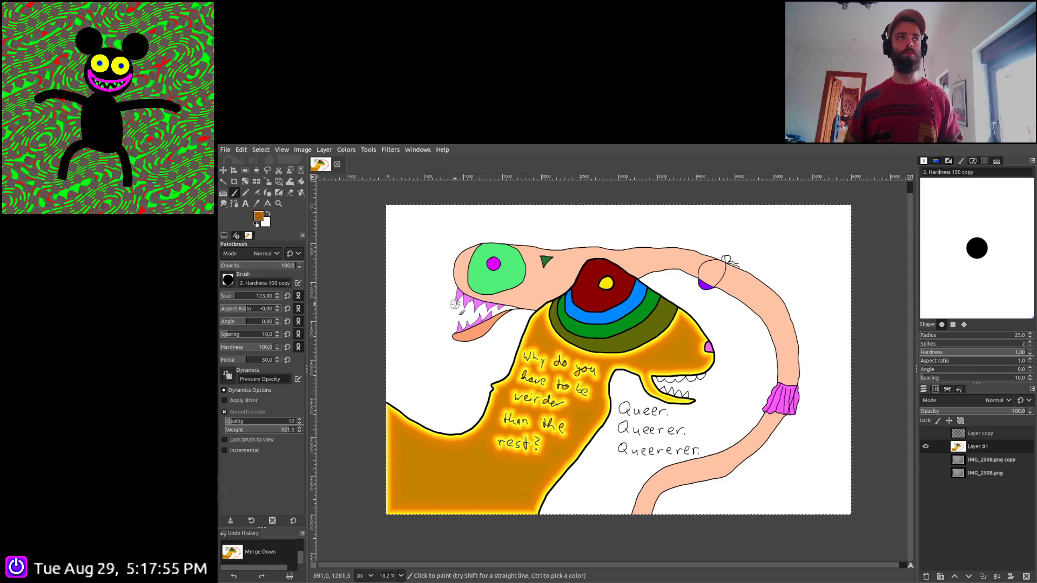
scroll(455, 304, "up", 7)
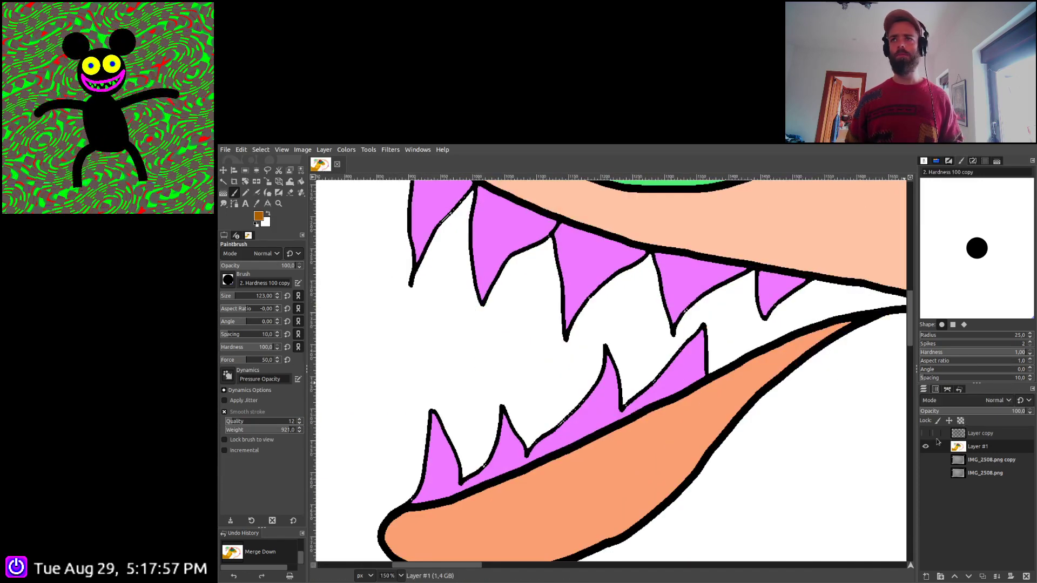
left_click(926, 433)
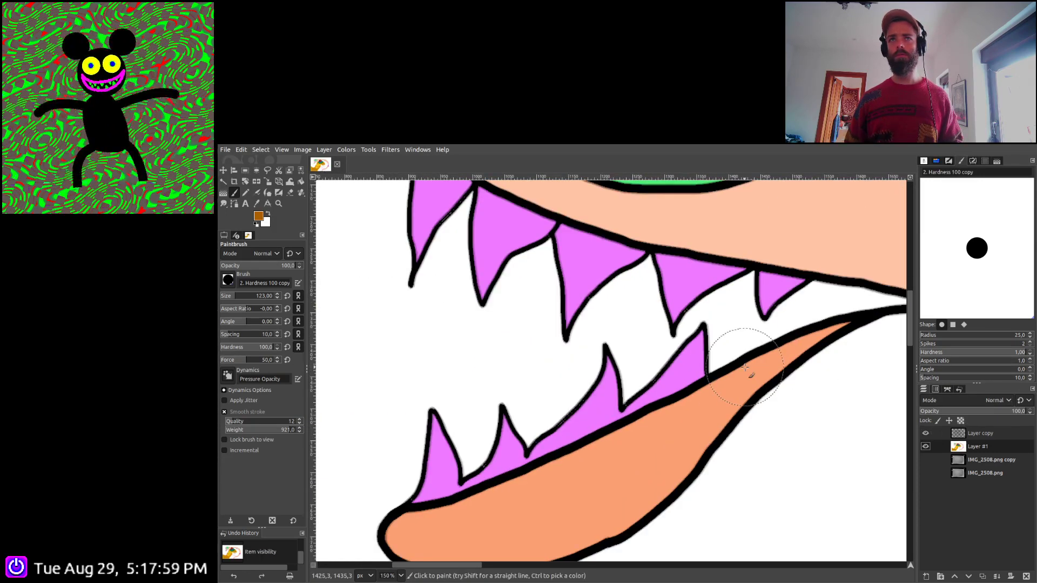
left_click(983, 577)
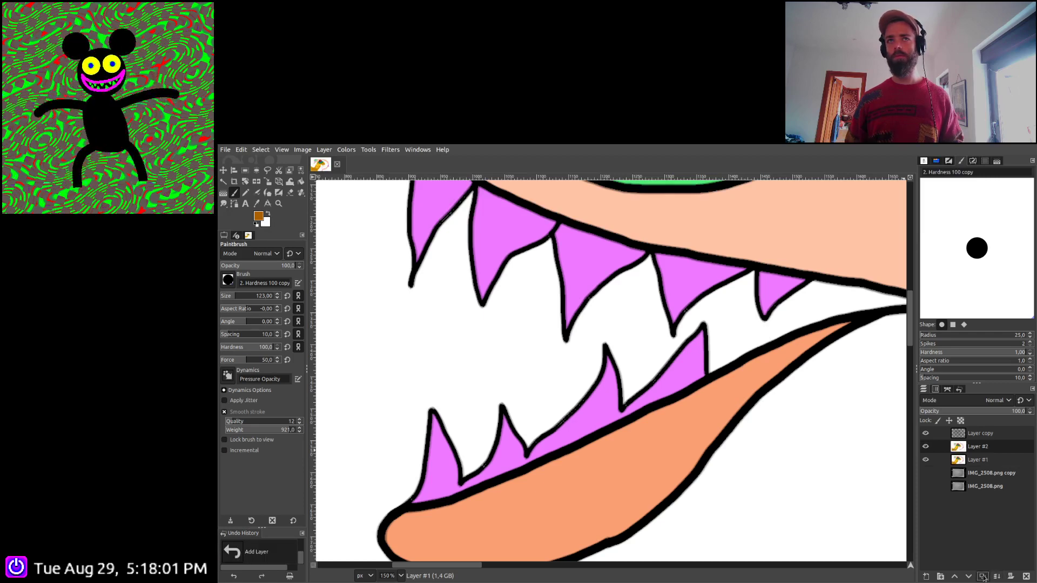
left_click(983, 576)
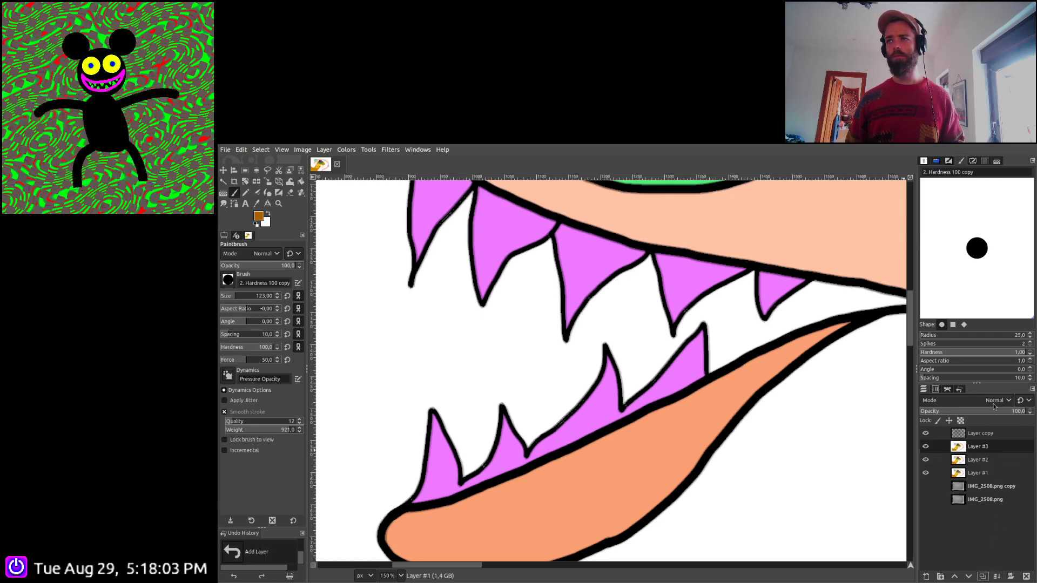
Delete the two extra copies of the coloured Layer #1 and duplicate the "Layer copy" line-art layer twice
left_click(1028, 576)
left_click(1028, 576)
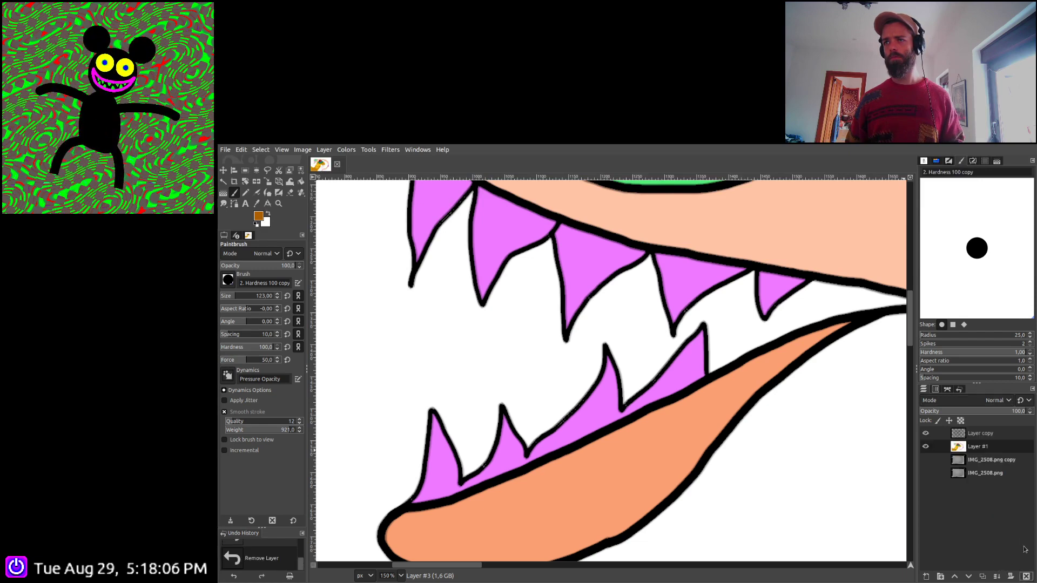
left_click(983, 577)
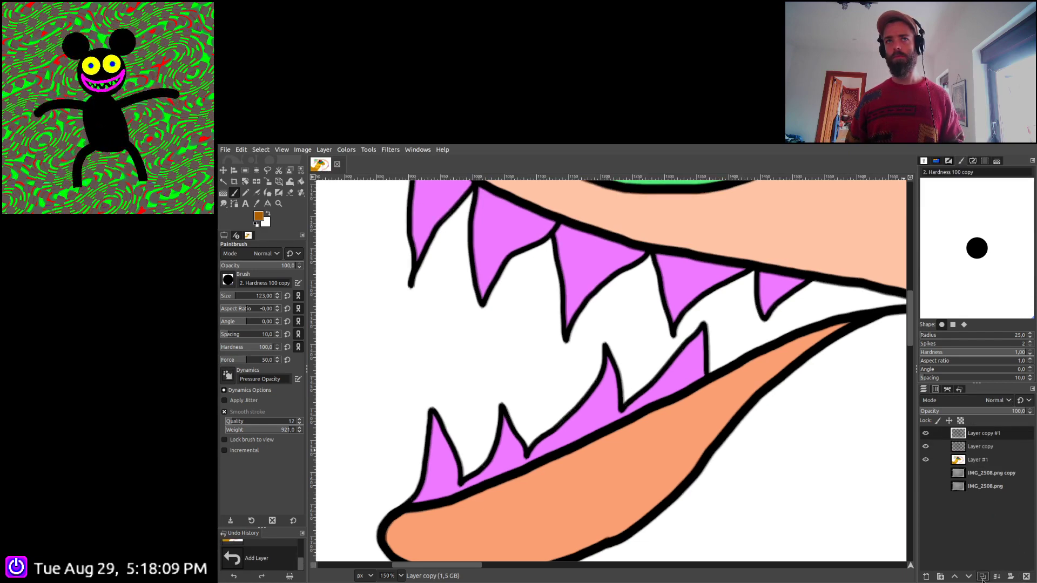
left_click(983, 577)
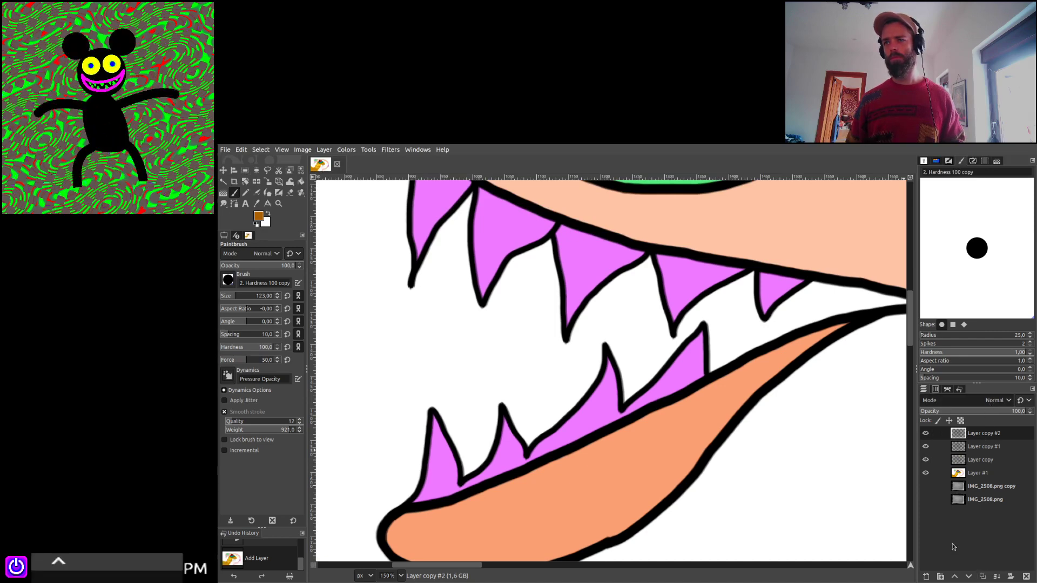
Set the blend mode of "Layer copy #2" to Multiply and that of "Layer copy #1" to Burn
key("shift+m")
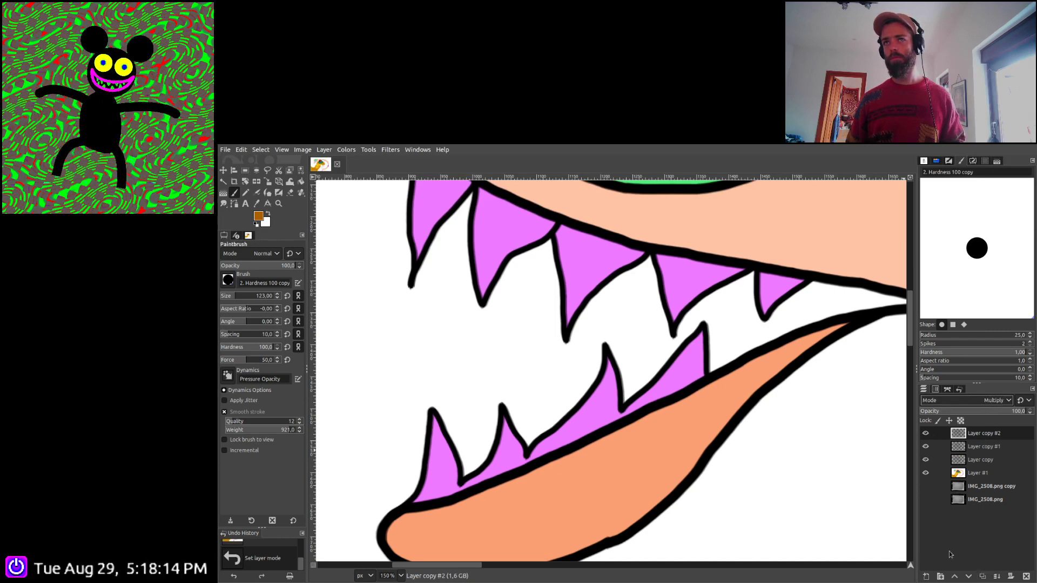
left_click(980, 451)
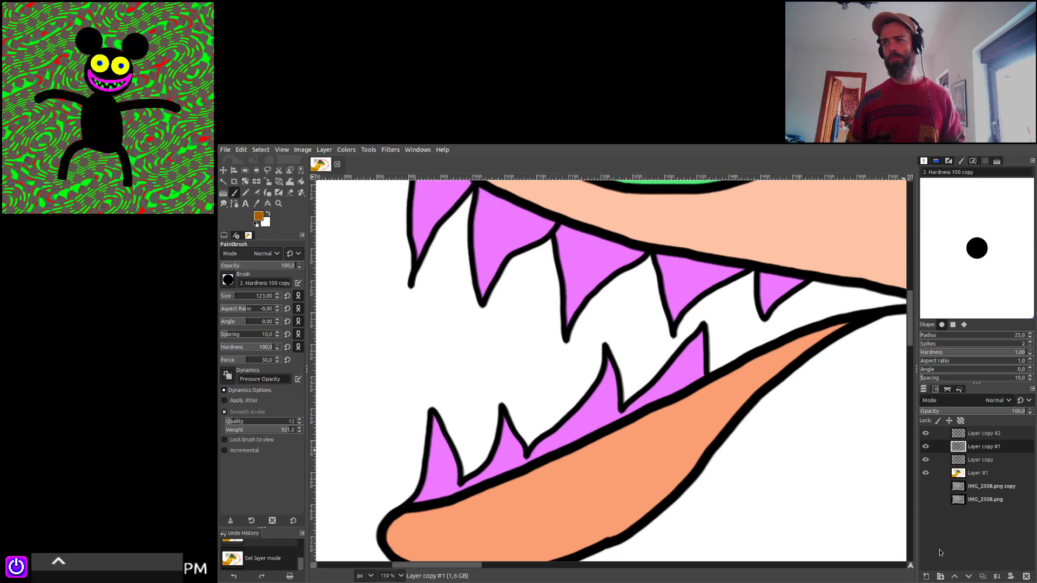
key("shift+m")
scroll(722, 486, "down", 5)
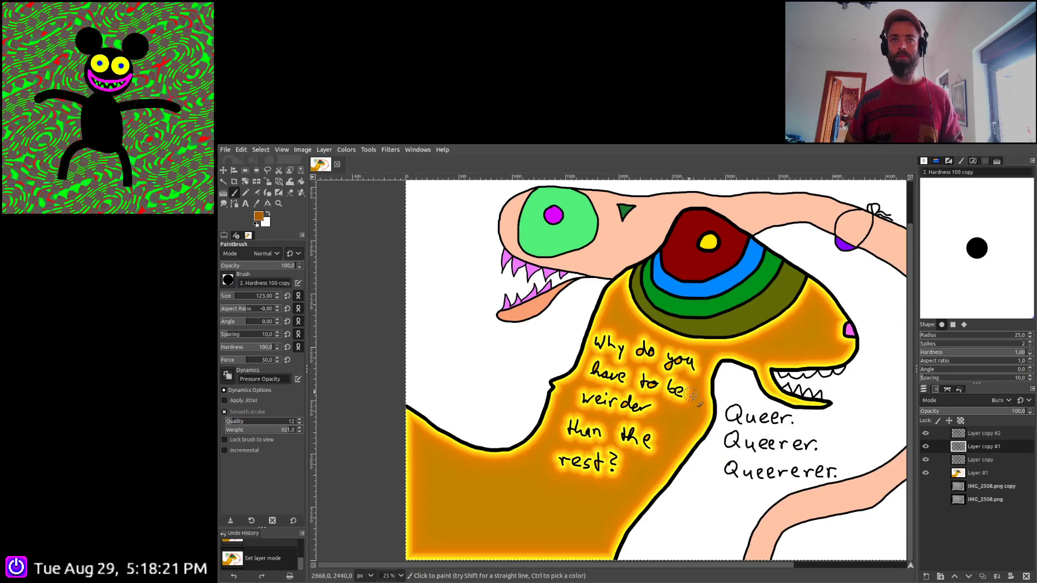
Make Layer #1 the active layer and save the image
key("Page_Down")
key("Page_Down")
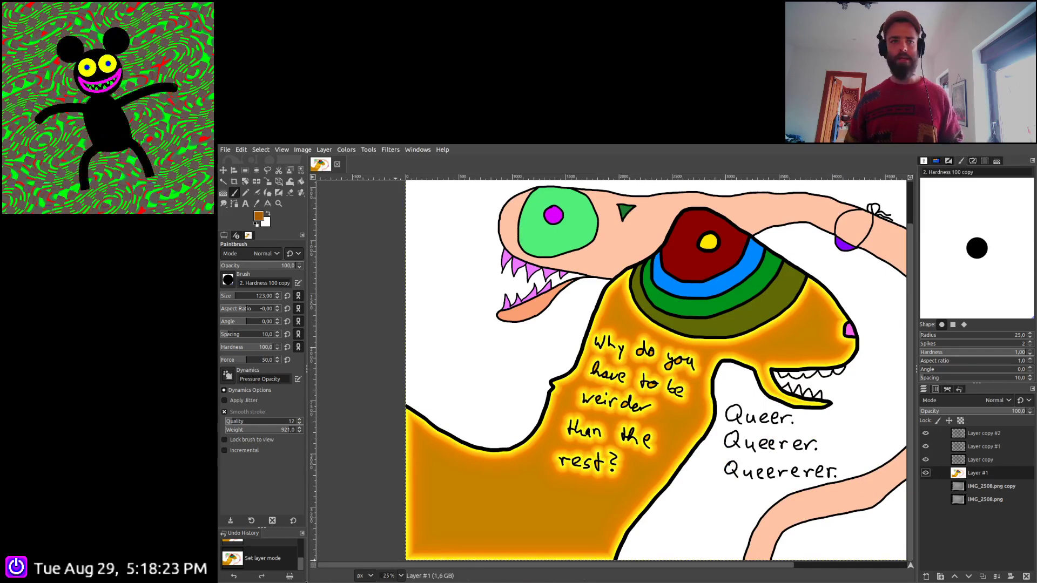
key("ctrl+s")
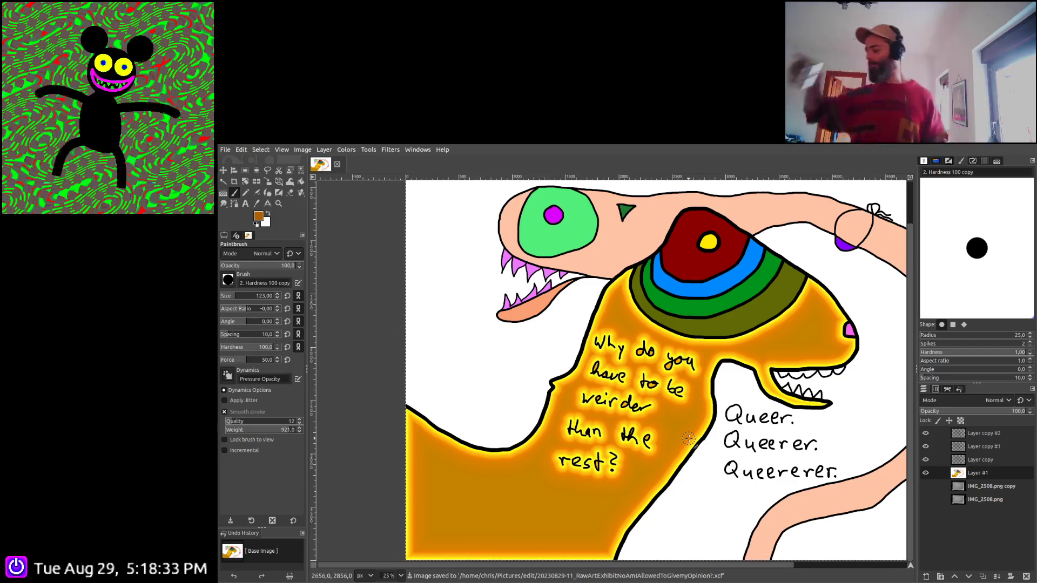
Select the white background of Layer #1 with Select by Color
scroll(748, 462, "down", 2)
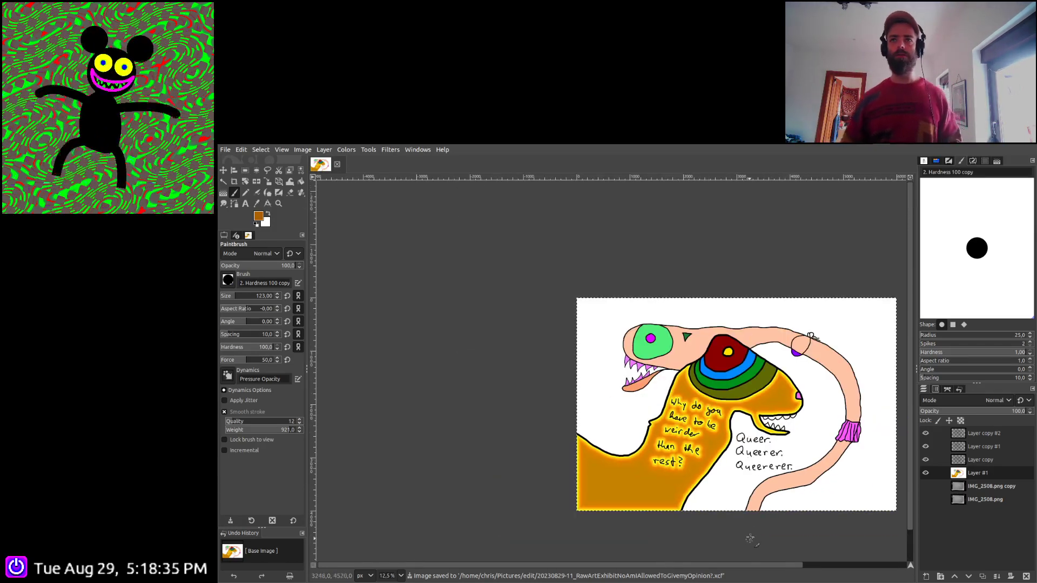
scroll(702, 508, "right", 3)
scroll(633, 473, "up", 1)
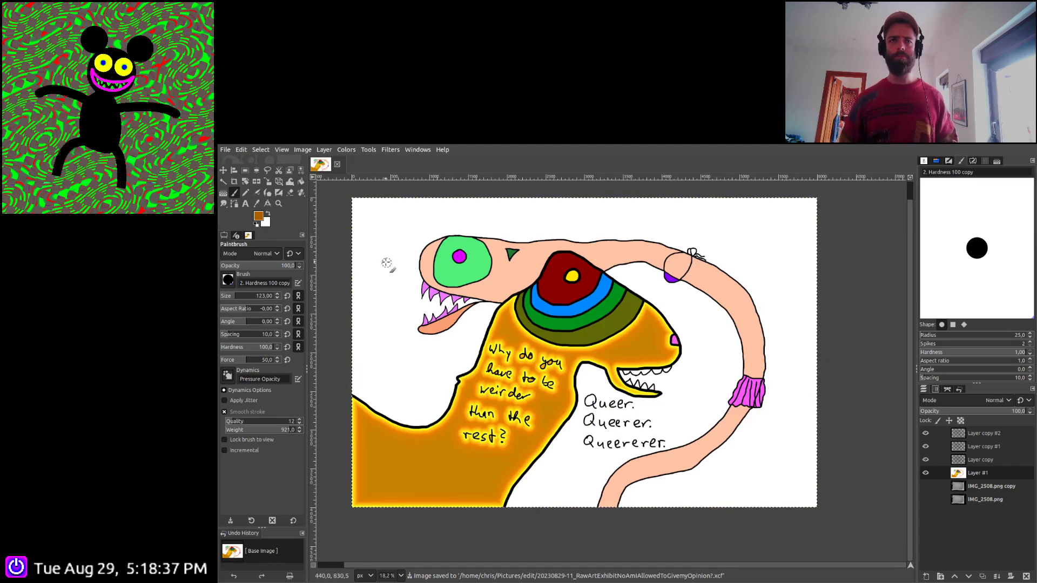
left_click(300, 170)
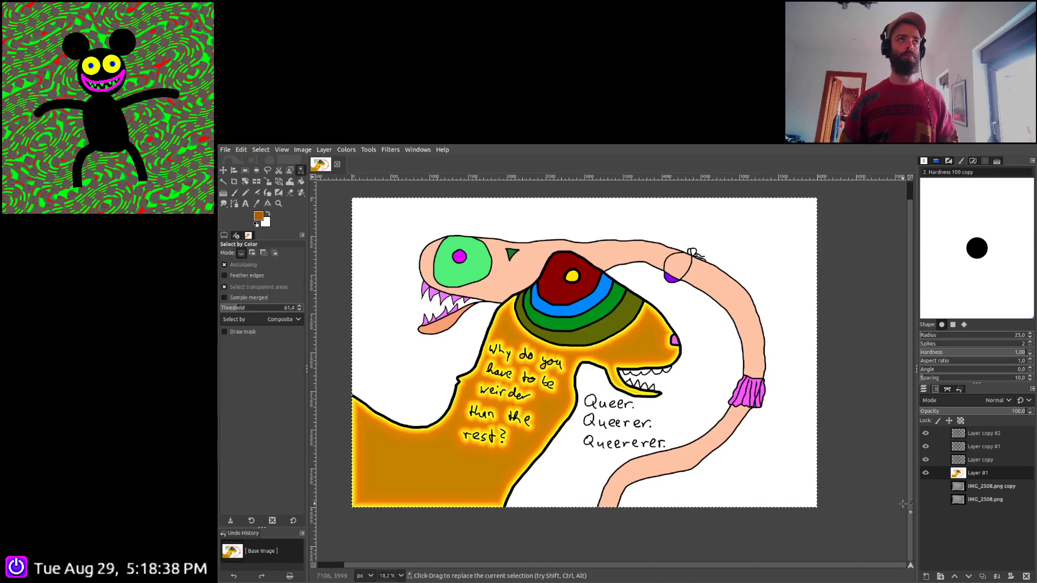
left_click(749, 467)
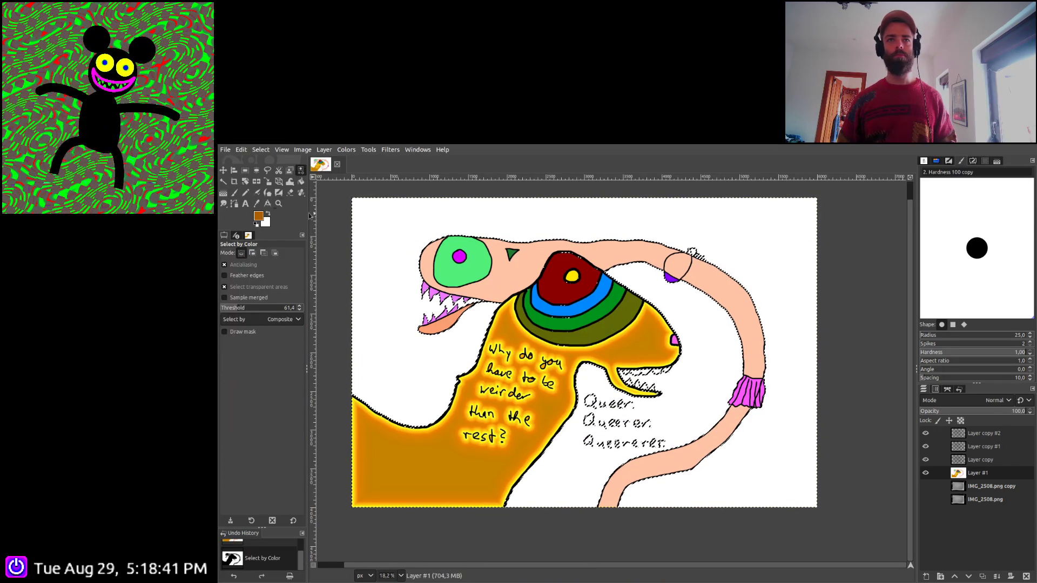
Subtract the orange creature's upper and lower teeth from the background selection with Fuzzy Select
key("u")
scroll(634, 387, "up", 3)
scroll(634, 387, "up", 2)
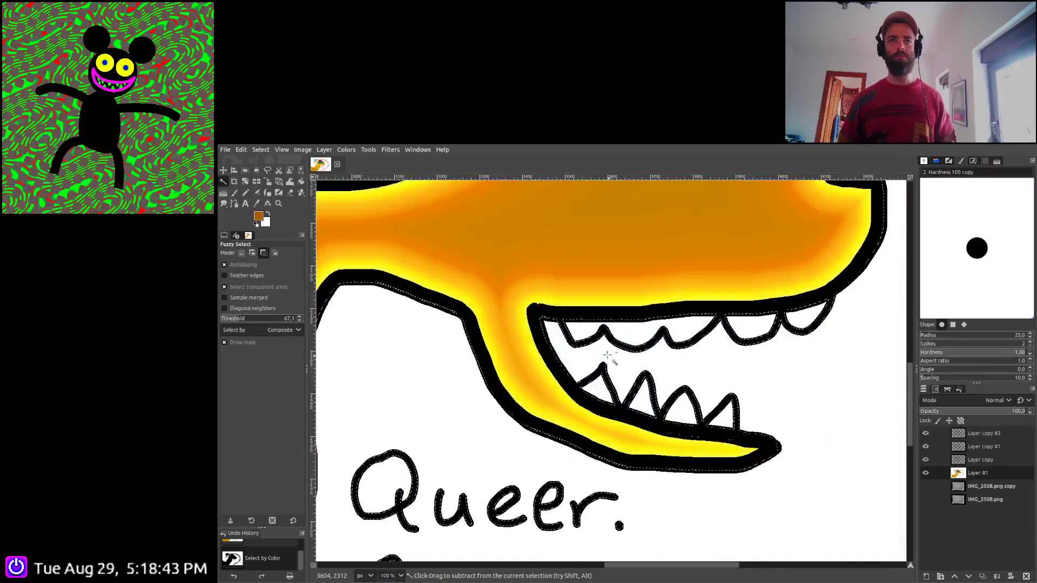
left_click(590, 335)
left_click(759, 331)
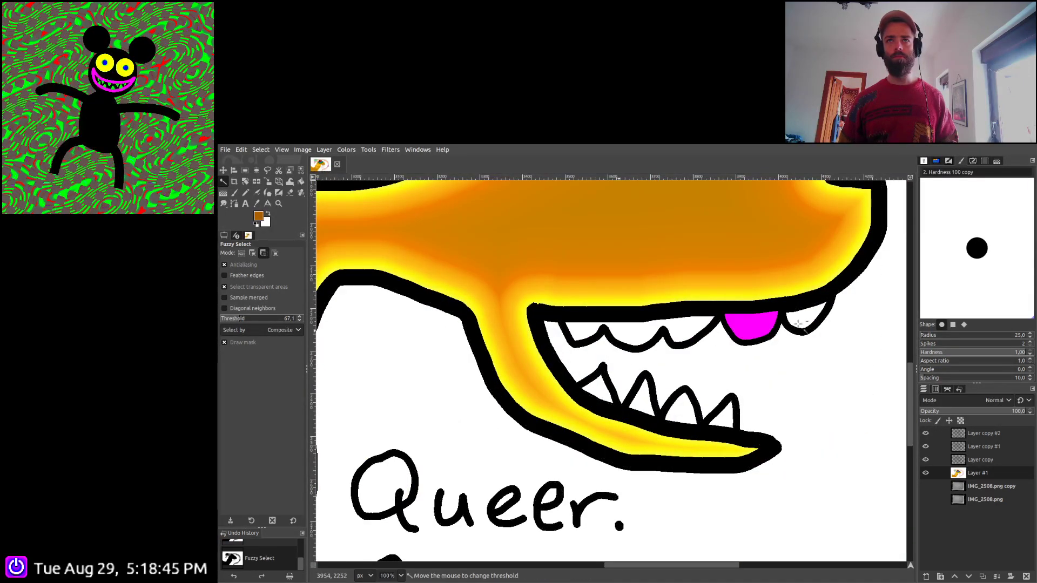
left_click(721, 413)
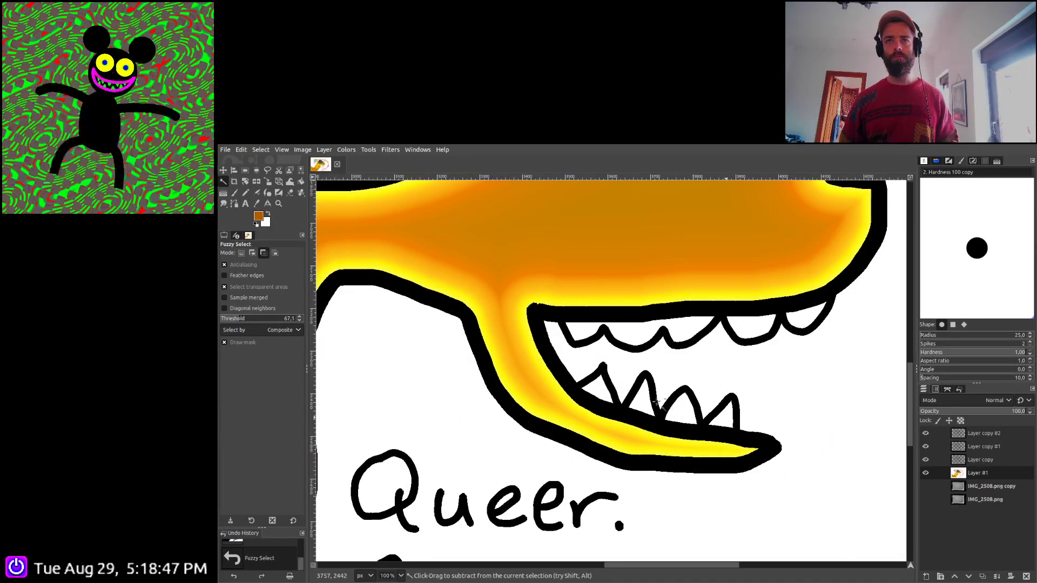
left_click(644, 406)
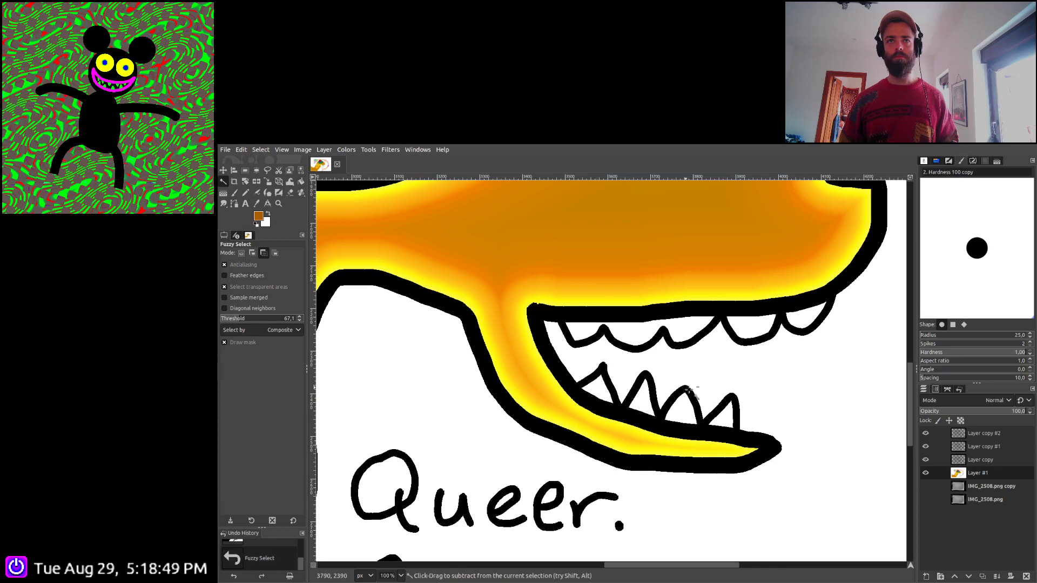
Fill the selected background with the "Nauseating Hea…" gradient, Shaped (spherical), at offset 65.3, and reset the selection to the whole canvas
scroll(694, 389, "down", 7)
scroll(647, 400, "up", 2)
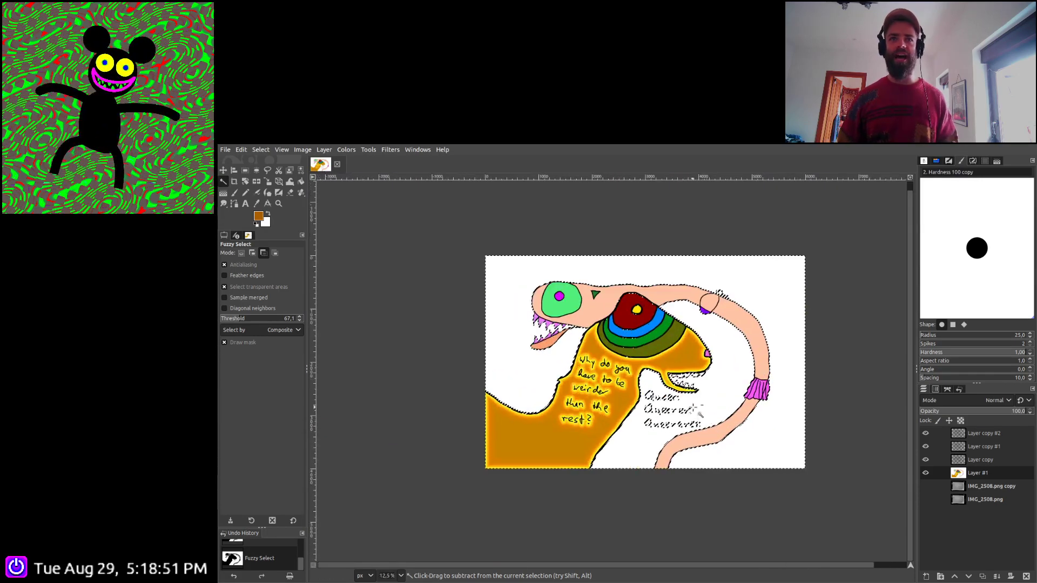
scroll(627, 373, "left", 1)
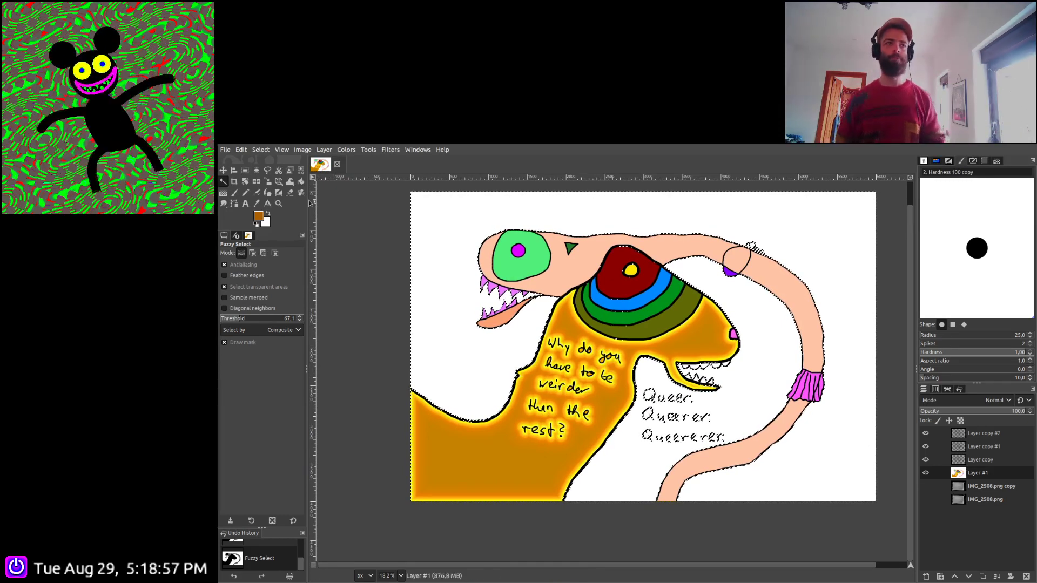
left_click(223, 193)
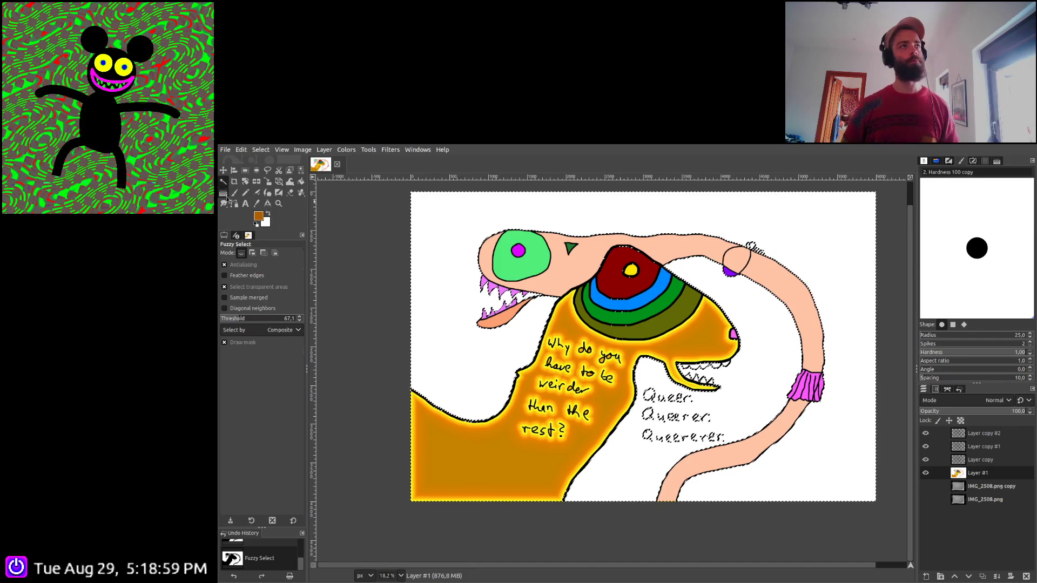
left_click_drag(433, 253, 462, 301)
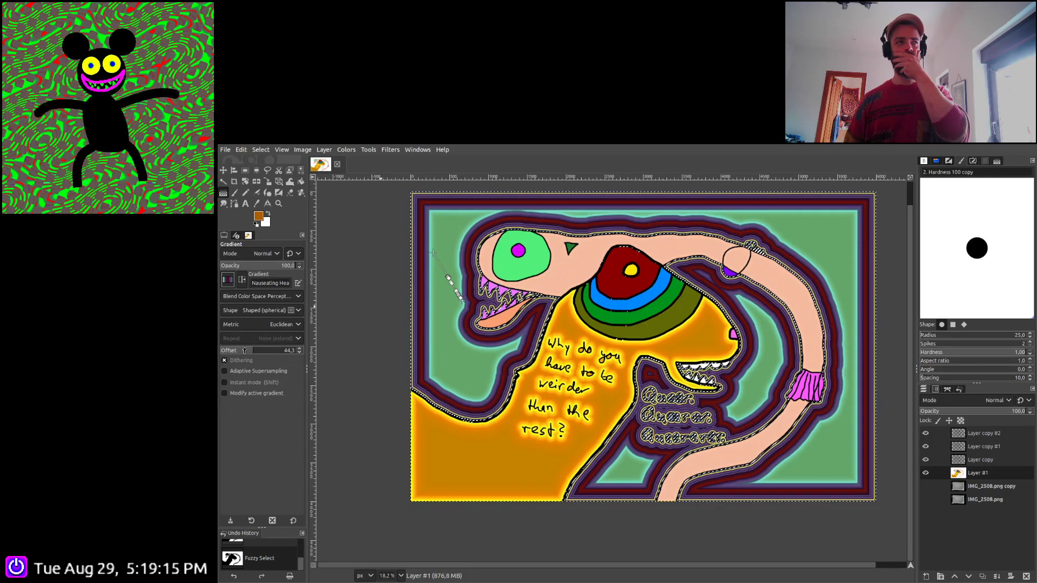
left_click_drag(252, 348, 269, 352)
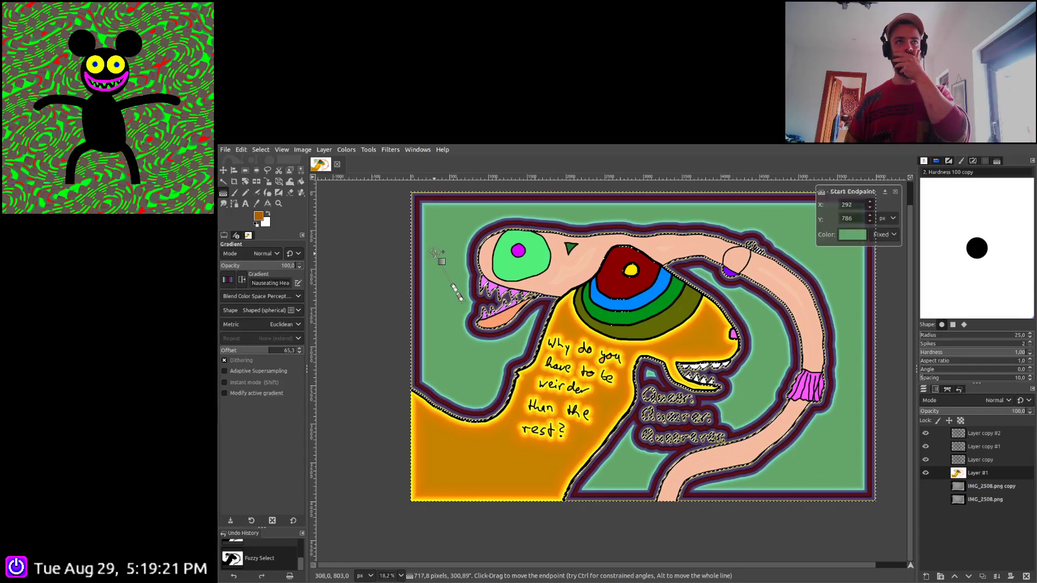
key("Return")
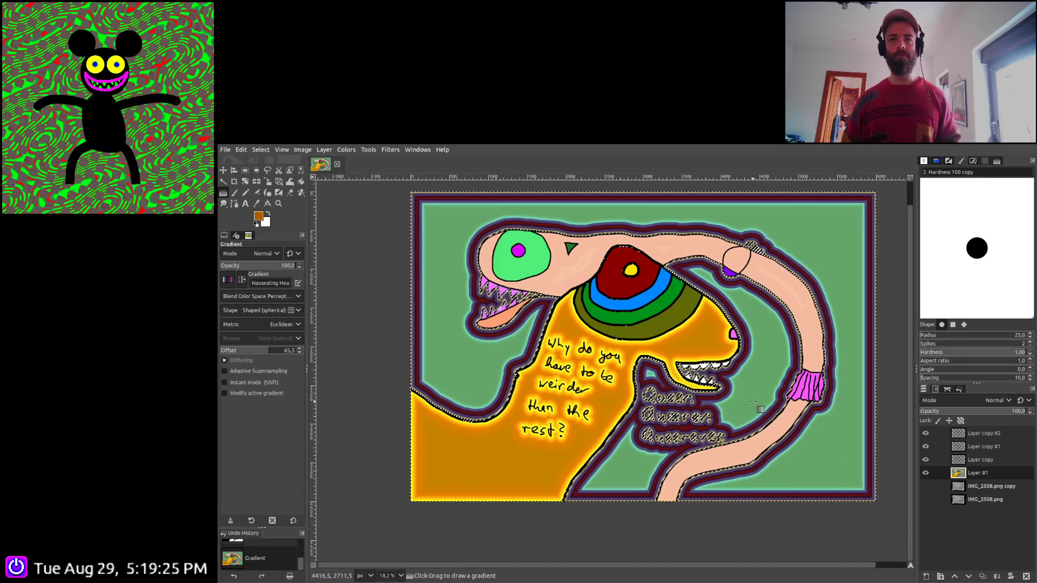
key("ctrl+a")
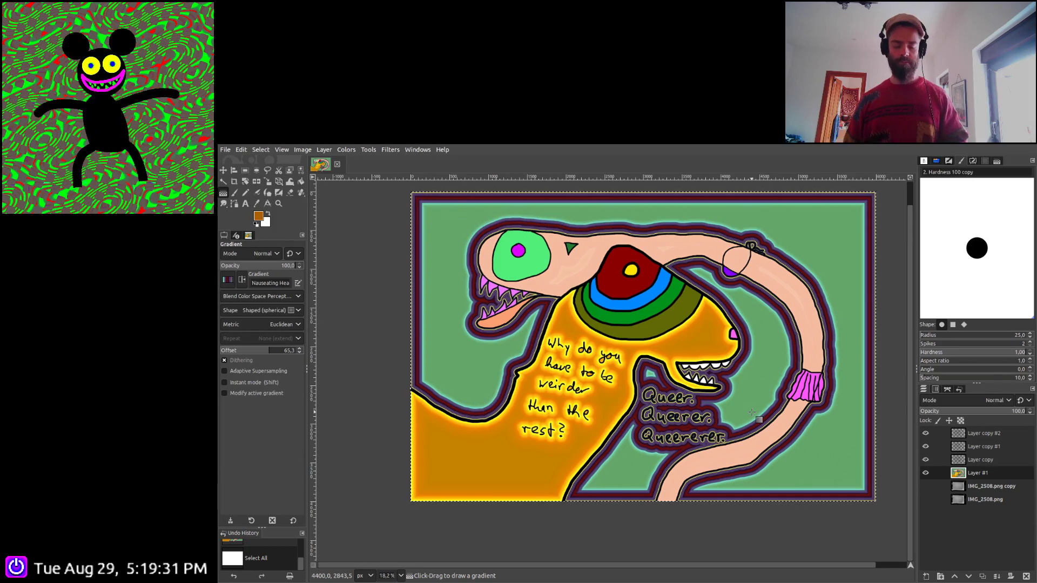
Merge all visible layers into a single Layer #1
scroll(752, 412, "down", 1)
scroll(701, 388, "up", 1)
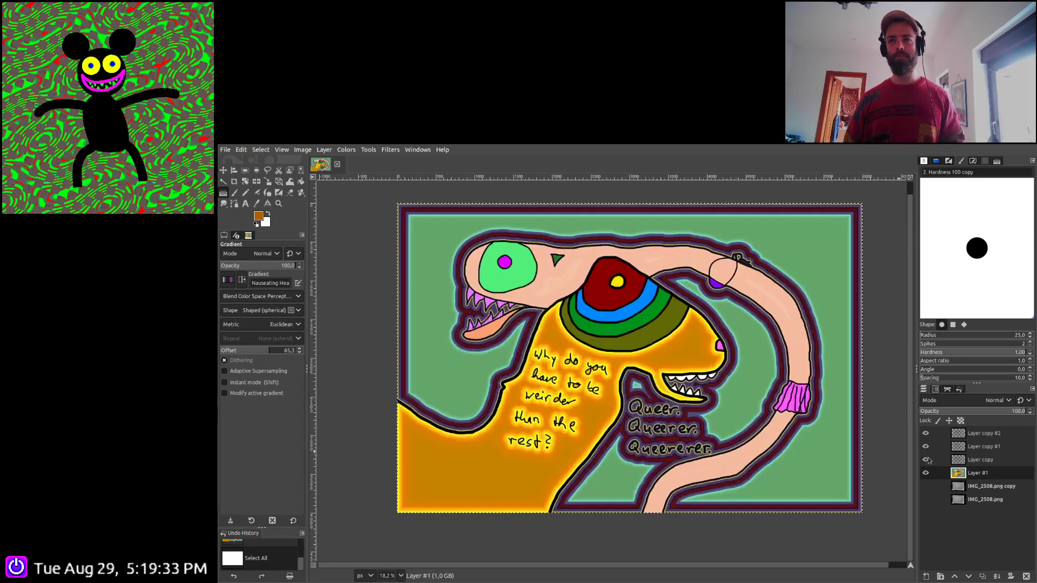
left_click(997, 575, "ctrl")
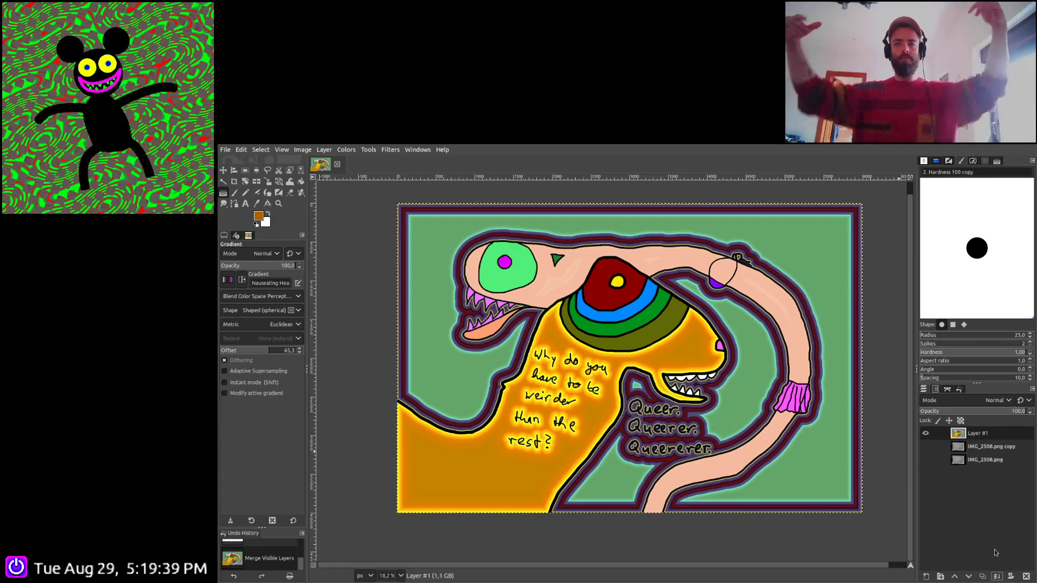
Duplicate Layer #1, move the copy between the two photo layers, and make the photo layers visible
left_click(982, 575)
left_click(968, 575)
left_click(968, 576)
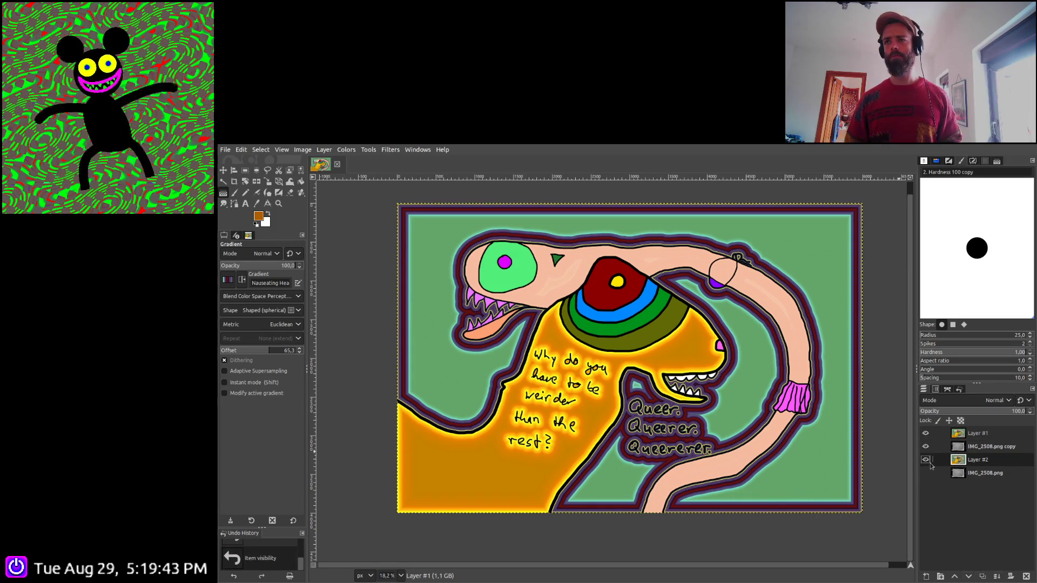
Set the blend mode of Layer #1 to Dodge and that of the "IMG_2508.png copy" layer to Multiply
left_click(972, 435)
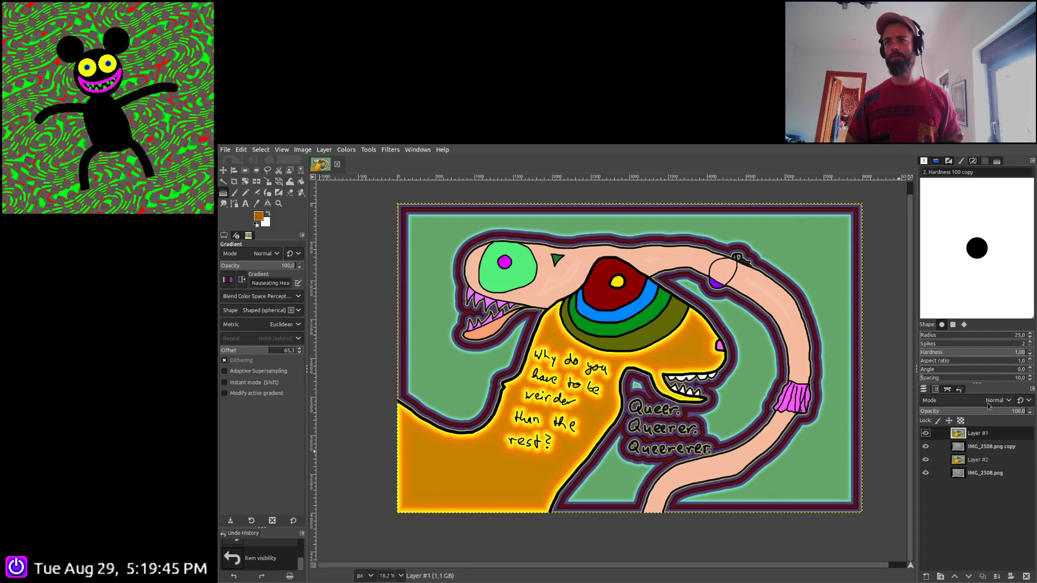
scroll(988, 400, "down", 5)
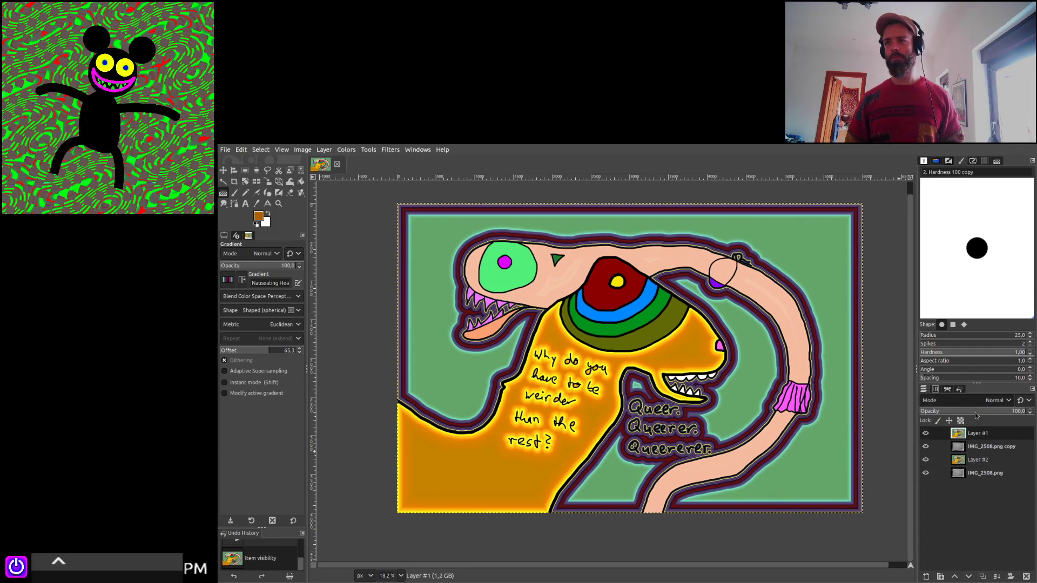
left_click(979, 448)
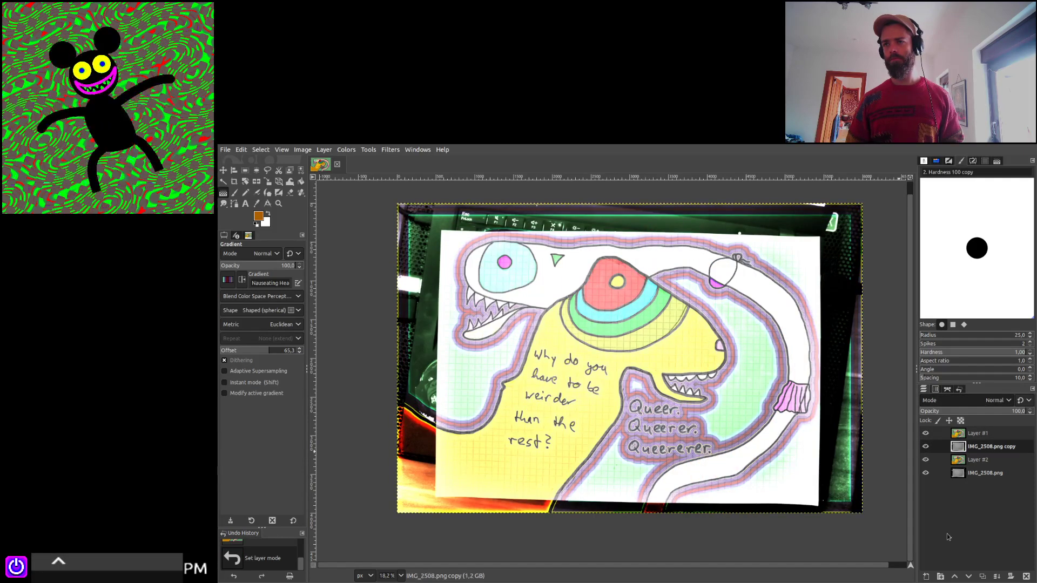
scroll(988, 400, "down", 9)
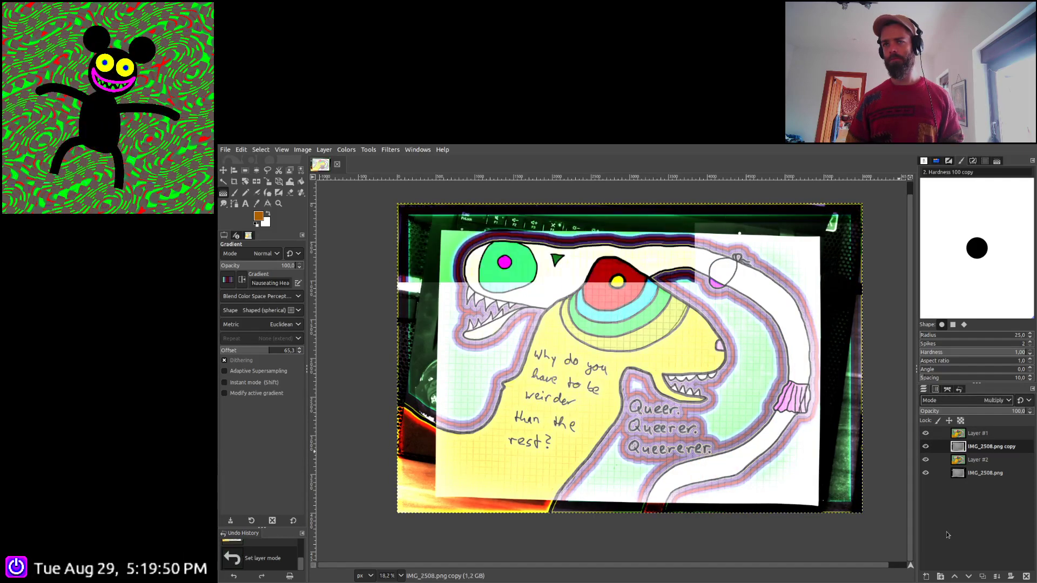
Set the blend mode of Layer #2 to Darken only and make Layer #1 active again
left_click(977, 462)
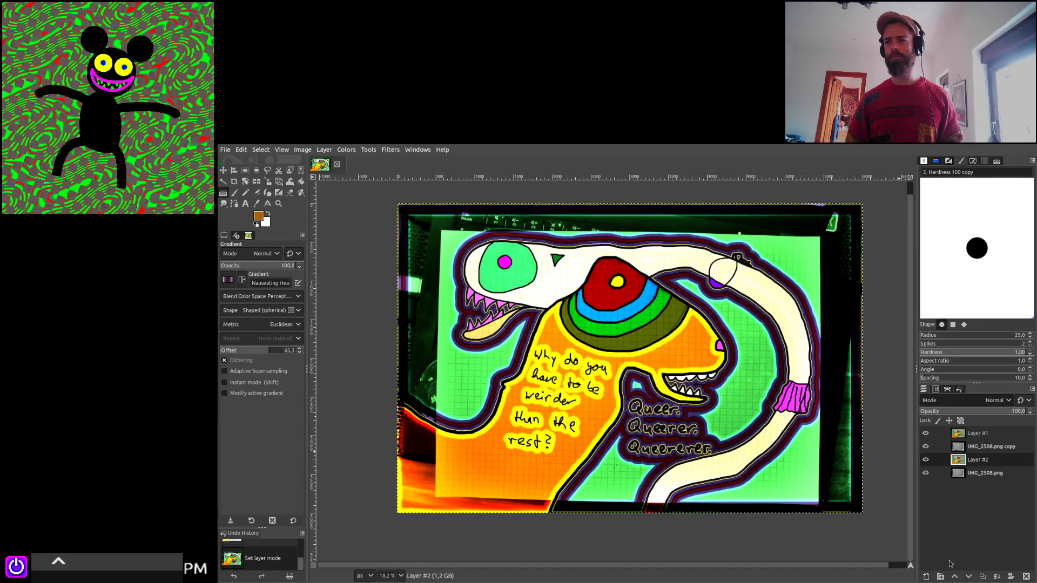
scroll(992, 403, "down", 7)
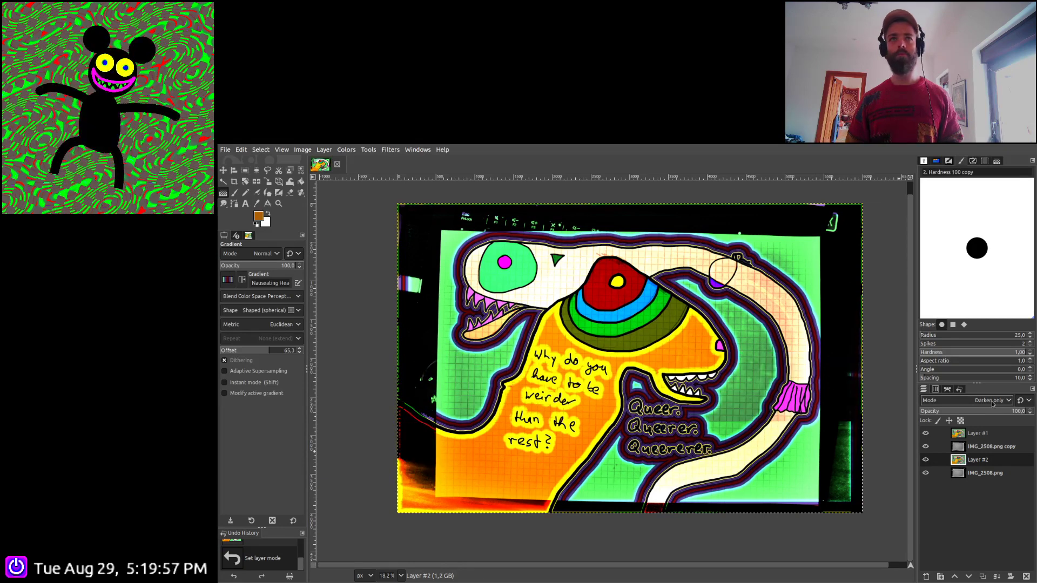
scroll(993, 403, "down", 1)
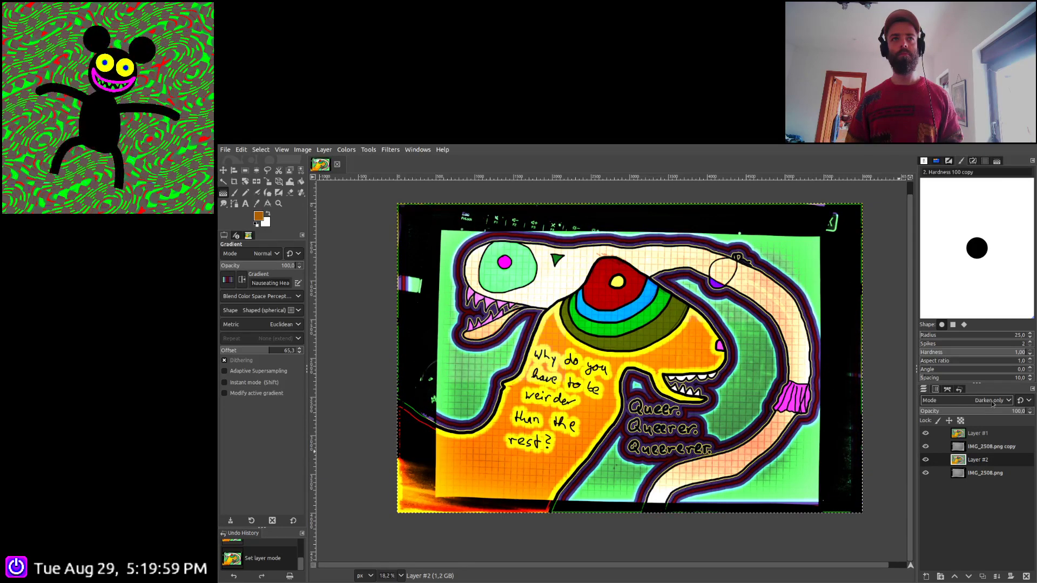
scroll(993, 403, "up", 1)
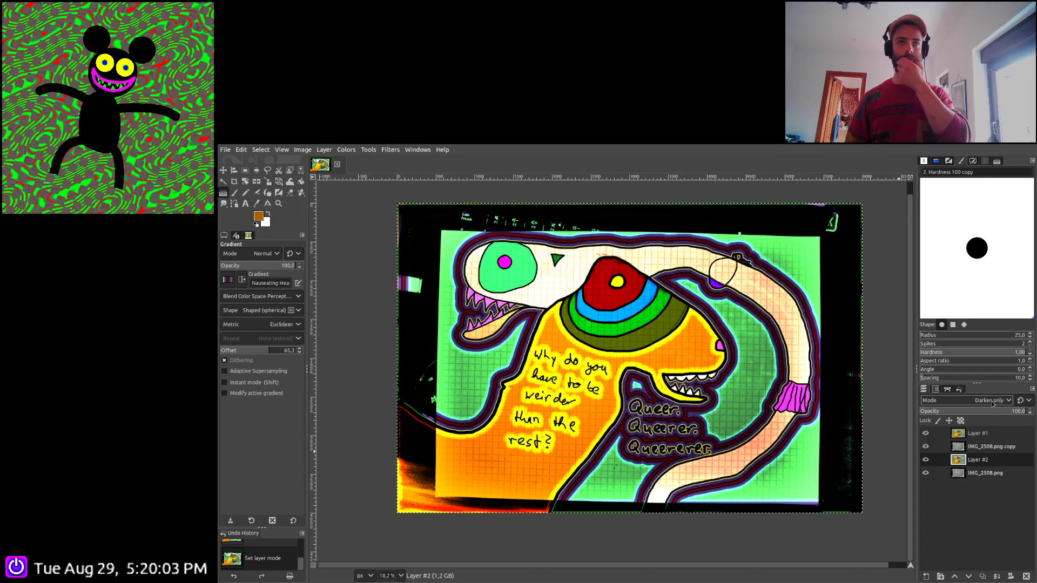
left_click(984, 434)
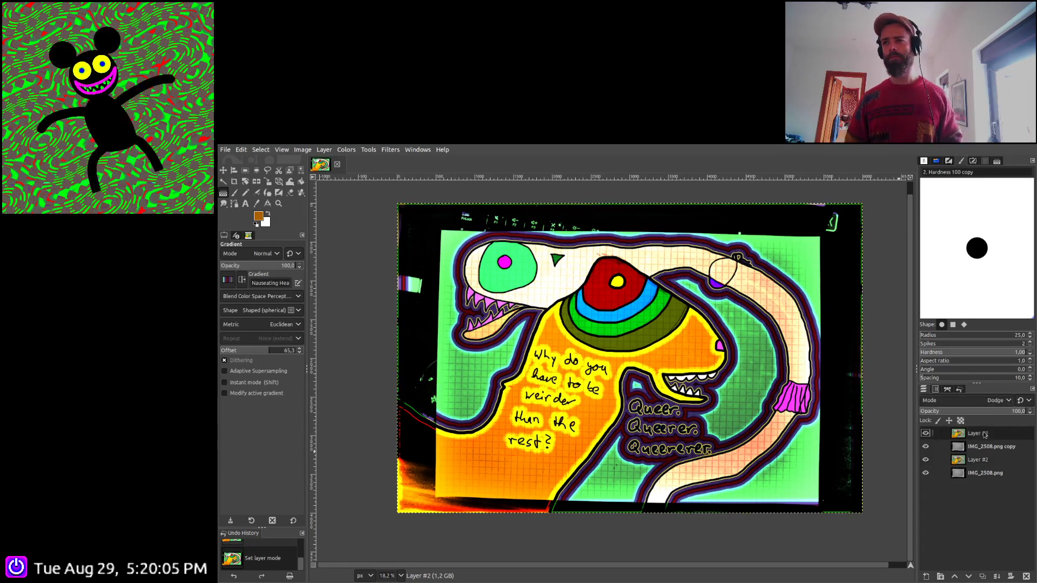
Duplicate Layer #1, try the Darken only, Luma darken only and Multiply blend modes on the original, and delete the original
left_click(983, 575)
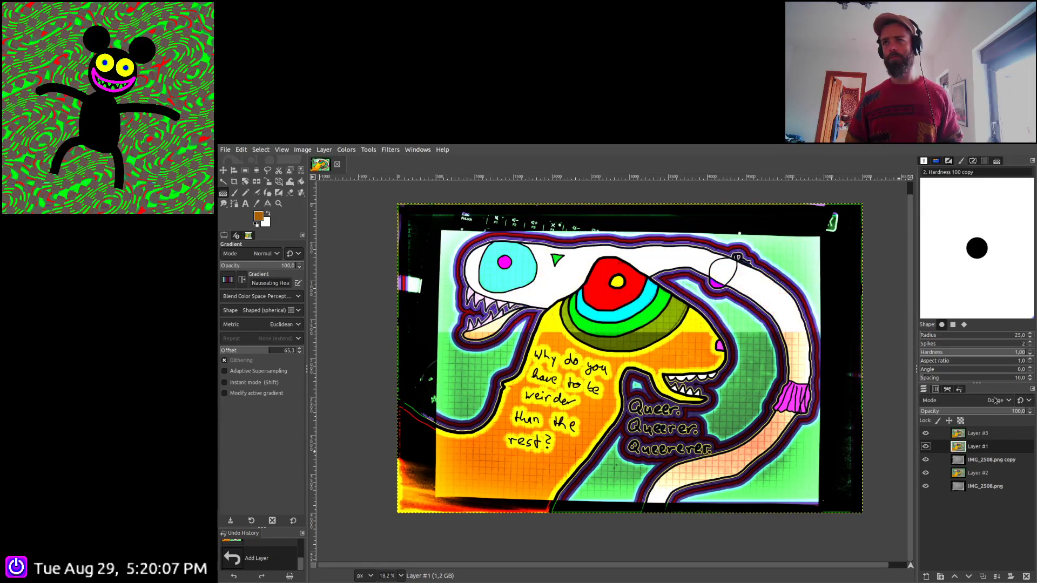
scroll(996, 400, "down", 2)
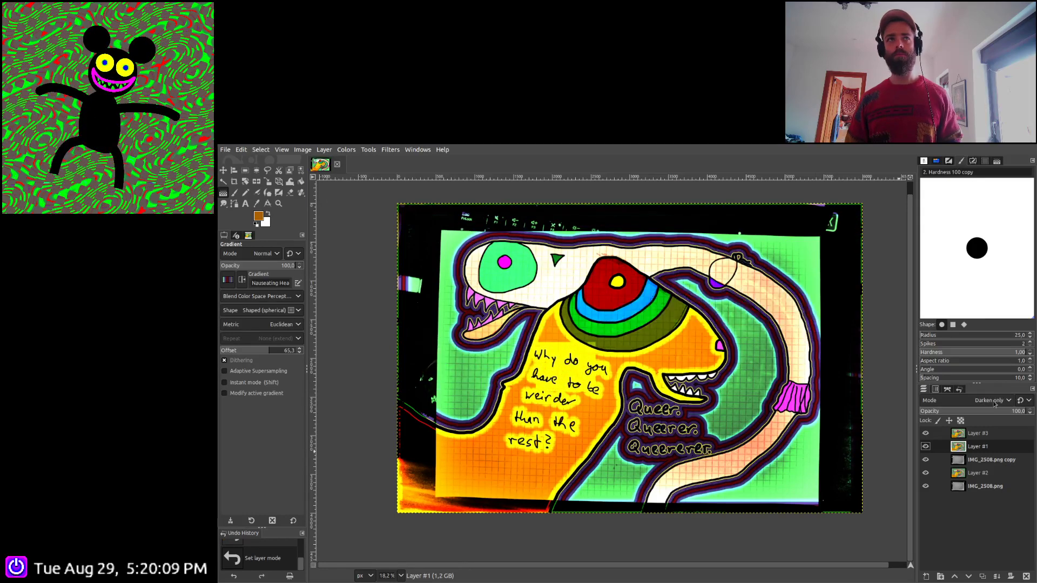
scroll(995, 404, "down", 1)
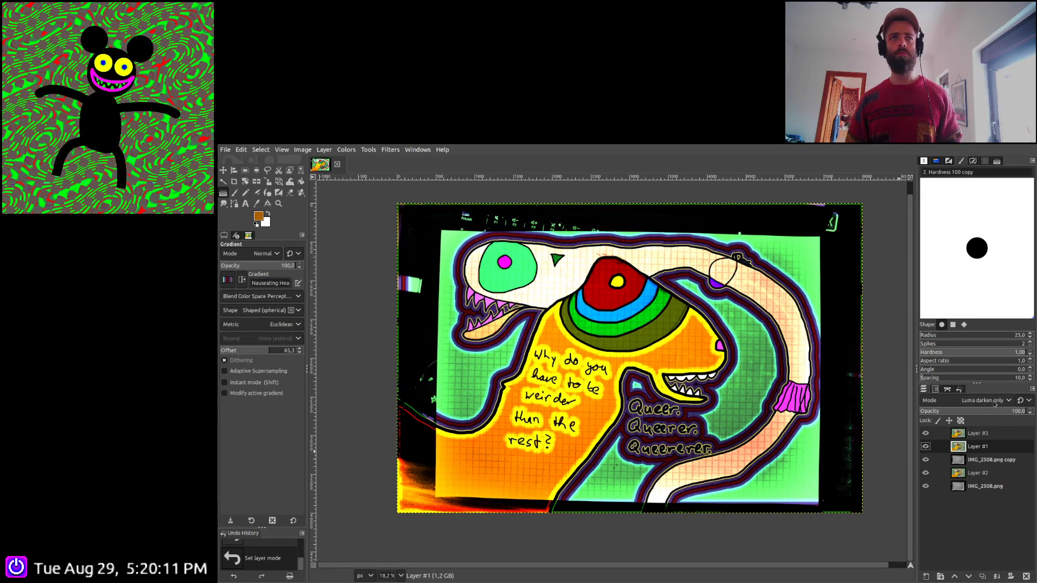
scroll(996, 404, "down", 1)
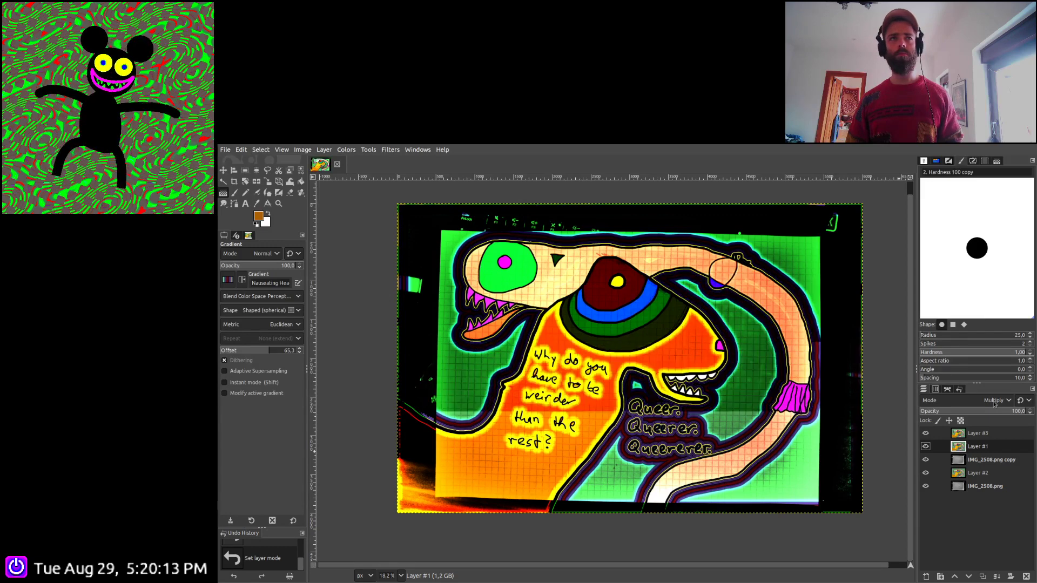
scroll(995, 404, "up", 1)
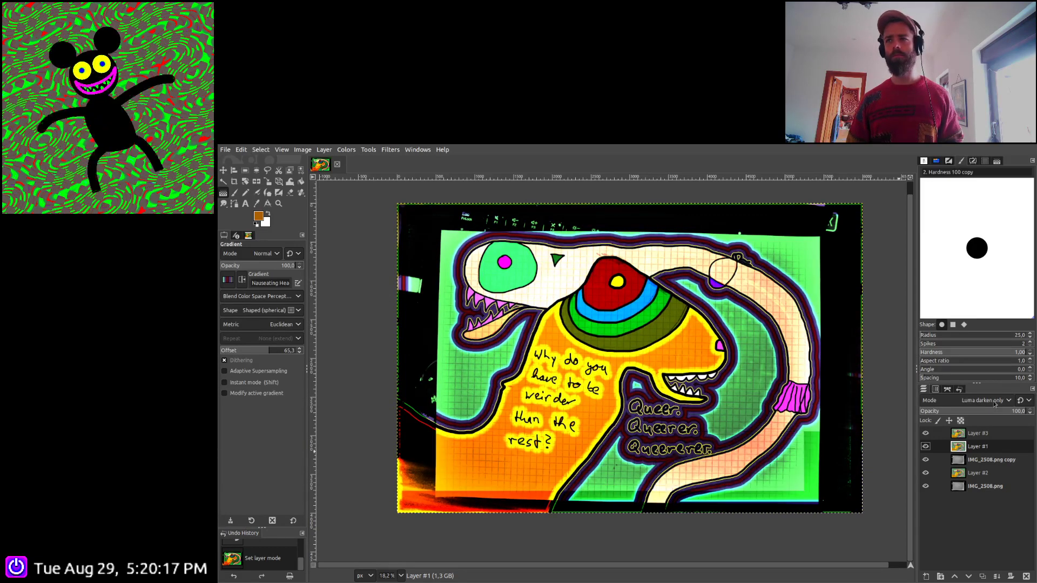
left_click(1026, 576)
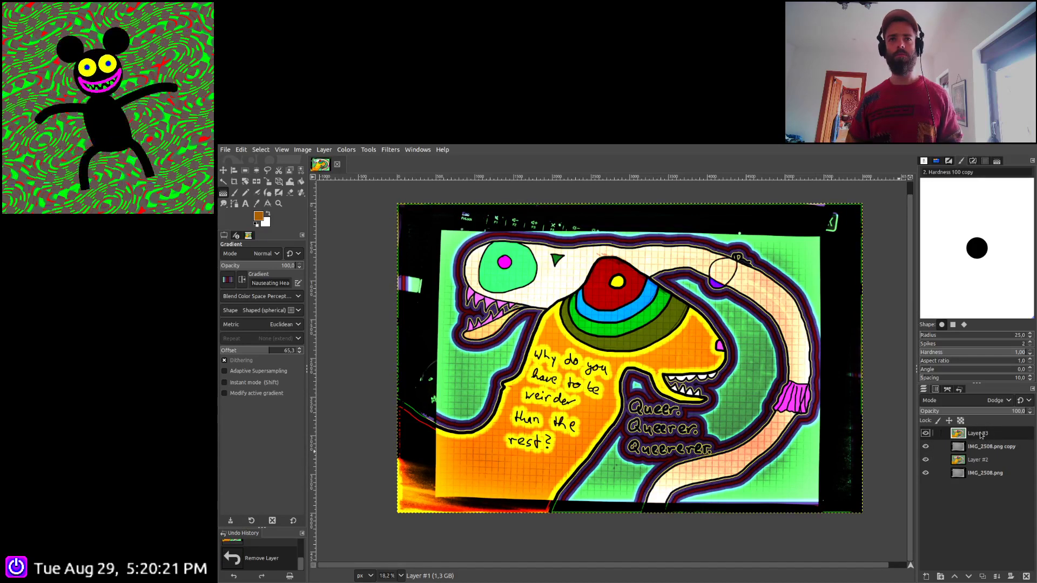
Hide individual layers to compare their effect on the artwork, restore them all, and save the image
left_click(925, 433)
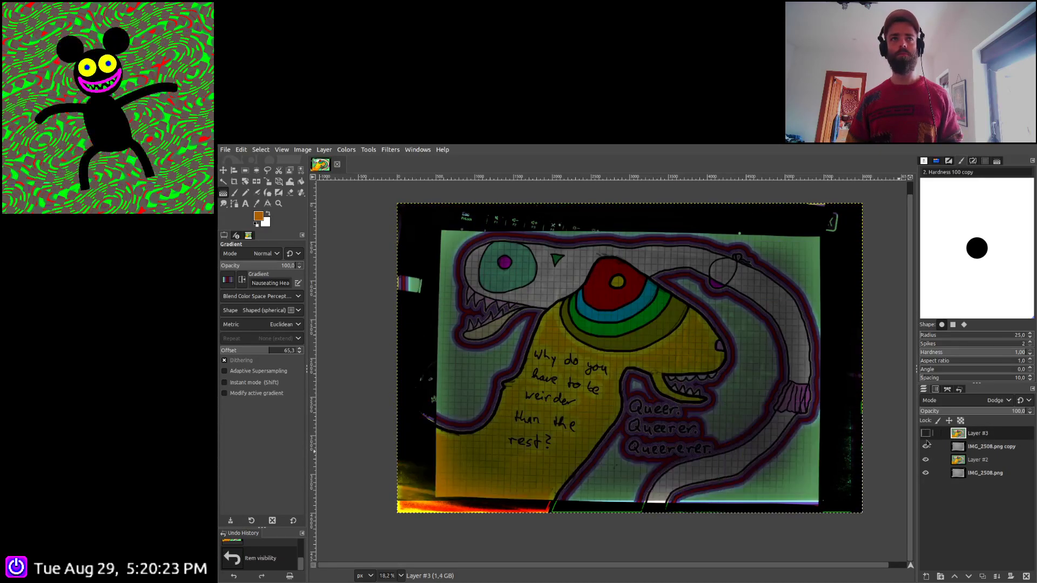
left_click(925, 434)
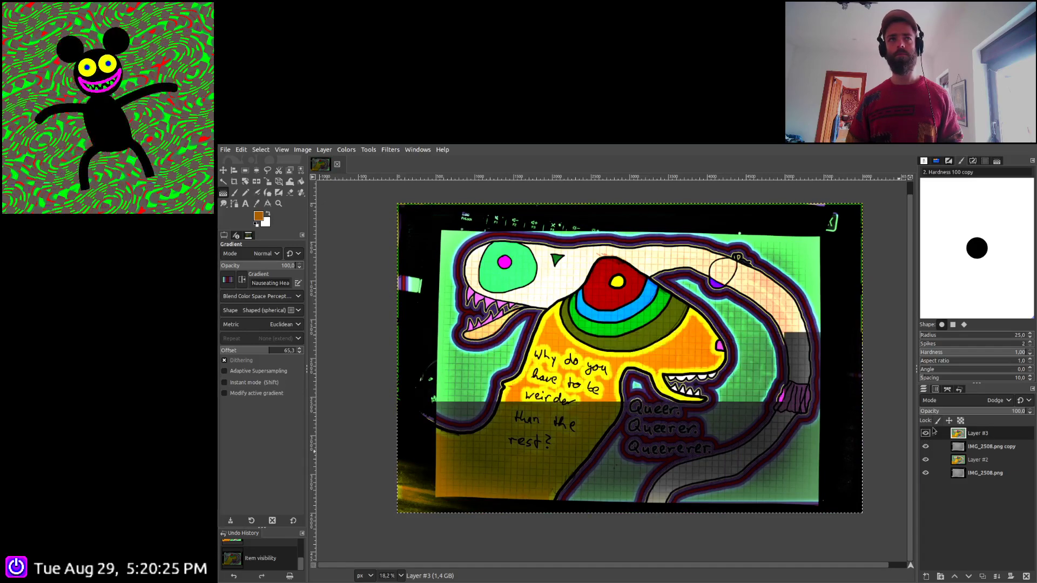
left_click_drag(925, 472, 926, 447)
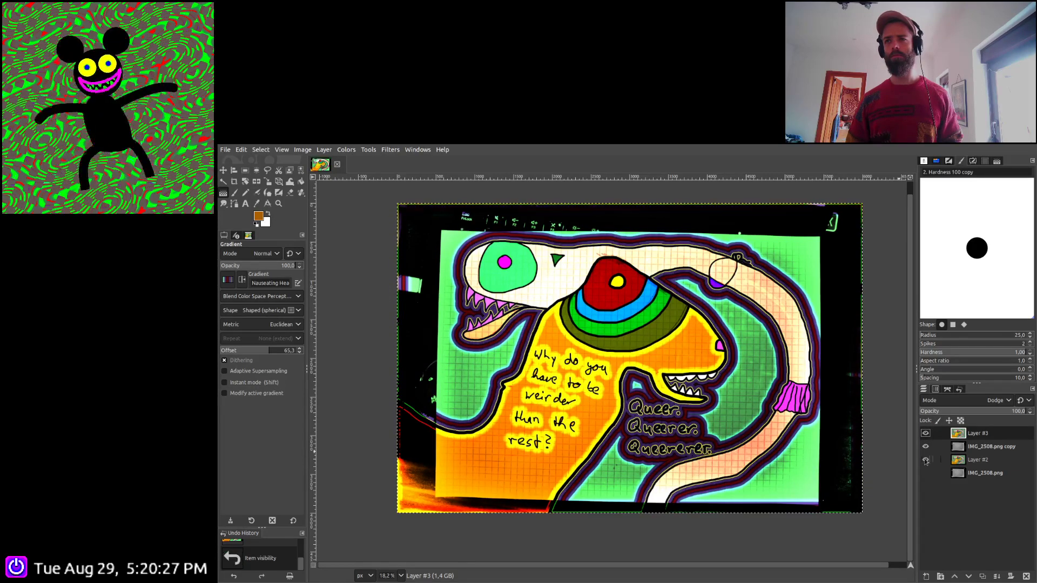
left_click(926, 448)
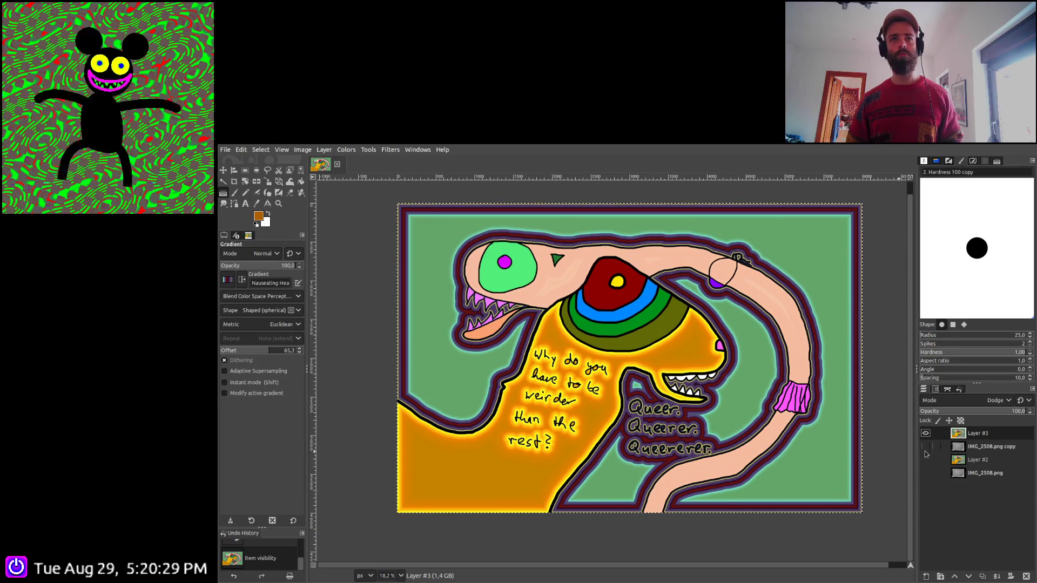
key("ctrl+z")
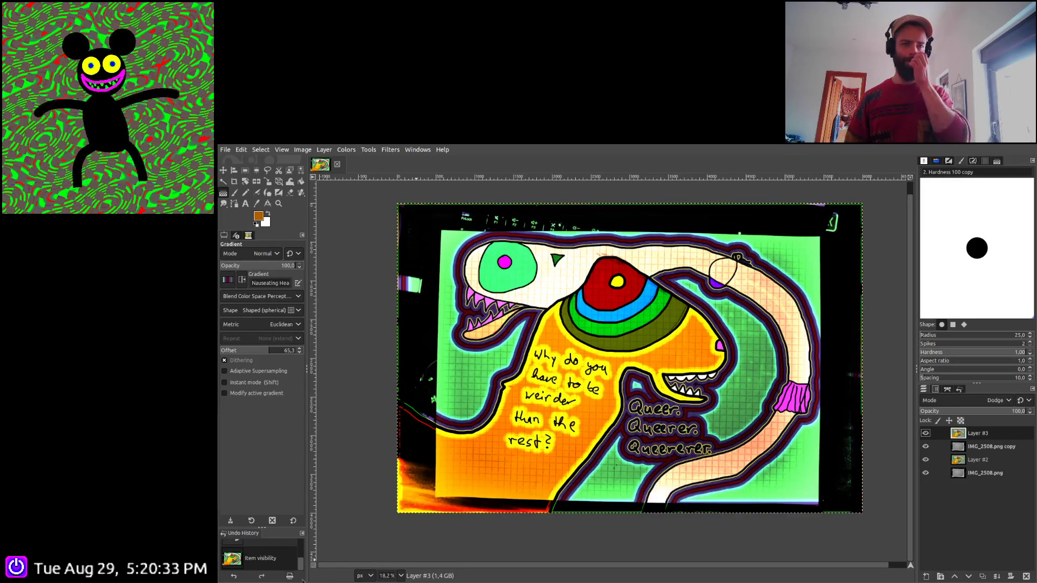
key("ctrl+s")
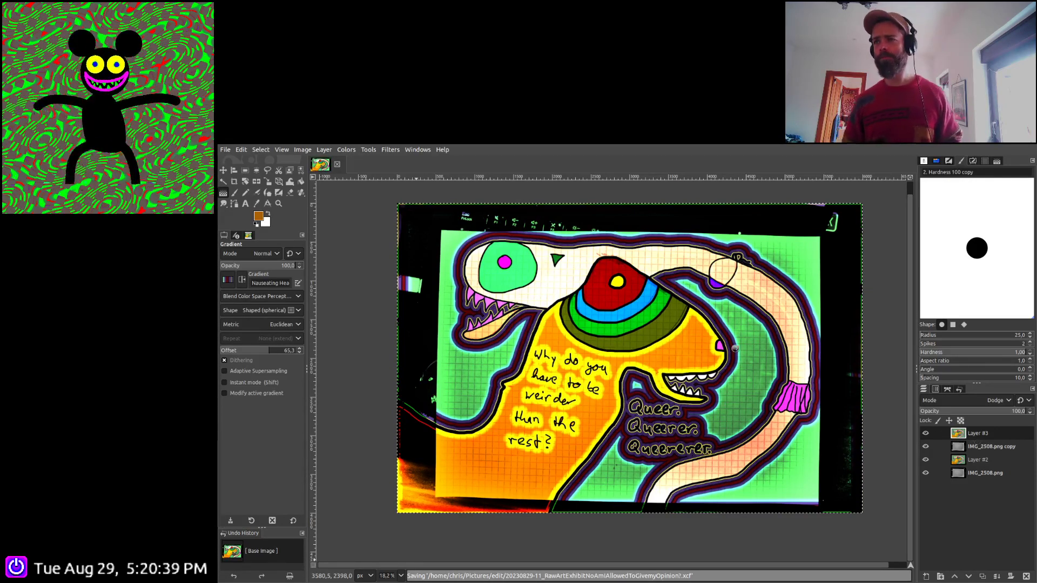
Select the long creature's pink skin by colour on Layer #3 and paste a copy of it as a new layer
key("shift+o")
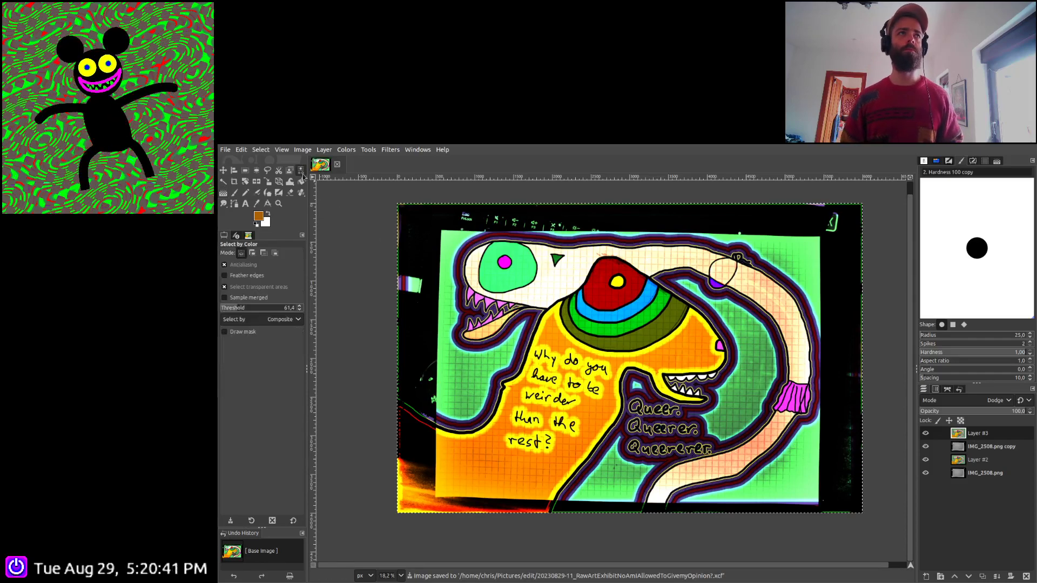
left_click(563, 285)
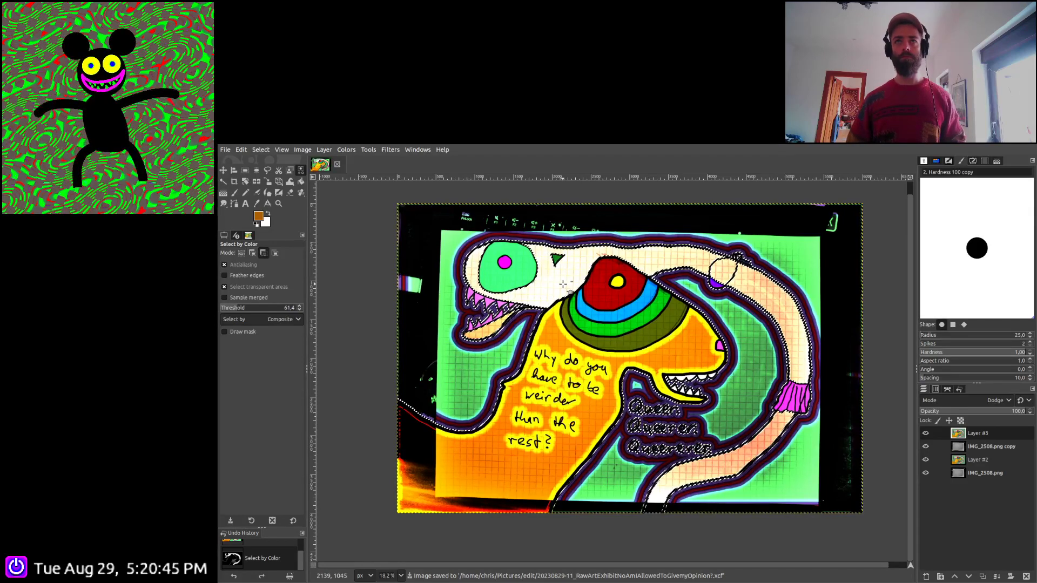
key("ctrl")
key("ctrl+c")
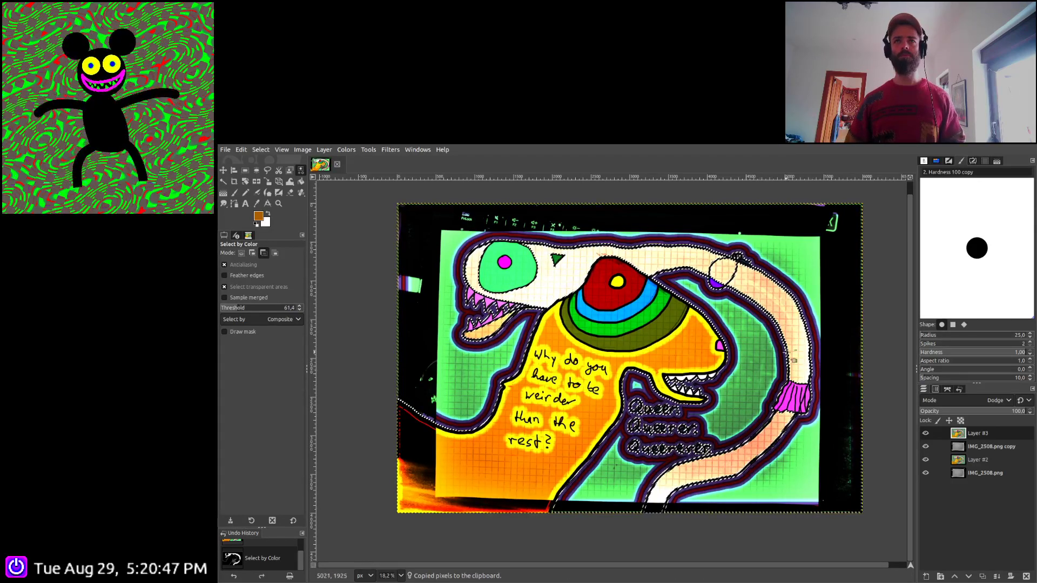
key("ctrl+v")
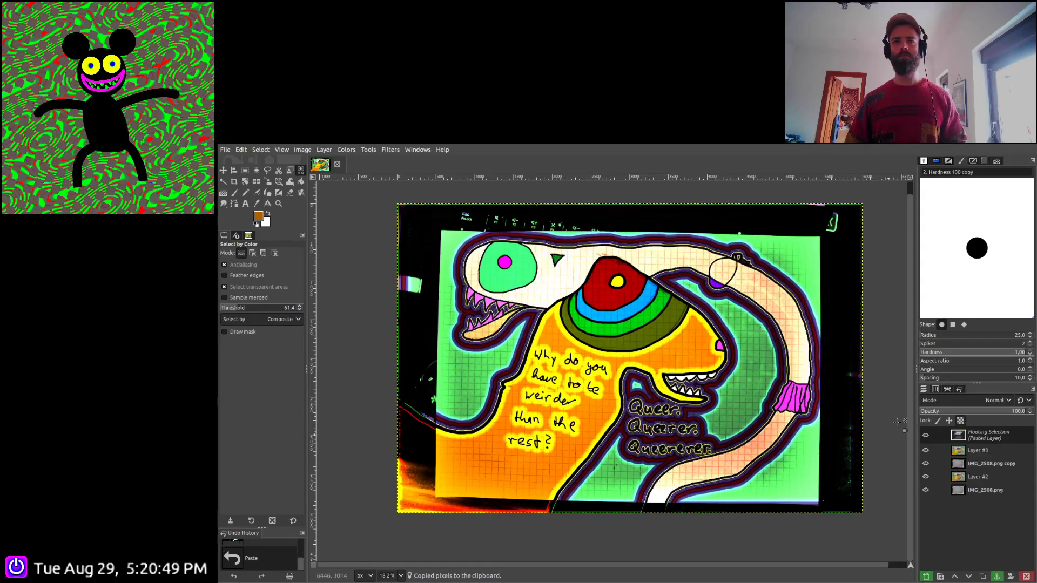
left_click(925, 576)
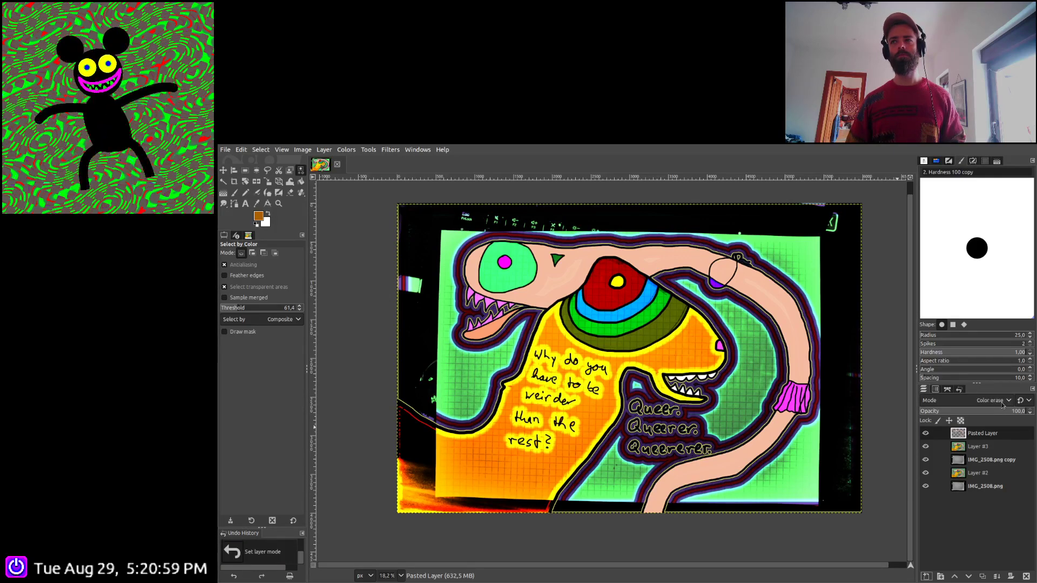
Try several blend modes on the pasted pink skin layer and settle on Multiply
scroll(1002, 405, "up", 5)
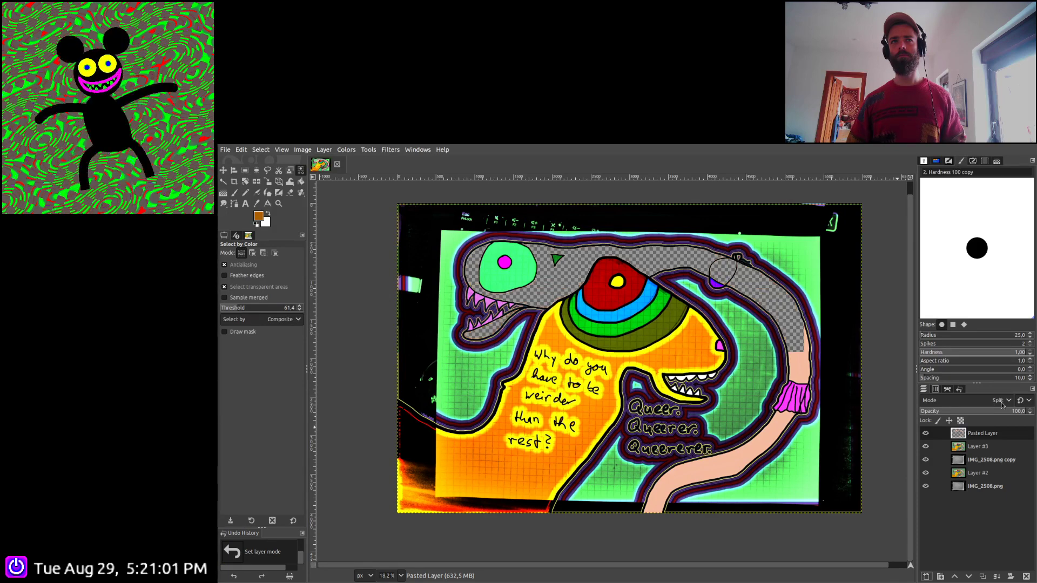
scroll(1002, 405, "down", 1)
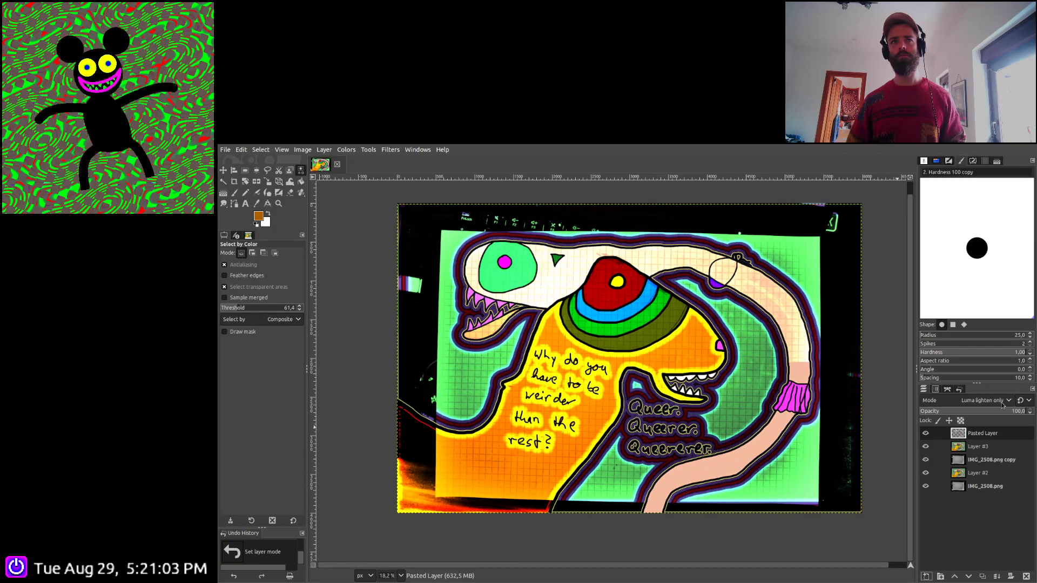
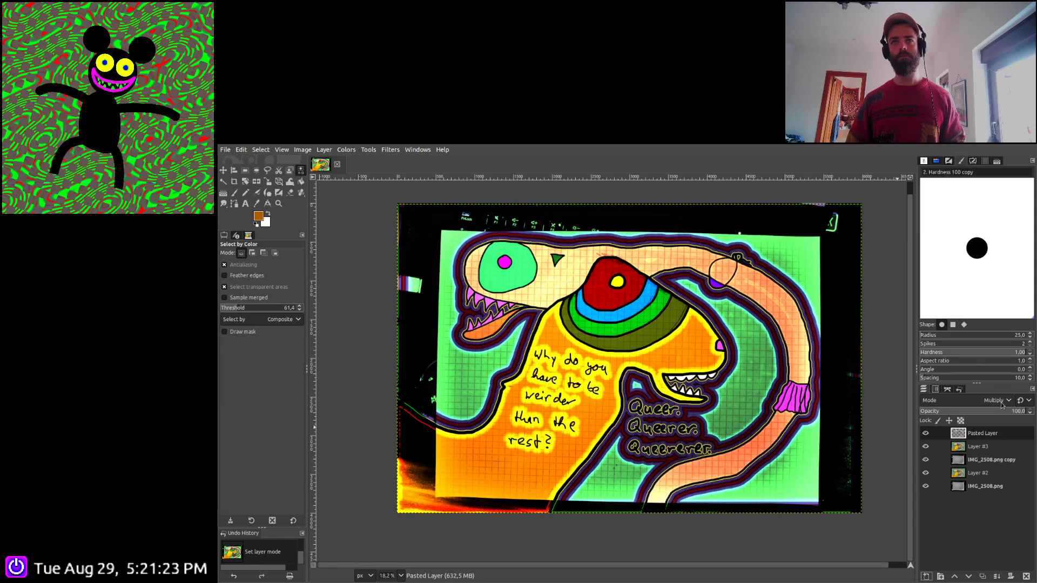
left_click_drag(756, 451, 744, 439)
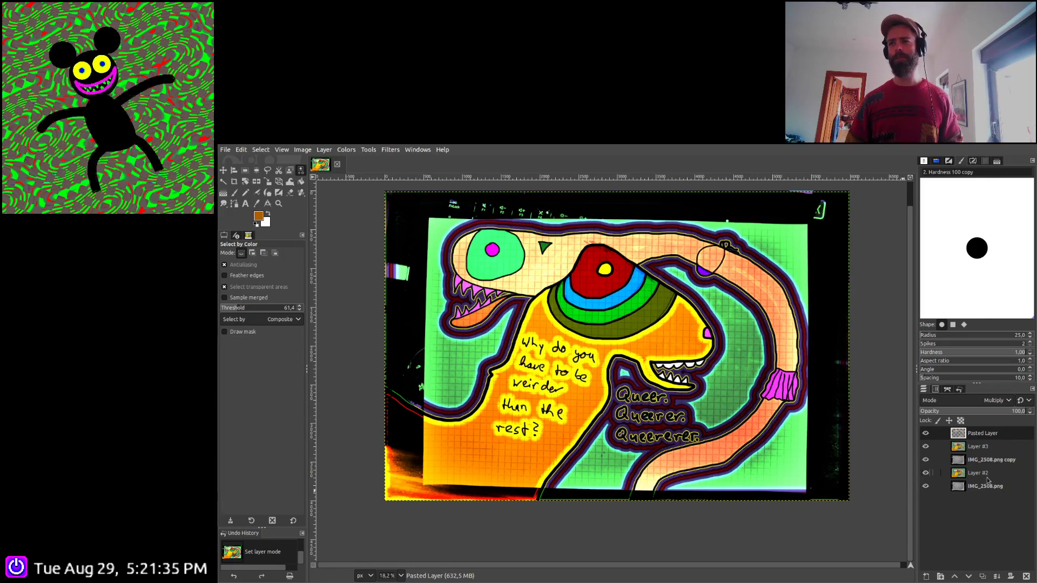
scroll(695, 463, "up", 1)
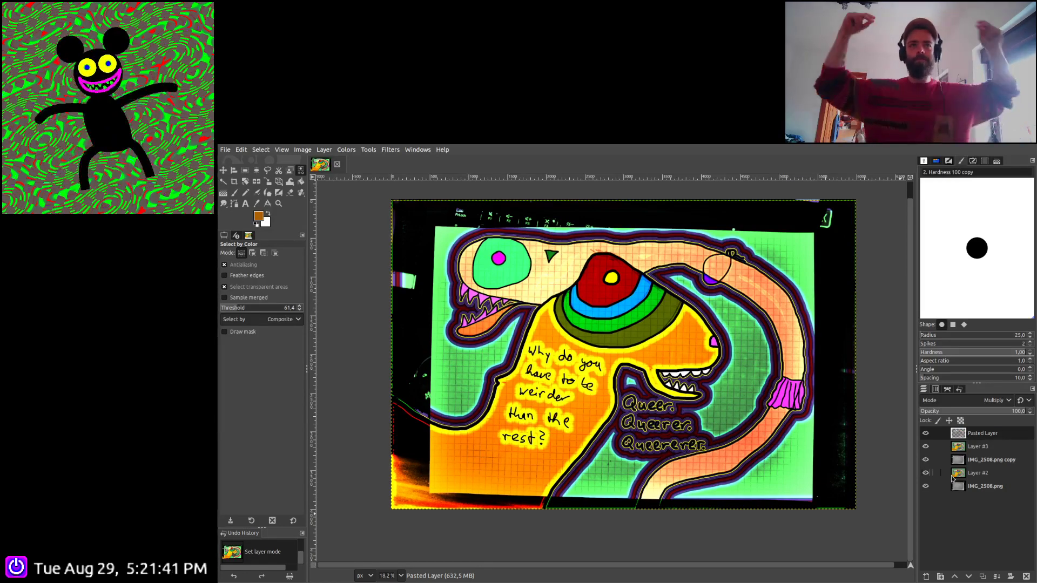
On Layer #3, fuzzy-select the green background areas, invert the selection, and paste the copied creatures and border as a new layer
left_click(960, 448)
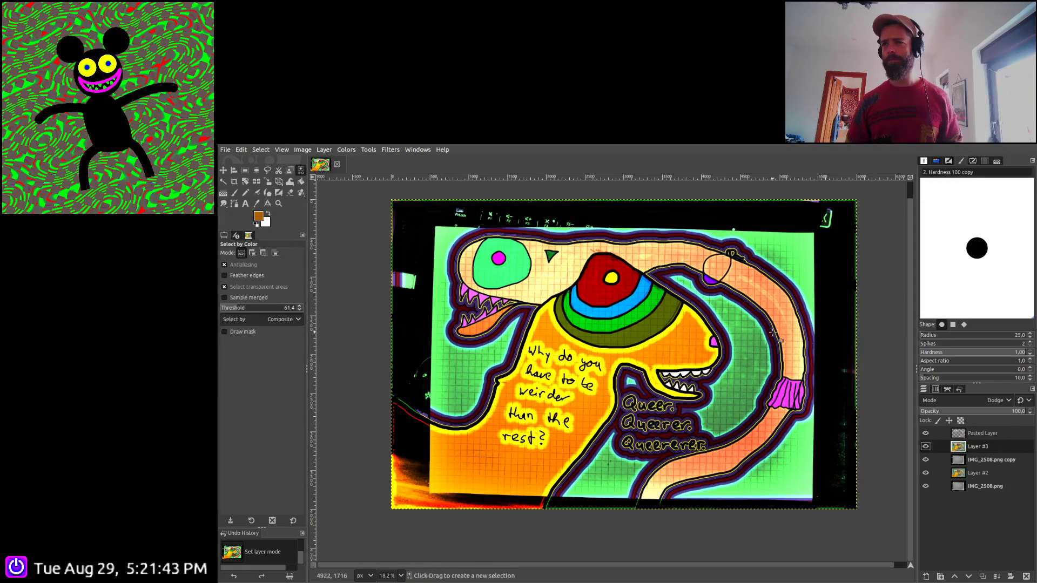
left_click(425, 312)
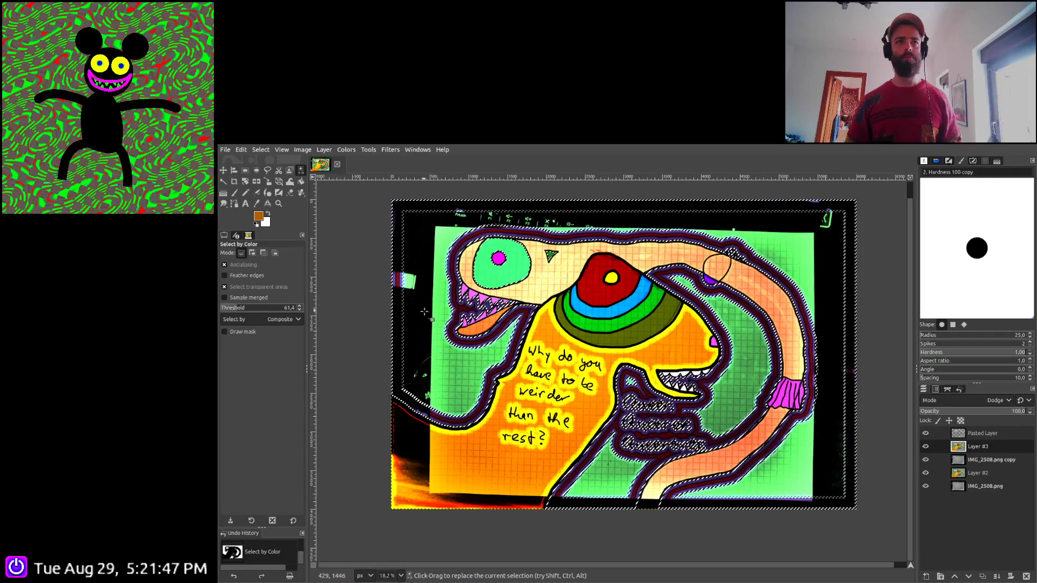
key("ctrl+a")
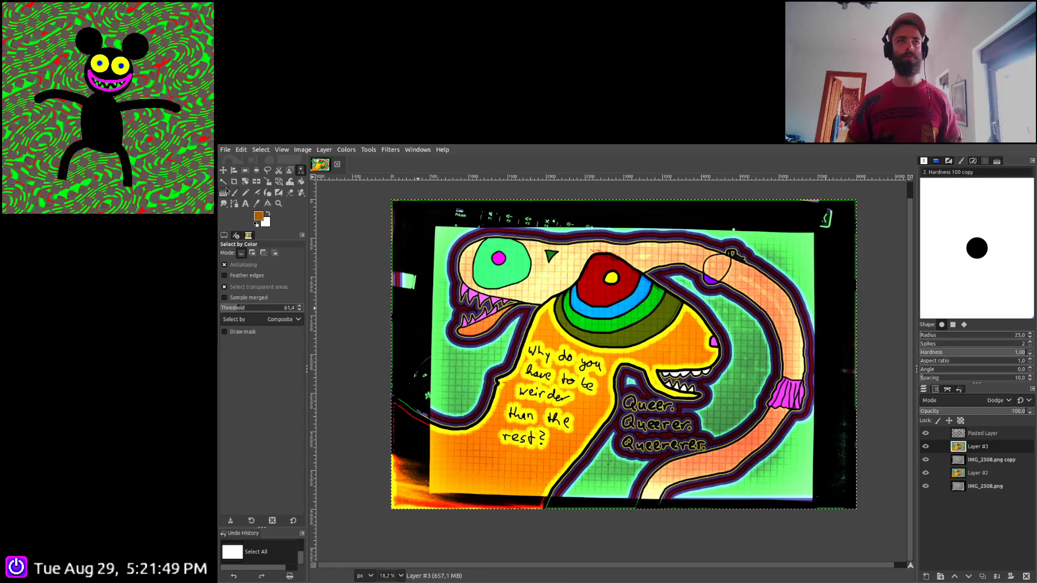
key("u")
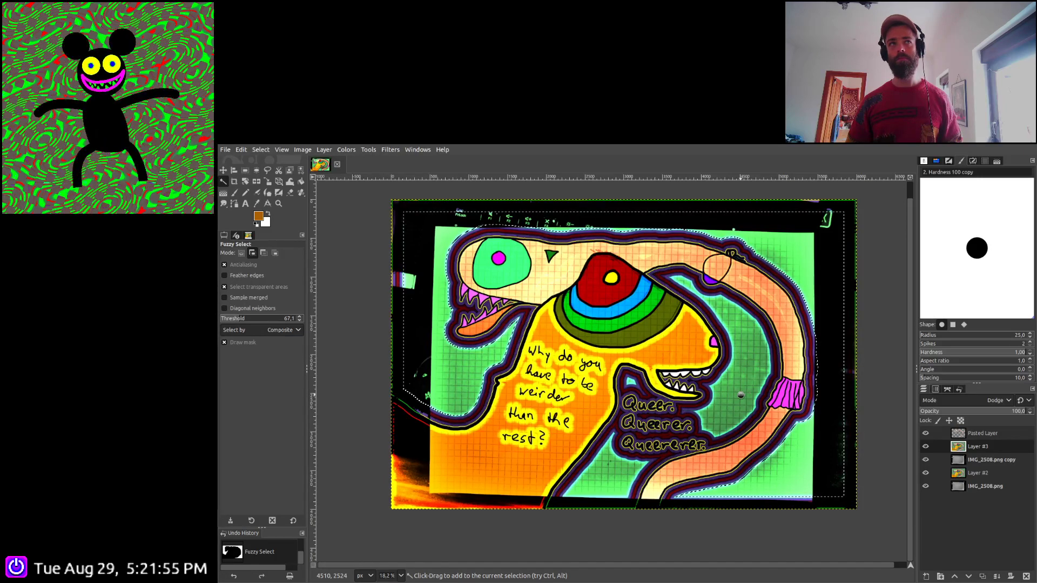
left_click(615, 475)
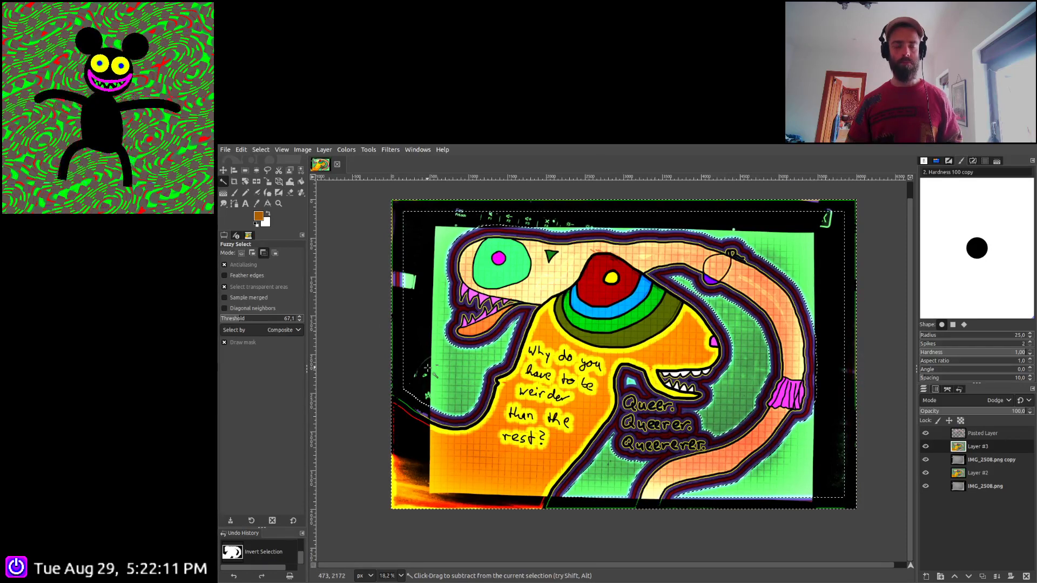
key("ctrl+c")
key("ctrl+v")
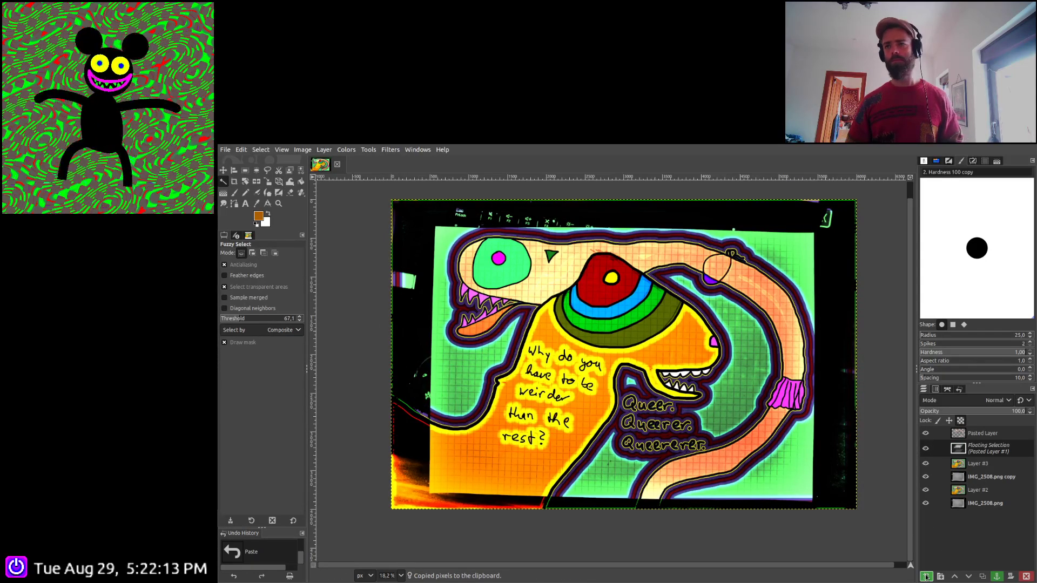
left_click(926, 576)
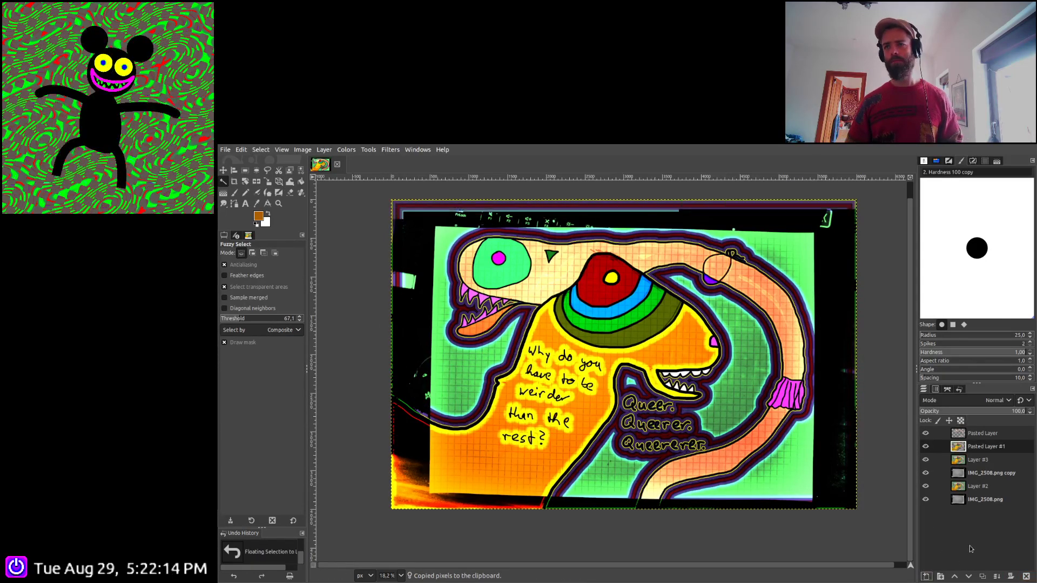
Place Pasted Layer #1 directly below the pasted skin layer and set its blend mode to Addition
left_click(954, 577)
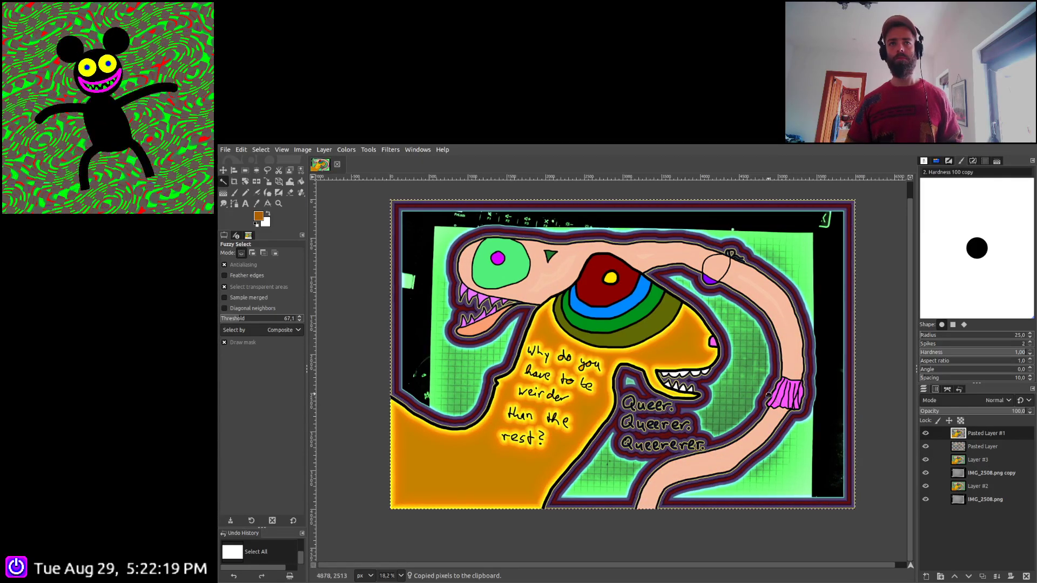
left_click(969, 577)
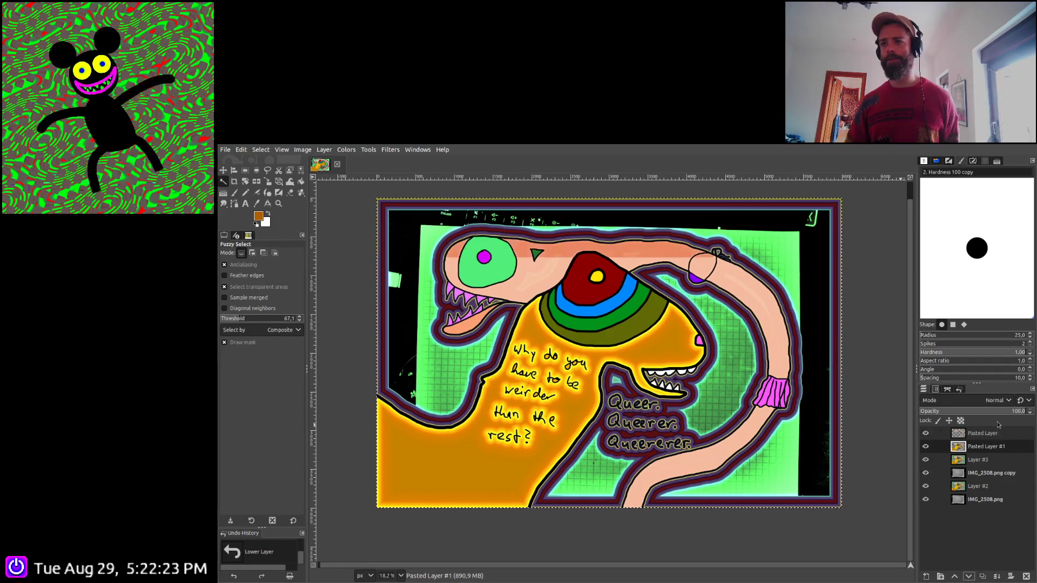
scroll(993, 403, "down", 3)
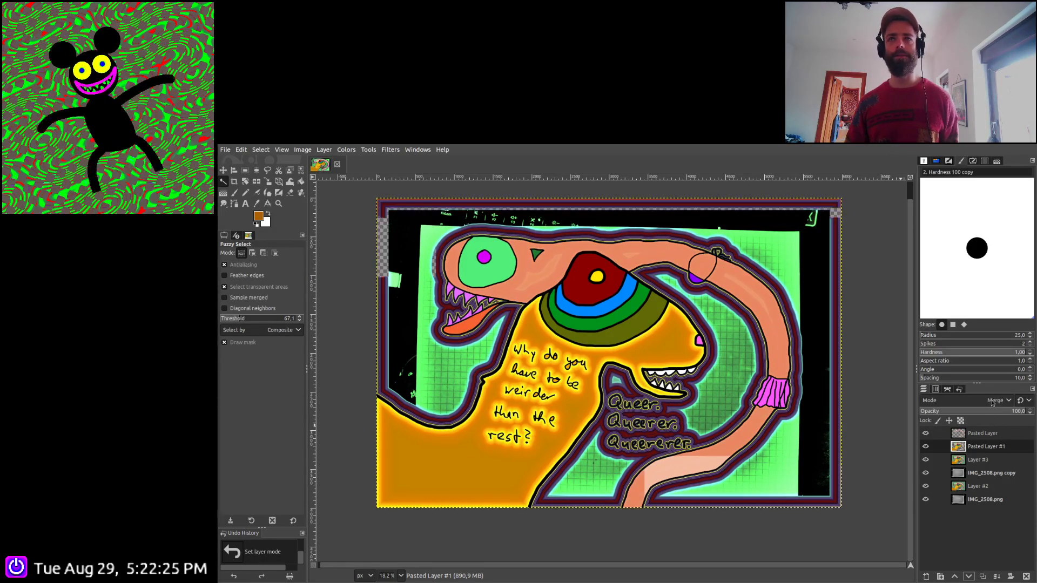
scroll(992, 403, "down", 1)
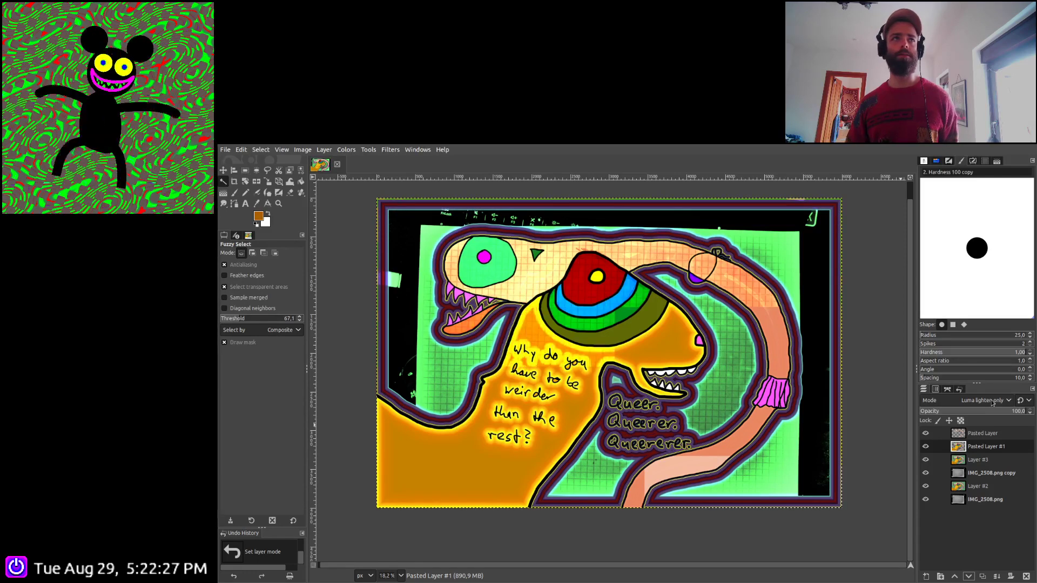
scroll(993, 402, "down", 1)
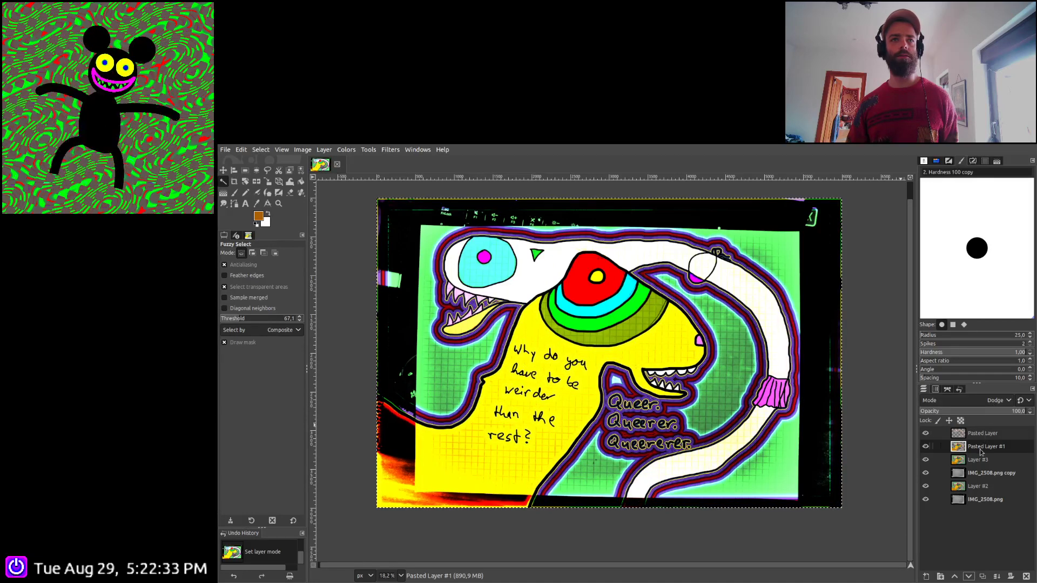
scroll(988, 405, "down", 1)
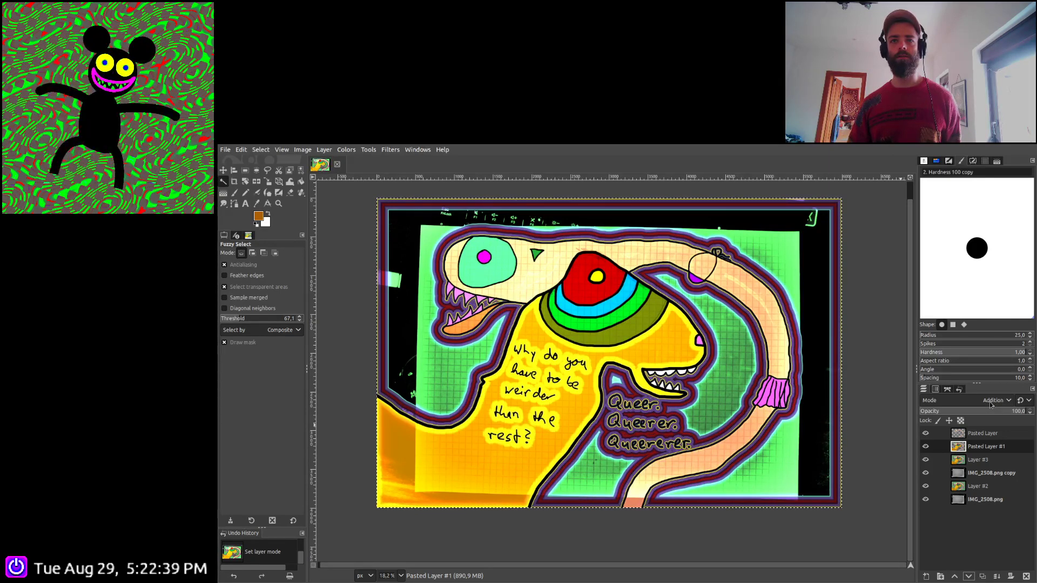
Try several blend modes on Pasted Layer #1 beneath the pasted skin layer, including Burn, Exclusion, Difference, Vivid light and Pin light
scroll(991, 404, "down", 2)
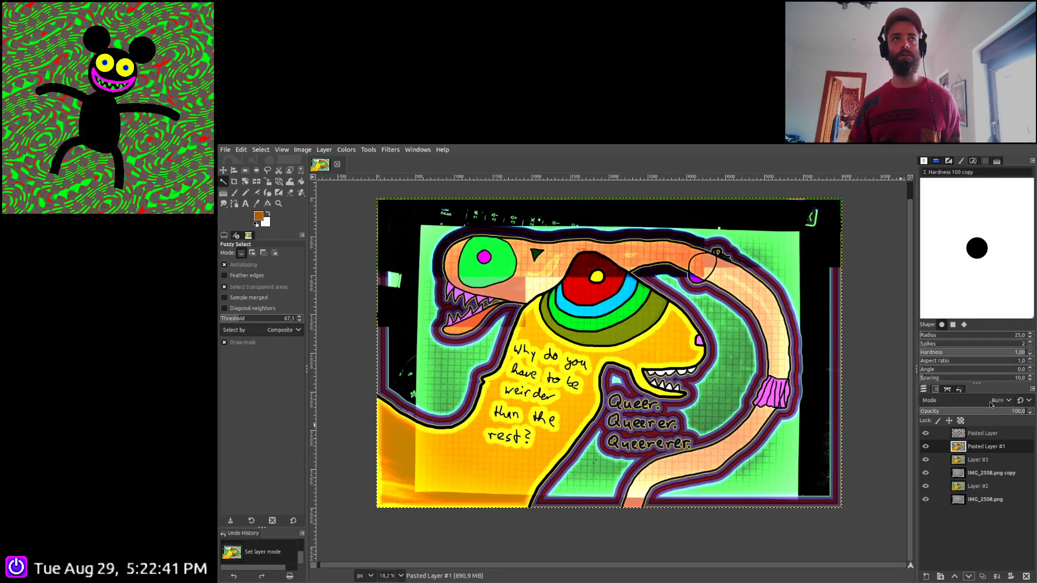
scroll(992, 404, "down", 6)
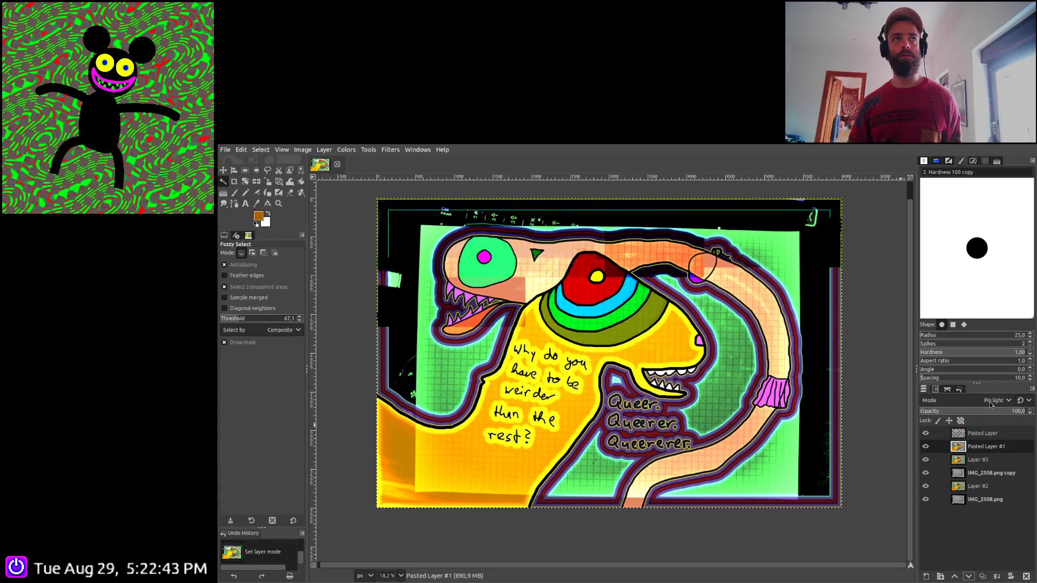
scroll(990, 403, "down", 2)
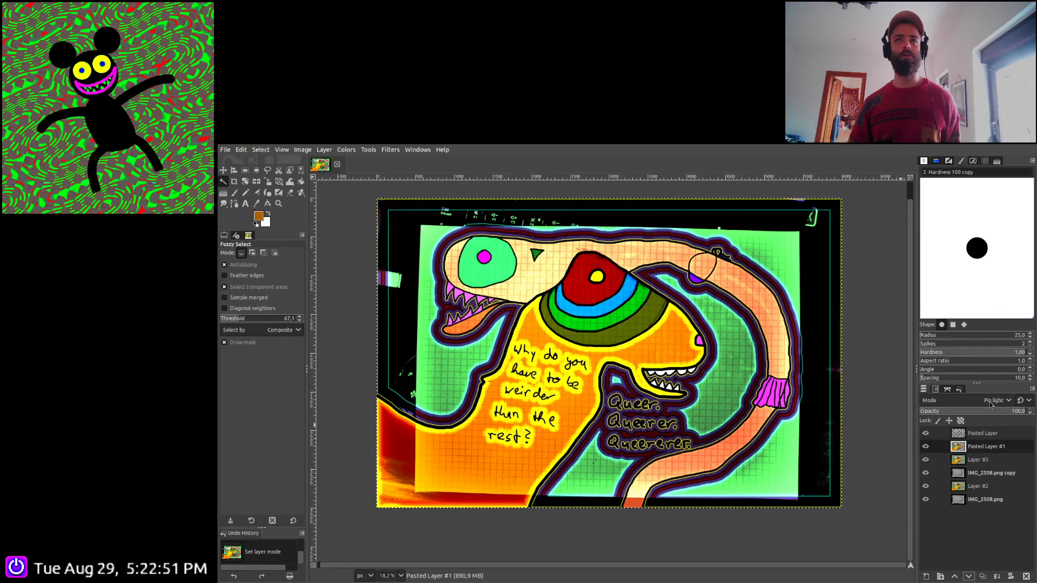
scroll(991, 405, "down", 3)
scroll(989, 402, "down", 1)
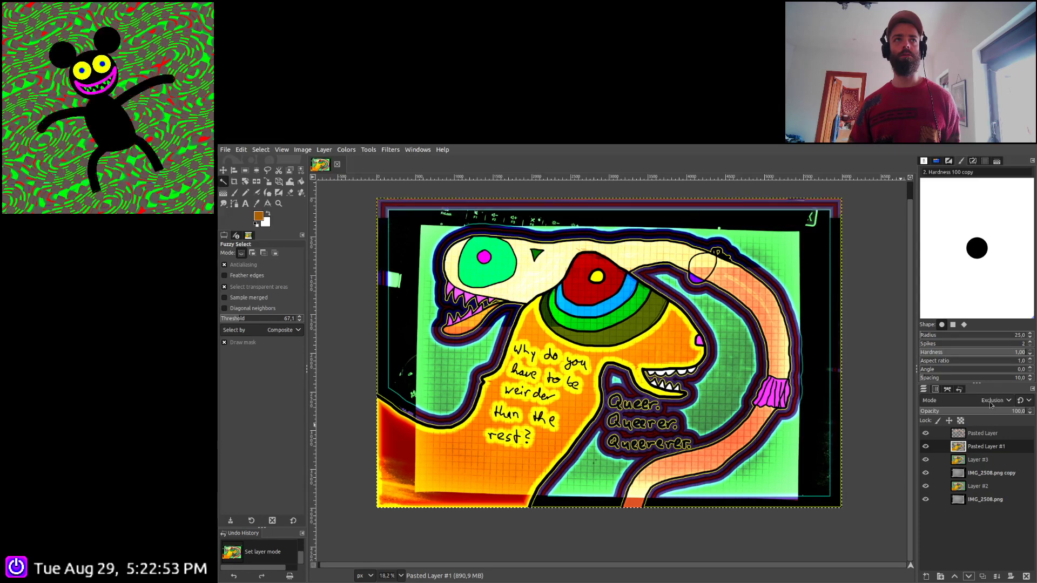
scroll(990, 402, "up", 1)
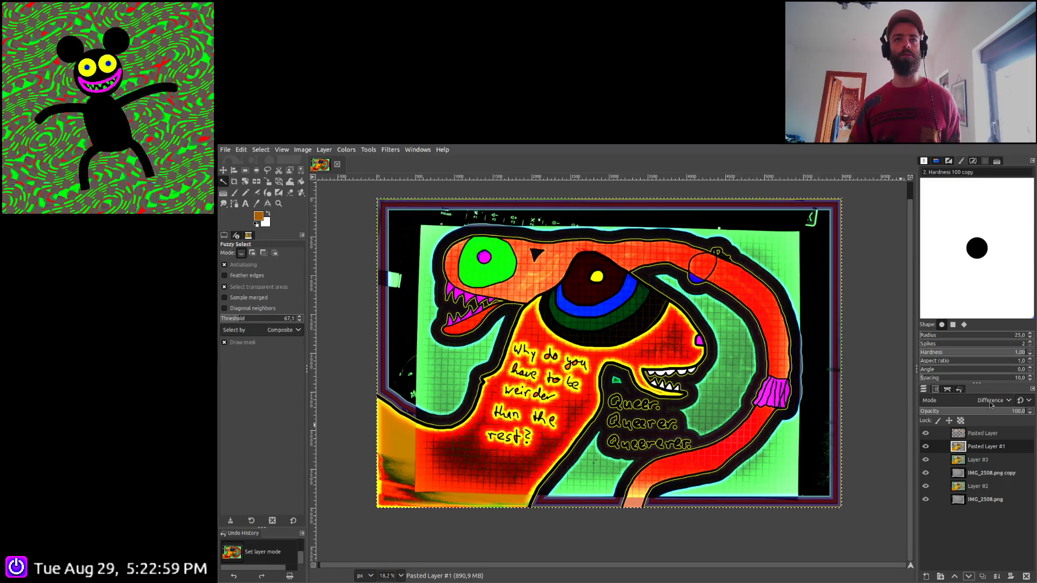
scroll(989, 402, "up", 4)
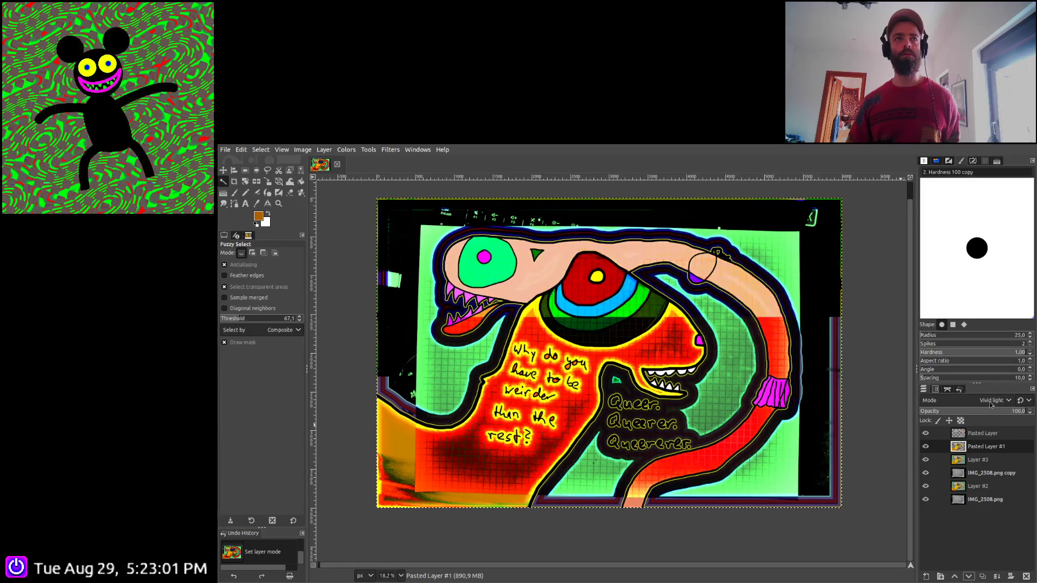
scroll(990, 401, "down", 1)
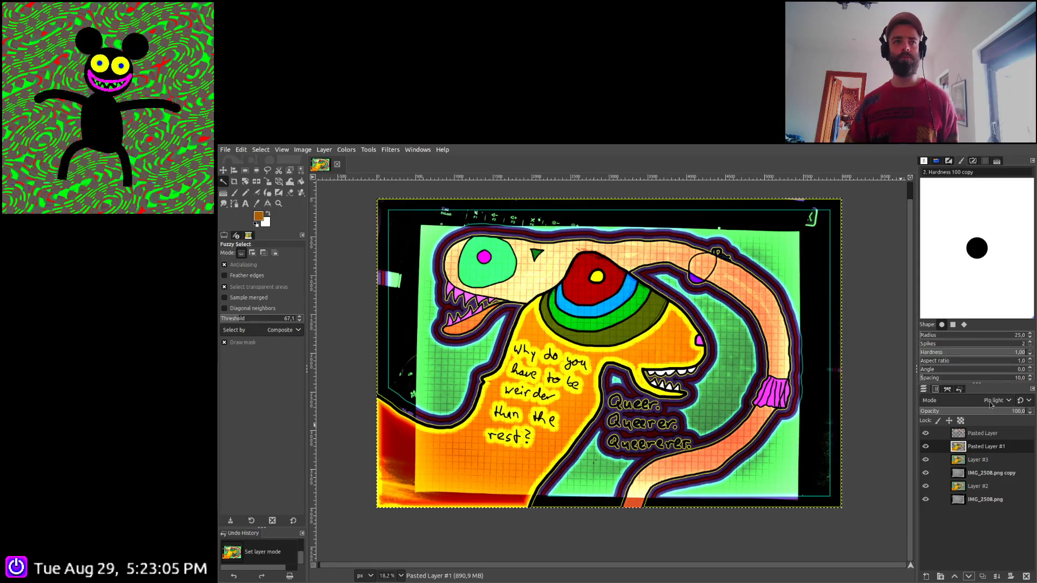
Raise Pasted Layer #1 above the pasted skin layer and try blend modes such as Screen, Dodge, Addition, Darken only, Multiply, Burn and Overlay
left_click(954, 576)
scroll(989, 404, "up", 12)
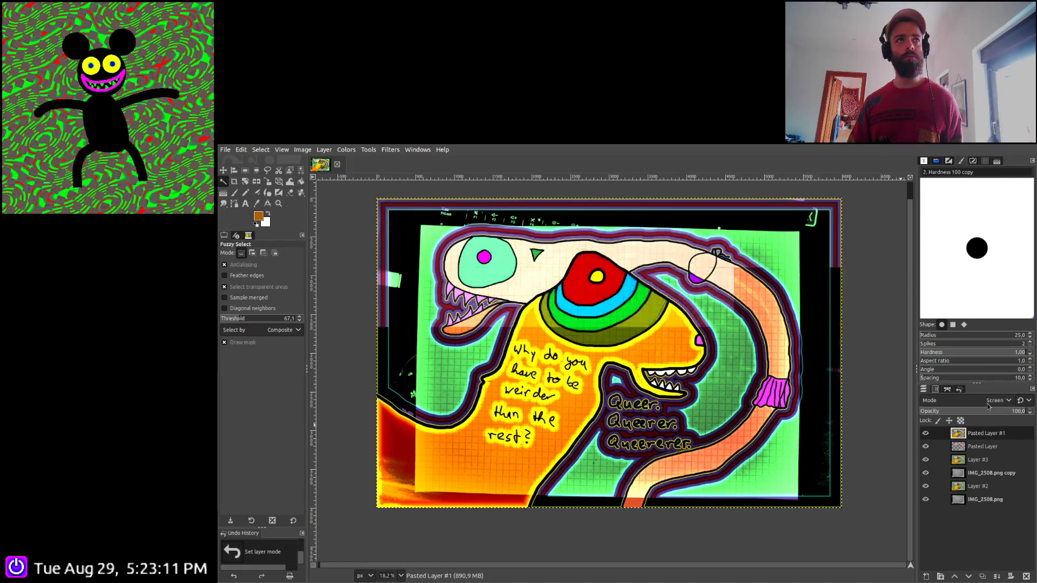
scroll(988, 406, "down", 1)
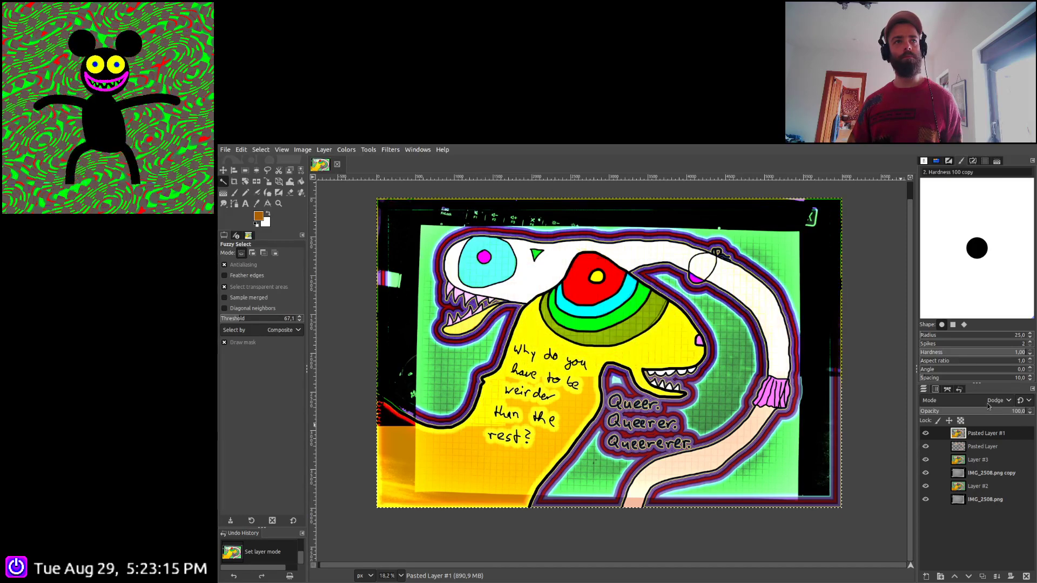
scroll(988, 406, "down", 1)
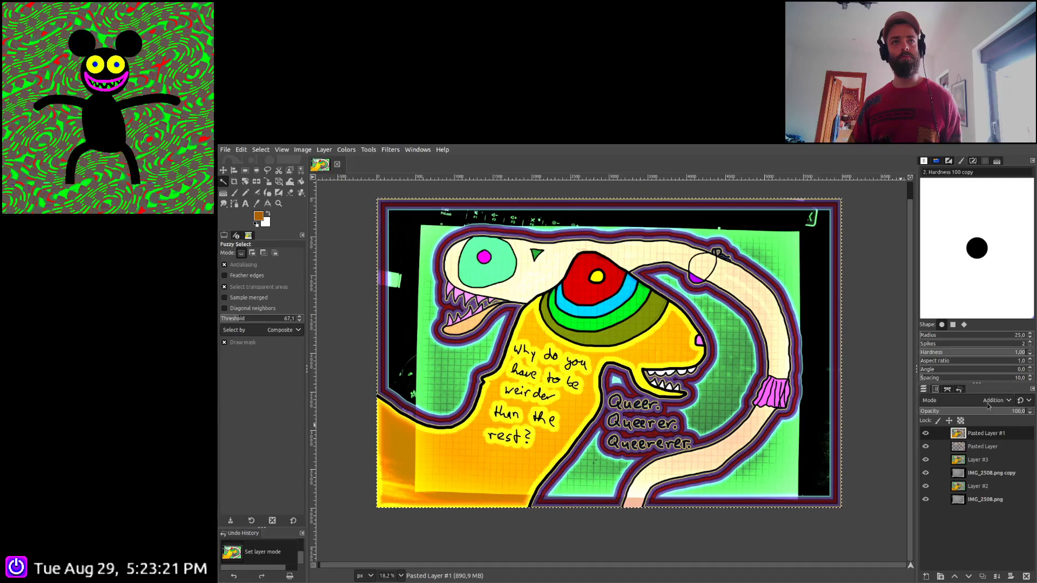
scroll(988, 406, "down", 1)
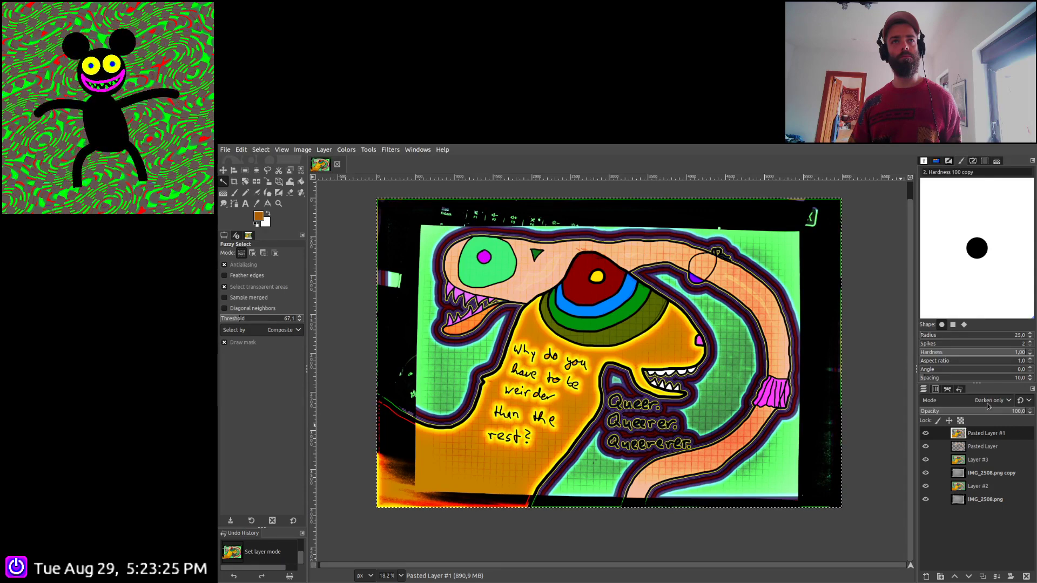
scroll(988, 406, "down", 1)
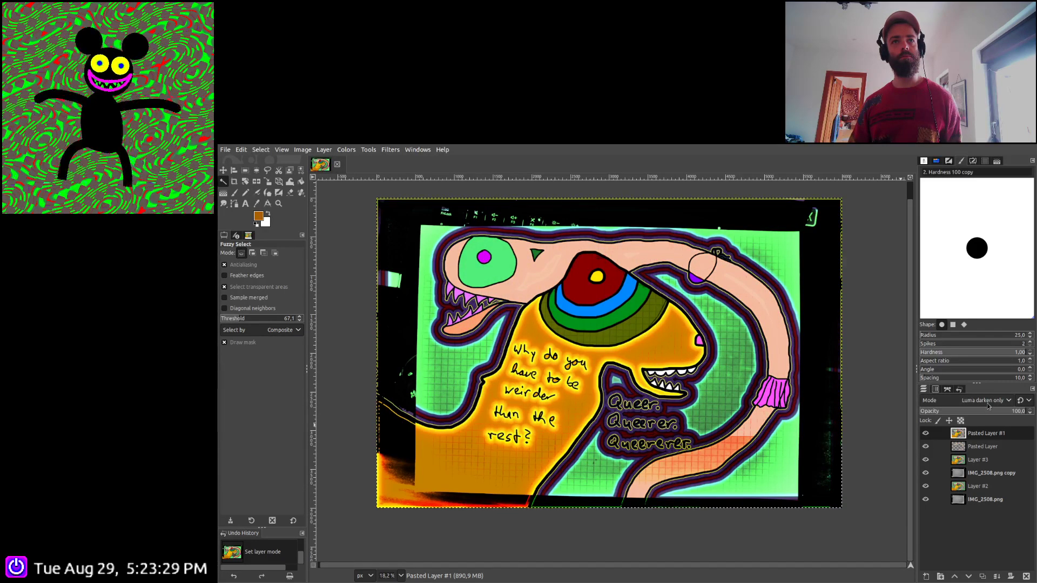
scroll(988, 406, "down", 1)
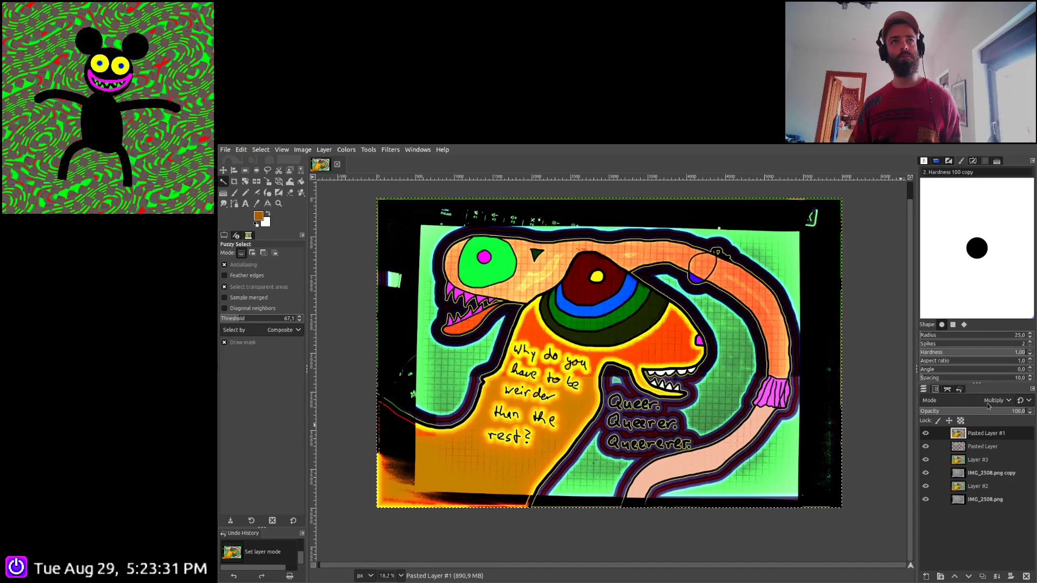
scroll(989, 406, "down", 1)
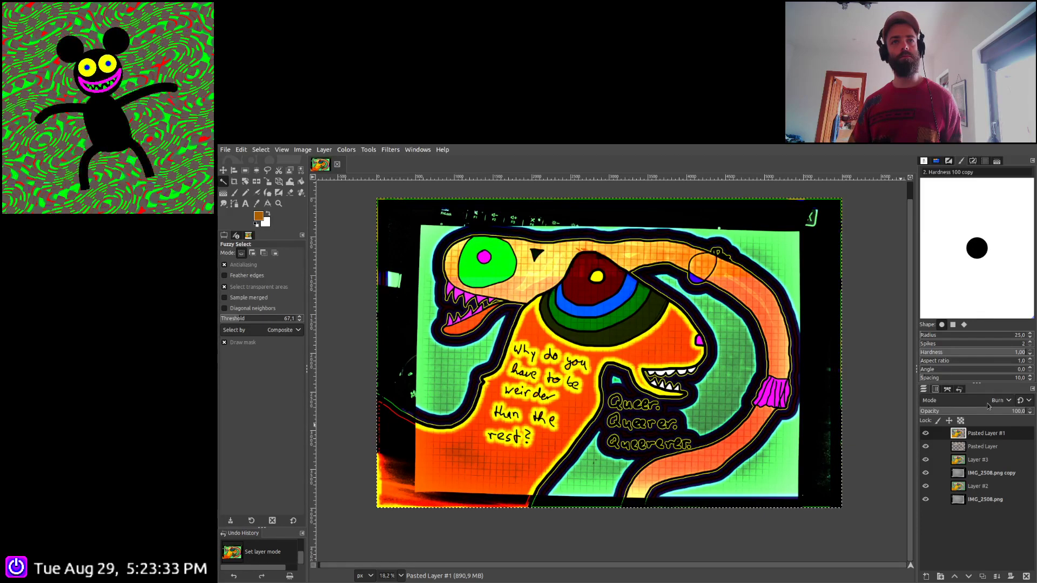
scroll(988, 406, "down", 1)
scroll(988, 406, "up", 1)
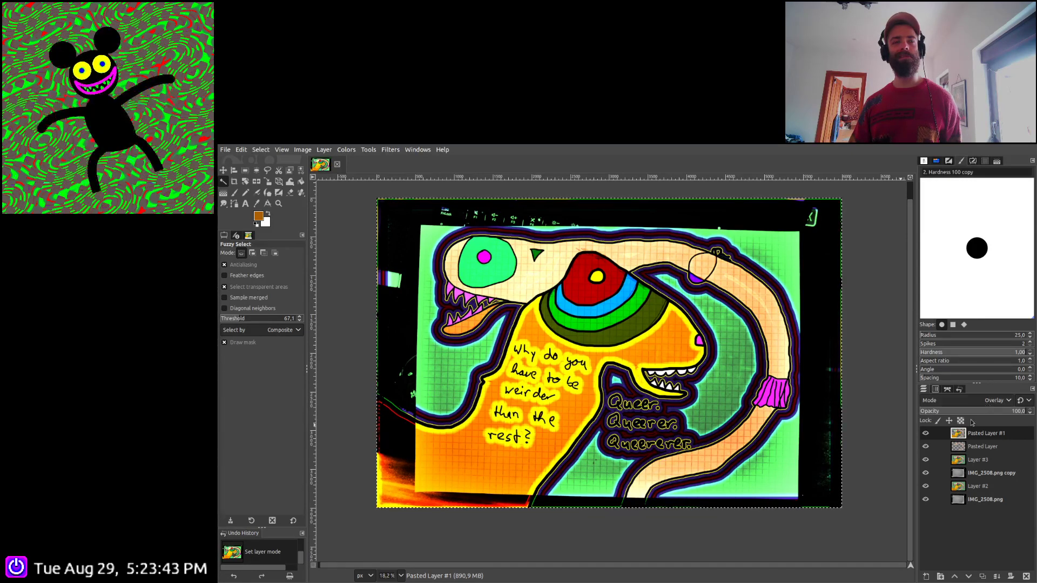
Try Pasted Layer #1 lower in the stack, return it directly below the pasted skin layer, and set its blend mode to Normal
left_click(926, 433)
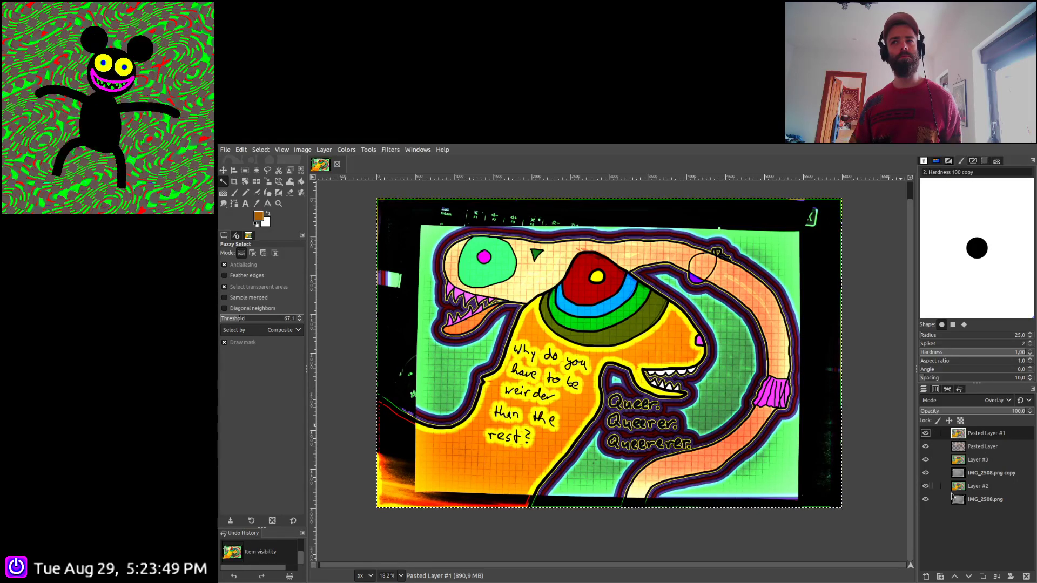
left_click(968, 576)
left_click(968, 576)
left_click(969, 576)
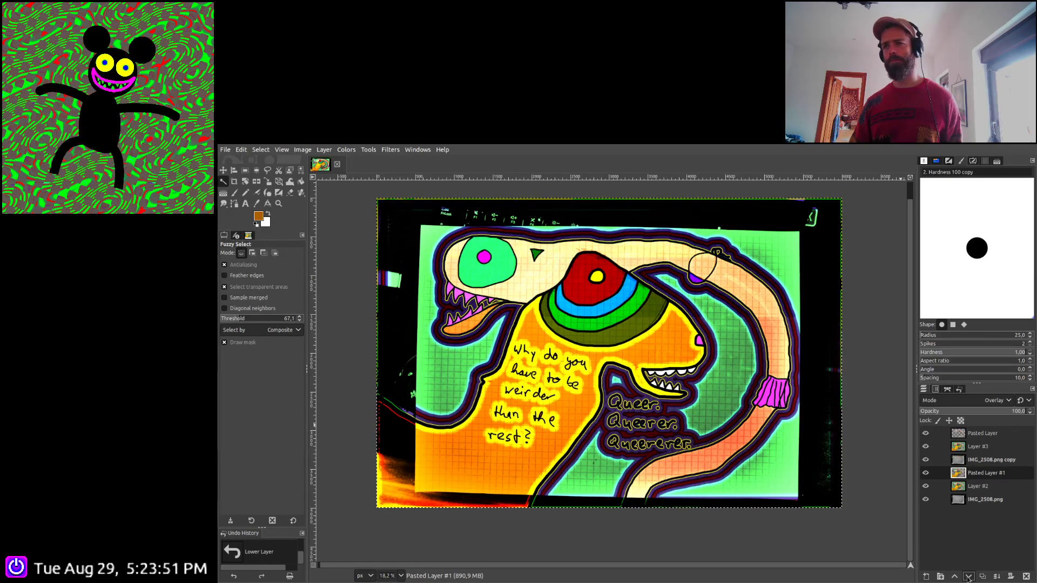
left_click(955, 576)
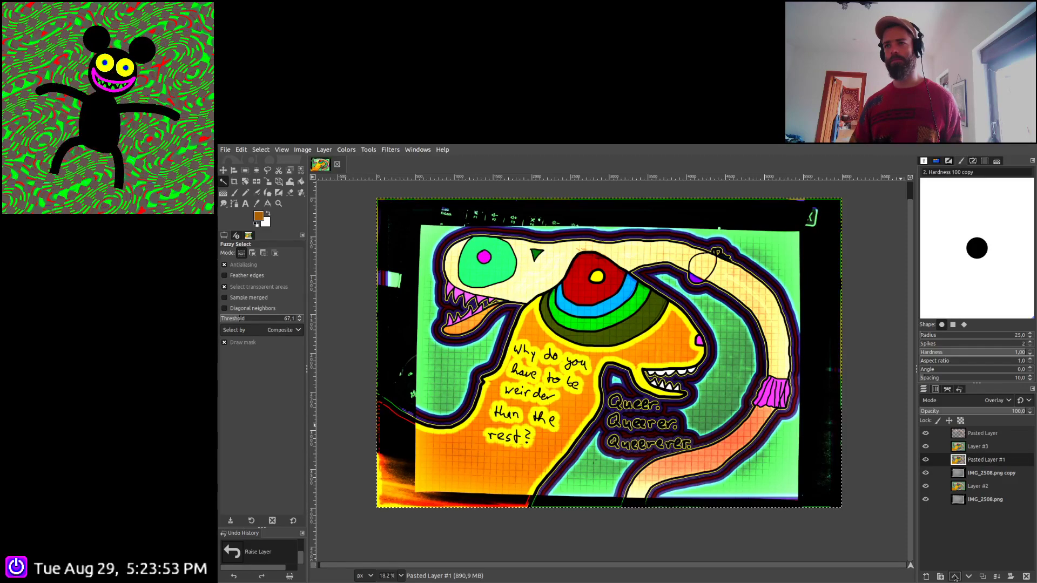
left_click(954, 576)
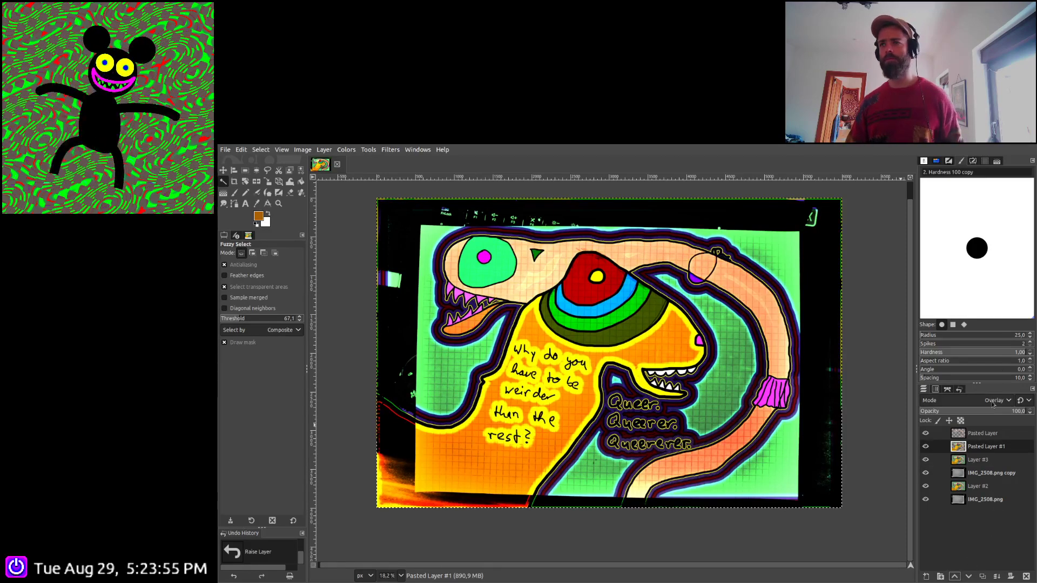
scroll(993, 404, "up", 15)
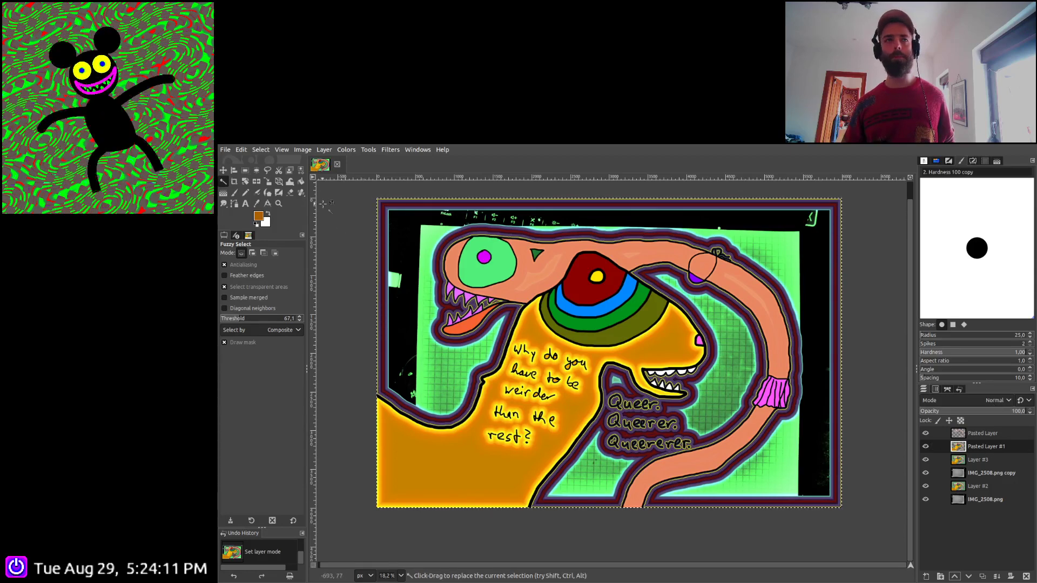
Try selecting the orange body and the dark outlines by colour on Pasted Layer #1, and subtract them from the selection again
key("shift+o")
left_click(440, 453)
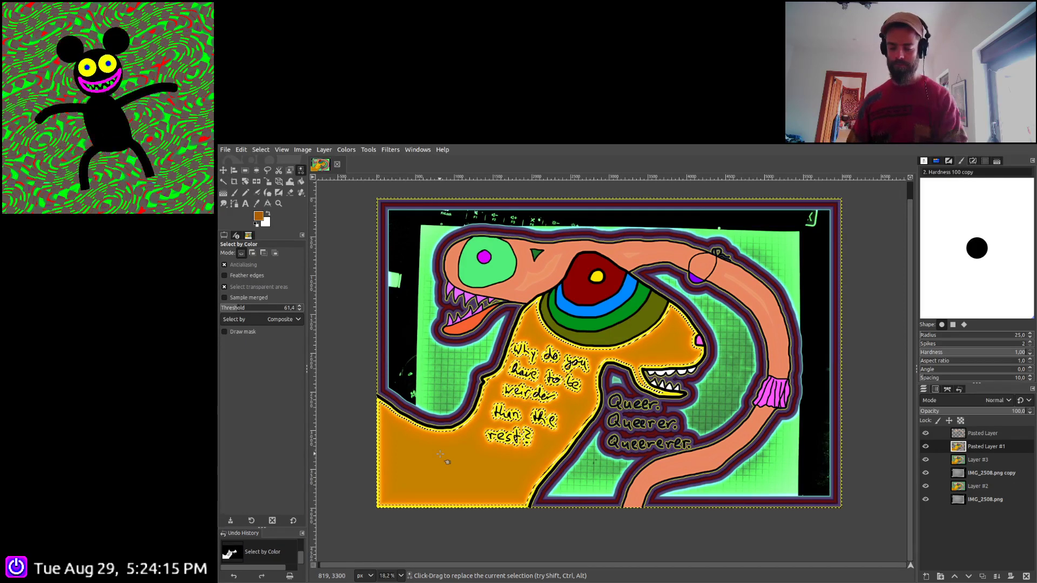
key("shift")
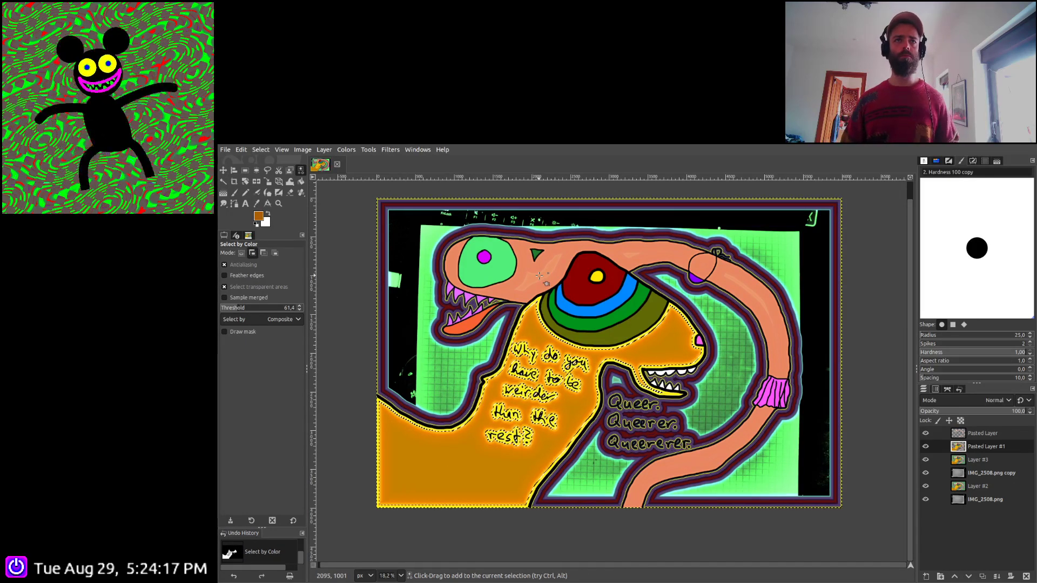
left_click(539, 275, "shift")
left_click(473, 324, "shift")
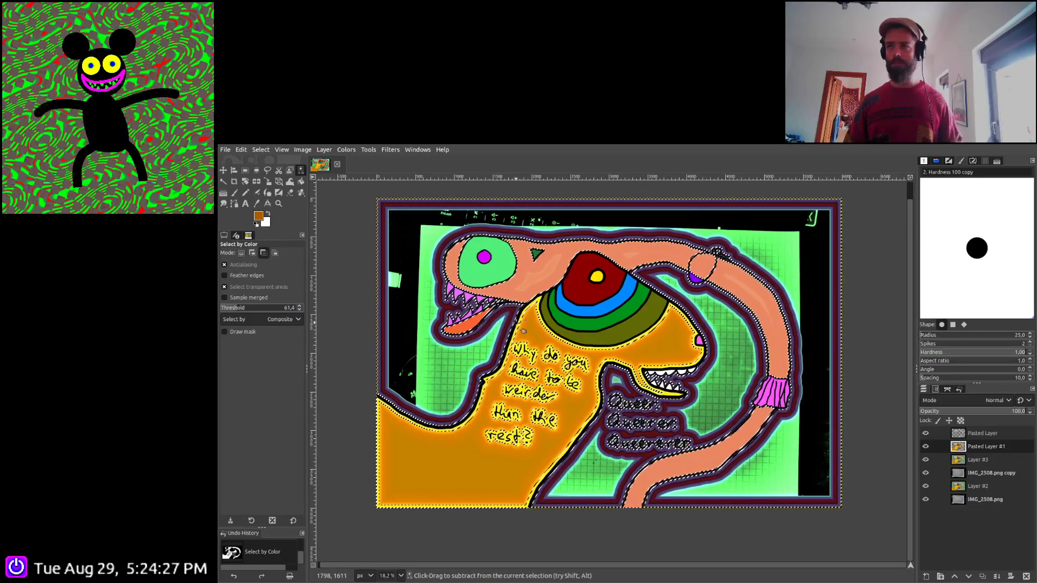
left_click(517, 323, "ctrl")
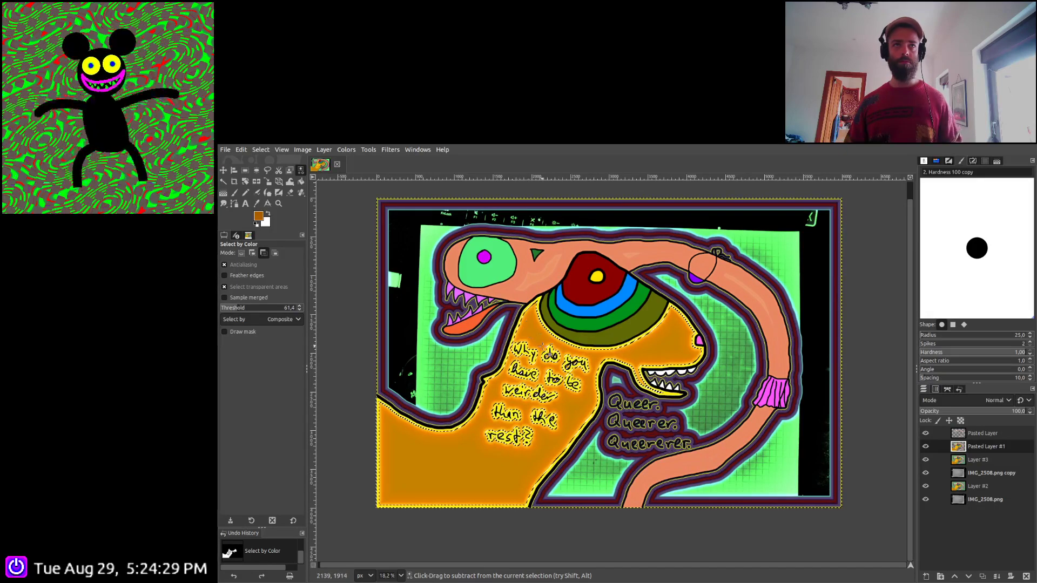
left_click(588, 388, "ctrl")
Raise Pasted Layer #1 to the top of the stack and try selecting the dark red and purple glow by colour, undoing each attempt
left_click(955, 577)
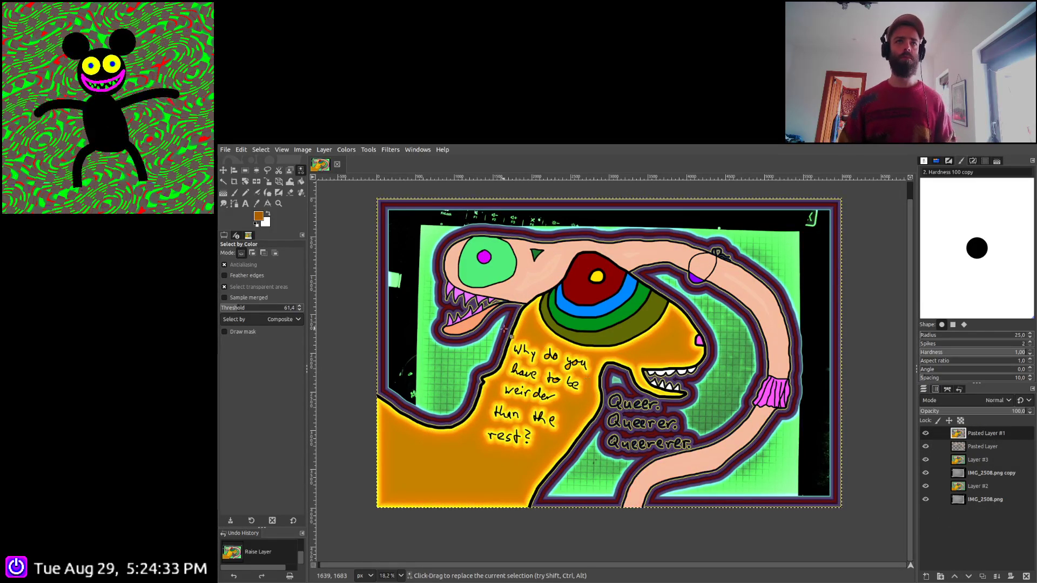
scroll(503, 328, "up", 8)
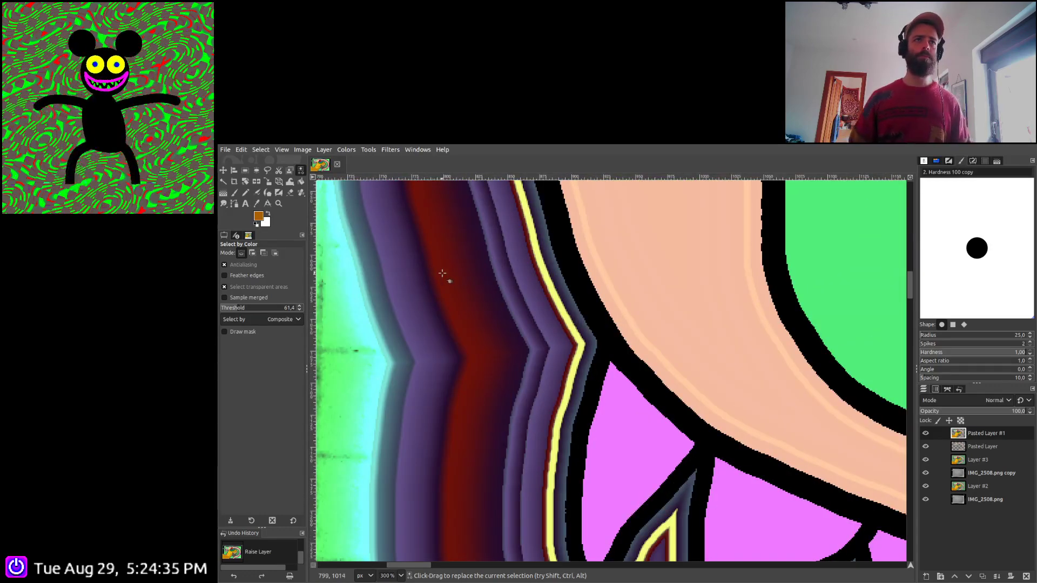
scroll(442, 274, "down", 2)
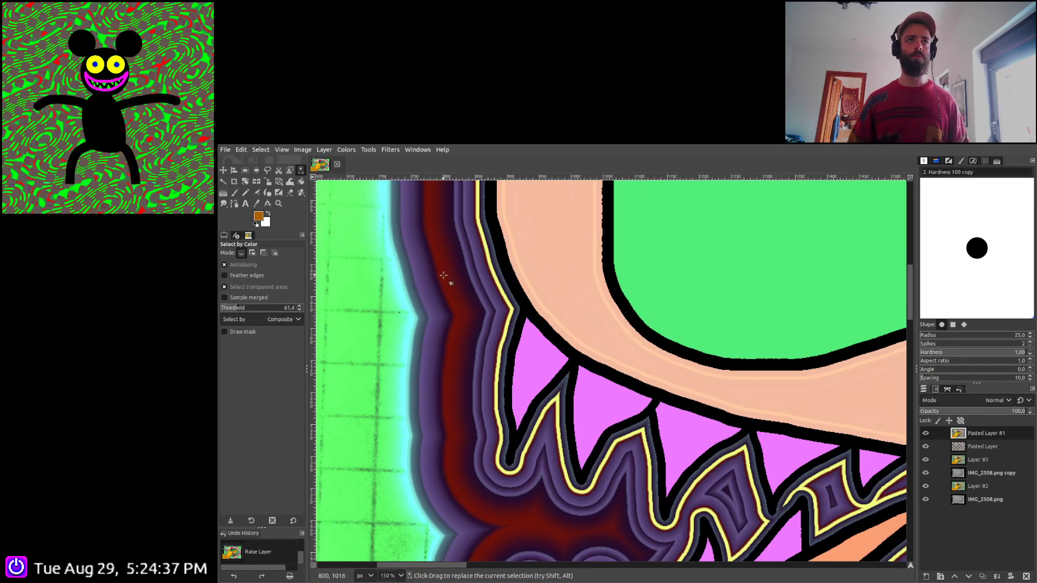
left_click(443, 276)
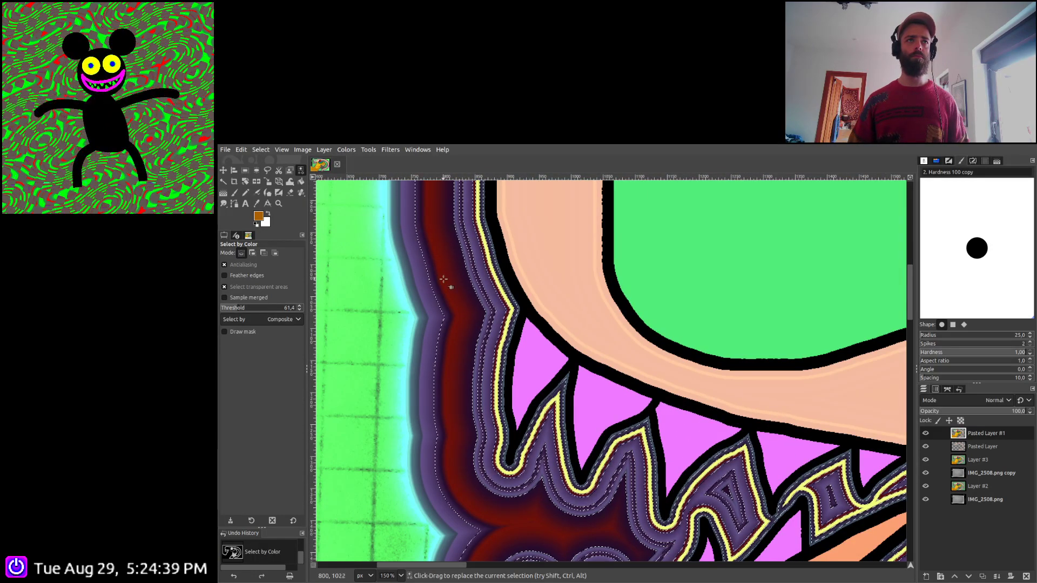
key("ctrl+z")
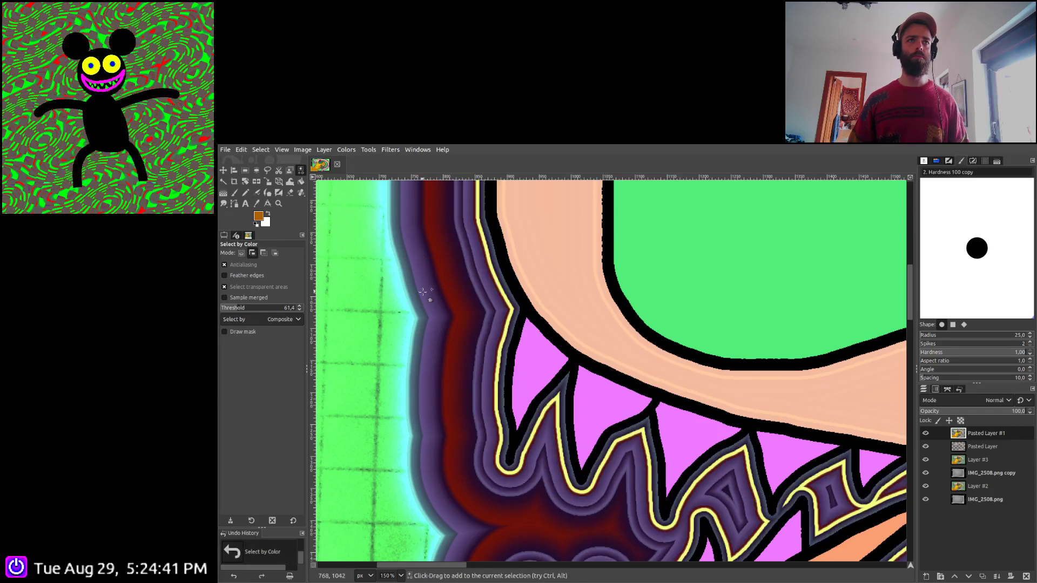
left_click(453, 308)
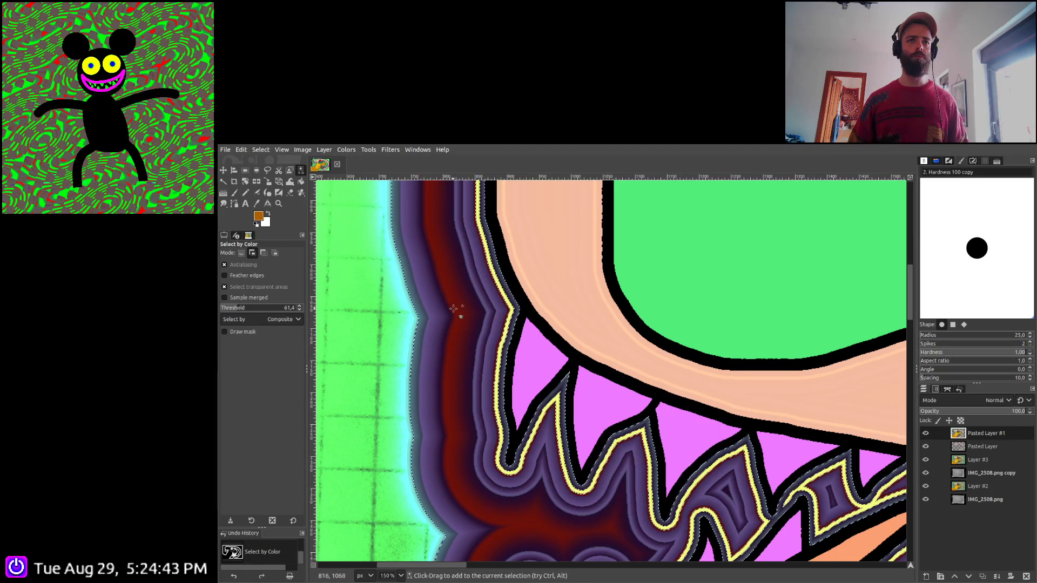
scroll(453, 309, "up", 5, "ctrl")
key("ctrl+z")
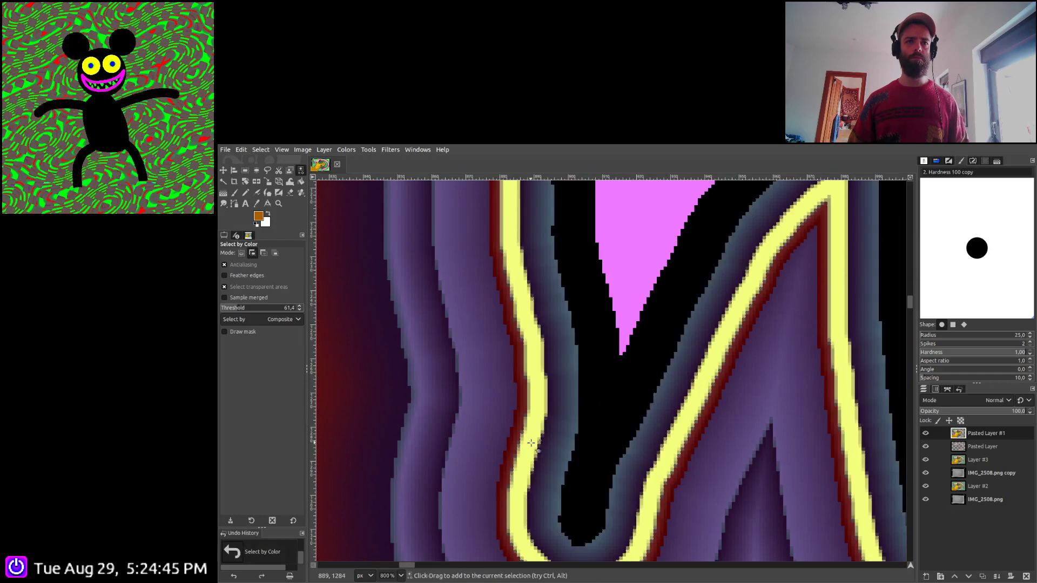
Select the dark outline and glow tones by colour from the edge of the yellow line near the teeth, and paste a copy of them
left_click(531, 443)
scroll(532, 427, "up", 4, "ctrl")
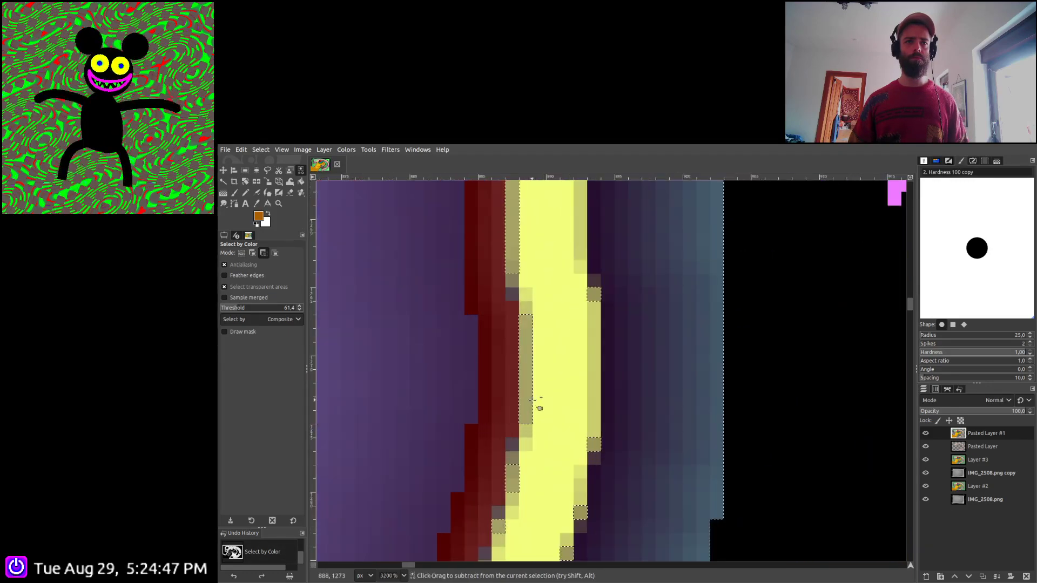
scroll(535, 402, "down", 4, "ctrl")
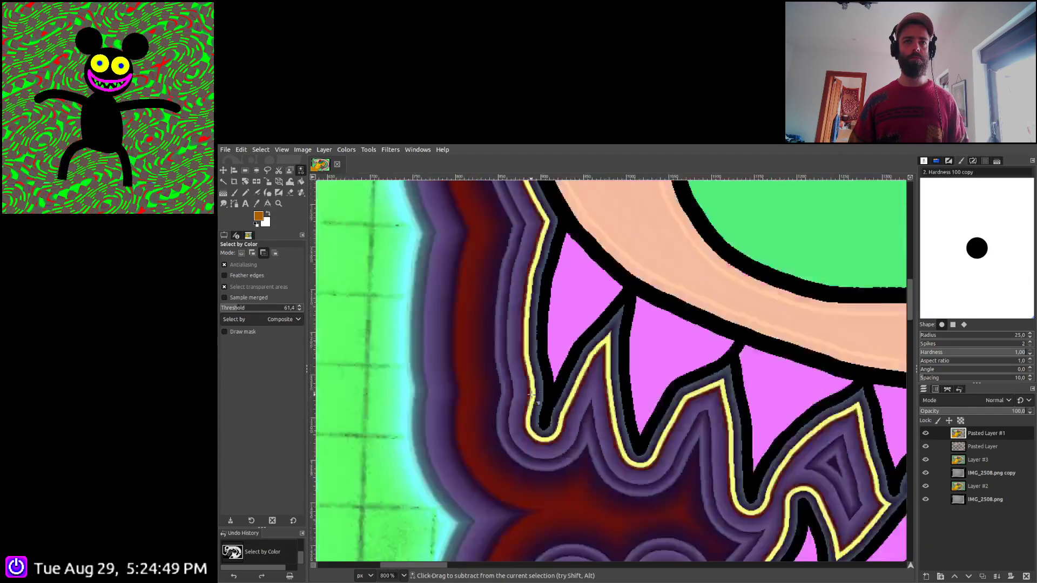
scroll(532, 397, "down", 10, "ctrl")
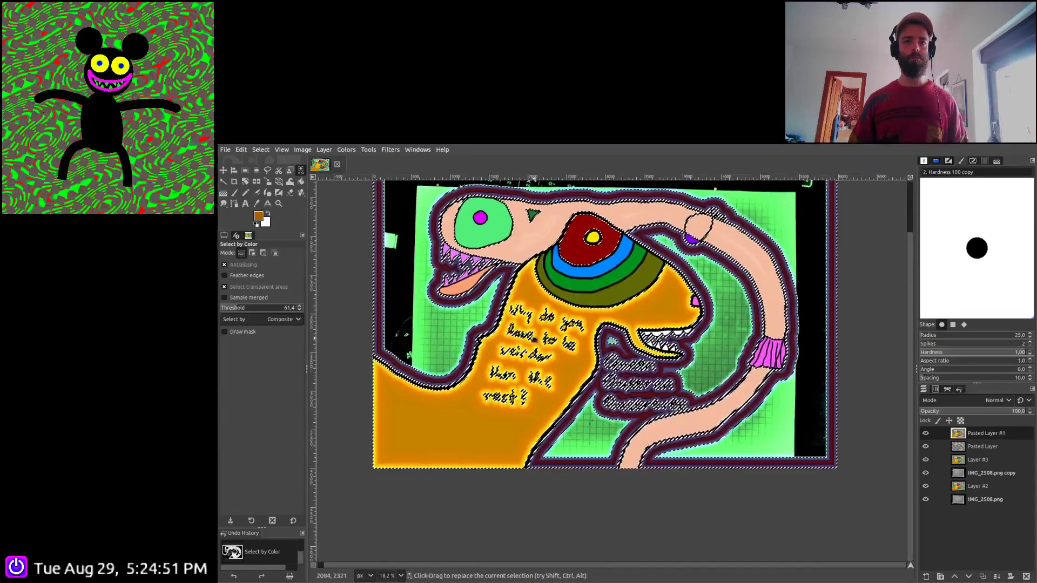
key("ctrl+c")
key("ctrl+v")
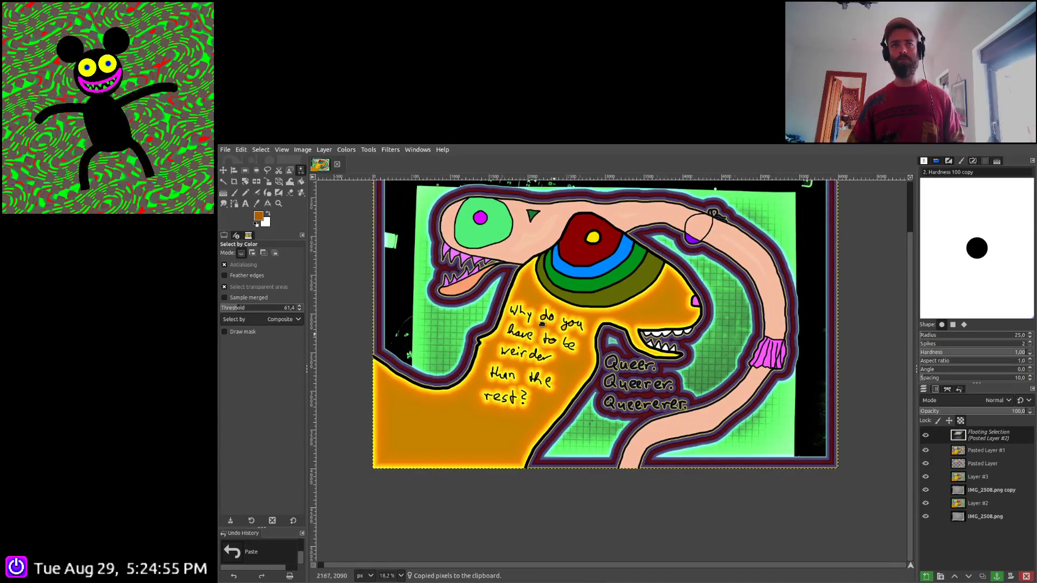
Turn the pasted outline and glow copy into a new layer, and hide Pasted Layer #1
key("shift+j")
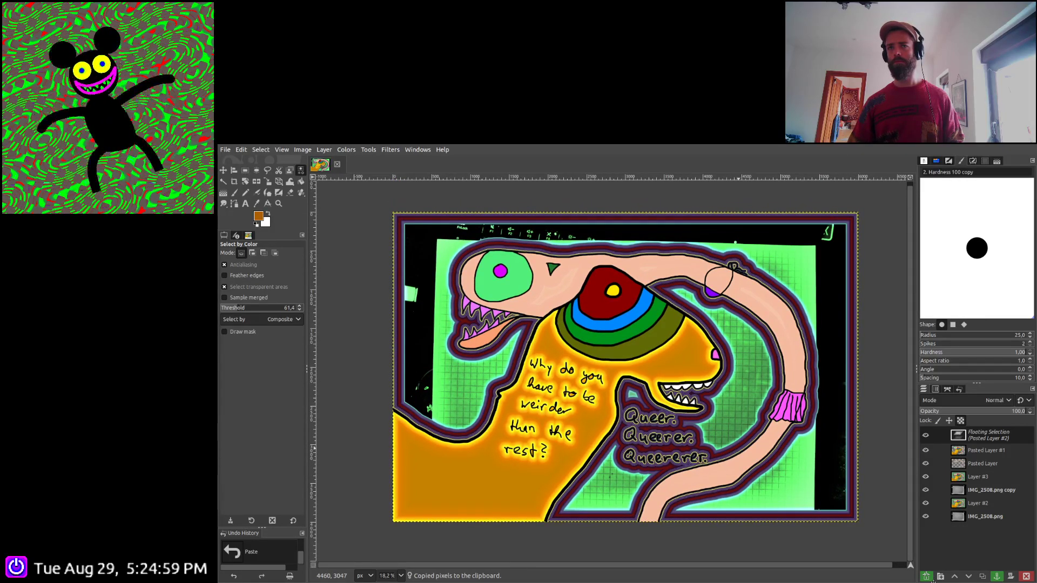
left_click(926, 576)
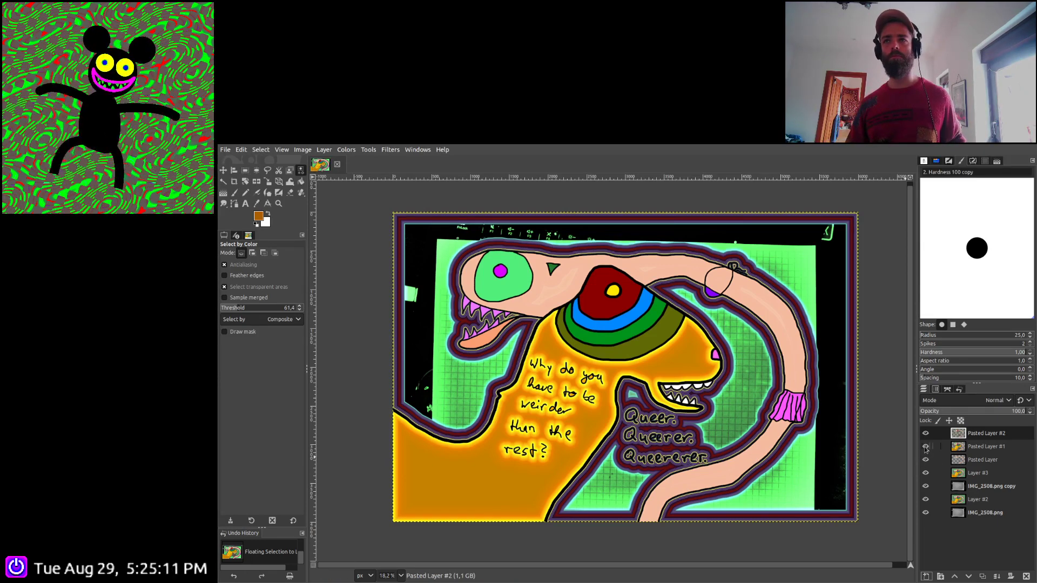
left_click(970, 460)
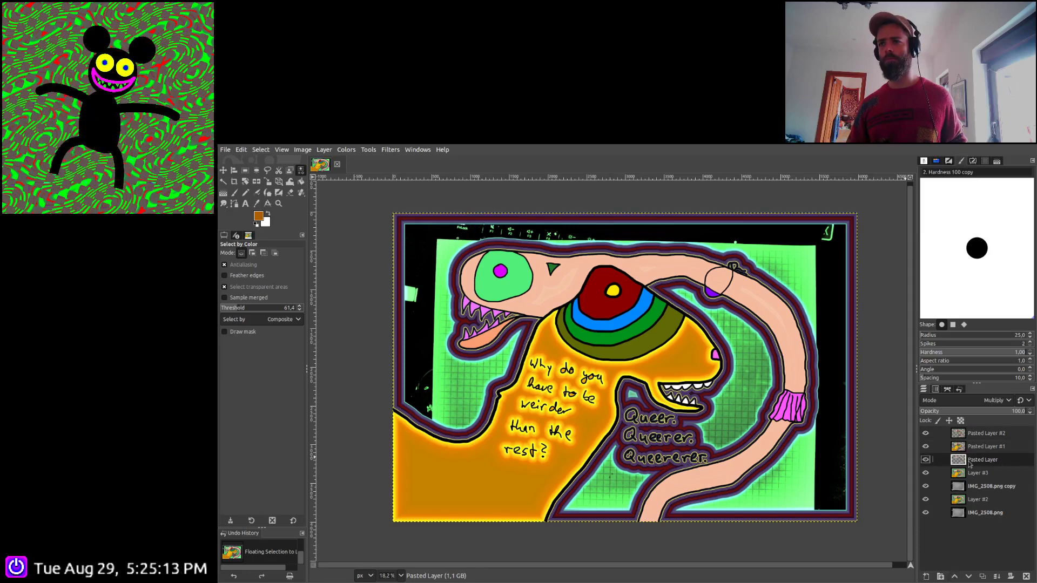
left_click(925, 448)
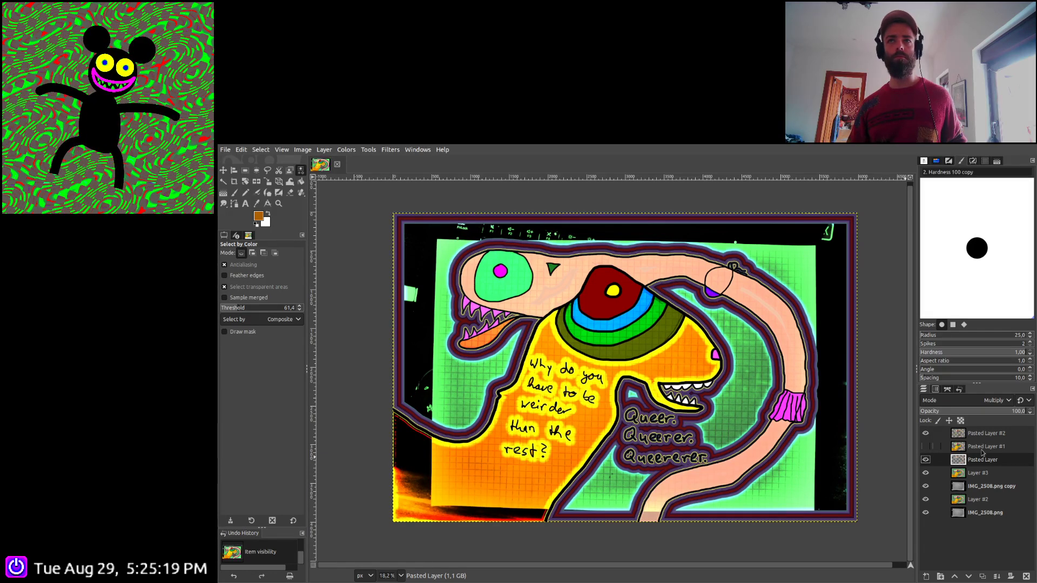
left_click(979, 435)
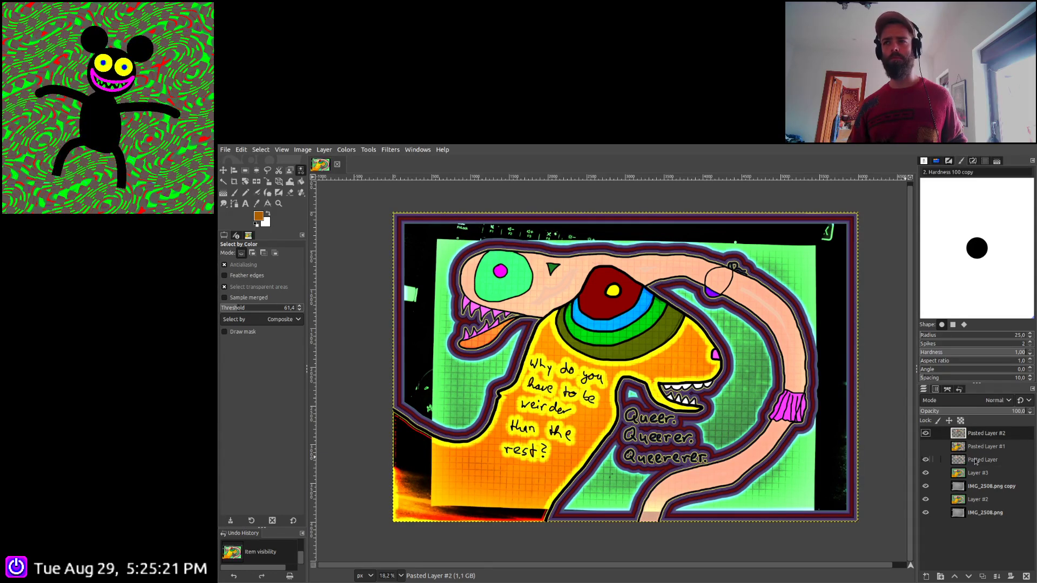
Compare the Burn, Linear burn and Multiply blend modes on the pasted skin layer, and set it to Linear burn
left_click(976, 461)
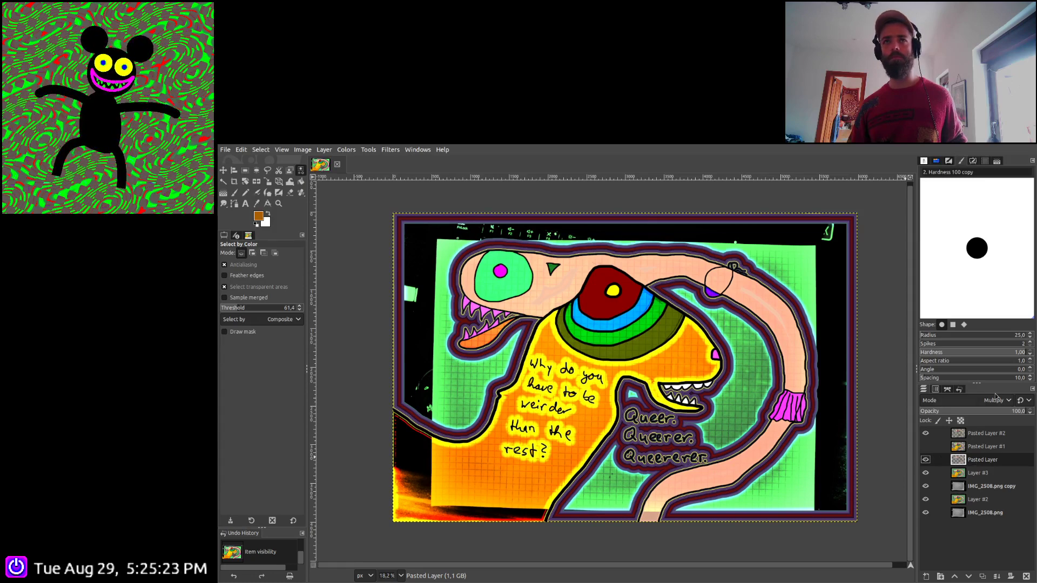
scroll(994, 400, "down", 1)
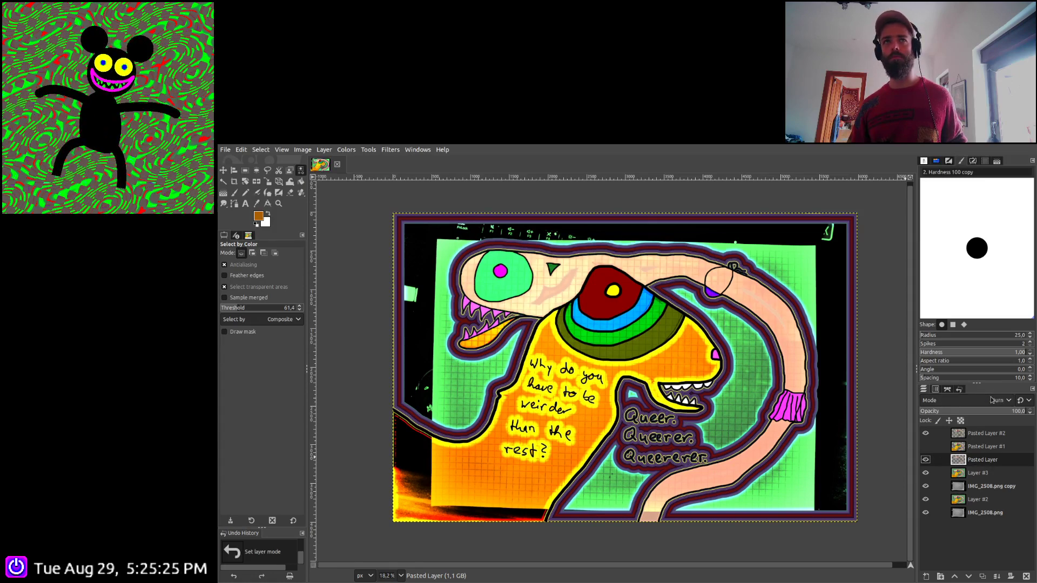
scroll(993, 400, "down", 1)
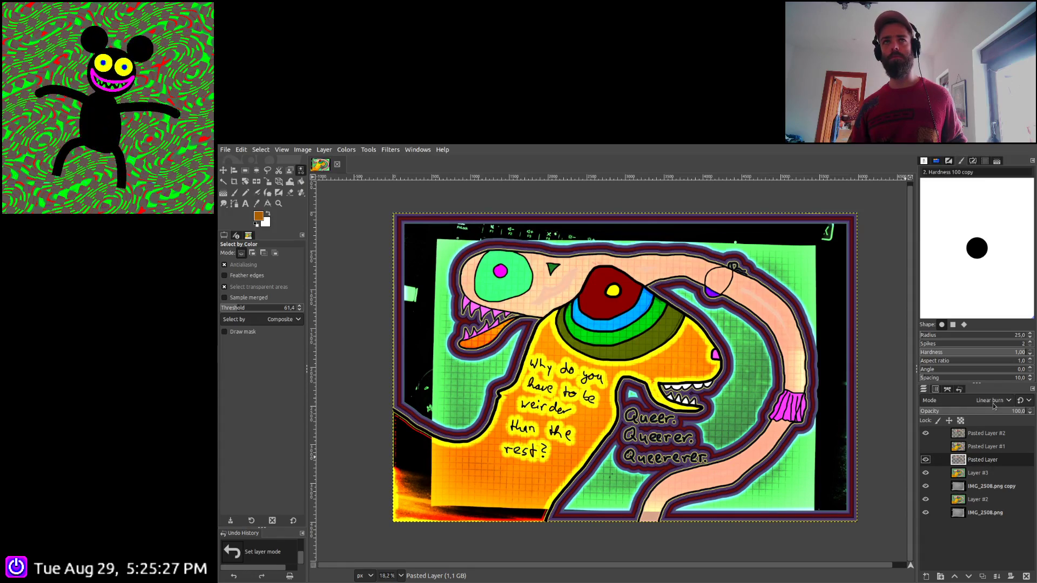
scroll(994, 402, "up", 2)
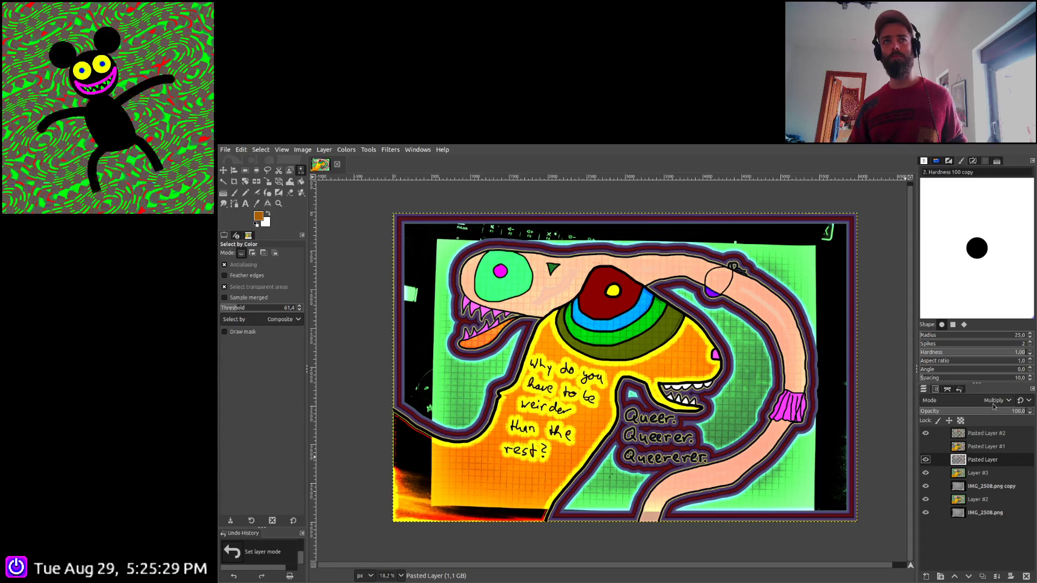
scroll(993, 406, "down", 1)
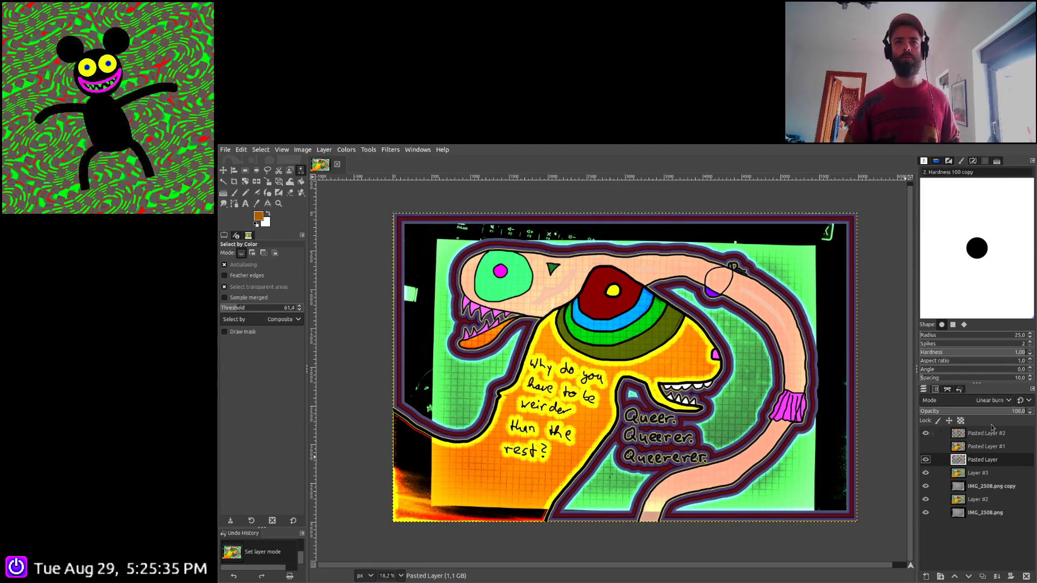
Delete the hidden Pasted Layer #1 and merge all remaining layers into one
left_click(956, 448)
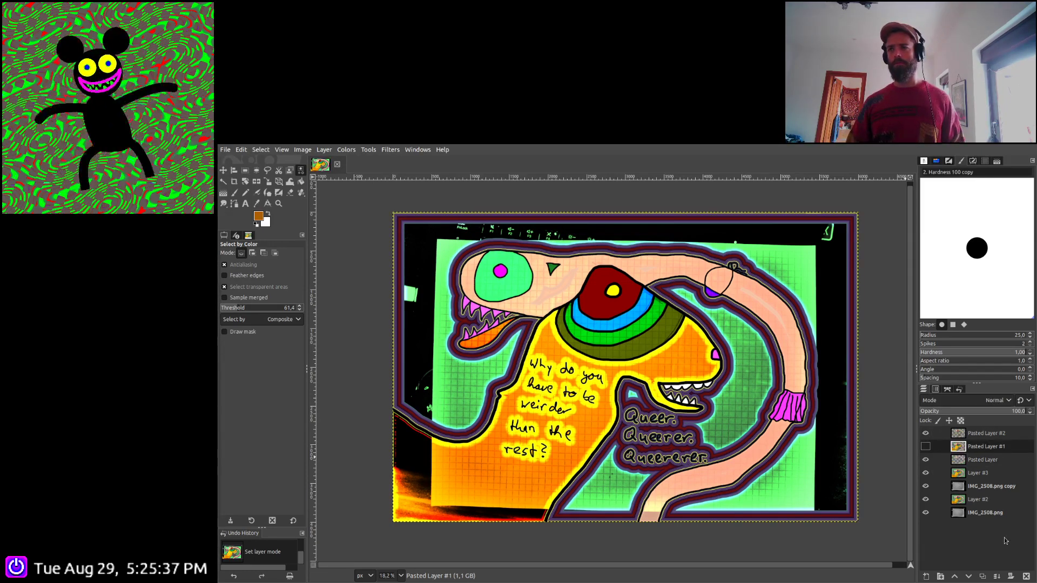
left_click(1026, 577)
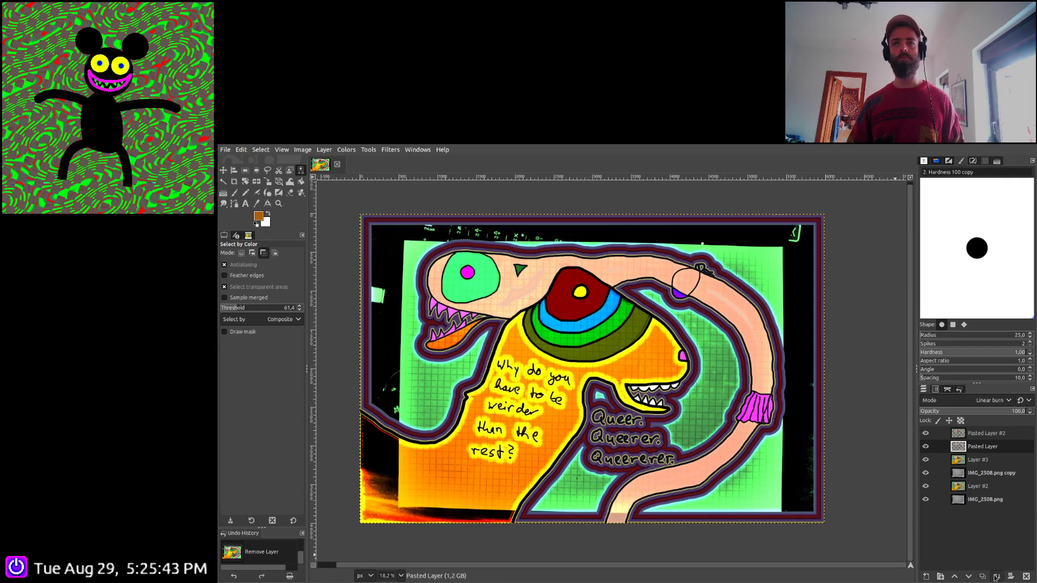
left_click(1012, 576, "ctrl")
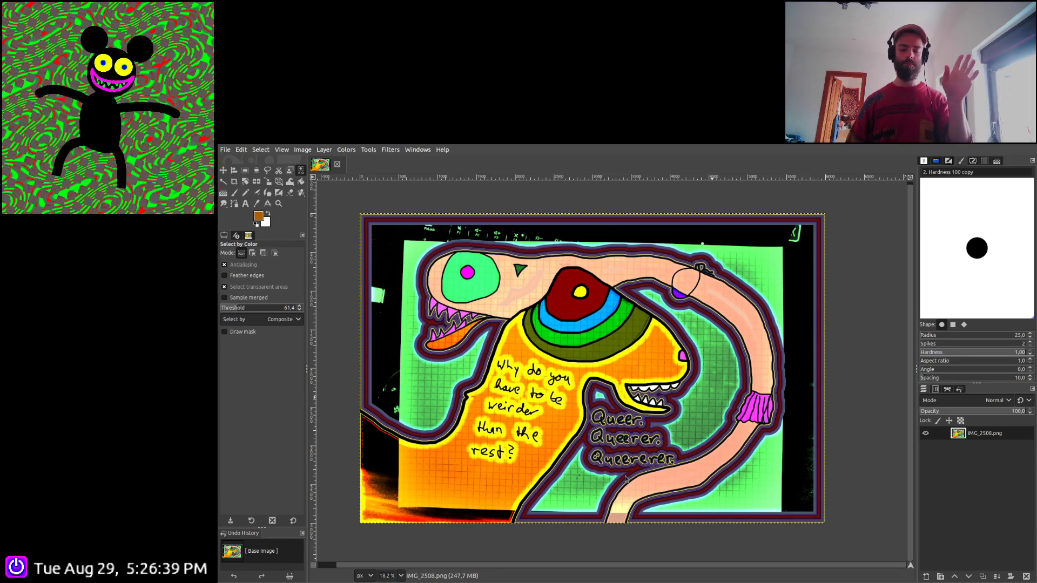
key("ctrl+e")
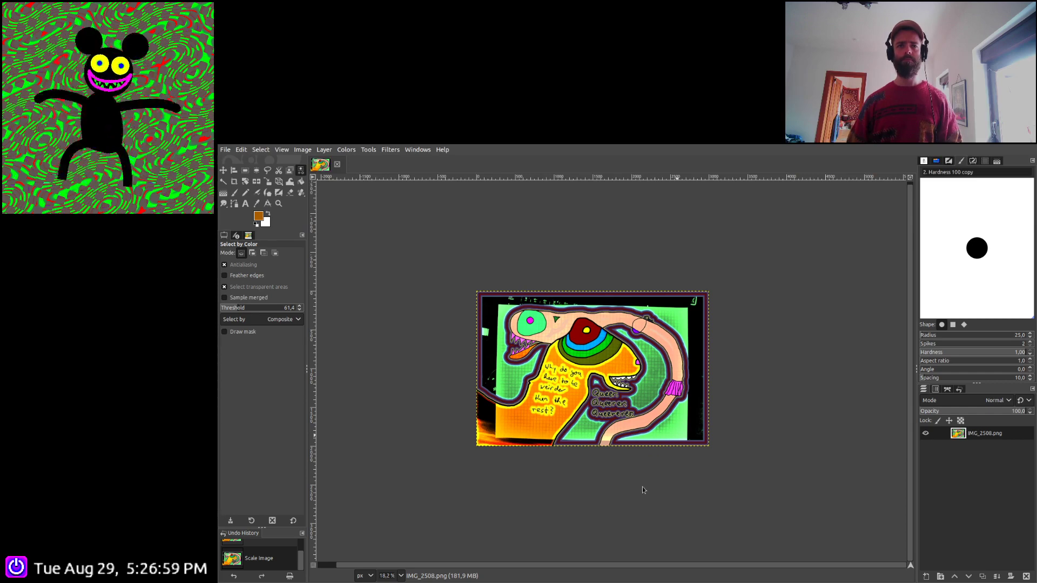
scroll(564, 405, "up", 3)
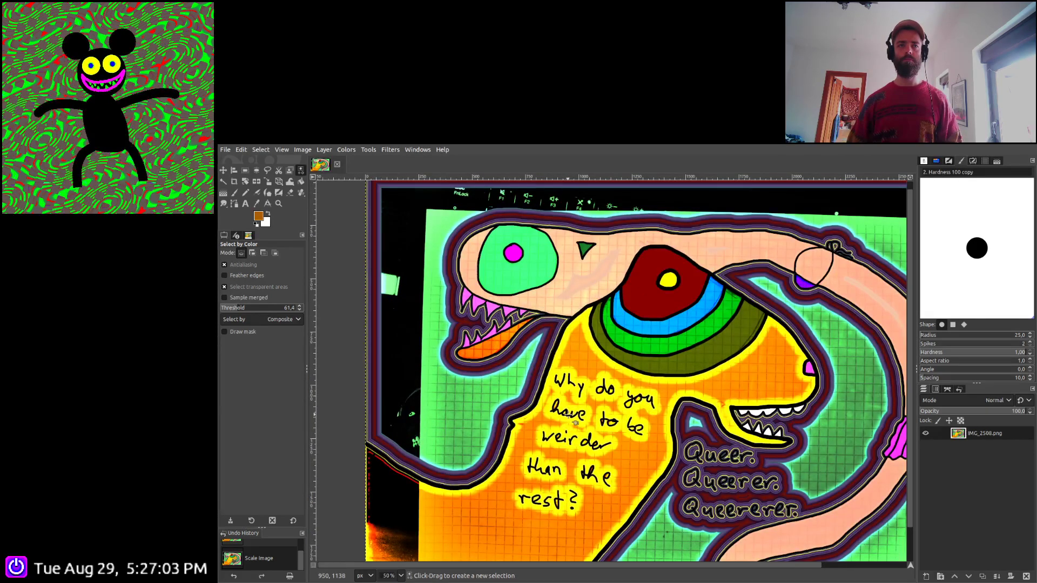
scroll(565, 411, "down", 3)
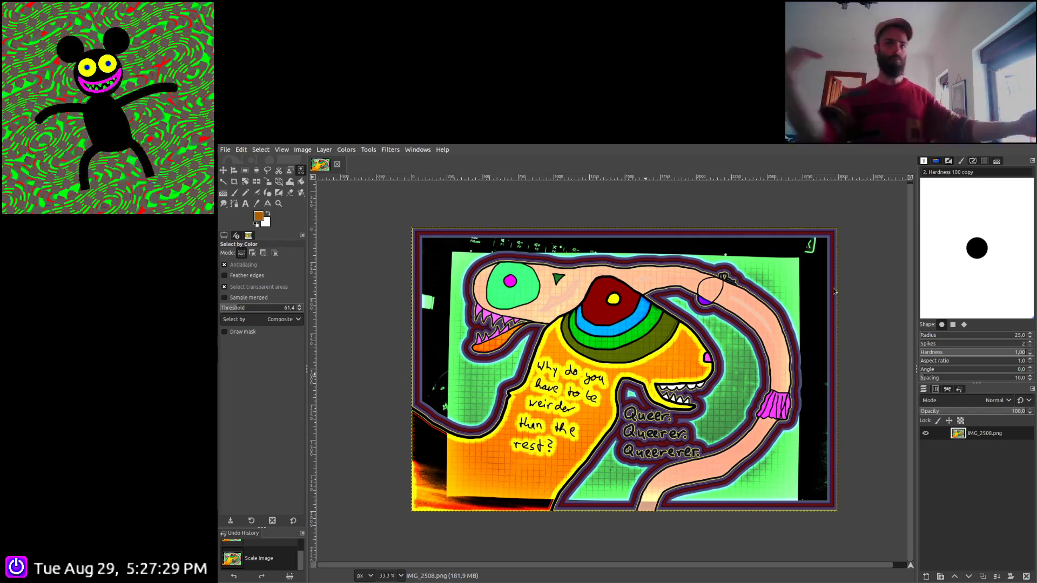
key("ctrl+e")
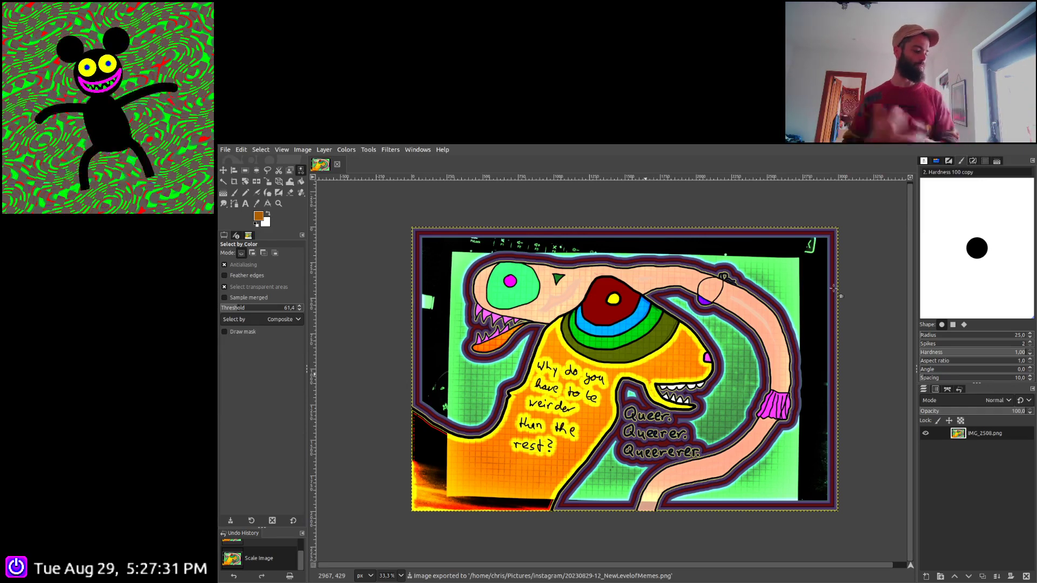